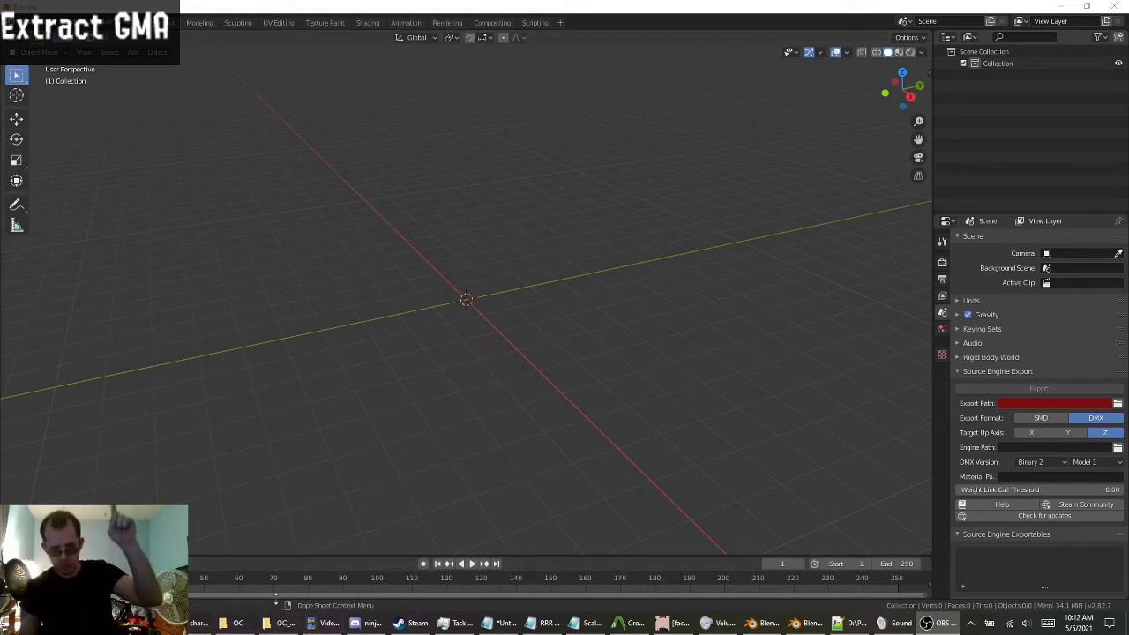
Open the pinned addons folder in a new File Explorer window.
mouse_move(284, 624)
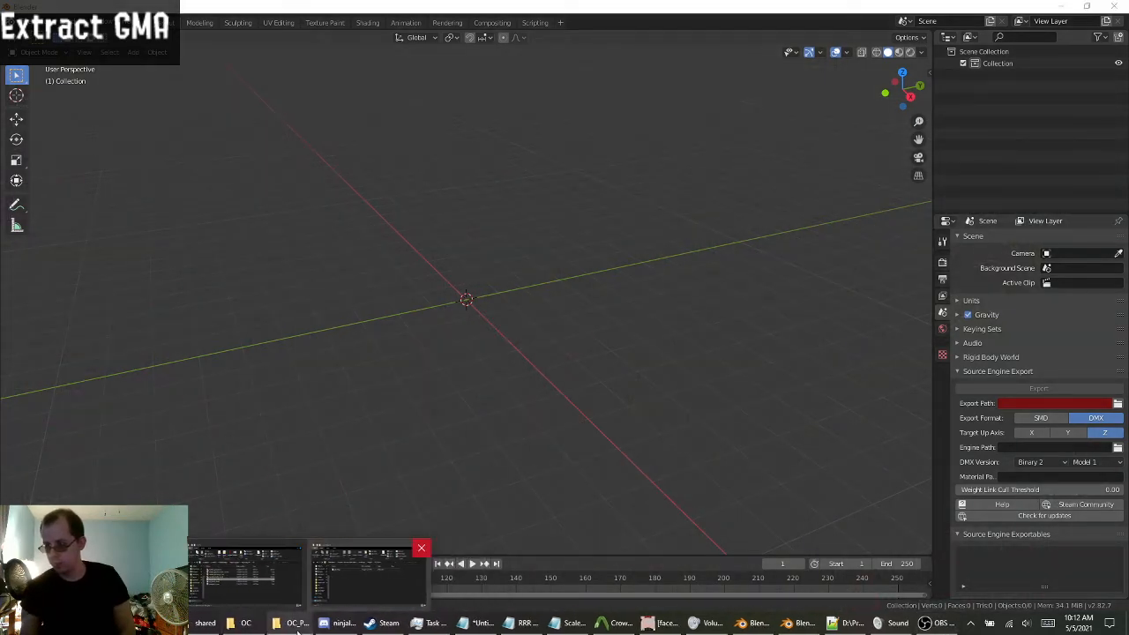
right_click(284, 623)
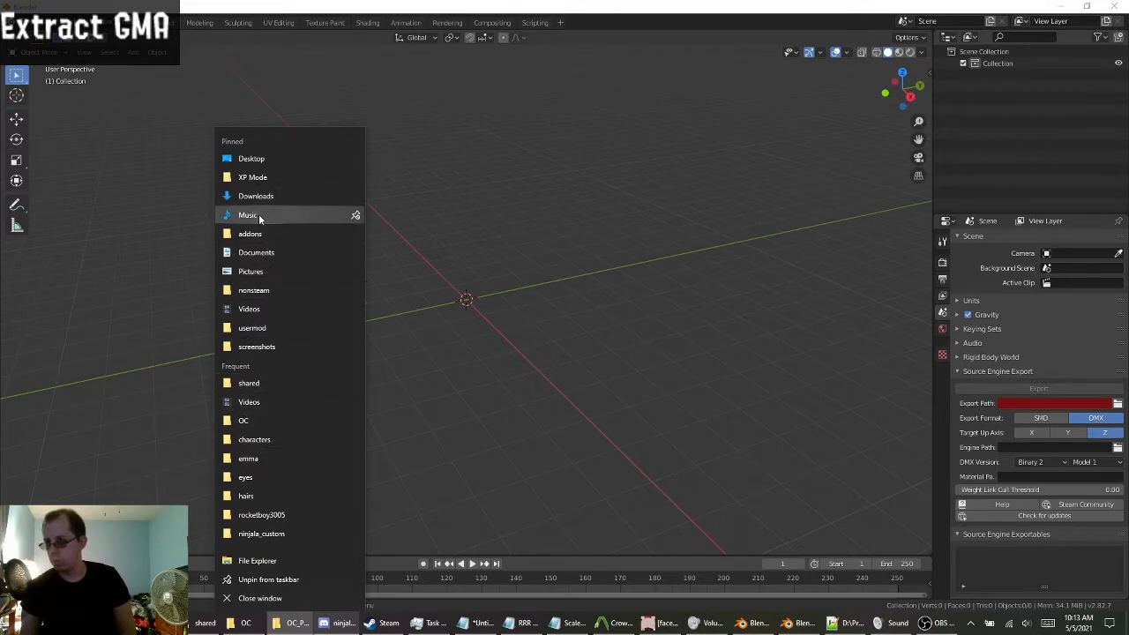
left_click(432, 393)
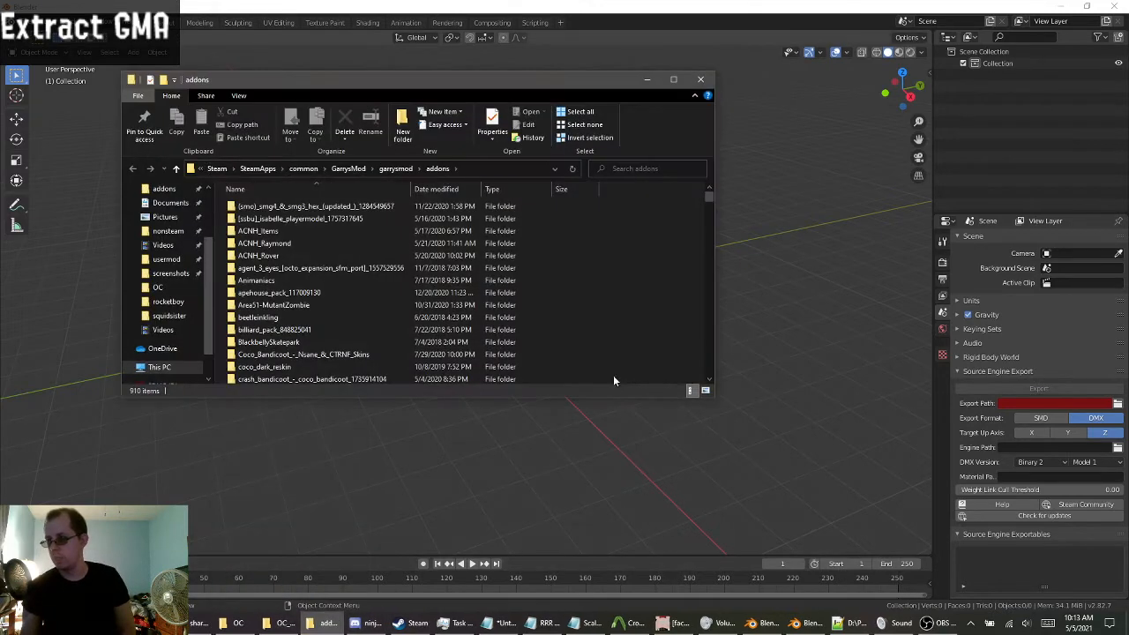
Switch to the File Explorer window showing the shared folder, return it to the addons folder, and close the duplicate addons window.
left_click(204, 629)
left_click(205, 628)
left_click(205, 629)
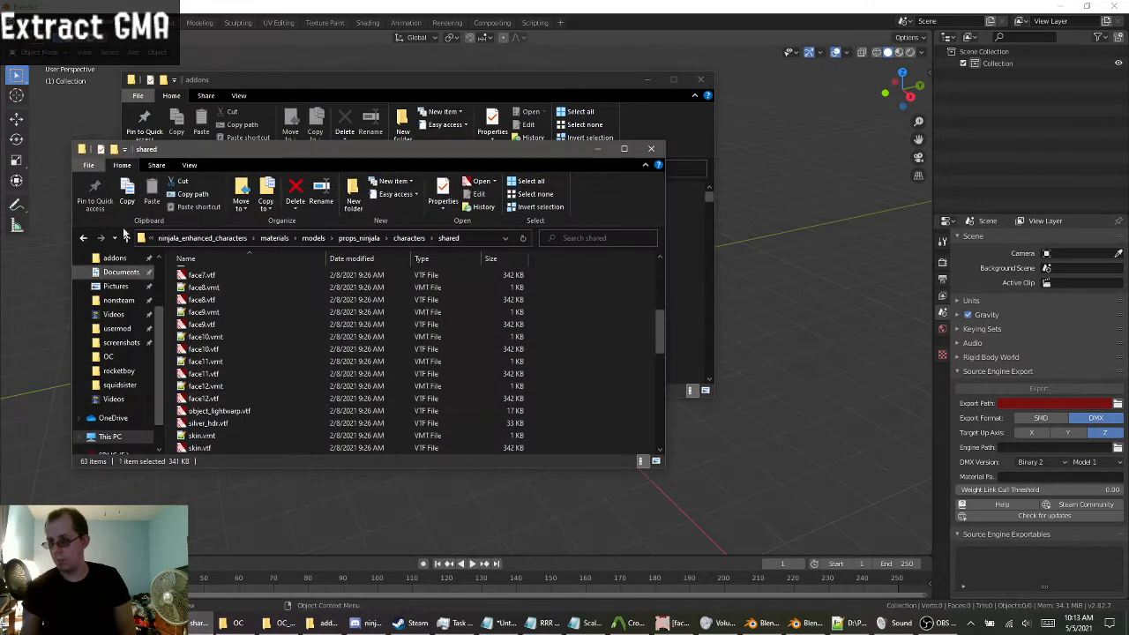
left_click(116, 238)
left_click(105, 372)
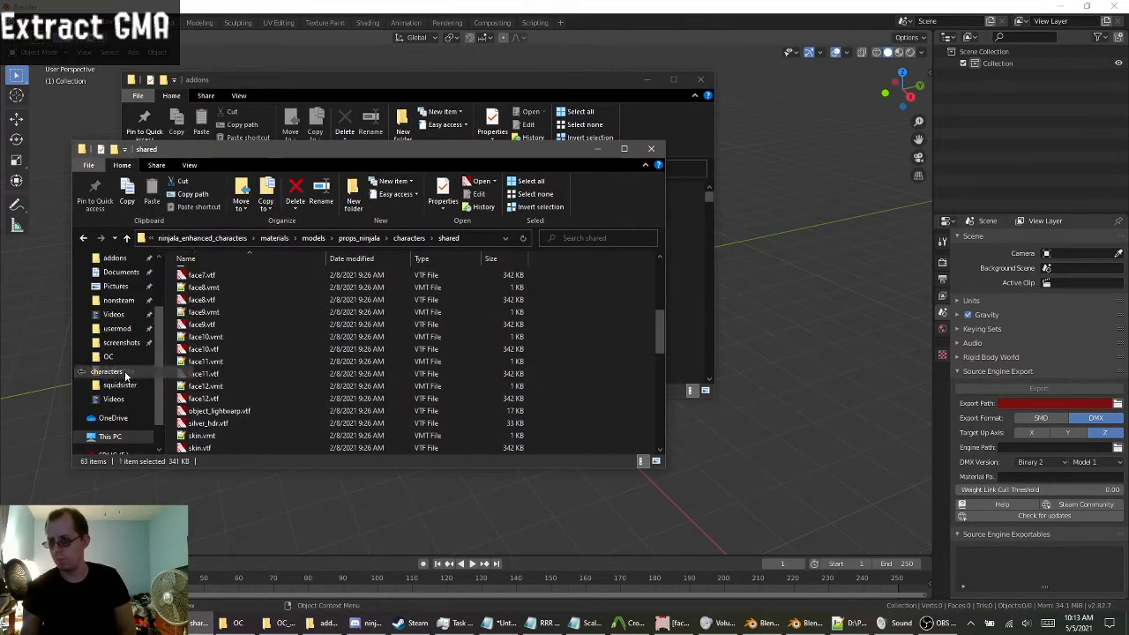
left_click(114, 238)
left_click(130, 436)
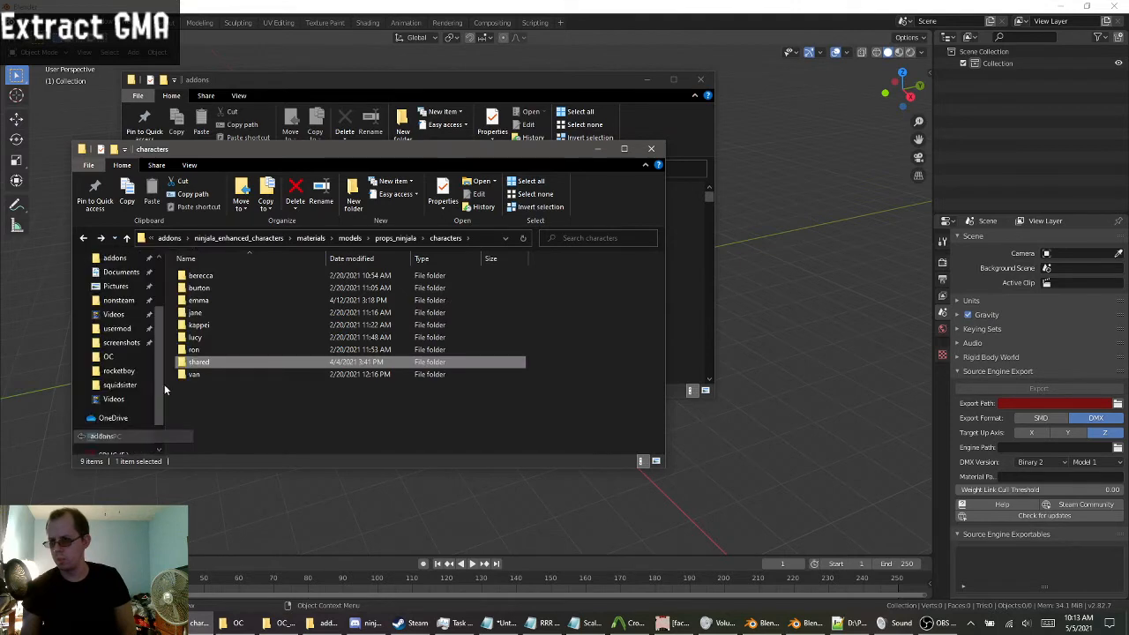
left_click(702, 80)
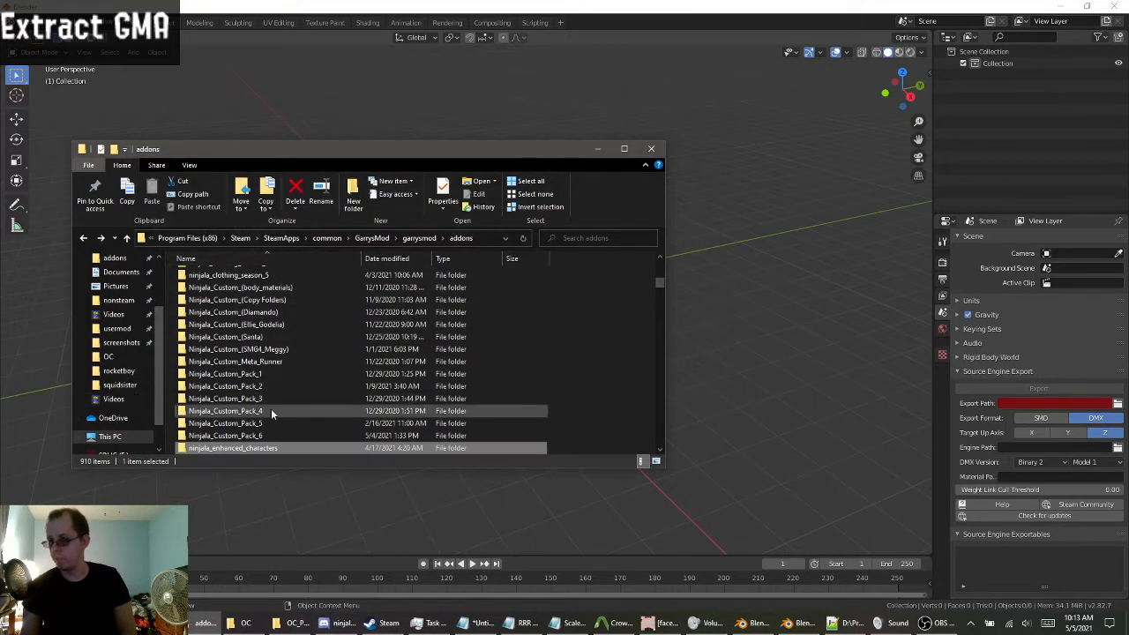
Delete the extracted playstation_vita_886043984 folder from the addons folder.
scroll(279, 420, "up", 7)
scroll(282, 419, "down", 9)
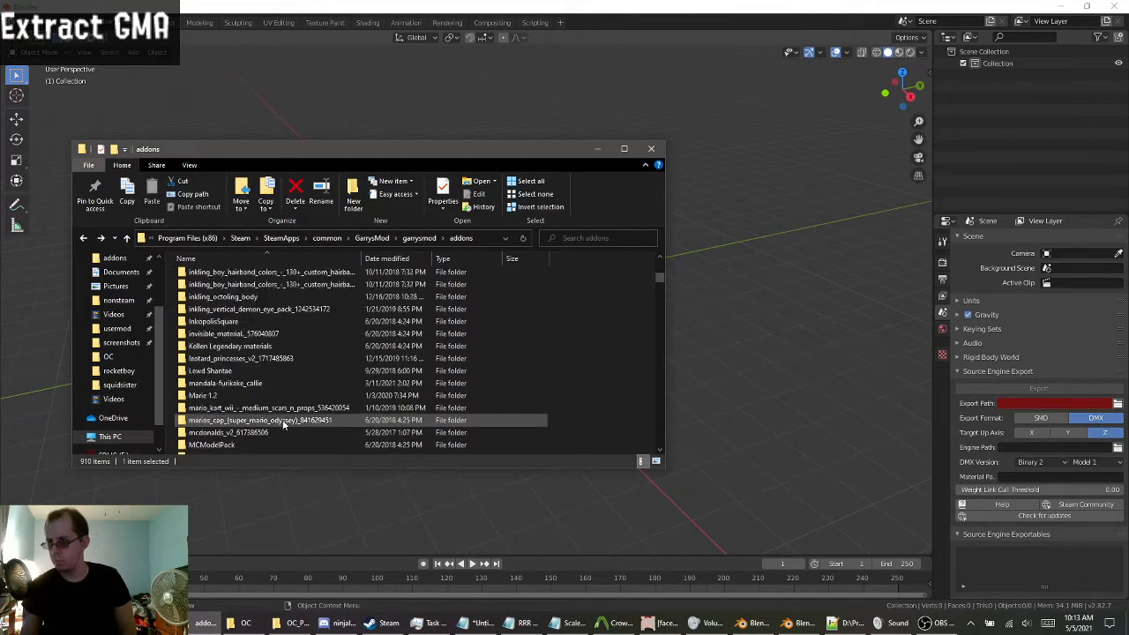
scroll(282, 426, "down", 10)
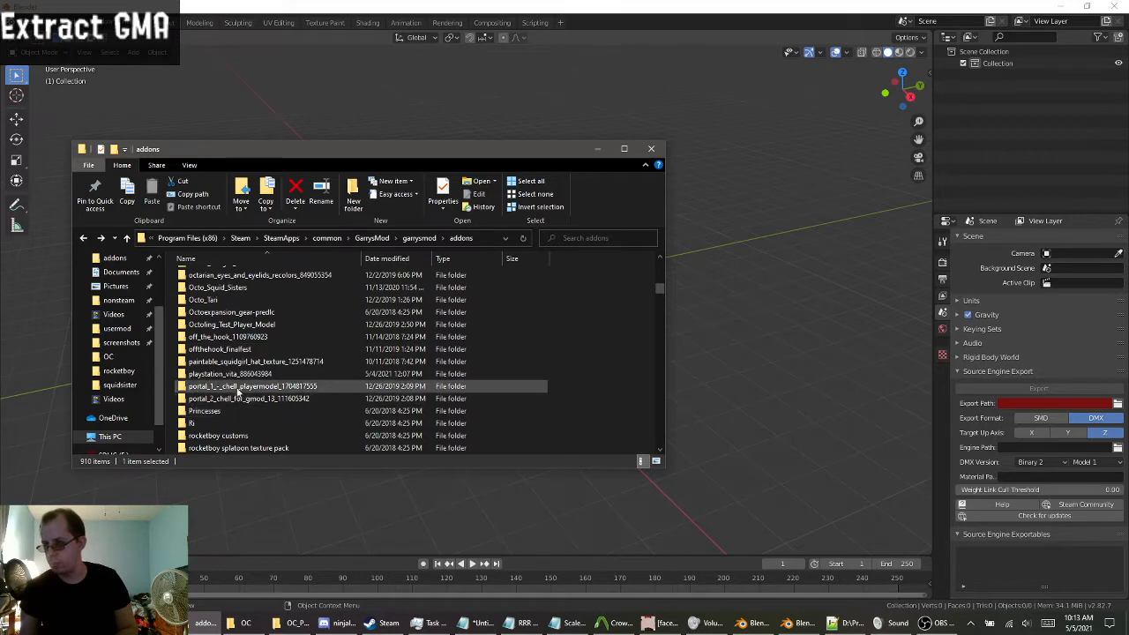
left_click(235, 374)
key("Delete")
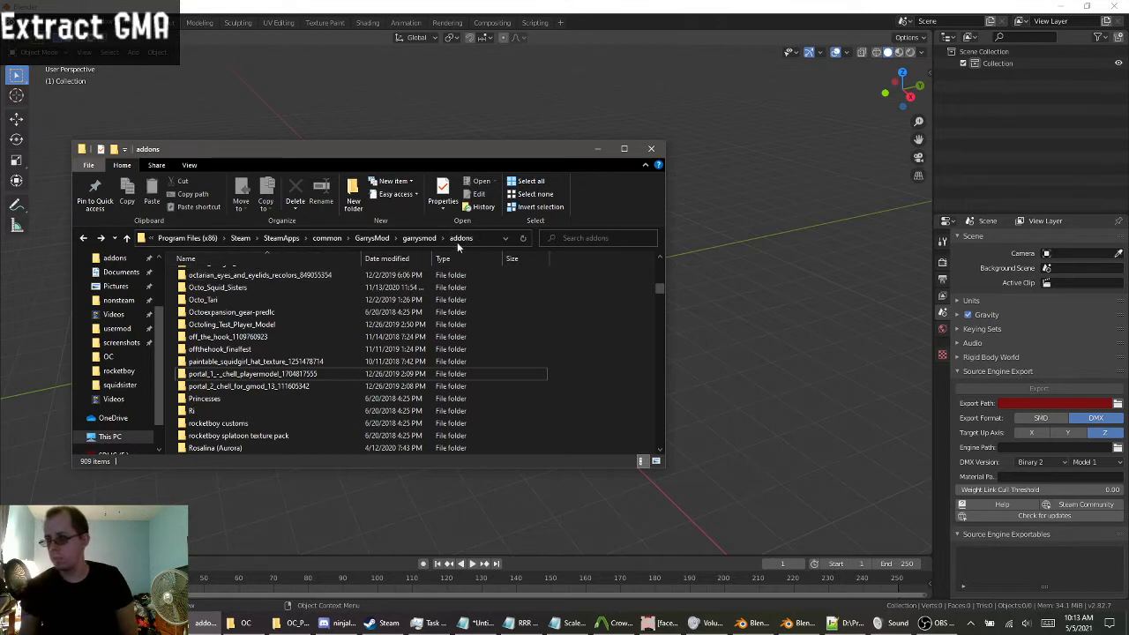
Show the full path of the addons folder and look through the GMA files stored in it.
left_click(492, 239)
left_click(233, 238)
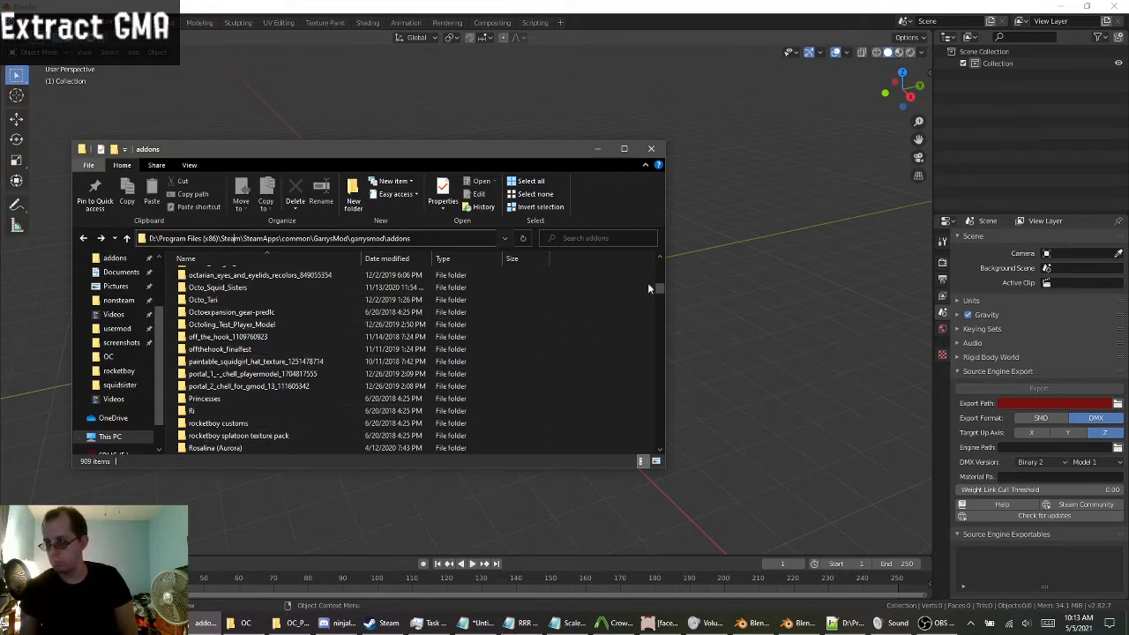
left_click_drag(661, 291, 651, 385)
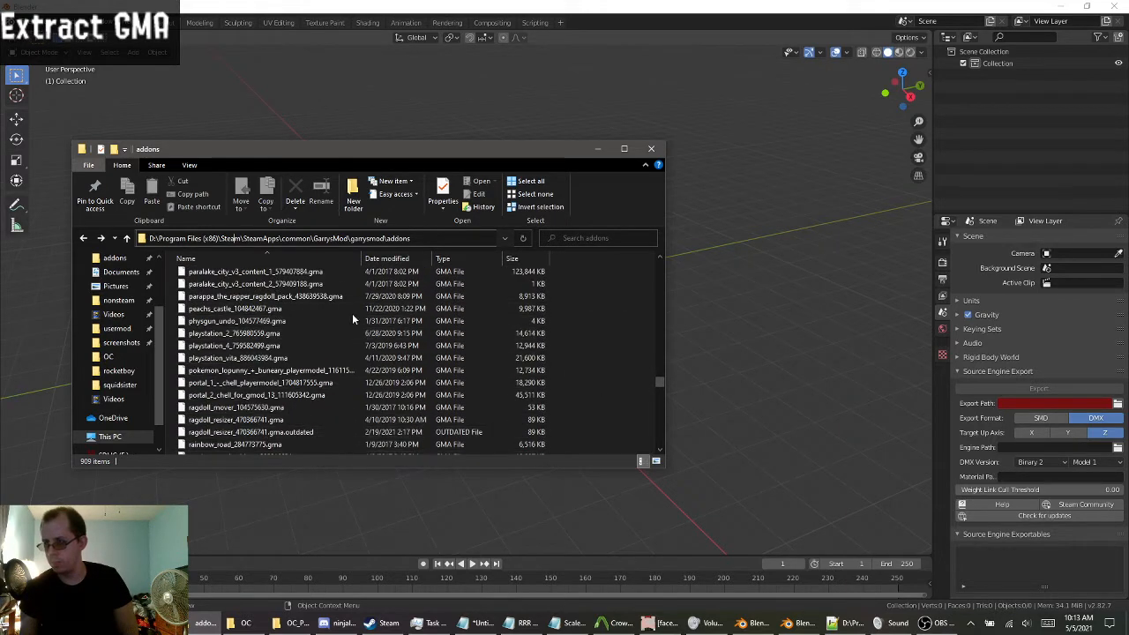
left_click(590, 322)
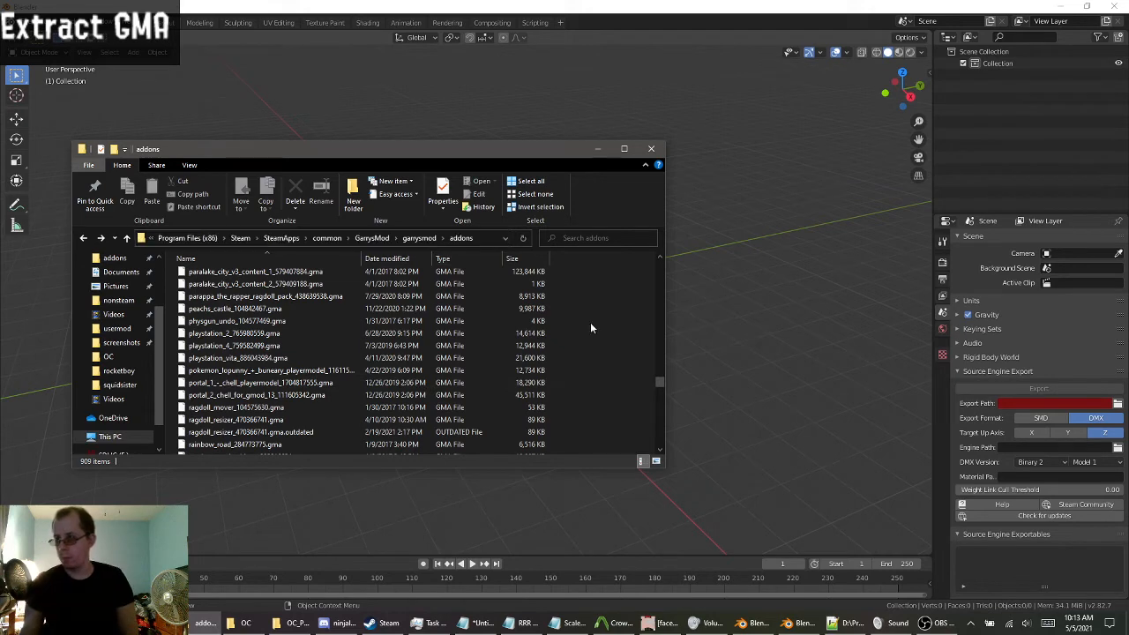
Go to the workshop folder under SteamApps and open its content\4000 subfolder.
left_click(348, 238)
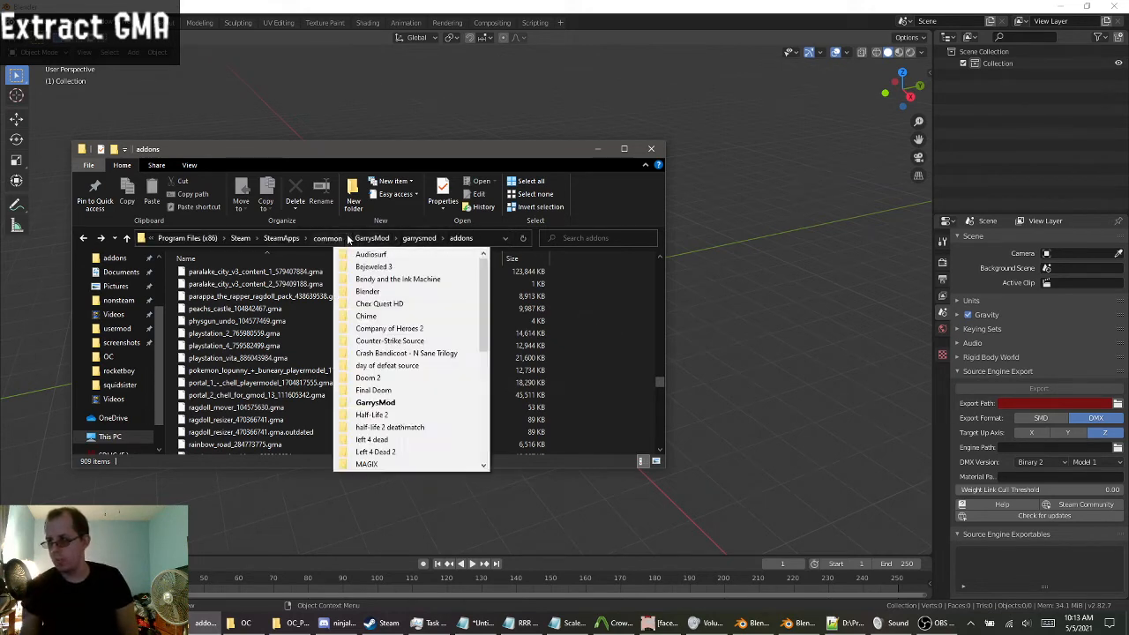
scroll(398, 366, "down", 1)
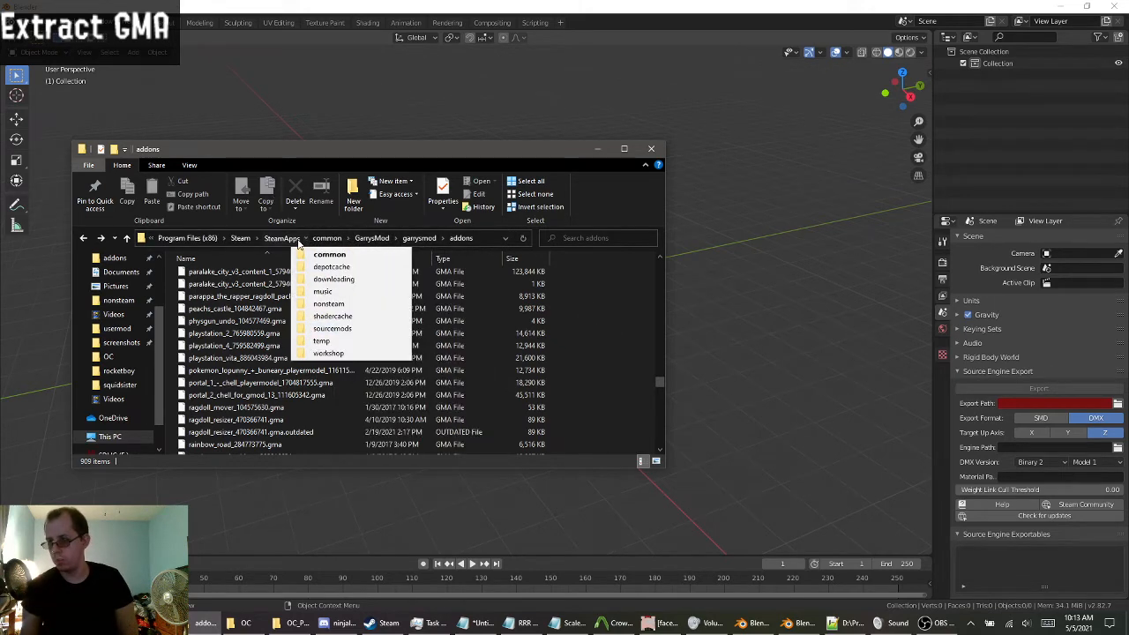
mouse_move(171, 235)
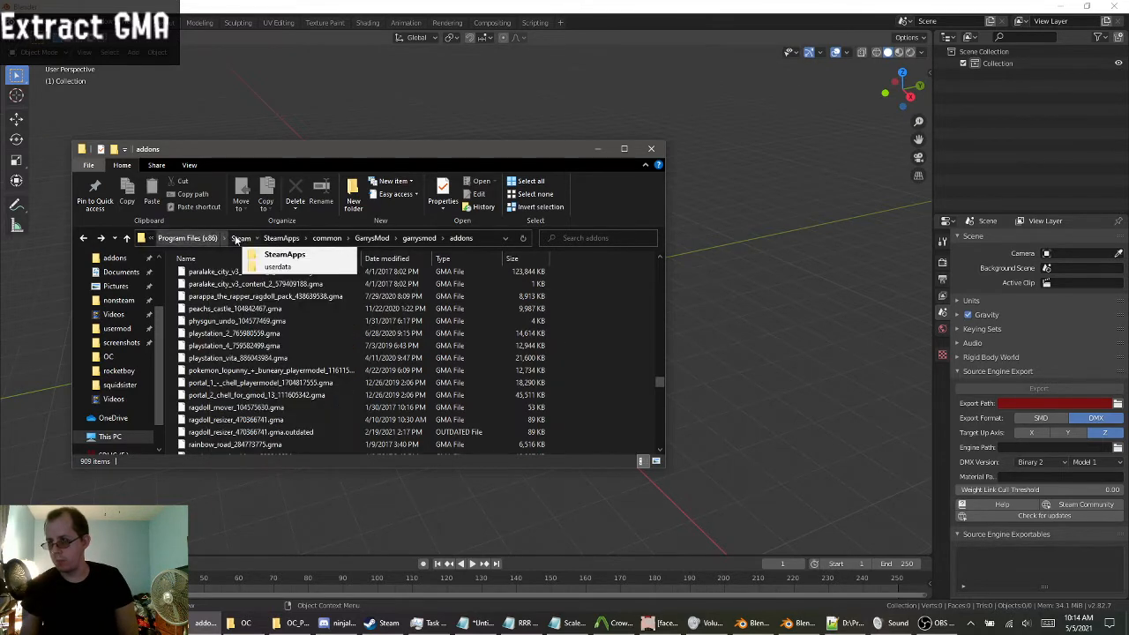
mouse_move(276, 240)
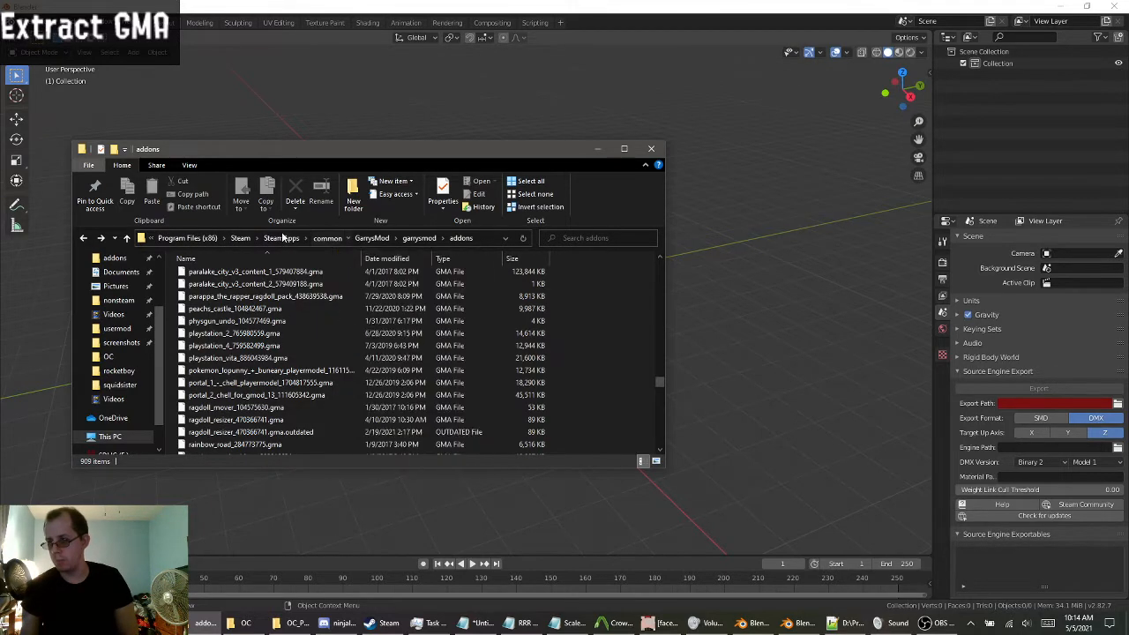
left_click(306, 354)
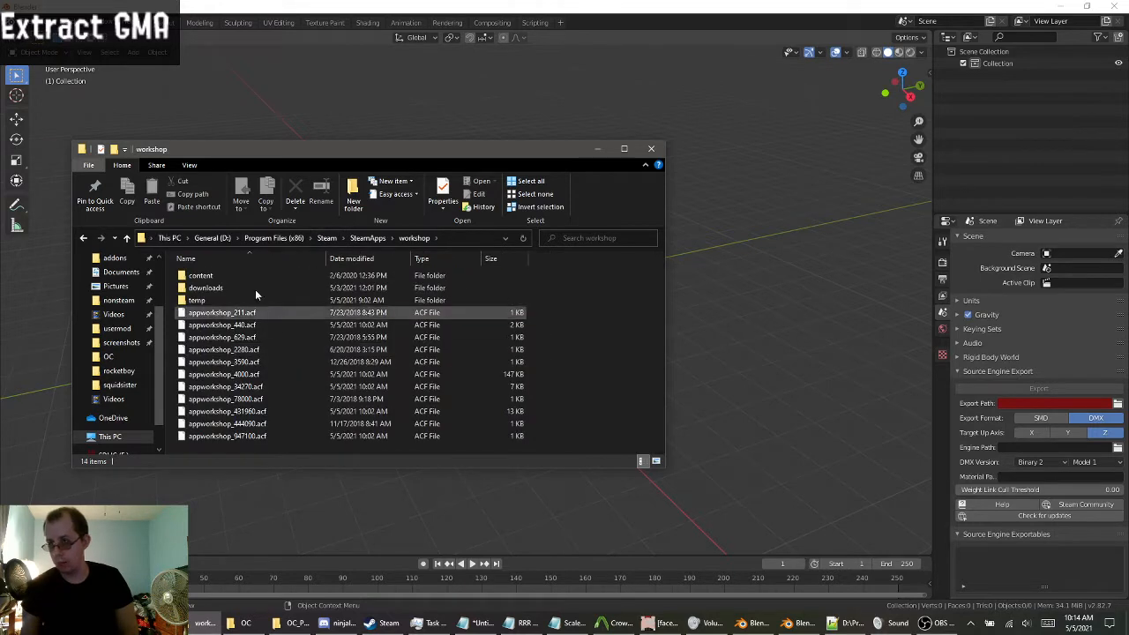
double_click(225, 277)
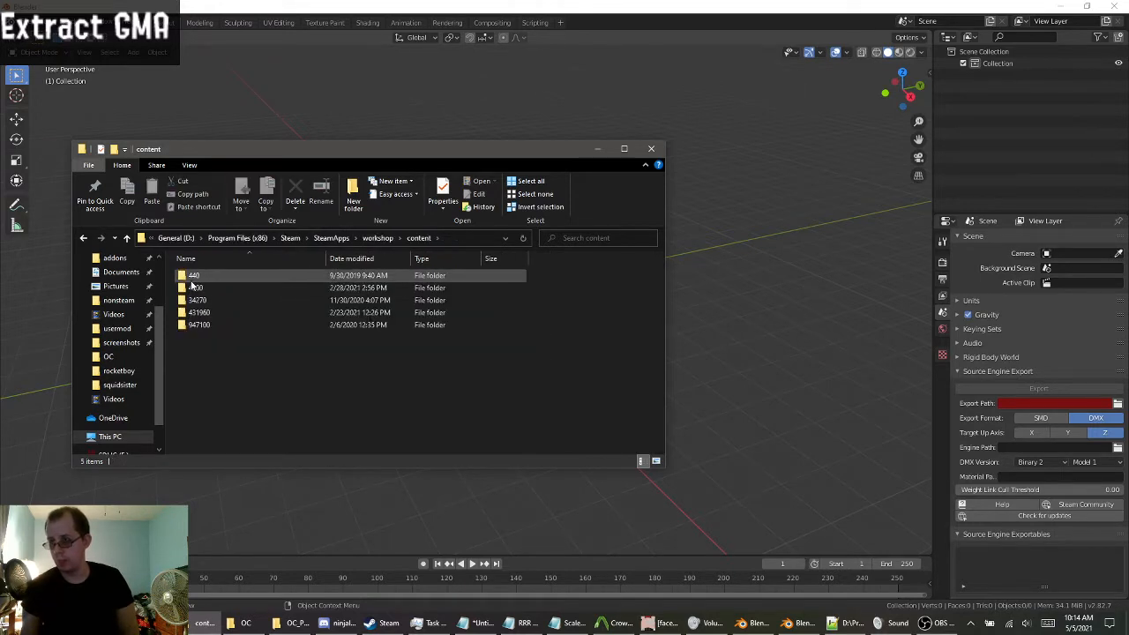
left_click(193, 290)
double_click(194, 293)
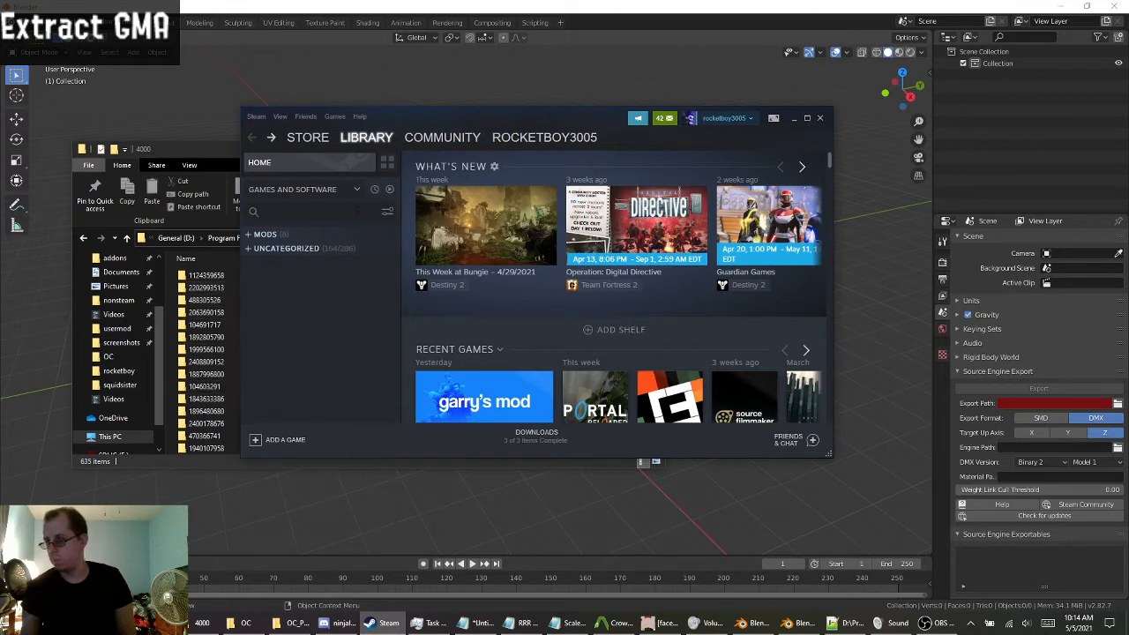
In Steam, open the account's own profile and show its Workshop Items.
left_click(719, 119)
left_click(678, 139)
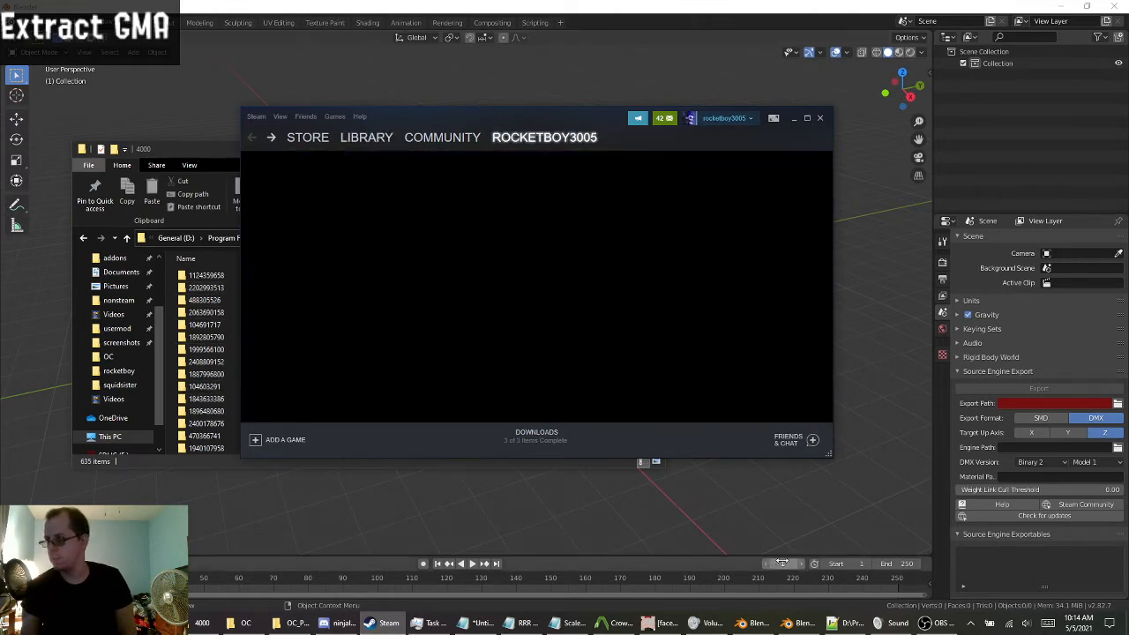
left_click_drag(529, 120, 577, 71)
scroll(756, 273, "down", 1)
scroll(755, 273, "down", 2)
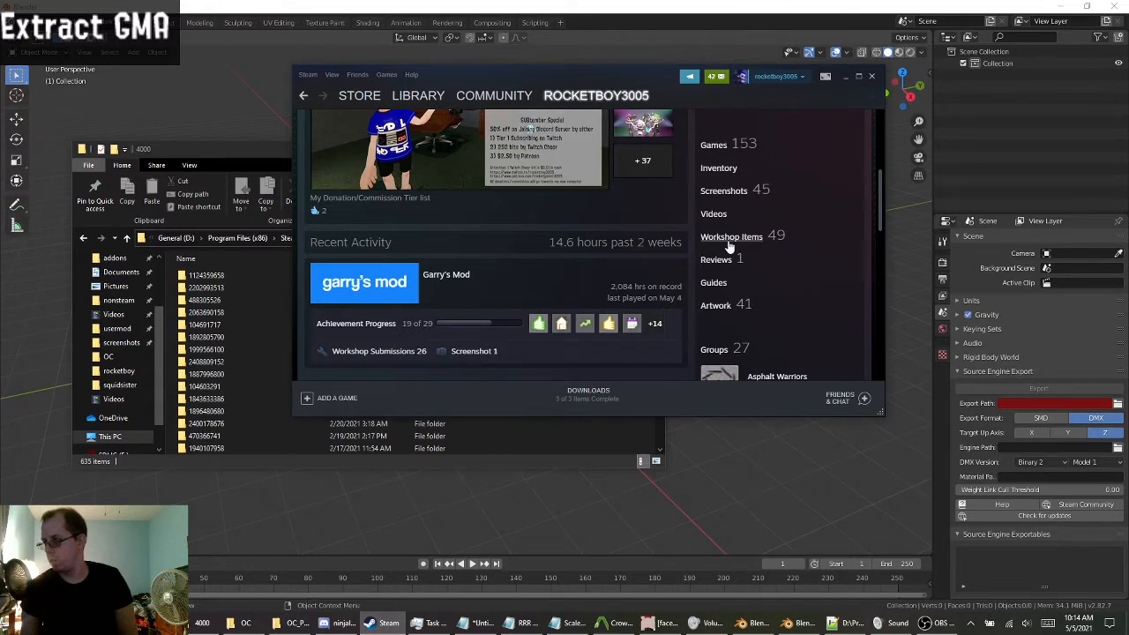
left_click(732, 236)
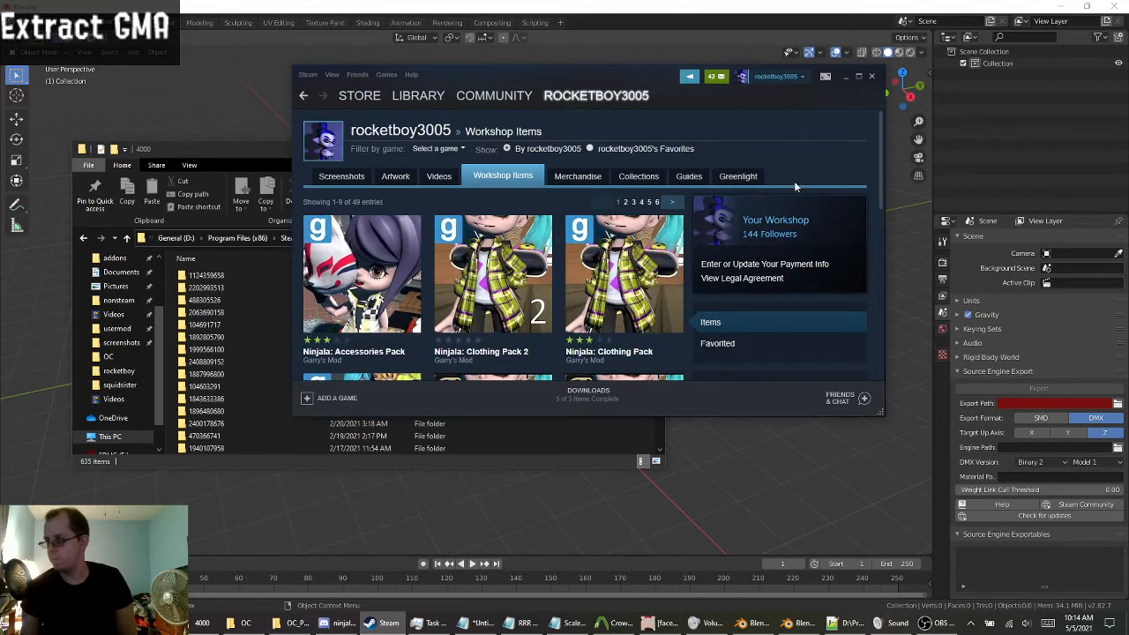
Open the Source Filmmaker version of "Ninjala: Enhanced Ninja Pack" from the list of workshop items.
scroll(645, 187, "down", 1)
scroll(645, 188, "down", 3)
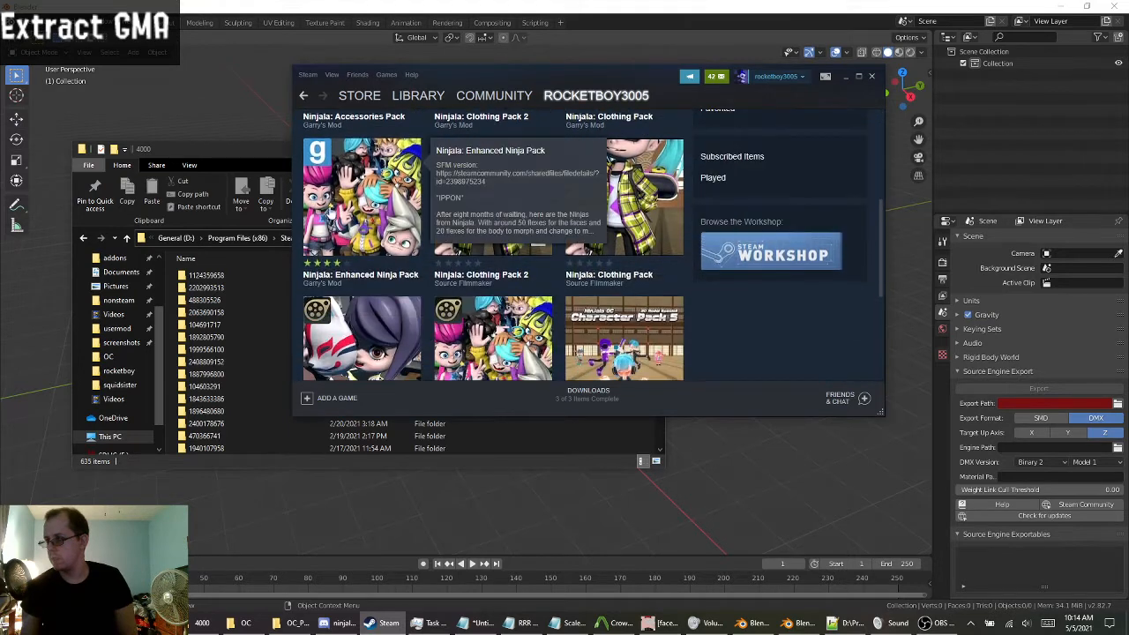
mouse_move(401, 244)
scroll(401, 244, "down", 3)
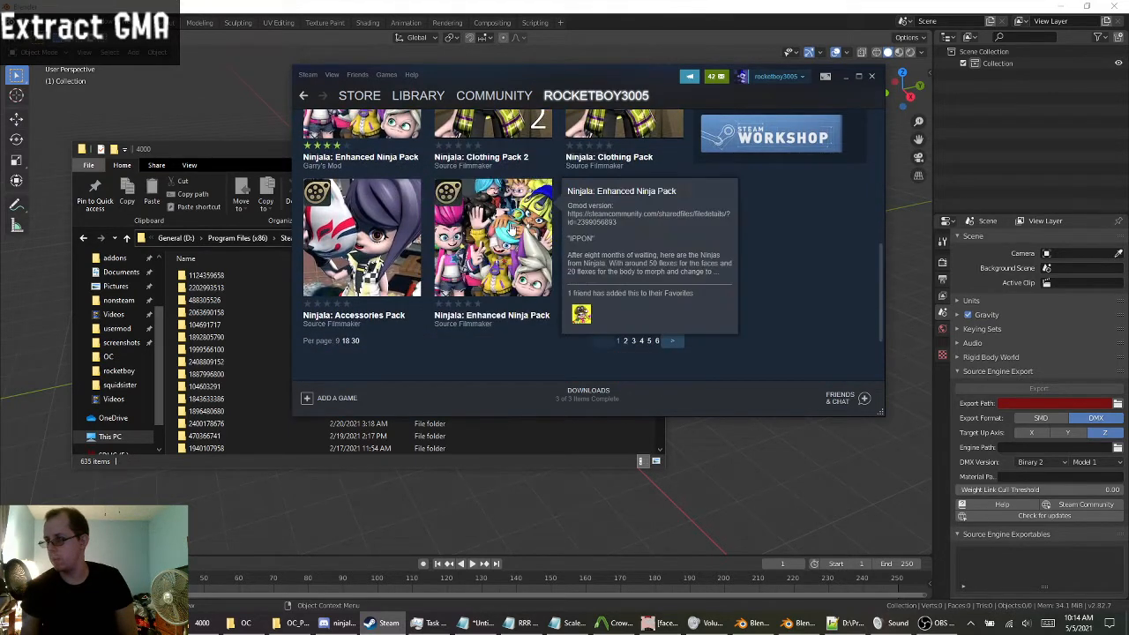
right_click(485, 238)
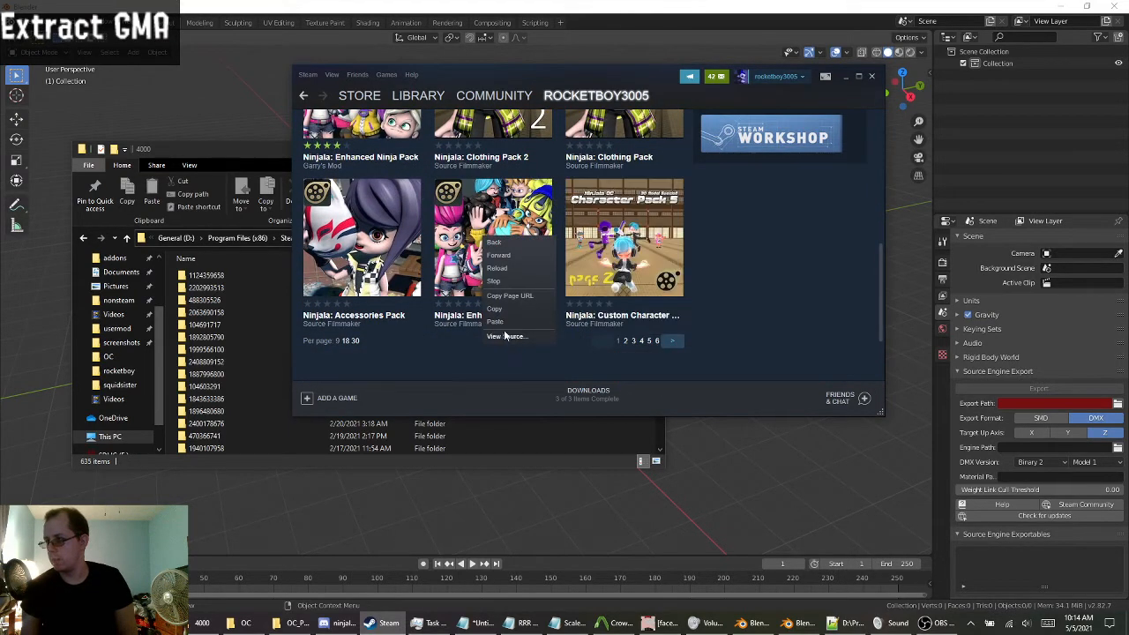
left_click(518, 298)
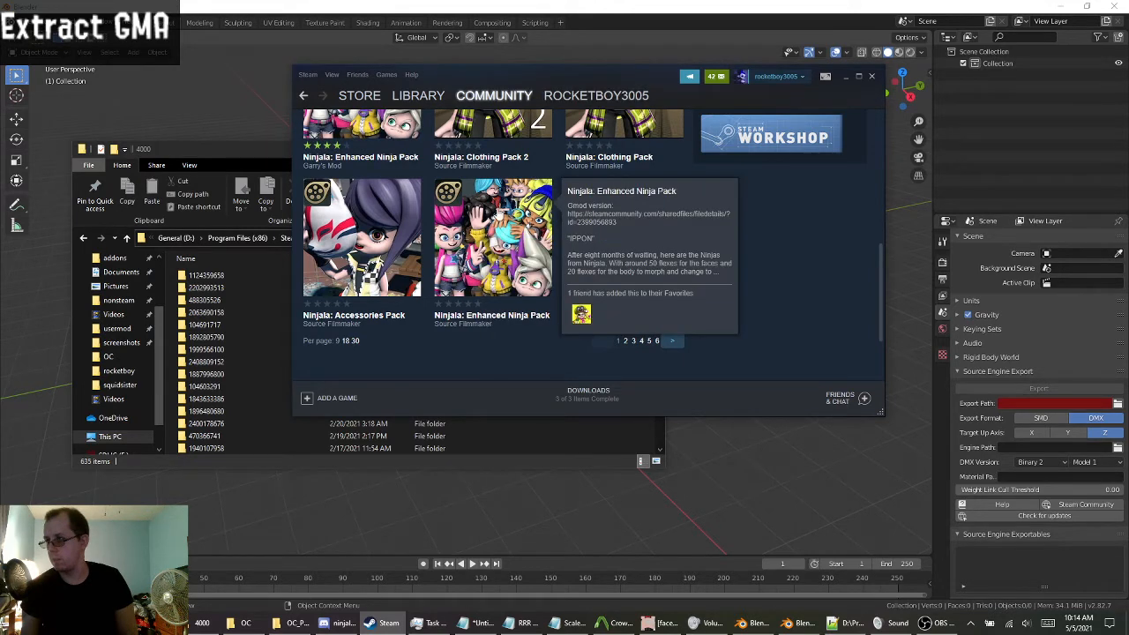
left_click(497, 214)
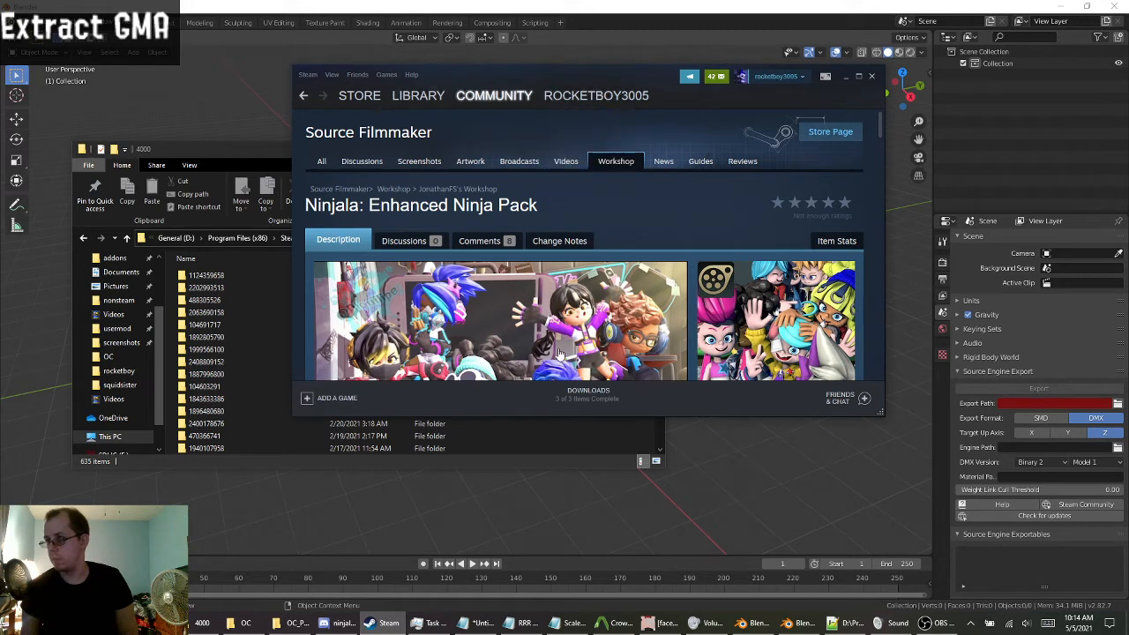
Copy the workshop page's URL and paste it into a new Notepad++ document.
scroll(523, 303, "down", 1)
right_click(635, 125)
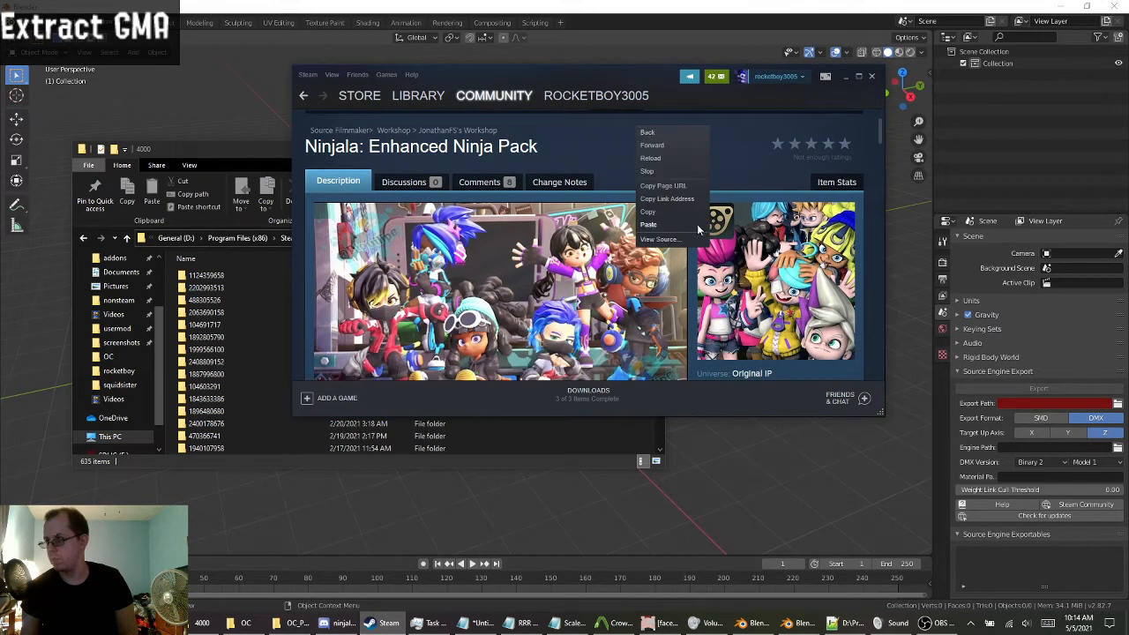
left_click(684, 187)
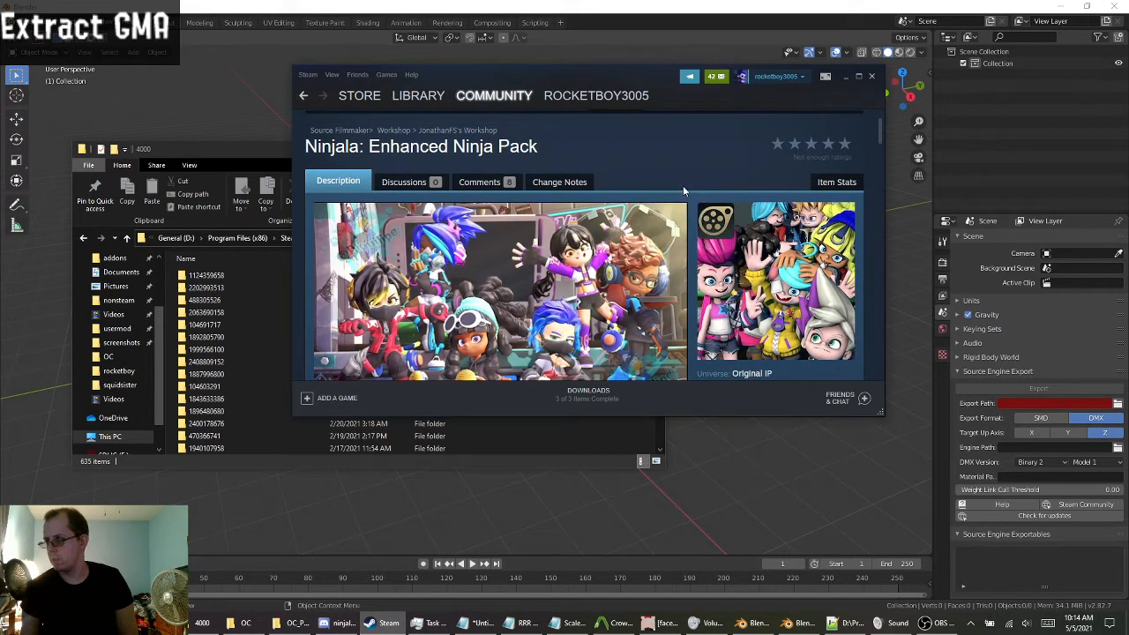
key("super")
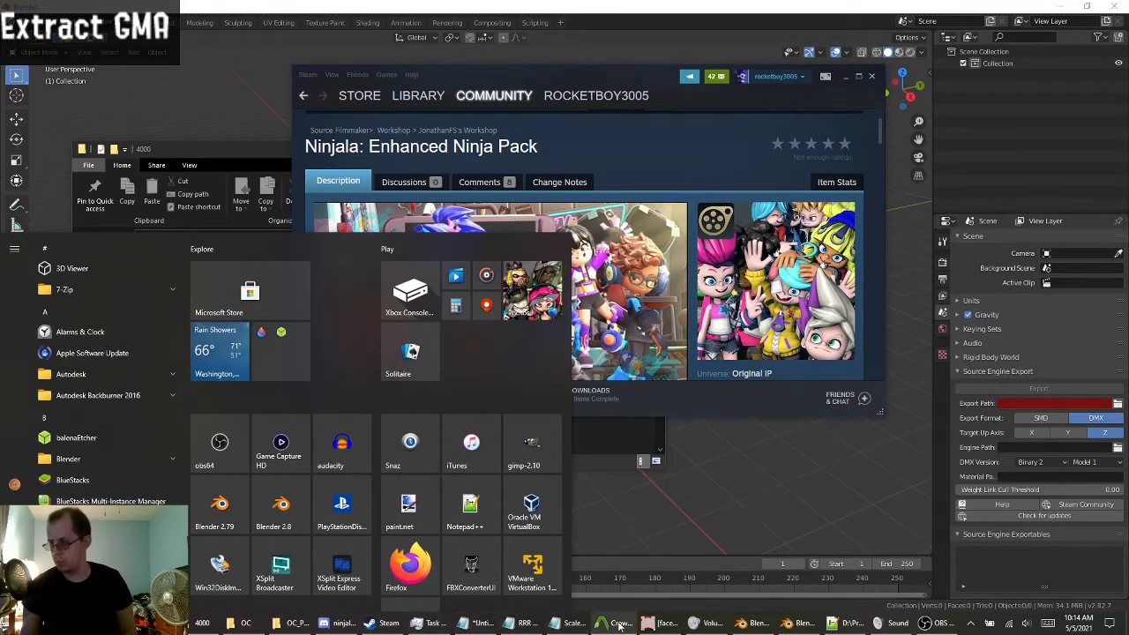
left_click(842, 622)
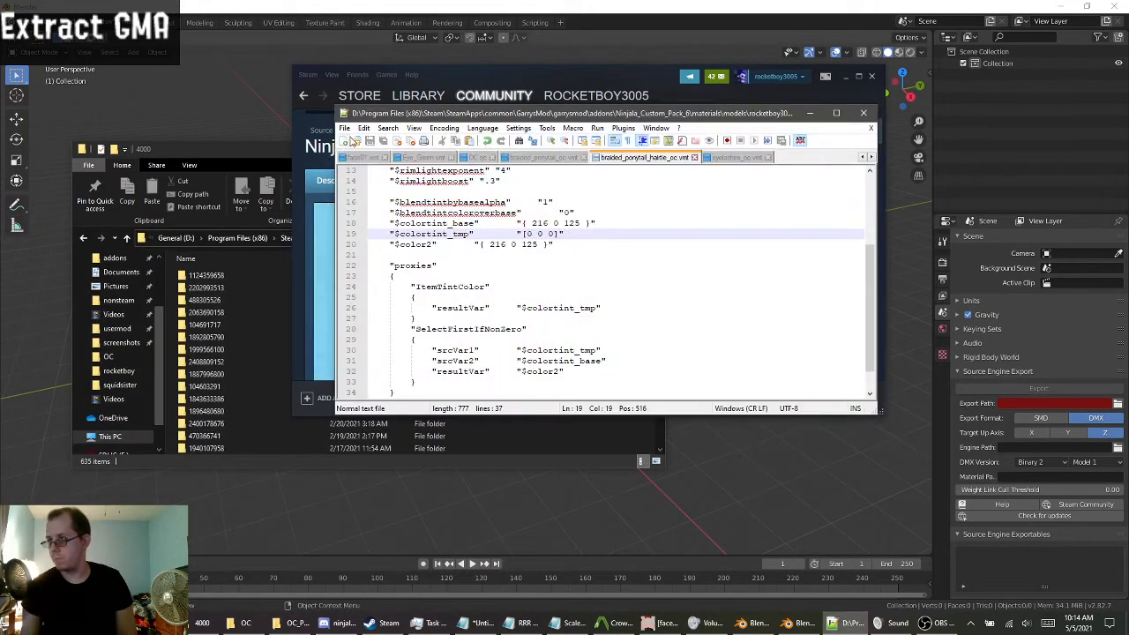
left_click(346, 142)
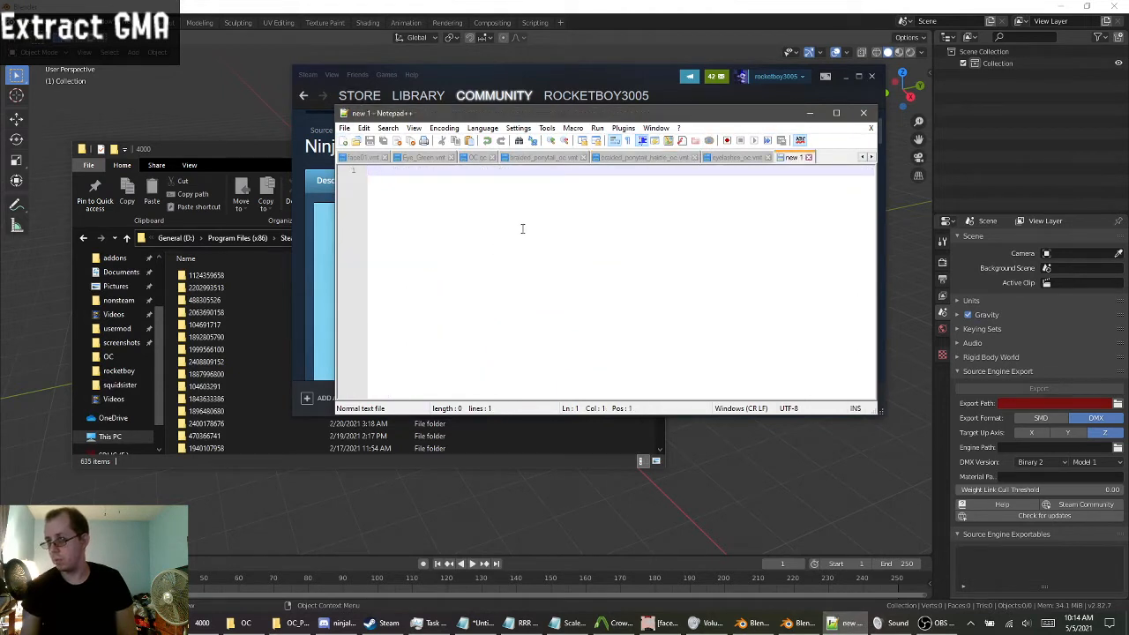
key("ctrl+v")
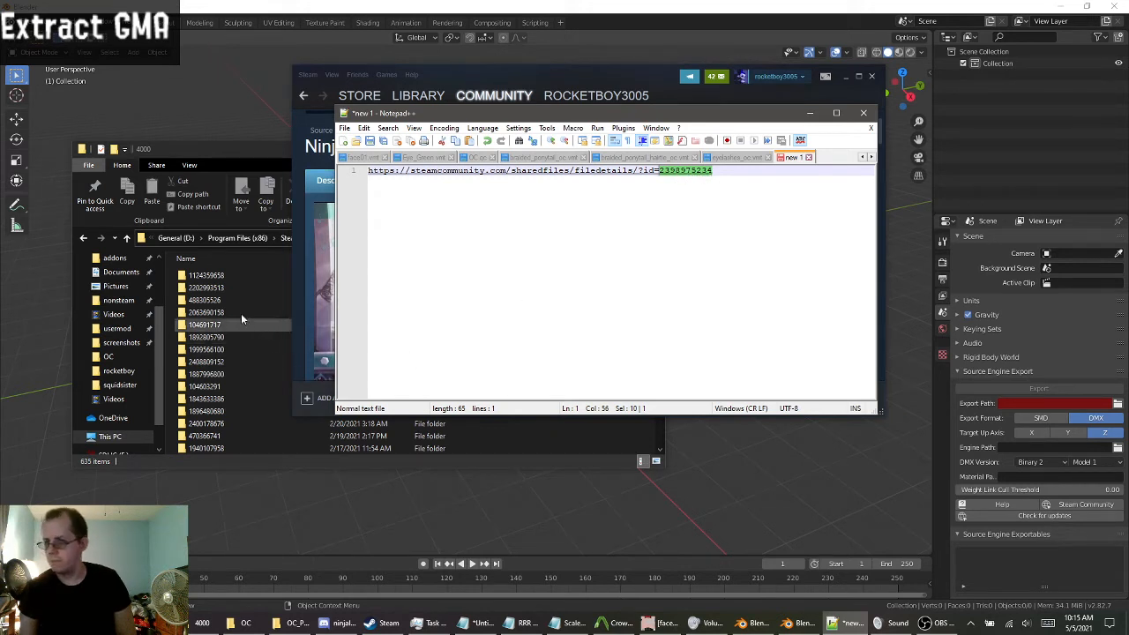
Go back to the workshop items list in Steam and open the Garry's Mod version of "Ninjala: Enhanced Ninja Pack".
left_click(448, 88)
left_click(304, 95)
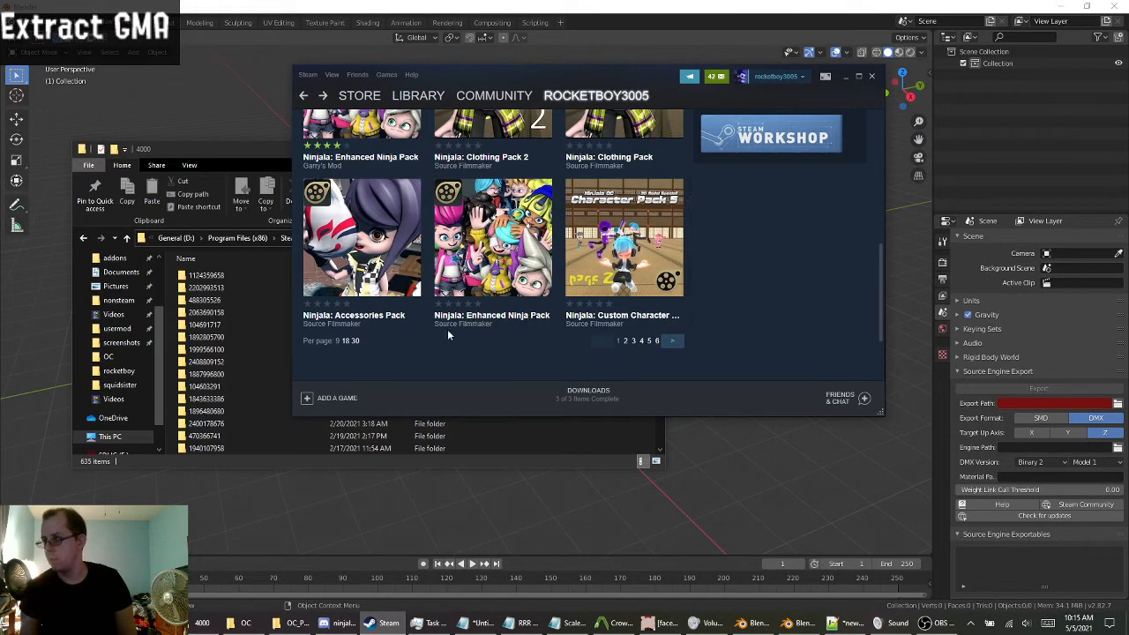
scroll(506, 351, "down", 1)
scroll(494, 335, "up", 3)
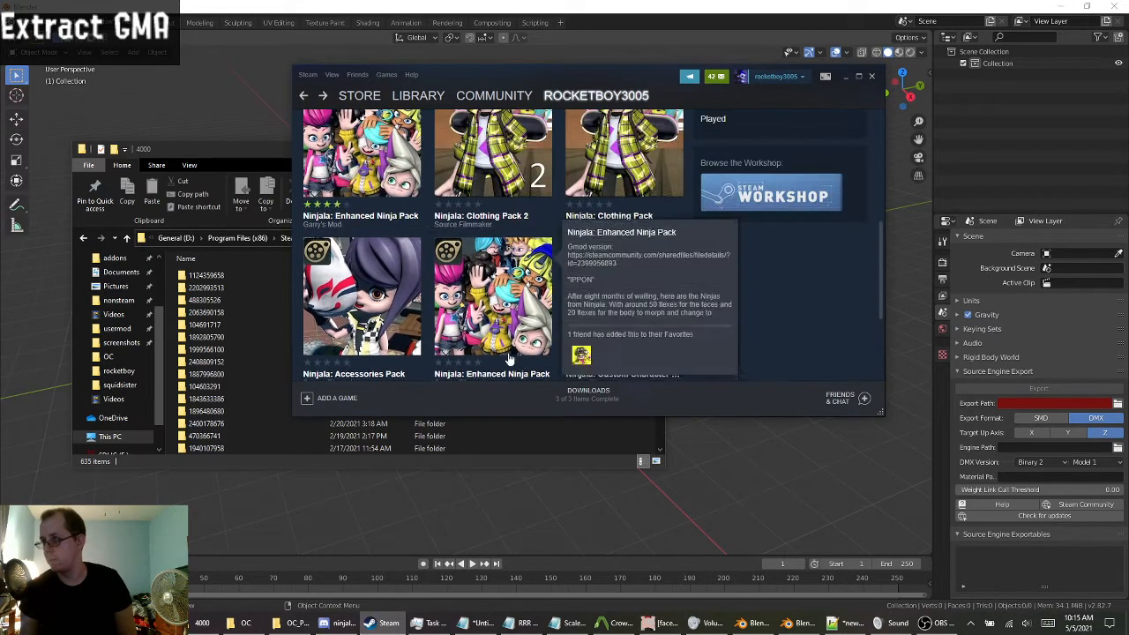
right_click(408, 237)
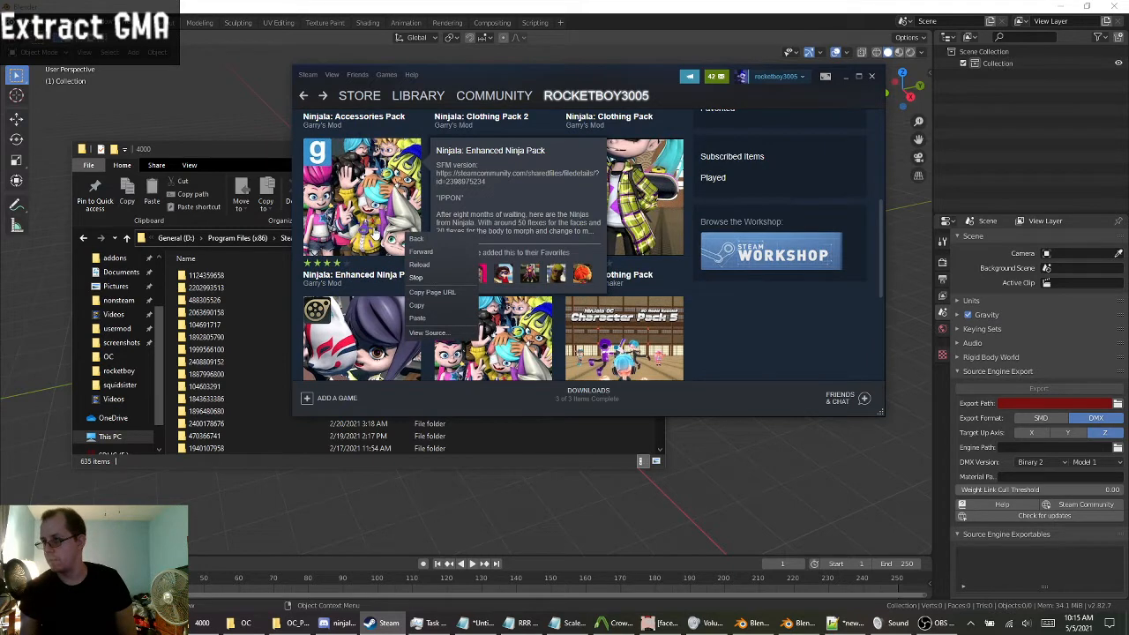
left_click(375, 234)
Copy the Garry's Mod item's page URL and replace the URL in the Notepad++ document with it.
right_click(617, 206)
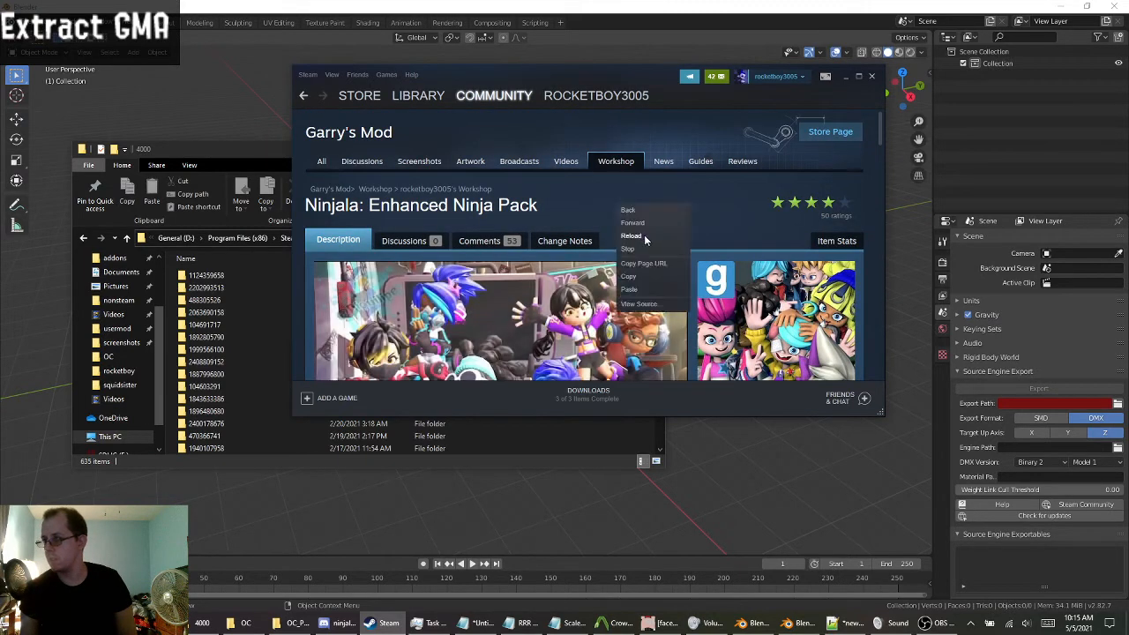
left_click(647, 265)
left_click(845, 76)
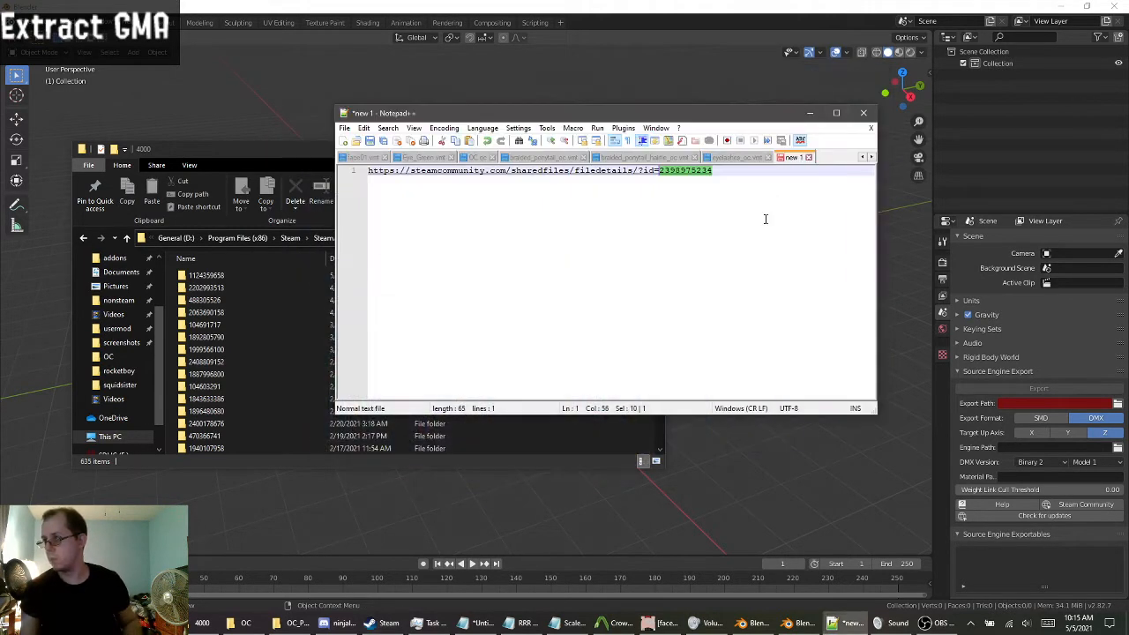
key("ctrl+a")
key("ctrl+v")
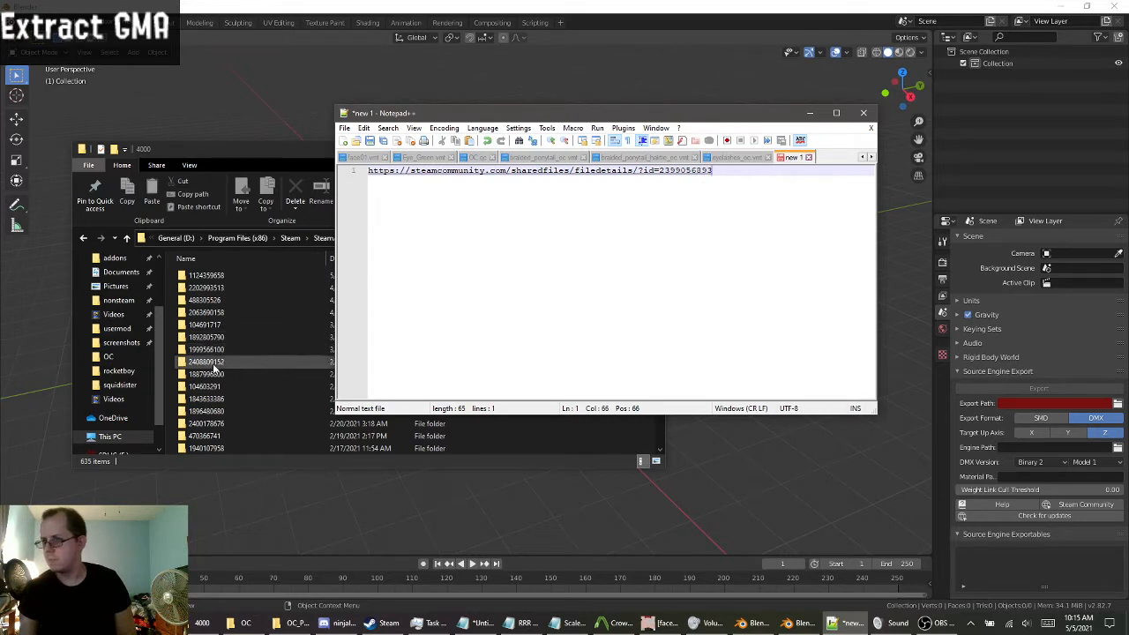
double_click(220, 289)
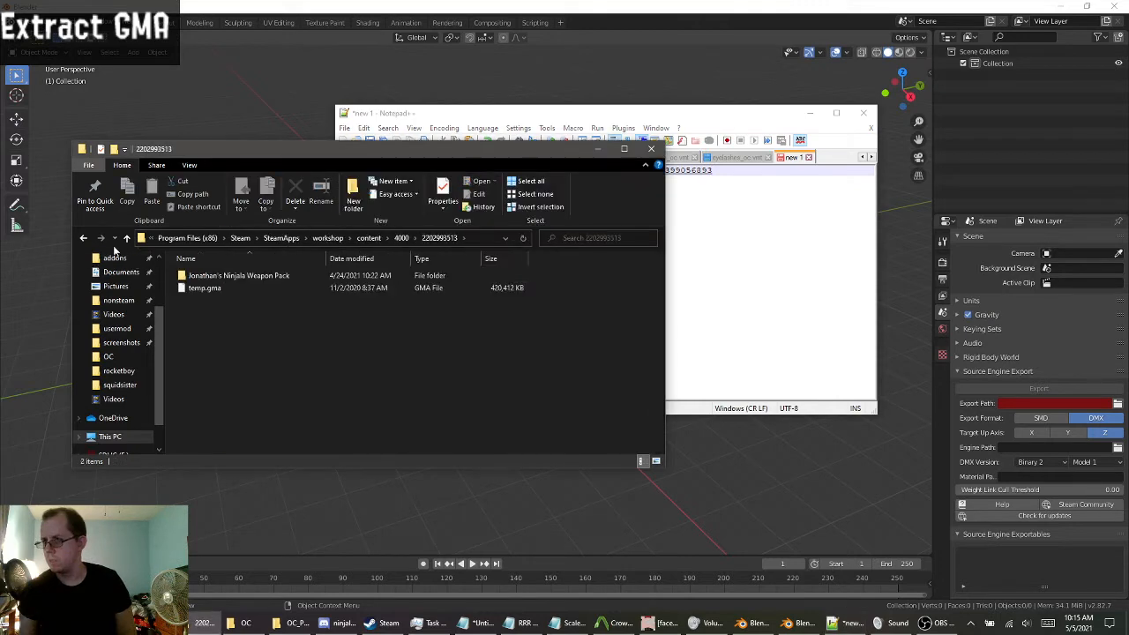
left_click(84, 238)
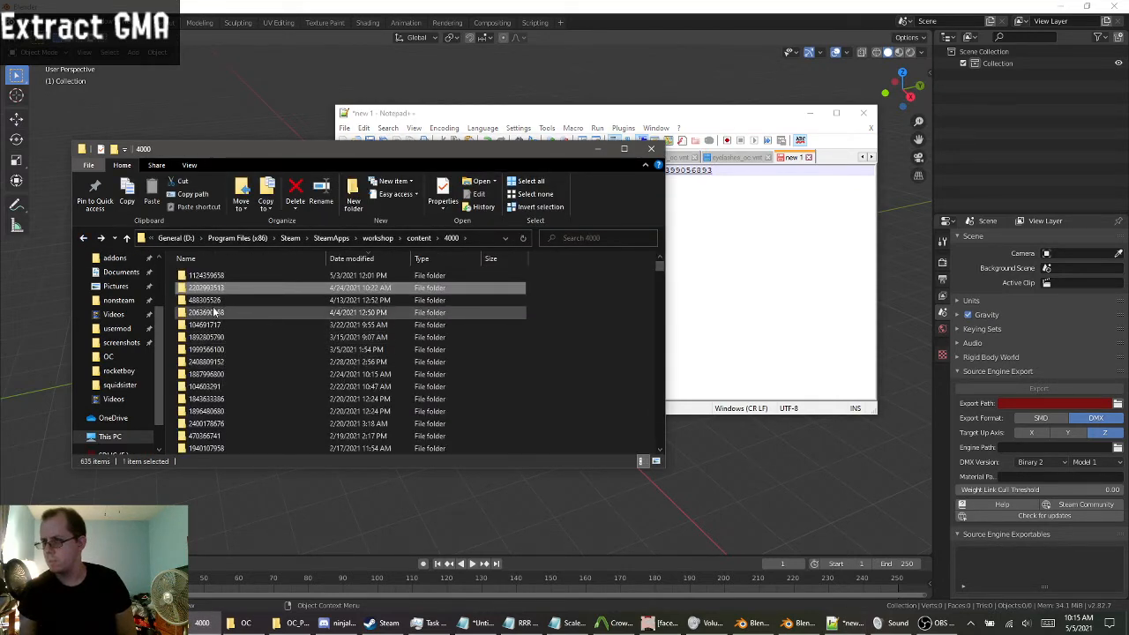
scroll(229, 369, "down", 2)
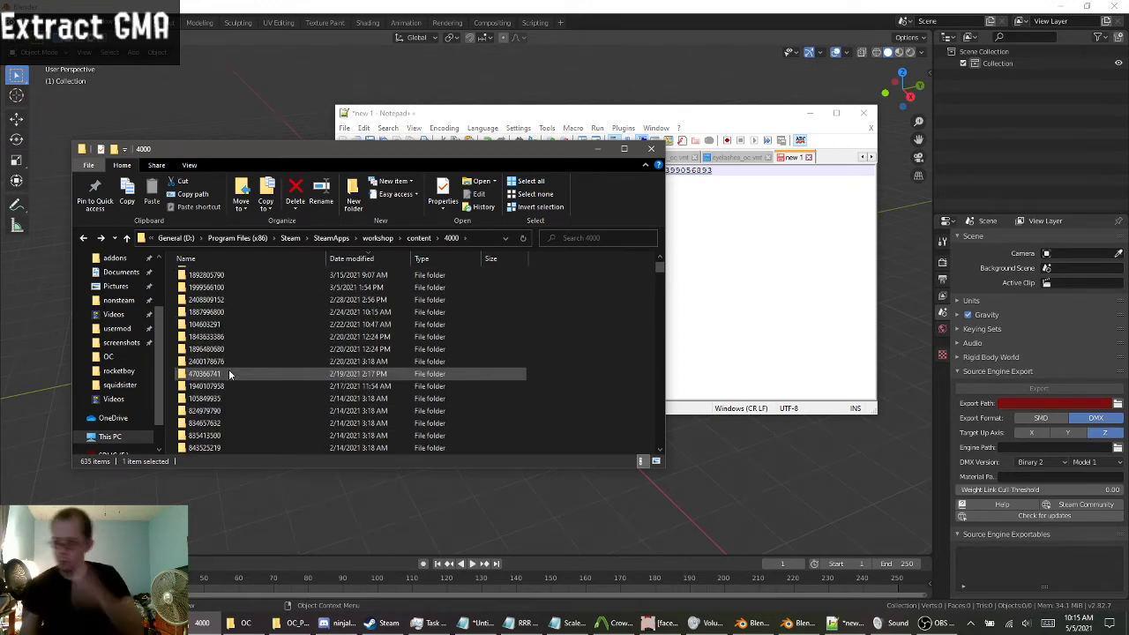
scroll(230, 356, "up", 2)
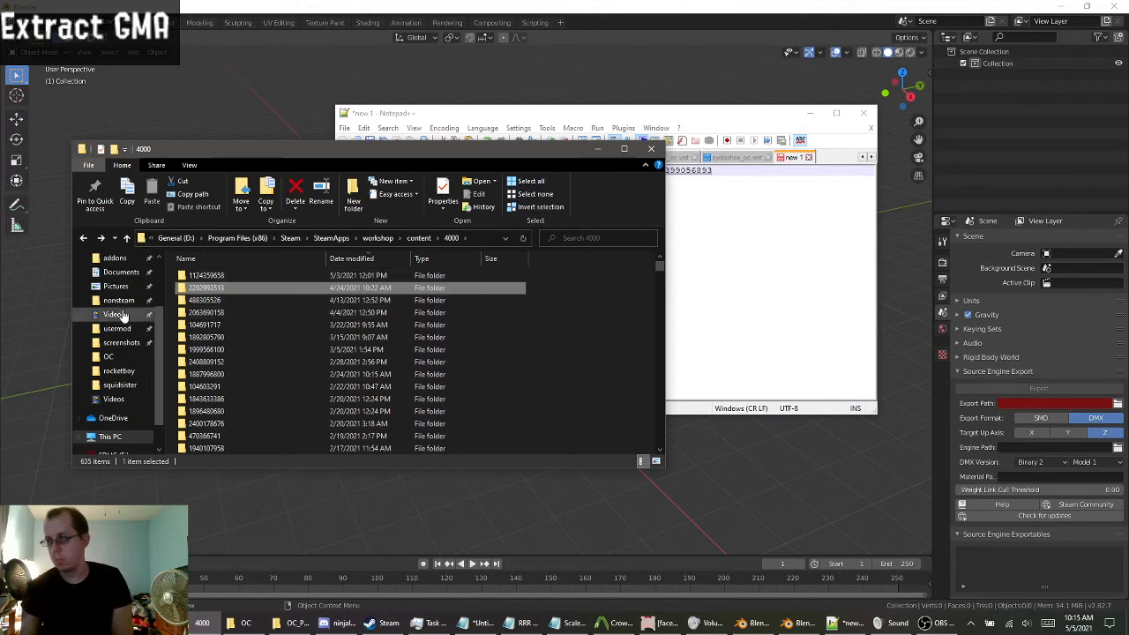
Return to the own Workshop Items list in Steam and look through its first two pages for the Ninjala weapon pack.
left_click(337, 623)
left_click(338, 622)
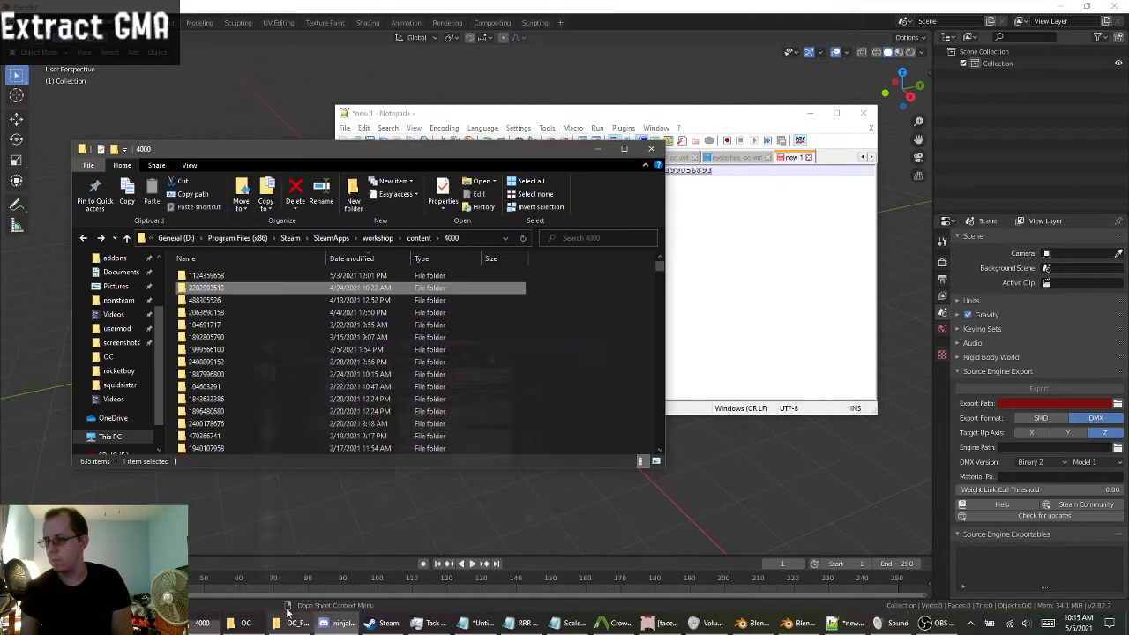
left_click(389, 623)
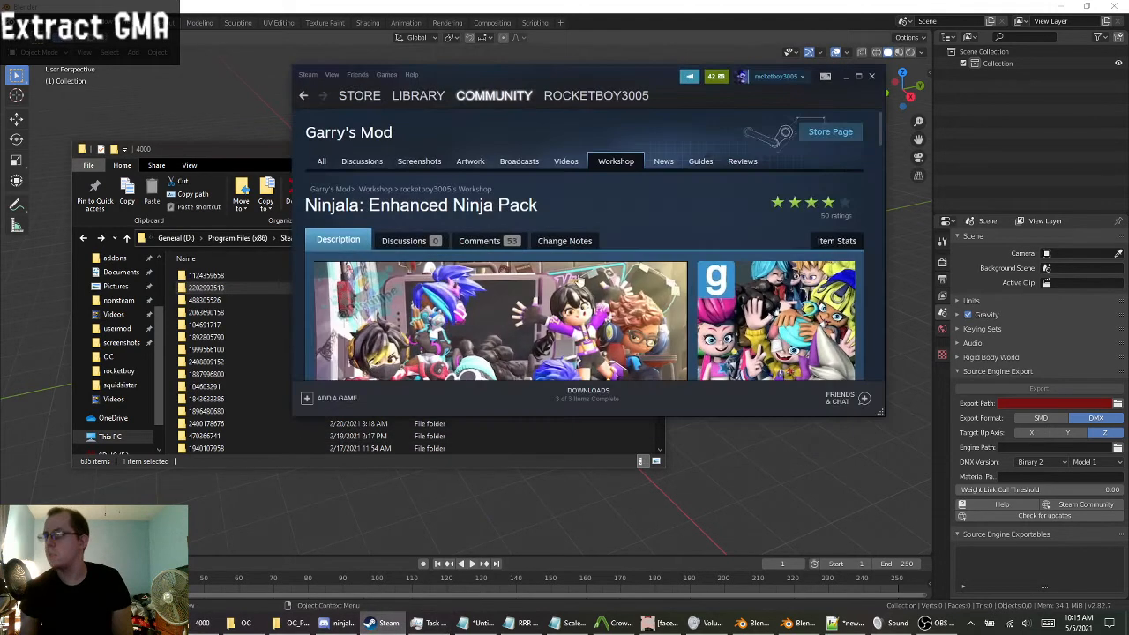
left_click(306, 96)
scroll(635, 302, "down", 5)
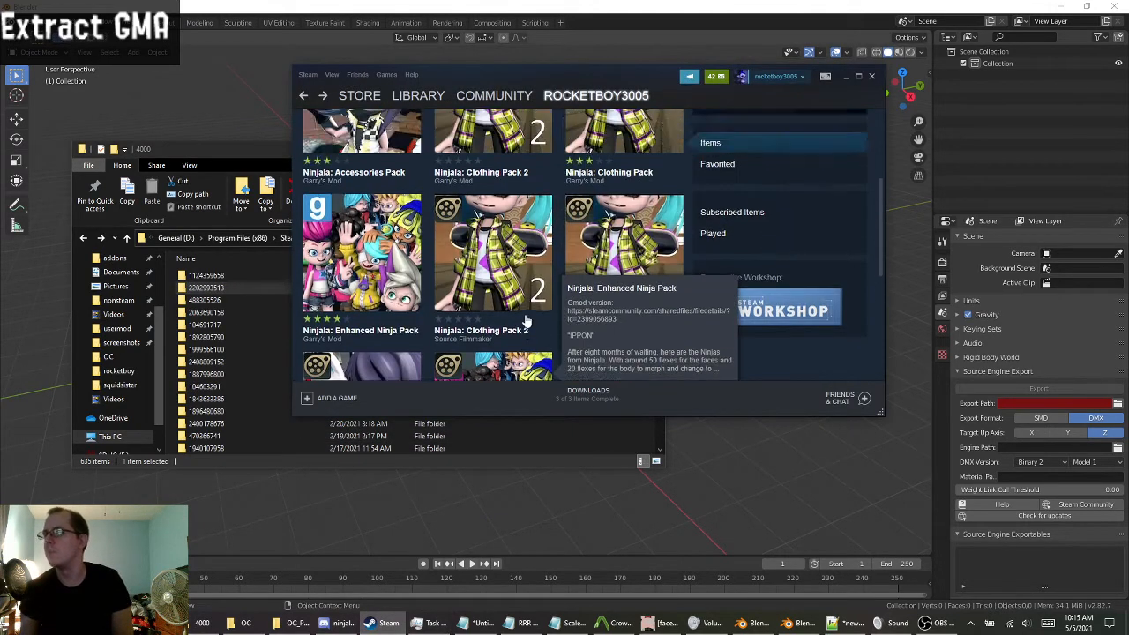
scroll(644, 302, "up", 2)
scroll(651, 303, "up", 4)
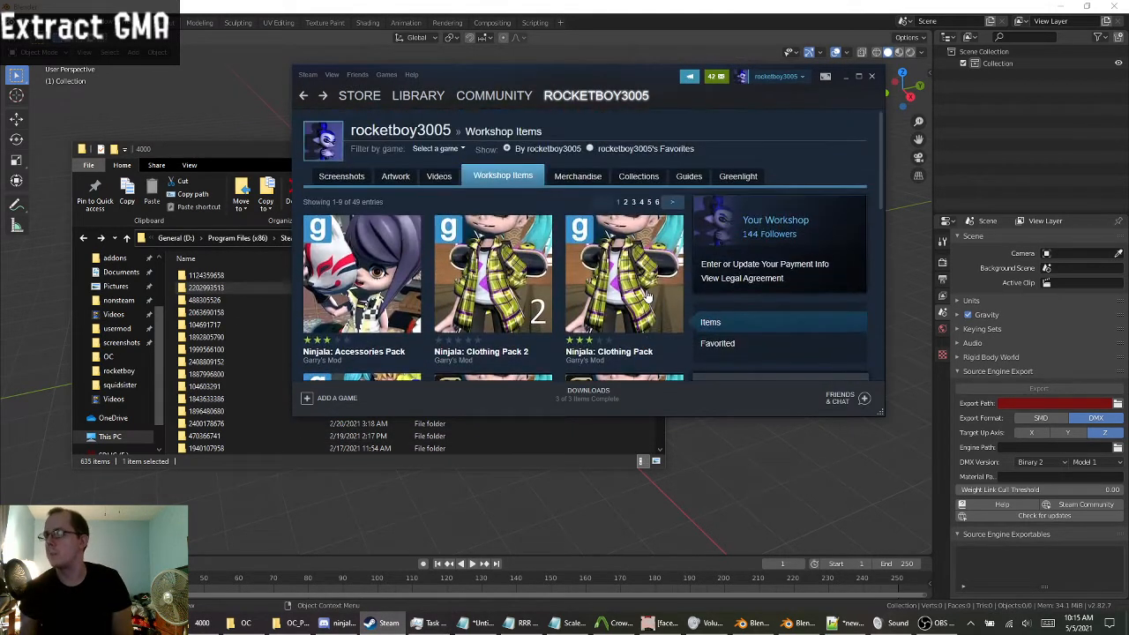
scroll(648, 298, "down", 6)
scroll(644, 282, "down", 1)
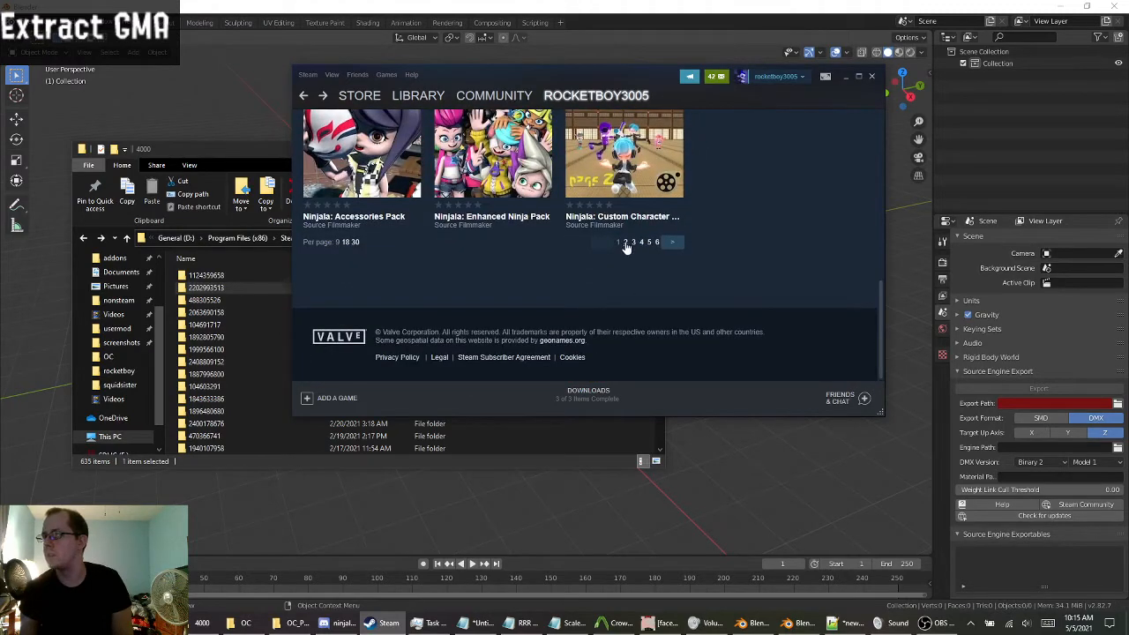
scroll(617, 322, "down", 4)
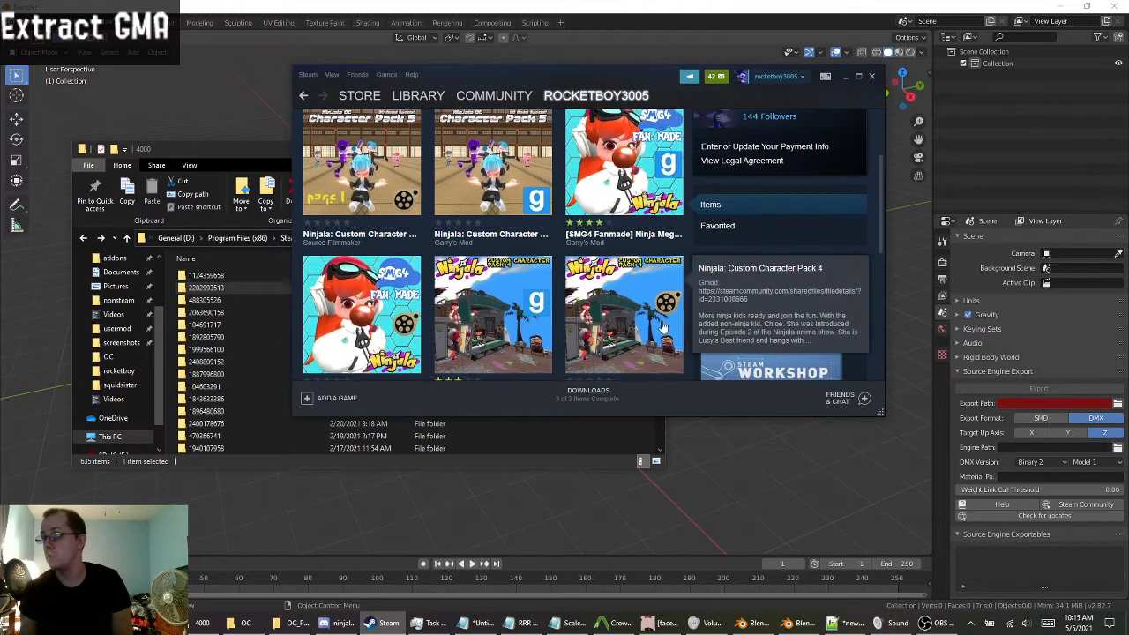
scroll(651, 328, "down", 4)
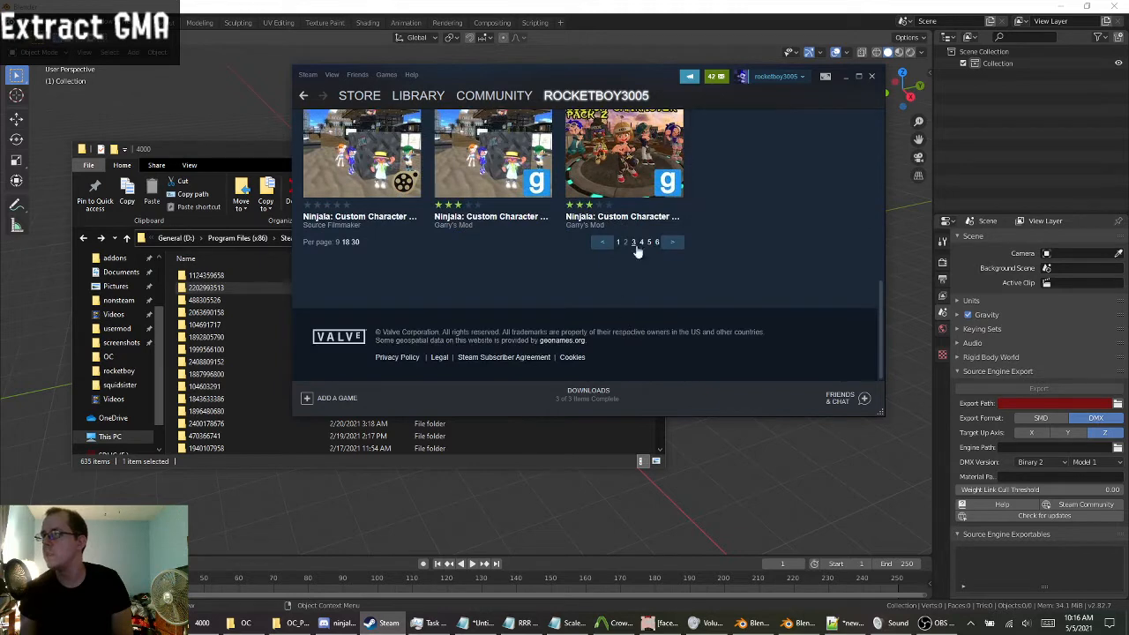
Look through the third and fourth pages of the own workshop items for the Ninjala weapon pack.
left_click(672, 242)
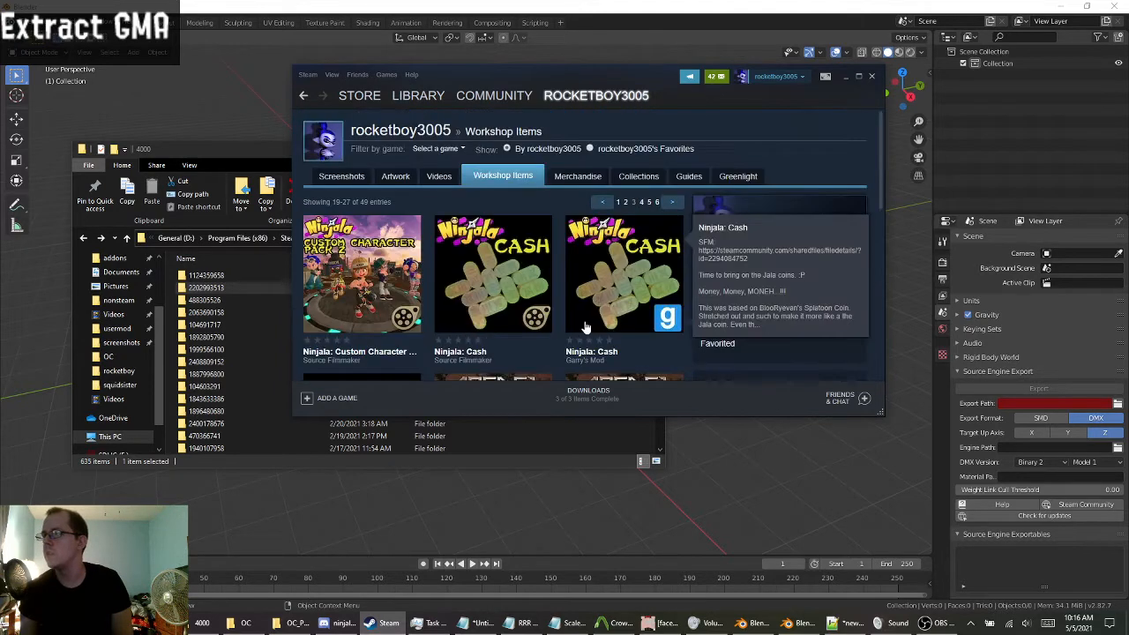
scroll(583, 313, "down", 8)
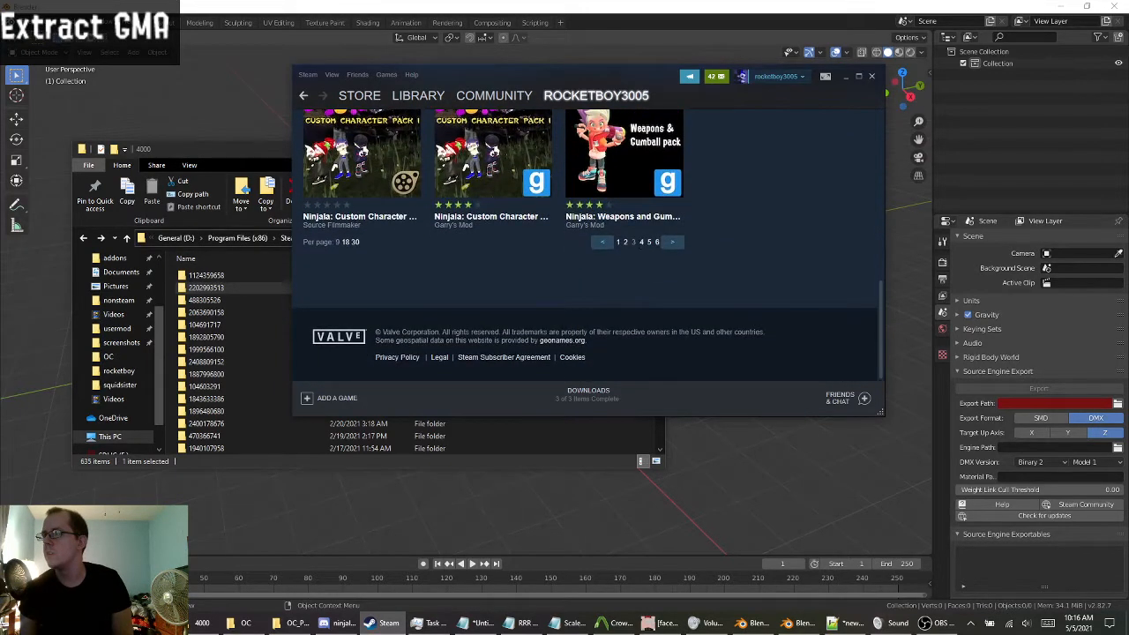
scroll(634, 270, "up", 8)
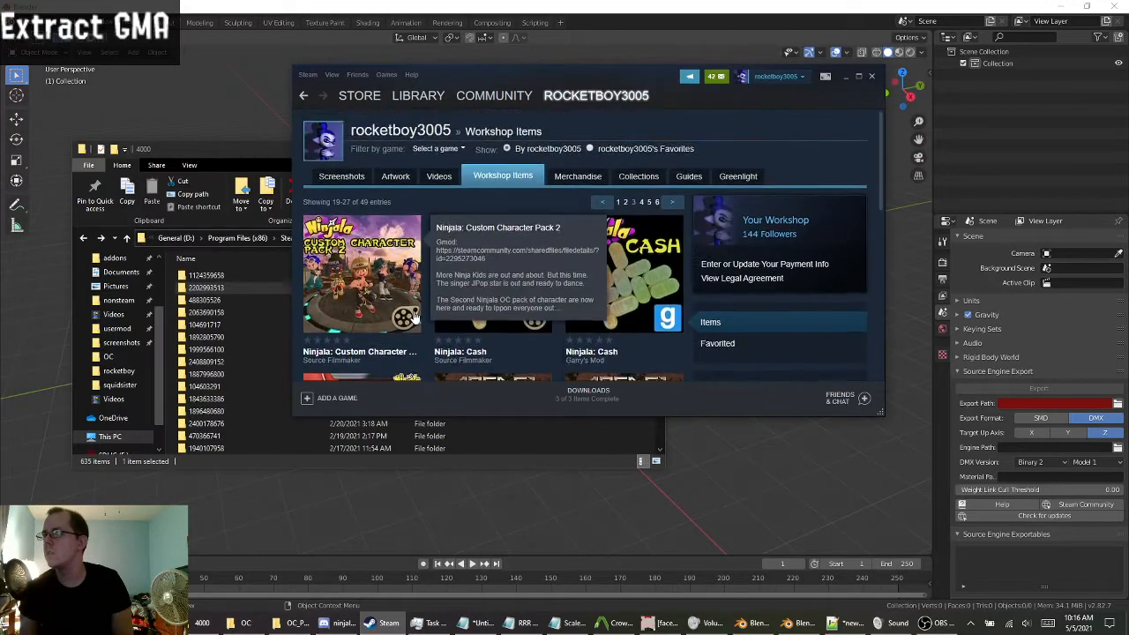
scroll(414, 316, "down", 4)
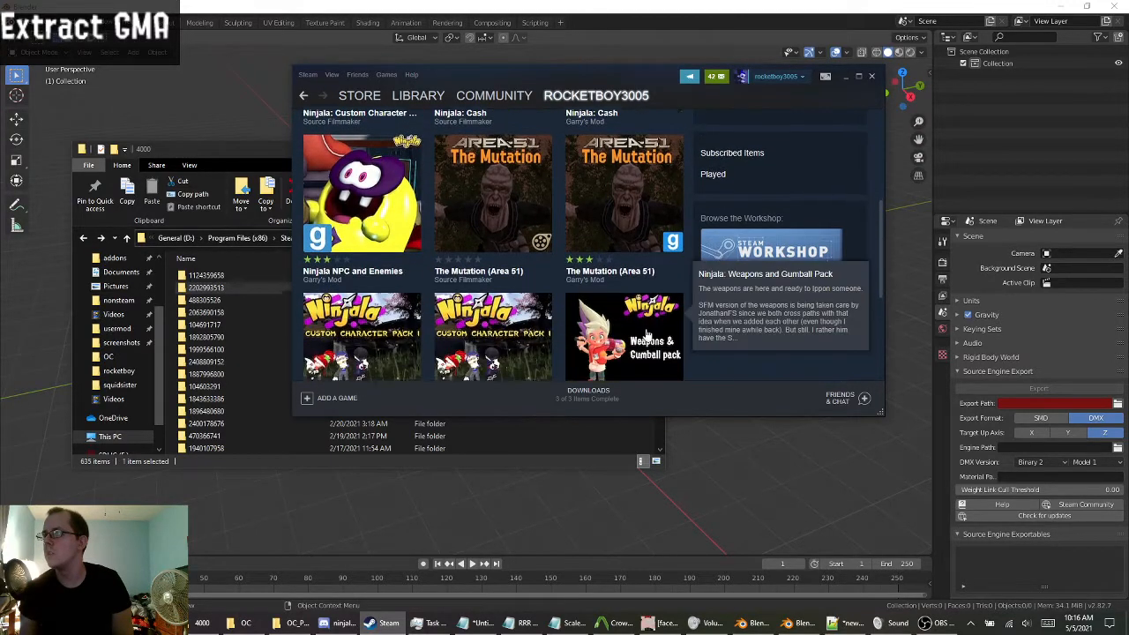
scroll(646, 333, "down", 3)
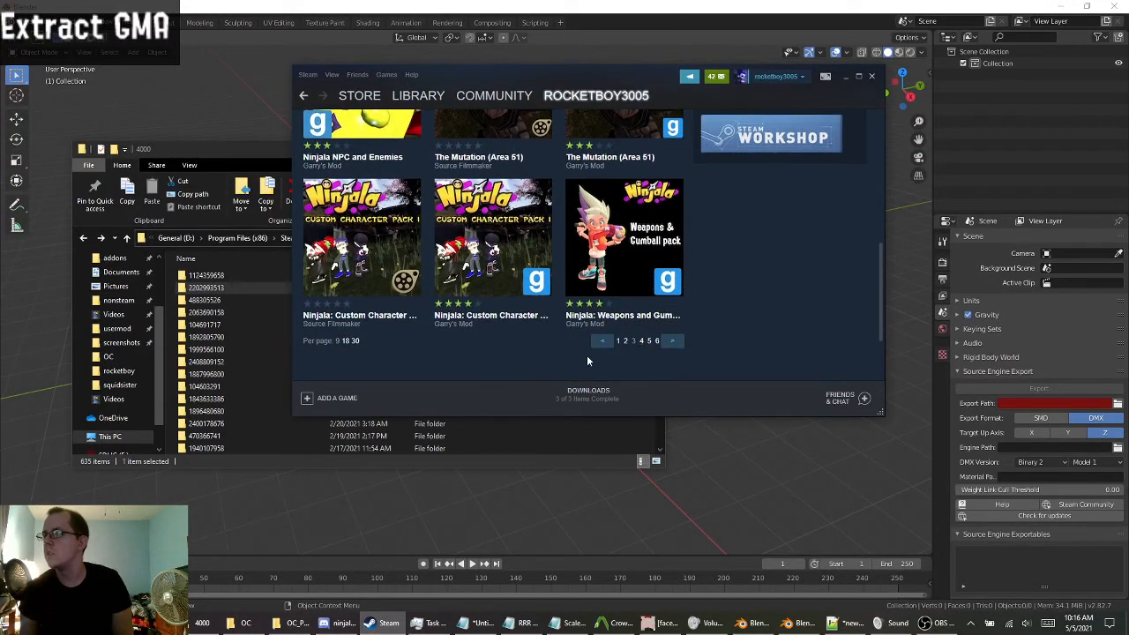
scroll(531, 349, "down", 5)
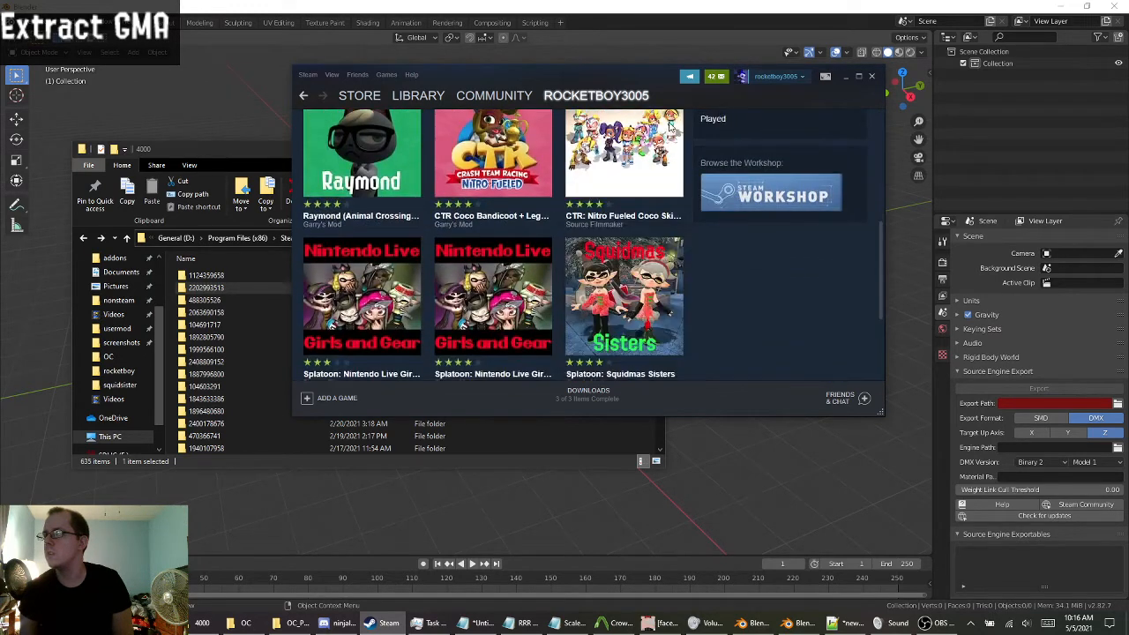
Go back to the second page of workshop items and open the Garry's Mod version of the Ninjala OC Character Pack 5.
left_click(305, 95)
mouse_move(646, 266)
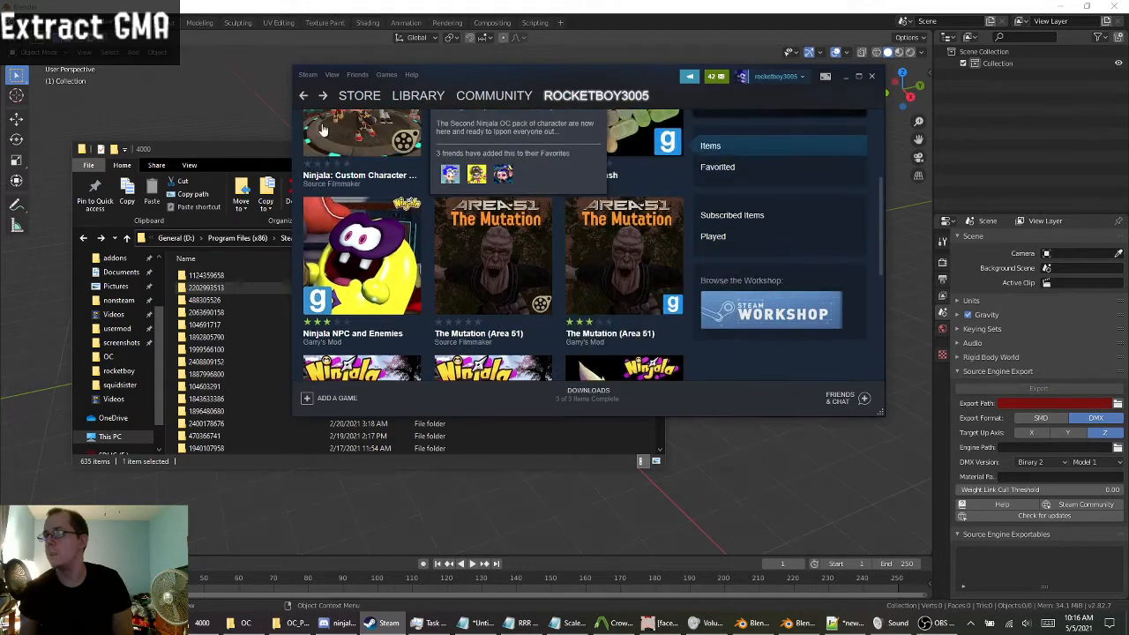
left_click(305, 96)
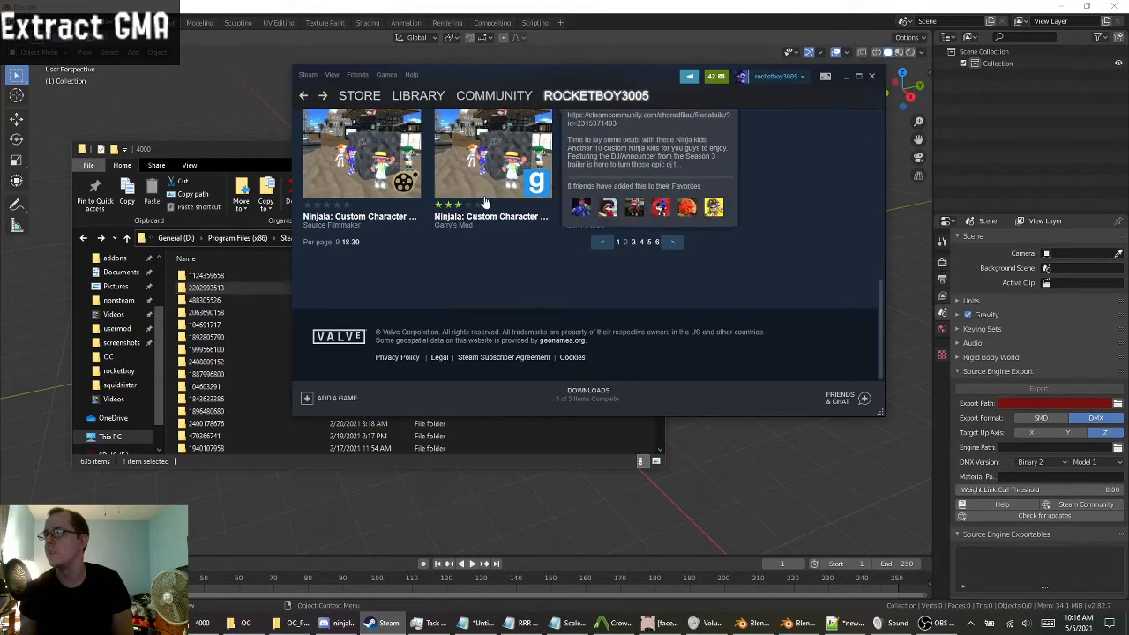
scroll(476, 210, "up", 6)
scroll(444, 225, "up", 2)
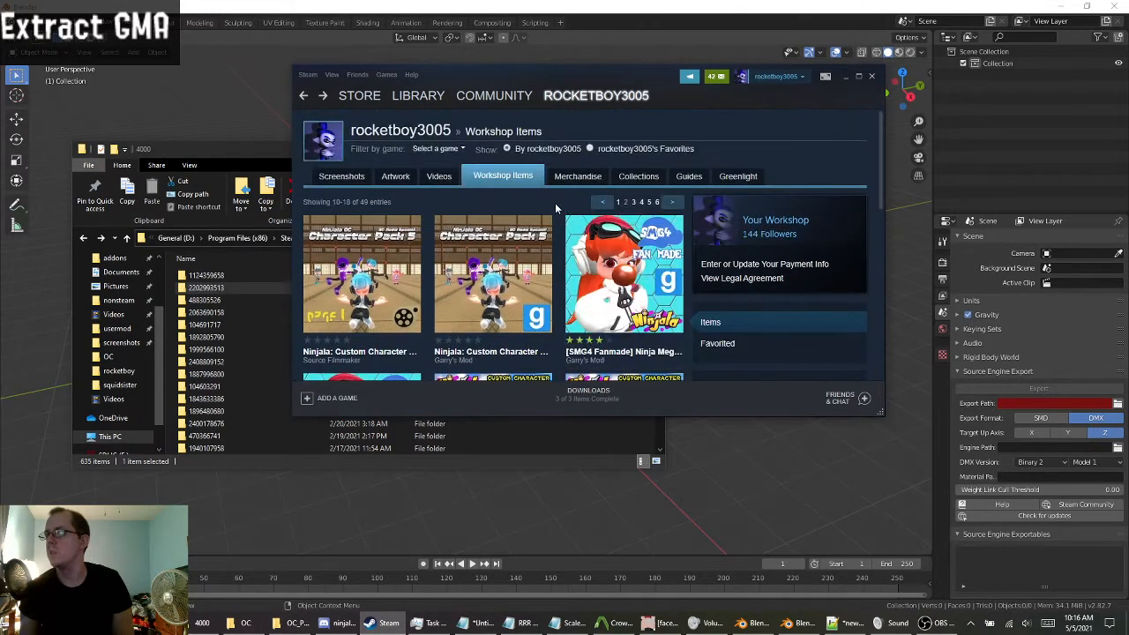
left_click(530, 278)
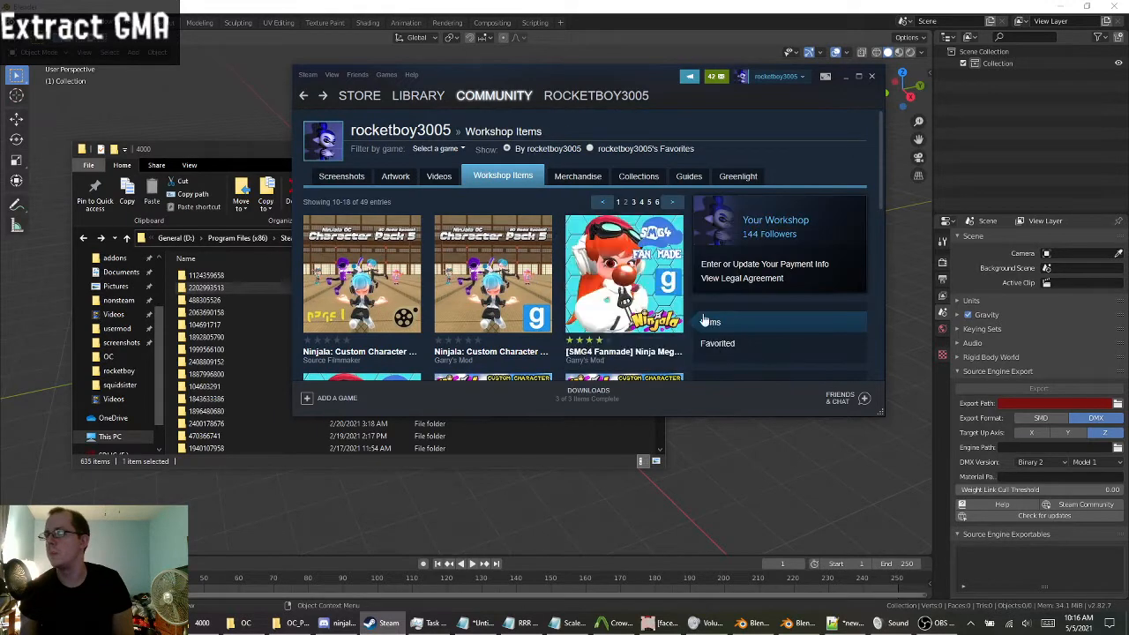
From the item's list of creators, open the second creator's profile and show their Workshop Items.
scroll(669, 314, "down", 5)
scroll(722, 340, "down", 10)
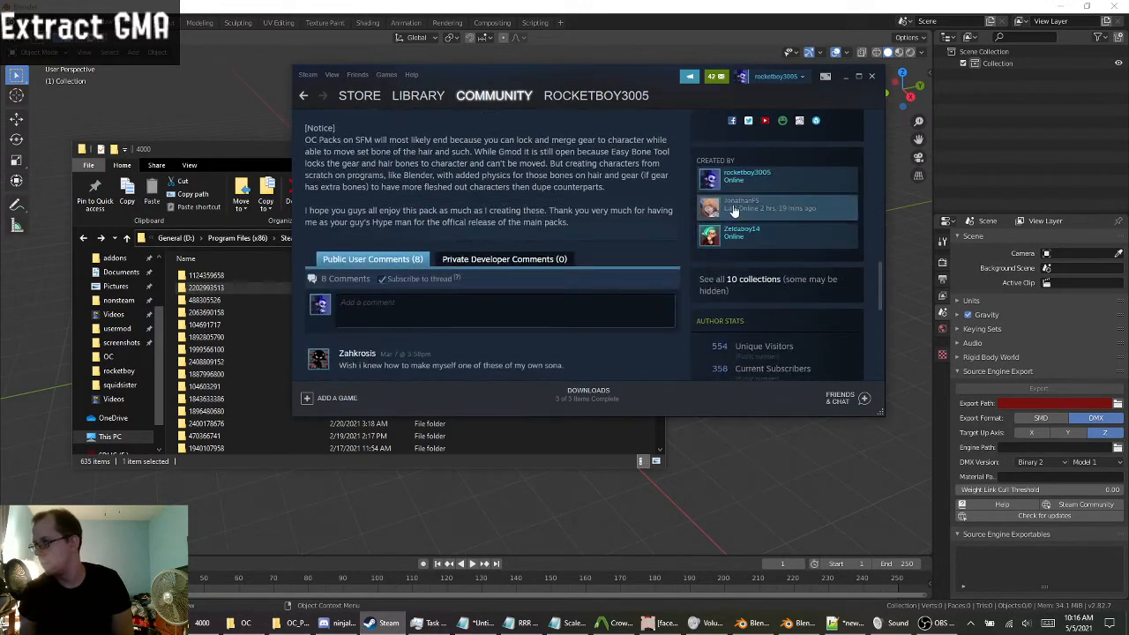
left_click(708, 201)
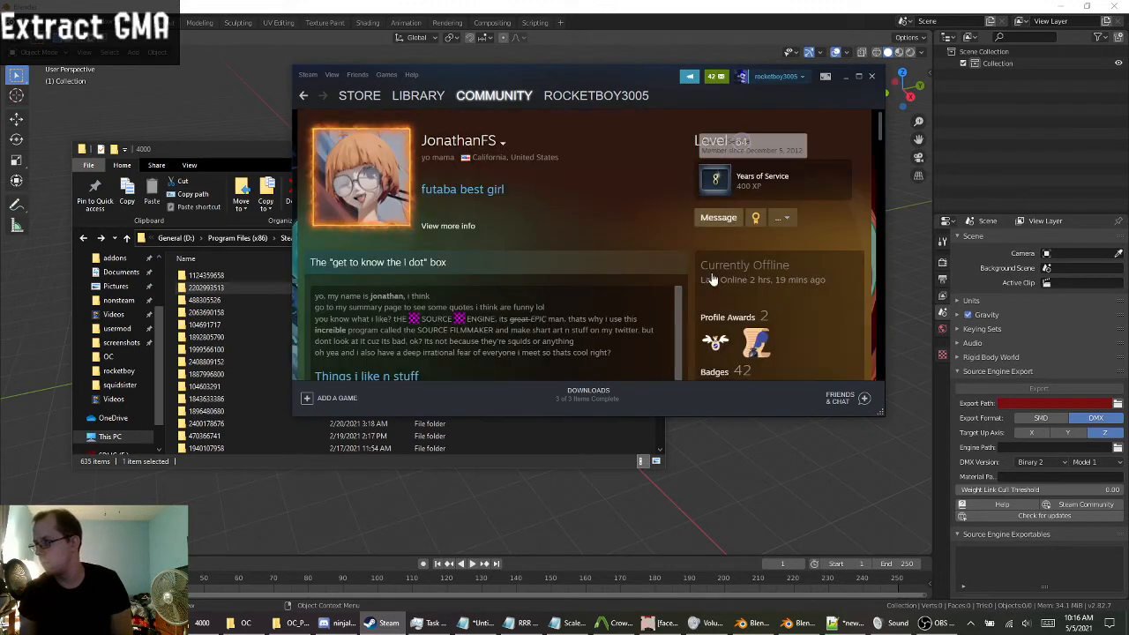
scroll(723, 225, "down", 6)
left_click(732, 224)
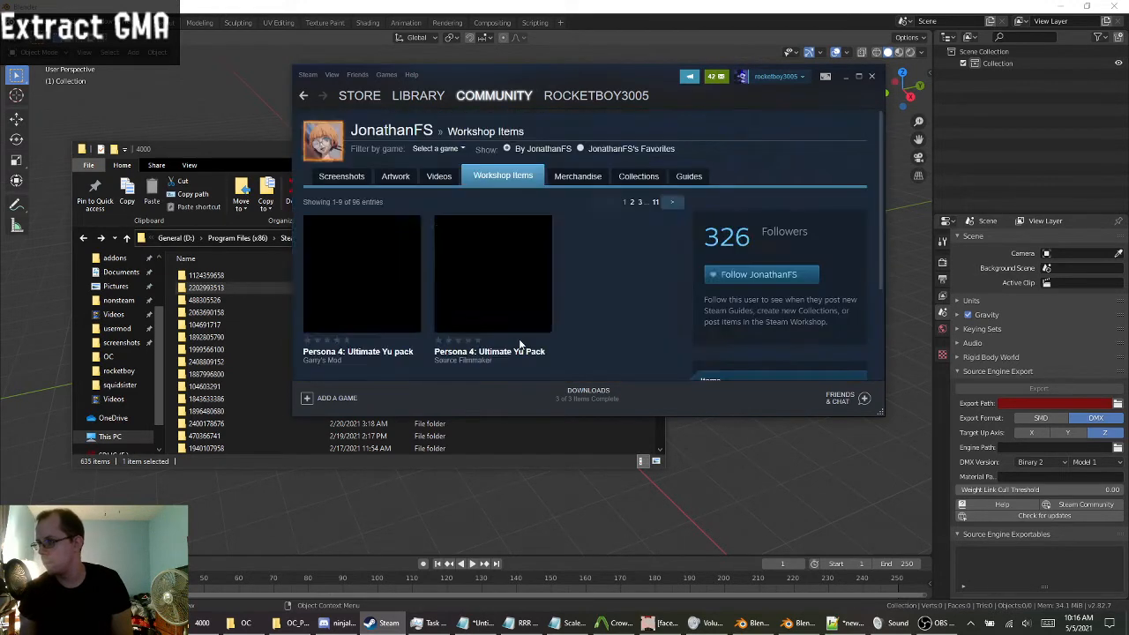
Show 30 workshop items per page, go to the second page, and open the Garry's Mod version of Ninjala: Weapons and Equipment.
scroll(507, 347, "down", 3)
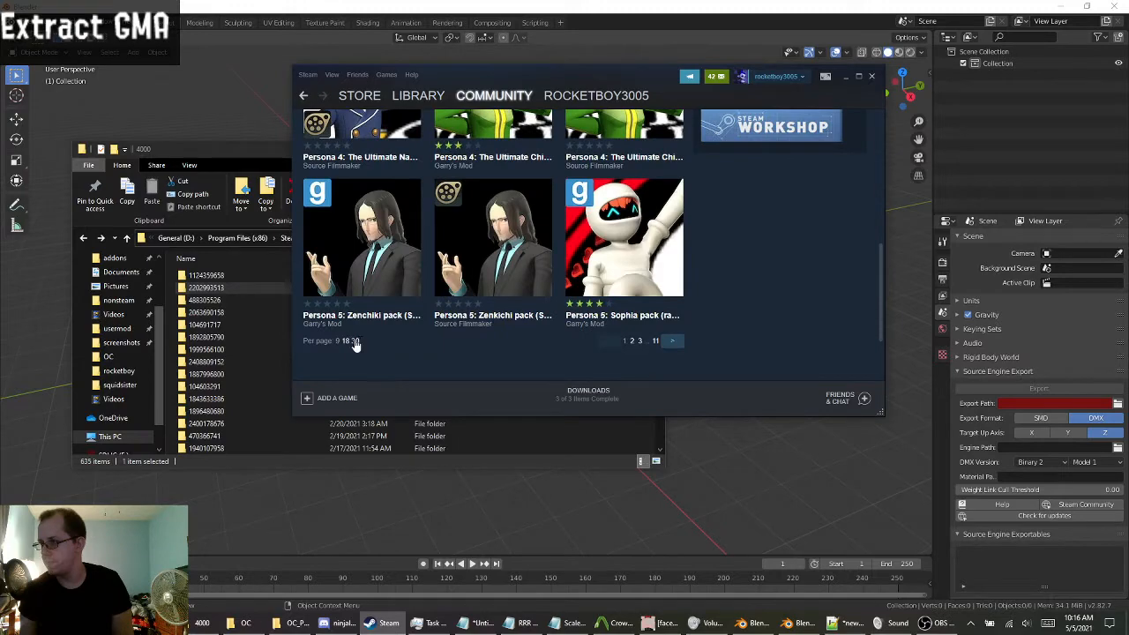
scroll(619, 372, "down", 6)
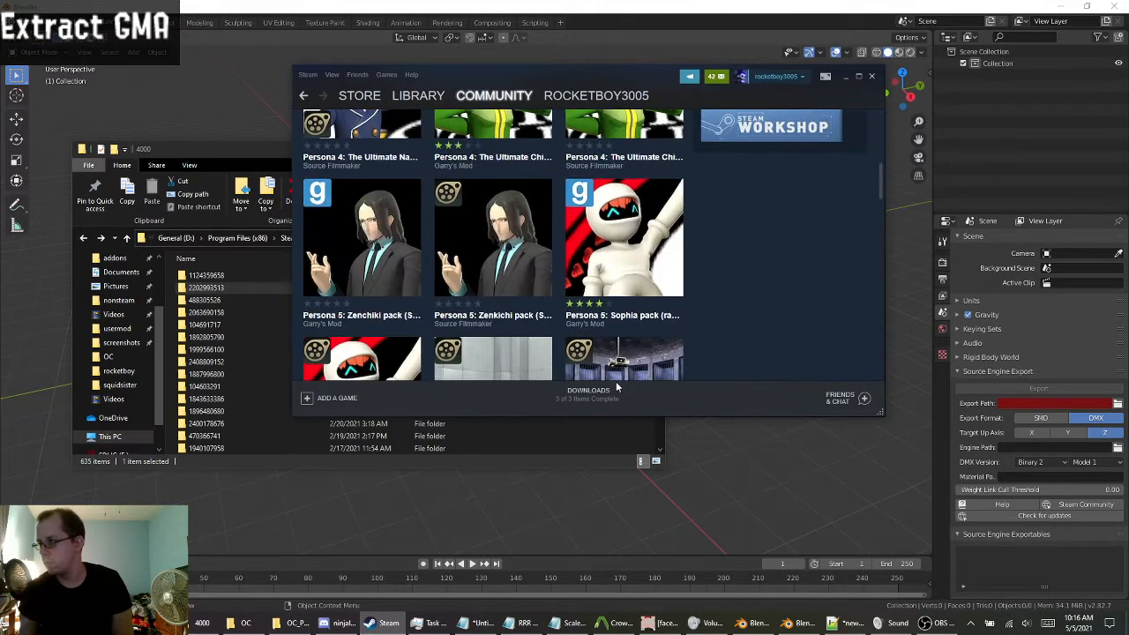
scroll(574, 294, "down", 15)
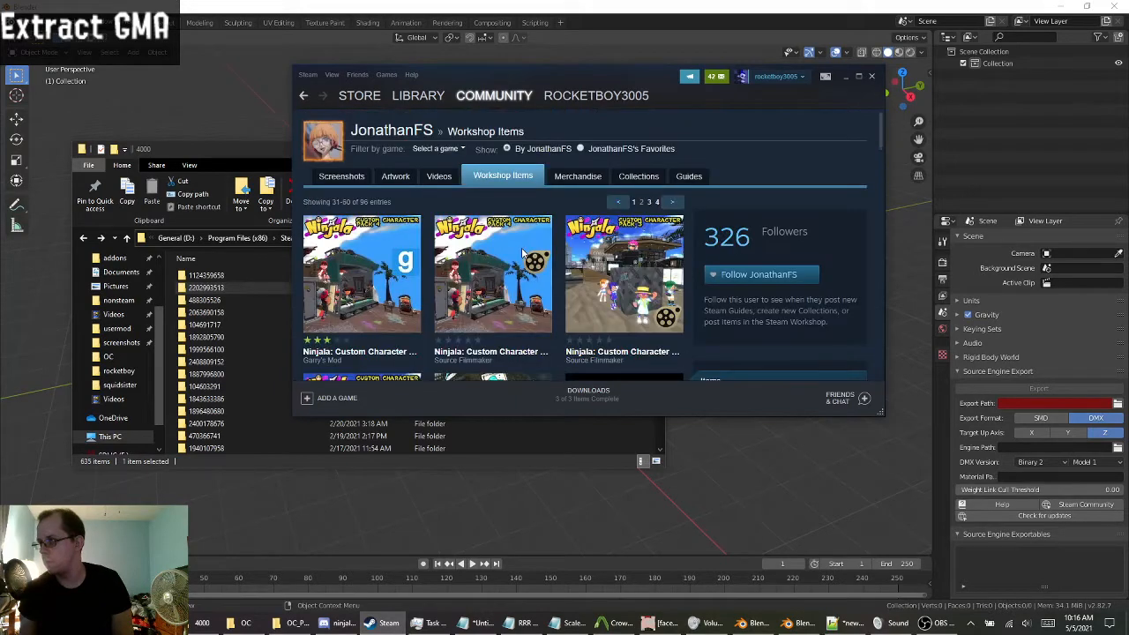
scroll(521, 257, "down", 5)
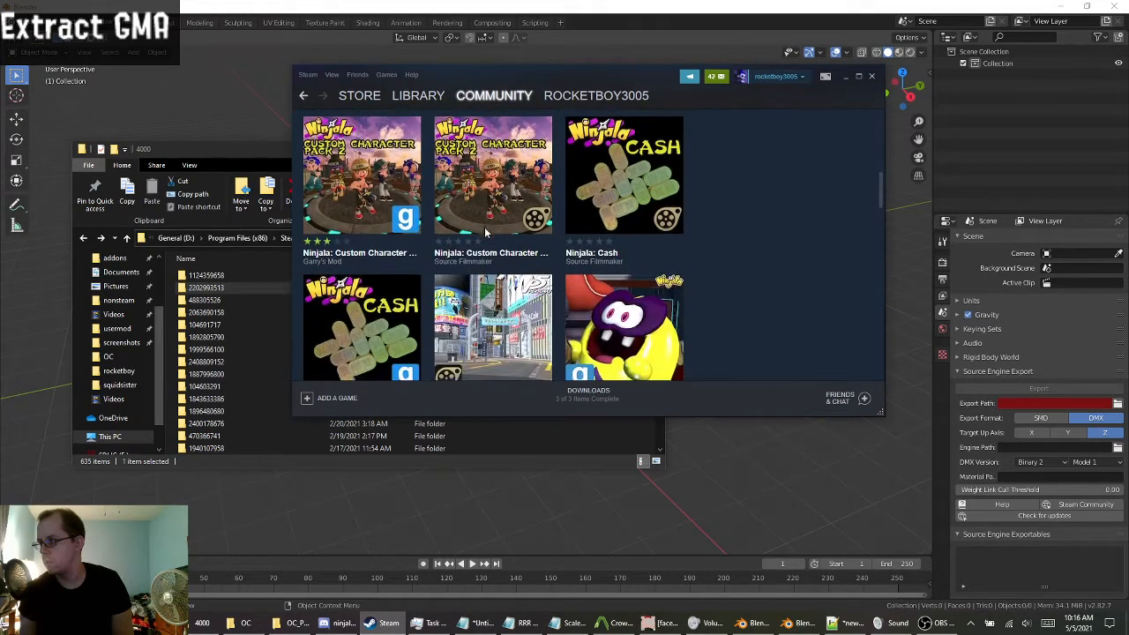
scroll(484, 227, "down", 5)
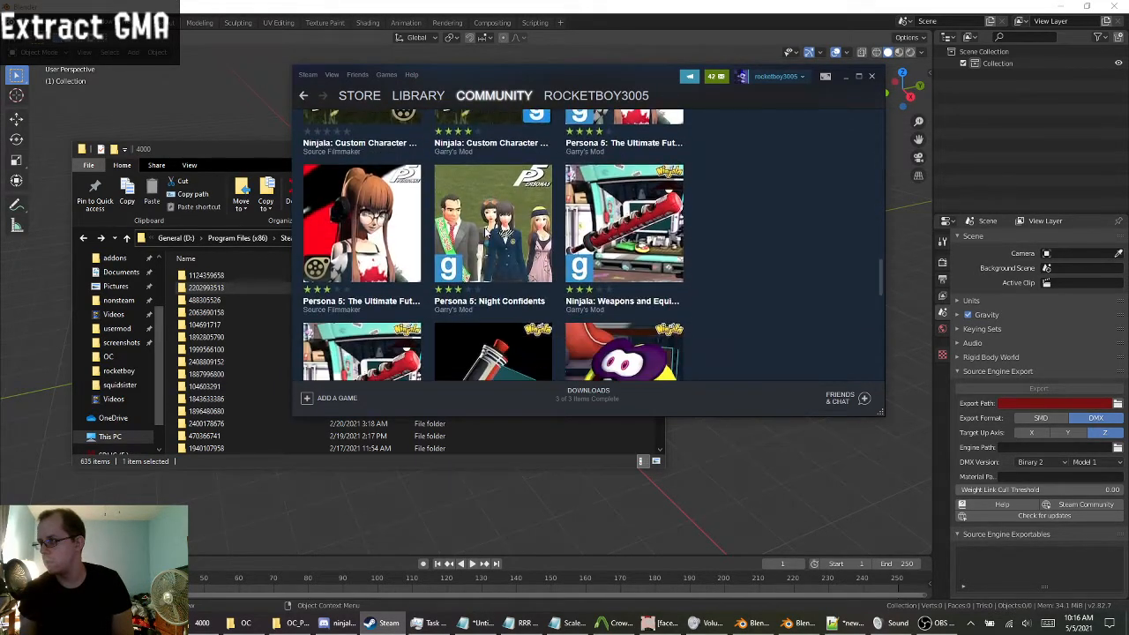
left_click(619, 243)
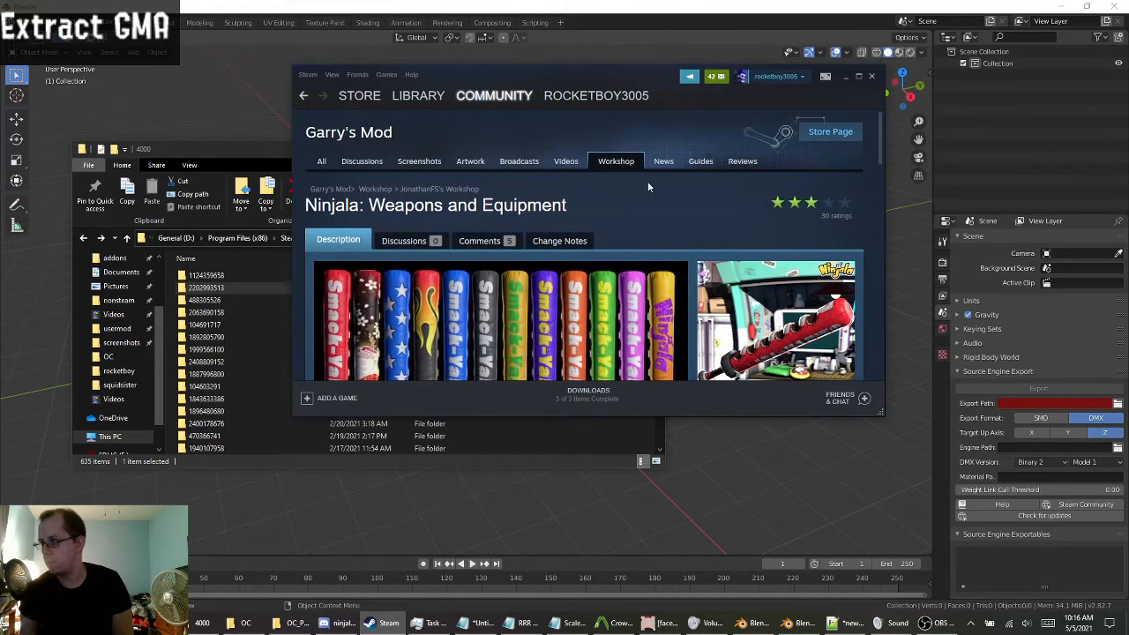
Copy the workshop page's URL and replace the contents of the new 1 note in Notepad++ with it.
right_click(664, 194)
left_click(684, 256)
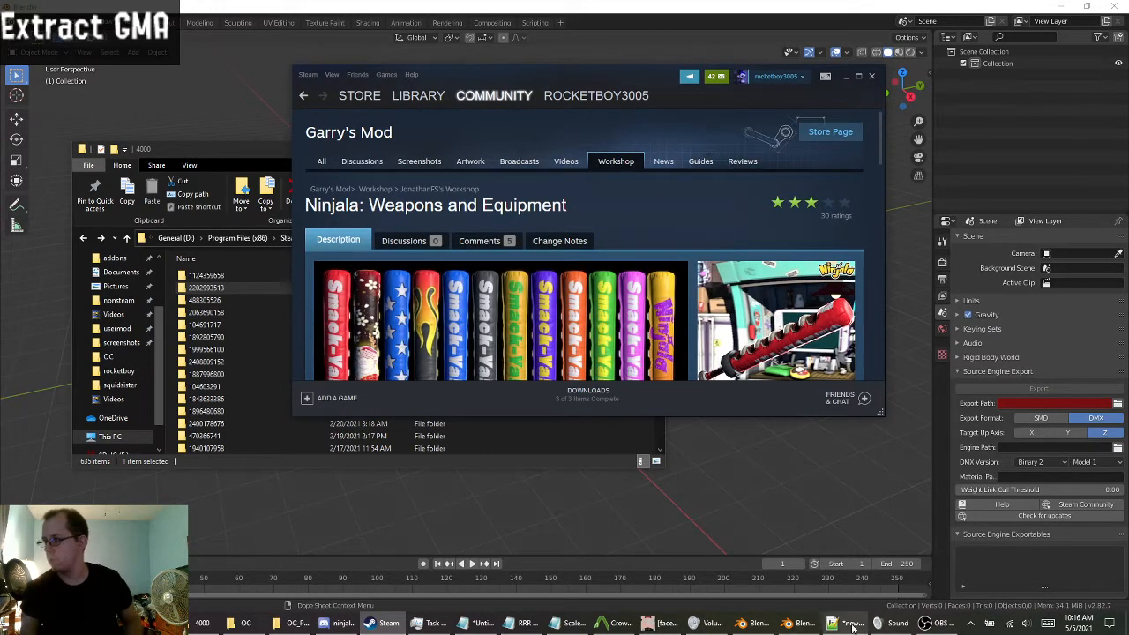
left_click(845, 623)
key("ctrl+a")
key("ctrl+v")
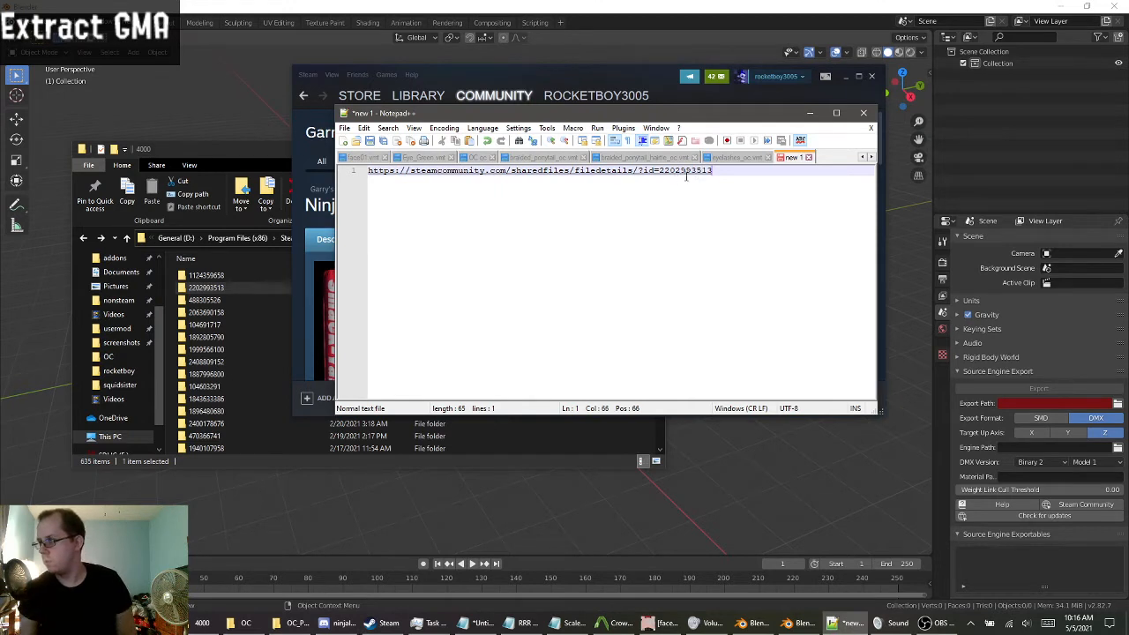
double_click(206, 287)
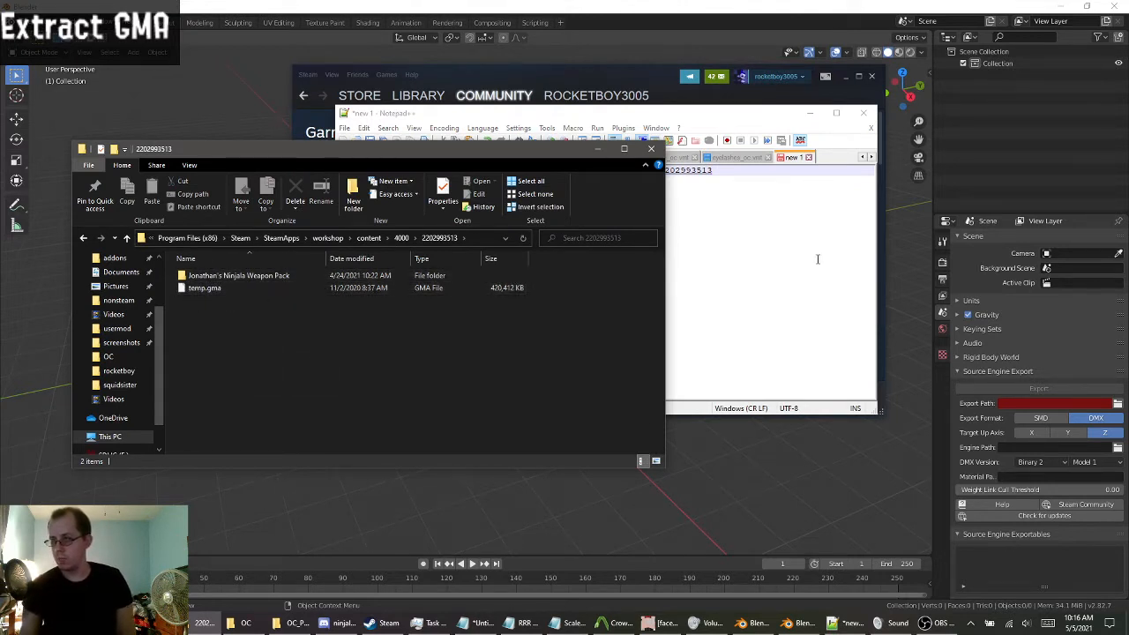
left_click(745, 224)
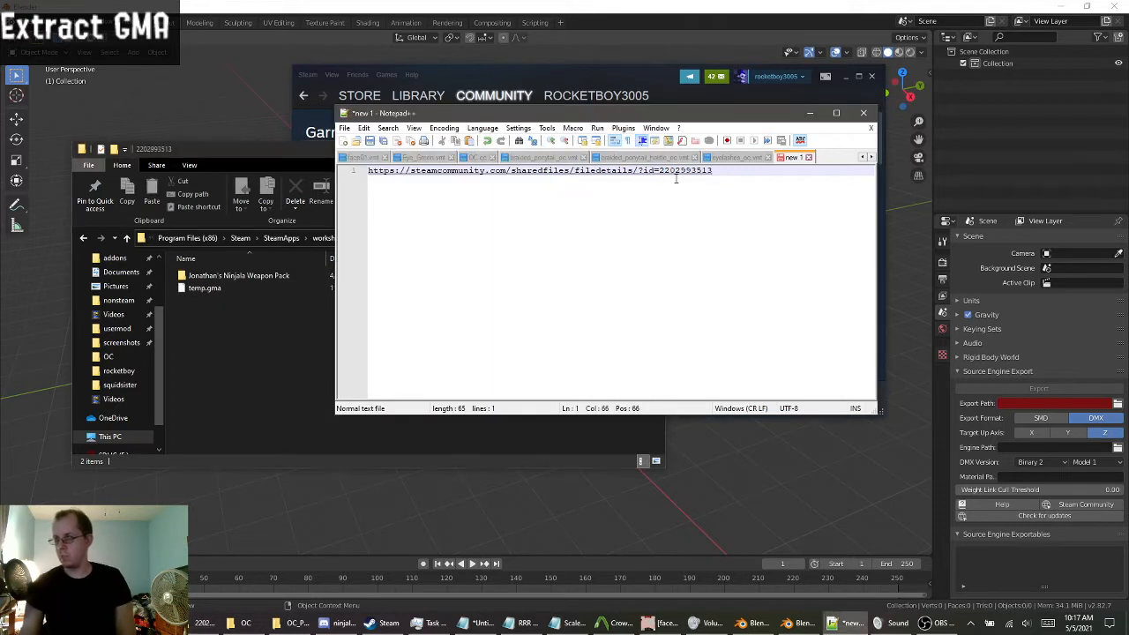
left_click(117, 240)
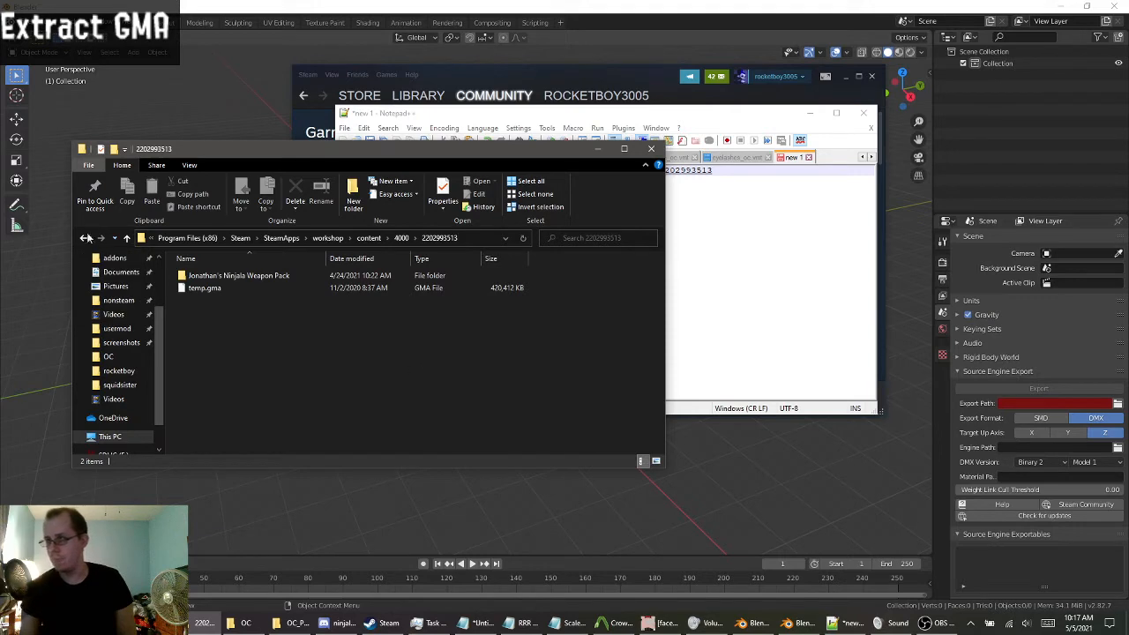
Return to the Garry's Mod addons folder and look through its addon subfolders down to the Ninjala ones.
left_click(115, 239)
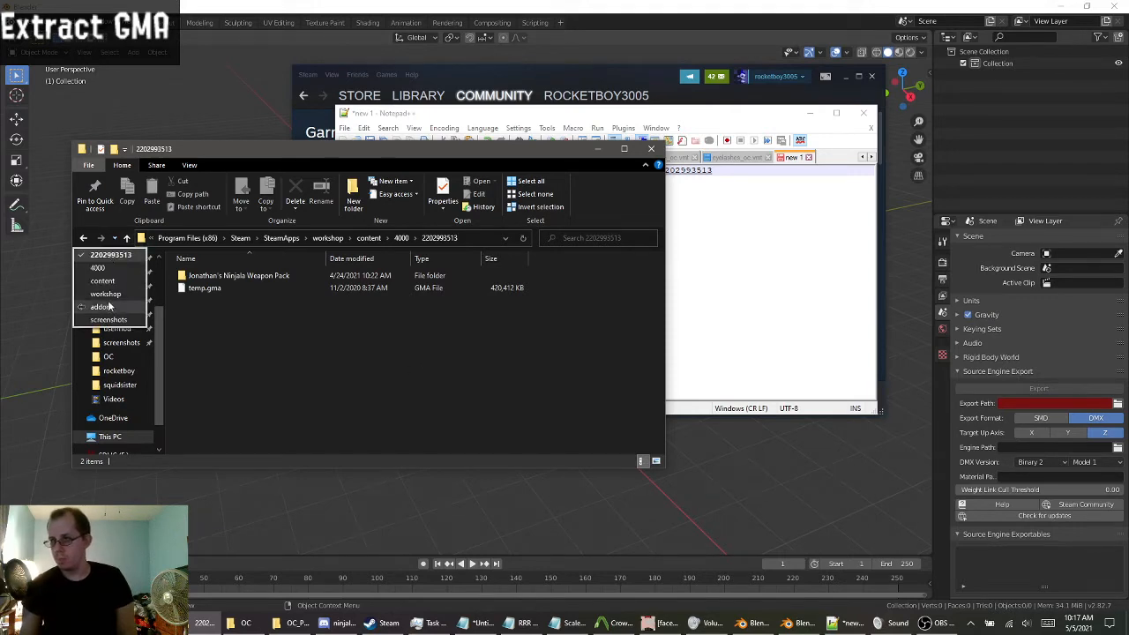
left_click(114, 307)
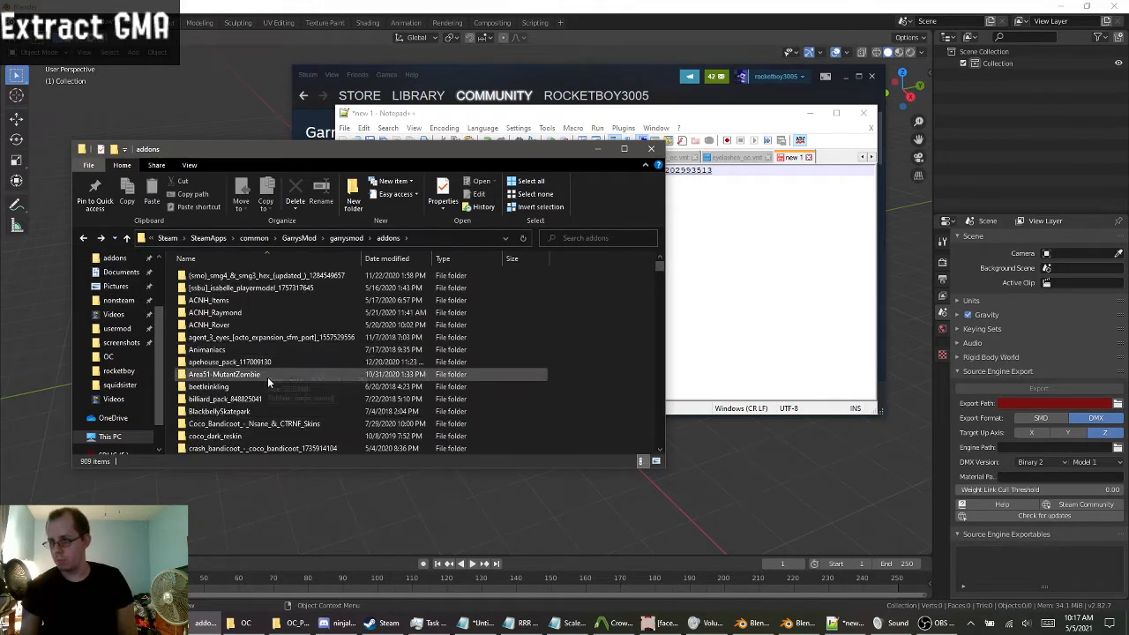
scroll(268, 377, "down", 10)
scroll(267, 376, "down", 5)
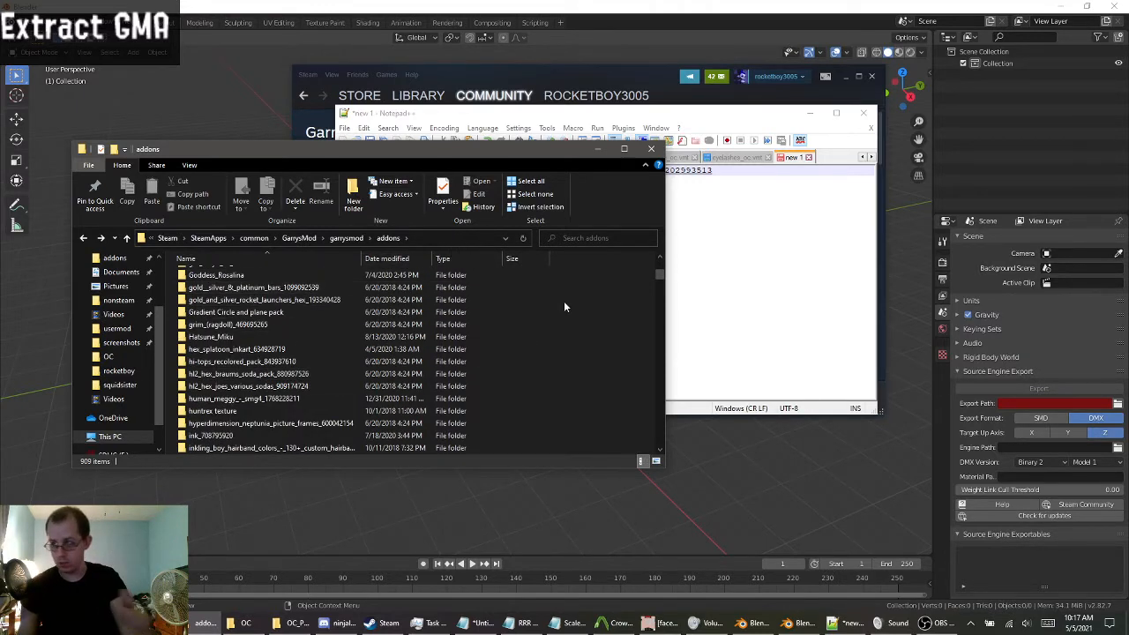
scroll(563, 301, "down", 6)
scroll(502, 295, "down", 3)
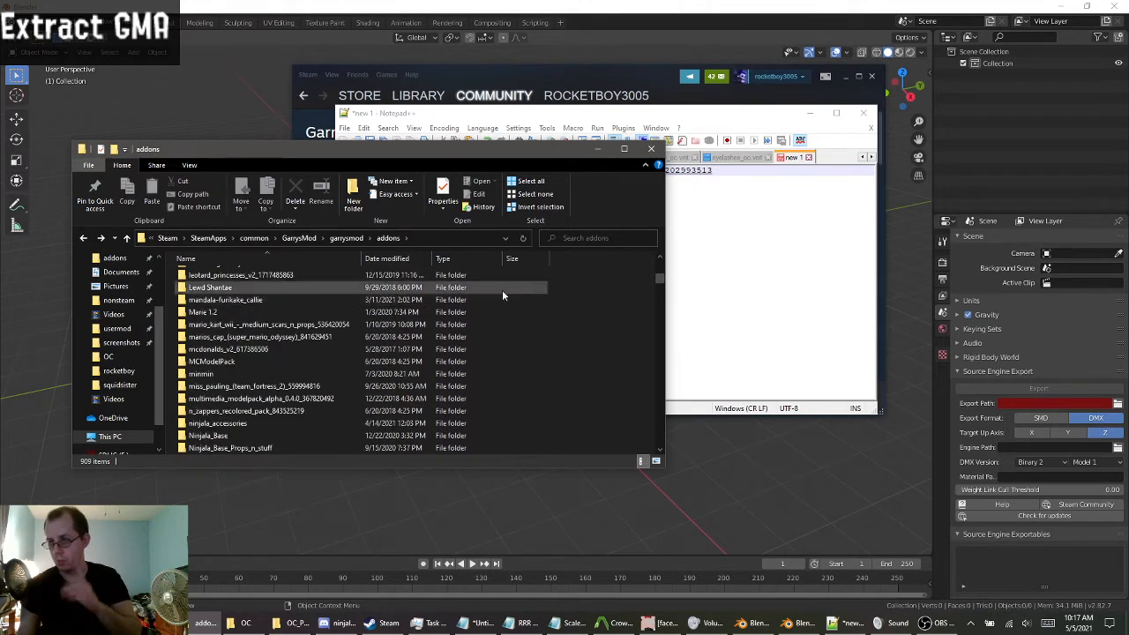
Go up to the GarrysMod folder and open its bin folder in a separate window.
left_click(308, 239)
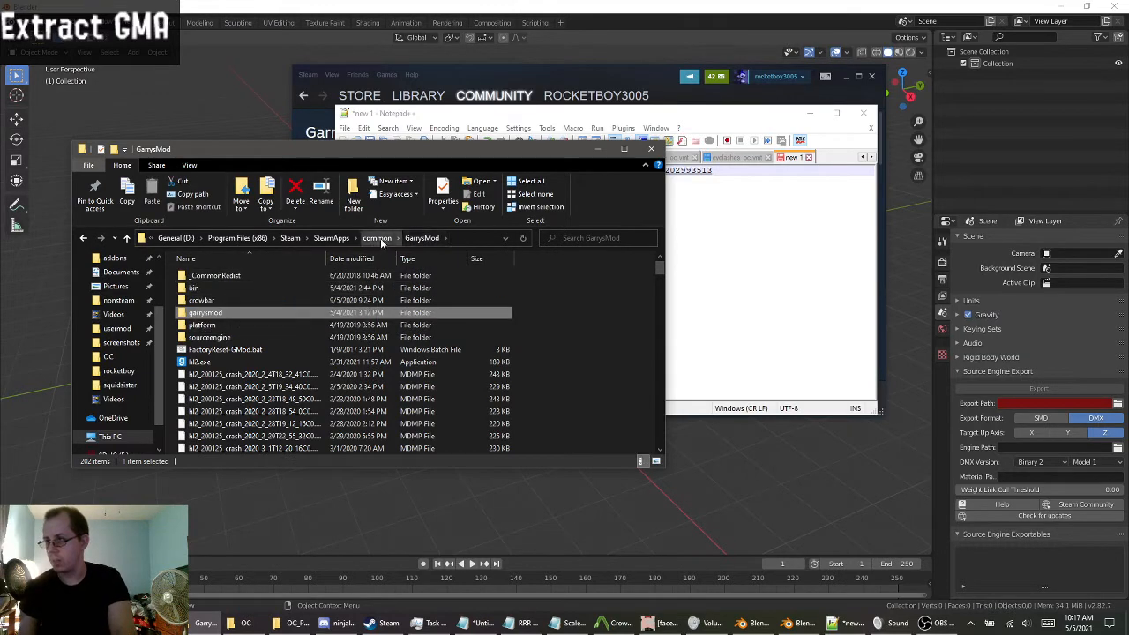
left_click(192, 289)
right_click(192, 289)
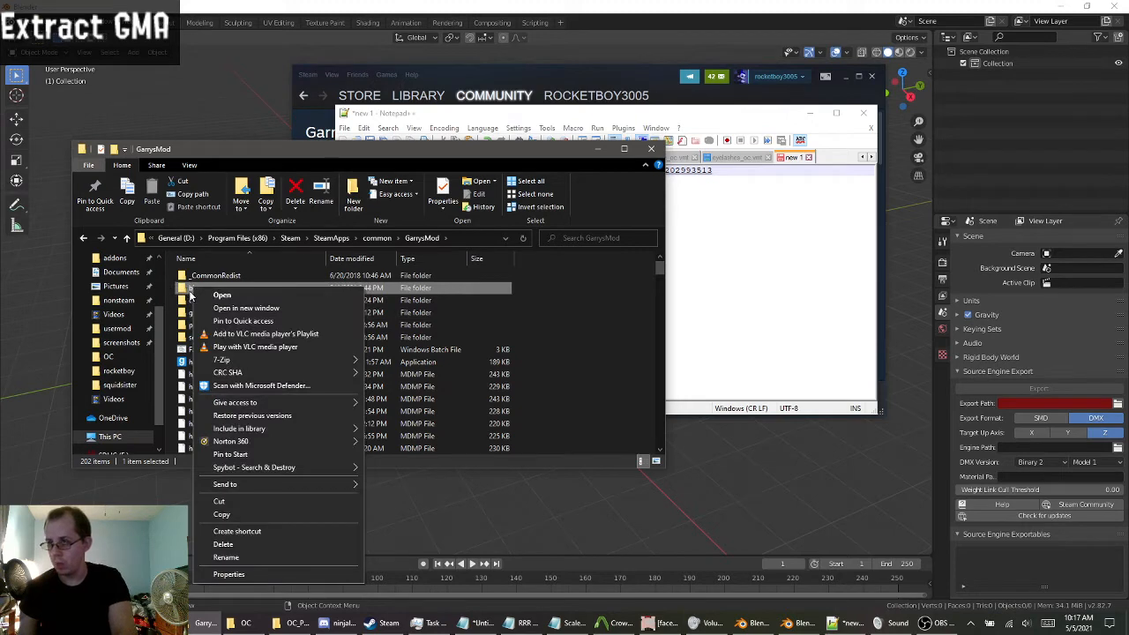
left_click(246, 308)
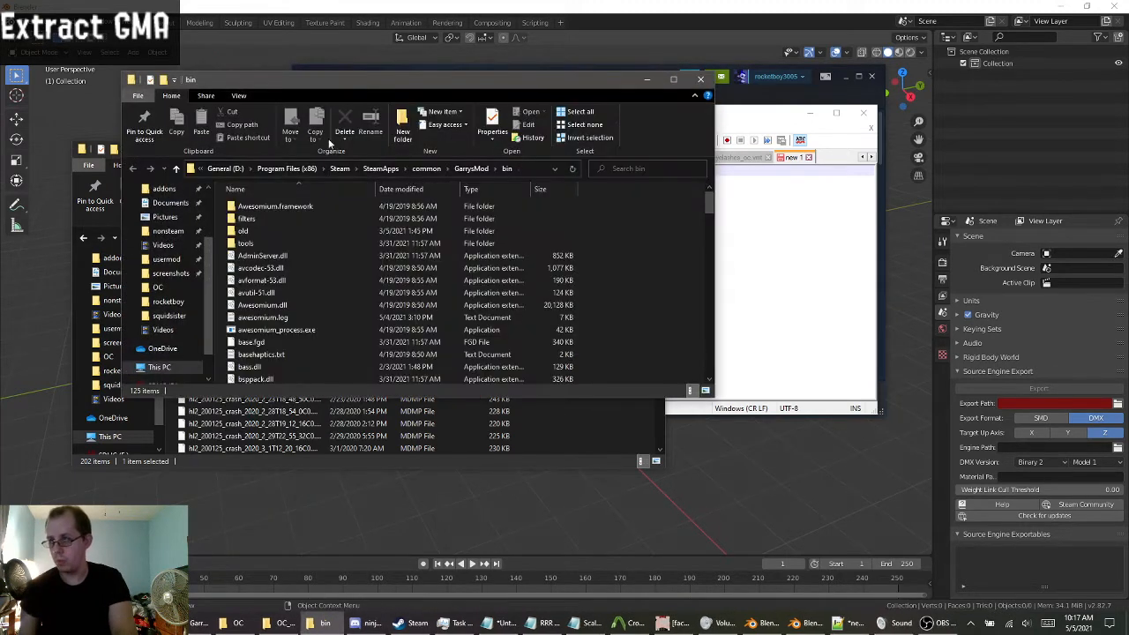
left_click_drag(301, 83, 376, 89)
Show the addons folder in the first window beside the bin window, and select gmad.exe in bin.
left_click(84, 237)
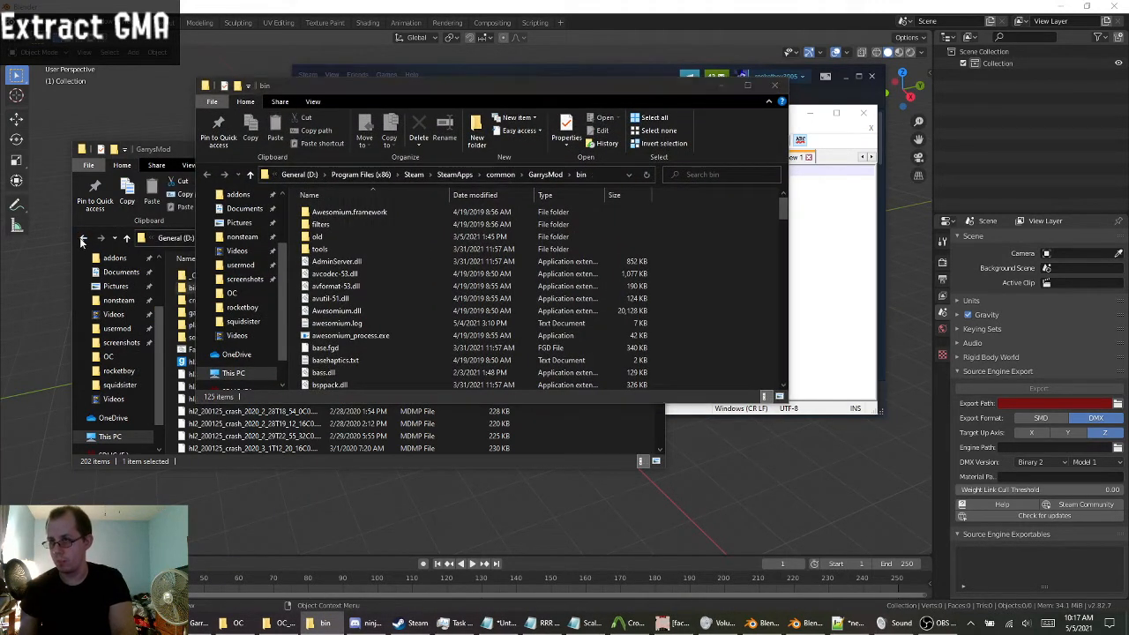
left_click(84, 237)
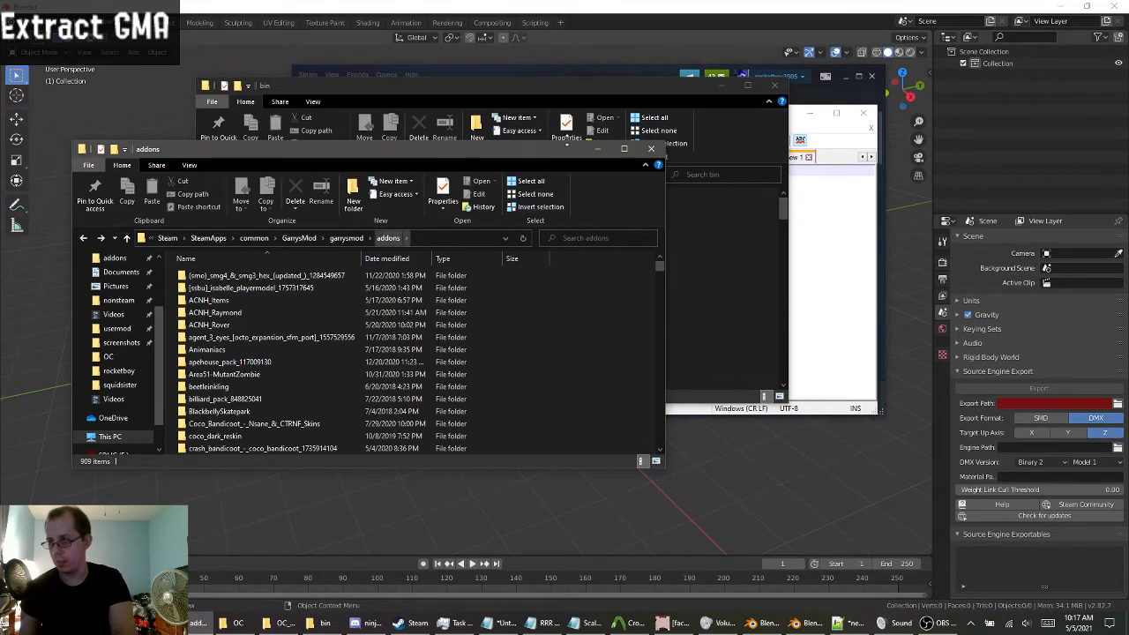
left_click_drag(460, 146, 438, 136)
left_click(512, 92)
left_click_drag(513, 91, 743, 146)
scroll(573, 331, "down", 7)
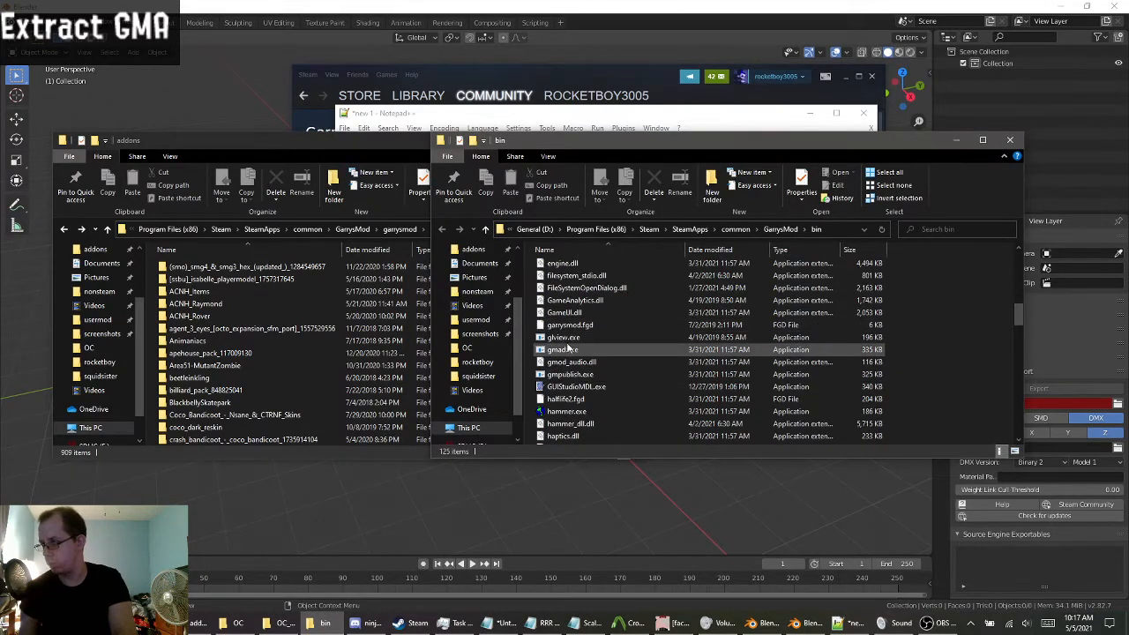
left_click(562, 349)
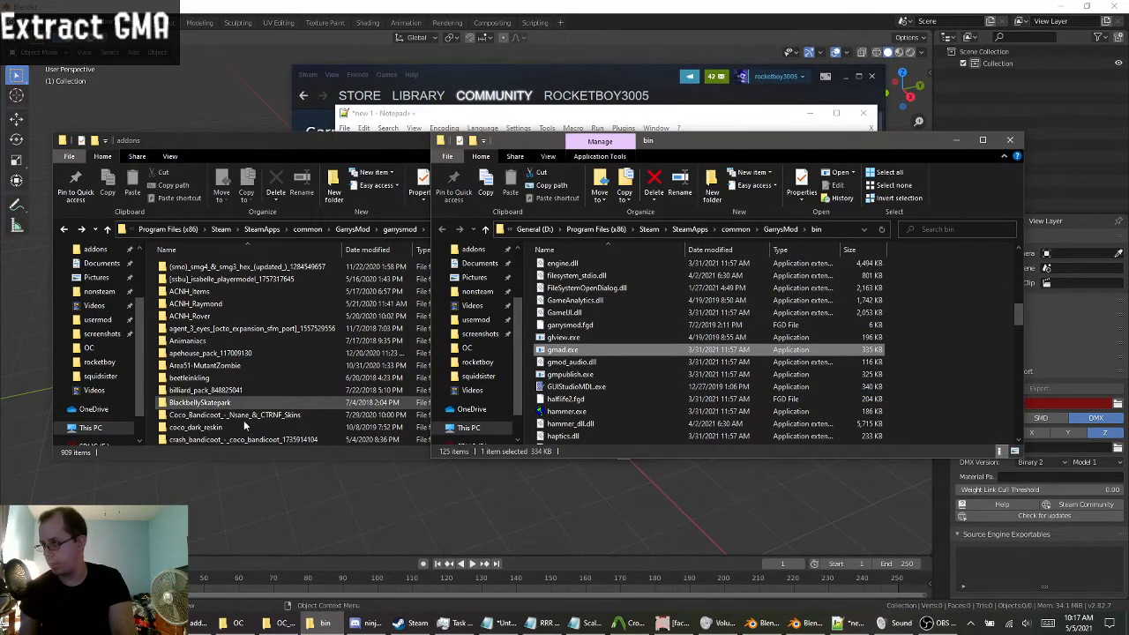
Look through the addons folder past the subfolders to the GMA archives for one to extract.
left_click(210, 391)
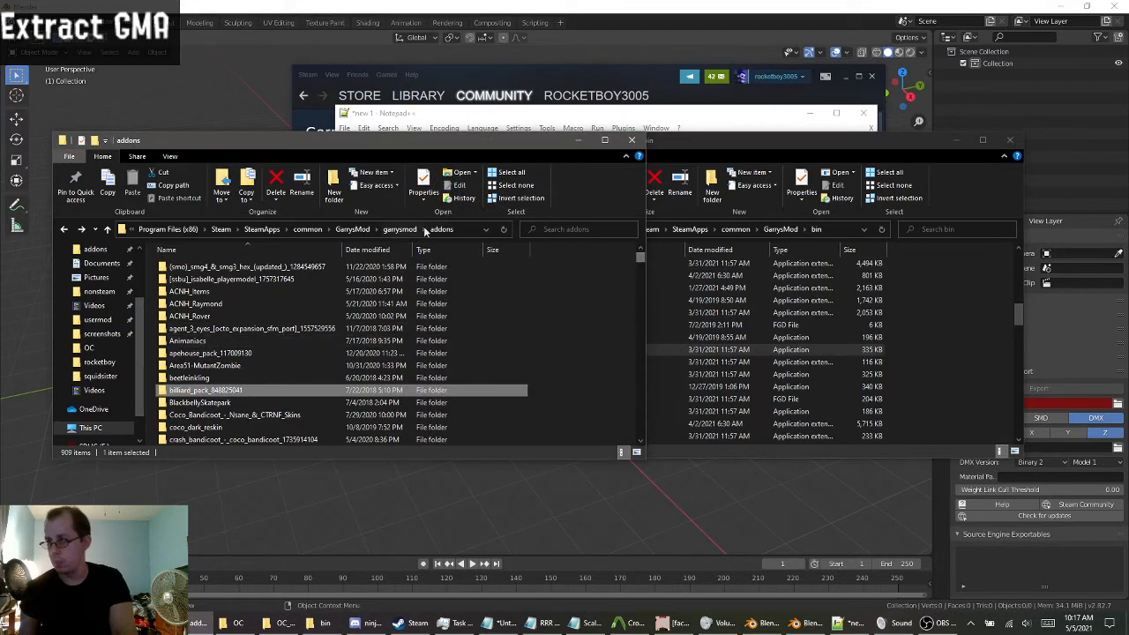
left_click(95, 230)
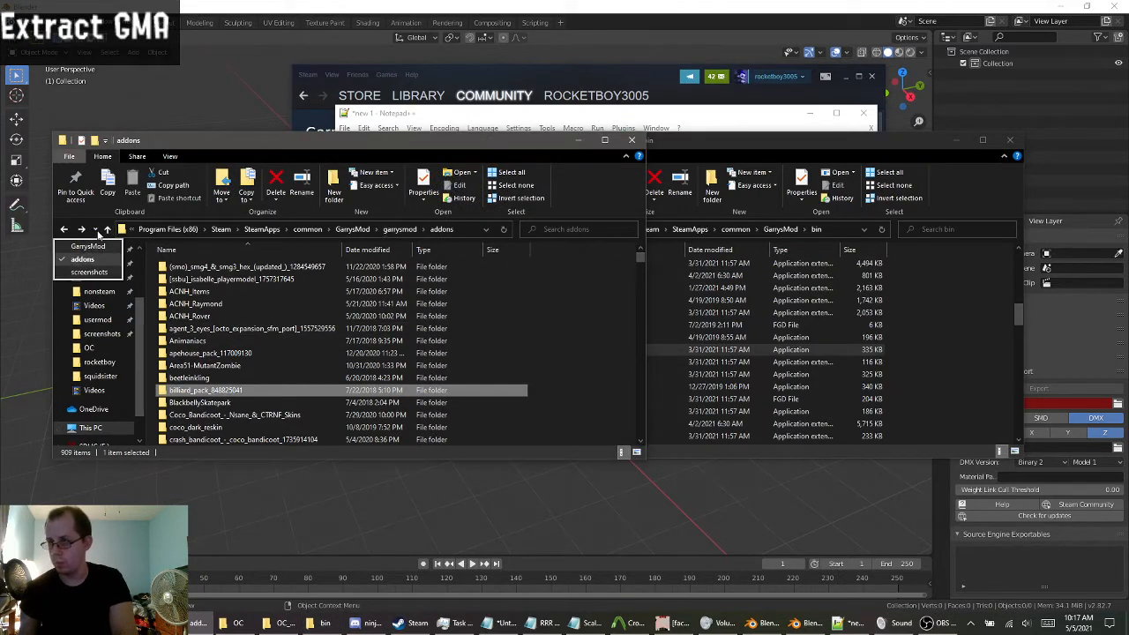
left_click_drag(641, 256, 636, 274)
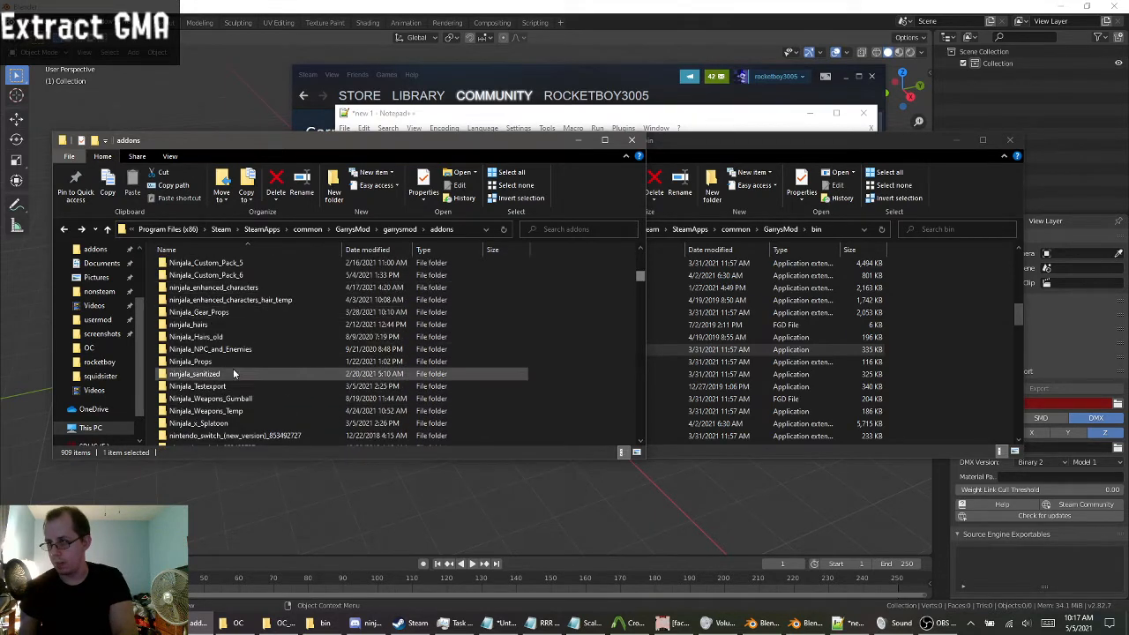
scroll(249, 372, "down", 5)
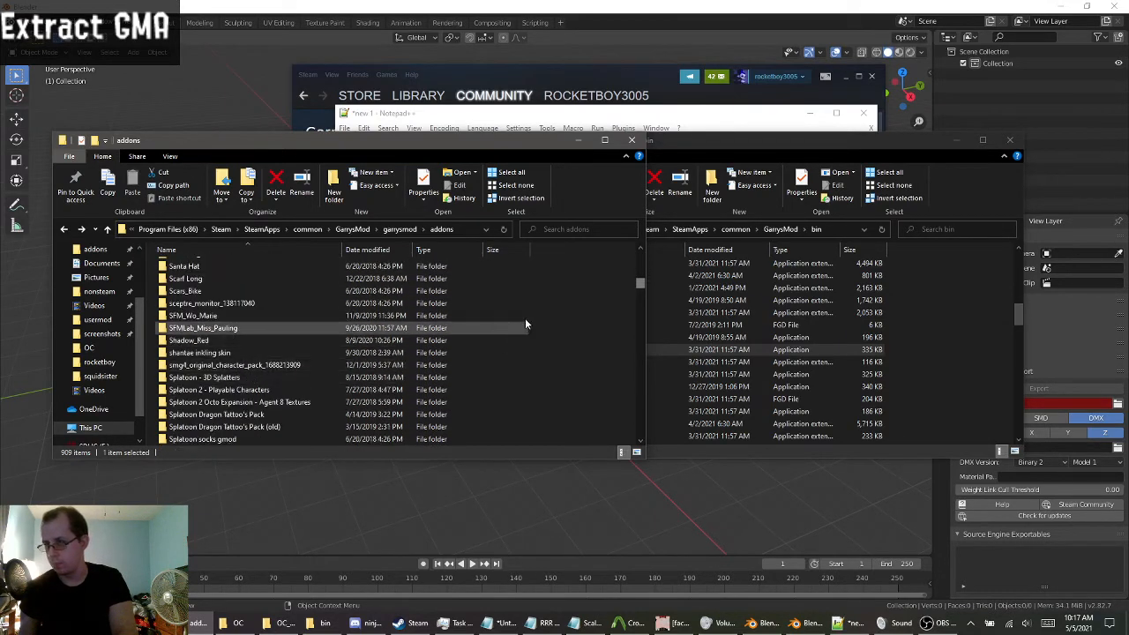
left_click_drag(641, 282, 628, 367)
scroll(265, 428, "down", 1)
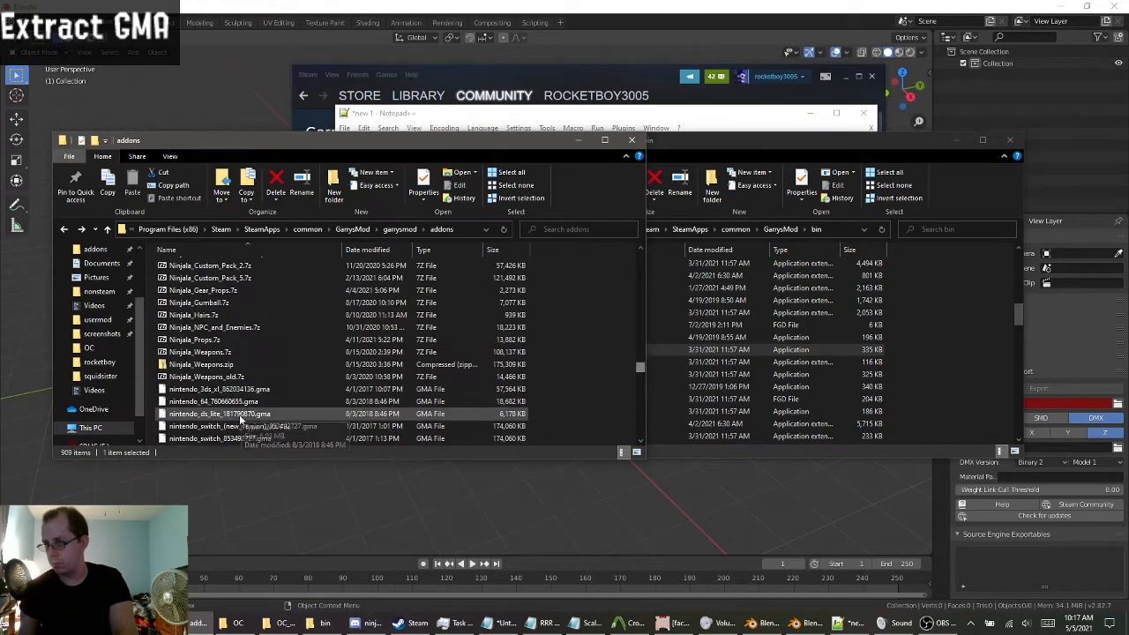
left_click(258, 414)
scroll(273, 407, "down", 7)
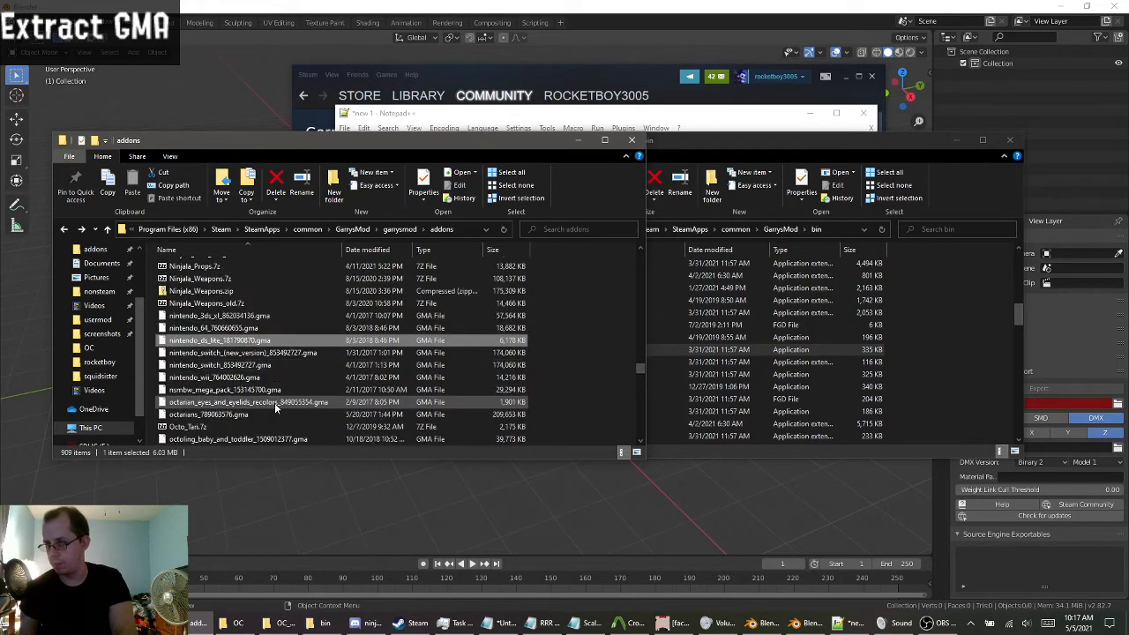
scroll(268, 408, "down", 4)
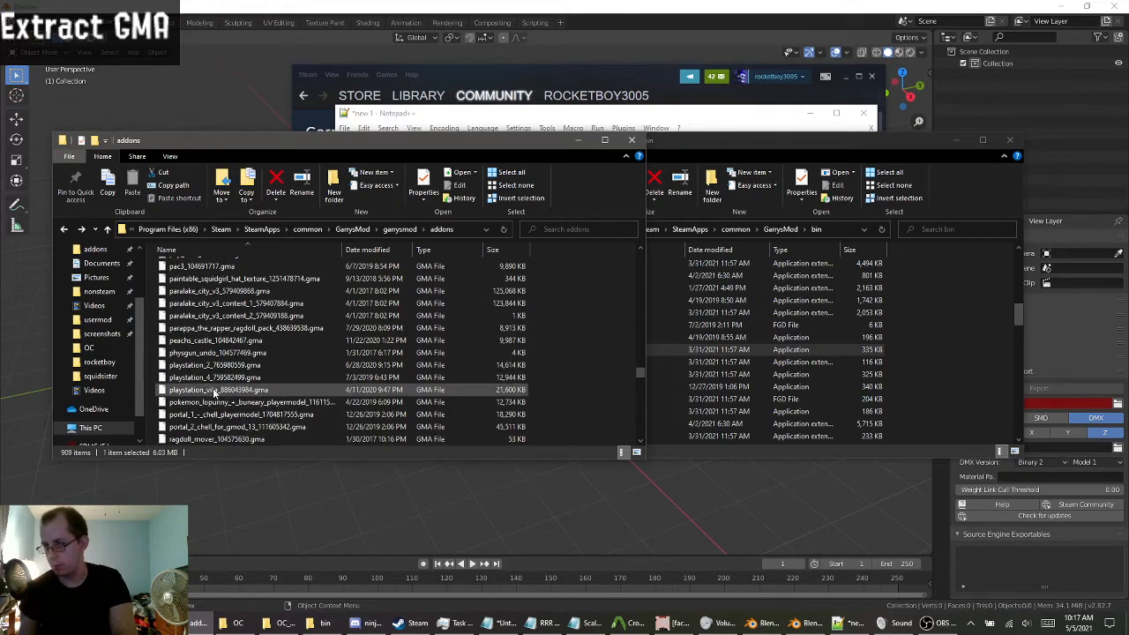
Extract playstation_vita_886043984.gma by dropping it onto gmad.exe in the bin folder.
left_click(214, 392)
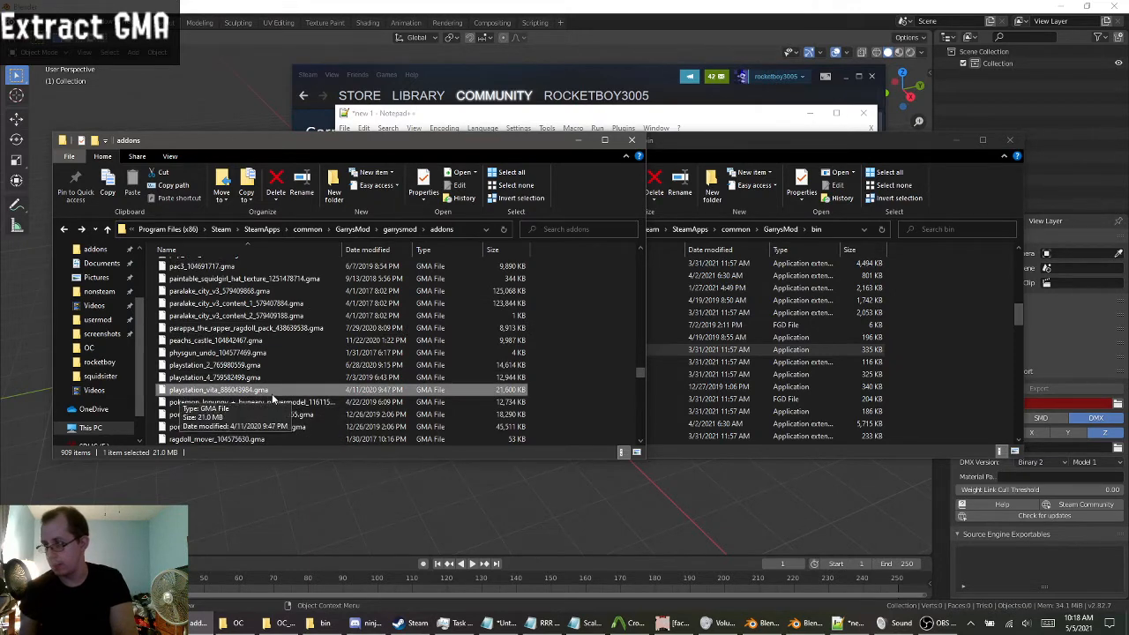
left_click_drag(778, 148, 847, 136)
left_click_drag(205, 396, 642, 339)
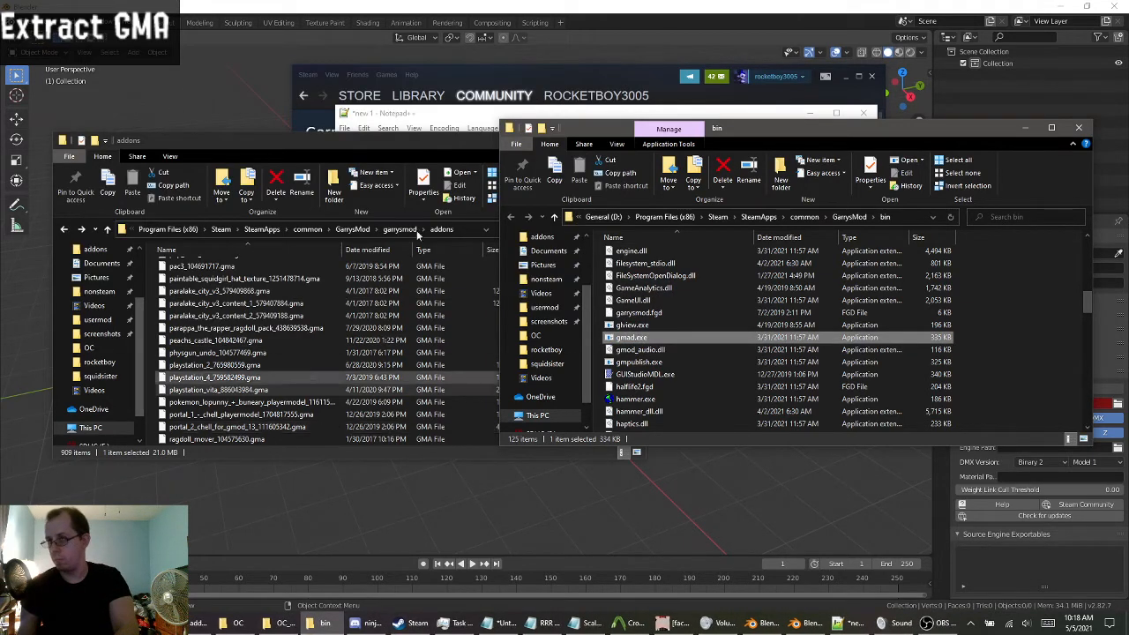
Locate and select the extracted playstation_vita_886043984 folder among the addons subfolders.
left_click(236, 151)
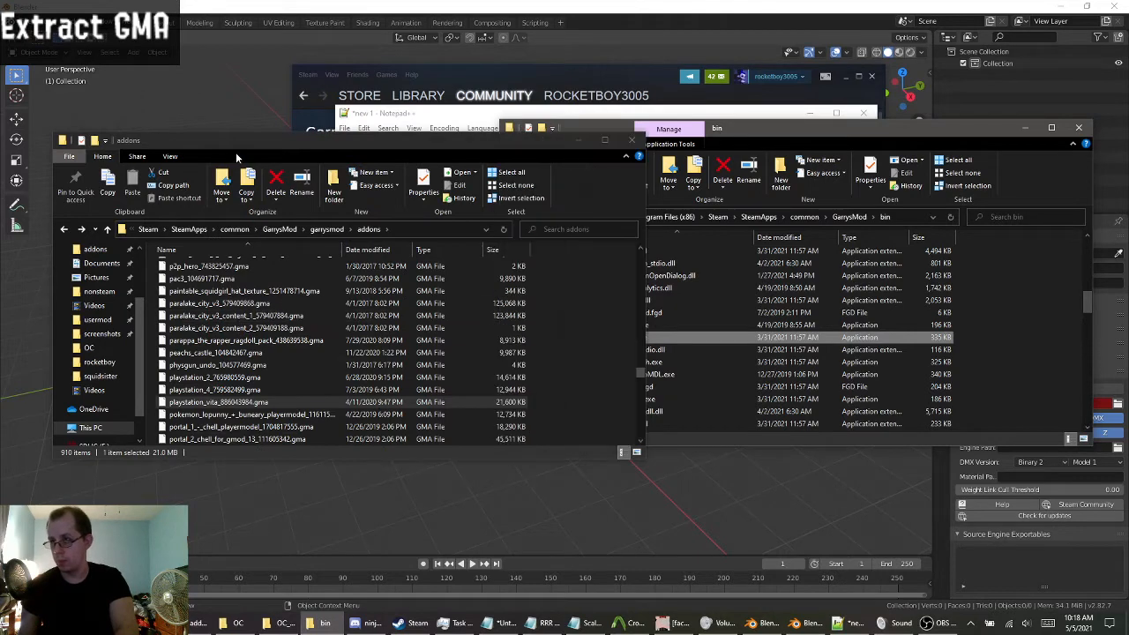
left_click_drag(641, 374, 640, 283)
scroll(370, 344, "up", 10)
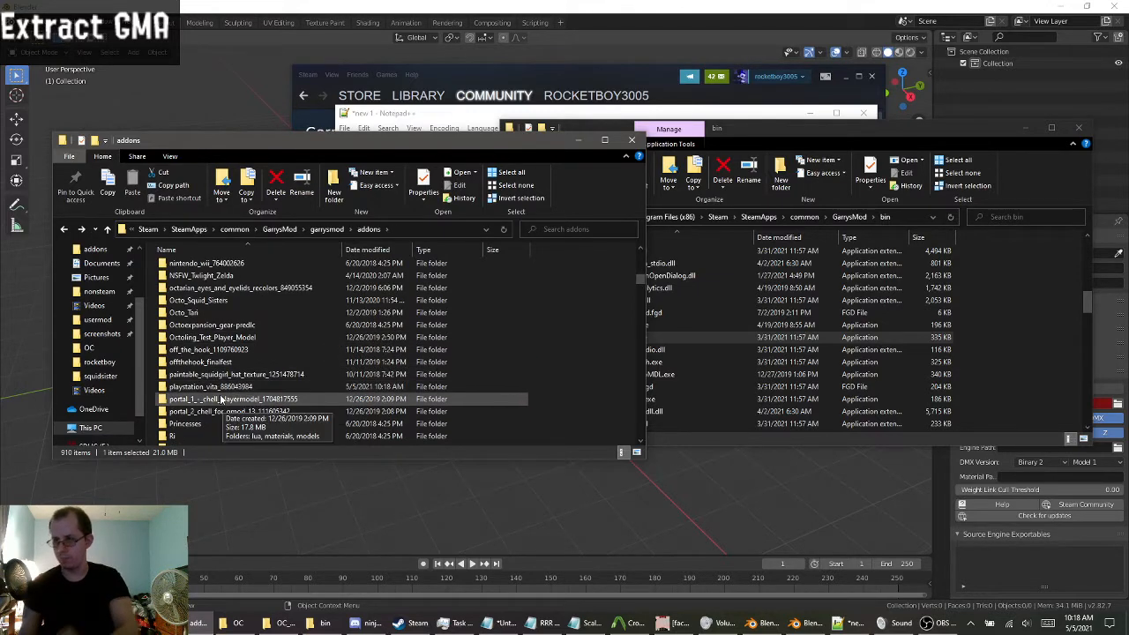
left_click(222, 390)
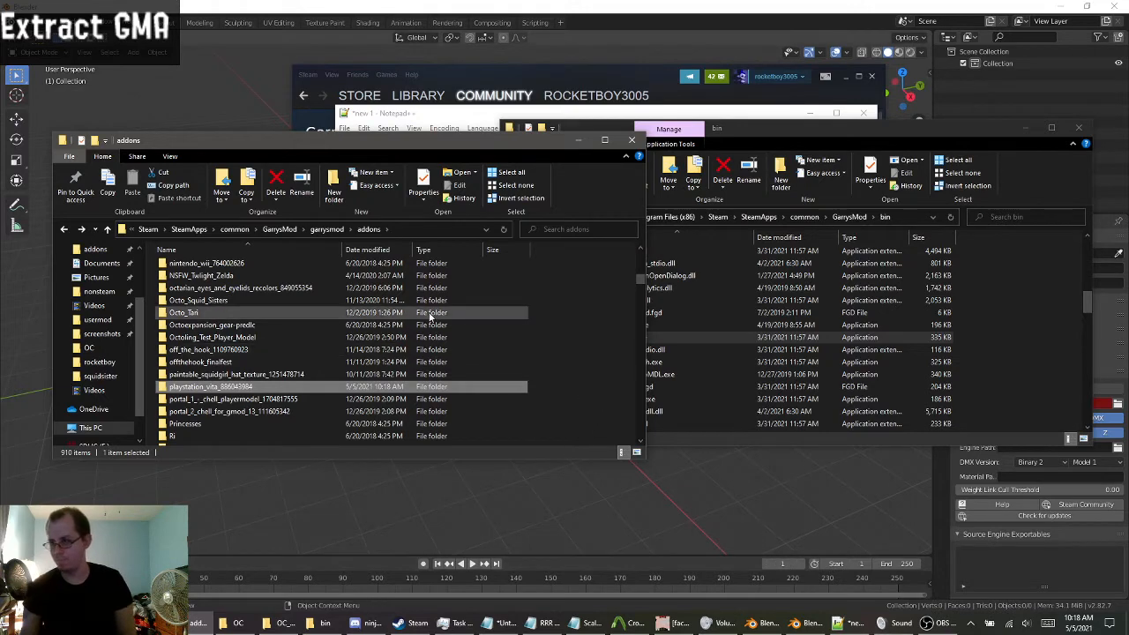
scroll(301, 388, "down", 2)
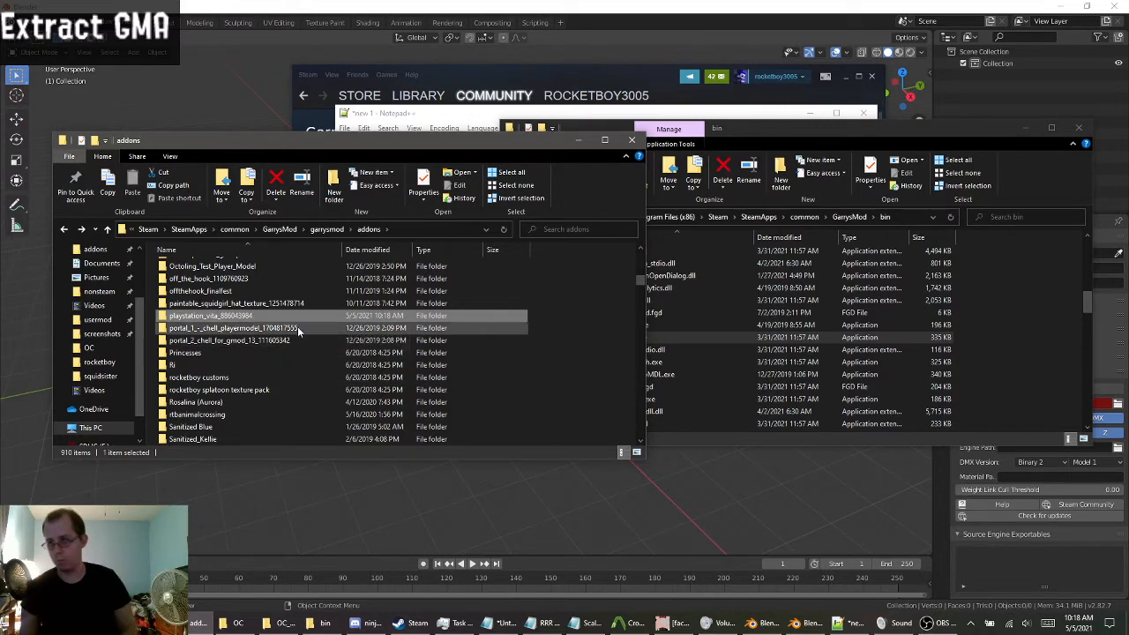
scroll(317, 352, "down", 2)
scroll(322, 357, "up", 1)
scroll(322, 353, "up", 1)
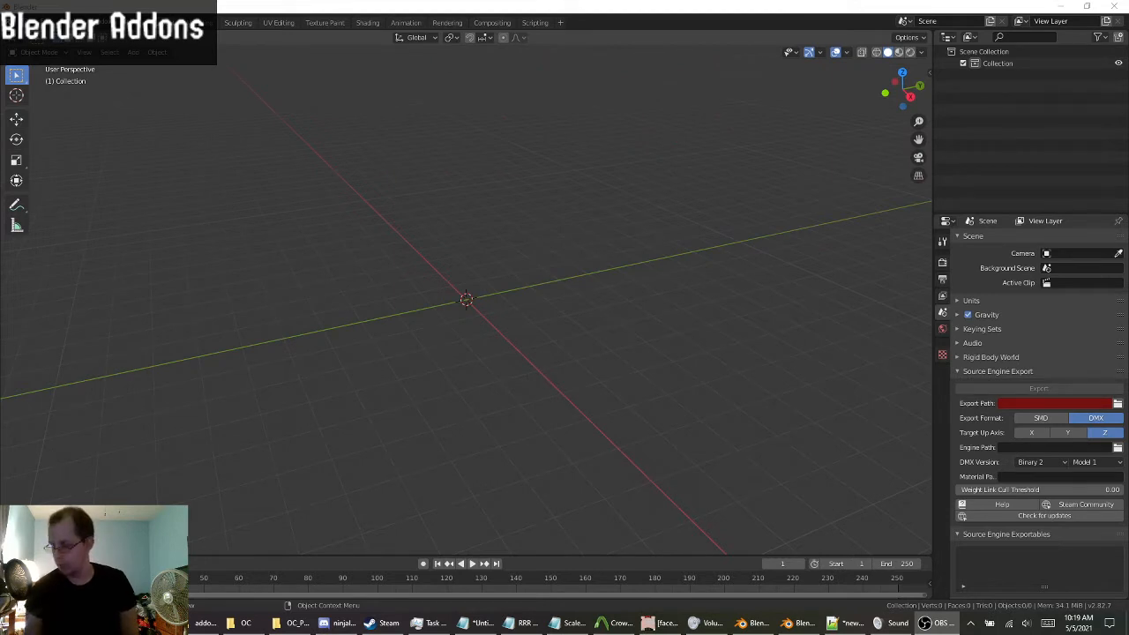
Open a new File Explorer window and browse to PC\Blender Foundation on the SDHC (E:) drive.
right_click(284, 623)
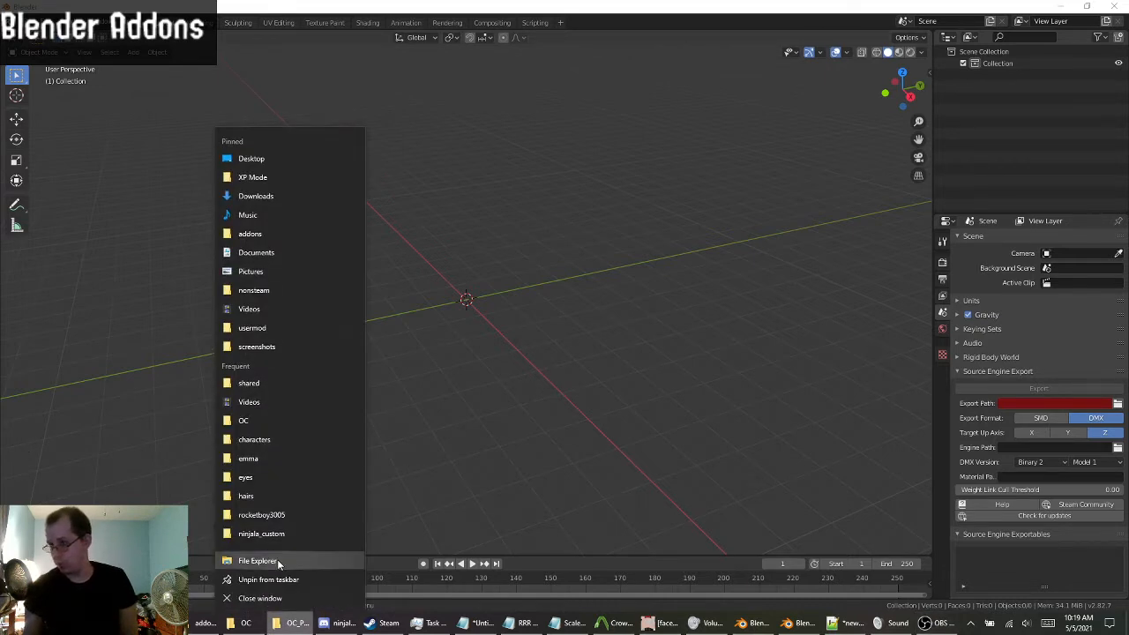
left_click(258, 561)
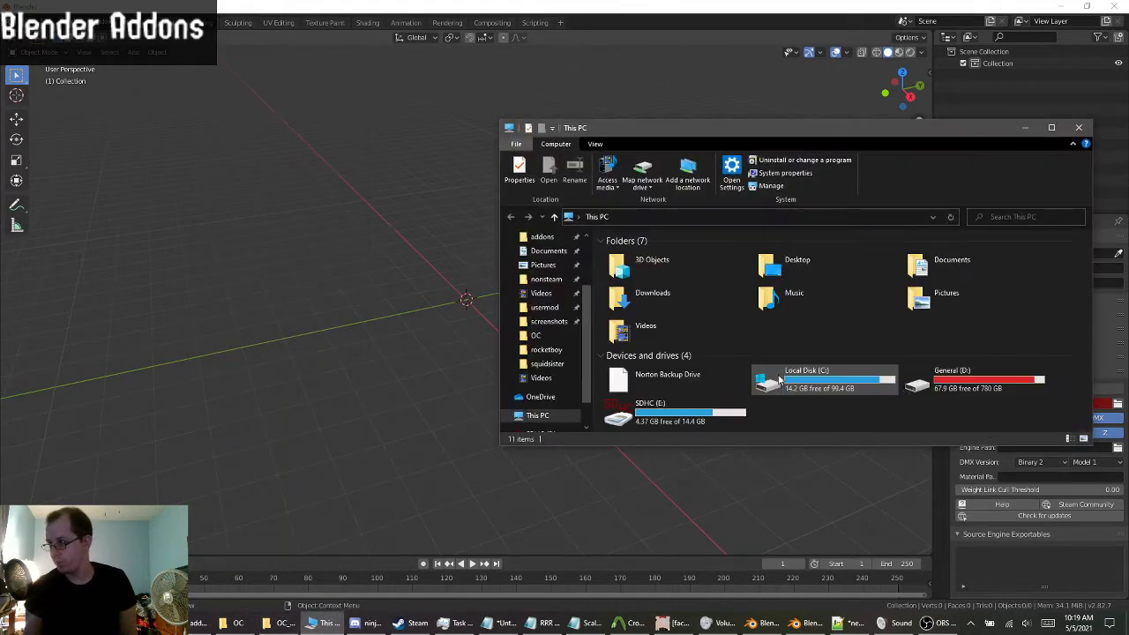
double_click(697, 422)
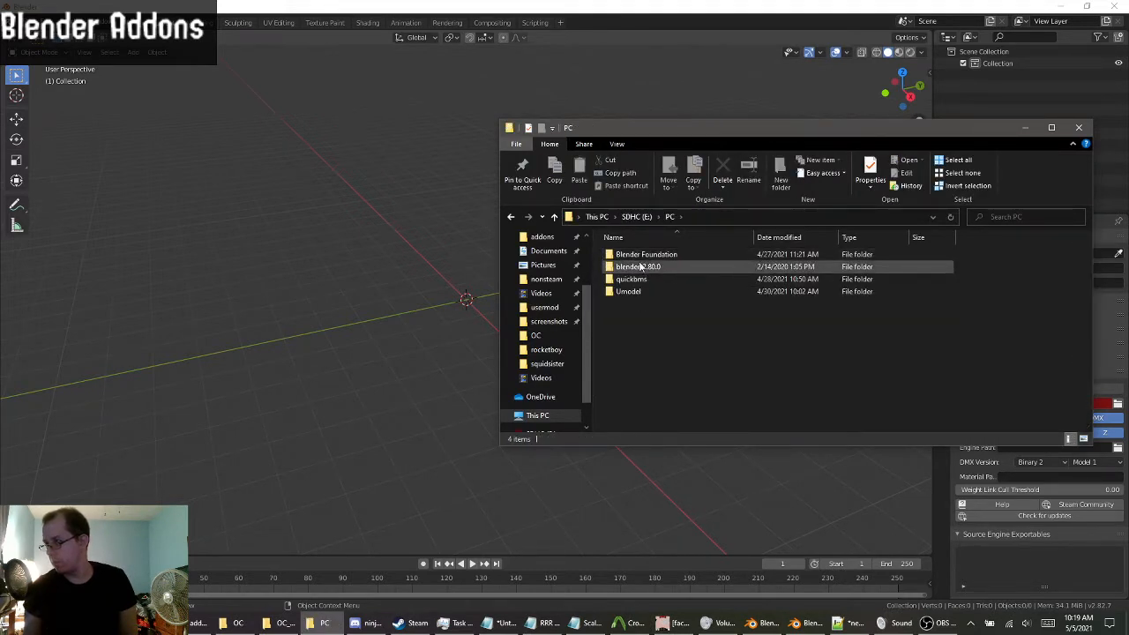
double_click(644, 254)
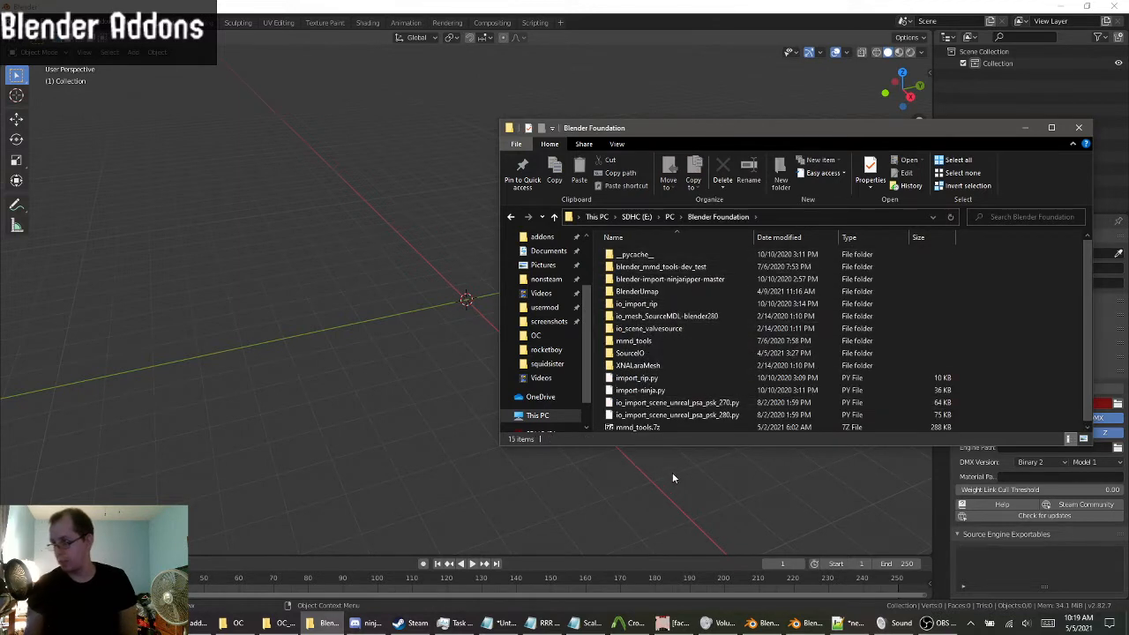
scroll(653, 330, "down", 1)
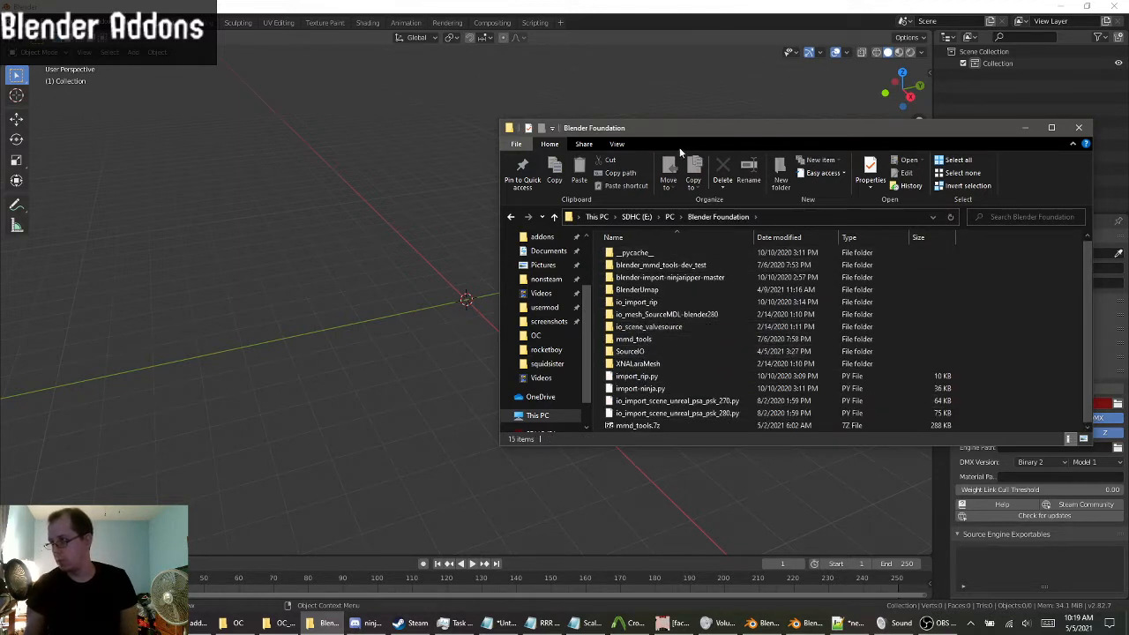
left_click_drag(639, 130, 415, 97)
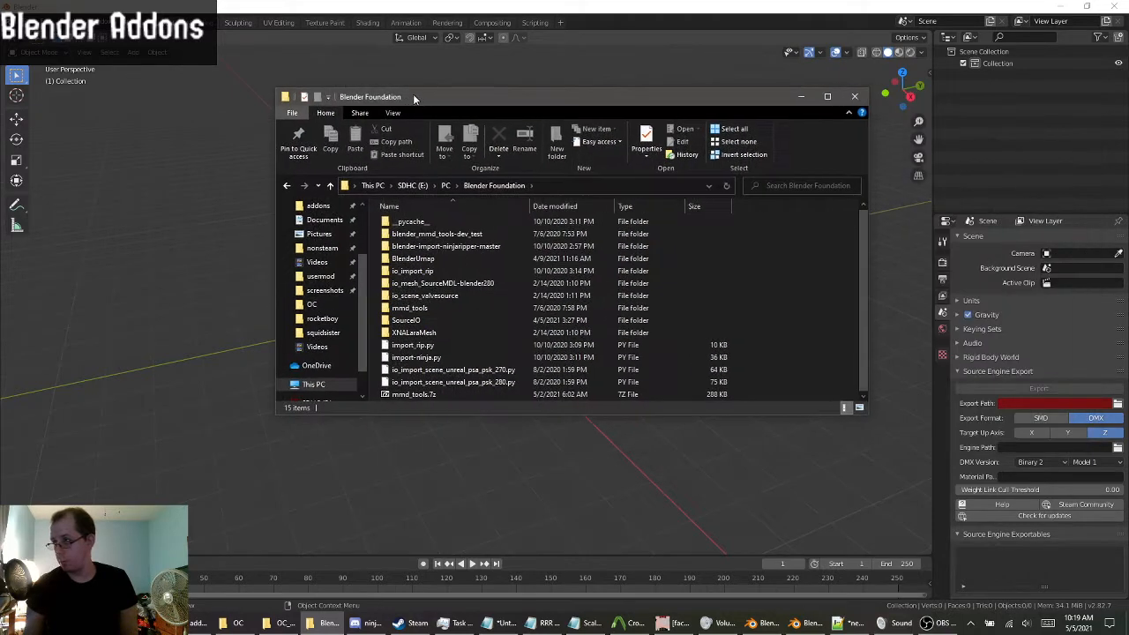
Examine the file actions available for mmd_tools.7z and io_import_scene_unreal_psa_psk_280.py in the Blender Foundation folder.
left_click(441, 396)
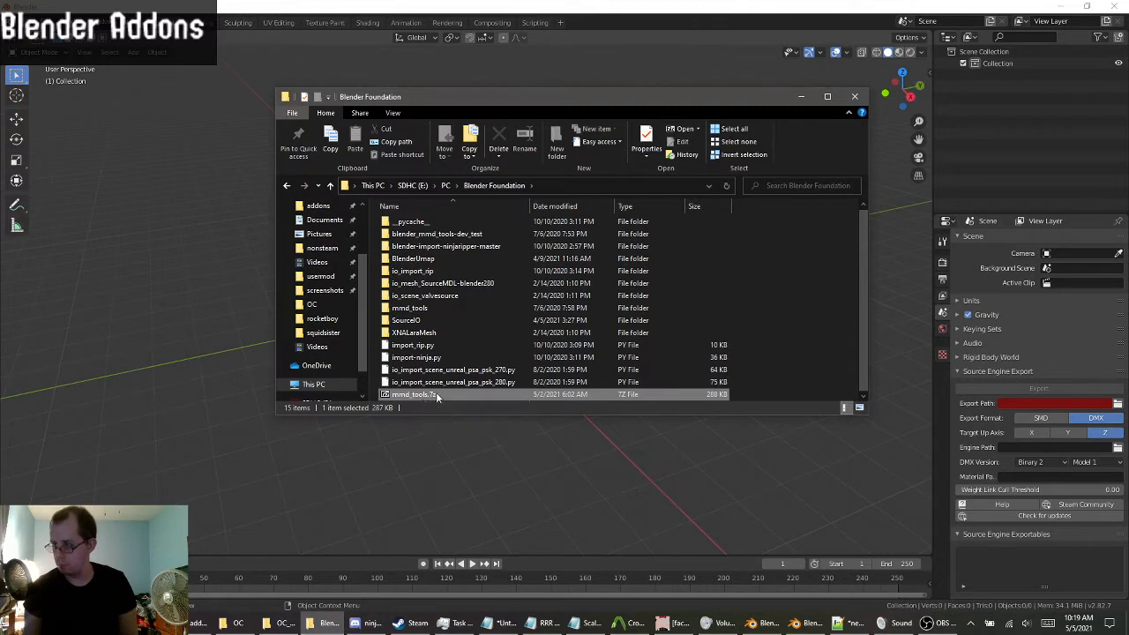
right_click(438, 396)
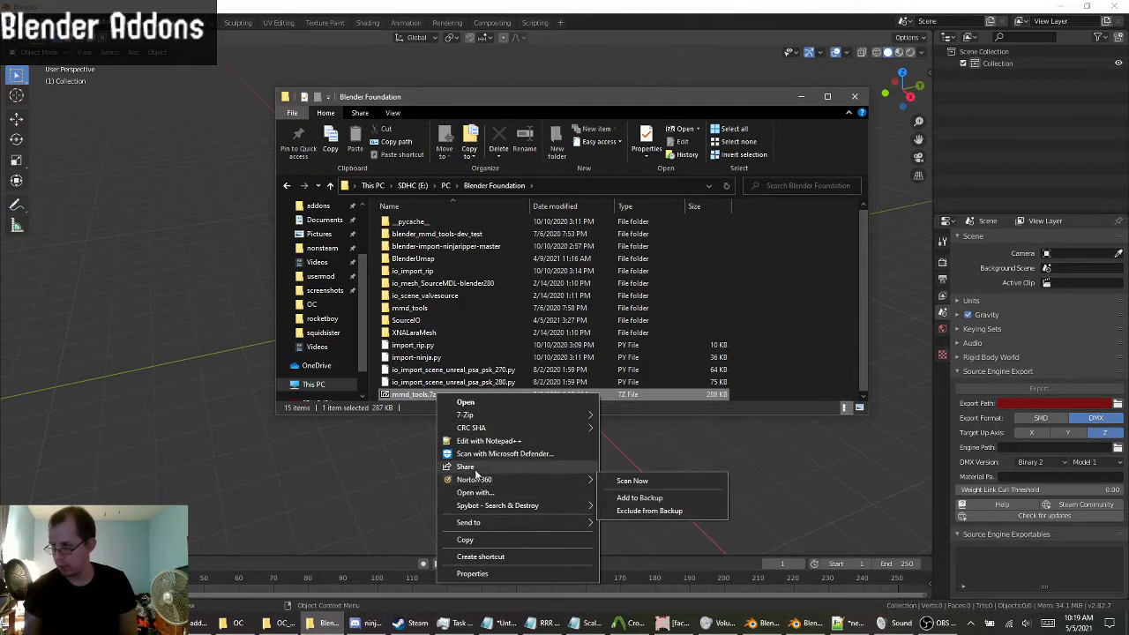
left_click(394, 401)
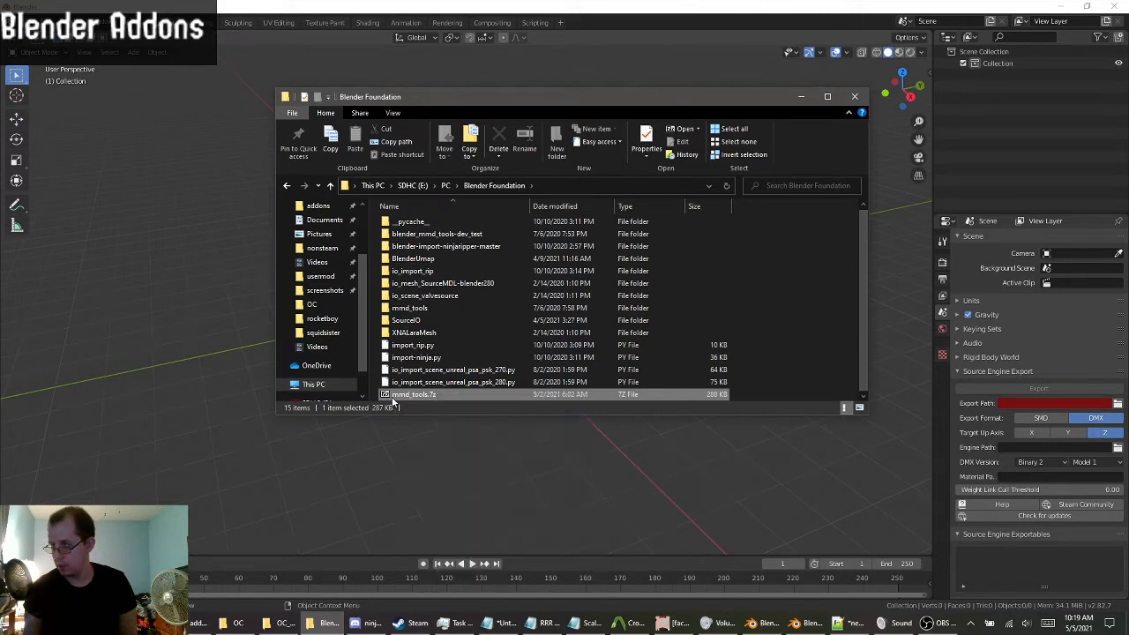
right_click(393, 401)
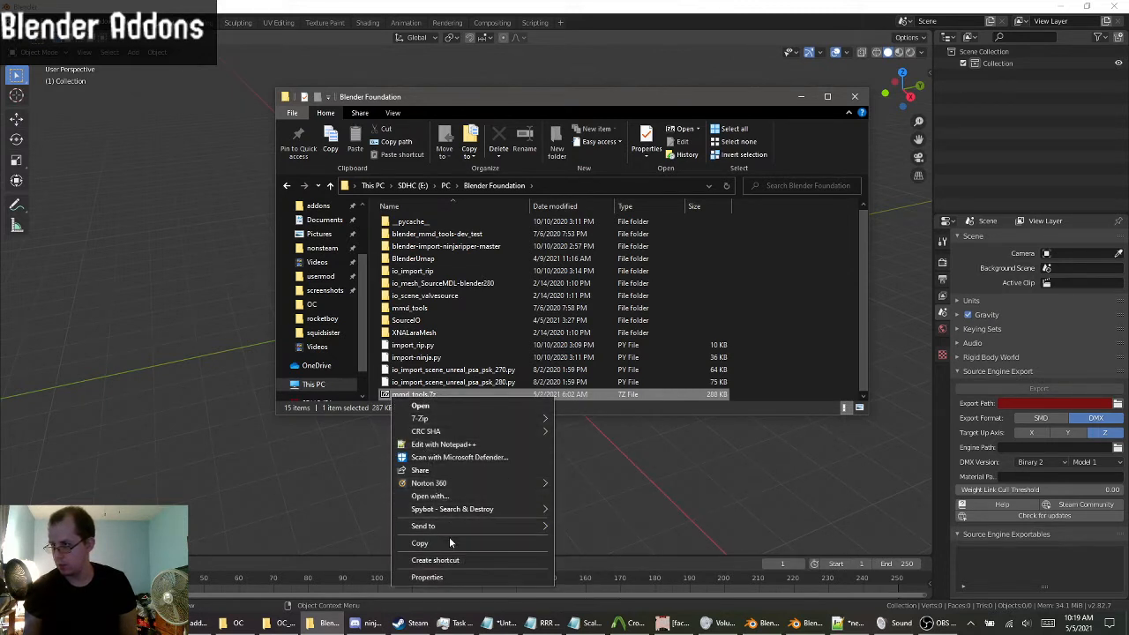
left_click(801, 330)
left_click(413, 395)
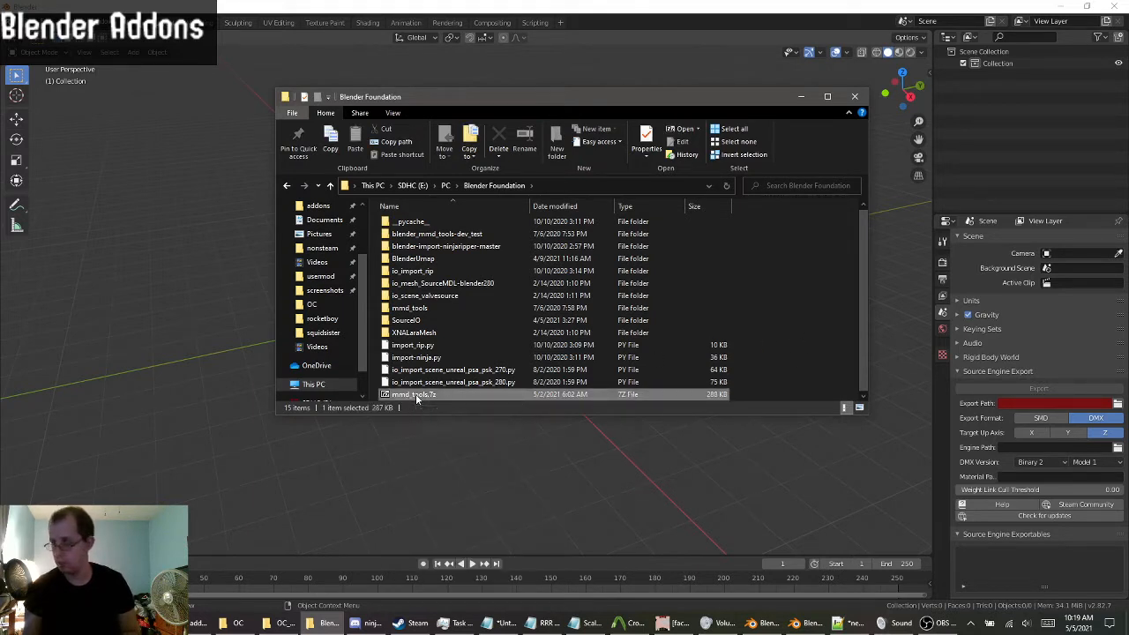
left_click(402, 272)
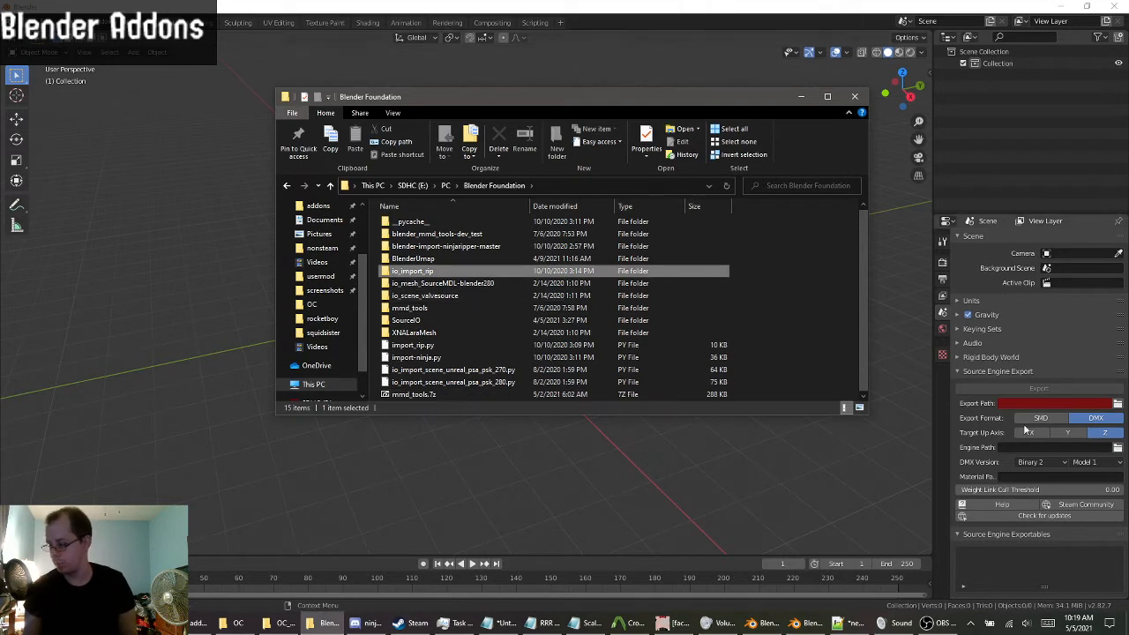
left_click(411, 384)
right_click(408, 394)
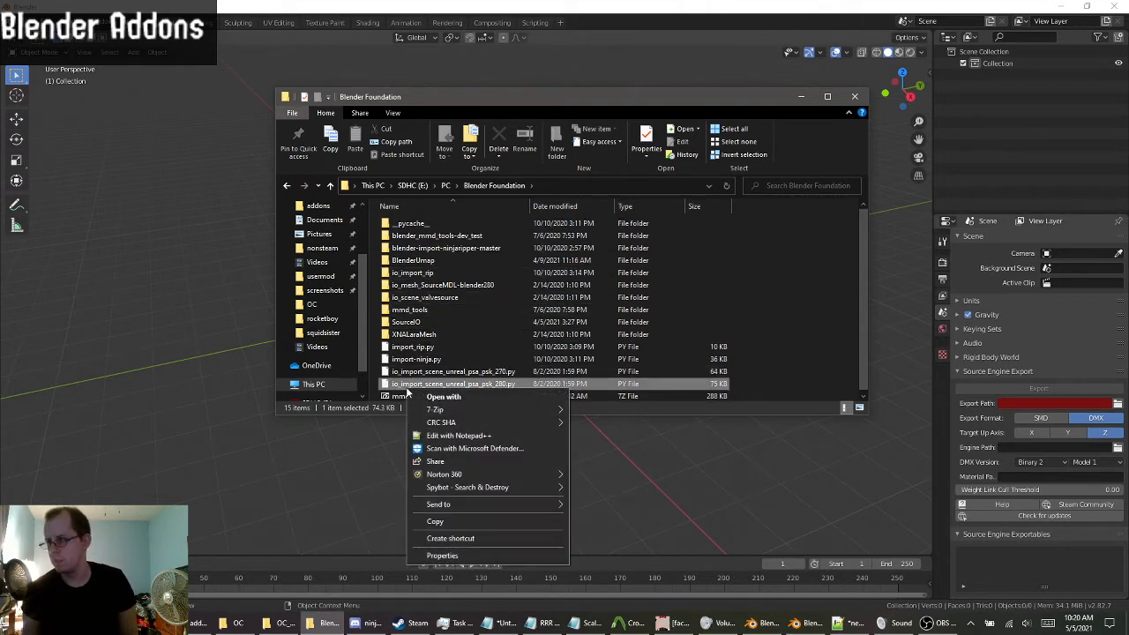
left_click(806, 320)
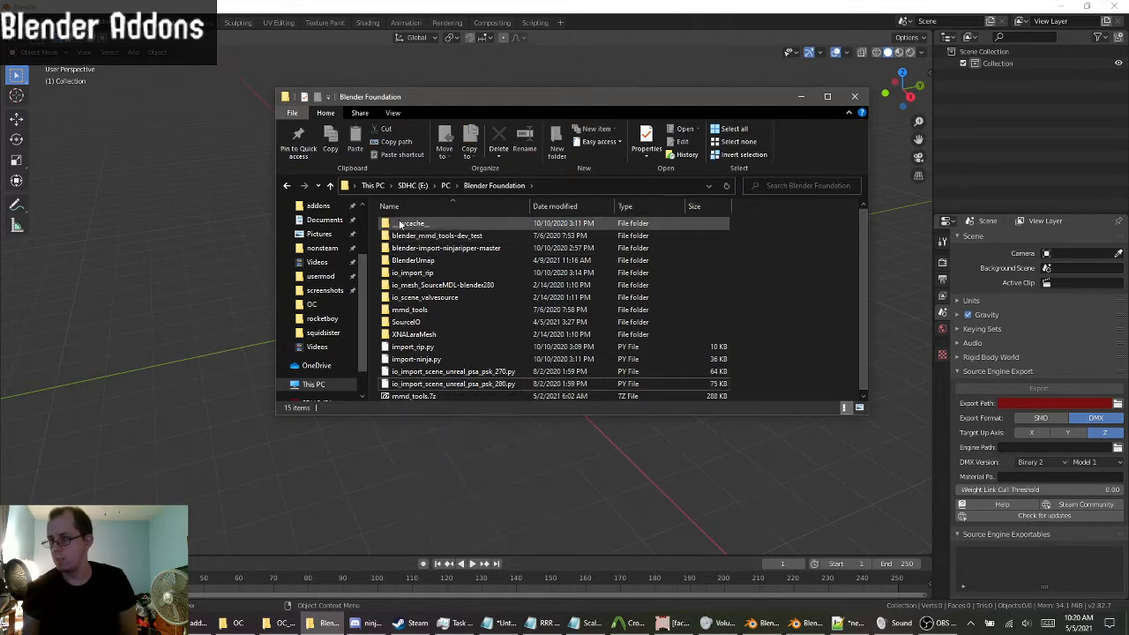
Select every add-on folder and script except mmd_tools.7z, and open another File Explorer window beside them.
left_click_drag(379, 230, 446, 391)
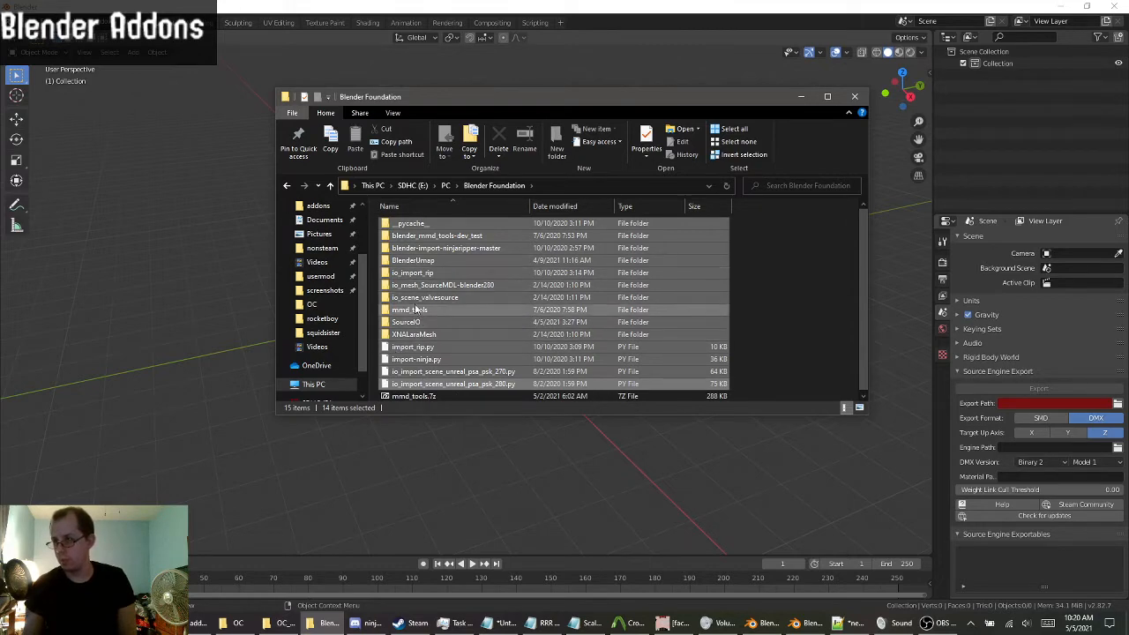
right_click(316, 623)
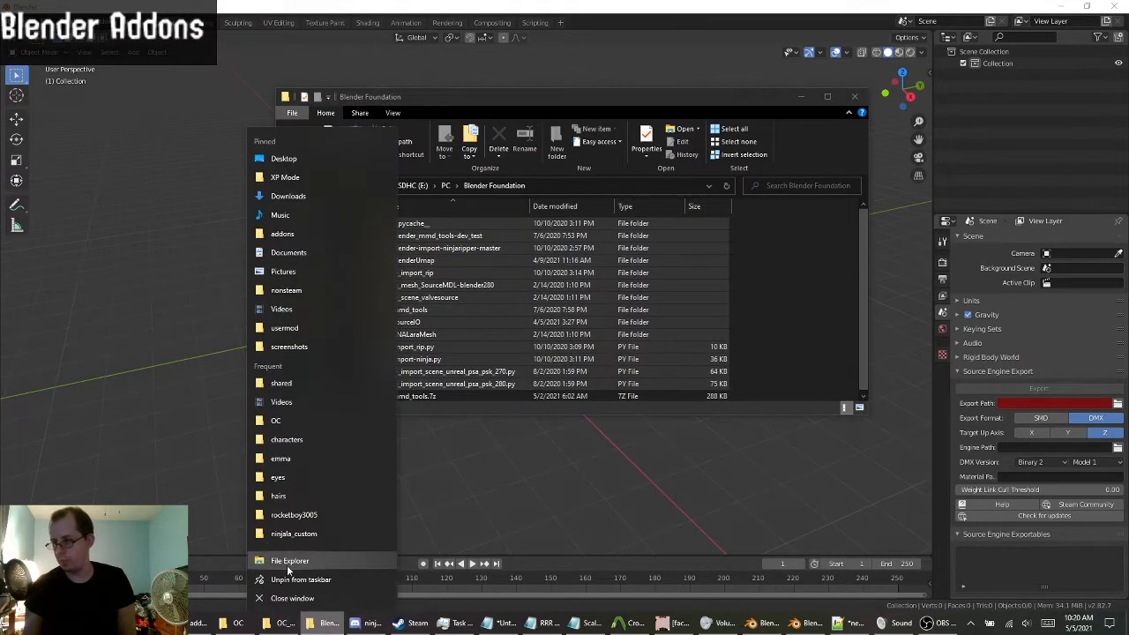
left_click(286, 566)
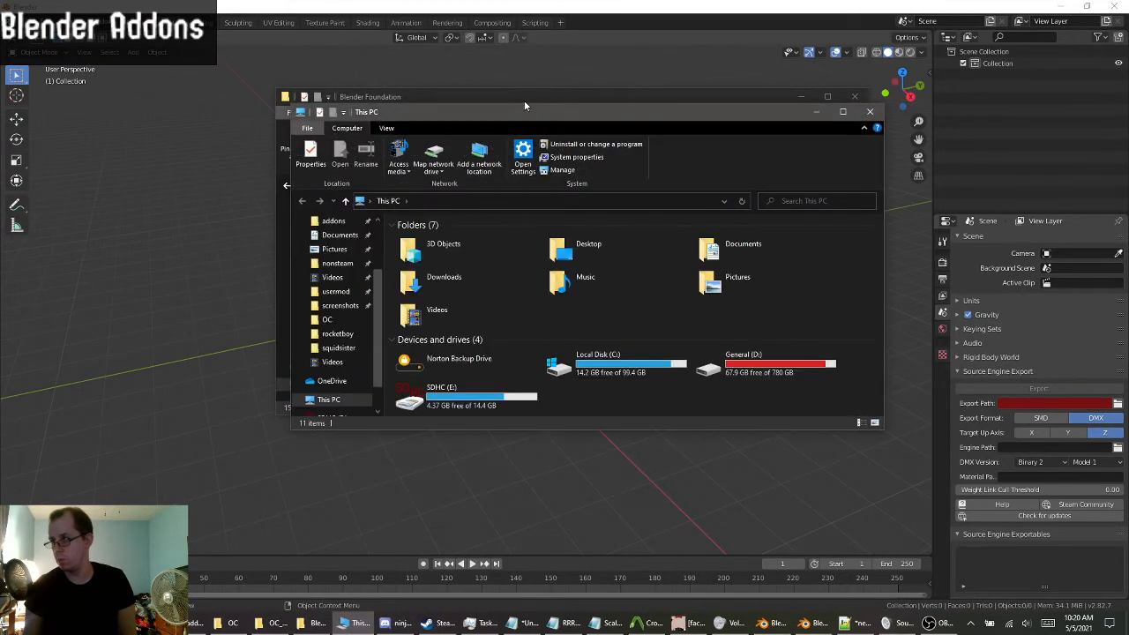
left_click_drag(494, 112, 233, 89)
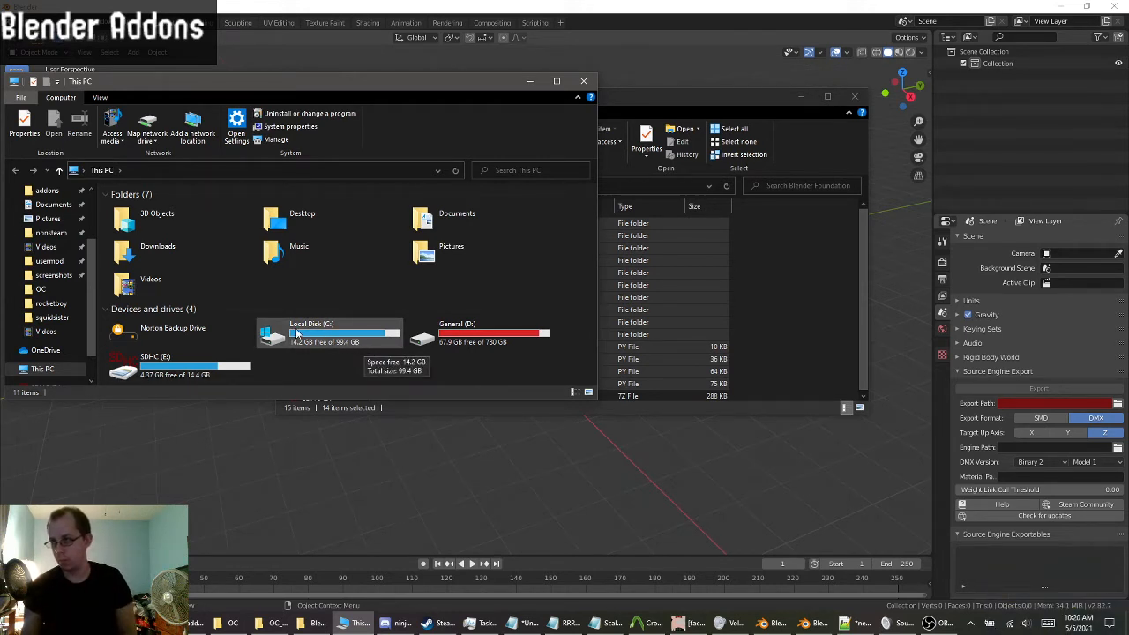
Browse the new window to D:\Program Files\Blender Foundation\blender-2.80.0\2.82\scripts\addons.
double_click(441, 332)
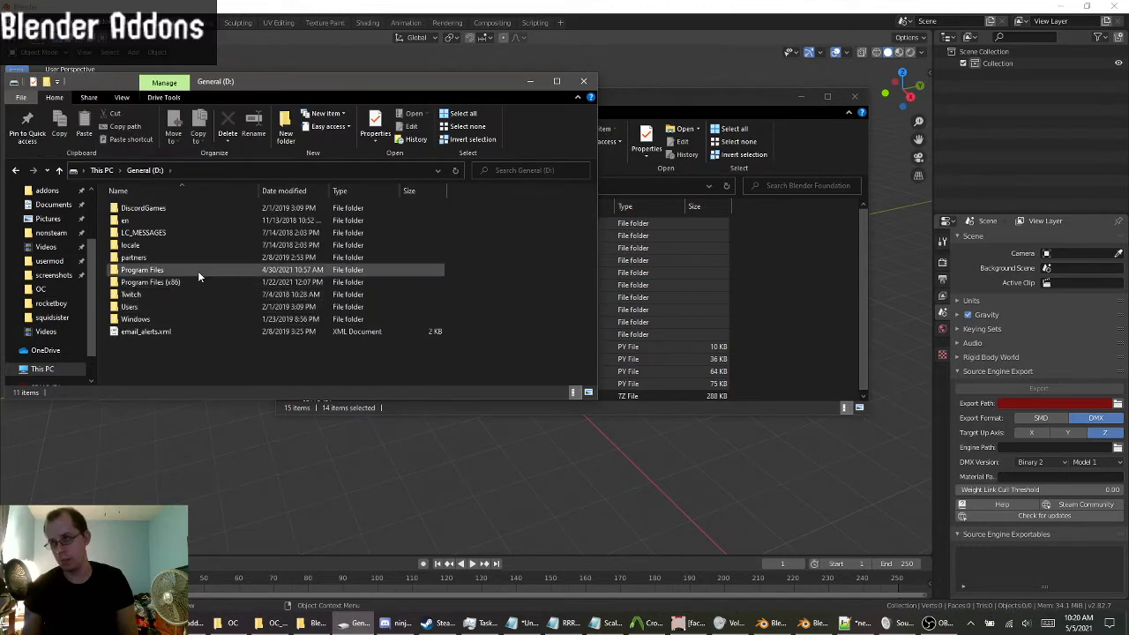
left_click(131, 273)
double_click(130, 272)
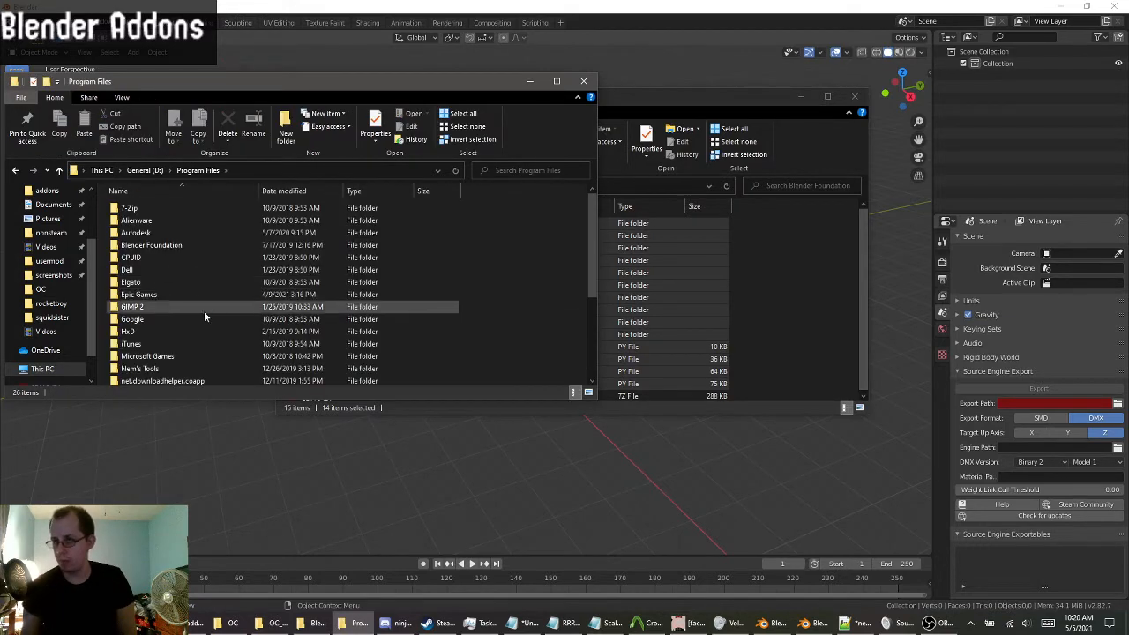
double_click(147, 248)
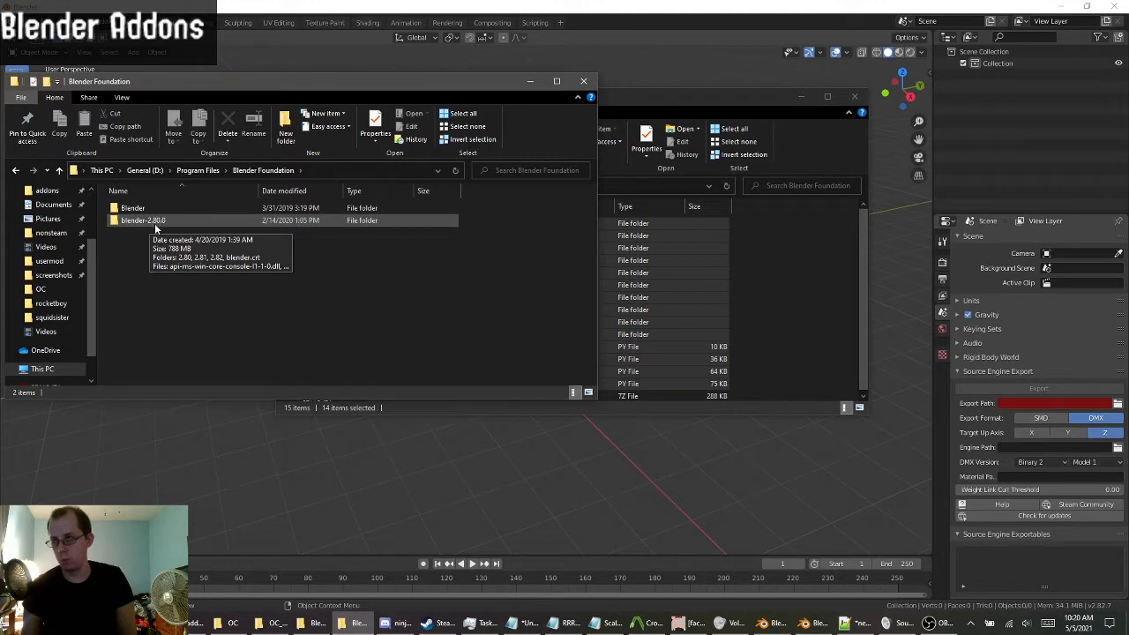
double_click(160, 228)
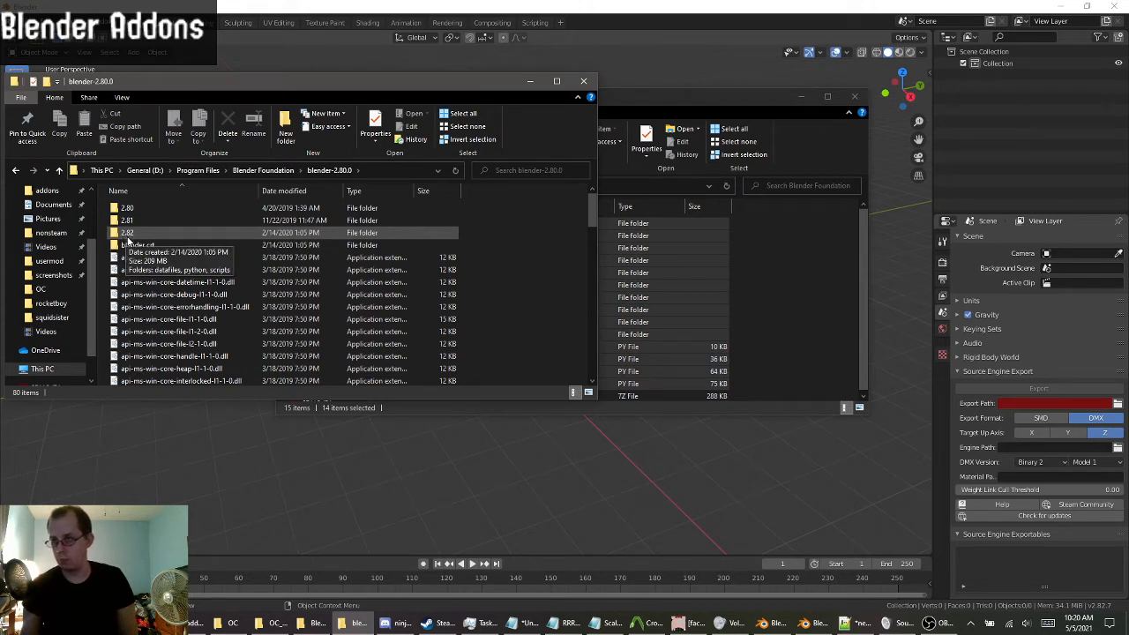
double_click(130, 233)
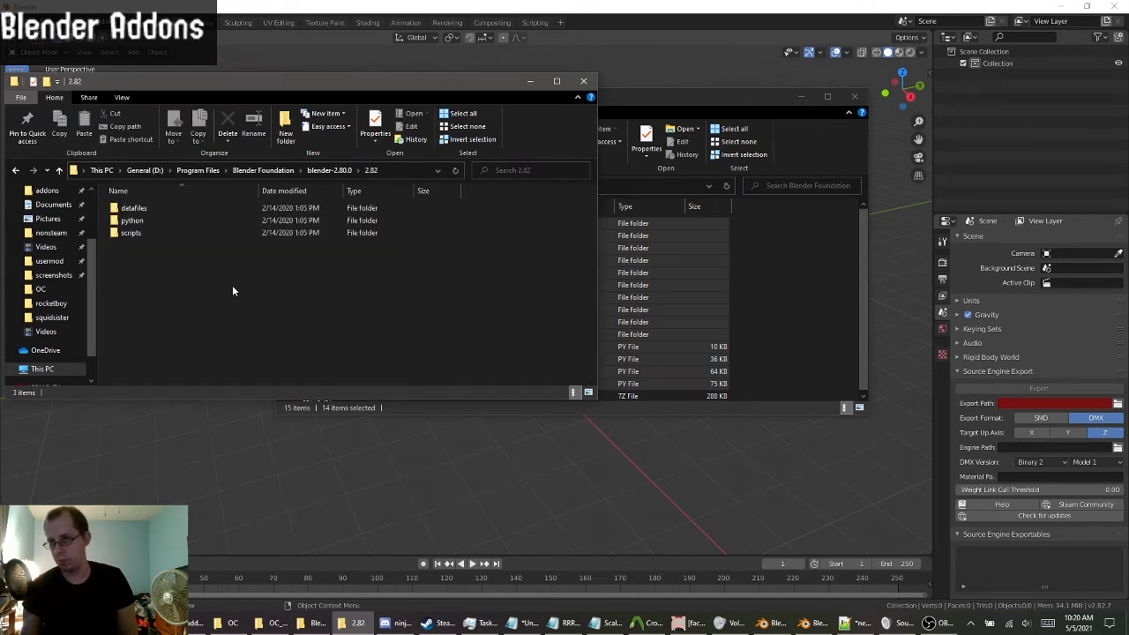
double_click(211, 232)
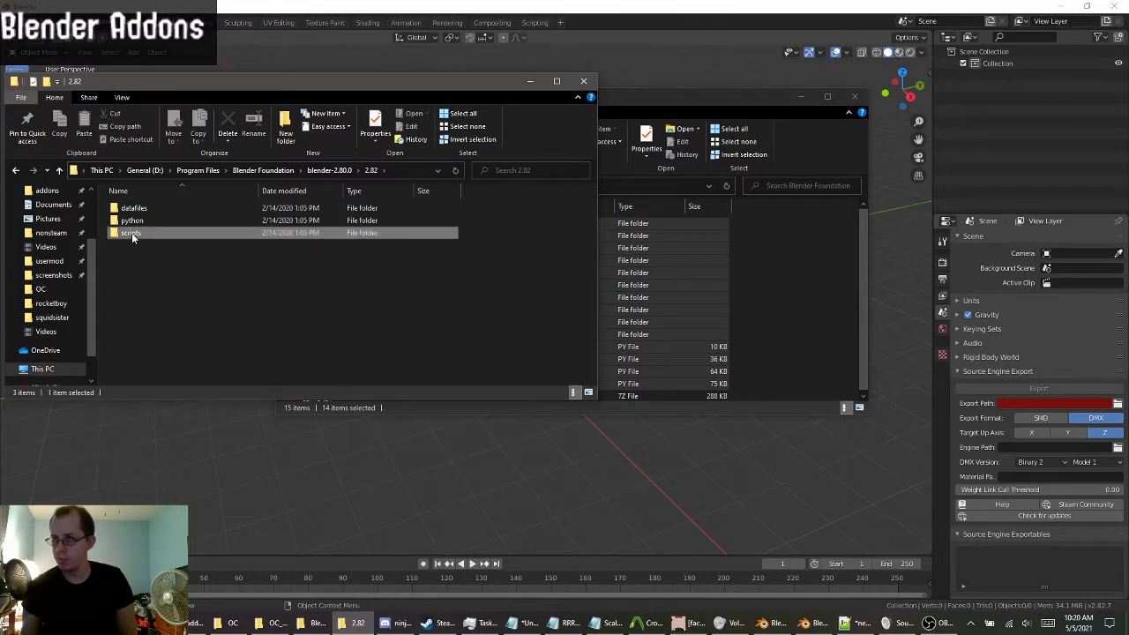
double_click(138, 209)
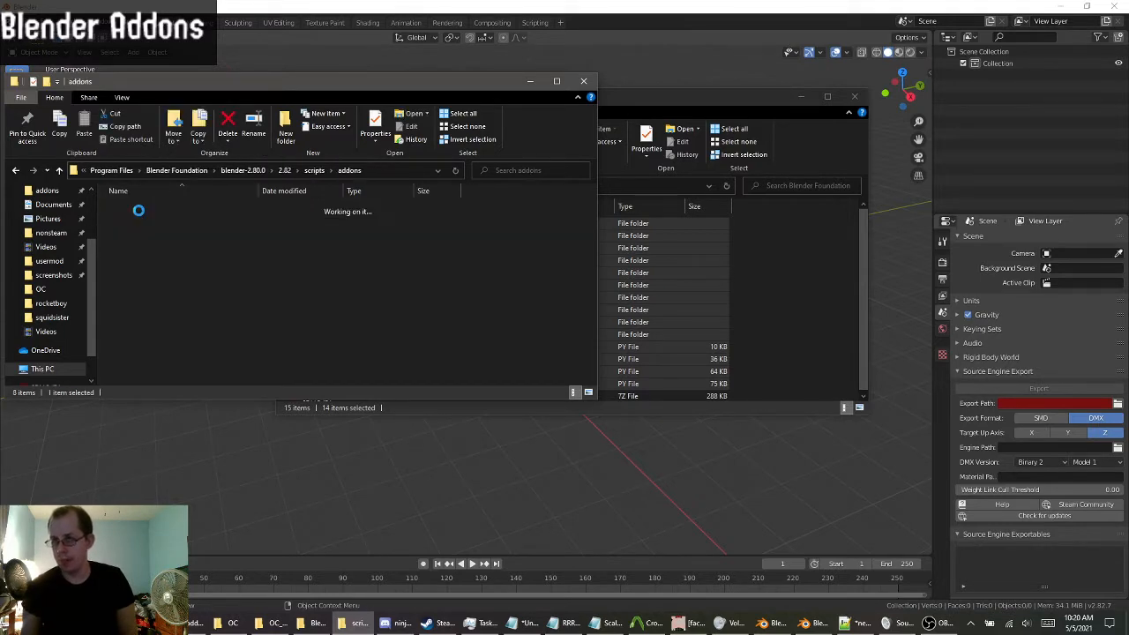
Show the selected add-on files on the E: drive side by side with Blender 2.82's scripts\addons folder.
left_click_drag(660, 103, 817, 112)
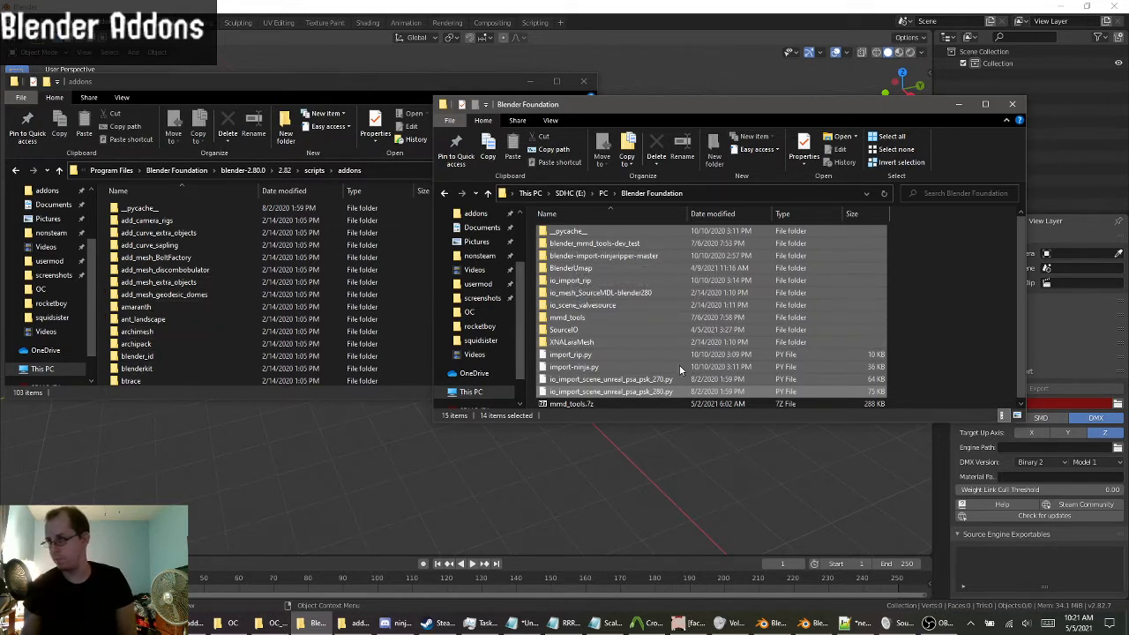
left_click(959, 105)
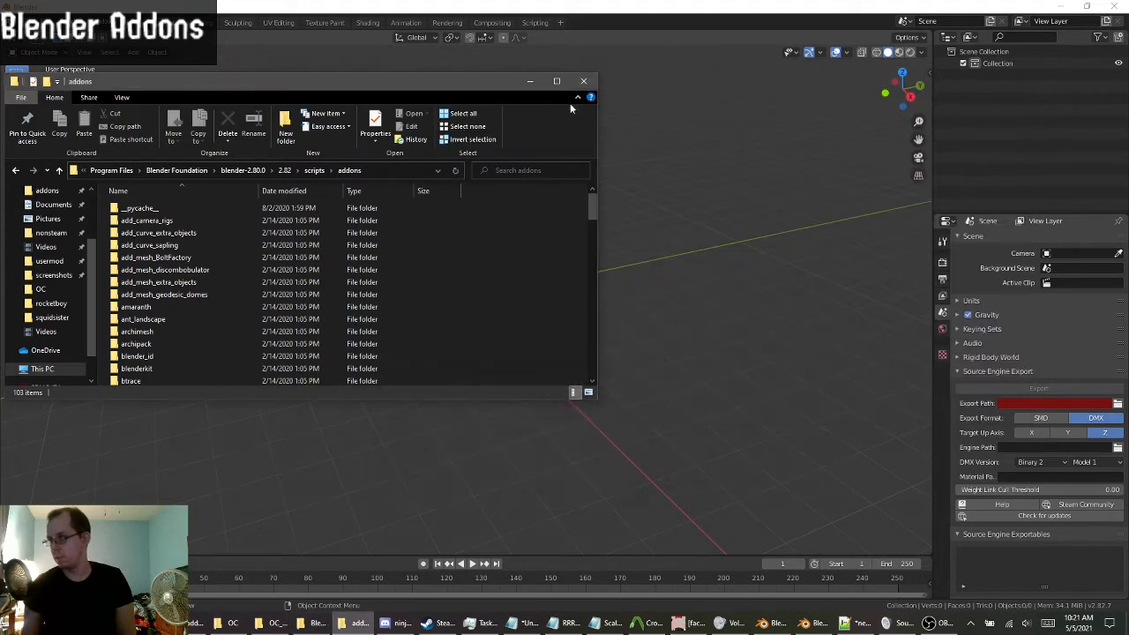
left_click(531, 82)
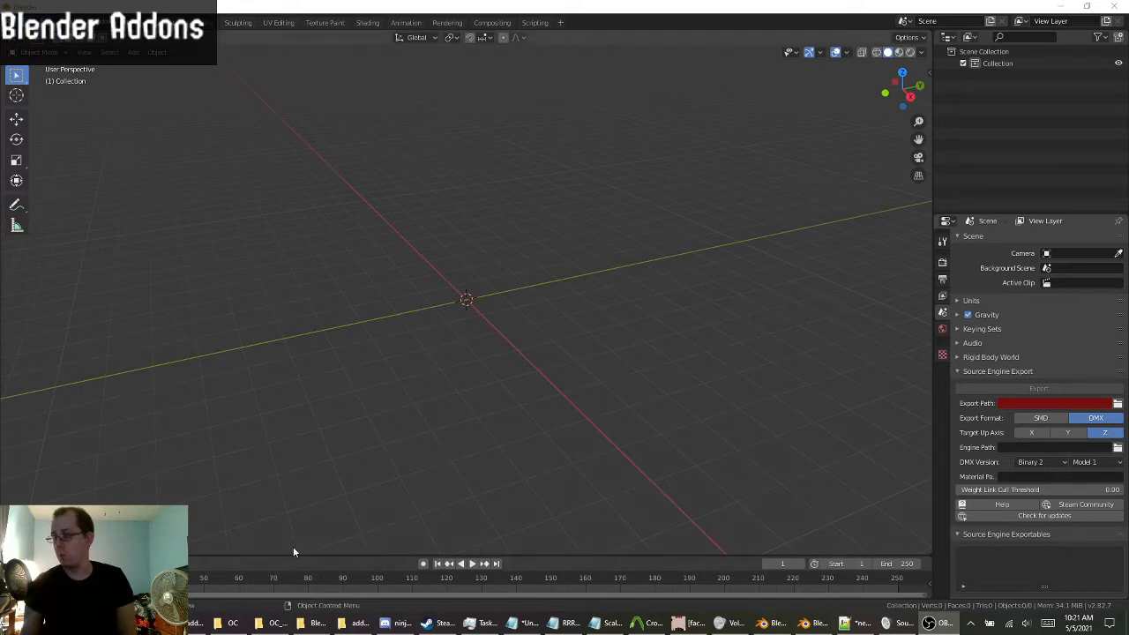
left_click(346, 623)
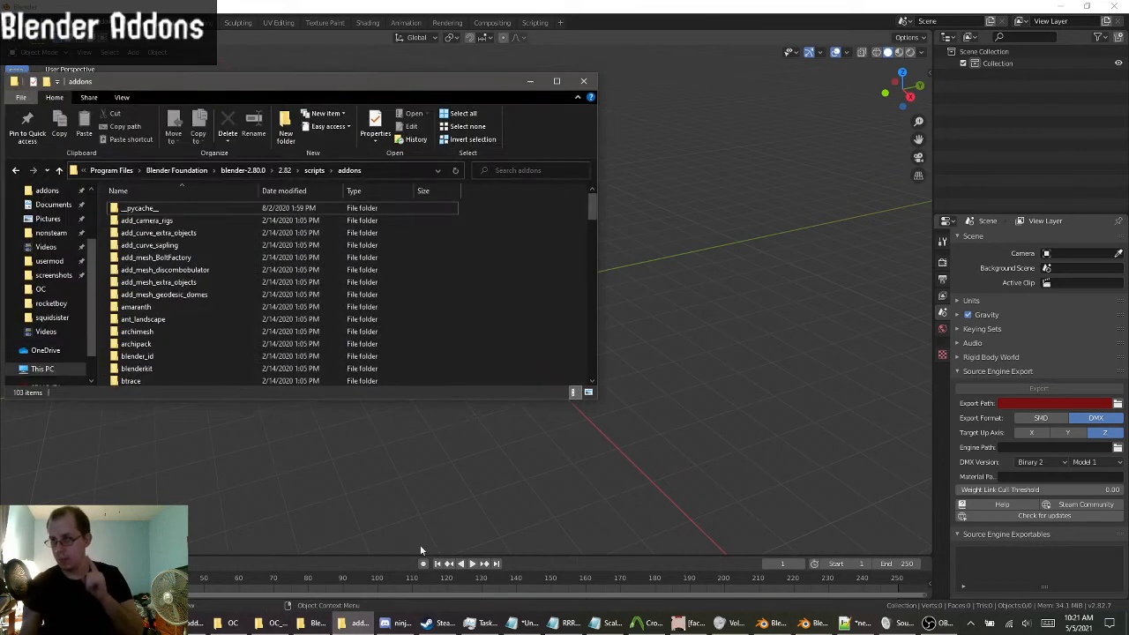
left_click(327, 622)
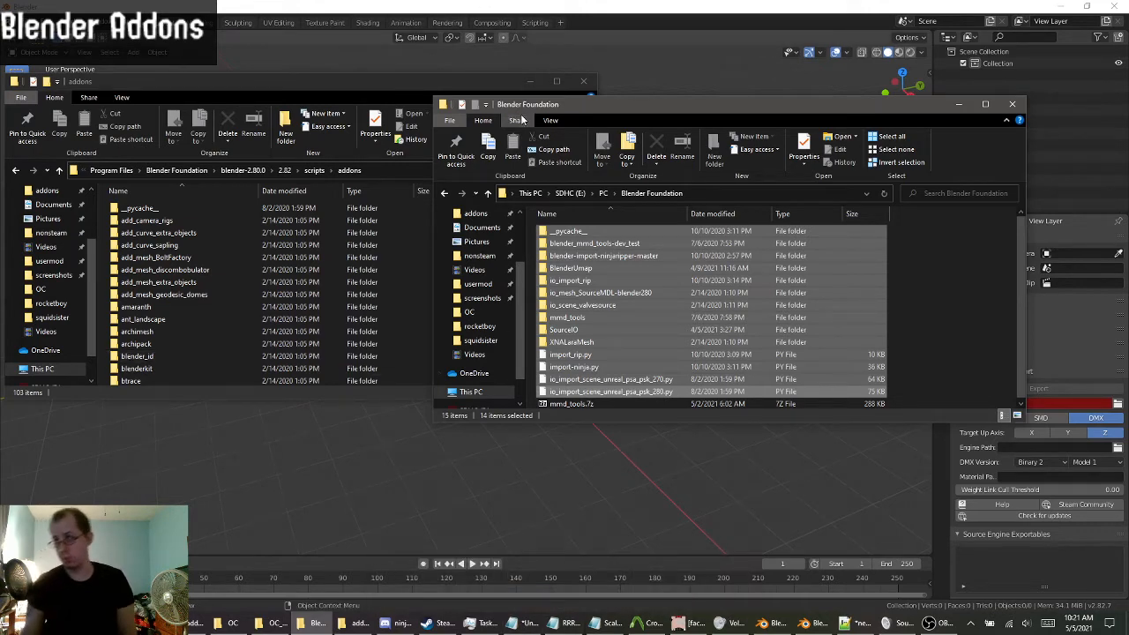
left_click(528, 82)
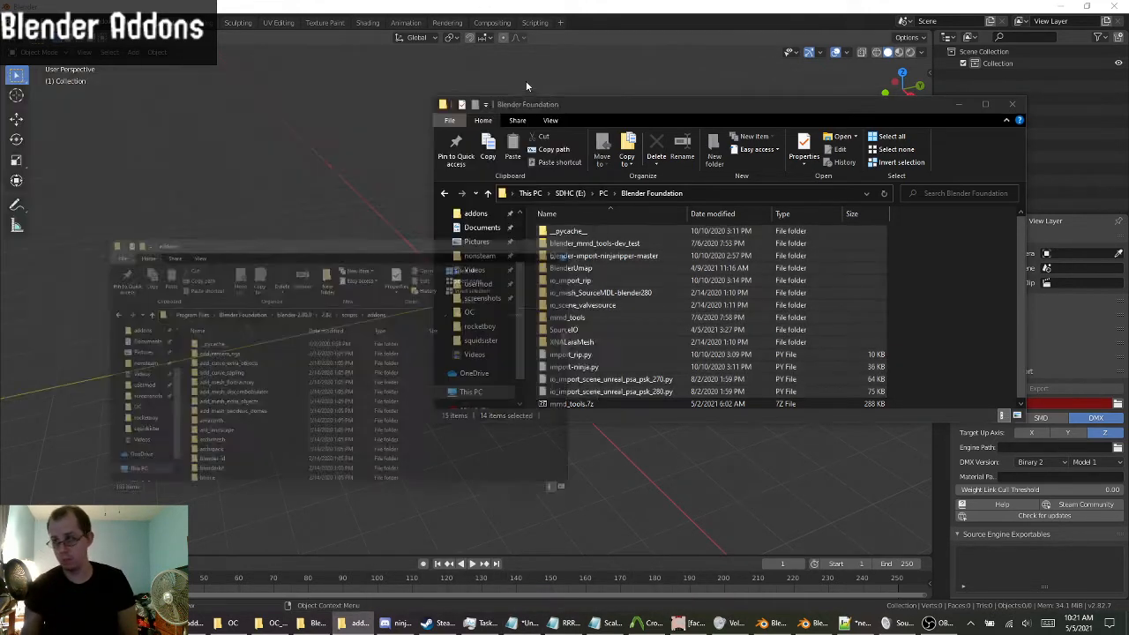
left_click(40, 20)
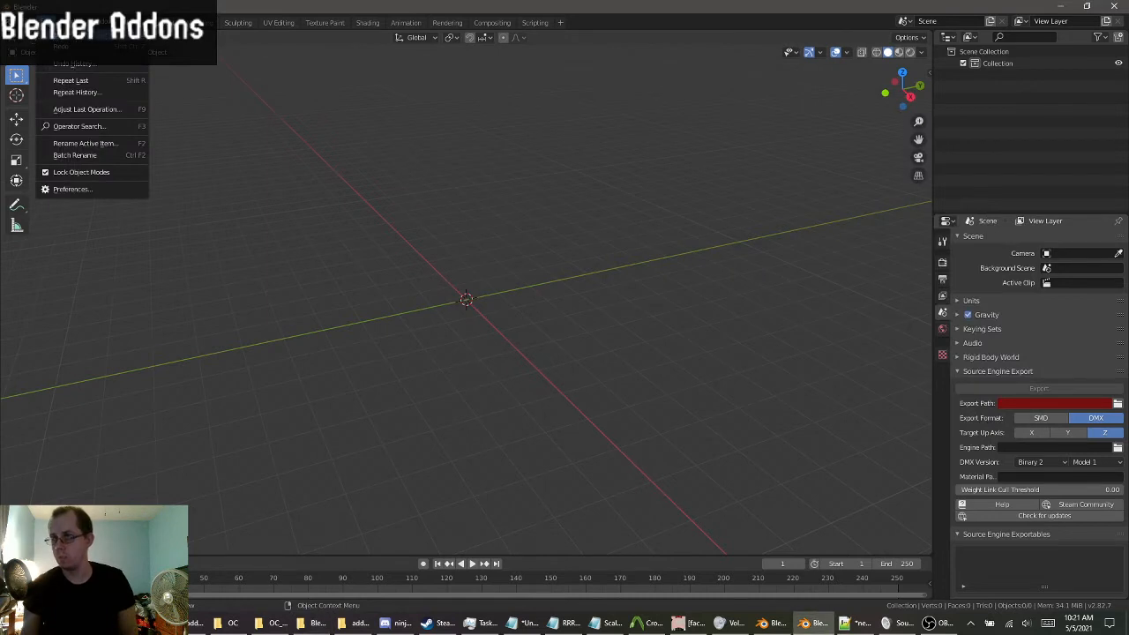
left_click(46, 18)
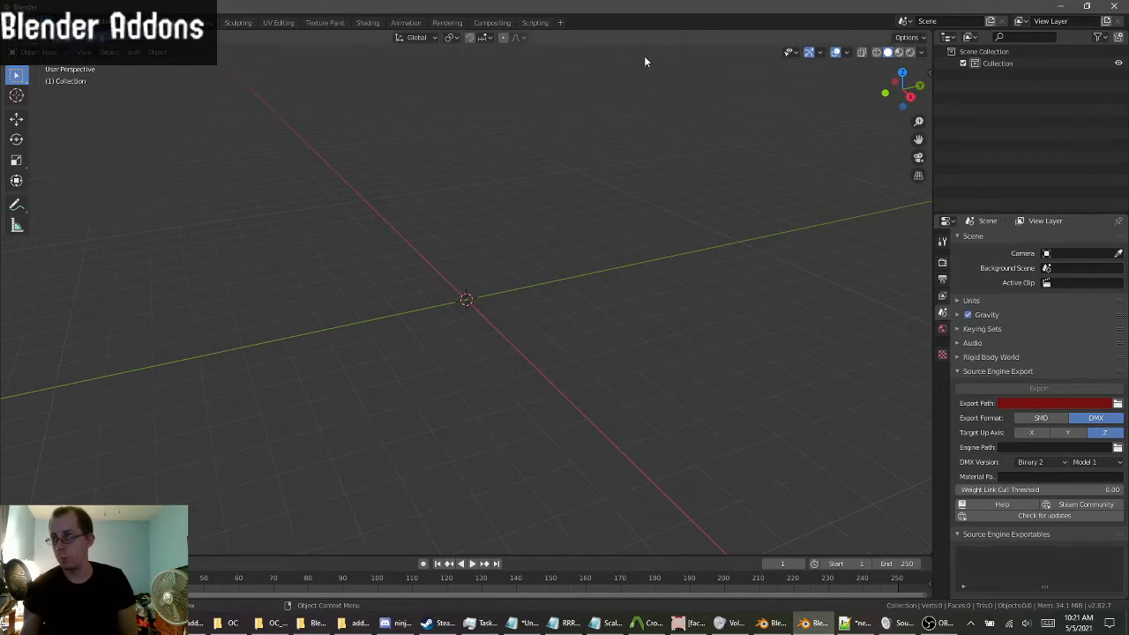
left_click(40, 21)
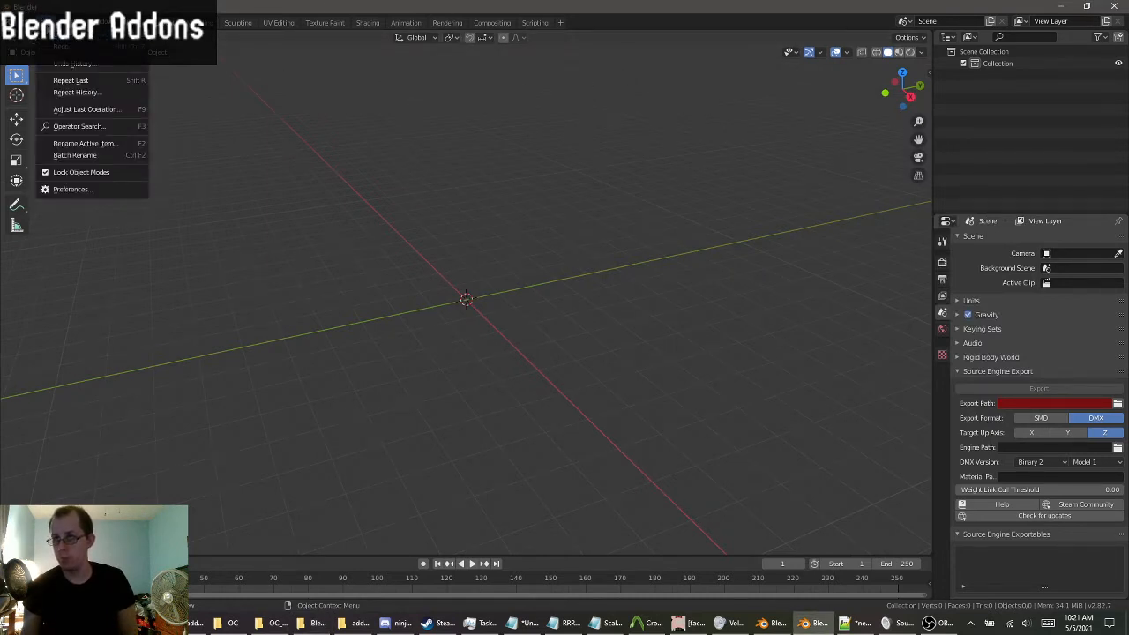
left_click(45, 21)
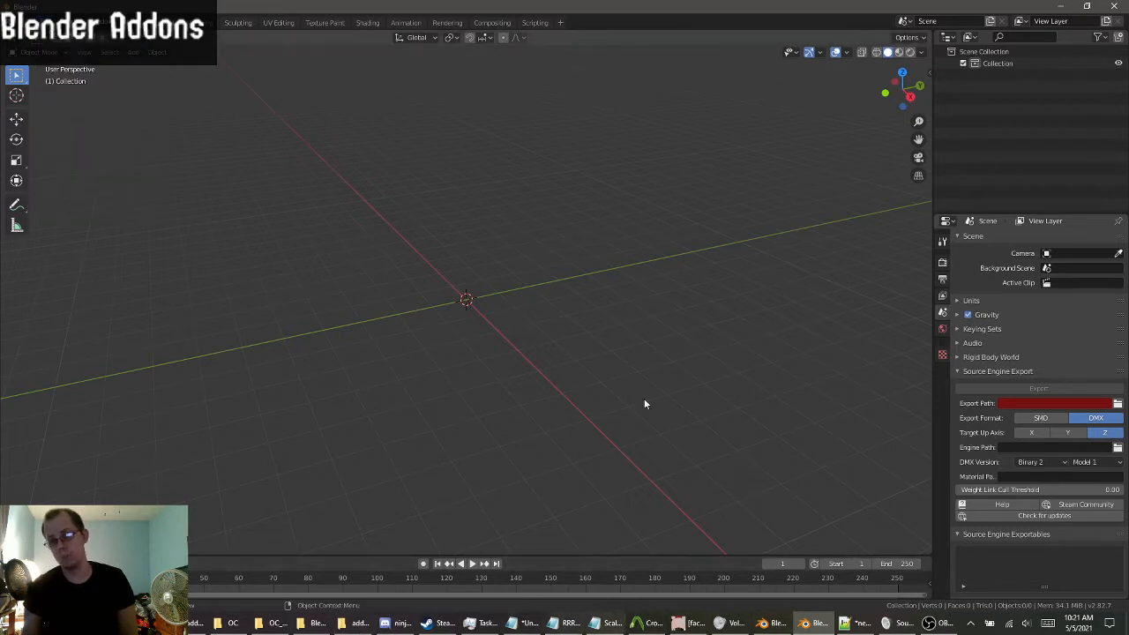
Bring both add-on folder windows back up and open Garry's Mod's addons folder in another File Explorer window.
left_click(356, 629)
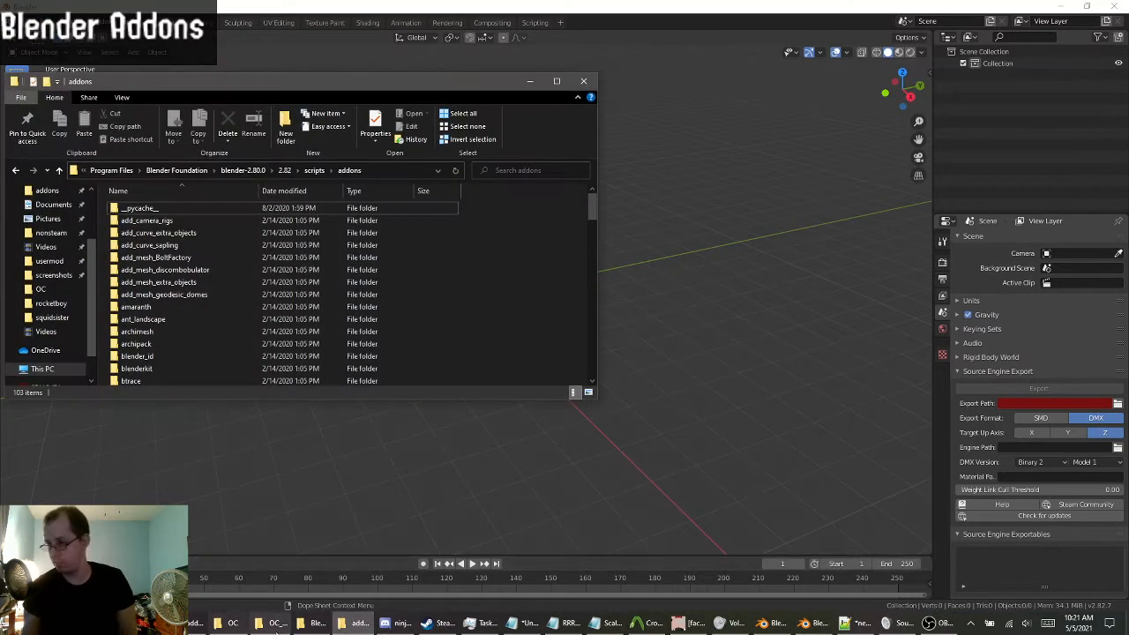
left_click(313, 624)
right_click(312, 626)
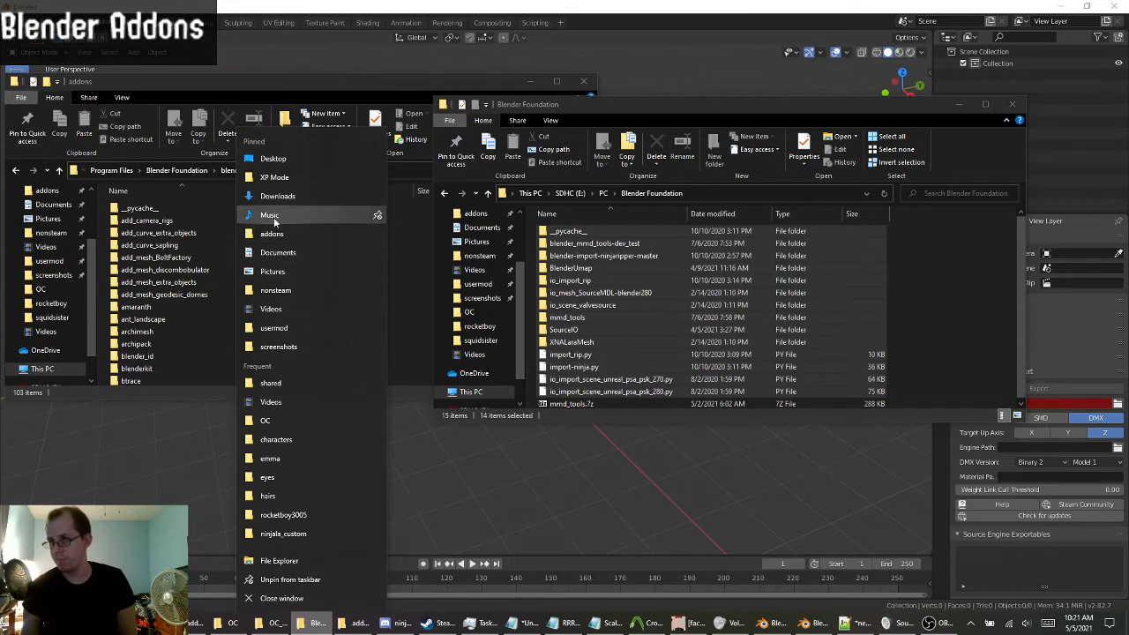
left_click(459, 486)
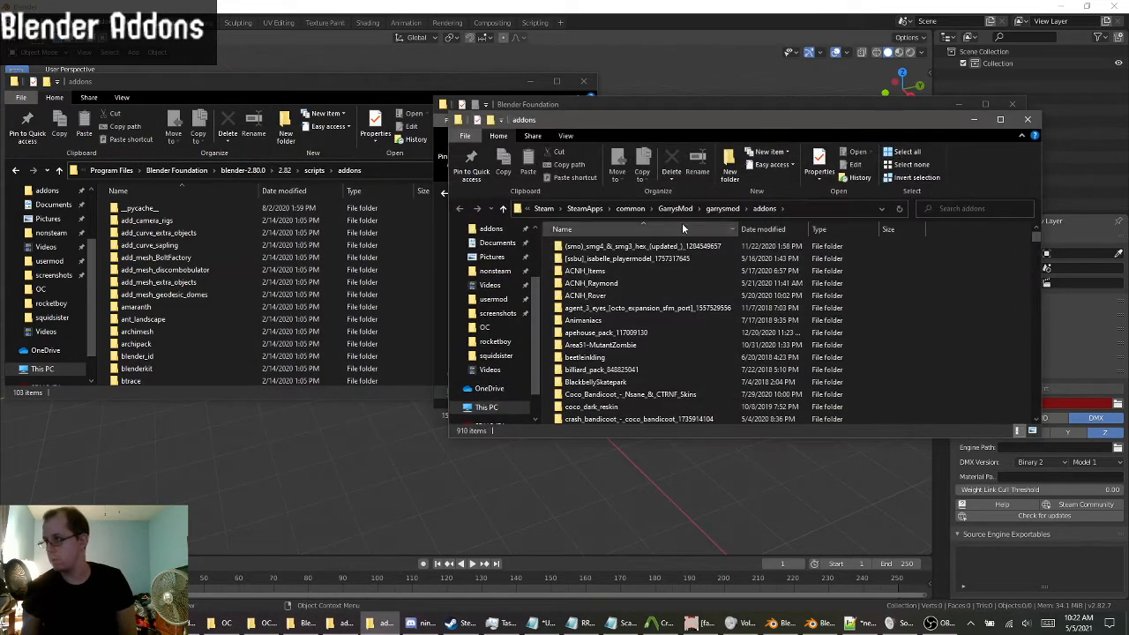
Browse the new window to the Steam install's add-on folder, SteamApps\common\Blender\2.92\scripts\addons.
left_click(631, 208)
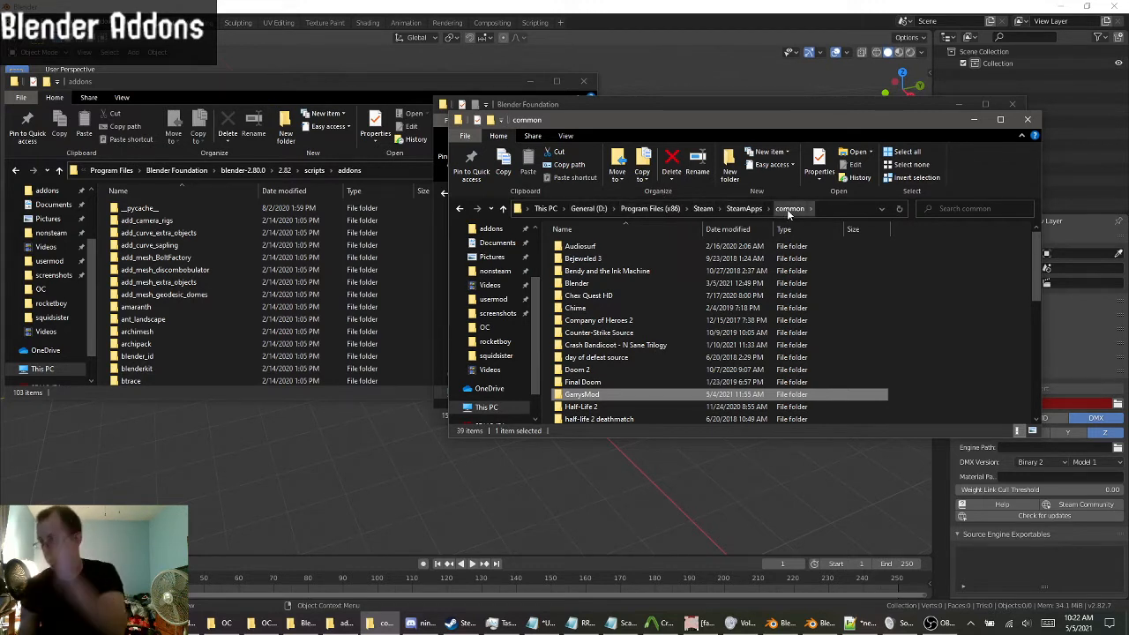
double_click(575, 283)
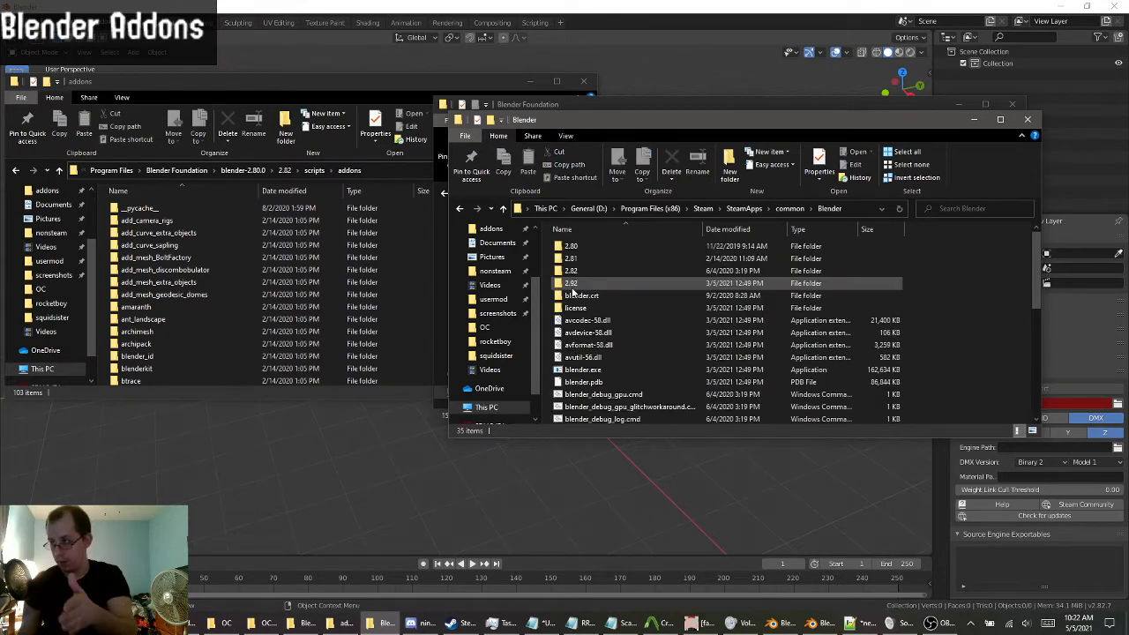
double_click(577, 283)
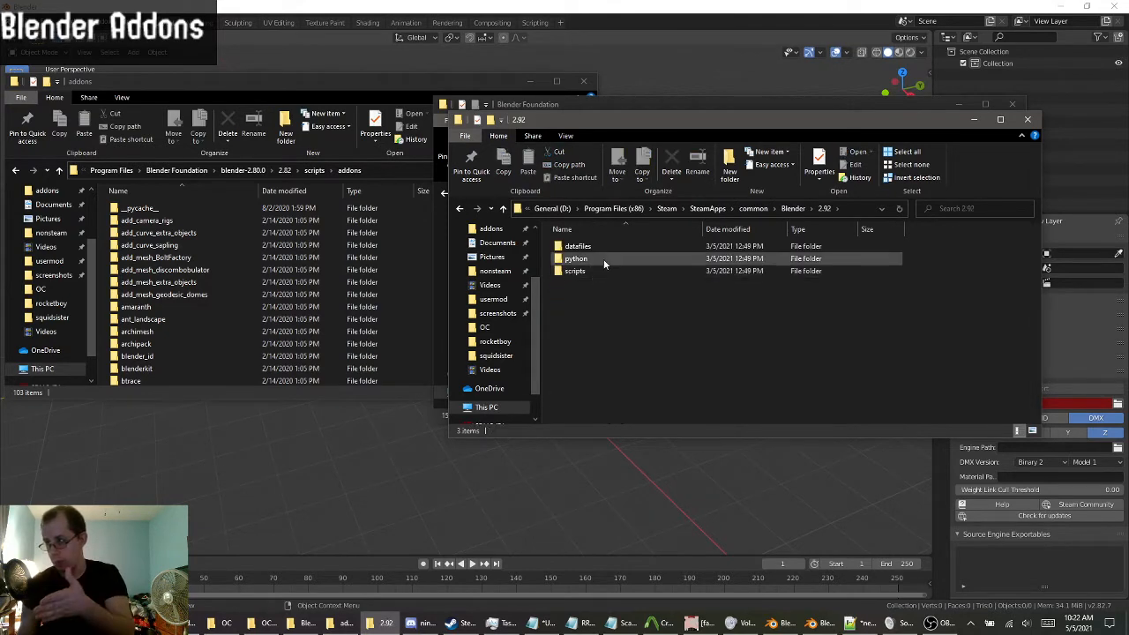
left_click(459, 209)
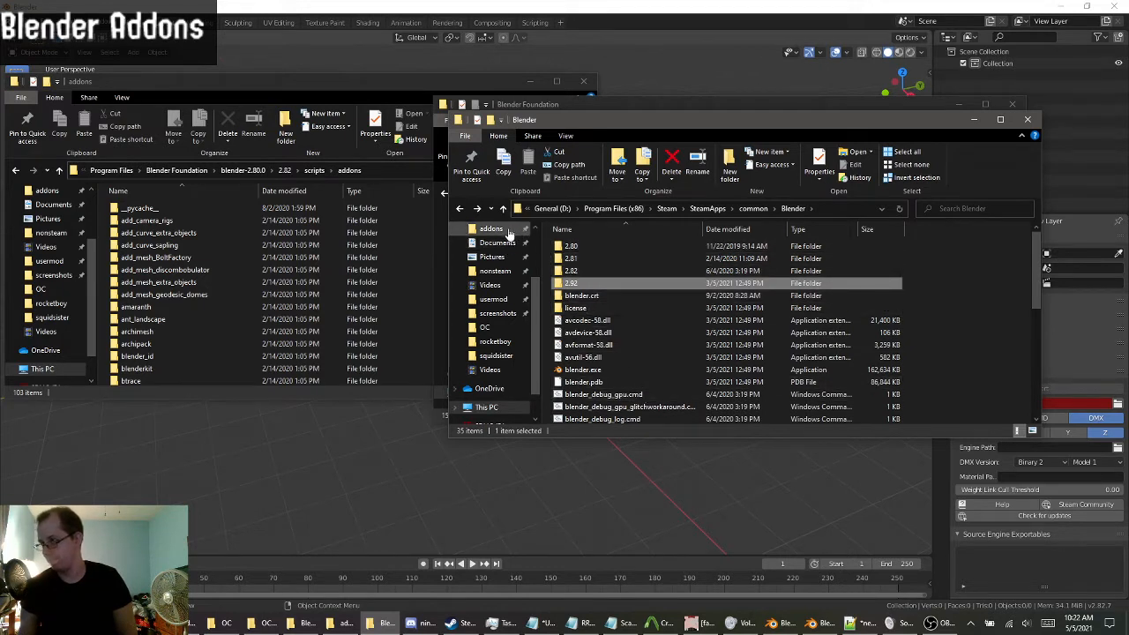
double_click(572, 282)
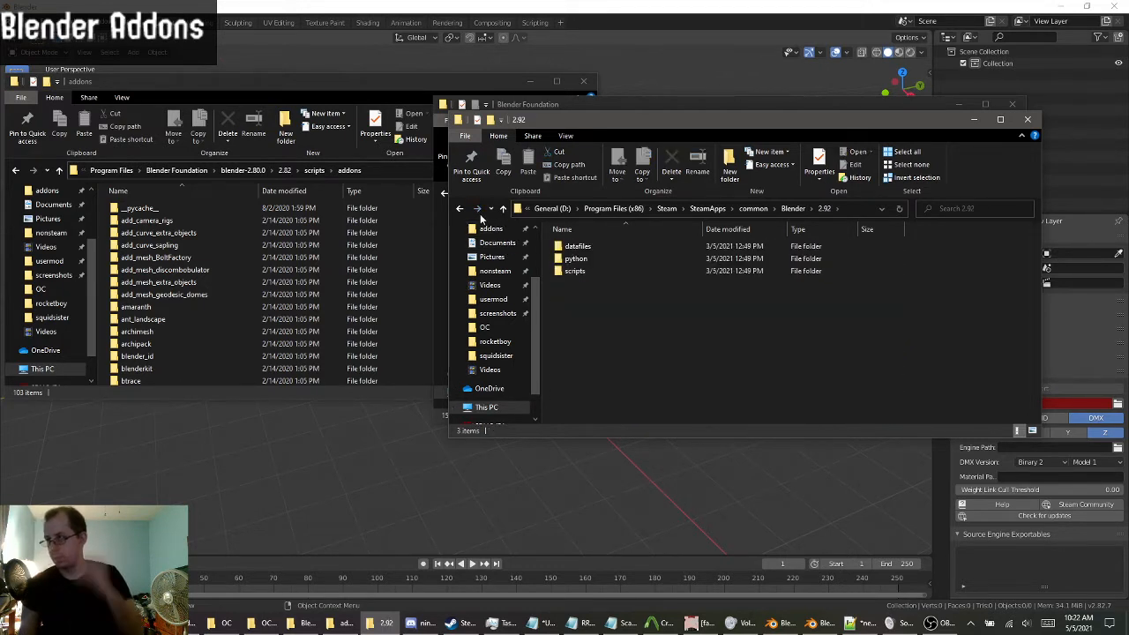
double_click(575, 272)
double_click(628, 247)
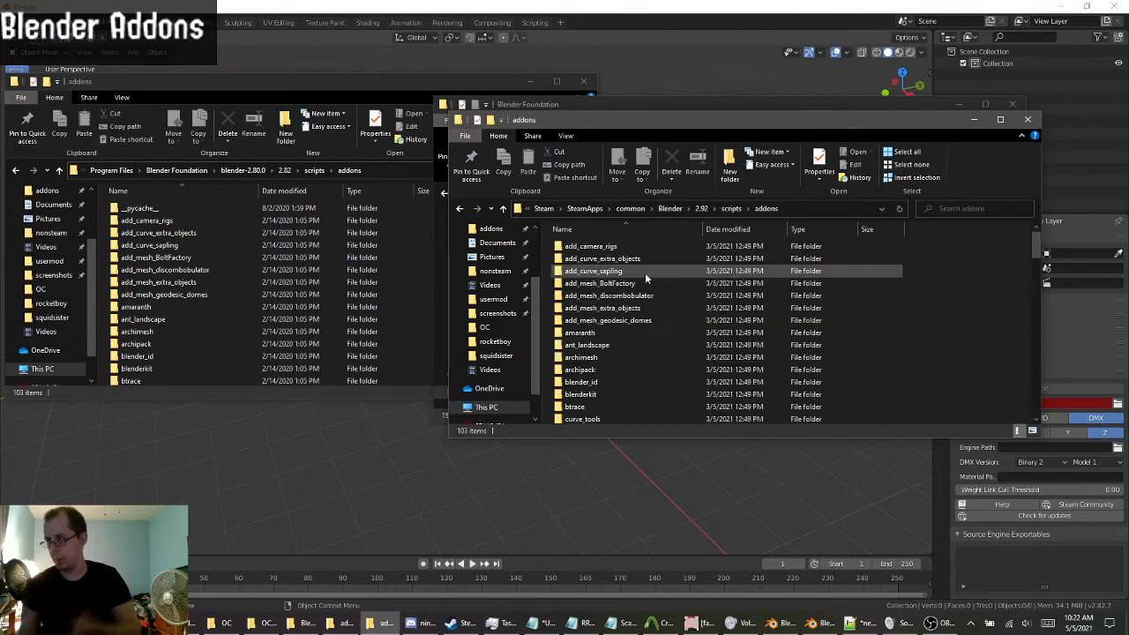
Close the Steam Blender 2.92 addons window and minimise the Blender Foundation window.
left_click(490, 209)
left_click(1028, 119)
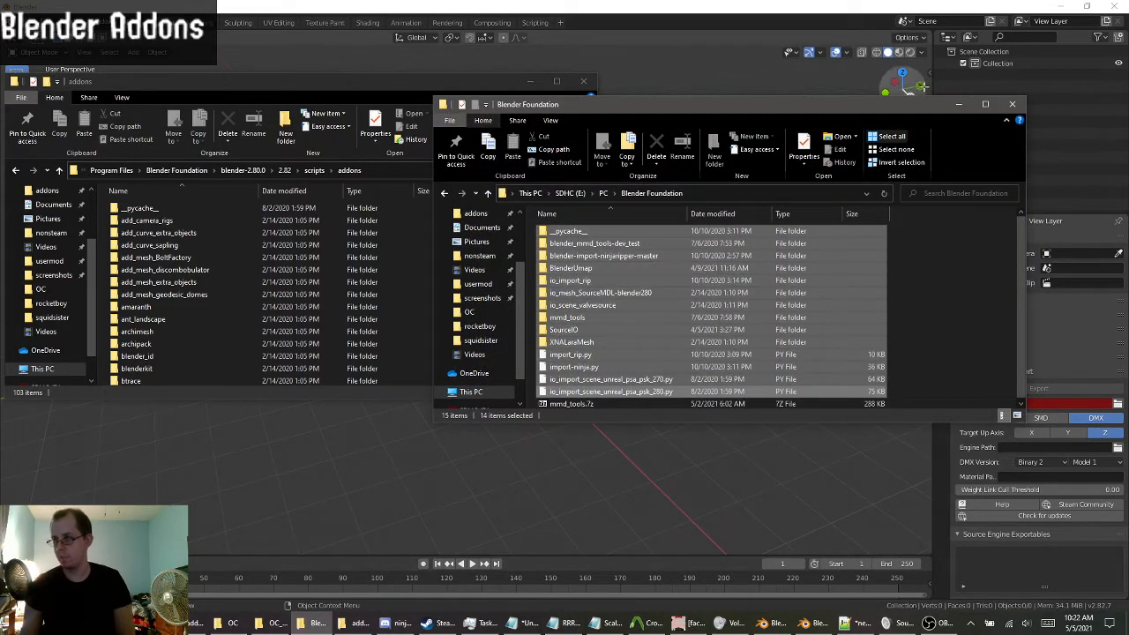
left_click(958, 104)
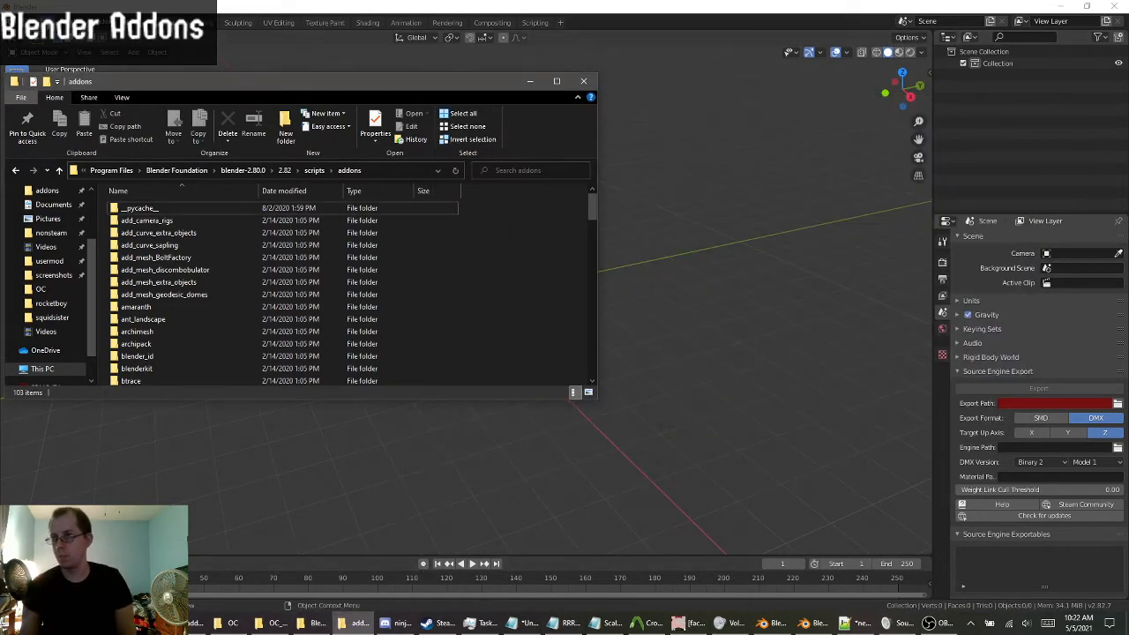
Switch to Blender, open its Preferences, and move the window clear of the screen corner.
left_click(49, 21)
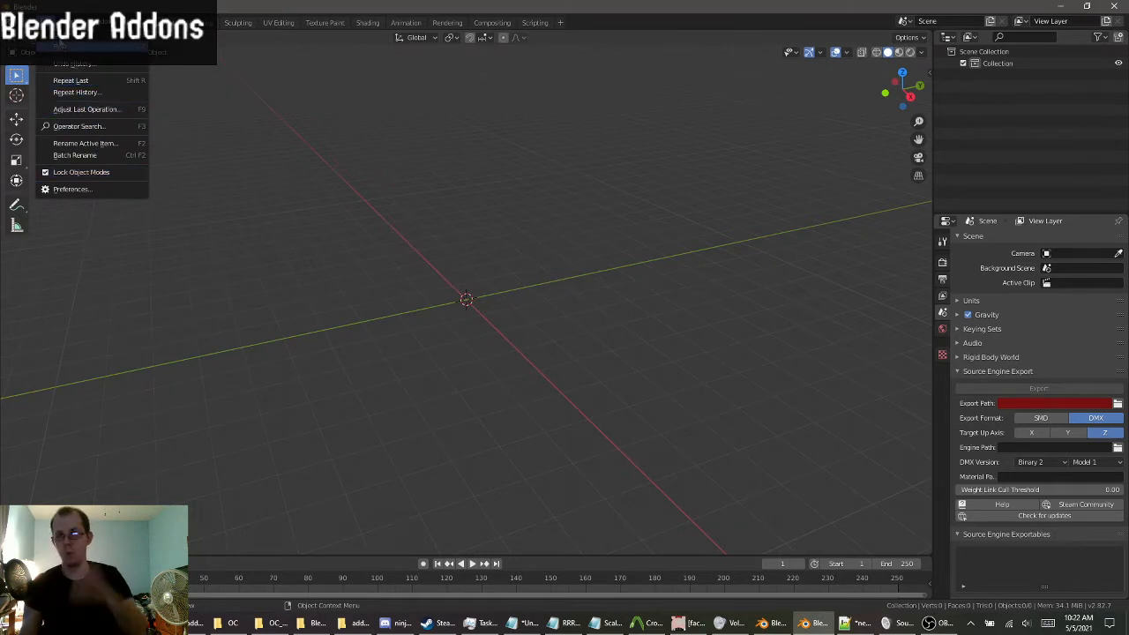
left_click(77, 191)
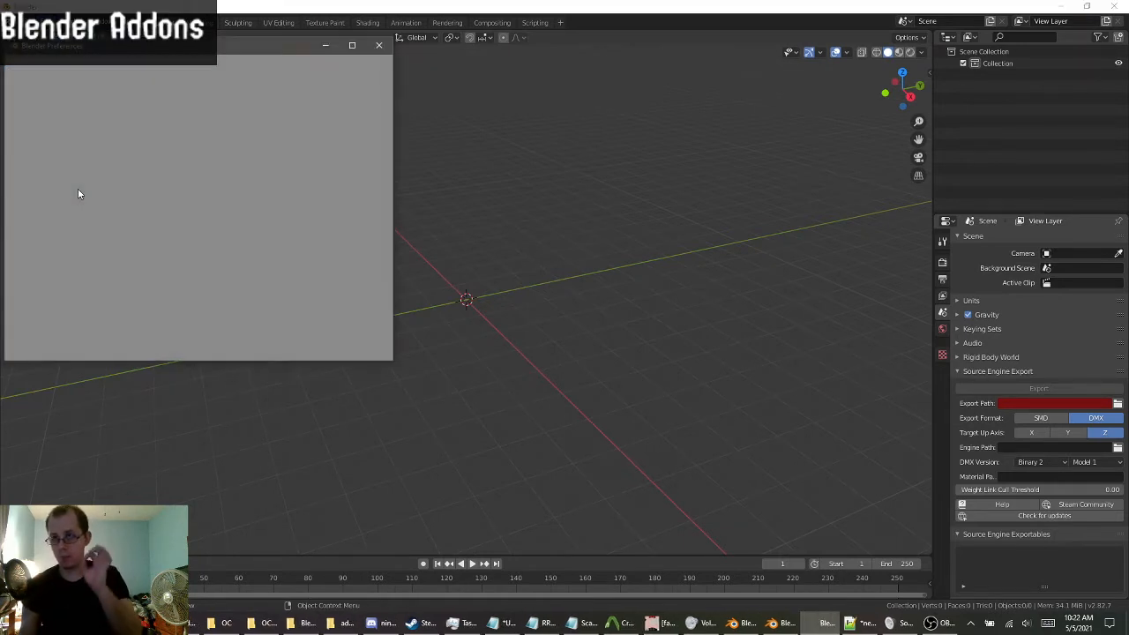
left_click_drag(92, 49, 220, 75)
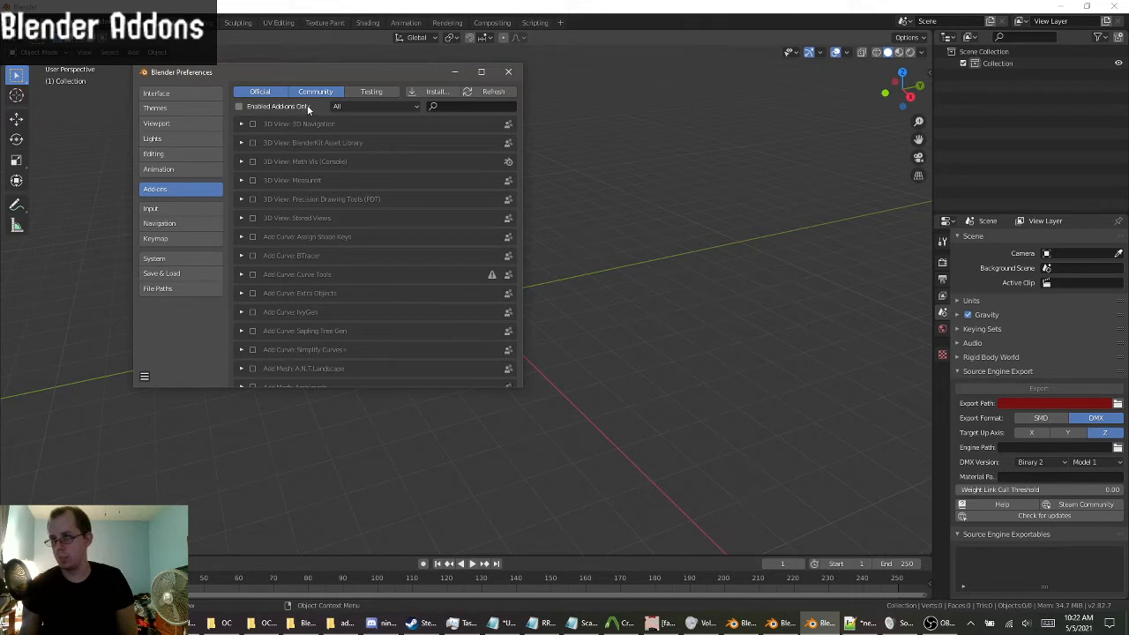
Search the add-on list in Preferences for "mmd".
left_click(455, 106)
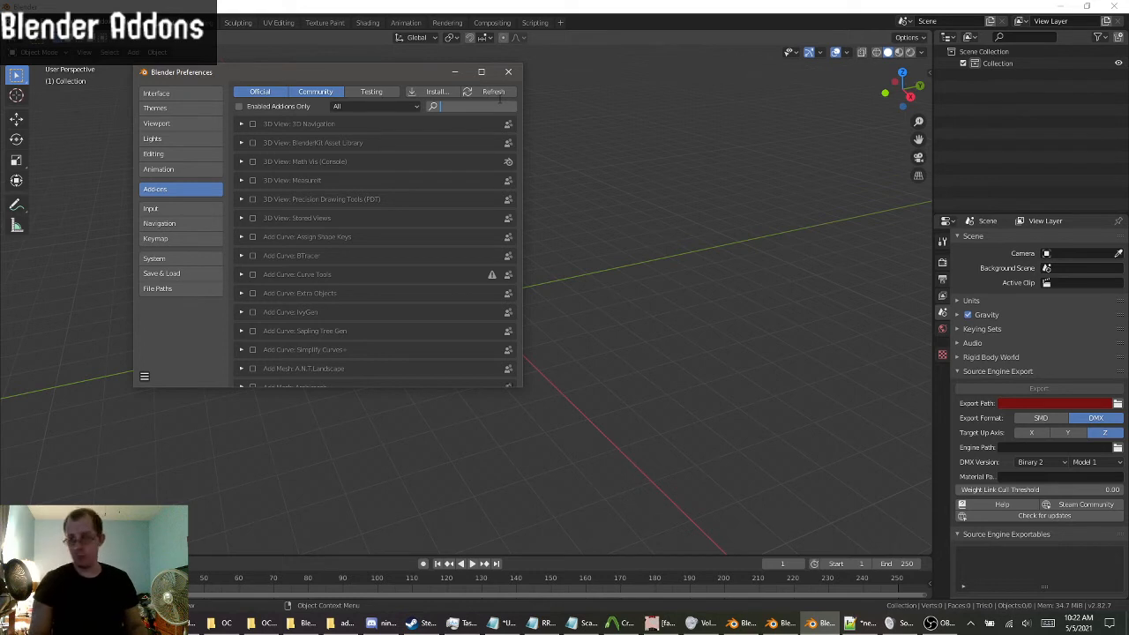
type("mm")
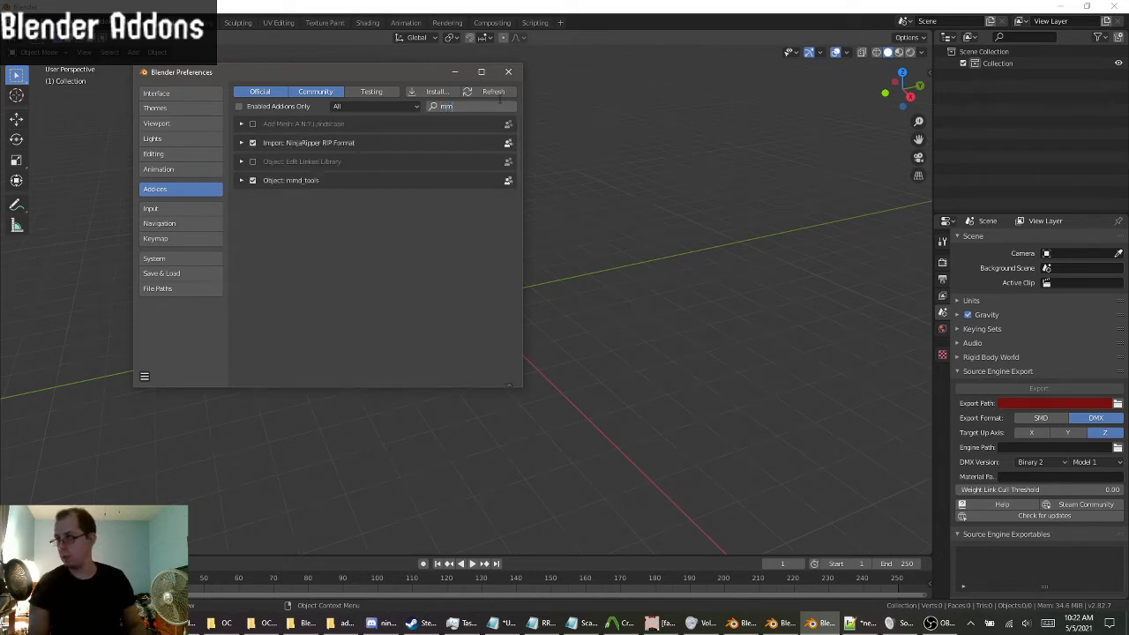
type("d")
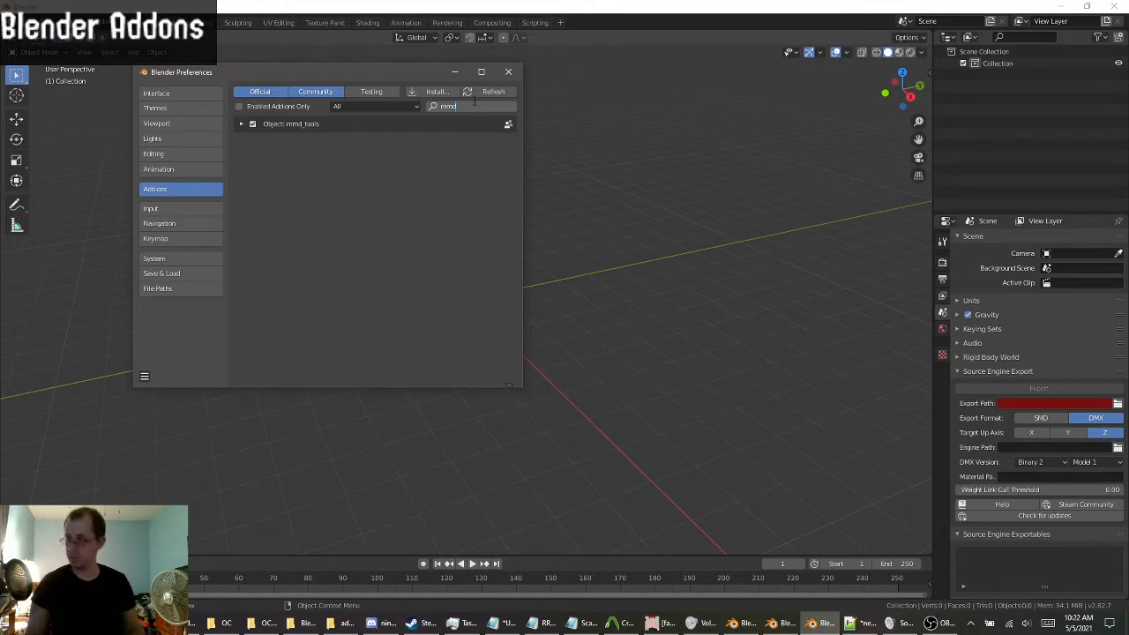
Replace the add-on search term with "source".
key("BackSpace")
key("BackSpace")
key("BackSpace")
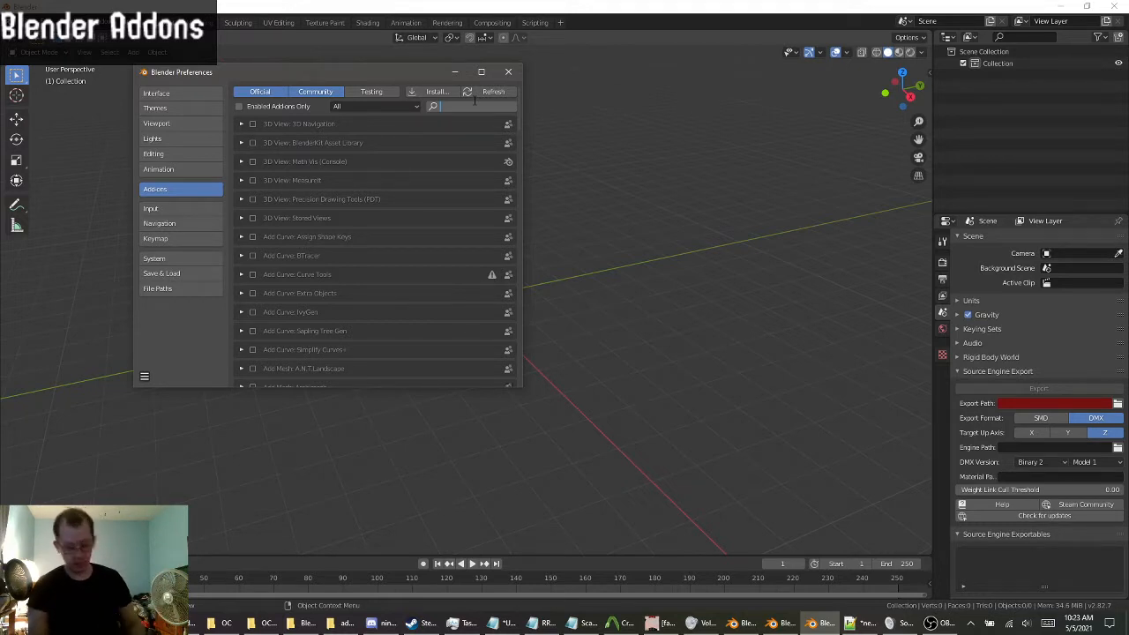
type("source")
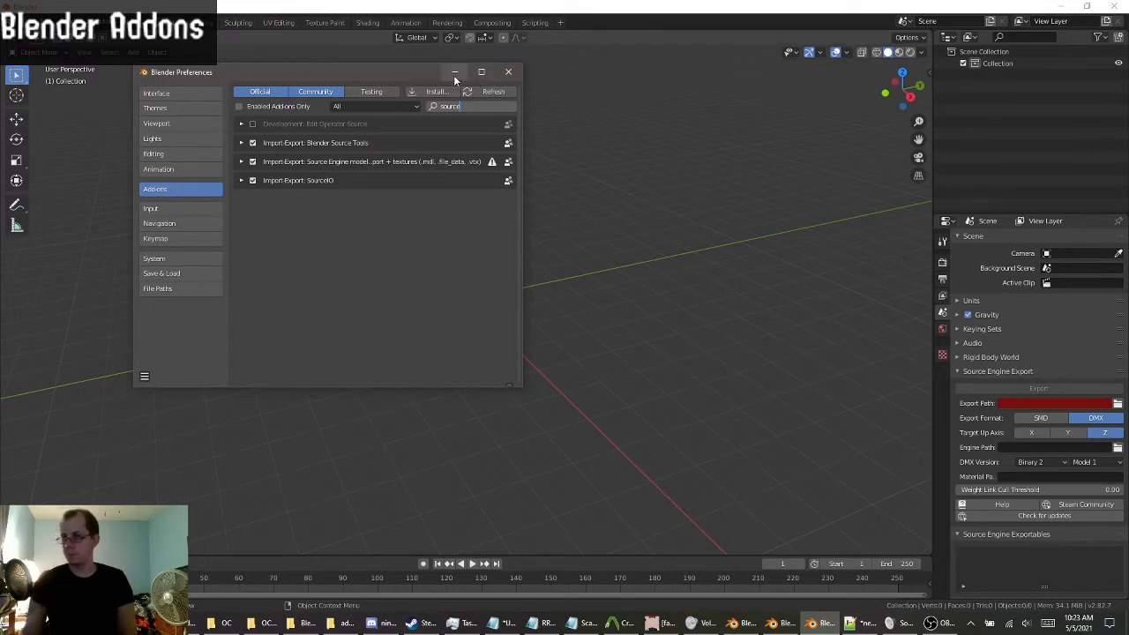
Search the add-ons for "psk" instead, and clear the search to restore the full list.
double_click(465, 107)
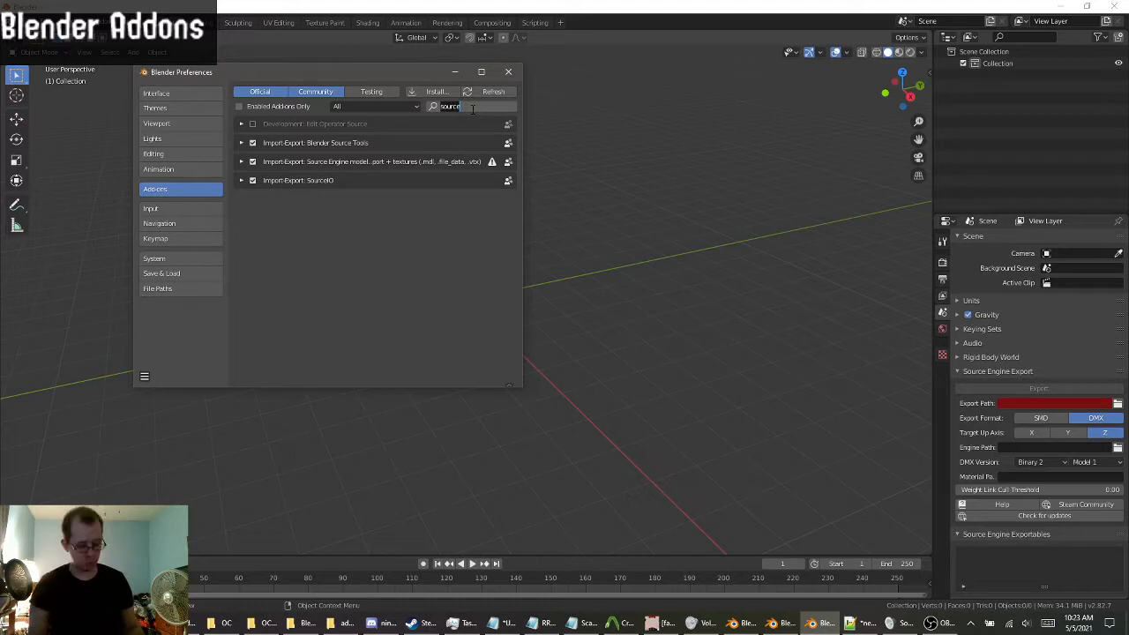
key("BackSpace")
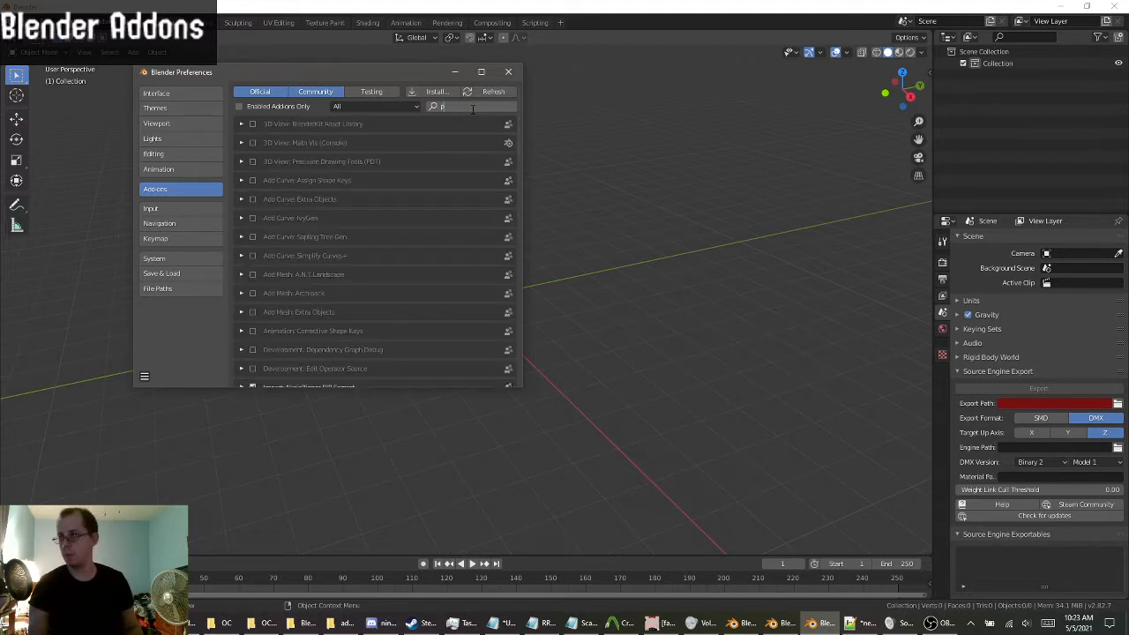
type("psk")
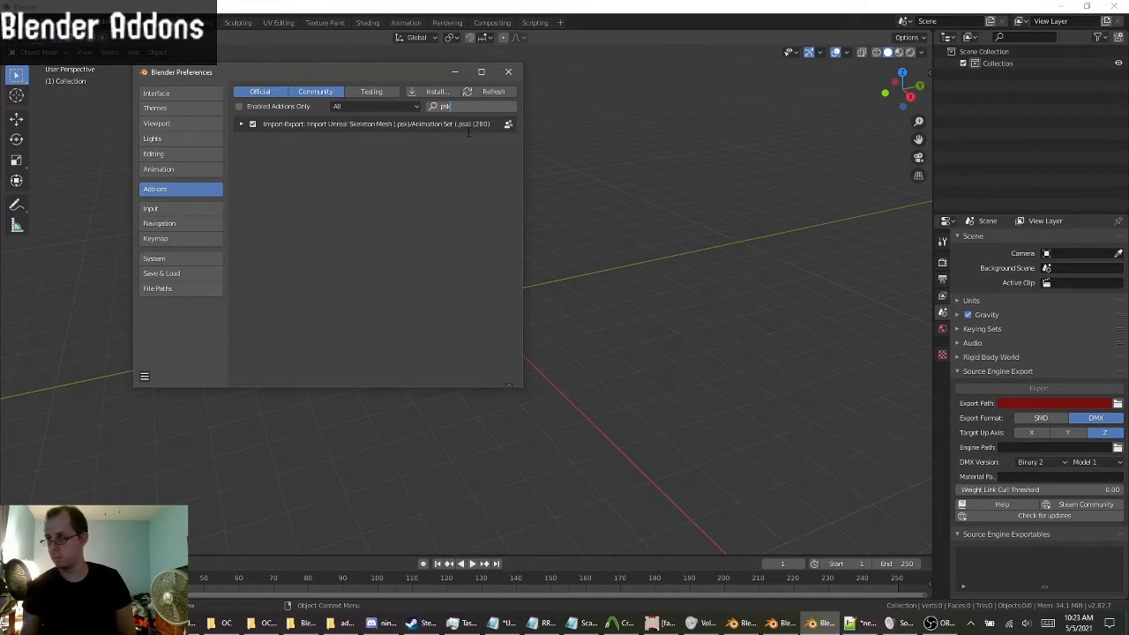
key("BackSpace")
key("BackSpace")
key("BackSpace")
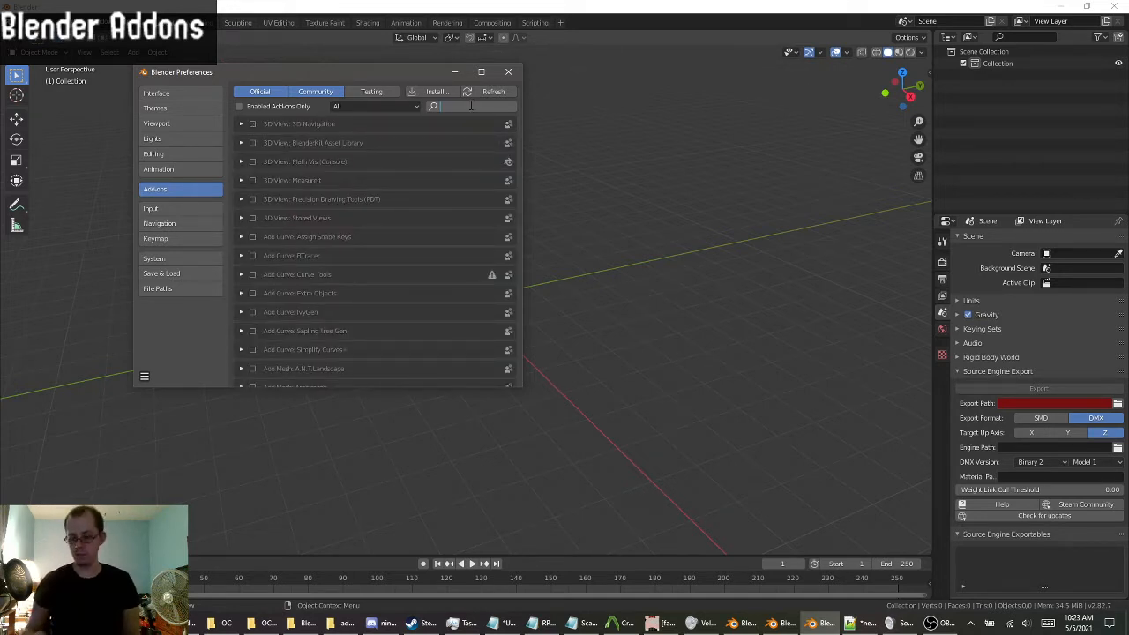
Review the Blender 2.82 addons folder beside the Blender Foundation source folder, and minimise both windows.
left_click(335, 624)
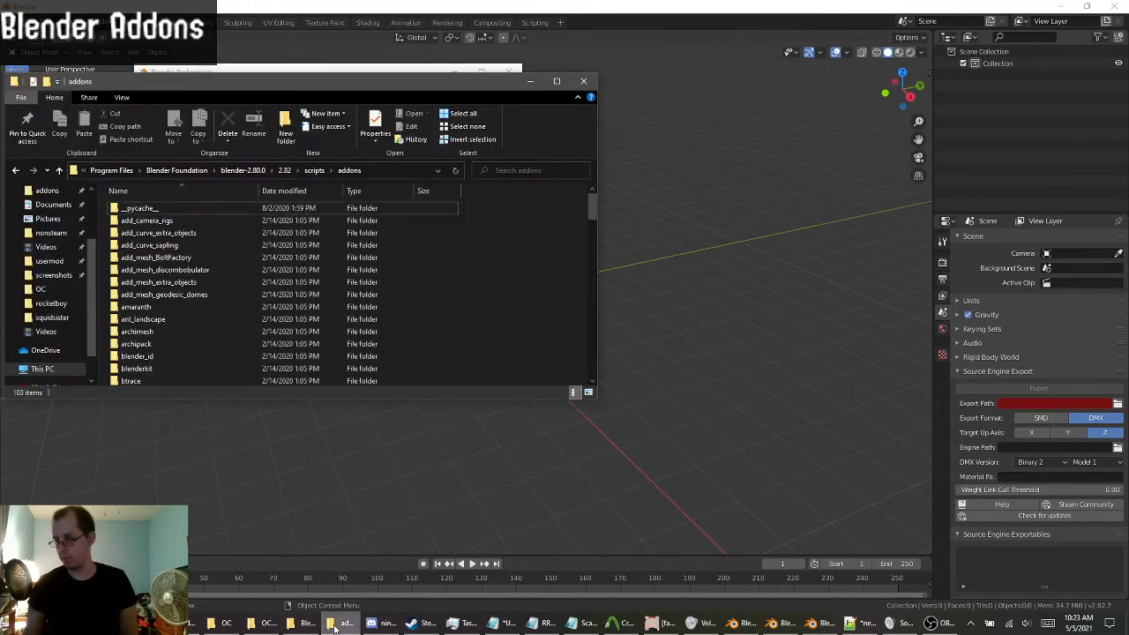
left_click(307, 624)
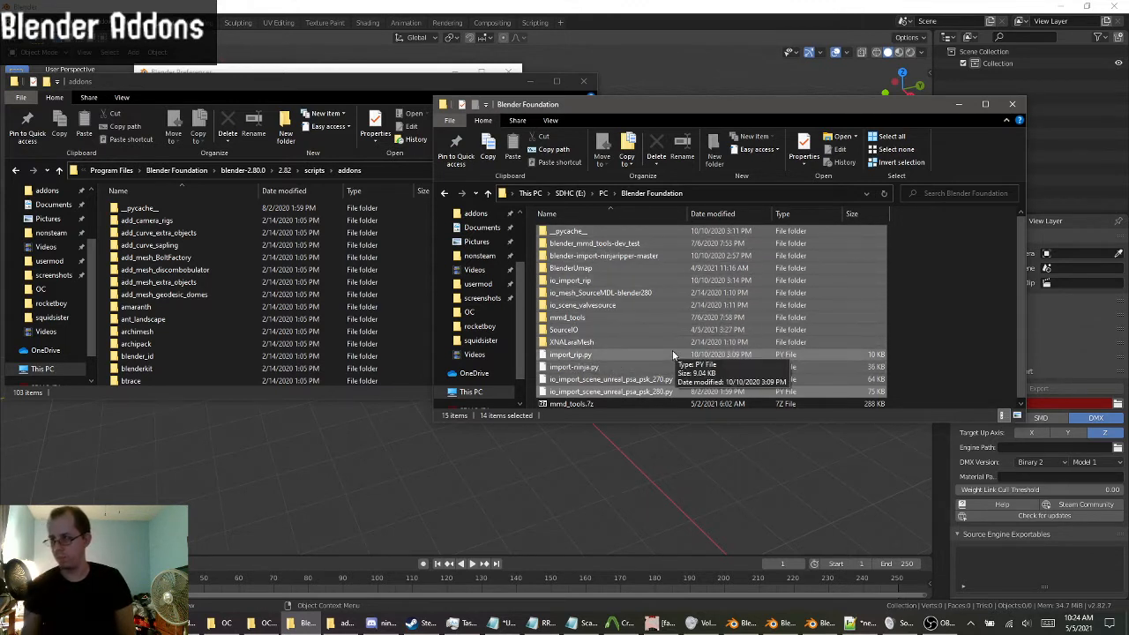
left_click(958, 105)
left_click(530, 80)
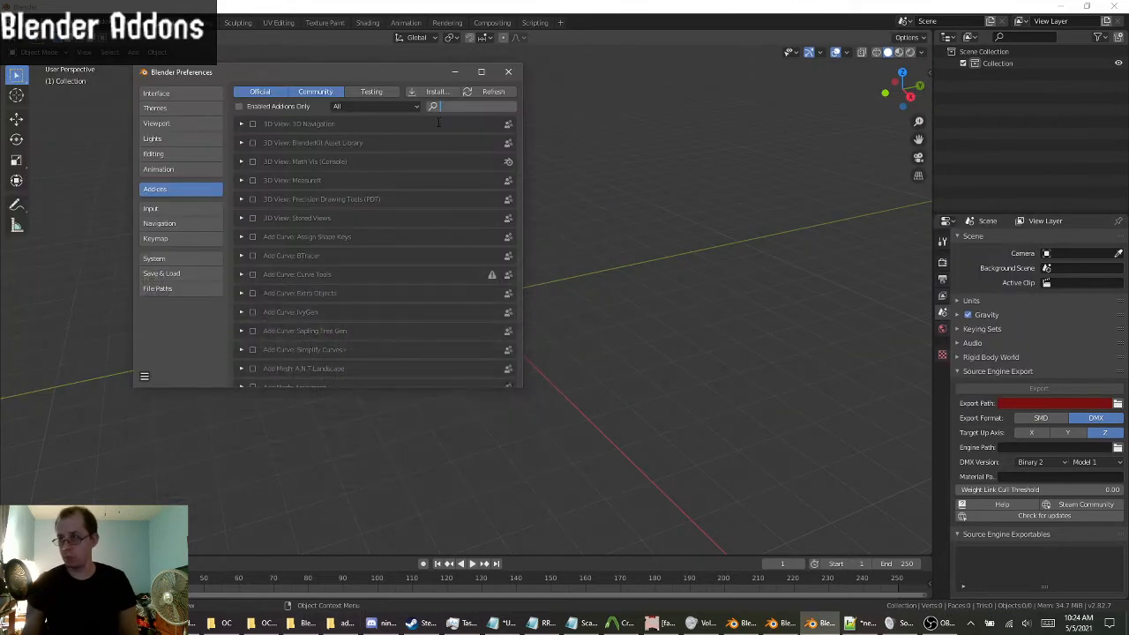
Look up the Unreal skeleton mesh import add-on again with "psk", and empty the search.
type("psk")
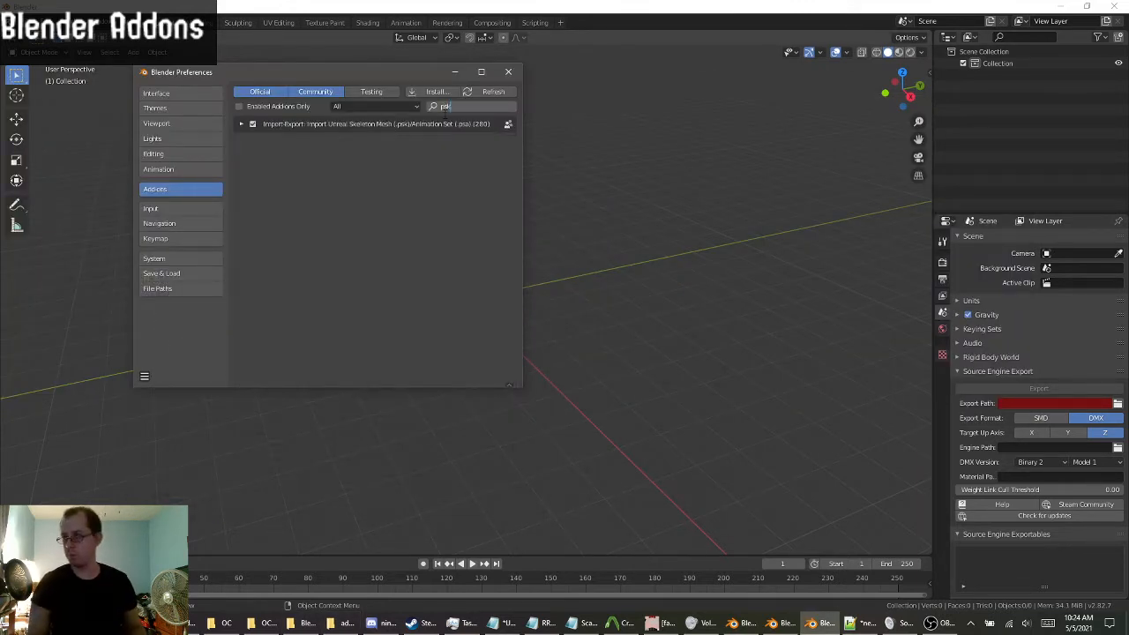
key("BackSpace")
key("BackSpace")
key("BackSpace")
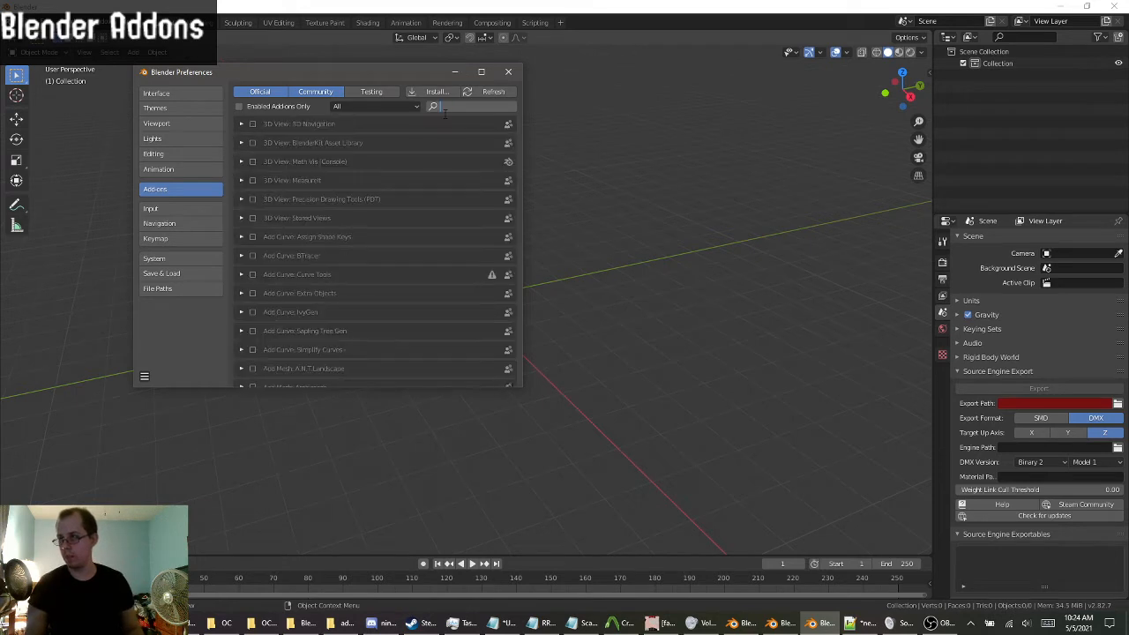
Search the add-on list for "mmd", and replace that term with "source".
type("mmd")
key("BackSpace")
key("BackSpace")
key("BackSpace")
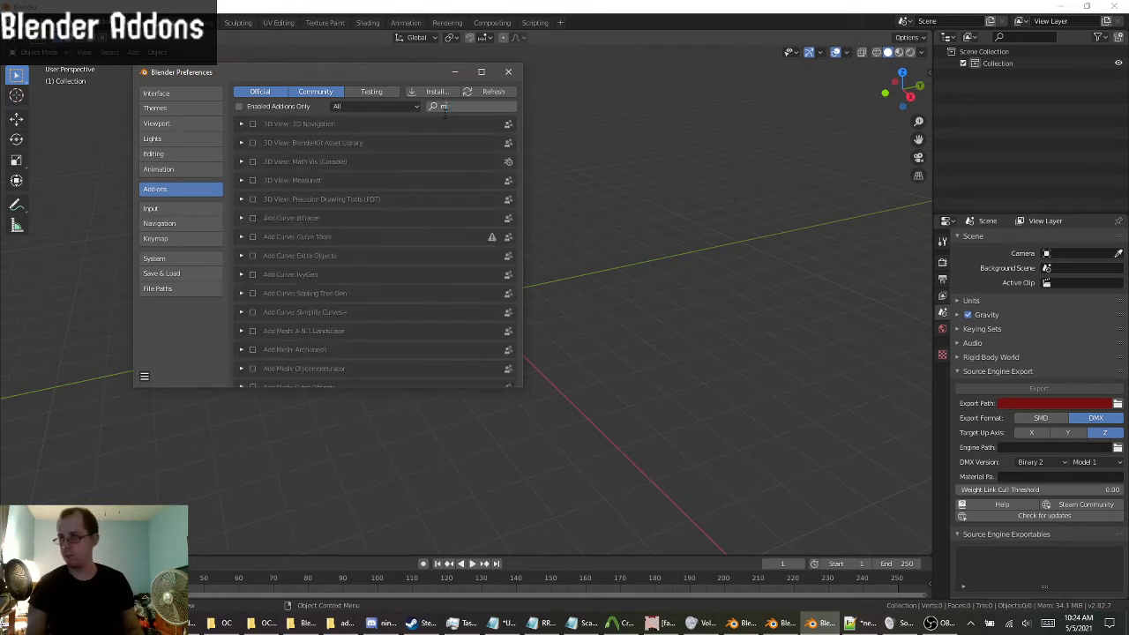
type("source")
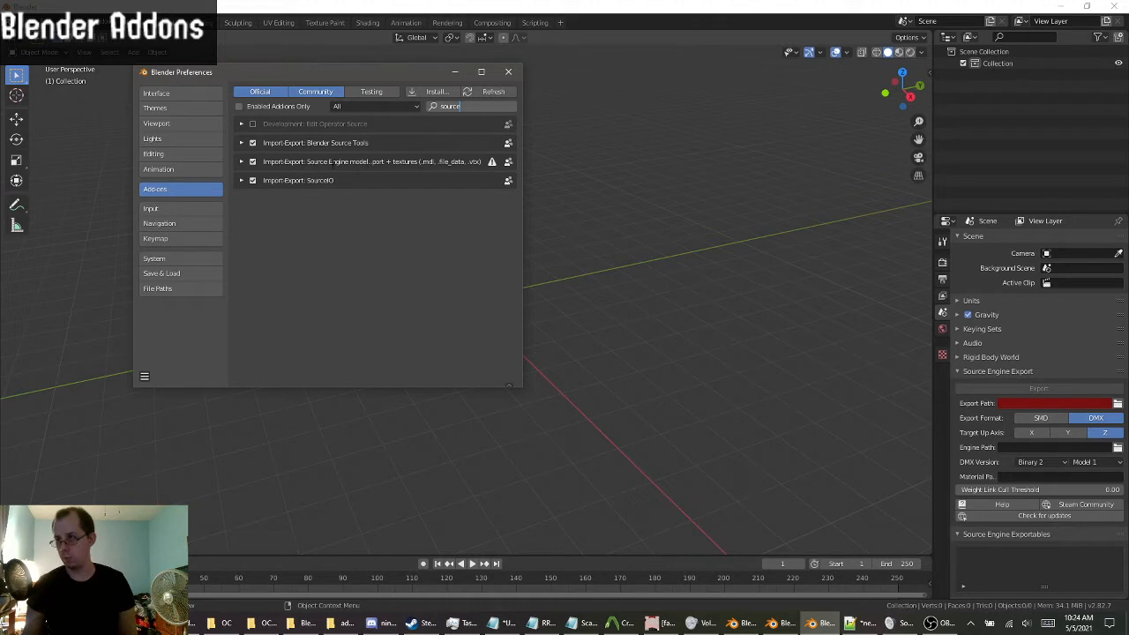
Apply the "source" search to the add-on list, and close the Blender Preferences window.
key("Return")
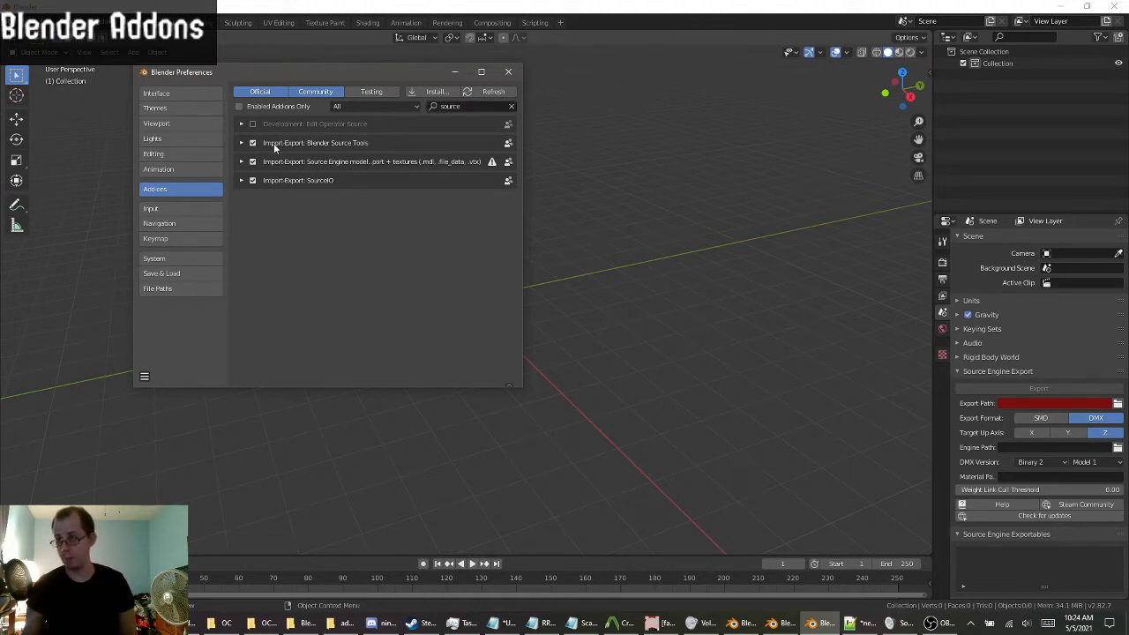
left_click(508, 72)
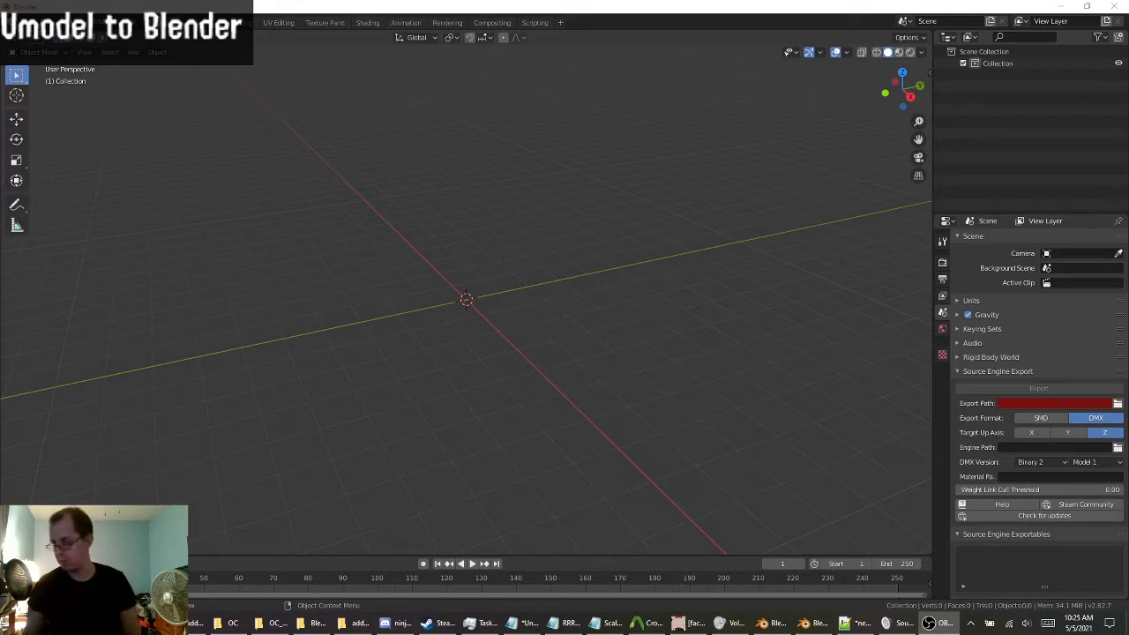
Close two leftover File Explorer windows, and open the Downloads folder in a window that is minimised.
mouse_move(361, 621)
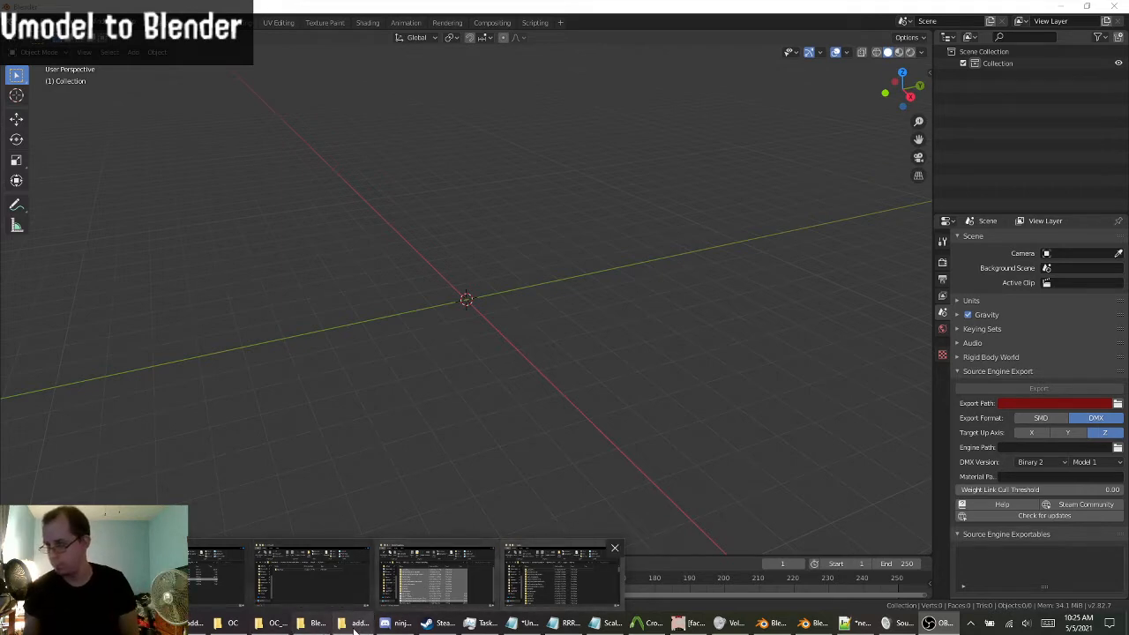
left_click(615, 551)
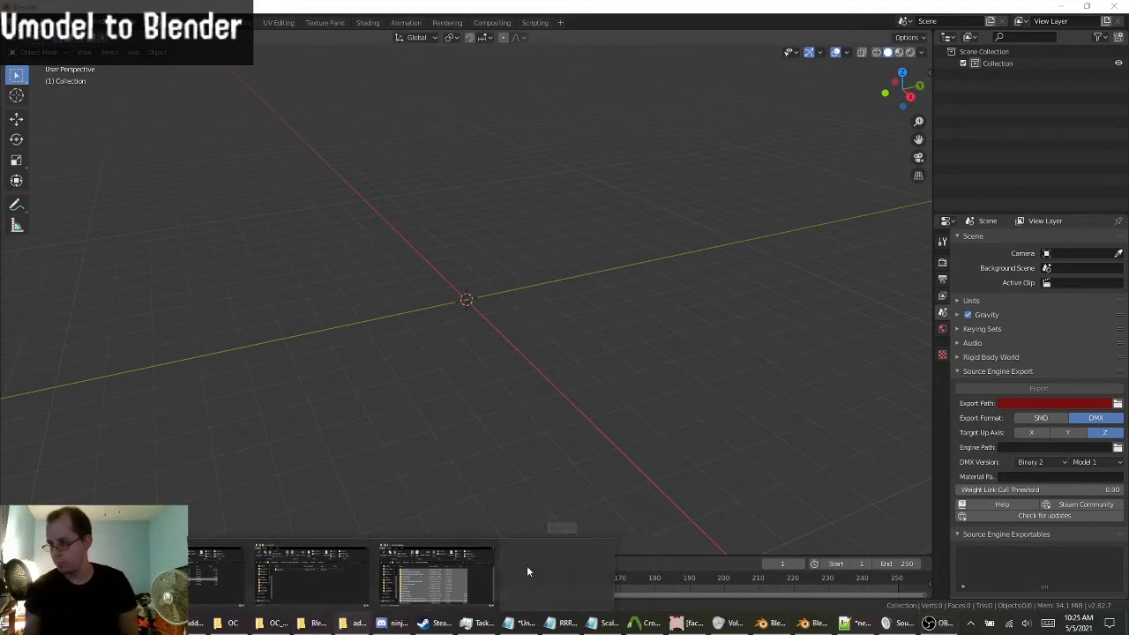
left_click(496, 548)
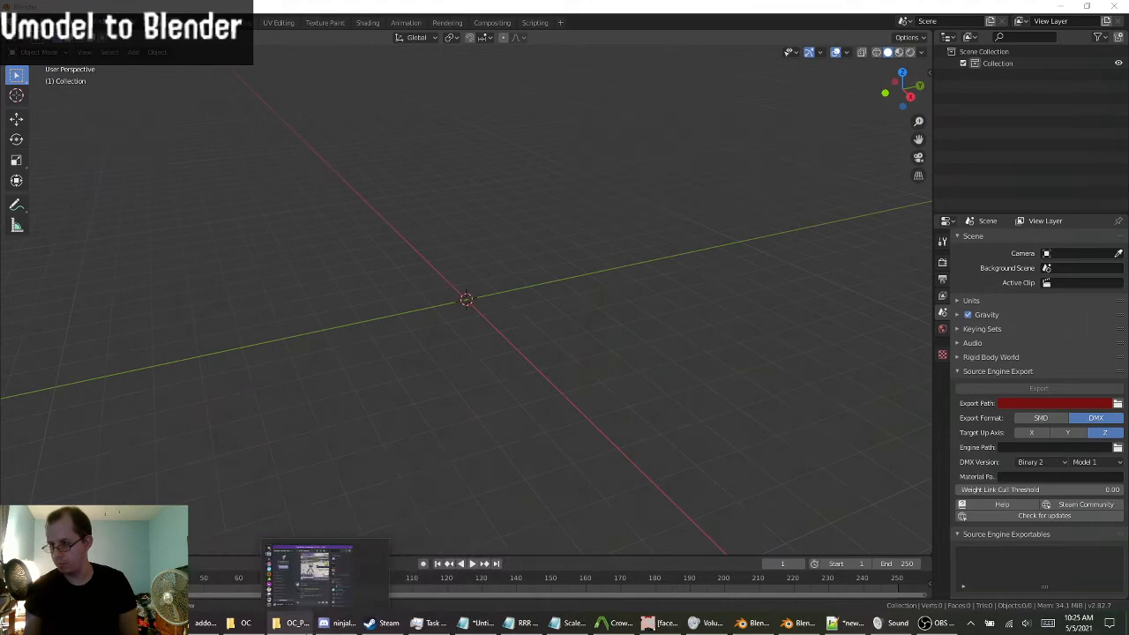
right_click(291, 623)
left_click(257, 195)
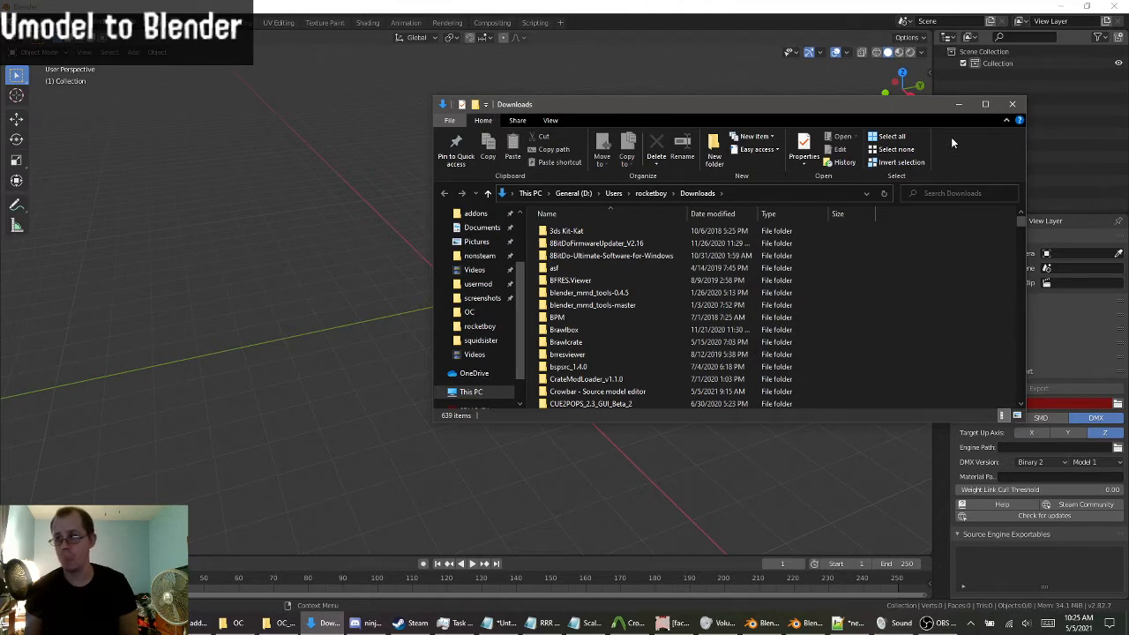
left_click(957, 106)
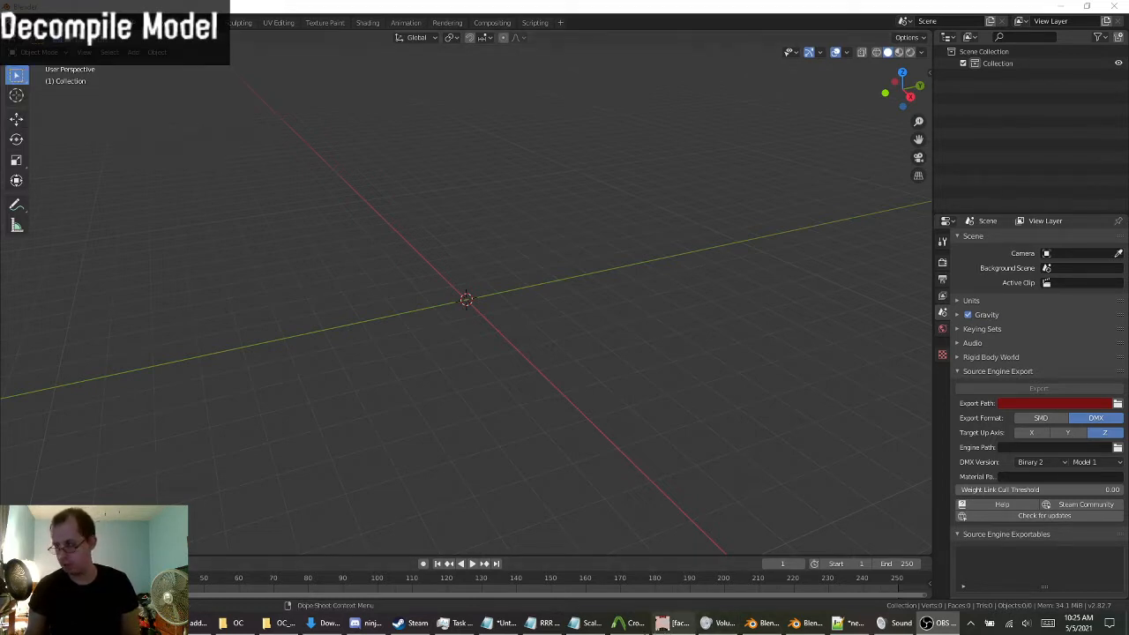
In Crowbar's decompile settings, browse for the MDL input to addons\ninjala_enhanced_characters\models\props_ninjala\characters.
left_click(620, 621)
left_click(438, 141)
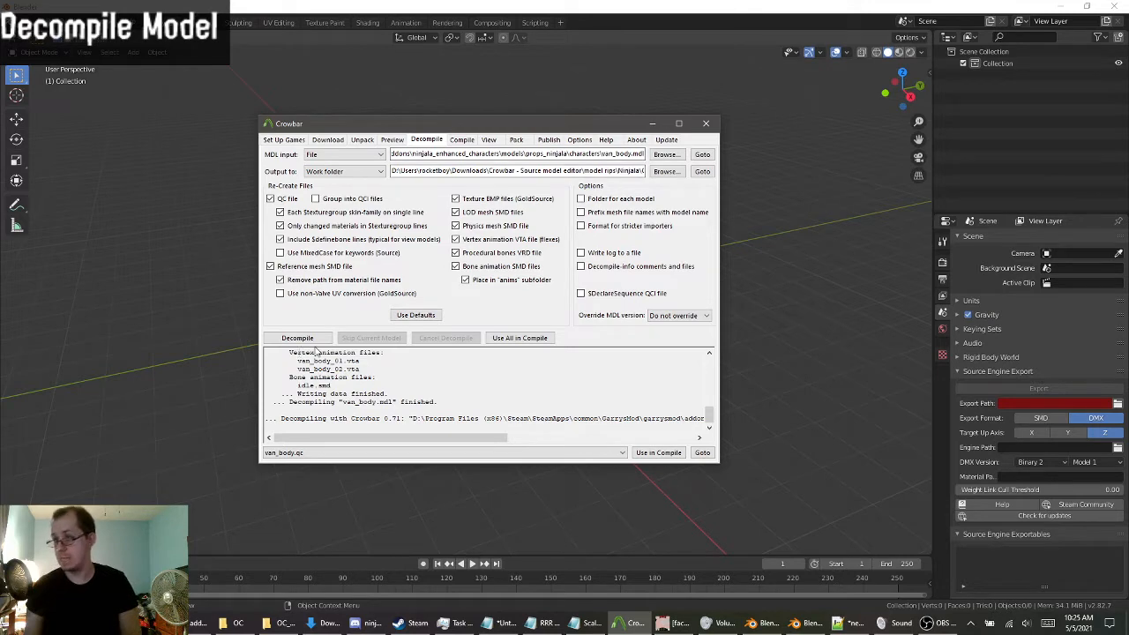
left_click(667, 155)
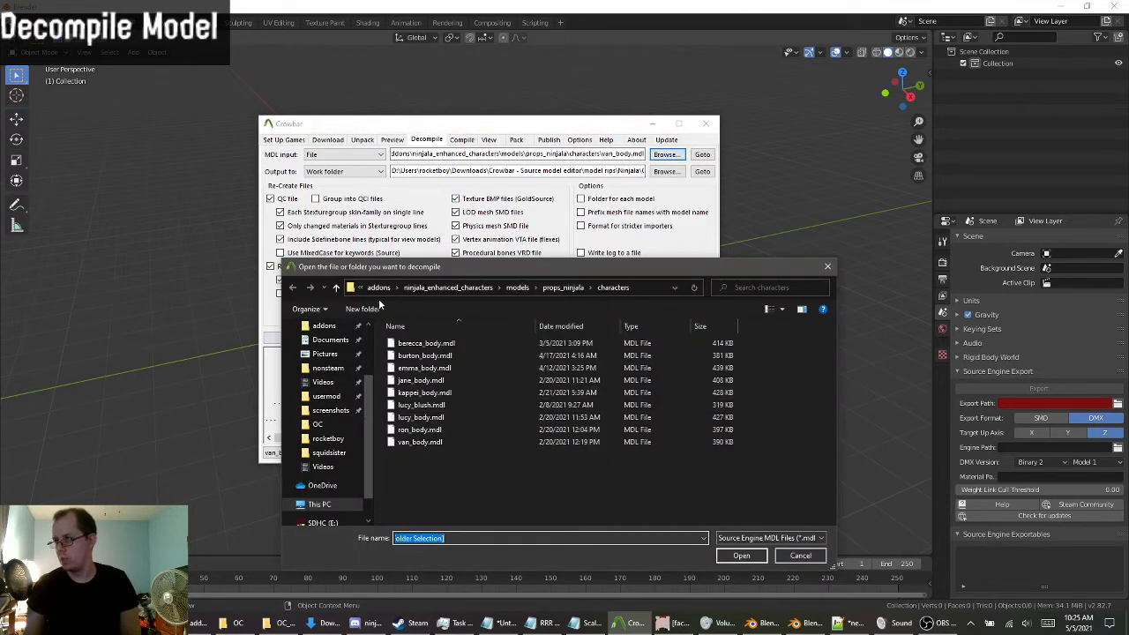
left_click(384, 288)
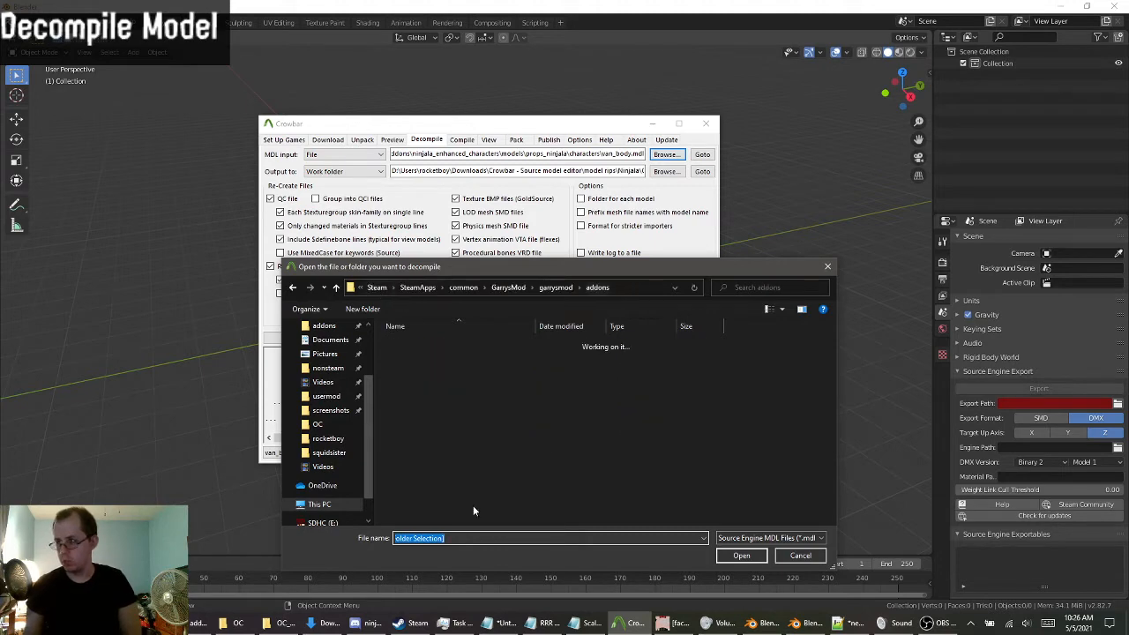
scroll(427, 491, "down", 2)
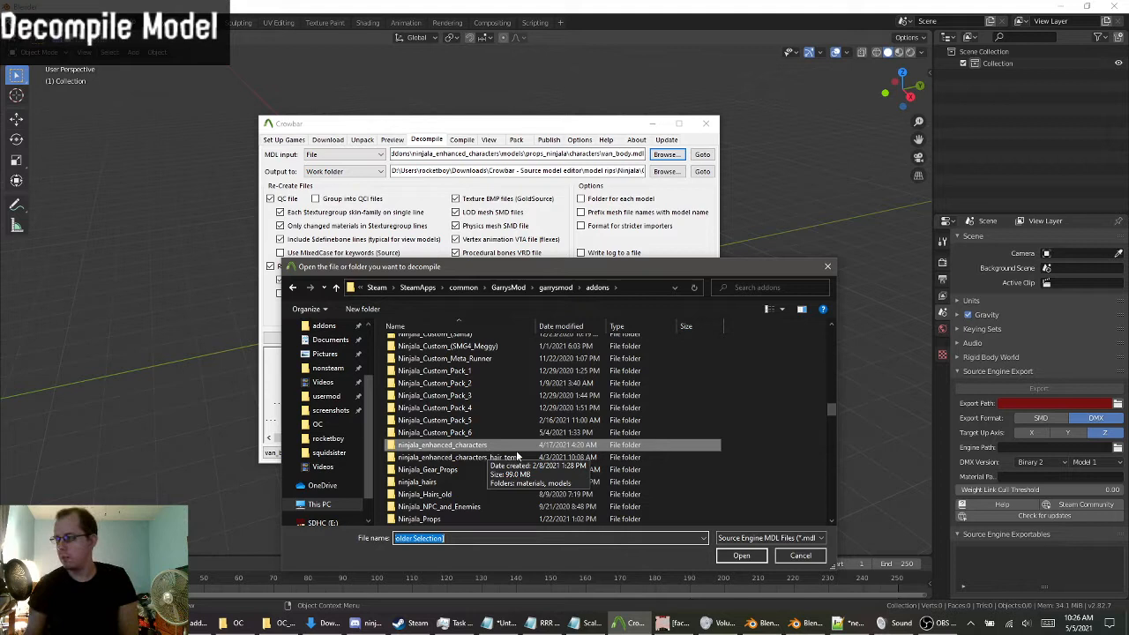
double_click(441, 446)
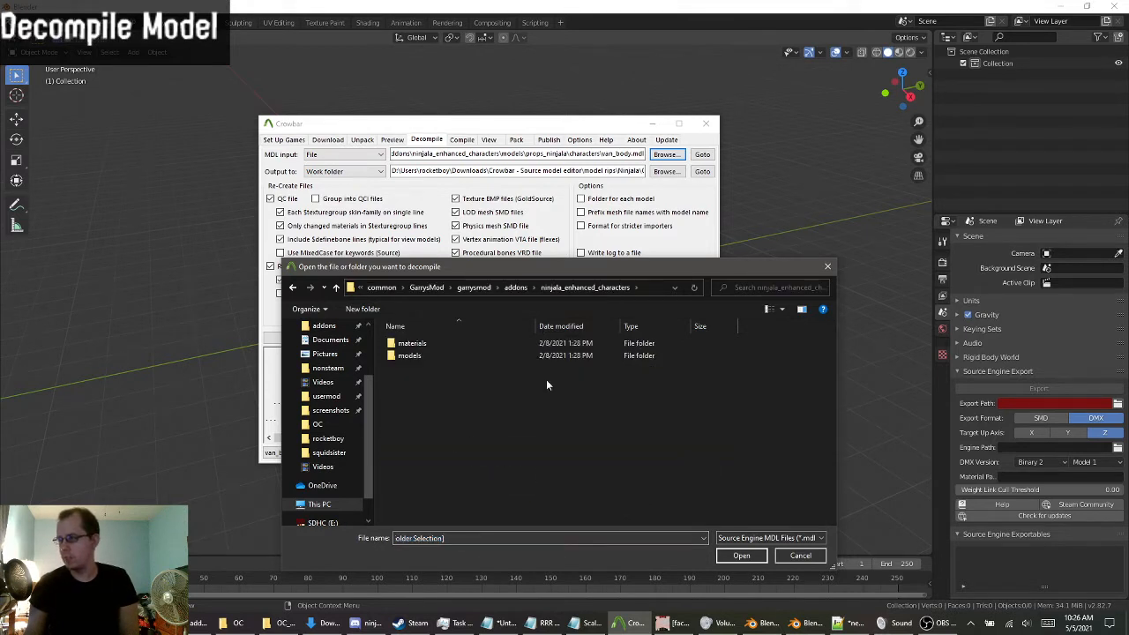
double_click(409, 357)
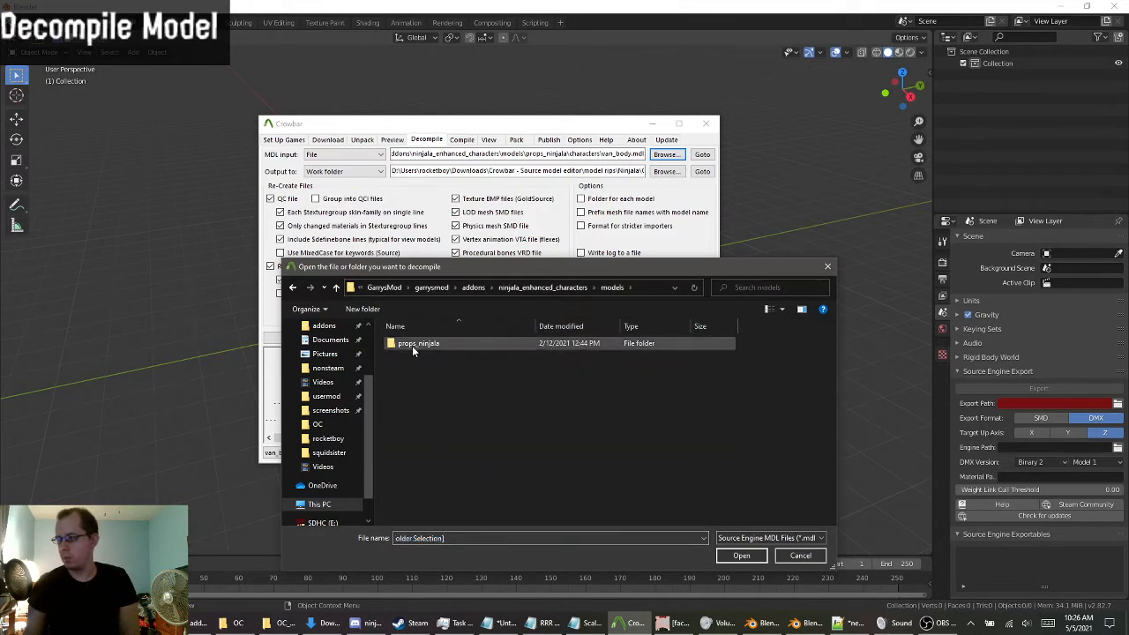
double_click(414, 344)
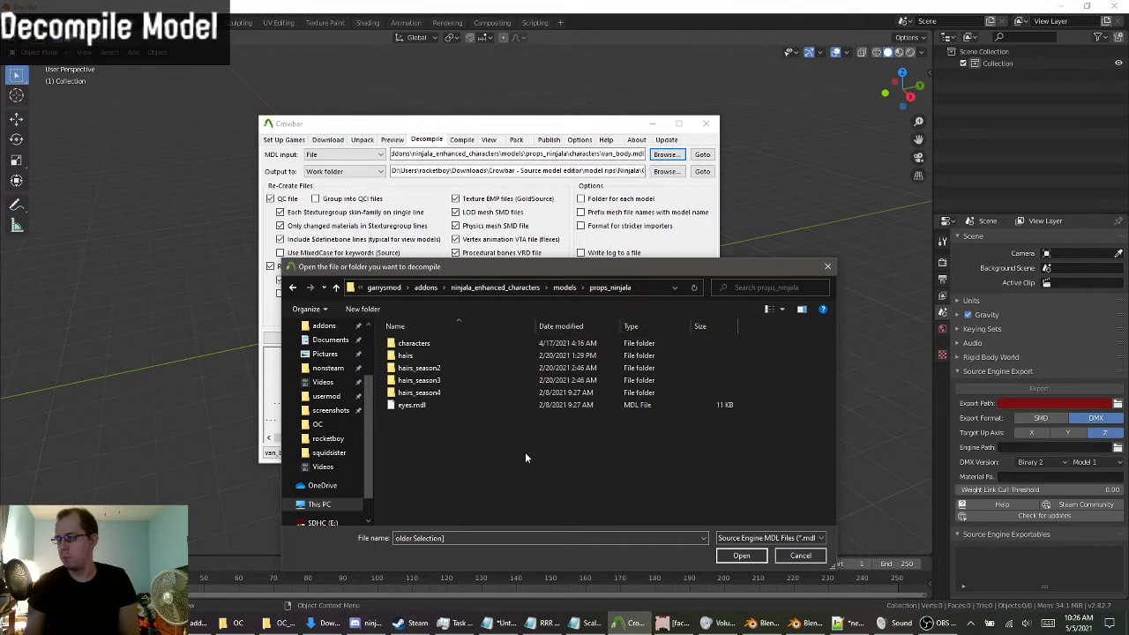
double_click(412, 347)
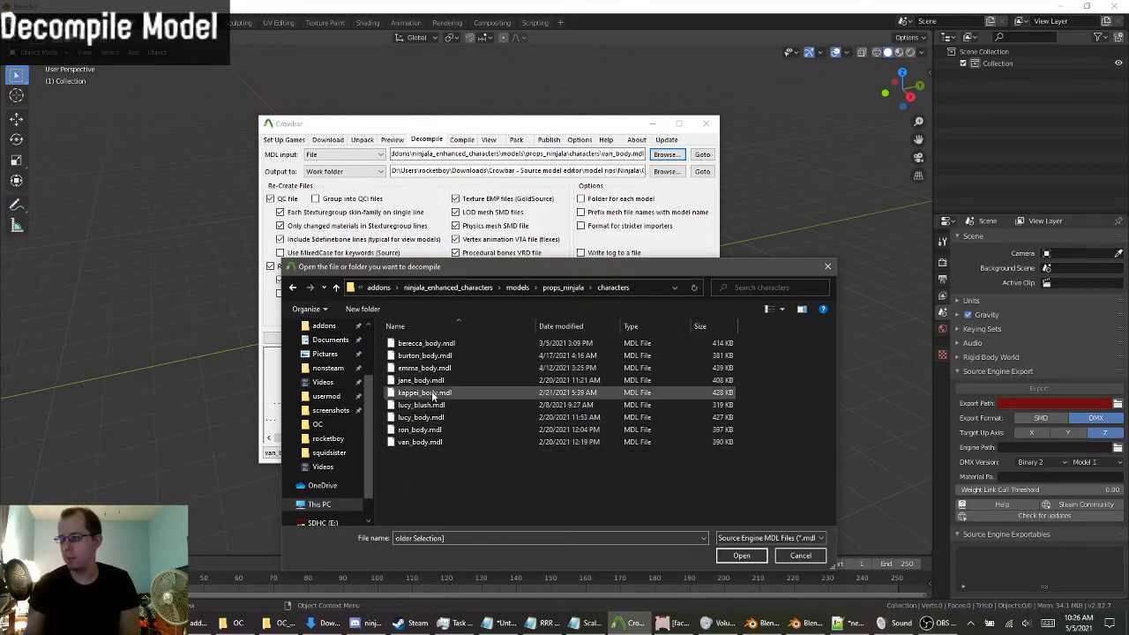
Look over the character body models and choose van_body.mdl as the MDL input.
left_click(422, 356)
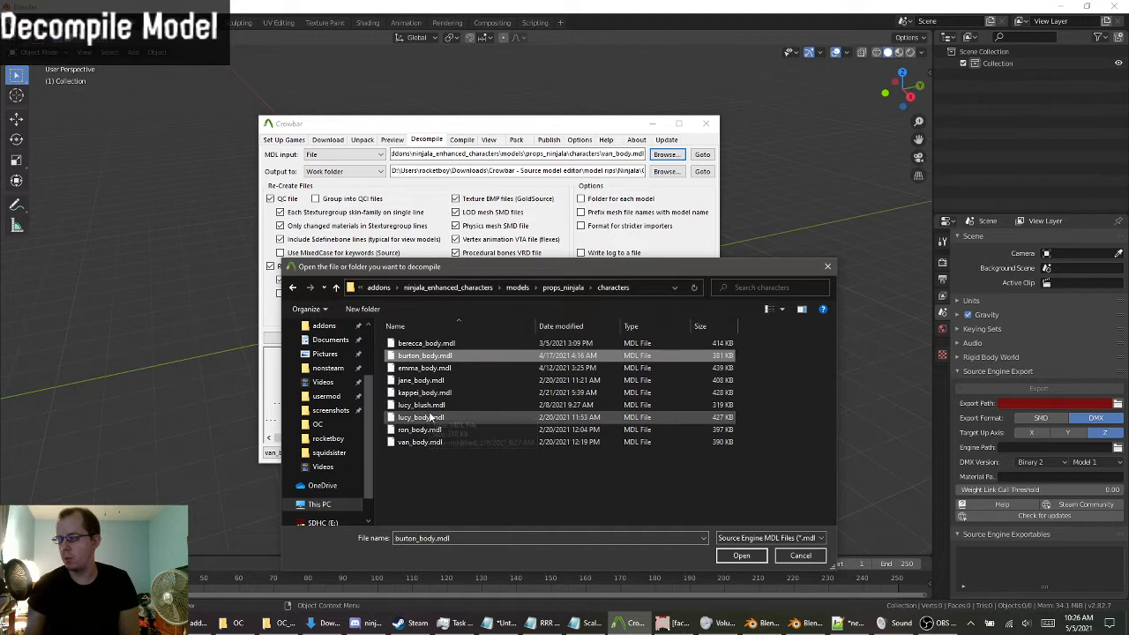
left_click(422, 393)
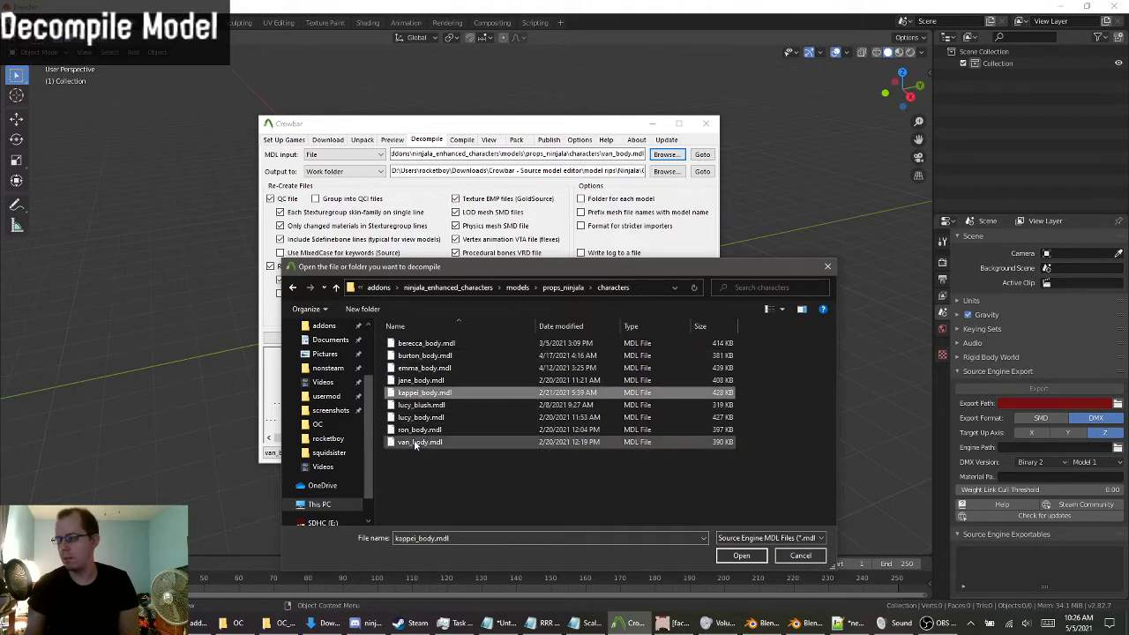
left_click(417, 443)
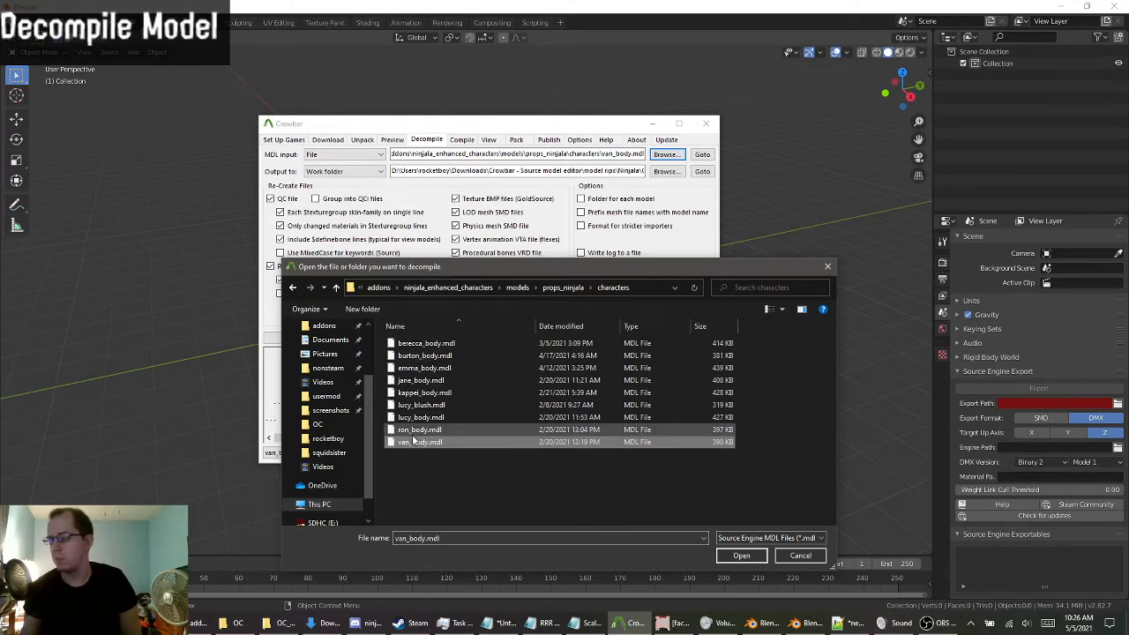
double_click(409, 444)
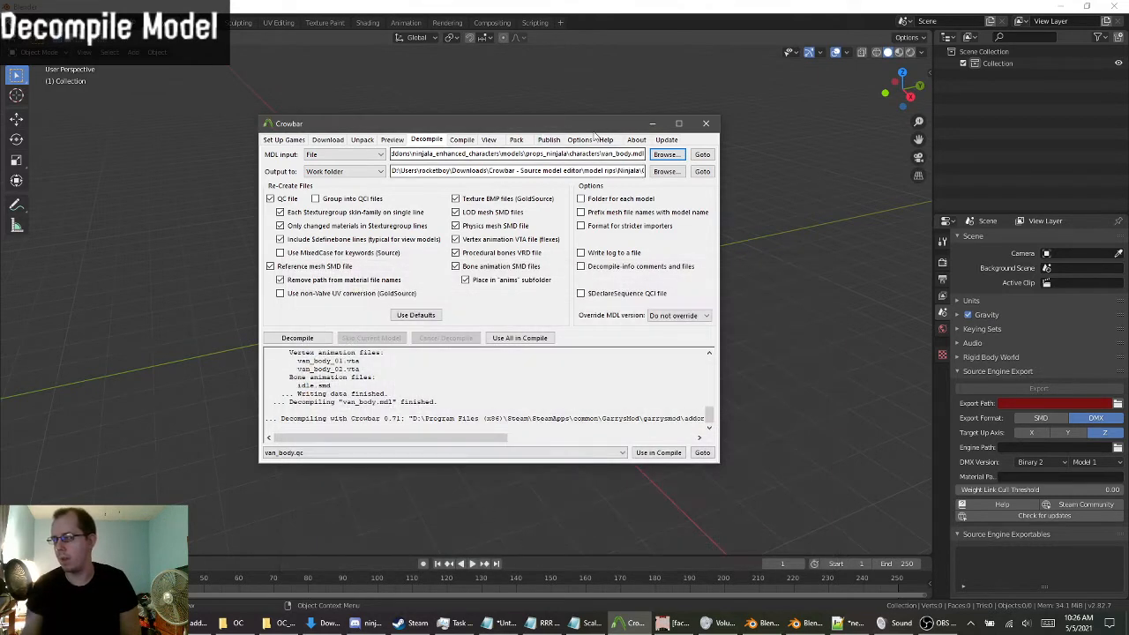
Set the decompile output folder to OC_Pack 6 inside model rips\Ninjala.
left_click(667, 171)
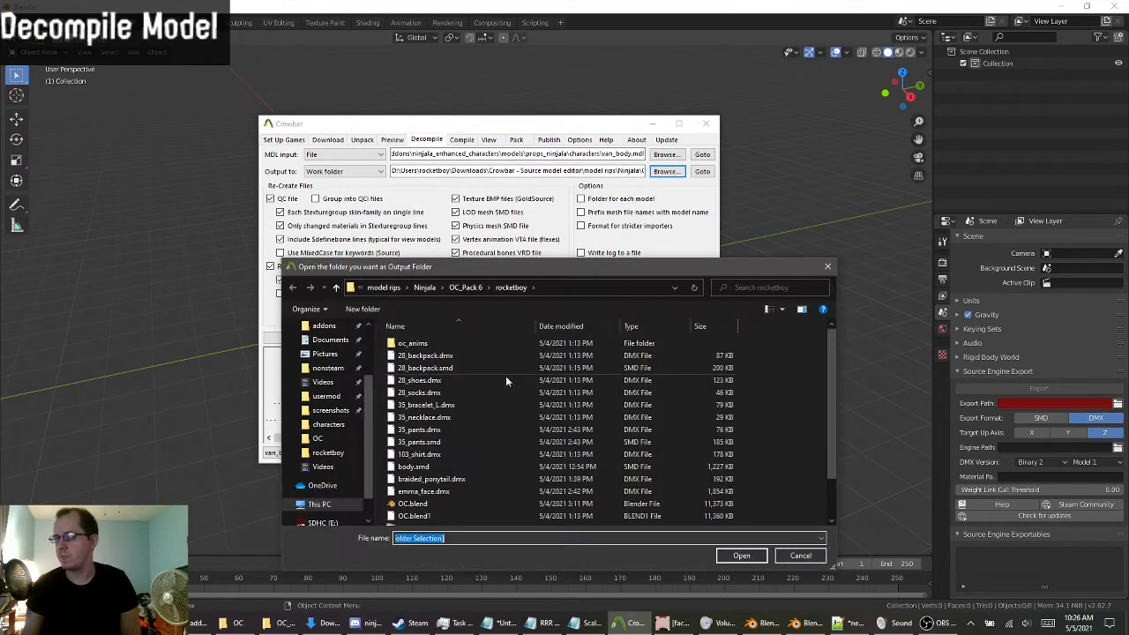
left_click(464, 287)
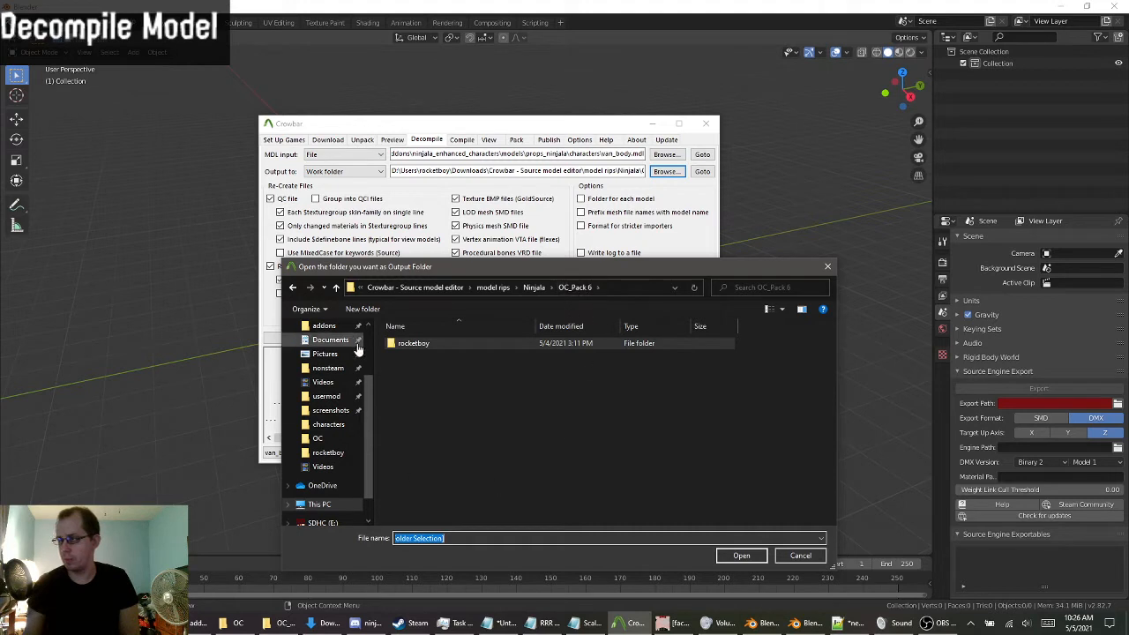
left_click(420, 428)
left_click(743, 557)
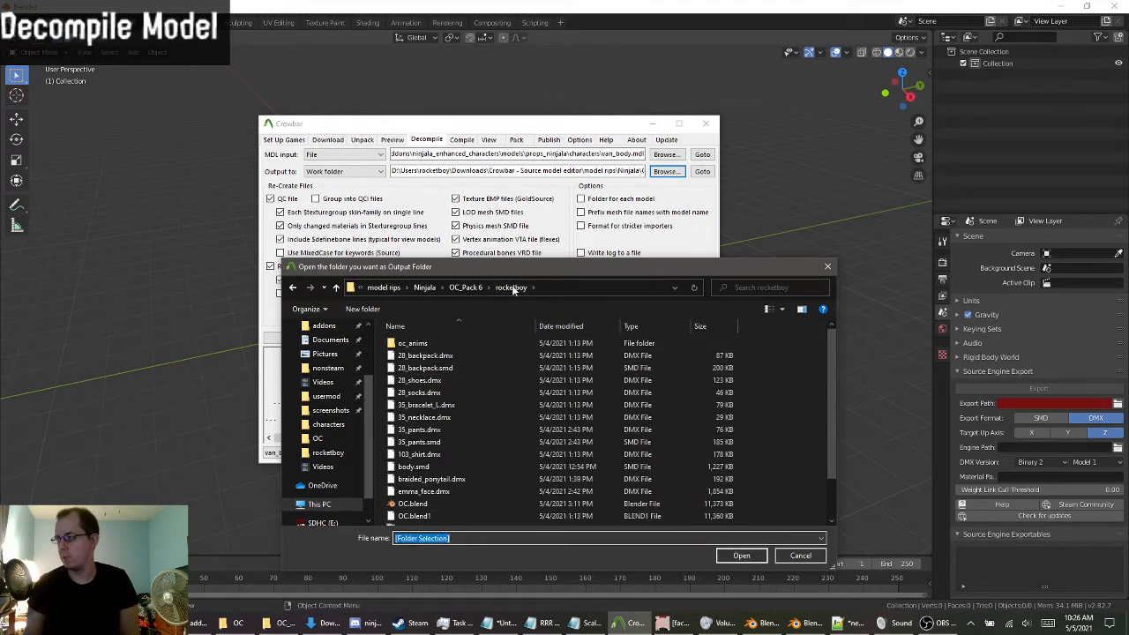
left_click(454, 288)
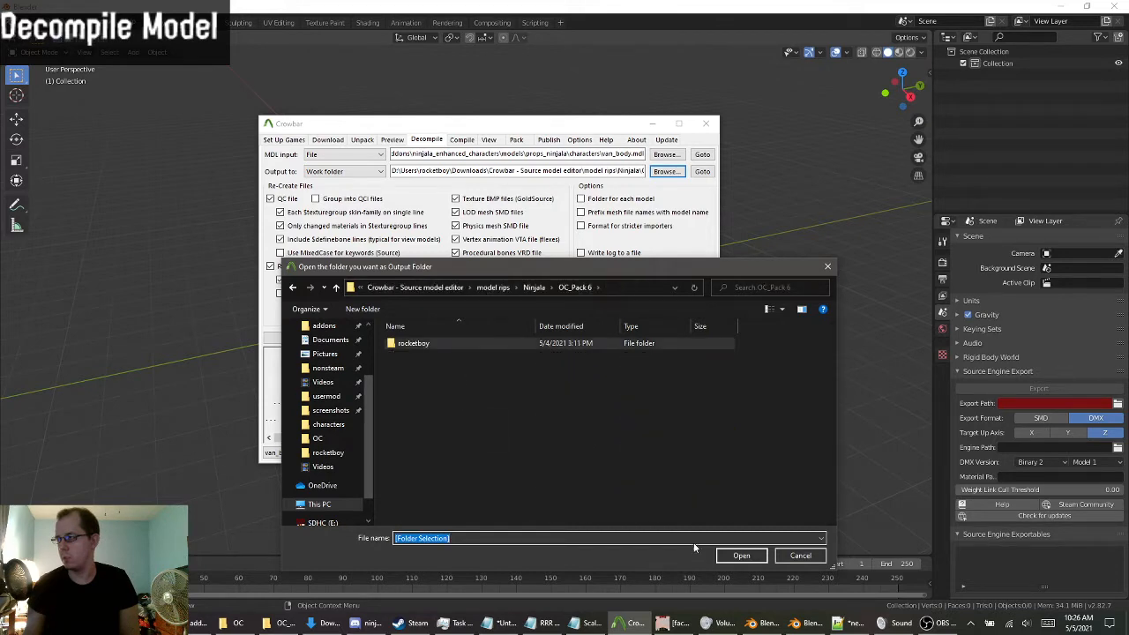
left_click(739, 554)
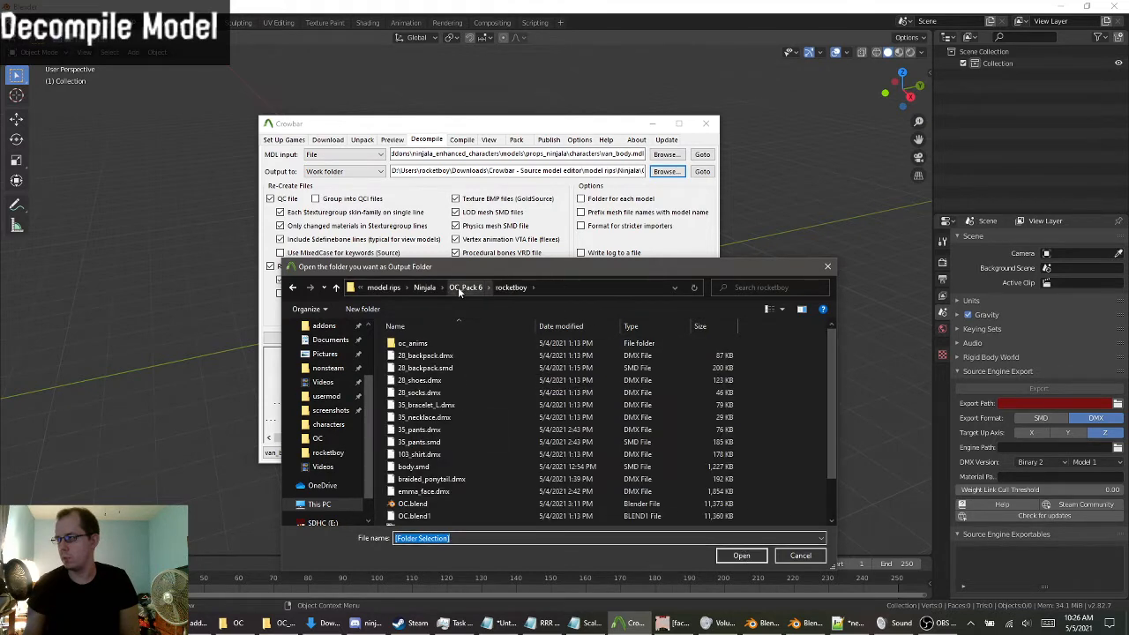
left_click(458, 286)
left_click(463, 288)
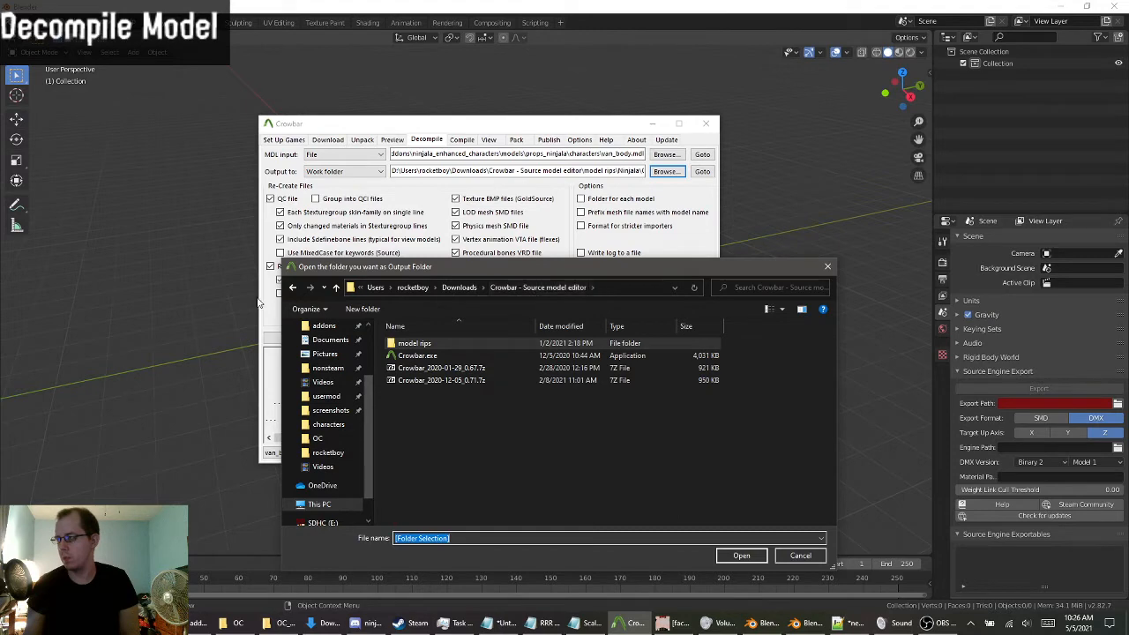
left_click(291, 287)
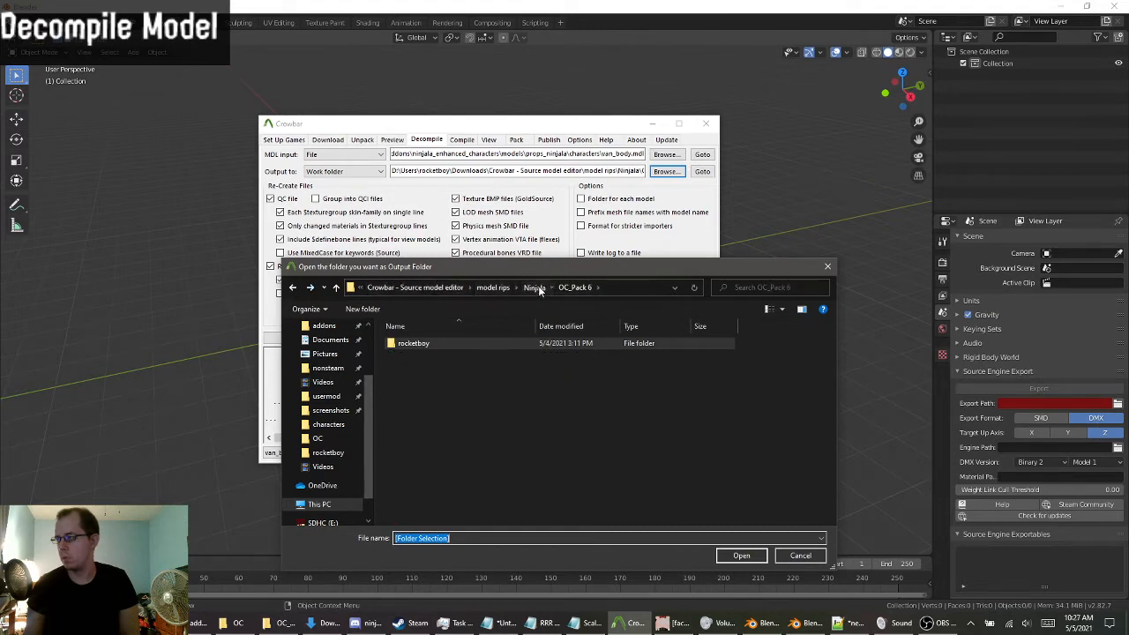
left_click(538, 288)
left_click(738, 555)
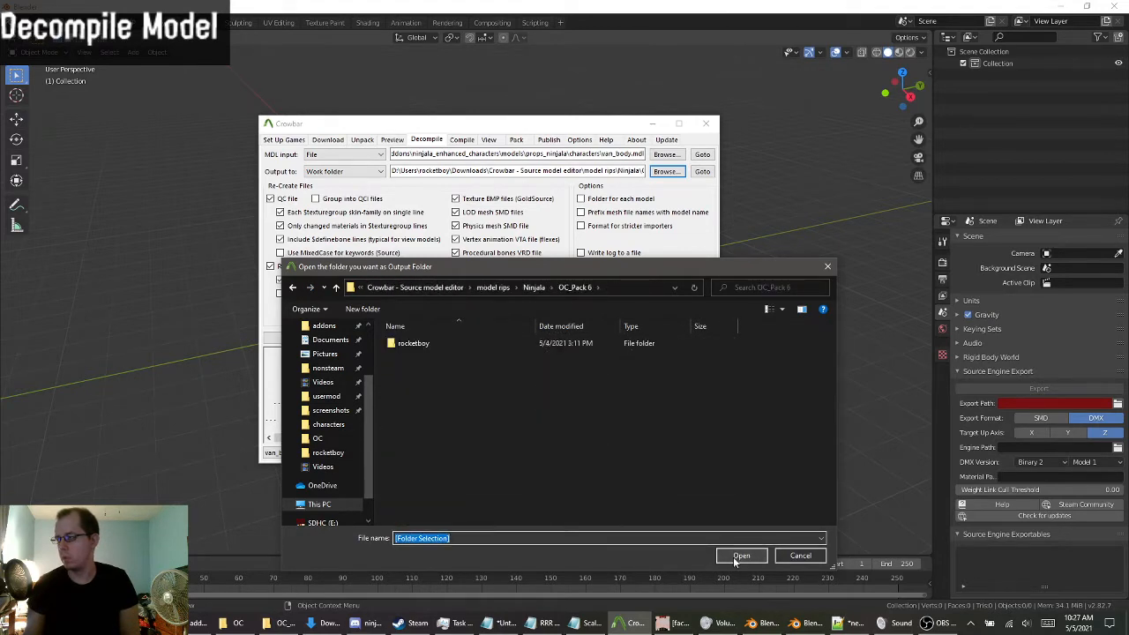
left_click(734, 557)
Check the end of the output path and decompile van_body.mdl with the current options.
left_click_drag(616, 171, 679, 244)
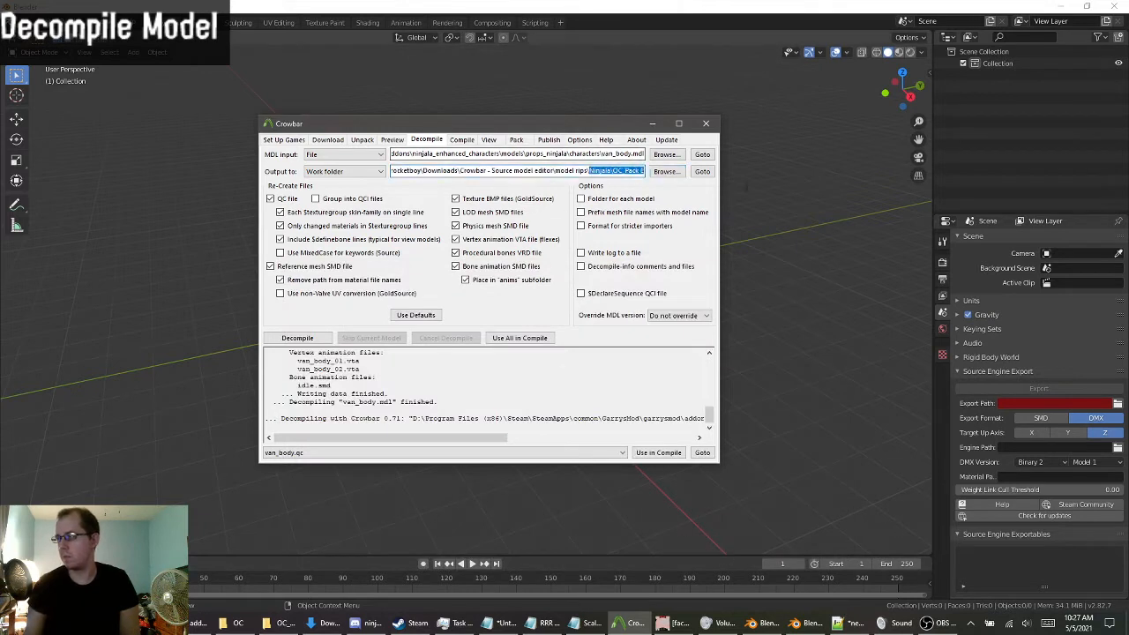
left_click(628, 171)
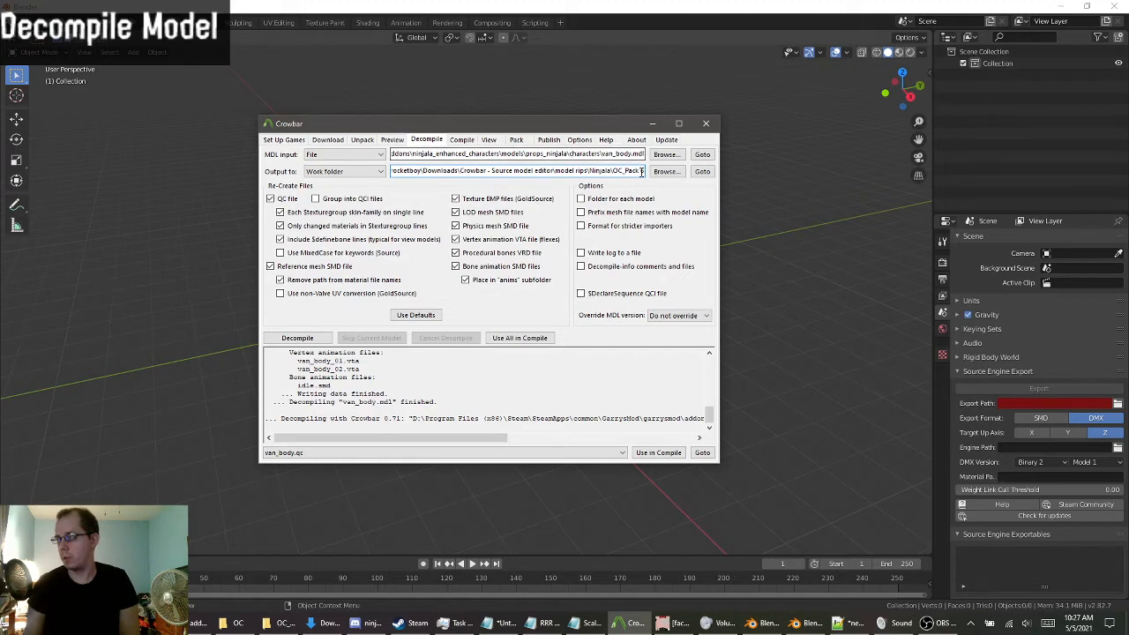
left_click(294, 341)
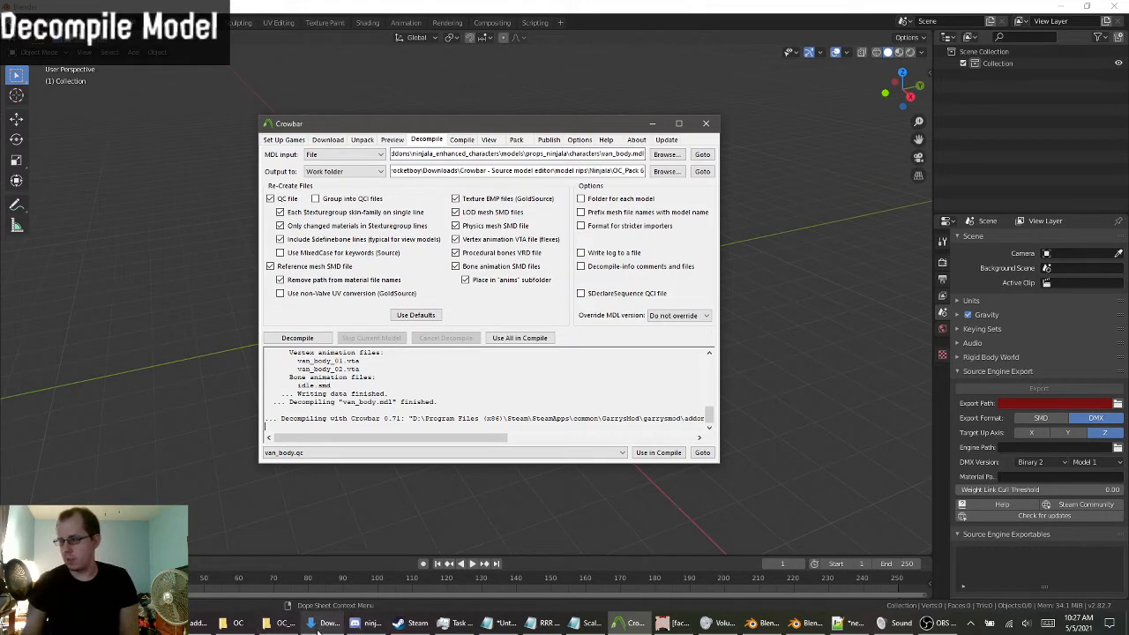
Open the decompile output folder OC_Pack 6 under Downloads\Crowbar - Source model editor\model rips\Ninjala.
left_click(319, 628)
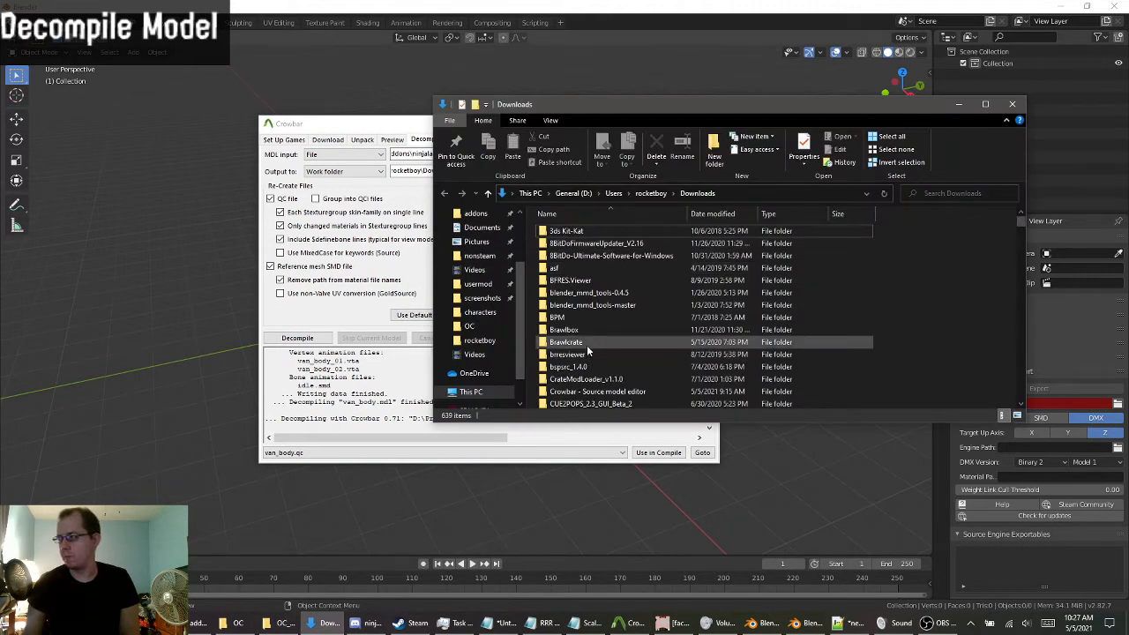
scroll(584, 314, "down", 2)
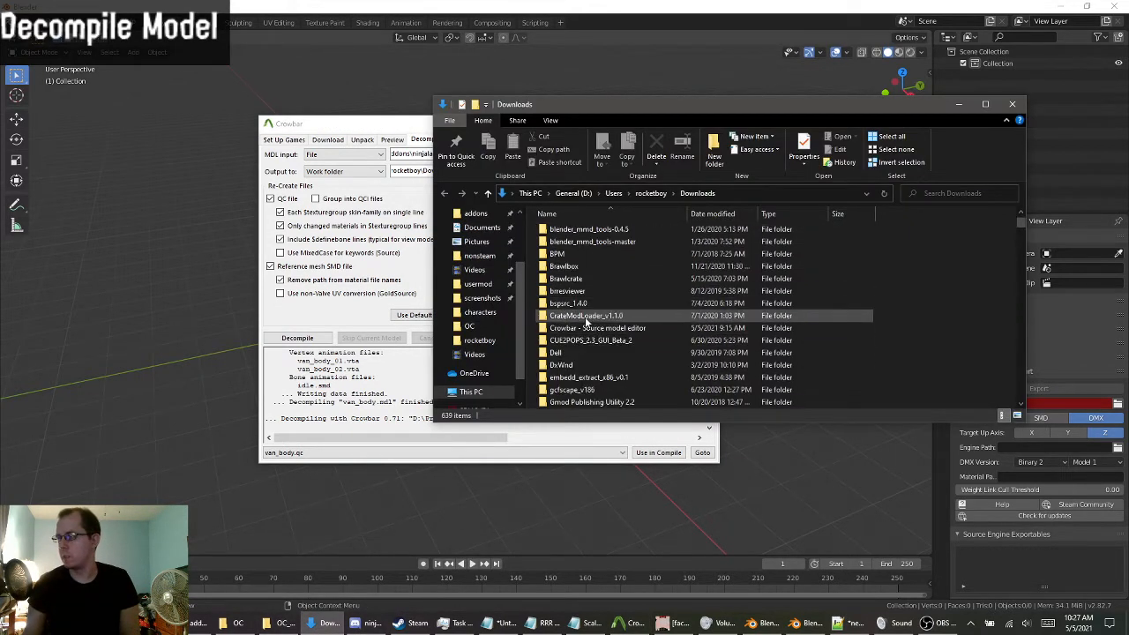
double_click(575, 329)
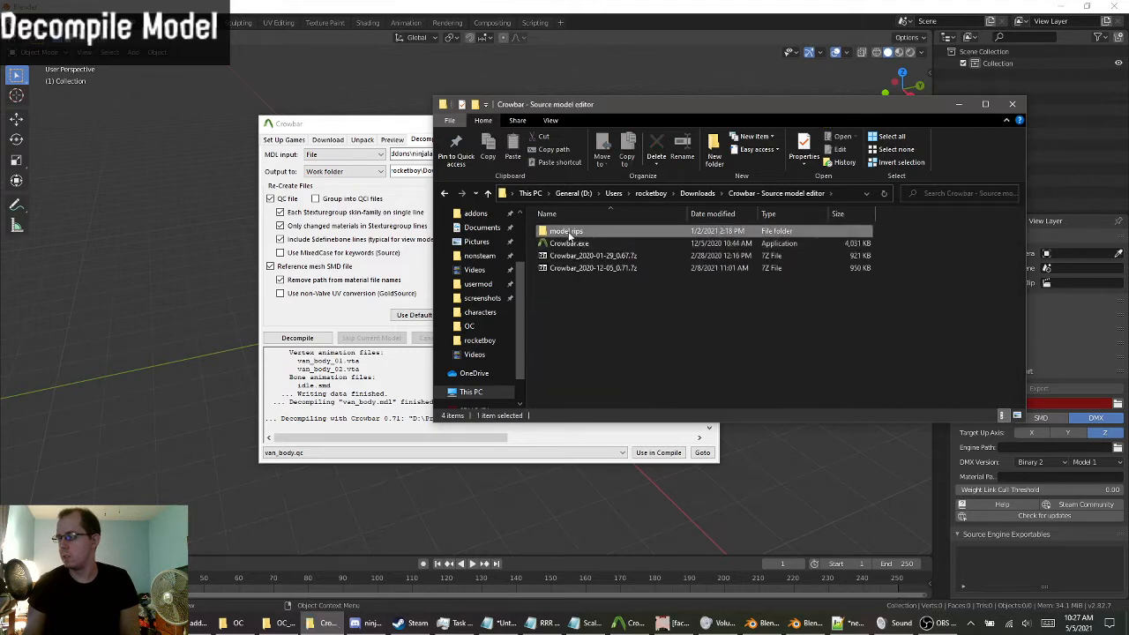
double_click(574, 232)
scroll(594, 304, "down", 20)
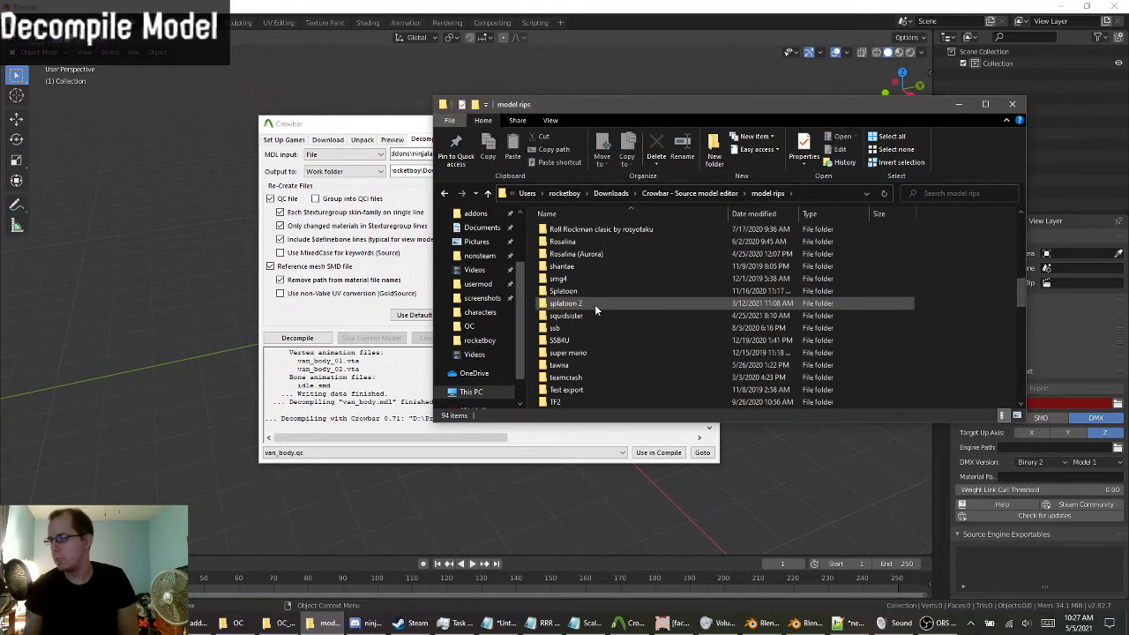
scroll(569, 264, "up", 3)
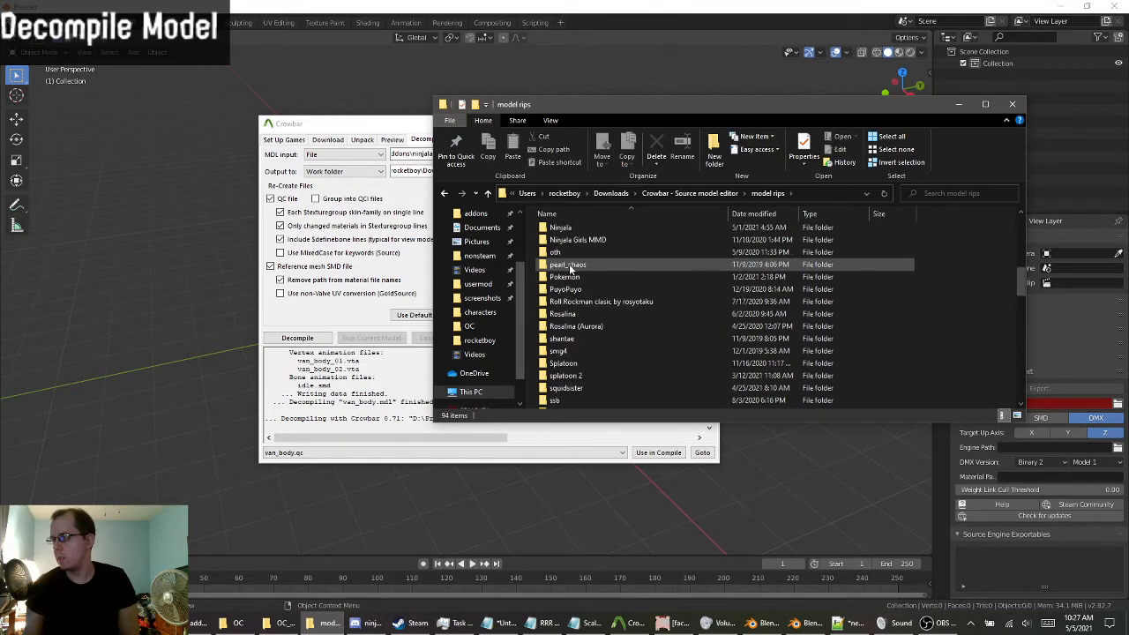
double_click(570, 264)
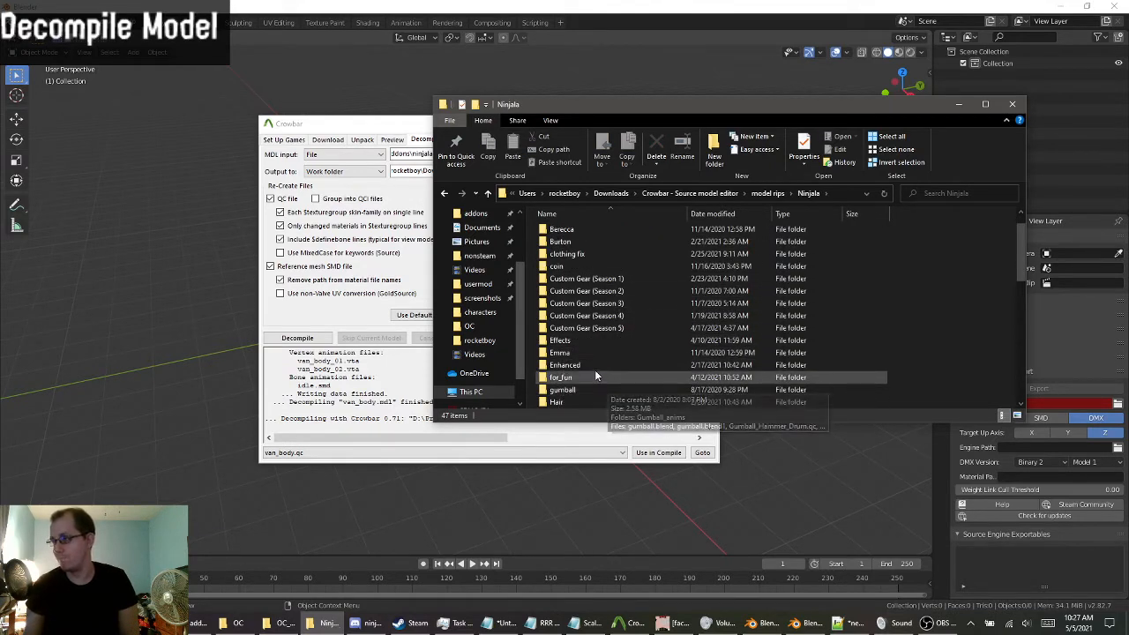
scroll(597, 393, "down", 2)
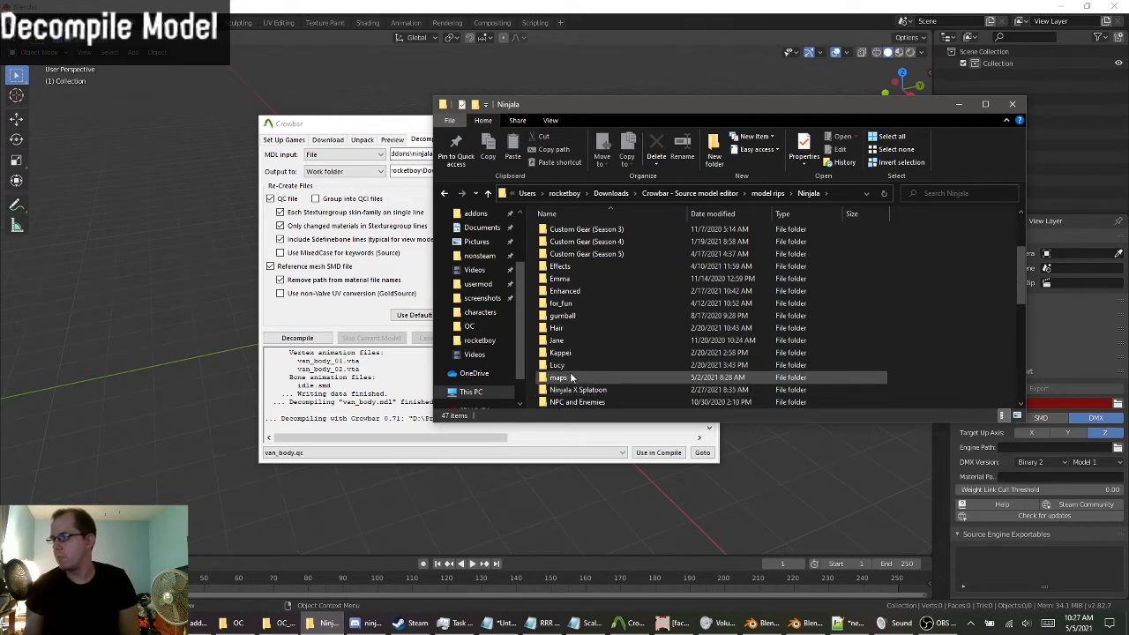
scroll(595, 335, "down", 3)
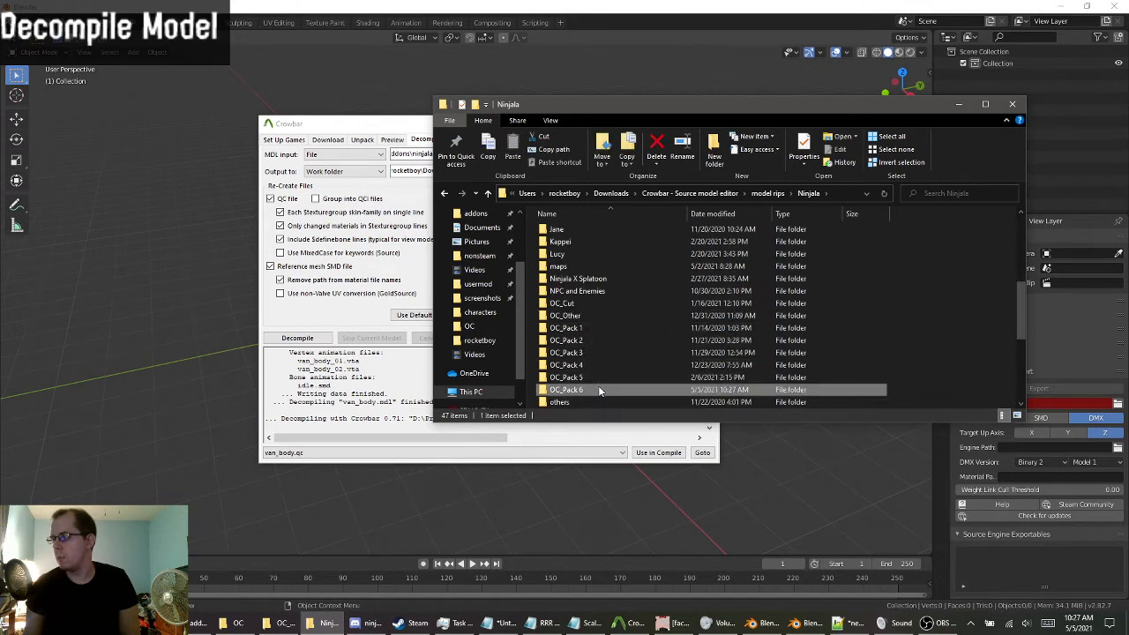
double_click(599, 389)
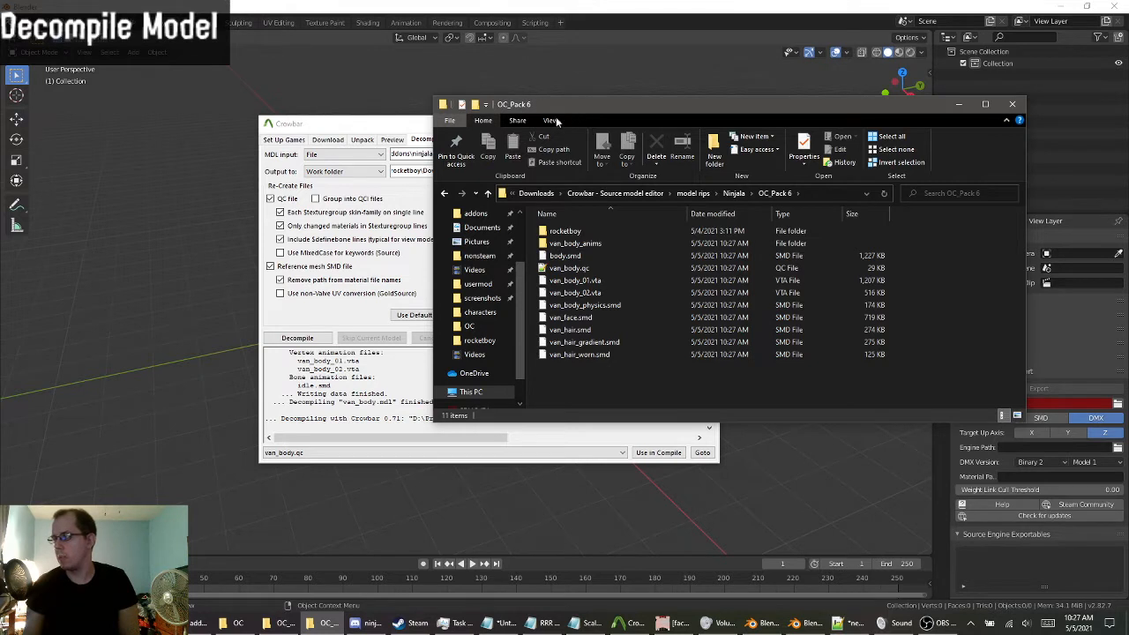
Examine the decompiled output: the contents of van_body_anims, the physics mesh van_body_physics.smd and van_body.qc.
left_click(571, 244)
double_click(606, 245)
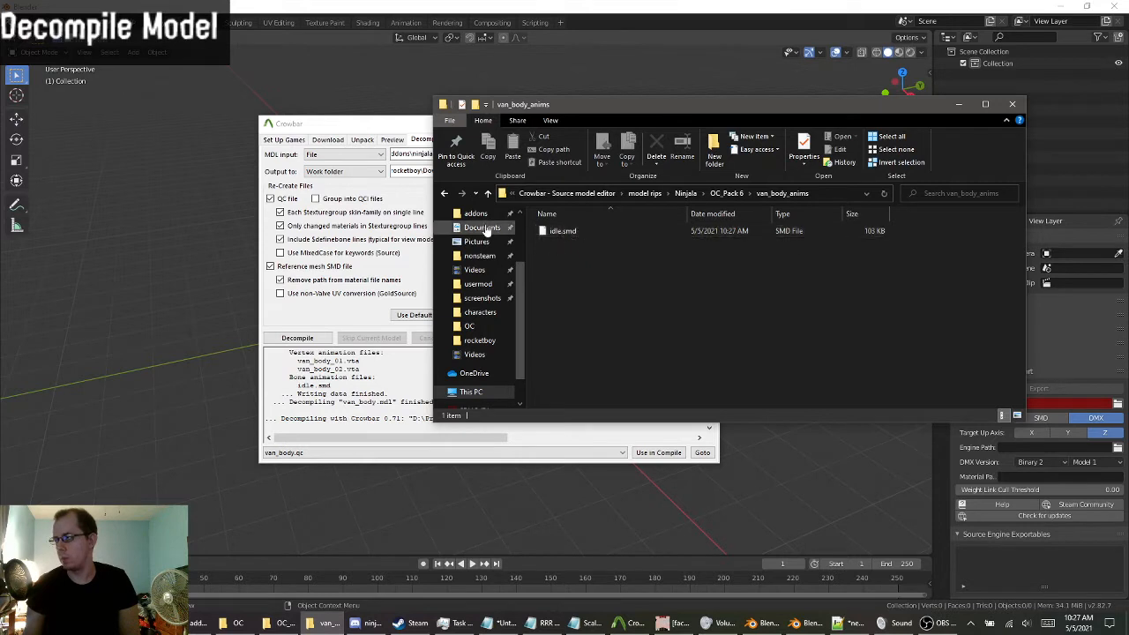
left_click(444, 193)
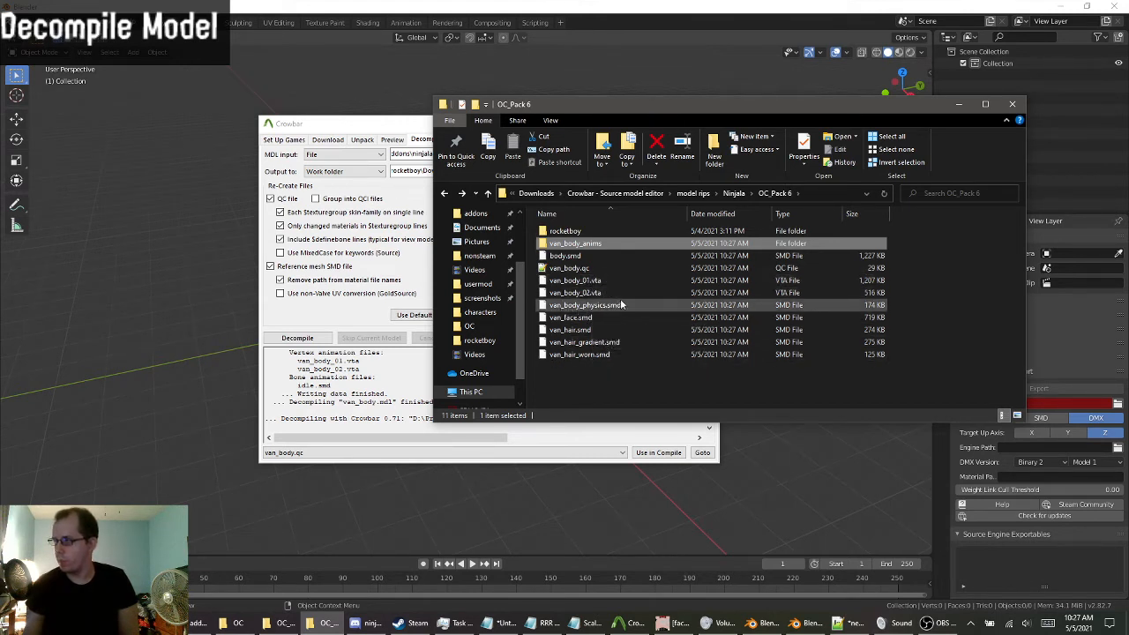
left_click(564, 306)
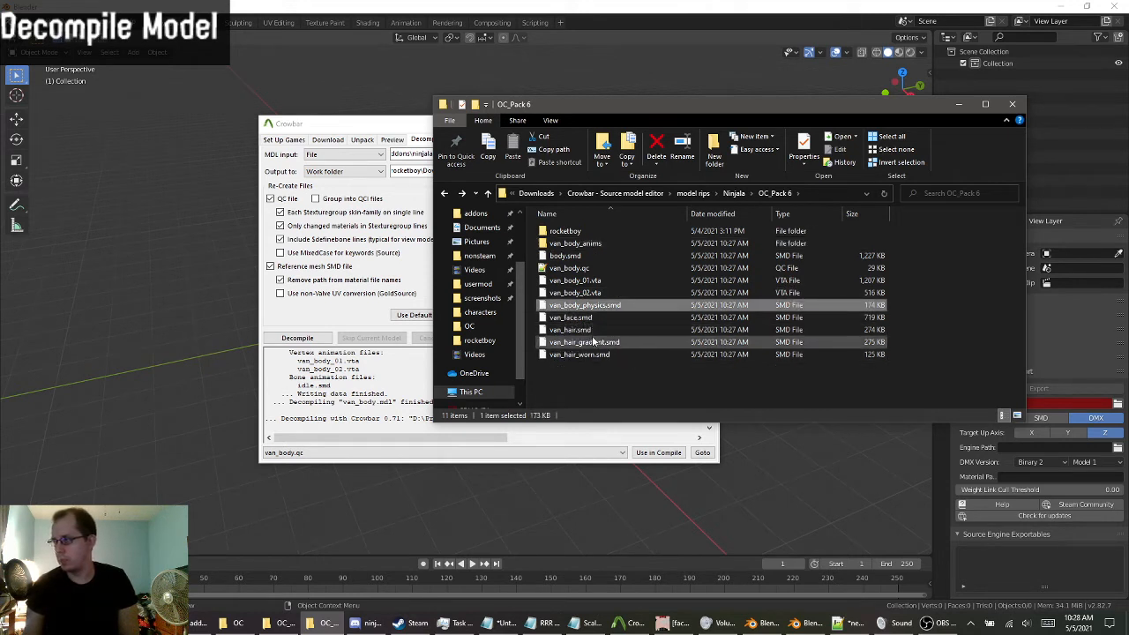
left_click(565, 269, "ctrl")
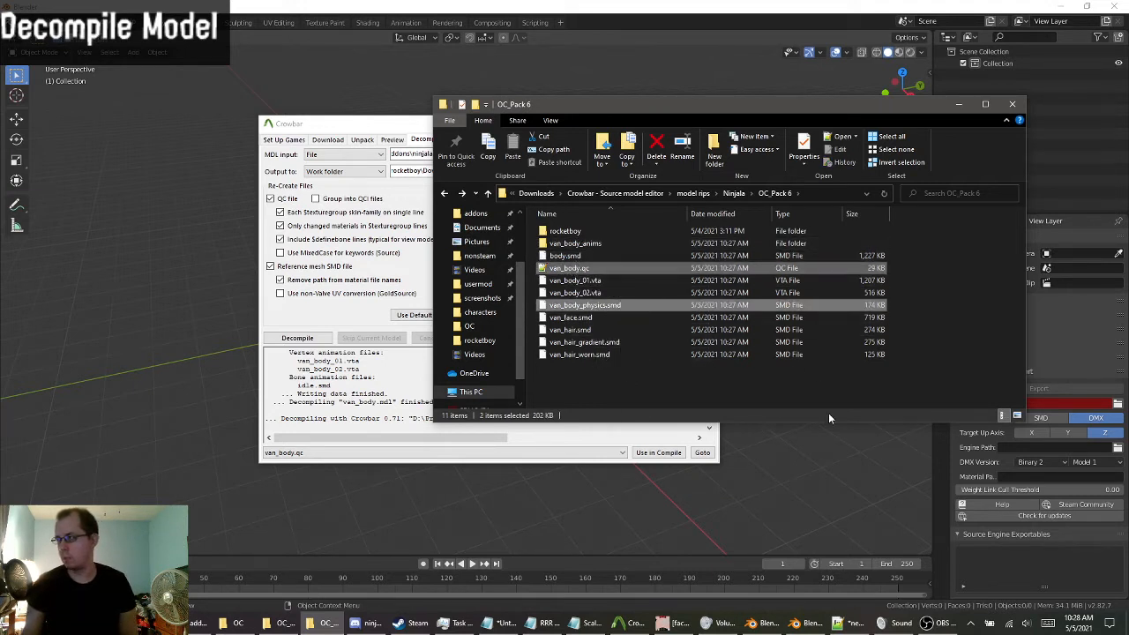
Delete the van_body_anims folder and all decompiled files except van_body.qc and van_body_physics.smd, then minimize the folder and Crowbar windows.
left_click(575, 244)
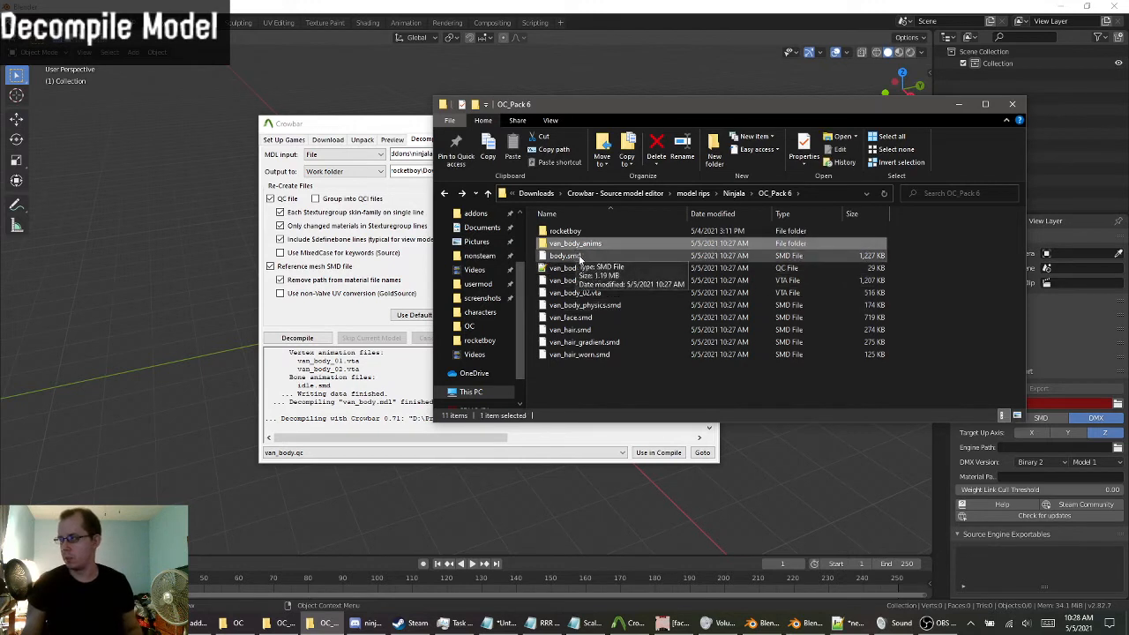
left_click(580, 256, "ctrl")
left_click(569, 280, "ctrl")
left_click(565, 293, "ctrl")
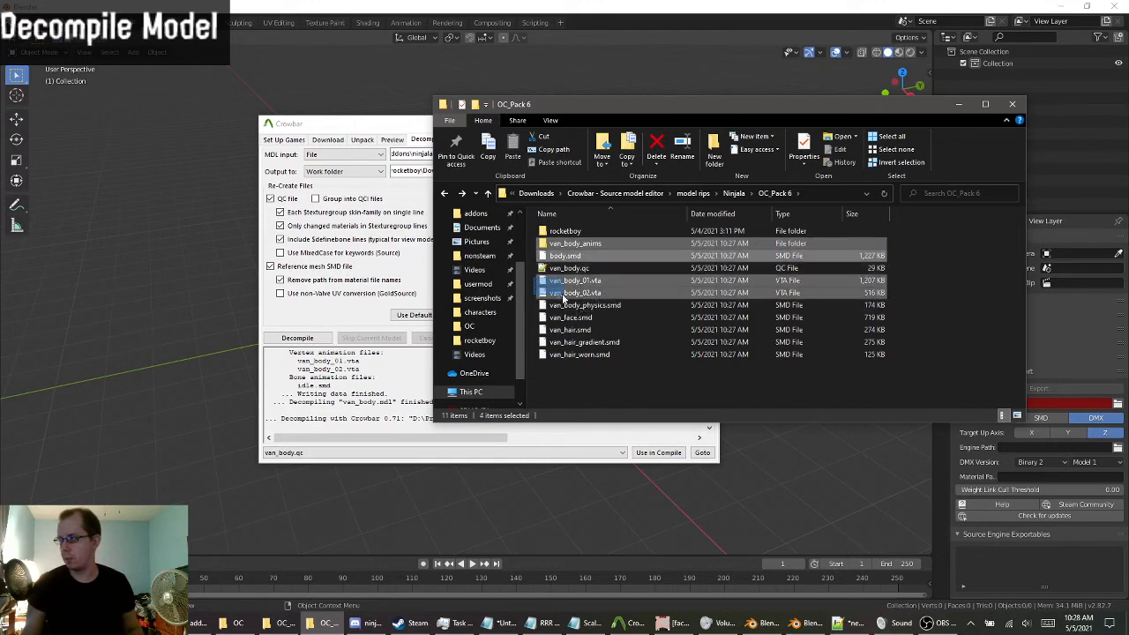
left_click_drag(533, 316, 655, 371, "ctrl")
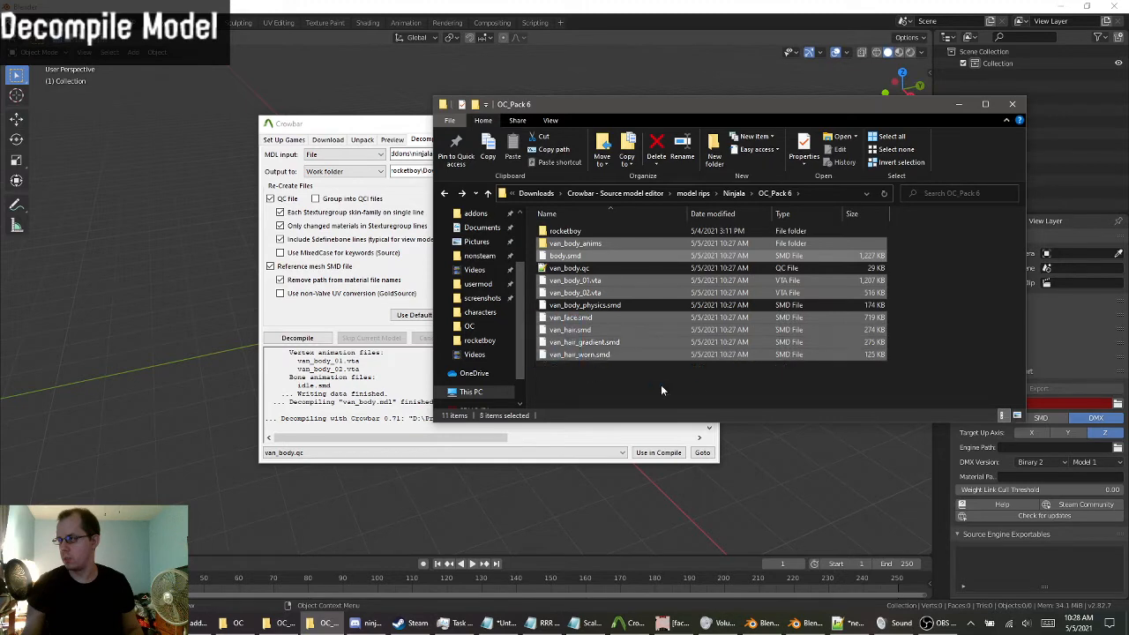
key("Delete")
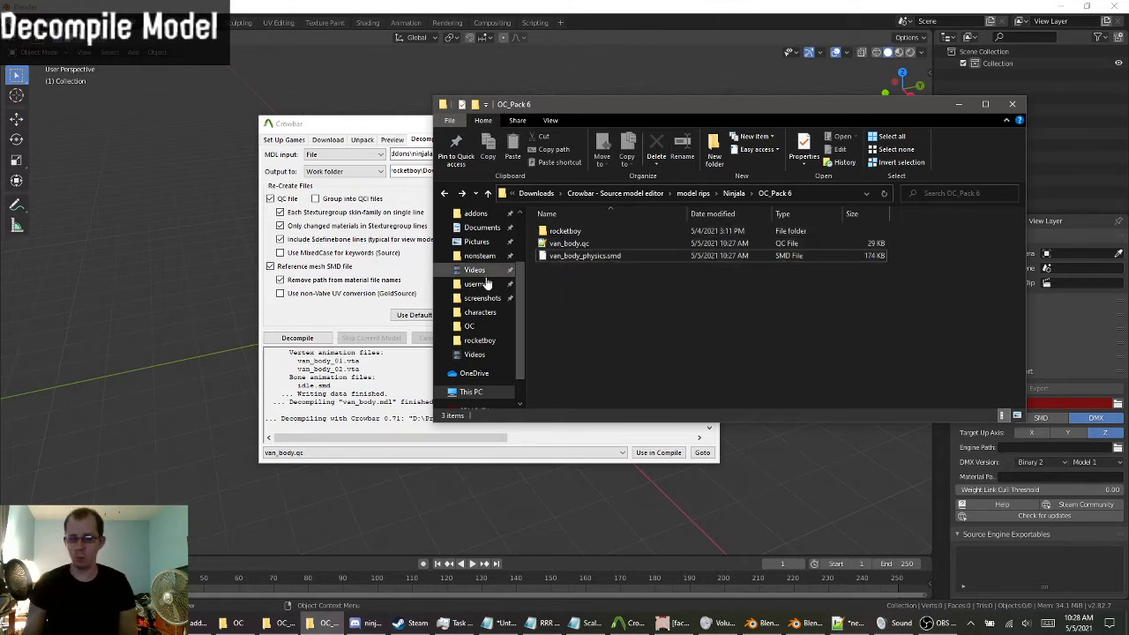
left_click(958, 104)
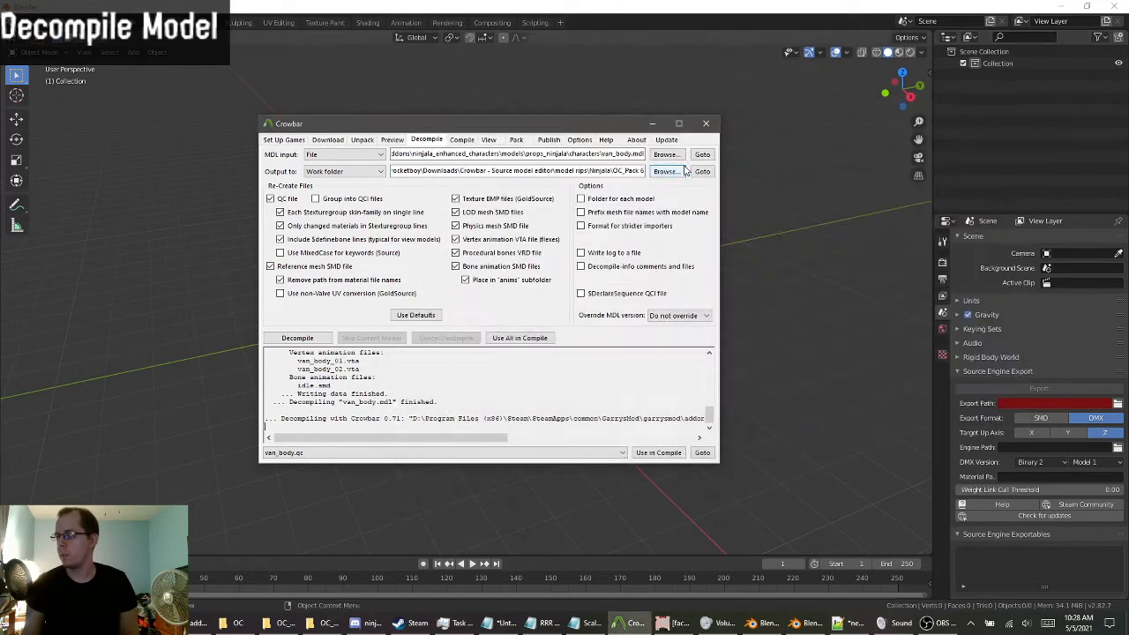
left_click(653, 125)
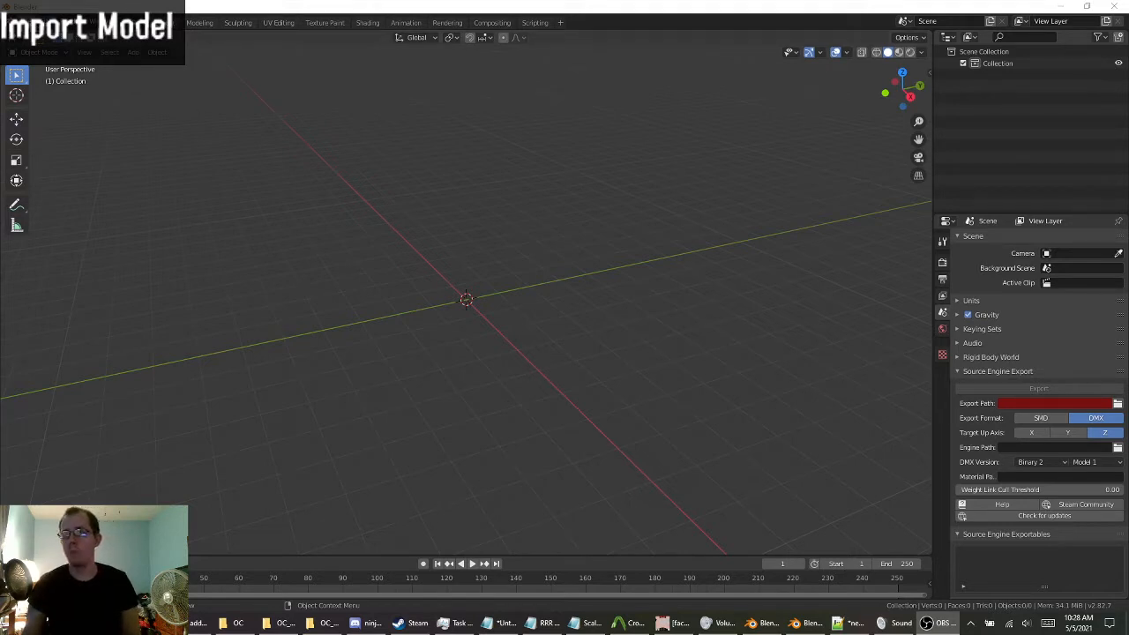
Start a Source MDL model import in Blender.
left_click(12, 22)
mouse_move(44, 183)
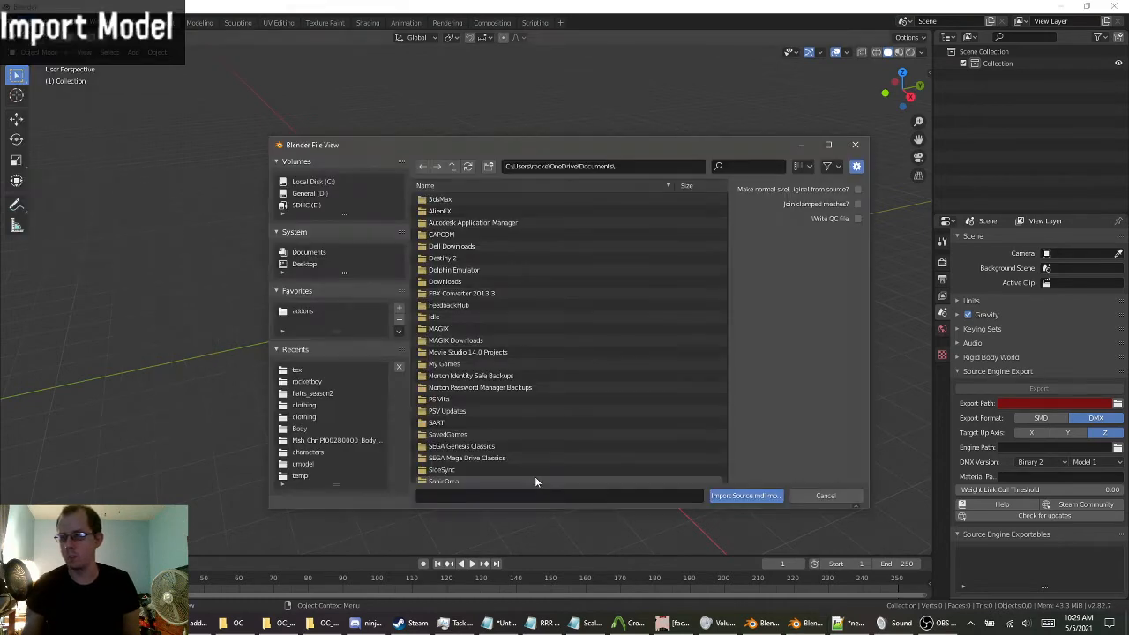
left_click(197, 299)
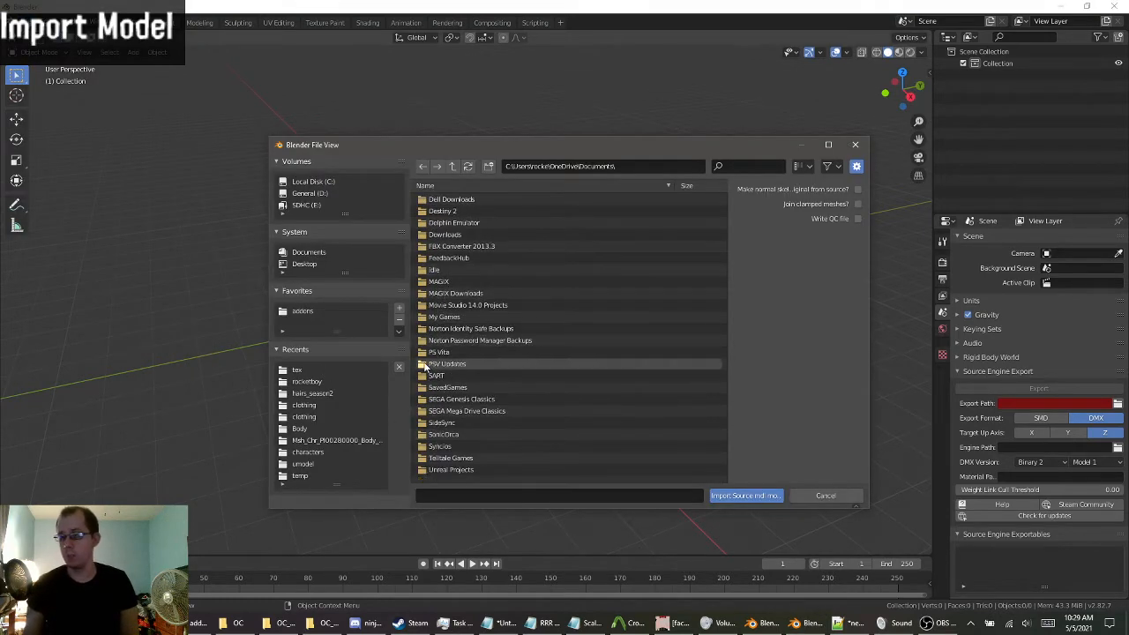
scroll(424, 366, "down", 2)
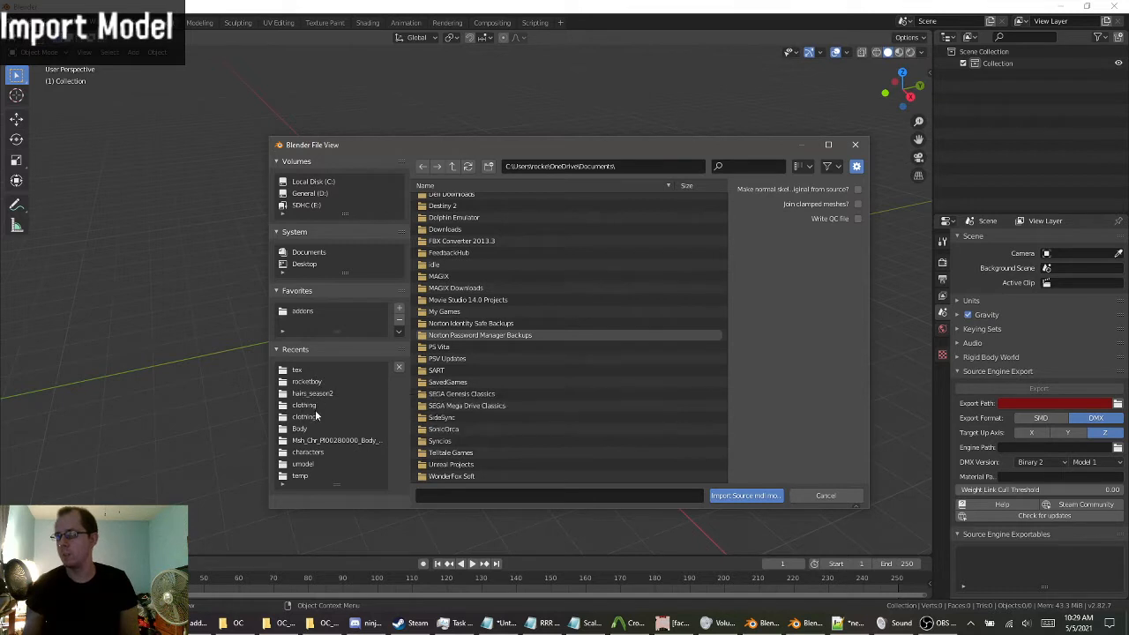
left_click(308, 381)
left_click(450, 168)
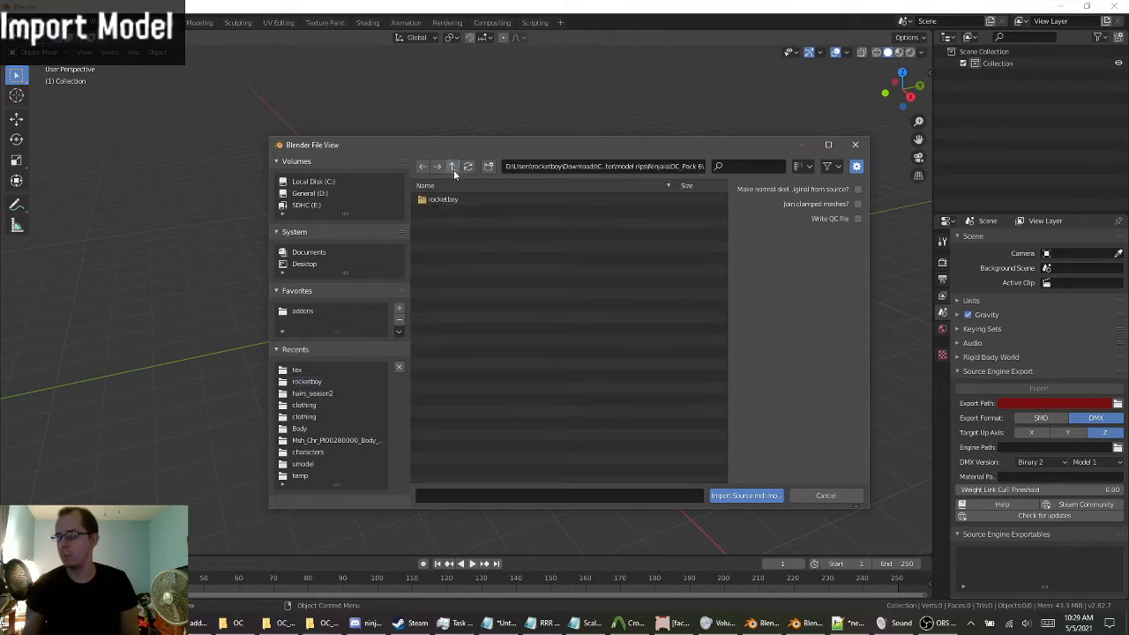
left_click(451, 168)
scroll(490, 364, "down", 5)
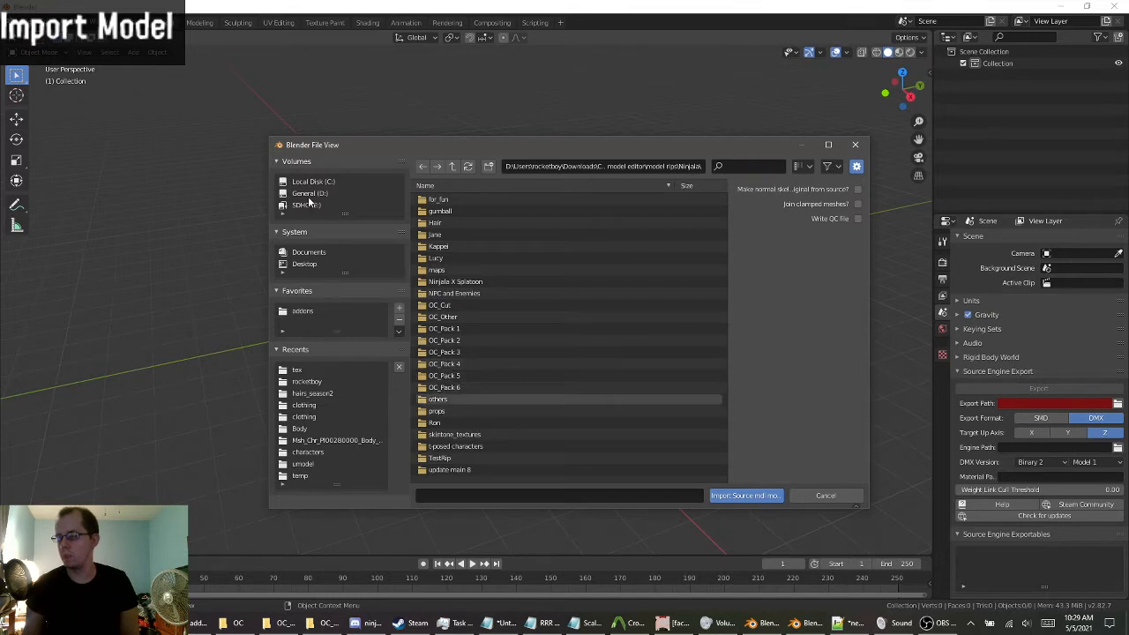
left_click(319, 403)
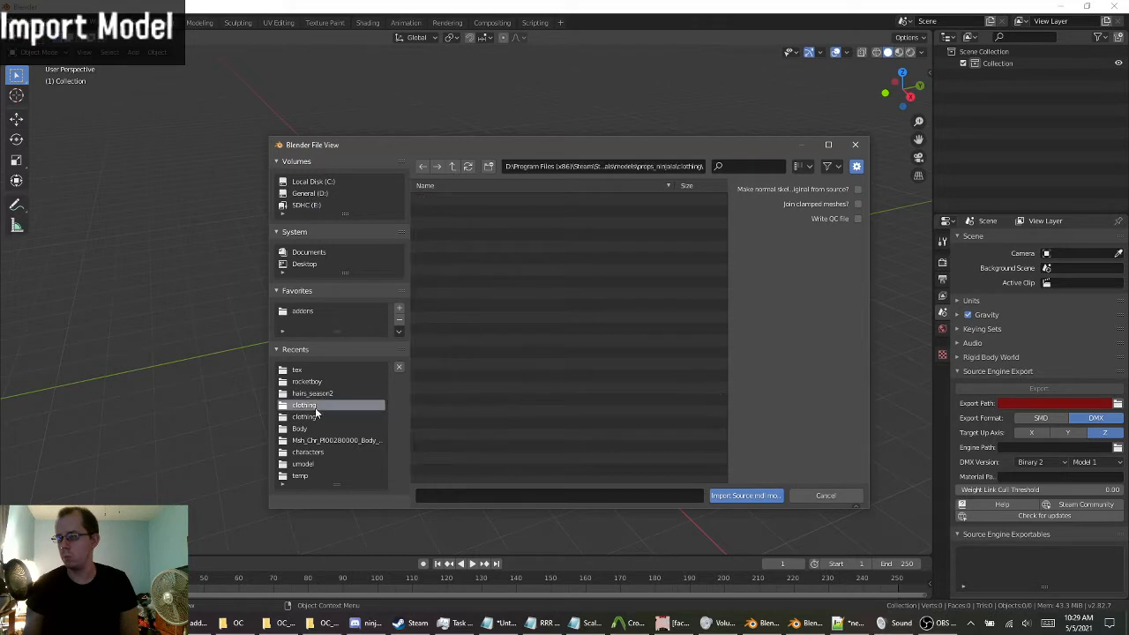
left_click(315, 428)
left_click(305, 416)
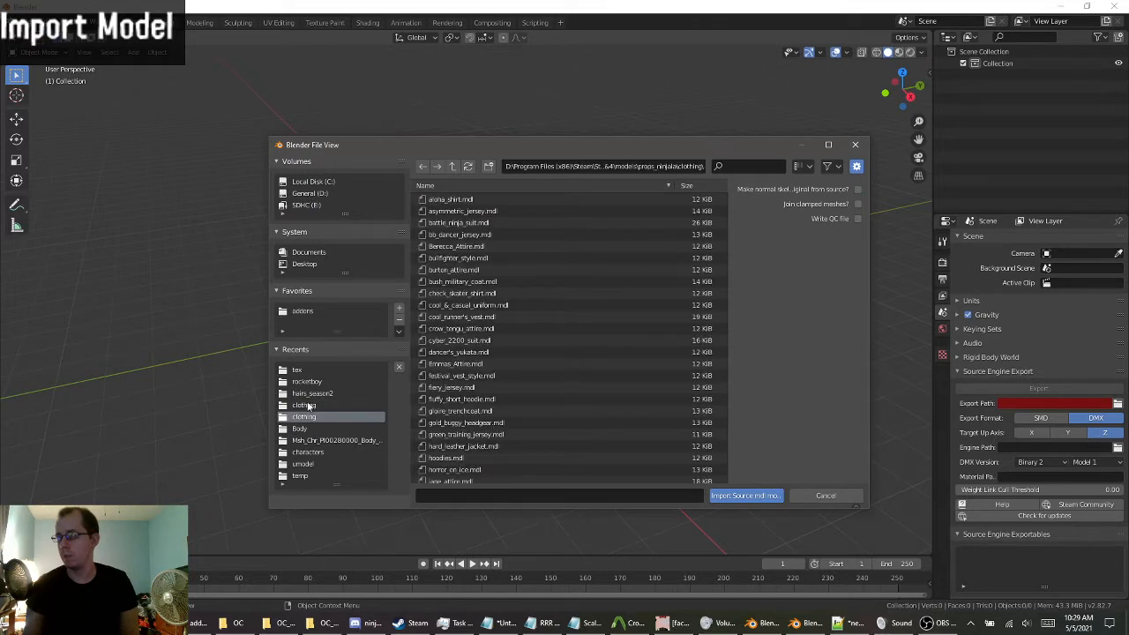
left_click(450, 167)
left_click(449, 166)
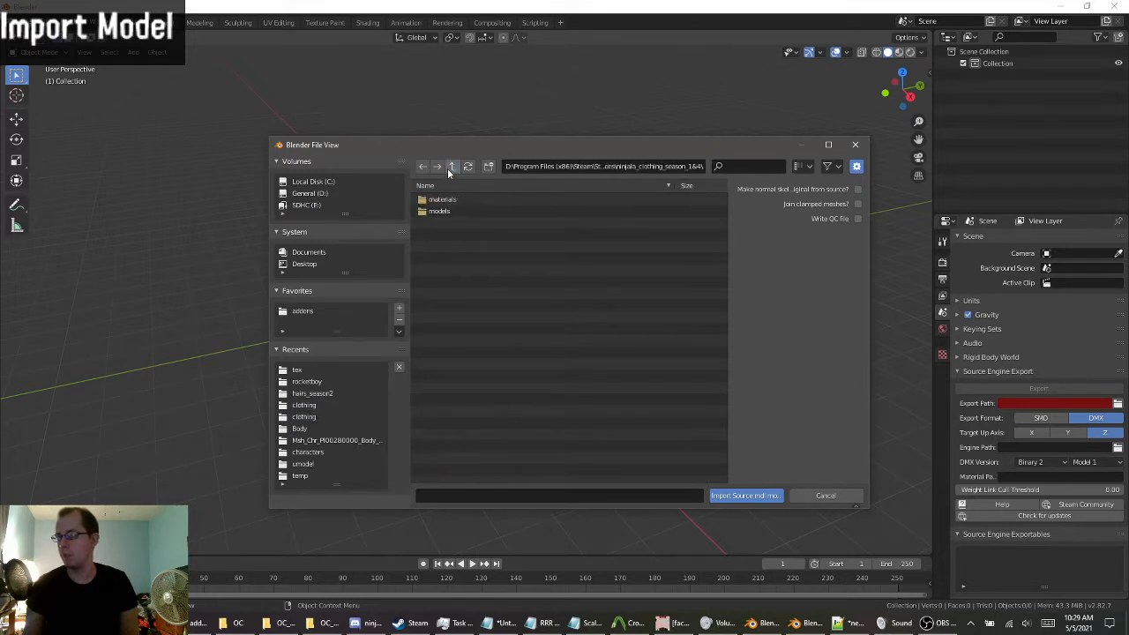
Import emma_body.mdl from the Garry's Mod folder addons\ninjala_enhanced_characters\models\props_ninjala\characters.
left_click(302, 311)
scroll(497, 421, "down", 10)
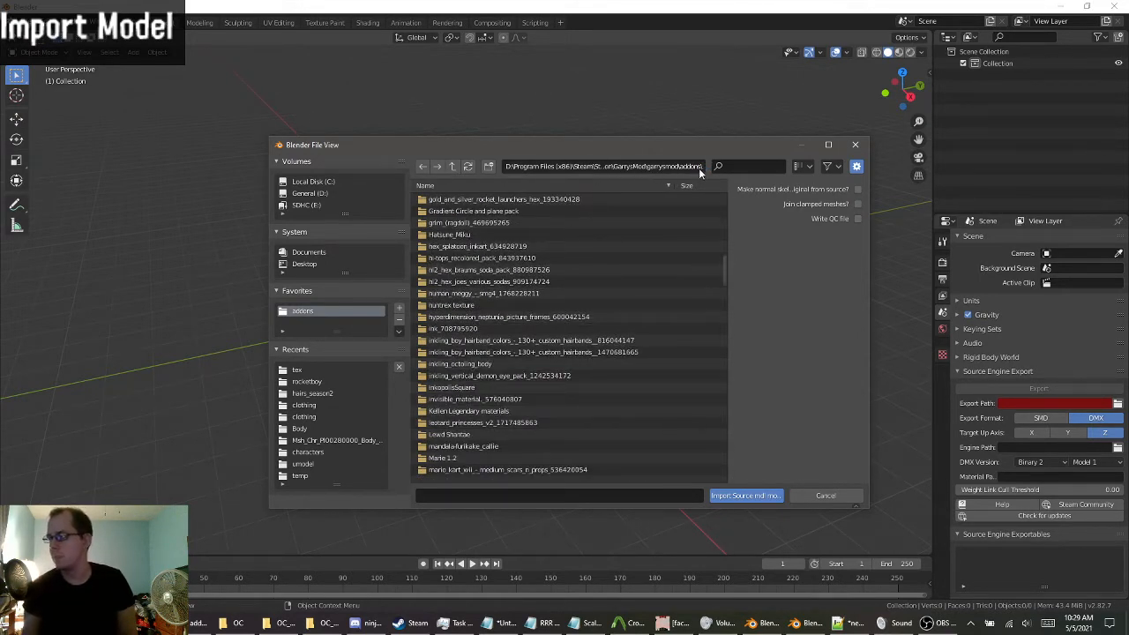
scroll(465, 447, "down", 7)
scroll(465, 448, "down", 3)
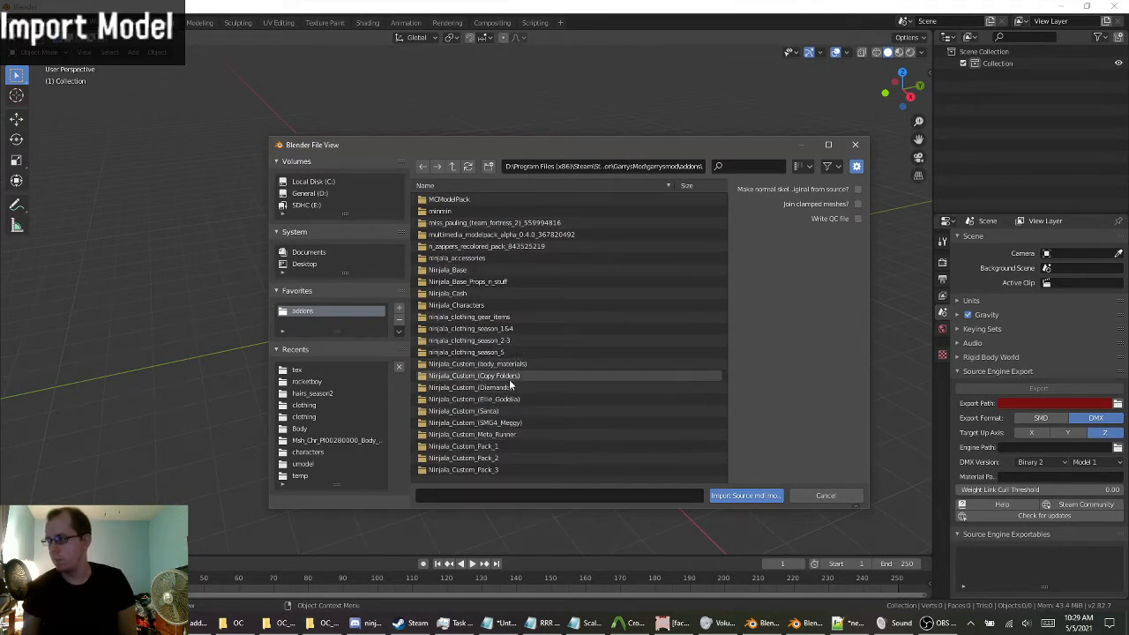
scroll(512, 391, "down", 4)
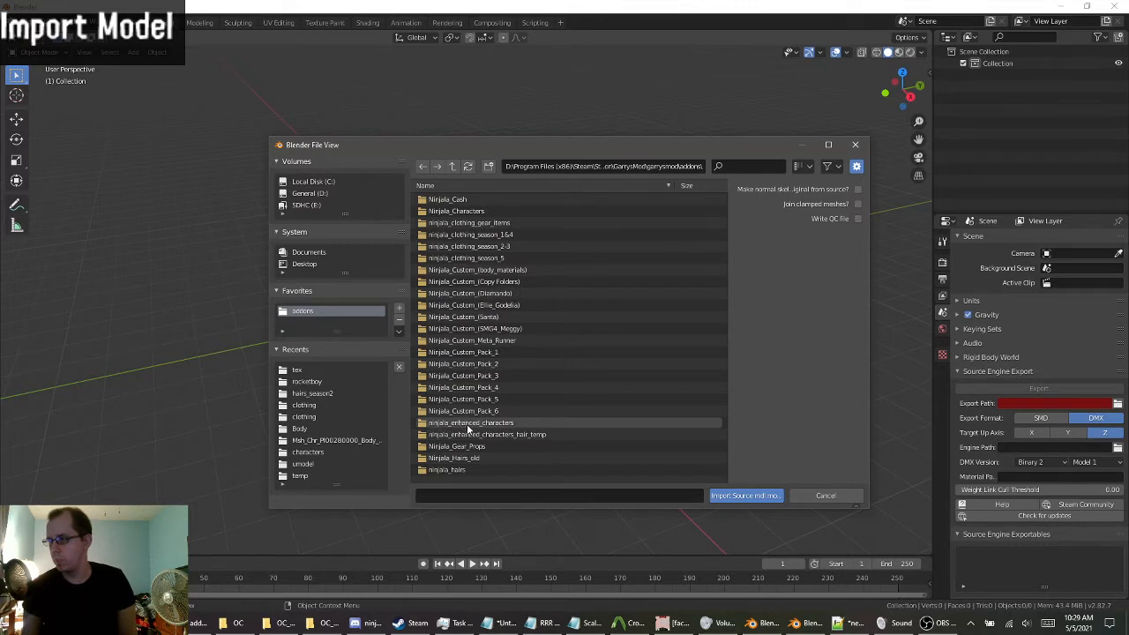
double_click(494, 424)
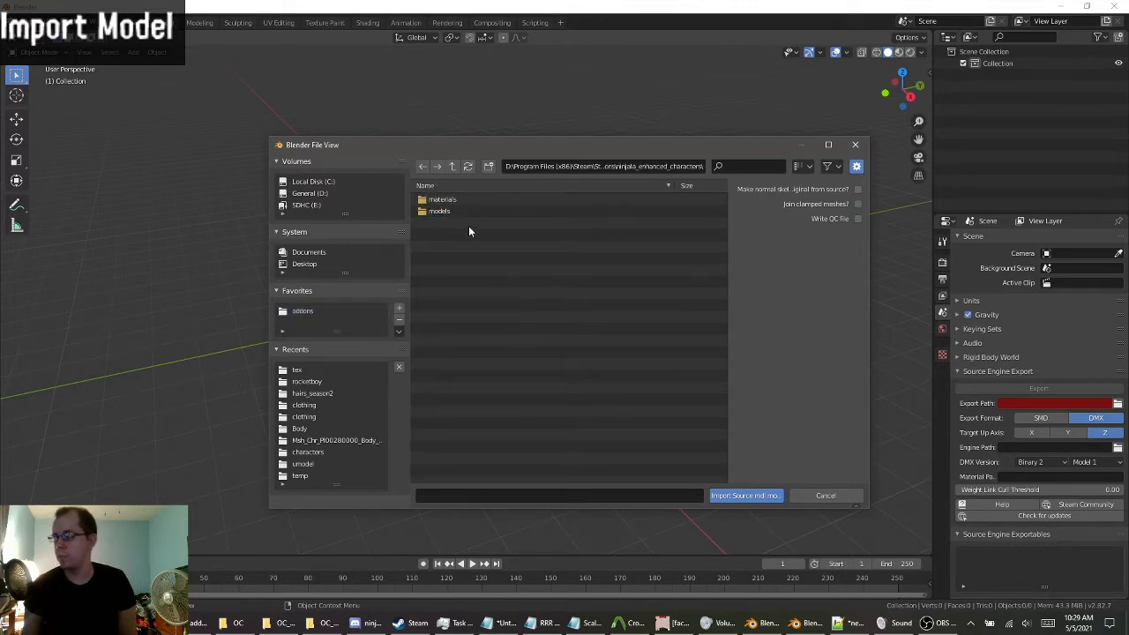
double_click(435, 214)
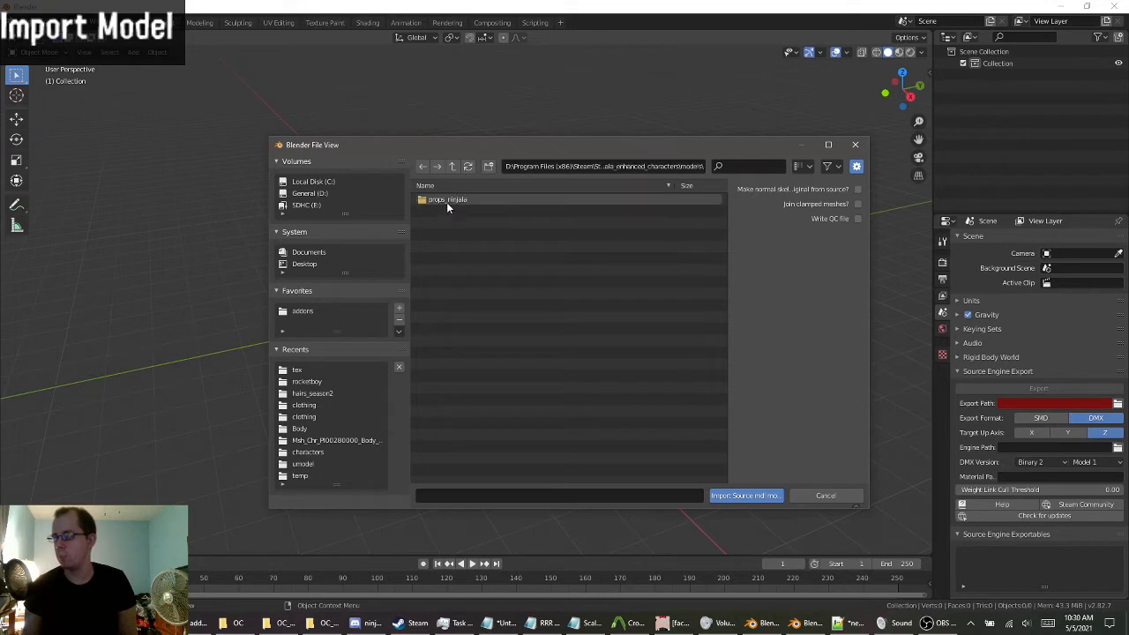
double_click(446, 202)
double_click(441, 199)
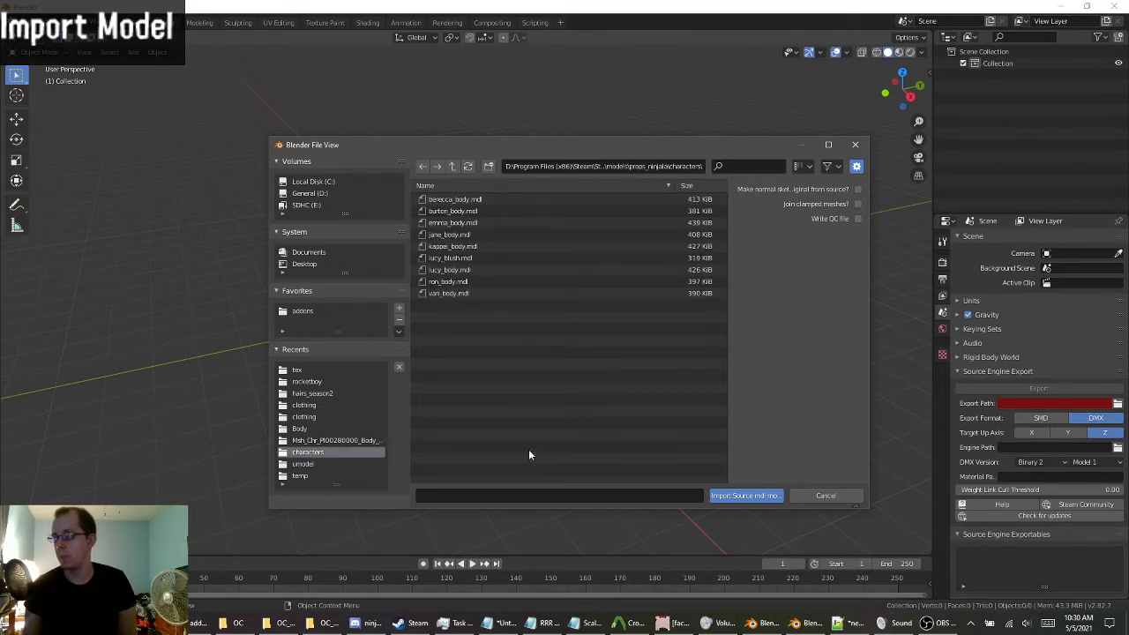
double_click(445, 223)
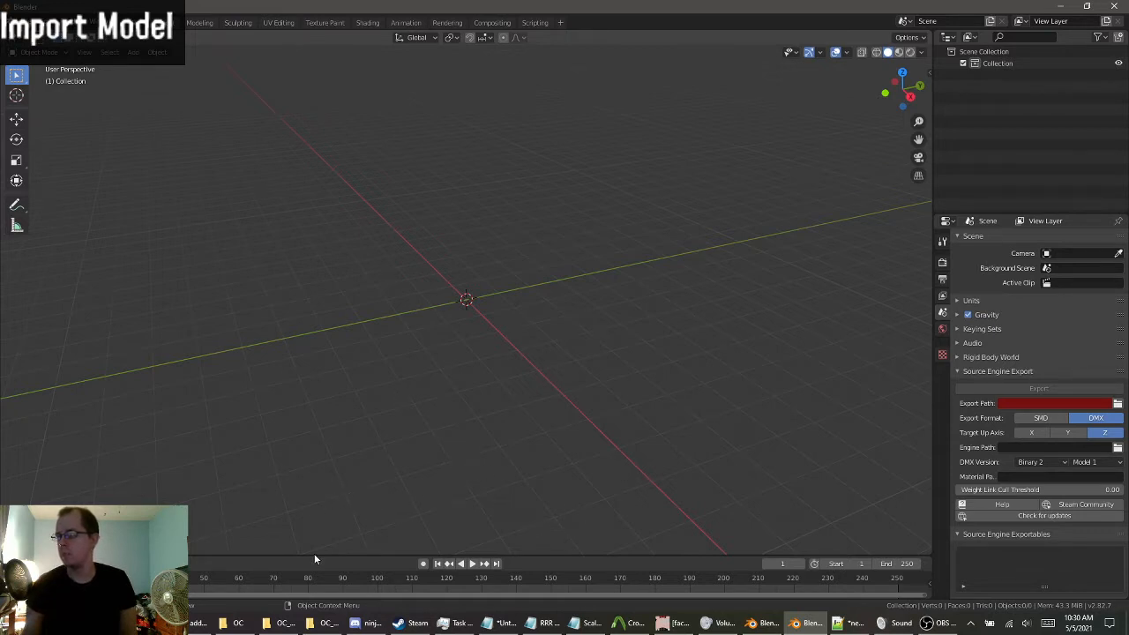
middle_click_drag(312, 450, 410, 451)
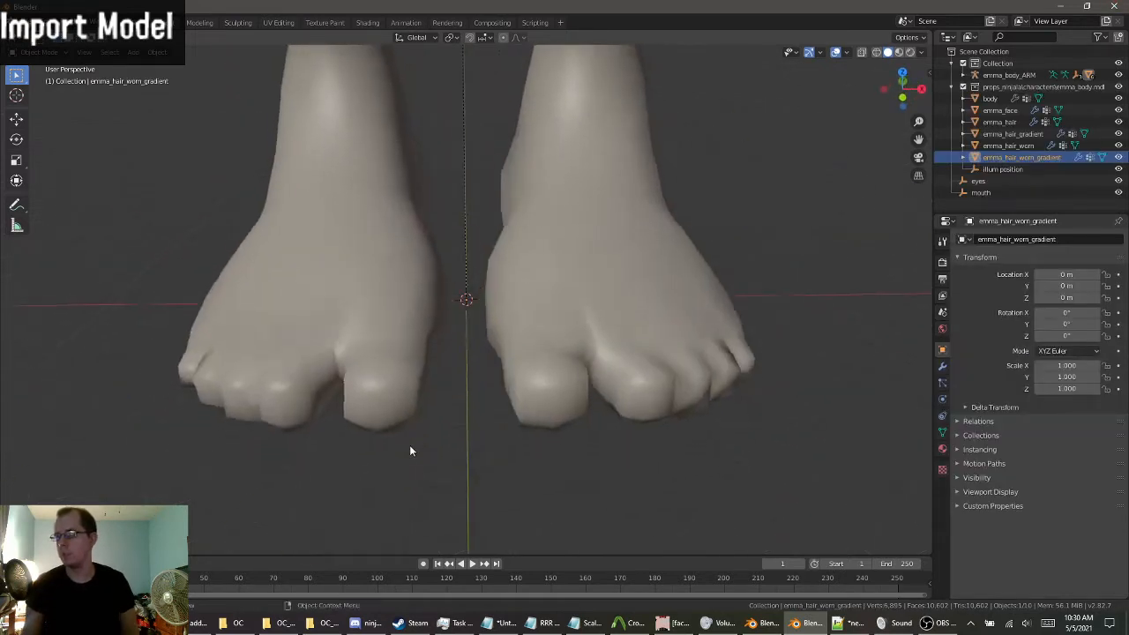
Open another Blender 2.8 instance, dismiss its splash screen and delete all the default objects from the scene.
scroll(403, 466, "down", 8)
middle_click_drag(427, 307, 427, 547, "shift")
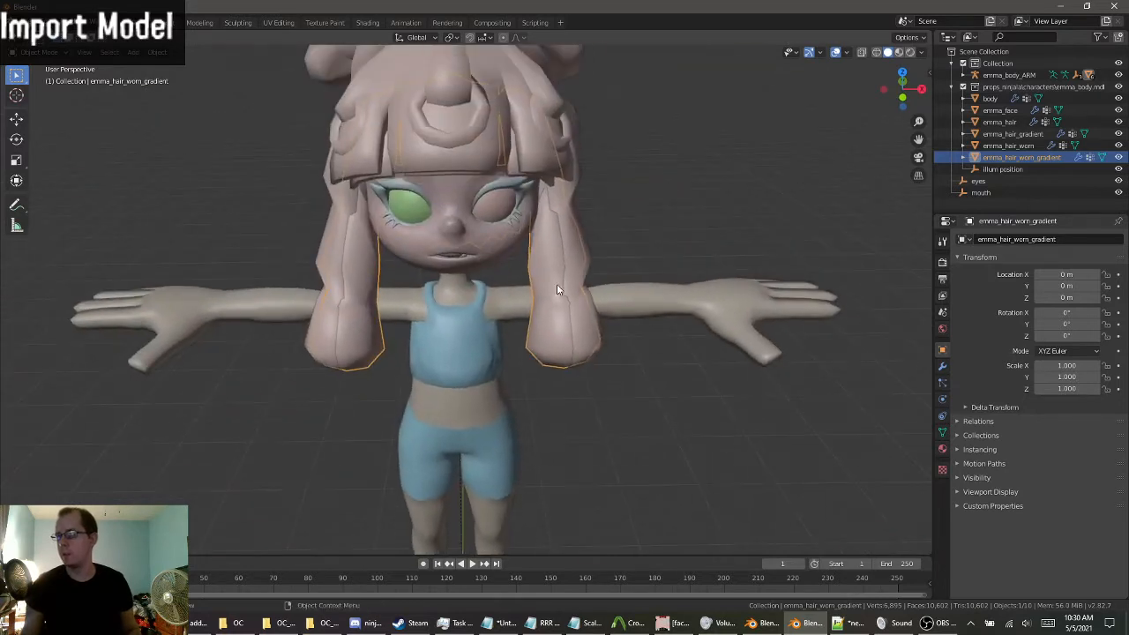
scroll(554, 280, "down", 4)
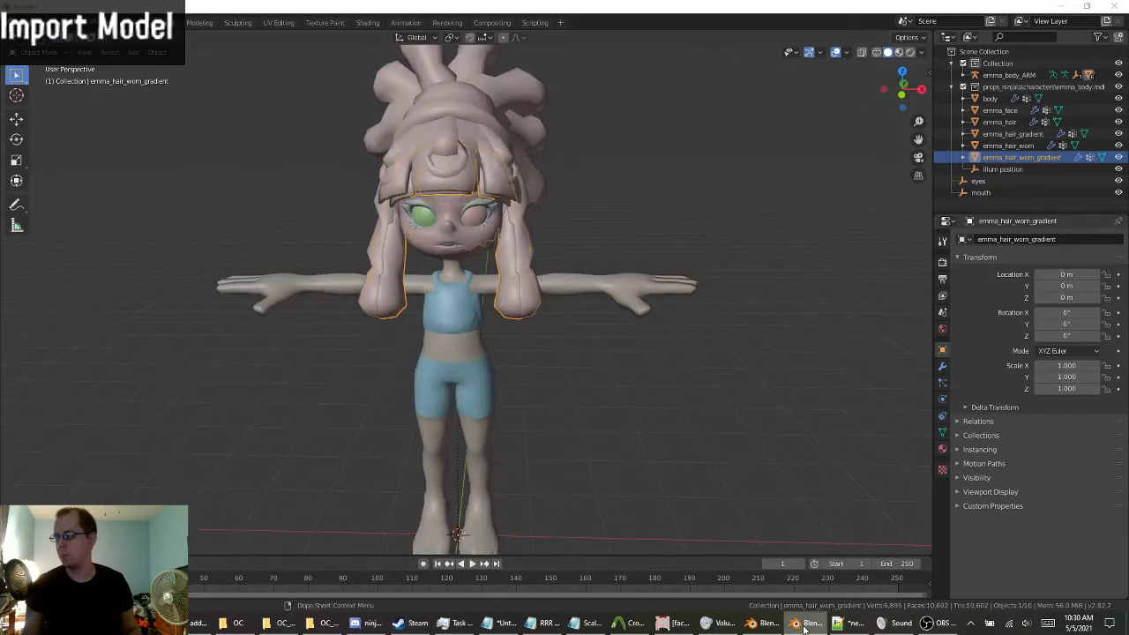
right_click(804, 629)
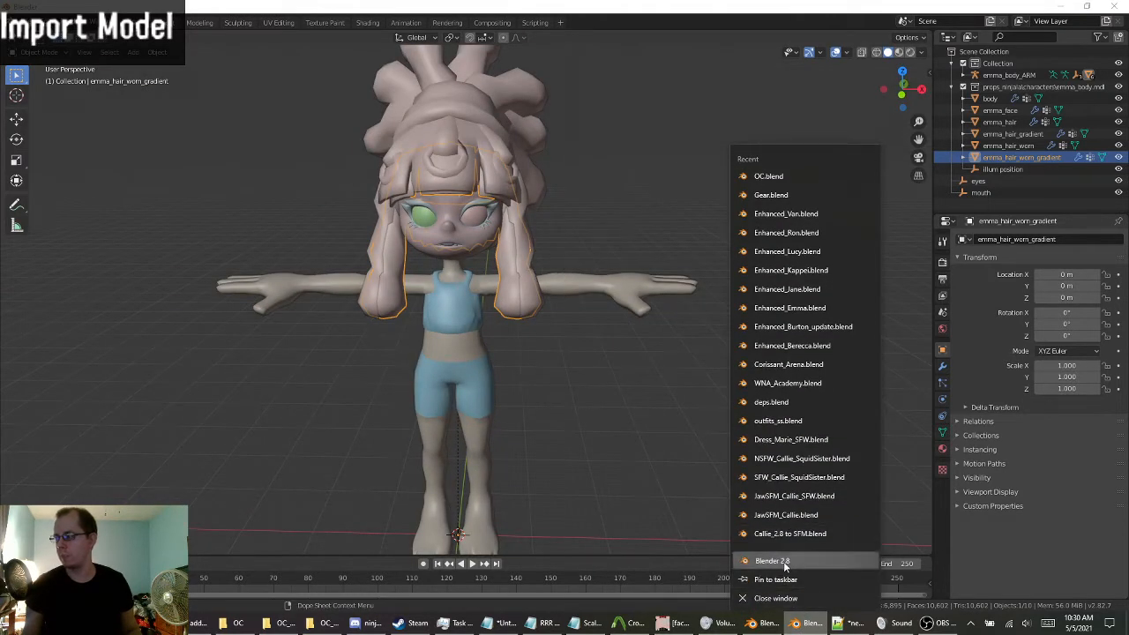
left_click(783, 561)
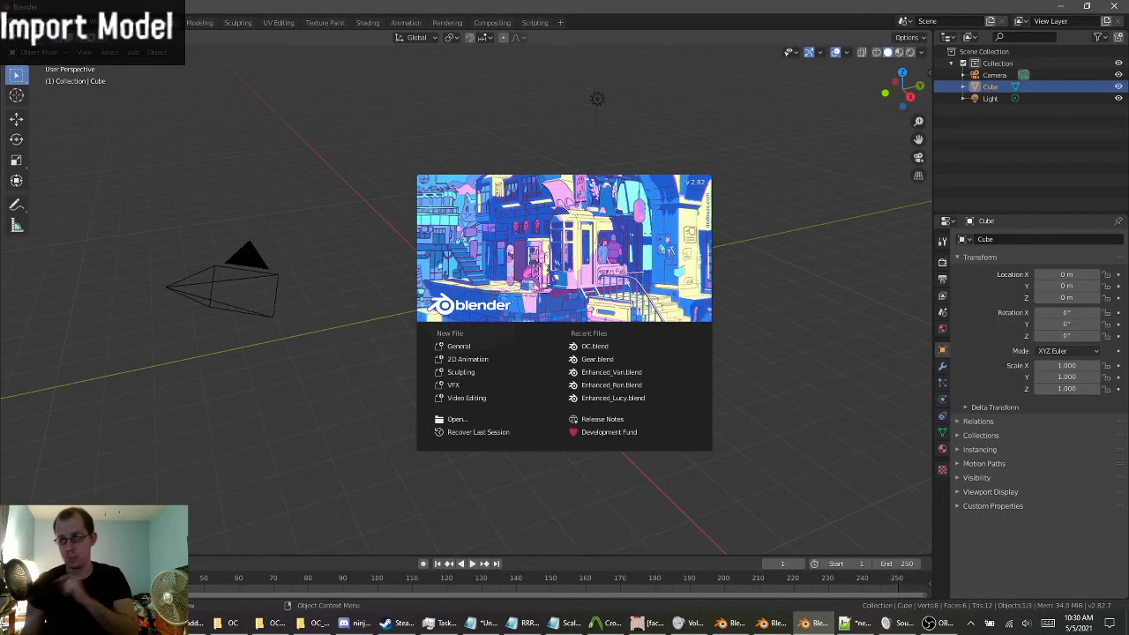
left_click(303, 256)
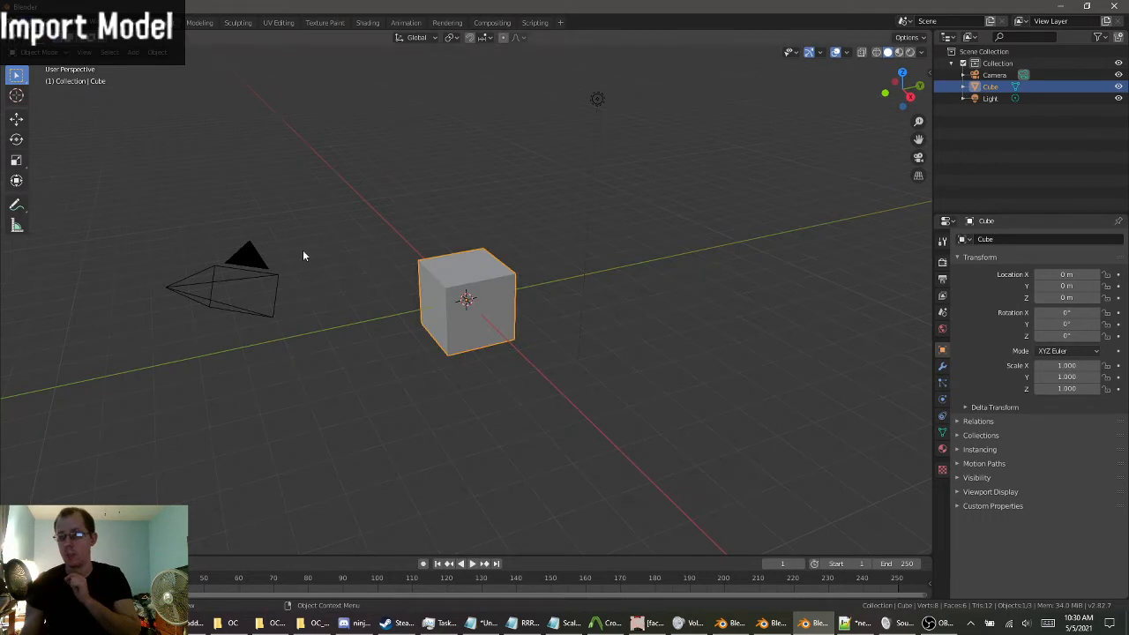
left_click(330, 379)
key("a")
key("Delete")
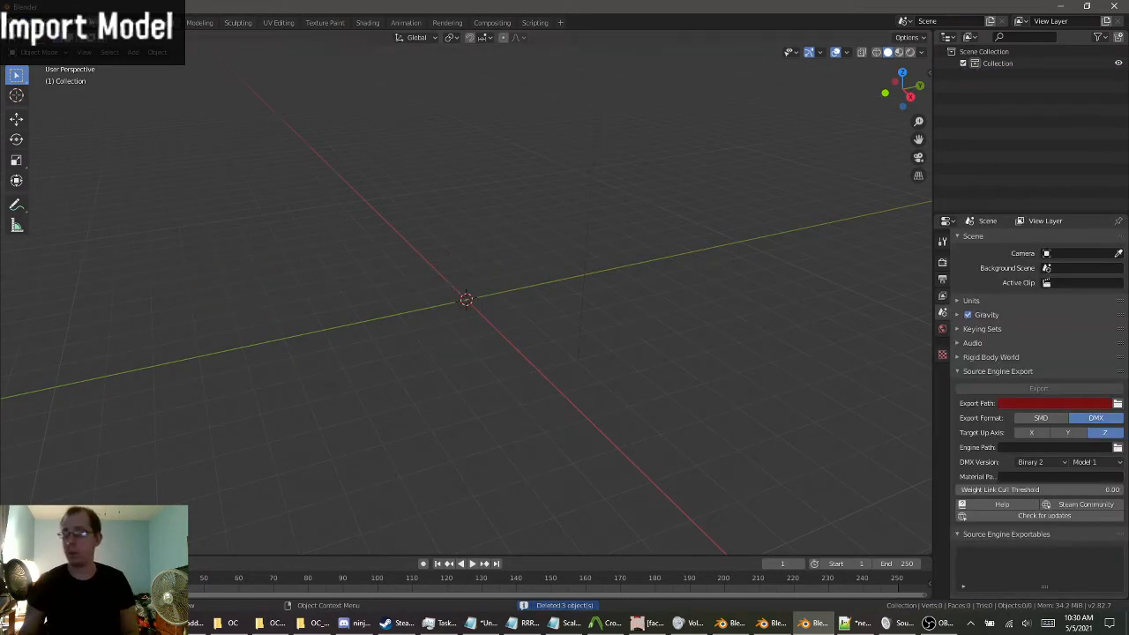
Import emma_body.mdl from the recent characters folder with the Source Engine Assets model importer.
left_click(26, 22)
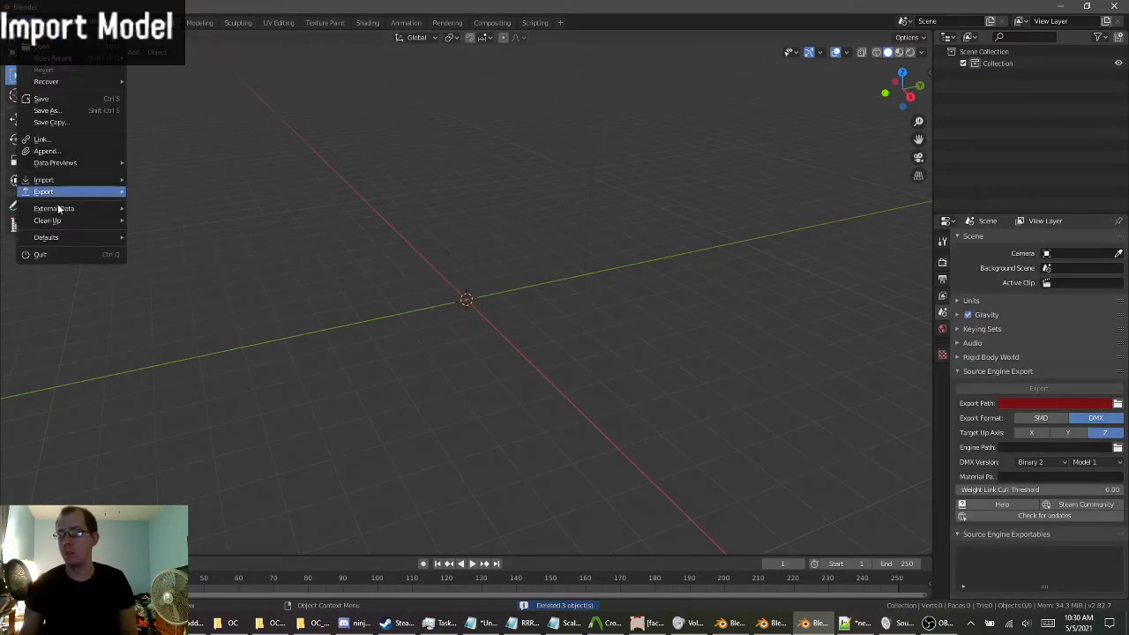
mouse_move(48, 180)
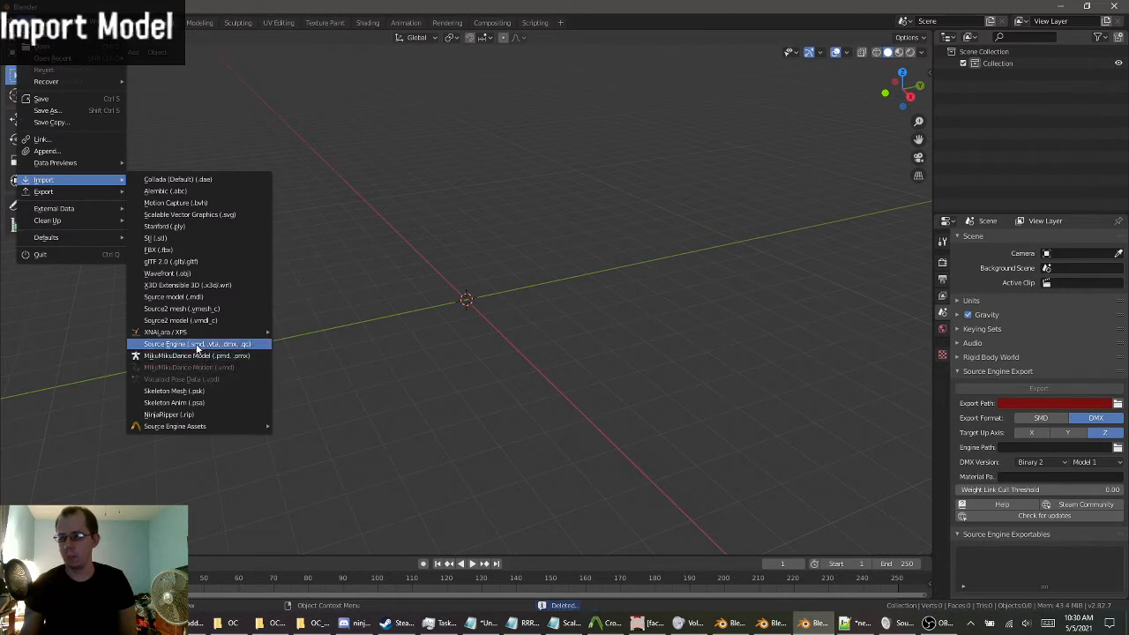
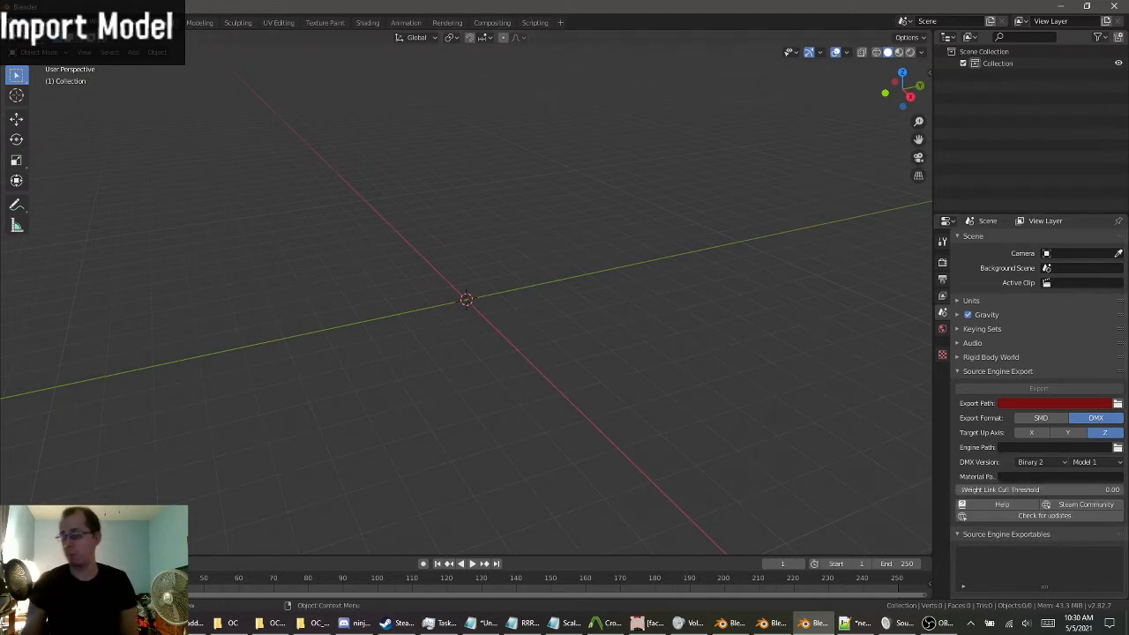
left_click(17, 22)
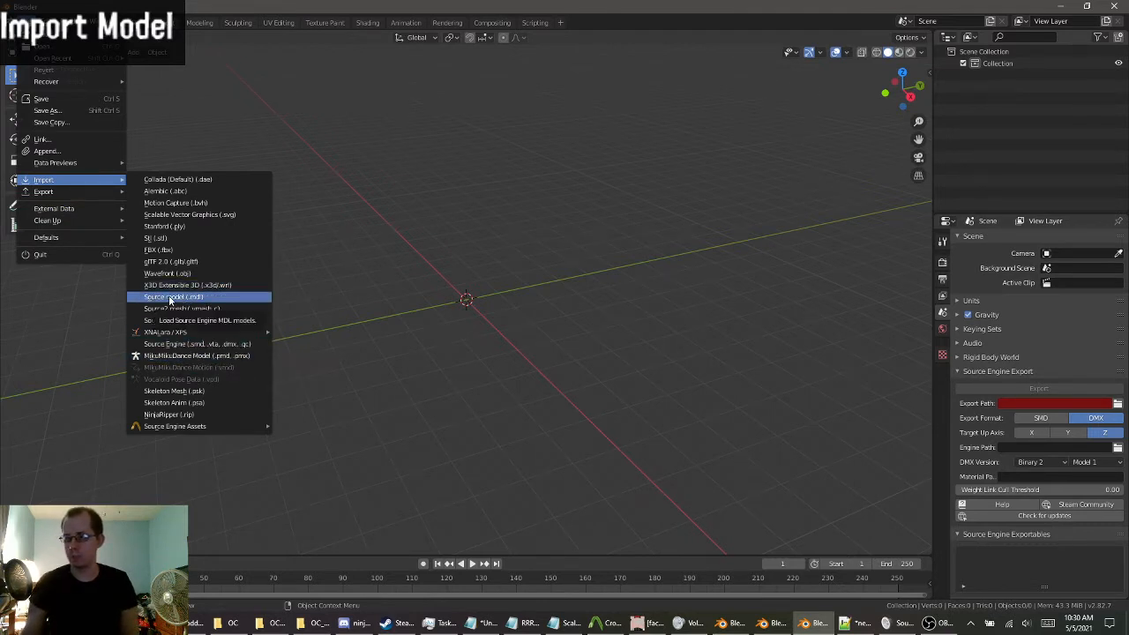
mouse_move(152, 430)
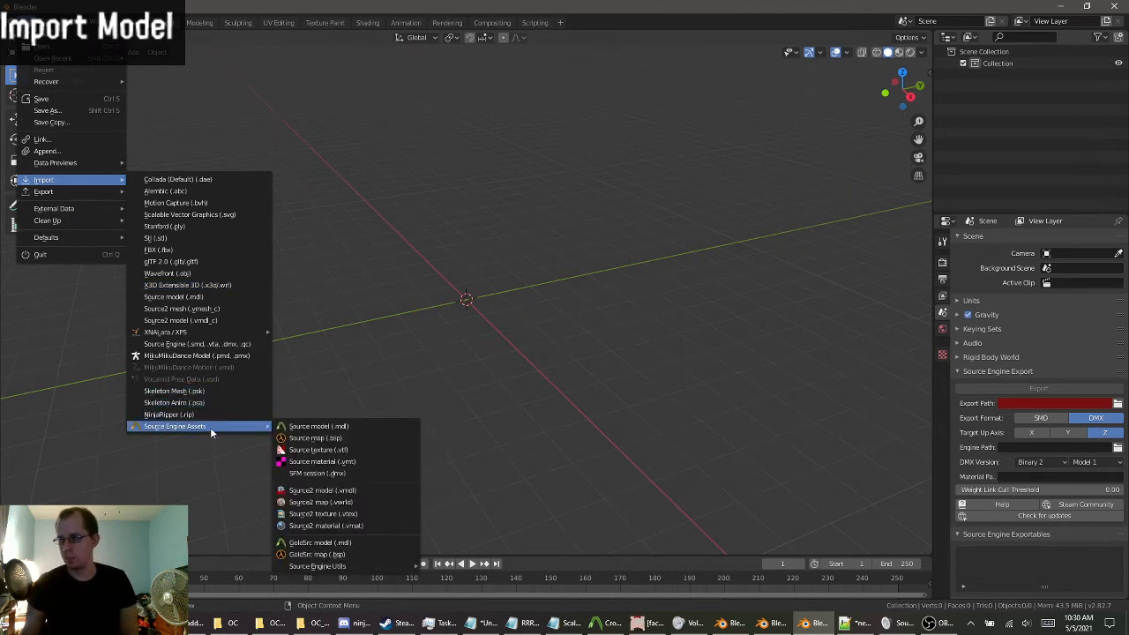
left_click(313, 427)
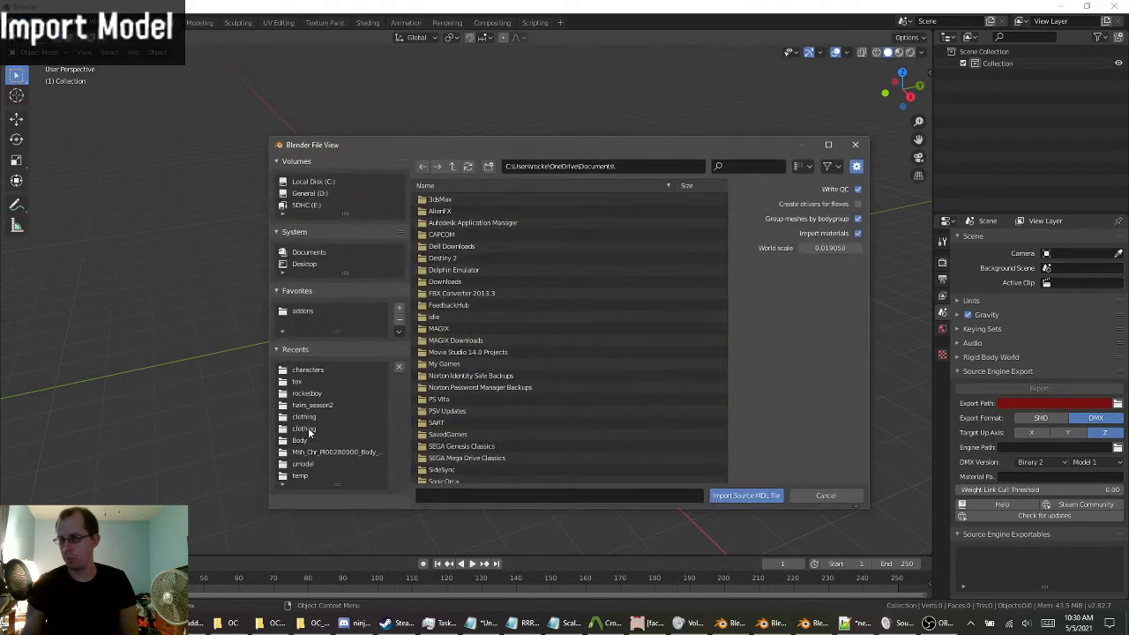
left_click(287, 370)
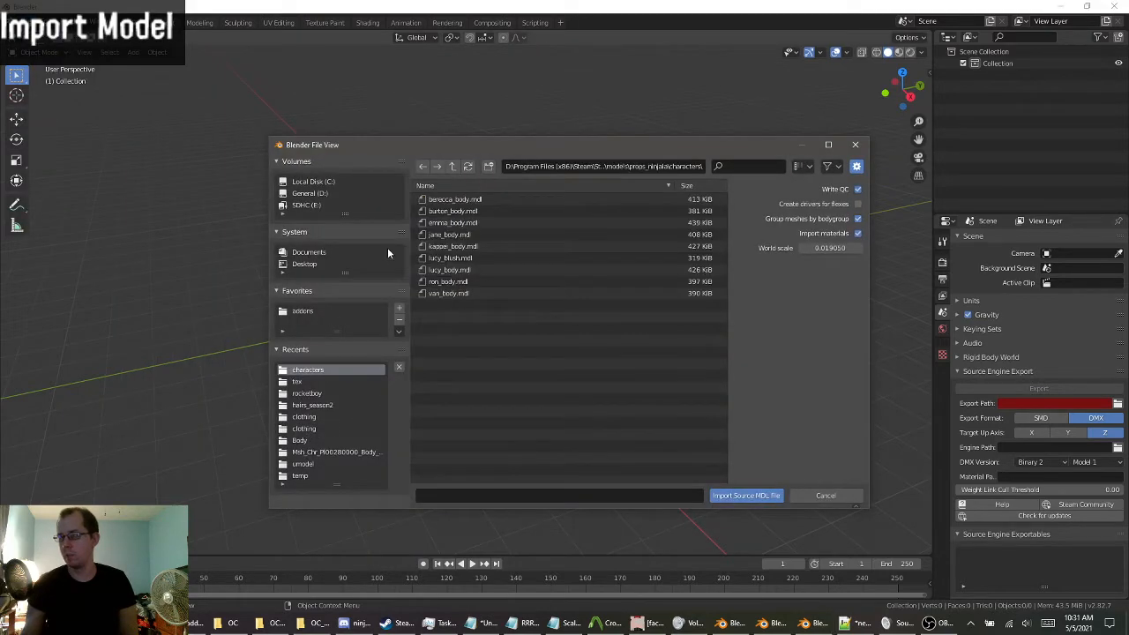
double_click(445, 224)
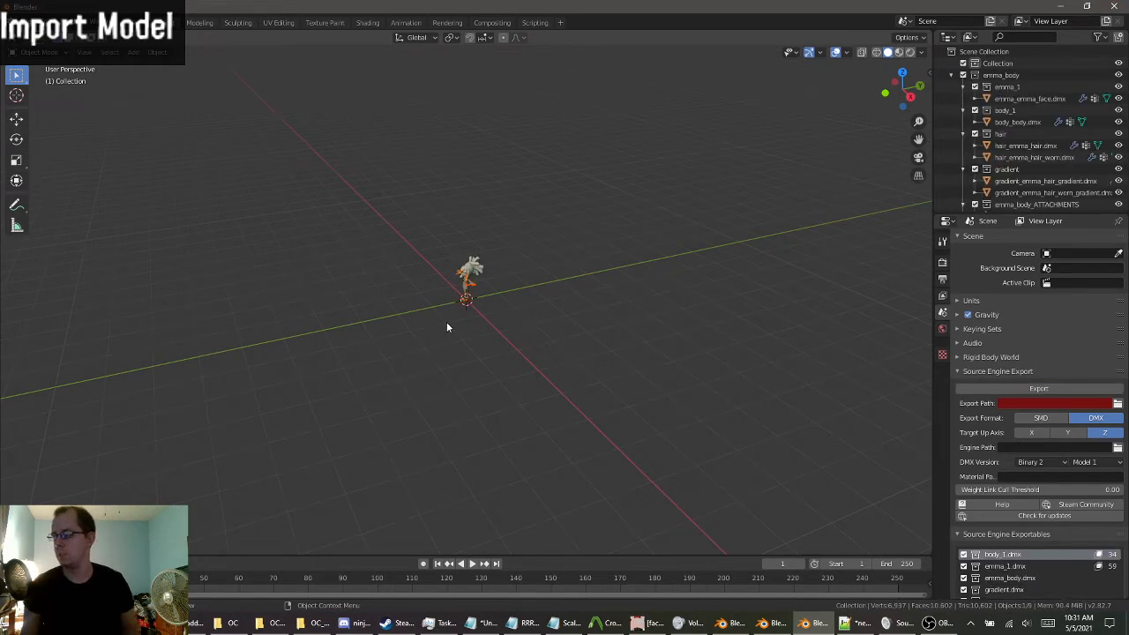
Copy all objects of the imported emma_body model and switch to the Blender window holding the first import.
middle_click_drag(446, 327, 529, 366)
key("a")
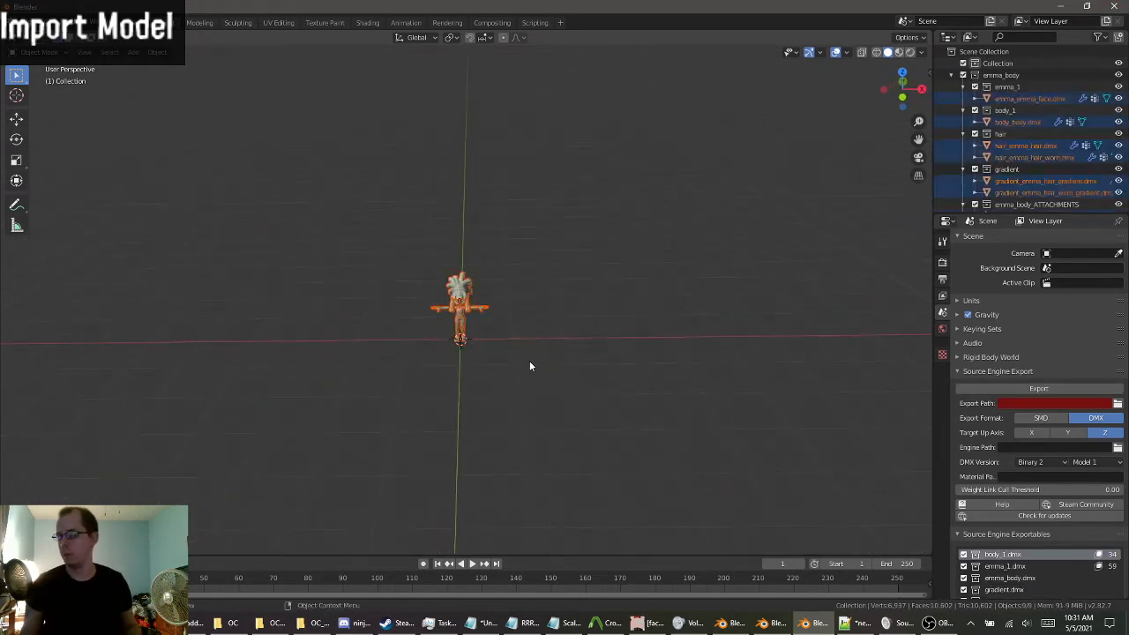
key("ctrl+c")
left_click(772, 623)
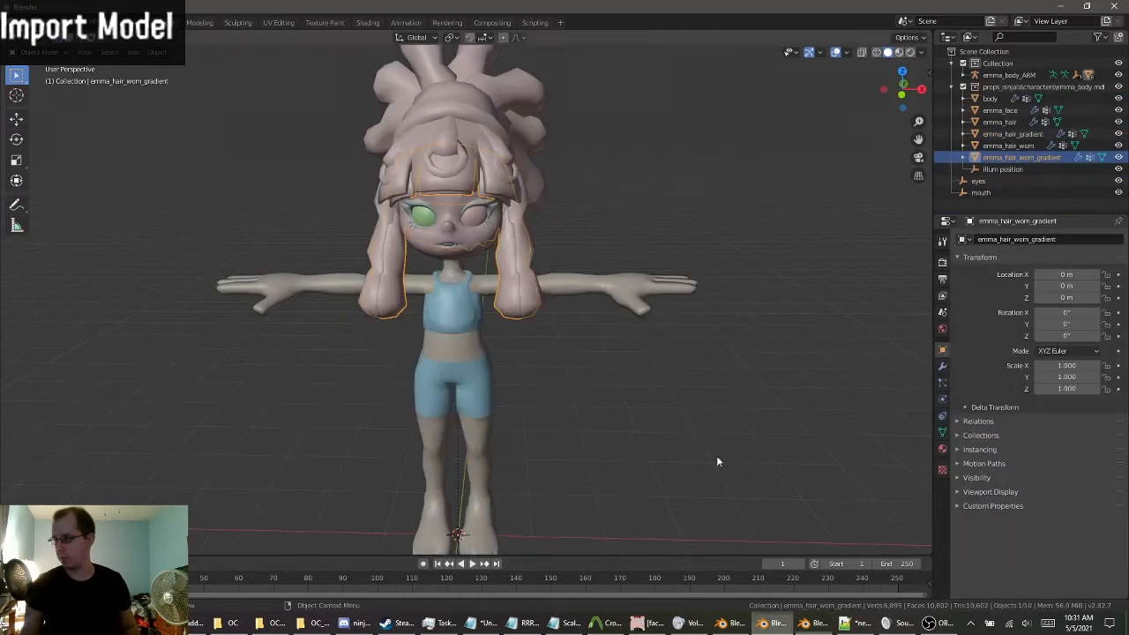
Paste the copied model beside the first import, compare the two at the feet, and delete the pasted objects.
left_click(712, 416)
key("ctrl+v")
middle_click_drag(623, 453, 516, 300)
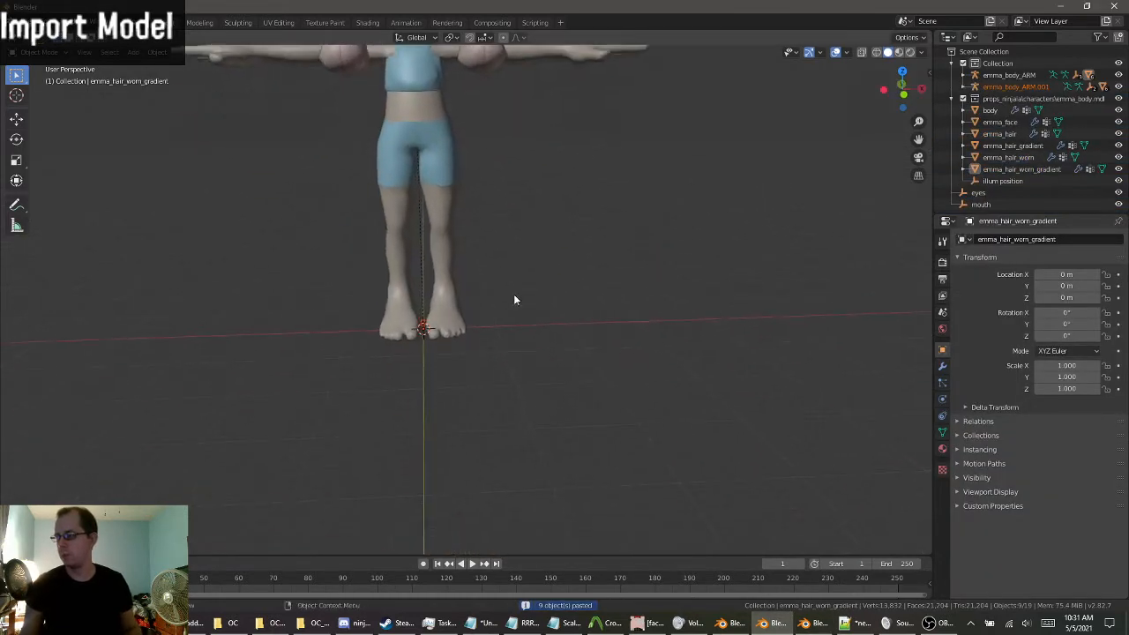
scroll(386, 434, "up", 7)
middle_click_drag(330, 408, 591, 466)
scroll(347, 377, "up", 4)
scroll(414, 353, "up", 3)
scroll(408, 360, "down", 8)
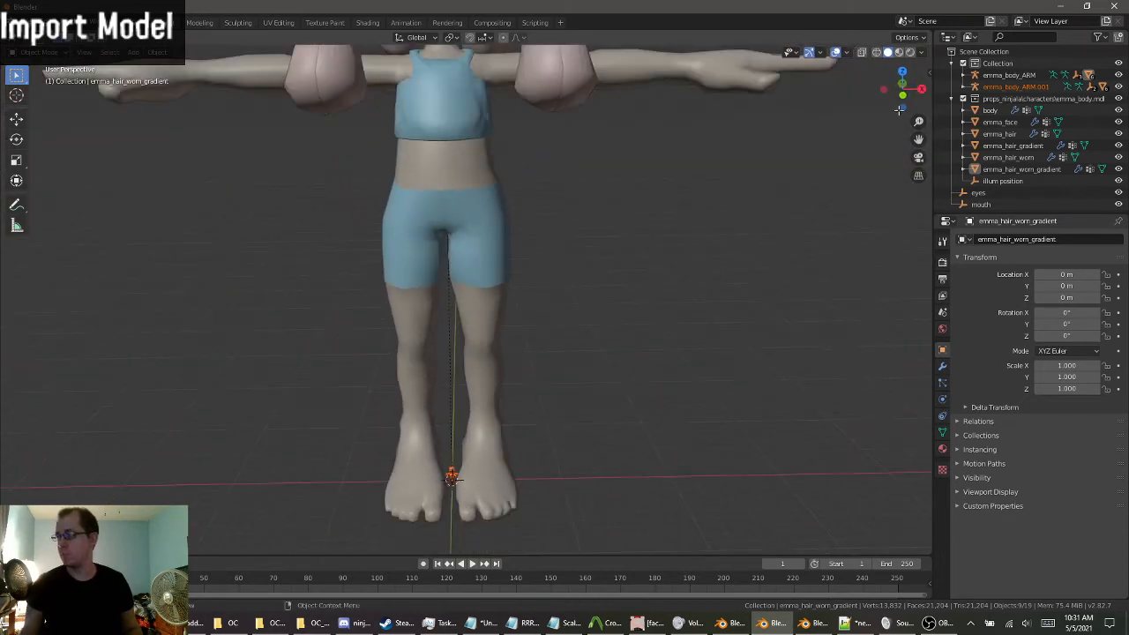
key("Delete")
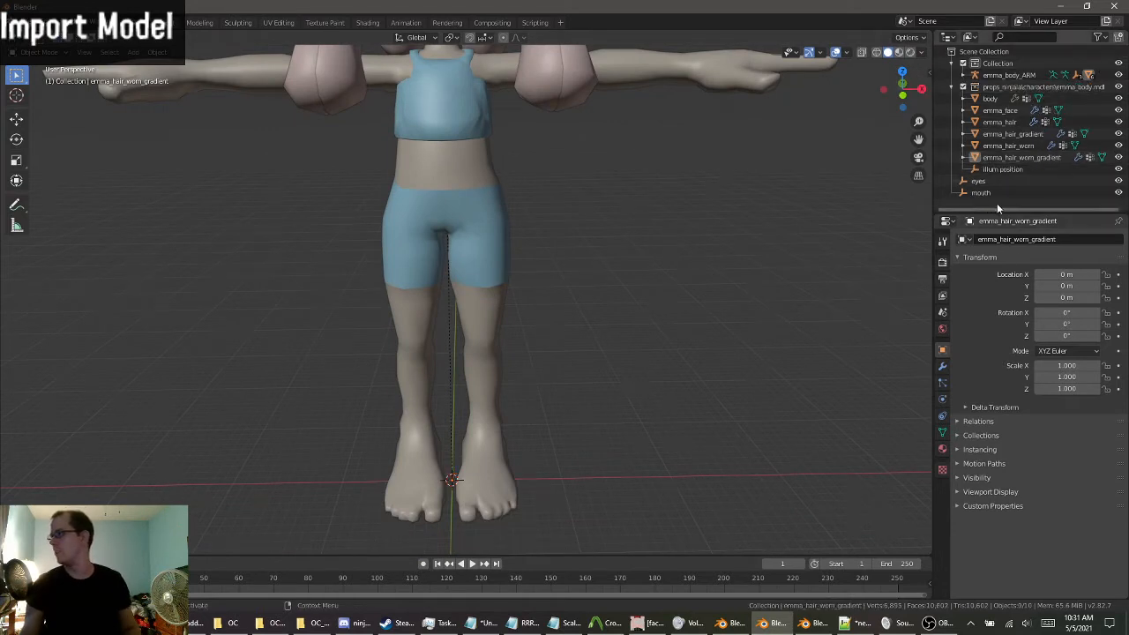
Move the objects out of the emma_body.mdl collection into the armature's collection and rename the emptied collection SourceIO.
left_click_drag(997, 206, 984, 87)
left_click(1004, 87)
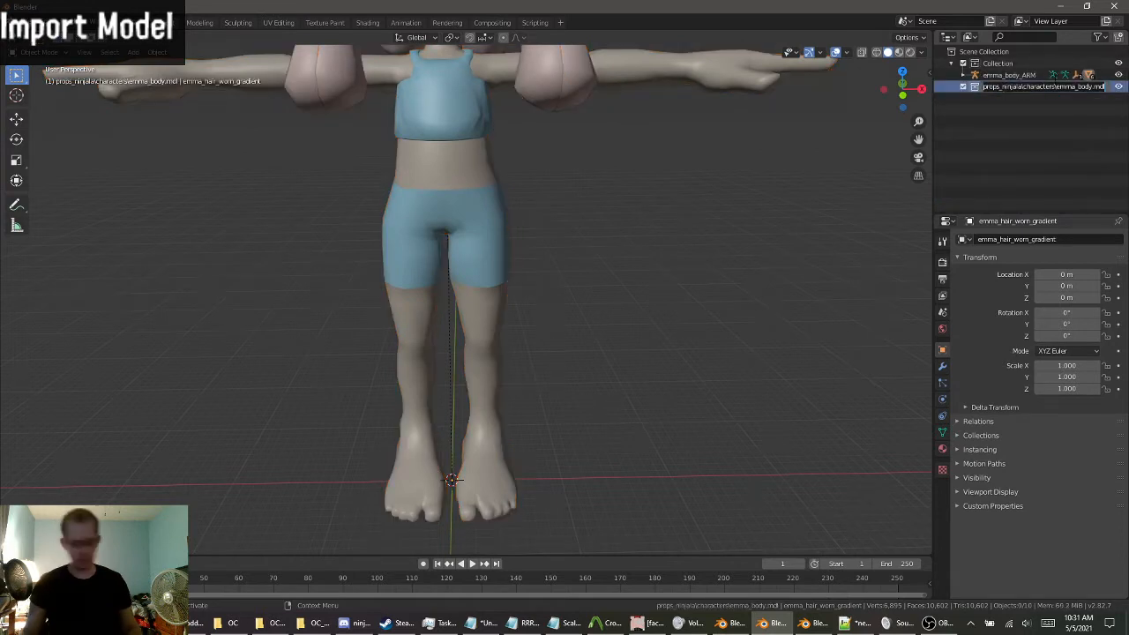
type("Source")
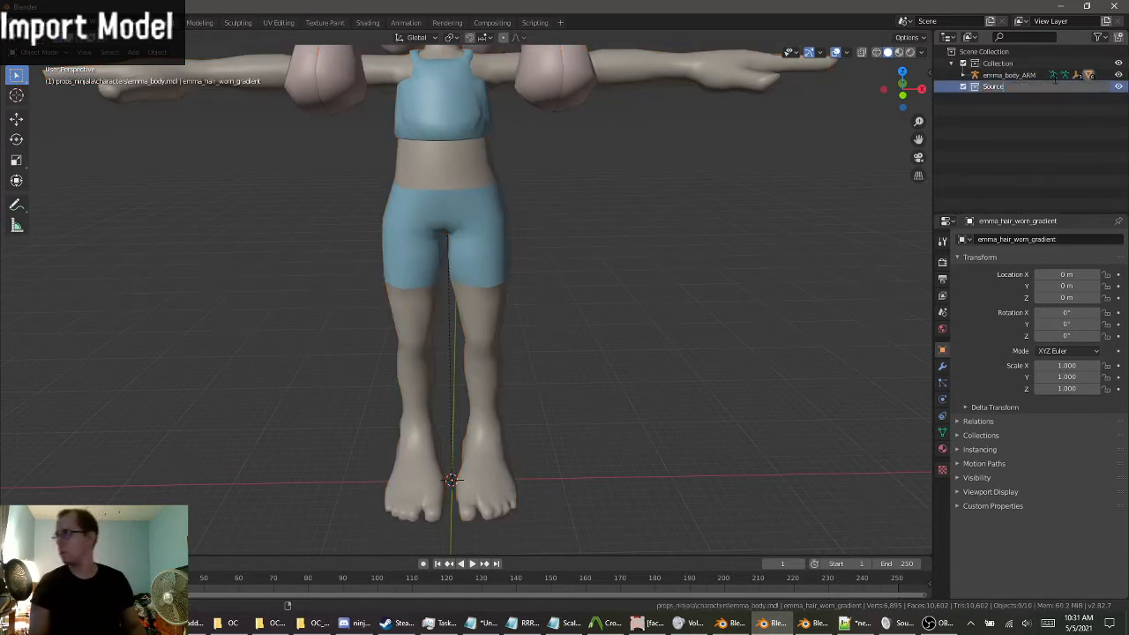
type("IO")
key("Return")
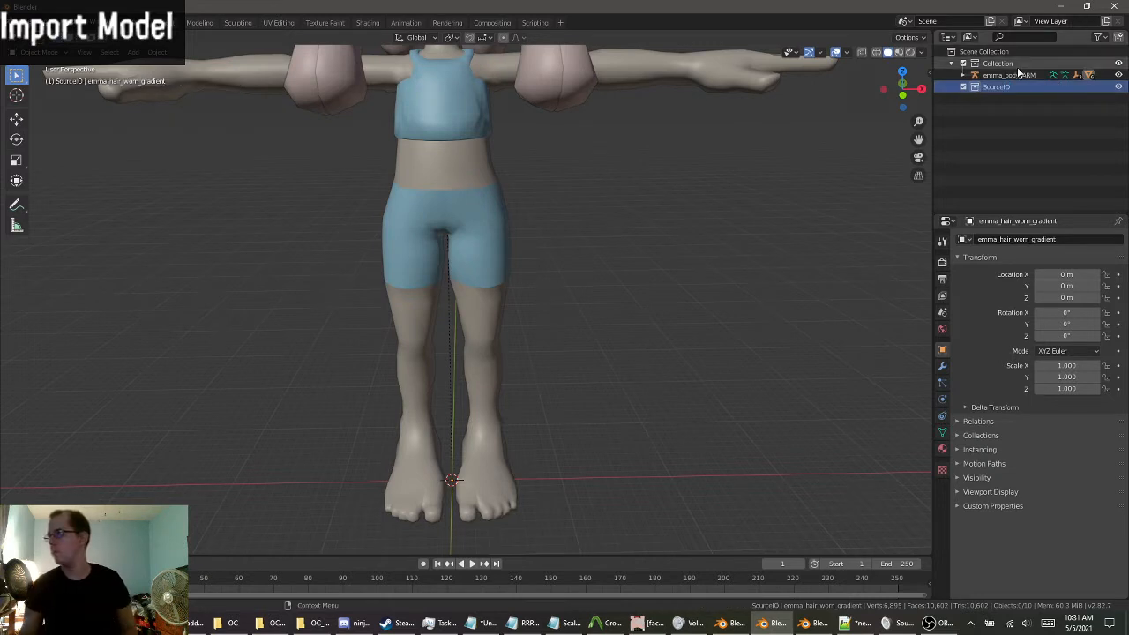
Paste the copied emma_body model into the SourceIO collection and inspect it between the larger model's feet.
key("ctrl+v")
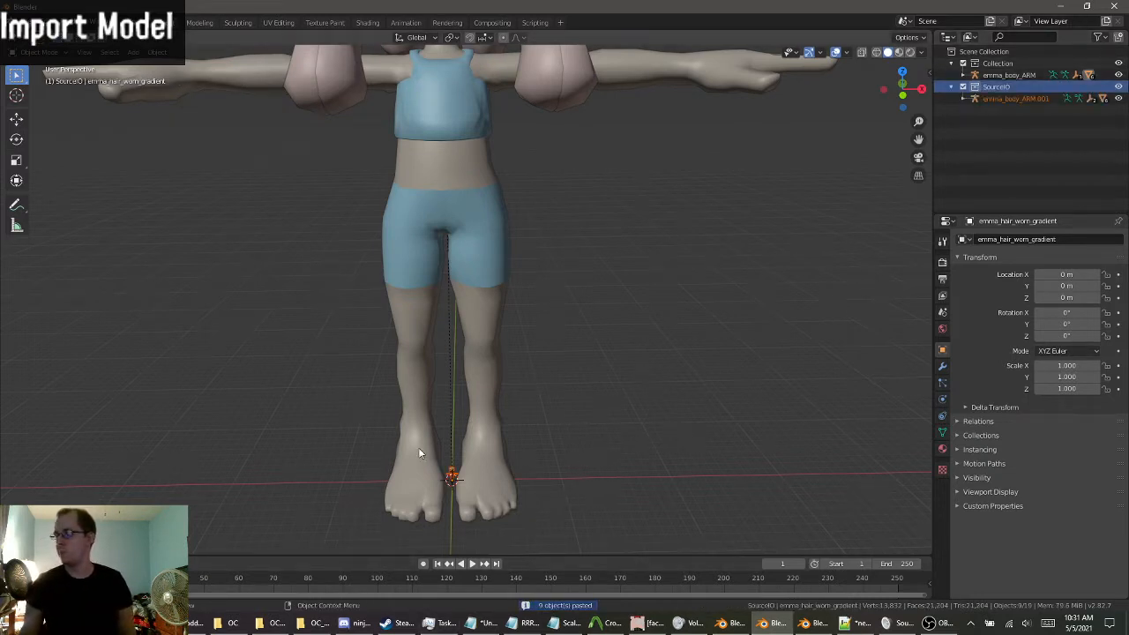
scroll(443, 452, "up", 3)
middle_click_drag(514, 492, 521, 284, "shift")
scroll(521, 367, "up", 2)
scroll(522, 286, "up", 2)
Copy the "Import back in SourceIO" scale value 52.493444376279228852345094547567 from Scale size.txt and return to Blender.
left_click(564, 623)
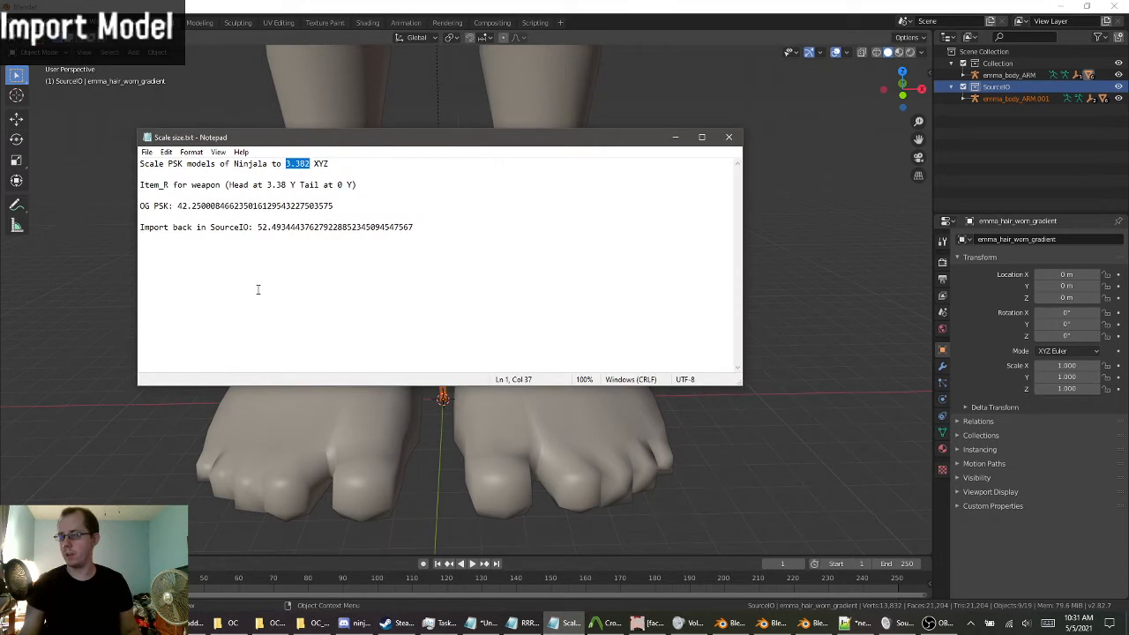
left_click(256, 226)
left_click_drag(257, 227, 419, 226)
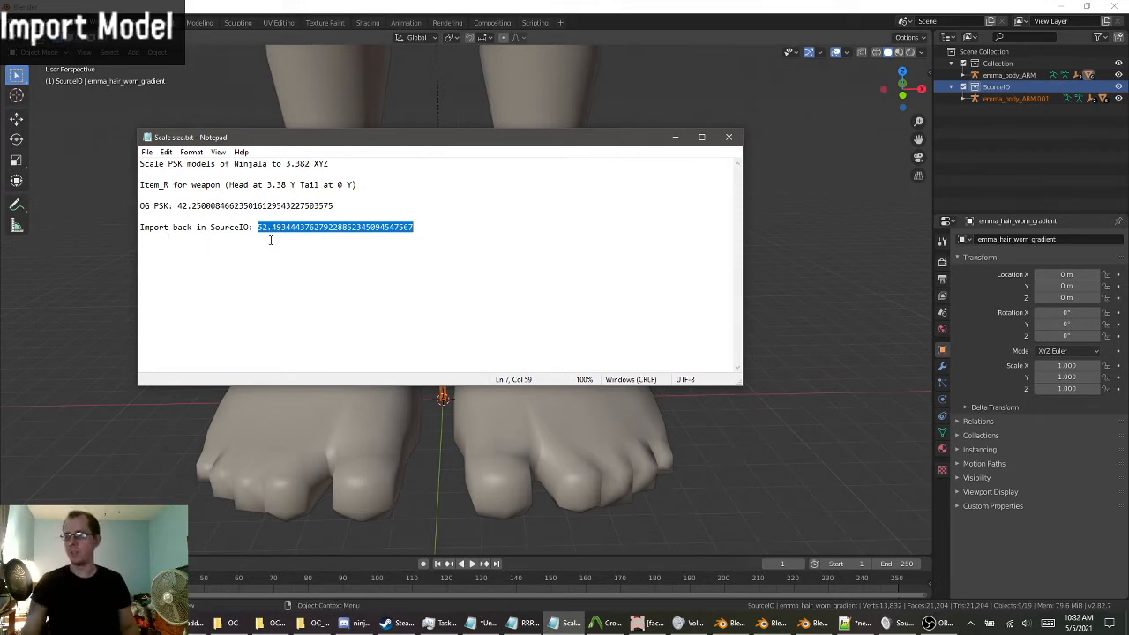
left_click(129, 20)
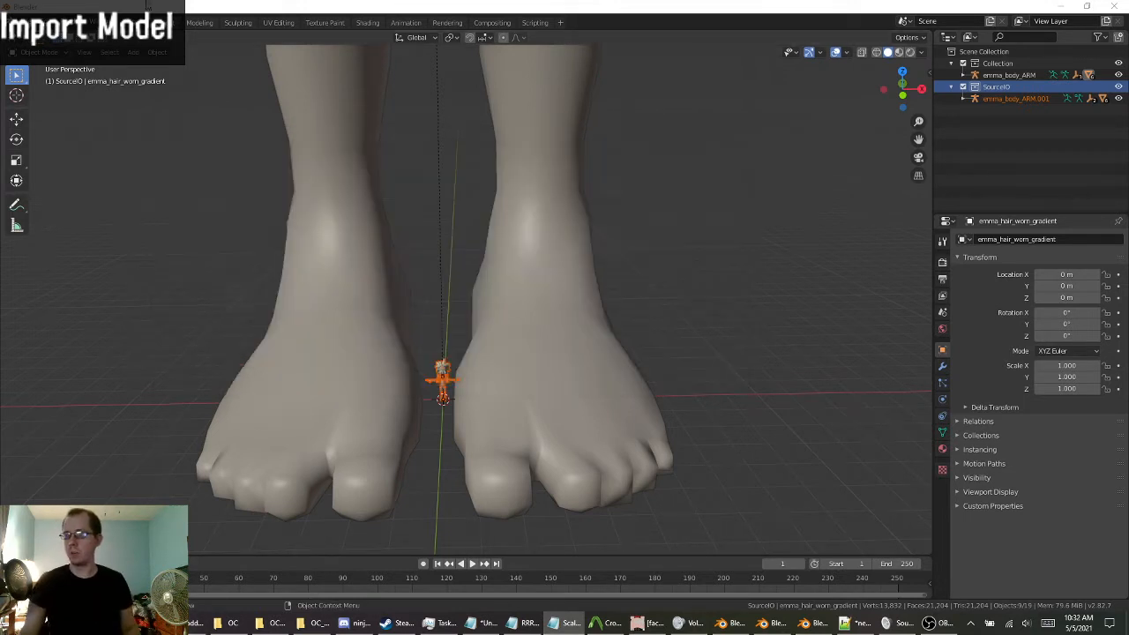
Scale the pasted SourceIO model by 52.493 on the X, Y and Z axes using the copied value.
left_click(17, 162)
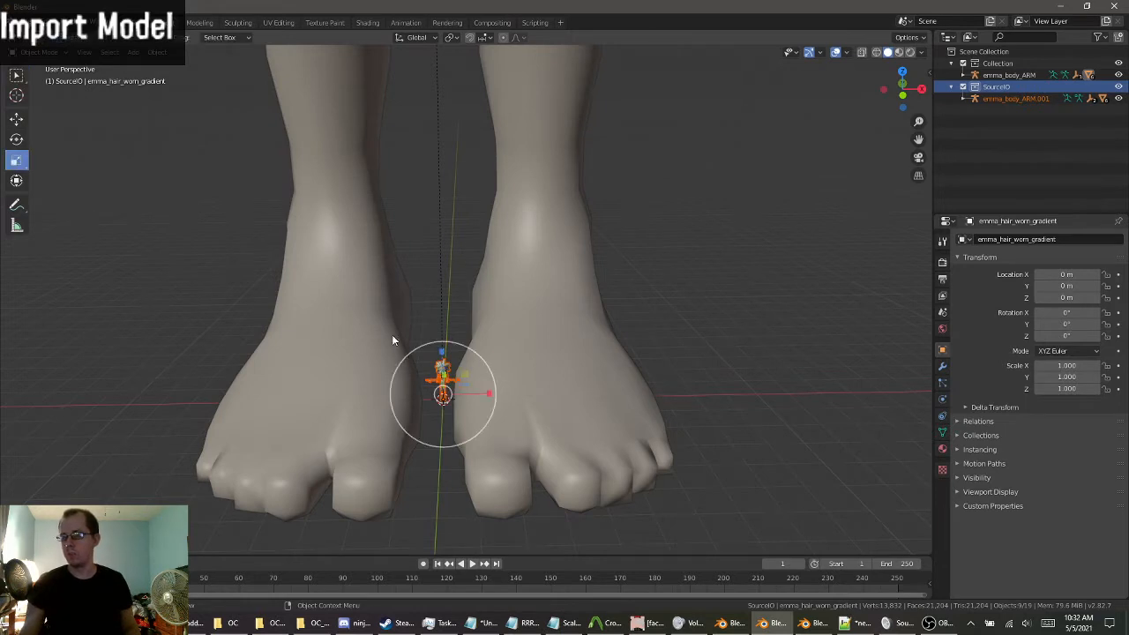
left_click_drag(475, 366, 520, 323)
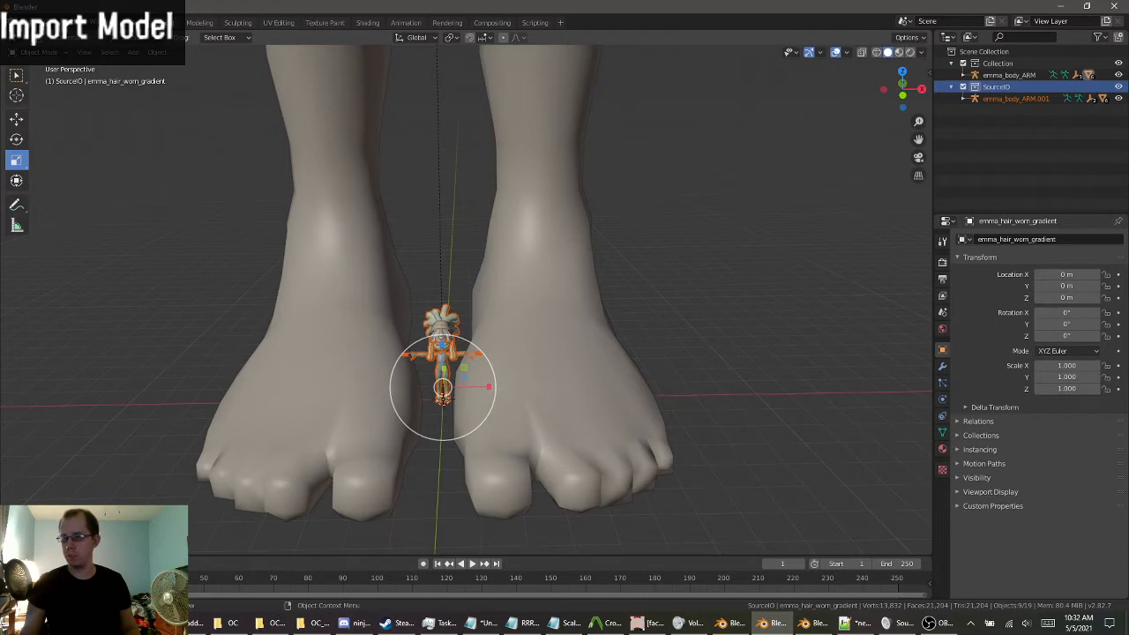
left_click(156, 491)
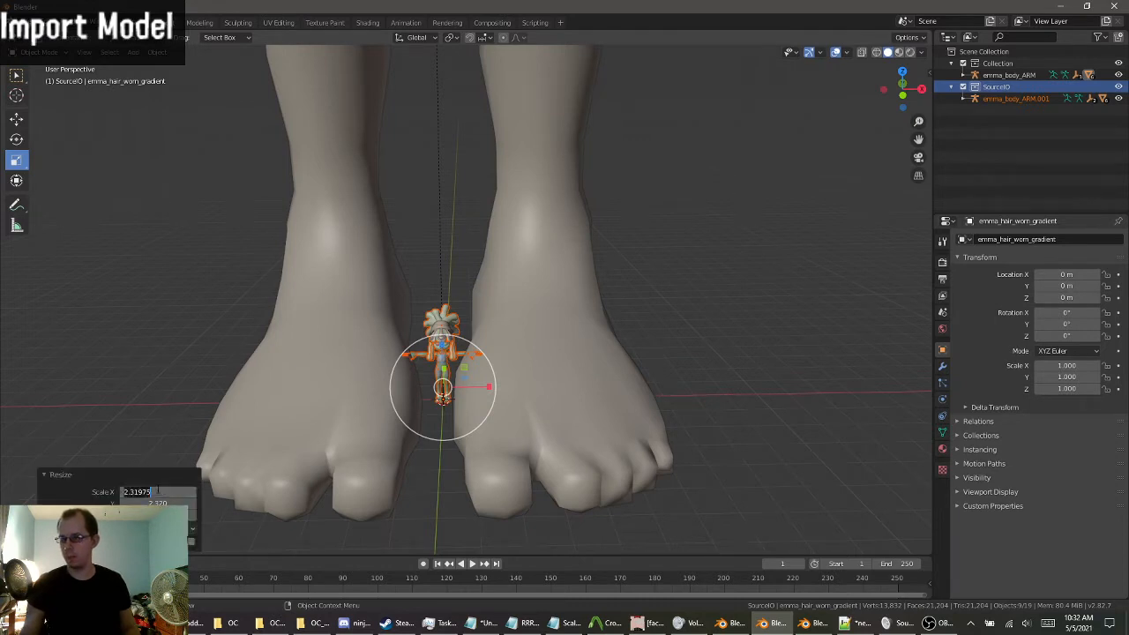
key("ctrl+v")
key("Return")
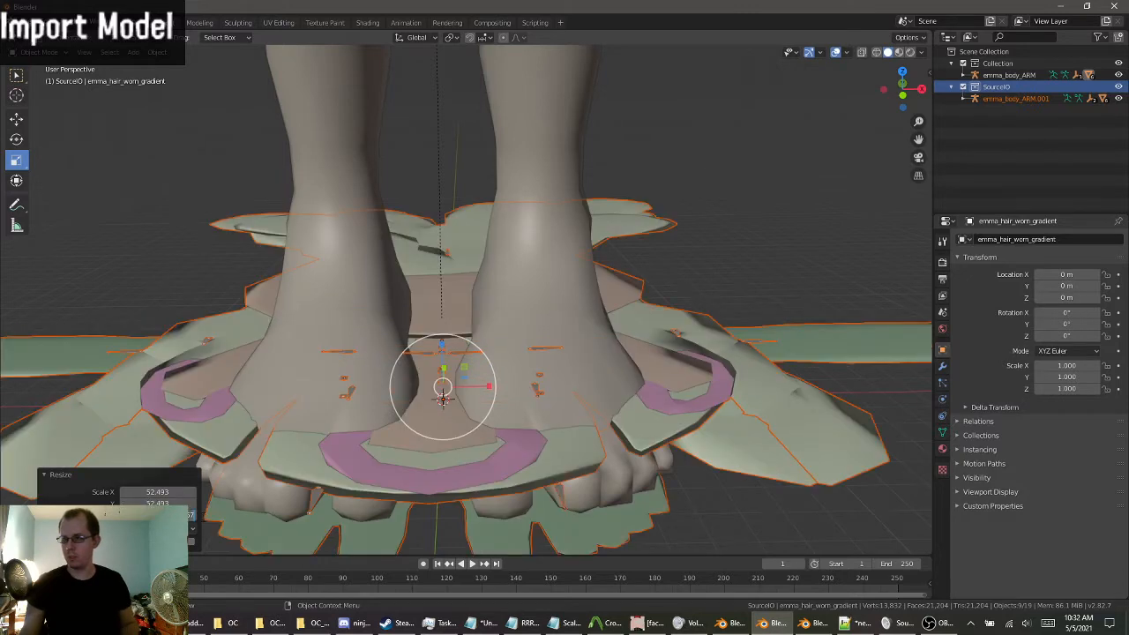
key("Return")
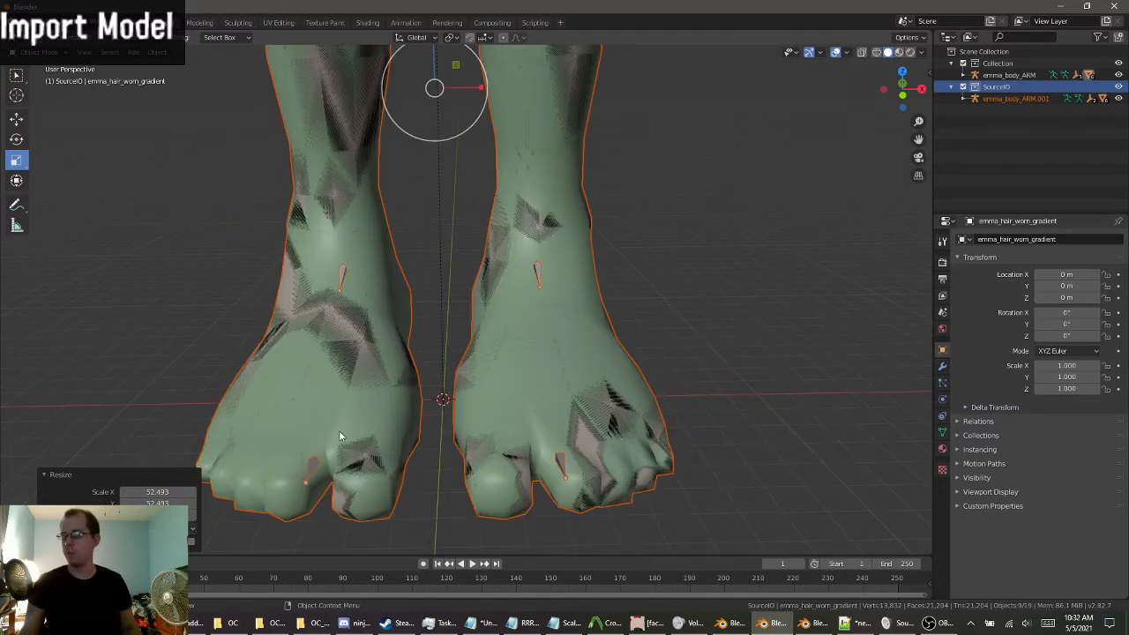
Apply the location, rotation and scale transforms to the enlarged SourceIO model.
scroll(402, 431, "down", 6)
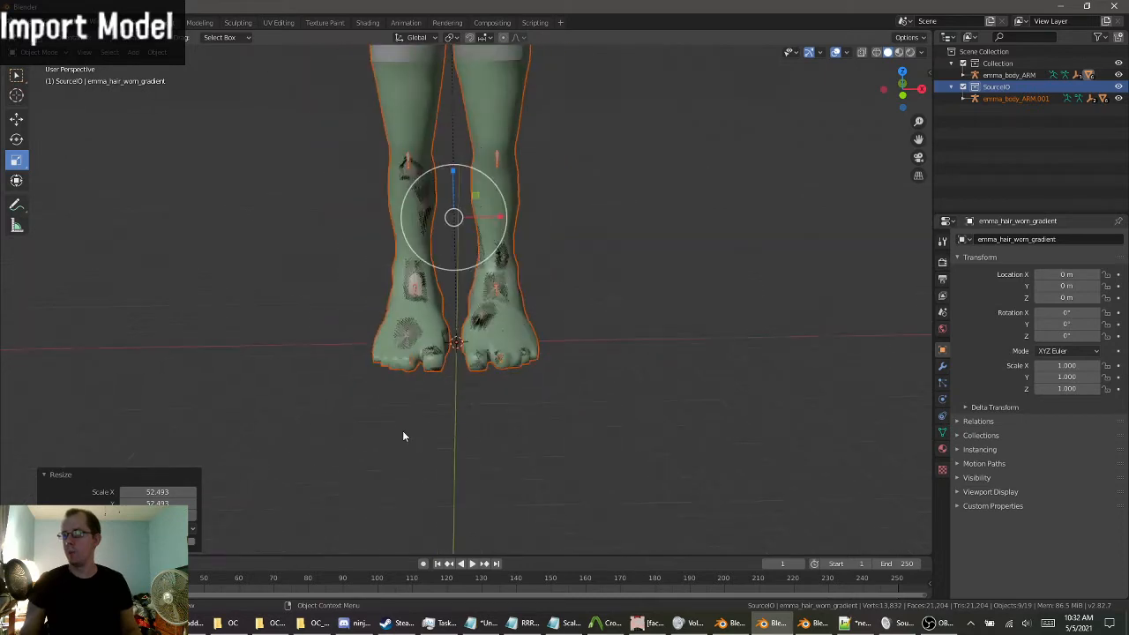
key("ctrl+a")
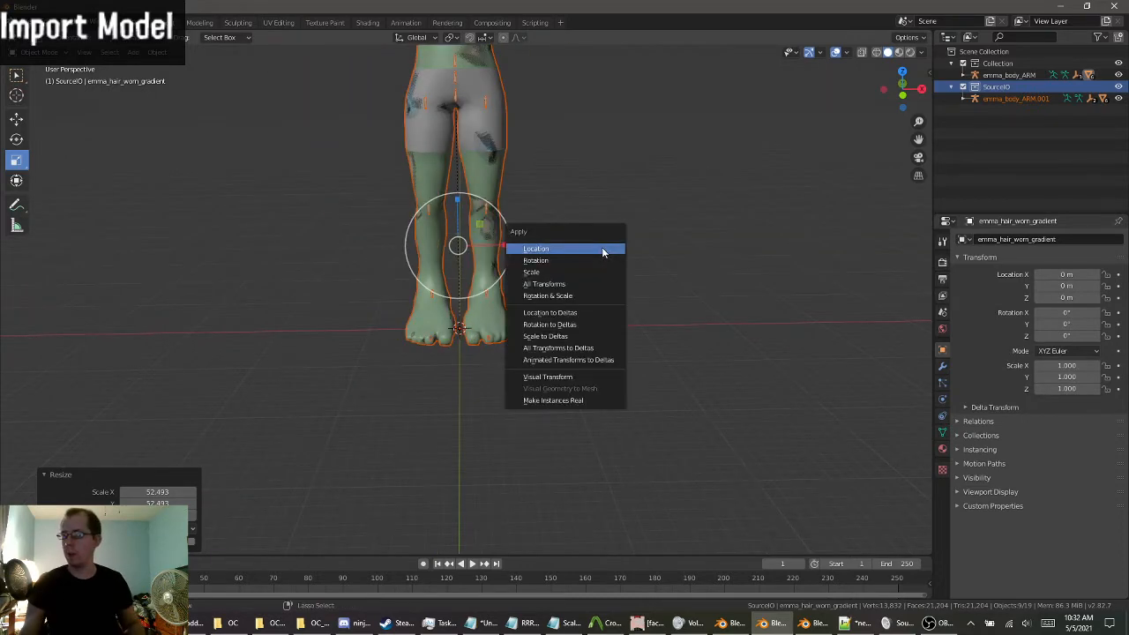
left_click(544, 251)
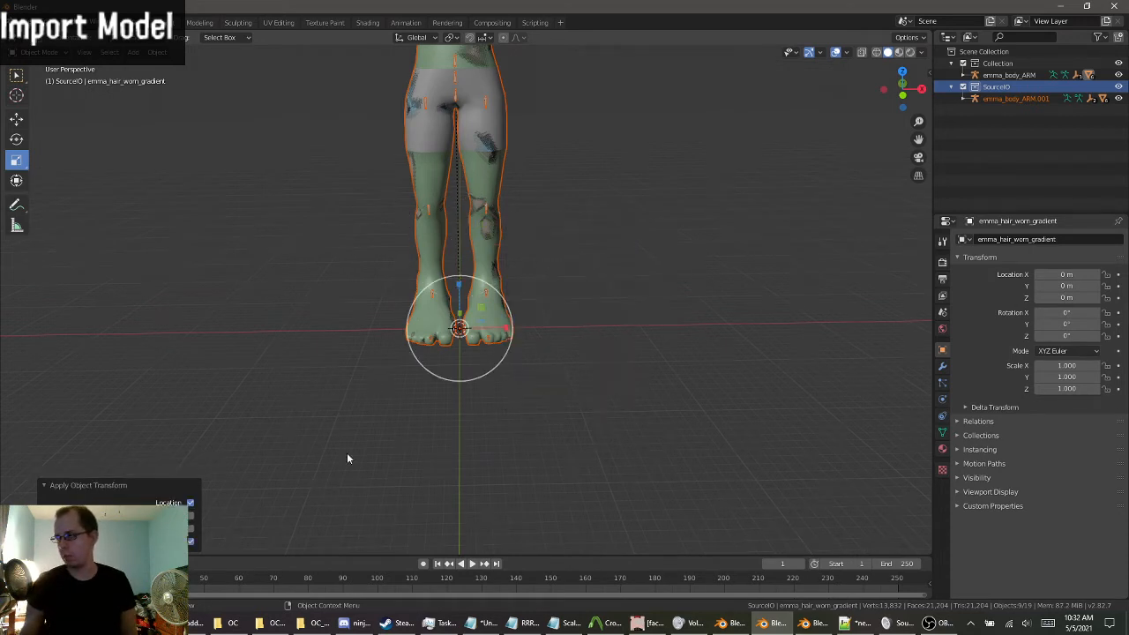
left_click(193, 529)
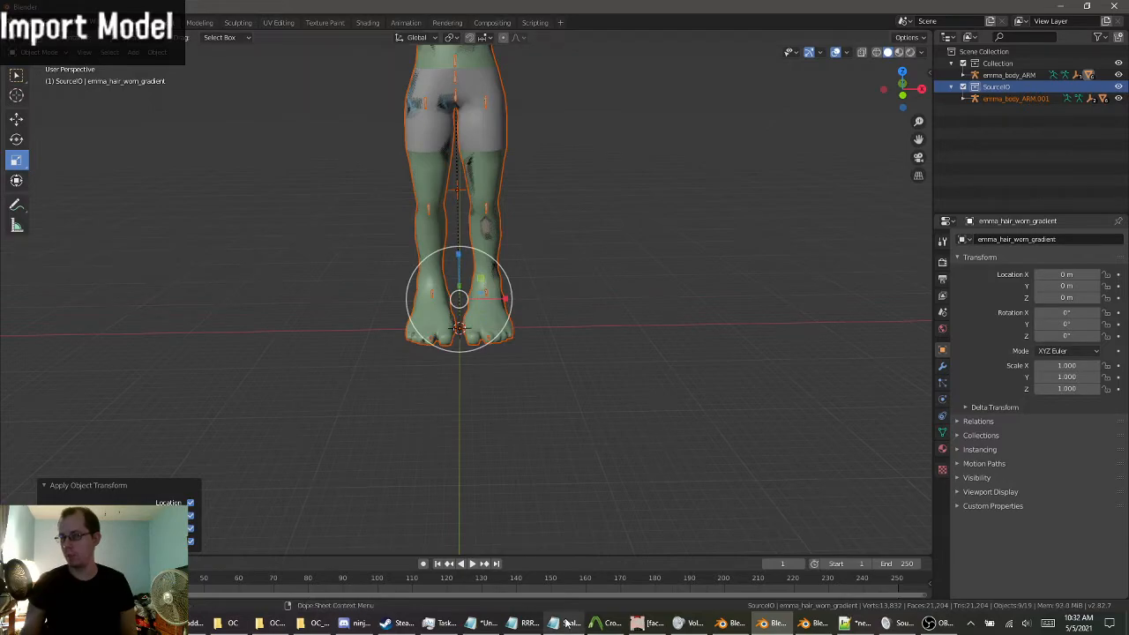
View the overlaid models from head to feet and list the parts under emma_body_ARM in the first collection.
middle_click_drag(602, 349, 419, 225, "shift")
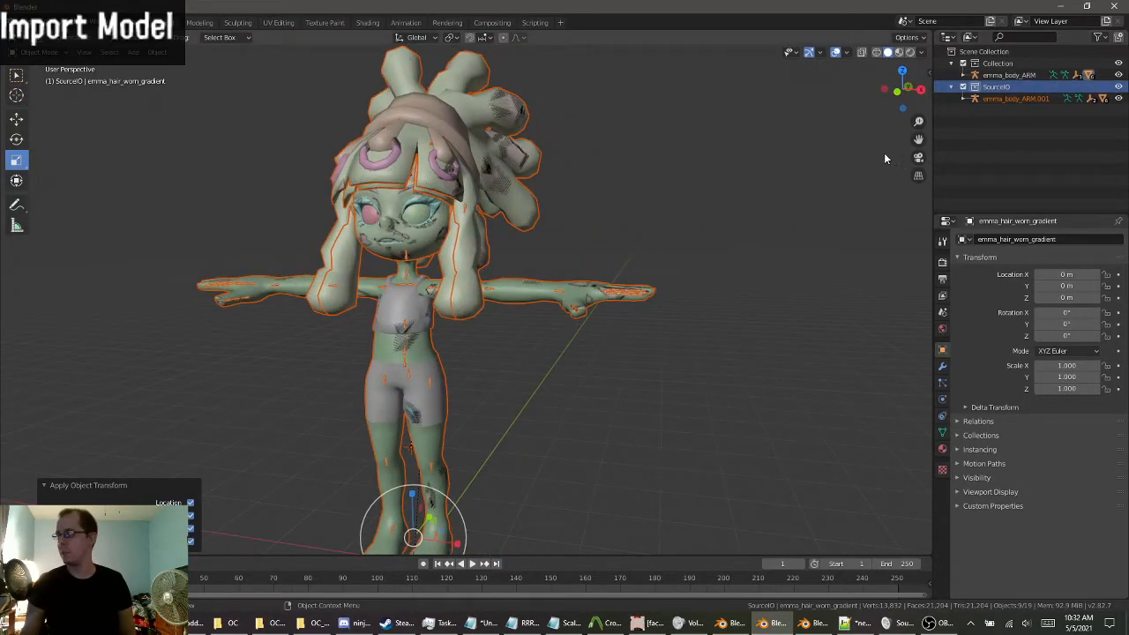
left_click(963, 75)
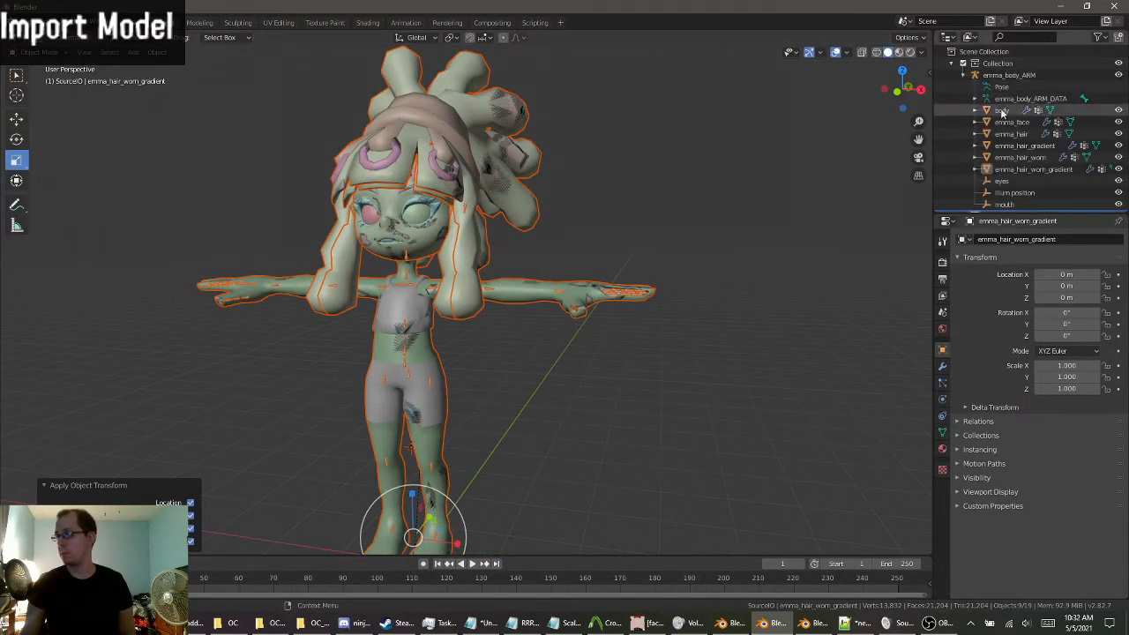
scroll(1002, 112, "down", 1)
Look over the available import formats, including Source model (.mdl) and the Source Engine Assets importers.
left_click(24, 21)
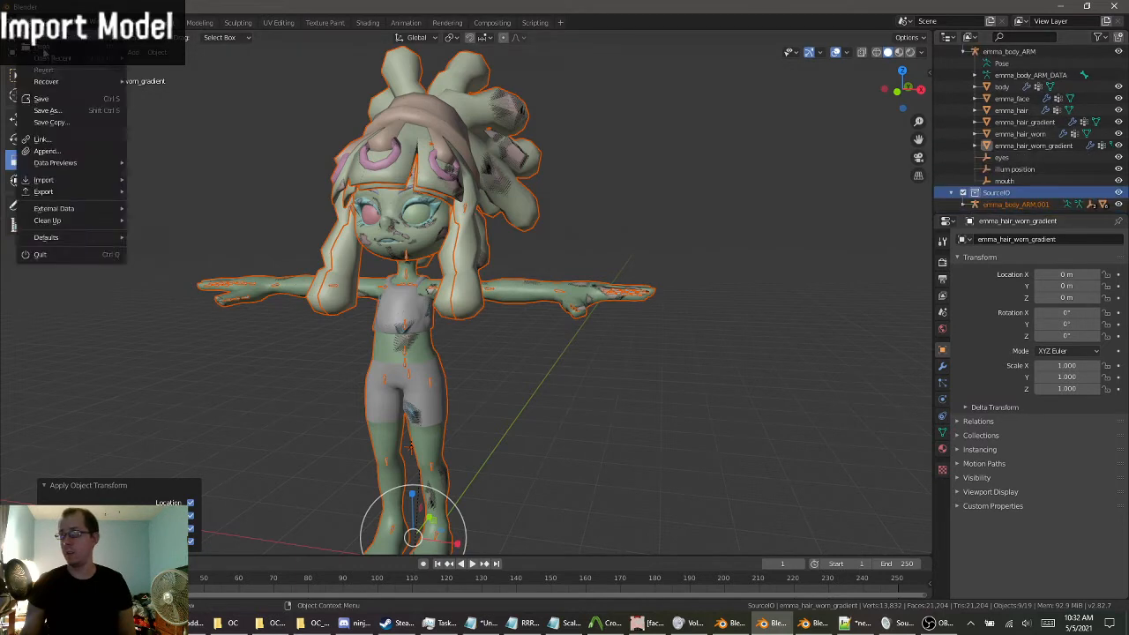
mouse_move(51, 181)
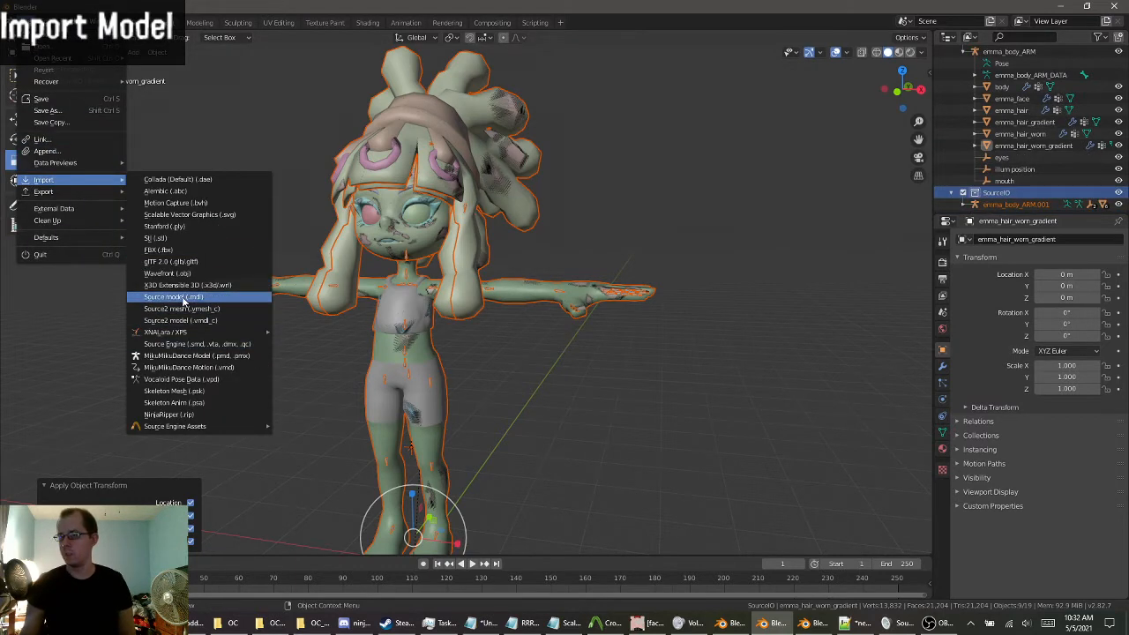
mouse_move(192, 427)
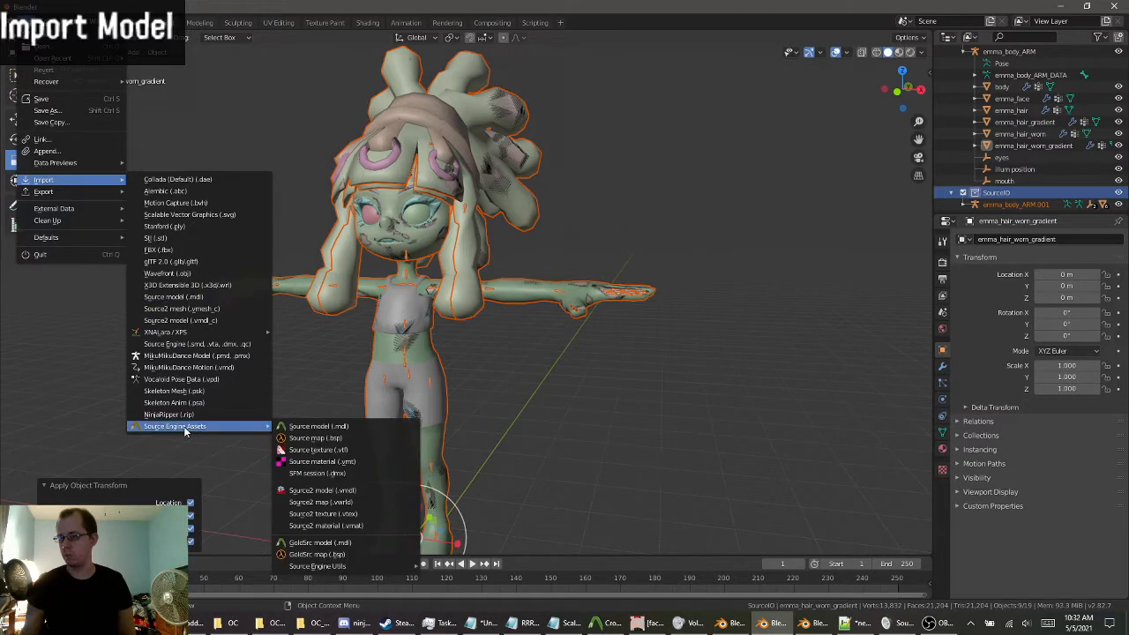
Compare the two overlapping emma_body models from the front, both close up and at full height.
middle_click_drag(605, 276, 649, 263)
scroll(572, 323, "up", 3)
middle_click_drag(571, 325, 560, 328)
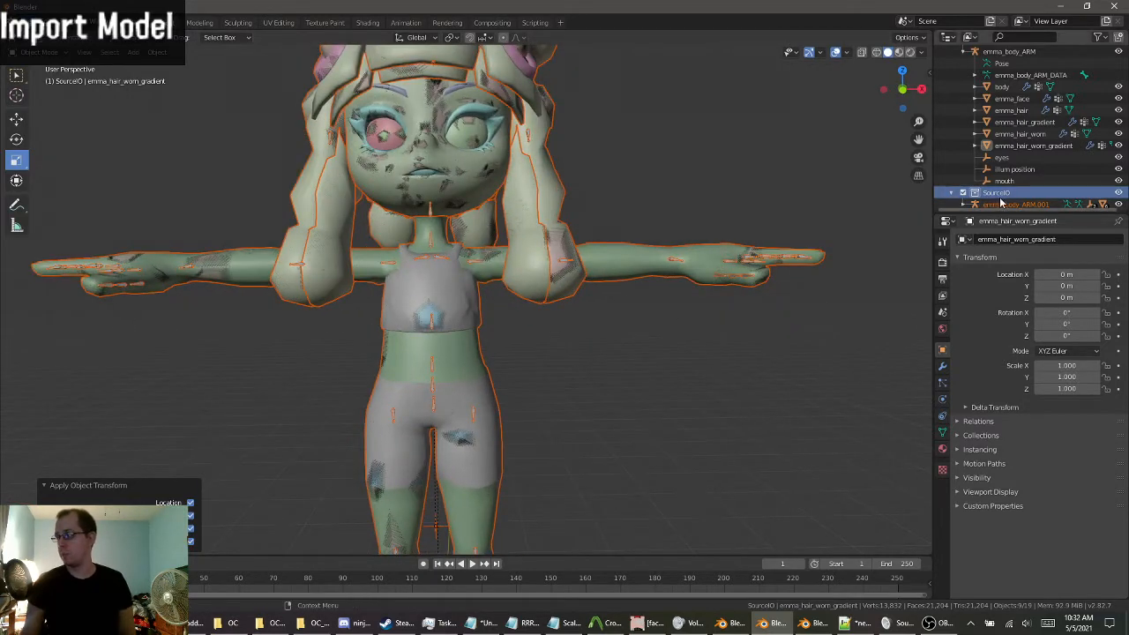
scroll(461, 431, "down", 3)
scroll(441, 459, "down", 1)
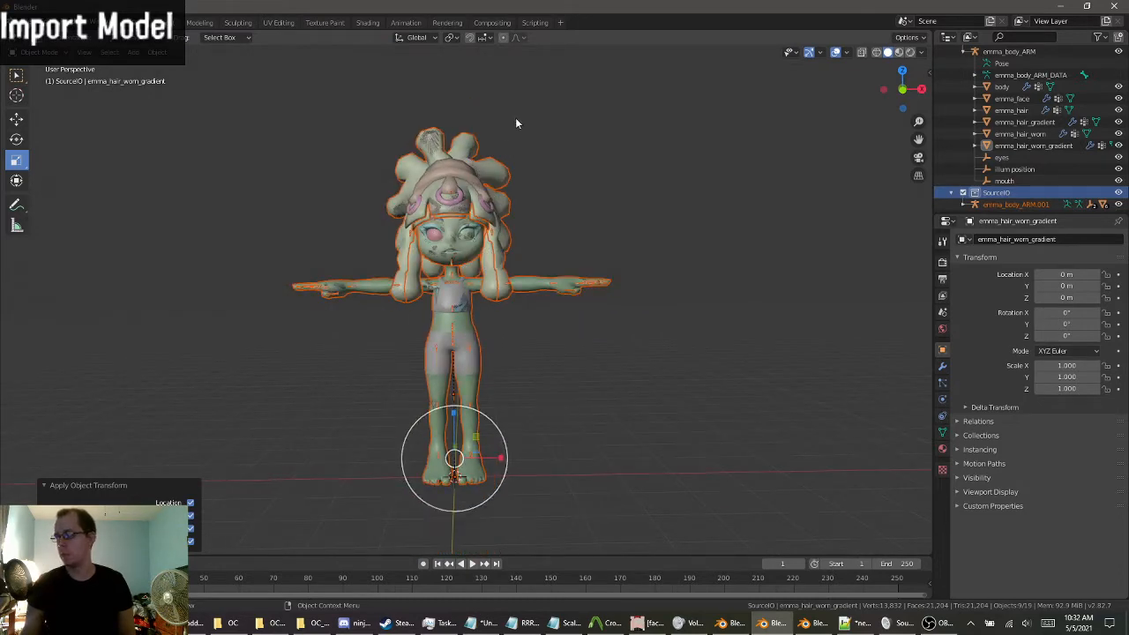
scroll(490, 180, "up", 3)
middle_click_drag(489, 188, 494, 159)
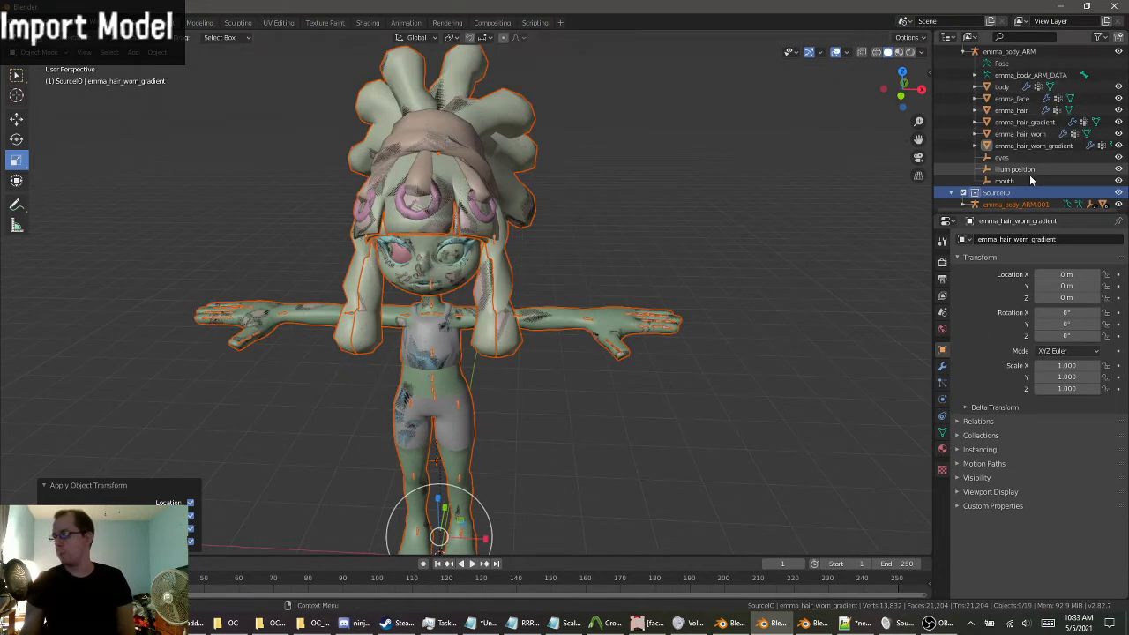
List the parts of emma_body_ARM.001 in the SourceIO collection and review the shape keys of body_body.dmx.
scroll(968, 209, "down", 2)
left_click(962, 202)
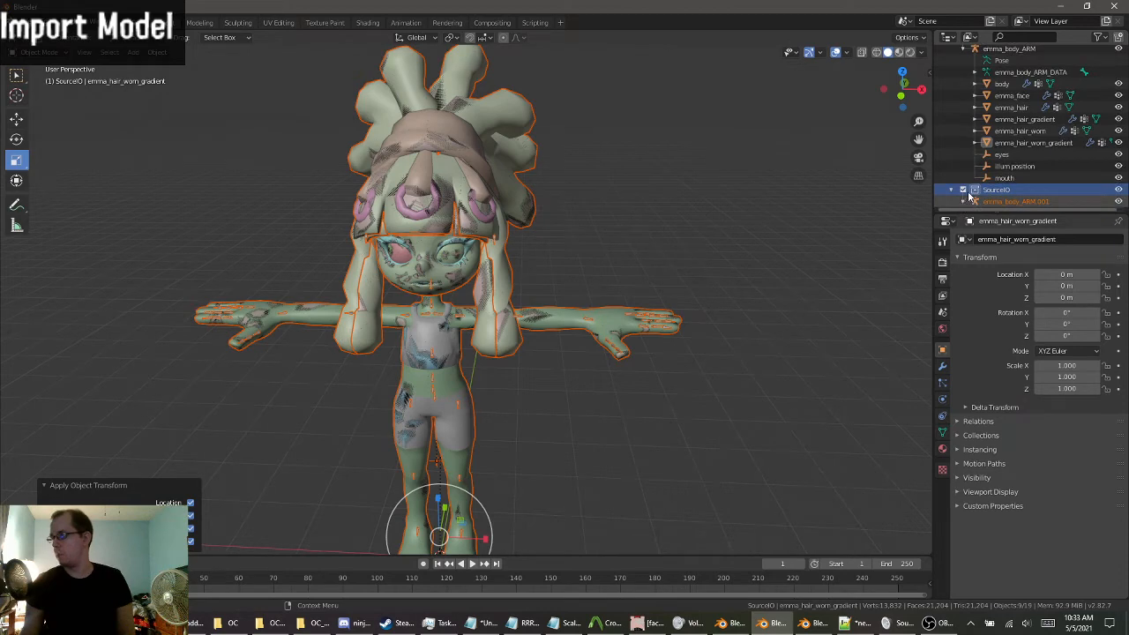
scroll(1014, 159, "down", 4)
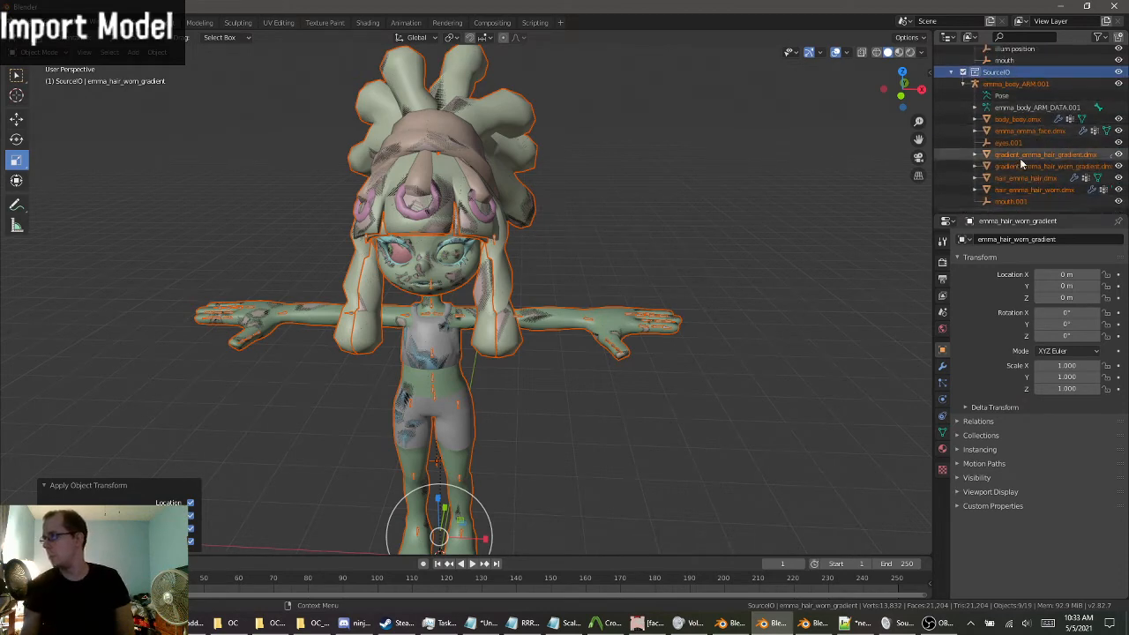
left_click(1034, 120)
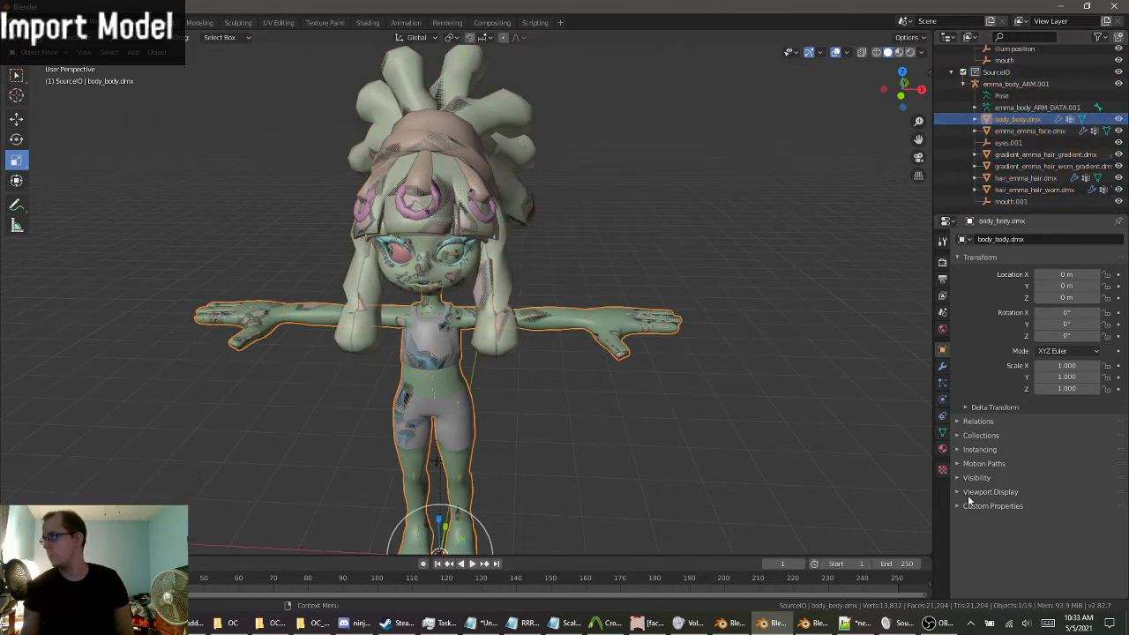
left_click(942, 432)
scroll(997, 395, "down", 5)
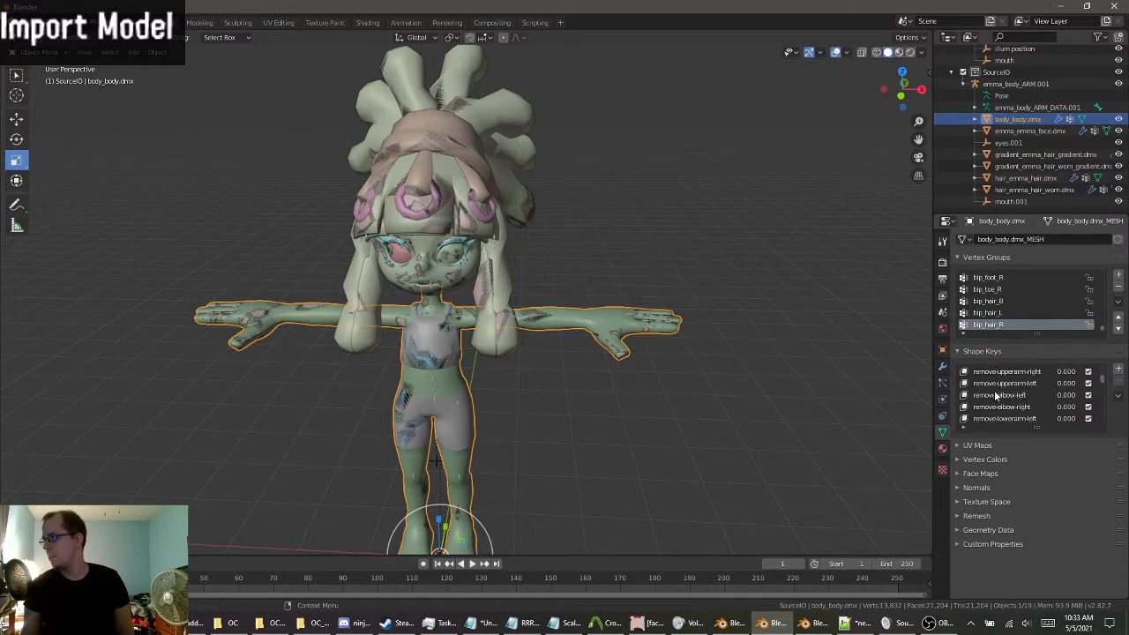
scroll(1020, 392, "down", 8)
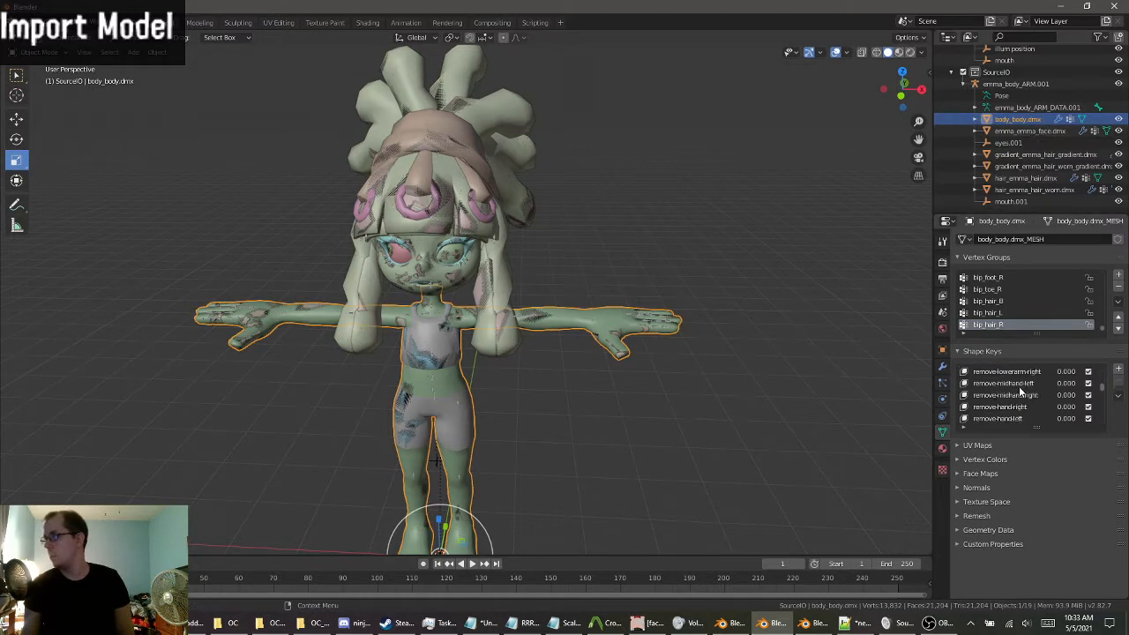
scroll(1019, 395, "down", 7)
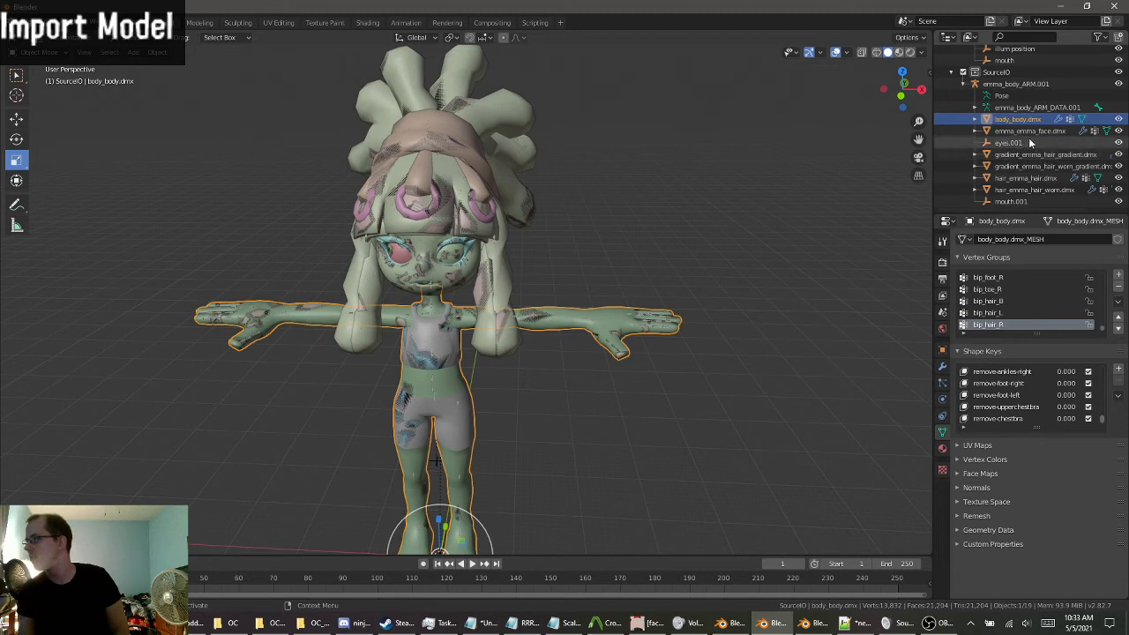
Review all shape keys of emma_emma_face.dmx in the SourceIO collection and examine the face up close.
left_click(1053, 133)
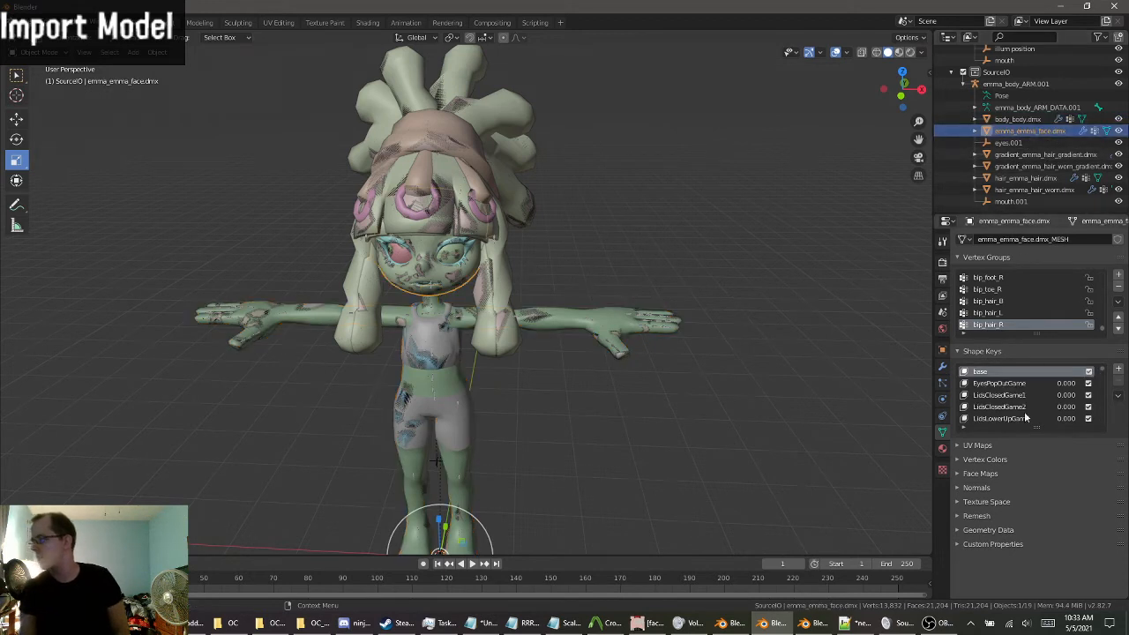
scroll(1016, 392, "down", 5)
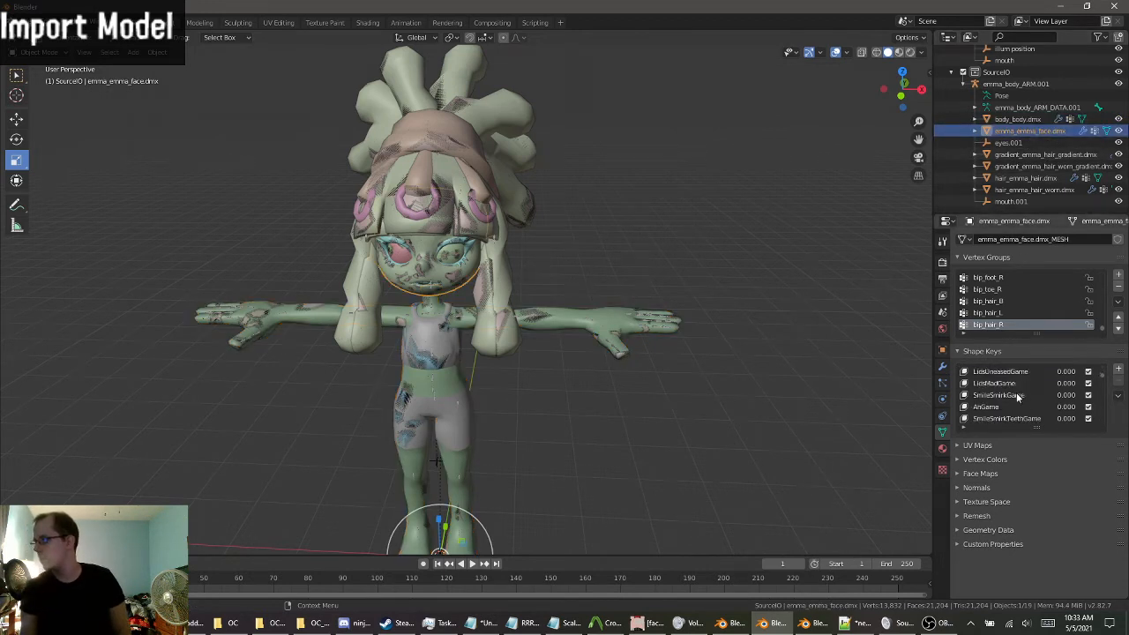
scroll(1016, 395, "down", 6)
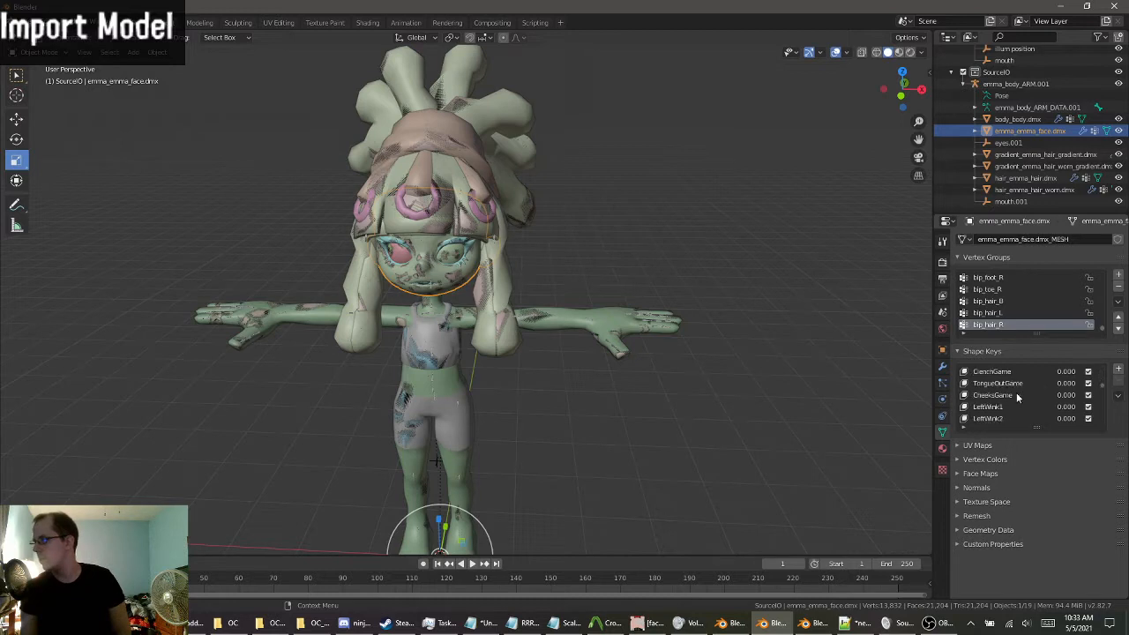
scroll(1016, 396, "down", 5)
scroll(1016, 392, "down", 5)
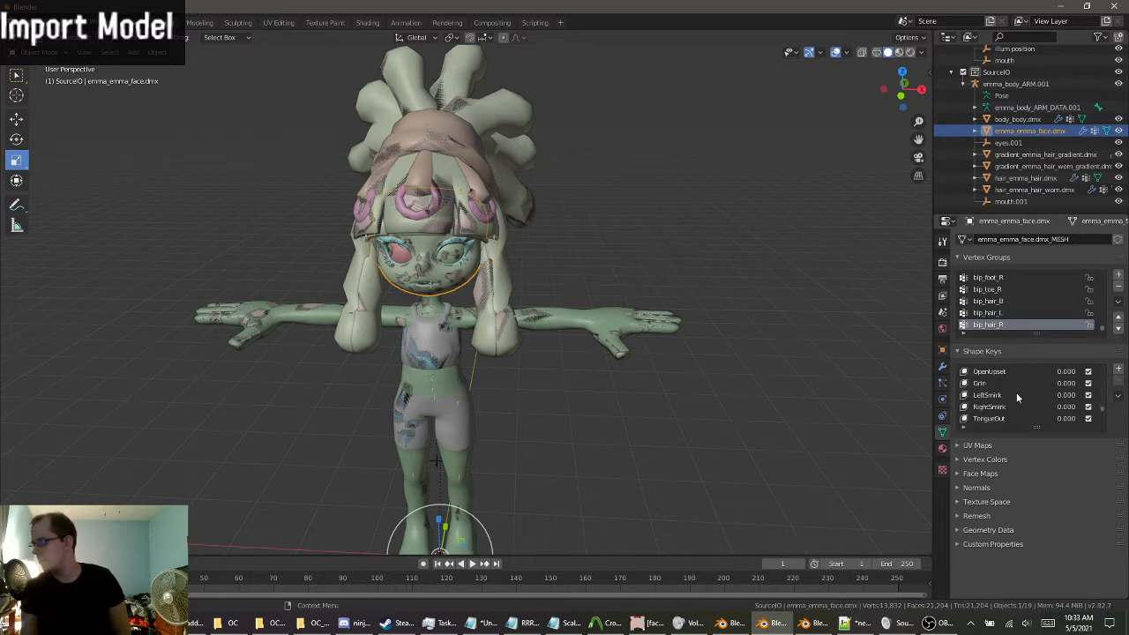
scroll(1046, 400, "down", 5)
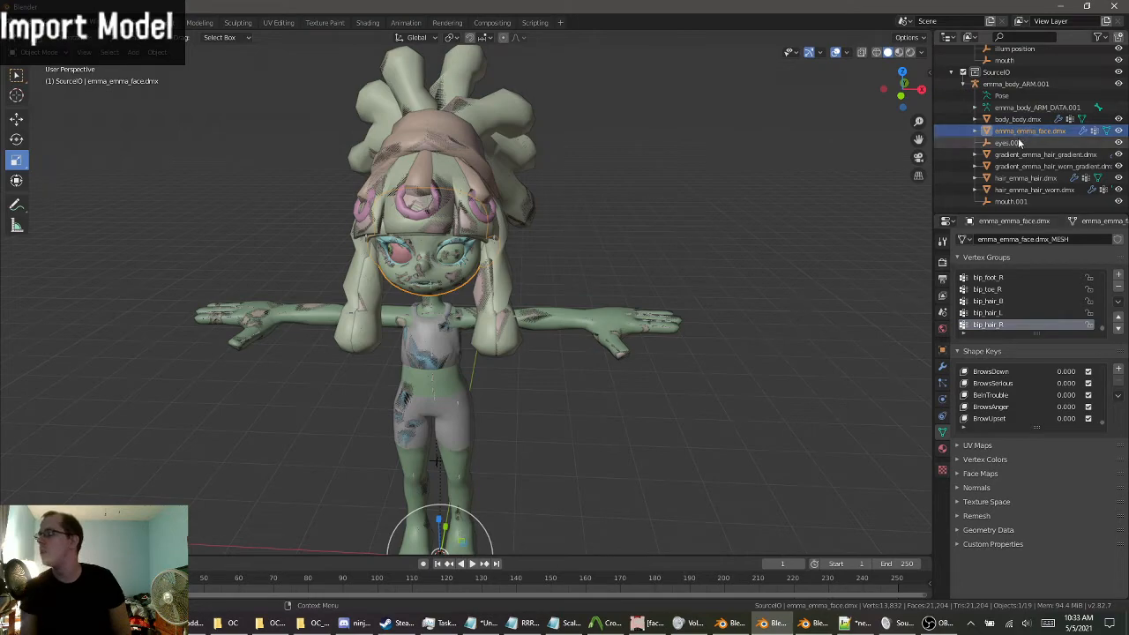
middle_click_drag(866, 259, 715, 298)
scroll(708, 279, "up", 4)
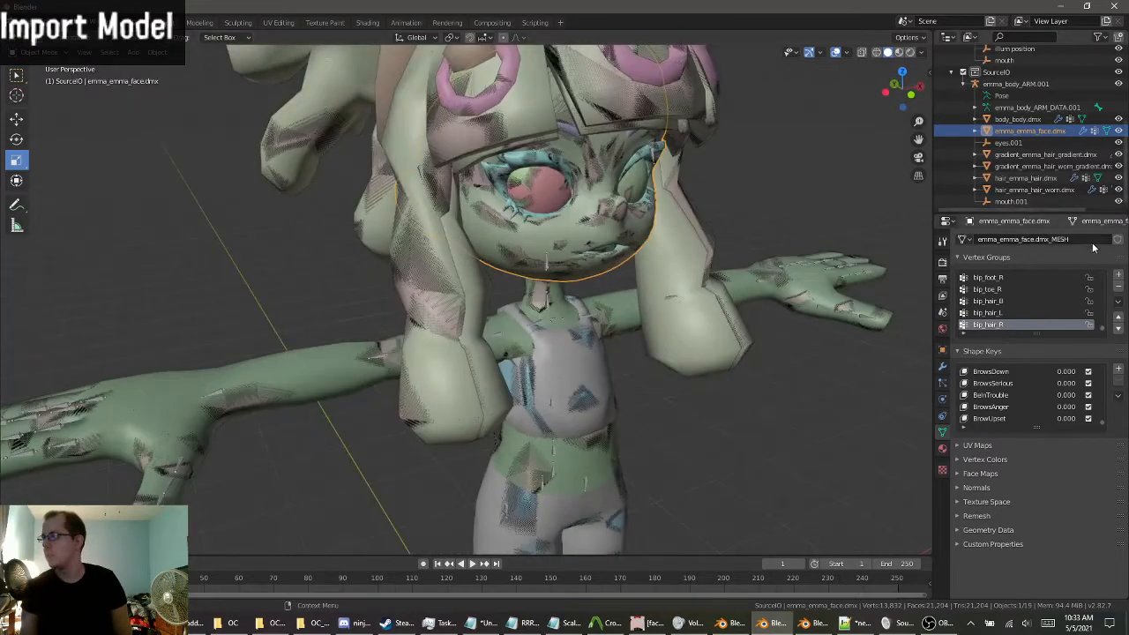
Switch to the Blender window with the original SourceIO import and examine its emma_body collection hierarchy.
left_click(817, 621)
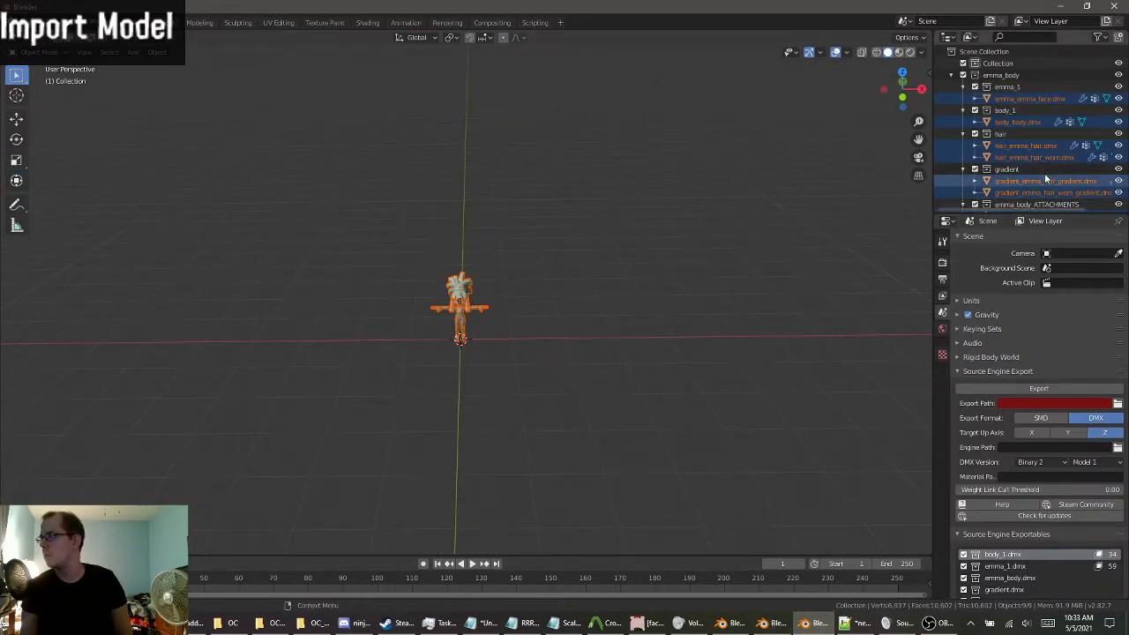
left_click(1030, 146)
scroll(1035, 132, "down", 2)
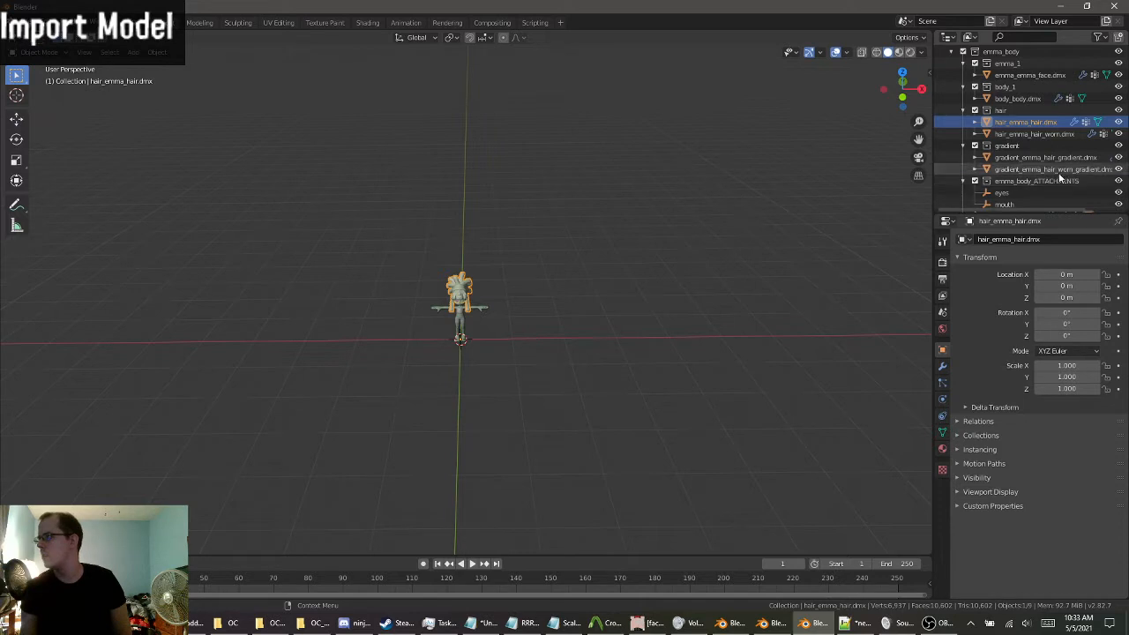
scroll(1067, 172, "down", 1)
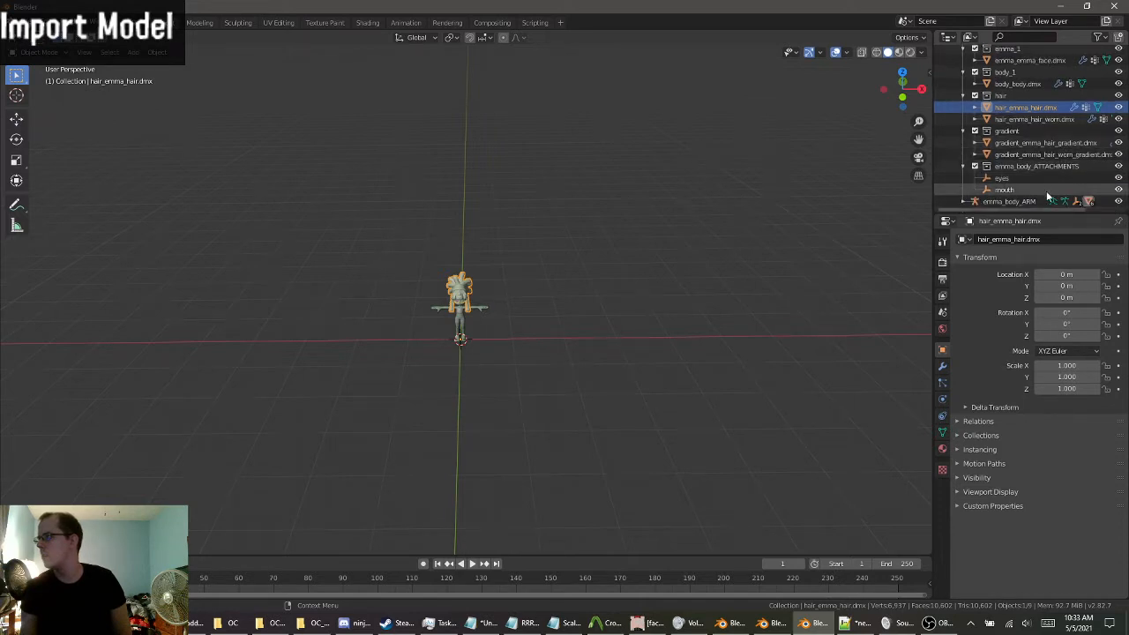
scroll(1008, 201, "up", 3)
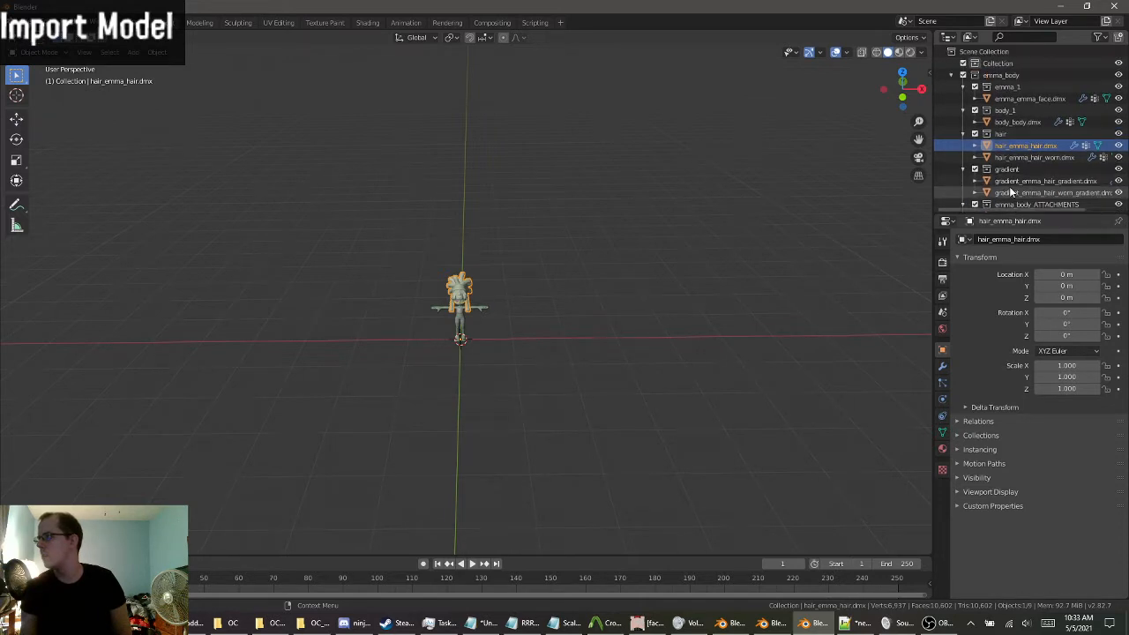
Review the shape keys of emma_emma_face.dmx in the original SourceIO import.
left_click(1041, 98)
left_click(942, 432)
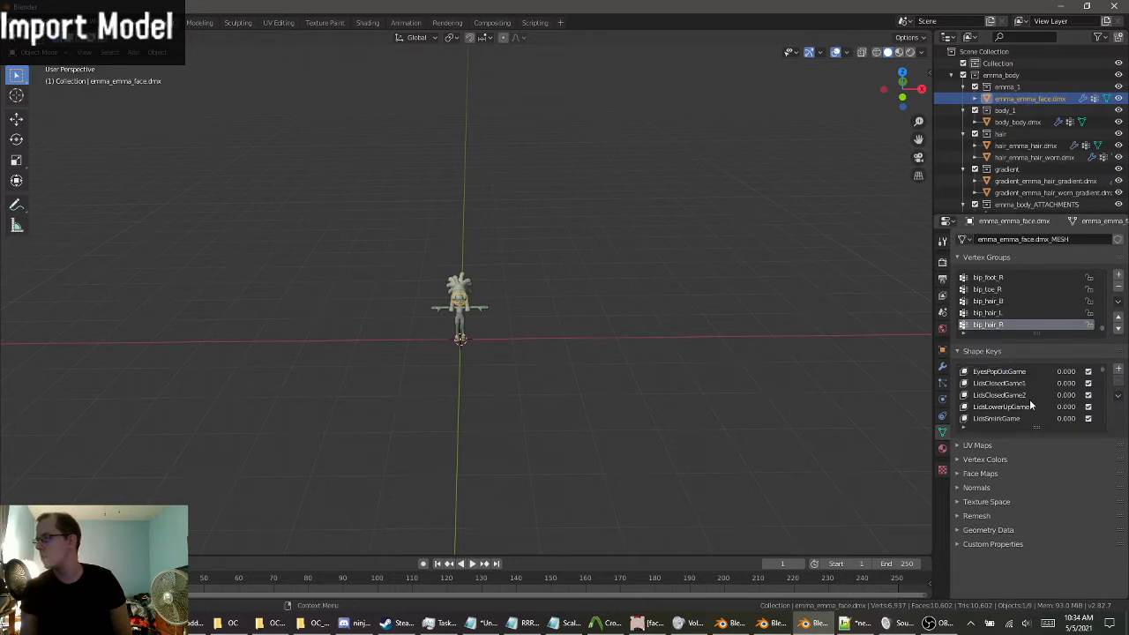
scroll(1028, 404, "down", 8)
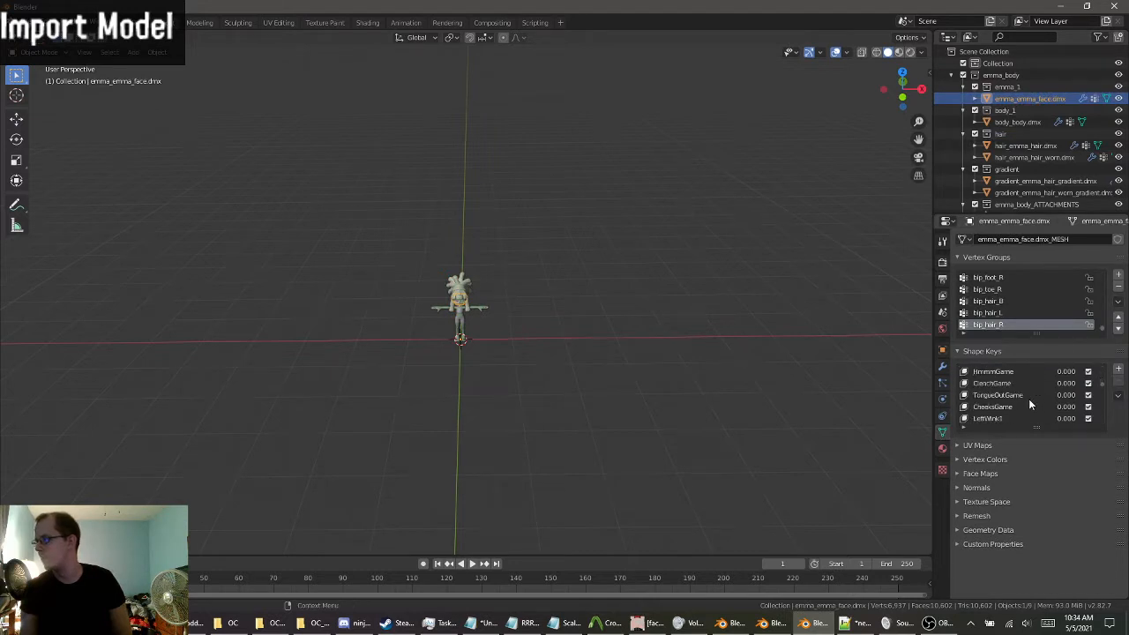
scroll(1029, 399, "down", 8)
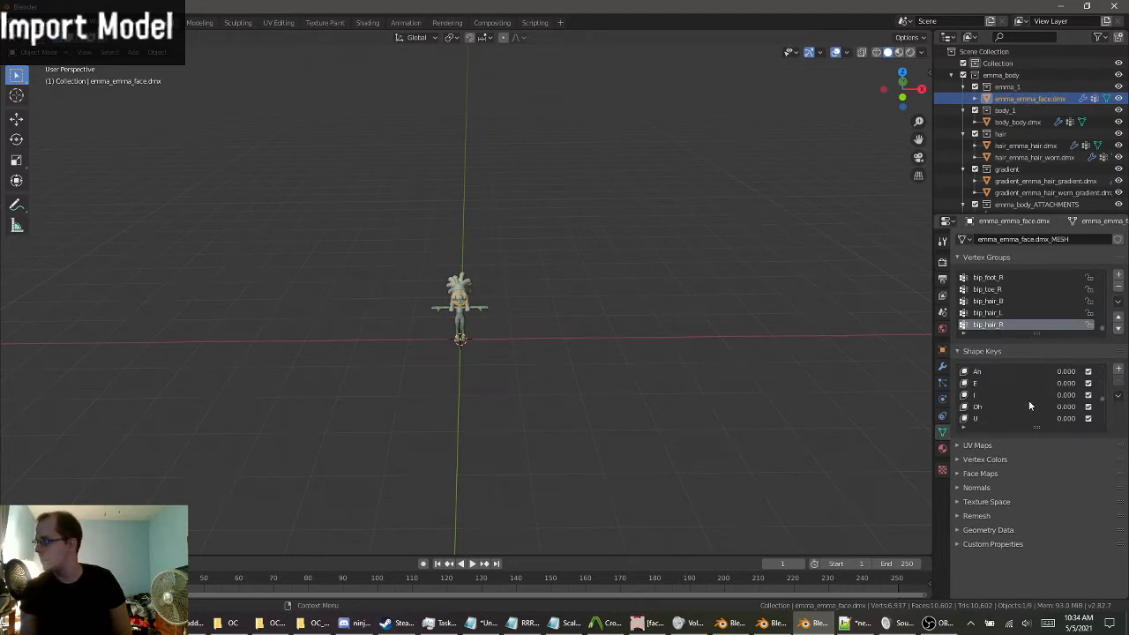
scroll(1010, 379, "down", 8)
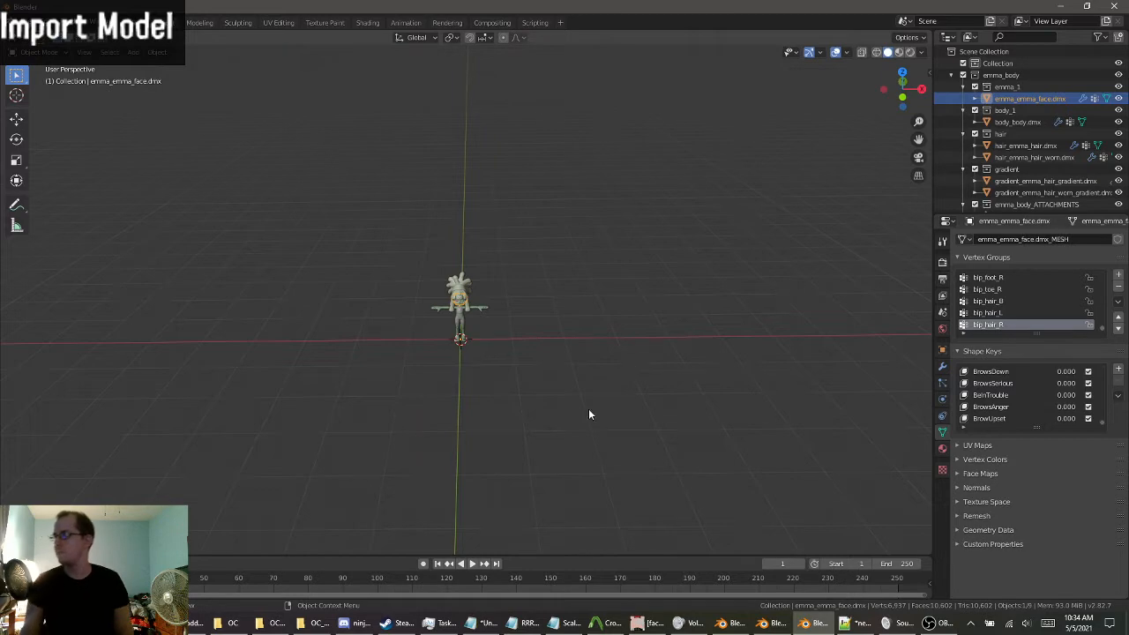
Return to the scene with both overlaid models and recheck the shape key list of emma_emma_face.dmx.
scroll(584, 401, "up", 4)
scroll(581, 398, "up", 1)
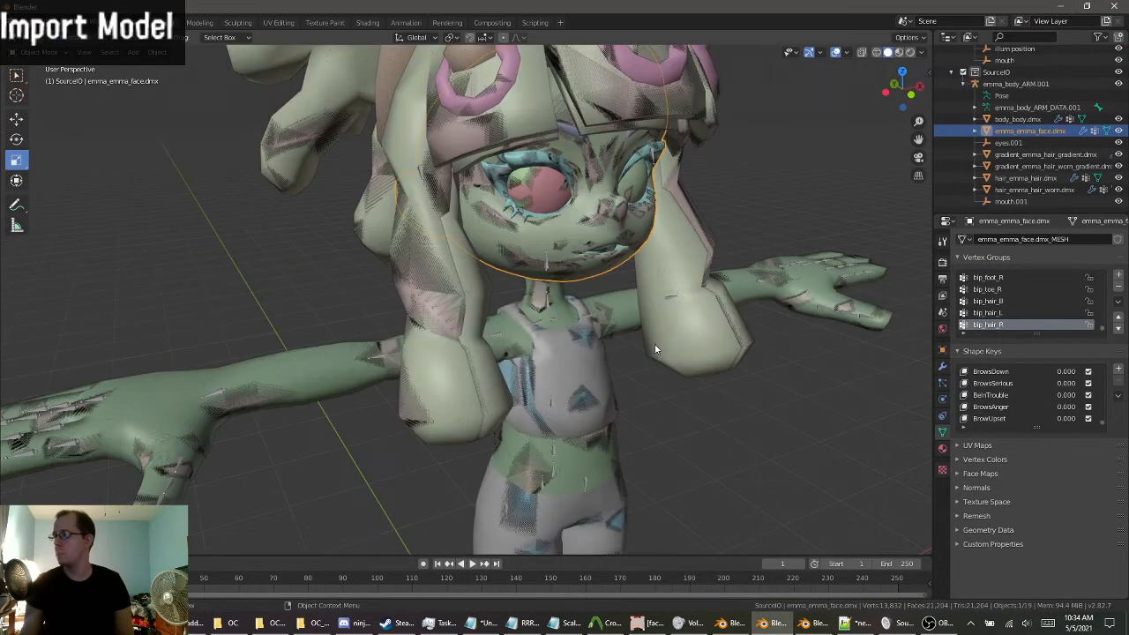
middle_click_drag(776, 317, 732, 324)
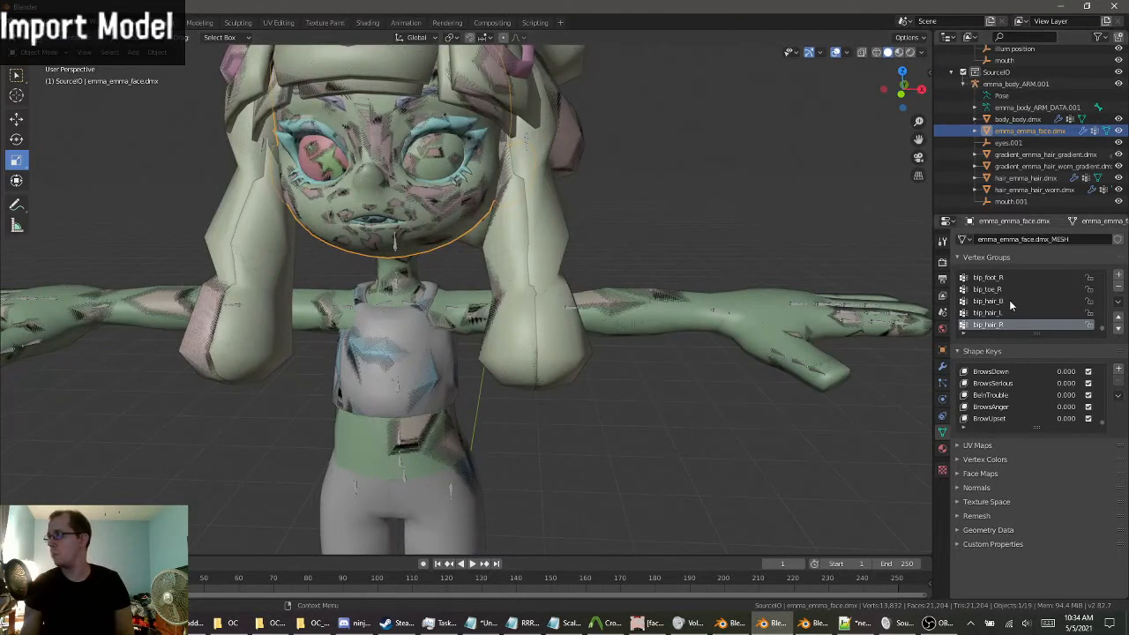
scroll(1011, 399, "up", 2)
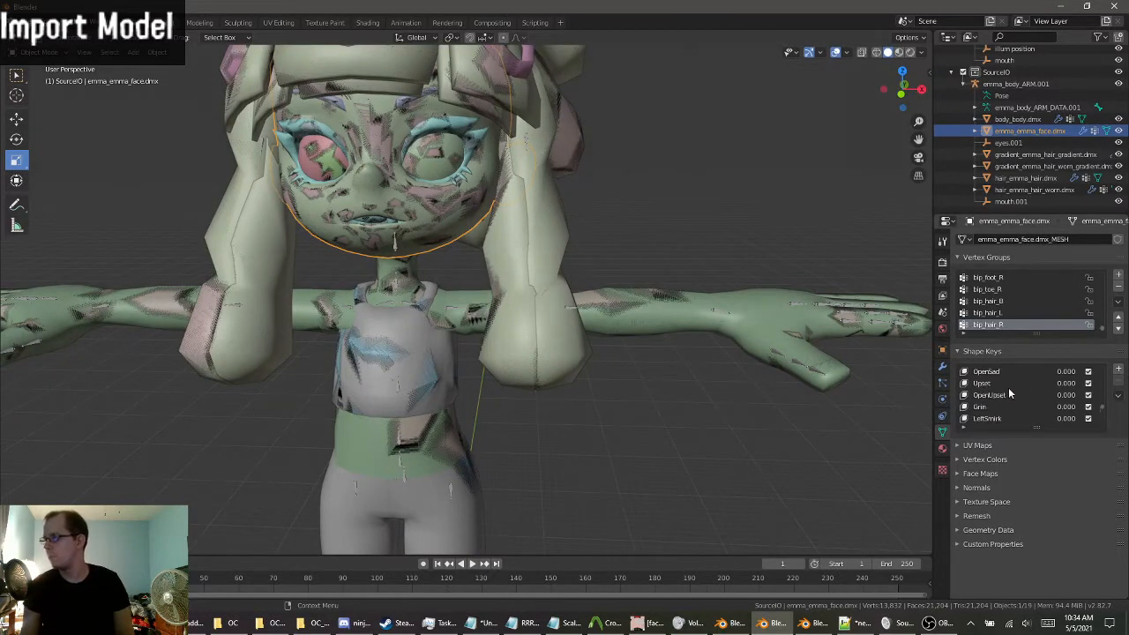
scroll(1009, 392, "down", 5)
scroll(1009, 392, "up", 8)
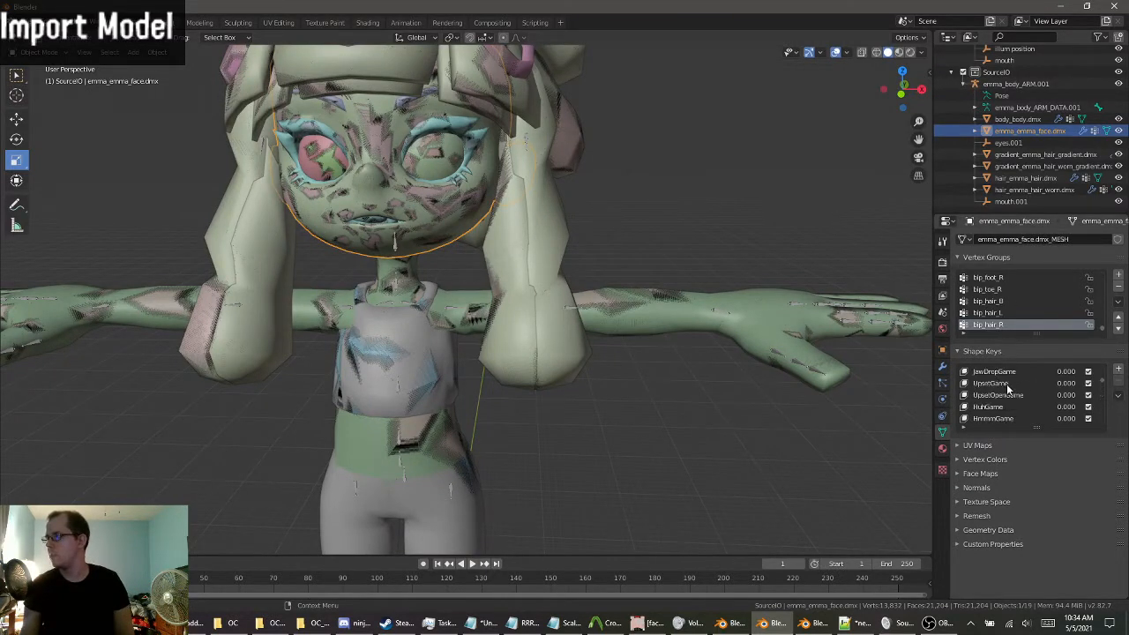
Examine how the face, arms and body of the two overlaid models line up from several angles.
middle_click_drag(811, 381, 623, 359)
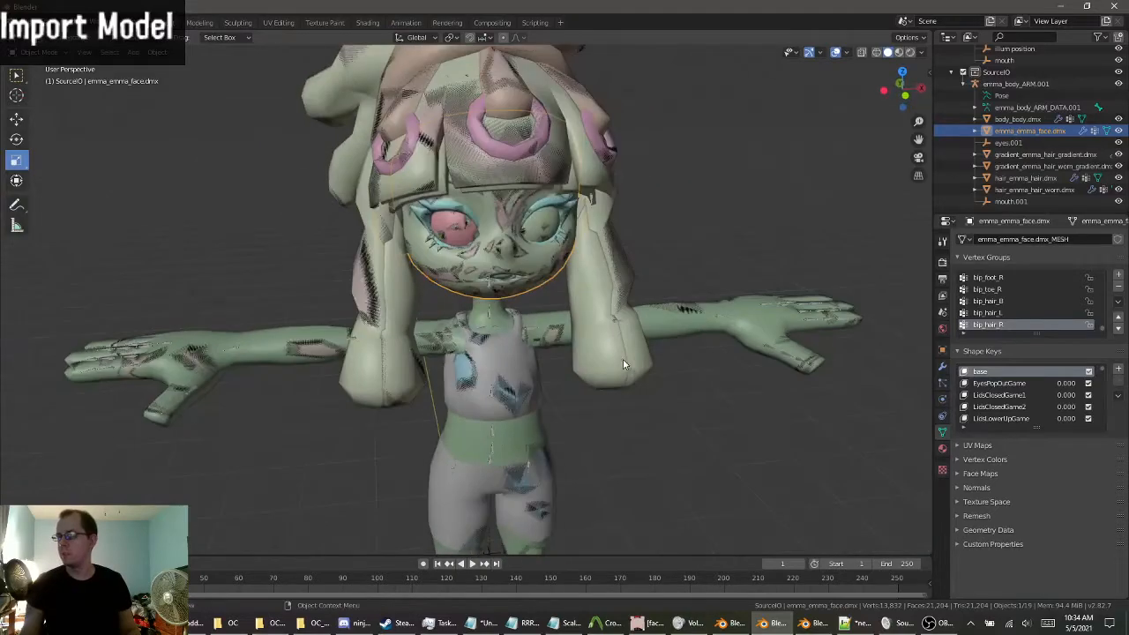
scroll(506, 402, "up", 3)
middle_click_drag(505, 402, 509, 295, "shift")
scroll(567, 366, "down", 2)
scroll(567, 371, "down", 3)
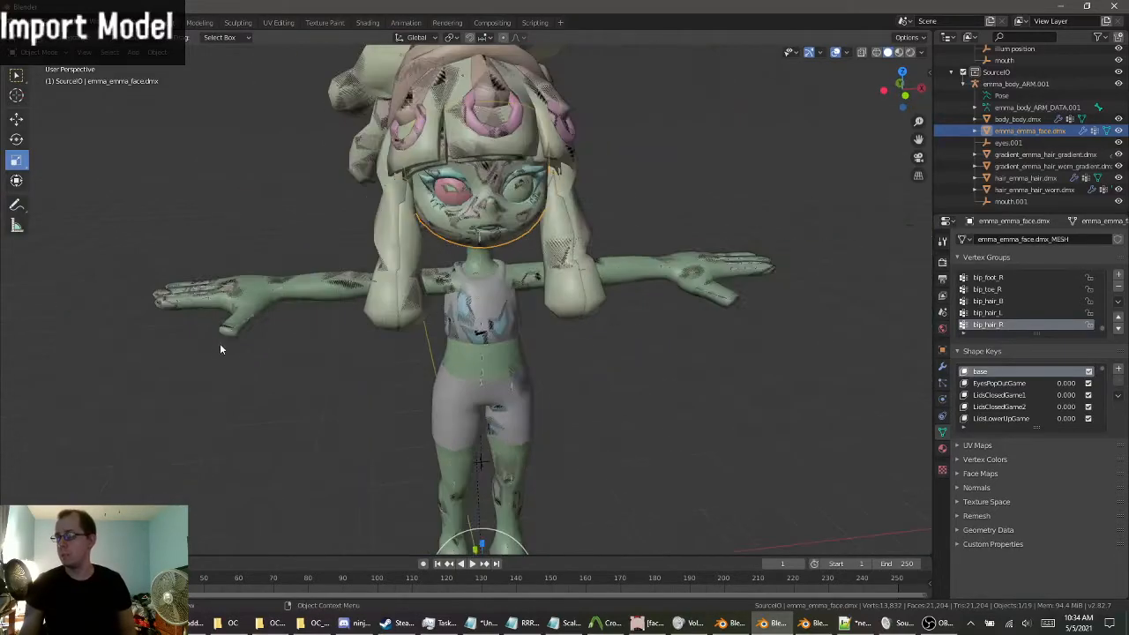
scroll(321, 308, "up", 3)
middle_click_drag(321, 308, 438, 284)
scroll(381, 293, "down", 2)
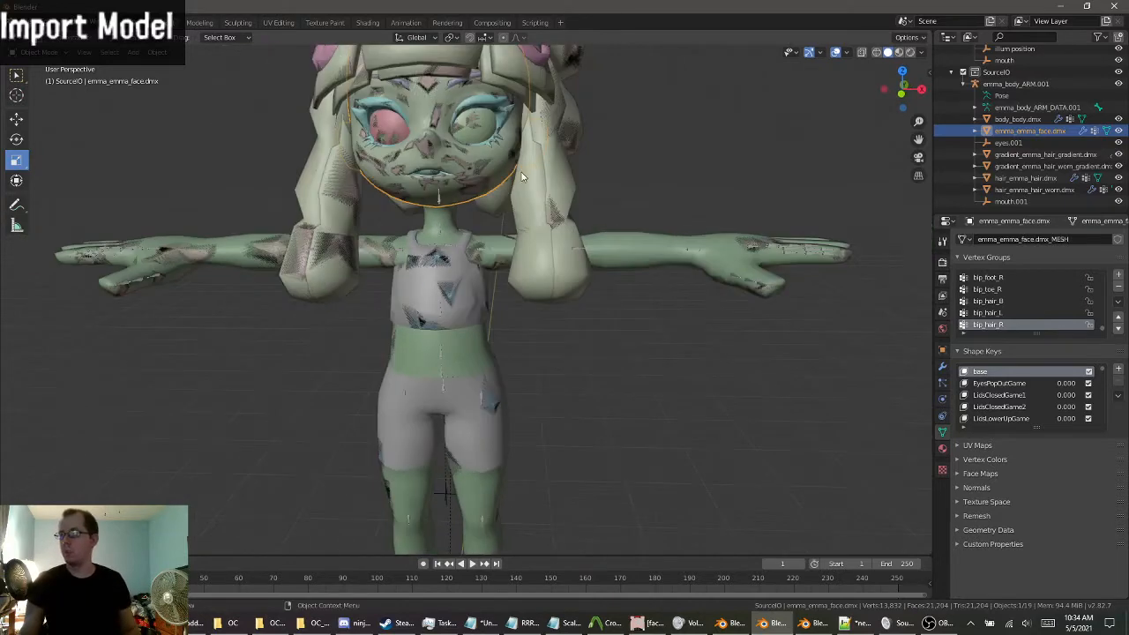
Delete the SourceIO collection together with its whole hierarchy, keeping the other imported model.
left_click(1014, 83)
right_click(1014, 83)
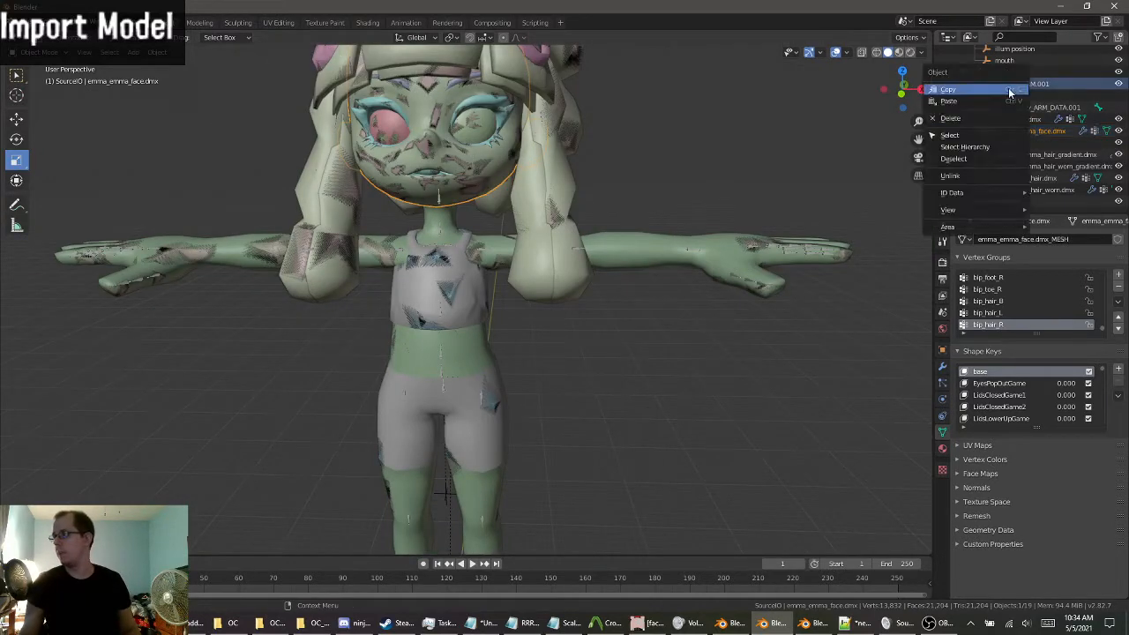
left_click(854, 398)
right_click(986, 73)
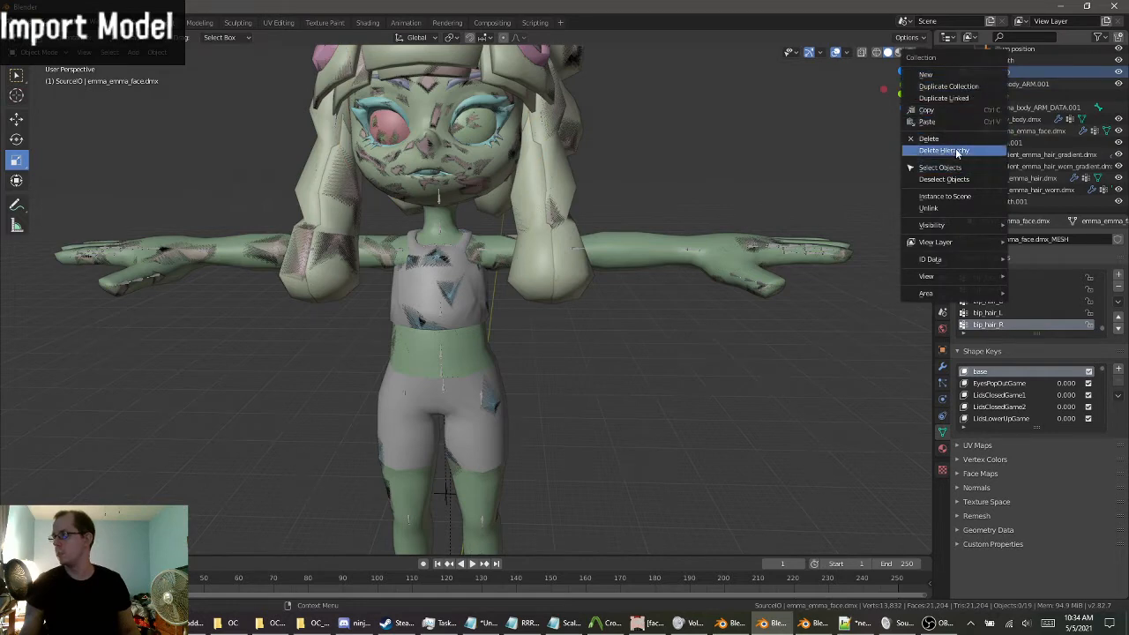
left_click(936, 150)
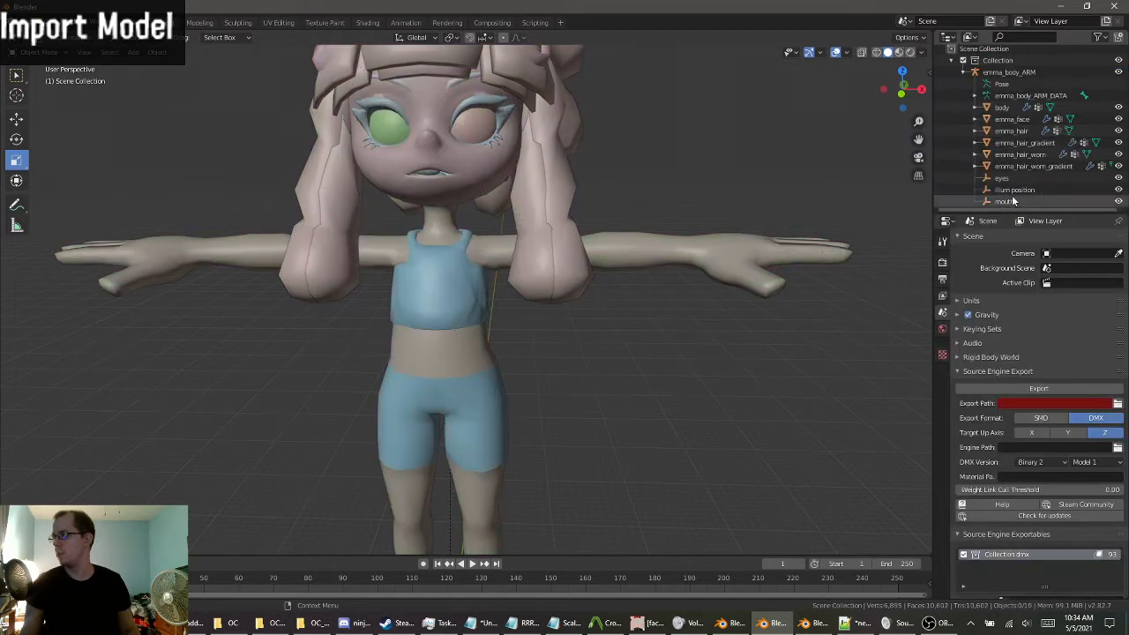
Select emma_face on the remaining model and examine the face, hair and body from several angles.
middle_click_drag(564, 220, 536, 210)
left_click(531, 214)
middle_click_drag(539, 275, 499, 314)
scroll(509, 312, "up", 3)
scroll(453, 397, "down", 5)
middle_click_drag(451, 397, 485, 377)
scroll(573, 508, "down", 3)
scroll(490, 359, "up", 3)
middle_click_drag(533, 482, 503, 433, "shift")
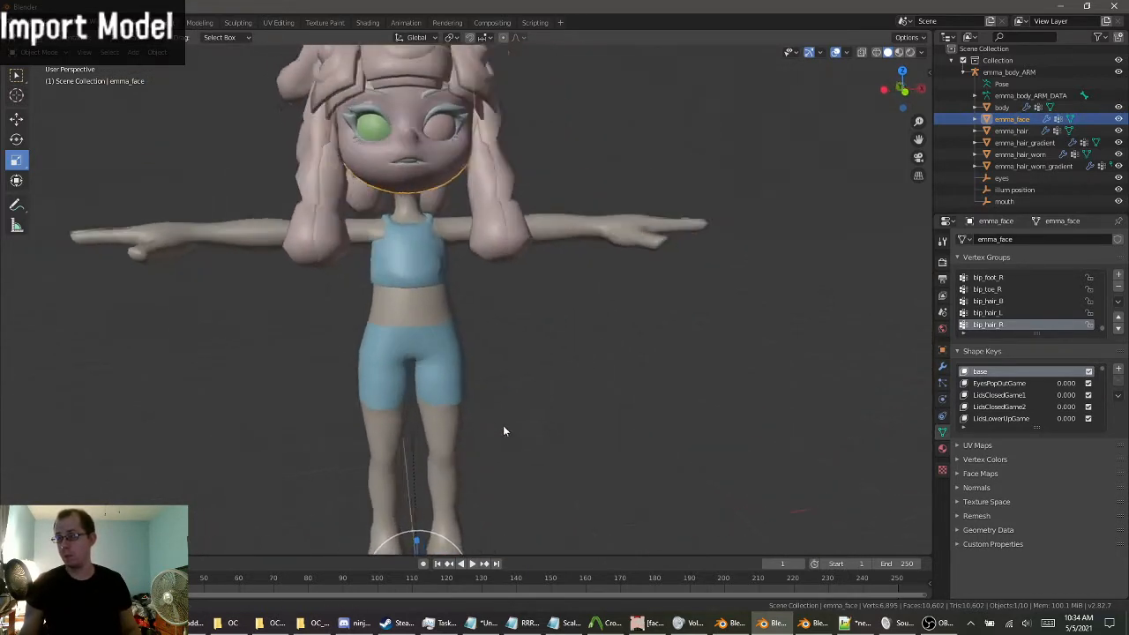
scroll(462, 399, "up", 2)
Put the body mesh into Edit Mode and examine its topology from the arms down to the feet.
left_click(462, 399)
key("KP_Decimal")
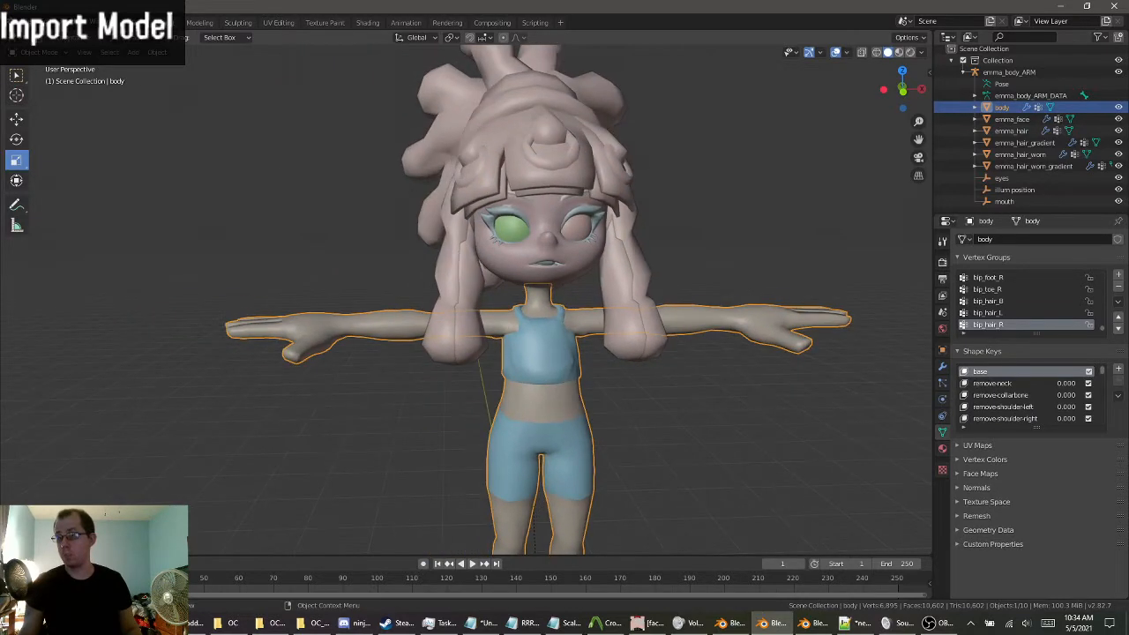
left_click(40, 51)
left_click(40, 79)
scroll(277, 289, "up", 5)
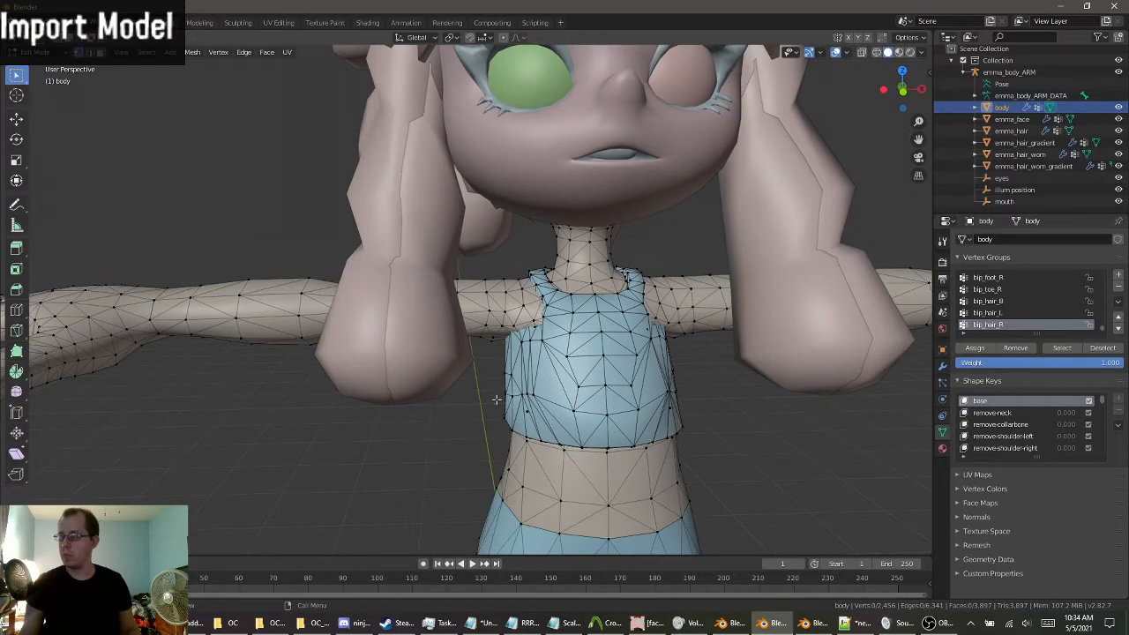
middle_click_drag(763, 313, 701, 287)
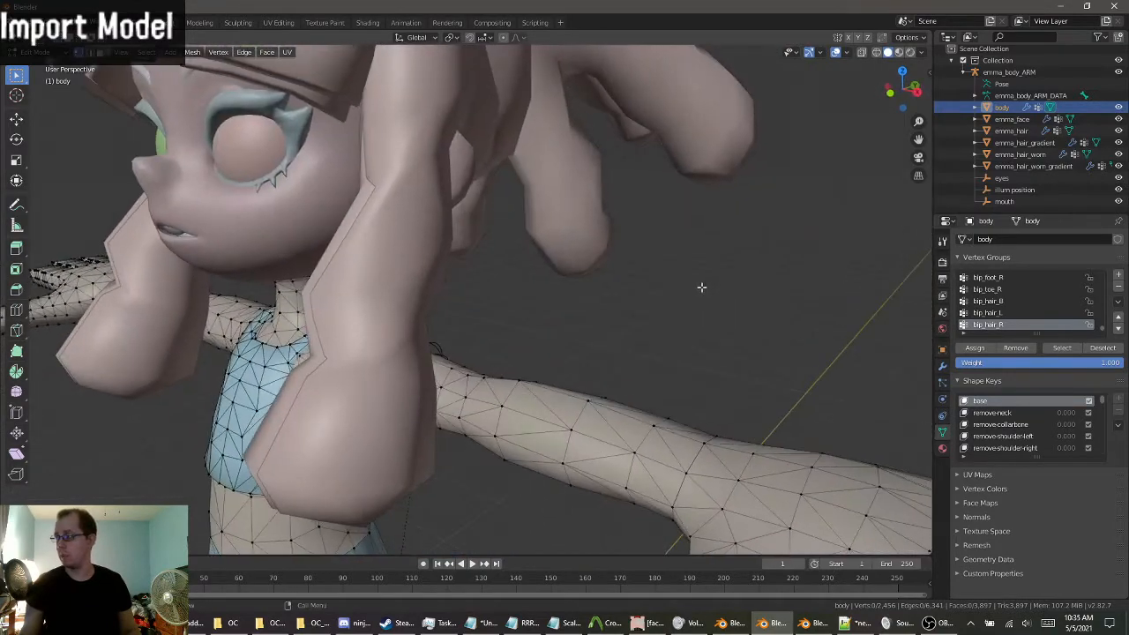
middle_click_drag(644, 448, 560, 239)
scroll(597, 308, "down", 1)
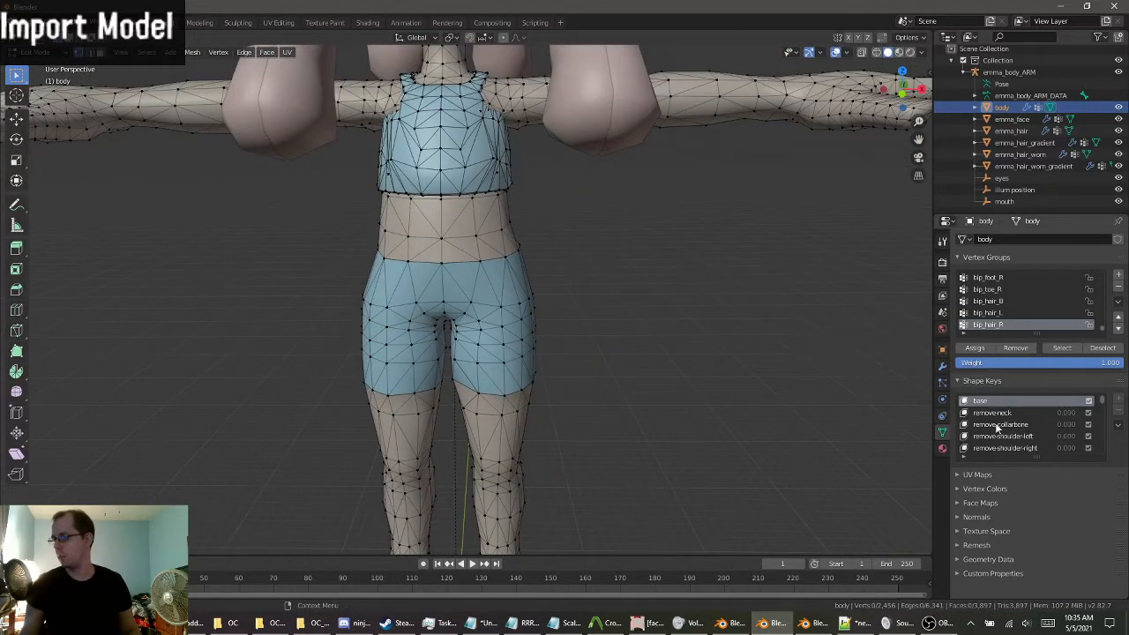
scroll(517, 300, "down", 3)
middle_click_drag(554, 419, 401, 393, "shift")
scroll(525, 336, "up", 4)
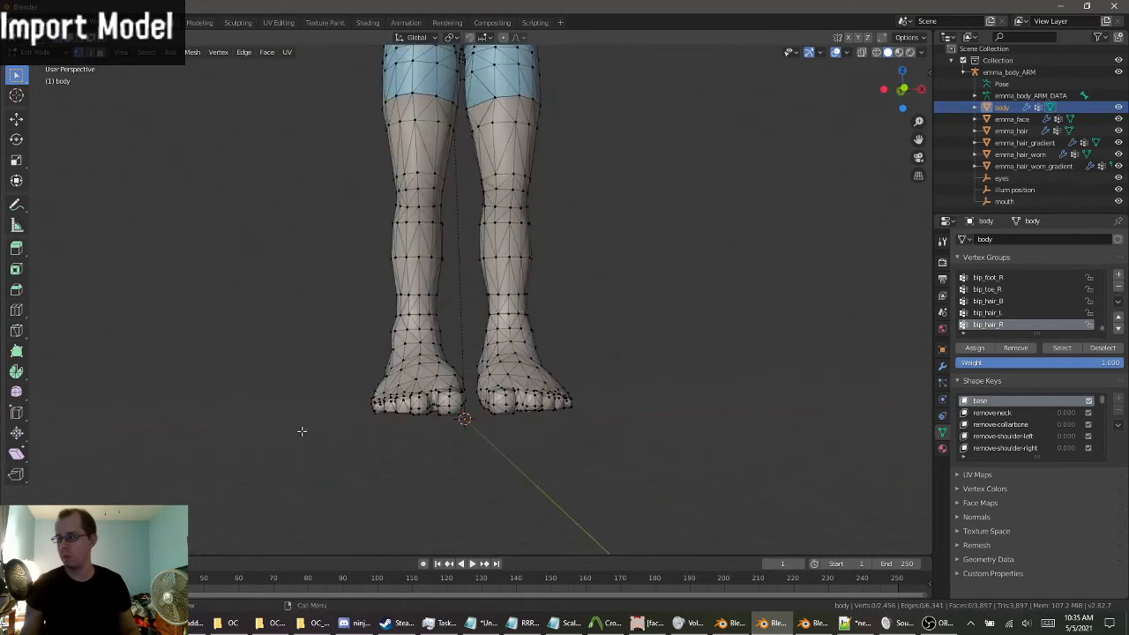
Try box-selecting the vertices of both bare legs and feet from several sides.
left_click_drag(302, 433, 633, 117)
middle_click_drag(732, 425, 705, 418)
left_click_drag(463, 390, 817, 133)
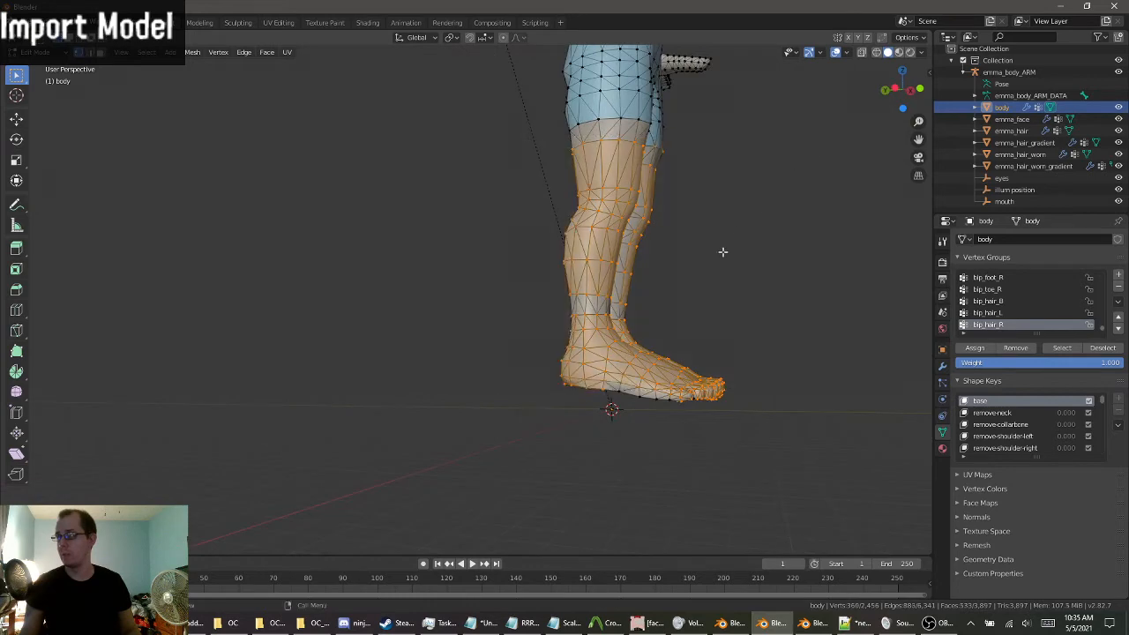
middle_click_drag(724, 249, 681, 297)
left_click_drag(451, 414, 746, 318)
middle_click_drag(746, 318, 541, 344)
middle_click_drag(610, 389, 511, 387)
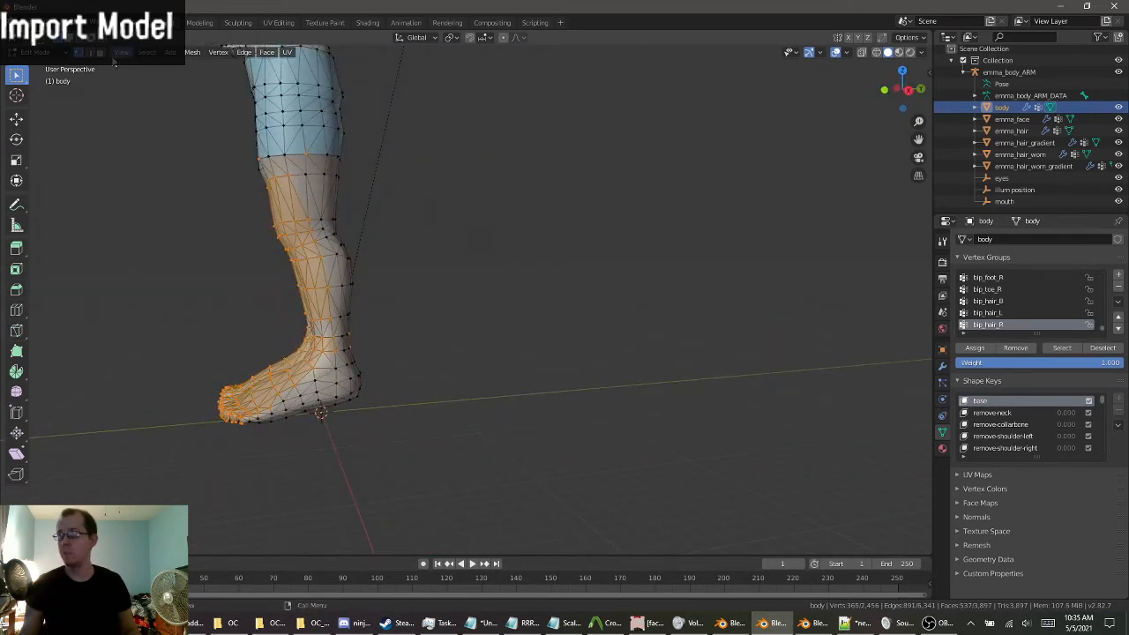
In face select mode, box-select the faces of both legs and feet below the shorts from several sides, and delete them.
key("3")
left_click_drag(173, 459, 485, 168)
middle_click_drag(173, 157, 209, 102)
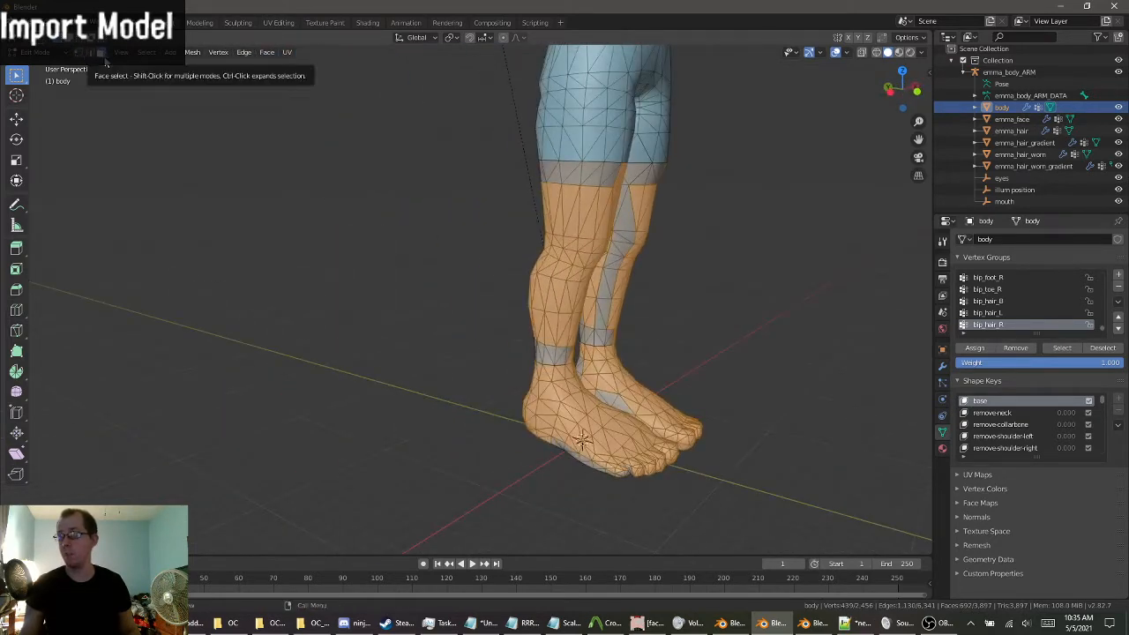
middle_click_drag(265, 265, 424, 397)
left_click_drag(449, 453, 802, 168)
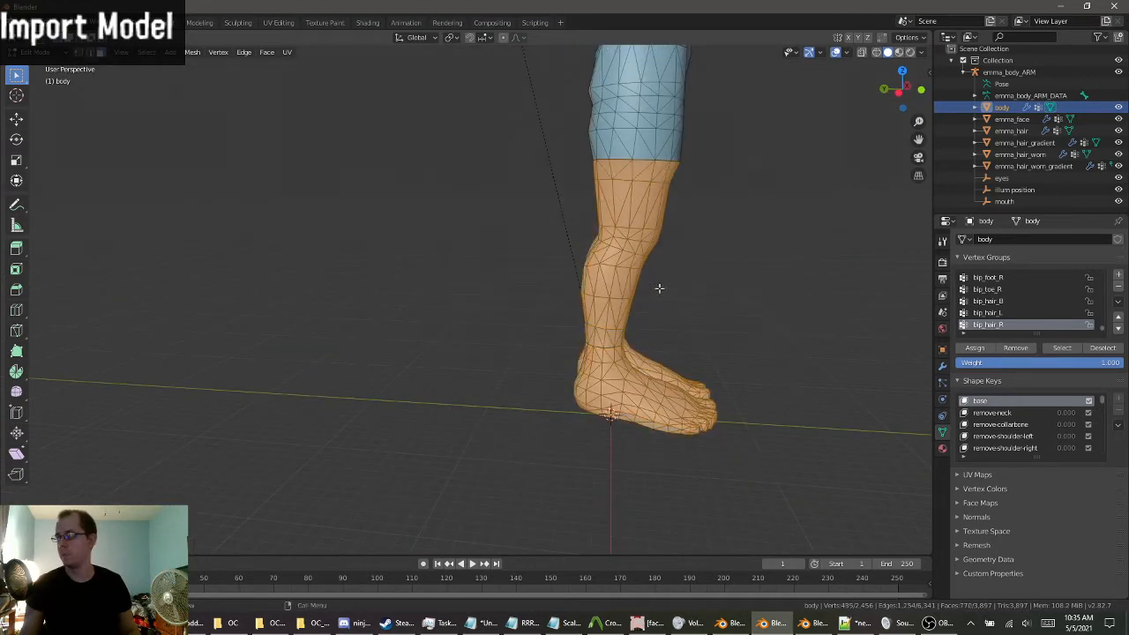
middle_click_drag(661, 288, 792, 325)
left_click_drag(369, 370, 615, 174)
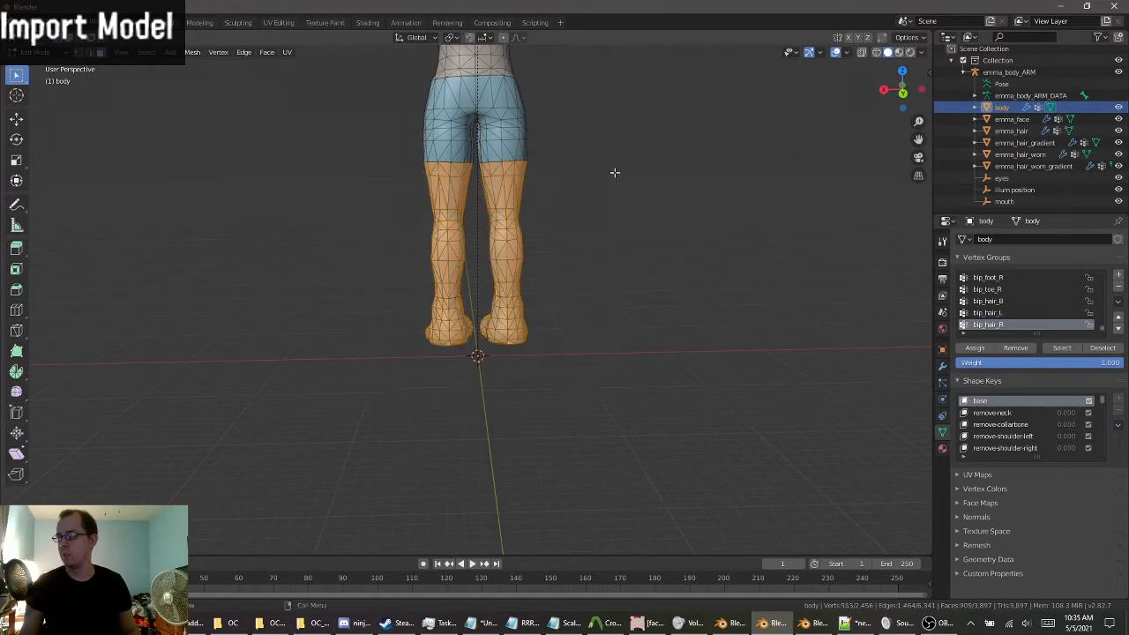
middle_click_drag(615, 173, 450, 308)
scroll(715, 301, "up", 3)
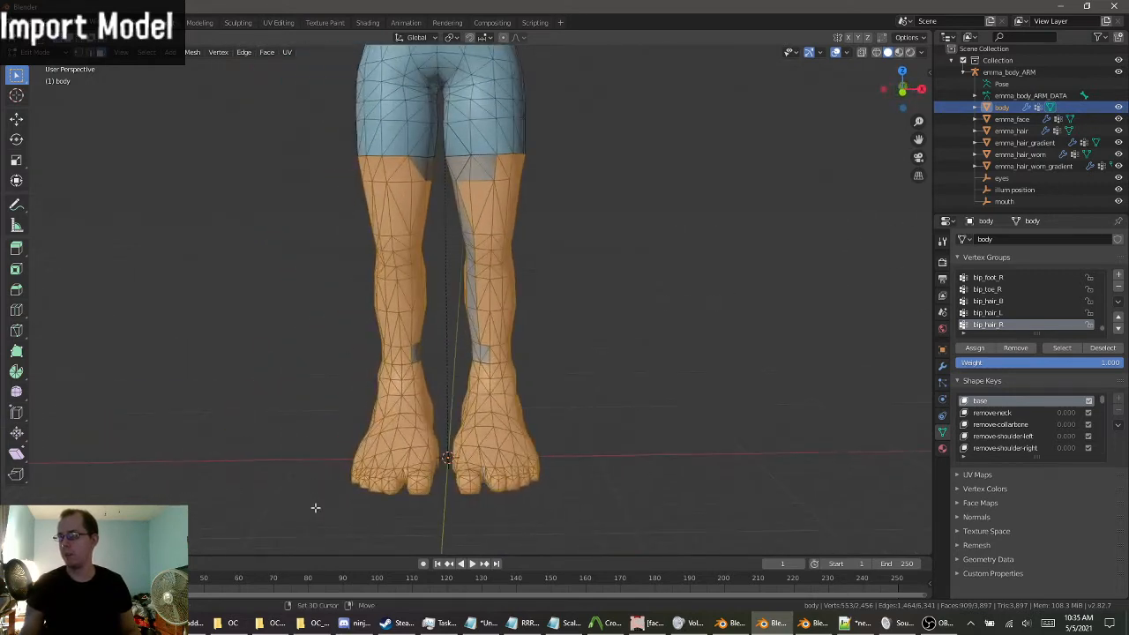
left_click_drag(315, 507, 589, 164)
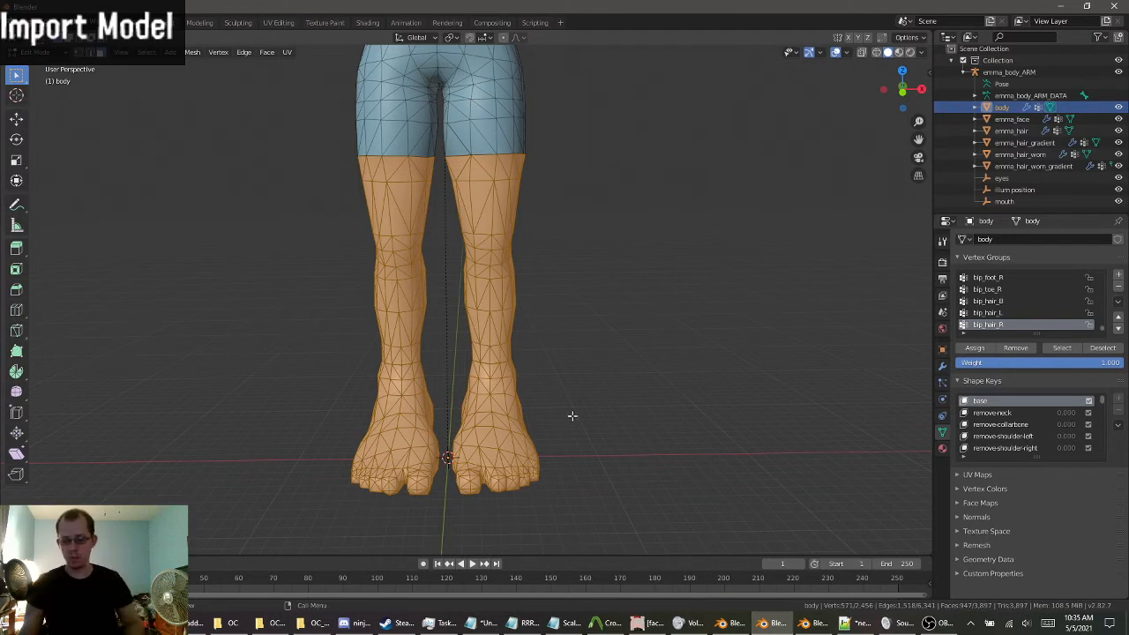
middle_click_drag(379, 220, 505, 231)
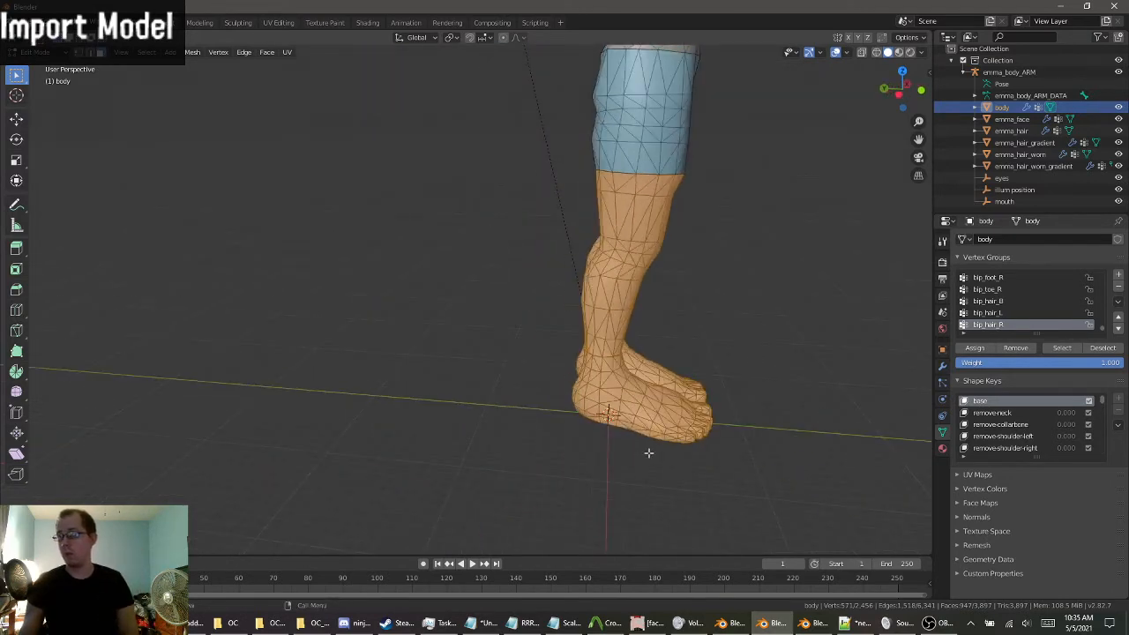
middle_click_drag(664, 304, 608, 372)
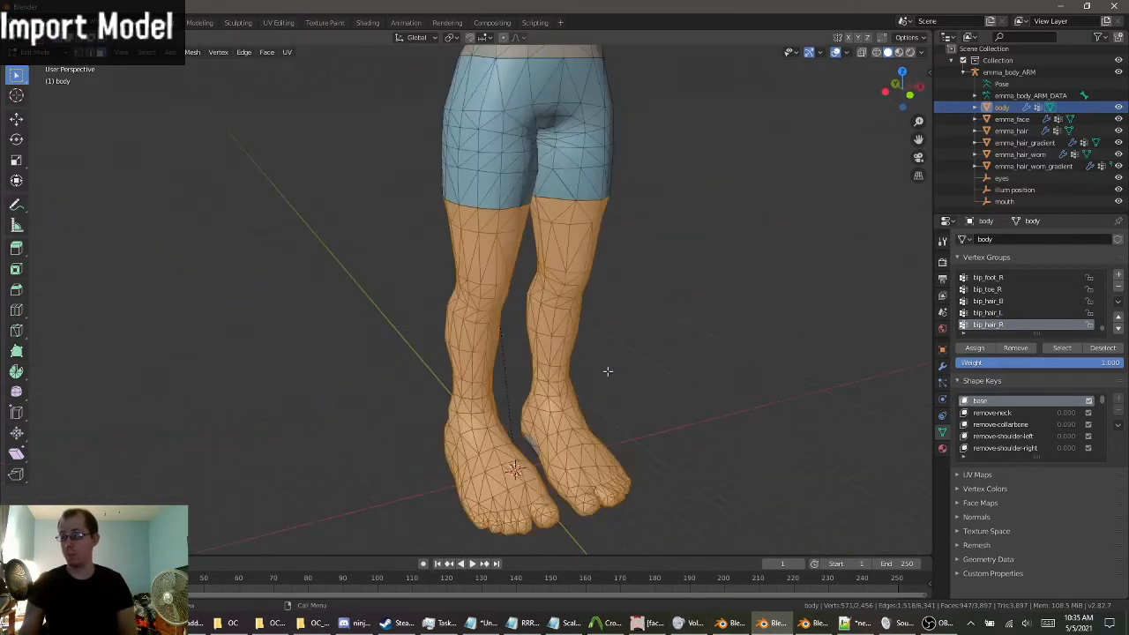
key("x")
left_click(626, 371)
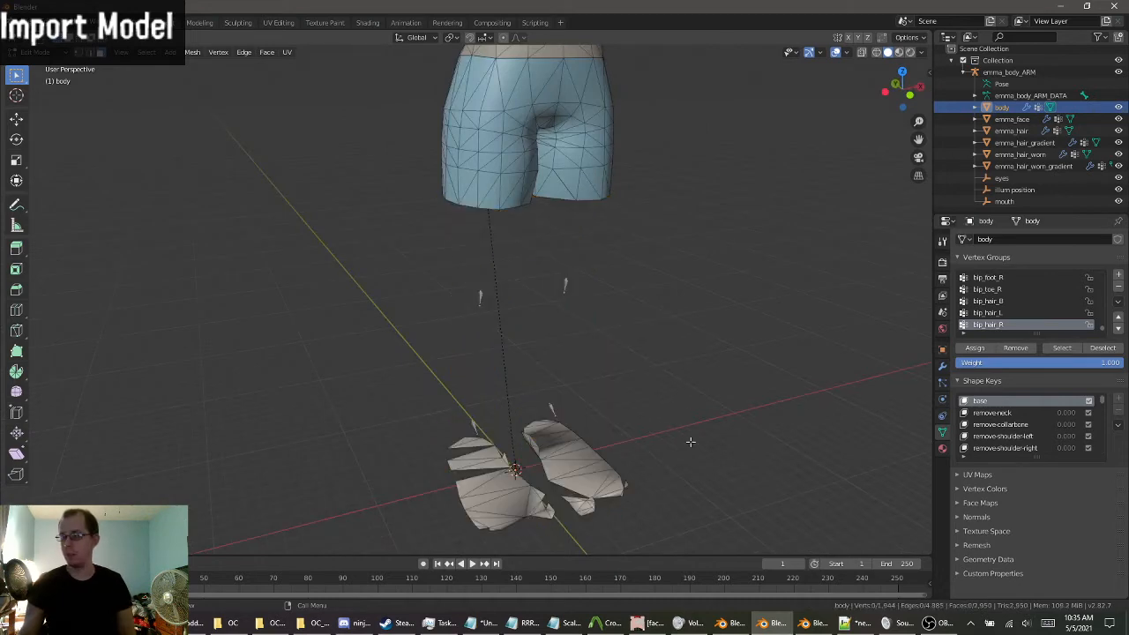
Undo the deletion of the leg faces and return the body to Object Mode.
key("ctrl+z")
key("ctrl+z")
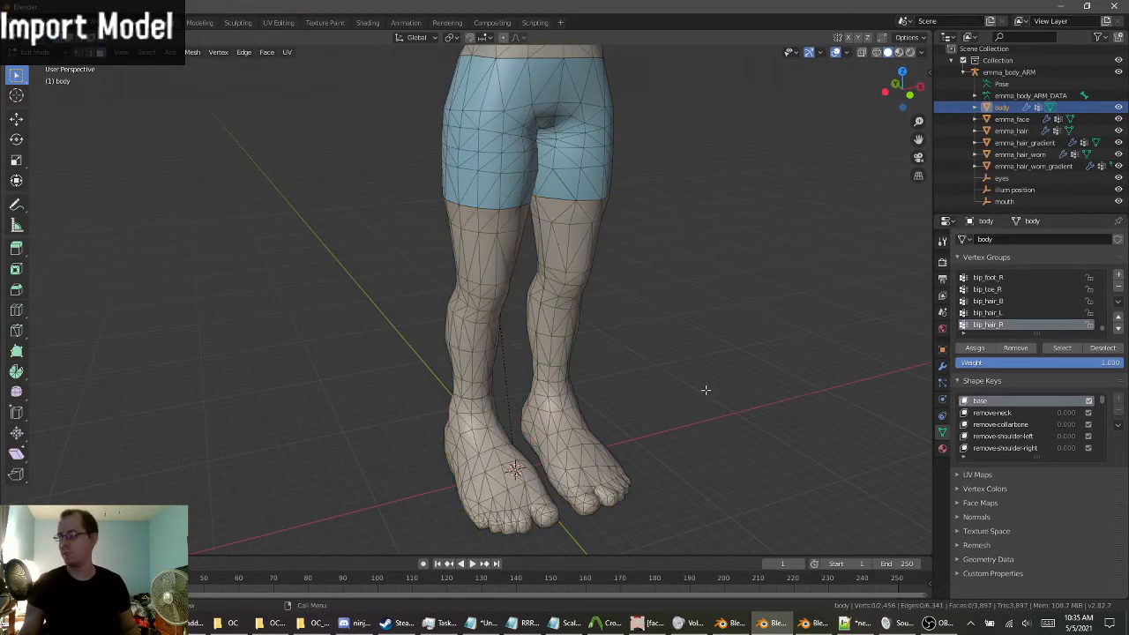
scroll(708, 391, "down", 2)
middle_click_drag(671, 399, 587, 517, "shift")
scroll(625, 535, "up", 1)
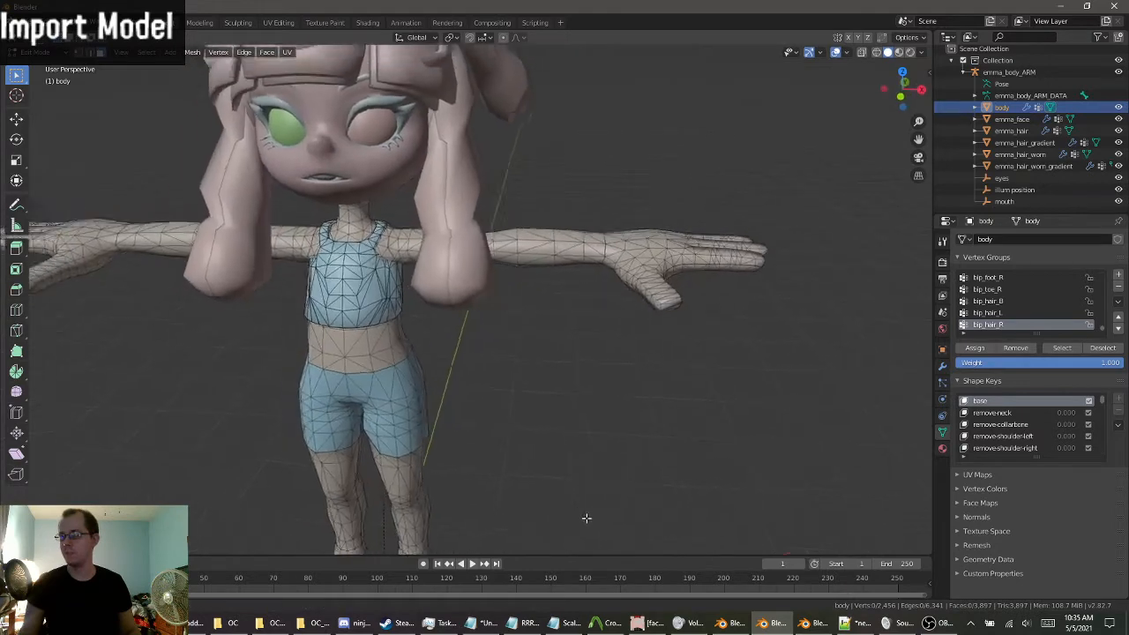
scroll(583, 461, "up", 2)
mouse_move(582, 461)
middle_mouse_down()
mouse_move(627, 431)
mouse_move(598, 468)
middle_mouse_up()
scroll(625, 440, "down", 3)
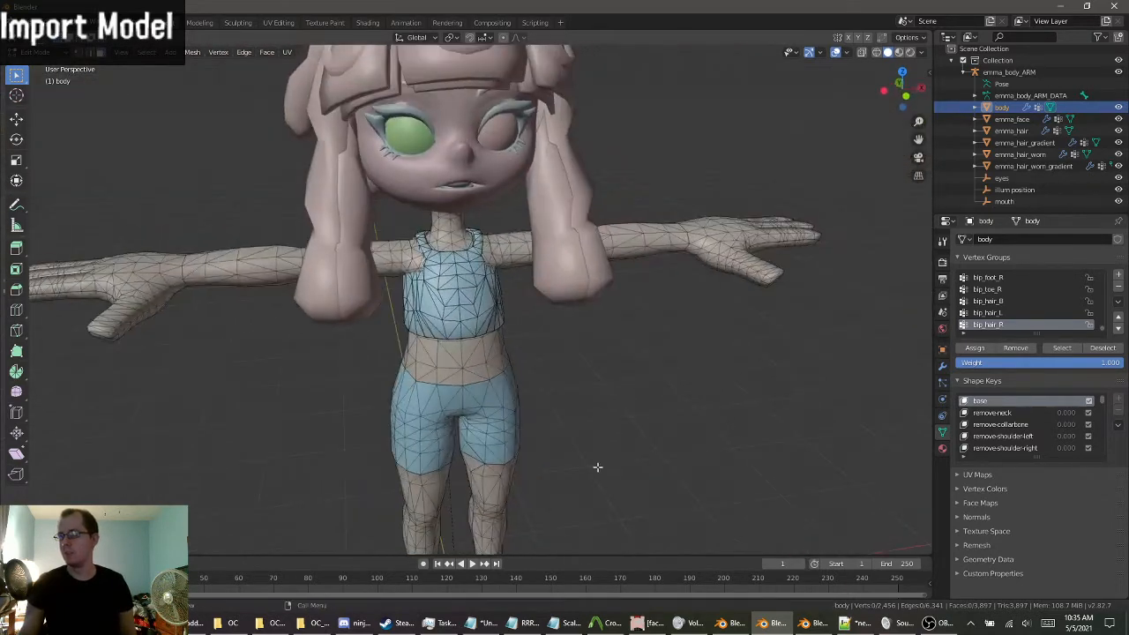
left_click(46, 53)
left_click(47, 67)
scroll(487, 358, "down", 3)
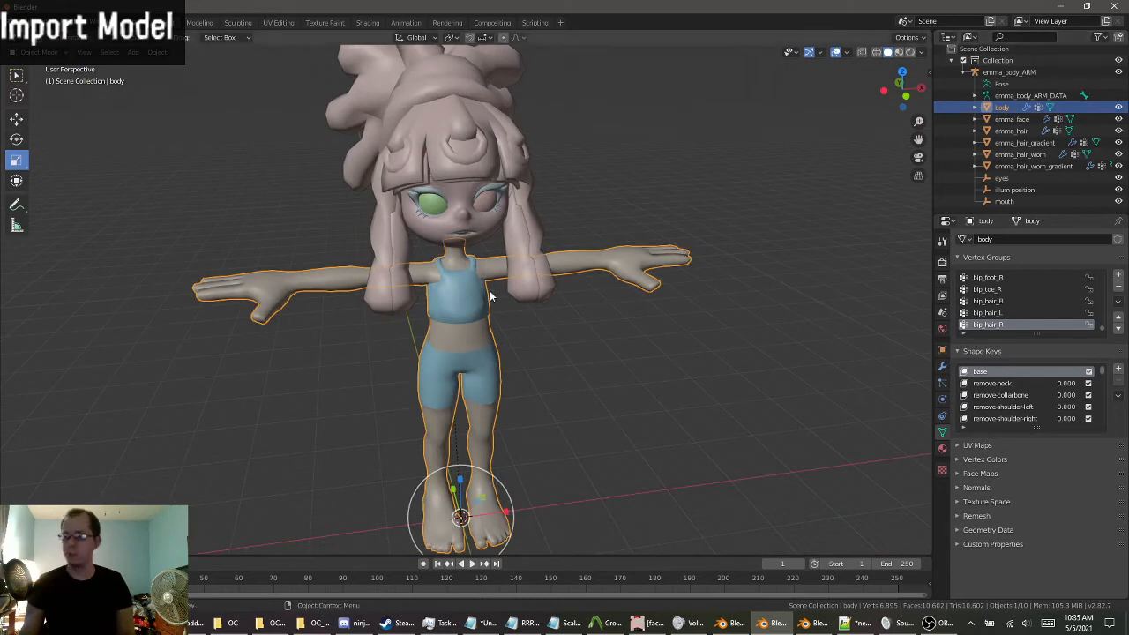
Select the emma_face object and copy it.
scroll(655, 212, "up", 3)
middle_click_drag(660, 209, 827, 215)
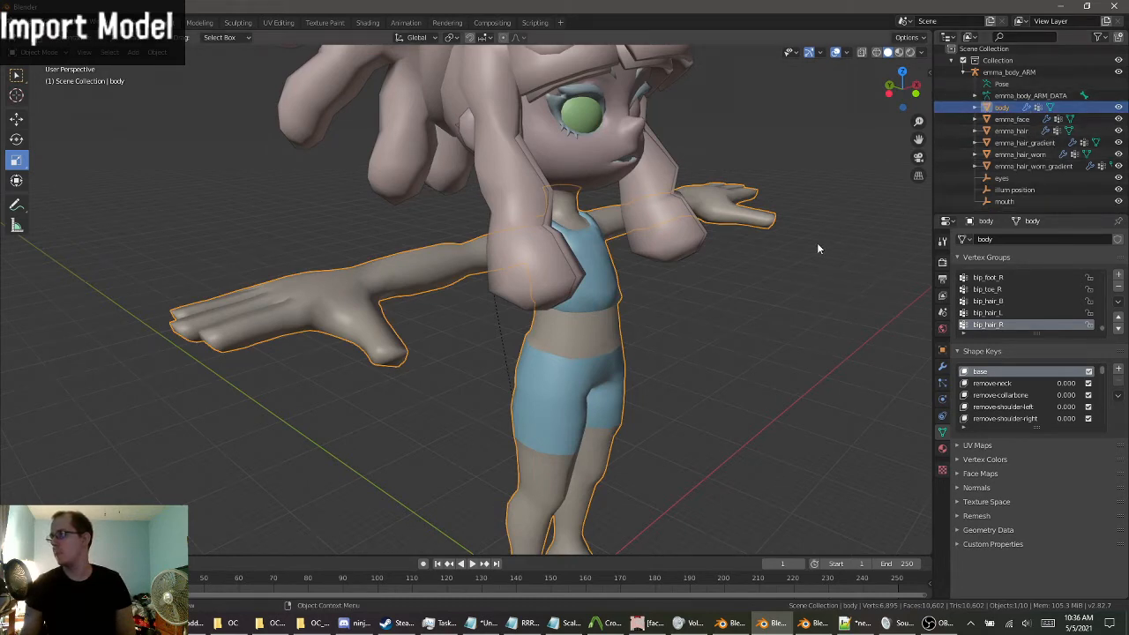
middle_click_drag(818, 247, 718, 252)
middle_click_drag(405, 367, 273, 349)
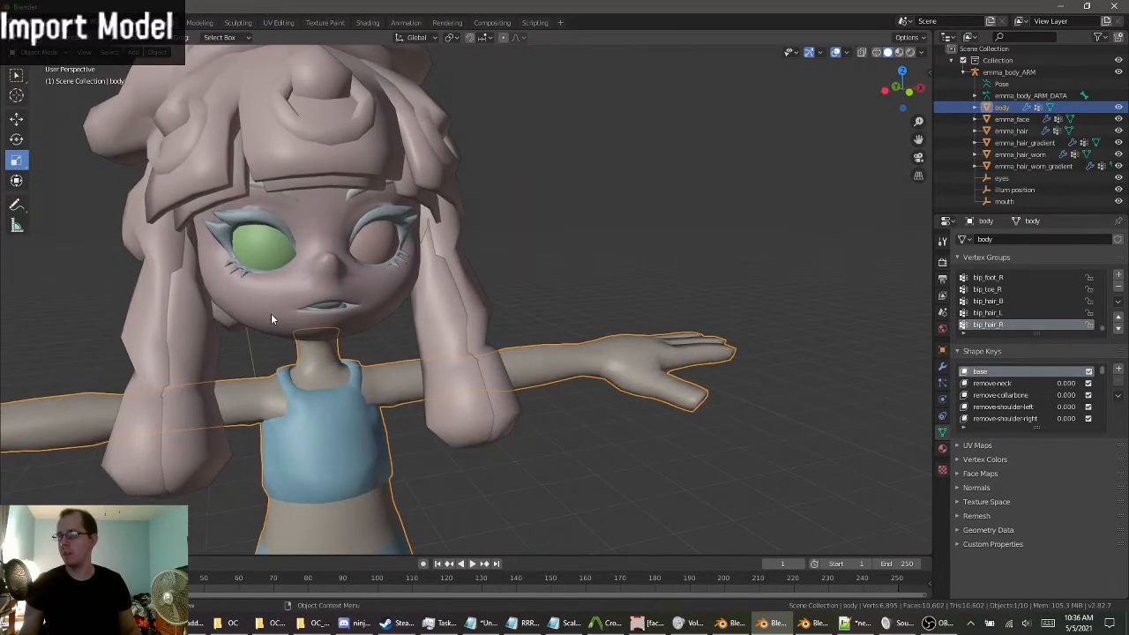
left_click(271, 319)
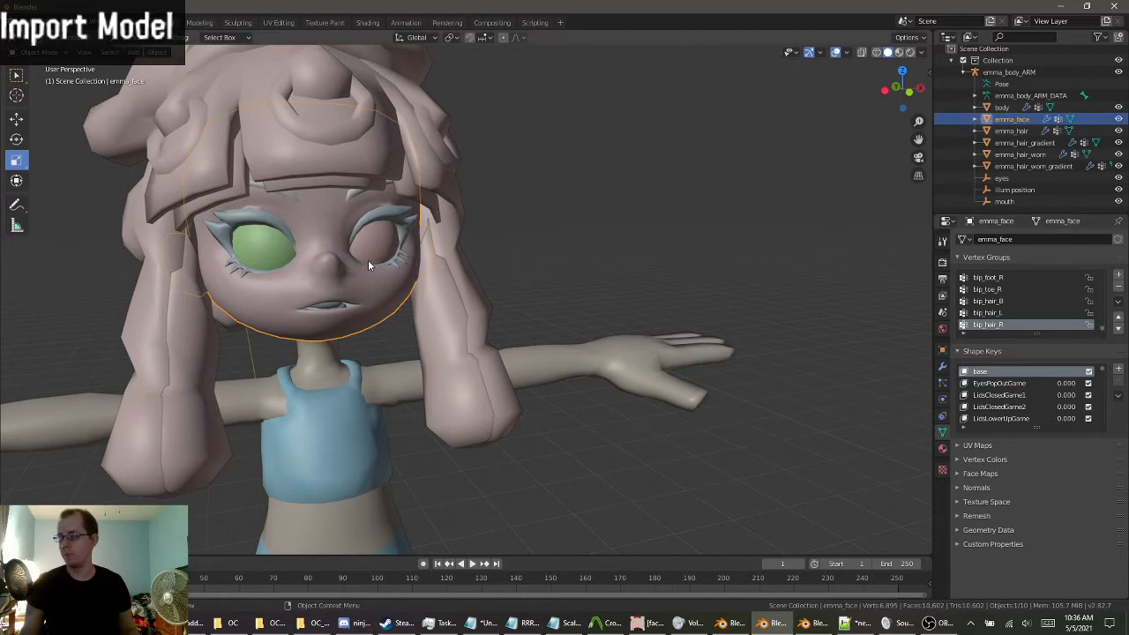
middle_click_drag(369, 259, 385, 263)
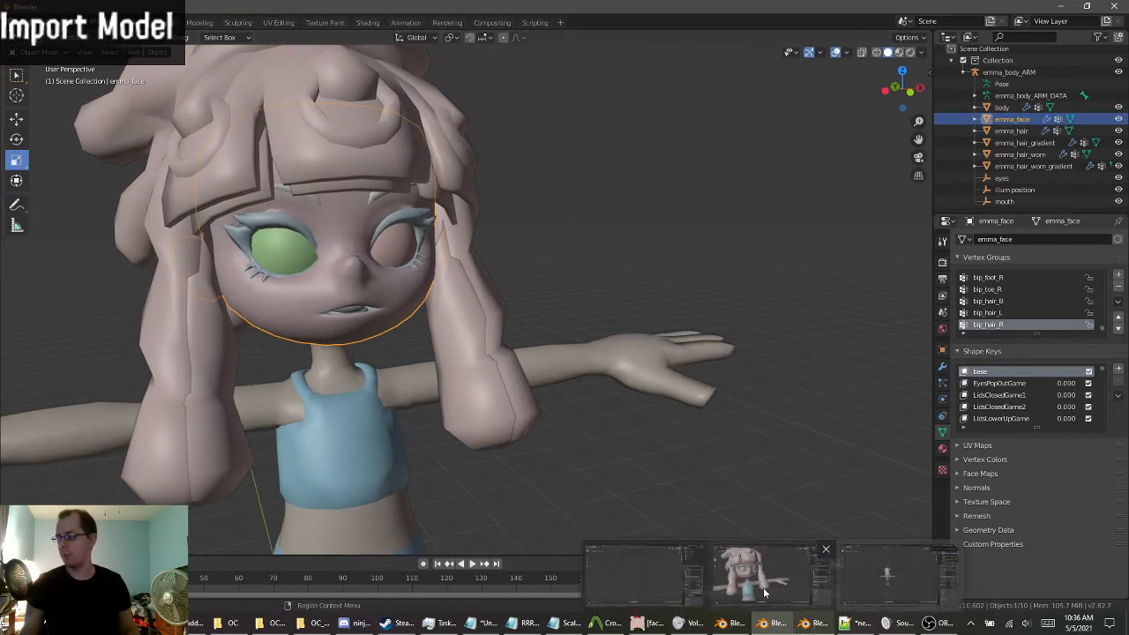
key("ctrl+c")
Switch to the Blender window with the original SourceIO import and undo back to the empty scene before the import.
left_click(810, 626)
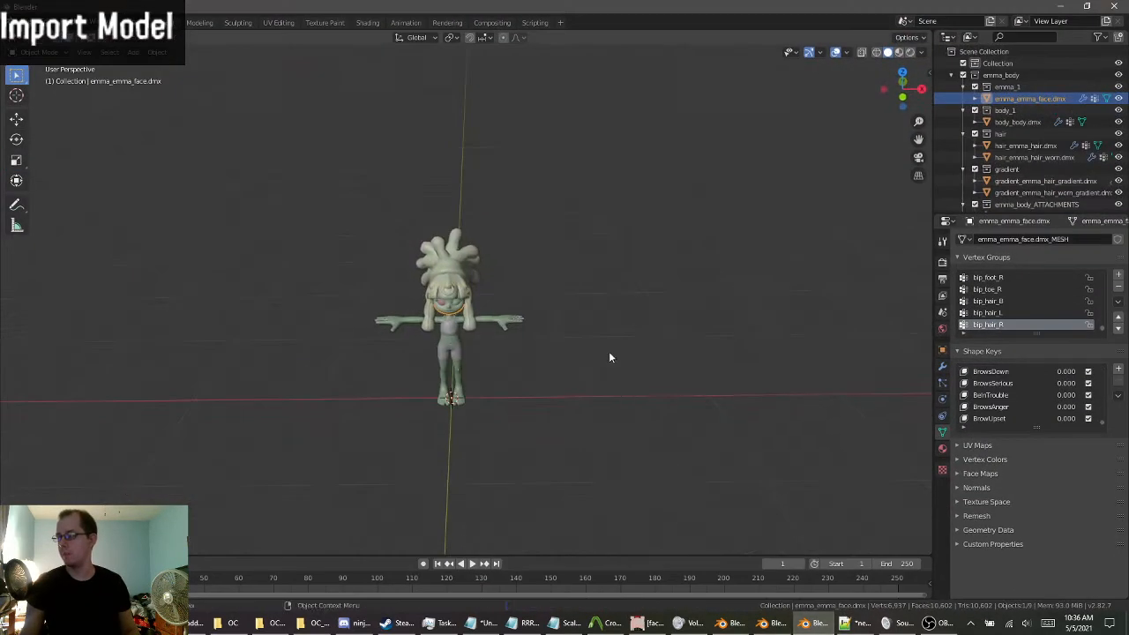
key("ctrl+z")
key("ctrl+z")
key("ctrl+z")
key("ctrl+z")
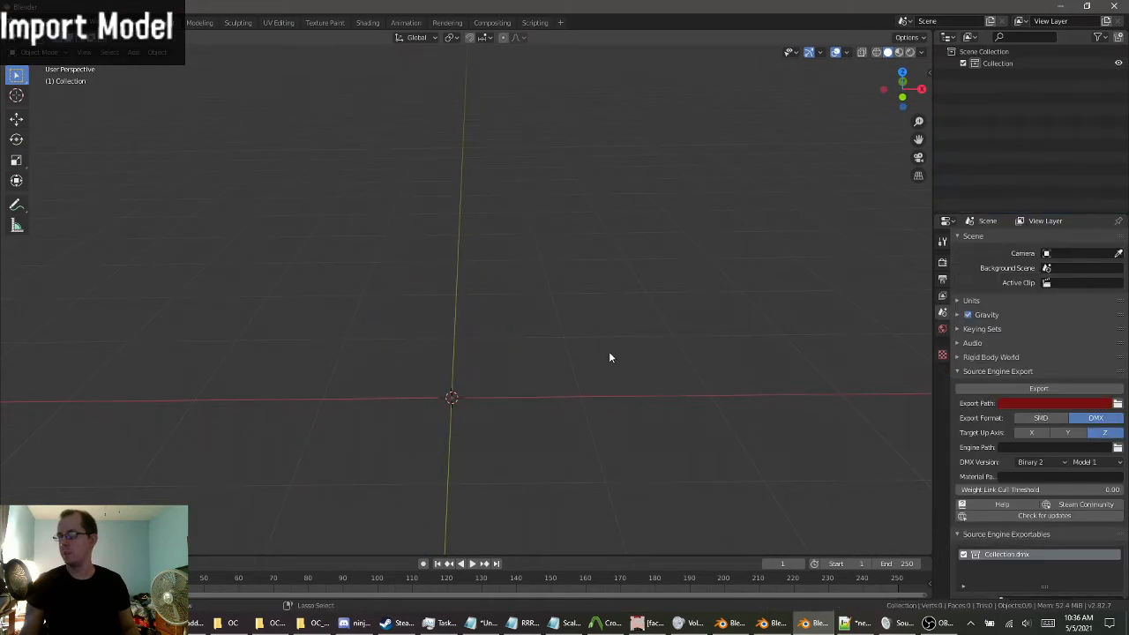
key("ctrl+z")
key("ctrl+shift+z")
scroll(533, 253, "down", 3)
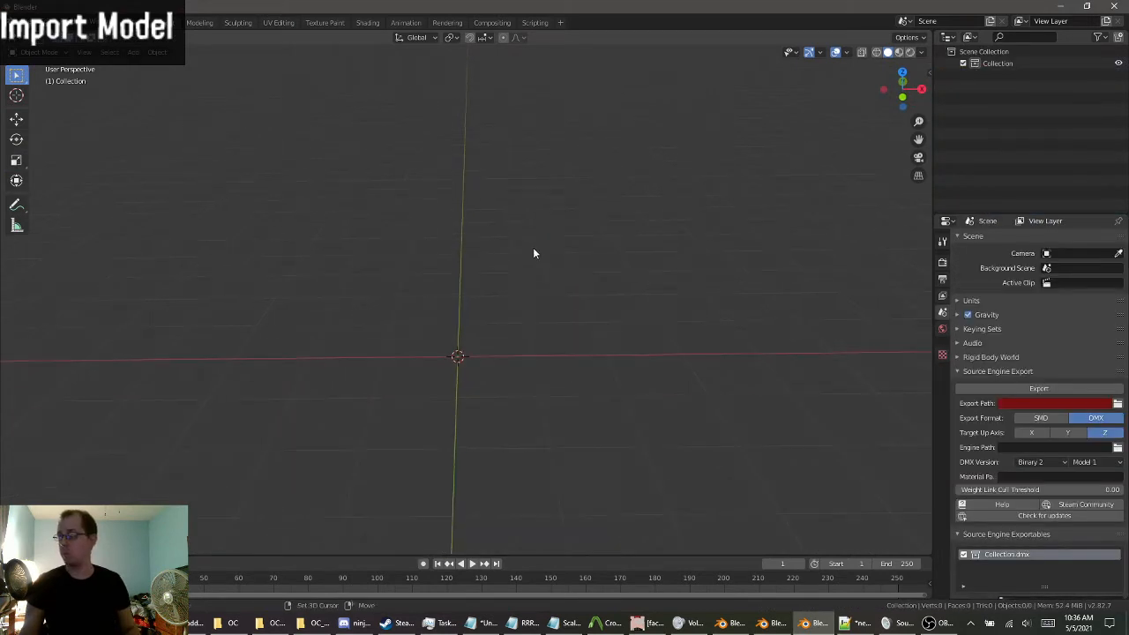
scroll(533, 253, "down", 2)
Paste the copied face into the empty scene, and switch back to the Blender window with the full model.
key("ctrl+v")
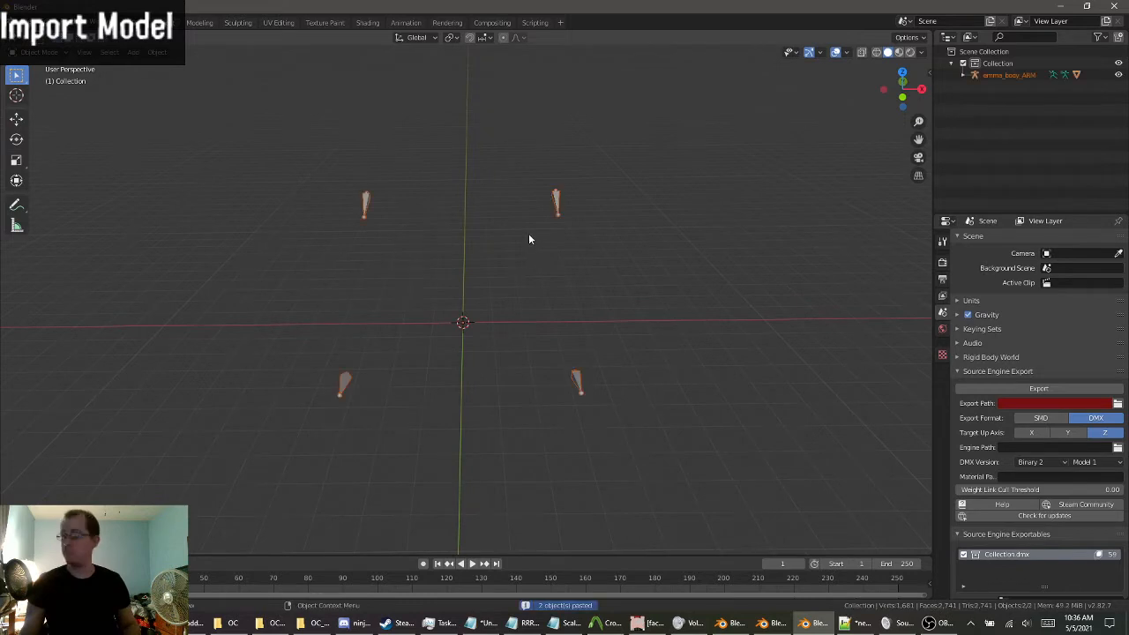
middle_click_drag(529, 235, 562, 282, "shift")
scroll(553, 244, "down", 6)
middle_click_drag(552, 242, 512, 256, "shift")
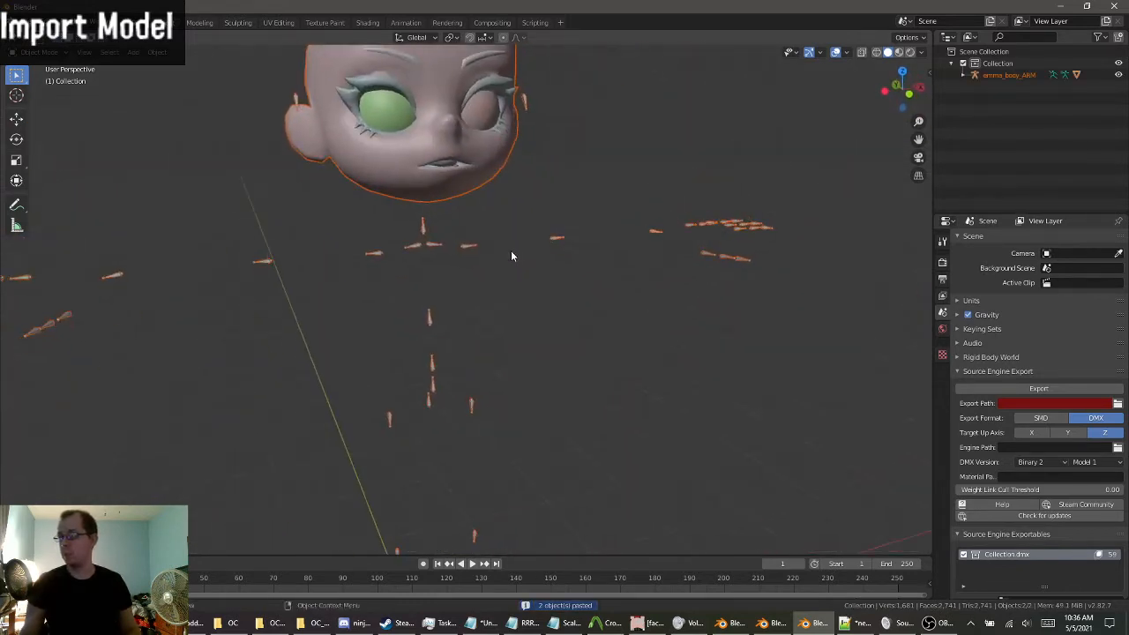
middle_click_drag(595, 291, 544, 330)
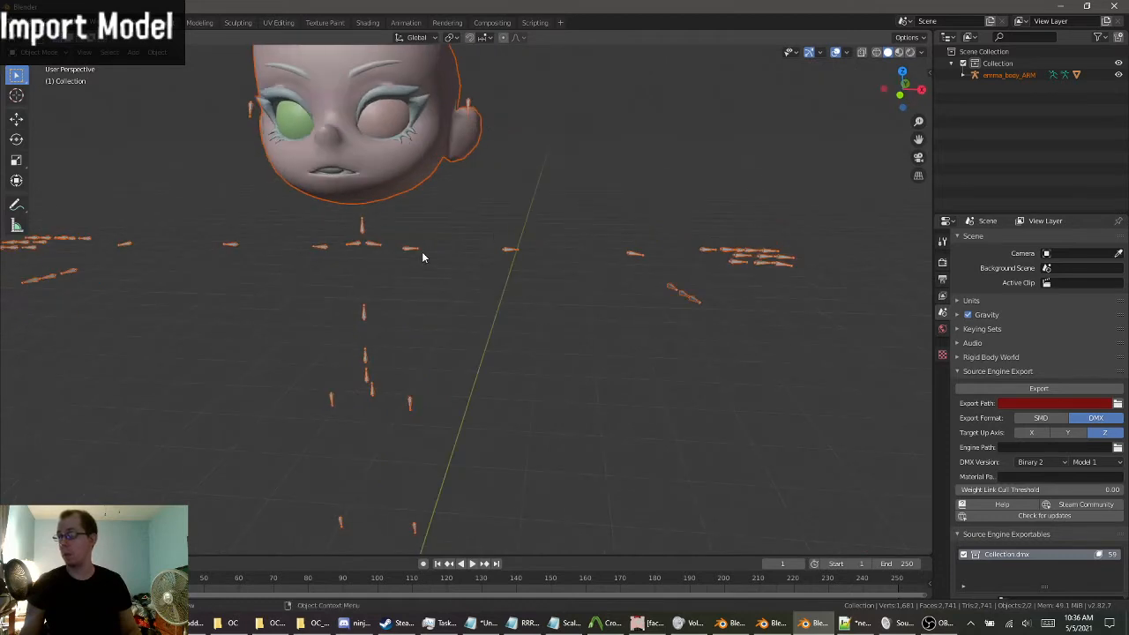
middle_click_drag(422, 257, 469, 251)
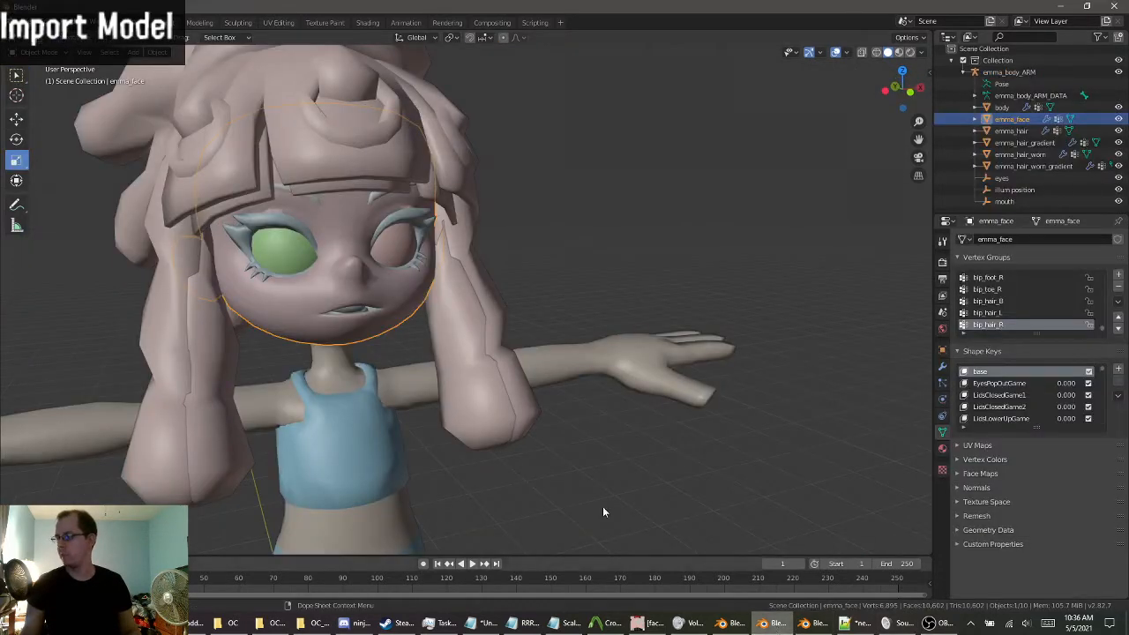
scroll(510, 390, "down", 3)
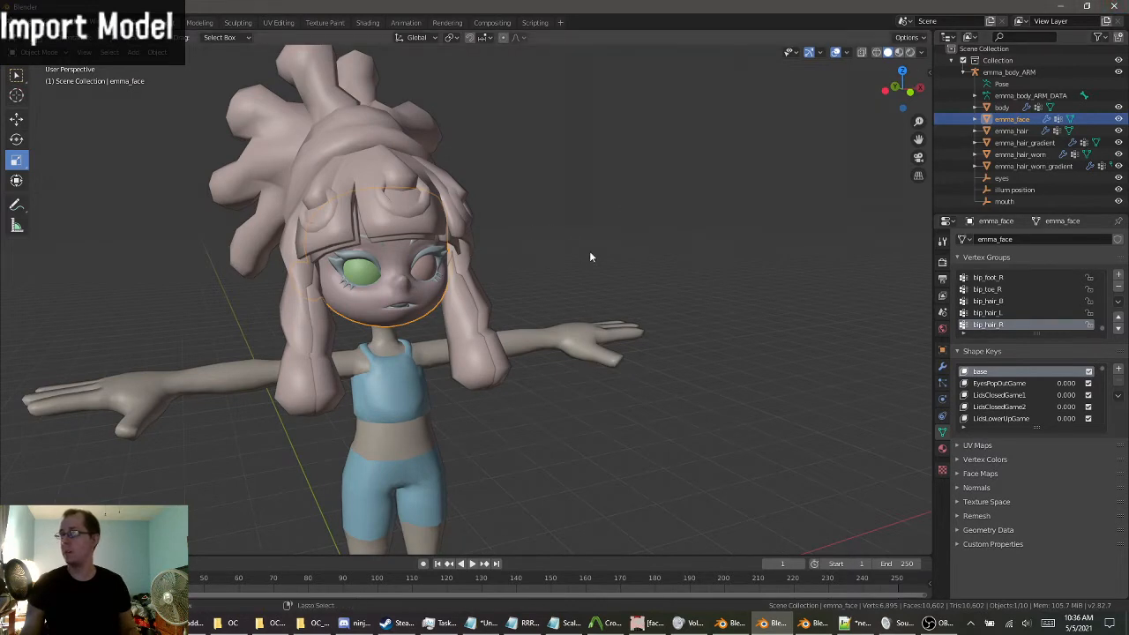
Undo back to the default scene from before the emma_body model import.
left_click(620, 332)
key("Tab")
key("Tab")
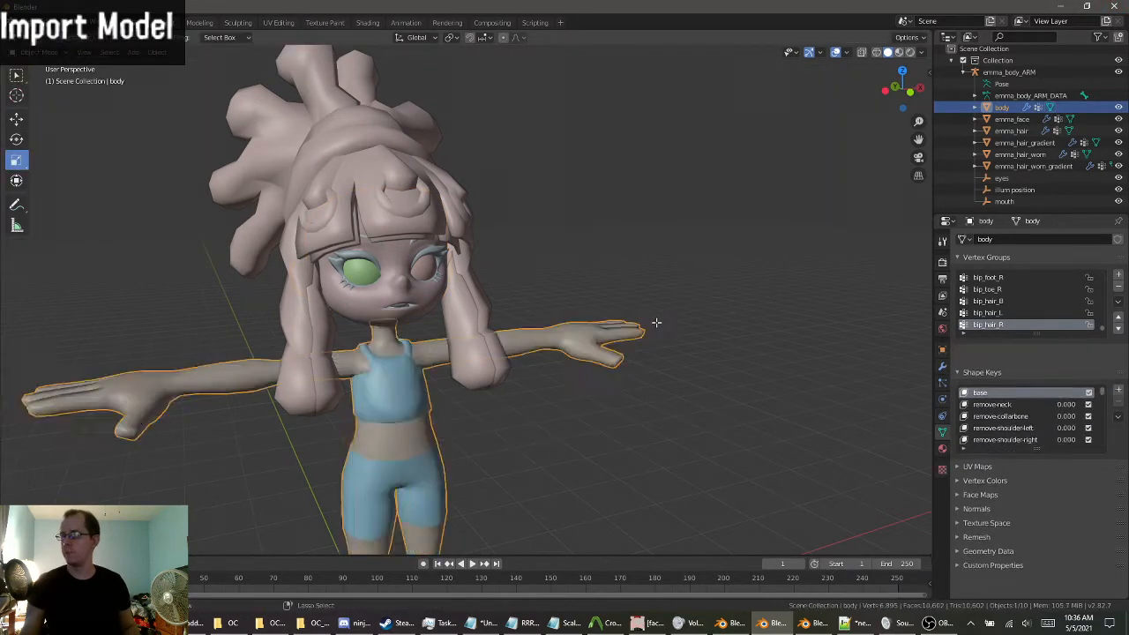
key("ctrl+z")
key("ctrl+z")
key("ctrl+z")
key("ctrl+z")
key("ctrl+z")
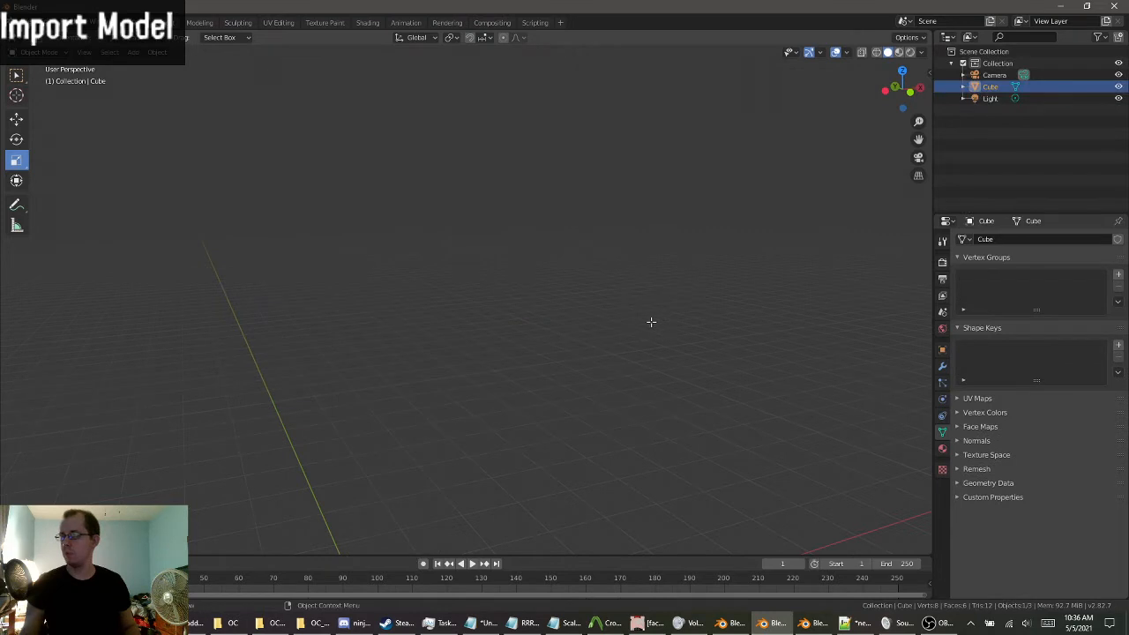
Delete all the default objects, including the cube, camera and light, to leave an empty scene.
middle_click_drag(651, 322, 713, 252)
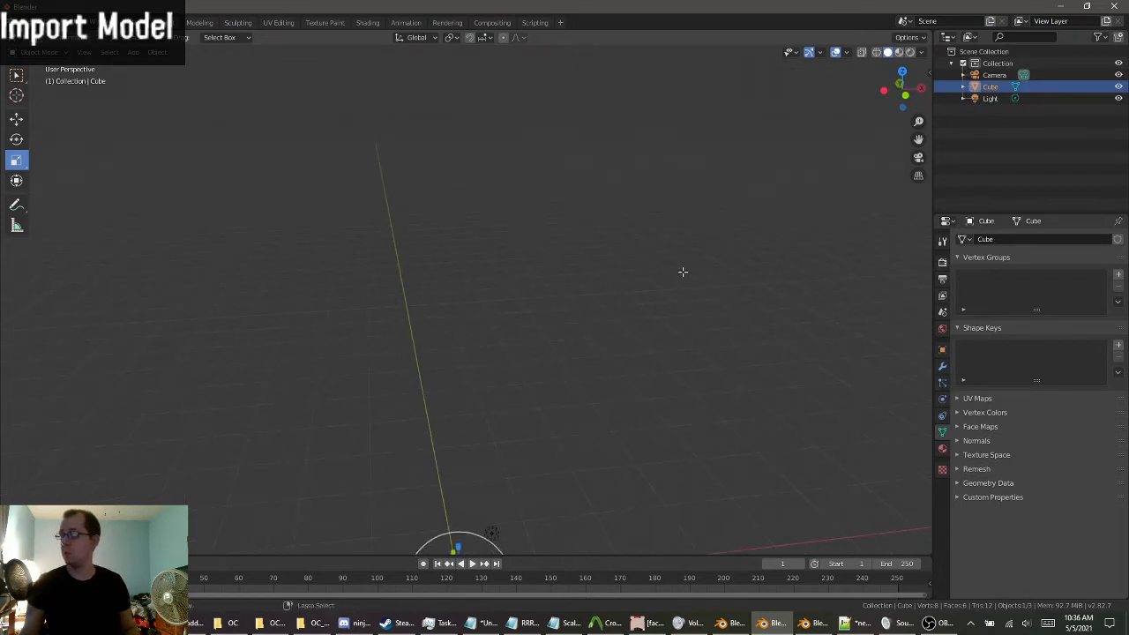
key("a")
key("Delete")
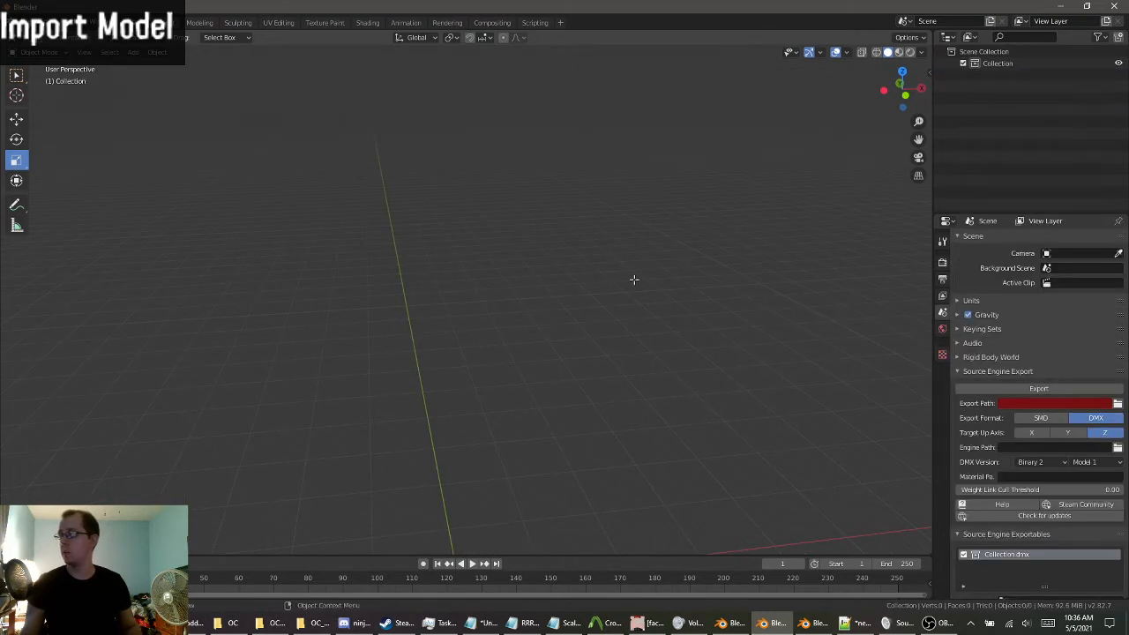
middle_click_drag(632, 277, 546, 279)
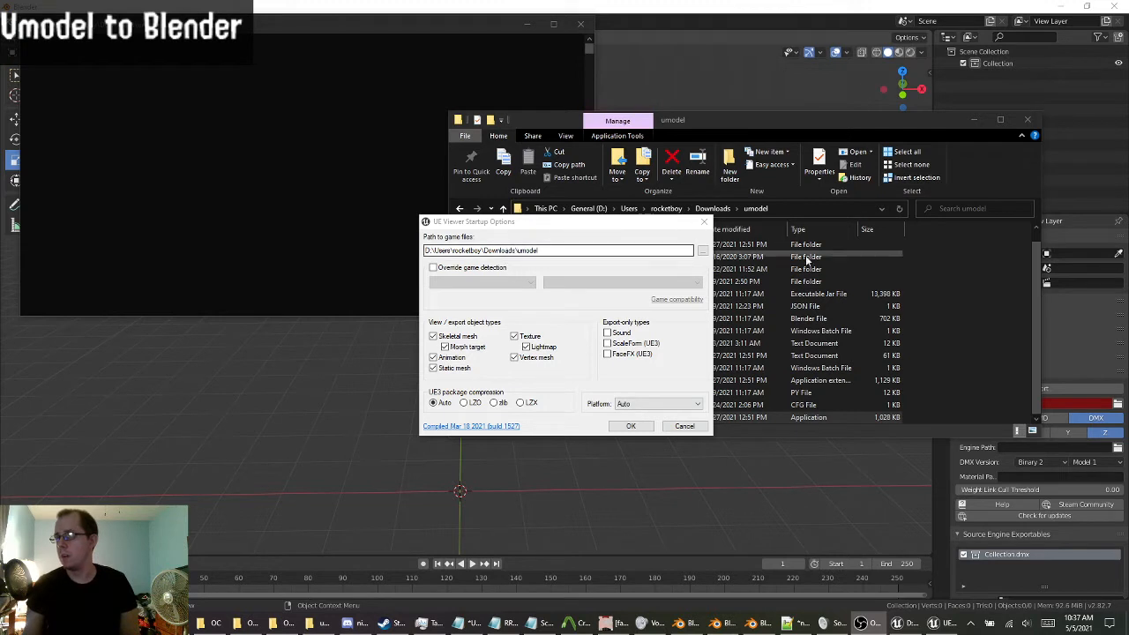
In UE Viewer's startup options, set the platform to Nintendo Switch and load the game files from the umodel folder.
left_click(989, 263)
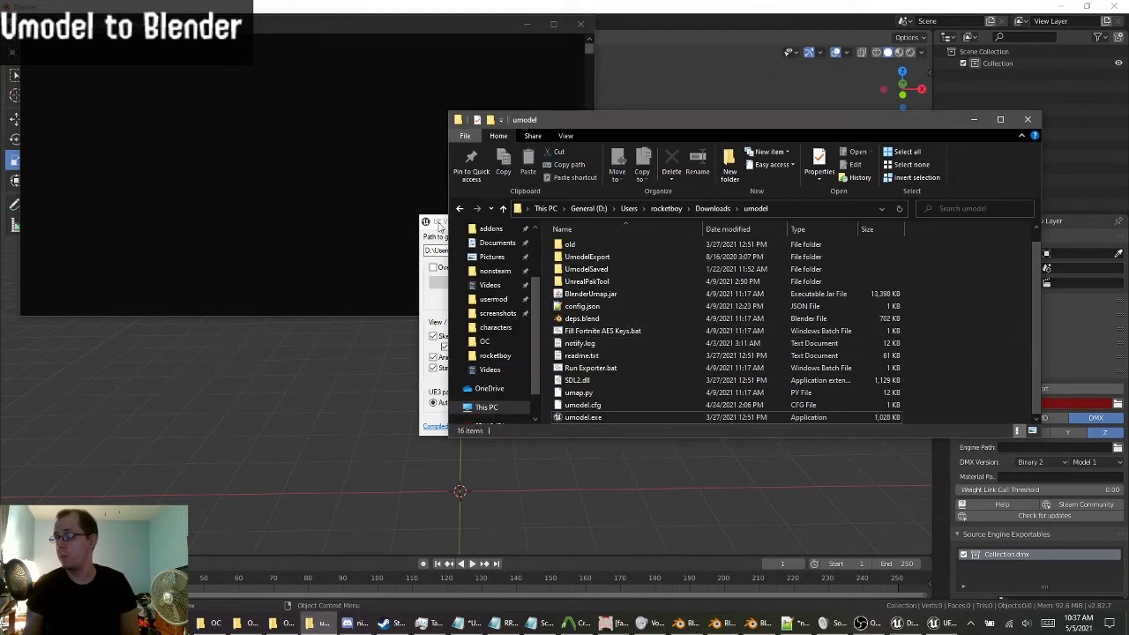
left_click(439, 226)
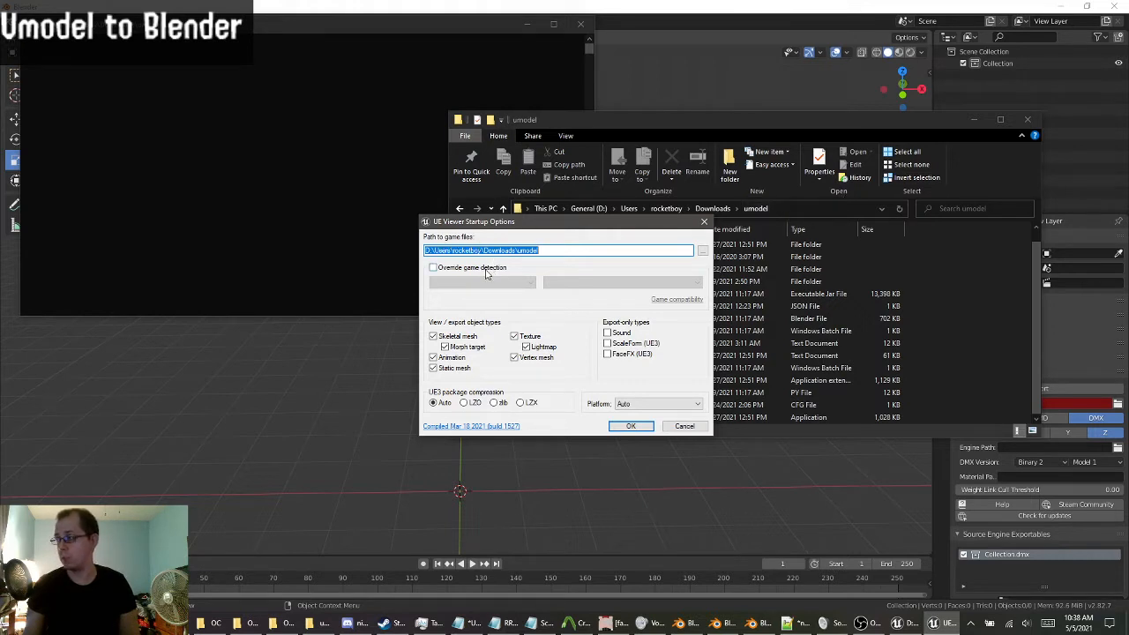
left_click(642, 408)
left_click(641, 456)
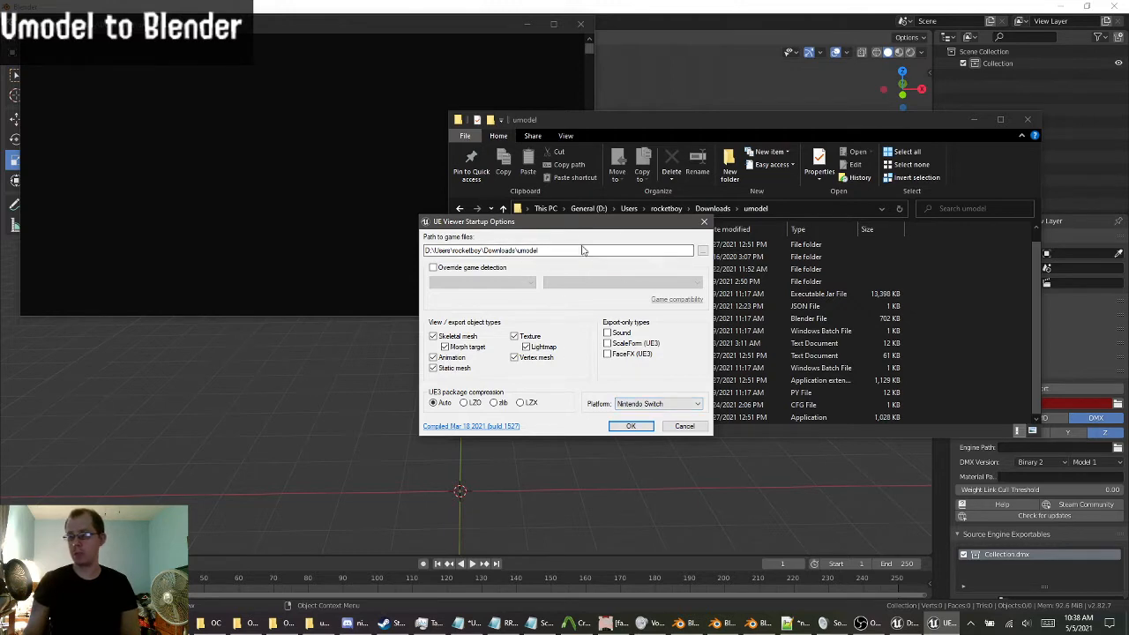
left_click(632, 426)
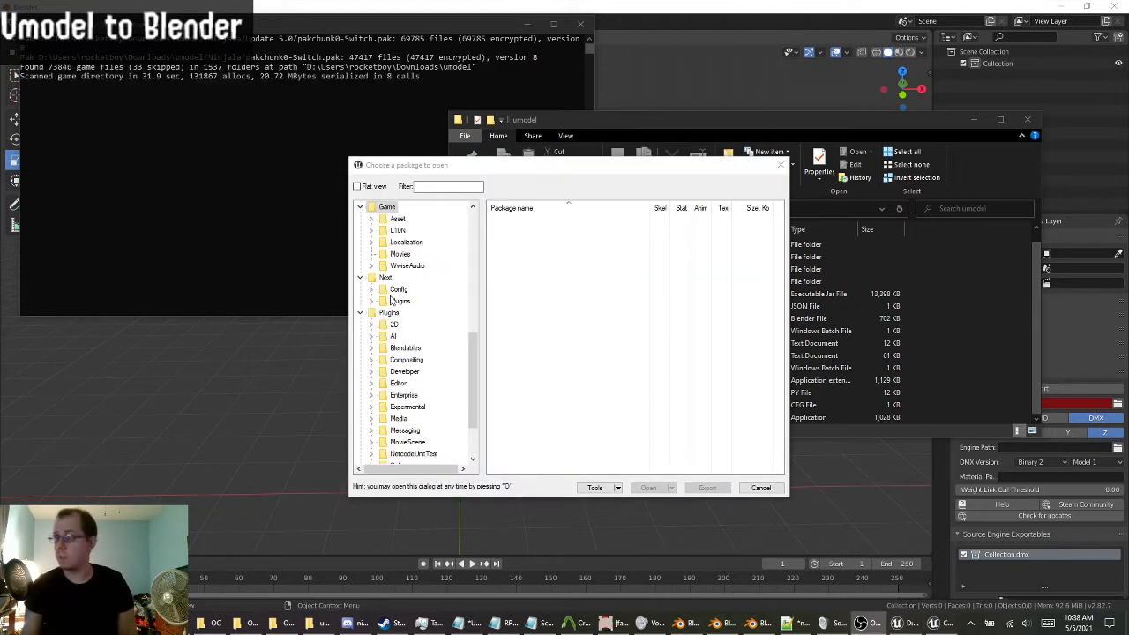
Expand the Asset folder under Game in the package tree, and its Common subfolder.
left_click_drag(474, 399, 486, 434)
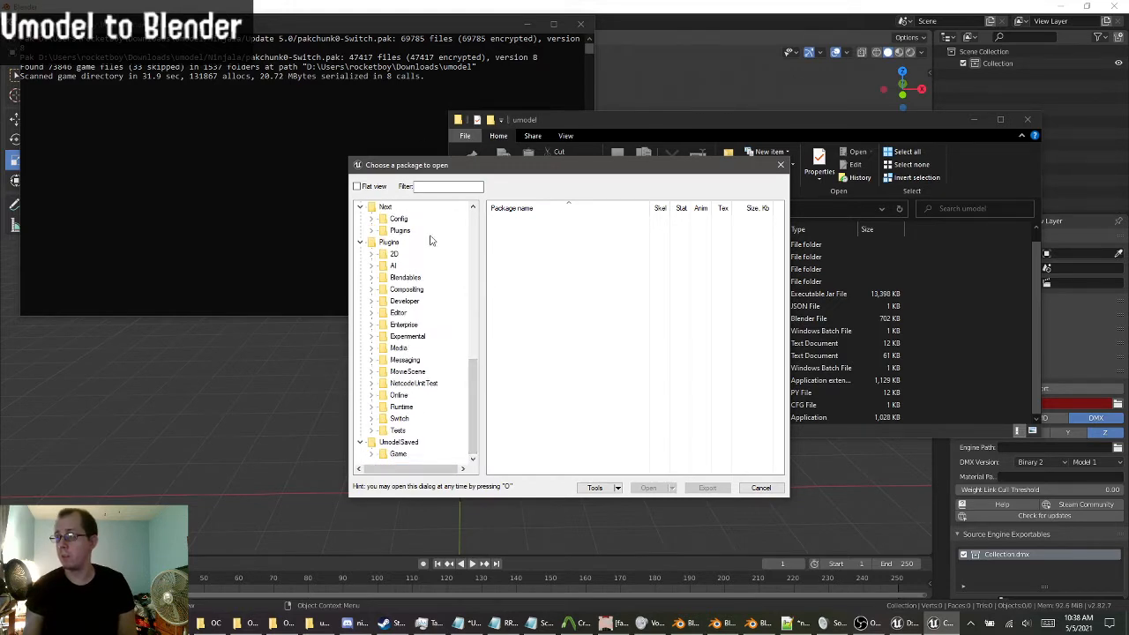
scroll(400, 428, "up", 4)
scroll(395, 412, "up", 3)
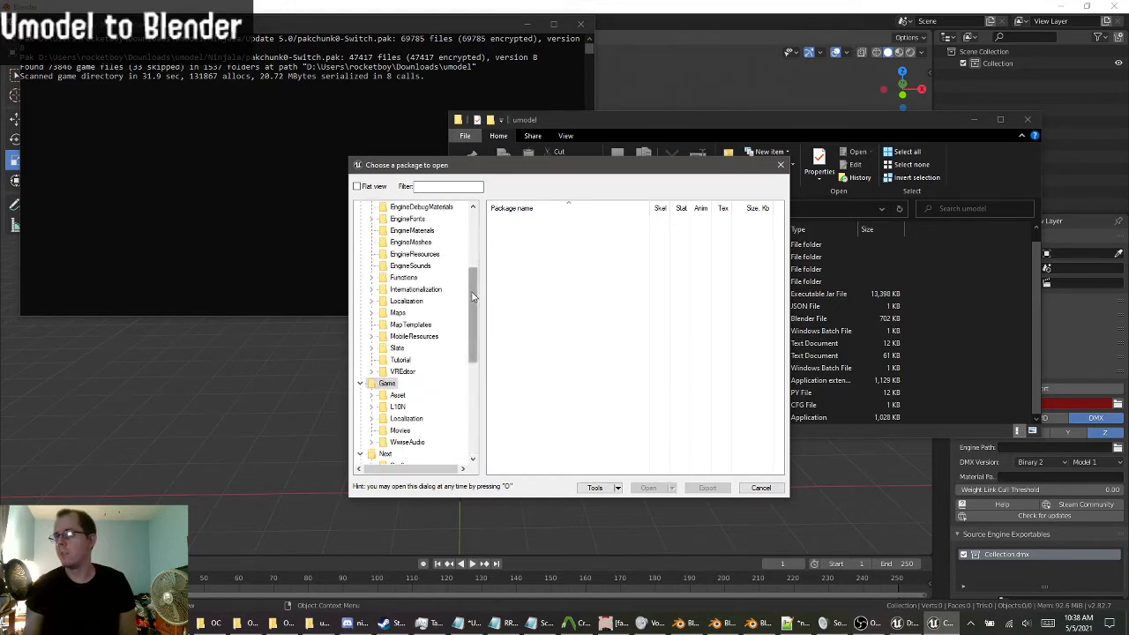
left_click_drag(473, 298, 474, 361)
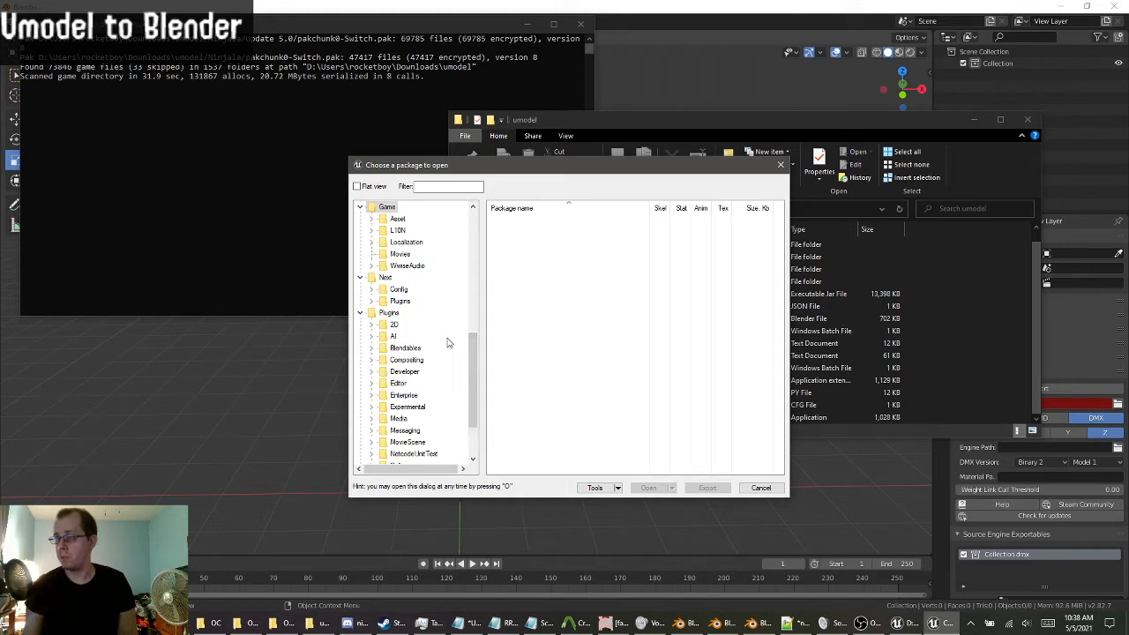
scroll(415, 315, "up", 1)
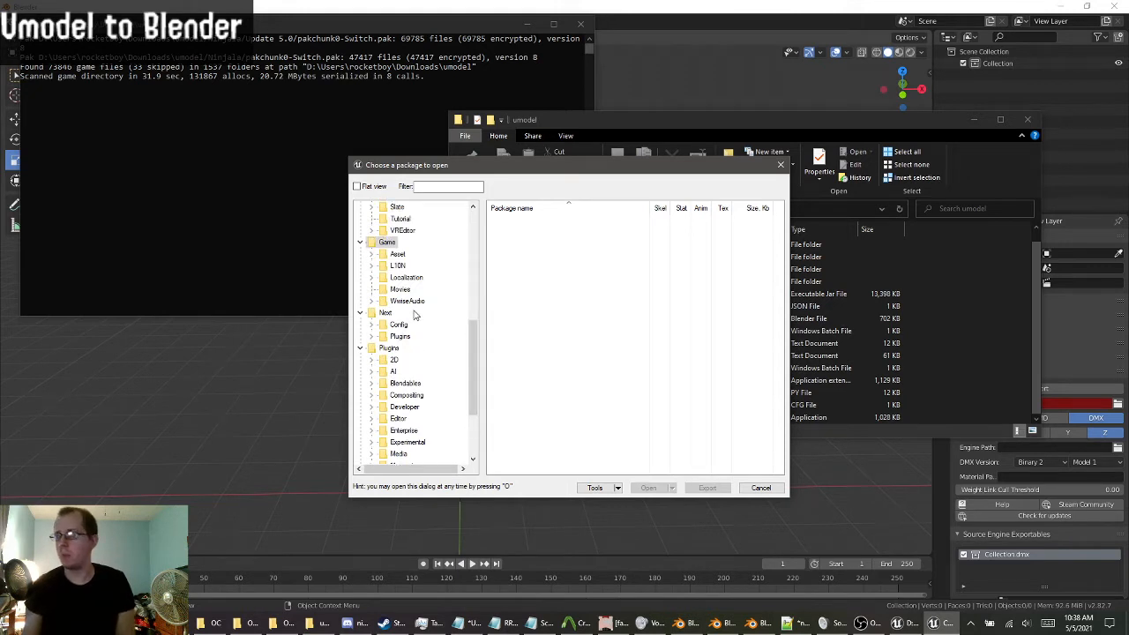
left_click(372, 255)
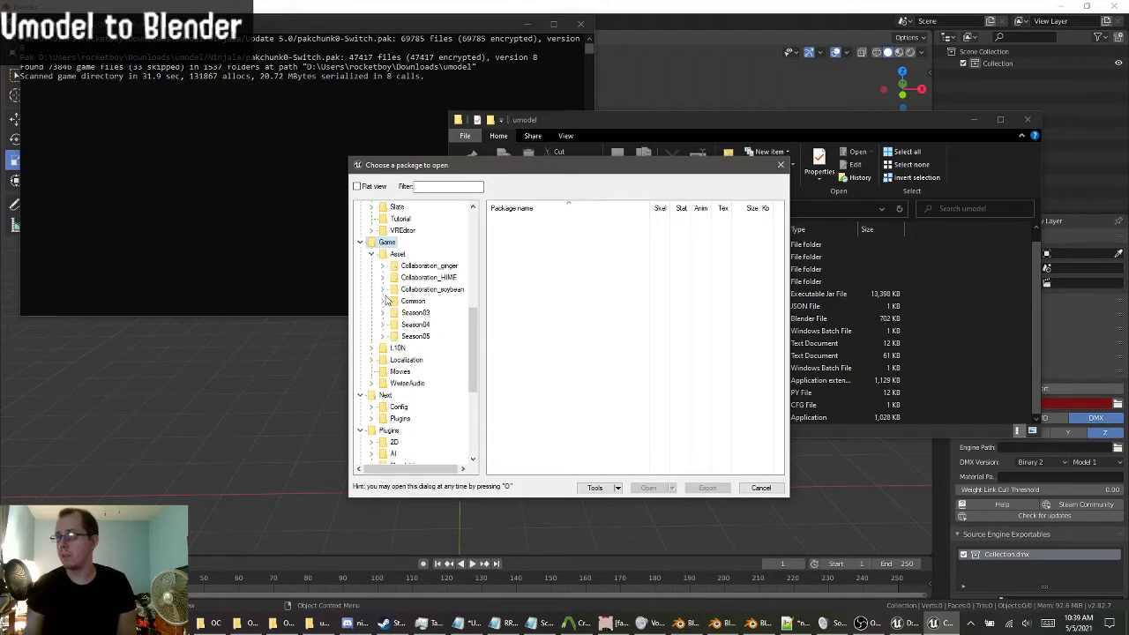
left_click(383, 301)
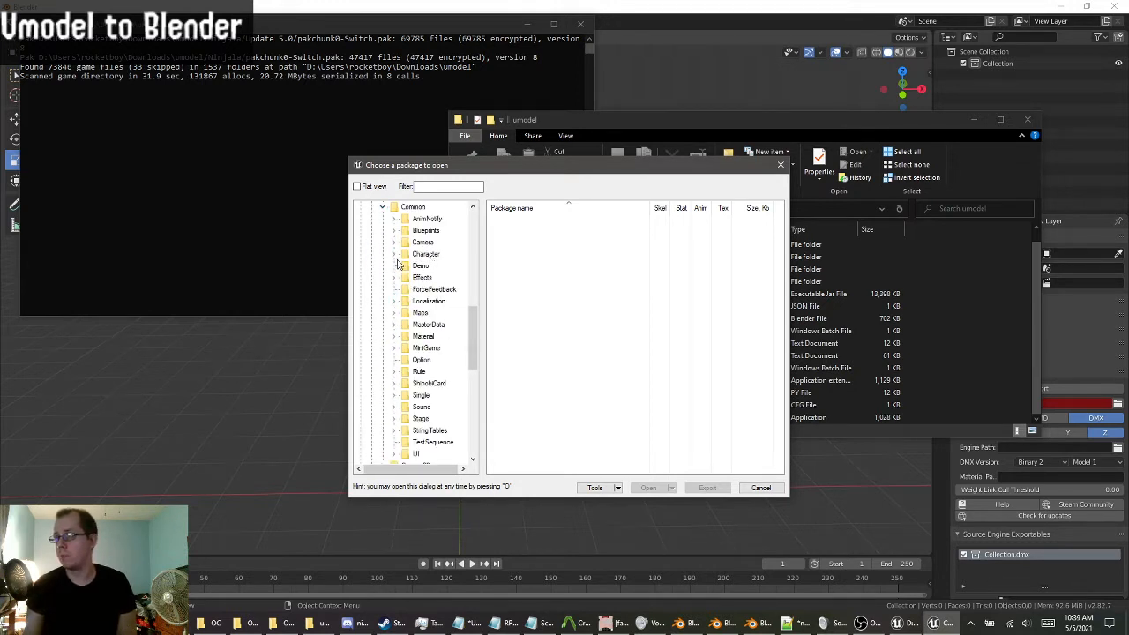
Within Common, open the Character > Avatar > Meshes > Body folder to list its packages.
scroll(398, 263, "down", 5)
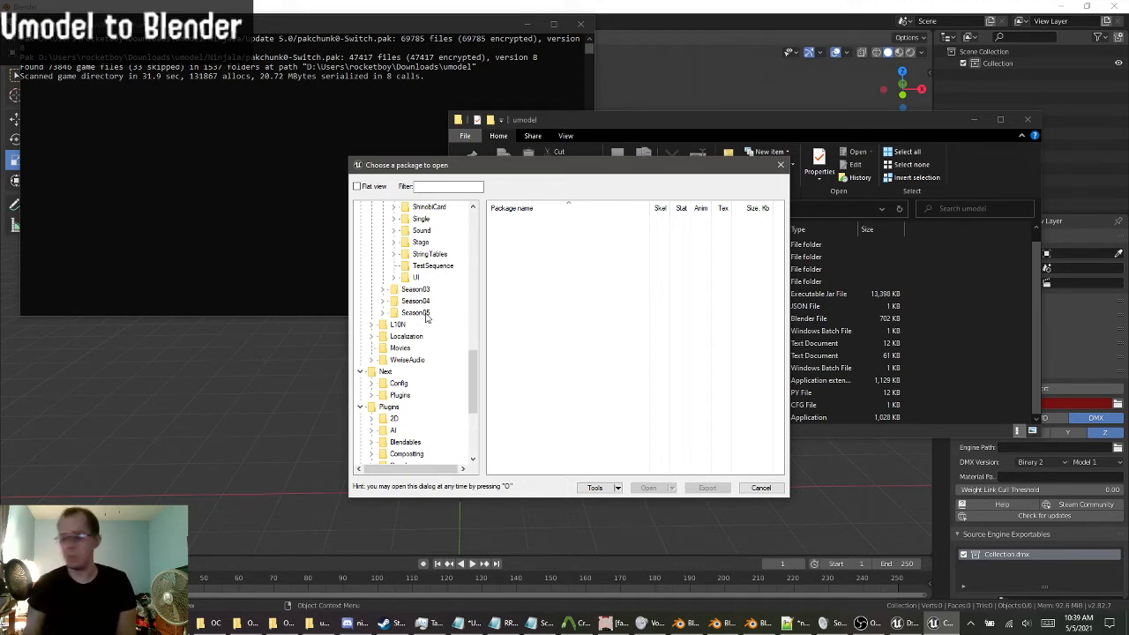
scroll(426, 319, "up", 4)
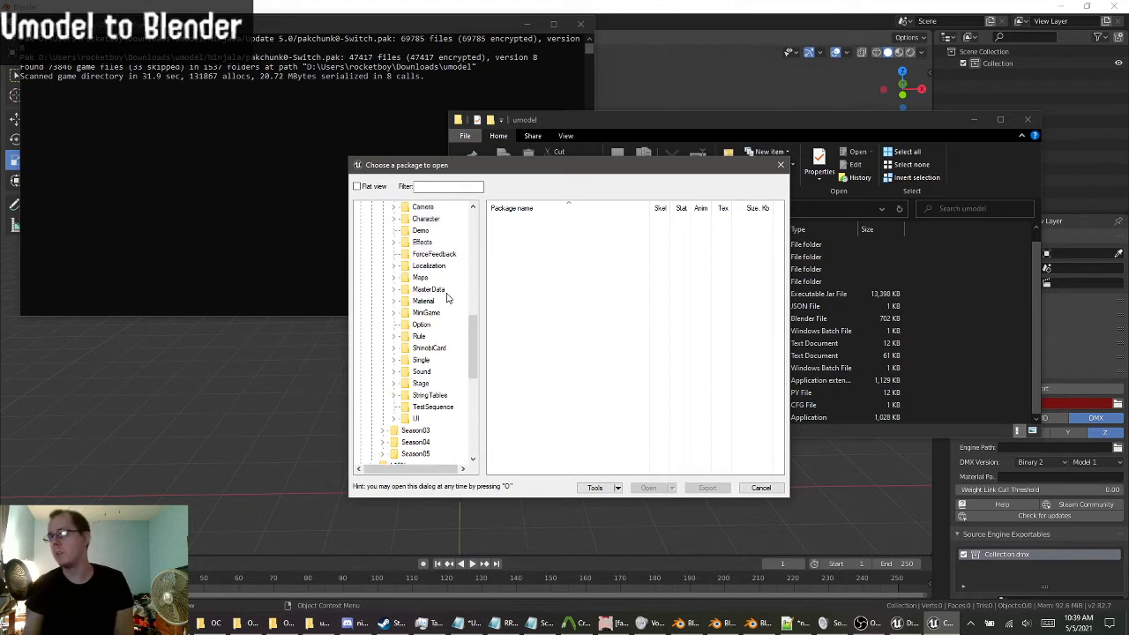
scroll(432, 280, "up", 2)
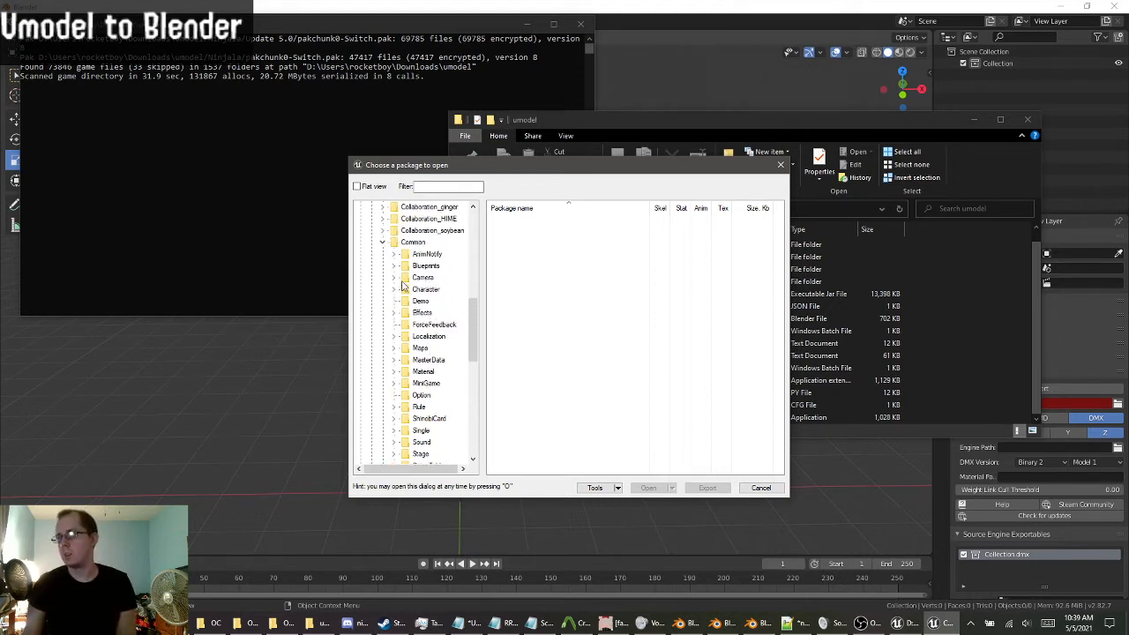
scroll(401, 328, "down", 3)
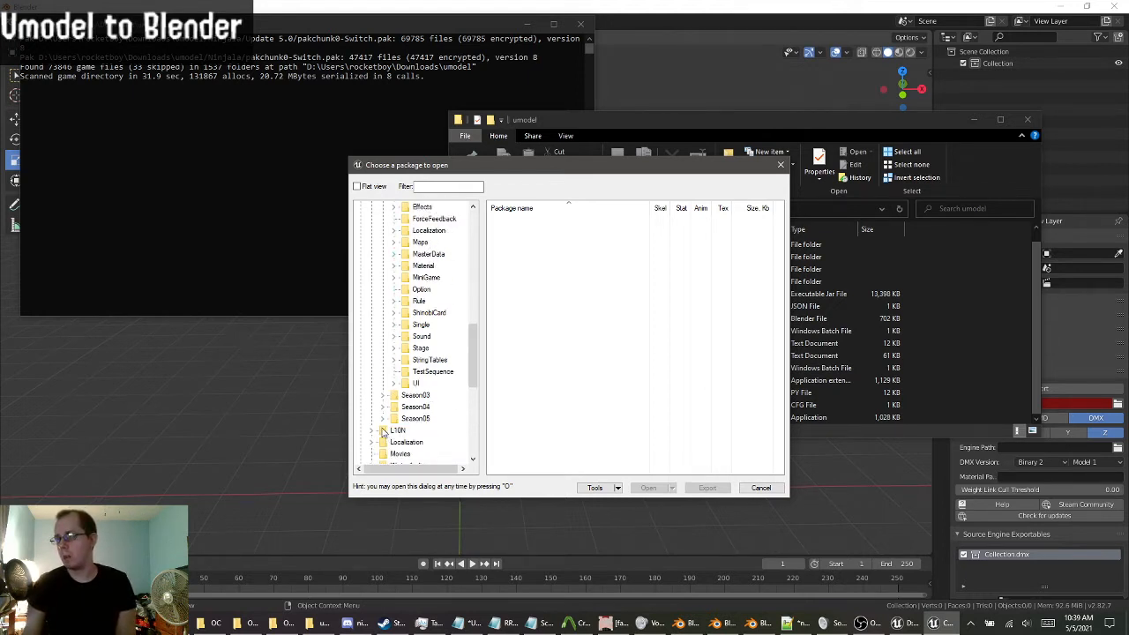
scroll(404, 242, "up", 2)
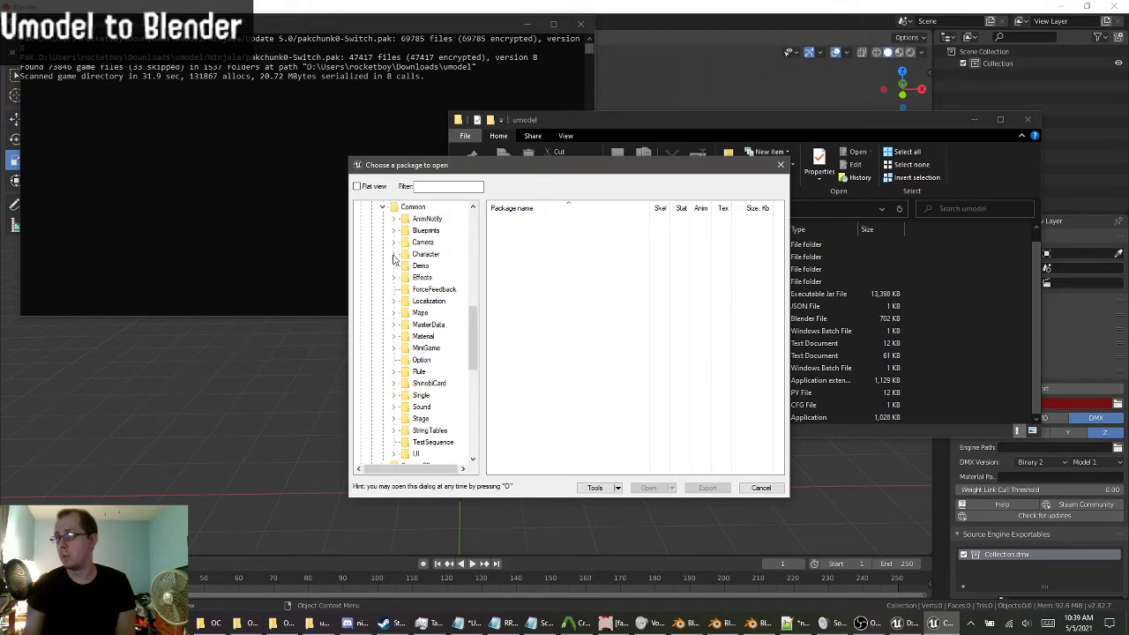
left_click(393, 255)
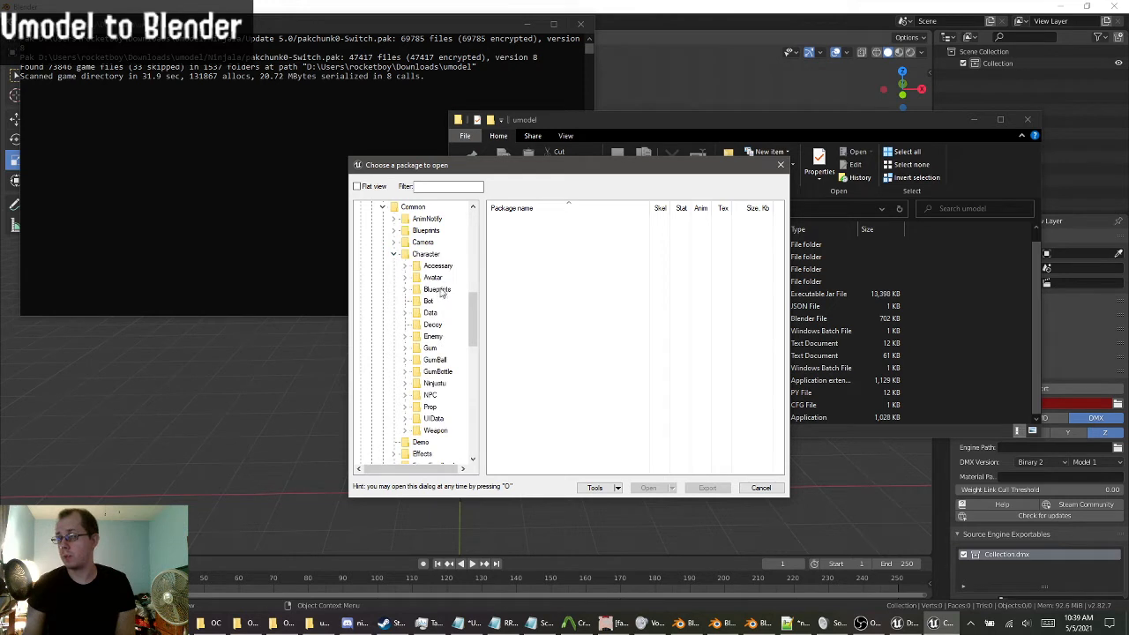
left_click(405, 278)
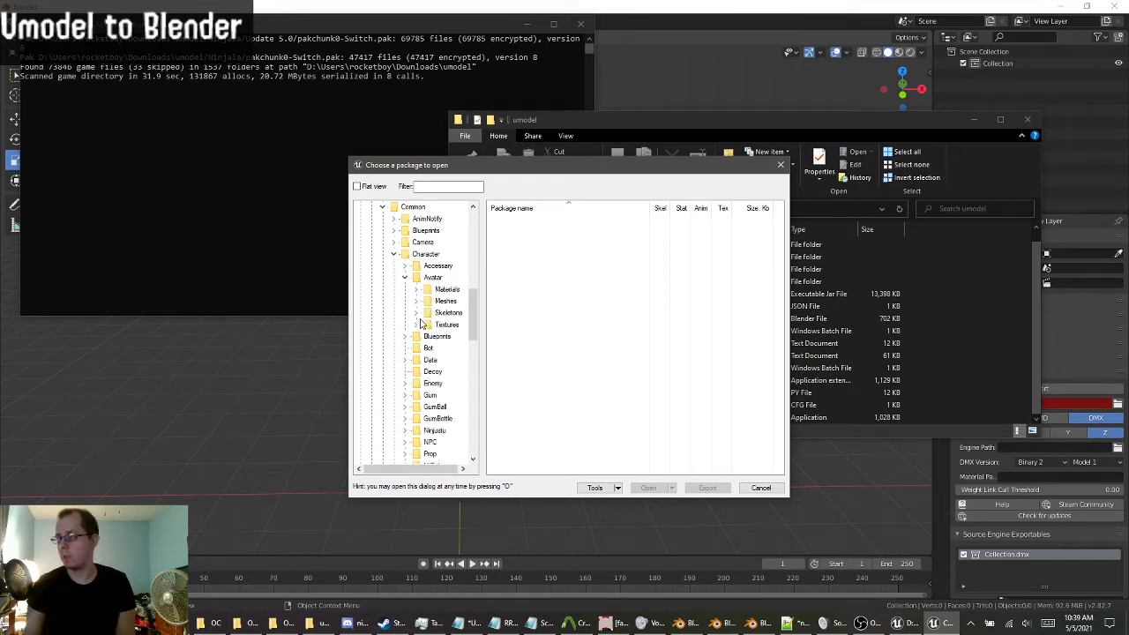
left_click(416, 301)
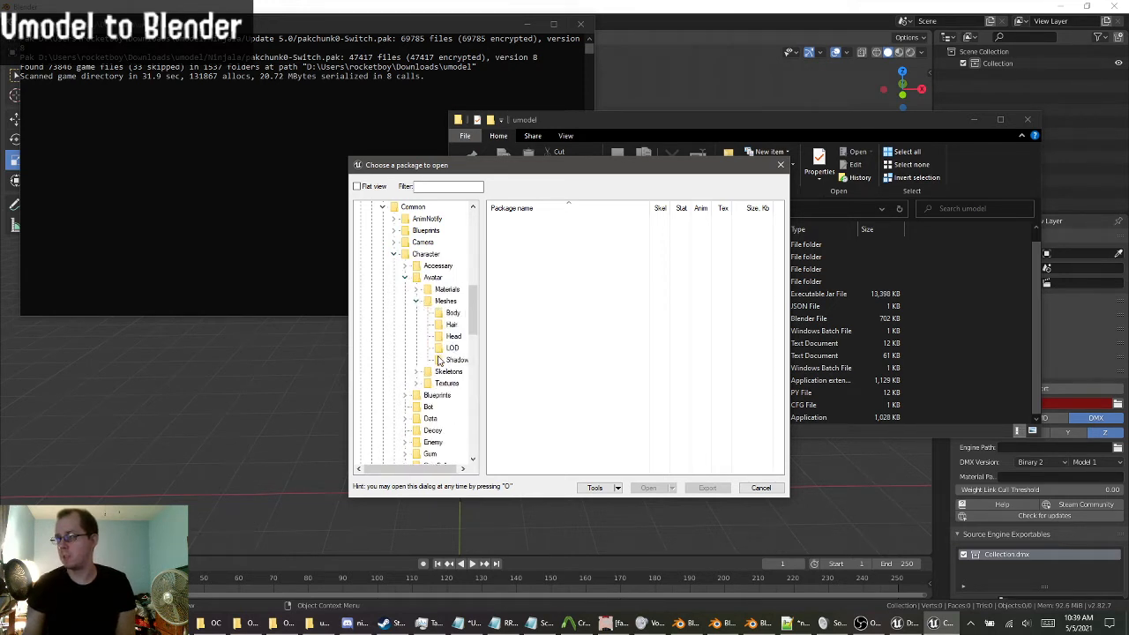
left_click(446, 315)
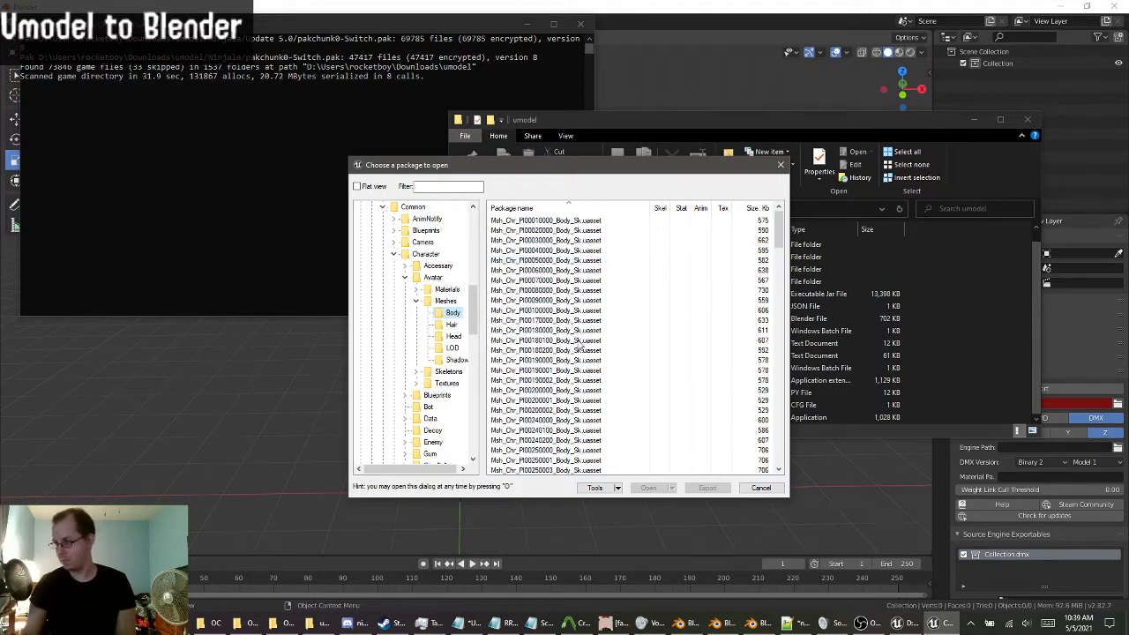
left_click(170, 623)
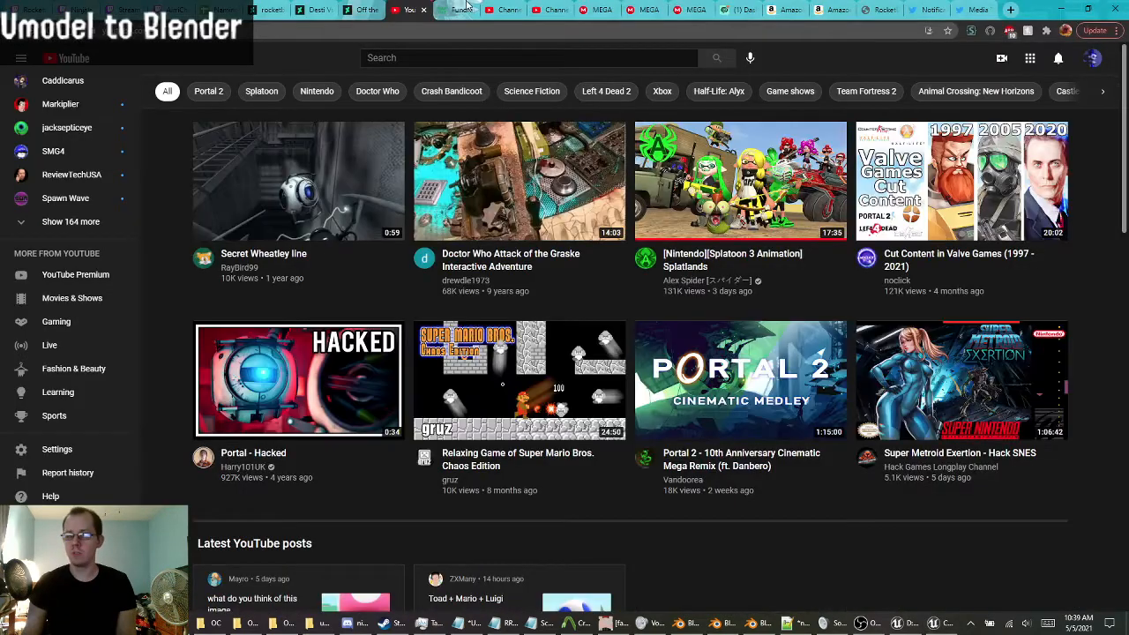
left_click(1061, 8)
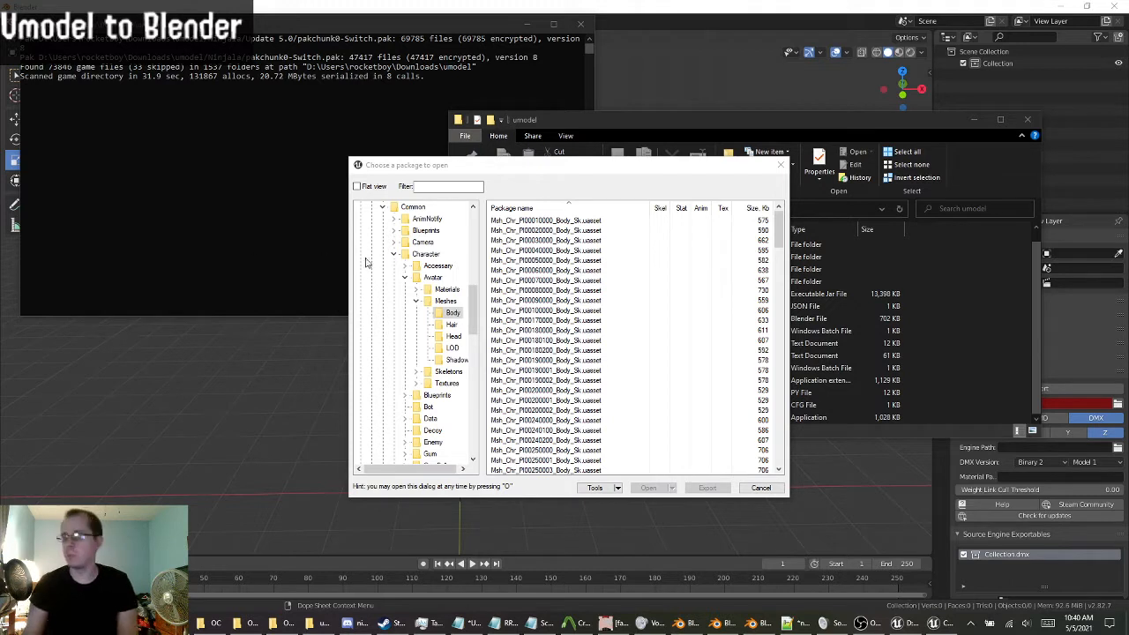
Find the 0028 body mesh variants in the Body folder and select the package Msh_Chr_Pl00280000_Body_Sk.uasset.
scroll(535, 408, "down", 1)
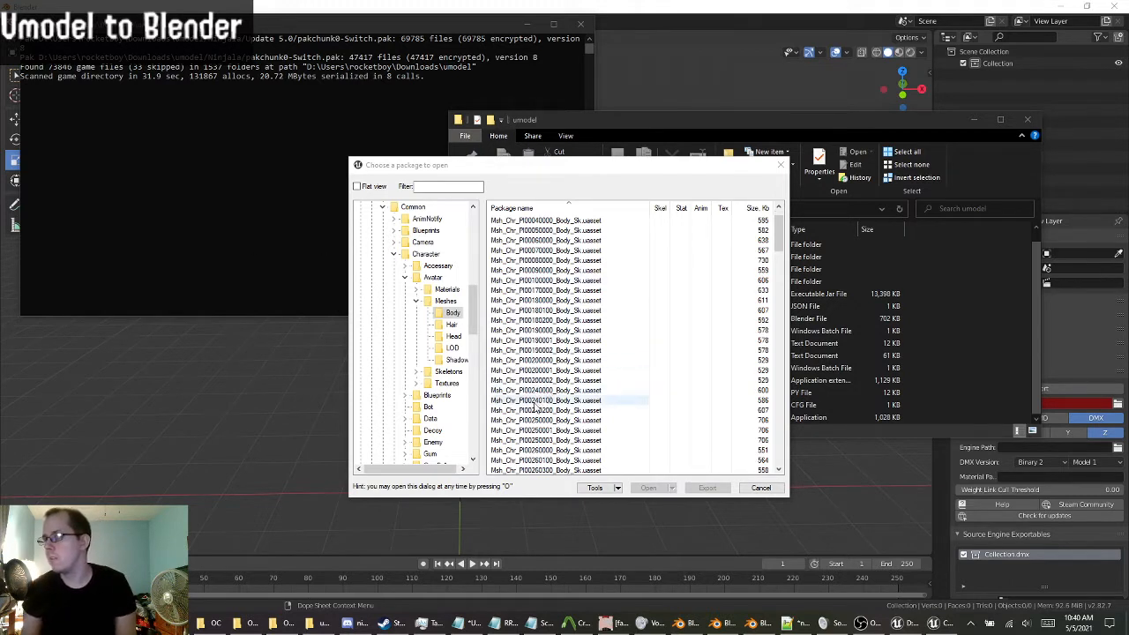
scroll(535, 461, "down", 1)
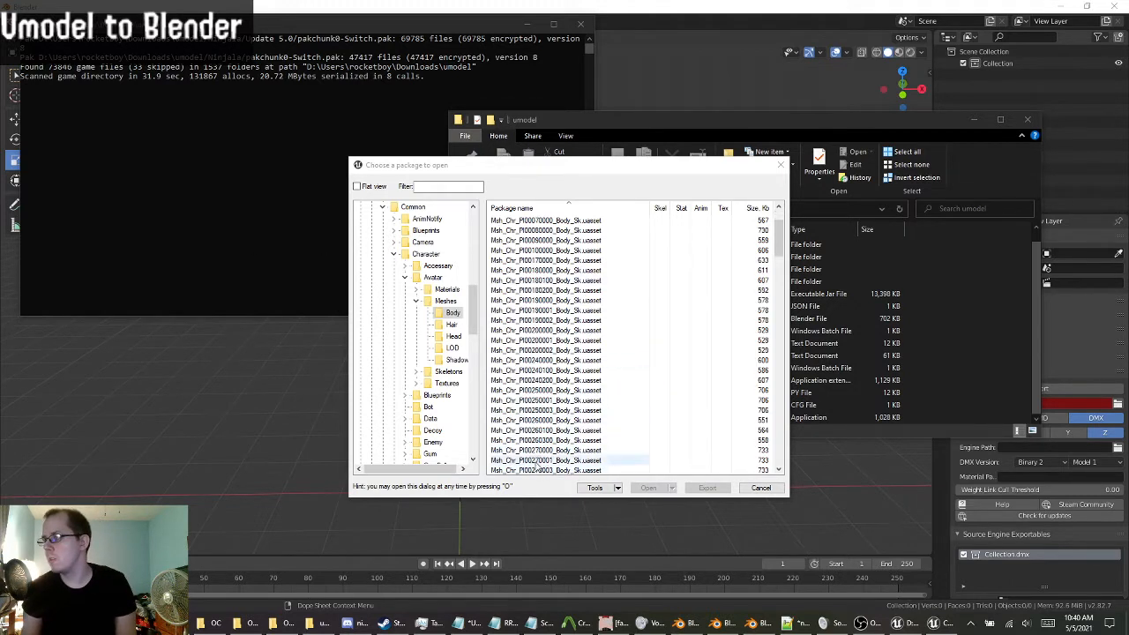
scroll(535, 461, "down", 1)
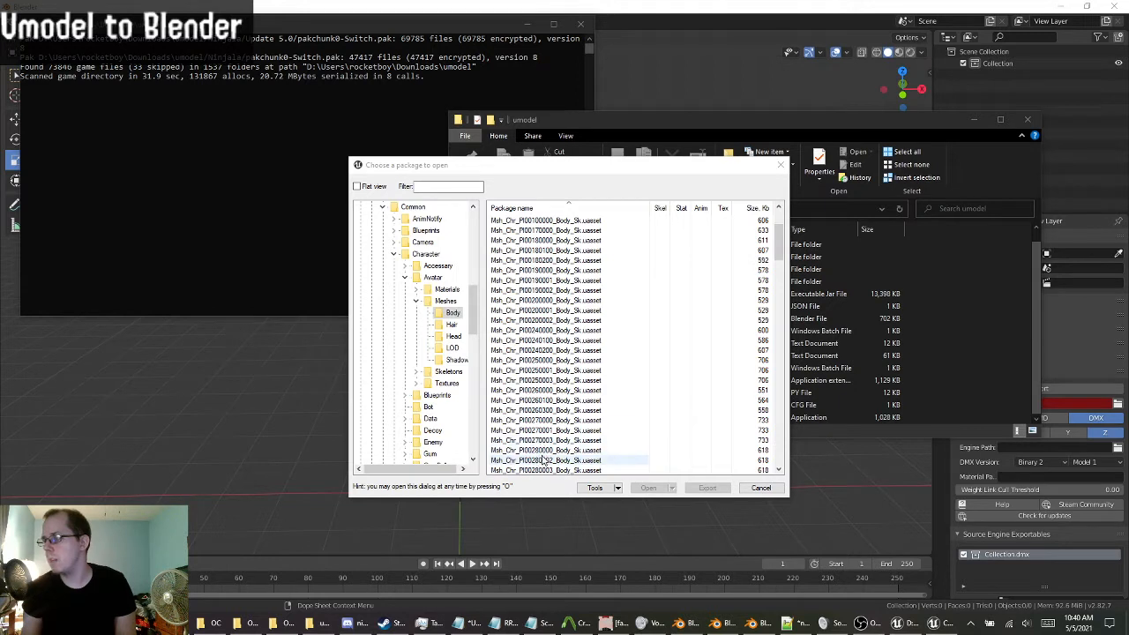
left_click(540, 450)
scroll(559, 456, "down", 1)
scroll(559, 457, "down", 1)
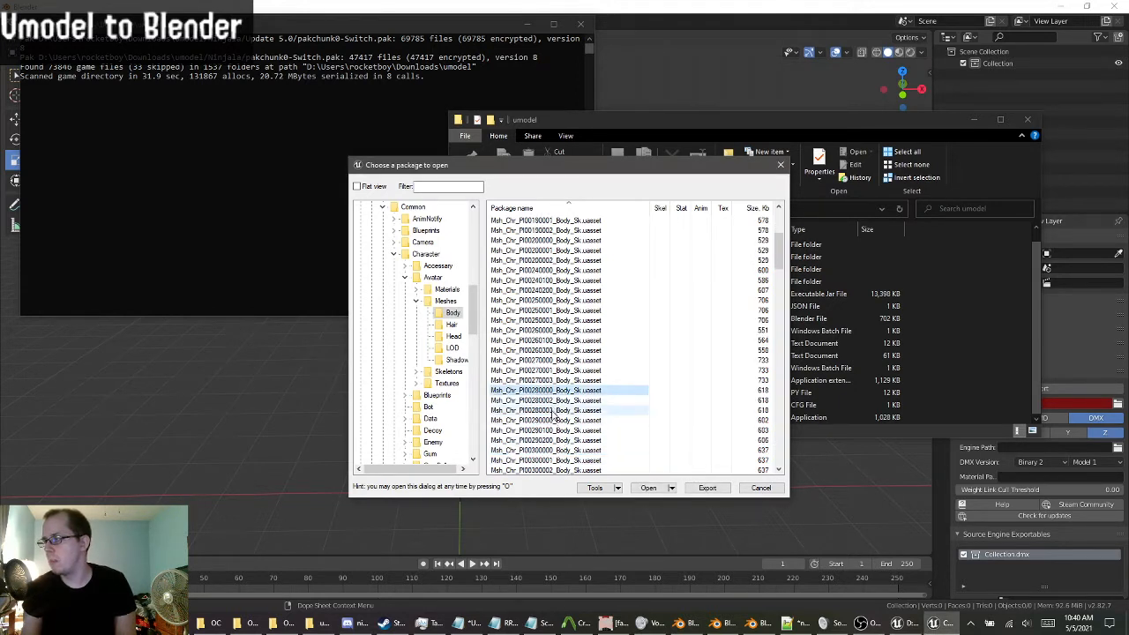
left_click(553, 401)
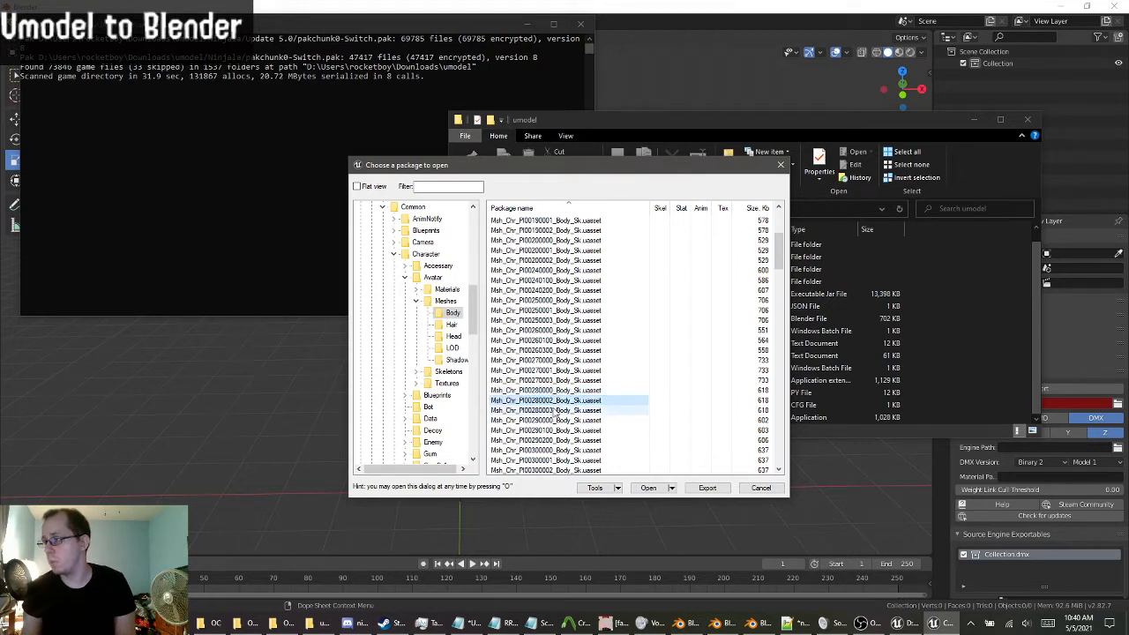
left_click(553, 411)
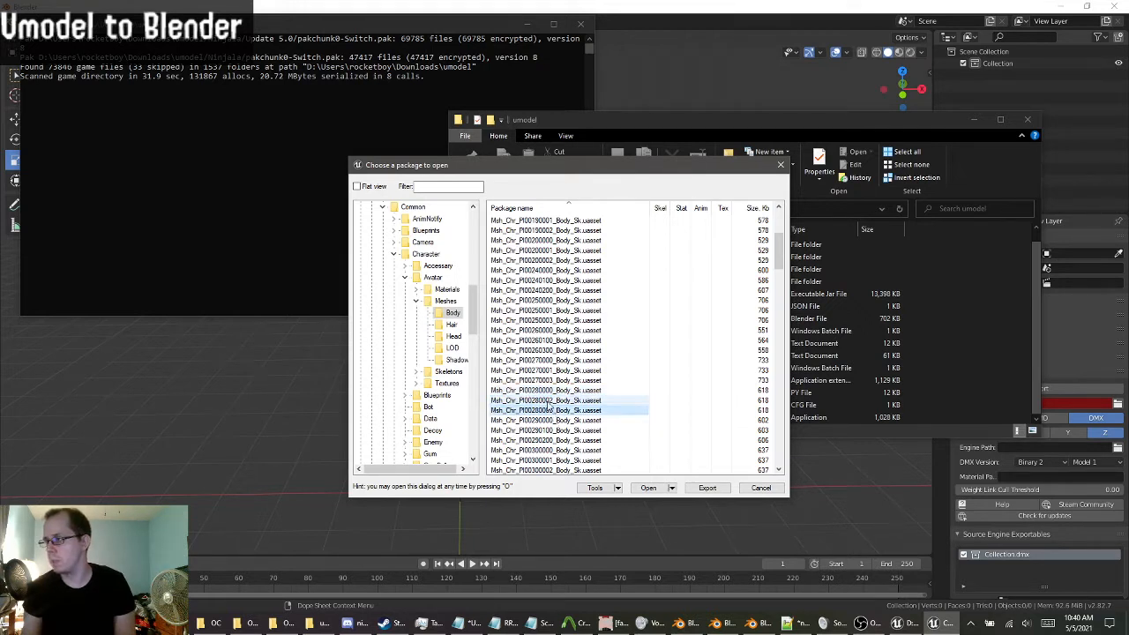
left_click(520, 390)
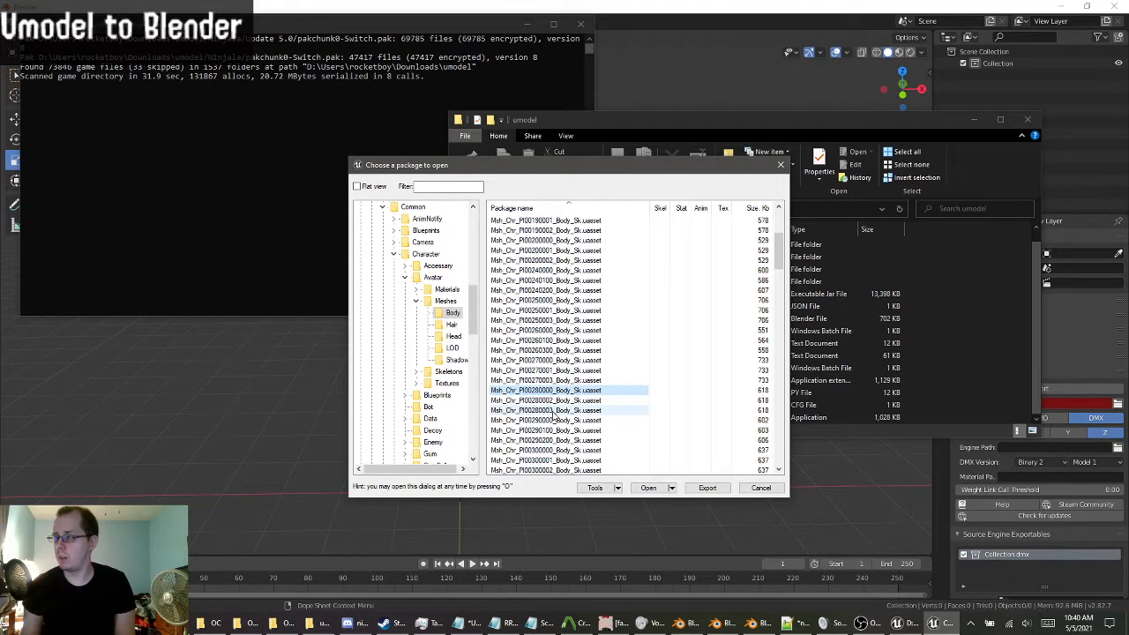
double_click(548, 411)
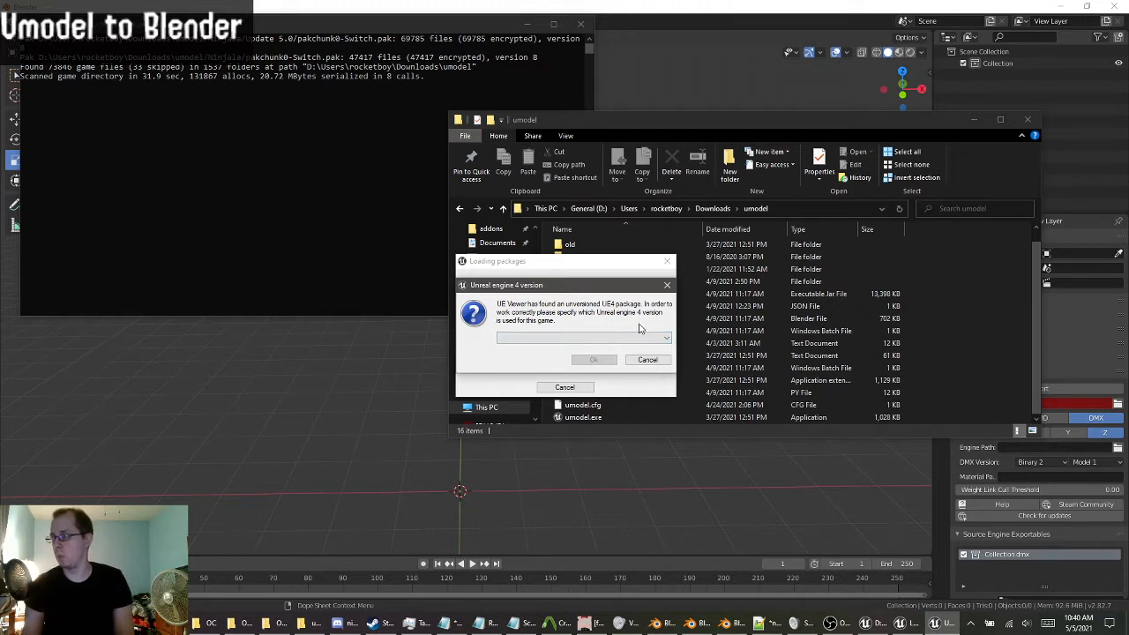
left_click(524, 343)
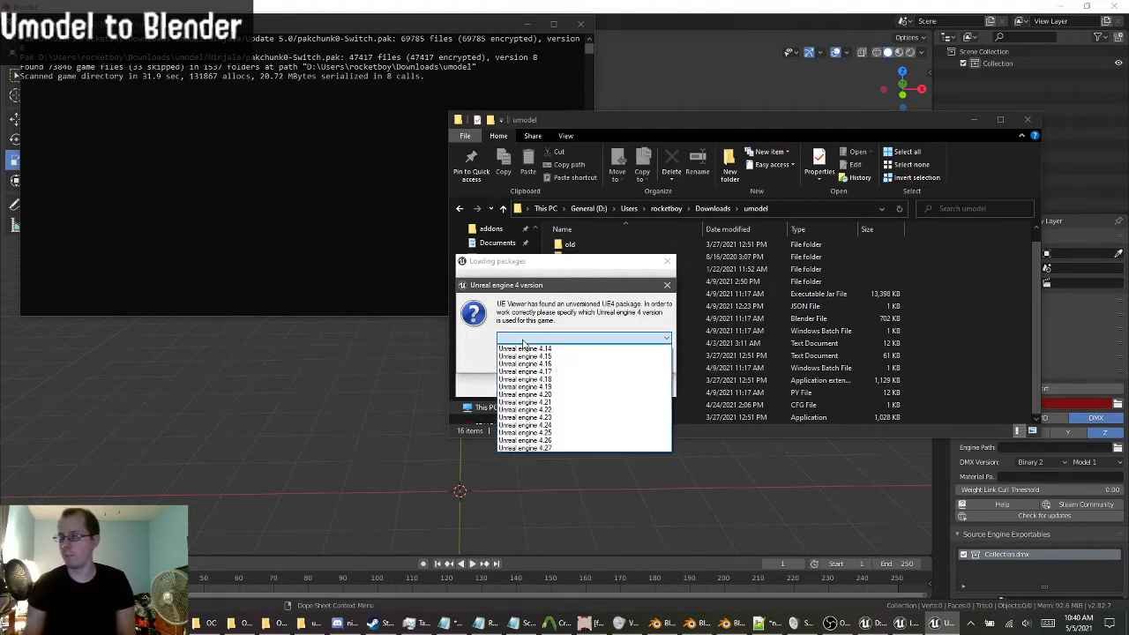
left_click(562, 427)
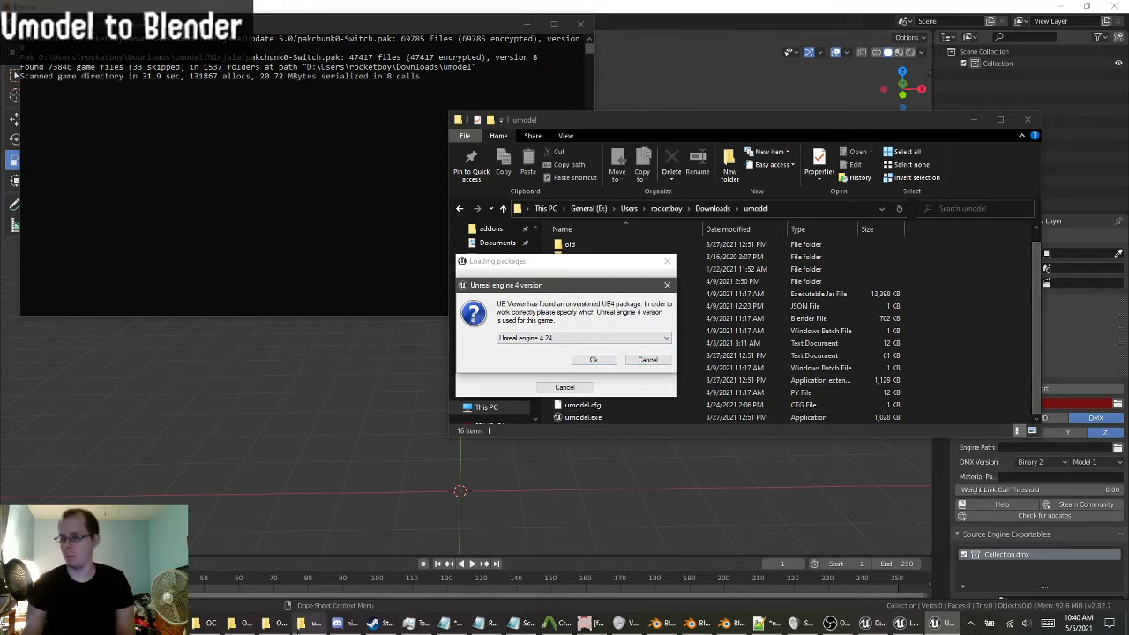
left_click(304, 624)
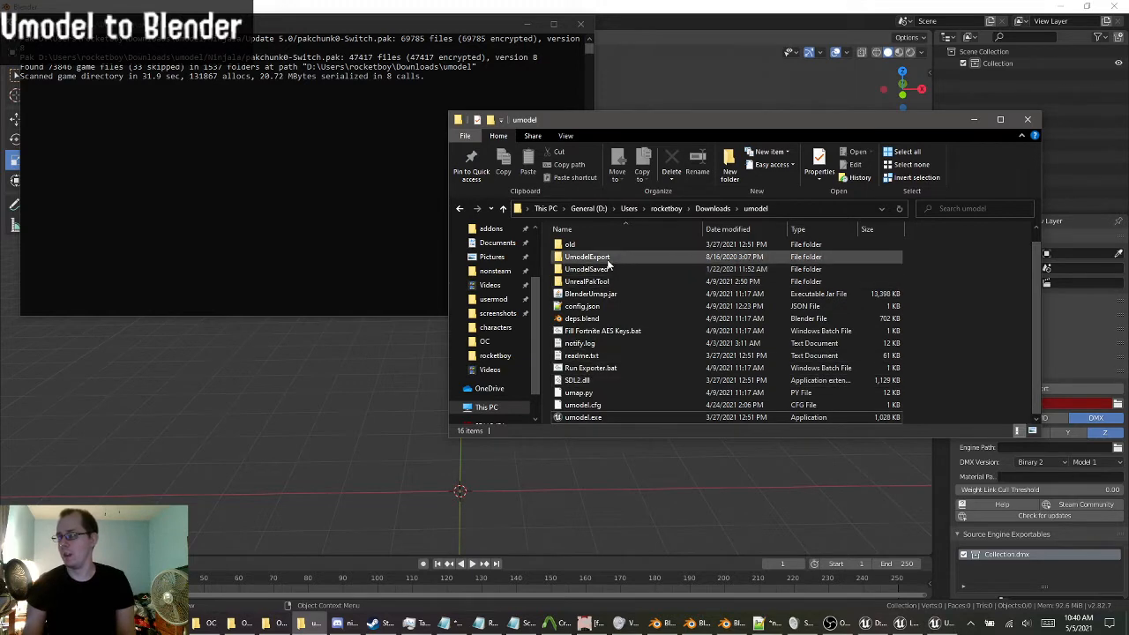
double_click(607, 262)
left_click(934, 624)
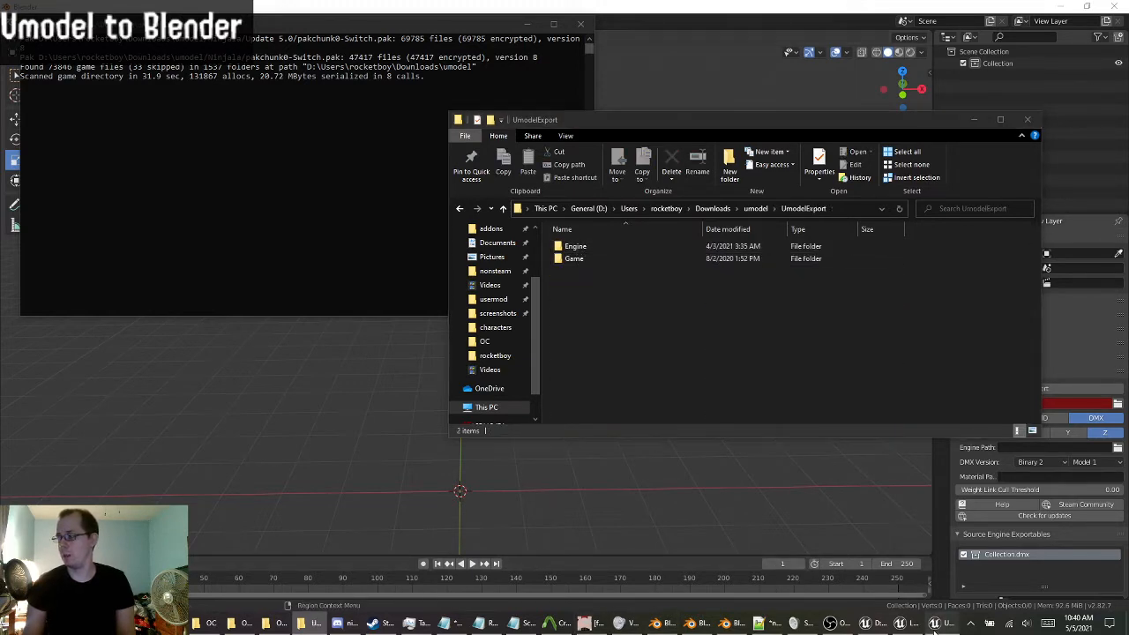
left_click(643, 363)
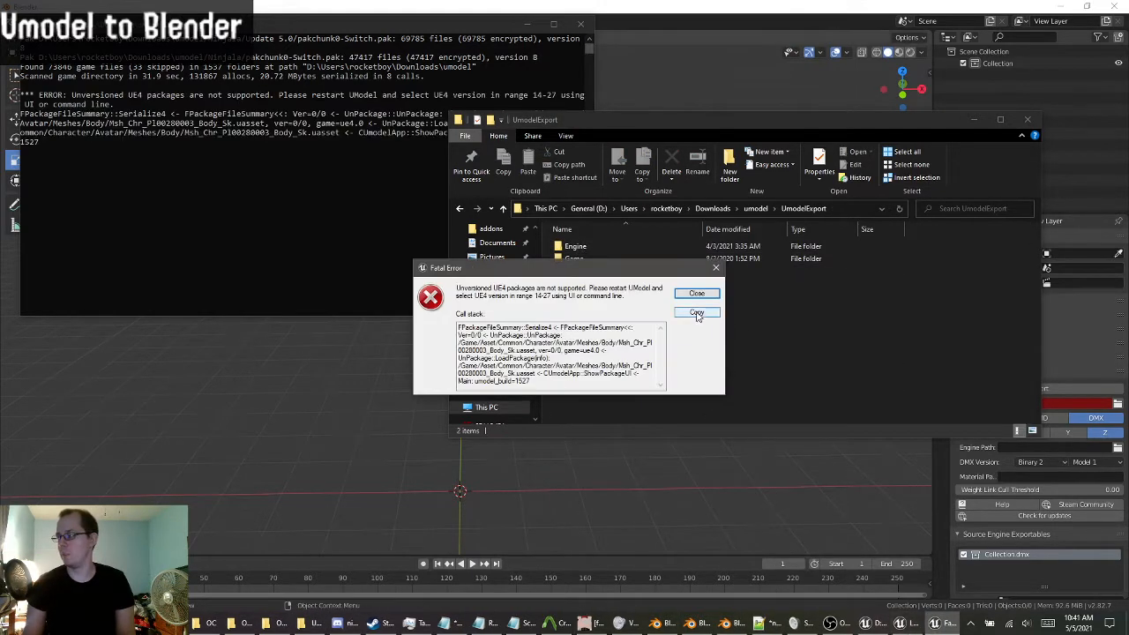
left_click(697, 293)
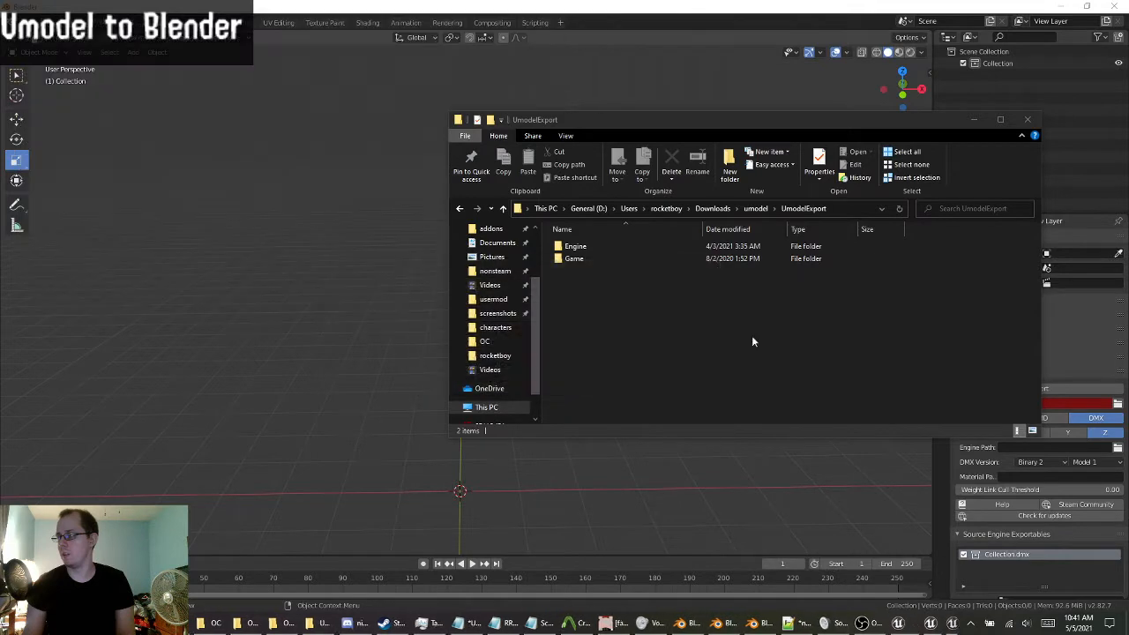
Open the exported avatar clothing textures folder at UmodelExport\Game\Asset\Common\Character\Avatar\Textures\Cloth.
left_click(460, 209)
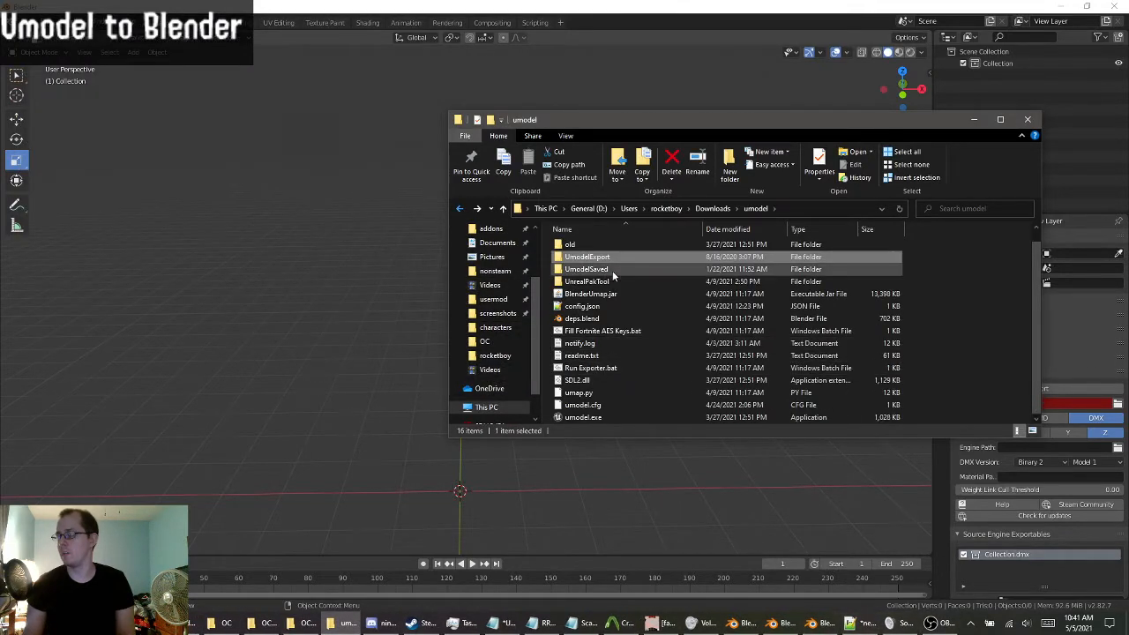
double_click(592, 256)
double_click(578, 258)
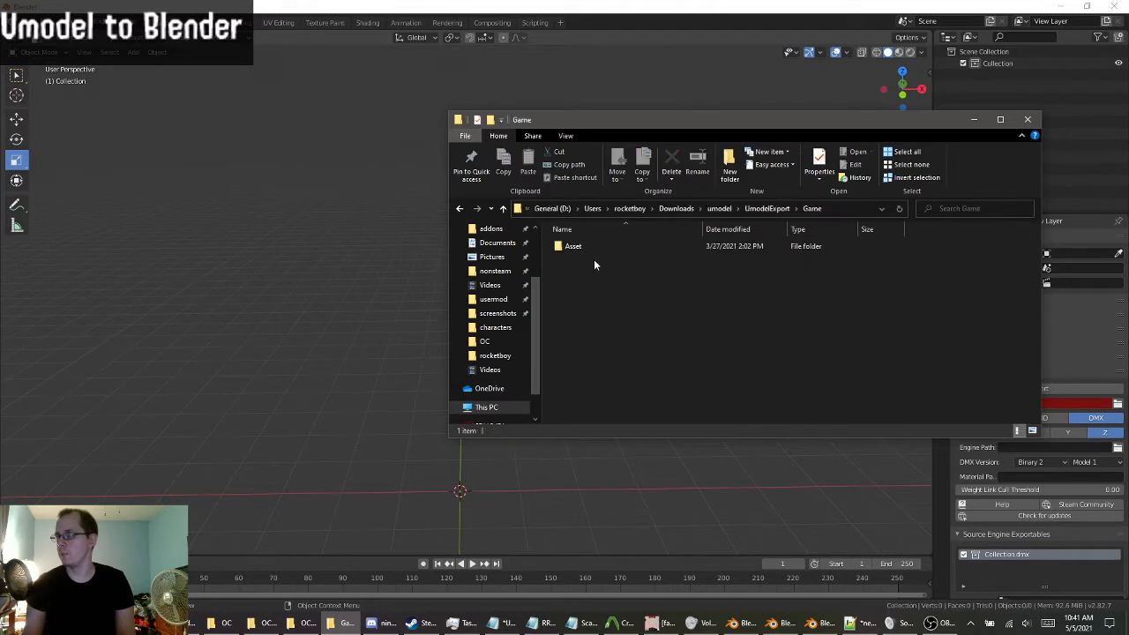
double_click(579, 248)
left_click(588, 250)
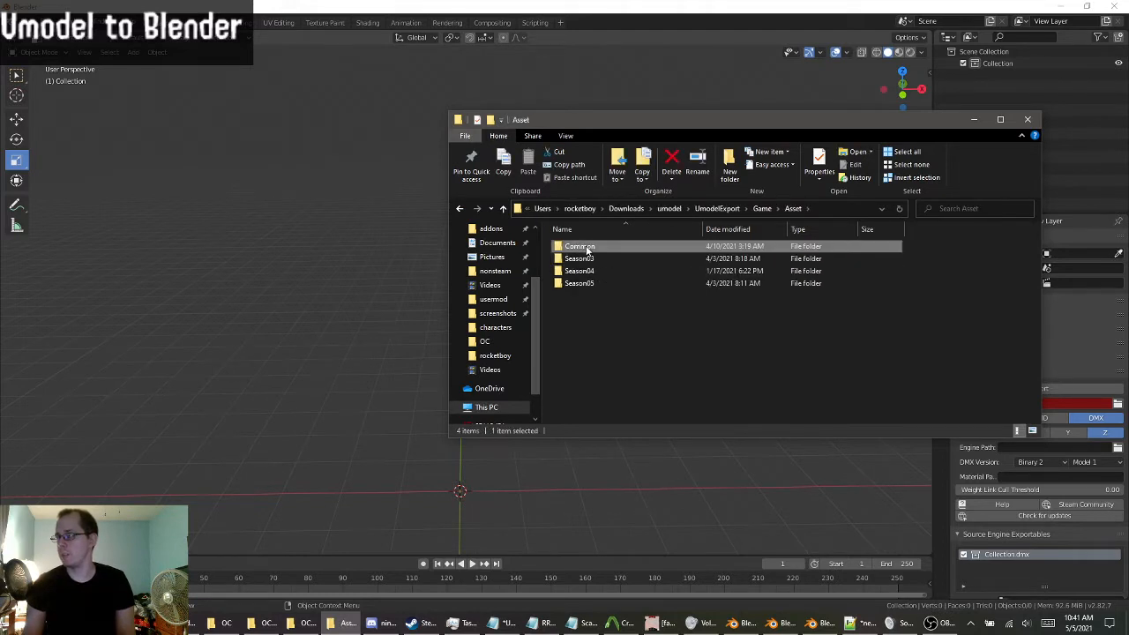
double_click(588, 250)
double_click(587, 247)
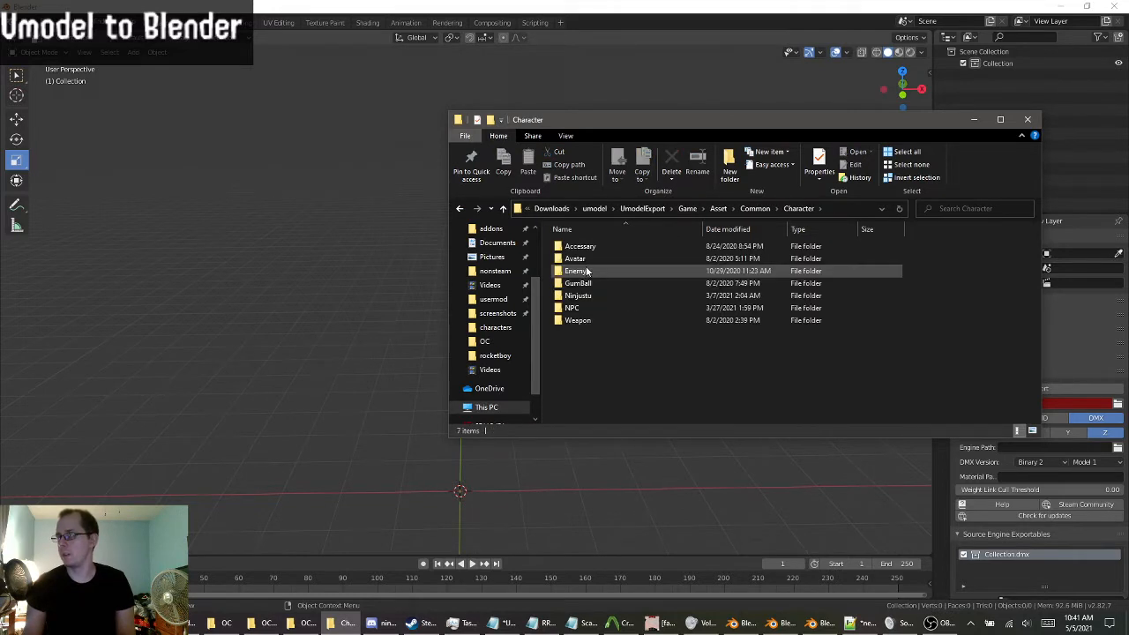
double_click(593, 255)
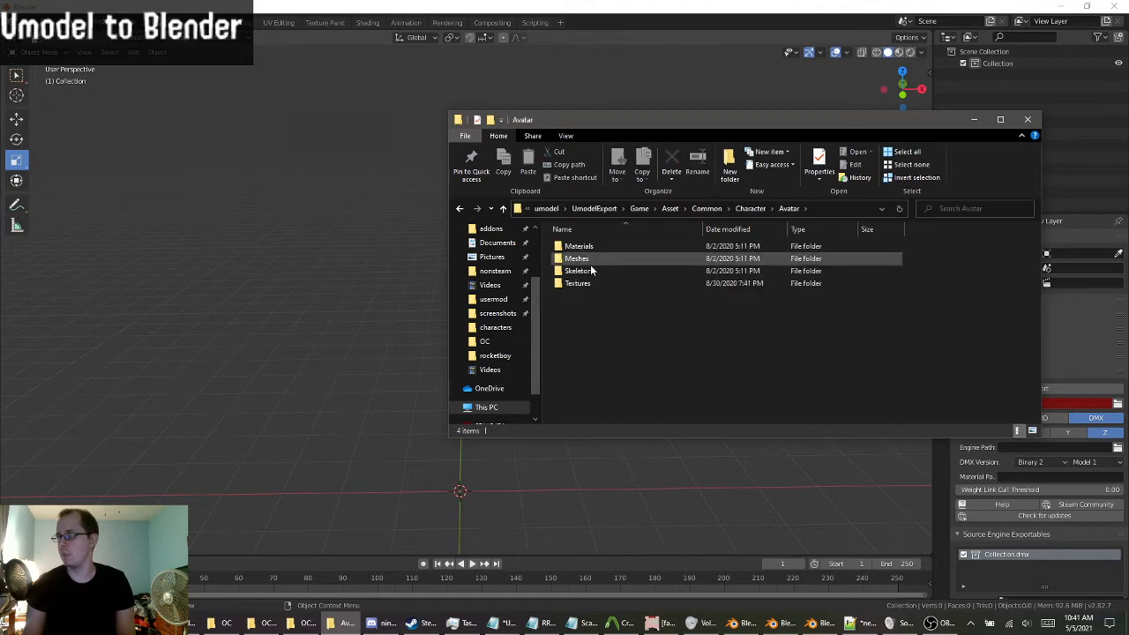
double_click(578, 283)
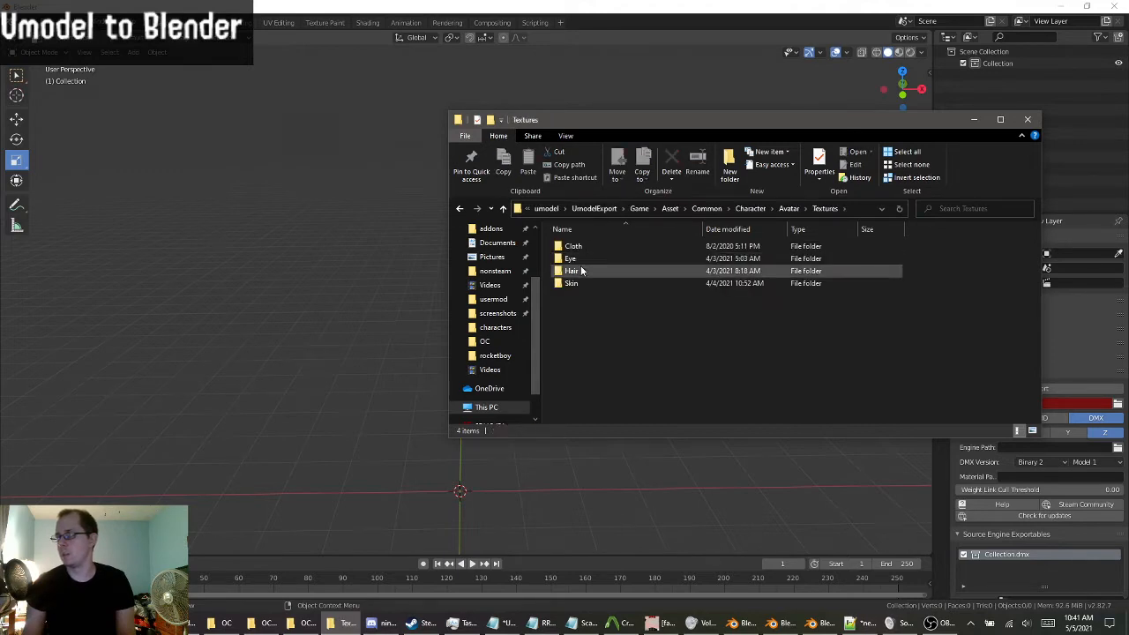
double_click(573, 246)
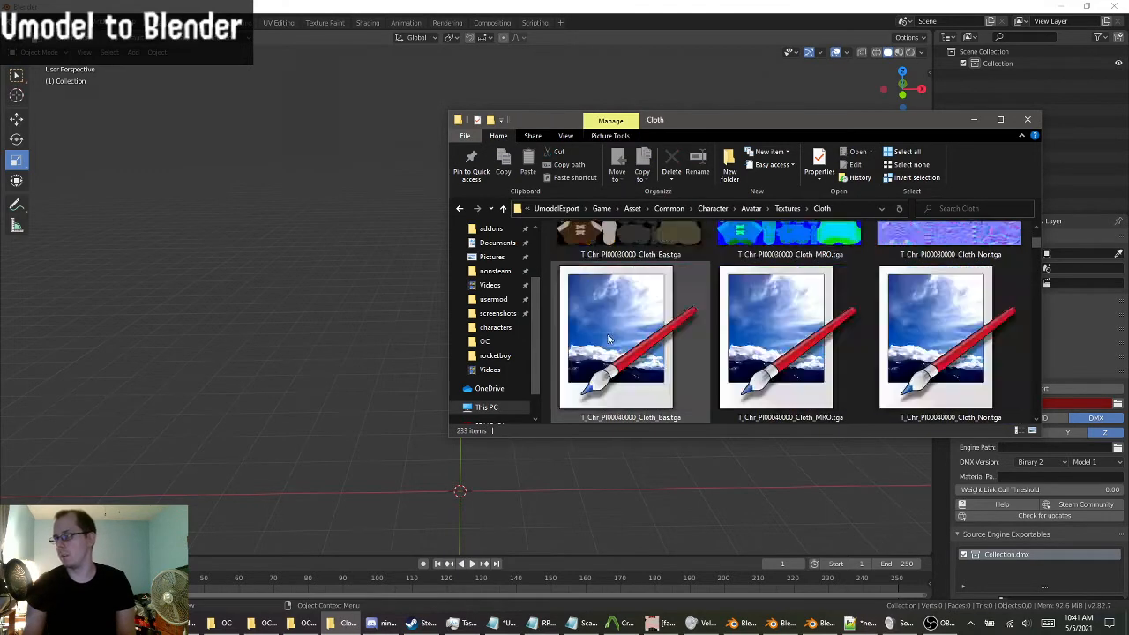
Find and select T_Chr_Pl00280000_Cloth_Bas.tga, and compare its Bas, MRO and Nor textures with those of the neighbouring outfits.
scroll(608, 344, "down", 15)
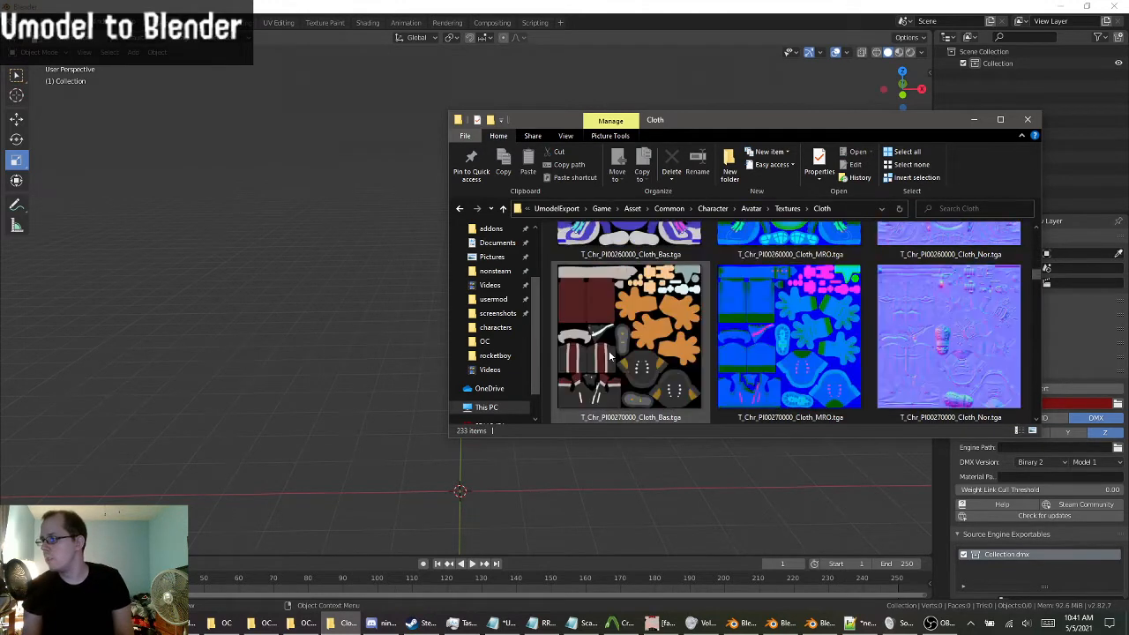
scroll(776, 391, "down", 2)
scroll(810, 390, "up", 2)
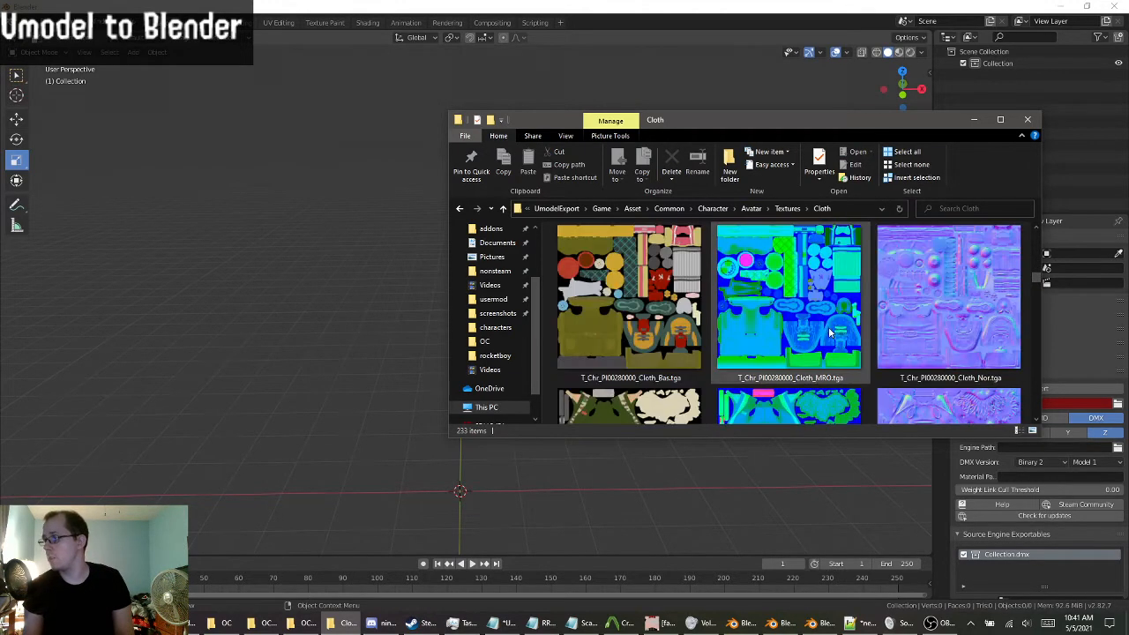
left_click(608, 289)
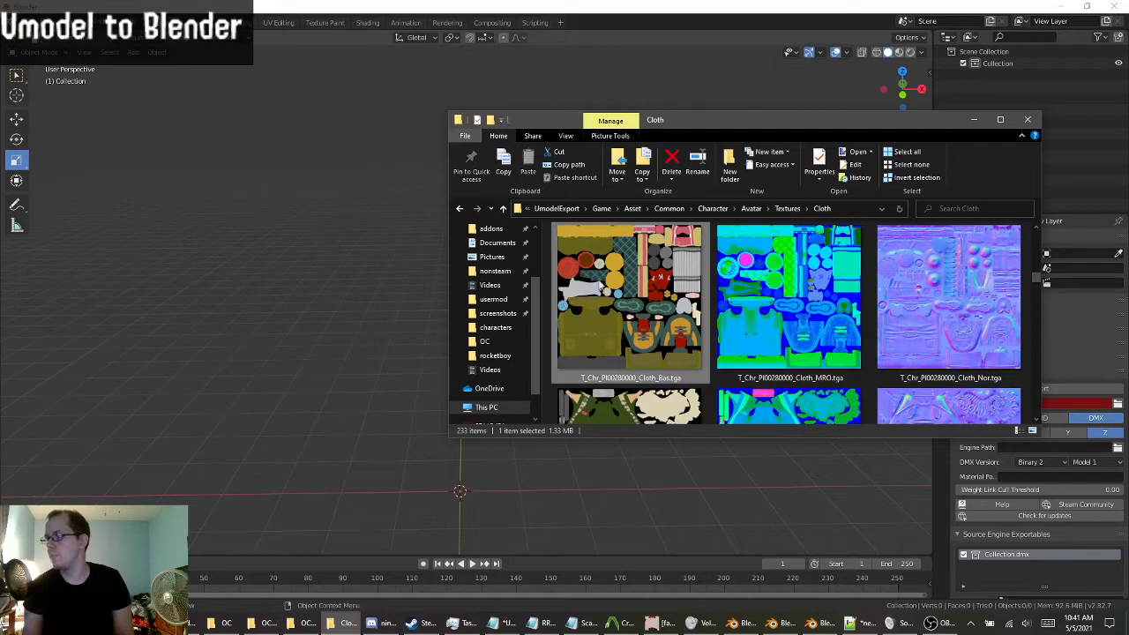
scroll(663, 348, "down", 2)
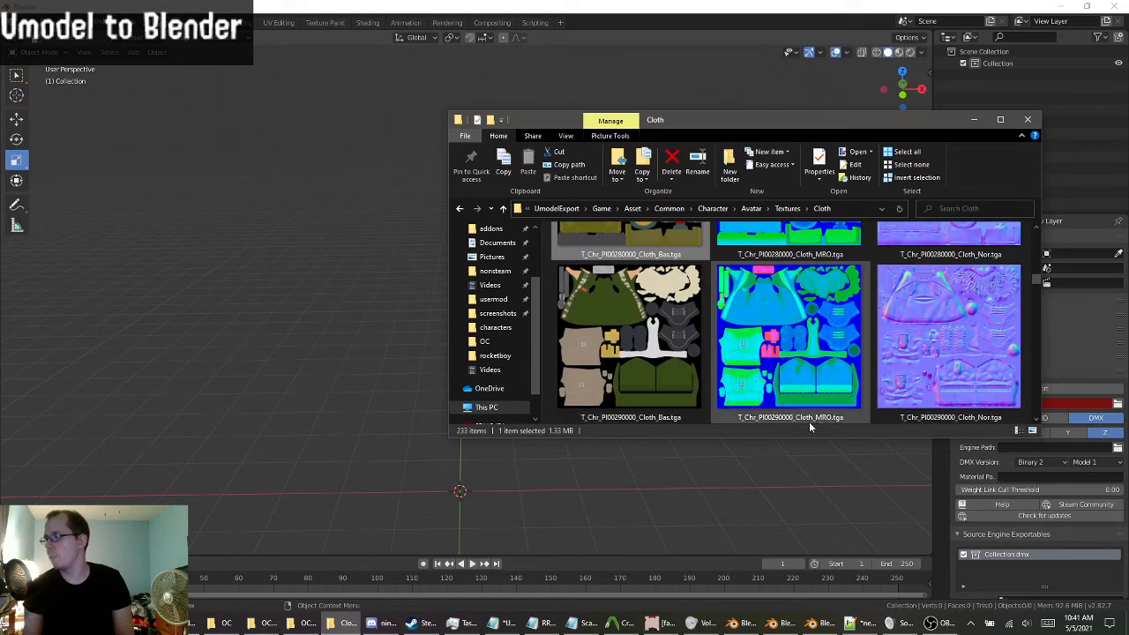
scroll(825, 408, "up", 2)
scroll(751, 371, "down", 3)
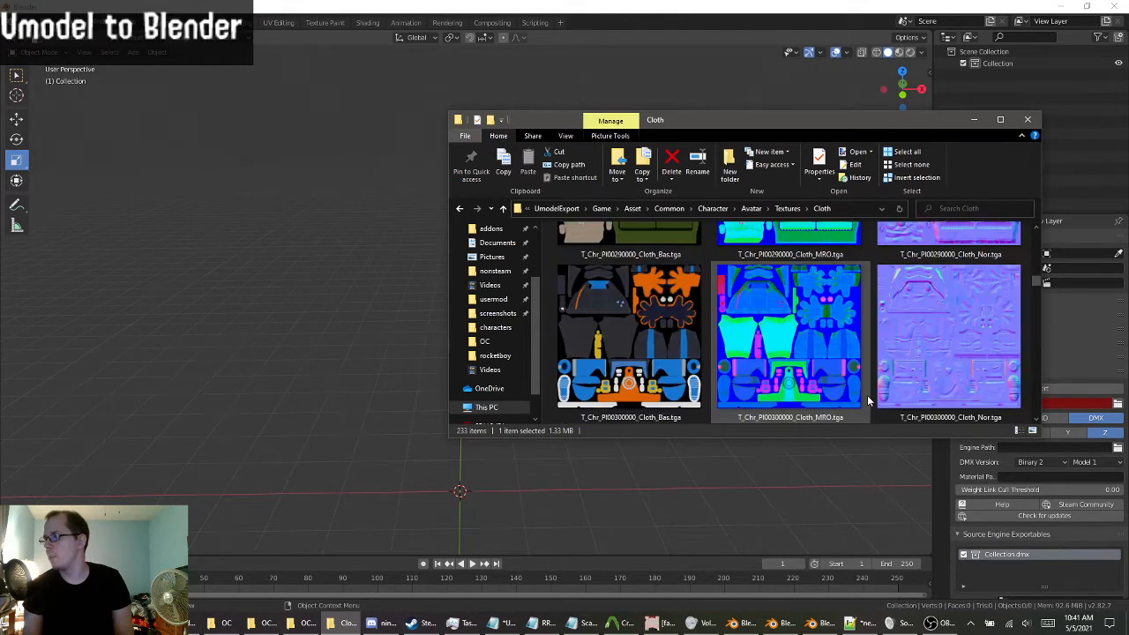
scroll(751, 370, "down", 2)
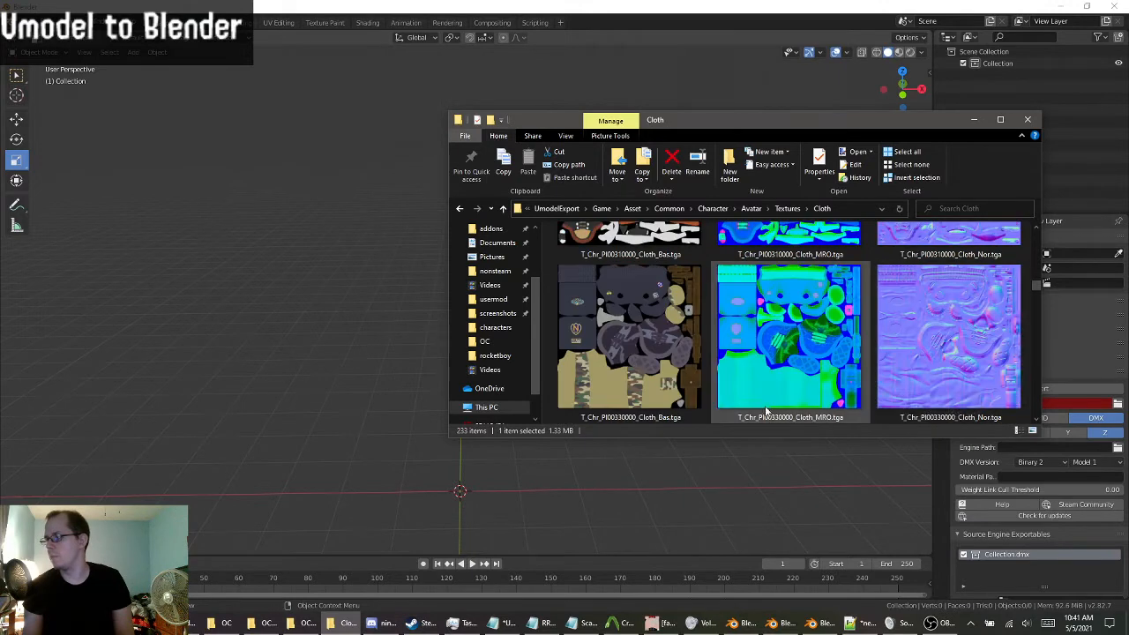
scroll(767, 412, "up", 4)
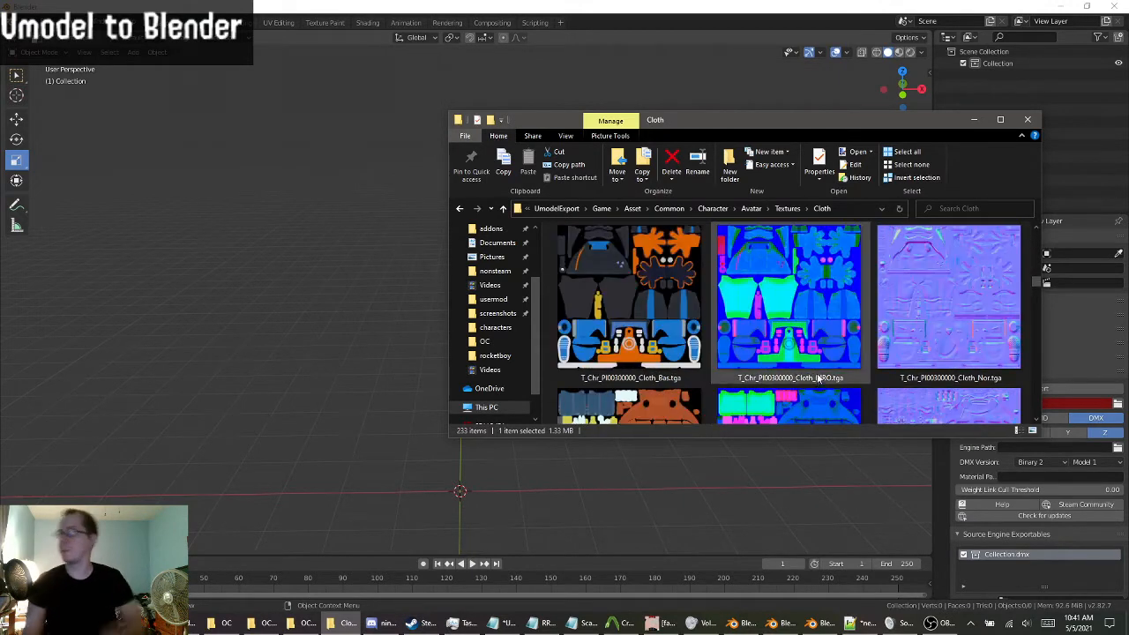
scroll(817, 349, "up", 1)
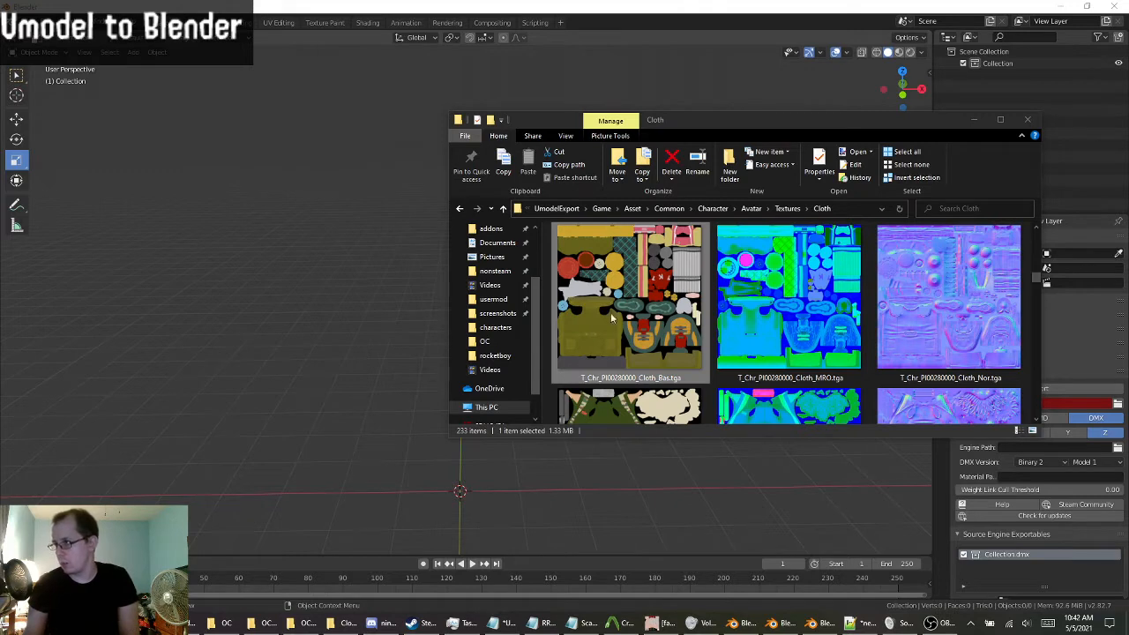
Examine the Bas, MRO and Nor texture sets of the remaining outfits through the Pl01010101 set.
scroll(799, 335, "down", 3)
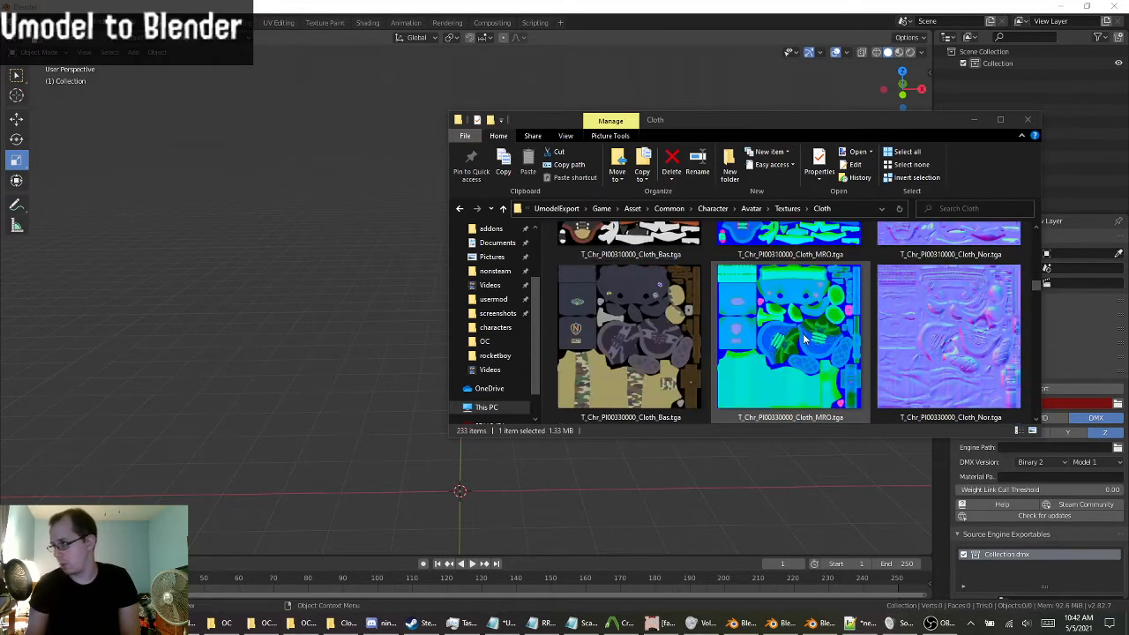
scroll(804, 336, "down", 5)
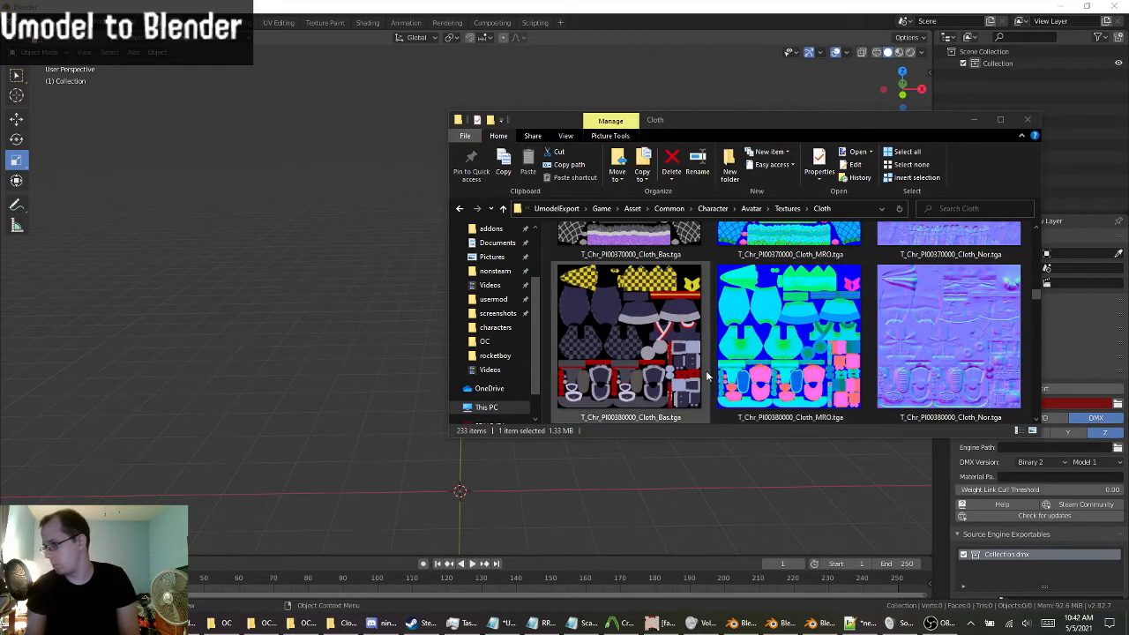
scroll(808, 352, "down", 5)
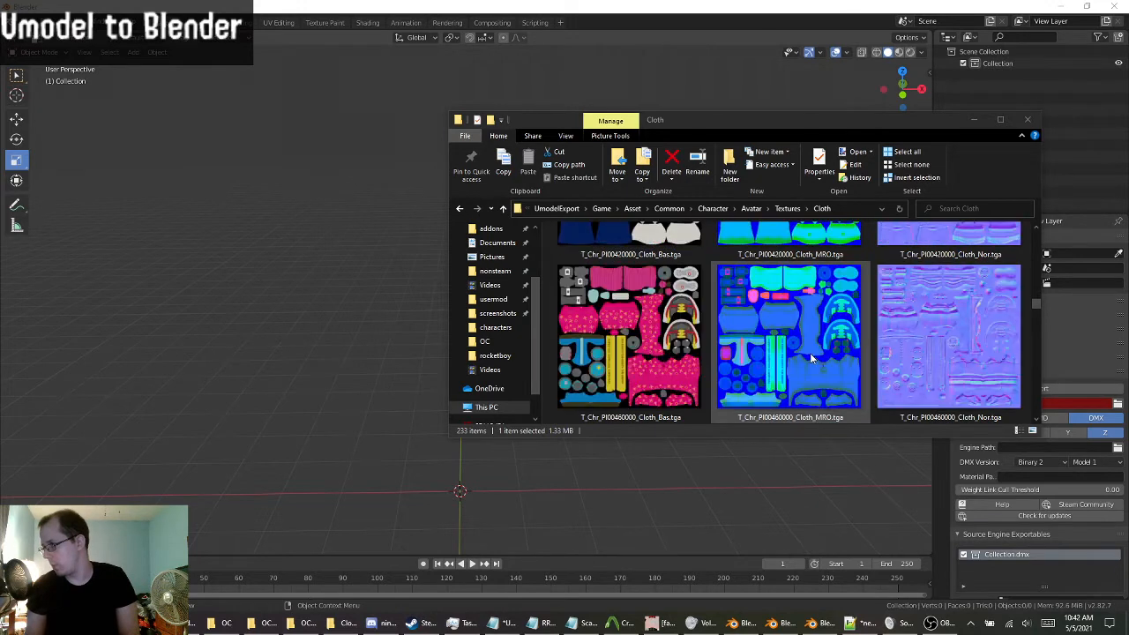
scroll(810, 352, "down", 5)
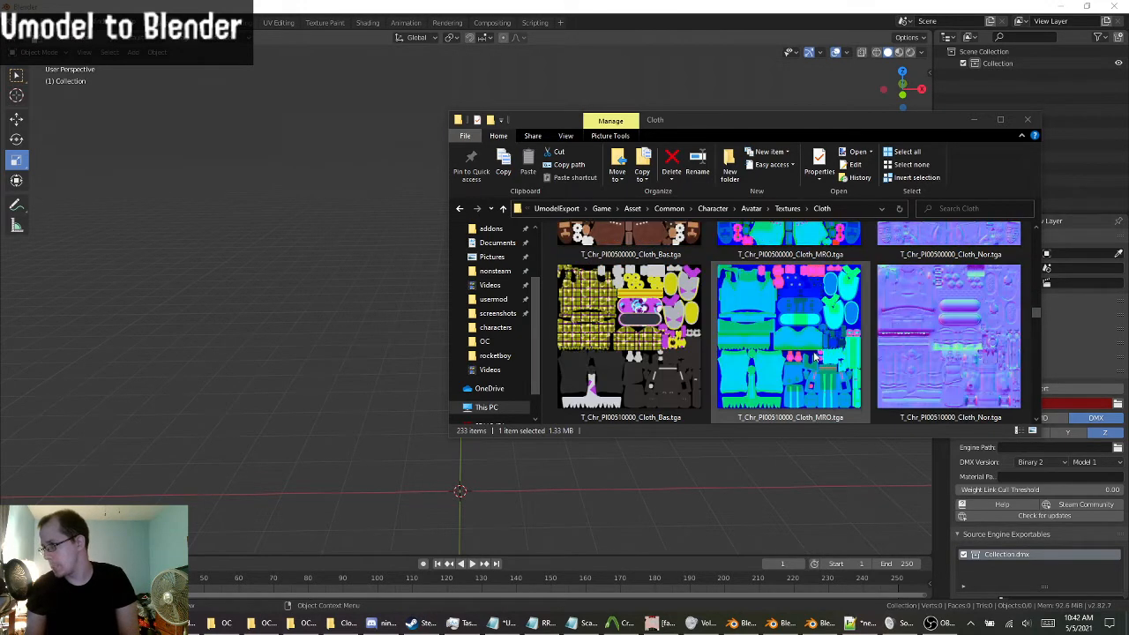
scroll(815, 356, "down", 1)
scroll(815, 356, "down", 5)
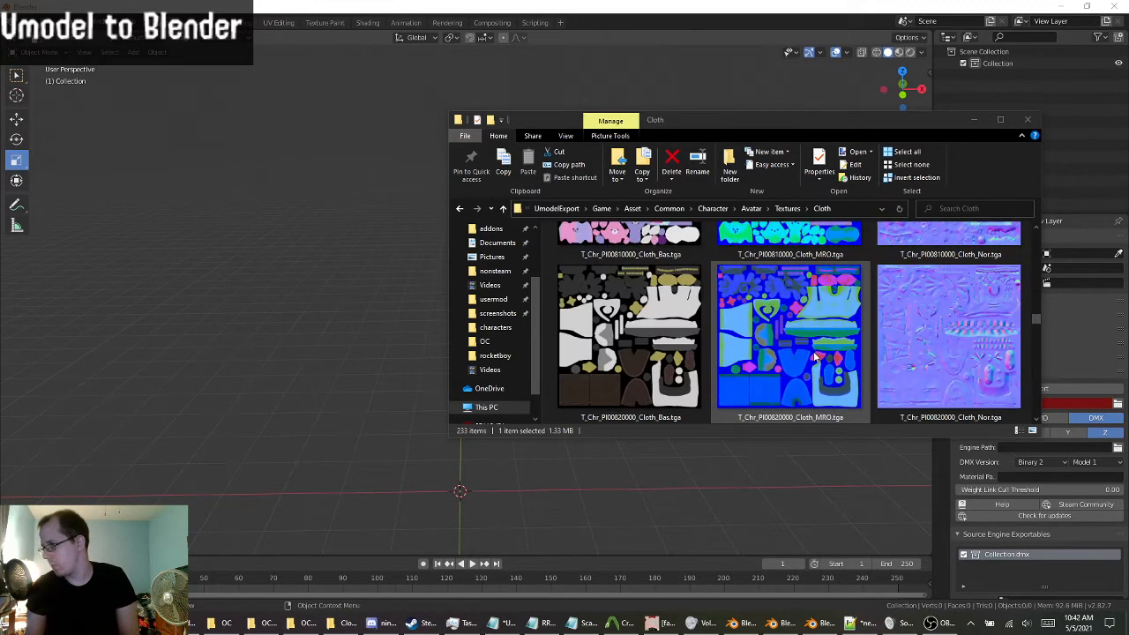
scroll(815, 357, "down", 7)
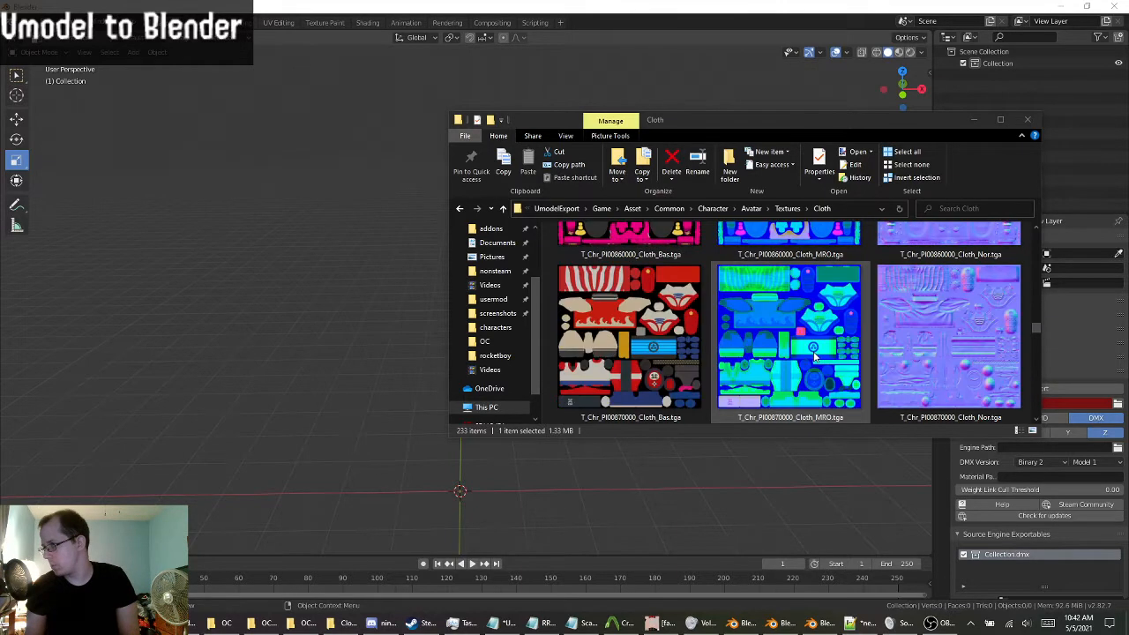
scroll(764, 415, "down", 2)
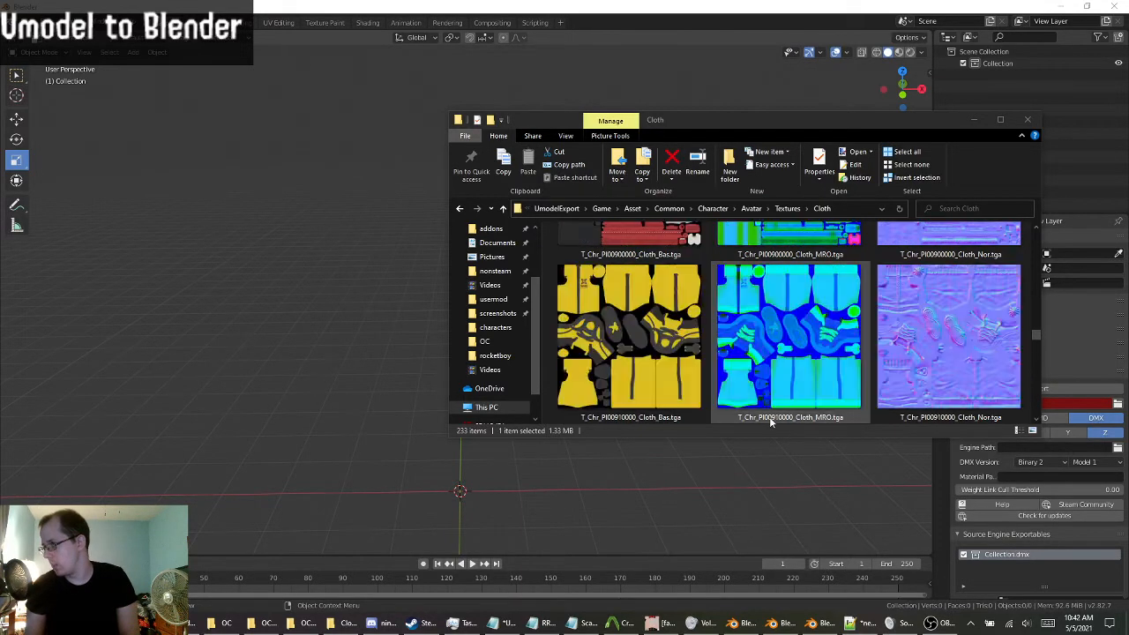
scroll(770, 422, "down", 2)
scroll(770, 422, "down", 2)
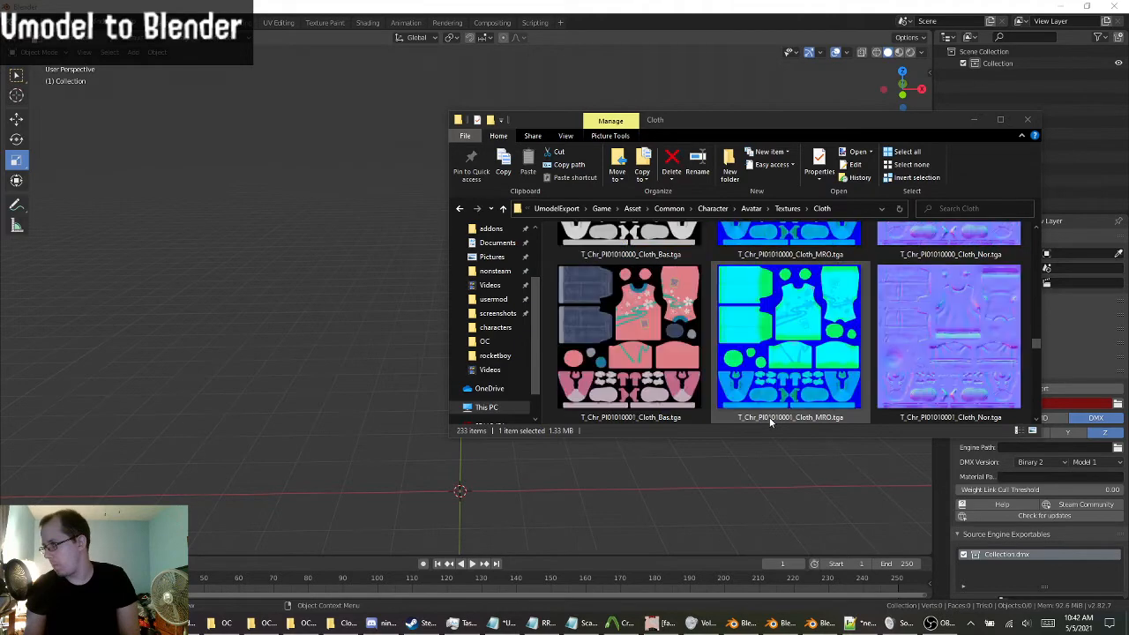
scroll(769, 421, "down", 5)
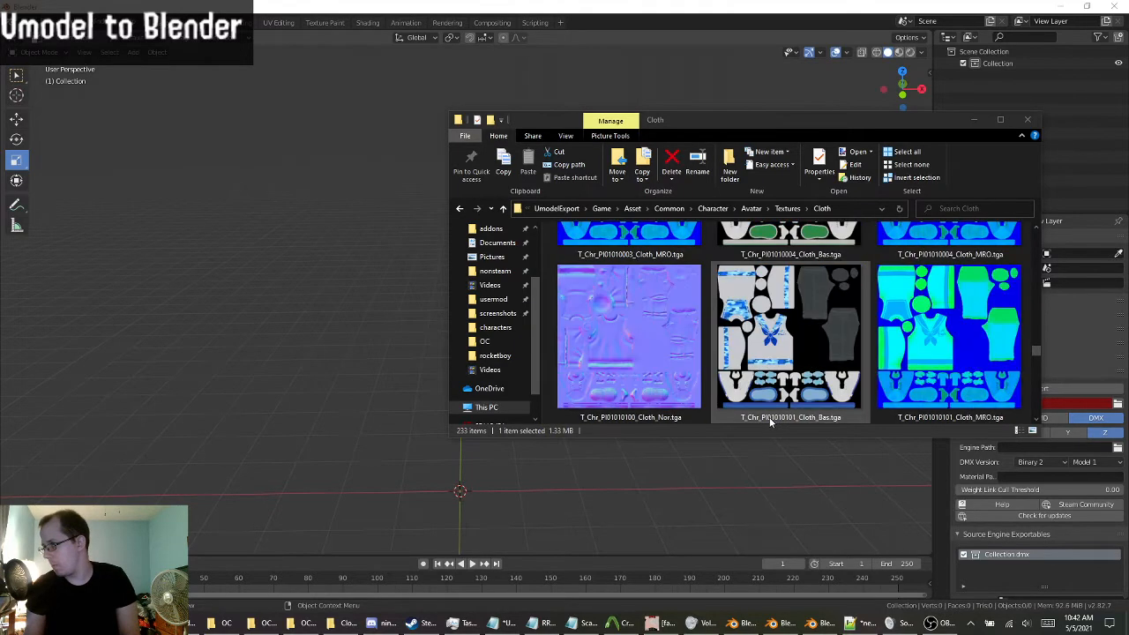
Return to the Pl00350000 outfit's texture set and select T_Chr_Pl00350000_Cloth_Bas.tga.
scroll(769, 422, "up", 15)
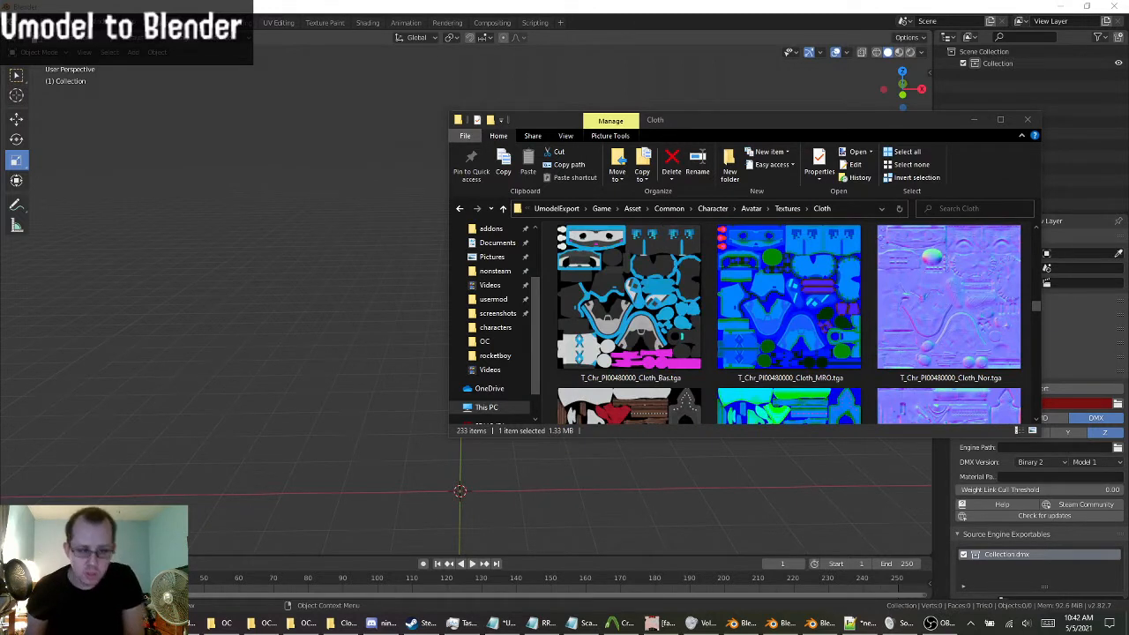
scroll(692, 352, "up", 6)
scroll(692, 352, "up", 6)
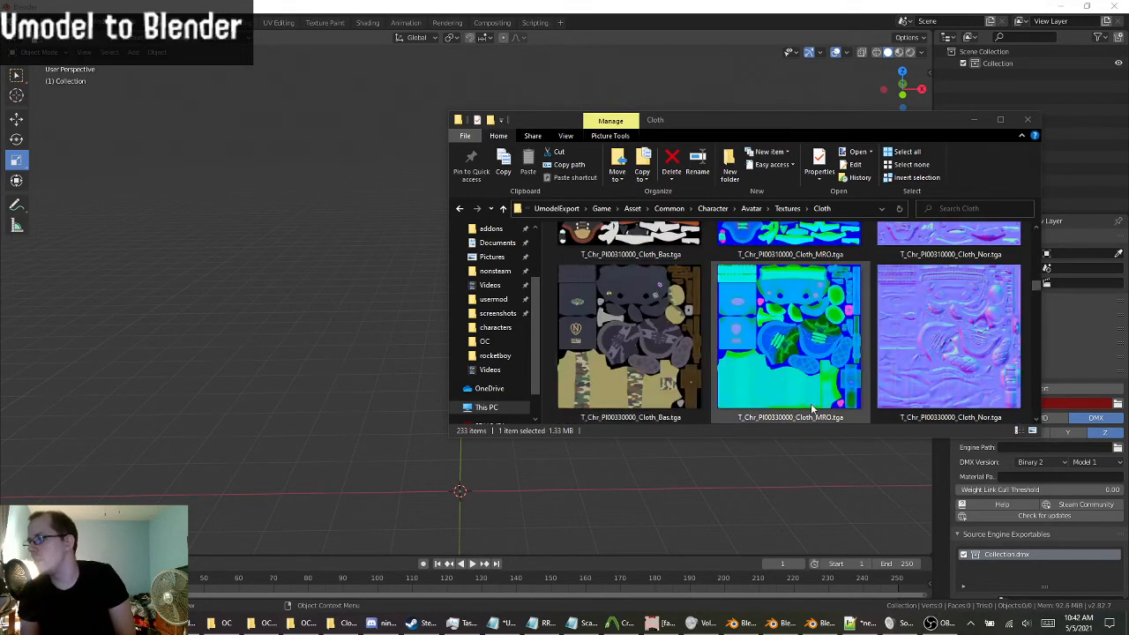
scroll(822, 404, "down", 1)
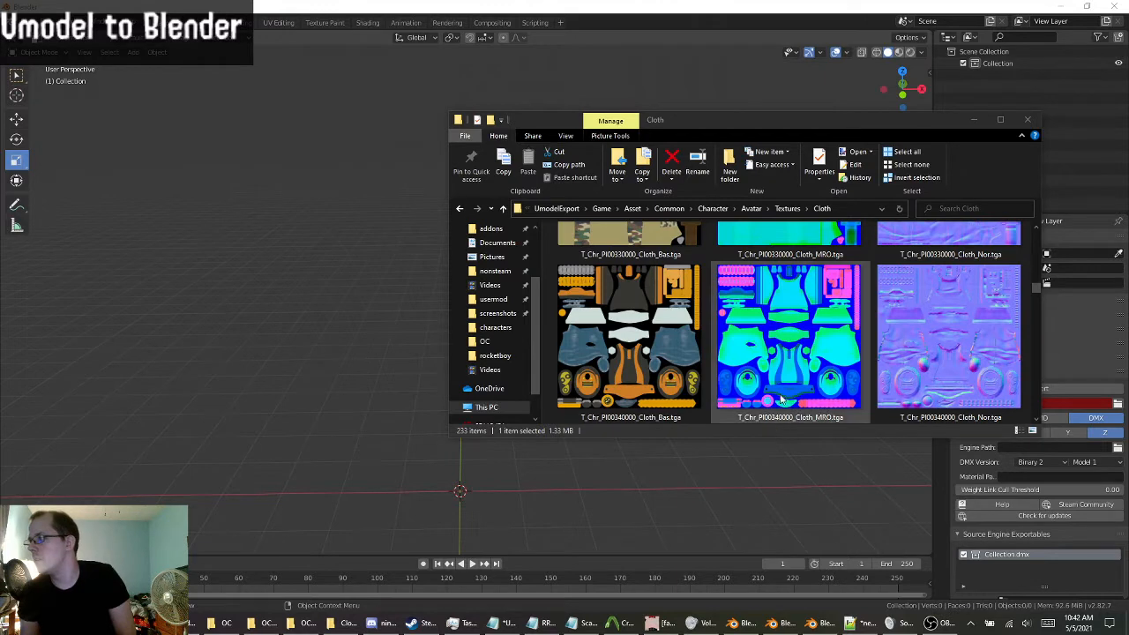
scroll(776, 424, "down", 1)
left_click(629, 335)
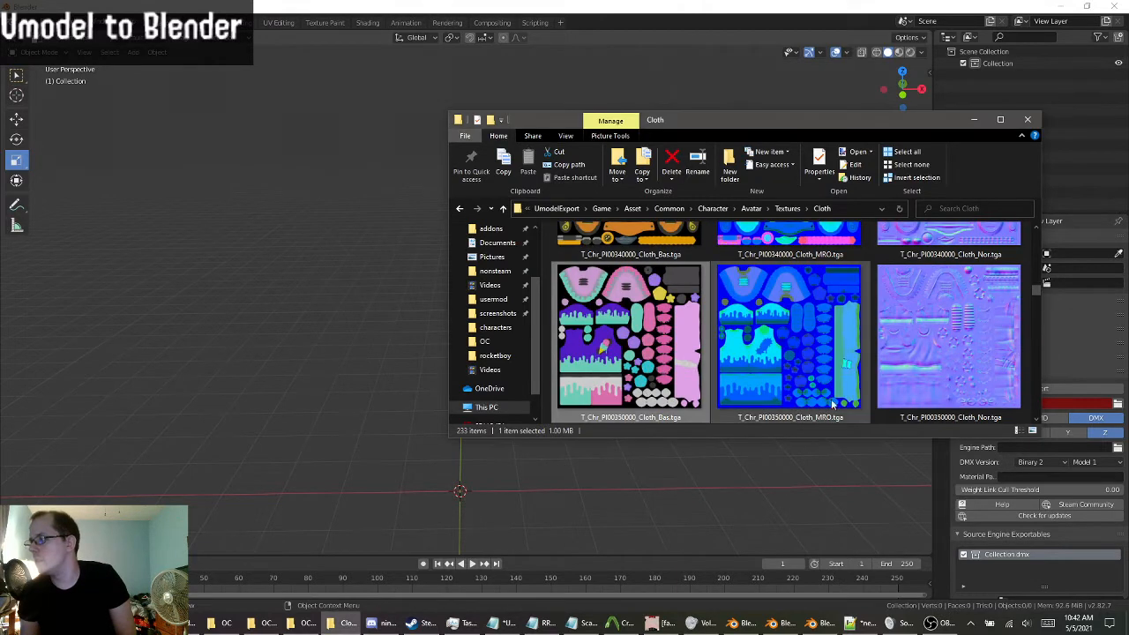
Finish checking the Pl00350000 and Pl00370000 clothing textures, leave the Cloth textures folder and switch back to the empty Blender scene.
scroll(831, 399, "down", 1)
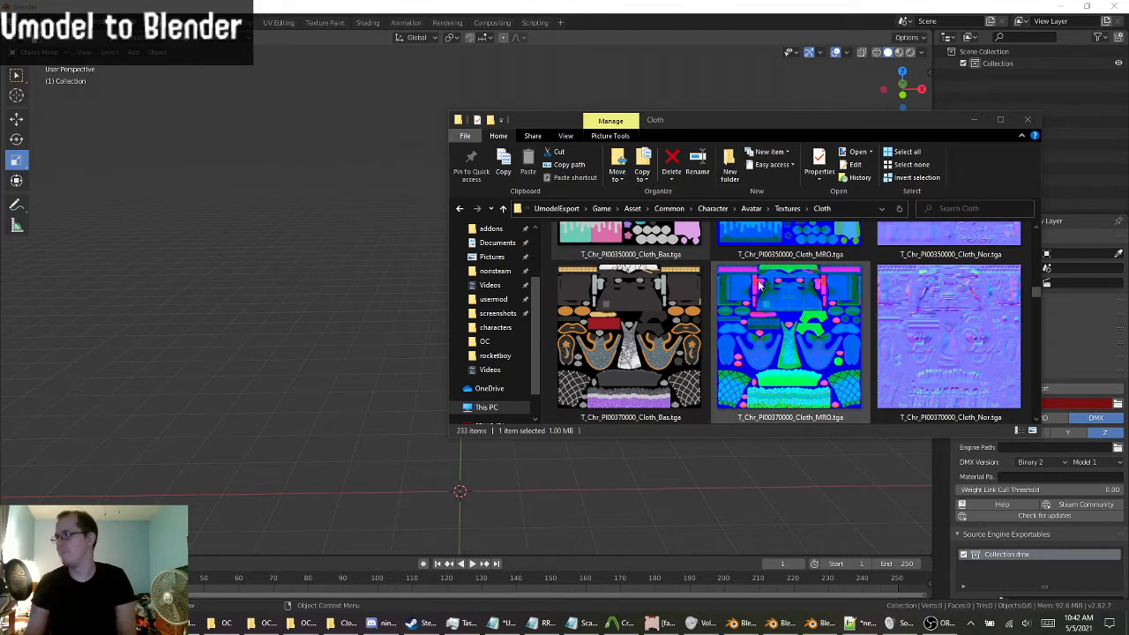
scroll(759, 284, "up", 2)
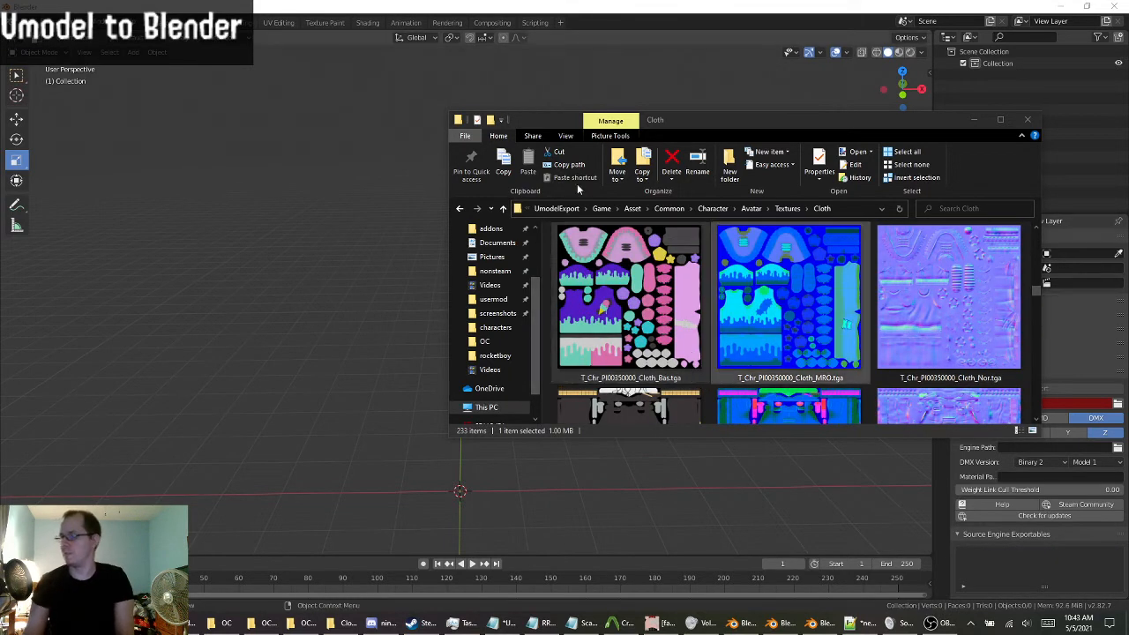
left_click(459, 209)
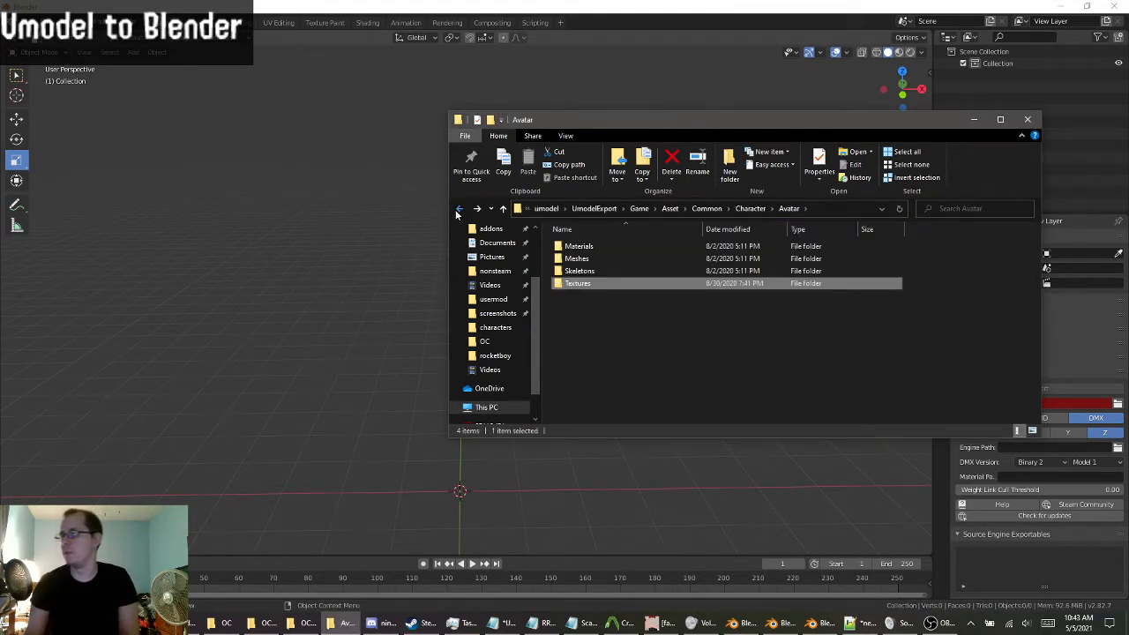
left_click(458, 209)
left_click(352, 6)
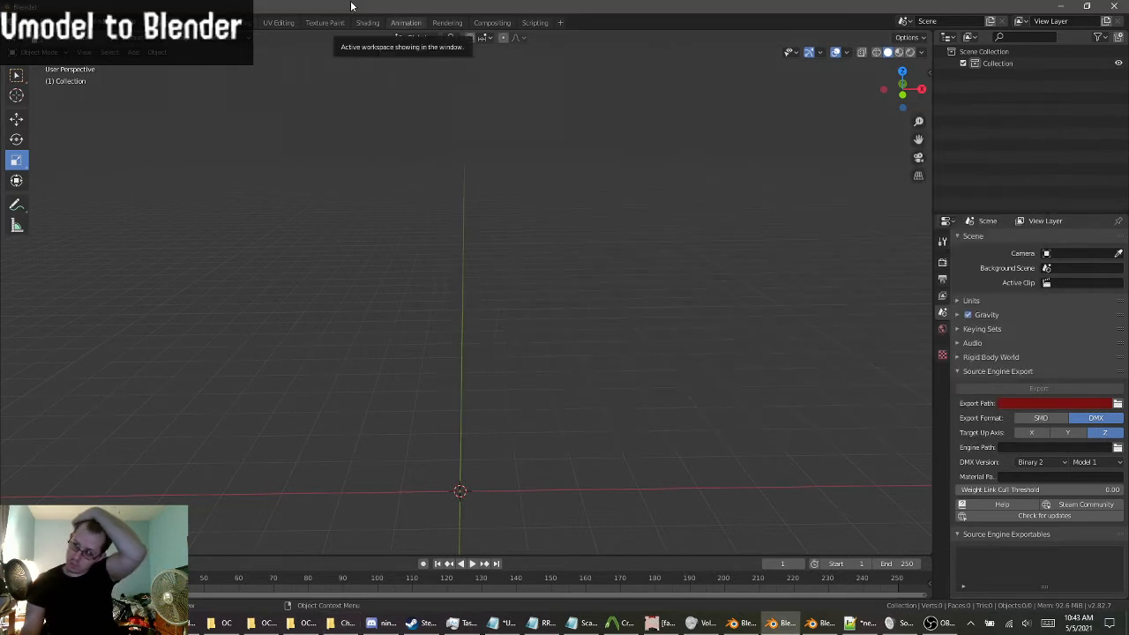
left_click(33, 22)
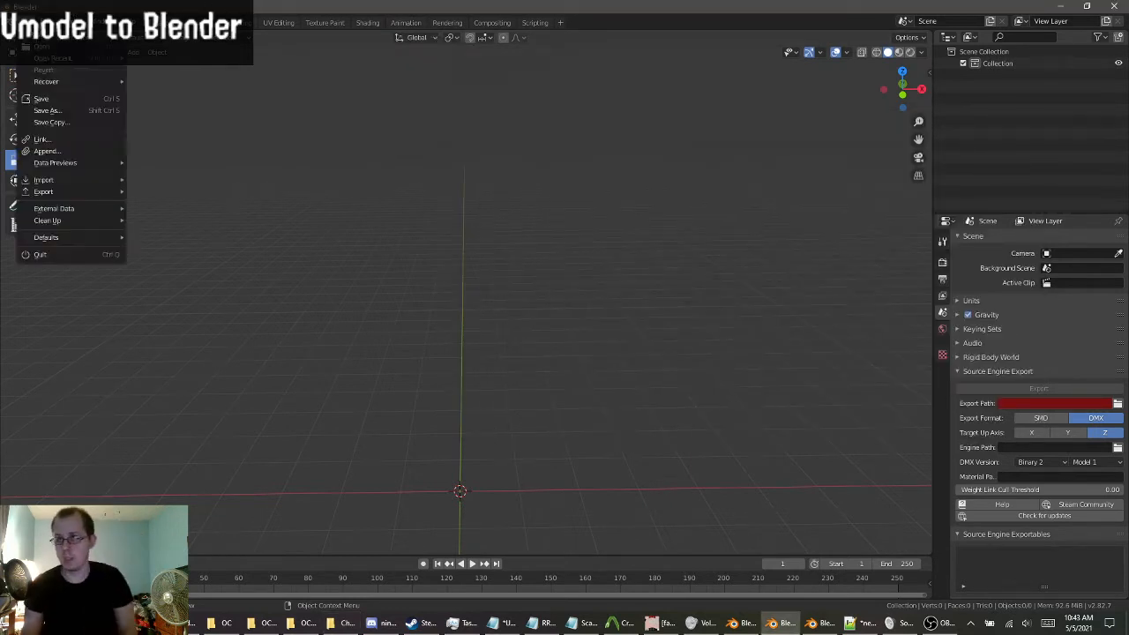
mouse_move(82, 184)
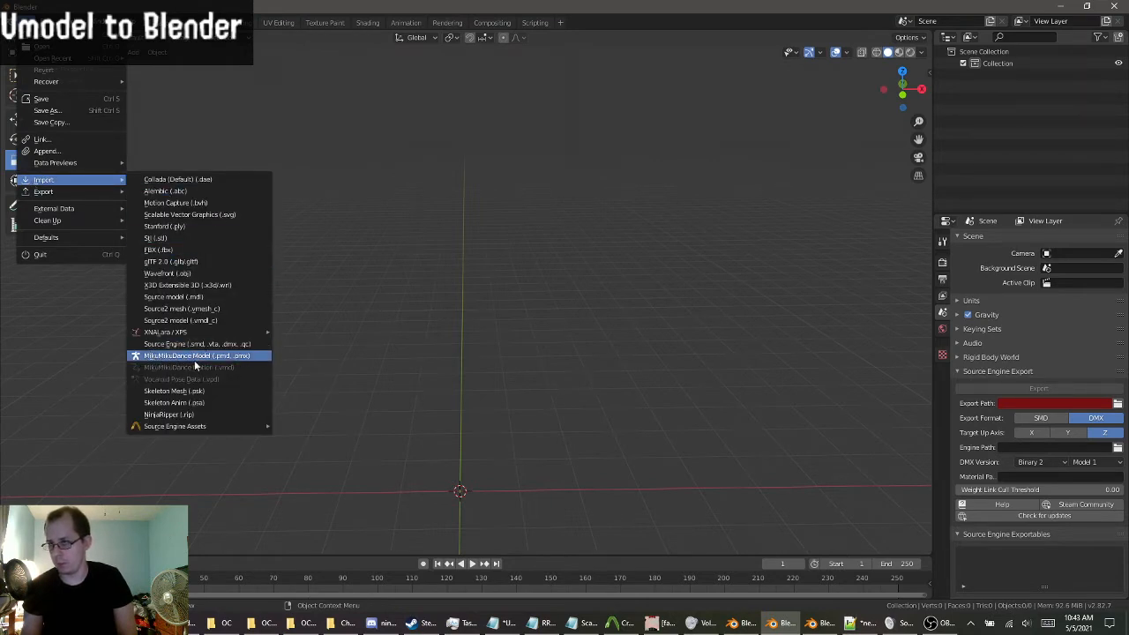
left_click(232, 356)
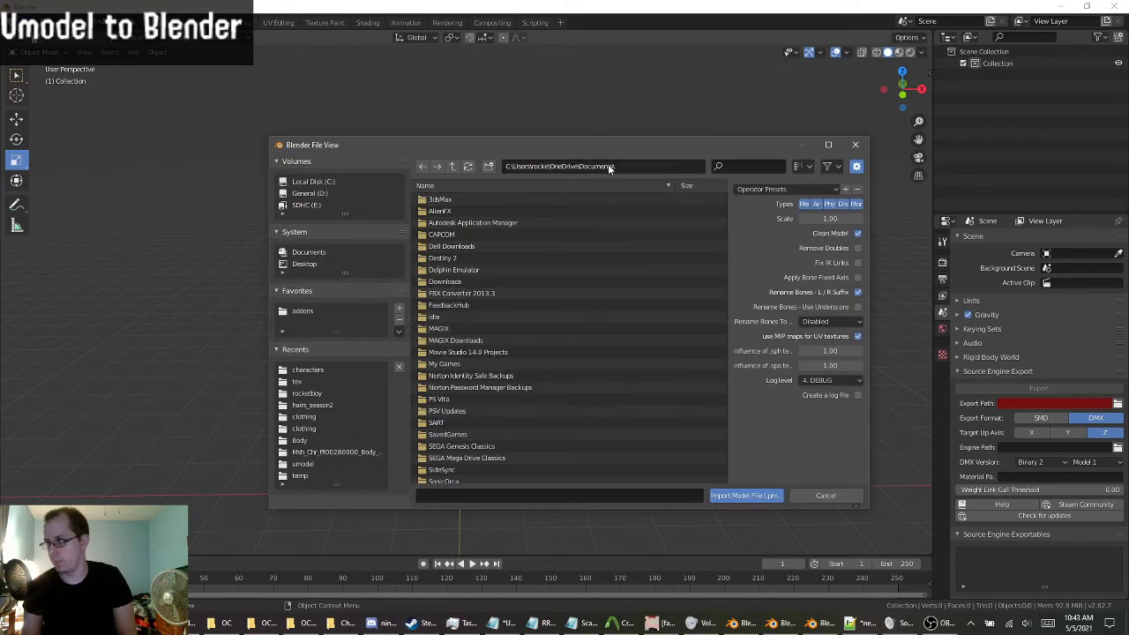
left_click(453, 168)
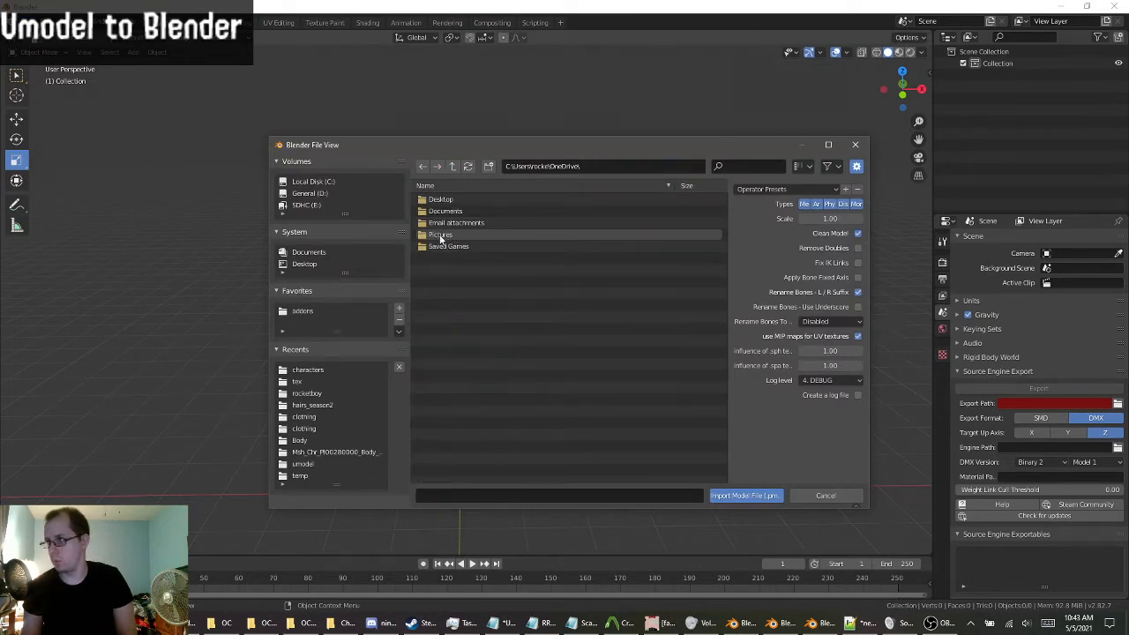
left_click(307, 394)
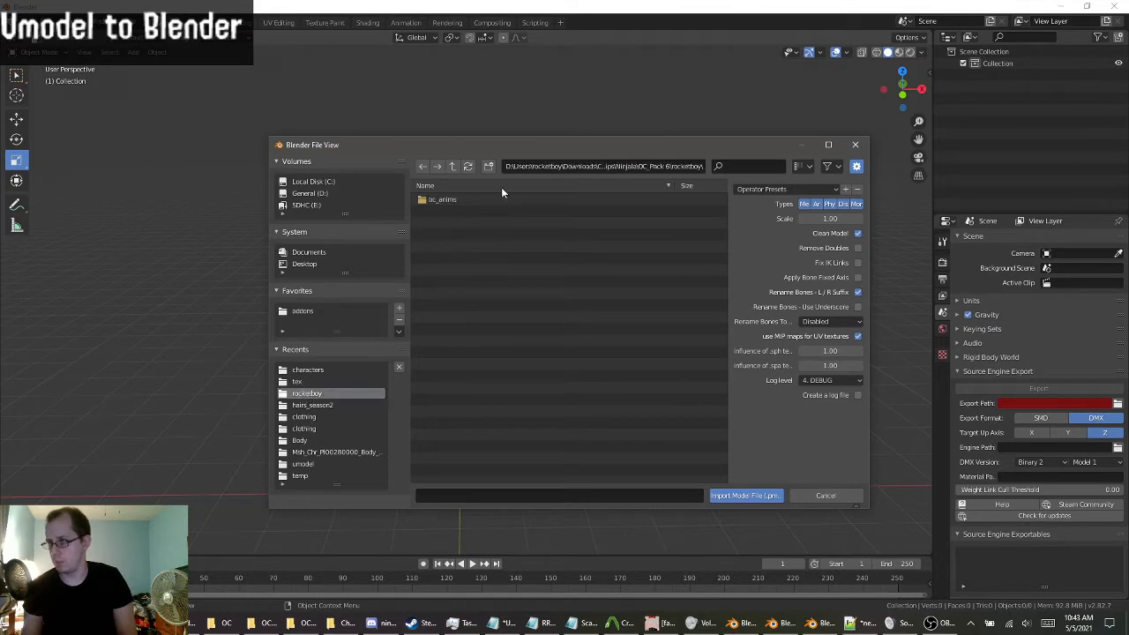
double_click(450, 168)
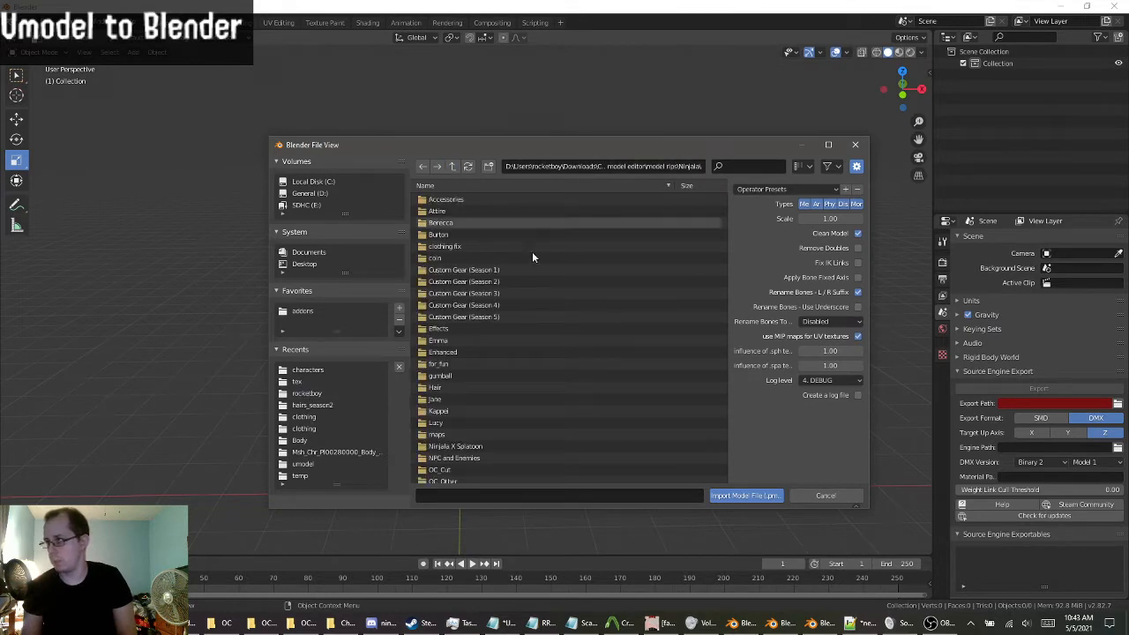
double_click(453, 167)
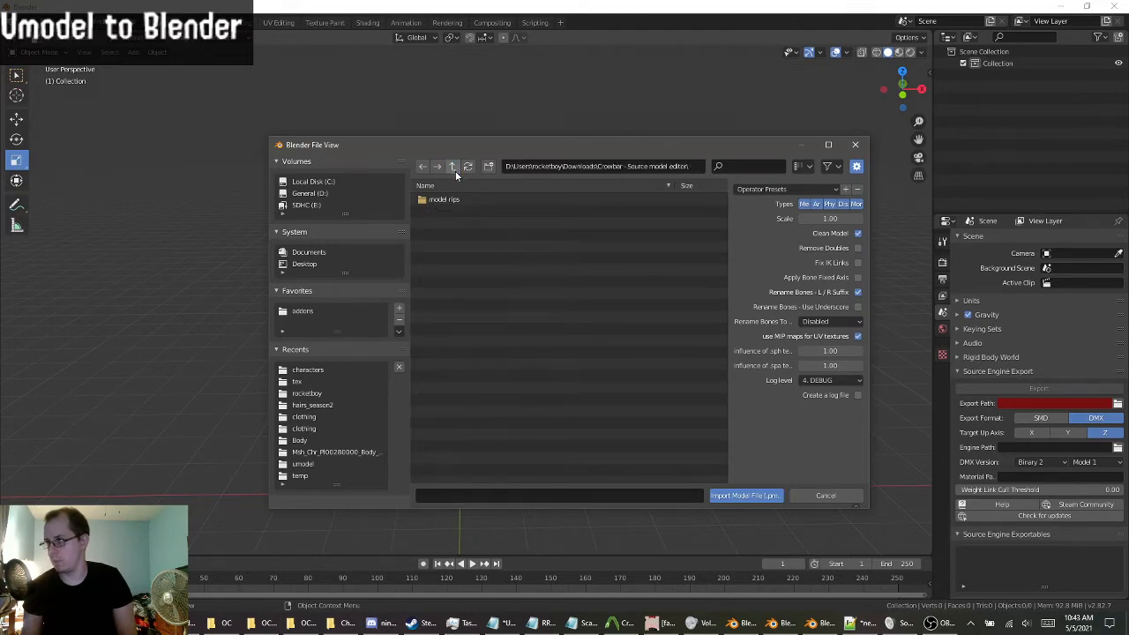
left_click(452, 167)
scroll(490, 366, "down", 8)
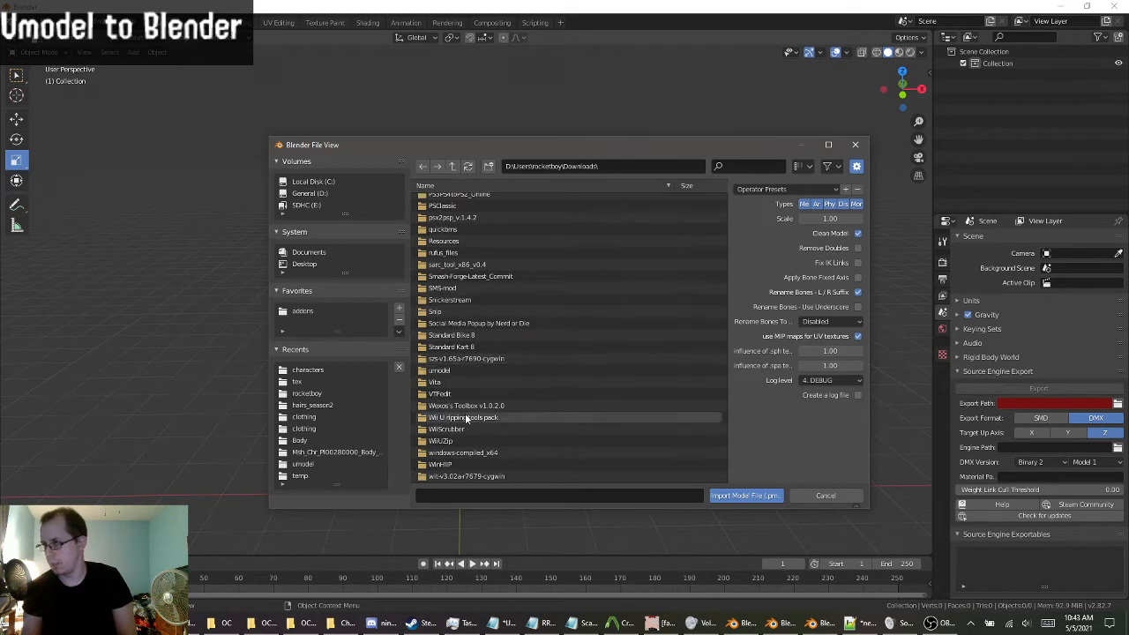
double_click(447, 377)
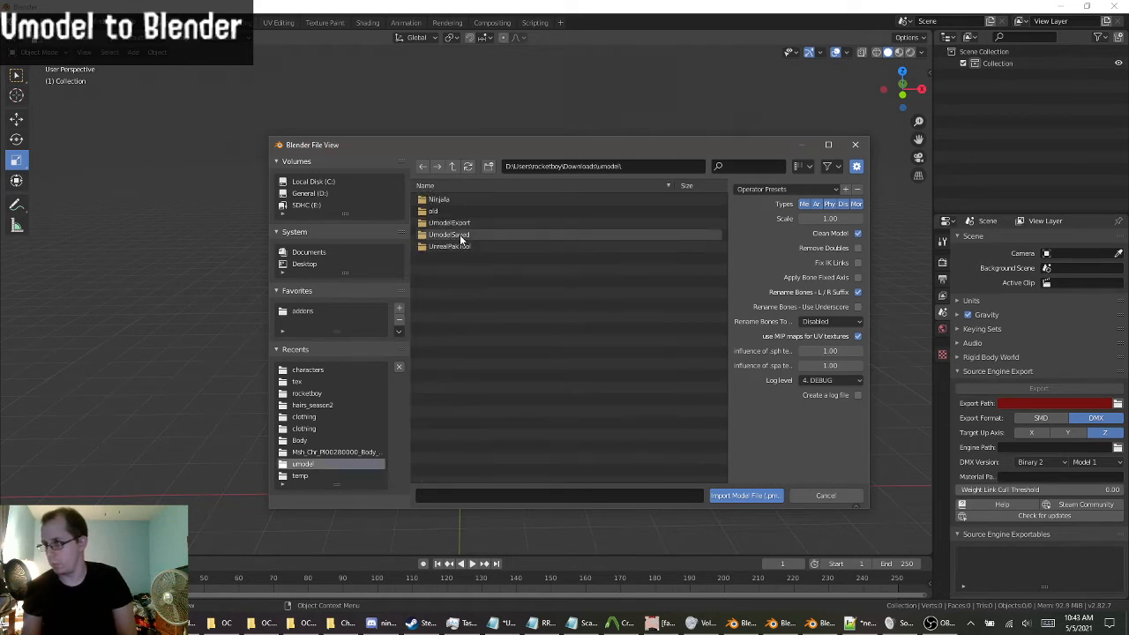
double_click(466, 224)
double_click(451, 210)
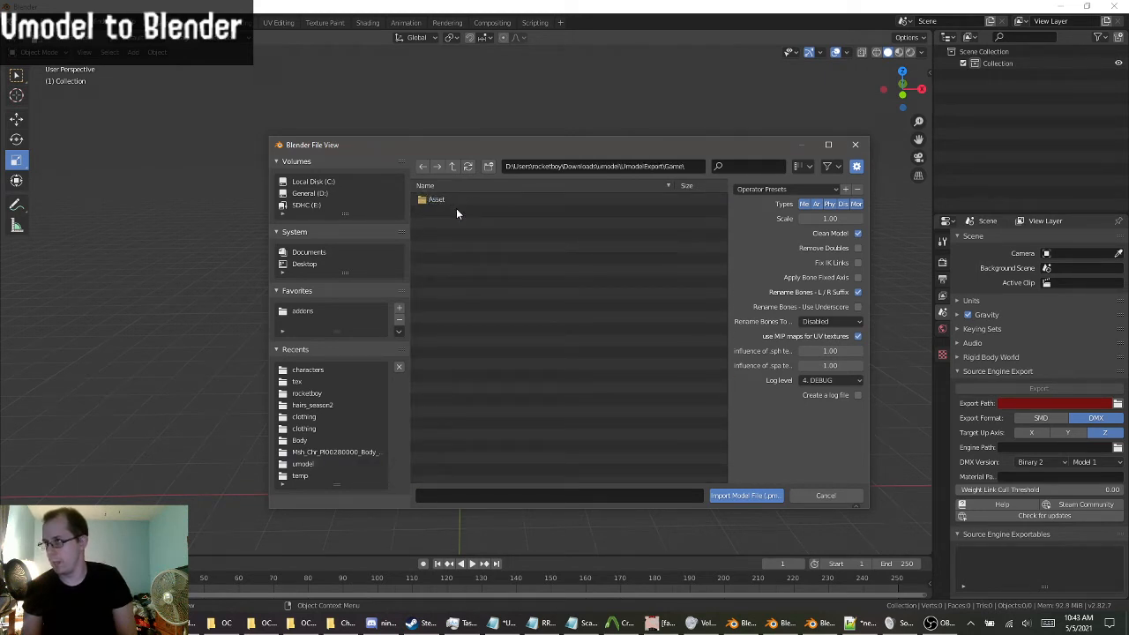
double_click(451, 201)
double_click(459, 199)
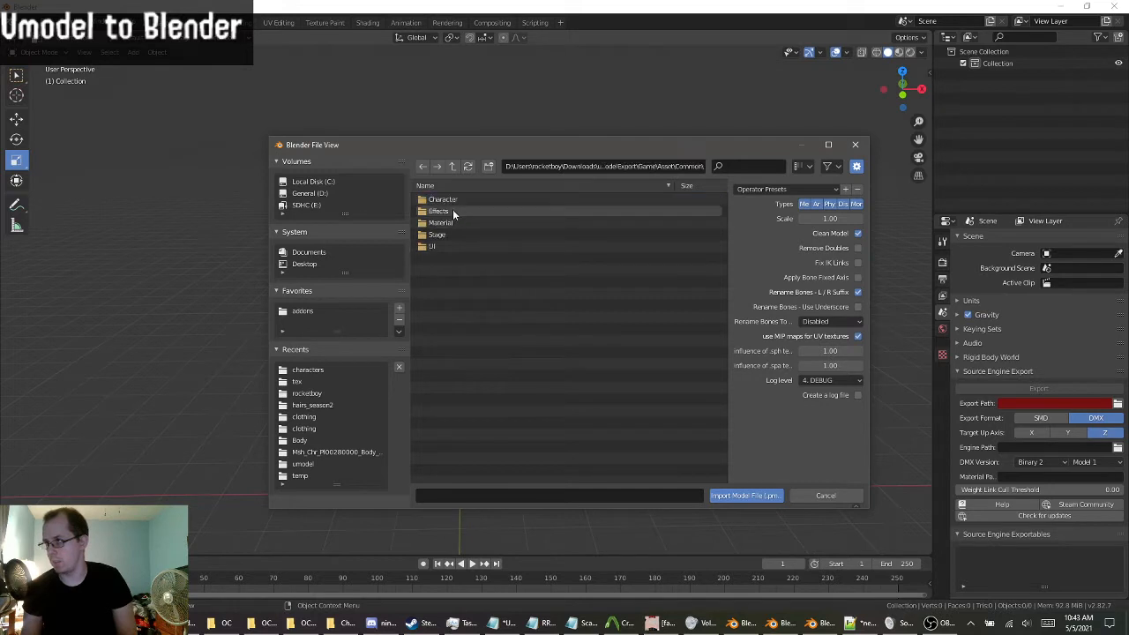
double_click(450, 200)
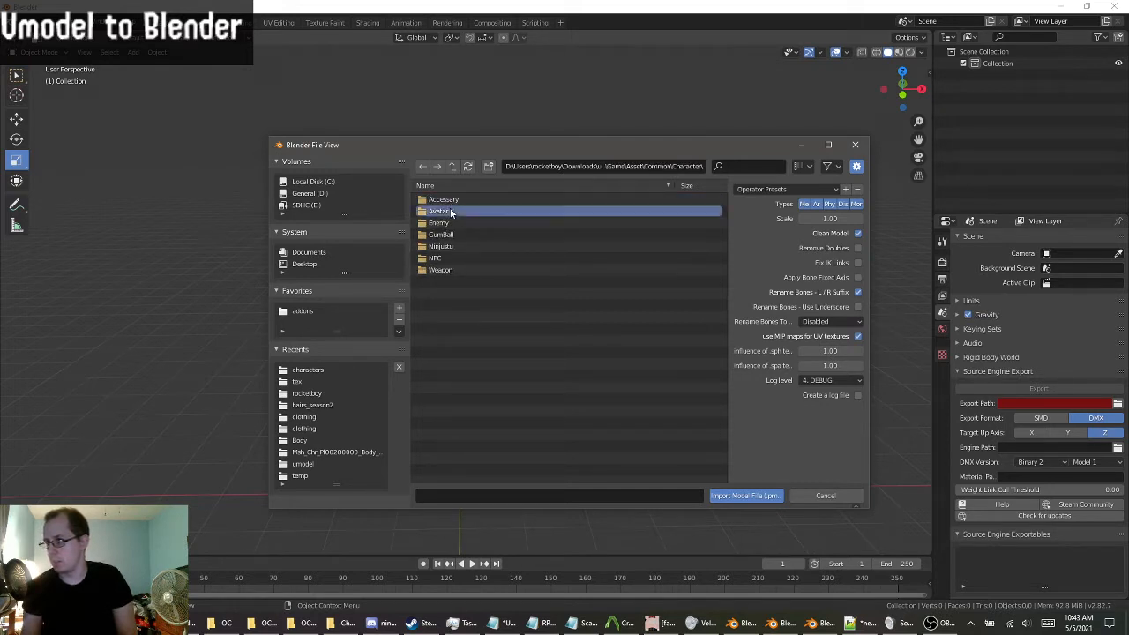
double_click(451, 210)
double_click(451, 210)
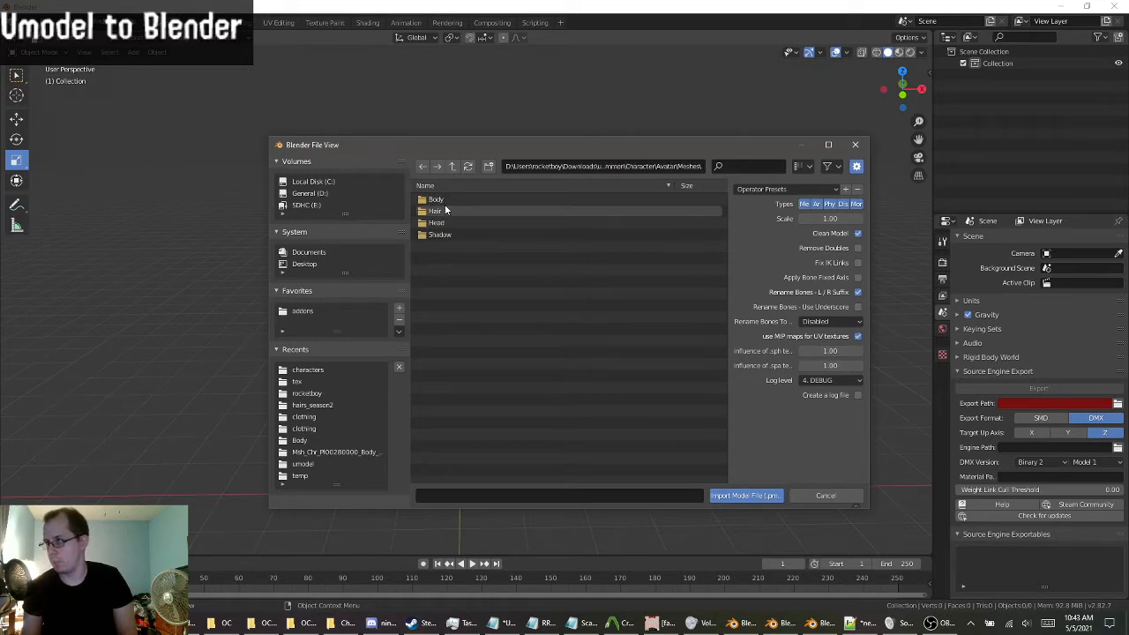
double_click(443, 204)
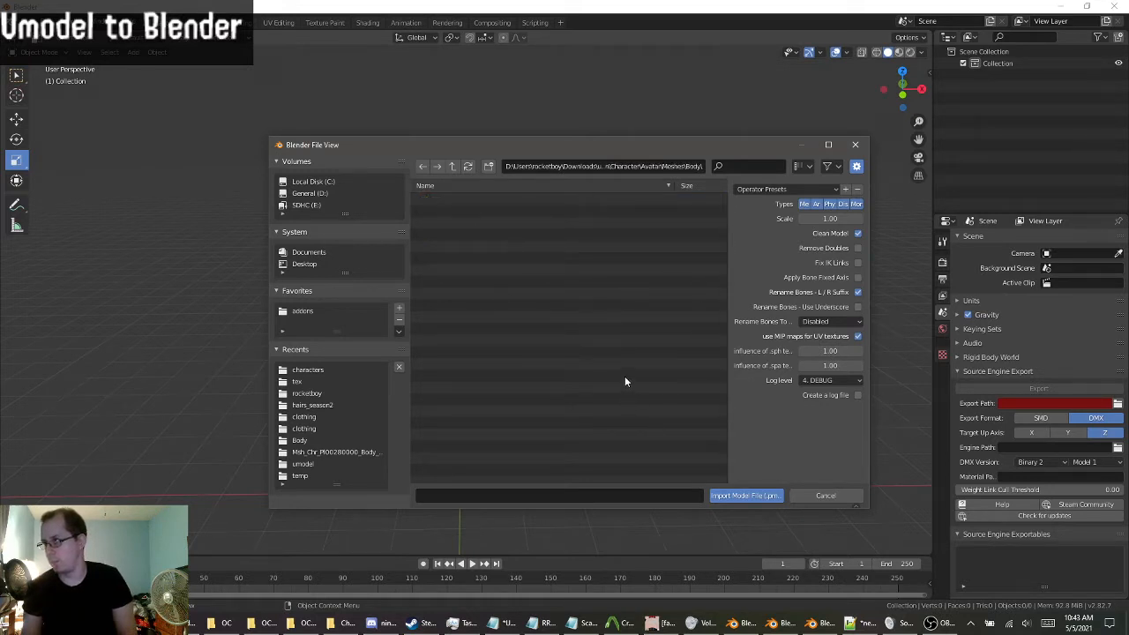
left_click(820, 496)
Start a Skeleton Mesh (.psk) import and browse to the Downloads folder on the D: drive.
left_click(36, 23)
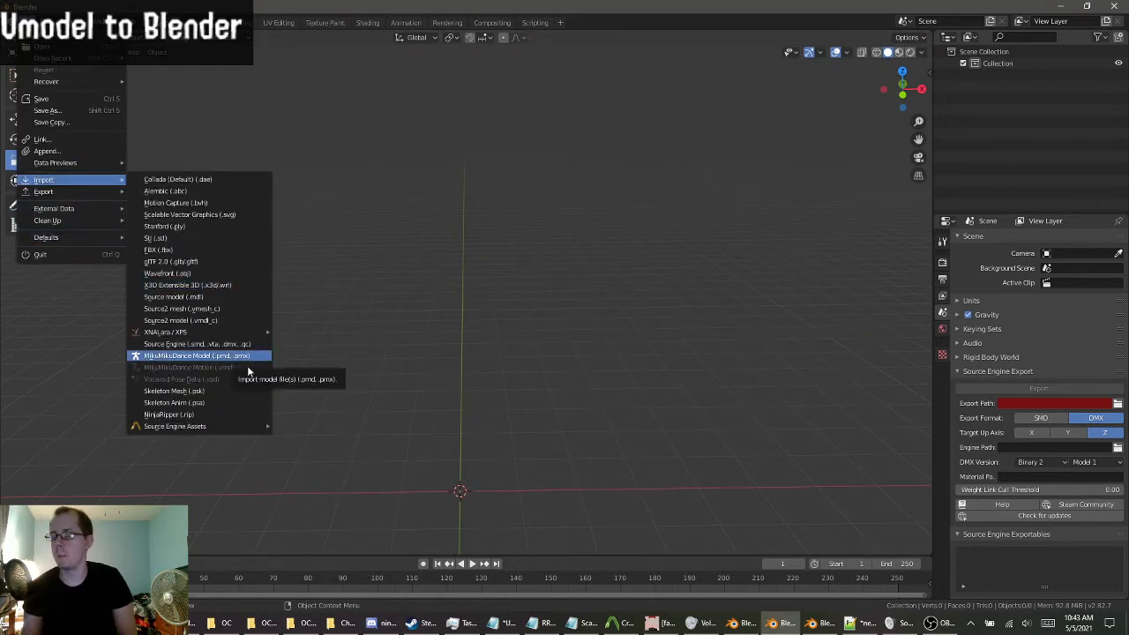
left_click(173, 392)
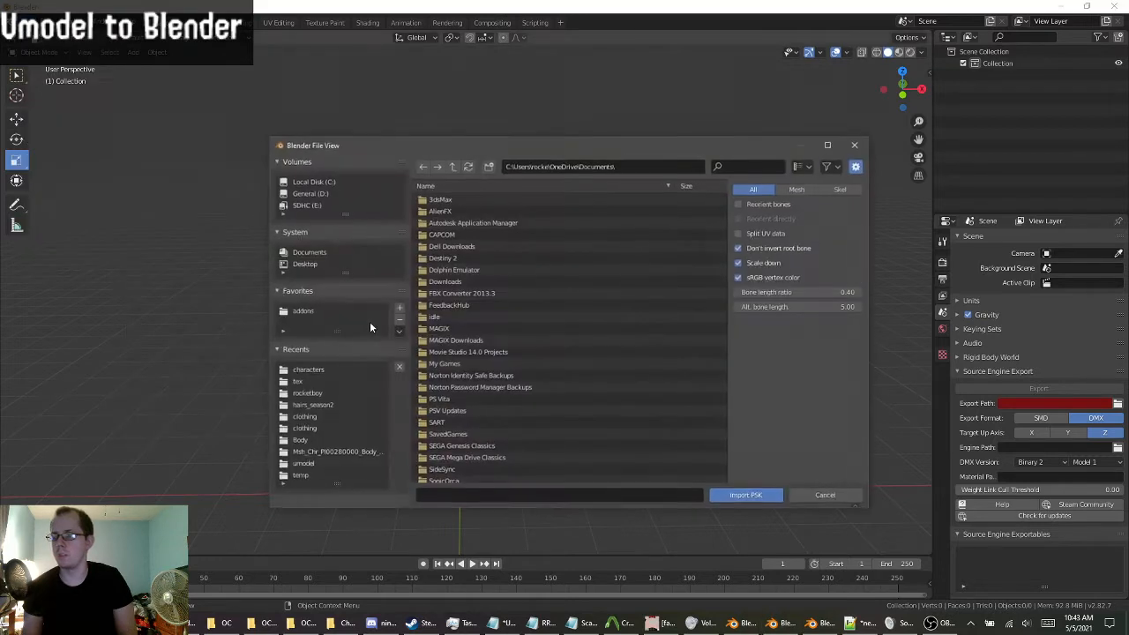
left_click(304, 370)
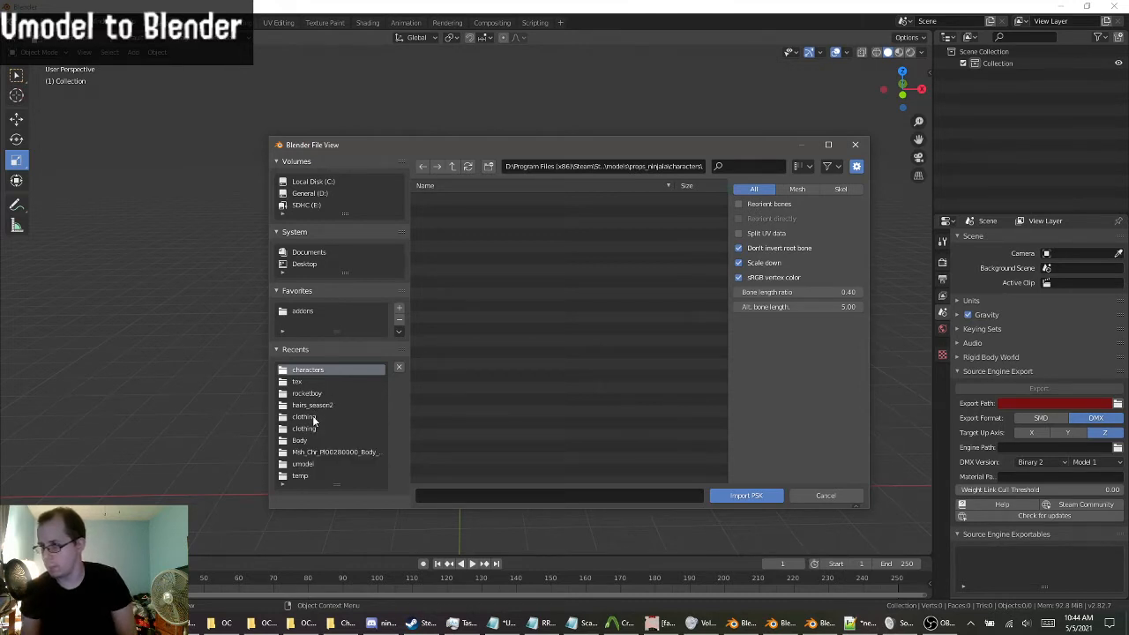
left_click(308, 394)
left_click(453, 167)
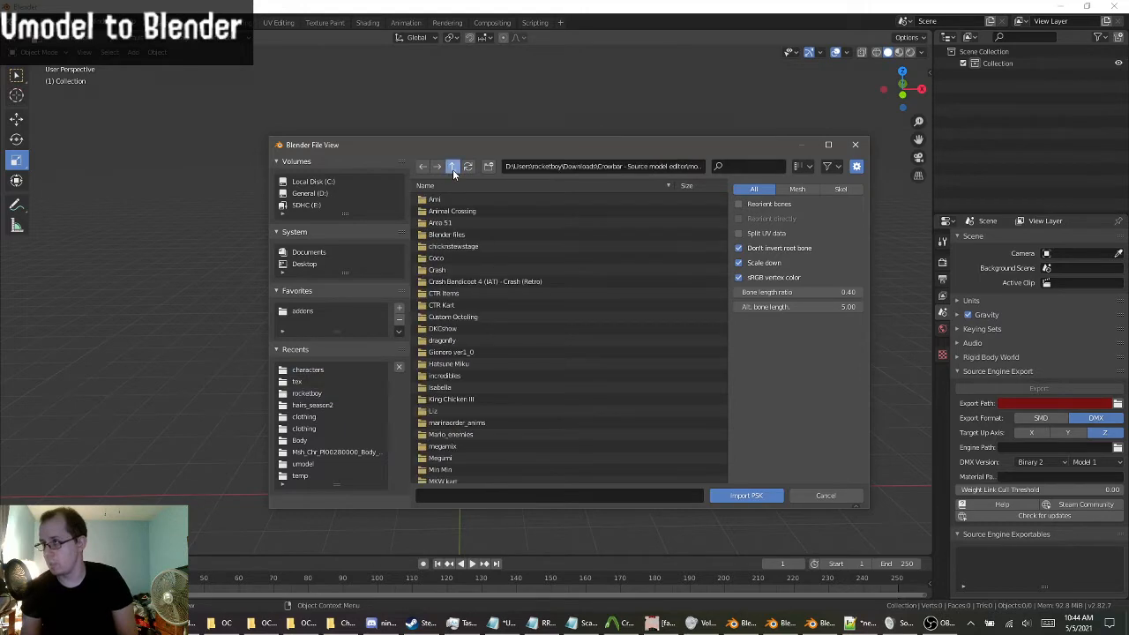
left_click(452, 167)
left_click(453, 167)
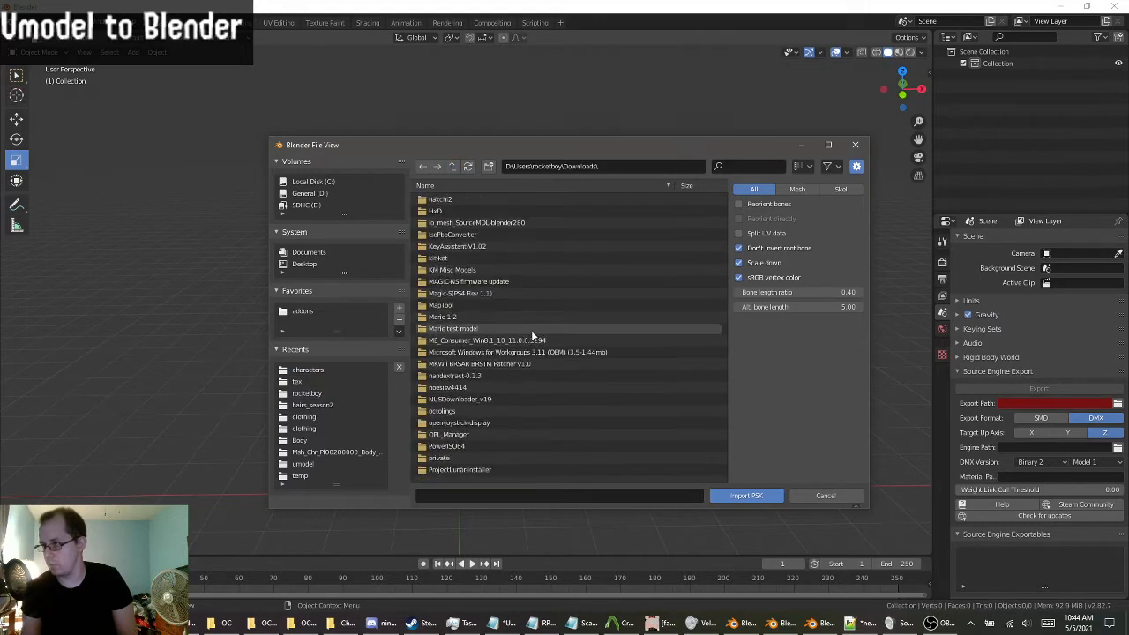
Browse to the exported avatar body meshes in umodel\UmodelExport\Game\Asset\Common\Character\Avatar\Meshes\Body.
scroll(531, 330, "down", 10)
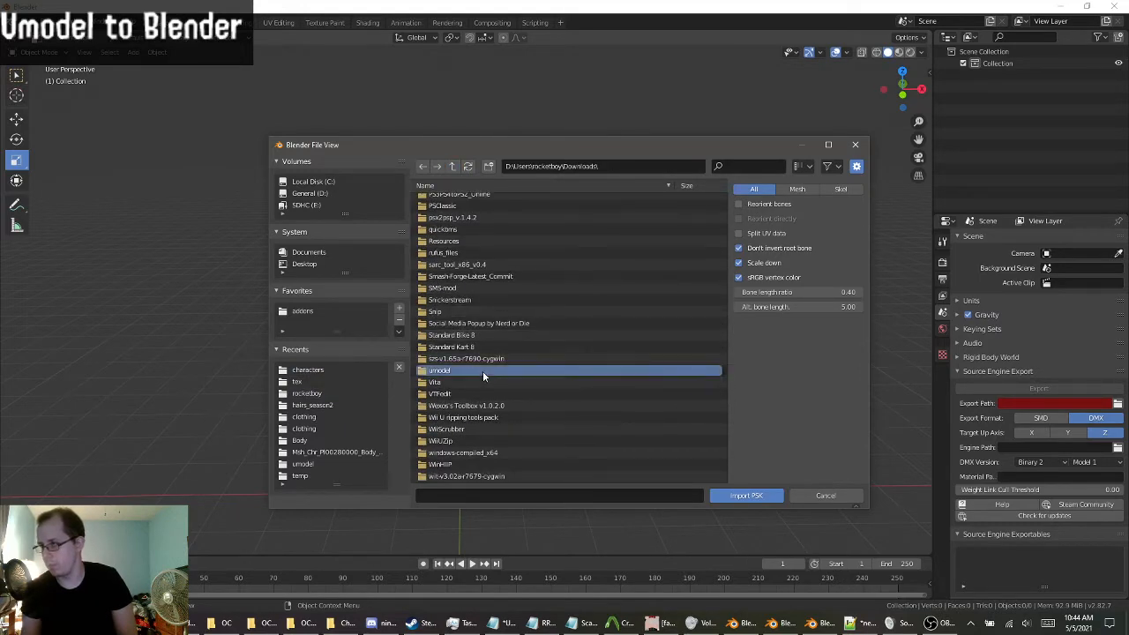
double_click(482, 371)
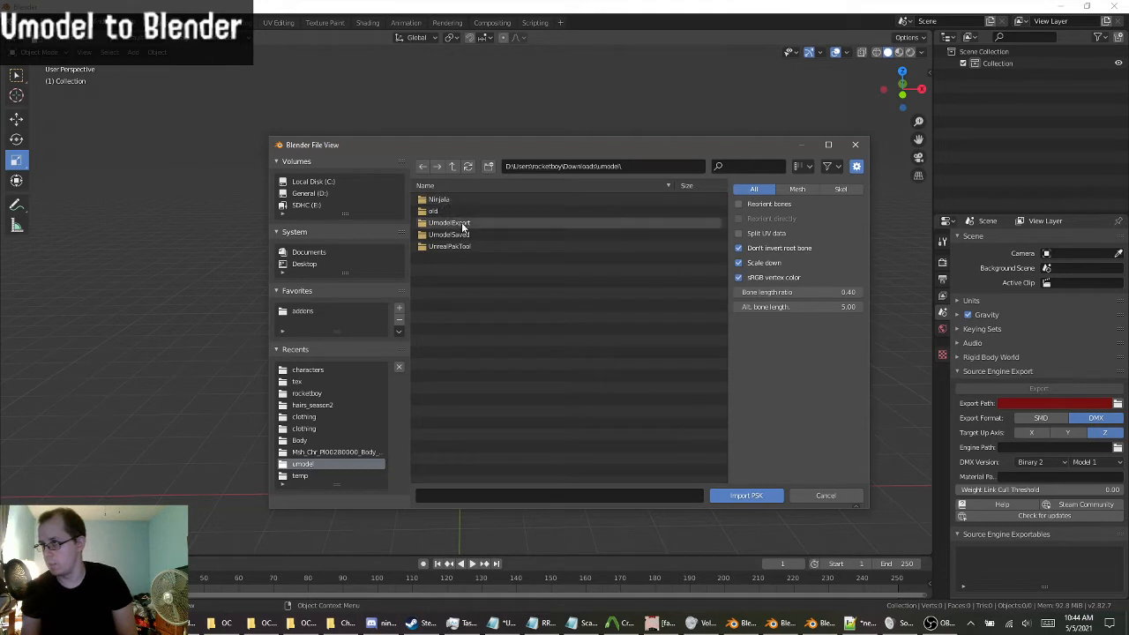
double_click(451, 222)
double_click(450, 212)
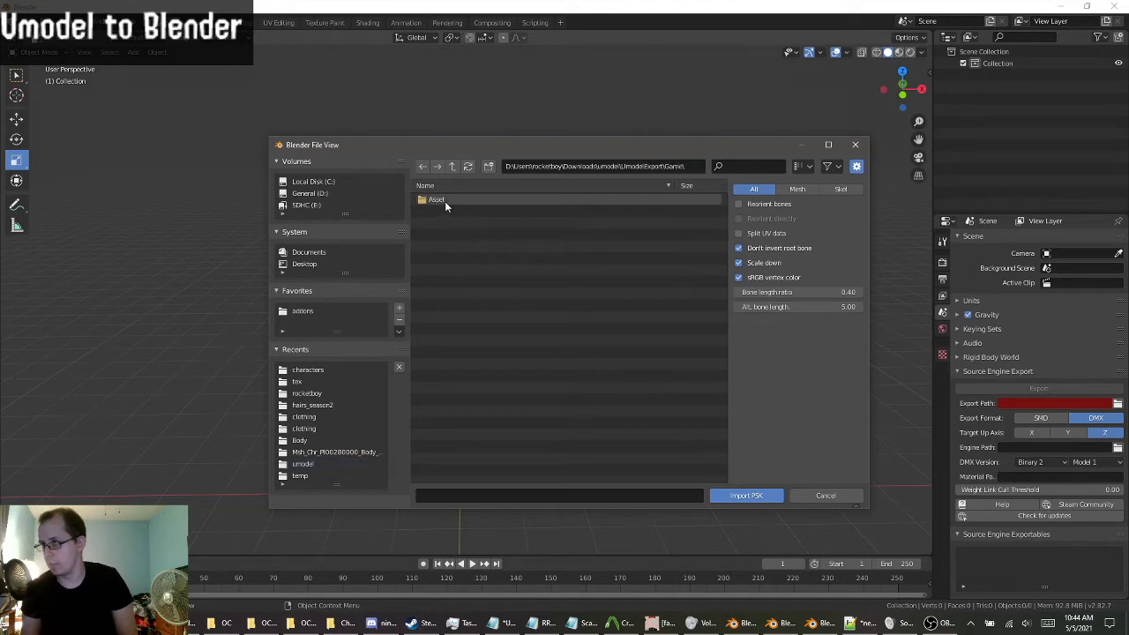
double_click(445, 201)
left_click(454, 212)
double_click(453, 202)
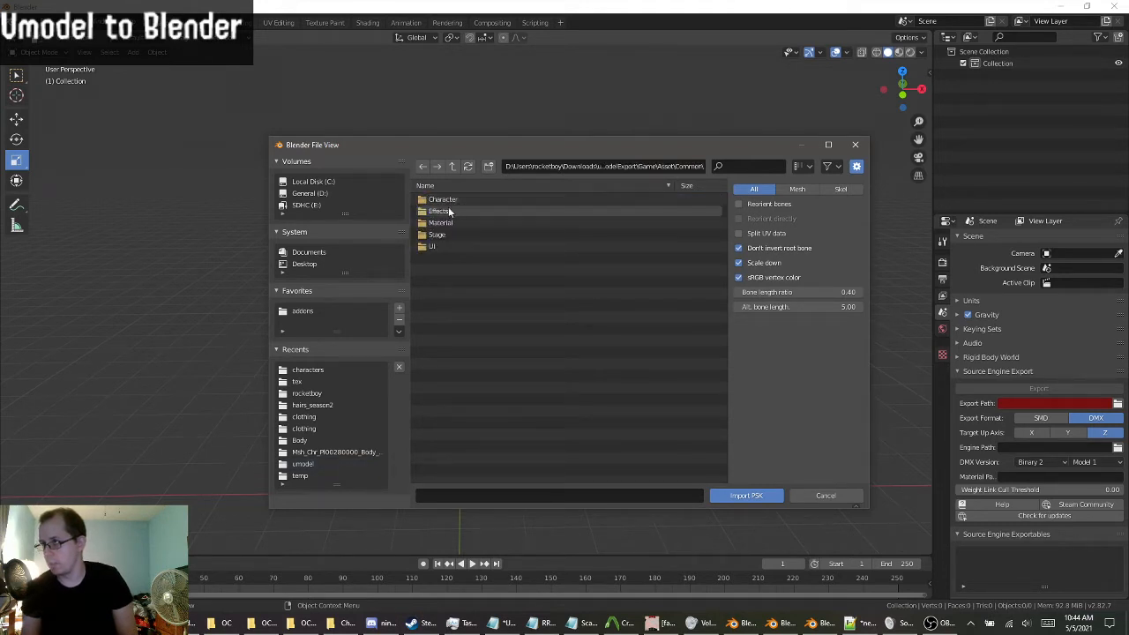
double_click(444, 199)
double_click(449, 212)
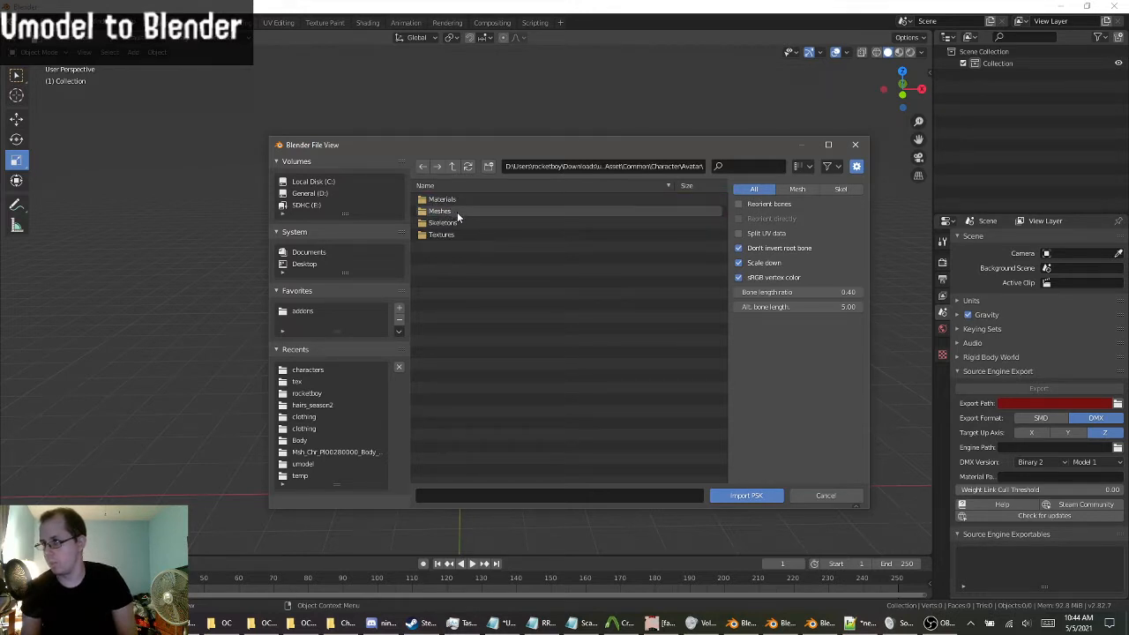
double_click(441, 212)
double_click(450, 201)
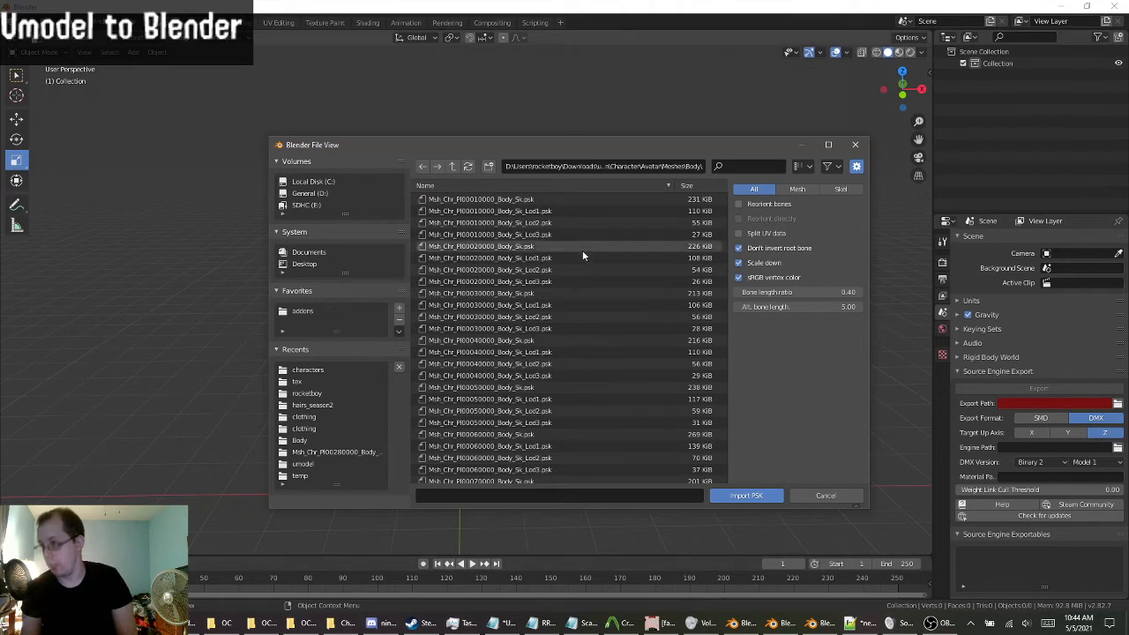
Find and import the full-detail body mesh Msh_Chr_Pl00280000_Body_Sk.psk with the default import options.
scroll(609, 358, "down", 10)
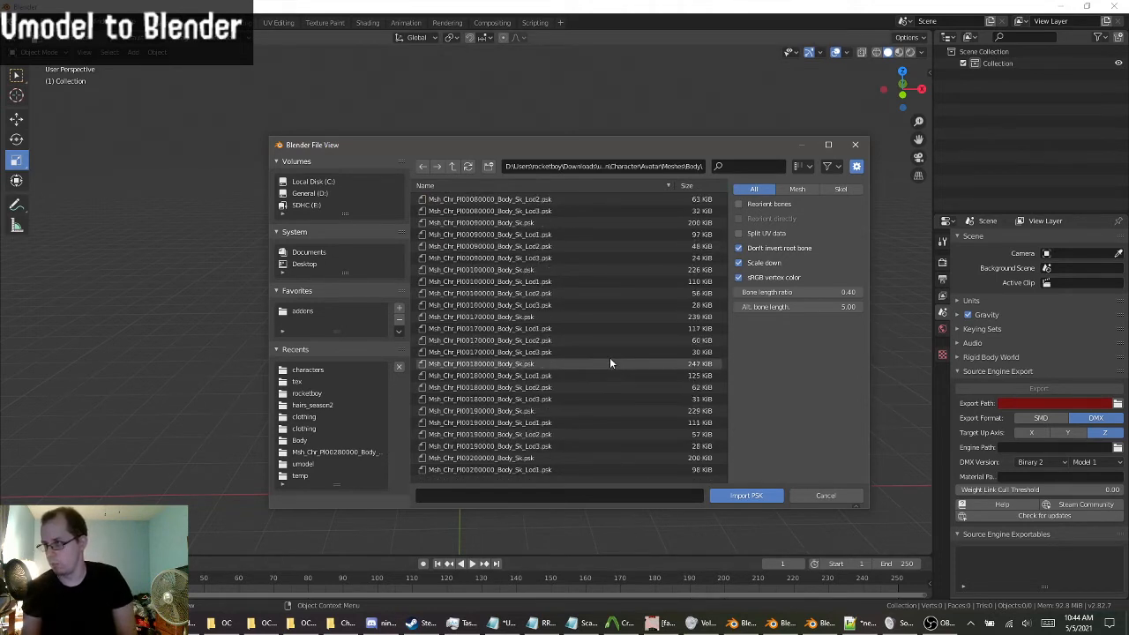
scroll(609, 357, "down", 10)
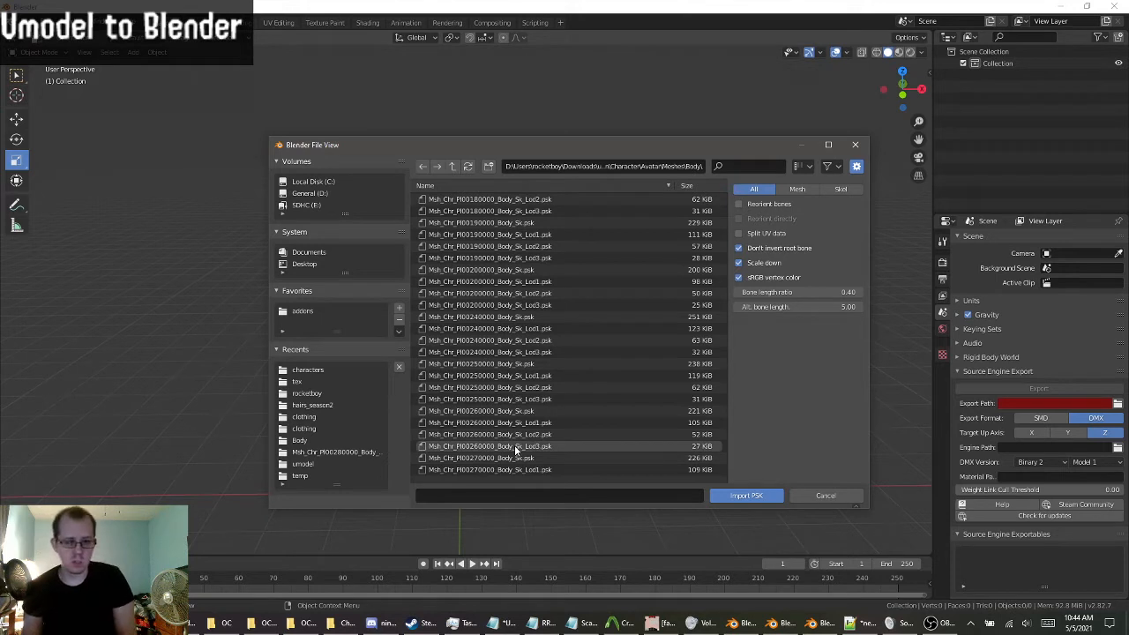
scroll(528, 414, "down", 2)
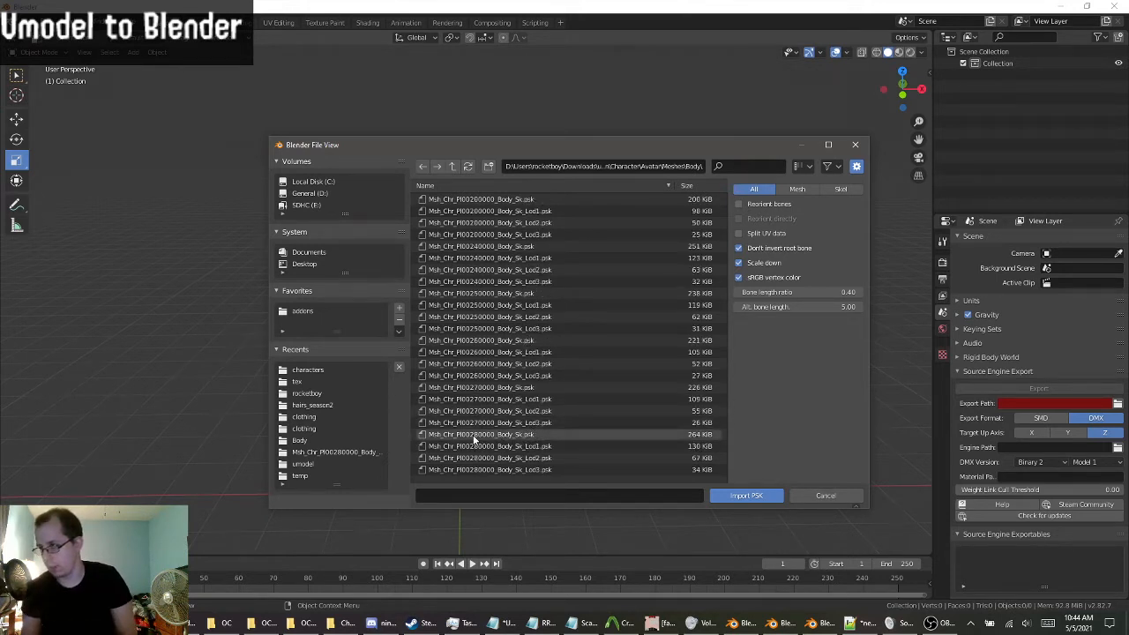
double_click(477, 435)
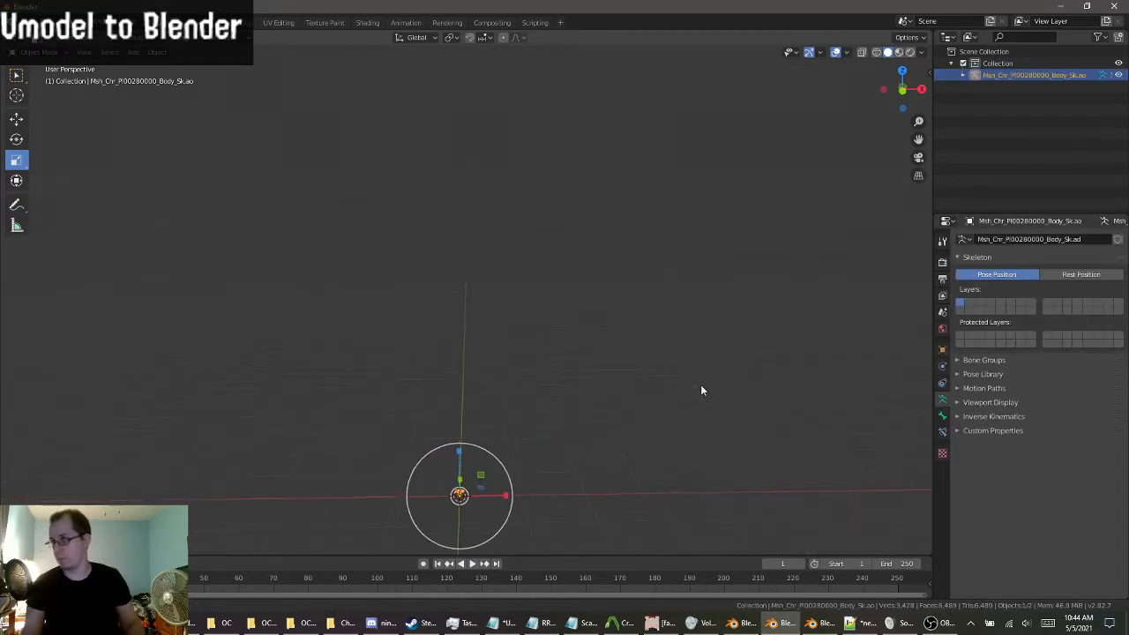
Copy the imported Pl00280000 body armature into the other Blender scene containing emma_body_ARM and frame it in the view.
key("alt+Tab")
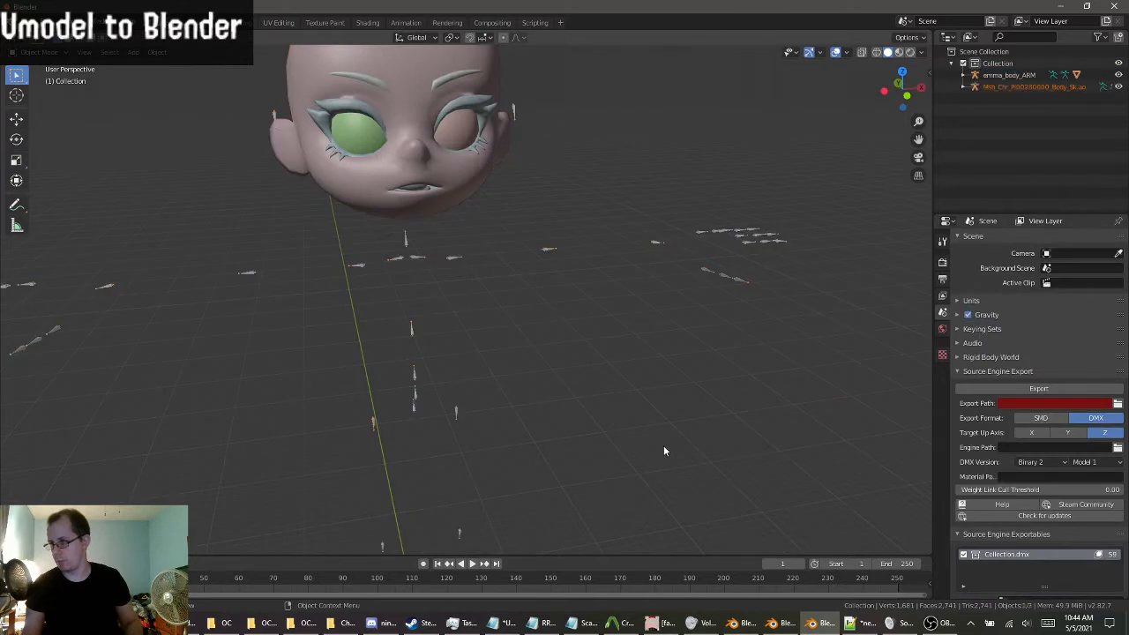
key("ctrl+v")
key("KP_Decimal")
middle_click_drag(489, 345, 566, 173, "shift")
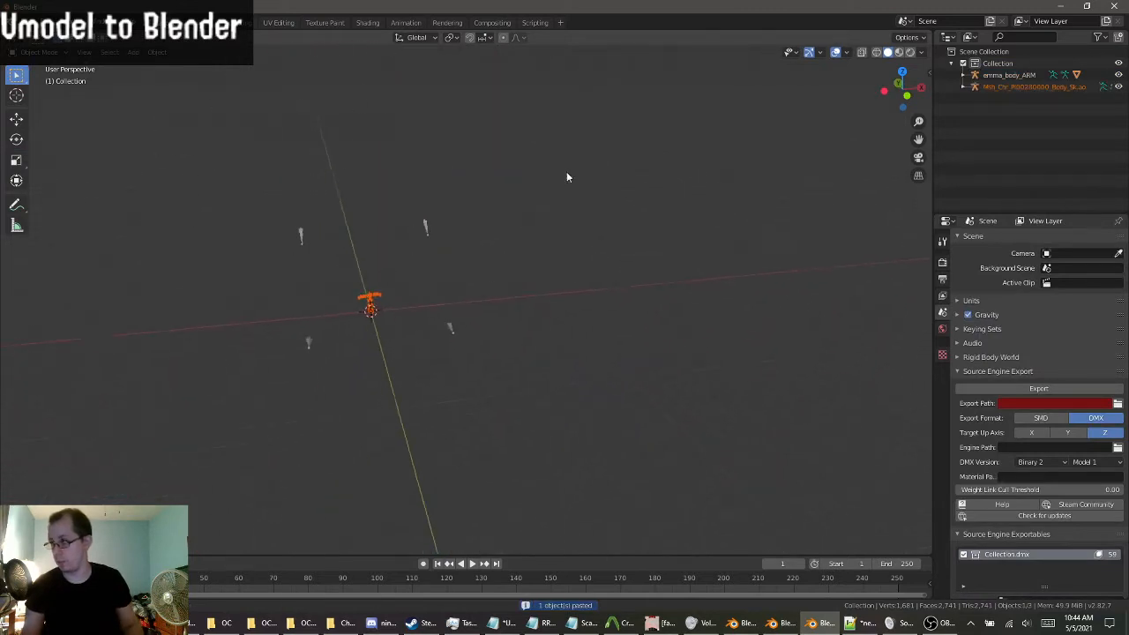
Inspect the Pl00280000 armature pasted without its mesh and delete it from the scene.
scroll(436, 298, "up", 8)
middle_click_drag(222, 194, 368, 239)
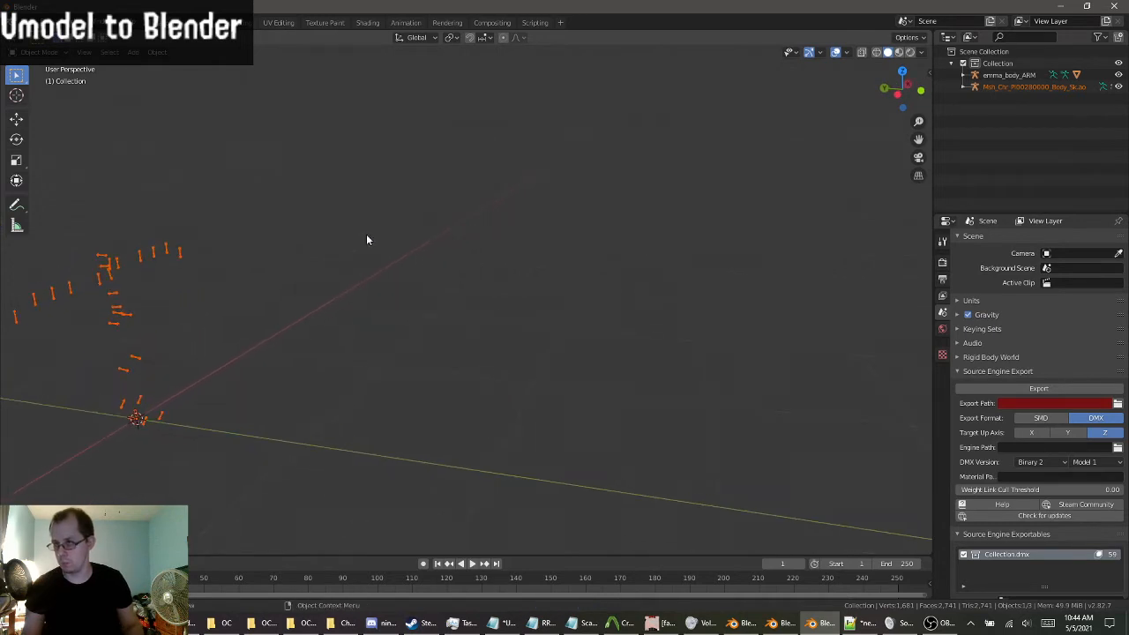
key("Delete")
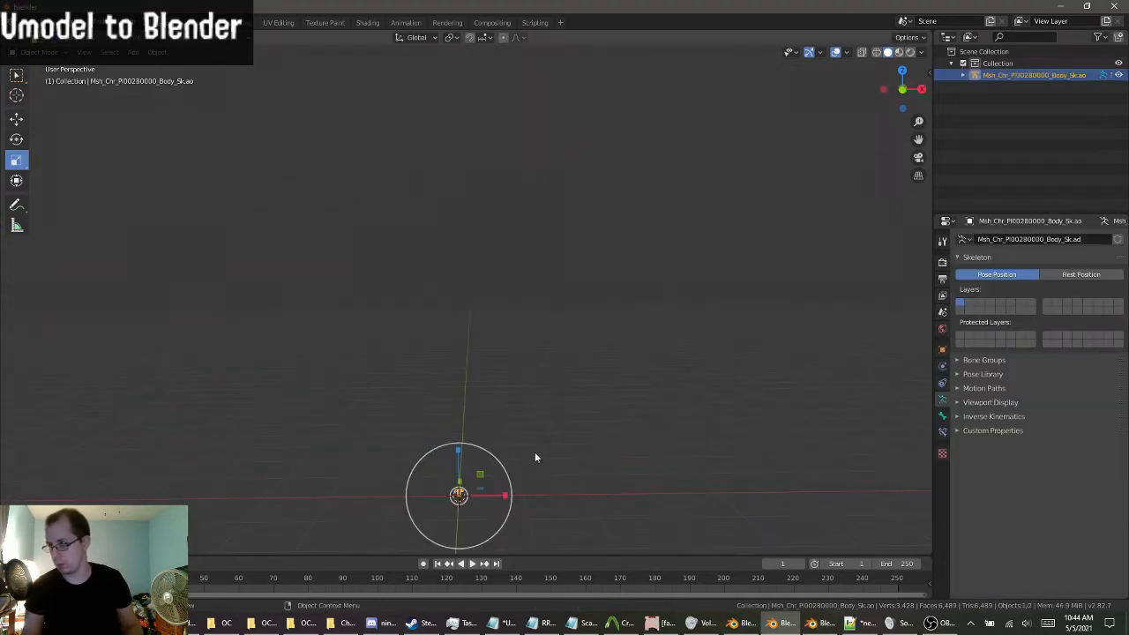
Copy the Pl00280000 body mesh with its armature from the other Blender window and paste both into the emma_body_ARM scene.
middle_click_drag(531, 451, 499, 378)
scroll(500, 380, "up", 5)
scroll(504, 393, "down", 3)
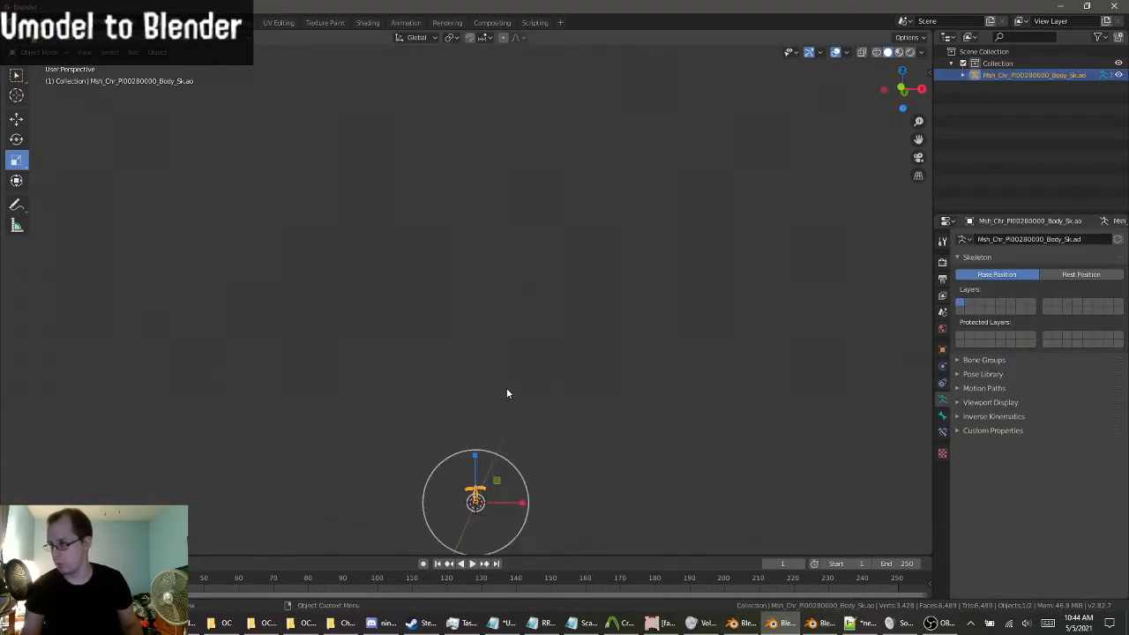
key("ctrl+c")
left_click(823, 621)
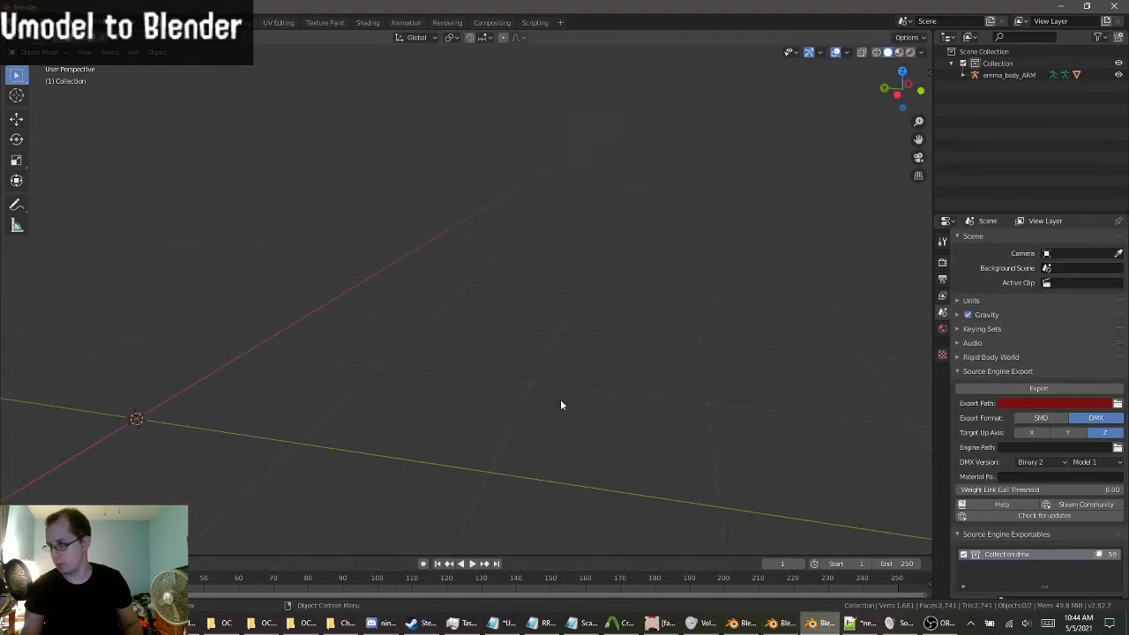
middle_click_drag(560, 398, 587, 361)
key("ctrl+v")
middle_click_drag(511, 433, 441, 328)
scroll(399, 425, "down", 6)
scroll(399, 425, "up", 6)
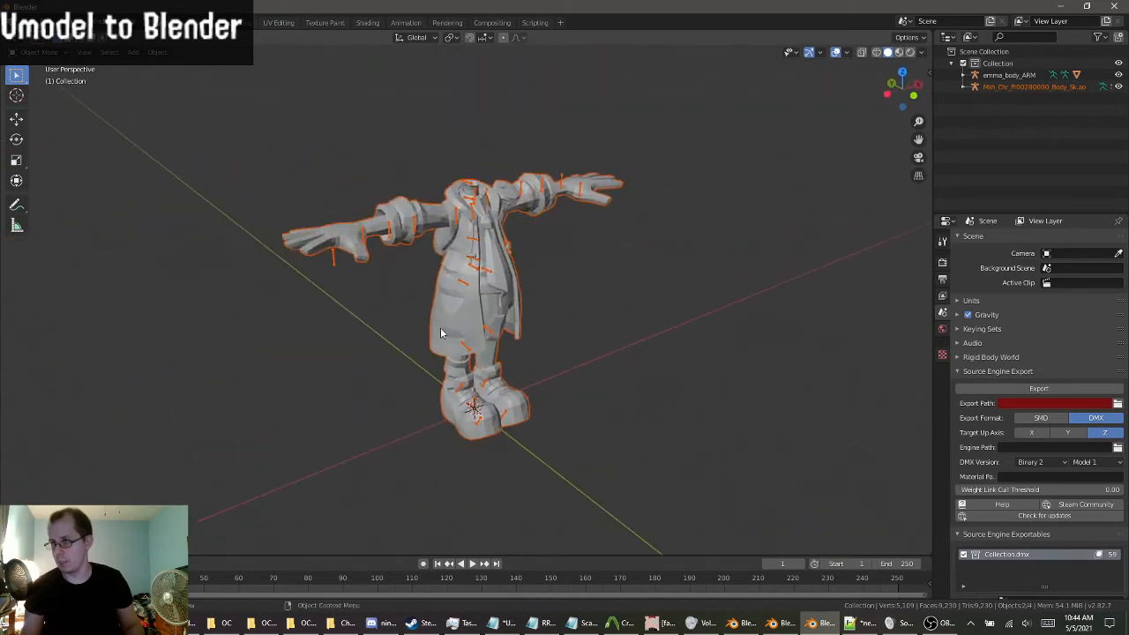
Apply smooth shading to the pasted Pl00280000 body mesh.
scroll(436, 328, "up", 4)
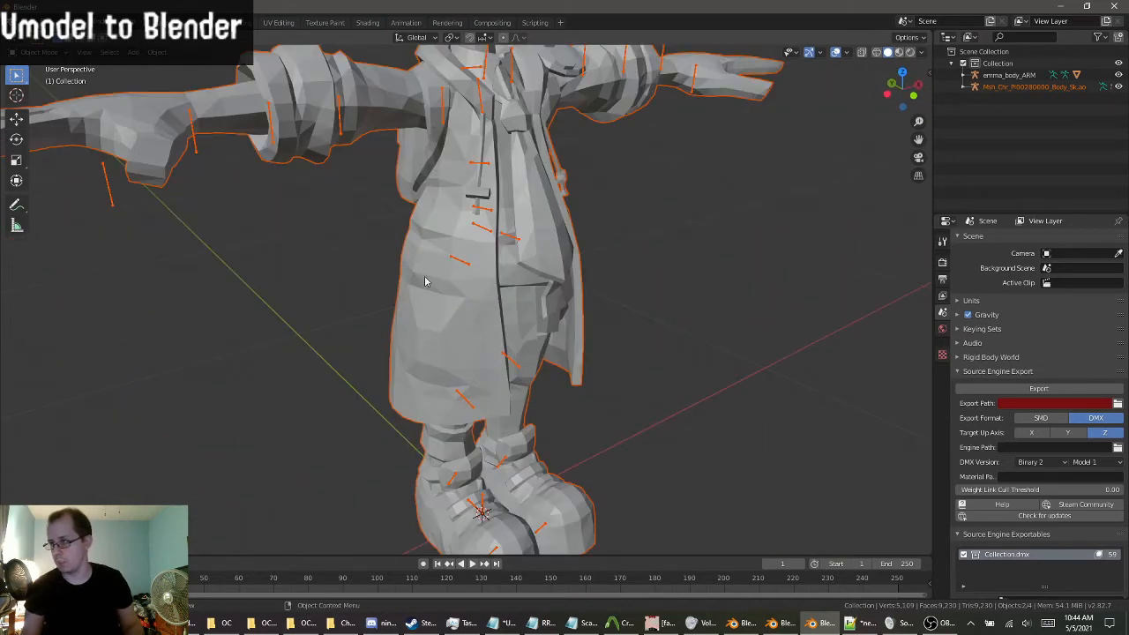
right_click(435, 243)
left_click(437, 262)
right_click(435, 263)
left_click(435, 261)
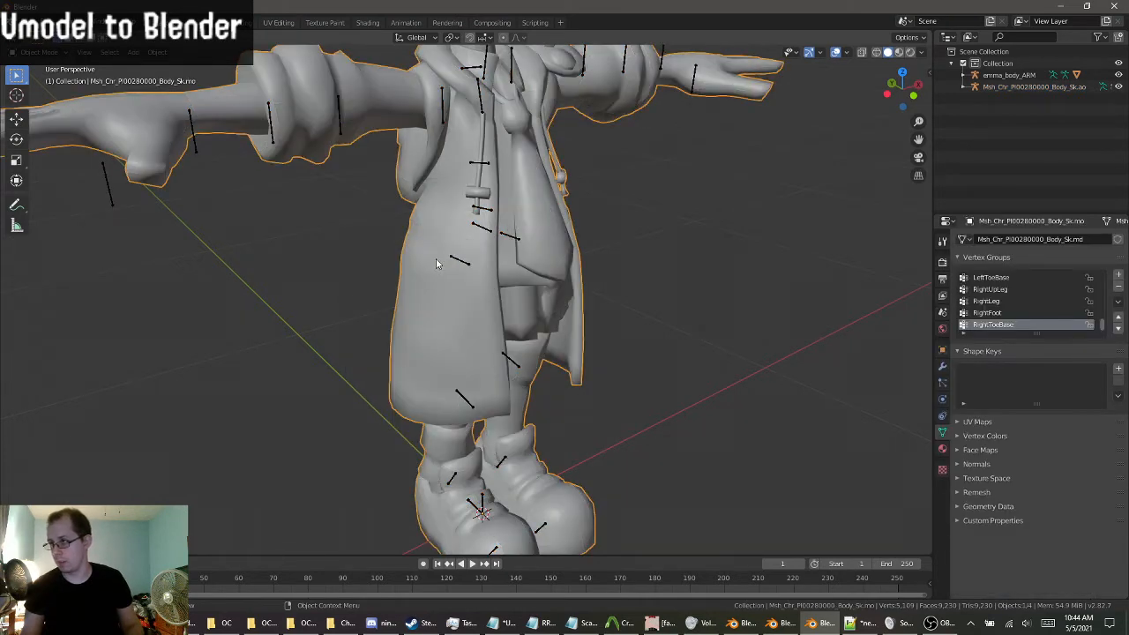
Select the body mesh together with its armature and view them from several angles.
middle_click_drag(771, 418, 649, 448, "shift")
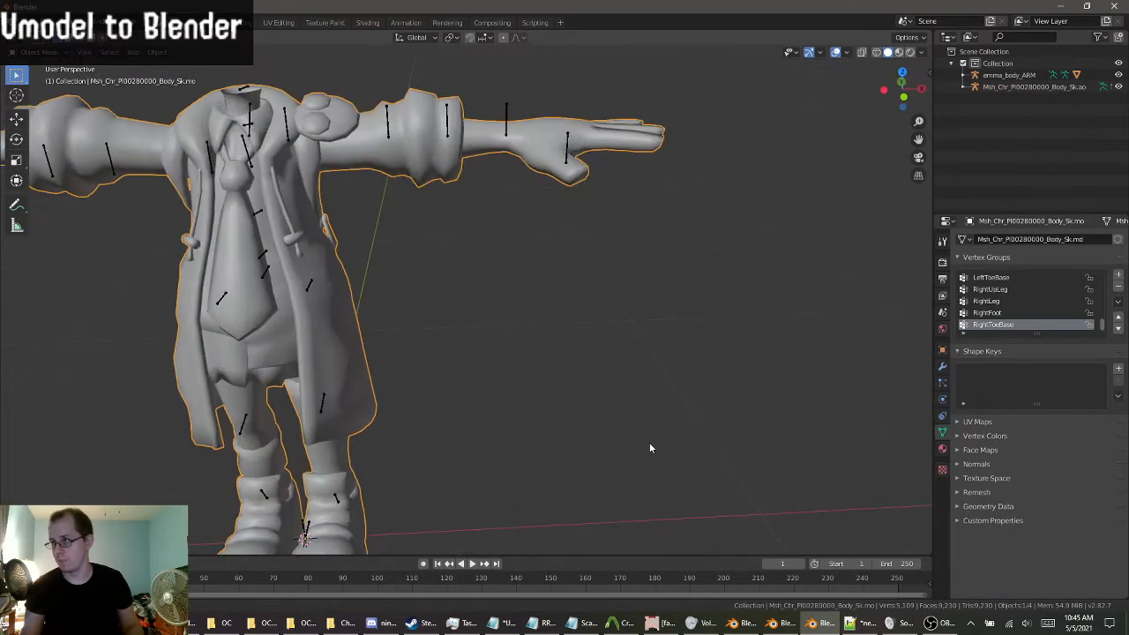
middle_click_drag(485, 413, 573, 391)
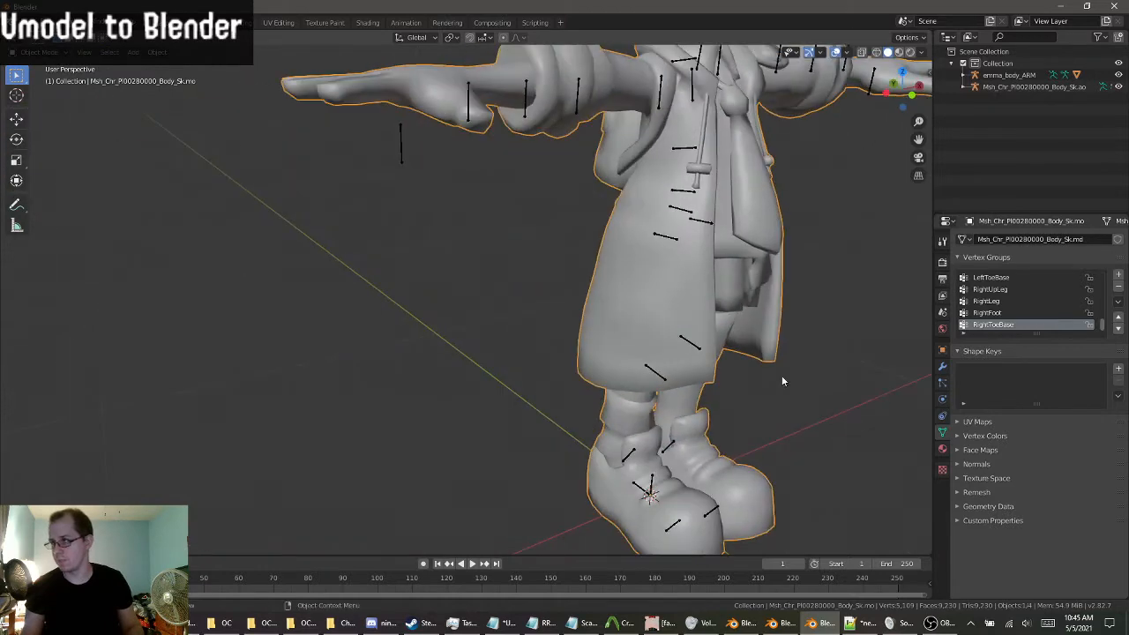
left_click(666, 378, "shift")
middle_click_drag(741, 404, 716, 407)
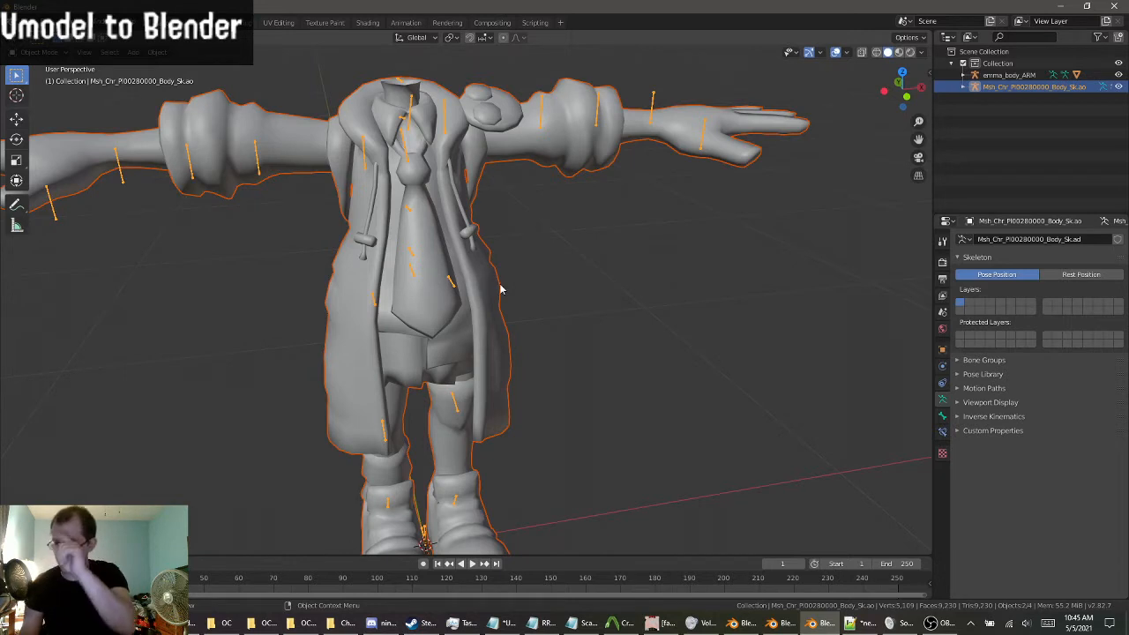
left_click(537, 335)
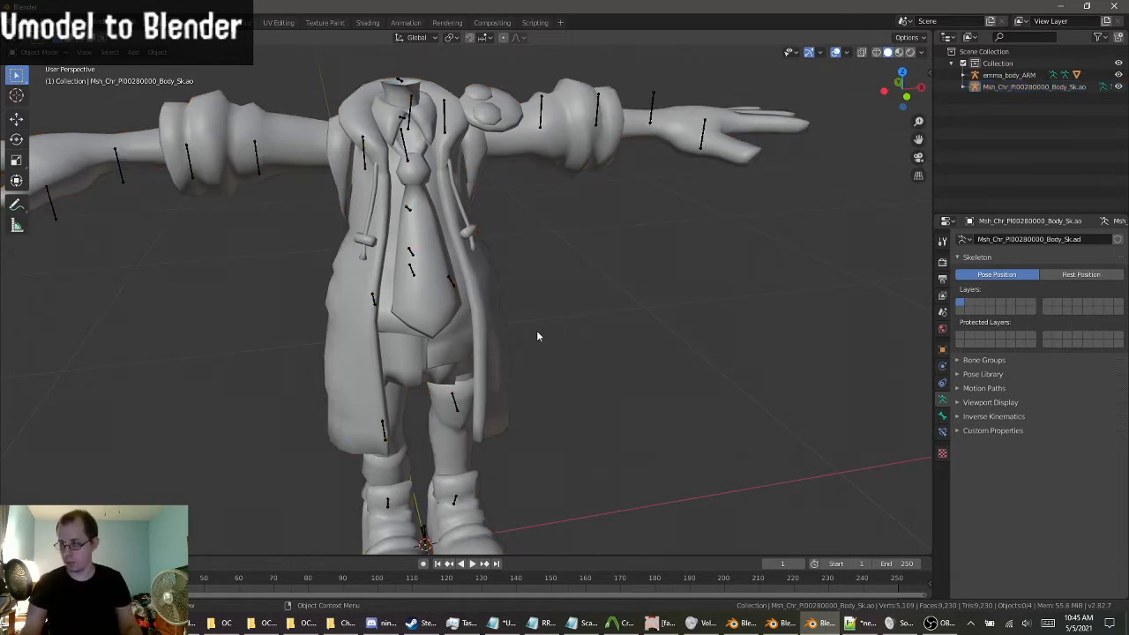
left_click(450, 448)
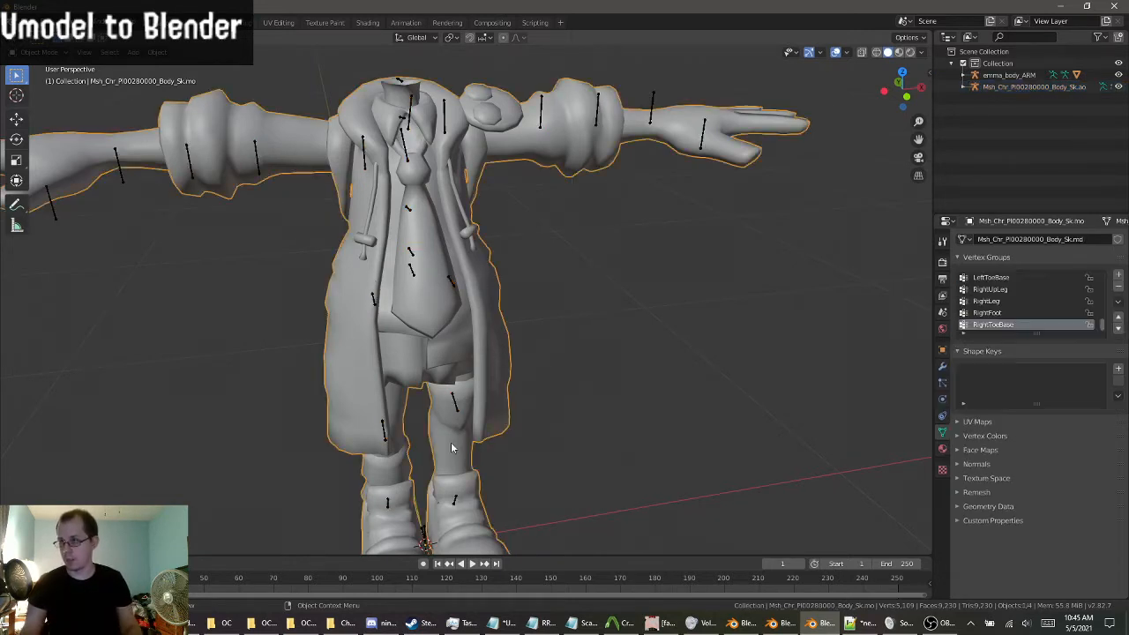
left_click(374, 304, "shift")
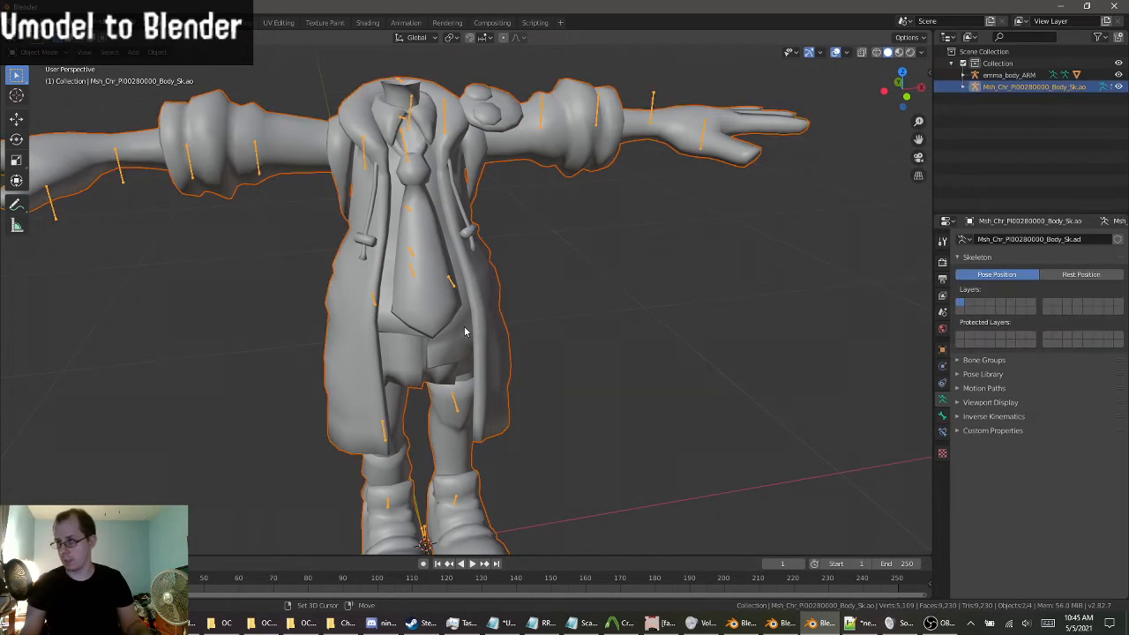
middle_click_drag(718, 383, 565, 372)
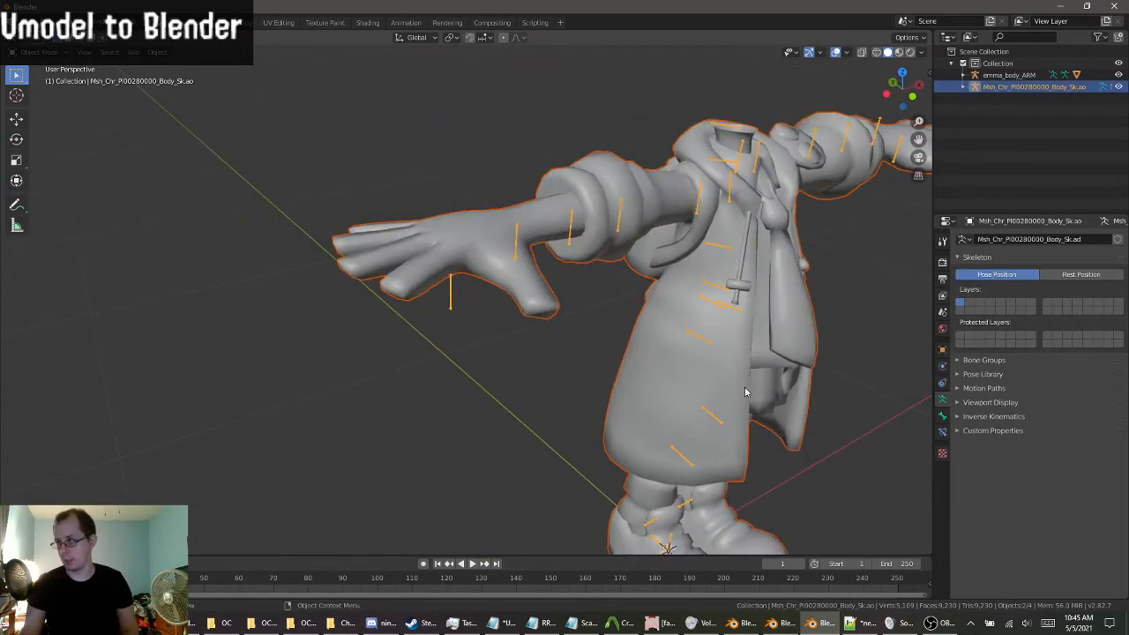
middle_click_drag(748, 392, 746, 418)
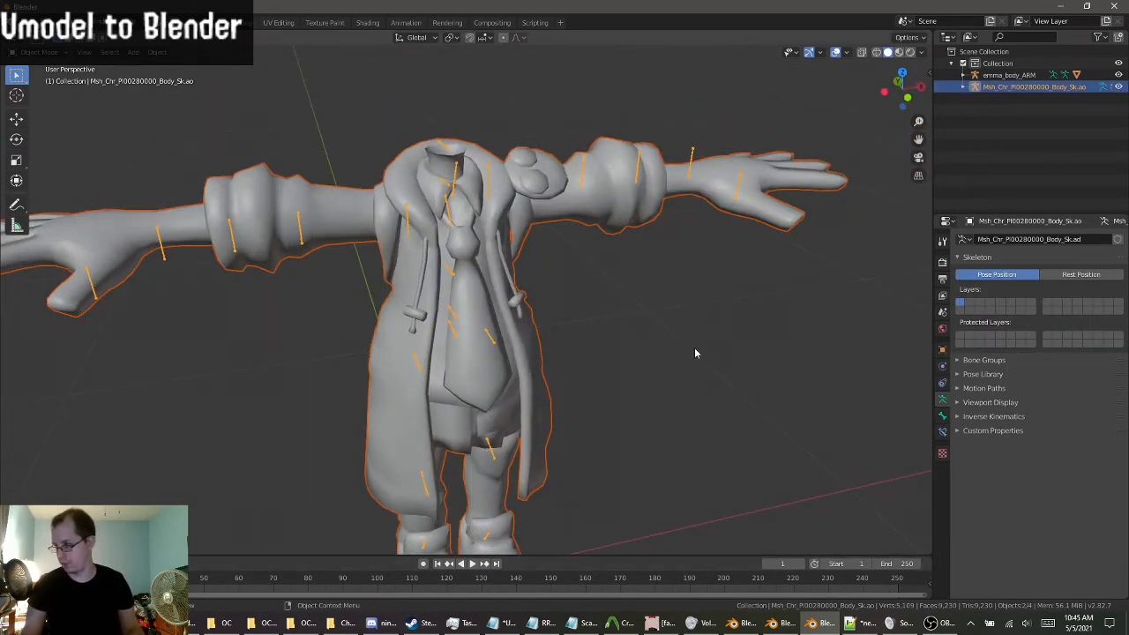
Show the object transform values and select the armature and body mesh together for use with the Scale tool.
left_click(926, 69)
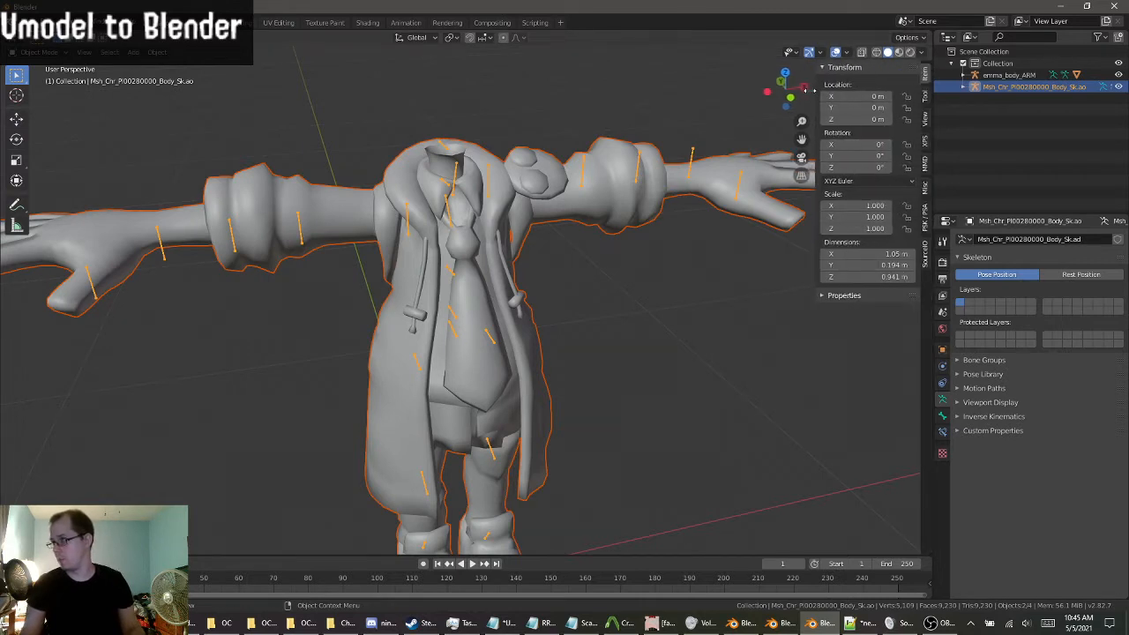
left_click(646, 422)
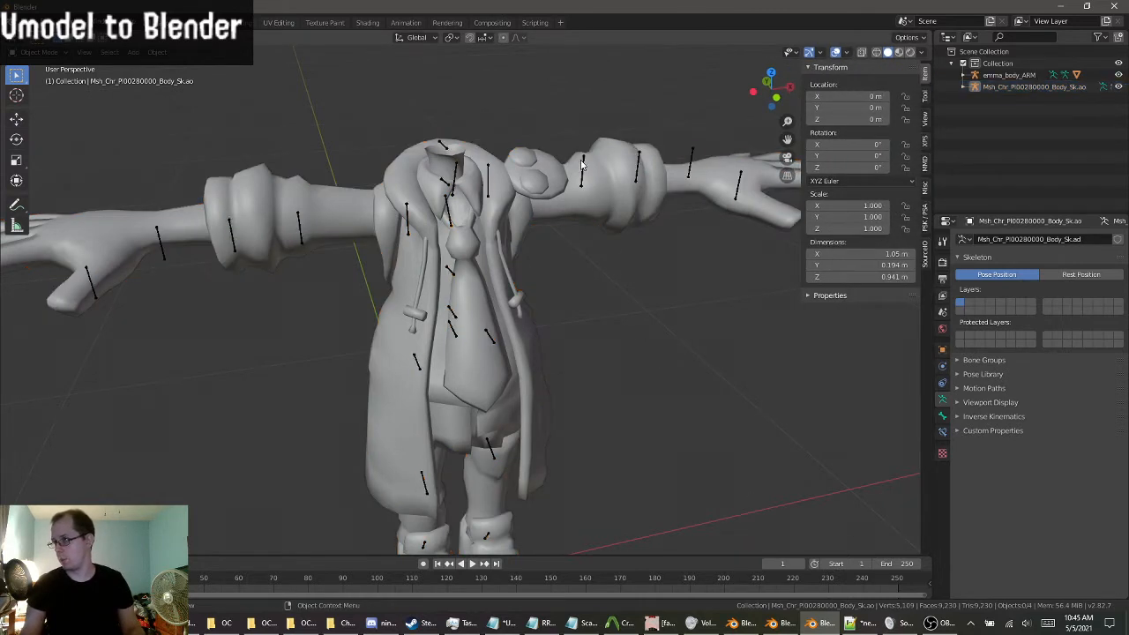
left_click(582, 163)
left_click(602, 198)
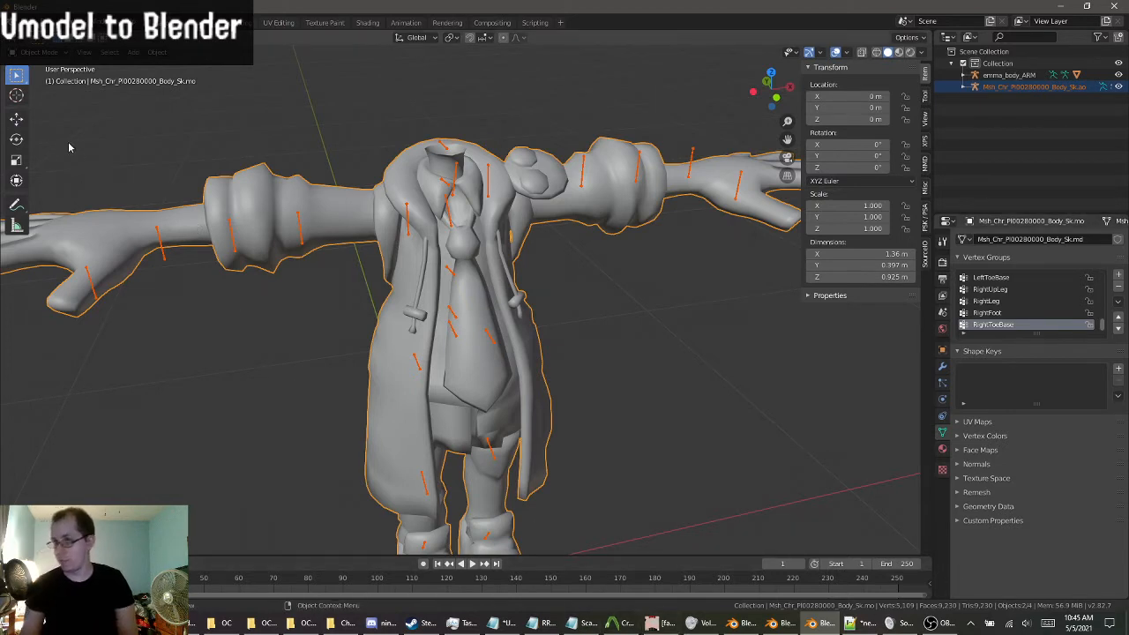
left_click(16, 159)
Switch to the Scale size.txt notes in Notepad and copy the full OG PSK scale value beginning with 42.25.
left_click(577, 623)
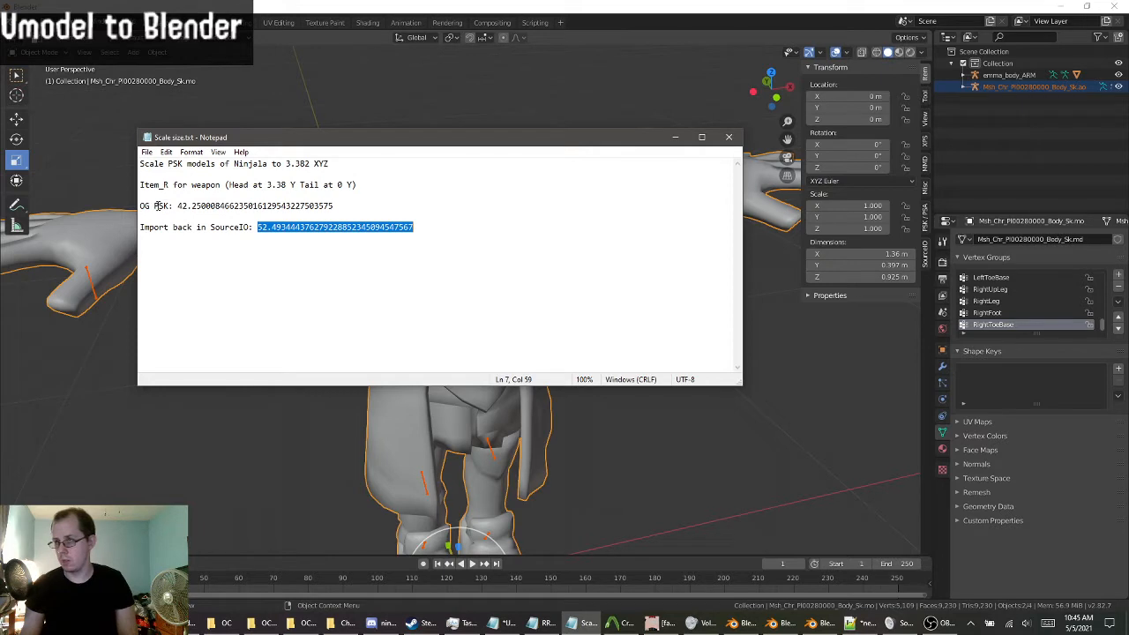
left_click(157, 205)
left_click_drag(157, 205, 333, 206)
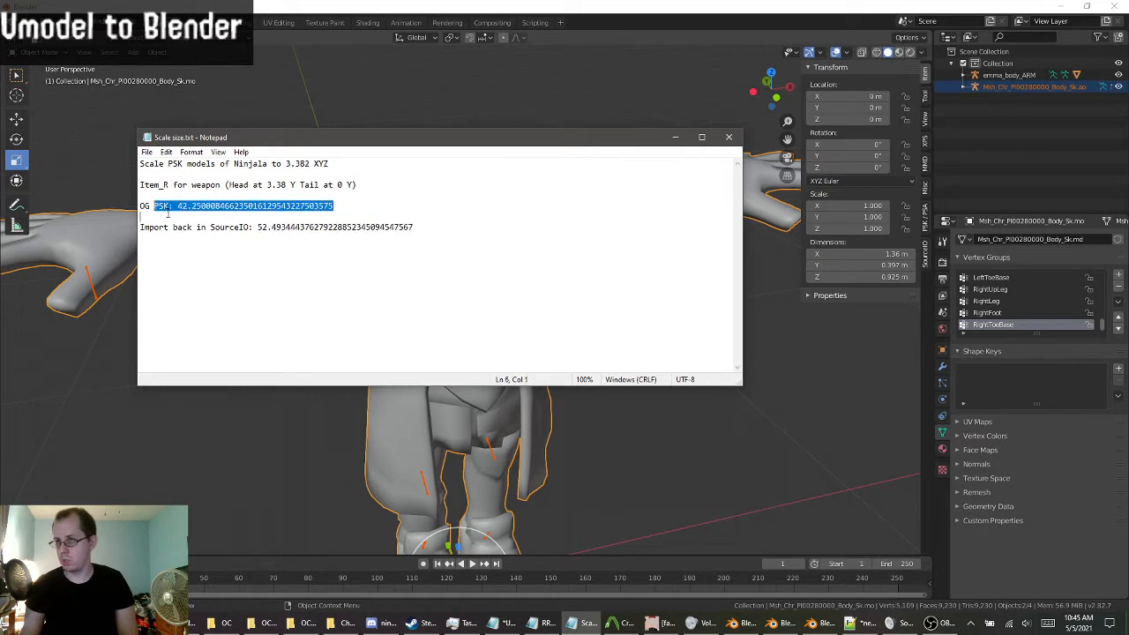
left_click(229, 215)
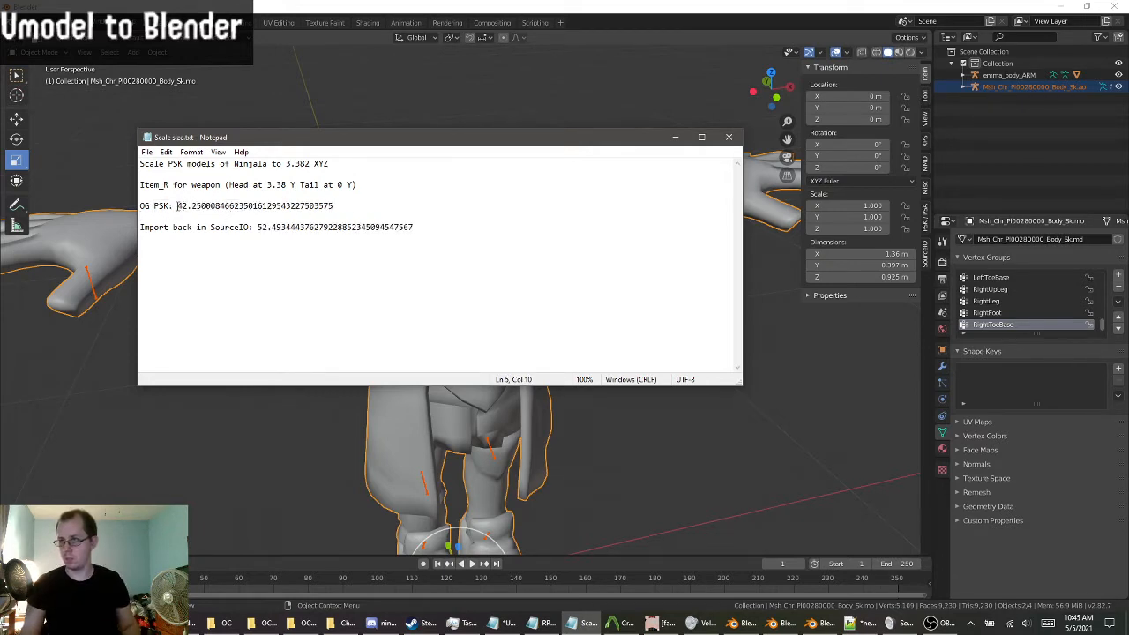
left_click_drag(177, 205, 327, 220)
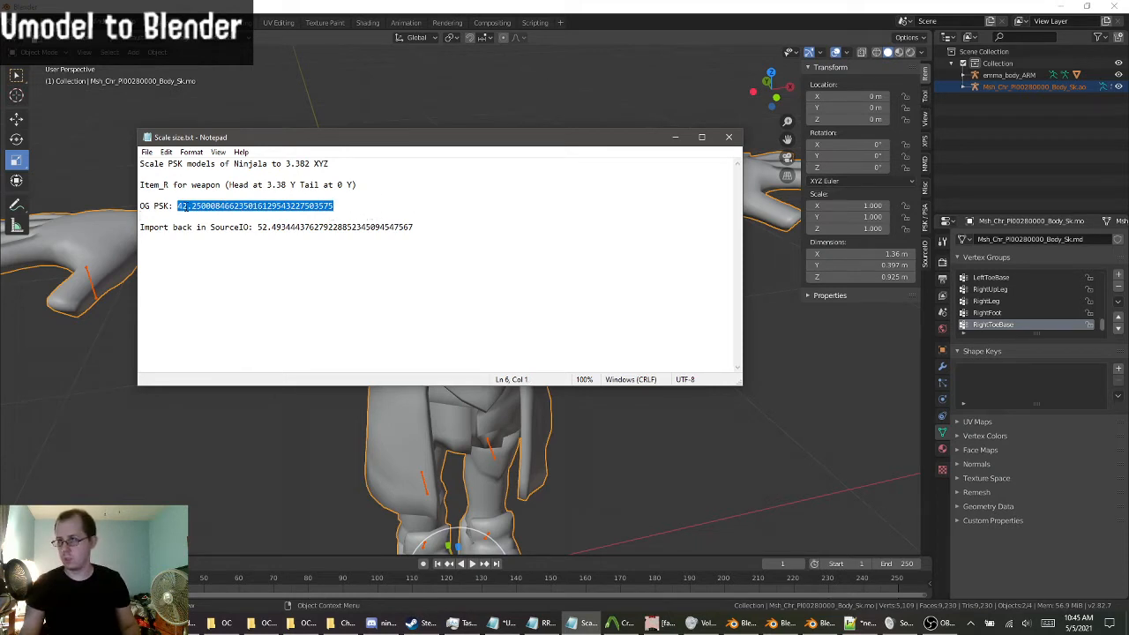
Switch back to Blender and resize the body mesh and armature by a factor of 42.25 on X, Y and Z.
left_click(379, 15)
scroll(442, 242, "down", 8)
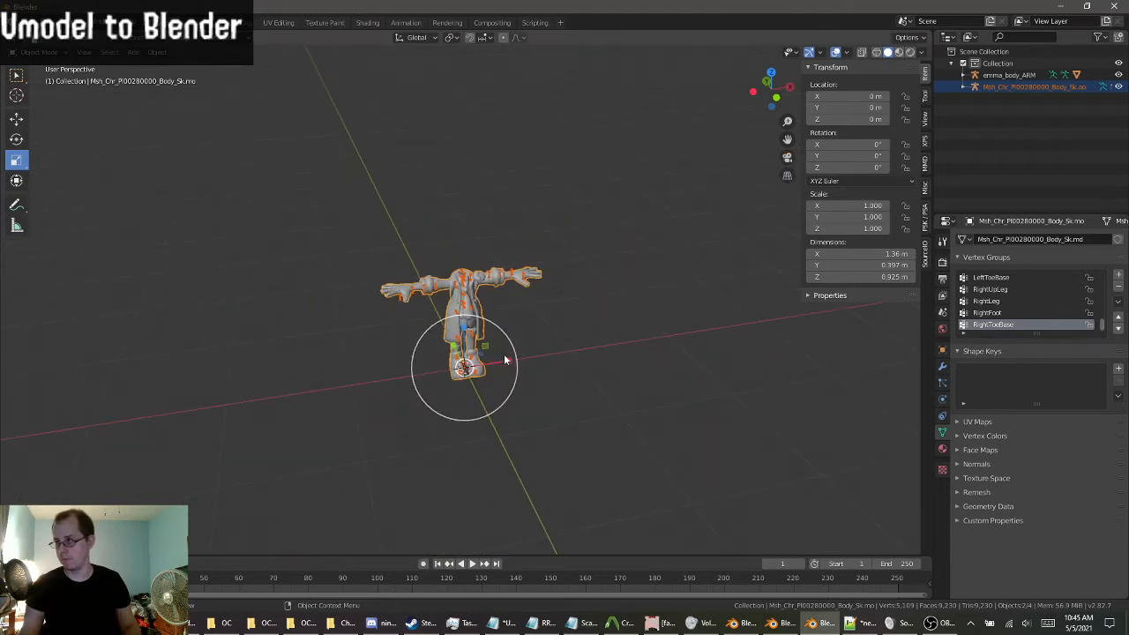
left_click_drag(505, 360, 532, 315)
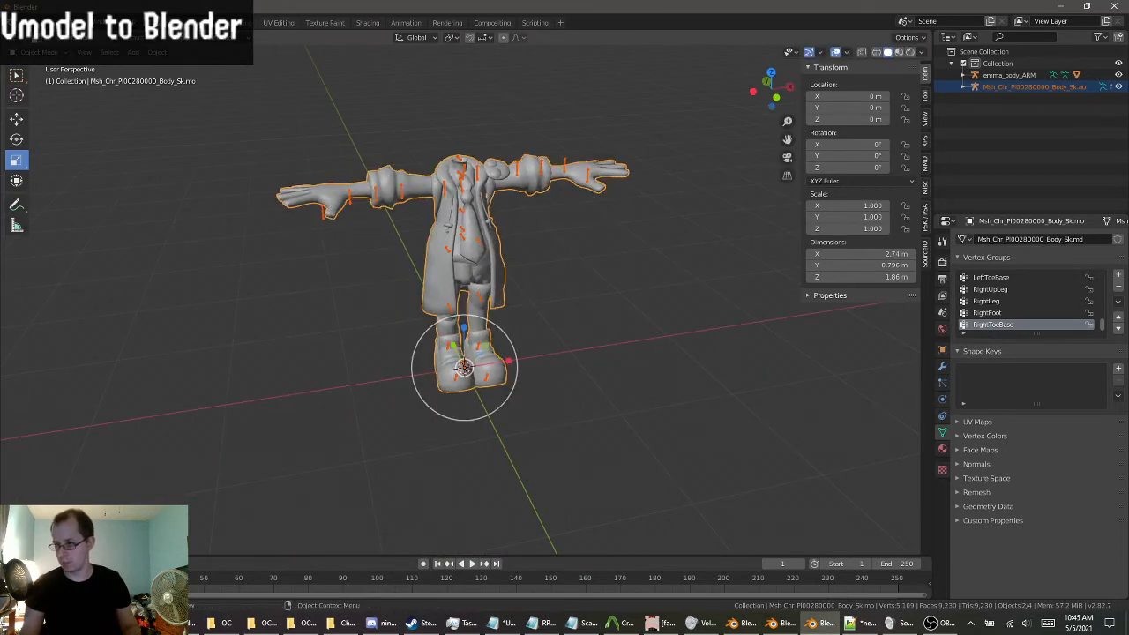
left_click(61, 545)
left_click(154, 492)
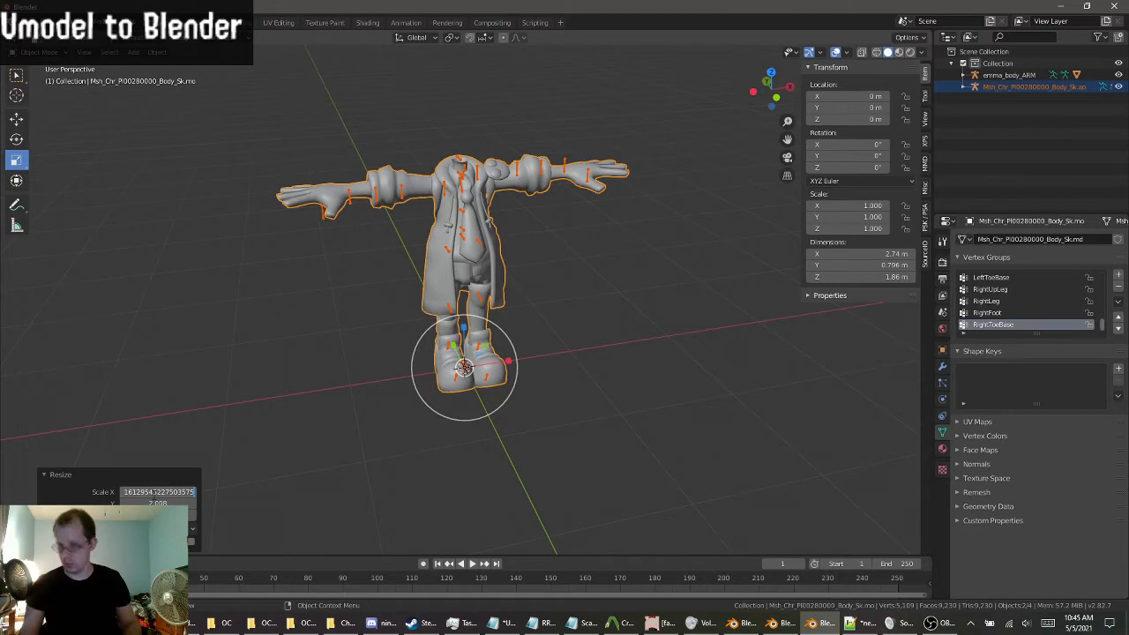
key("Return")
type("42.25")
key("Return")
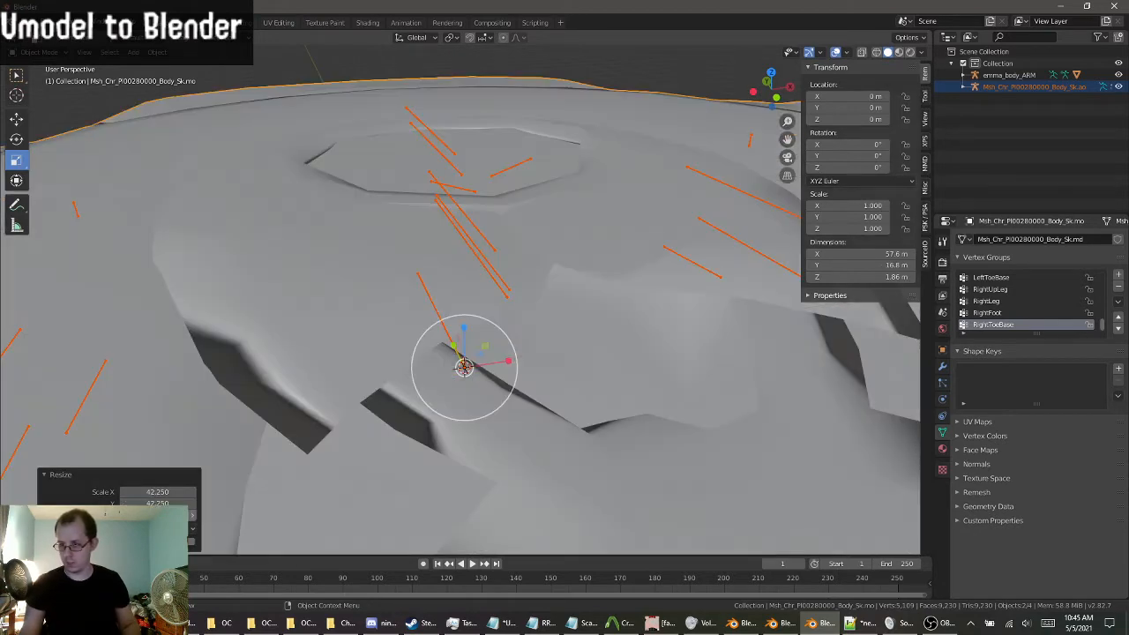
key("Return")
Check the enlarged body against Emma's head and apply location, rotation and scale to the body mesh and armature.
scroll(250, 441, "down", 10)
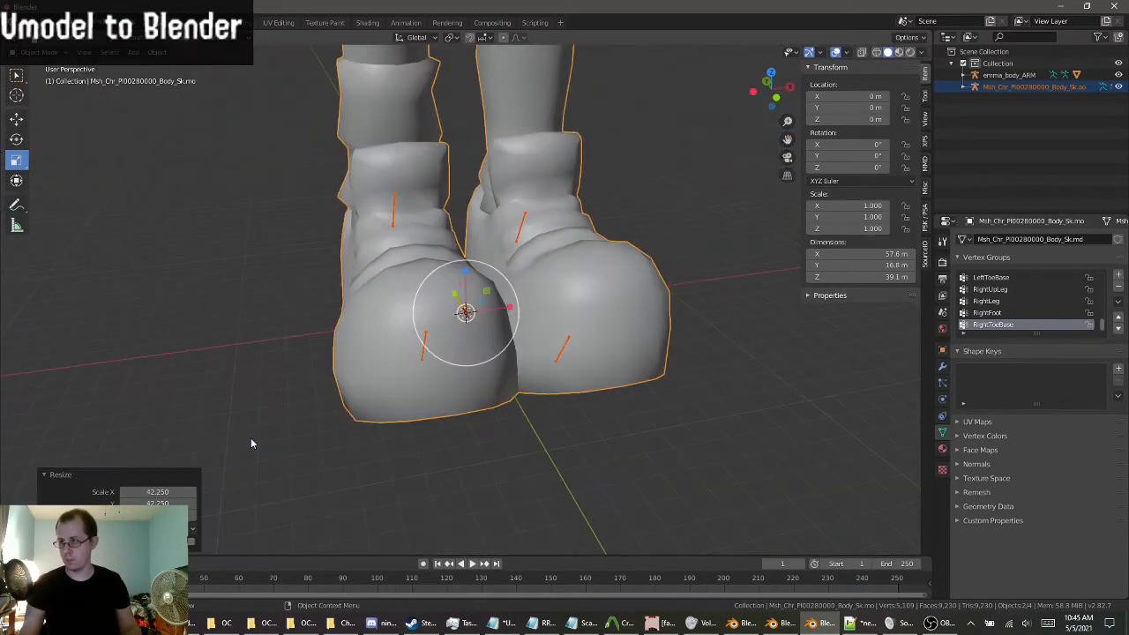
scroll(250, 440, "down", 3)
middle_click_drag(427, 335, 617, 503, "shift")
scroll(418, 437, "up", 3)
scroll(530, 405, "up", 3)
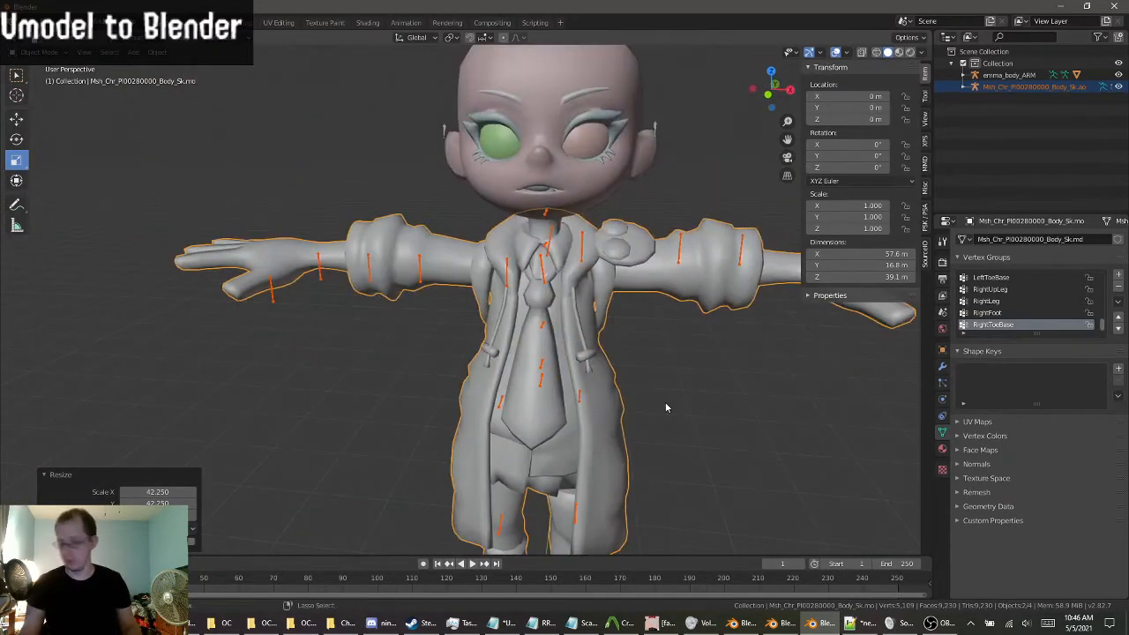
key("ctrl+a")
left_click(652, 328)
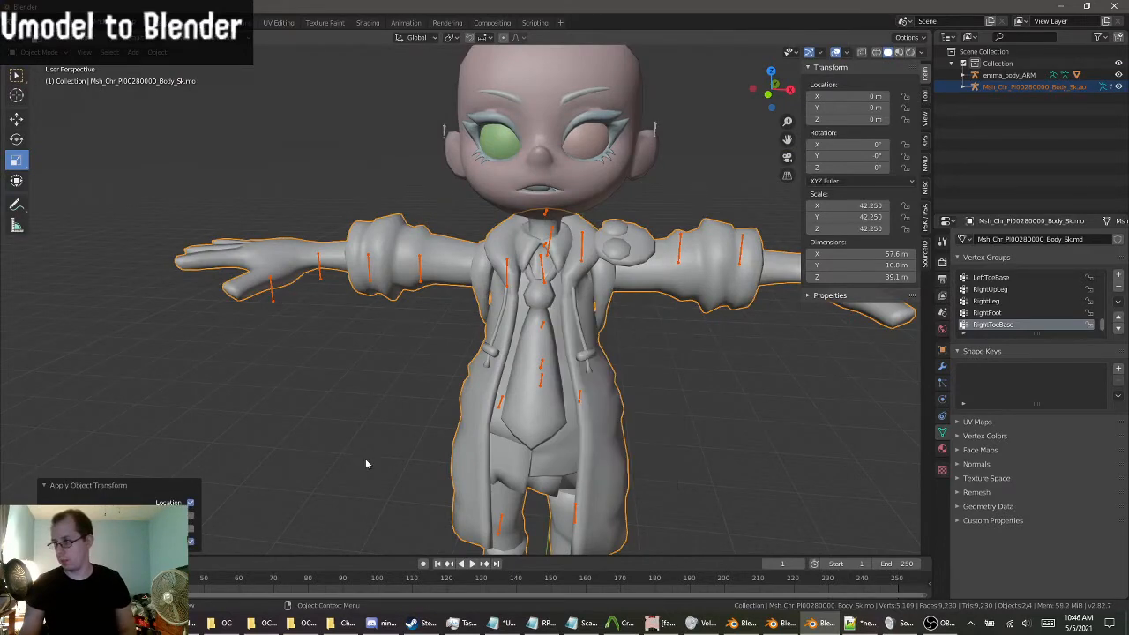
middle_click_drag(653, 459, 710, 427)
scroll(602, 457, "up", 6)
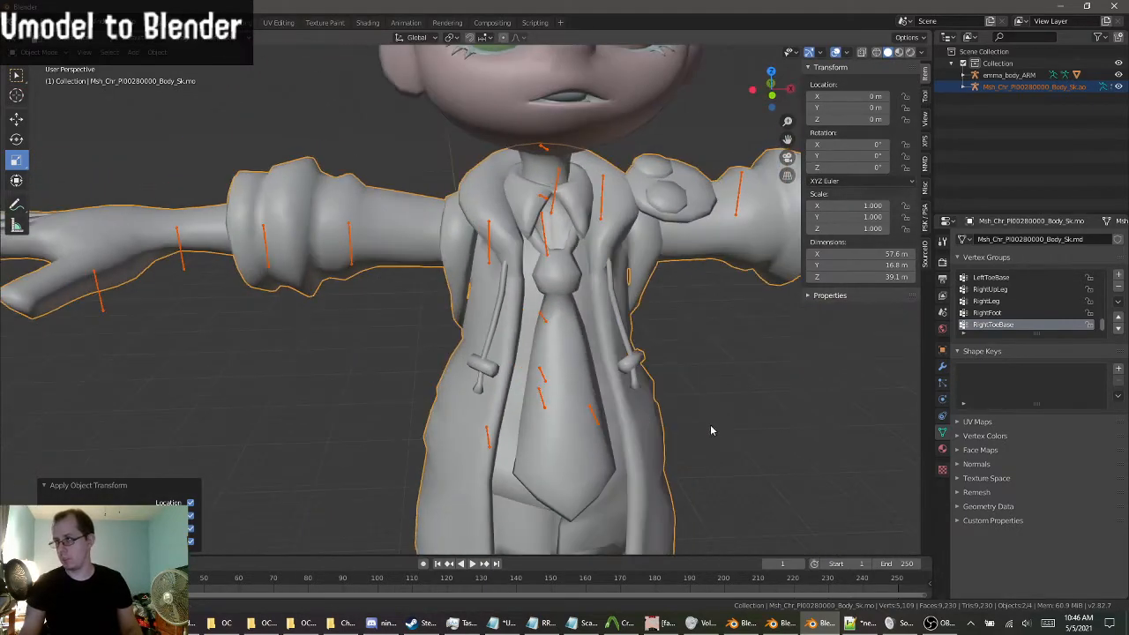
Hide the Pl00280000 body mesh while leaving its armature visible.
left_click(1119, 86)
left_click(964, 86)
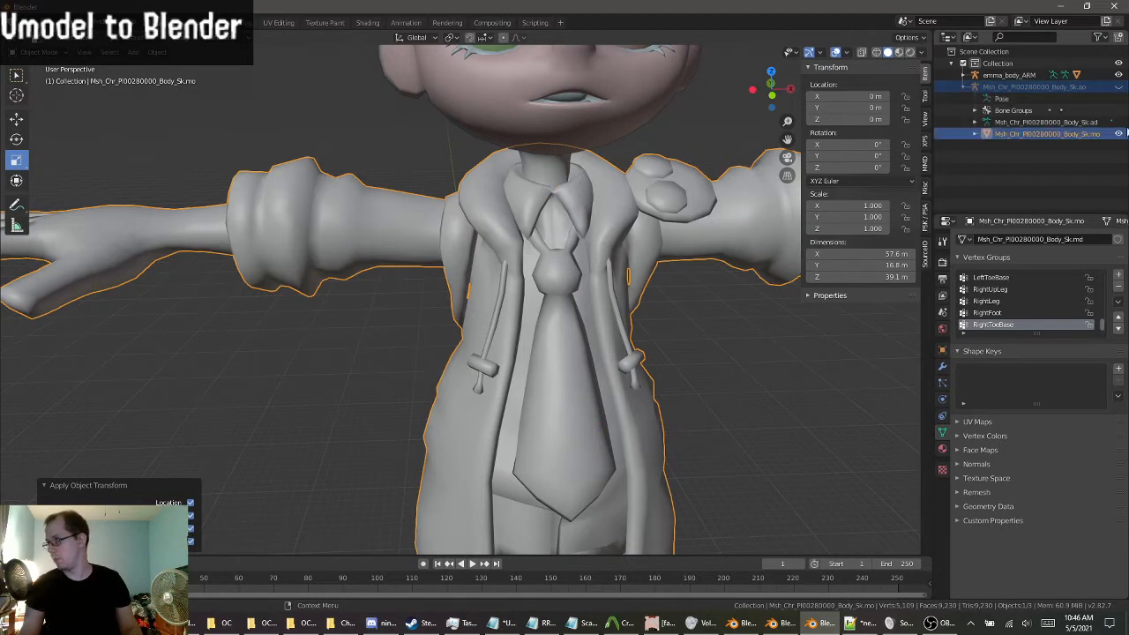
left_click(1119, 133)
middle_click_drag(574, 282, 495, 226)
scroll(495, 231, "up", 2)
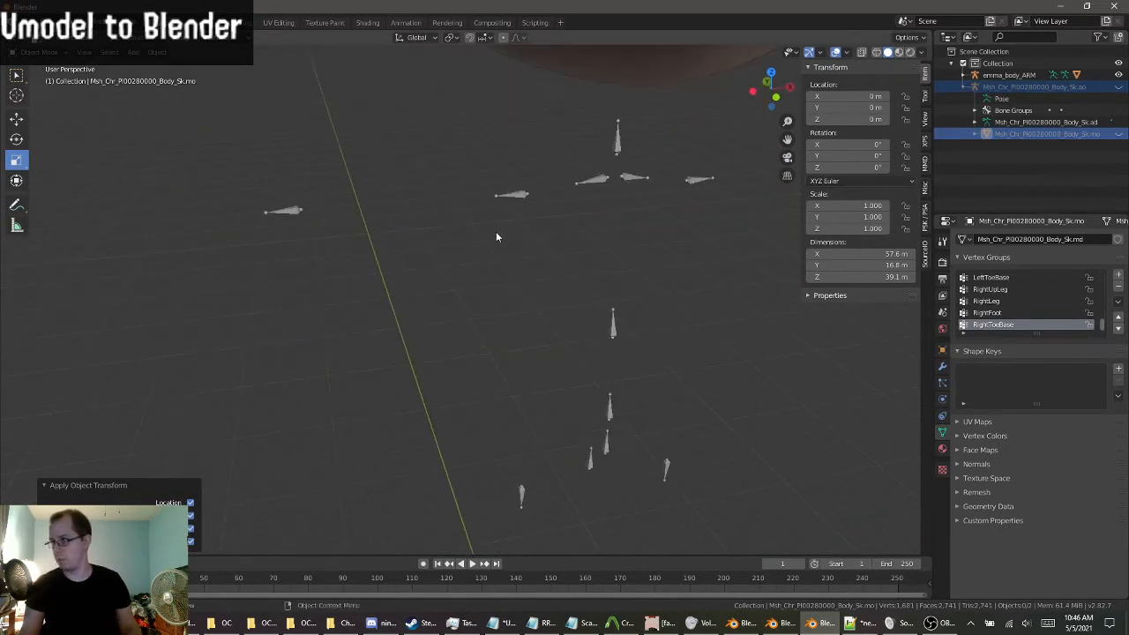
left_click(1118, 87)
Compare the bone placement of emma_body_ARM and the Pl00280000 armature by selecting each skeleton in turn.
middle_click_drag(635, 251, 406, 258)
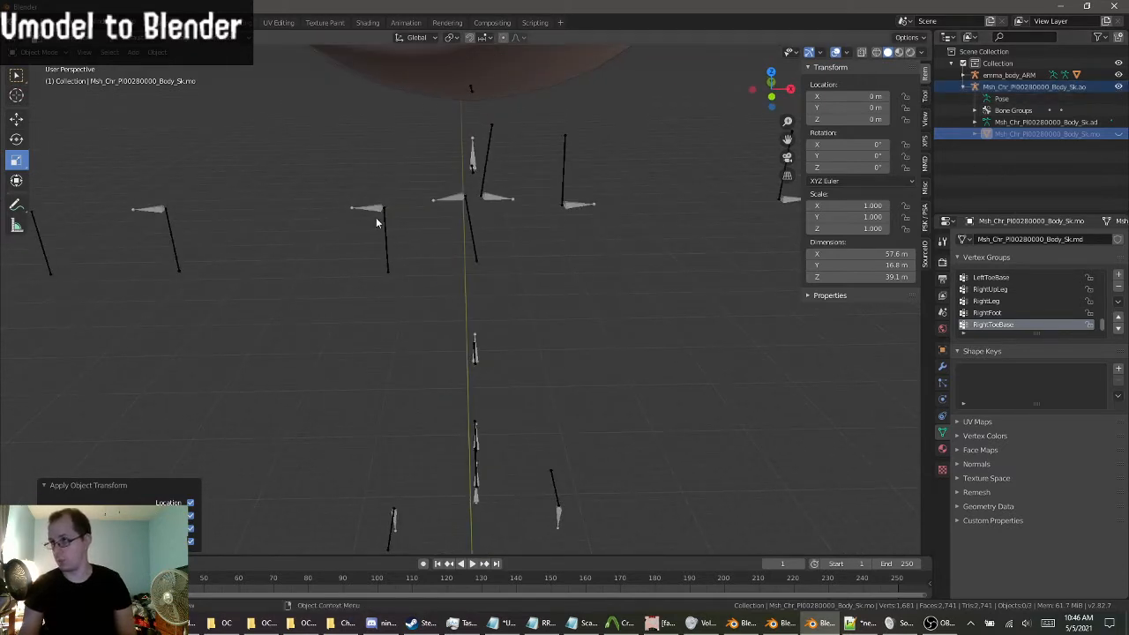
middle_click_drag(375, 222, 416, 212)
left_click(412, 218)
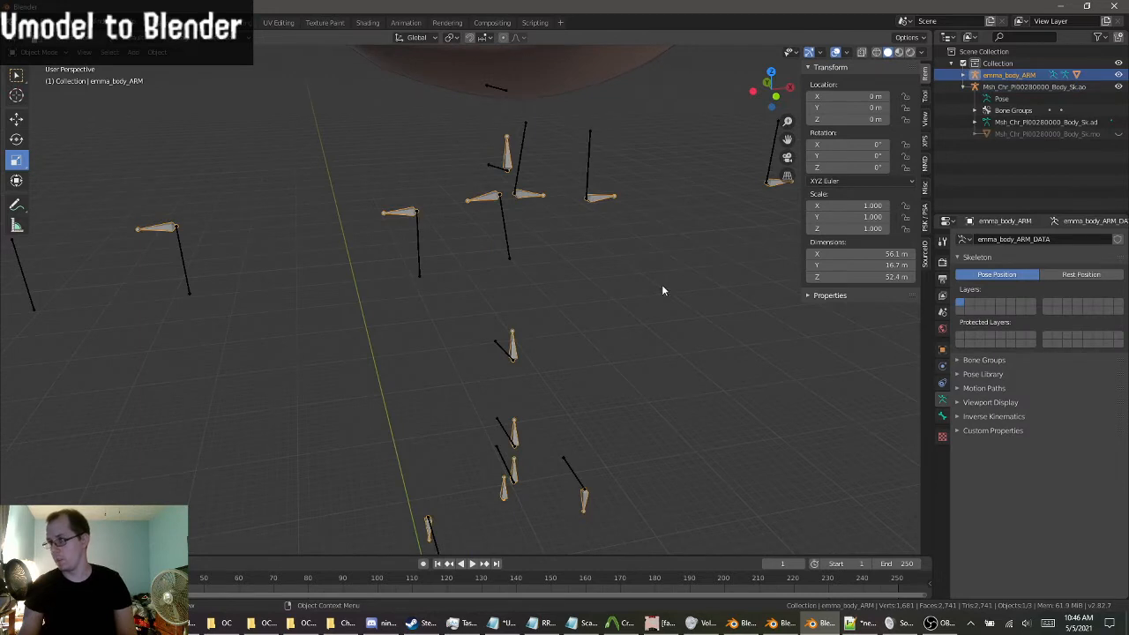
left_click(421, 250)
middle_click_drag(536, 252, 459, 252)
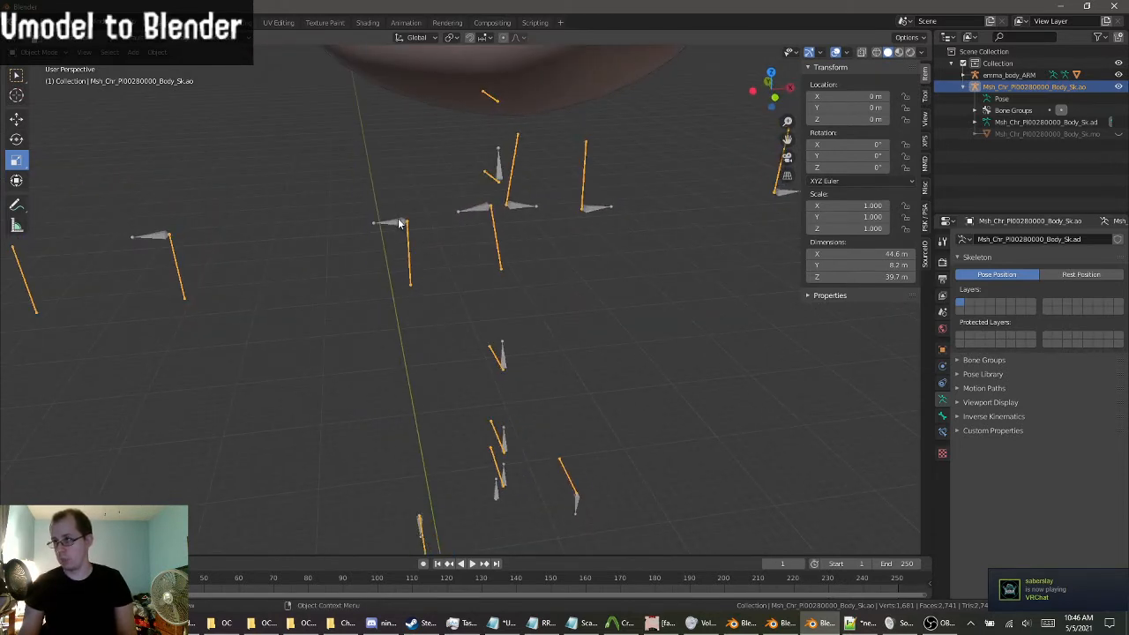
Examine the bone hierarchies of the Pl00280000 armature and emma_body_ARM by expanding their root, hip and spine bones.
middle_click_drag(51, 234, 323, 244)
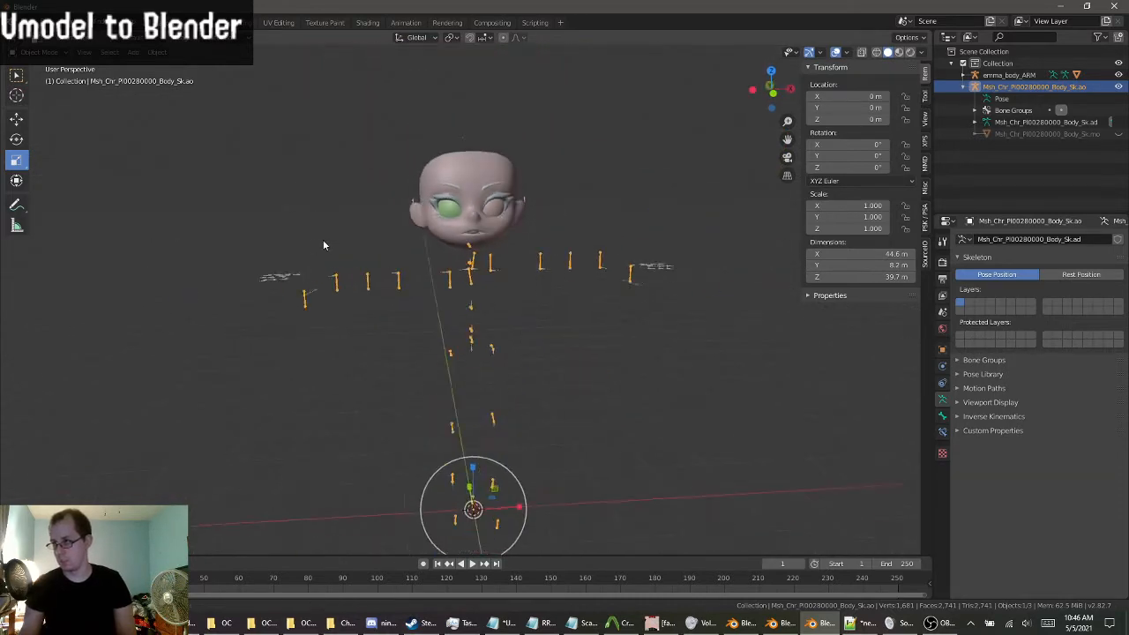
left_click(974, 121)
left_click(987, 133)
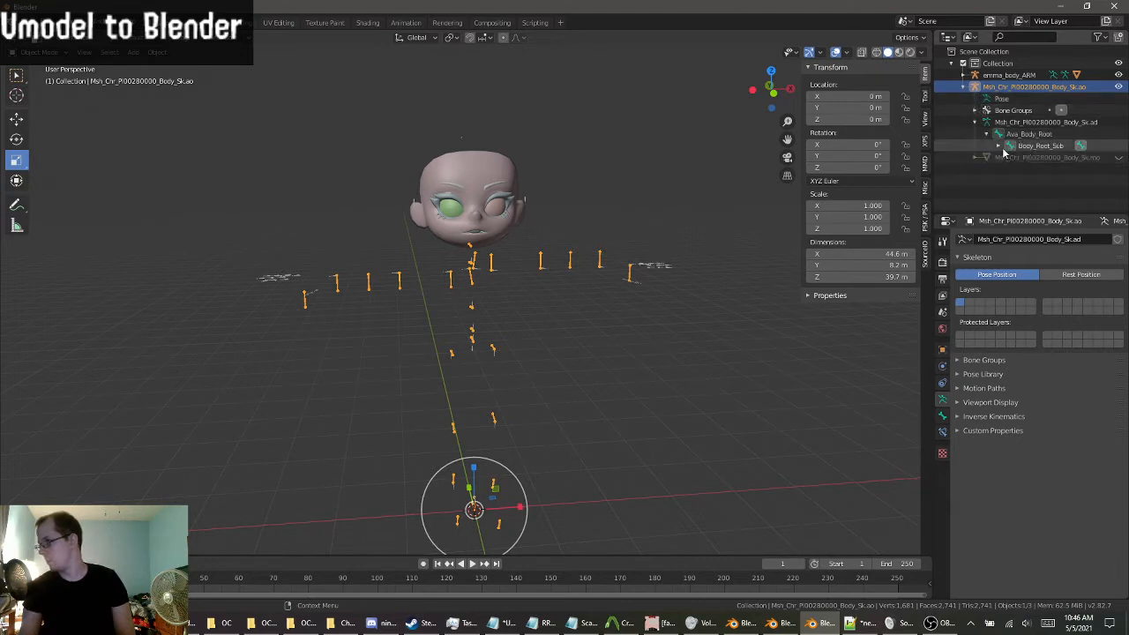
left_click(997, 146)
left_click(1010, 158)
scroll(1034, 183, "down", 1)
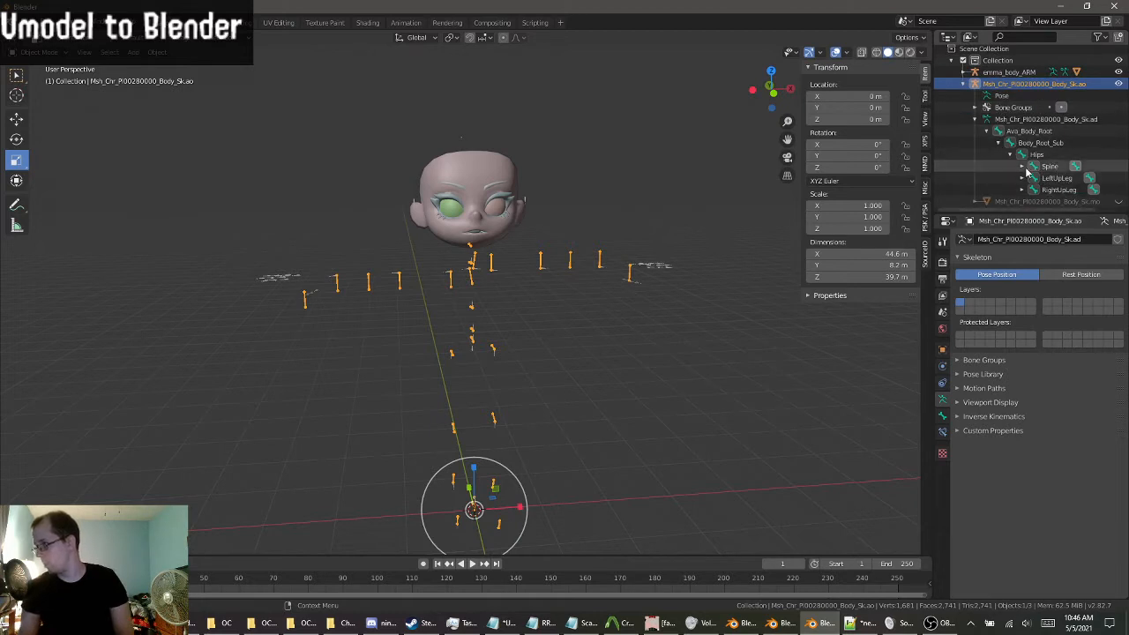
left_click(963, 72)
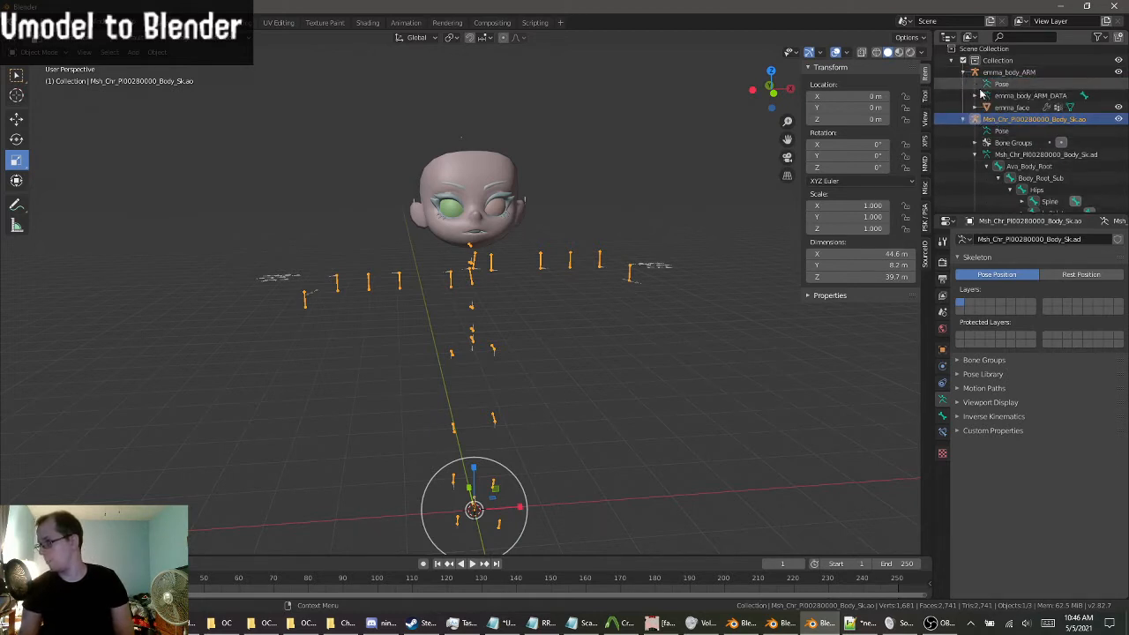
left_click(974, 95)
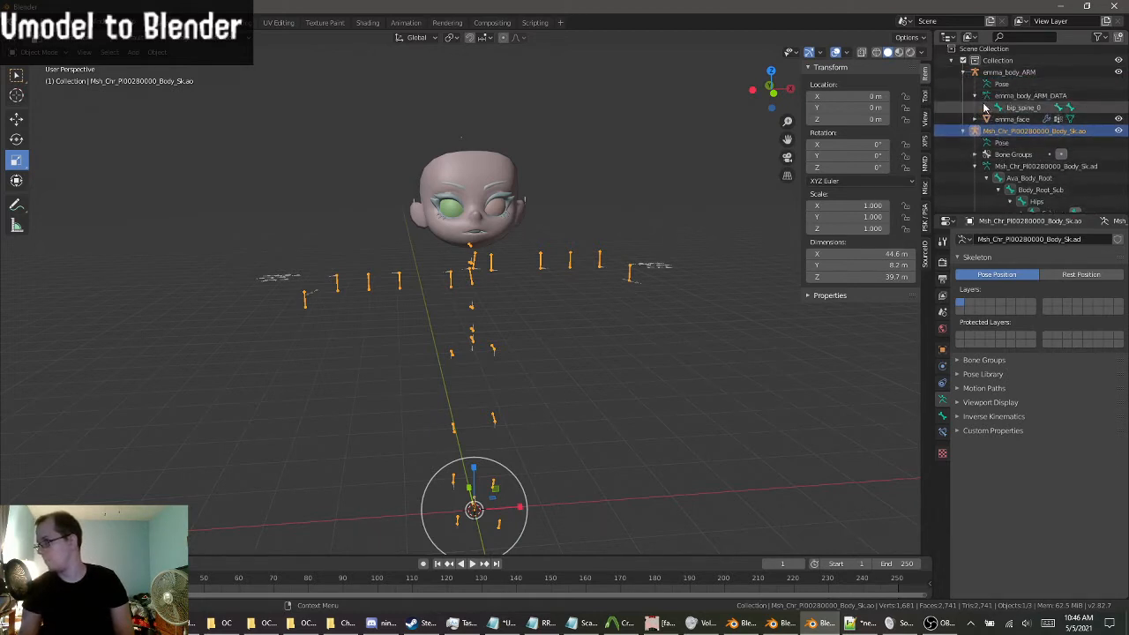
left_click(986, 108)
scroll(1029, 143, "down", 1)
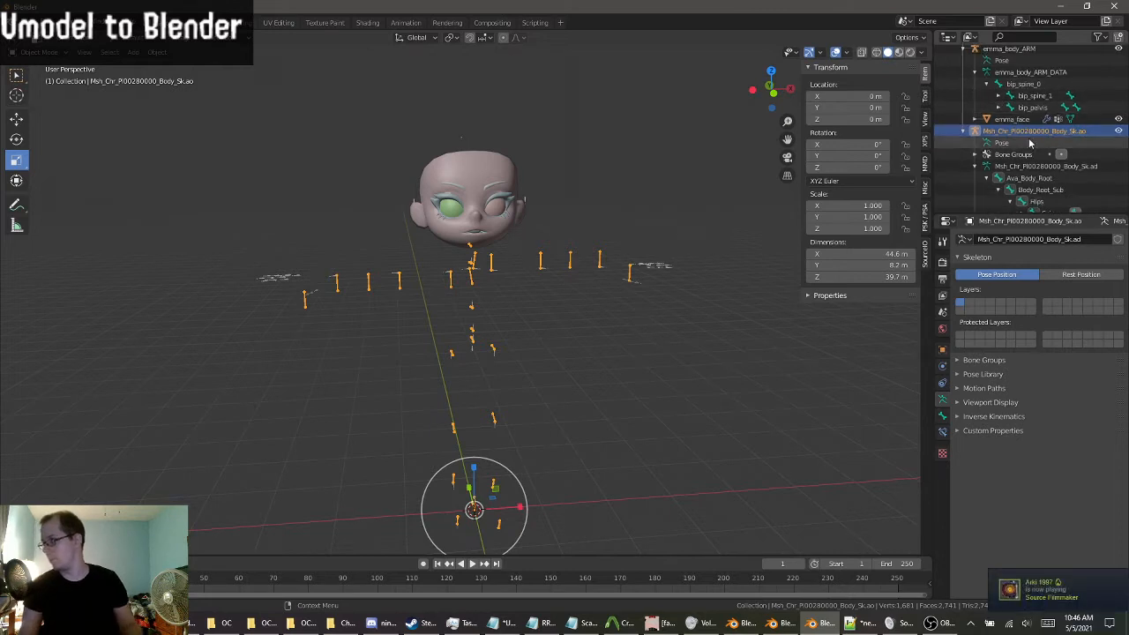
Select the Pl00280000 armature and switch it to Edit Mode.
middle_click_drag(637, 295, 481, 298, "shift")
scroll(525, 248, "up", 1)
left_click(459, 414)
left_click(509, 457)
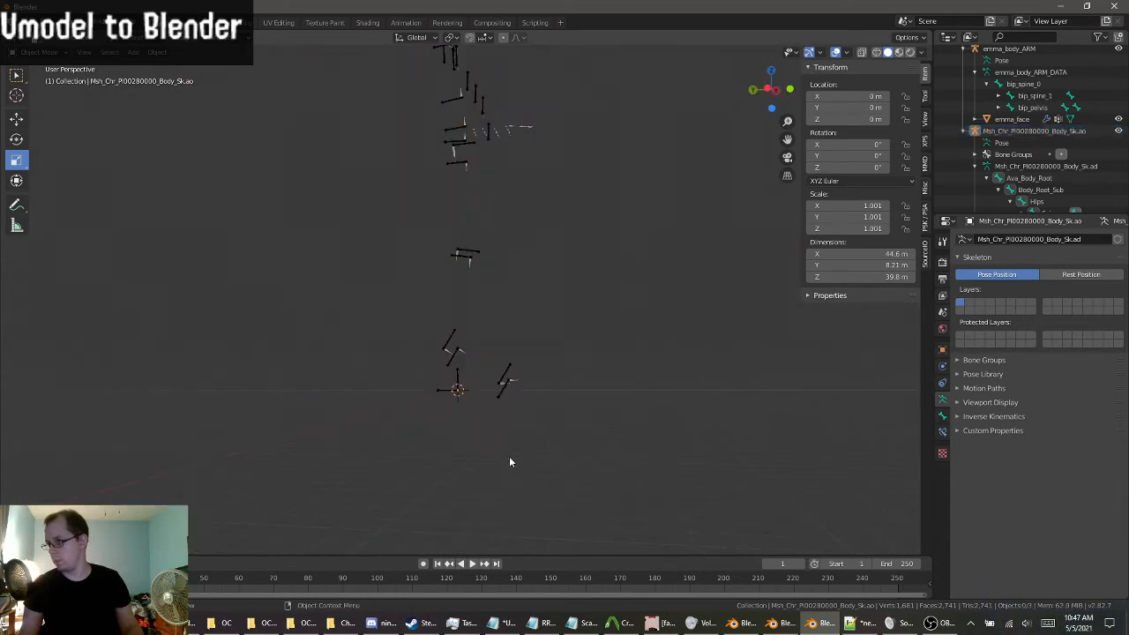
left_click(462, 371)
left_click(39, 51)
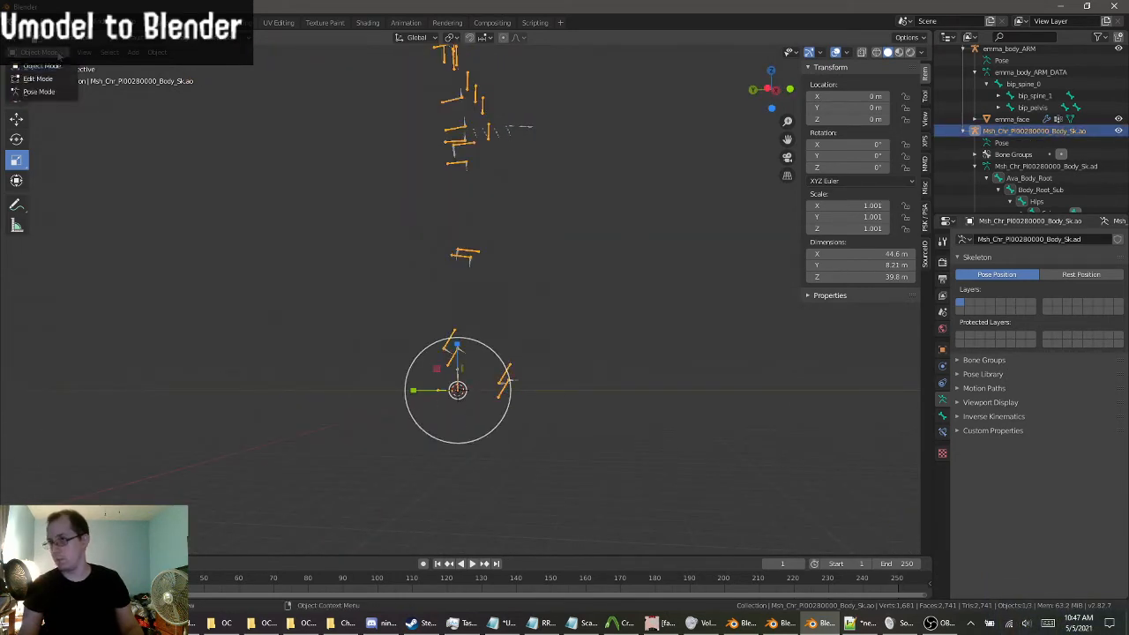
left_click(40, 78)
Select the two root bones at the origin, Ava_Body_Root and Body_Root_Sub, and inspect their place in the hierarchy.
middle_click_drag(516, 437, 459, 353, "shift")
middle_click_drag(458, 352, 388, 311)
middle_click_drag(369, 249, 398, 349)
scroll(387, 341, "up", 2)
left_click(384, 351)
left_click_drag(369, 344, 452, 193)
middle_click_drag(422, 297, 397, 302)
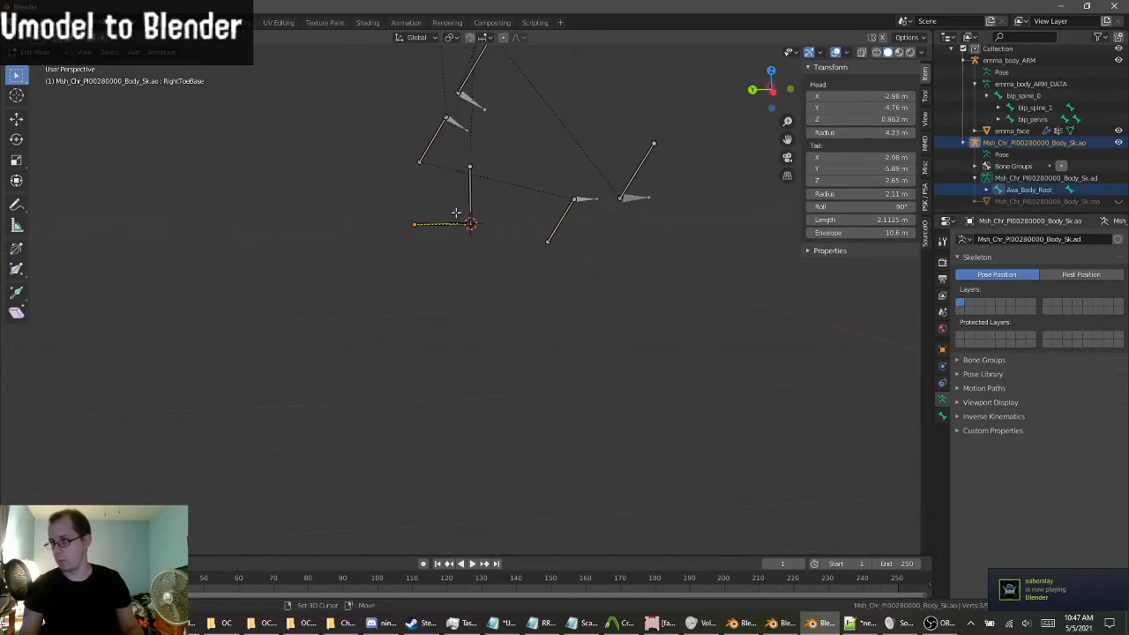
left_click_drag(456, 212, 487, 160, "shift")
middle_click_drag(487, 159, 447, 220)
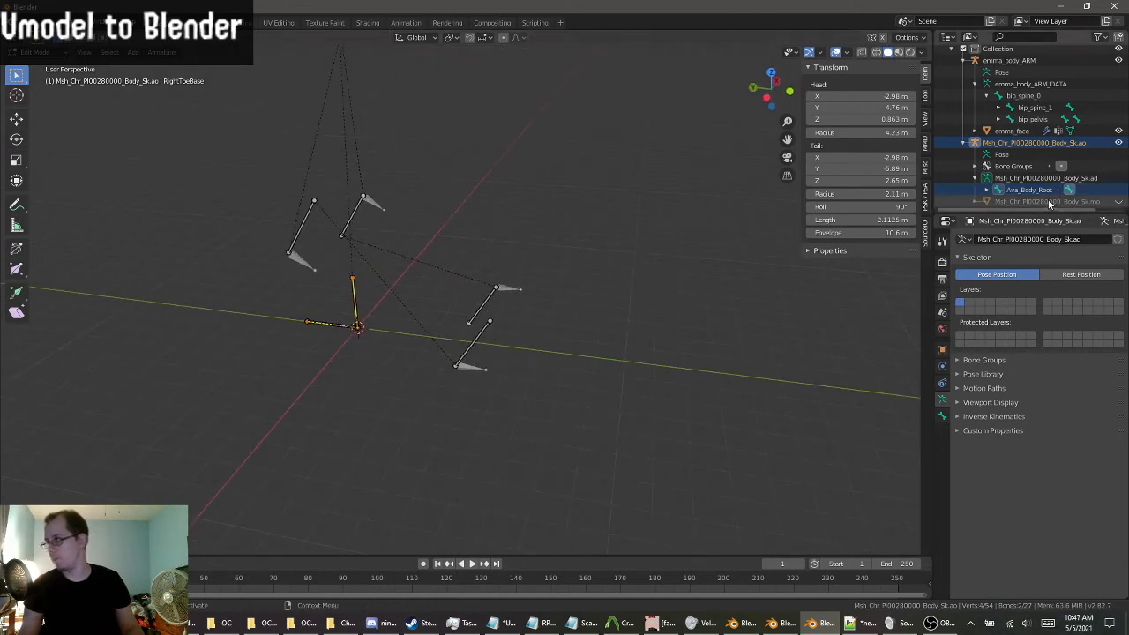
left_click(986, 191)
scroll(1058, 192, "down", 1)
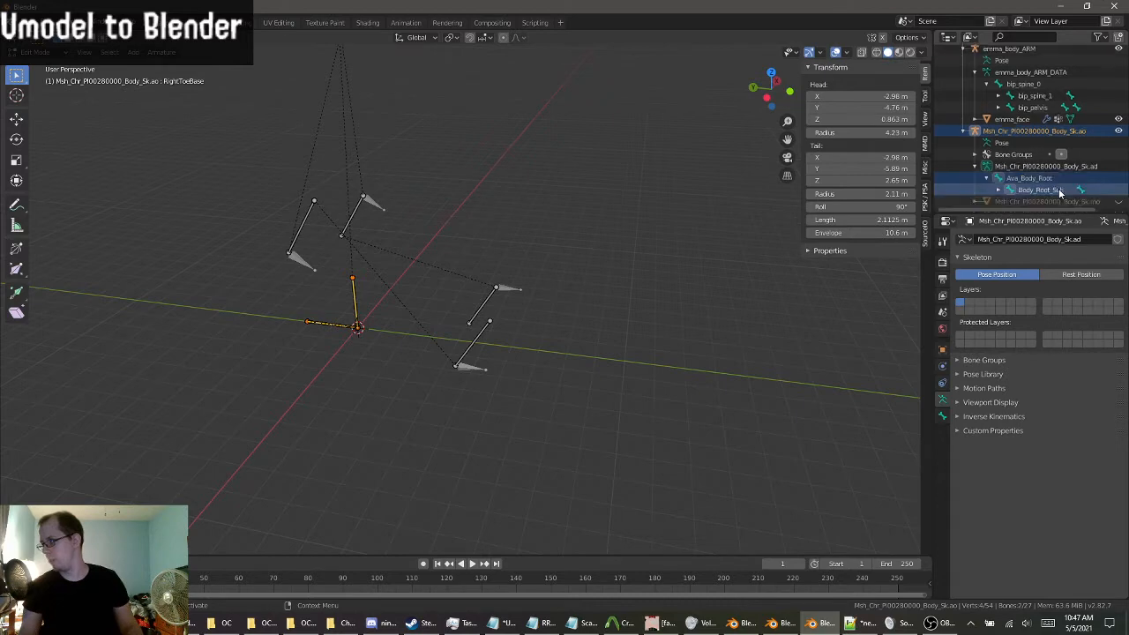
scroll(409, 247, "down", 1)
Select the extra bone between elbow and wrist on both arms of the Pl00280000 skeleton and compare it with Emma's arm bones.
middle_click_drag(408, 246, 433, 524, "shift")
middle_click_drag(470, 476, 546, 431)
scroll(311, 349, "up", 8)
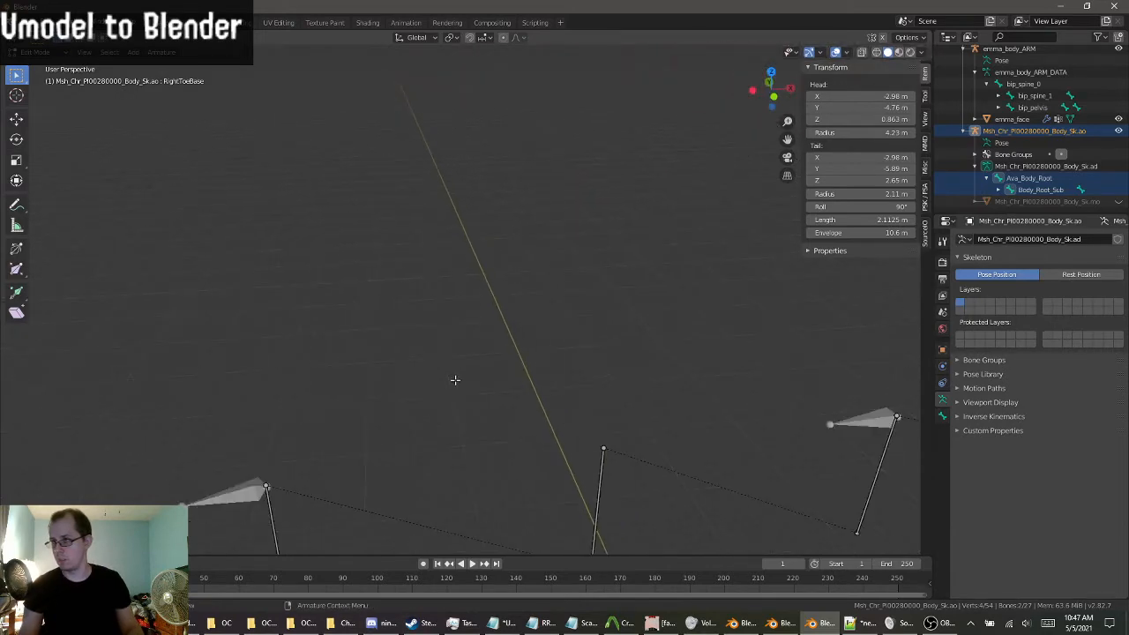
left_click_drag(371, 375, 447, 173)
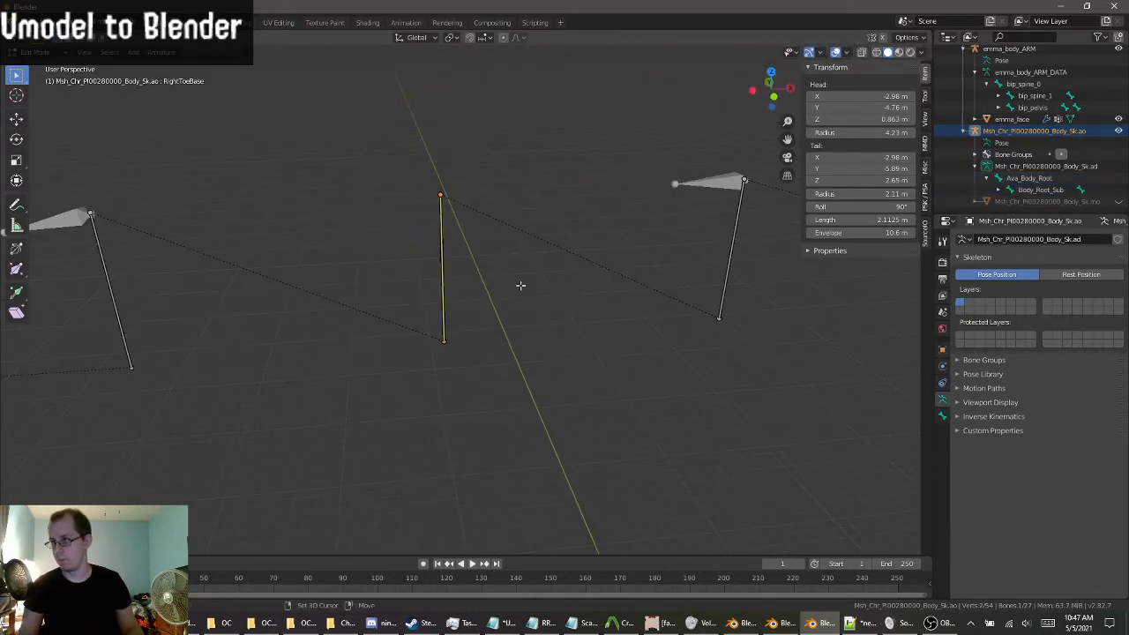
scroll(521, 286, "down", 6)
middle_click_drag(433, 290, 521, 283)
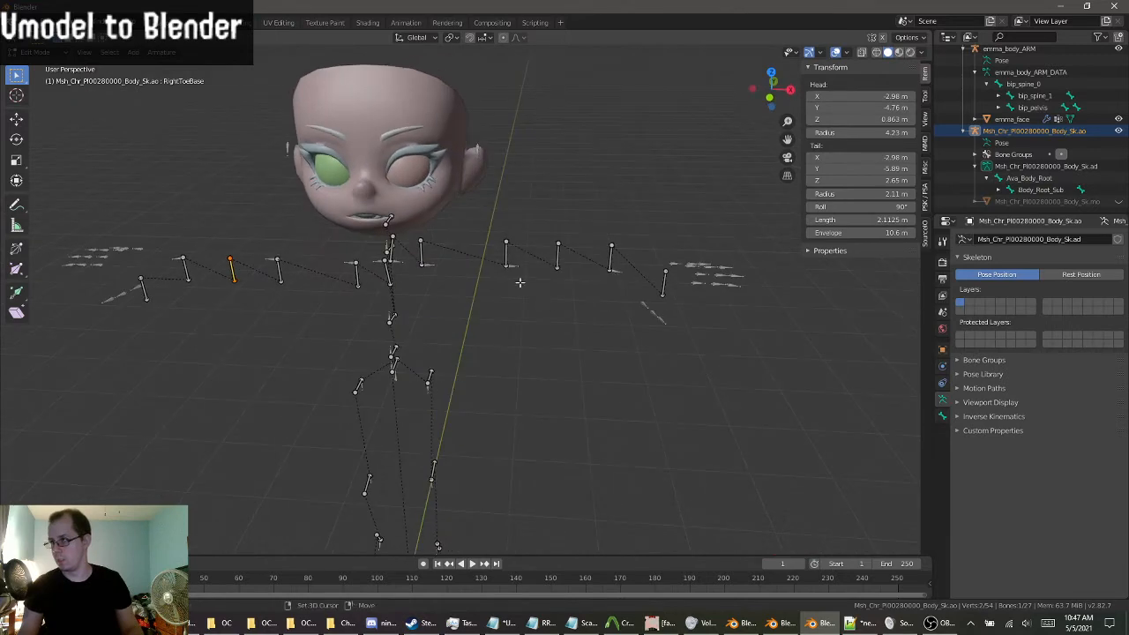
left_click_drag(521, 282, 582, 221, "shift")
mouse_move(529, 320)
middle_mouse_down()
mouse_move(592, 303)
mouse_move(542, 316)
middle_mouse_up()
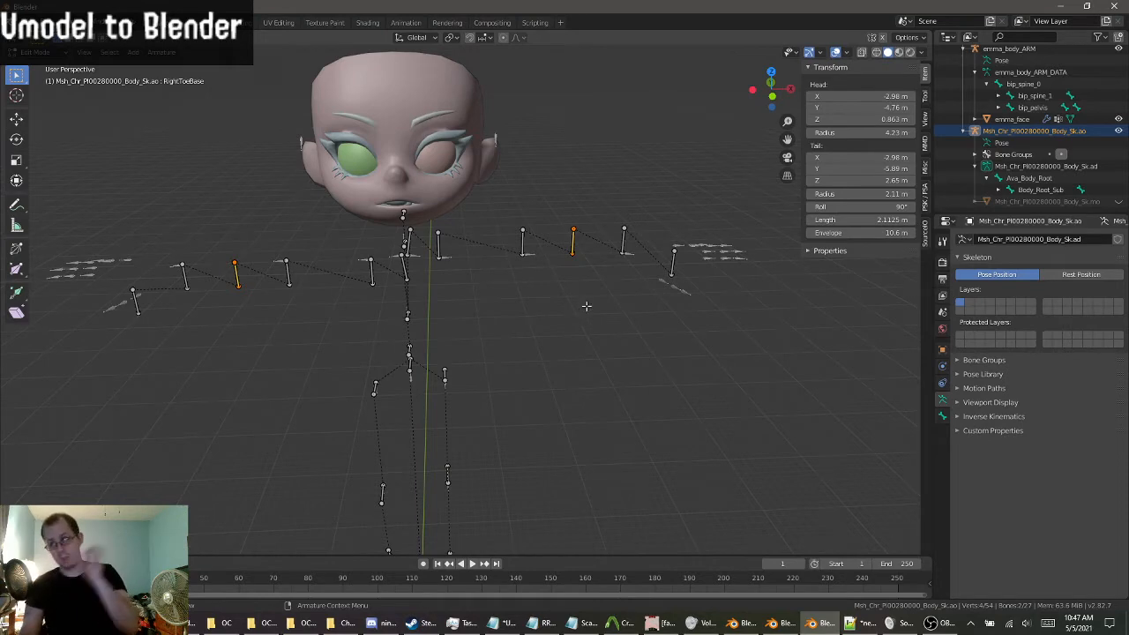
scroll(238, 277, "up", 3)
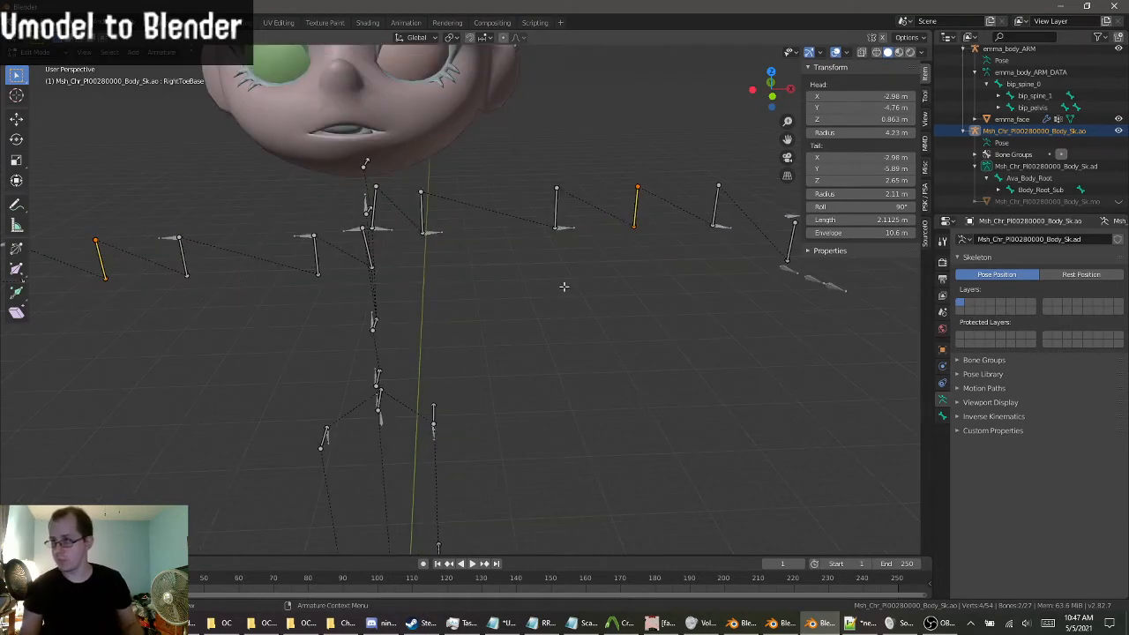
middle_click_drag(563, 286, 407, 313)
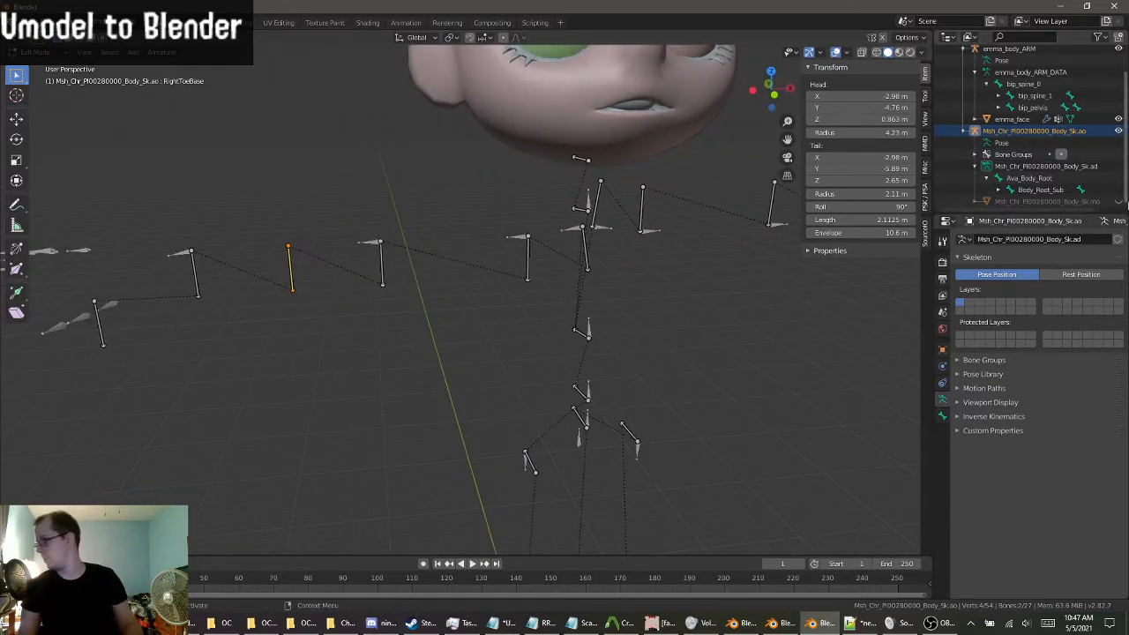
Unhide the Pl00280000 body mesh and inspect how the arm bones sit inside the sleeve.
left_click(1119, 202)
middle_click_drag(447, 269, 340, 316)
middle_click_drag(418, 280, 406, 300)
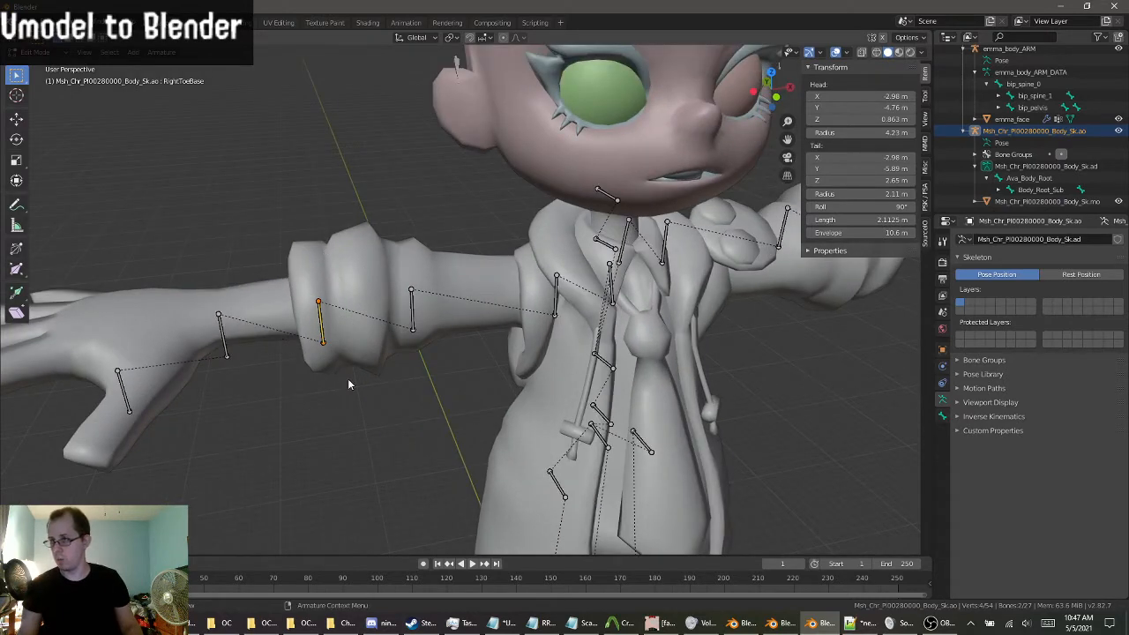
middle_click_drag(279, 283, 491, 331)
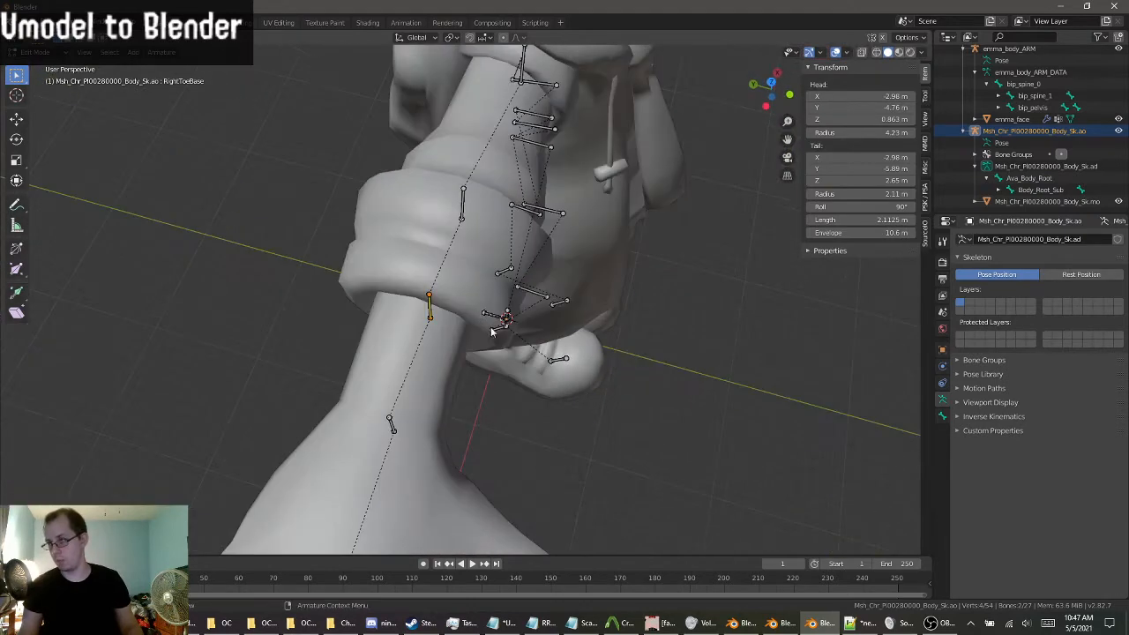
middle_click_drag(443, 298, 639, 238)
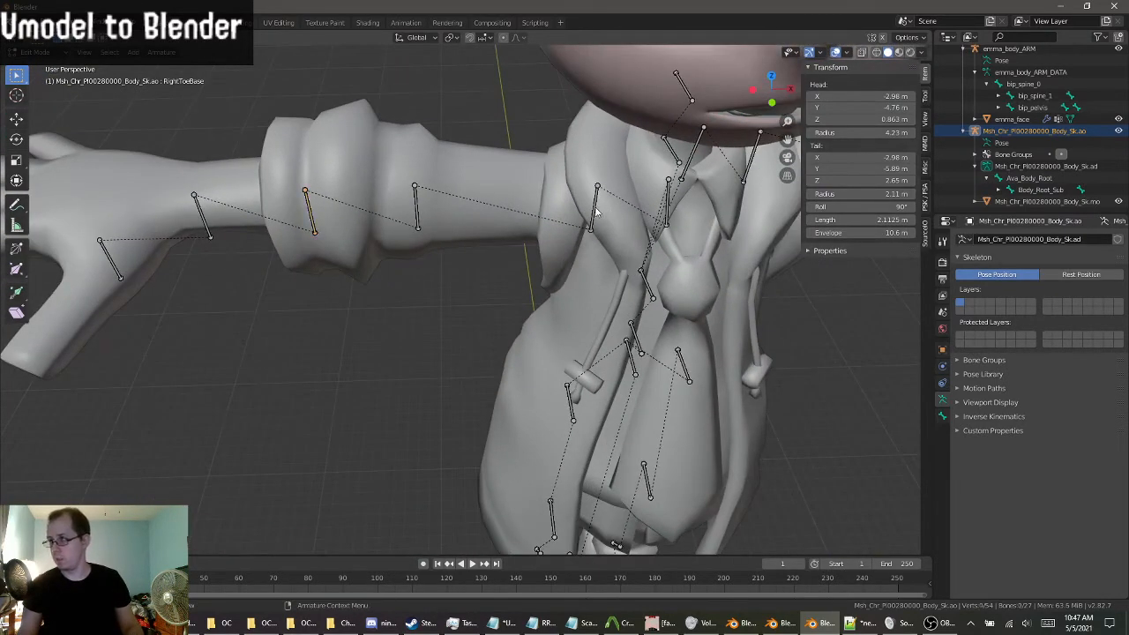
middle_click_drag(362, 225, 422, 279)
middle_click_drag(569, 343, 495, 276)
Check the hand and forearm roll bones on both arms against the body mesh by selecting them in turn.
left_click_drag(545, 177, 540, 187)
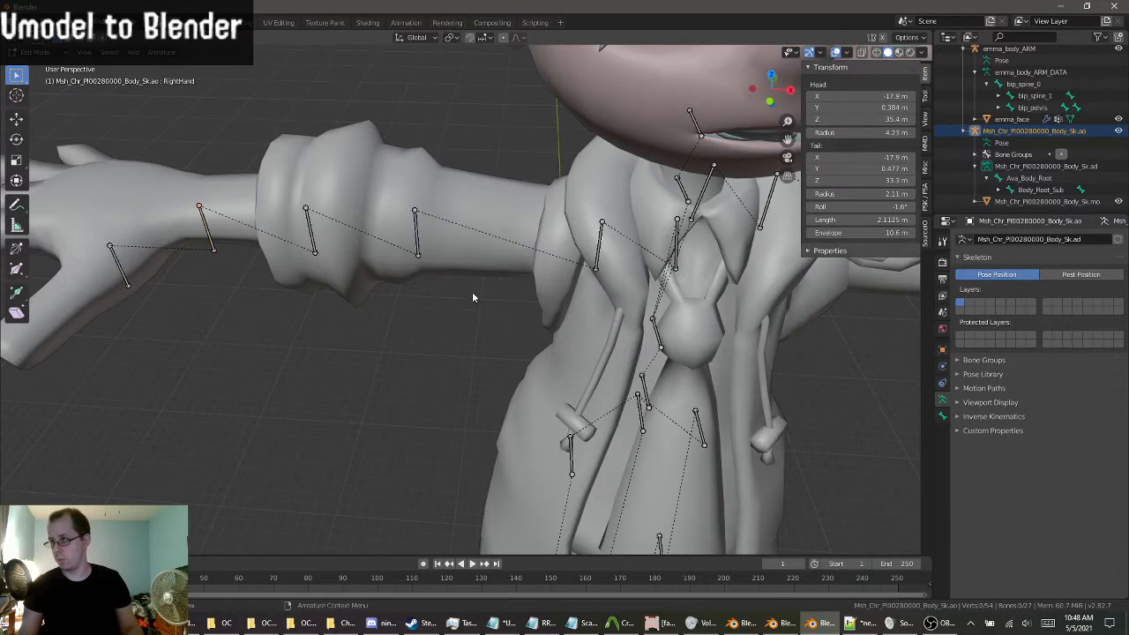
middle_click_drag(325, 201, 312, 293)
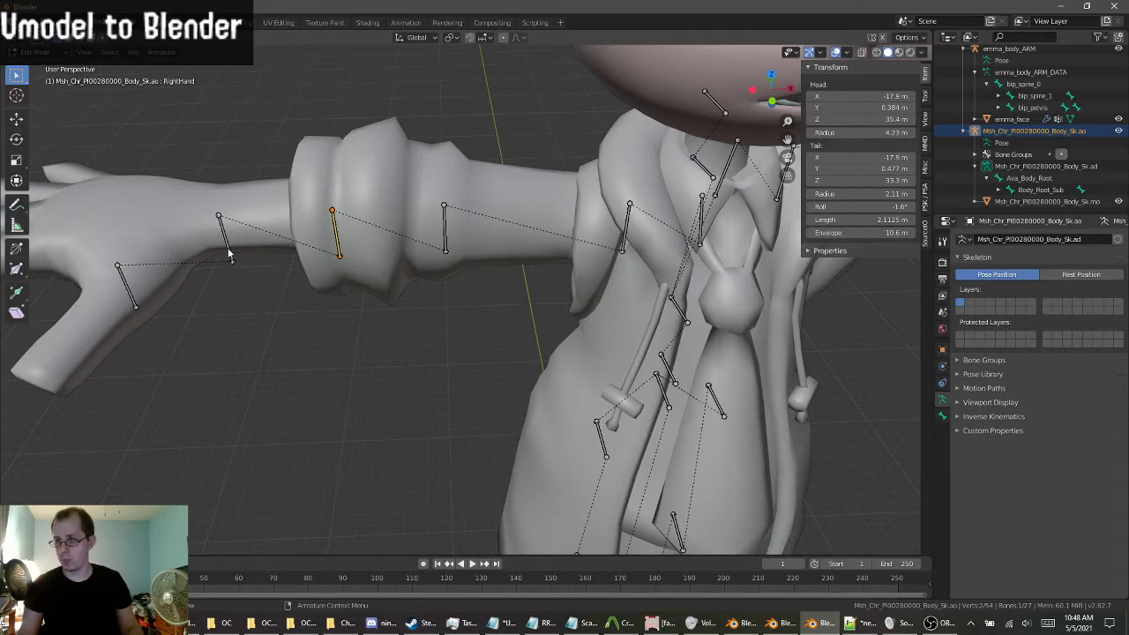
middle_click_drag(603, 499, 470, 66, "shift")
middle_click_drag(421, 154, 748, 551)
middle_click_drag(700, 496, 666, 448)
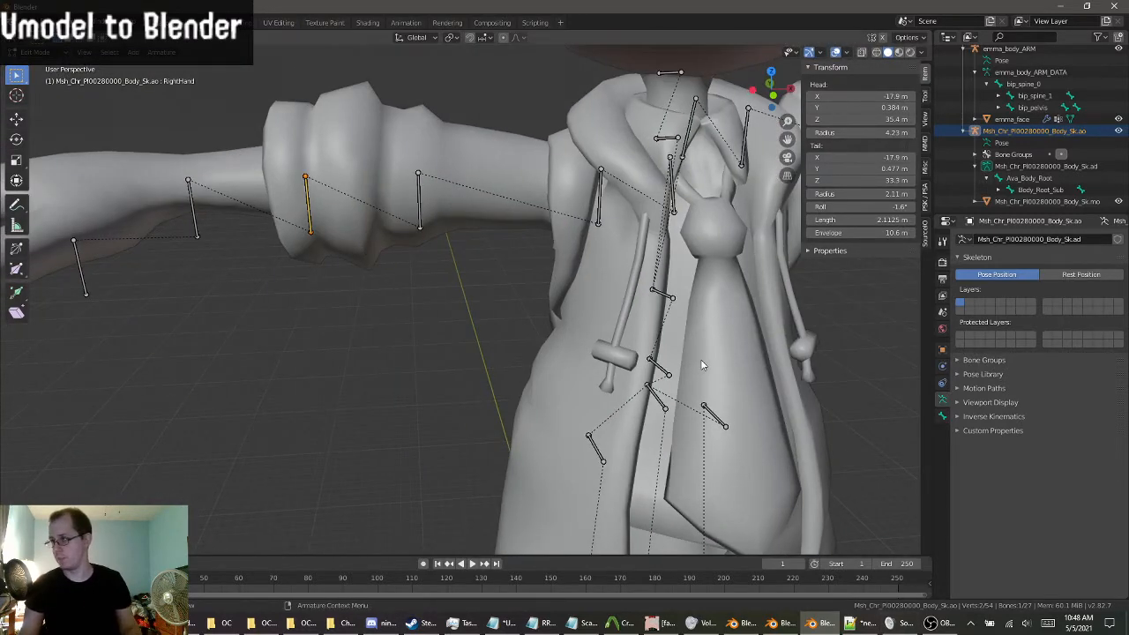
middle_click_drag(666, 233, 544, 328)
left_click_drag(566, 253, 564, 256)
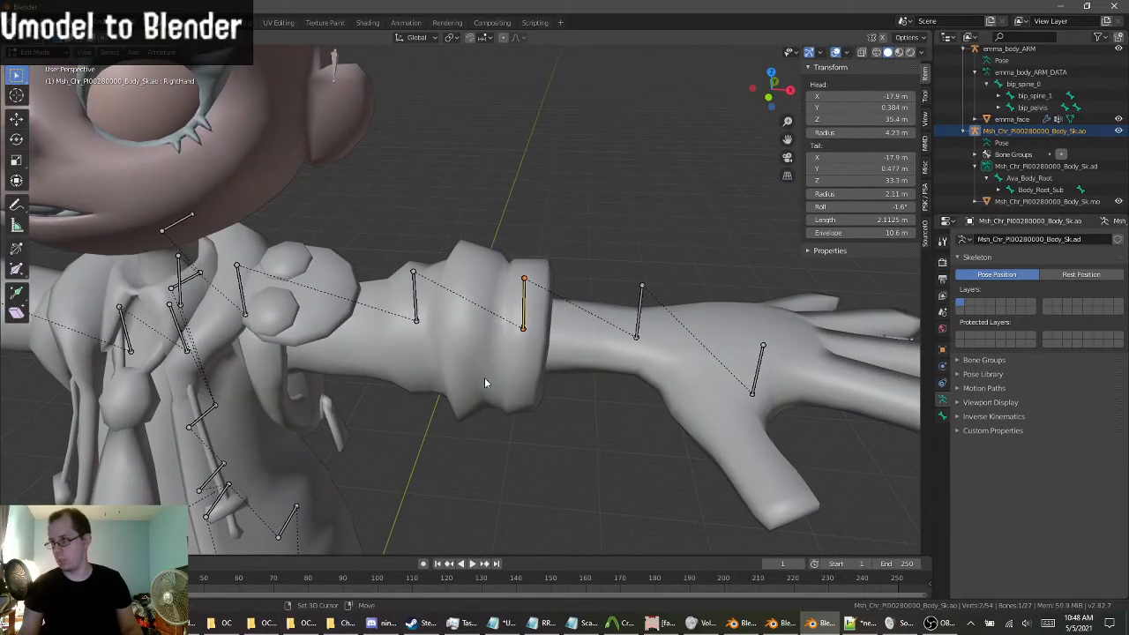
middle_click_drag(484, 378, 432, 403)
left_click_drag(211, 421, 284, 263)
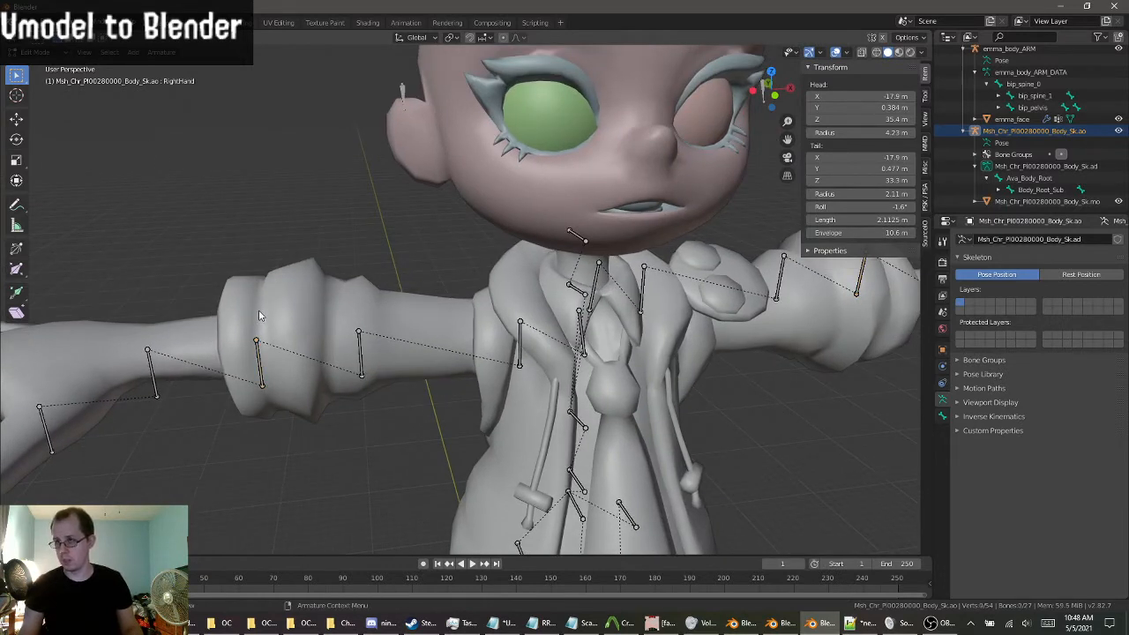
Return the armature to Object Mode, then select the Pl00280000 body mesh and switch it to Weight Paint mode.
left_click(46, 53)
left_click(43, 65)
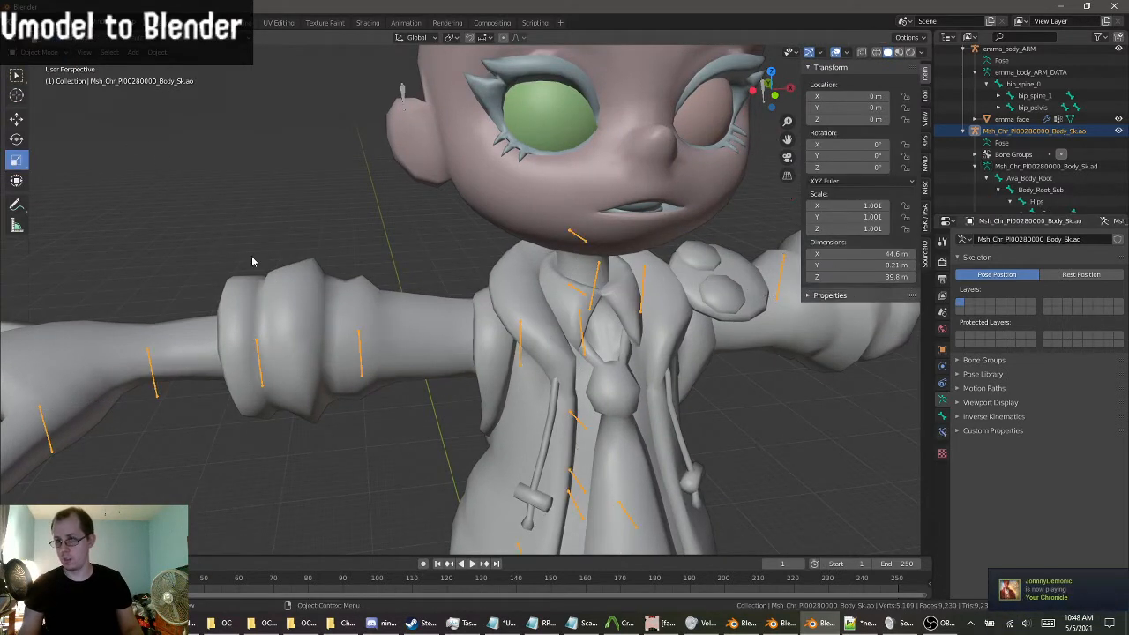
left_click(264, 293)
middle_click_drag(127, 249, 287, 222, "shift")
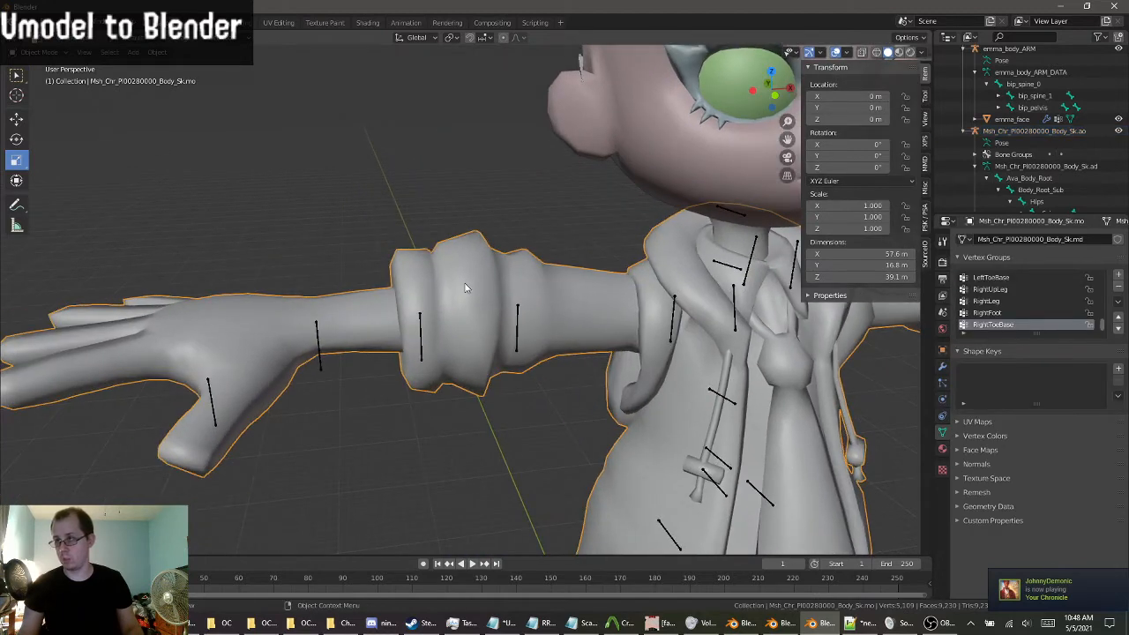
middle_click_drag(466, 288, 454, 291)
left_click(44, 51)
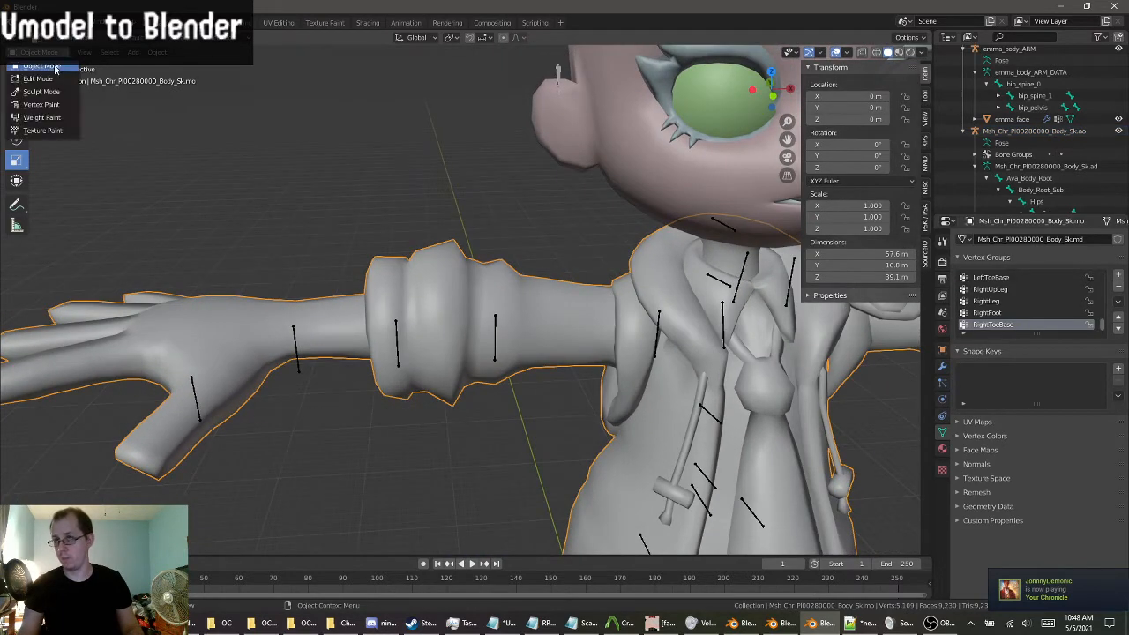
left_click(53, 116)
Compare the weights of the LeftForeArm and LeftForeArmRoll vertex groups on the character's left arm.
scroll(998, 313, "up", 3)
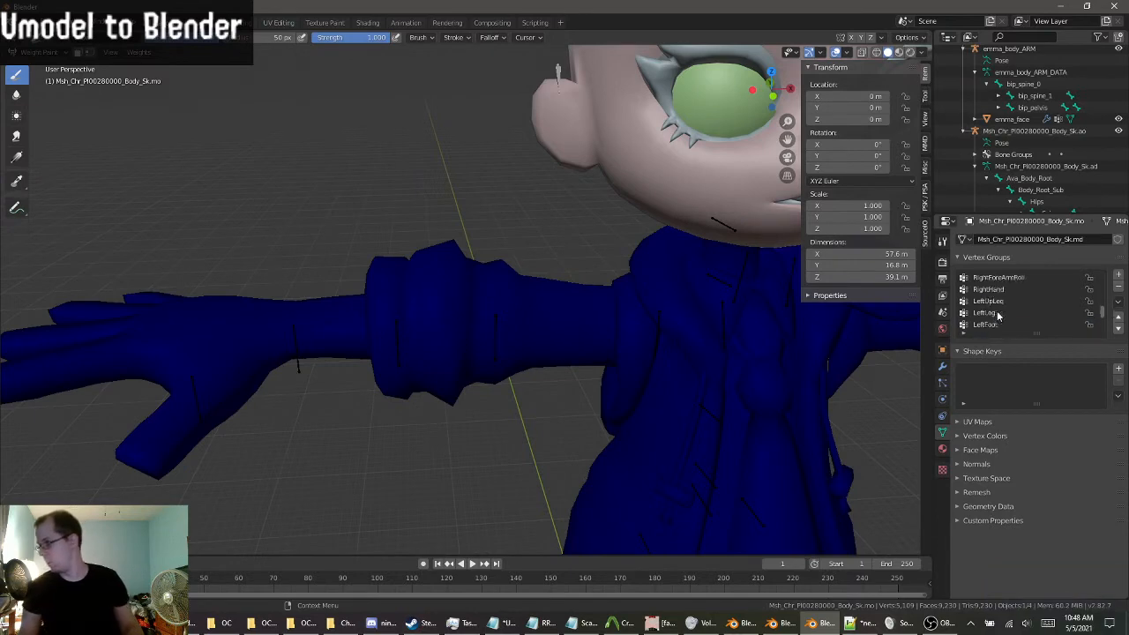
left_click(1006, 289)
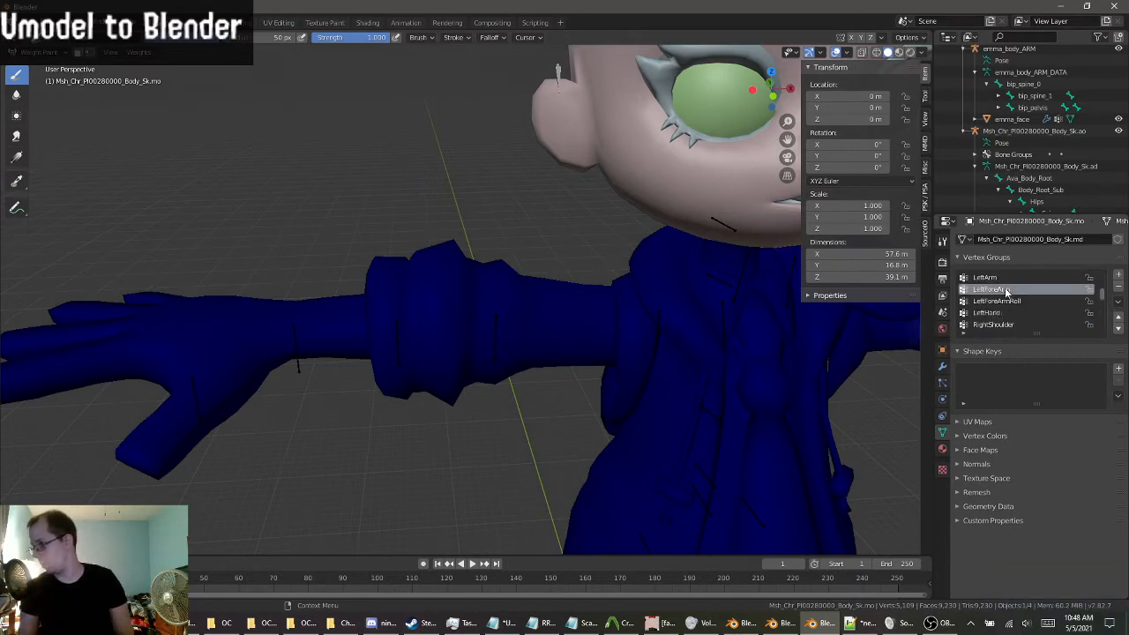
scroll(691, 347, "down", 4)
middle_click_drag(793, 348, 358, 312, "shift")
scroll(461, 350, "up", 3)
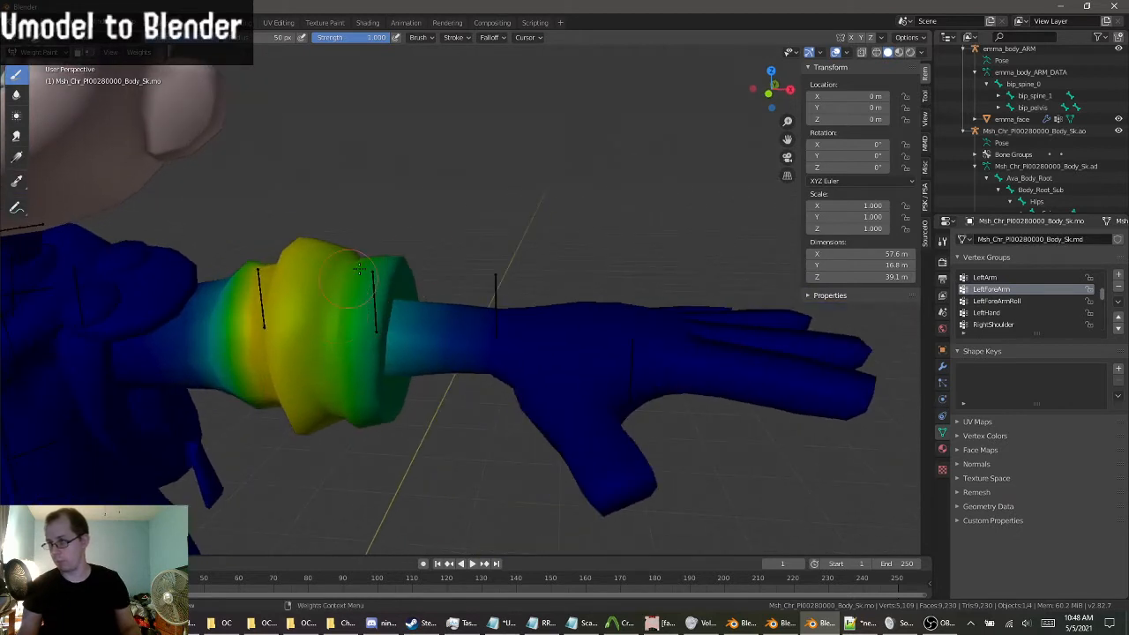
middle_click_drag(426, 215, 523, 346)
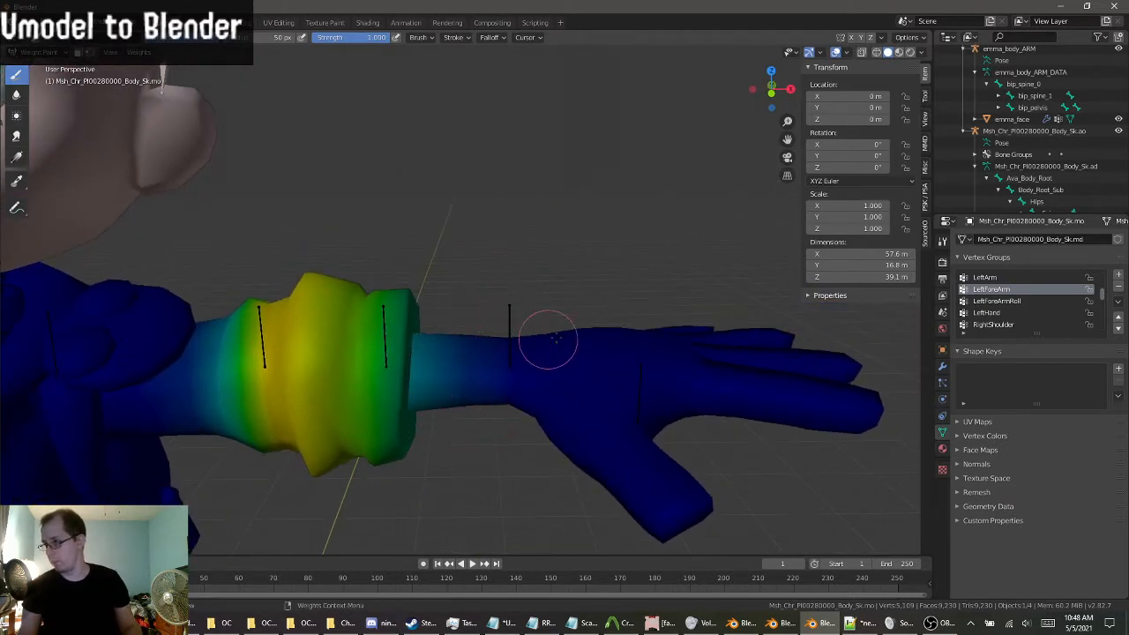
left_click(1028, 301)
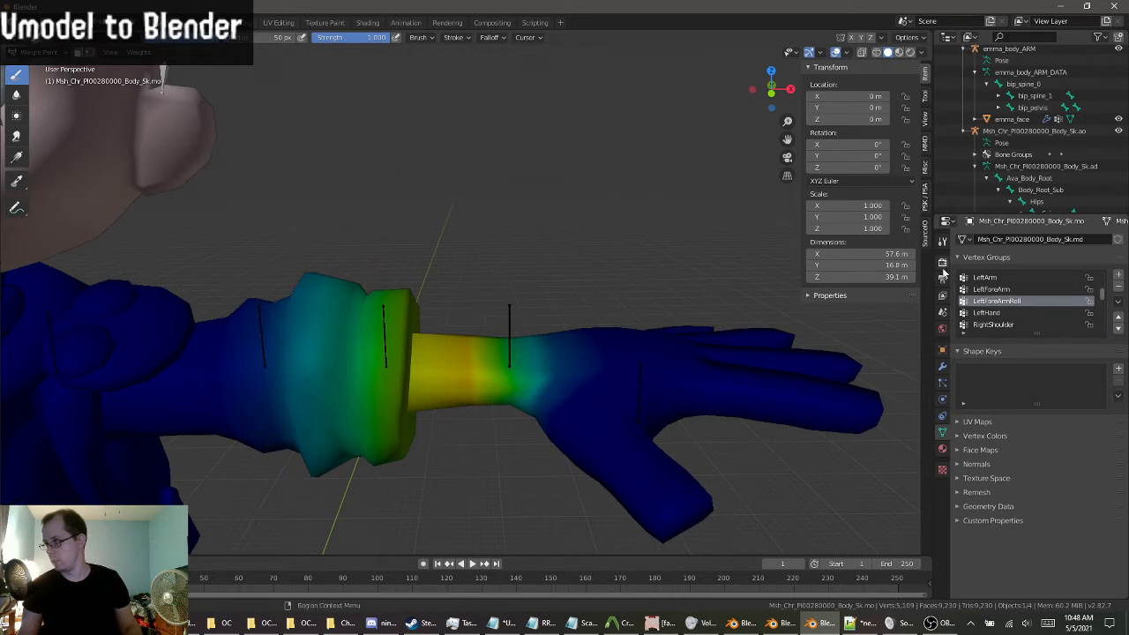
Set the Draw brush's weight to 0.5, then bring the body mesh's vertex groups back into view.
left_click(943, 263)
left_click(942, 240)
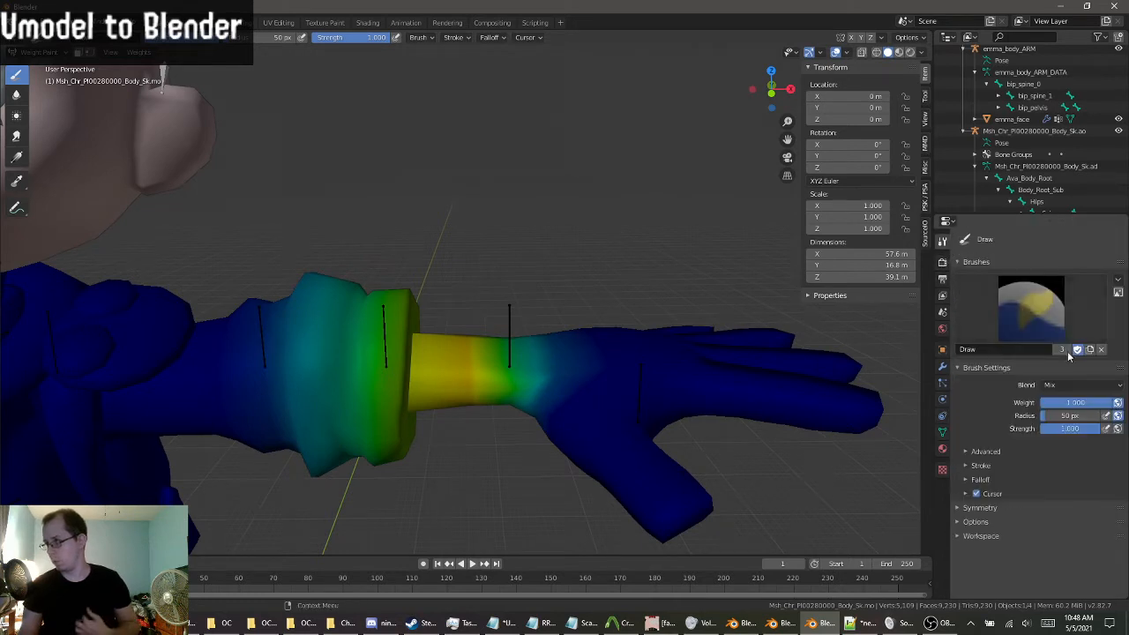
left_click(1091, 404)
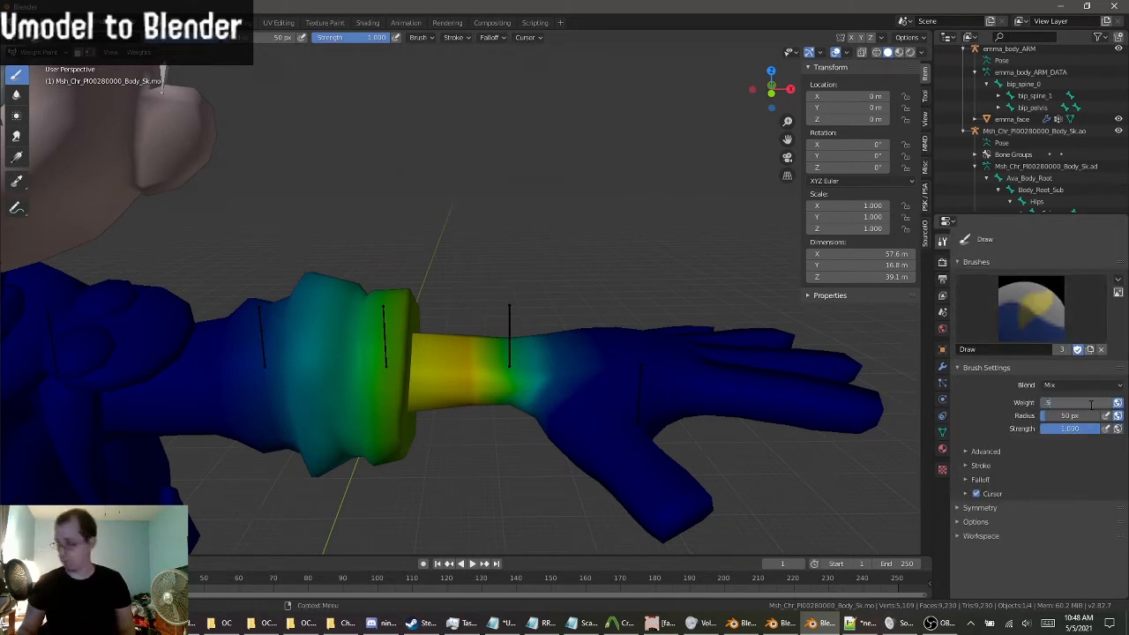
type(".5")
key("Return")
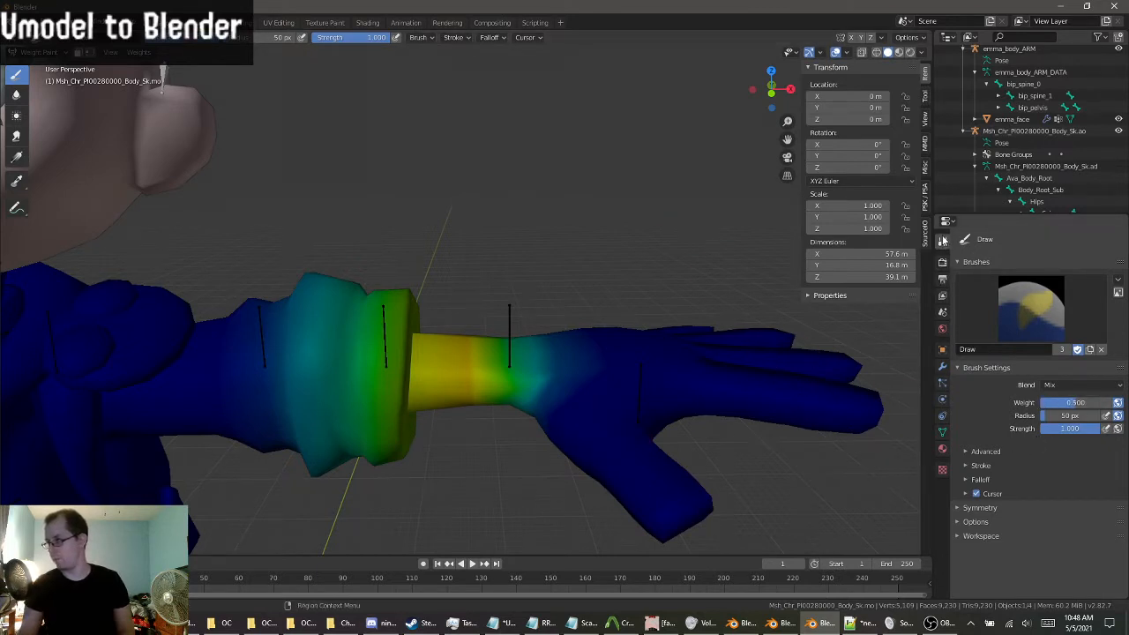
left_click(942, 432)
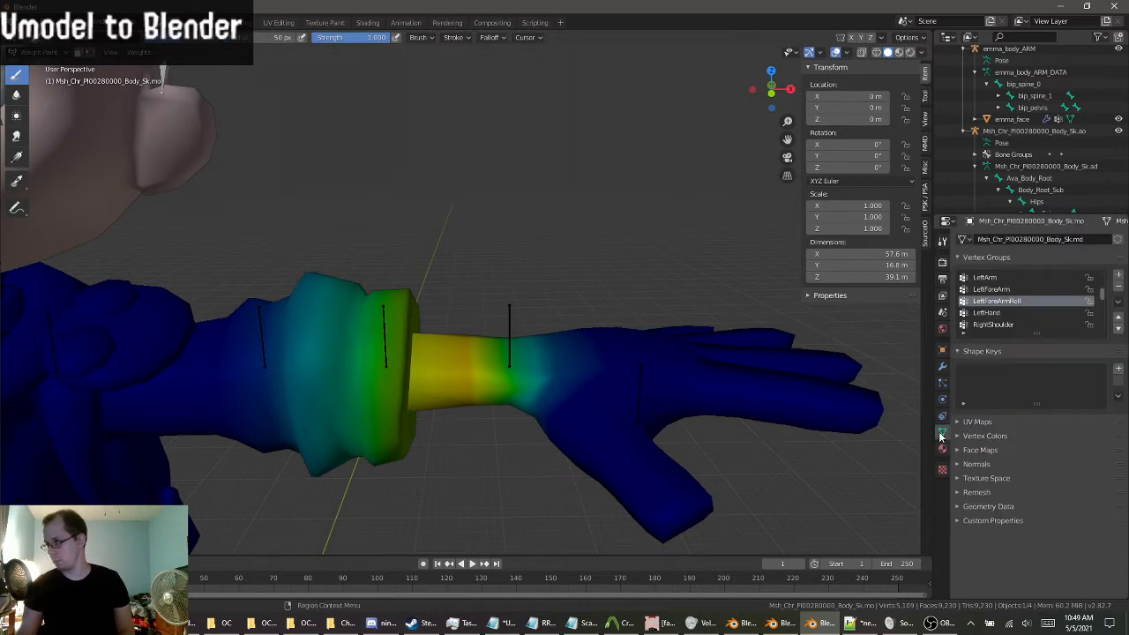
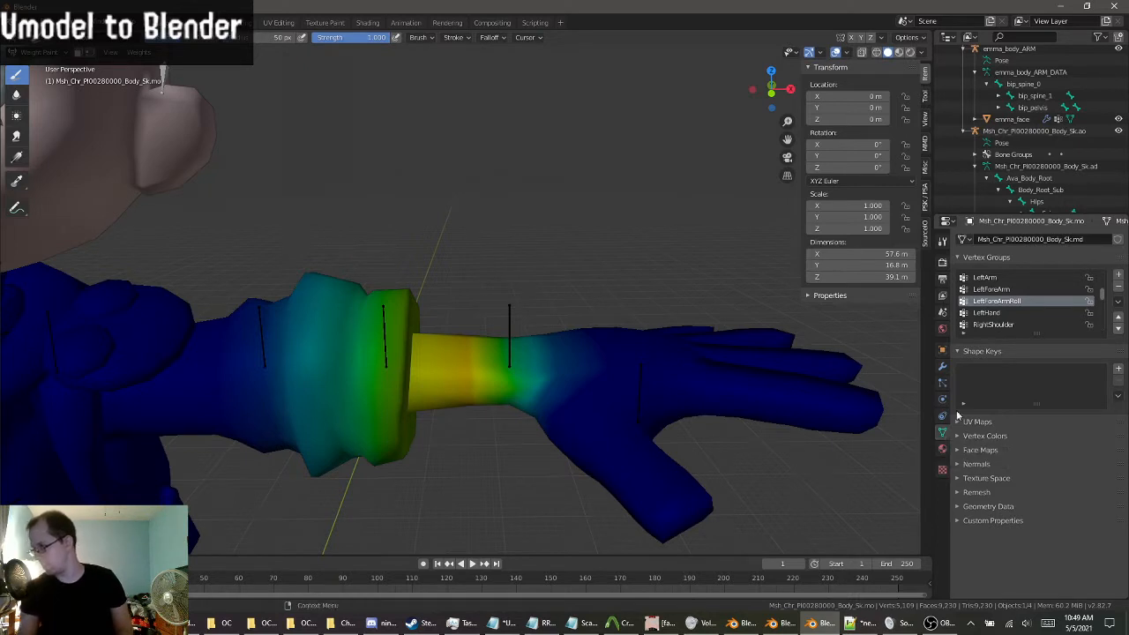
Paint 0.5 weight in the LeftForeArm vertex group around the character's left wrist, covering the front, underside and back.
middle_click_drag(349, 381, 371, 388)
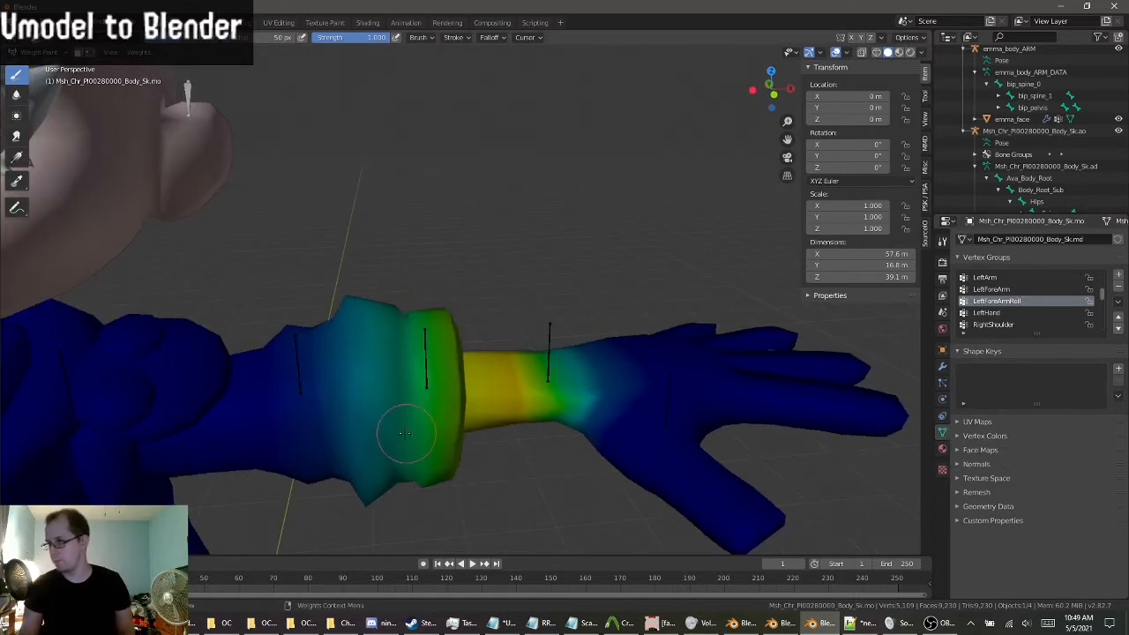
middle_click_drag(436, 289, 476, 335)
left_click(992, 289)
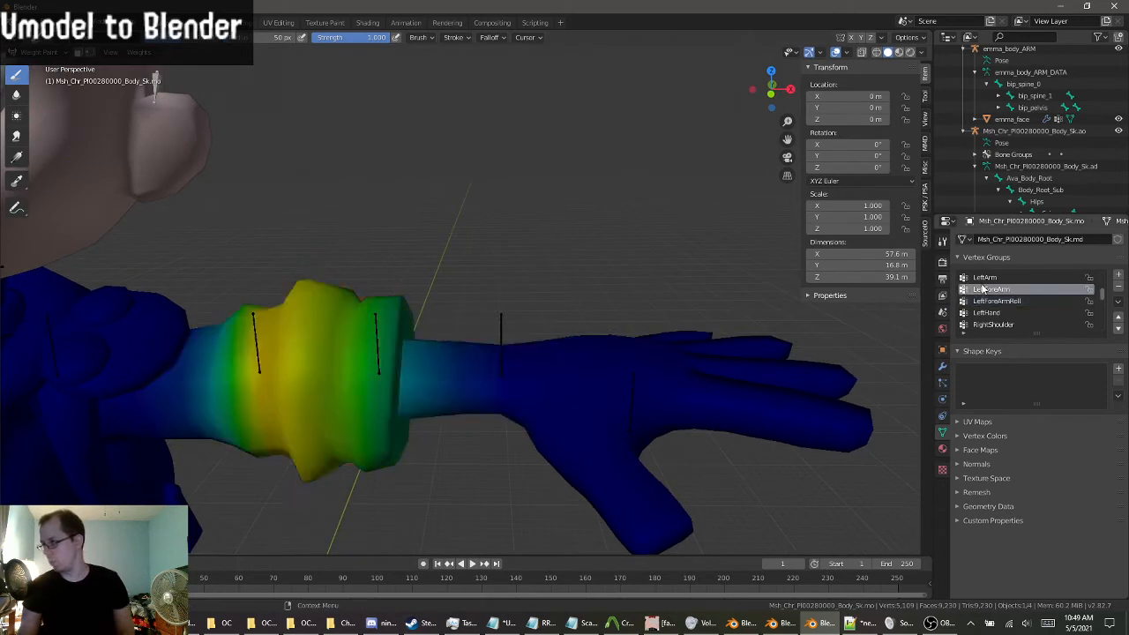
scroll(519, 434, "up", 4)
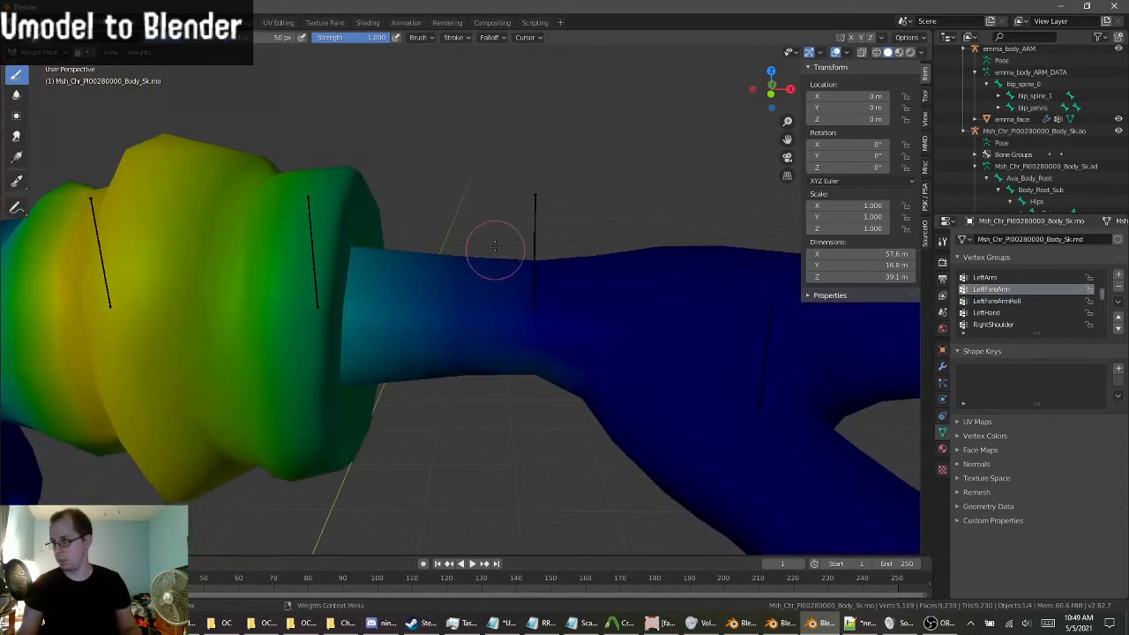
left_click_drag(460, 406, 459, 161)
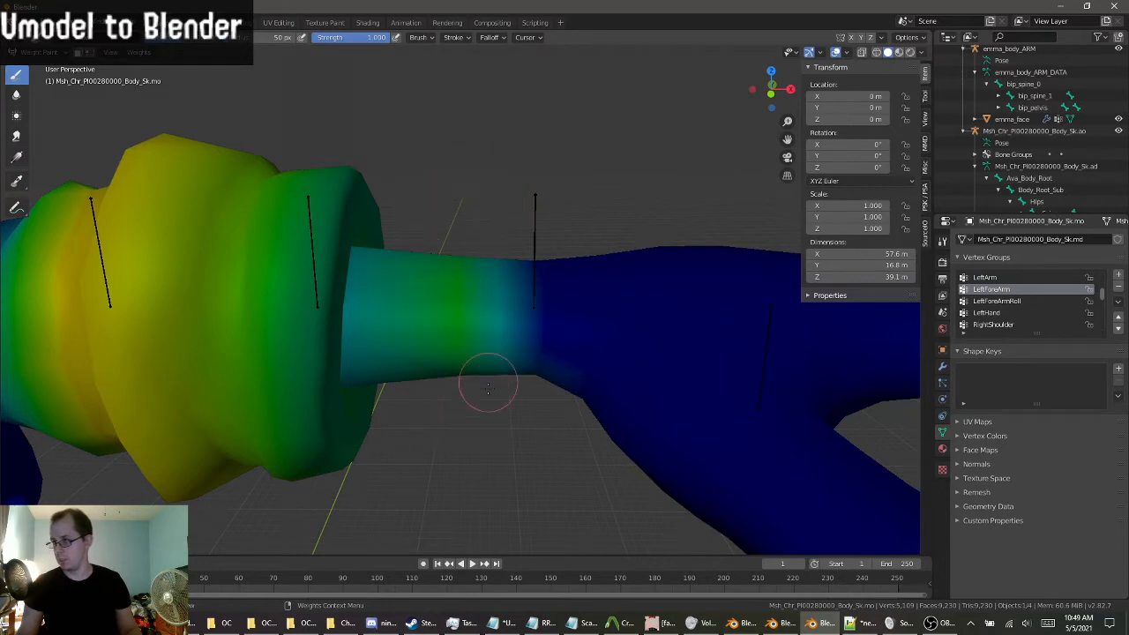
mouse_move(504, 340)
middle_mouse_down()
mouse_move(472, 208)
mouse_move(456, 226)
middle_mouse_up()
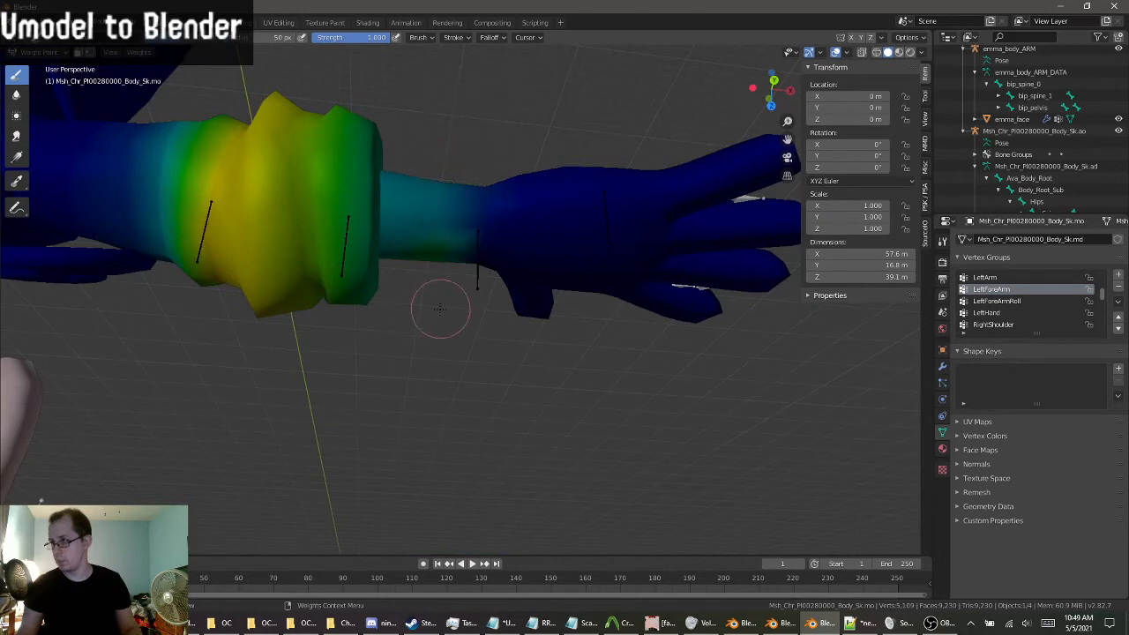
middle_click_drag(414, 158, 429, 335)
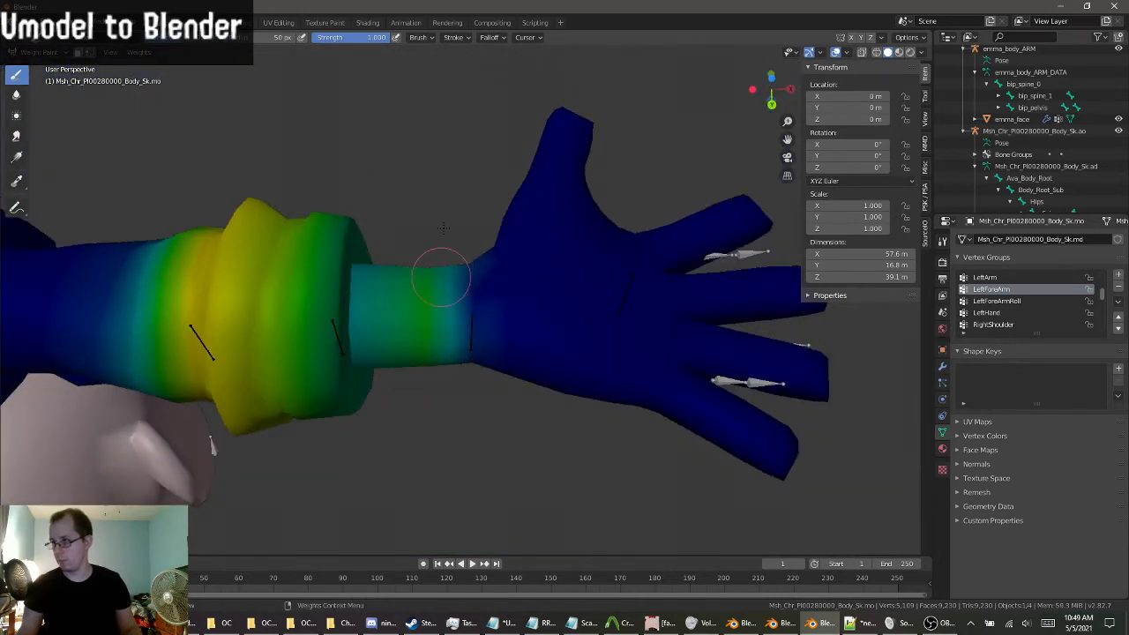
middle_click_drag(441, 276, 428, 369)
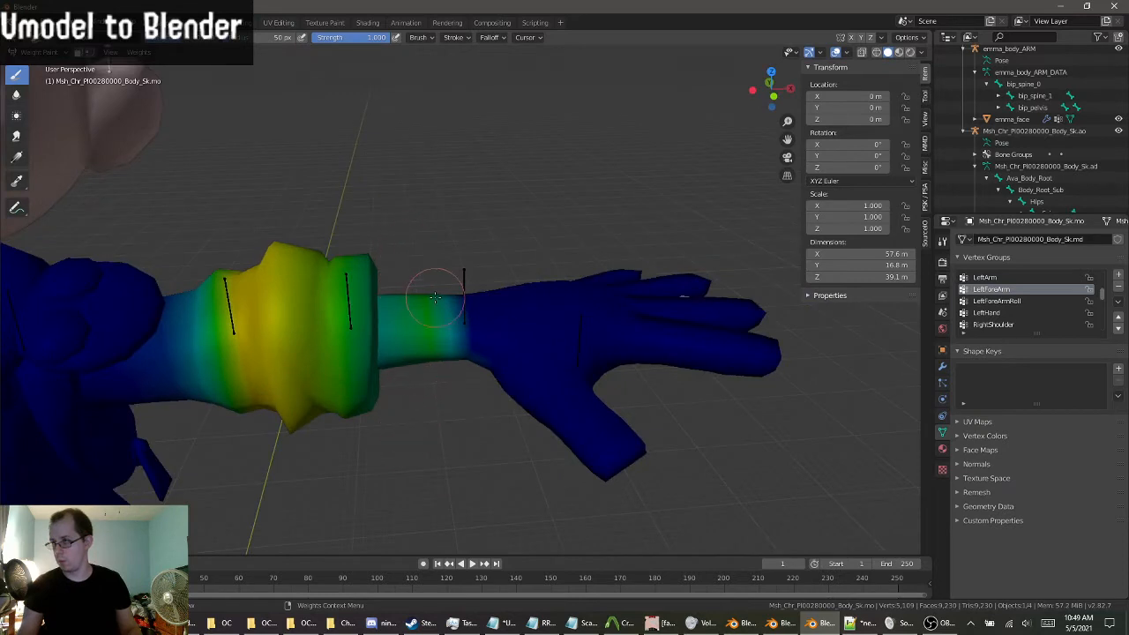
middle_click_drag(436, 294, 413, 391)
middle_click_drag(414, 285, 494, 263)
Make RightForeArm the active vertex group and paint a band of 0.5 weight across the upper side of the right wrist.
scroll(1012, 316, "down", 2)
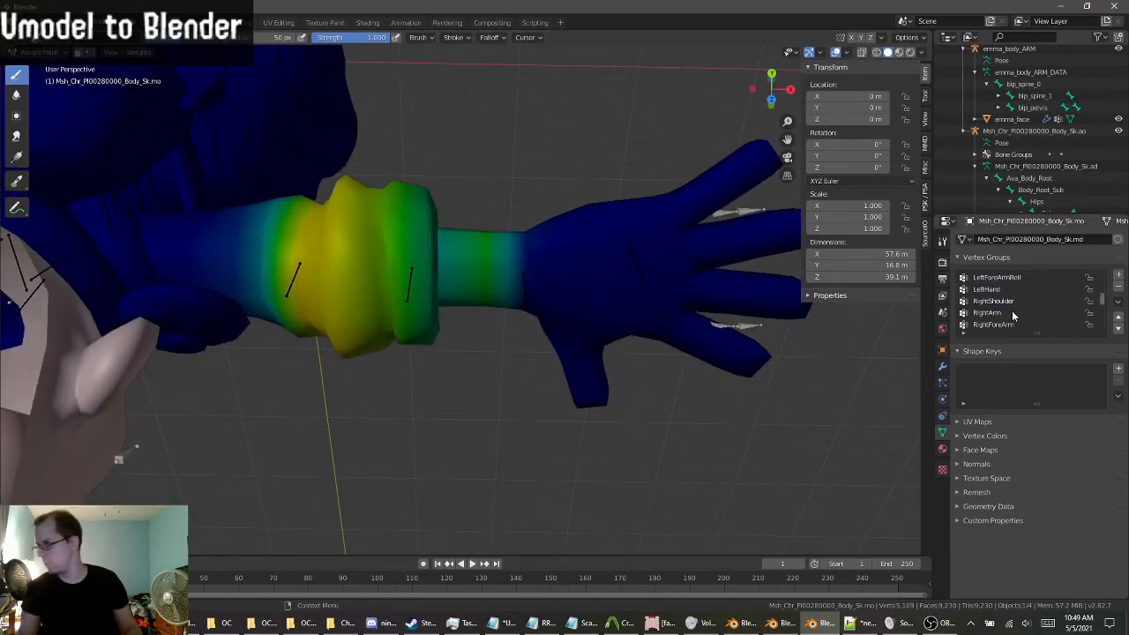
left_click(1012, 314)
middle_click_drag(396, 221, 913, 220)
middle_click_drag(405, 291, 647, 345, "shift")
middle_click_drag(335, 269, 381, 333)
scroll(411, 277, "up", 3)
mouse_move(396, 234)
left_mouse_down()
mouse_move(423, 345)
mouse_move(472, 458)
left_mouse_up()
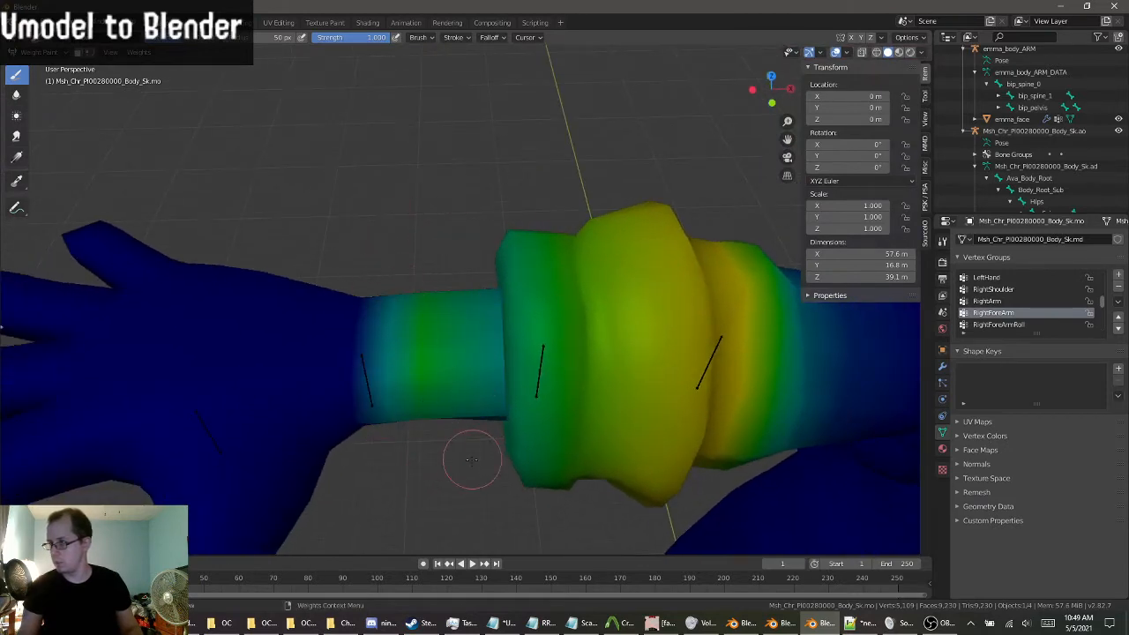
Continue the 0.5 RightForeArm weight around the underside and remaining sides of the right wrist and check the band all round.
middle_click_drag(458, 336, 391, 532)
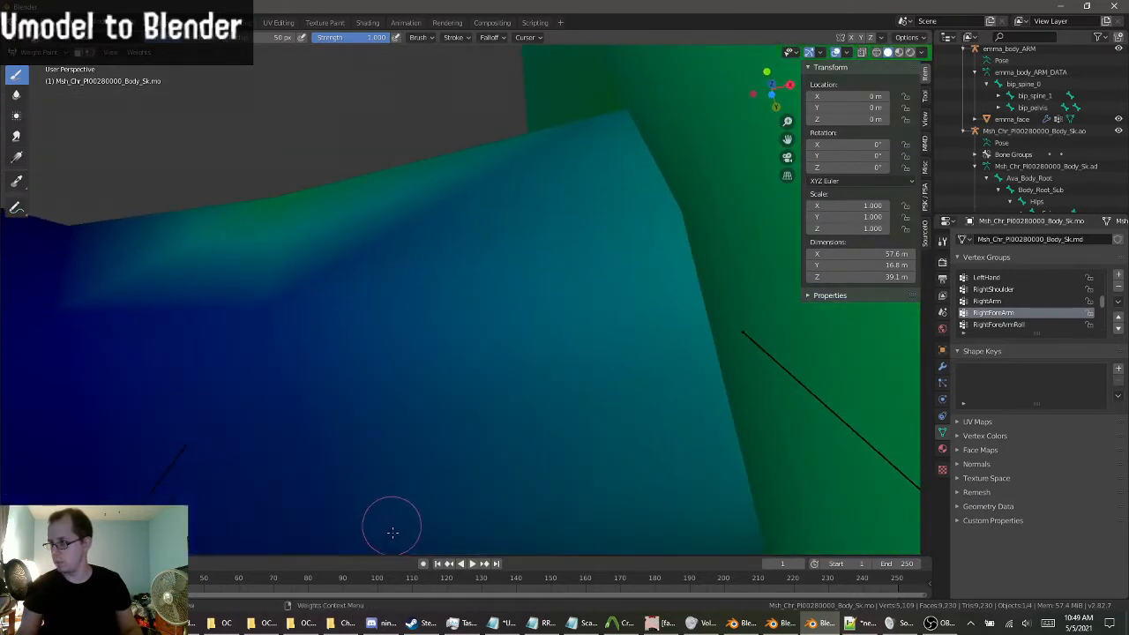
scroll(393, 529, "down", 2)
middle_click_drag(427, 469, 453, 391)
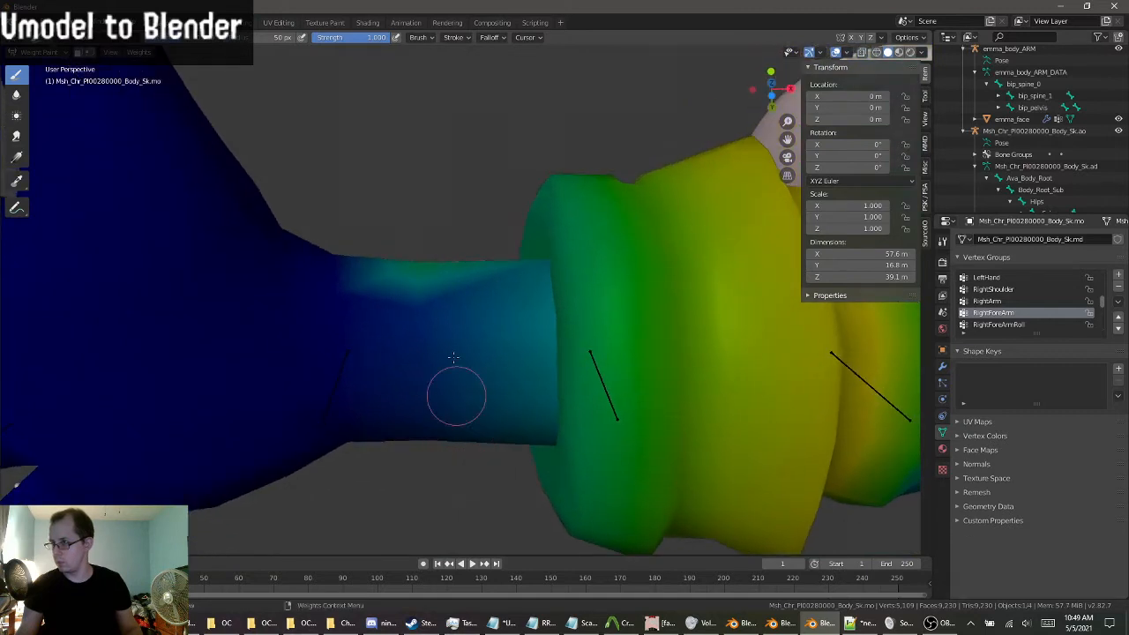
left_click_drag(456, 521, 459, 265)
mouse_move(445, 474)
left_mouse_down()
mouse_move(396, 327)
mouse_move(387, 204)
left_mouse_up()
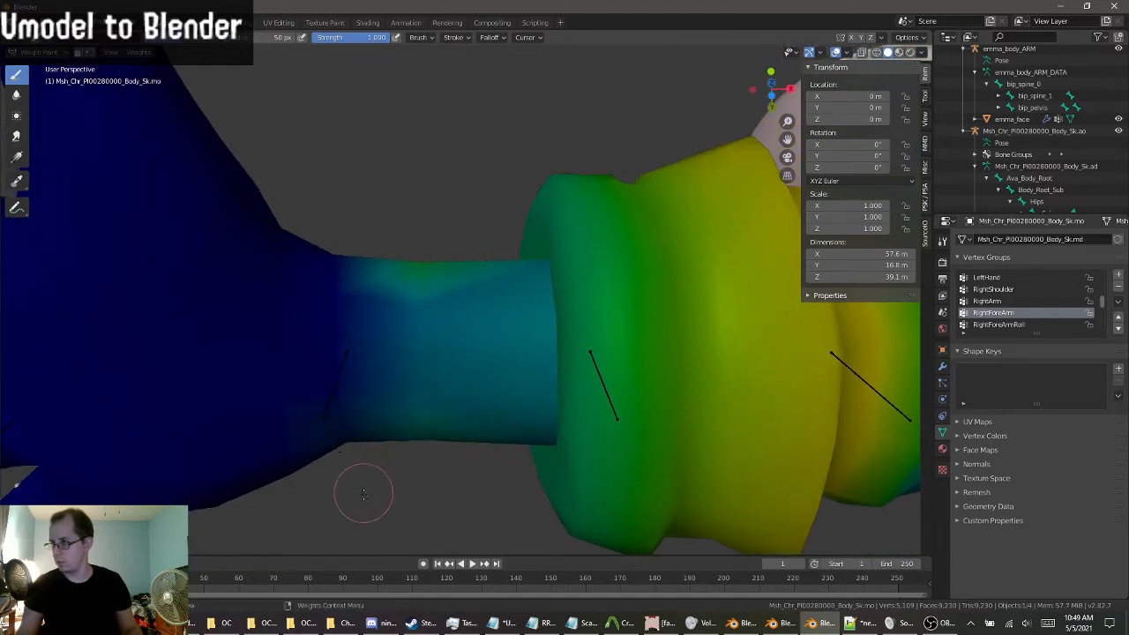
middle_click_drag(388, 222, 430, 388)
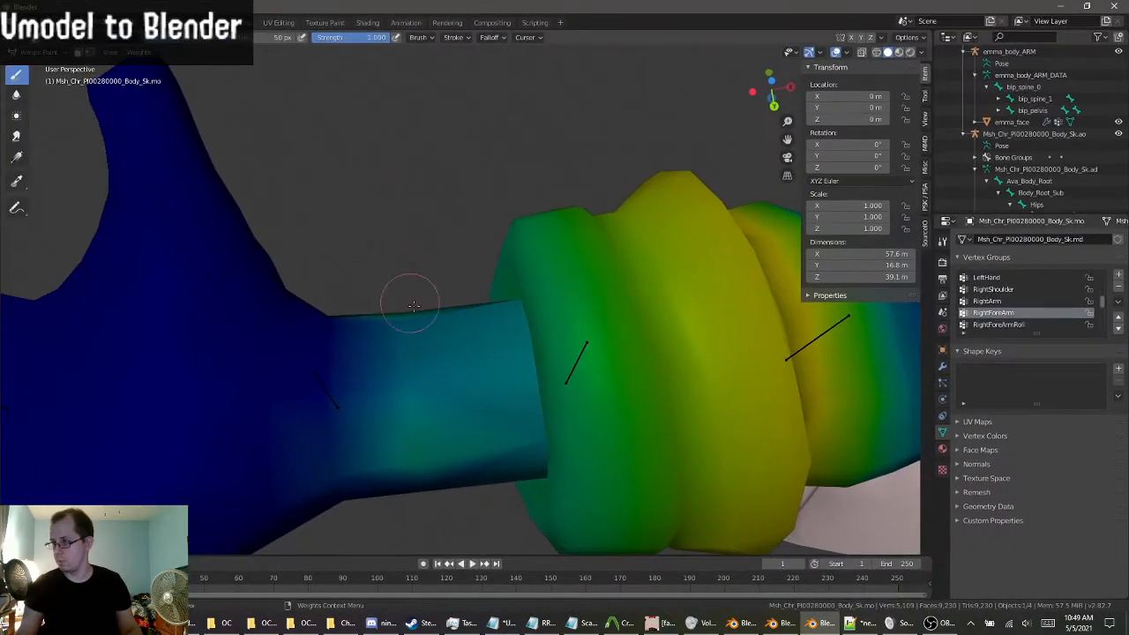
mouse_move(429, 292)
left_mouse_down()
mouse_move(396, 323)
mouse_move(420, 292)
left_mouse_up()
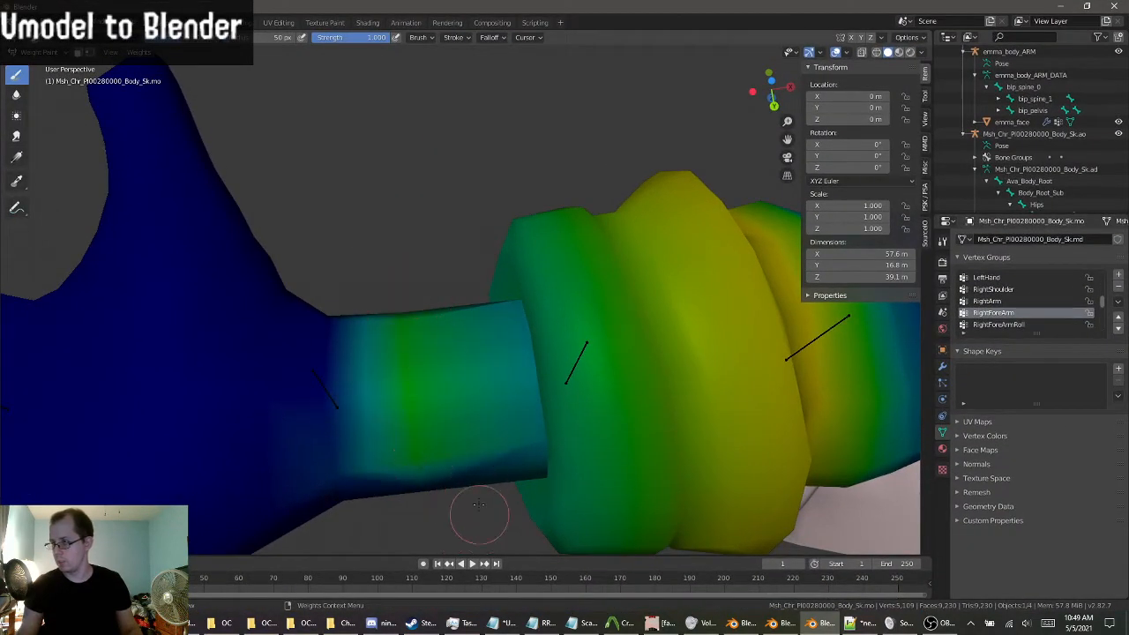
middle_click_drag(437, 420, 396, 212)
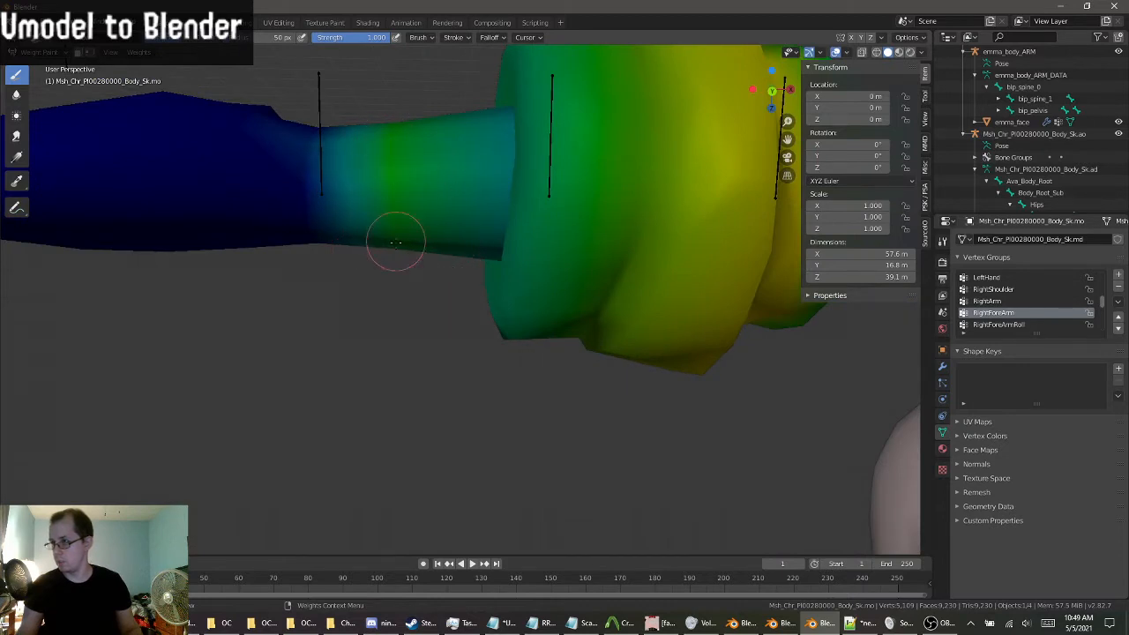
middle_click_drag(396, 241, 429, 193)
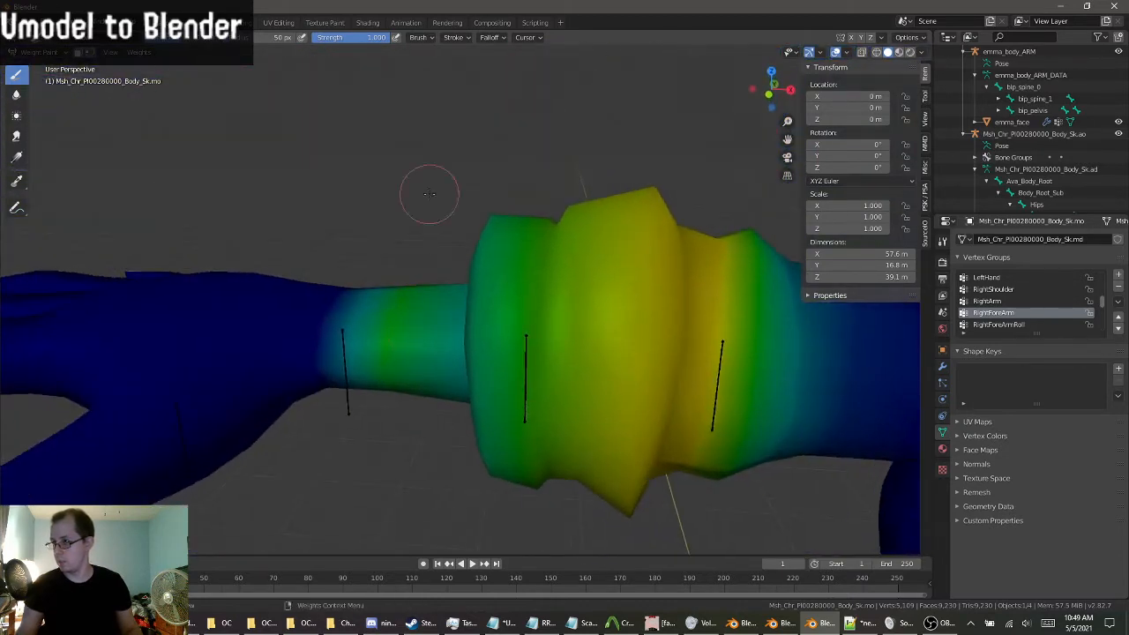
Leave Weight Paint for Object Mode, select the Pl00280000 body armature and put it in Edit Mode.
left_click(40, 51)
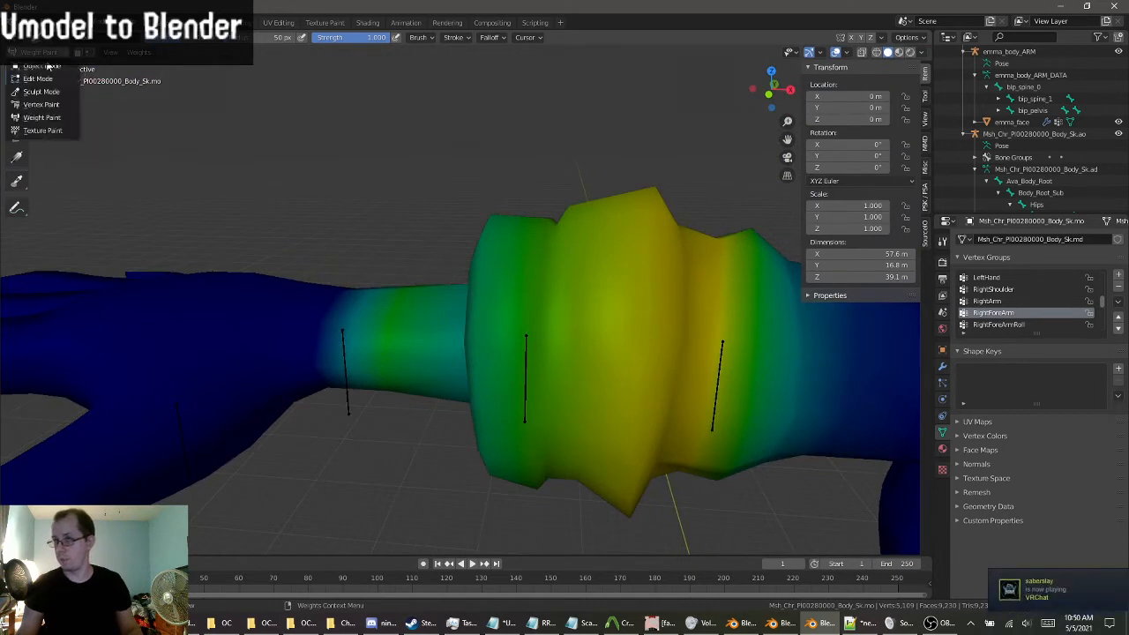
left_click(35, 68)
middle_click_drag(369, 269, 519, 363)
left_click(511, 354)
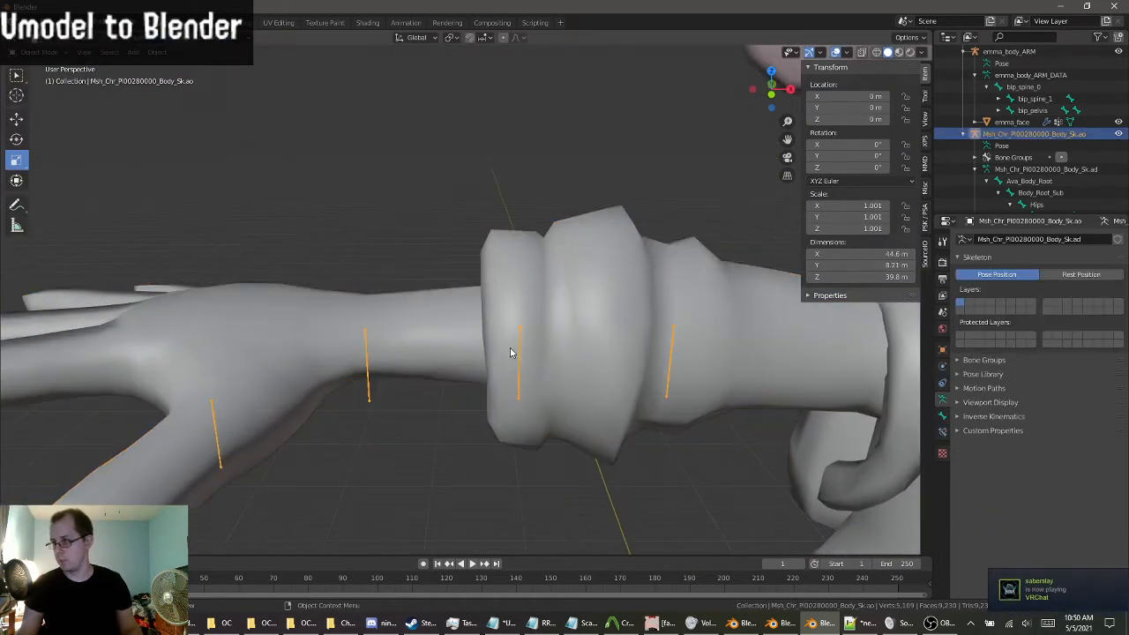
left_click(39, 51)
left_click(35, 84)
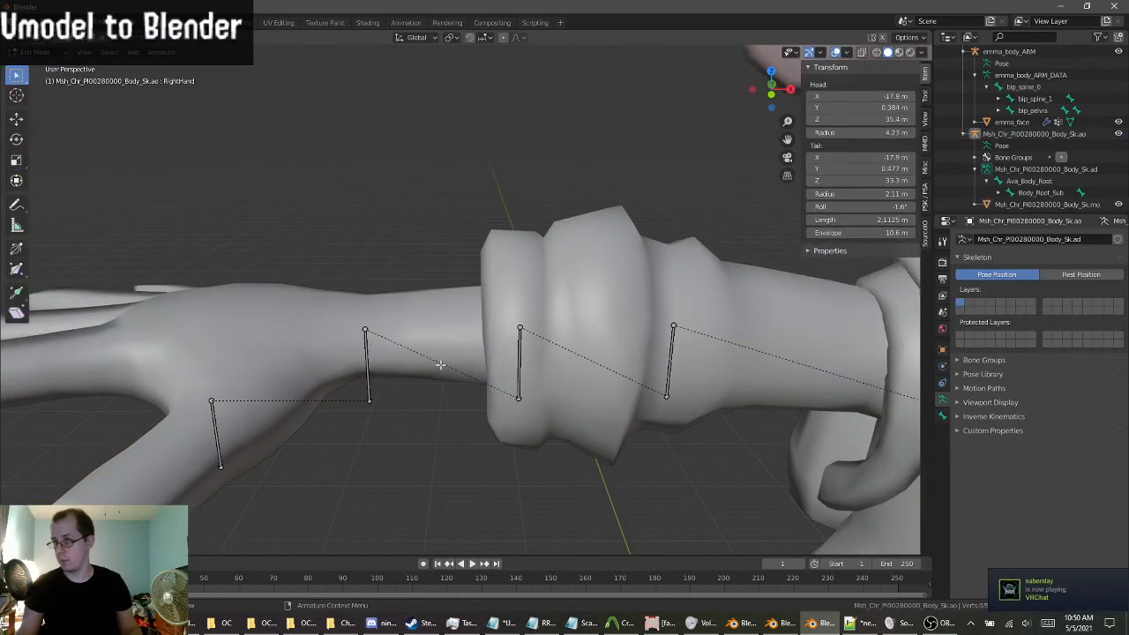
Delete the forearm roll bones from both arms of the body armature.
scroll(474, 401, "down", 3)
scroll(474, 400, "down", 1)
left_click(493, 336)
middle_click_drag(586, 364, 201, 384, "shift")
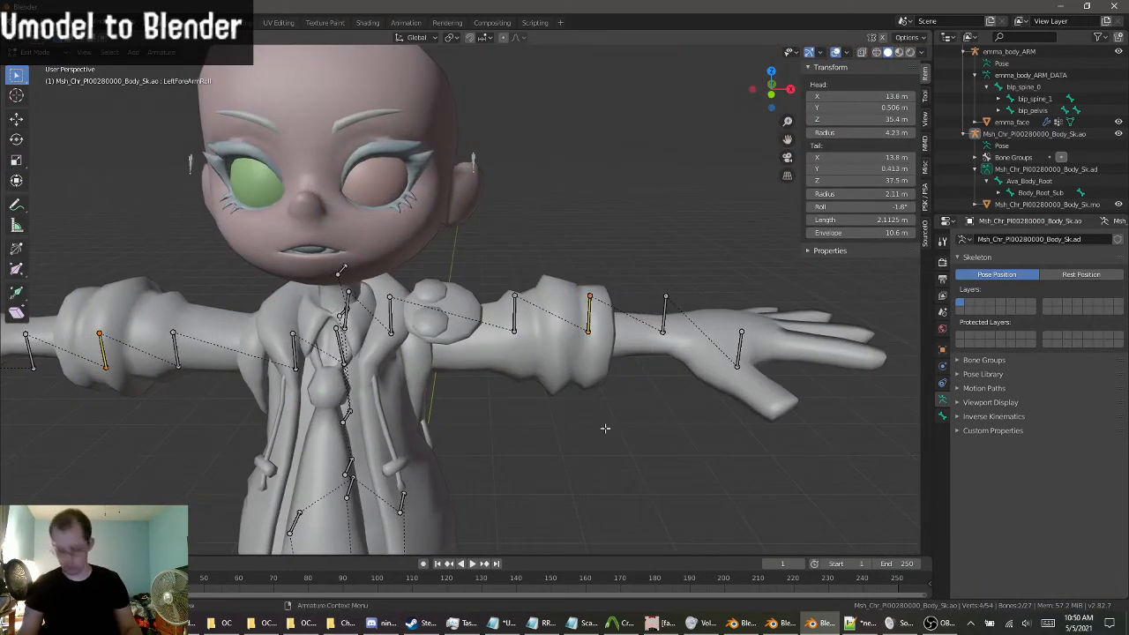
key("x")
left_click(613, 239)
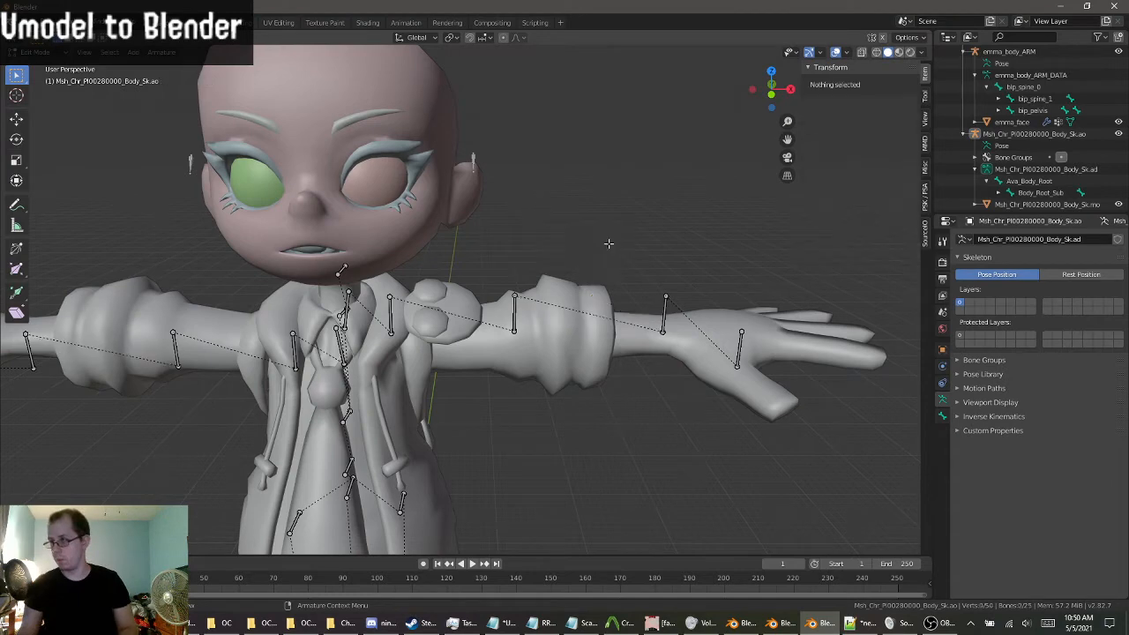
Switch the body armature to Pose Mode with both arms in view.
scroll(618, 353, "down", 2)
middle_click_drag(582, 366, 242, 305)
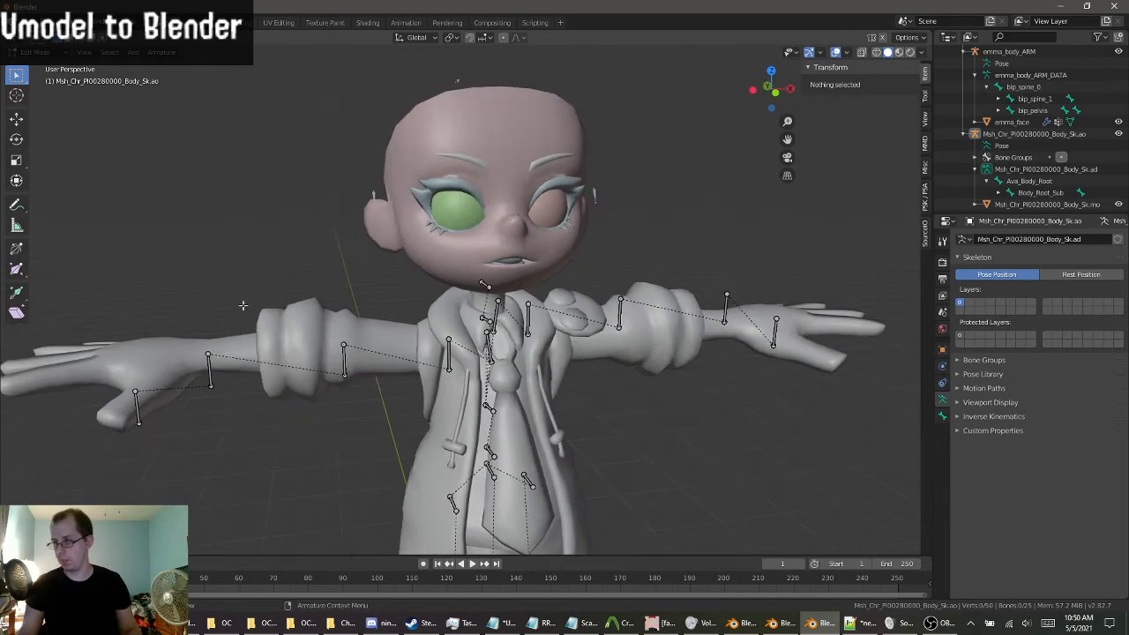
left_click(54, 55)
left_click(35, 94)
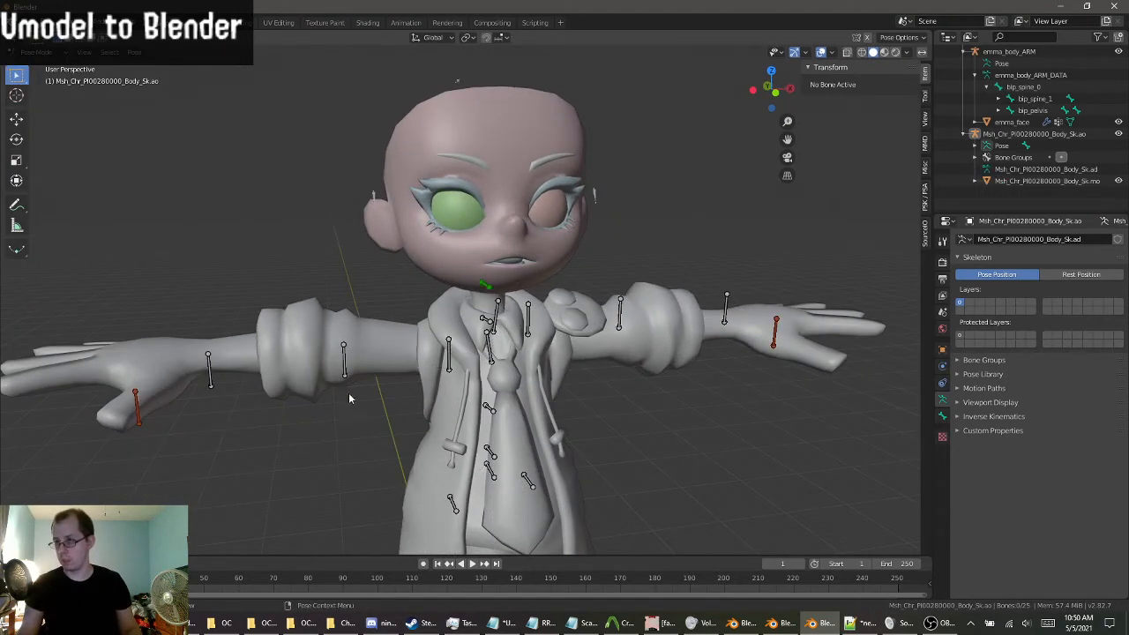
Test the right sleeve and wrist deformation by freely rotating the RightForeArm bone, then cancel the rotation.
left_click(346, 366)
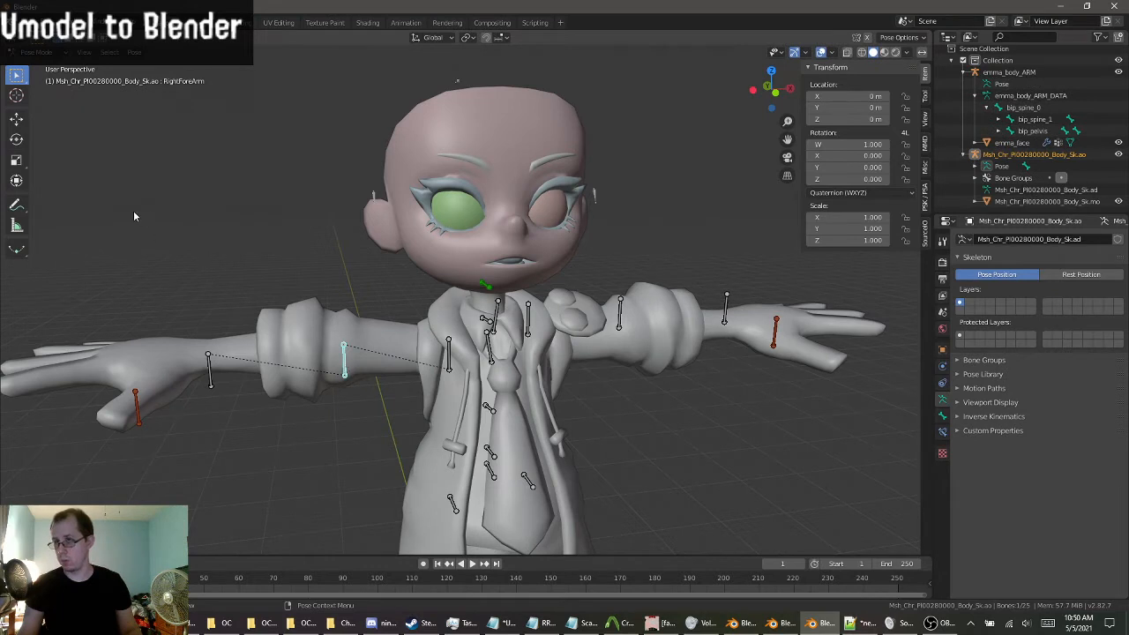
left_click(17, 139)
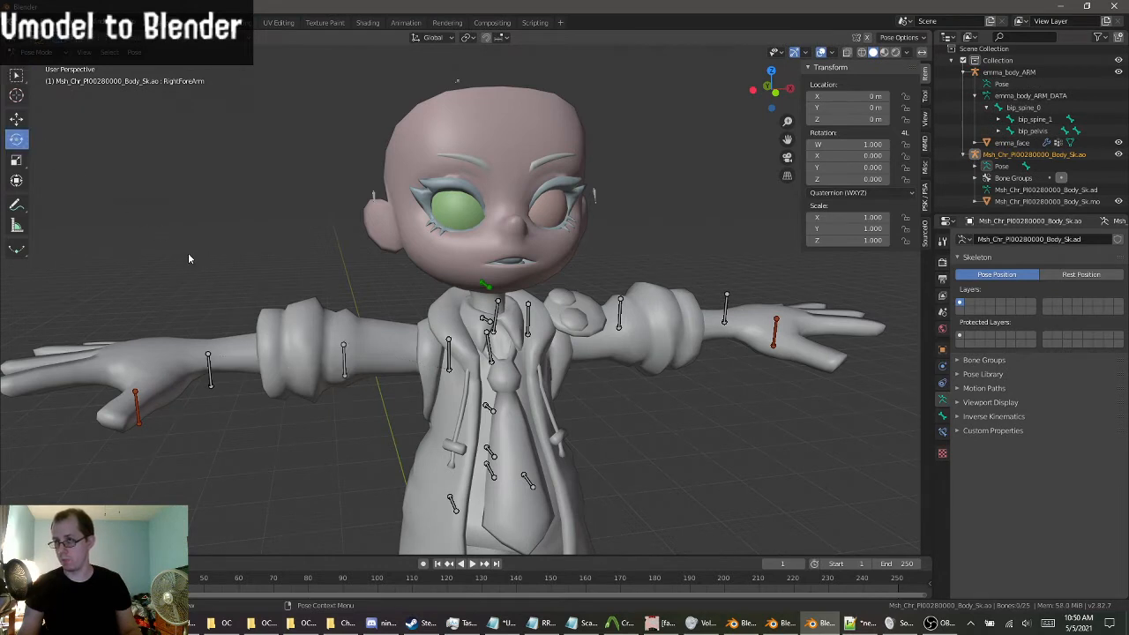
left_click(356, 366)
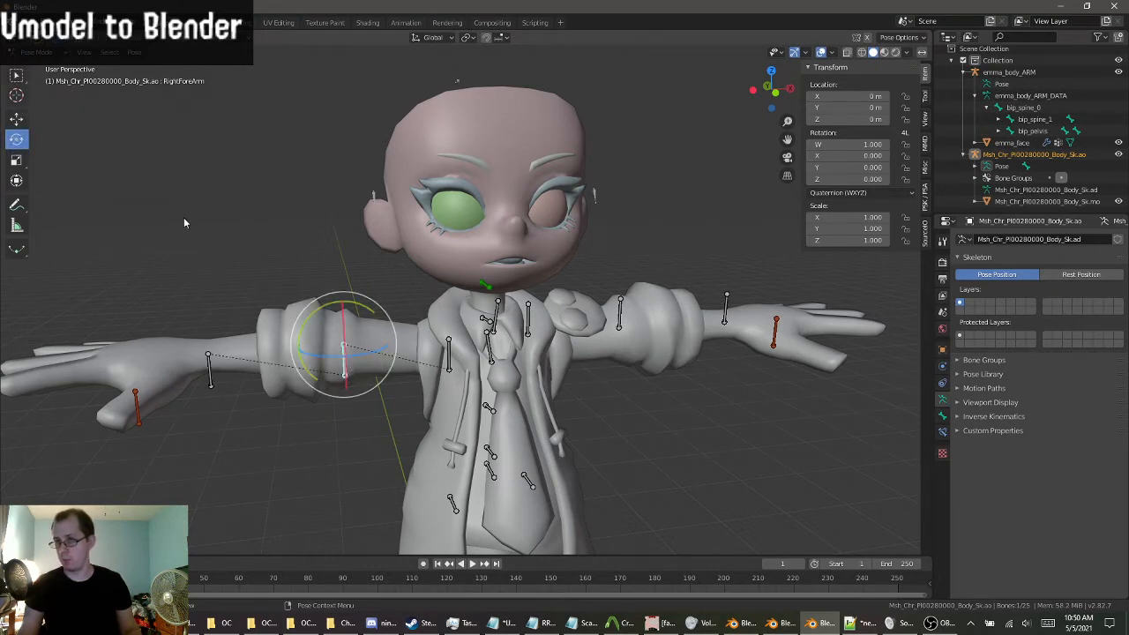
key("r")
key("r")
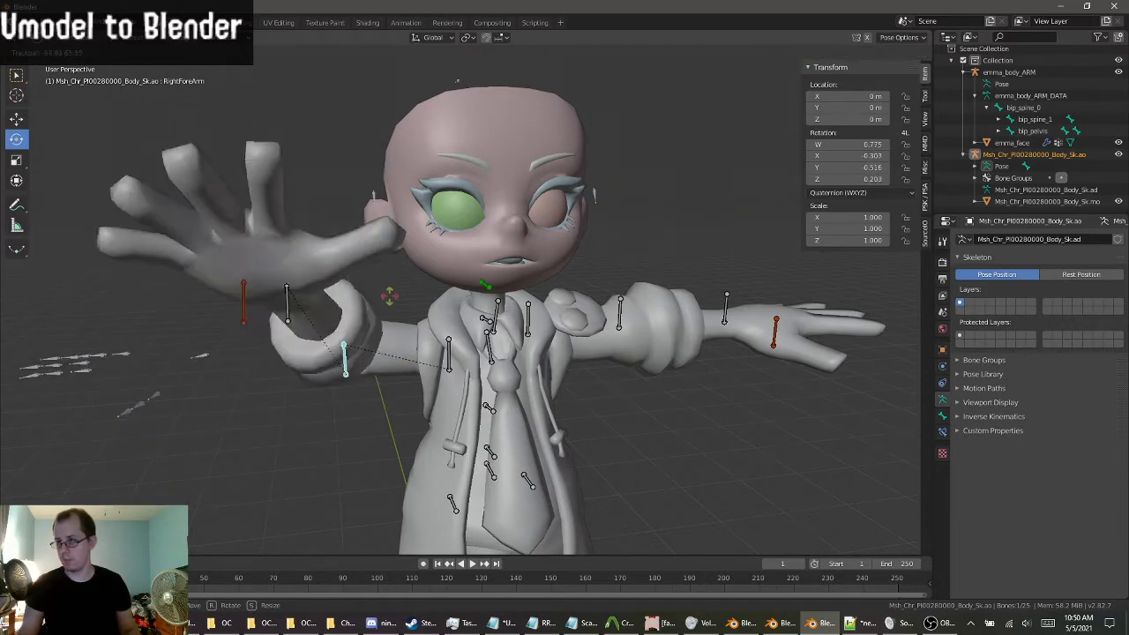
right_click(722, 396)
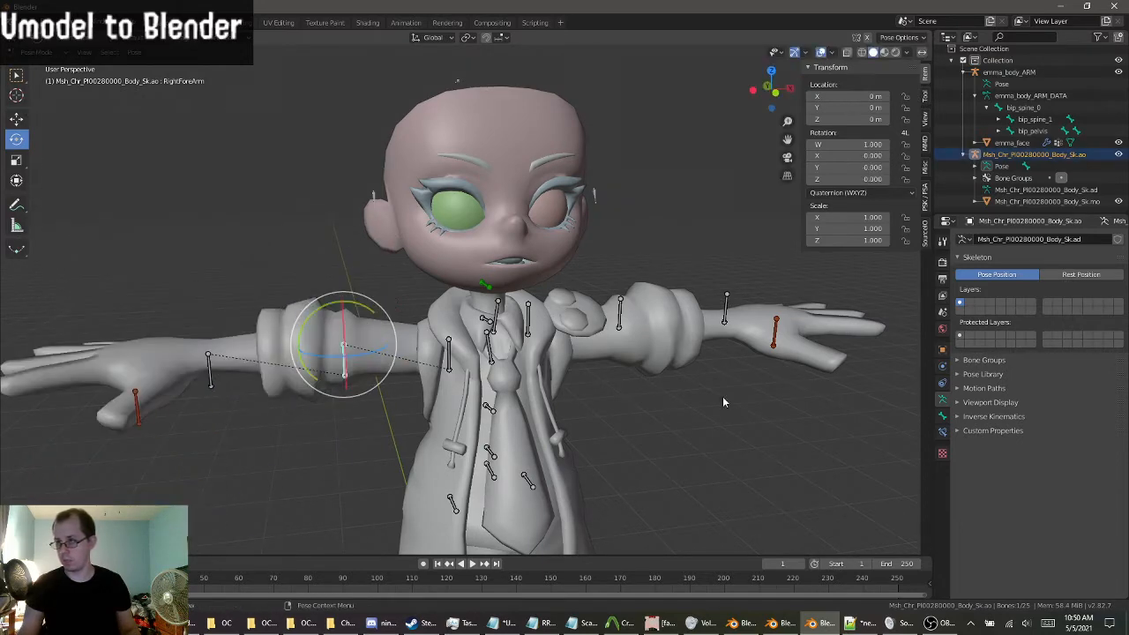
Test the left sleeve deformation by freely rotating the LeftForeArm bone, then cancel the rotation.
middle_click_drag(722, 396, 696, 399)
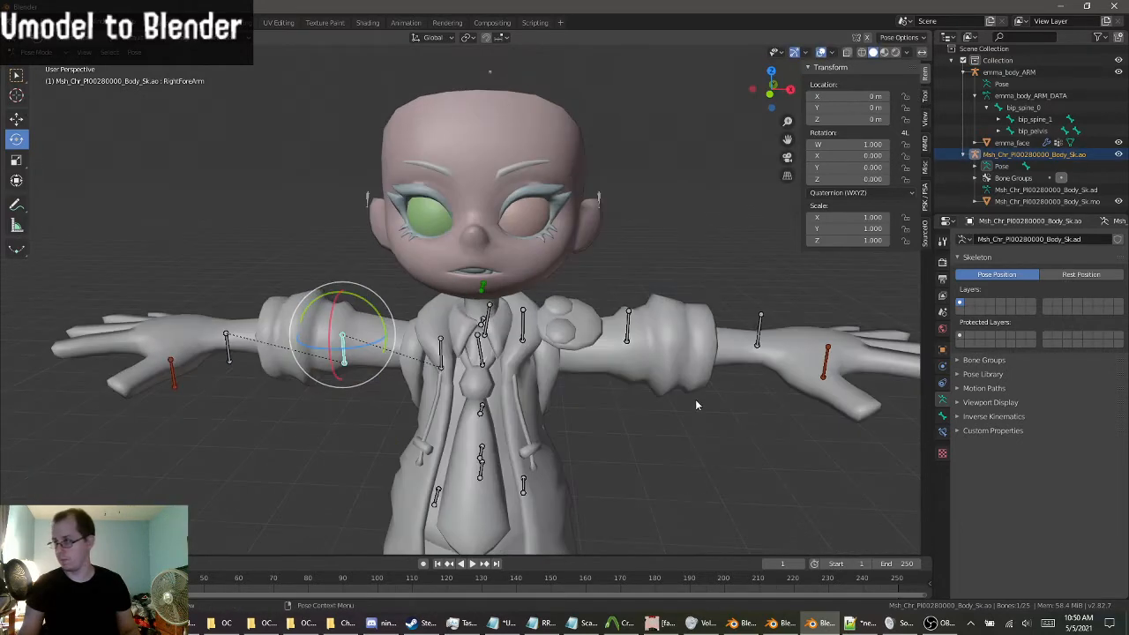
left_click(628, 332)
key("r")
key("r")
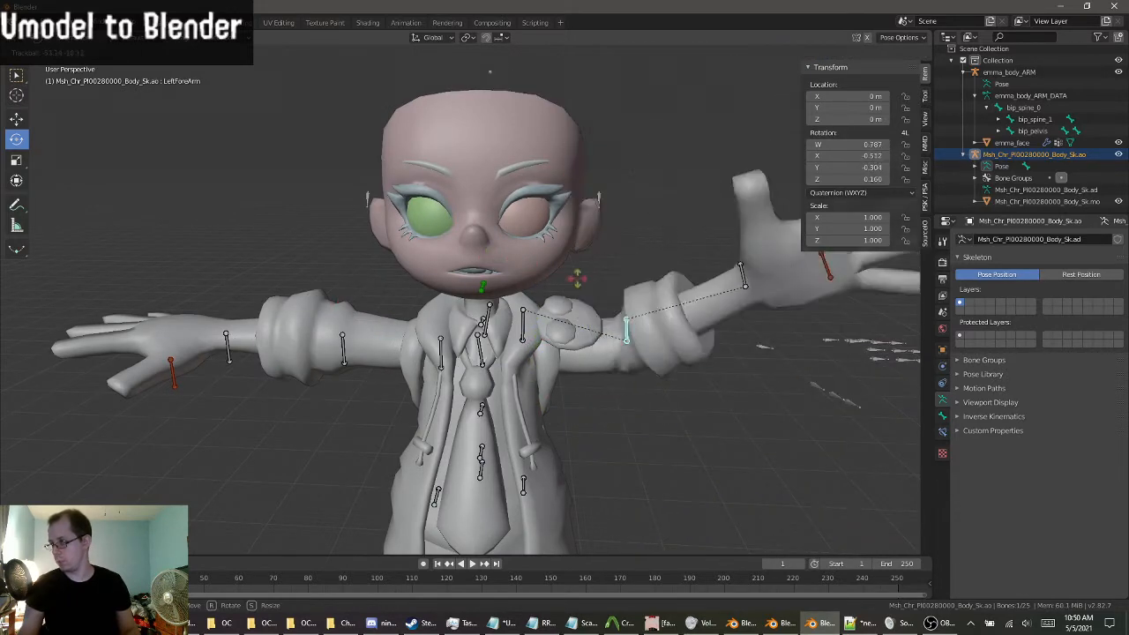
right_click(711, 427)
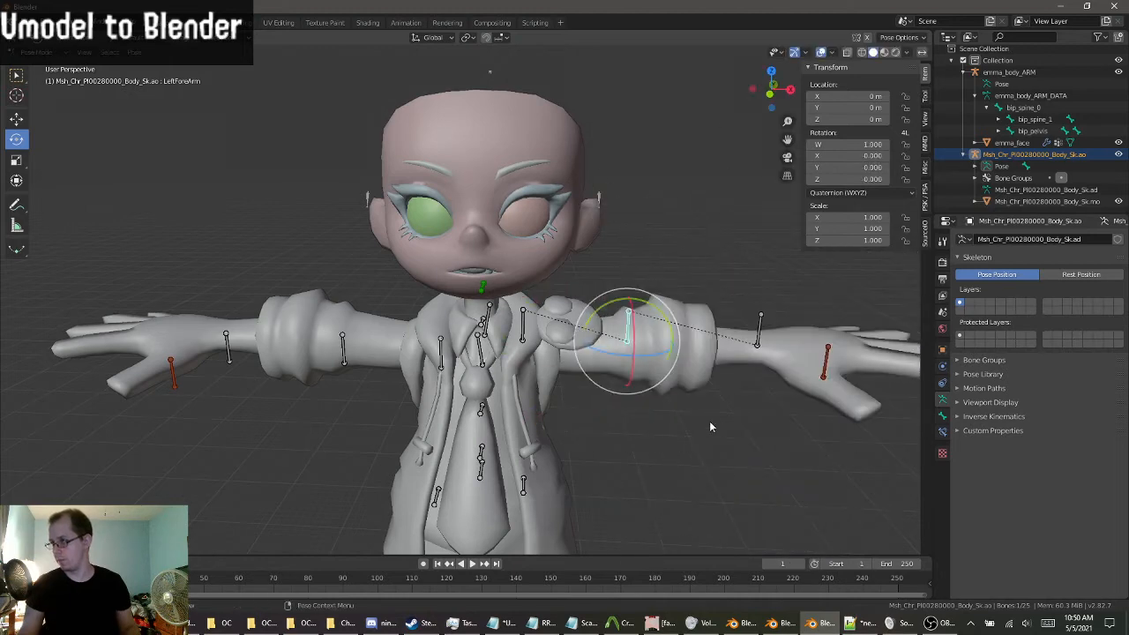
Put the body armature in Edit Mode and hide the Pl00280000 body mesh so only its bones show.
middle_click_drag(709, 421, 487, 400)
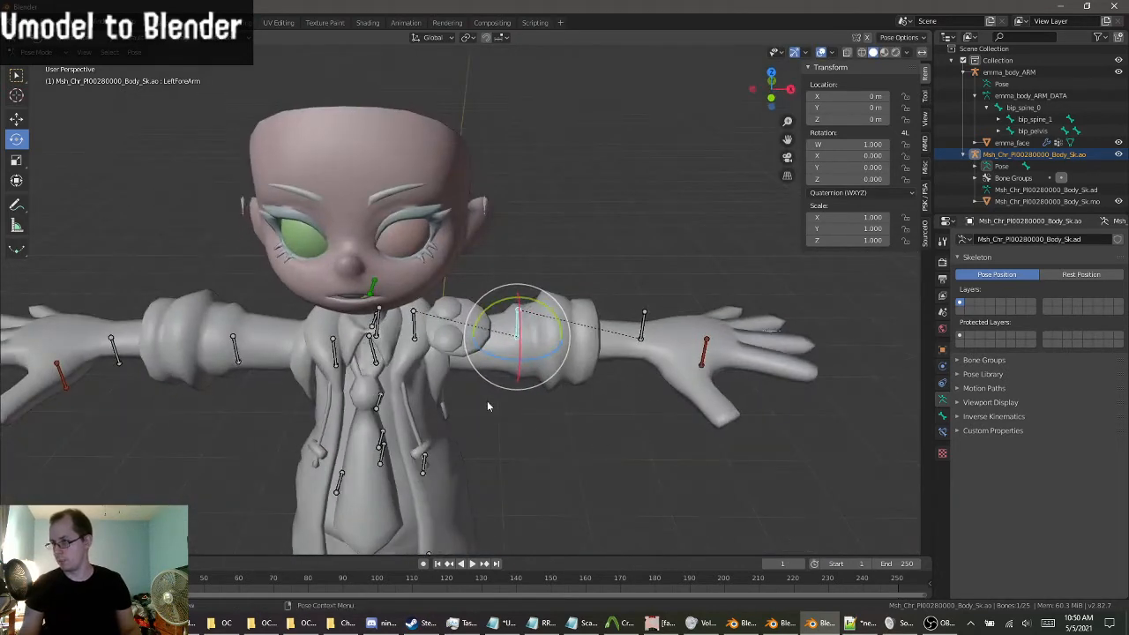
left_click(35, 52)
left_click(31, 76)
scroll(374, 240, "up", 5)
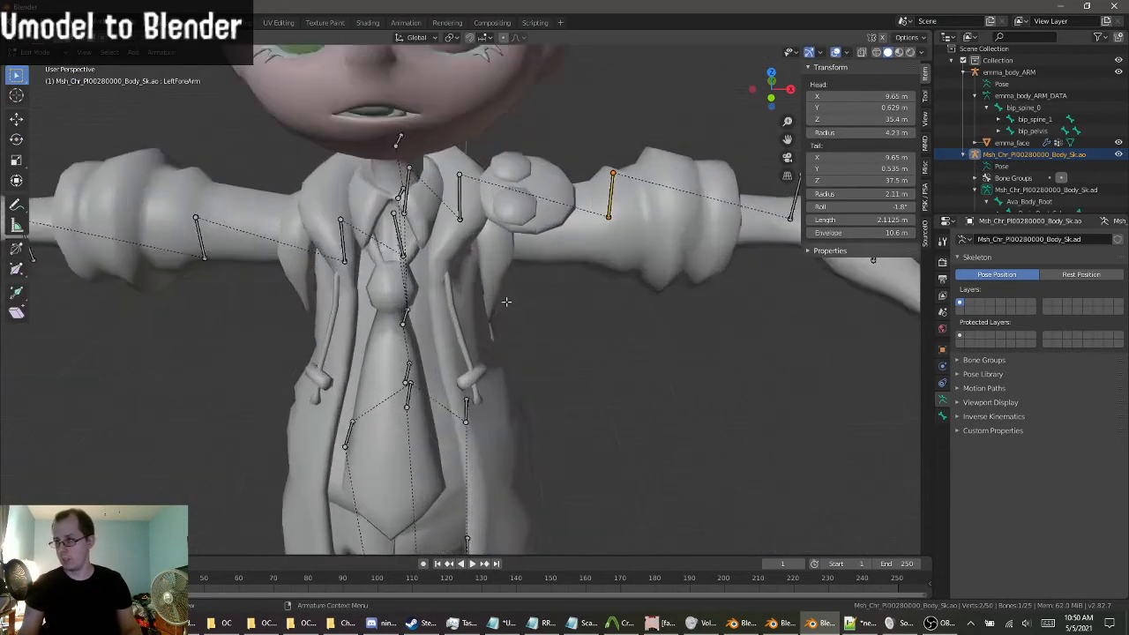
middle_click_drag(374, 240, 456, 284)
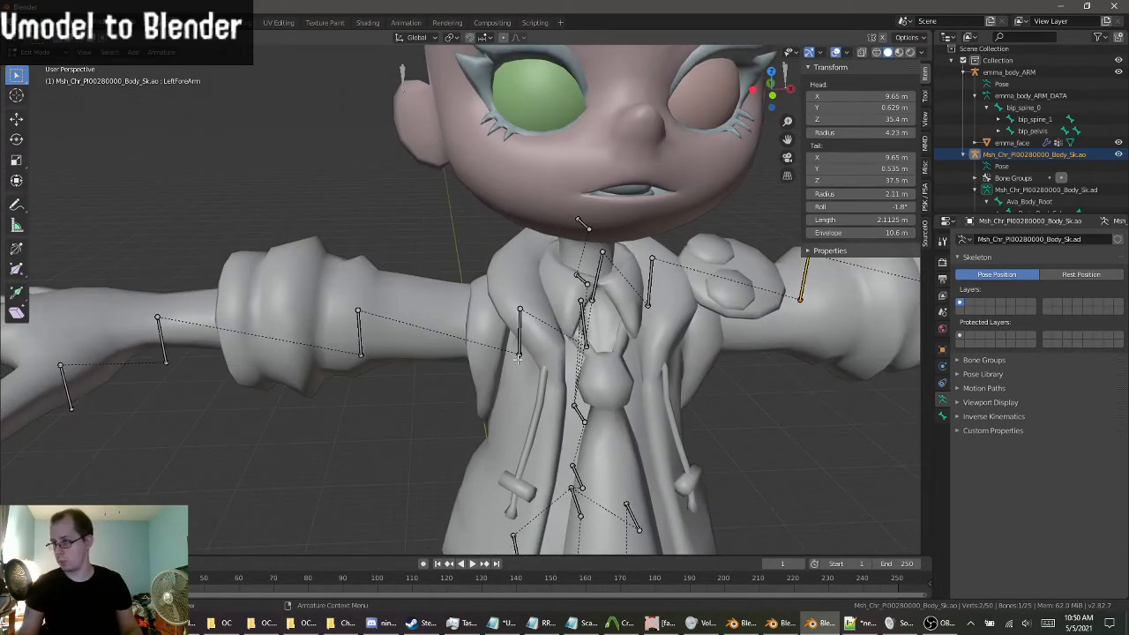
middle_click_drag(574, 331, 617, 340)
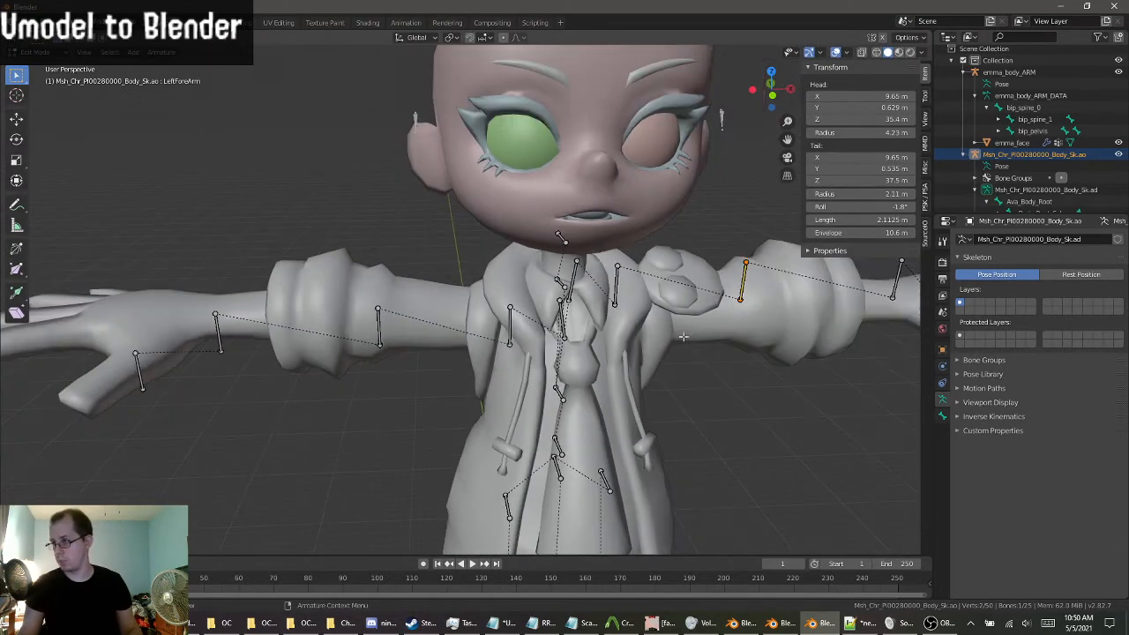
left_click(1119, 155)
left_click(1118, 155)
scroll(1116, 176, "down", 1)
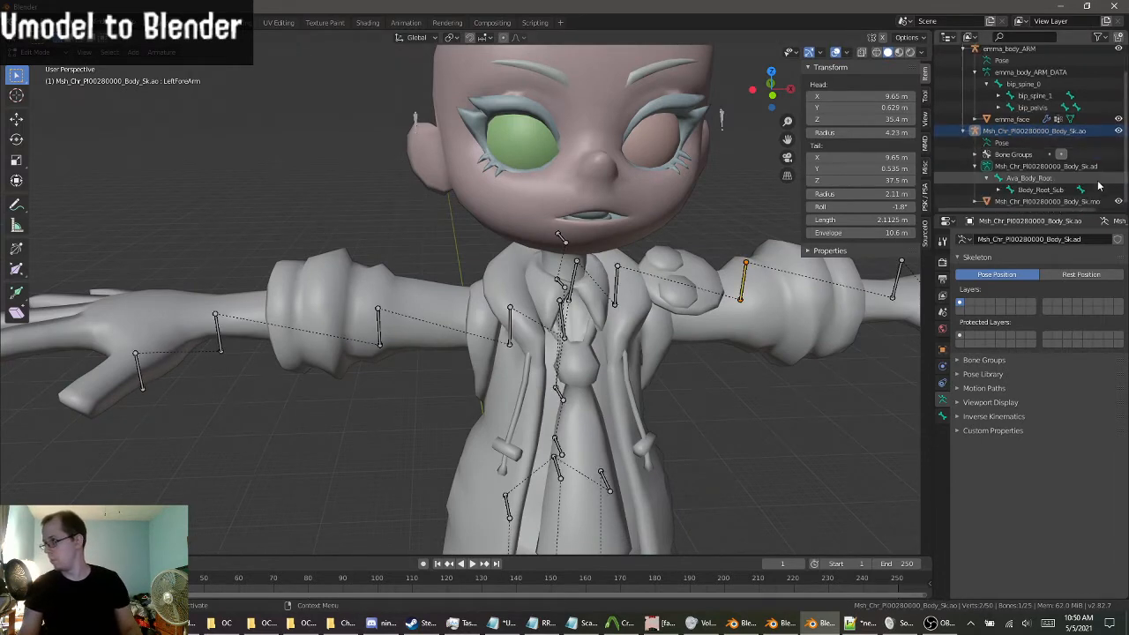
left_click(1118, 201)
scroll(486, 314, "up", 5)
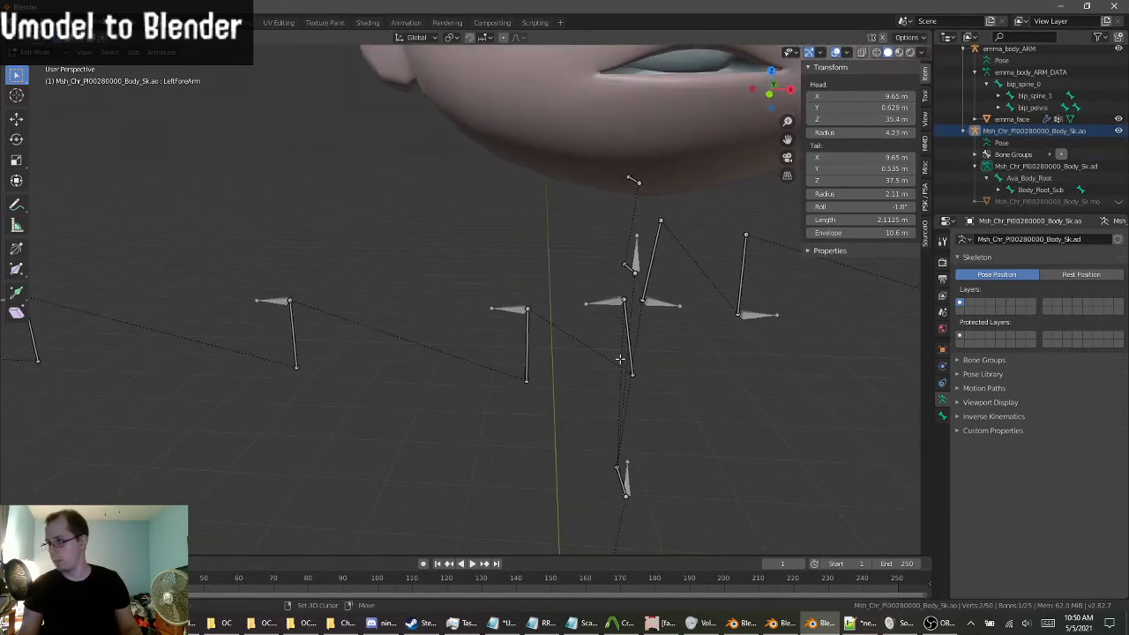
Try to rotate the RightArm bone's tail to horizontal along the arm without mirroring, then undo the rotation.
middle_click_drag(531, 275, 502, 326)
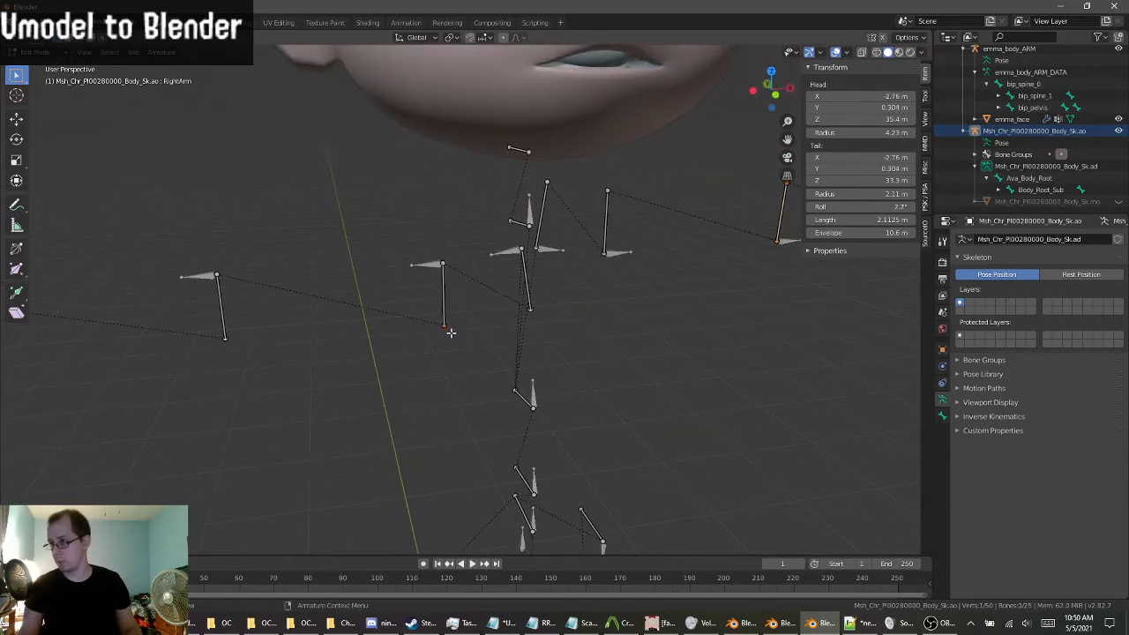
left_click(17, 140)
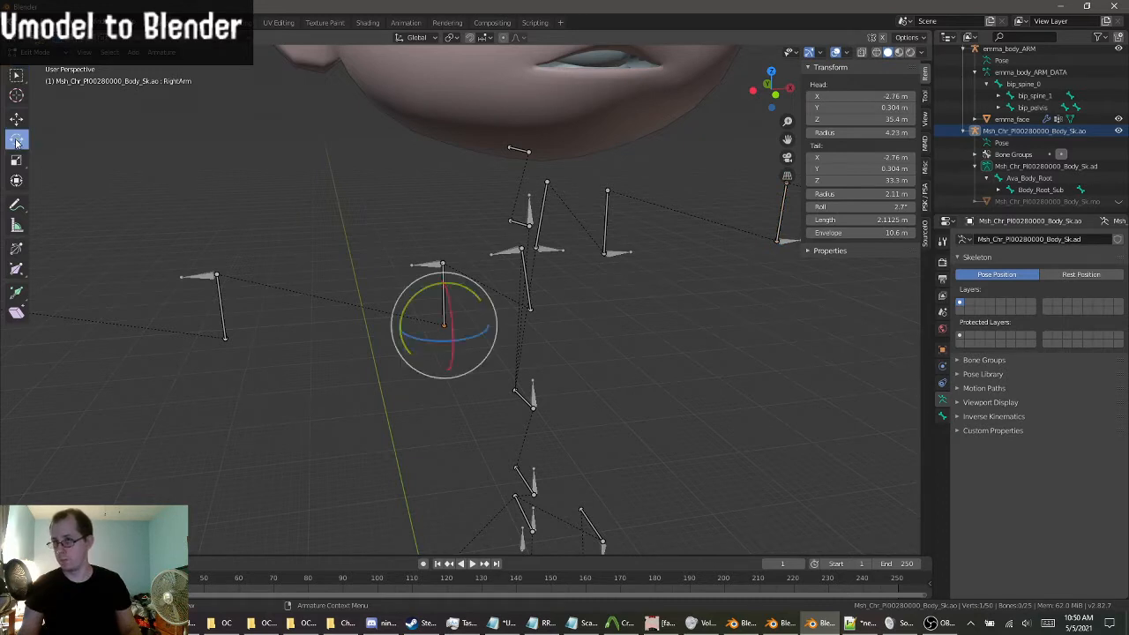
scroll(428, 264, "up", 3)
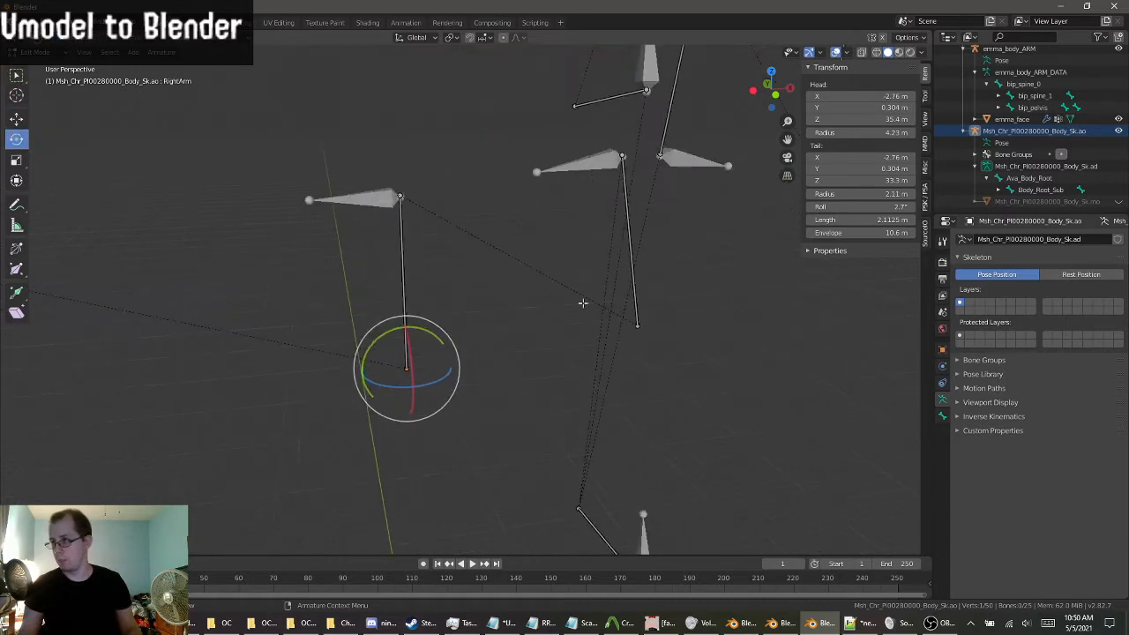
left_click(399, 197)
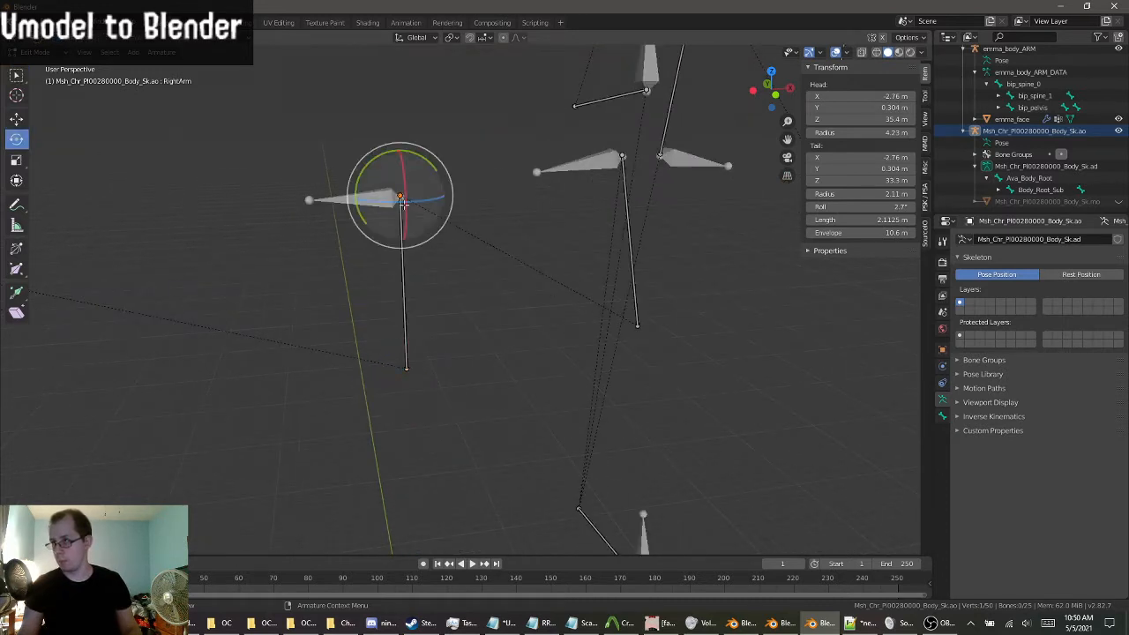
left_click(404, 367)
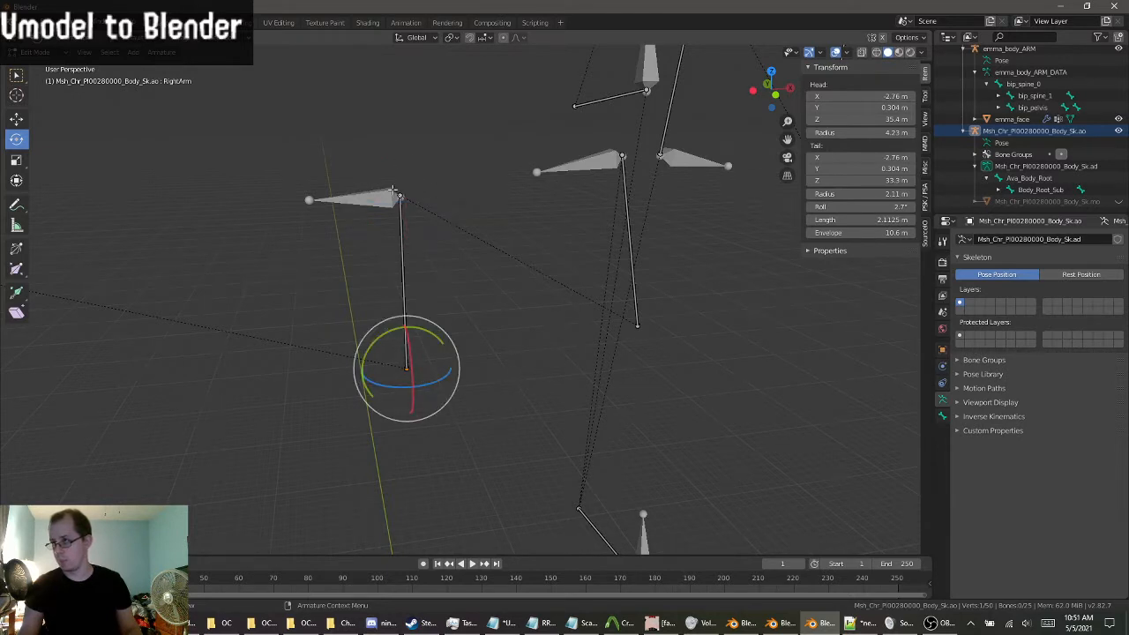
scroll(420, 283, "down", 5)
middle_click_drag(447, 292, 426, 298)
left_click_drag(371, 318, 371, 231)
middle_click_drag(372, 231, 441, 306)
left_click(404, 331)
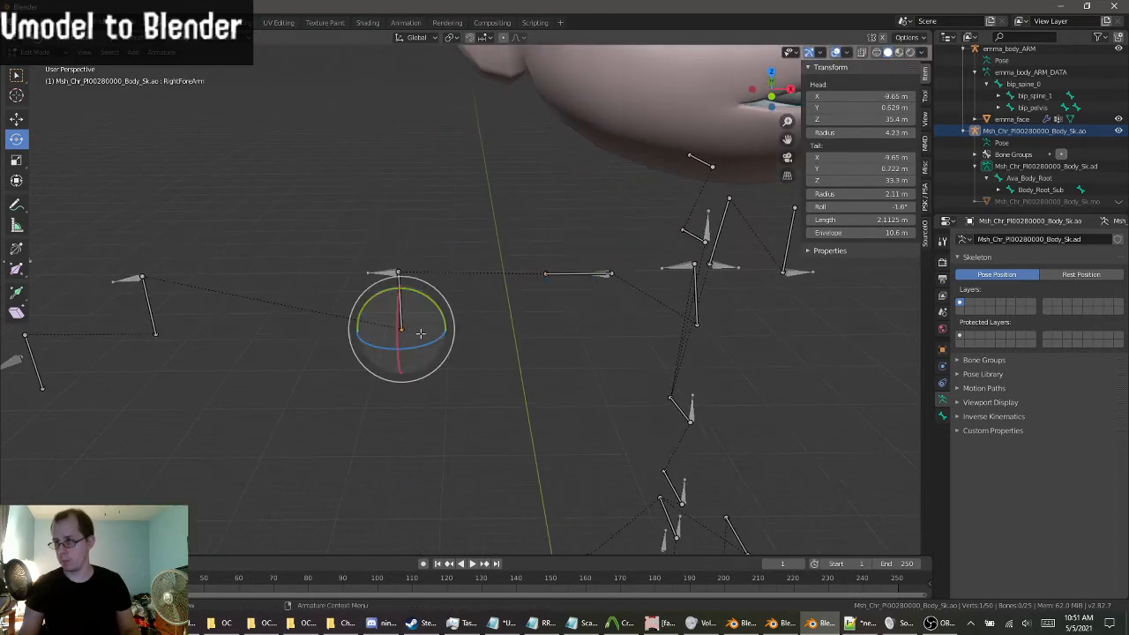
middle_click_drag(544, 343, 349, 326)
key("ctrl+z")
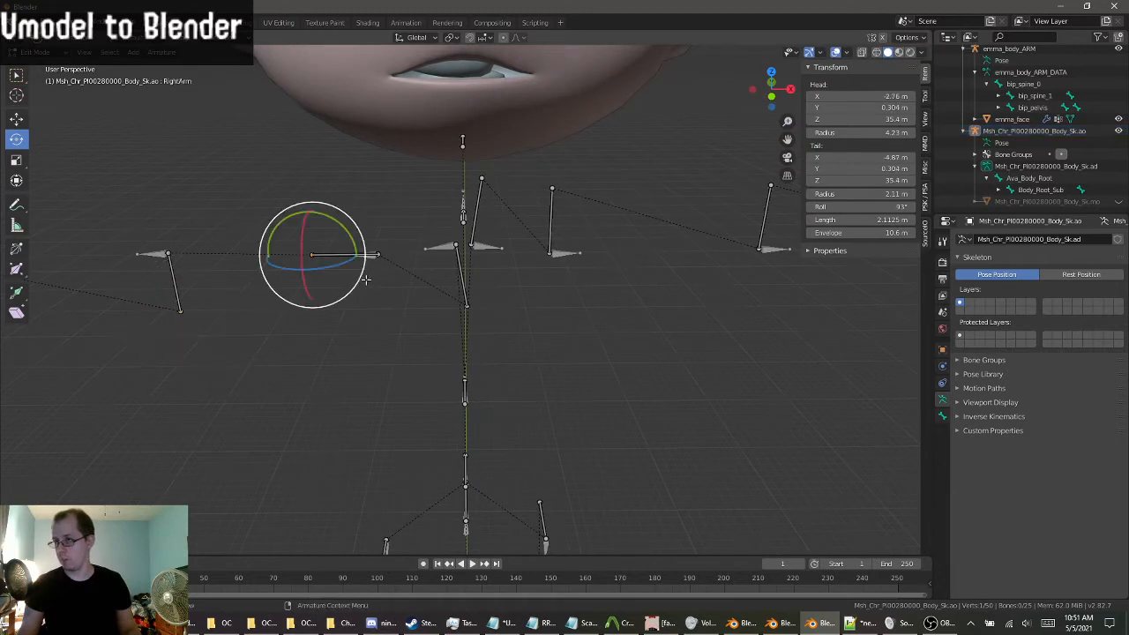
key("ctrl+z")
Enable X-Axis Mirror for the armature and rotate the RightArm bone's tail 90° to lie horizontally along the arm.
left_click(925, 96)
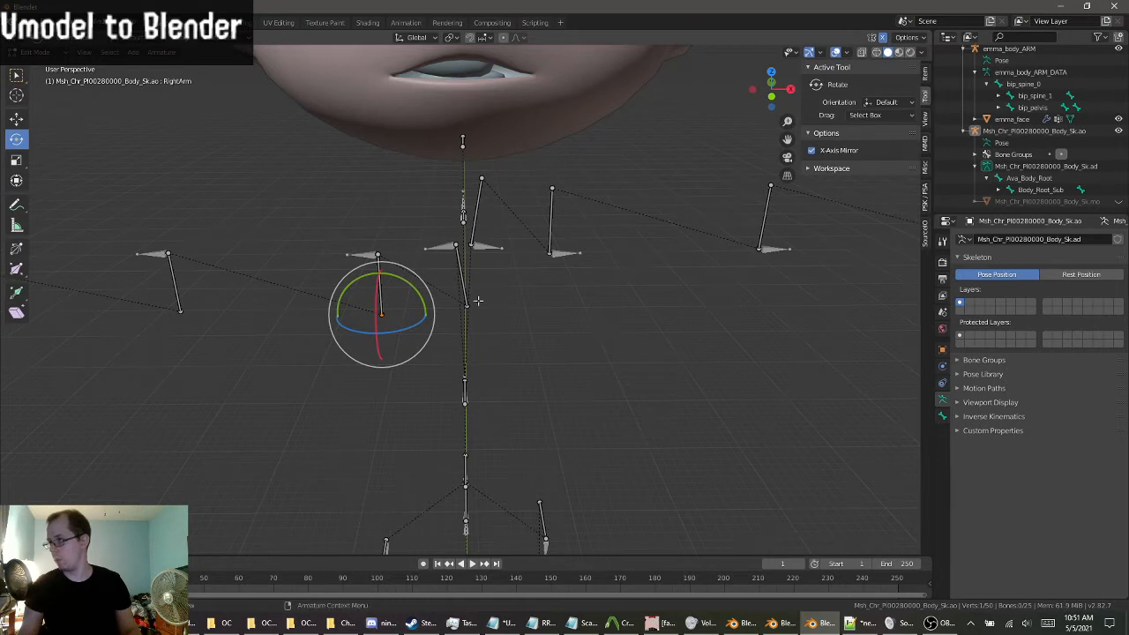
left_click_drag(343, 295, 315, 202)
middle_click_drag(314, 202, 614, 252)
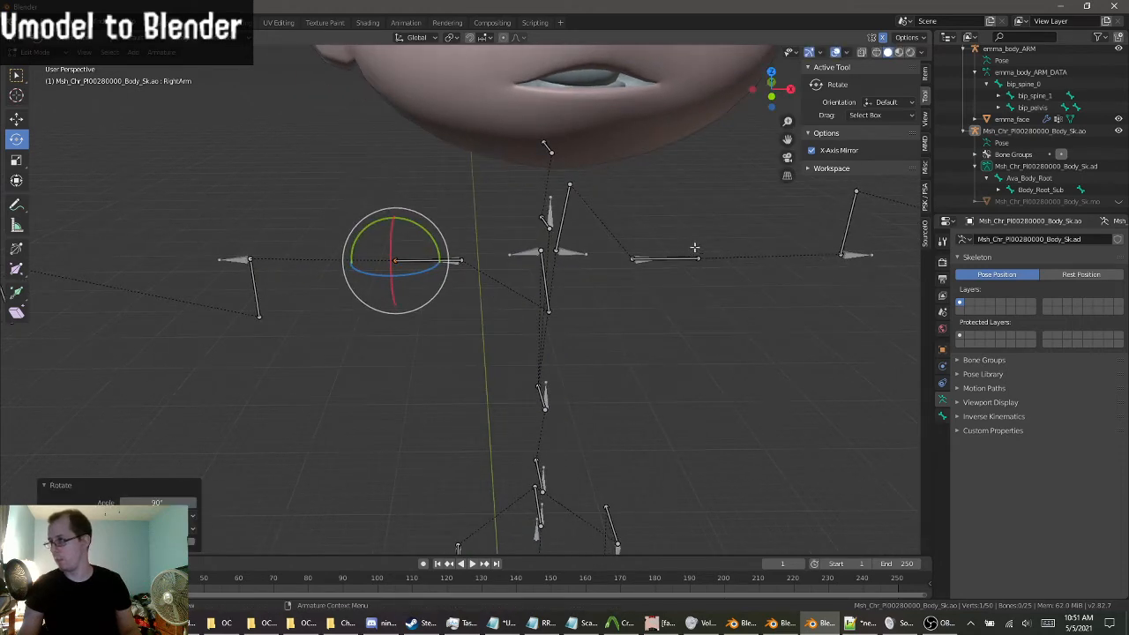
Rotate the RightForeArm bone's tail about the global Y axis until the bone lies horizontally along the arm.
middle_click_drag(694, 247, 877, 267)
left_click(347, 315)
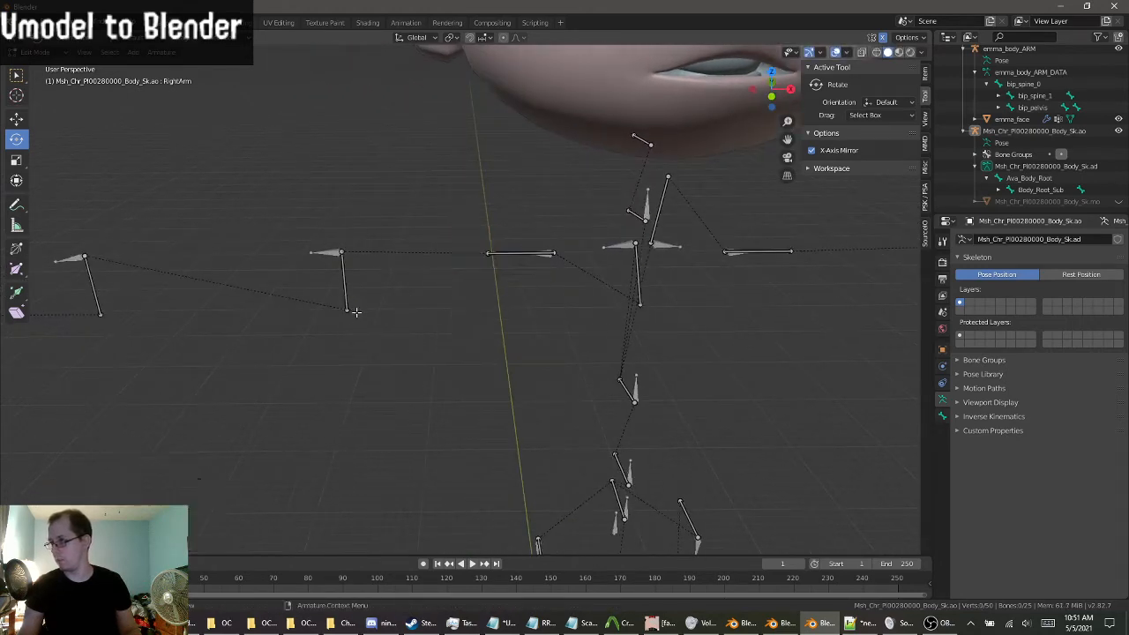
middle_click_drag(453, 315, 352, 295)
key("r")
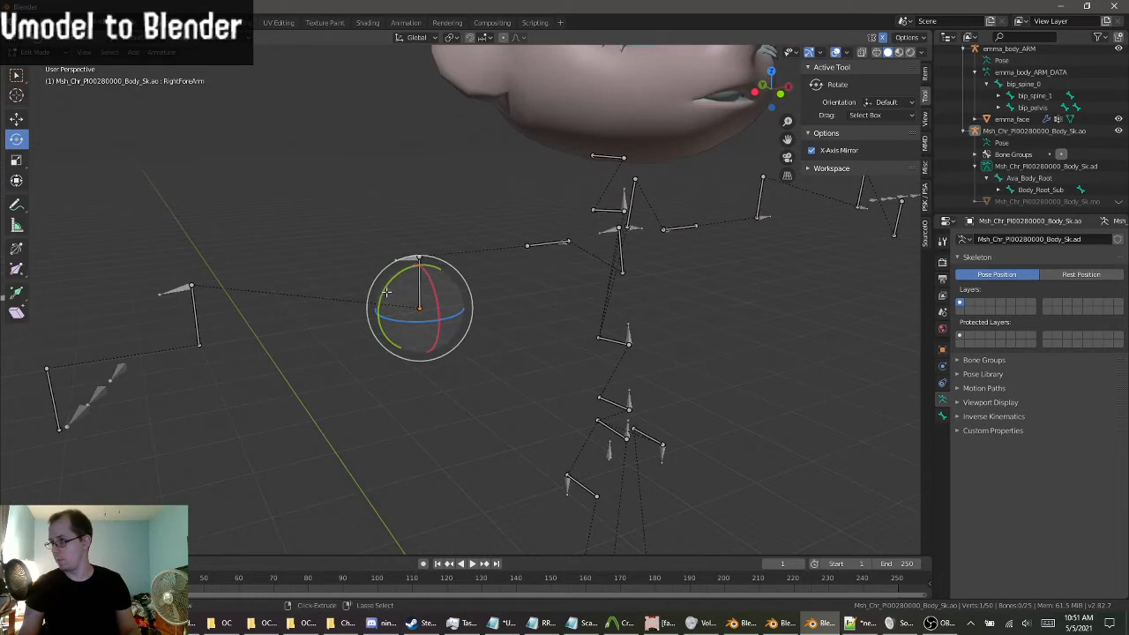
key("y")
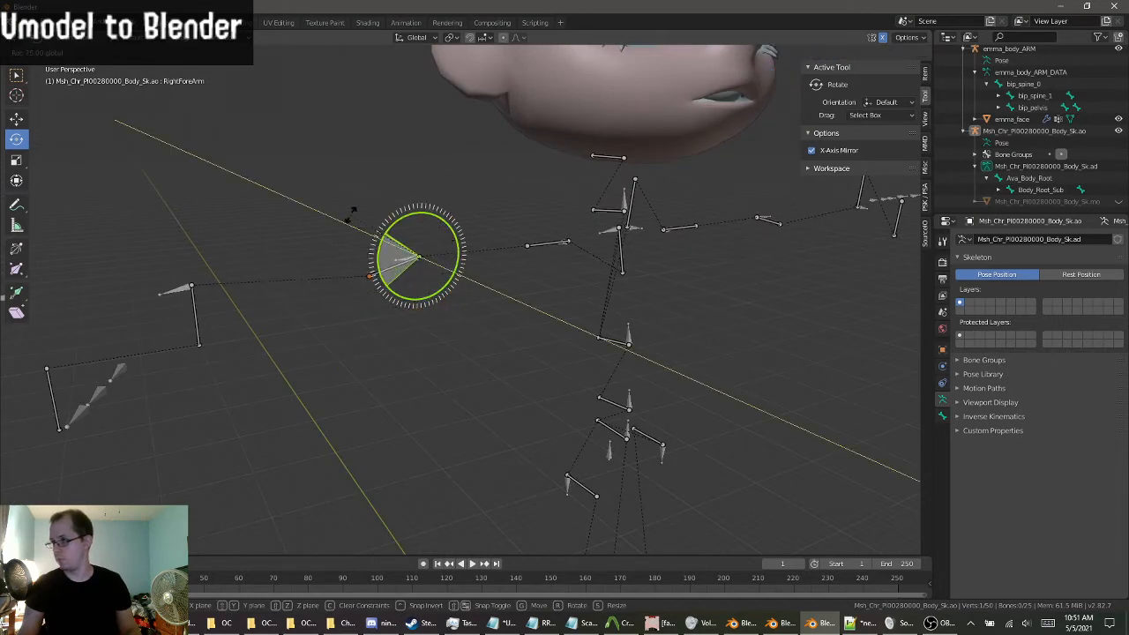
left_click_drag(360, 197, 364, 190, "ctrl")
Rotate the RightShoulder bone's tail 90° so the bone points outward toward the upper arm.
middle_click_drag(806, 331, 567, 322)
left_click(471, 321)
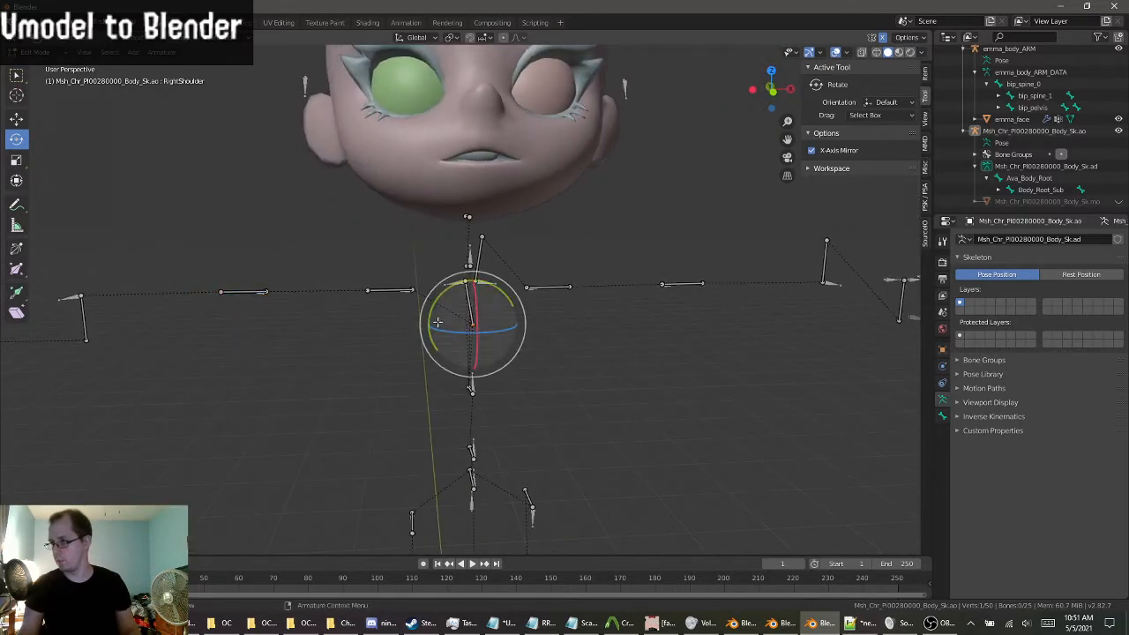
left_click_drag(429, 318, 426, 242)
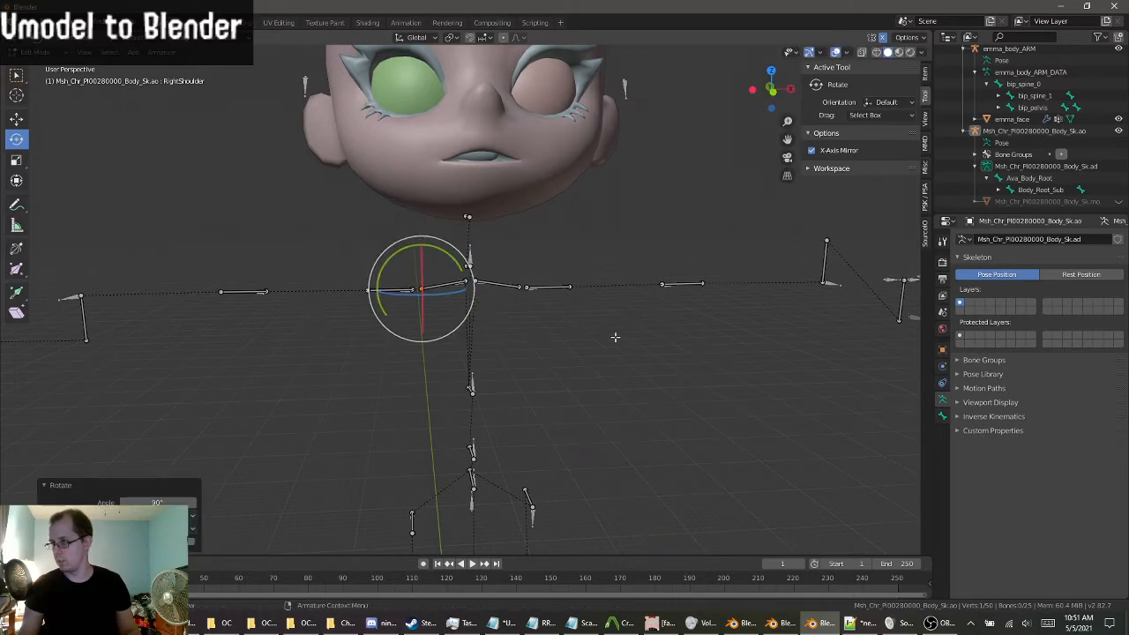
mouse_move(612, 332)
middle_mouse_down()
mouse_move(637, 360)
mouse_move(624, 352)
middle_mouse_up()
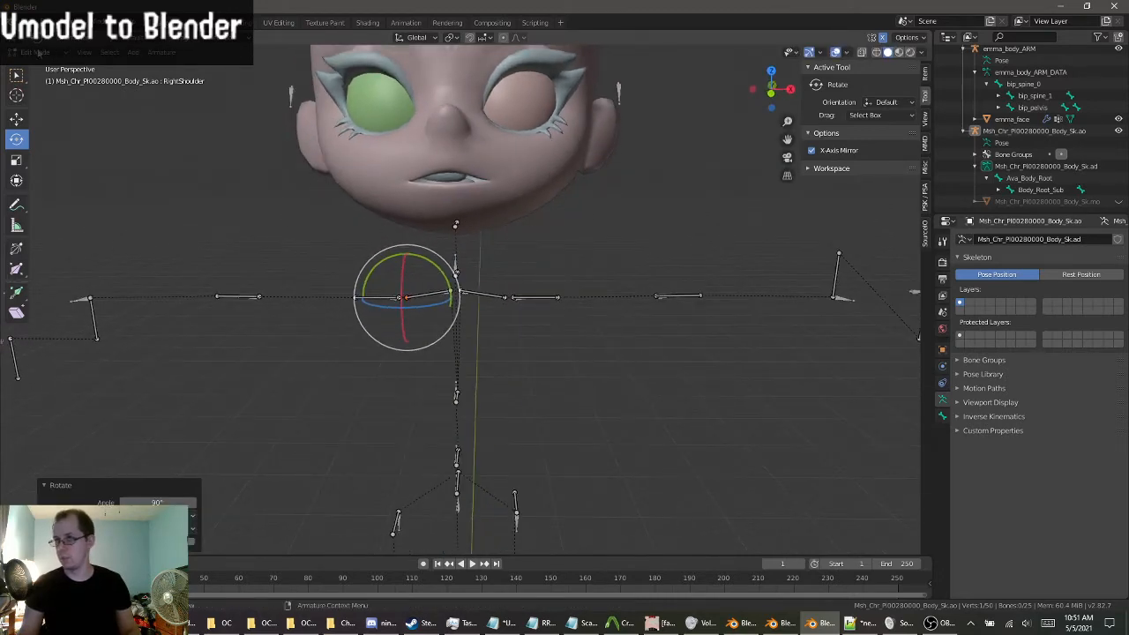
Switch the body armature to Object Mode, select its Ava_Body_Root bone and return to Edit Mode.
left_click(39, 54)
left_click(39, 69)
middle_click_drag(692, 293, 461, 309, "shift")
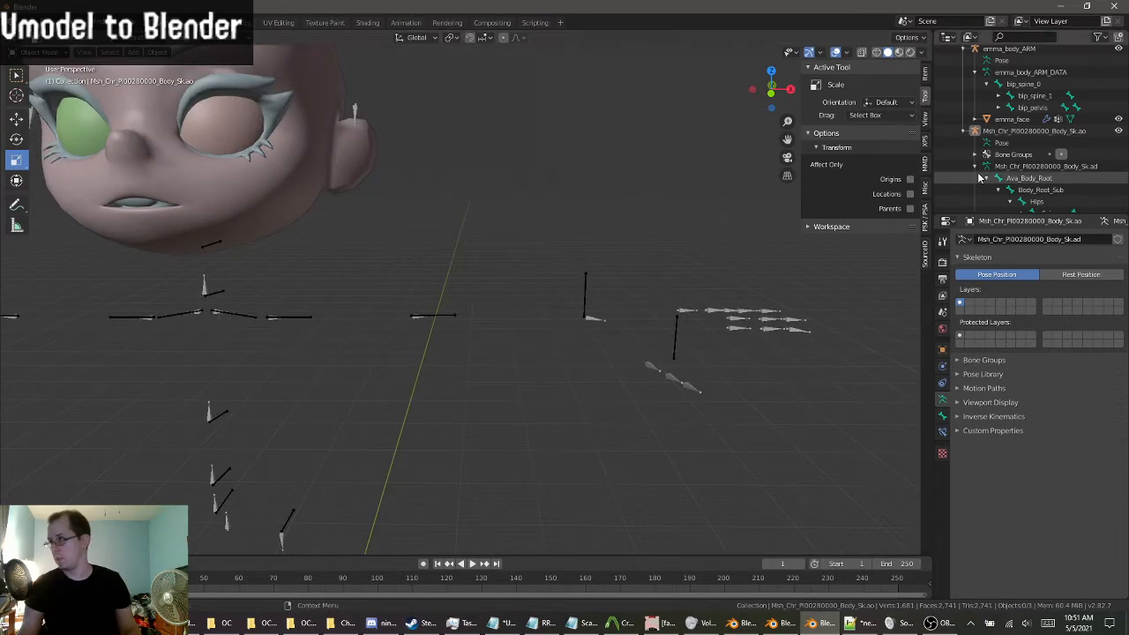
scroll(979, 177, "down", 1)
left_click(1027, 162)
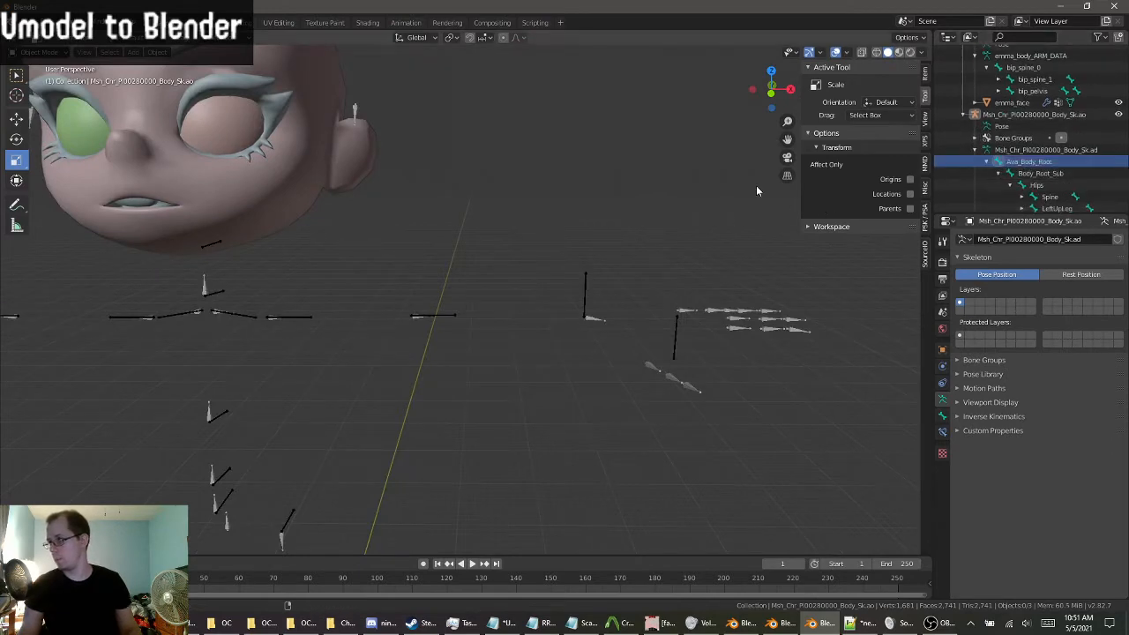
left_click(39, 52)
left_click(39, 83)
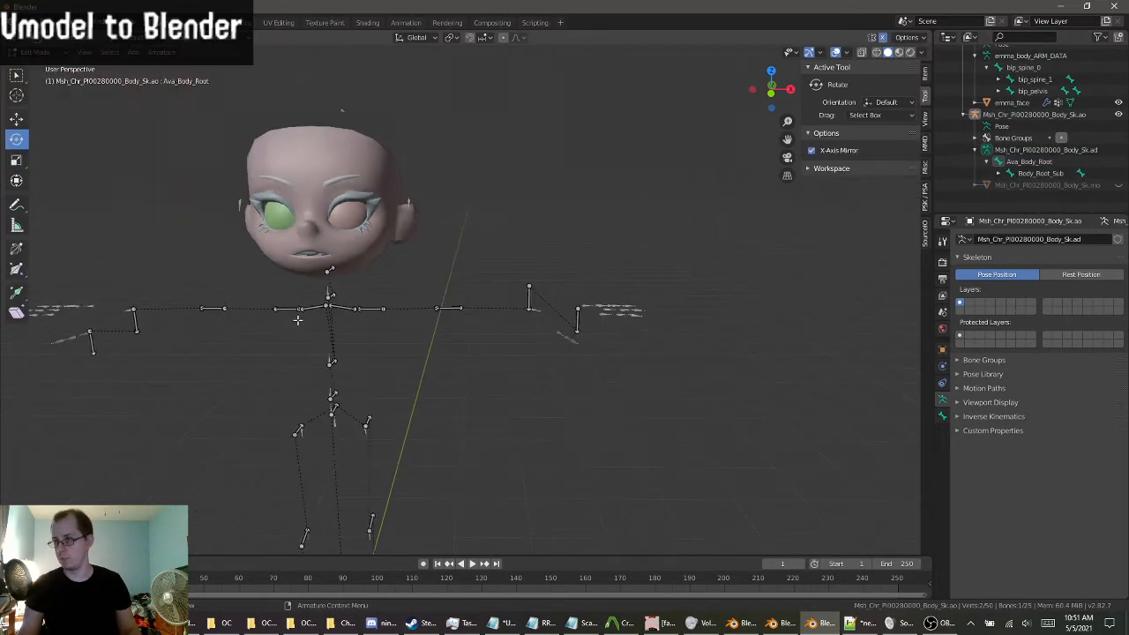
Delete the Ava_Body_Root and Body_Root_Sub bones at the base of the body armature.
middle_click_drag(297, 320, 294, 503)
left_click_drag(294, 503, 437, 357, "ctrl")
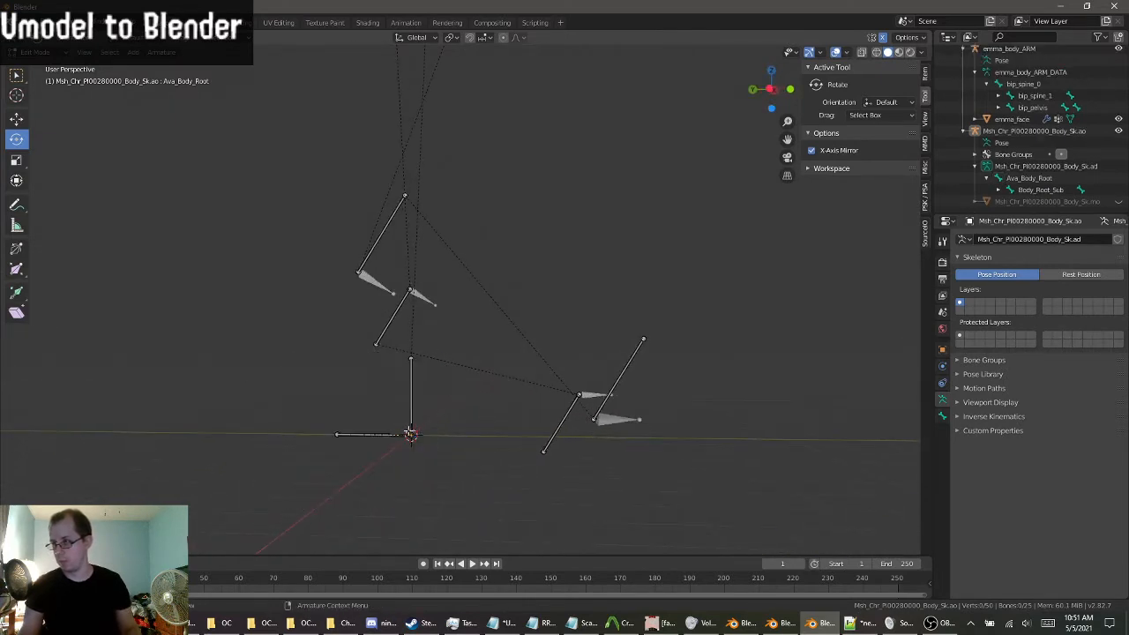
left_click_drag(315, 445, 435, 356)
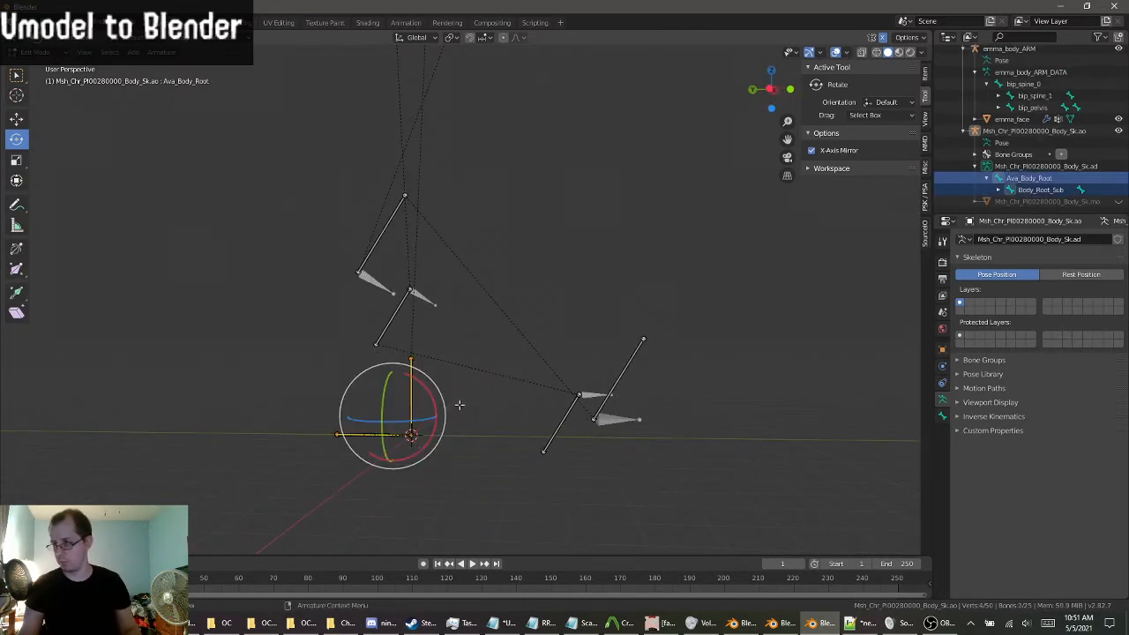
key("x")
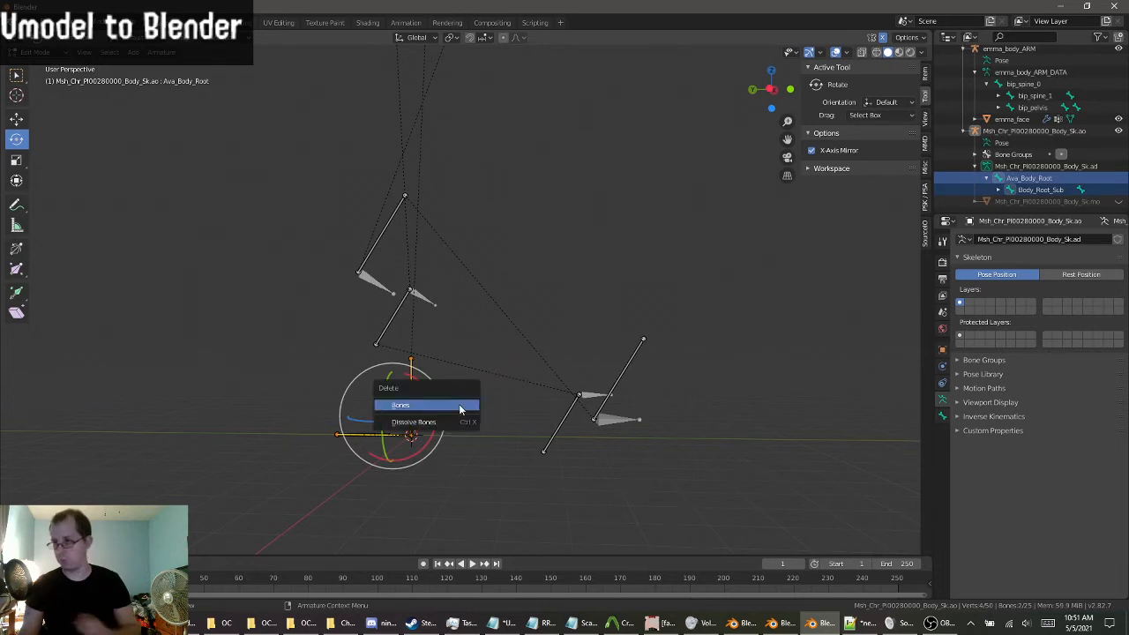
left_click(459, 405)
Copy the name of the bip_spine_0 bone from Emma's armature.
middle_click_drag(468, 409, 653, 390)
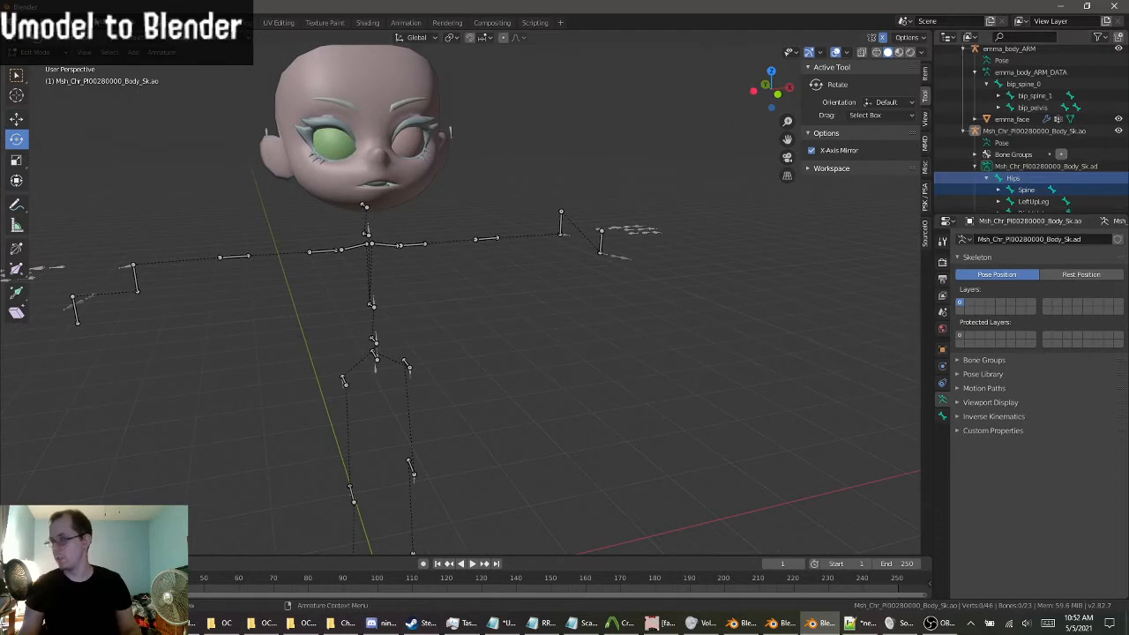
middle_click_drag(397, 265, 494, 249)
scroll(494, 250, "up", 4)
middle_click_drag(561, 275, 479, 341, "shift")
scroll(490, 271, "up", 2)
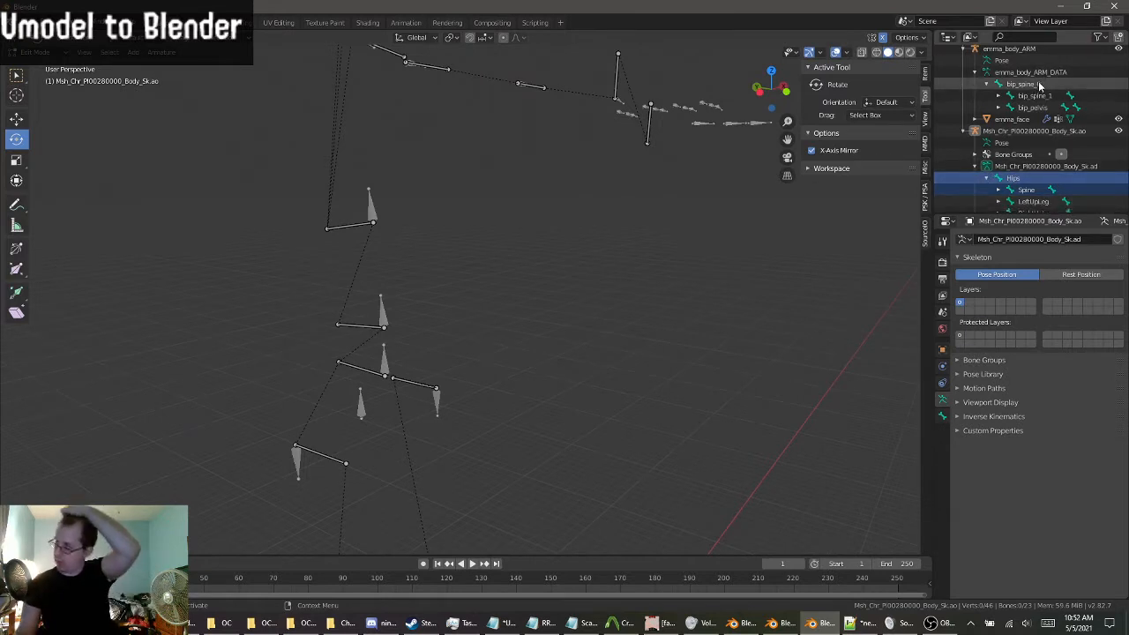
middle_click_drag(575, 397, 547, 397)
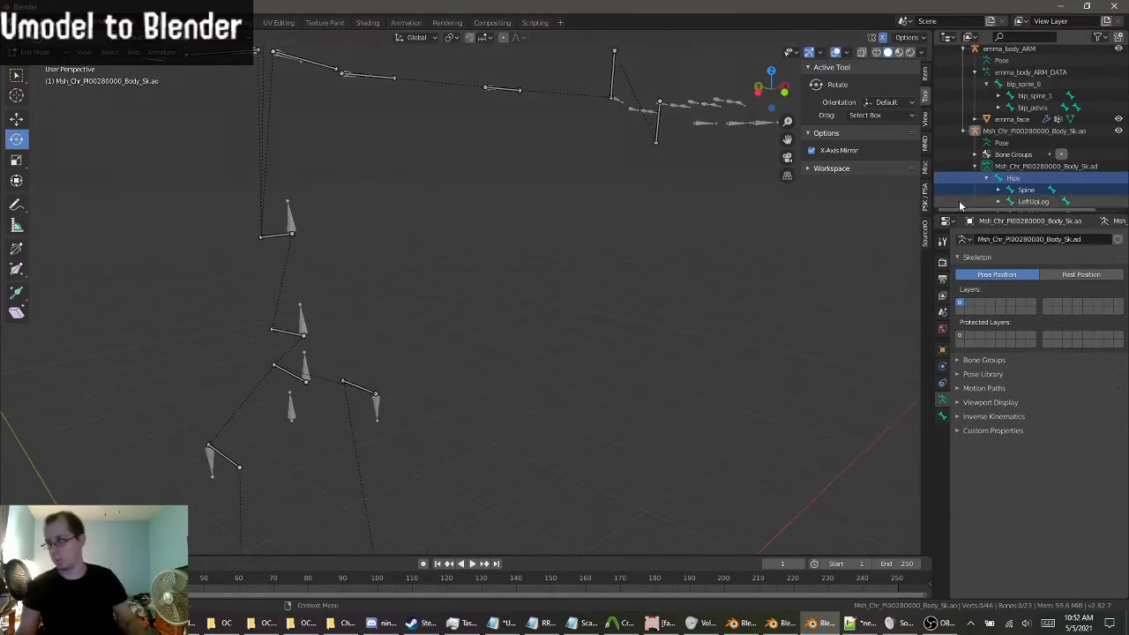
left_click(1023, 84)
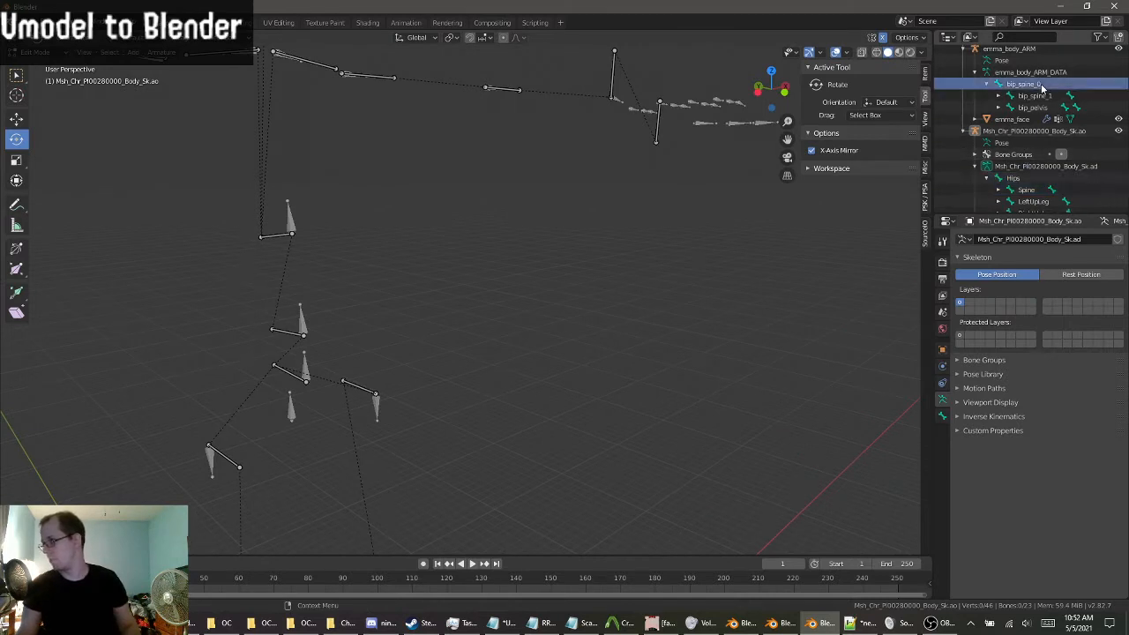
double_click(1042, 84)
key("ctrl+c")
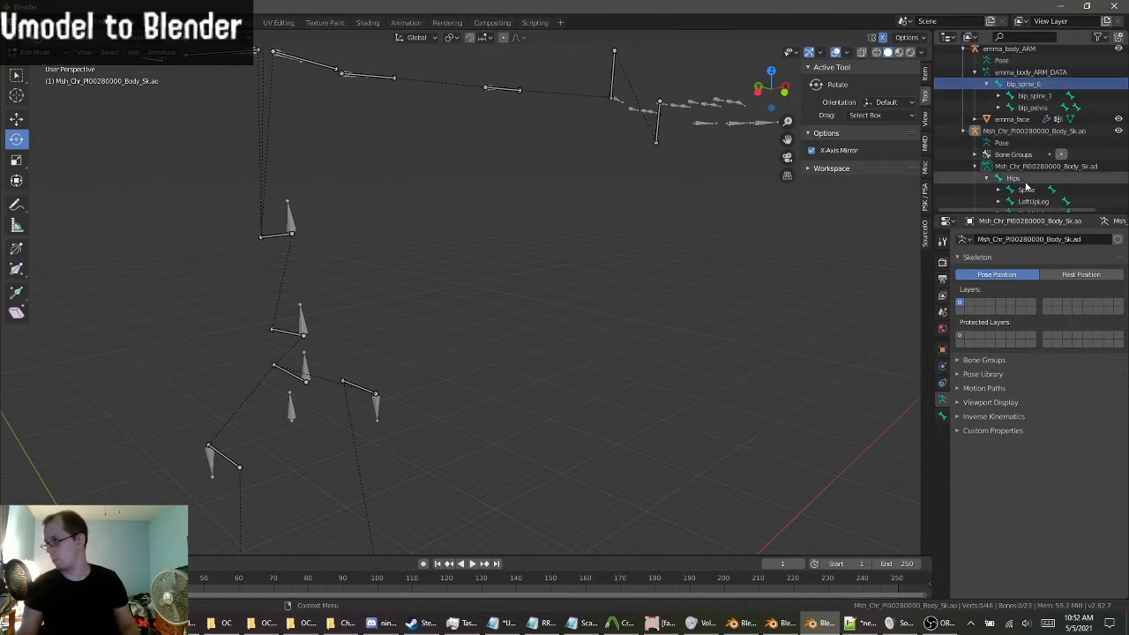
Rename the body armature's Hips bone bip_spine_0 and its child Spine bone bip_spine_1.
double_click(1026, 182)
key("ctrl+v")
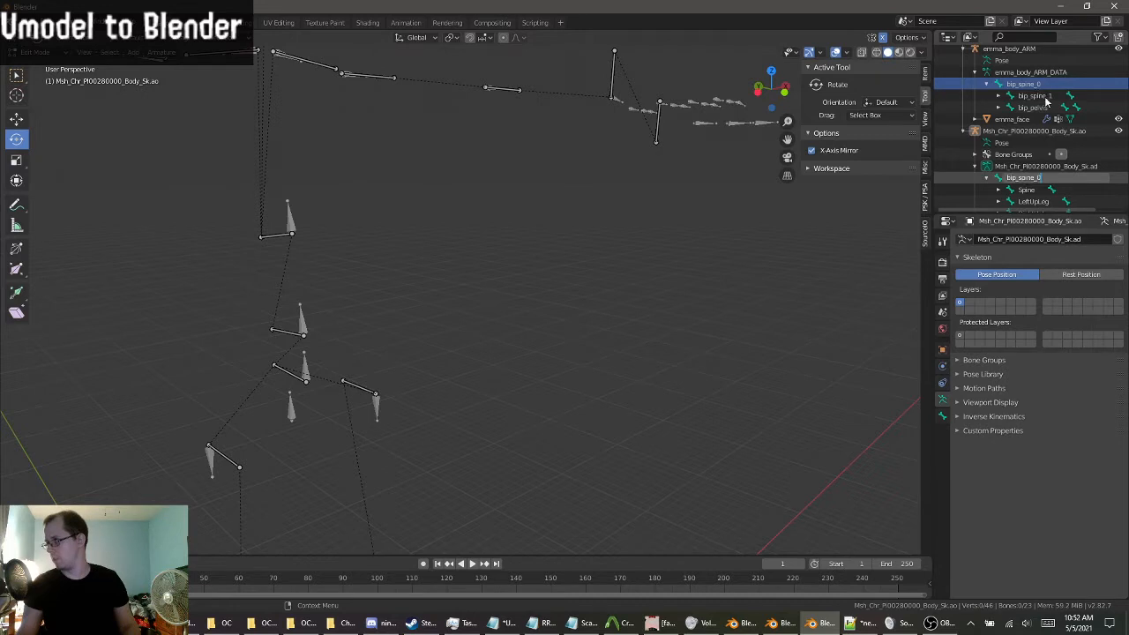
key("Return")
key("ctrl+c")
double_click(1037, 189)
key("ctrl+v")
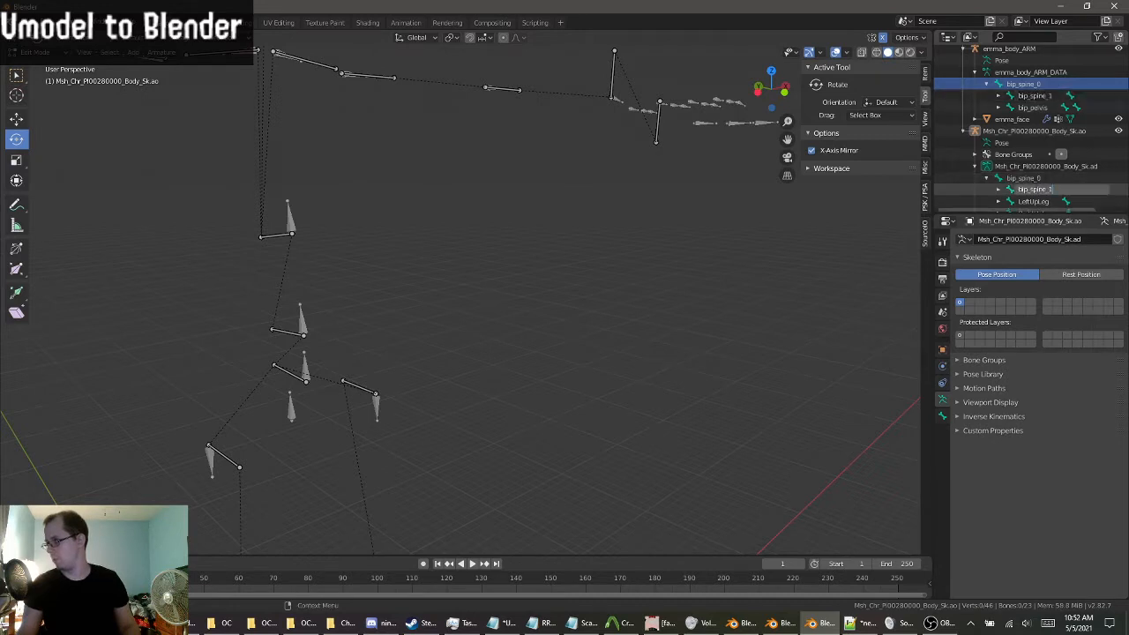
left_click(1000, 190)
left_click(1000, 190)
scroll(1008, 190, "down", 2)
left_click(1036, 169)
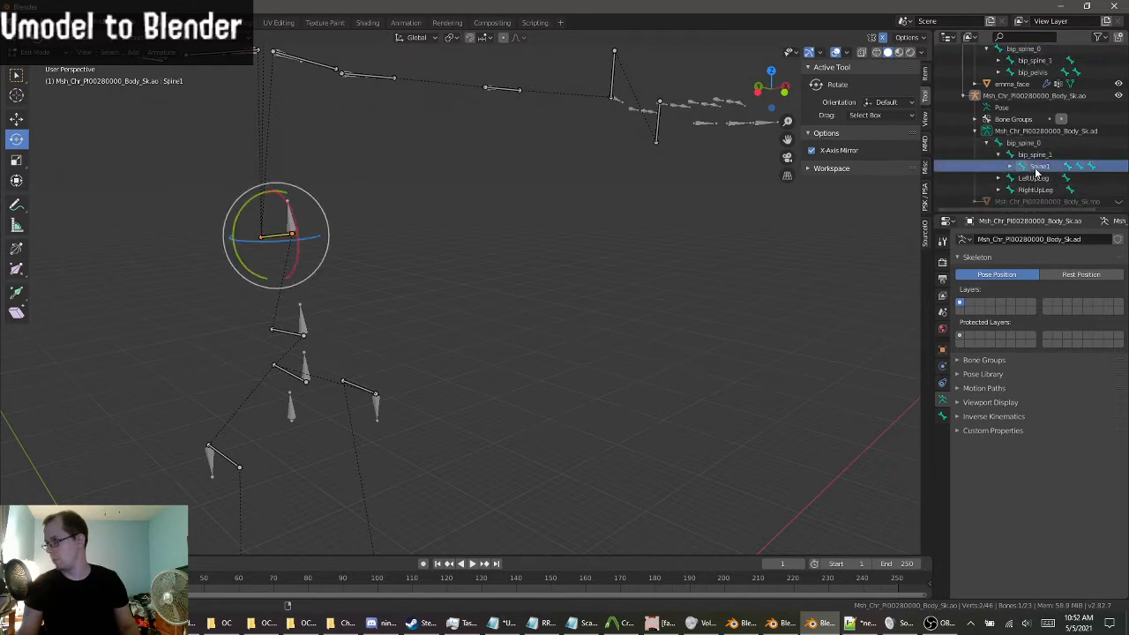
key("ctrl+v")
key("ctrl+z")
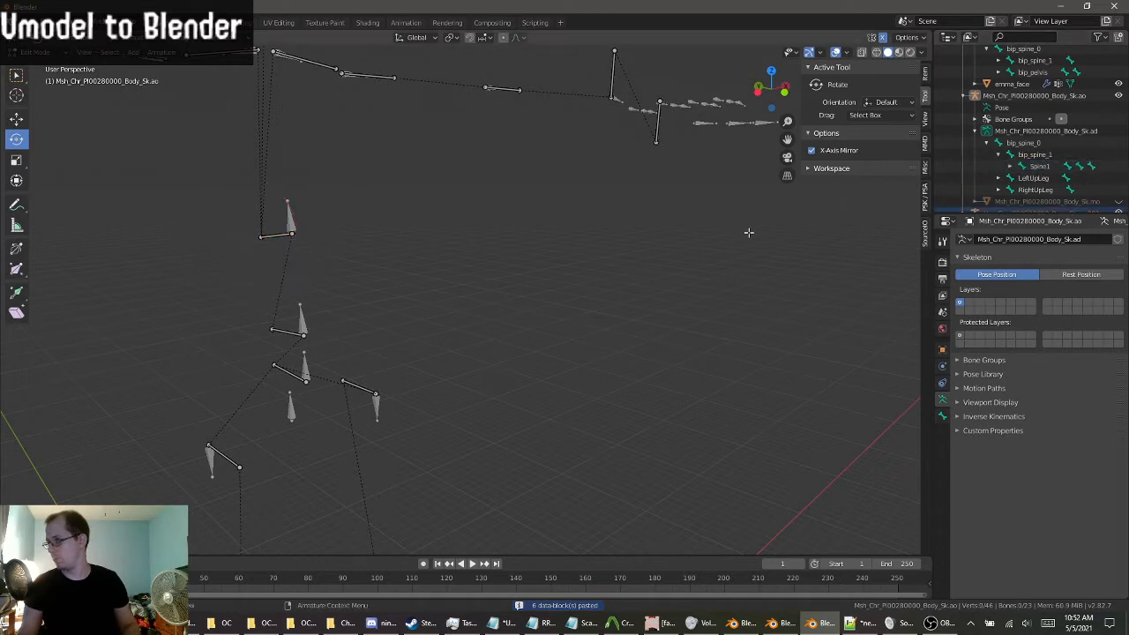
scroll(769, 214, "down", 4)
scroll(773, 211, "down", 2)
key("ctrl+z")
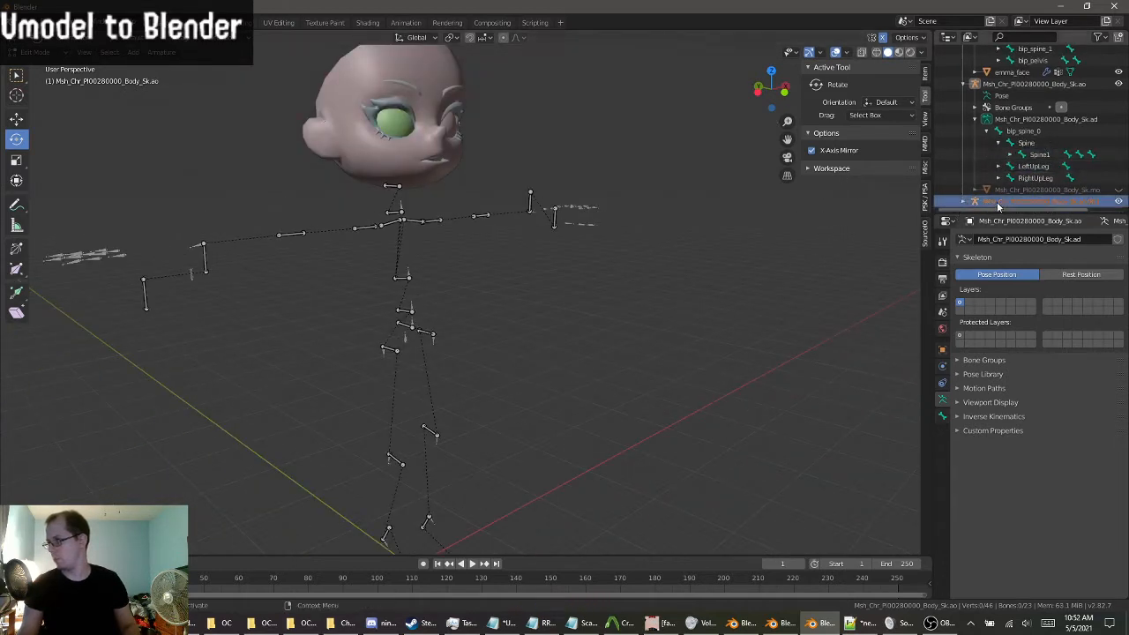
Delete the duplicate body armature and mesh objects left over from the accidental paste.
scroll(671, 265, "down", 2)
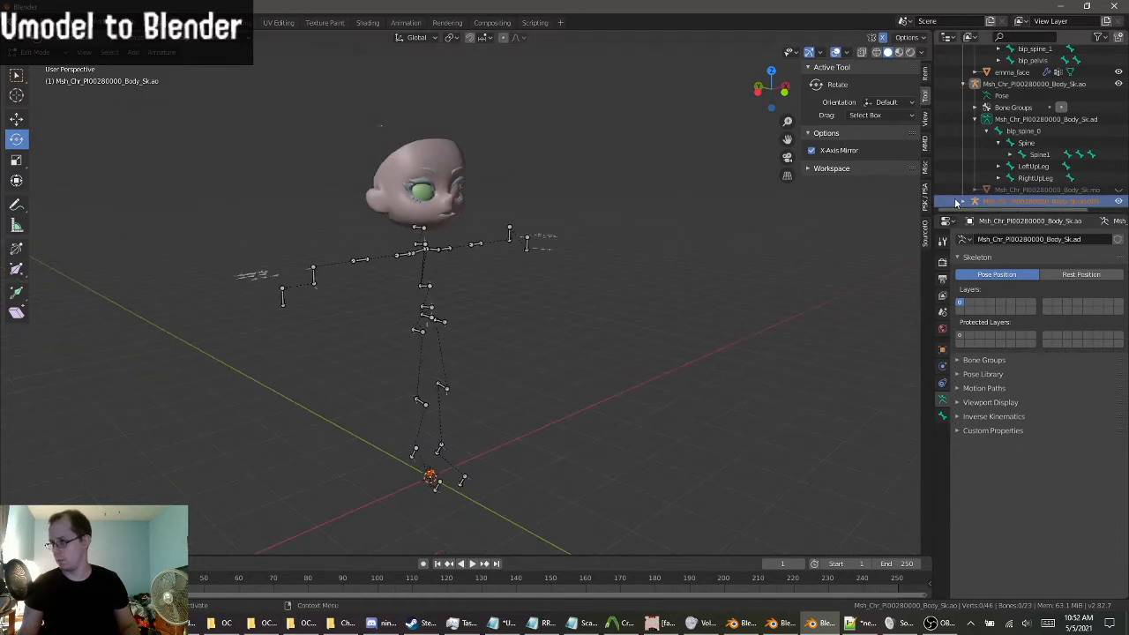
right_click(983, 203)
left_click(924, 229)
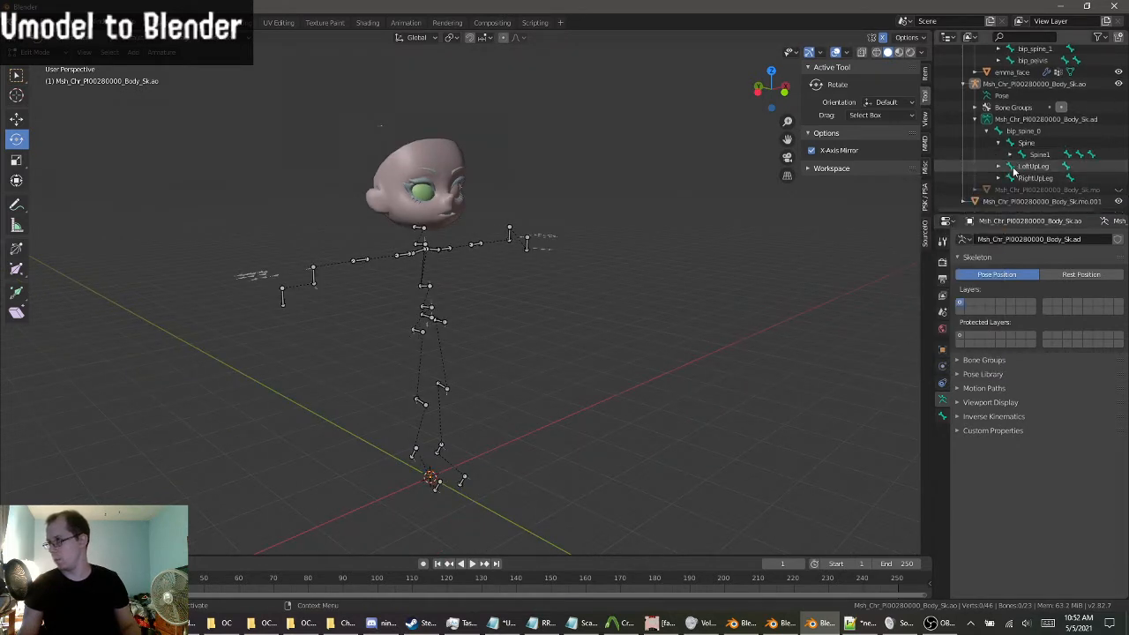
right_click(1008, 203)
left_click(1009, 204)
scroll(1031, 168, "up", 2)
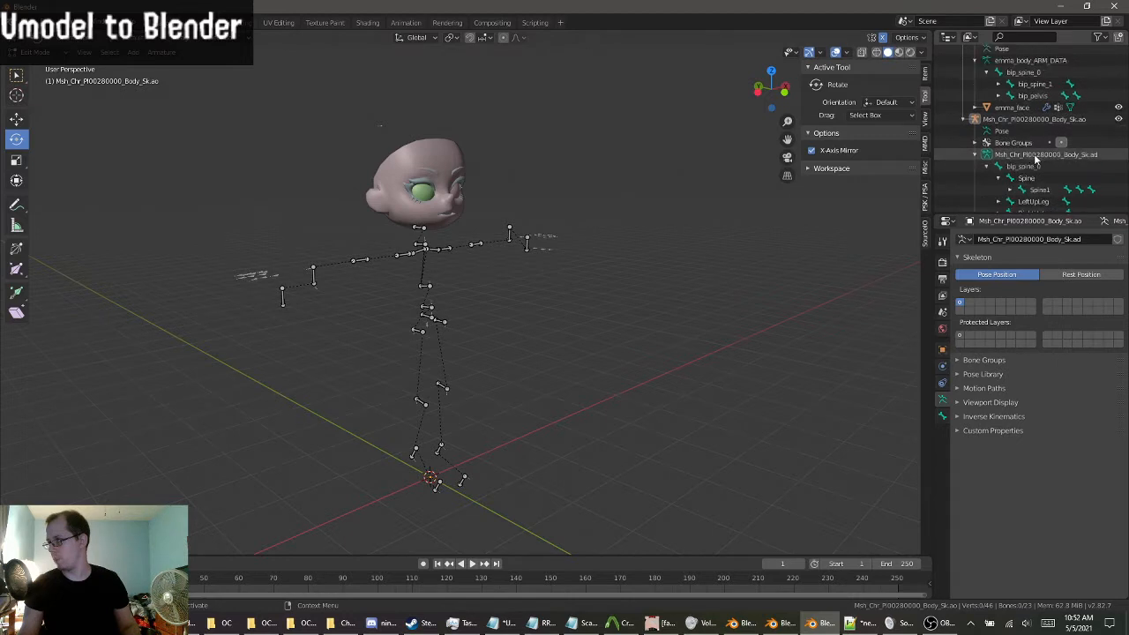
Rename the body armature's Spine bone bip_spine_1 and its child Spine1 bone bip_spine_2.
left_click(1027, 179)
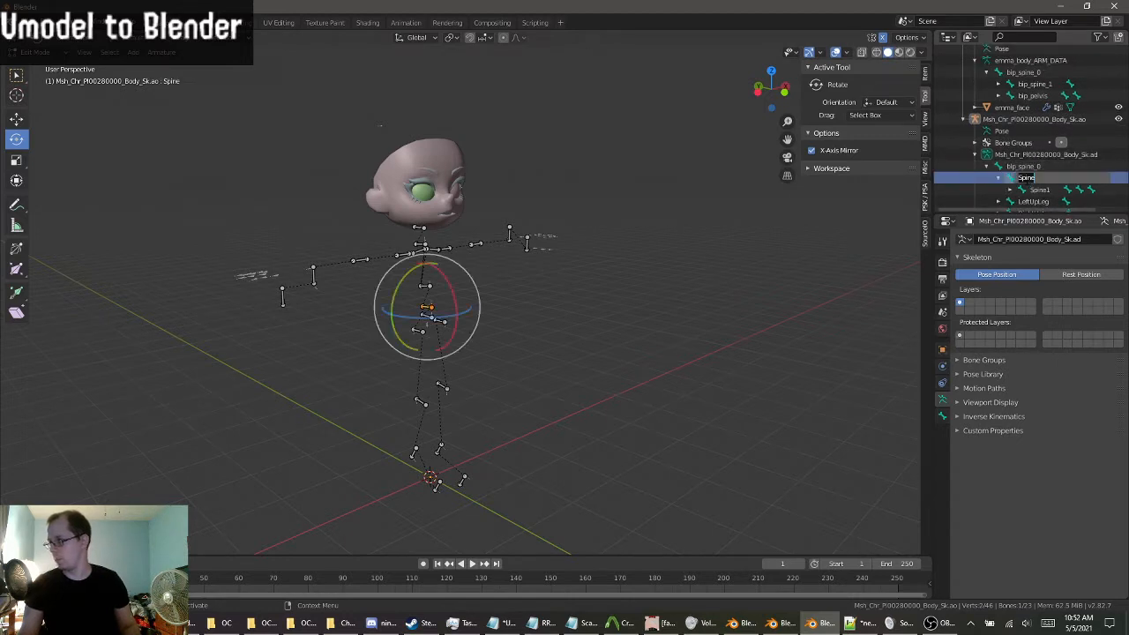
double_click(1041, 191)
key("ctrl+v")
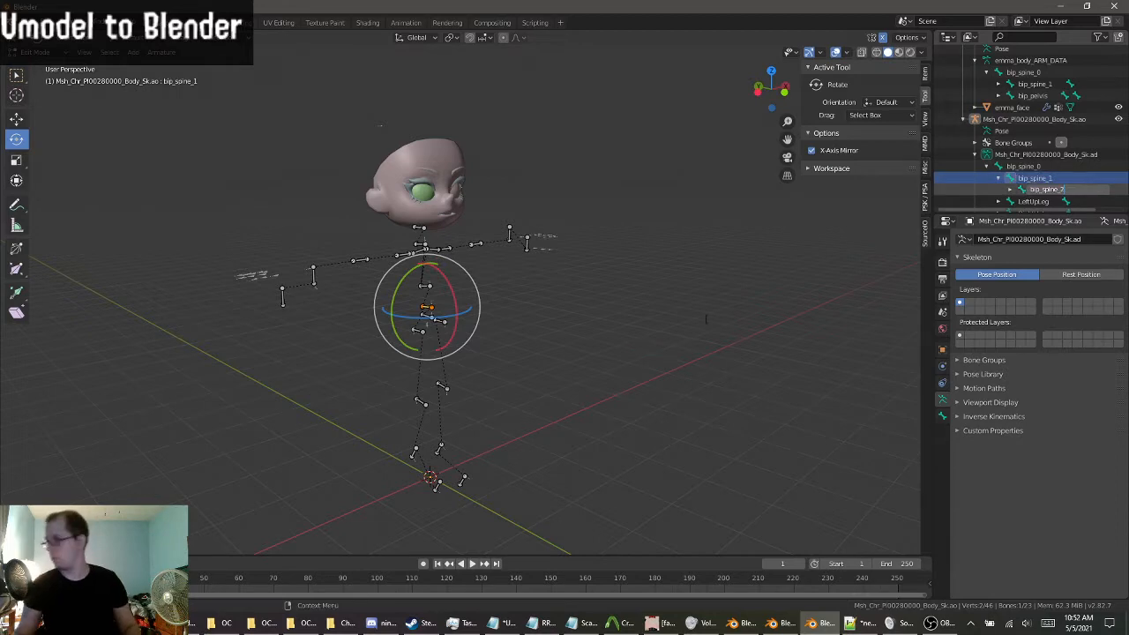
key("Return")
Compare the body armature's bones with Emma's skeleton by temporarily hiding the body armature.
scroll(456, 280, "up", 4)
middle_click_drag(456, 280, 481, 370)
scroll(488, 256, "up", 2)
scroll(1008, 126, "up", 2)
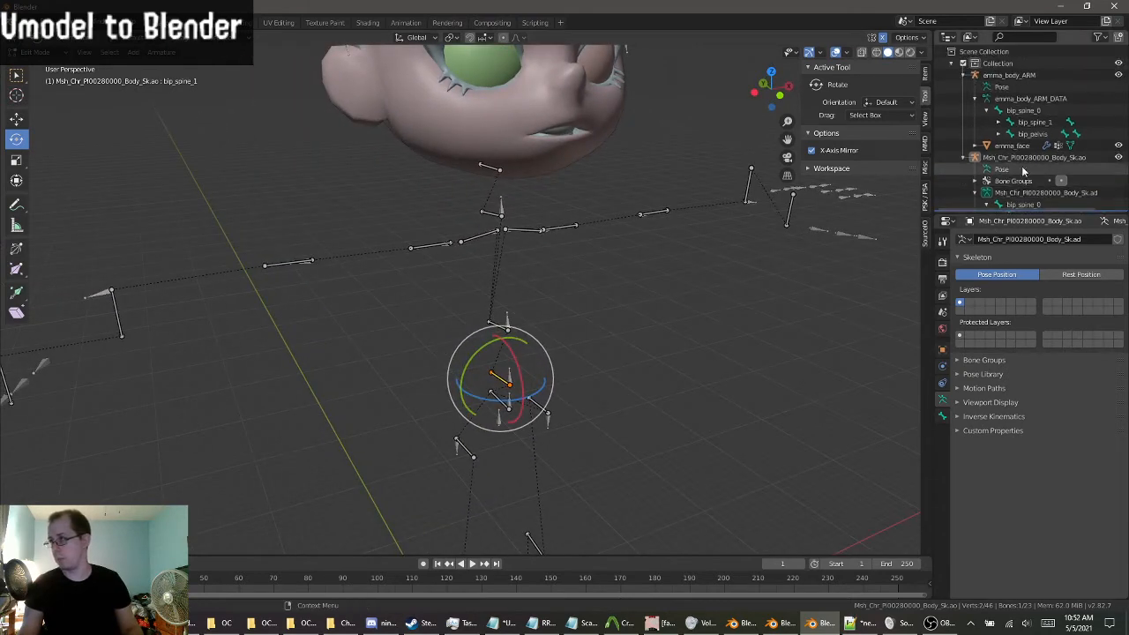
middle_click_drag(675, 294, 644, 304)
scroll(976, 151, "down", 3)
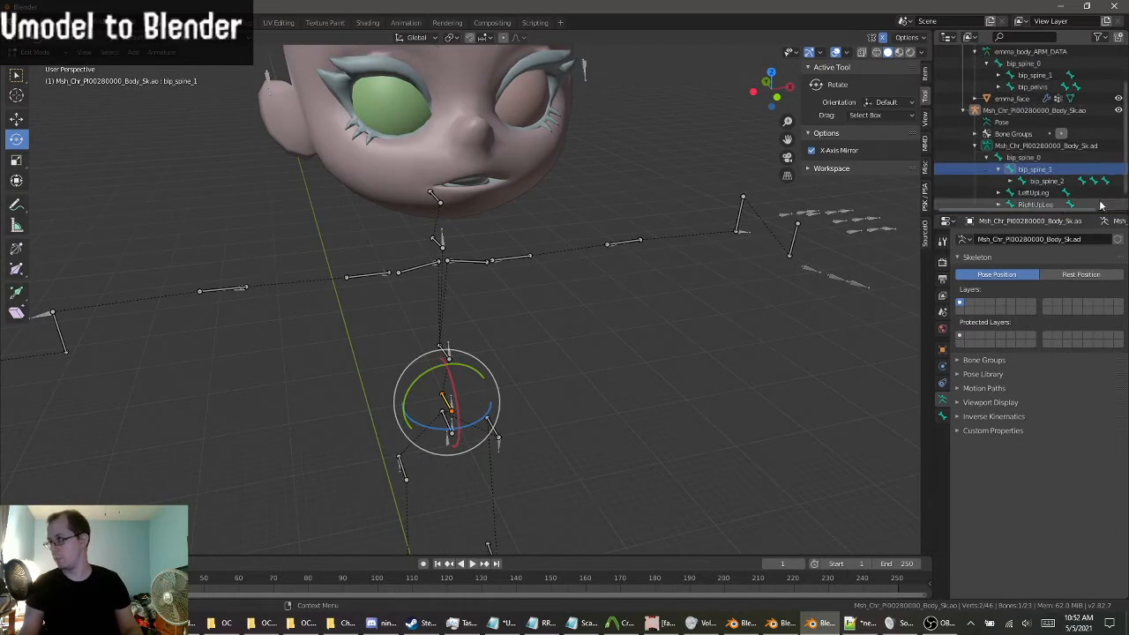
left_click(963, 111)
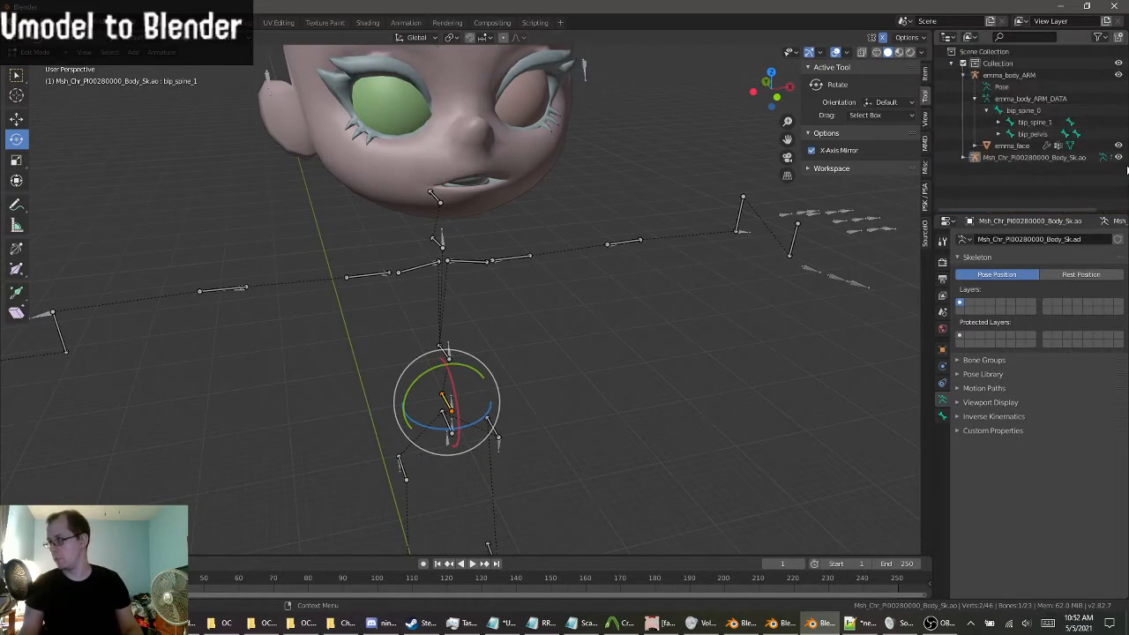
left_click(1118, 156)
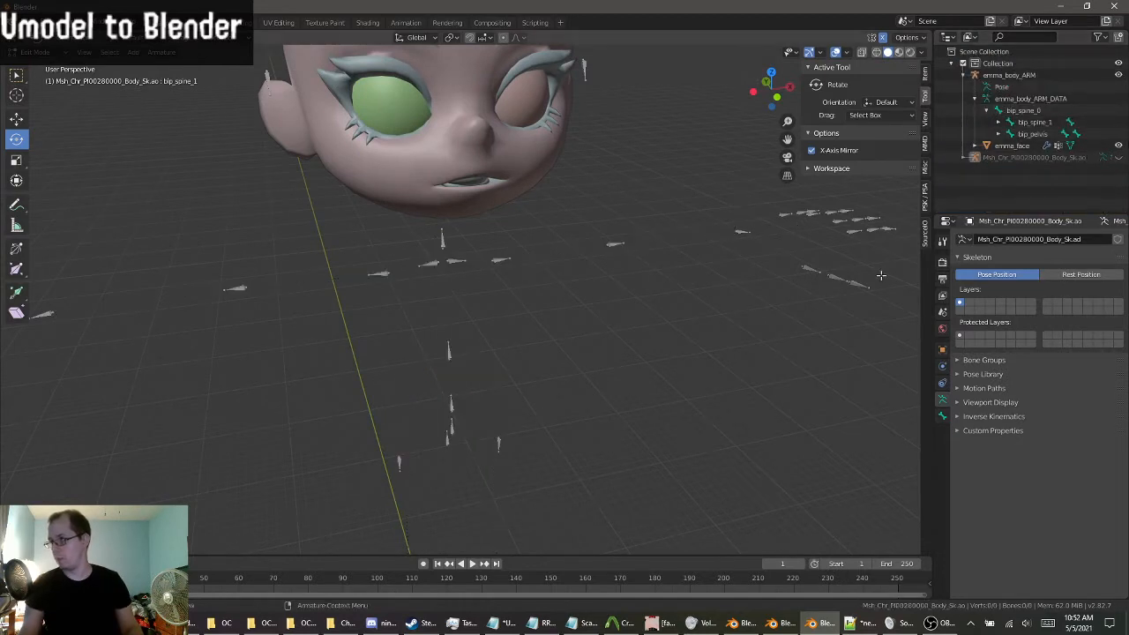
left_click(1118, 158)
left_click(964, 158)
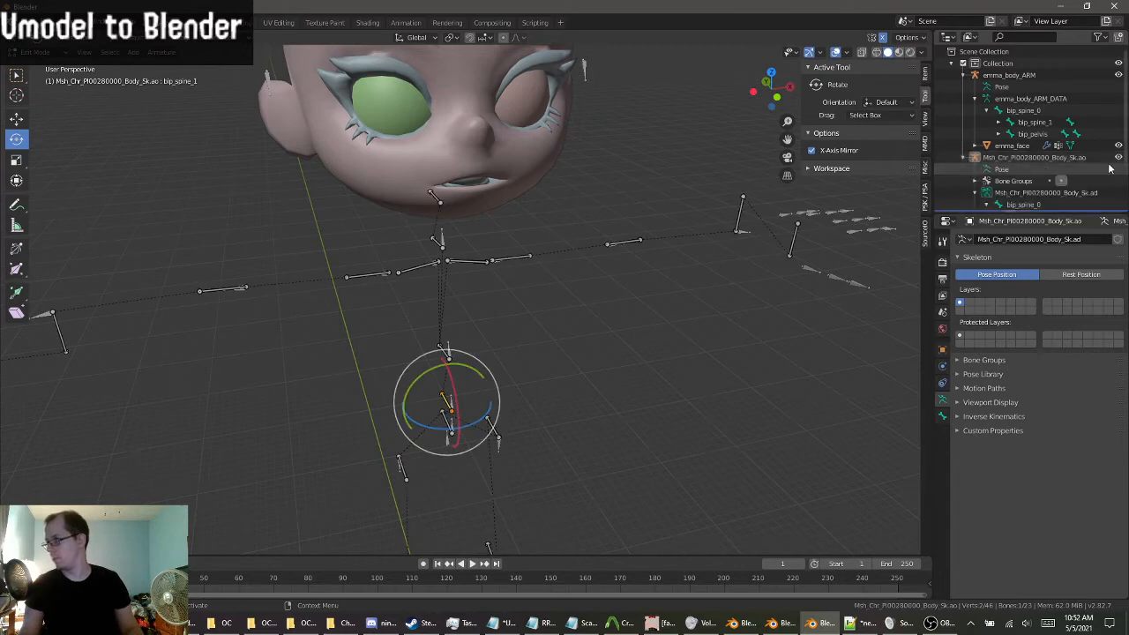
Unhide the Msh_Chr_Pl00280000_Body_Sk.mo mesh to view the outfit around the bones.
left_click_drag(1126, 162, 1118, 204)
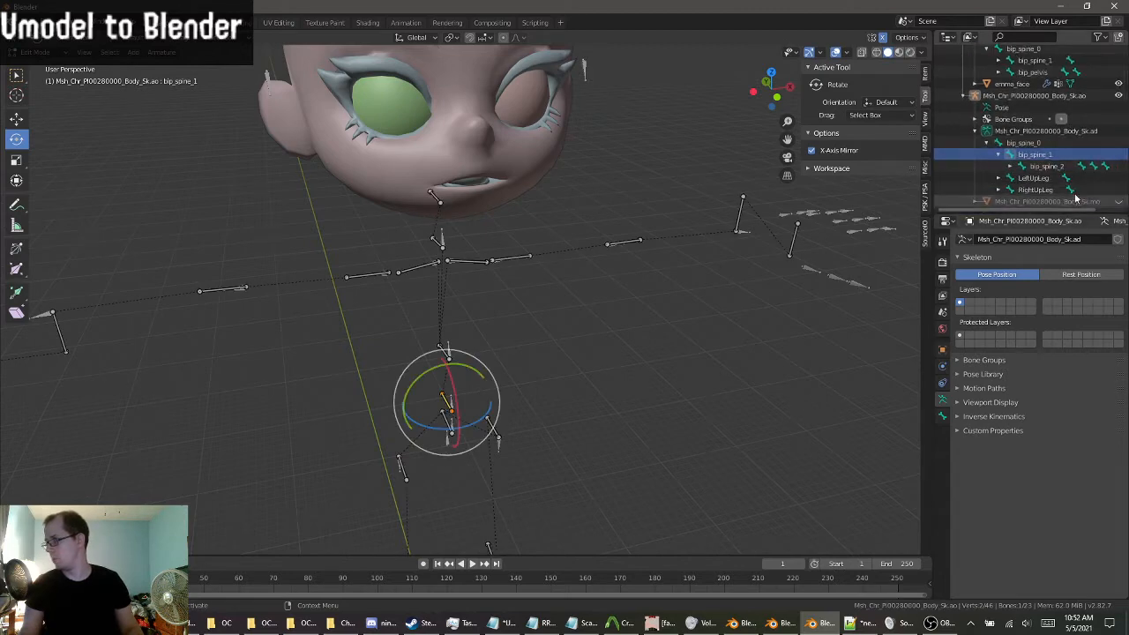
left_click(1119, 202)
scroll(582, 318, "up", 3)
middle_click_drag(583, 319, 480, 298, "shift")
left_click(468, 303)
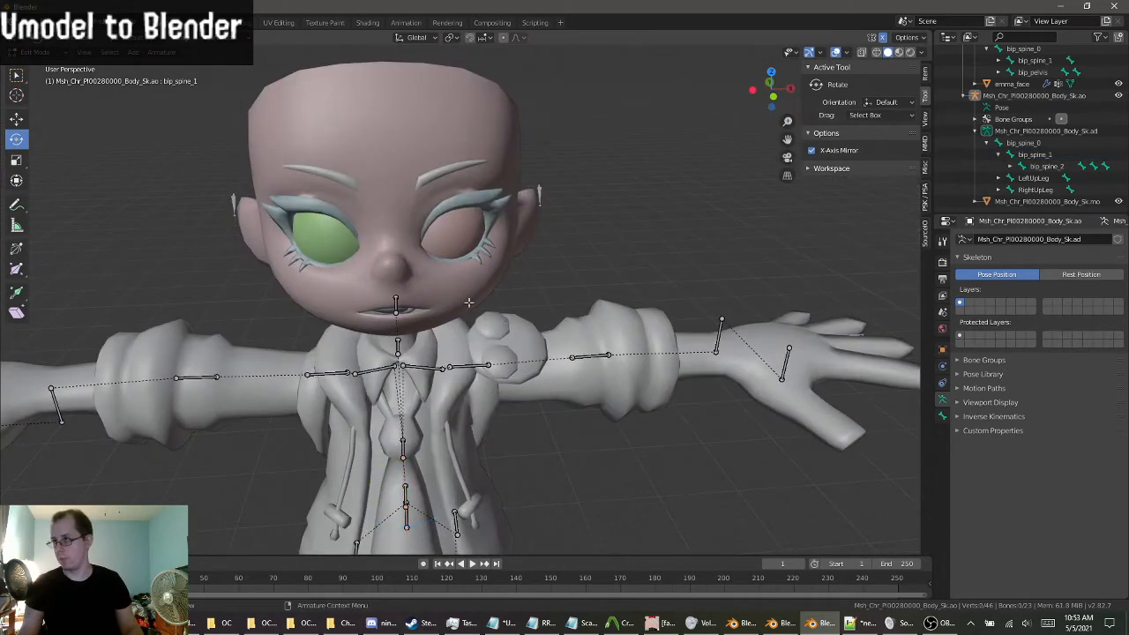
Switch the body armature from Edit Mode to Object Mode.
left_click(43, 51)
left_click(44, 66)
left_click(340, 212)
middle_click_drag(340, 212, 366, 189)
scroll(382, 207, "down", 2)
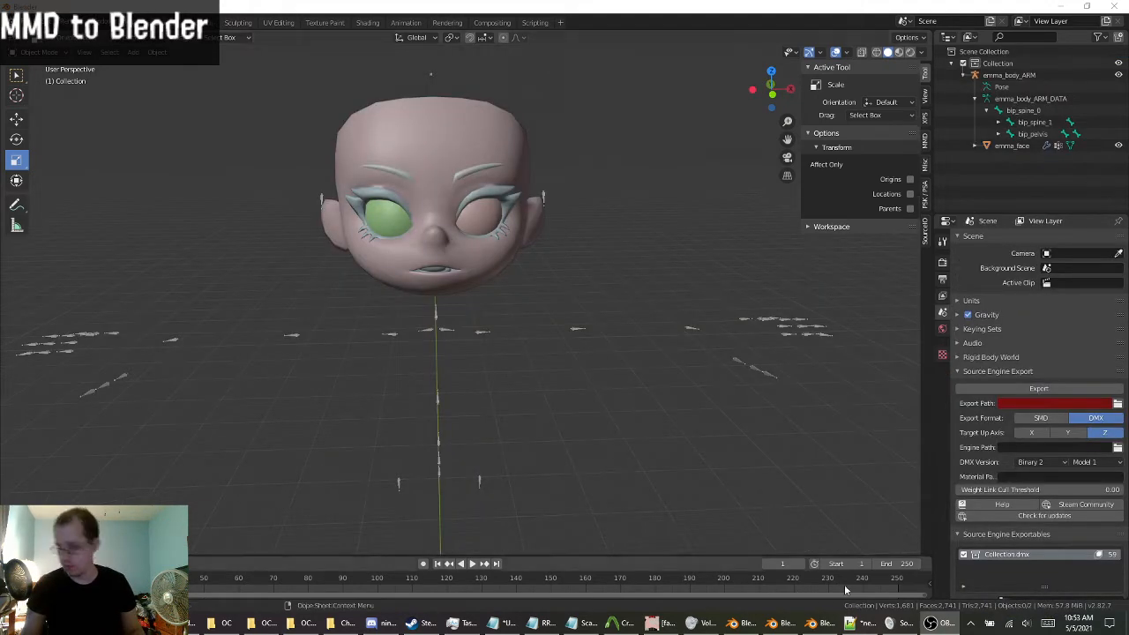
Switch to the other, empty Blender window, undo its last changes and delete the default camera, cube and light.
mouse_move(827, 625)
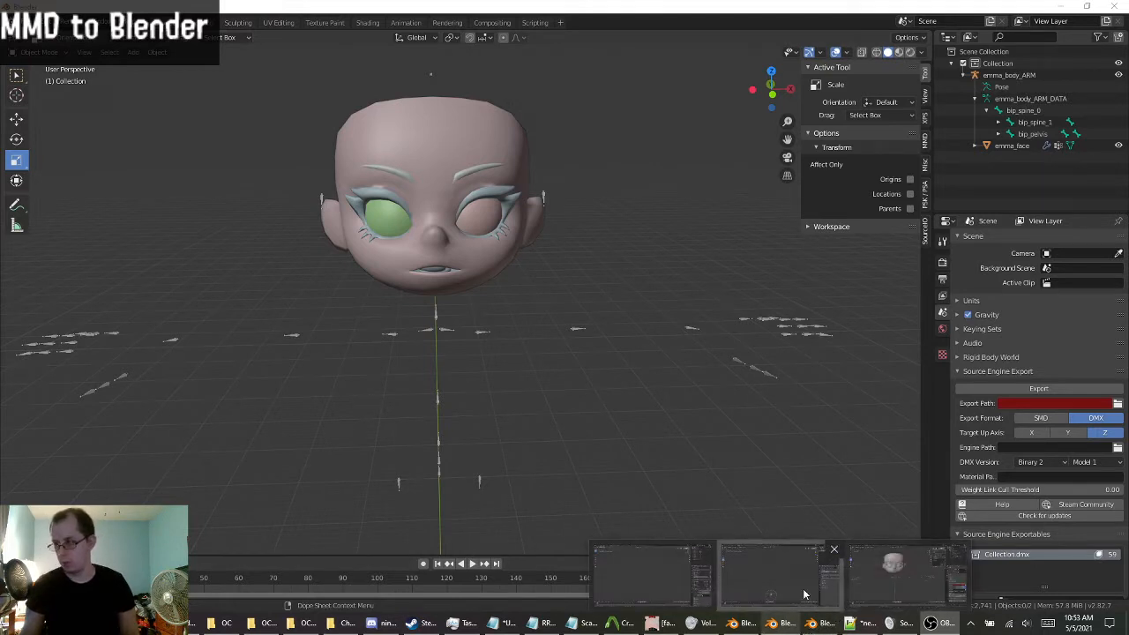
left_click(805, 595)
key("ctrl+z")
key("ctrl+z")
key("ctrl+z")
key("ctrl+z")
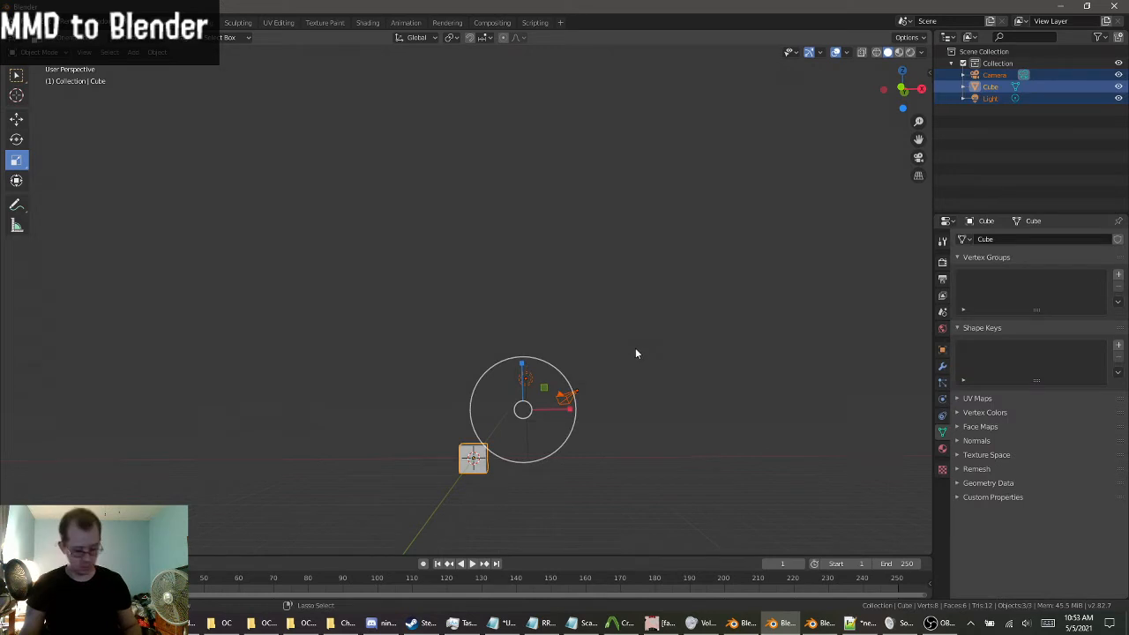
key("Delete")
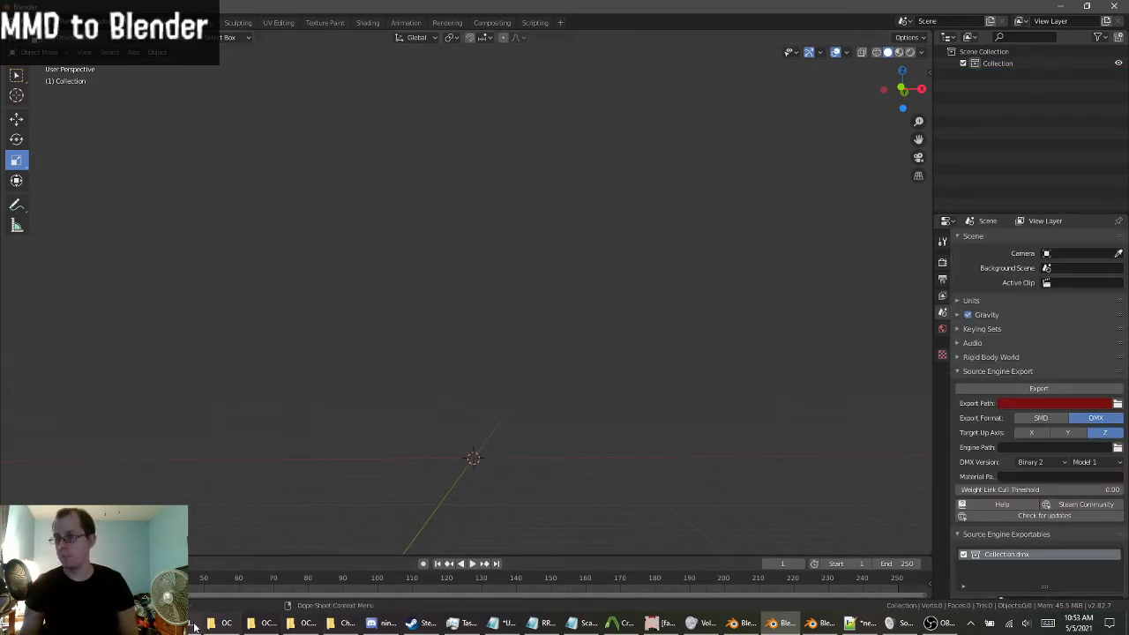
Switch to File Explorer and open the Custom Gear (Season 1) folder inside the Ninjala model rips.
mouse_move(195, 626)
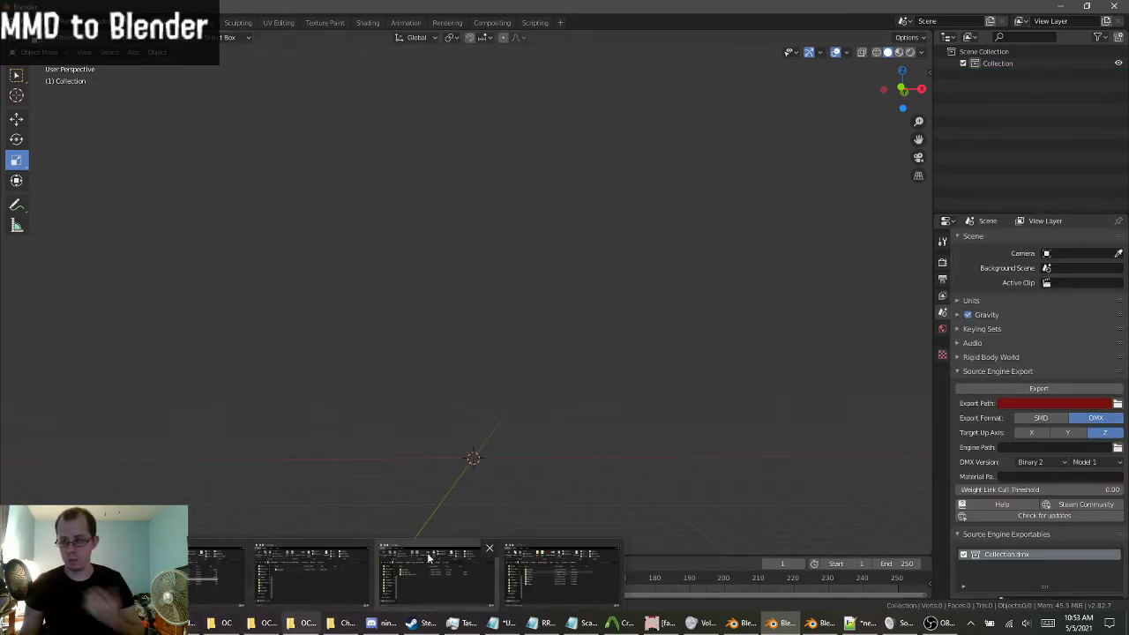
mouse_move(543, 561)
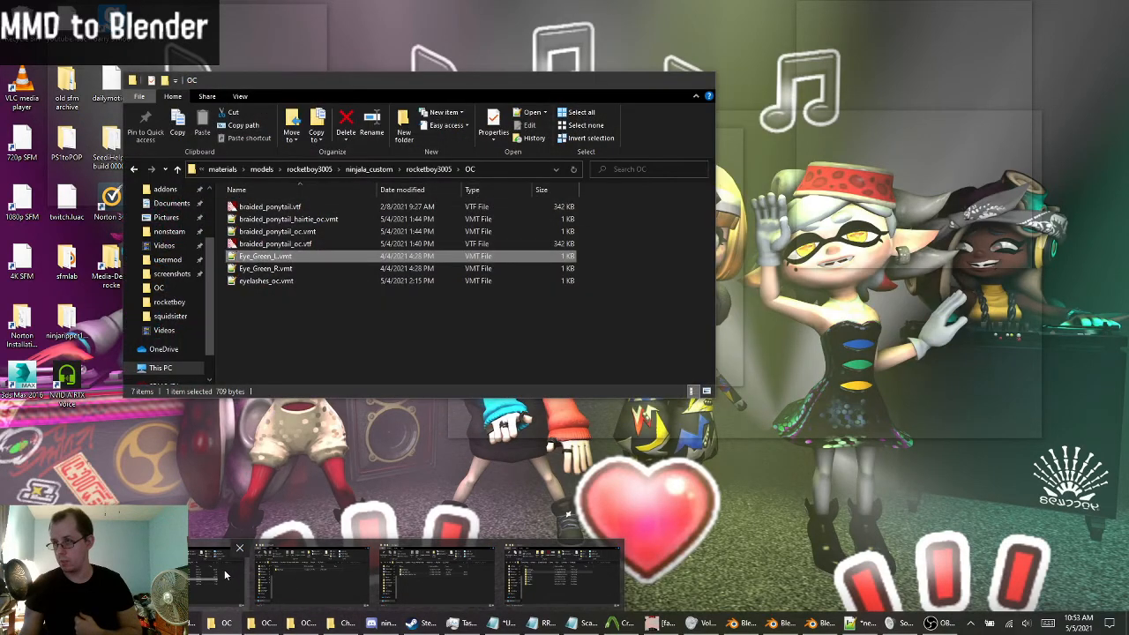
left_click(282, 579)
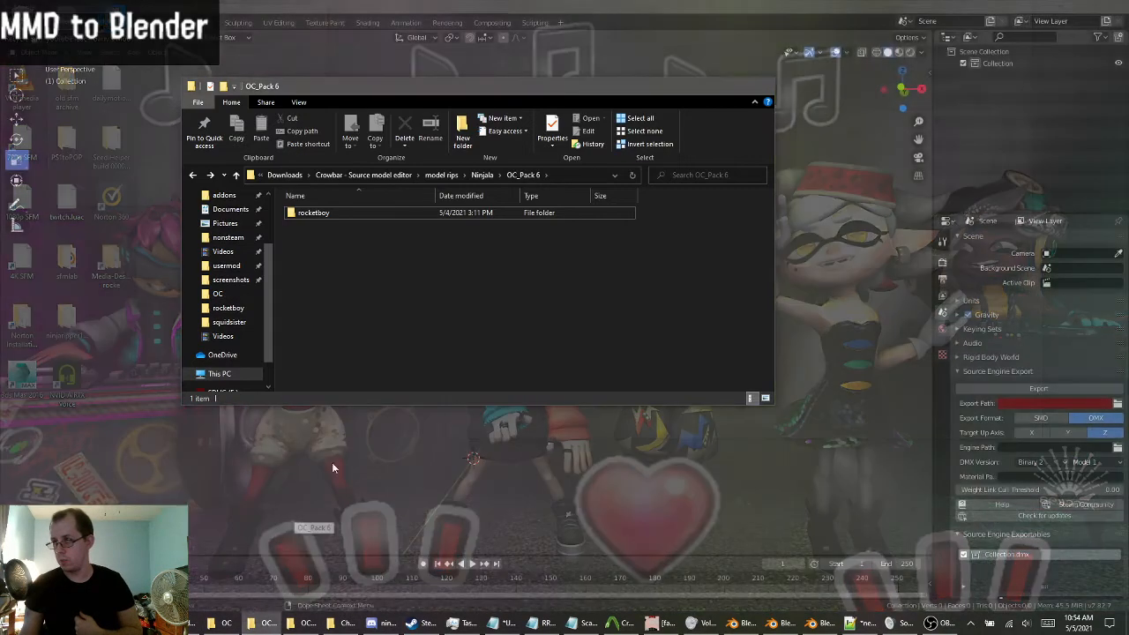
left_click(195, 177)
left_click(195, 177)
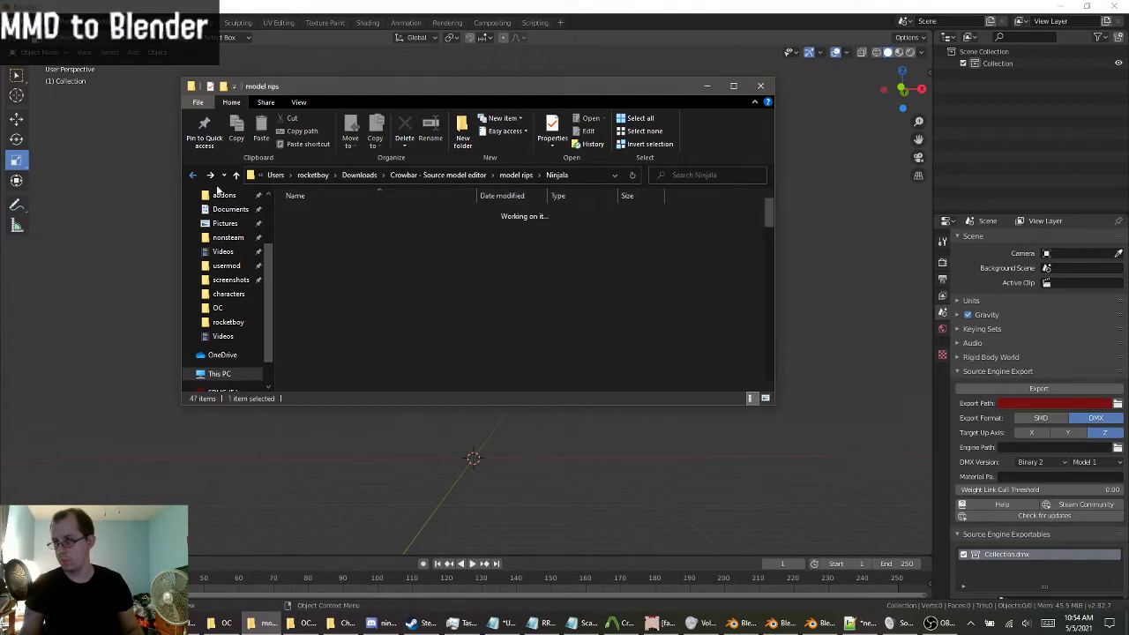
left_click(211, 176)
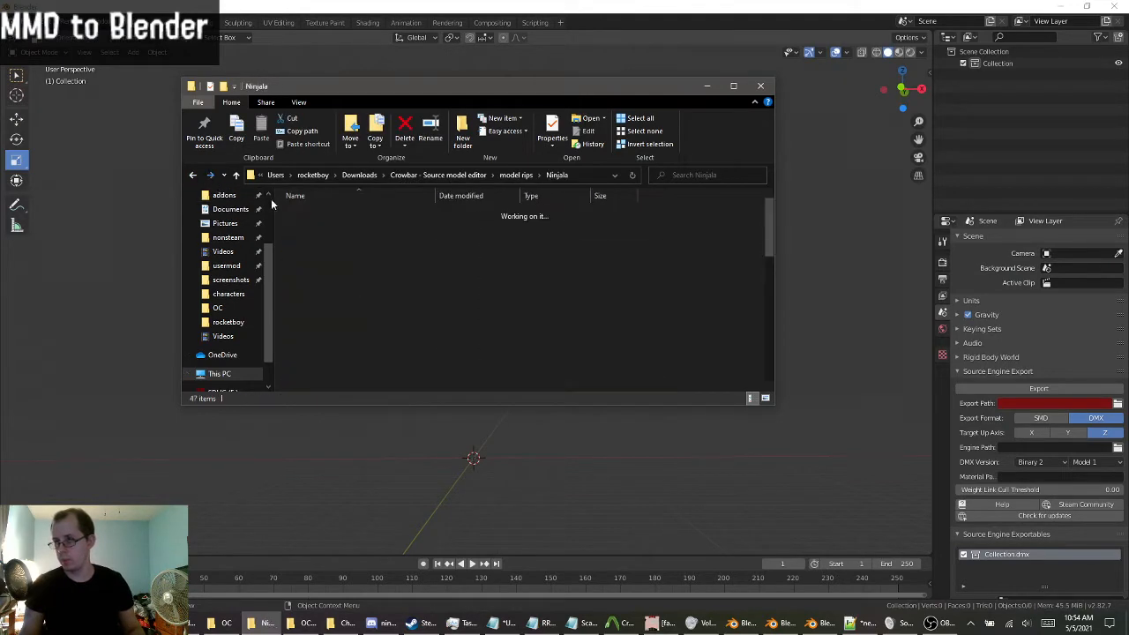
scroll(349, 298, "up", 8)
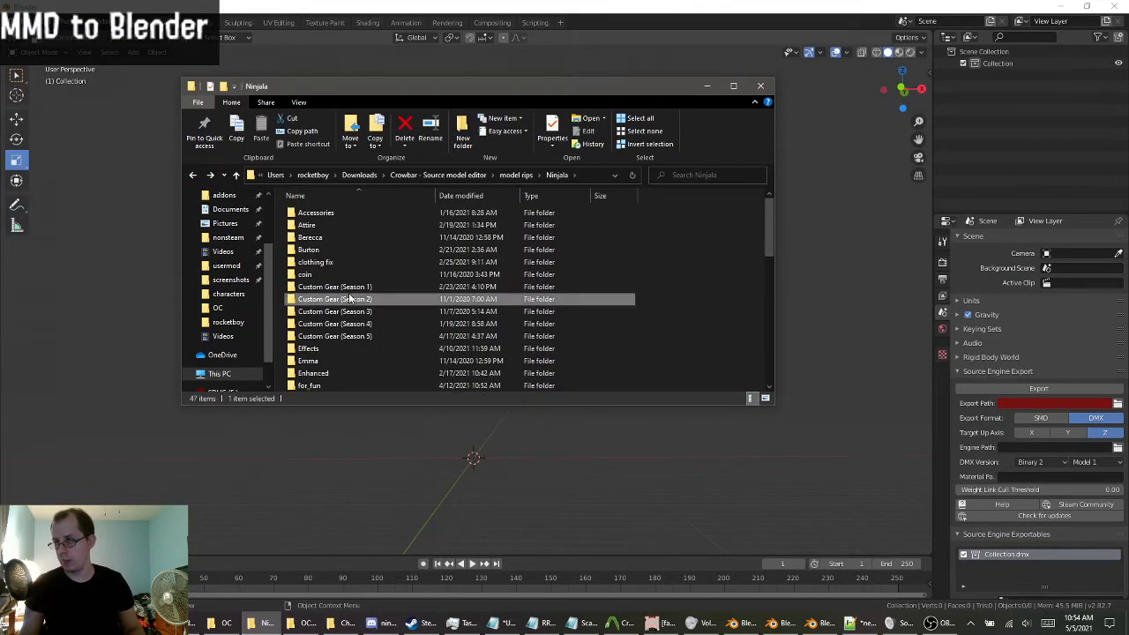
double_click(339, 286)
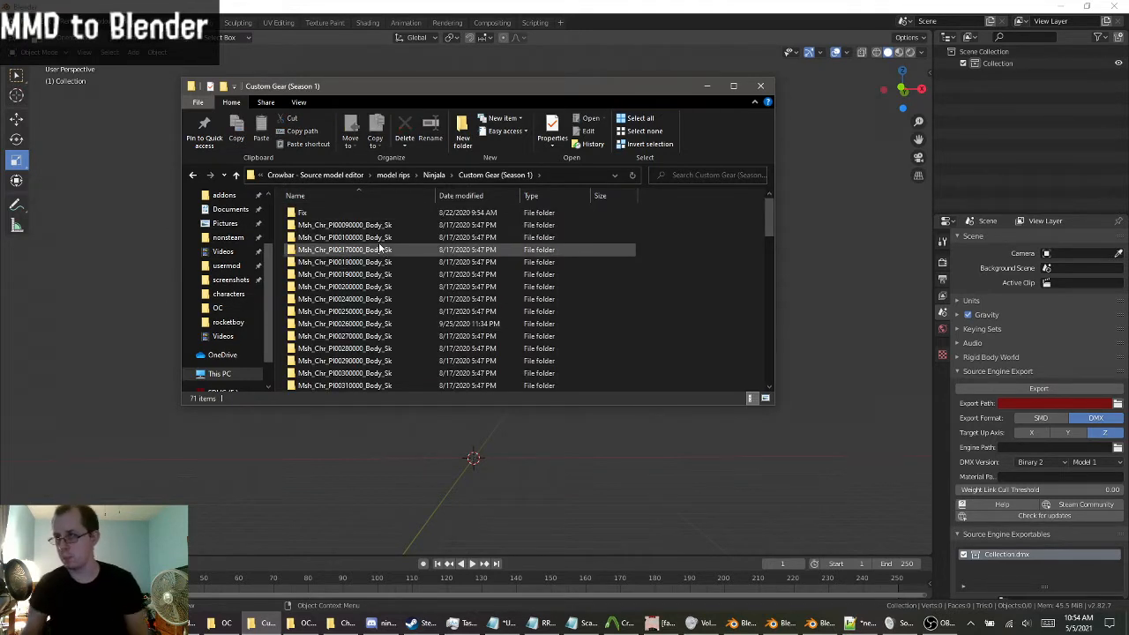
Find and open the Msh_Chr_Pl00280000_Body_Sk folder containing the 28.pmx model.
scroll(353, 317, "down", 5)
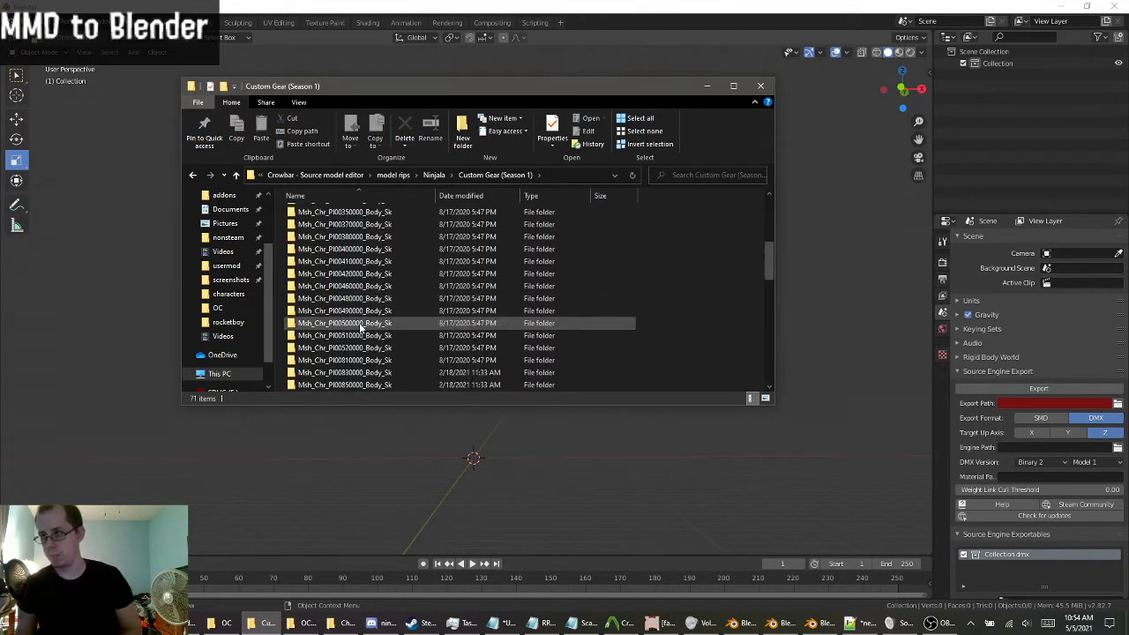
scroll(360, 328, "down", 5)
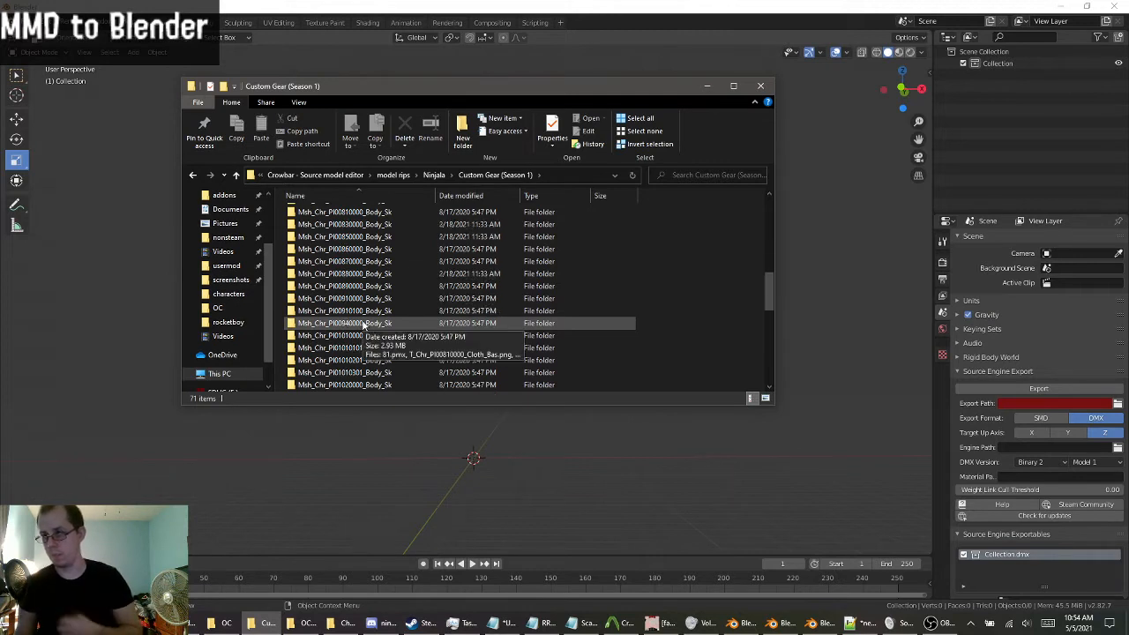
scroll(371, 323, "down", 1)
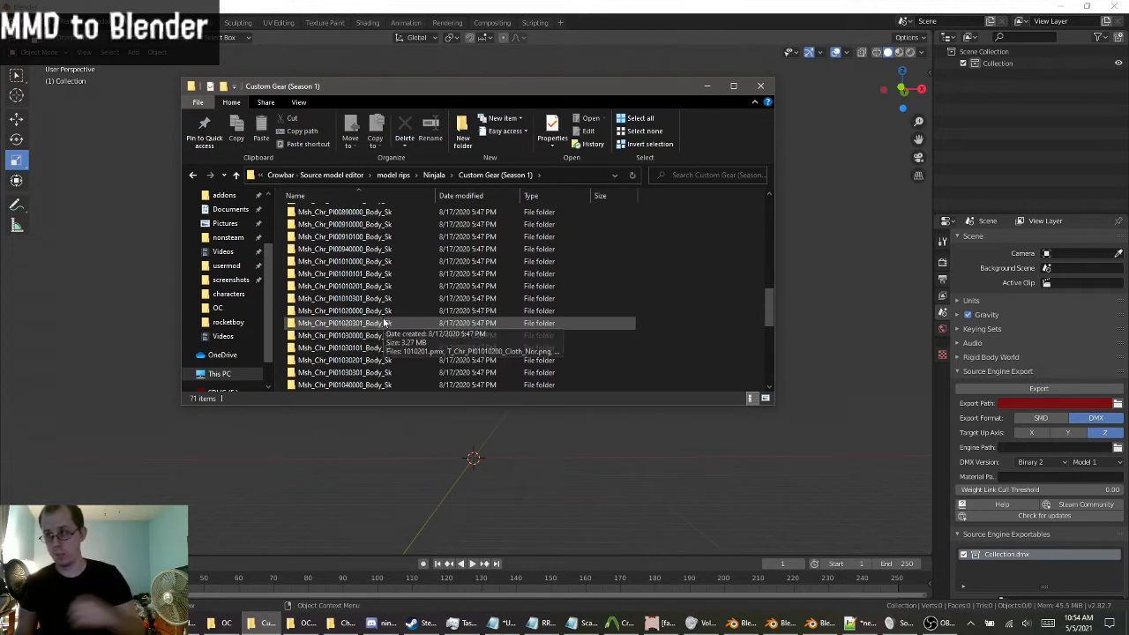
scroll(383, 323, "up", 6)
scroll(384, 322, "up", 2)
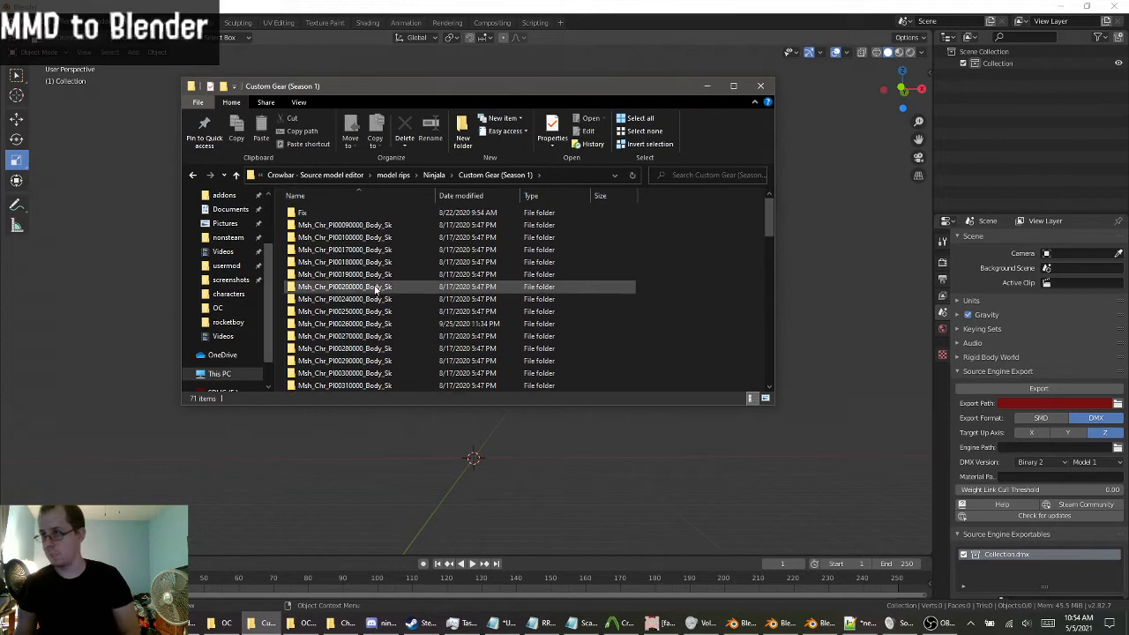
double_click(370, 326)
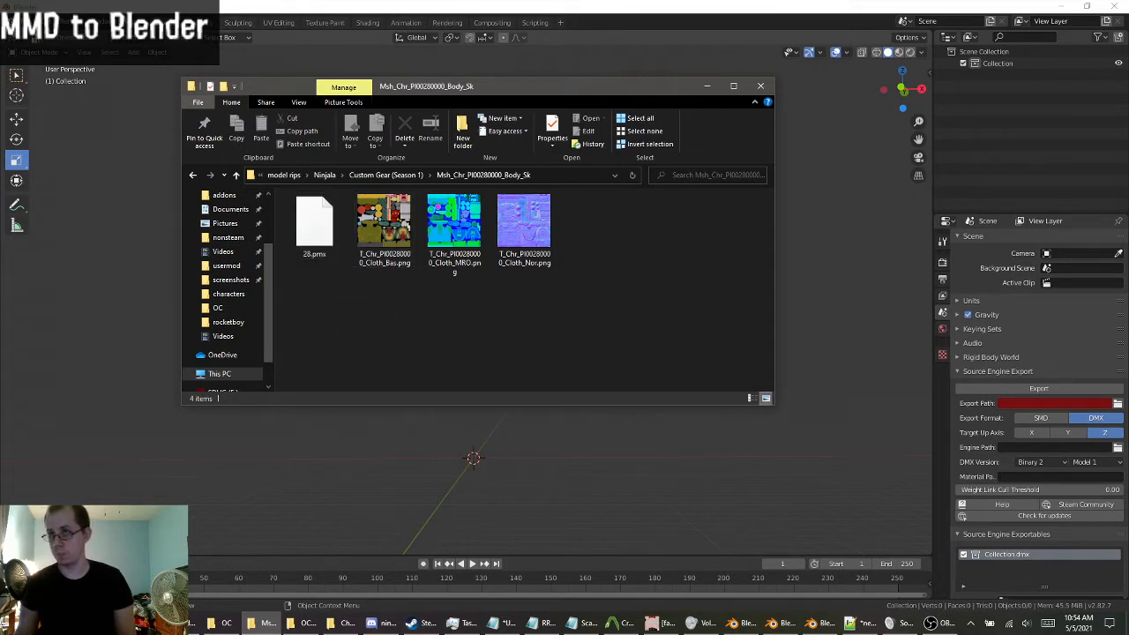
Import 28.pmx from the Msh_Chr_Pl00280000_Body_Sk folder in Custom Gear (Season 1) as a MikuMikuDance model.
left_click(32, 22)
mouse_move(61, 179)
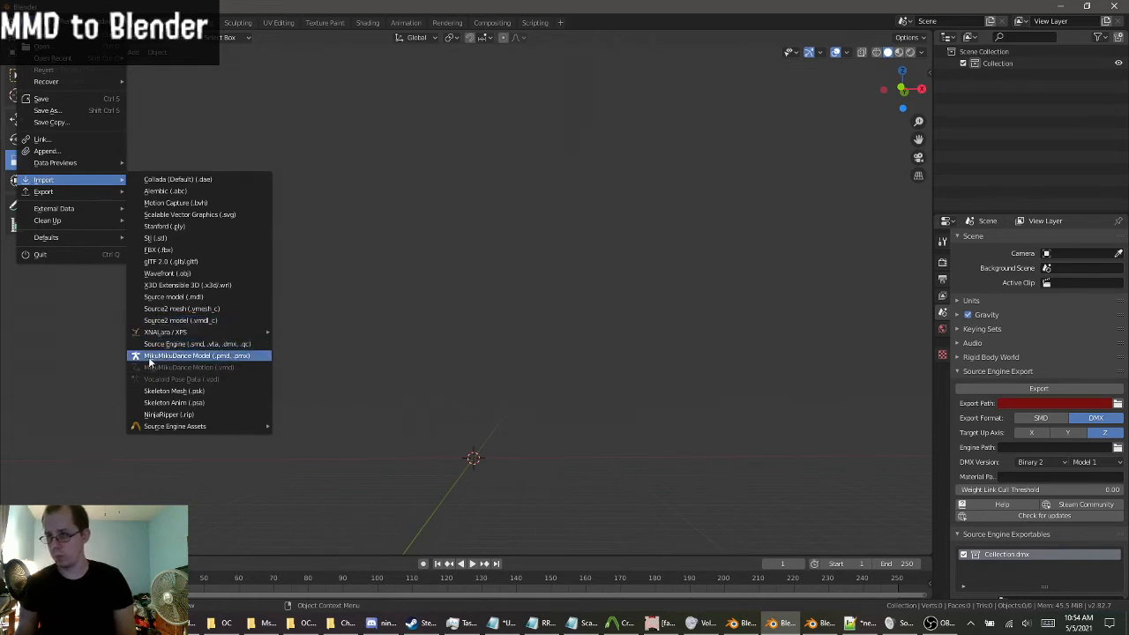
left_click(152, 356)
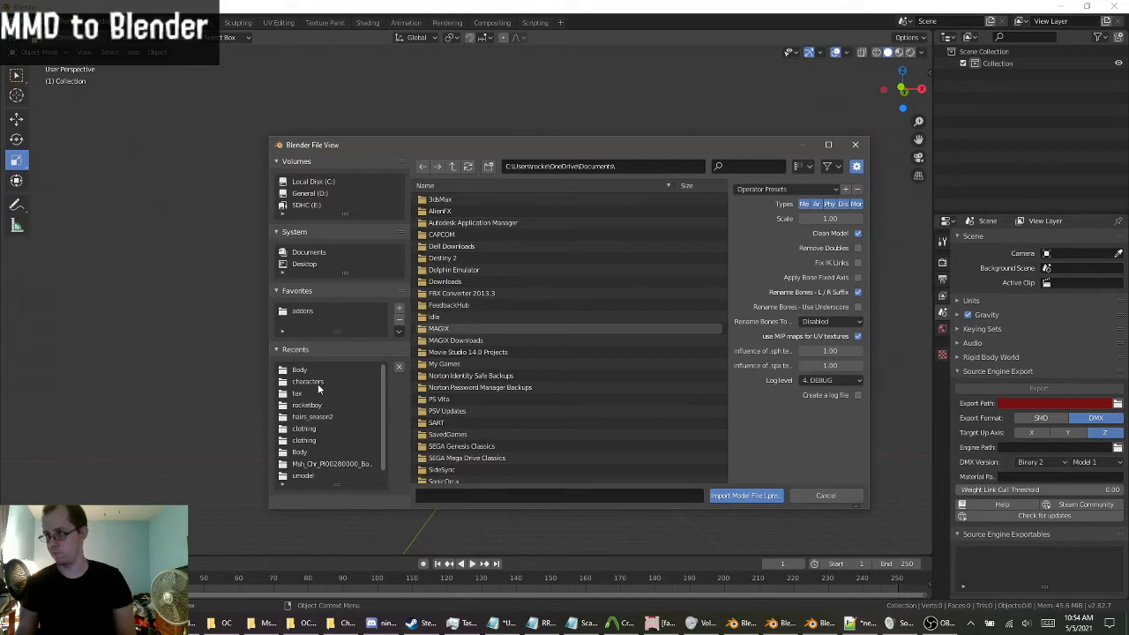
left_click(307, 405)
left_click(451, 166)
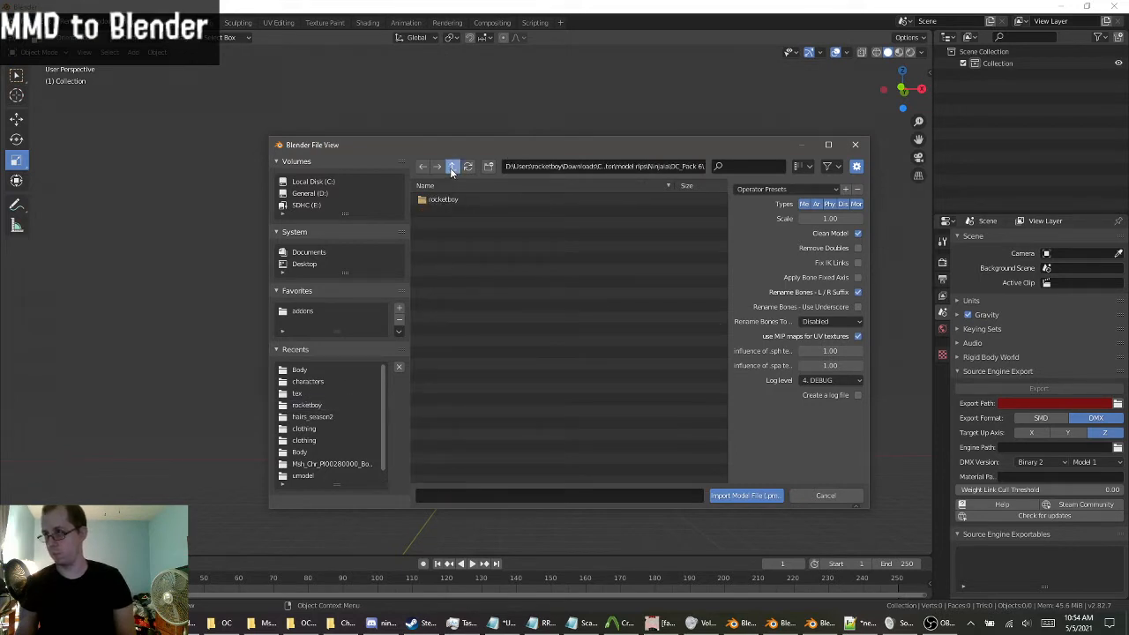
left_click(451, 167)
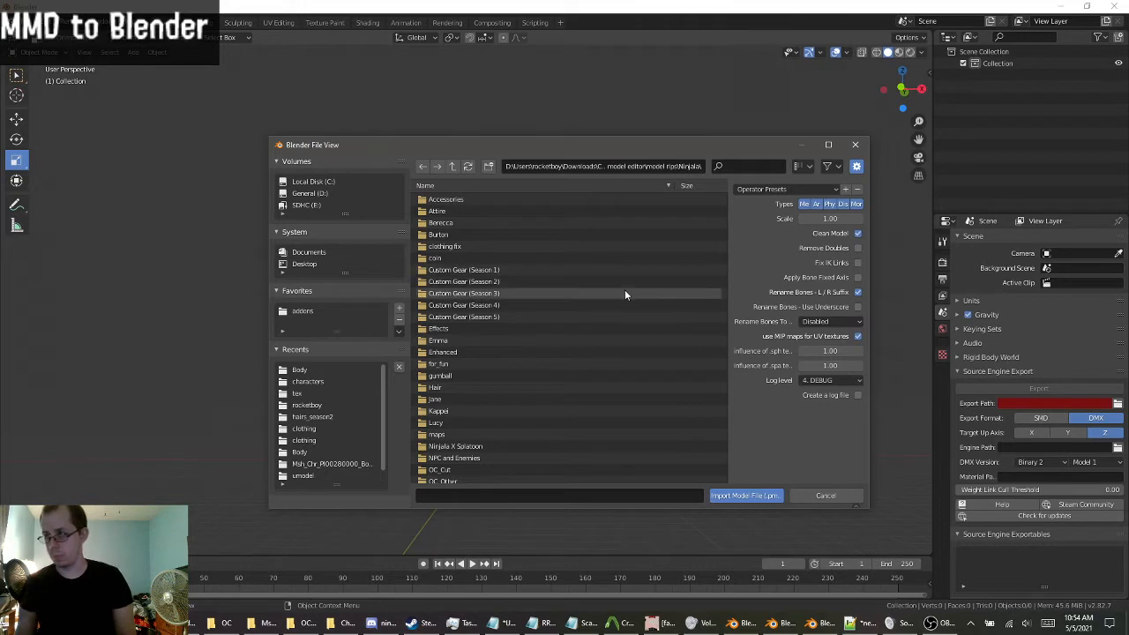
double_click(471, 271)
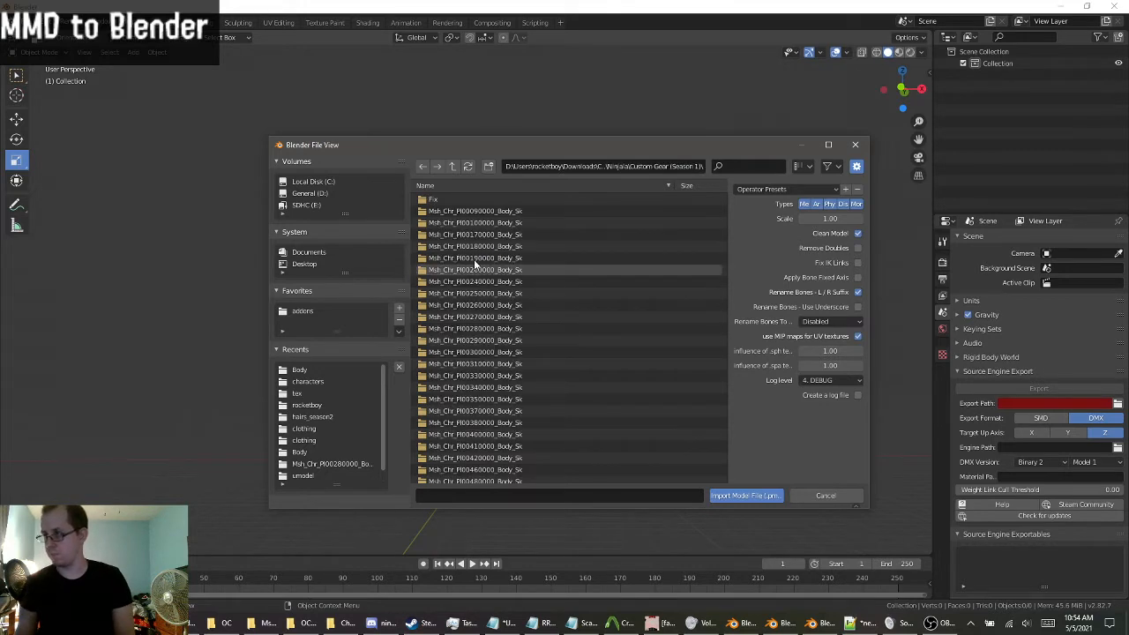
double_click(486, 328)
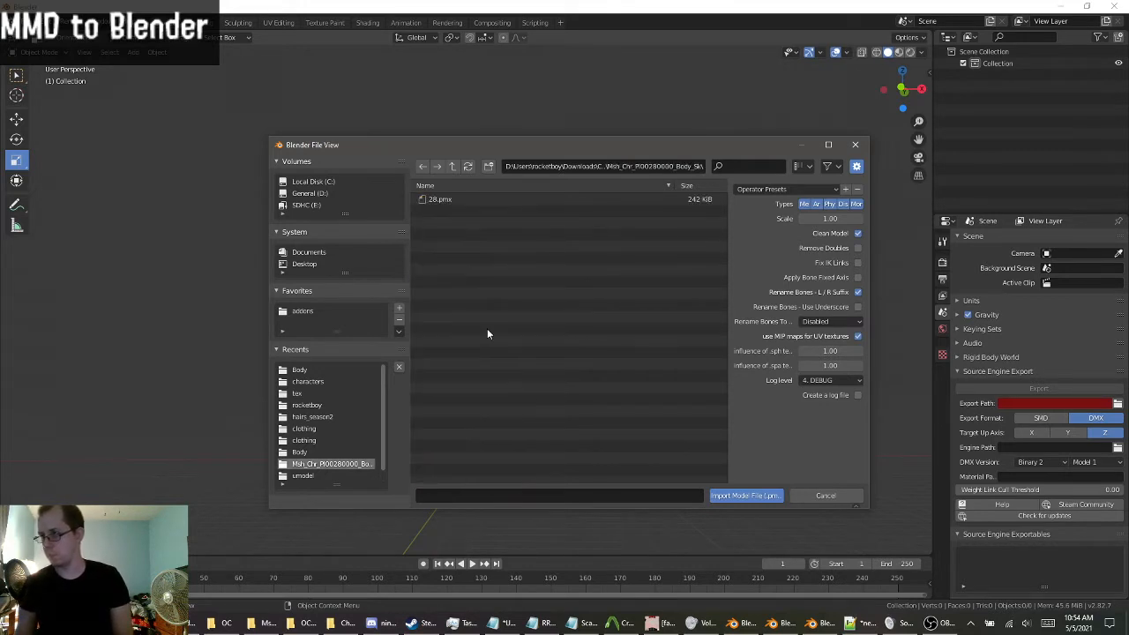
double_click(444, 202)
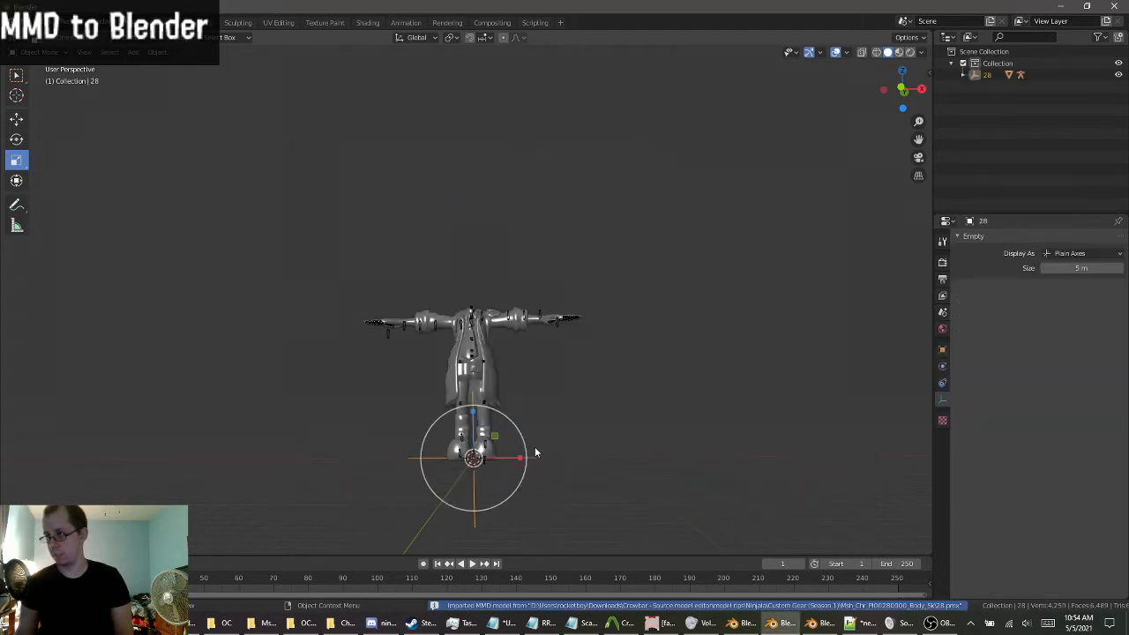
Copy all the imported outfit objects and paste them into the Blender window that holds Emma's model.
scroll(534, 447, "up", 4)
middle_click_drag(534, 446, 558, 355)
key("a")
key("ctrl+c")
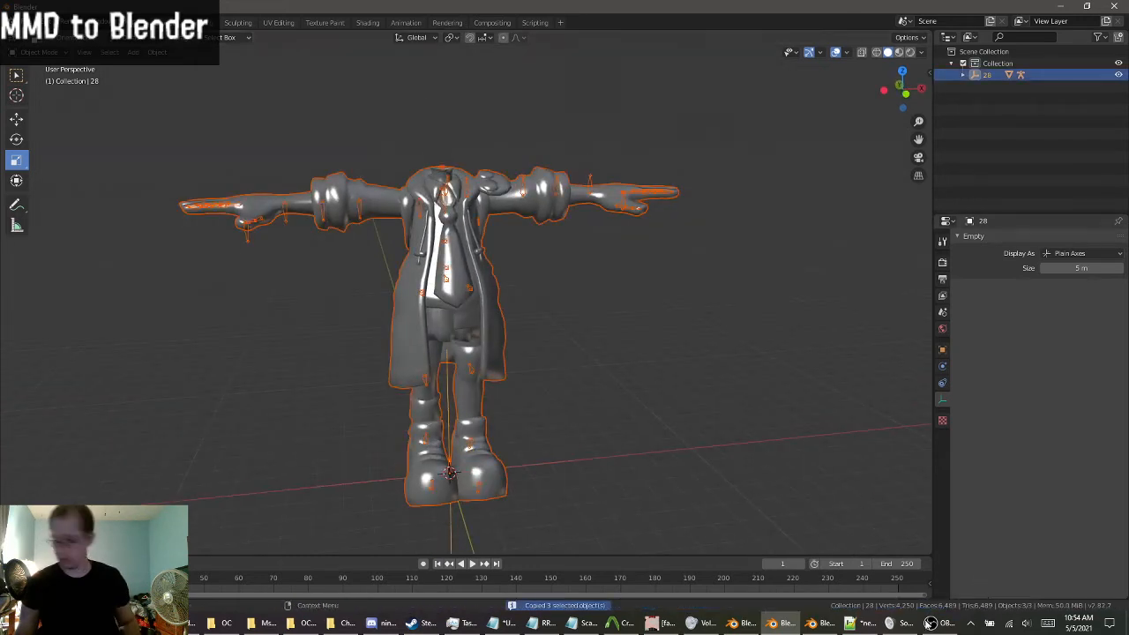
left_click(818, 623)
key("ctrl+v")
middle_click_drag(717, 454, 681, 267, "shift")
scroll(626, 312, "down", 1)
middle_click_drag(604, 333, 617, 328, "shift")
scroll(615, 330, "up", 1)
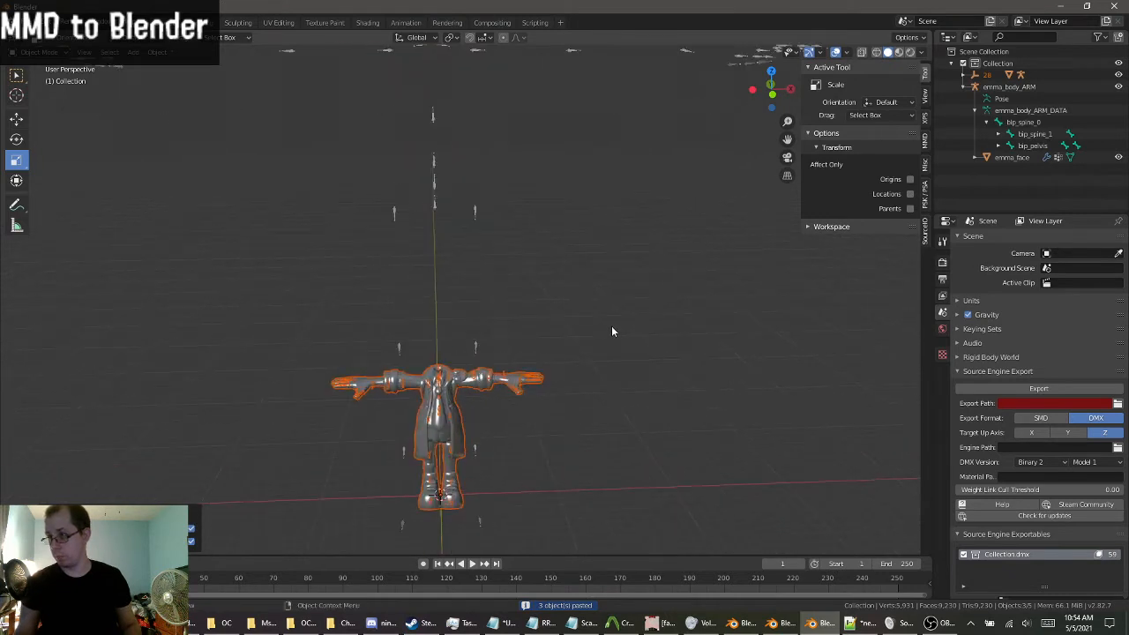
In the Scale size.txt note, change PSK to MMD in the first line, copy the value 3.382 and return to Blender.
left_click(578, 622)
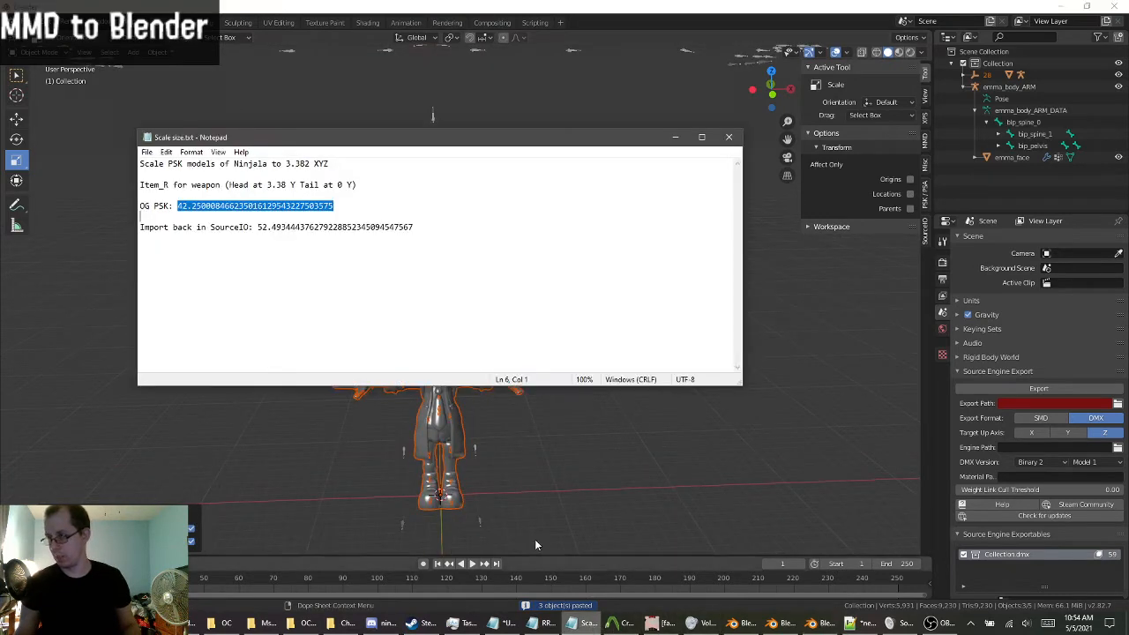
left_click(183, 163)
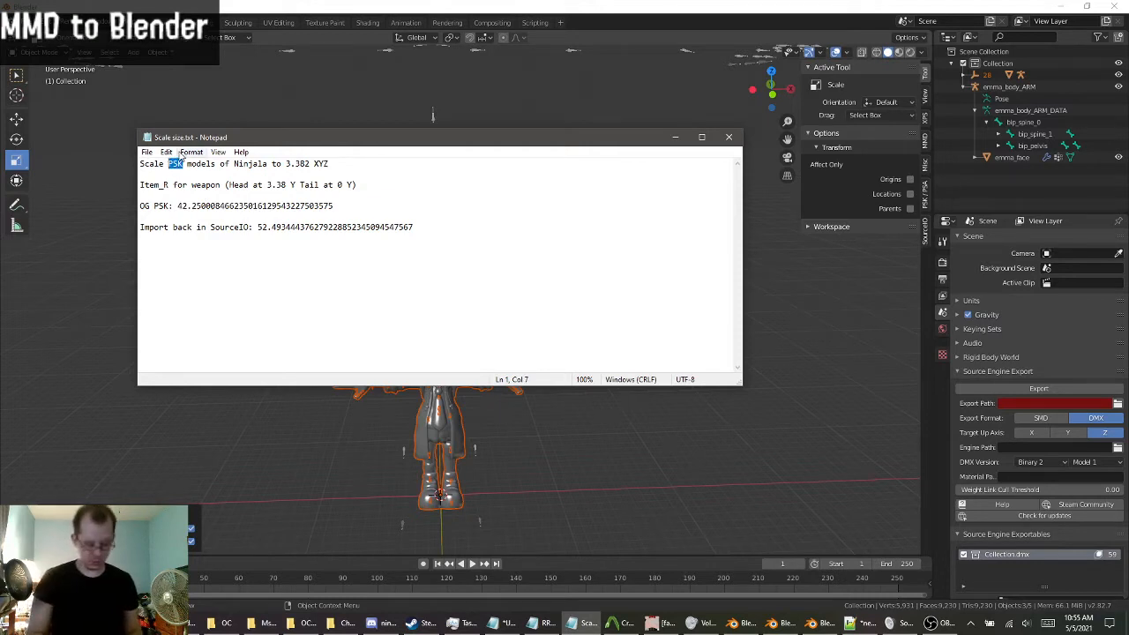
type("MMD")
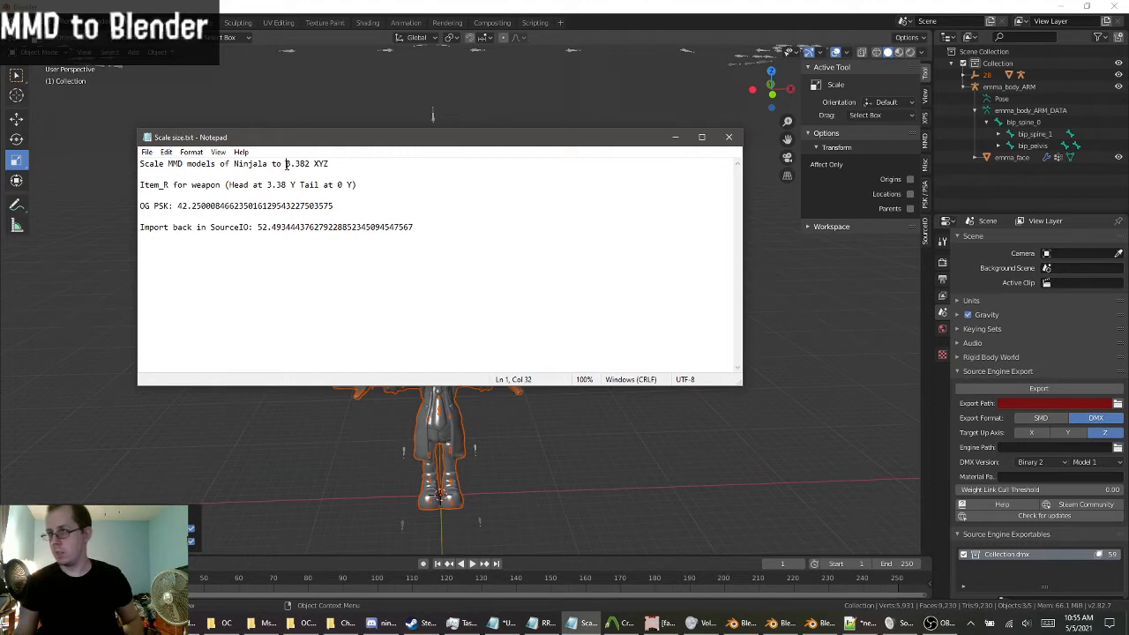
left_click_drag(285, 164, 311, 173)
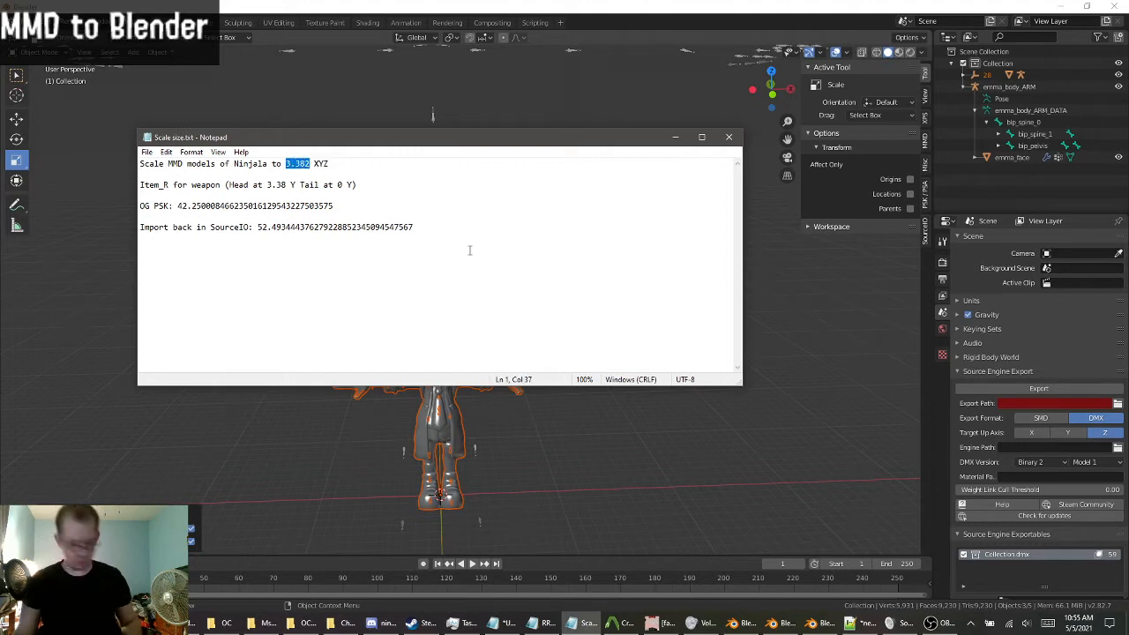
left_click(408, 7)
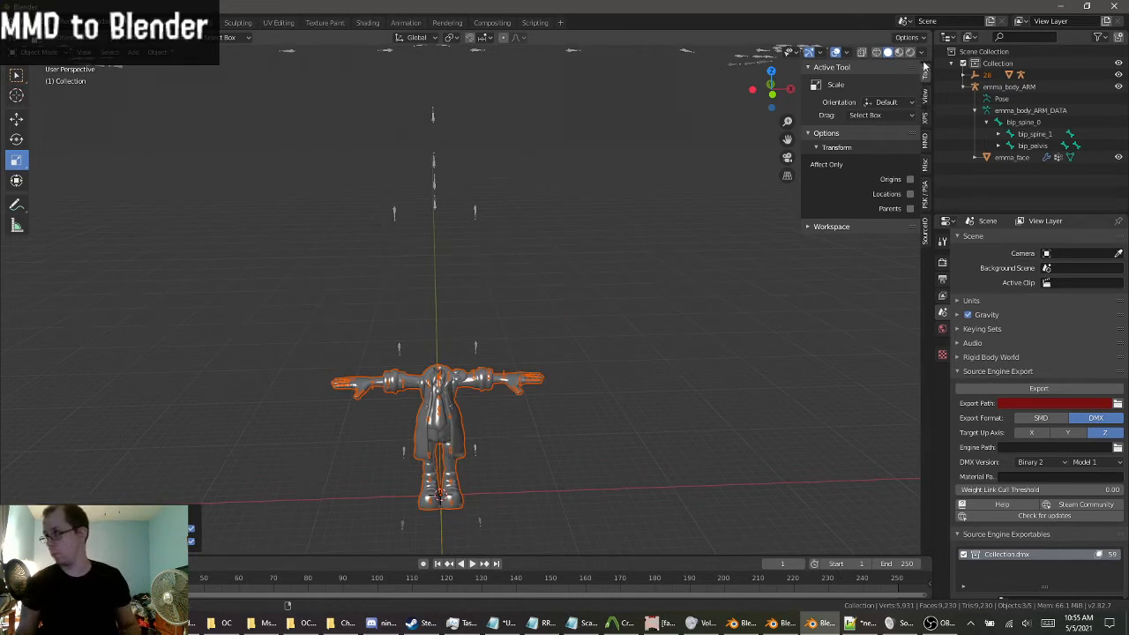
Delete the empty parent object 28, keeping its armature and mesh.
left_click(596, 497)
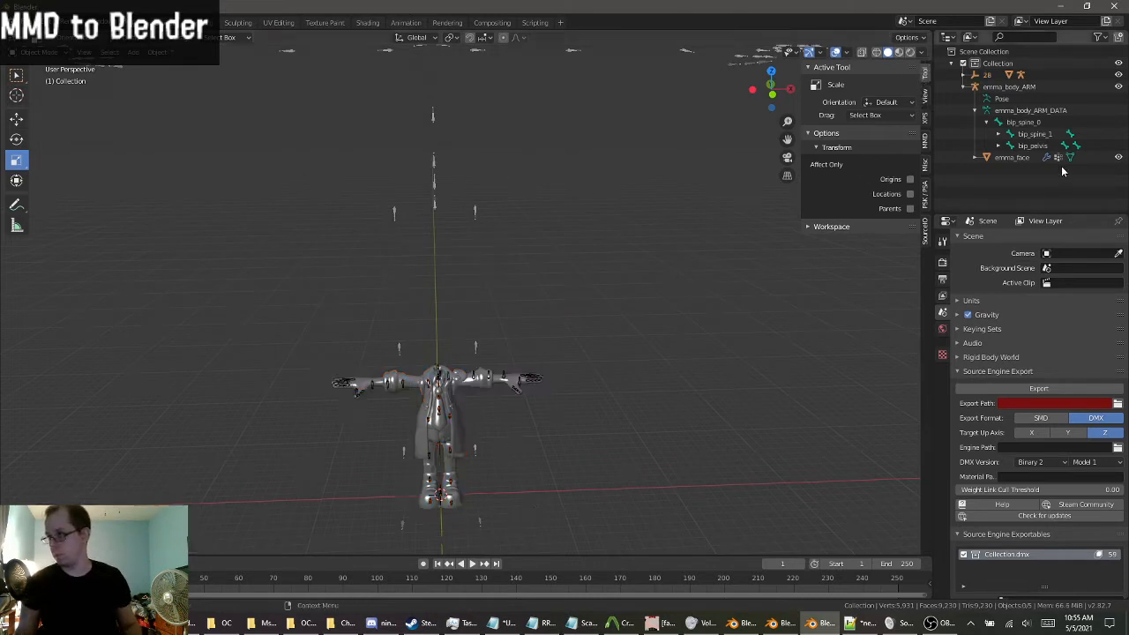
left_click(972, 76)
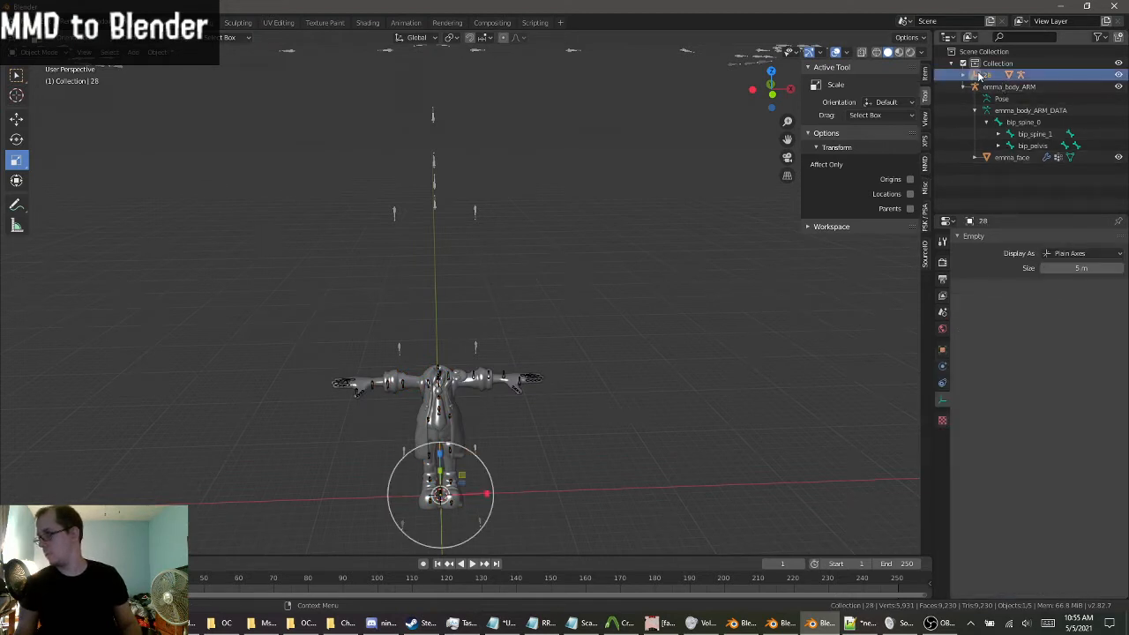
right_click(977, 77)
left_click(978, 74)
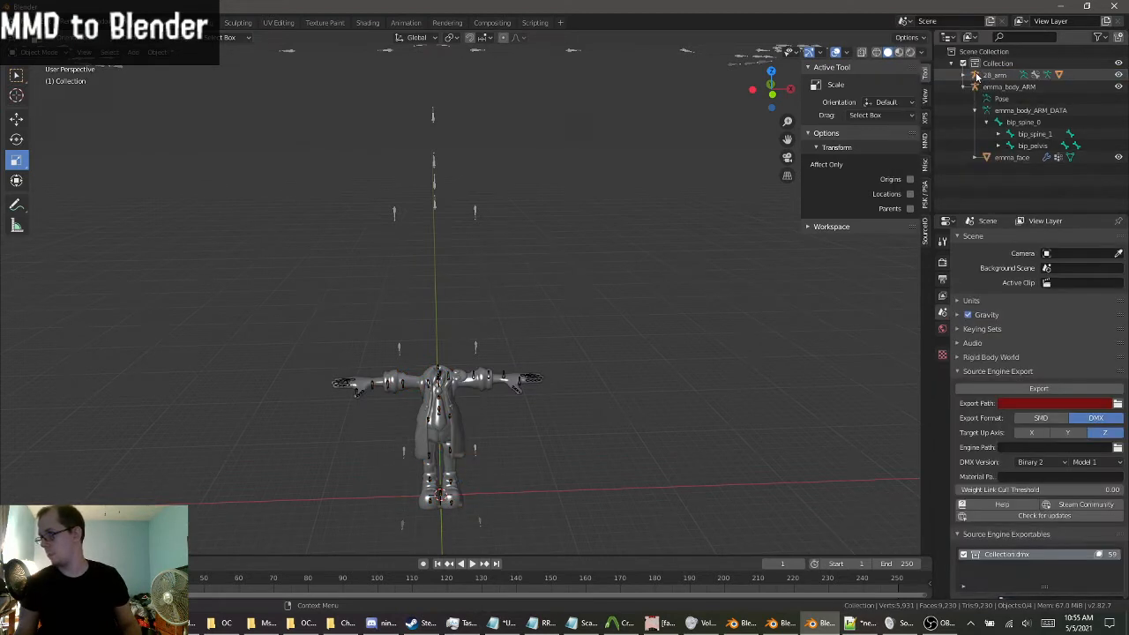
Select 28_arm together with 28_mesh and unlock the armature's location, rotation and scale.
left_click(975, 76)
left_click(963, 76)
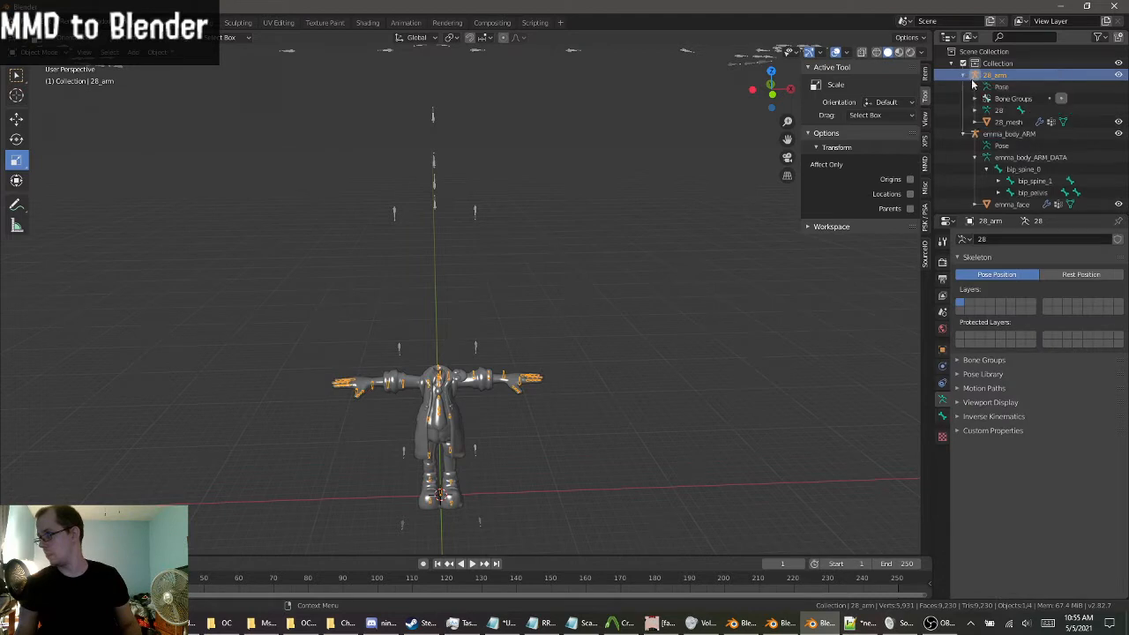
left_click(994, 125, "shift")
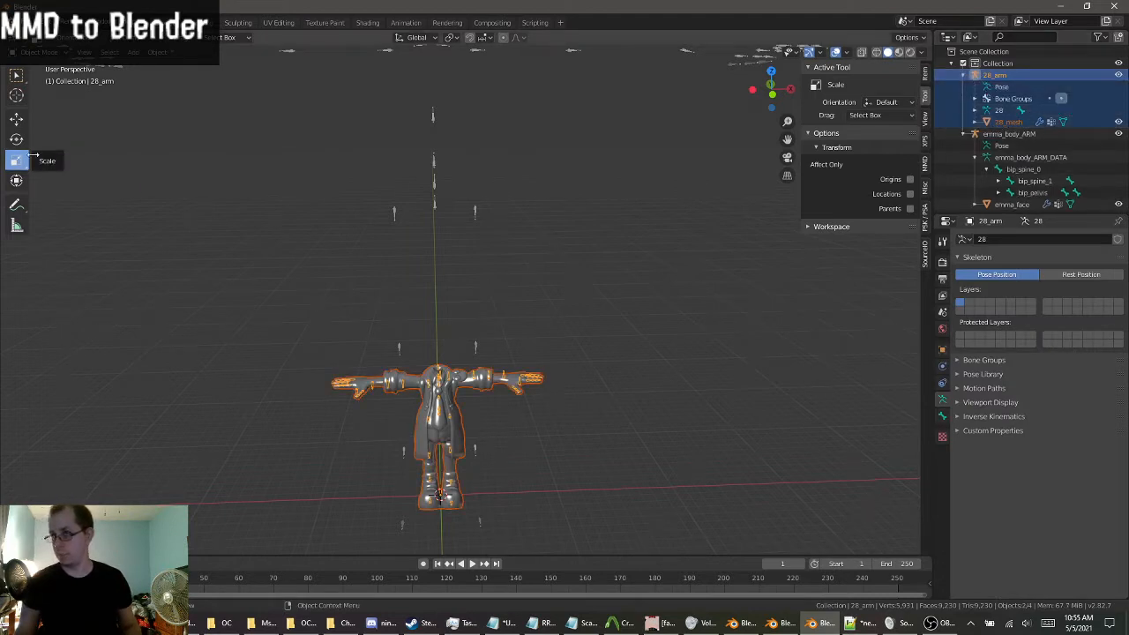
left_click(925, 76)
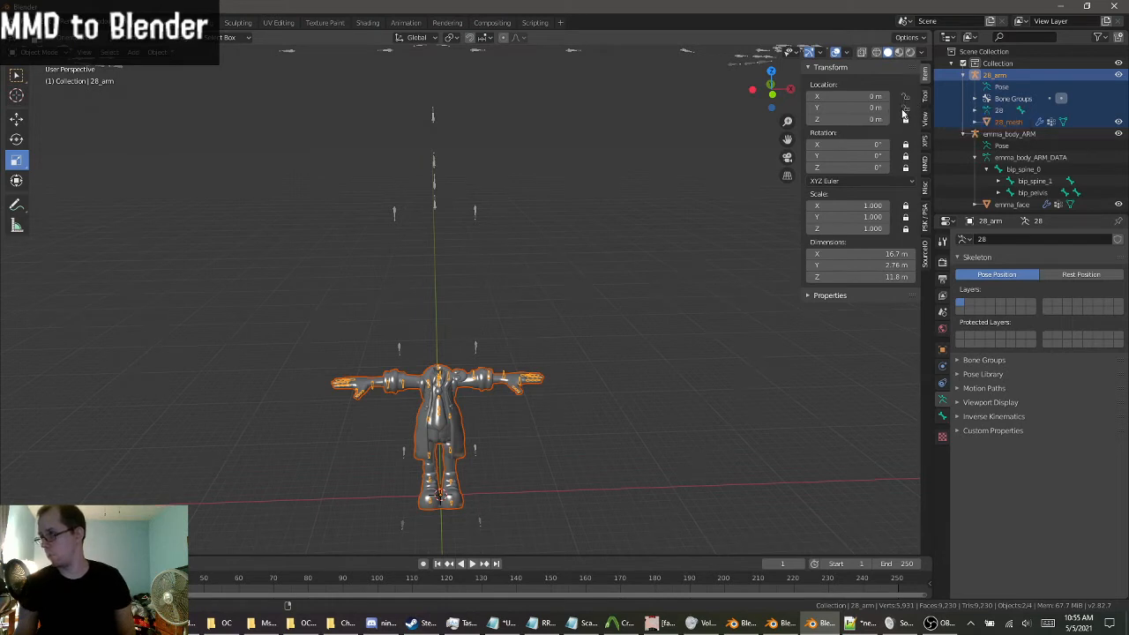
left_click_drag(905, 200, 907, 228)
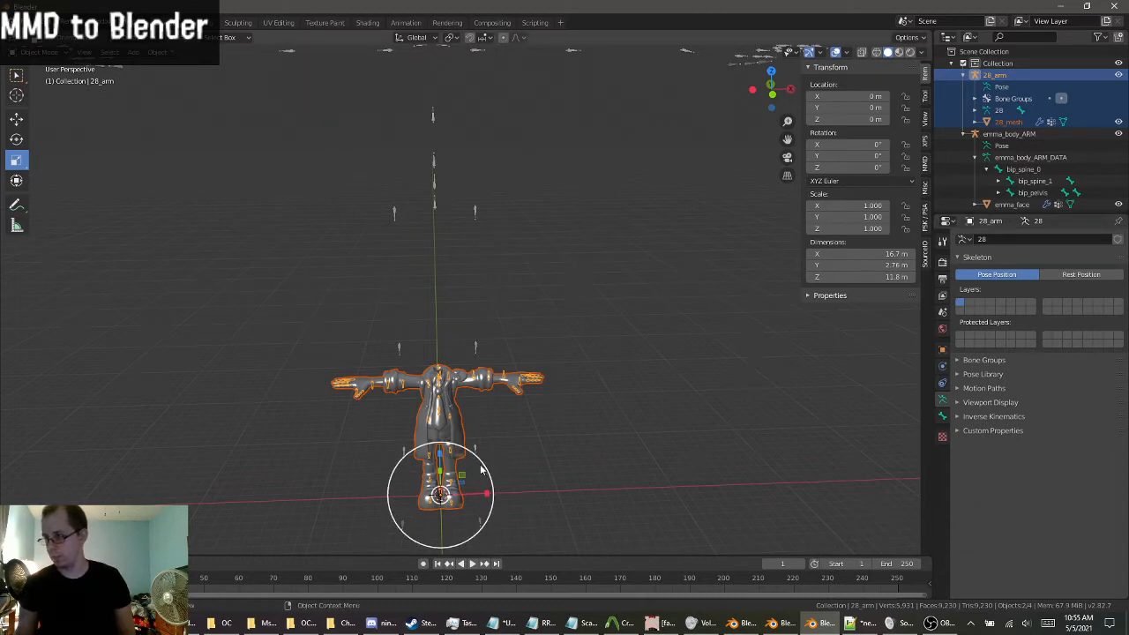
Scale the selected outfit armature and mesh to 3.382 on the X, Y and Z axes.
left_click_drag(476, 485, 541, 448)
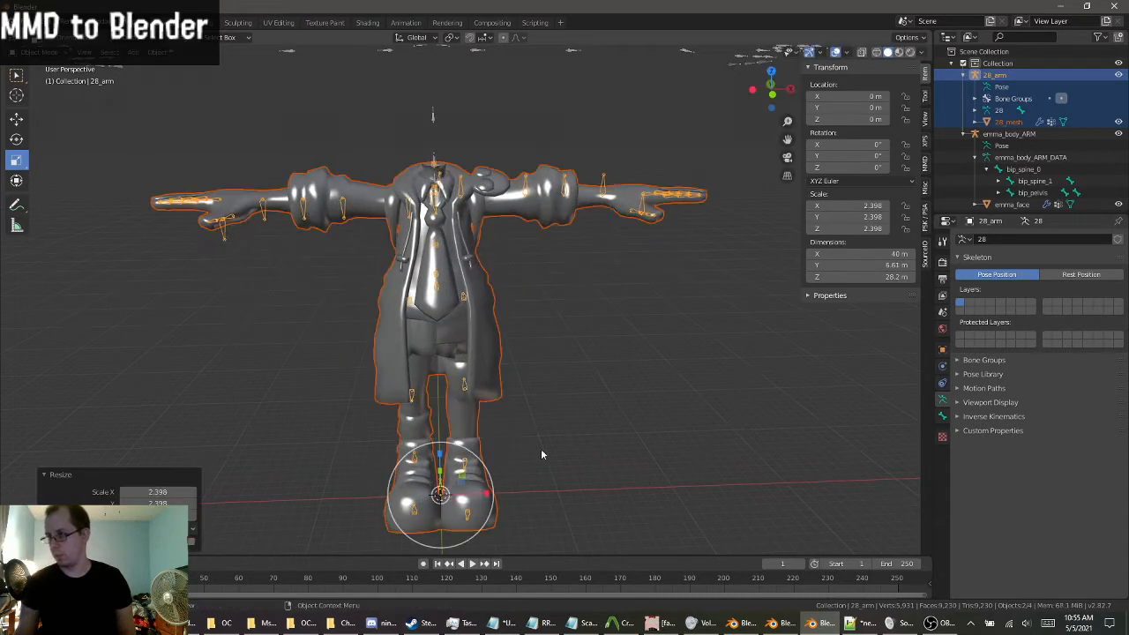
left_click(54, 475)
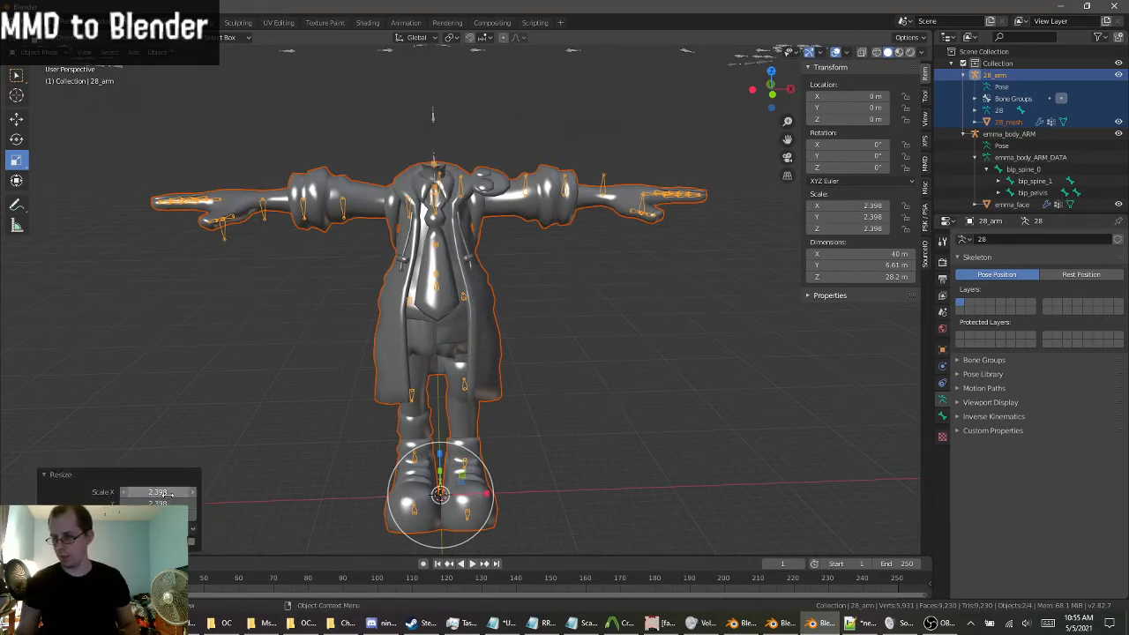
key("Return")
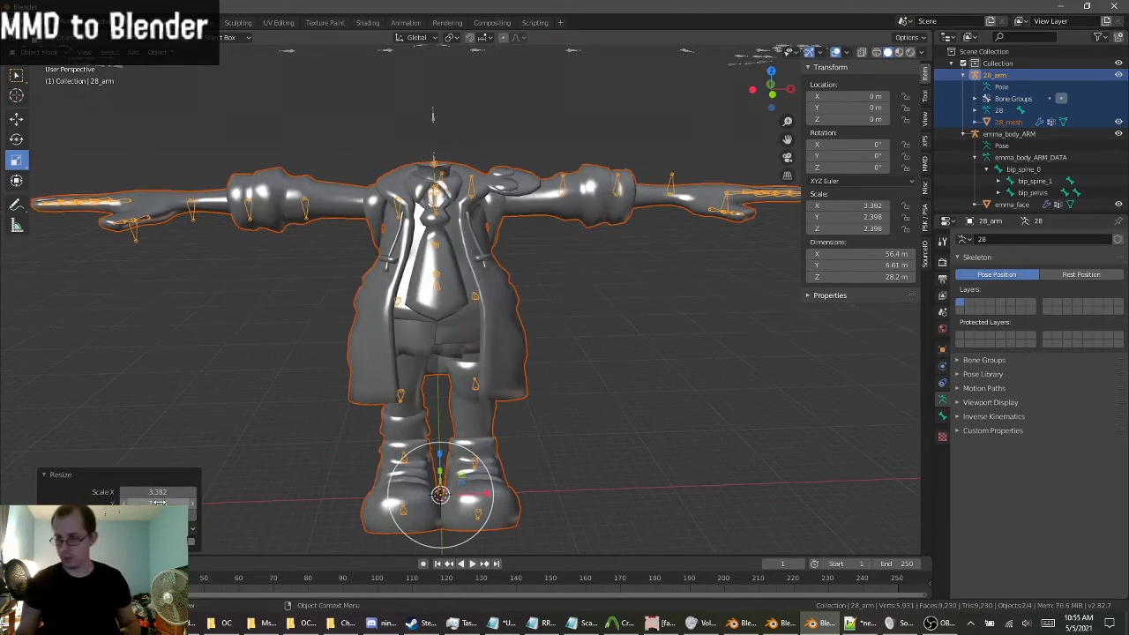
type("3.382")
key("Return")
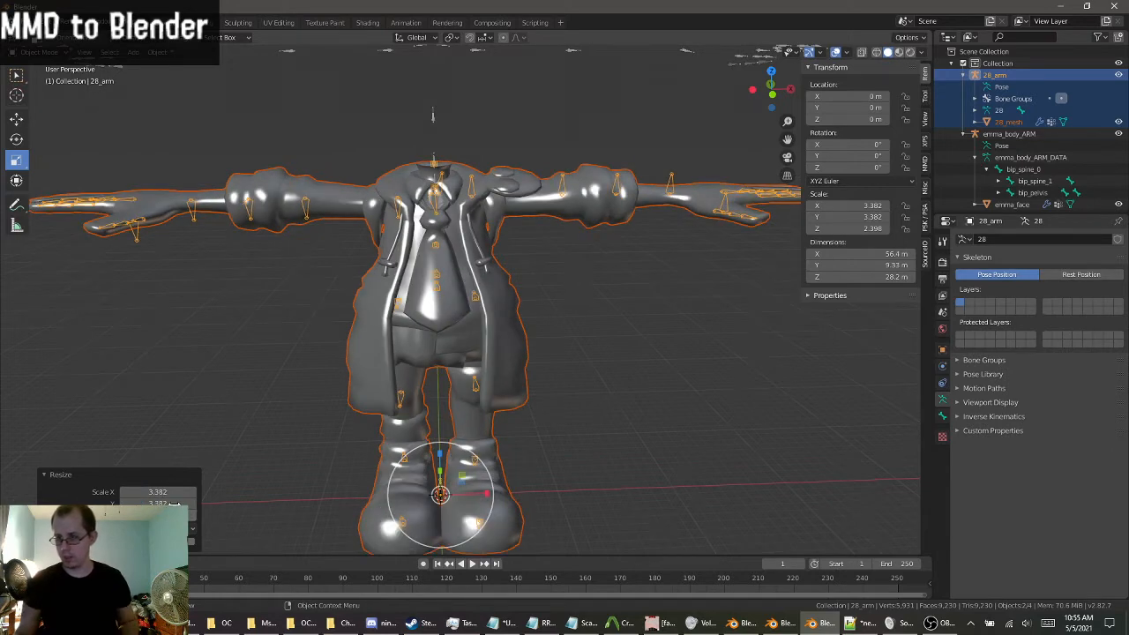
key("ctrl+v")
Examine how the scaled outfit fits under Emma's head and where its bones lie around the torso and arm.
scroll(416, 443, "down", 4)
mouse_move(416, 443)
middle_mouse_down()
mouse_move(432, 466)
mouse_move(494, 458)
mouse_move(457, 431)
mouse_move(414, 436)
mouse_move(454, 441)
mouse_move(388, 440)
mouse_move(485, 428)
mouse_move(429, 443)
middle_mouse_up()
scroll(430, 444, "up", 3)
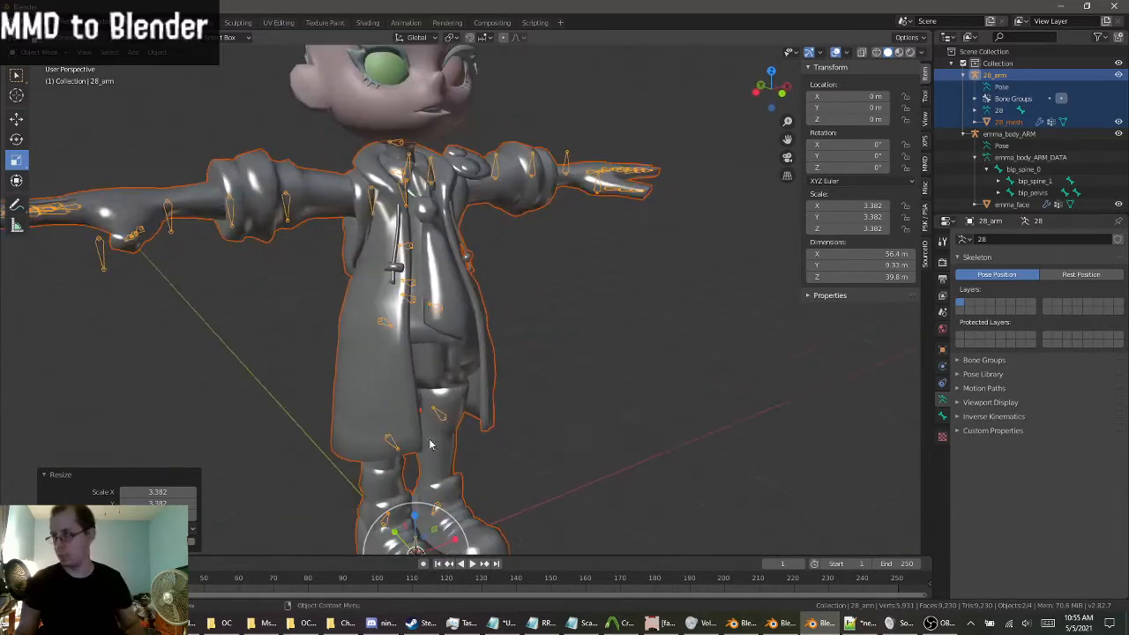
middle_click_drag(578, 375, 490, 349)
scroll(546, 403, "up", 2)
scroll(586, 360, "down", 2)
scroll(551, 310, "up", 2)
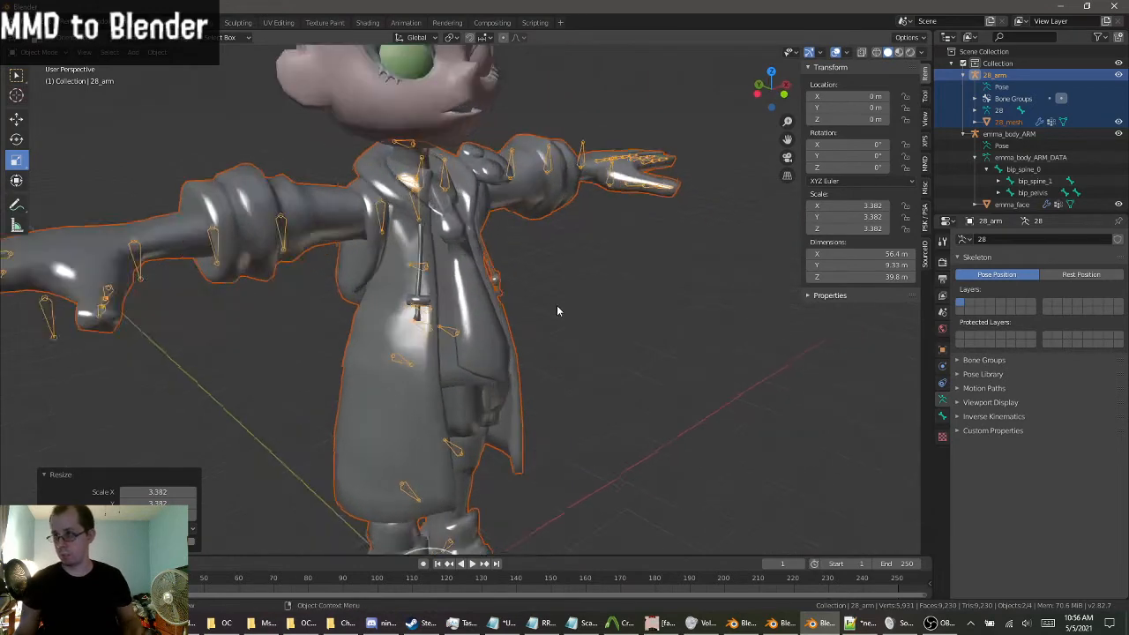
scroll(557, 309, "up", 2)
middle_click_drag(557, 309, 503, 252)
middle_click_drag(503, 252, 482, 298, "shift")
scroll(423, 279, "up", 3)
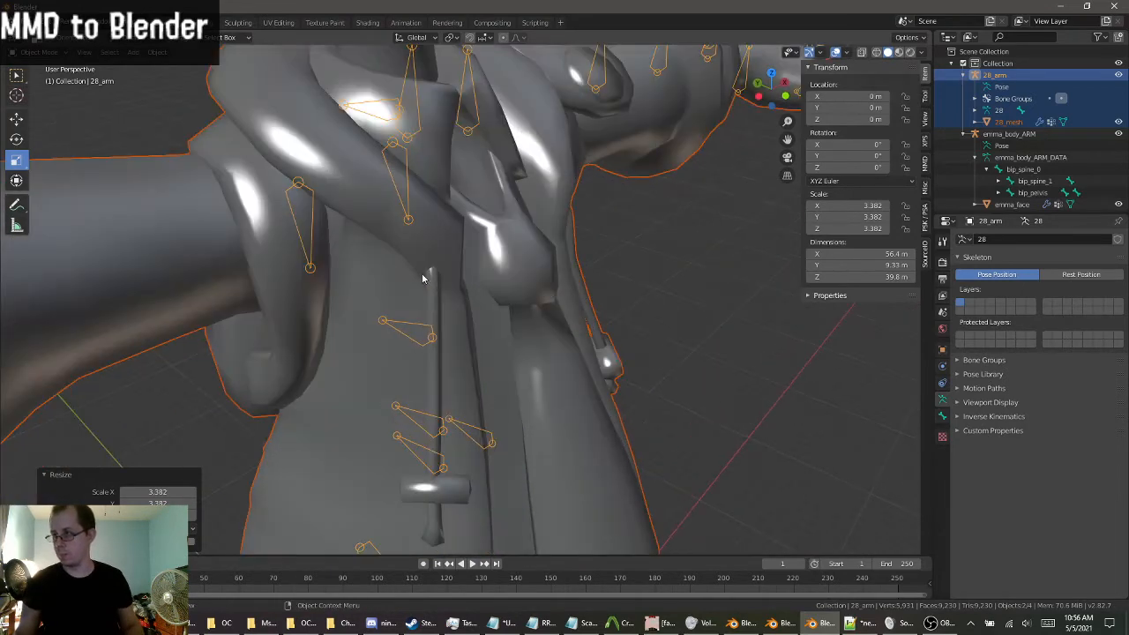
middle_click_drag(423, 278, 378, 261)
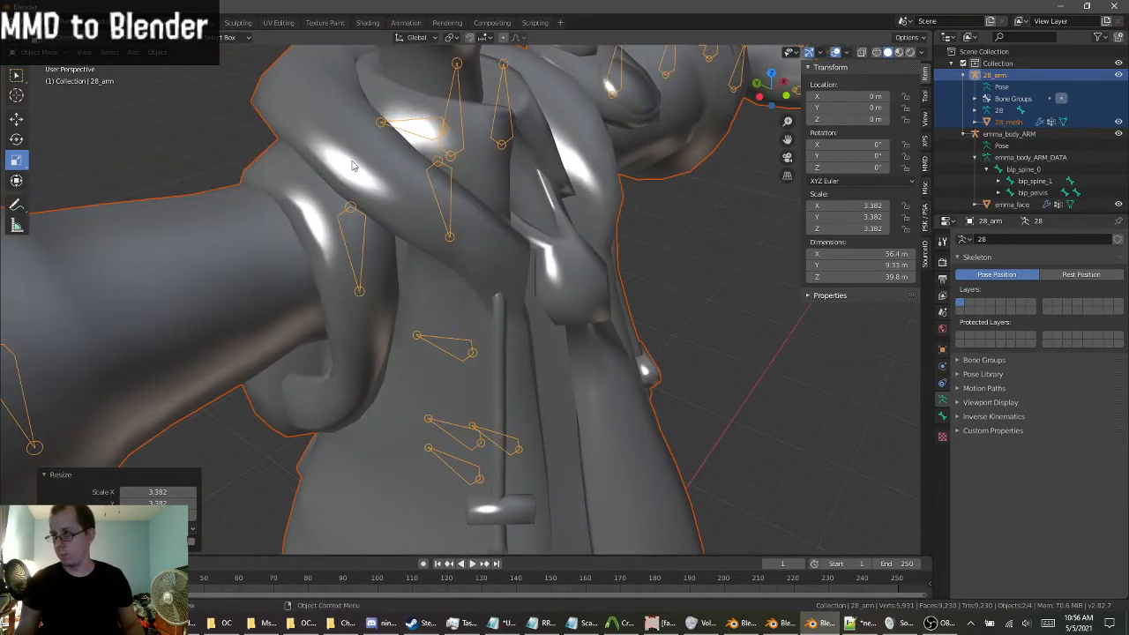
middle_click_drag(532, 217, 512, 254)
middle_click_drag(282, 245, 501, 224, "shift")
scroll(487, 233, "down", 2)
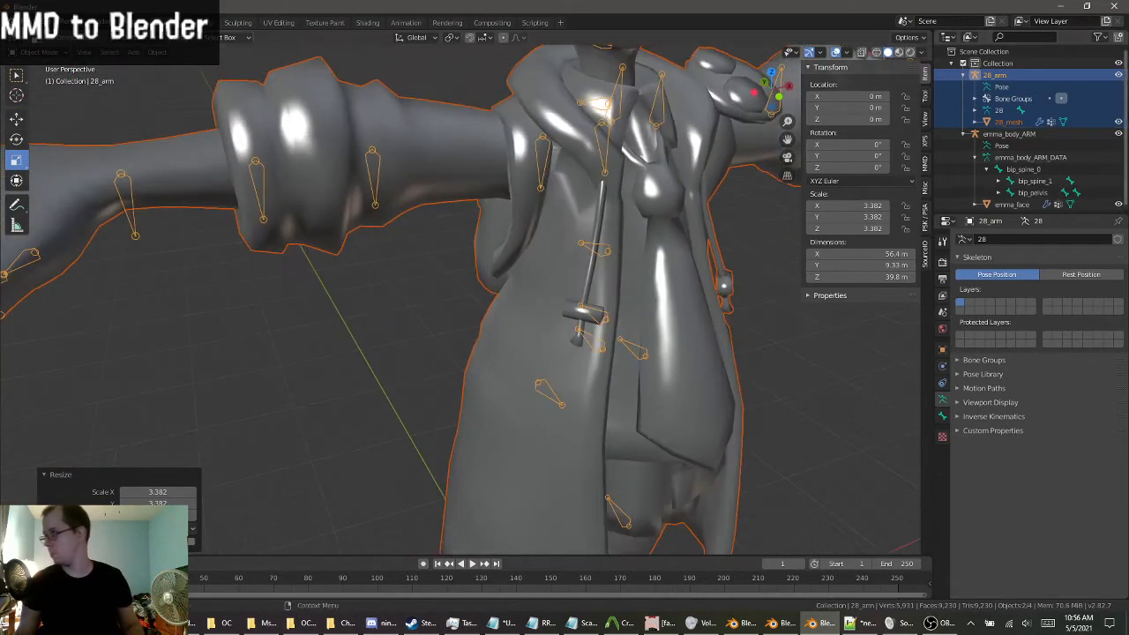
Hide 28_mesh to compare the outfit's bones with Emma's armature, and show the mesh again.
left_click(1119, 122)
middle_click_drag(639, 269, 600, 280)
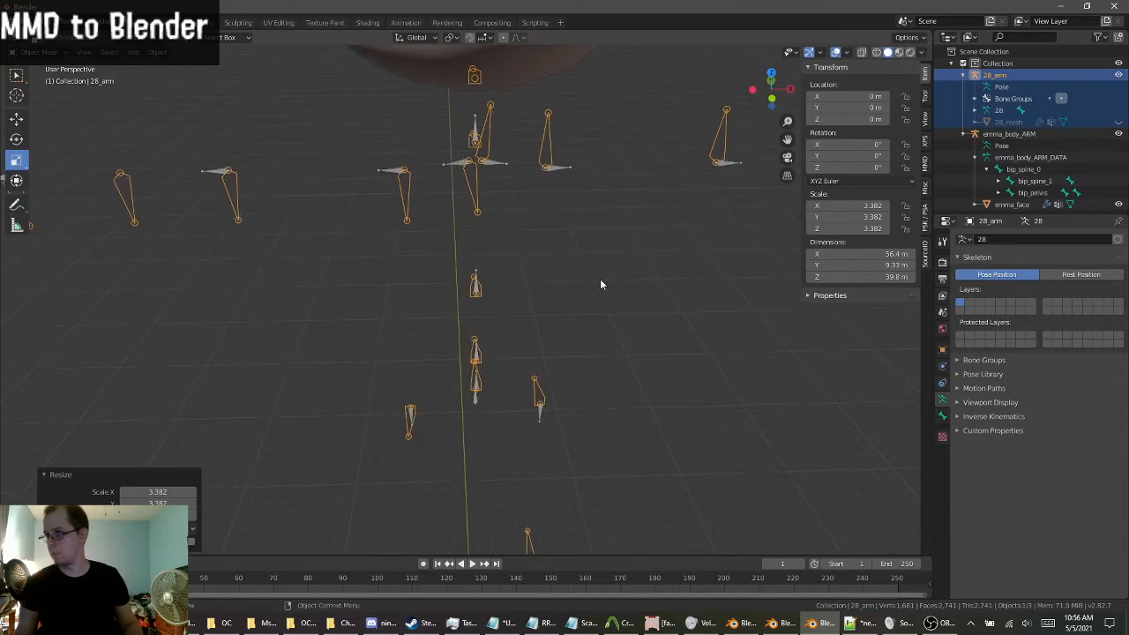
left_click(1118, 122)
middle_click_drag(503, 238, 467, 254)
scroll(492, 275, "down", 2)
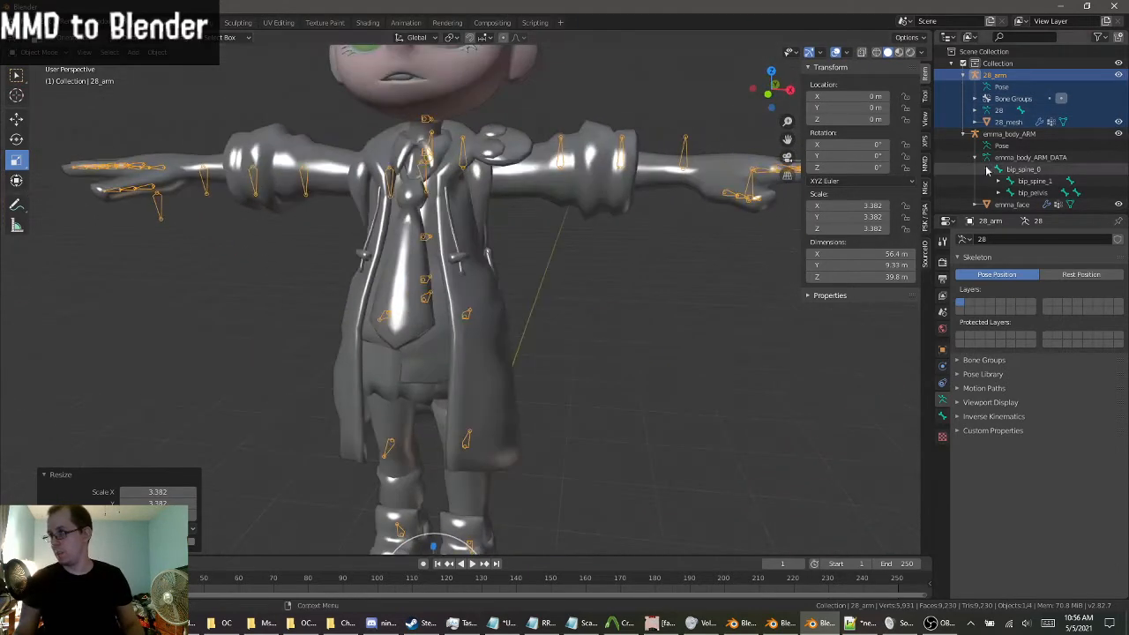
Expand the 28_arm bone hierarchy through Ava_Body_Root and Body_Root_Sub down to the child bones of Hips.
left_click(976, 112)
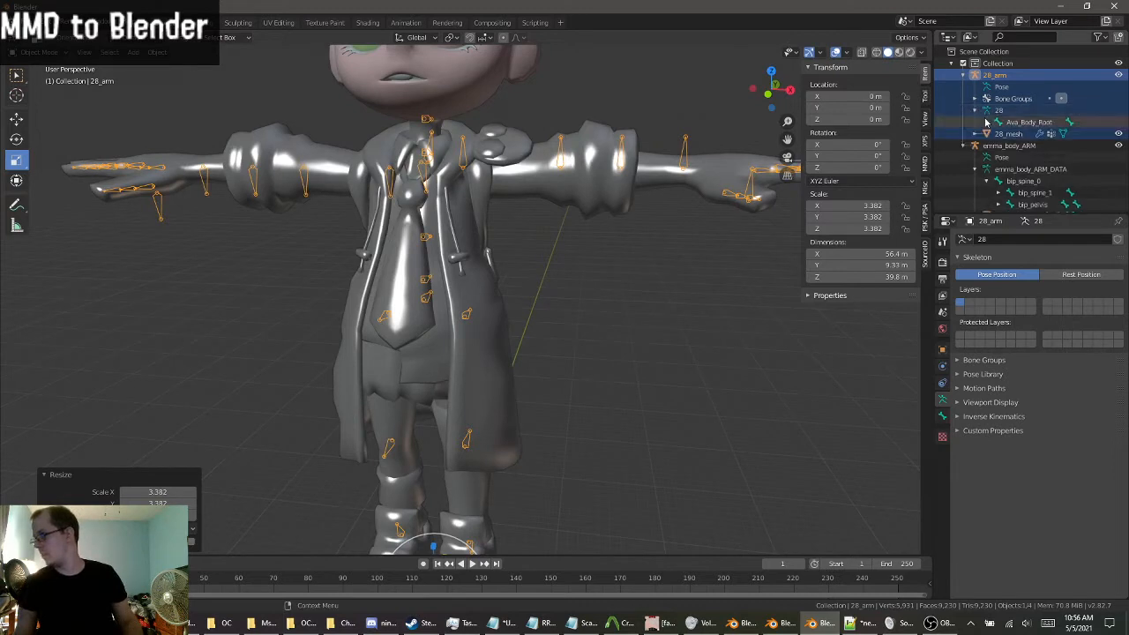
left_click(986, 122)
scroll(1014, 141, "down", 1)
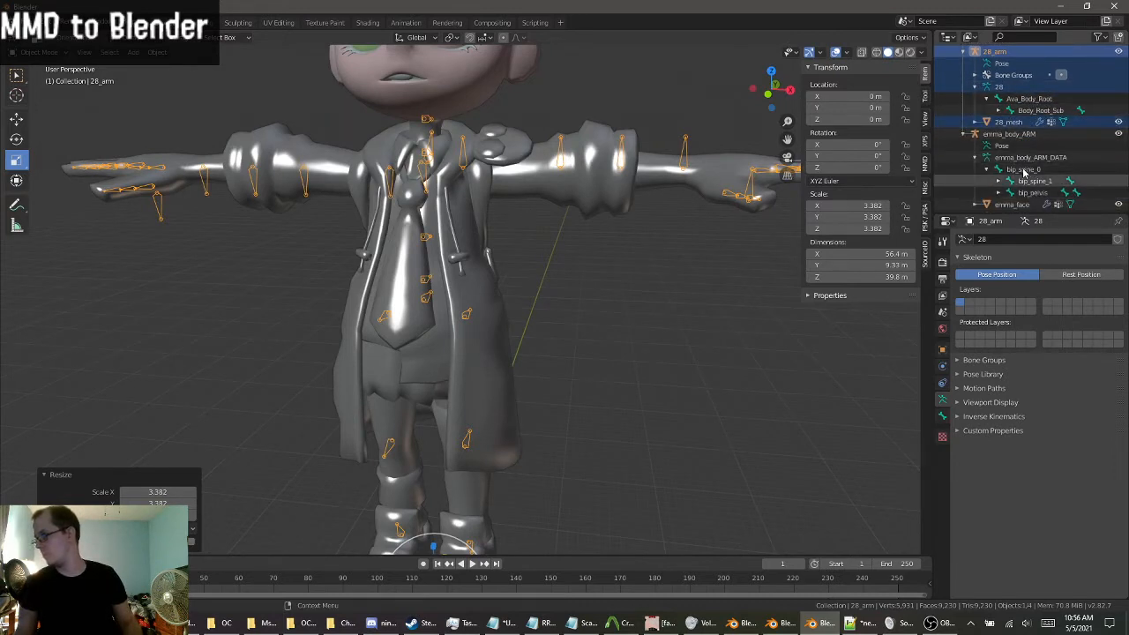
left_click(999, 110)
left_click(1011, 121)
scroll(1014, 125, "down", 1)
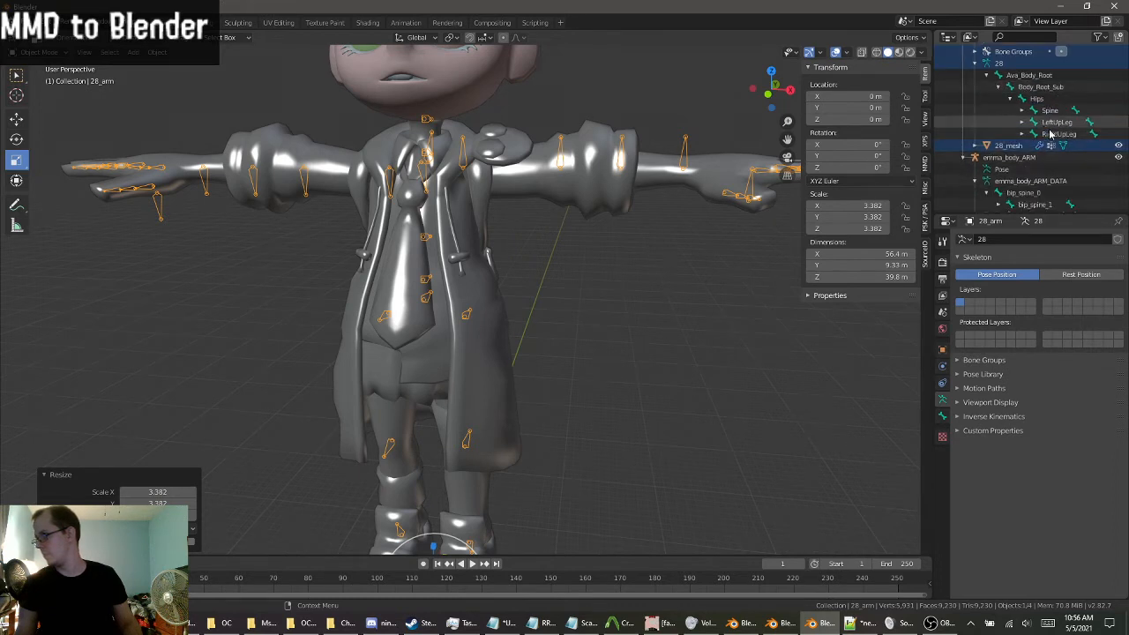
Hide 28_mesh and examine the outfit armature's bones along the arms, spine and hips.
scroll(1039, 187, "down", 1)
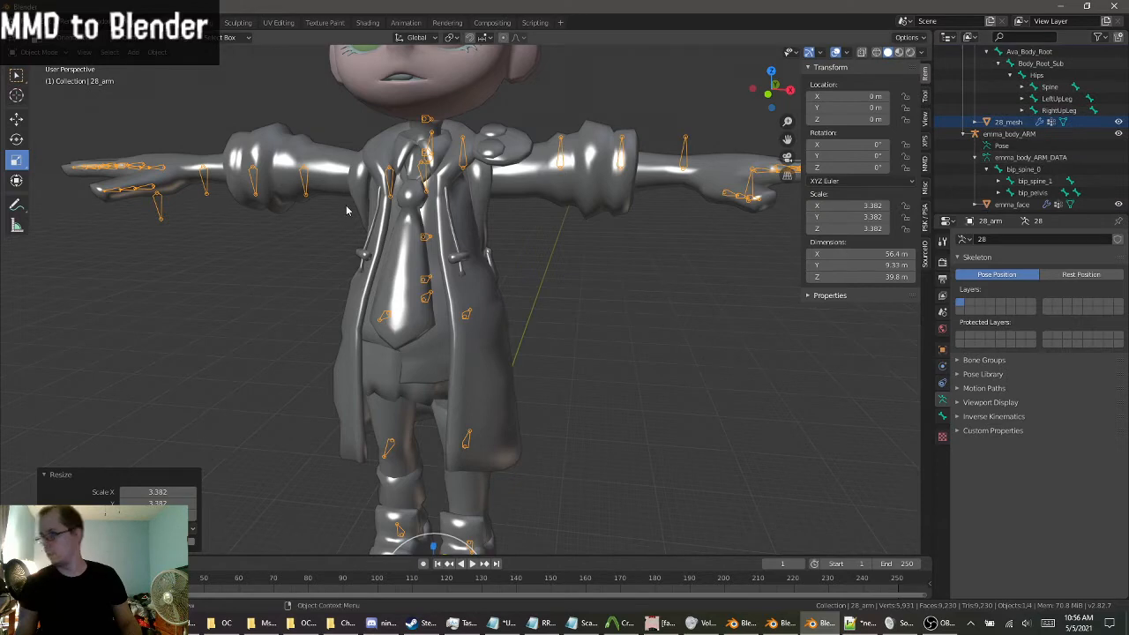
middle_click_drag(353, 201, 304, 236)
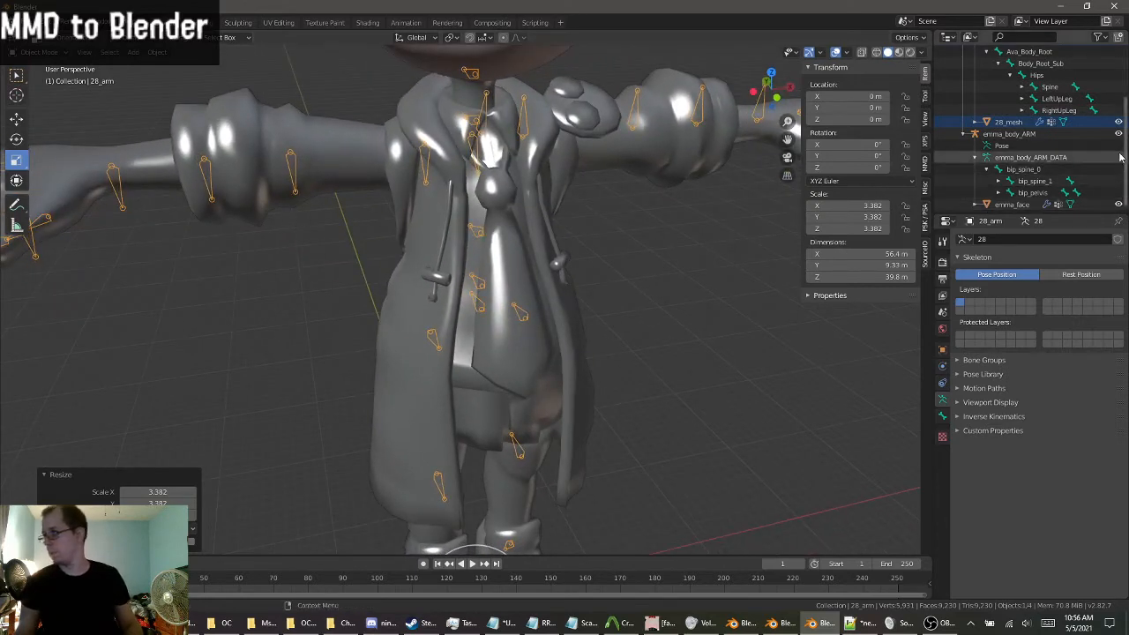
middle_click_drag(494, 291, 507, 309)
scroll(524, 352, "up", 4)
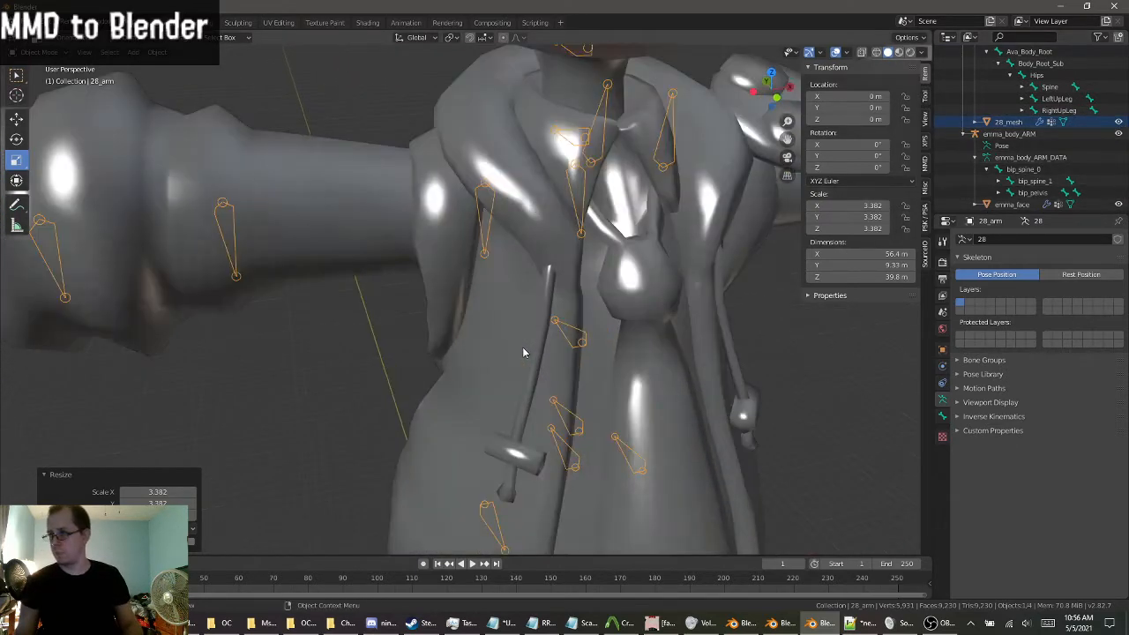
middle_click_drag(524, 352, 617, 340)
left_click(1118, 122)
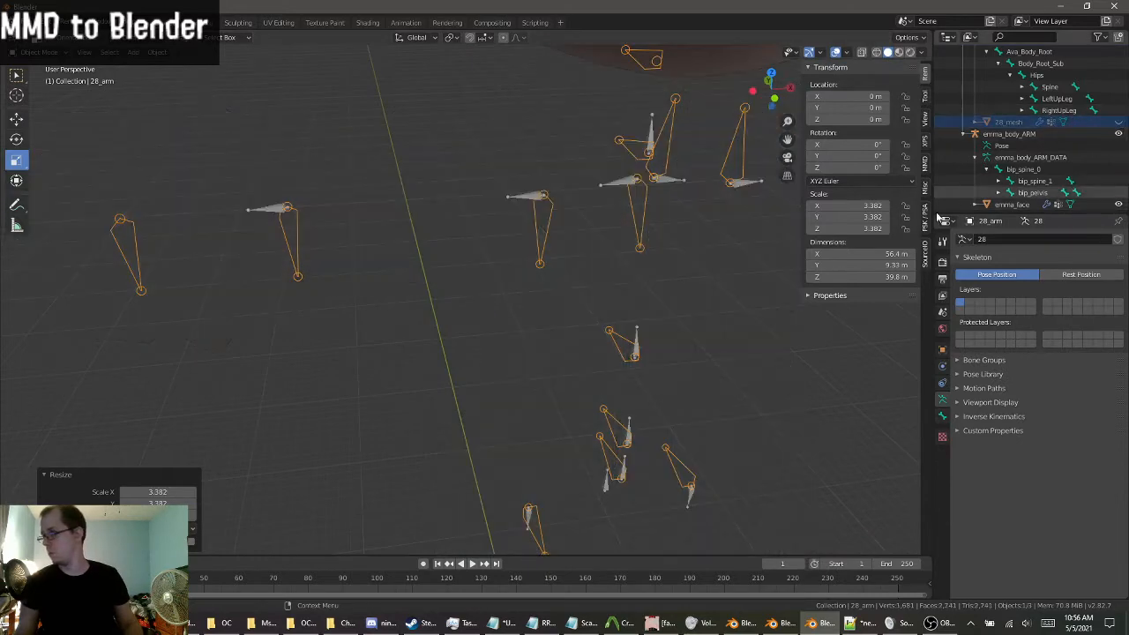
scroll(462, 261, "down", 4)
scroll(366, 302, "up", 4)
middle_click_drag(422, 273, 368, 298)
scroll(365, 303, "down", 7)
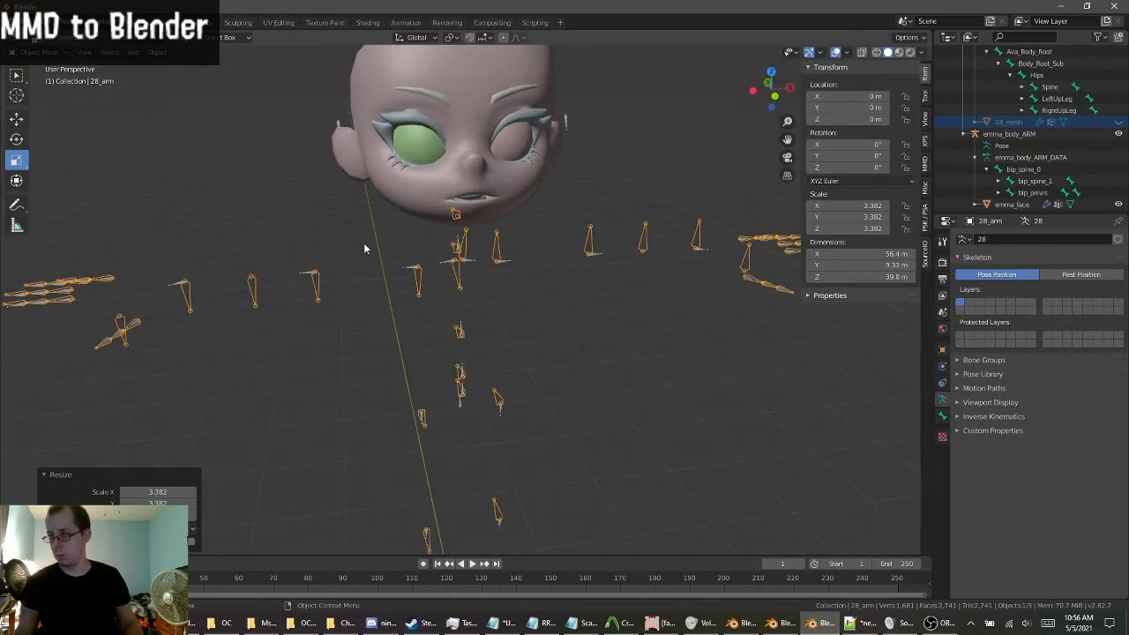
middle_click_drag(261, 291, 351, 293)
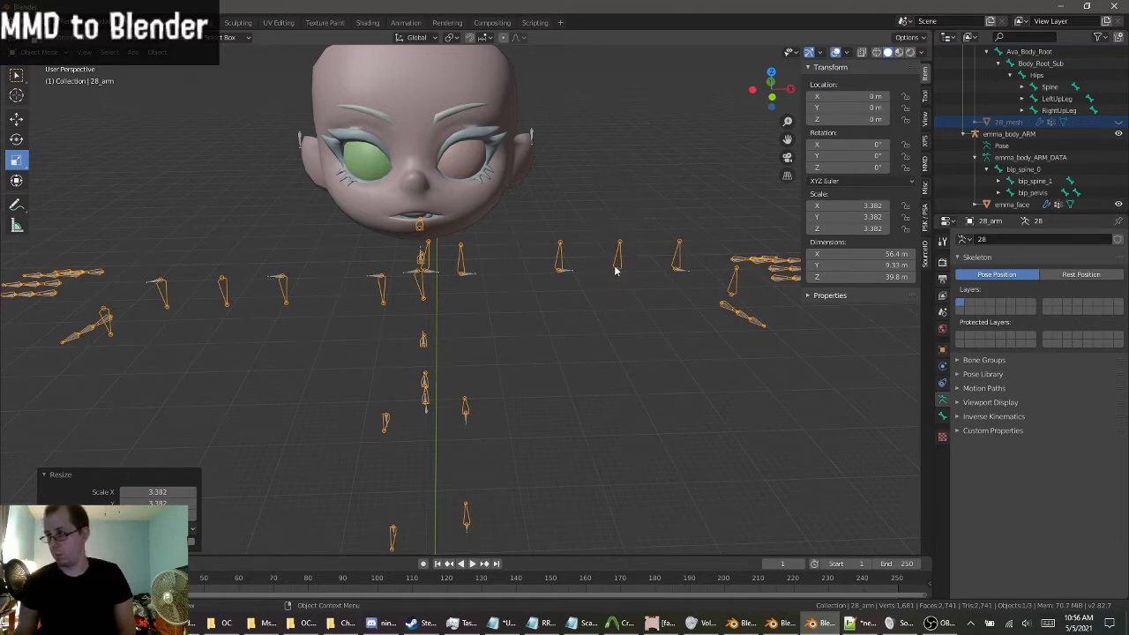
Delete the RightForeArmRoll and LeftForeArmRoll bones from 28_arm in Edit Mode.
left_click(40, 52)
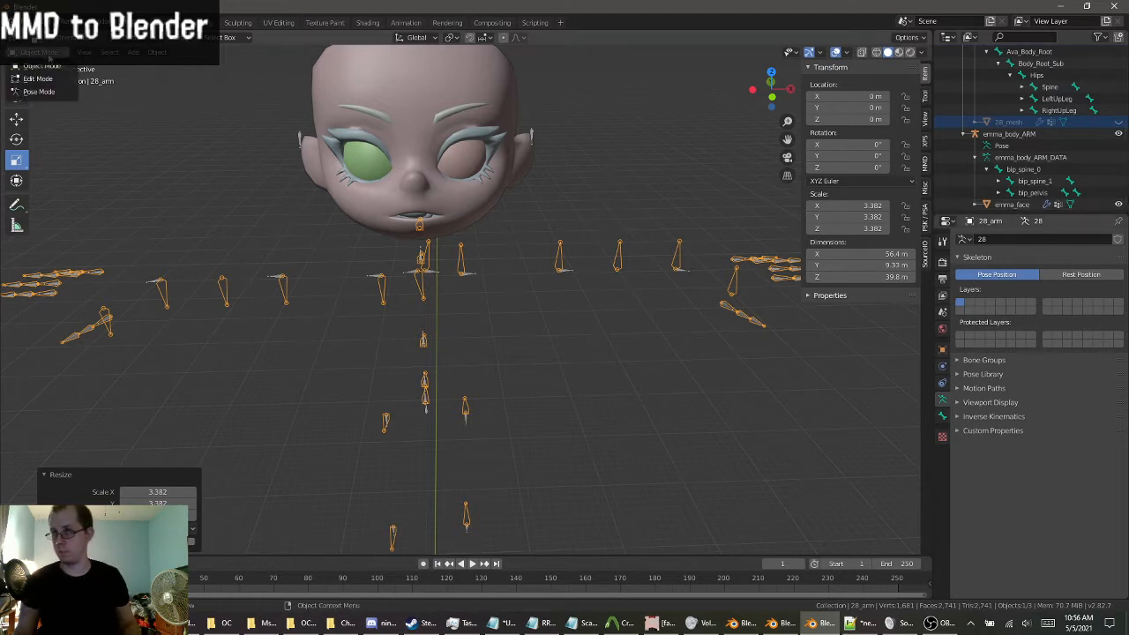
left_click(36, 81)
left_click(221, 292)
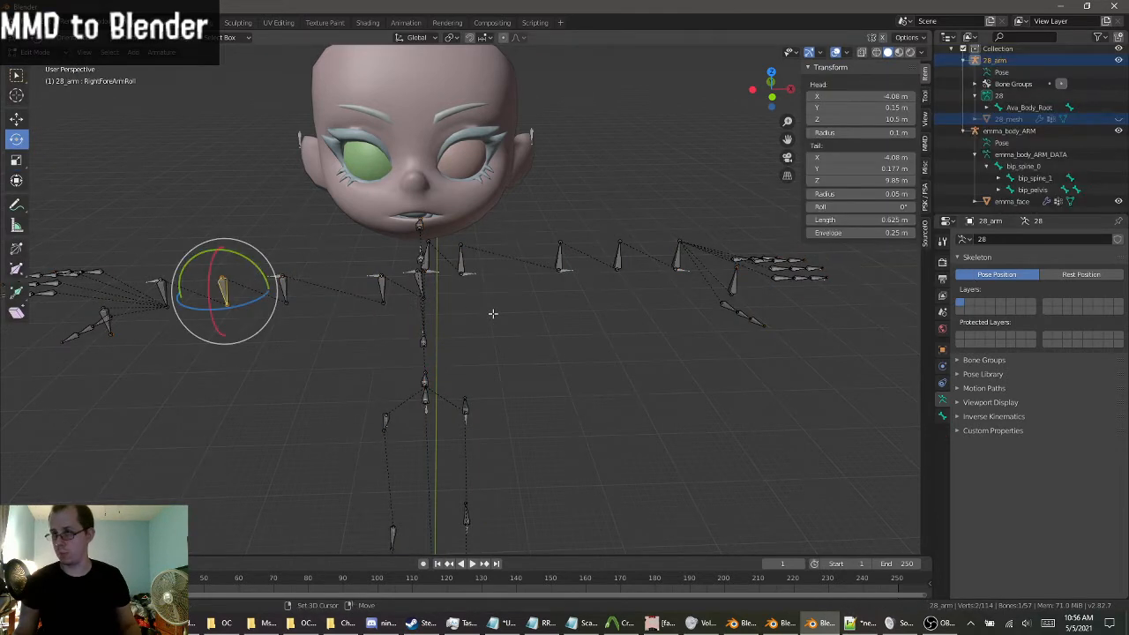
left_click(628, 258, "shift")
key("x")
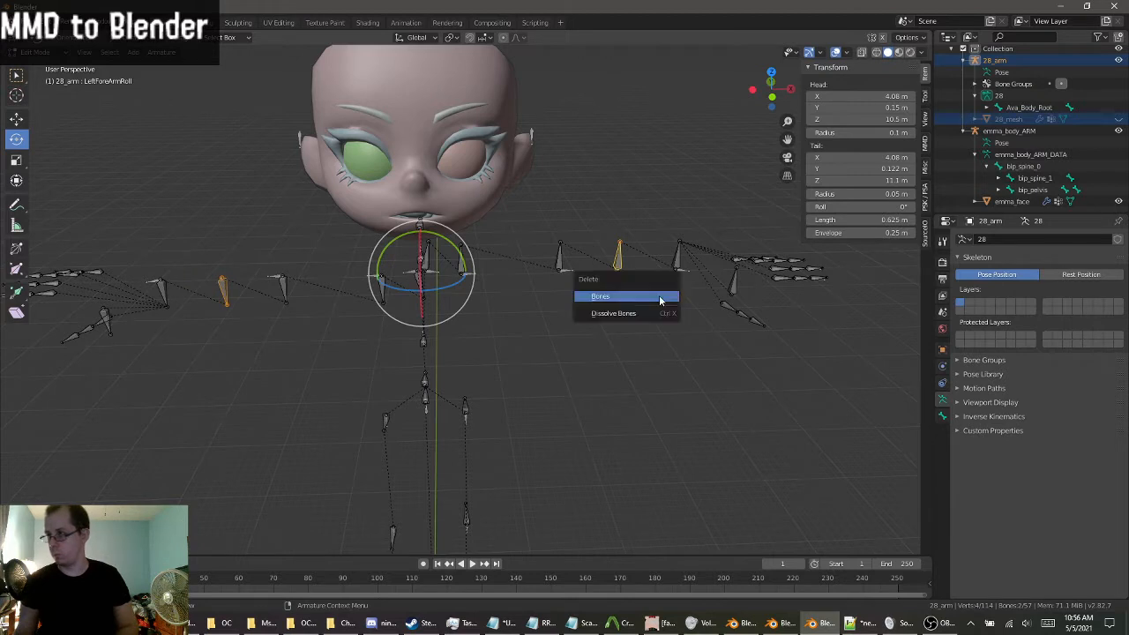
left_click(654, 295)
scroll(649, 315, "up", 2)
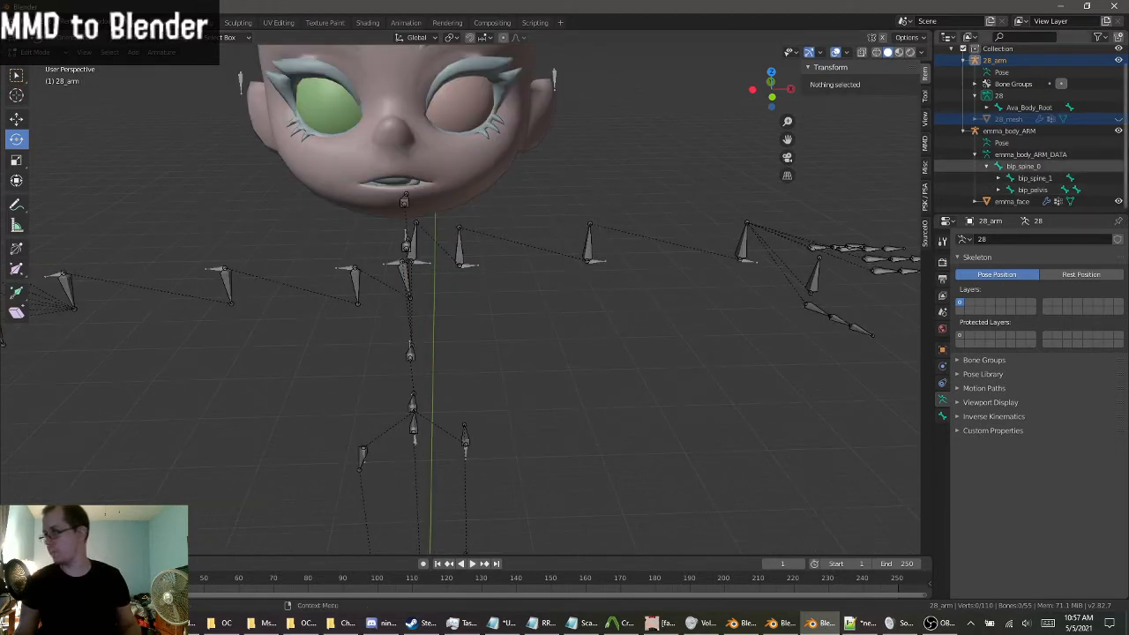
Show 28_mesh again and switch the 28_arm armature to Pose Mode.
left_click(1118, 119)
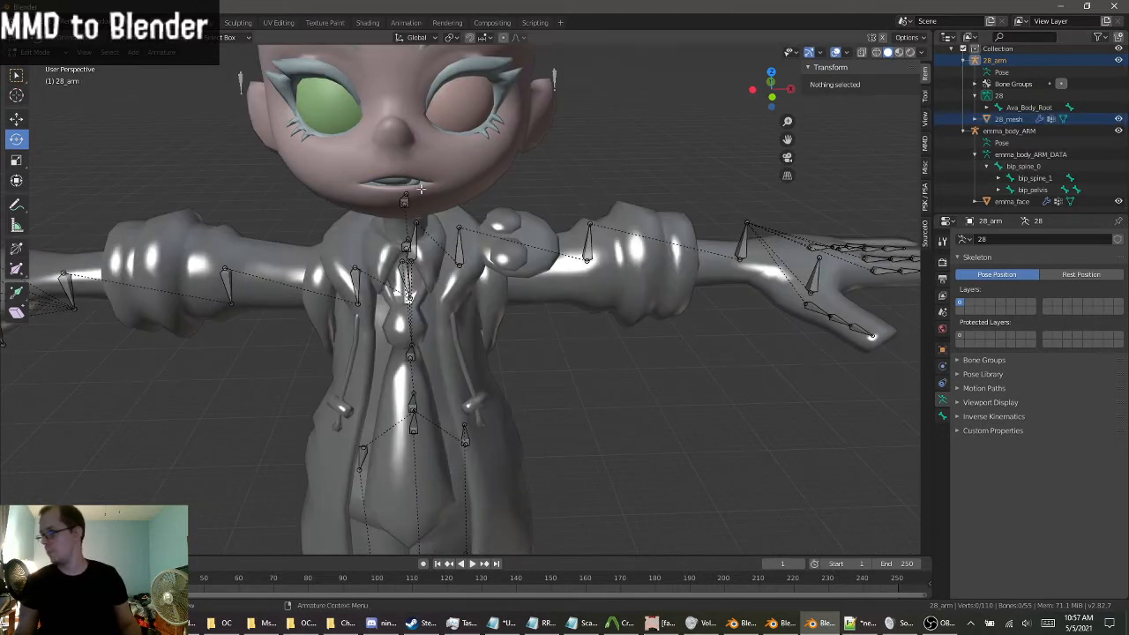
left_click(35, 51)
left_click(35, 94)
scroll(344, 280, "down", 2)
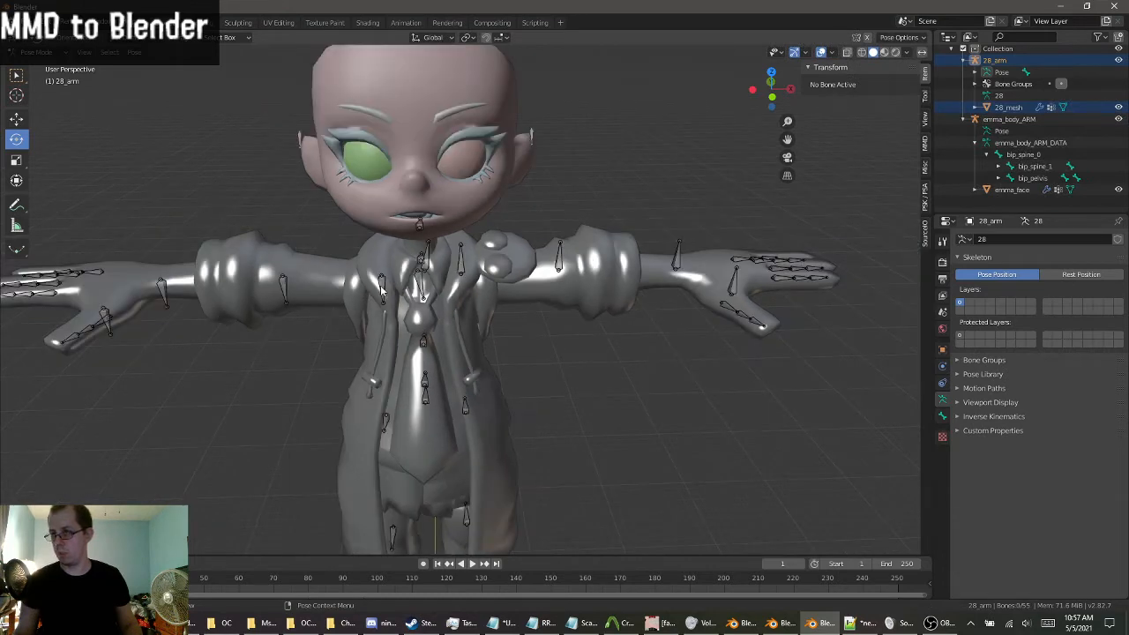
Test how the sleeve and hand deform by rotating the RightArm bone, and undo the rotation.
left_click(382, 288)
left_click_drag(381, 283, 304, 254)
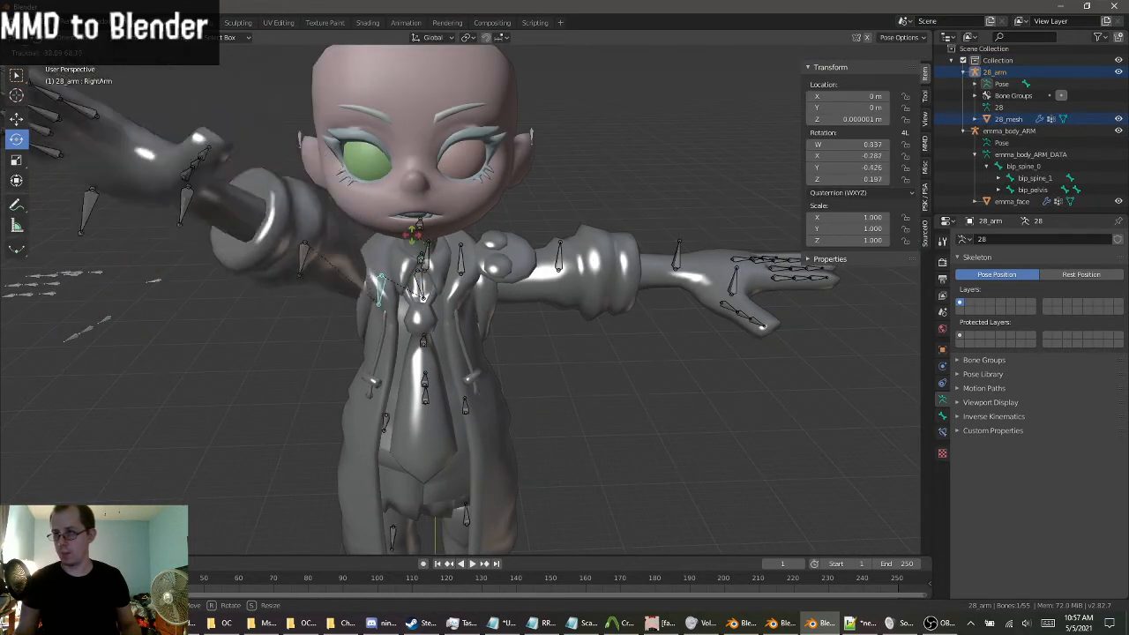
left_click_drag(411, 234, 438, 219)
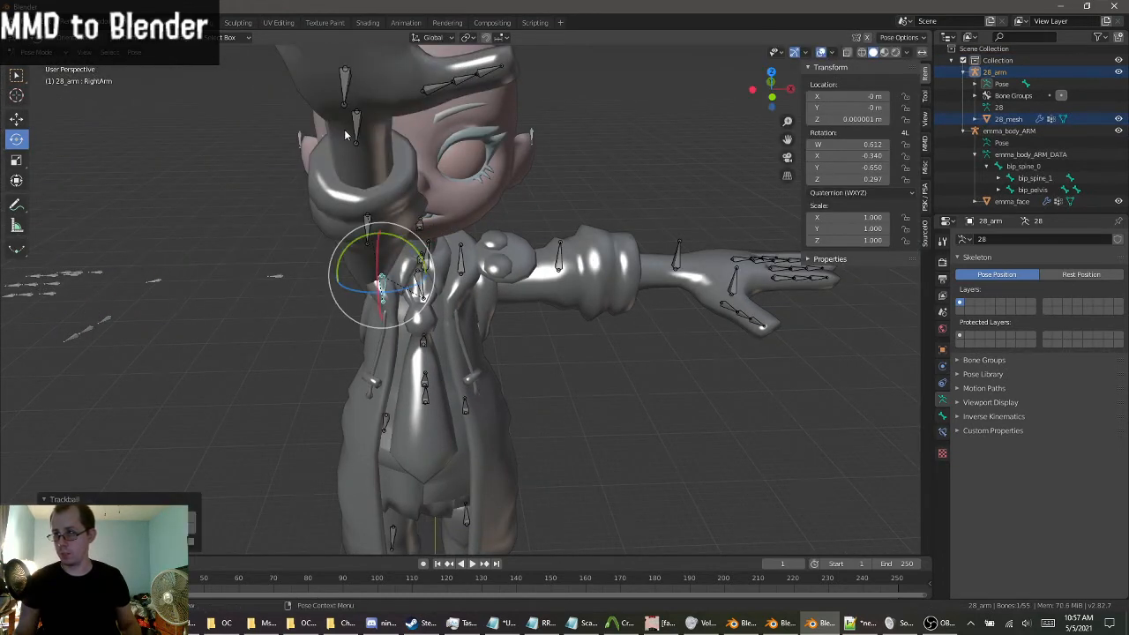
middle_click_drag(345, 134, 584, 133)
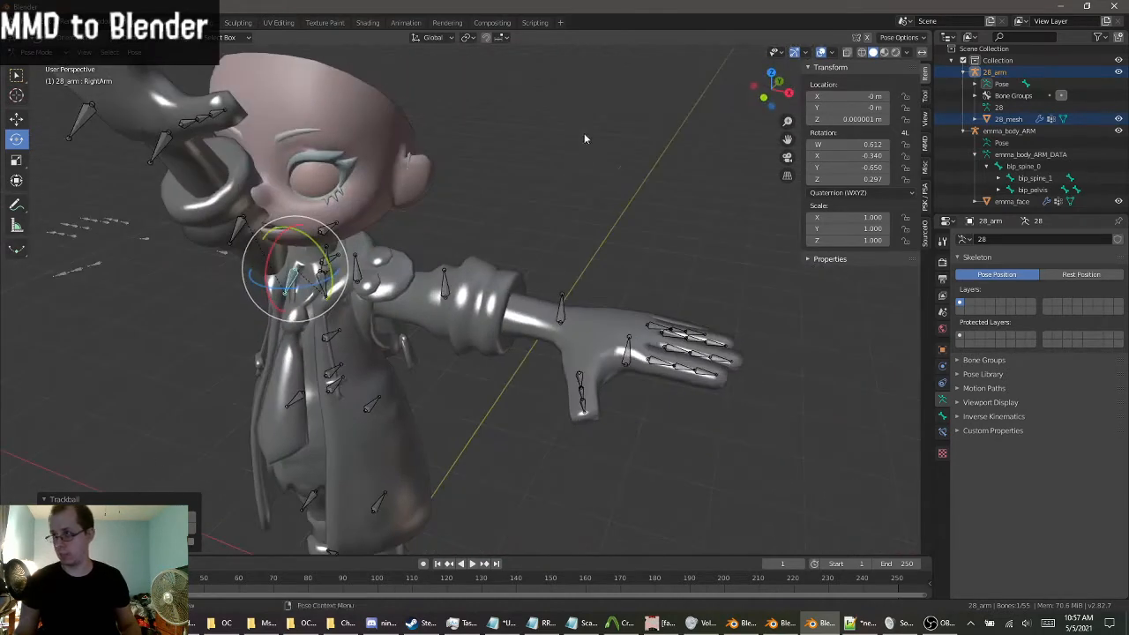
key("ctrl+z")
middle_click_drag(397, 202, 460, 226)
left_click_drag(386, 261, 329, 252)
key("ctrl+z")
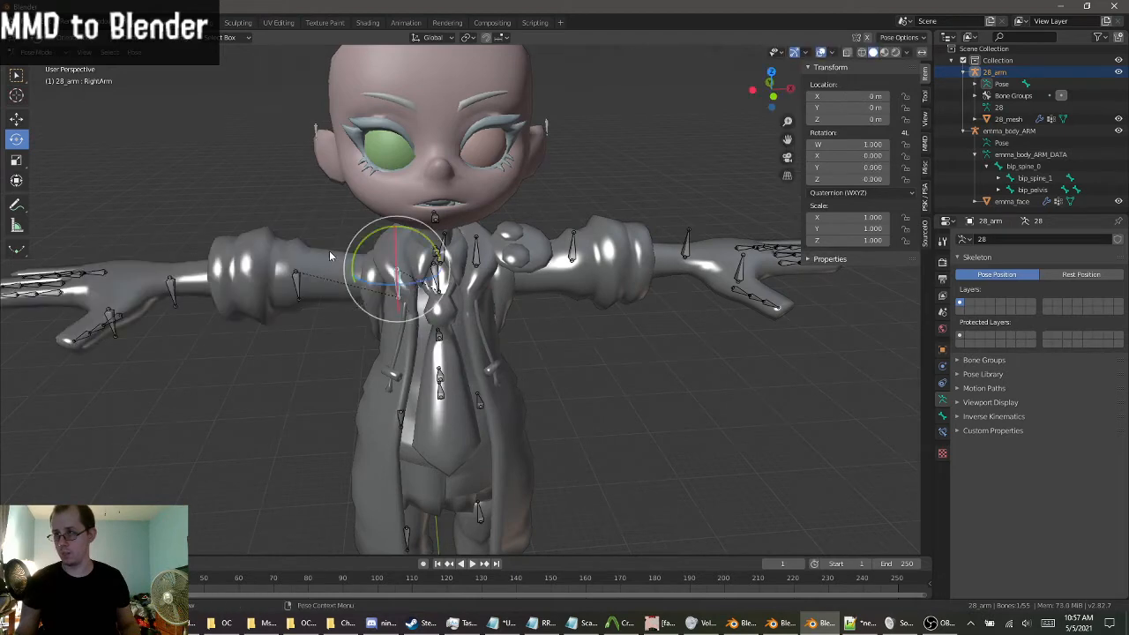
middle_click_drag(329, 250, 336, 220)
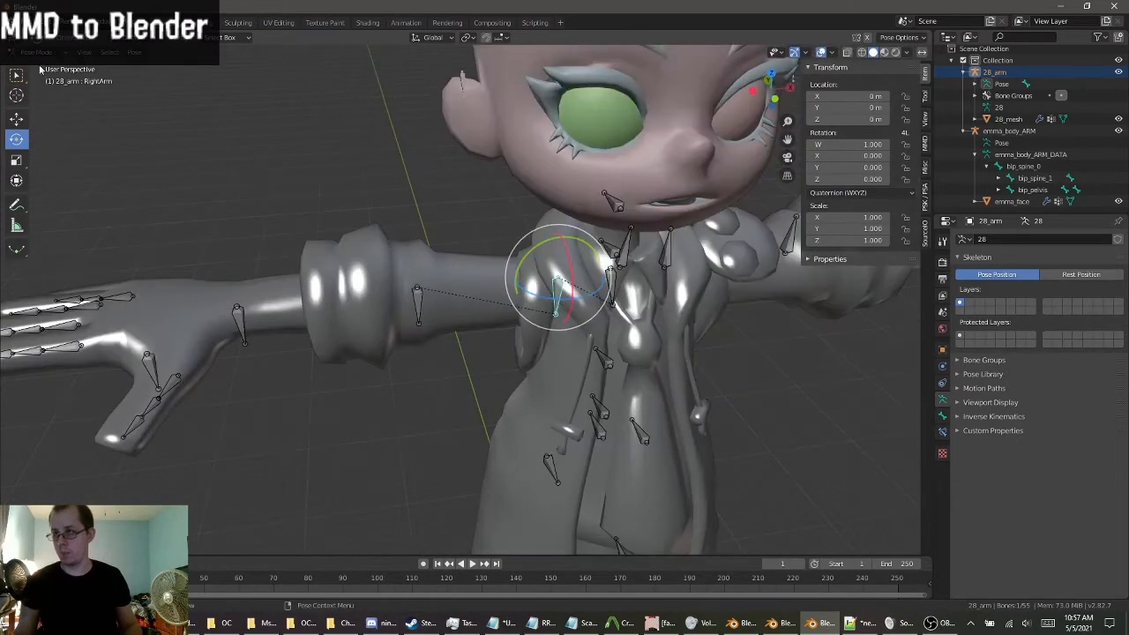
Leave Pose Mode, select 28_mesh and put it into Weight Paint mode.
left_click(35, 51)
left_click(41, 66)
left_click(306, 322)
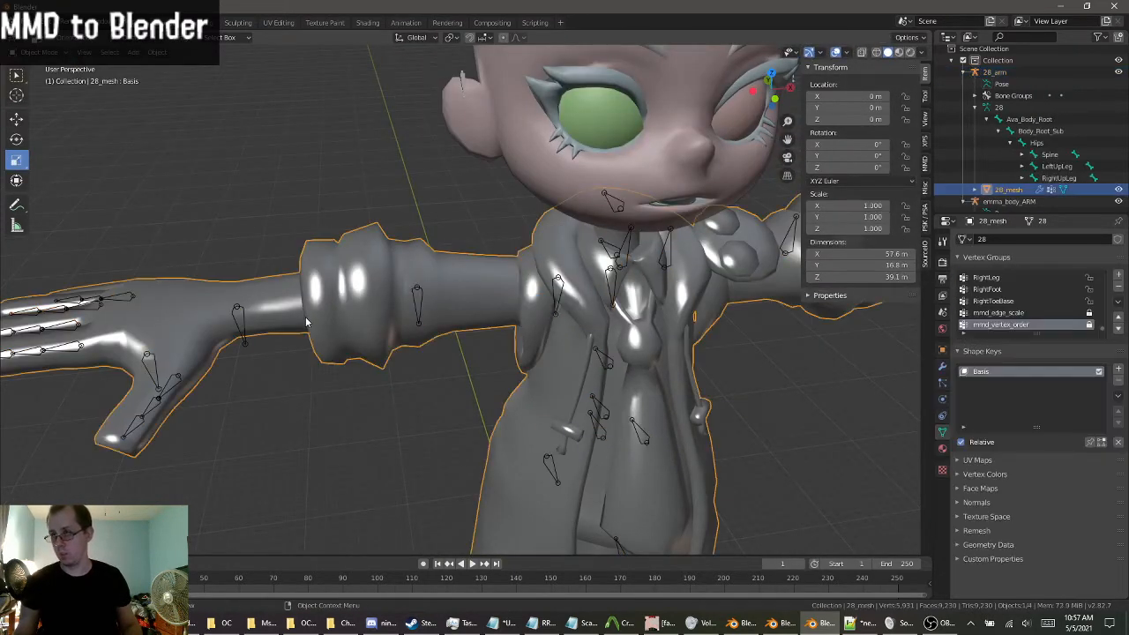
left_click(41, 52)
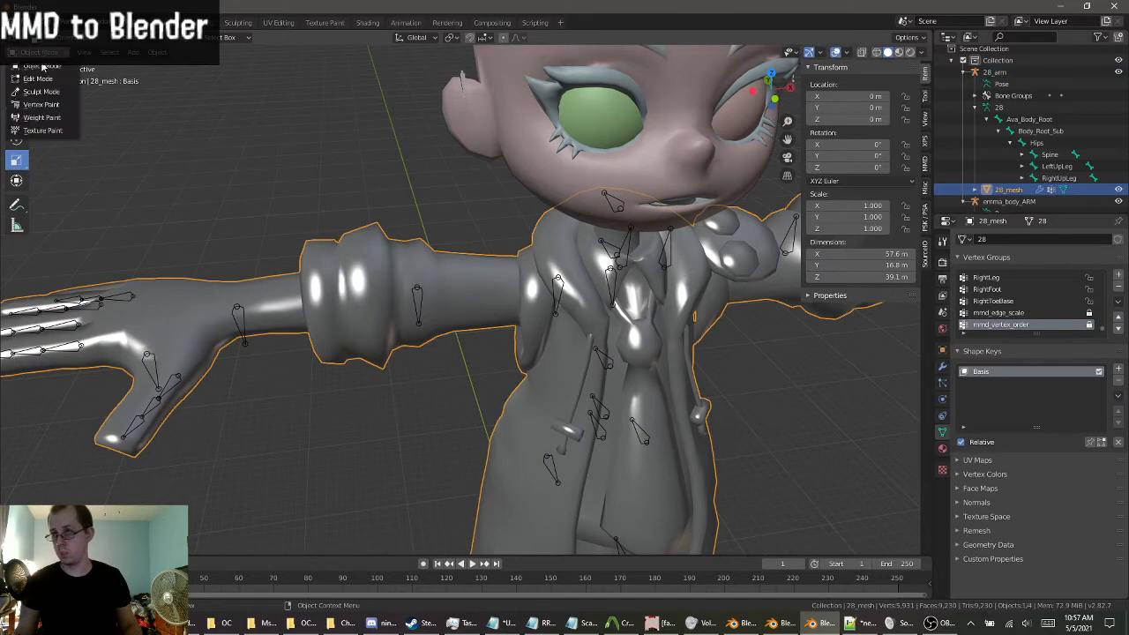
left_click(40, 113)
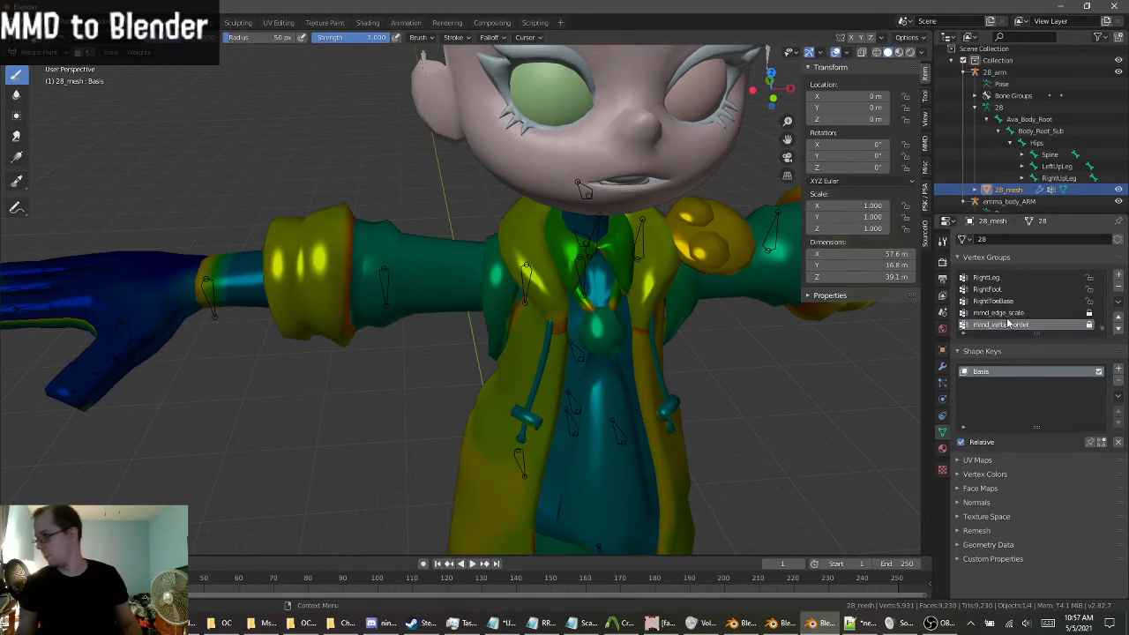
Look through the mesh's vertex groups for the right arm groups and examine the hand, fingers and wrist in the weight display.
scroll(1026, 328, "up", 1)
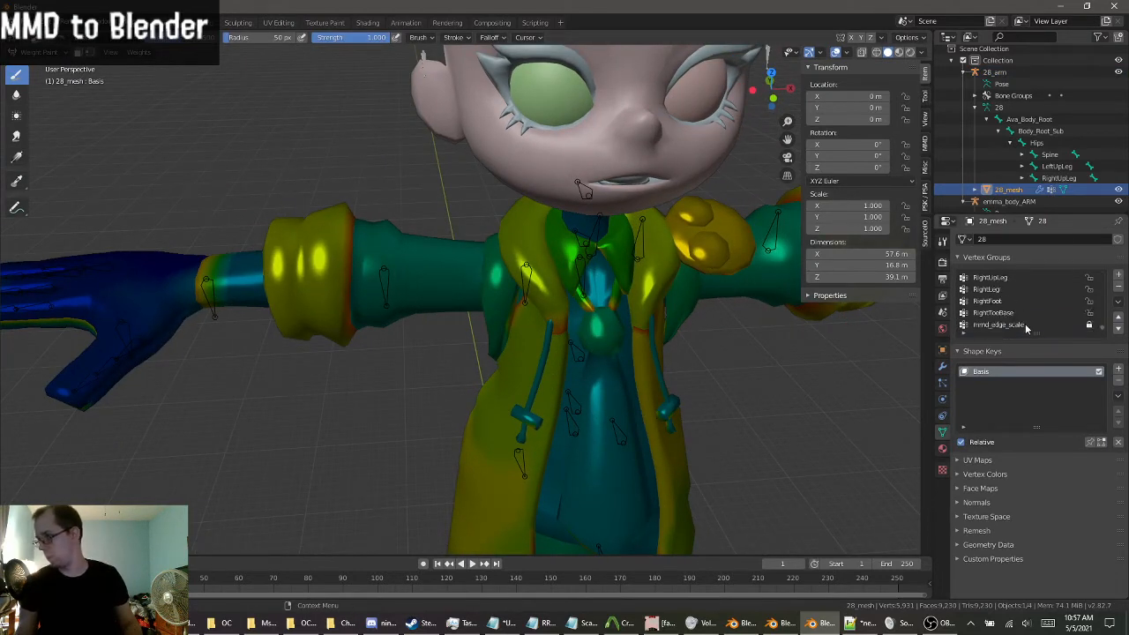
scroll(1021, 317, "up", 8)
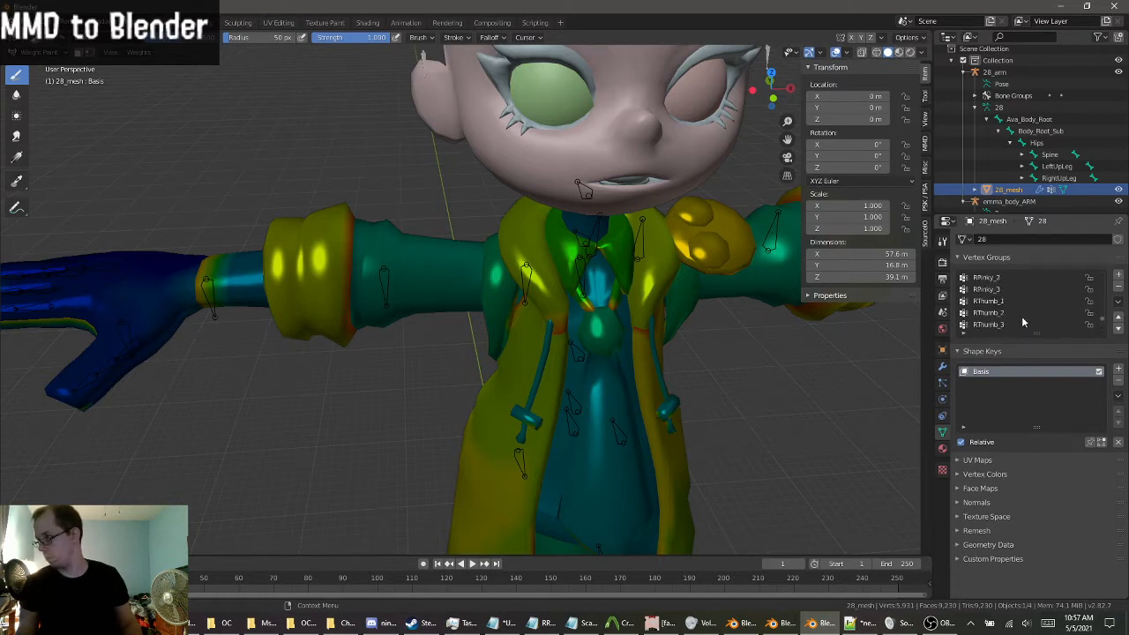
scroll(1022, 321, "up", 5)
middle_click_drag(688, 265, 379, 273)
middle_click_drag(379, 273, 403, 239, "shift")
scroll(403, 239, "up", 4)
scroll(403, 252, "down", 4)
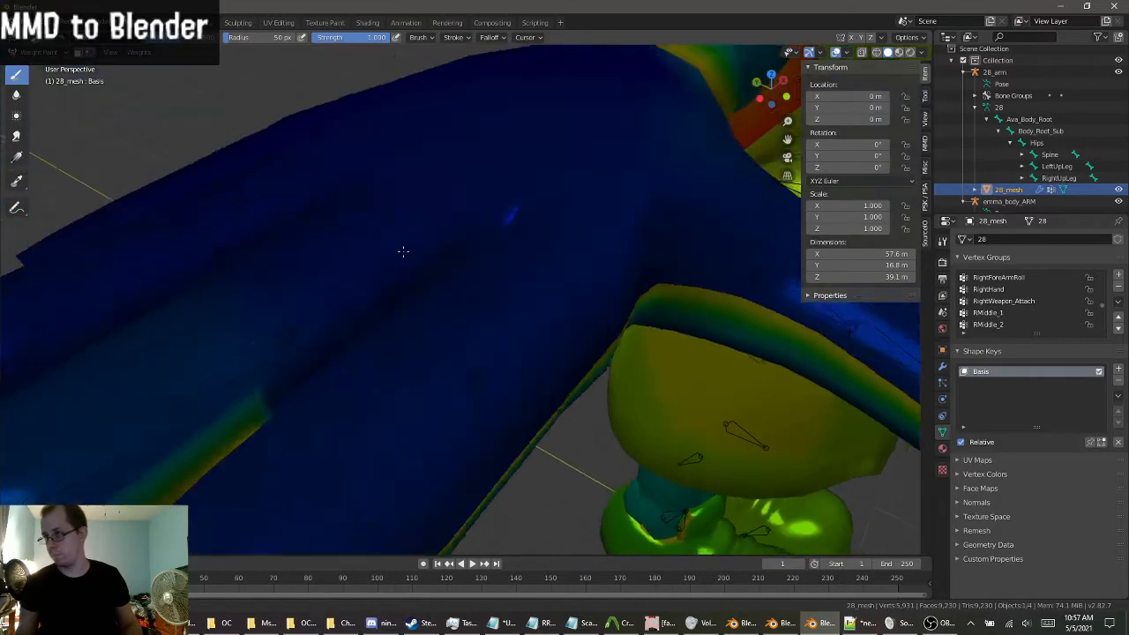
scroll(424, 280, "up", 5)
scroll(359, 330, "down", 3)
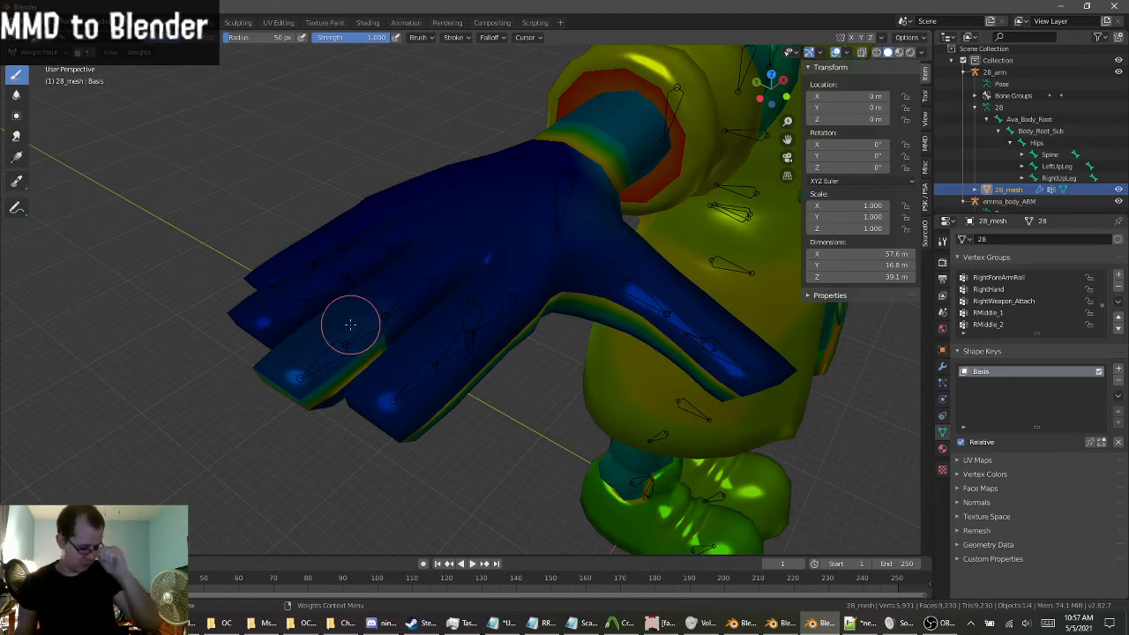
scroll(425, 303, "up", 2)
scroll(426, 302, "down", 2)
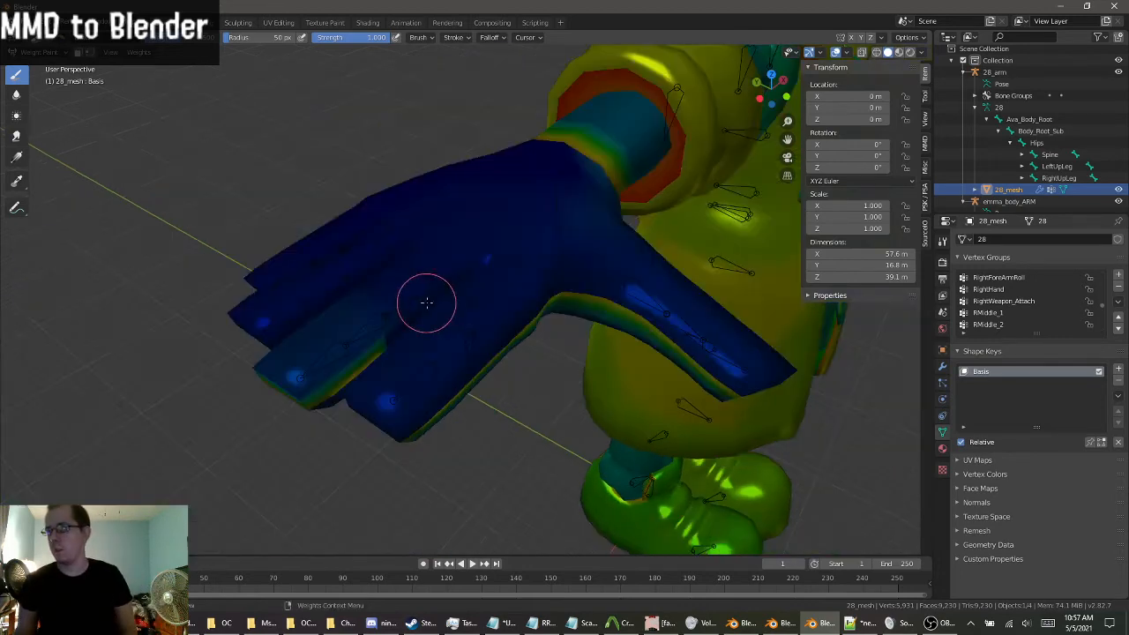
middle_click_drag(430, 308, 425, 312)
middle_click_drag(502, 304, 230, 354)
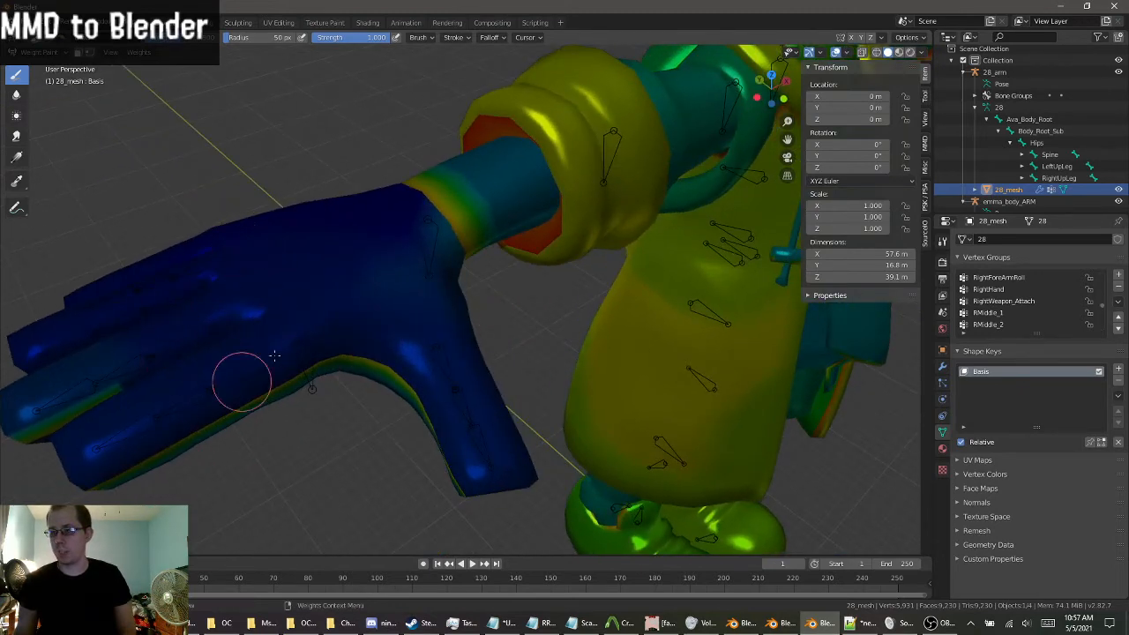
middle_click_drag(397, 339, 368, 313)
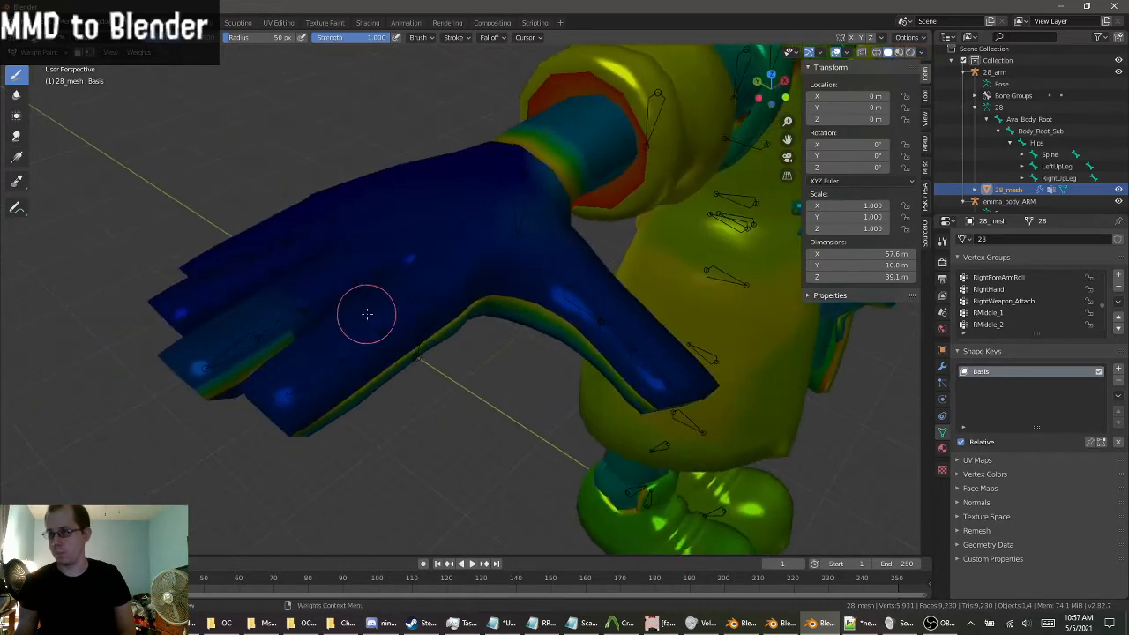
scroll(374, 307, "up", 2)
scroll(388, 305, "down", 3)
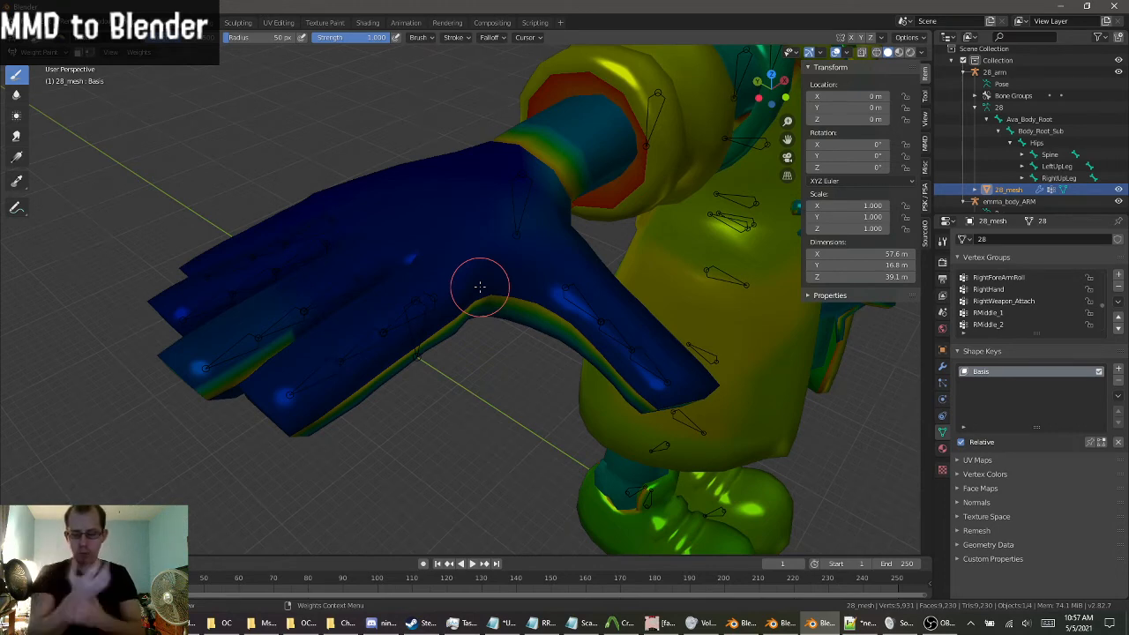
middle_click_drag(480, 286, 406, 263)
scroll(595, 130, "down", 4)
middle_click_drag(594, 131, 585, 97)
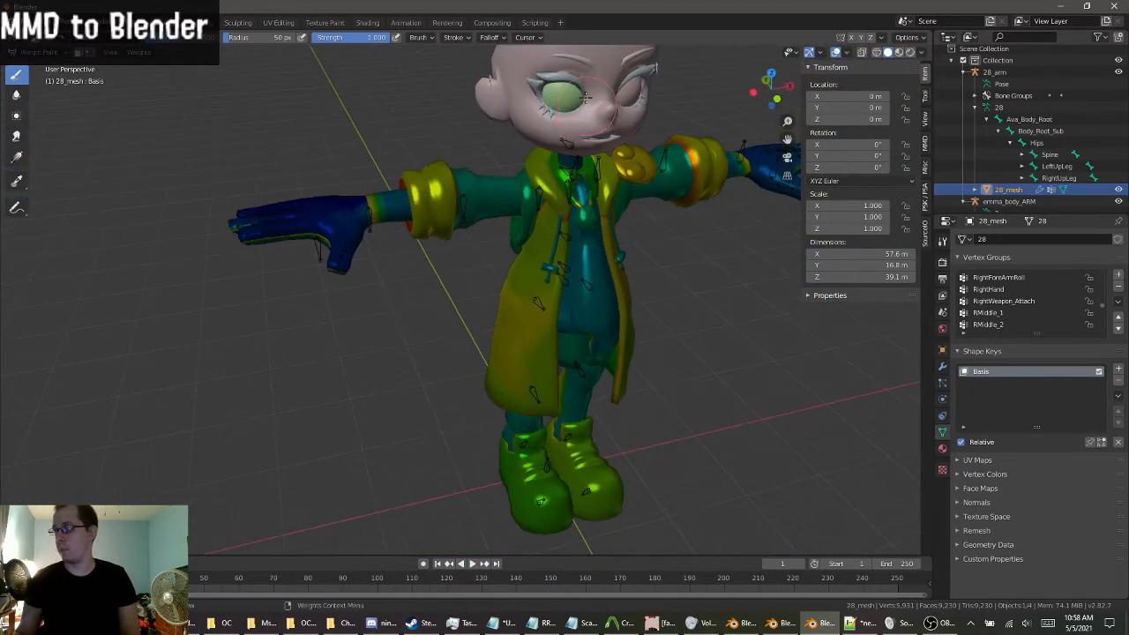
middle_click_drag(434, 150, 474, 200)
scroll(479, 164, "up", 6)
scroll(498, 212, "down", 4)
scroll(473, 200, "up", 8)
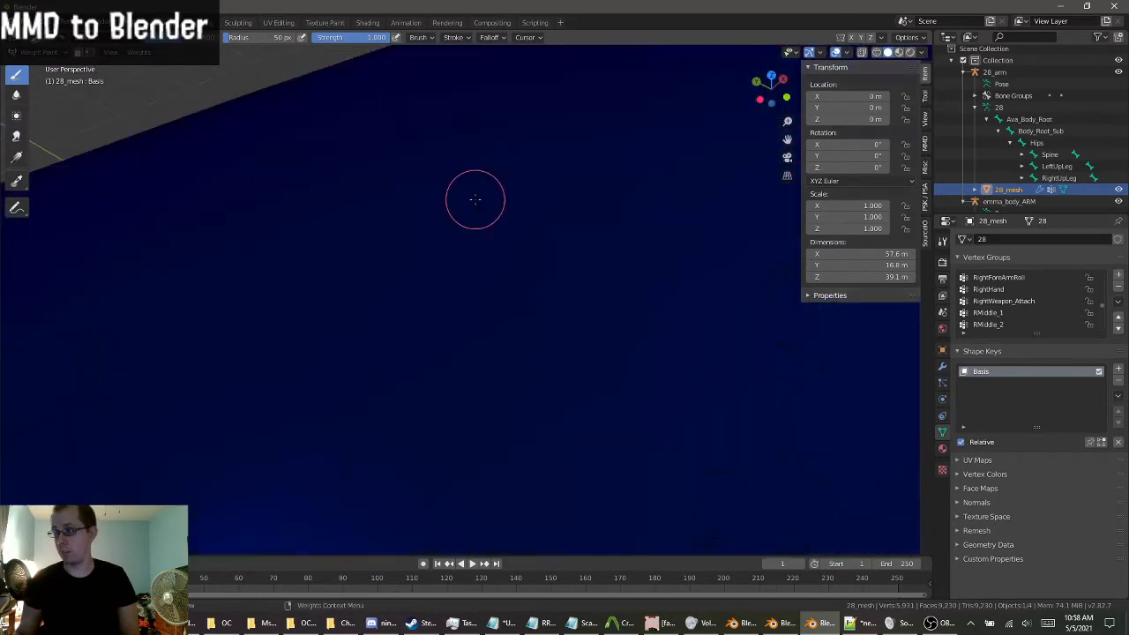
scroll(474, 199, "down", 3)
scroll(441, 273, "down", 2)
middle_click_drag(457, 442, 628, 441)
scroll(393, 352, "up", 3)
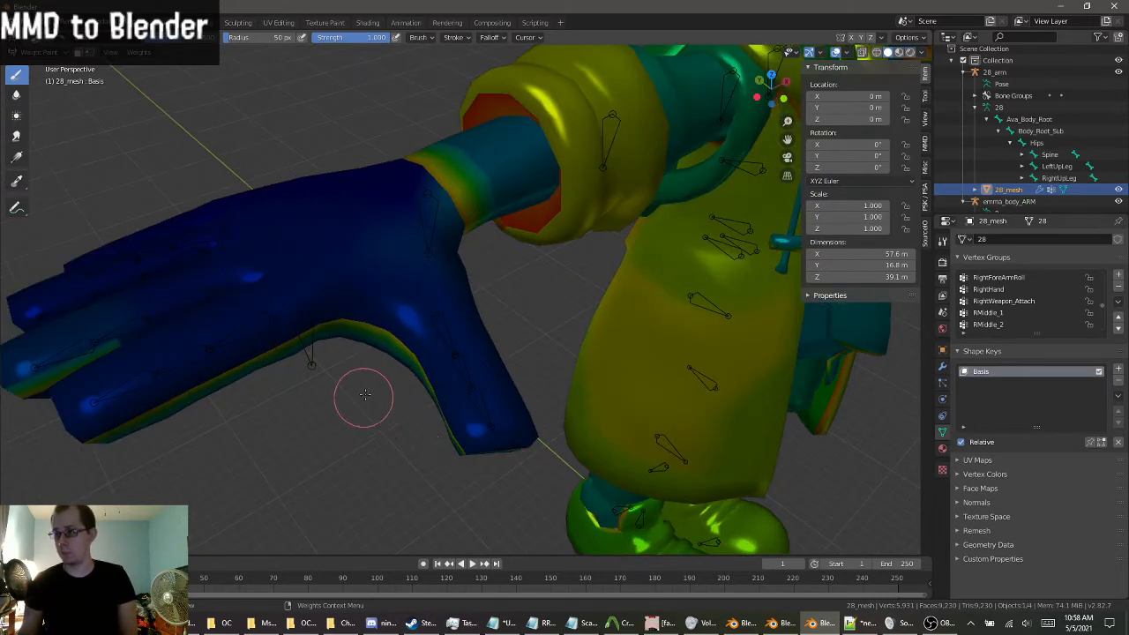
mouse_move(302, 197)
middle_mouse_down()
mouse_move(335, 189)
mouse_move(373, 285)
mouse_move(49, 79)
middle_mouse_up()
Display the RightForeArm vertex group and inspect its weights around the sleeve cuff and forearm.
scroll(1001, 321, "up", 1)
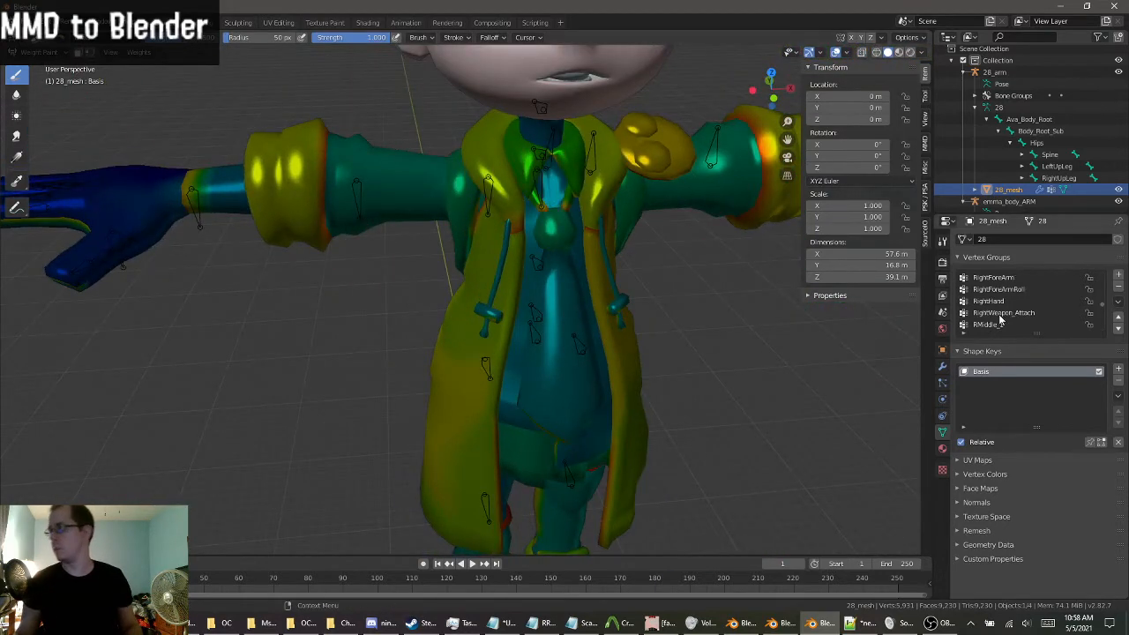
left_click(998, 279)
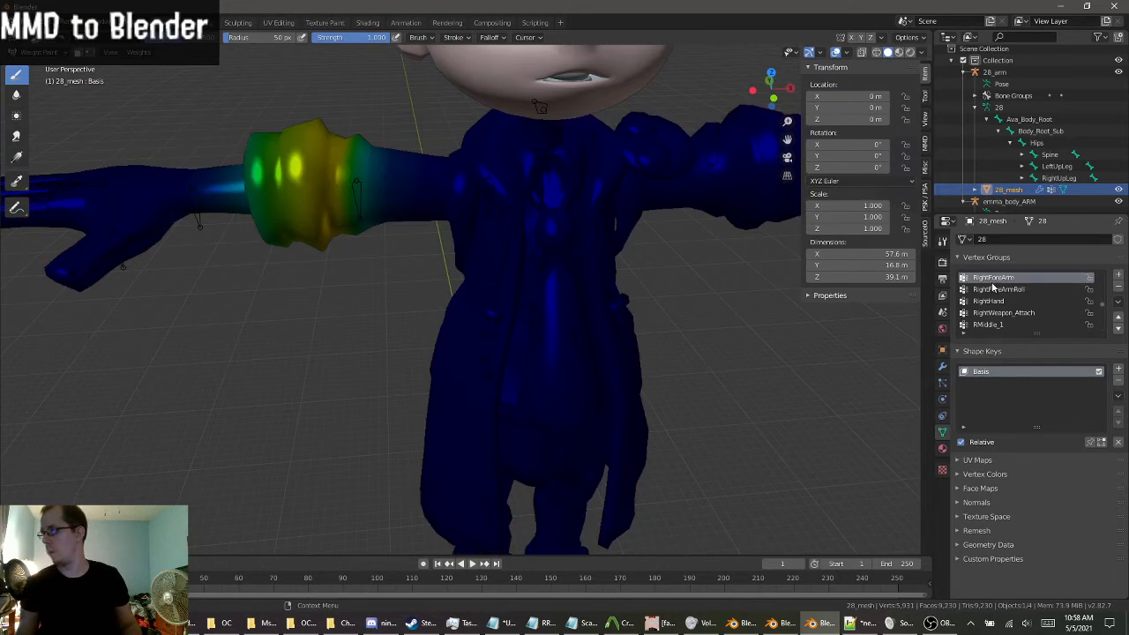
middle_click_drag(658, 288, 626, 272)
middle_click_drag(547, 238, 749, 373, "shift")
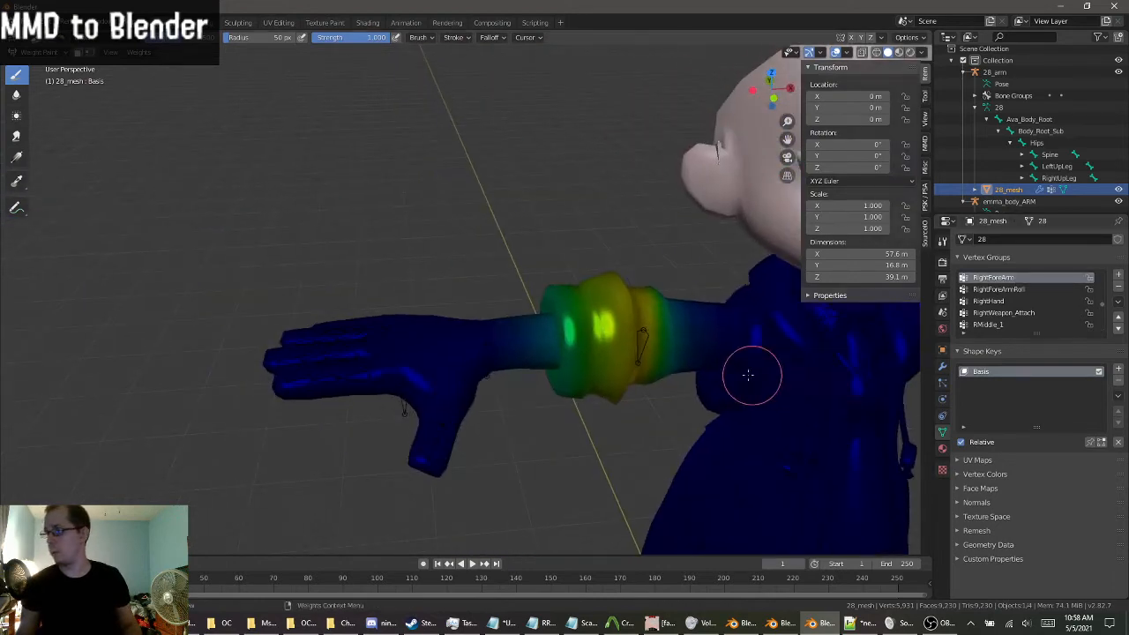
scroll(749, 373, "up", 4)
middle_click_drag(631, 344, 390, 315, "shift")
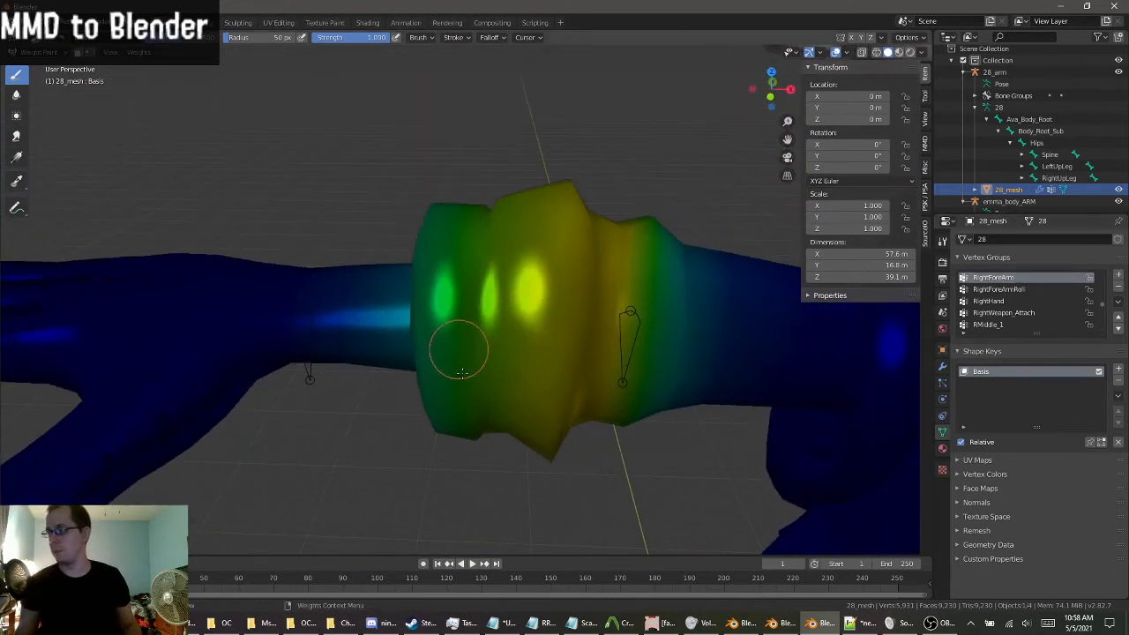
Compare the RightForeArmRoll and RightForeArm vertex group weights around the right wrist and sleeve cuff.
left_click(1005, 289)
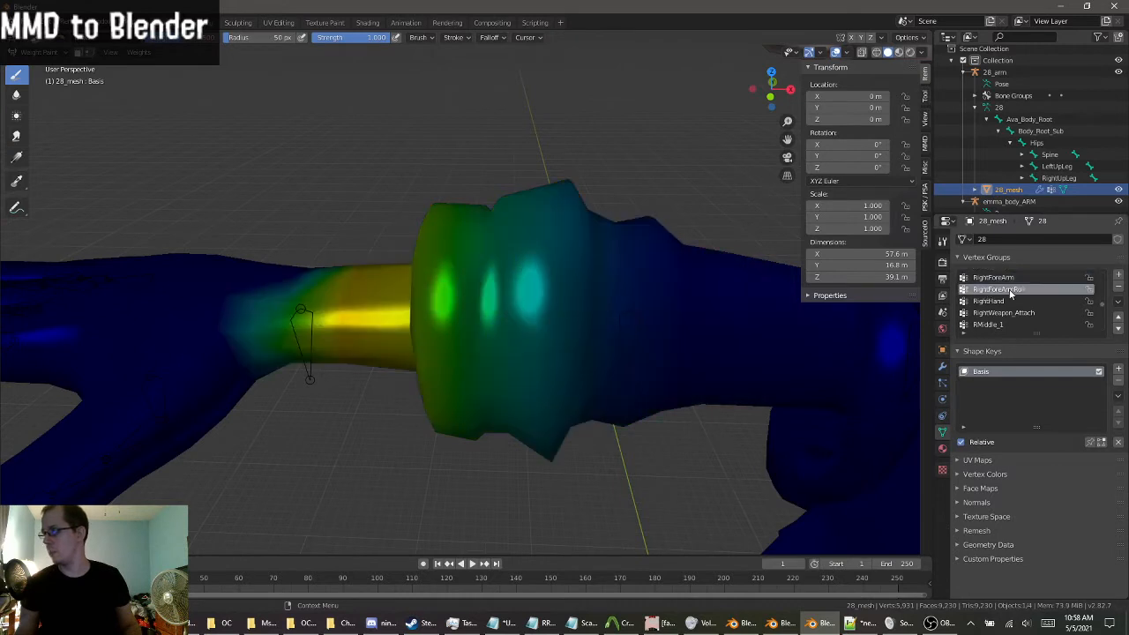
middle_click_drag(494, 353, 383, 370)
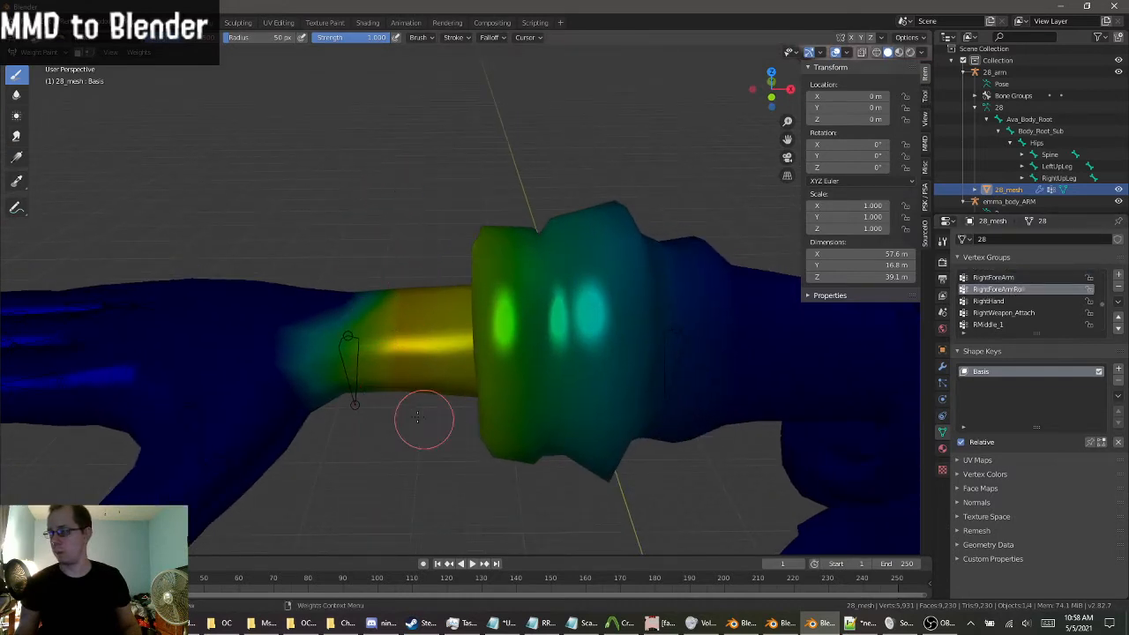
left_click(994, 278)
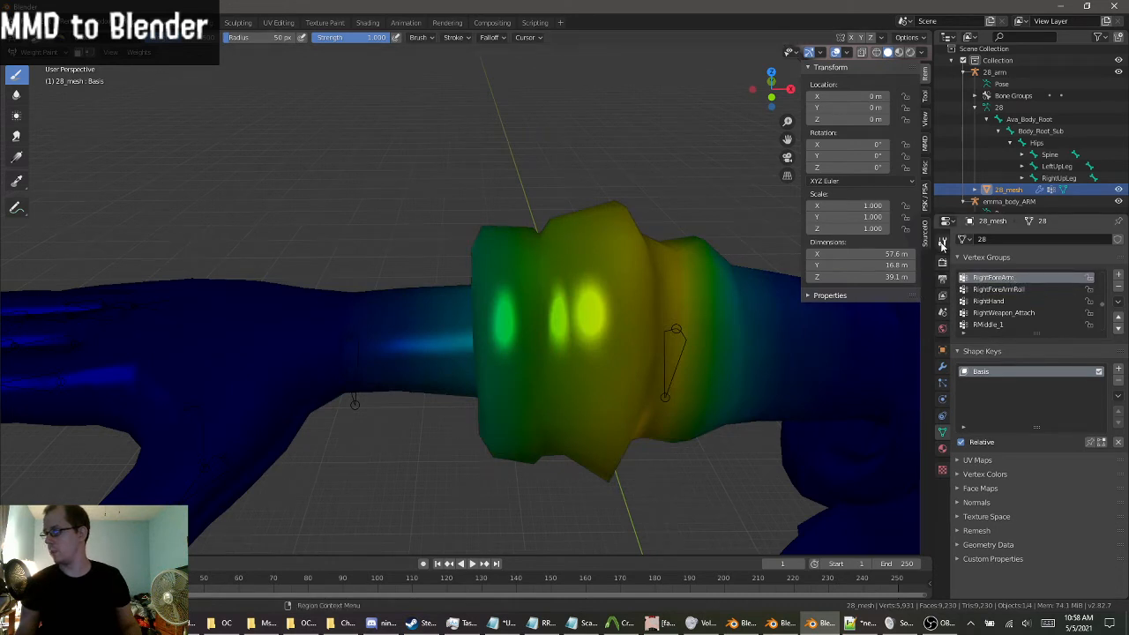
Paint RightForeArm weight all around the bare right forearm between cuff and hand, using the Draw brush at weight 0.500 and strength 1.000.
left_click(942, 241)
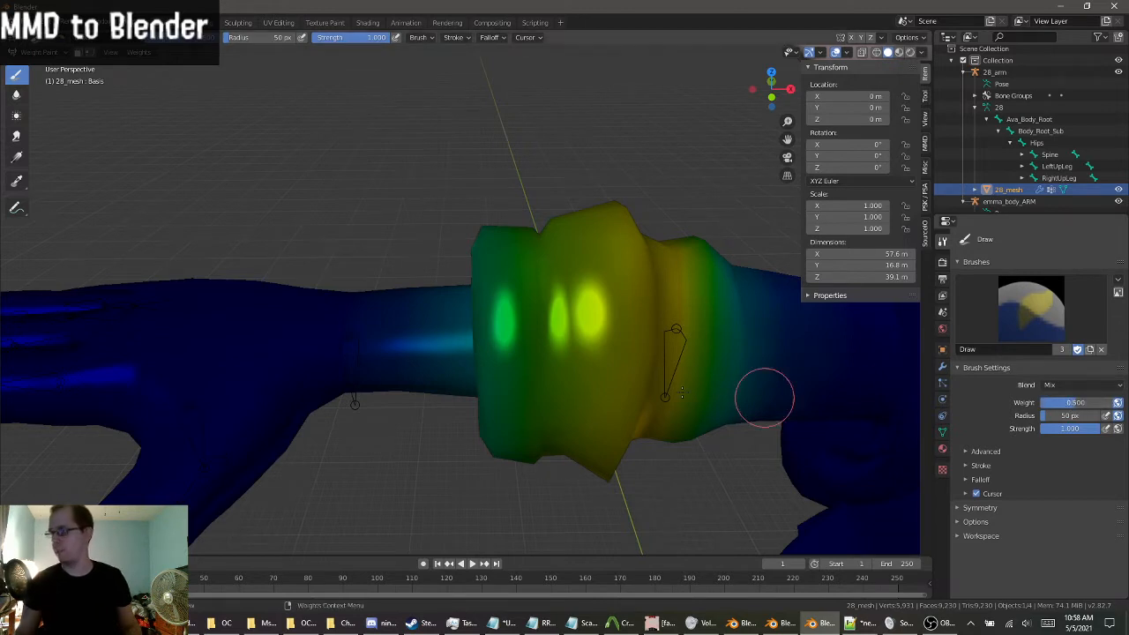
middle_click_drag(425, 398, 418, 369)
left_click_drag(416, 370, 431, 208)
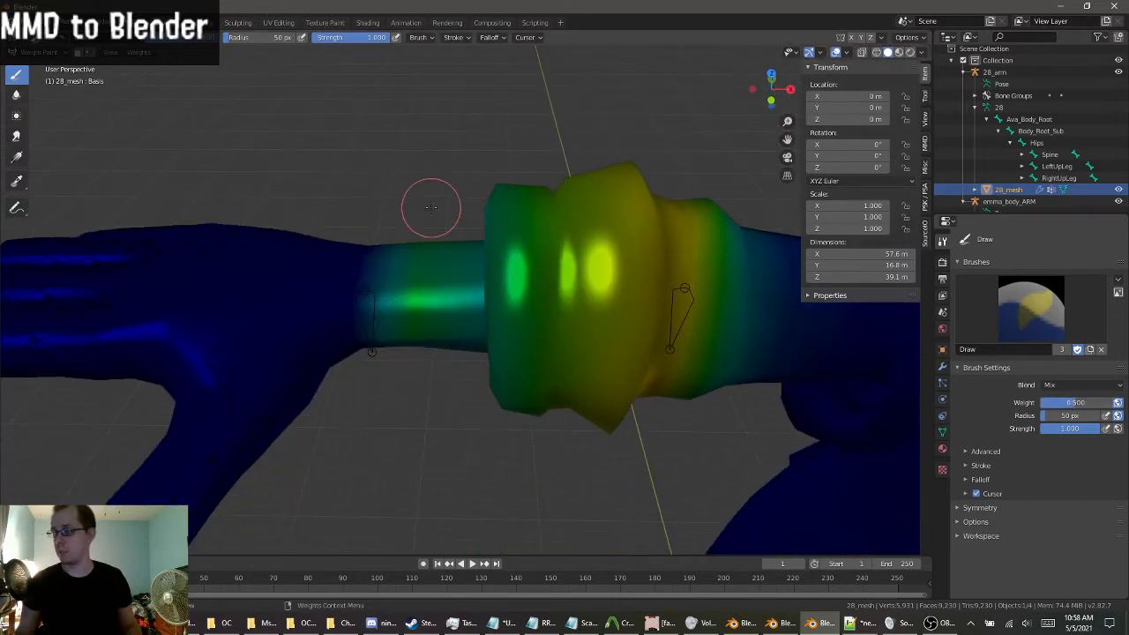
middle_click_drag(462, 353, 396, 323)
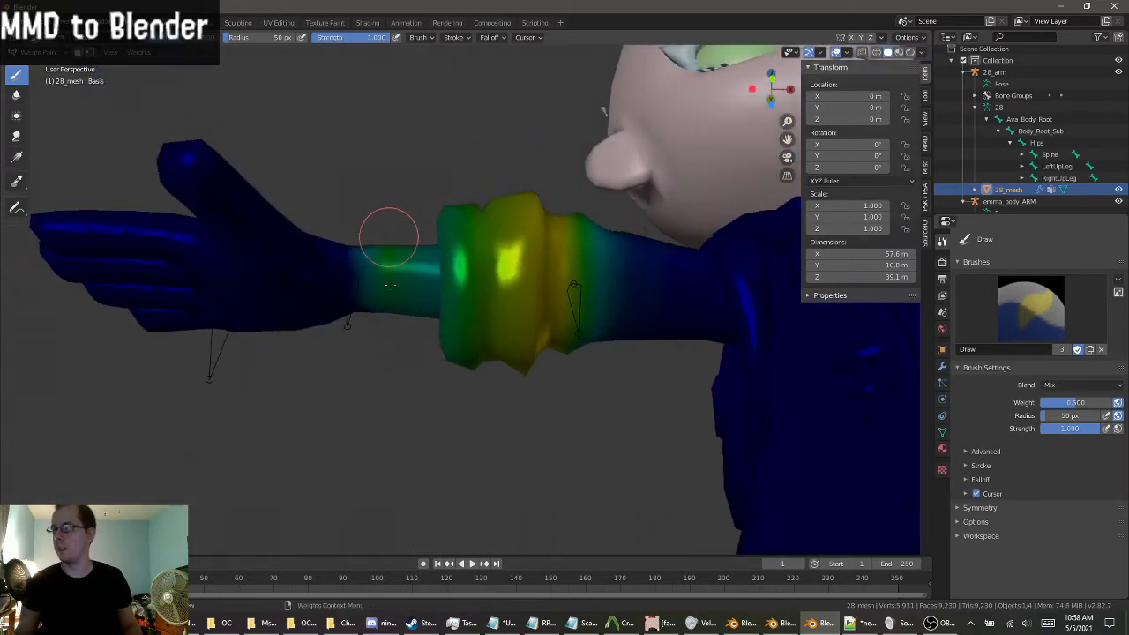
middle_click_drag(427, 243, 457, 274)
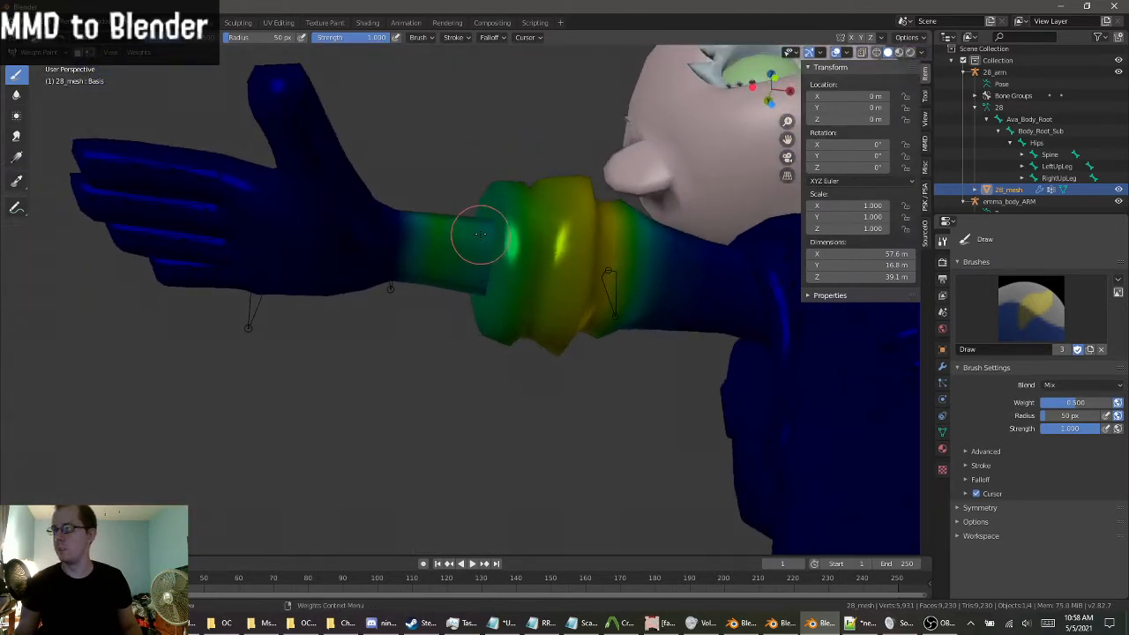
mouse_move(479, 233)
middle_mouse_down()
mouse_move(643, 244)
mouse_move(378, 398)
mouse_move(586, 430)
mouse_move(585, 499)
mouse_move(542, 383)
mouse_move(503, 499)
mouse_move(539, 461)
middle_mouse_up()
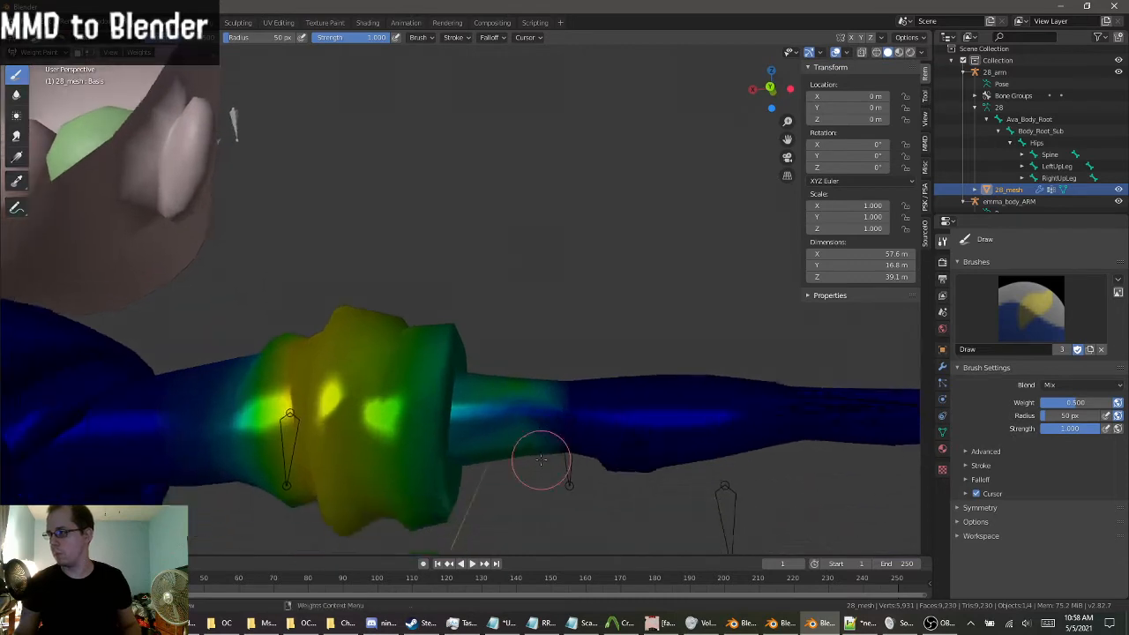
middle_click_drag(532, 390, 519, 427)
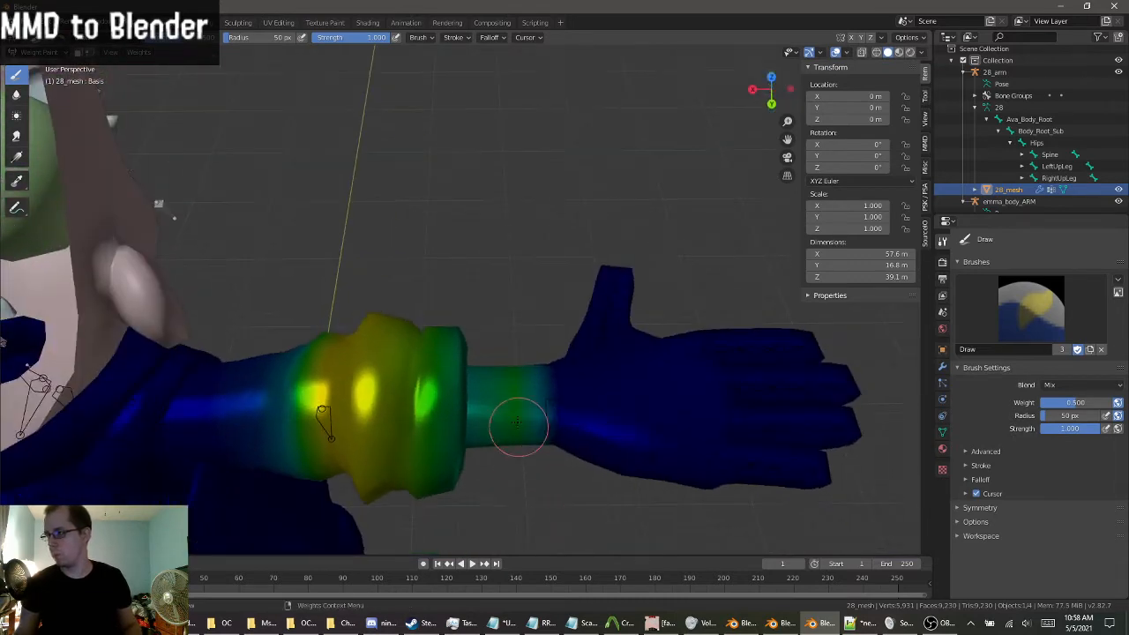
middle_click_drag(511, 378, 251, 359)
Find the left forearm vertex groups and compare the LeftForeArmRoll and LeftForeArm weights around the left cuff and wrist.
mouse_move(461, 391)
middle_mouse_down()
mouse_move(627, 421)
mouse_move(30, 330)
middle_mouse_up()
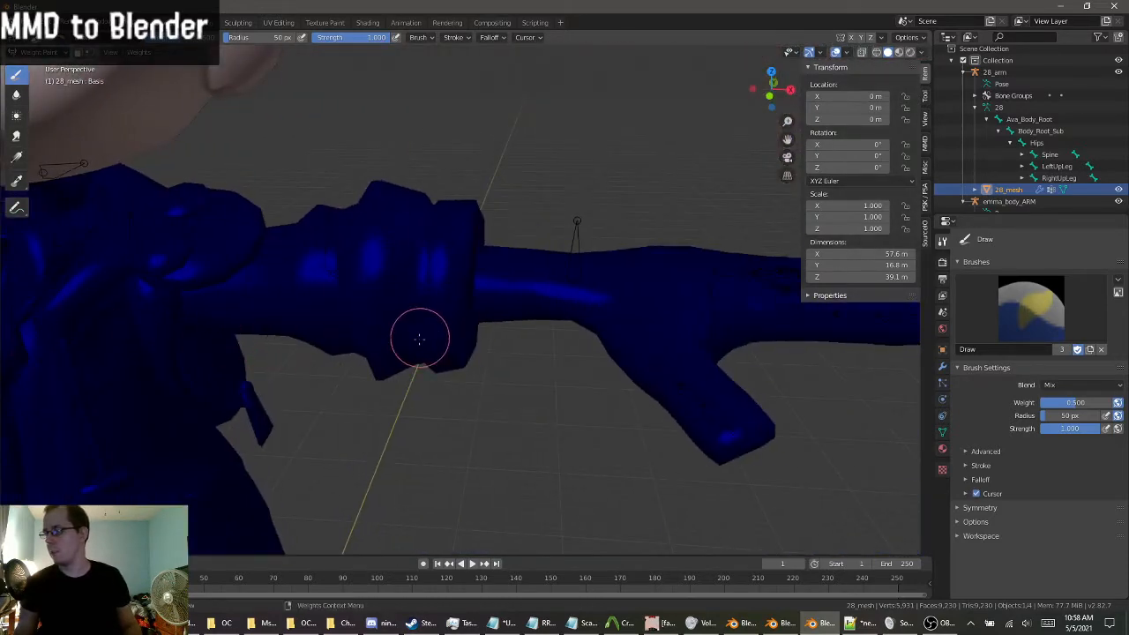
mouse_move(418, 336)
middle_mouse_down()
mouse_move(272, 347)
mouse_move(377, 352)
mouse_move(352, 360)
mouse_move(385, 378)
middle_mouse_up()
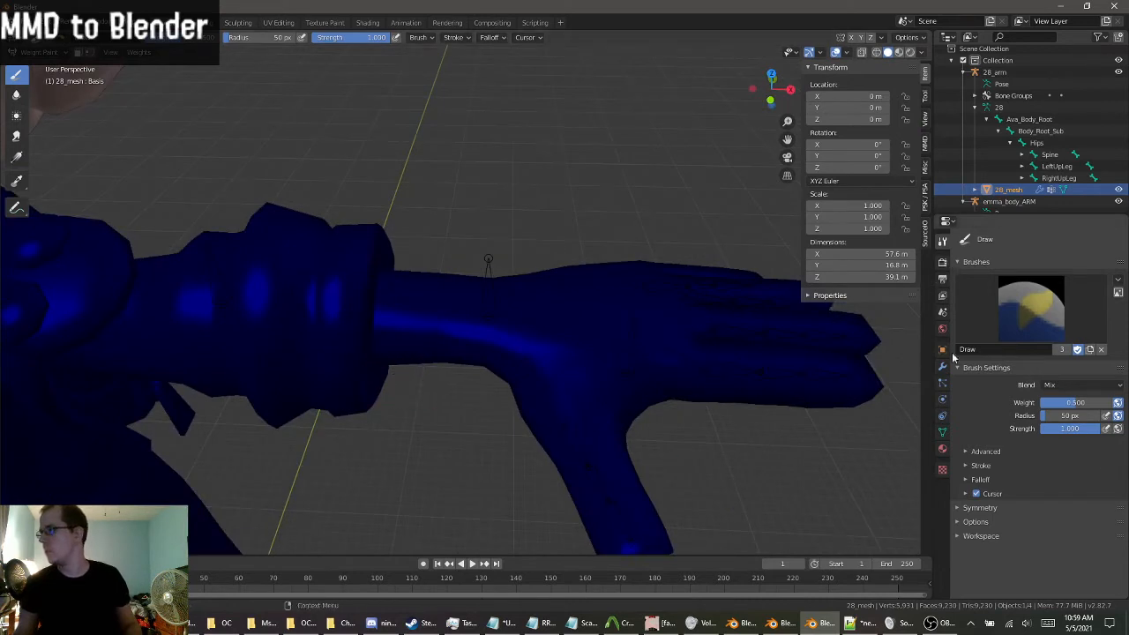
left_click(942, 431)
scroll(1019, 300, "down", 6)
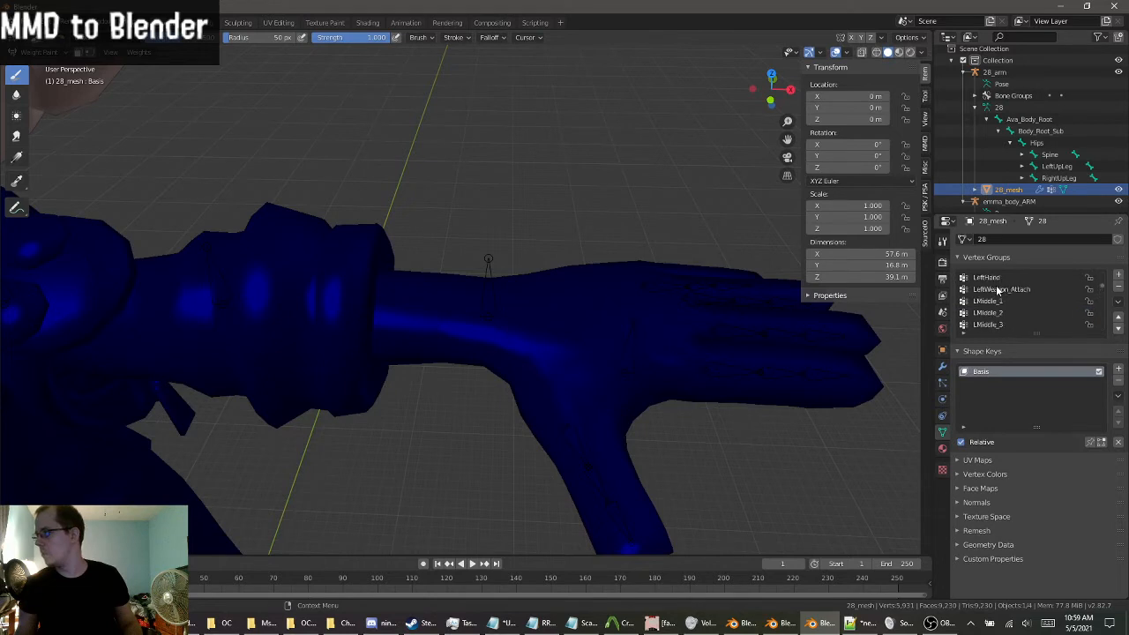
left_click(990, 289)
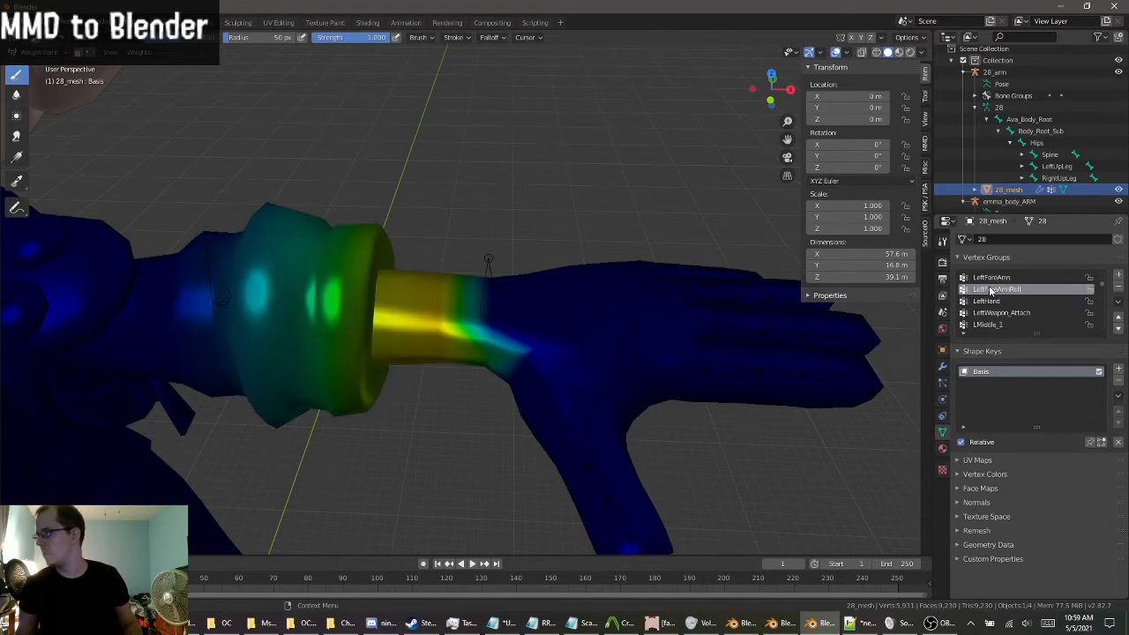
left_click(992, 277)
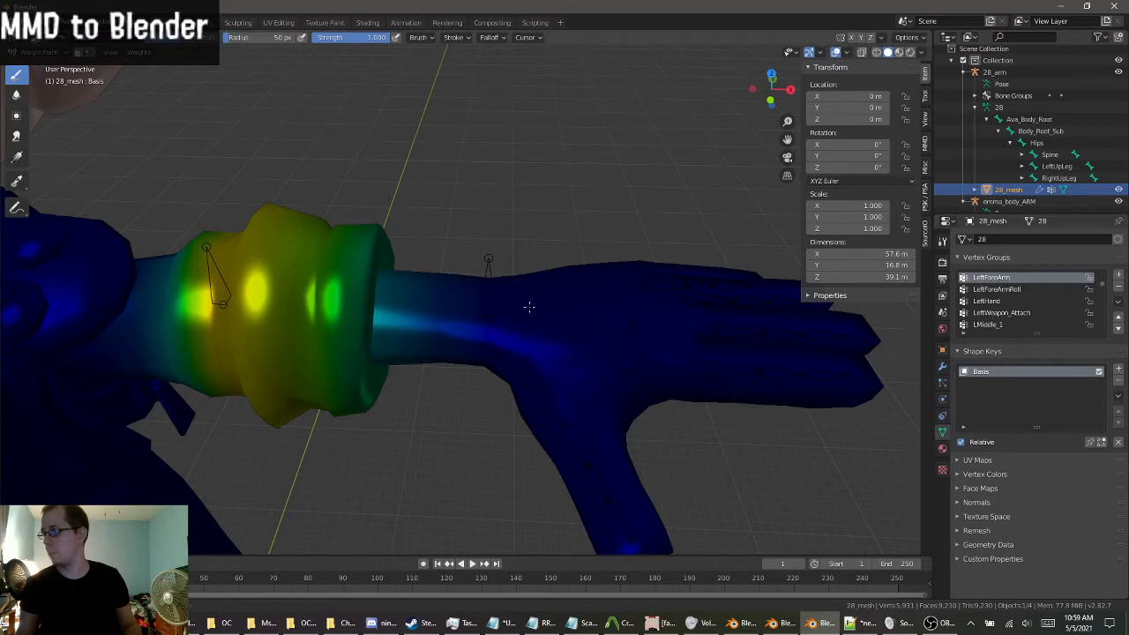
middle_click_drag(534, 311, 546, 305)
left_click(1000, 290)
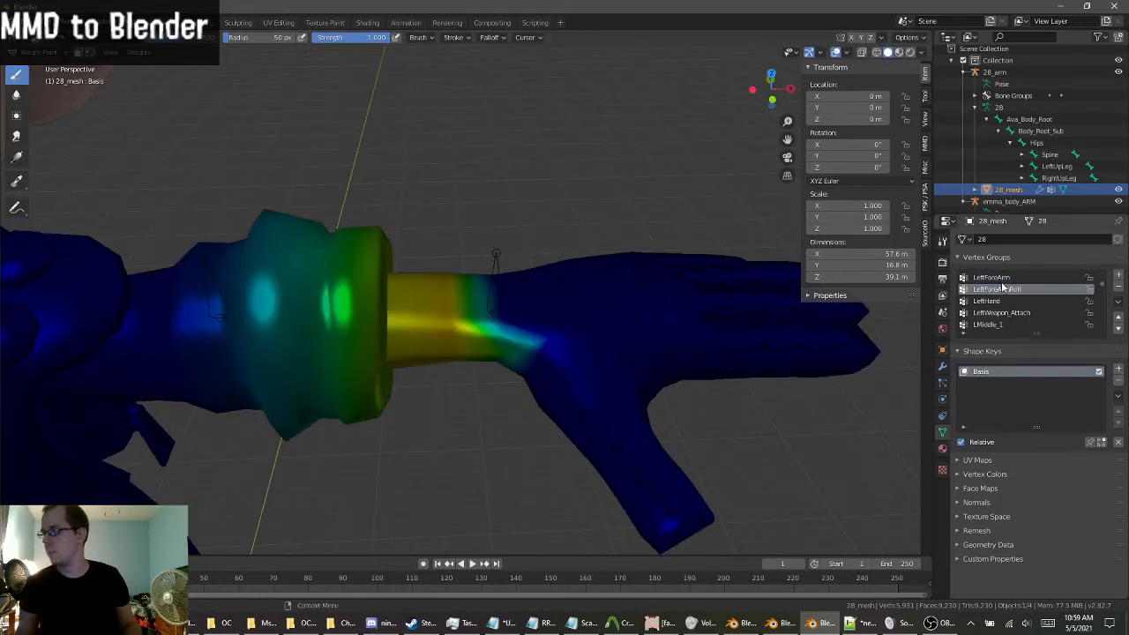
left_click(992, 277)
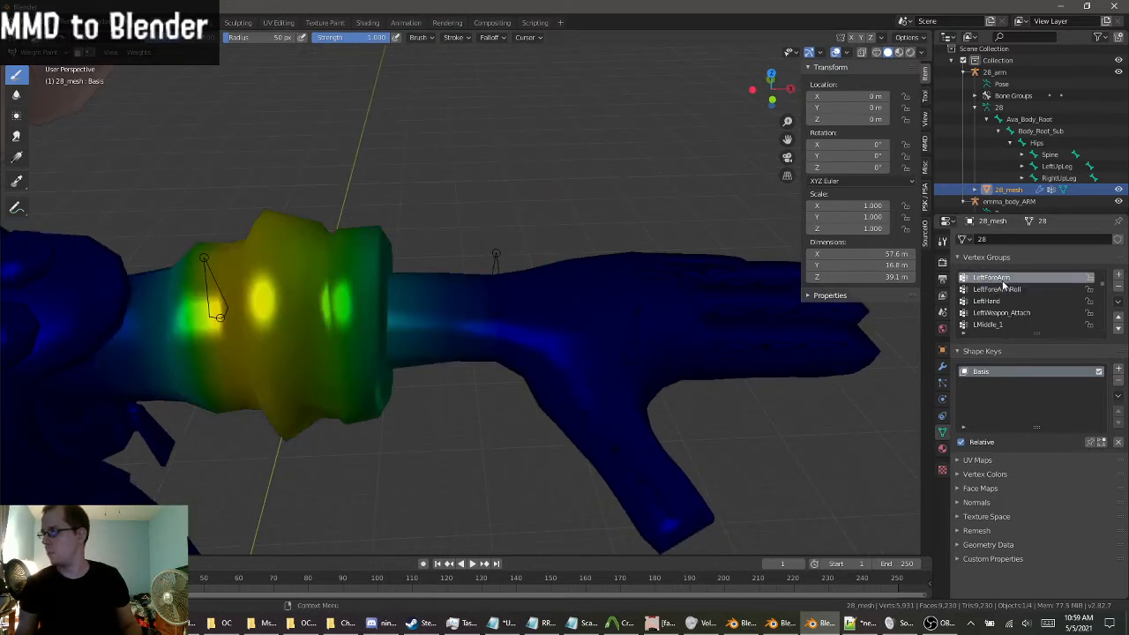
Paint LeftForeArm weight at 0.500 all around the bare left forearm between the cuff and the hand.
mouse_move(432, 336)
left_mouse_down()
mouse_move(441, 265)
mouse_move(427, 397)
left_mouse_up()
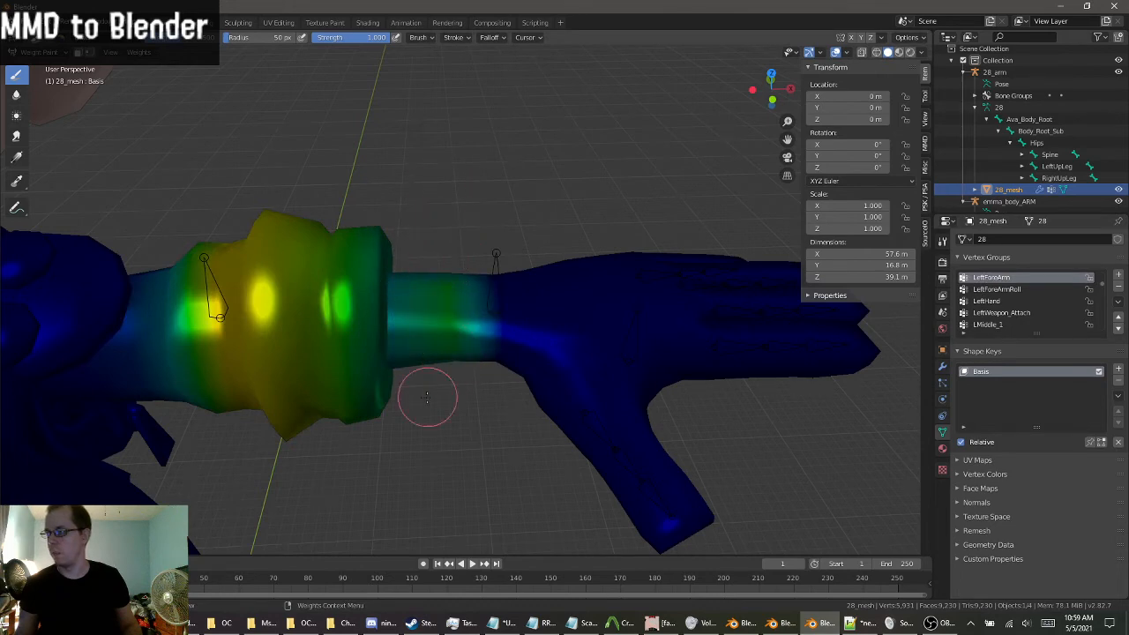
middle_click_drag(446, 333, 441, 168)
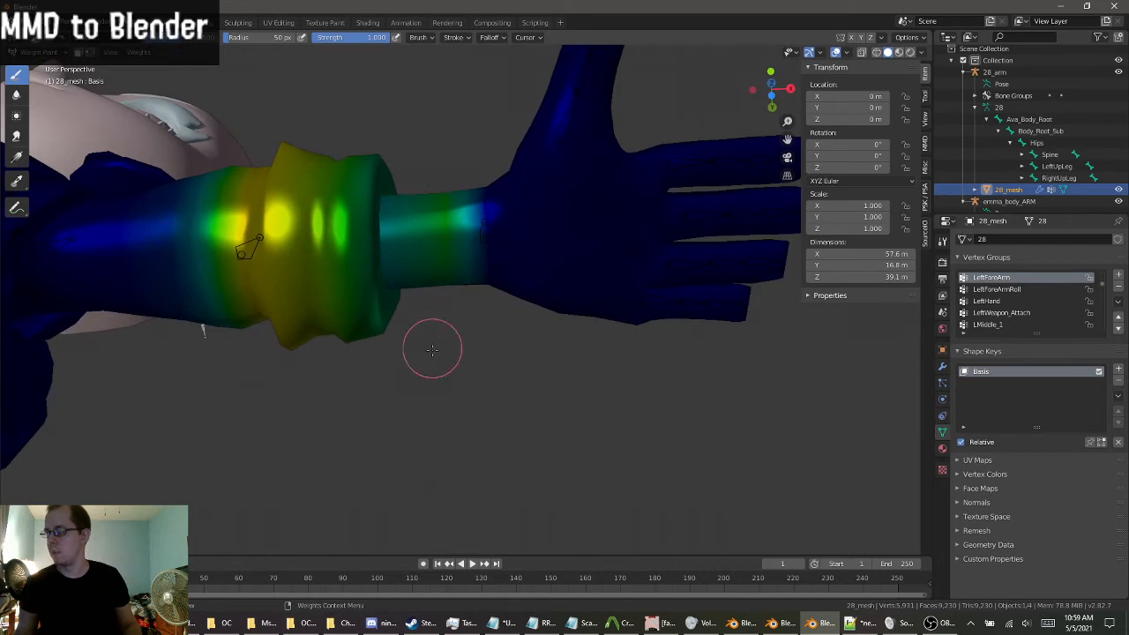
mouse_move(432, 349)
middle_mouse_down()
mouse_move(431, 109)
mouse_move(442, 291)
mouse_move(430, 389)
mouse_move(403, 228)
middle_mouse_up()
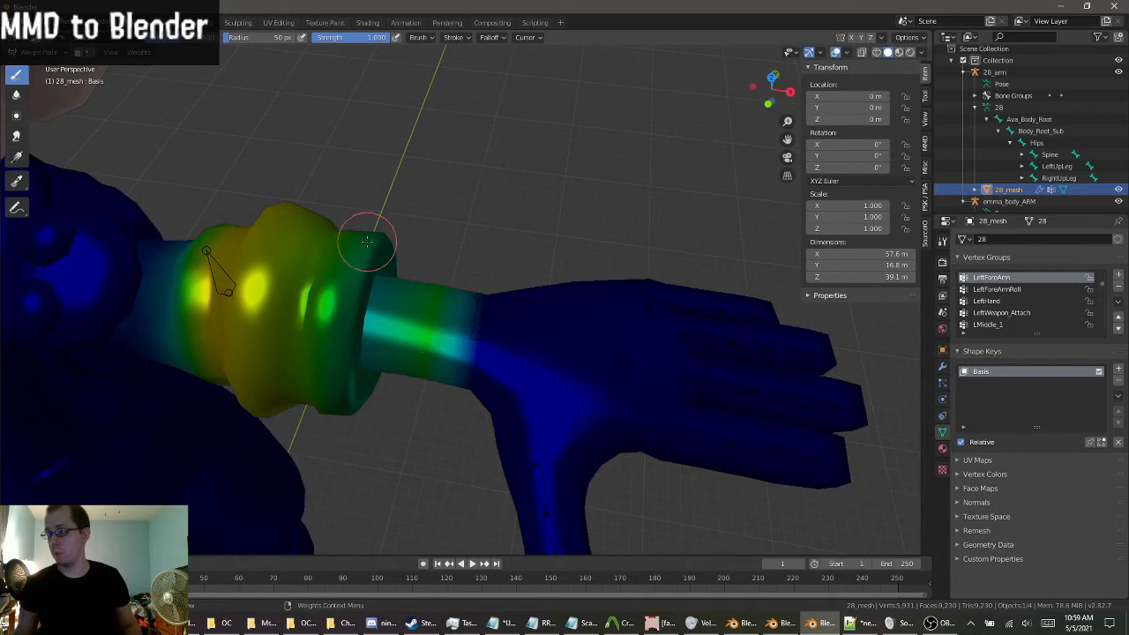
middle_click_drag(461, 359, 490, 277)
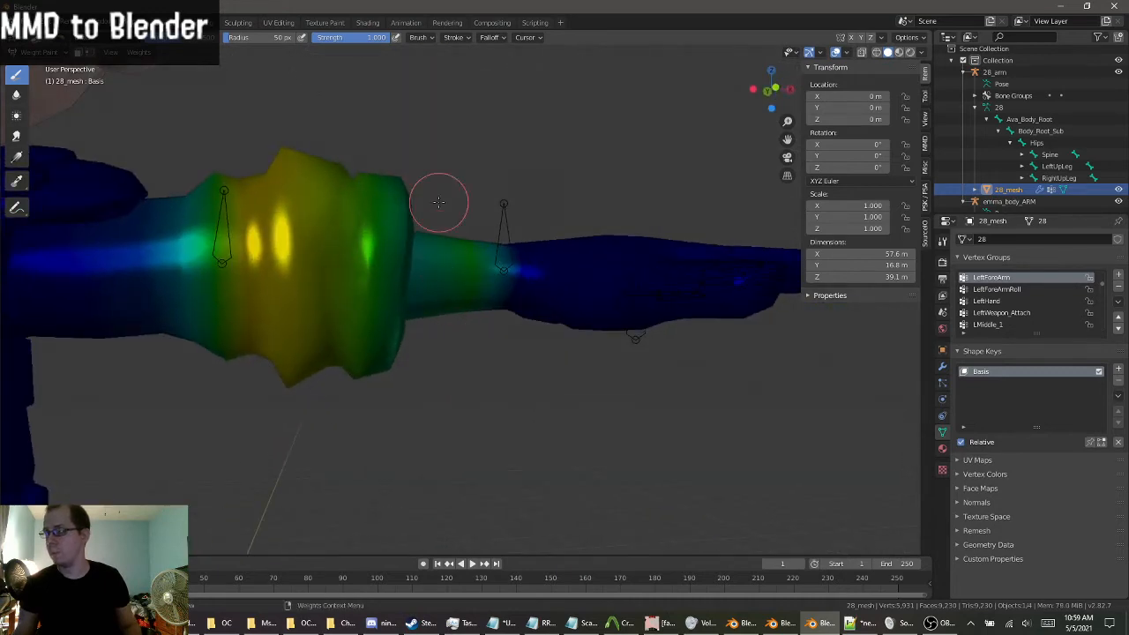
middle_click_drag(461, 318, 446, 232)
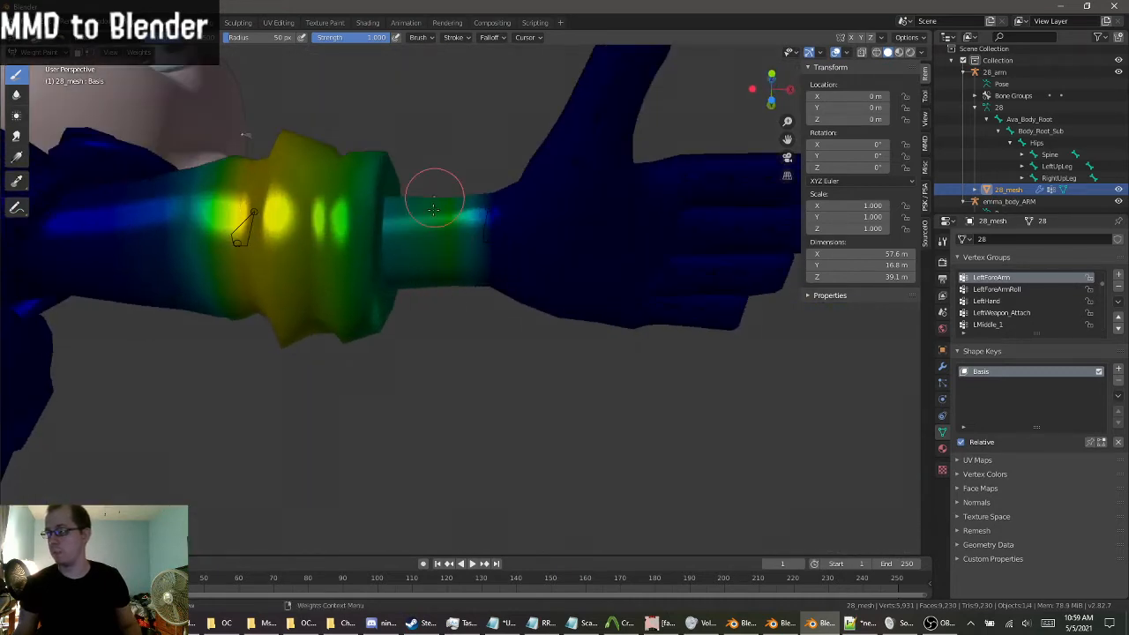
Leave Weight Paint mode, select the 28_arm armature and put it into Pose Mode.
left_click(37, 52)
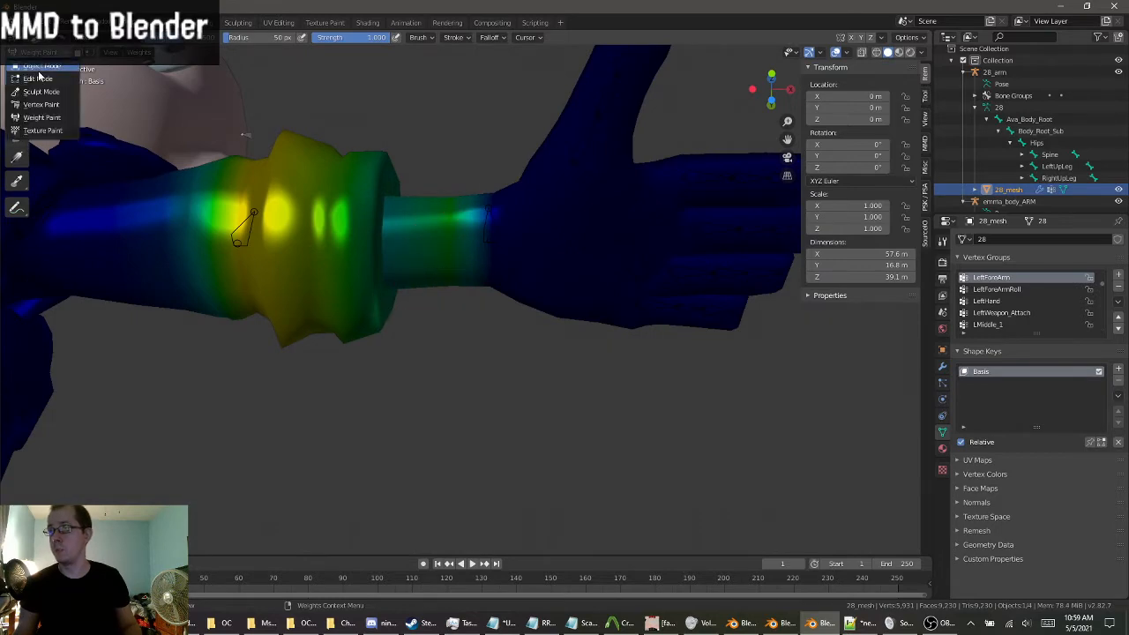
left_click(39, 74)
middle_click_drag(114, 157, 215, 355)
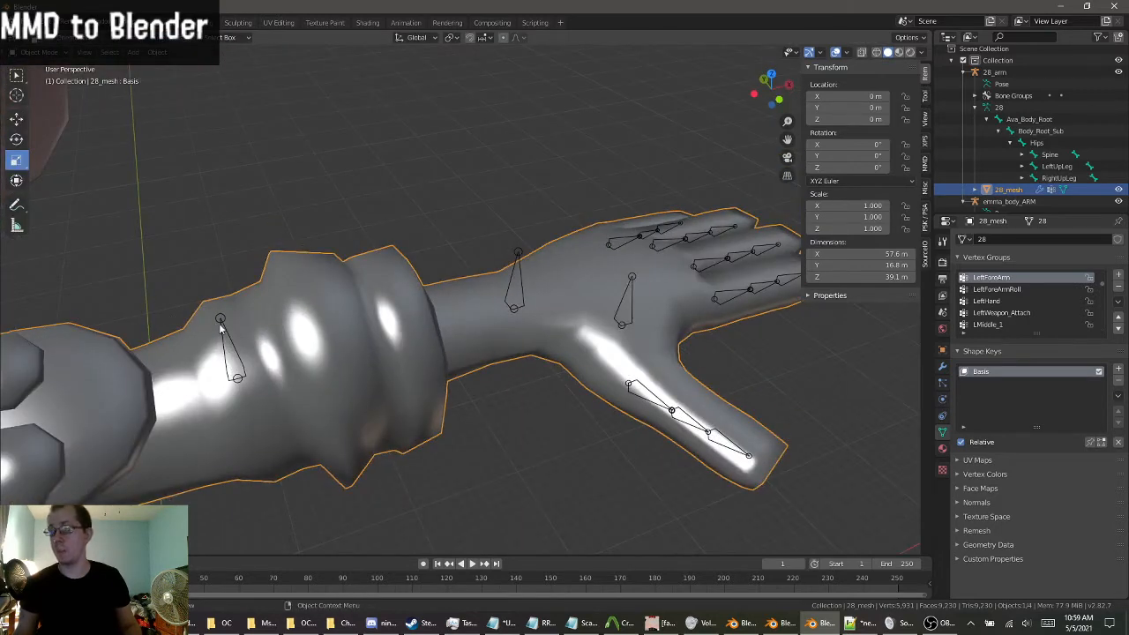
left_click(227, 364)
left_click(40, 52)
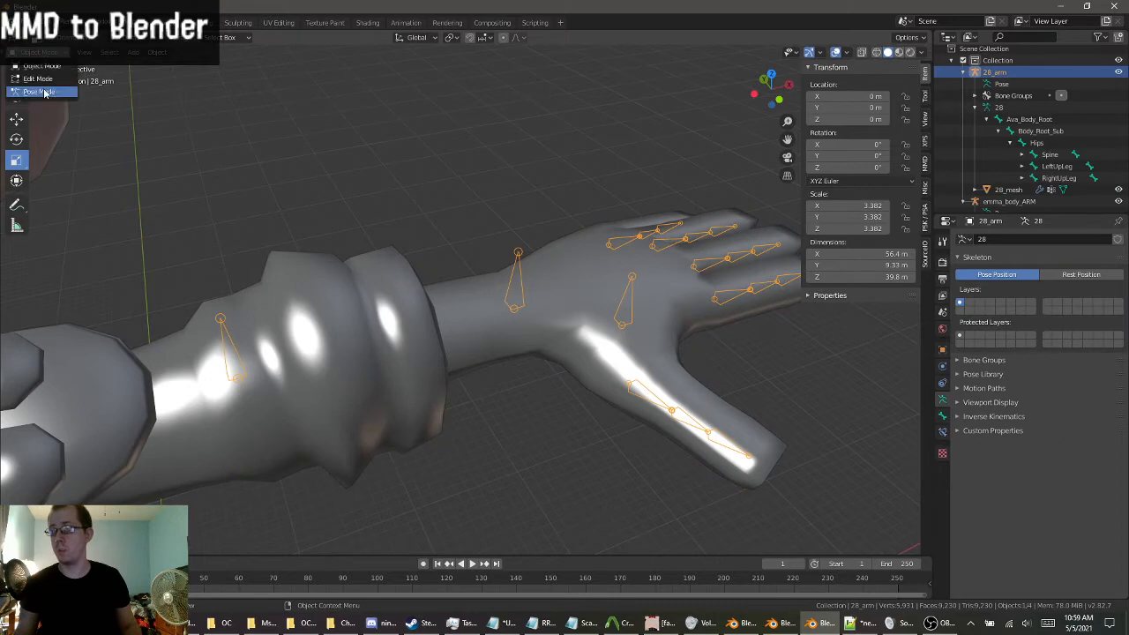
left_click(46, 93)
Test the arm deformation by rotating the RightArm and LeftArm bones, reverting each rotation.
middle_click_drag(493, 414, 430, 333)
scroll(428, 332, "down", 2)
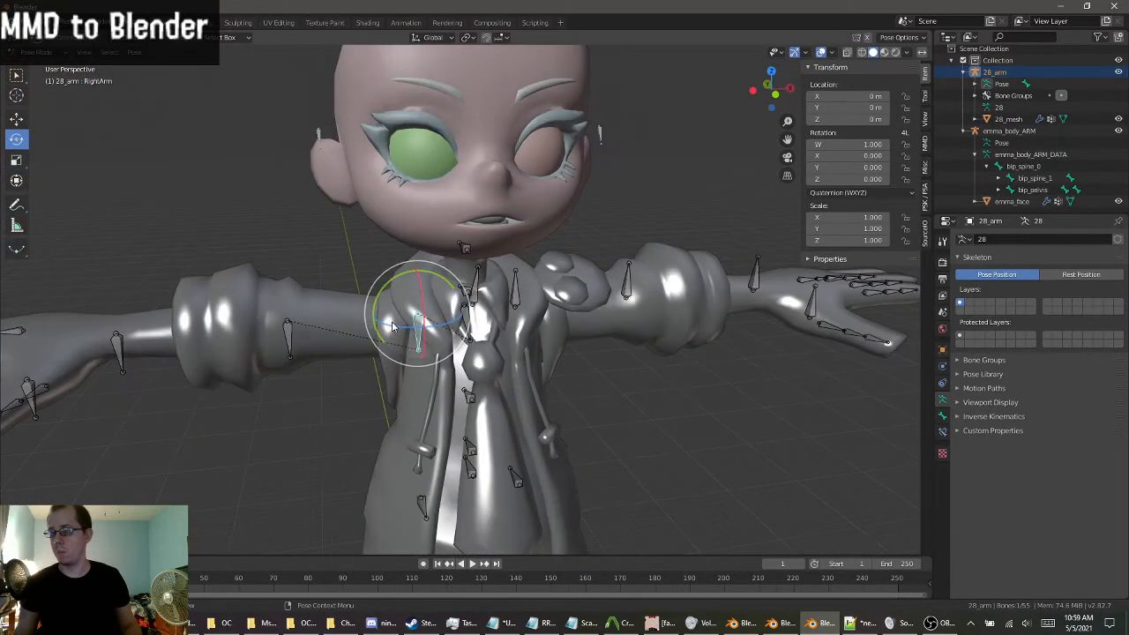
mouse_move(389, 313)
left_mouse_down()
mouse_move(411, 277)
mouse_move(512, 292)
mouse_move(372, 315)
mouse_move(427, 330)
mouse_move(493, 286)
mouse_move(530, 335)
mouse_move(486, 295)
mouse_move(426, 319)
mouse_move(394, 317)
left_mouse_up()
right_click(397, 316)
middle_click_drag(614, 337, 529, 331)
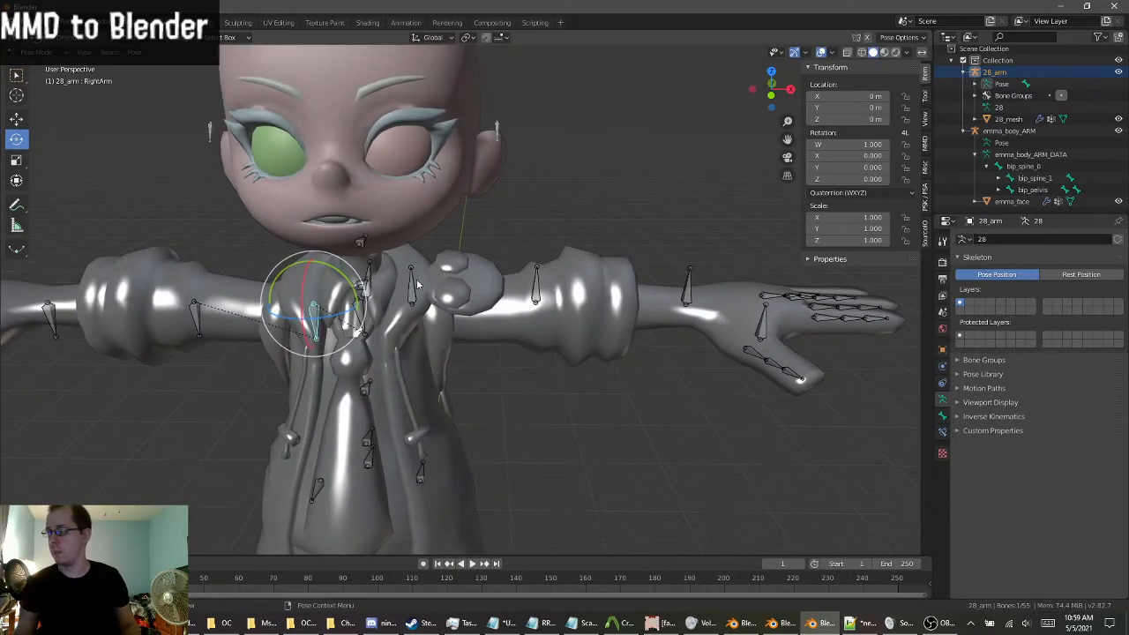
left_click(417, 285)
mouse_move(430, 295)
left_mouse_down()
mouse_move(412, 287)
mouse_move(375, 342)
mouse_move(448, 373)
mouse_move(396, 392)
mouse_move(240, 283)
mouse_move(304, 363)
mouse_move(382, 340)
mouse_move(416, 300)
mouse_move(332, 256)
mouse_move(381, 309)
mouse_move(439, 308)
left_mouse_up()
key("ctrl+z")
middle_click_drag(572, 409, 480, 335, "shift")
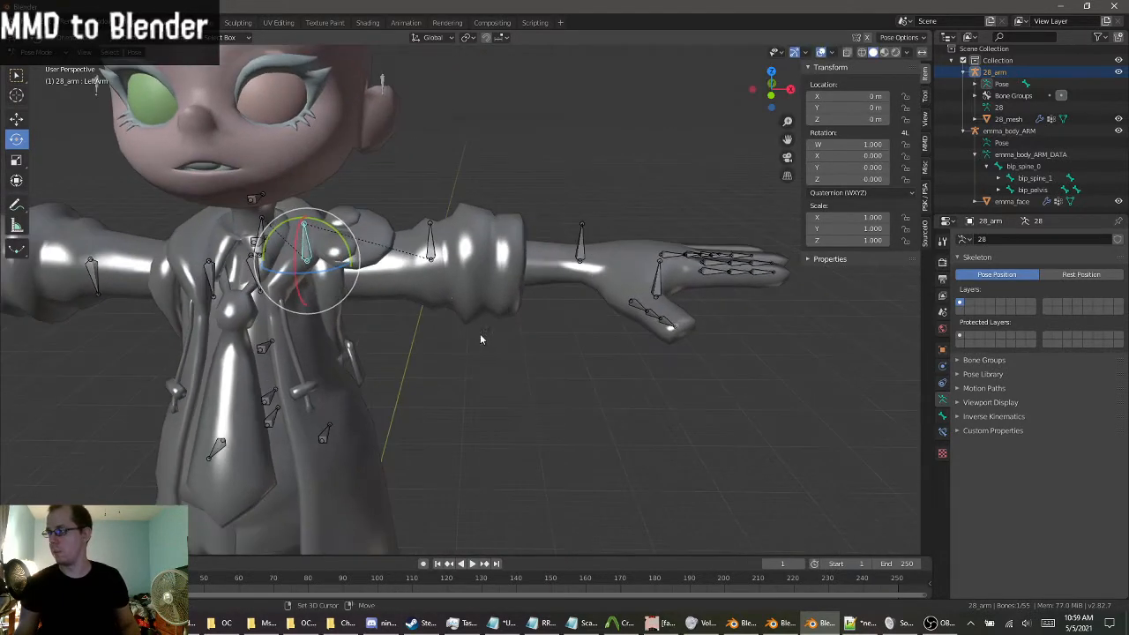
Test the repainted cuffs and wrists by freely rotating the LeftForeArm and RightForeArm bones, cancelling each rotation.
left_click(433, 255)
key("r")
key("r")
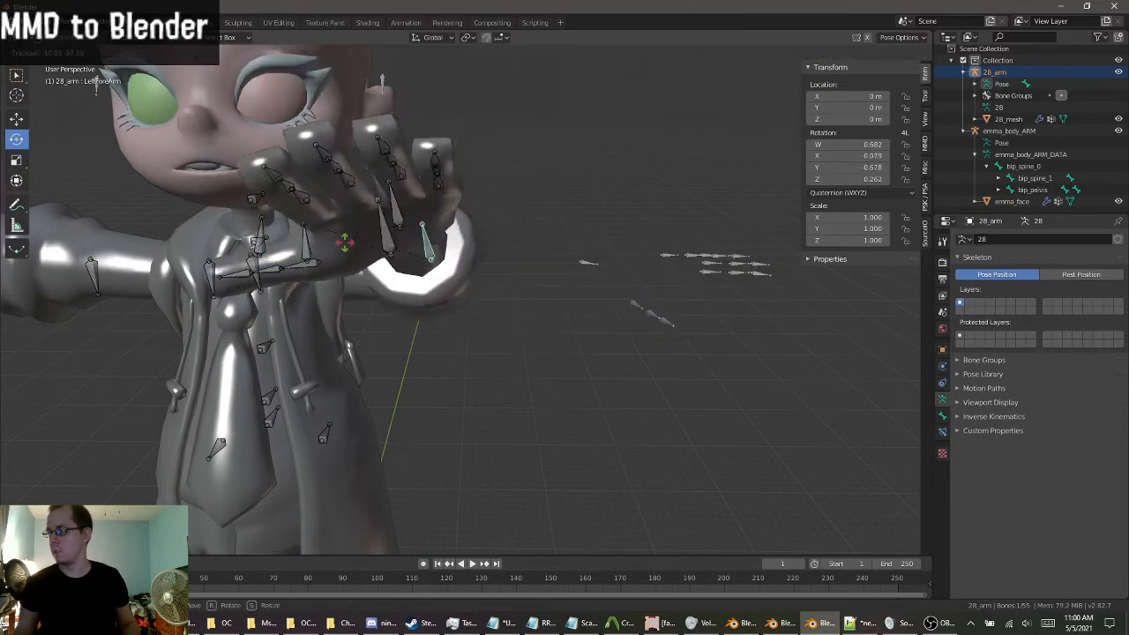
right_click(504, 297)
middle_click_drag(434, 312, 675, 324, "shift")
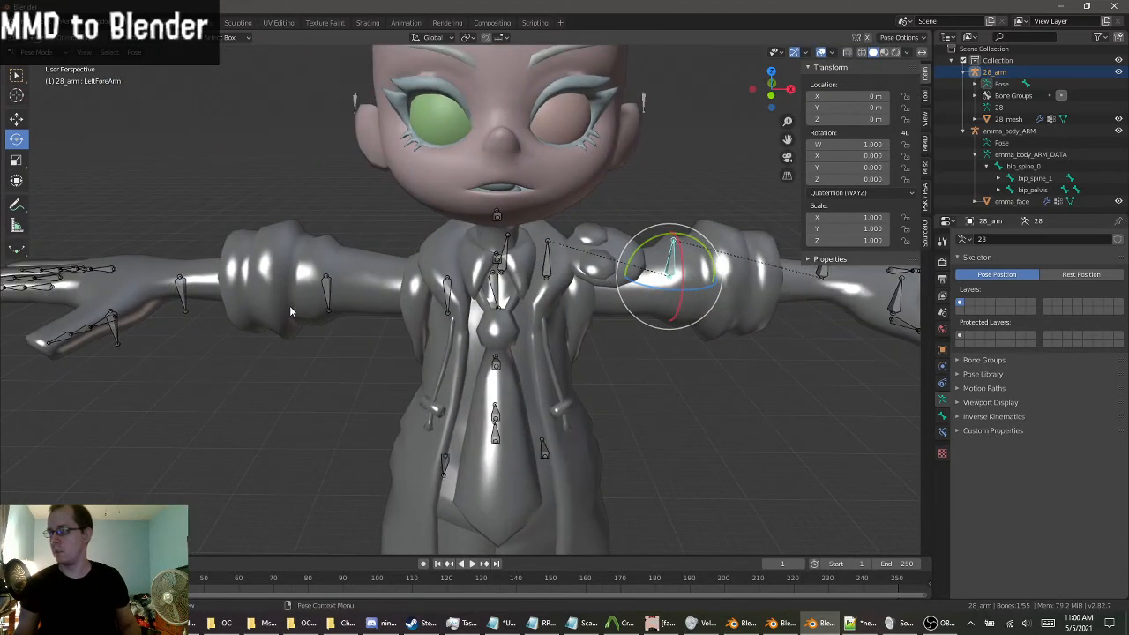
left_click(327, 300)
key("r")
key("r")
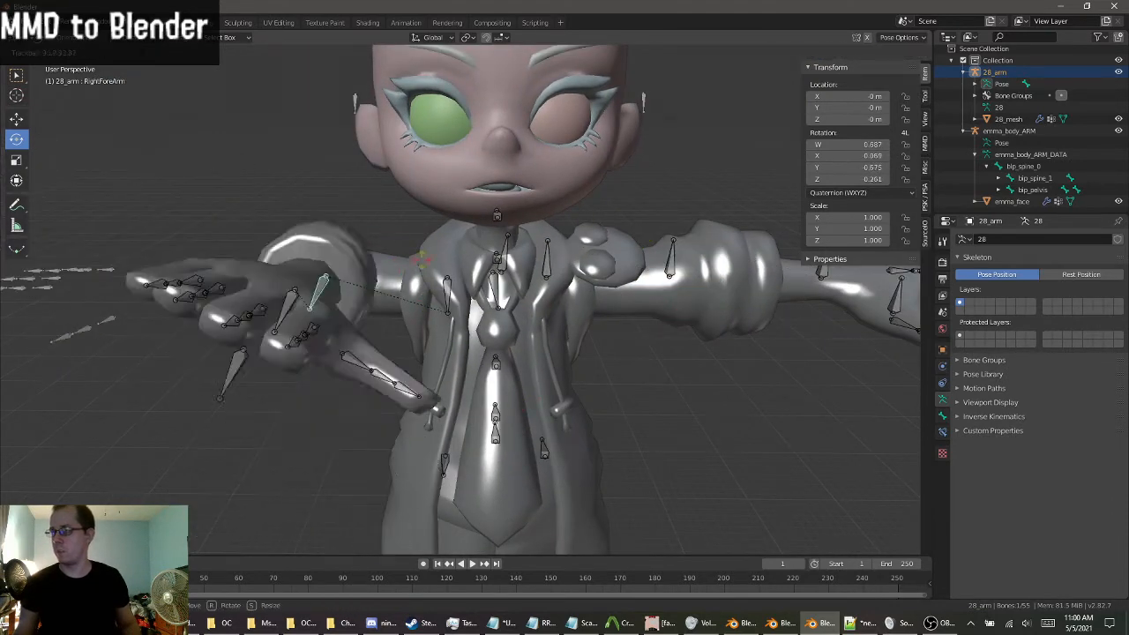
right_click(318, 205)
Switch the 28_arm armature from Pose Mode to Edit Mode.
middle_click_drag(610, 386, 536, 354, "shift")
scroll(451, 299, "down", 2)
left_click(53, 54)
left_click(49, 77)
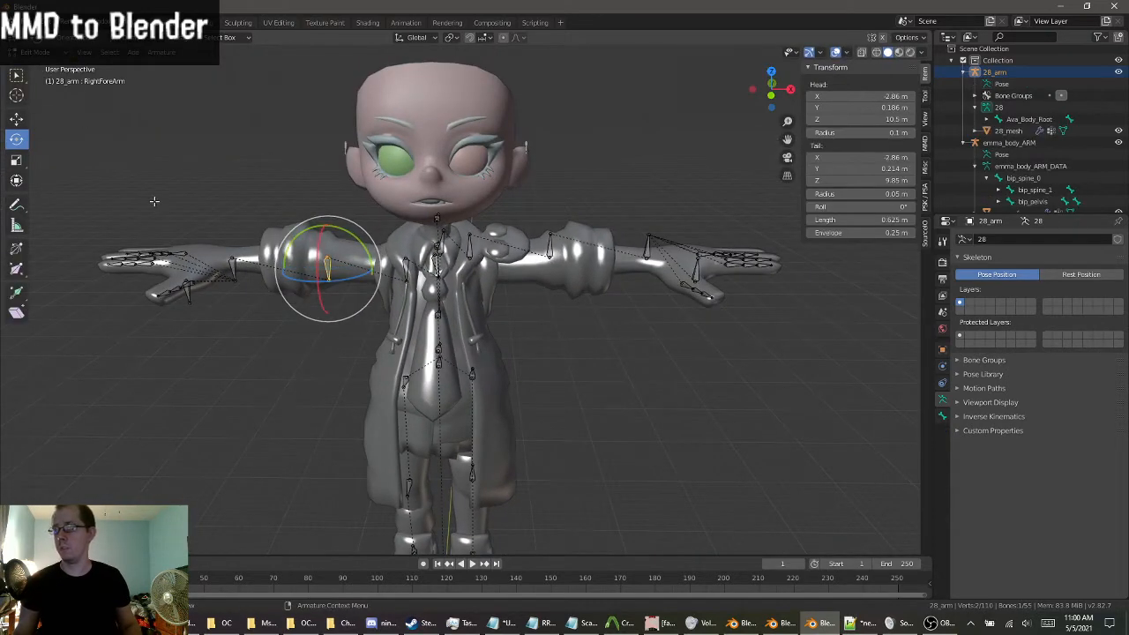
Delete the root bones Ava_Body_Root and Body_Root_Sub at the feet so that Hips heads the bone hierarchy.
middle_click_drag(181, 235, 240, 252)
middle_click_drag(401, 375, 314, 256, "shift")
middle_click_drag(316, 305, 403, 275, "shift")
scroll(463, 349, "up", 3)
middle_click_drag(463, 349, 564, 330)
left_click(510, 345)
left_click(987, 119)
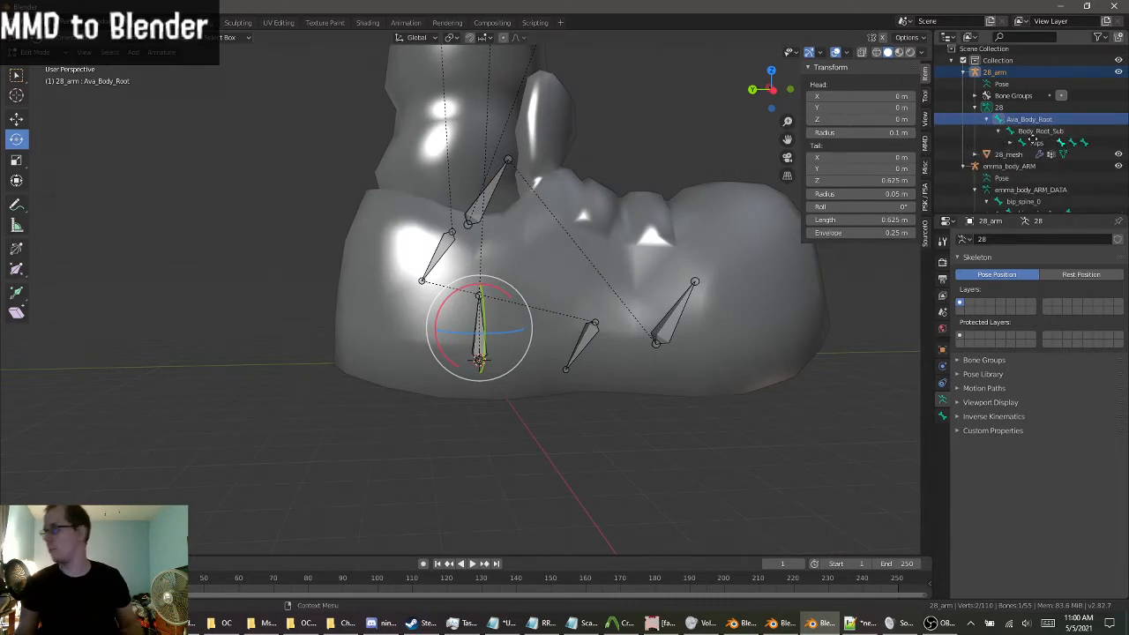
left_click(999, 131)
left_click(1032, 133, "ctrl")
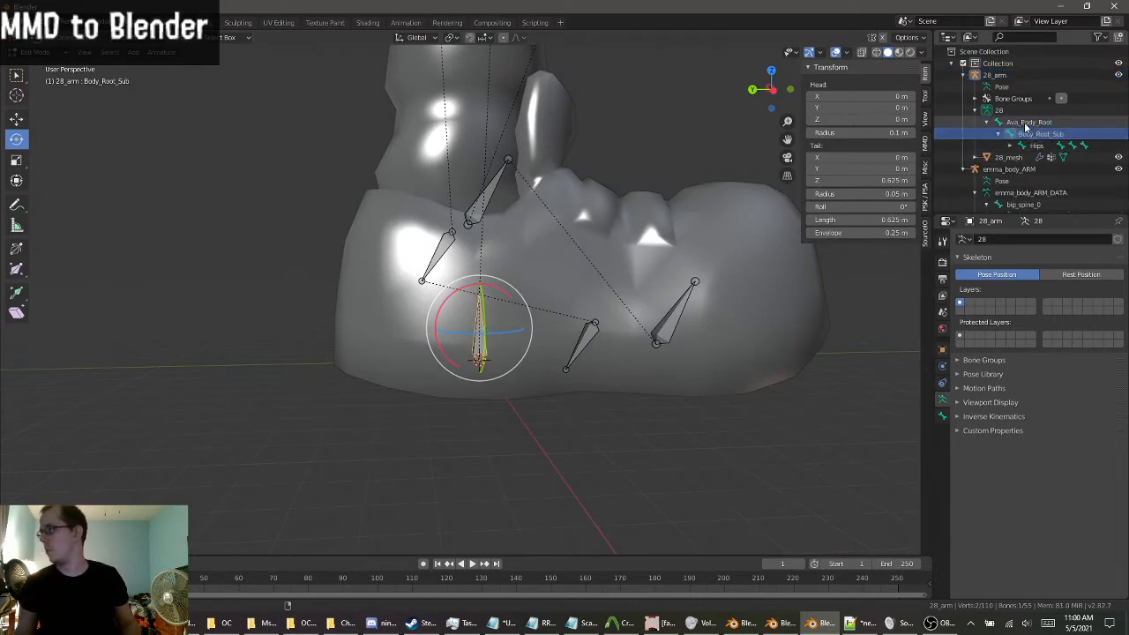
key("x")
left_click(246, 279)
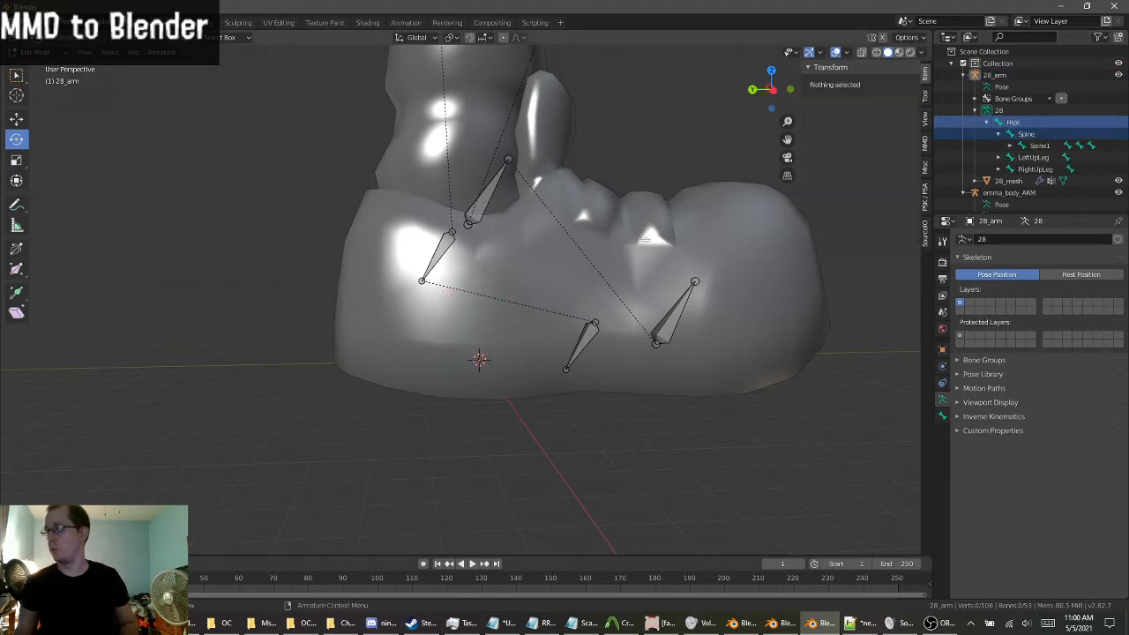
middle_click_drag(534, 260, 434, 272)
middle_click_drag(418, 229, 409, 582, "shift")
scroll(417, 485, "down", 4)
scroll(417, 484, "down", 3)
scroll(409, 88, "up", 4)
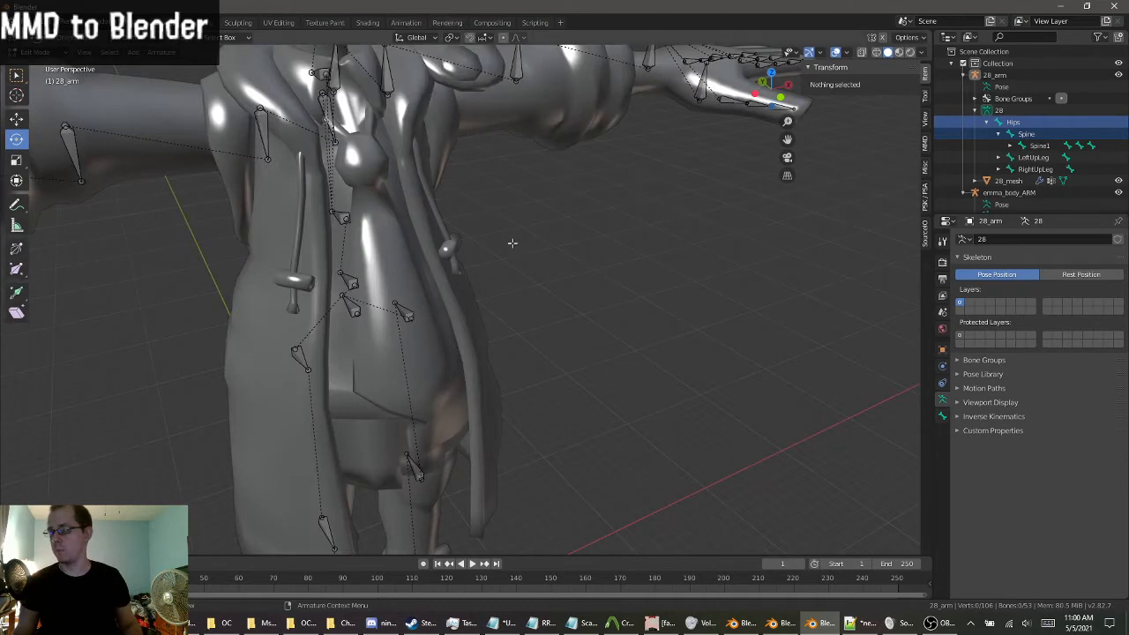
Rename the outfit armature's Hips bone as bip_spine_0 and its Spine bone as bip_spine_1, copying the names from Emma's armature.
middle_click_drag(511, 242, 818, 172)
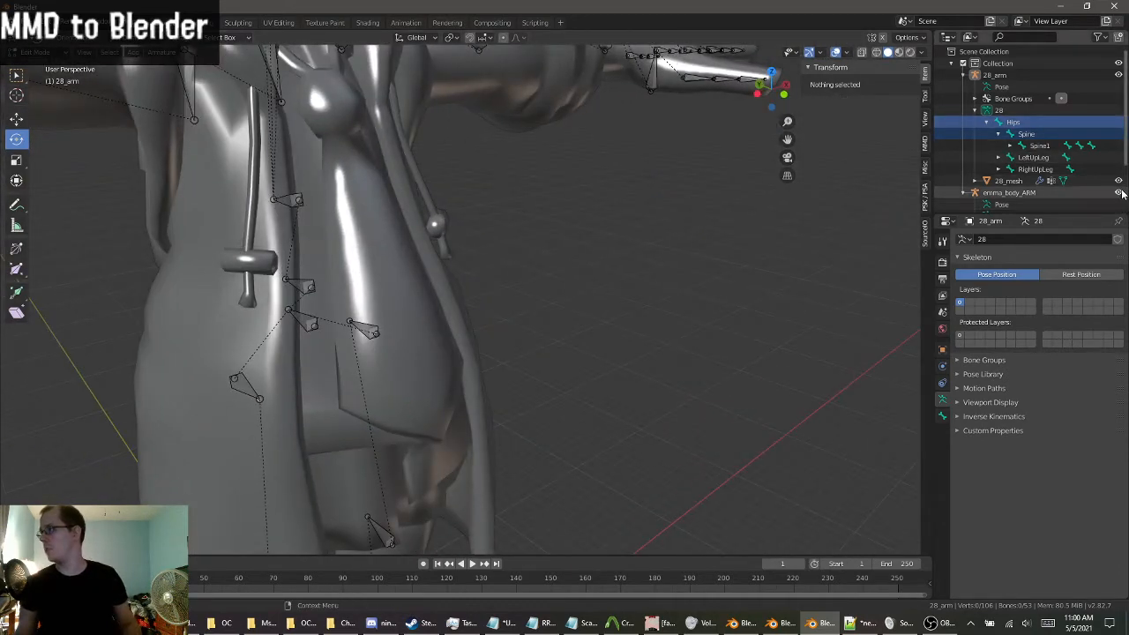
scroll(1053, 146, "down", 2)
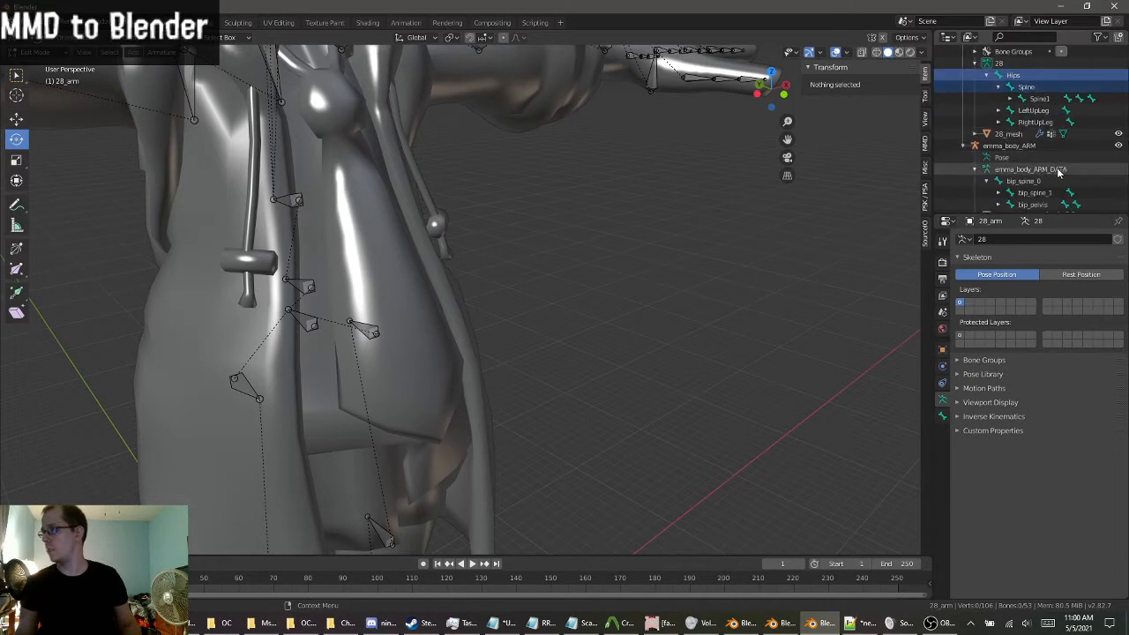
left_click(1045, 181)
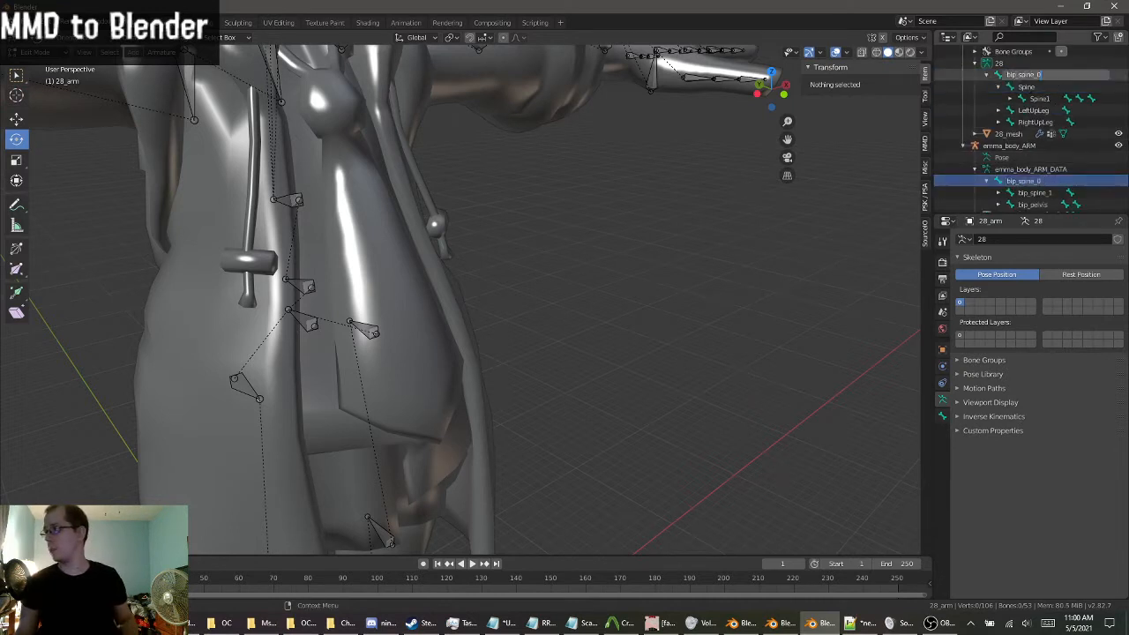
double_click(1048, 193)
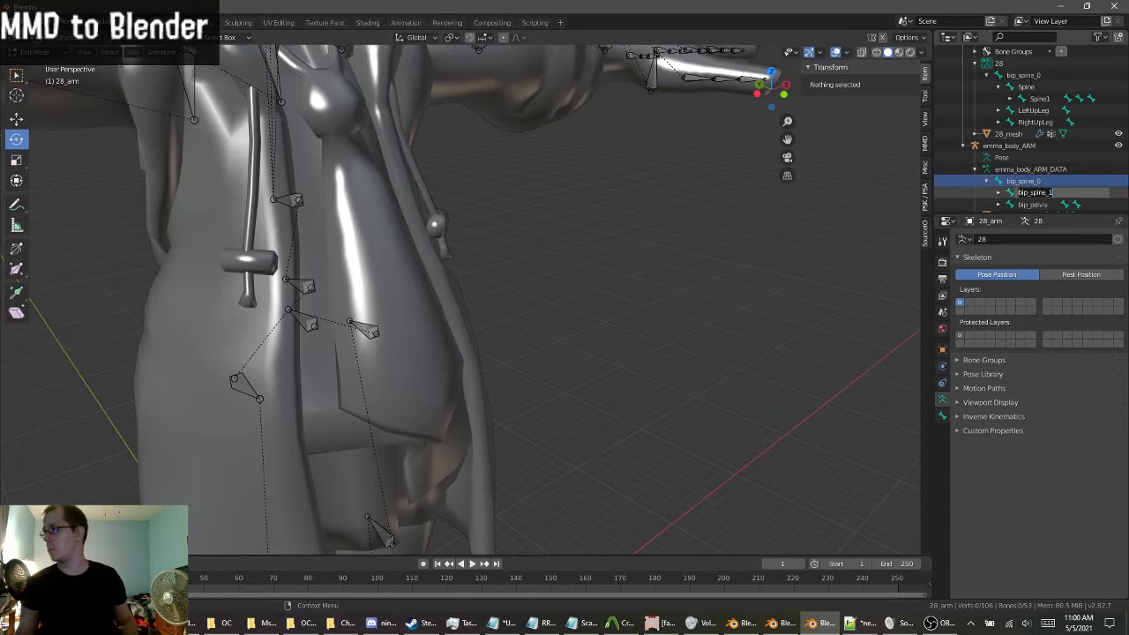
key("Return")
key("Return")
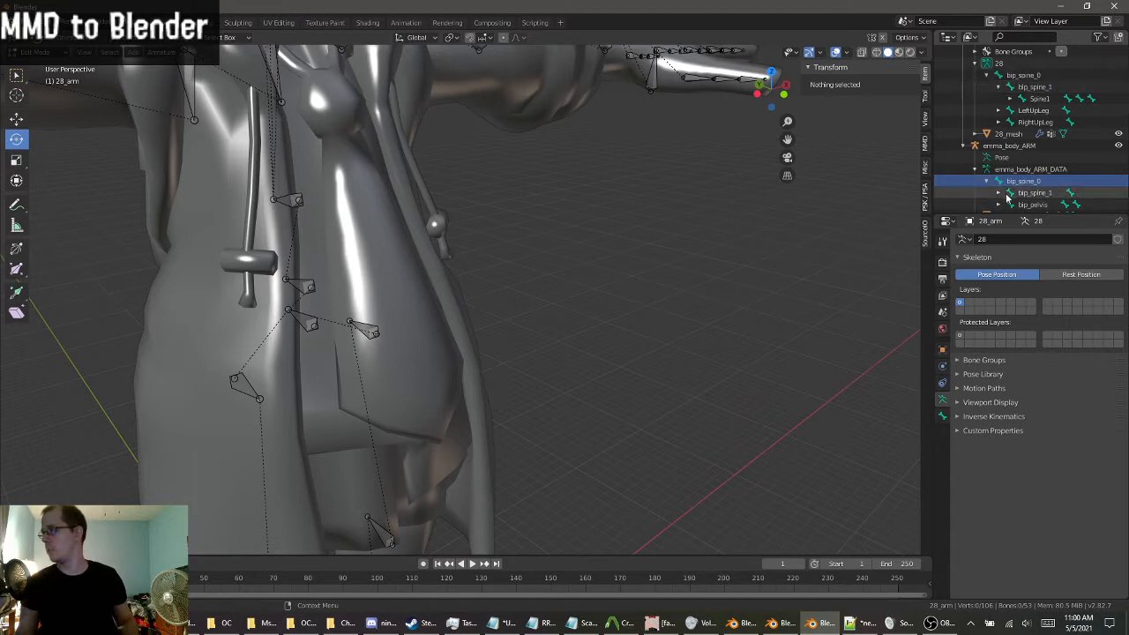
Rename the outfit armature's Spine1 bone as bip_spine_2, copying the name from the matching bone in emma_body_ARM.
scroll(1016, 201, "down", 1)
double_click(1046, 181)
key("ctrl+c")
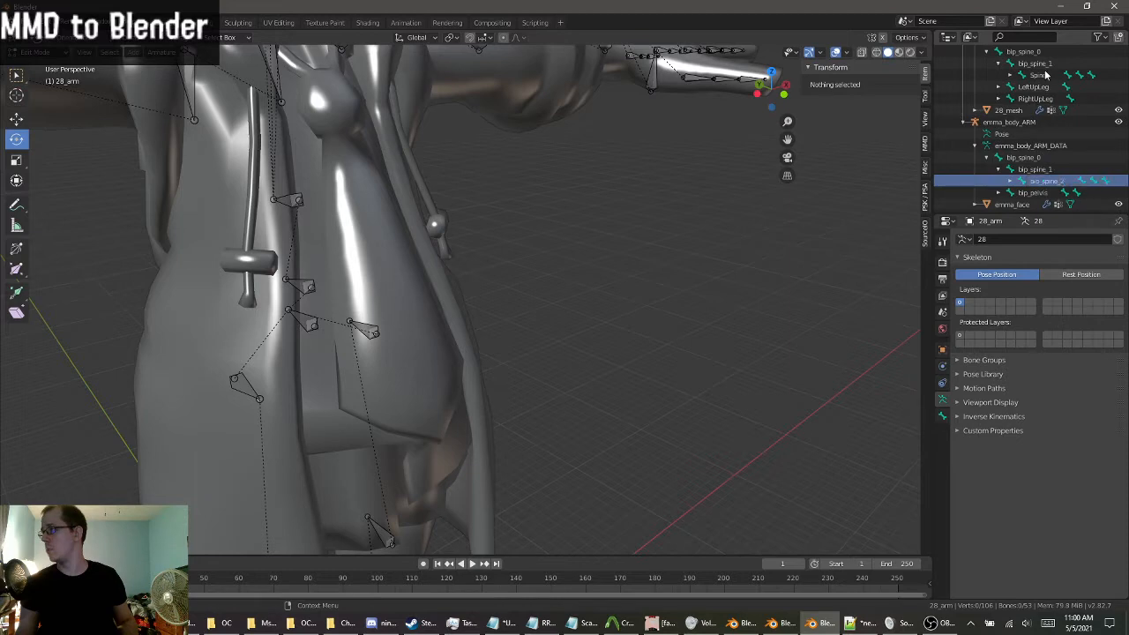
double_click(1040, 75)
key("ctrl+v")
key("Return")
Rotate the tail of the bip_spine_0 bone at the hips about the X axis until the bone stands upright.
middle_click_drag(650, 220, 457, 236)
left_click(357, 298)
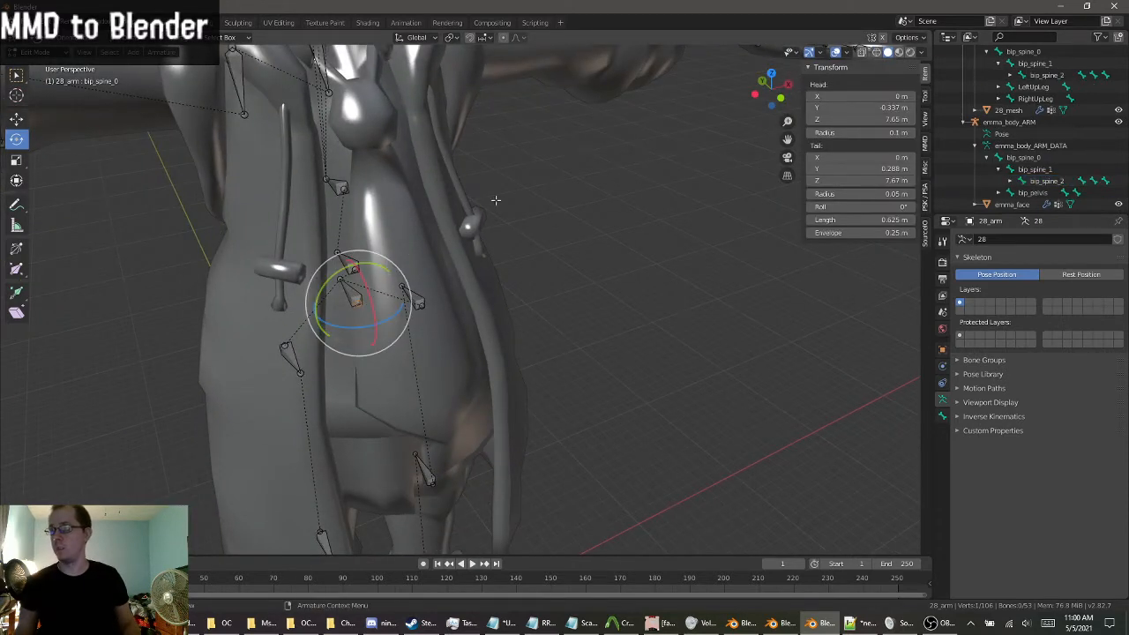
scroll(444, 251, "up", 3)
middle_click_drag(448, 234, 460, 239)
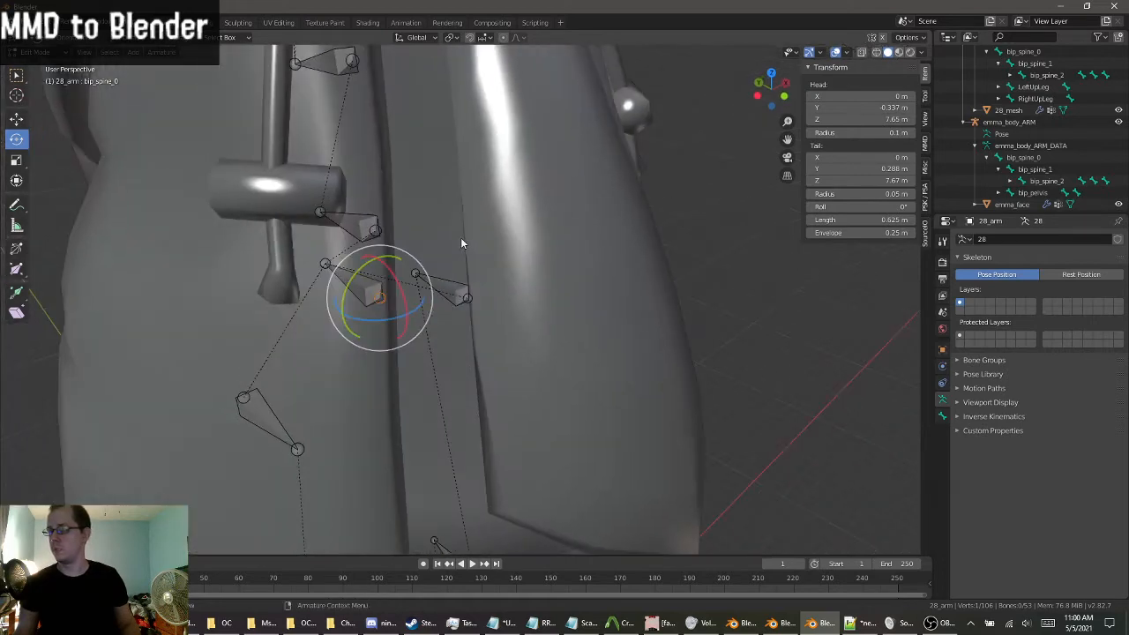
scroll(461, 239, "down", 2)
left_click(364, 274)
middle_click_drag(383, 280, 429, 277)
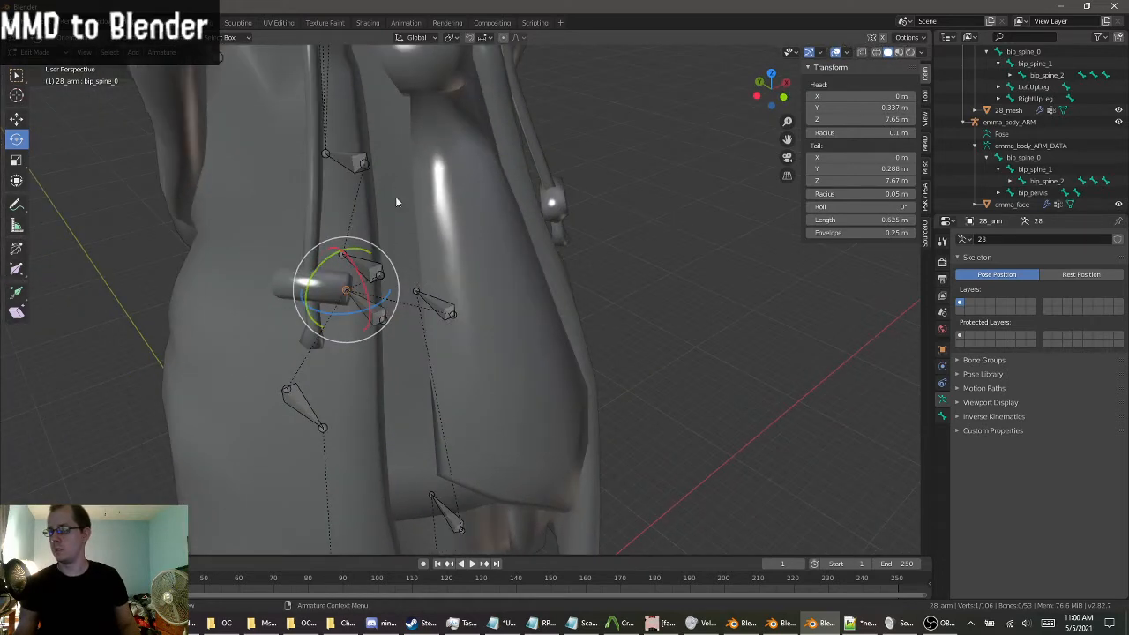
left_click_drag(370, 313, 403, 307)
Rotate the tail of the LeftUpLeg bone 90° about the X axis so the bone points straight up.
middle_click_drag(403, 307, 564, 226)
left_click(567, 224)
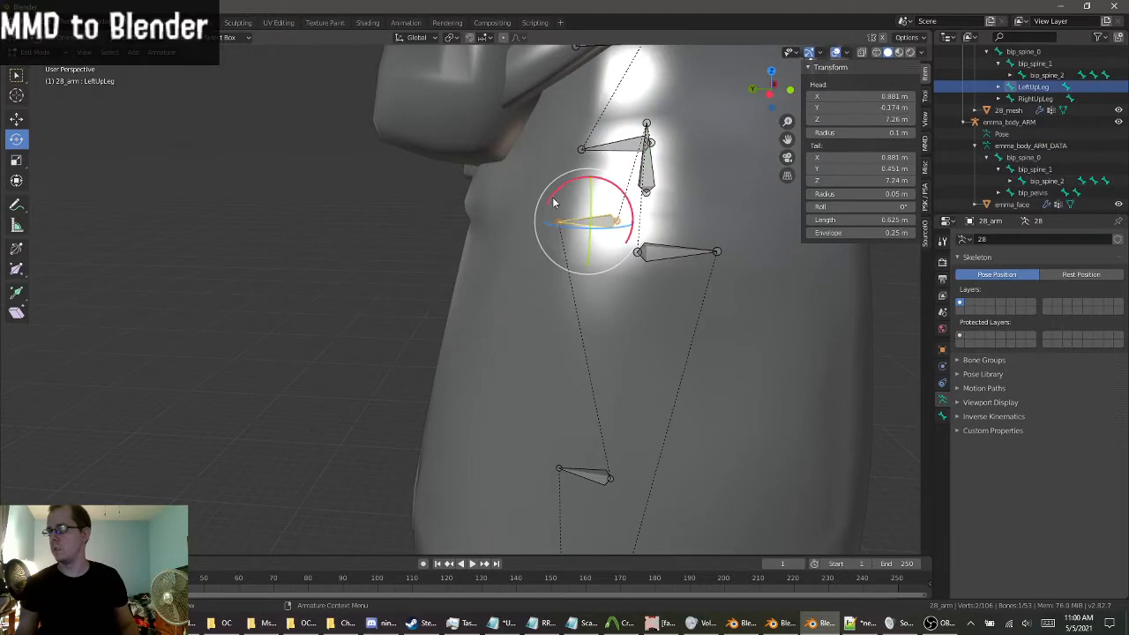
left_click(559, 222)
left_click_drag(541, 185, 623, 188)
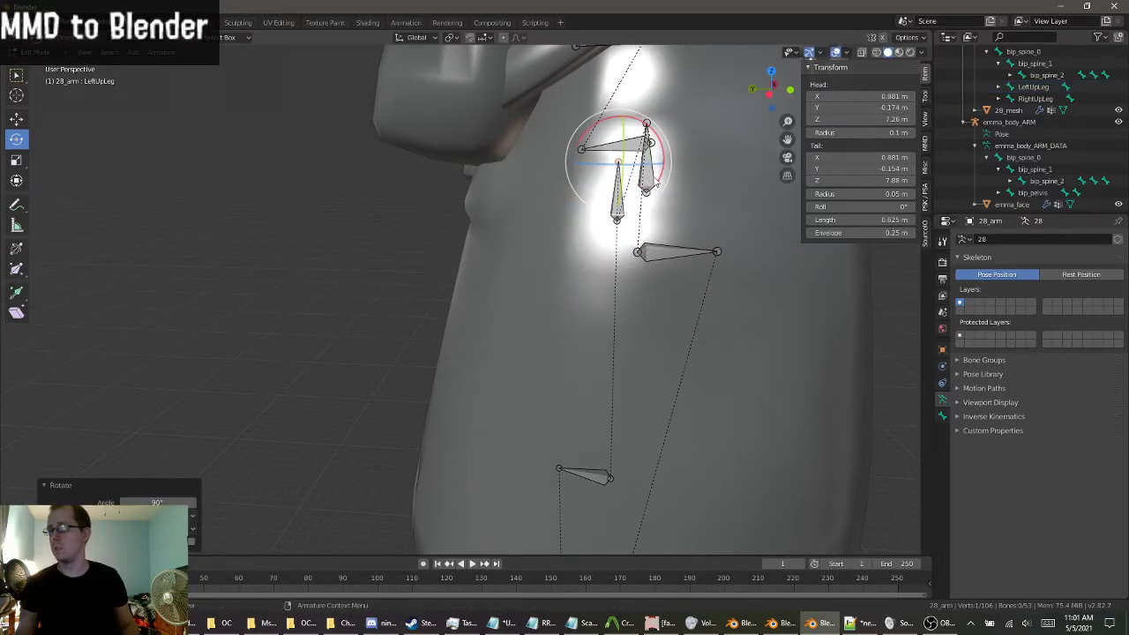
middle_click_drag(623, 189, 543, 318)
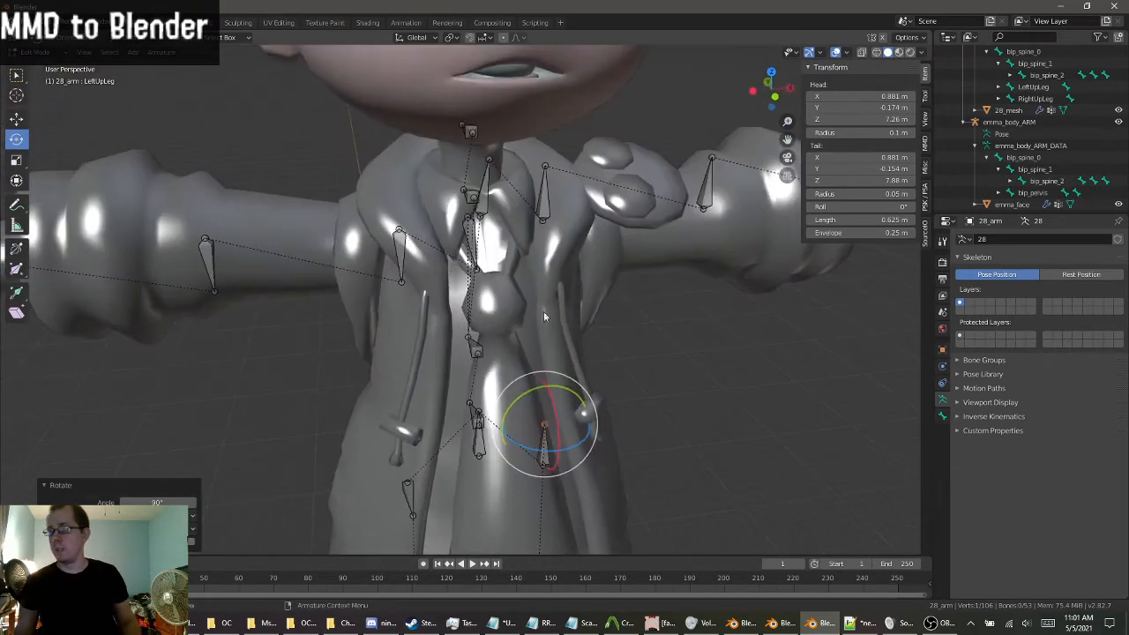
Select the RightShoulder bone and enable X-Axis Mirror for editing the armature.
left_click(474, 246)
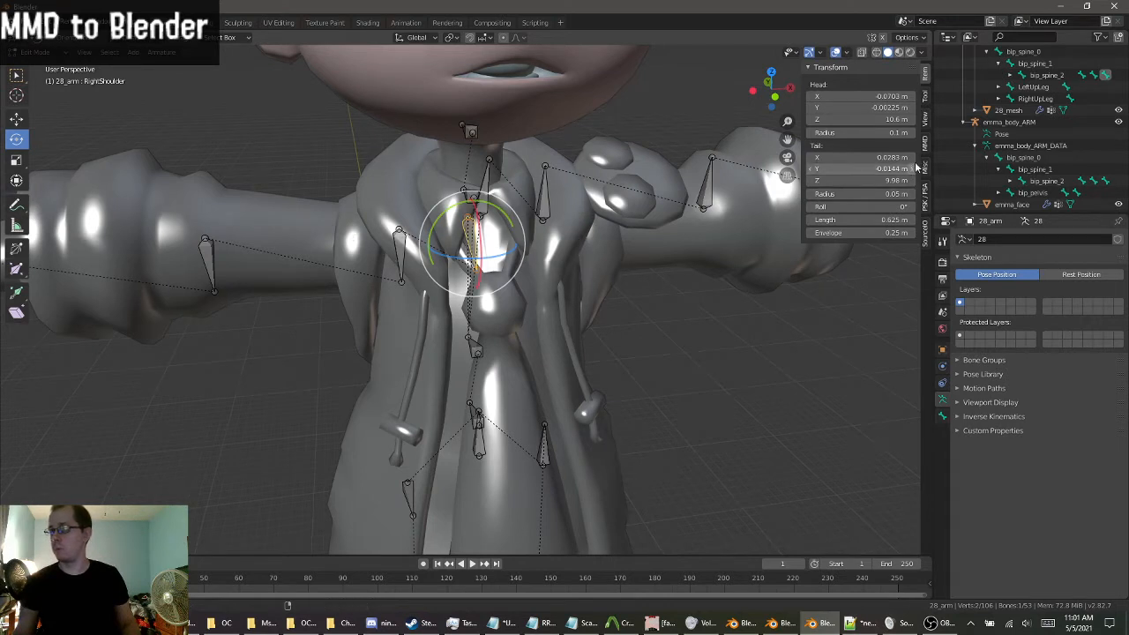
left_click(926, 97)
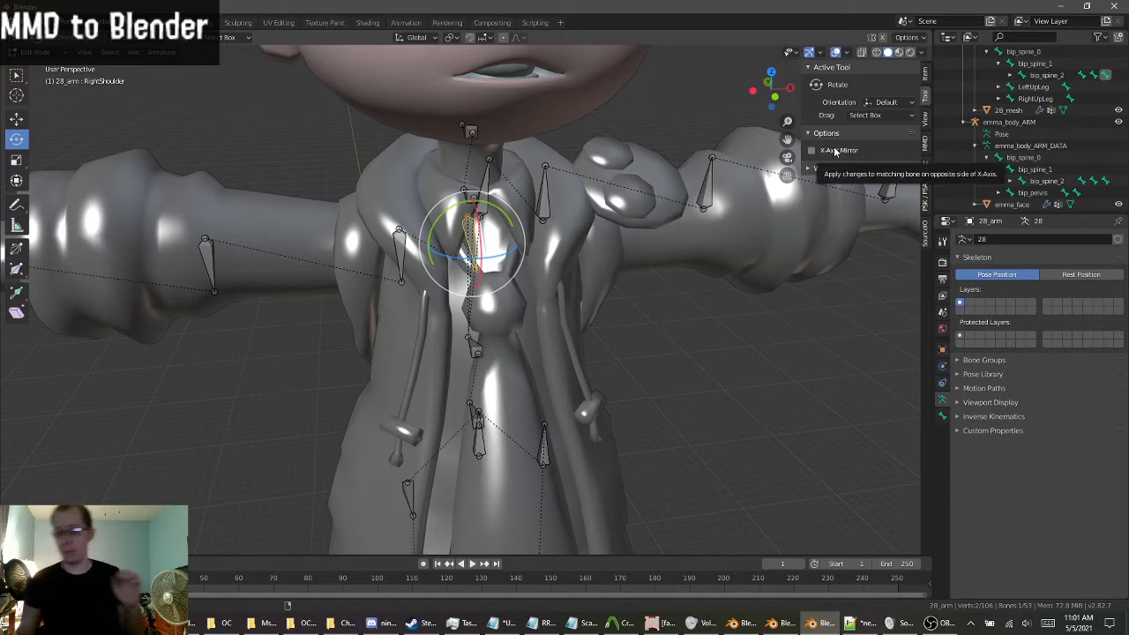
left_click(819, 157)
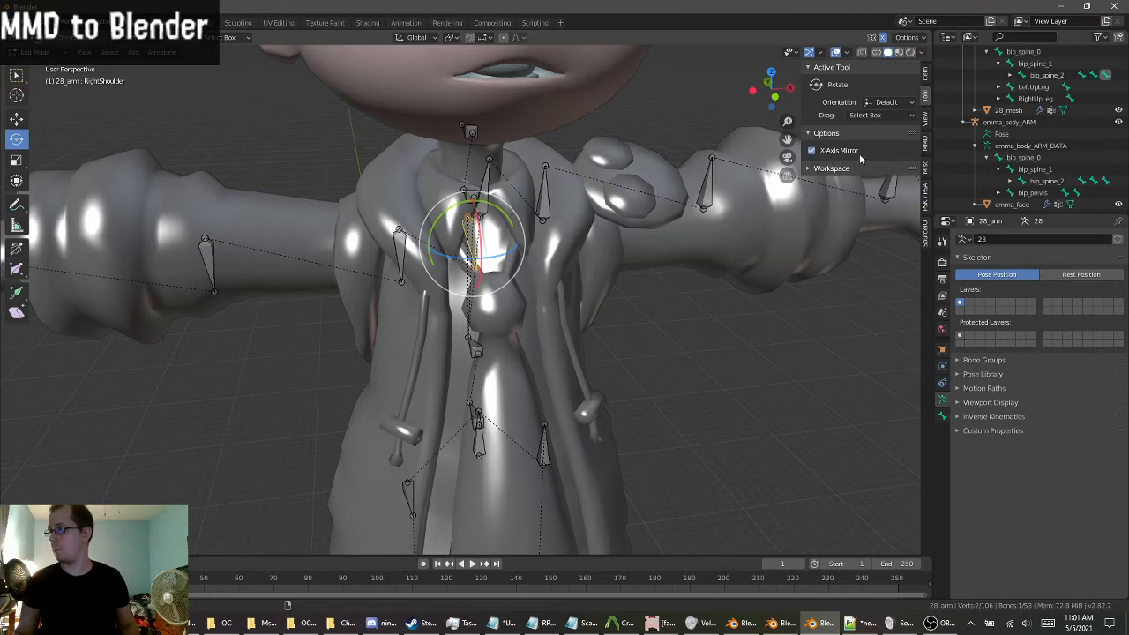
Rotate the tail of the RightShoulder bone about the global Y axis so both shoulder bones point outward.
left_click(475, 273)
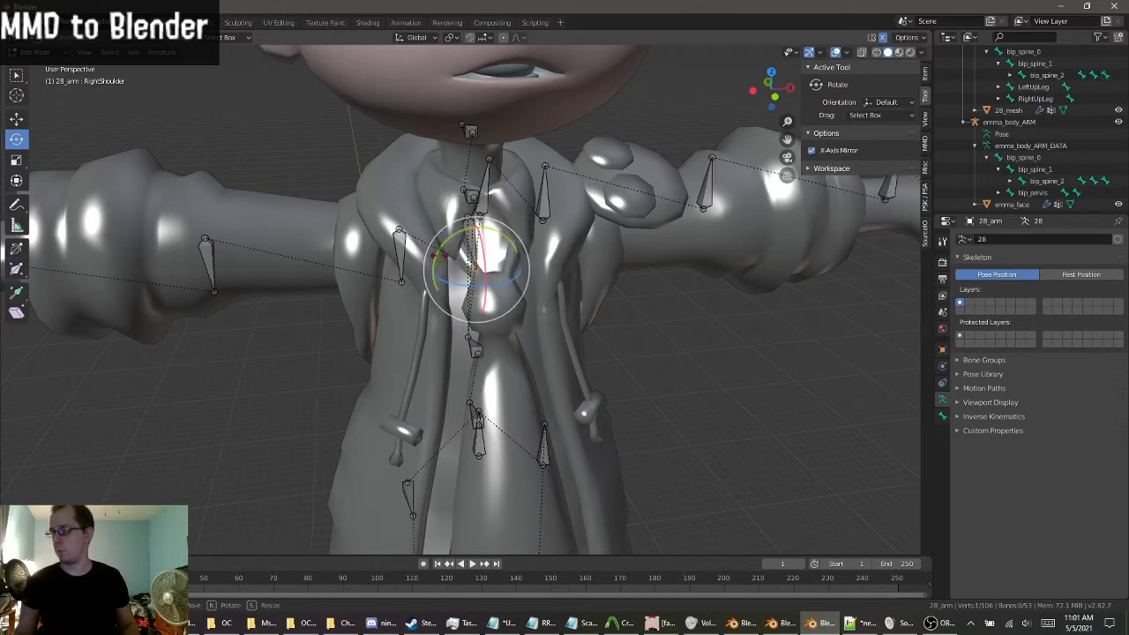
key("r")
key("r")
left_click(449, 259)
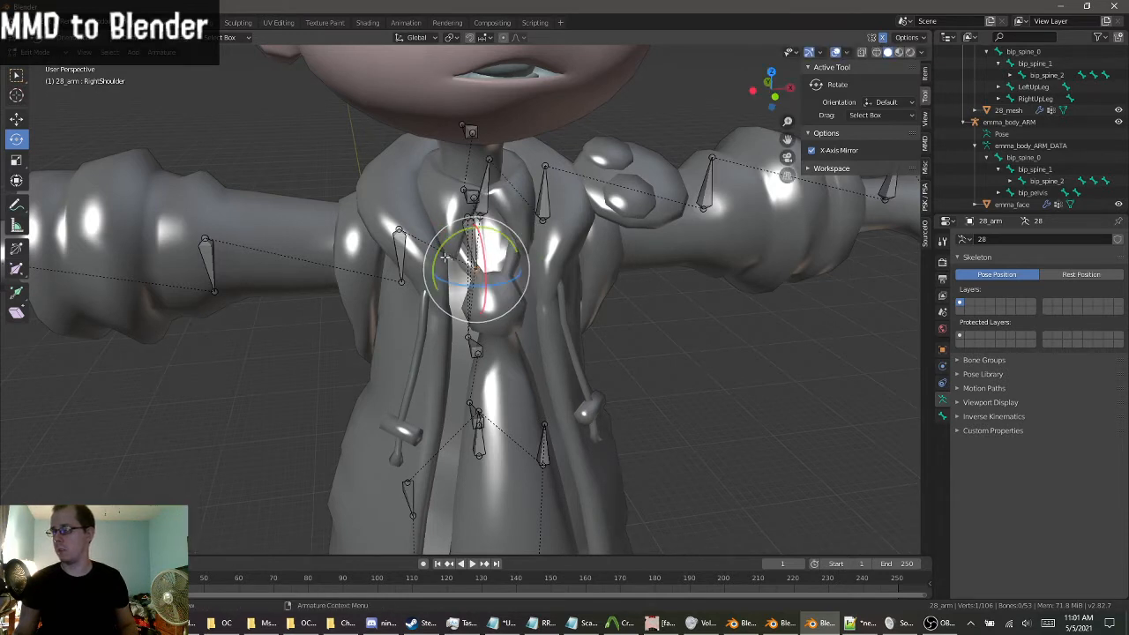
left_click_drag(439, 249, 422, 192)
Rotate the tail of the RightArm bone about the global Y axis so both upper arm bones lie along the sleeves.
left_click(395, 284)
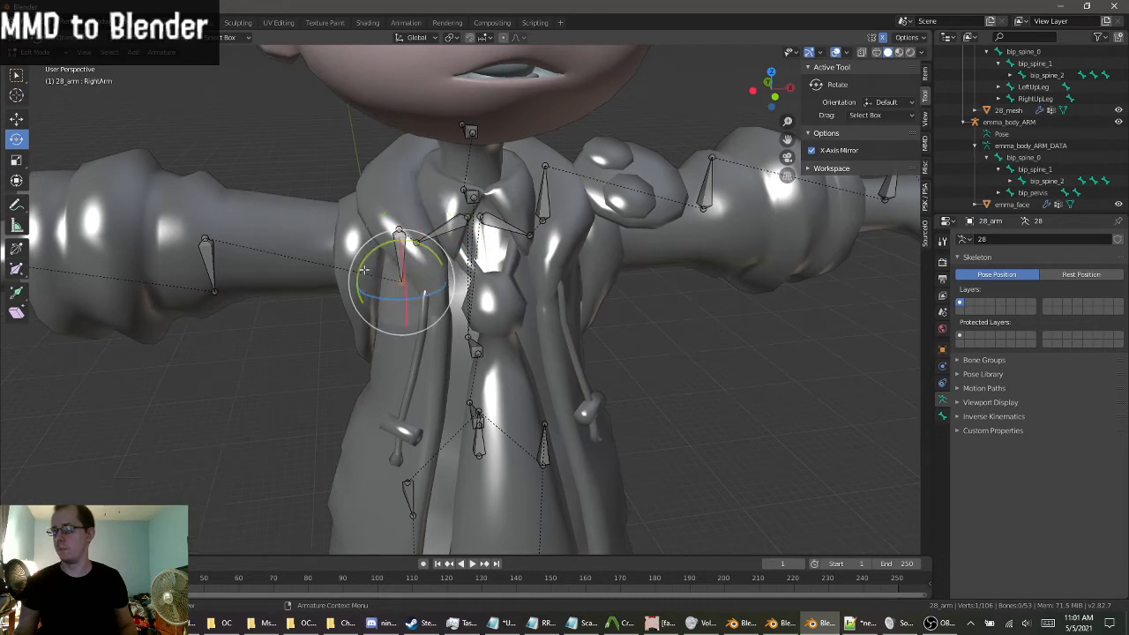
key("r")
key("r")
right_click(427, 254)
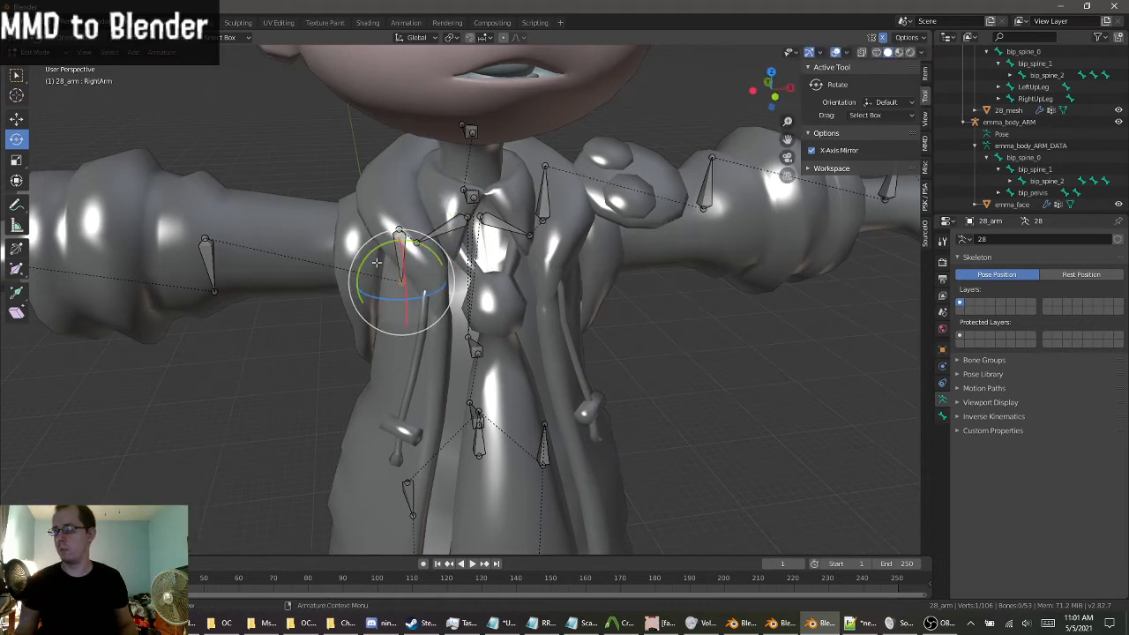
left_click_drag(364, 257, 373, 193)
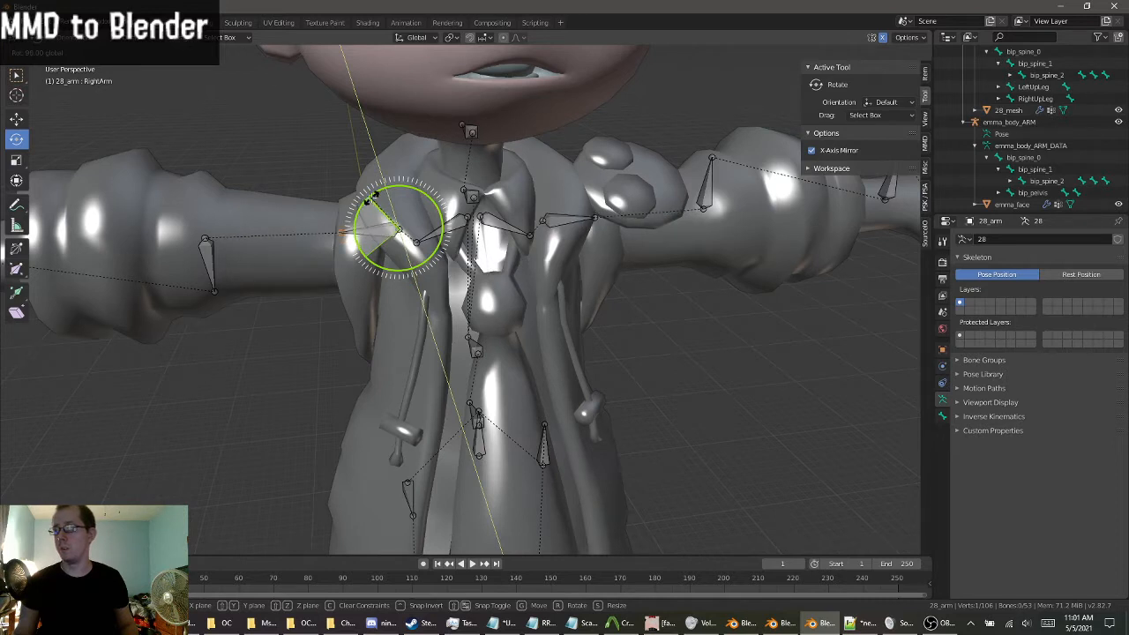
right_click(373, 193)
Rotate the tail of the RightForeArm bone 90° about the global Y axis so both forearm bones lie along the arms.
left_click(211, 295)
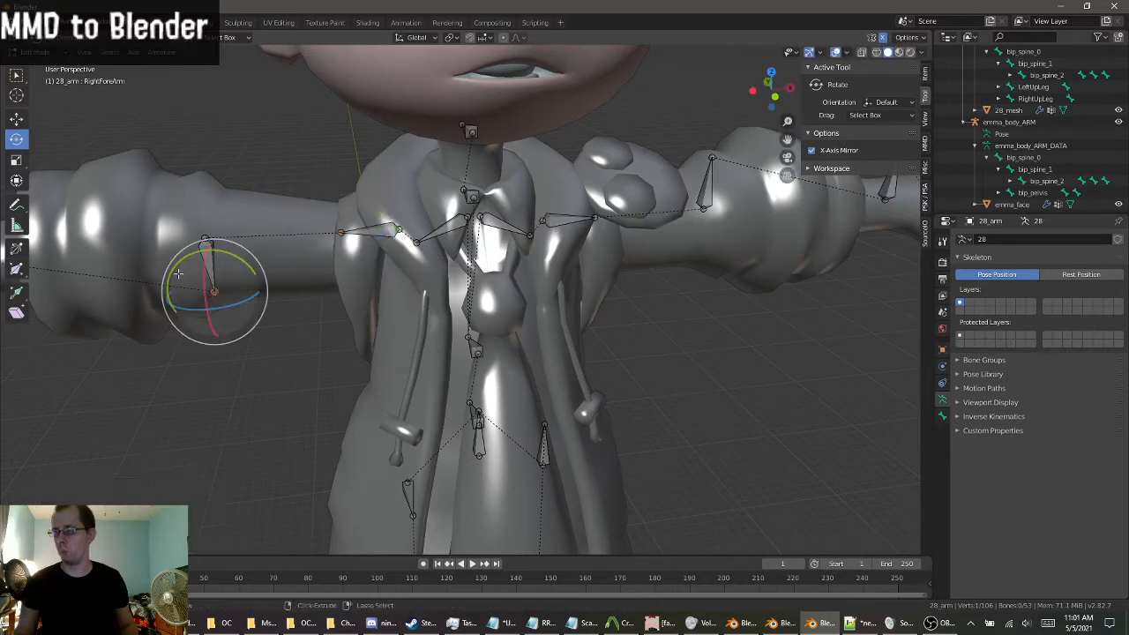
left_click_drag(177, 274, 154, 175)
scroll(471, 302, "down", 5)
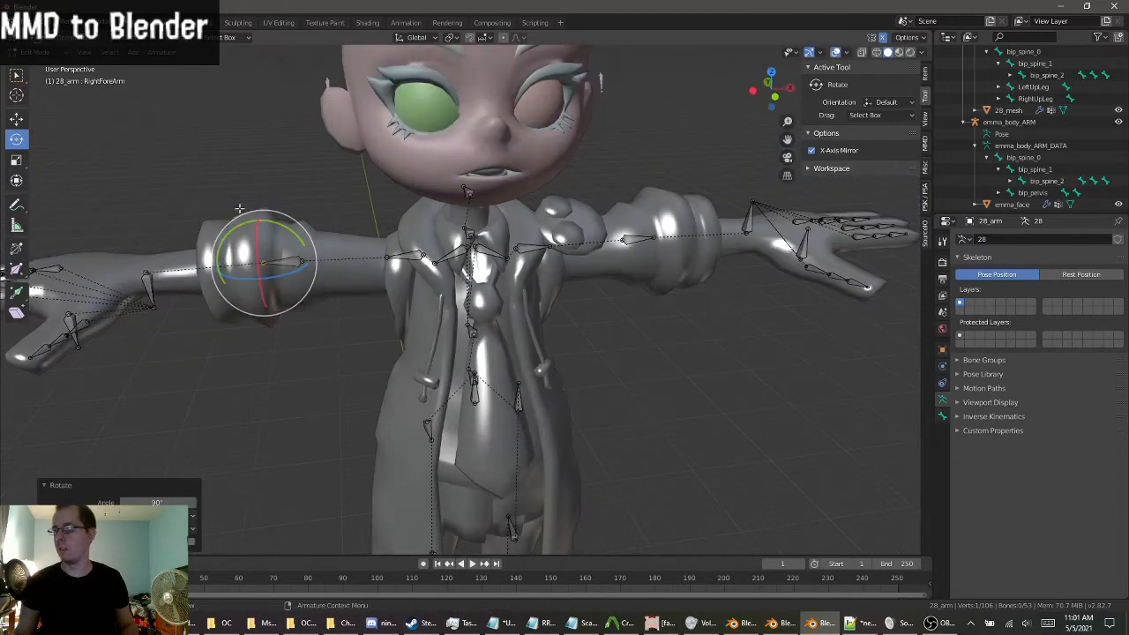
middle_click_drag(622, 327, 541, 371)
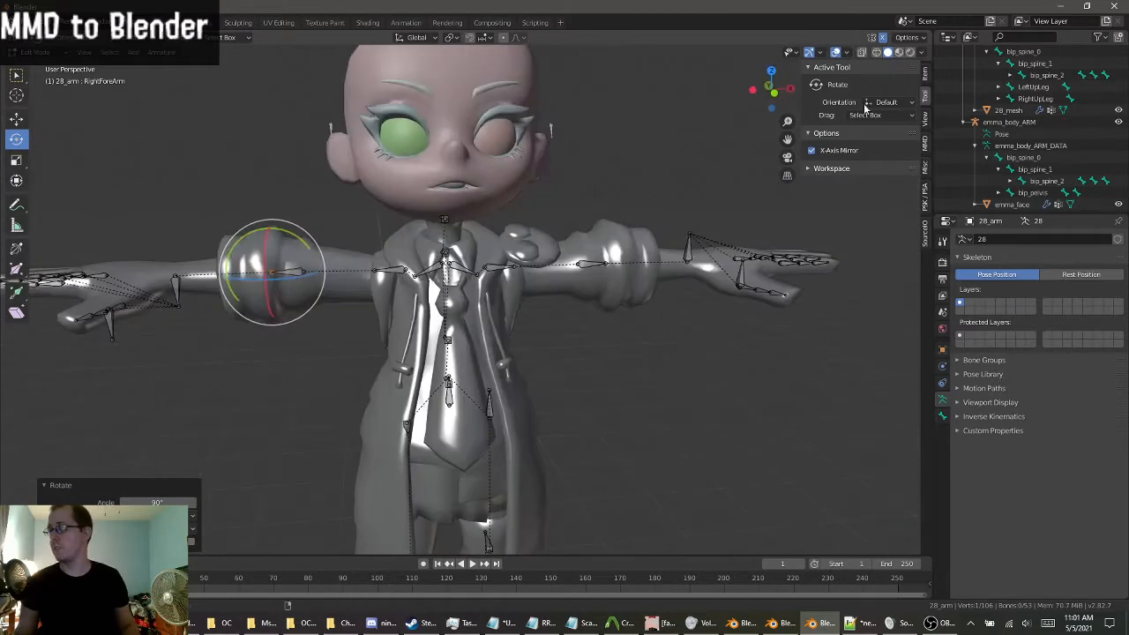
Show the bone transform values and examine the roll of the lower spine bone and the right shoulder bone.
left_click(924, 73)
scroll(531, 313, "up", 3)
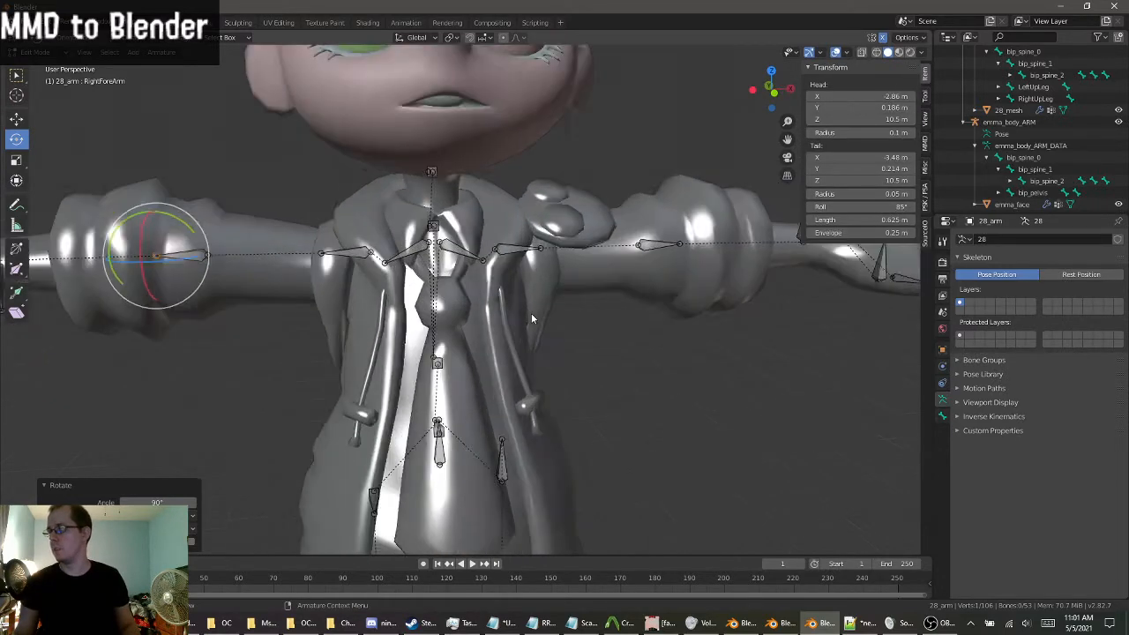
mouse_move(531, 313)
middle_mouse_down()
mouse_move(566, 331)
mouse_move(531, 306)
mouse_move(571, 309)
mouse_move(521, 320)
middle_mouse_up()
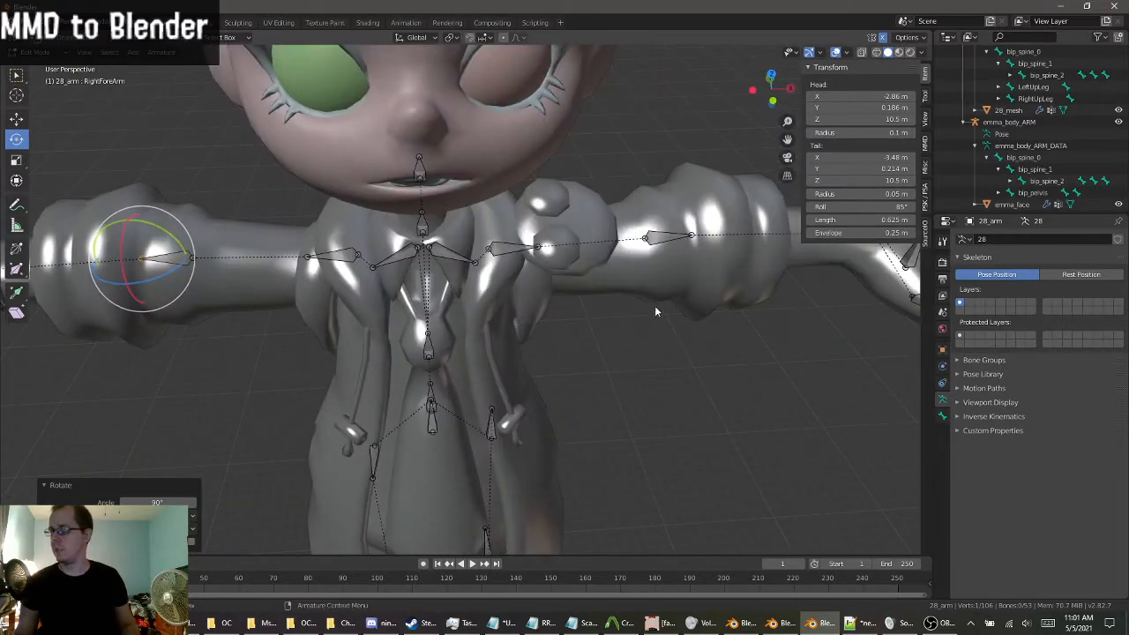
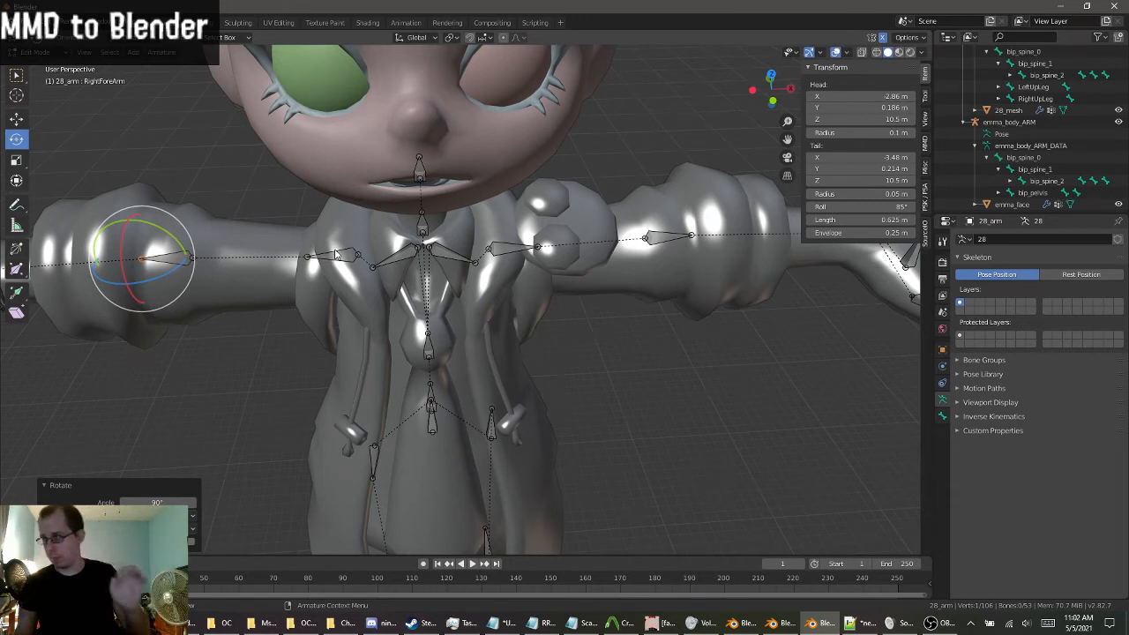
middle_click_drag(443, 404, 538, 370)
left_click(463, 386)
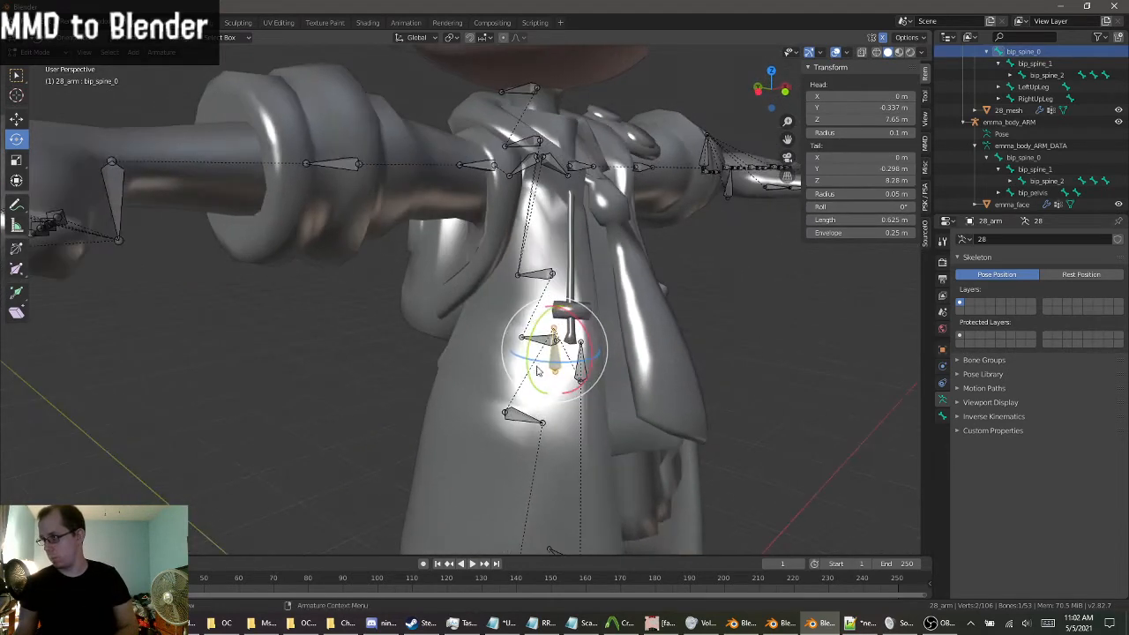
scroll(550, 343, "down", 10)
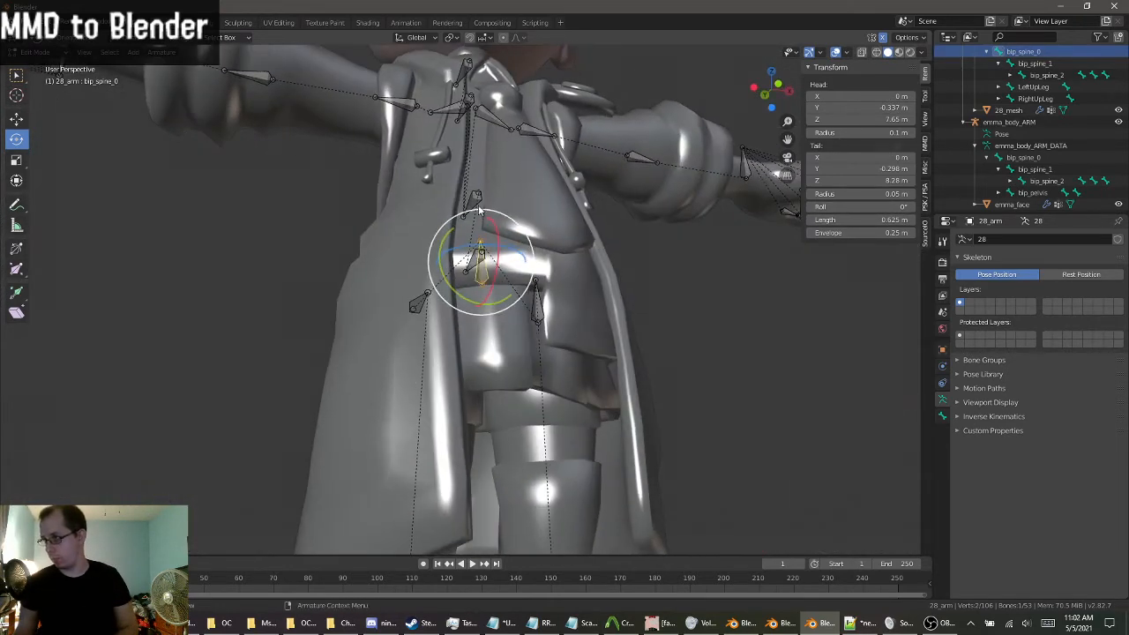
middle_click_drag(486, 361, 447, 271)
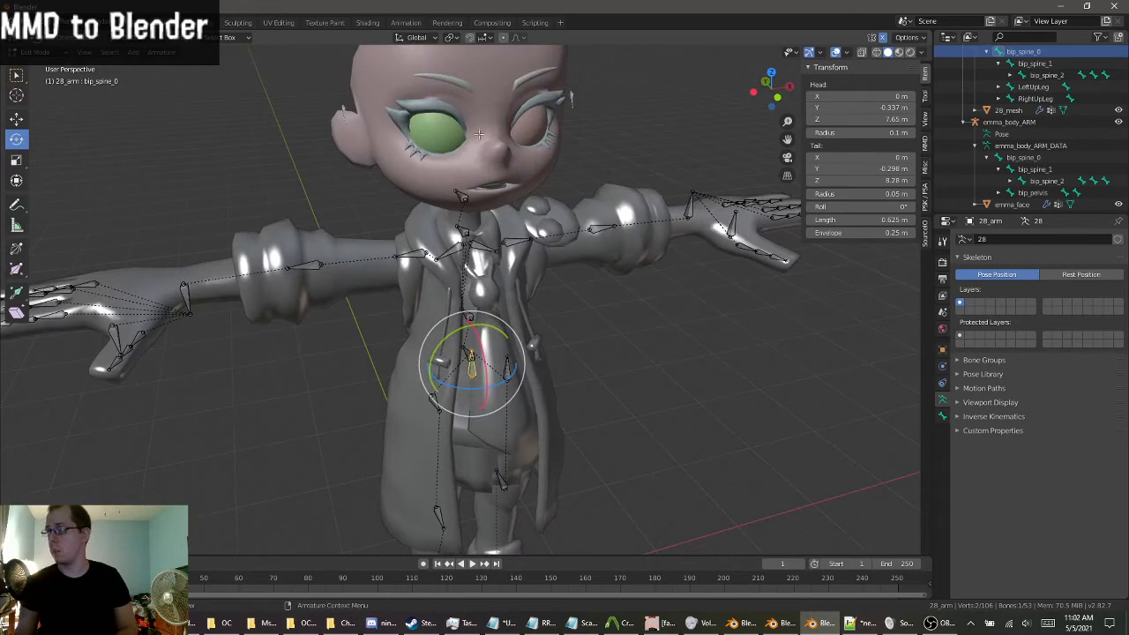
middle_click_drag(480, 224, 433, 237)
left_click(435, 241)
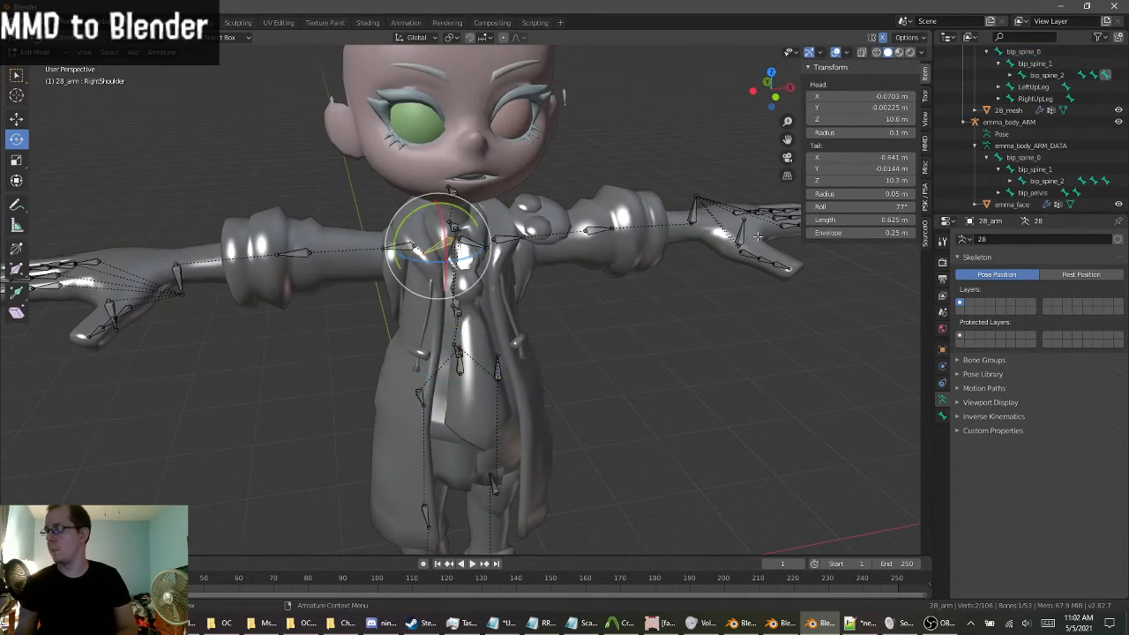
scroll(659, 309, "up", 2)
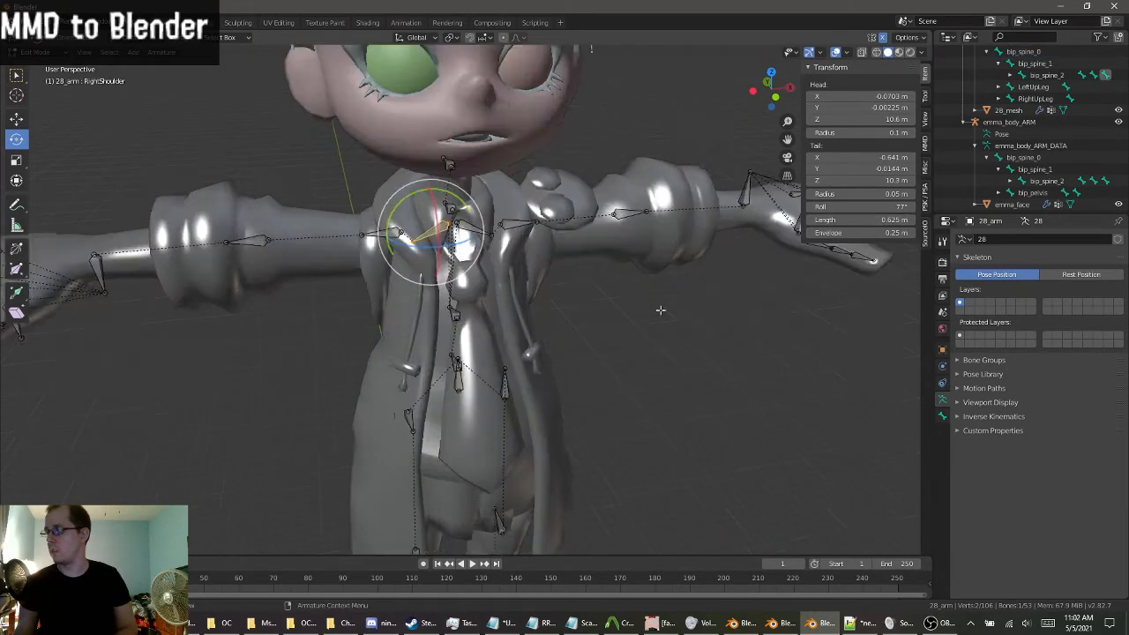
scroll(660, 309, "up", 1)
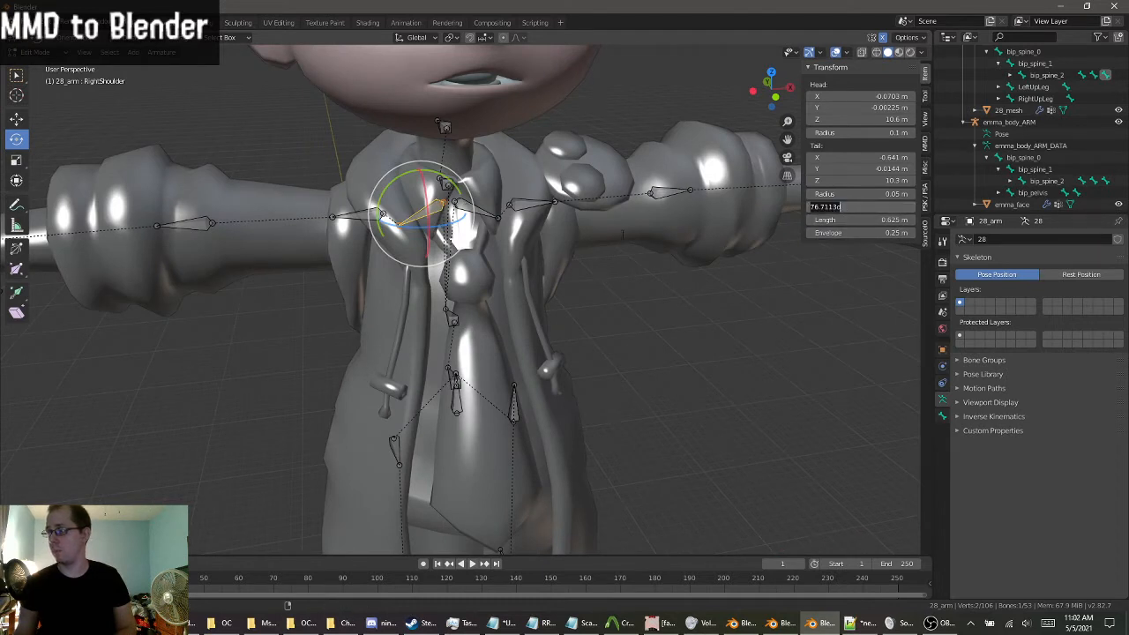
key("Return")
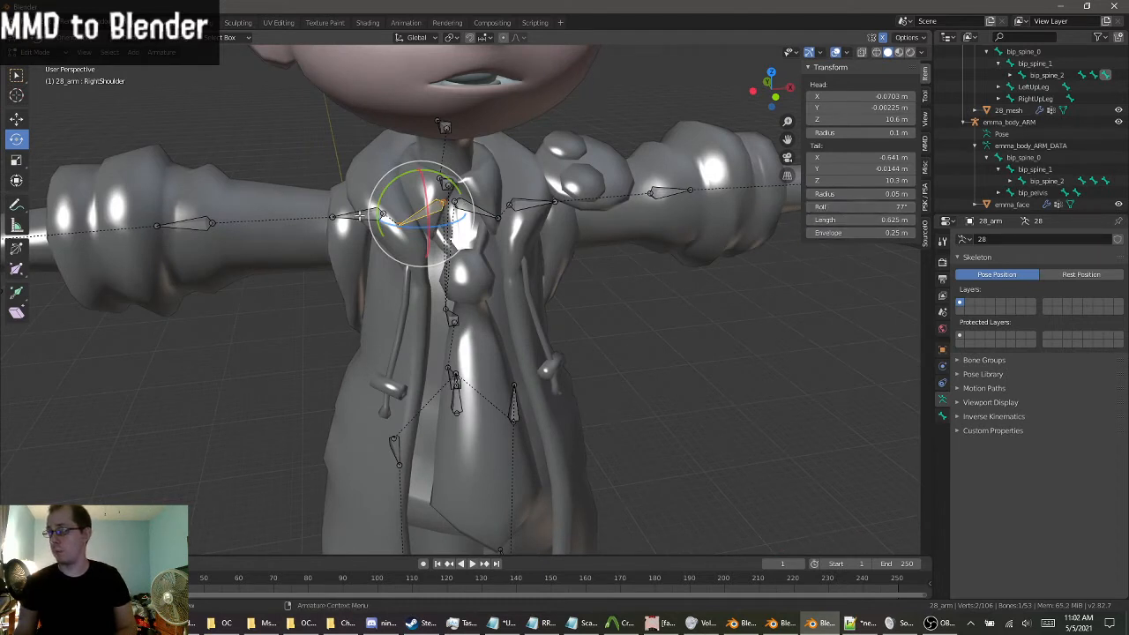
Compare the roll values of the RightArm and LeftArm bones.
left_click(361, 216)
middle_click_drag(432, 213, 432, 218)
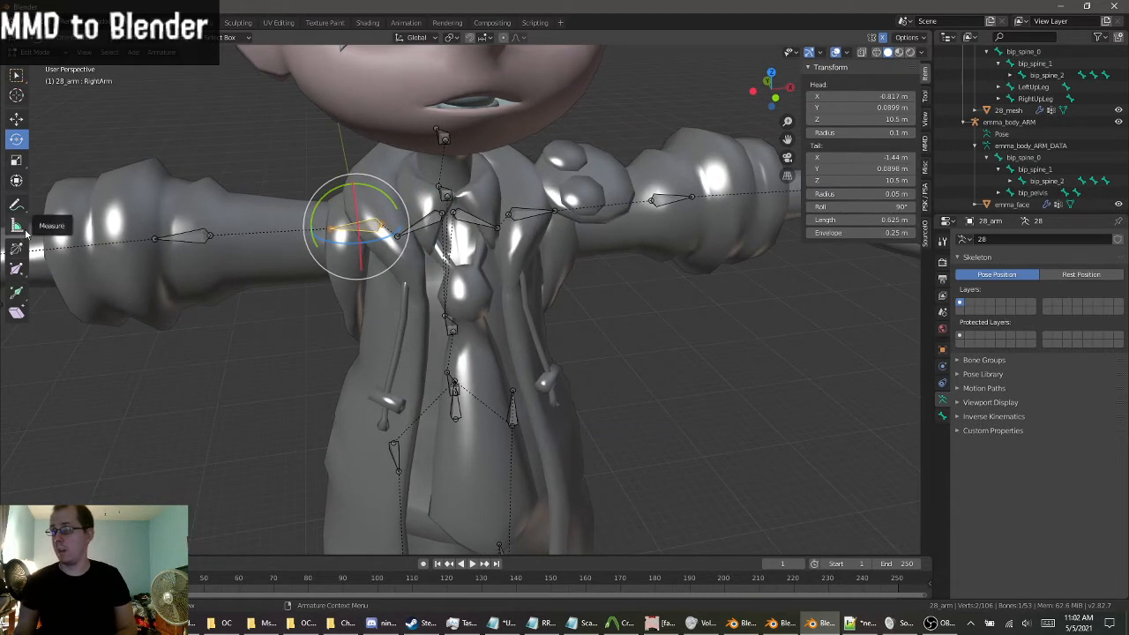
left_click(540, 216)
scroll(668, 247, "down", 4)
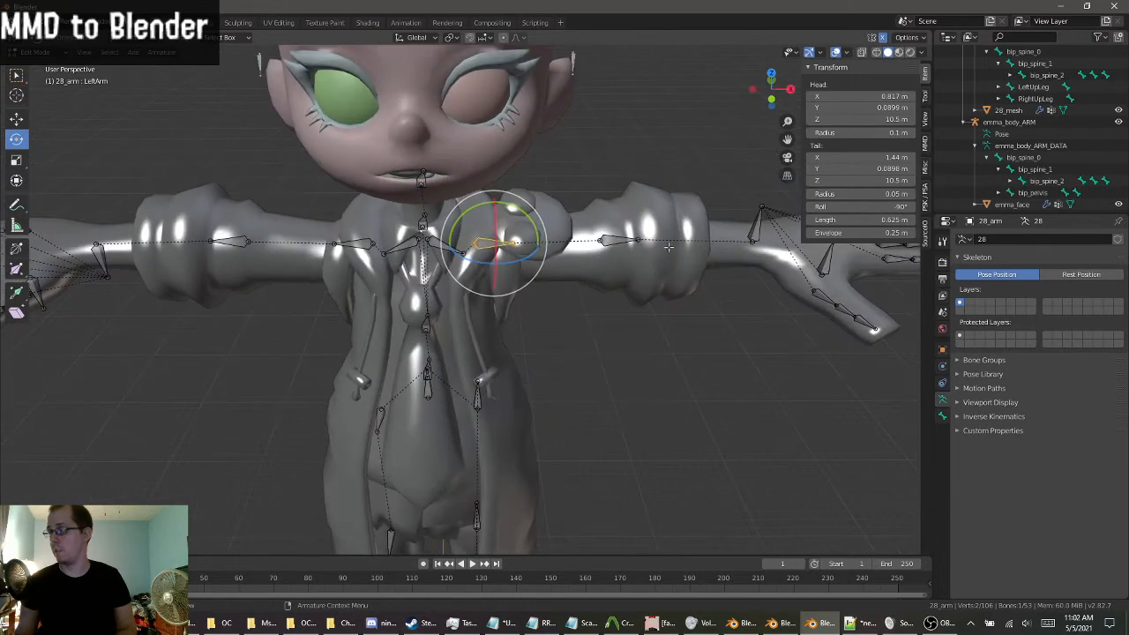
scroll(721, 259, "down", 3)
middle_click_drag(728, 265, 711, 296)
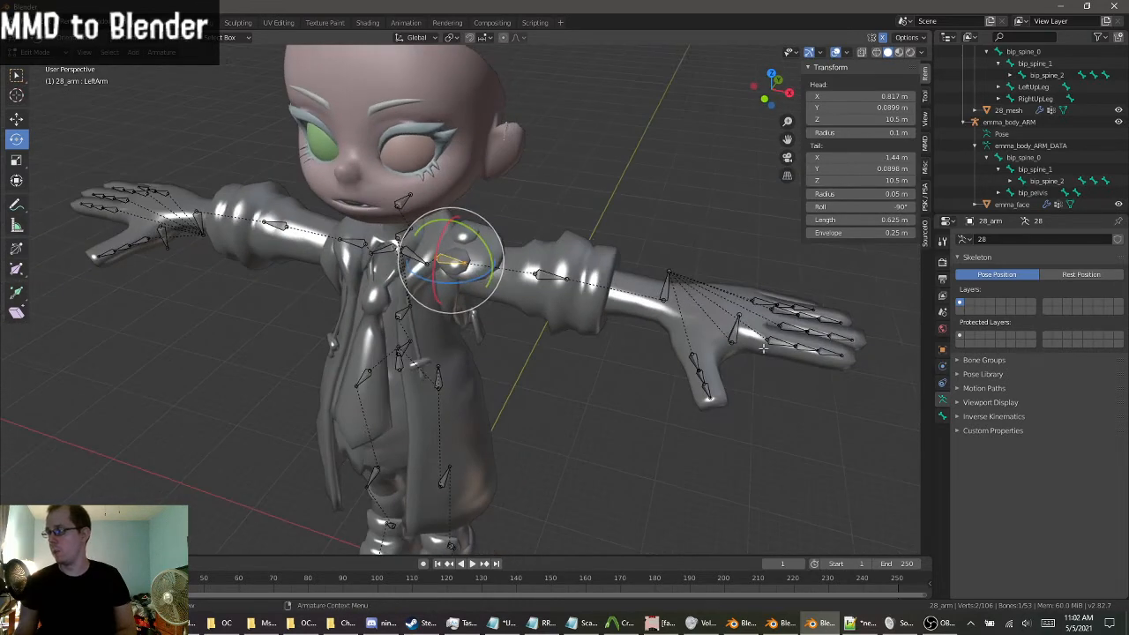
Compare the index finger bones of both hands and set the roll of RIndex_1 to 180°.
left_click(780, 344)
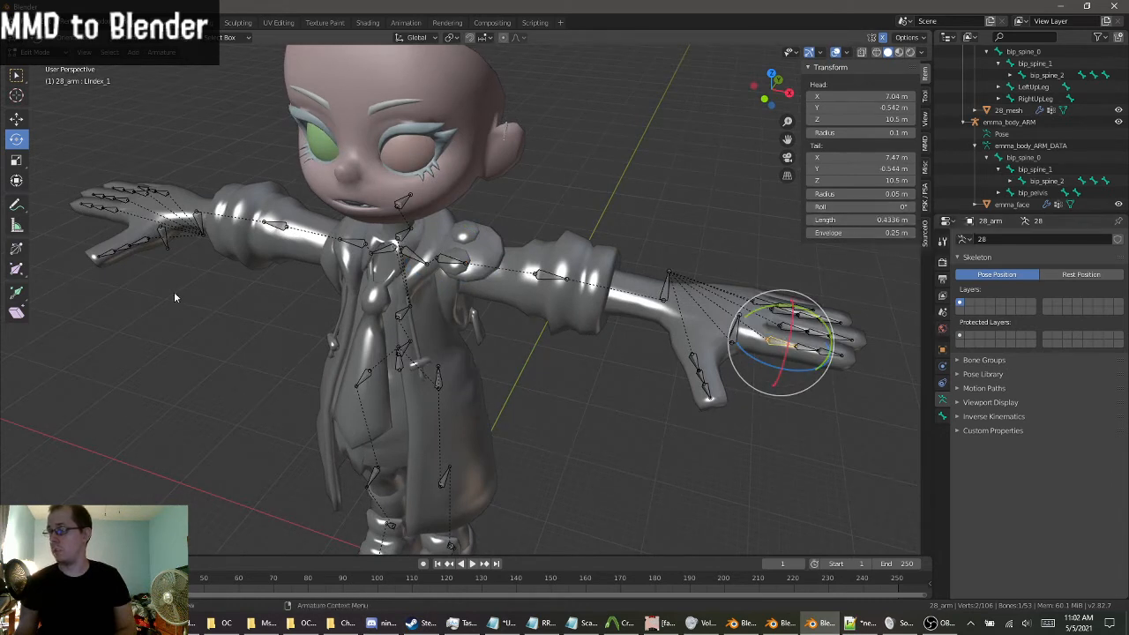
left_click(109, 210)
left_click(869, 207)
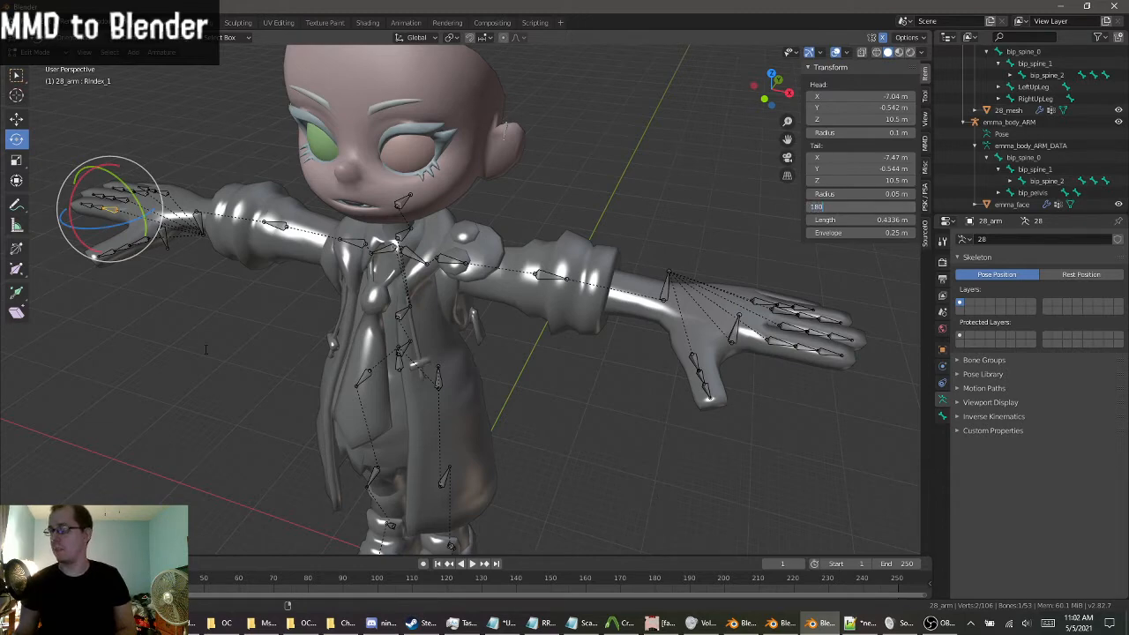
key("Return")
Set the roll of the right thumb's first bone, RThumb_1, to 45°.
middle_click_drag(229, 362, 168, 388)
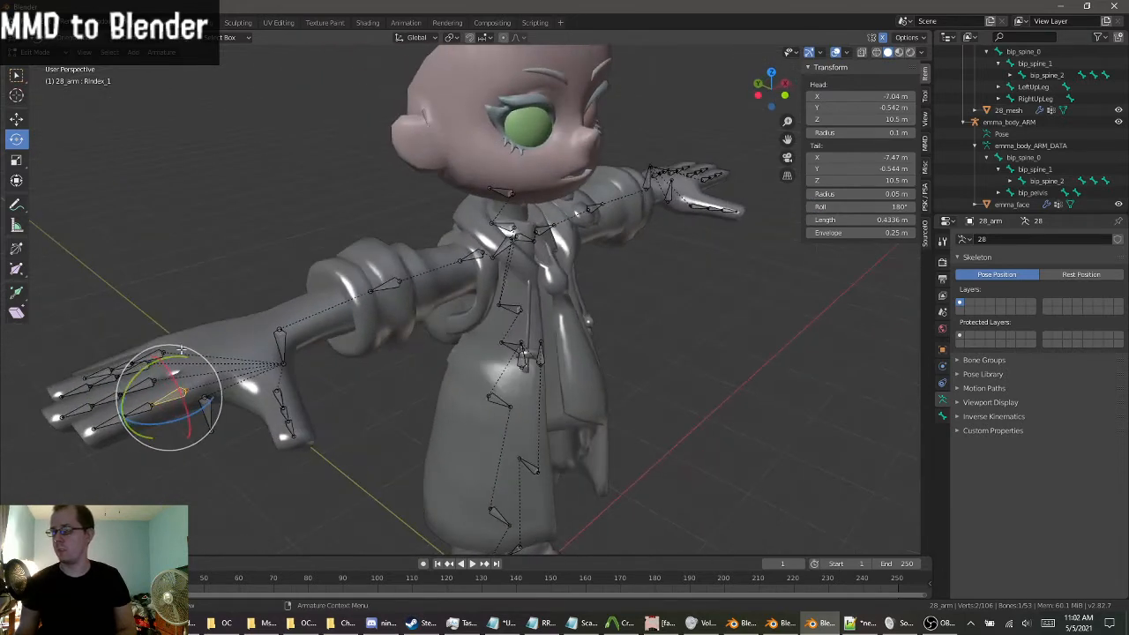
left_click(281, 391)
left_click(865, 206)
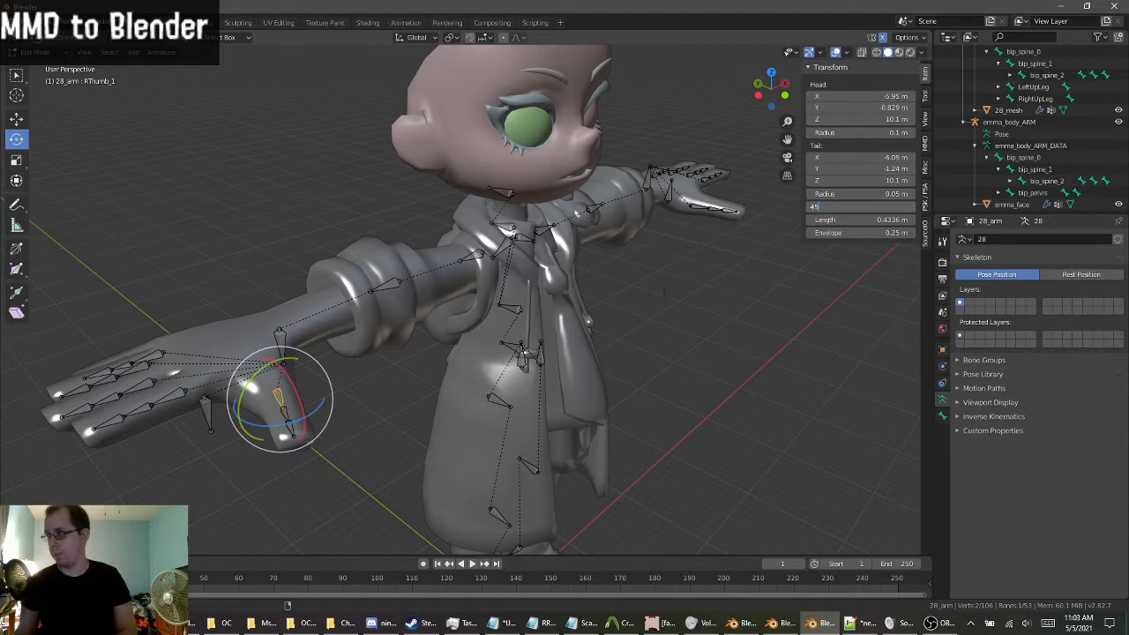
type("45")
key("Return")
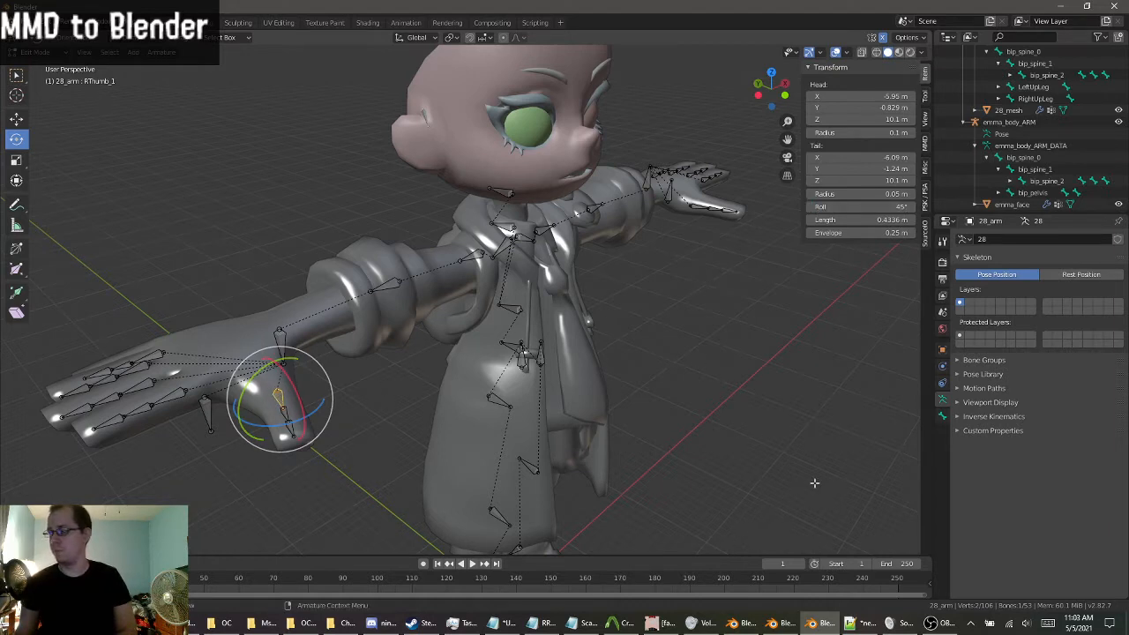
middle_click_drag(729, 305, 673, 331)
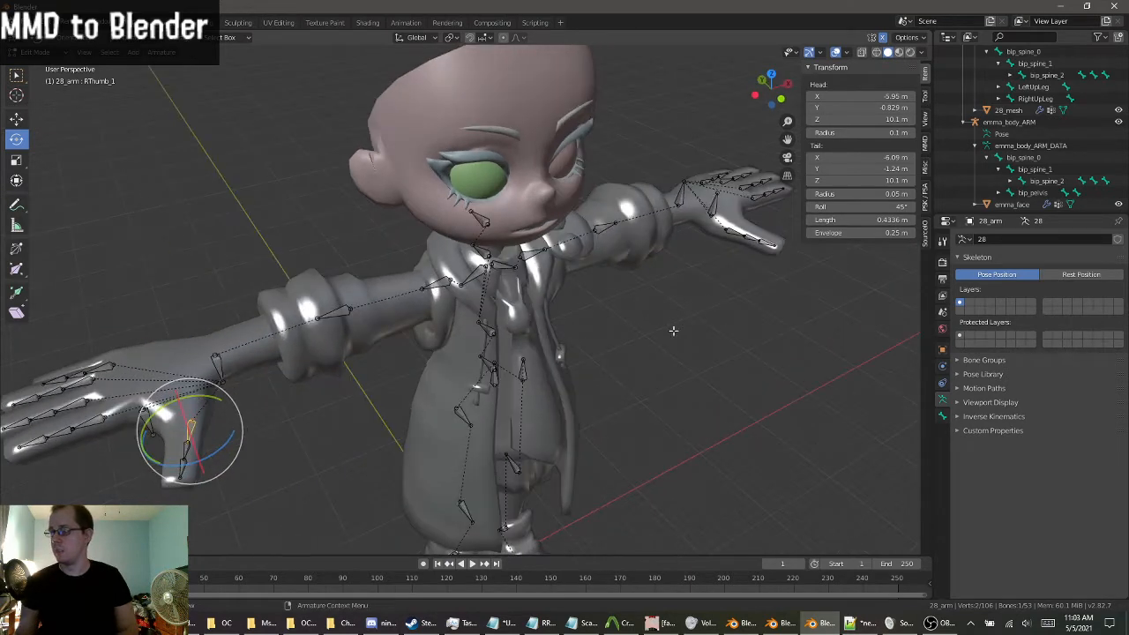
scroll(420, 307, "up", 3)
middle_click_drag(420, 306, 373, 310)
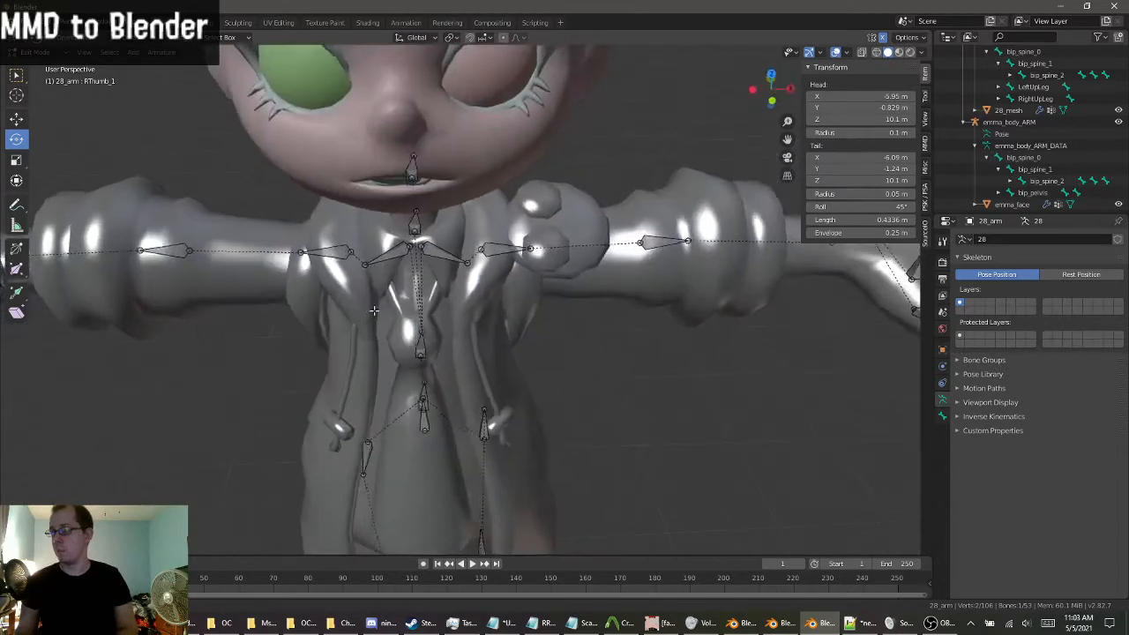
scroll(477, 299, "down", 4)
scroll(590, 354, "up", 2)
scroll(676, 335, "down", 4)
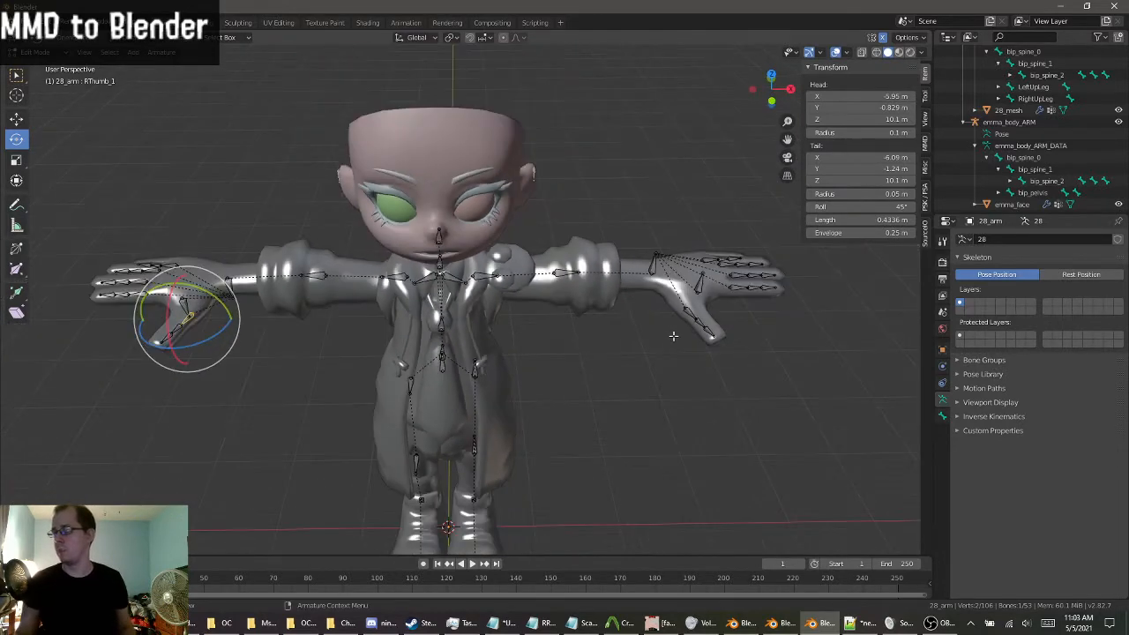
middle_click_drag(673, 330, 749, 310)
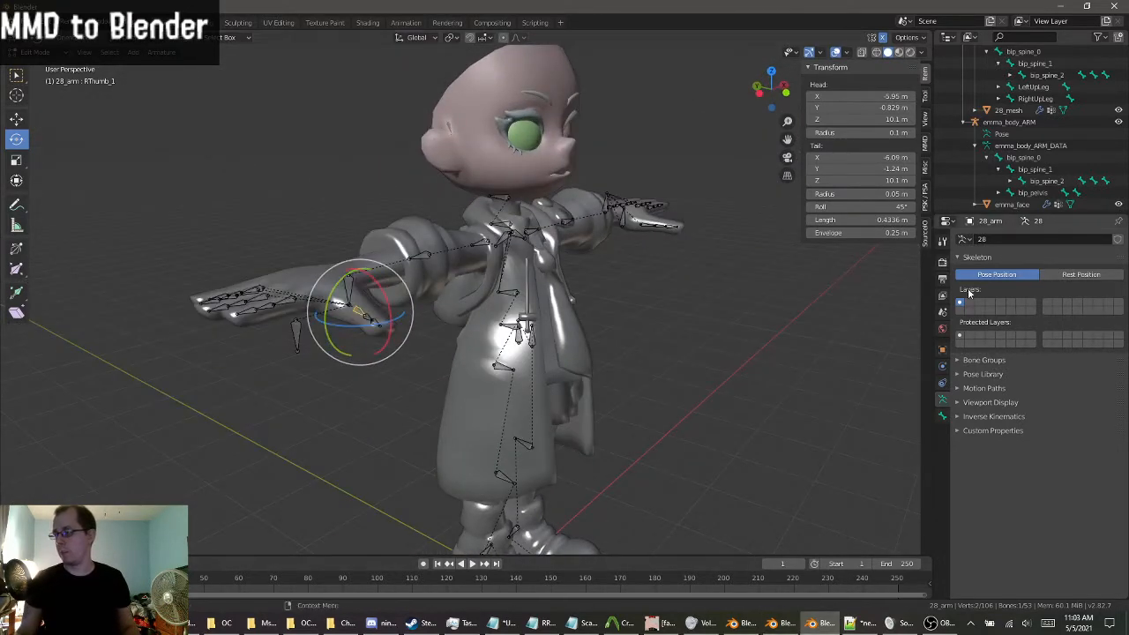
Return 28_arm to Object Mode and put the emma_body_ARM armature into Edit Mode.
left_click(56, 53)
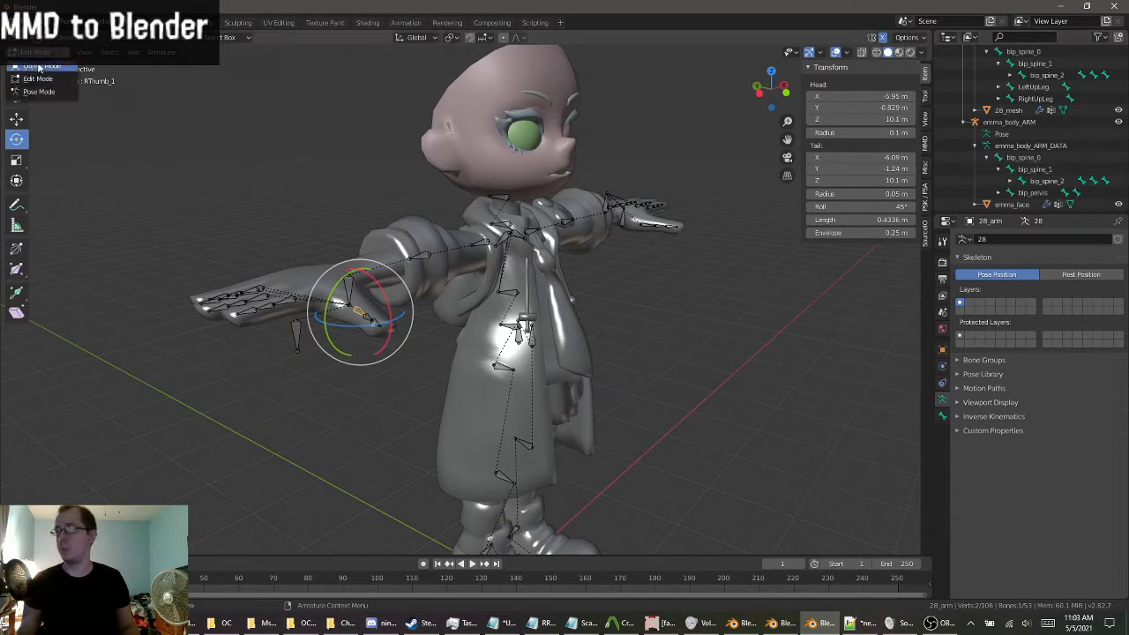
left_click(38, 67)
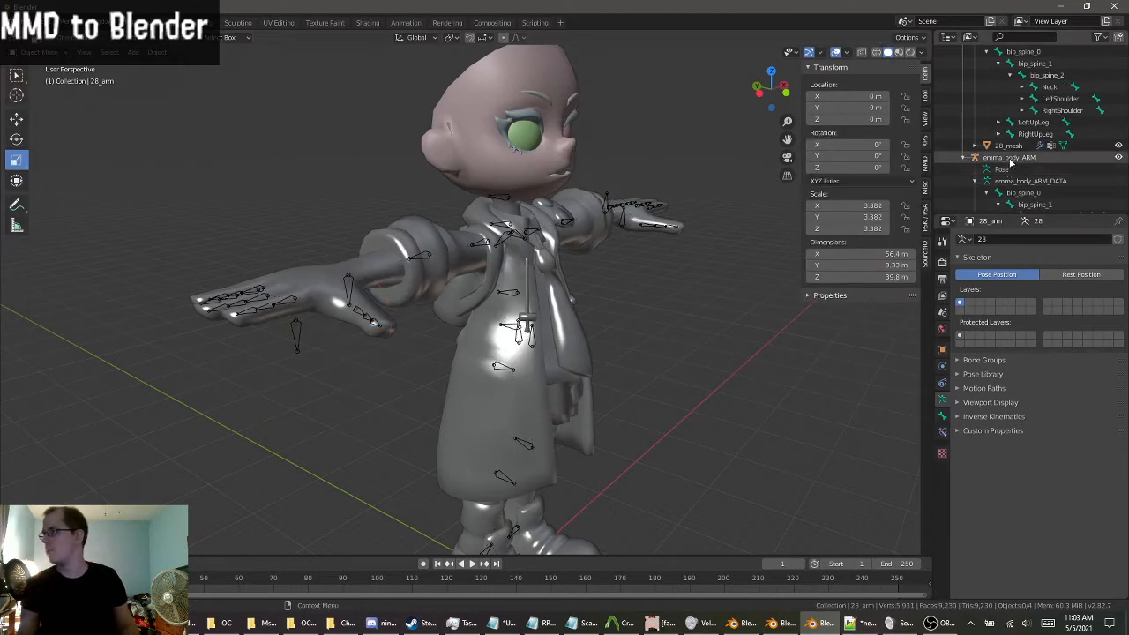
left_click(1030, 181)
left_click(55, 55)
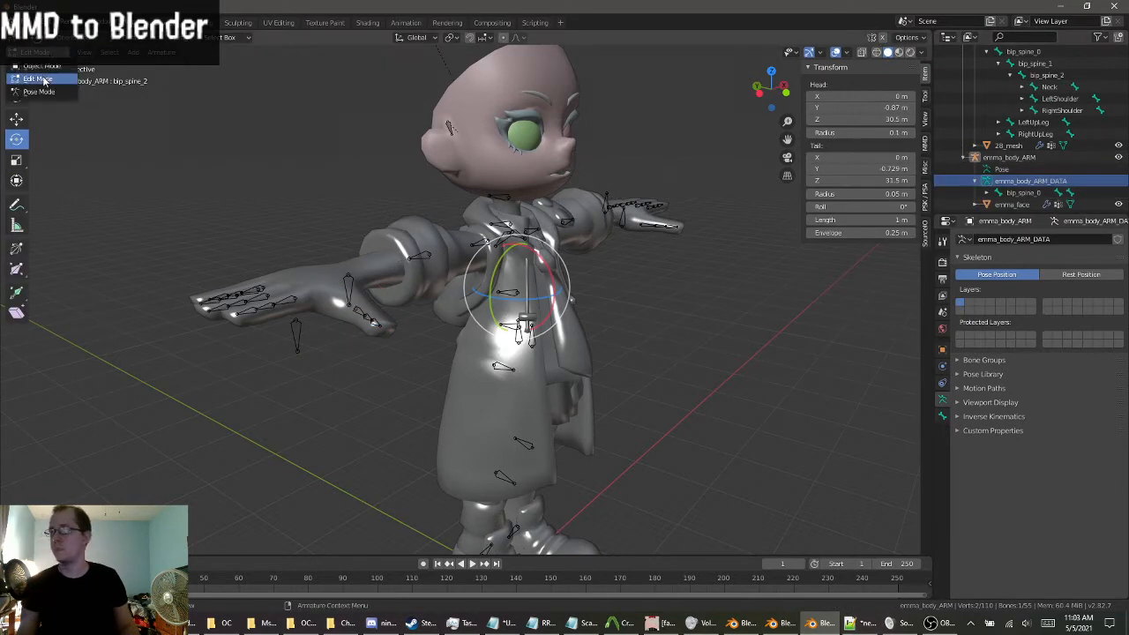
left_click(46, 79)
Check the exact roll value of the right thumb bone bip_thumb_0_R in emma_body_ARM.
scroll(277, 342, "up", 3)
middle_click_drag(281, 344, 288, 362)
left_click(314, 434)
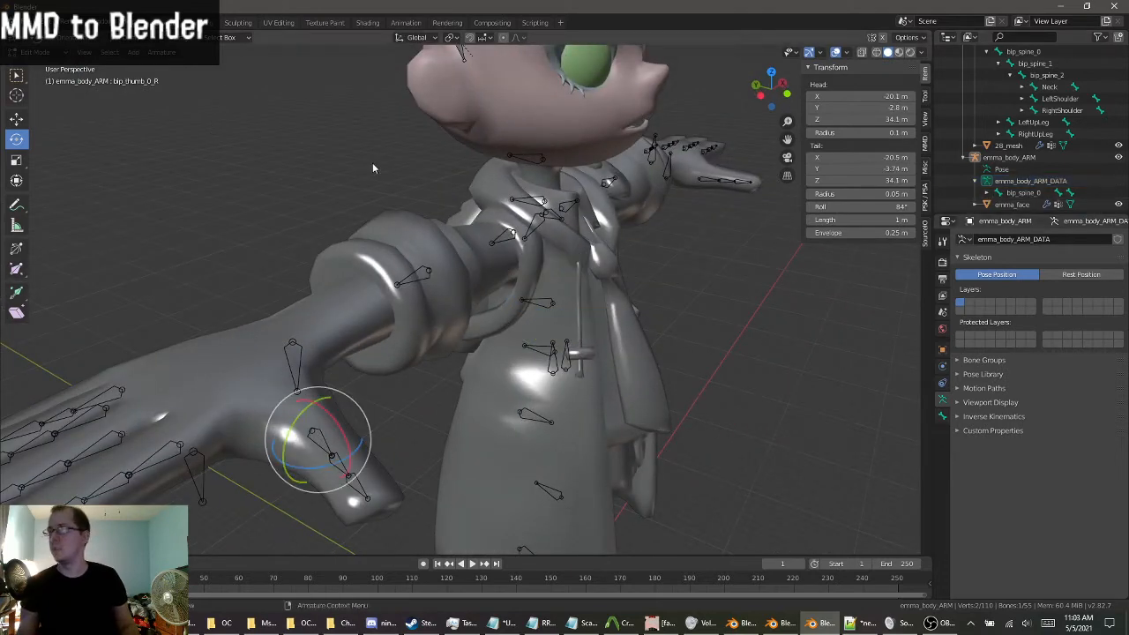
left_click(899, 206)
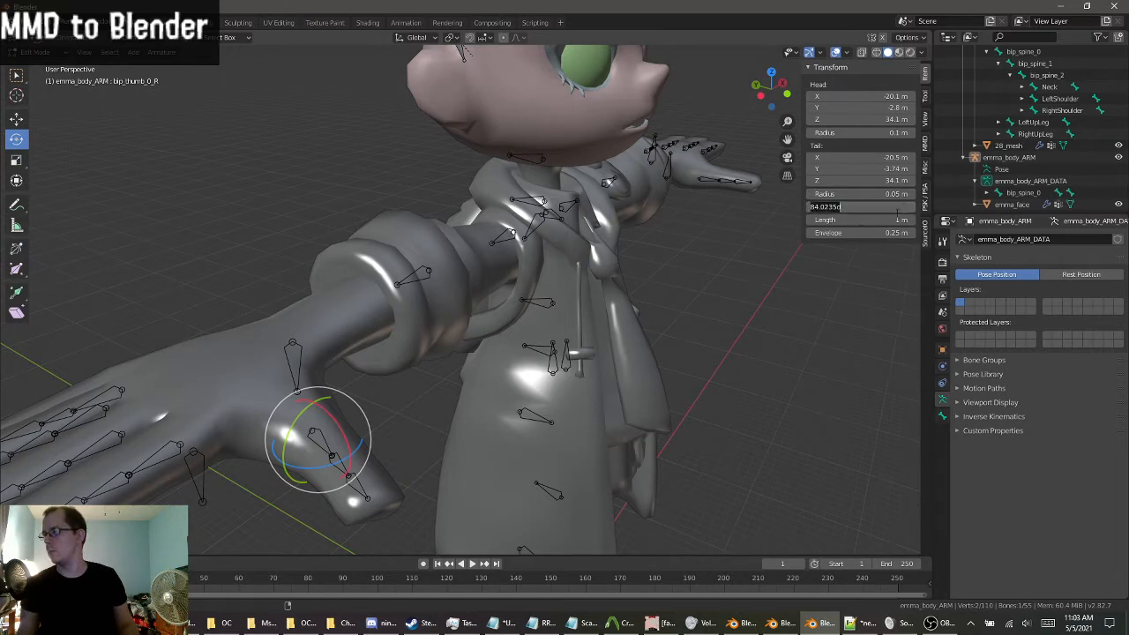
left_click(838, 434)
Return the emma_body_ARM armature to Object Mode.
middle_click_drag(838, 434, 748, 468)
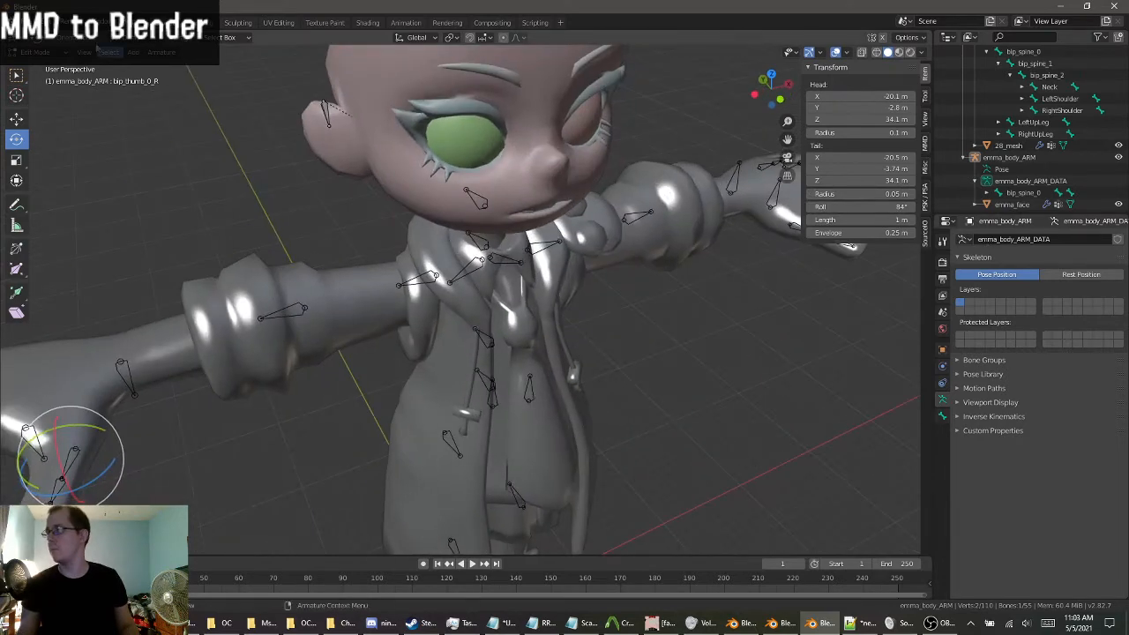
left_click(52, 52)
left_click(39, 66)
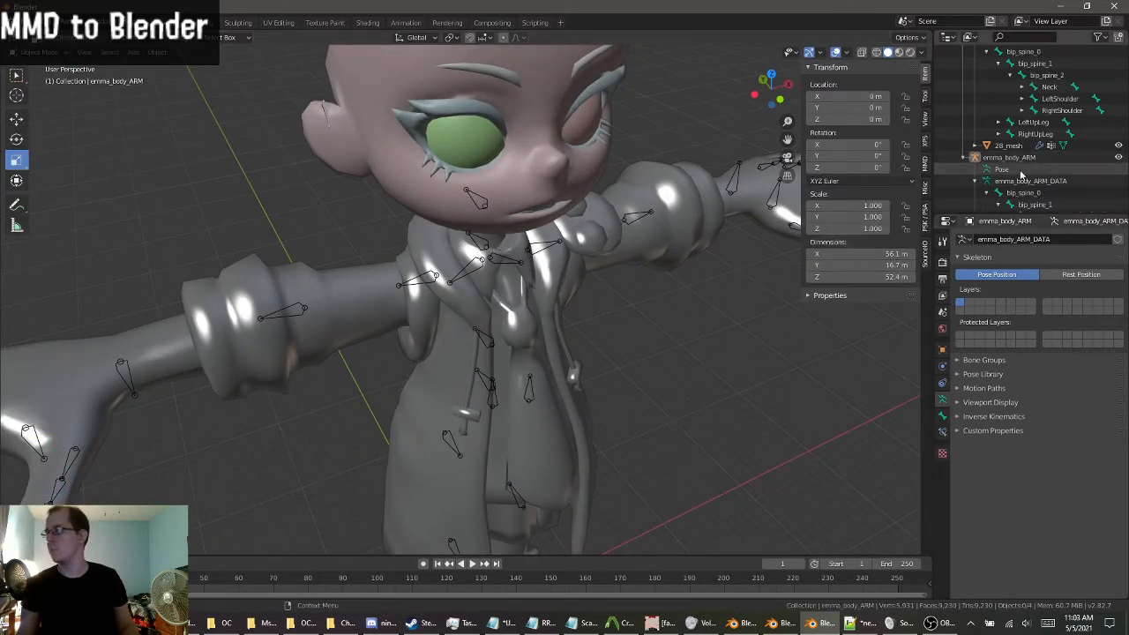
Examine how the bones sit inside the body from the torso and right hand down to the legs and feet.
middle_click_drag(519, 332, 494, 306)
scroll(485, 330, "up", 2)
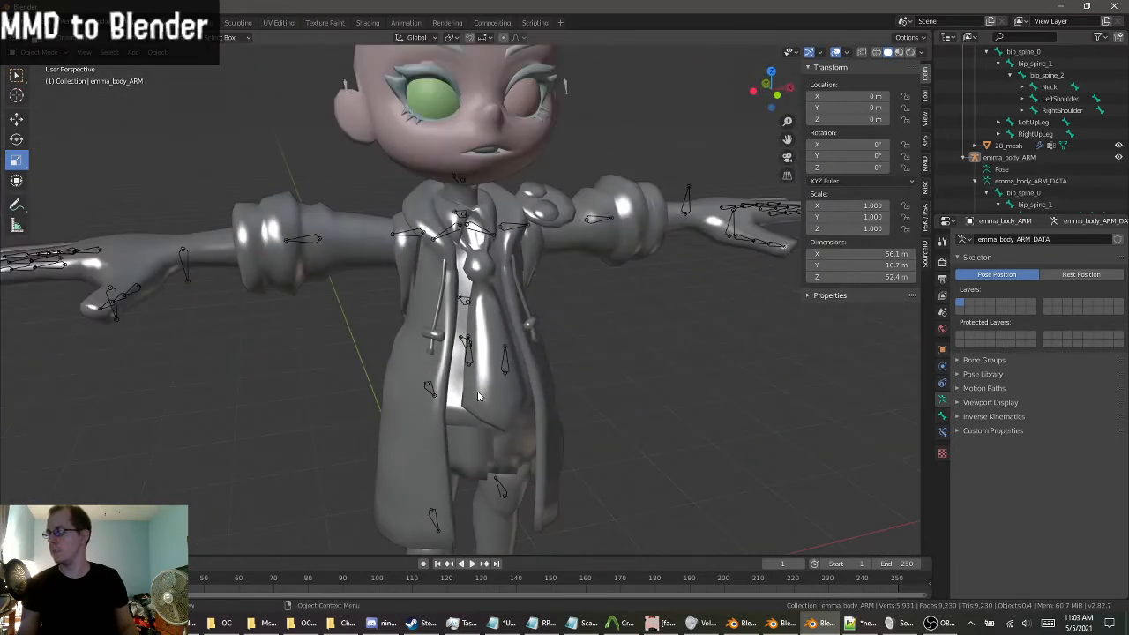
scroll(478, 395, "down", 2)
middle_click_drag(498, 356, 523, 353)
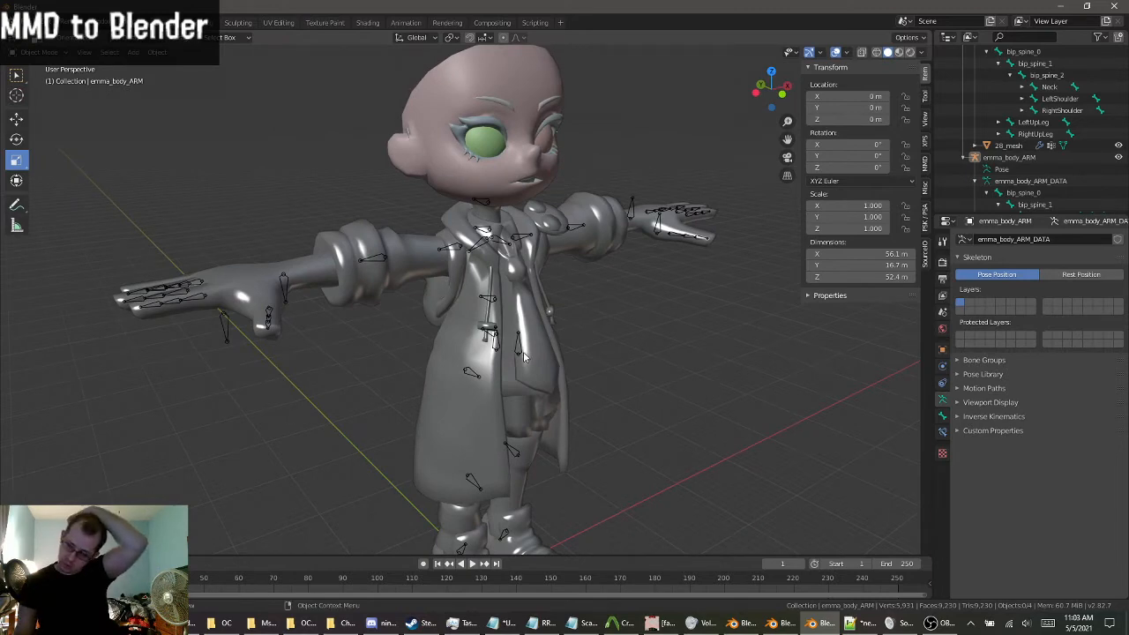
middle_click_drag(609, 231, 454, 232)
scroll(529, 256, "up", 4)
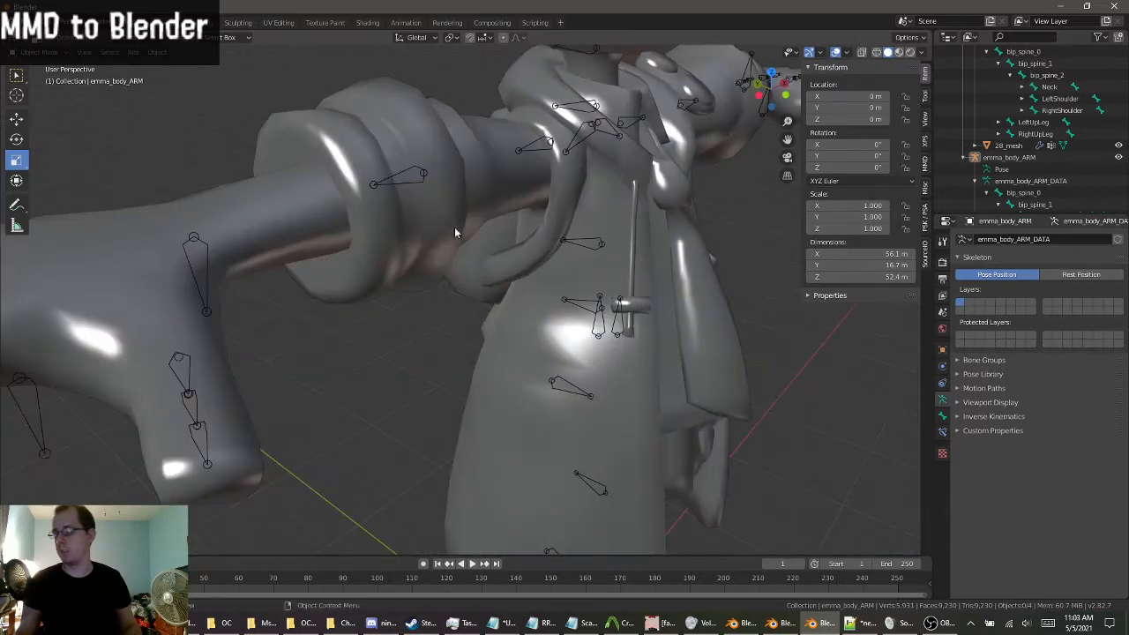
middle_click_drag(279, 278, 234, 262)
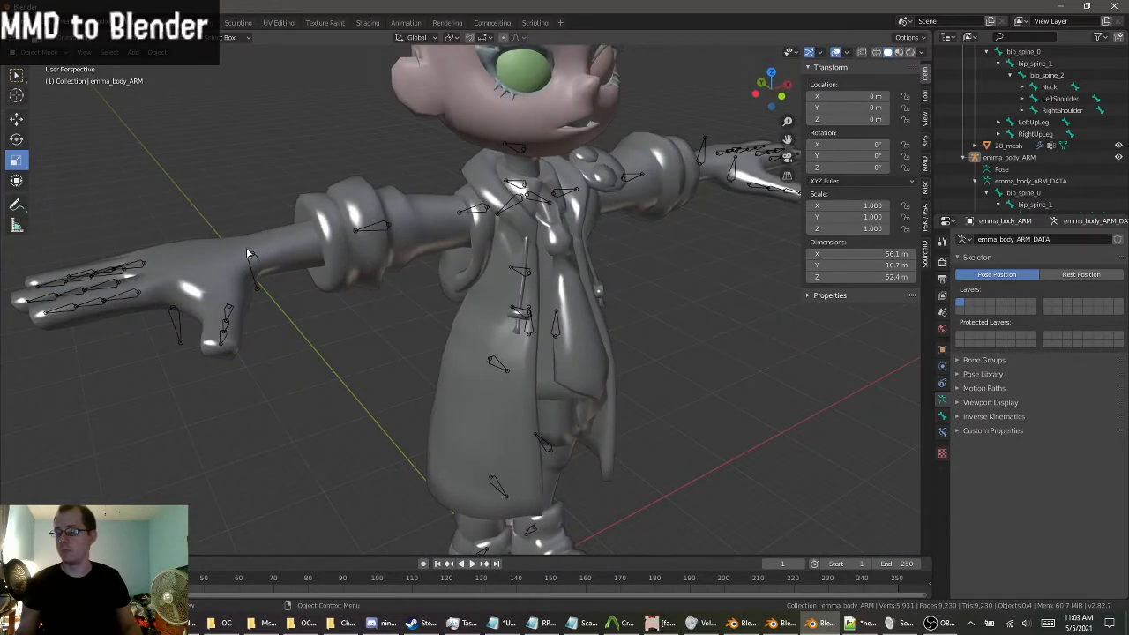
middle_click_drag(511, 237, 457, 193)
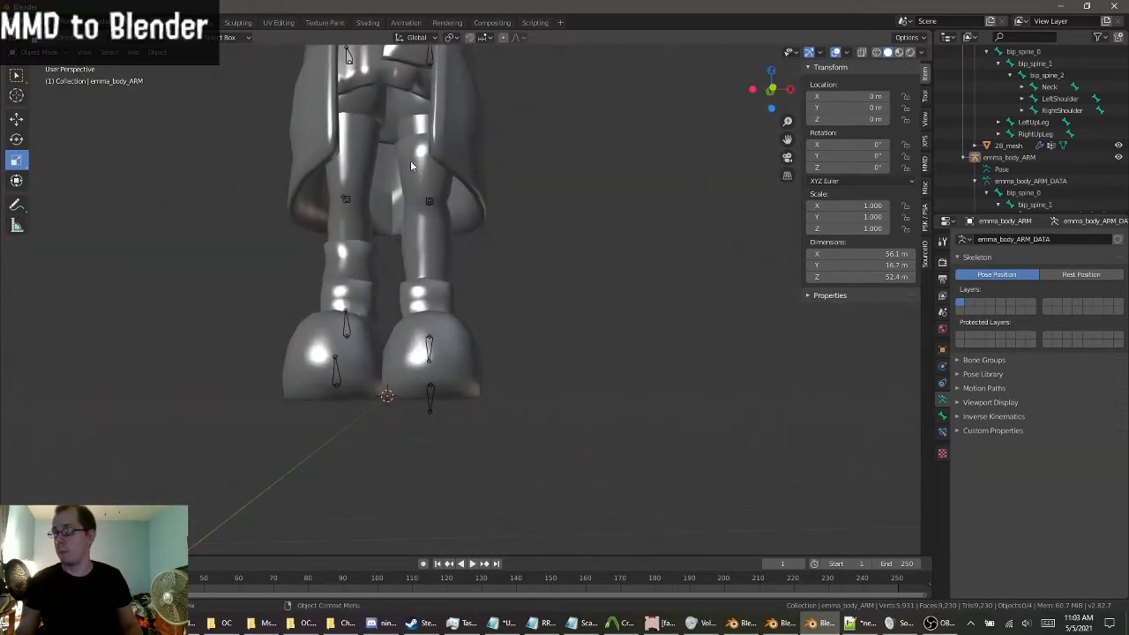
middle_click_drag(410, 164, 540, 255)
left_click(35, 51)
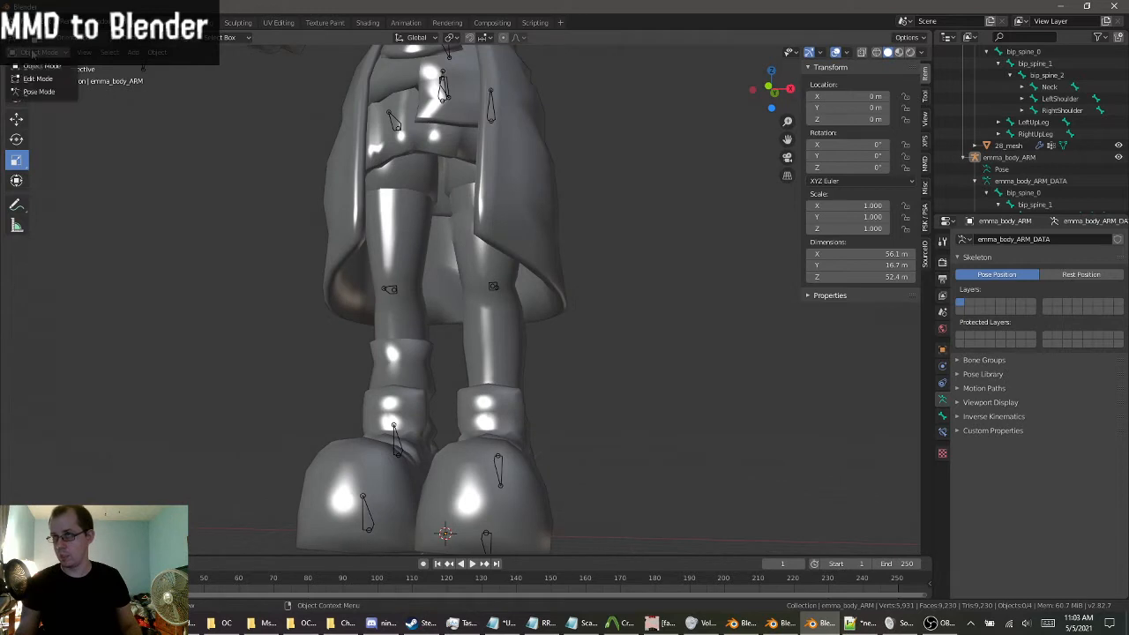
left_click(31, 75)
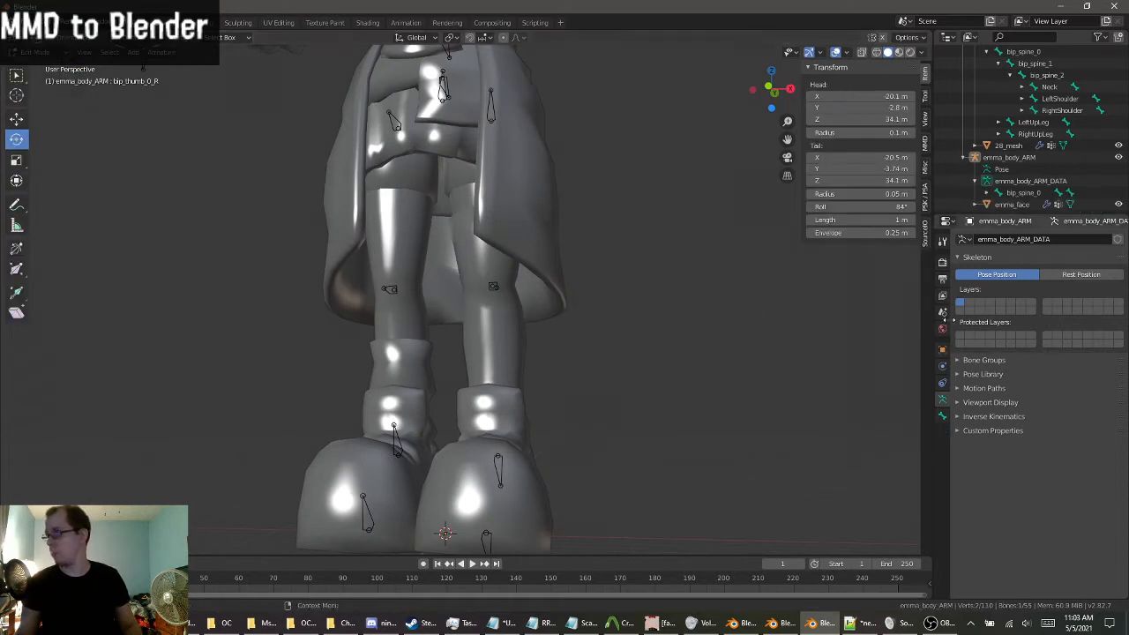
left_click(49, 54)
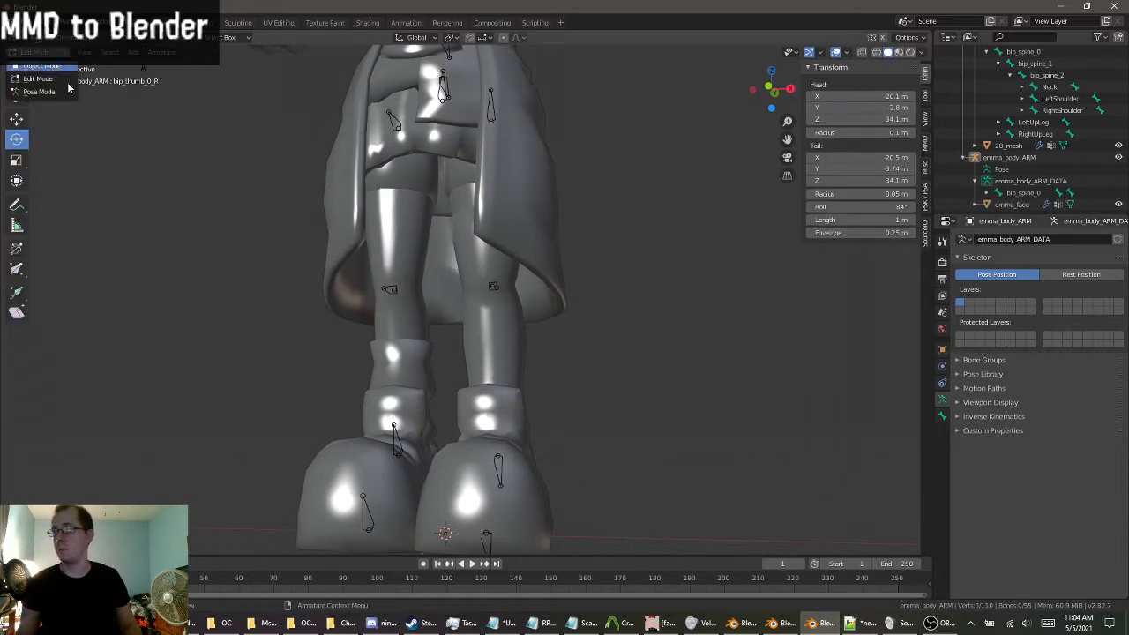
left_click(46, 67)
Select the 28_mesh body mesh and put it into Edit Mode.
left_click(492, 367)
left_click(37, 53)
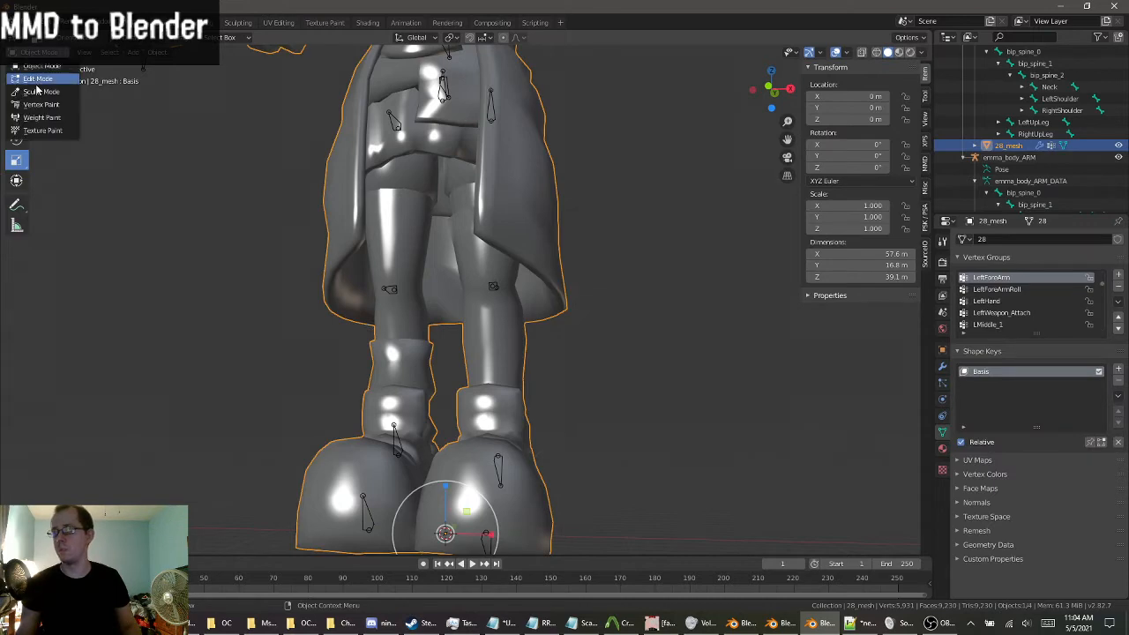
left_click(37, 79)
scroll(667, 449, "down", 2)
left_click(660, 460)
middle_click_drag(660, 461, 527, 252)
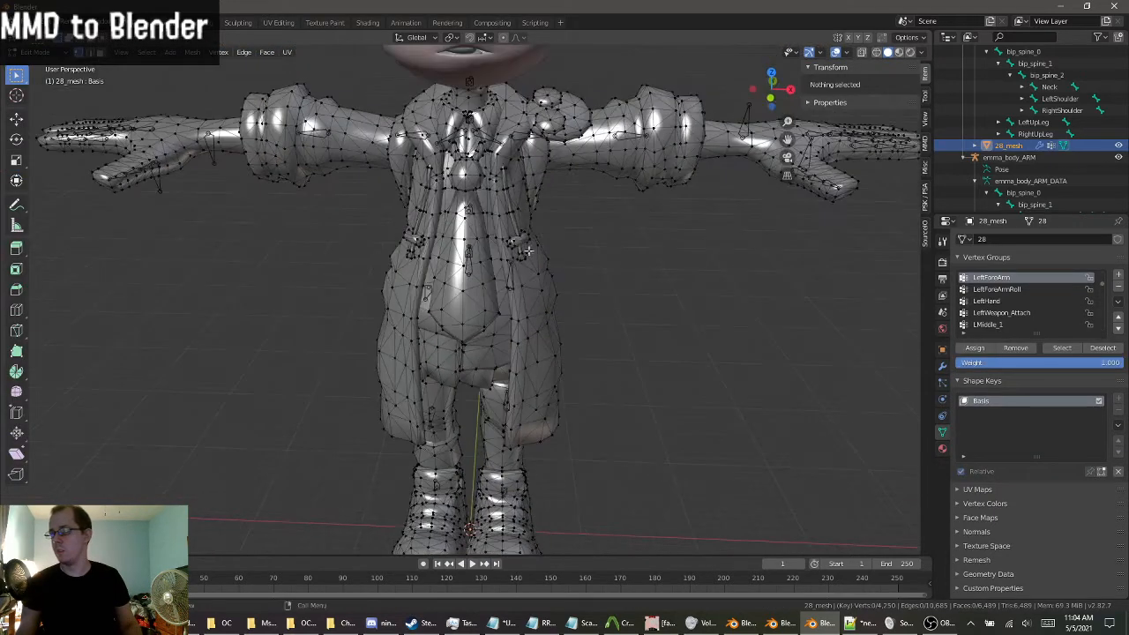
scroll(535, 360, "up", 4)
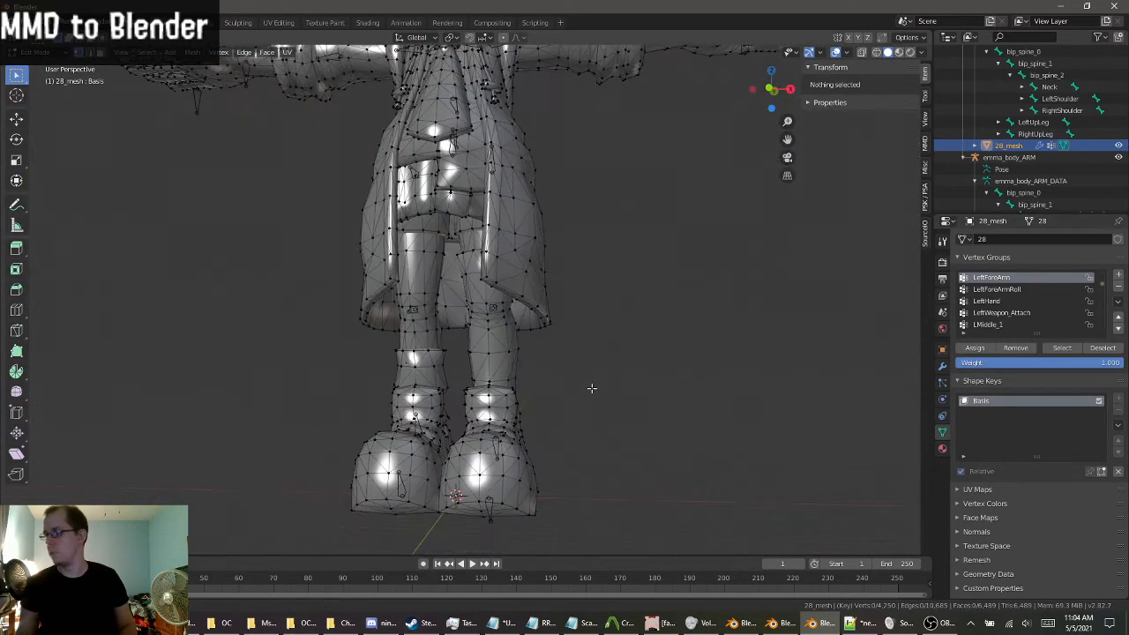
Select the linked geometry of both legs to examine how the leg pieces are divided, and clear the selection.
key("l")
key("l")
middle_click_drag(402, 335, 581, 415)
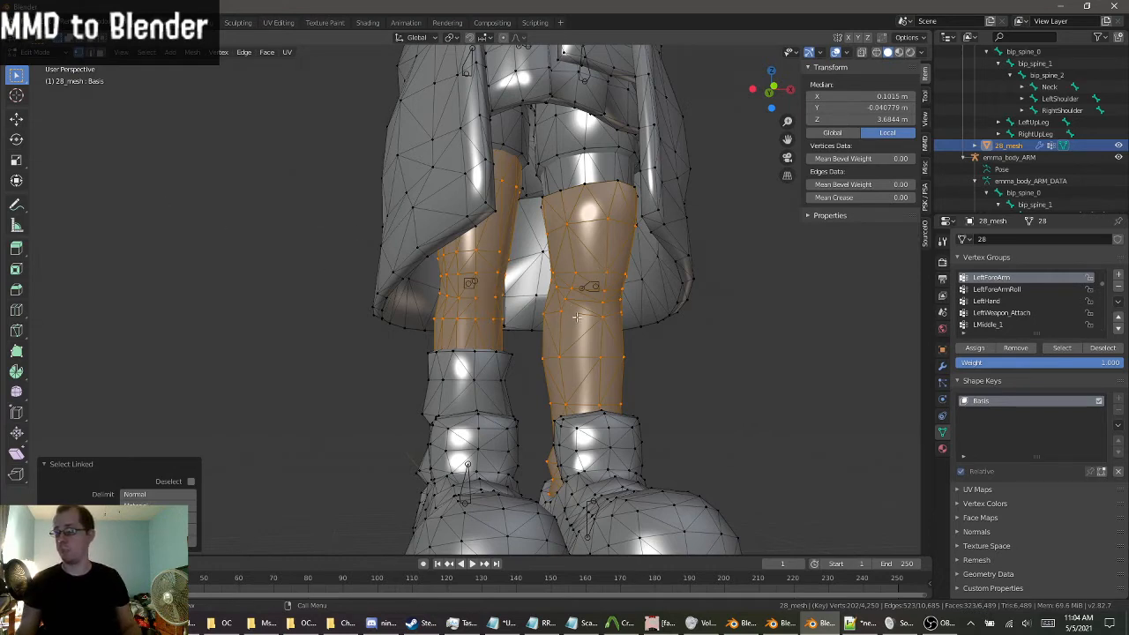
middle_click_drag(576, 316, 455, 294)
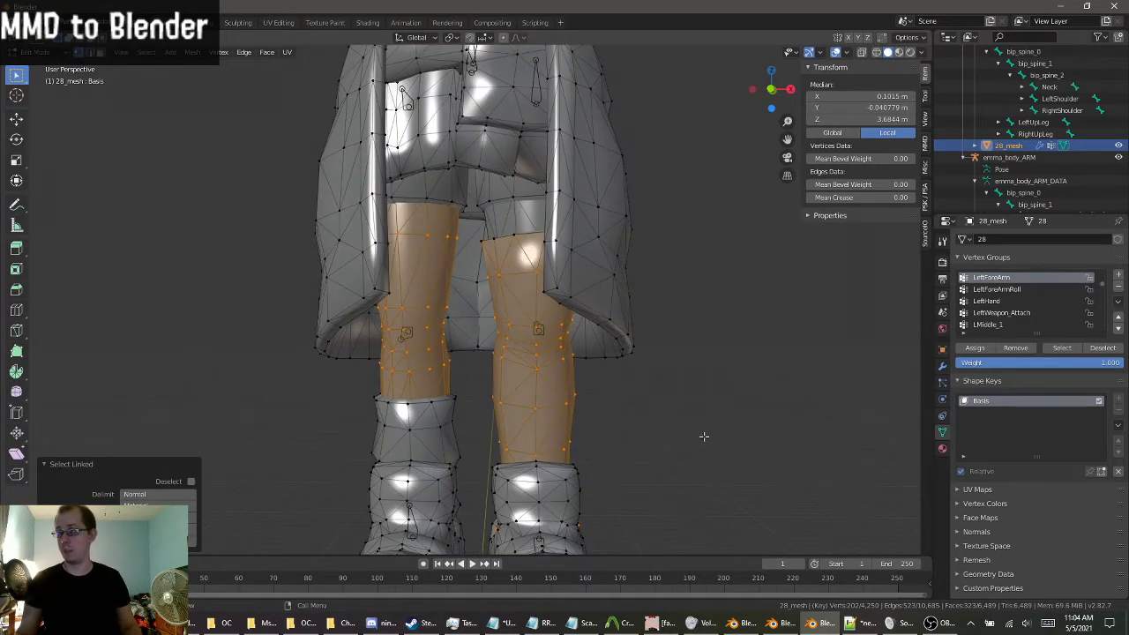
scroll(424, 311, "up", 4)
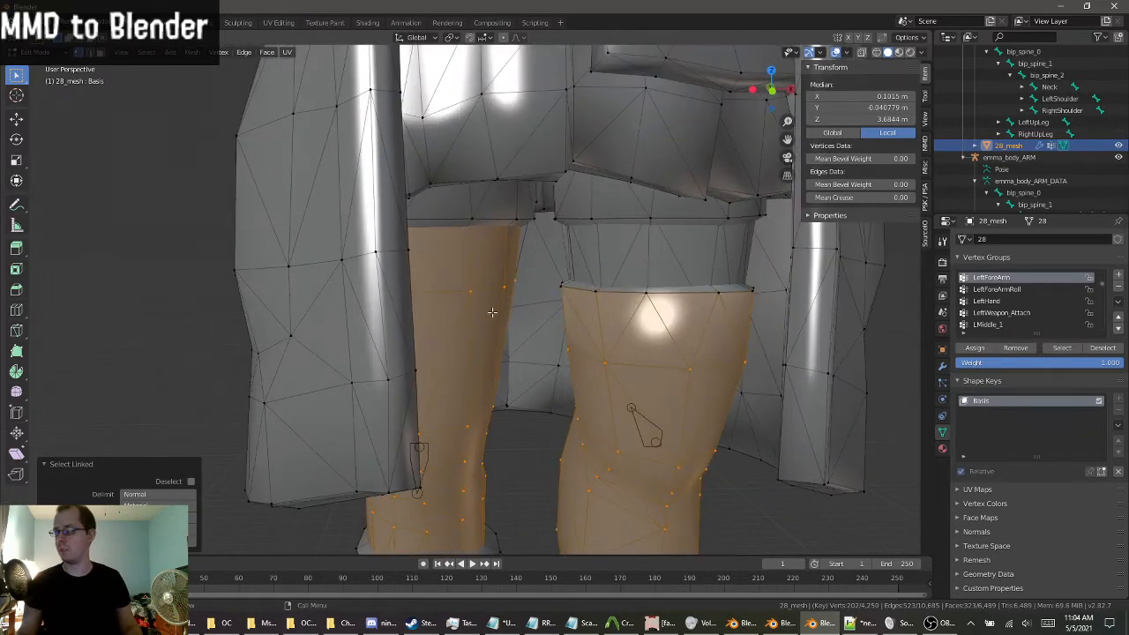
scroll(492, 312, "up", 2)
scroll(498, 304, "down", 6)
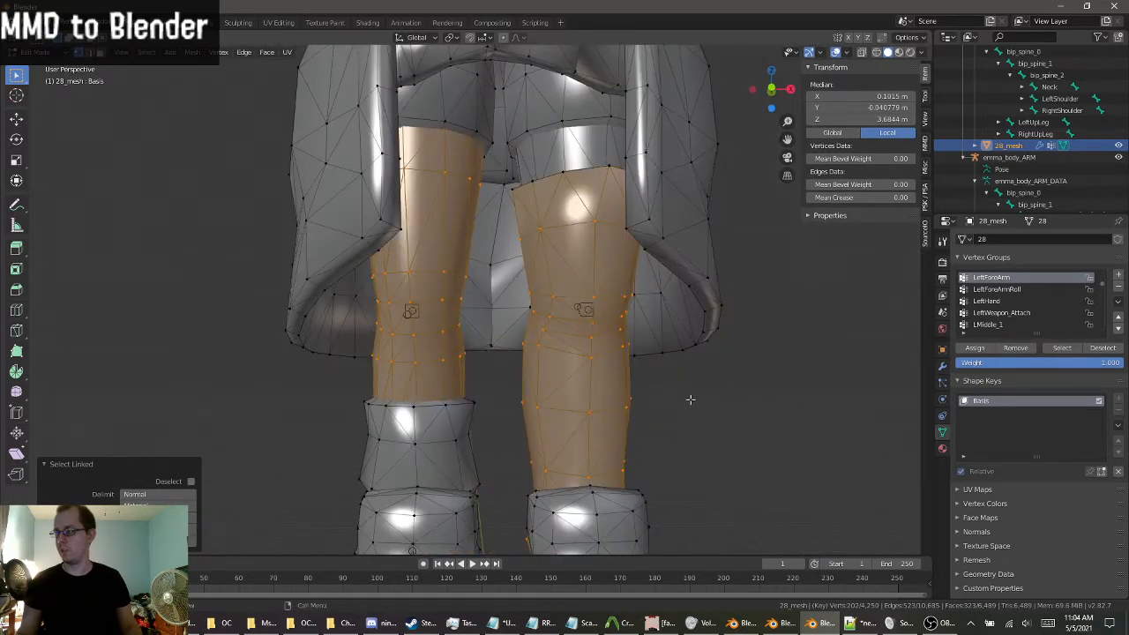
left_click(754, 496)
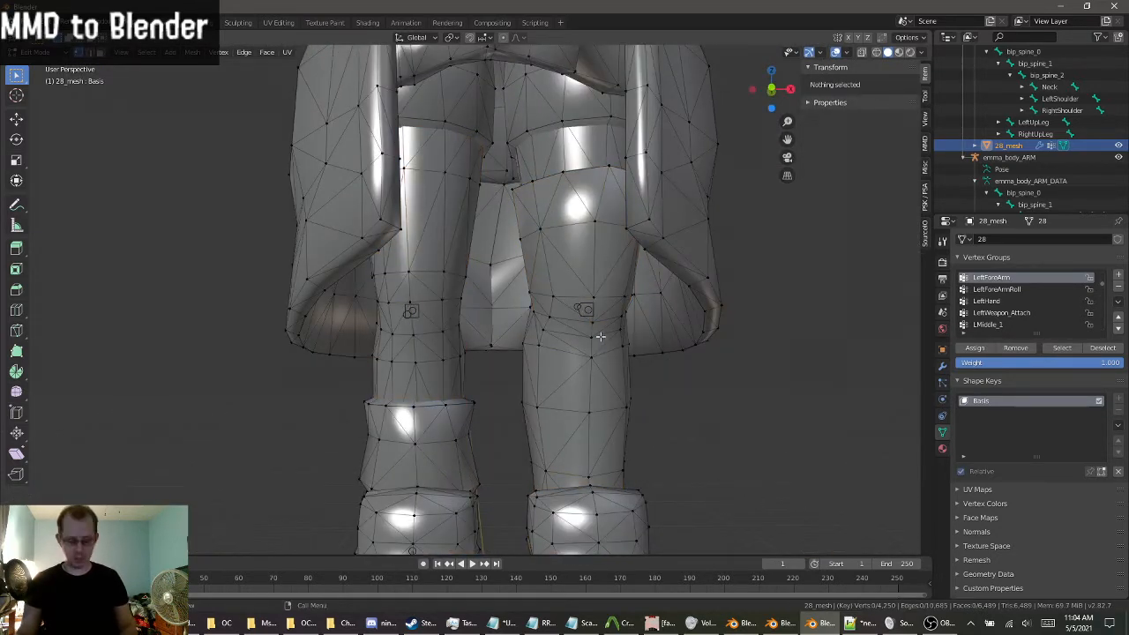
In face select mode, check which linked faces form the left thigh band and the right leg, and clear the selection.
key("l")
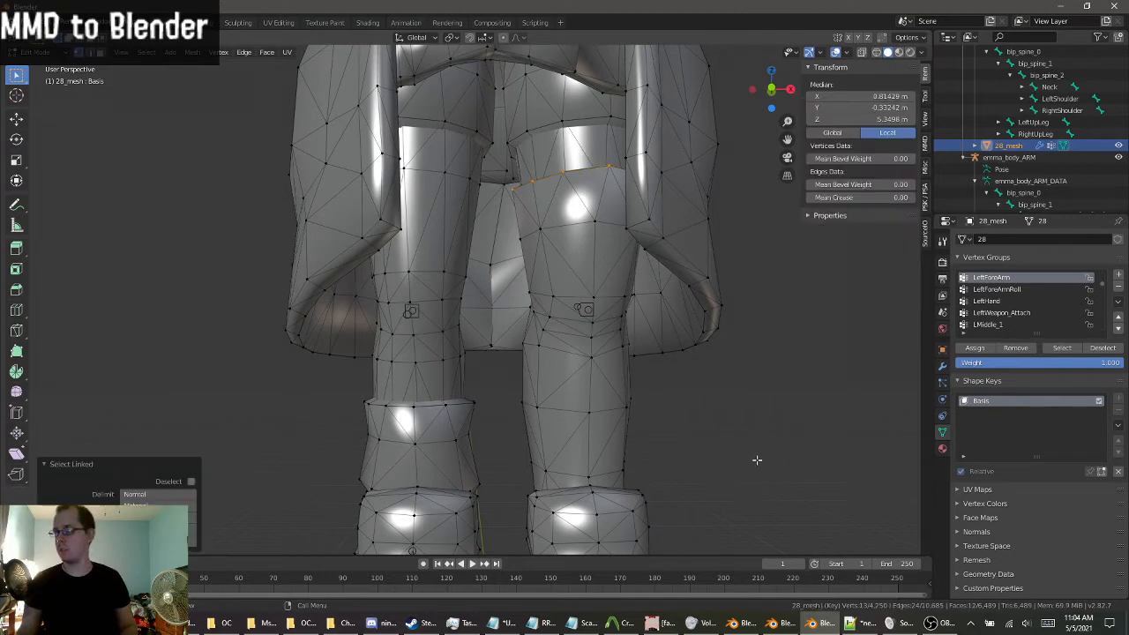
left_click(757, 459)
key("l")
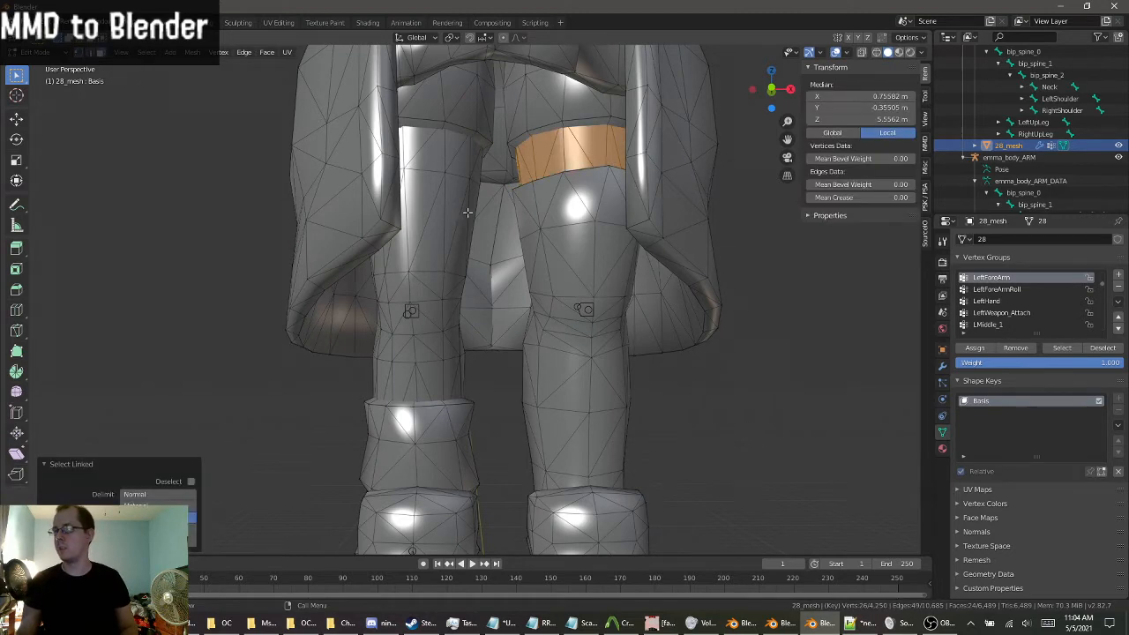
key("l")
middle_click_drag(432, 249, 500, 267)
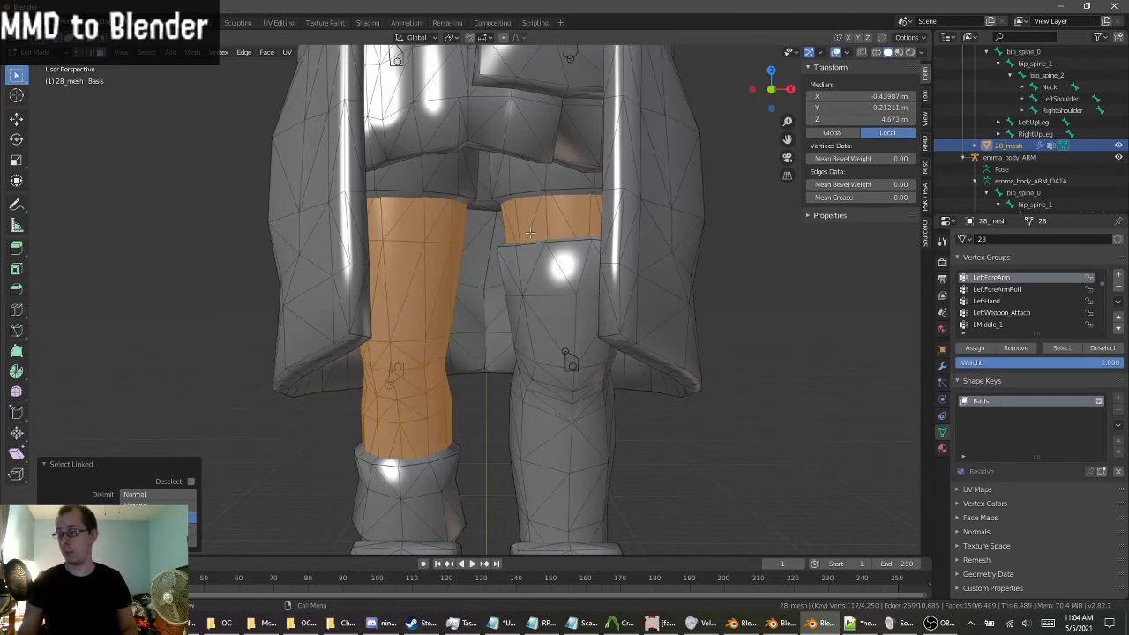
left_click(695, 464)
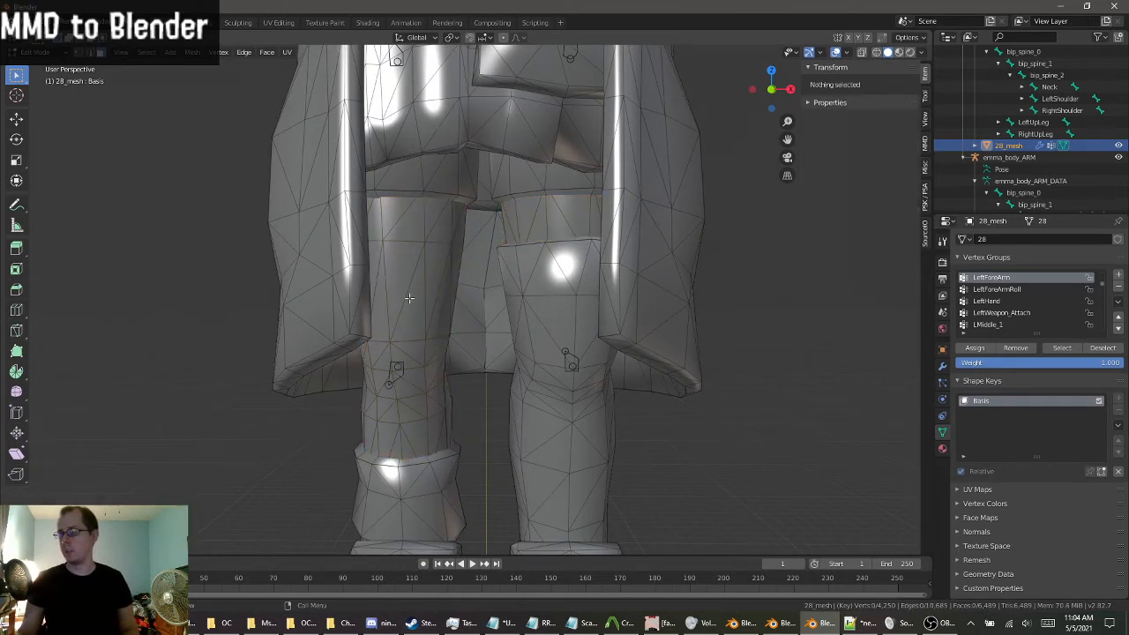
Check the extent of the right leg's linked pieces, from the thigh down to the cuff above the boot, and deselect everything.
key("l")
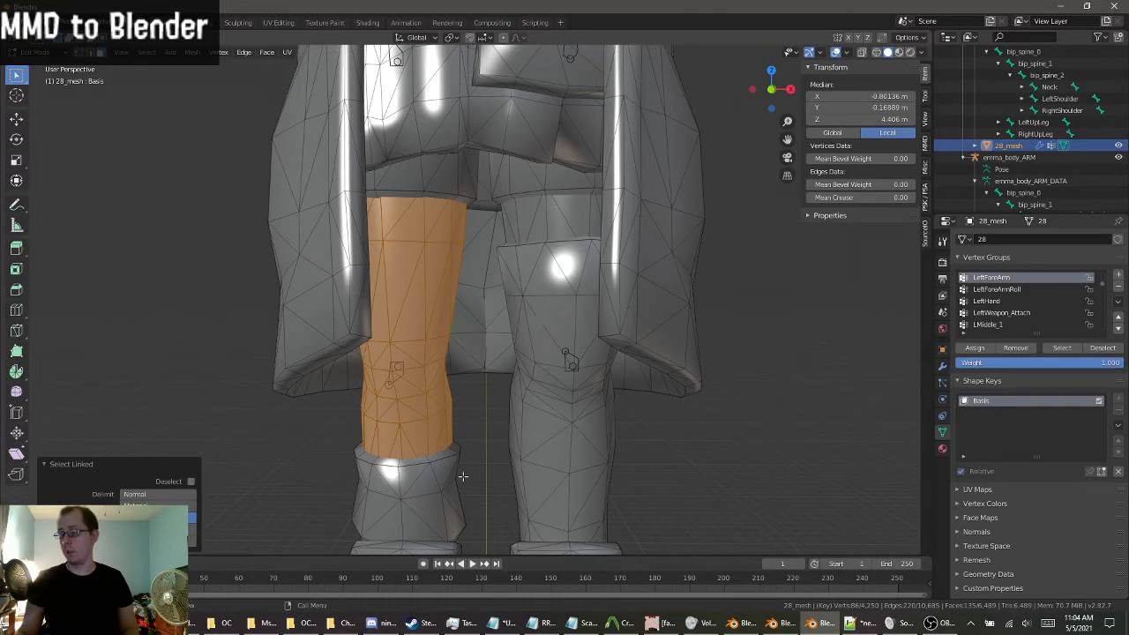
left_click(800, 508)
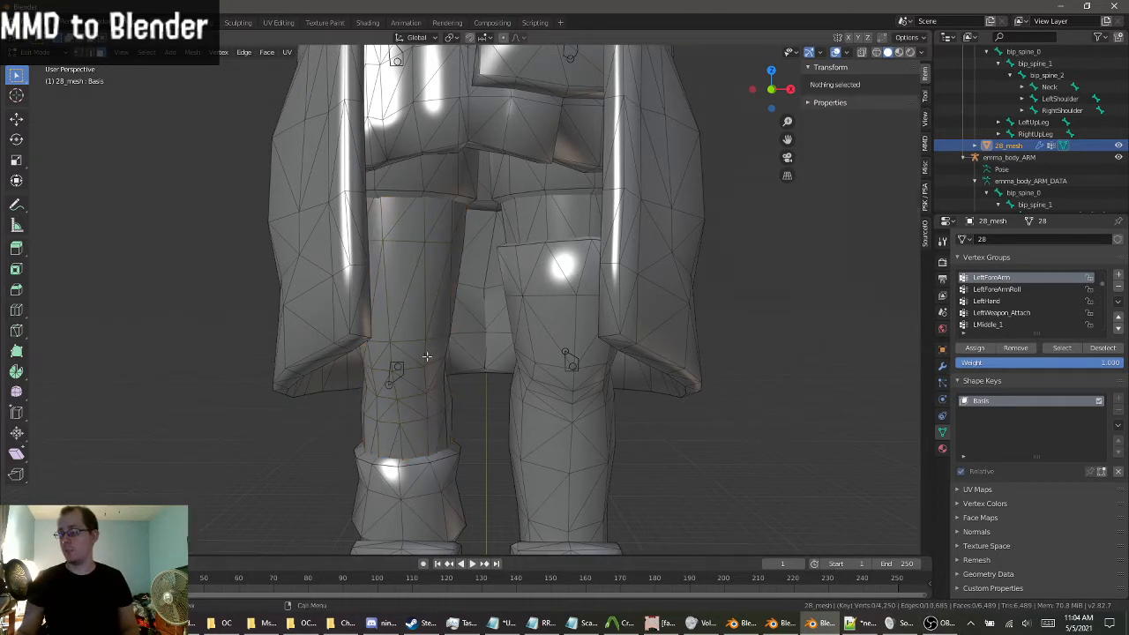
key("l")
key("l")
key("l")
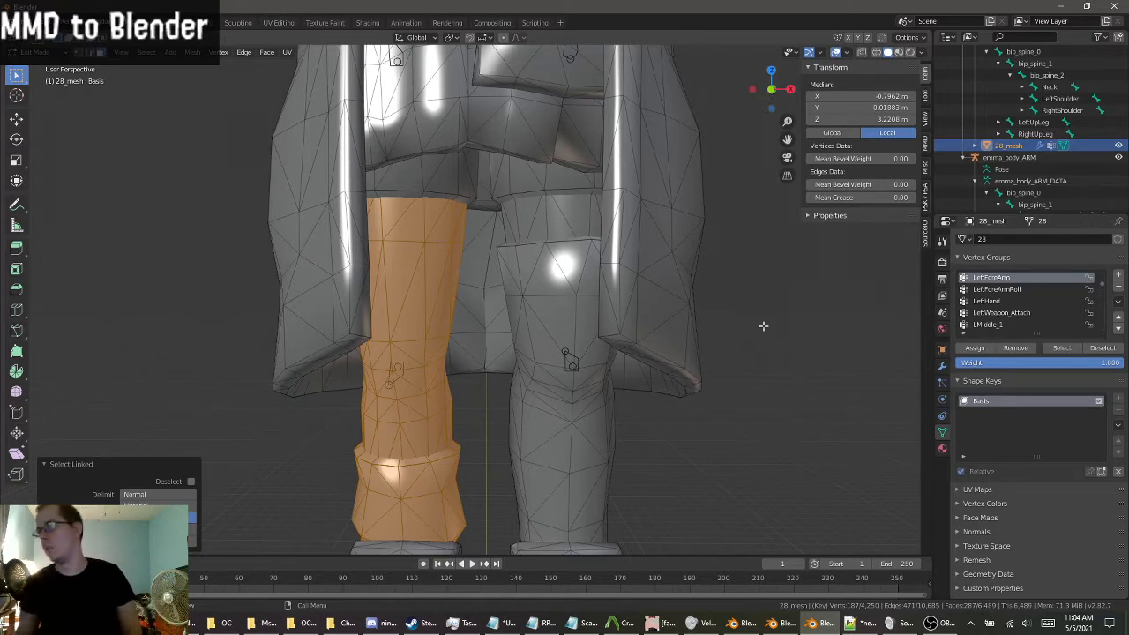
key("alt+a")
In vertex select mode, try to move a single vertex near the hem on the right side of the coat.
scroll(763, 324, "down", 6)
middle_click_drag(749, 322, 718, 344)
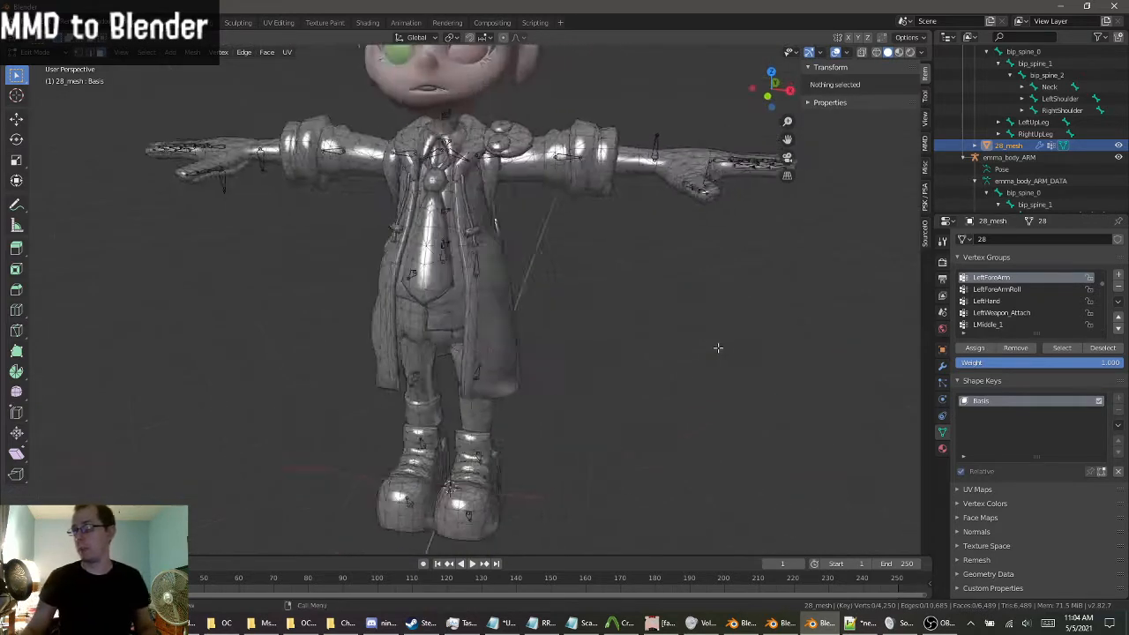
scroll(718, 345, "up", 5)
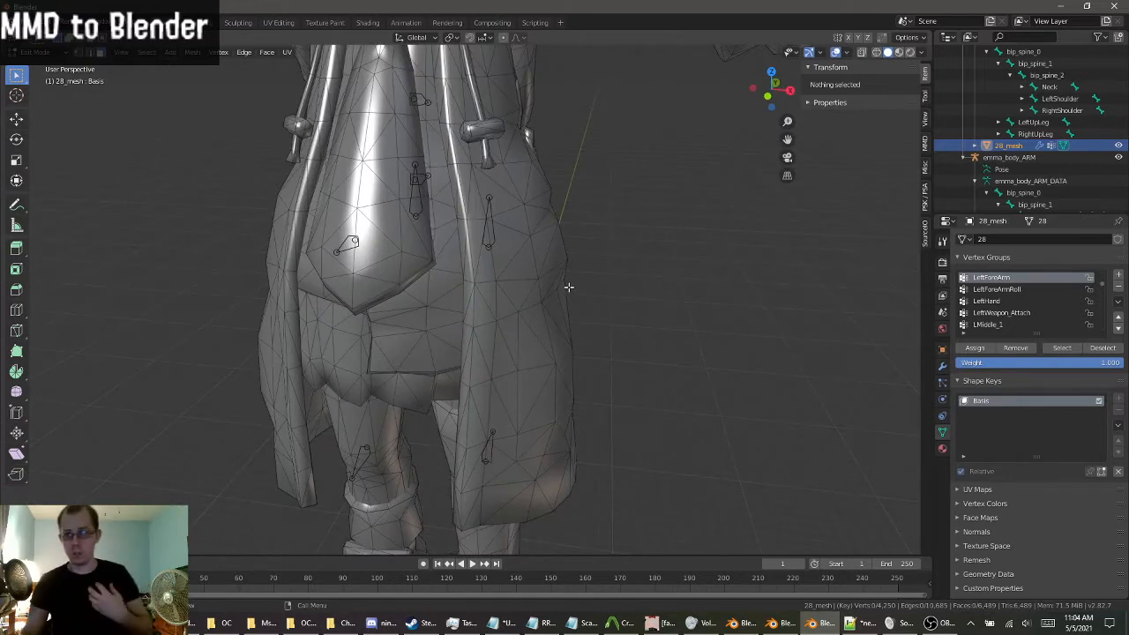
middle_click_drag(569, 287, 591, 244)
scroll(618, 275, "up", 4)
scroll(618, 275, "down", 4)
left_click(80, 53)
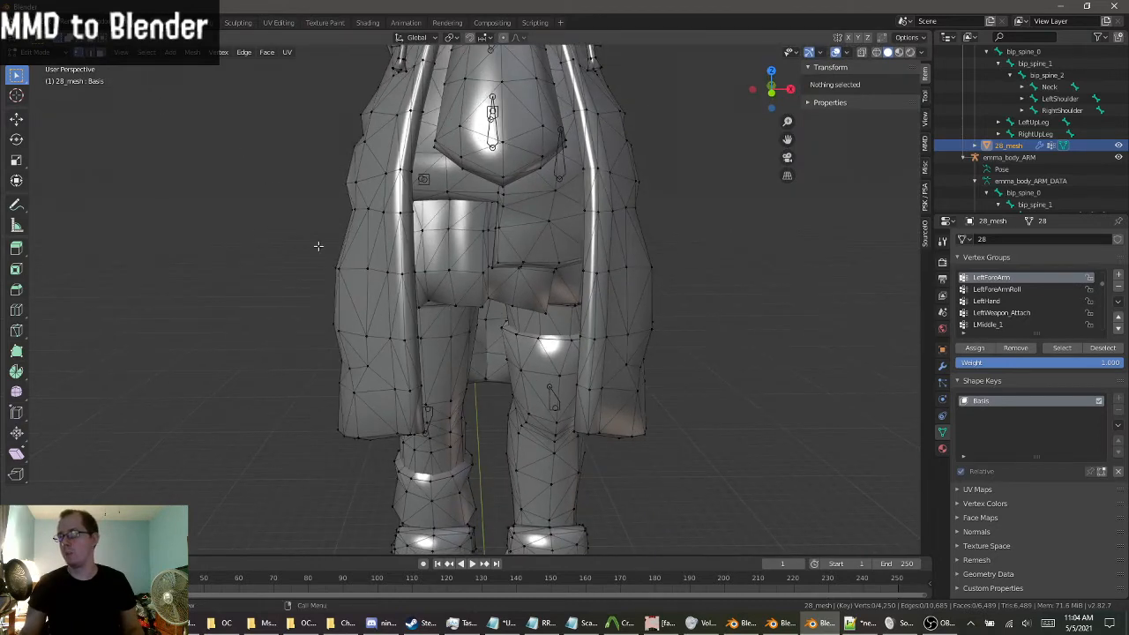
middle_click_drag(318, 246, 376, 262)
scroll(419, 199, "up", 2)
scroll(412, 296, "up", 3)
left_click(342, 191)
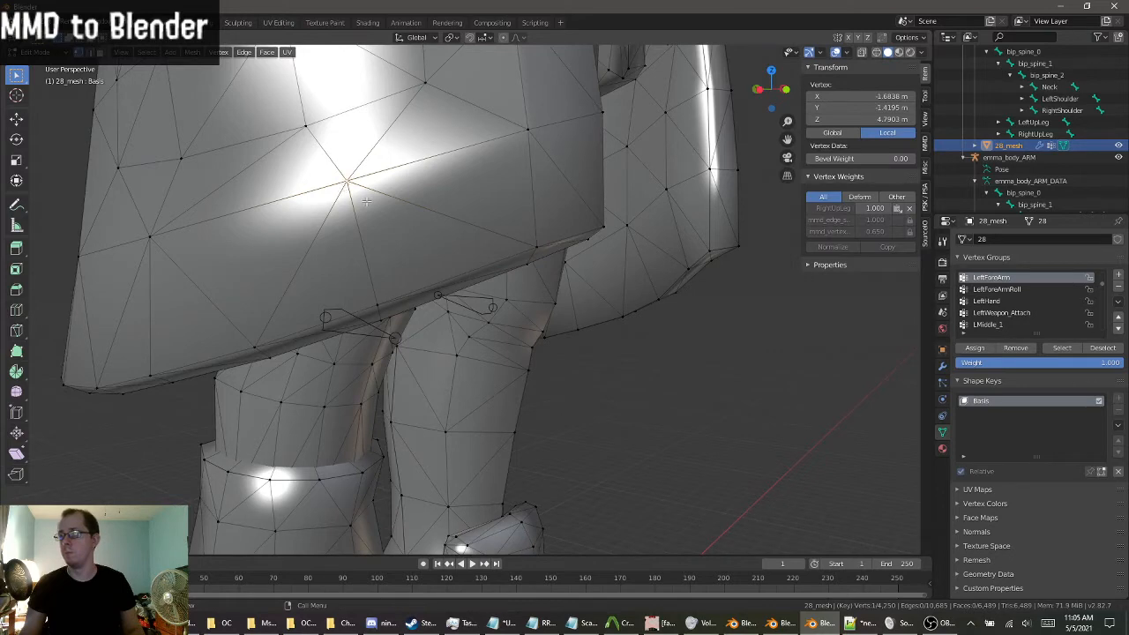
left_click(16, 118)
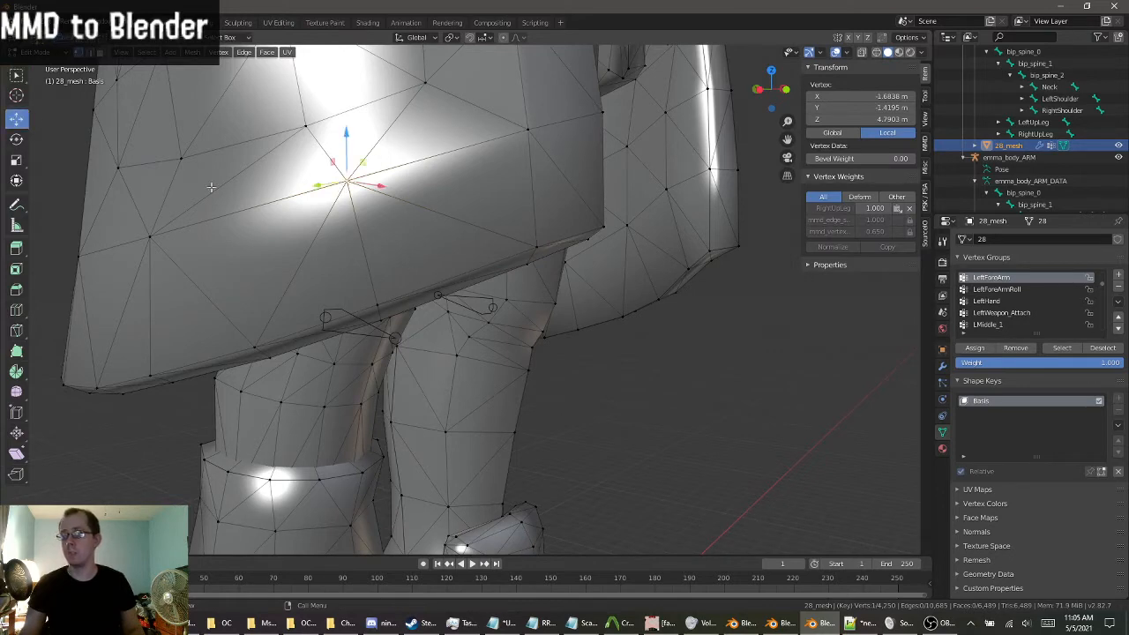
left_click_drag(334, 184, 379, 198)
right_click(354, 187)
right_click(379, 199)
Return 28_mesh to Object Mode and examine the coat and upper body around the skeleton's bones.
middle_click_drag(596, 247, 565, 277)
scroll(509, 255, "down", 5)
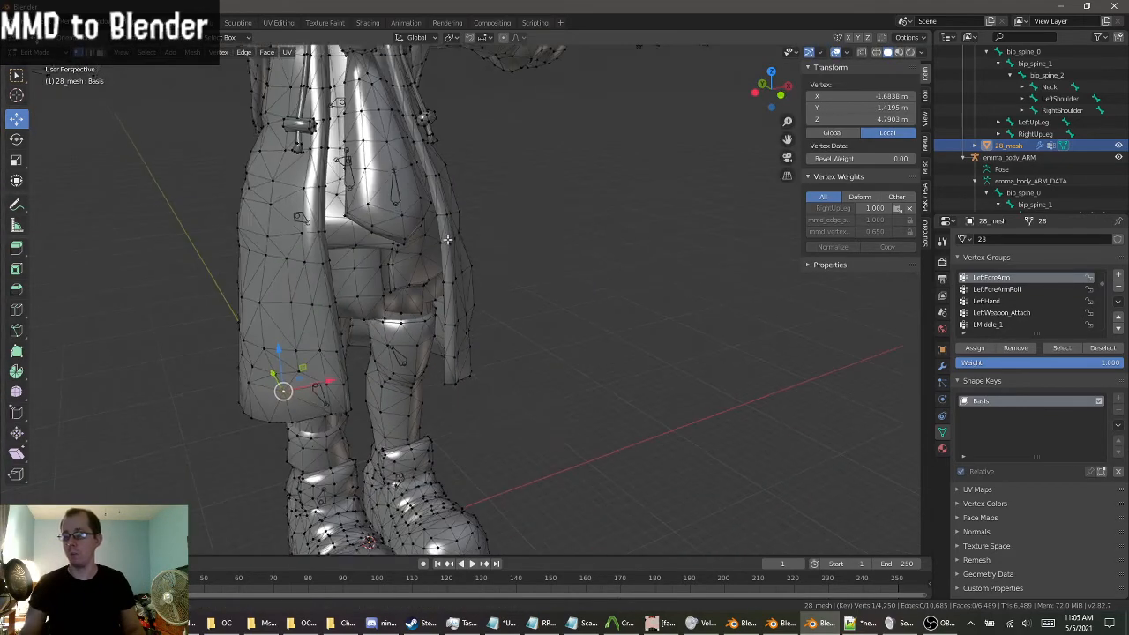
middle_click_drag(441, 240, 479, 233)
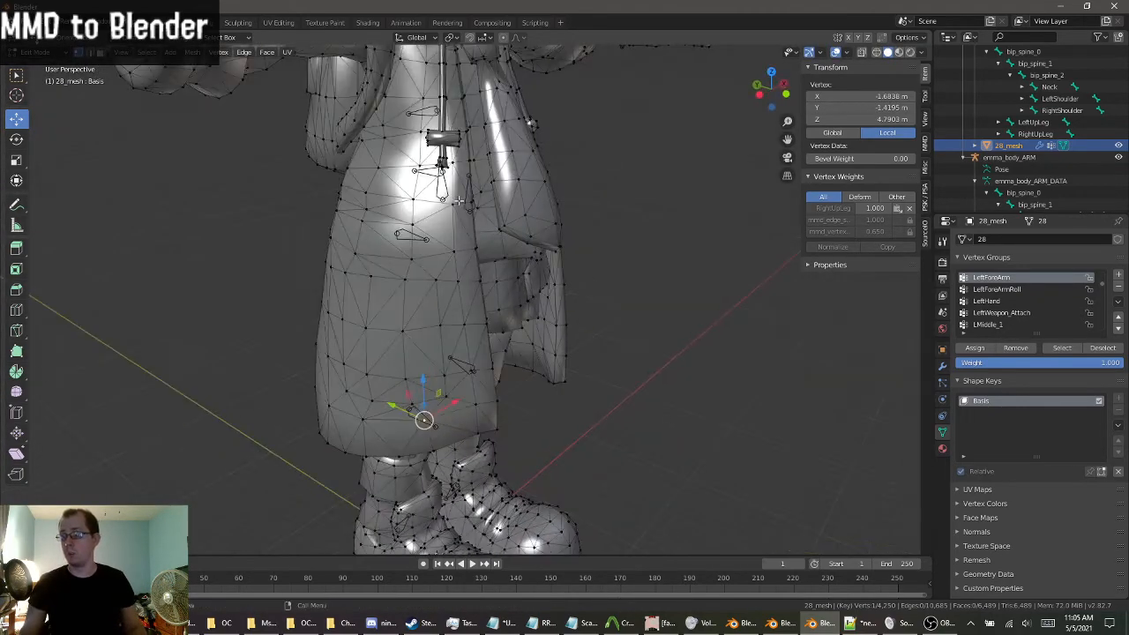
scroll(460, 204, "down", 1)
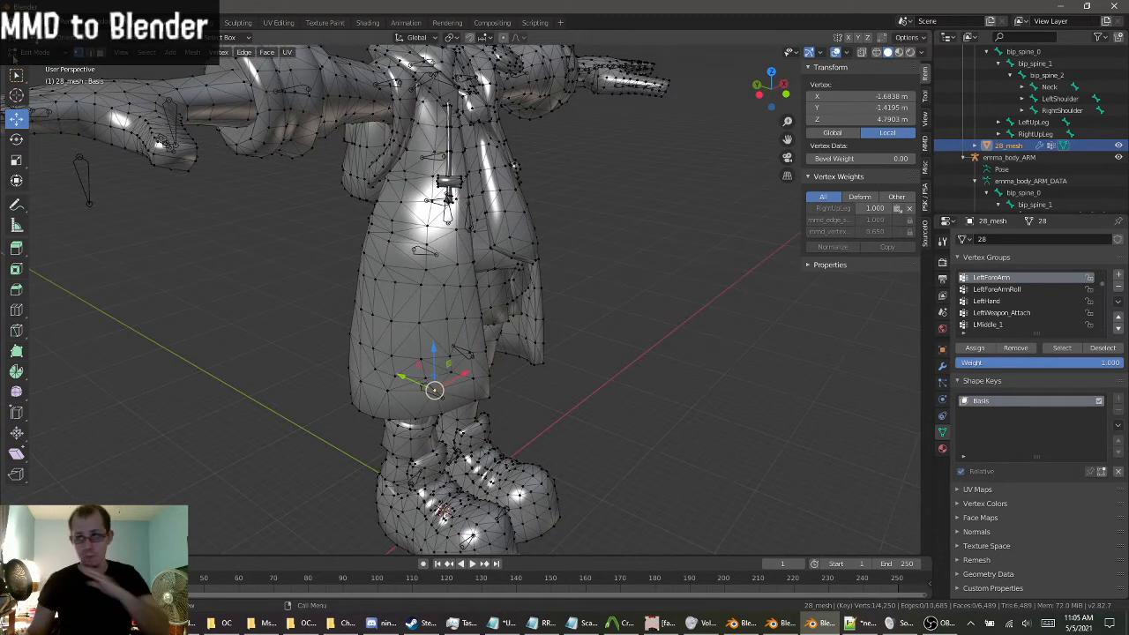
left_click(35, 52)
left_click(32, 67)
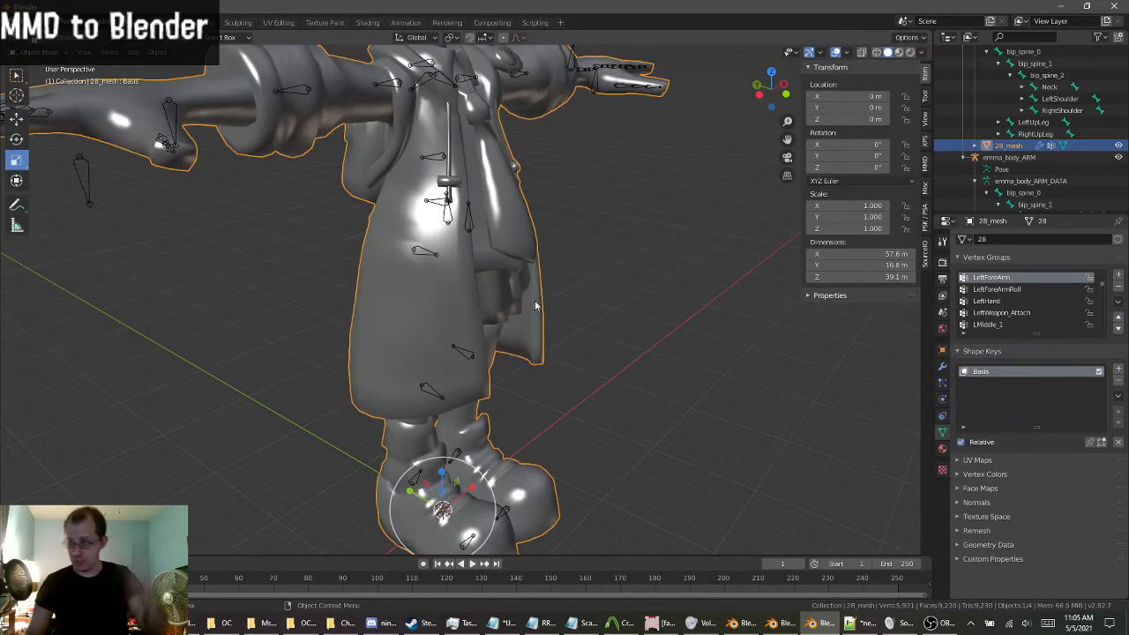
middle_click_drag(535, 305, 569, 376)
scroll(550, 373, "up", 4)
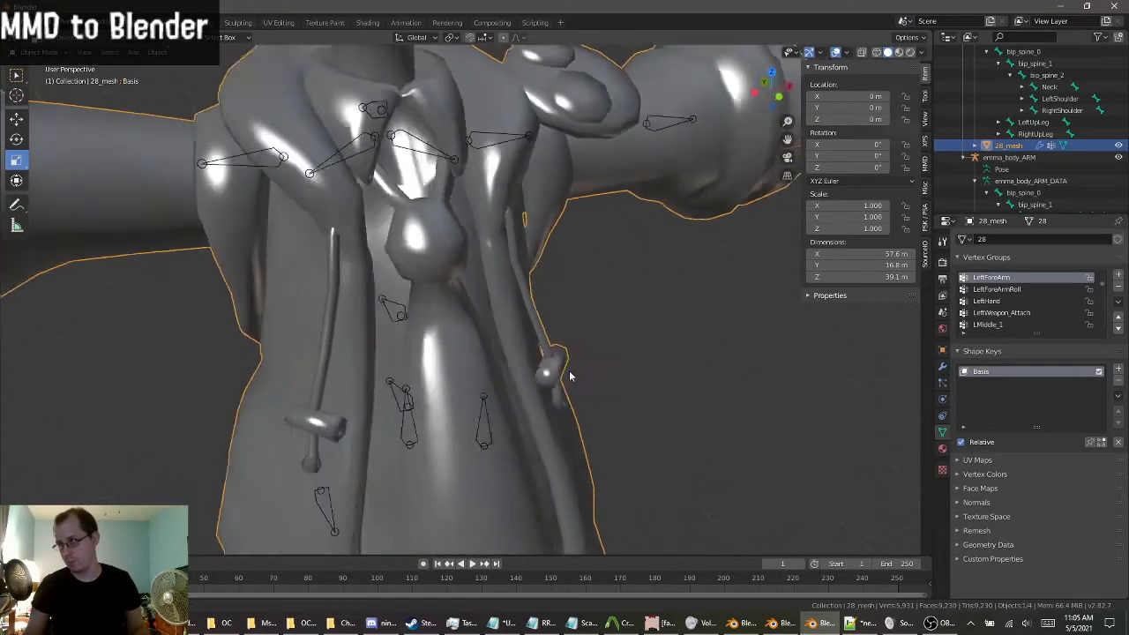
scroll(573, 370, "down", 6)
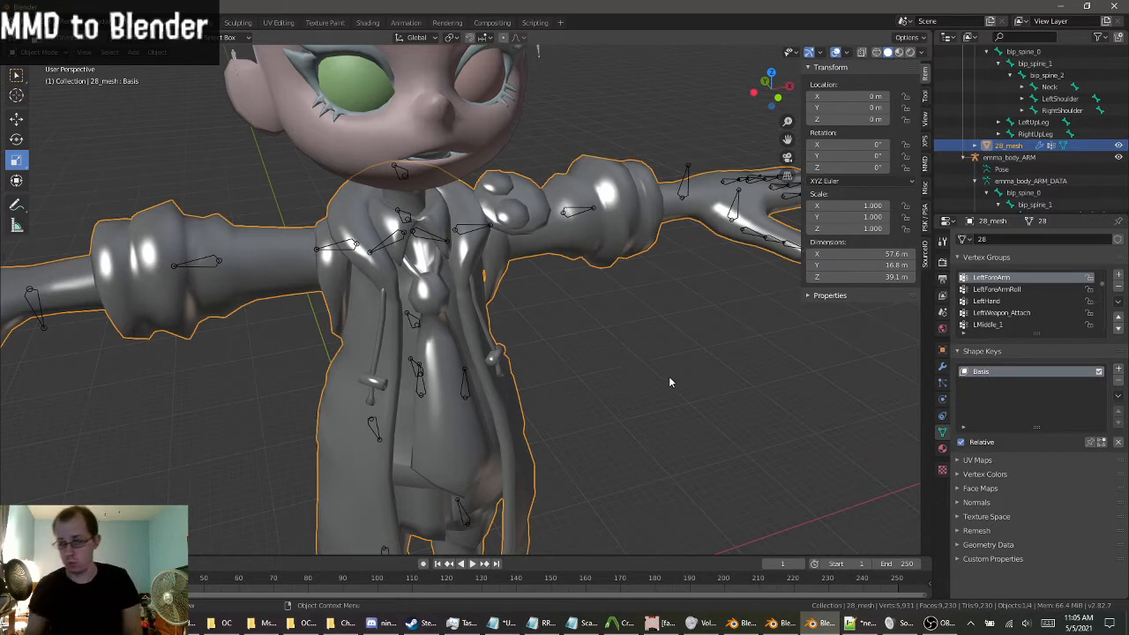
middle_click_drag(703, 351, 135, 101)
Put the 28_mesh body mesh back into Edit Mode and bring the backpack's right shoulder strap into view.
left_click(35, 52)
left_click(44, 85)
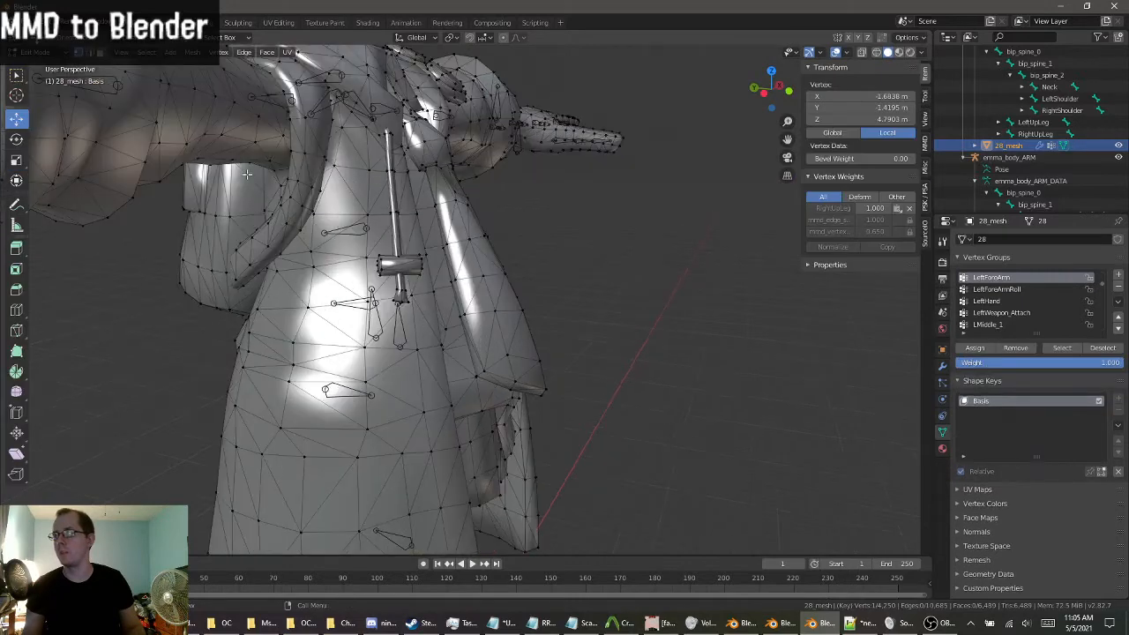
middle_click_drag(246, 177, 317, 175)
middle_click_drag(375, 194, 319, 246)
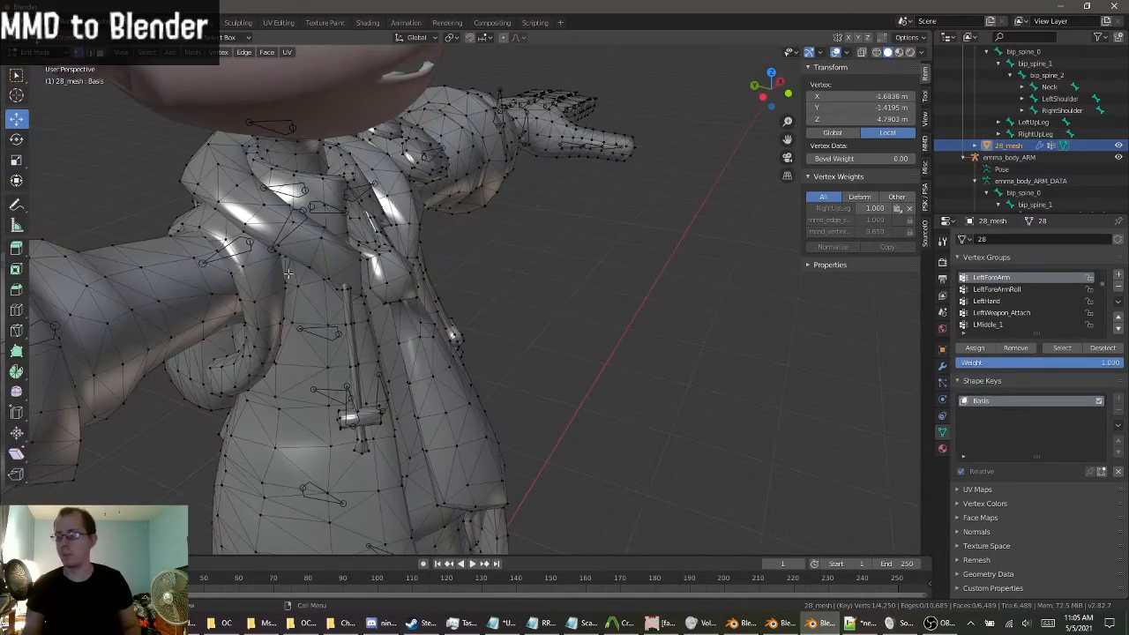
Select the linked geometry of the backpack's right shoulder strap.
key("l")
left_click(589, 340)
key("l")
mouse_move(263, 331)
middle_mouse_down()
mouse_move(278, 310)
mouse_move(261, 326)
middle_mouse_up()
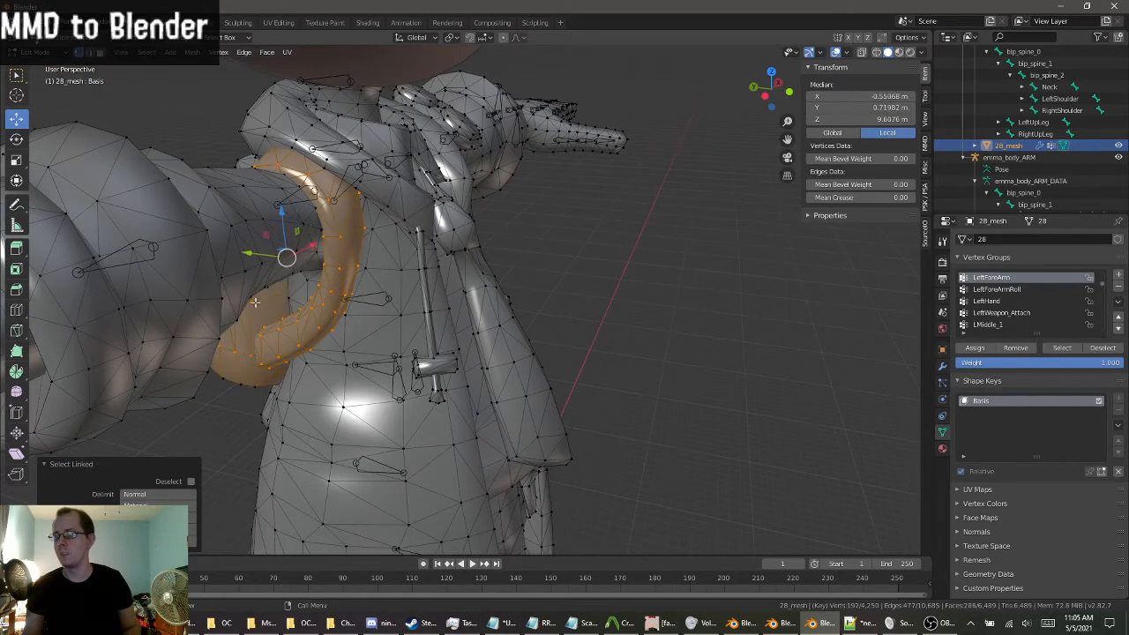
middle_click_drag(282, 256, 371, 307)
Extend the linked selection to the backpack body, the other shoulder strap and the fastener parts on its side.
key("l")
middle_click_drag(711, 208, 442, 197)
key("l")
scroll(468, 343, "up", 4)
middle_click_drag(462, 176, 556, 192)
key("ctrl+z")
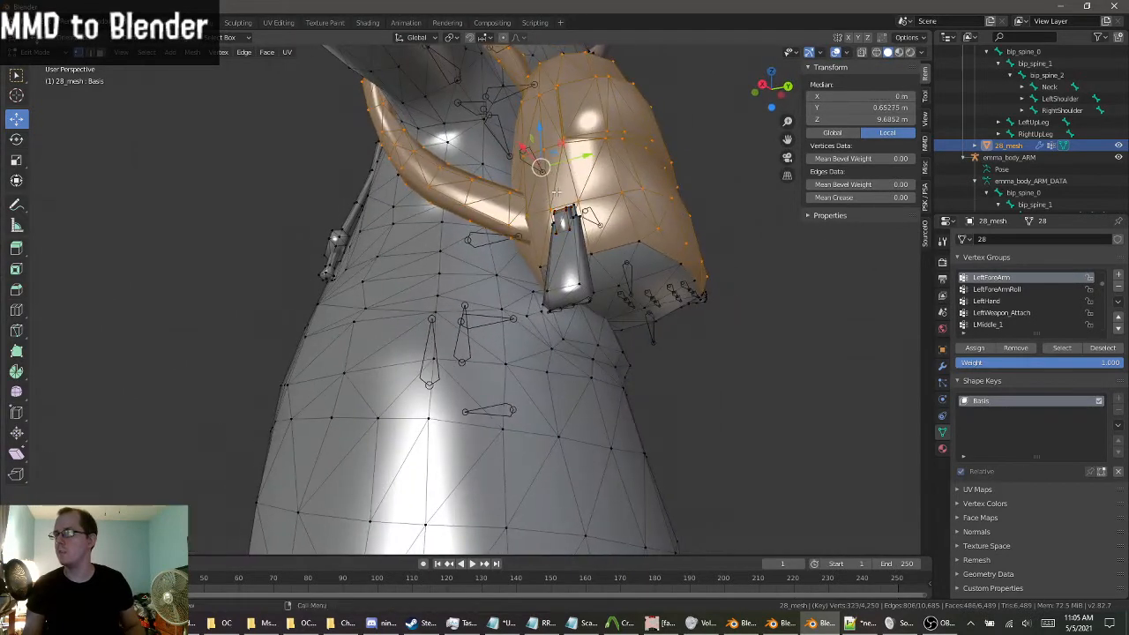
key("ctrl+l")
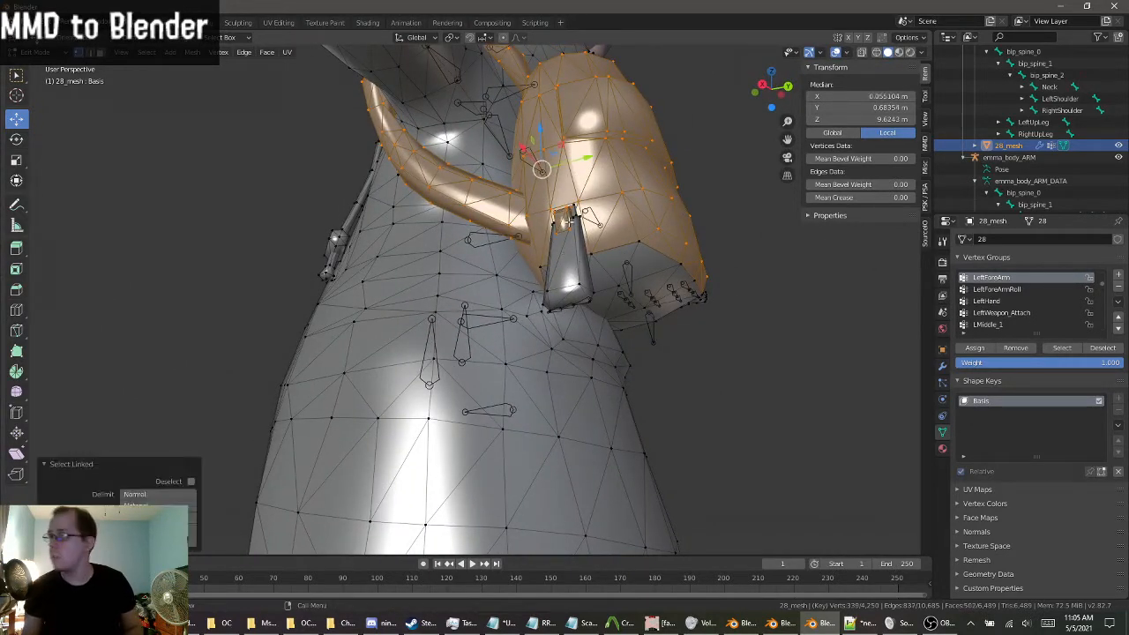
middle_click_drag(566, 253, 403, 267)
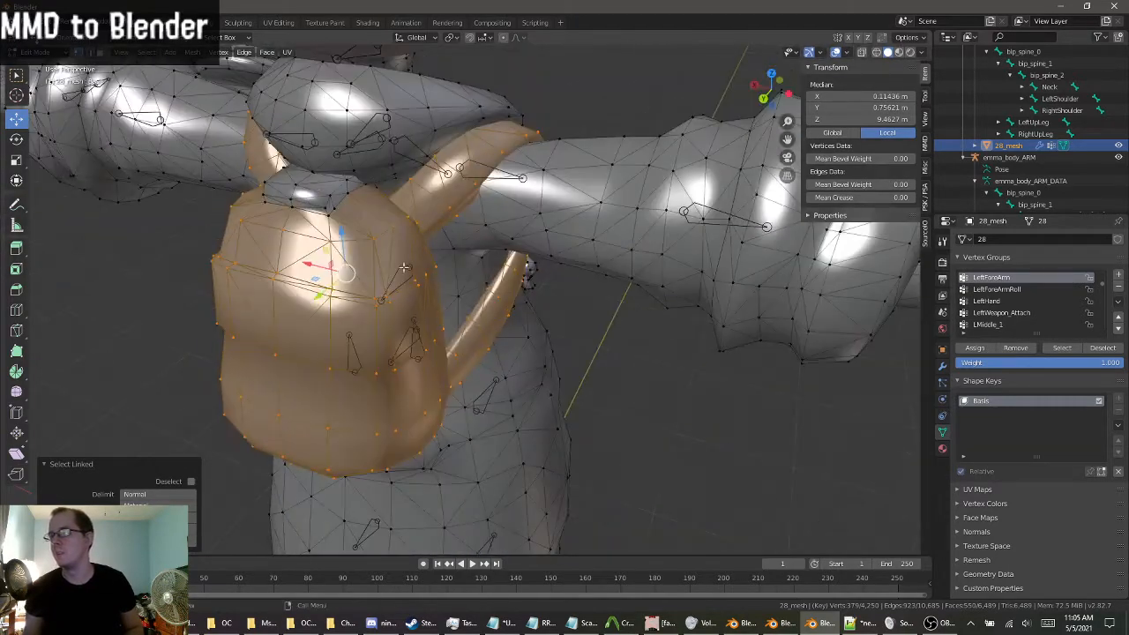
Try to move the selected backpack parts away from the character's body and check for parts left behind, then undo the move.
left_click_drag(348, 276, 185, 266)
middle_click_drag(186, 267, 239, 250, "ctrl")
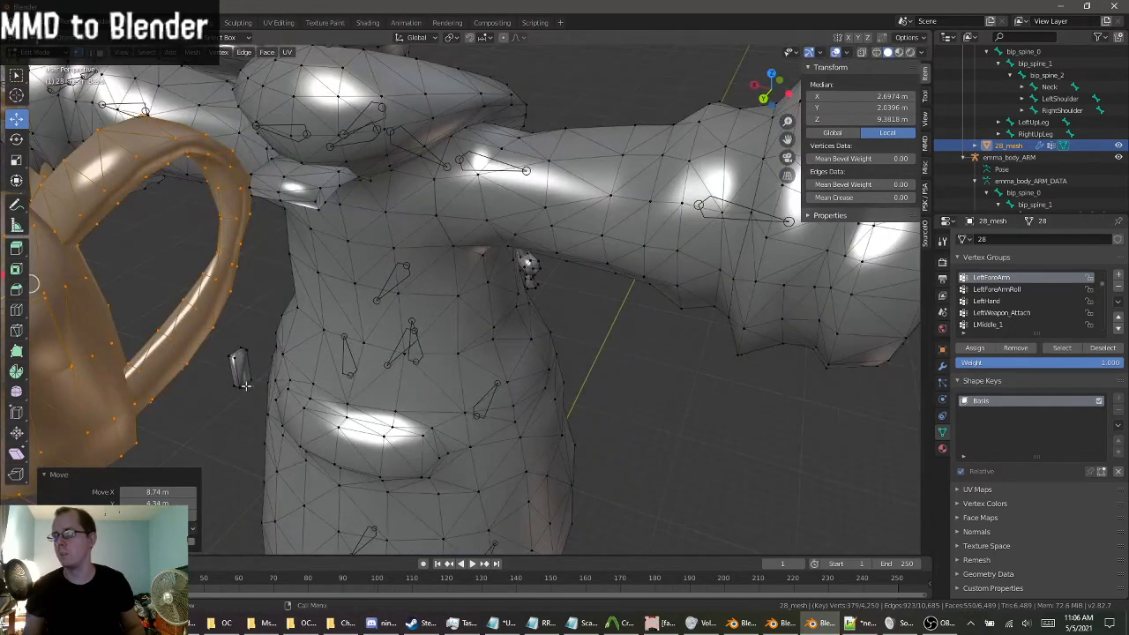
middle_click_drag(278, 355, 240, 229)
key("ctrl+z")
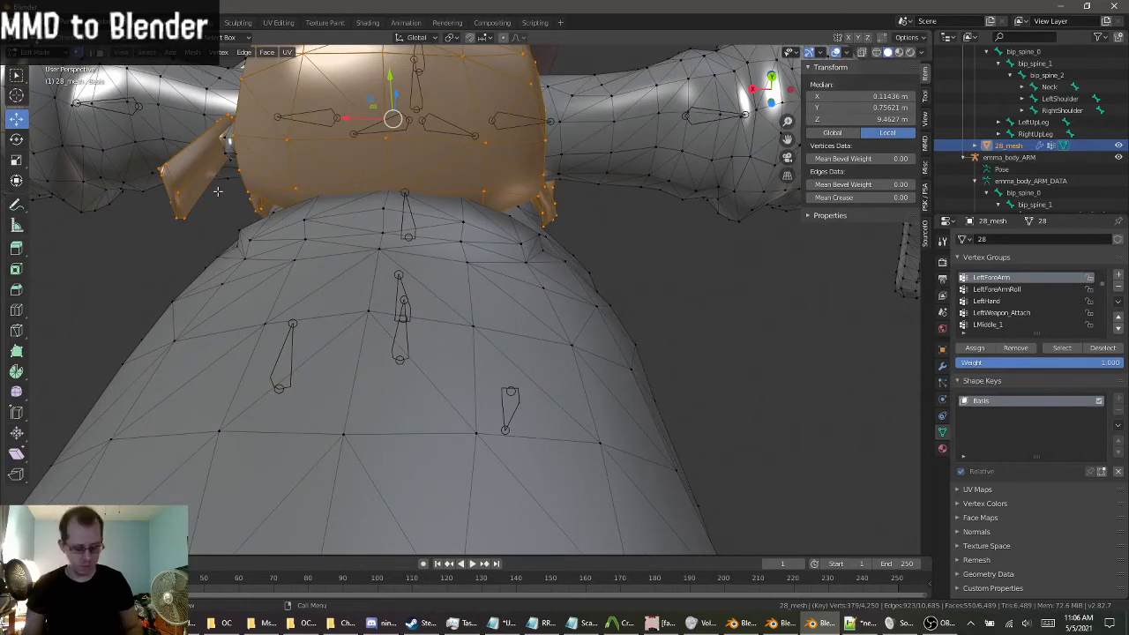
Add the small piece hanging from the backpack's side to the linked selection, and try moving the selection before undoing the move.
key("l")
middle_click_drag(224, 166, 382, 203)
left_click_drag(530, 256, 790, 232)
middle_click_drag(690, 256, 532, 289)
key("ctrl+z")
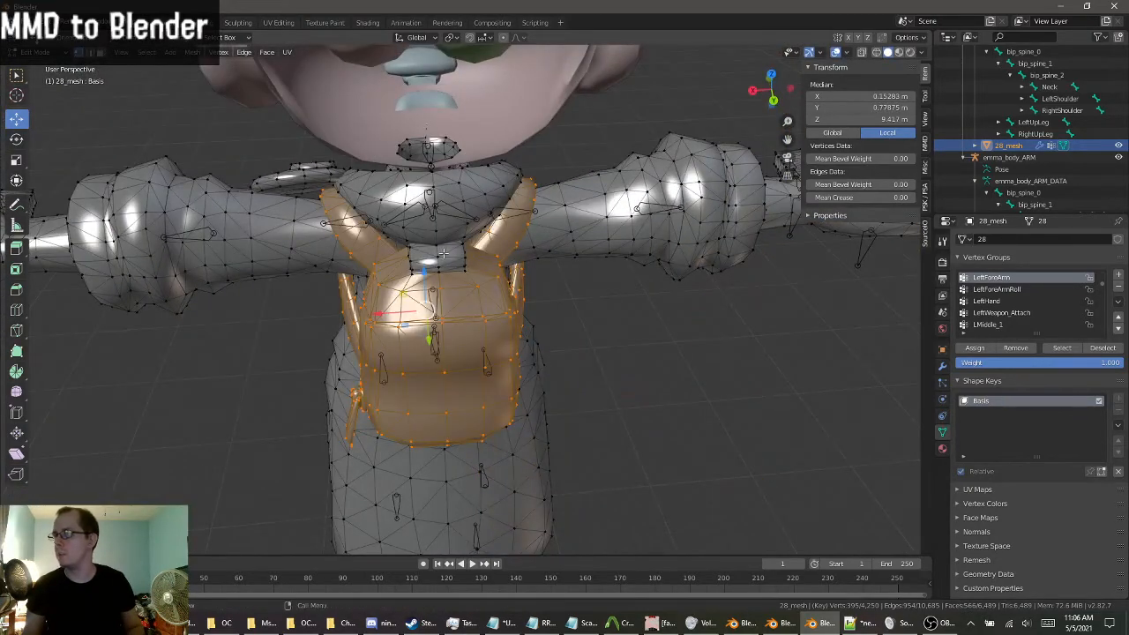
Add the small top piece between the shoulder straps to the backpack selection, leaving the coat out.
key("l")
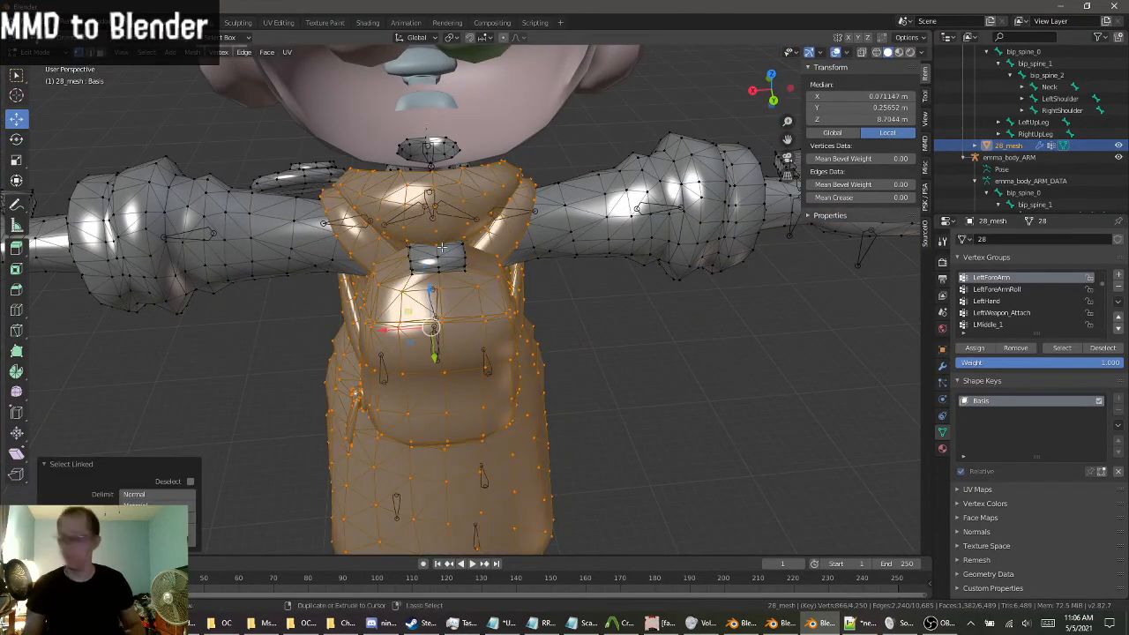
key("ctrl+z")
key("l")
scroll(442, 256, "up", 5)
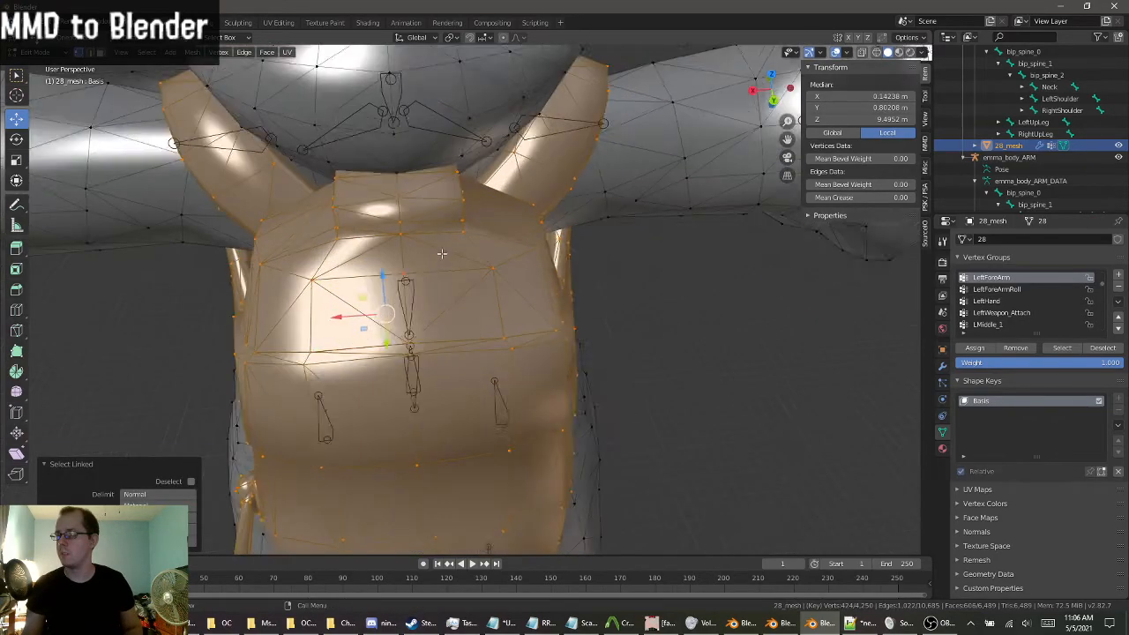
middle_click_drag(442, 257, 411, 284)
scroll(418, 214, "down", 3)
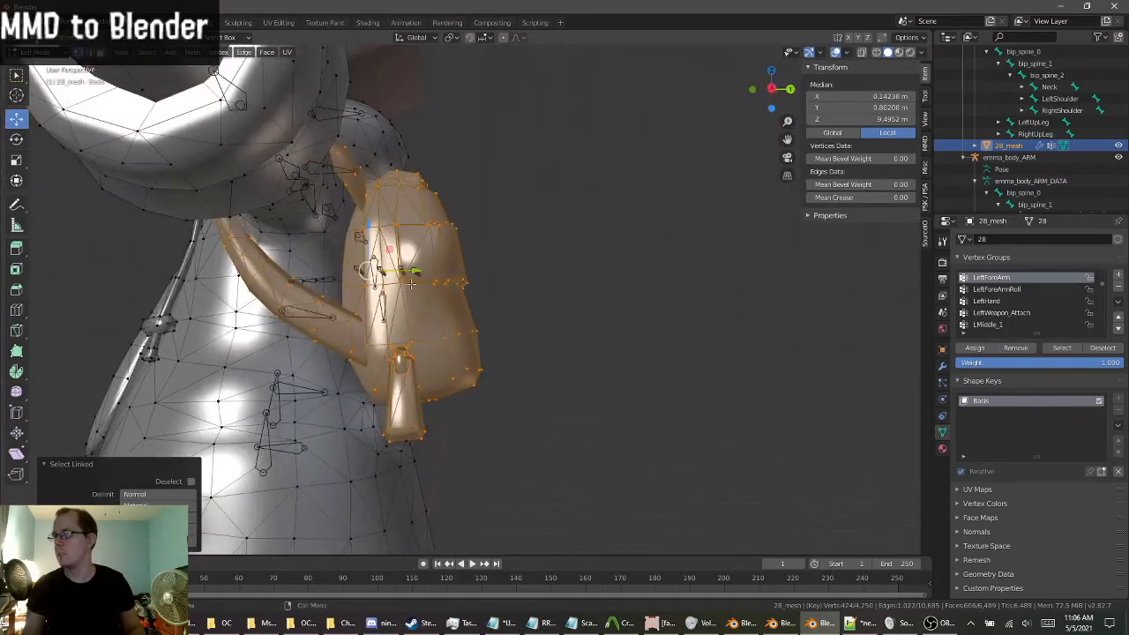
Try to move the complete backpack selection away from the coat.
key("g")
left_click(683, 252)
middle_click_drag(683, 252, 617, 297)
Clear the vertex selection and return 28_mesh to Object Mode.
left_click(122, 152)
left_click(37, 52)
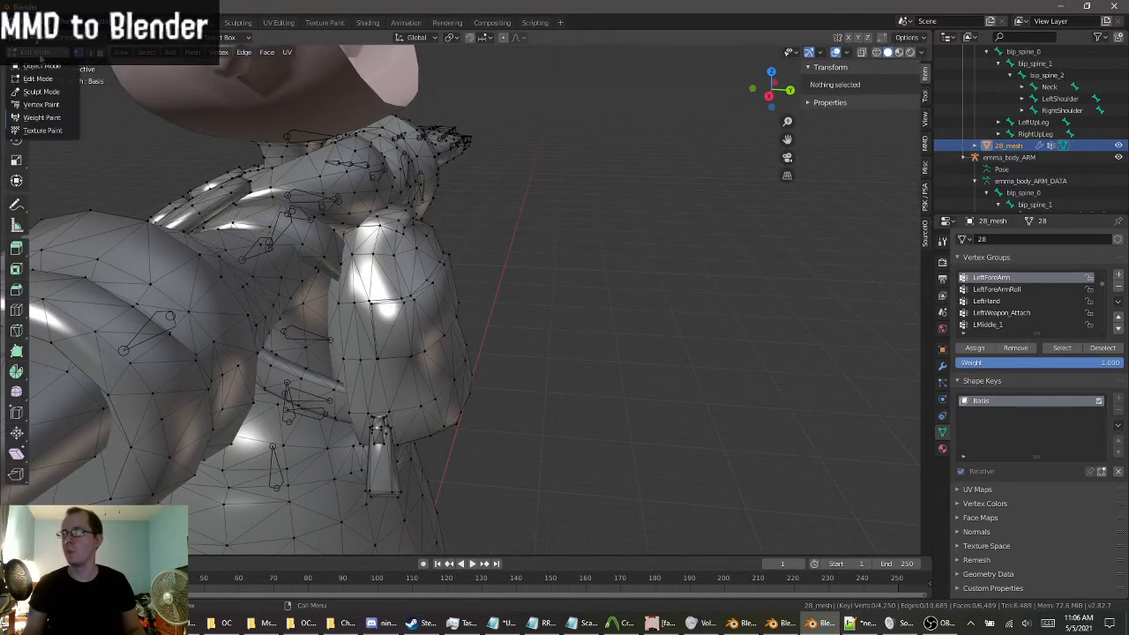
left_click(40, 74)
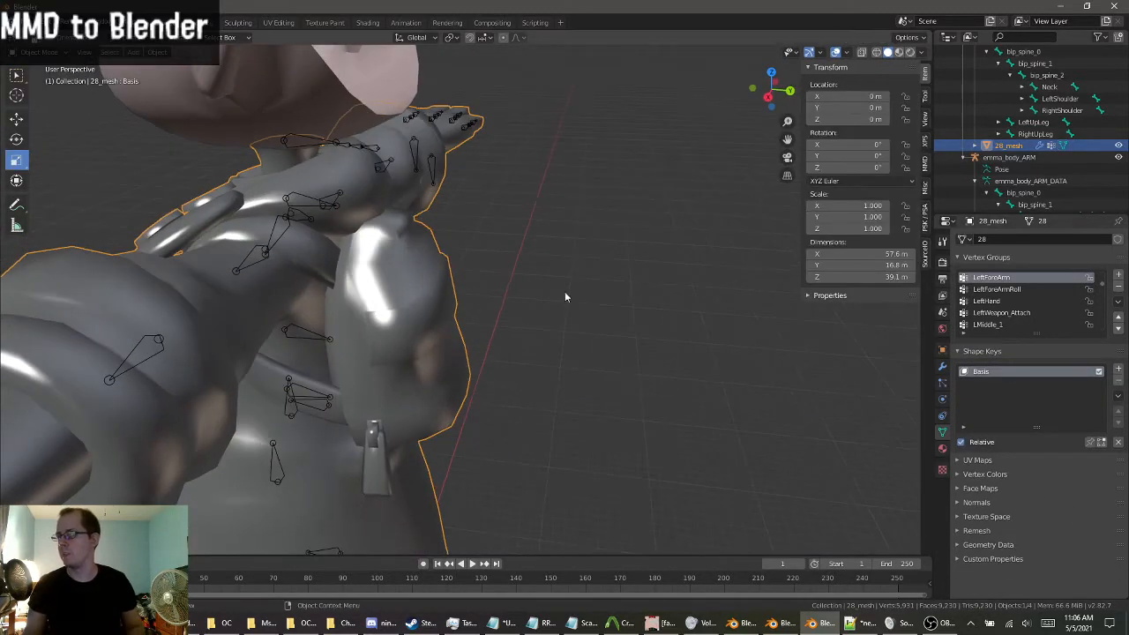
middle_click_drag(564, 297, 459, 291)
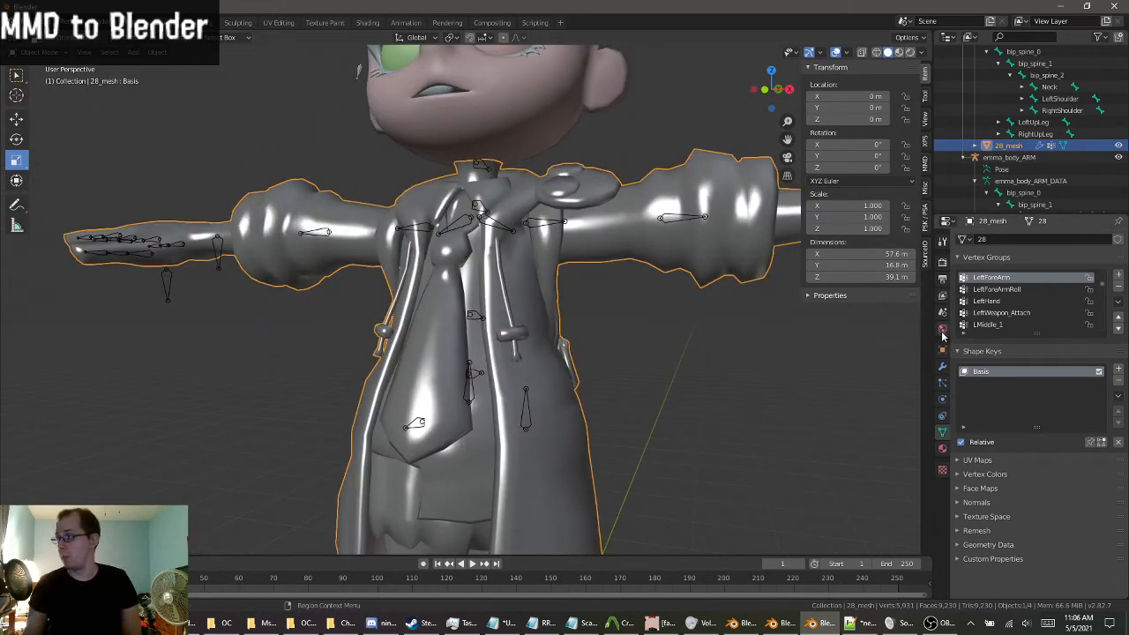
Show the material settings of 28_mesh and turn the enlarged timeline area into a Shader Editor.
left_click(943, 449)
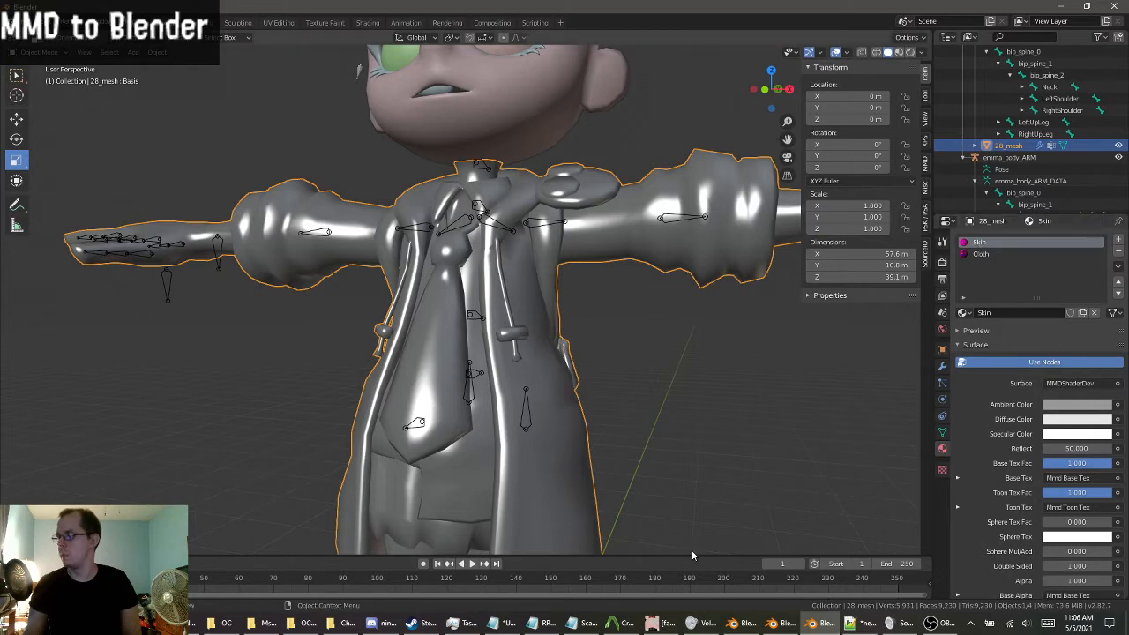
left_click_drag(693, 555, 680, 374)
left_click(14, 375)
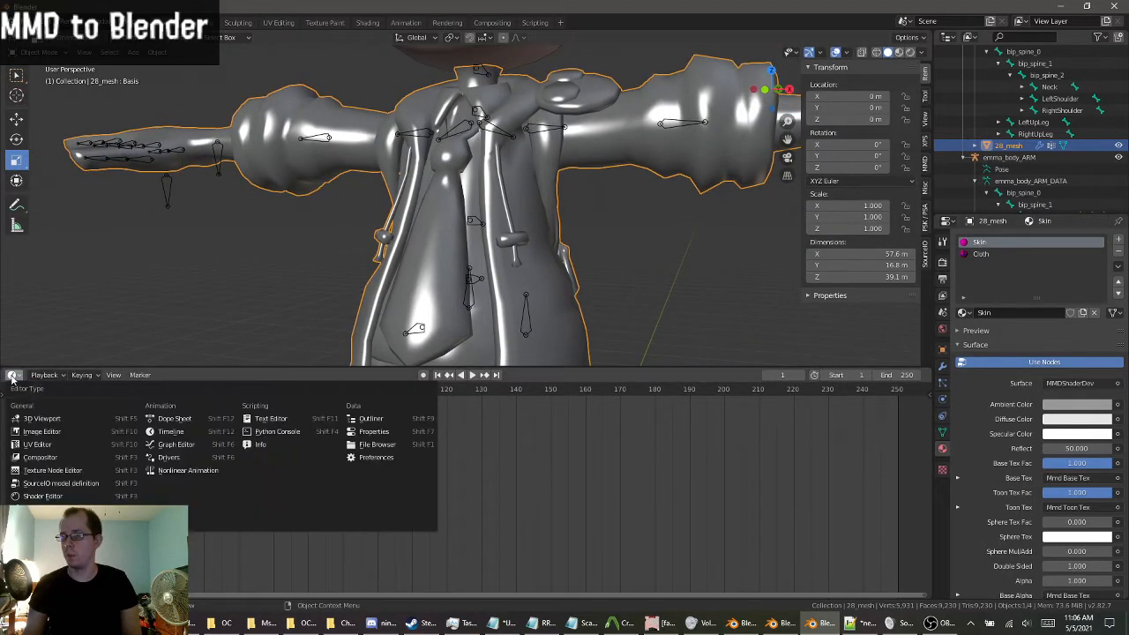
left_click(39, 495)
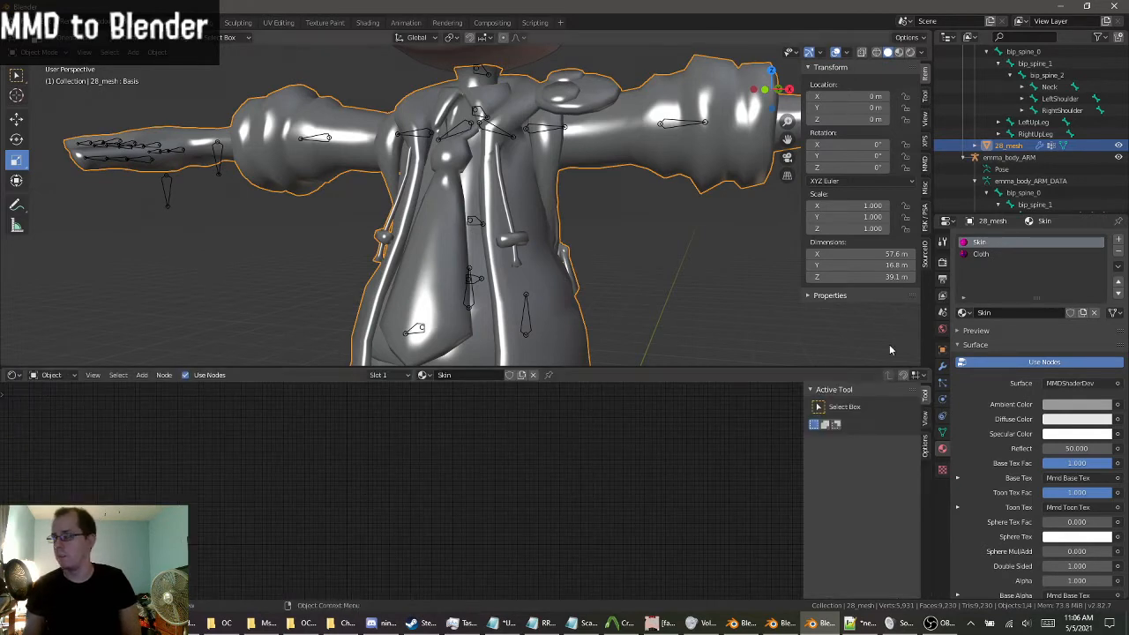
Show the Cloth material's texture and shader nodes, and switch the viewport to Material Preview shading.
left_click(1005, 254)
middle_click_drag(289, 429, 361, 564)
scroll(330, 500, "up", 12)
scroll(342, 547, "up", 4)
scroll(342, 553, "up", 2)
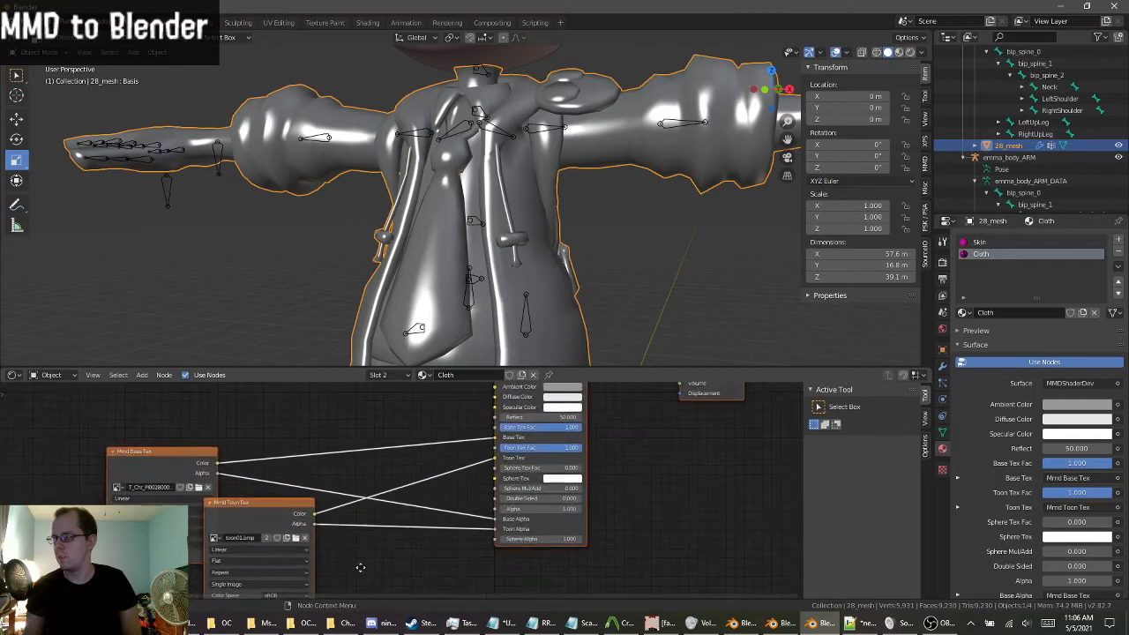
left_click(899, 54)
middle_click_drag(589, 278, 619, 311)
middle_click_drag(288, 447, 229, 439)
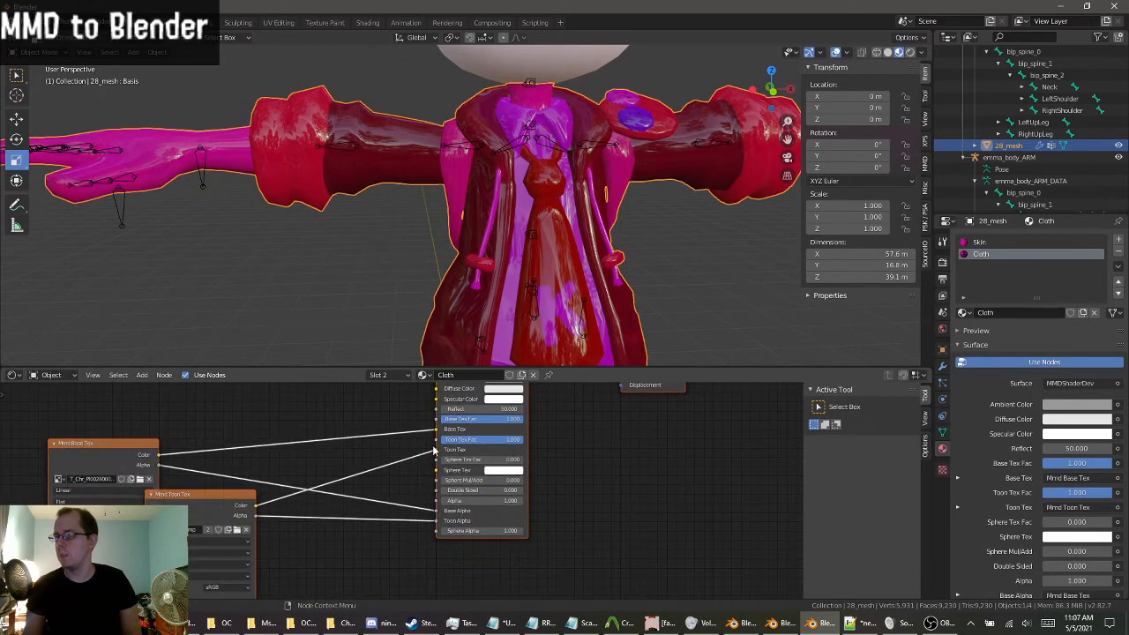
In the Cloth material, disconnect the Mmd Toon Tex color and alpha links from the MMDShaderDev node.
left_click_drag(435, 450, 419, 546)
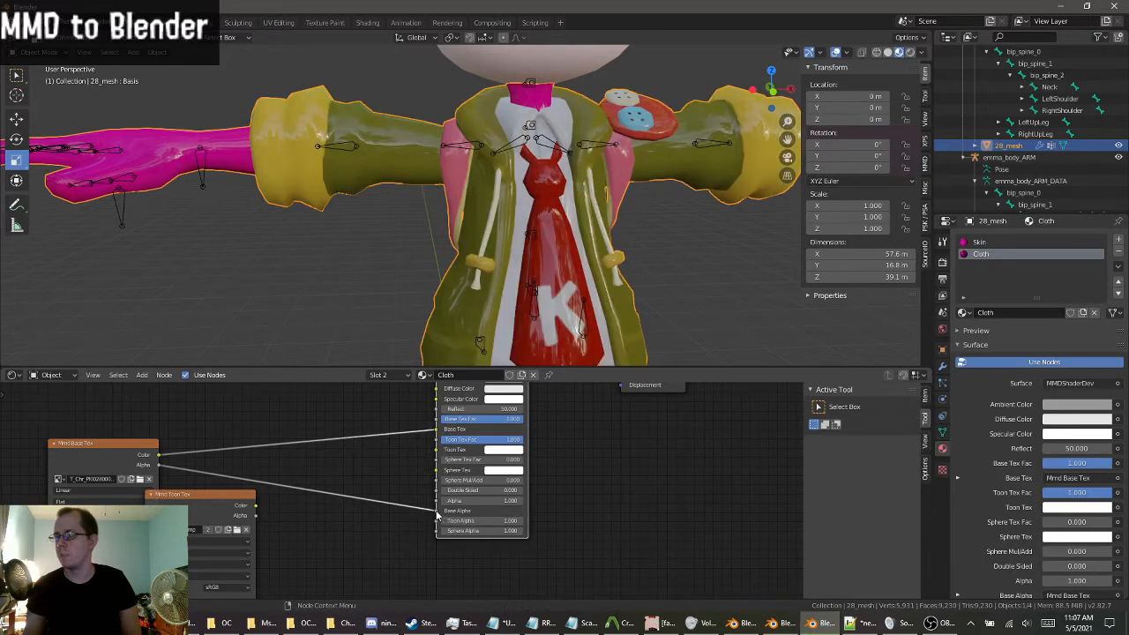
scroll(385, 240, "down", 2)
middle_click_drag(384, 240, 360, 265)
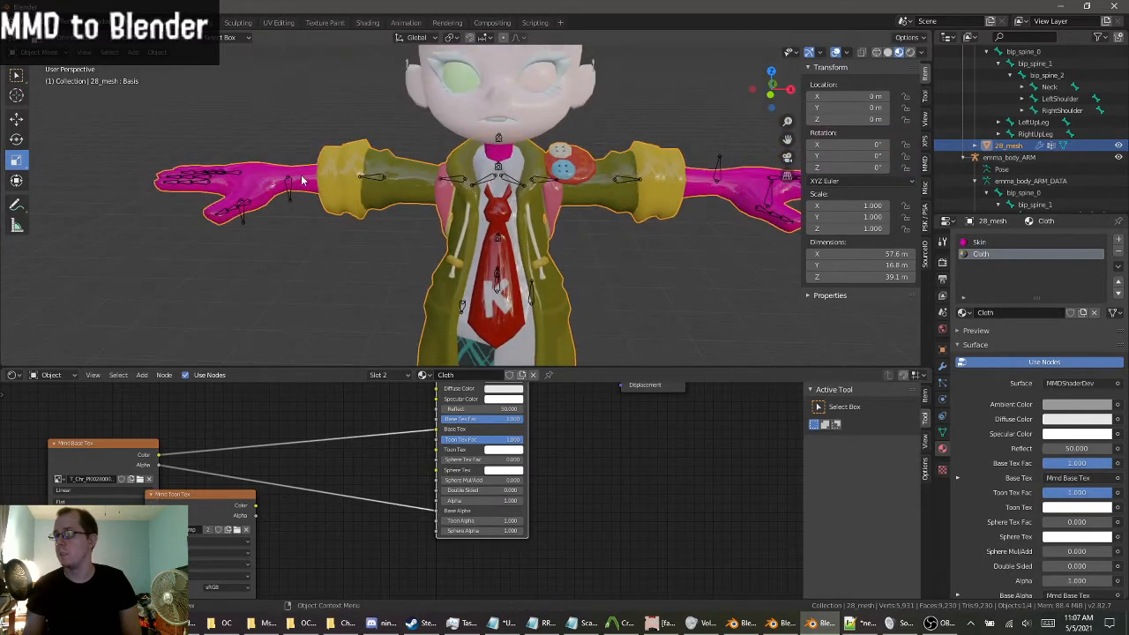
scroll(408, 481, "down", 5)
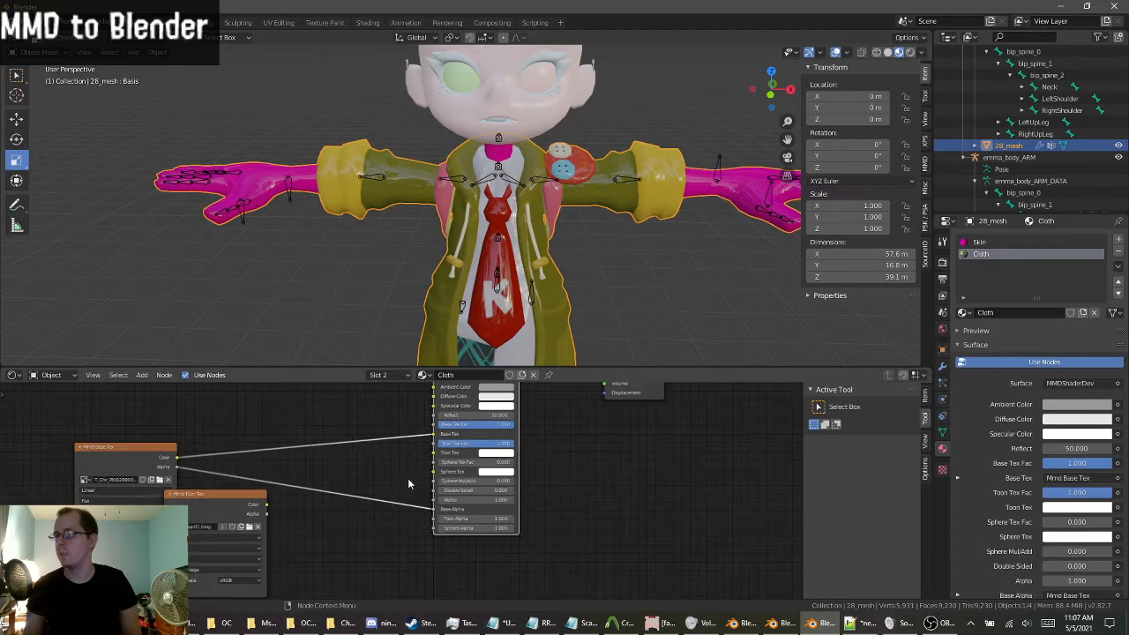
In the Skin material, disconnect the toon texture and base alpha links from MMDShaderDev, keeping only the base texture's color connected.
left_click(963, 241)
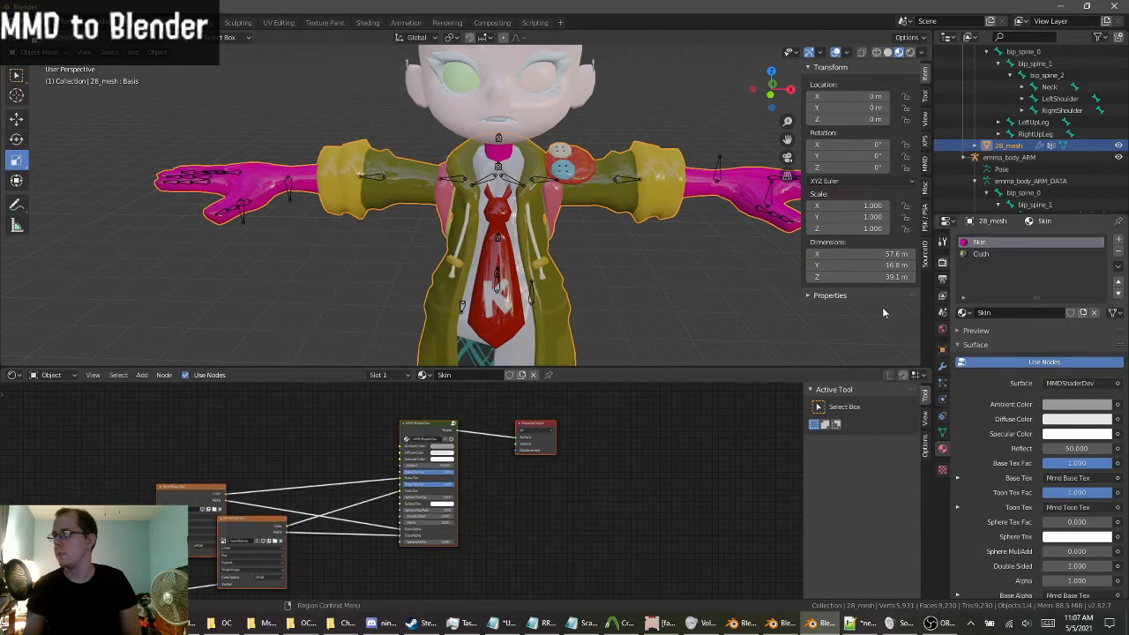
mouse_move(397, 499)
left_mouse_down()
mouse_move(406, 527)
mouse_move(393, 530)
mouse_move(388, 516)
left_mouse_up()
middle_click_drag(330, 299, 379, 318)
scroll(302, 304, "up", 2)
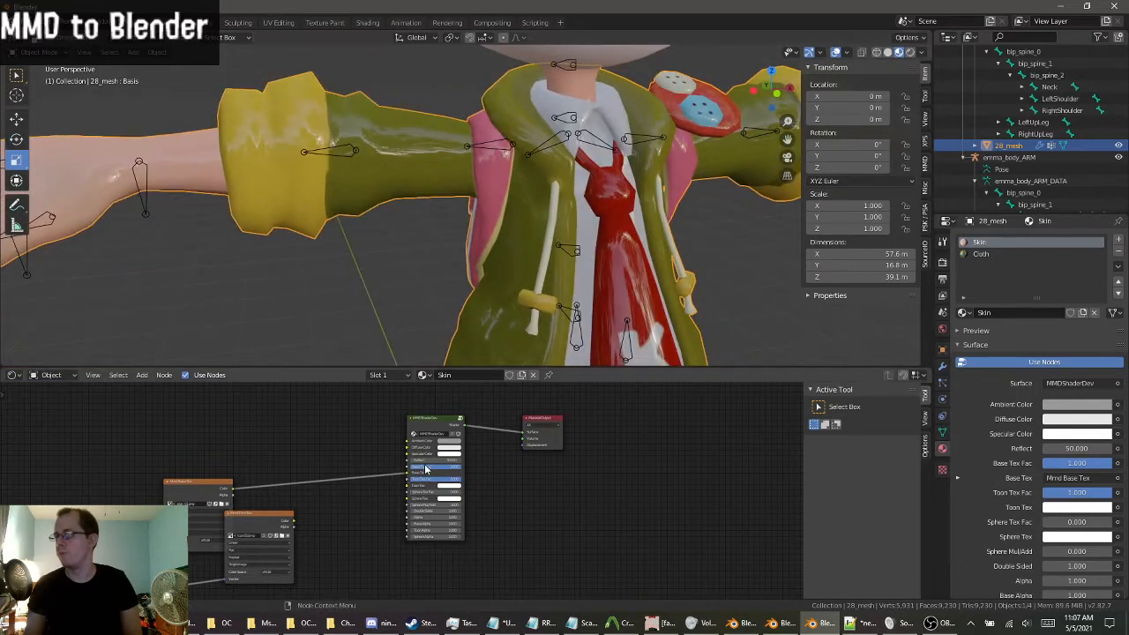
Examine the Skin material's MMDShaderDev inputs, blend settings and MMD Material properties.
scroll(433, 480, "up", 1)
scroll(432, 480, "up", 3)
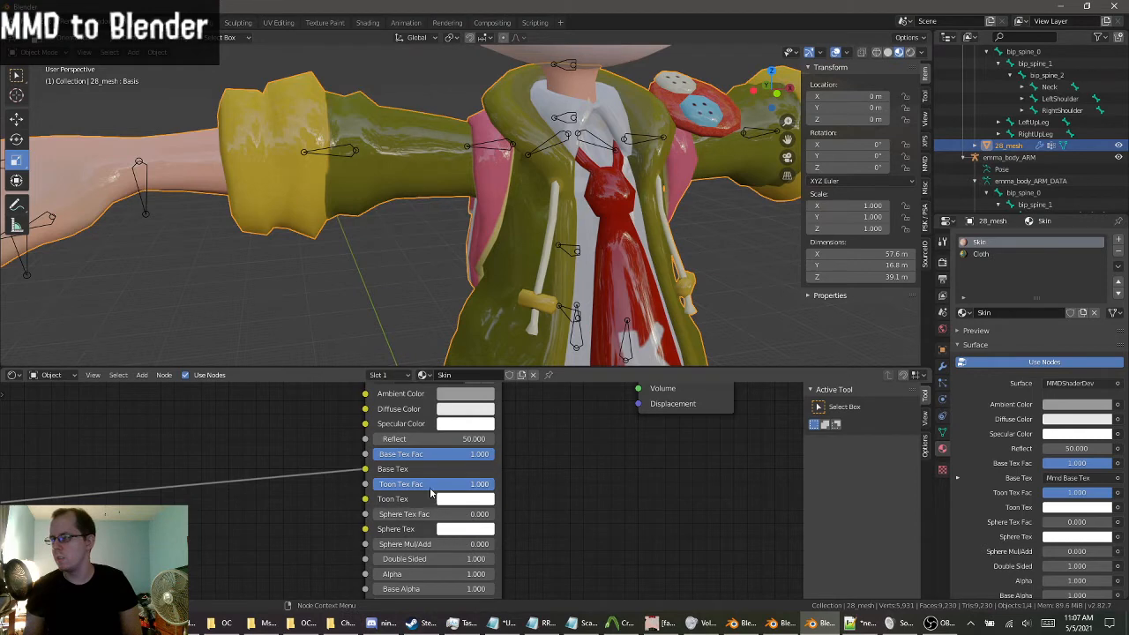
scroll(431, 492, "down", 4)
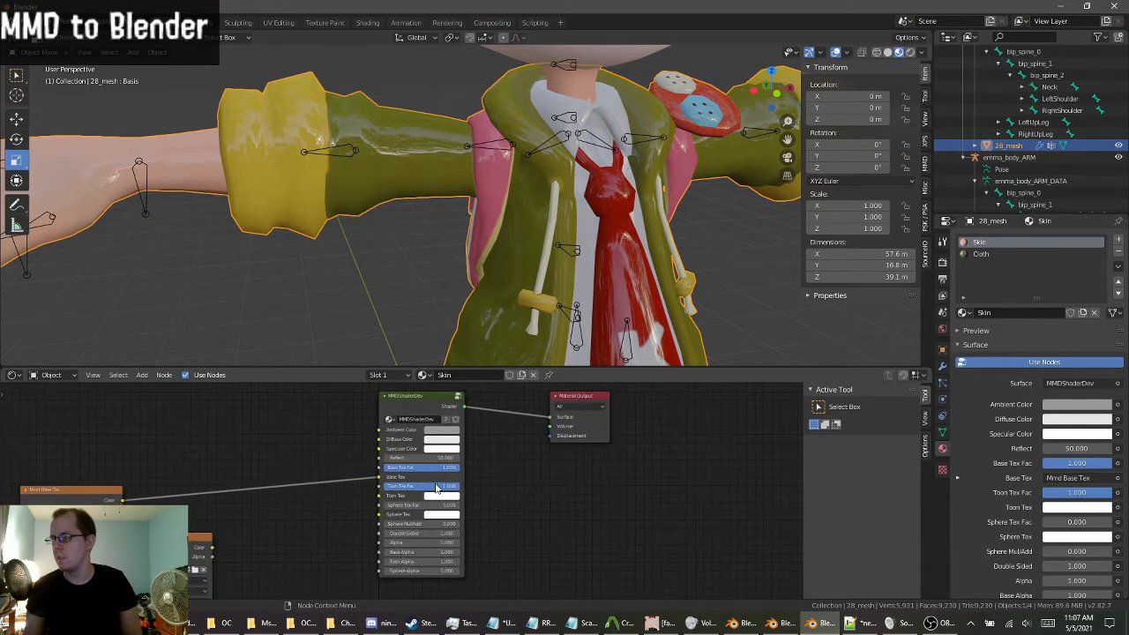
scroll(422, 467, "up", 1)
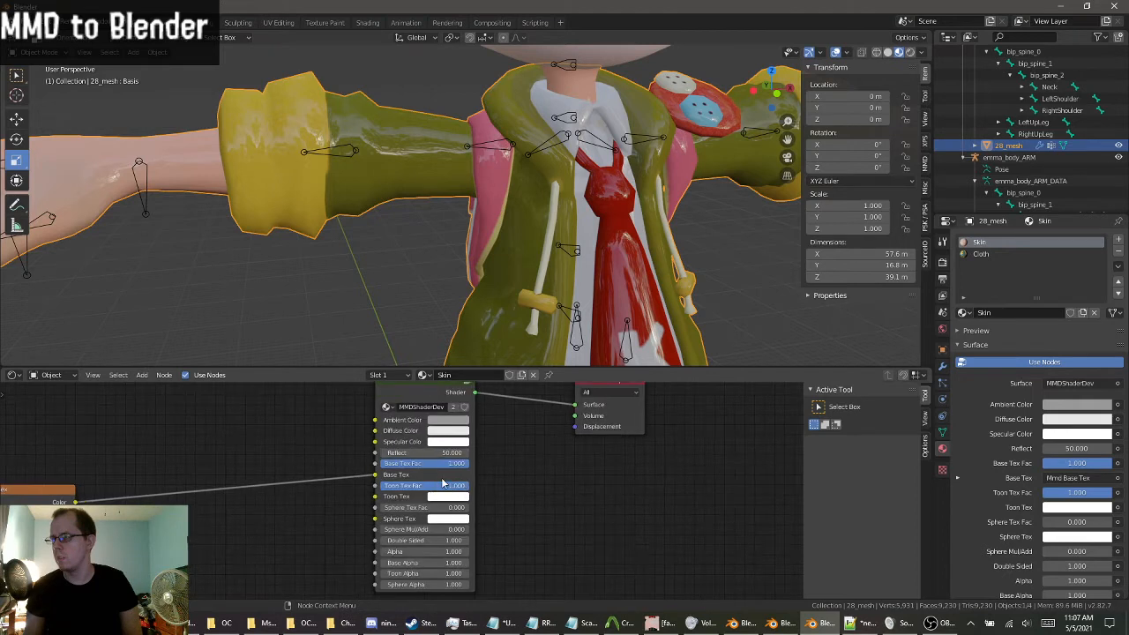
mouse_move(458, 467)
left_mouse_down()
mouse_move(369, 467)
mouse_move(459, 468)
mouse_move(370, 486)
mouse_move(459, 486)
left_mouse_up()
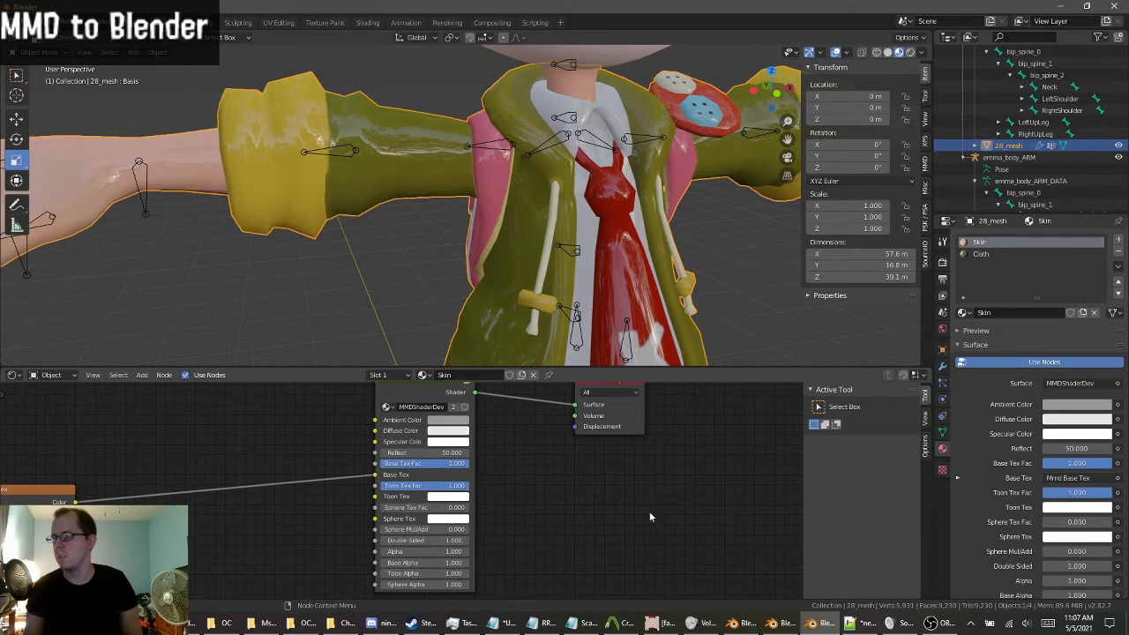
scroll(1074, 526, "down", 5)
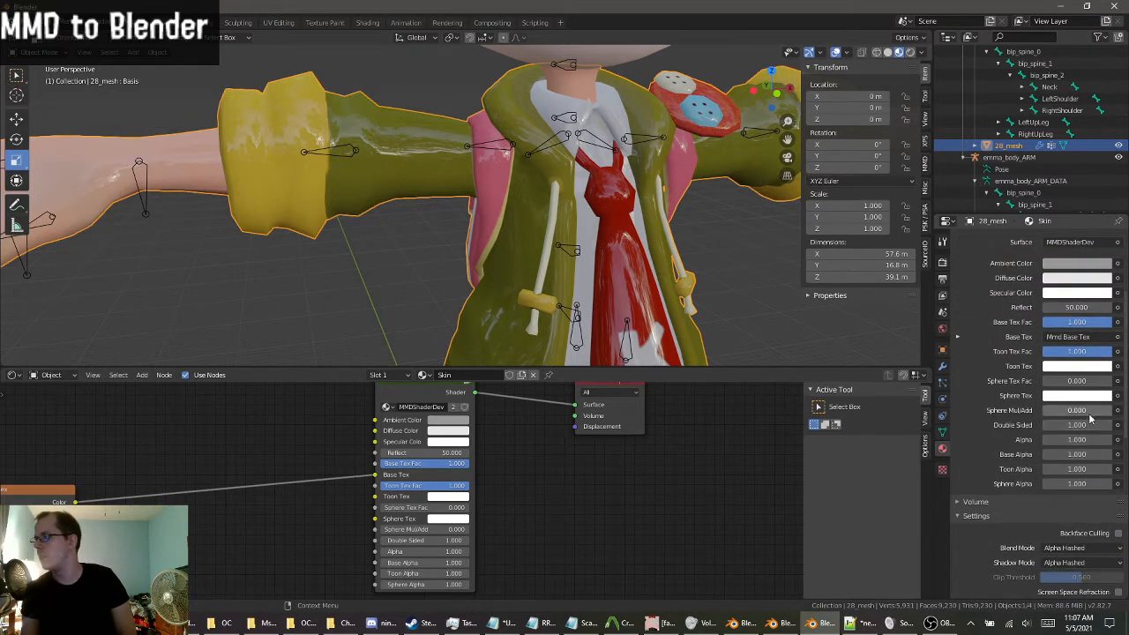
scroll(1076, 432, "up", 3)
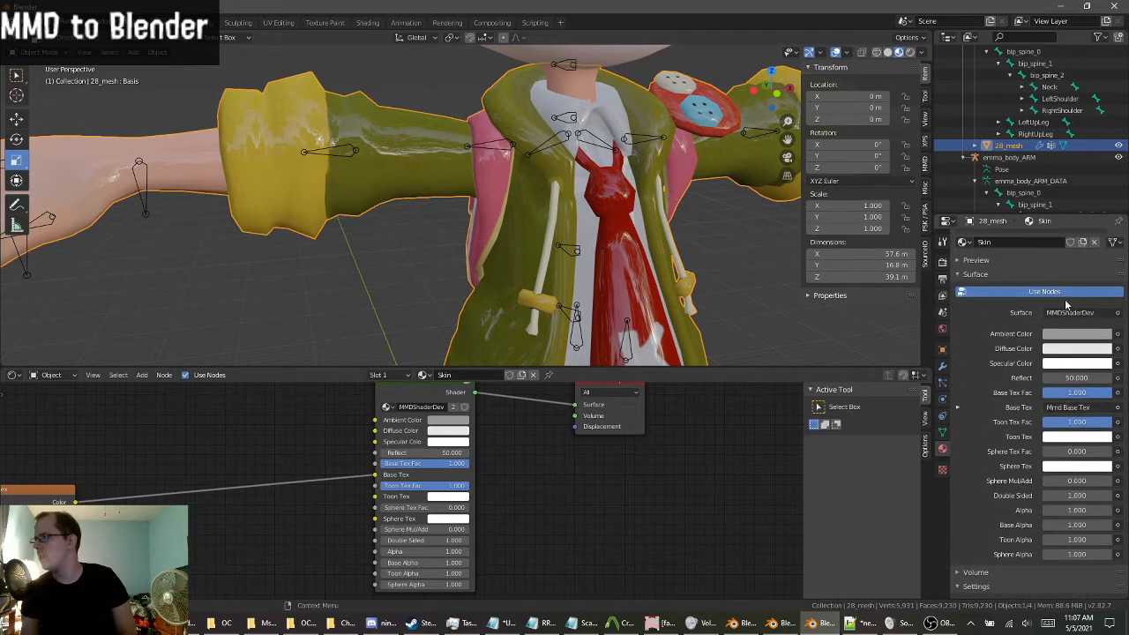
scroll(1072, 494, "down", 5)
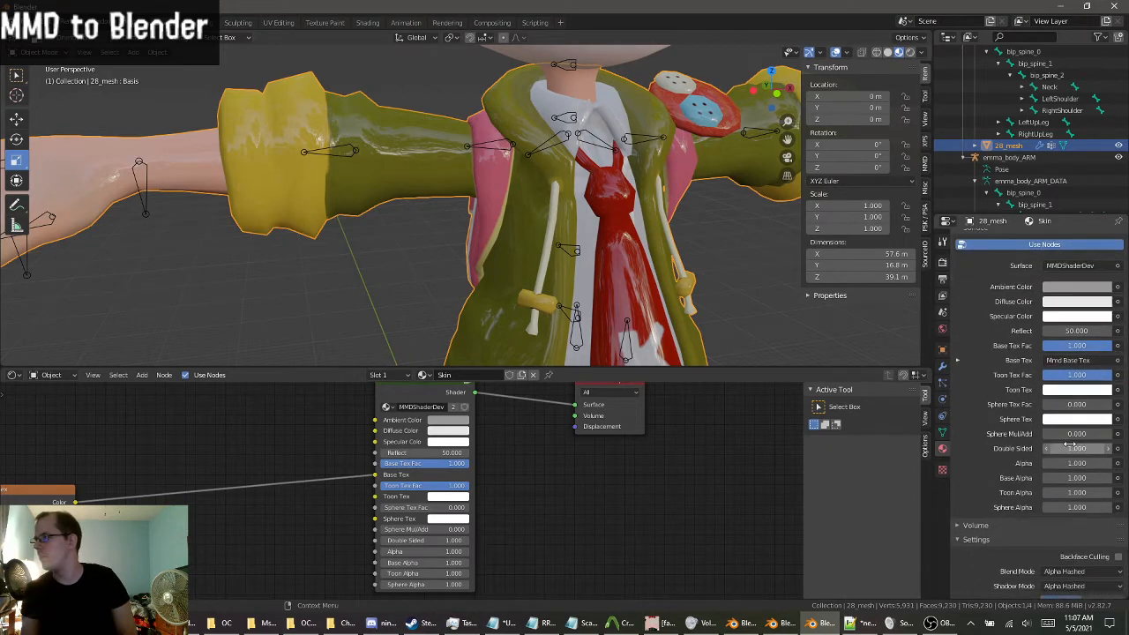
scroll(1078, 536, "down", 2)
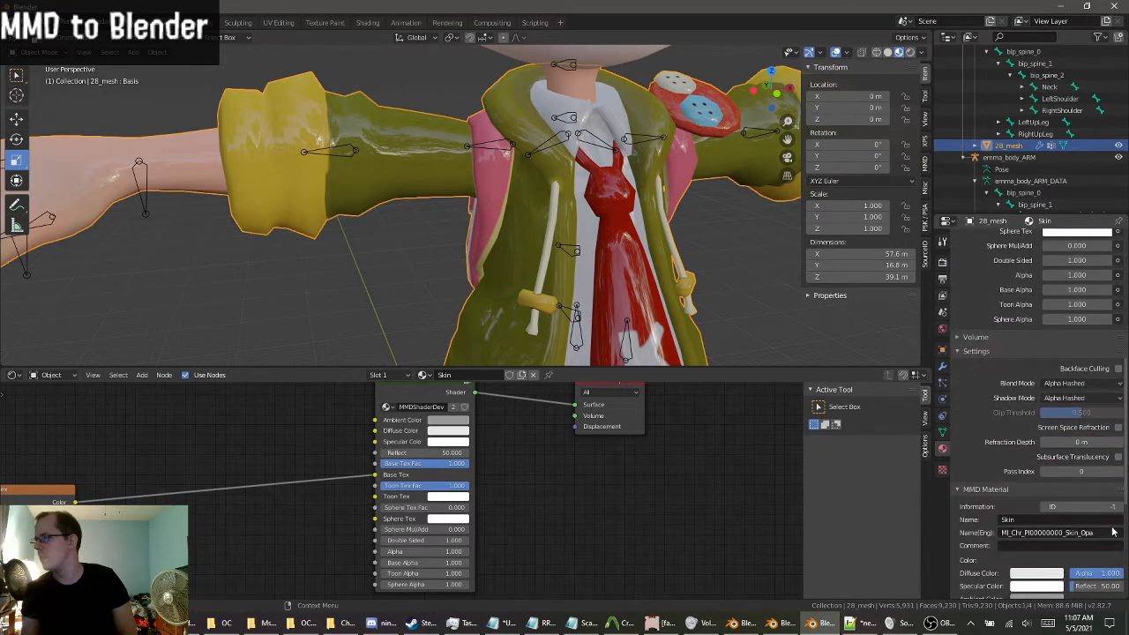
Inspect the textured character and collapse the Shader Editor area to enlarge the 3D viewport.
scroll(361, 220, "down", 6)
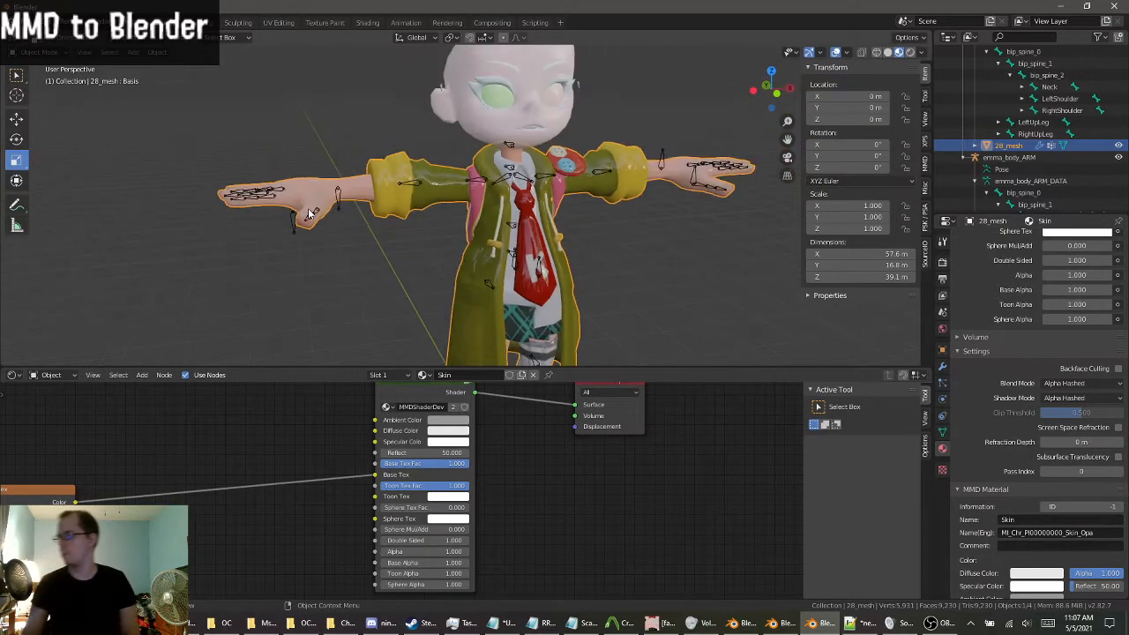
middle_click_drag(328, 217, 438, 269)
scroll(280, 243, "up", 3)
middle_click_drag(438, 277, 260, 240, "shift")
middle_click_drag(366, 240, 440, 179, "shift")
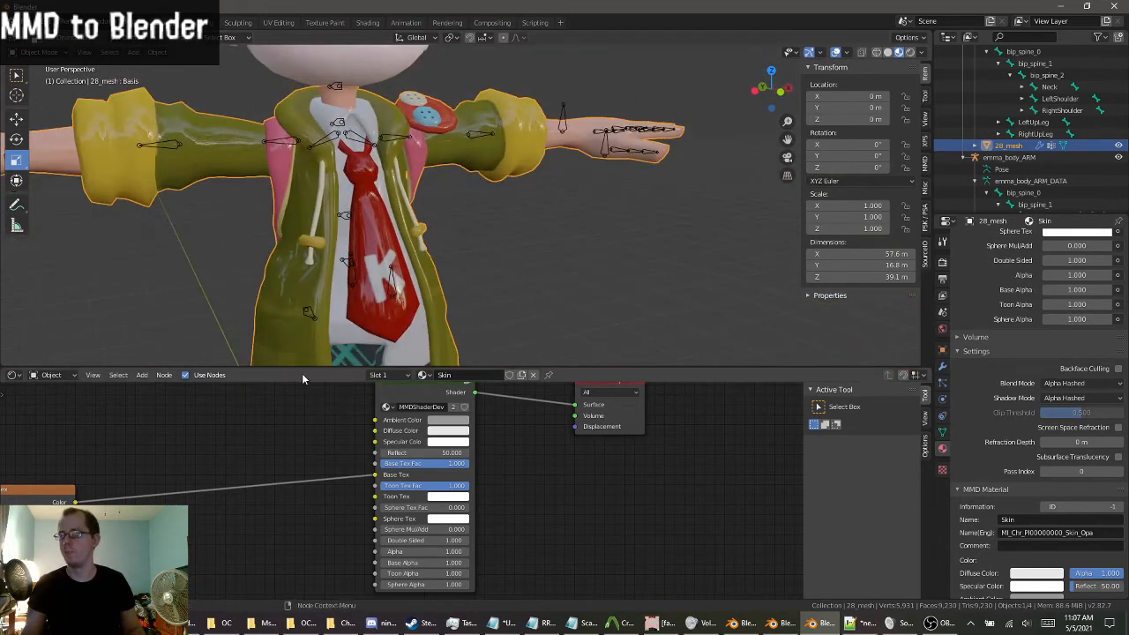
left_click_drag(302, 371, 309, 589)
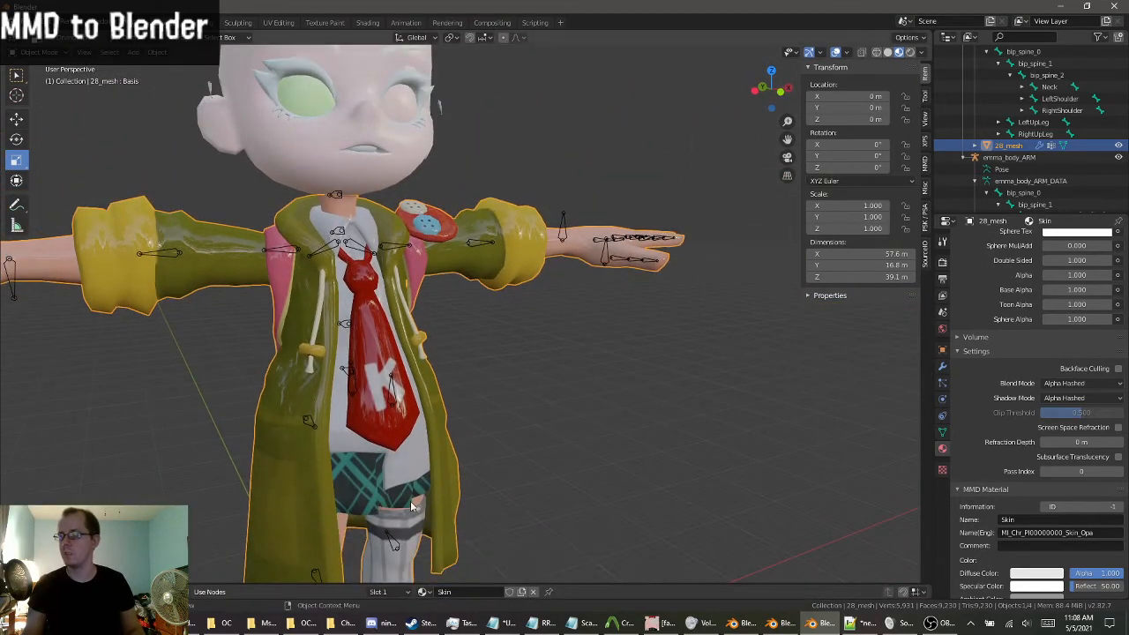
Bring the character's legs into close view and put 28_mesh into Edit Mode.
middle_click_drag(411, 505, 355, 502)
middle_click_drag(354, 503, 547, 358, "shift")
scroll(381, 343, "up", 3)
middle_click_drag(547, 357, 540, 281, "shift")
left_click(40, 52)
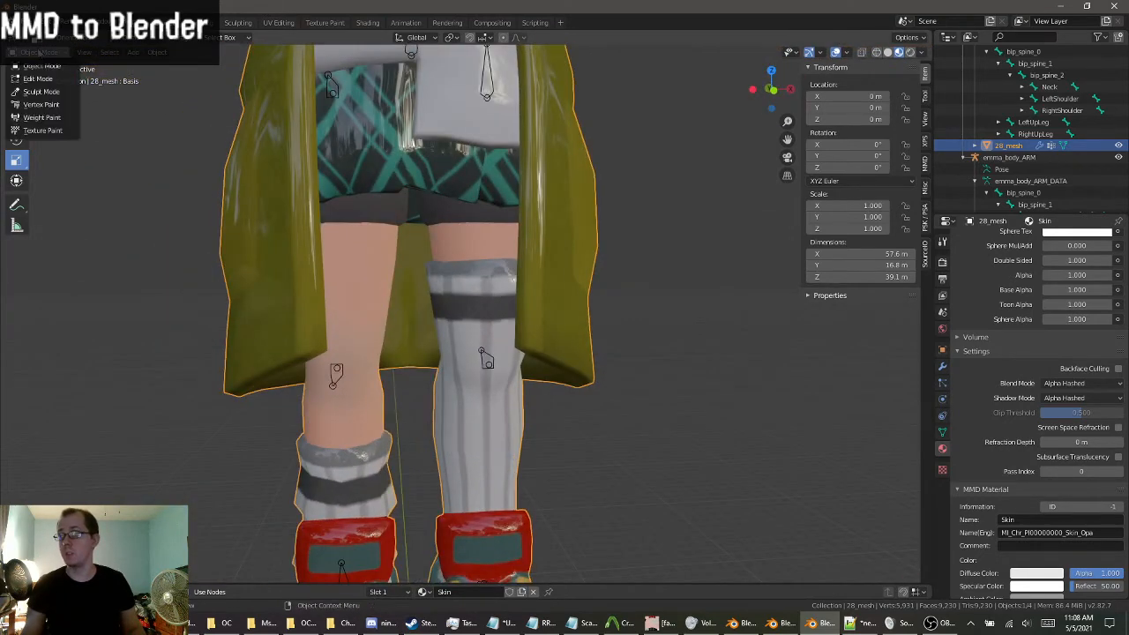
left_click(37, 78)
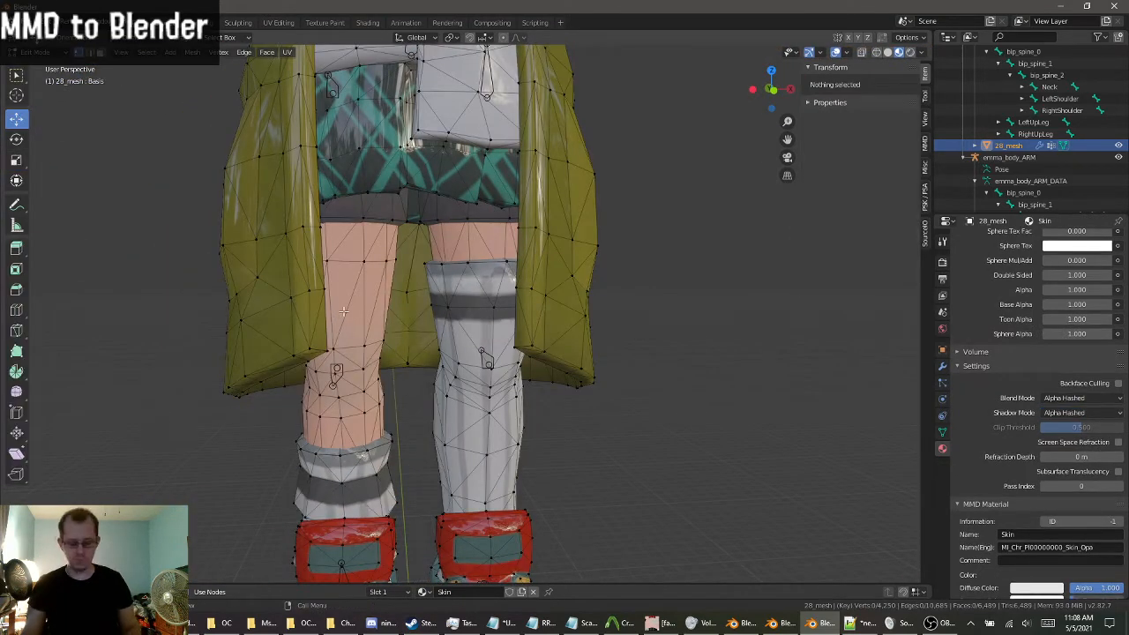
Select the linked skin geometry of both legs in 28_mesh and separate it into its own object.
key("l")
left_click(711, 510)
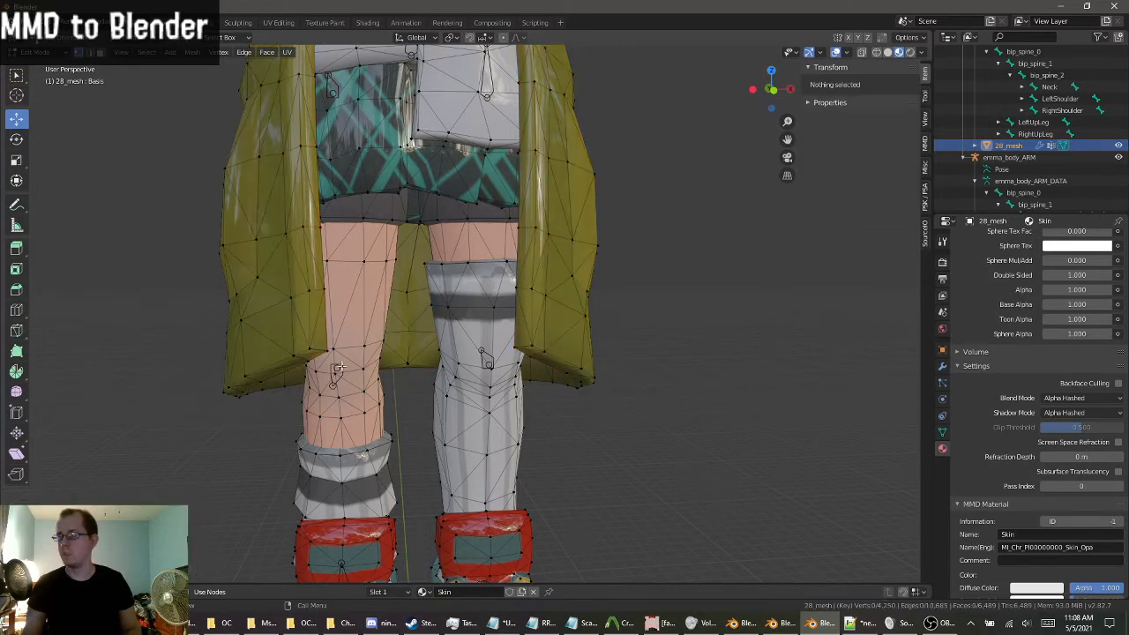
key("l")
left_click(610, 424)
key("l")
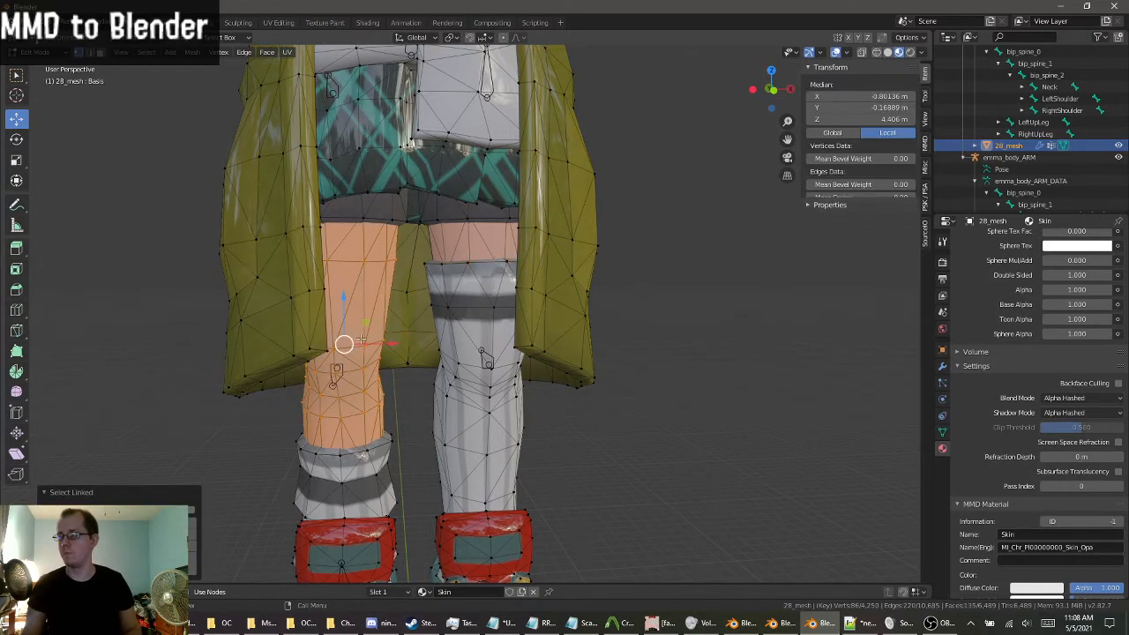
key("l")
left_click(613, 334)
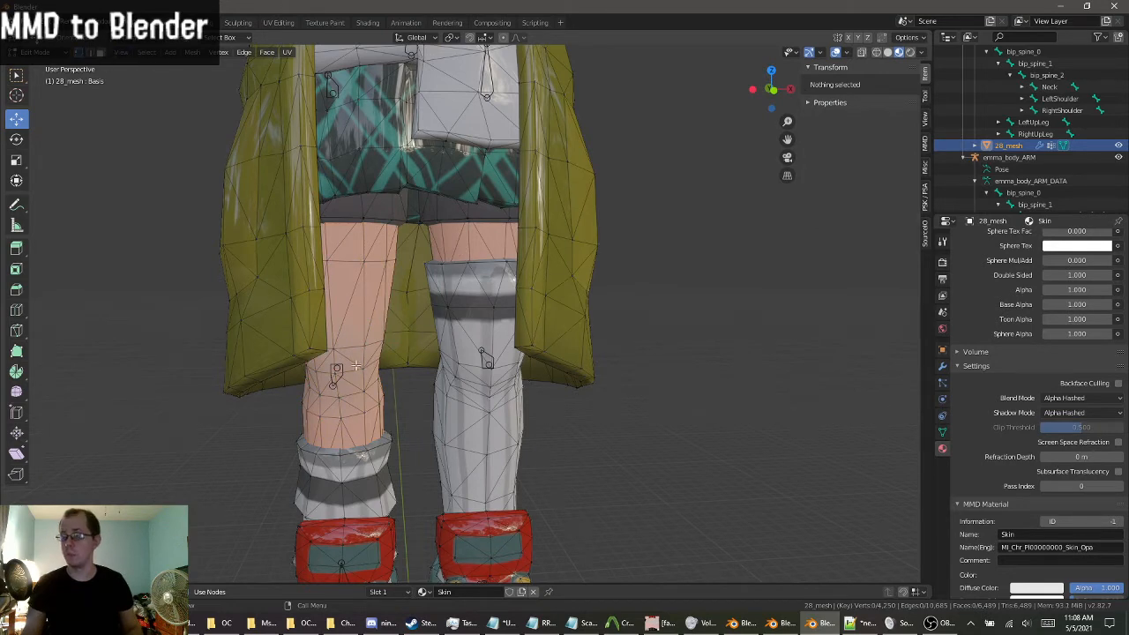
key("l")
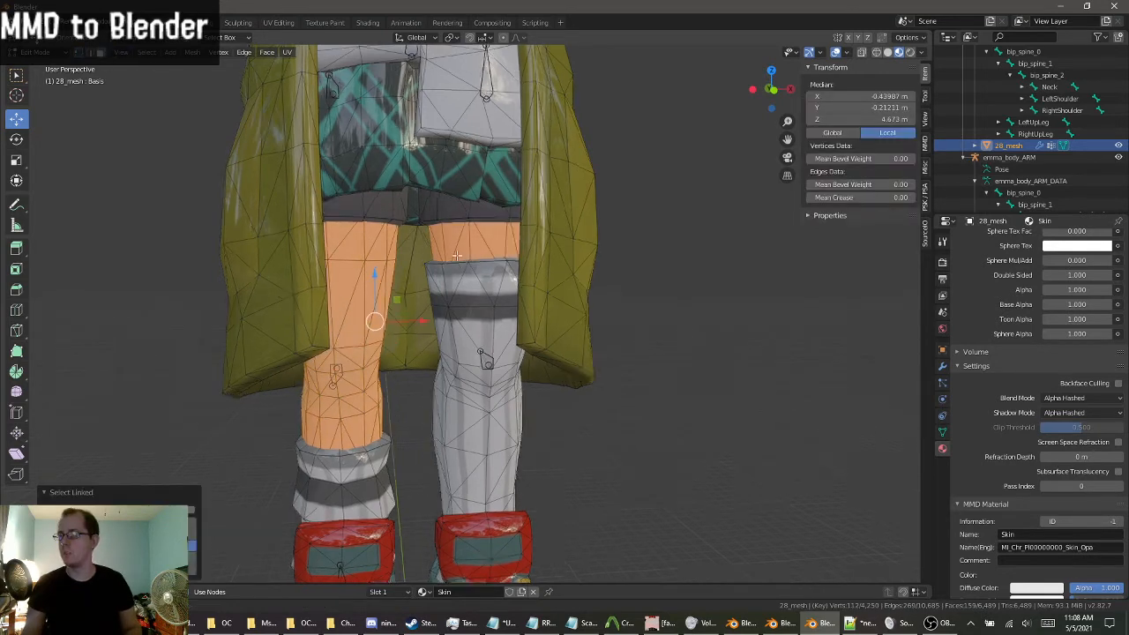
middle_click_drag(360, 332, 807, 260)
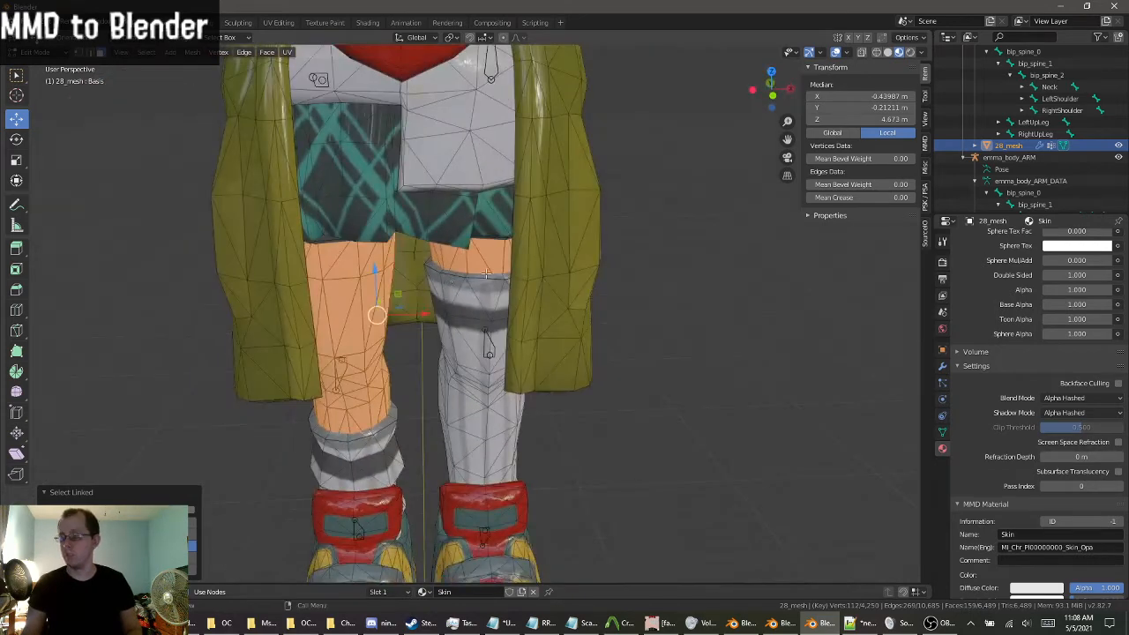
key("p")
left_click(807, 257)
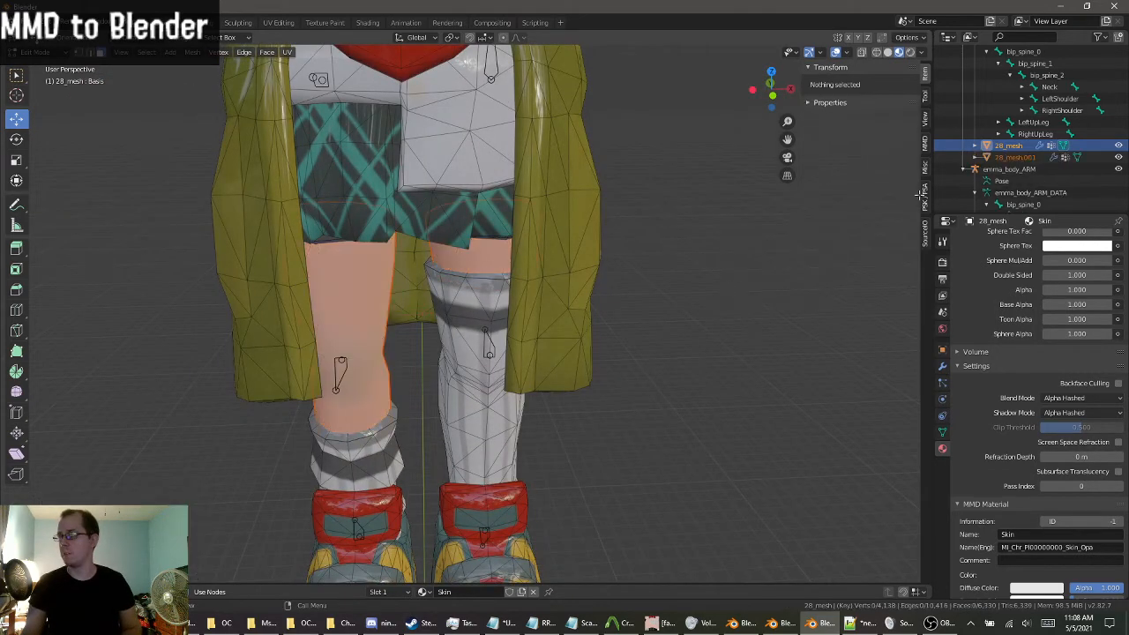
Hide the separated leg object 28_mesh.001 to check the gaps it leaves, and show it again.
left_click(1119, 157)
middle_click_drag(653, 265, 676, 303)
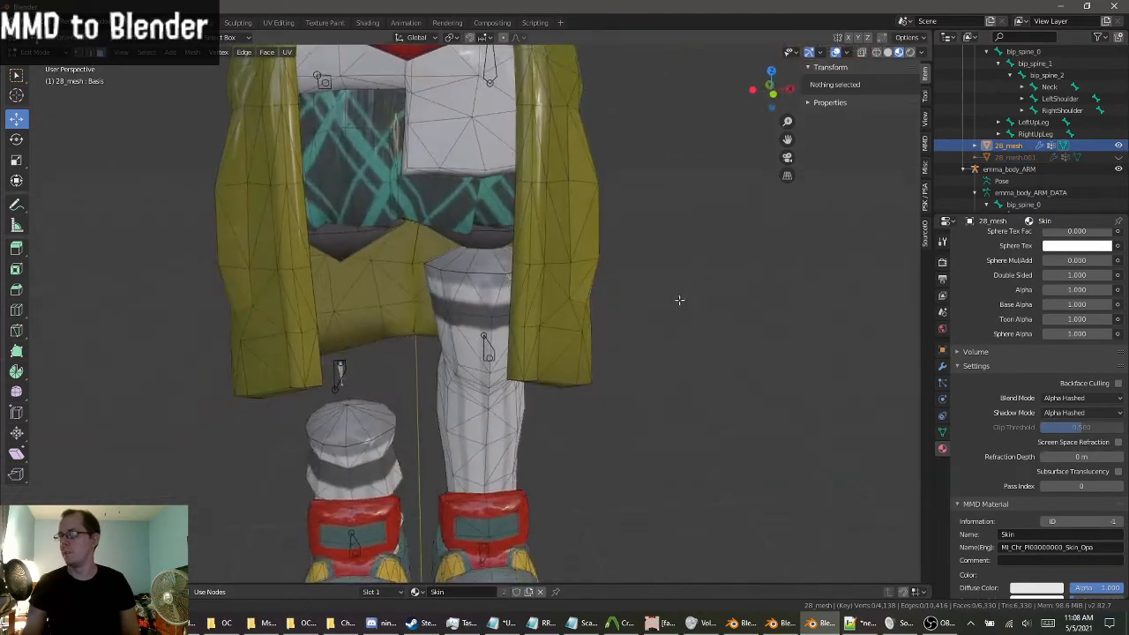
left_click(1118, 157)
middle_click_drag(381, 368, 537, 278)
scroll(537, 278, "down", 1)
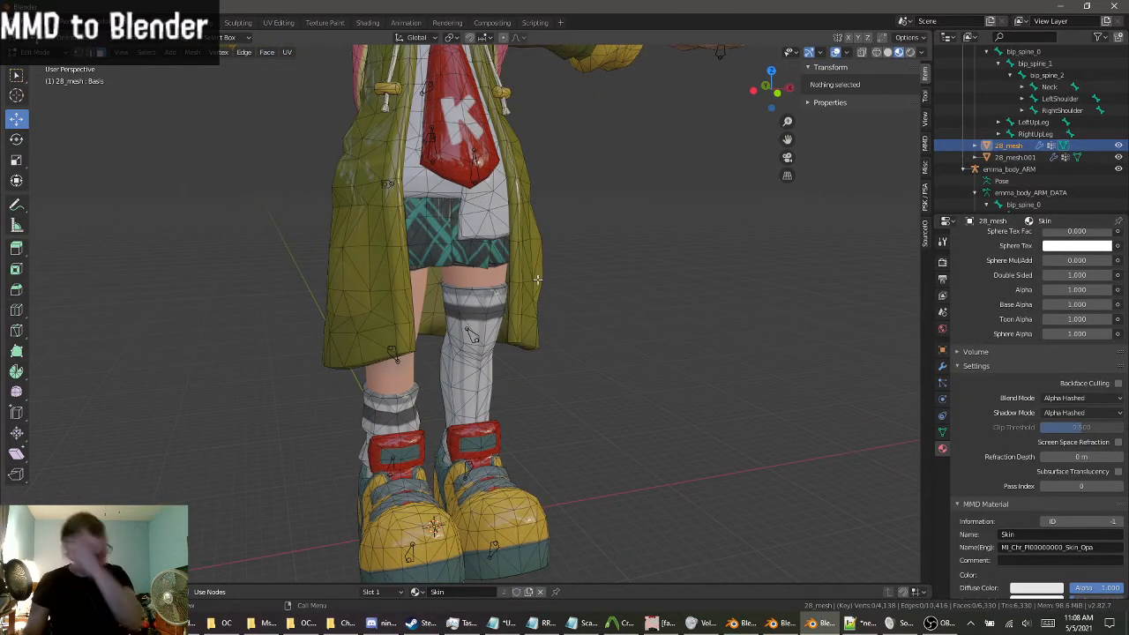
Examine the upper body, coat sleeves and backpack straps for other separable mesh parts.
middle_click_drag(591, 271, 579, 502)
scroll(574, 497, "up", 1)
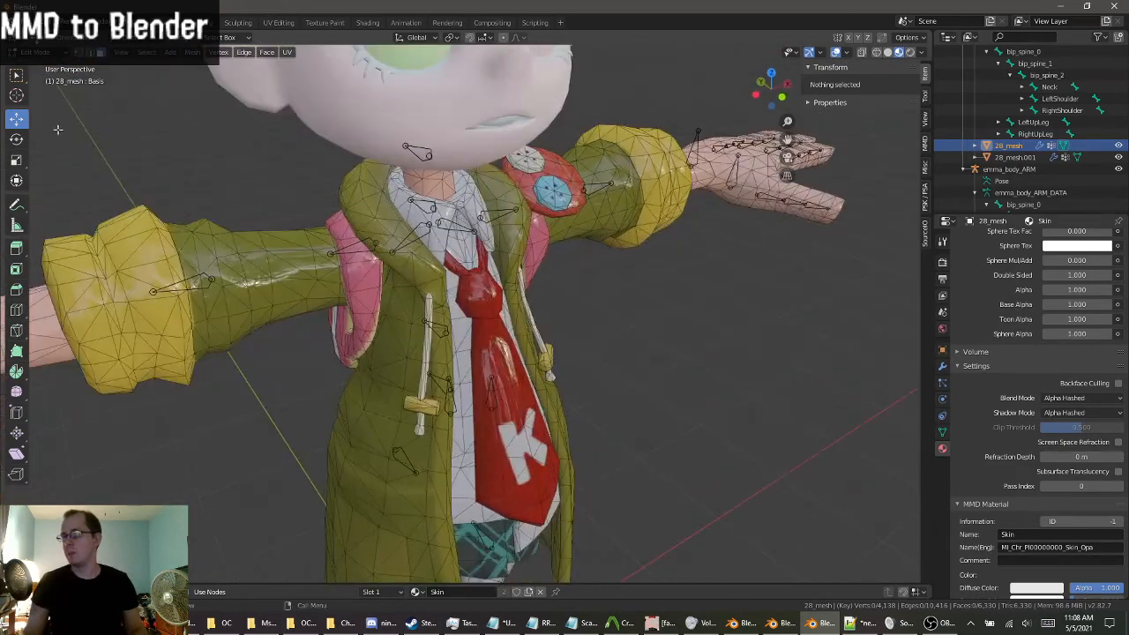
middle_click_drag(829, 360, 789, 371)
scroll(789, 371, "up", 3)
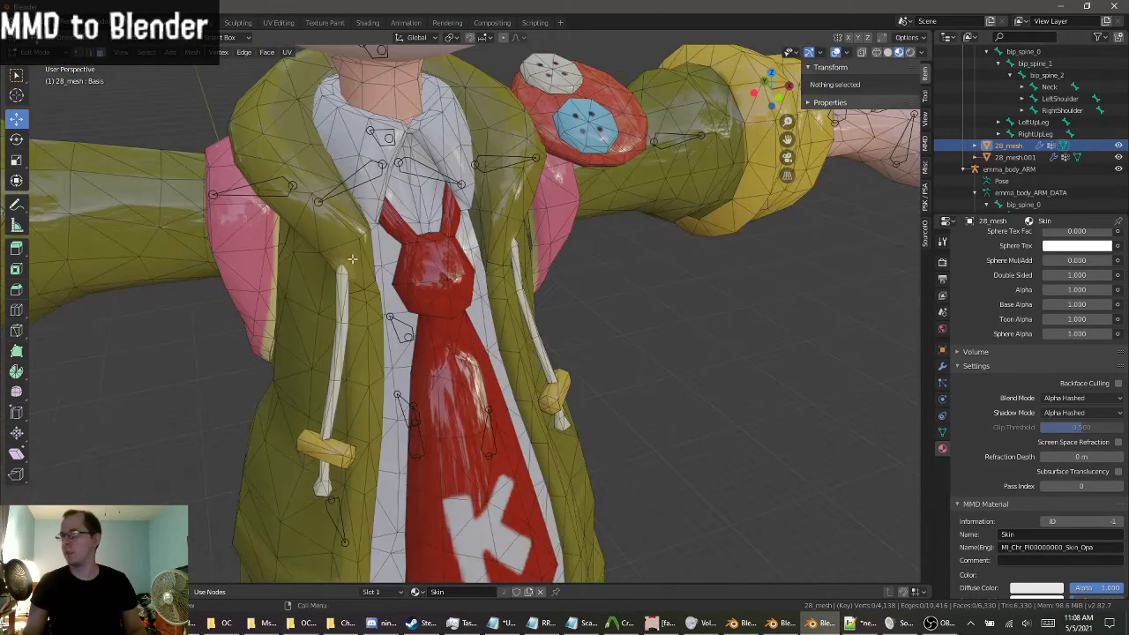
scroll(329, 252, "down", 1)
middle_click_drag(328, 251, 350, 226)
scroll(370, 256, "down", 2)
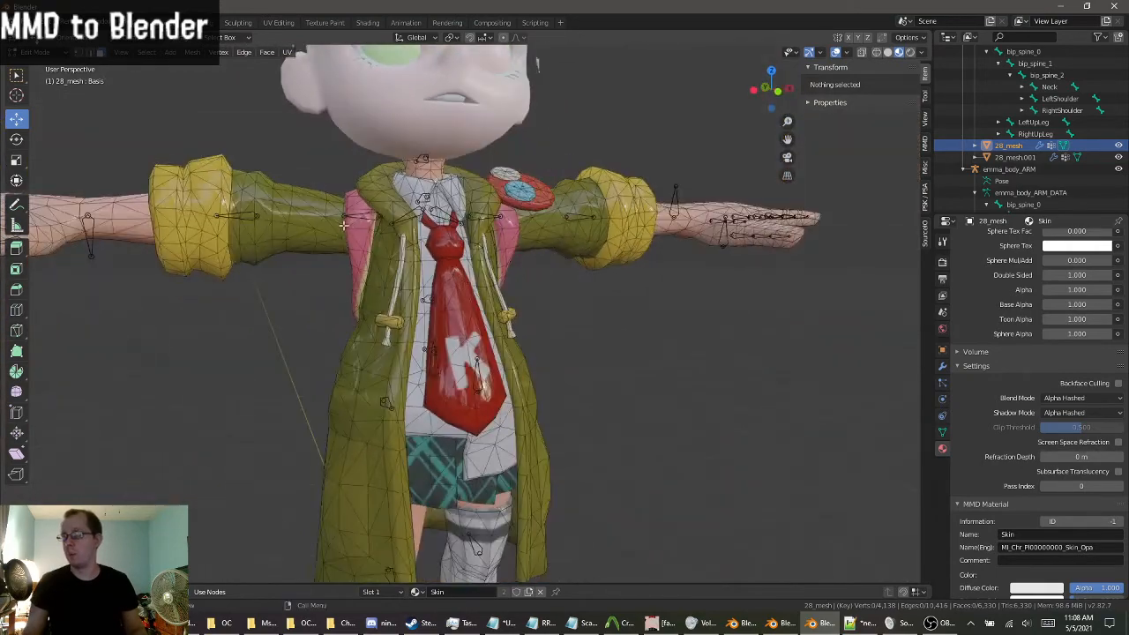
middle_click_drag(264, 238, 236, 277)
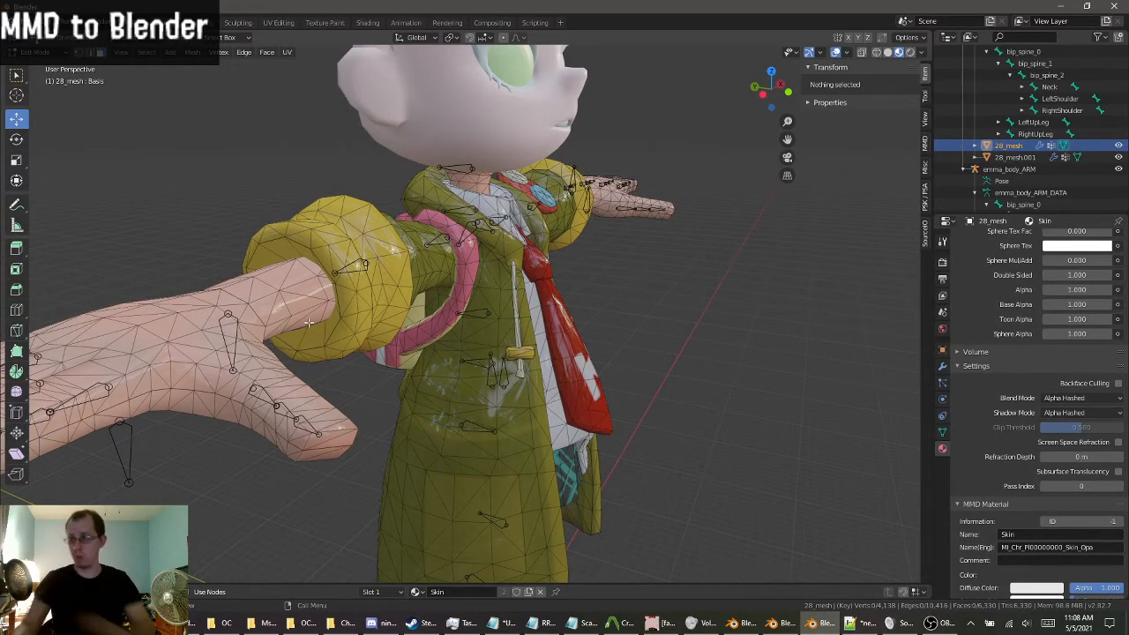
middle_click_drag(344, 311, 372, 362)
scroll(413, 335, "up", 2)
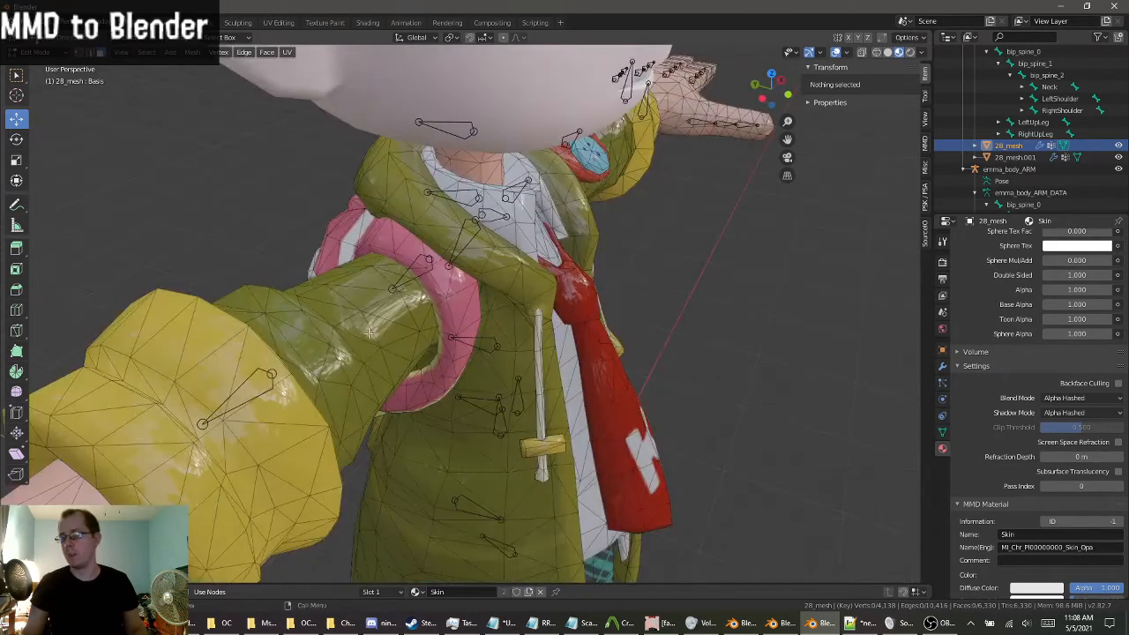
middle_click_drag(404, 302, 314, 301)
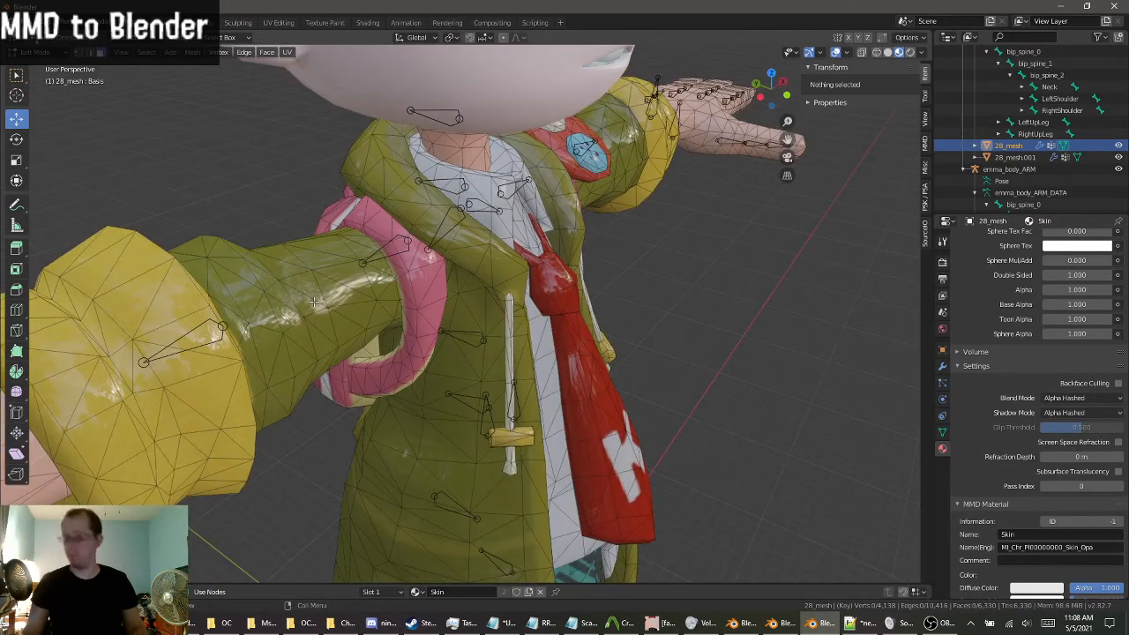
Try separating the character's right coat sleeve from 28_mesh and hiding it, undo the separation, and clear the selection.
left_click(314, 301)
key("ctrl+l")
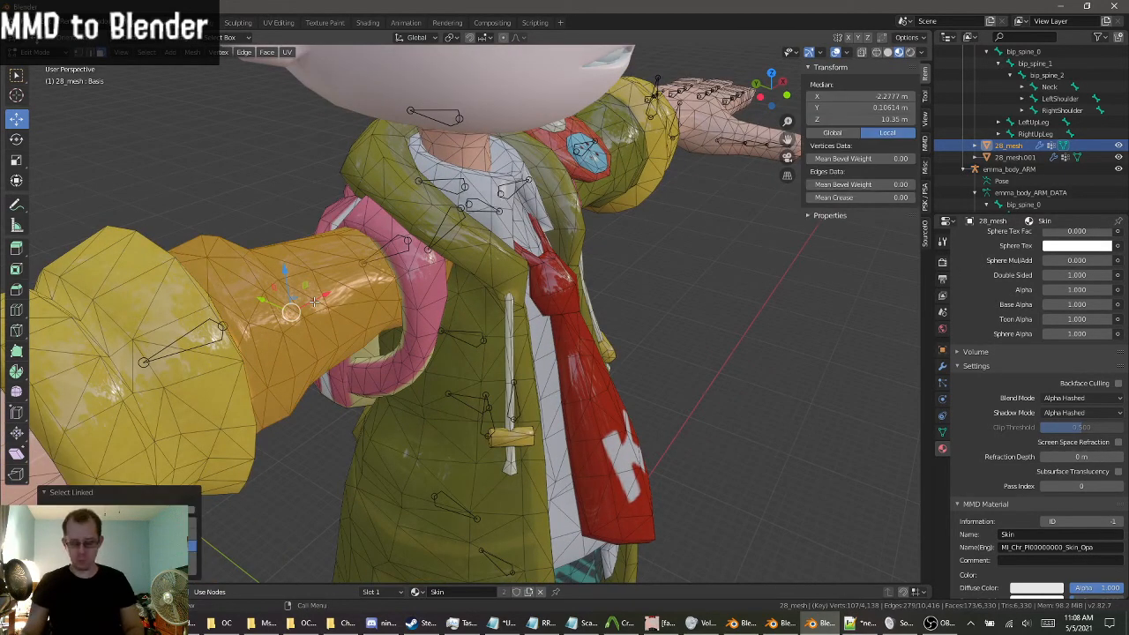
key("p")
left_click(314, 300)
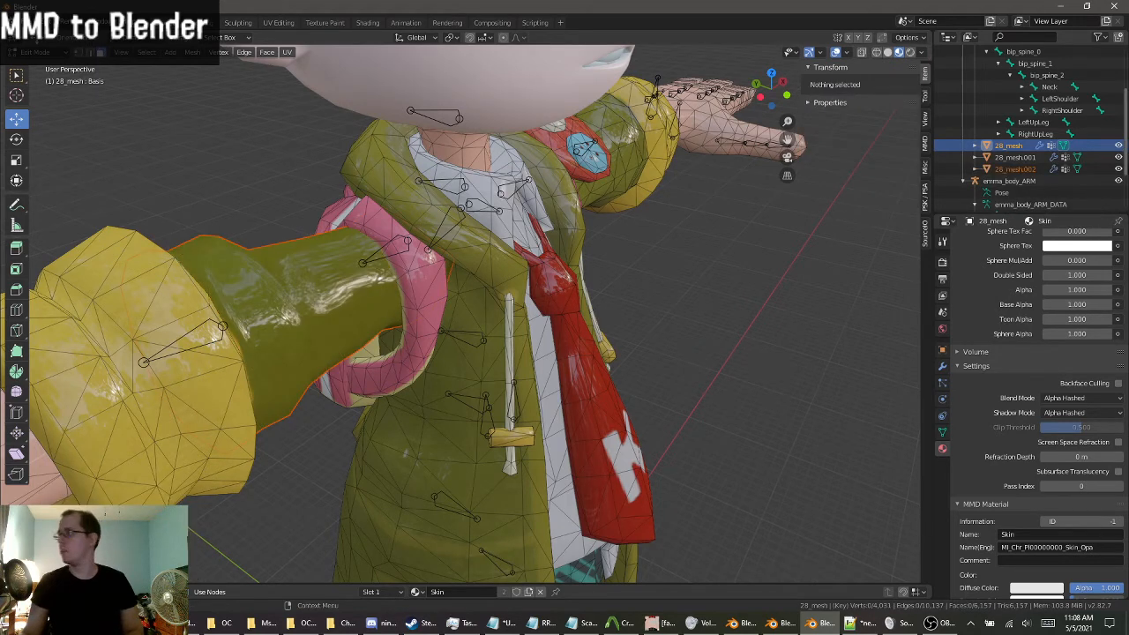
left_click(1118, 168)
middle_click_drag(351, 298, 406, 285)
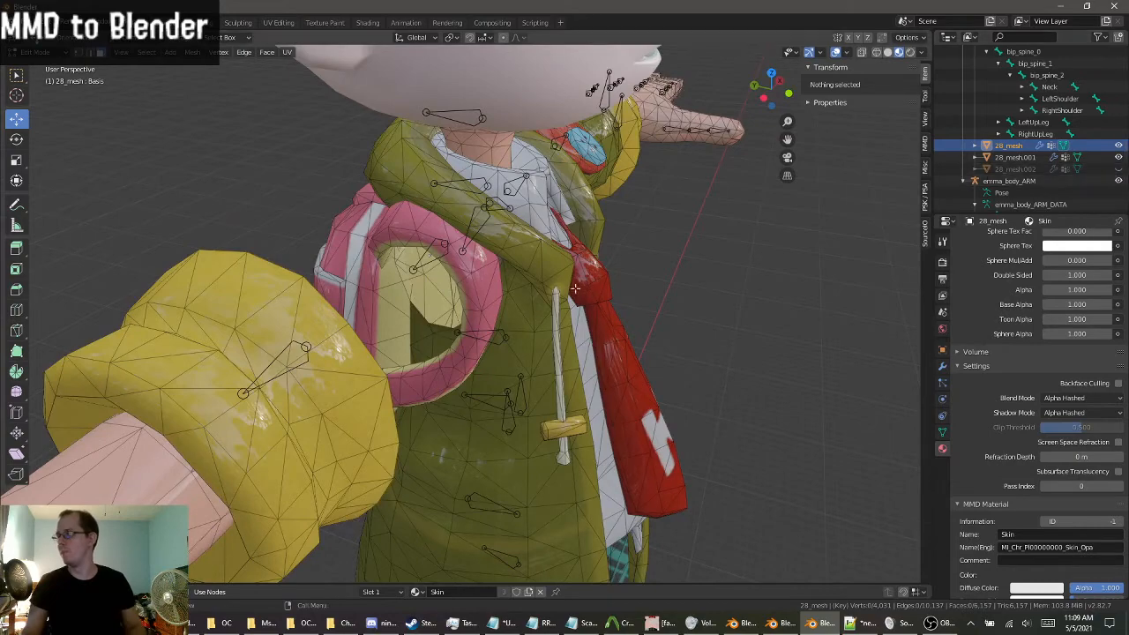
key("ctrl+z")
key("ctrl+z")
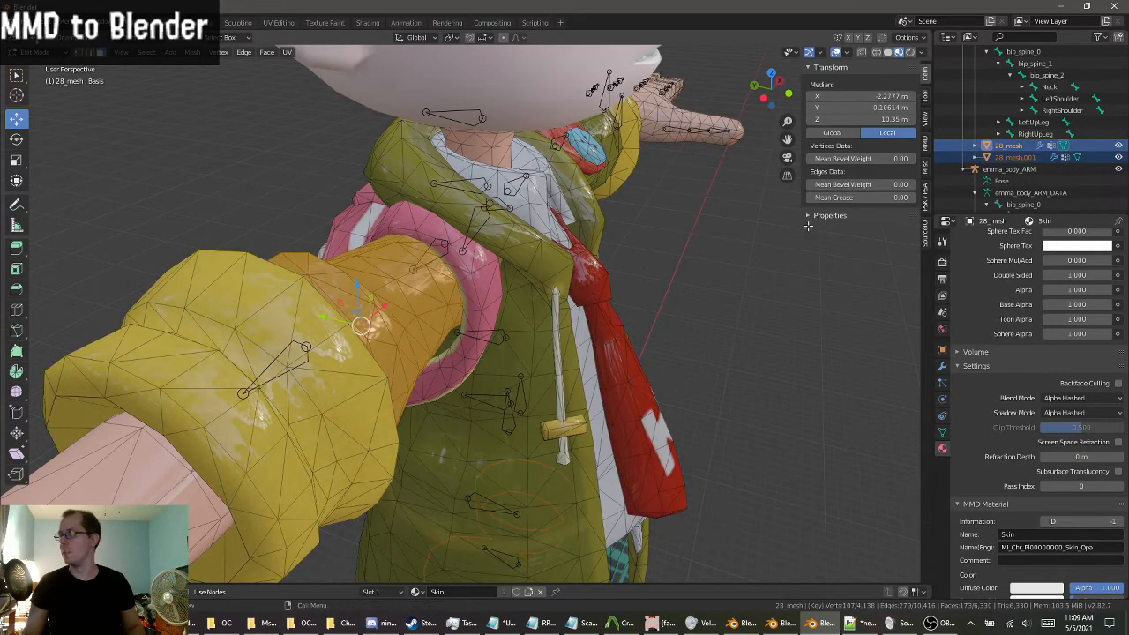
key("alt+a")
Inspect the character's arms, coat, tie and backpack from several angles.
middle_click_drag(824, 230, 271, 262)
middle_click_drag(341, 231, 324, 331, "shift")
middle_click_drag(324, 331, 273, 259)
scroll(357, 331, "up", 2)
middle_click_drag(474, 325, 369, 393)
scroll(369, 393, "down", 4)
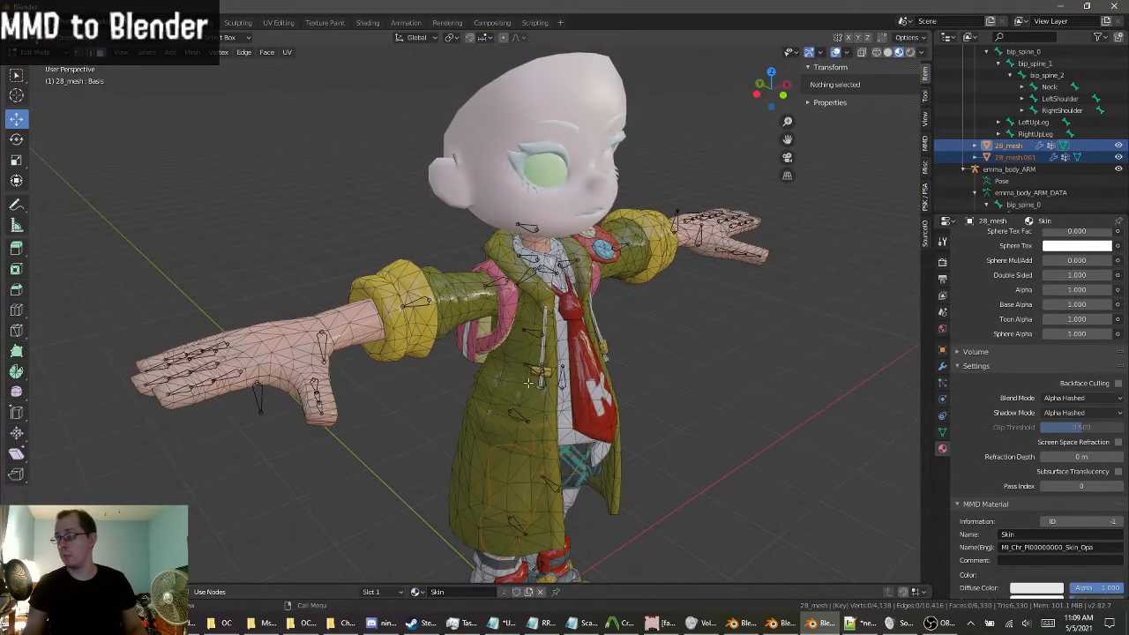
middle_click_drag(527, 382, 453, 199)
scroll(559, 109, "up", 3)
middle_click_drag(622, 242, 705, 279)
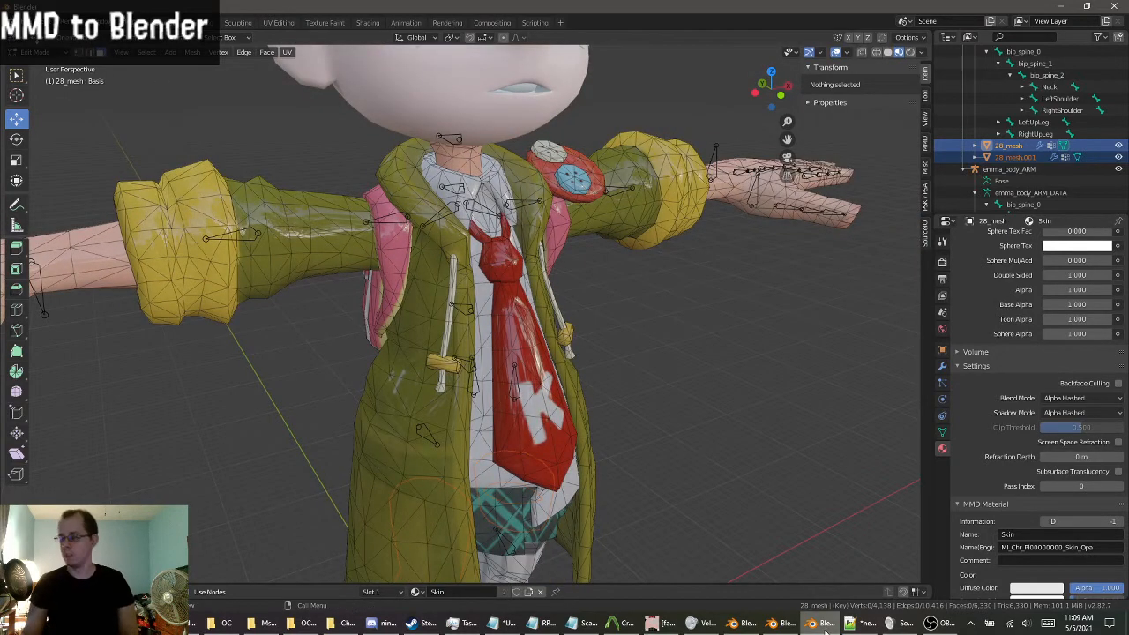
mouse_move(810, 633)
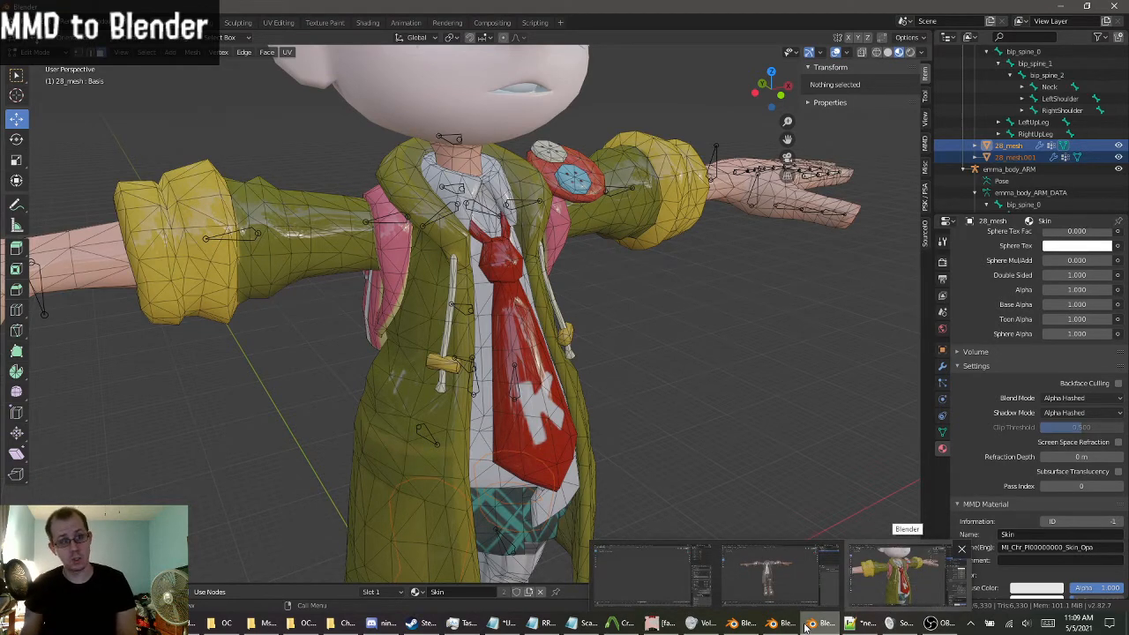
left_click(899, 574)
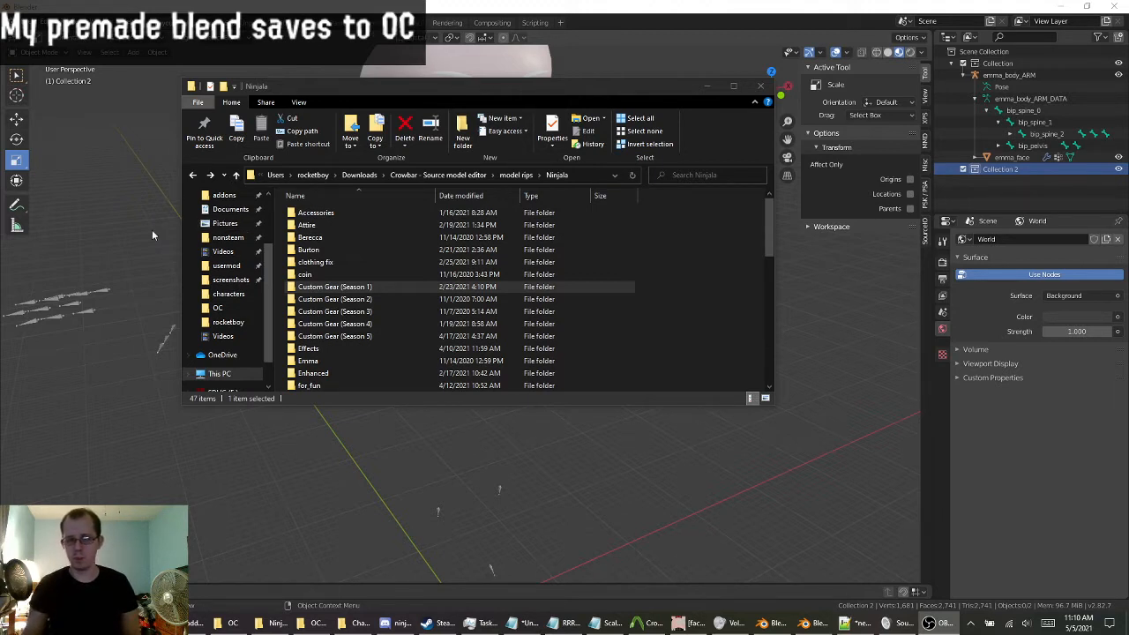
Open Gear.blend from the Custom Gear (Season 1) folder in Ninjala.
double_click(351, 289)
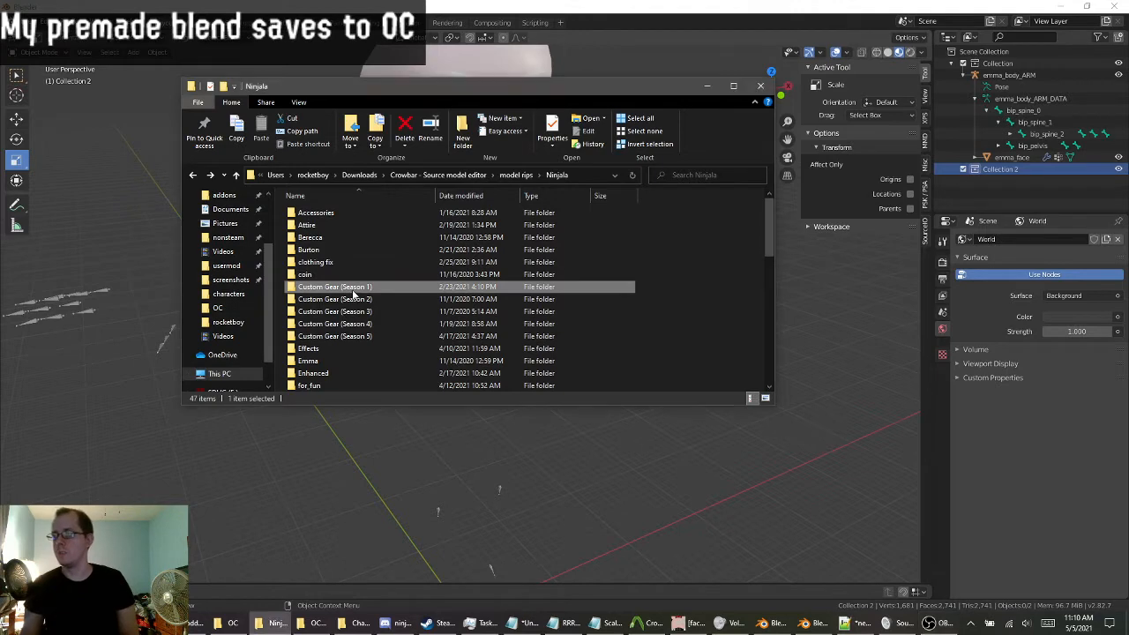
scroll(338, 272, "down", 18)
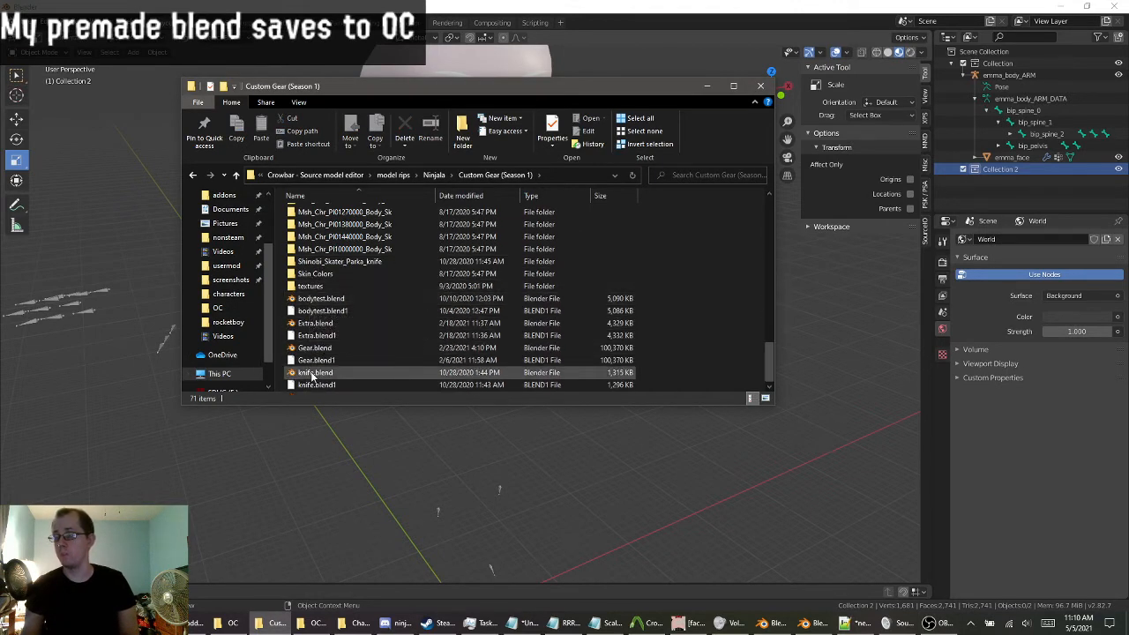
double_click(311, 350)
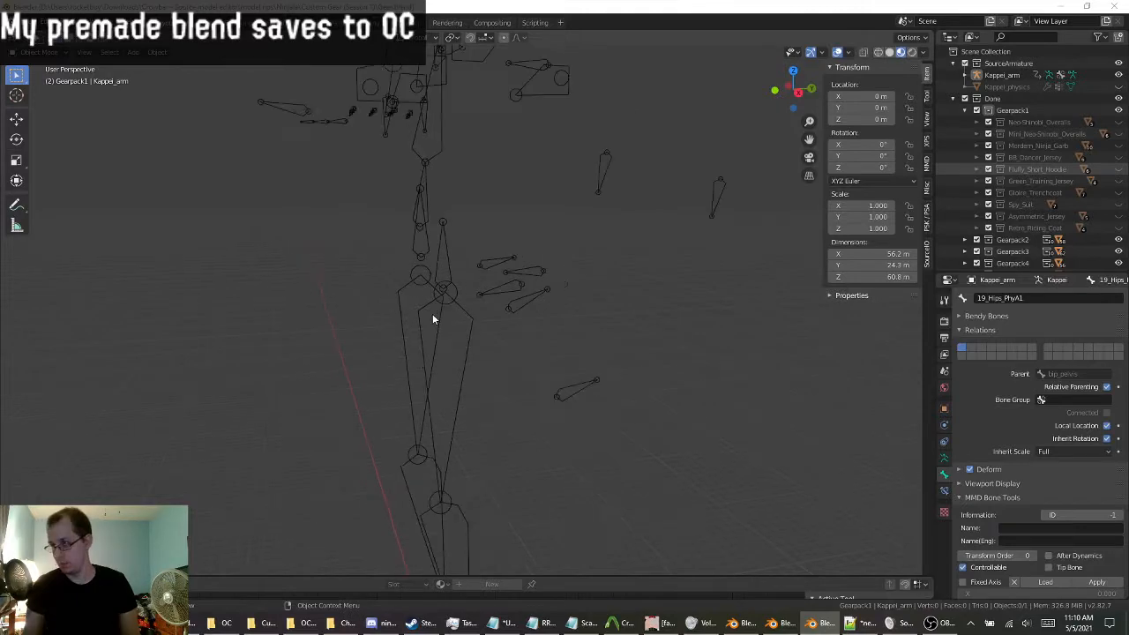
Examine the Kappei_arm skeleton from the feet up to the arms and spine.
middle_click_drag(502, 345, 520, 322)
scroll(517, 323, "down", 4)
middle_click_drag(429, 254, 394, 217)
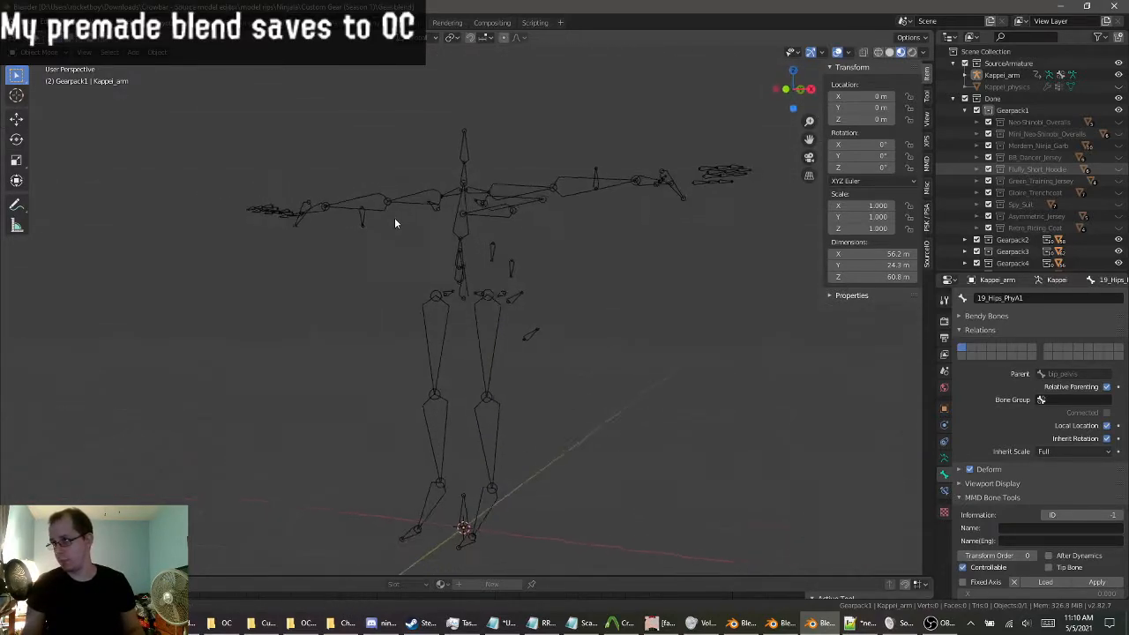
scroll(438, 323, "up", 4)
middle_click_drag(439, 329, 481, 398)
middle_click_drag(484, 331, 471, 379)
middle_click_drag(439, 421, 371, 343)
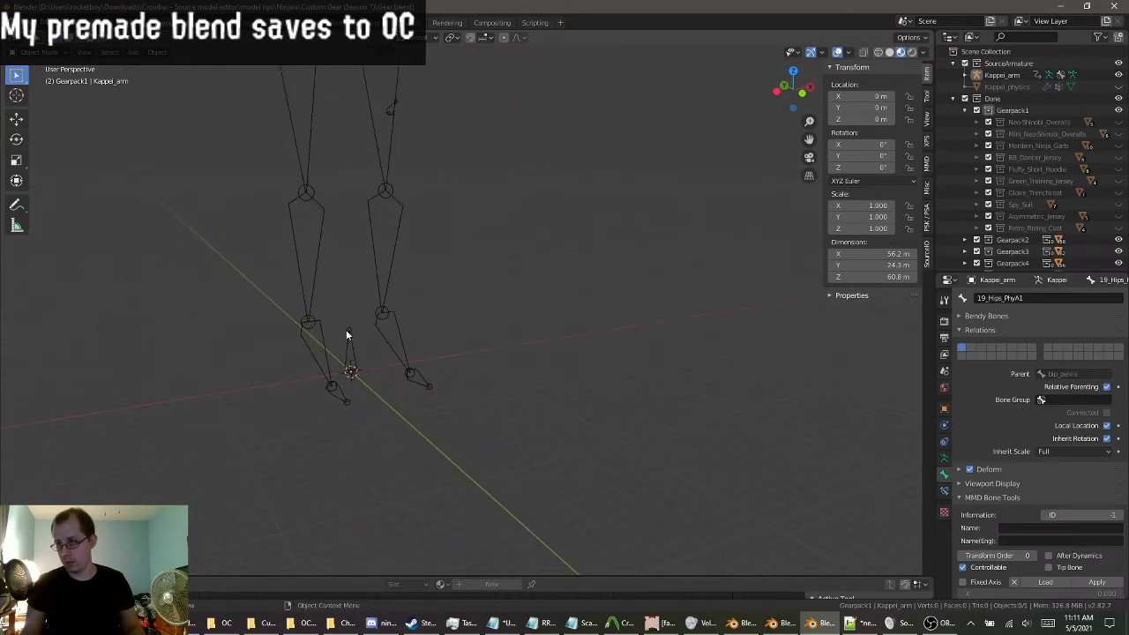
middle_click_drag(409, 284, 663, 162)
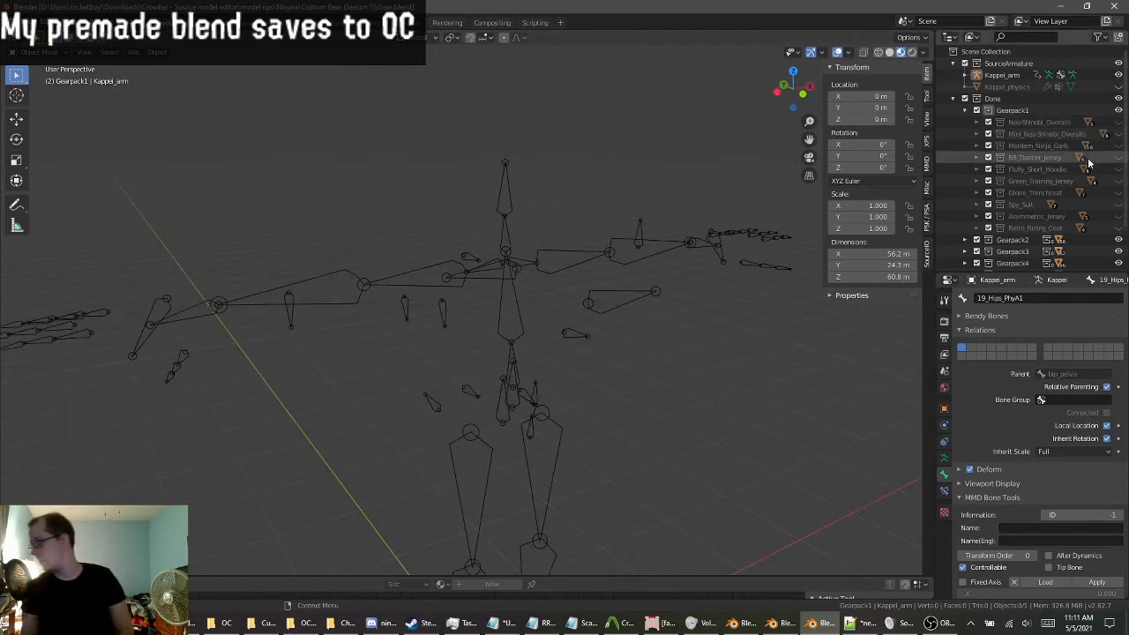
Show the Cool_&_Casual_Uniform outfit in Gearpack2 and expand its collection to review its separate 28_ meshes.
left_click(965, 239)
scroll(968, 245, "down", 2)
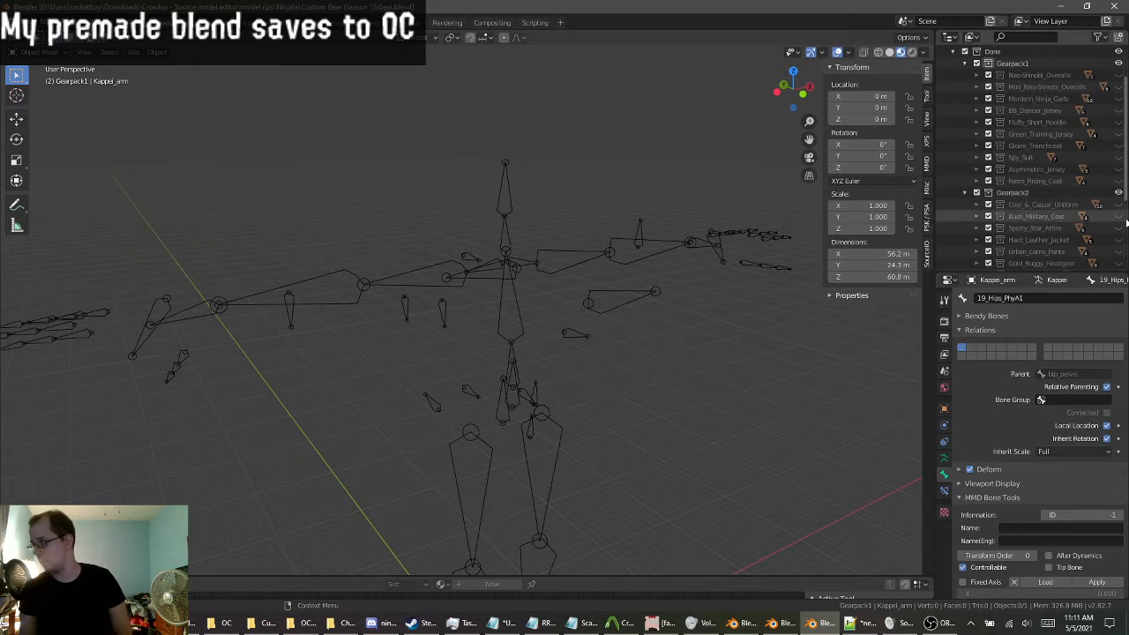
left_click(1118, 206)
middle_click_drag(617, 289, 578, 282)
scroll(563, 307, "up", 2)
scroll(480, 287, "down", 3)
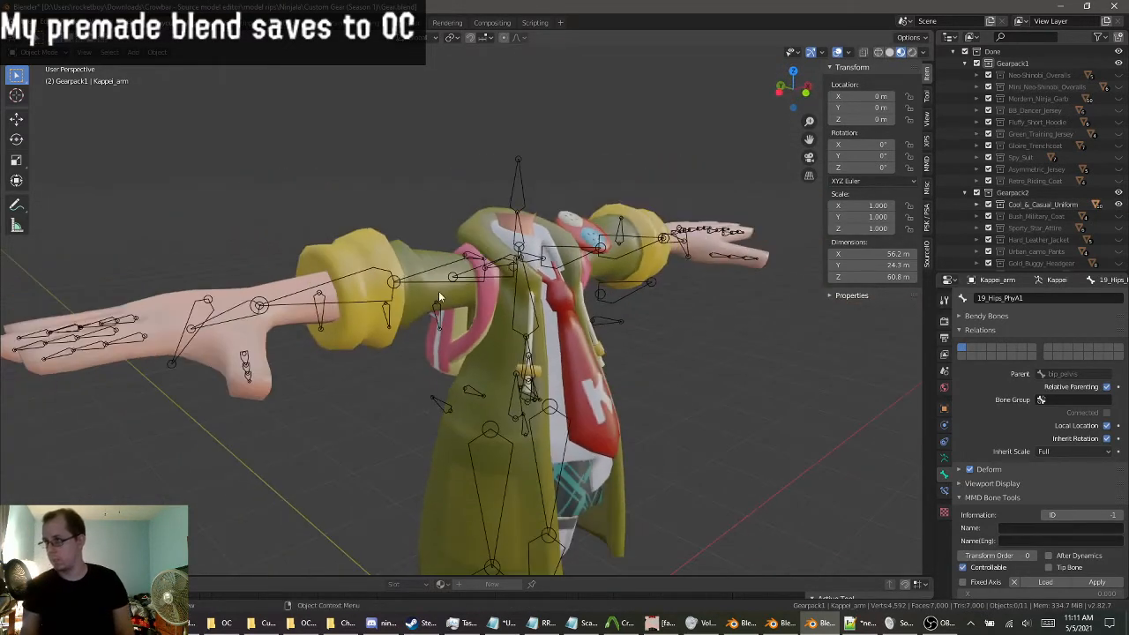
middle_click_drag(435, 291, 406, 301)
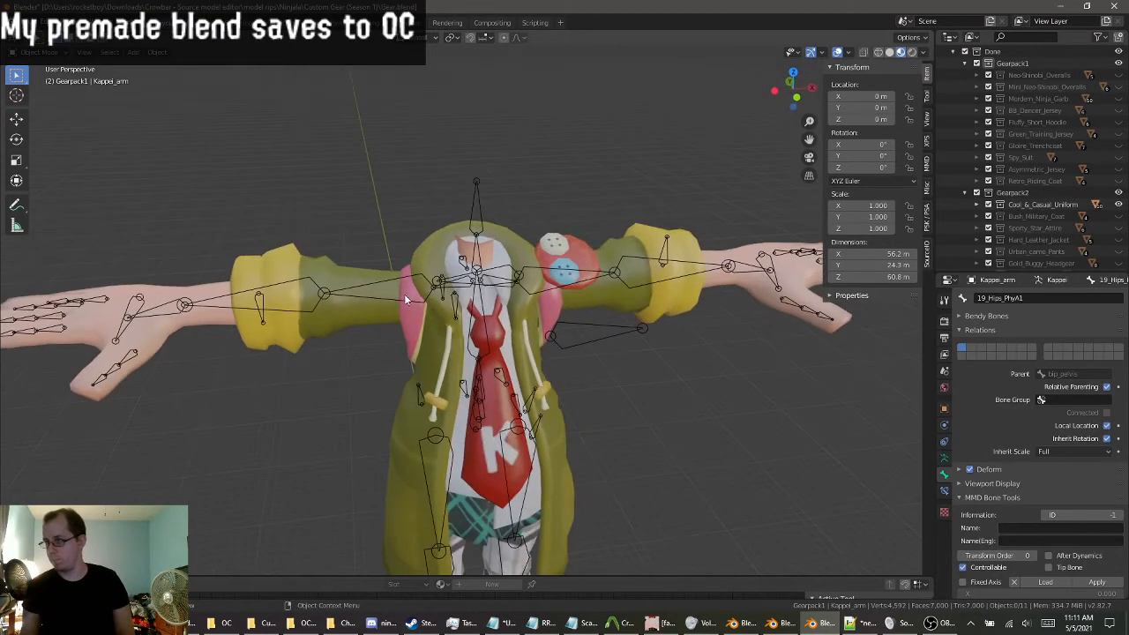
left_click(977, 204)
scroll(1045, 255, "down", 3)
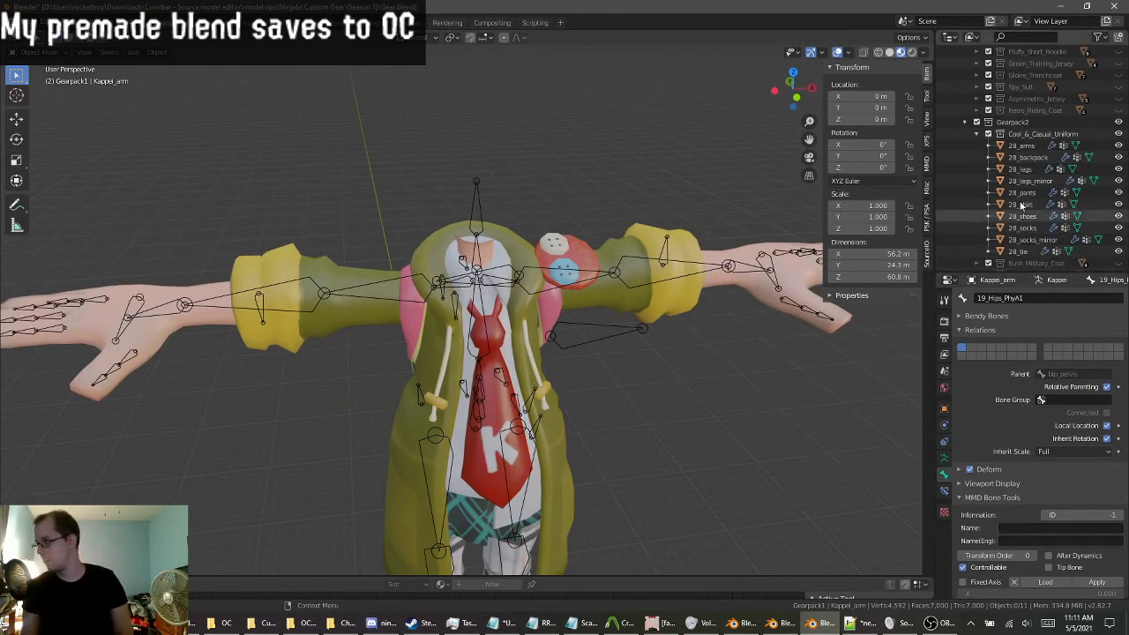
scroll(449, 256, "down", 2)
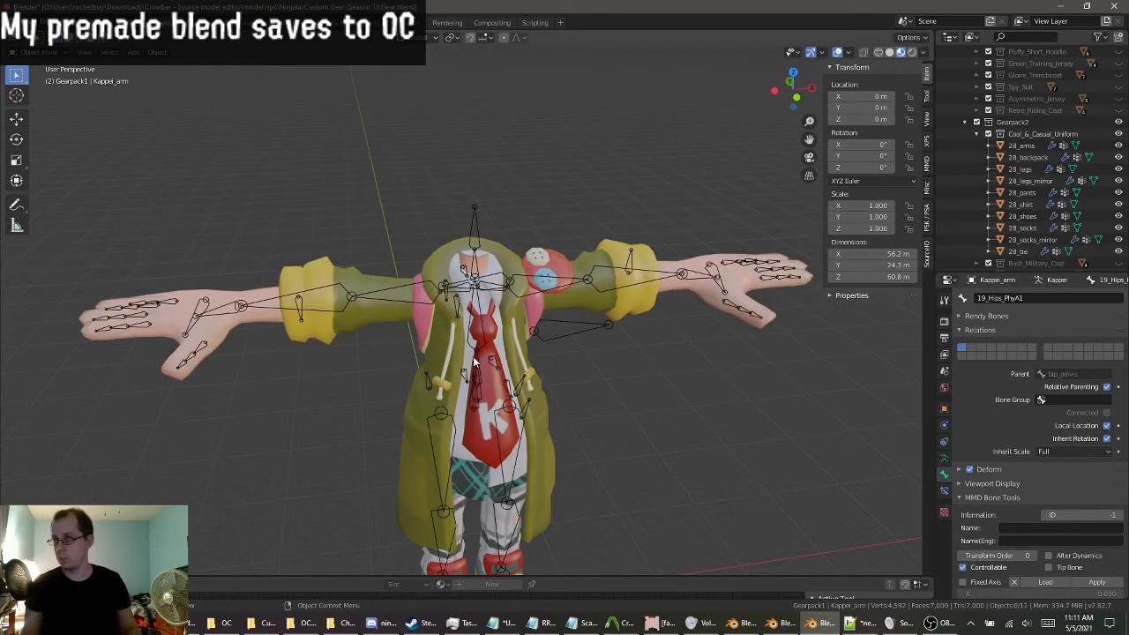
Copy the Kappei_arm armature with all Cool_&_Casual_Uniform meshes and switch to the Blender file containing emma_face.
middle_click_drag(474, 361, 535, 254)
scroll(532, 252, "down", 2)
key("a")
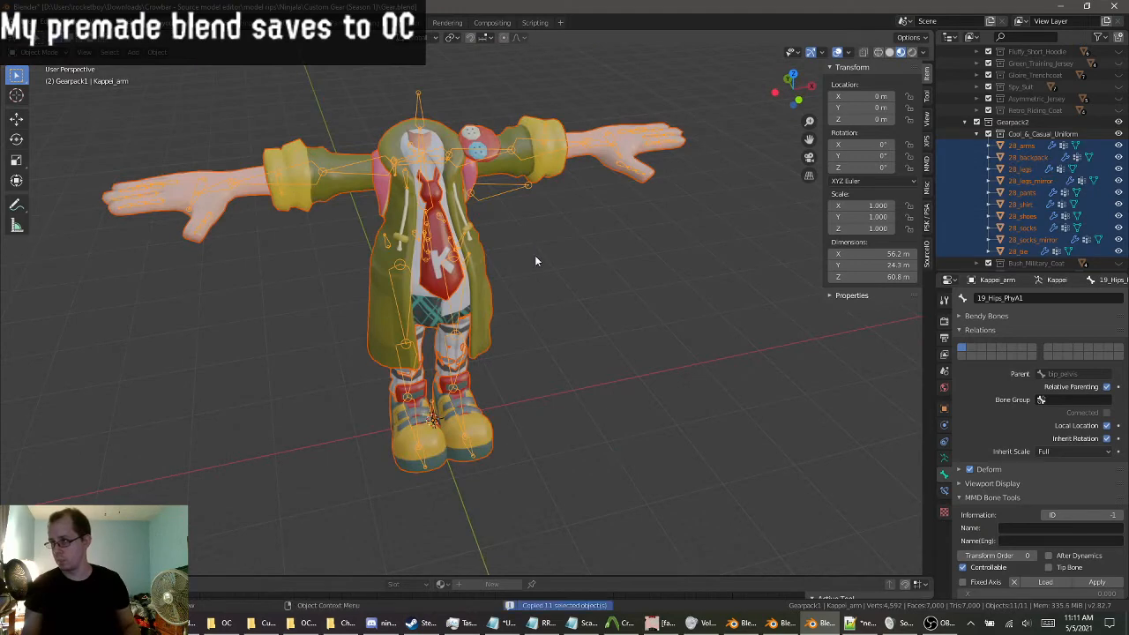
left_click(780, 623)
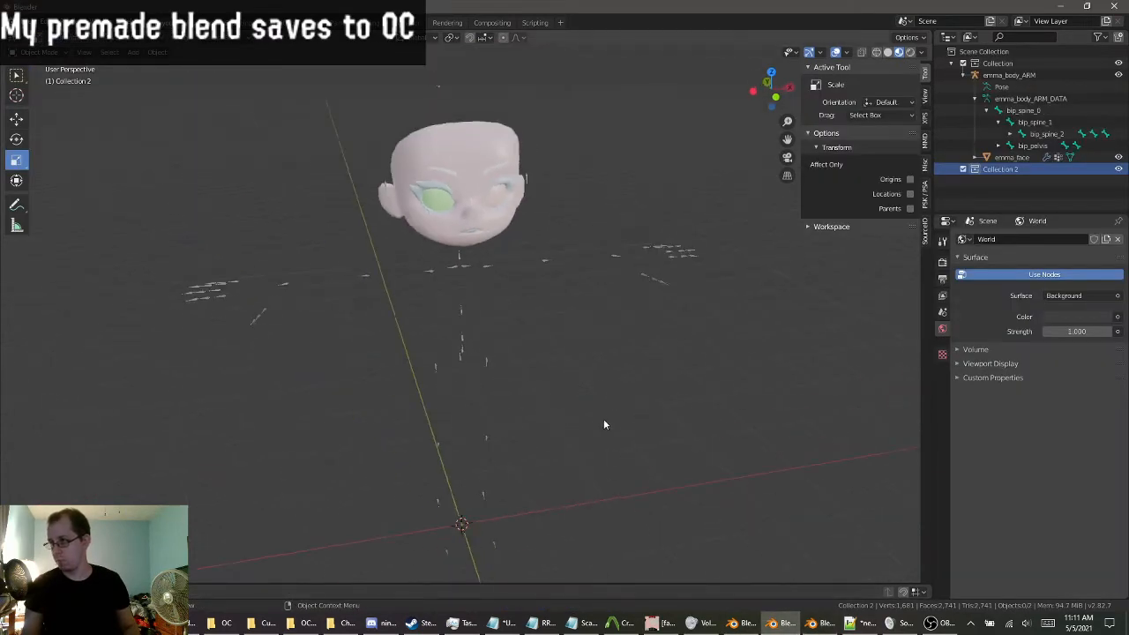
Paste the copied Kappei_arm armature and Cool_&_Casual_Uniform meshes into Collection 2 and check the outfit under emma_face from front and back.
key("ctrl+v")
scroll(613, 407, "up", 4)
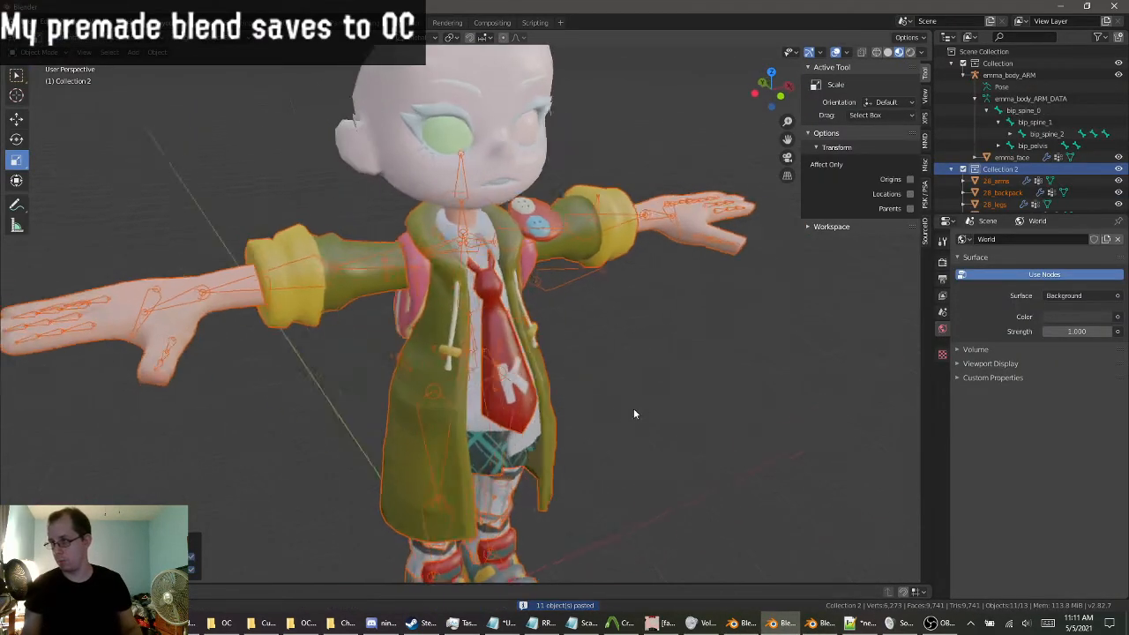
middle_click_drag(649, 403, 404, 377)
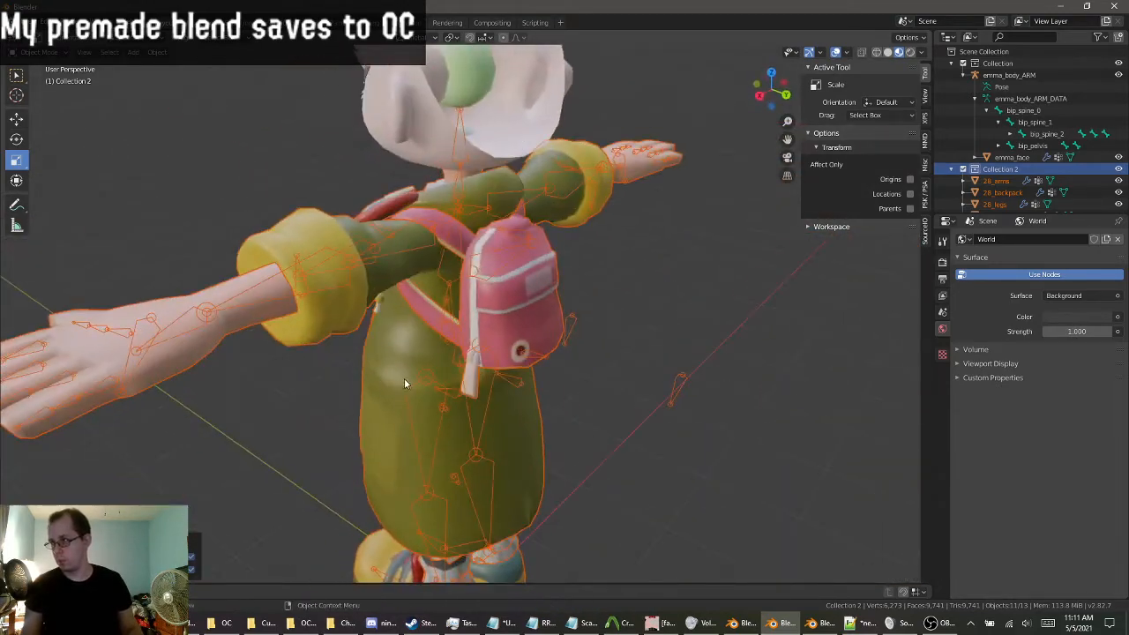
Switch back to the Gear.blend window, expand Kappei_arm, and review the outfit and its armature from the side and back.
left_click(822, 624)
scroll(965, 142, "up", 4)
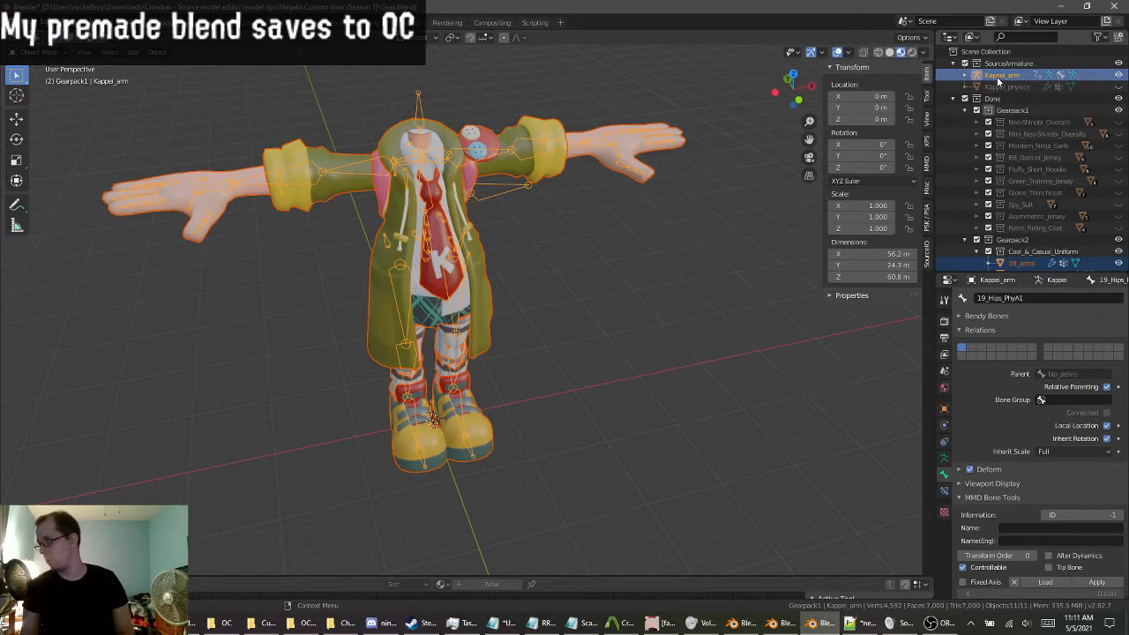
left_click(966, 76)
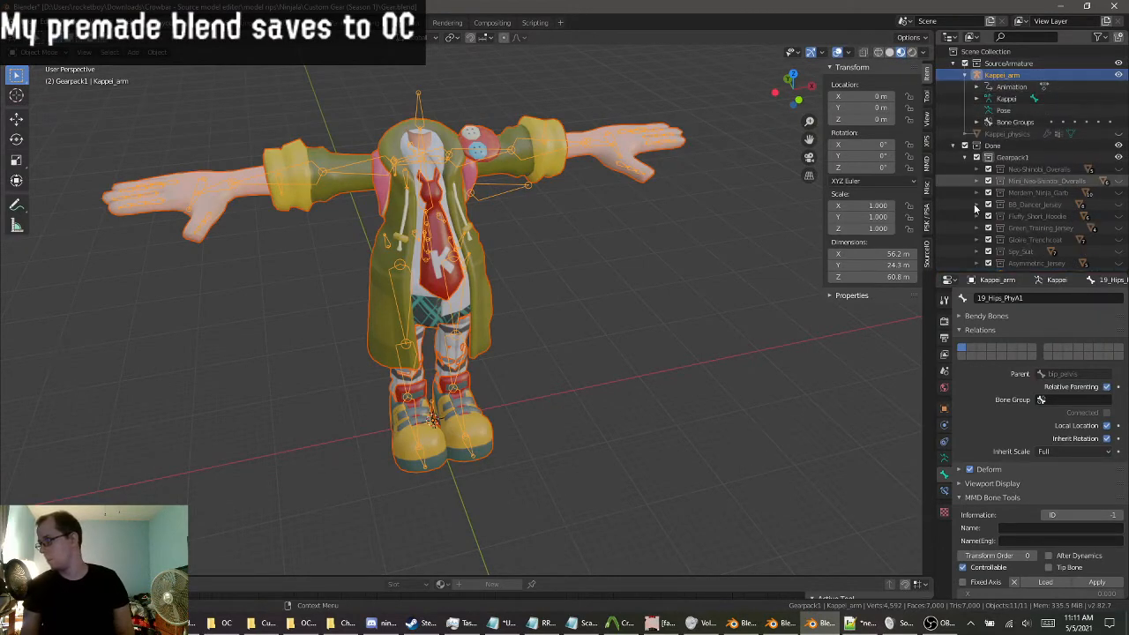
middle_click_drag(776, 255, 860, 240)
scroll(1000, 194, "down", 2)
scroll(1001, 194, "down", 6)
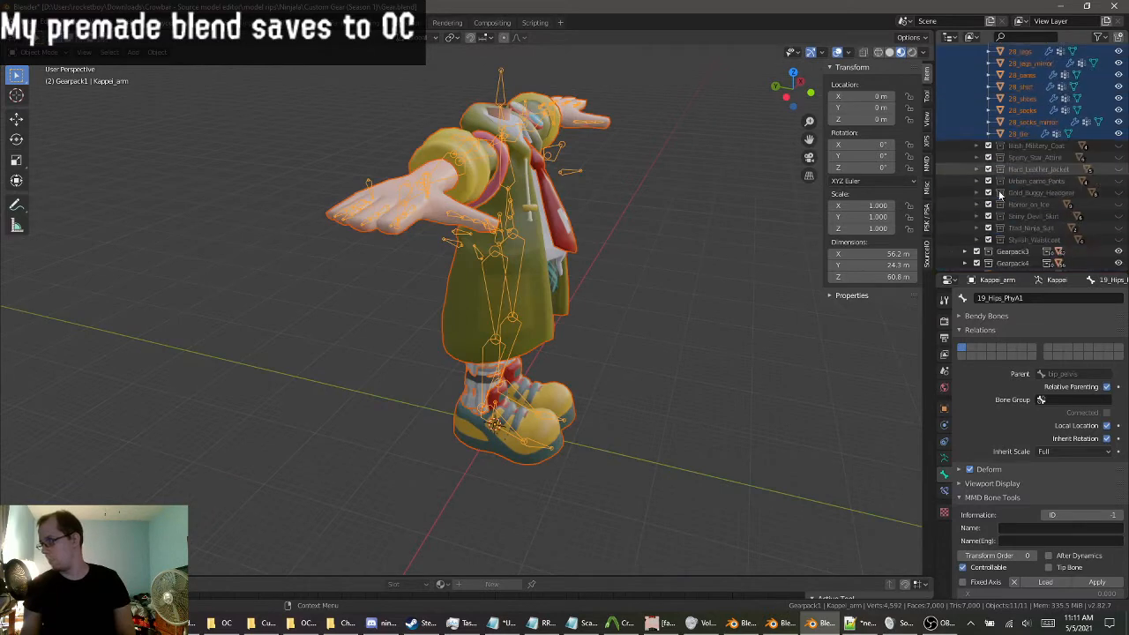
middle_click_drag(553, 115, 670, 150)
scroll(1037, 206, "up", 5)
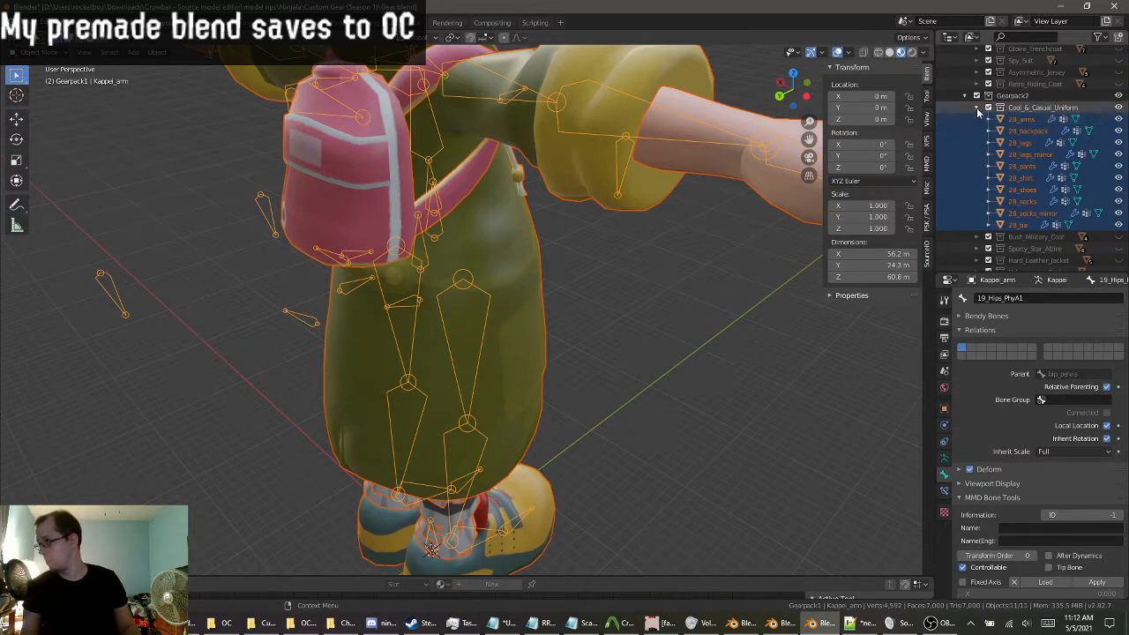
Hide the Cool_&_Casual_Uniform collection and examine the bare Kappei_arm skeleton from several angles.
left_click(1118, 107)
middle_click_drag(555, 177, 572, 310)
middle_click_drag(628, 262, 479, 391)
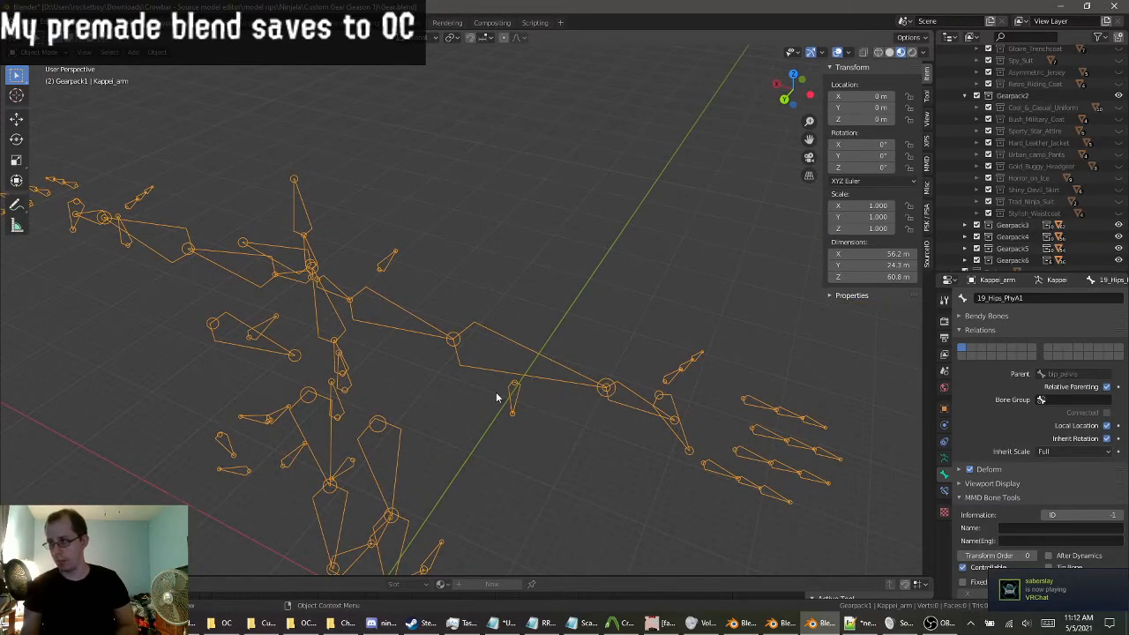
middle_click_drag(298, 274, 416, 307)
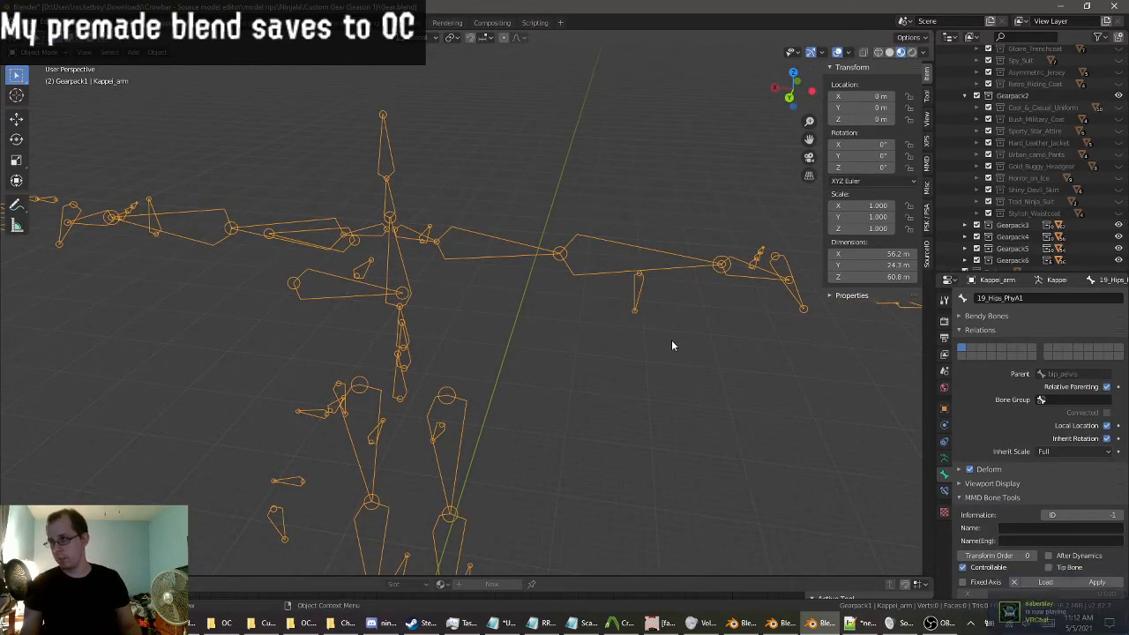
middle_click_drag(673, 345, 838, 264)
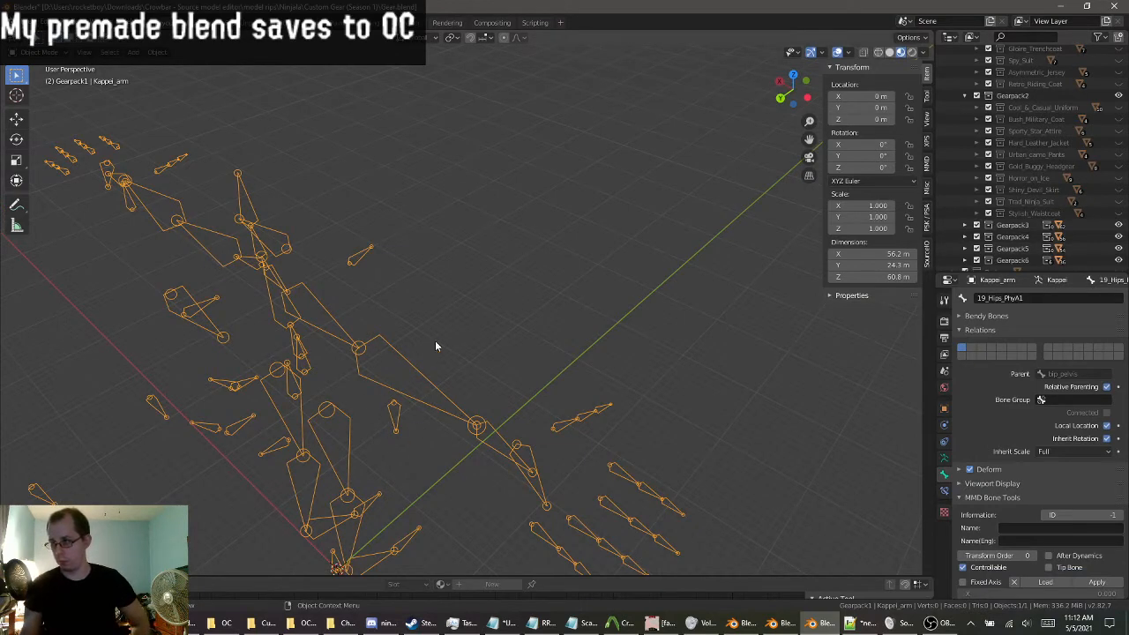
middle_click_drag(435, 346, 370, 296)
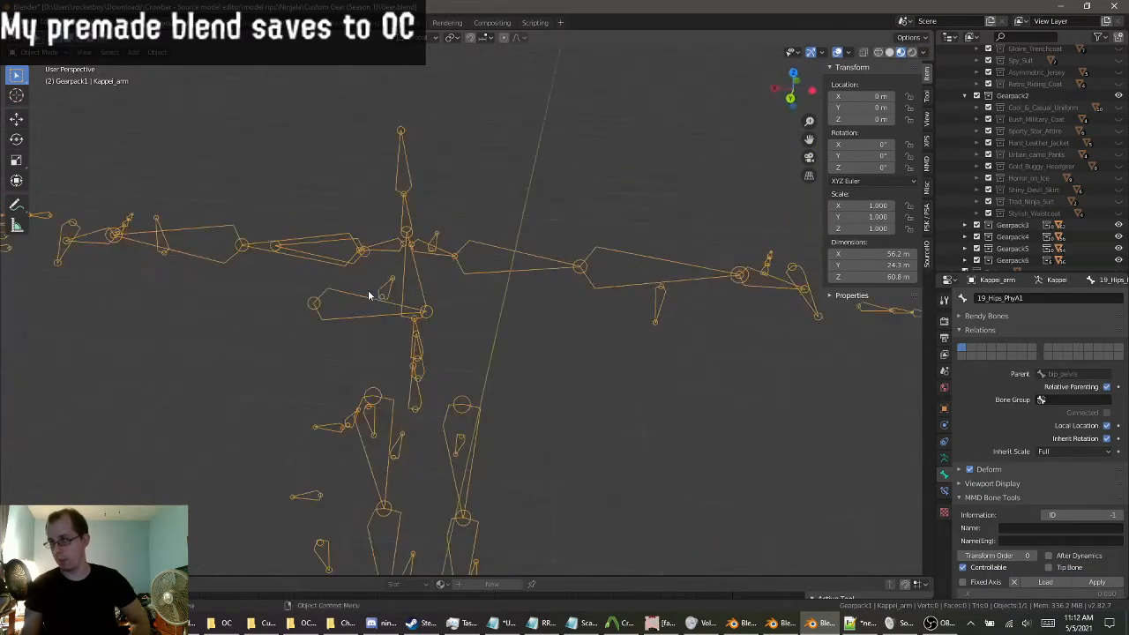
Show all Gearpack2 outfits for a look, hide them again, and collapse the Gearpack2 and Gearpack1 collections.
scroll(1111, 188, "down", 1)
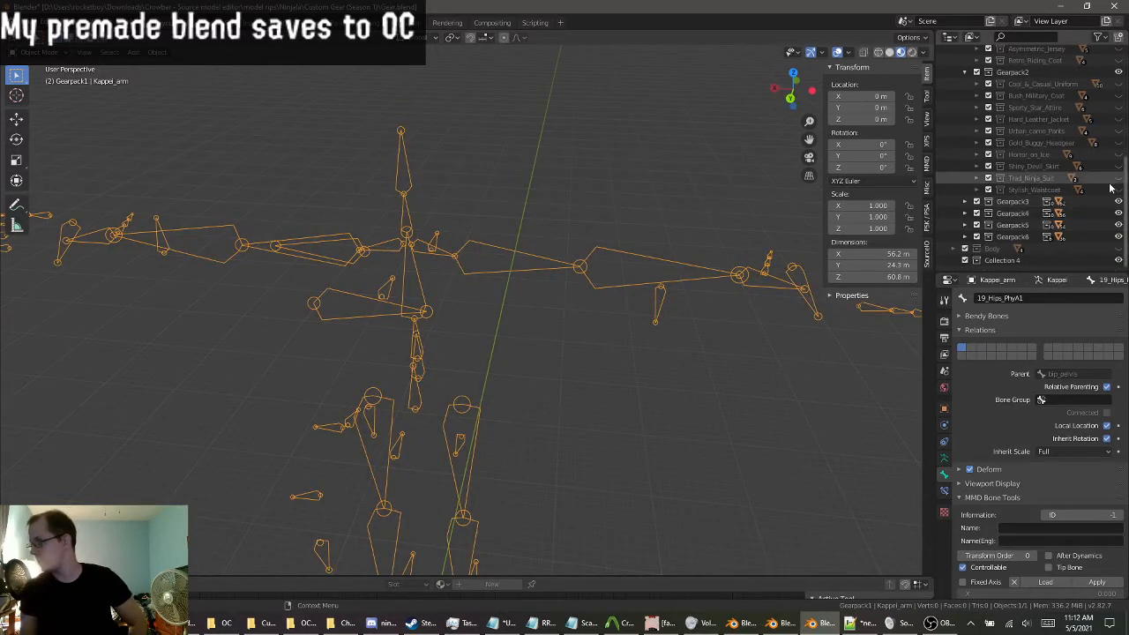
left_click_drag(1119, 85, 1119, 190)
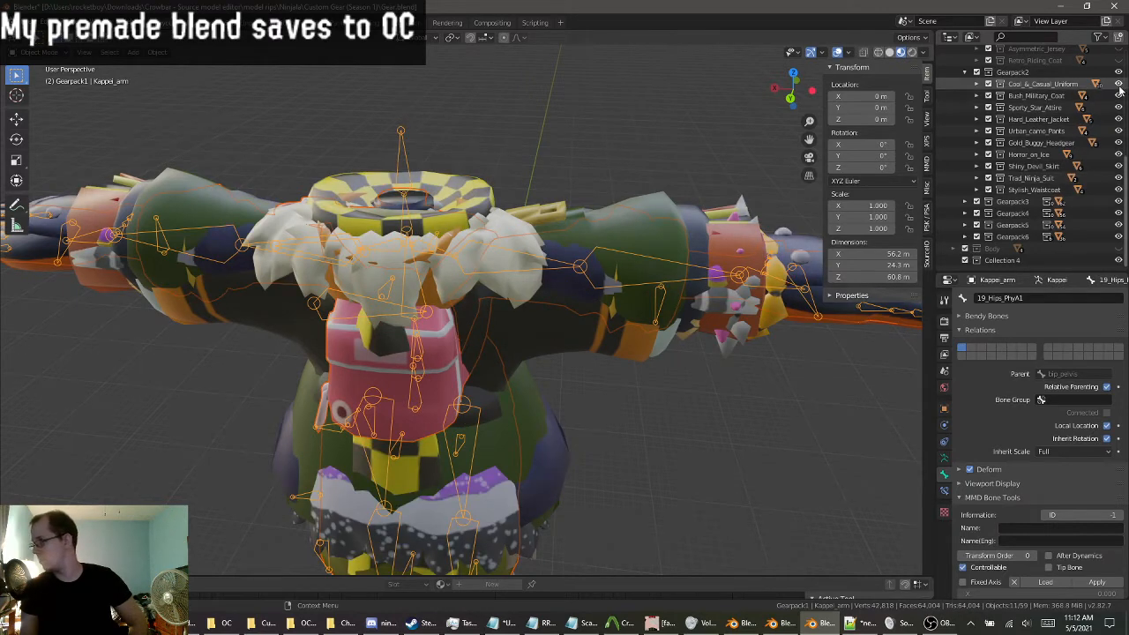
left_click_drag(1119, 84, 1122, 188)
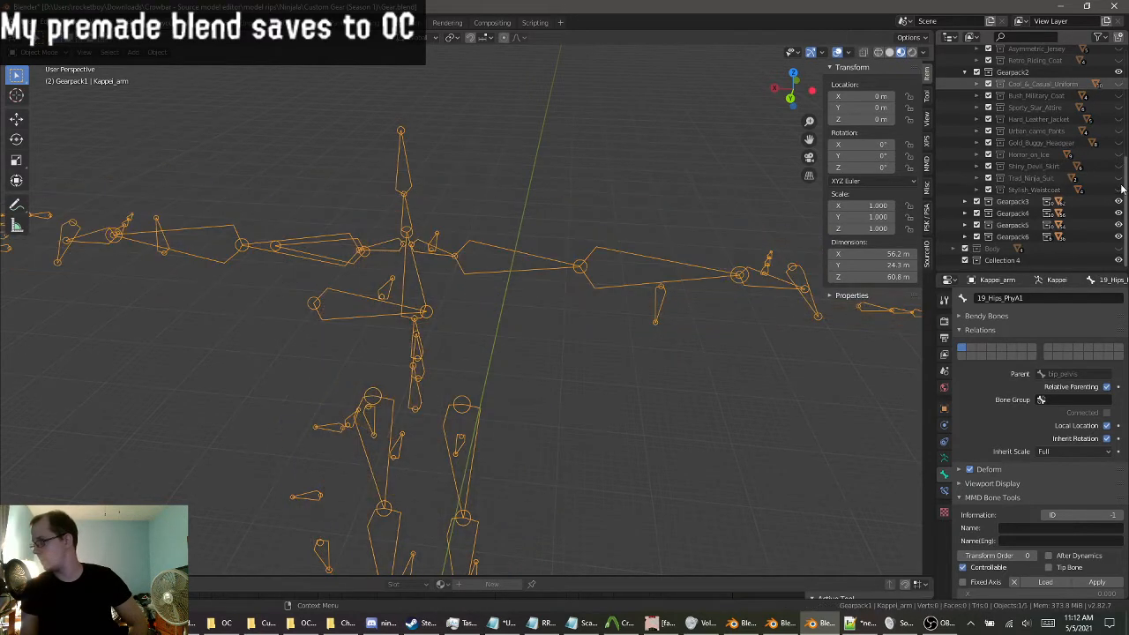
left_click(965, 71)
left_click(965, 191)
scroll(1100, 157, "down", 2)
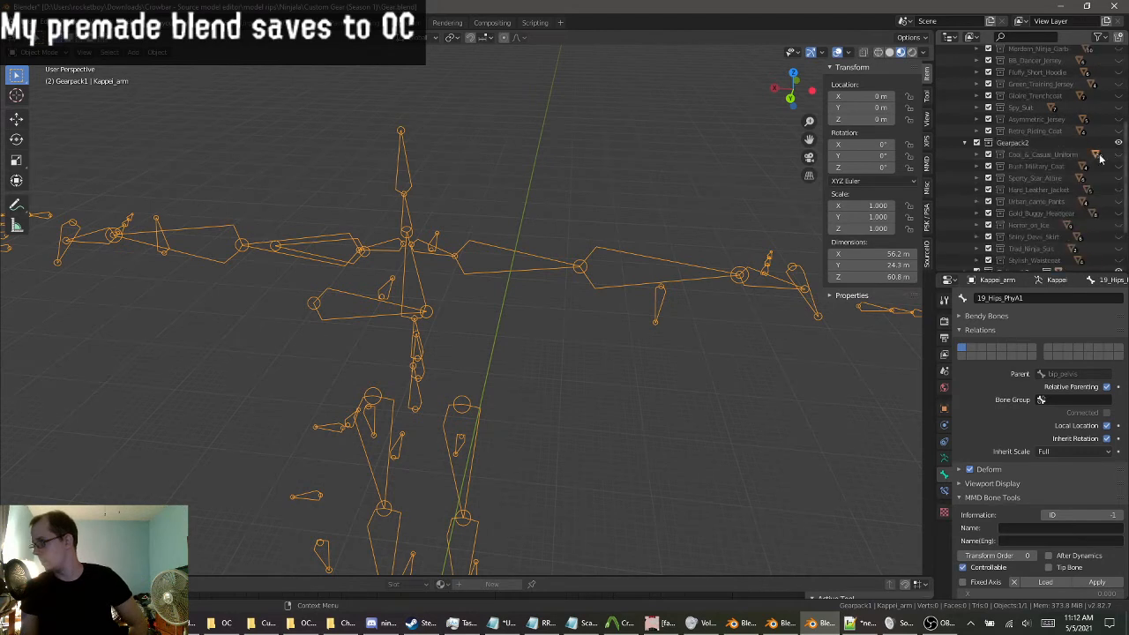
left_click(965, 143)
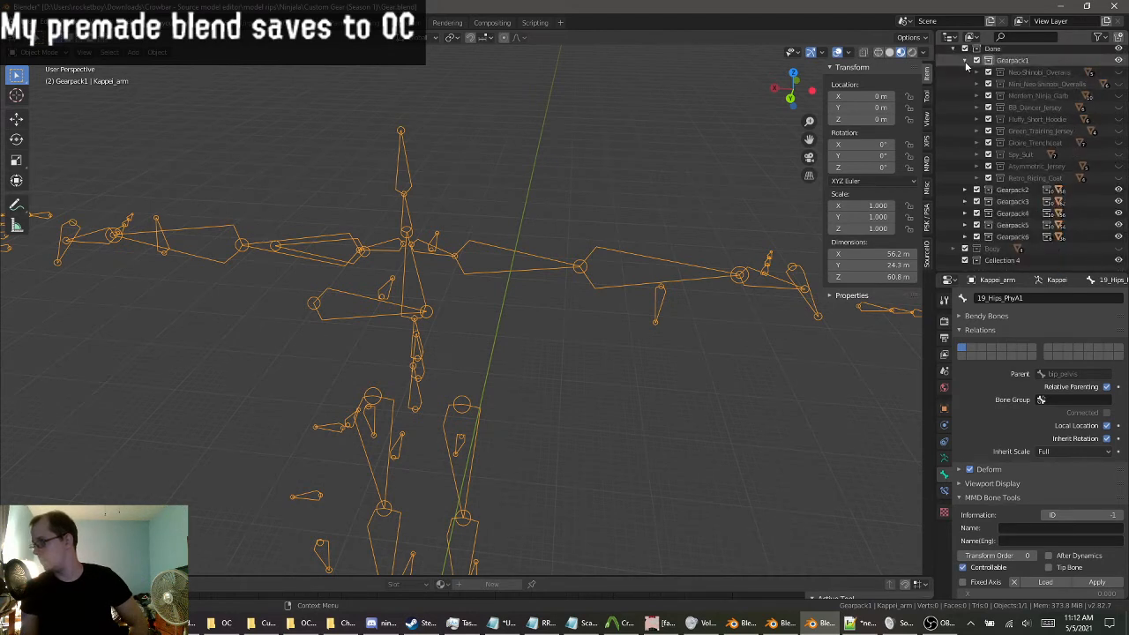
left_click(965, 61)
Expand Gearpack3, toggle all its outfits from Star_&_Stripe_Dress to Street_Ninja_Garb on and off for review, and collapse it.
left_click(965, 180)
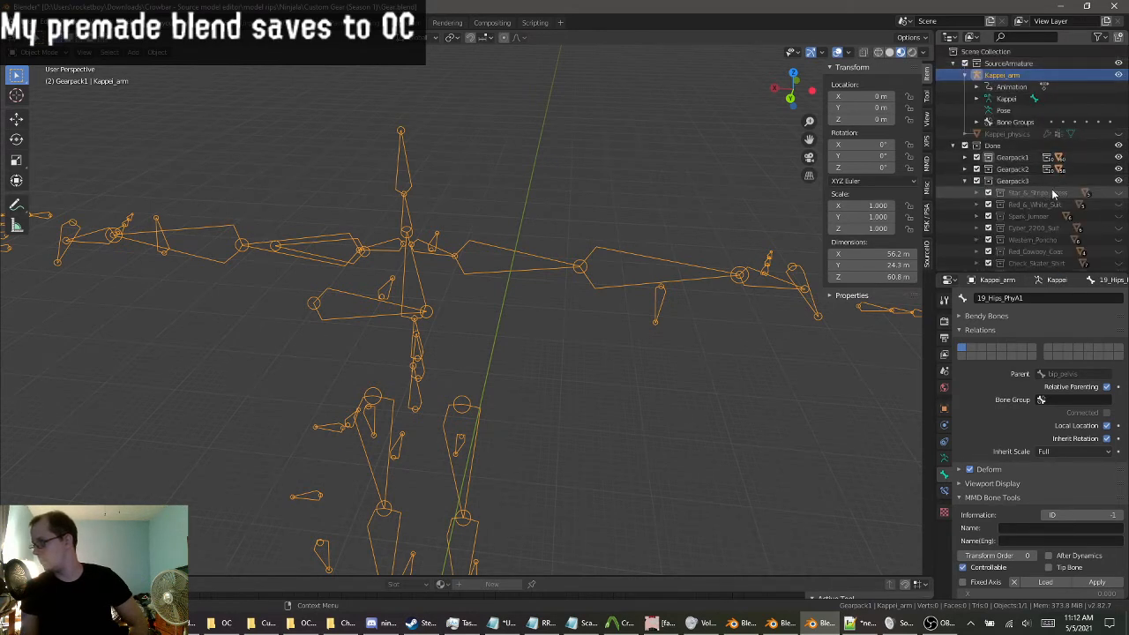
scroll(1023, 177, "down", 2)
left_click_drag(1119, 146, 1111, 245)
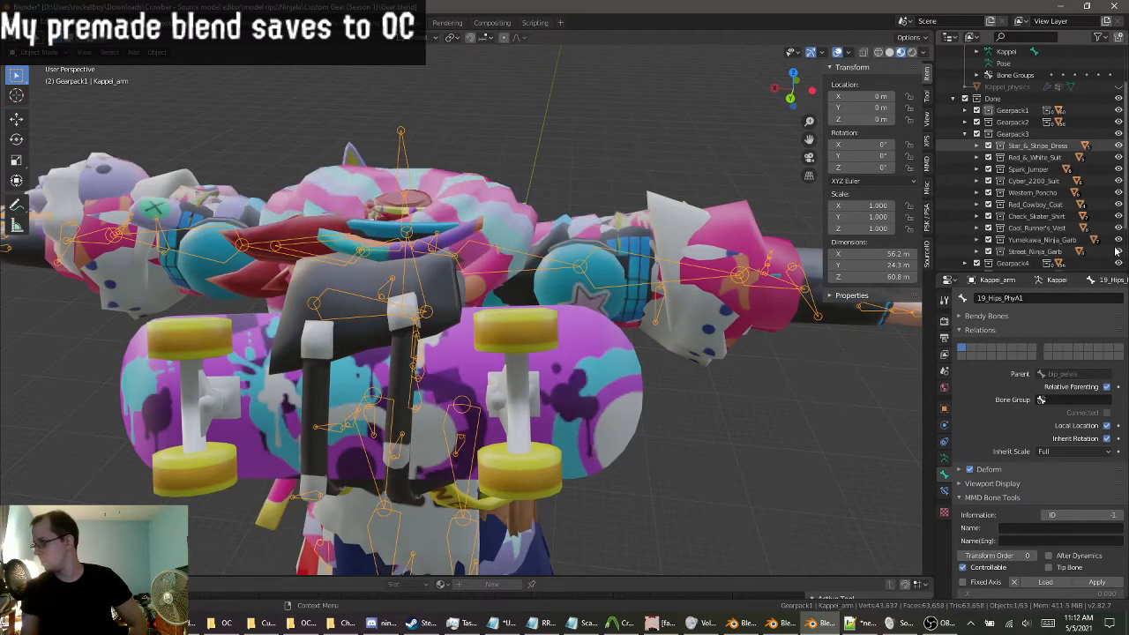
left_click_drag(1119, 146, 1124, 254)
left_click(964, 134)
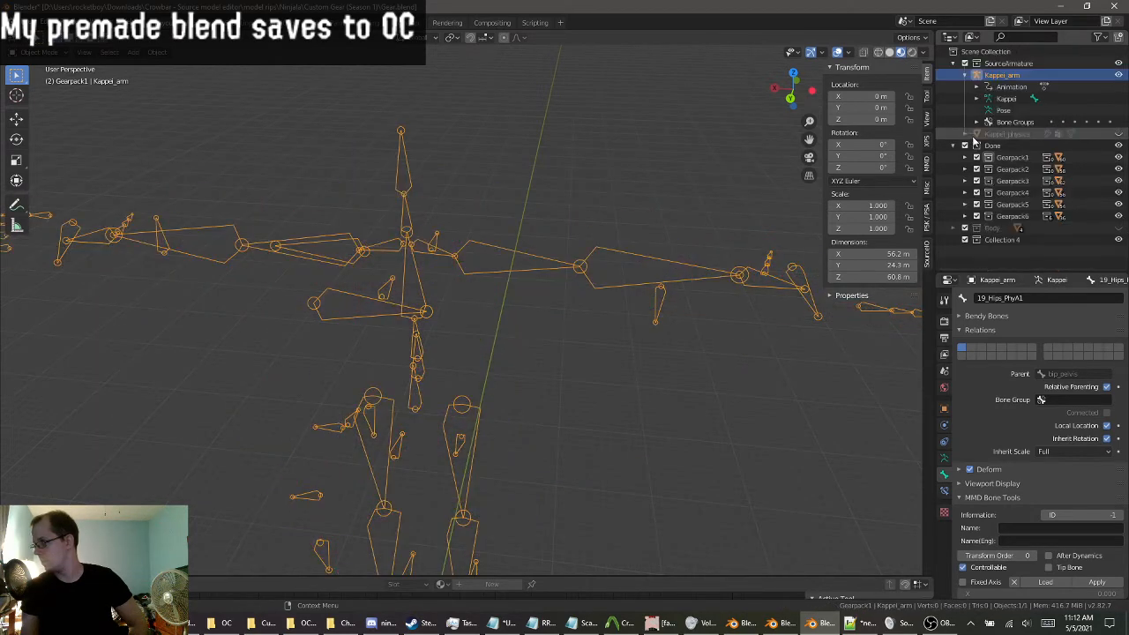
left_click(964, 180)
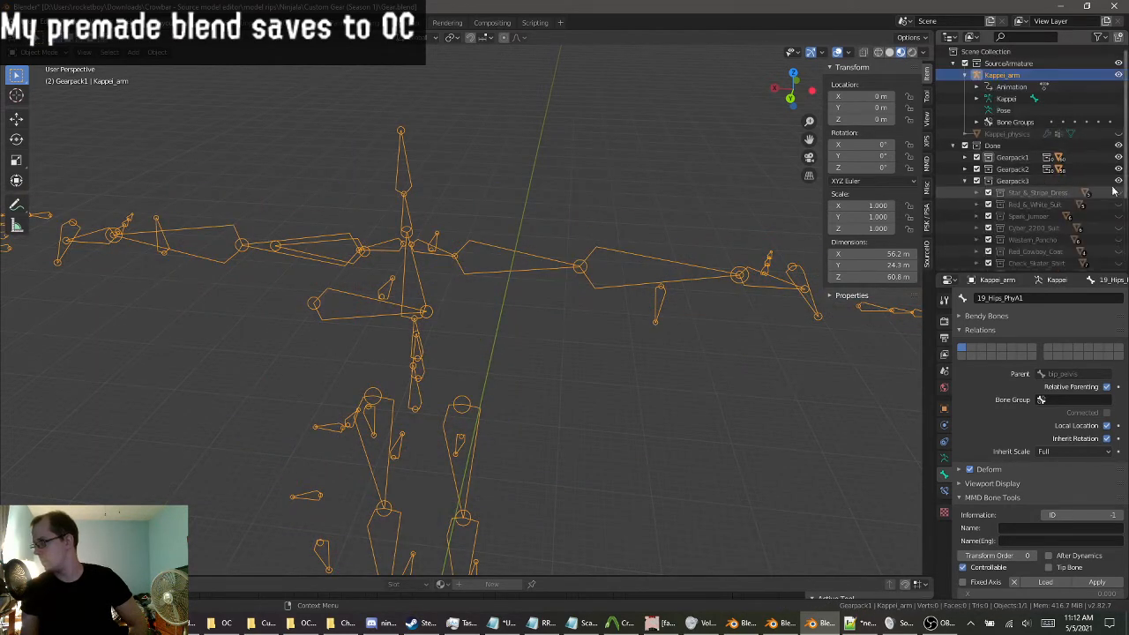
scroll(1113, 190, "down", 3)
left_click_drag(1118, 122, 1123, 225)
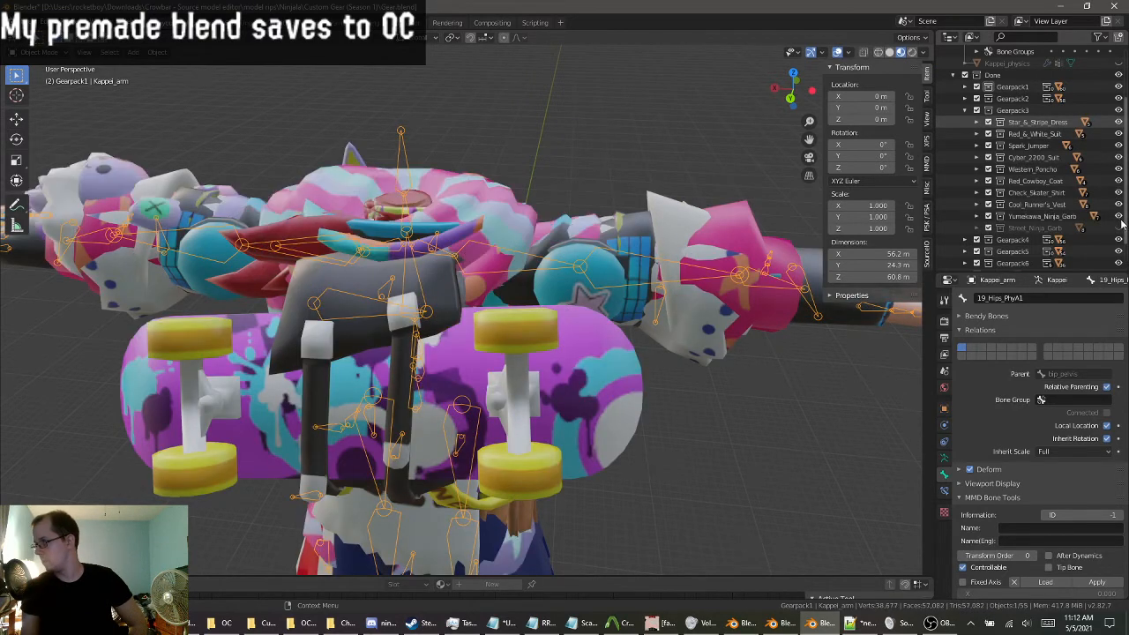
left_click_drag(1119, 122, 1126, 231)
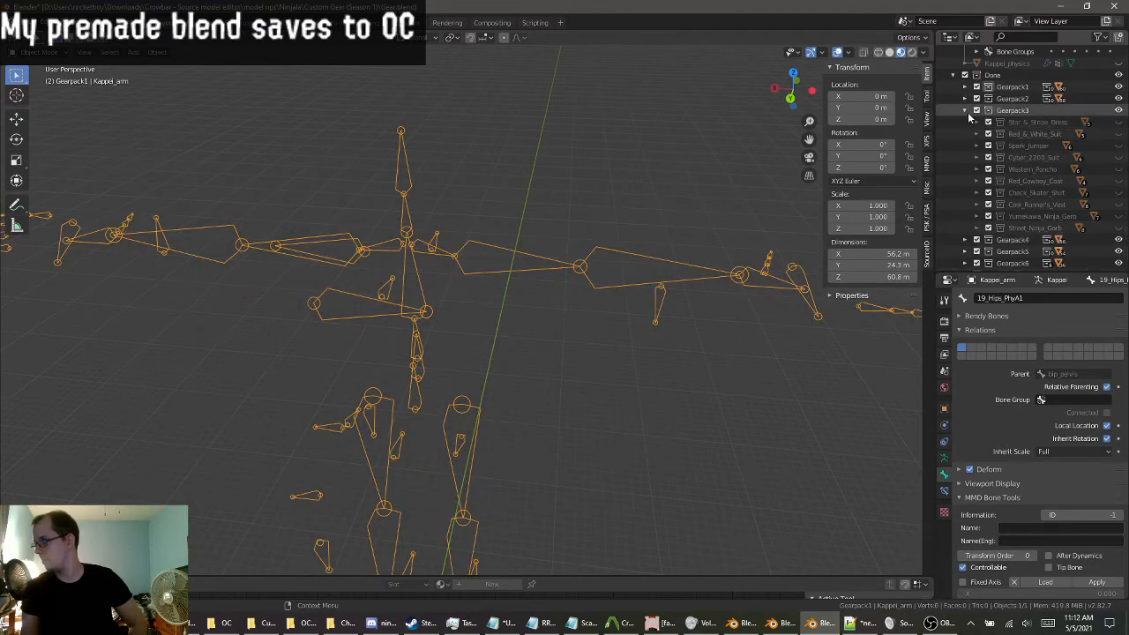
left_click(967, 112)
Expand Gearpack4, show all its outfits from Sporty_Ninja_Garb to Plain_Hoodie for review, then hide them and collapse it.
left_click(964, 193)
scroll(1018, 196, "down", 4)
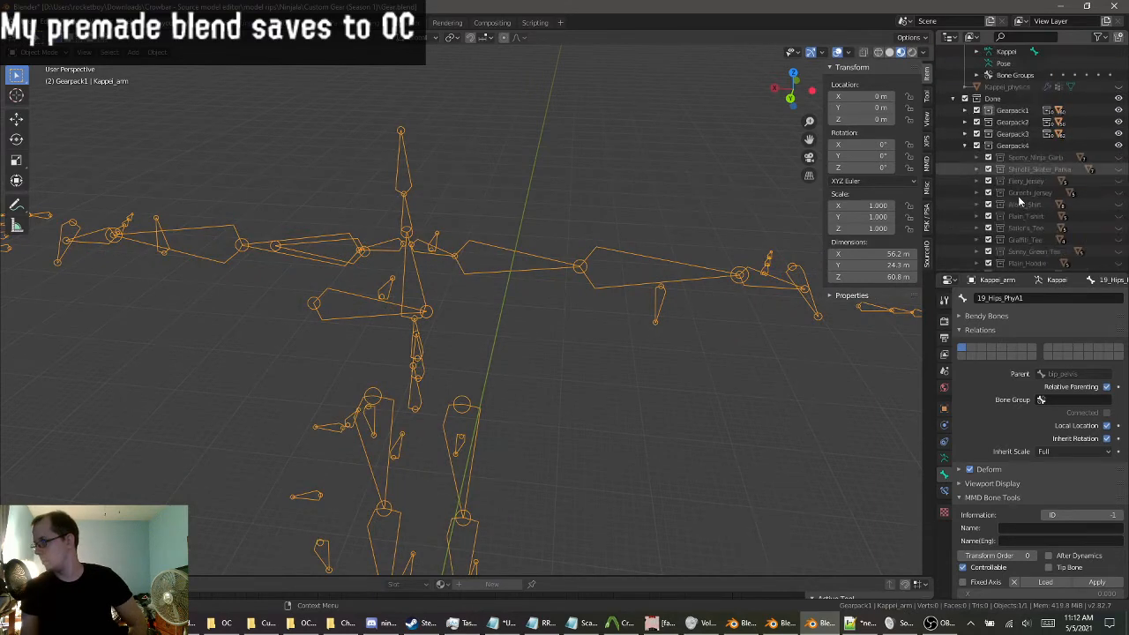
left_click_drag(1117, 132, 1118, 214)
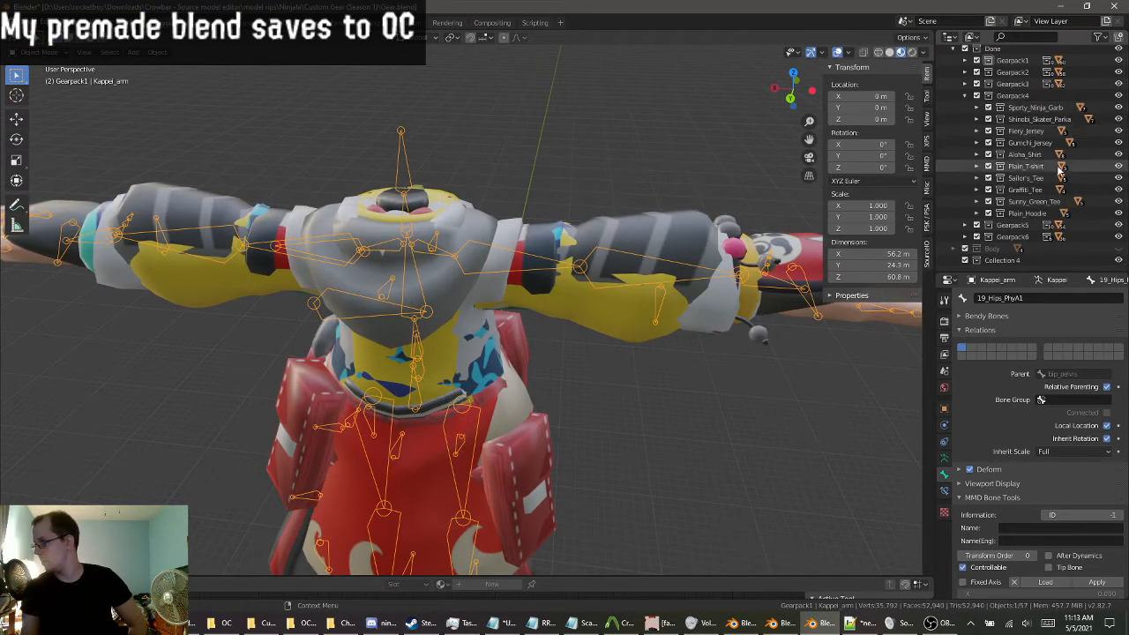
left_click_drag(1119, 109, 1119, 213)
left_click(965, 96)
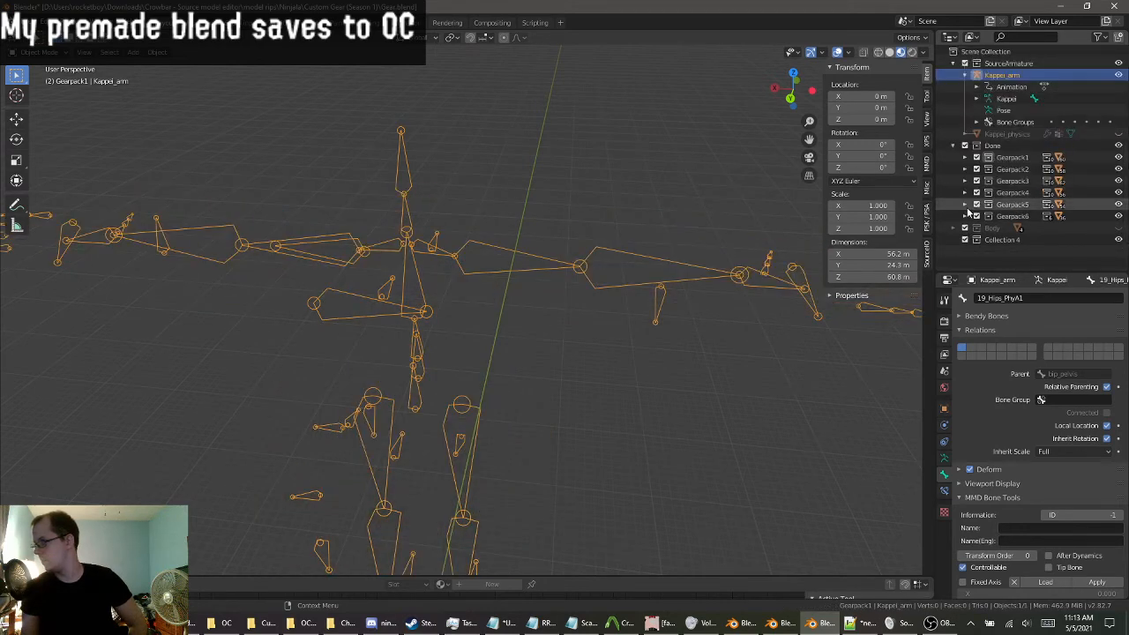
Expand Gearpack5, show all its outfits from Cyberpunk_Hoodie to Wedding_Dress for review, then hide them and collapse it.
left_click(965, 204)
scroll(1125, 151, "down", 3)
left_click_drag(1118, 145, 1118, 262)
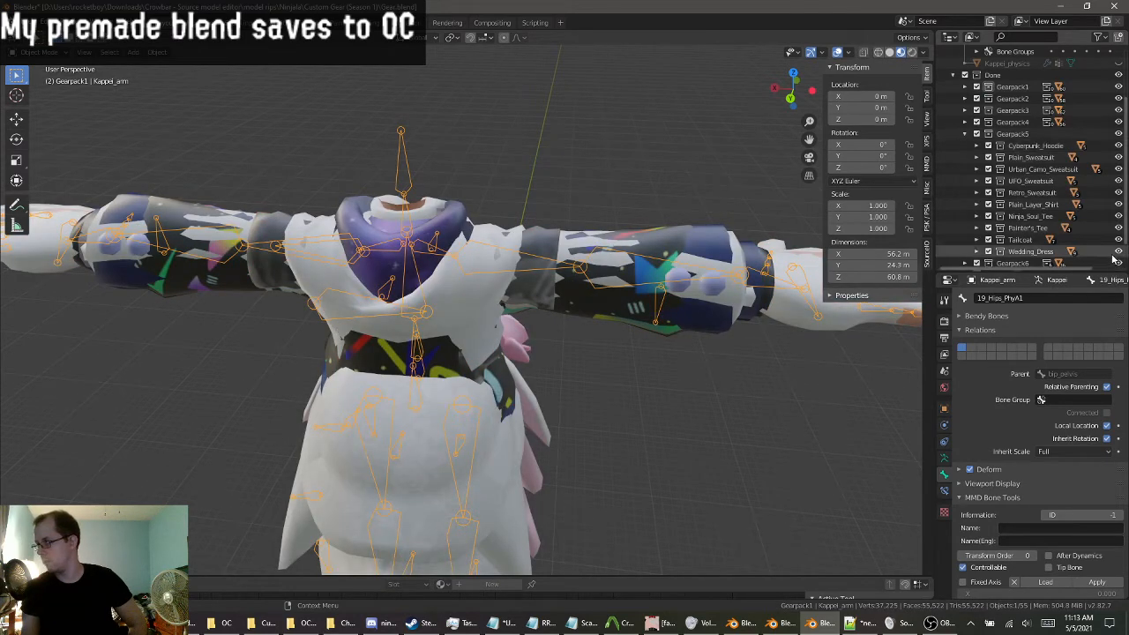
left_click_drag(1118, 253, 1118, 145)
left_click(965, 133)
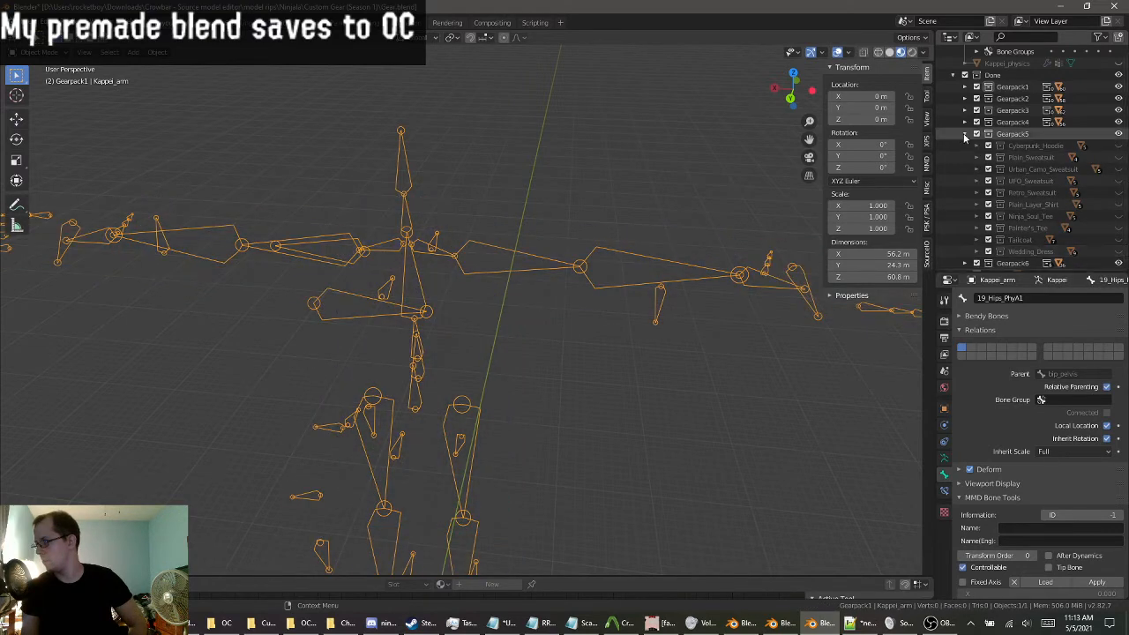
Expand Gearpack6, make only the Dancer's_Yukata outfit visible, and view its sleeve from the side.
scroll(970, 141, "up", 3)
left_click(965, 221)
scroll(1091, 197, "down", 2)
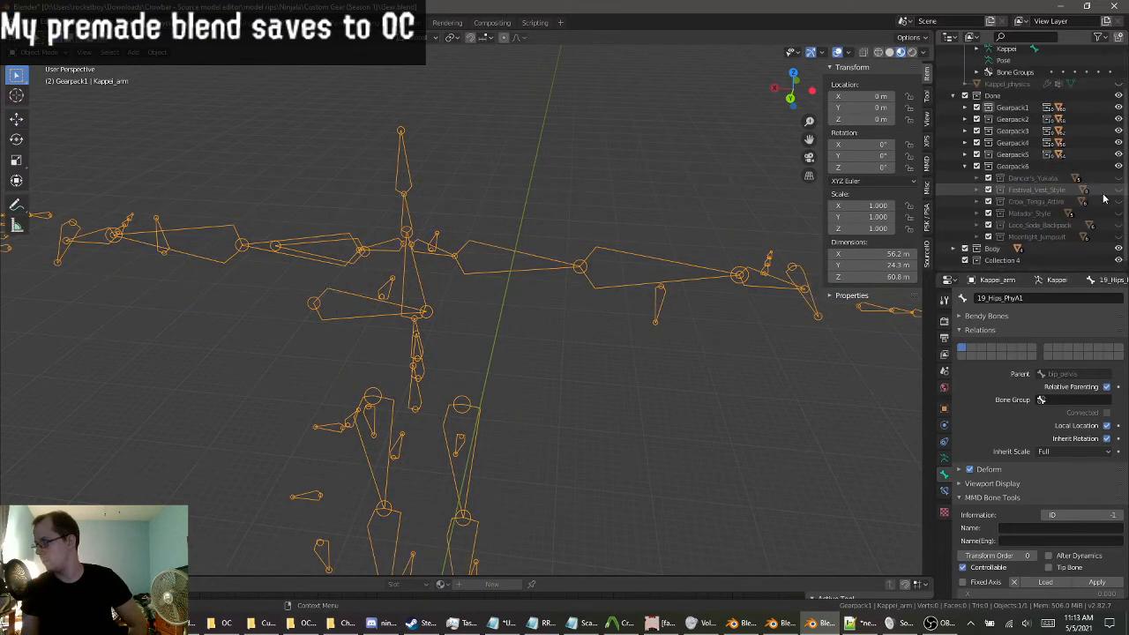
mouse_move(1119, 178)
left_mouse_down()
mouse_move(1120, 200)
mouse_move(1118, 190)
left_mouse_up()
middle_click_drag(634, 261, 643, 204)
middle_click_drag(818, 280, 481, 270)
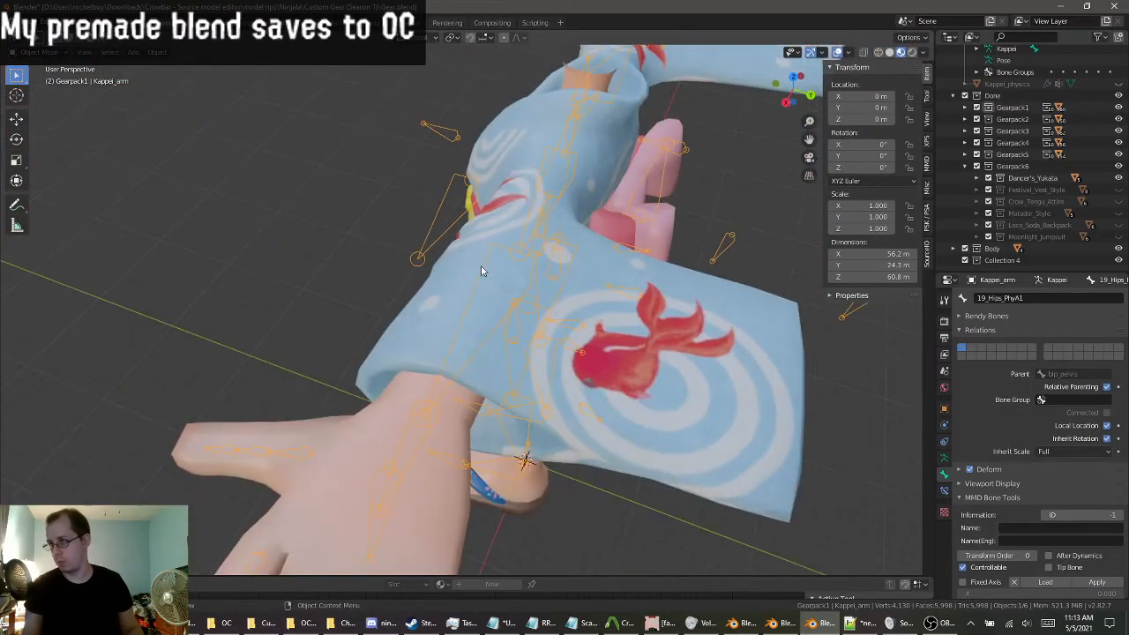
Select the Kappei_arm armature and put it into Pose Mode.
left_click(517, 336)
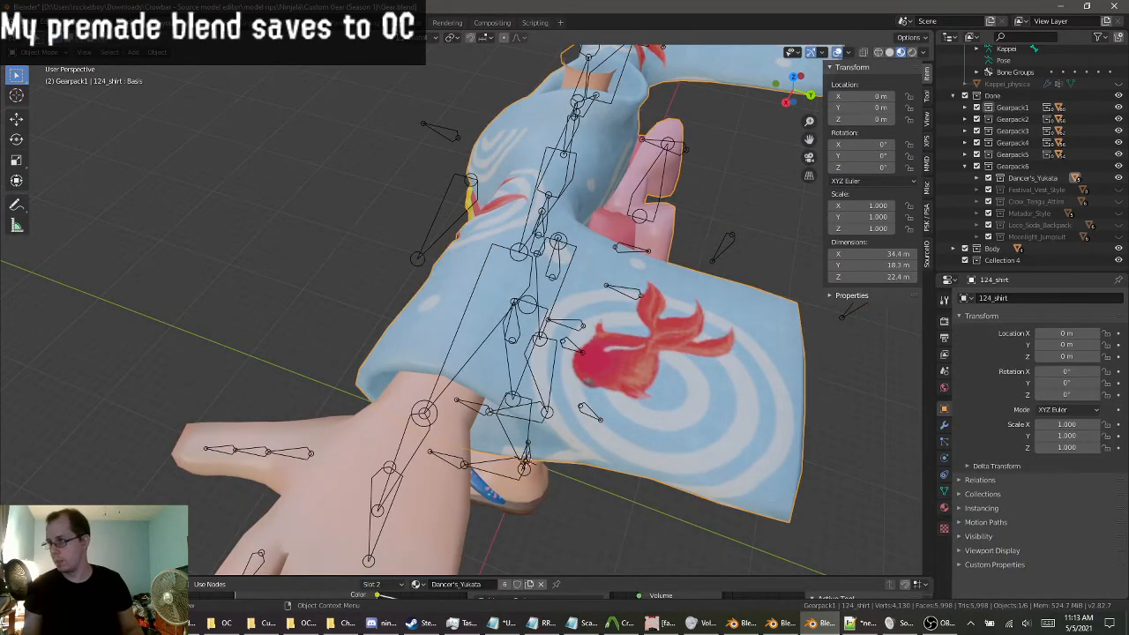
left_click(39, 52)
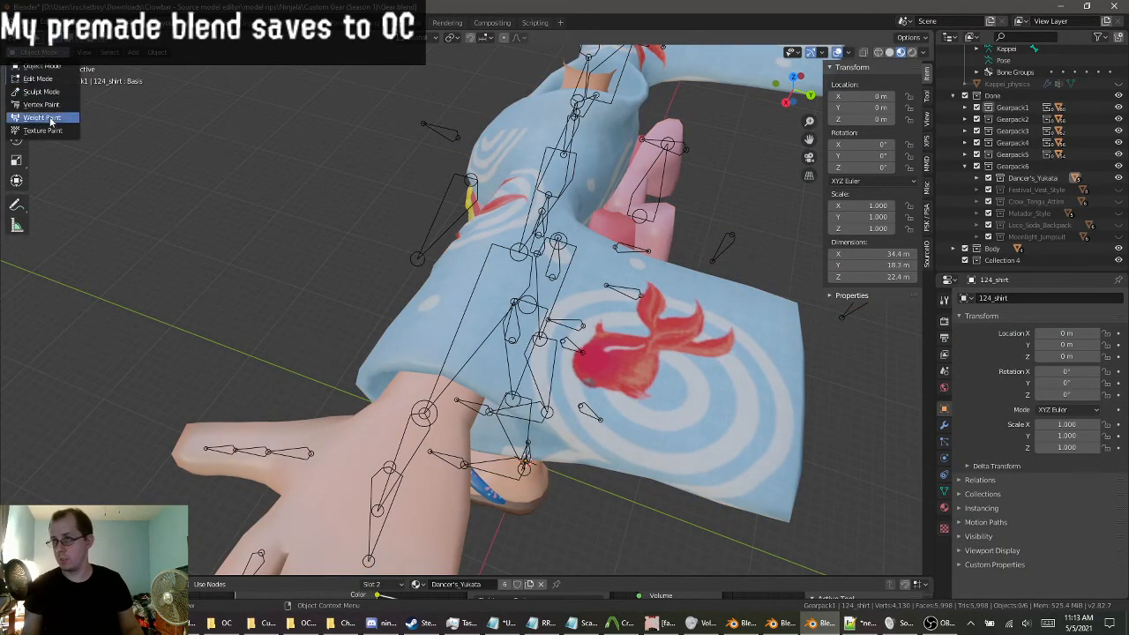
left_click(460, 322)
left_click(42, 51)
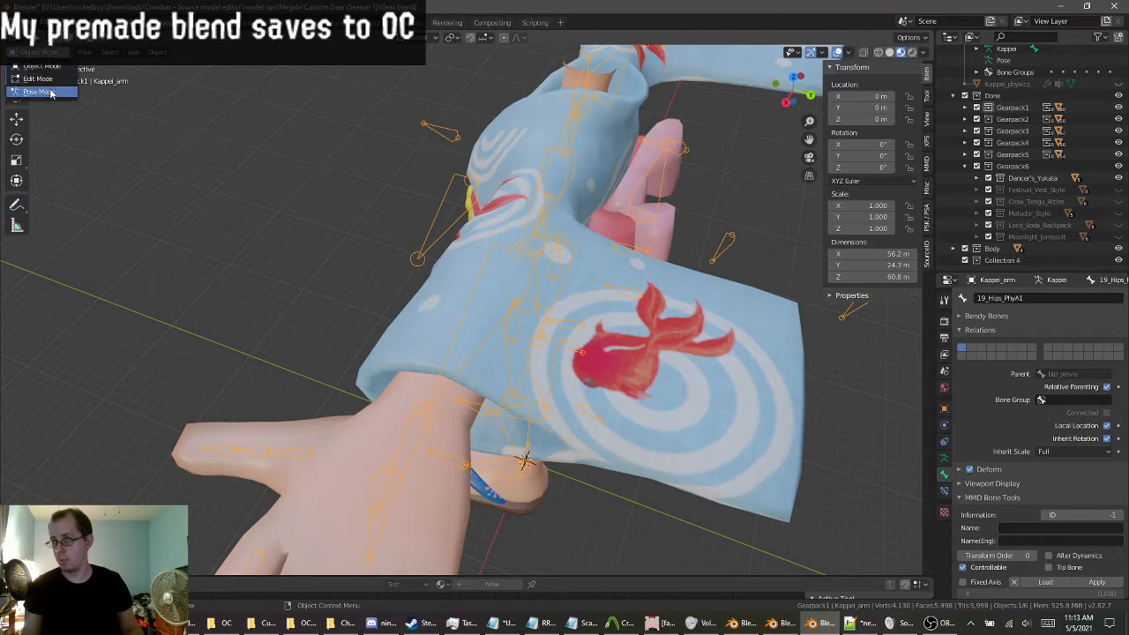
left_click(37, 92)
Select the 124_LeftForeArm_PhyA1 bone in the left sleeve and expand the Dancer's_Yukata collection to review its 124_ meshes.
middle_click_drag(297, 167, 253, 124)
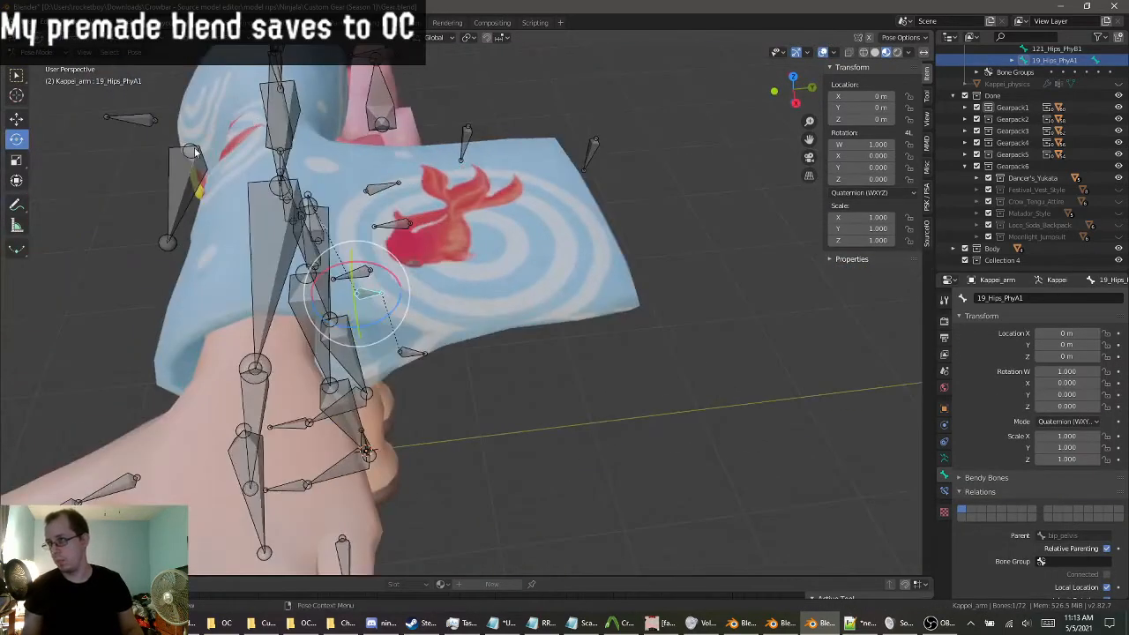
middle_click_drag(195, 151, 419, 176)
left_click(566, 204)
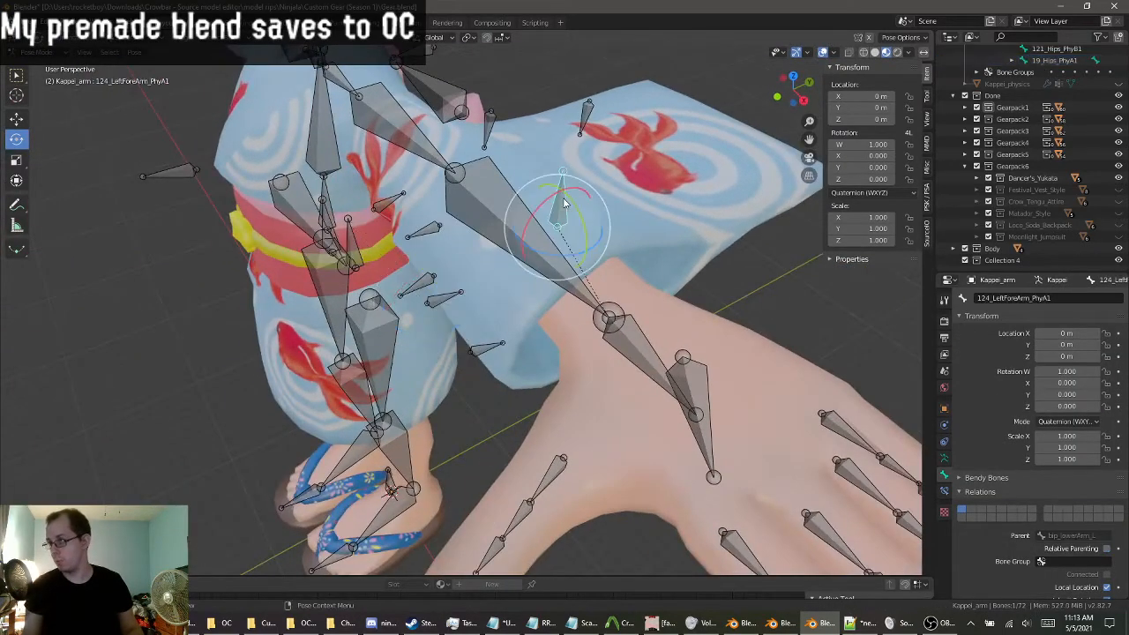
middle_click_drag(559, 196, 531, 325)
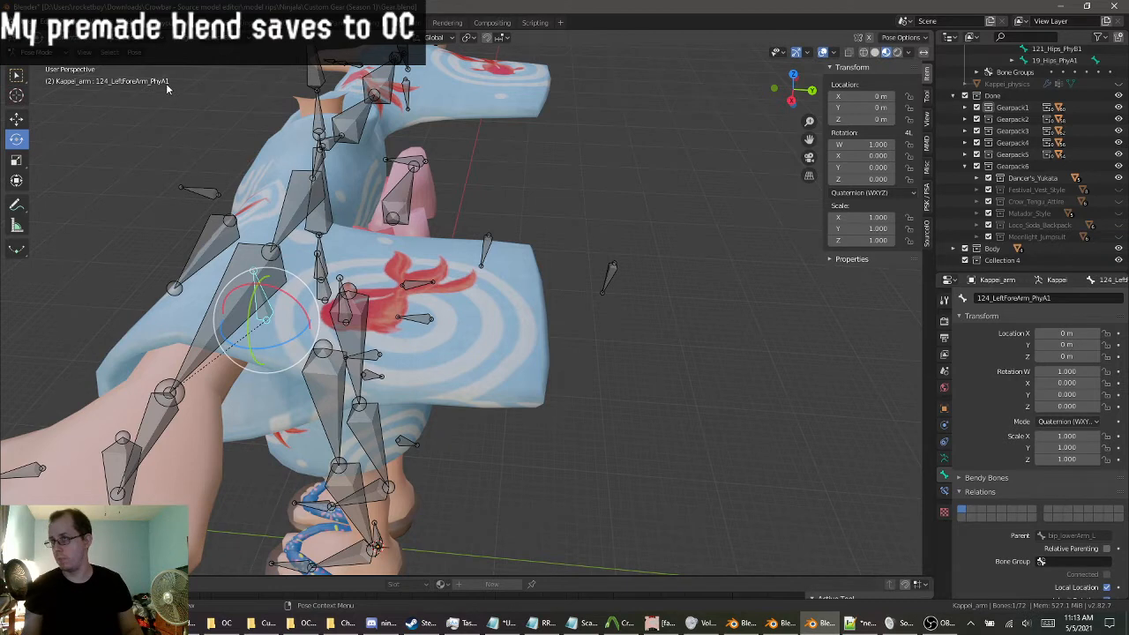
left_click(981, 179)
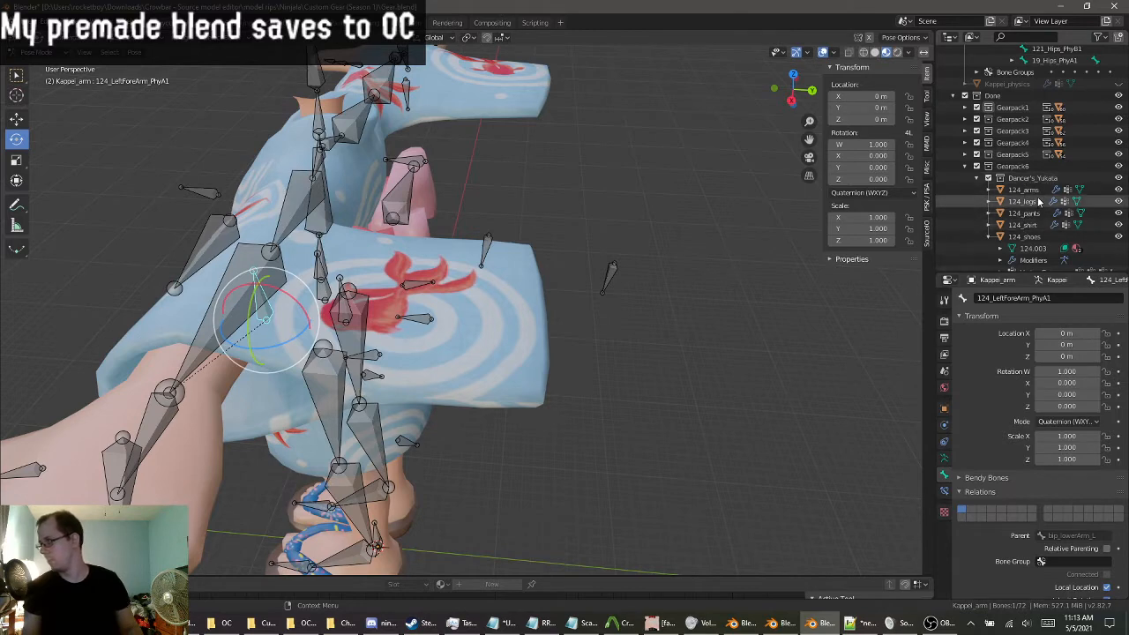
Test the left sleeve's physics by rotating the 124_LeftForeArm_PhyA1 bone, and cancel the rotation.
middle_click_drag(618, 168, 703, 247)
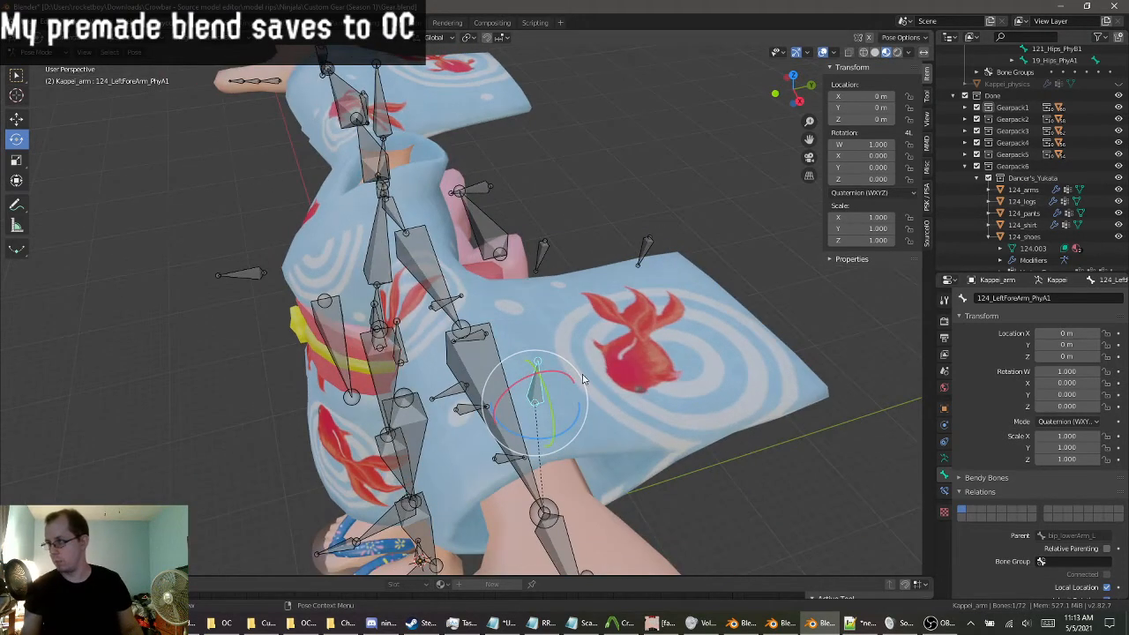
left_click_drag(527, 379, 572, 339)
right_click(572, 338)
middle_click_drag(572, 339, 485, 332)
scroll(513, 384, "up", 3)
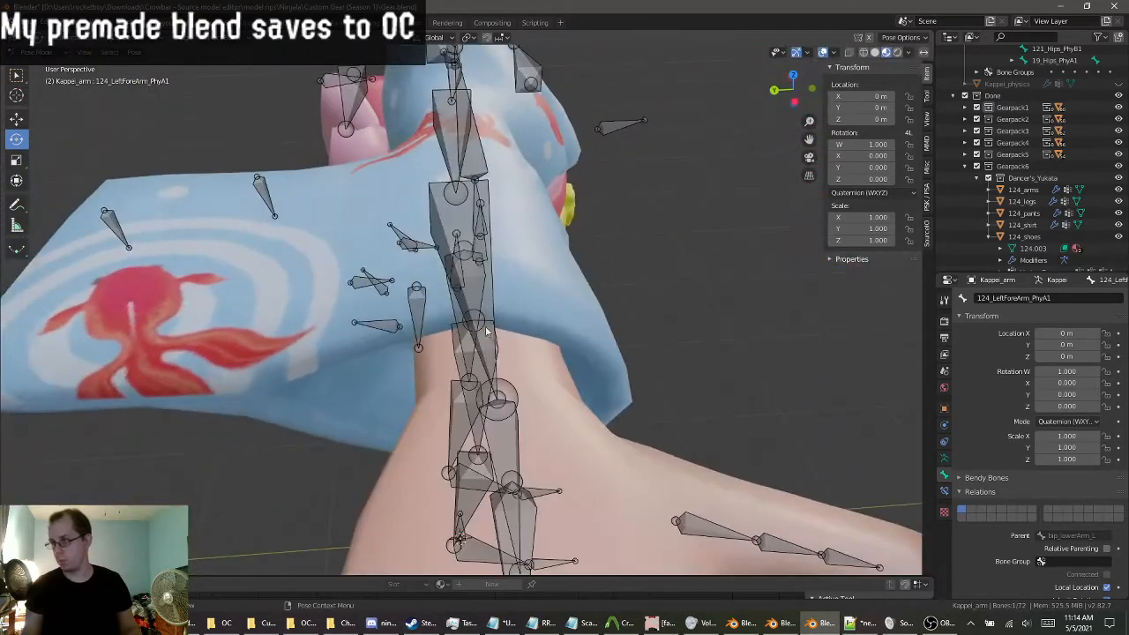
Rotate the 124_RightForeArm_PhyA1 bone to test how the right sleeve deforms, and clear its rotation.
left_click(416, 326)
left_click_drag(388, 288, 333, 261)
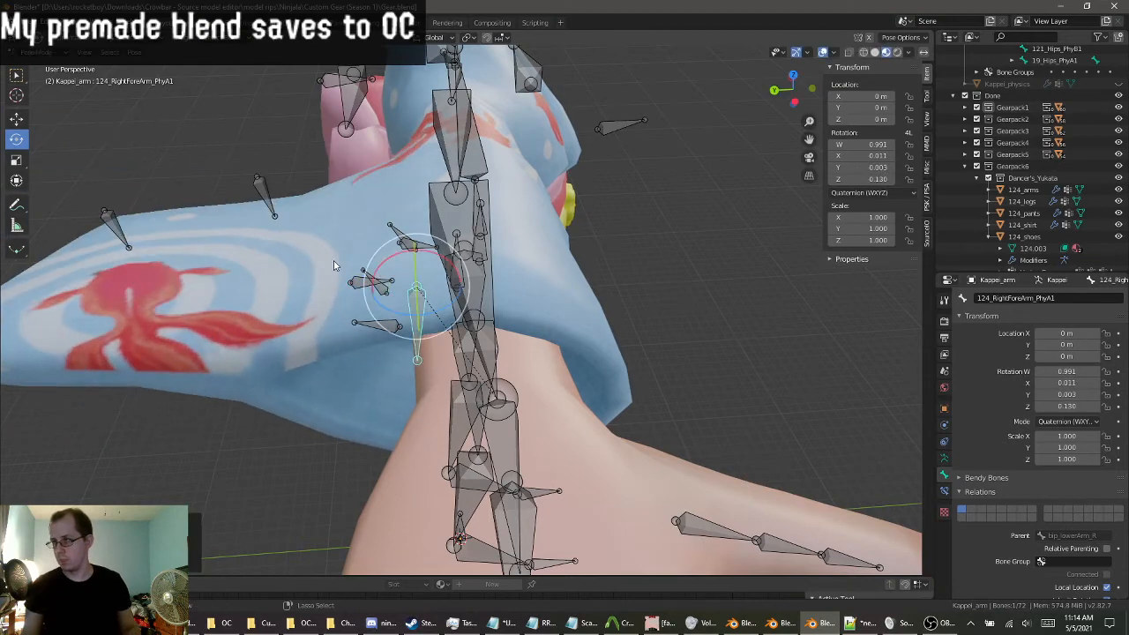
key("alt+r")
middle_click_drag(348, 310, 247, 368)
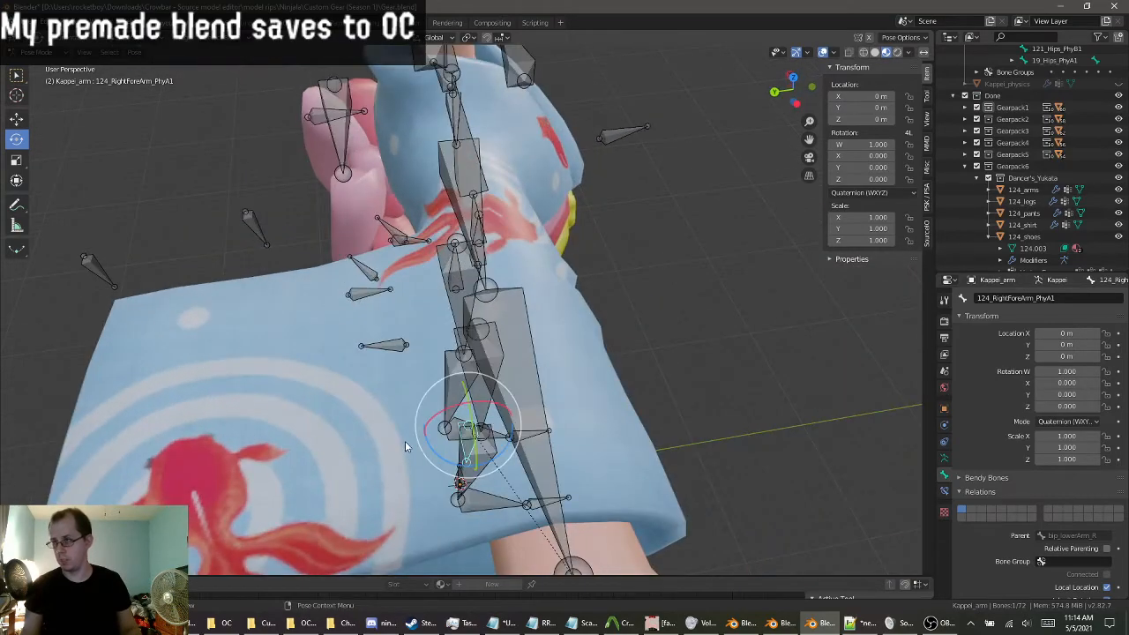
middle_click_drag(405, 447, 326, 229)
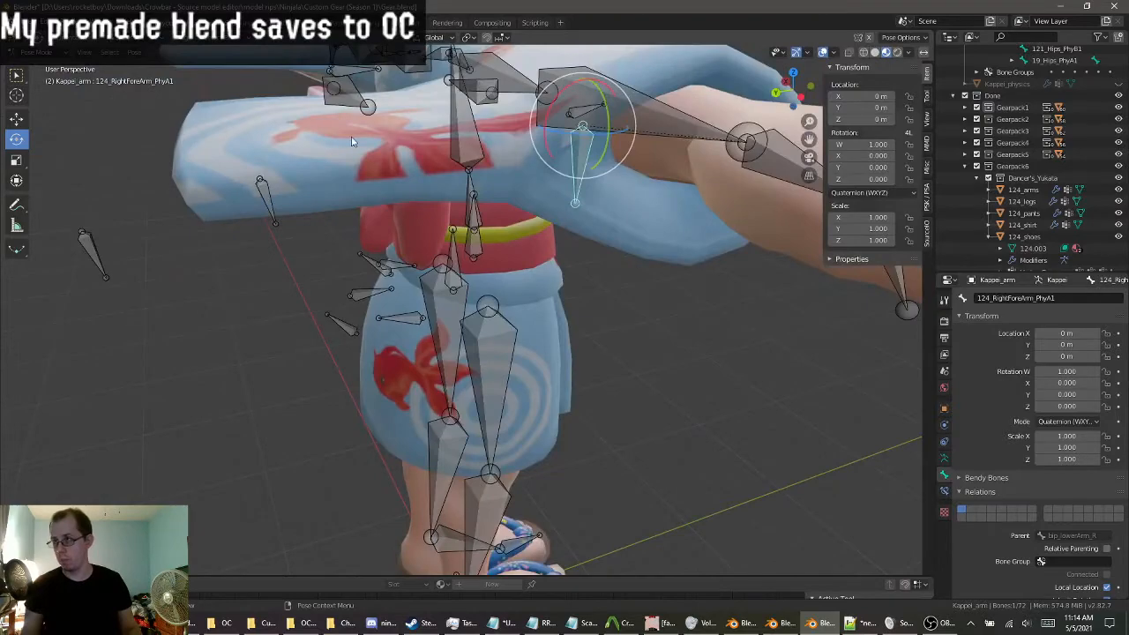
middle_click_drag(351, 141, 291, 114)
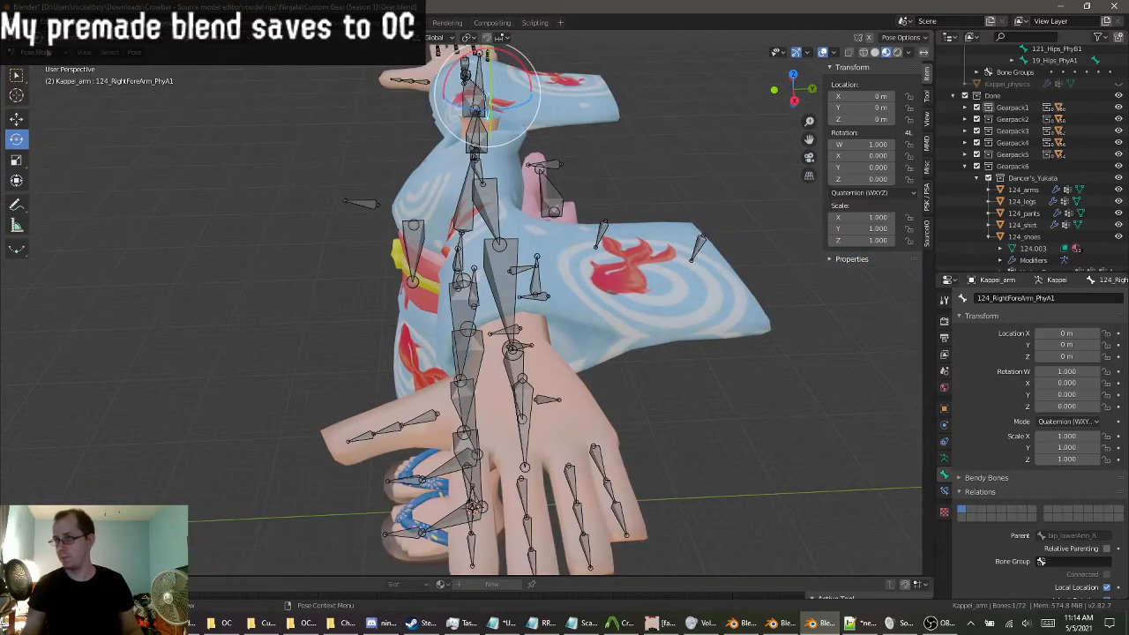
Return the Kappei_arm armature to Object Mode and switch to the Blender window with the OC's emma_face model.
left_click(37, 52)
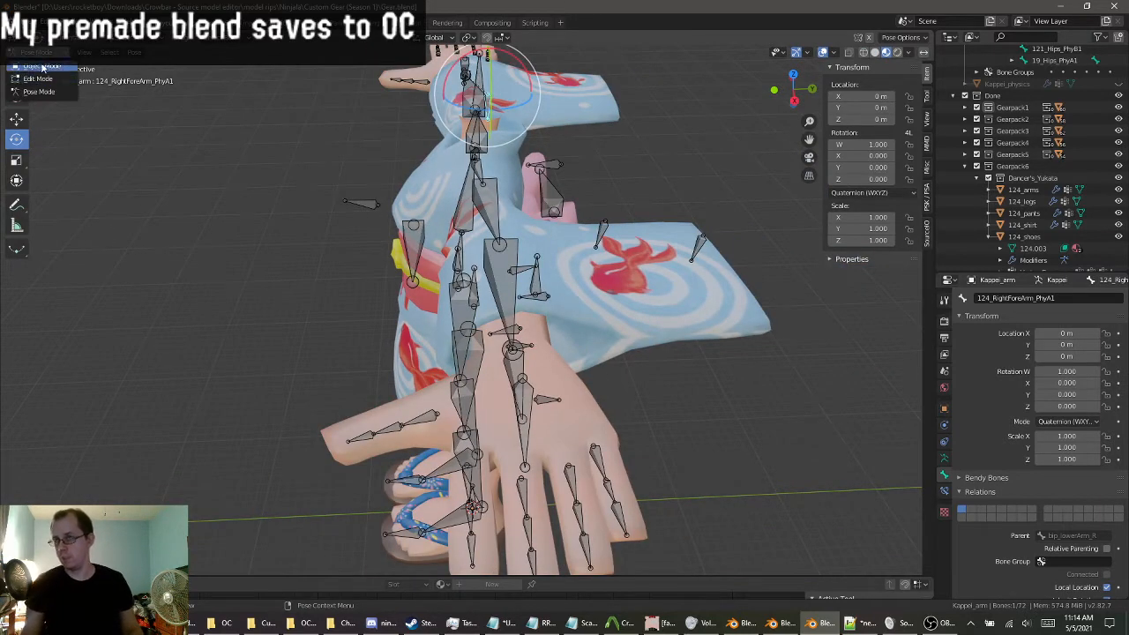
left_click(1061, 6)
middle_click_drag(821, 171, 78, 78)
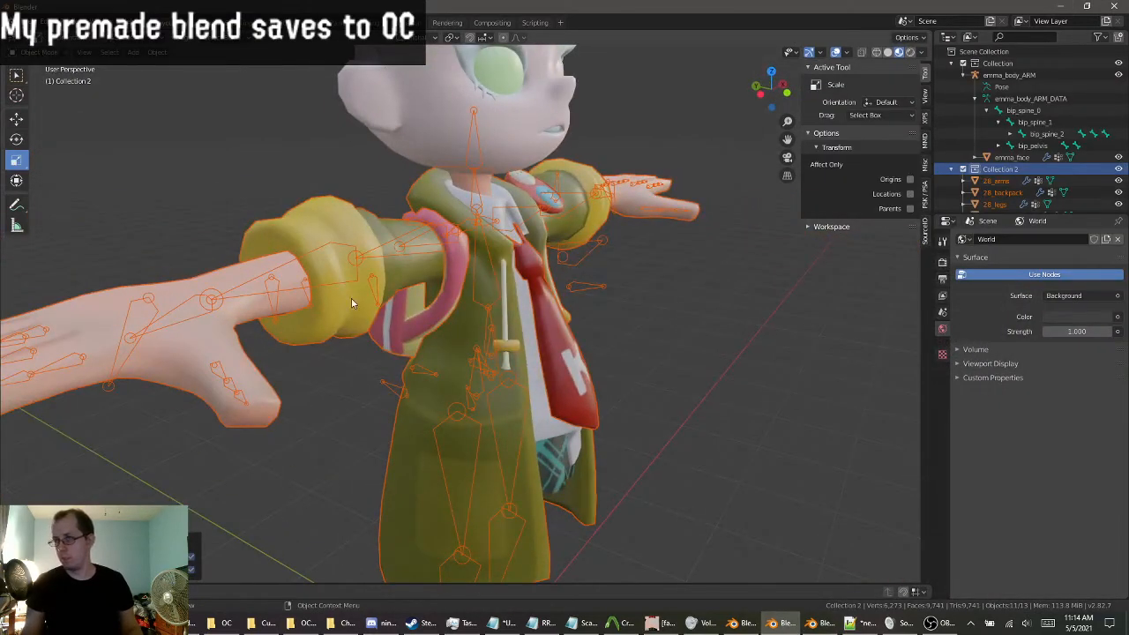
Select the Kappei_arm armature on the OC and put it into Edit Mode.
left_click(285, 300)
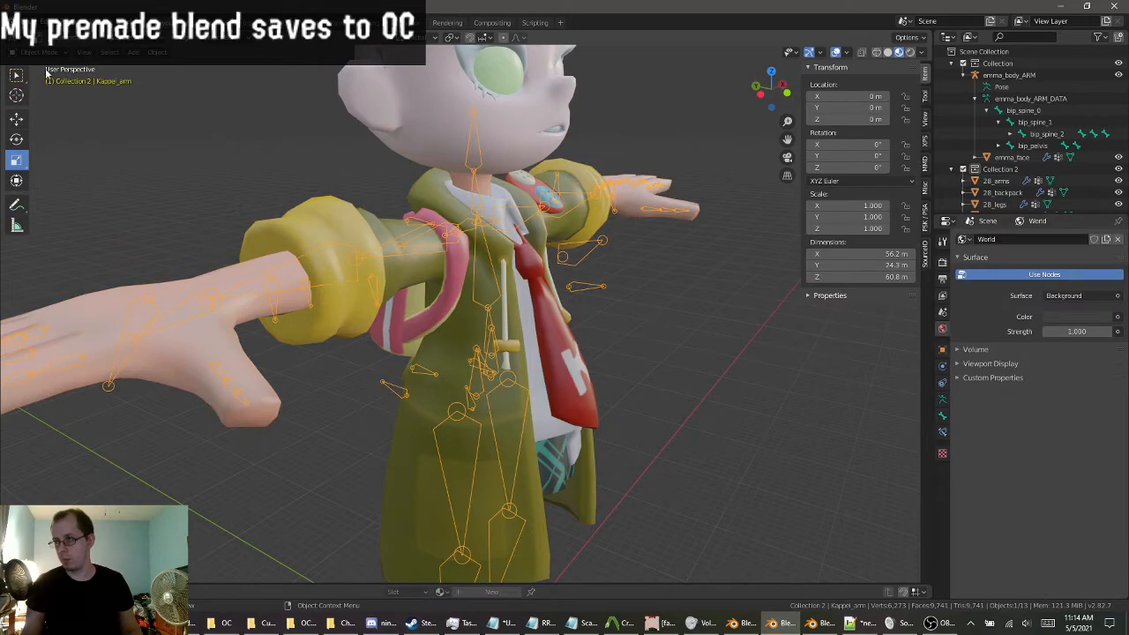
left_click(30, 55)
left_click(39, 81)
Delete the unneeded physics bones around the arms, torso, backpack and hips, including 19_Hips_PhyA1, 38_49_Spine1_PhyA1 and 87_Spine1_PhyA1.
middle_click_drag(63, 95, 146, 114)
middle_click_drag(232, 381, 213, 378)
left_click_drag(213, 378, 373, 249)
middle_click_drag(373, 251, 528, 319)
scroll(533, 331, "up", 3)
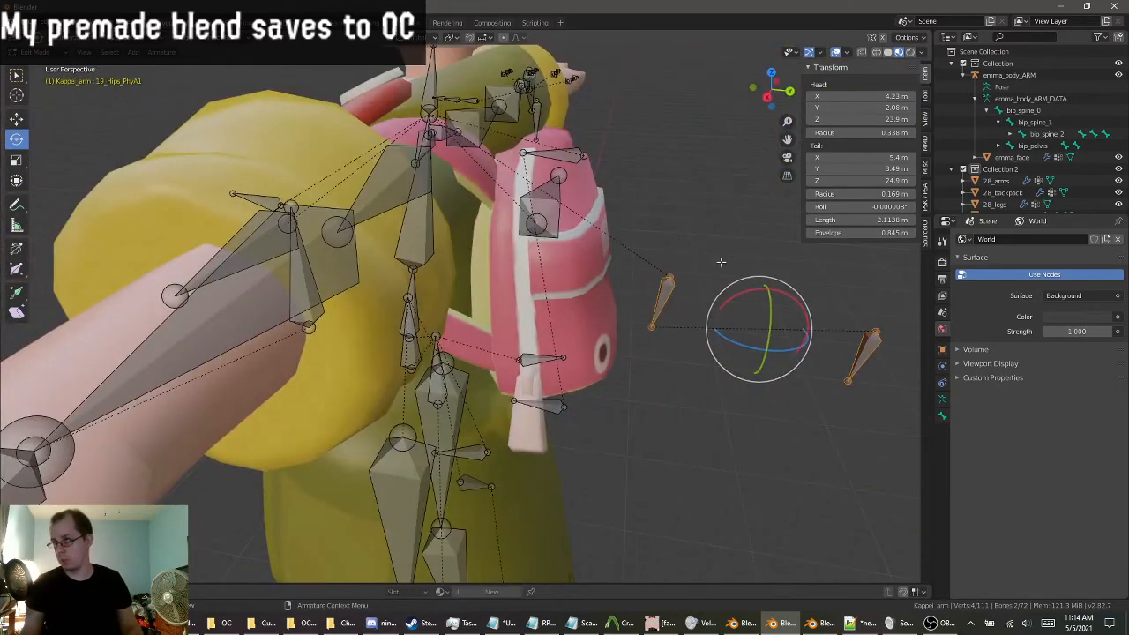
middle_click_drag(720, 262, 520, 267)
left_click(549, 242, "shift")
middle_click_drag(608, 182, 519, 218)
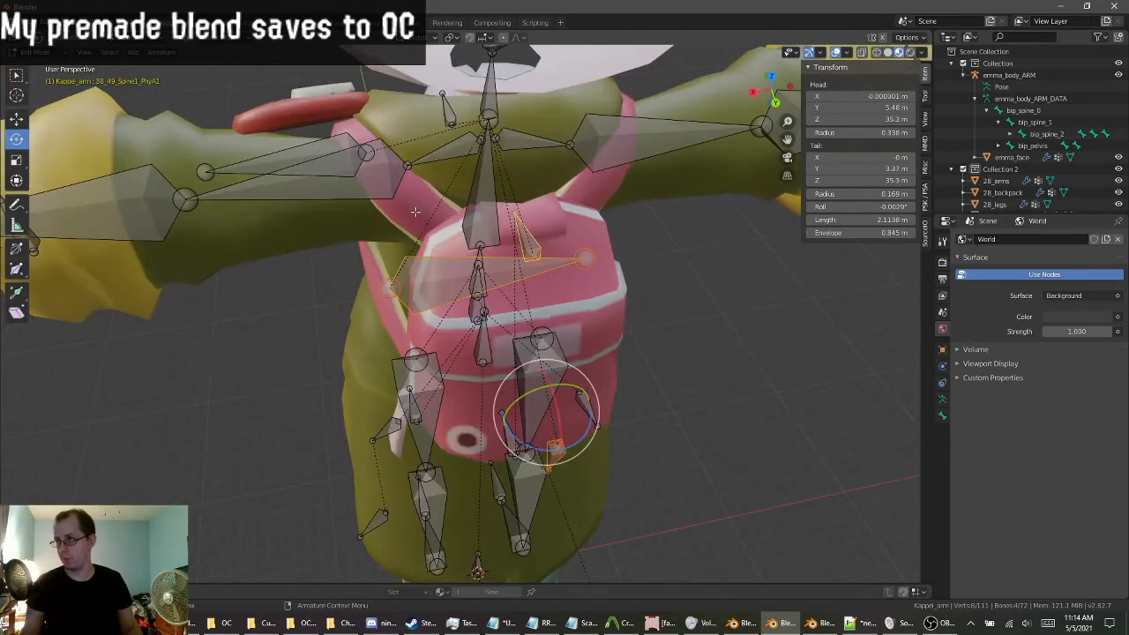
middle_click_drag(415, 212, 404, 274)
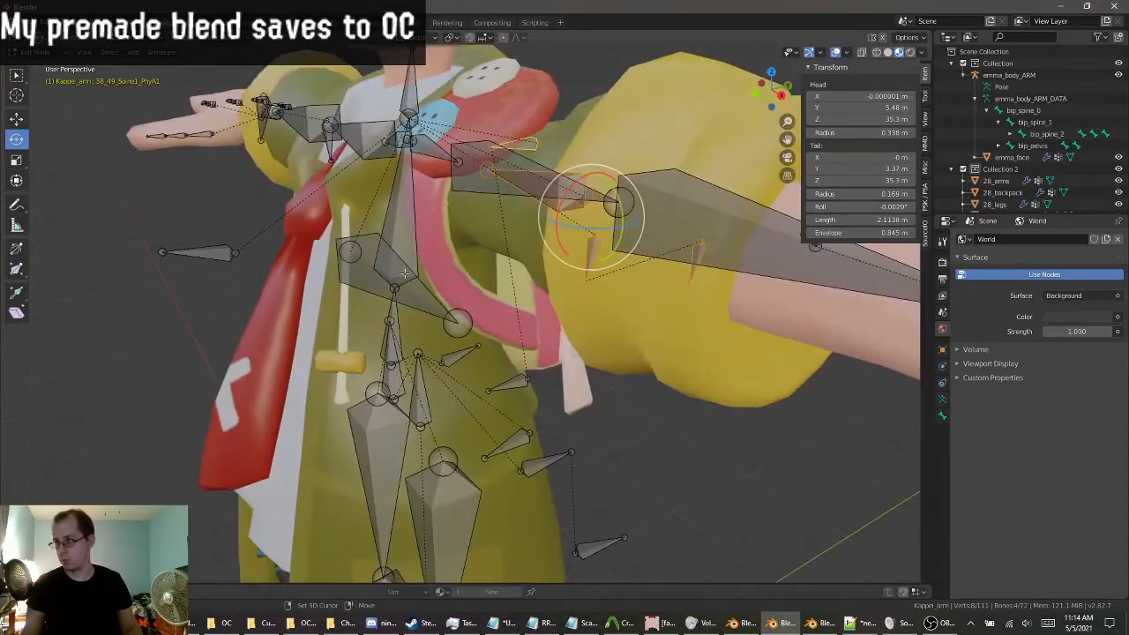
middle_click_drag(209, 252, 340, 220)
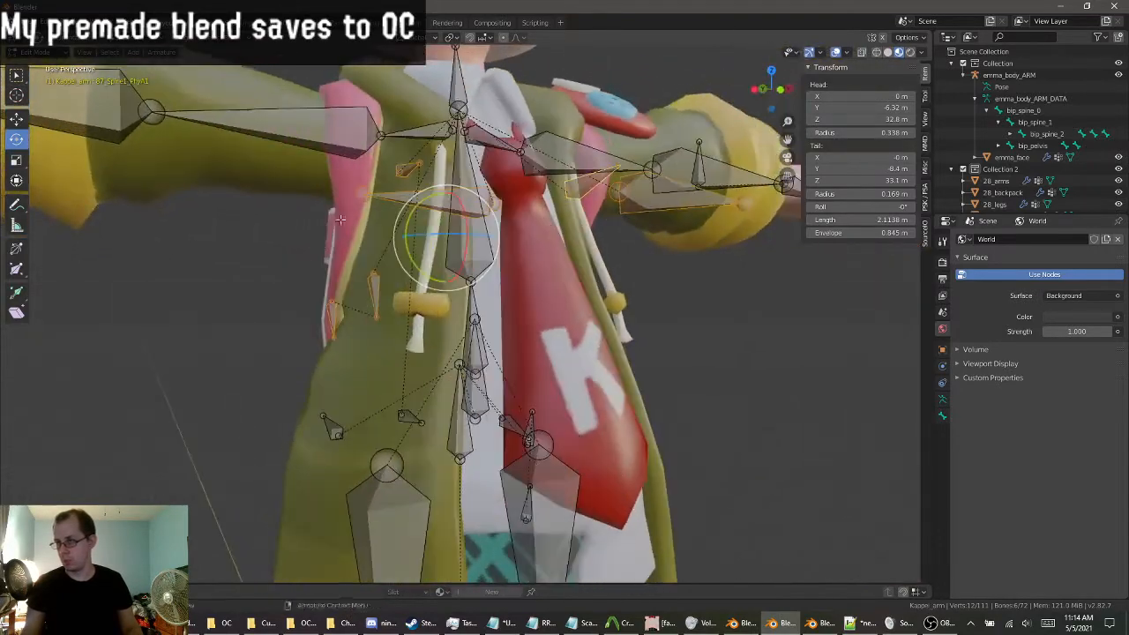
left_click_drag(429, 396, 429, 396, "shift")
middle_click_drag(430, 396, 415, 398)
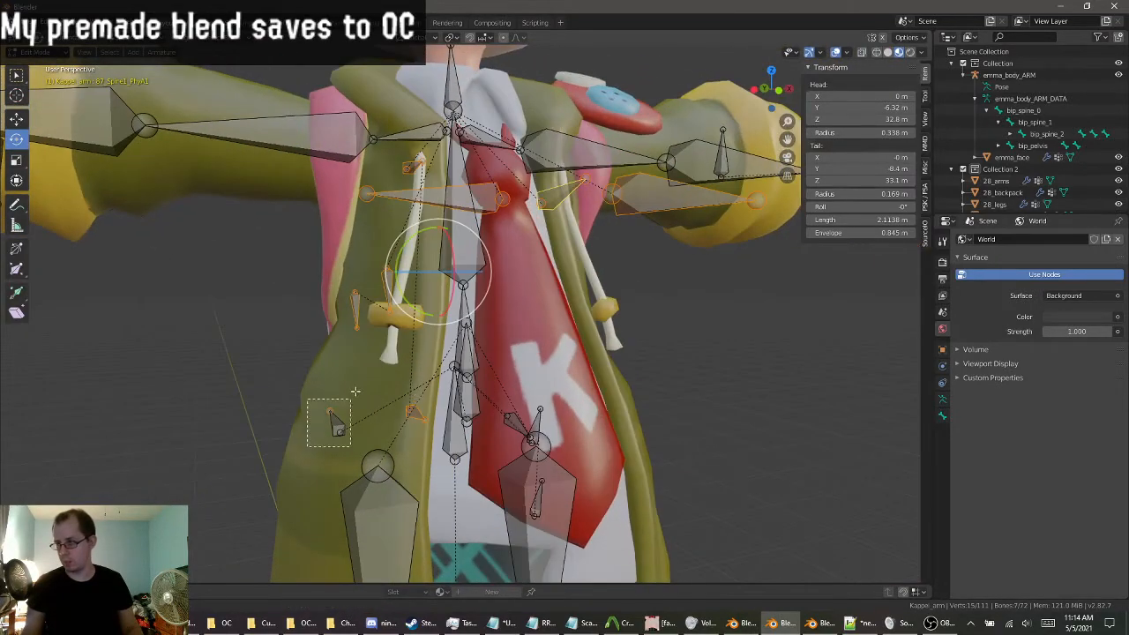
left_click_drag(355, 391, 354, 391, "shift")
middle_click_drag(355, 391, 795, 403)
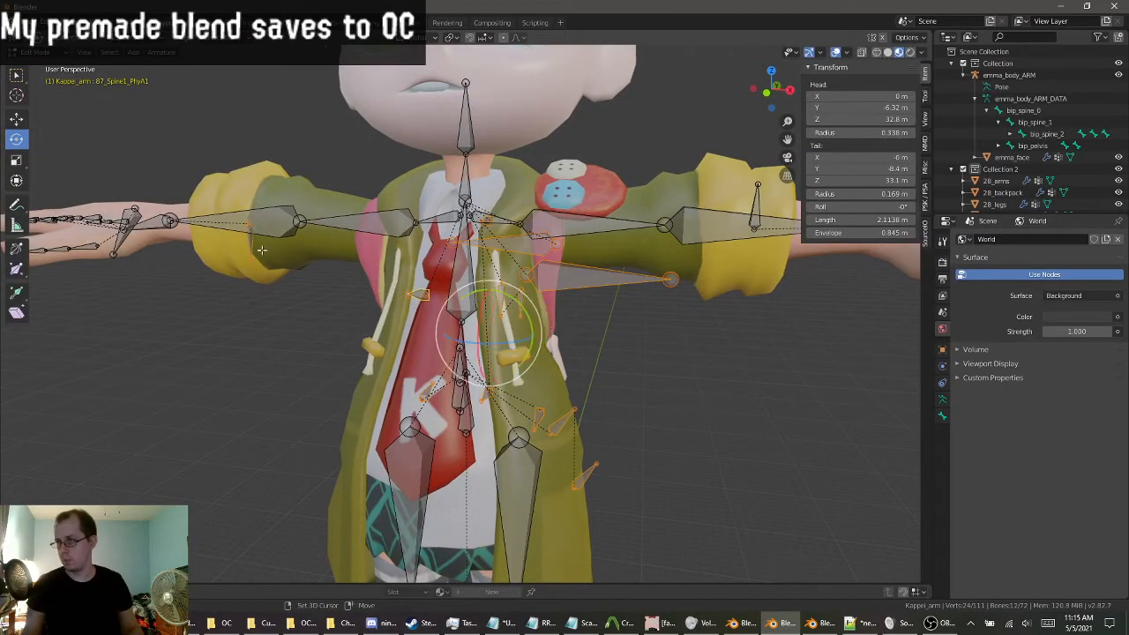
middle_click_drag(607, 168, 320, 281)
key("x")
left_click(766, 276)
Delete the small leftover bone at the origin between the shoes.
left_click_drag(423, 478, 426, 478)
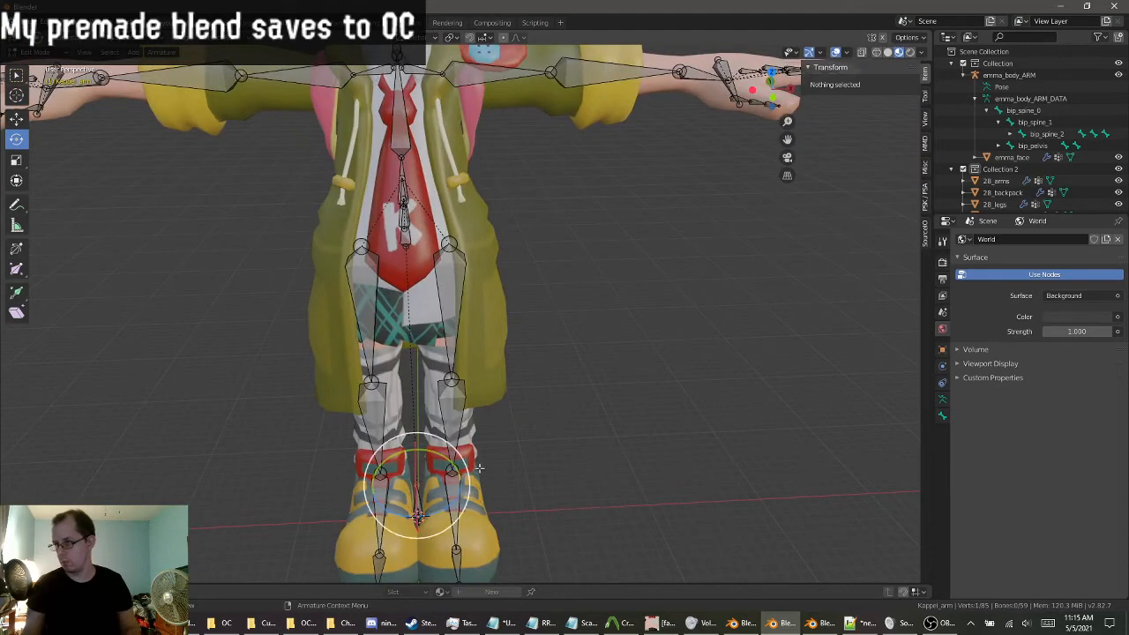
key("x")
left_click(550, 461)
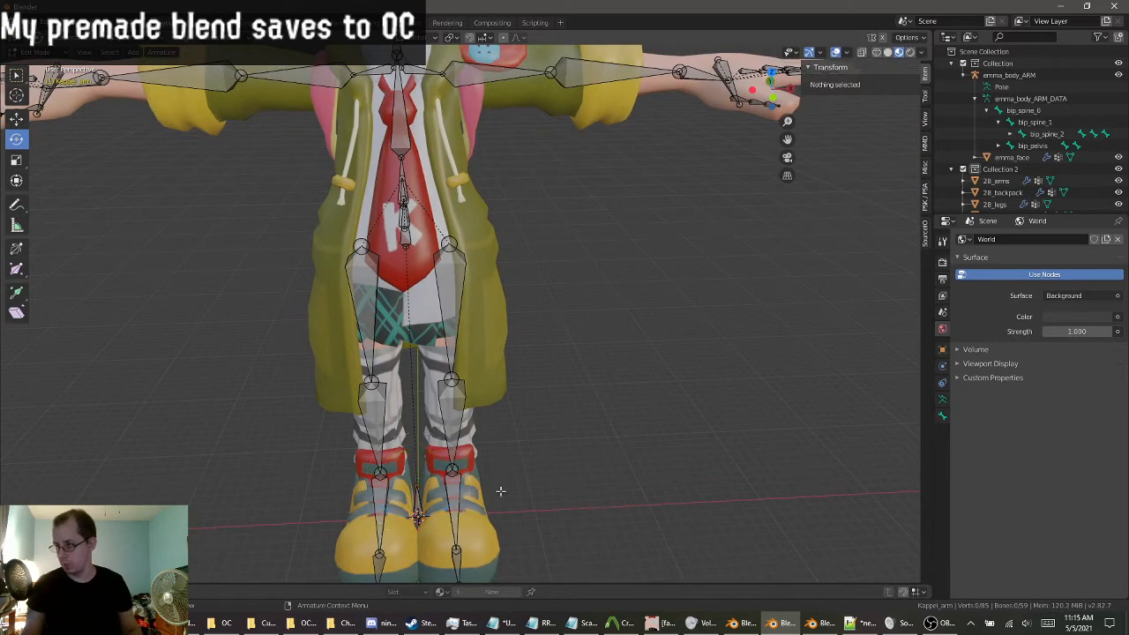
left_click_drag(427, 490, 428, 488)
key("x")
left_click(608, 447)
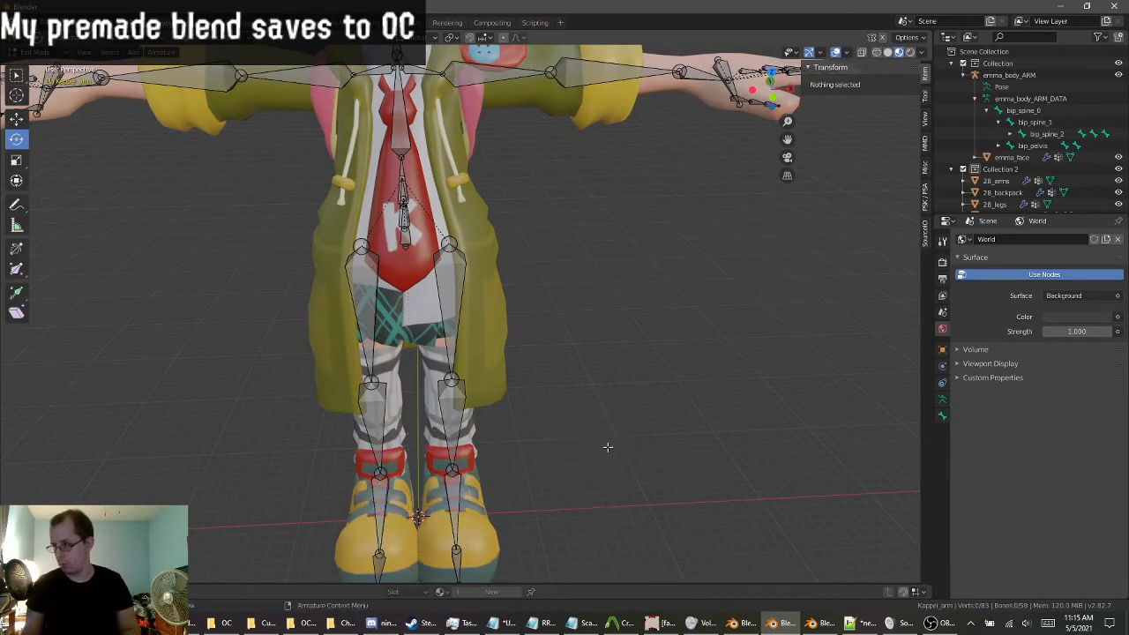
Compare Kappei_arm's bip_pelvis bone with the spine and pelvis bone names in the emma_body_ARM hierarchy.
middle_click_drag(587, 432, 582, 521, "shift")
middle_click_drag(498, 441, 617, 415)
scroll(575, 368, "up", 3)
left_click(395, 372)
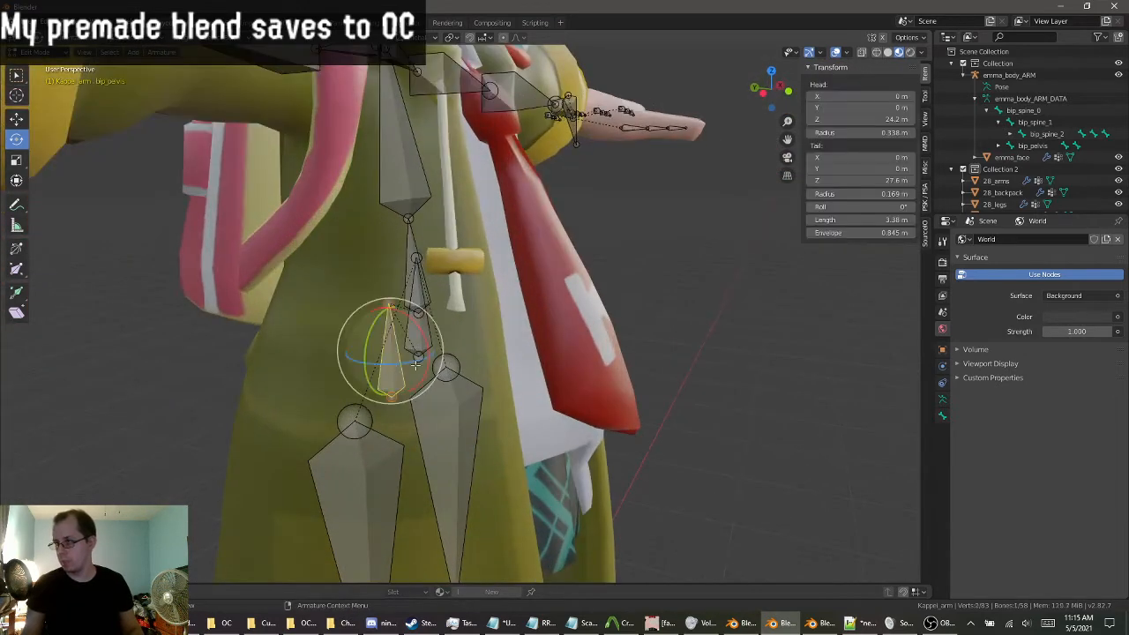
left_click(1002, 136)
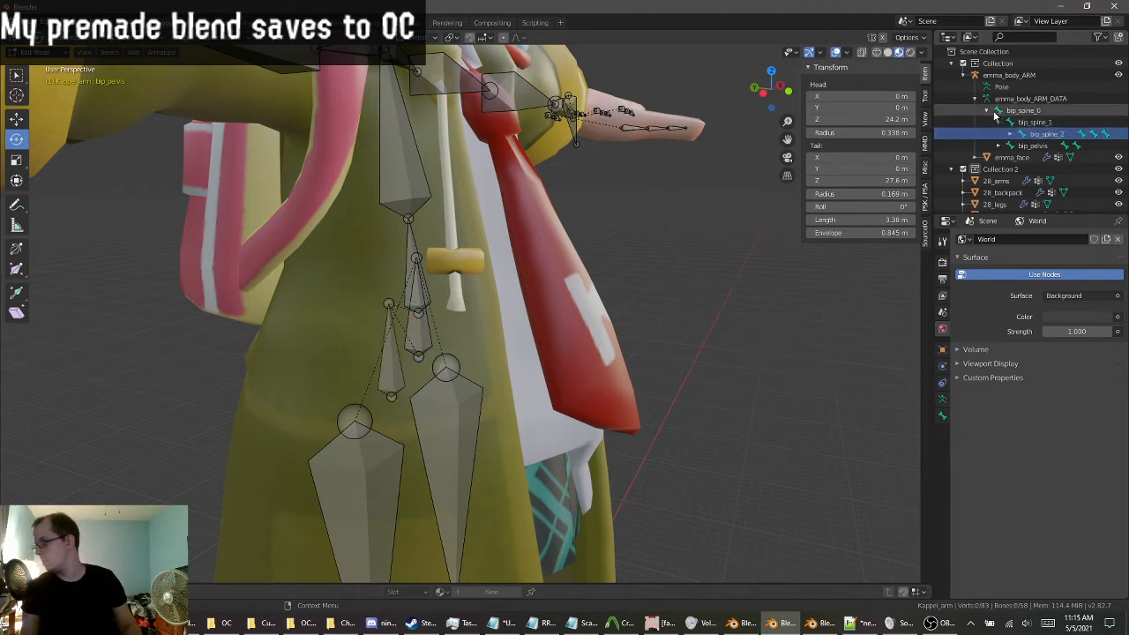
left_click(1014, 145)
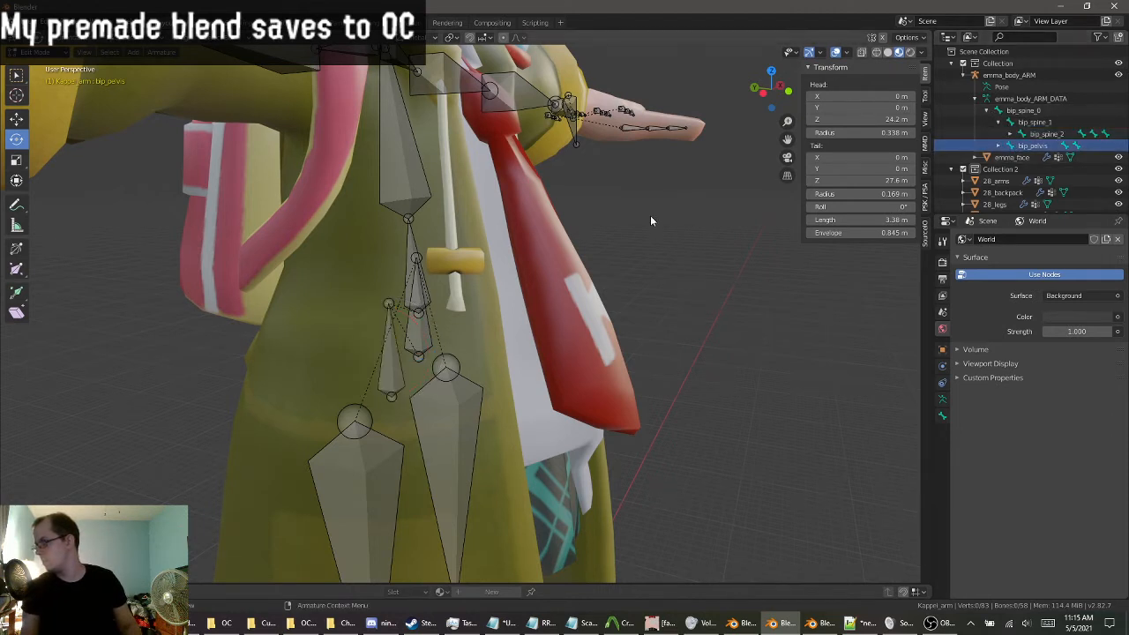
left_click(395, 365)
middle_click_drag(254, 321, 271, 324)
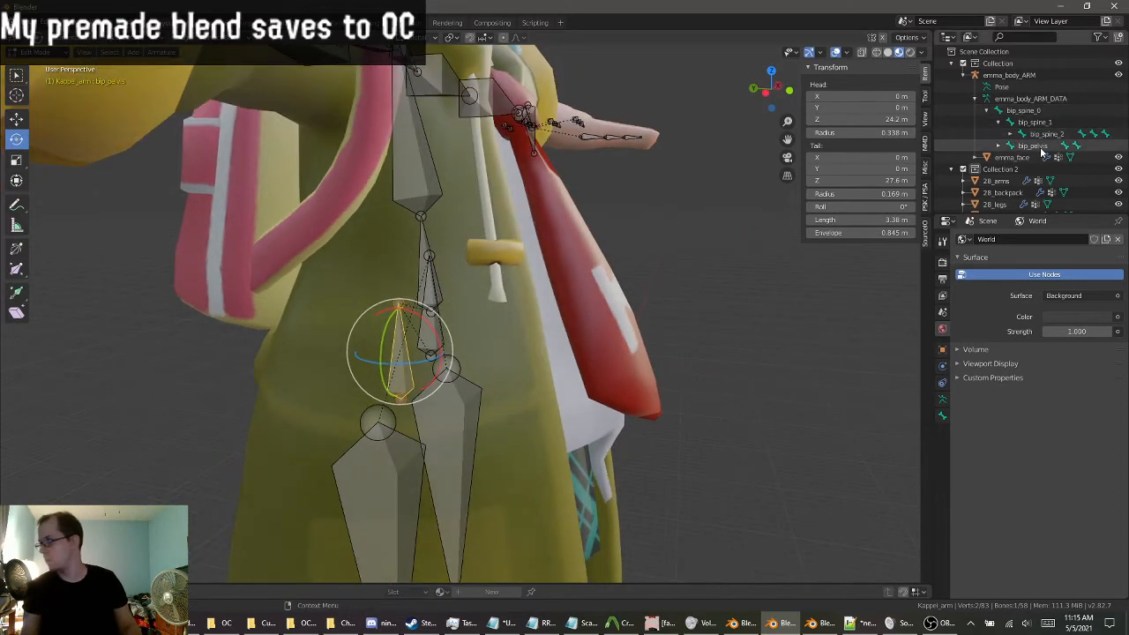
In Kappei_arm, rename bip_spine_1 to bip_spine_2, bip_spine_0 to bip_spine_1, bip_pelvis to bip_spine_0, and bip_hip to bip_pelvis.
scroll(1013, 155, "down", 8)
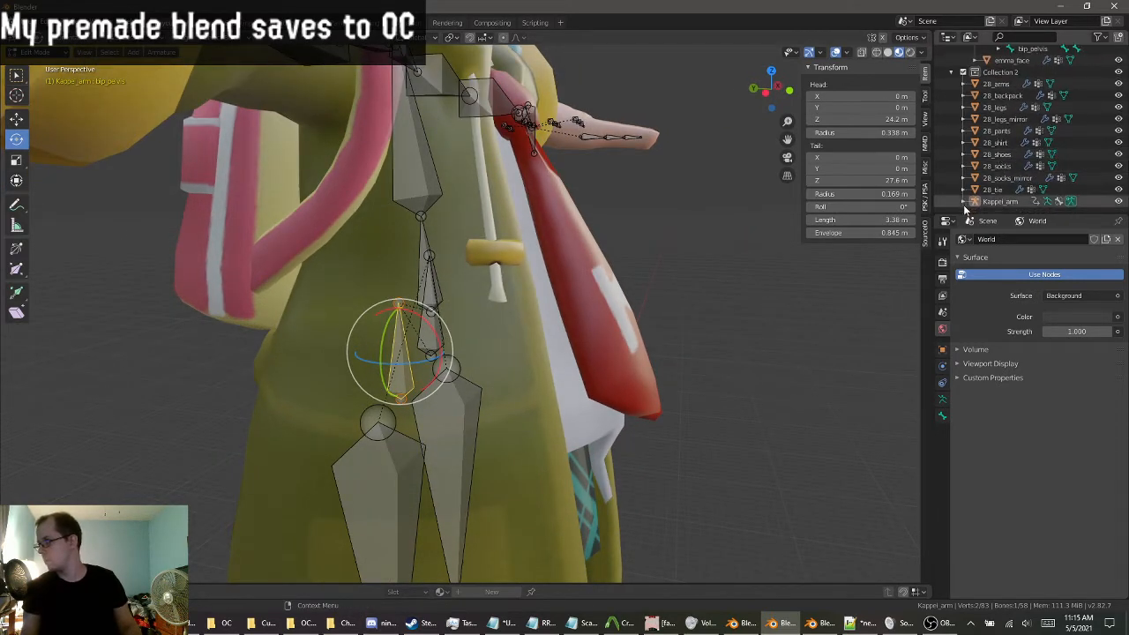
left_click(974, 177)
scroll(977, 179, "down", 1)
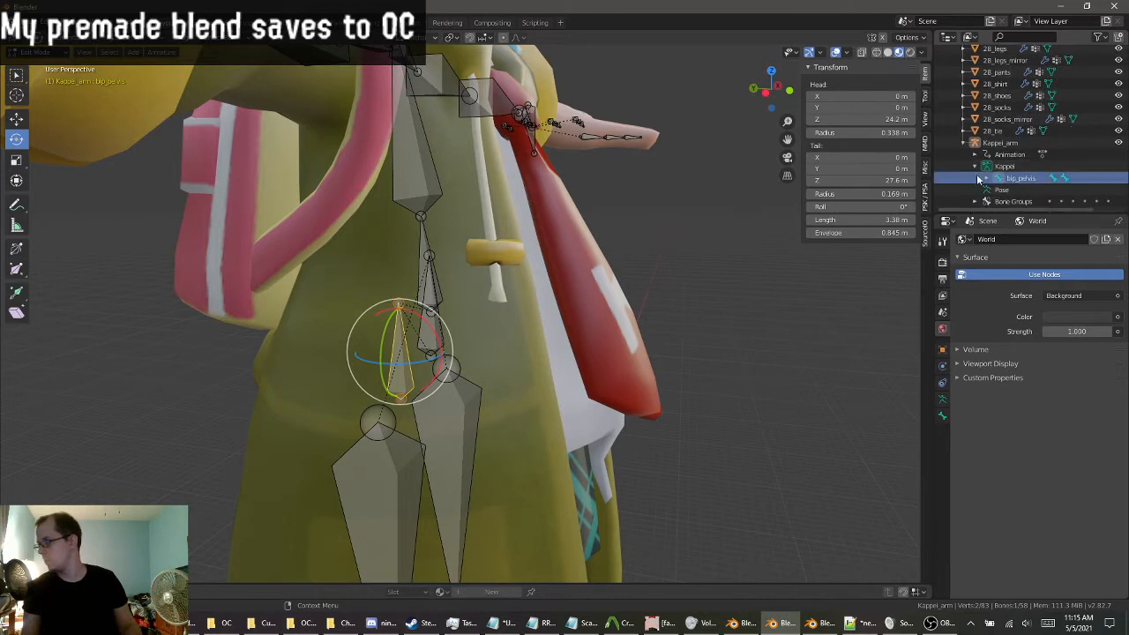
scroll(1011, 183, "down", 2)
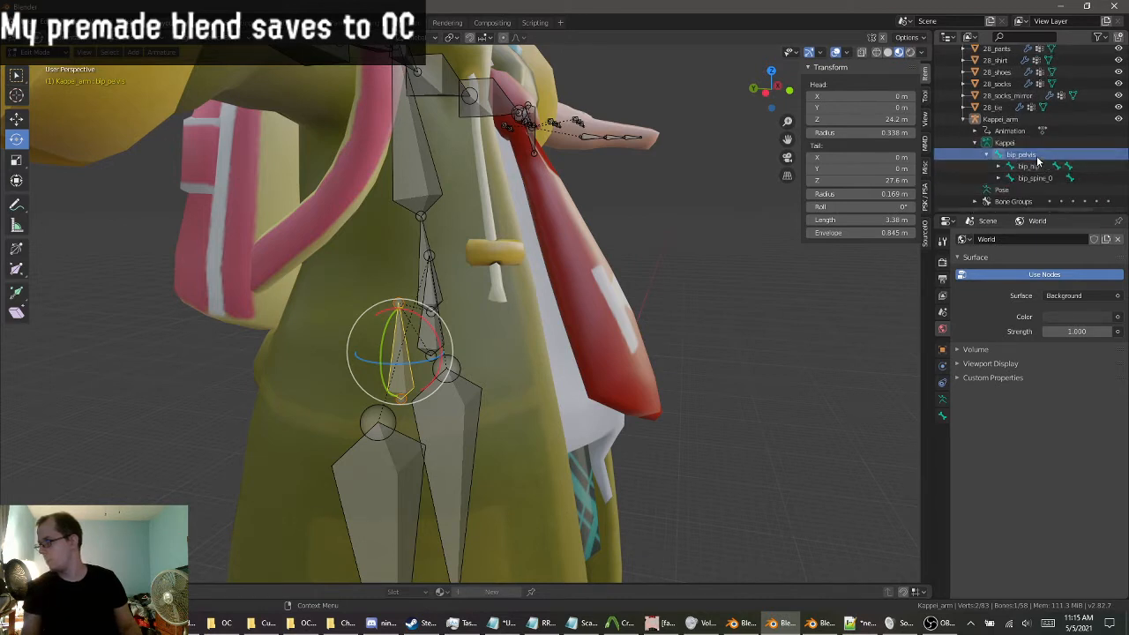
double_click(1036, 178)
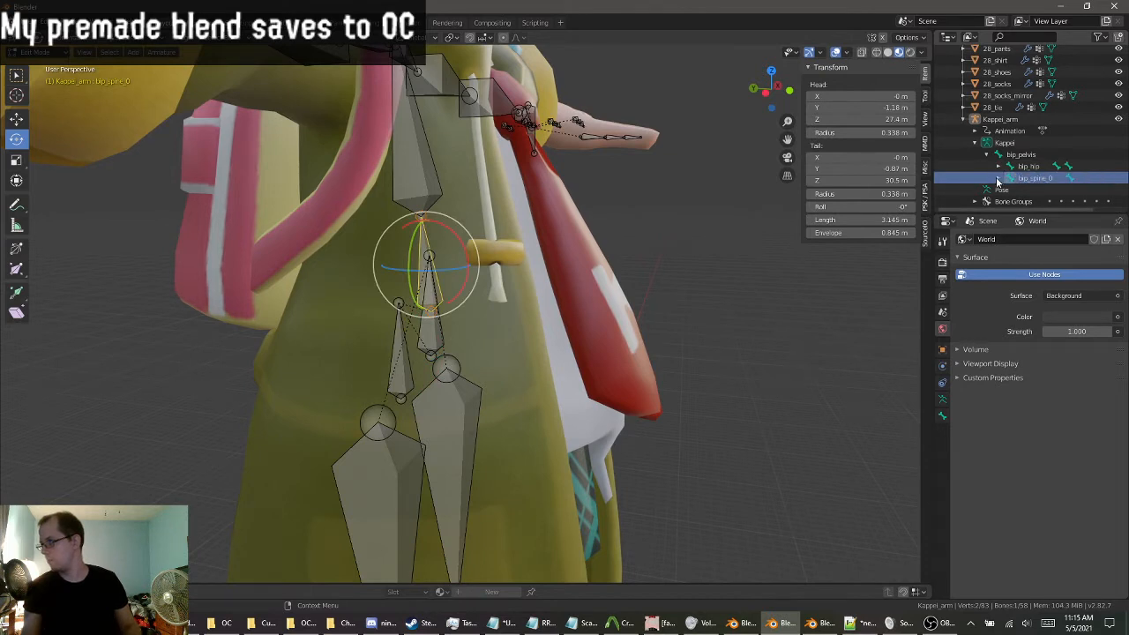
double_click(1046, 190)
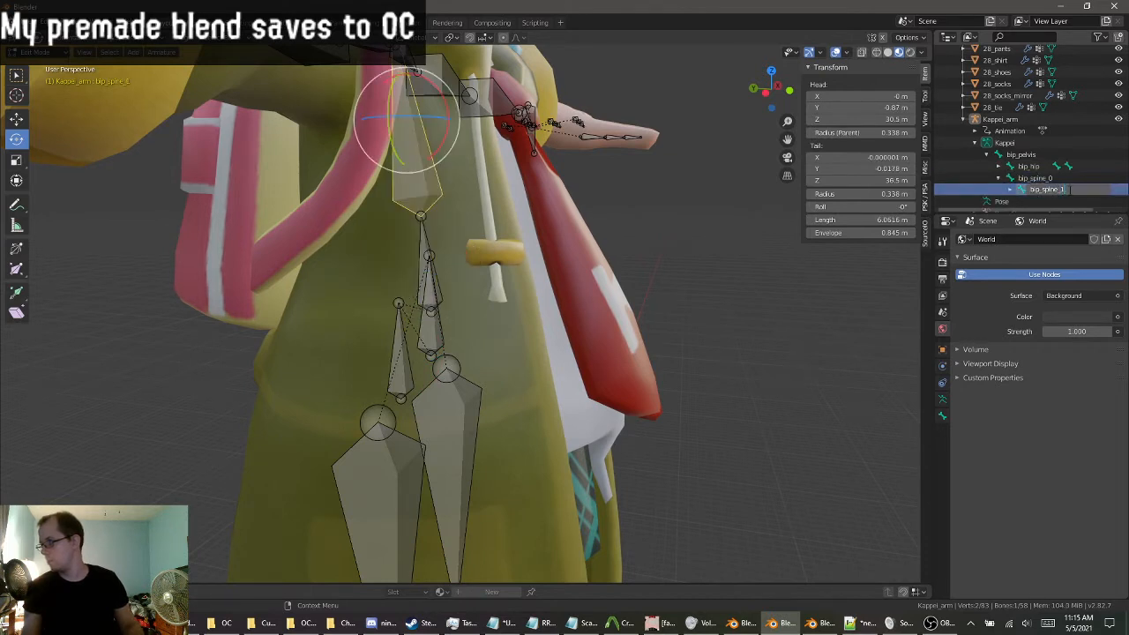
key("Return")
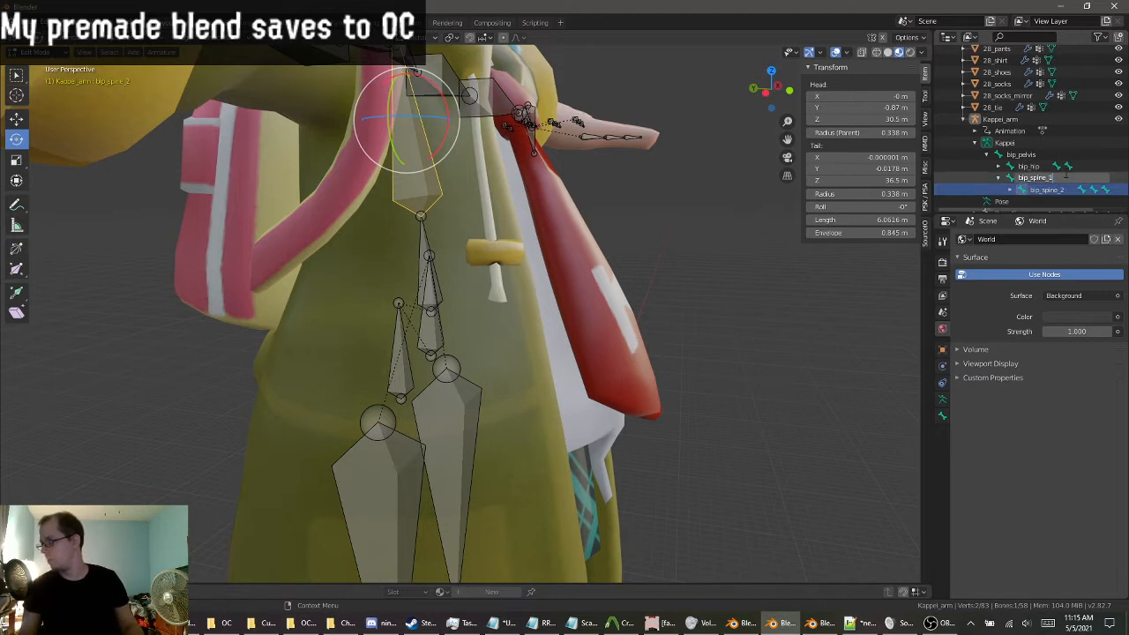
key("Return")
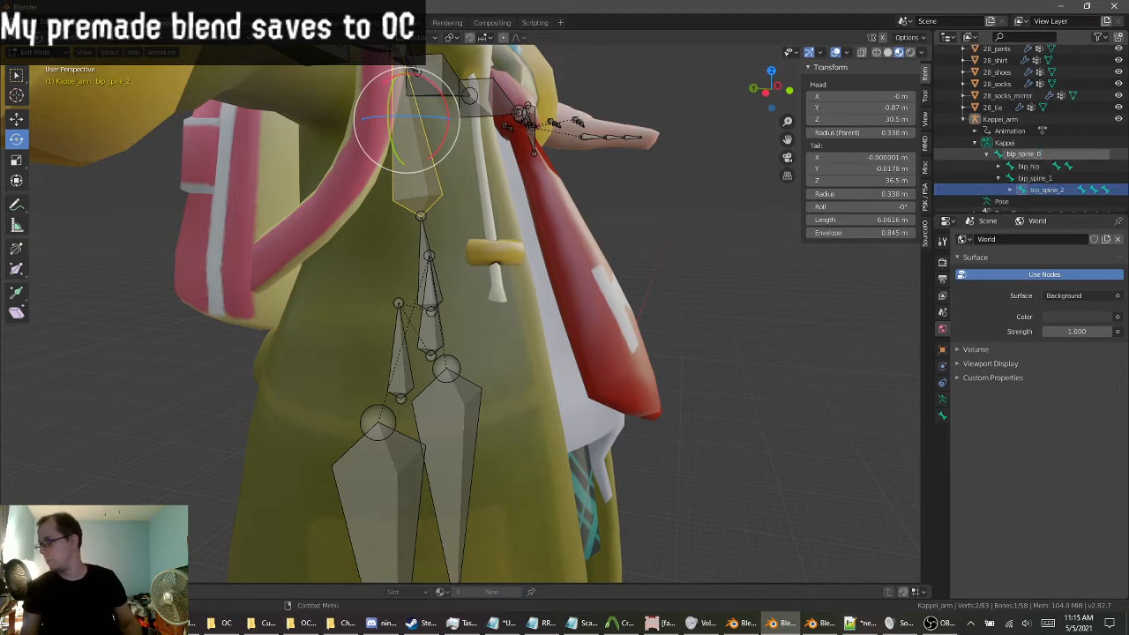
double_click(1030, 166)
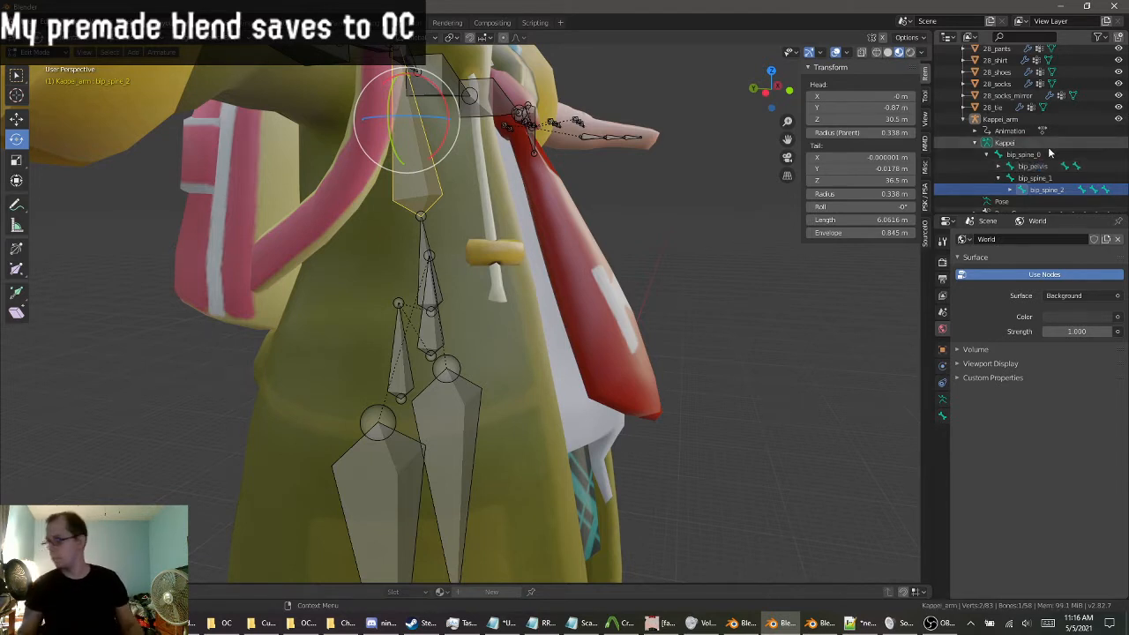
Inspect the renamed bip_pelvis bone above the thighs, try rotating it freely, and cancel the rotation.
left_click(1043, 170)
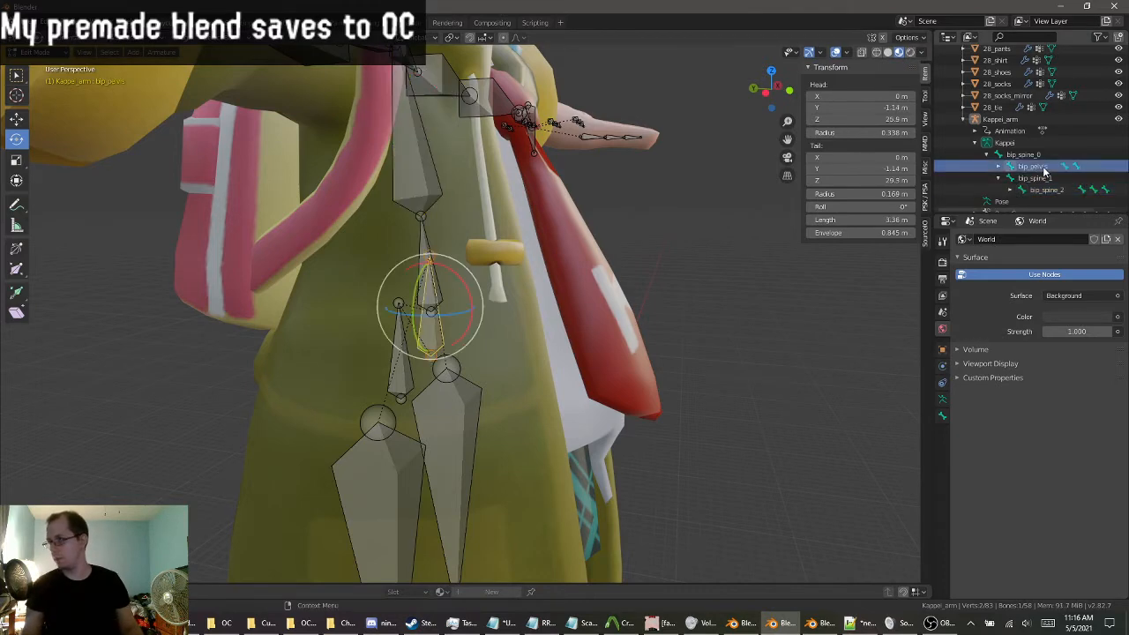
middle_click_drag(661, 247, 676, 282)
scroll(674, 283, "up", 2)
scroll(431, 365, "down", 1)
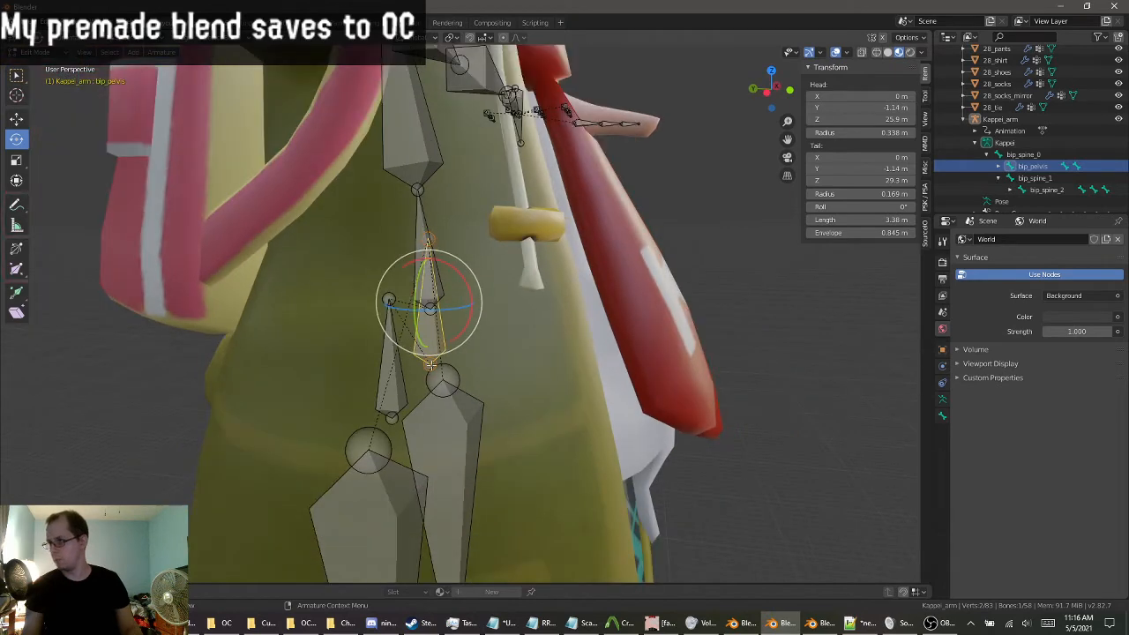
left_click(402, 376)
left_click(434, 346)
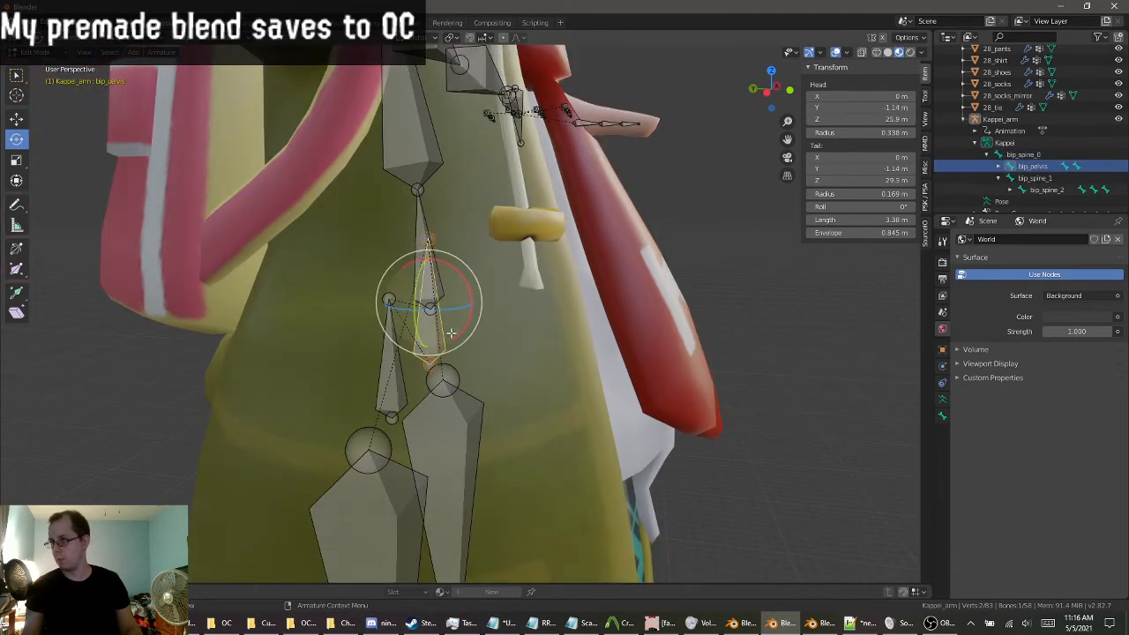
middle_click_drag(451, 333, 400, 352)
left_click_drag(349, 295, 403, 294)
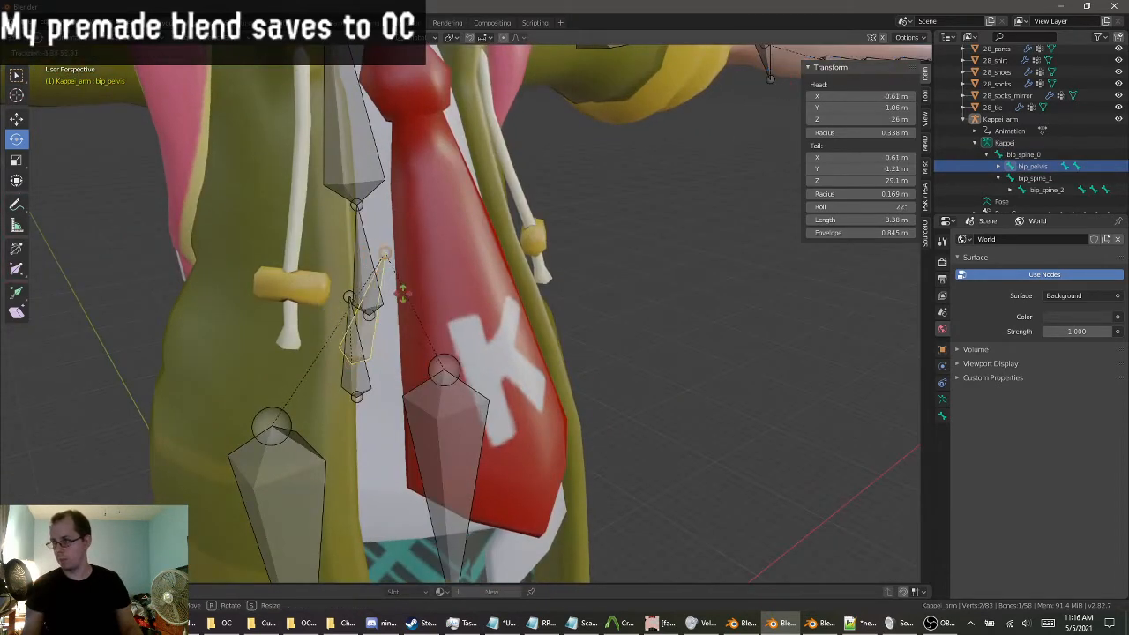
right_click(403, 295)
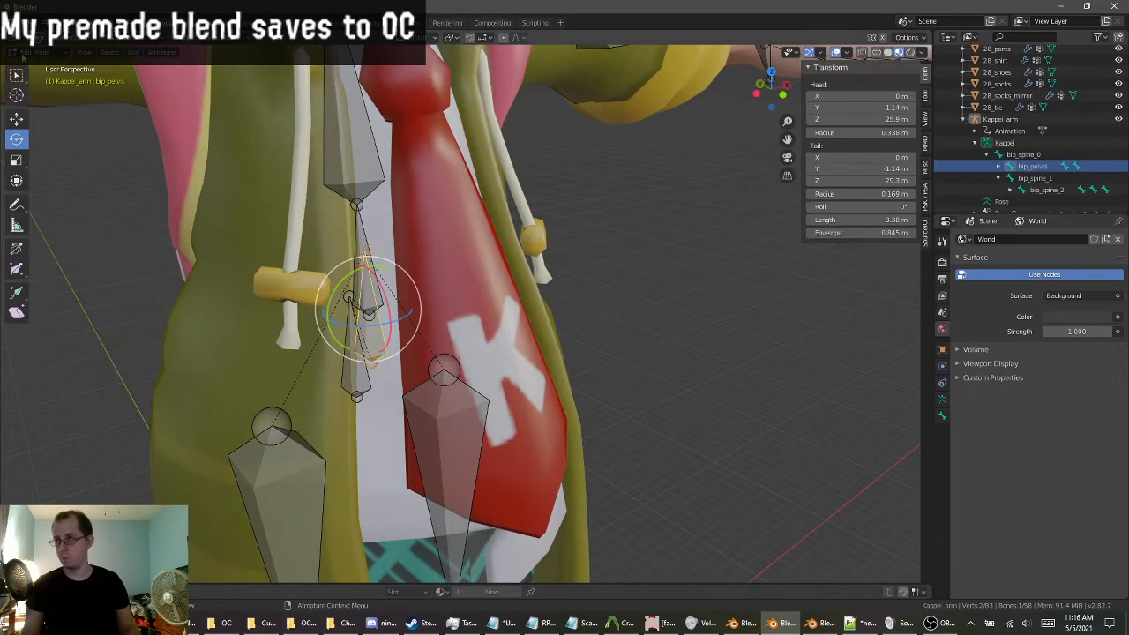
In Pose Mode, test the rotation of Kappei_arm's bip_pelvis and bip_spine_0 bones and discard the changes.
key("ctrl+Tab")
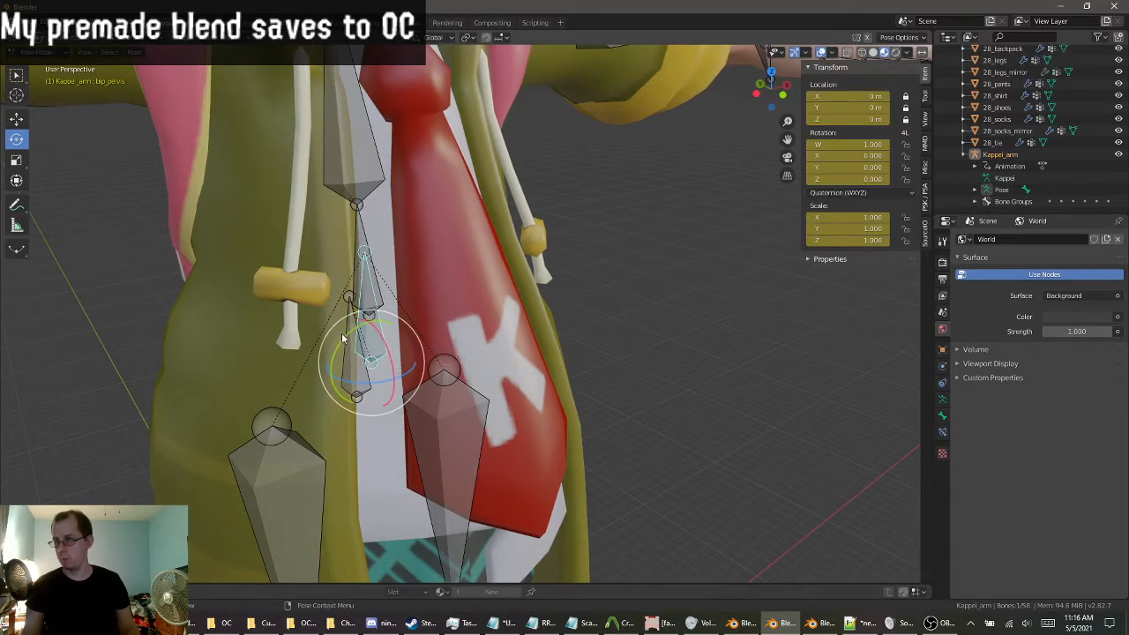
left_click_drag(341, 333, 300, 355)
right_click(328, 355)
left_click(351, 374)
key("ctrl+z")
scroll(392, 337, "down", 7)
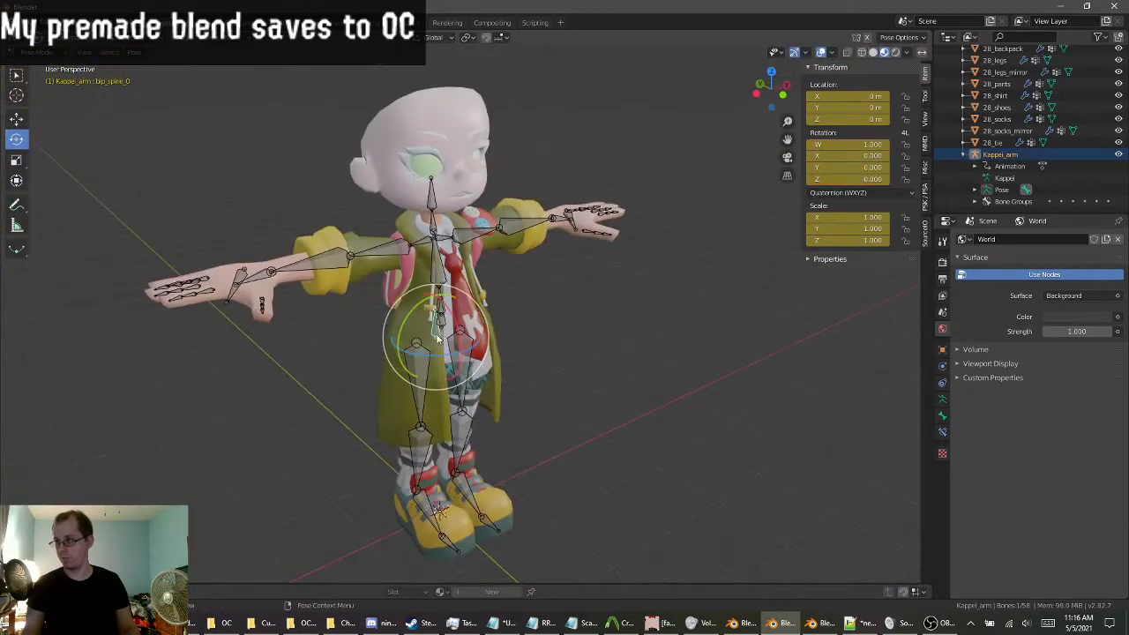
Examine Kappei_arm's bones along both arms and hands of the character.
middle_click_drag(438, 338, 383, 313)
scroll(383, 314, "up", 3)
scroll(160, 141, "down", 2)
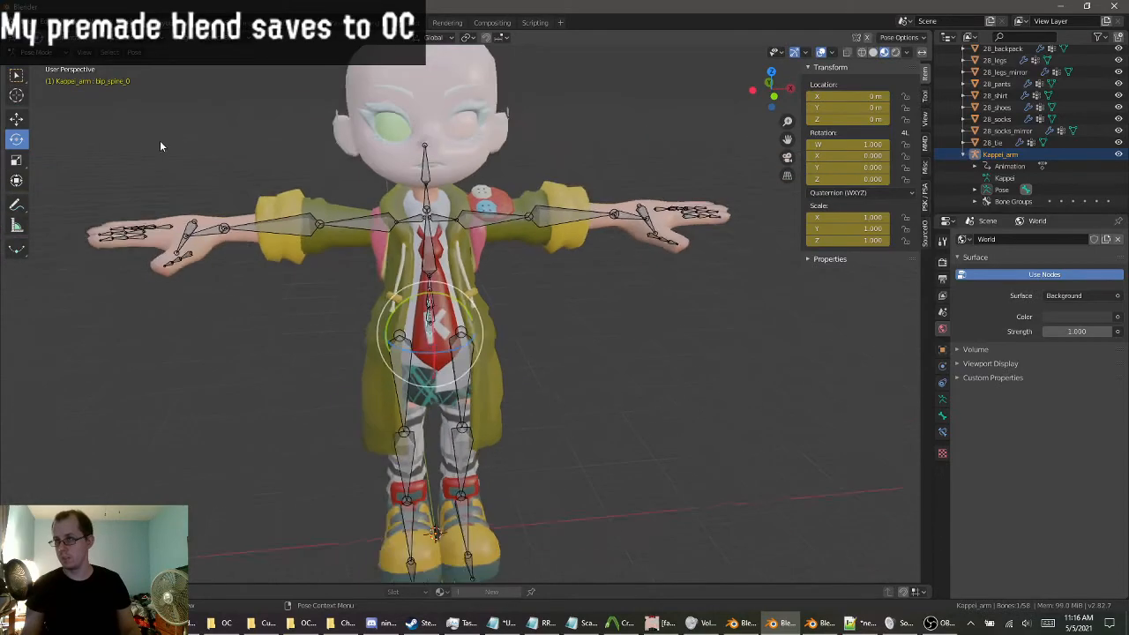
middle_click_drag(161, 141, 353, 163)
scroll(272, 127, "up", 3)
scroll(478, 169, "up", 2)
scroll(482, 245, "up", 2)
middle_click_drag(482, 241, 352, 323, "shift")
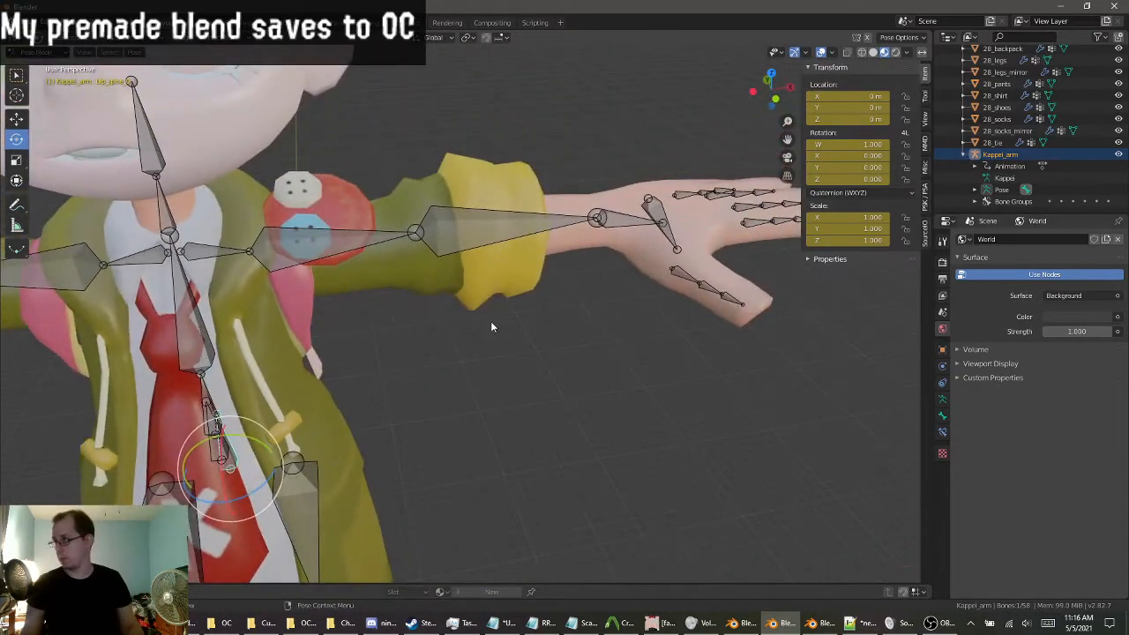
middle_click_drag(491, 322, 265, 334)
scroll(471, 310, "down", 3)
scroll(470, 311, "down", 3)
scroll(619, 326, "up", 4)
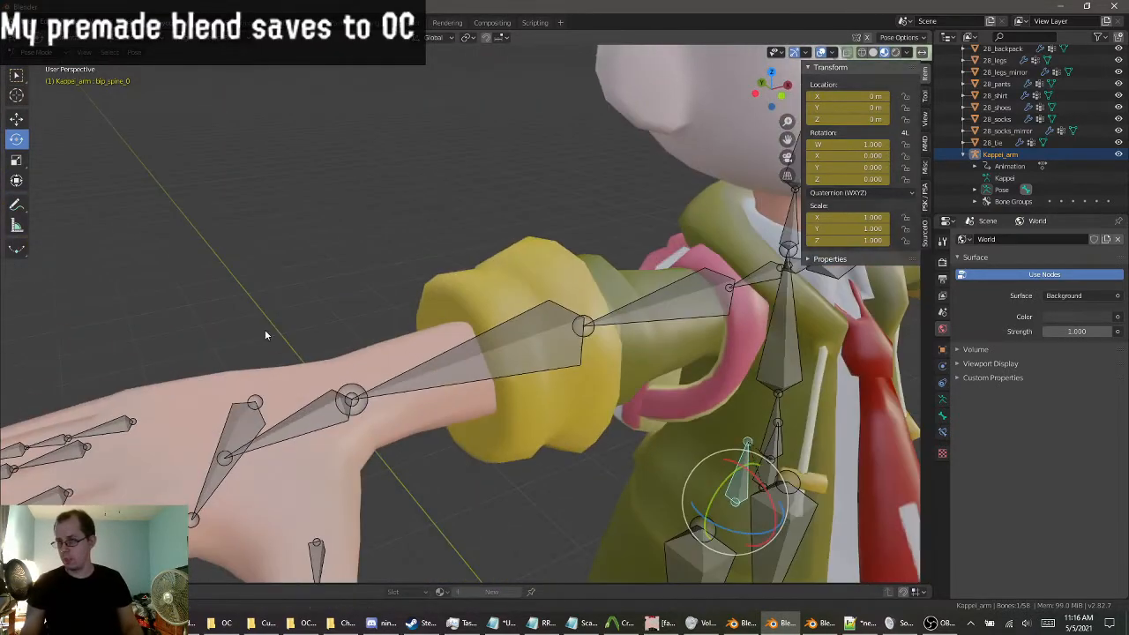
Try deleting the item_R and item_L bones in Kappei_arm's hands, and undo the deletion.
left_click(241, 438)
middle_click_drag(241, 425, 216, 413)
scroll(204, 408, "down", 3)
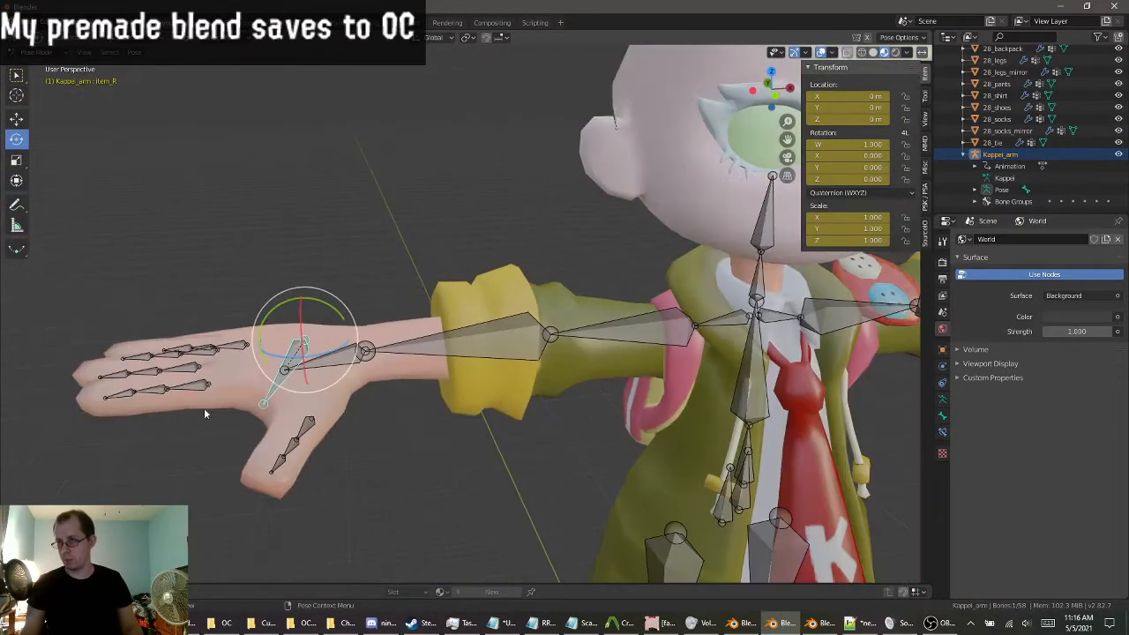
middle_click_drag(482, 426, 765, 214)
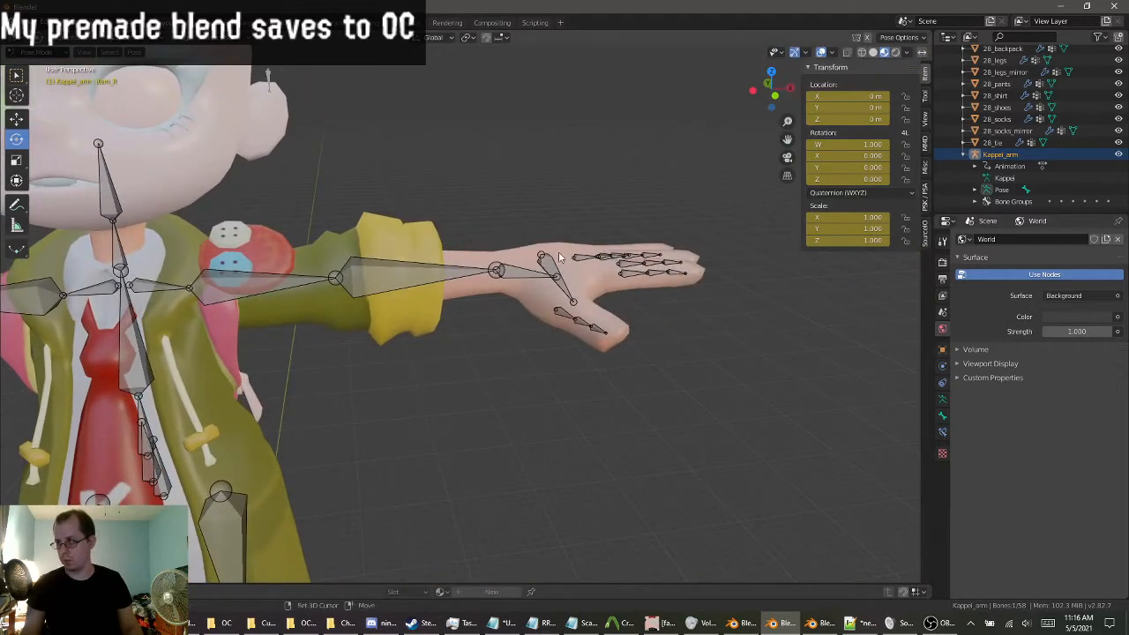
scroll(604, 187, "up", 3)
mouse_move(603, 188)
middle_mouse_down()
mouse_move(633, 197)
mouse_move(526, 186)
mouse_move(598, 205)
middle_mouse_up()
scroll(597, 199, "down", 2)
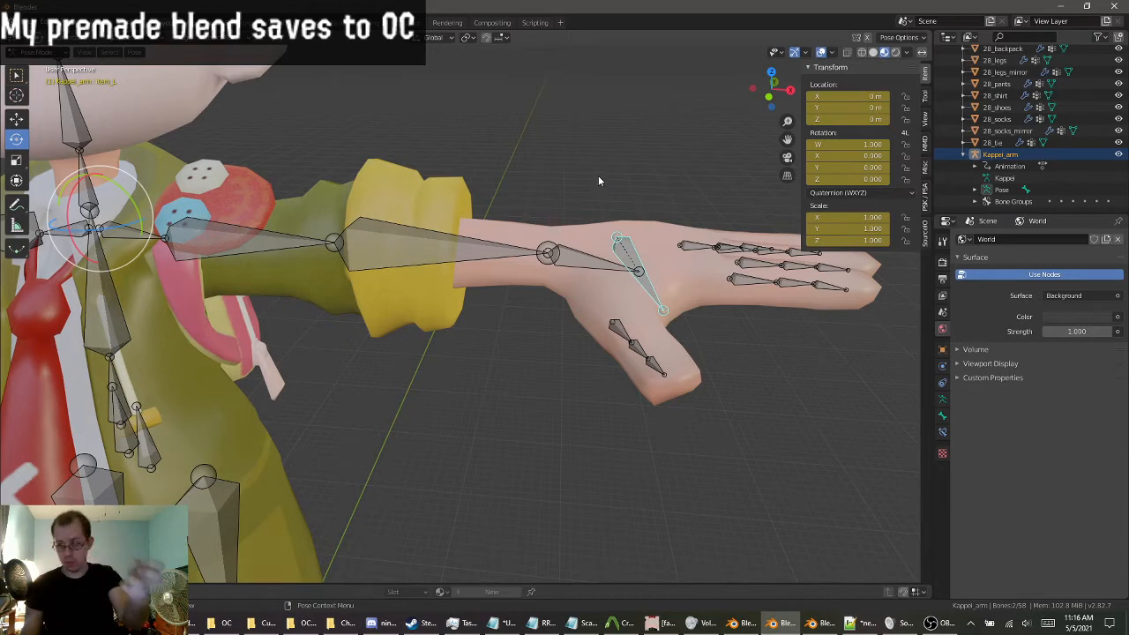
scroll(600, 179, "down", 3)
middle_click_drag(605, 179, 857, 130)
scroll(665, 88, "down", 3)
middle_click_drag(578, 199, 505, 193)
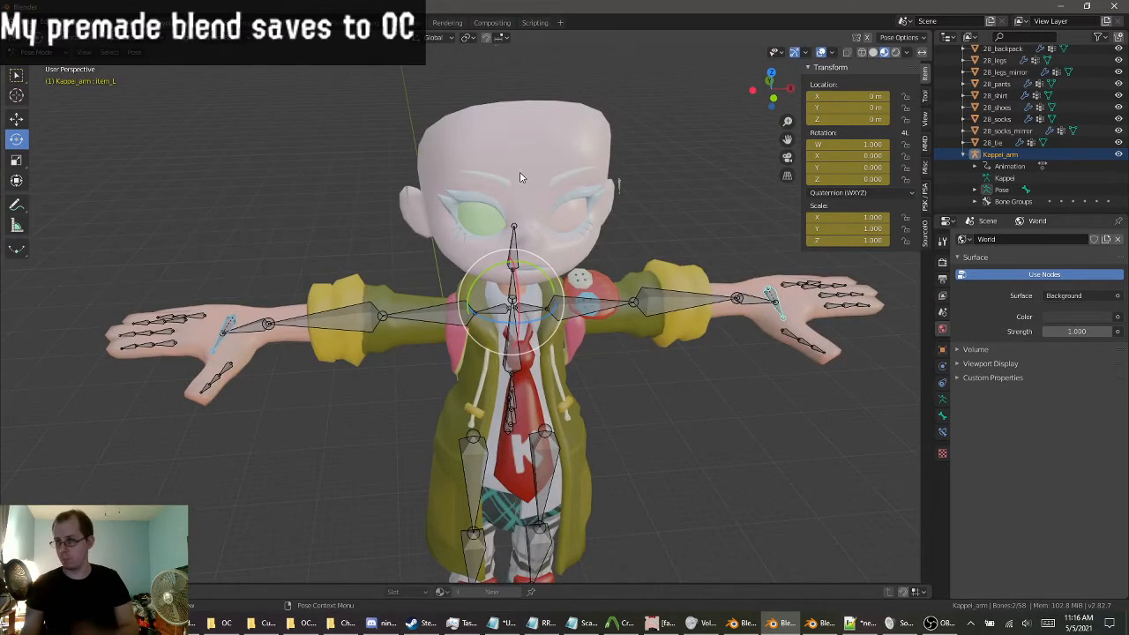
left_click(309, 174)
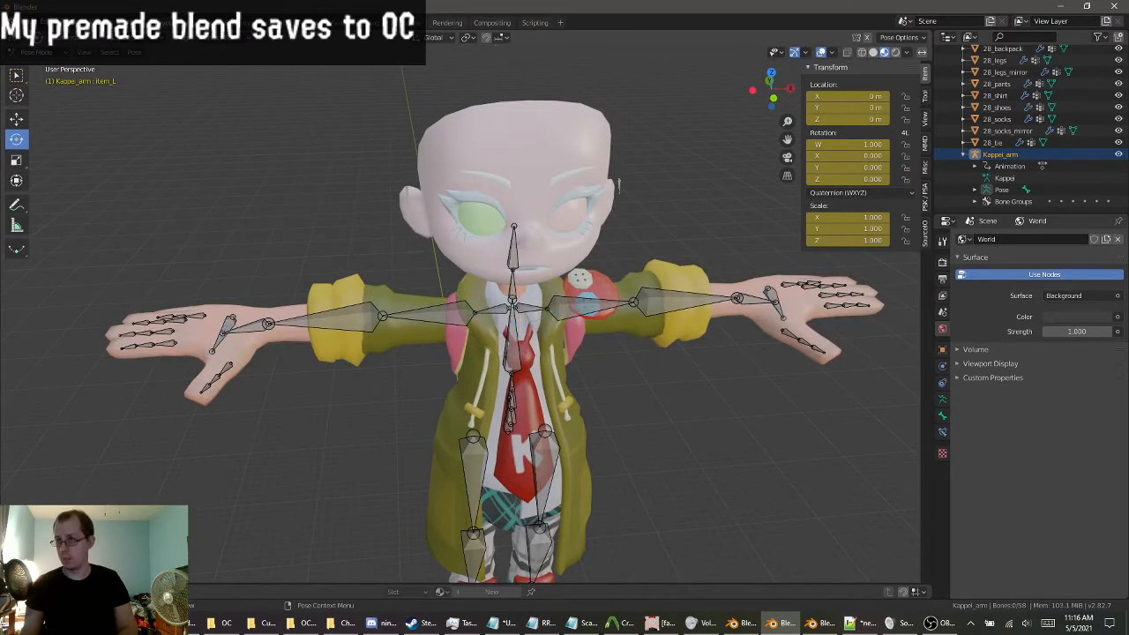
left_click(37, 78)
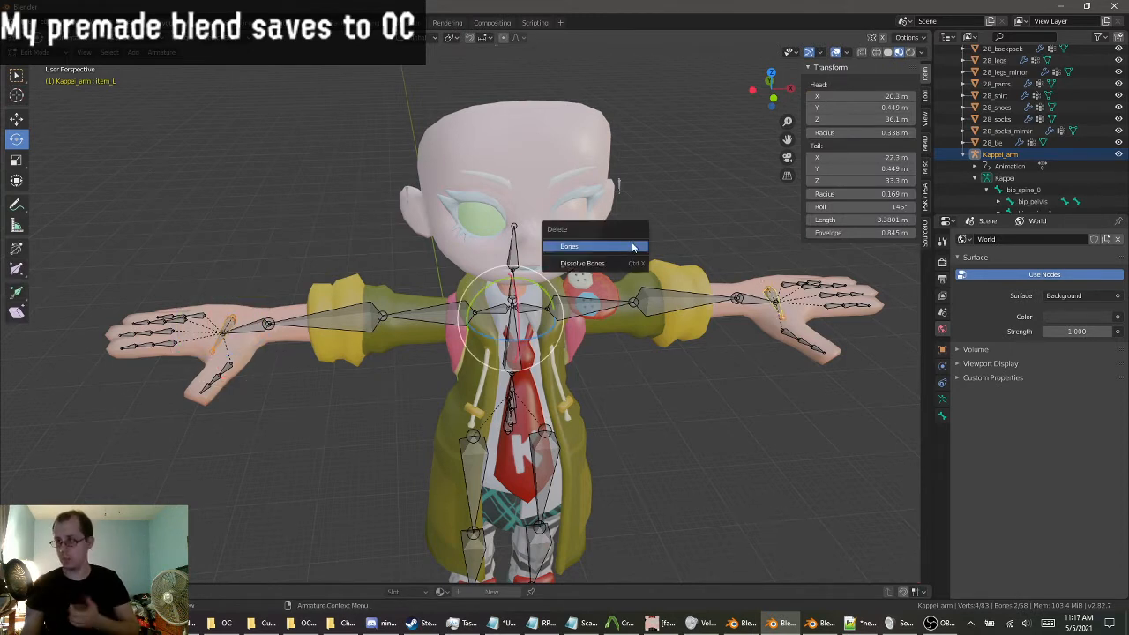
left_click(632, 248)
middle_click_drag(632, 248, 652, 220)
key("ctrl+z")
Examine Kappei_arm's hand, spine and leg bones around the body, with no bones selected.
scroll(539, 273, "up", 4)
middle_click_drag(540, 273, 506, 290)
scroll(660, 327, "down", 4)
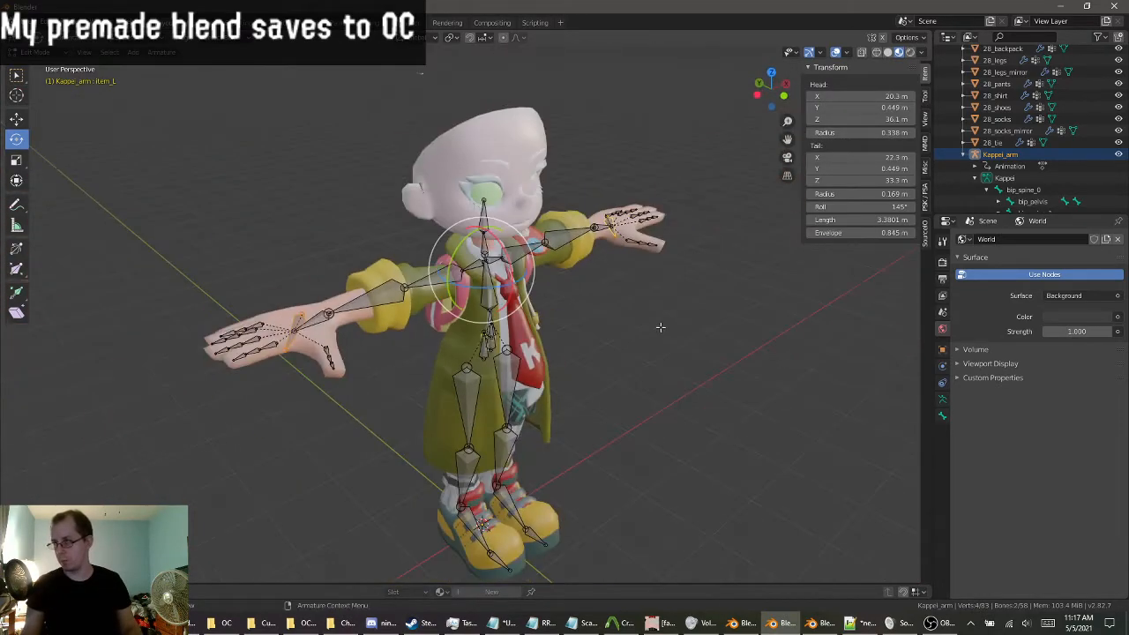
middle_click_drag(667, 323, 675, 274)
scroll(597, 305, "up", 3)
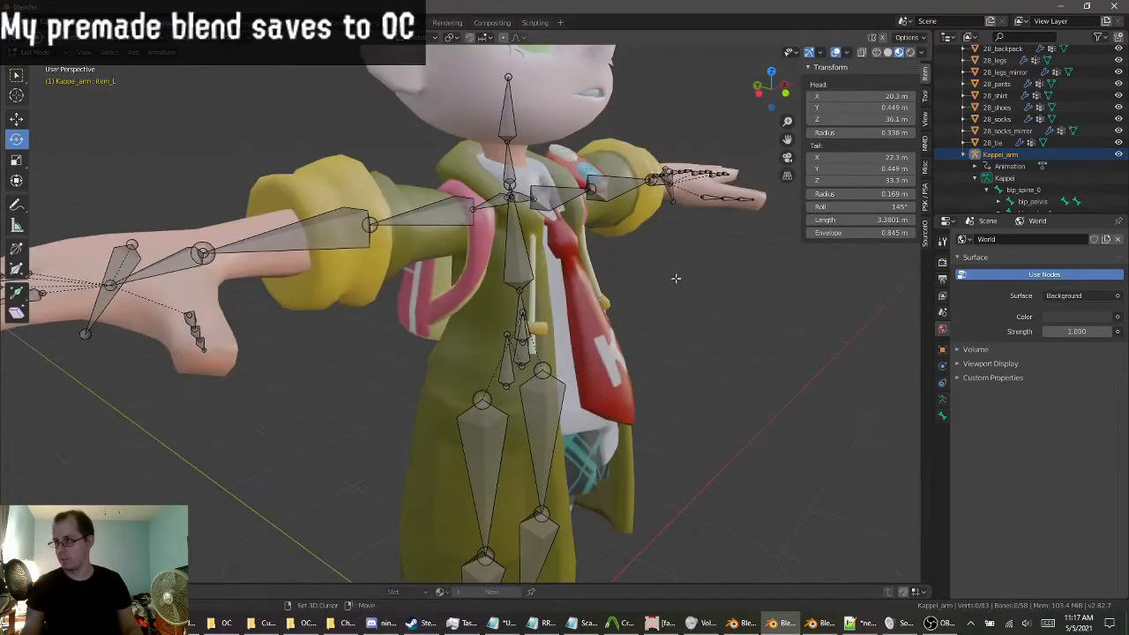
scroll(598, 324, "up", 3)
middle_click_drag(598, 324, 681, 290)
scroll(534, 307, "down", 3)
scroll(681, 289, "up", 2)
middle_click_drag(450, 254, 89, 103)
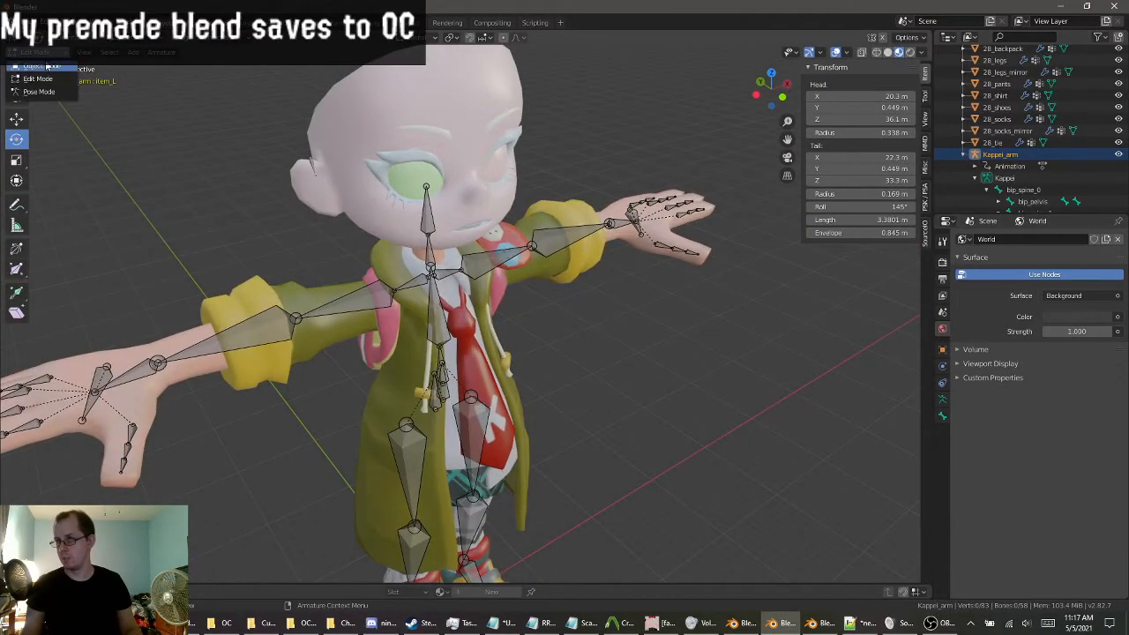
Return Kappei_arm to Object Mode and examine how the armature and clothes line up with the head.
left_click(44, 67)
middle_click_drag(494, 322, 597, 327)
scroll(578, 351, "down", 3)
scroll(605, 327, "up", 3)
scroll(663, 334, "up", 2)
scroll(661, 333, "down", 4)
scroll(602, 344, "up", 3)
scroll(618, 357, "down", 3)
scroll(629, 322, "up", 2)
scroll(379, 316, "up", 3)
scroll(597, 327, "down", 1)
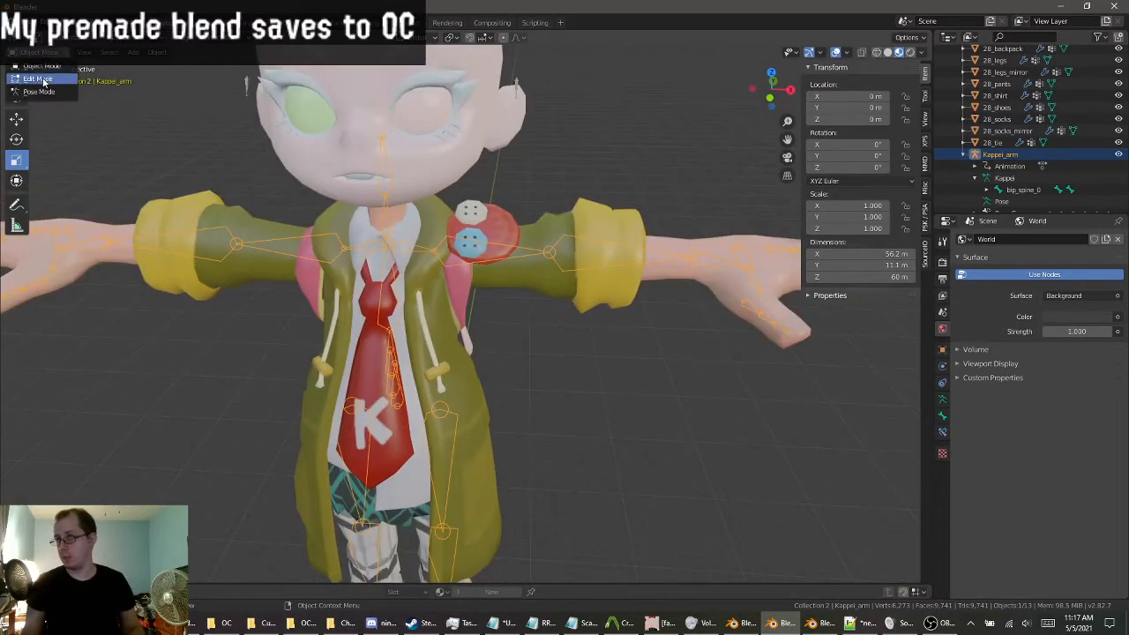
Select the emma_body_ARM armature and switch it to Edit Mode.
scroll(203, 119, "down", 3)
middle_click_drag(231, 127, 395, 178)
left_click(354, 179)
left_click(369, 57)
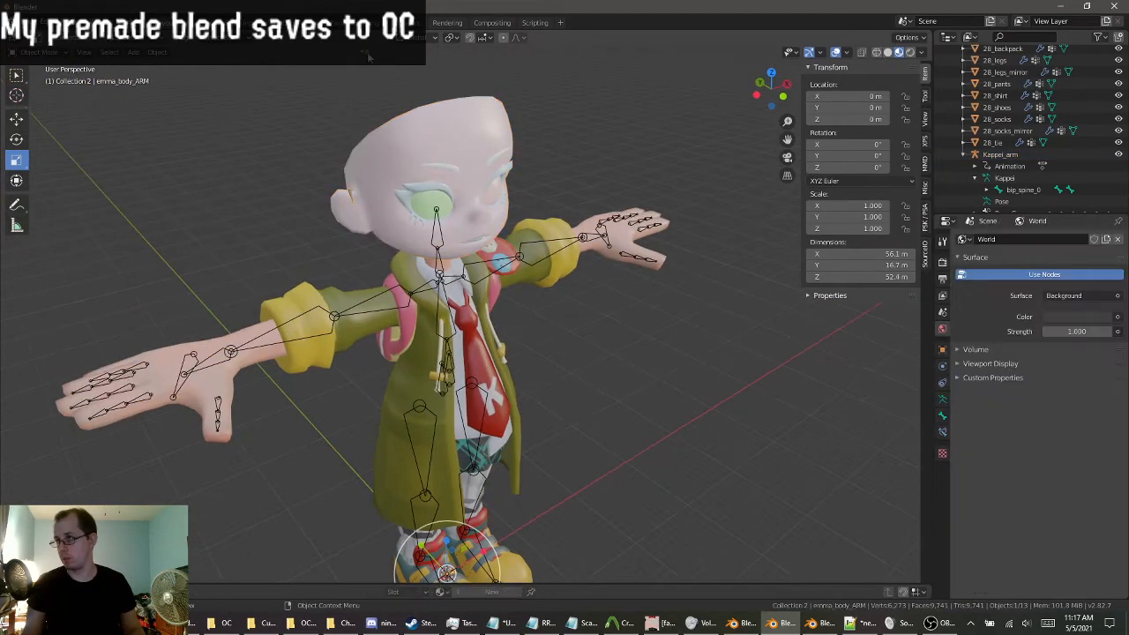
middle_click_drag(412, 130, 451, 140)
scroll(1001, 132, "up", 5)
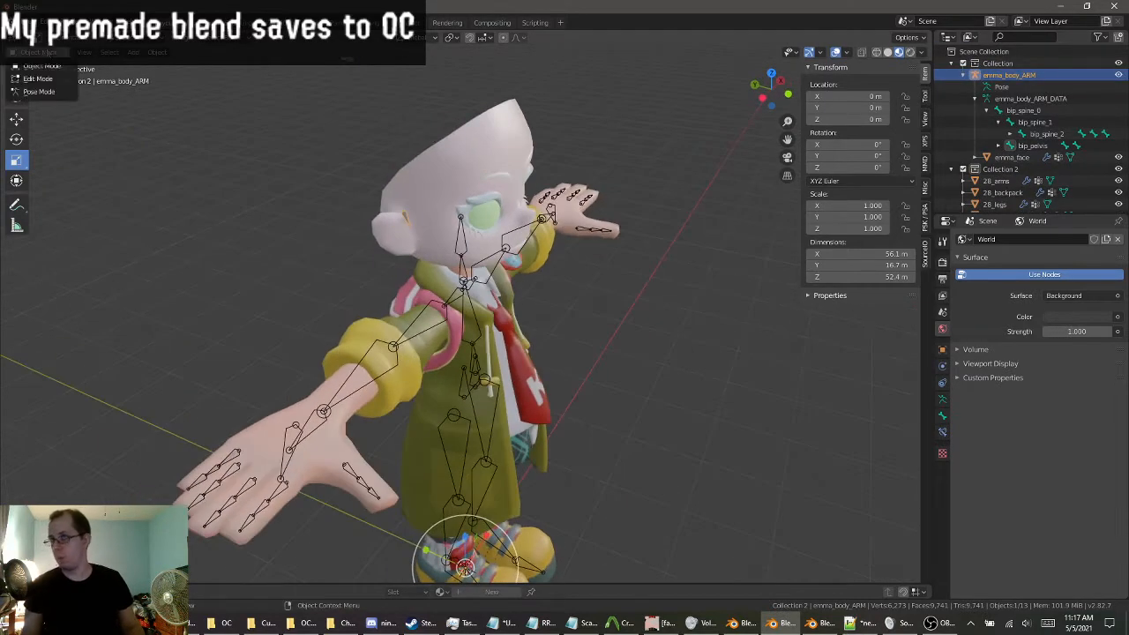
left_click(41, 82)
Delete every bone of emma_body_ARM except bip_head and return to Object Mode.
middle_click_drag(220, 163, 490, 124)
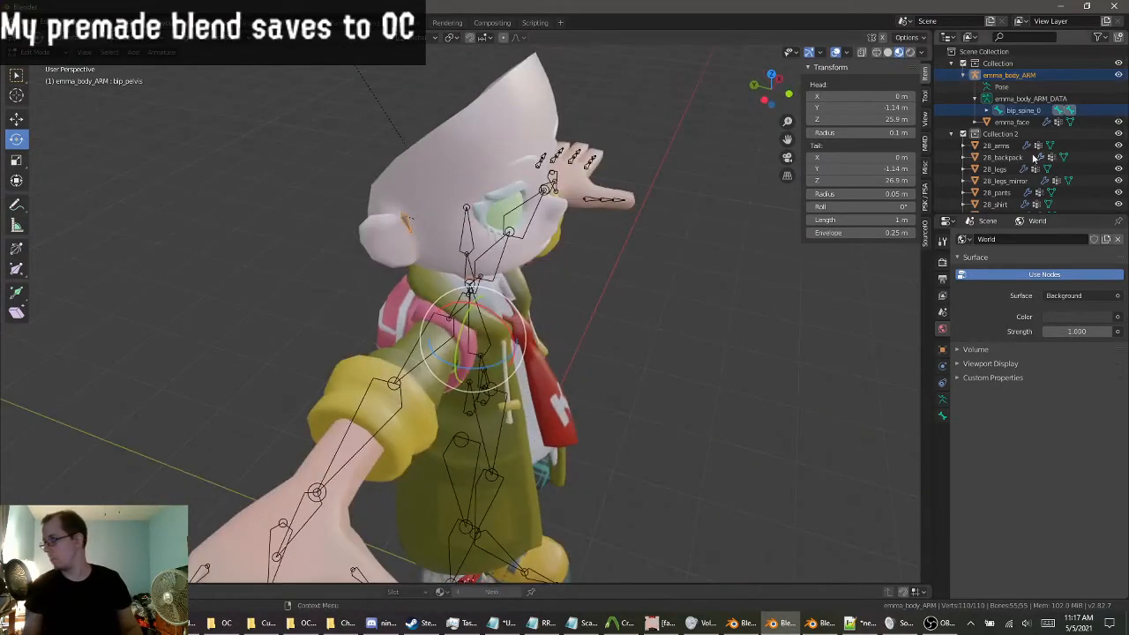
left_click(986, 111)
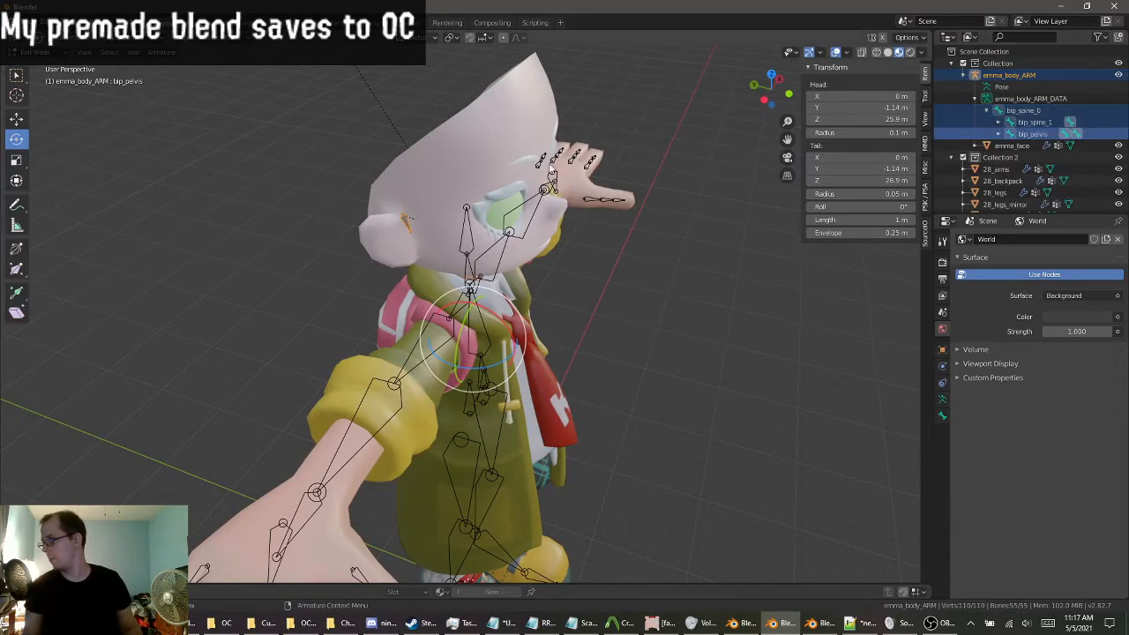
middle_click_drag(547, 161, 403, 223)
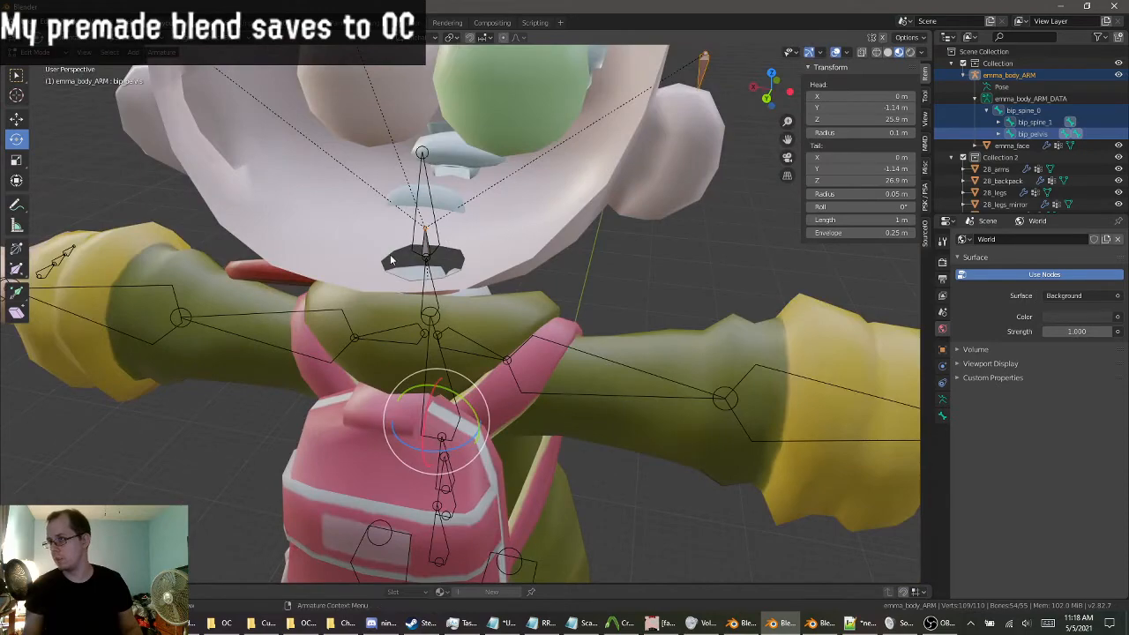
scroll(371, 211, "up", 4)
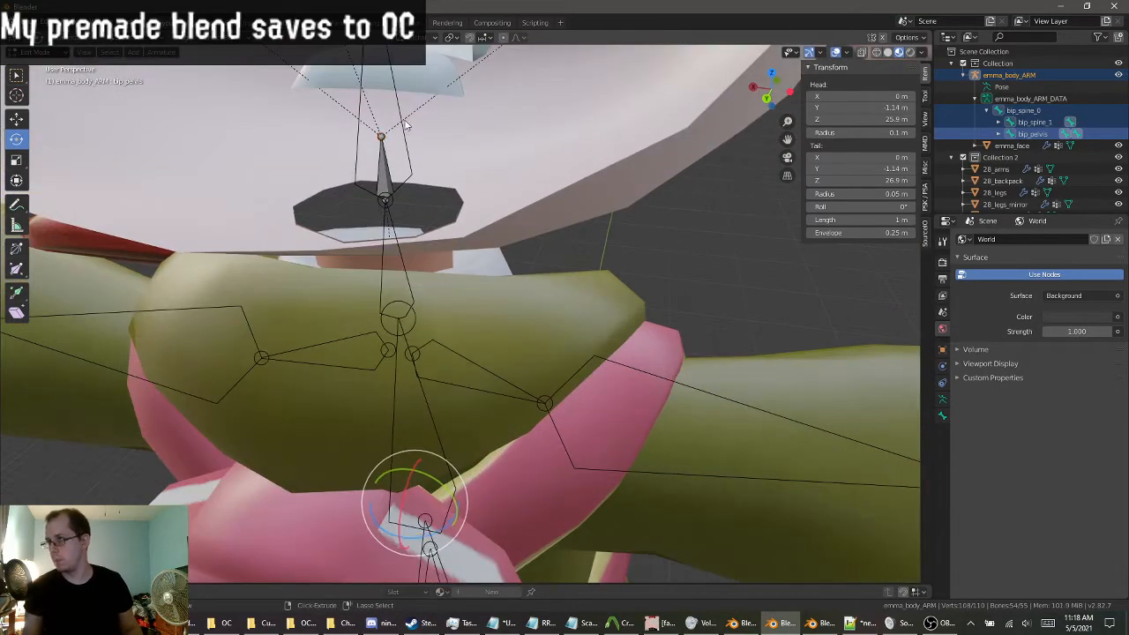
scroll(411, 176, "down", 2)
middle_click_drag(410, 177, 572, 231)
scroll(353, 168, "down", 3)
key("x")
left_click(675, 341)
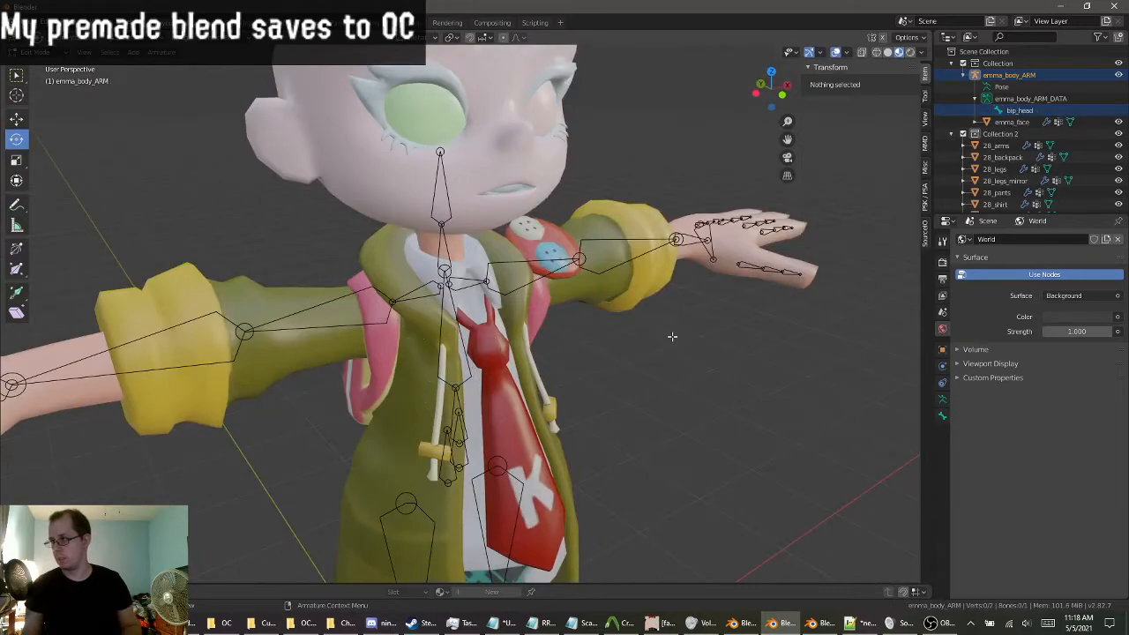
middle_click_drag(673, 337, 529, 278)
scroll(686, 330, "down", 4)
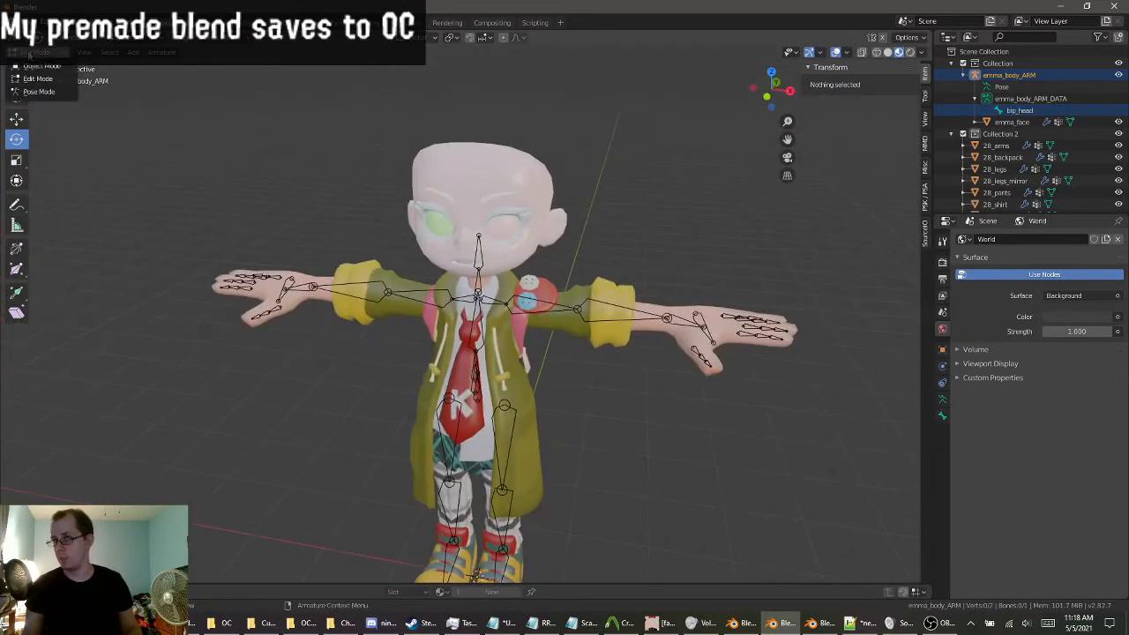
left_click(40, 66)
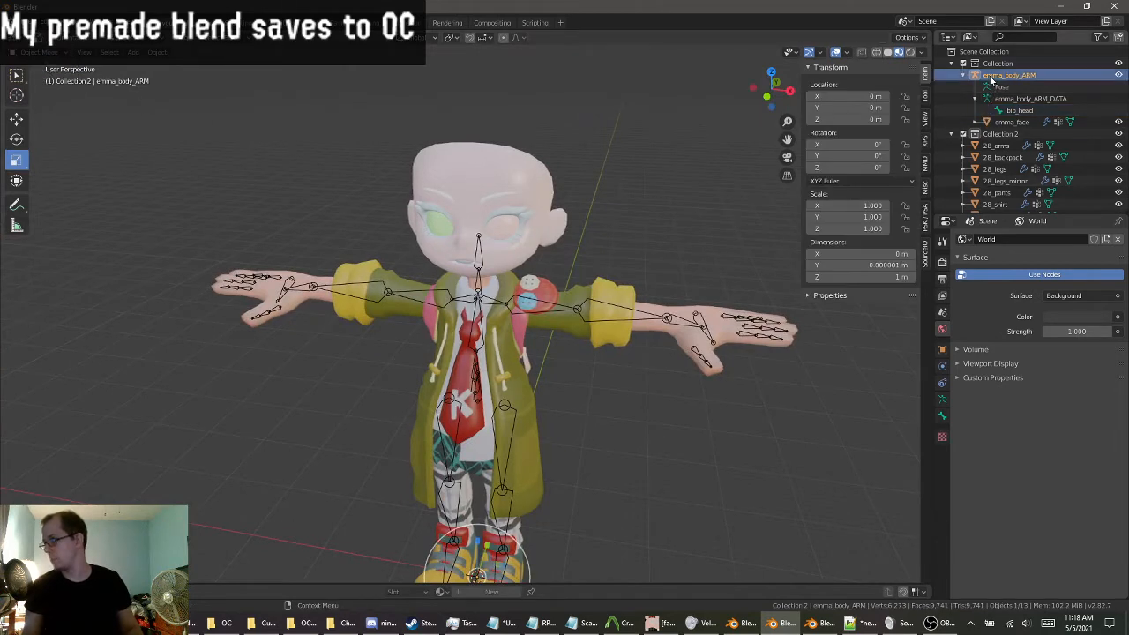
Join the emma_body_ARM armature into Kappei_arm.
scroll(1010, 150, "down", 4)
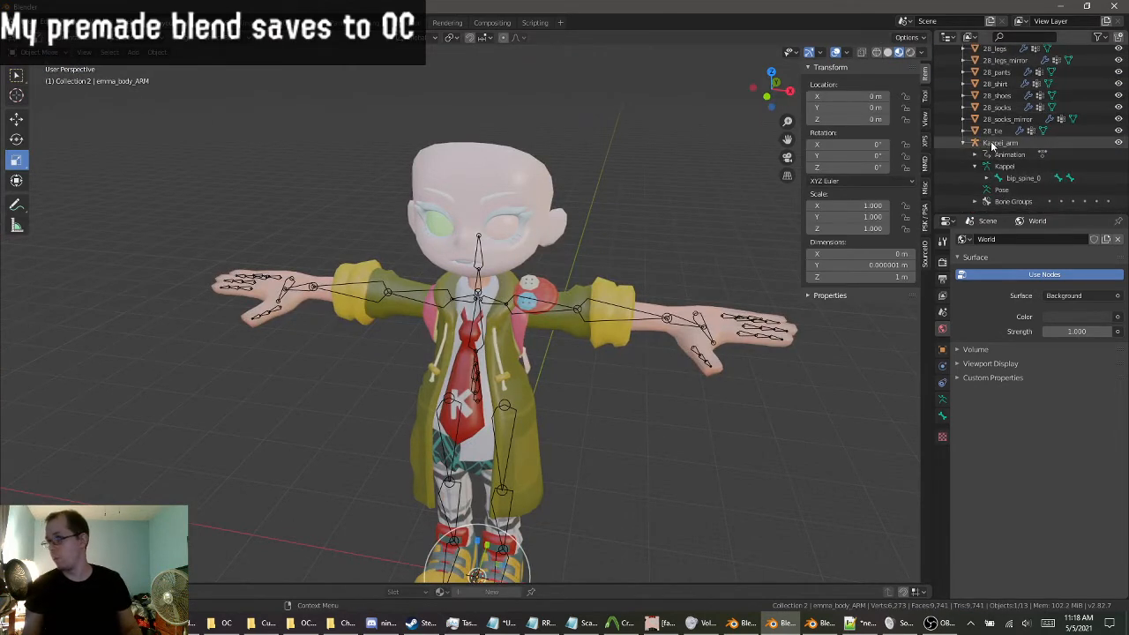
left_click(997, 143)
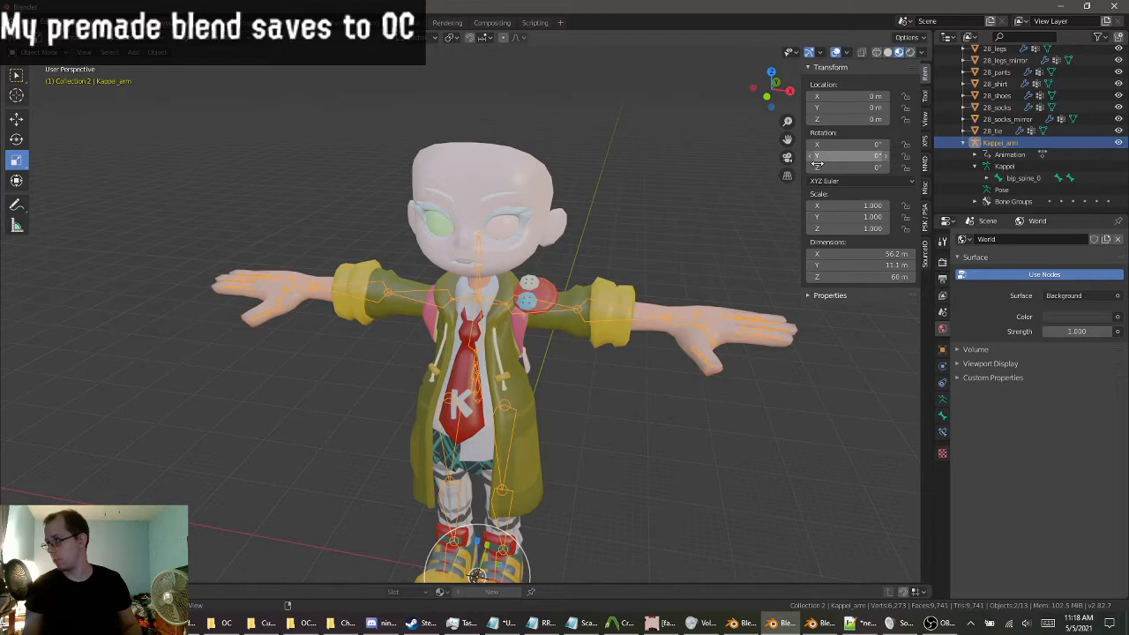
right_click(709, 162)
middle_click_drag(629, 154, 689, 171)
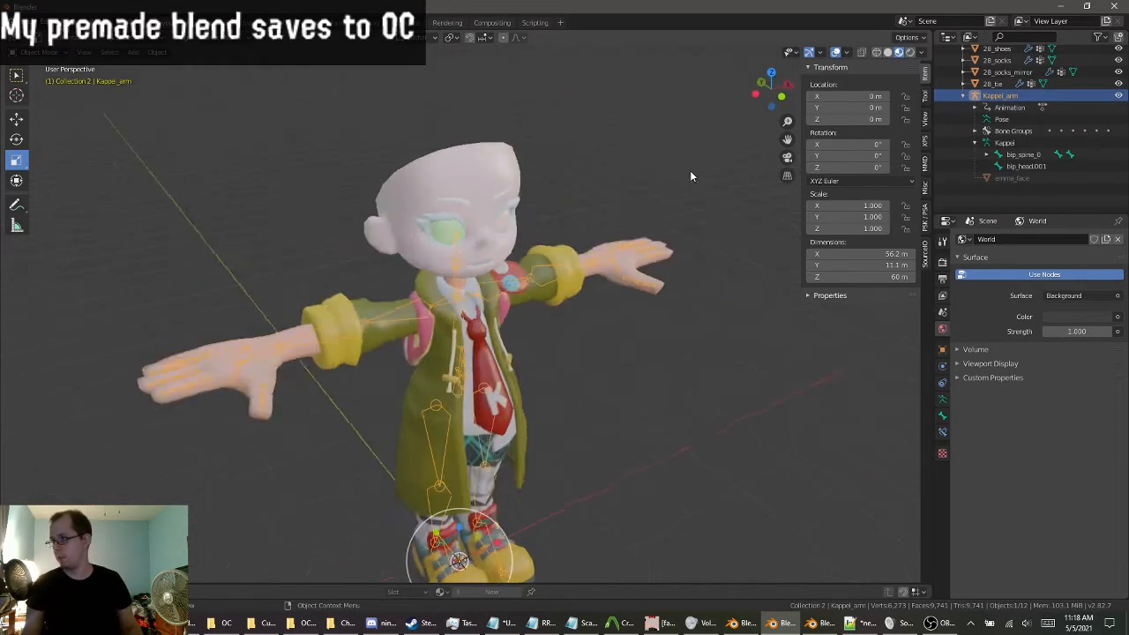
Inspect the bip_head.001 bone inside the joined Kappei_arm, and undo the armature join.
scroll(690, 170, "up", 3)
middle_click_drag(582, 161, 323, 288)
left_click(354, 315)
left_click(345, 284)
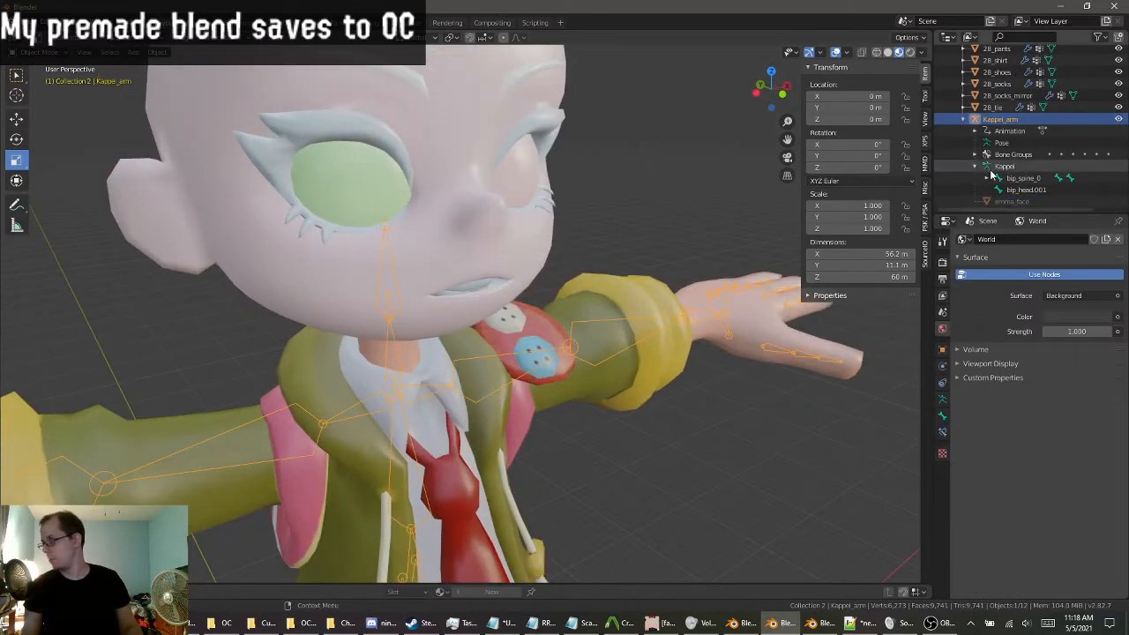
left_click(1025, 190)
middle_click_drag(671, 185, 490, 220)
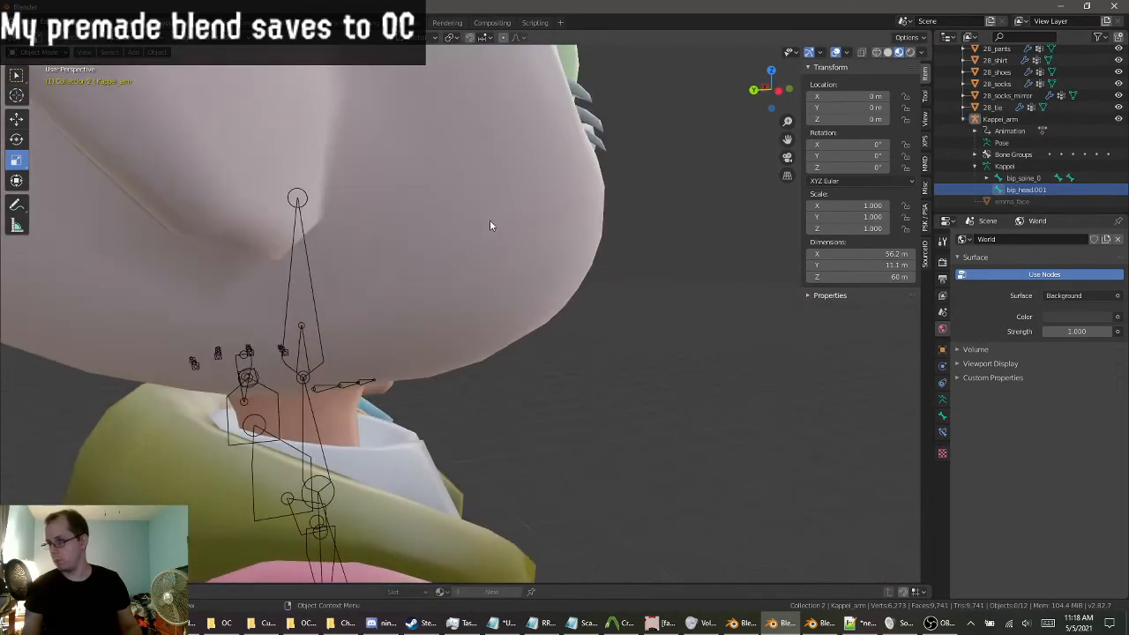
key("ctrl+z")
key("ctrl+z")
key("ctrl+shift+z")
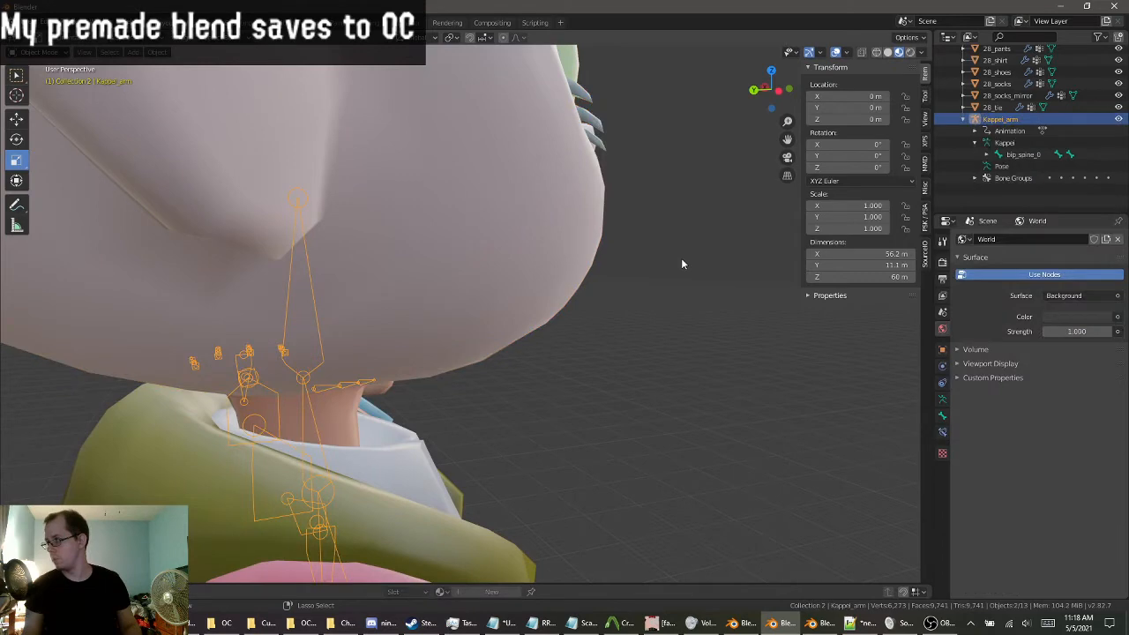
key("ctrl+shift+z")
Delete the emma_body_ARM armature, keeping the emma_face mesh and Kappei_arm in the scene.
middle_click_drag(655, 259, 596, 225)
scroll(499, 267, "up", 2)
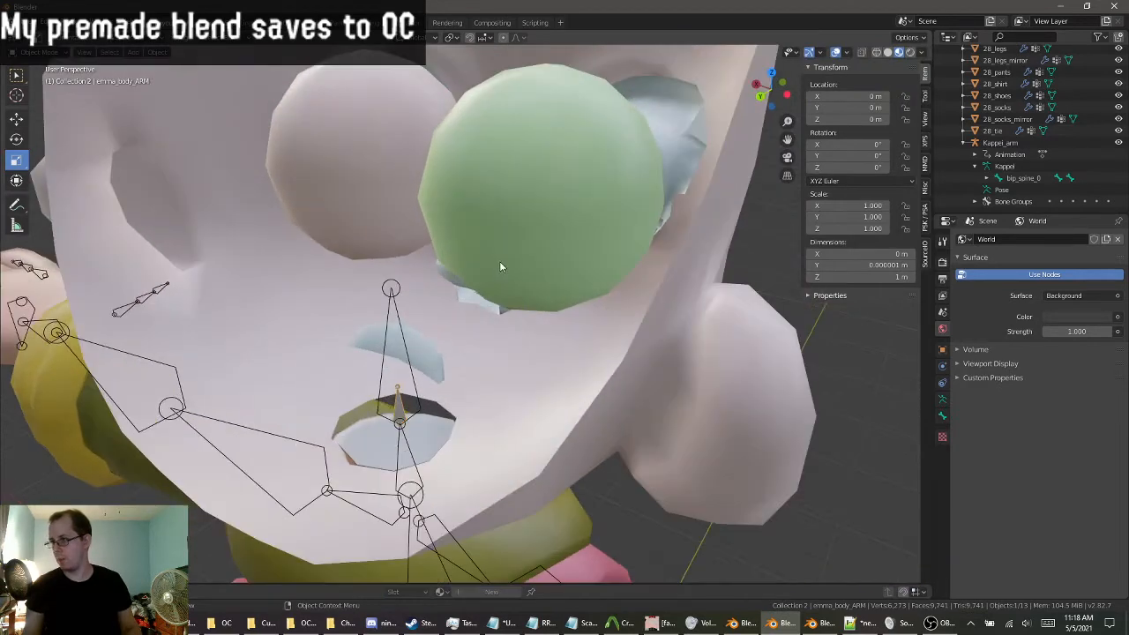
left_click(393, 422)
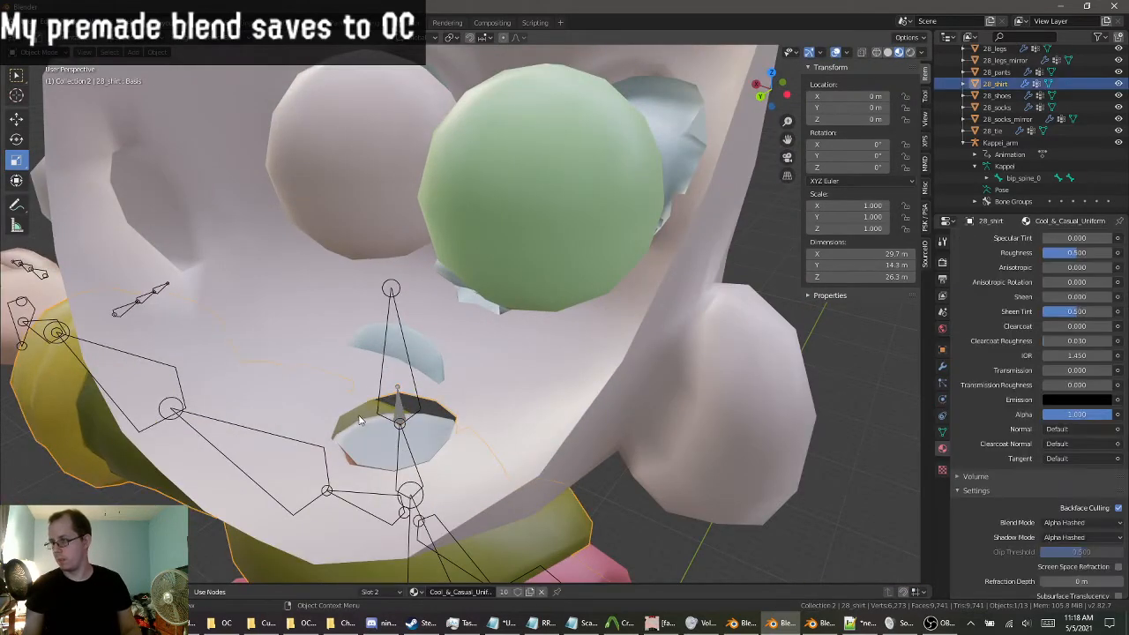
key("Delete")
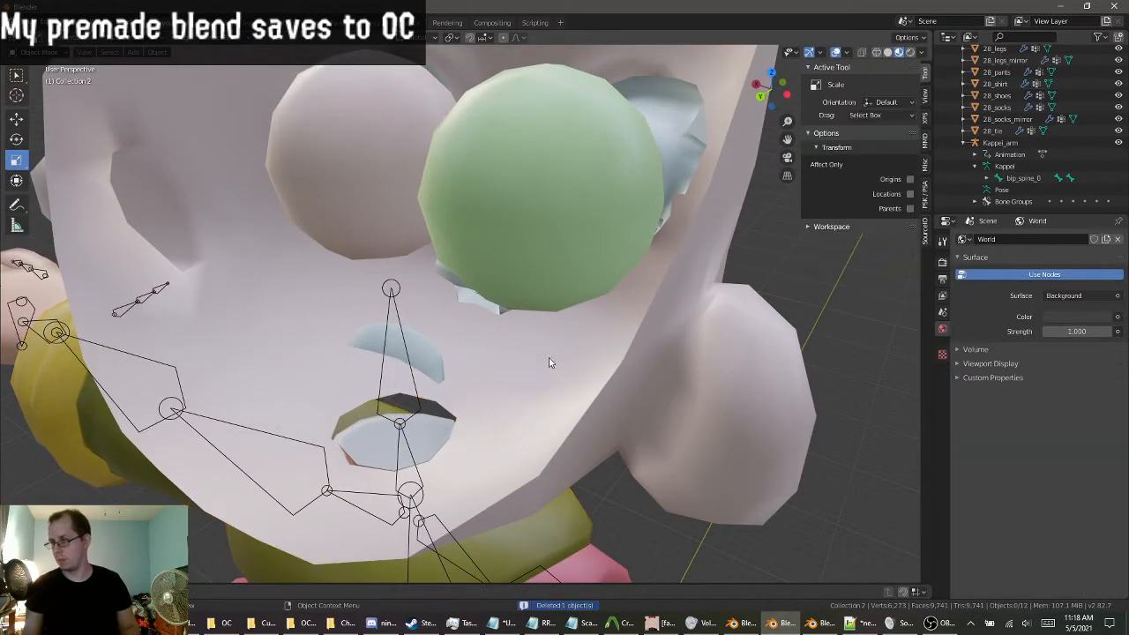
middle_click_drag(550, 361, 377, 292)
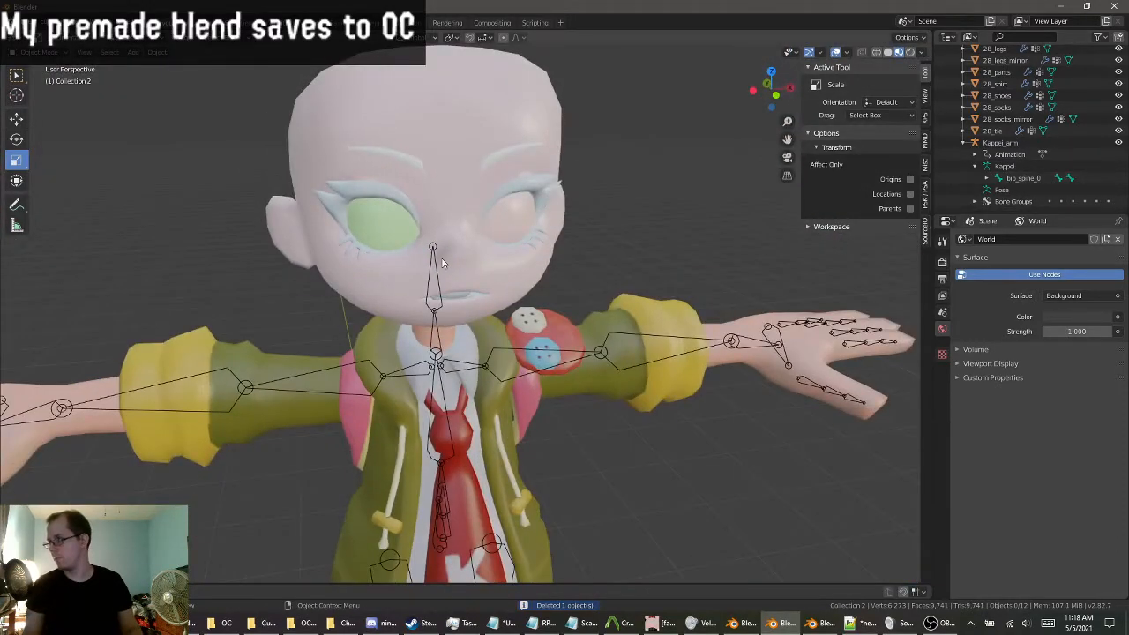
scroll(1039, 103, "up", 3)
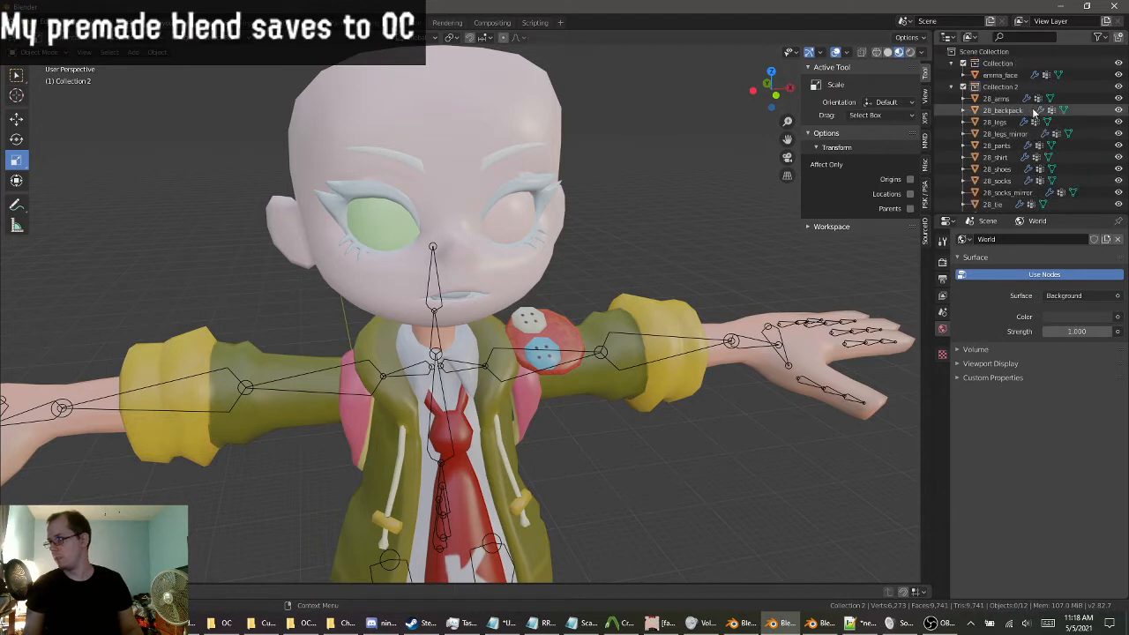
right_click(1009, 77)
left_click(997, 78)
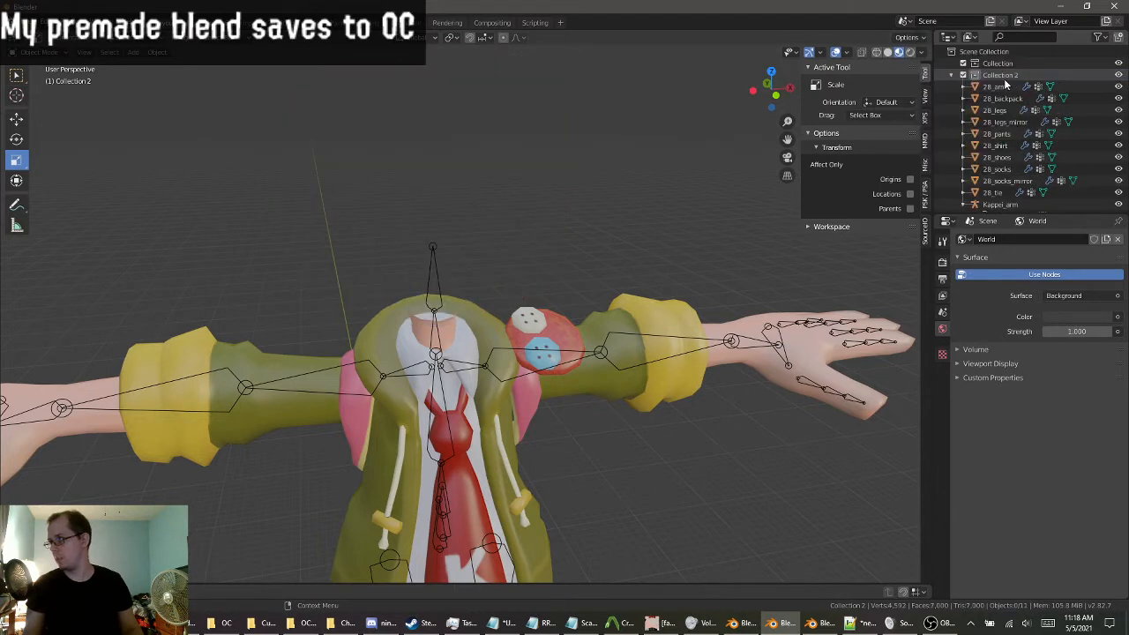
key("ctrl+z")
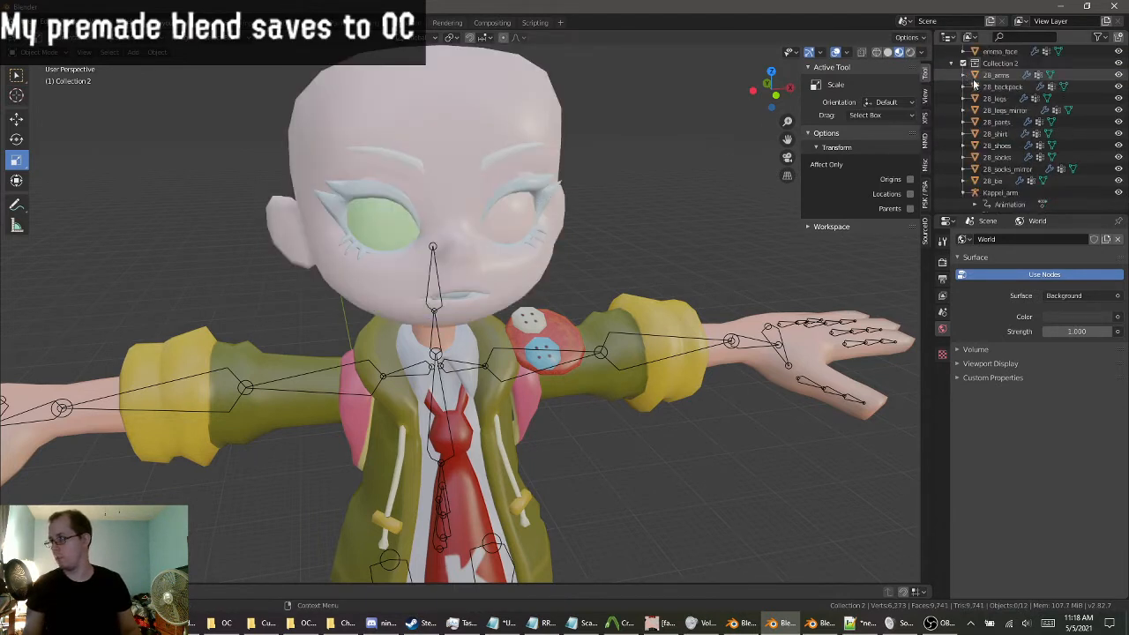
scroll(966, 97, "down", 3)
scroll(1004, 166, "up", 3)
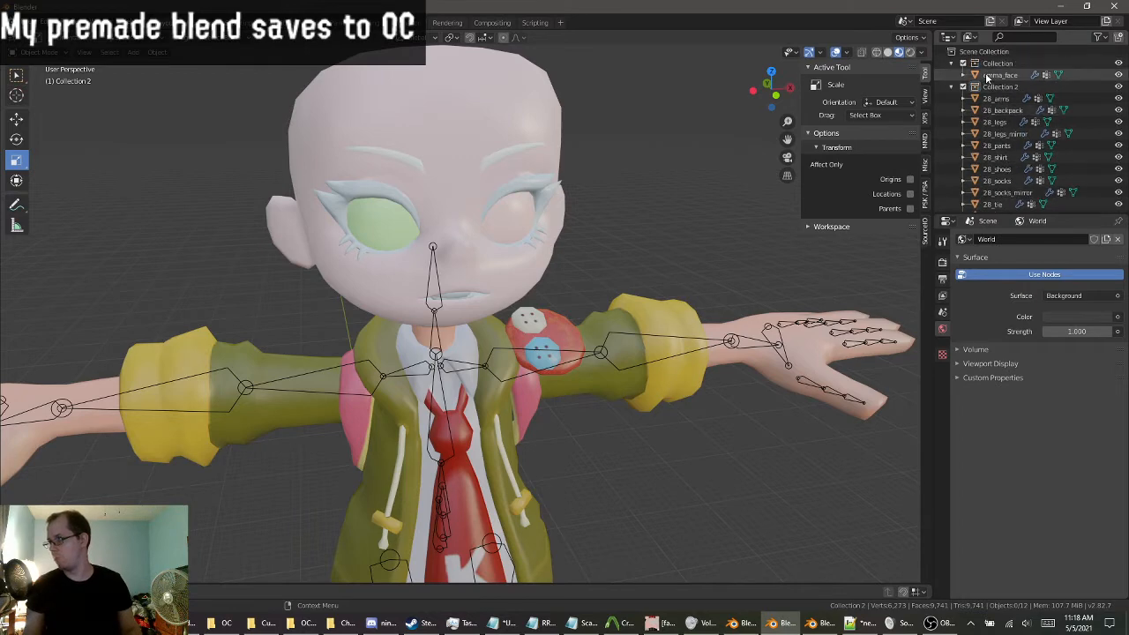
Set Kappei_arm as the target object of the emma_face mesh's Armature modifier.
middle_click_drag(635, 256, 404, 134)
left_click(432, 116)
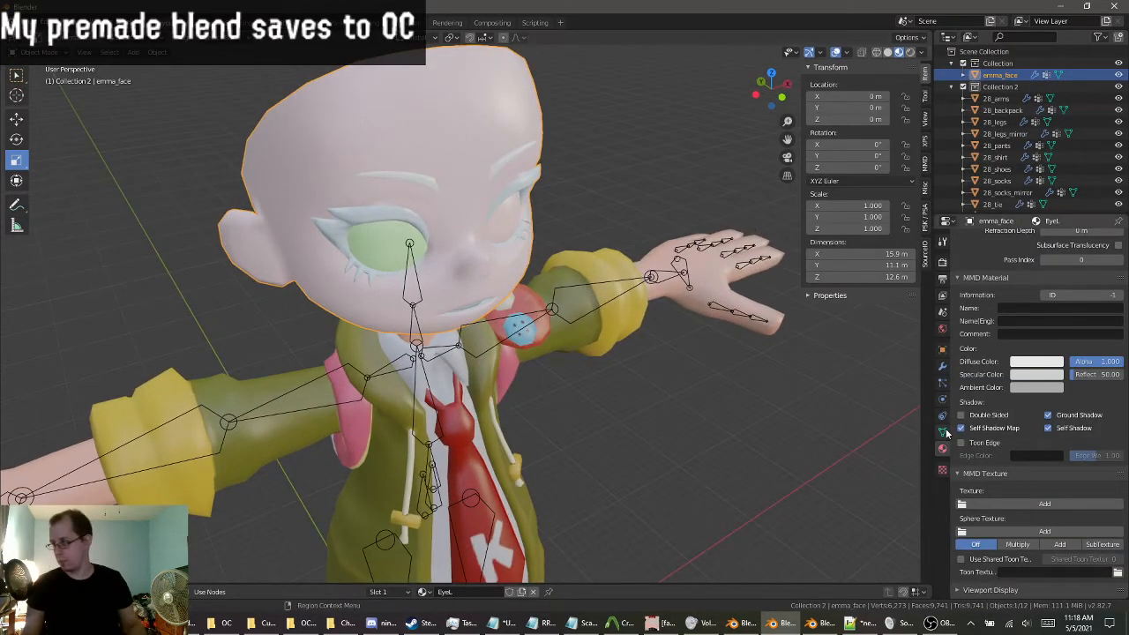
left_click(942, 367)
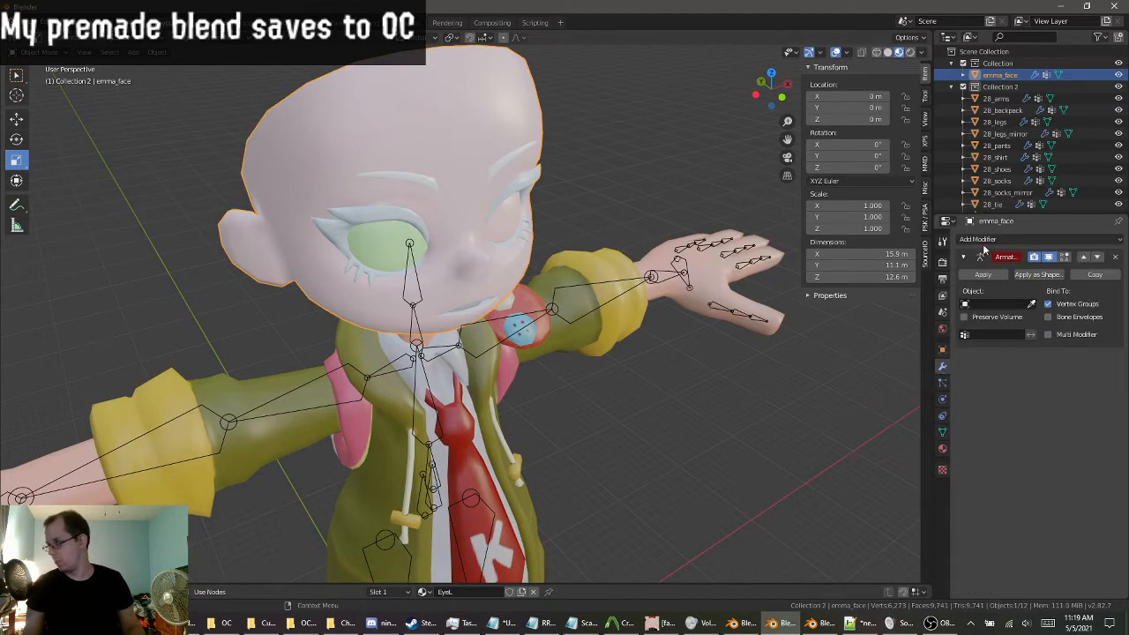
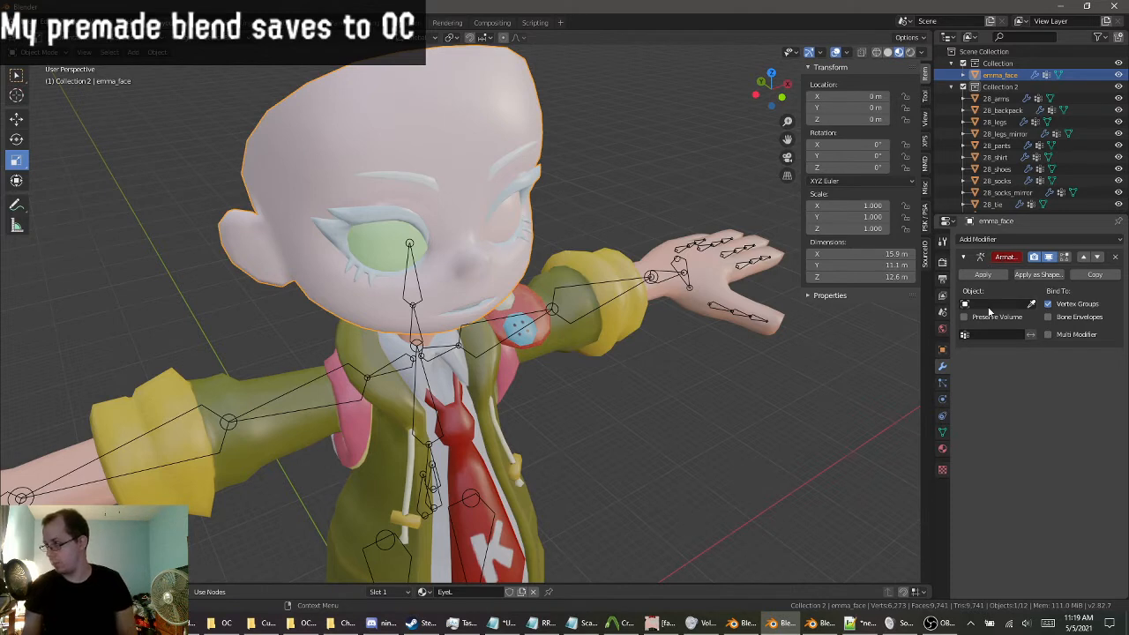
left_click(990, 305)
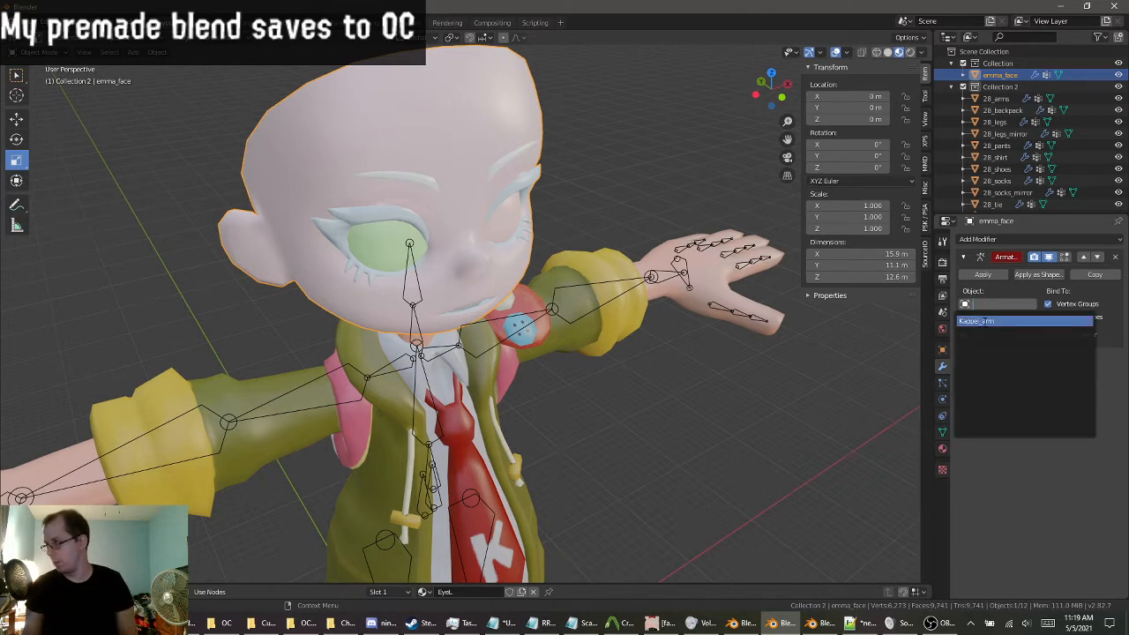
left_click(976, 321)
scroll(1007, 176, "down", 4)
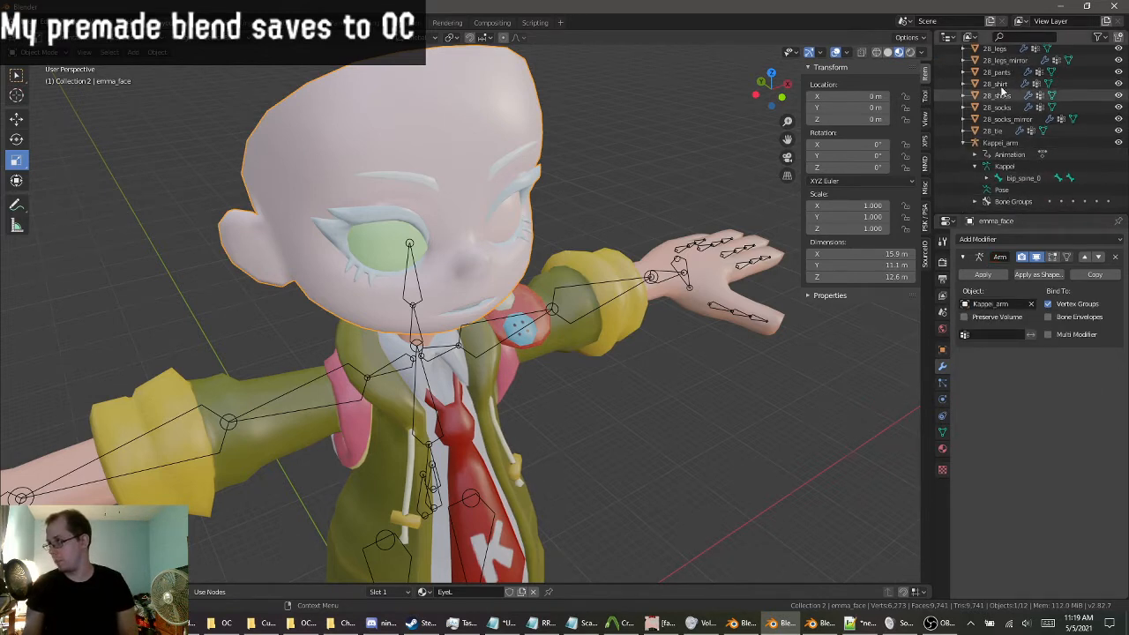
Test how the face follows Kappei_arm by rotating bip_head in Pose Mode, cancel the rotation, and return to Object Mode.
mouse_move(434, 318)
middle_mouse_down()
mouse_move(379, 320)
mouse_move(434, 318)
middle_mouse_up()
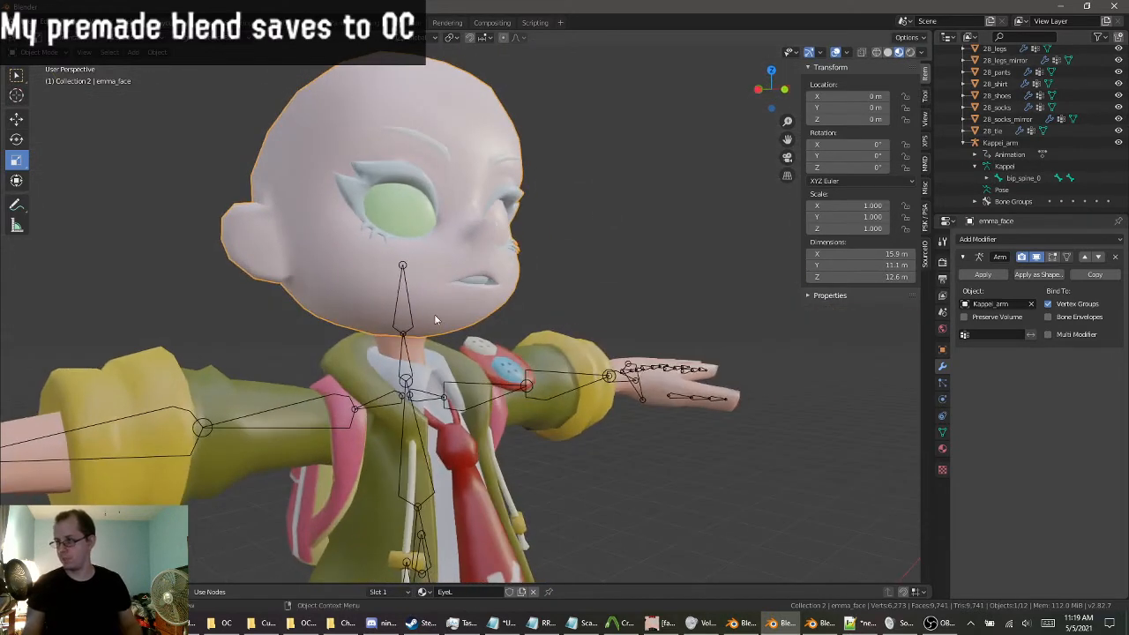
left_click(411, 327)
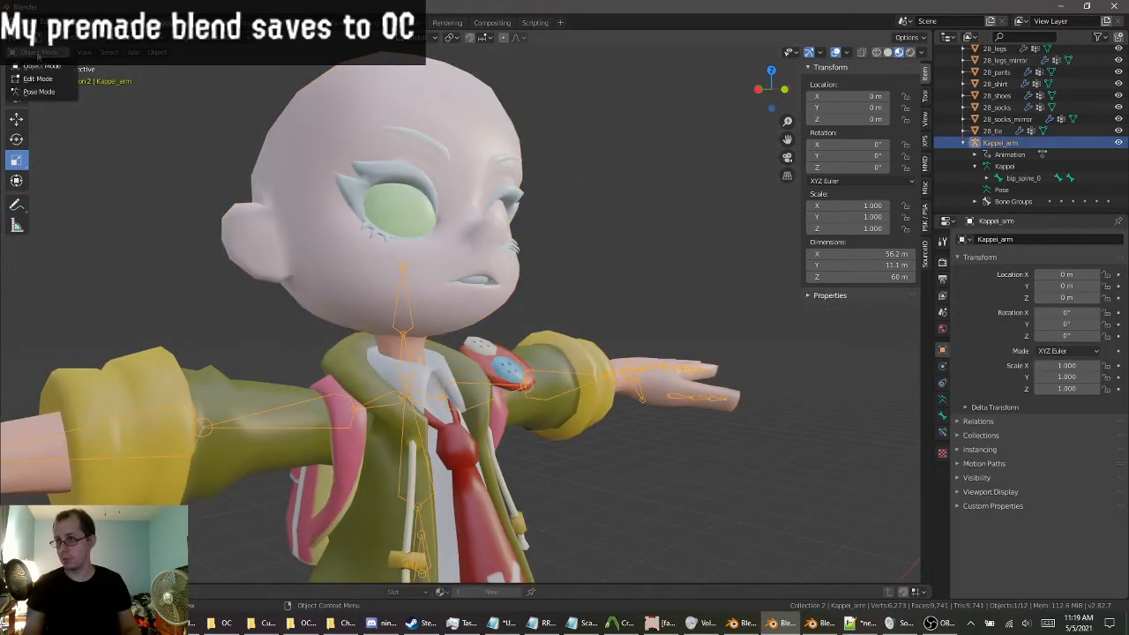
left_click(39, 93)
middle_click_drag(263, 233, 279, 269)
left_click(412, 300)
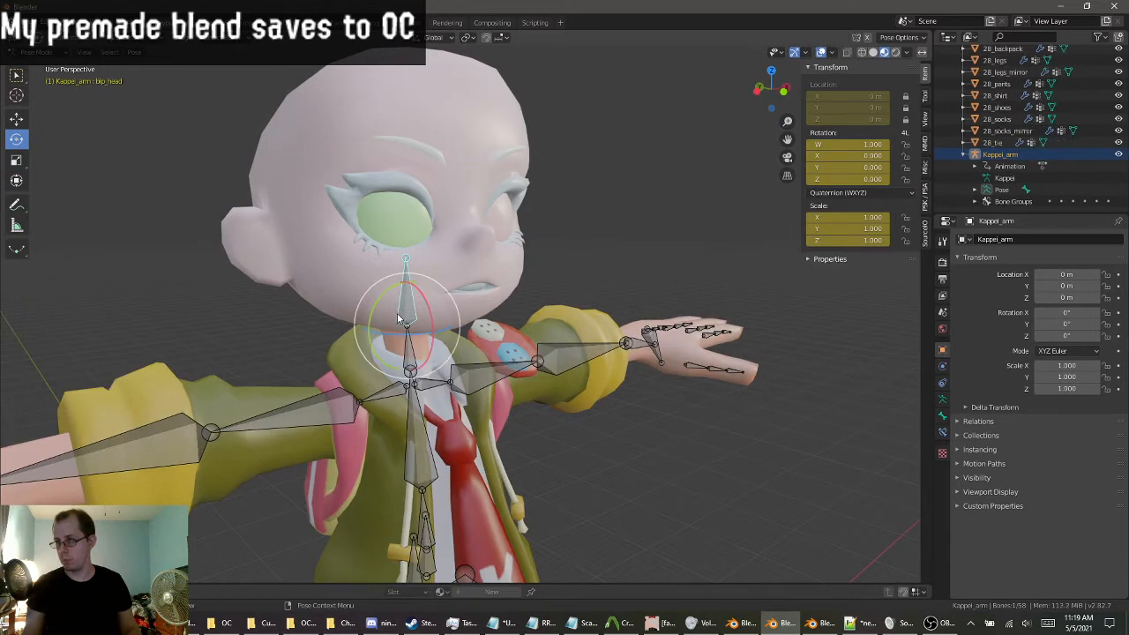
mouse_move(400, 318)
left_mouse_down()
mouse_move(388, 228)
mouse_move(320, 232)
mouse_move(477, 248)
mouse_move(462, 262)
mouse_move(504, 232)
mouse_move(306, 295)
mouse_move(235, 259)
mouse_move(285, 308)
mouse_move(400, 298)
left_mouse_up()
right_click(401, 298)
middle_click_drag(419, 312, 505, 301)
middle_click_drag(498, 306, 439, 294)
scroll(388, 224, "up", 4)
scroll(438, 294, "up", 1)
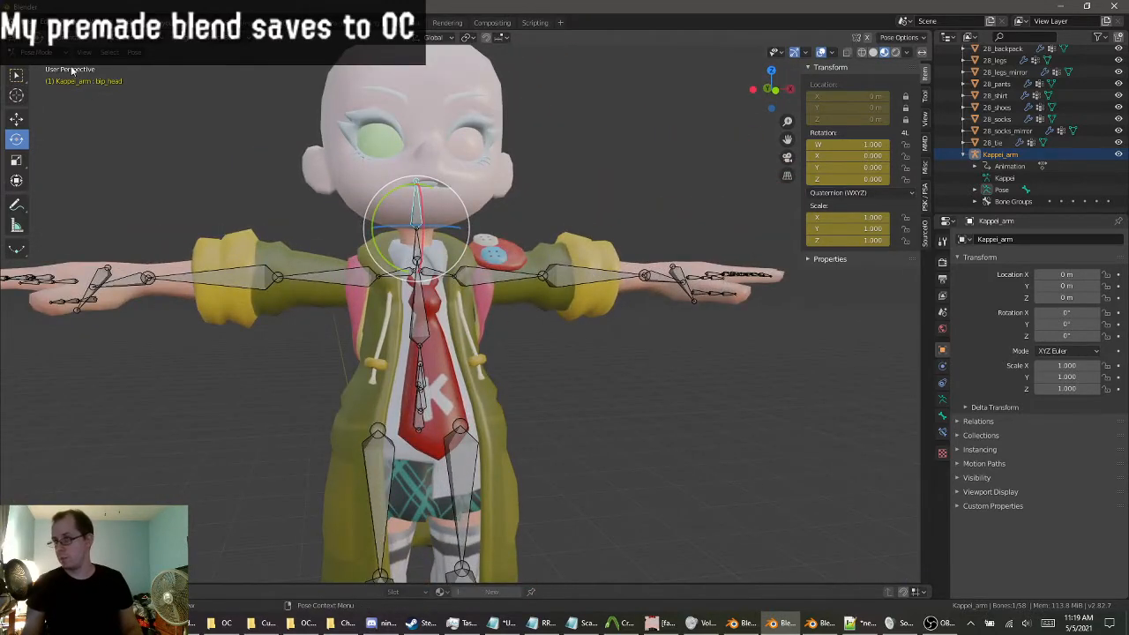
left_click(44, 53)
left_click(41, 66)
Examine how the backpack and the rest of the uniform sit on the armature from several angles.
middle_click_drag(214, 227, 308, 324)
scroll(410, 288, "up", 3)
left_click(191, 255)
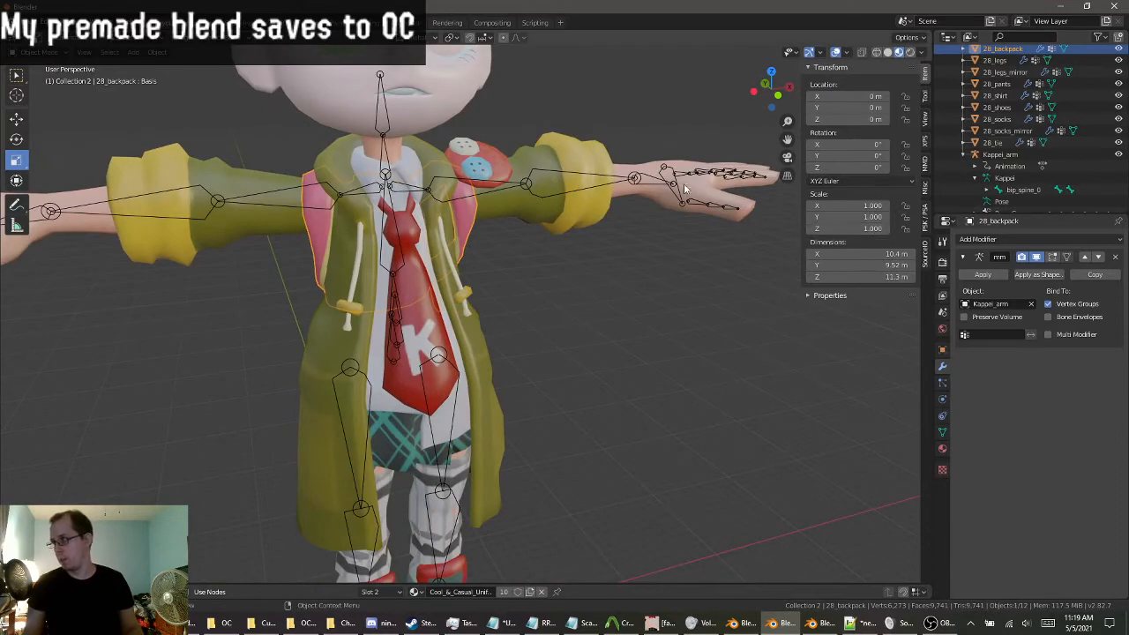
middle_click_drag(506, 223, 551, 300)
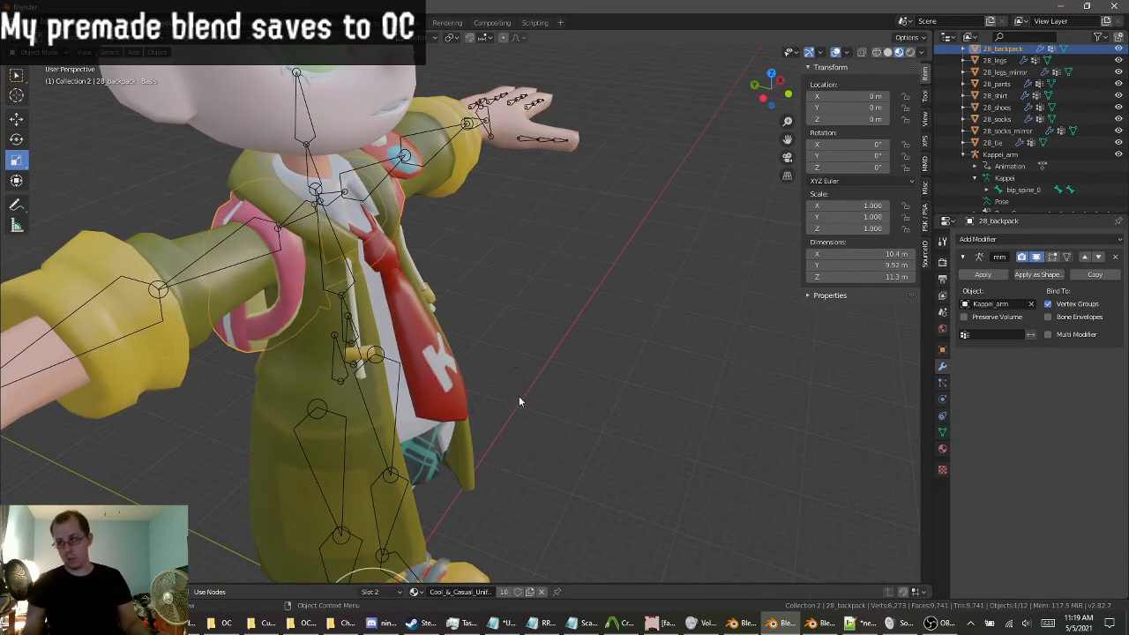
middle_click_drag(518, 377, 414, 319)
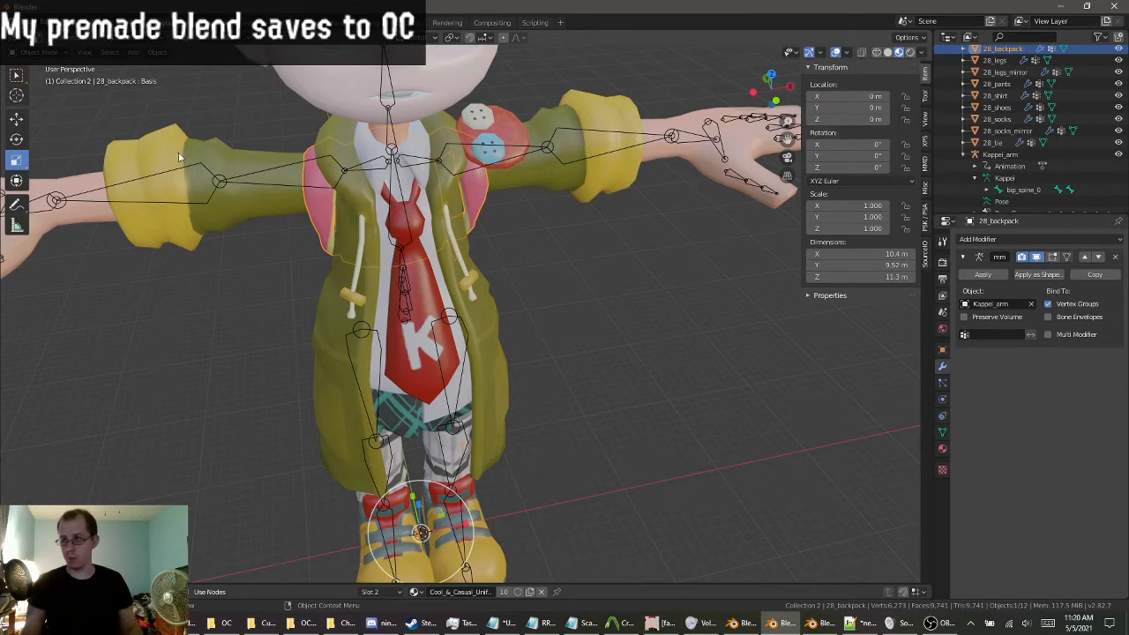
middle_click_drag(599, 152, 514, 315)
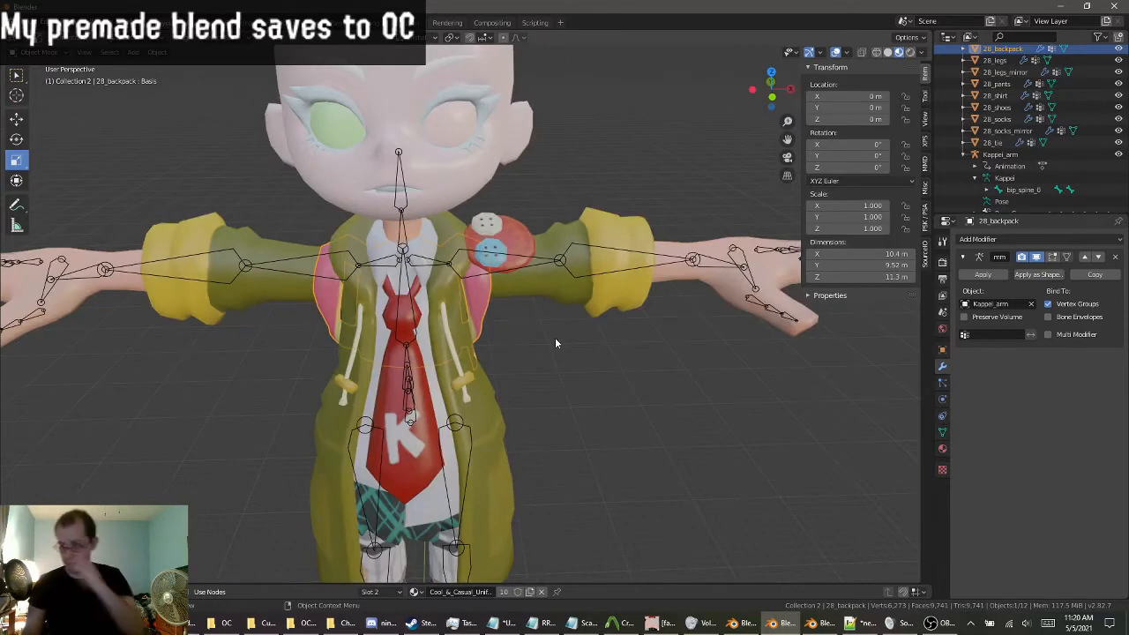
Delete the 28_arms, 28_backpack, 28_legs, 28_legs_mirror, 28_pants, 28_shirt and 28_tie meshes, leaving the shoes and both sock meshes.
left_click(595, 293)
middle_click_drag(599, 348, 514, 355)
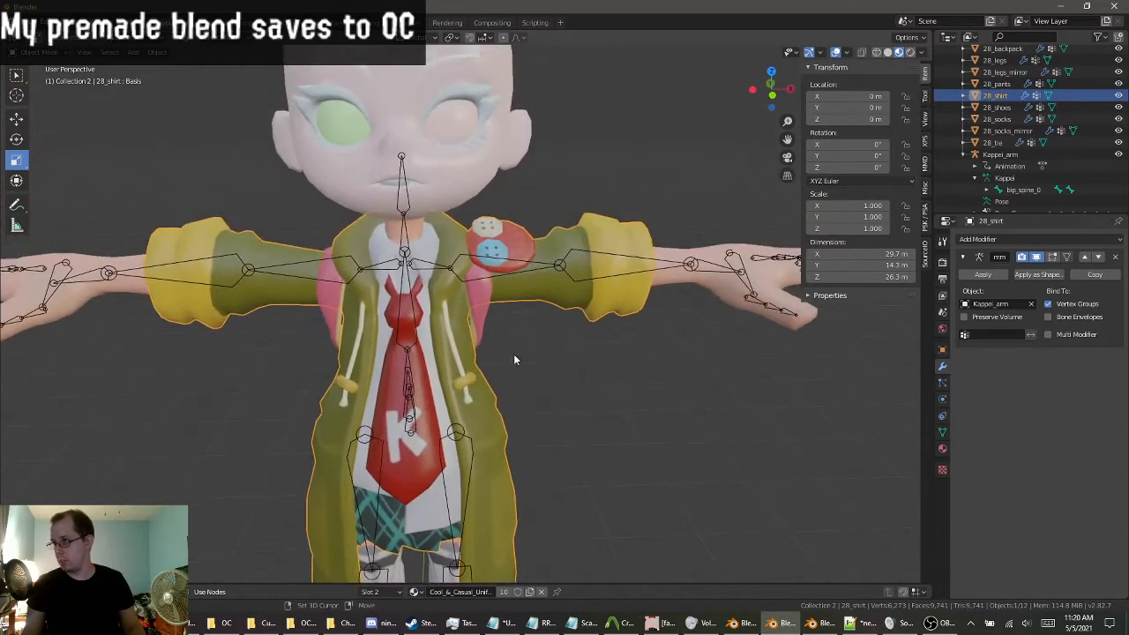
left_click(147, 300)
middle_click_drag(633, 486, 605, 313, "shift")
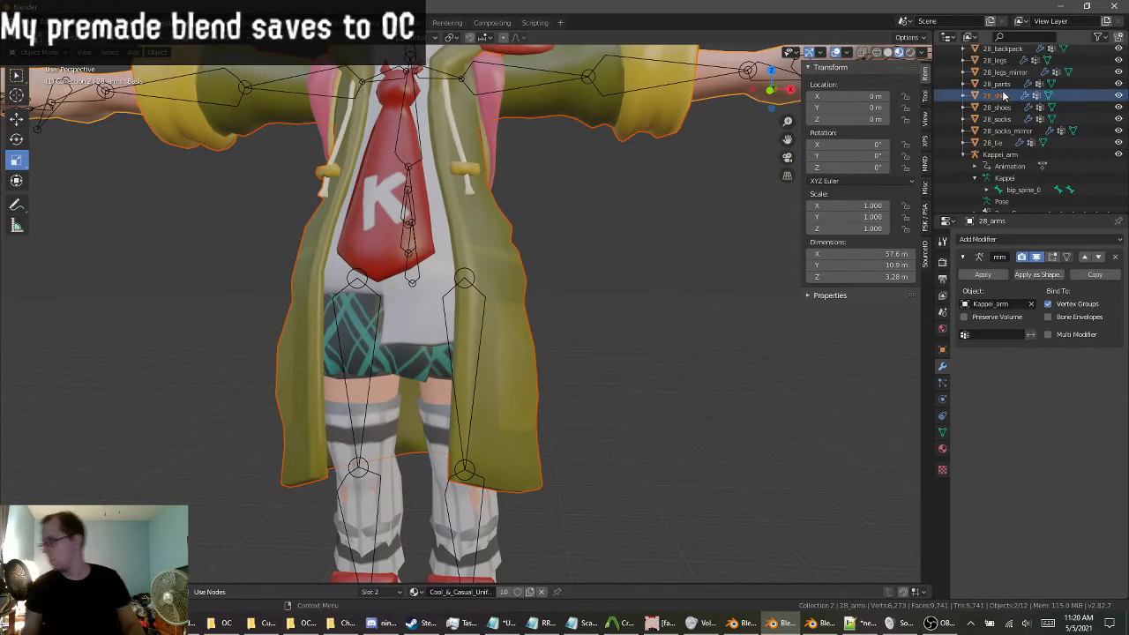
scroll(1000, 95, "up", 2)
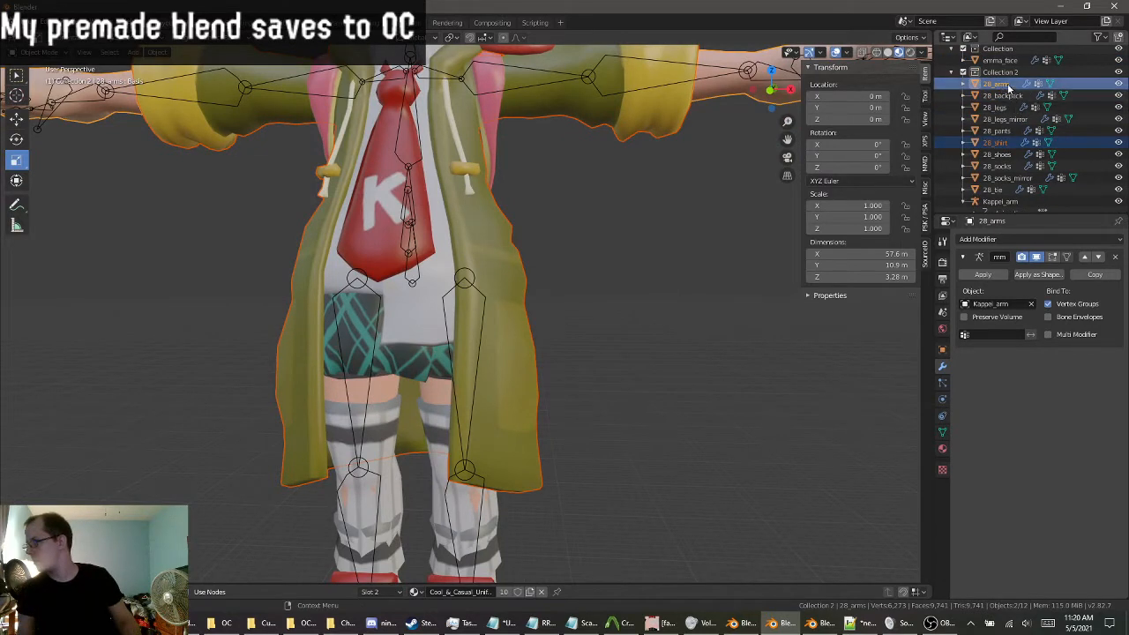
left_click(1014, 167, "shift")
left_click(997, 190, "shift")
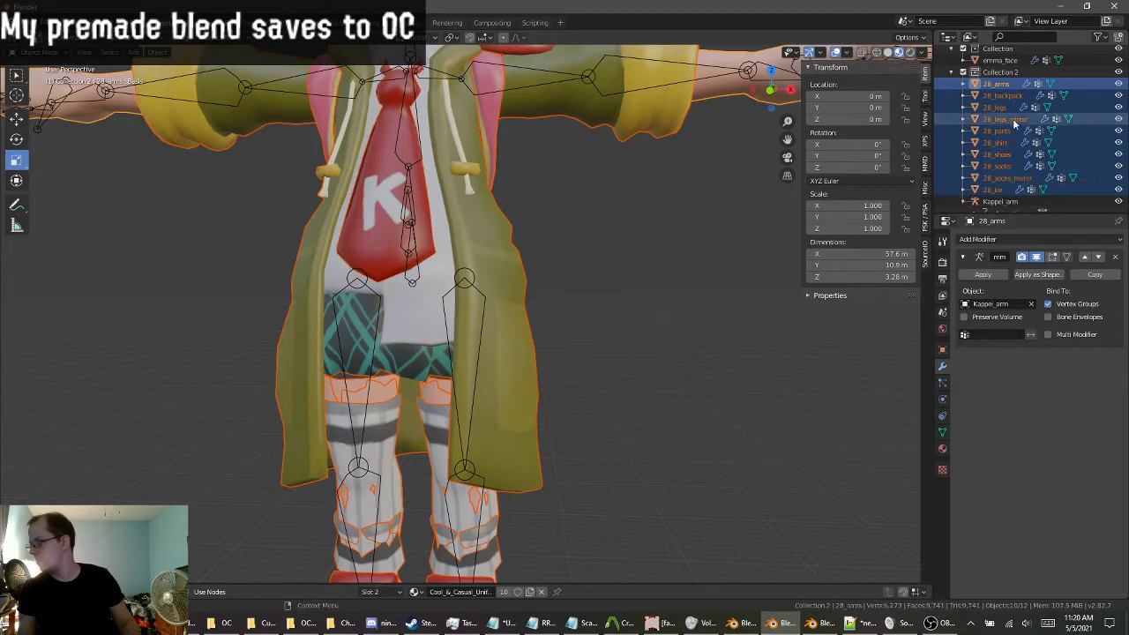
left_click(1004, 95, "ctrl")
scroll(637, 306, "down", 3)
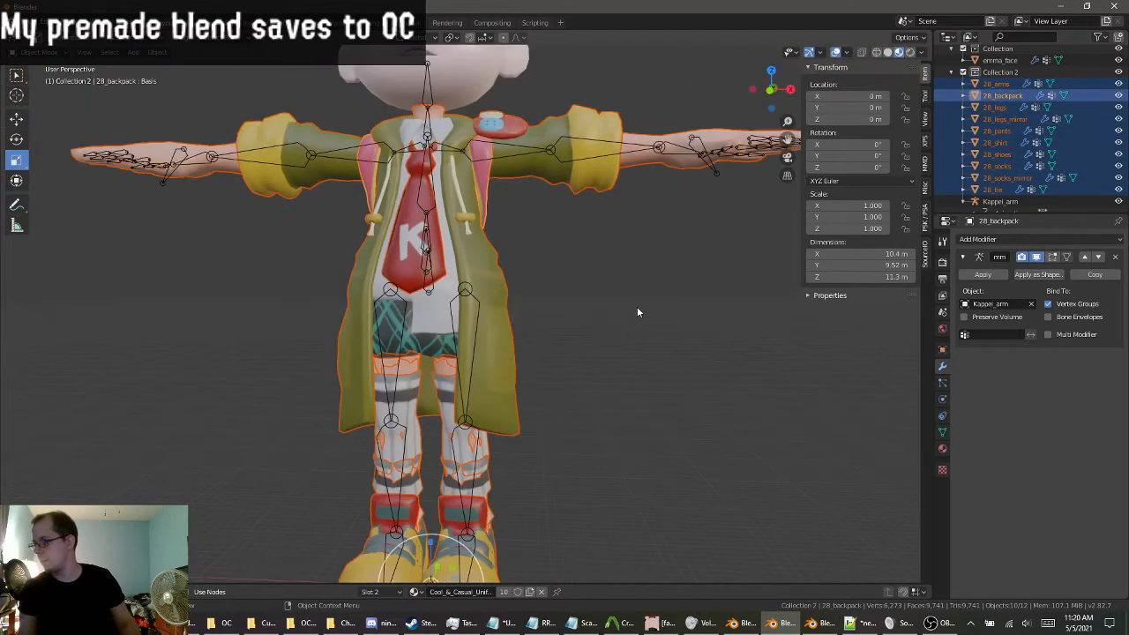
middle_click_drag(663, 319, 651, 328)
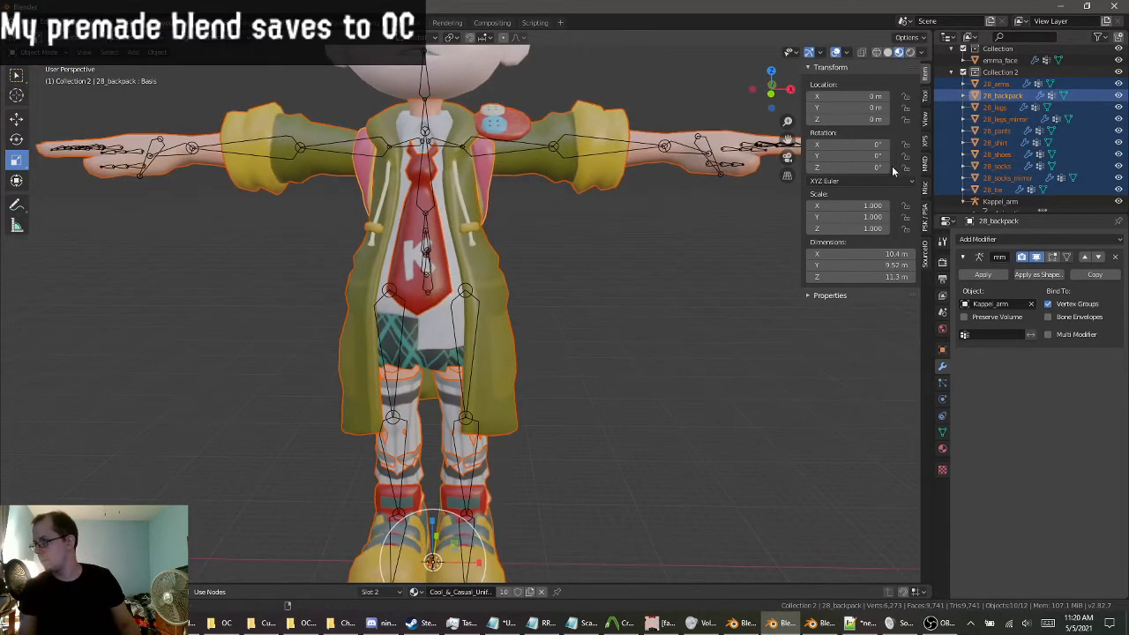
left_click(1018, 156, "ctrl")
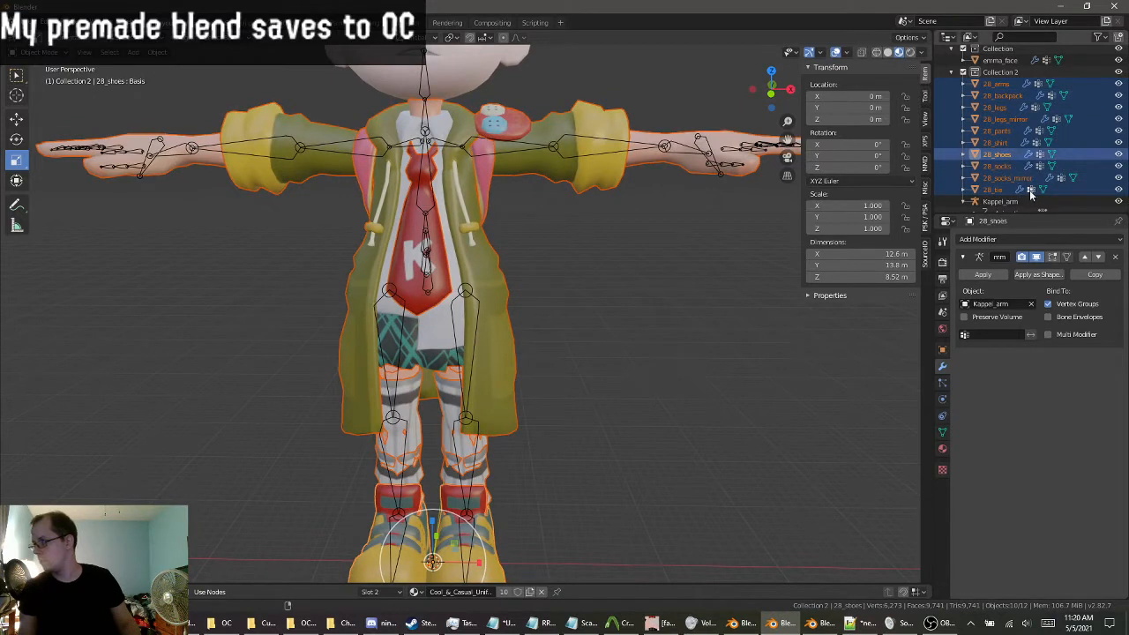
left_click(1003, 175, "ctrl")
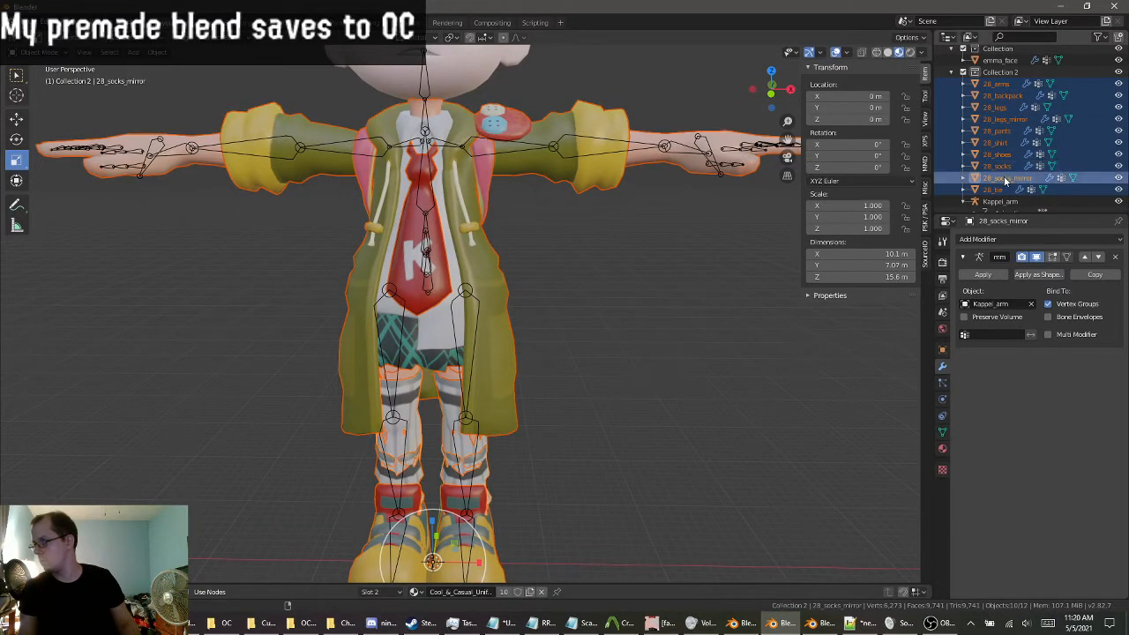
left_click(1005, 179, "ctrl")
left_click(1004, 168, "ctrl")
left_click(1004, 167, "ctrl")
left_click(1004, 156, "ctrl")
left_click(1004, 156, "ctrl")
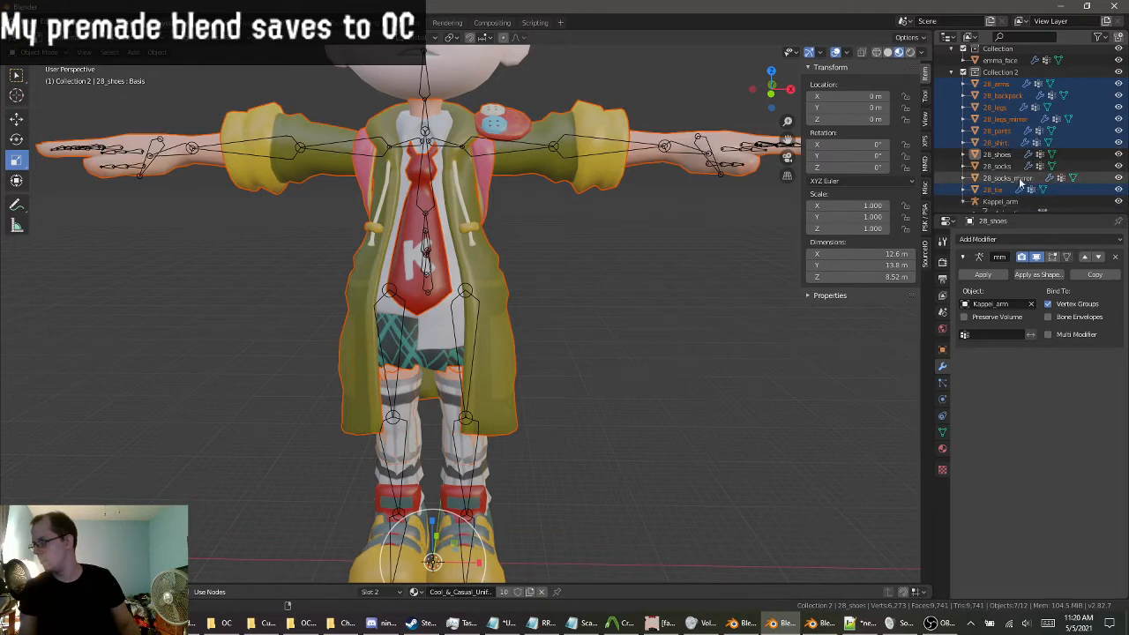
scroll(617, 379, "down", 1)
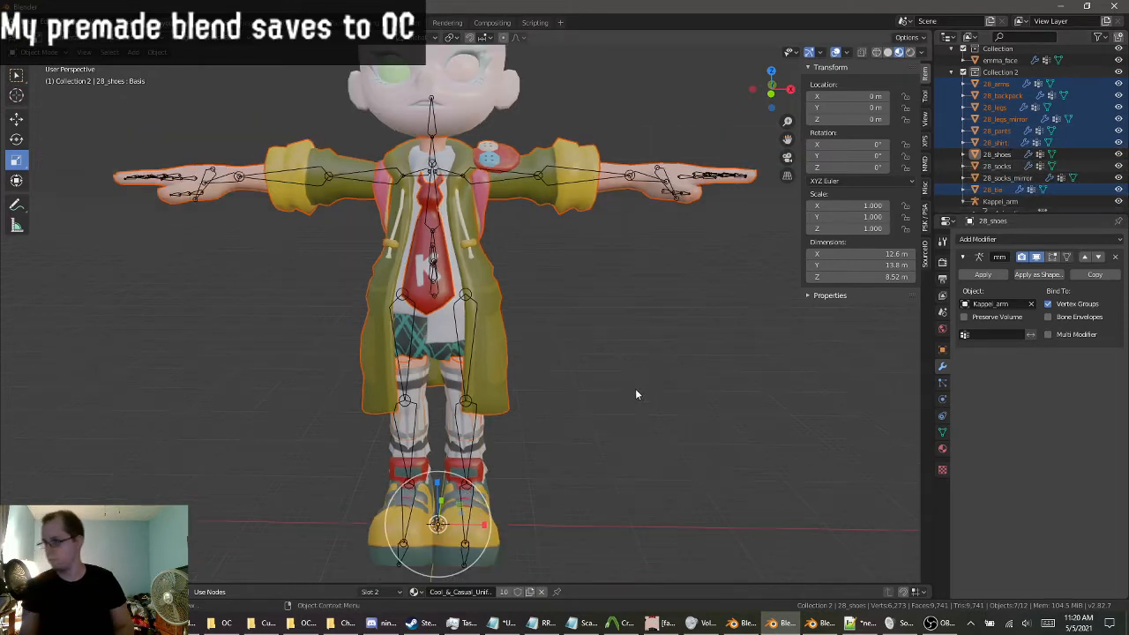
key("Delete")
Delete the faces of the linked knee-high upper section of the 28_socks mesh, and return to Object Mode.
scroll(638, 412, "up", 4)
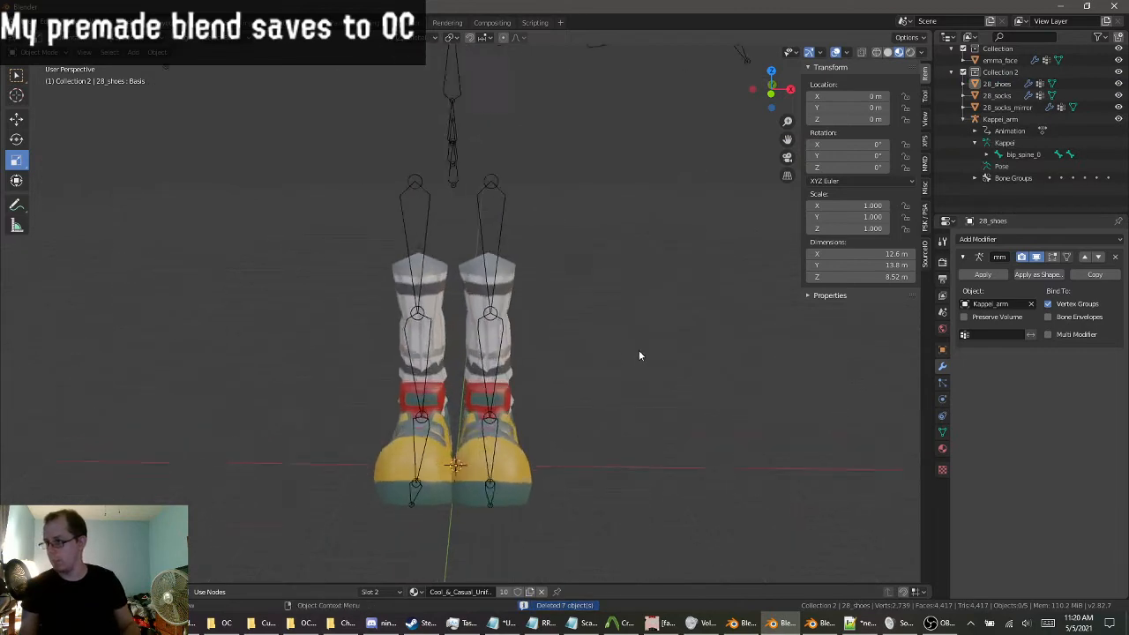
left_click(537, 324)
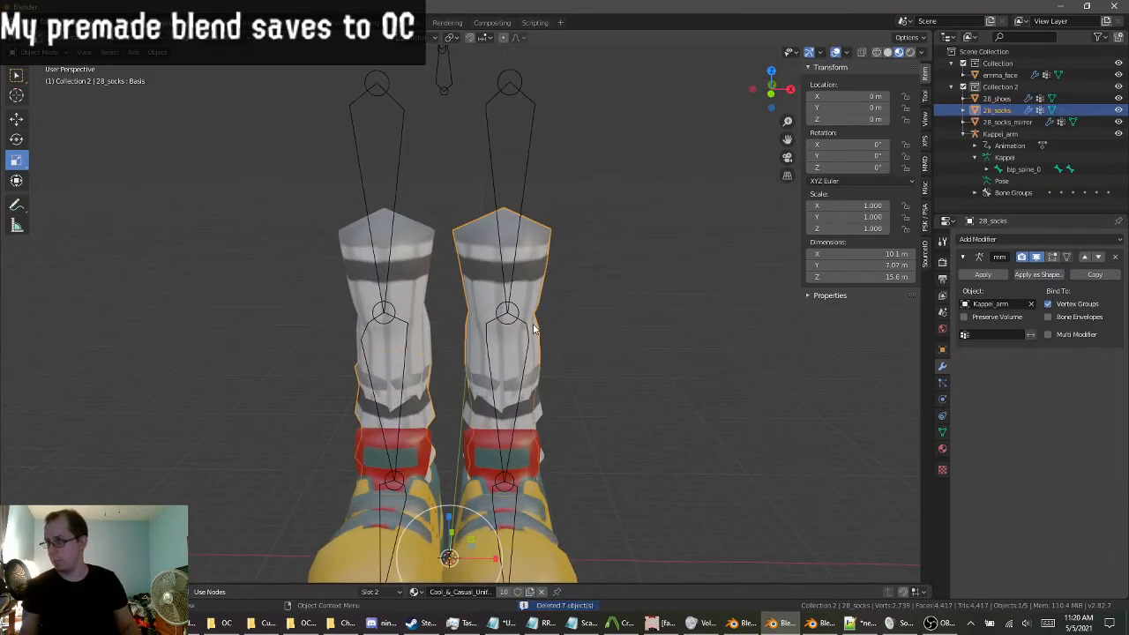
middle_click_drag(533, 329, 471, 344)
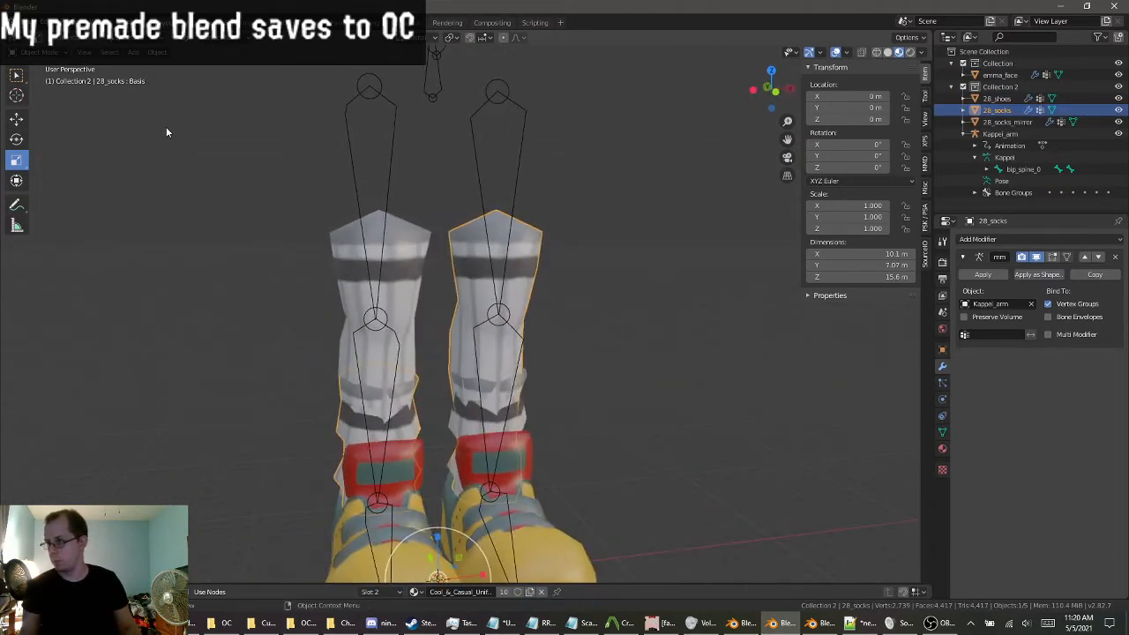
left_click(38, 53)
left_click(48, 81)
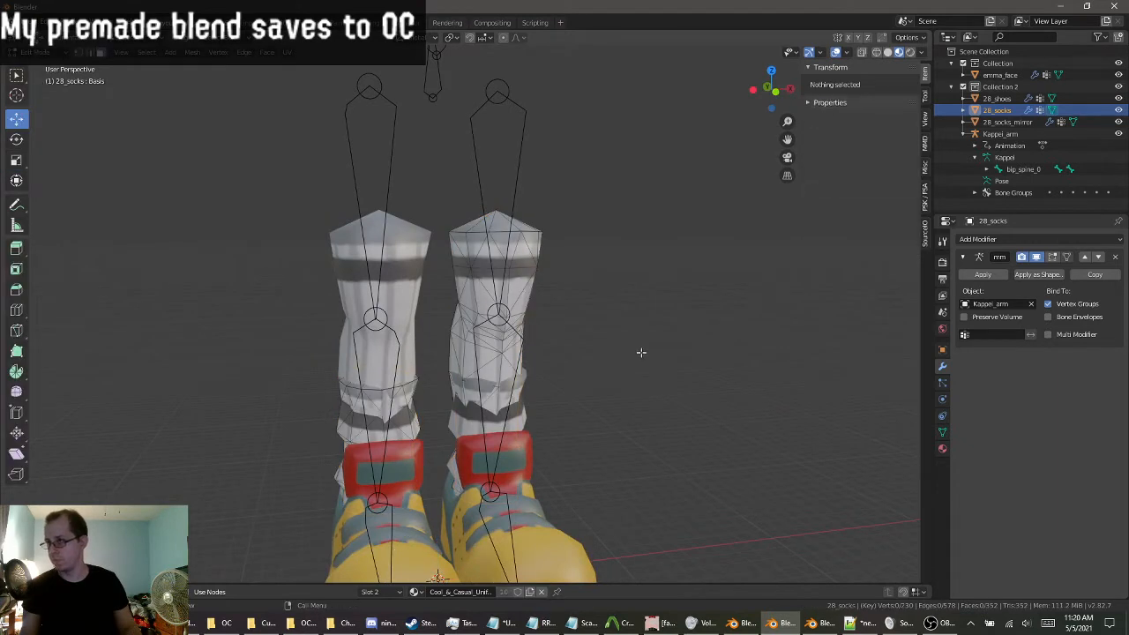
scroll(642, 353, "down", 1)
middle_click_drag(642, 353, 623, 349)
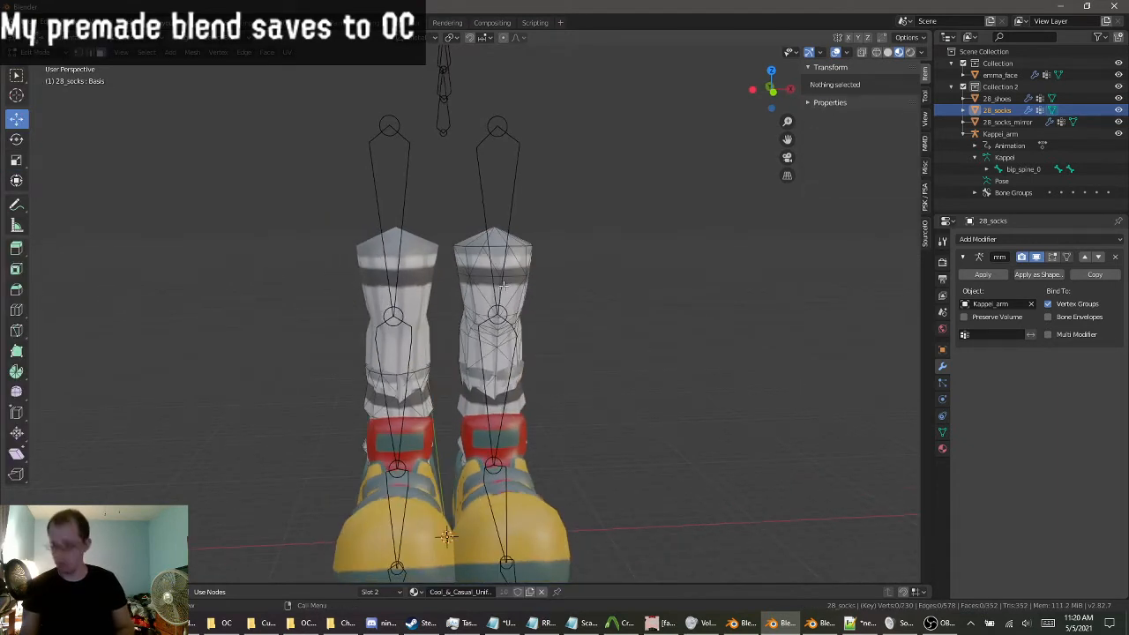
left_click(494, 235)
key("ctrl+l")
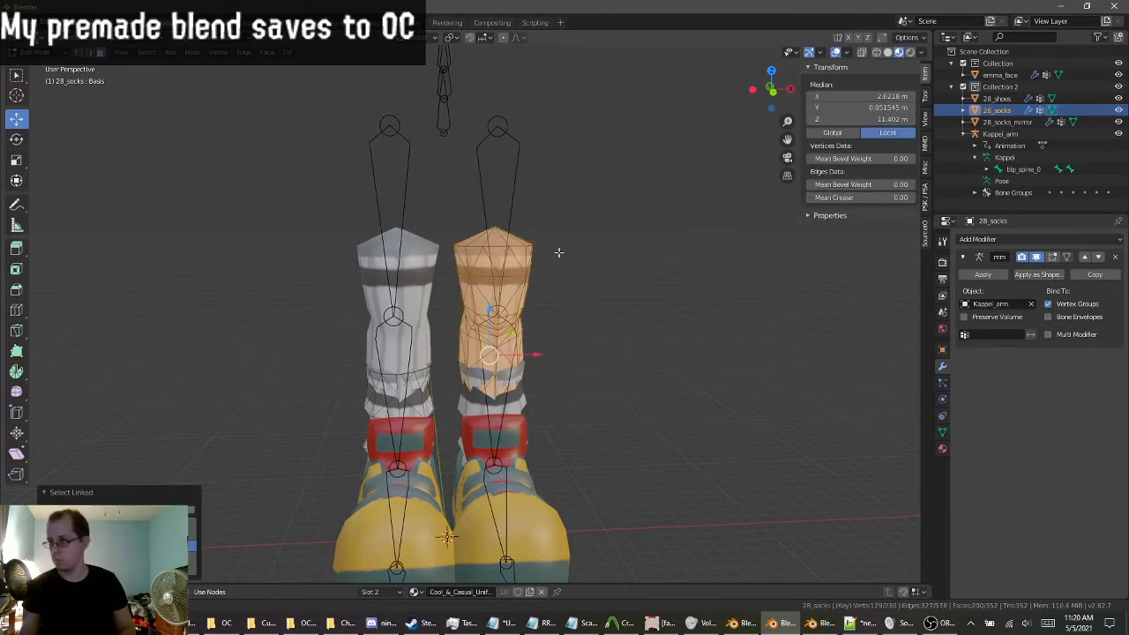
middle_click_drag(559, 252, 614, 270)
key("x")
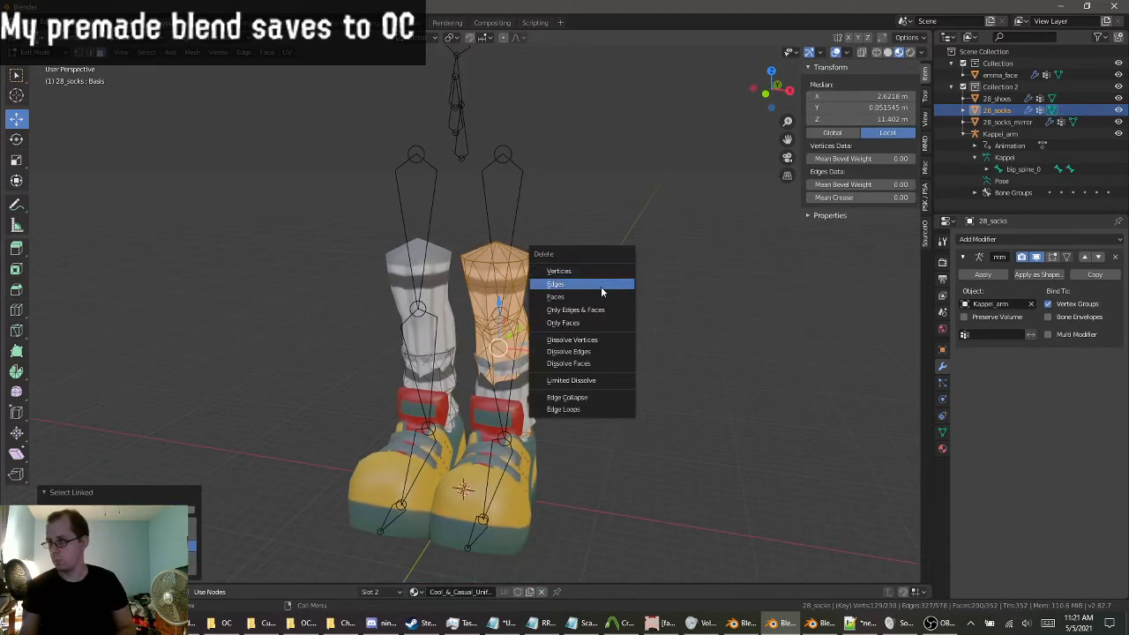
left_click(600, 293)
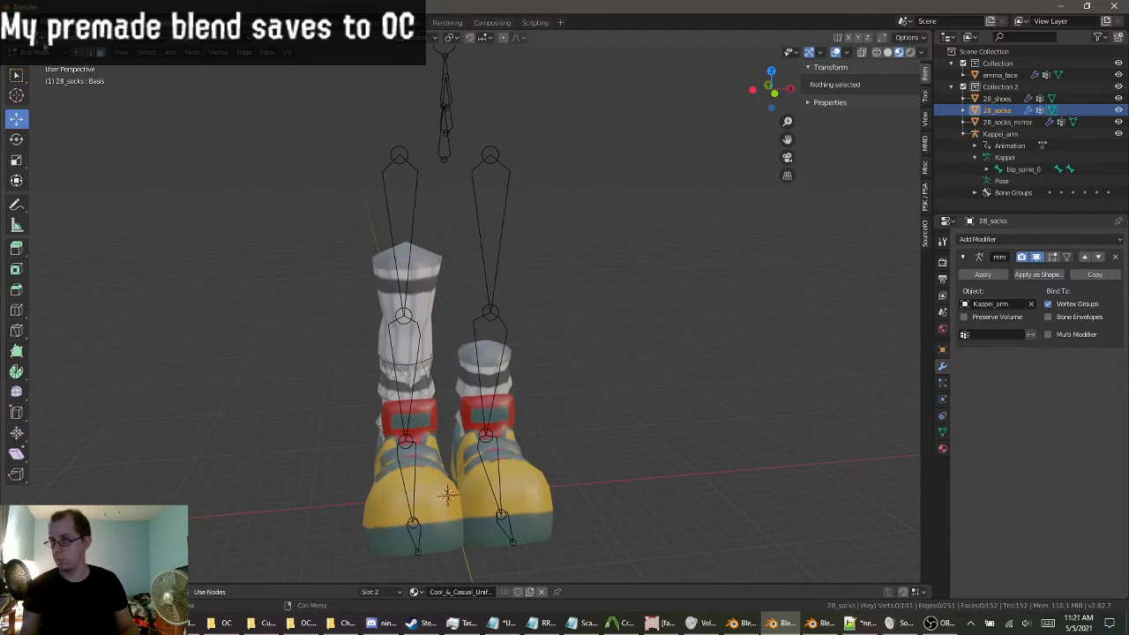
left_click(47, 53)
left_click(47, 66)
left_click(388, 305)
left_click(47, 53)
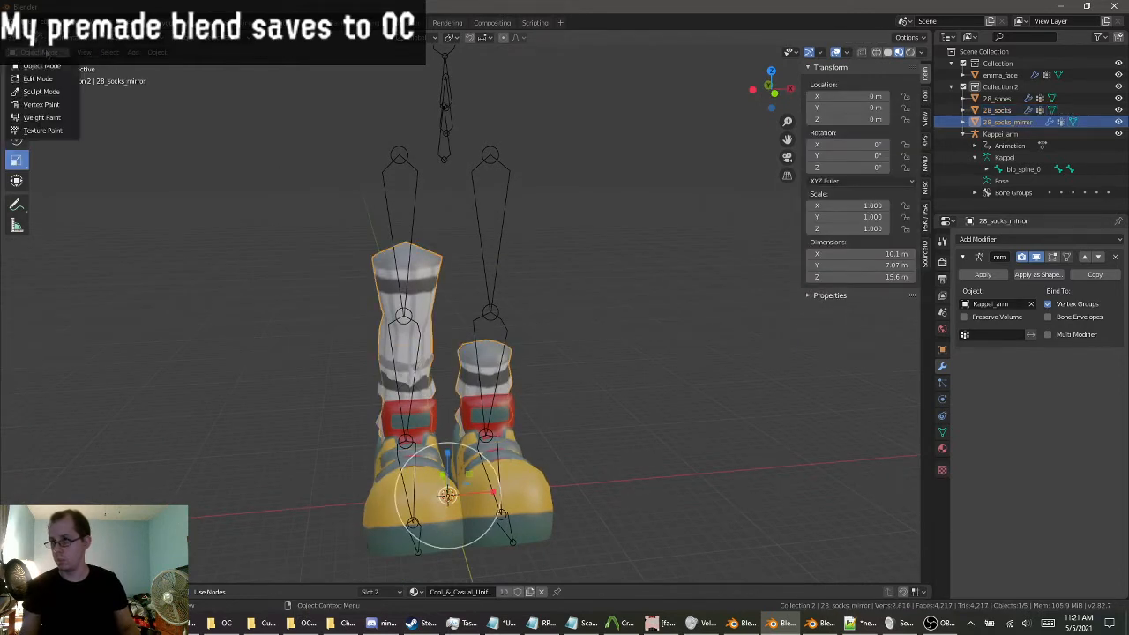
left_click(53, 80)
key("l")
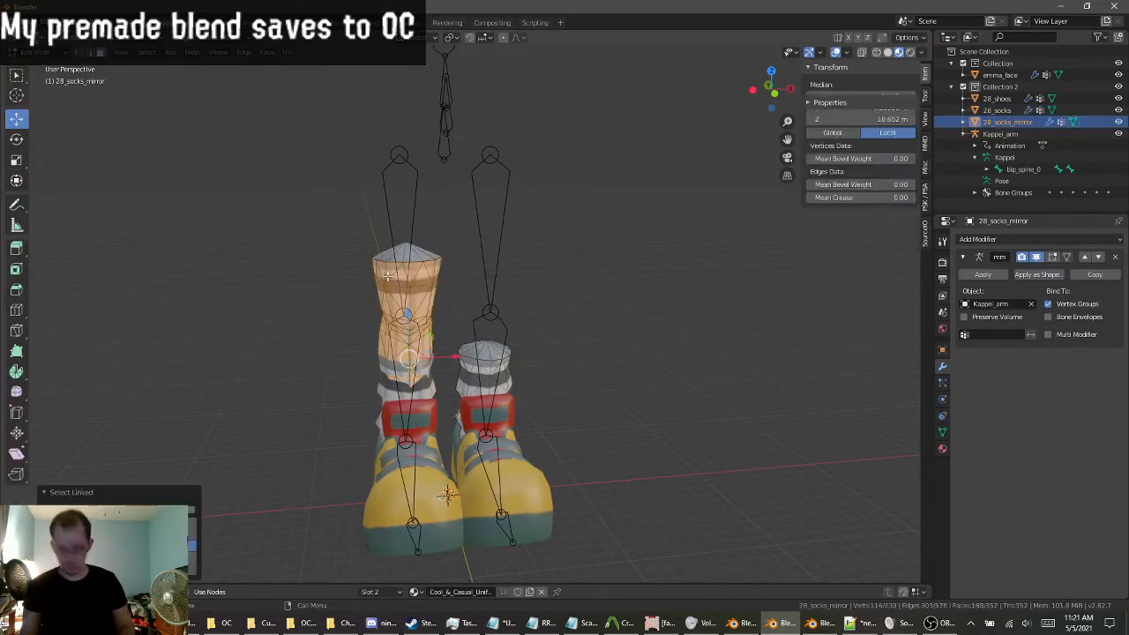
Undo the sock edits and the deletion of the uniform meshes, going back to where those seven meshes are still selected.
key("ctrl+z")
key("ctrl+z")
key("ctrl+z")
key("ctrl+z")
key("ctrl+z")
key("ctrl+z")
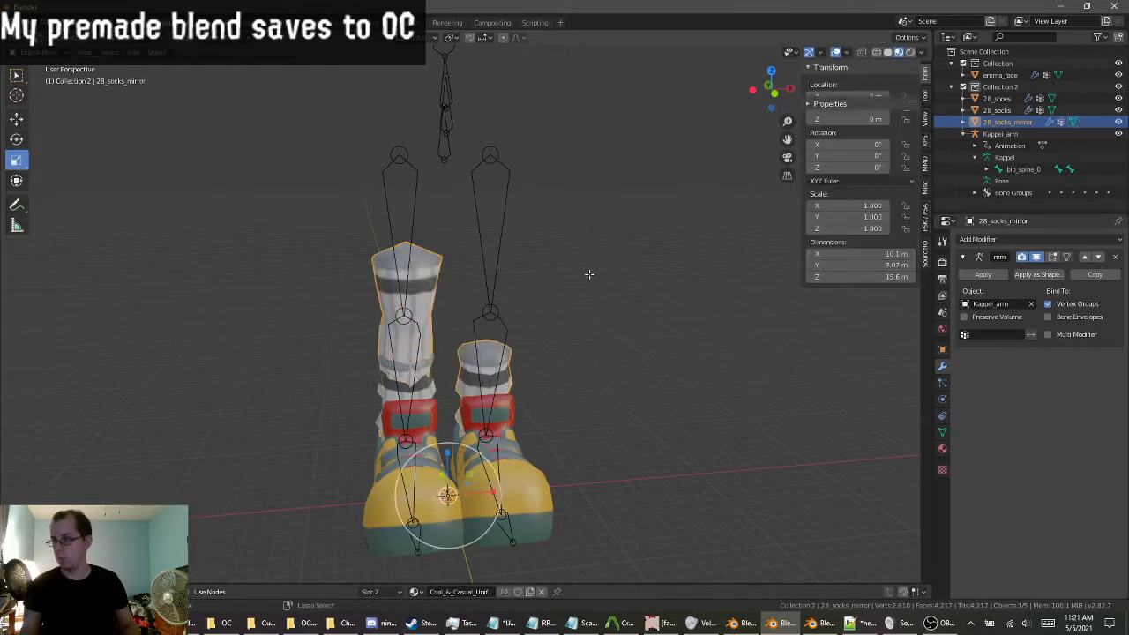
key("ctrl+z")
key("ctrl+z")
key("ctrl+z")
key("ctrl+z")
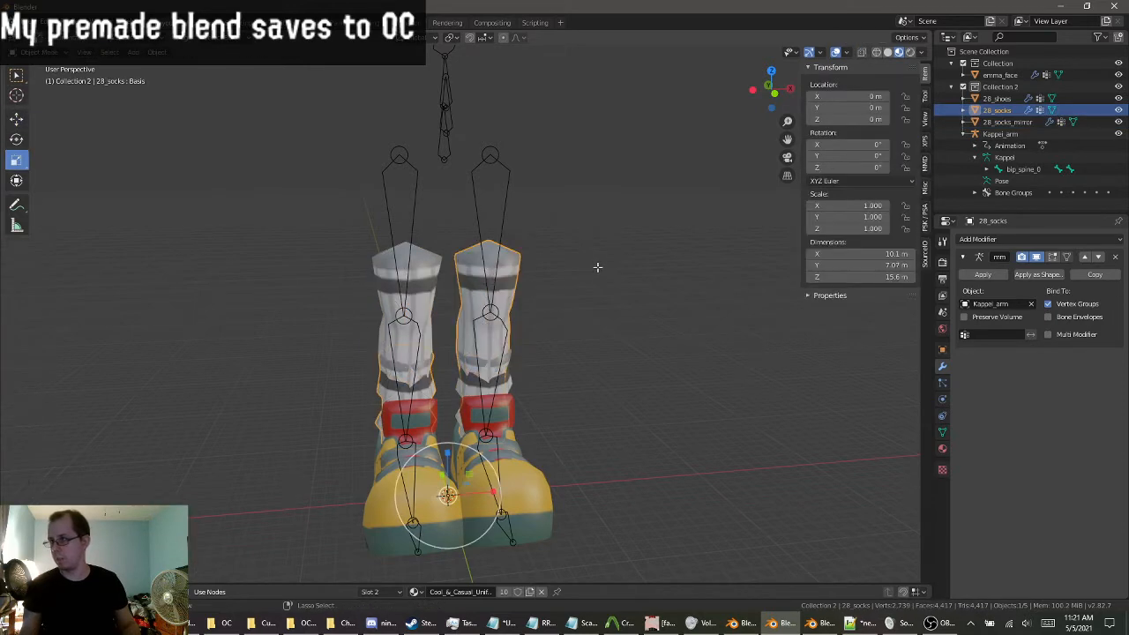
scroll(555, 259, "up", 3)
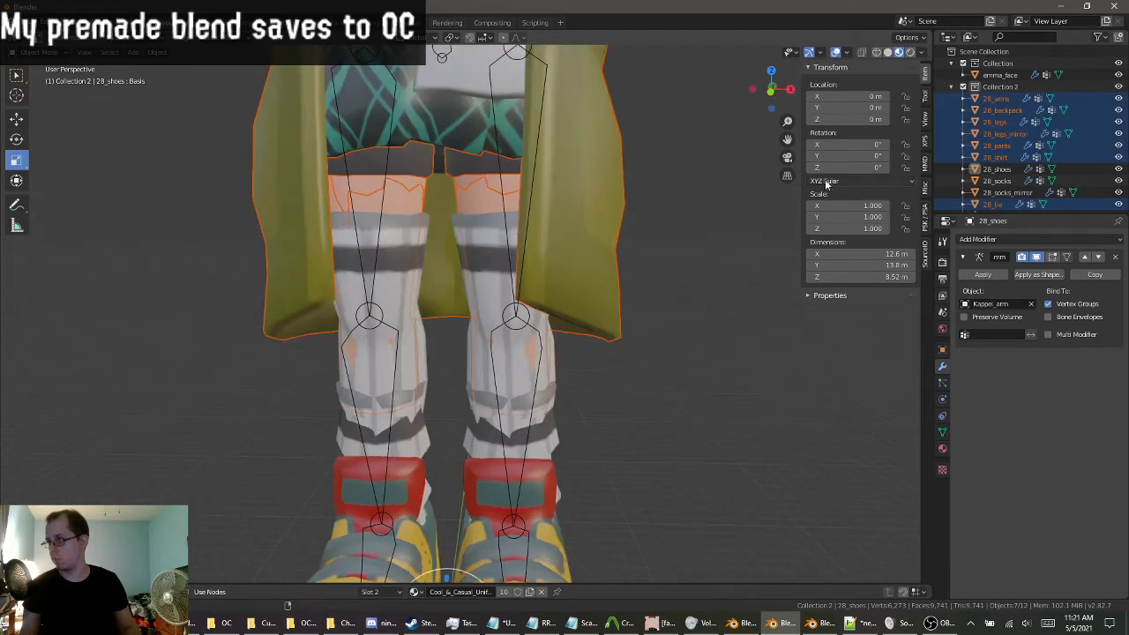
Exclude 28_legs and 28_legs_mirror from the selection and delete the 28_arms, 28_backpack, 28_pants, 28_shirt and 28_tie meshes.
scroll(1028, 131, "down", 1)
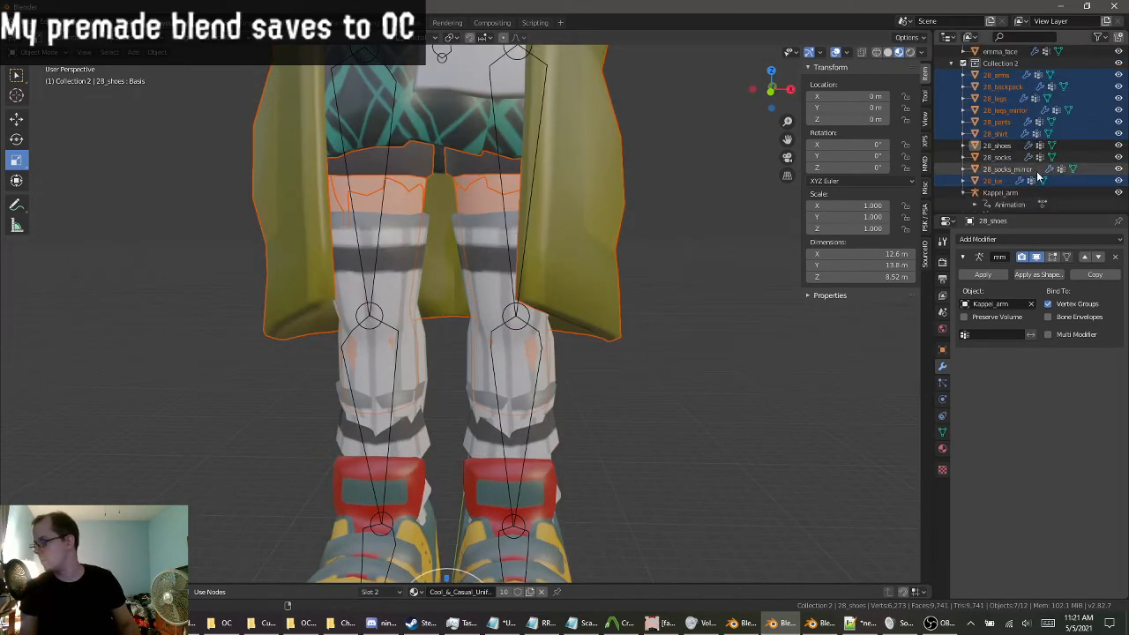
scroll(1028, 155, "up", 1)
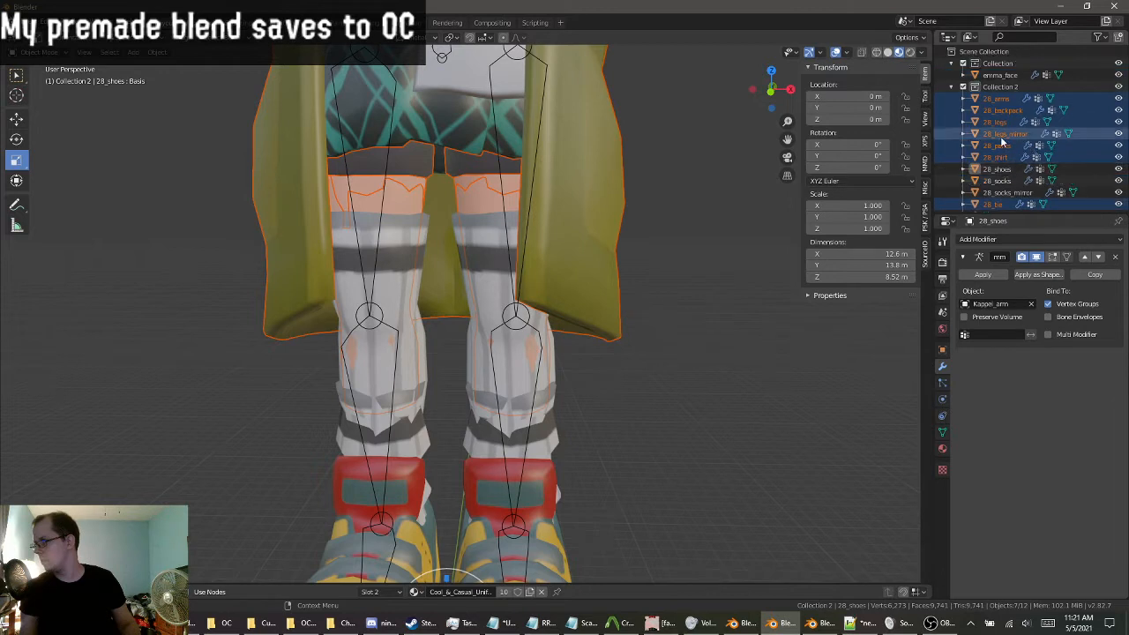
left_click(1004, 138, "ctrl")
left_click(1005, 138, "ctrl")
left_click(1006, 125, "ctrl")
left_click(1005, 125, "ctrl")
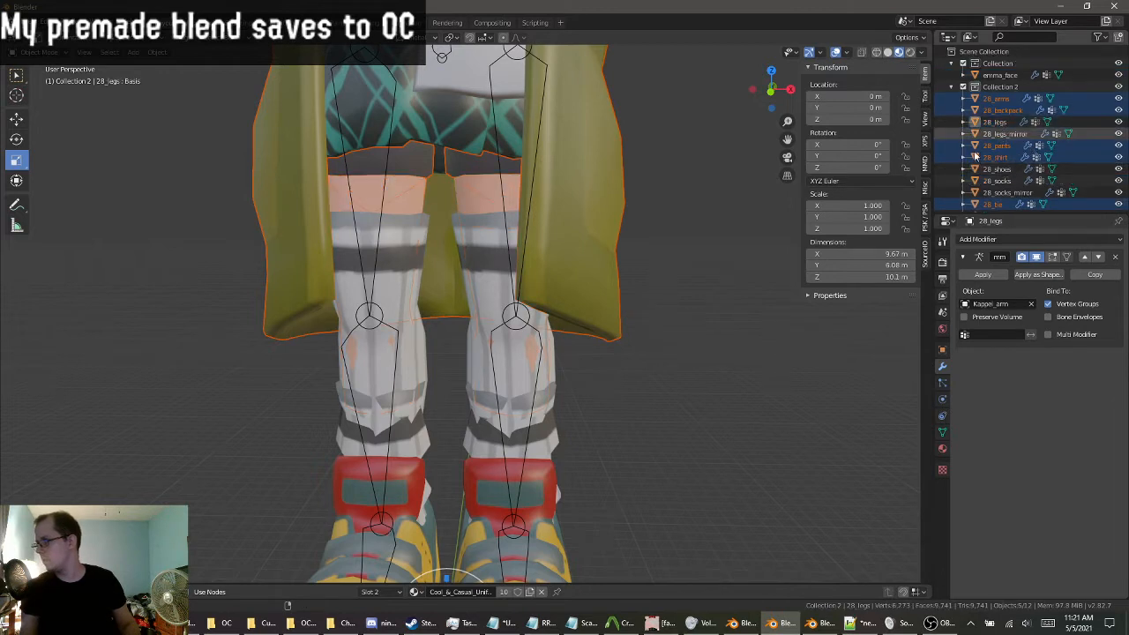
key("Delete")
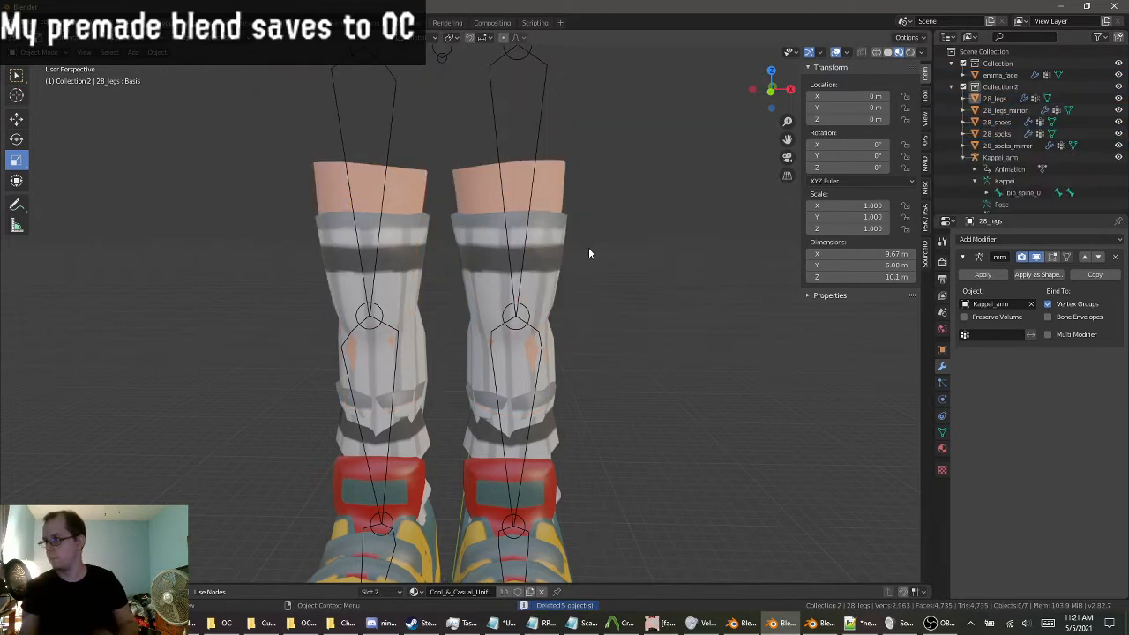
Delete the linked knee-high upper section of the 28_socks mesh in Edit Mode, keeping the ankle sock, and return to Object Mode.
scroll(568, 264, "down", 1)
left_click(547, 282)
left_click(55, 53)
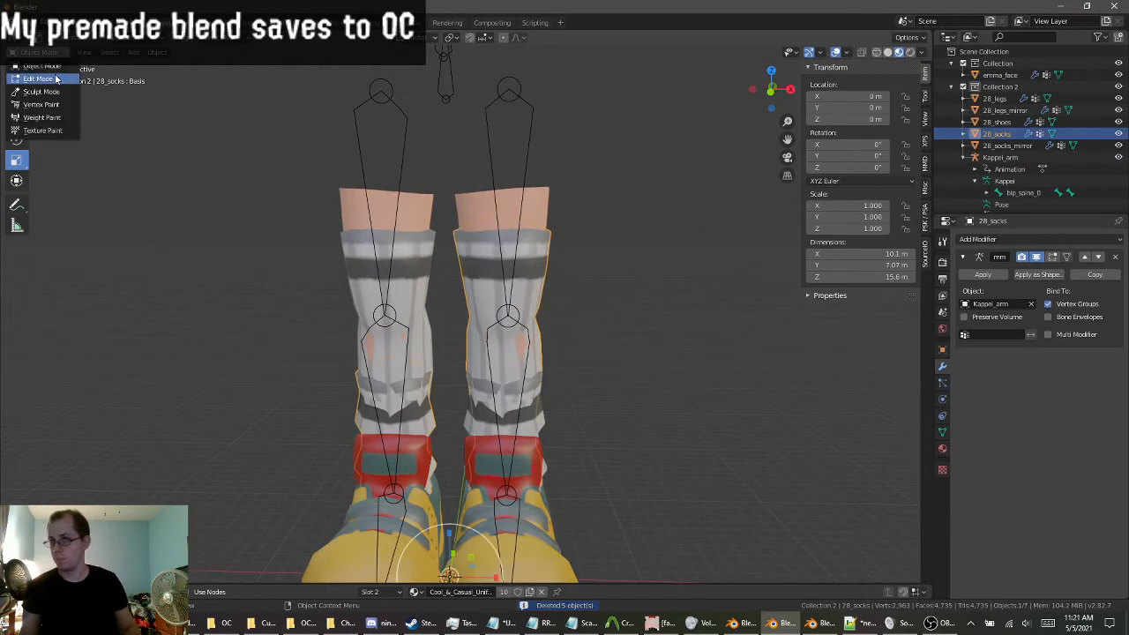
left_click(35, 77)
scroll(535, 342, "up", 1)
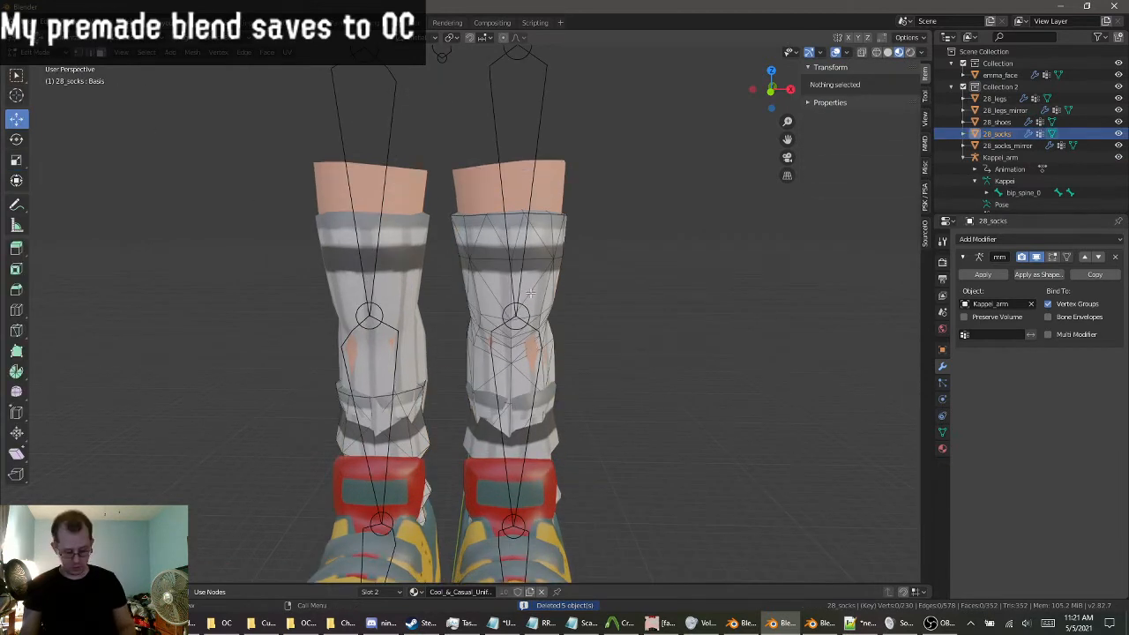
key("ctrl+l")
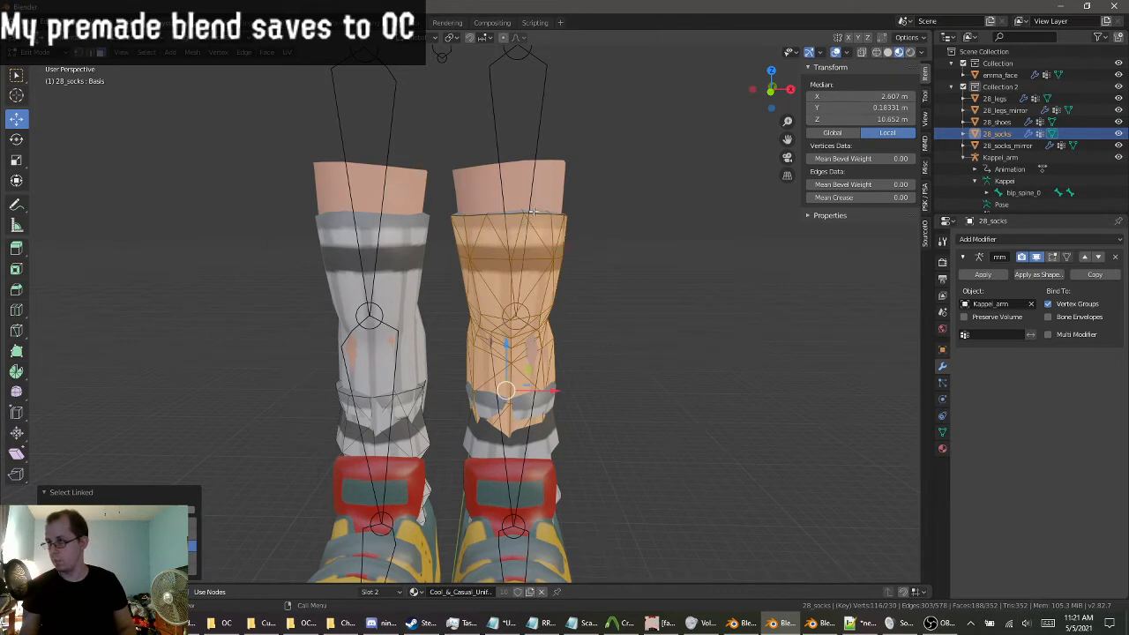
key("l")
key("x")
left_click(663, 330)
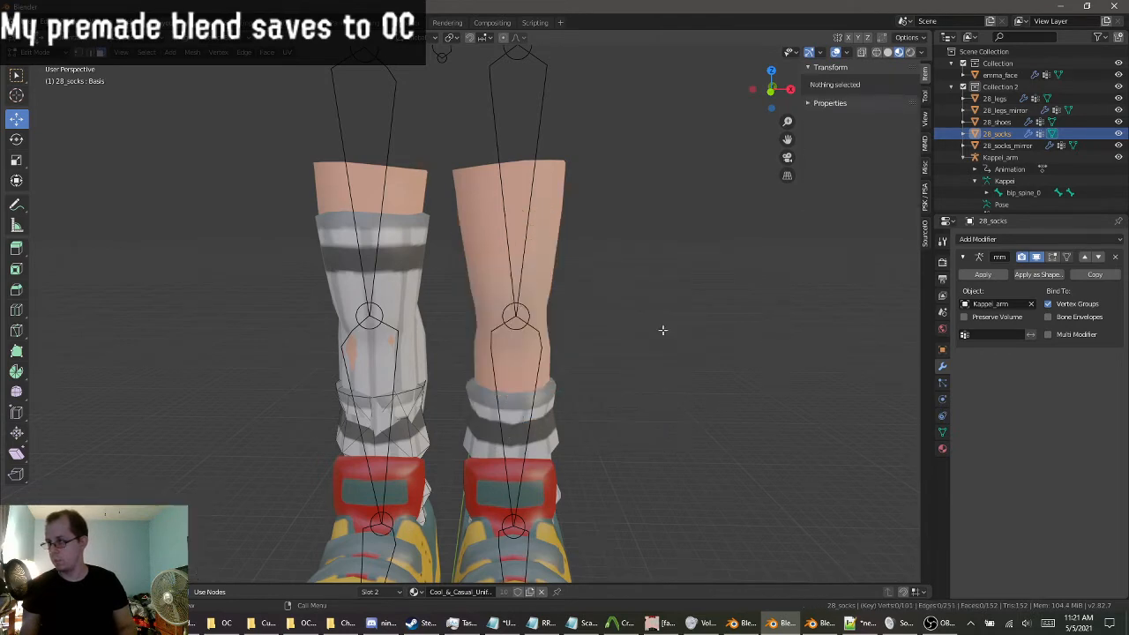
left_click(35, 51)
left_click(40, 73)
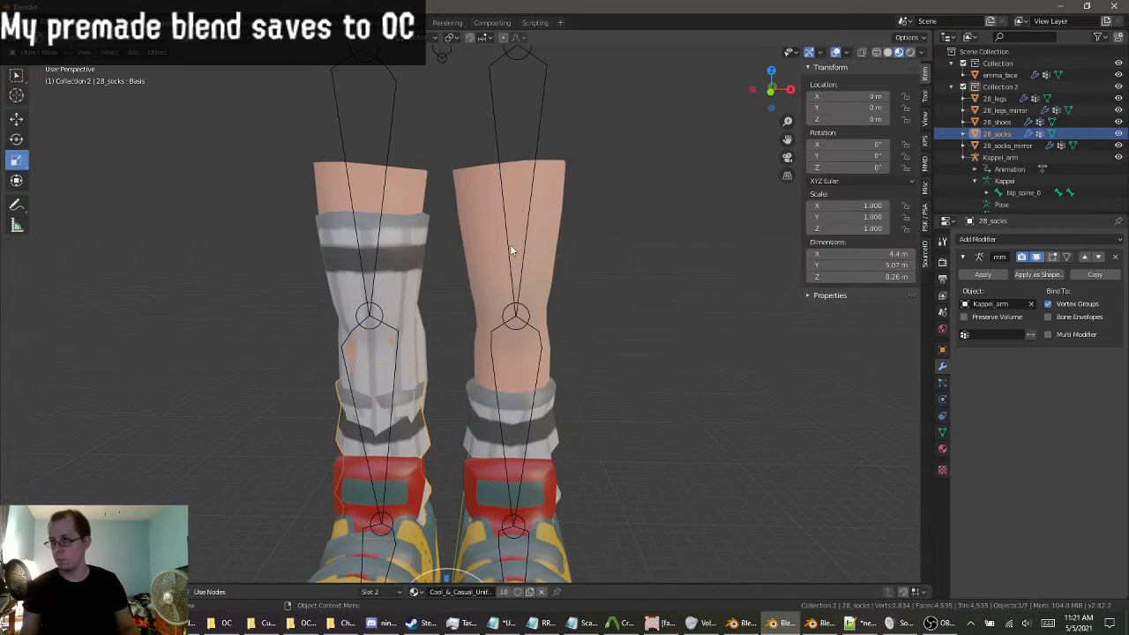
Delete the separate short upper-leg piece from the 28_legs_mirror mesh, keeping its full leg, and return to Object Mode.
left_click(510, 245)
left_click(511, 222)
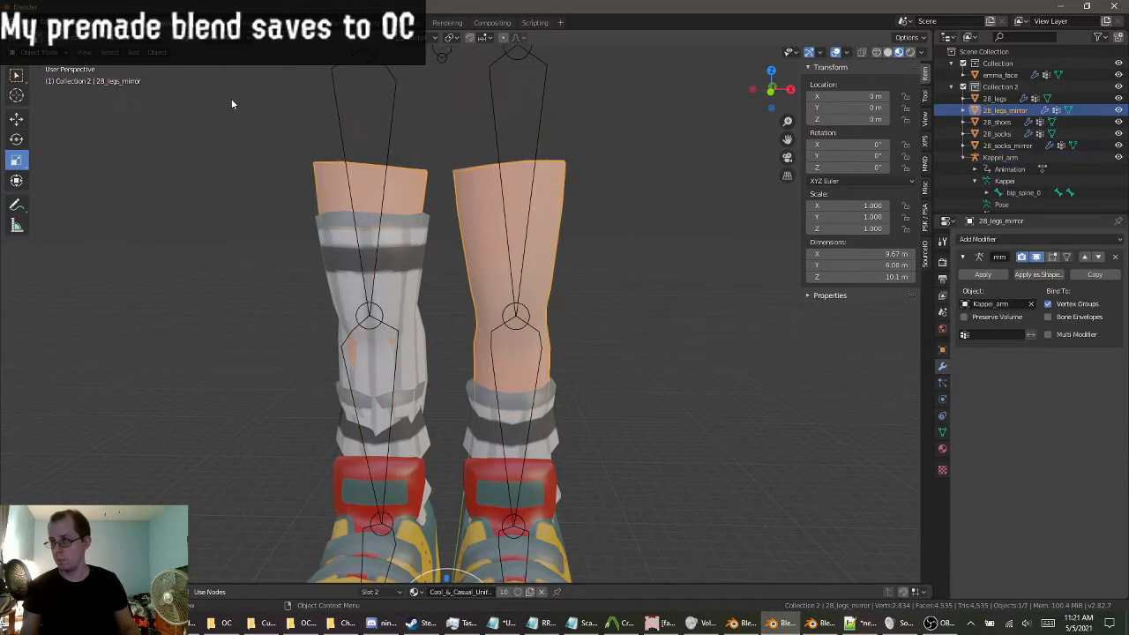
left_click(40, 52)
left_click(44, 79)
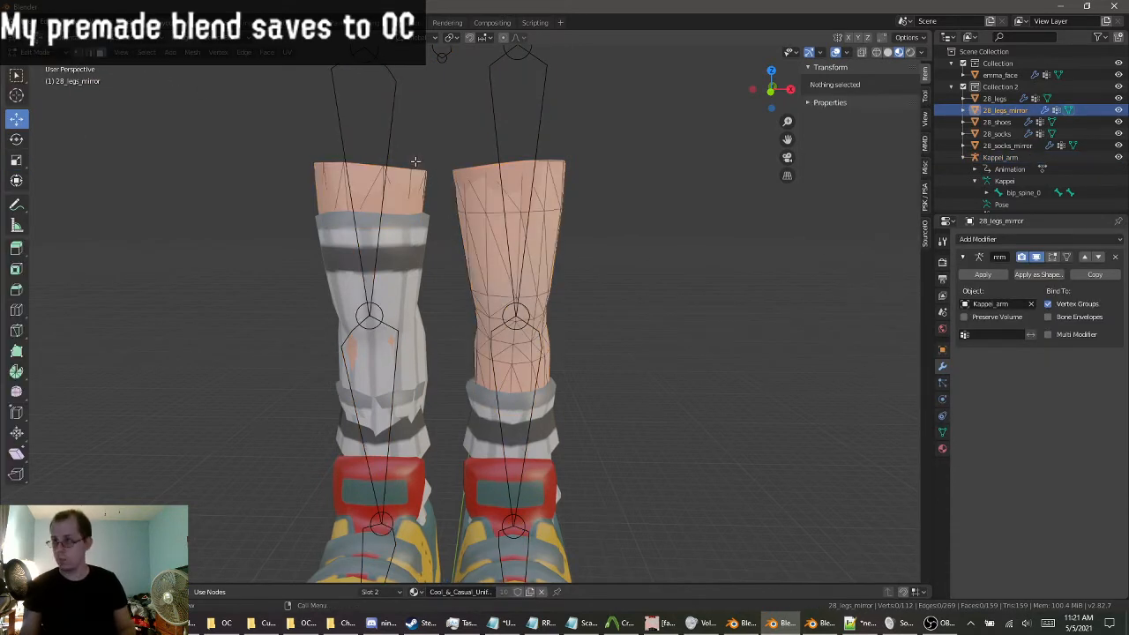
key("l")
middle_click_drag(415, 161, 424, 215)
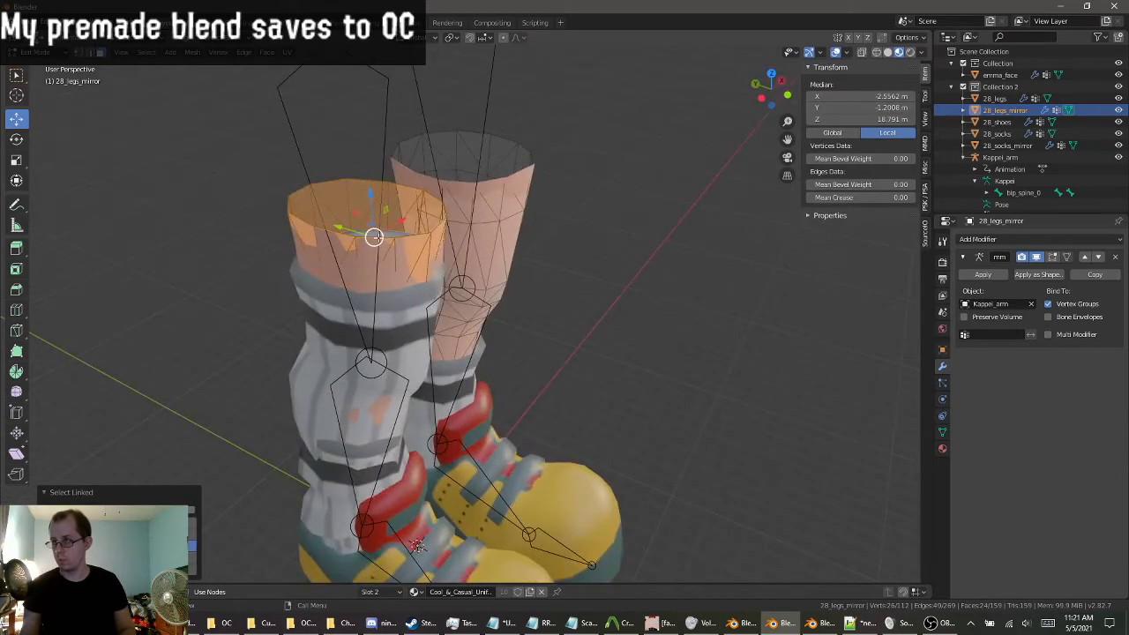
key("g")
key("Escape")
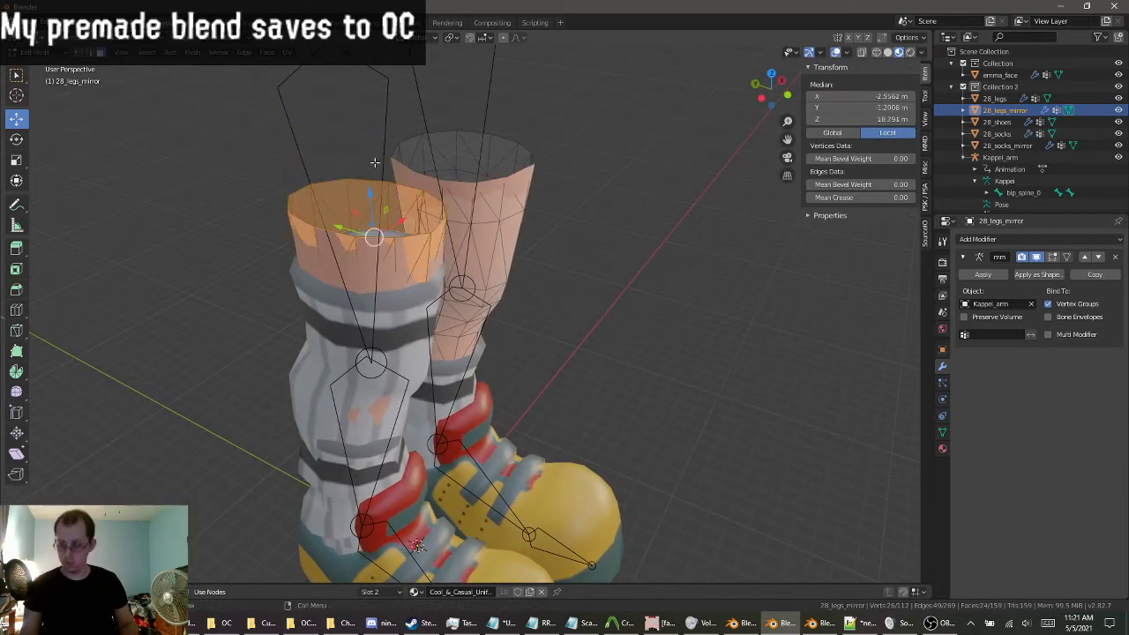
key("x")
left_click(378, 164)
middle_click_drag(377, 164, 290, 133)
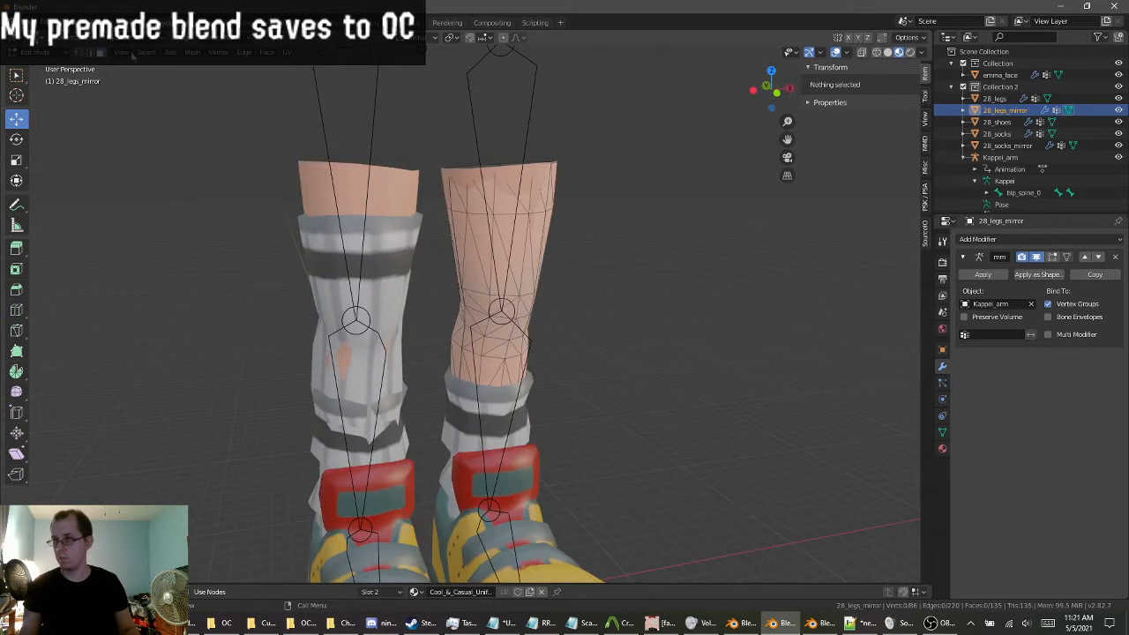
left_click(37, 55)
left_click(36, 57)
left_click(37, 55)
left_click(40, 65)
Delete the separate short upper-leg piece from the 28_legs mesh, keeping its full leg, and return to Object Mode.
left_click(352, 201)
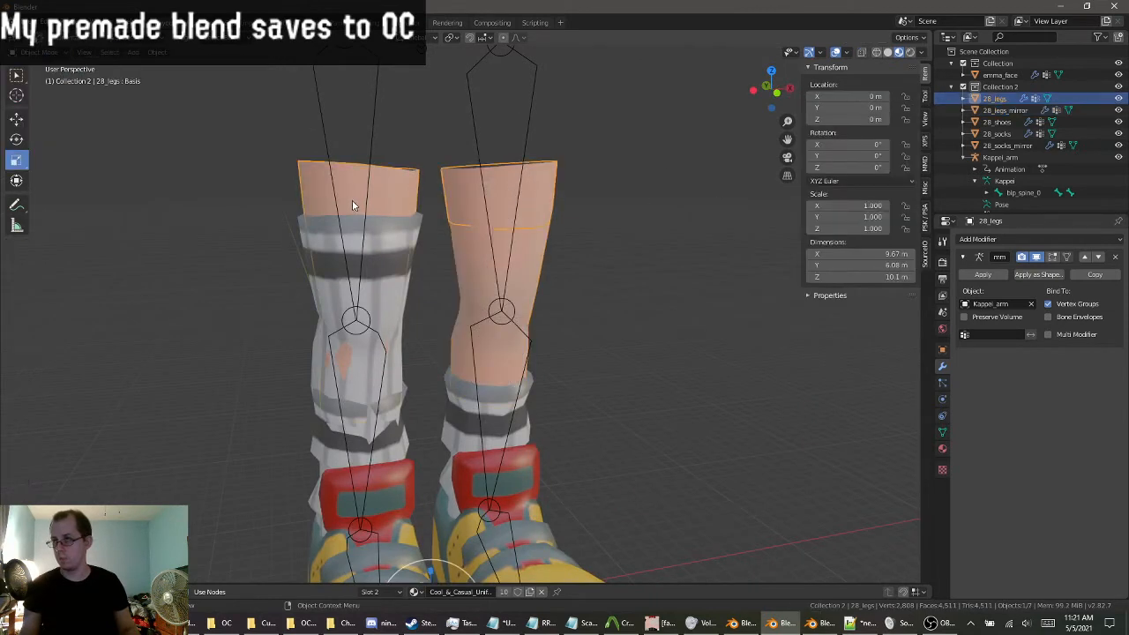
left_click(37, 55)
left_click(40, 76)
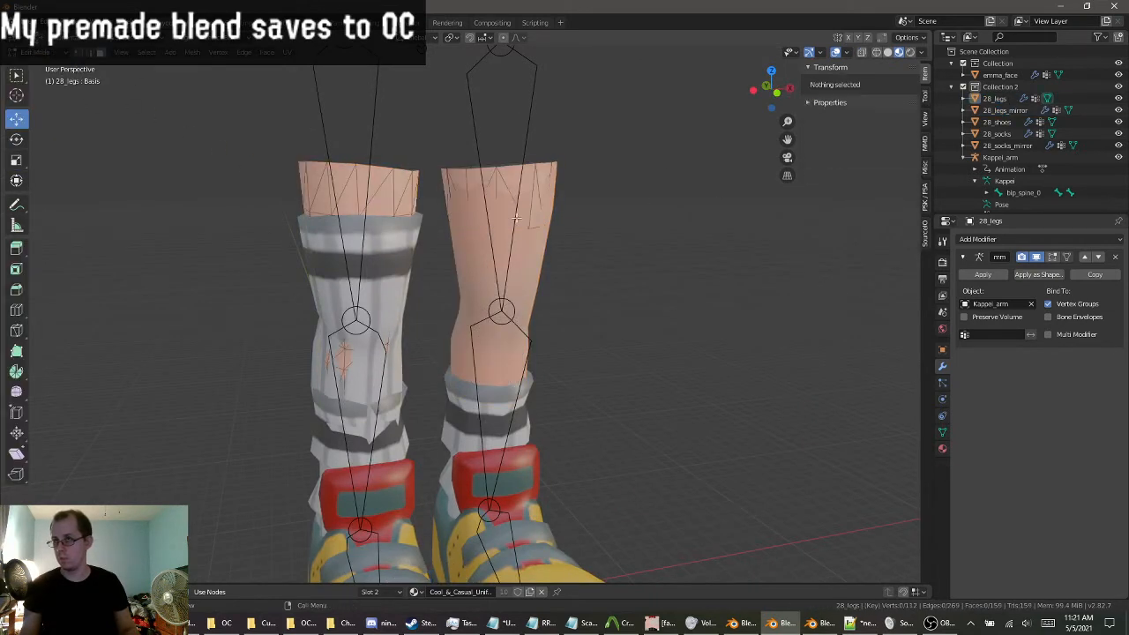
key("l")
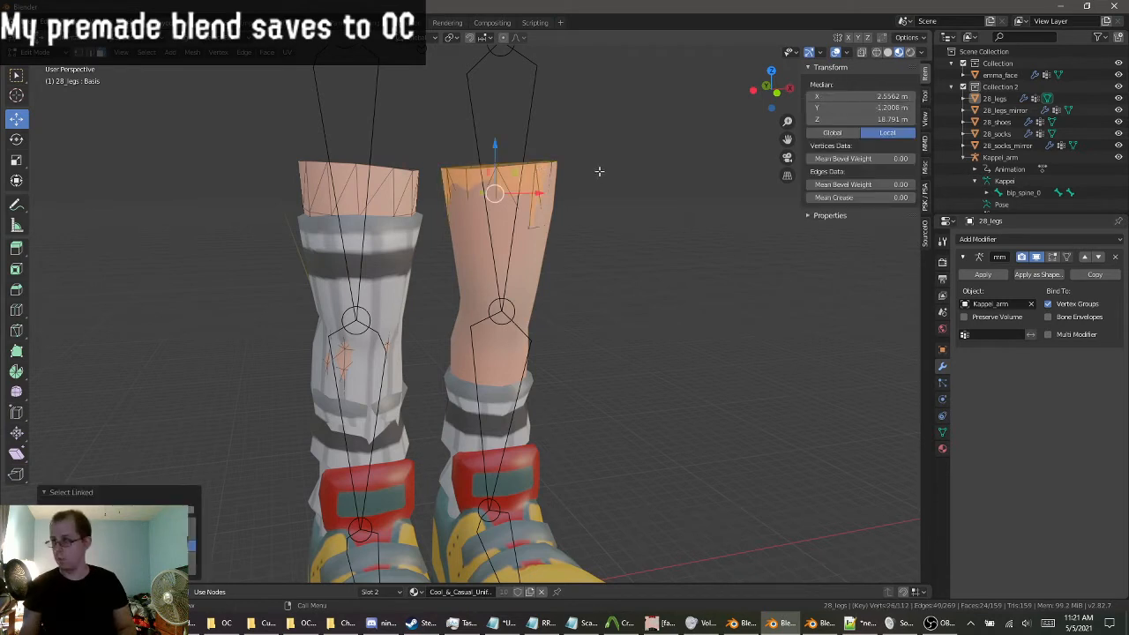
key("x")
left_click(601, 175)
middle_click_drag(462, 210, 386, 252)
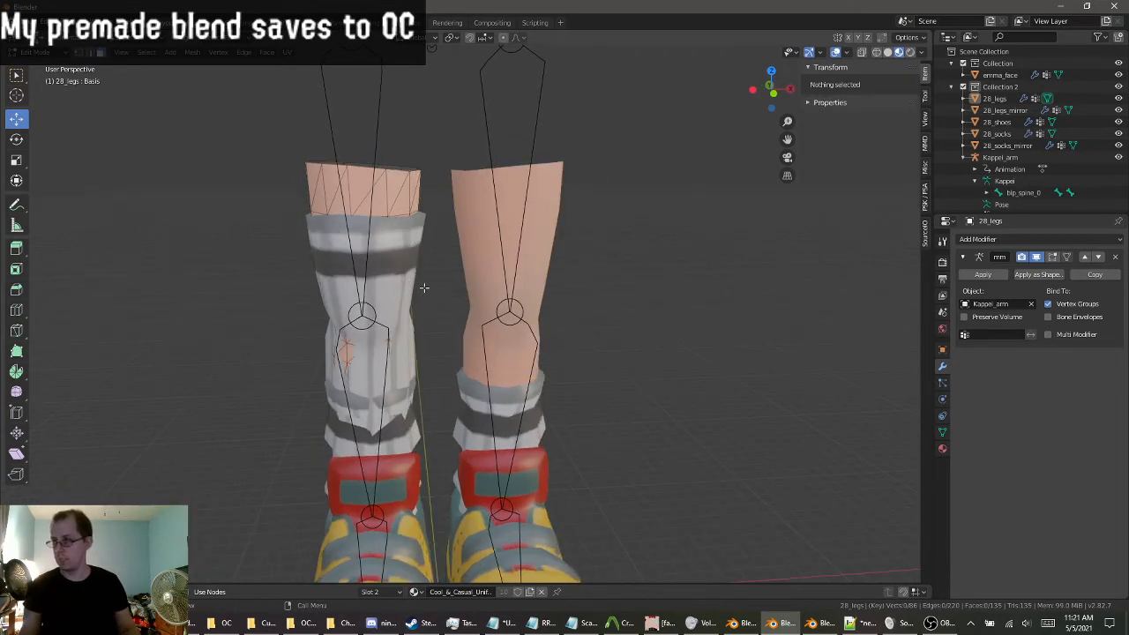
left_click(37, 54)
left_click(35, 70)
Delete the linked knee-high upper section of the 28_socks_mirror mesh, keeping the ankle sock, and return to Object Mode.
left_click(394, 299)
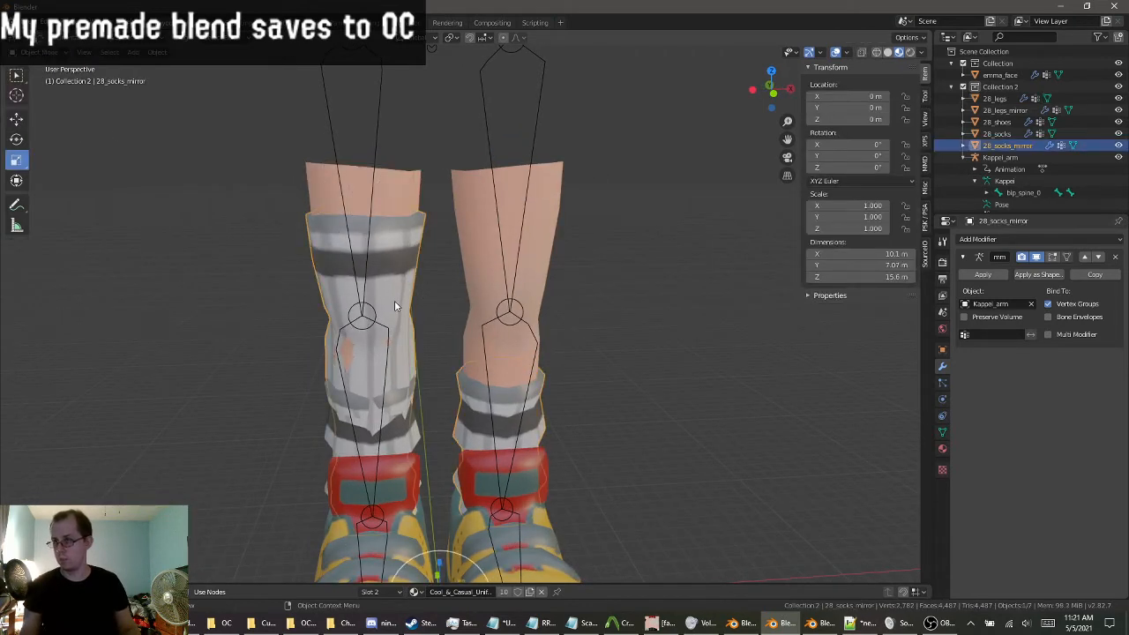
left_click(35, 52)
left_click(35, 76)
scroll(387, 309, "down", 1)
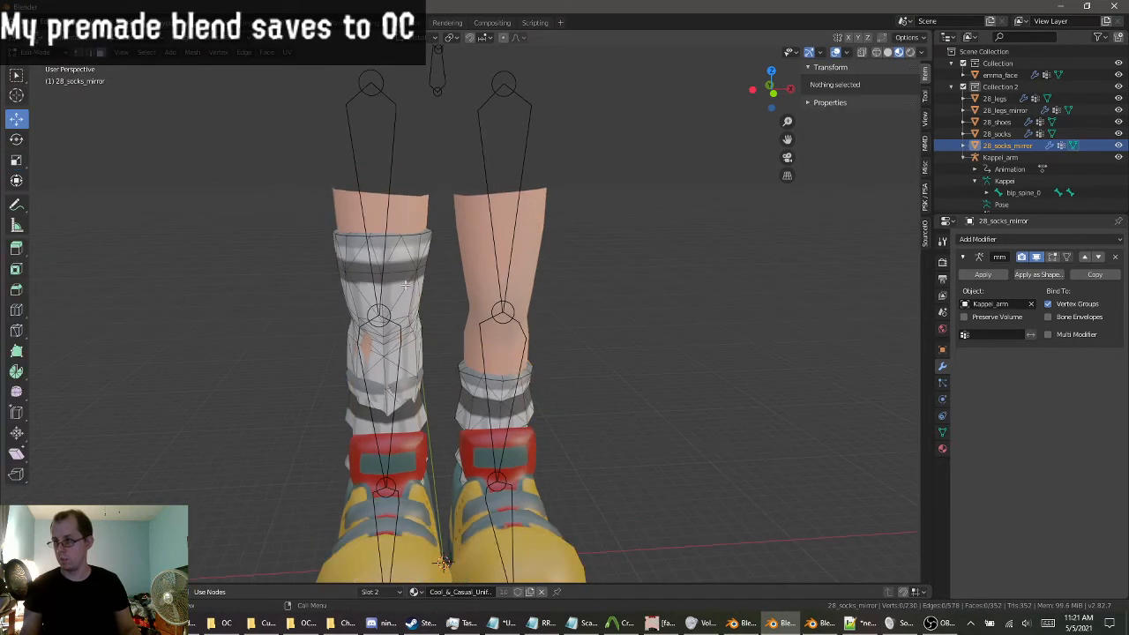
key("l")
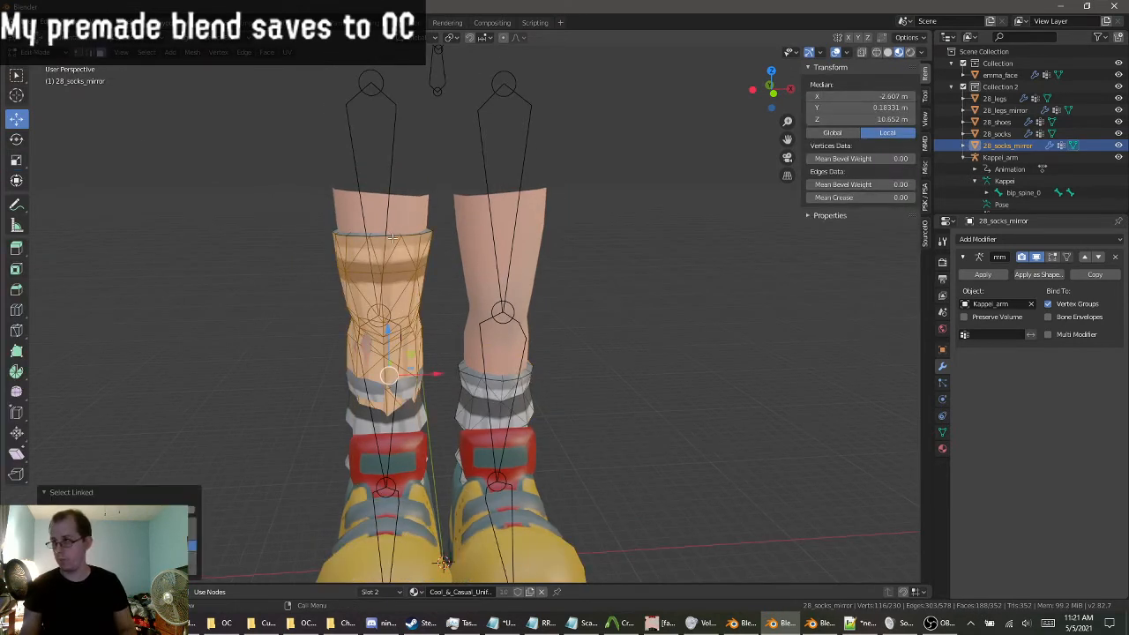
key("l")
key("x")
left_click(454, 257)
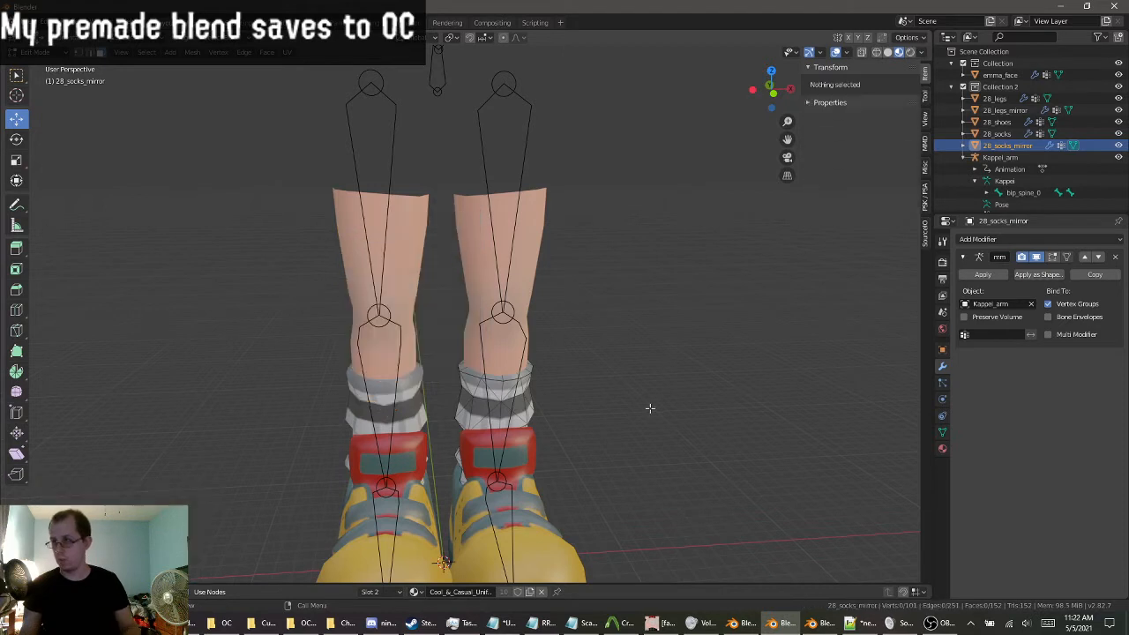
left_click(40, 51)
left_click(36, 71)
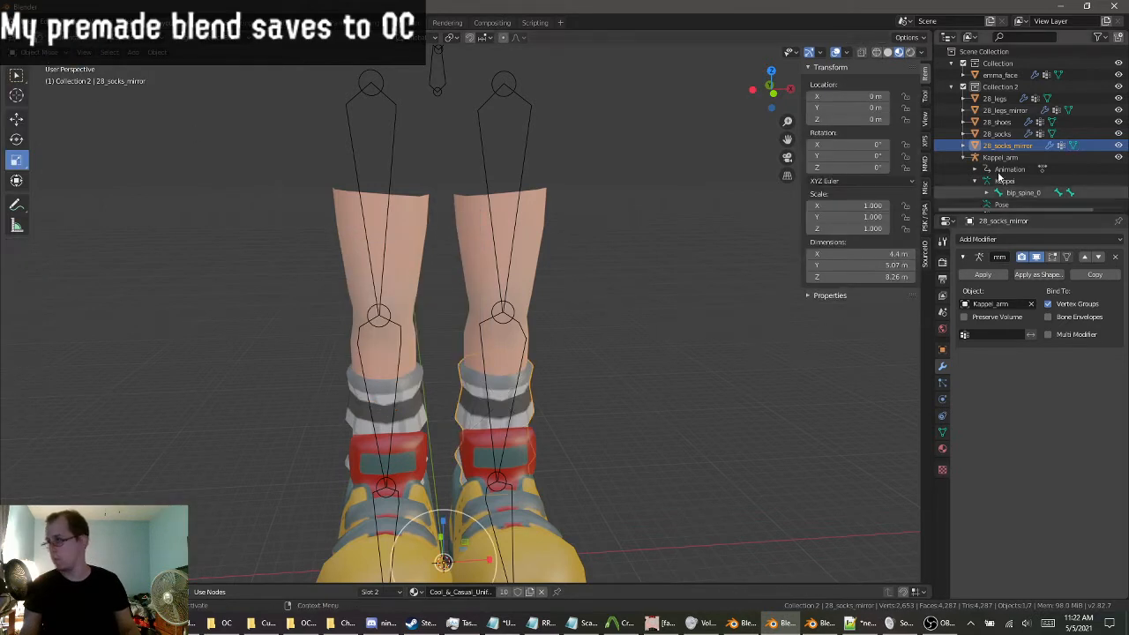
Join 28_socks_mirror into 28_socks as one mesh.
scroll(1001, 127, "down", 1)
scroll(1050, 150, "up", 1)
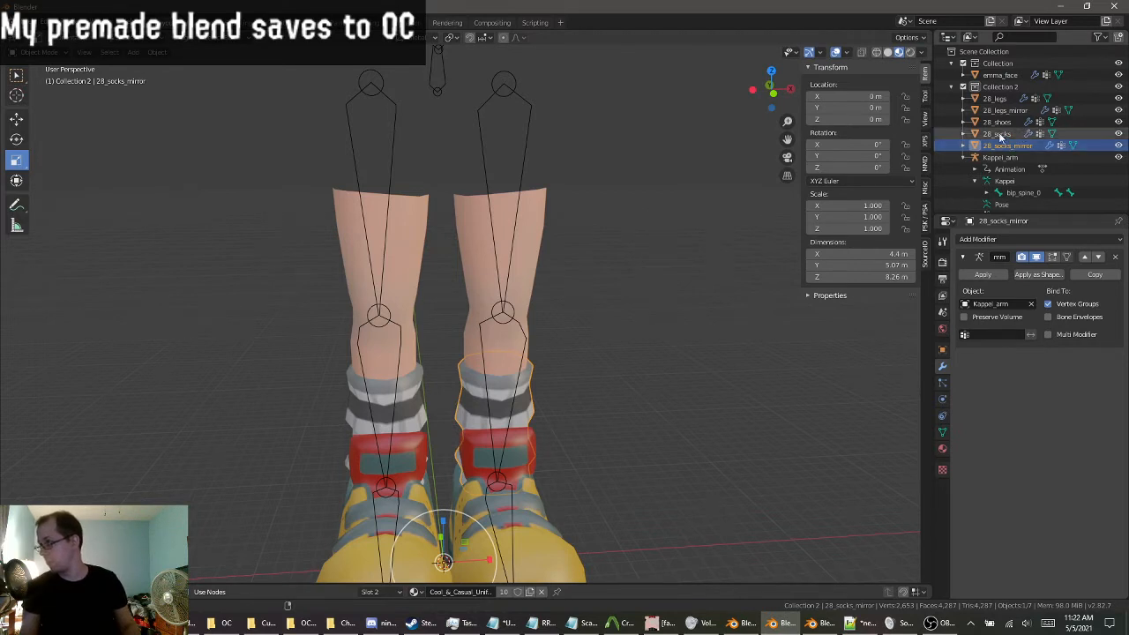
left_click(998, 134, "ctrl")
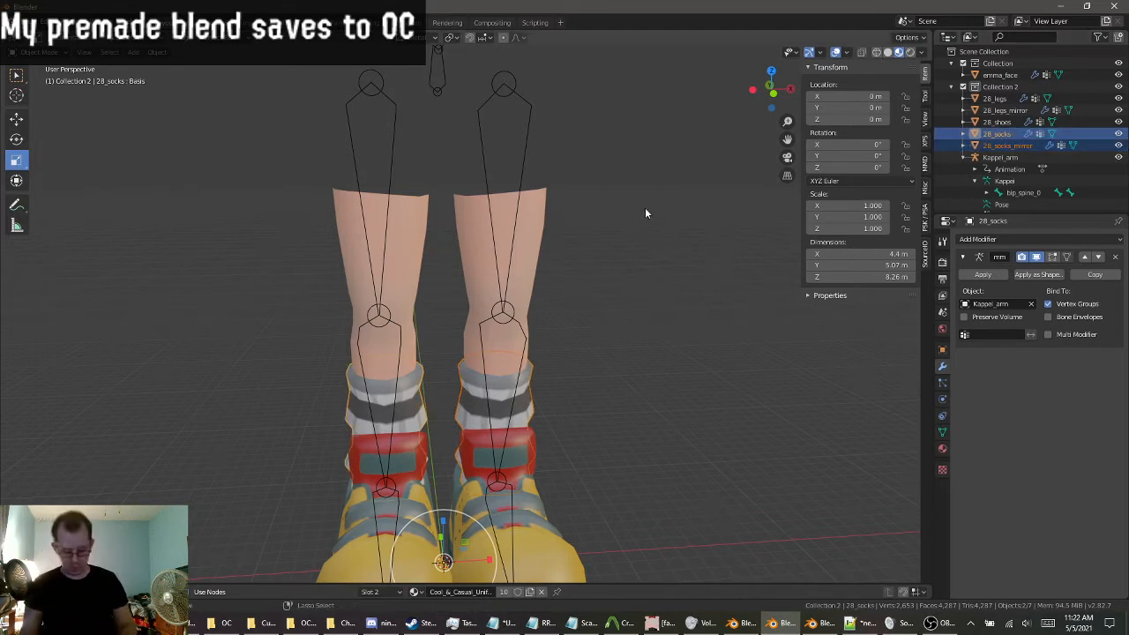
key("ctrl+j")
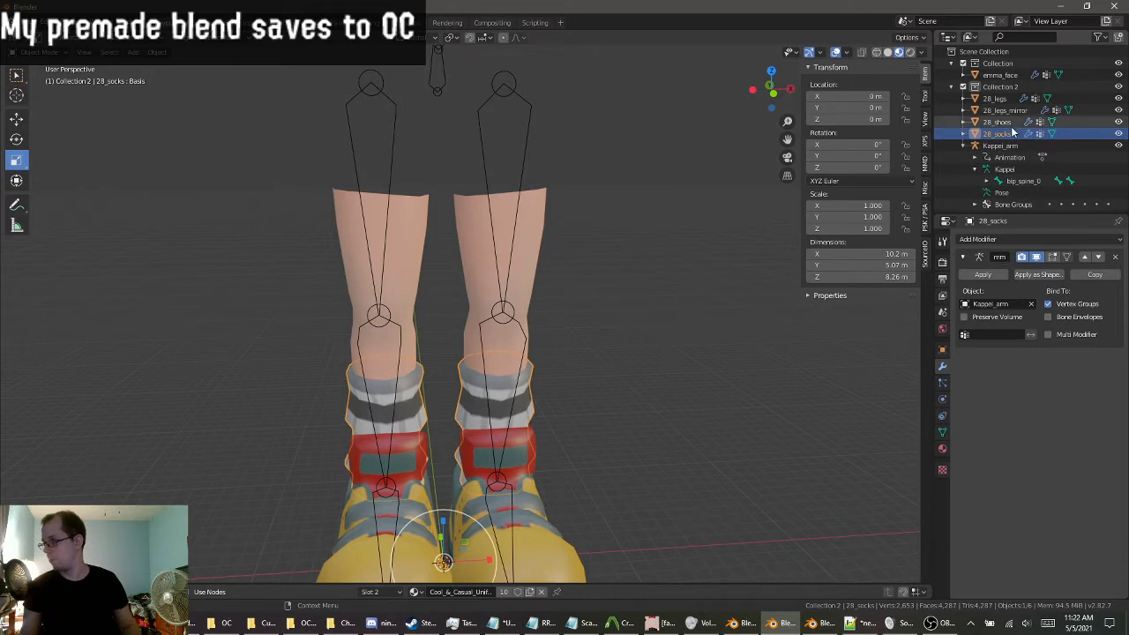
Join 28_legs_mirror into 28_legs as one mesh.
left_click(1005, 111)
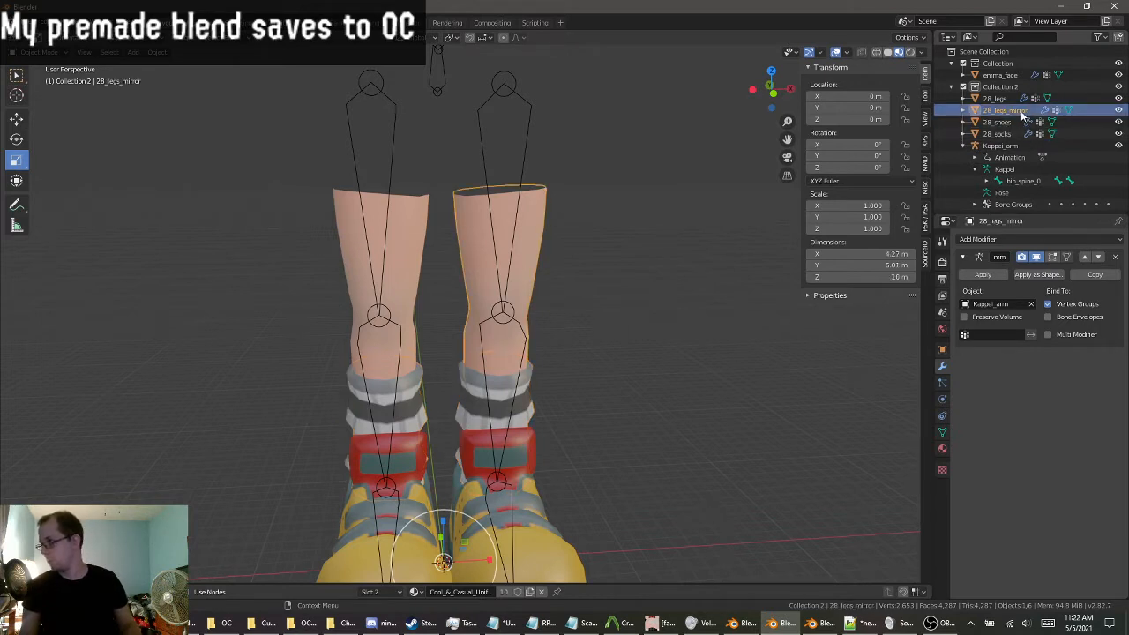
left_click(1000, 101, "ctrl")
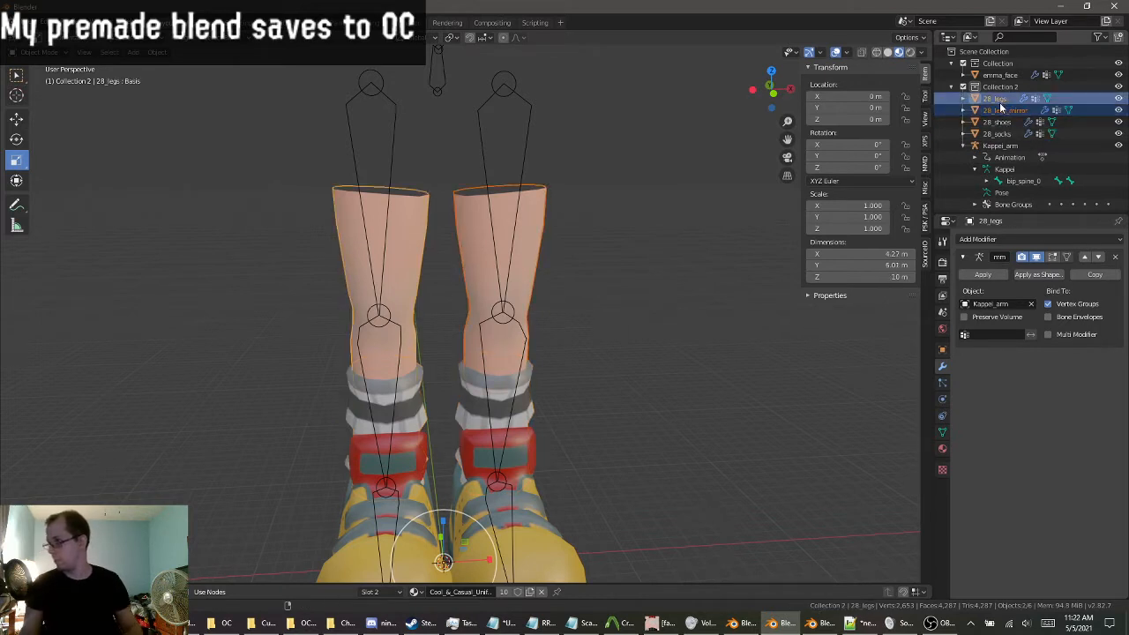
key("ctrl+j")
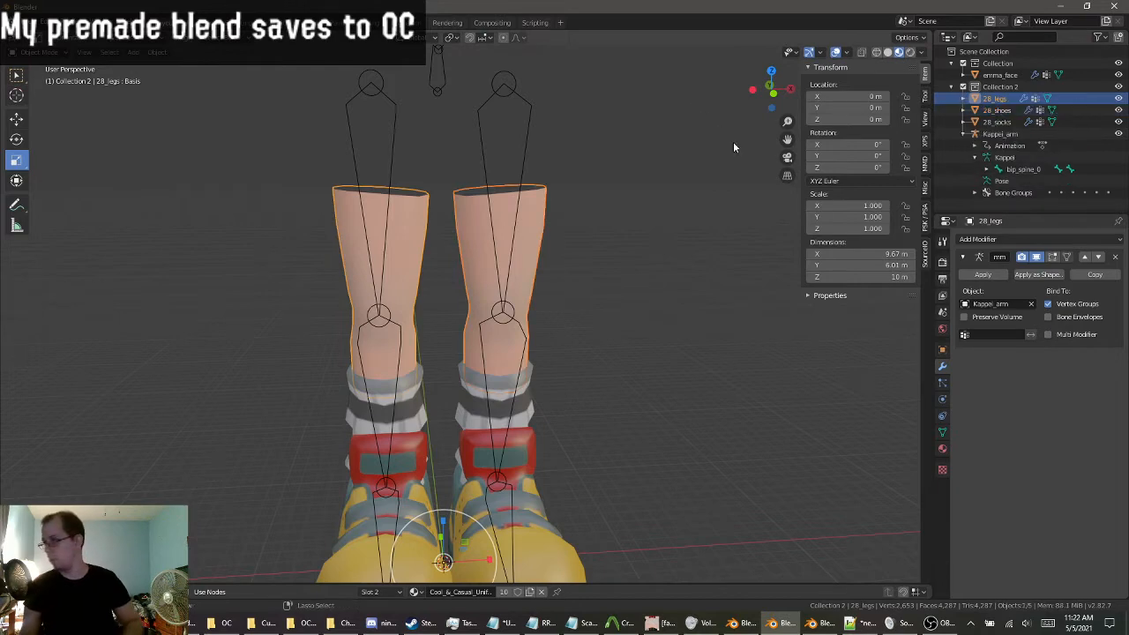
scroll(732, 247, "up", 3)
middle_click_drag(732, 261, 663, 164)
middle_click_drag(639, 335, 590, 378)
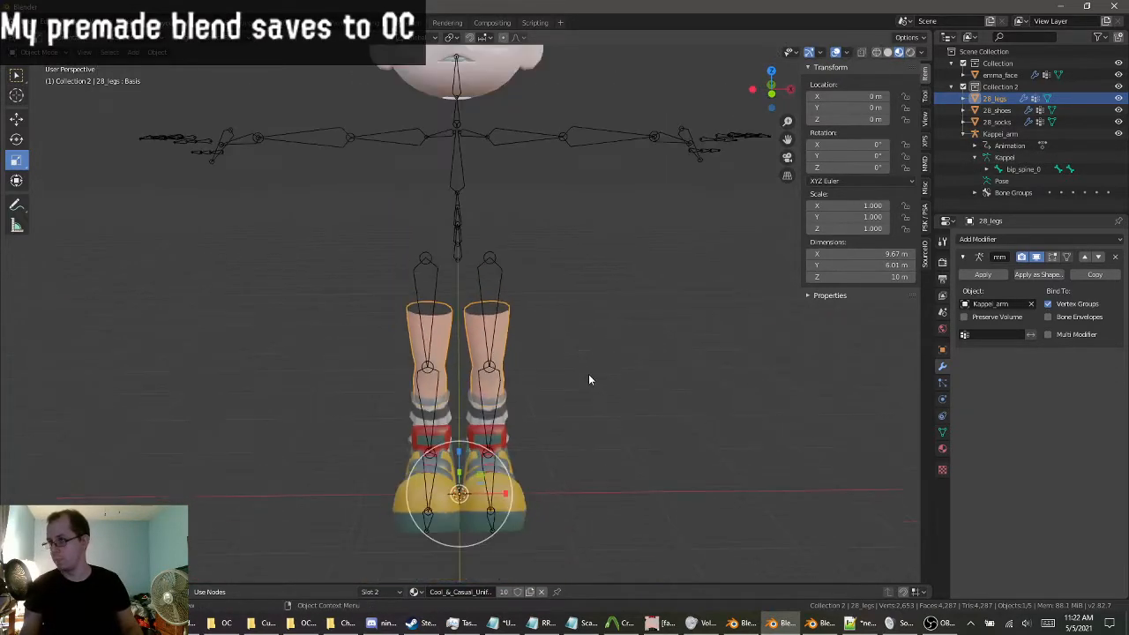
Undo the joins of the mirrored leg and sock meshes and redo them.
middle_click_drag(571, 154, 630, 173)
key("ctrl+z")
key("ctrl+z")
key("ctrl+z")
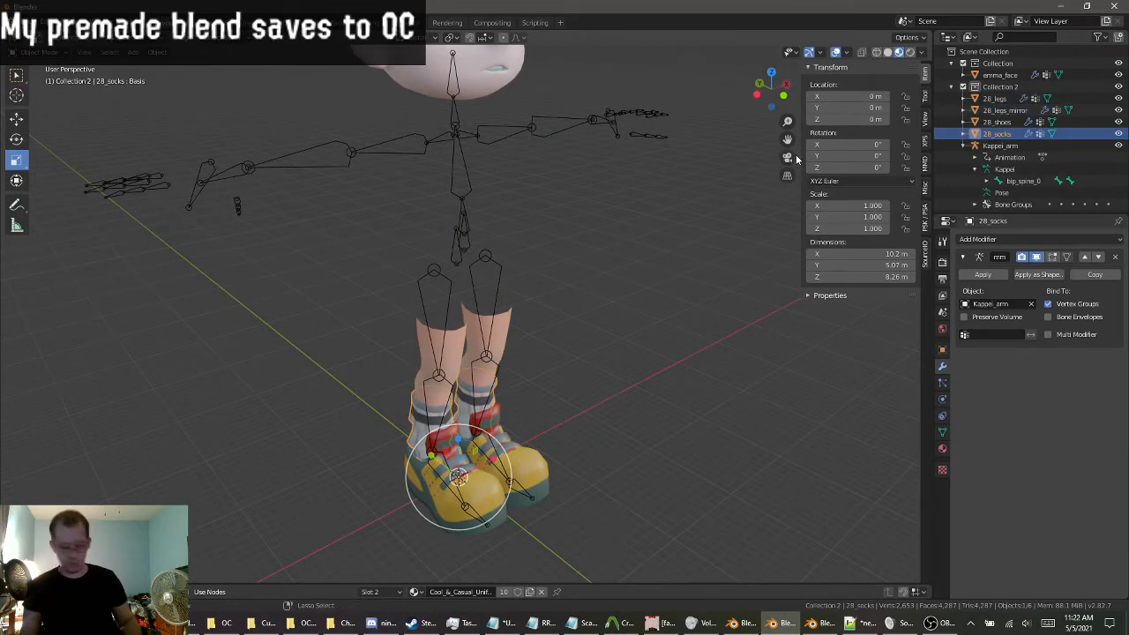
key("ctrl+shift+z")
key("ctrl+shift+z")
key("ctrl+shift+z")
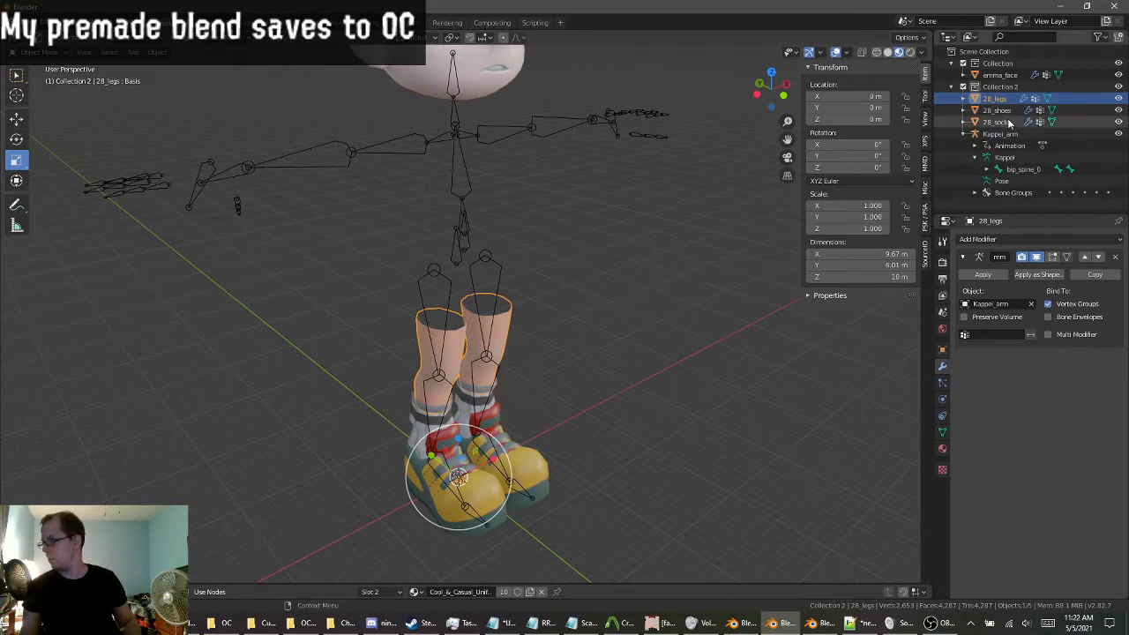
Copy the 28_socks, 28_shoes and 28_legs meshes together.
left_click(1010, 121)
left_click(1005, 108, "ctrl")
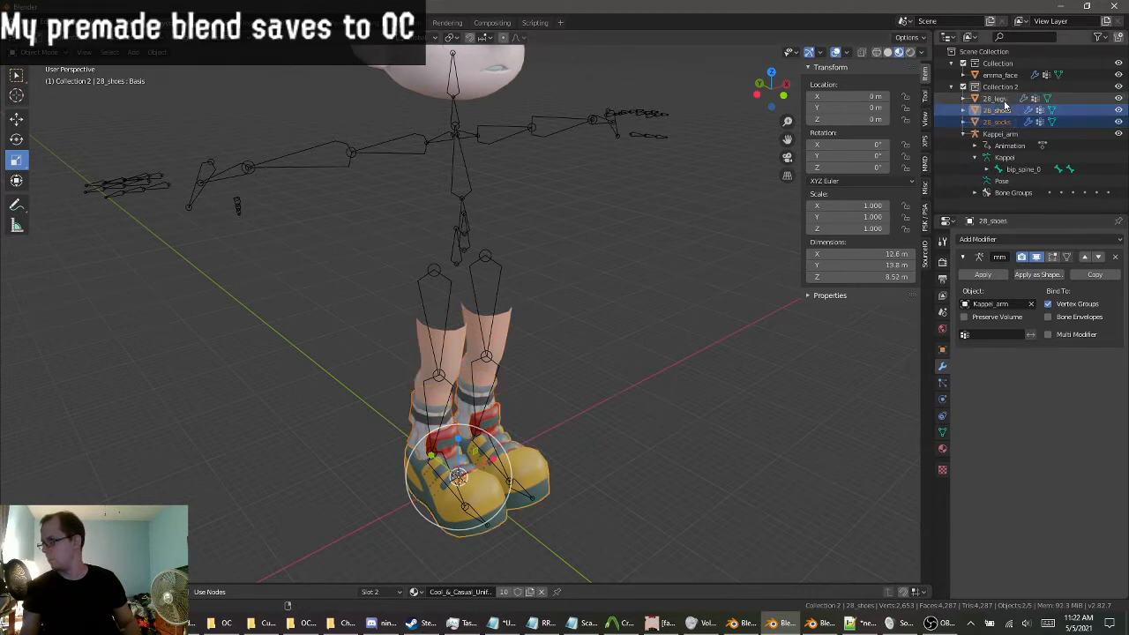
left_click(1003, 99, "ctrl")
key("ctrl+c")
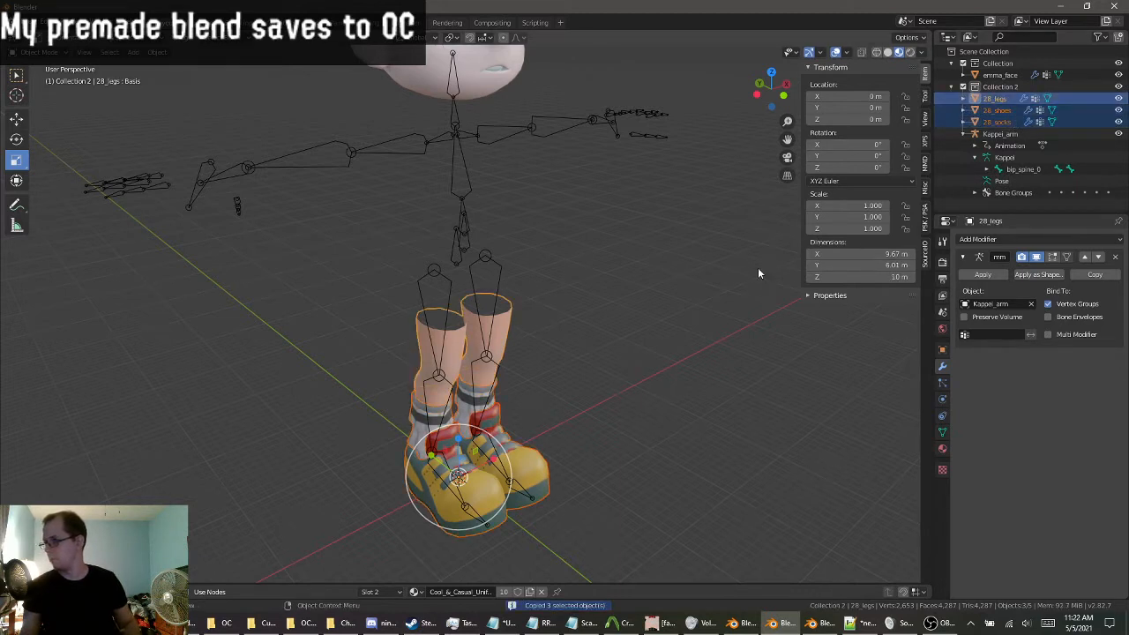
Step back through the edit history to the knee-high socks, and redo everything up to the joined legs and ankle socks.
key("ctrl+v")
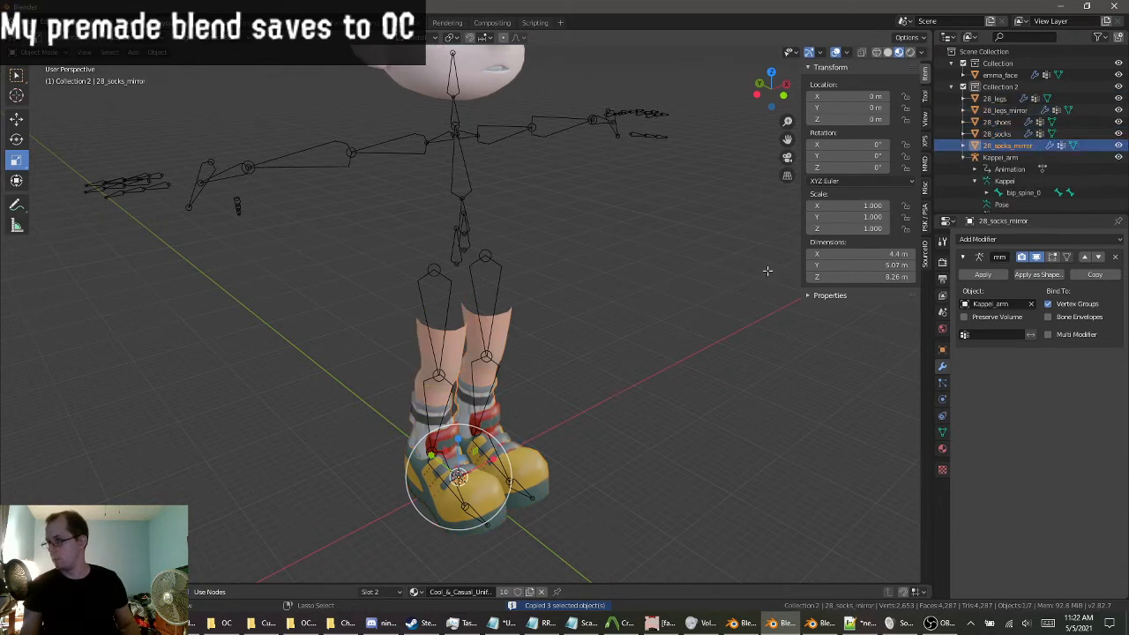
key("Tab")
key("ctrl+z")
key("ctrl+z")
key("ctrl+z")
key("ctrl+z")
key("ctrl+z")
key("ctrl+z")
key("ctrl+z")
key("ctrl+z")
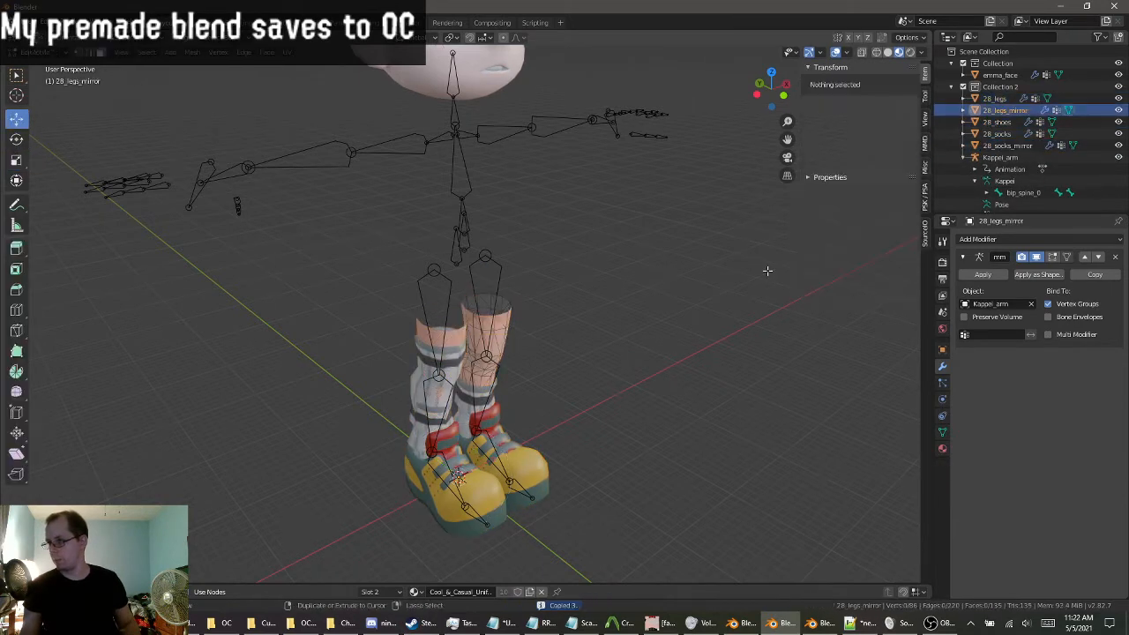
key("ctrl+z")
key("ctrl+z")
key("ctrl+z")
key("ctrl+z")
key("ctrl+z")
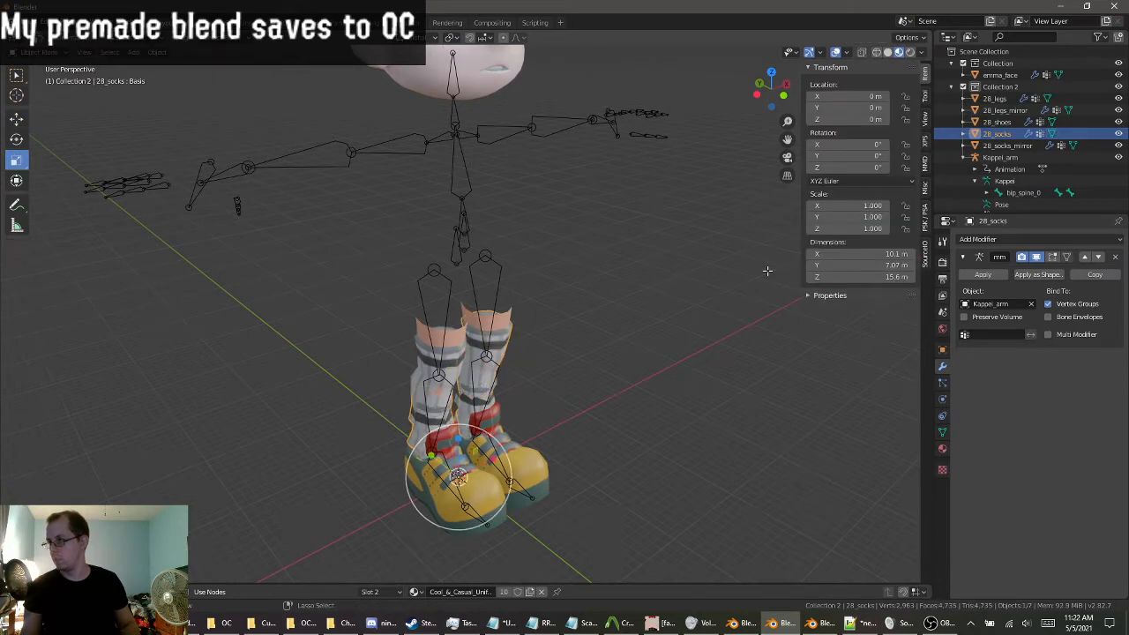
key("ctrl+z")
key("ctrl+z")
key("ctrl+z")
key("ctrl+z")
key("ctrl+z")
key("ctrl+z")
key("ctrl+z")
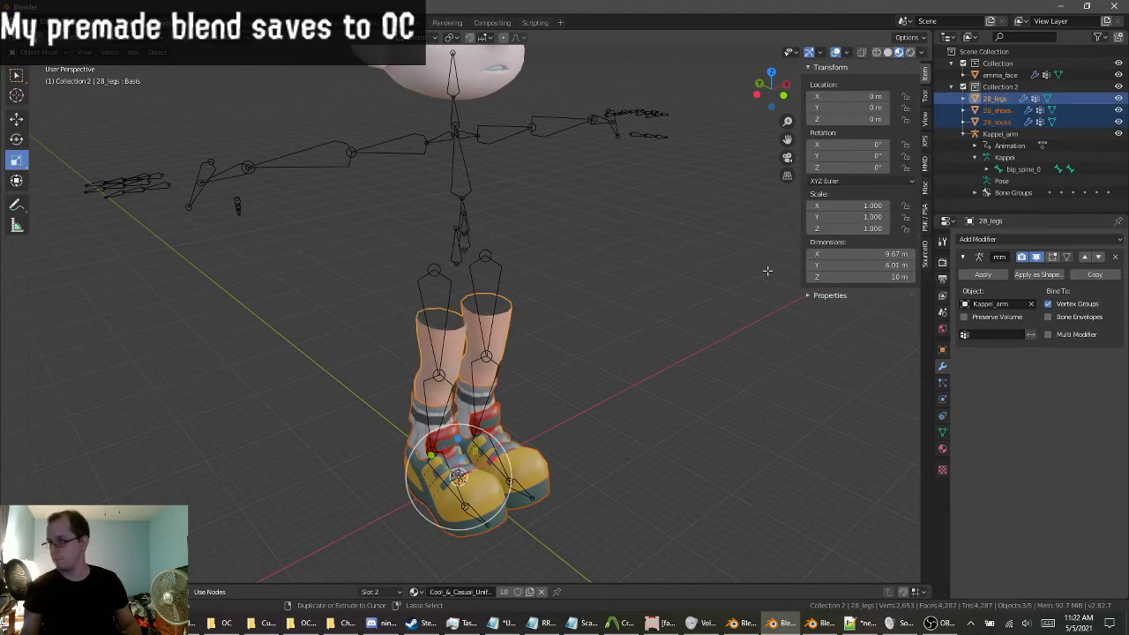
Switch to the premade gear file, hide Dancer's_Yukata in Gearpack6 and show Cool_&_Casual_Uniform in Gearpack2.
key("alt+Tab")
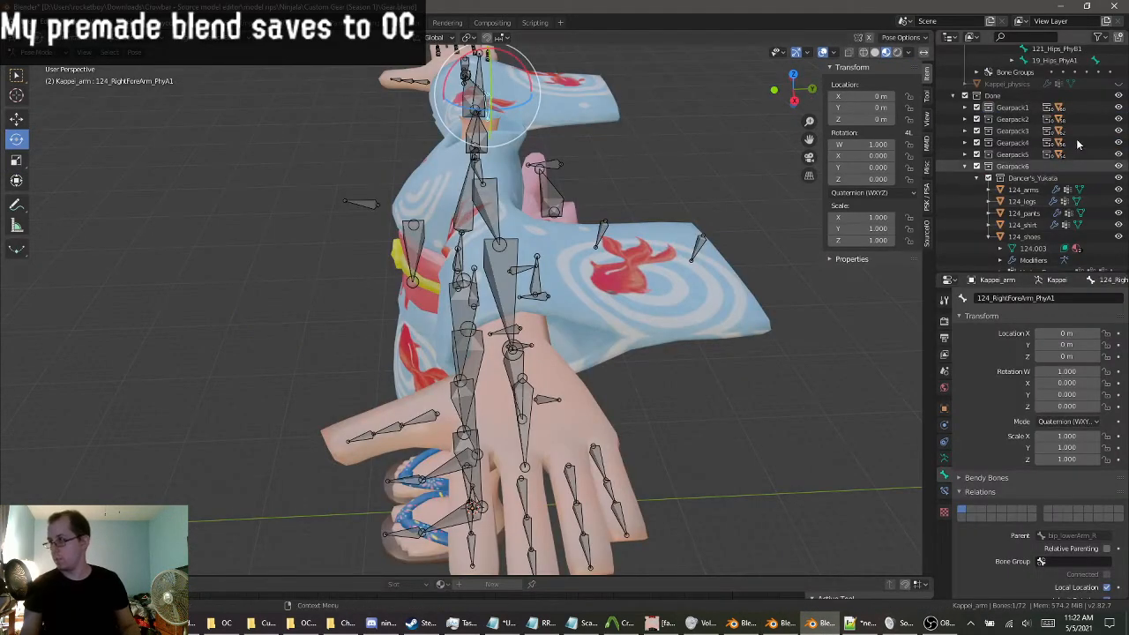
left_click(1118, 179)
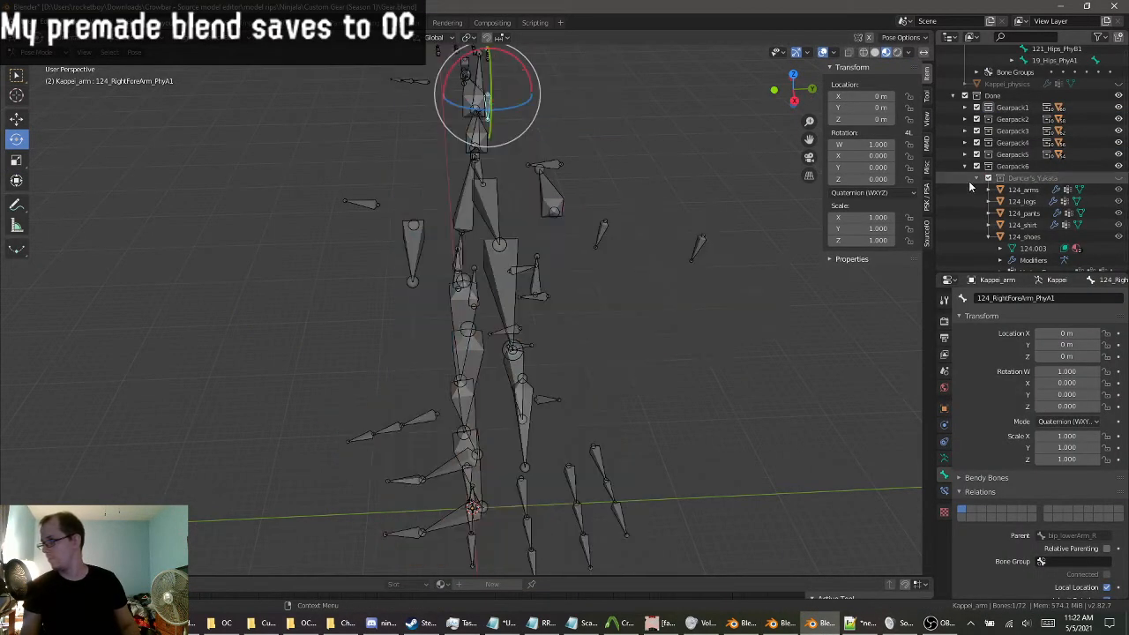
left_click(966, 167)
left_click(967, 190)
scroll(972, 196, "down", 2)
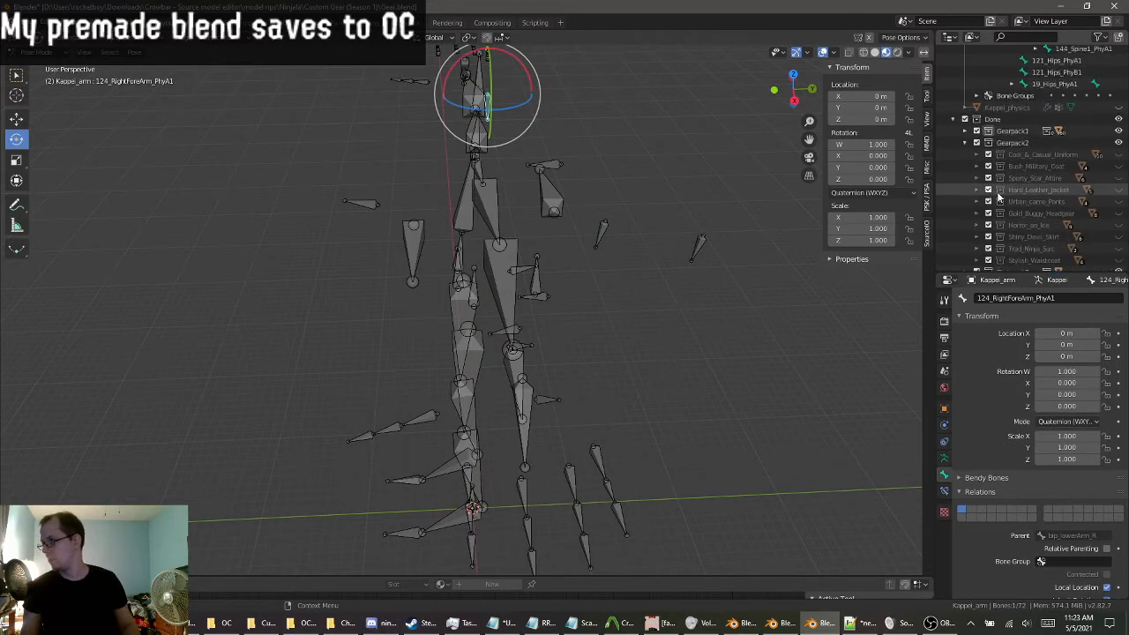
left_click(1118, 156)
middle_click_drag(586, 224, 566, 229)
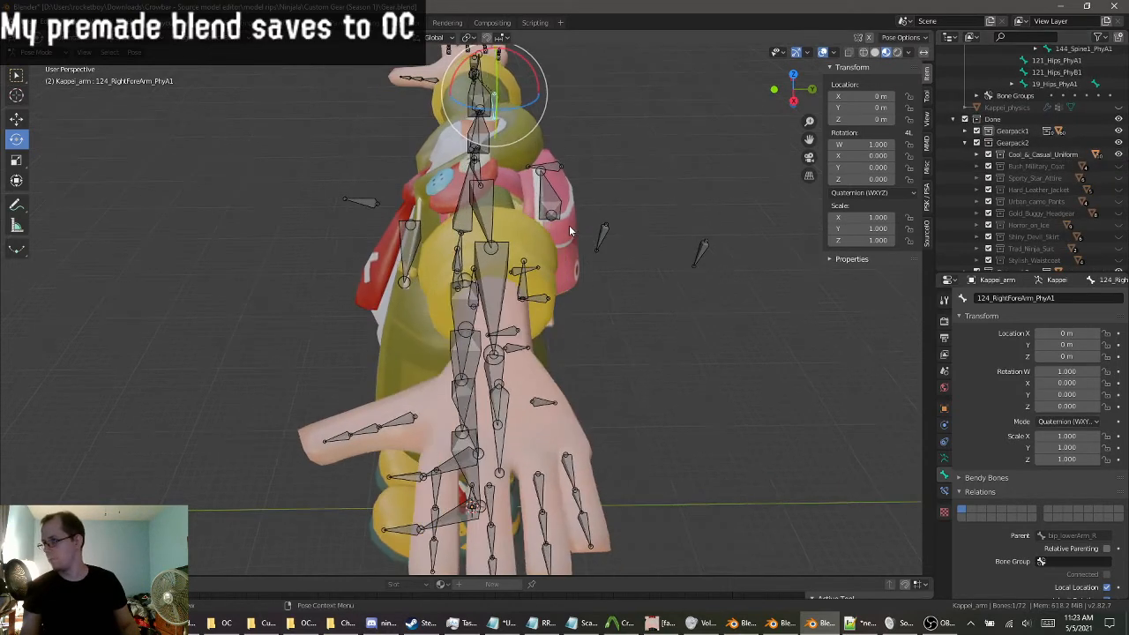
Return to Object Mode and copy the pink 28_backpack mesh.
left_click(566, 236)
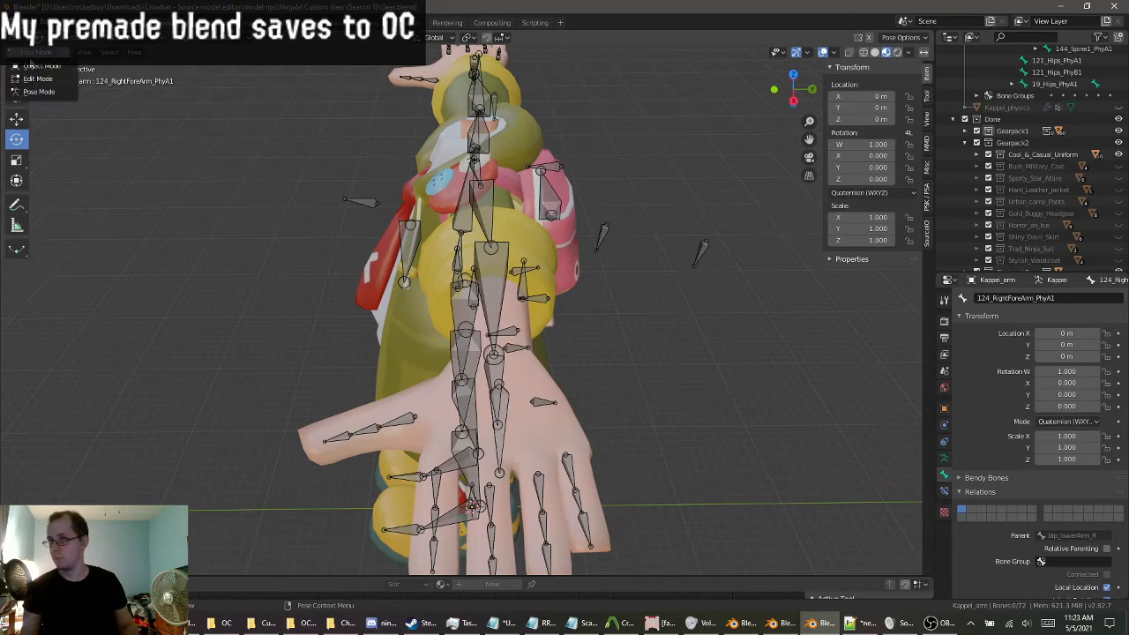
key("ctrl+Tab")
left_click(569, 279)
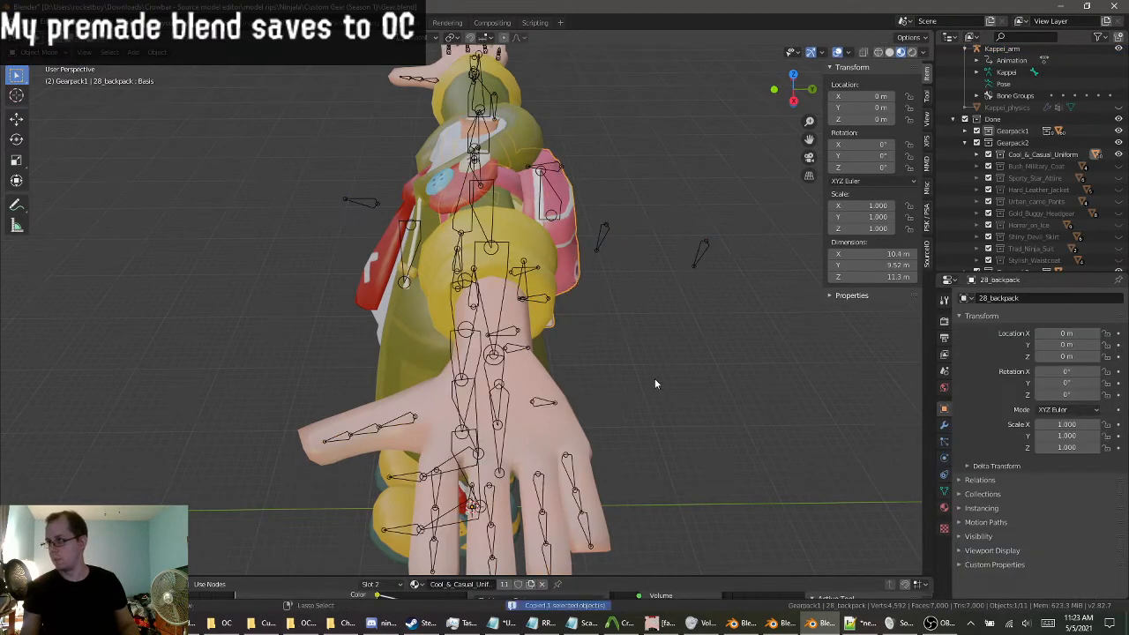
Switch to the OC file, paste the backpack and delete the duplicate Kappei_arm.001 armature that came with it.
left_click(772, 623)
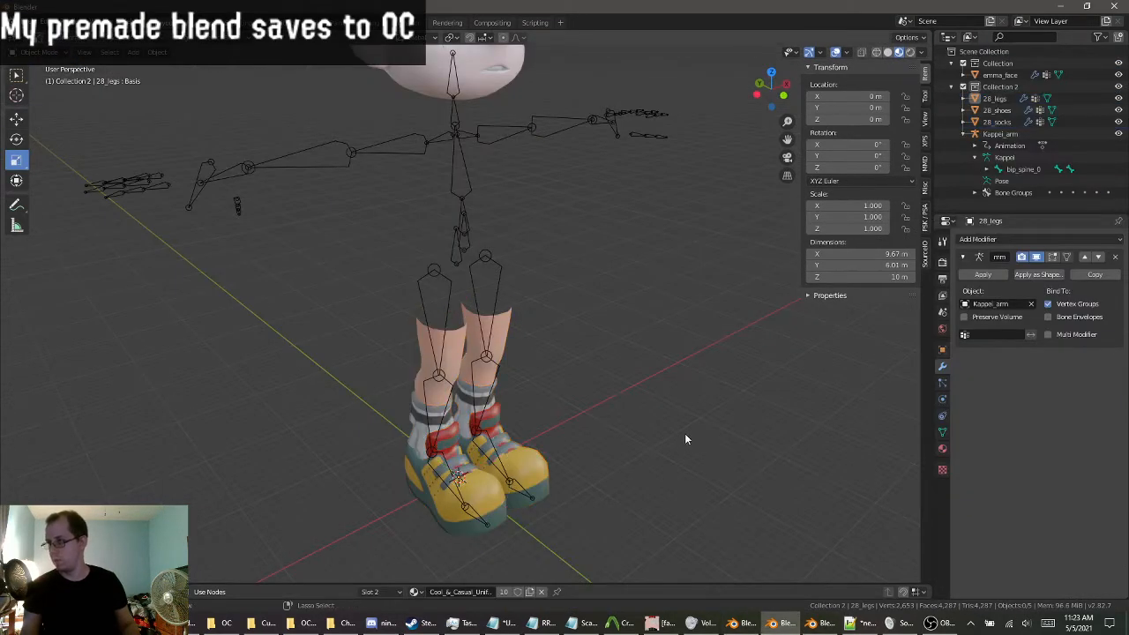
key("ctrl+v")
scroll(1020, 157, "down", 1)
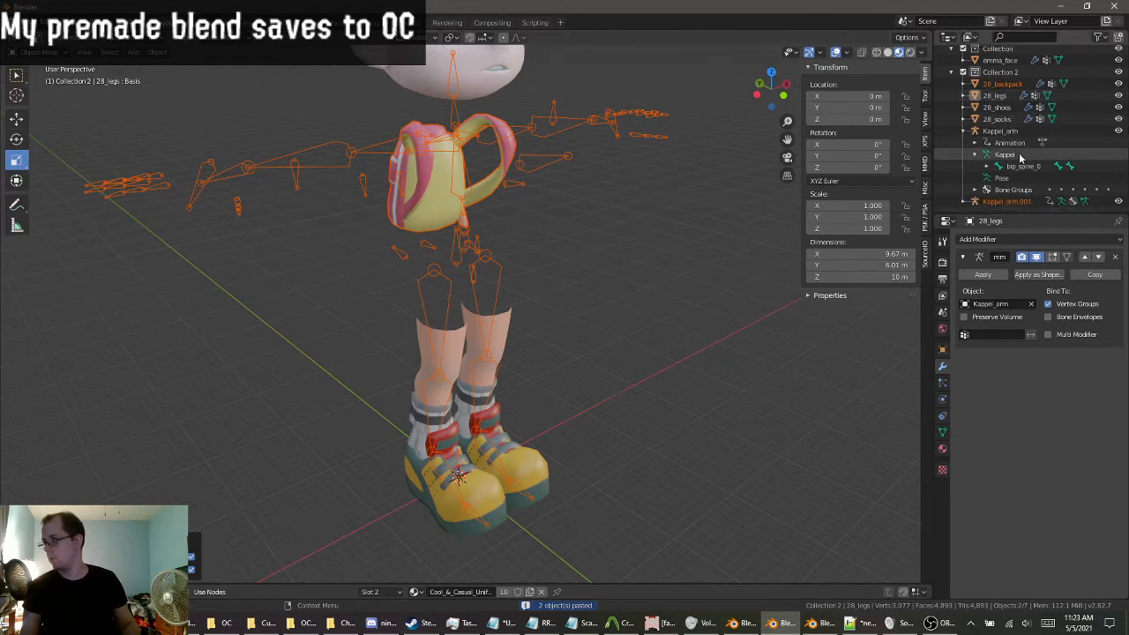
right_click(1004, 202)
left_click(1004, 204)
Set Kappei_arm as the armature modifier's object on 28_backpack.
left_click(1004, 98)
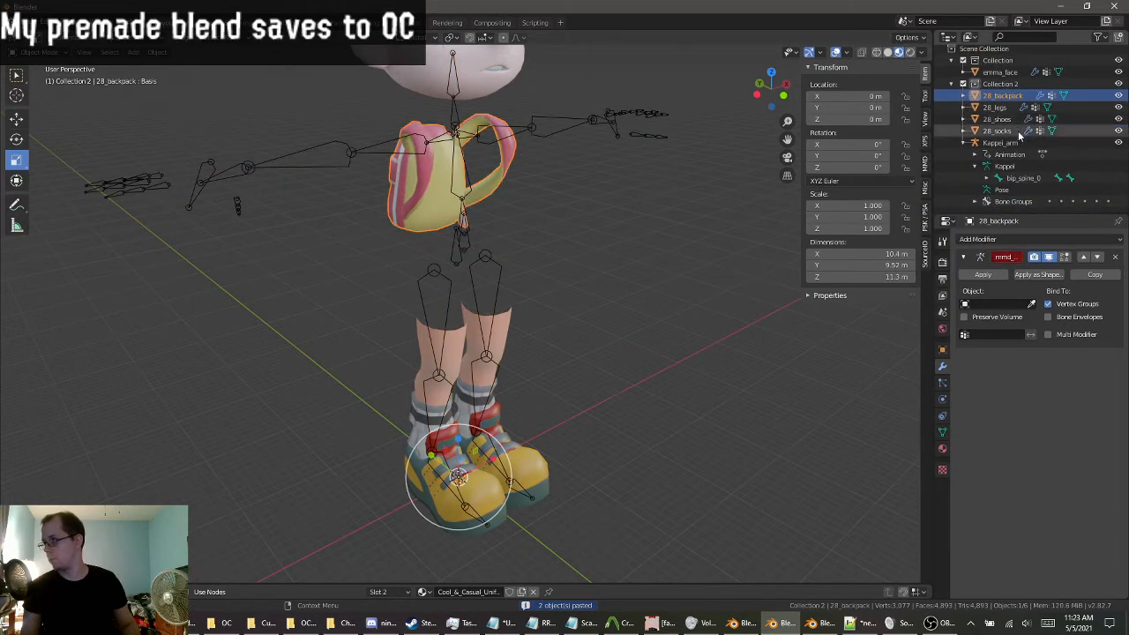
left_click(997, 304)
left_click(992, 322)
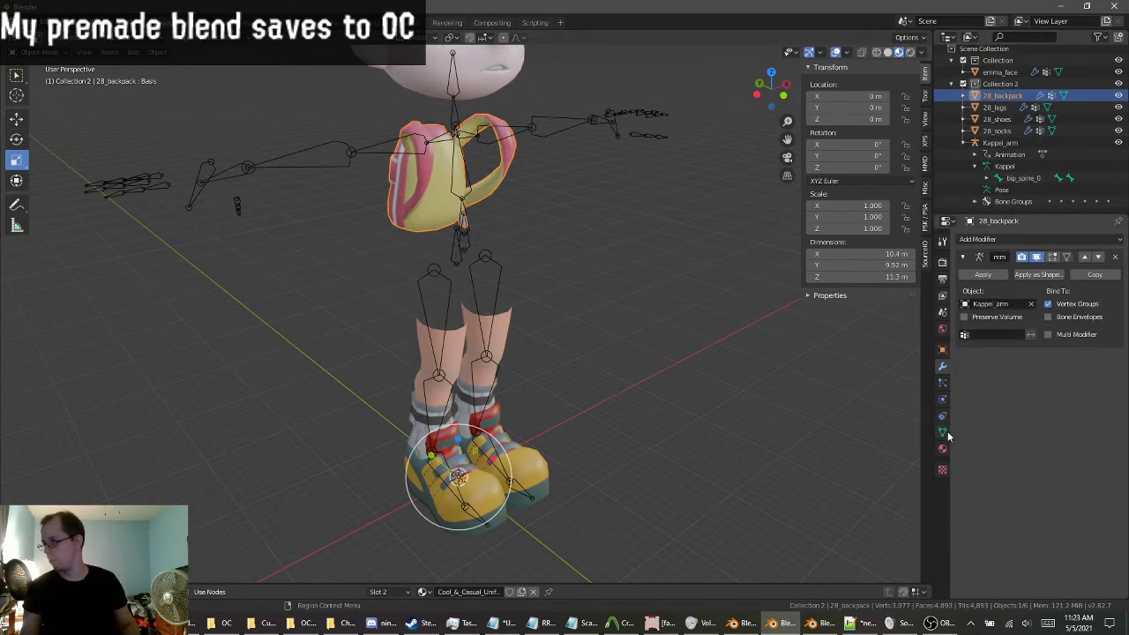
Replace 28_backpack's duplicate materials with the existing Cool_&_Casual_Uniform and Skin materials.
left_click(942, 449)
scroll(967, 362, "up", 10)
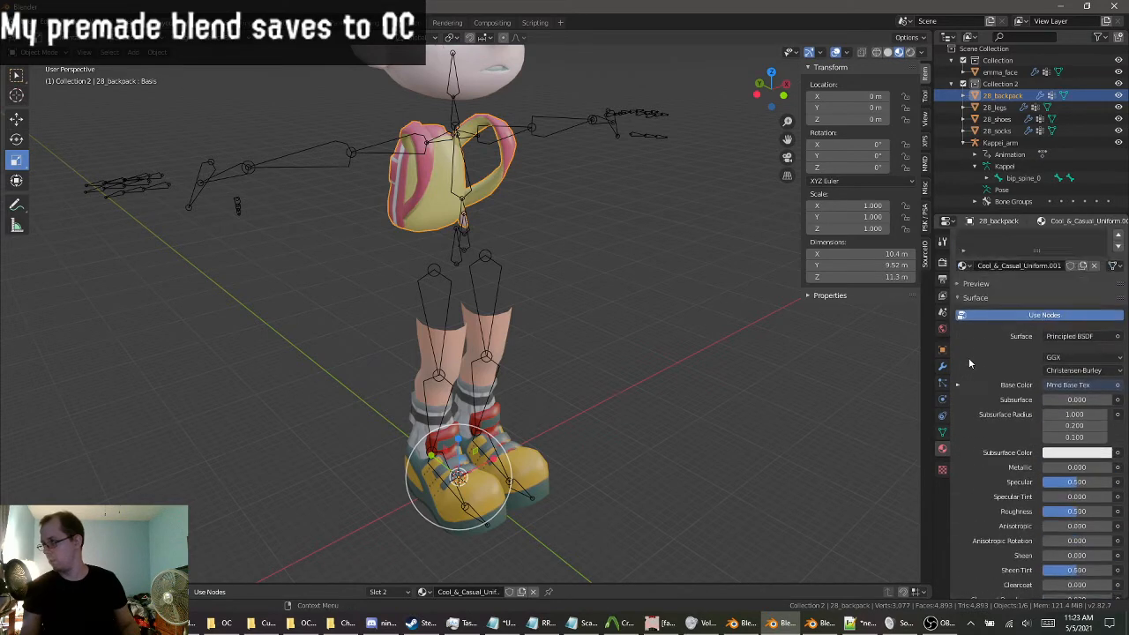
left_click(965, 313)
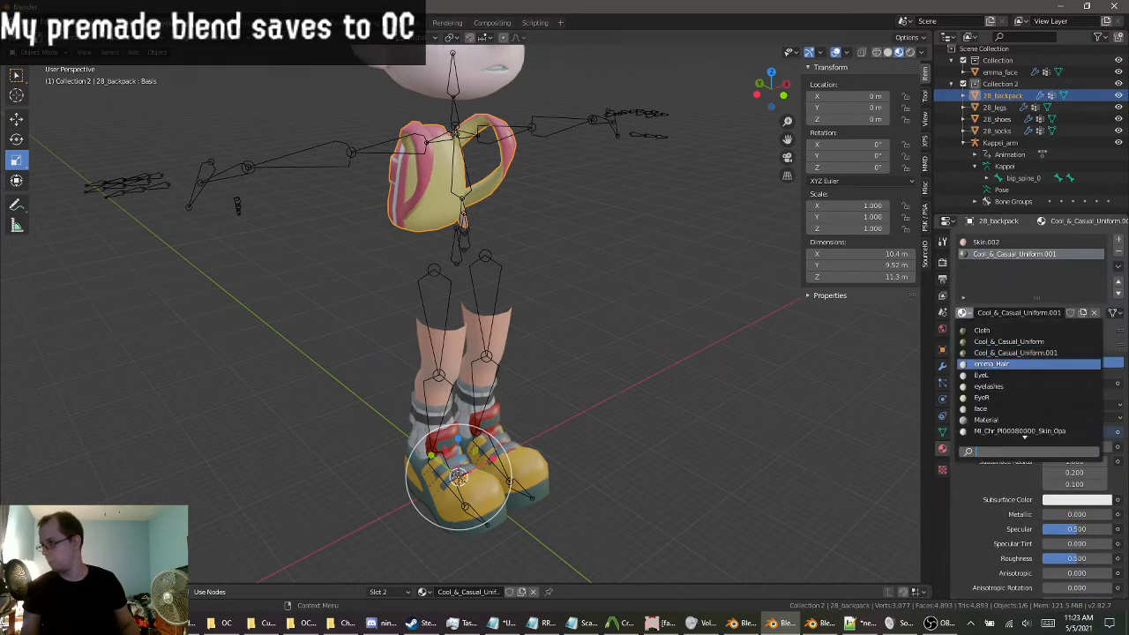
left_click(1004, 341)
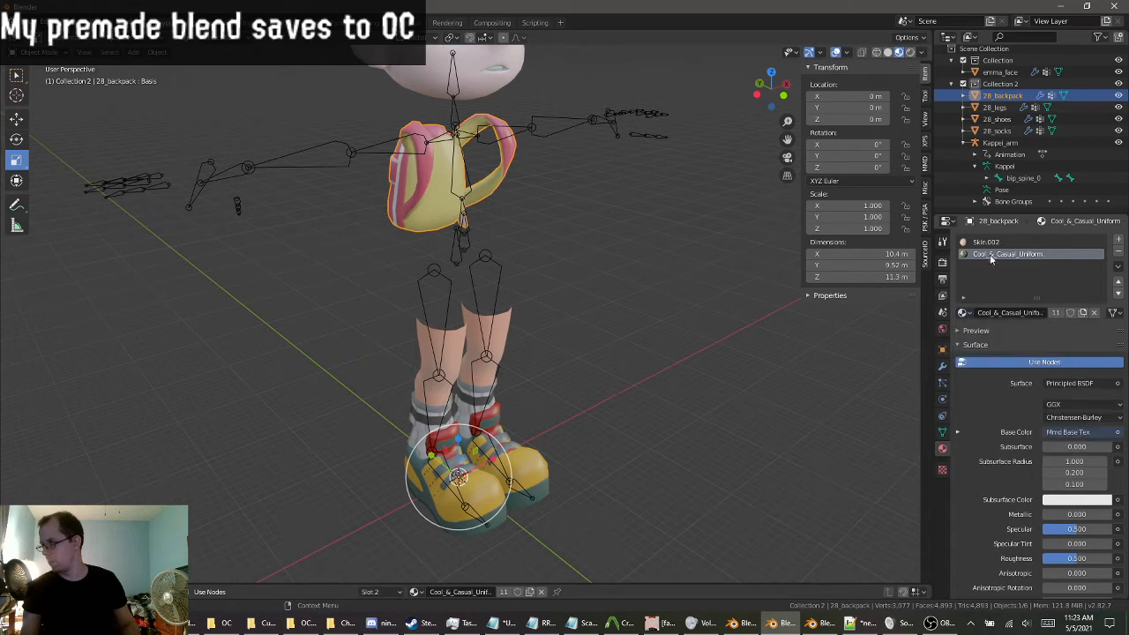
left_click(988, 243)
left_click(964, 313)
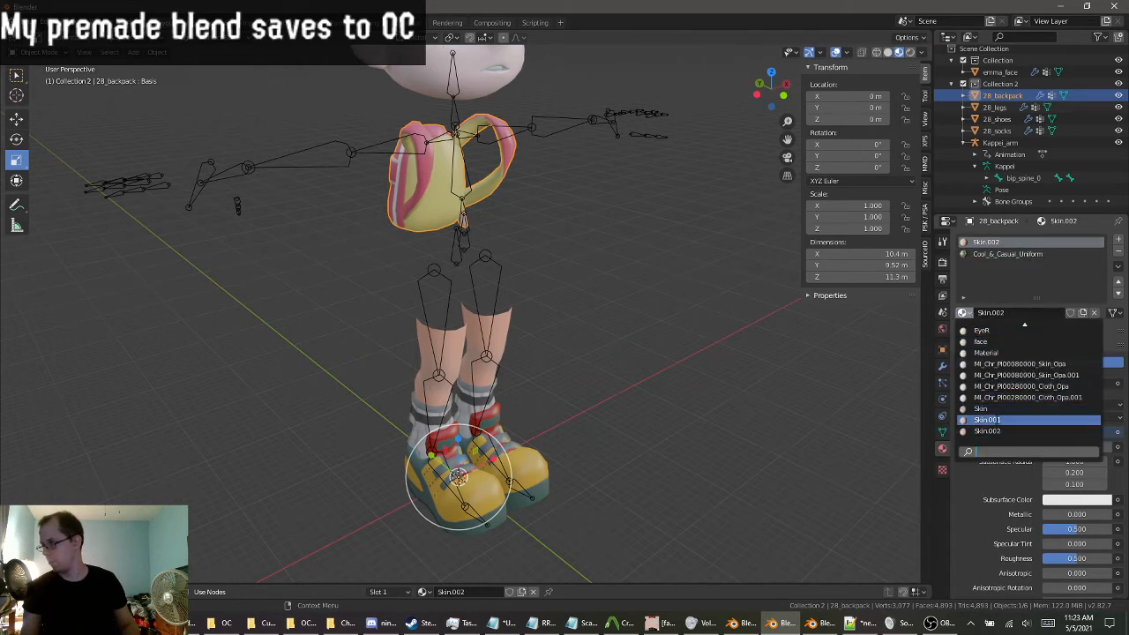
left_click(980, 408)
Examine the backpack, legs and shoes on the OC from several angles.
scroll(714, 323, "up", 2)
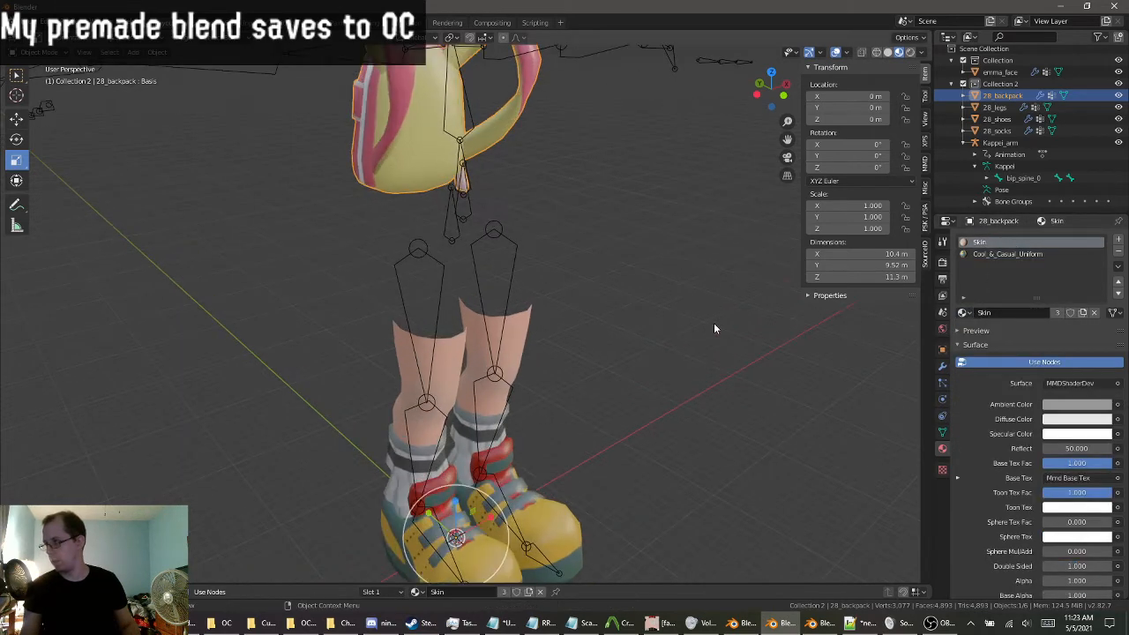
middle_click_drag(713, 323, 655, 366)
middle_click_drag(441, 242, 503, 278)
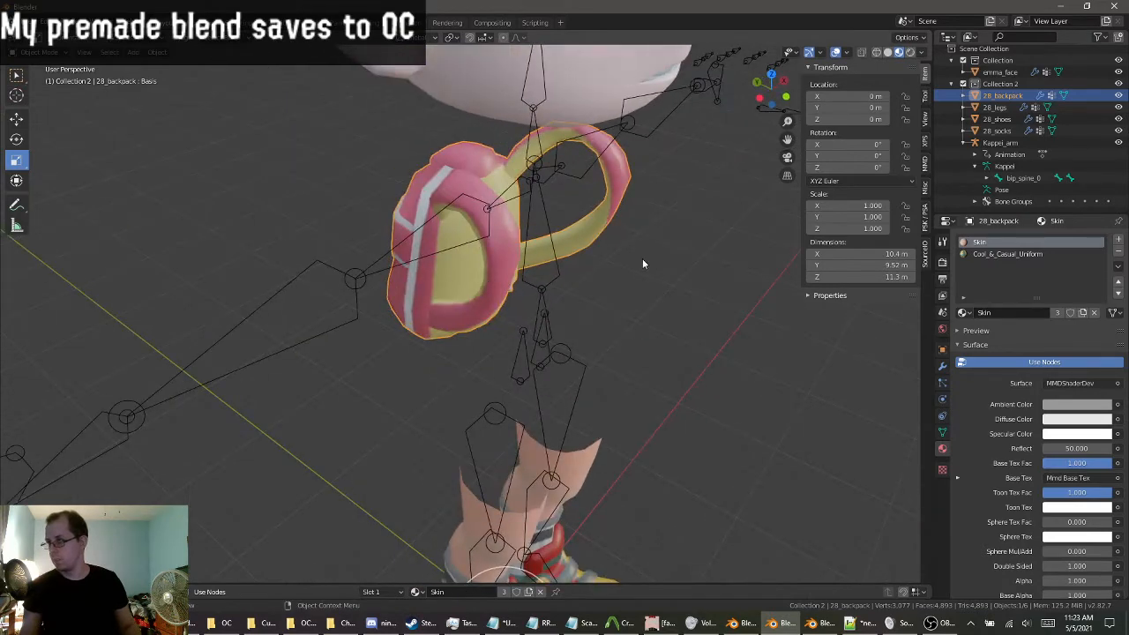
middle_click_drag(642, 263, 525, 236)
scroll(567, 240, "down", 3)
middle_click_drag(486, 415, 524, 492)
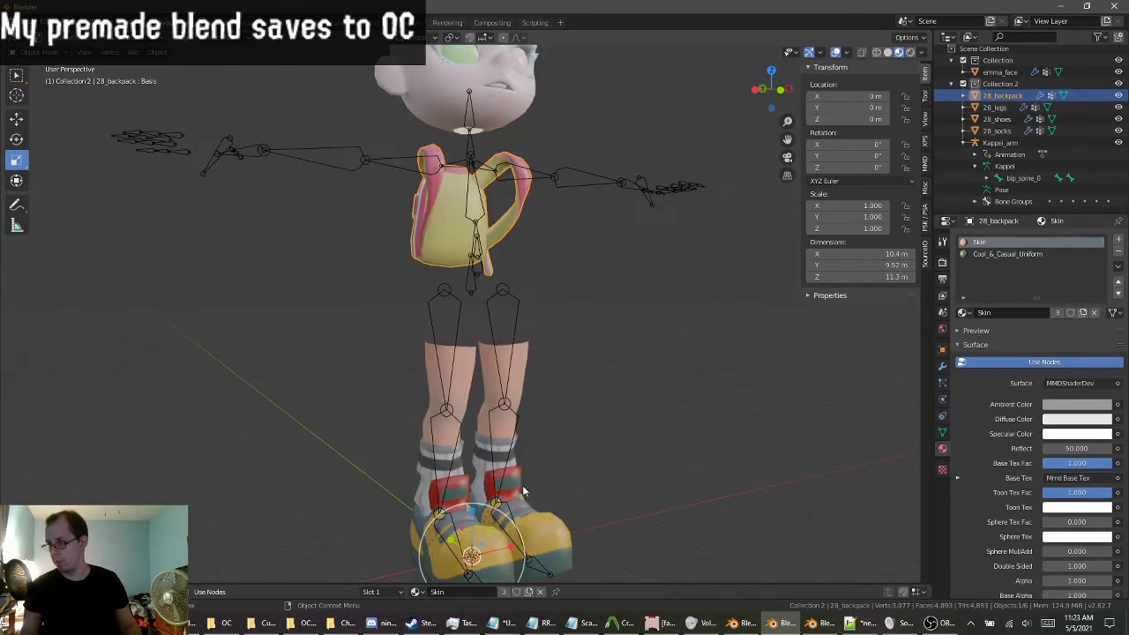
middle_click_drag(564, 543, 525, 536)
scroll(570, 458, "up", 2)
middle_click_drag(570, 459, 543, 538, "shift")
Switch to the premade gear file, hide Cool_&_Casual_Uniform in Gearpack2 and show Horror_on_Ice instead.
left_click(820, 628)
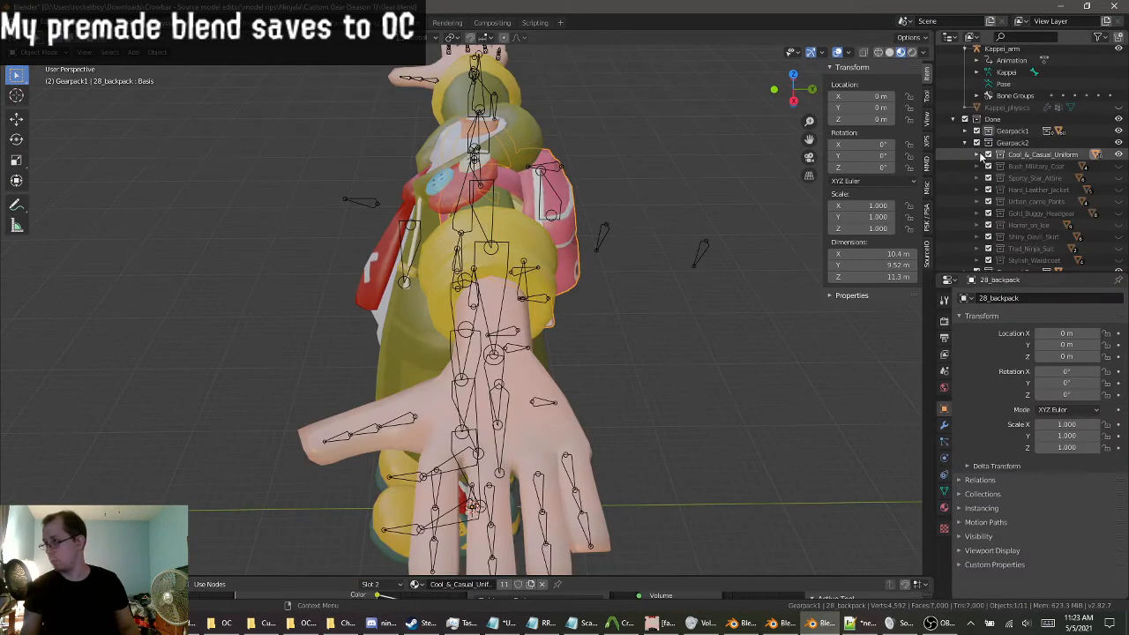
left_click(965, 146)
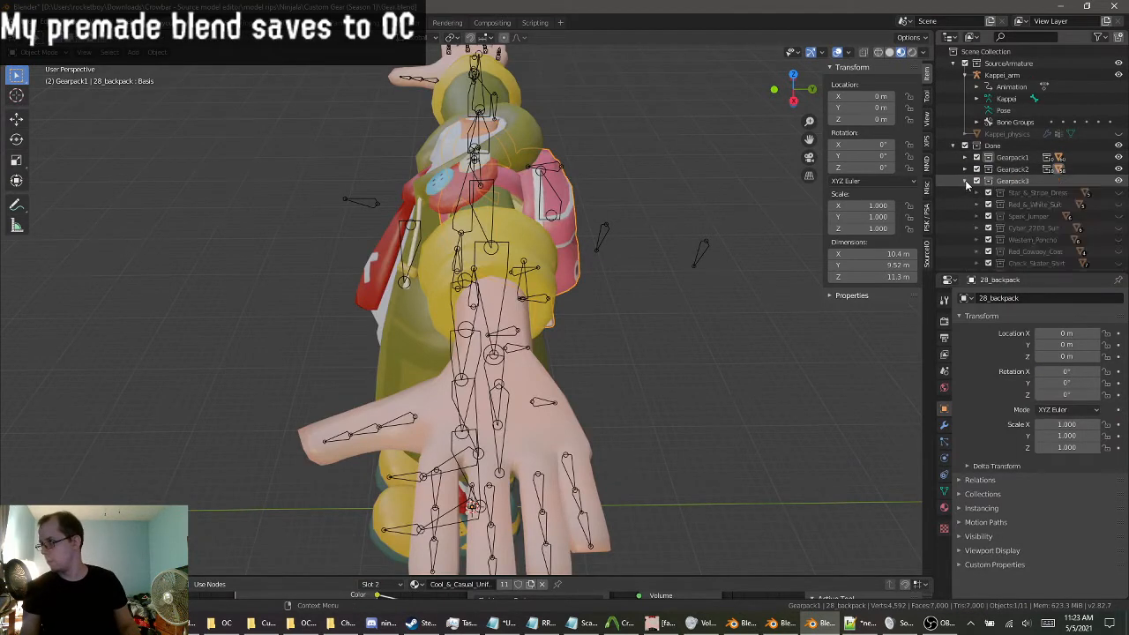
left_click(965, 181)
scroll(1055, 203, "down", 5)
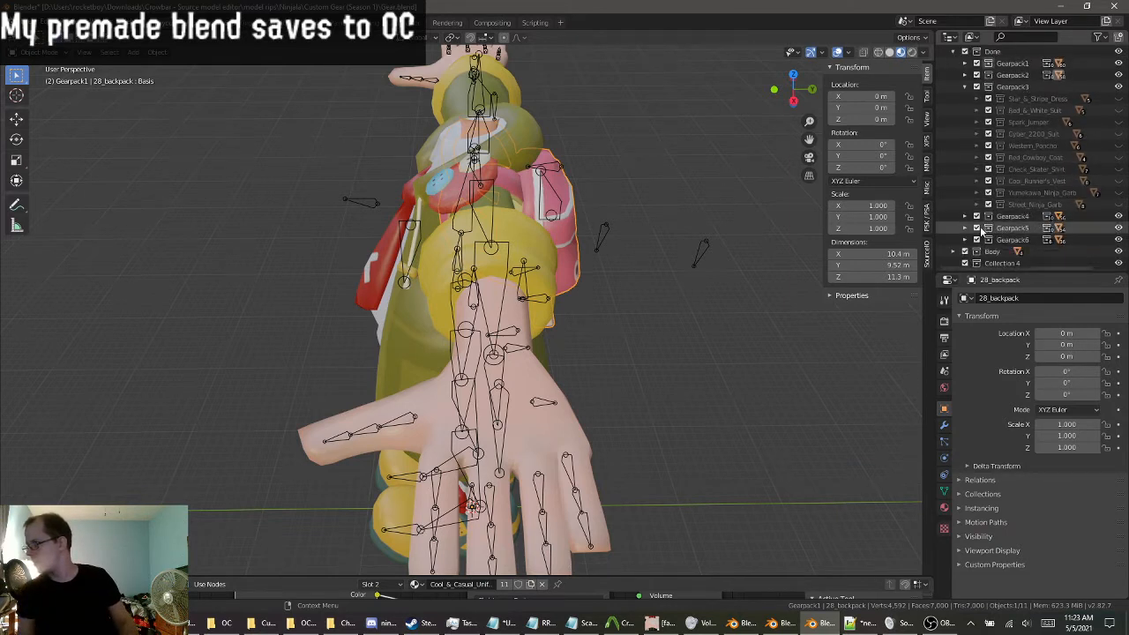
left_click(962, 87)
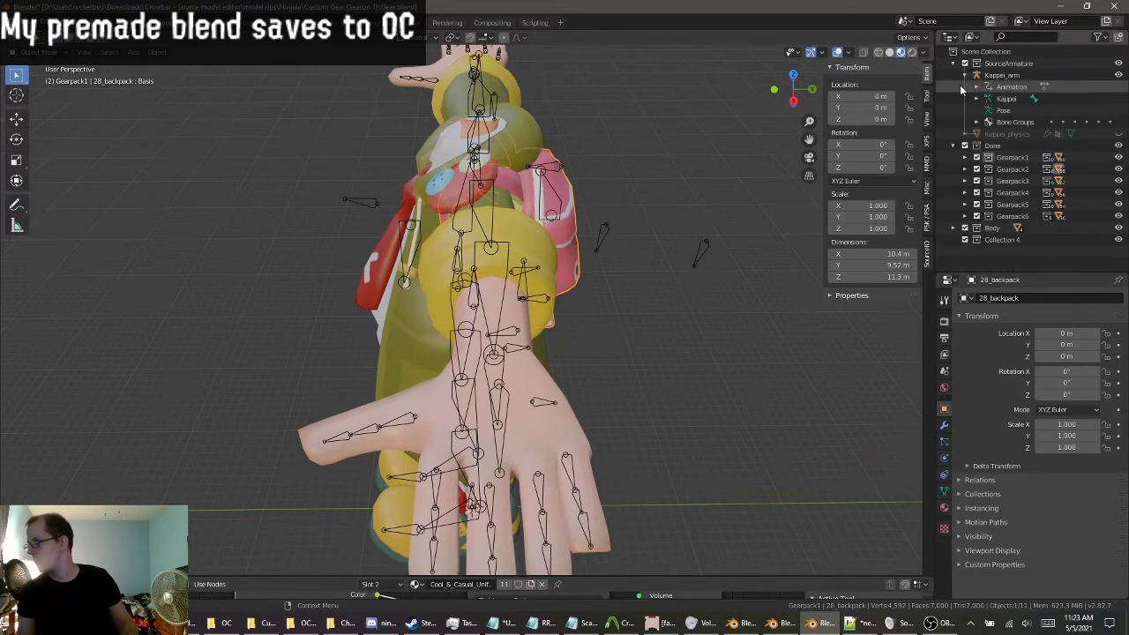
left_click(965, 169)
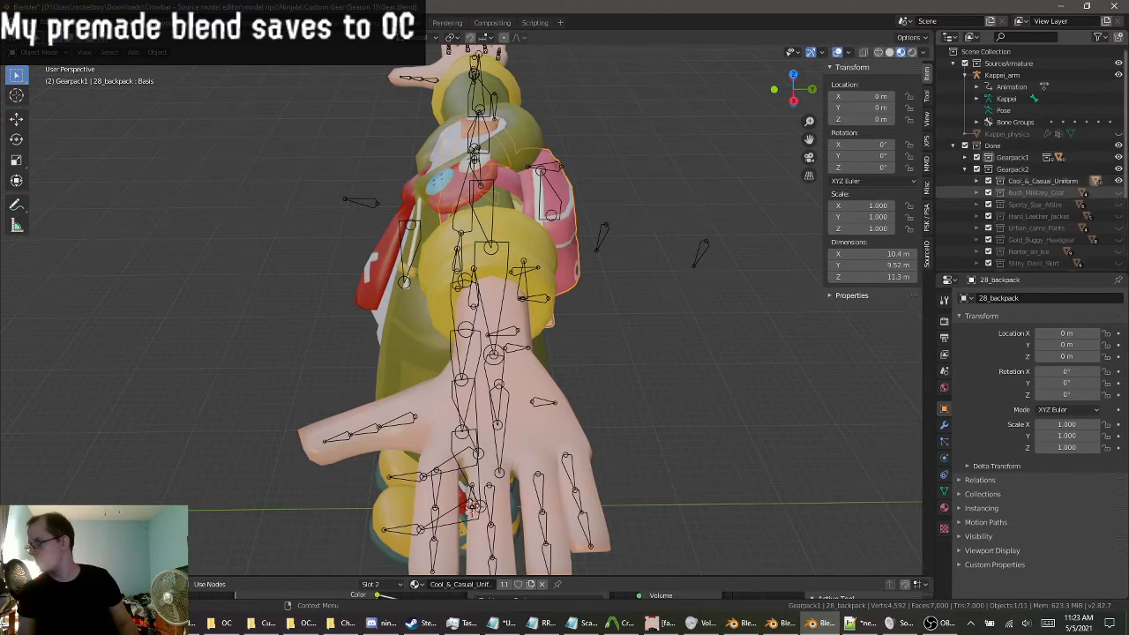
left_click(1119, 181)
scroll(1114, 194, "down", 2)
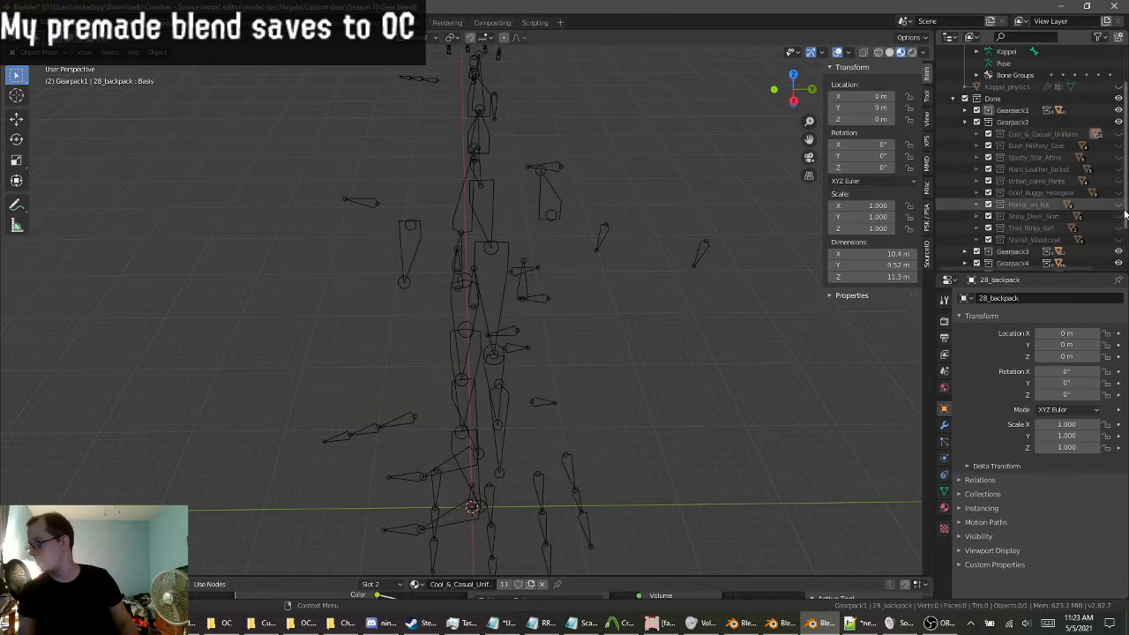
left_click(1119, 204)
middle_click_drag(622, 216, 576, 216)
Copy 35_bracelet_L, the neck accessory and 35_pants from the Horror_on_Ice outfit.
left_click(725, 170)
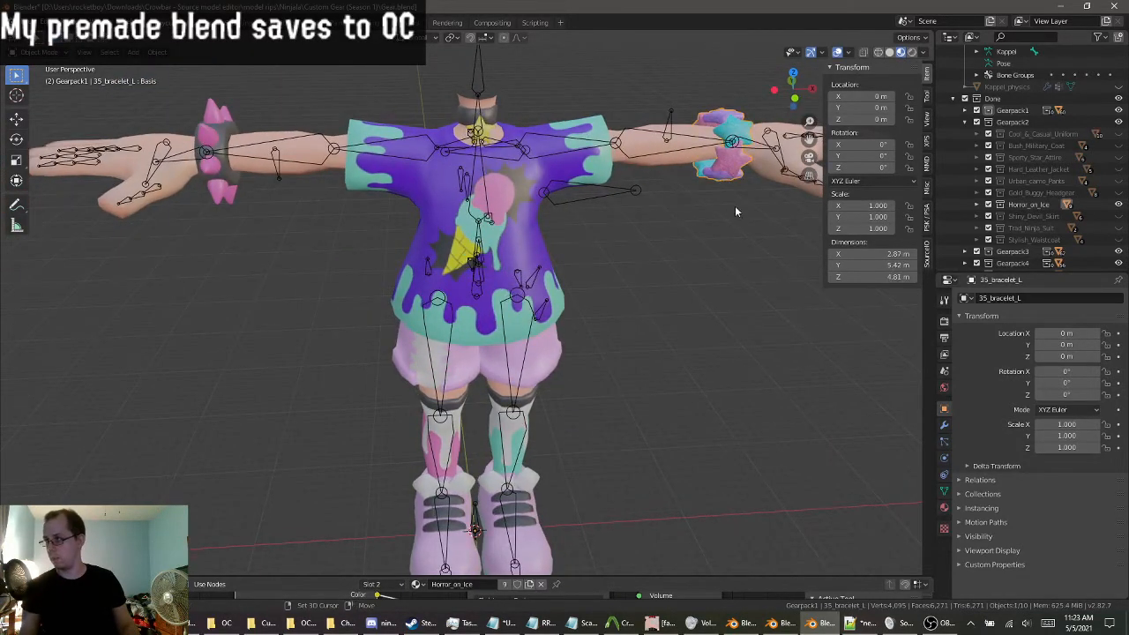
middle_click_drag(735, 205, 610, 217, "shift")
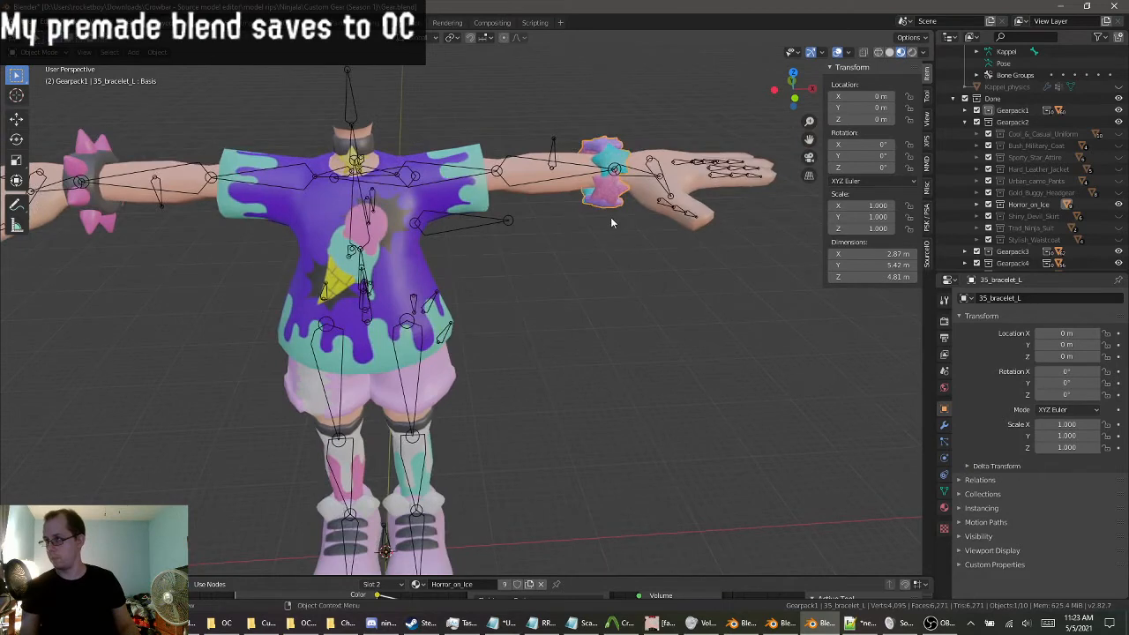
left_click(371, 151)
middle_click_drag(371, 152, 443, 190)
left_click(468, 374)
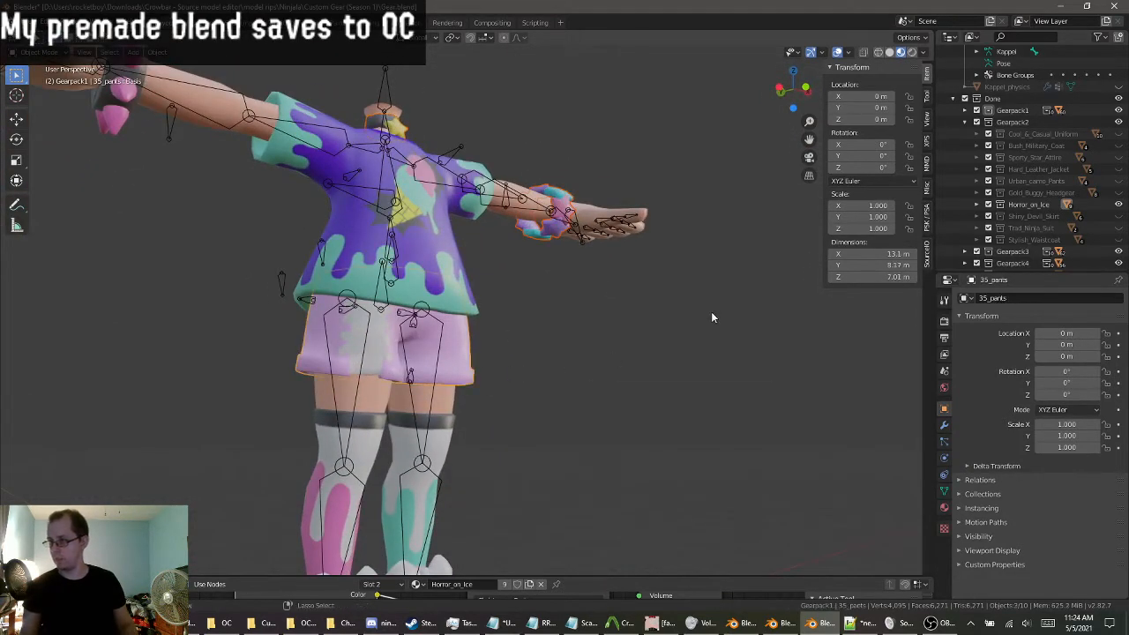
mouse_move(791, 629)
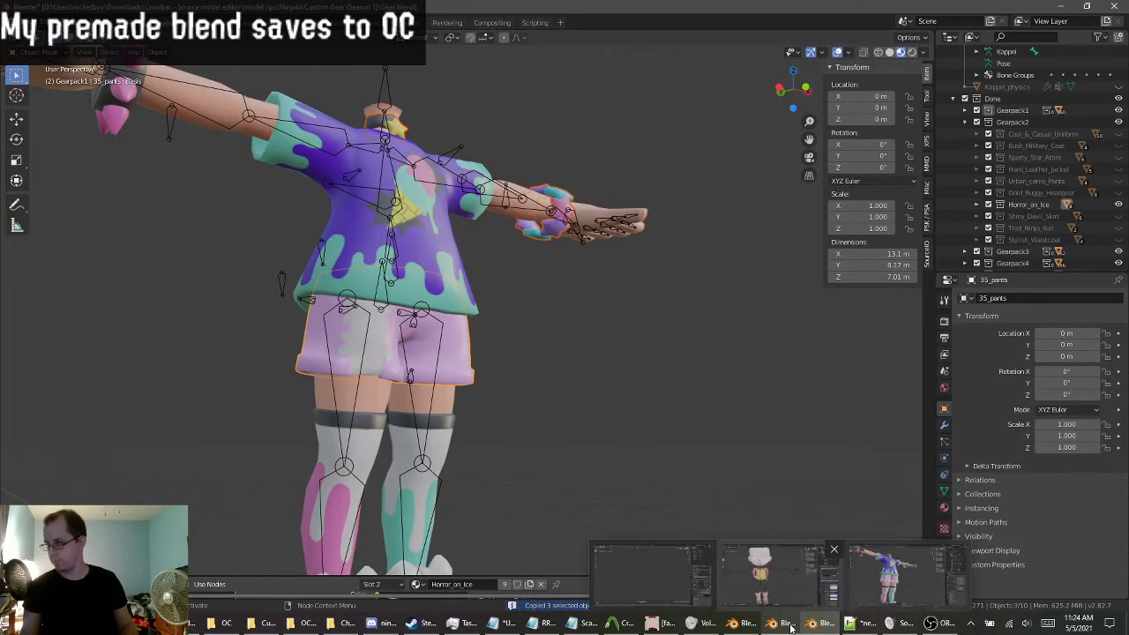
Switch to the OC file and paste the copied bracelet, necklace, pants and their armature.
left_click(774, 574)
key("ctrl+v")
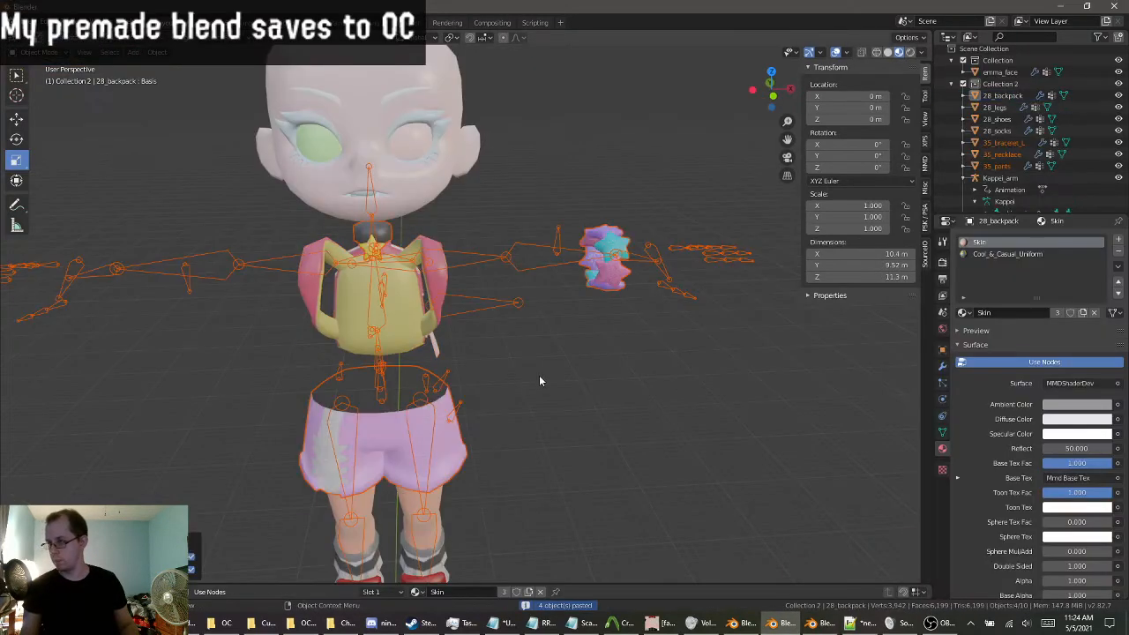
middle_click_drag(591, 356, 476, 379)
Put the pasted Kappei_arm.001 armature into Edit Mode and select its bip_pelvis bone.
left_click(455, 374)
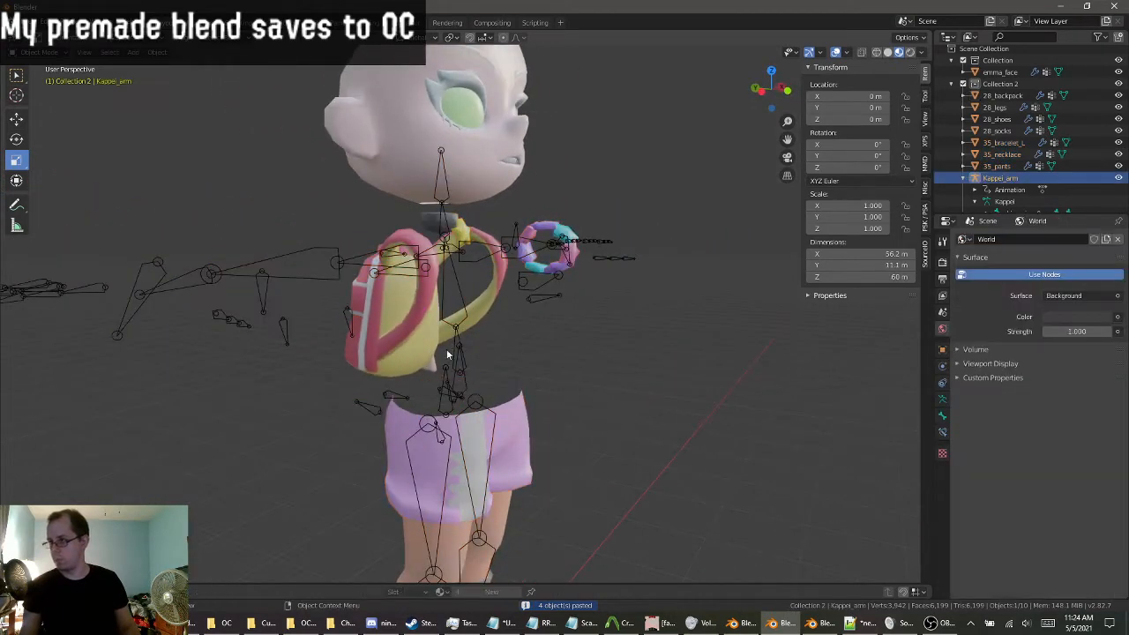
left_click(462, 371)
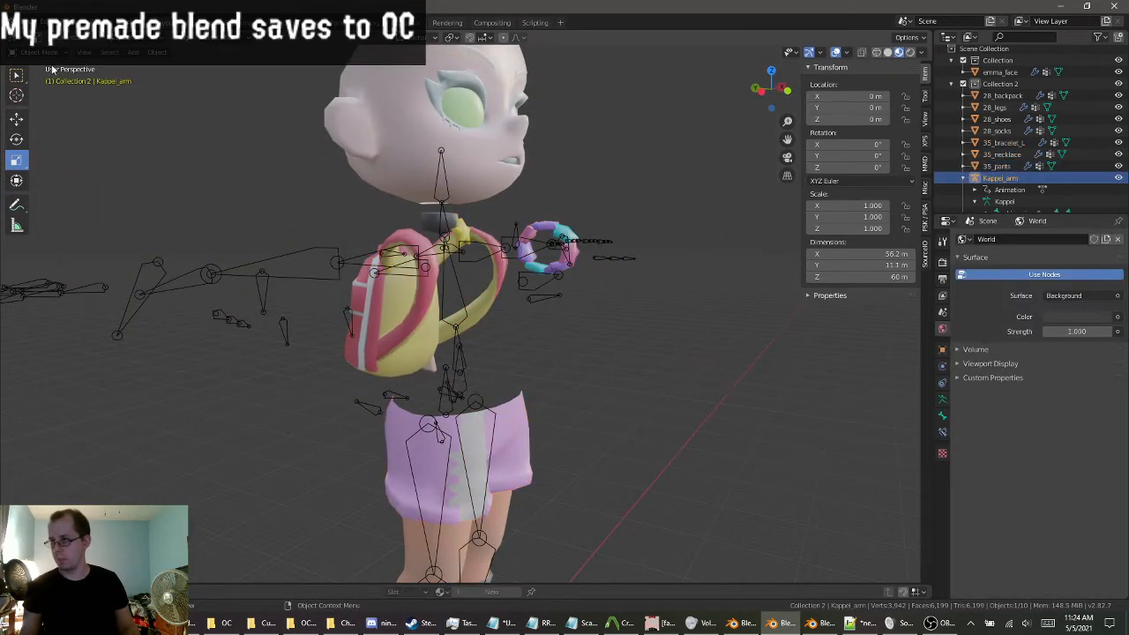
scroll(1012, 190, "down", 2)
left_click(1010, 201)
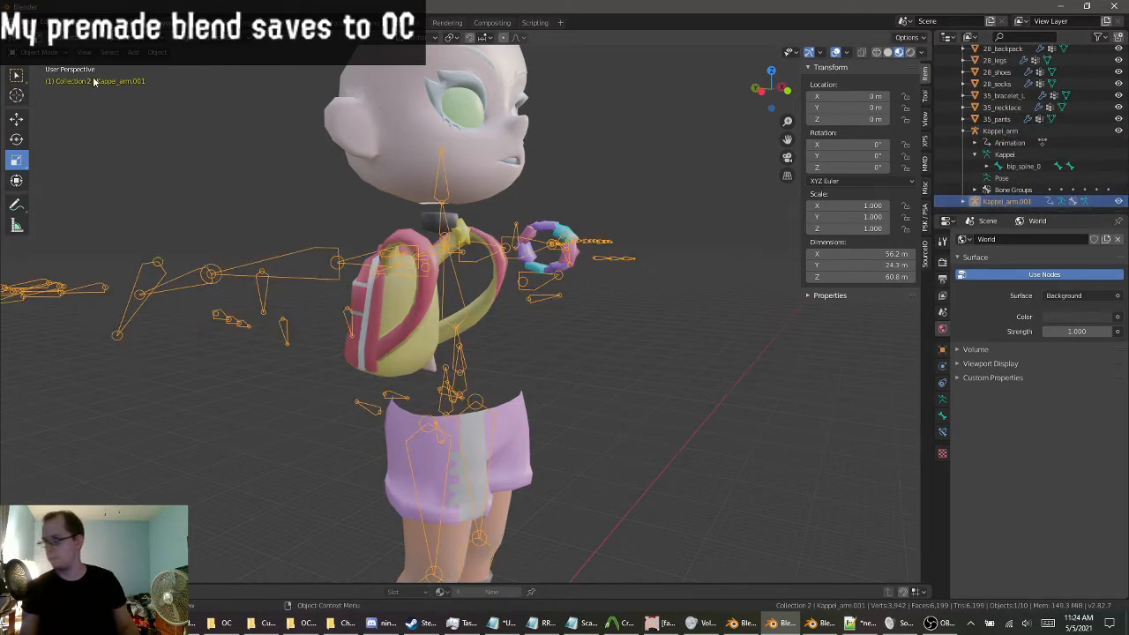
left_click(39, 52)
left_click(49, 81)
scroll(457, 495, "up", 5)
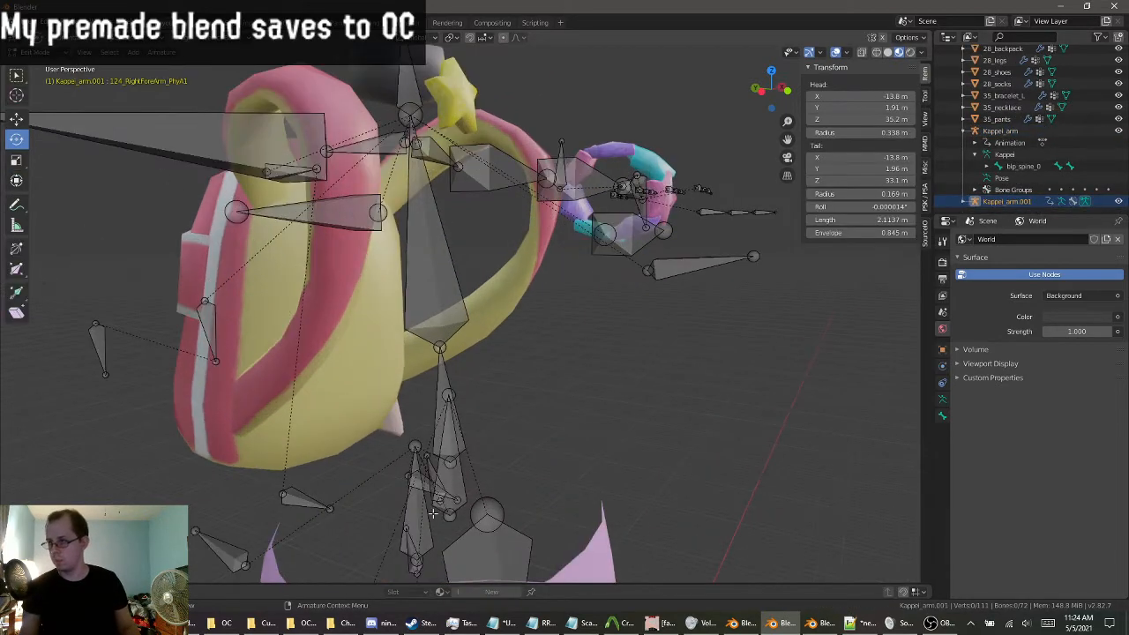
left_click(431, 511)
left_click(431, 511)
In Kappei_arm.001's bone hierarchy, rename bip_spine_1 to bip_spine_2, bip_spine_0 to bip_spine_1 and bip_pelvis to bip_spine_0.
left_click(963, 201)
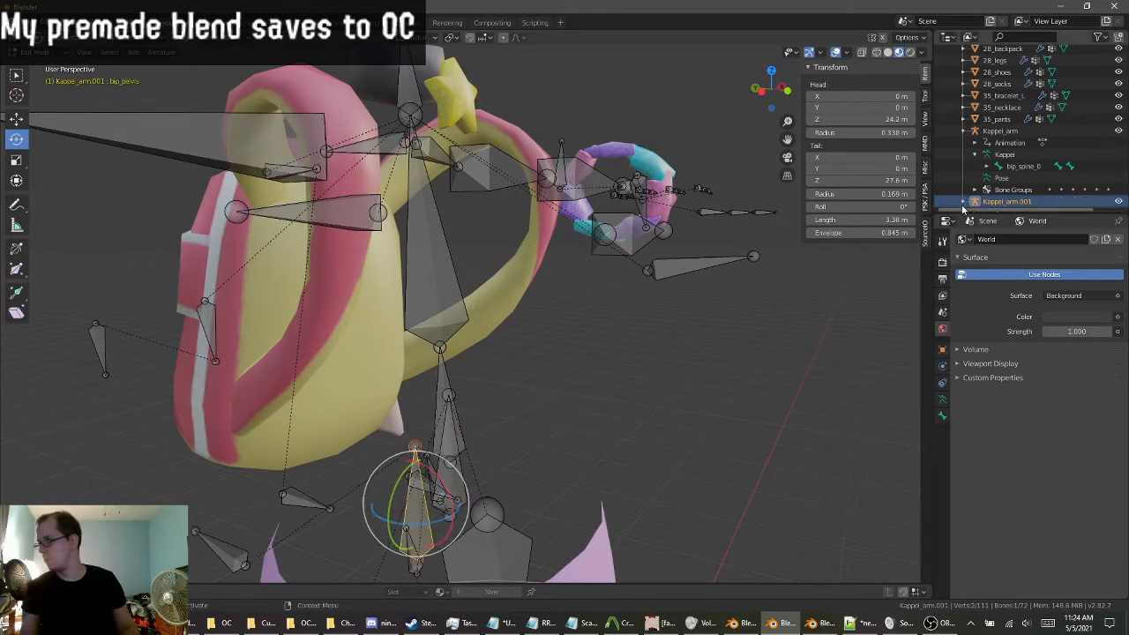
scroll(960, 199, "down", 2)
left_click(974, 178)
scroll(980, 181, "down", 1)
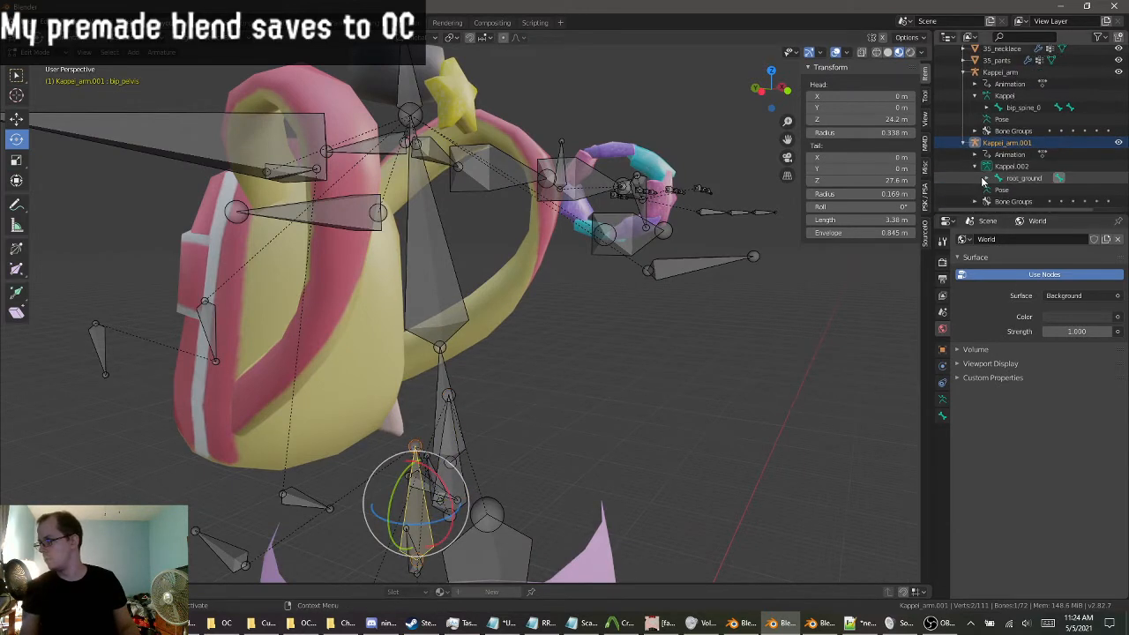
left_click(986, 179)
scroll(992, 181, "down", 1)
left_click(997, 178)
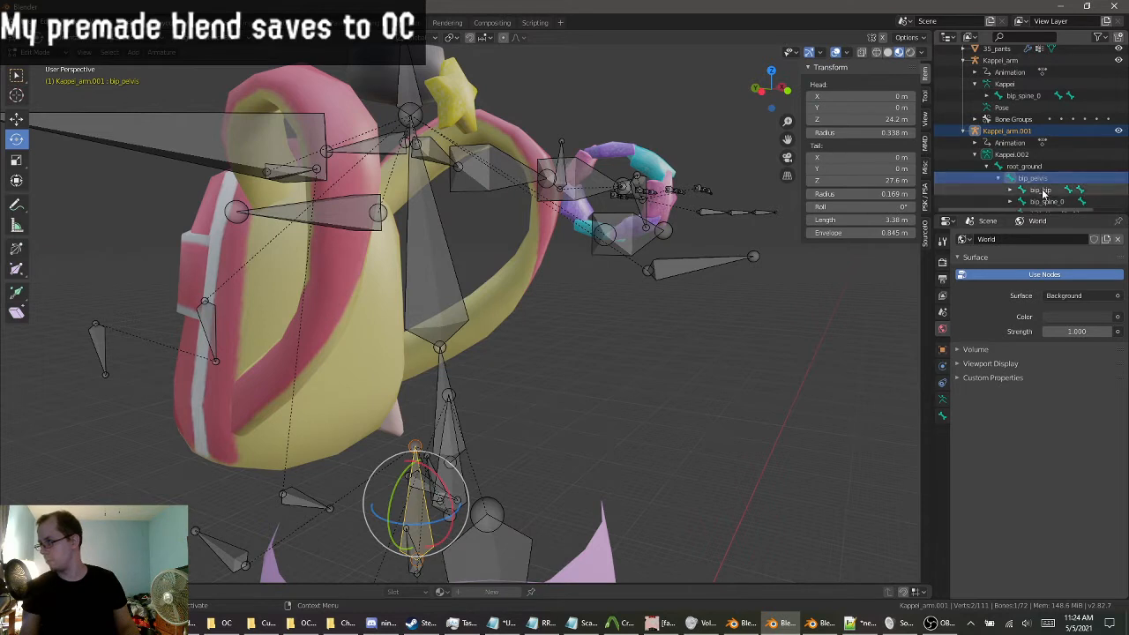
scroll(1058, 180, "down", 2)
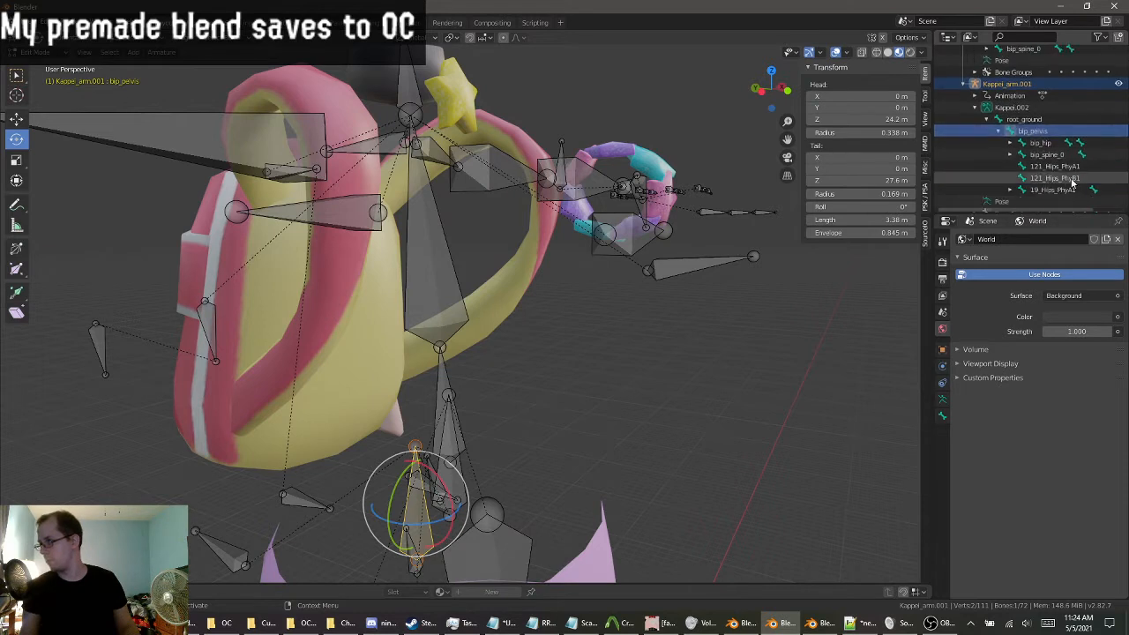
left_click(1019, 156)
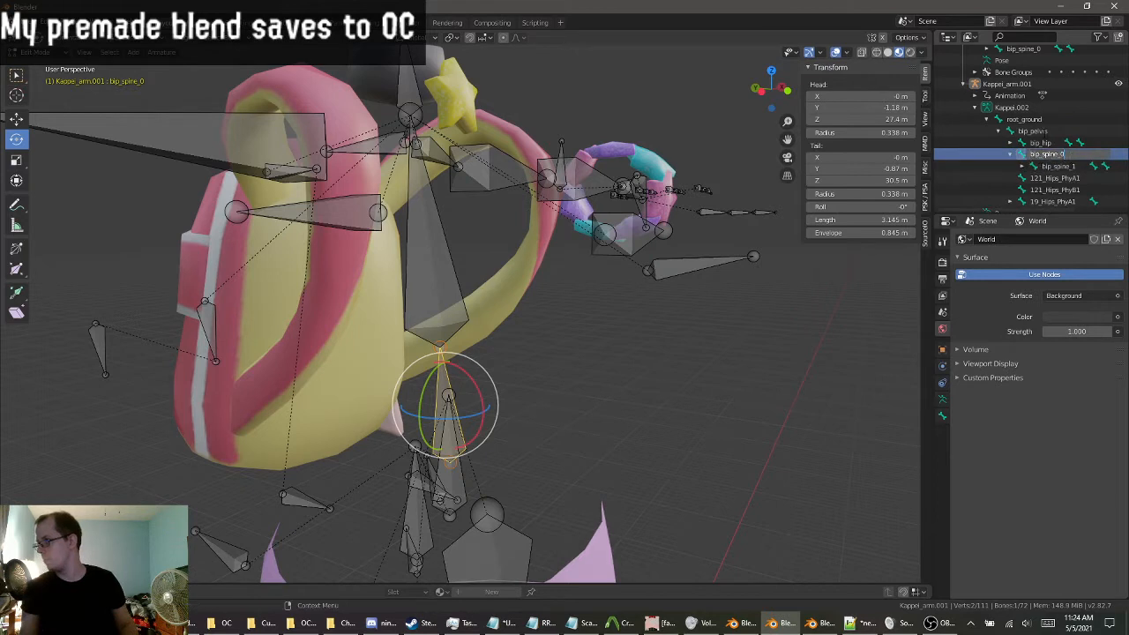
double_click(1059, 166)
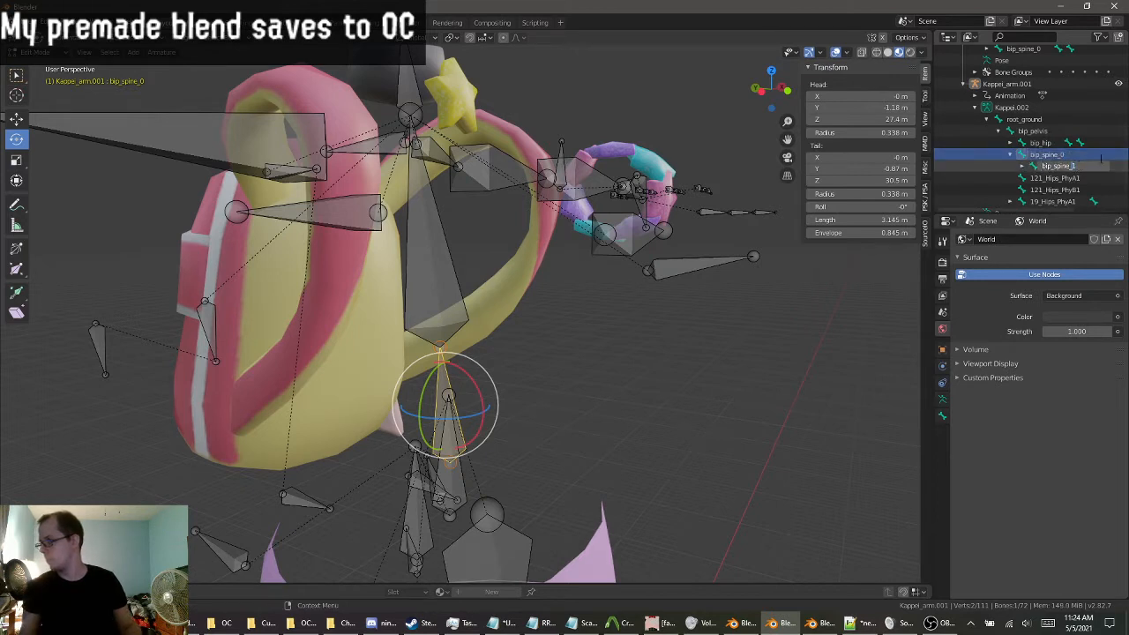
double_click(1072, 154)
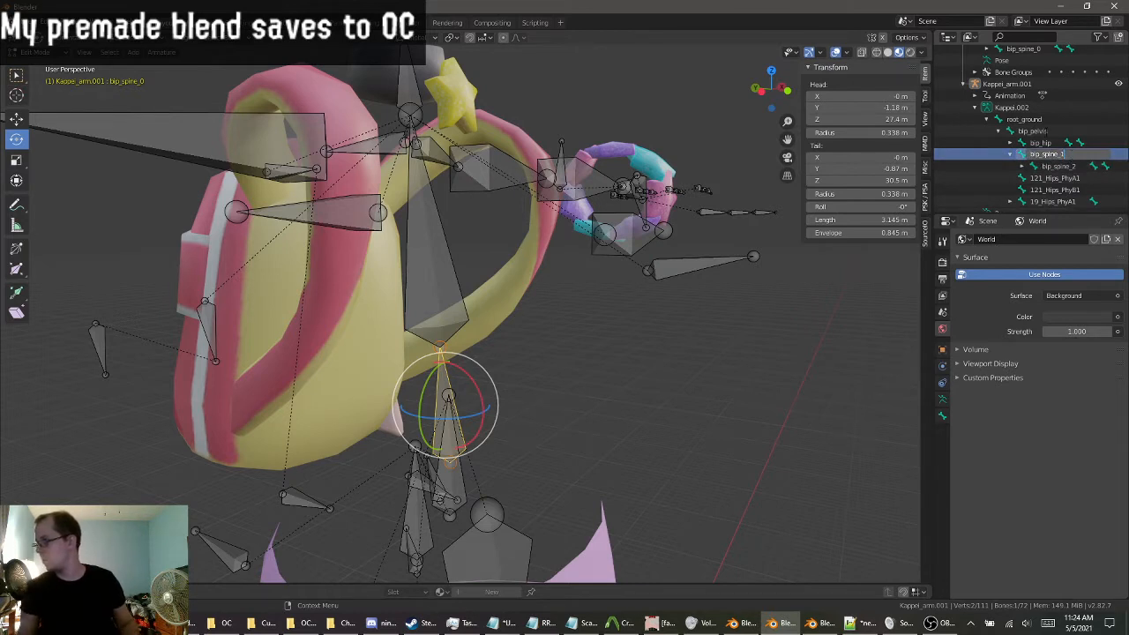
key("Return")
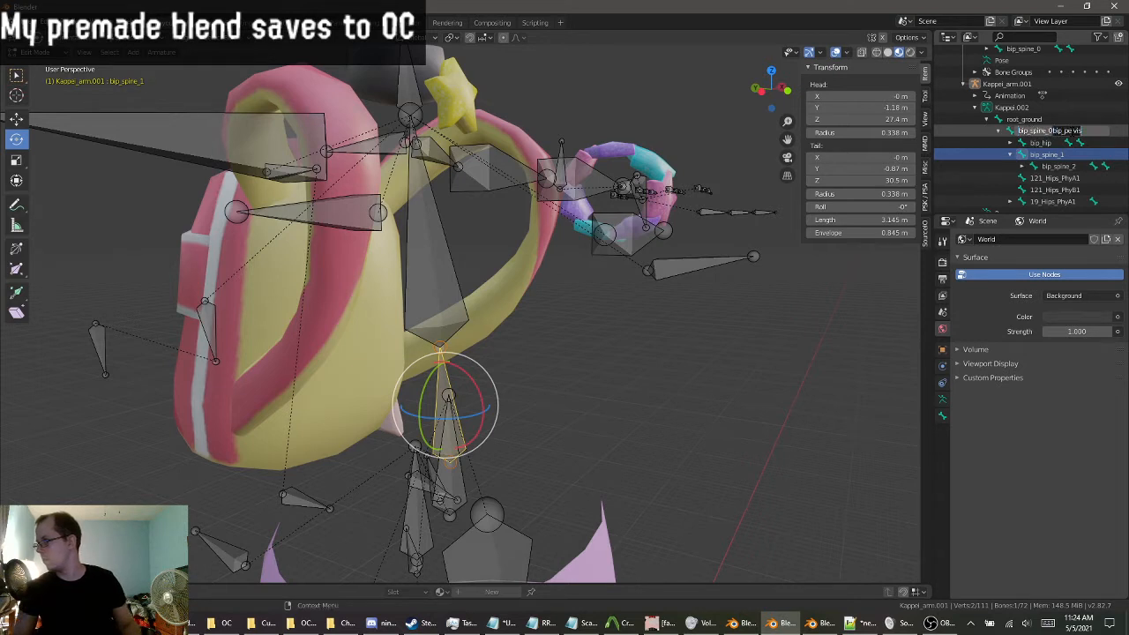
Rename the bip_hip bone to bip_pelvis and return the armature to Object Mode.
double_click(1059, 142)
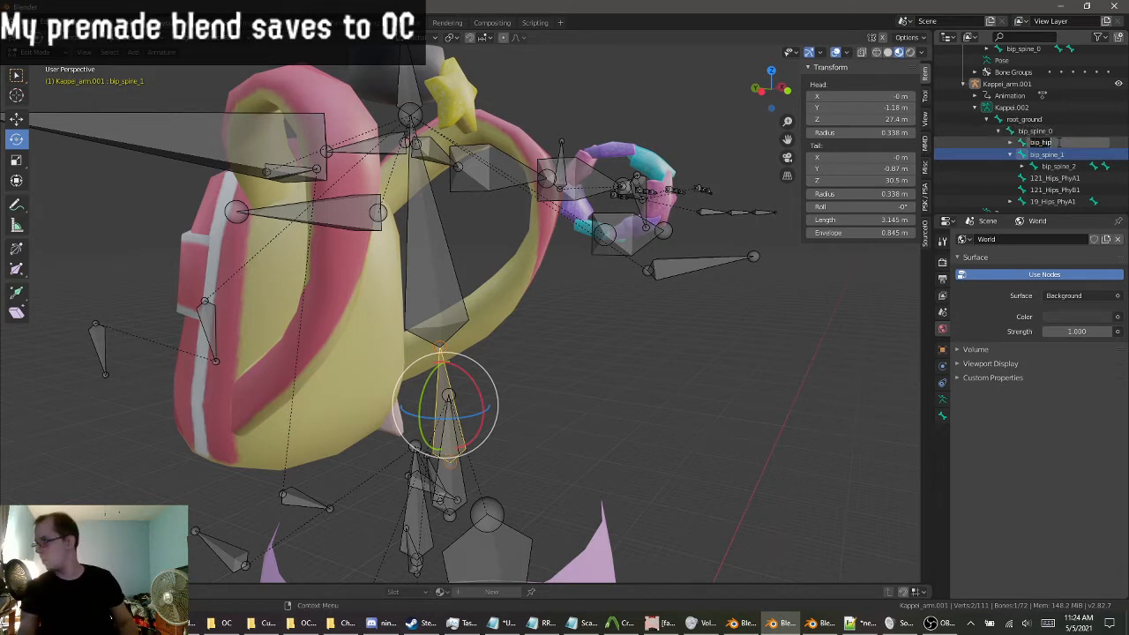
type("bip_pelvis")
key("Return")
middle_click_drag(738, 316, 704, 323)
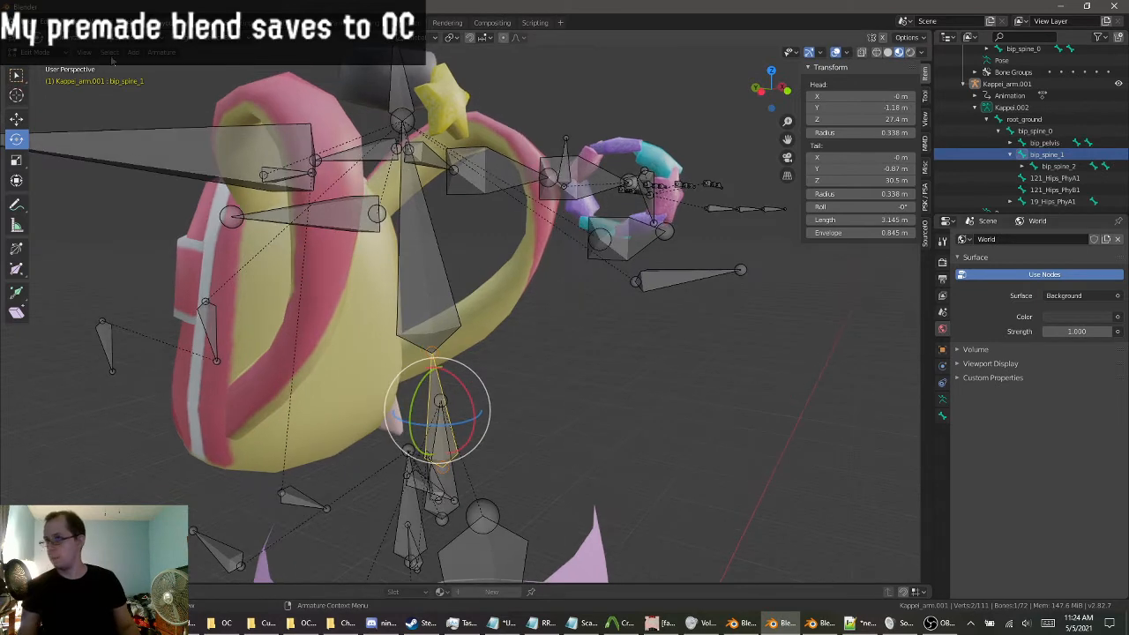
left_click(47, 55)
left_click(47, 68)
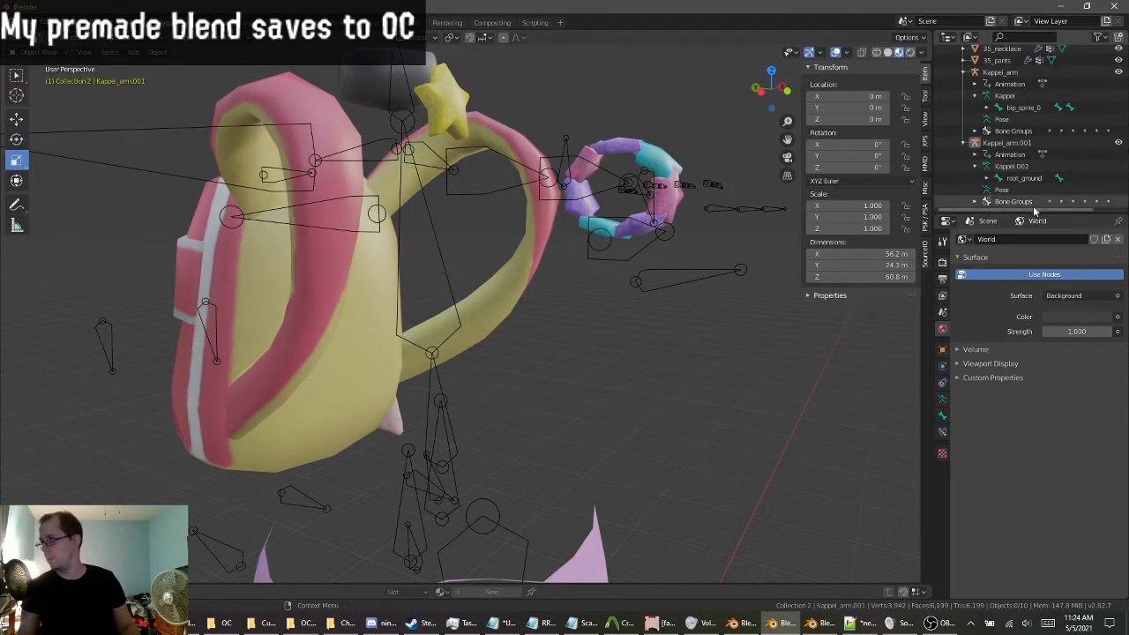
Delete the duplicate Kappei_arm.001 armature together with its hierarchy.
right_click(1011, 145)
left_click(1009, 146)
scroll(581, 326, "down", 4)
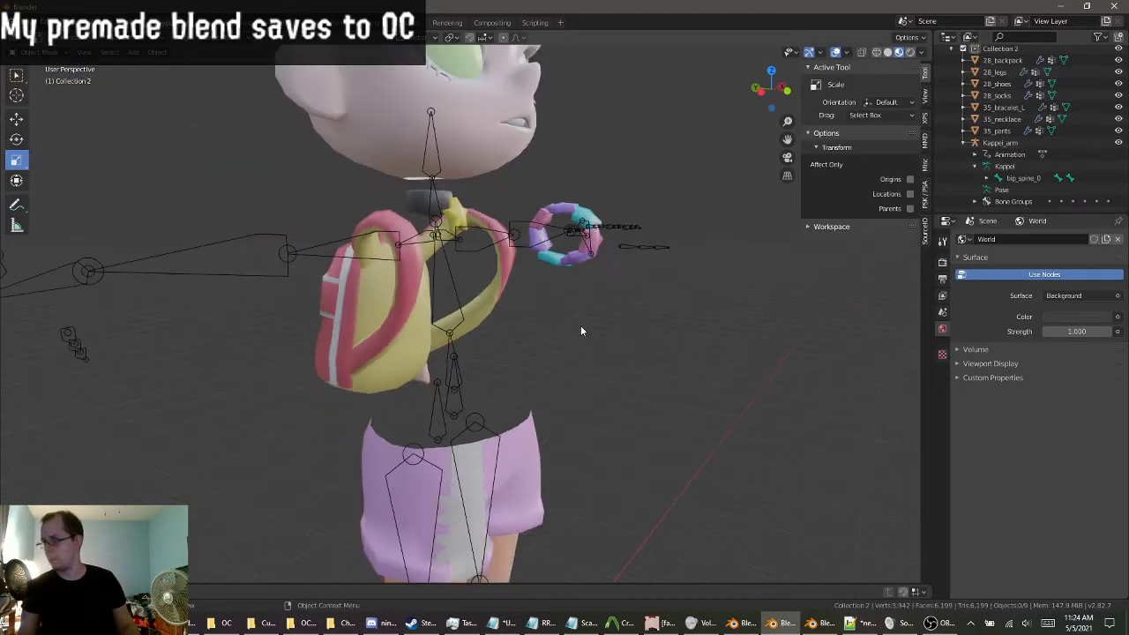
Set Kappei_arm as the object of 35_pants's Armature modifier.
left_click(512, 428)
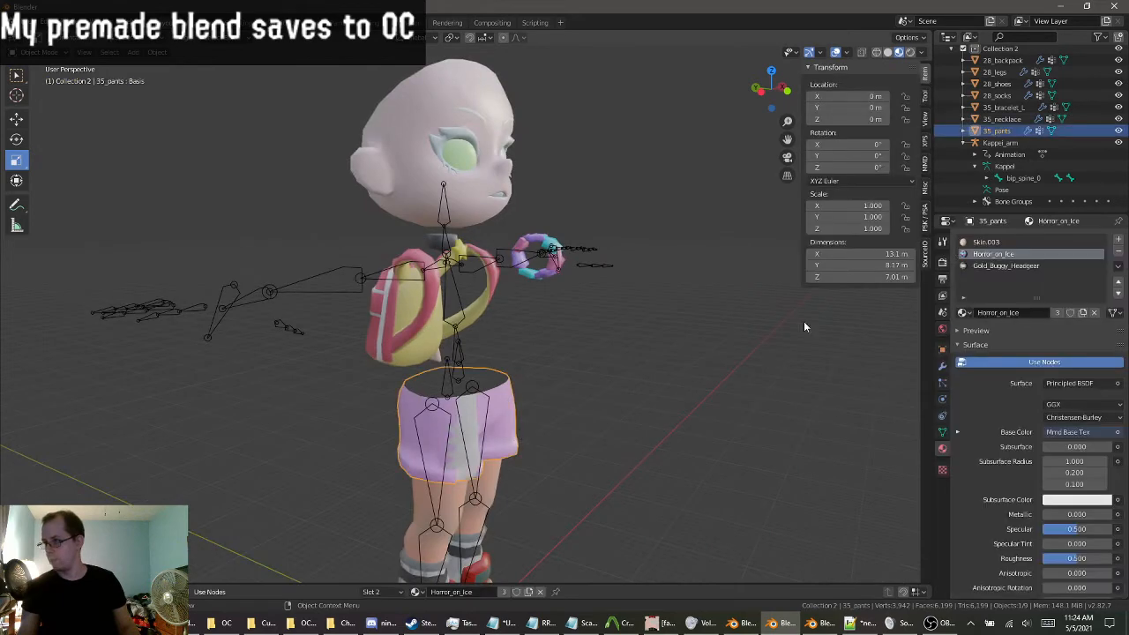
left_click(943, 364)
left_click(997, 305)
left_click(983, 326)
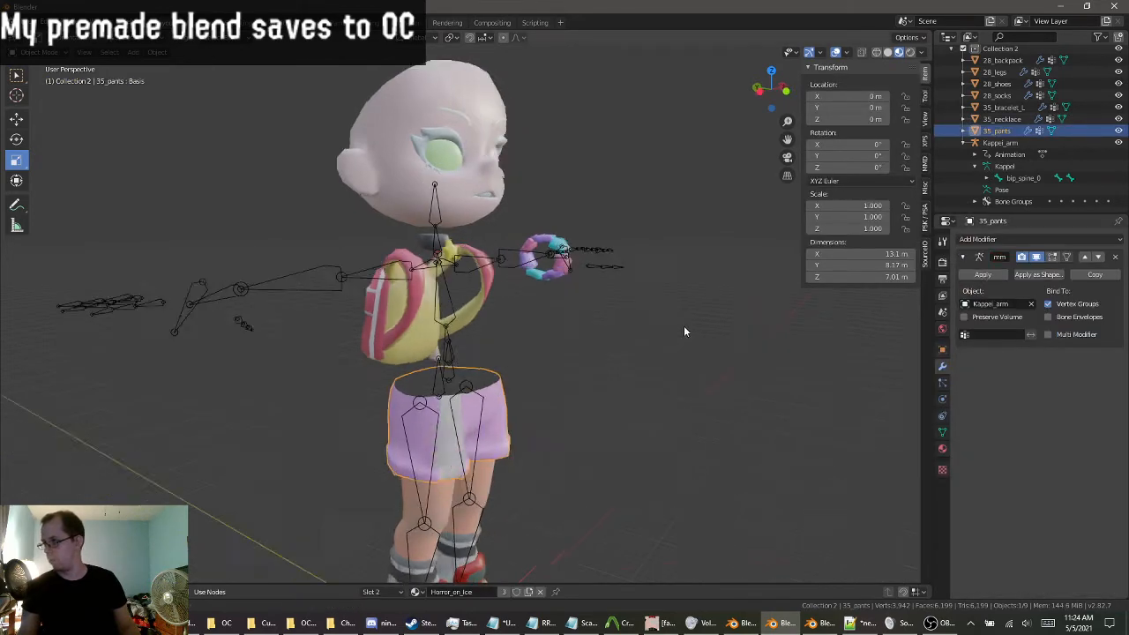
middle_click_drag(683, 326, 594, 441)
scroll(610, 284, "up", 3)
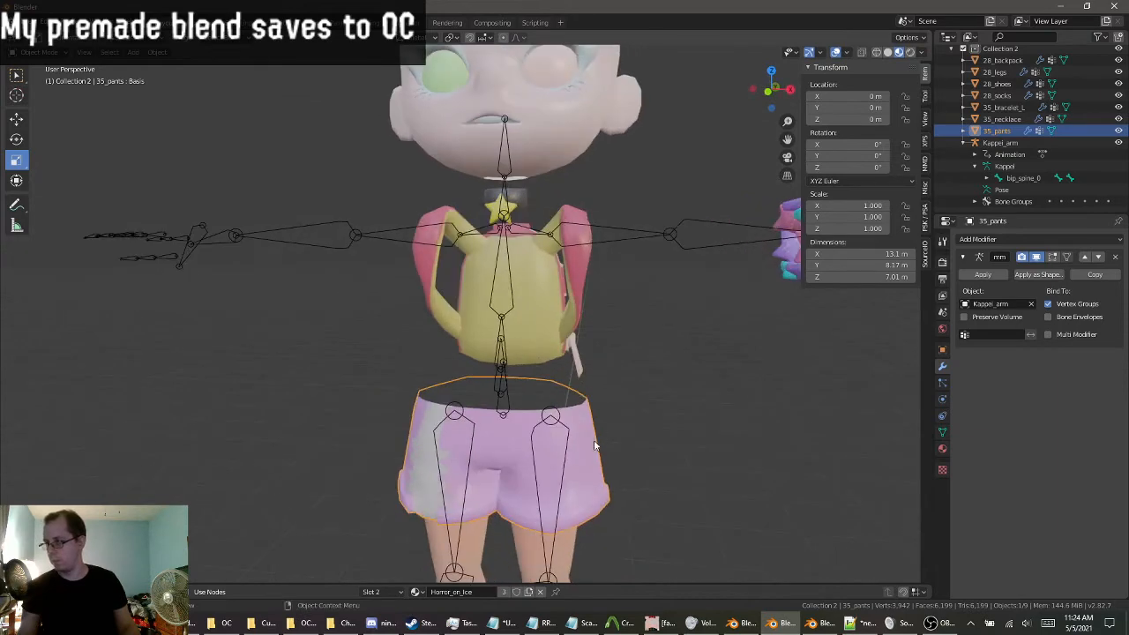
Show the materials of 35_pants, then look through the GarrysMod addons folder in File Explorer.
left_click(942, 448)
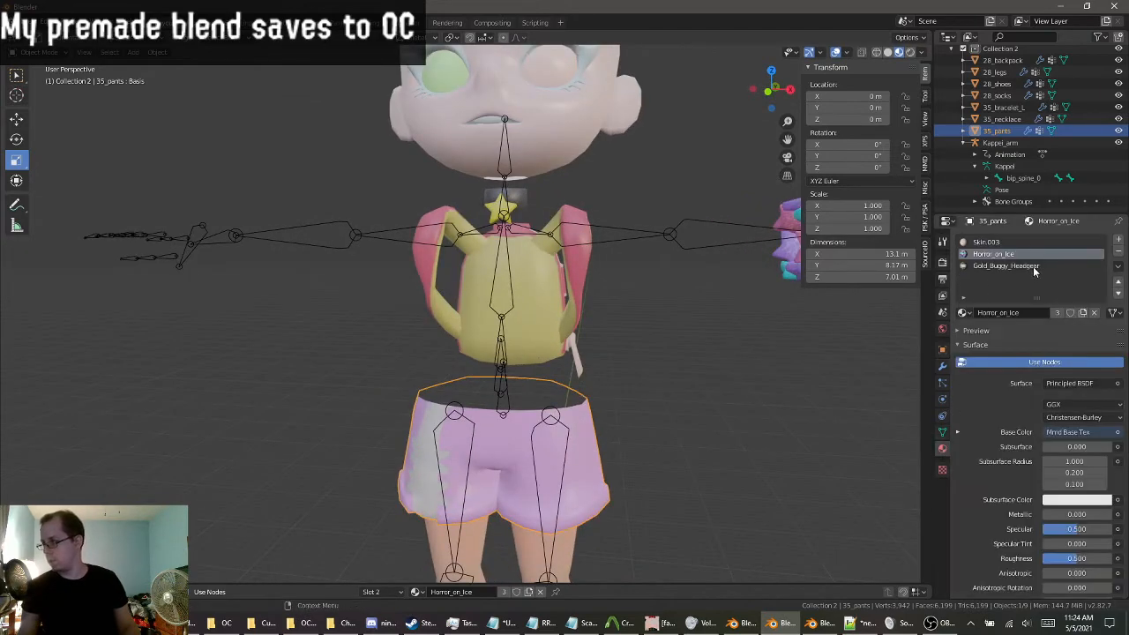
left_click(231, 623)
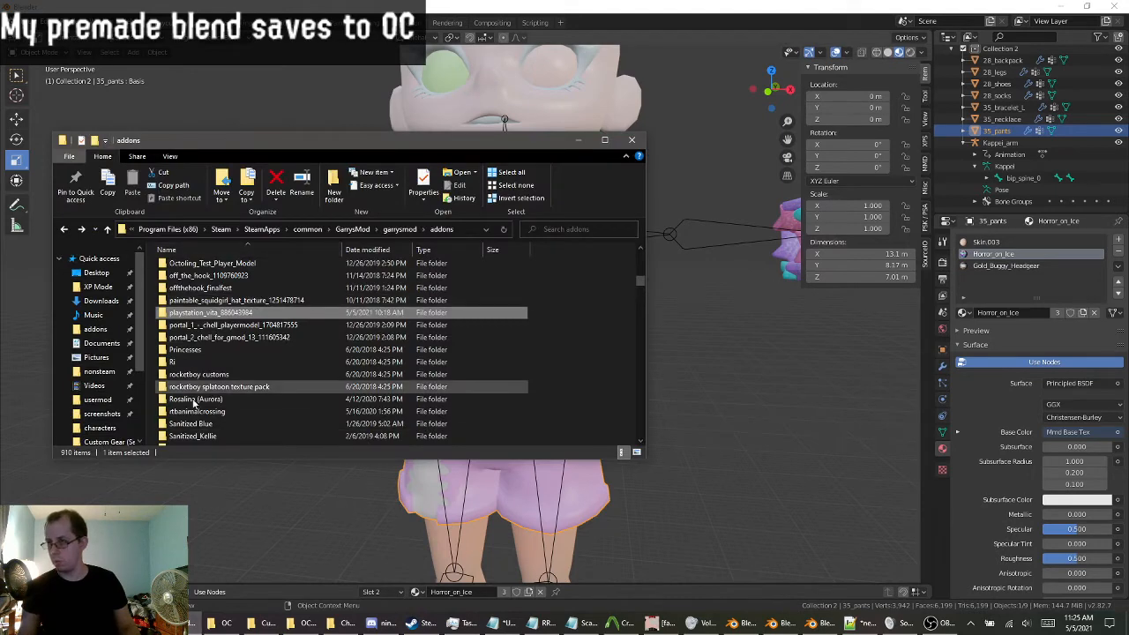
scroll(194, 404, "down", 4)
scroll(211, 410, "up", 6)
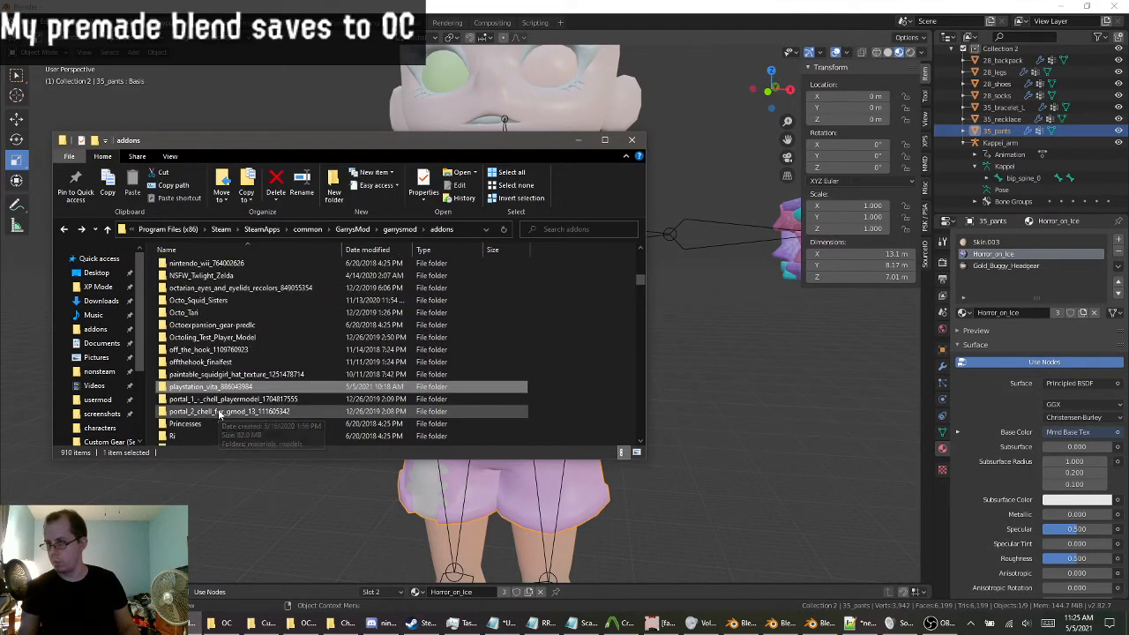
Open the materials/models/props_ninjala/clothing folder of the ninjala_clothing_season_1&4 addon.
scroll(219, 415, "up", 6)
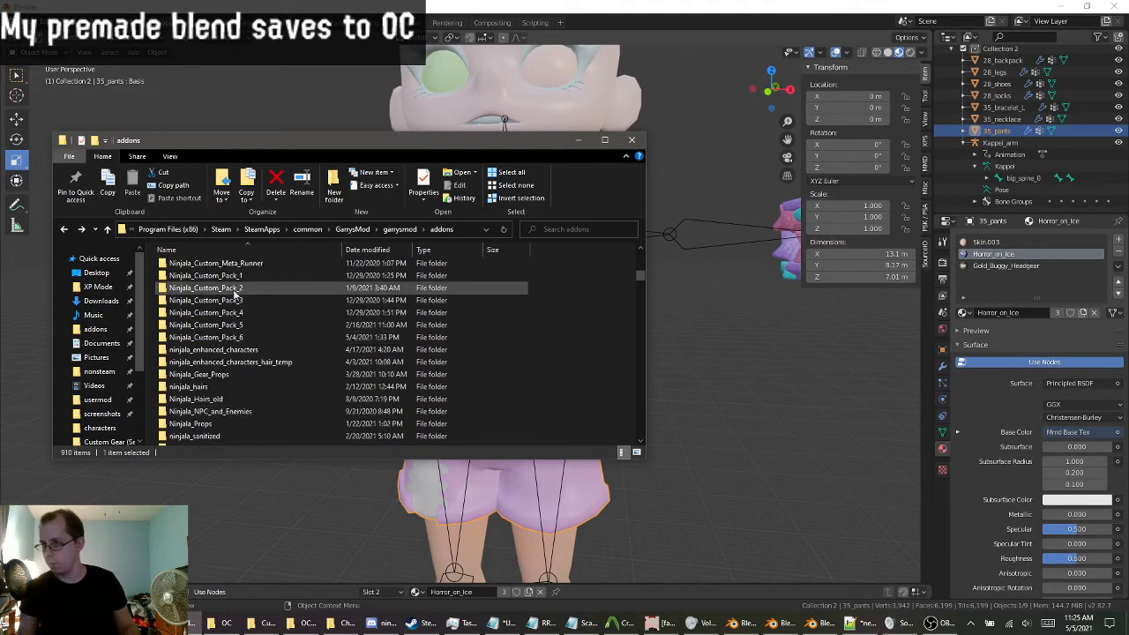
scroll(256, 349, "up", 4)
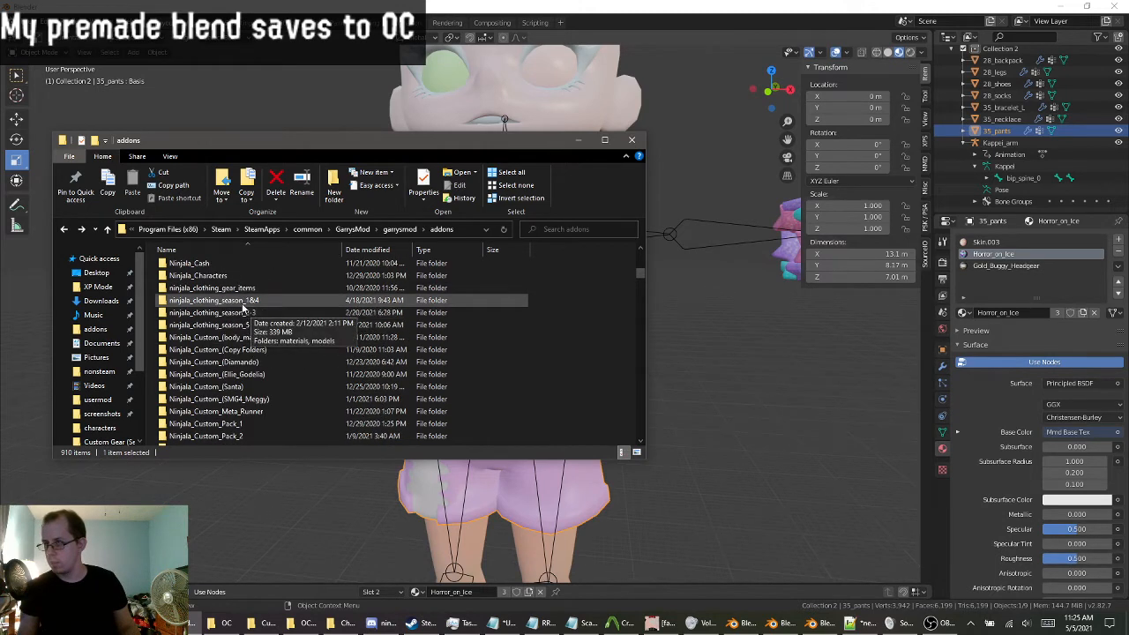
left_click(250, 318)
double_click(250, 318)
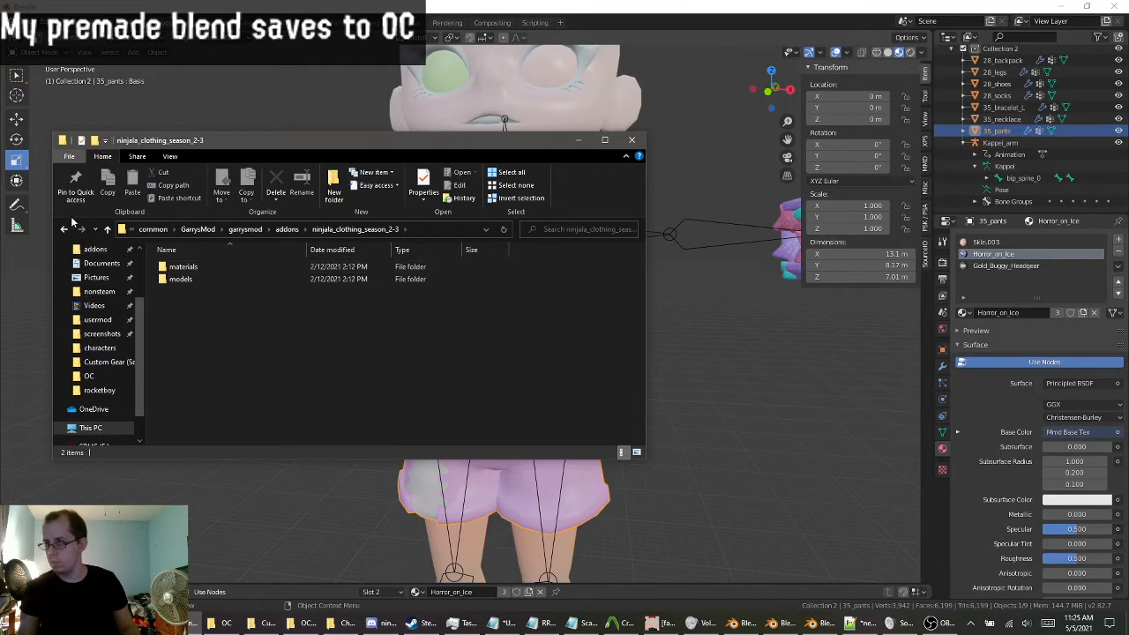
key("alt+Left")
double_click(212, 427)
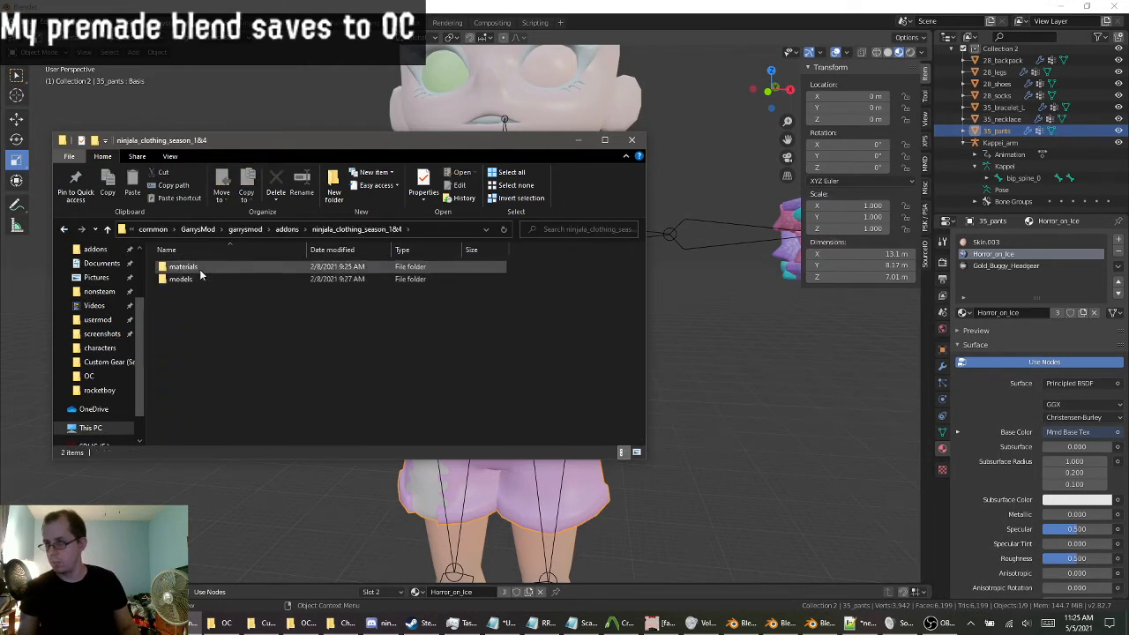
double_click(186, 266)
double_click(195, 267)
double_click(190, 278)
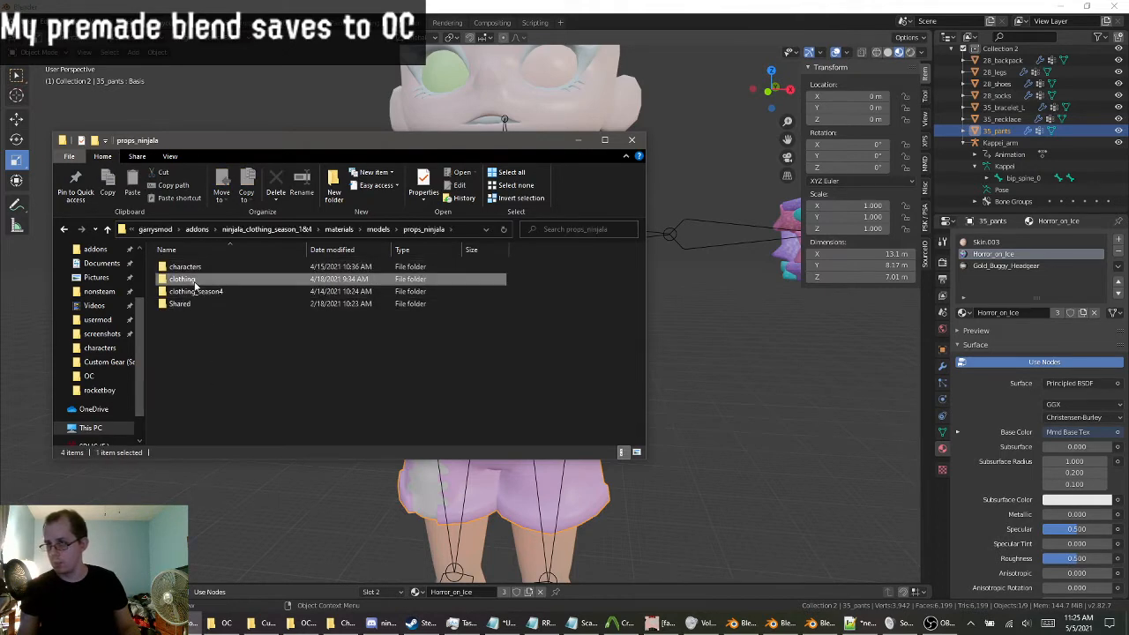
double_click(182, 279)
Rename the pants' Horror_on_Ice material to Horror_on_Ice3, using the name copied from the Horror_on_Ice3.vmt file.
scroll(238, 381, "down", 15)
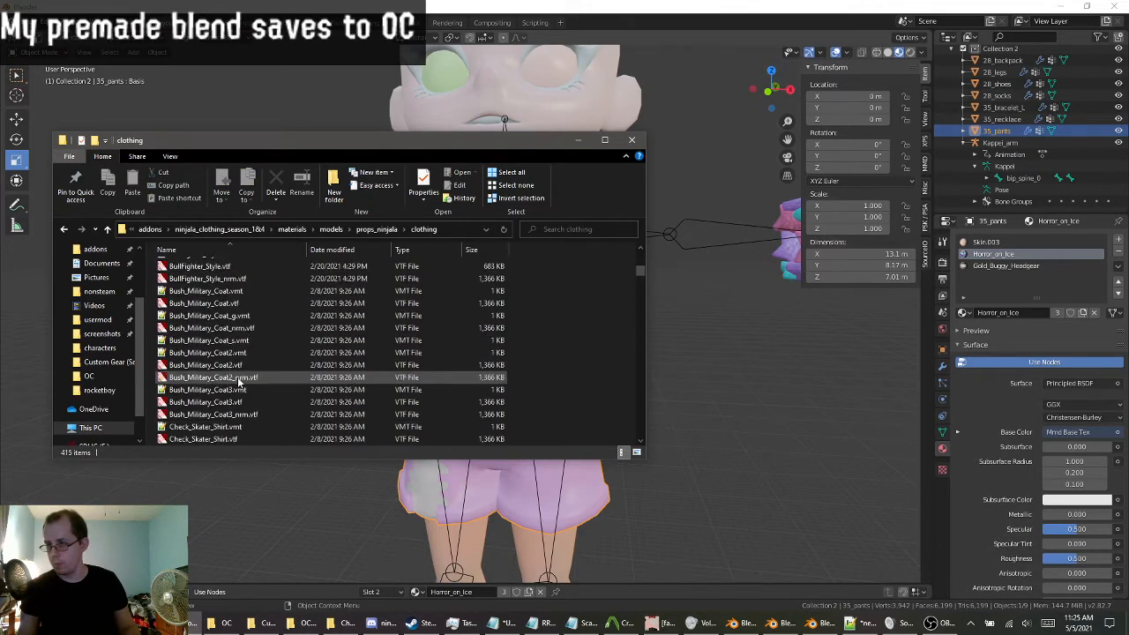
scroll(240, 388, "down", 15)
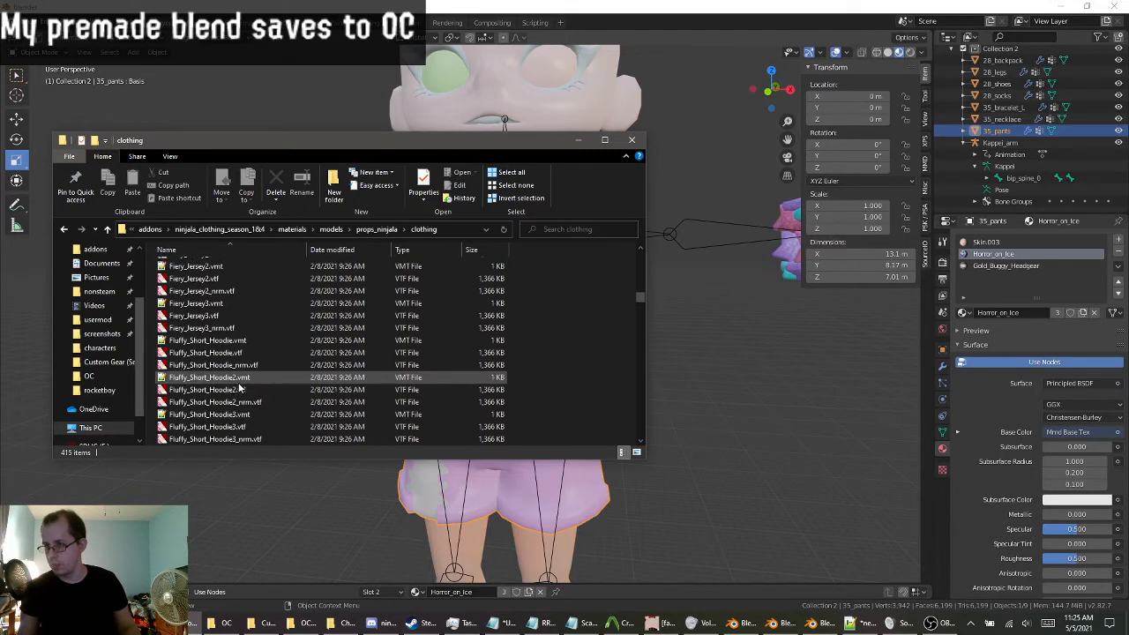
scroll(239, 423, "down", 5)
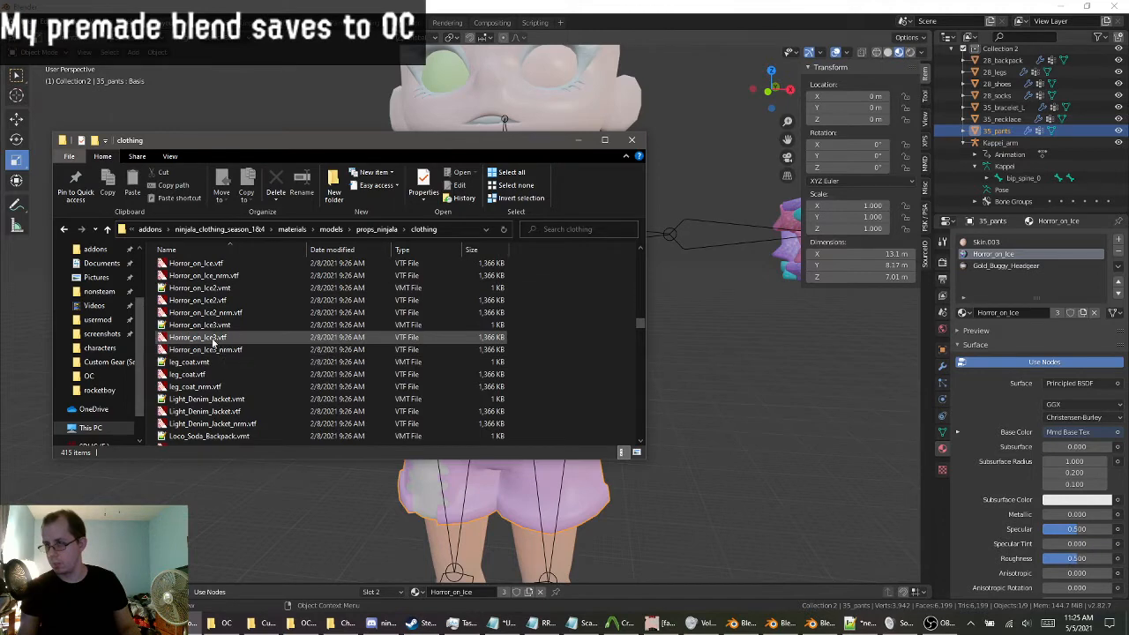
left_click(210, 327)
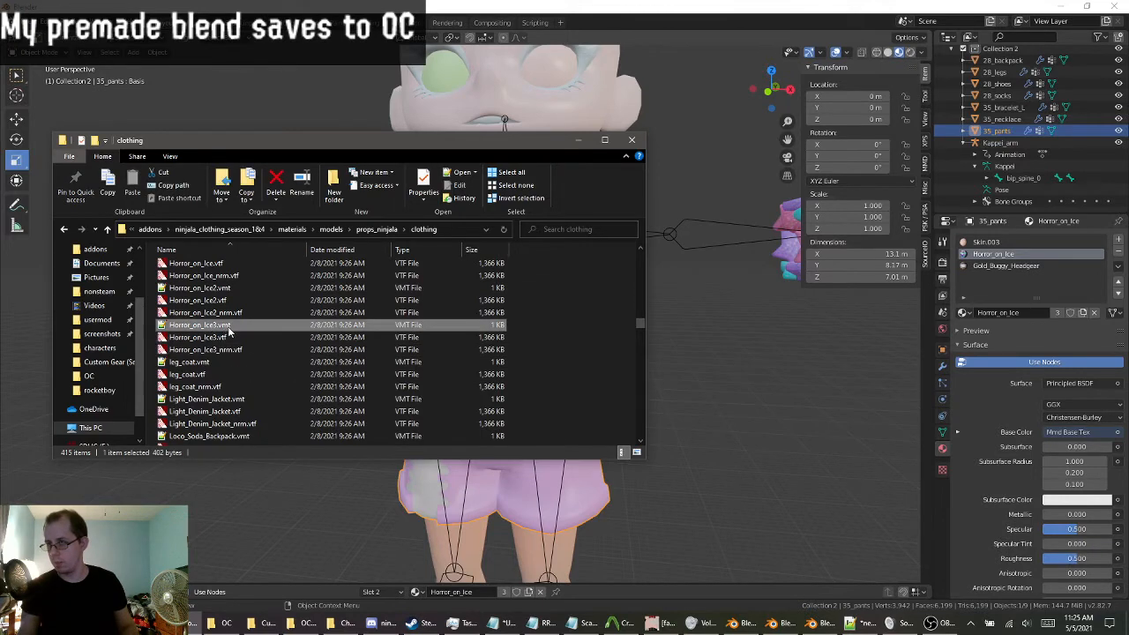
left_click(201, 328)
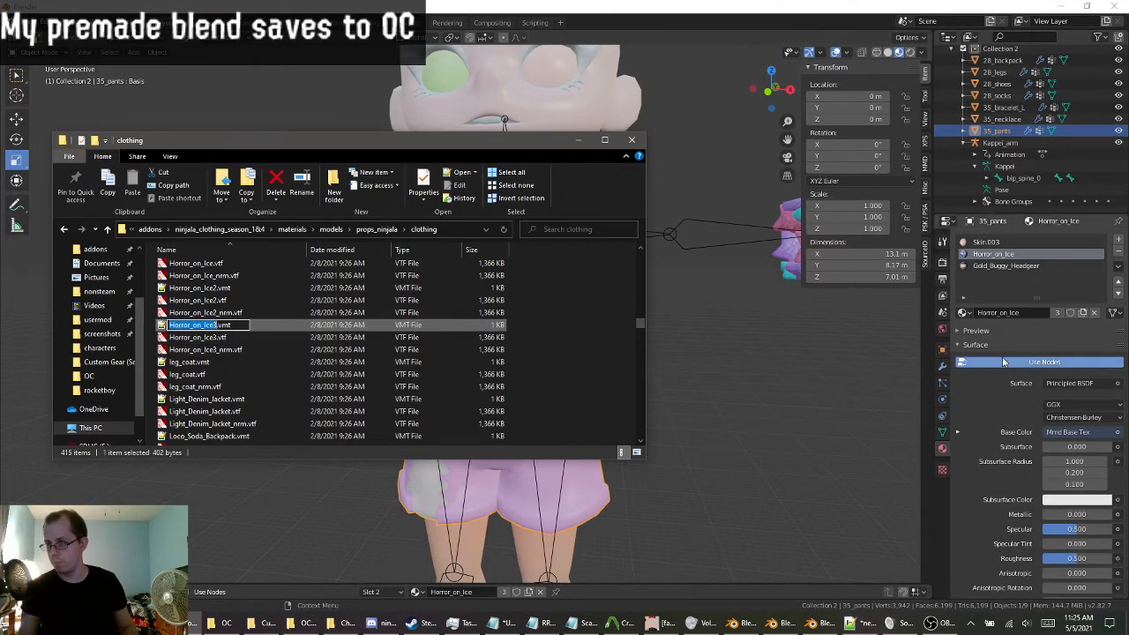
double_click(1001, 256)
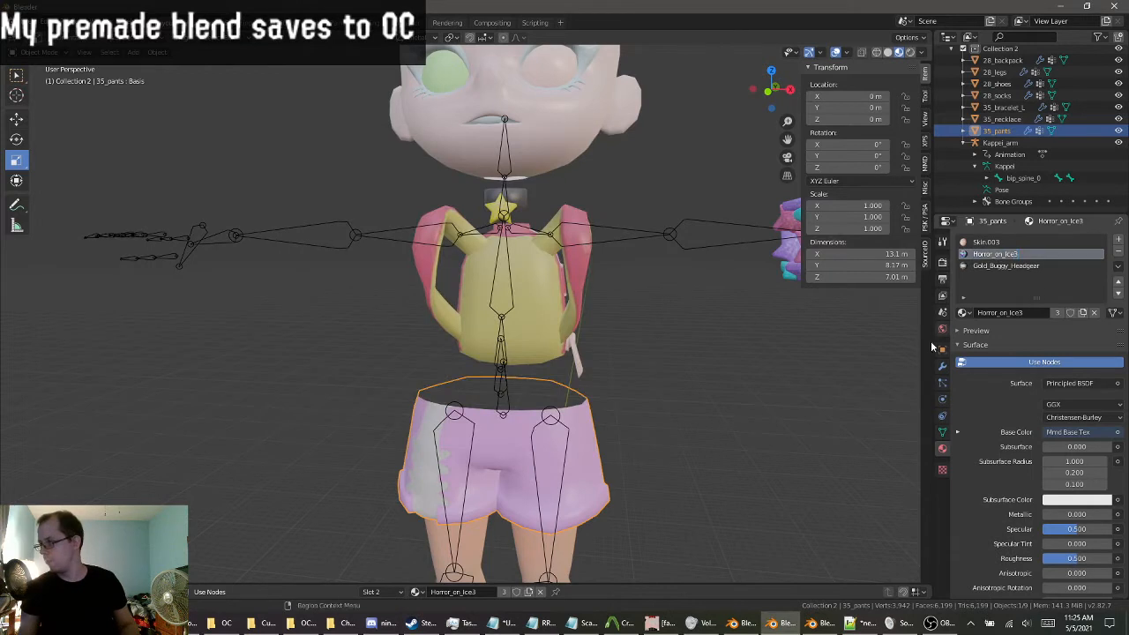
Remove the Gold_Buggy_Headgear material slot from the pants and assign the Skin material to the first slot.
left_click(1058, 266)
left_click(1119, 256)
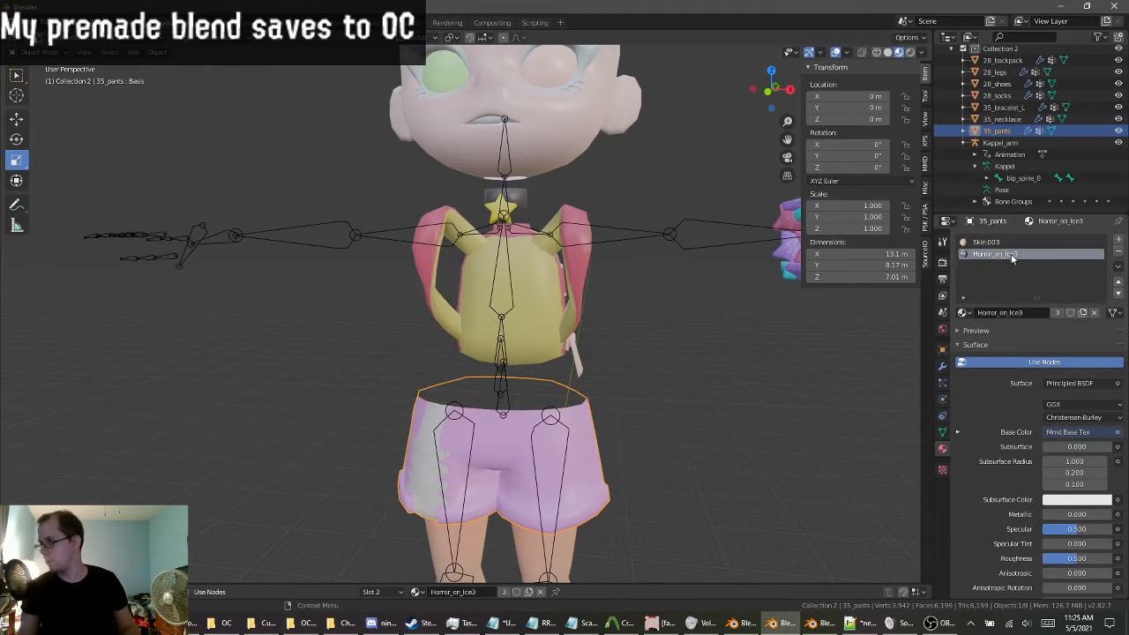
left_click(986, 242)
left_click(963, 312)
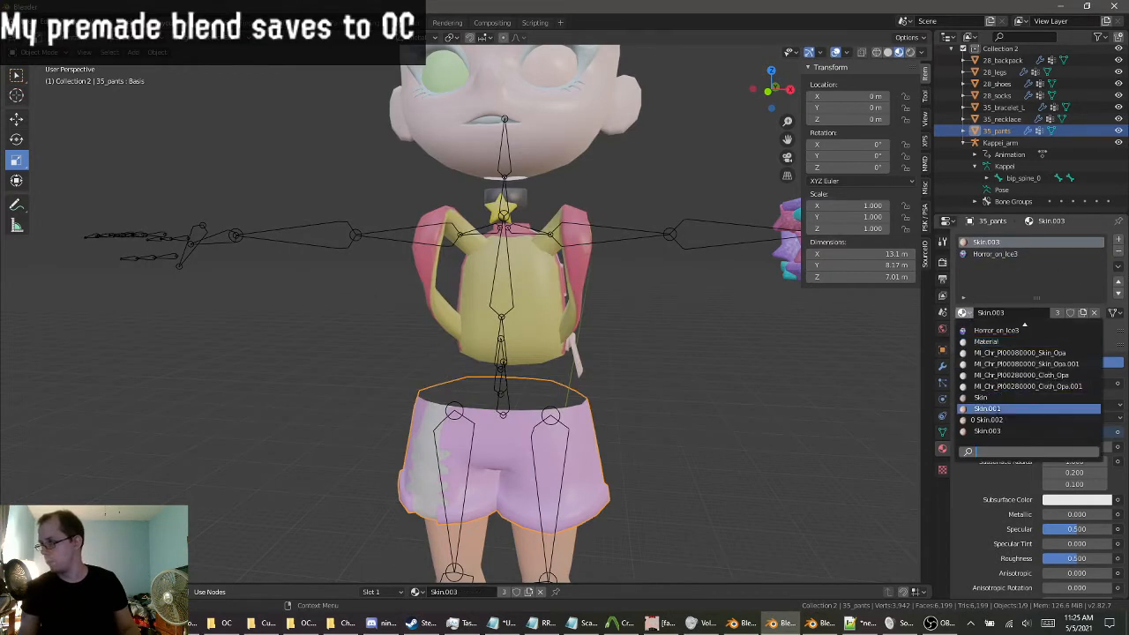
left_click(980, 397)
middle_click_drag(574, 381, 476, 439)
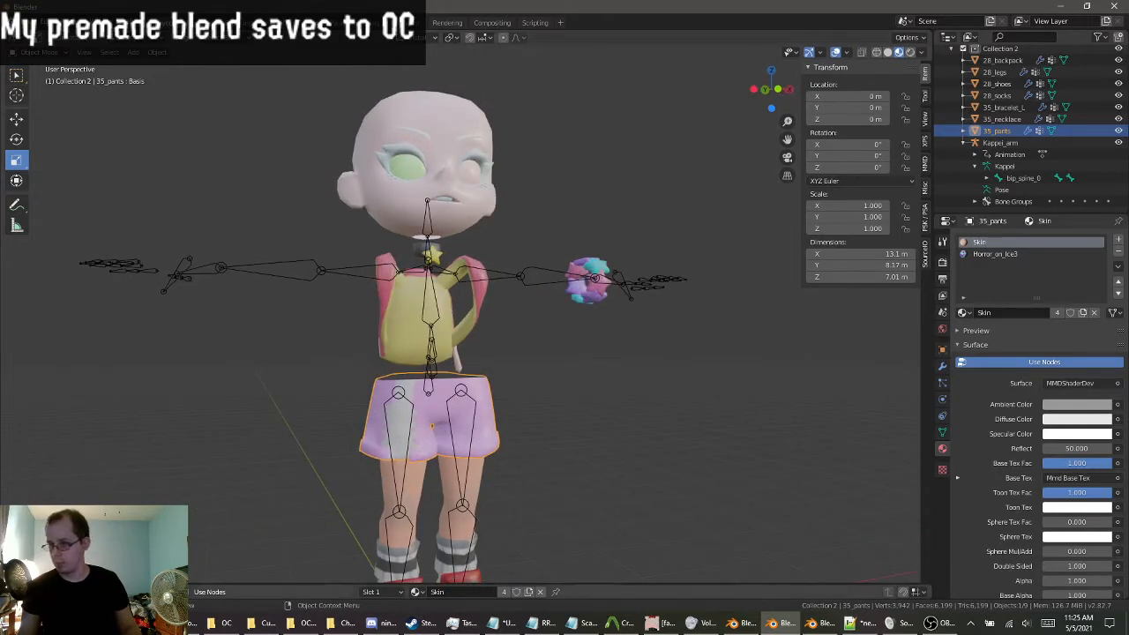
Enlarge the node editor below the viewport and check the folder of images for the Skin material's base texture.
left_click(16, 592)
left_click_drag(592, 584, 574, 453)
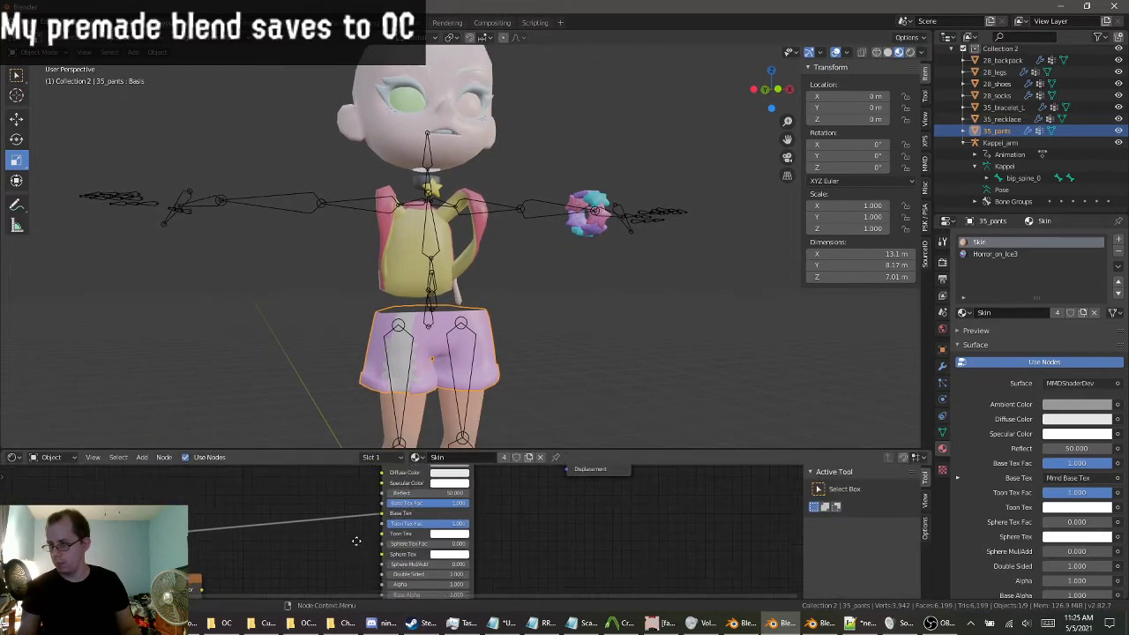
middle_click_drag(357, 540, 504, 468)
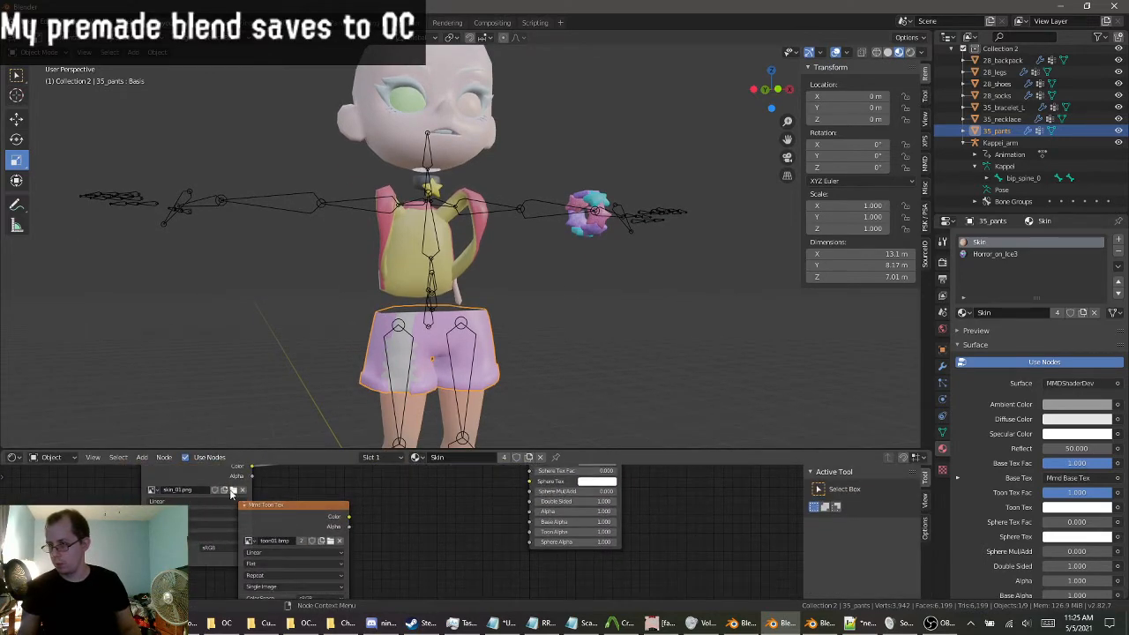
middle_click_drag(444, 541, 403, 611)
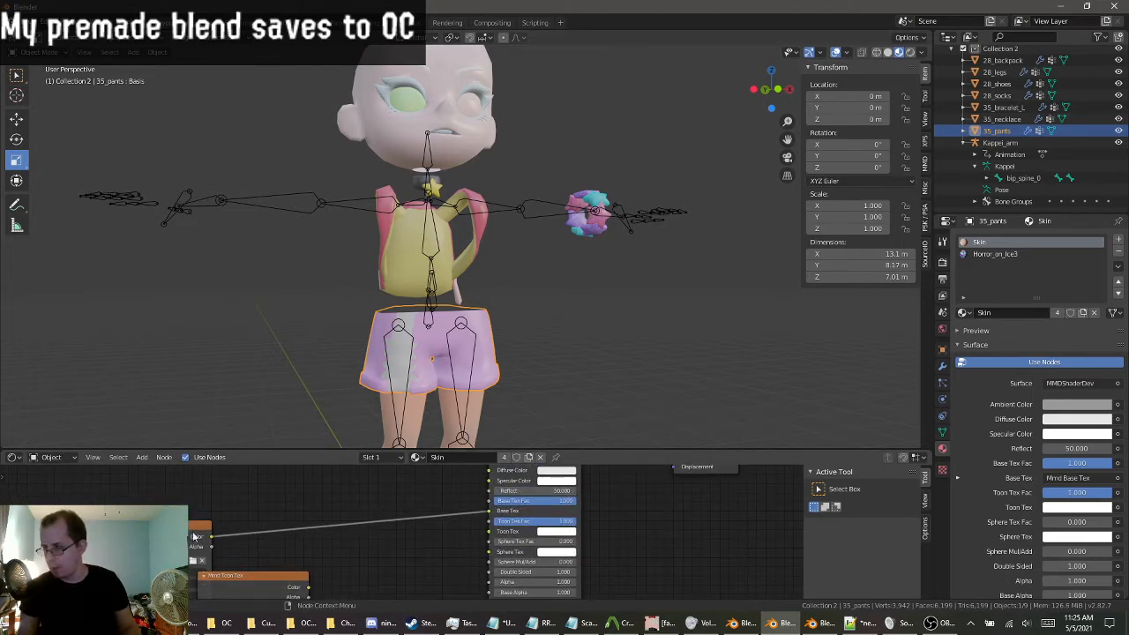
left_click(193, 560)
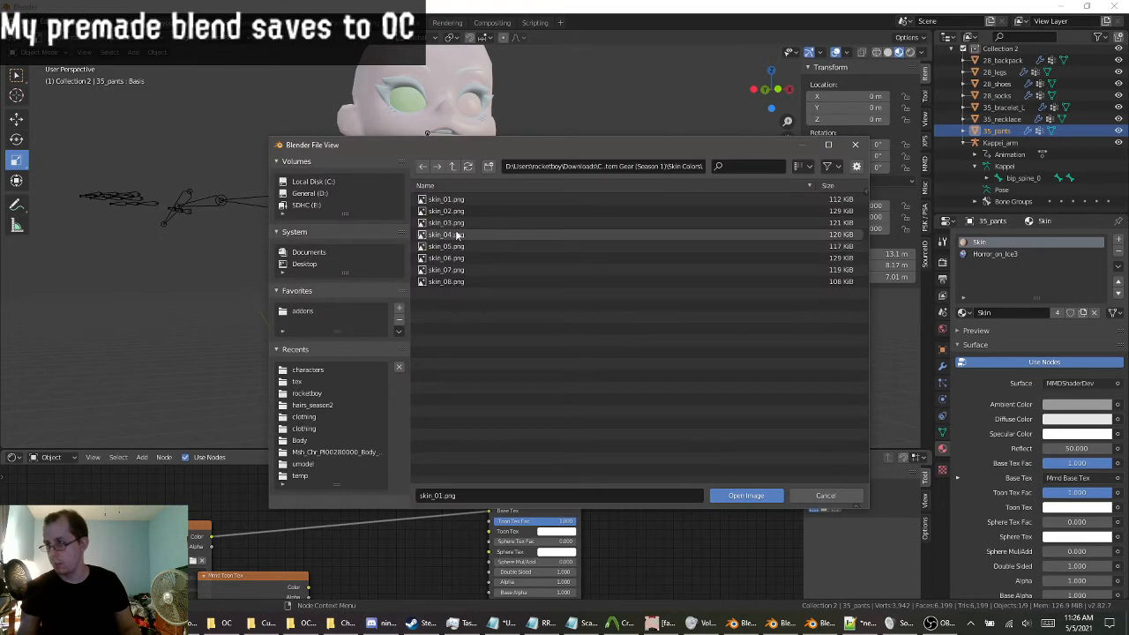
left_click(856, 149)
Unlink the current image from the Mmd Base Tex node of the Horror_on_Ice3 material.
left_click(979, 256)
middle_click_drag(201, 563, 247, 536)
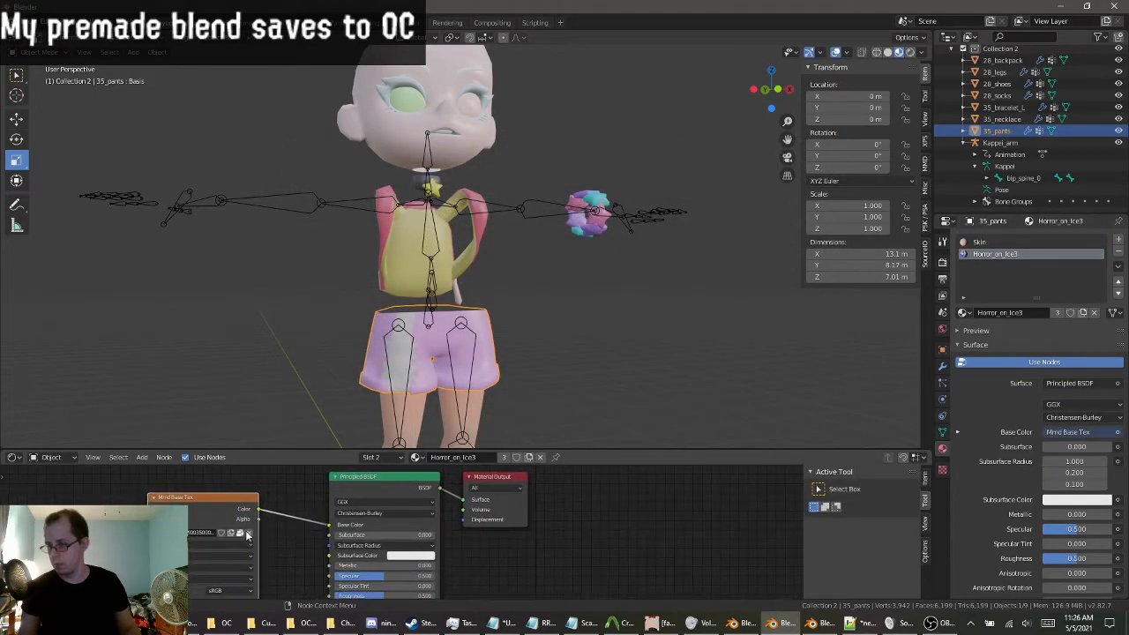
left_click(251, 535)
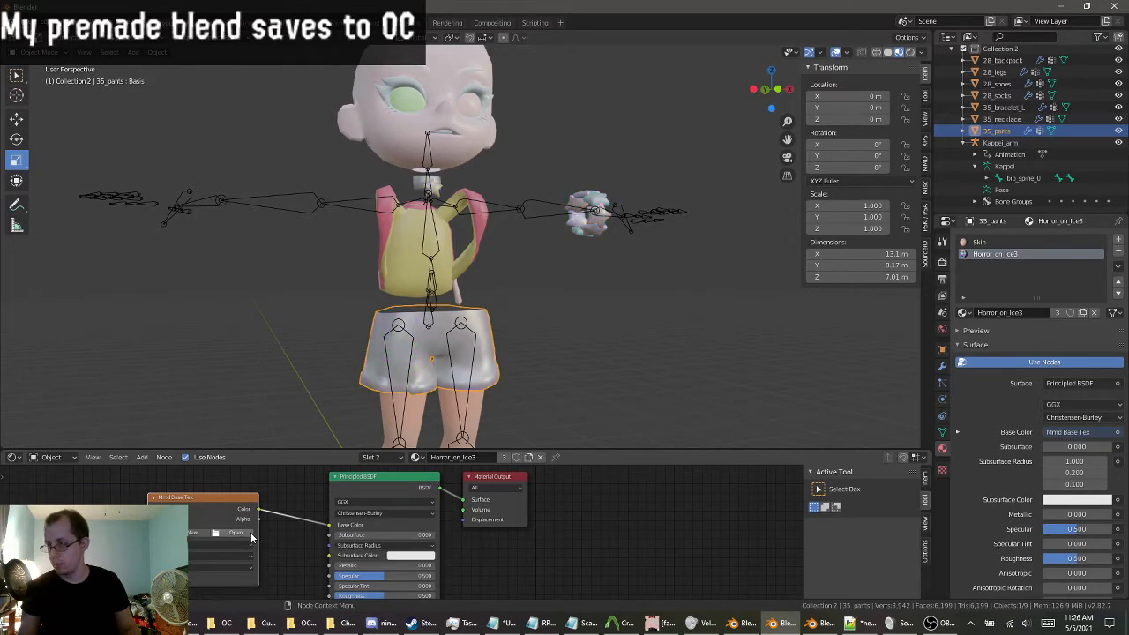
Browse for a new base texture image in the Body folder under Custom Gear (Season 2).
left_click(238, 535)
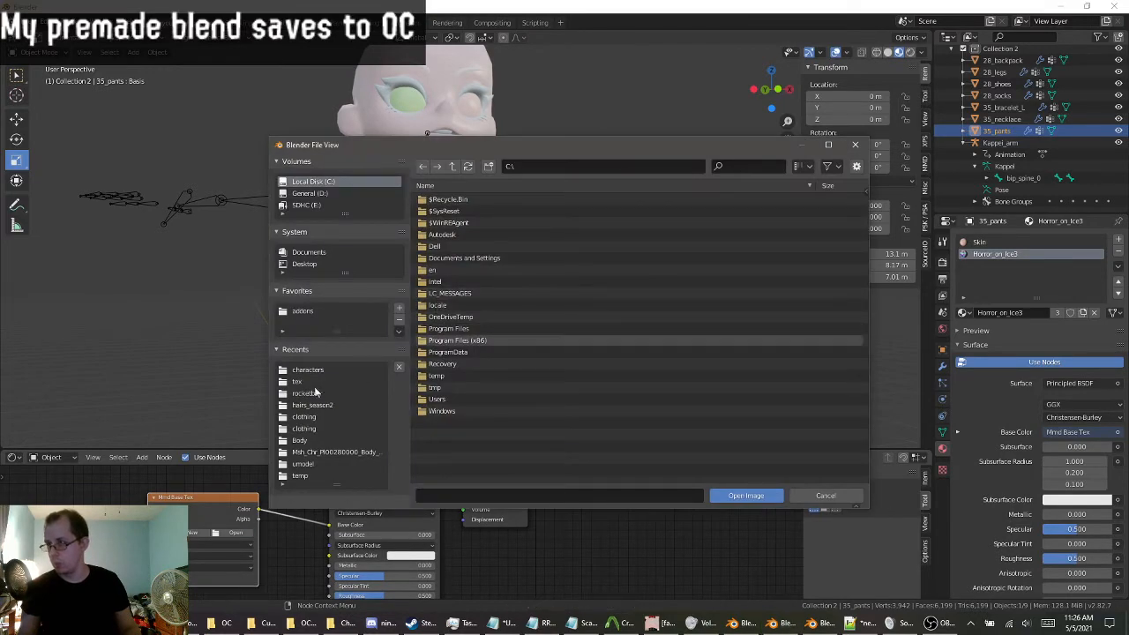
left_click(304, 417)
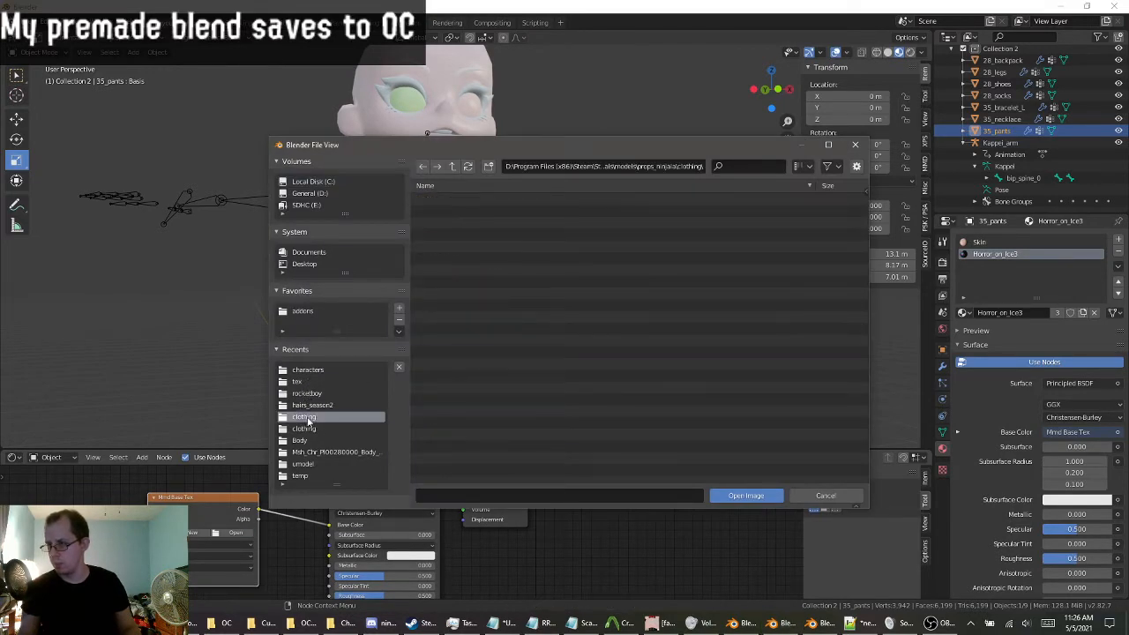
left_click(453, 167)
left_click(453, 166)
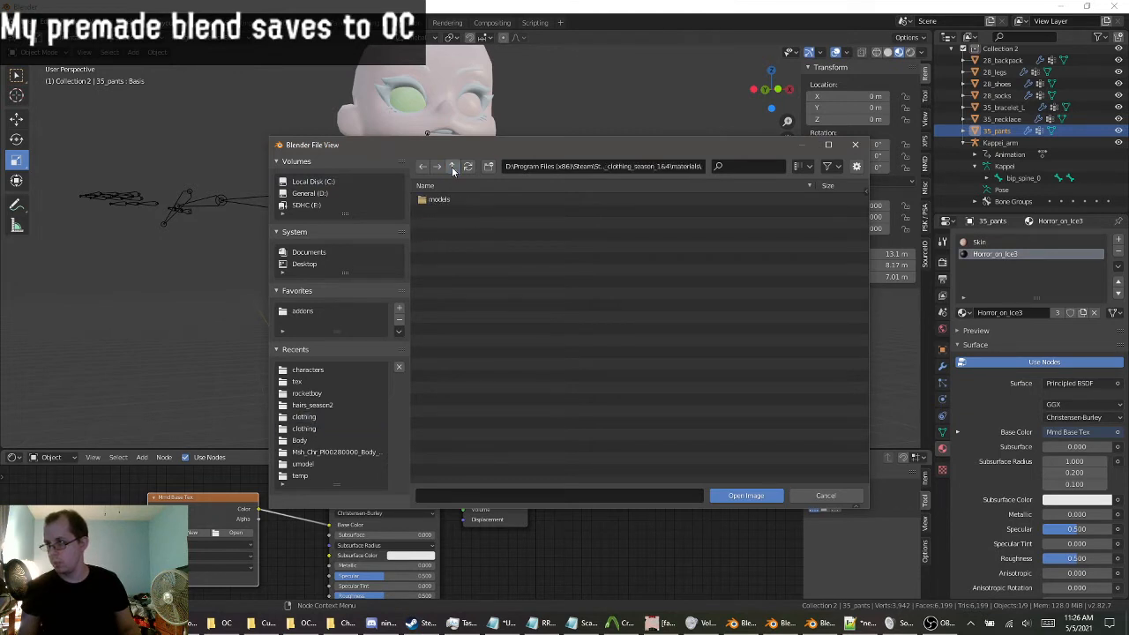
left_click(313, 393)
left_click(453, 167)
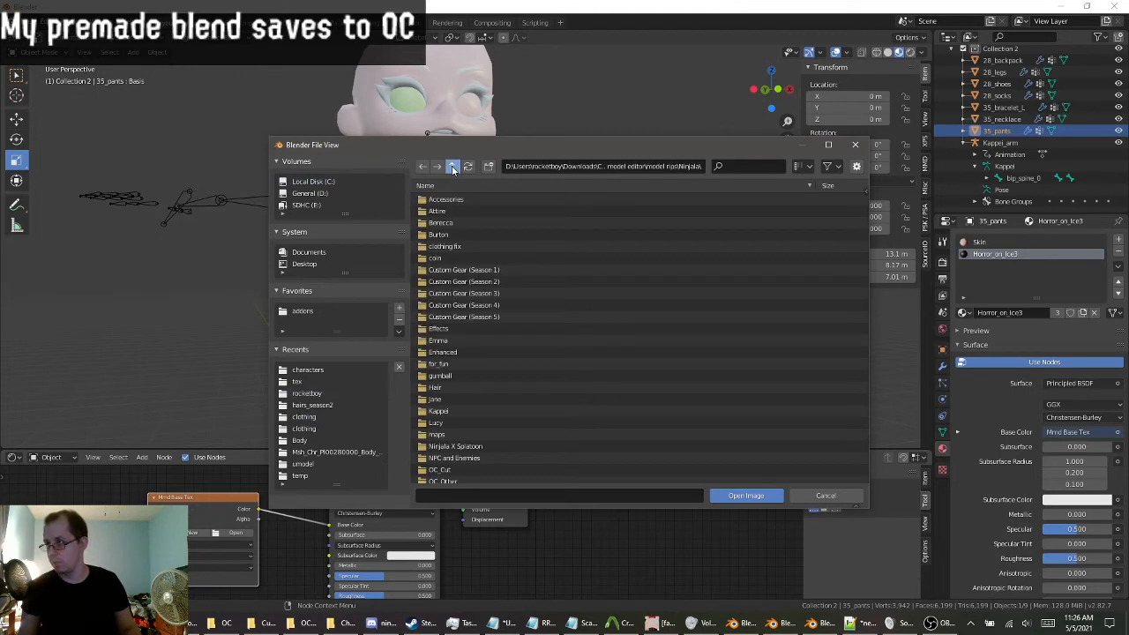
left_click(452, 167)
left_click(423, 167)
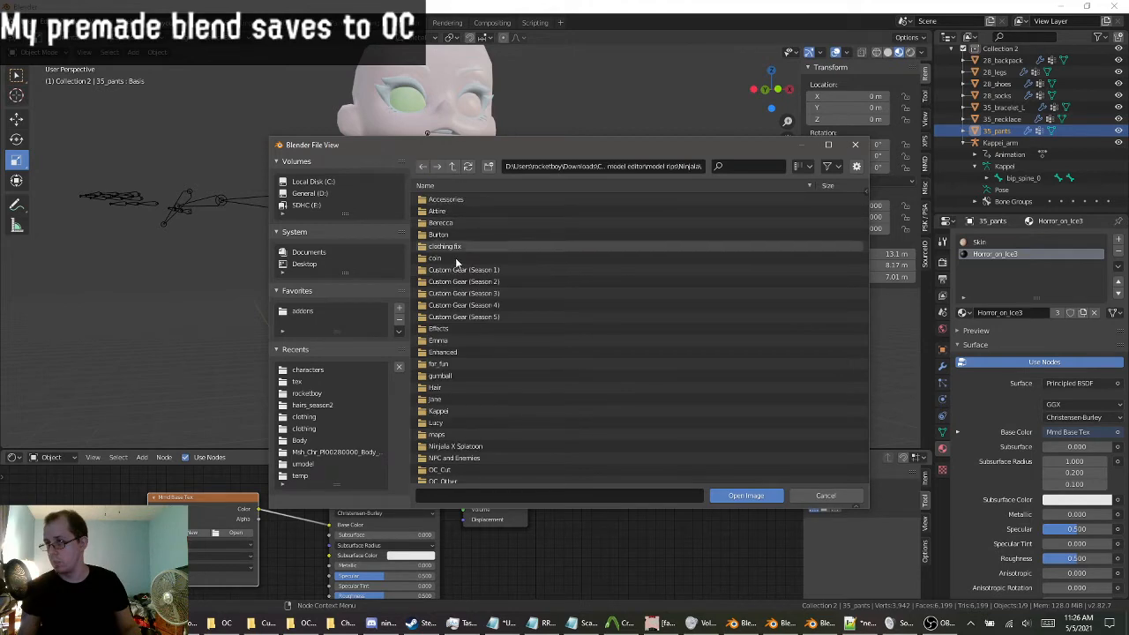
double_click(467, 282)
double_click(432, 201)
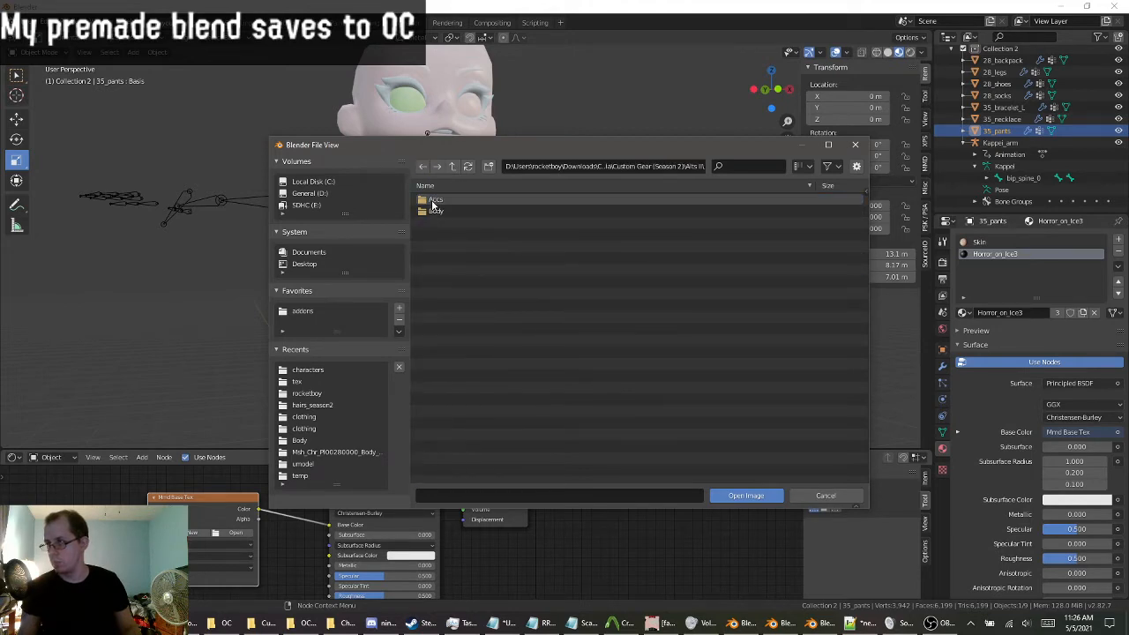
left_click(436, 202)
double_click(436, 213)
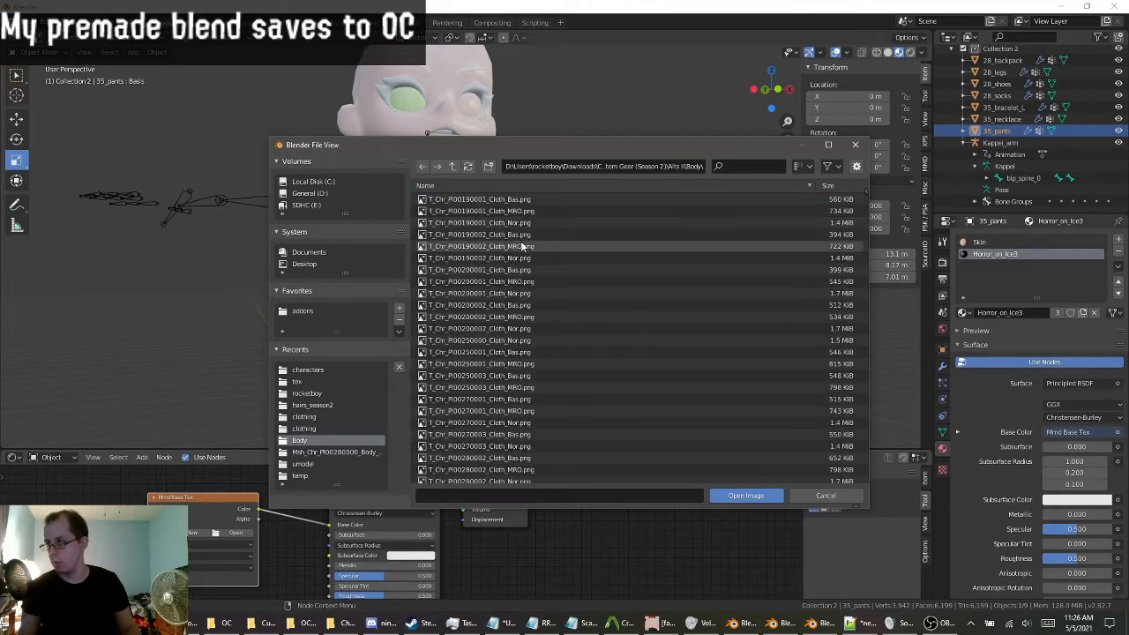
Load T_Chr_Pl00350002_Cloth_Bas.png as the base texture of the Horror_on_Ice3 material.
scroll(524, 248, "down", 6)
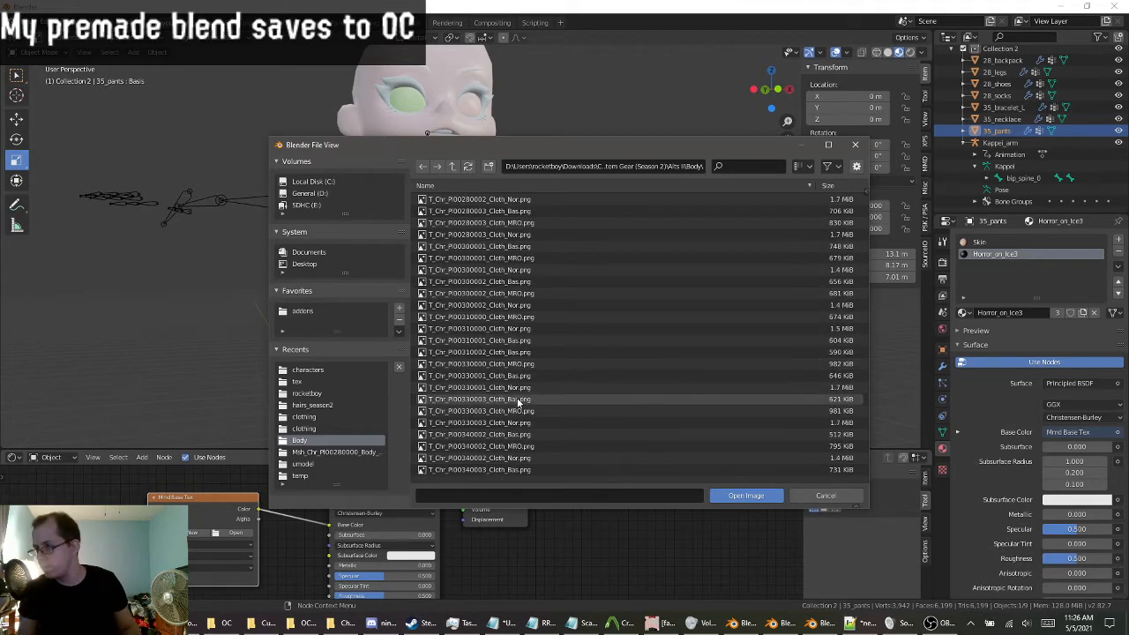
scroll(507, 423, "down", 3)
scroll(503, 459, "down", 2)
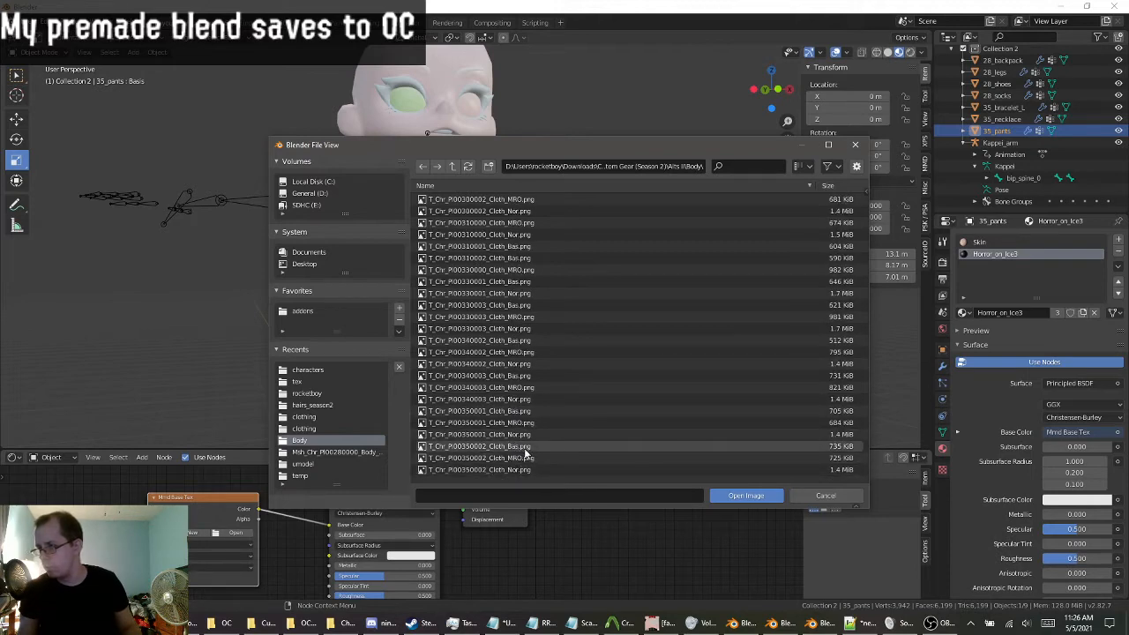
double_click(525, 448)
Examine the retextured pants, bracelet and necklace on the character from several angles.
scroll(537, 348, "up", 4)
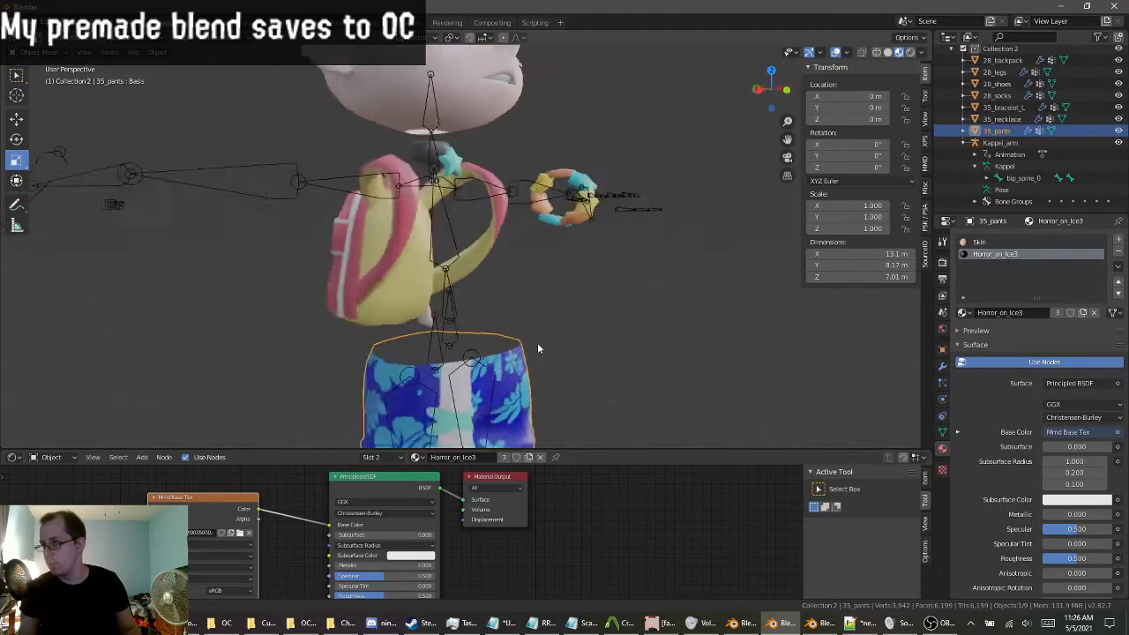
scroll(537, 344, "down", 3)
middle_click_drag(556, 343, 494, 280)
scroll(536, 245, "up", 3)
scroll(500, 233, "down", 4)
scroll(500, 233, "down", 1)
scroll(523, 278, "up", 2)
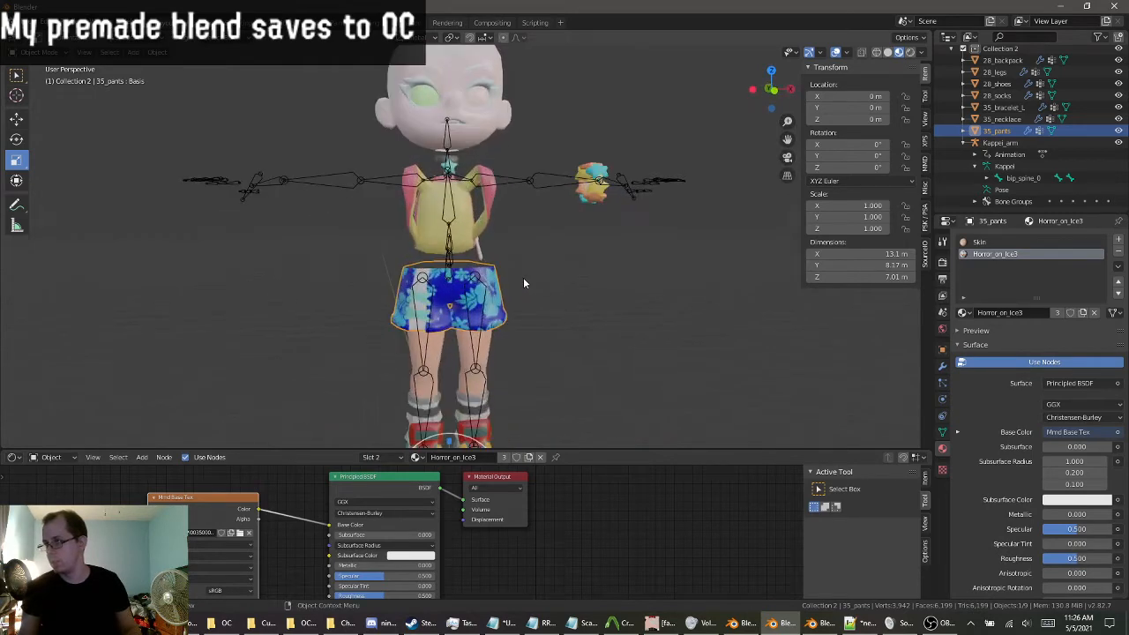
scroll(529, 328, "up", 2)
middle_click_drag(529, 325, 507, 338)
scroll(506, 338, "down", 1)
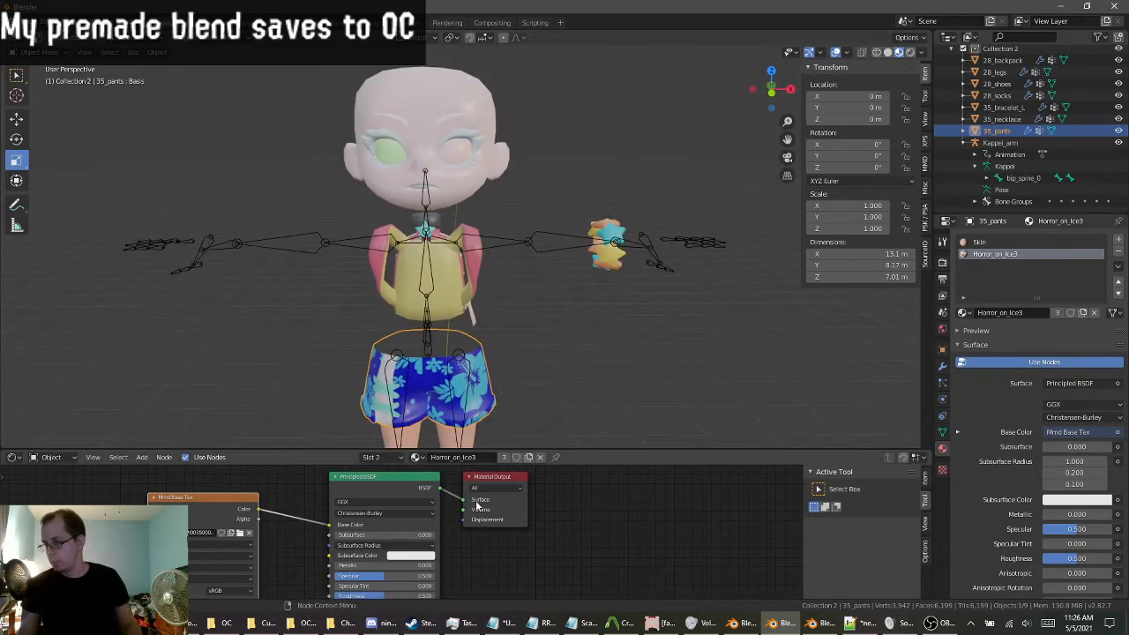
mouse_move(502, 334)
middle_mouse_down()
mouse_move(602, 333)
mouse_move(528, 348)
mouse_move(584, 347)
mouse_move(620, 331)
mouse_move(565, 343)
mouse_move(507, 322)
middle_mouse_up()
scroll(552, 344, "down", 2)
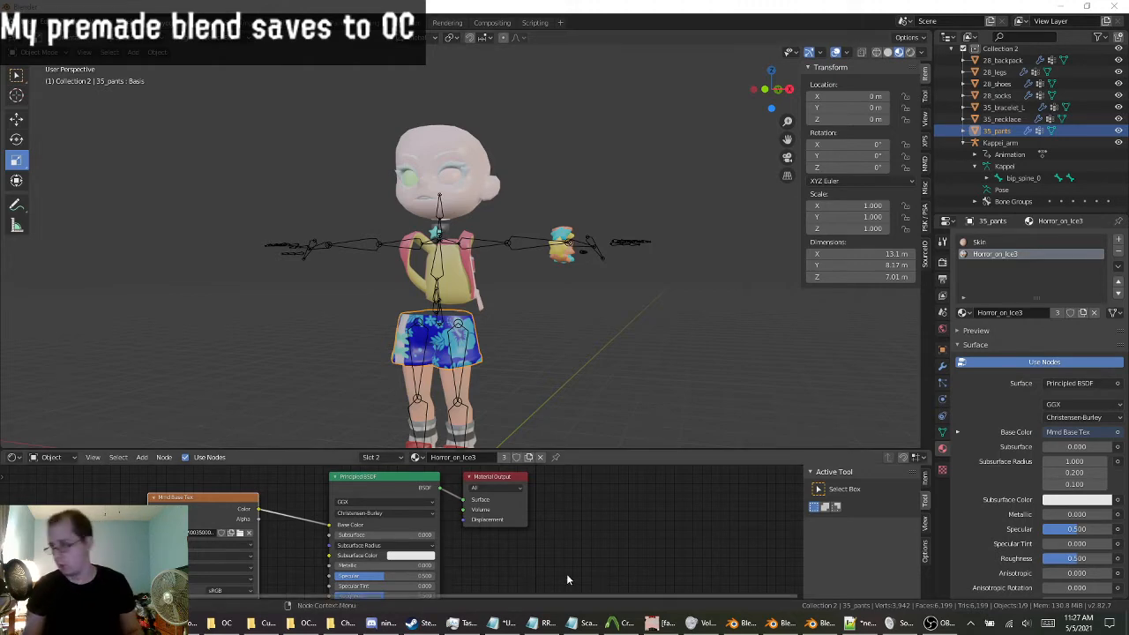
Switch to the Blender window with the gear pack collections and hide the Horror_on_Ice collection.
left_click(819, 625)
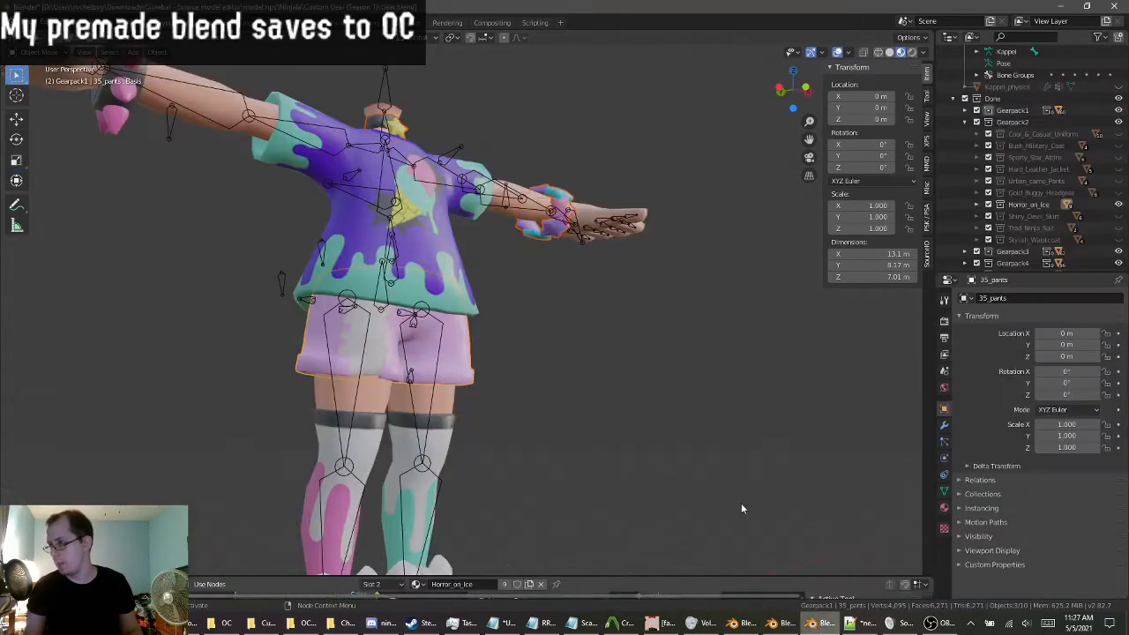
left_click(1120, 206)
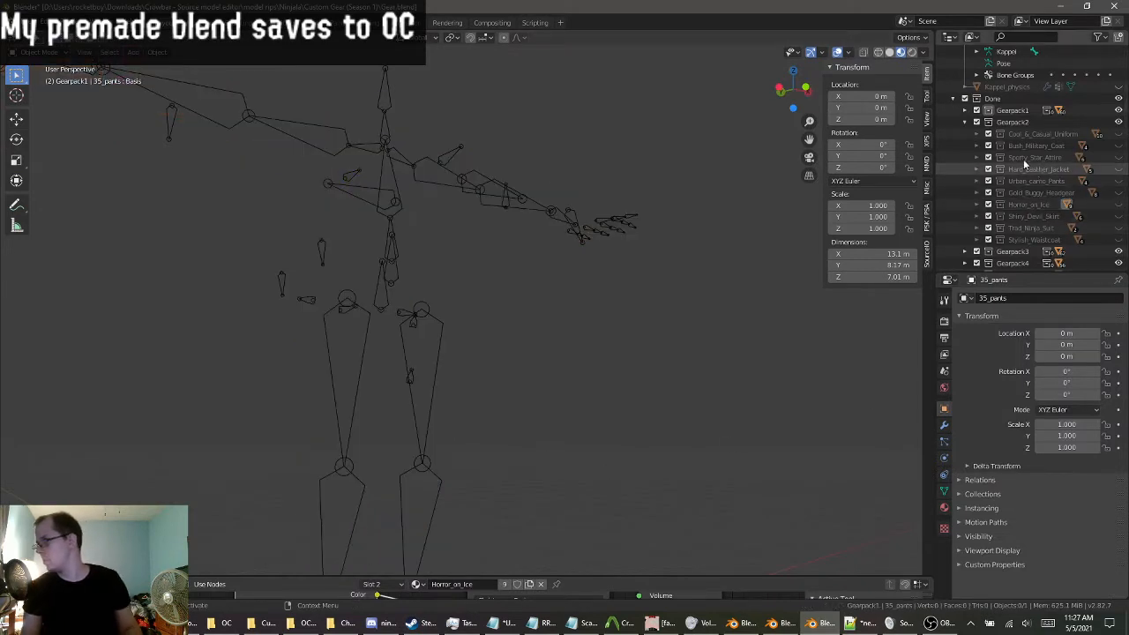
Collapse the Gearpack2 collection, expand Gearpack5 and show its Plain_Sweatsuit collection.
left_click(964, 123)
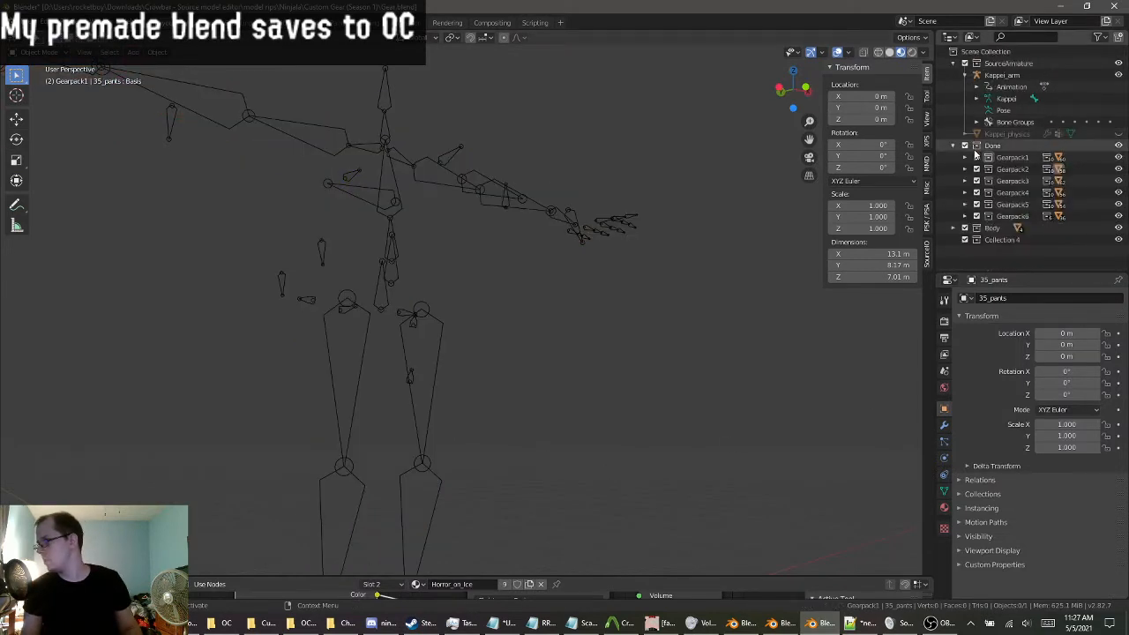
left_click(964, 205)
scroll(966, 201, "down", 4)
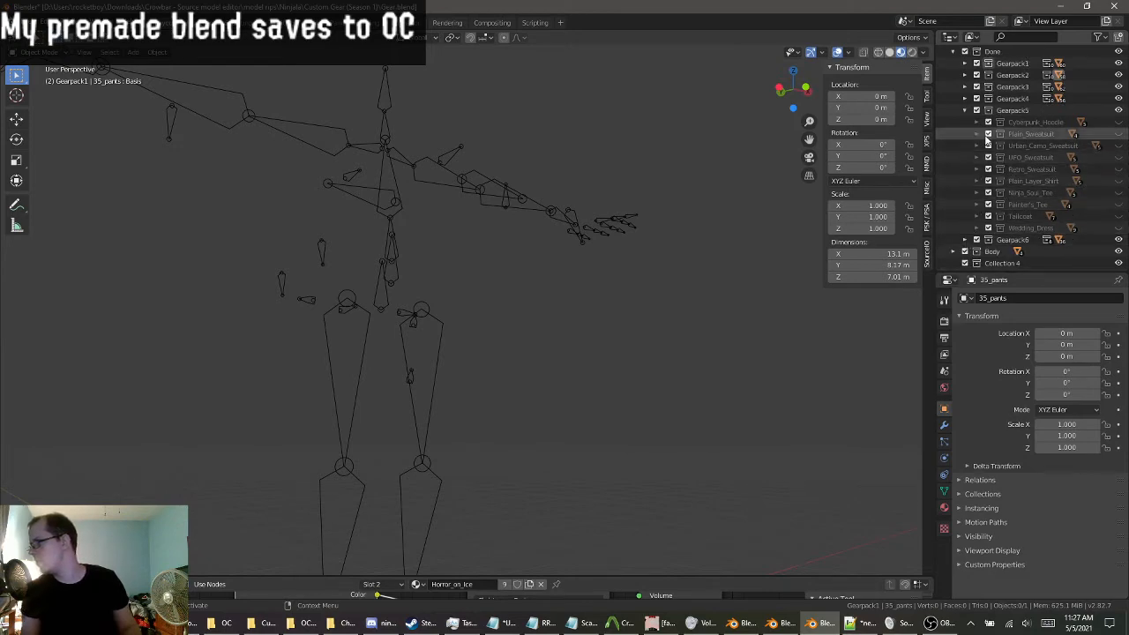
left_click(1120, 134)
scroll(605, 323, "down", 3)
middle_click_drag(578, 360, 524, 372)
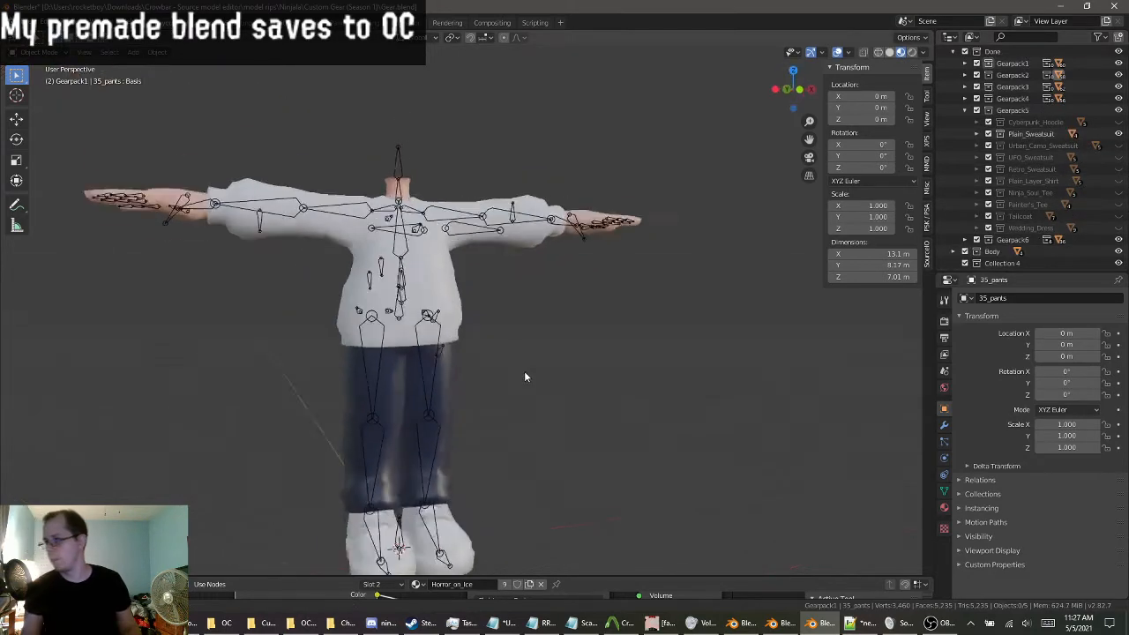
scroll(474, 300, "up", 2)
Copy the sweatsuit's 103_shirt and 103_hands meshes and paste them into the Blender window containing the character.
left_click(438, 275)
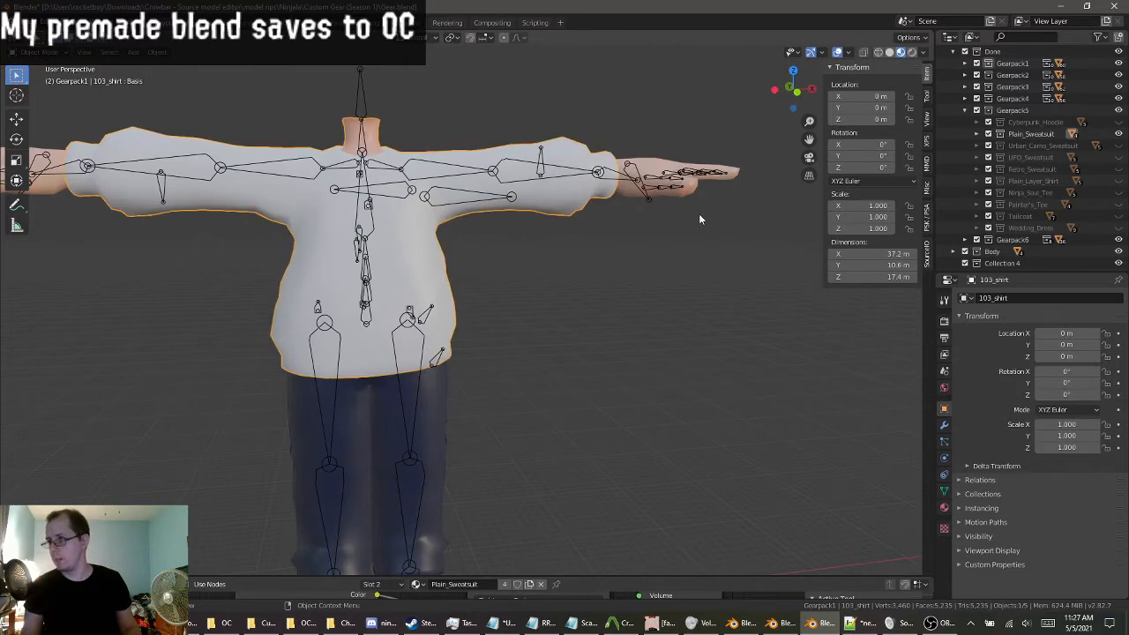
left_click(631, 193, "shift")
scroll(593, 265, "down", 2)
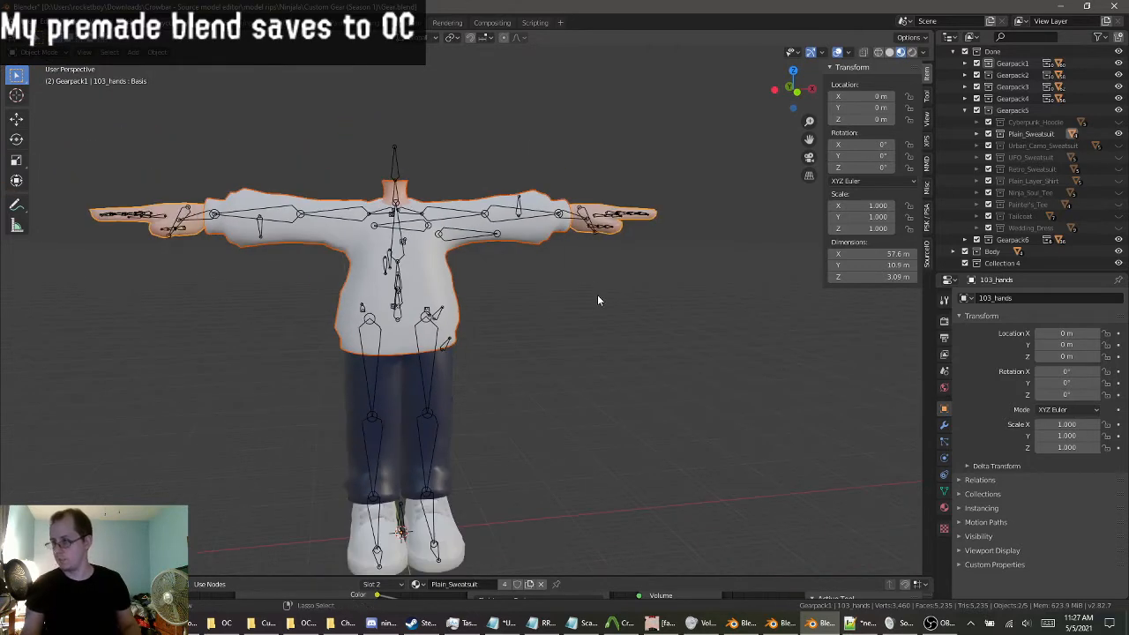
key("ctrl+s")
key("alt+Tab")
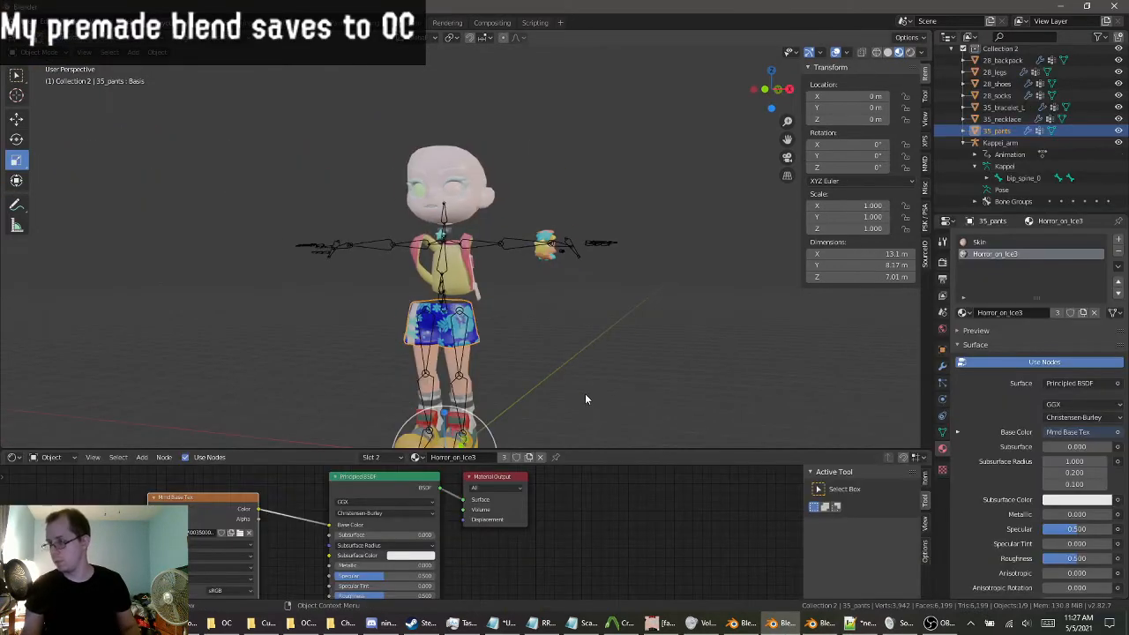
key("ctrl+v")
scroll(1001, 167, "down", 2)
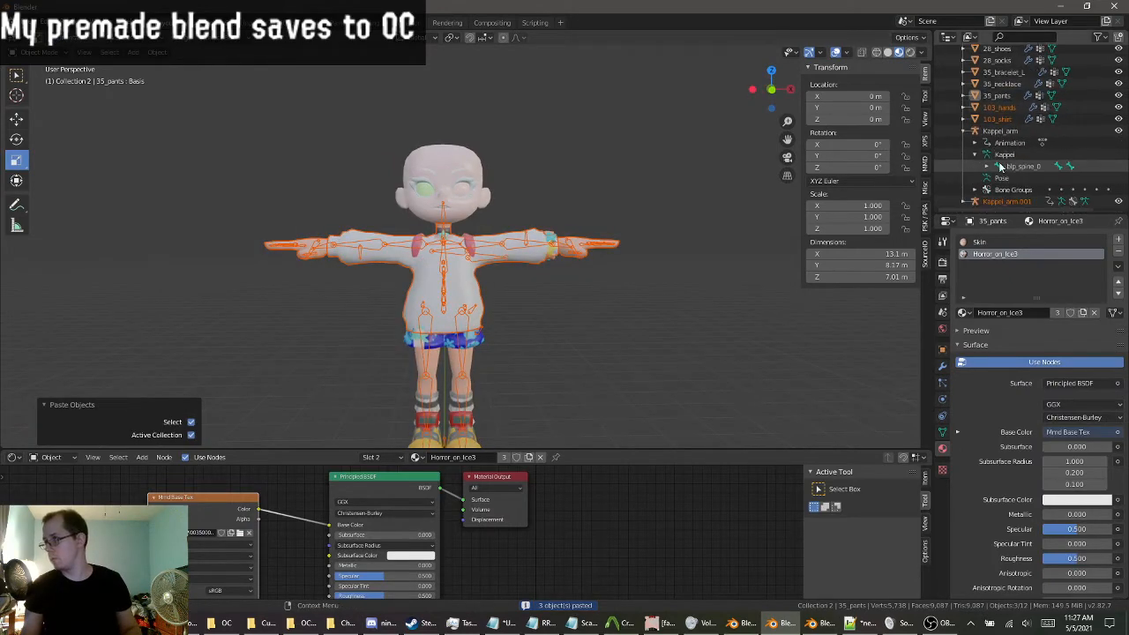
Select the pasted Kappei_arm.001 armature alone and put it in Edit Mode.
left_click(990, 202)
middle_click_drag(309, 331, 494, 344)
scroll(454, 345, "up", 4)
left_click(35, 51)
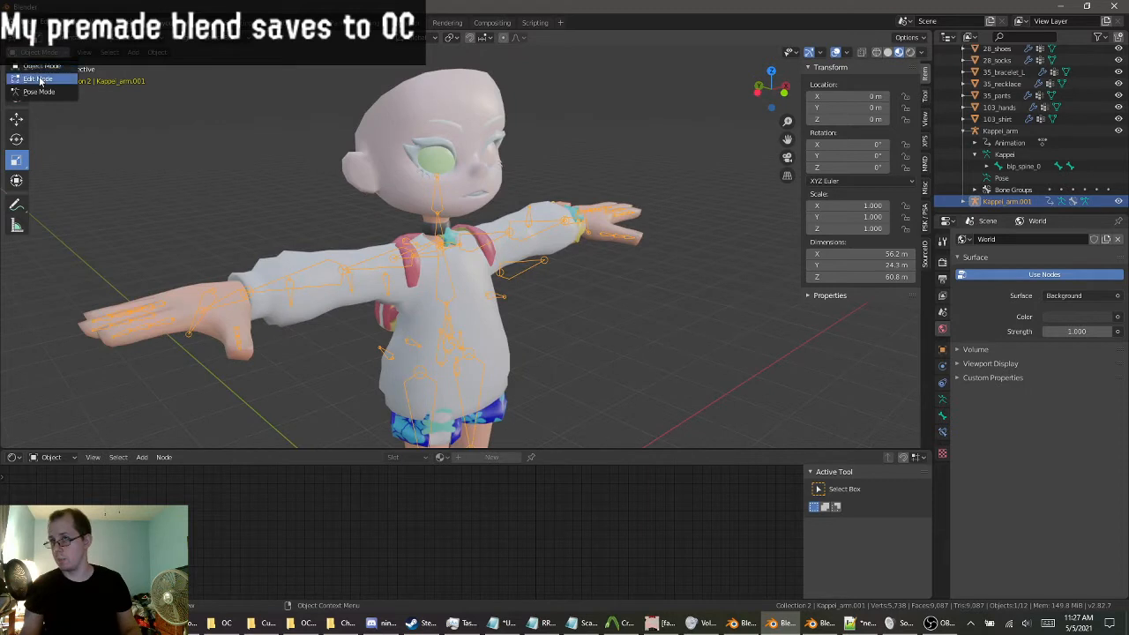
left_click(39, 80)
Expand the Kappei_arm.001 bone hierarchy down to the children of bip_pelvis.
left_click(964, 202)
scroll(970, 205, "down", 2)
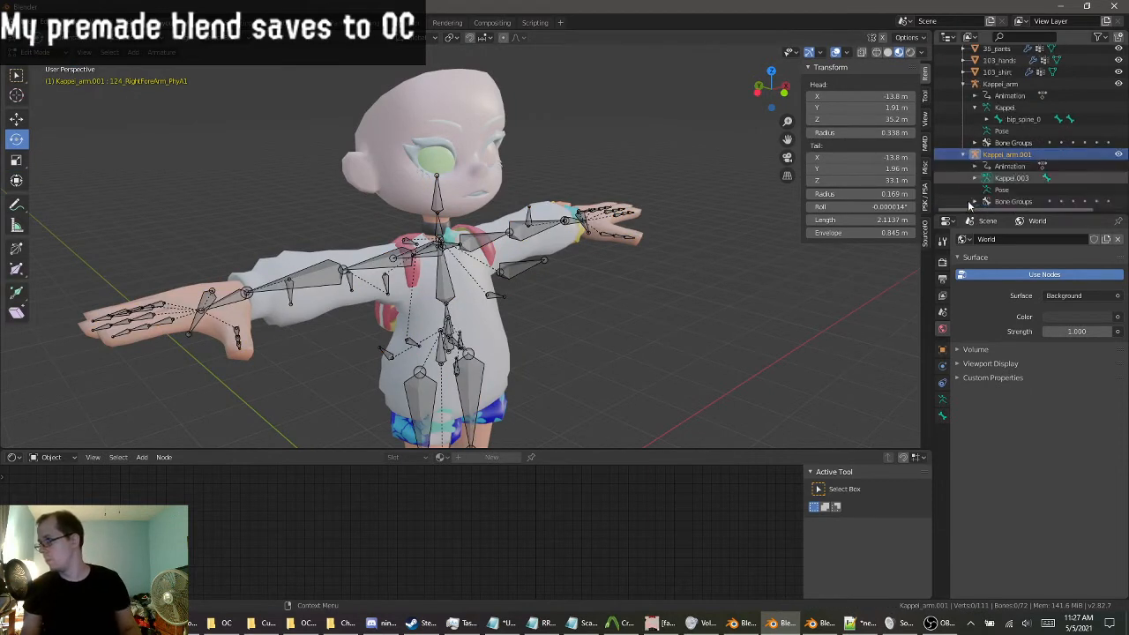
left_click(974, 177)
scroll(988, 181, "down", 1)
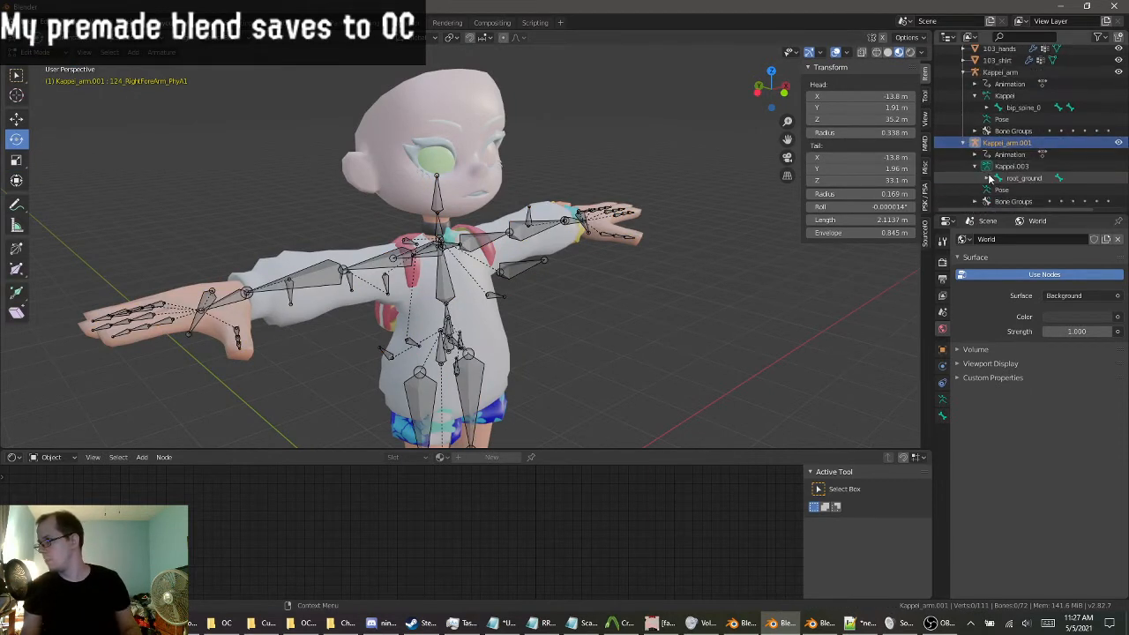
left_click(987, 178)
scroll(985, 182, "down", 1)
left_click(997, 178)
scroll(997, 181, "down", 2)
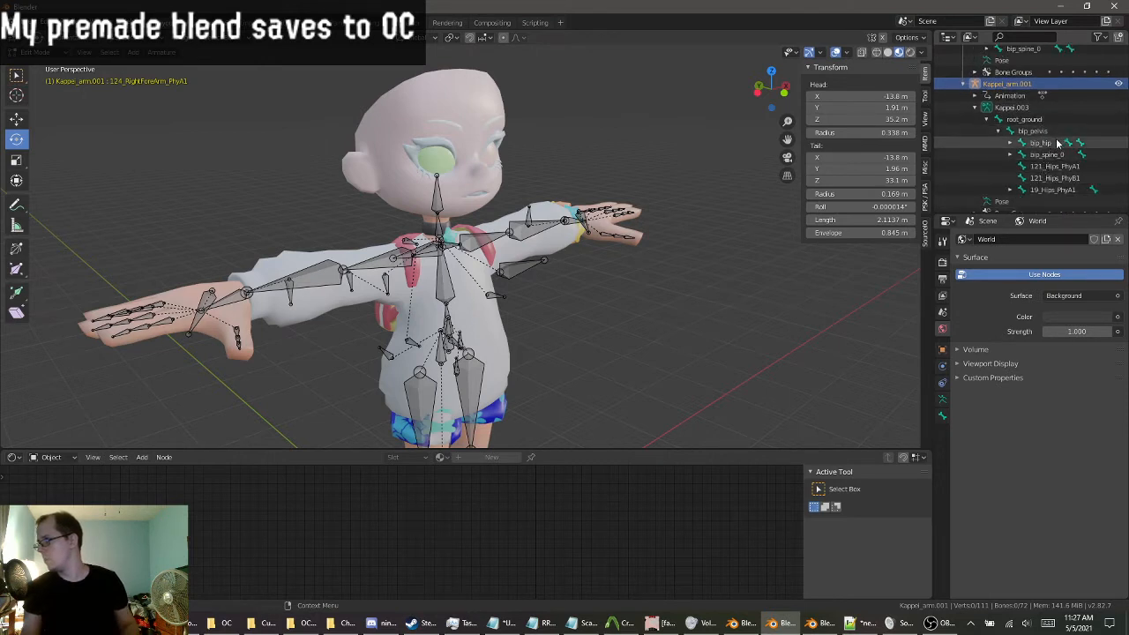
Rename the bip_hip bone of the pasted armature to Horror_on_Ice3.
double_click(1041, 142)
type("Horror_on_Ice")
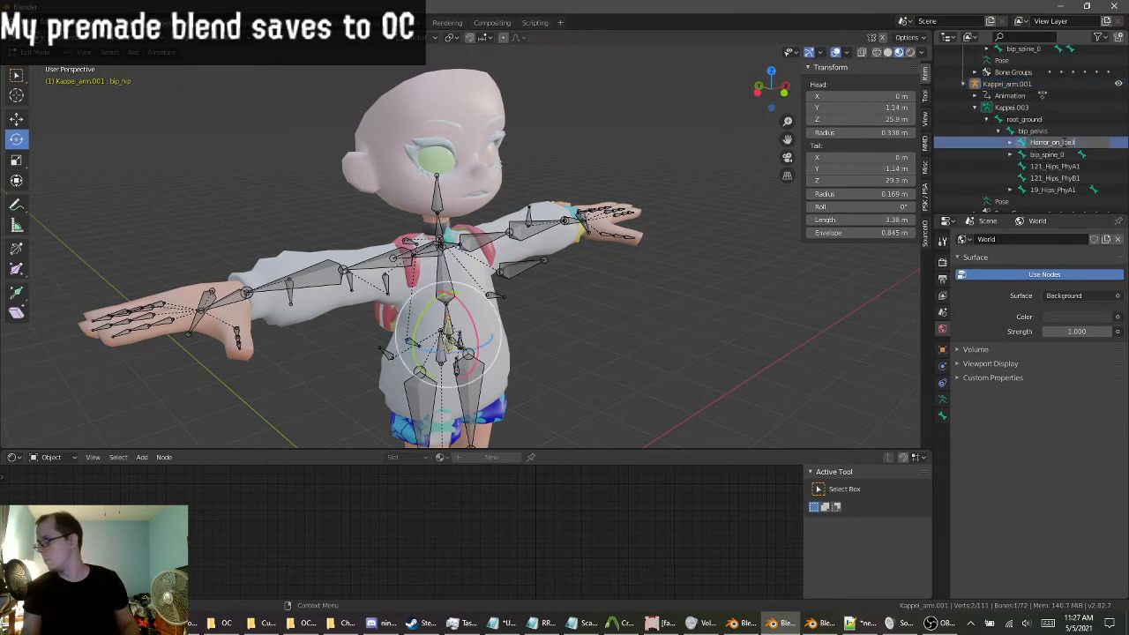
key("ctrl+a")
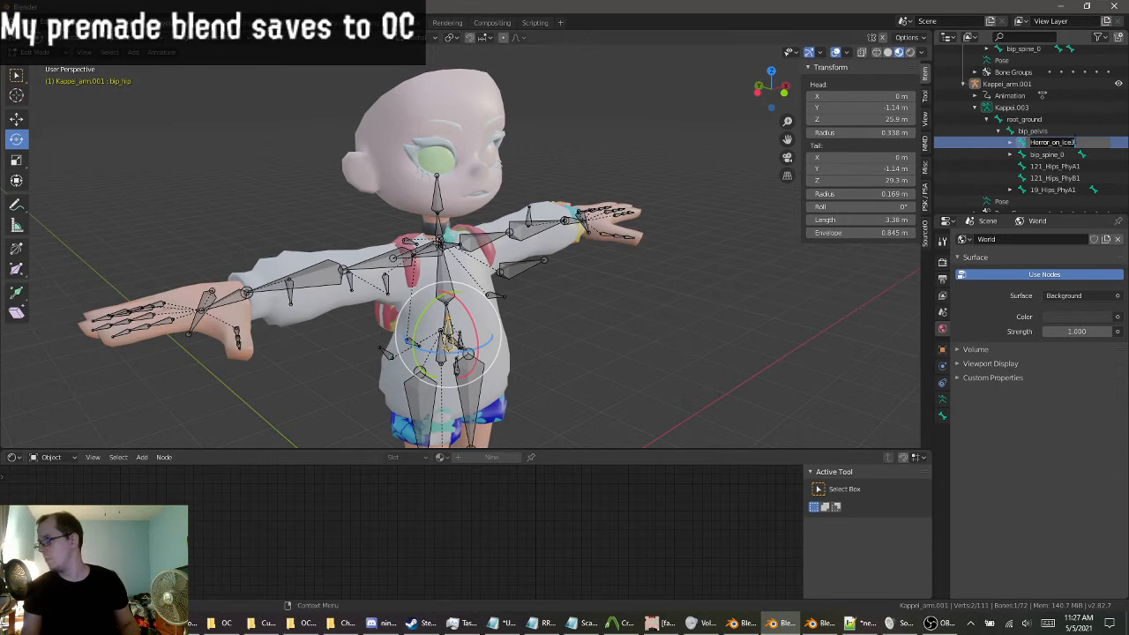
key("Return")
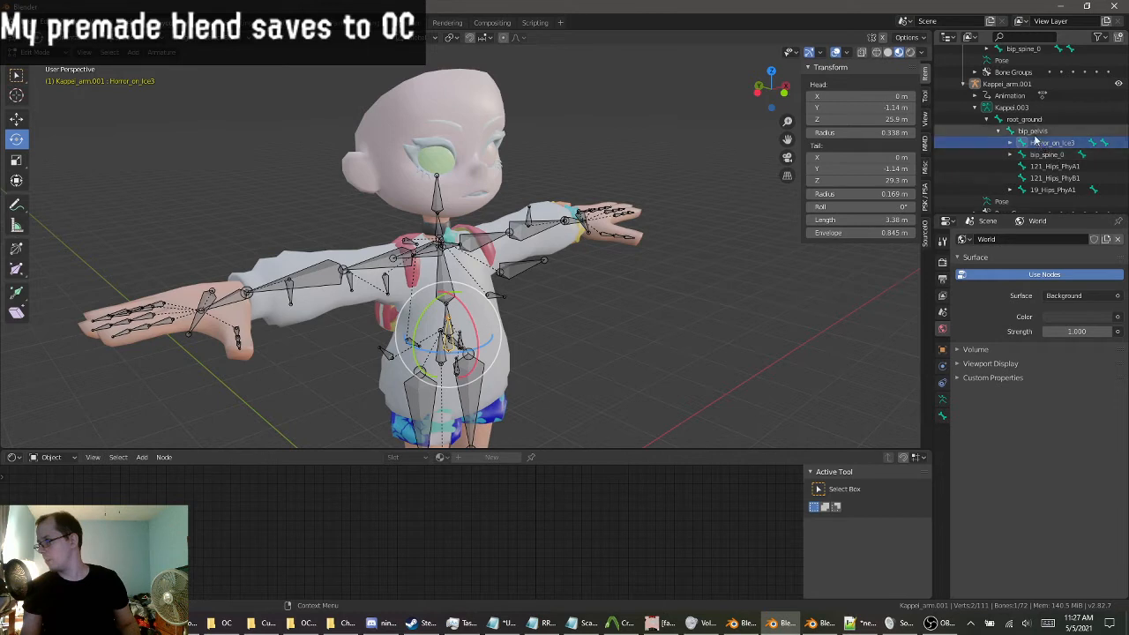
Rename the pasted armature's bip_spine_1 bone to bip_spine_2 and its bip_spine_0 bone to bip_spine_1.
double_click(1056, 156)
key("Return")
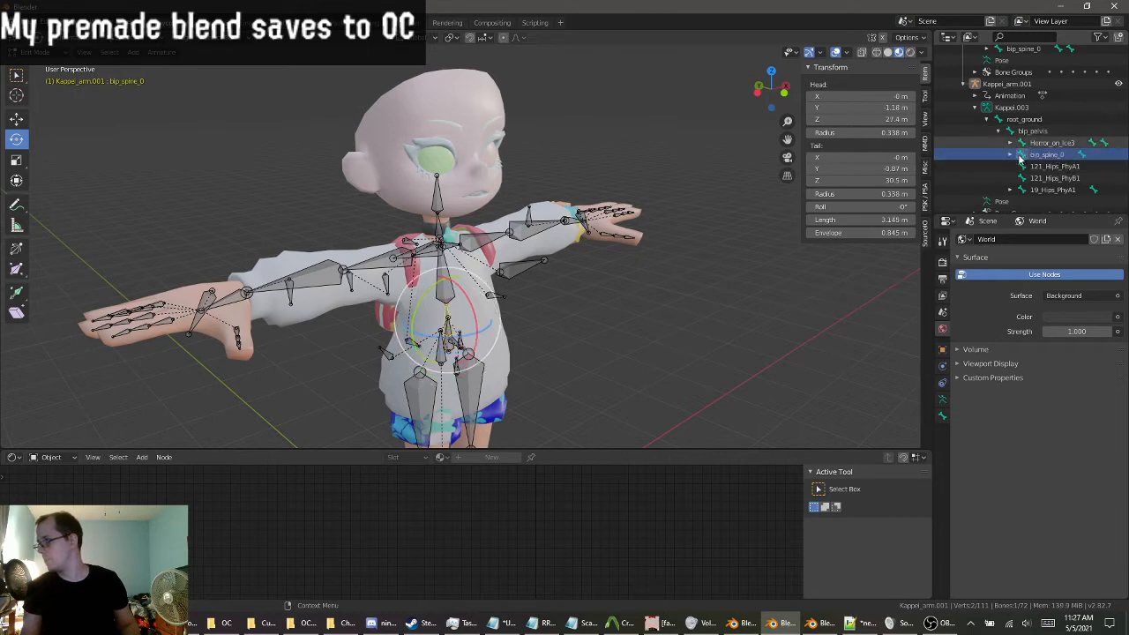
left_click(1011, 155)
left_click(1023, 167)
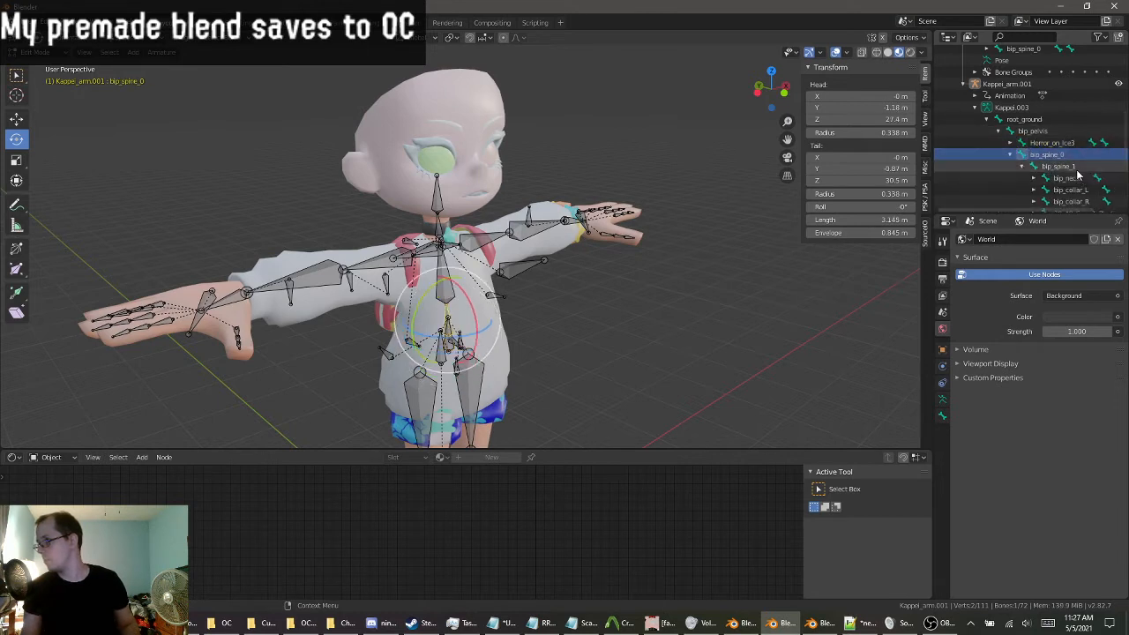
double_click(1096, 166)
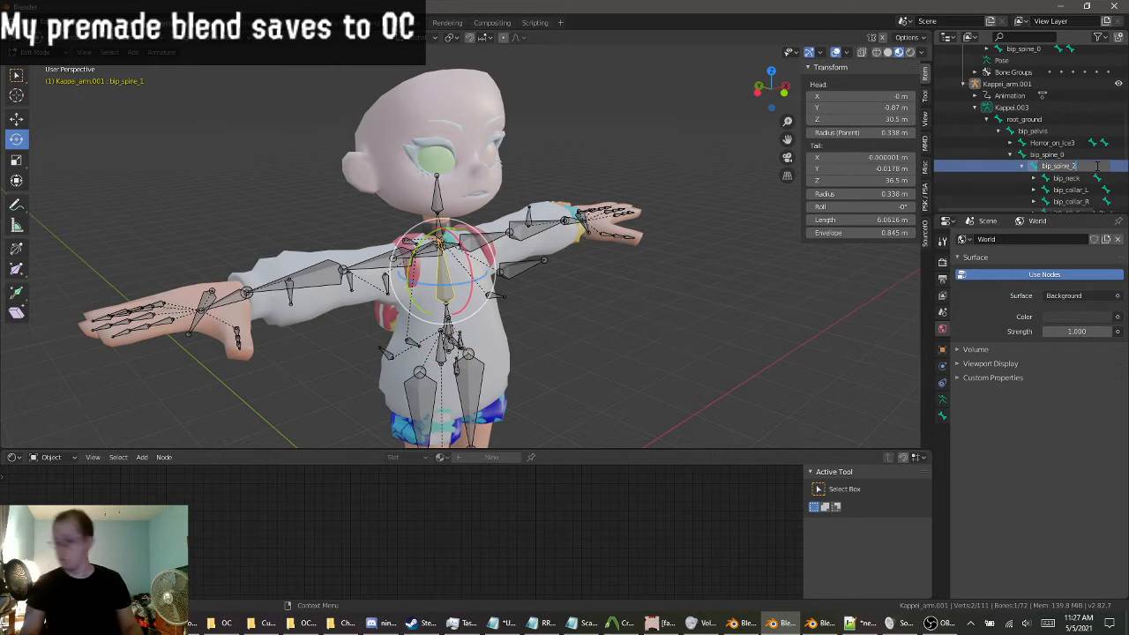
double_click(1076, 155)
key("ctrl+c")
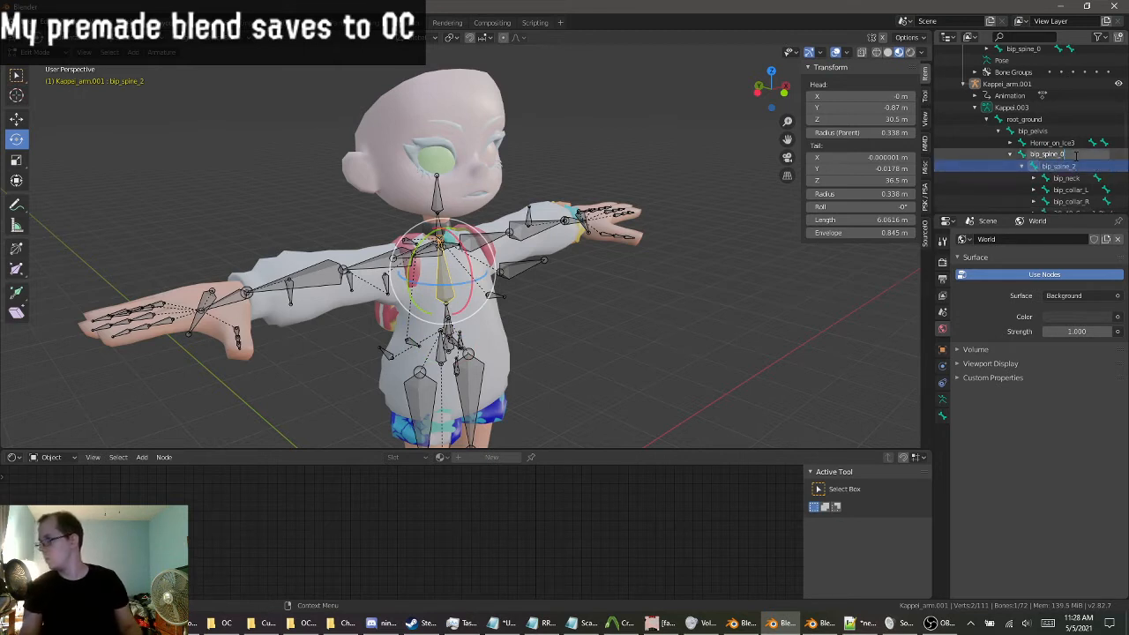
Rename the bip_pelvis bone to bip_spine_0 and its Horror_on_Ice3 child bone to bip_pelvis.
double_click(1042, 131)
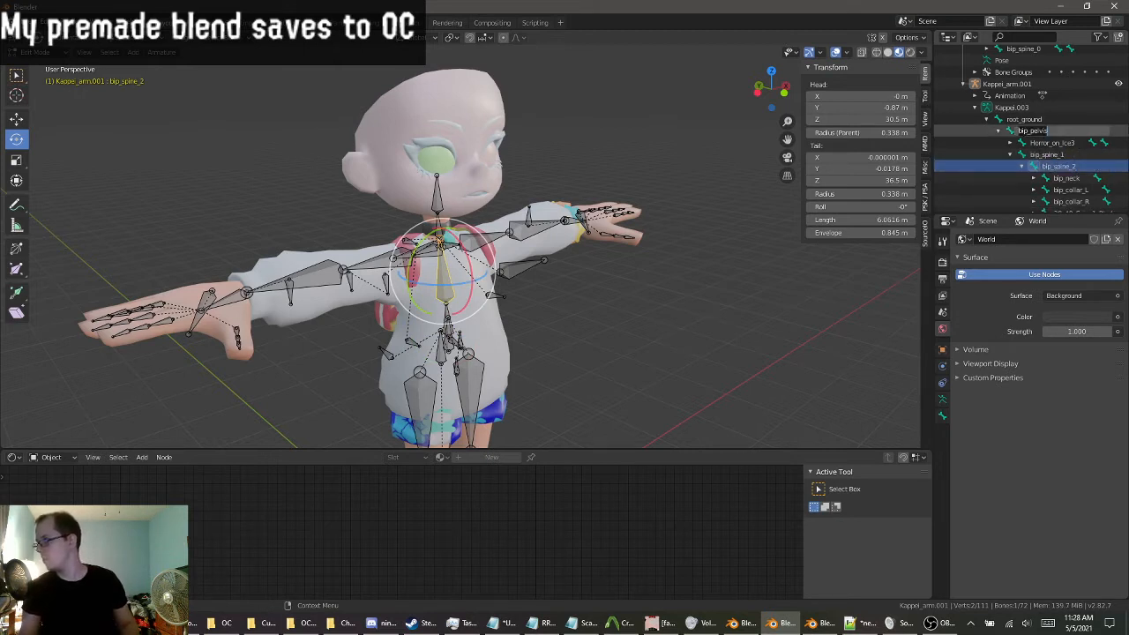
key("ctrl+v")
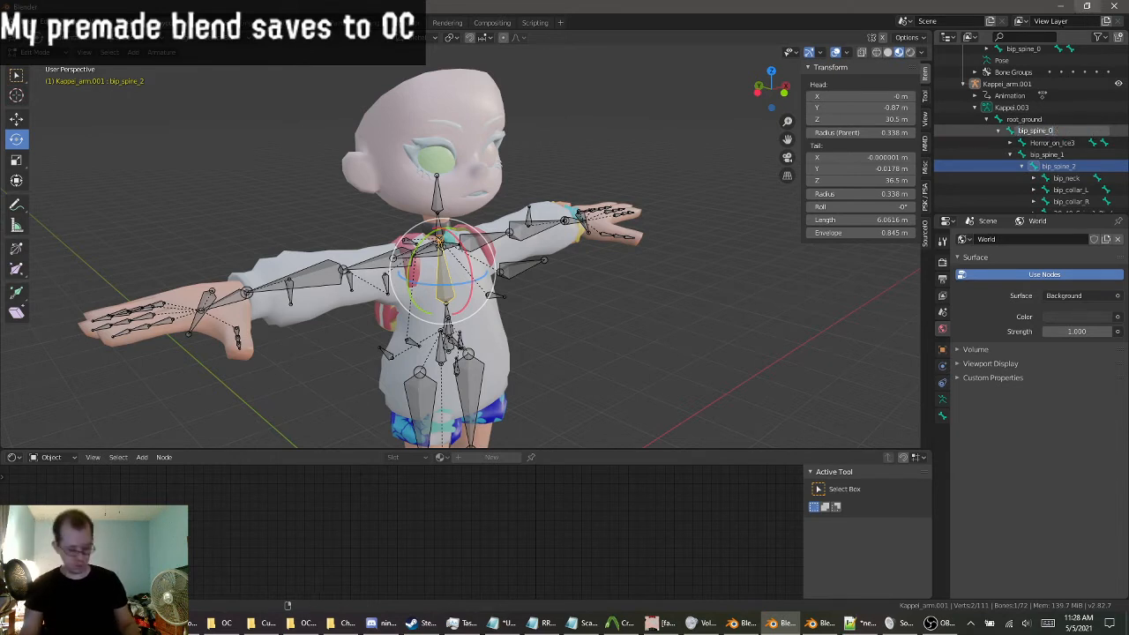
double_click(1057, 143)
type("bip_pelvis")
left_click(1065, 132)
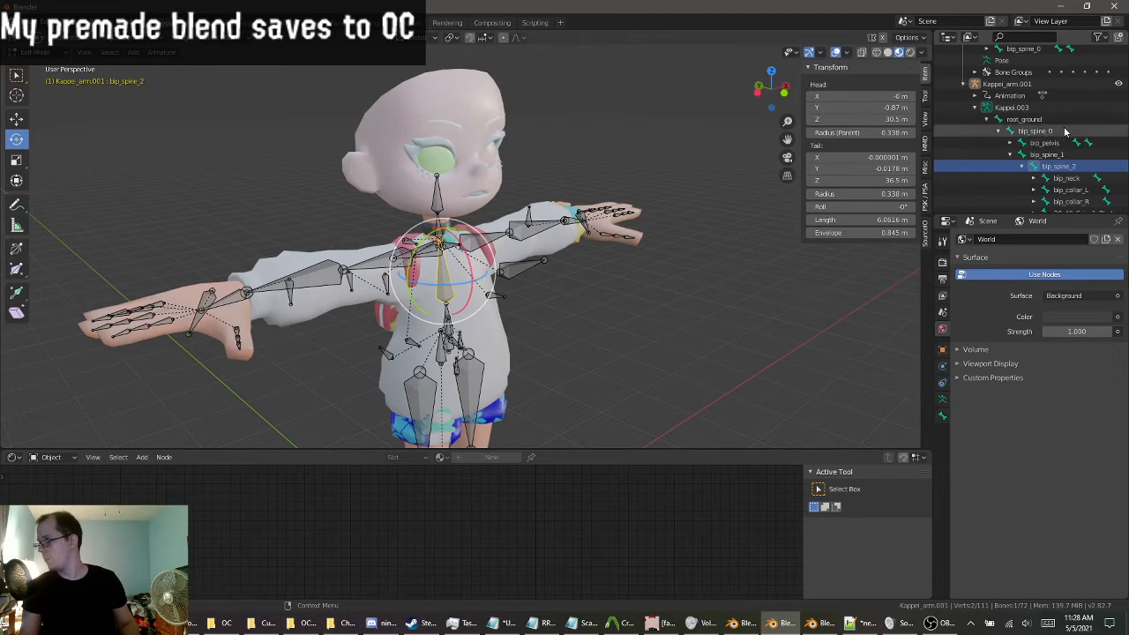
Return to Object Mode and delete the pasted Kappei_arm.001 armature.
scroll(644, 258, "down", 1)
scroll(631, 261, "down", 4, "shift")
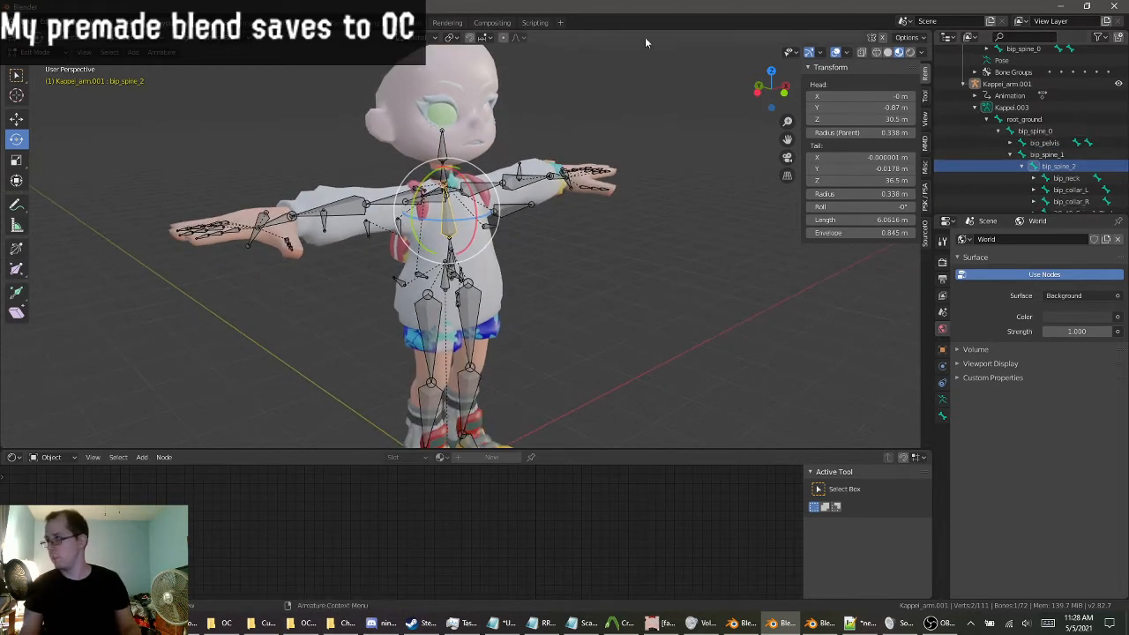
left_click(63, 53)
left_click(35, 74)
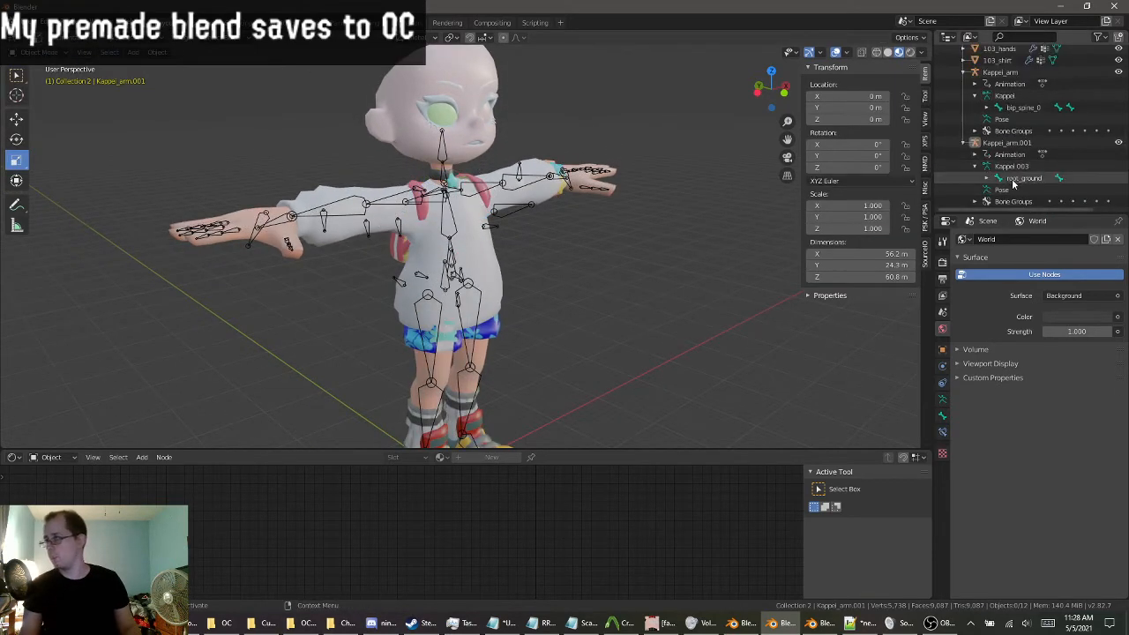
left_click(1008, 167)
key("Delete")
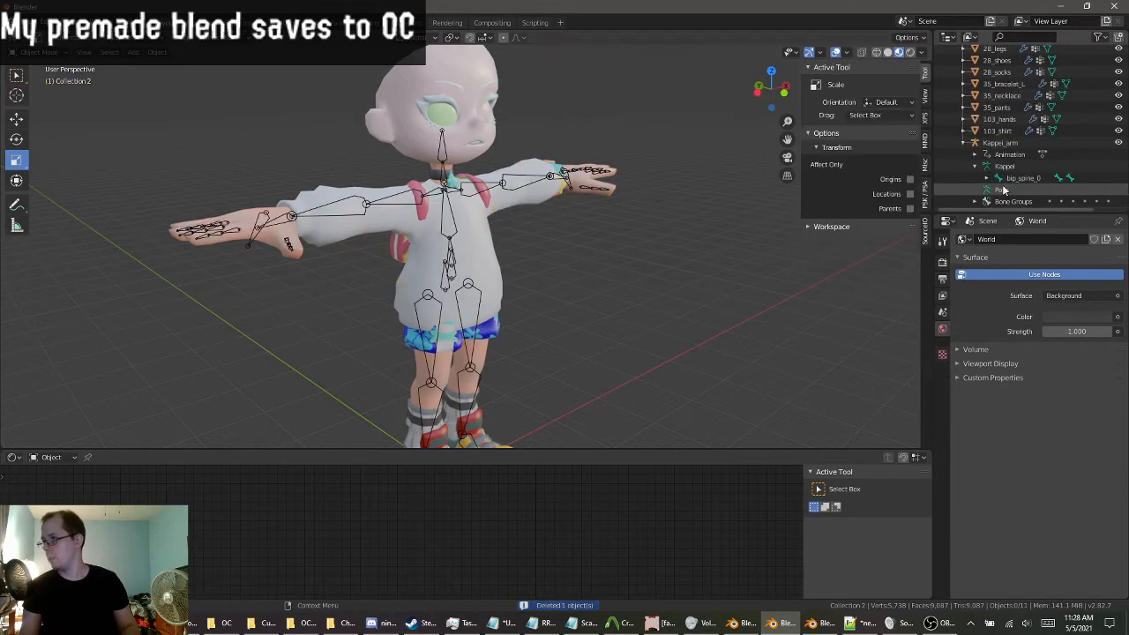
Check the armature modifier's target object on the 28_backpack, 28_legs, 28_shoes and 28_socks meshes.
left_click(477, 241)
middle_click_drag(477, 241, 589, 239)
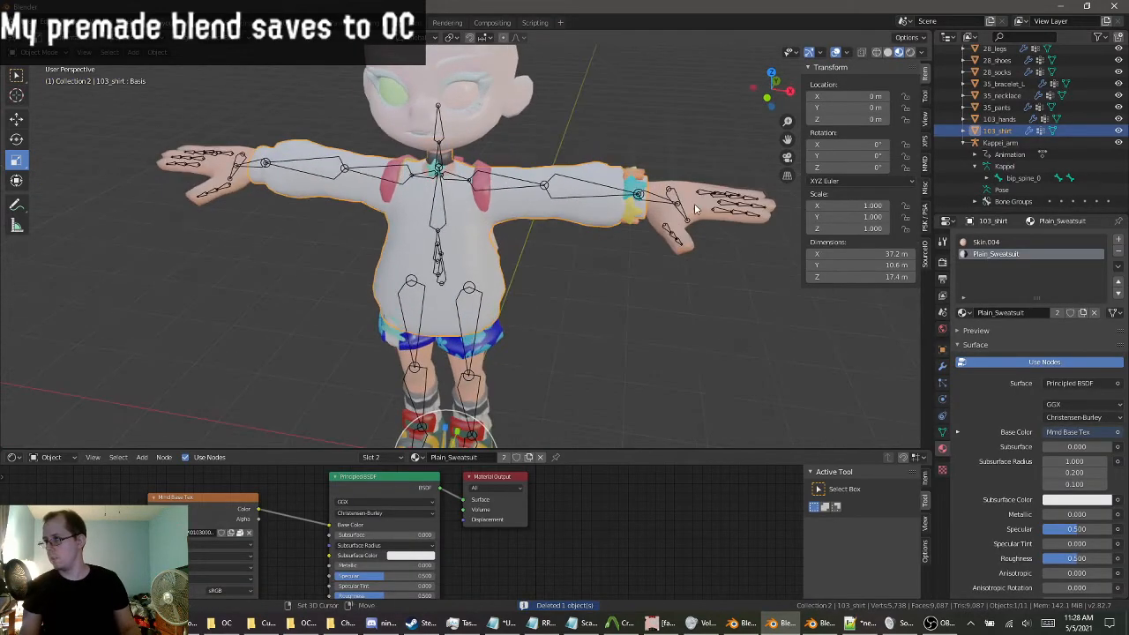
left_click(655, 221, "shift")
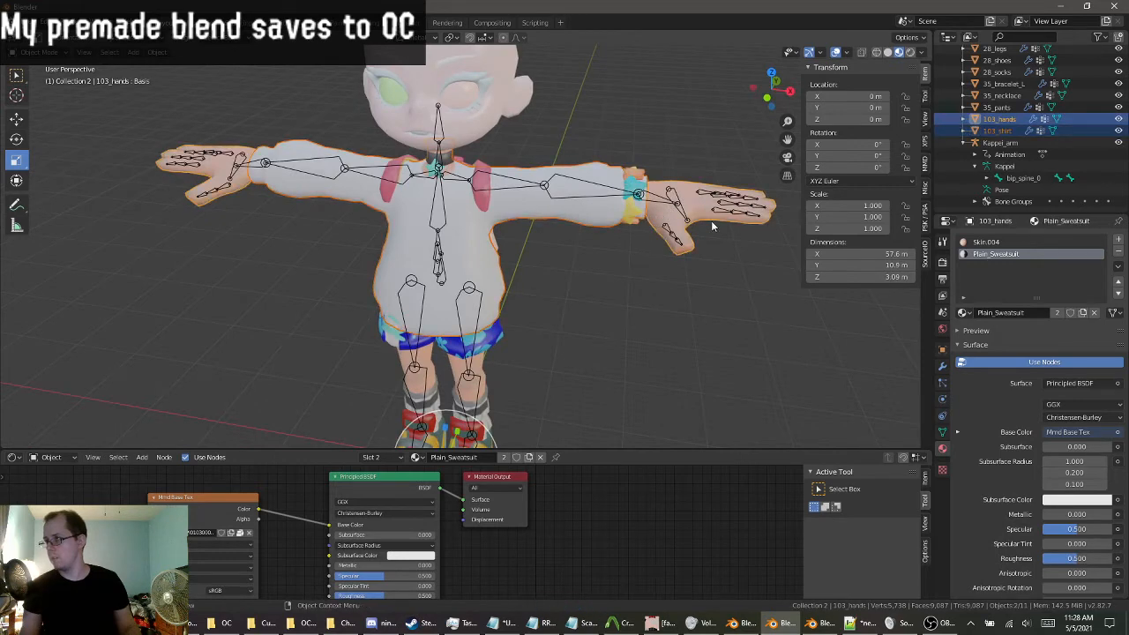
scroll(1009, 99, "up", 3)
left_click(1003, 84)
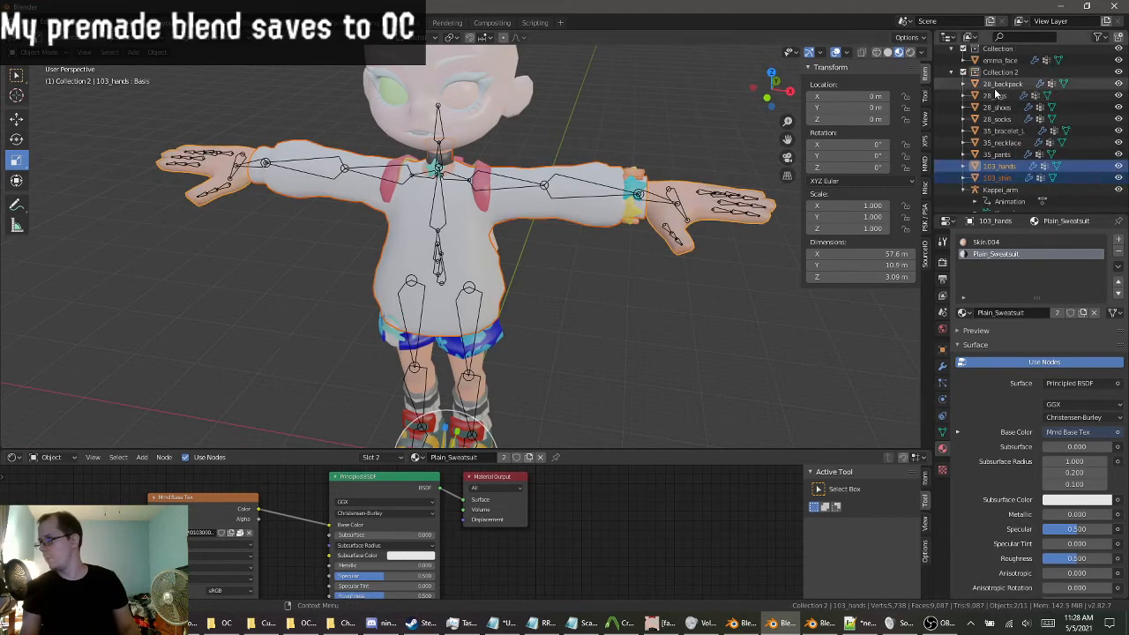
left_click(942, 367)
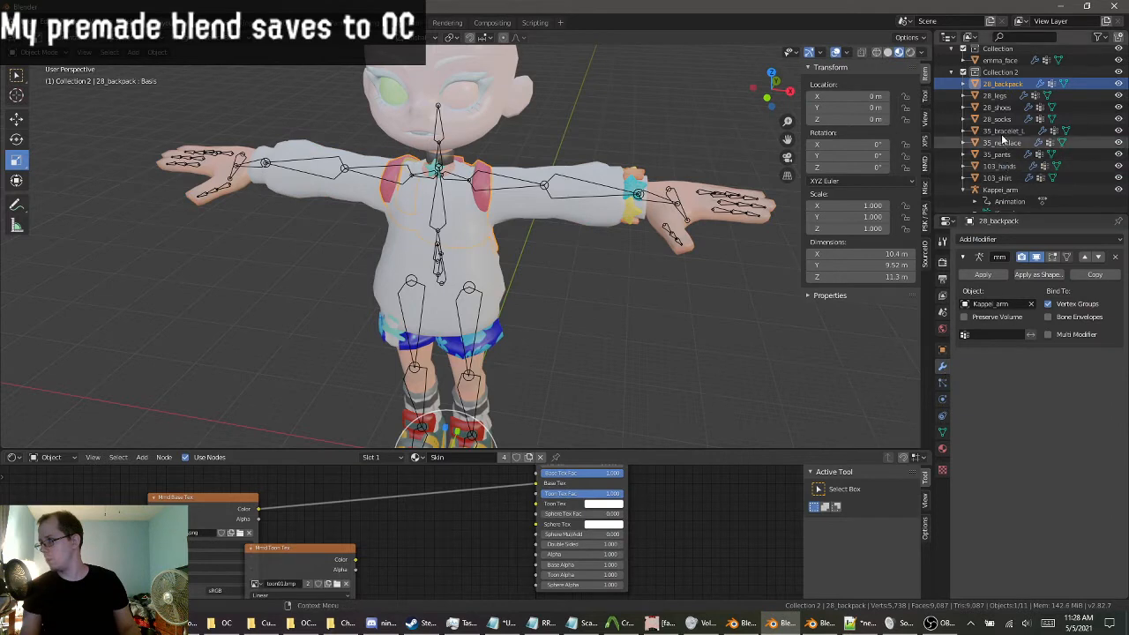
left_click(995, 95)
left_click(997, 108)
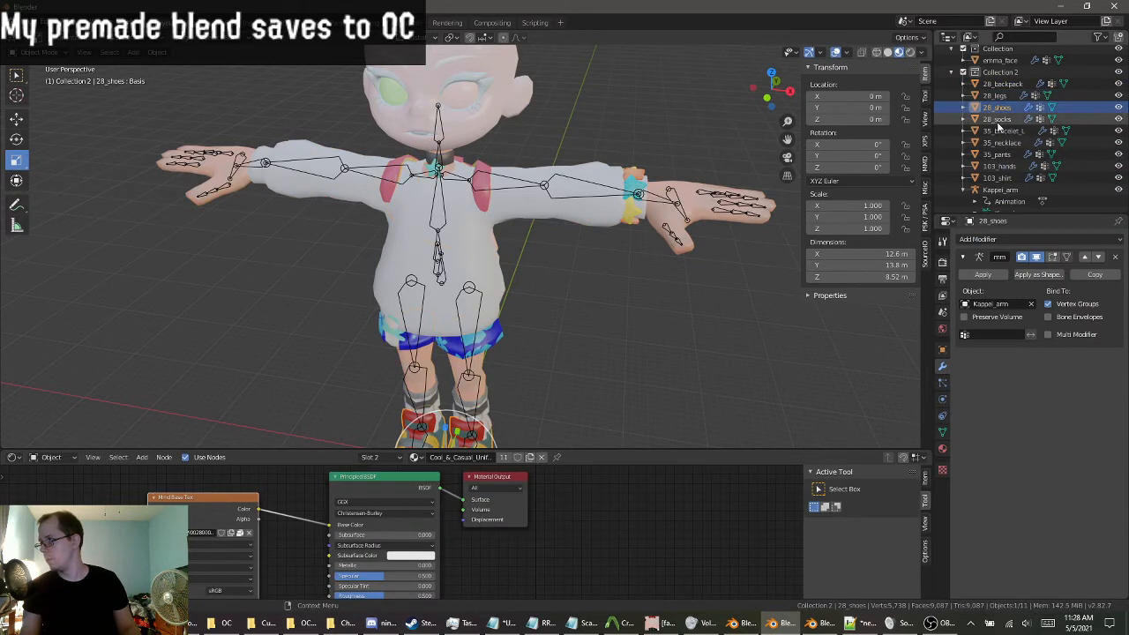
left_click(1000, 121)
Set Kappei_arm as the armature modifier's object on the 35_bracelet_L and 35_necklace meshes.
left_click(1002, 131)
left_click(989, 305)
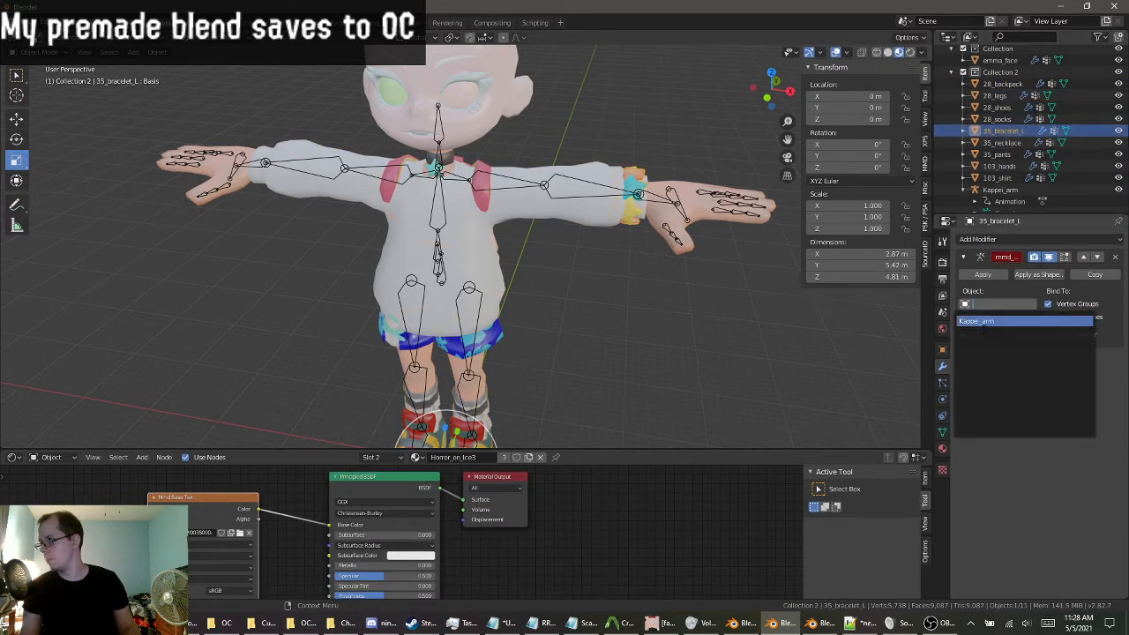
left_click(993, 322)
left_click(1007, 144)
left_click(992, 305)
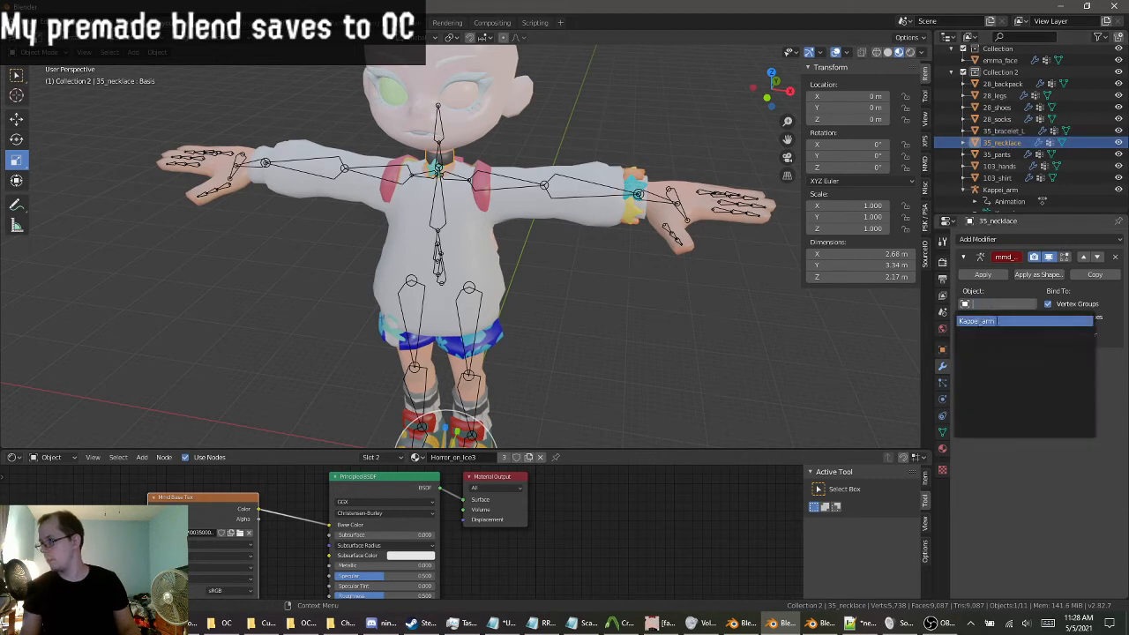
left_click(992, 322)
Set Kappei_arm as the armature modifier's object on the 103_hands and 103_shirt meshes.
left_click(996, 154)
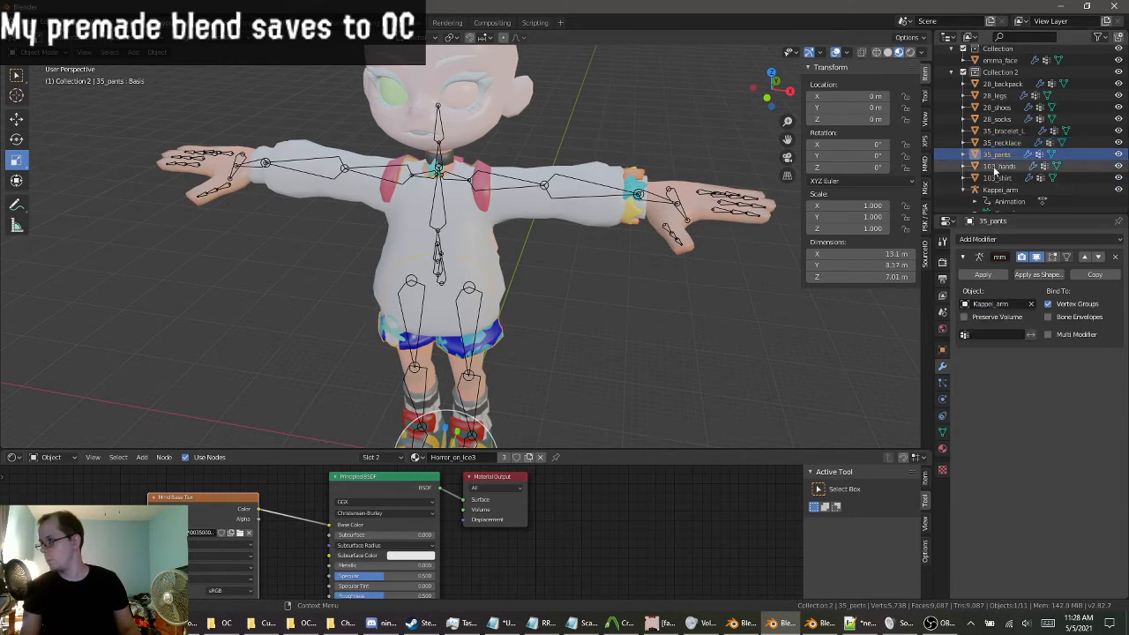
left_click(999, 166)
left_click(995, 304)
left_click(992, 322)
left_click(998, 177)
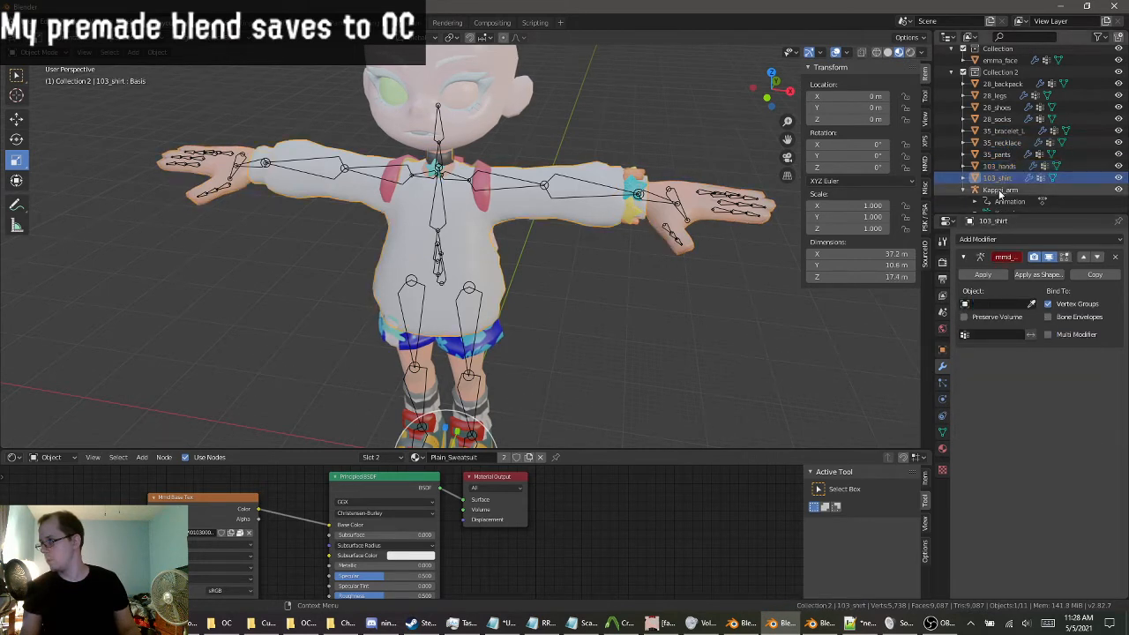
left_click(995, 304)
left_click(976, 321)
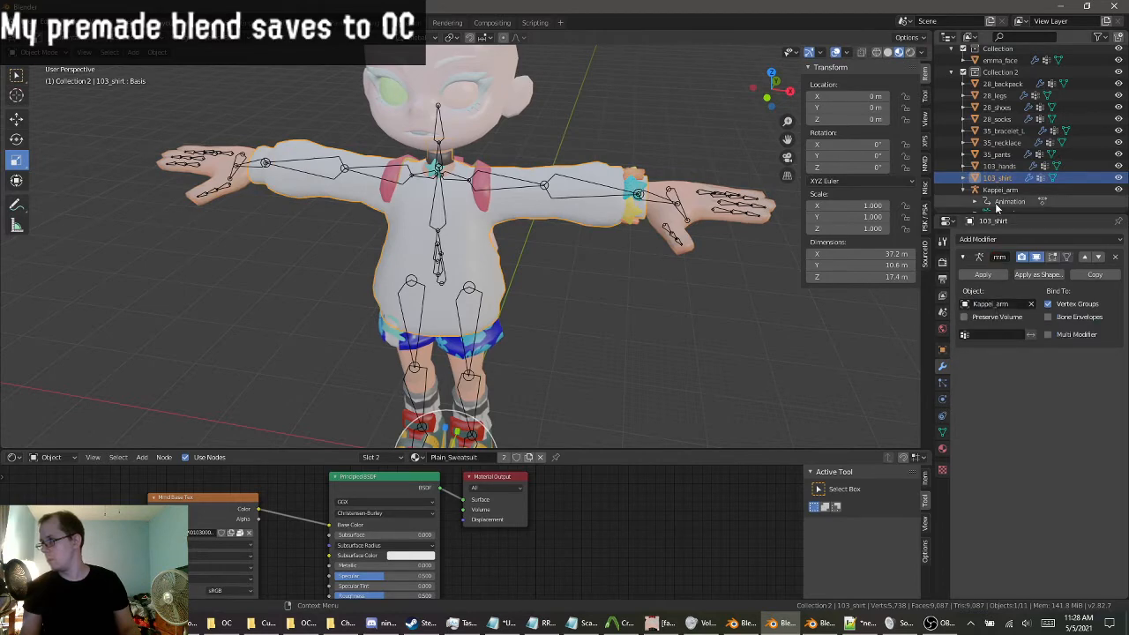
middle_click_drag(555, 282, 458, 391)
scroll(515, 282, "up", 3)
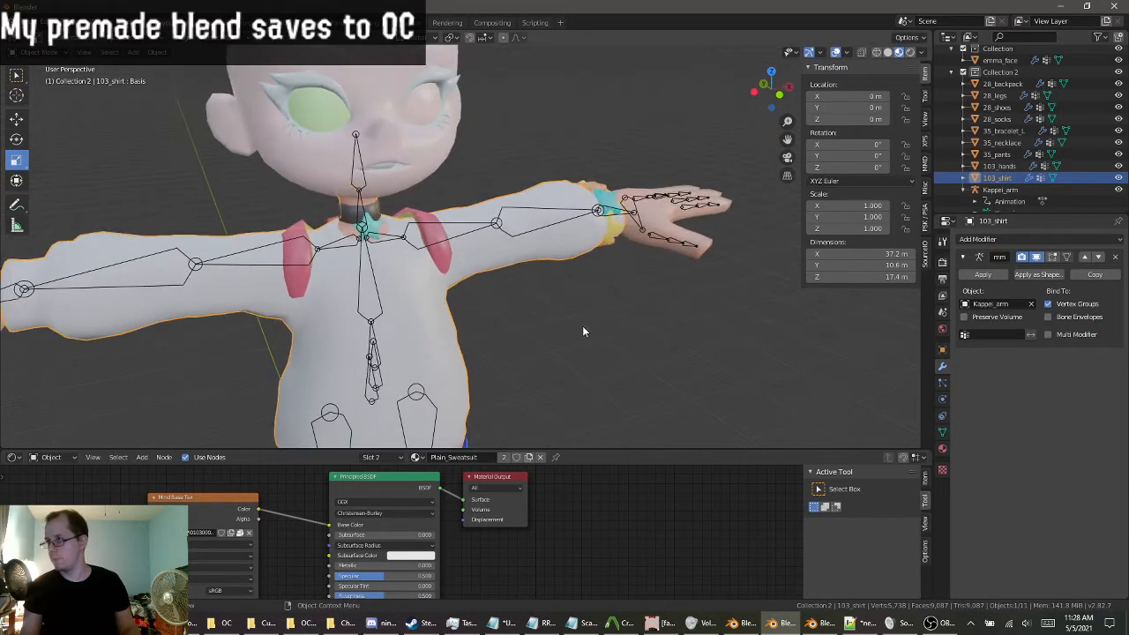
Replace the Skin.004 material on the 103_hands mesh with the shared Skin material.
middle_click_drag(582, 328, 534, 339)
scroll(612, 302, "up", 1)
middle_click_drag(612, 302, 501, 257, "shift")
scroll(556, 292, "down", 4)
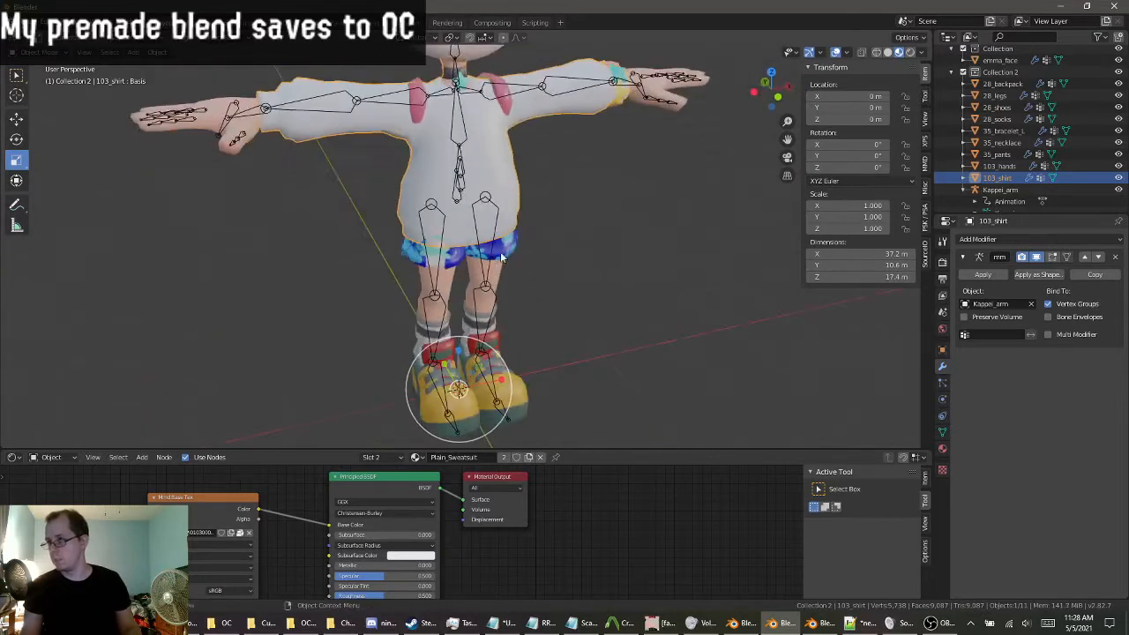
left_click(1000, 166)
left_click(942, 450)
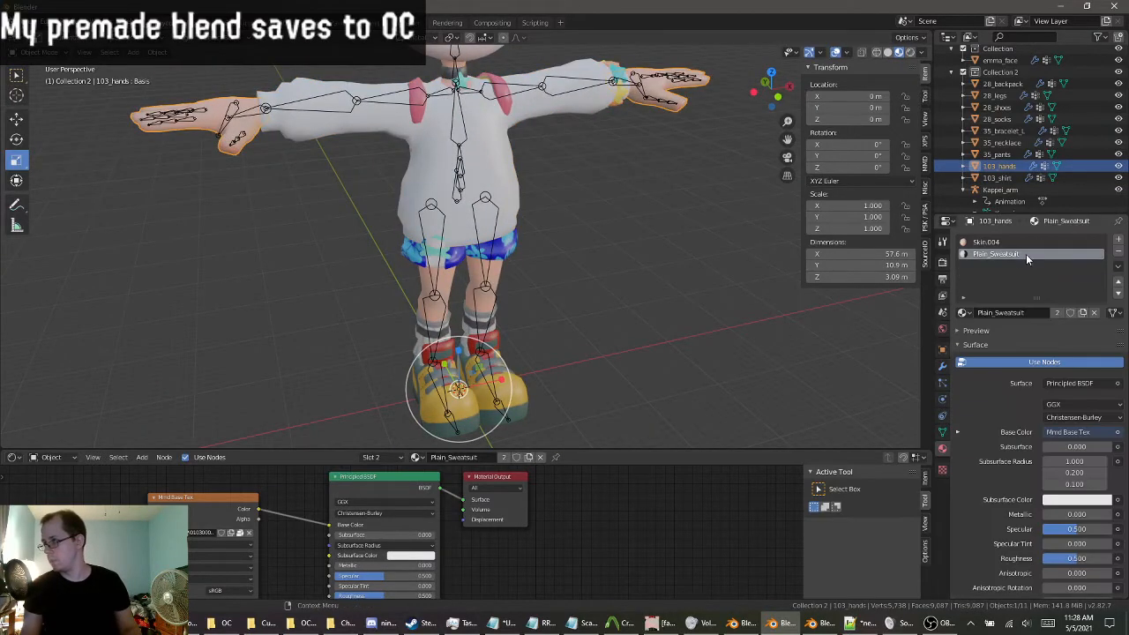
left_click(1014, 242)
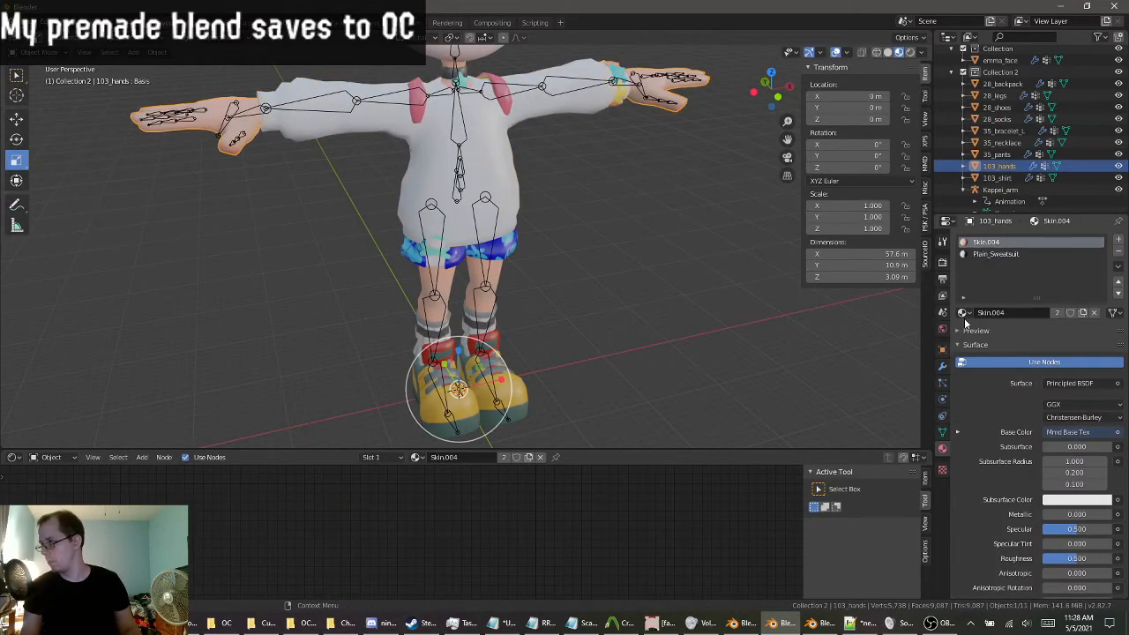
left_click(963, 313)
left_click(997, 393)
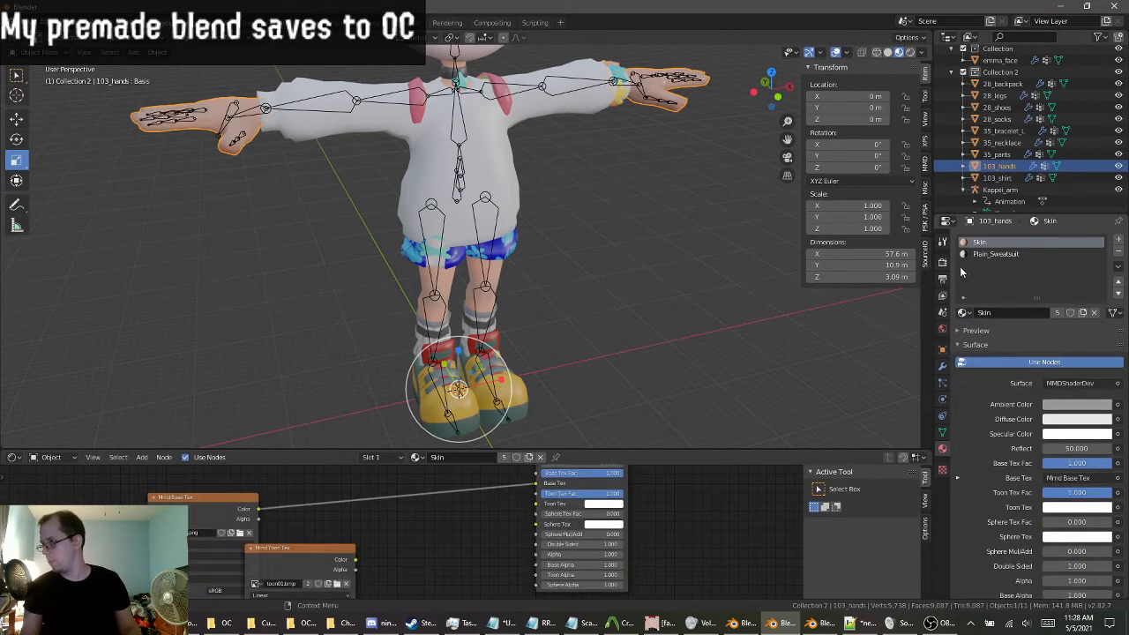
Examine the assembled character's legs, shoes and upper body, checking the materials on the 28_legs and 28_shoes meshes.
middle_click_drag(751, 299, 684, 368)
scroll(586, 287, "up", 3)
middle_click_drag(585, 286, 598, 104)
middle_click_drag(739, 428, 486, 298, "shift")
left_click(439, 279)
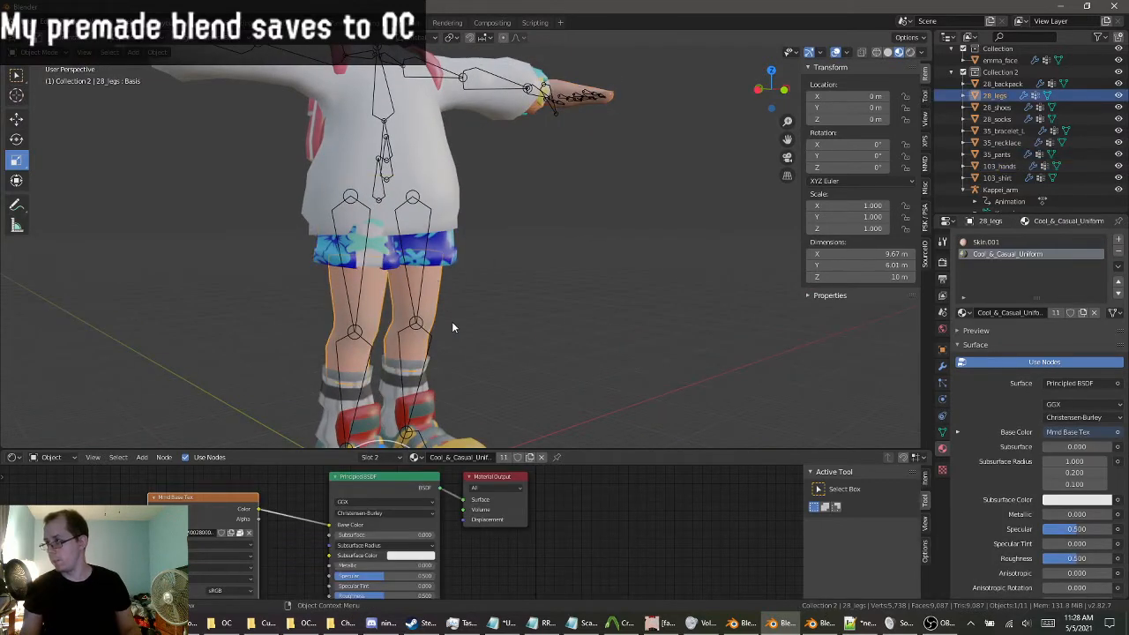
scroll(452, 321, "down", 1)
left_click(463, 405)
middle_click_drag(512, 248, 517, 427, "shift")
scroll(504, 309, "up", 3)
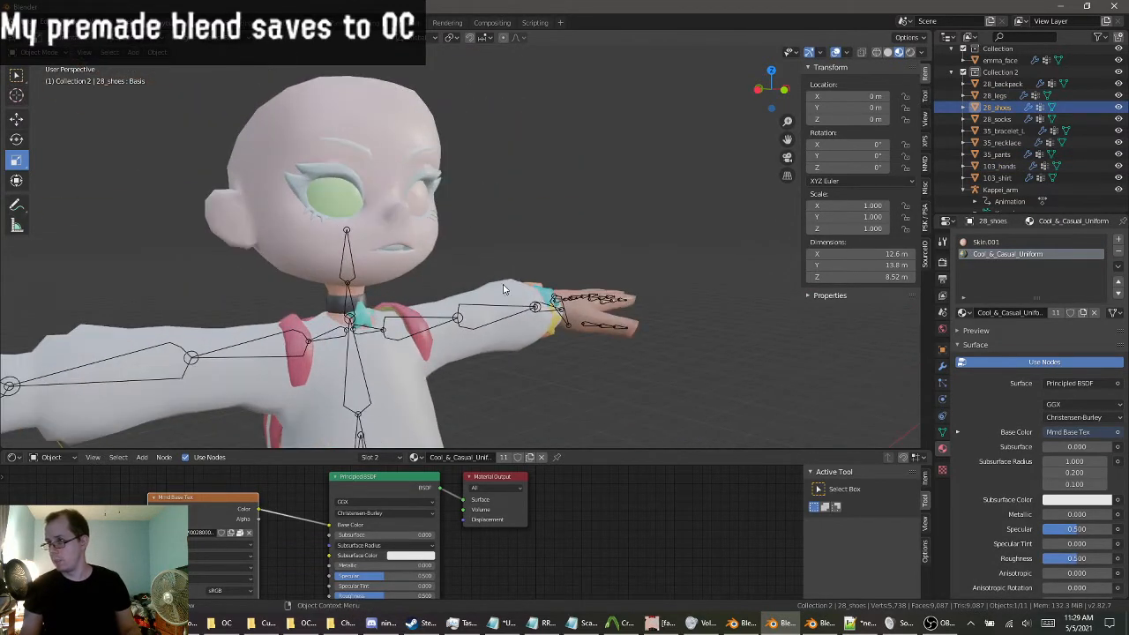
middle_click_drag(501, 284, 458, 301)
scroll(494, 295, "down", 1)
middle_click_drag(539, 272, 648, 278, "shift")
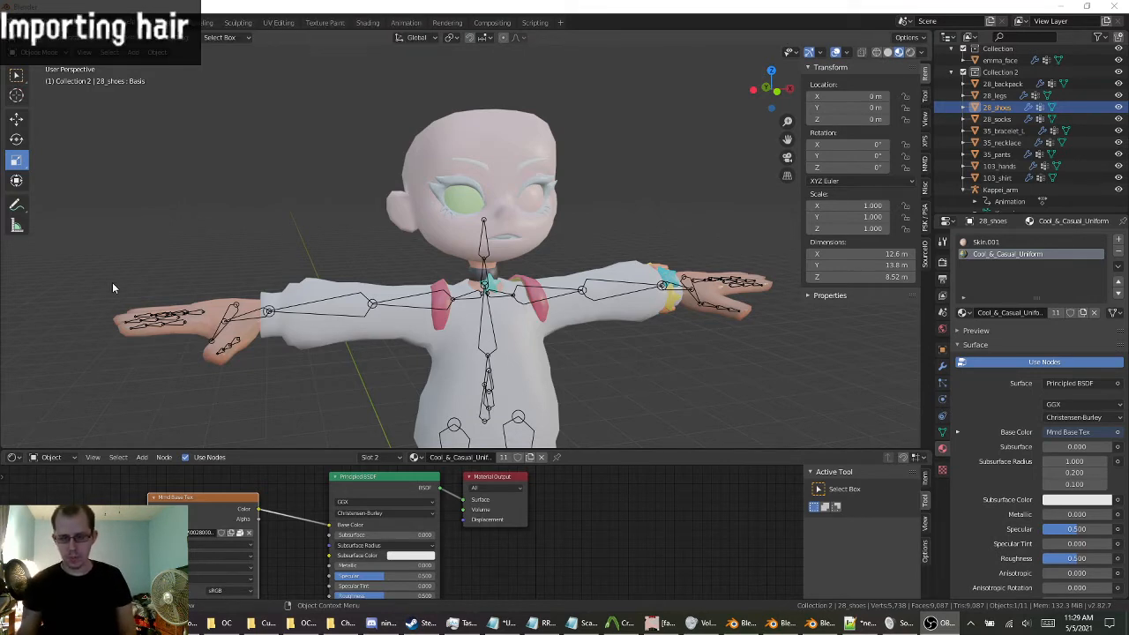
Start a Source model (.mdl) import and browse to the Garry's Mod addons folder.
middle_click_drag(208, 356, 316, 256)
scroll(333, 210, "up", 2)
middle_click_drag(471, 150, 486, 321, "shift")
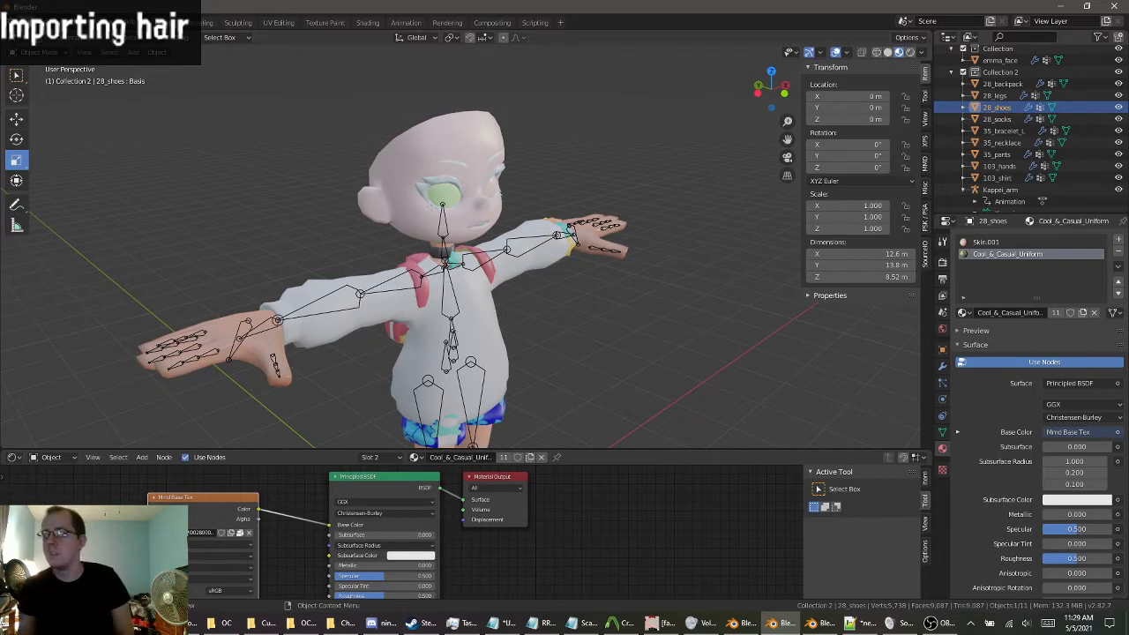
left_click(33, 22)
mouse_move(79, 180)
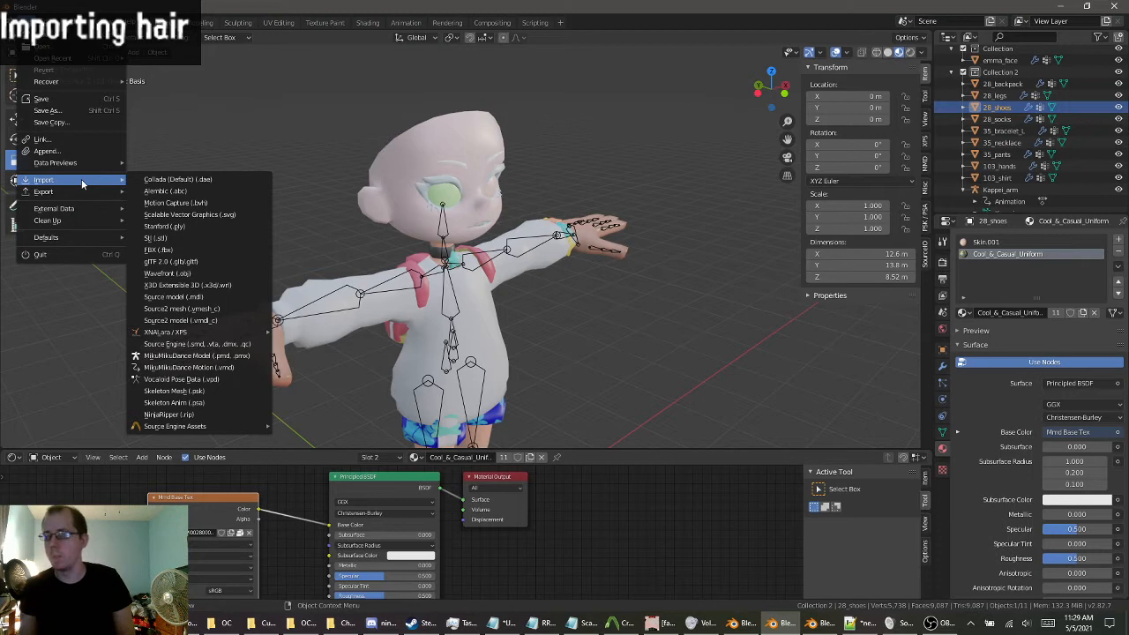
left_click(181, 299)
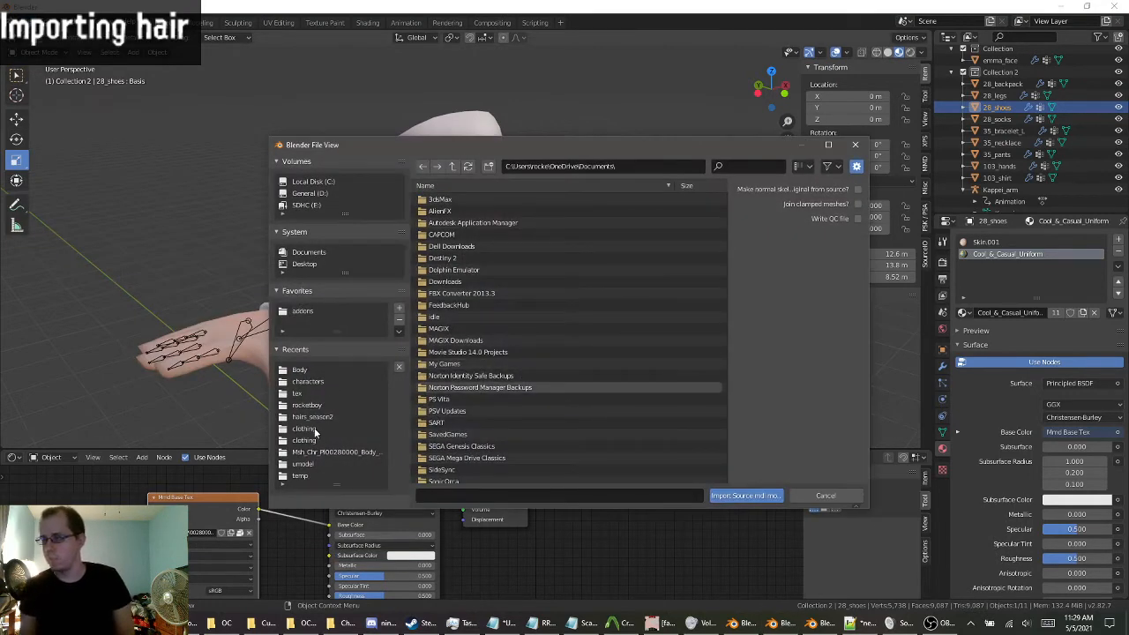
left_click(314, 431)
left_click(456, 171)
left_click(456, 171)
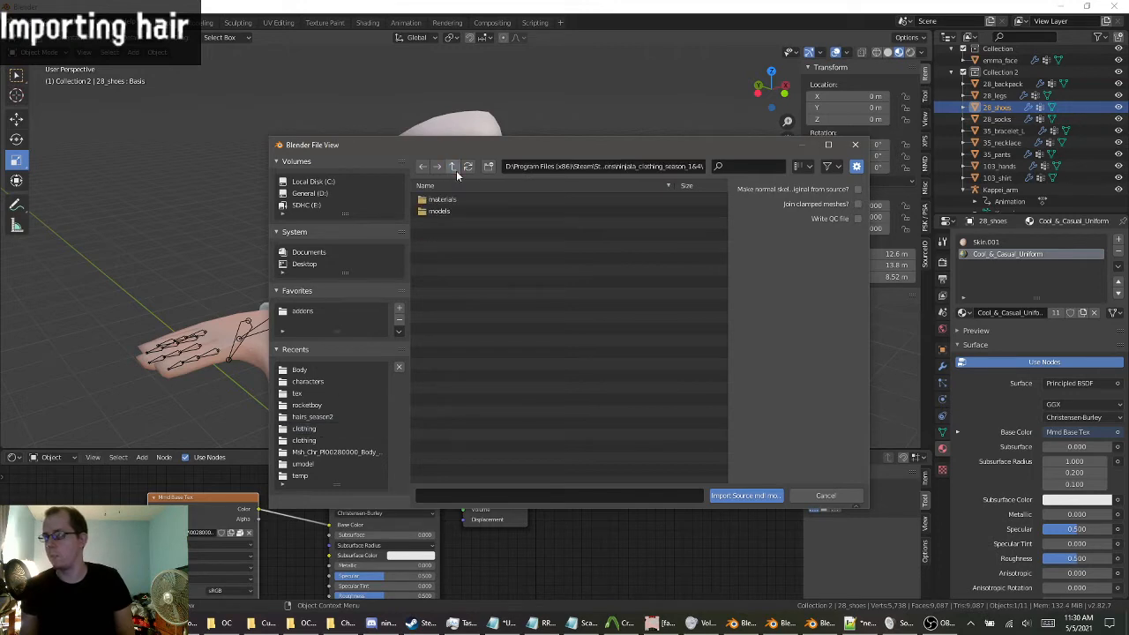
left_click(456, 171)
Browse to the ninjala_enhanced_characters addon's models/props_ninjala/hairs_season2 folder.
scroll(561, 279, "down", 10)
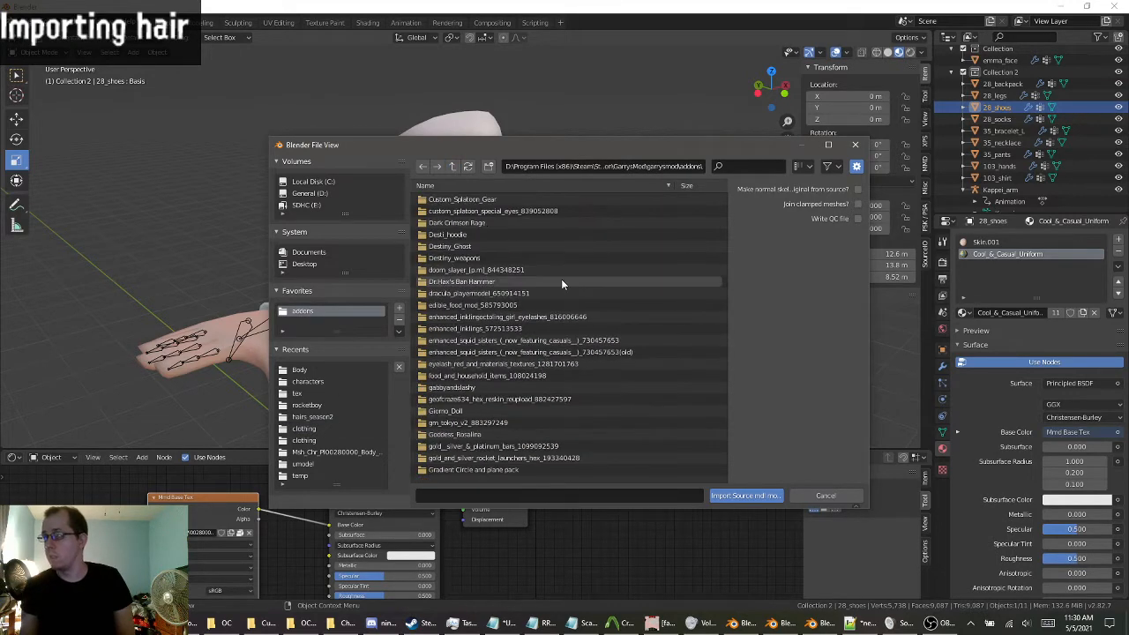
scroll(561, 279, "down", 15)
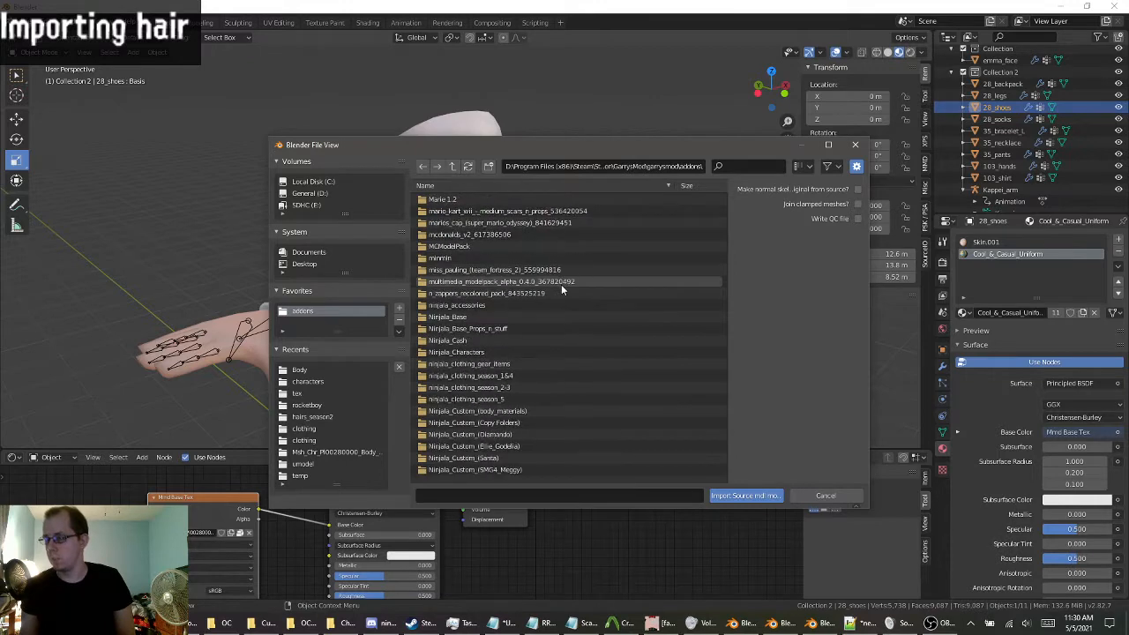
scroll(561, 284, "down", 10)
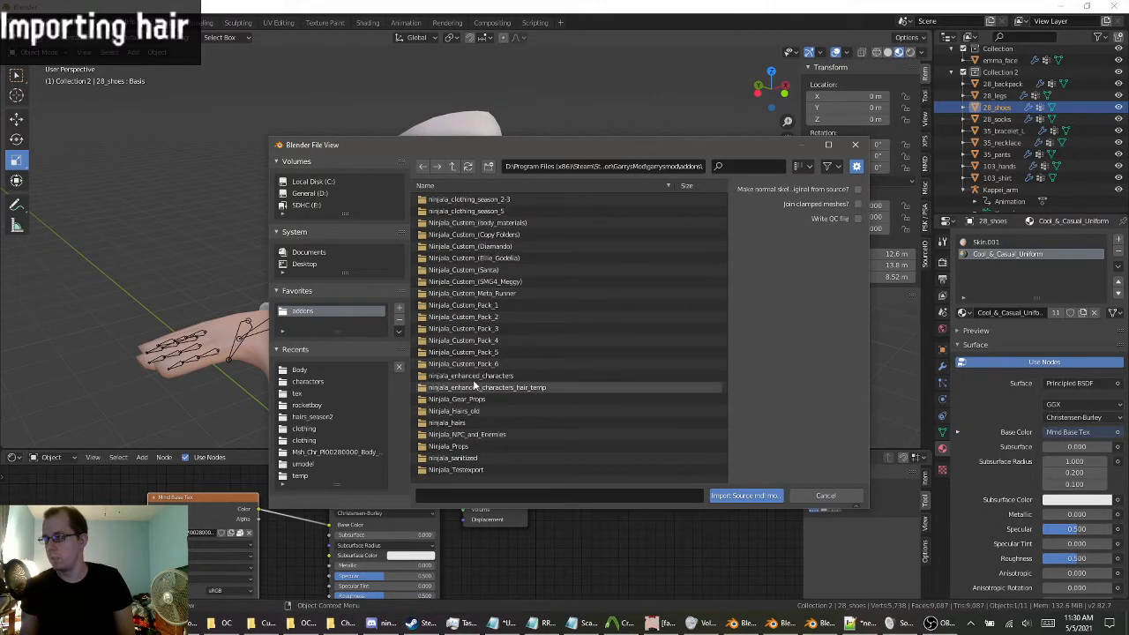
double_click(466, 376)
double_click(441, 209)
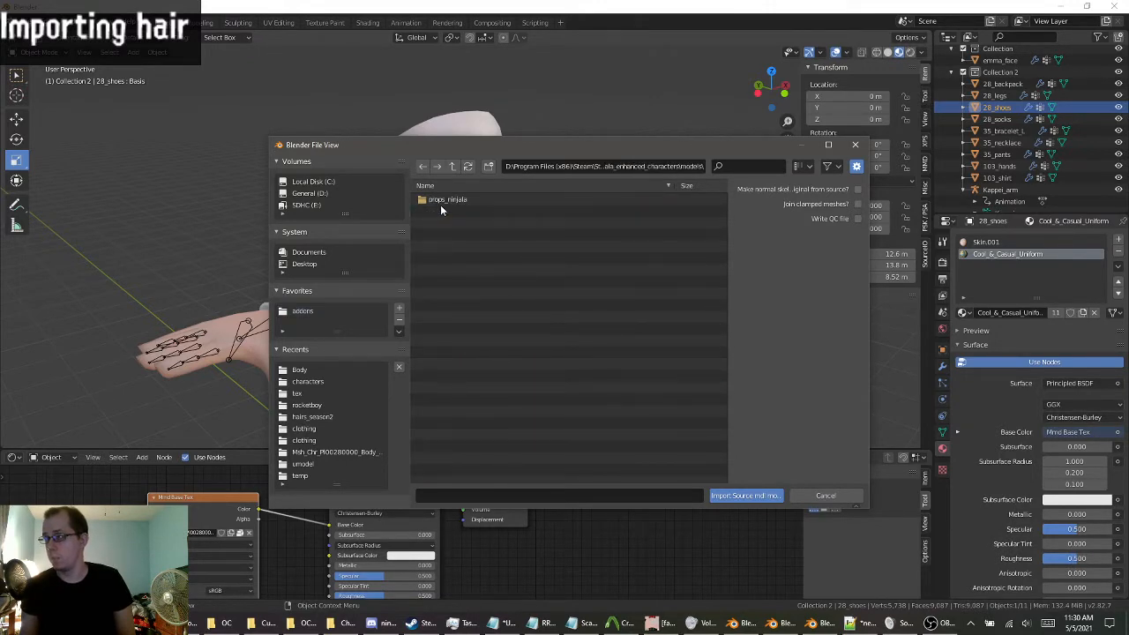
double_click(442, 202)
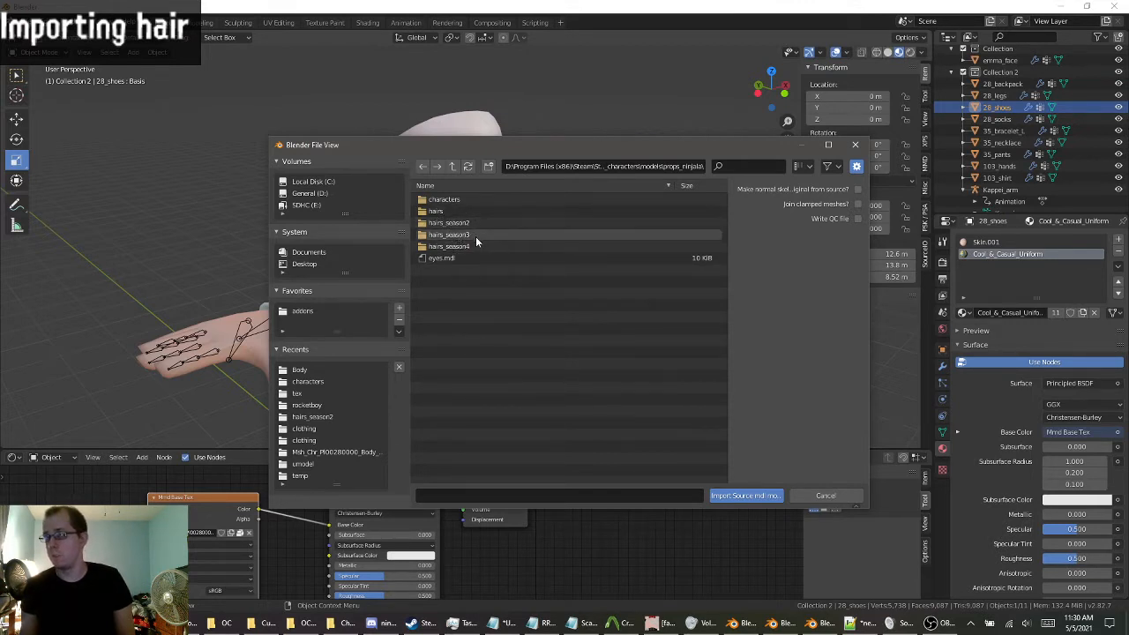
left_click(468, 226)
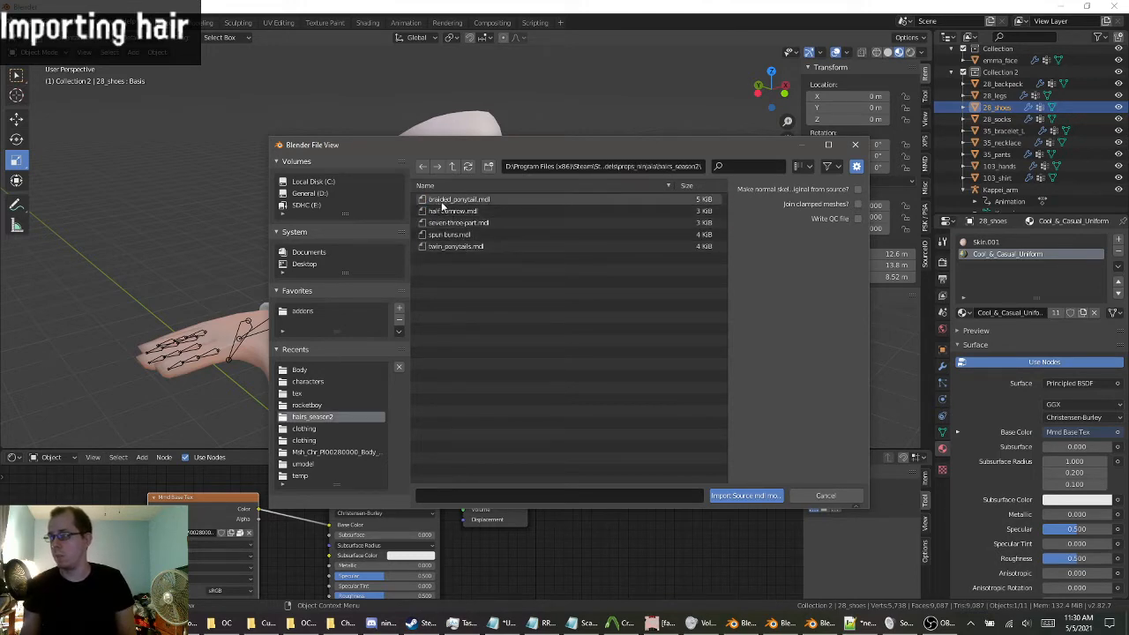
Import braided_ponytail.mdl into the current collection and undo that import.
double_click(469, 205)
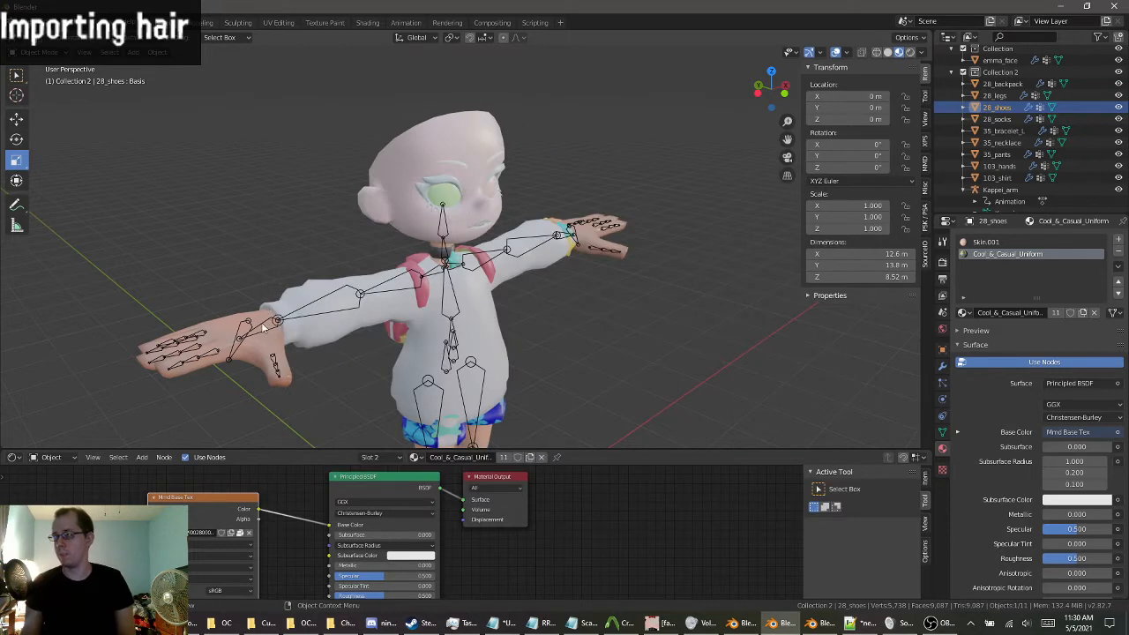
middle_click_drag(263, 328, 838, 432)
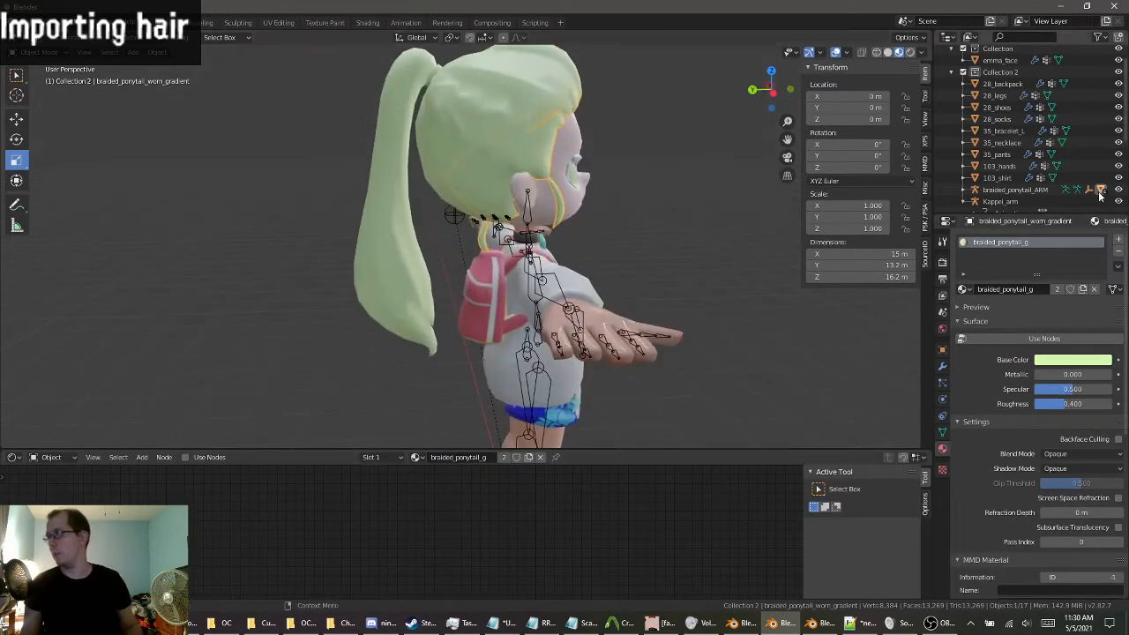
scroll(1094, 196, "down", 3)
key("ctrl+z")
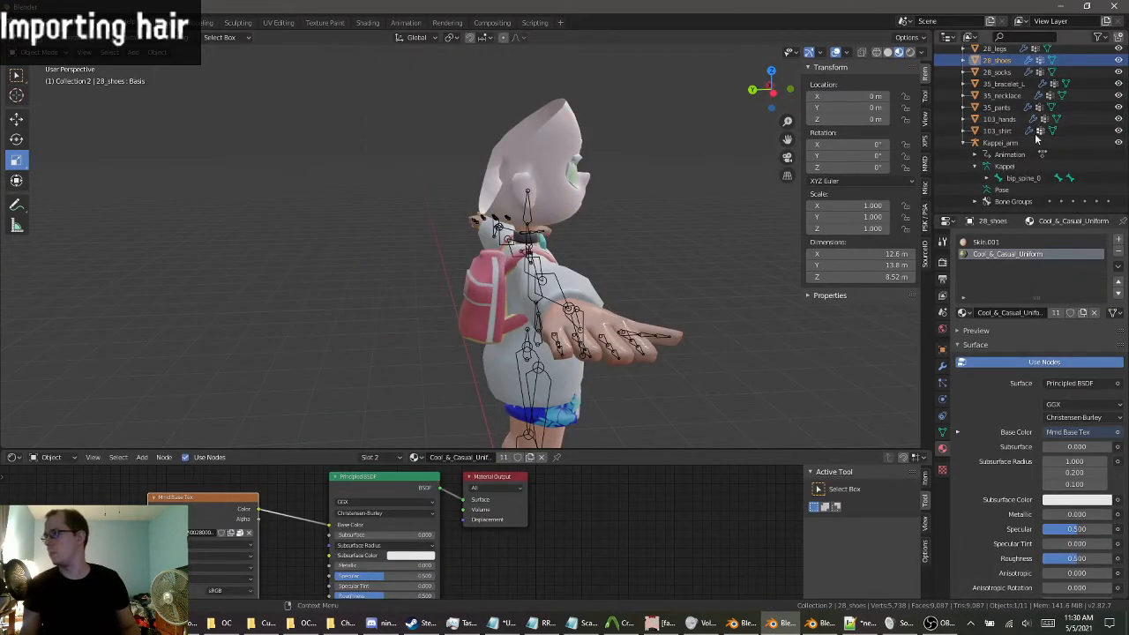
Collapse Collection 2 and add a new collection directly under the Scene Collection.
scroll(1024, 132, "up", 2)
left_click(951, 74)
left_click(994, 149)
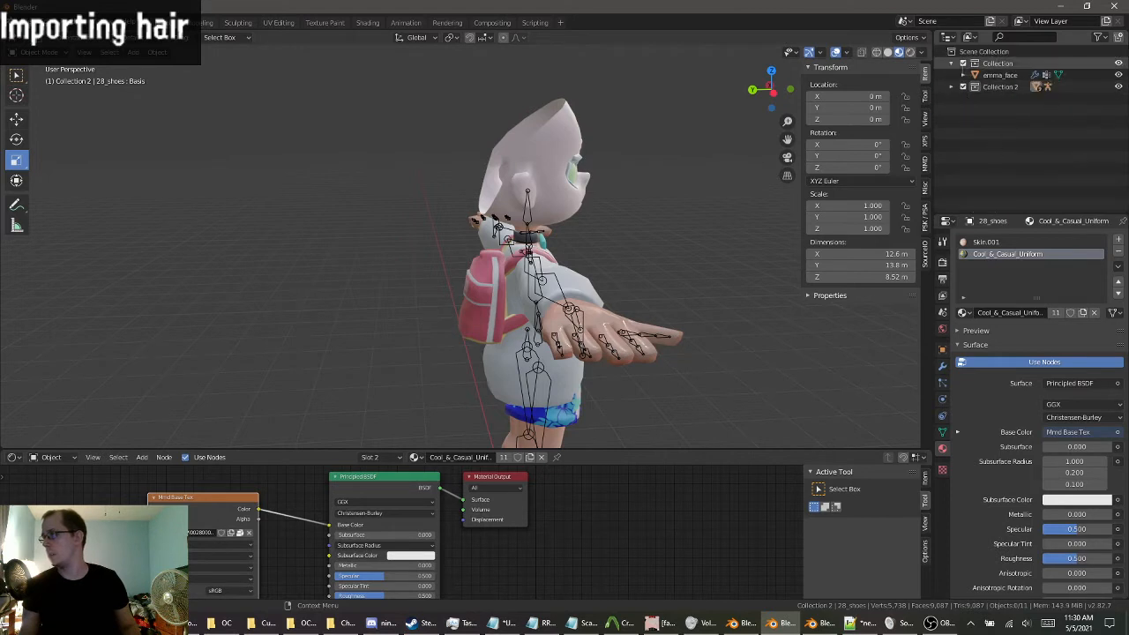
left_click(1119, 37)
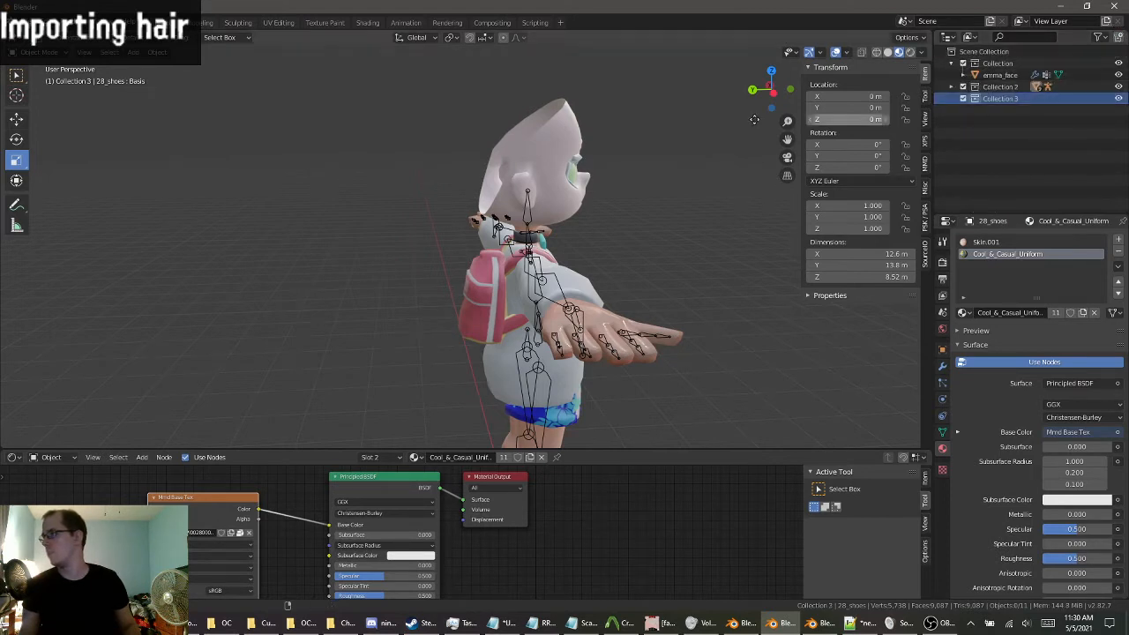
Import the Source model braided_ponytail.mdl into Collection 3.
left_click(34, 22)
mouse_move(55, 180)
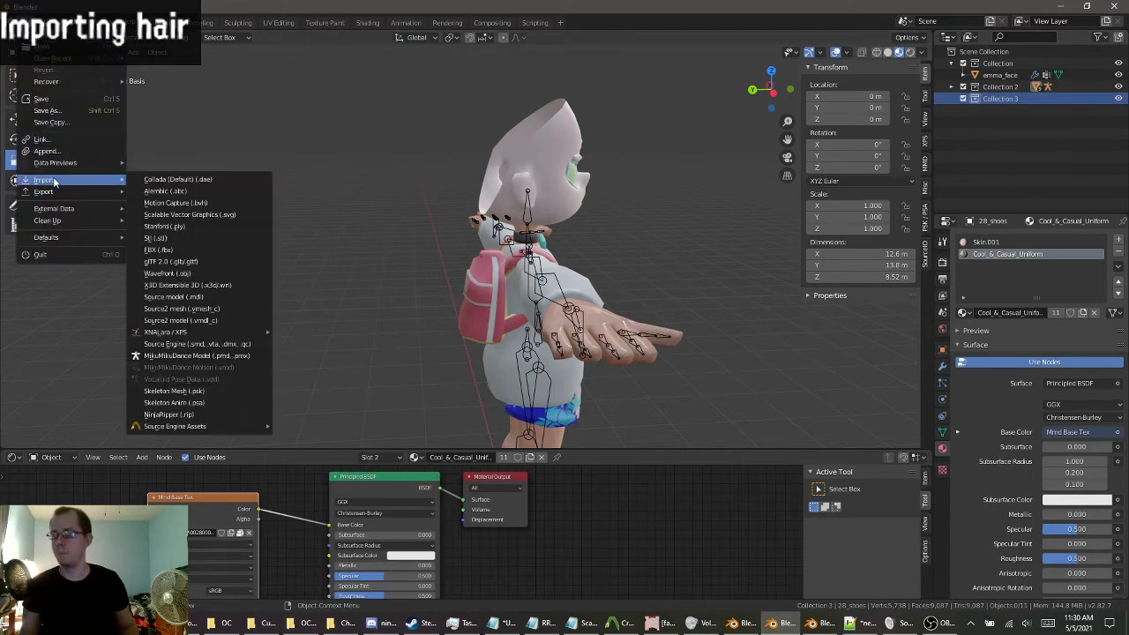
left_click(188, 301)
double_click(445, 201)
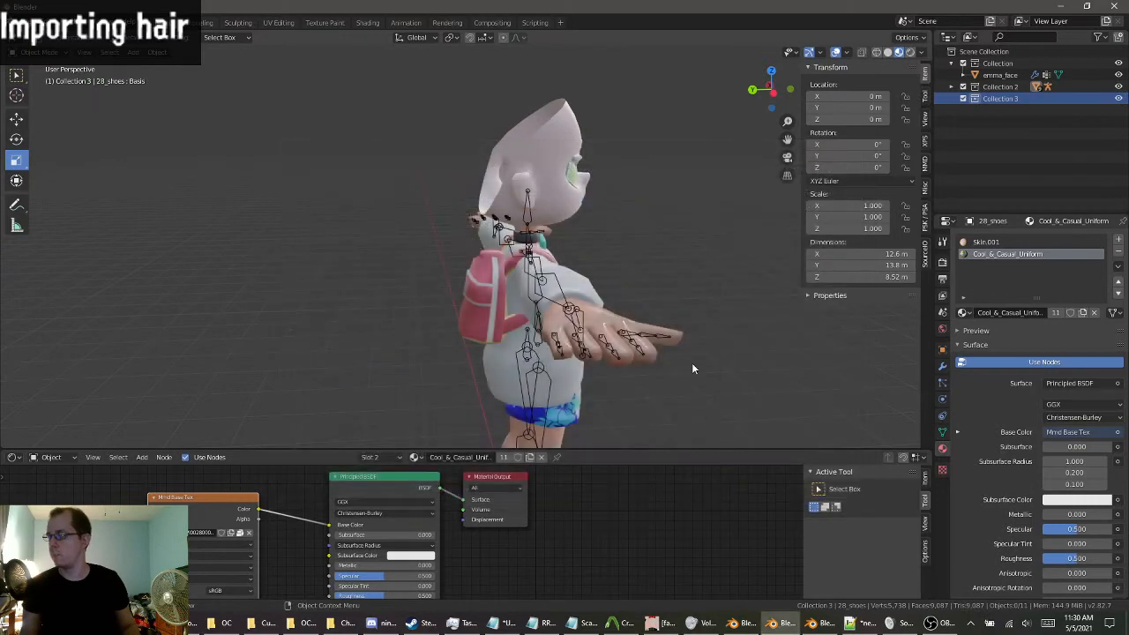
middle_click_drag(553, 277, 521, 264)
scroll(532, 279, "up", 3)
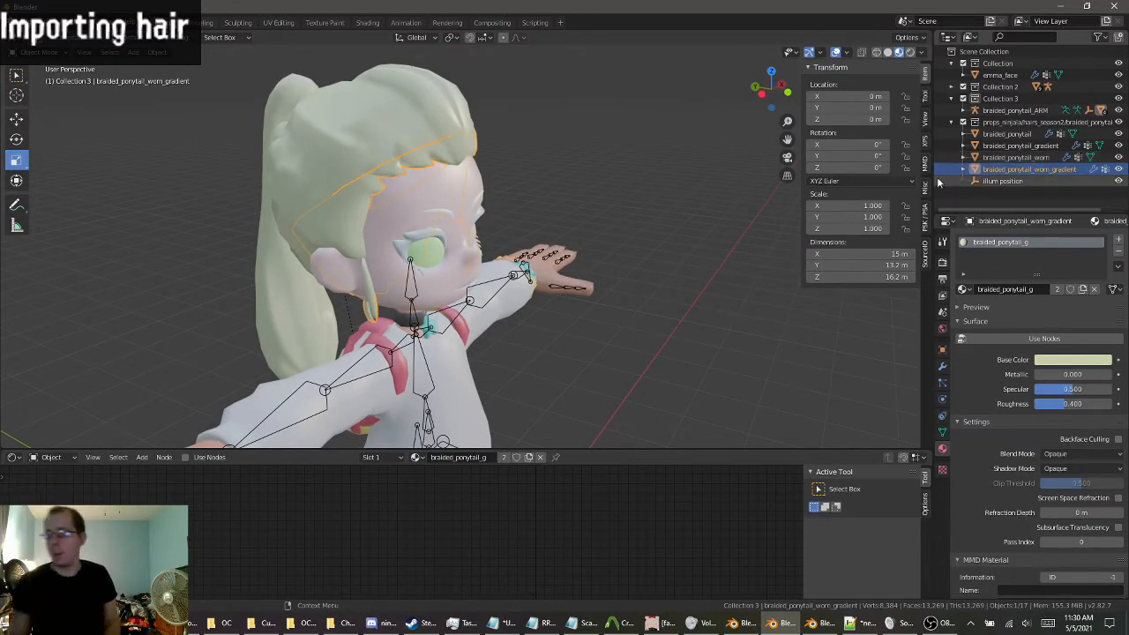
Delete the braided_ponytail_gradient, braided_ponytail_worn and braided_ponytail_worn_gradient meshes and the illum position empty.
left_click(1023, 158)
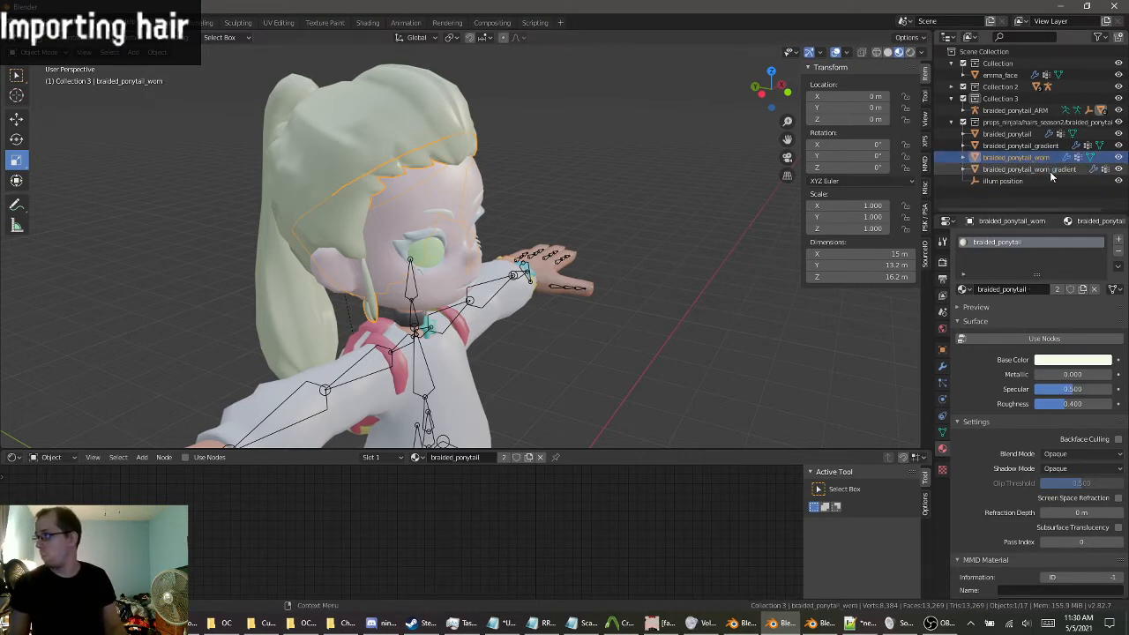
left_click(1030, 169)
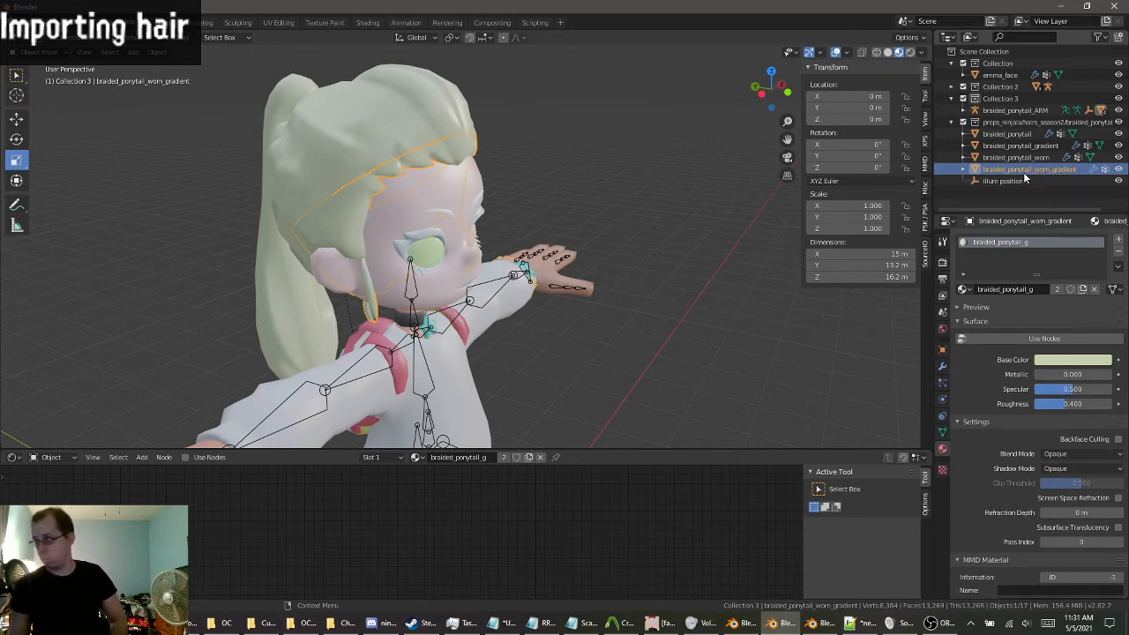
middle_click_drag(577, 170, 705, 191)
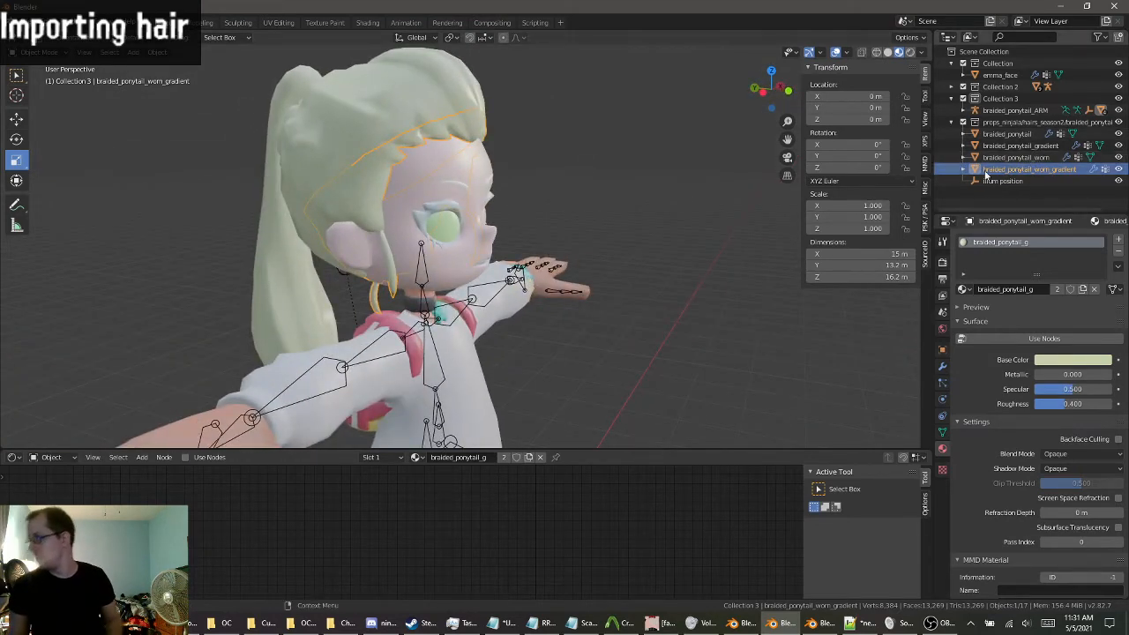
mouse_move(484, 157)
middle_mouse_down()
mouse_move(479, 144)
mouse_move(480, 158)
middle_mouse_up()
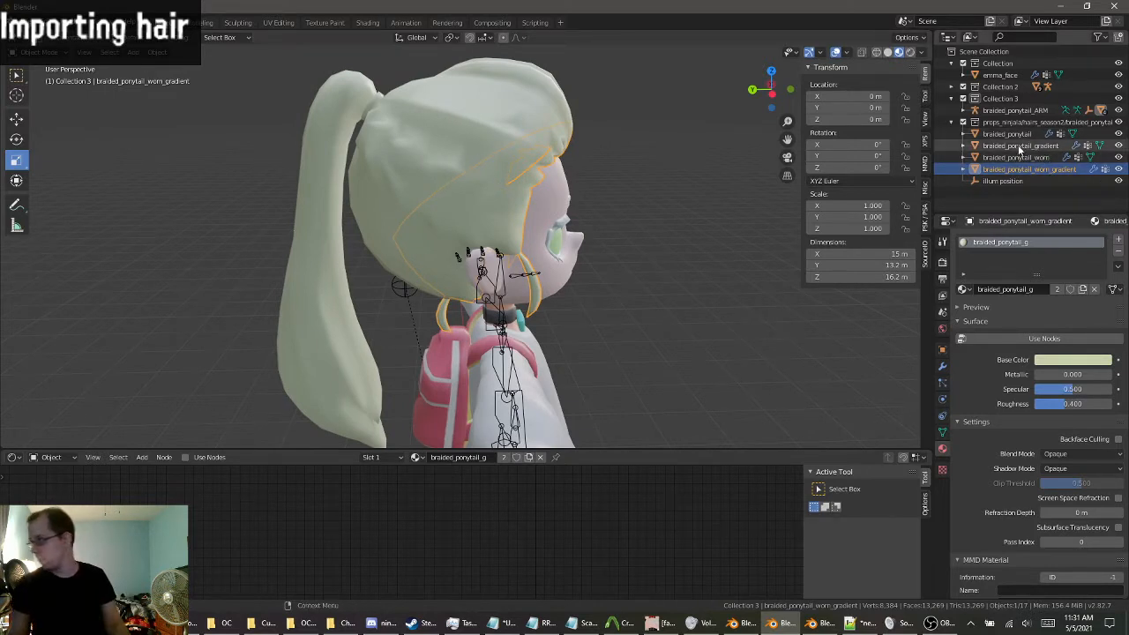
left_click(1039, 147, "shift")
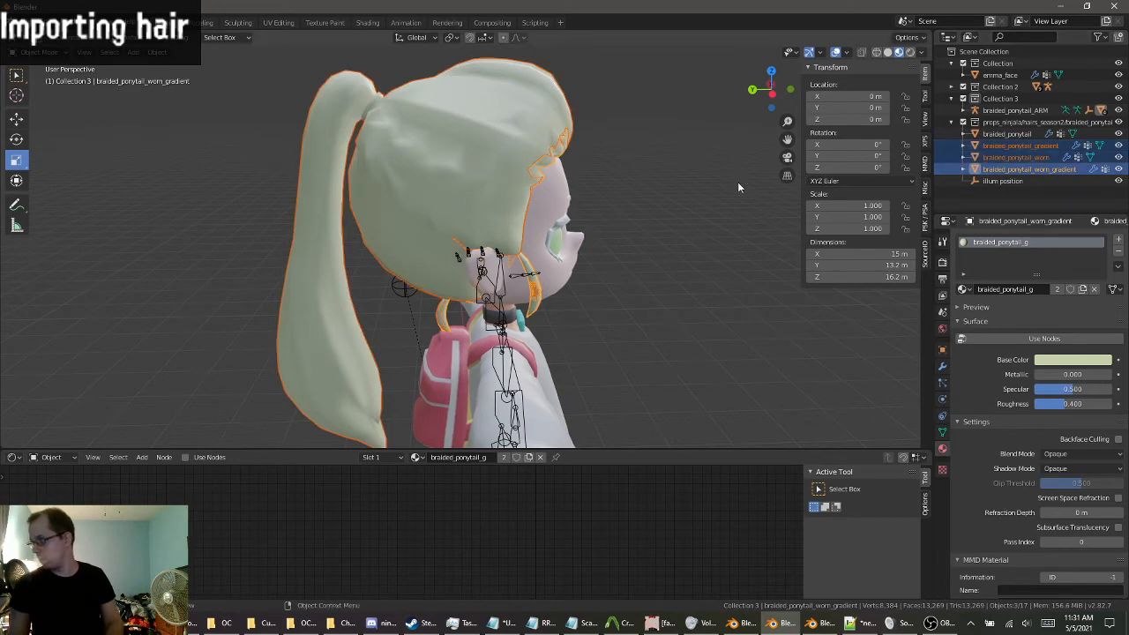
key("Delete")
middle_click_drag(739, 187, 768, 169)
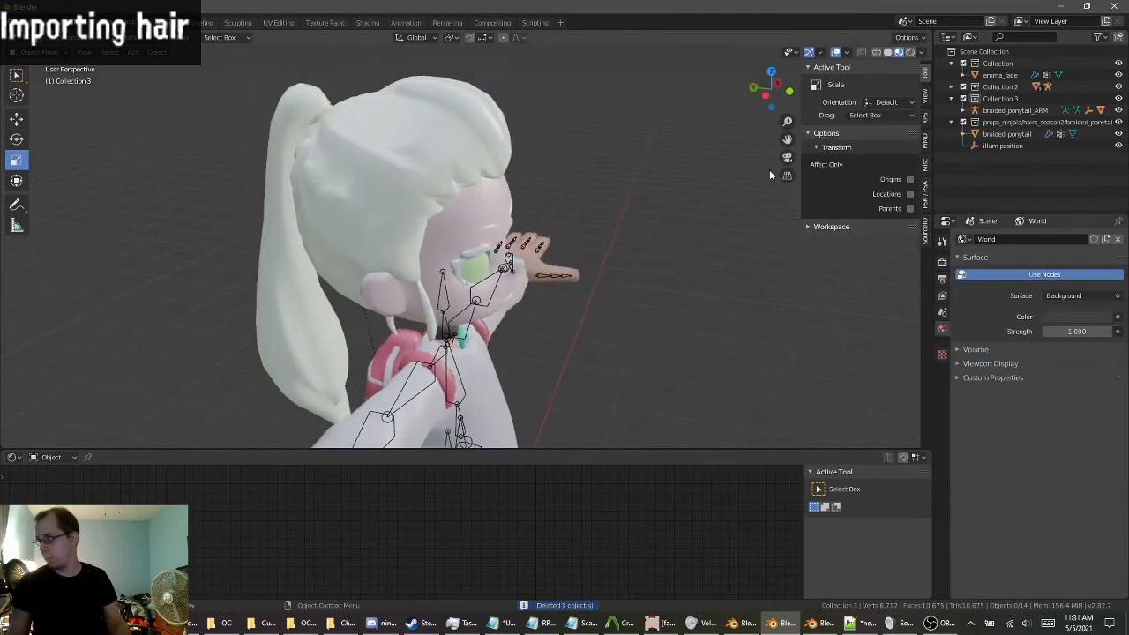
left_click(997, 146)
key("Delete")
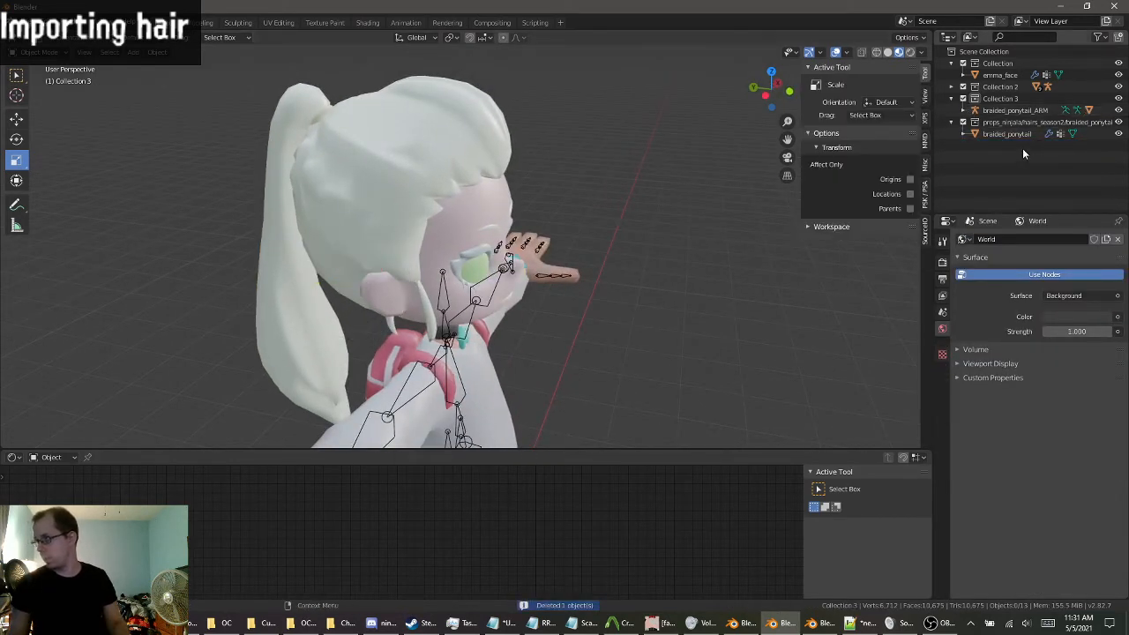
Move the braided_ponytail mesh into Collection 3 with its armature and delete the leftover props_ninjala/hairs_season2 collection.
left_click(1000, 134)
middle_click_drag(739, 170, 601, 137)
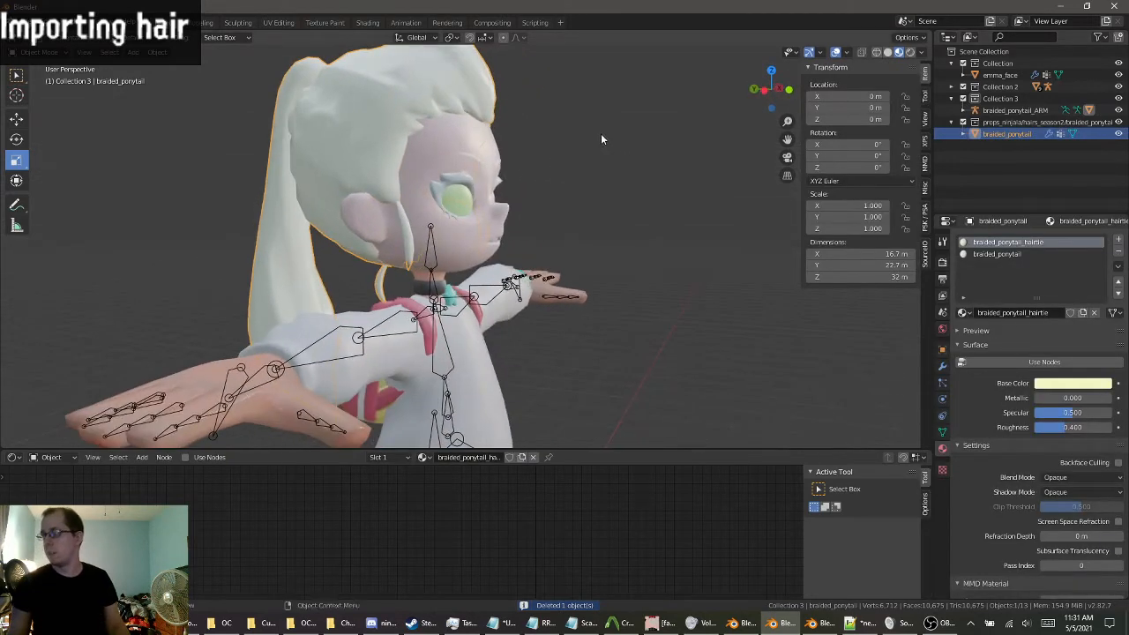
left_click_drag(1004, 134, 1002, 113)
right_click(987, 120)
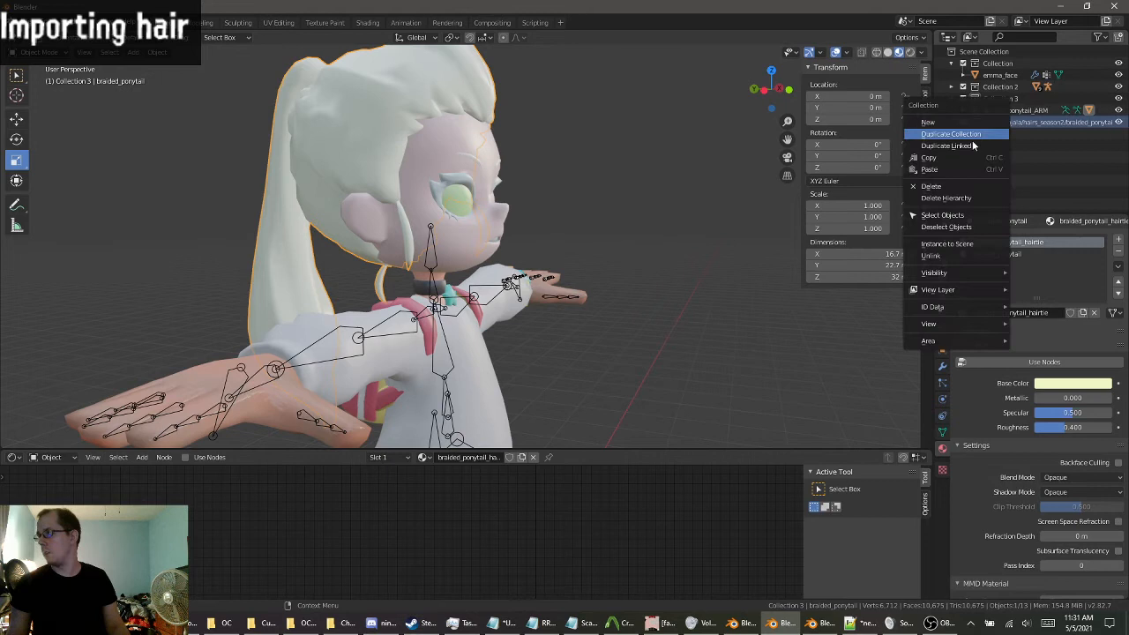
left_click(957, 185)
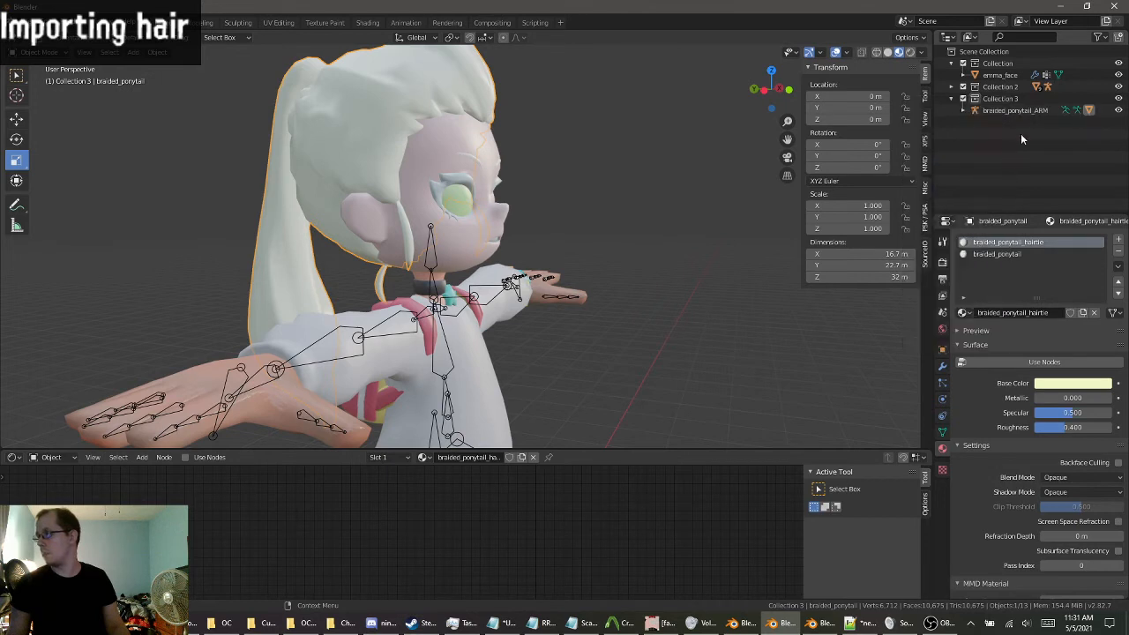
Expand the braided_ponytail_ARM hierarchy and check the material slots of the braided_ponytail mesh.
left_click(975, 111)
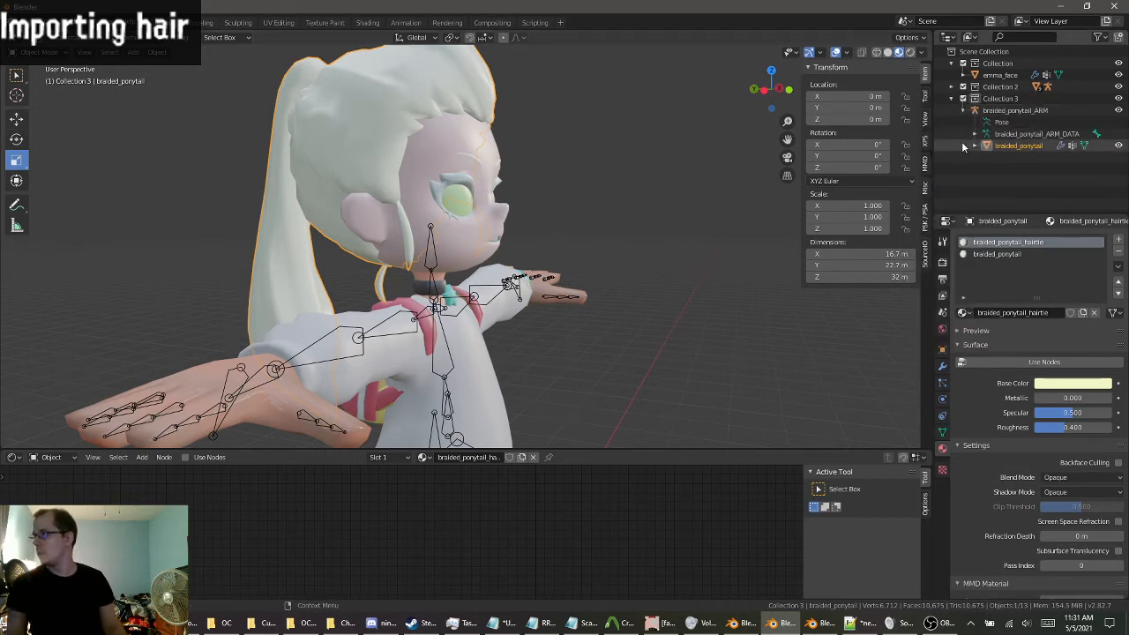
scroll(577, 263, "up", 2)
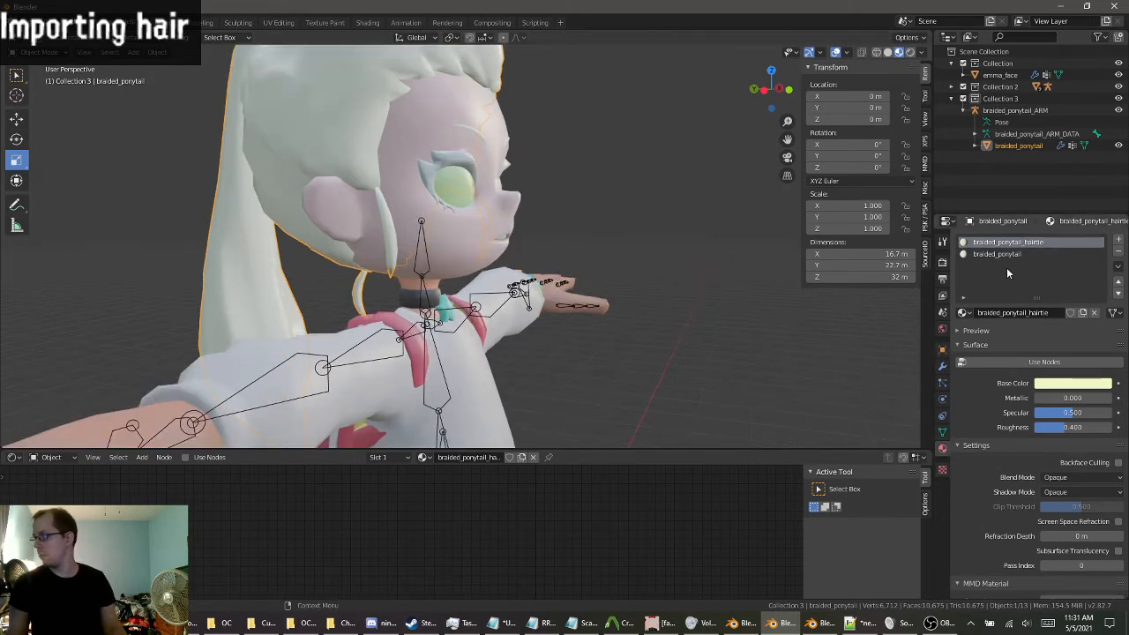
left_click(1001, 256)
middle_click_drag(601, 216, 841, 258)
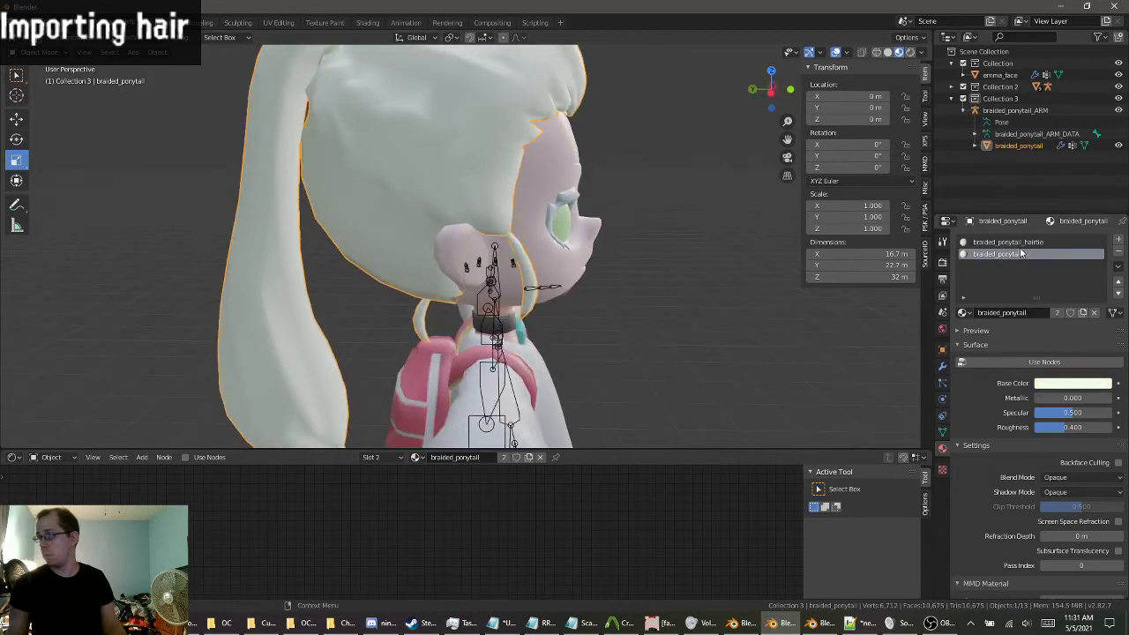
middle_click_drag(749, 205, 644, 194)
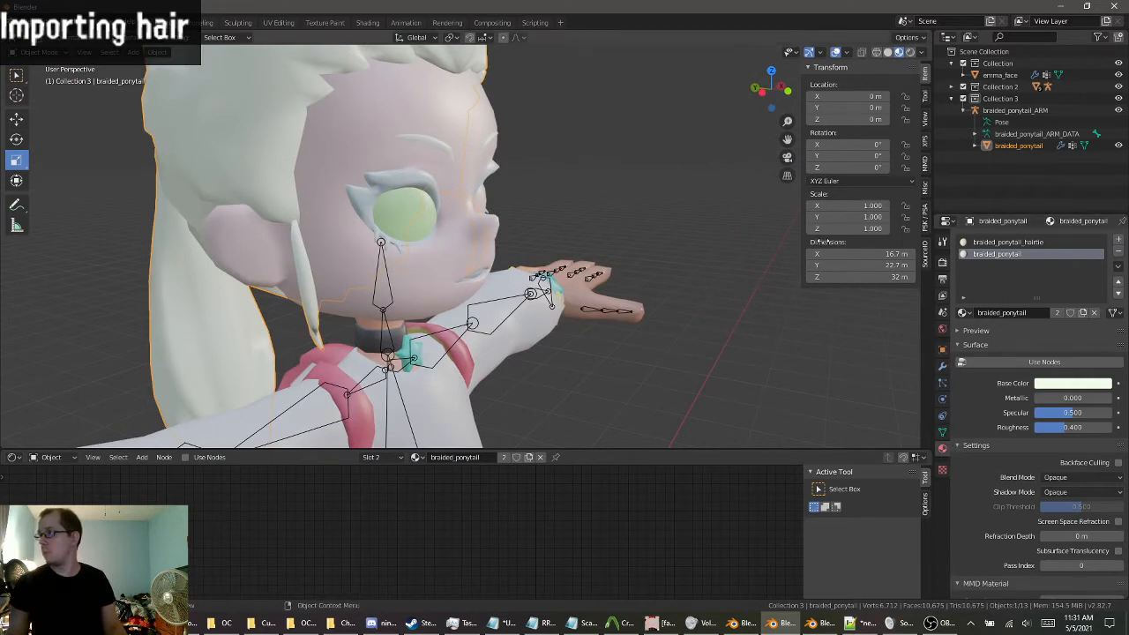
Set the braided_ponytail_ARM armature to display in front of the meshes.
left_click(1014, 110)
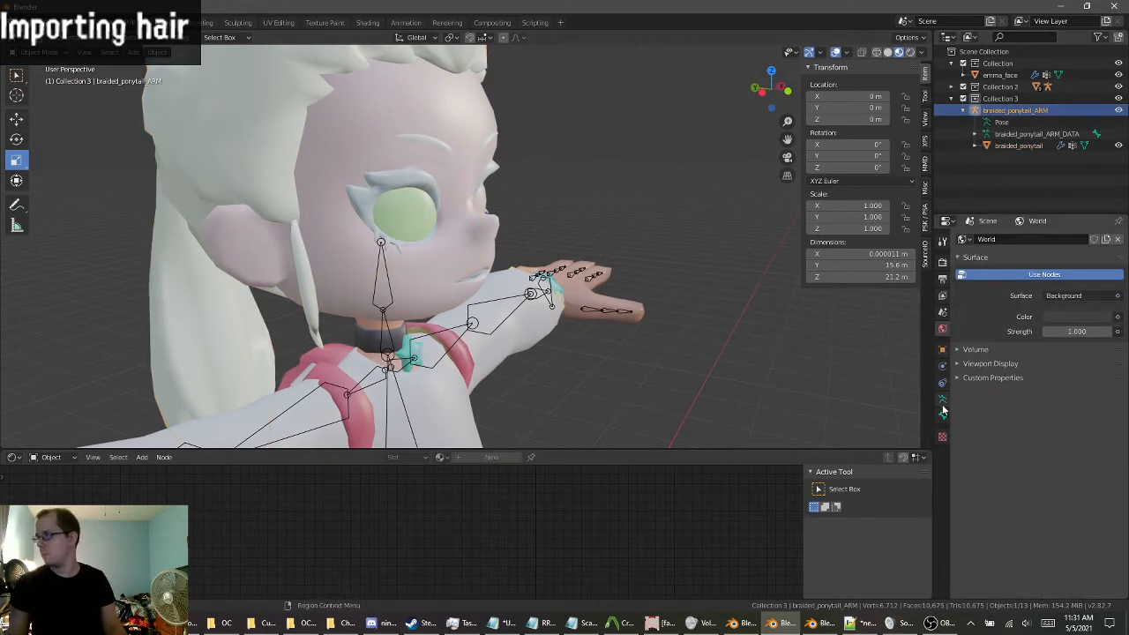
left_click(943, 401)
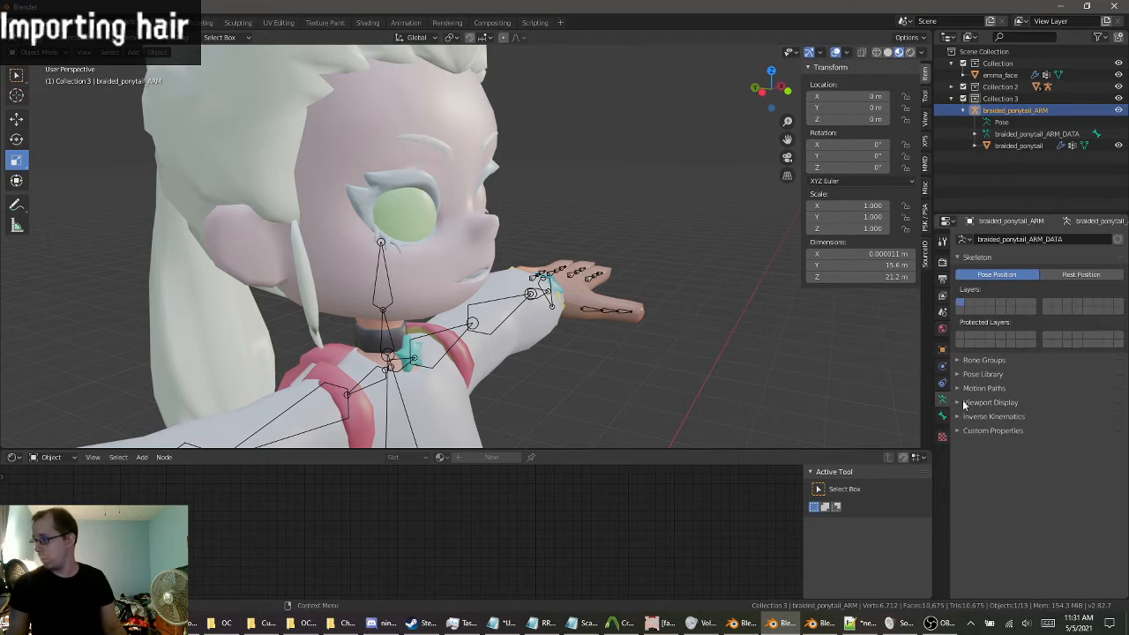
left_click(964, 403)
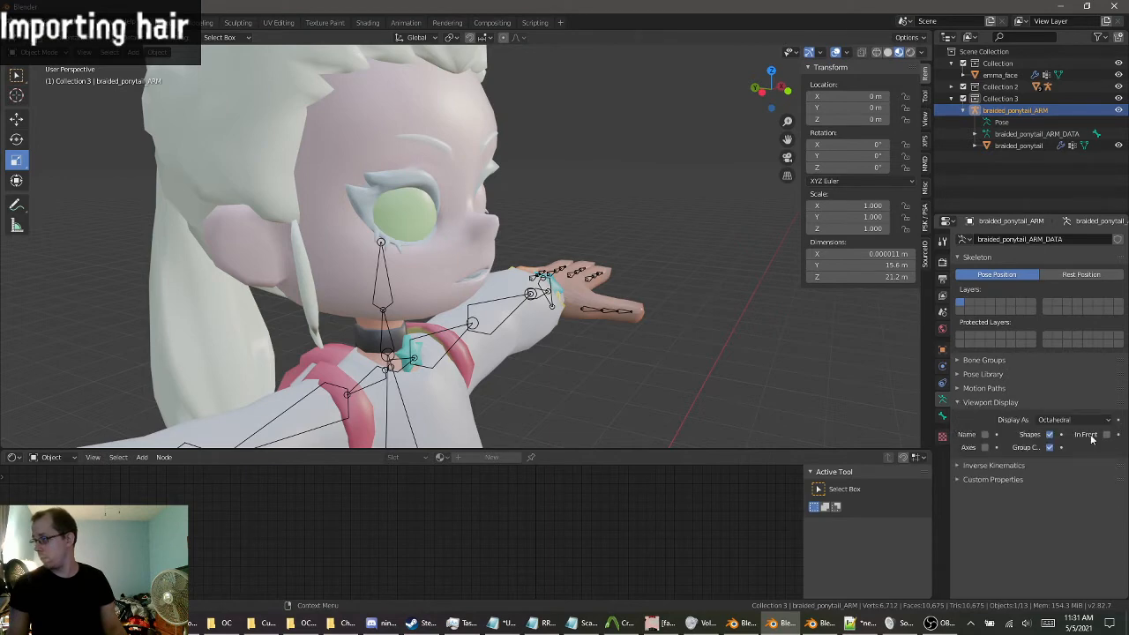
middle_click_drag(750, 274, 353, 249)
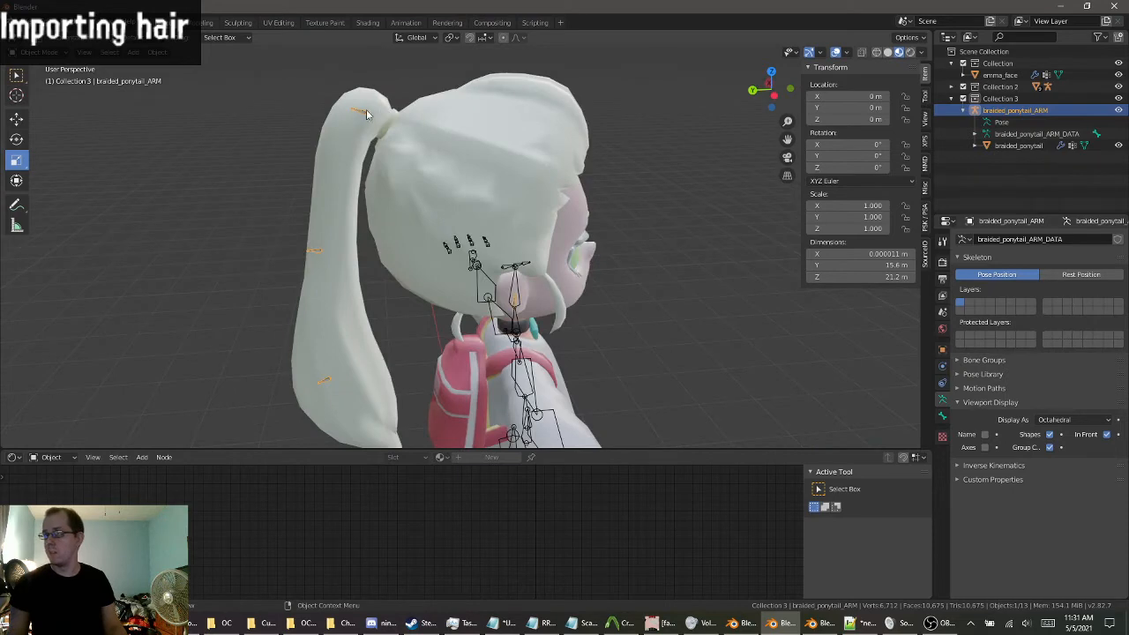
middle_click_drag(660, 137, 545, 124)
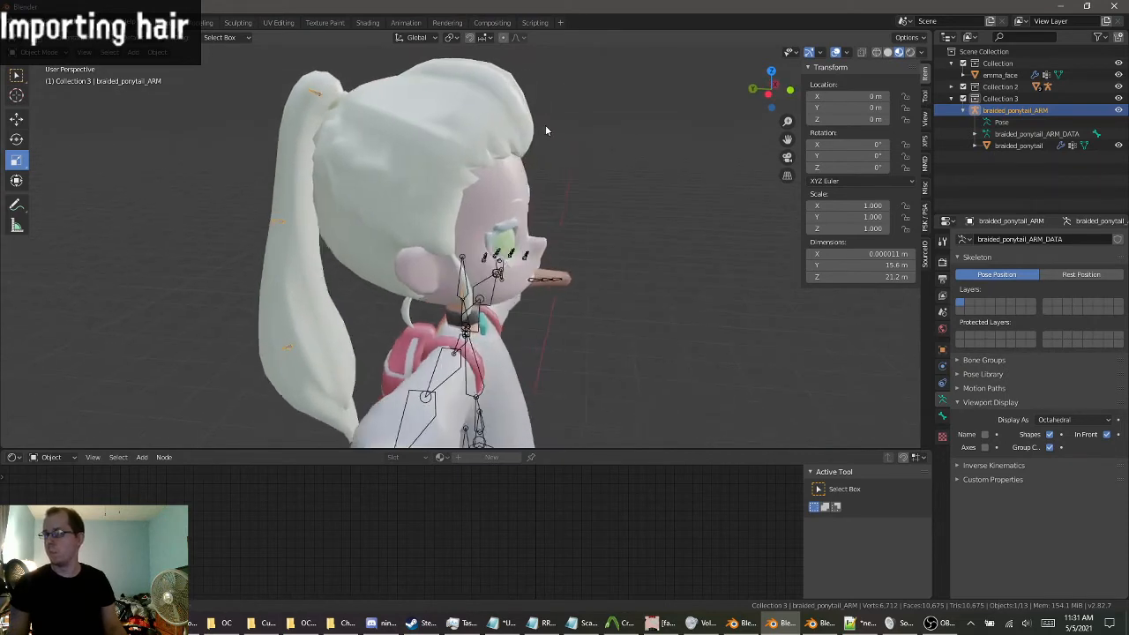
scroll(561, 180, "up", 4)
middle_click_drag(528, 172, 527, 146)
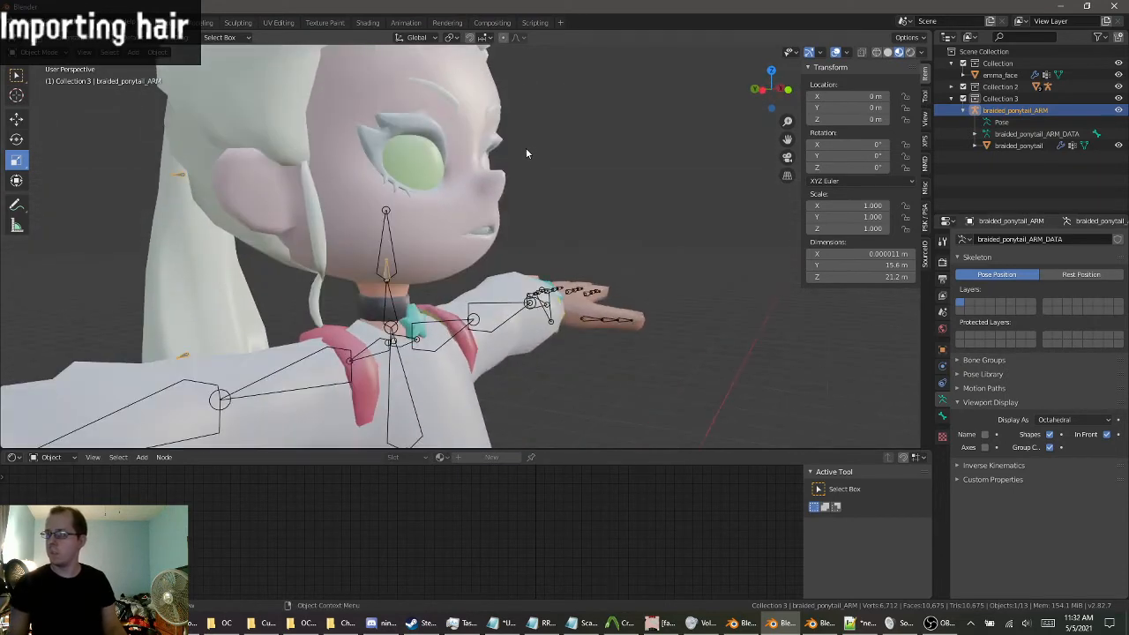
middle_click_drag(481, 274, 485, 282)
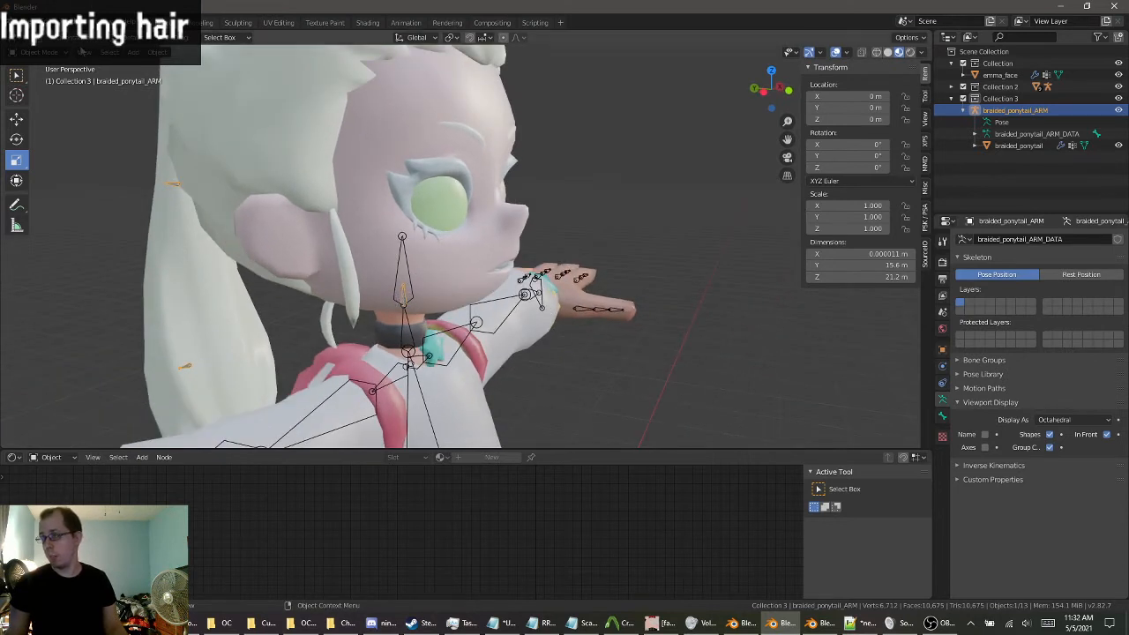
Delete the duplicate head bone from braided_ponytail_ARM in Edit Mode and return to Object Mode.
left_click(50, 52)
left_click(39, 81)
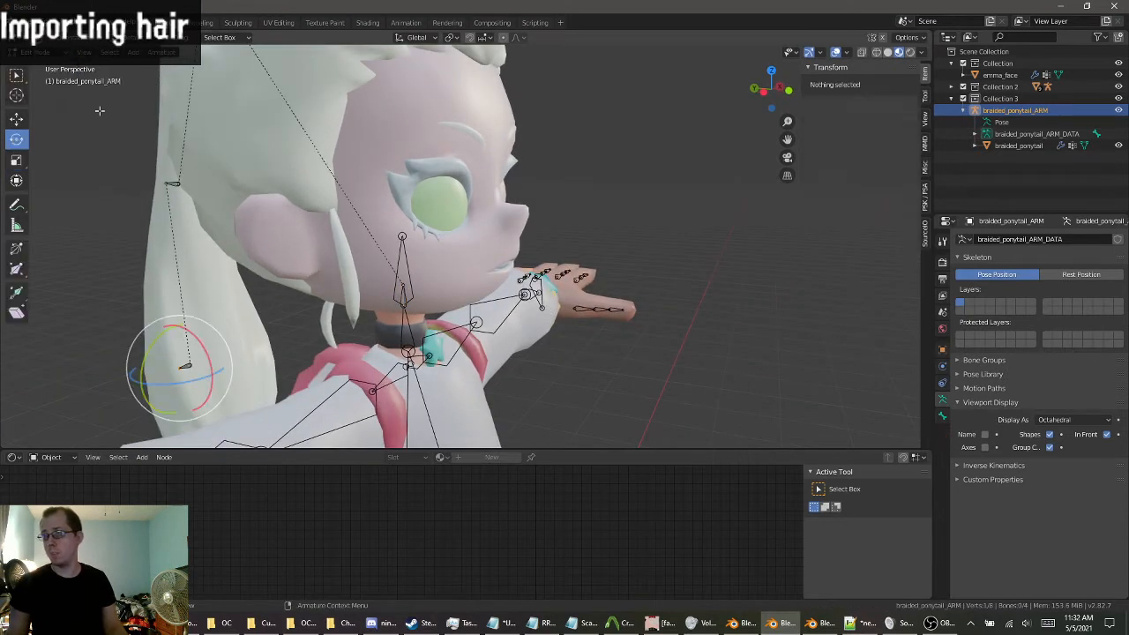
left_click(403, 293)
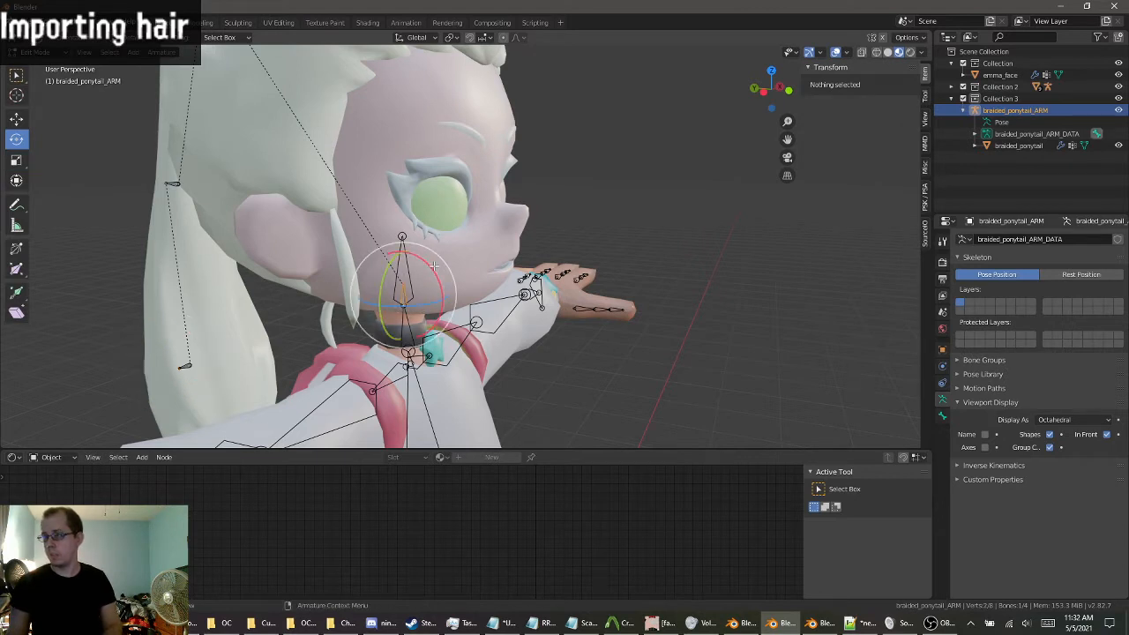
key("x")
key("Escape")
key("x")
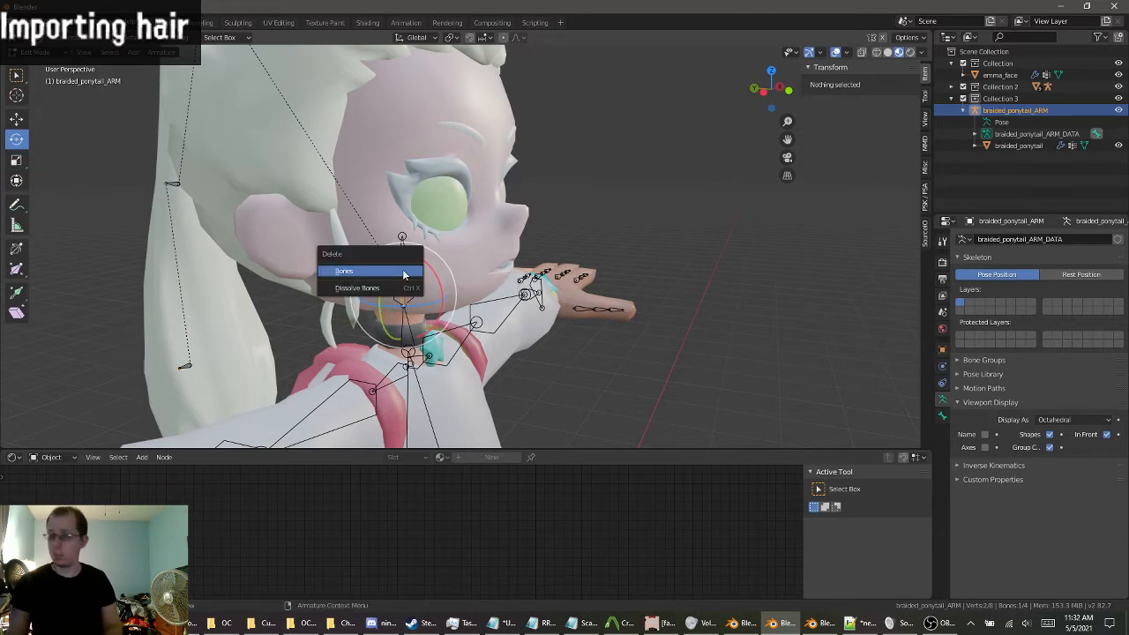
left_click(386, 270)
left_click(50, 52)
left_click(40, 66)
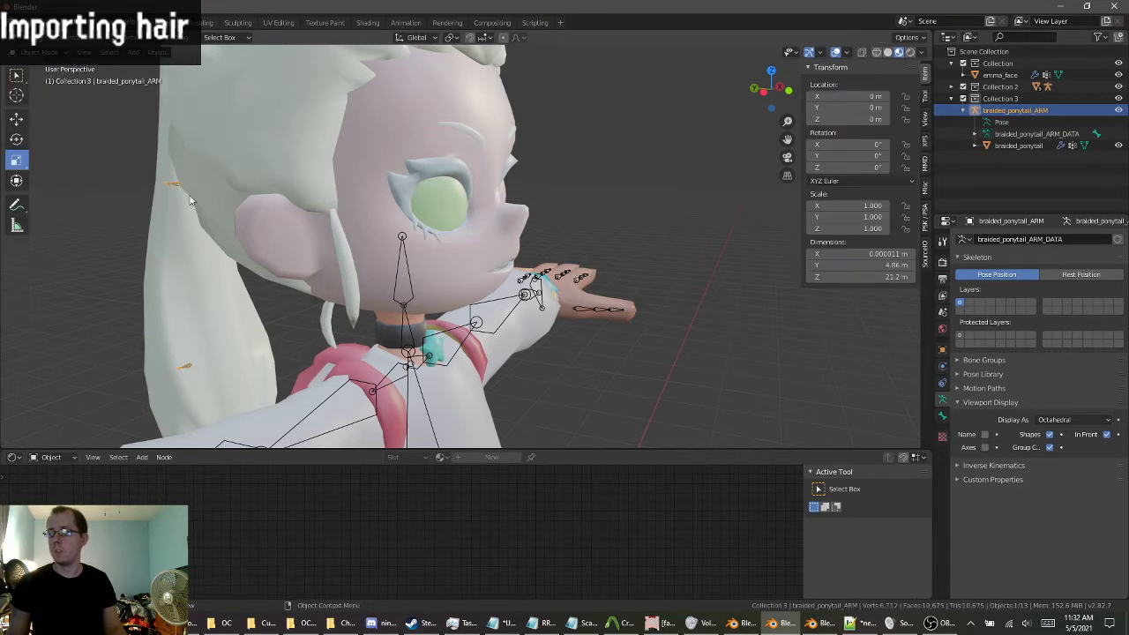
Join braided_ponytail_ARM into the Kappei_arm armature and expand Collection 2 to reach its bones.
left_click(410, 280)
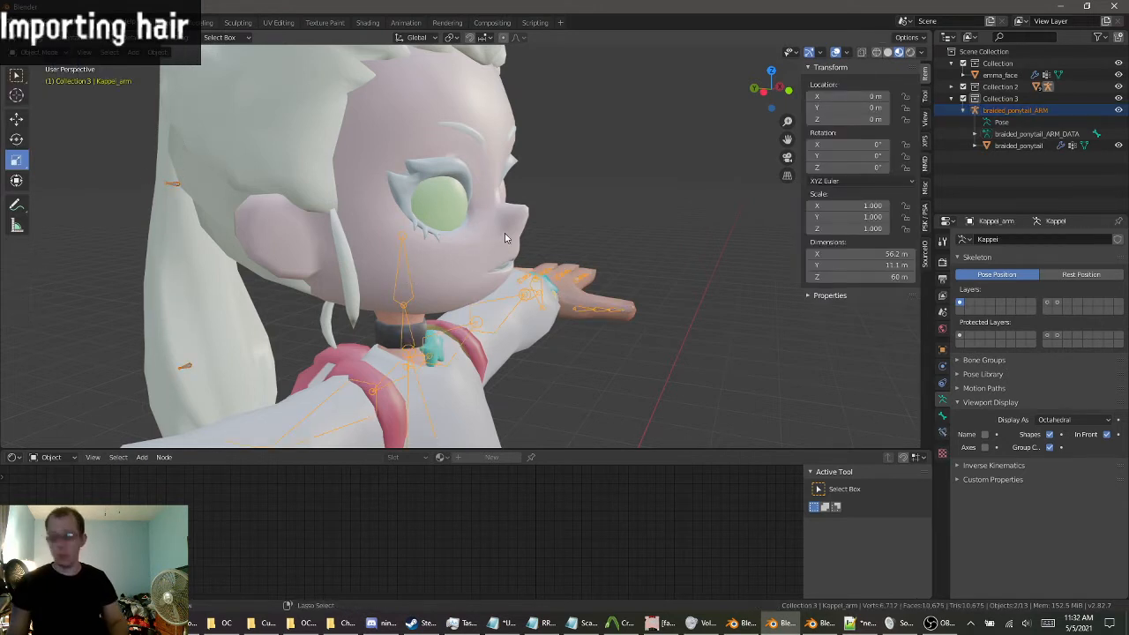
middle_click_drag(504, 233, 391, 248)
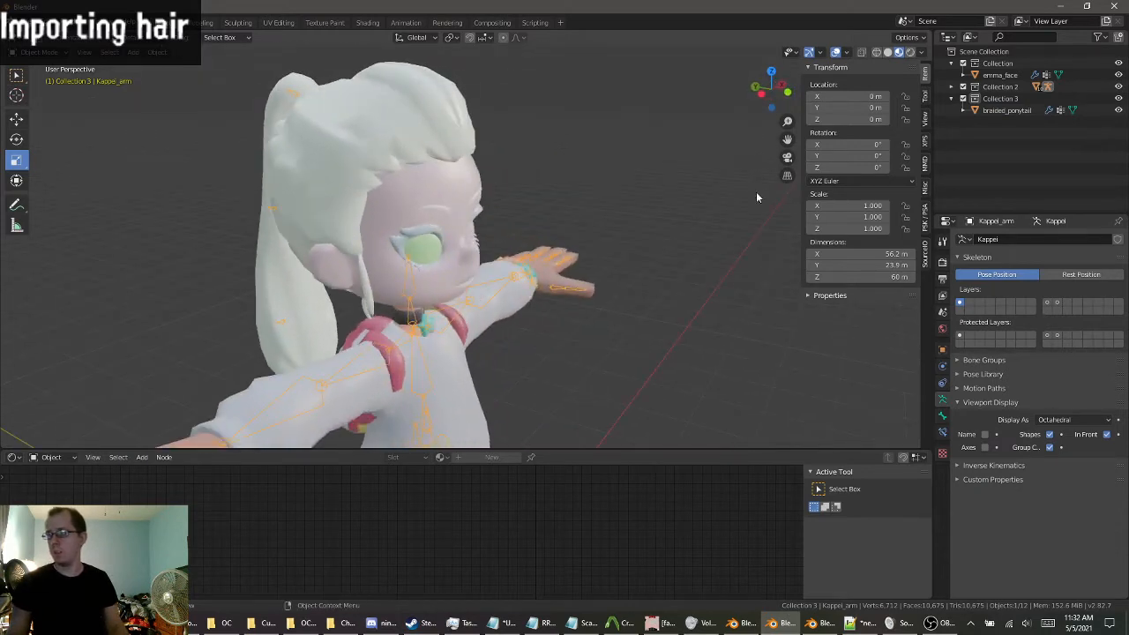
left_click(950, 87)
scroll(977, 135, "down", 5)
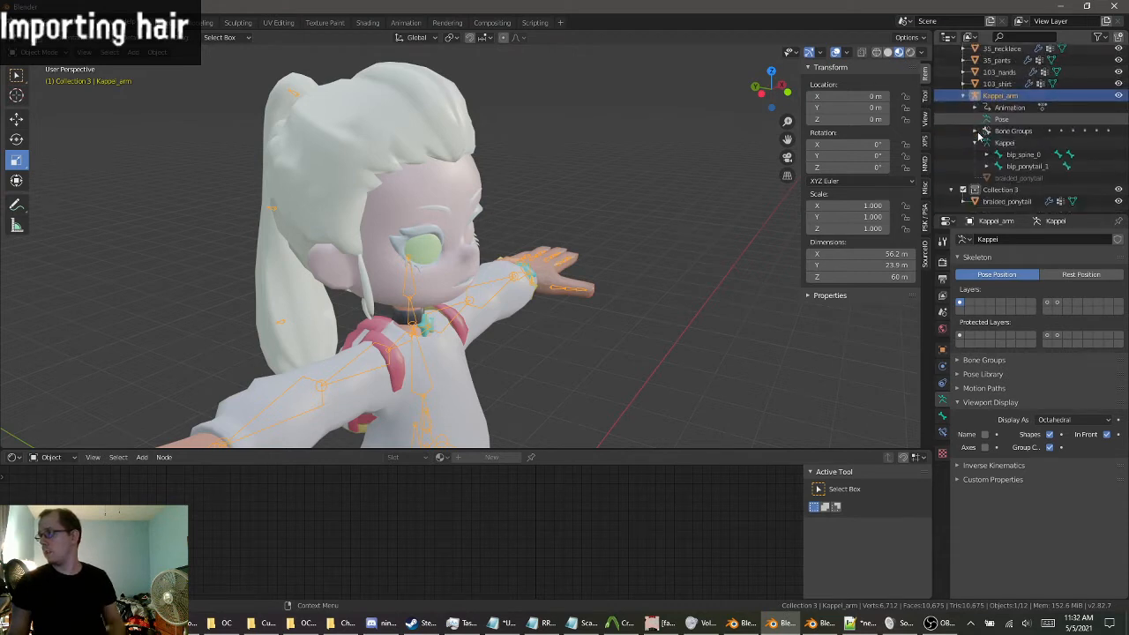
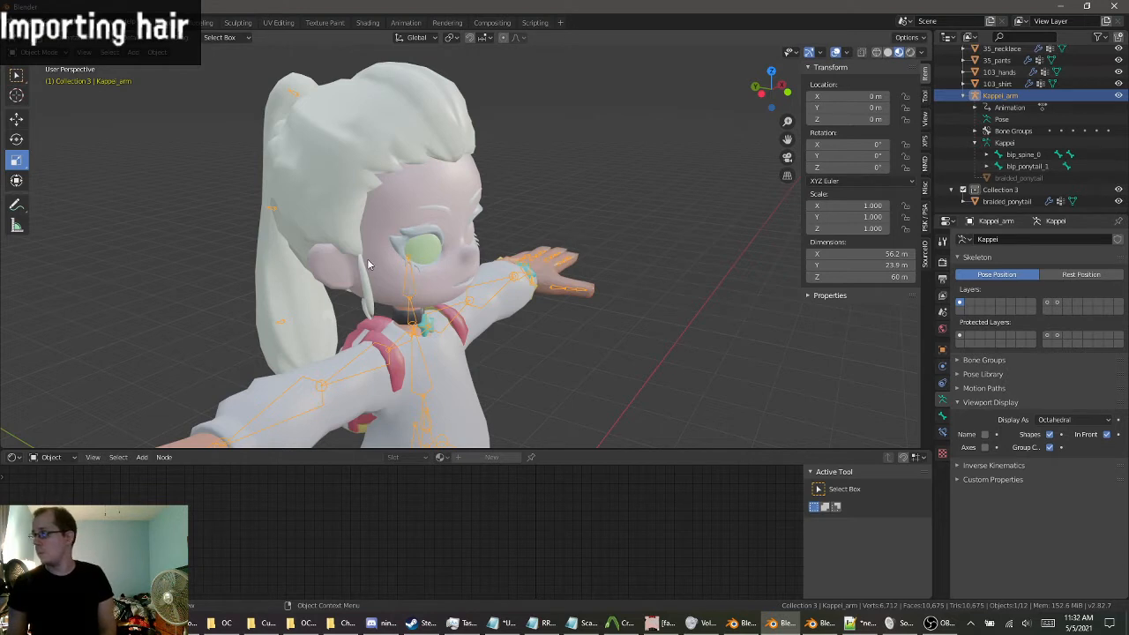
Parent the bip_ponytail_1 bone of Kappei_arm to bip_head in Edit Mode and return to Object Mode.
left_click(1023, 167)
left_click(29, 52)
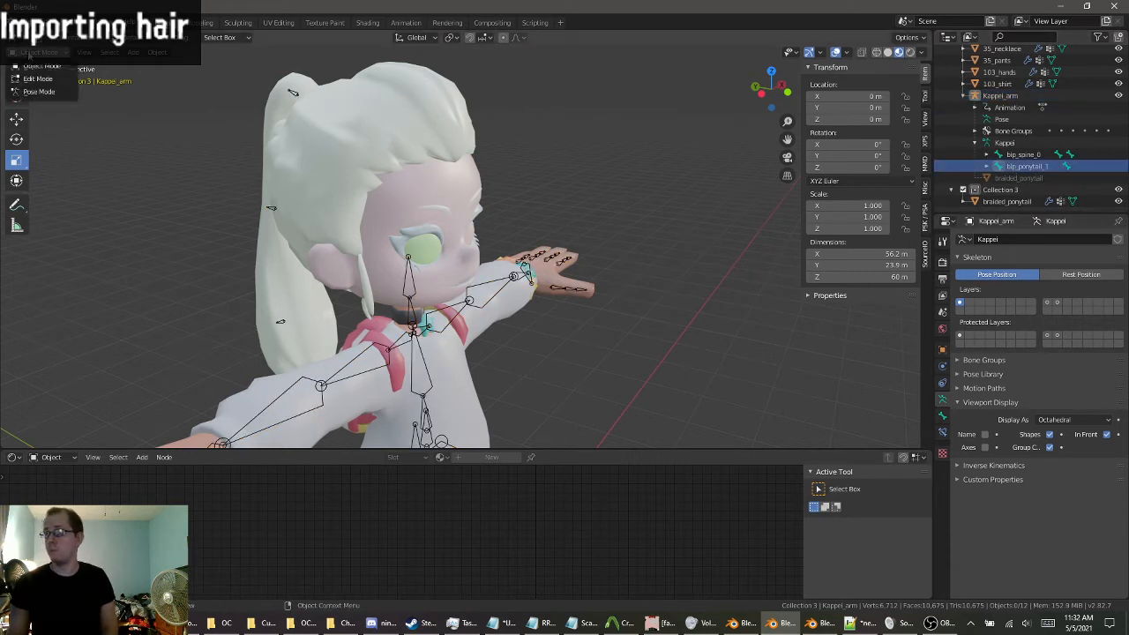
left_click(37, 78)
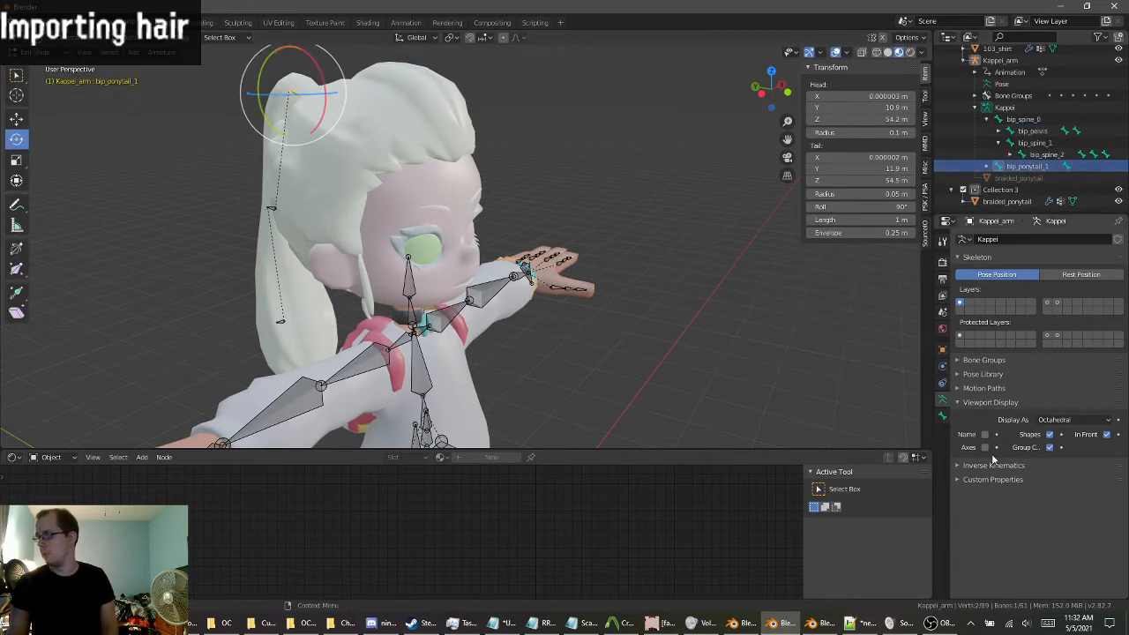
left_click(942, 416)
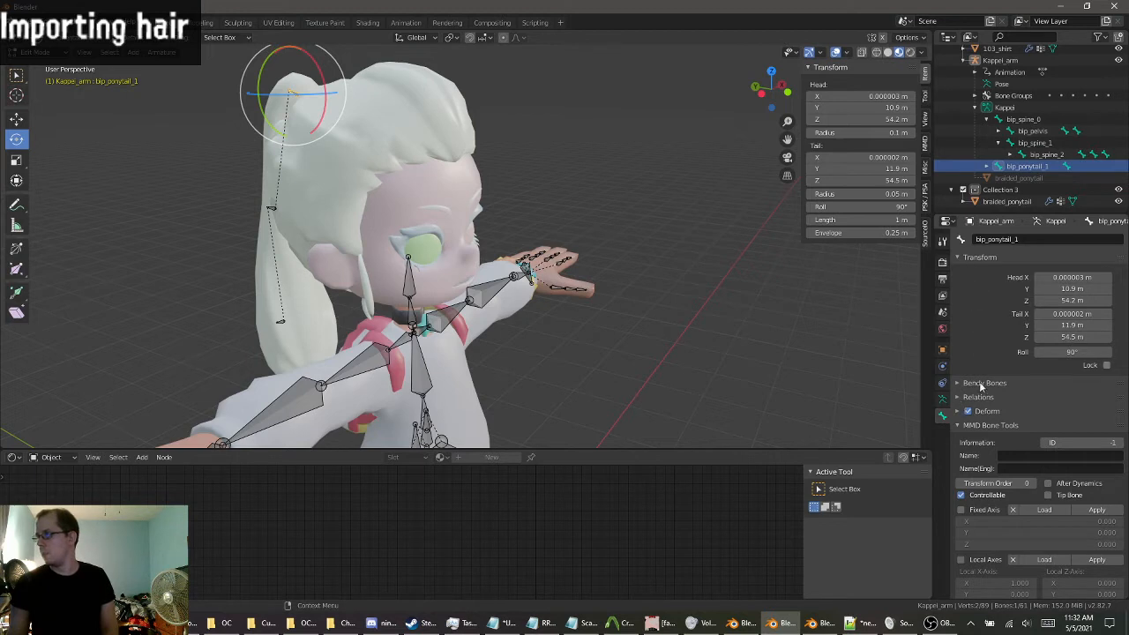
left_click(961, 398)
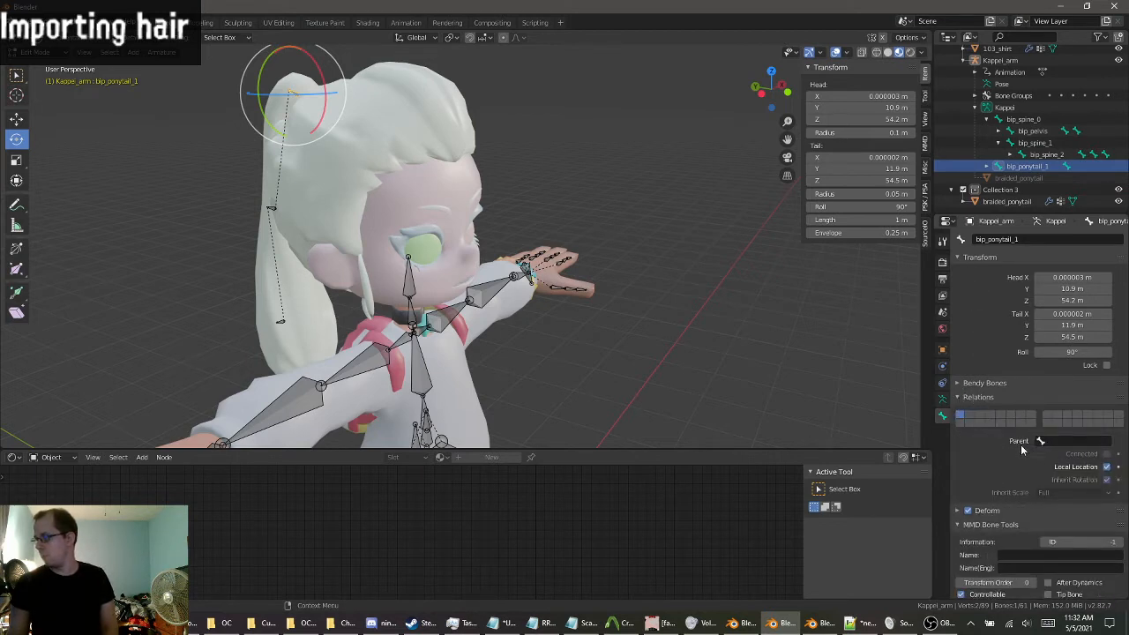
left_click(1058, 441)
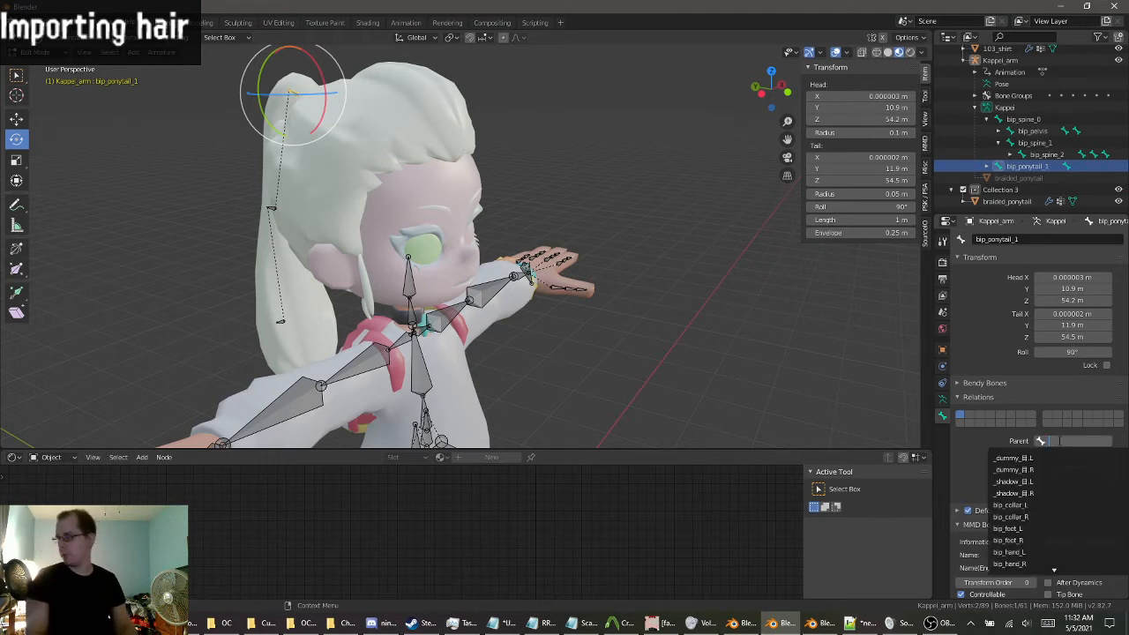
type("head")
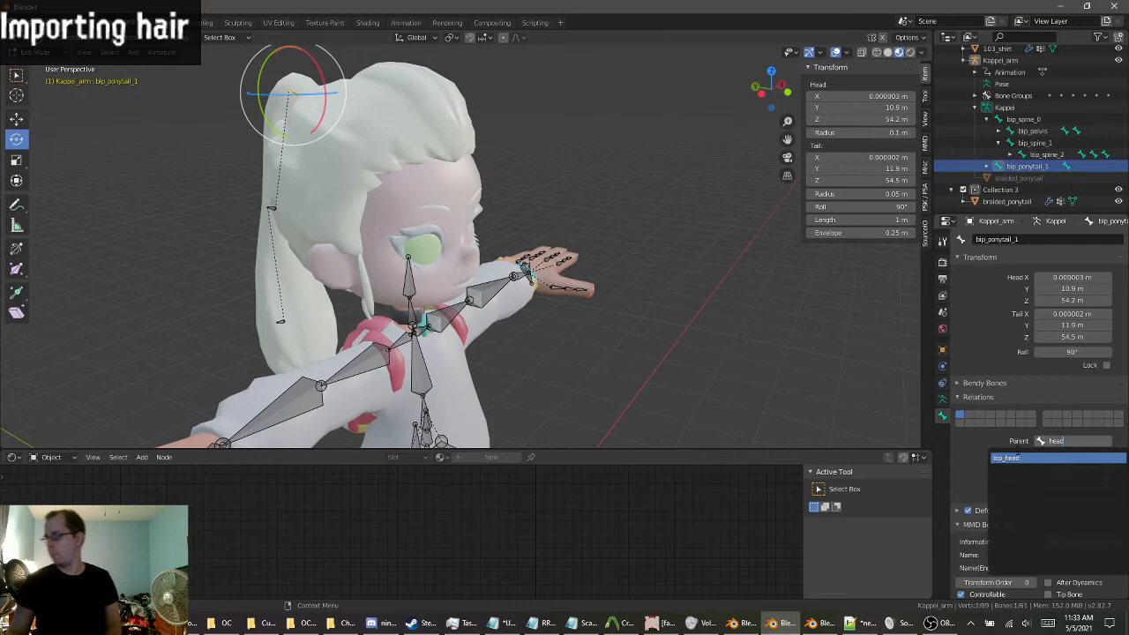
left_click(1005, 457)
middle_click_drag(423, 326, 485, 330)
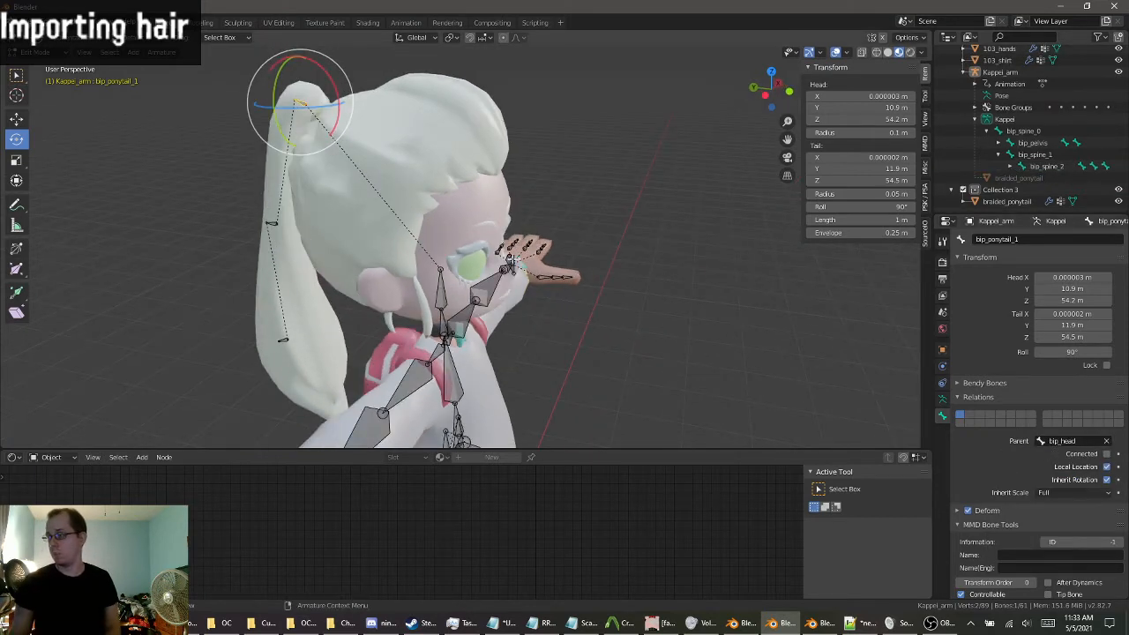
middle_click_drag(513, 262, 428, 277)
scroll(540, 223, "up", 1)
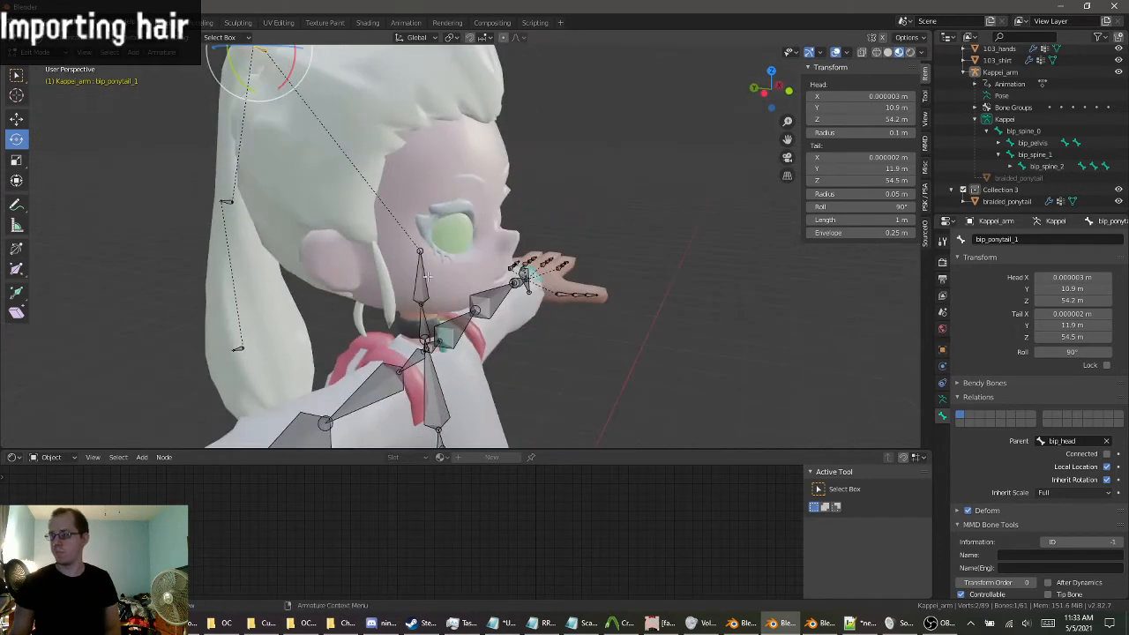
left_click(46, 56)
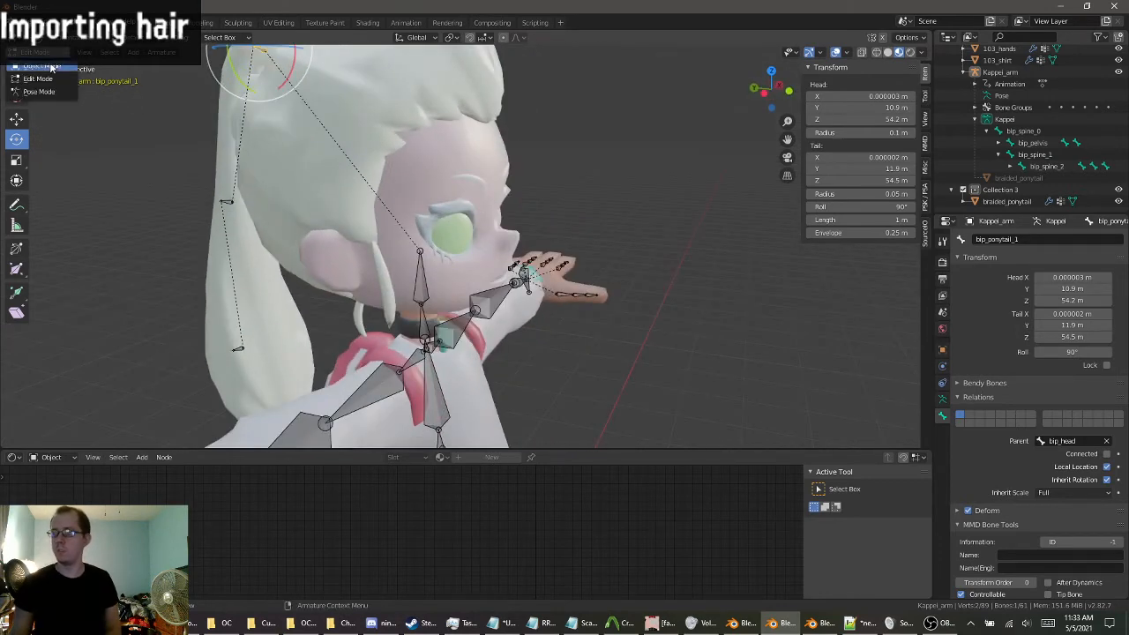
left_click(51, 68)
Examine the ponytail hair and its bones on the character from several angles.
middle_click_drag(176, 117, 237, 128)
scroll(353, 203, "down", 3)
middle_click_drag(476, 251, 346, 256)
middle_click_drag(346, 255, 505, 337, "shift")
scroll(536, 259, "up", 3)
middle_click_drag(381, 202, 529, 126)
middle_click_drag(404, 210, 316, 219)
middle_click_drag(494, 256, 551, 285, "shift")
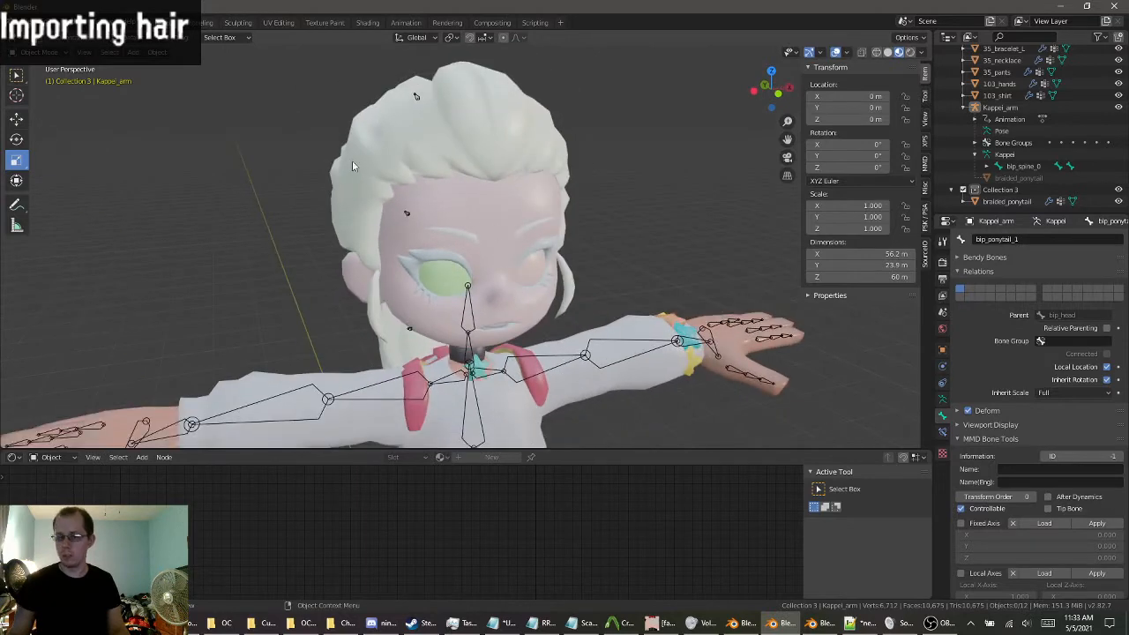
middle_click_drag(707, 257, 542, 238)
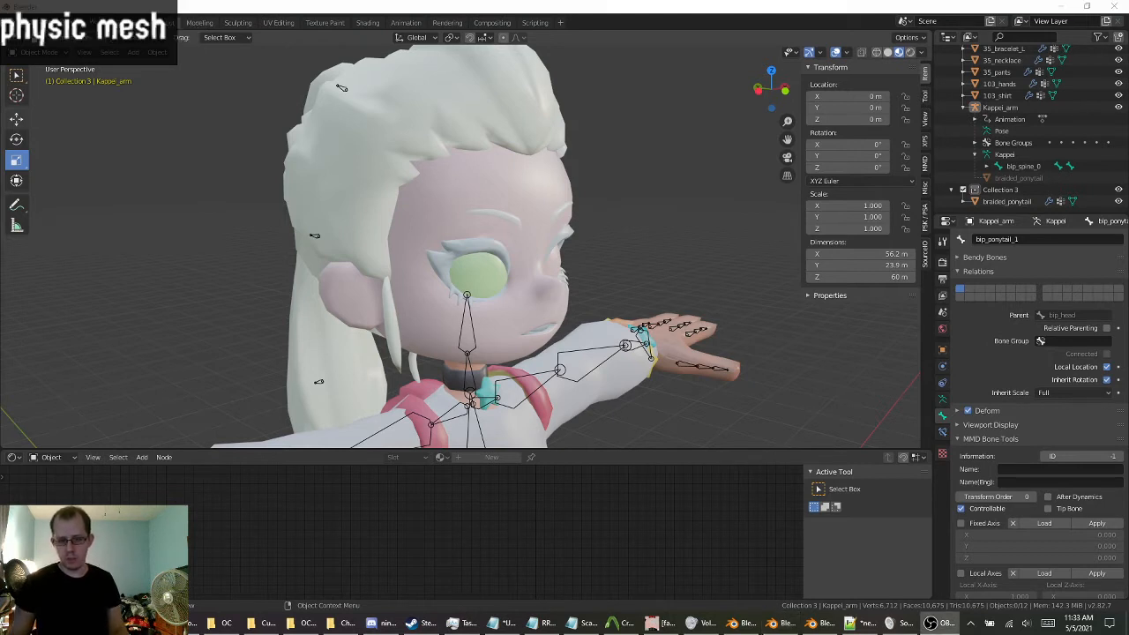
Switch to the Blender file holding the character head collections and view the Berecca collection.
left_click(788, 625)
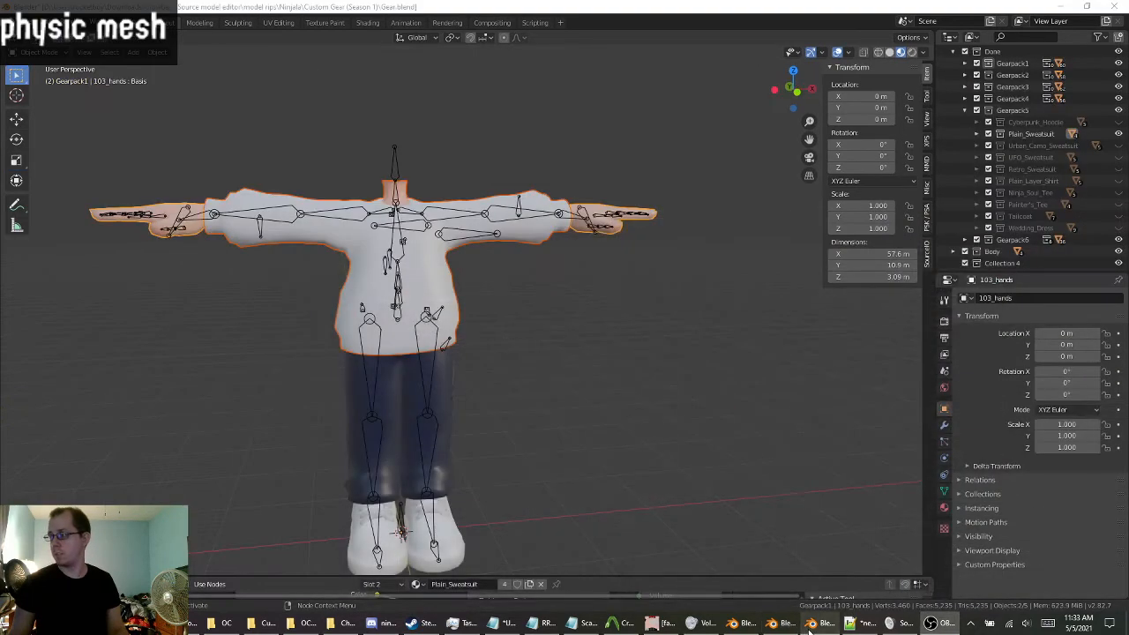
left_click(745, 623)
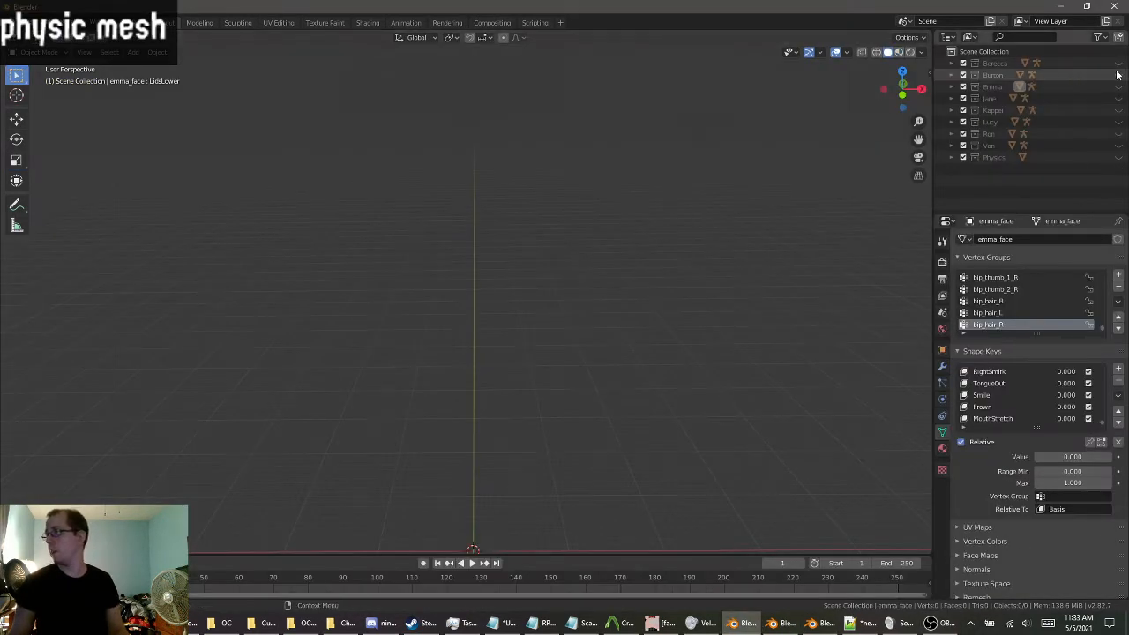
scroll(658, 275, "down", 2)
middle_click_drag(658, 274, 472, 428)
scroll(692, 271, "up", 3)
middle_click_drag(472, 428, 1027, 138)
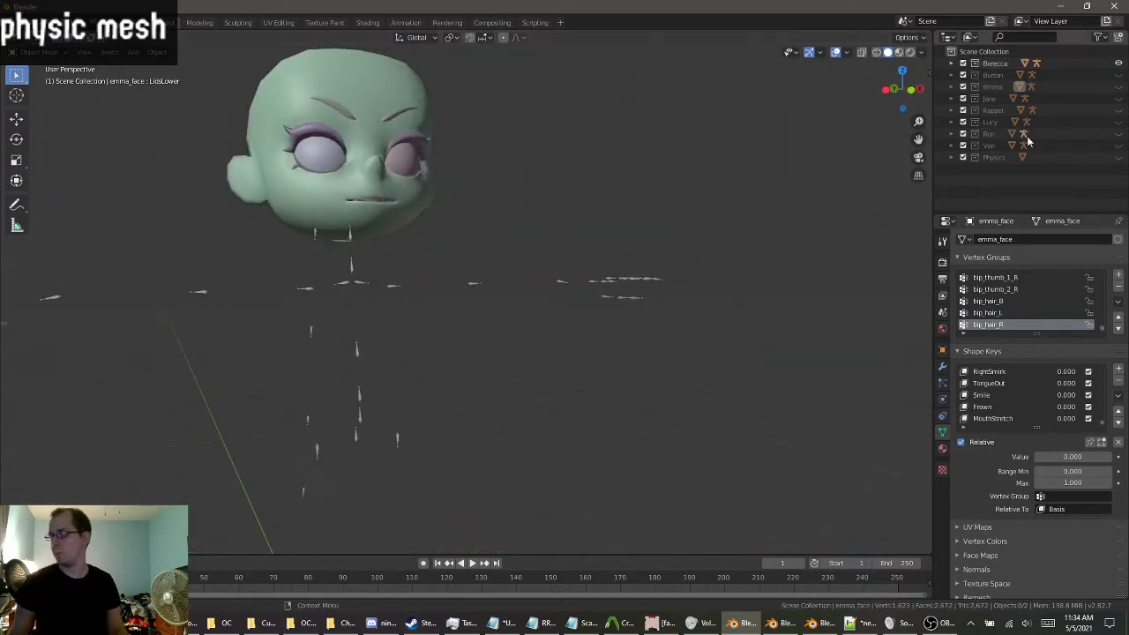
Hide the Berecca collection and preview the Burton, Emma and Jane collections one at a time.
left_click(1119, 64)
left_click(1119, 75)
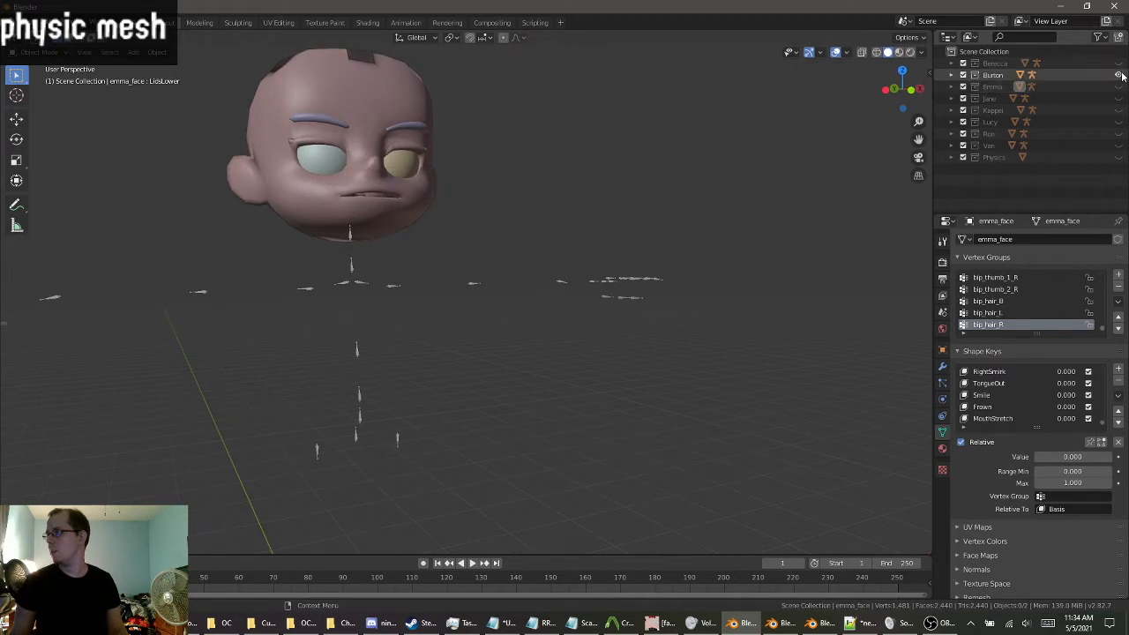
left_click(1118, 75)
left_click(1118, 87)
left_click(1118, 86)
left_click(1119, 97)
left_click(1119, 98)
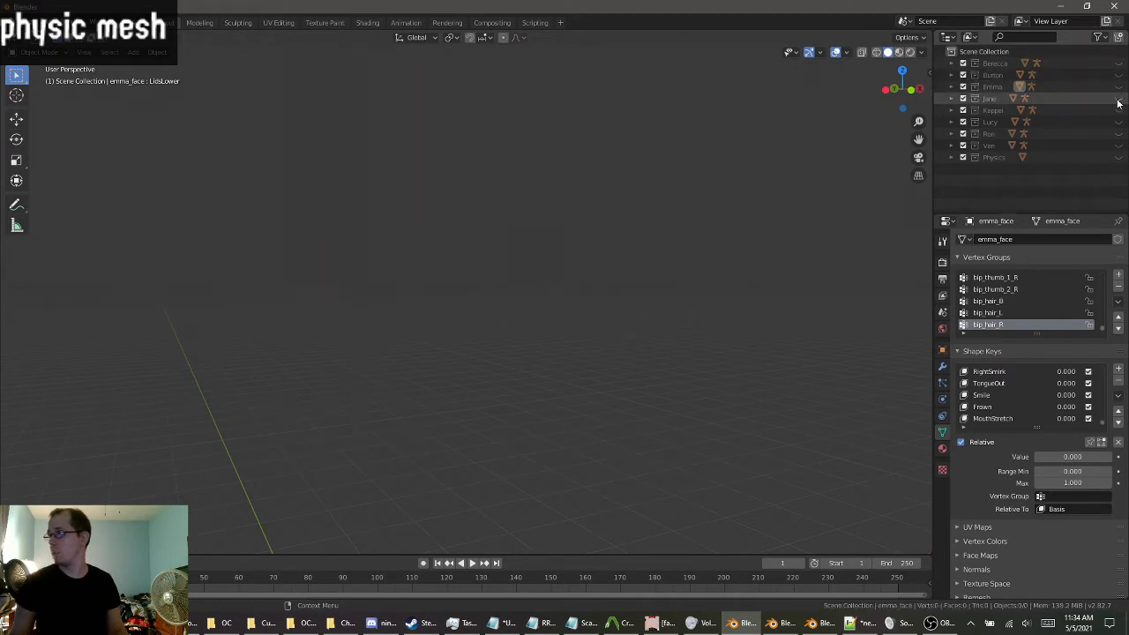
Preview the Kappei, Lucy and Ron collections one at a time, hiding each again.
left_click(1119, 109)
left_click(1118, 109)
left_click(1119, 122)
left_click(1118, 122)
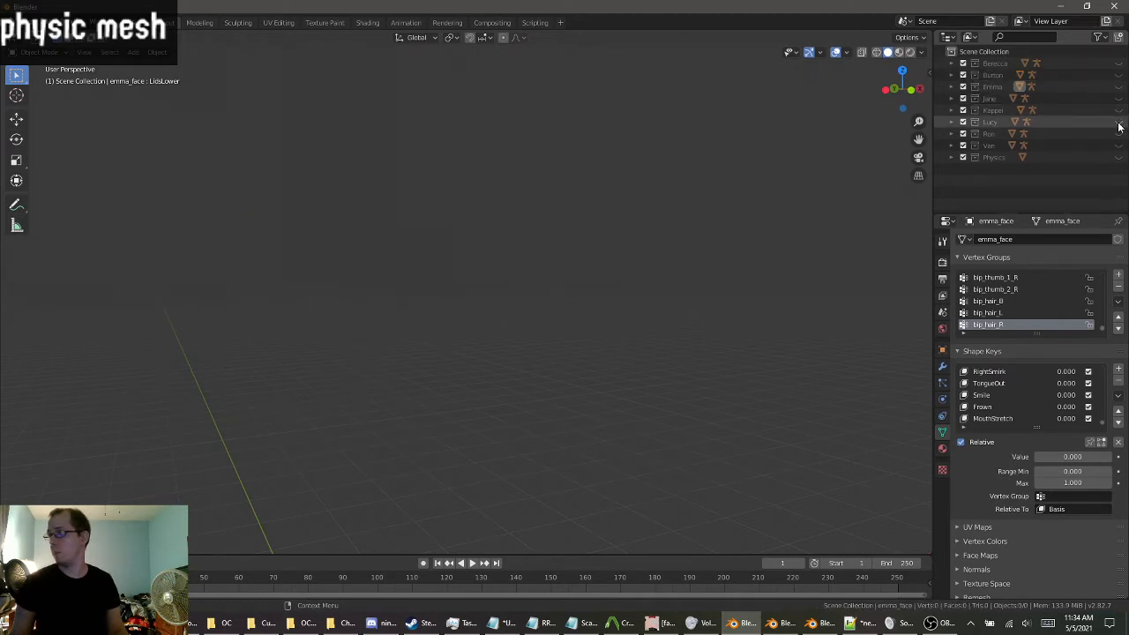
left_click(1118, 133)
left_click(1119, 134)
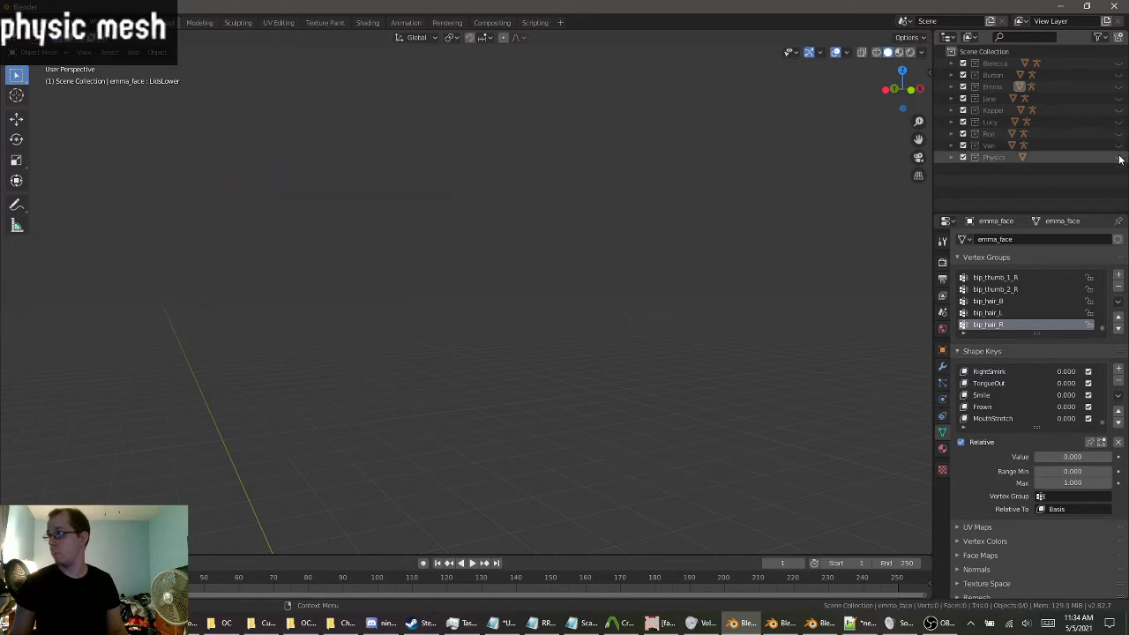
Show the Physics collection and copy its Van_physics mesh.
left_click(1119, 157)
middle_click_drag(557, 309, 441, 327)
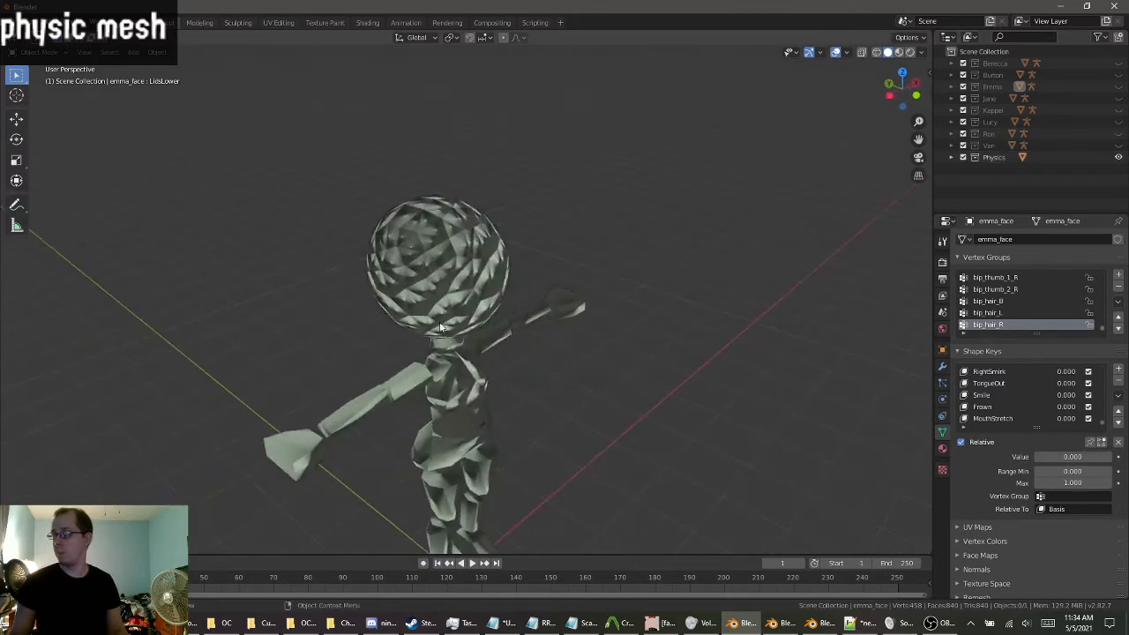
left_click(462, 266)
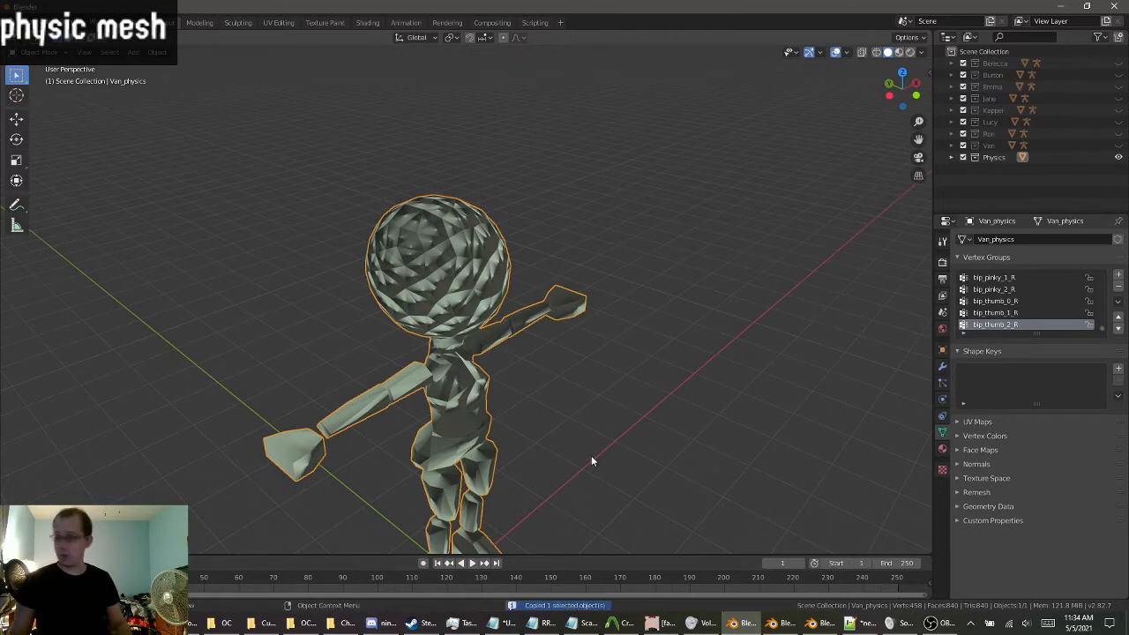
Switch to the Blender window holding Gear.blend and close it.
left_click(826, 623)
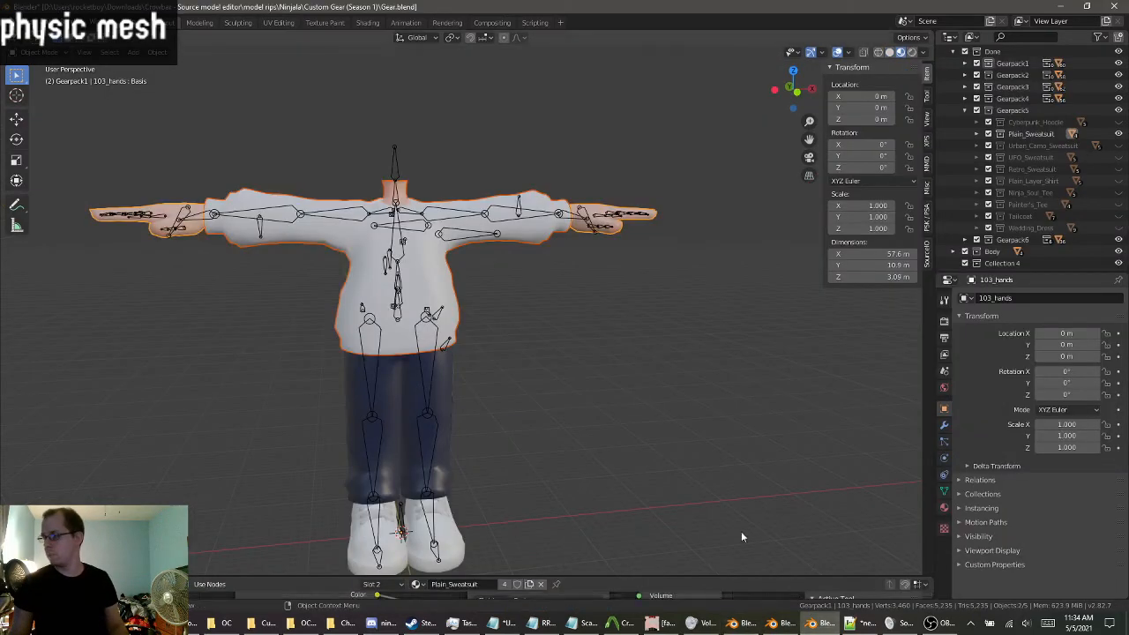
left_click(1115, 7)
left_click(589, 326)
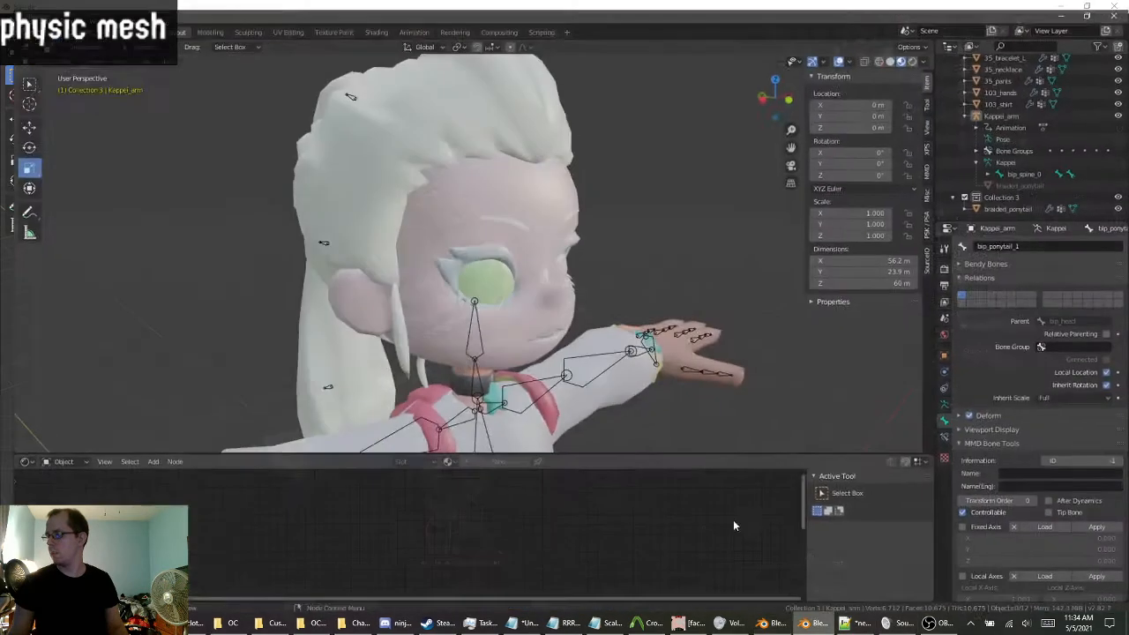
Paste the copied physics mesh into the Blender file with the dressed character and check its fit around the body.
left_click(812, 623)
scroll(670, 374, "down", 4)
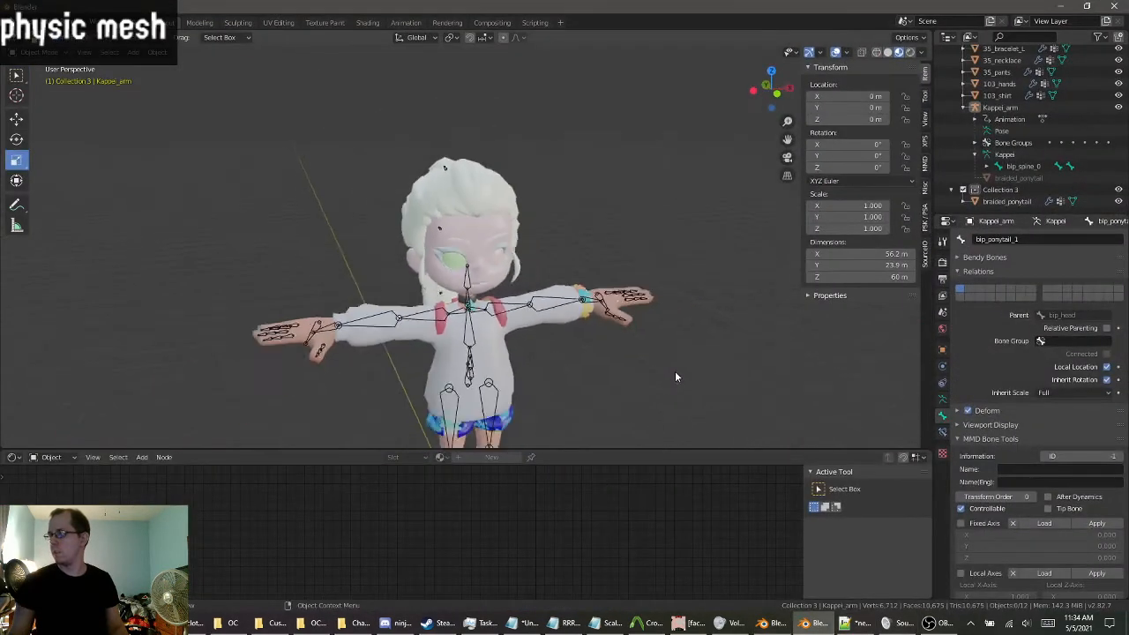
key("ctrl+v")
middle_click_drag(684, 372, 705, 367)
middle_click_drag(706, 367, 597, 220, "shift")
scroll(597, 221, "up", 3)
middle_click_drag(530, 212, 598, 208)
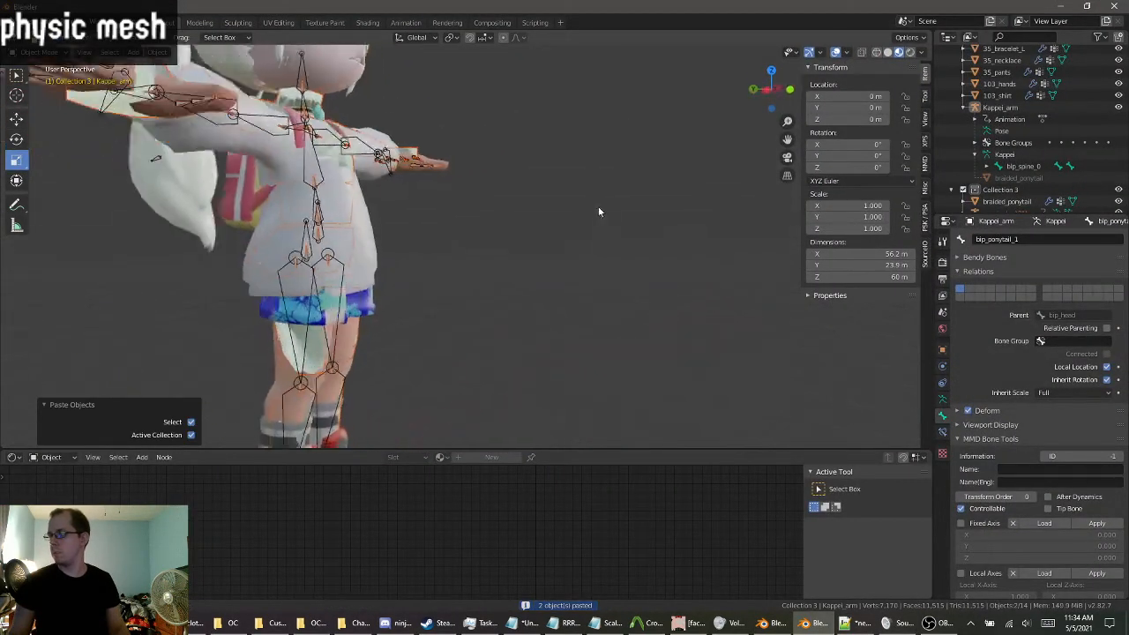
middle_click_drag(490, 243, 565, 264, "shift")
scroll(552, 258, "up", 2)
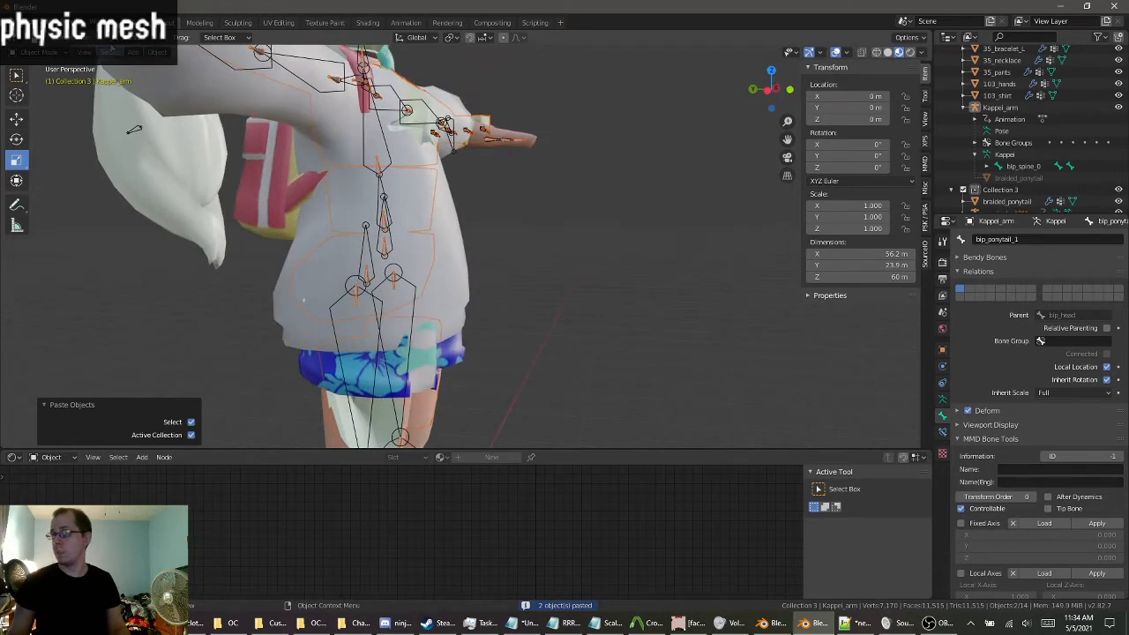
Enter Edit Mode on the Kappei_arm armature and inspect its spine and hip bones up close.
left_click(54, 52)
left_click(45, 81)
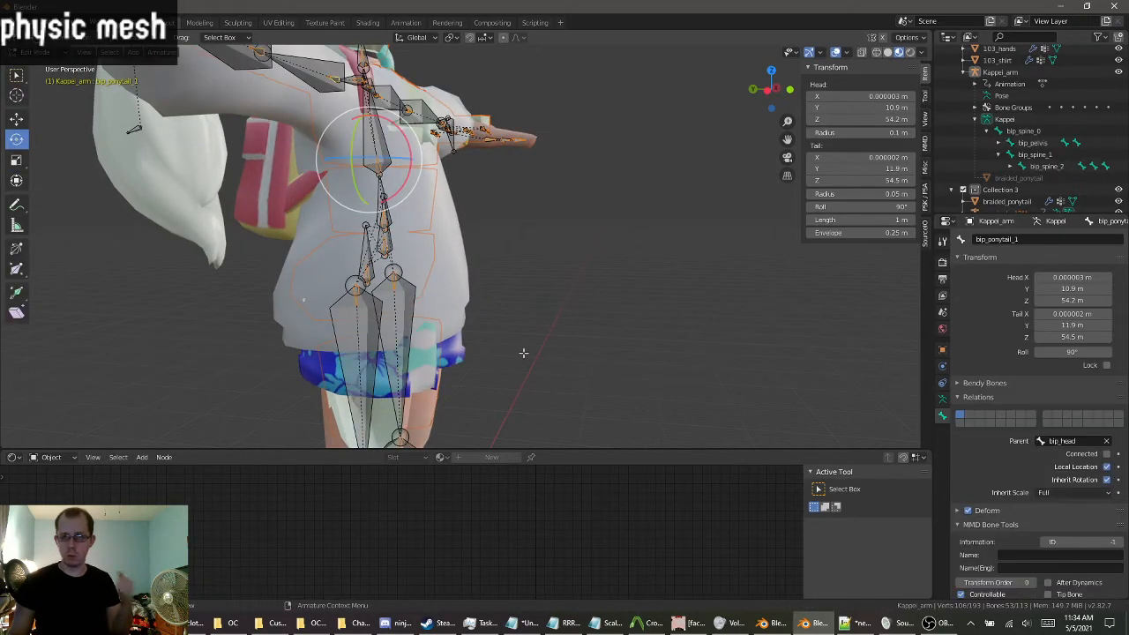
scroll(365, 334, "up", 3)
middle_click_drag(365, 334, 331, 282)
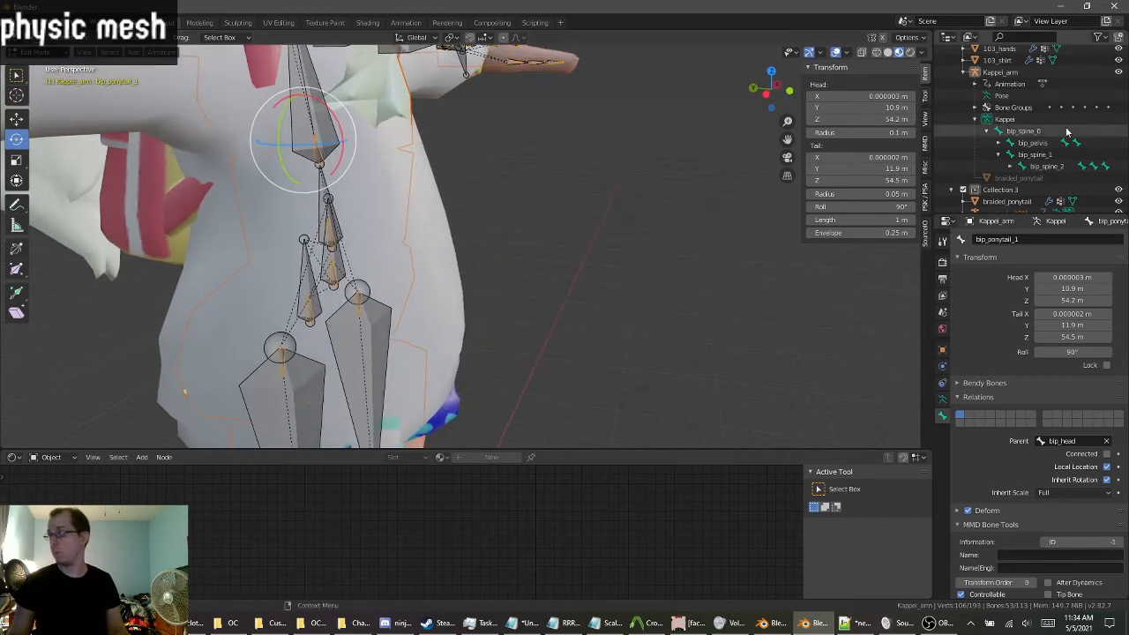
Expand the pasted van_body_ARM armature down to its hip bones and examine its bone hierarchy against Kappei_arm's.
scroll(1051, 165, "down", 1)
left_click(964, 189)
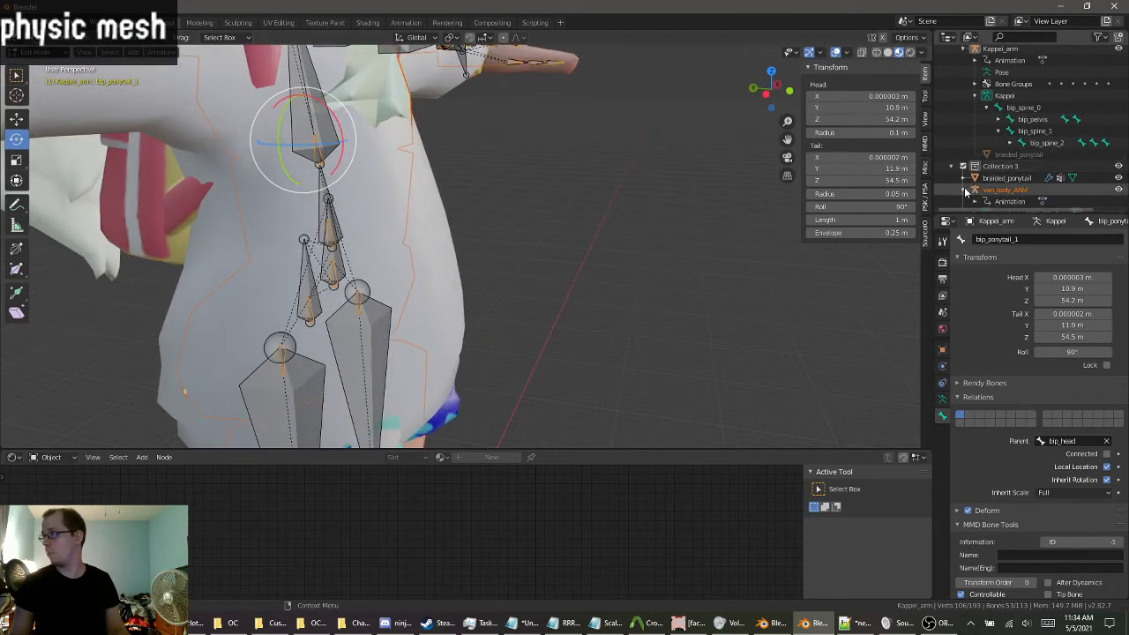
scroll(968, 191, "down", 2)
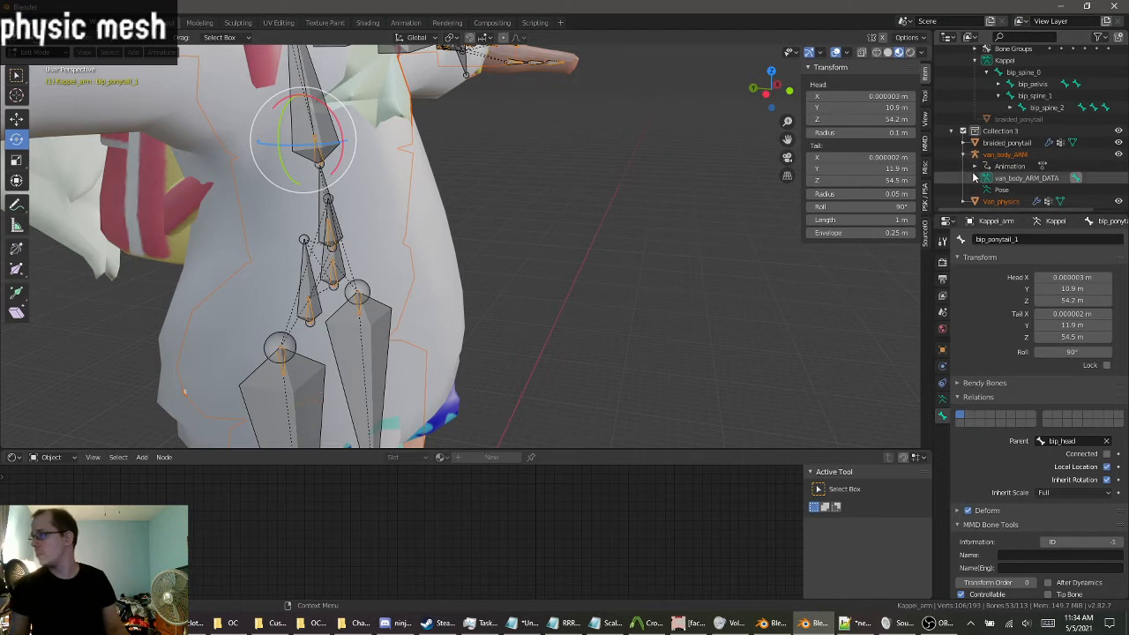
left_click(975, 177)
left_click(986, 190)
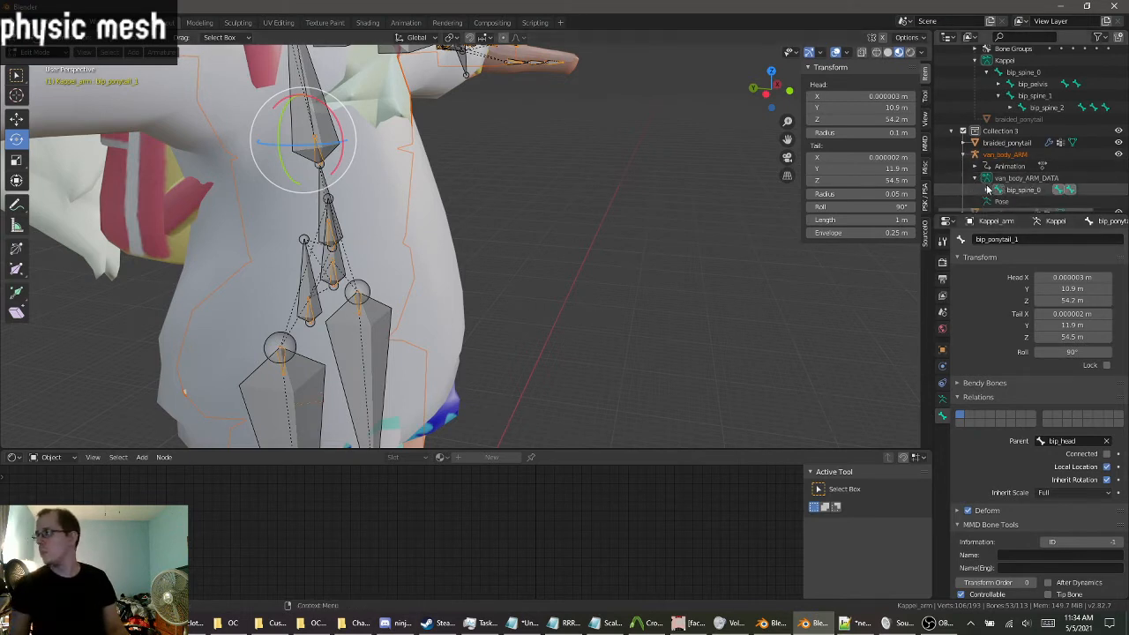
scroll(1002, 177, "down", 2)
left_click(999, 166)
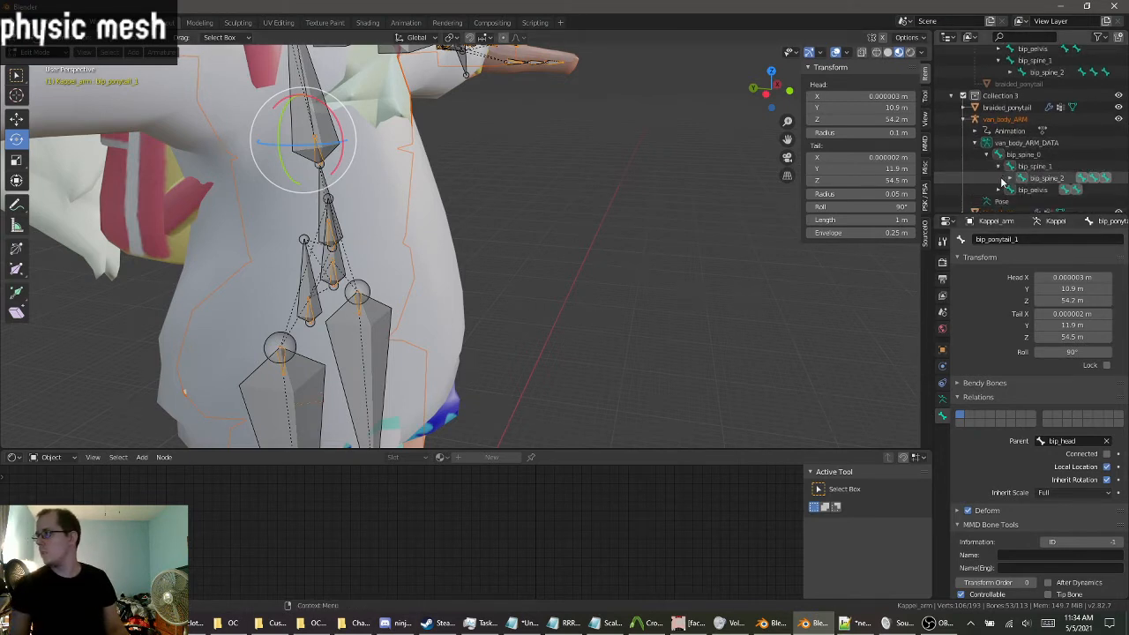
left_click(998, 190)
scroll(1004, 190, "down", 2)
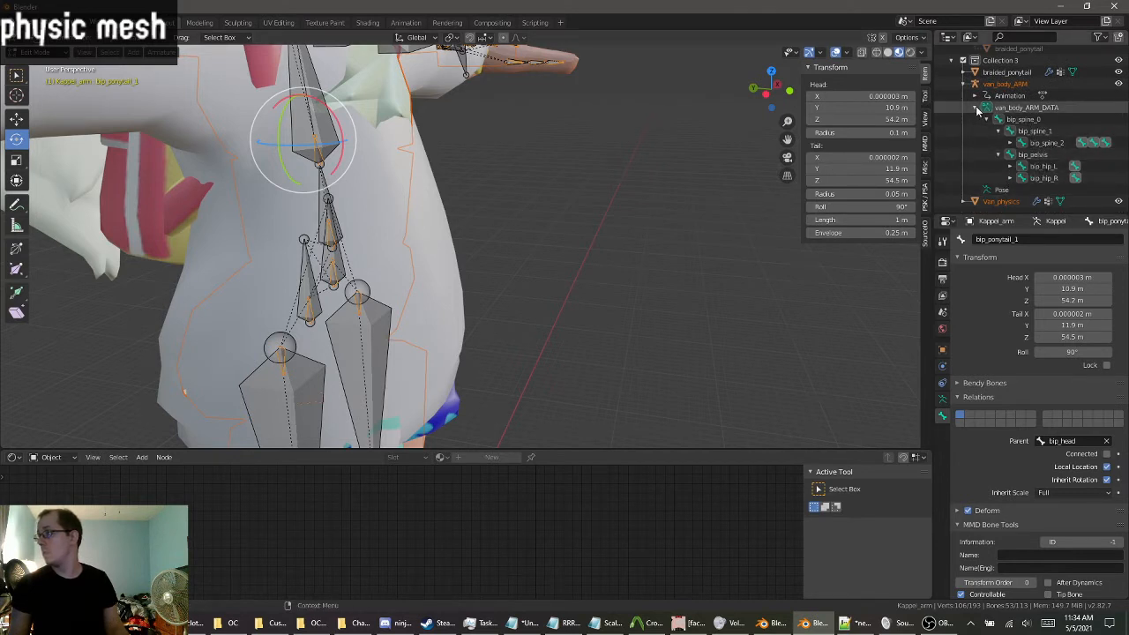
scroll(976, 110, "up", 4)
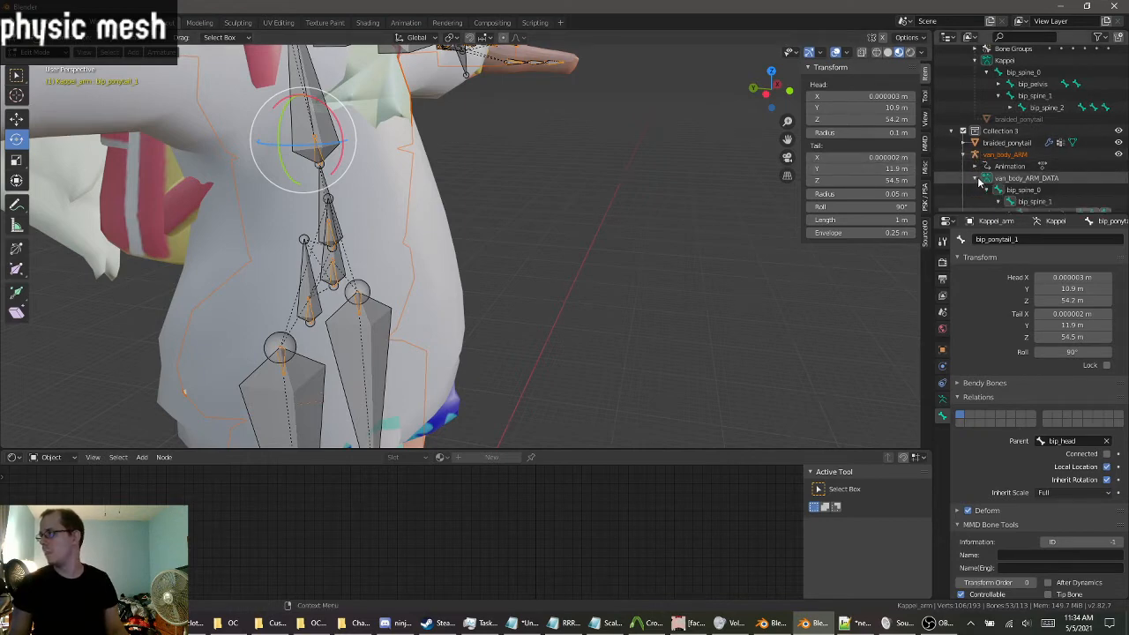
scroll(1013, 183, "down", 3)
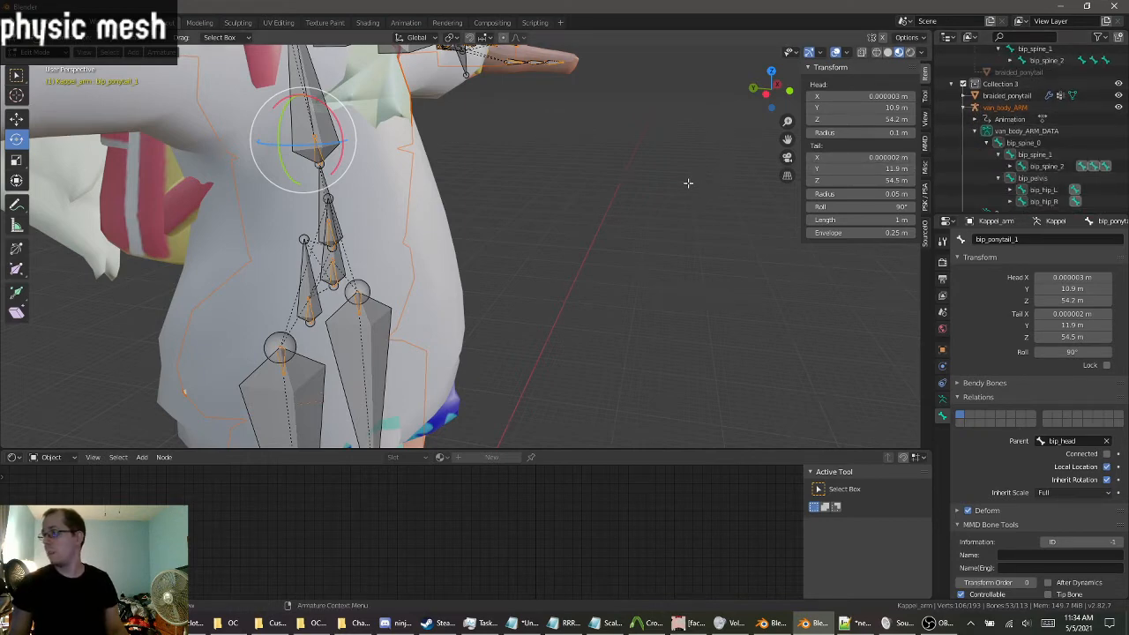
middle_click_drag(688, 183, 599, 156)
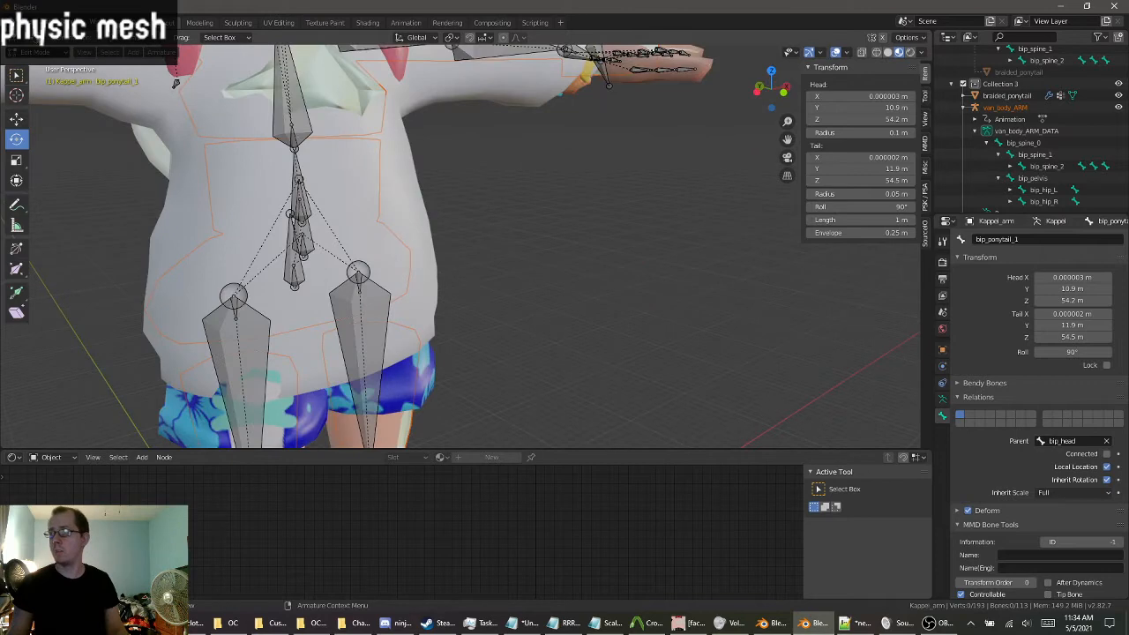
Return to Object Mode and delete the pasted van_body_ARM armature.
left_click(42, 54)
left_click(42, 67)
scroll(506, 340, "down", 4)
middle_click_drag(506, 341, 463, 337)
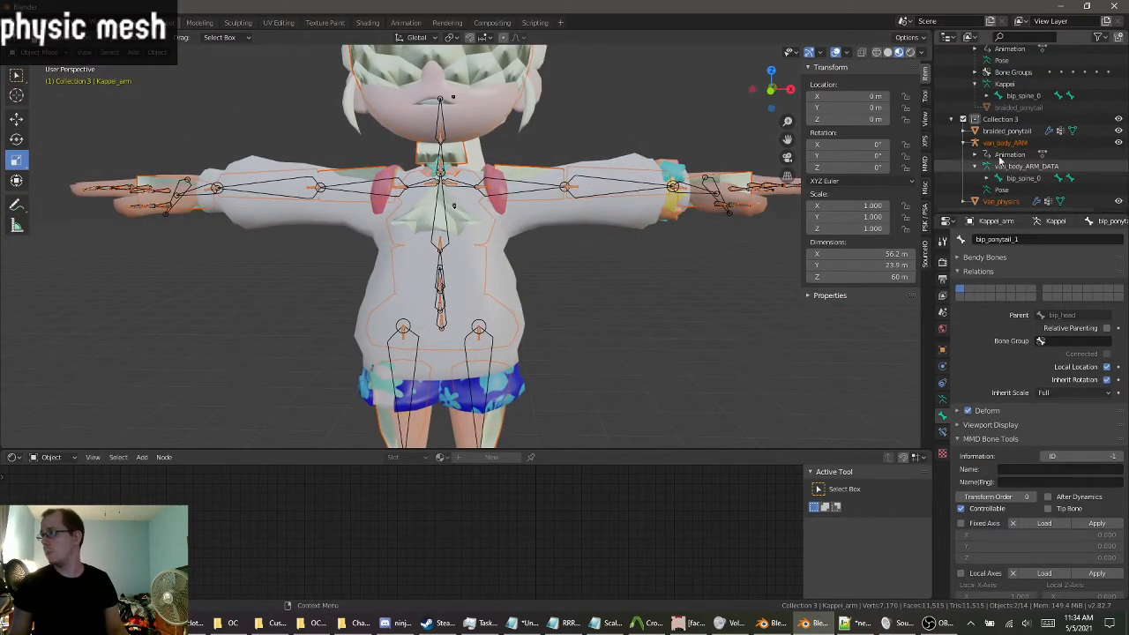
right_click(1001, 144)
left_click(999, 147)
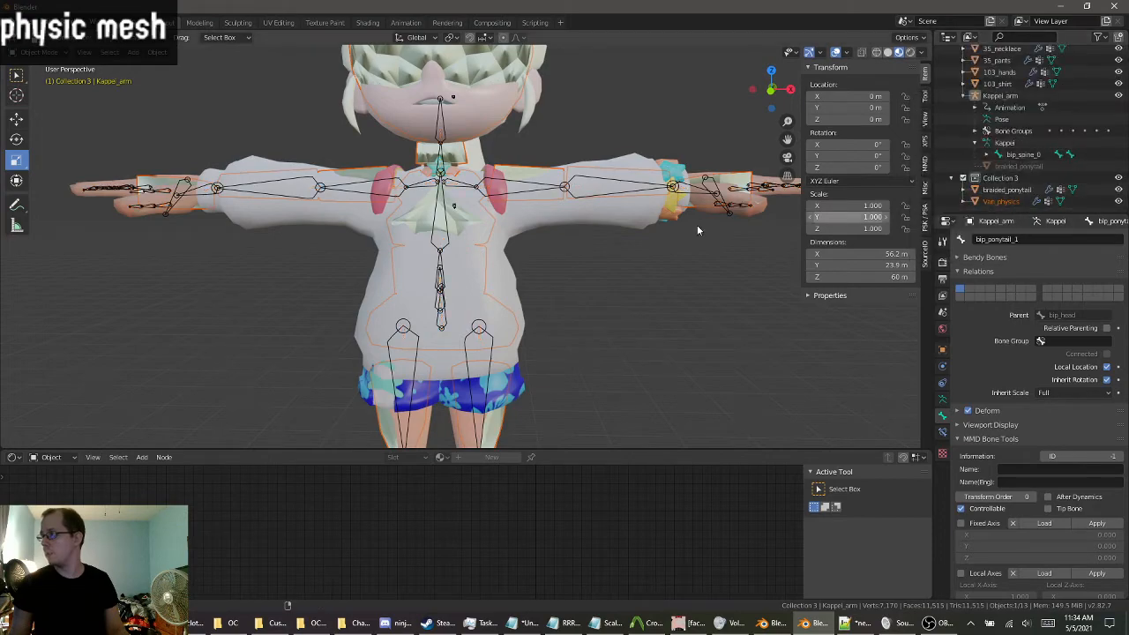
Examine how the physics mesh sits against the character's head, hair and ponytail bones from several angles.
middle_click_drag(697, 225, 511, 231)
scroll(610, 230, "up", 4)
scroll(573, 229, "down", 4)
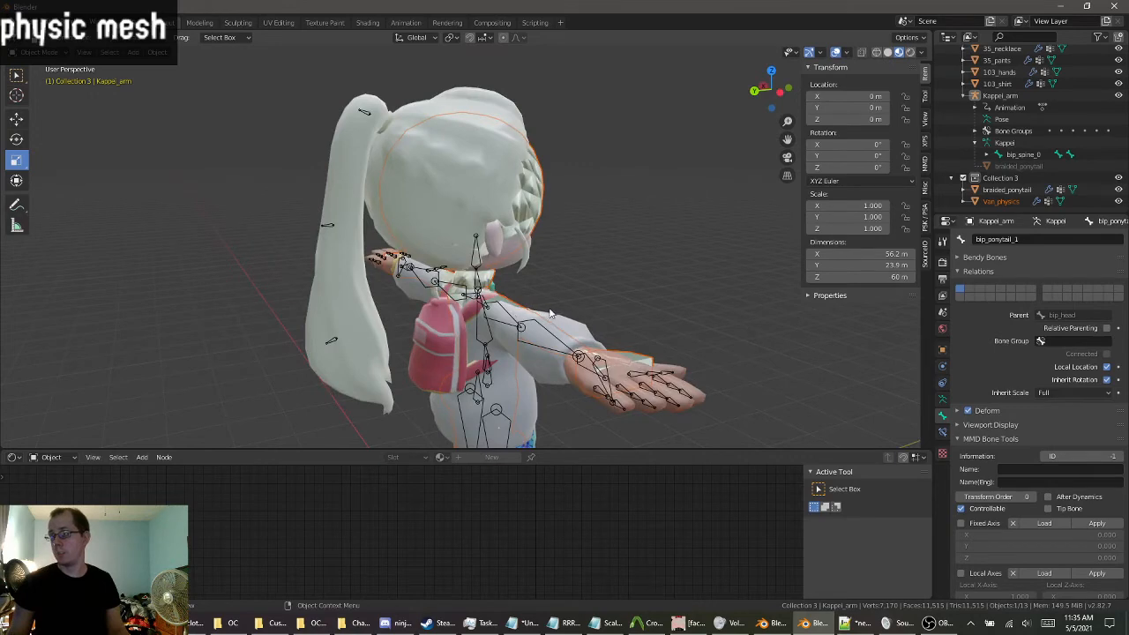
middle_click_drag(494, 274, 470, 291)
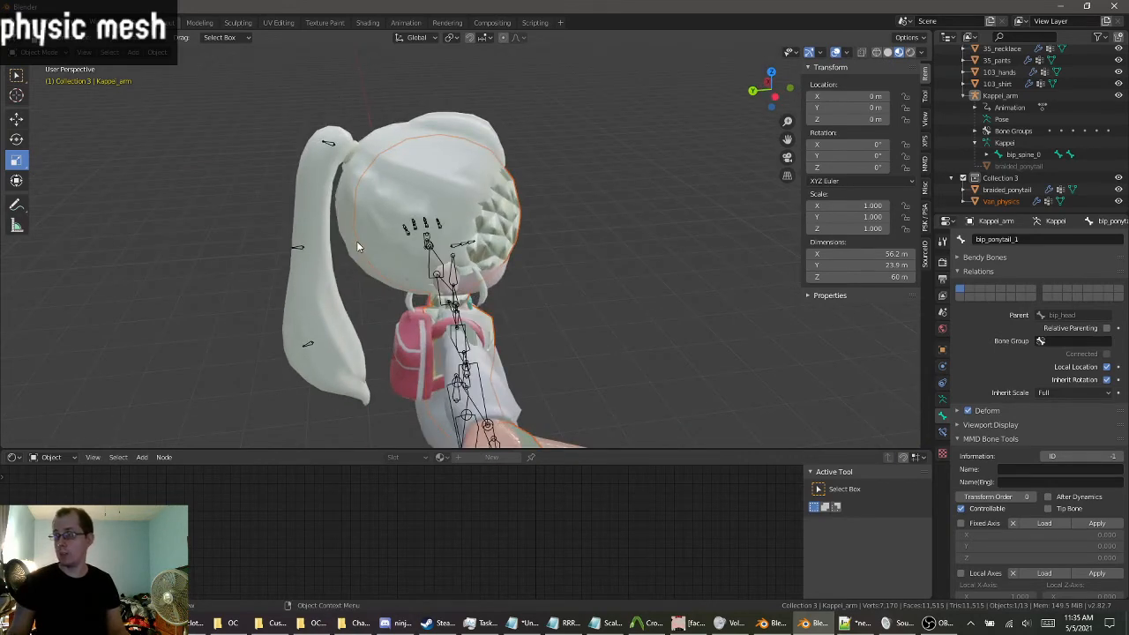
middle_click_drag(357, 247, 412, 127)
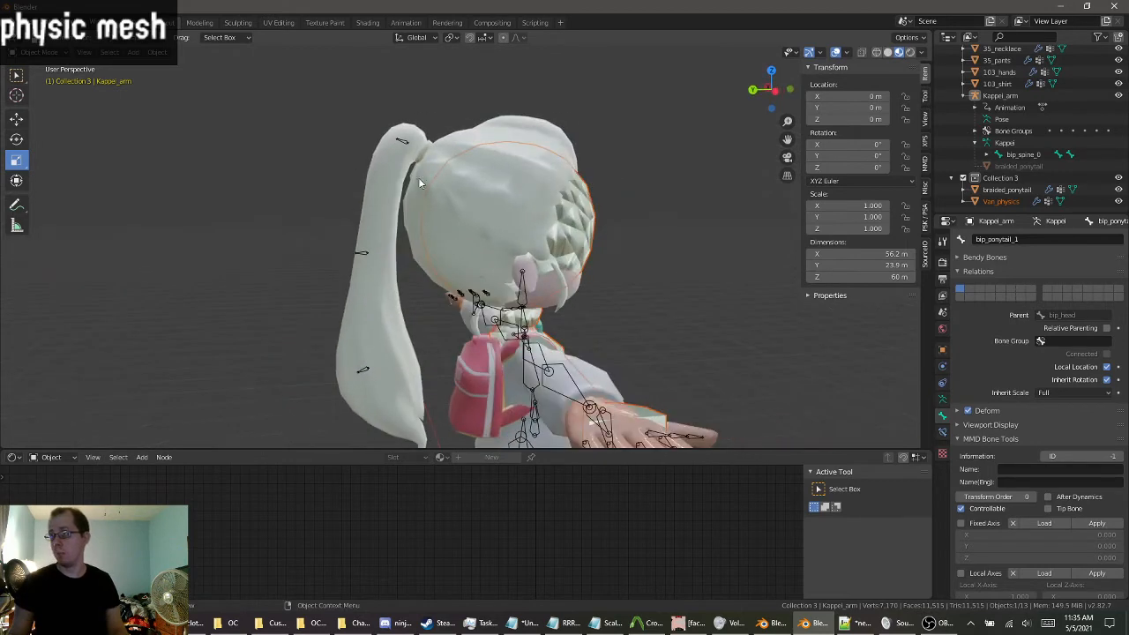
middle_click_drag(420, 183, 518, 380)
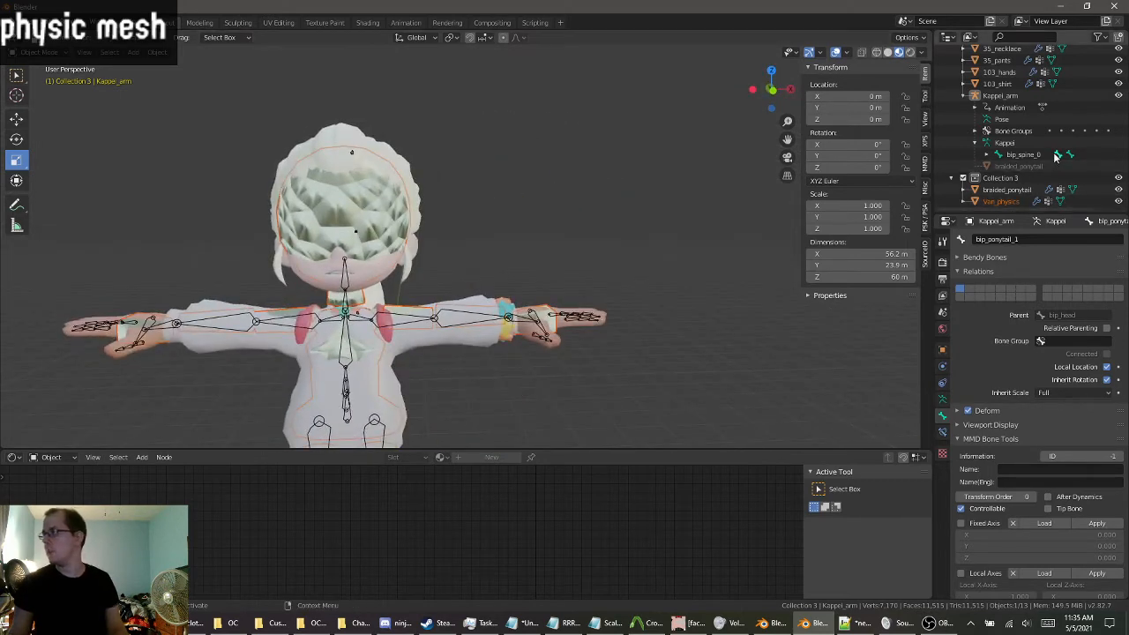
Hide Collection 2 so the outfit and armature no longer cover the physics mesh.
scroll(1058, 142, "up", 5)
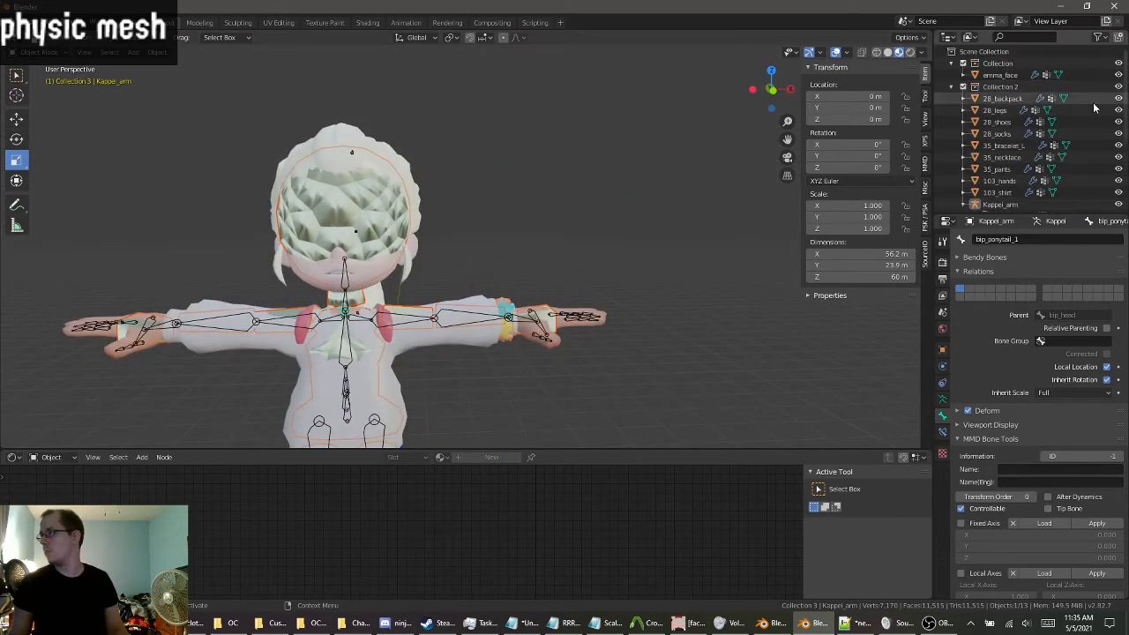
left_click(1118, 87)
middle_click_drag(362, 343, 501, 308, "shift")
scroll(502, 308, "up", 1)
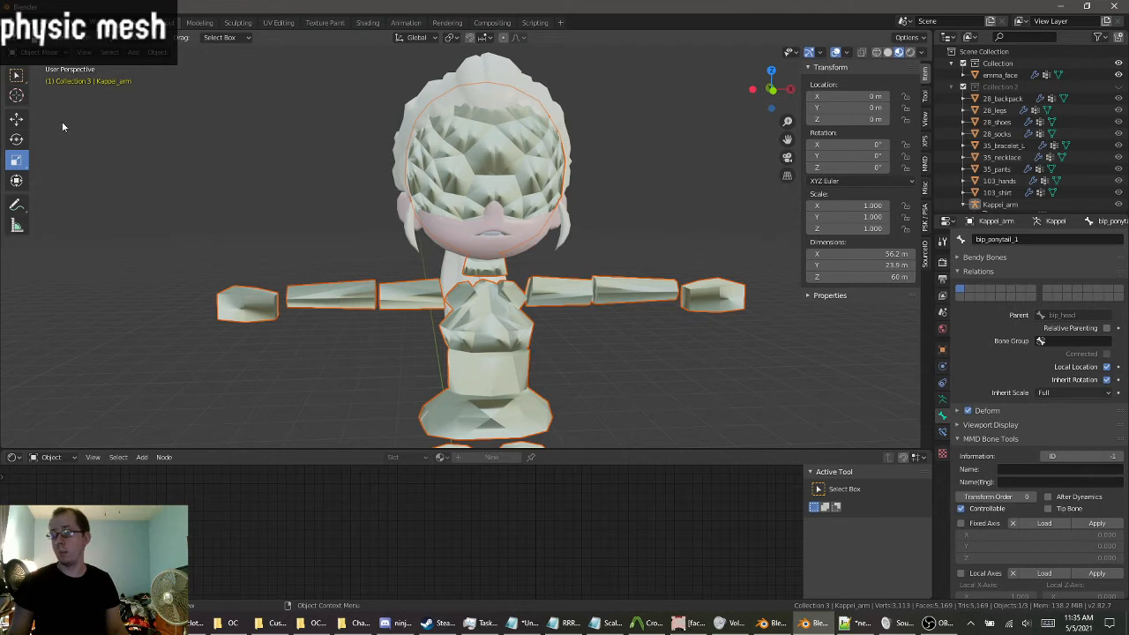
left_click(36, 55)
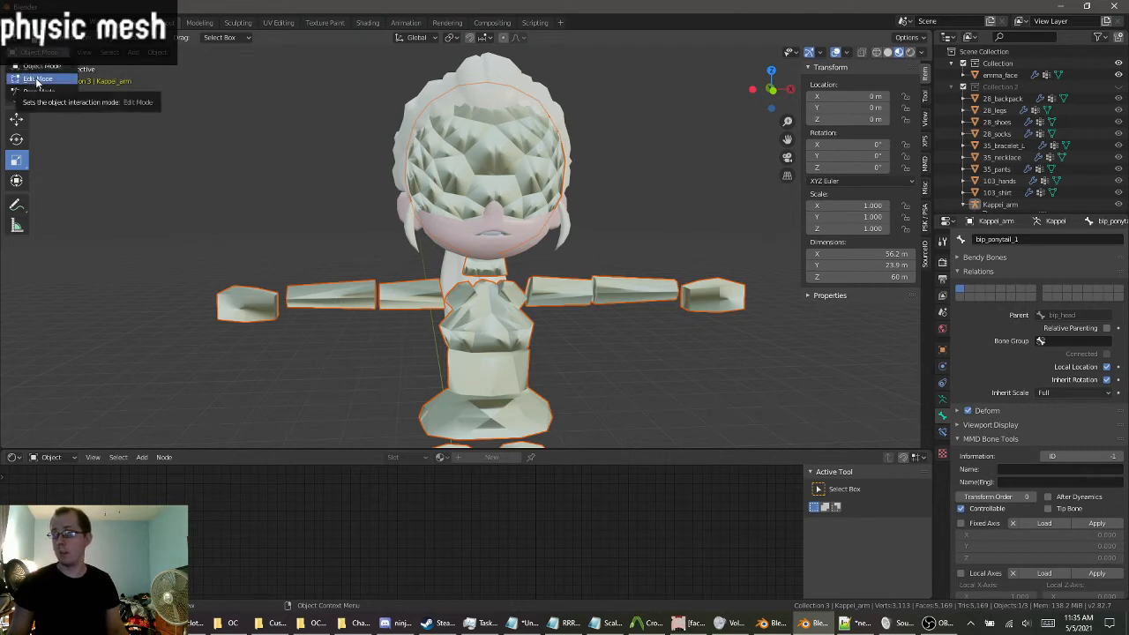
left_click(37, 79)
middle_click_drag(97, 141, 302, 327)
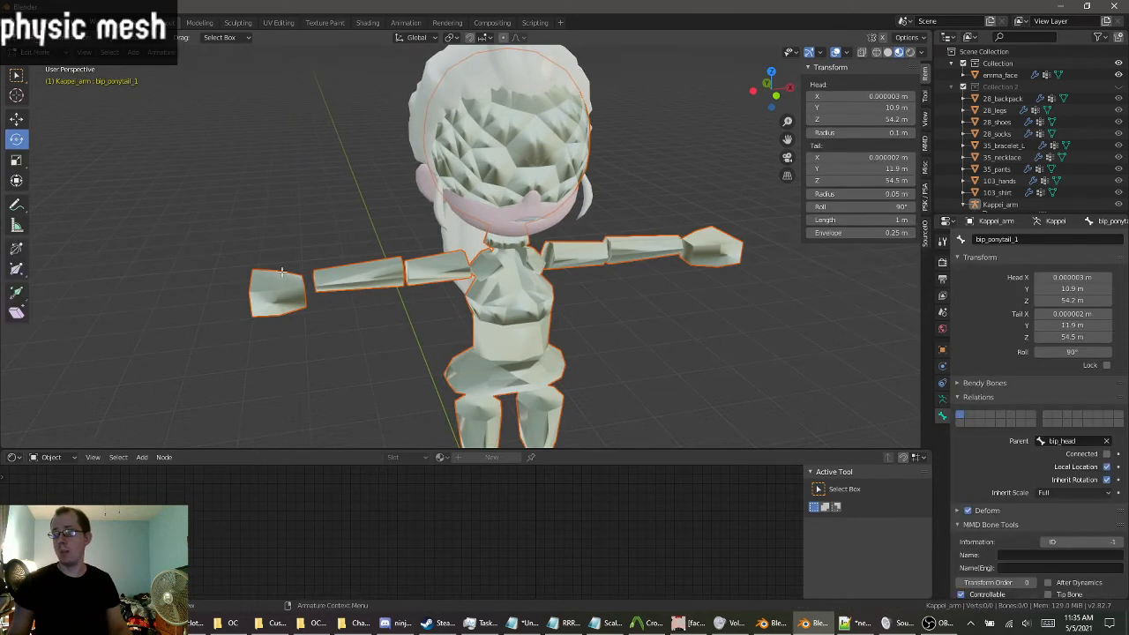
key("Tab")
key("Tab")
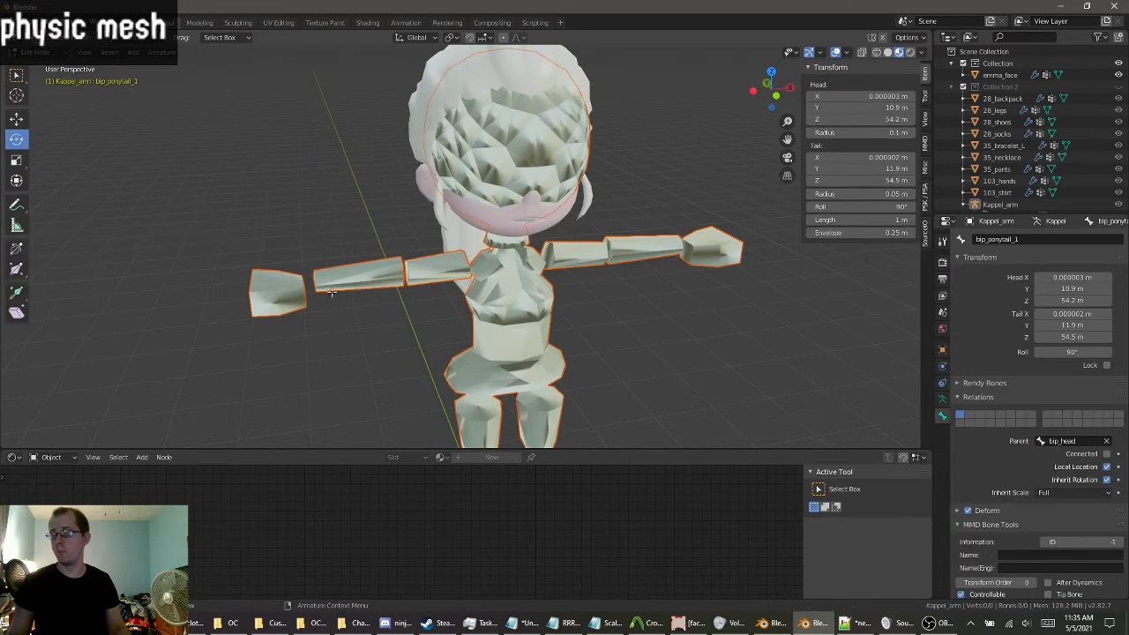
scroll(331, 291, "up", 3)
middle_click_drag(331, 291, 404, 325)
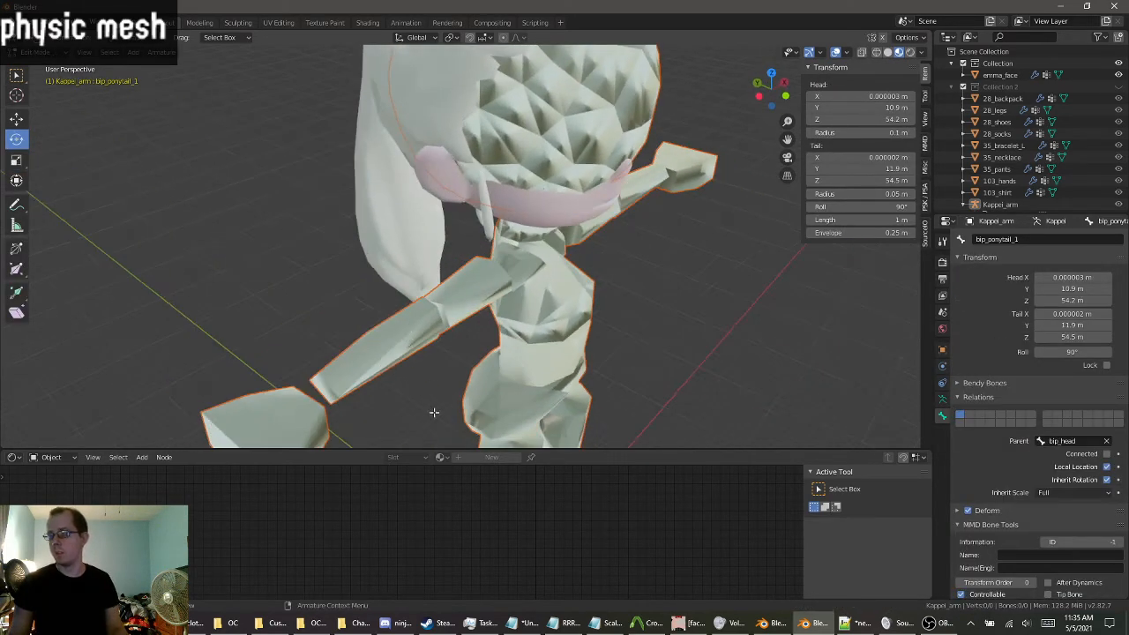
key("Tab")
Select the Van_physics mesh and switch it to Edit Mode.
left_click(348, 359)
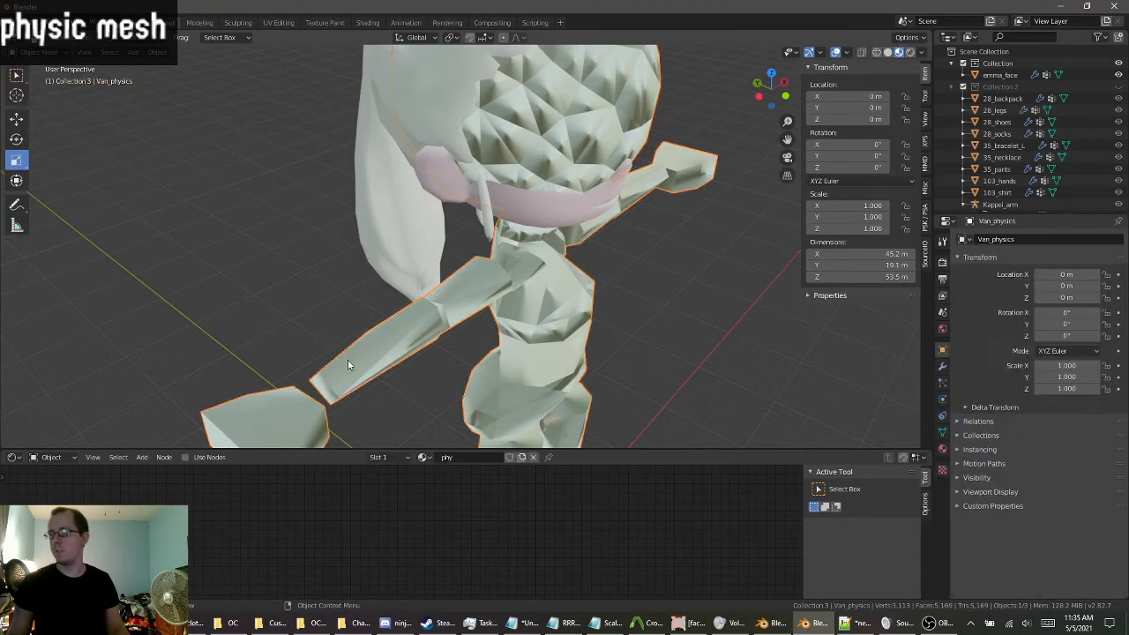
left_click(59, 55)
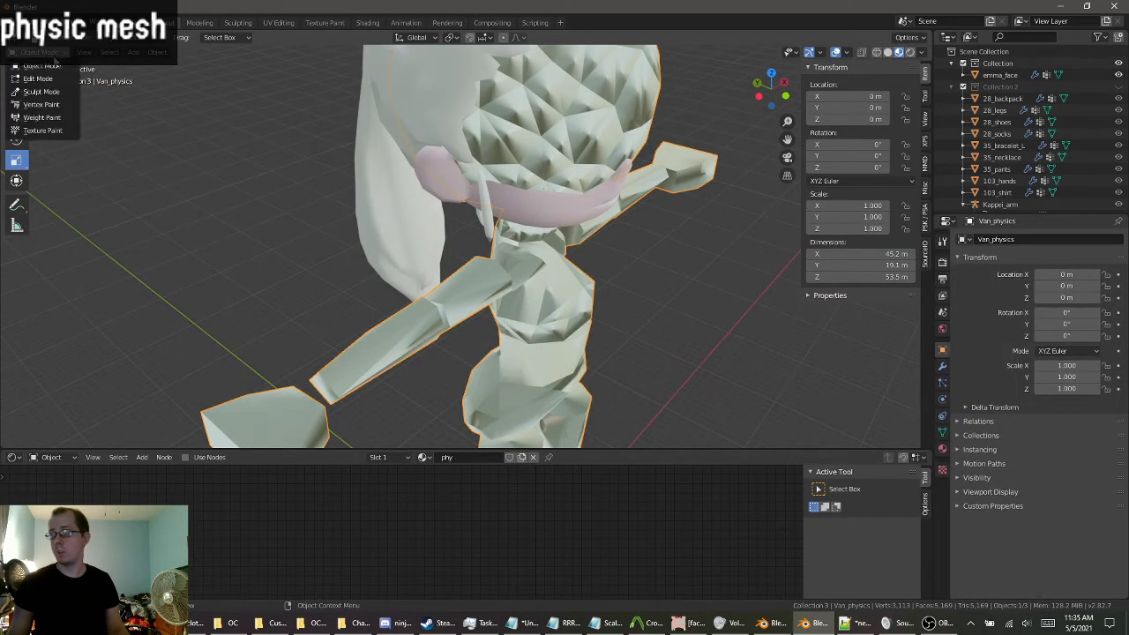
left_click(49, 82)
Duplicate the right forearm piece of the physics mesh and move the copy about 6.98 m along Y.
middle_click_drag(345, 324, 376, 275)
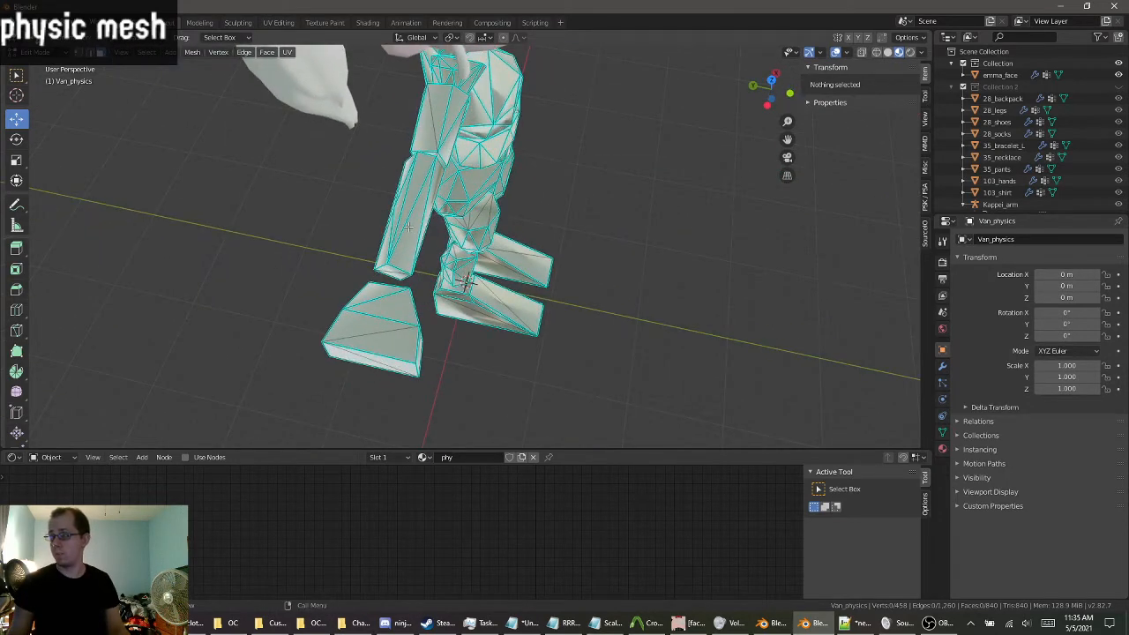
key("l")
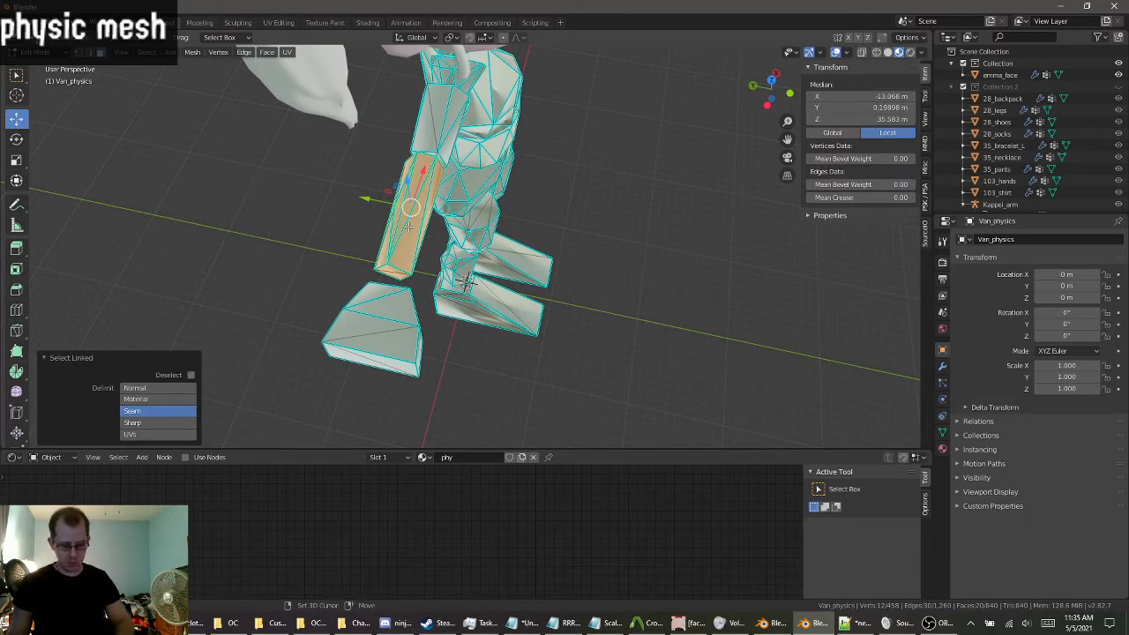
key("shift+d")
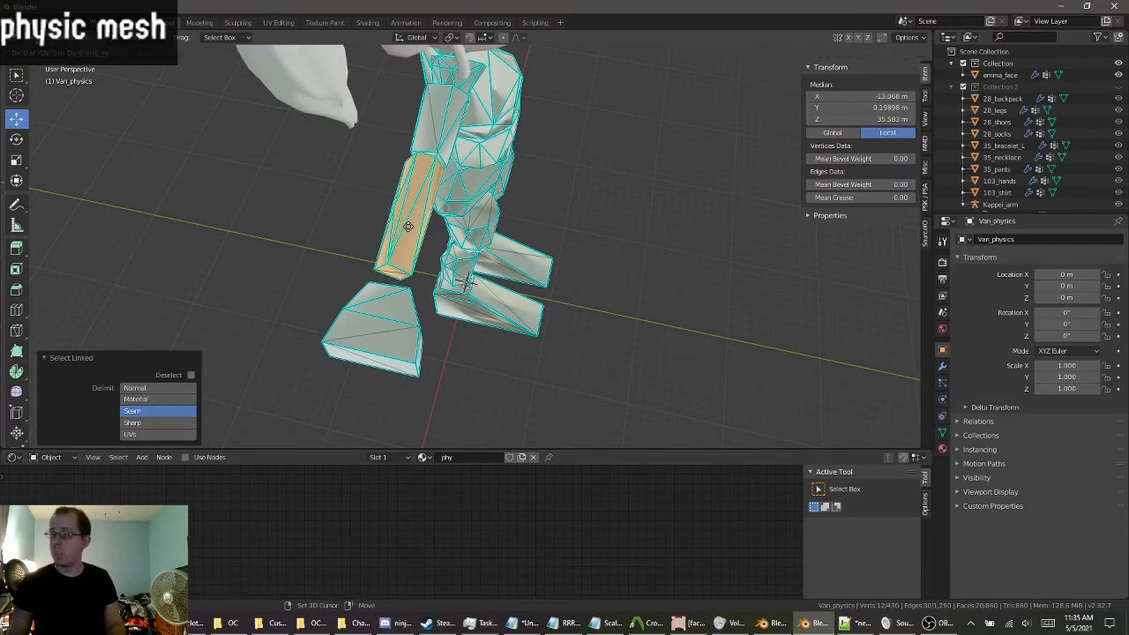
right_click(408, 227)
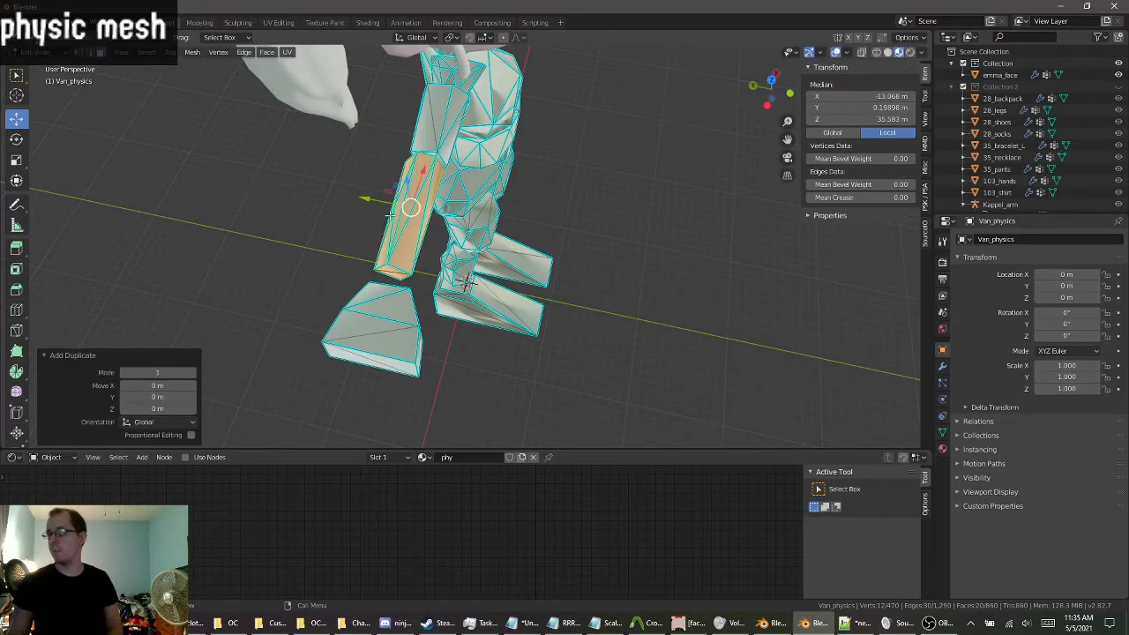
middle_click_drag(374, 213, 397, 219)
left_click_drag(375, 222, 256, 226)
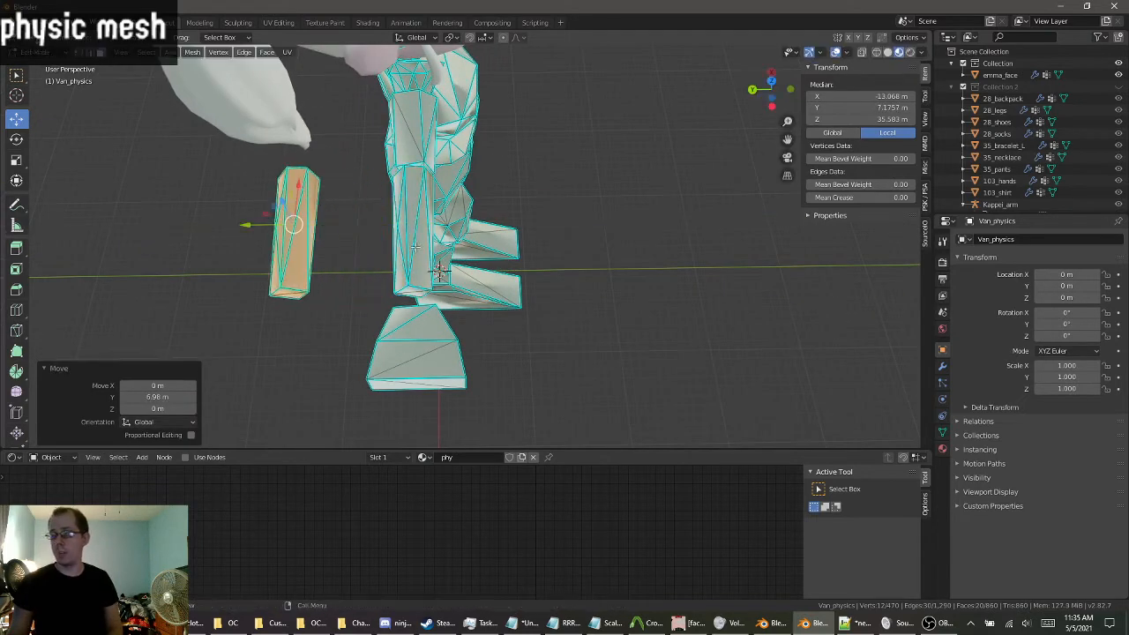
middle_click_drag(386, 207, 414, 216)
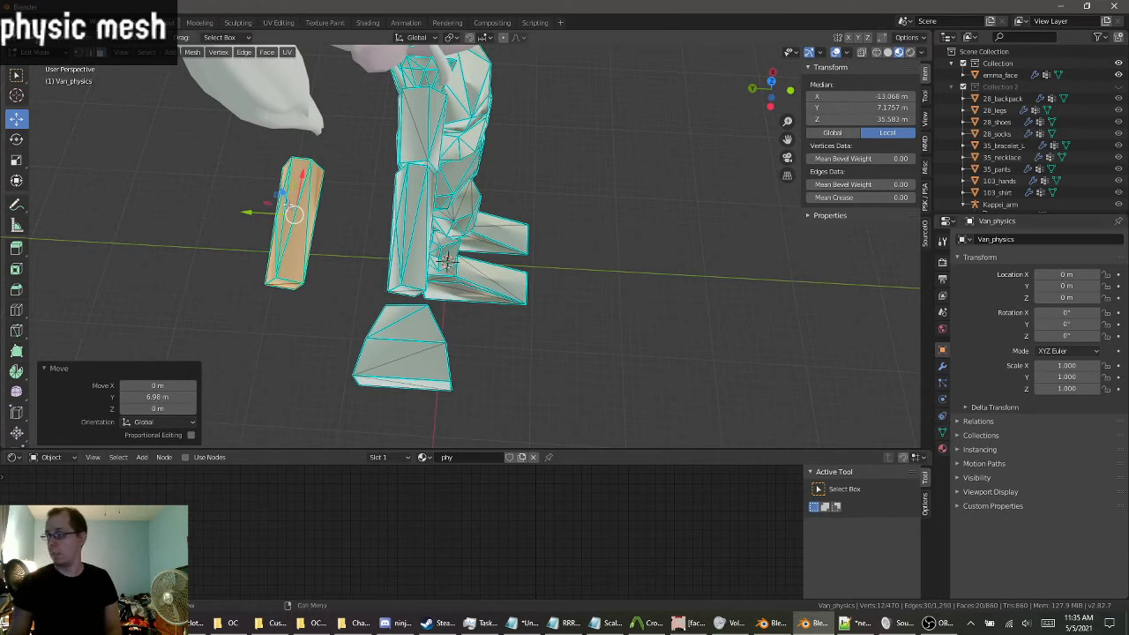
Find the bip_lowerArm_R vertex group of Van_physics and select its vertices to check which pieces belong to it.
left_click(943, 432)
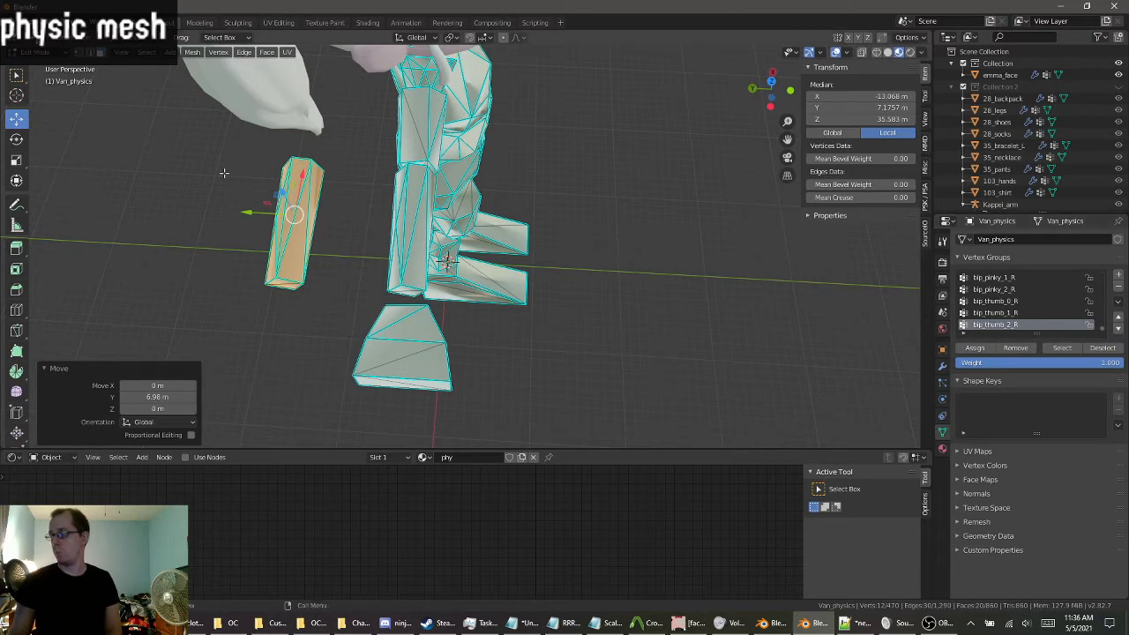
middle_click_drag(423, 266, 503, 251)
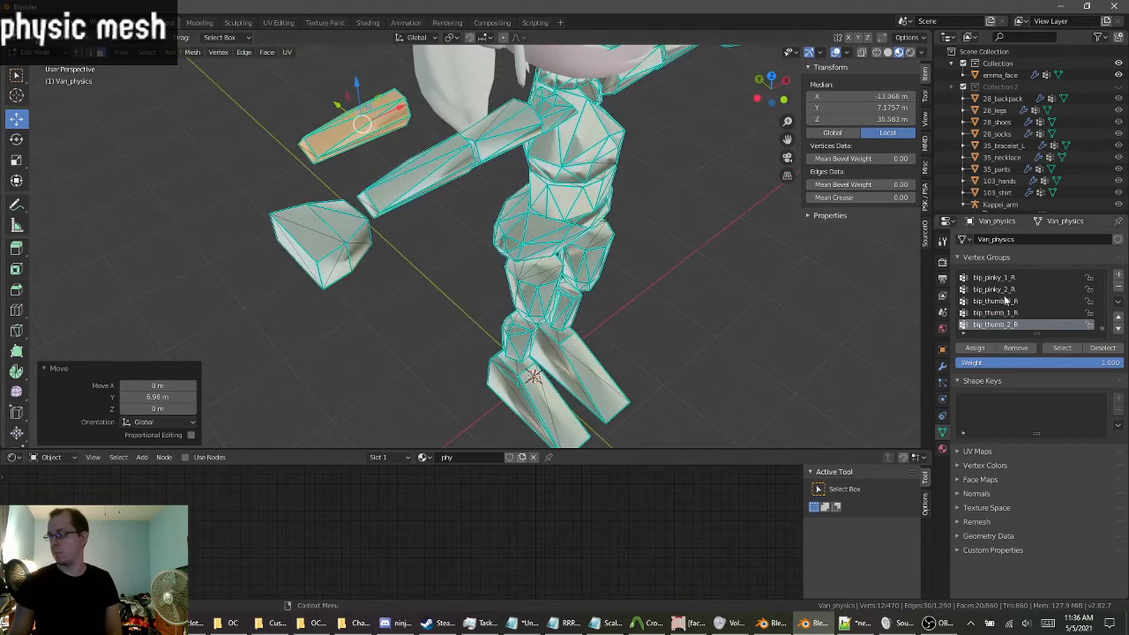
scroll(989, 304, "up", 1)
scroll(989, 304, "up", 4)
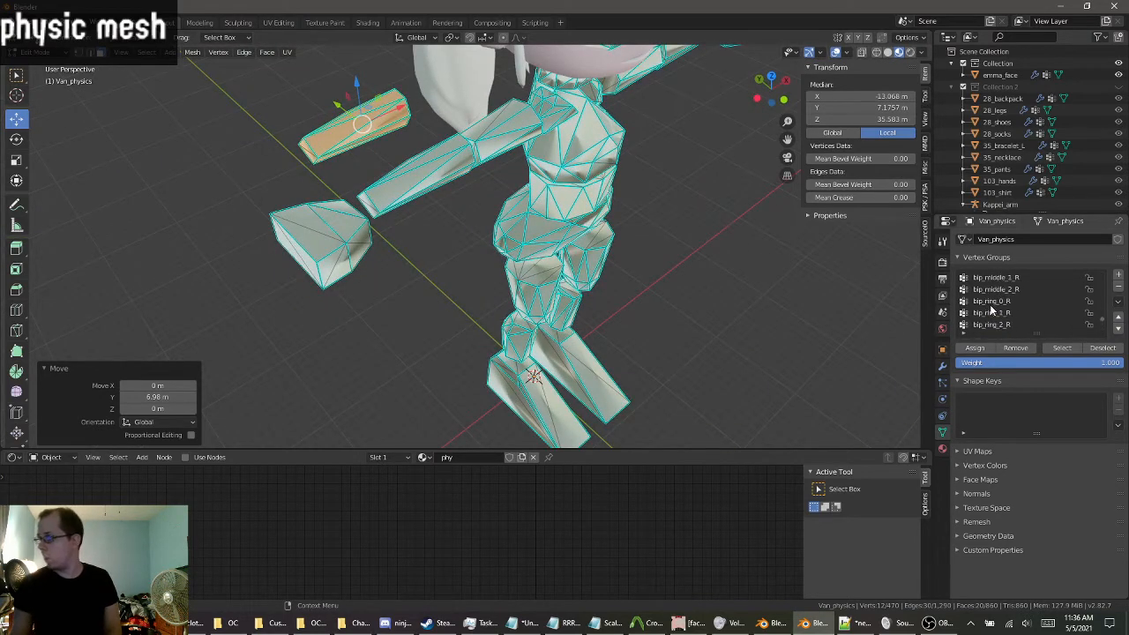
scroll(990, 305, "up", 5)
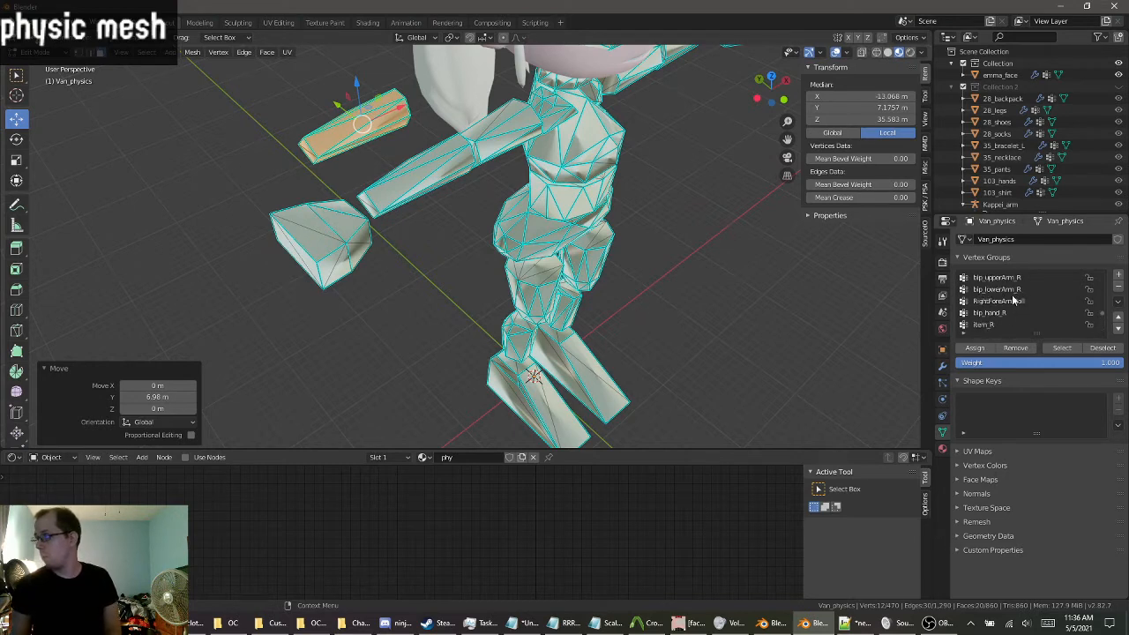
middle_click_drag(598, 303, 361, 255)
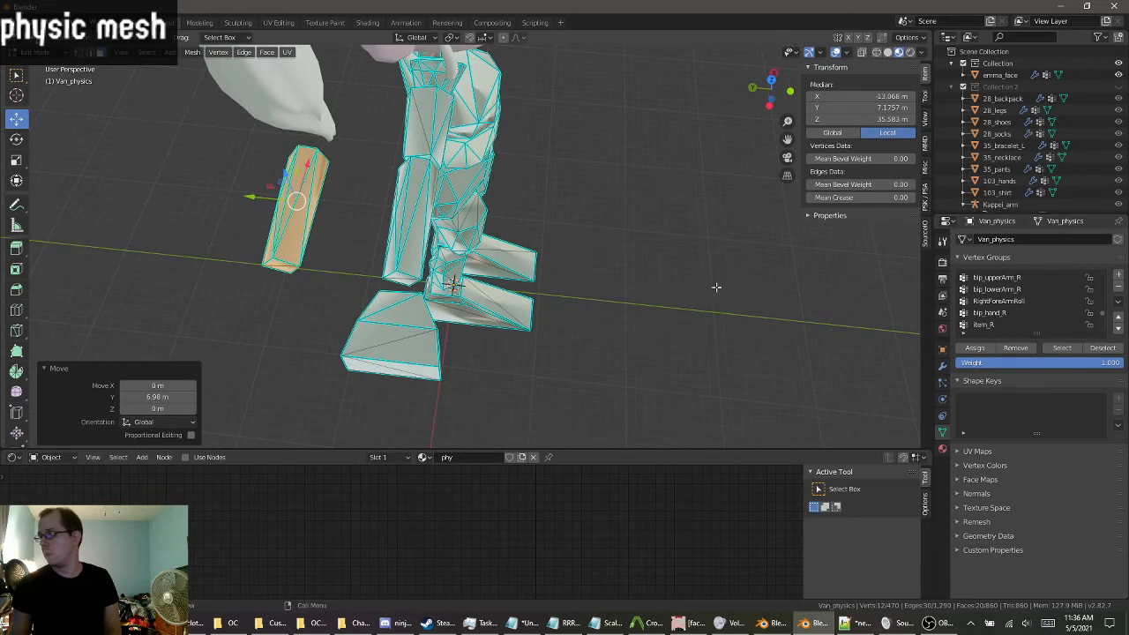
key("alt+a")
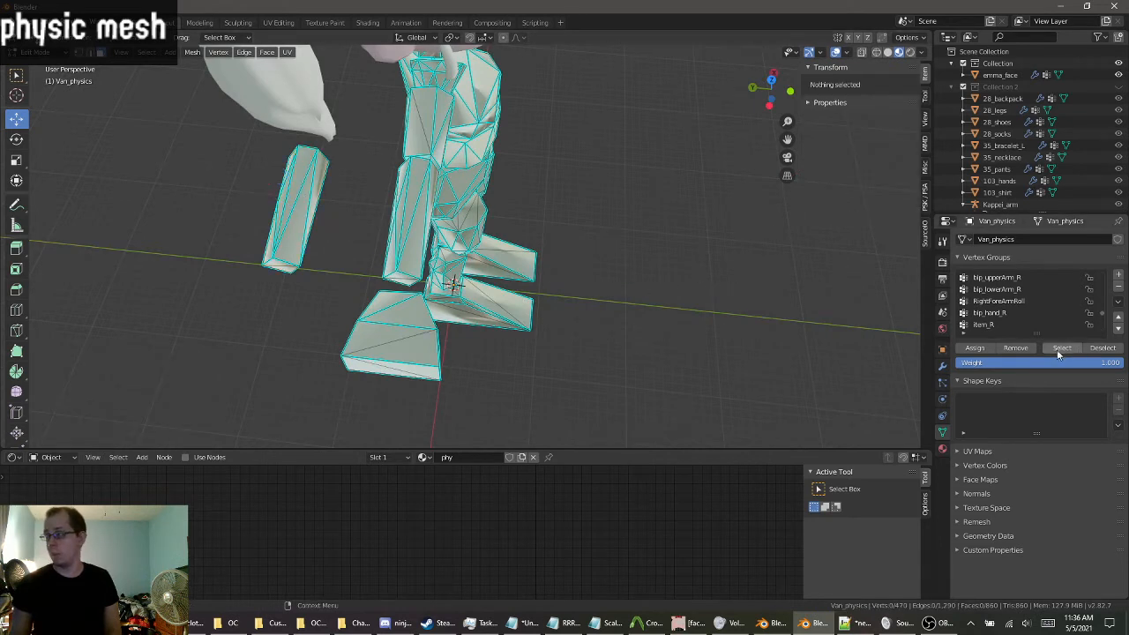
left_click(996, 290)
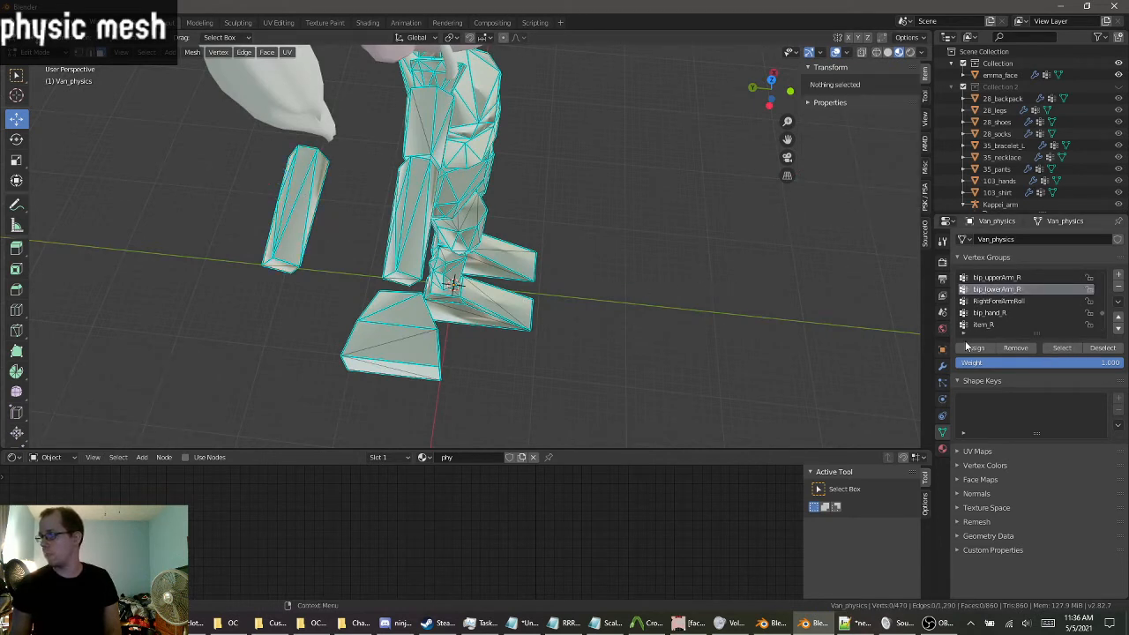
left_click(1055, 348)
mouse_move(370, 291)
middle_mouse_down()
mouse_move(358, 304)
mouse_move(388, 309)
mouse_move(375, 301)
middle_mouse_up()
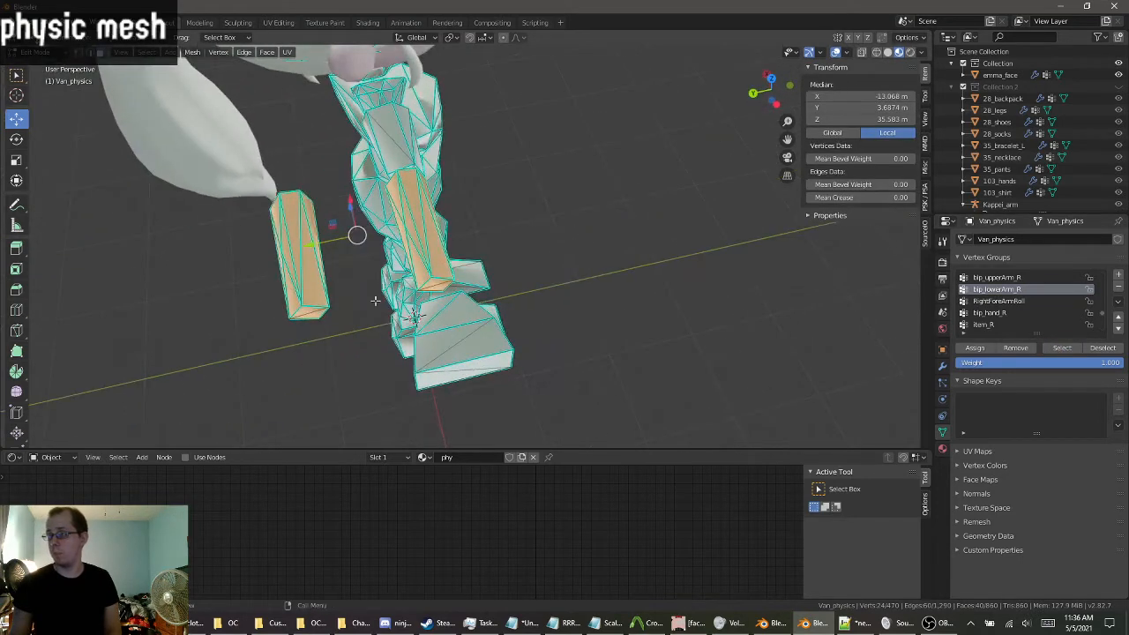
Remove the duplicated forearm piece from the bip_lowerArm_R vertex group and check the group by selecting its vertices again.
left_click(630, 282)
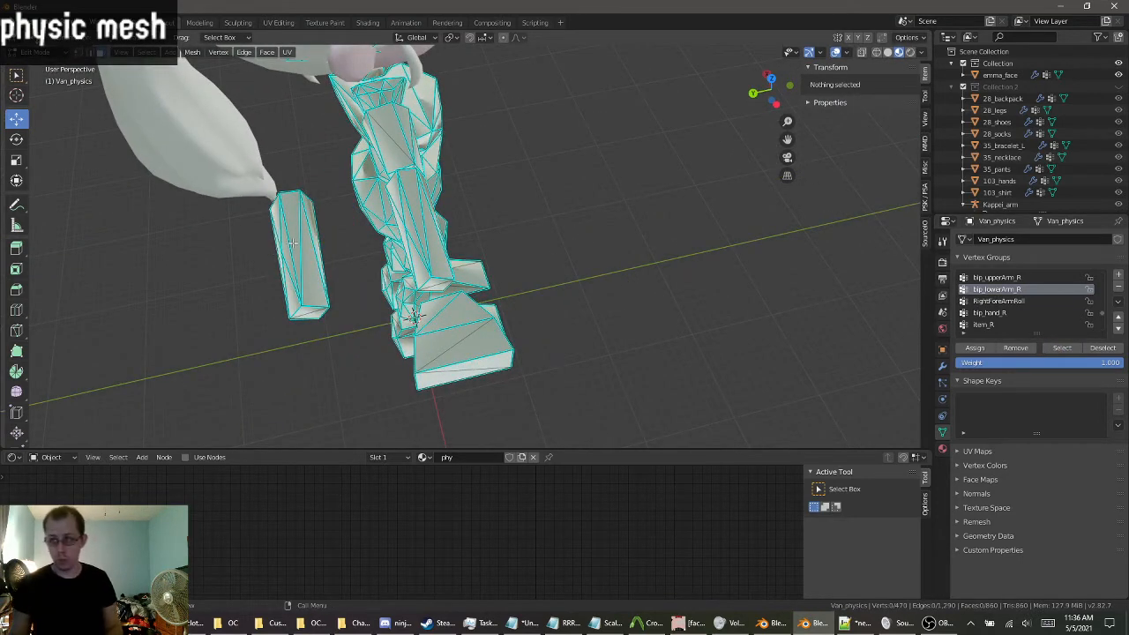
key("l")
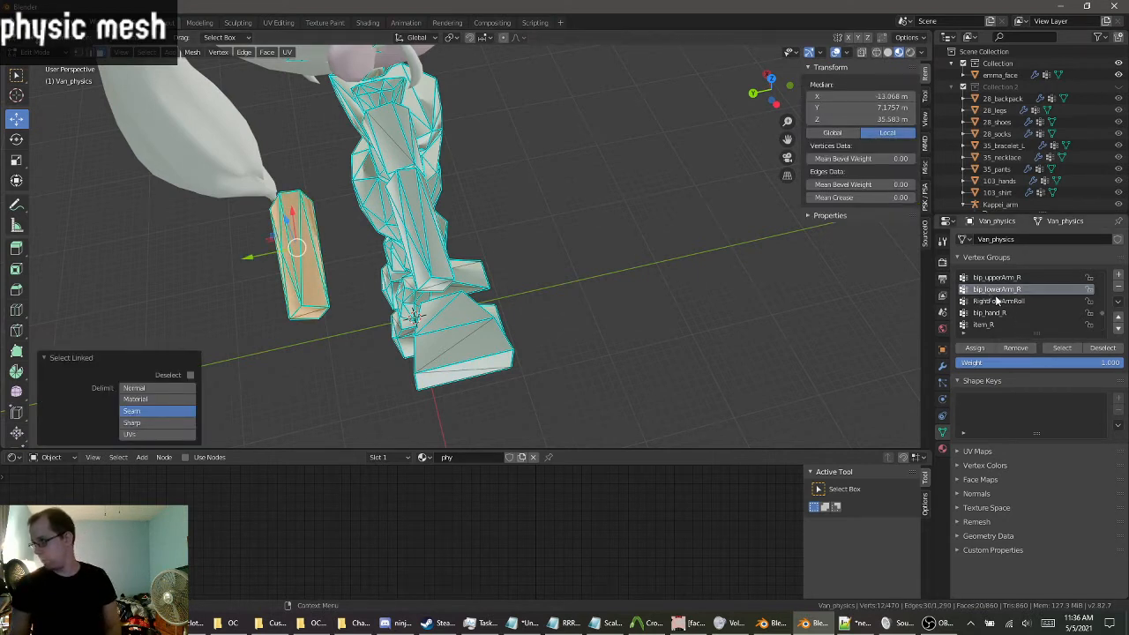
left_click(1017, 351)
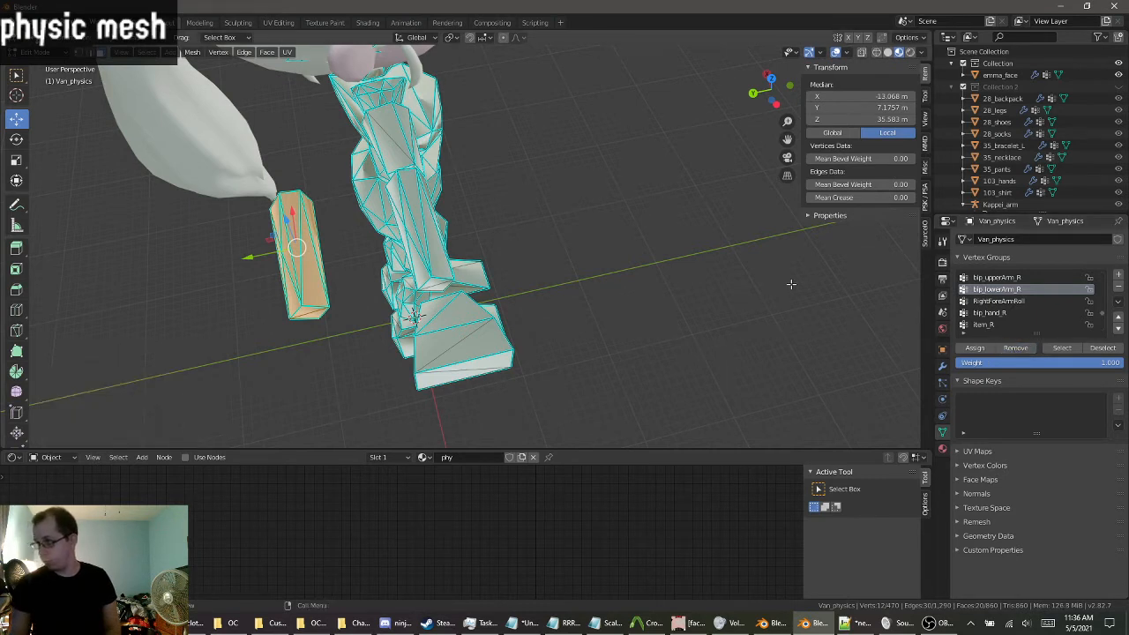
left_click(728, 268)
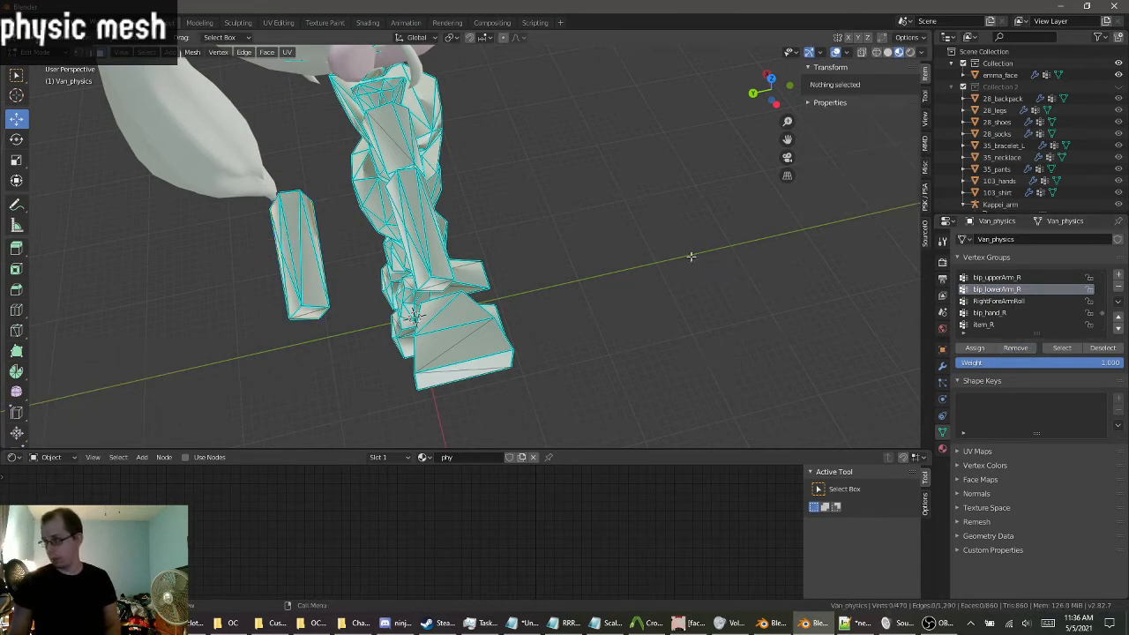
left_click(1061, 349)
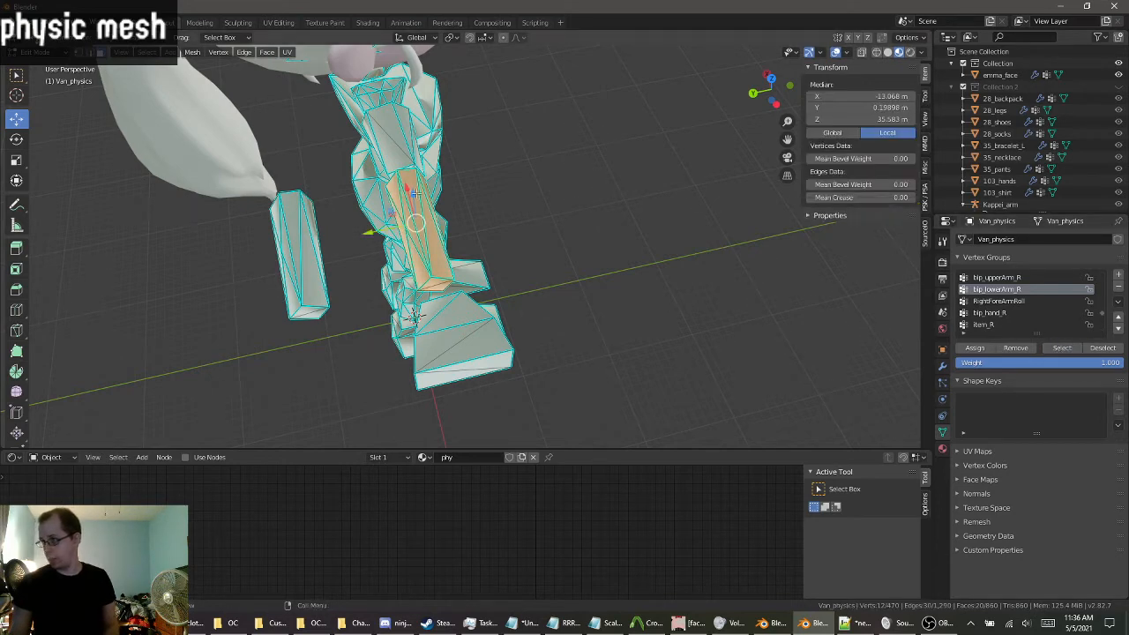
left_click(629, 269)
Move the duplicated forearm piece about 15.9 m along X and 6.02 m along Y, behind the body near the ponytail.
middle_click_drag(627, 265, 521, 402)
key("2")
key("l")
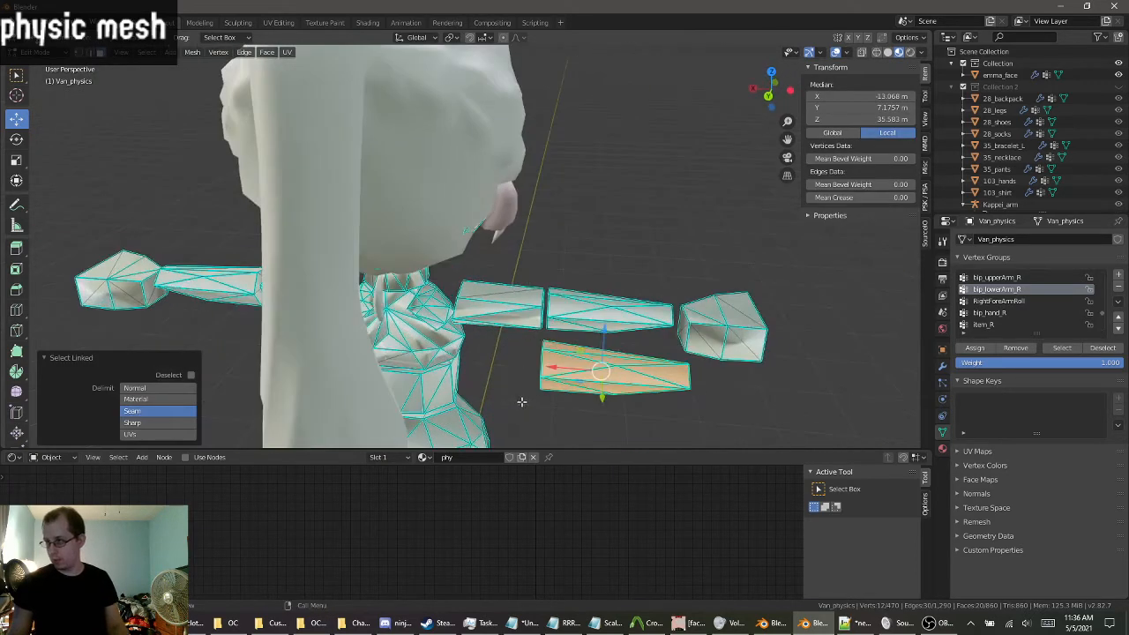
left_click_drag(553, 369, 277, 301)
middle_click_drag(277, 301, 242, 325)
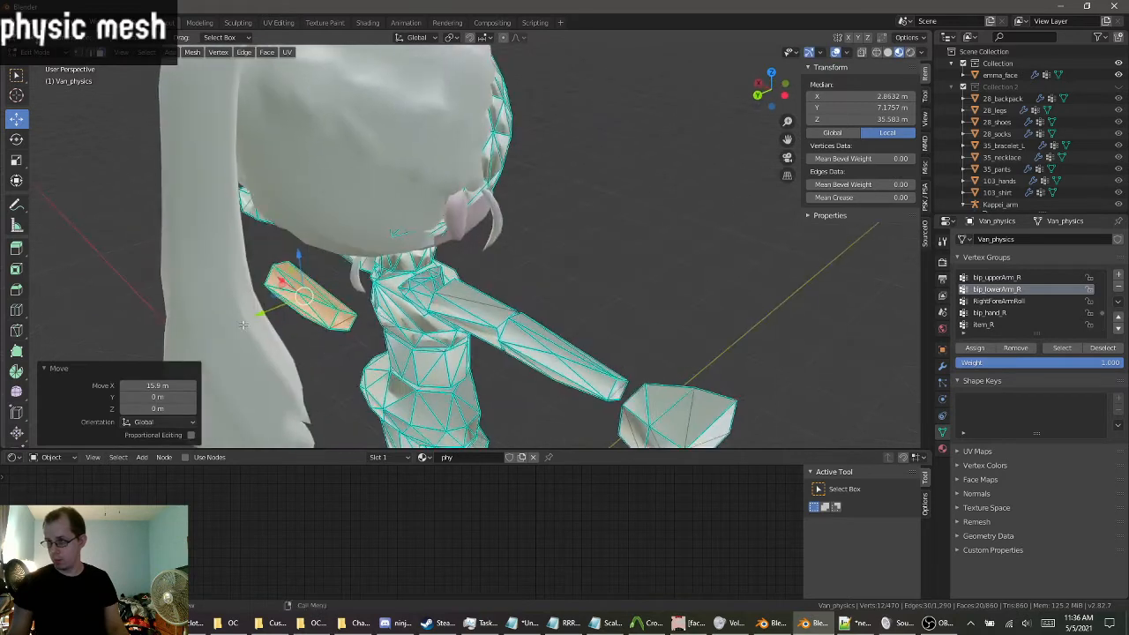
key("g")
key("y")
left_click(163, 335)
middle_click_drag(163, 336, 374, 358)
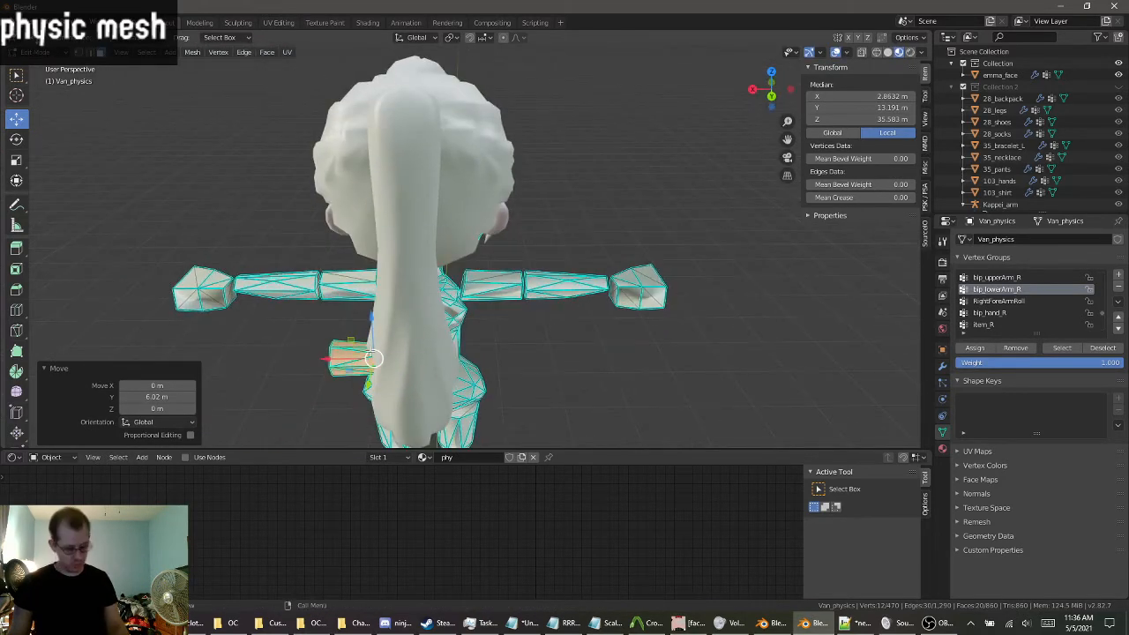
Rotate the duplicated piece upright and raise it about 13 m along Z to the upper ponytail's height.
left_click(16, 138)
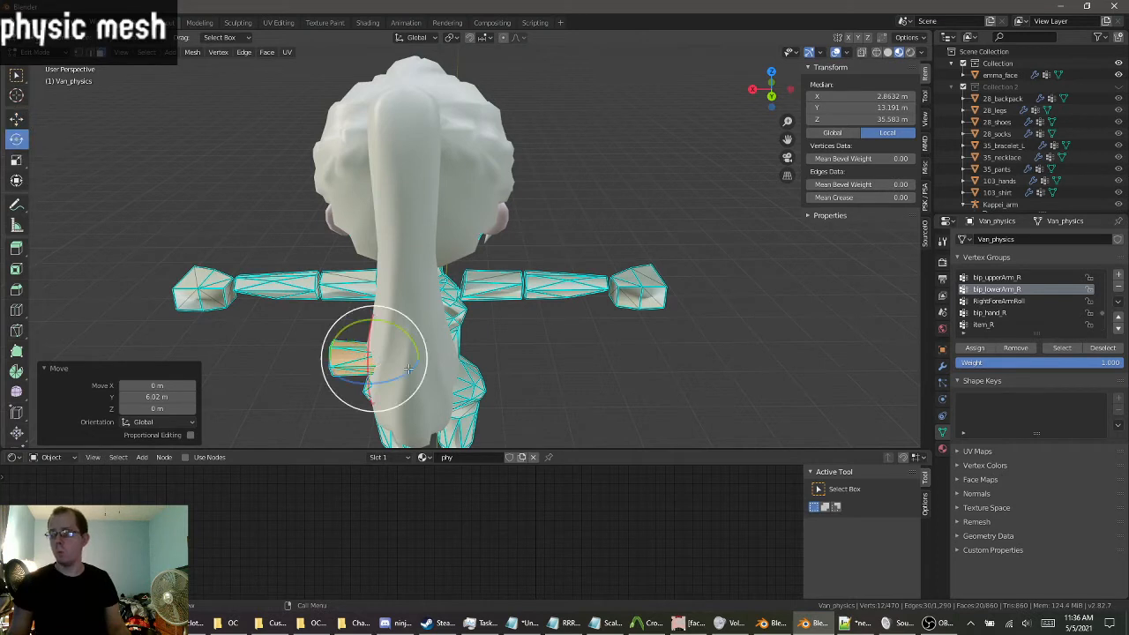
left_click_drag(368, 326, 371, 192)
left_click(16, 119)
Centre the upright piece inside the upper ponytail by moving it about -2.95 m along X and 0.03 m along Y.
middle_click_drag(318, 191, 377, 193)
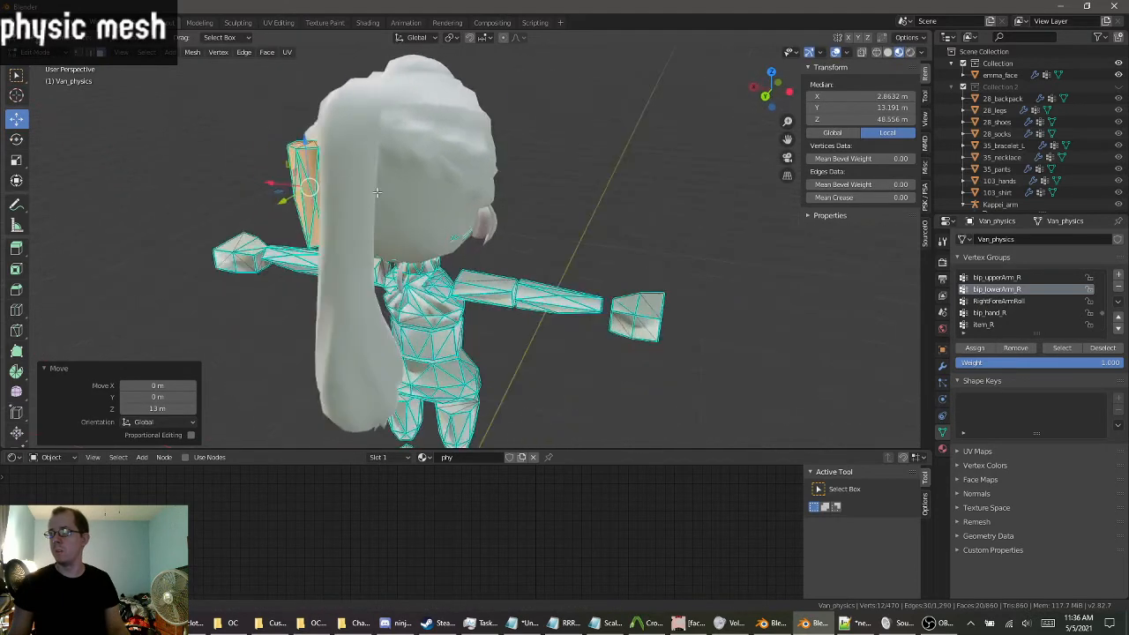
left_click_drag(277, 184, 321, 191)
middle_click_drag(321, 190, 252, 185)
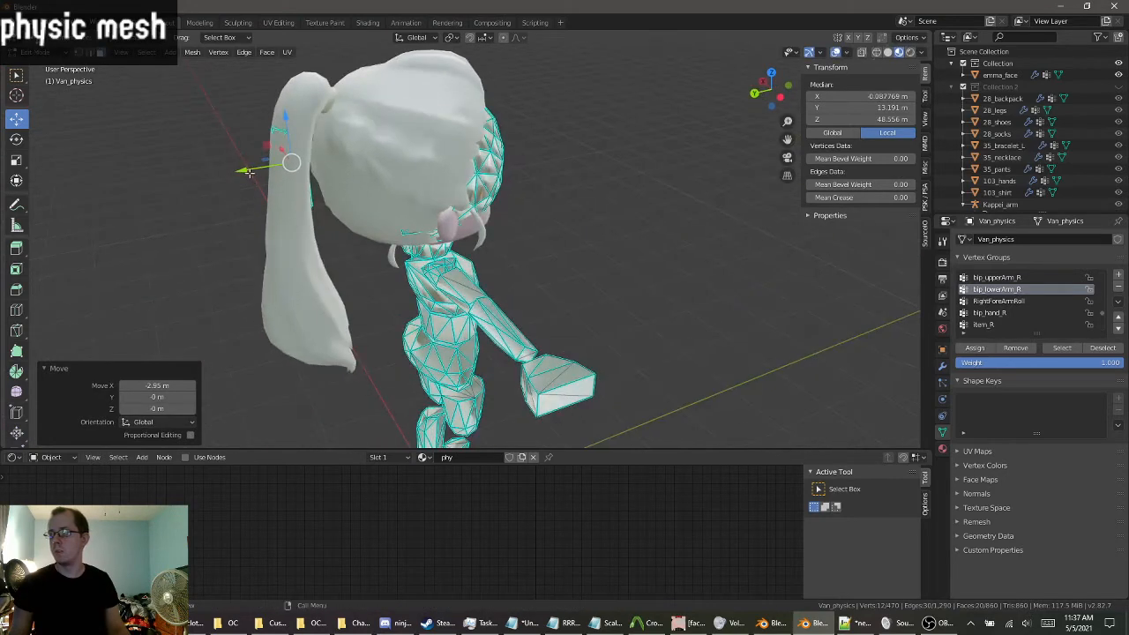
left_click_drag(249, 172, 250, 171)
middle_click_drag(325, 267, 402, 254)
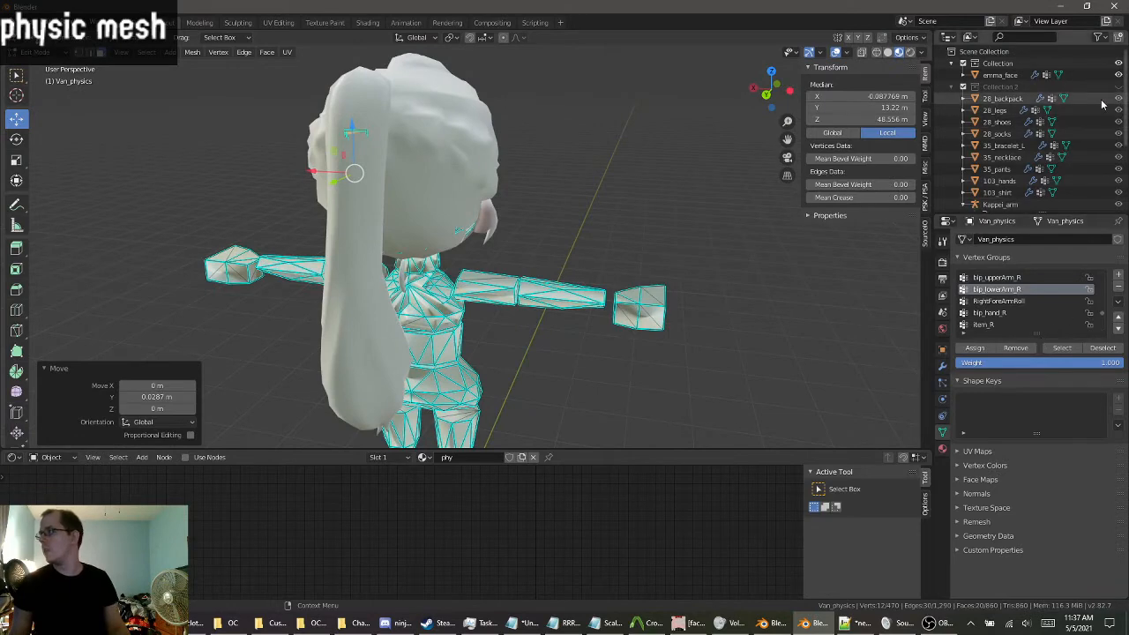
Hide the braided_ponytail mesh in Collection 3 so the upright physics piece is exposed.
scroll(1088, 132, "down", 4)
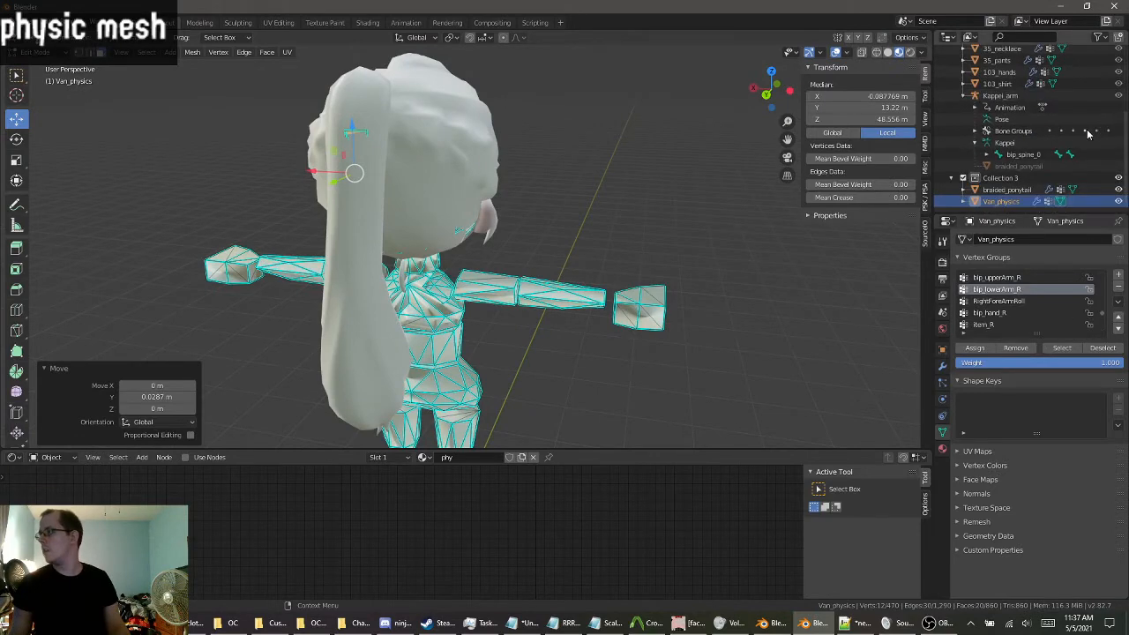
left_click(1118, 189)
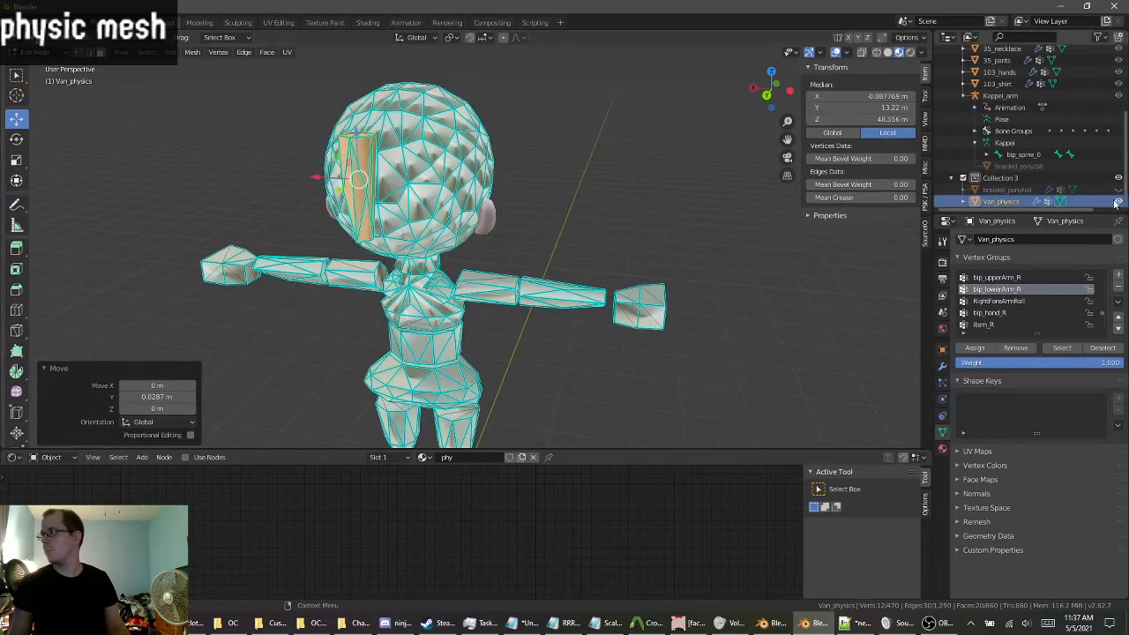
middle_click_drag(706, 163, 697, 233)
left_click(1118, 190)
left_click(1118, 190)
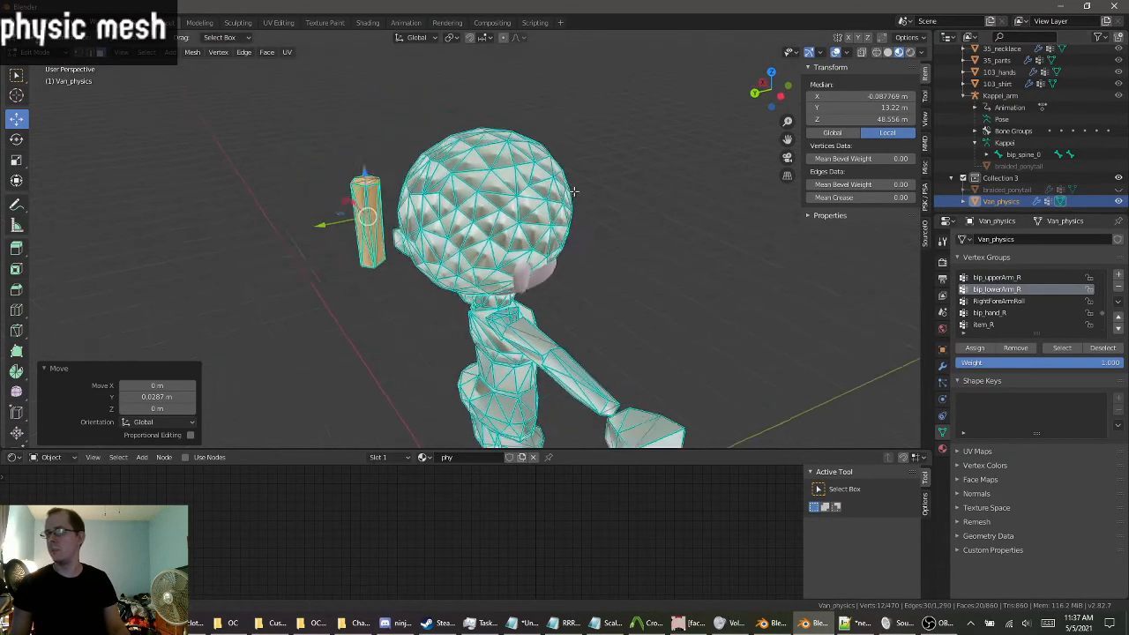
Examine the upright piece's position beside the head and look through the scene's collections and armature entries.
scroll(697, 233, "up", 4)
scroll(1023, 133, "up", 5)
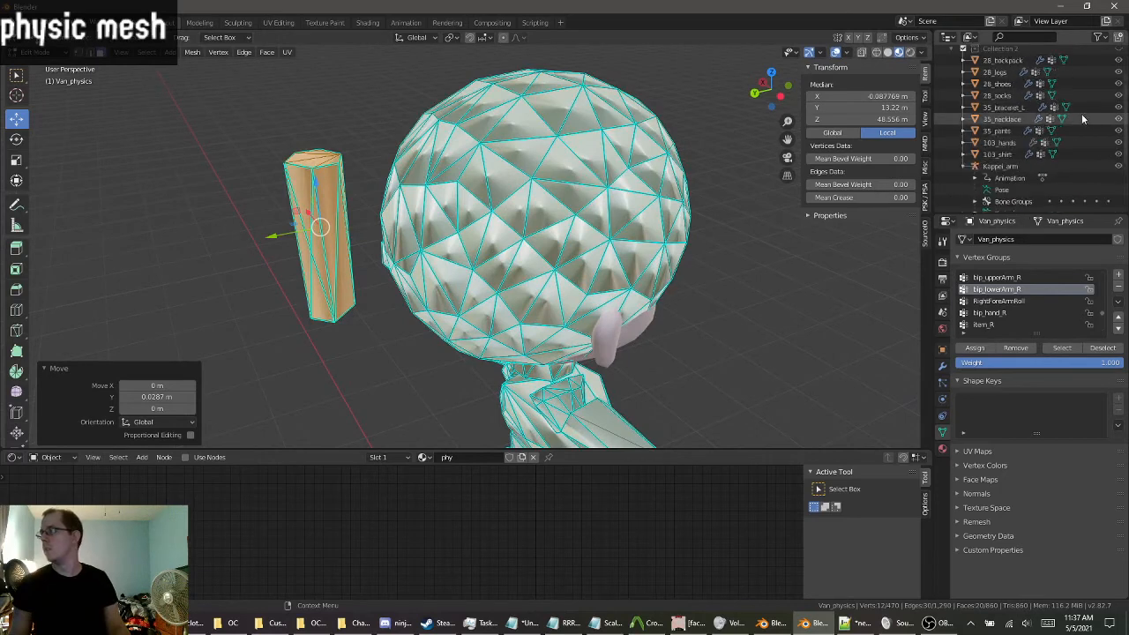
middle_click_drag(670, 221, 644, 202)
scroll(642, 185, "down", 5)
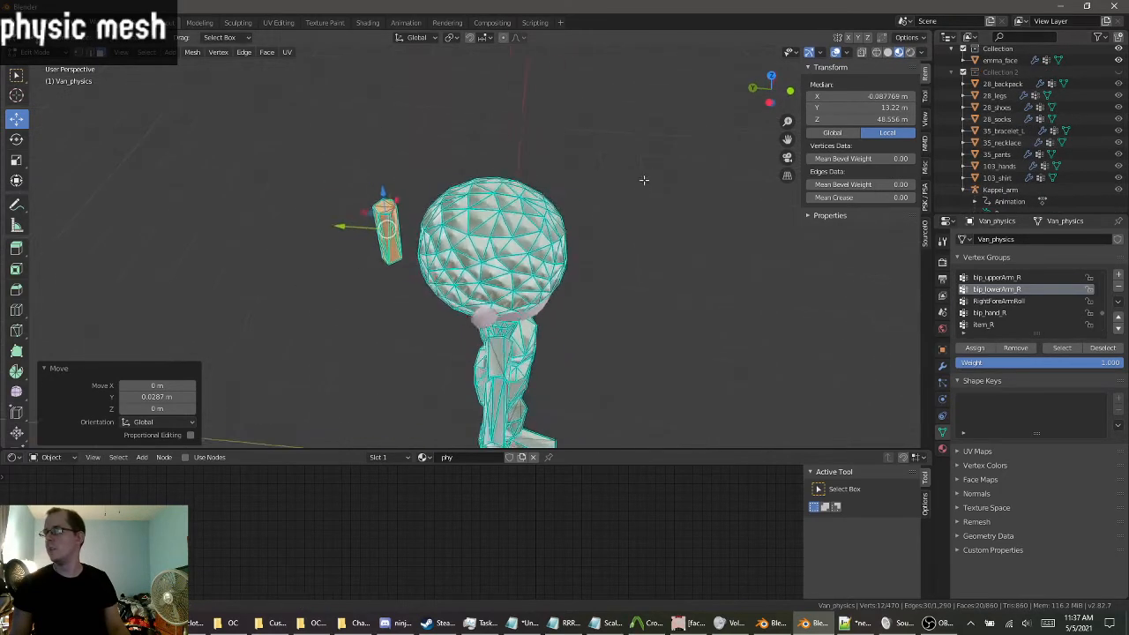
scroll(1013, 124, "down", 2)
scroll(1013, 125, "down", 3)
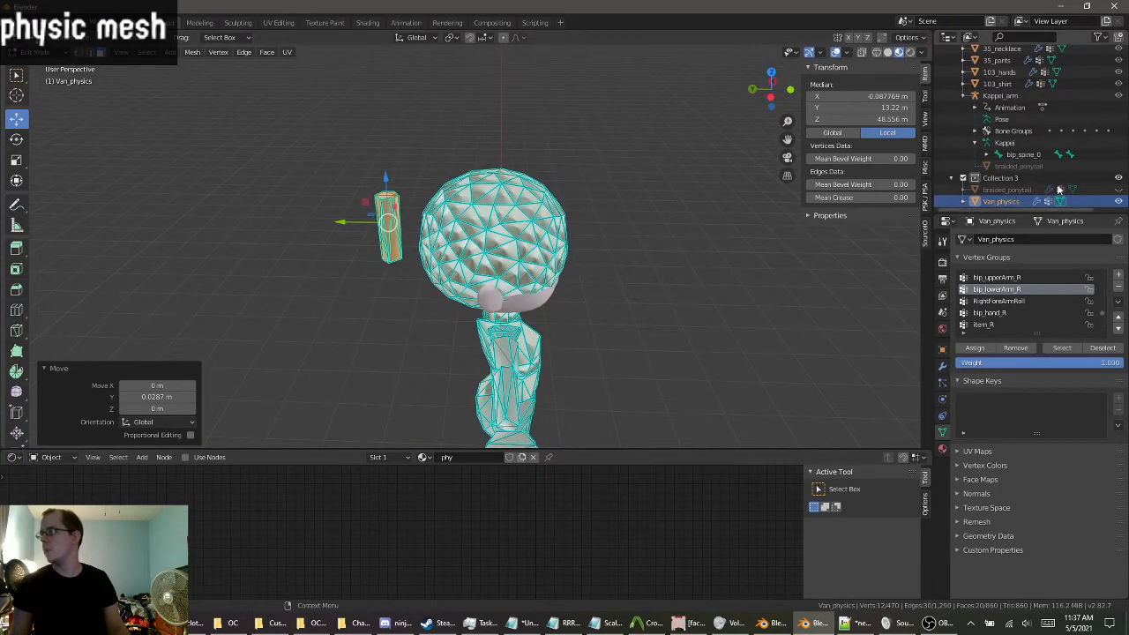
scroll(1063, 175, "up", 5)
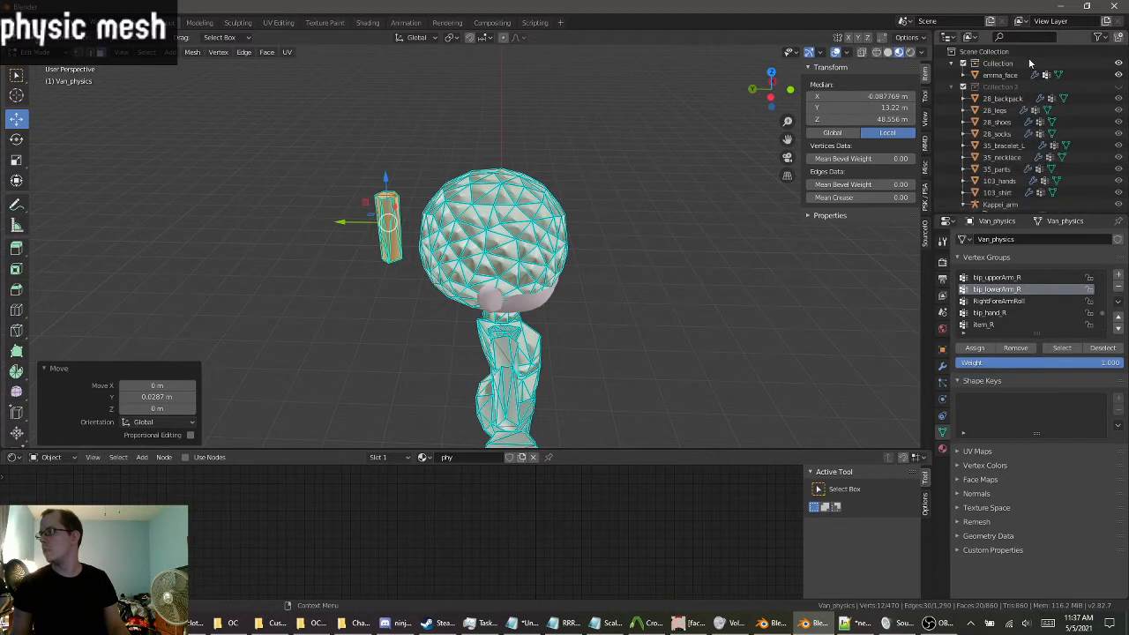
Move the Kappei_arm armature out of the hidden Collection 2 into Collection so its bones are displayed.
scroll(997, 139, "down", 4)
scroll(999, 154, "up", 4)
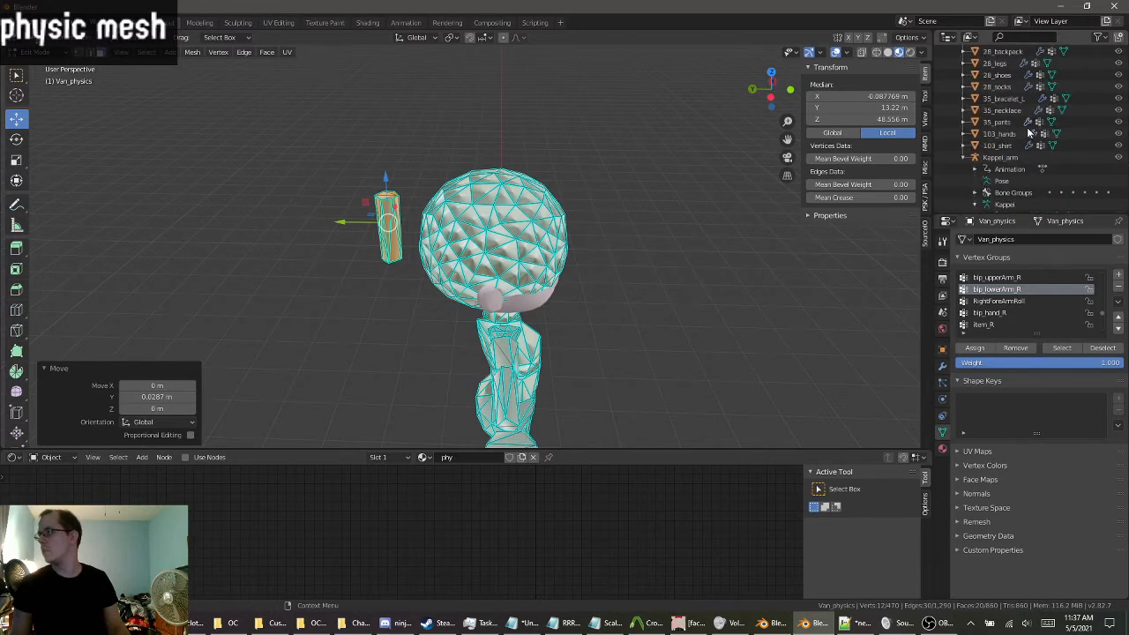
scroll(1001, 172, "down", 1)
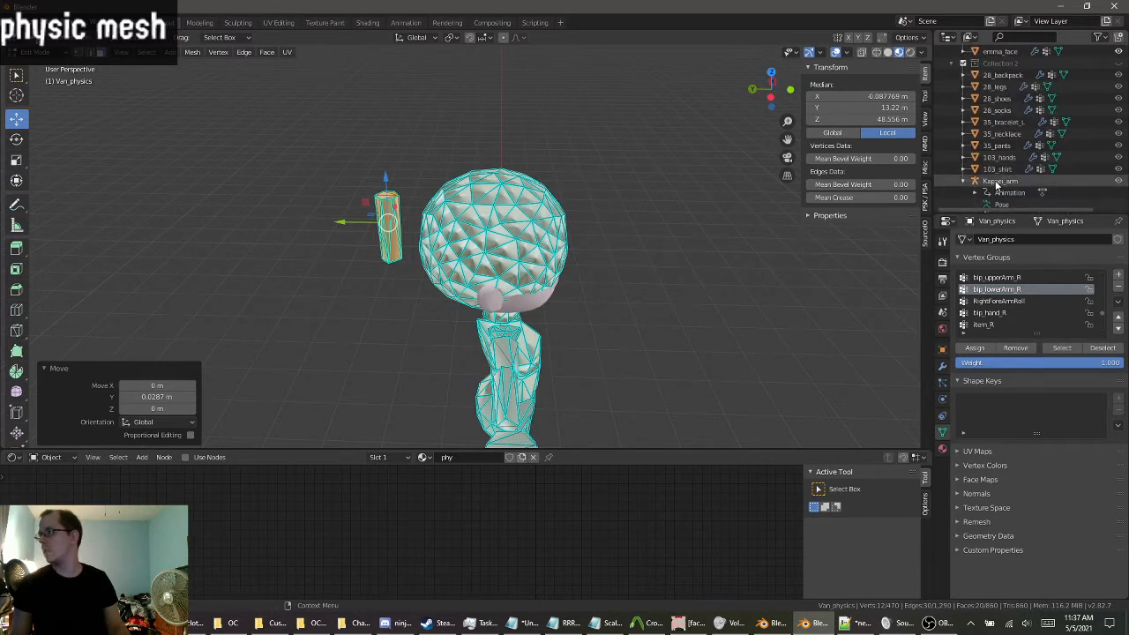
left_click_drag(997, 183, 996, 56)
scroll(976, 84, "up", 1)
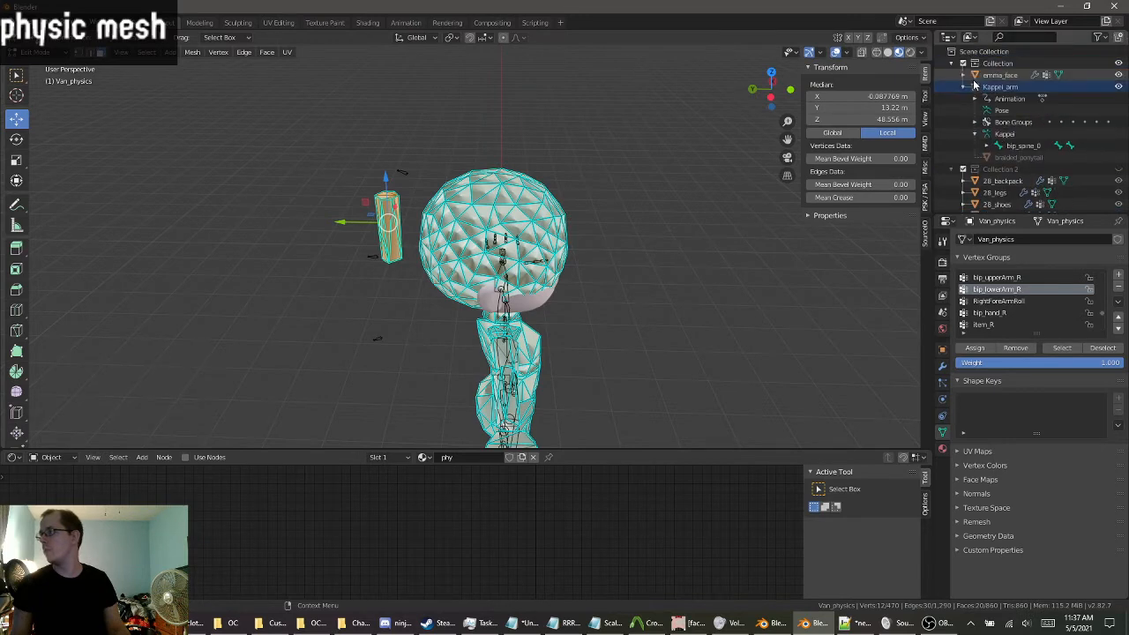
left_click(974, 86)
Raise the upright ponytail physics piece about 1.58 m along Z so it sits between the upper ponytail bones.
scroll(370, 119, "up", 5)
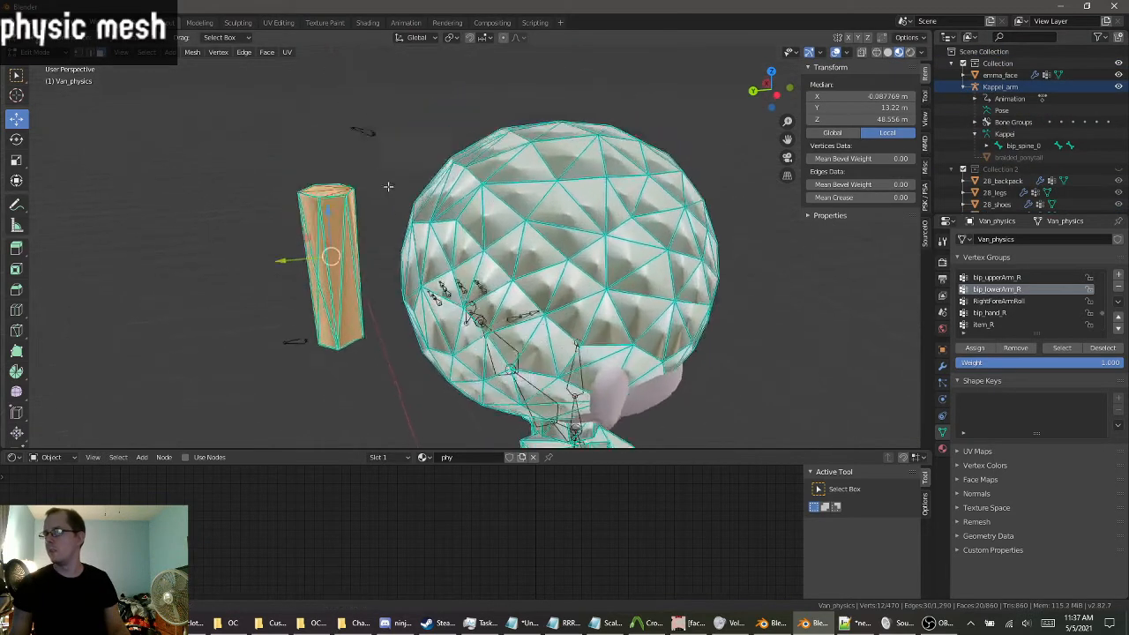
middle_click_drag(388, 187, 388, 188)
scroll(389, 189, "up", 1)
scroll(388, 189, "down", 1)
left_click_drag(335, 227, 329, 190)
middle_click_drag(329, 191, 397, 196)
scroll(467, 224, "down", 4)
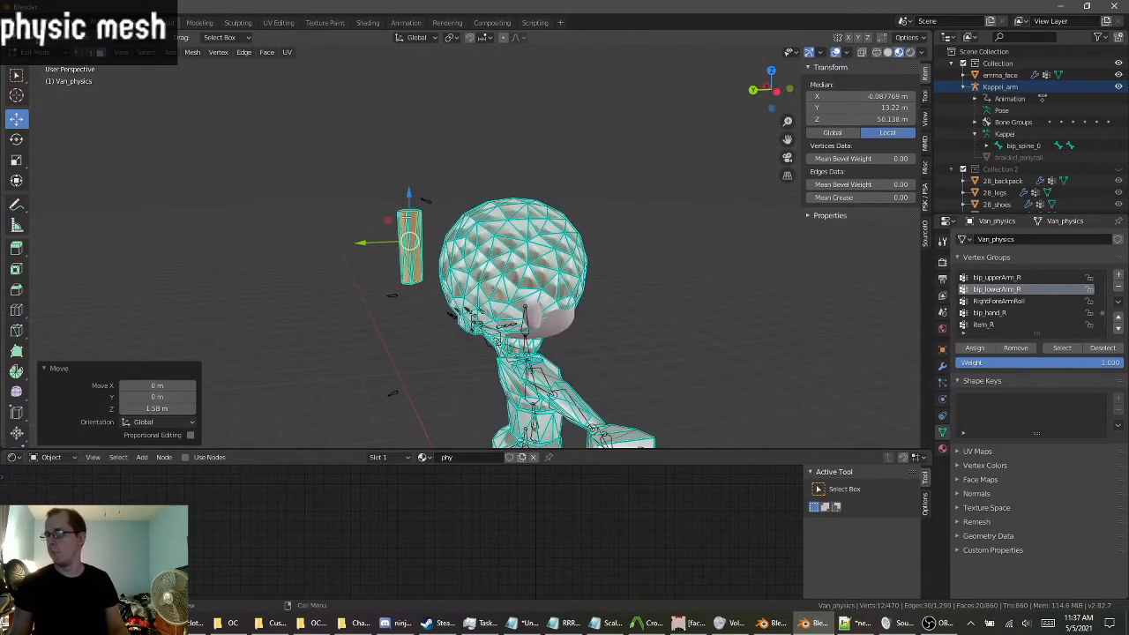
Duplicate the upright piece and lower the copy about 10.5 m along Z for the middle ponytail section.
key("g")
left_click(424, 257)
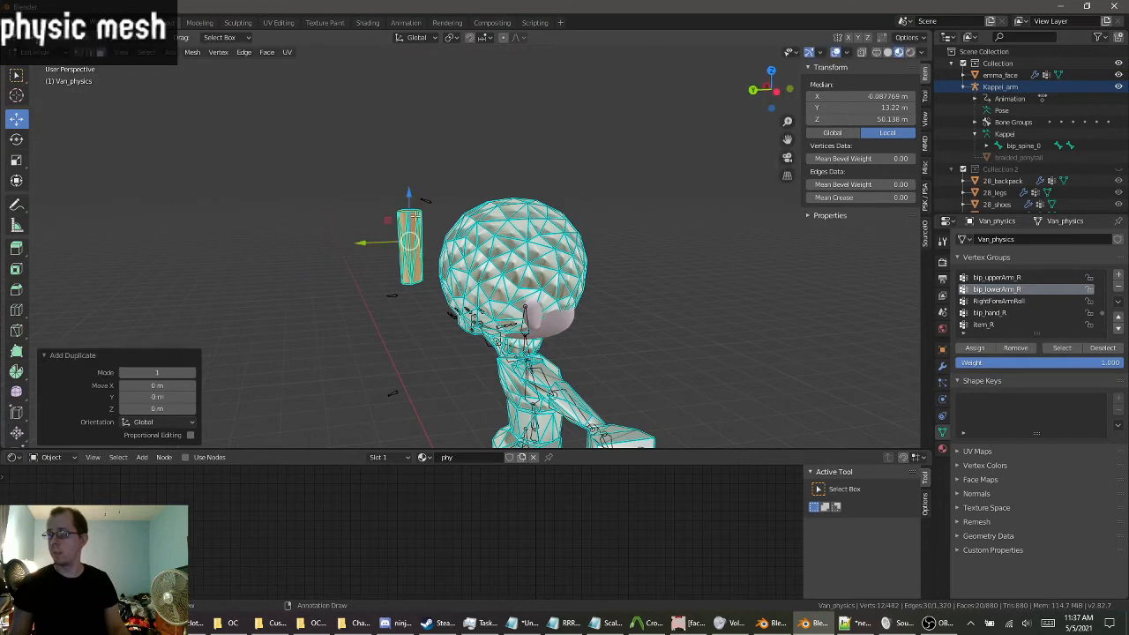
left_click_drag(408, 193, 408, 293)
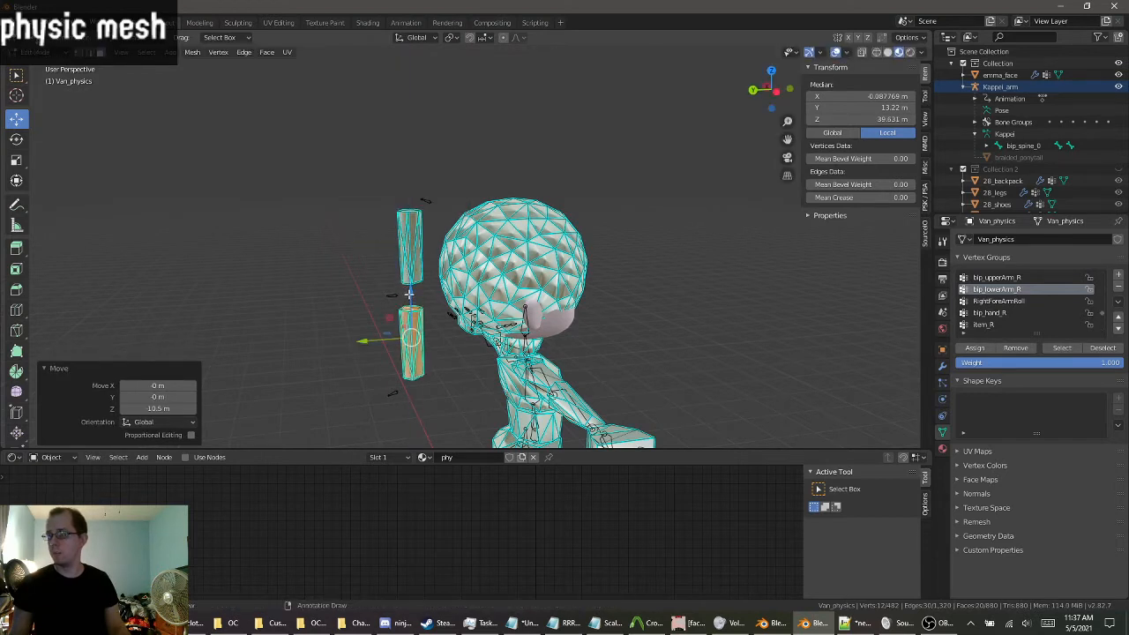
Duplicate the middle piece and lower the new copy about 10.8 m along Z for the ponytail's end.
key("shift+d")
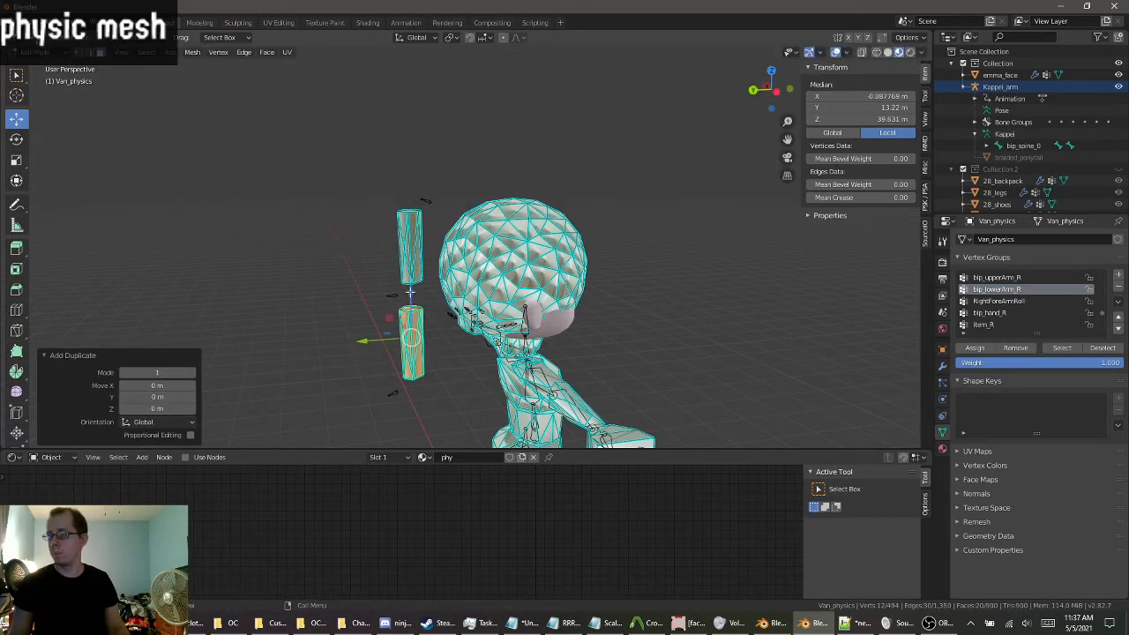
key("z")
left_click(414, 389)
middle_click_drag(414, 371, 529, 386)
middle_click_drag(529, 386, 501, 287, "shift")
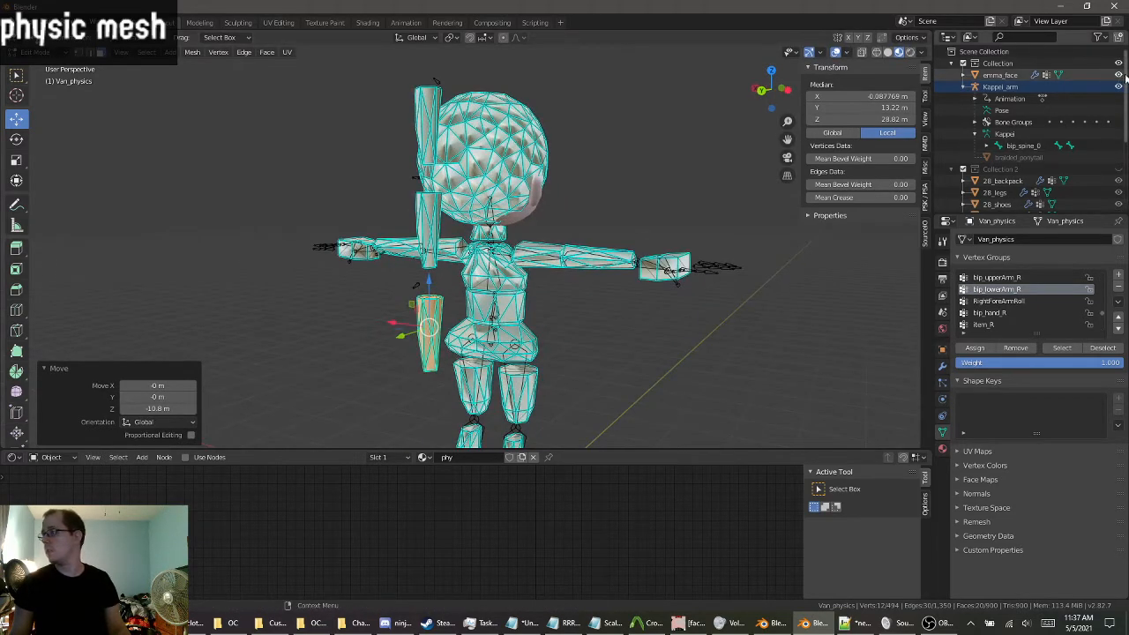
Check the pieces against the braided_ponytail mesh, raise the lowest piece about 1.24 m along Z, and leave the mesh shown.
scroll(1113, 157, "down", 5)
left_click(1118, 189)
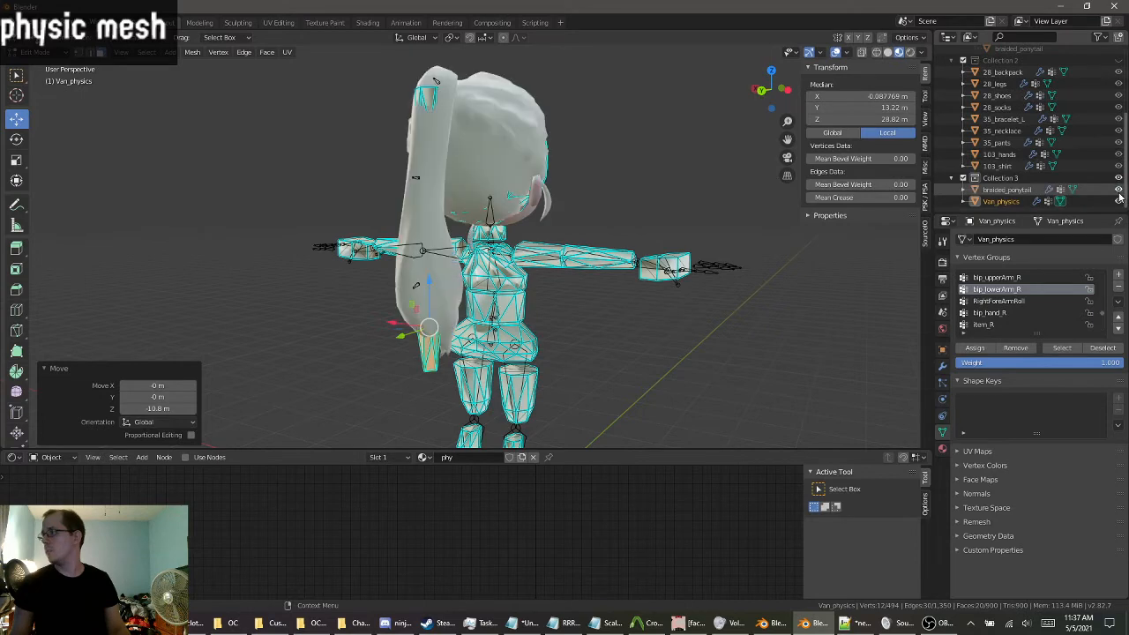
middle_click_drag(637, 196, 551, 209)
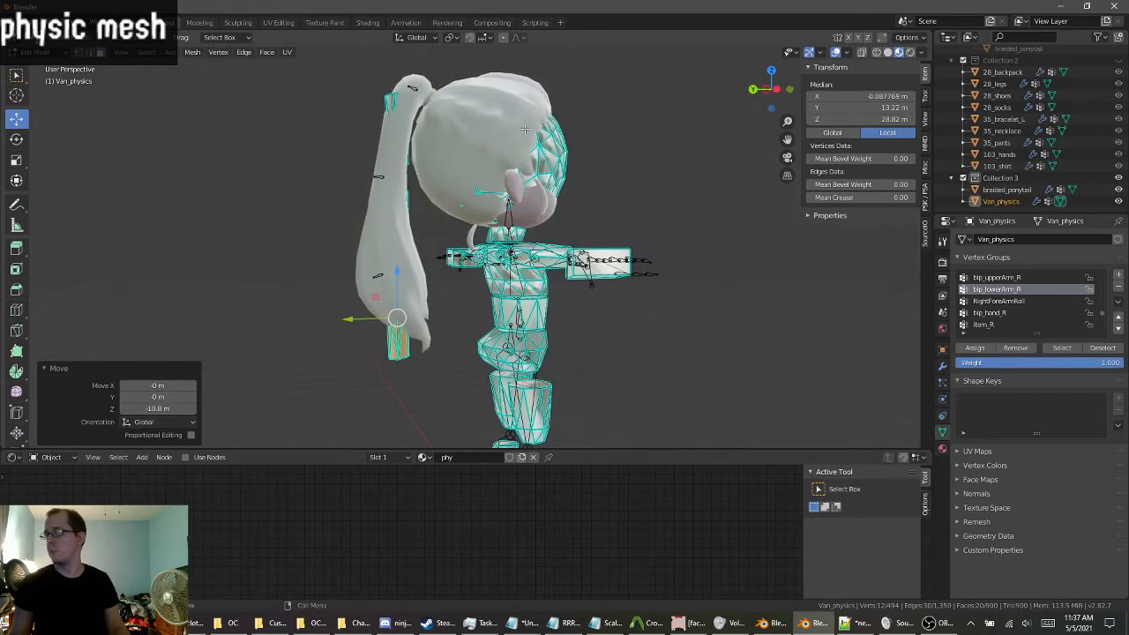
left_click(1118, 190)
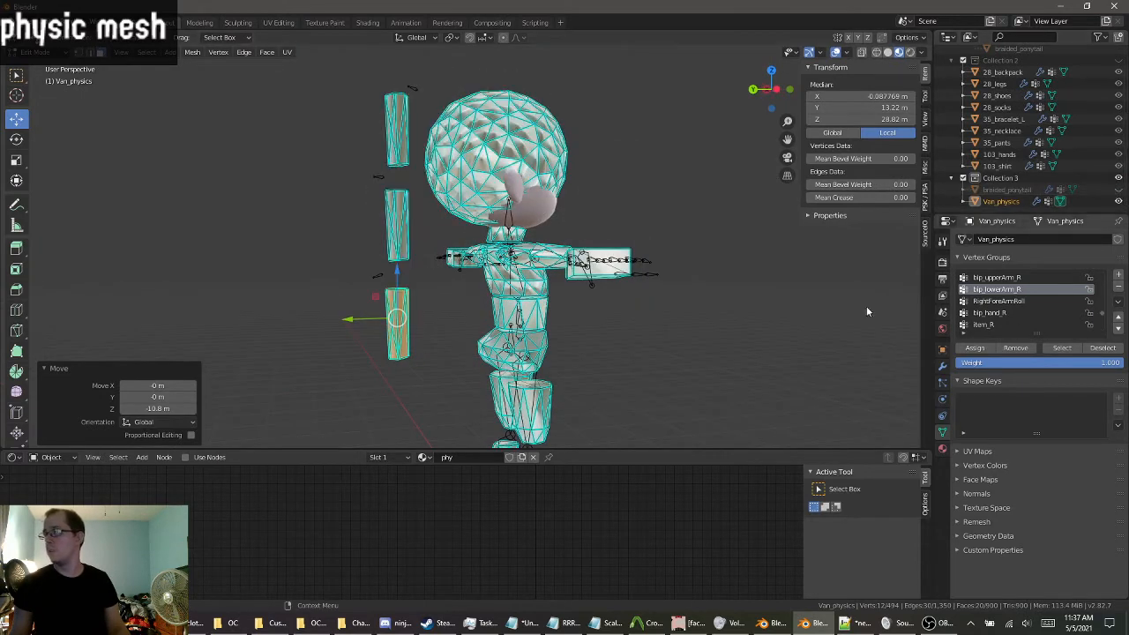
left_click_drag(399, 274, 396, 258)
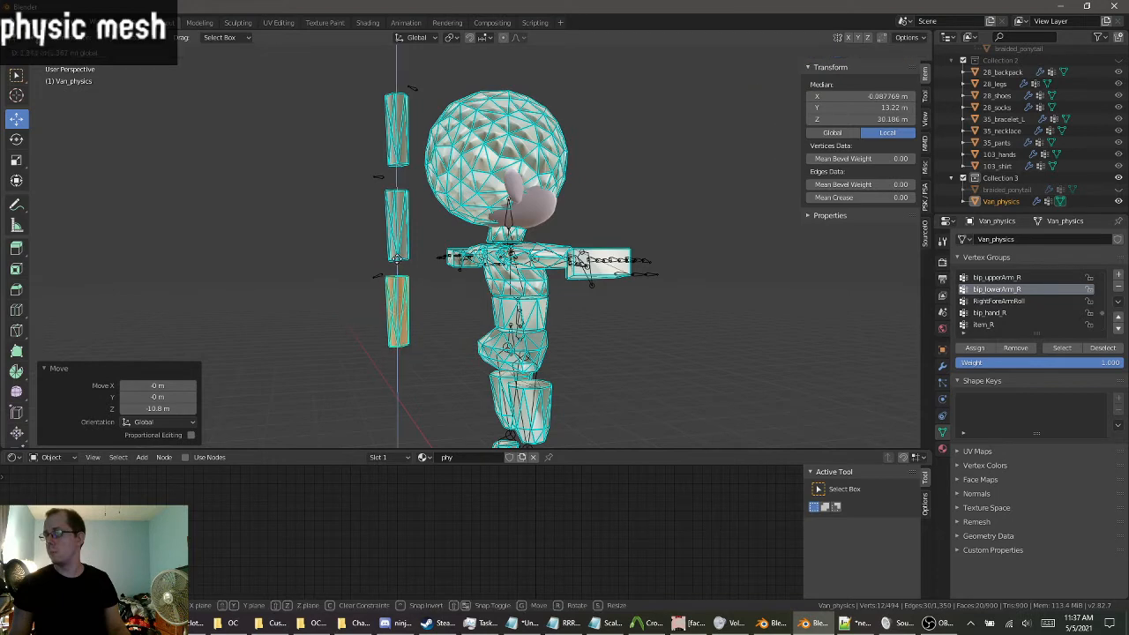
left_click(397, 259)
left_click(1118, 189)
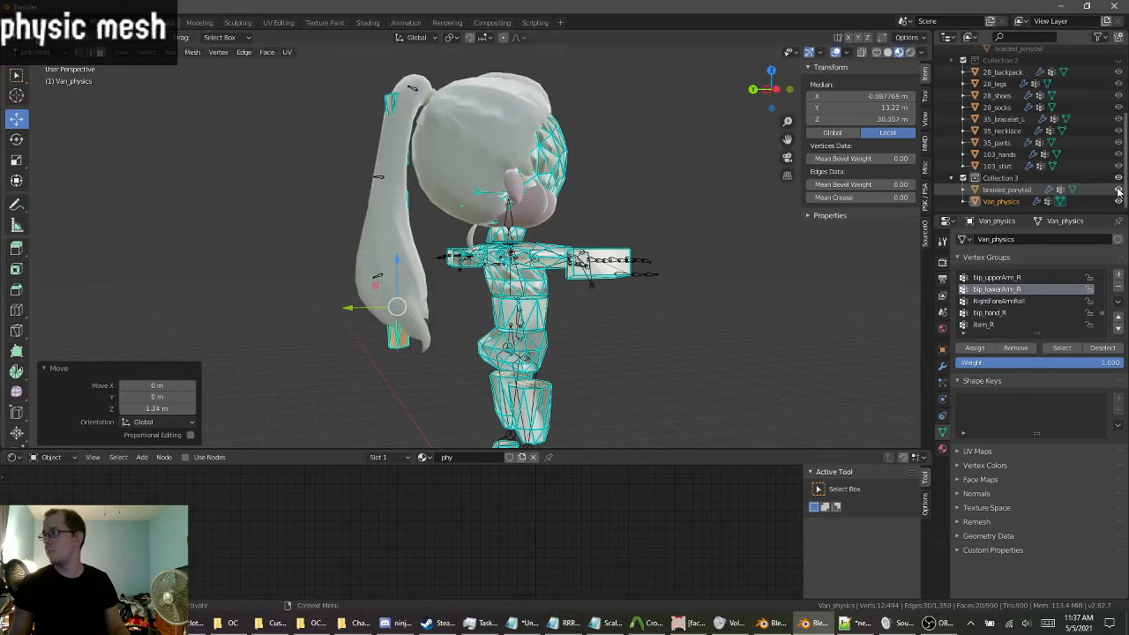
Select the whole top ponytail piece and widen it along X and Y to enclose the upper ponytail.
middle_click_drag(454, 298, 648, 272)
key("alt+a")
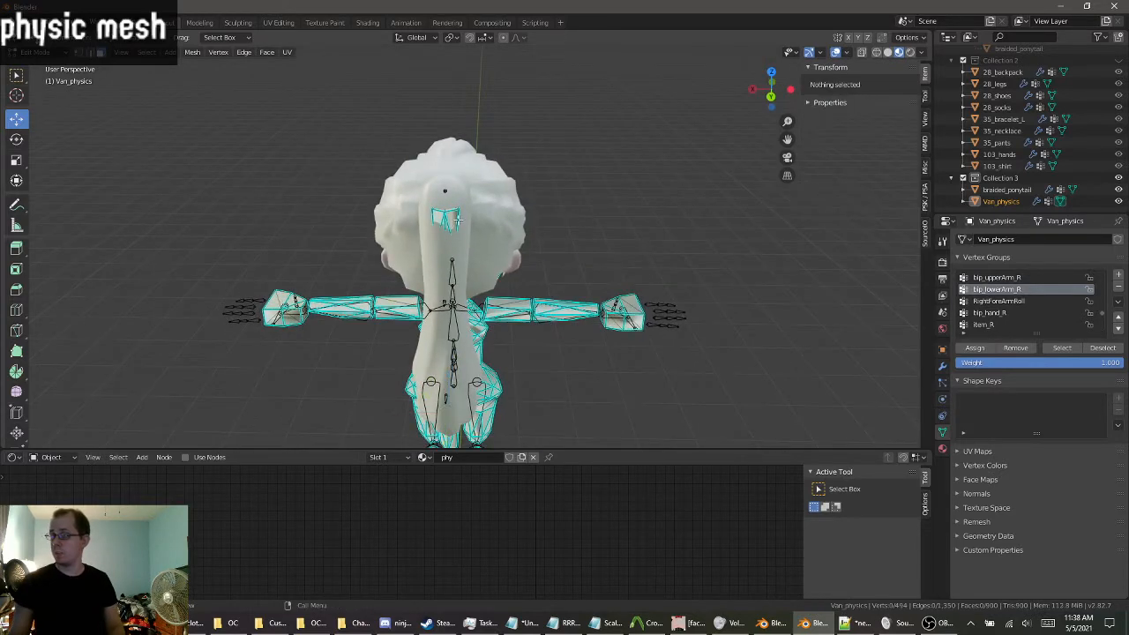
key("l")
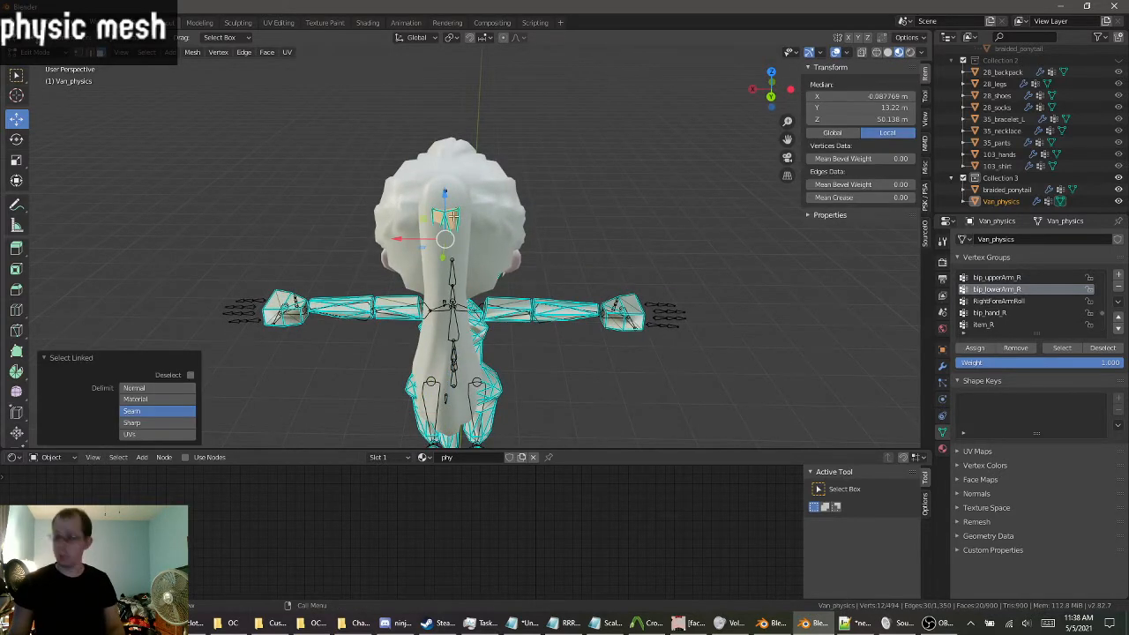
left_click(16, 161)
left_click_drag(399, 238, 345, 223)
middle_click_drag(397, 243, 547, 216)
left_click_drag(613, 200, 626, 198)
middle_click_drag(639, 255, 630, 244)
Select the whole middle ponytail piece and scale it by about 2.303 along X.
left_click(672, 280)
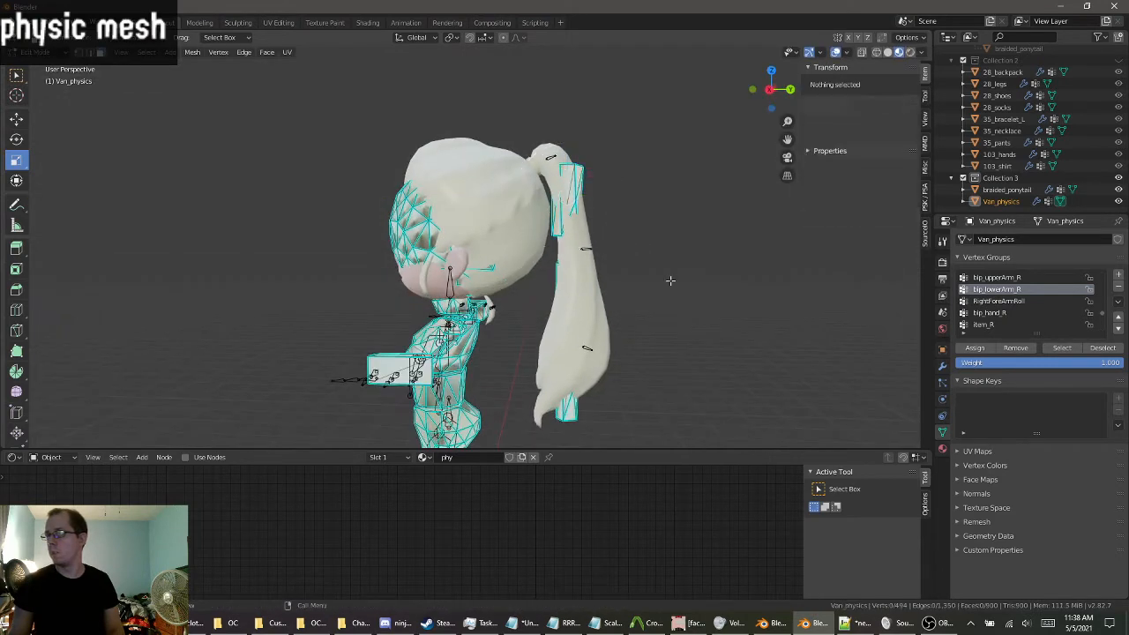
key("l")
middle_click_drag(567, 291, 461, 291)
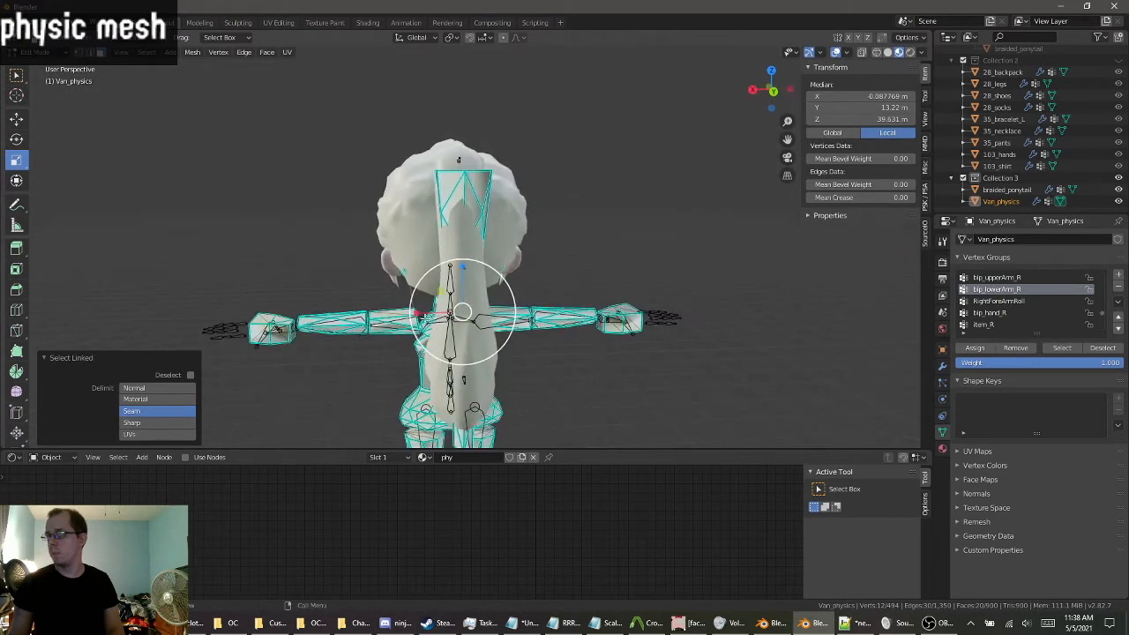
key("s")
key("x")
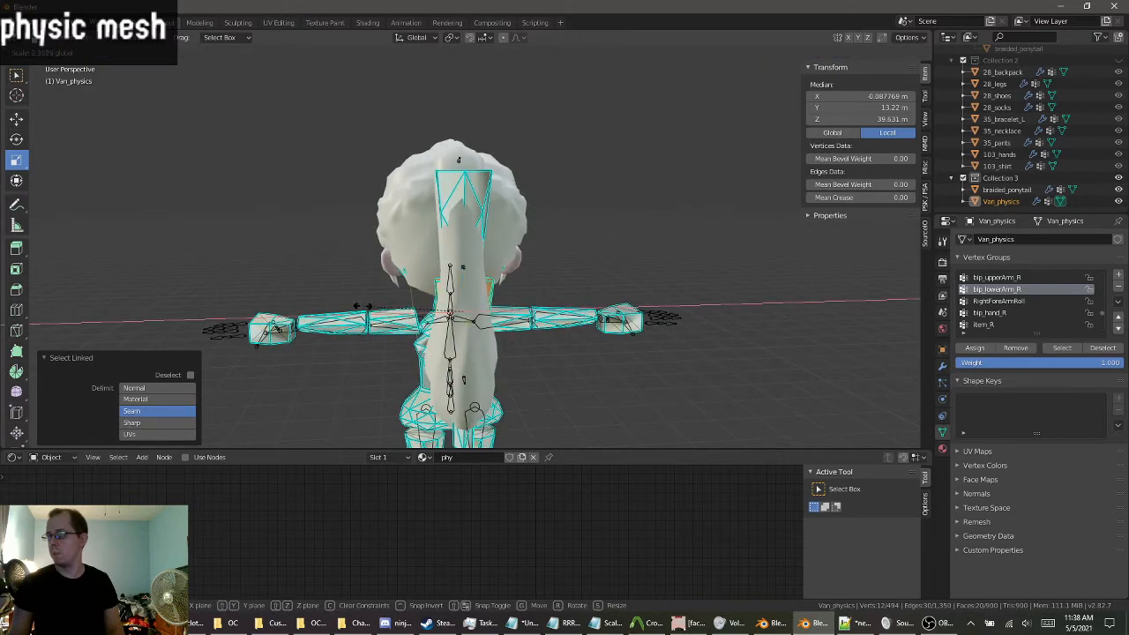
left_click(369, 306)
middle_click_drag(370, 306, 643, 328)
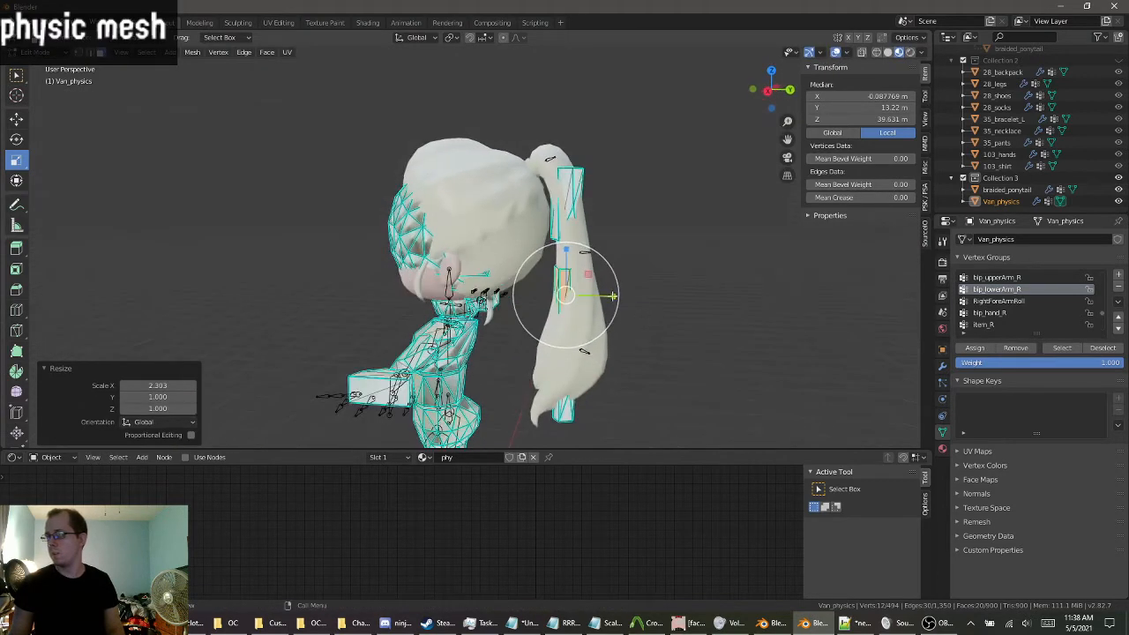
Widen the middle piece along Y and move it about 0.947 m along Y into the ponytail.
key("s")
key("x")
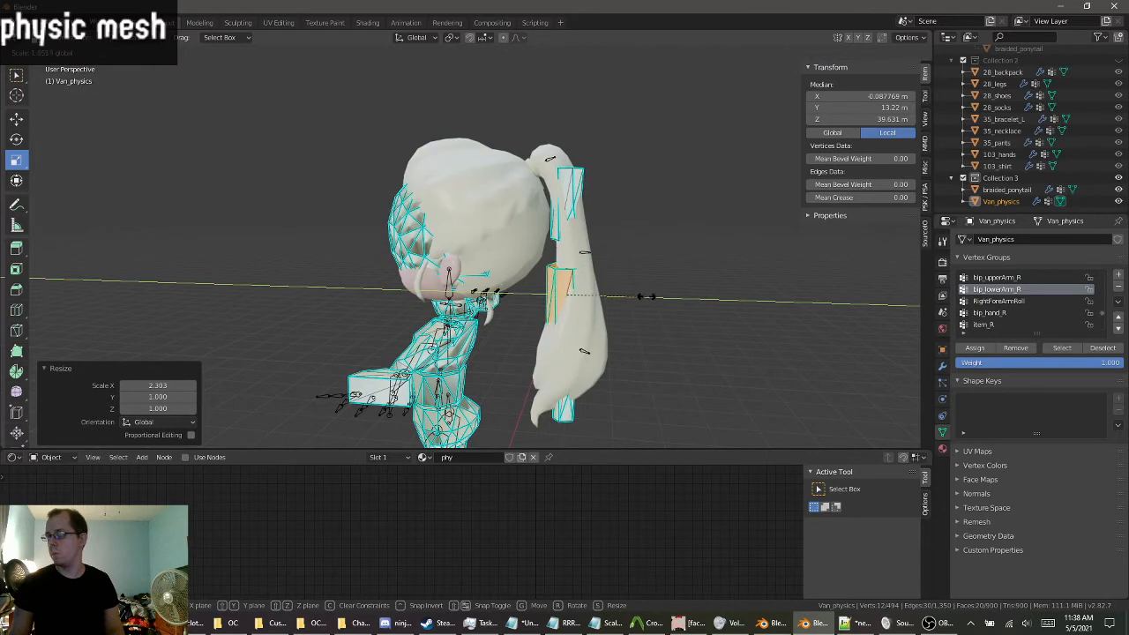
left_click_drag(642, 297, 612, 295)
left_click(17, 120)
middle_click_drag(627, 376, 549, 358)
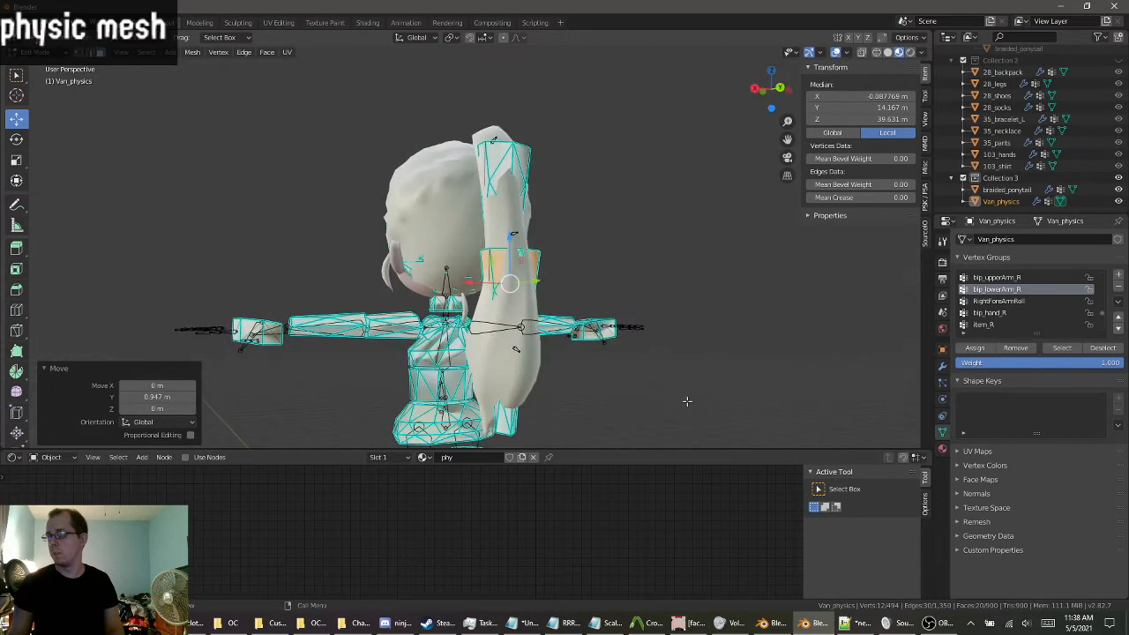
Select the whole bottom ponytail piece and scale it by about 2.749 along X.
left_click(688, 403)
key("l")
middle_click_drag(506, 422, 531, 422)
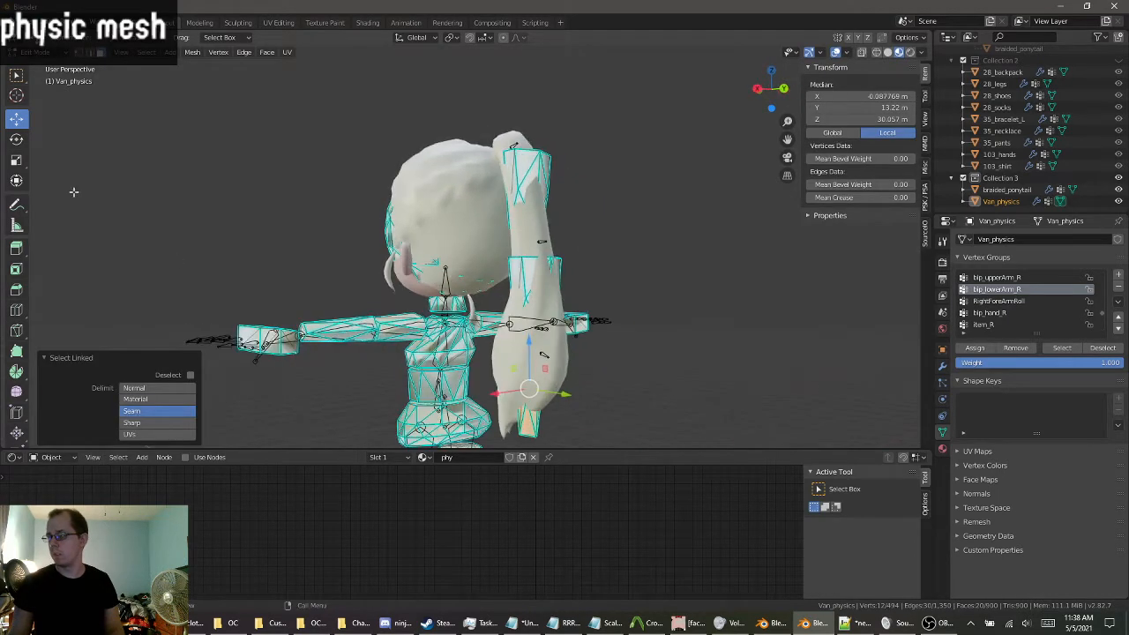
left_click(16, 160)
middle_click_drag(529, 379, 497, 377)
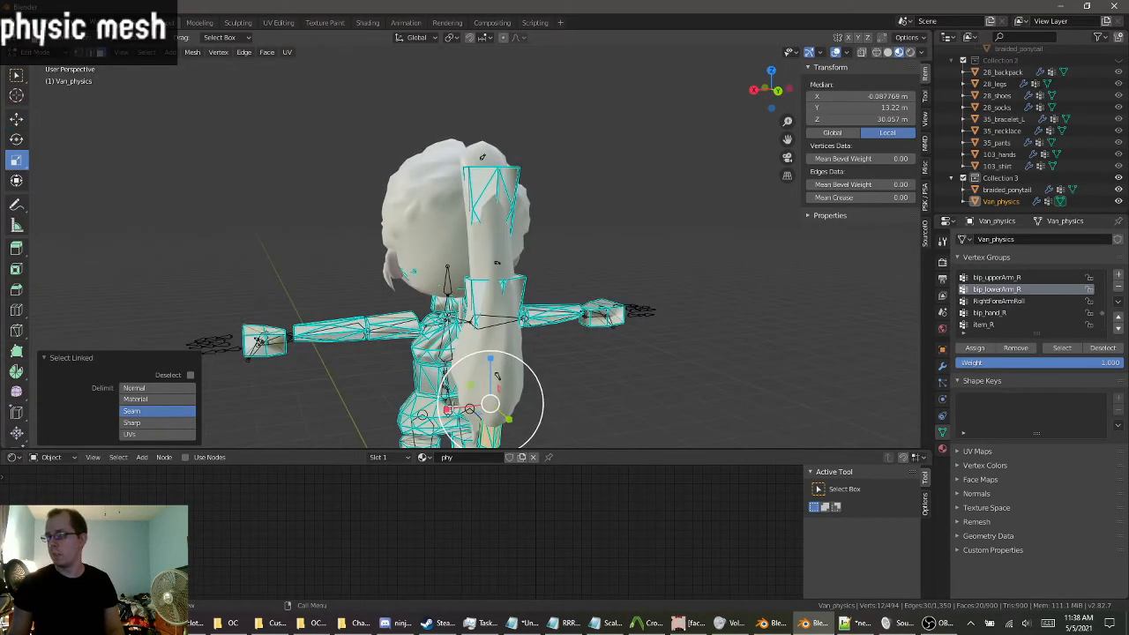
left_click_drag(450, 407, 377, 410)
middle_click_drag(529, 415, 635, 380)
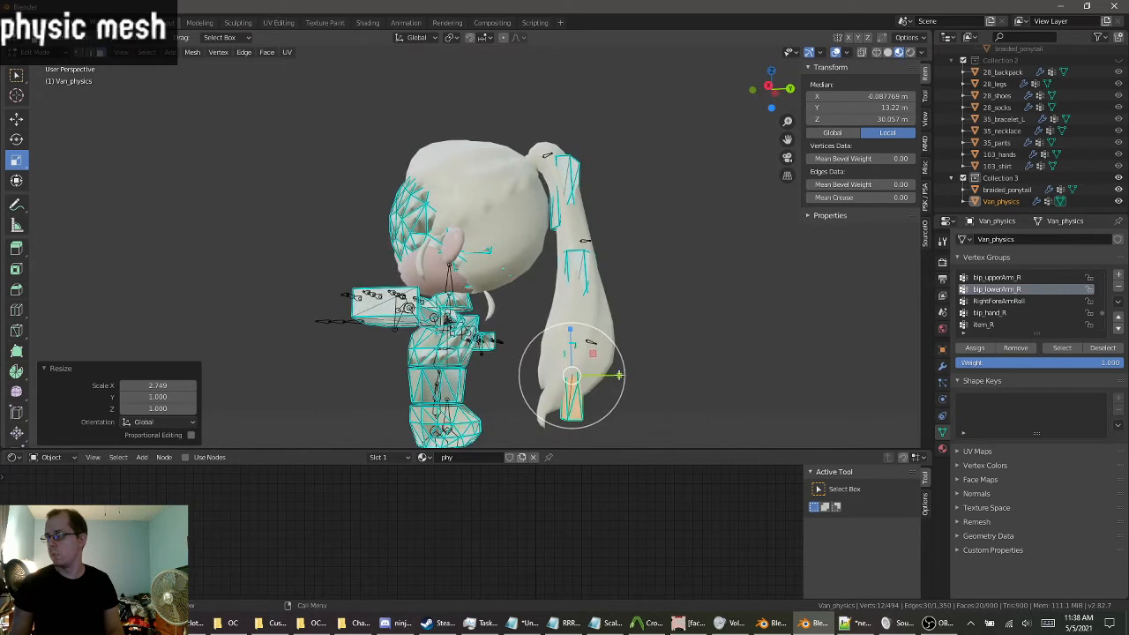
Scale the bottom piece by about 3.092 along Y, shift it slightly along Y to fit the ponytail's end, and deselect everything.
left_click_drag(620, 376, 720, 383)
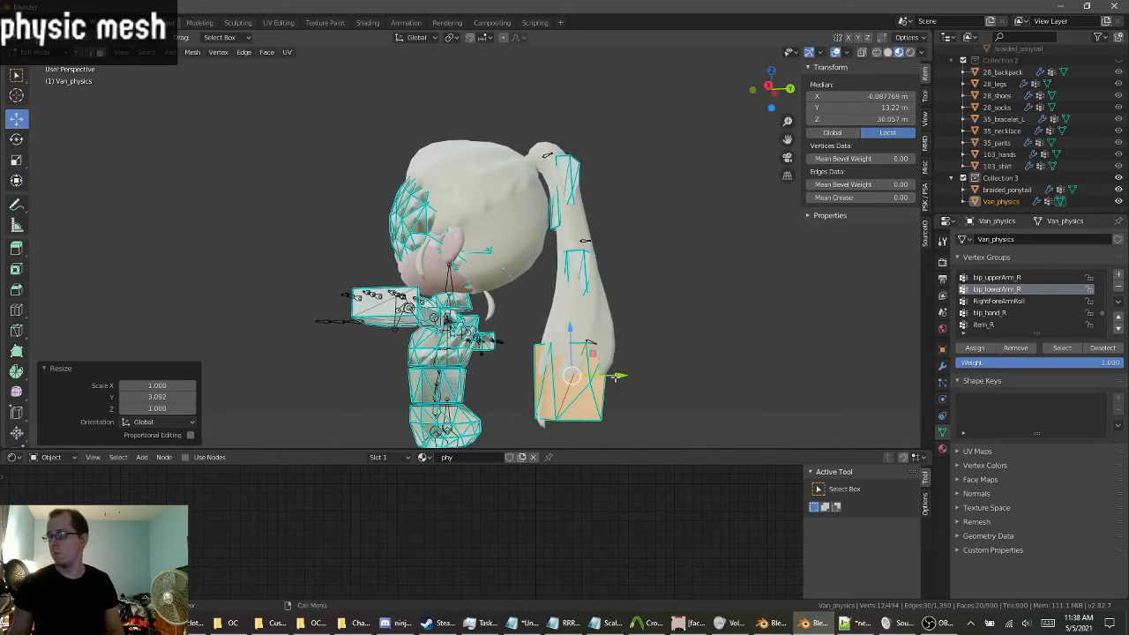
left_click_drag(615, 376, 629, 380)
middle_click_drag(676, 388, 706, 272)
key("alt+a")
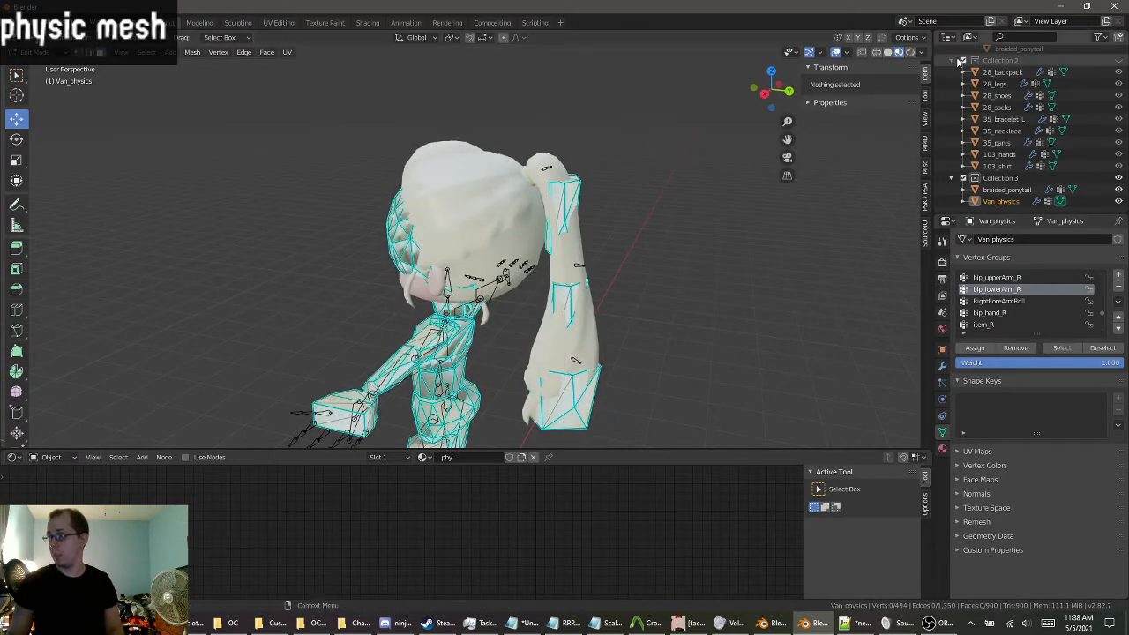
Expand the Kappei bone hierarchy through the spine and neck to bip_head, and open the bip_ponytail_1 bone's name.
scroll(997, 167, "up", 5)
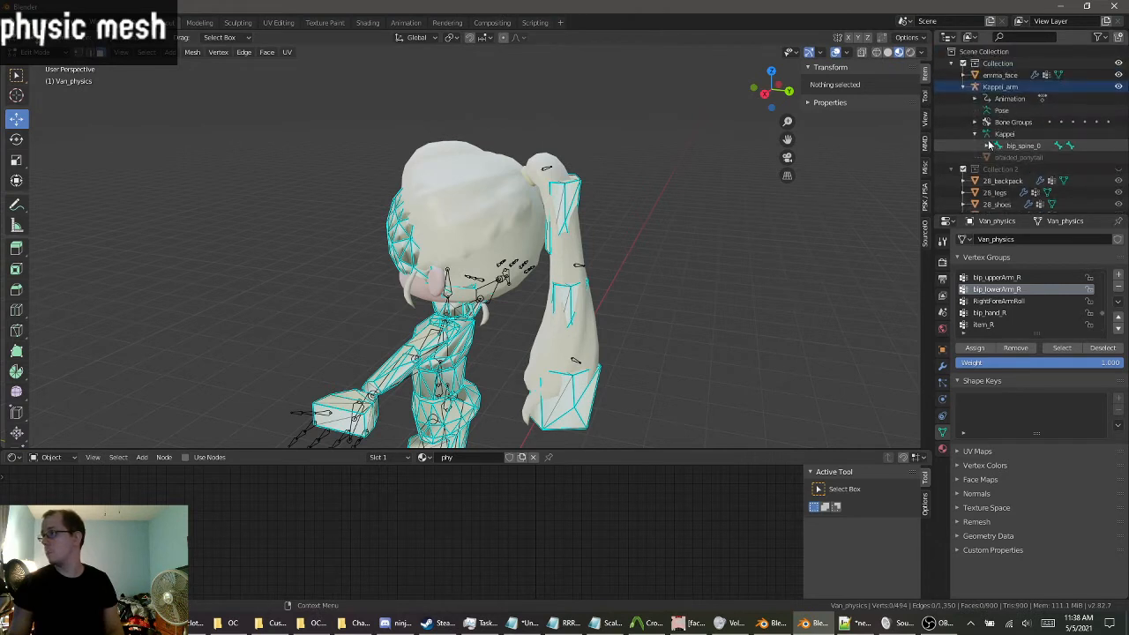
left_click(987, 147)
scroll(992, 148, "down", 1)
left_click(997, 146)
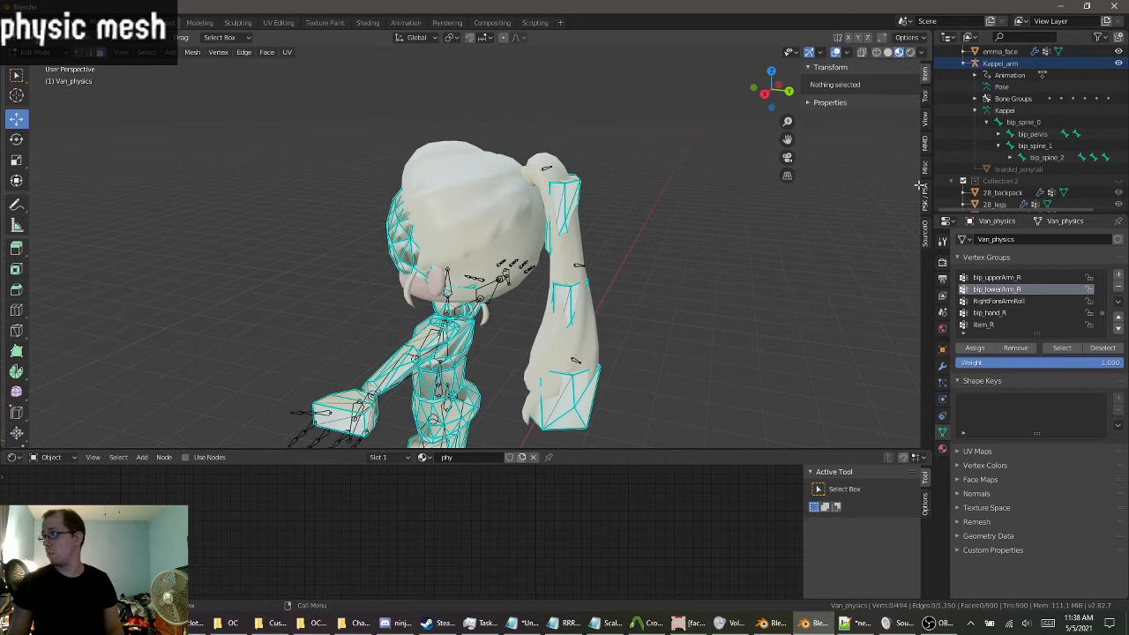
left_click(1021, 157)
scroll(1025, 183, "down", 1)
scroll(1030, 173, "down", 1)
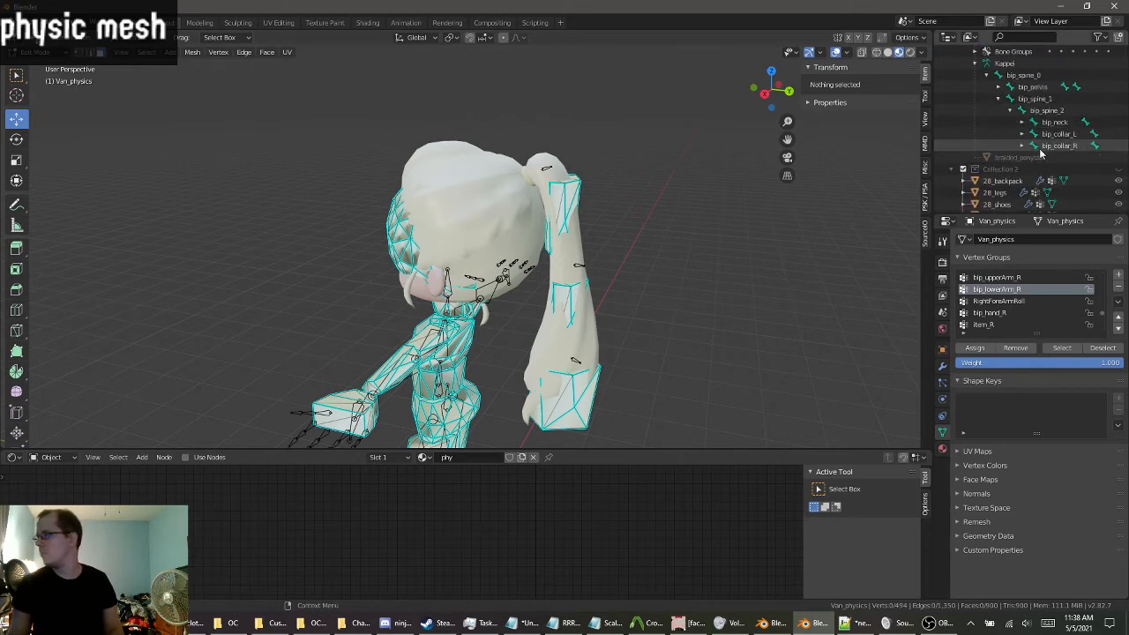
left_click(1021, 123)
left_click(1033, 134)
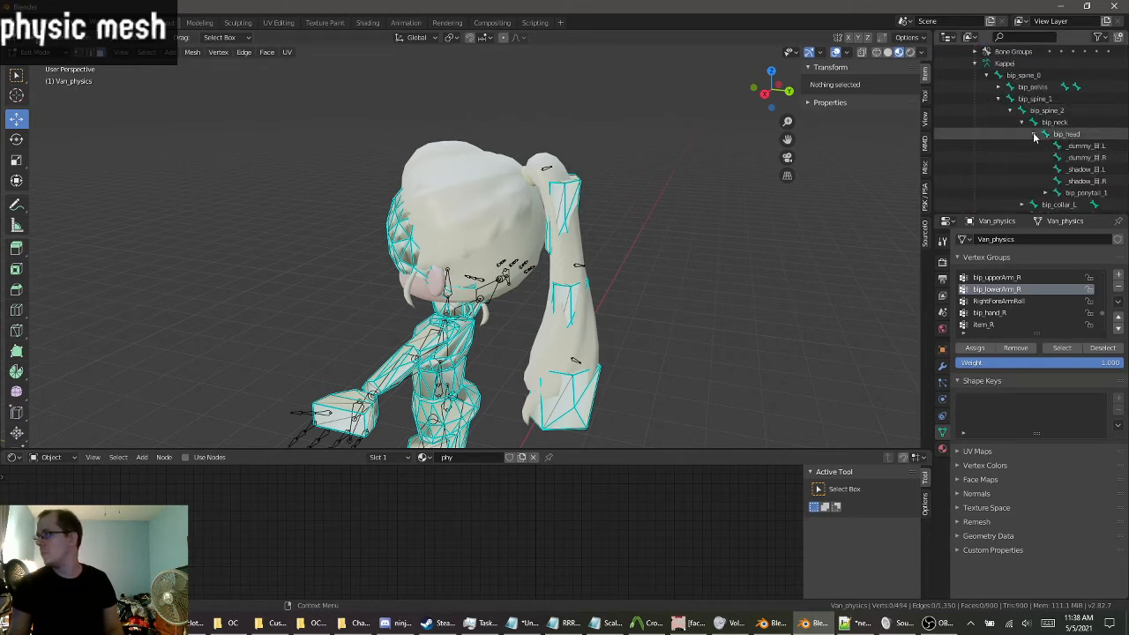
left_click(1077, 193)
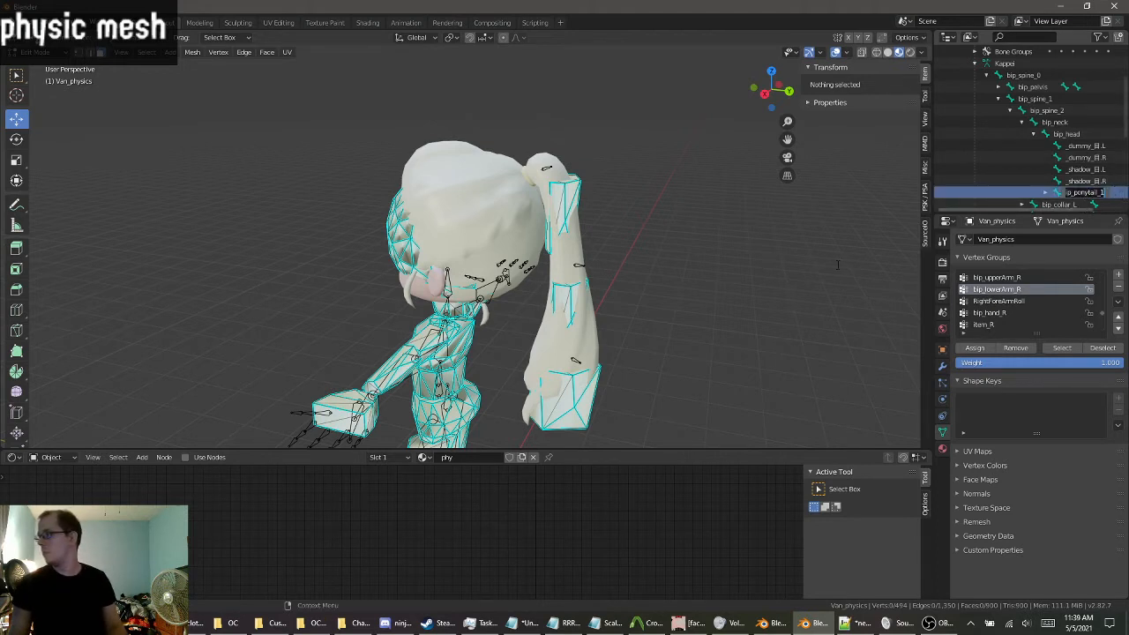
left_click(691, 240)
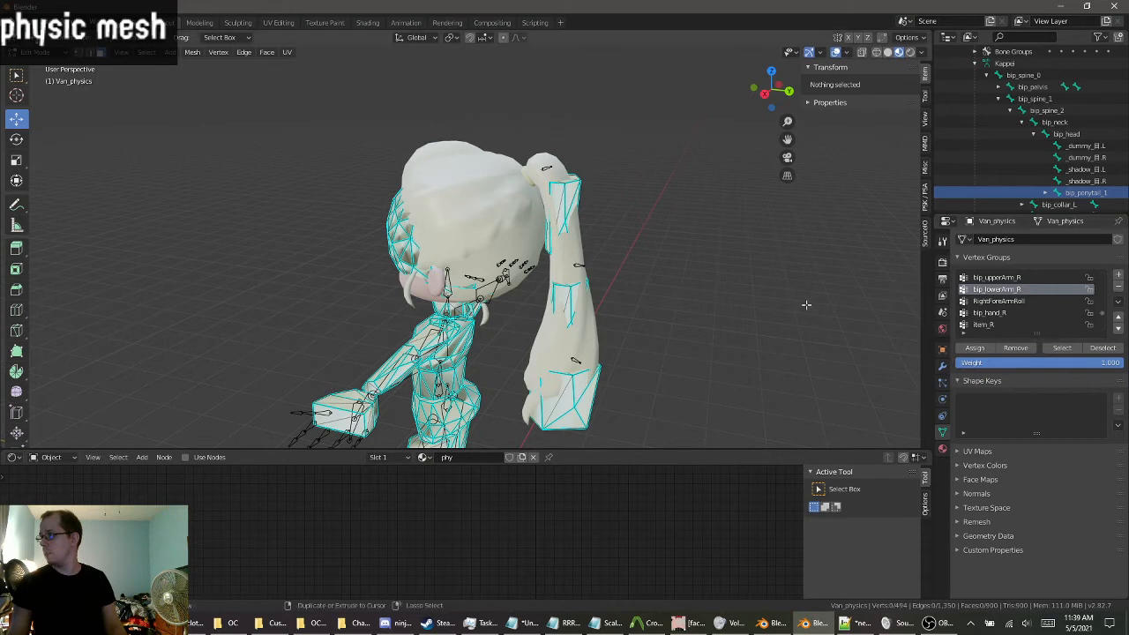
Undo the selection of the bip_ponytail_1 bone and leave nothing selected in the physics mesh.
key("ctrl+z")
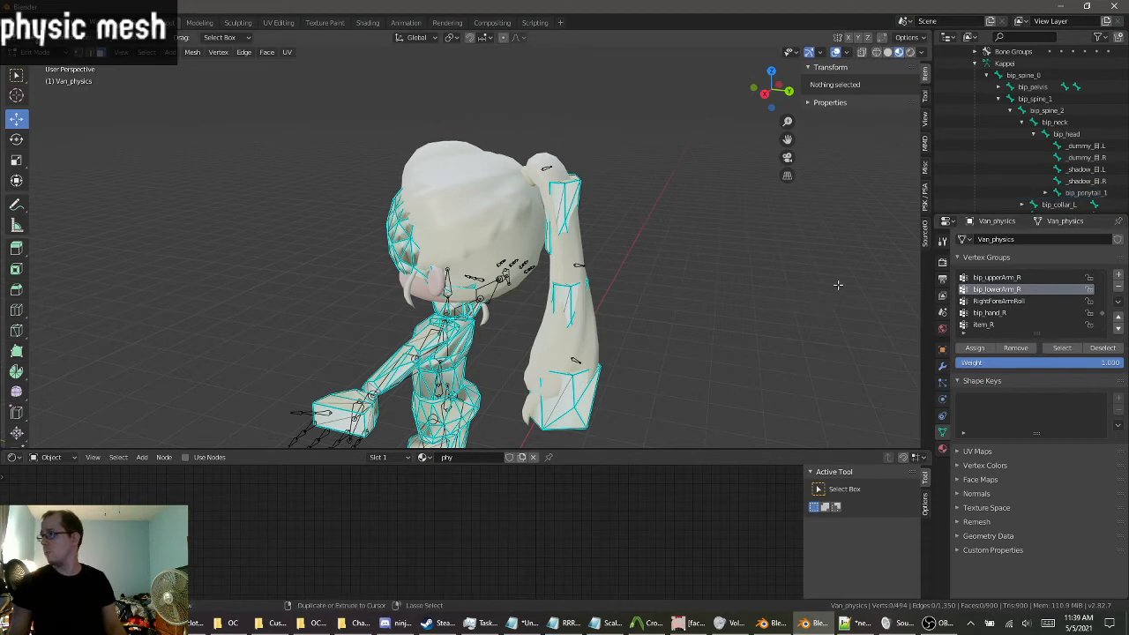
key("ctrl+z")
left_click(848, 300)
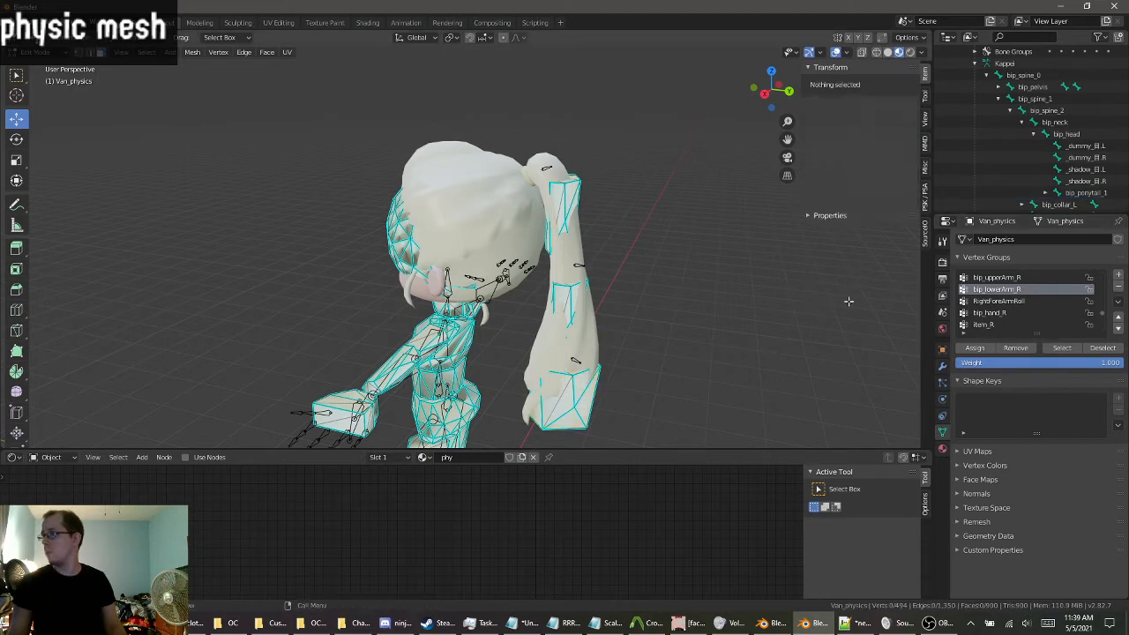
Add three vertex groups to Van_physics and name them bip_ponytail_1, bip_ponytail_2 and bip_ponytail_3.
left_click(1119, 278)
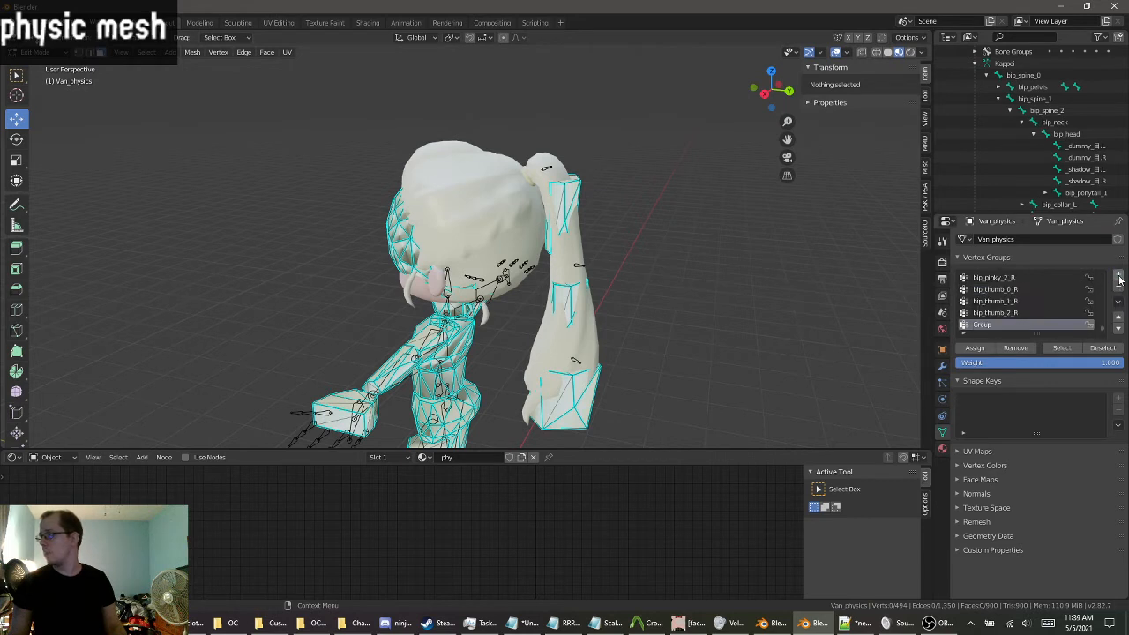
double_click(1047, 326)
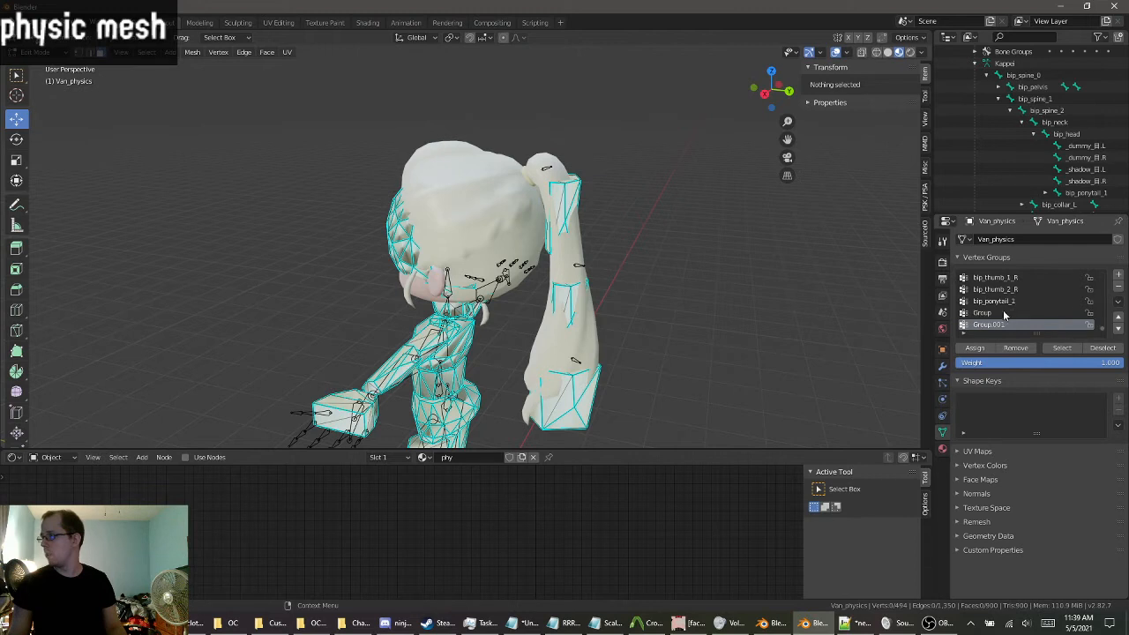
double_click(1003, 314)
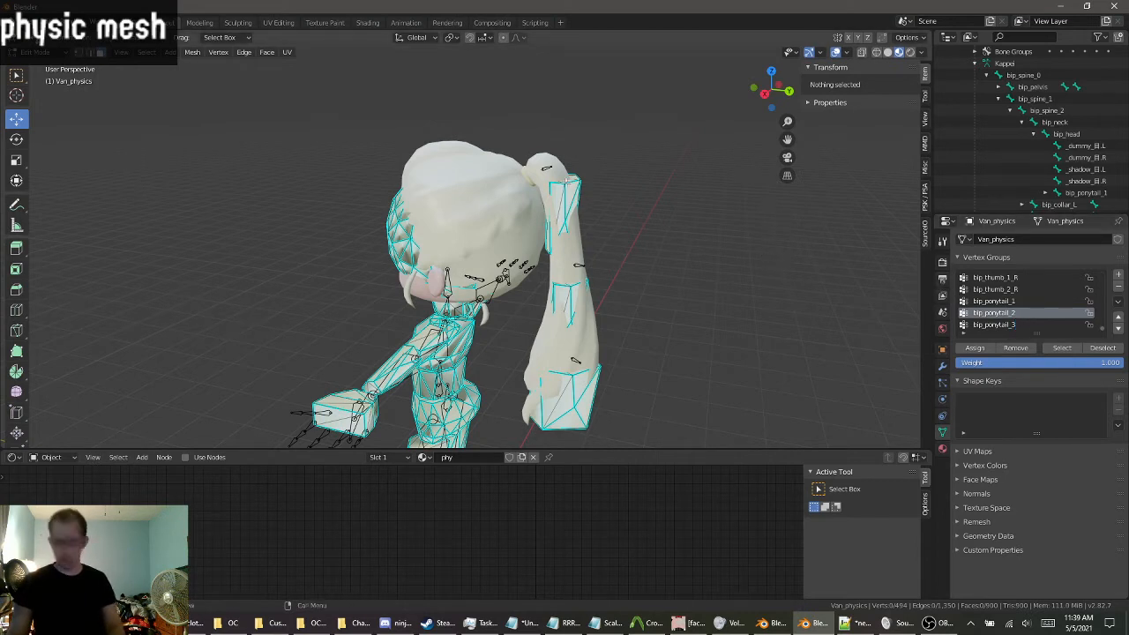
Assign the whole top ponytail collision piece to the bip_ponytail_1 vertex group and clear the selection.
key("l")
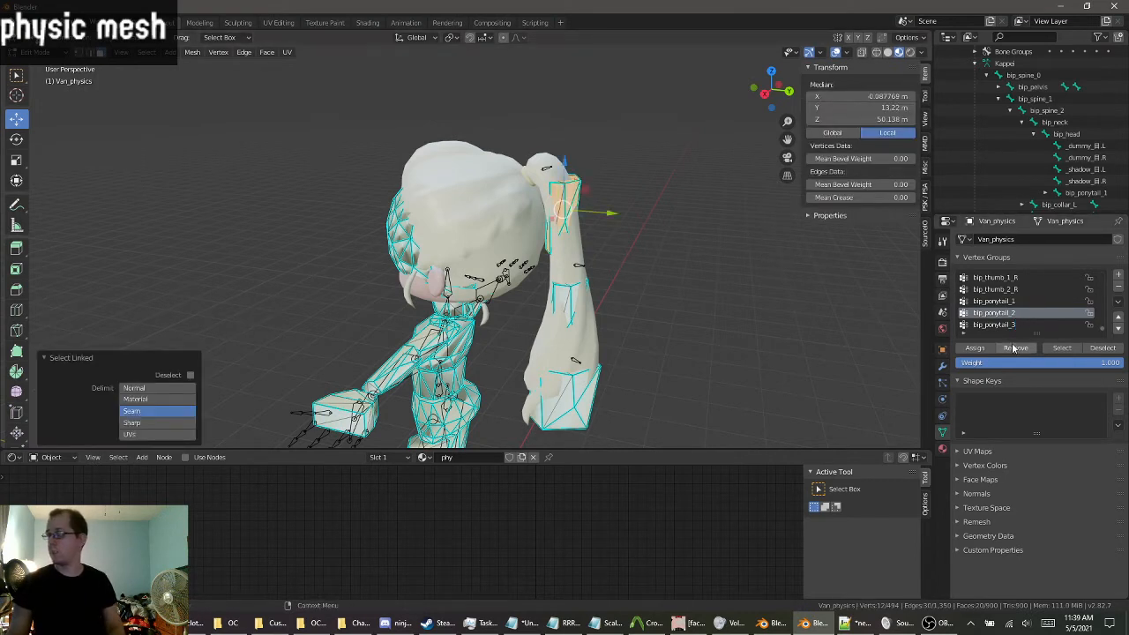
left_click(1006, 303)
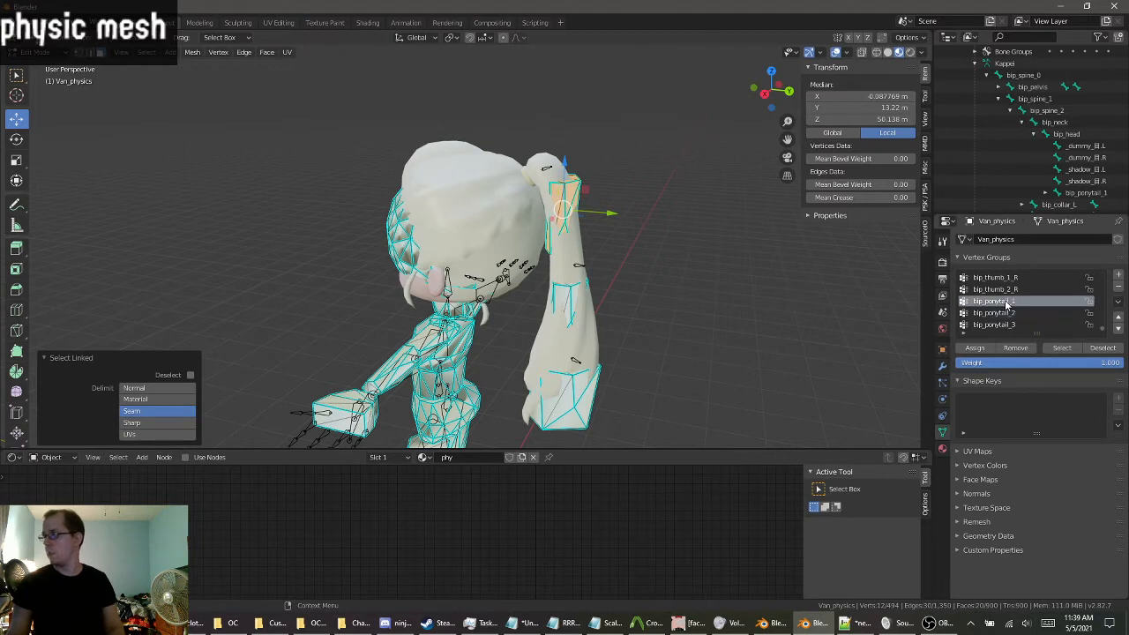
left_click(975, 348)
key("alt+a")
Assign the whole middle ponytail collision piece to the bip_ponytail_2 vertex group and clear the selection.
key("l")
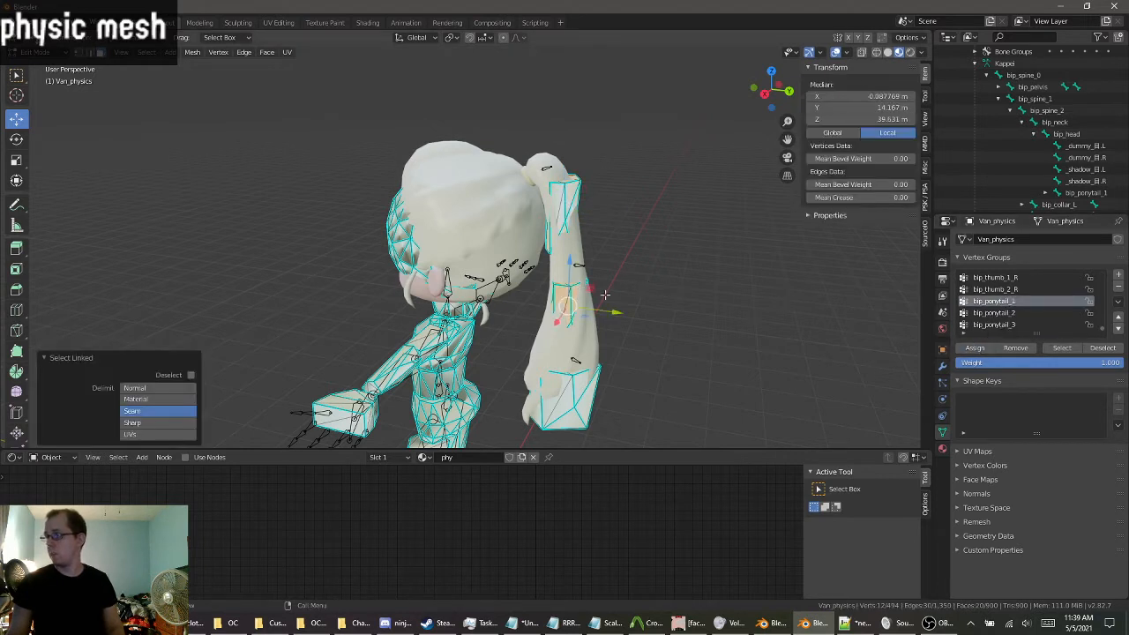
left_click(989, 313)
left_click(975, 347)
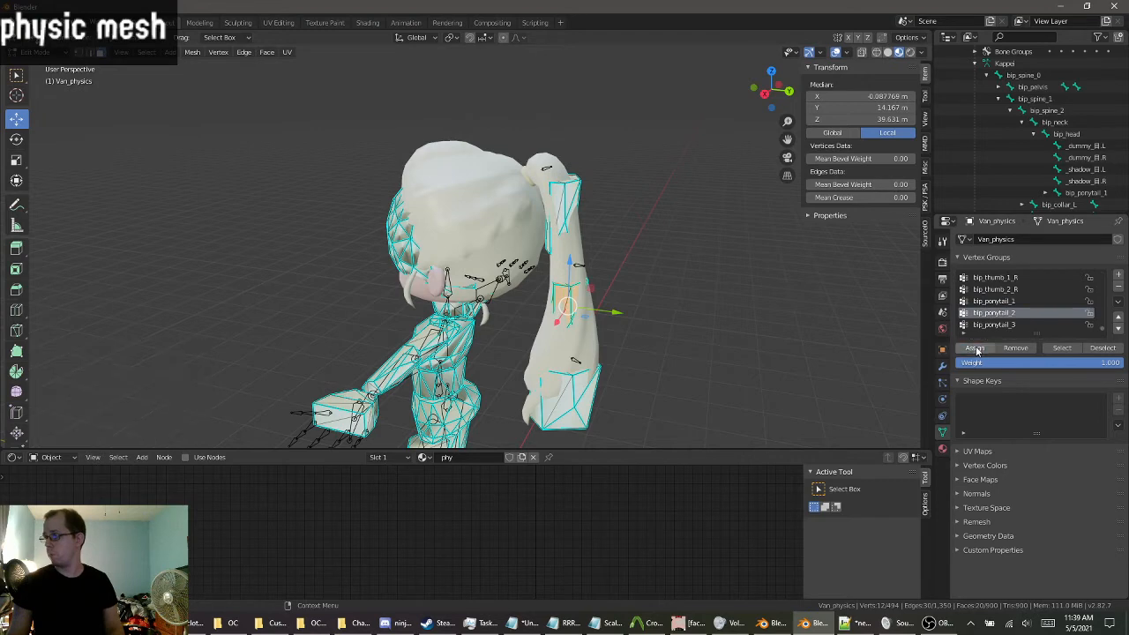
key("alt+a")
Assign the whole bottom ponytail collision piece to the bip_ponytail_3 vertex group and clear the selection.
key("l")
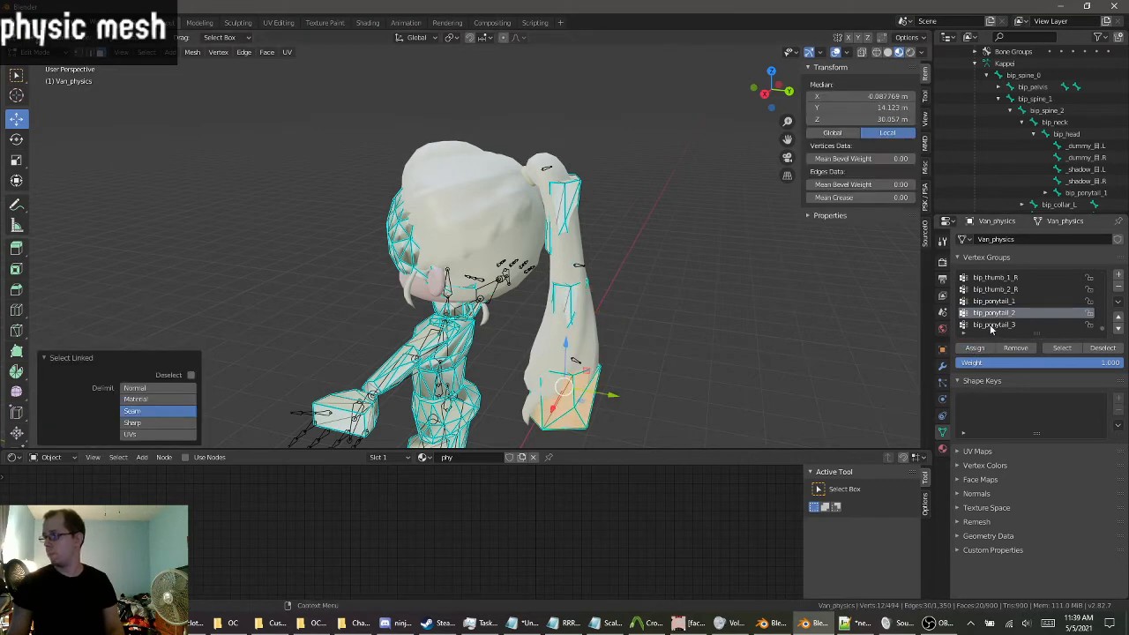
left_click(993, 324)
left_click(974, 347)
key("alt+a")
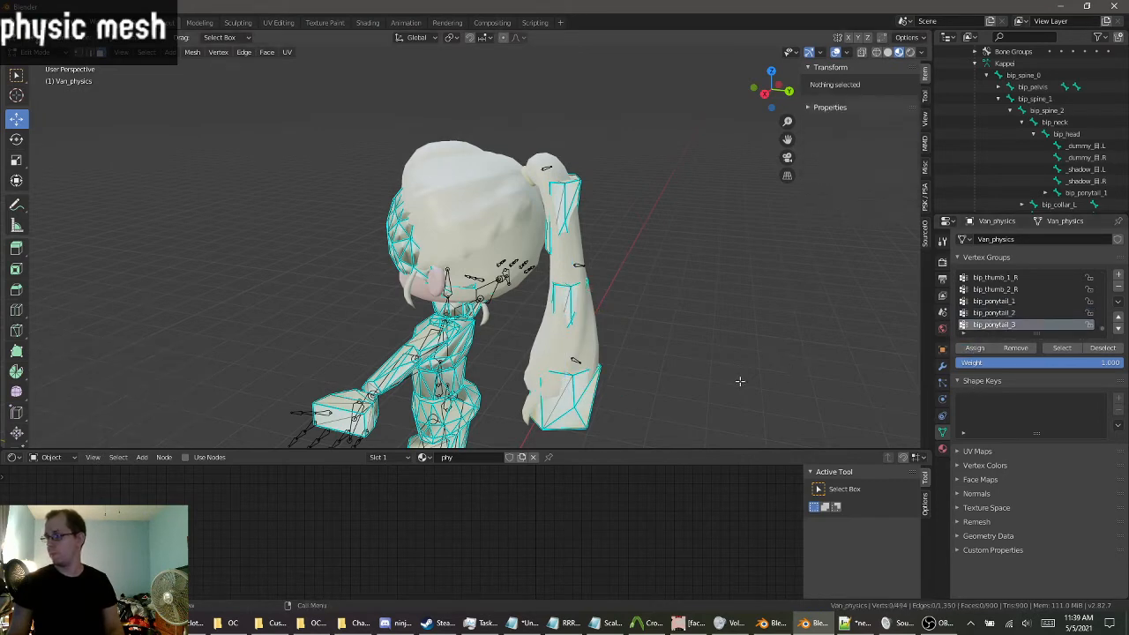
Return Van_physics to Object Mode and switch the Kappei_arm armature to Pose Mode.
mouse_move(740, 381)
middle_mouse_down()
mouse_move(796, 380)
mouse_move(743, 361)
middle_mouse_up()
scroll(655, 340, "up", 3)
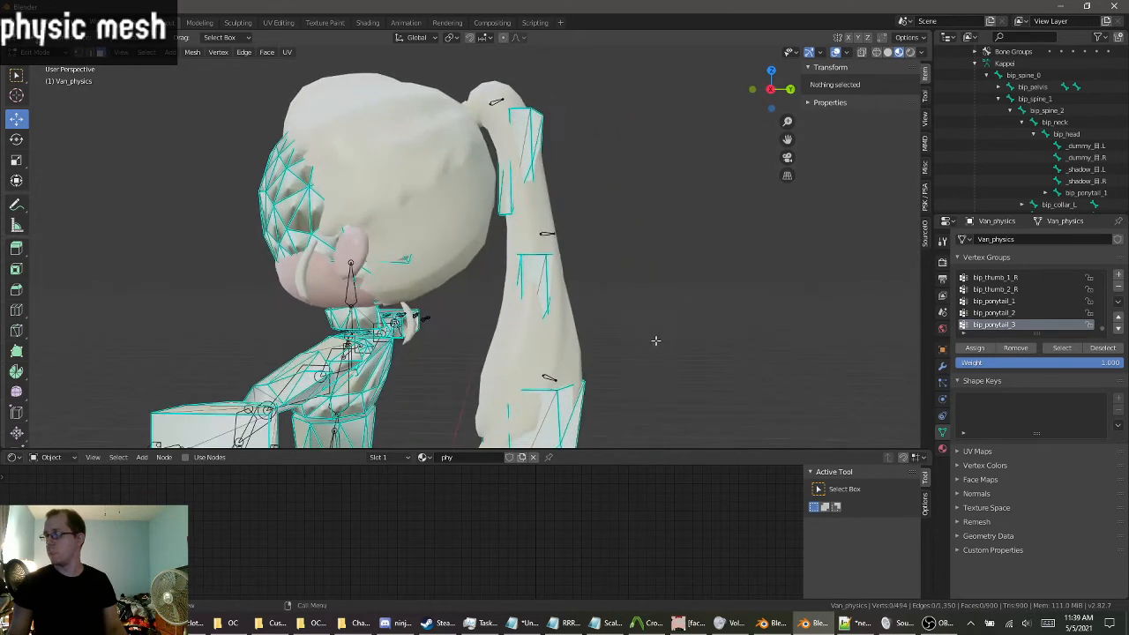
middle_click_drag(655, 340, 632, 323)
left_click(35, 51)
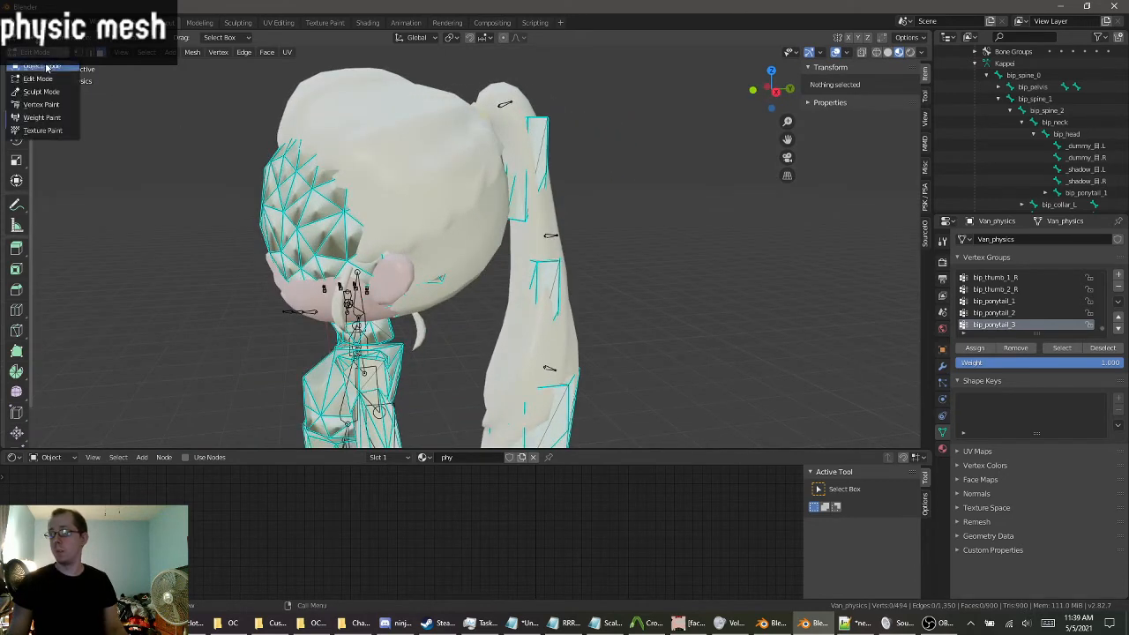
left_click(44, 69)
left_click(501, 107)
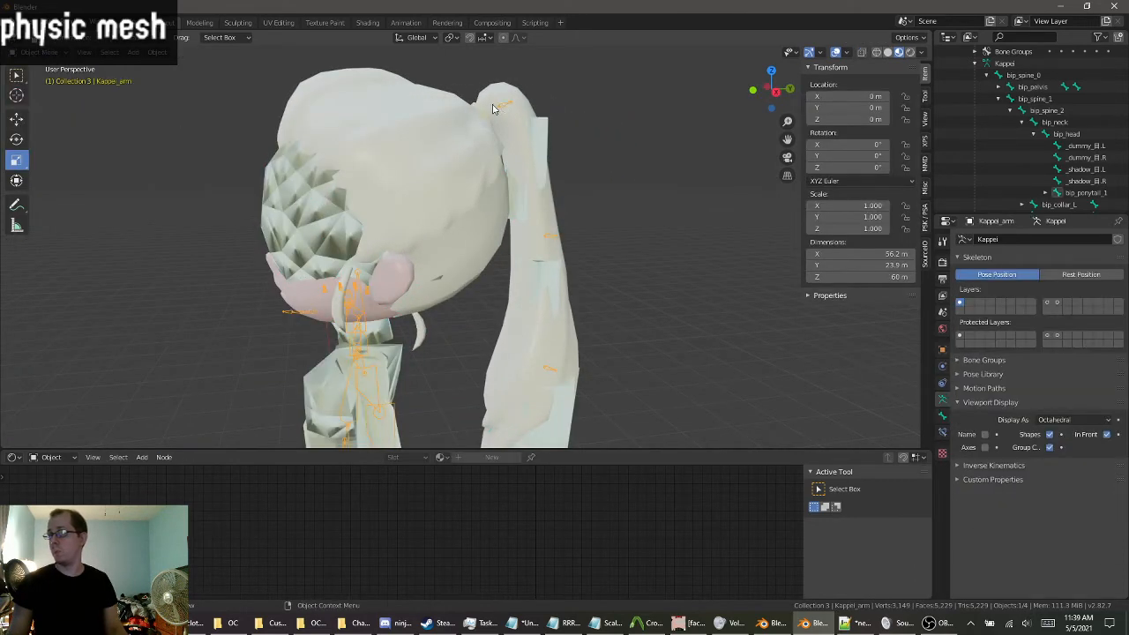
left_click(48, 53)
left_click(40, 93)
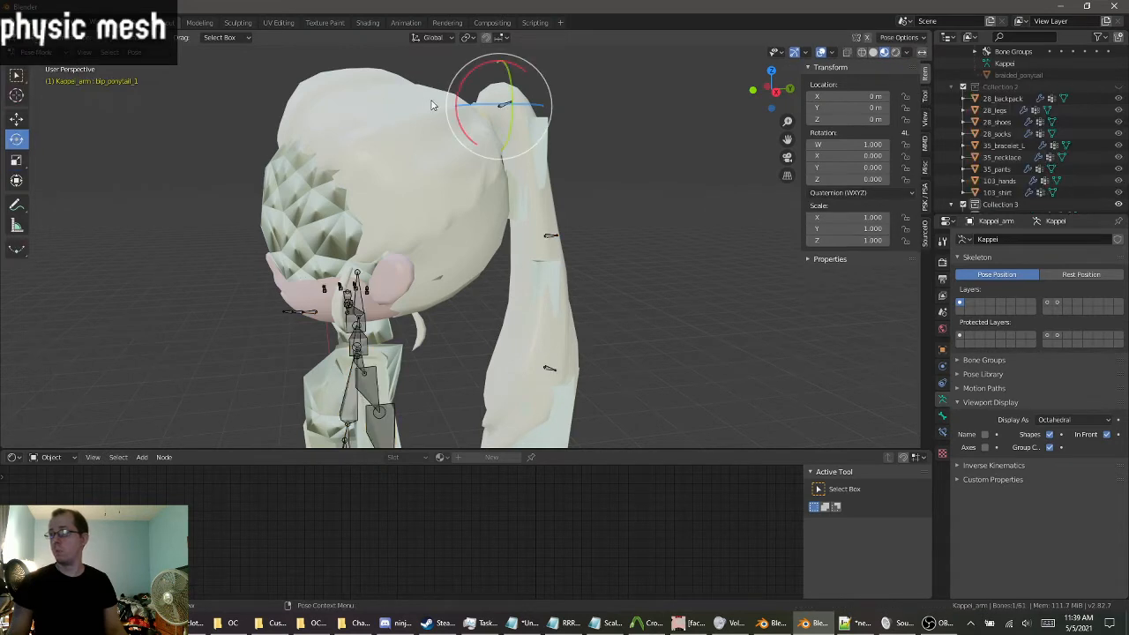
Try rotating the bip_ponytail_1 bone freely to test the ponytail's deformation, and undo the rotation.
left_click_drag(494, 97, 450, 436)
left_click_drag(527, 122, 504, 213)
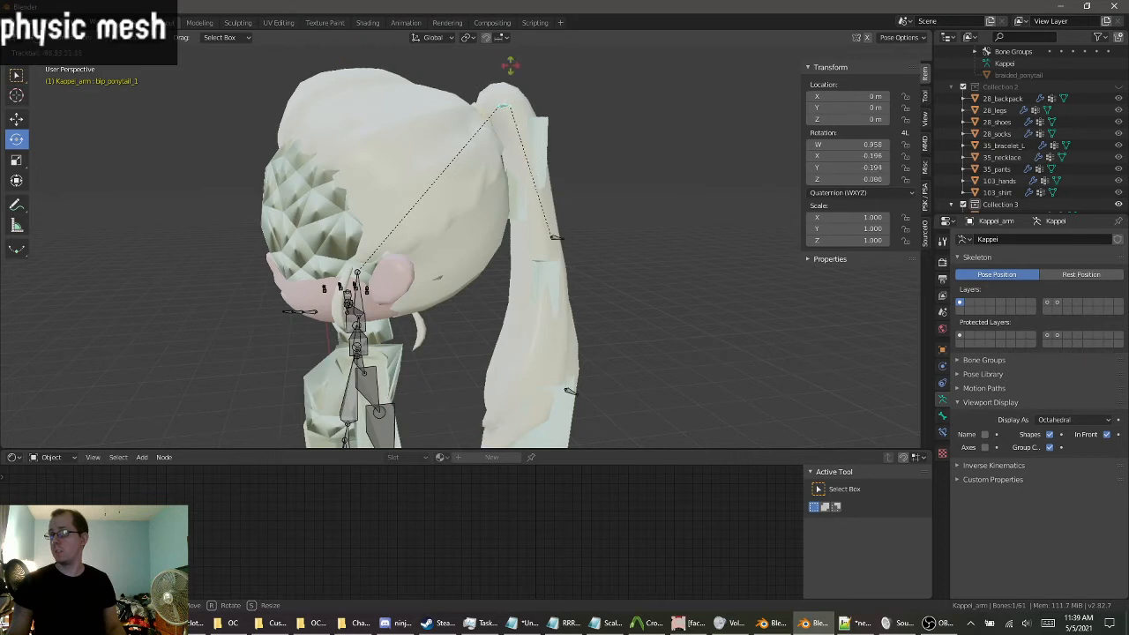
left_click_drag(511, 65, 467, 146)
key("ctrl+z")
middle_click_drag(605, 159, 608, 180)
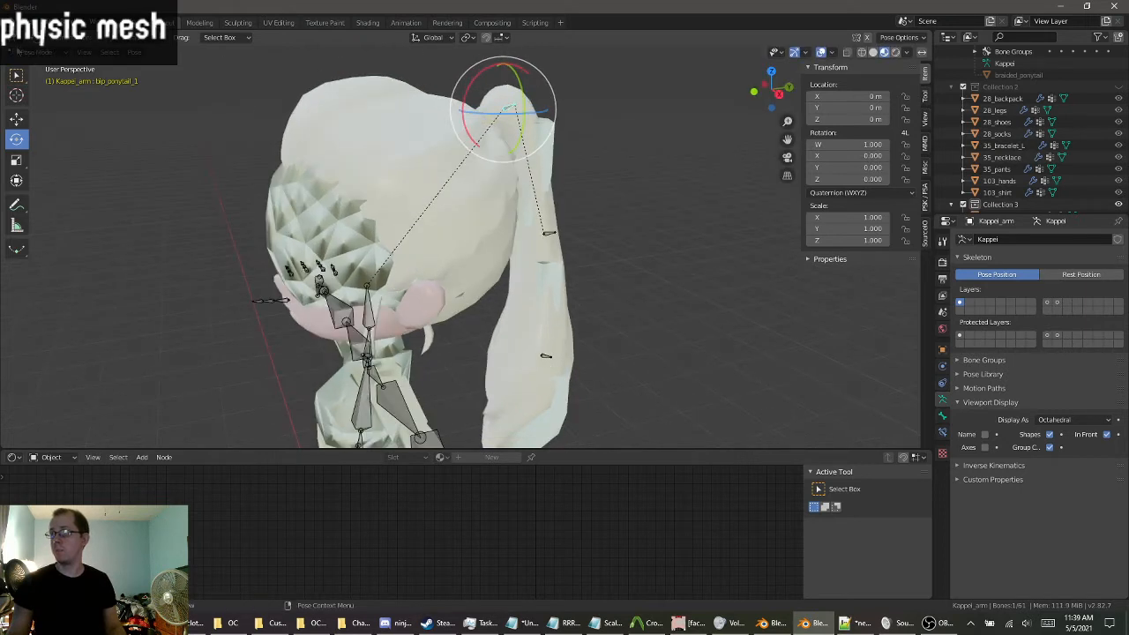
Return to Object Mode and set Kappei_arm as the target object of Van_physics' Armature modifier.
left_click(35, 51)
left_click(35, 69)
left_click(281, 199)
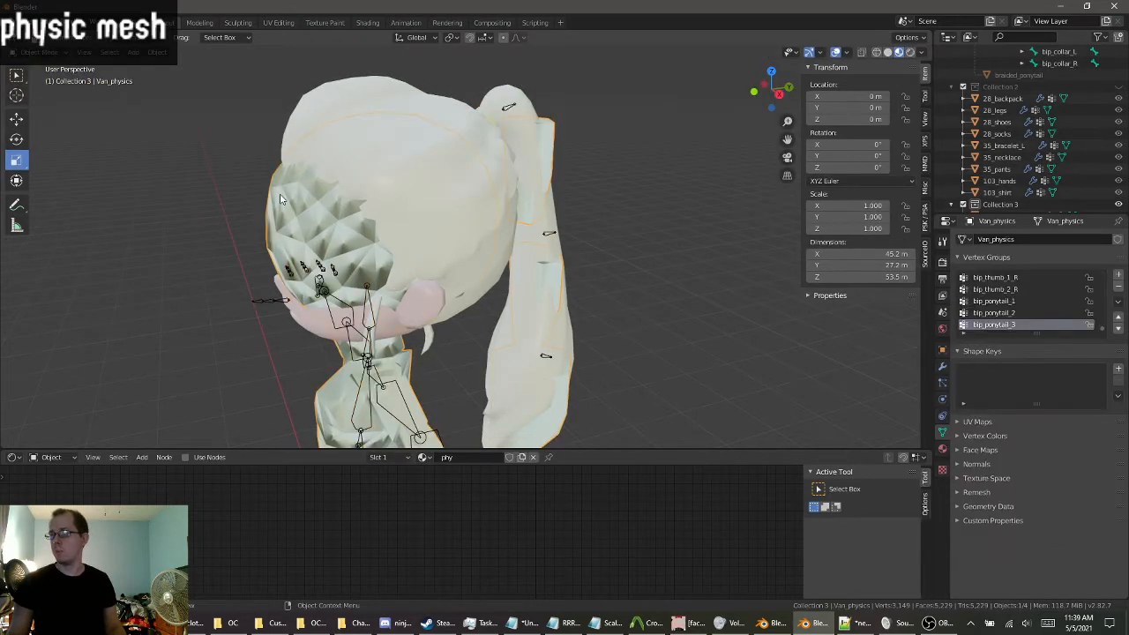
left_click(942, 367)
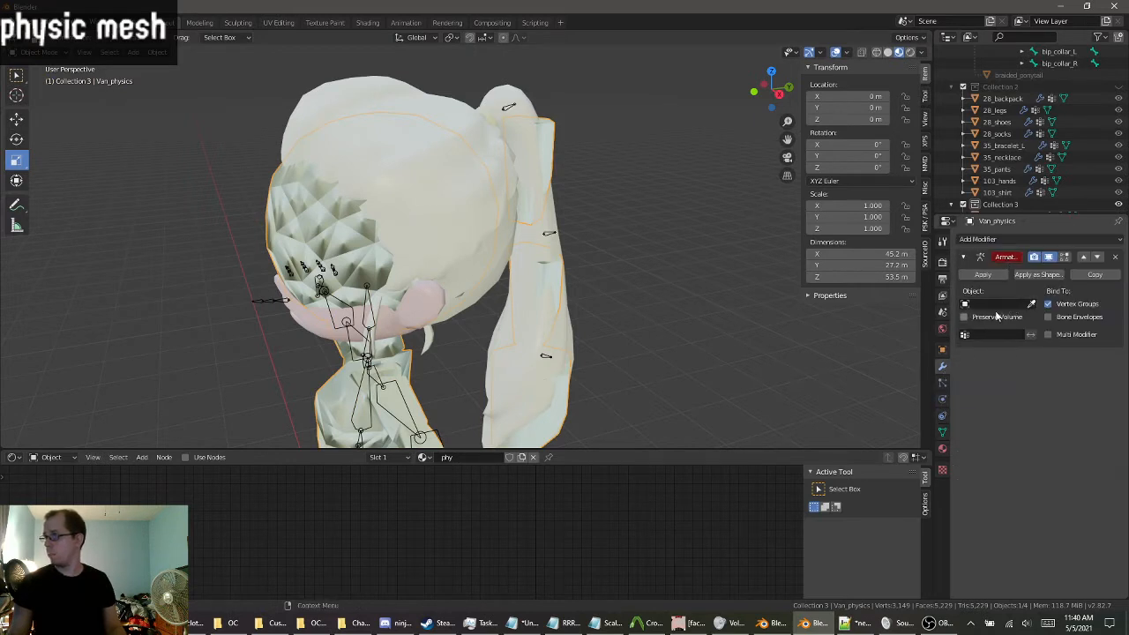
left_click(994, 306)
left_click(997, 321)
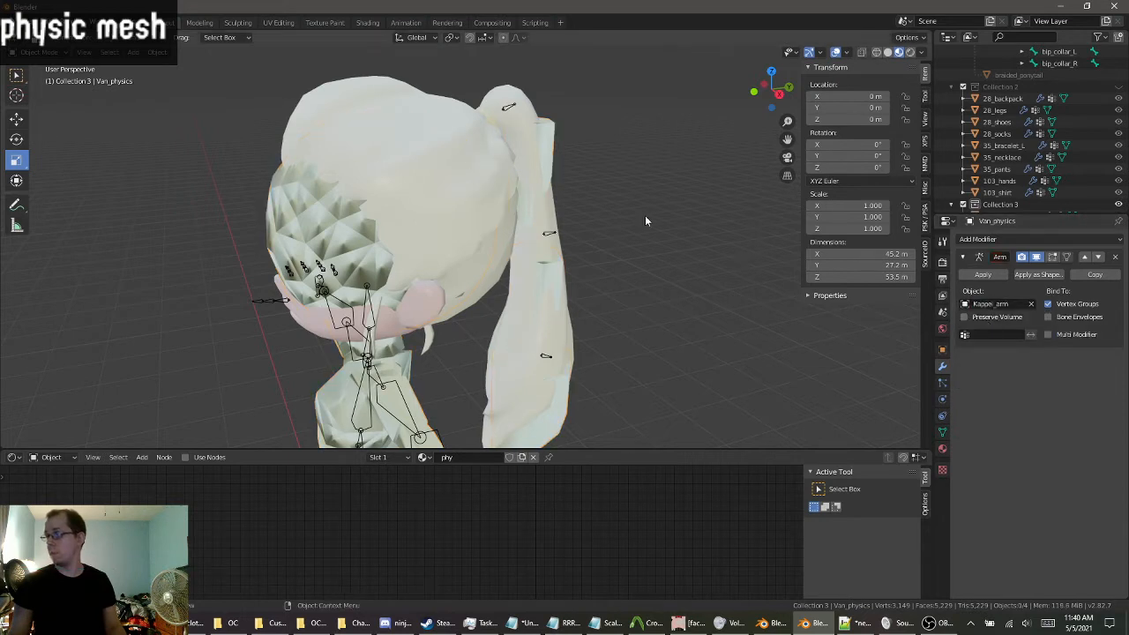
Set Kappei_arm as the target object of the braided_ponytail mesh's Armature modifier.
left_click(533, 123)
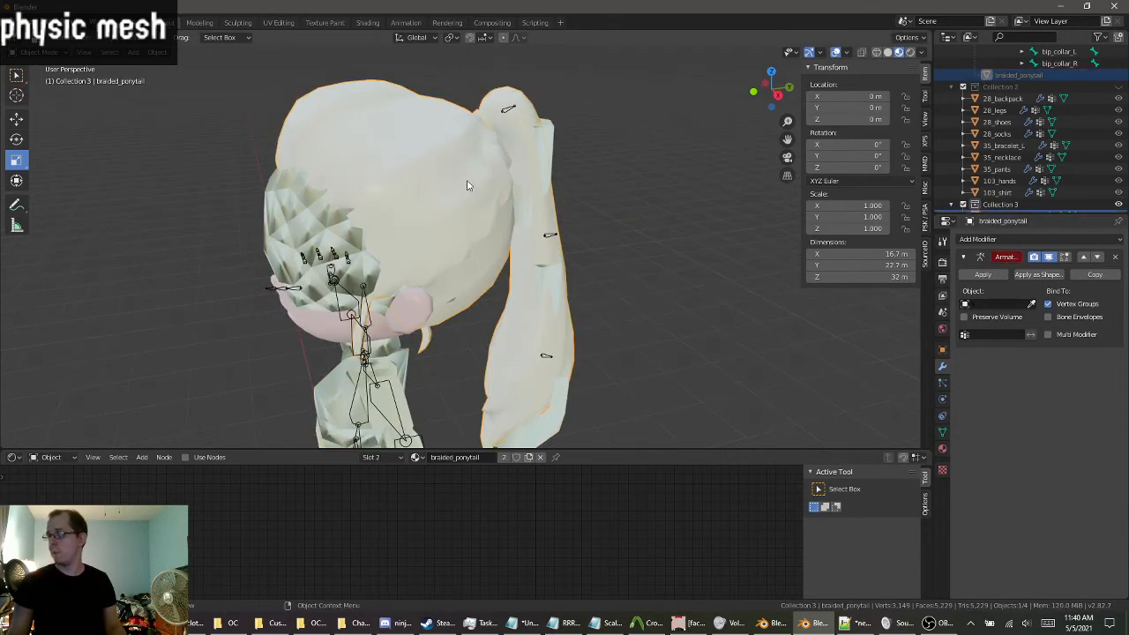
left_click(982, 306)
left_click(981, 323)
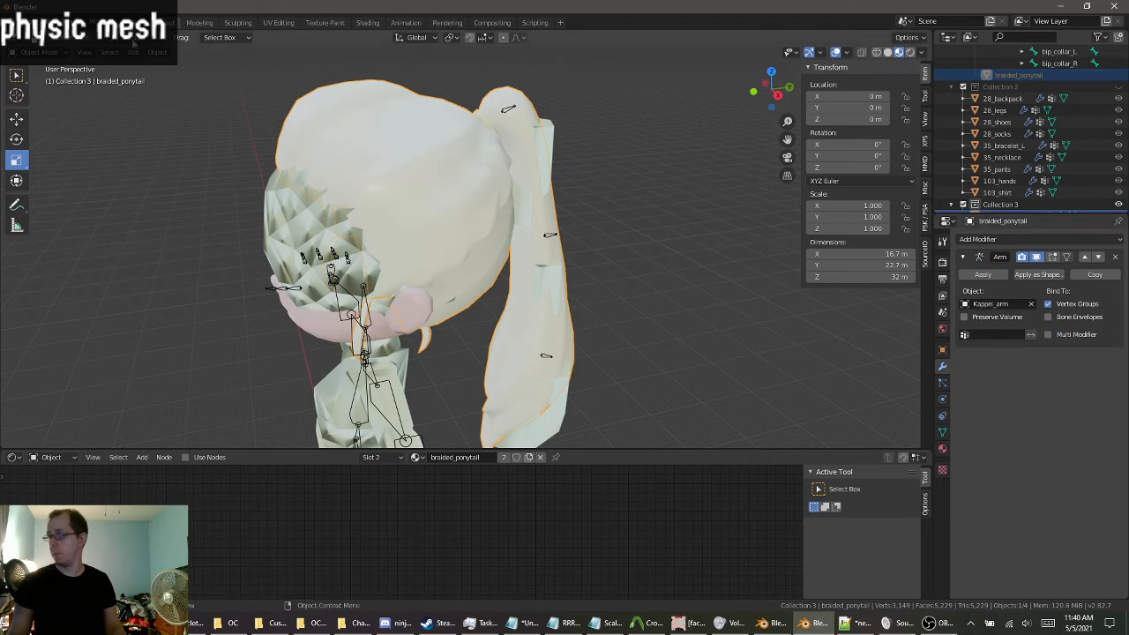
Put Kappei_arm in Pose Mode and test the ponytail by trackball-rotating bip_ponytail_1 by -15° and 20°.
left_click(44, 52)
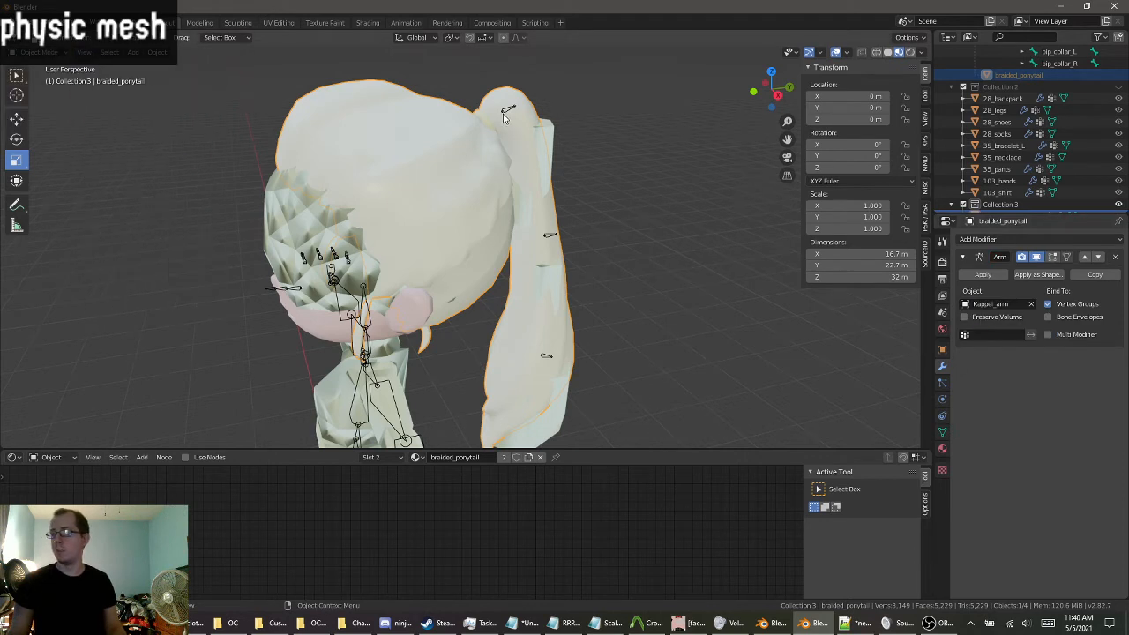
left_click(505, 117)
left_click(40, 51)
left_click(39, 94)
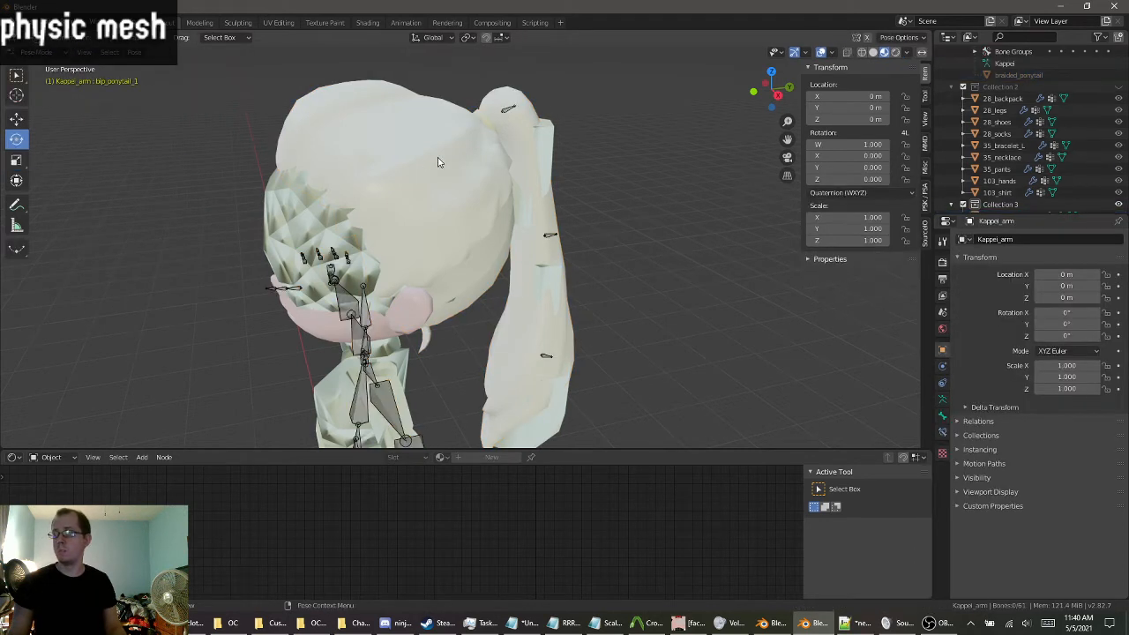
left_click(510, 111)
key("r")
key("r")
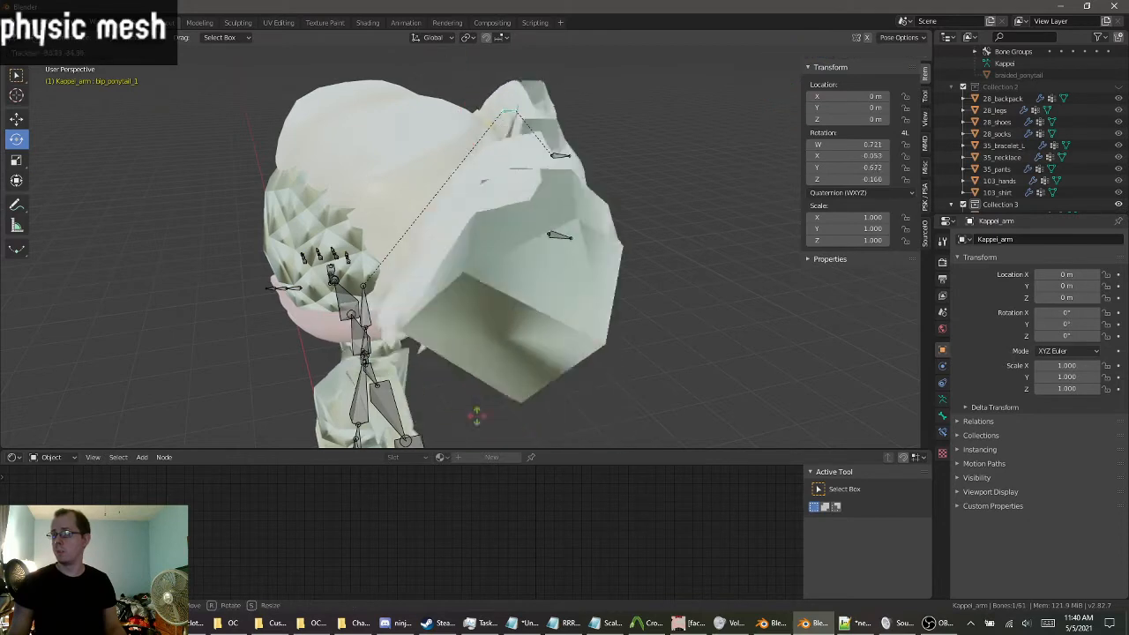
left_click(418, 251)
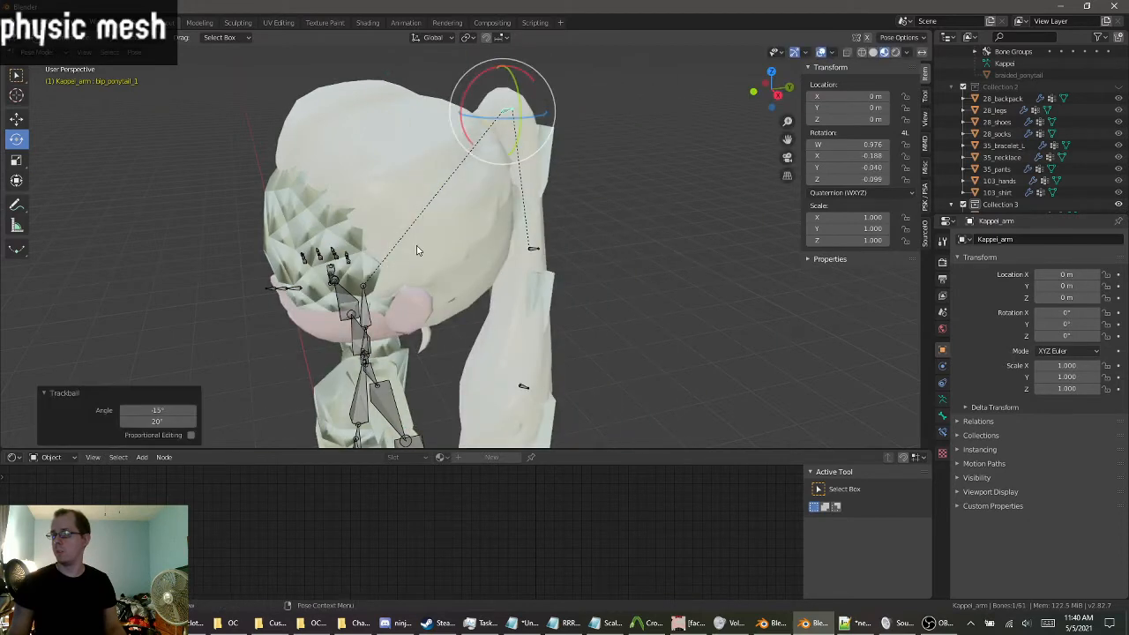
Test the head deformation by rotating bip_head about Y and trackball-rotating it by -21.8° and -10.9°.
left_click(366, 322)
key("r")
key("y")
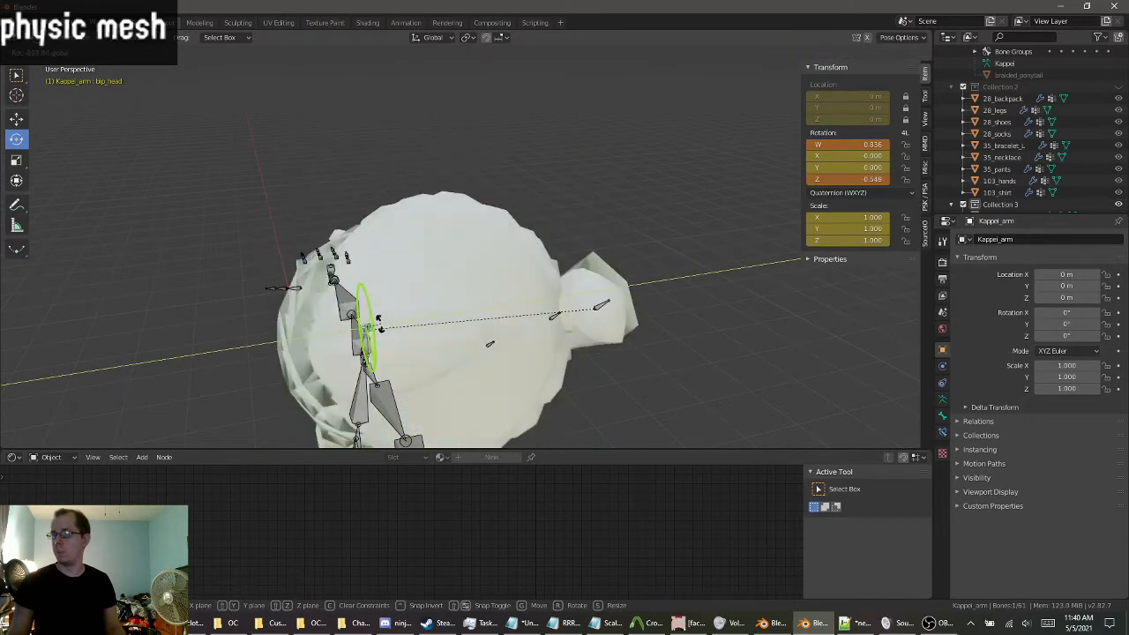
left_click(441, 336)
key("r")
key("r")
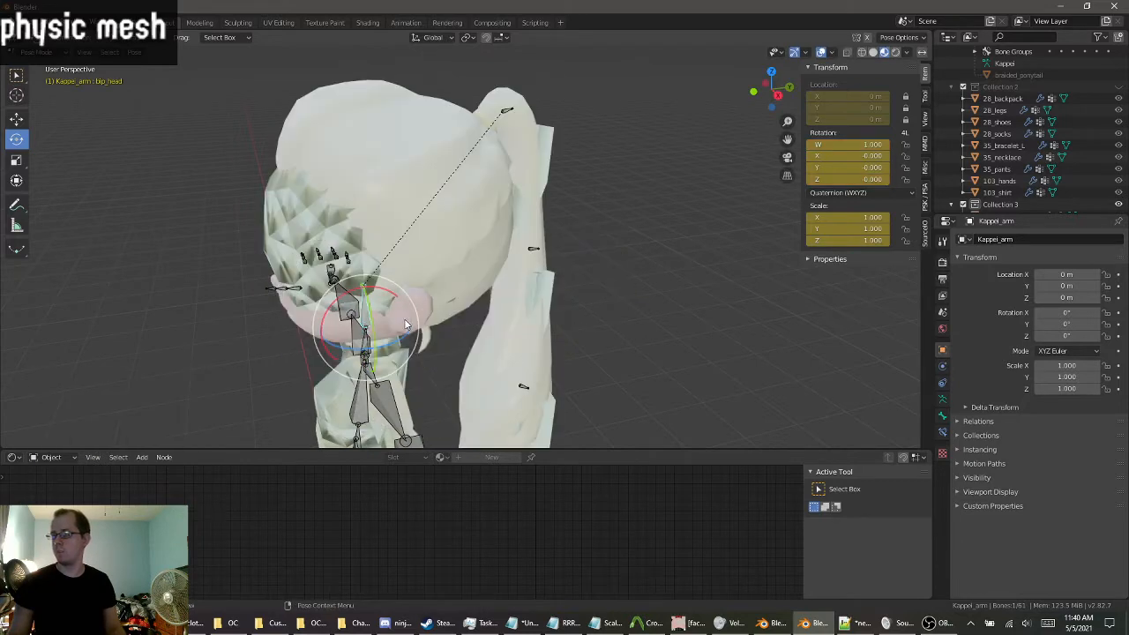
left_click(452, 268)
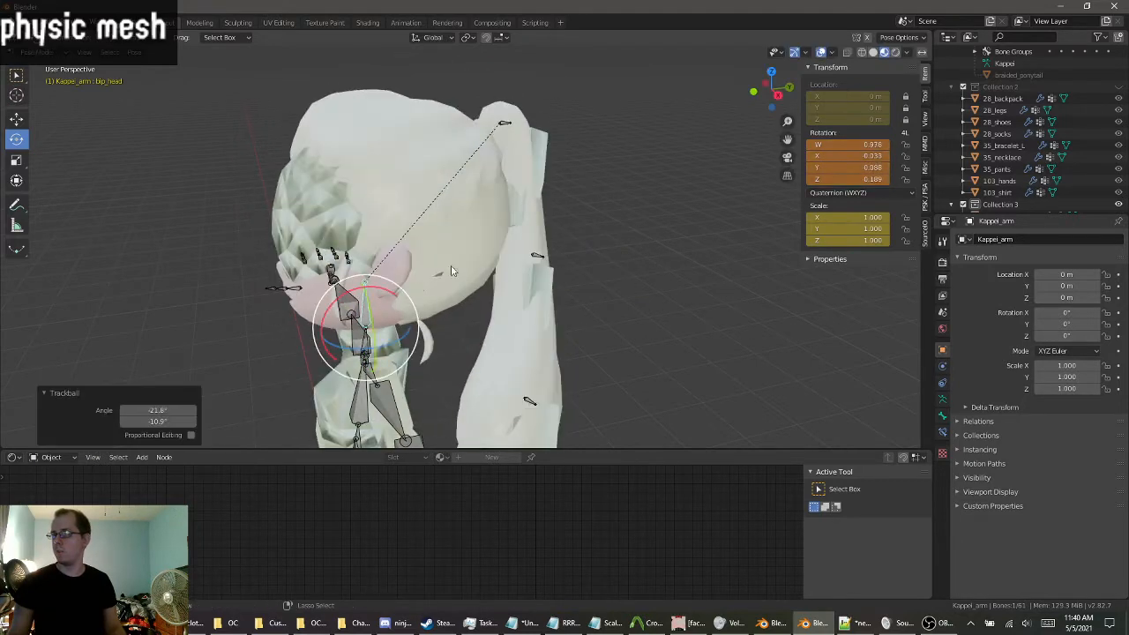
Undo the test rotations of bip_head and bip_ponytail_1, and deselect all bones.
key("ctrl+z")
key("ctrl+z")
key("ctrl+z")
key("ctrl+z")
middle_click_drag(539, 248, 517, 251)
left_click(521, 243)
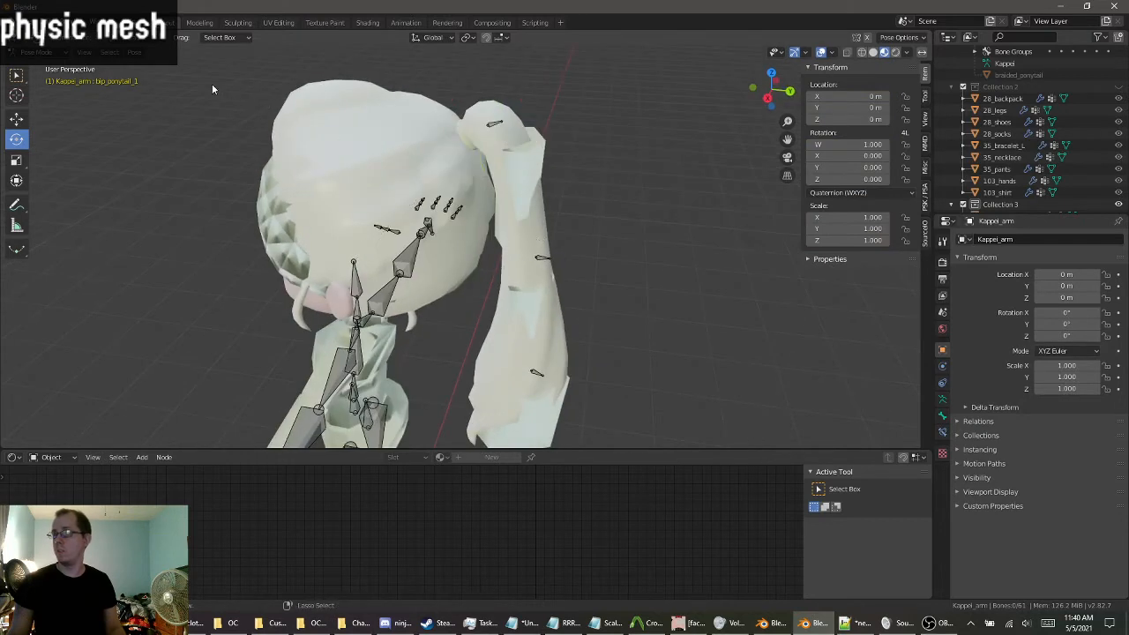
Switch Kappei_arm from Pose Mode to Edit Mode and examine the ponytail bones from the back and front of the head.
left_click(46, 53)
left_click(78, 67)
middle_click_drag(432, 145, 482, 194)
scroll(476, 162, "up", 5)
scroll(473, 224, "down", 3)
scroll(337, 154, "up", 1)
left_click(44, 54)
left_click(40, 77)
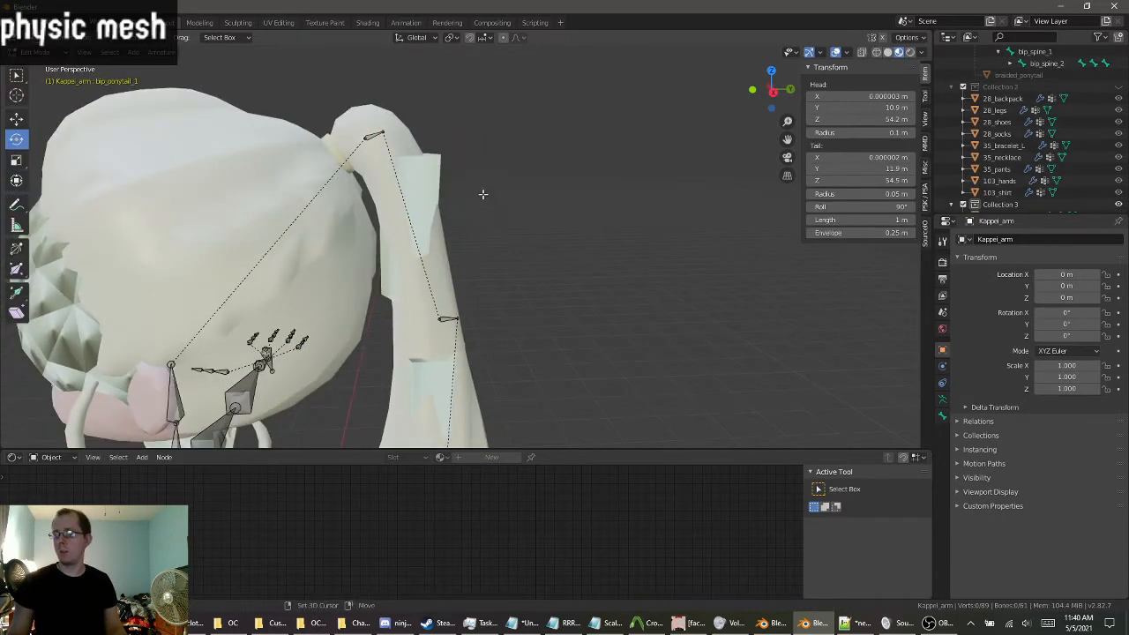
scroll(467, 216, "up", 3)
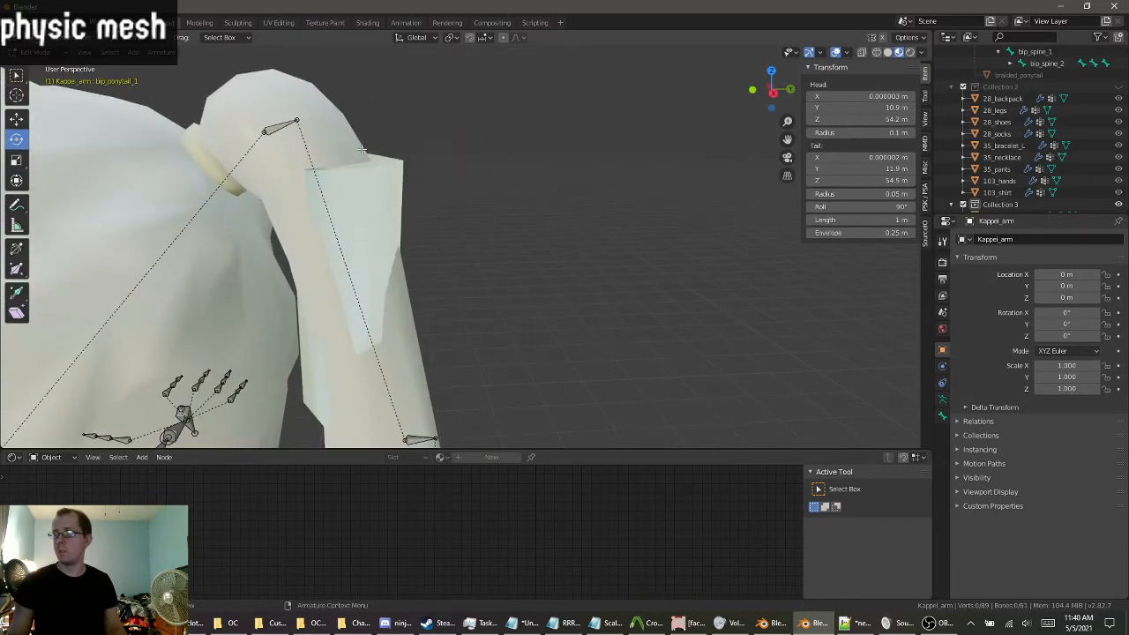
scroll(418, 161, "down", 4)
middle_click_drag(420, 211, 509, 120)
scroll(496, 232, "down", 1)
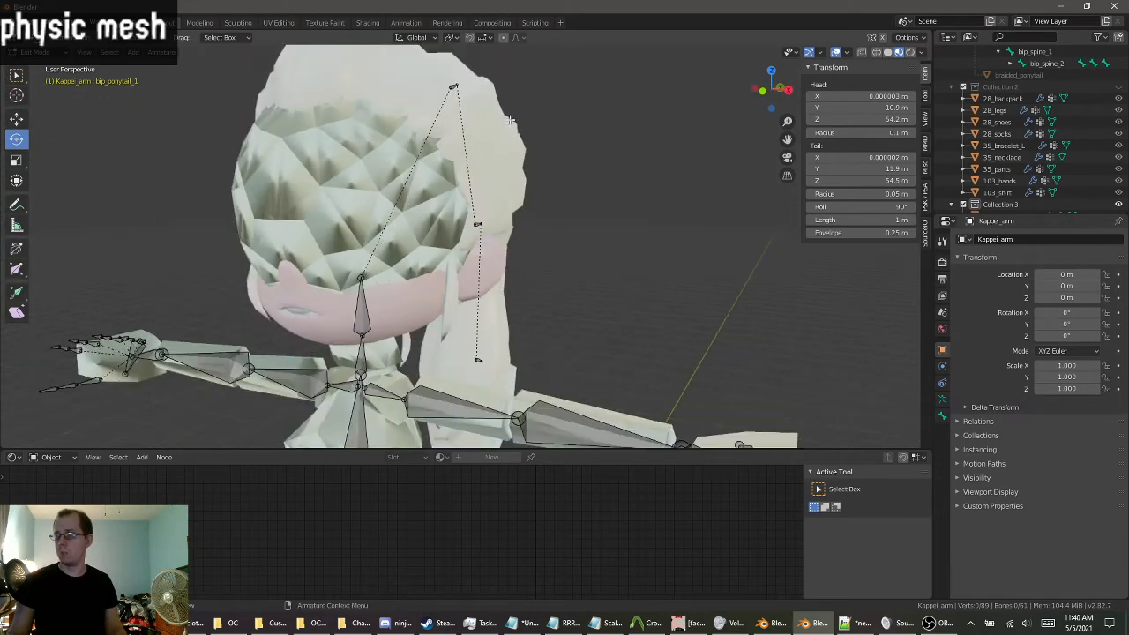
scroll(512, 132, "down", 1)
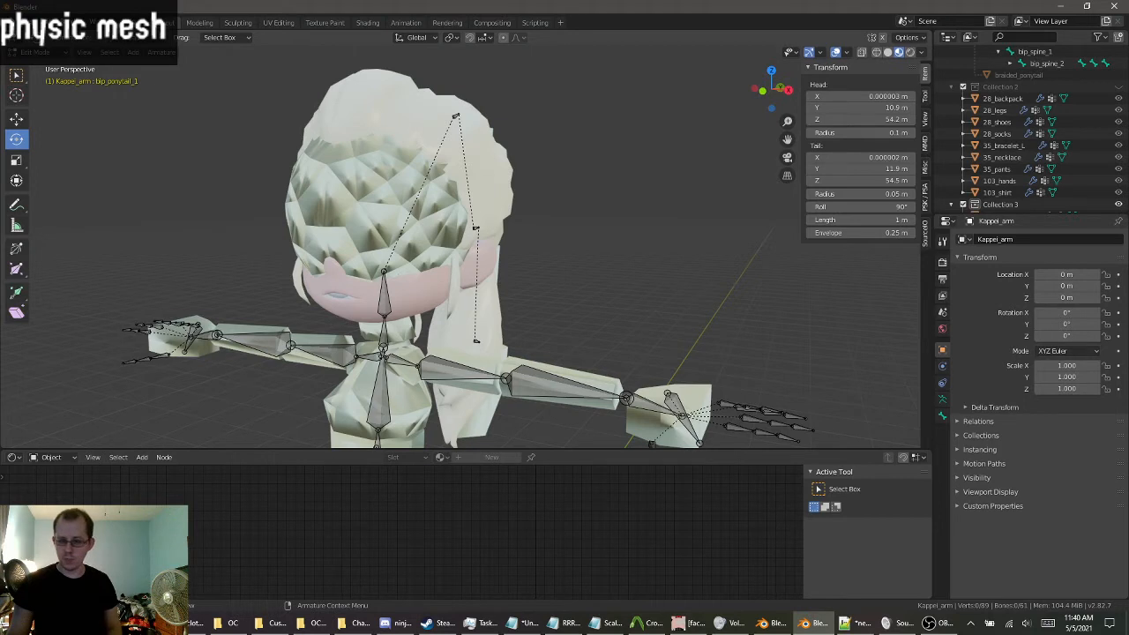
left_click(930, 622)
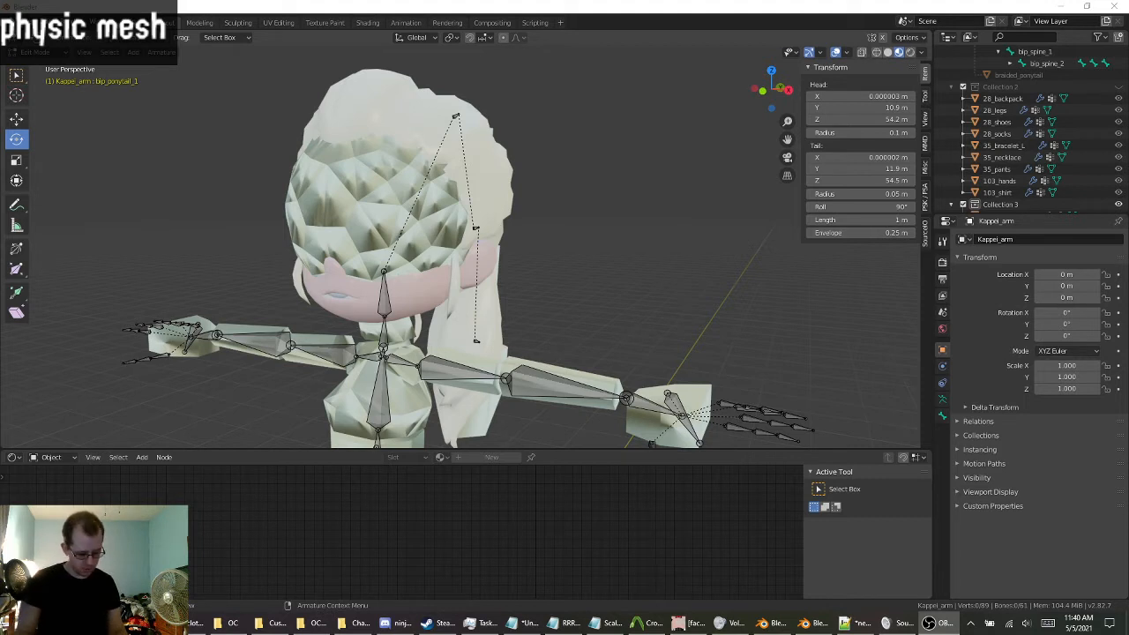
type("Opt")
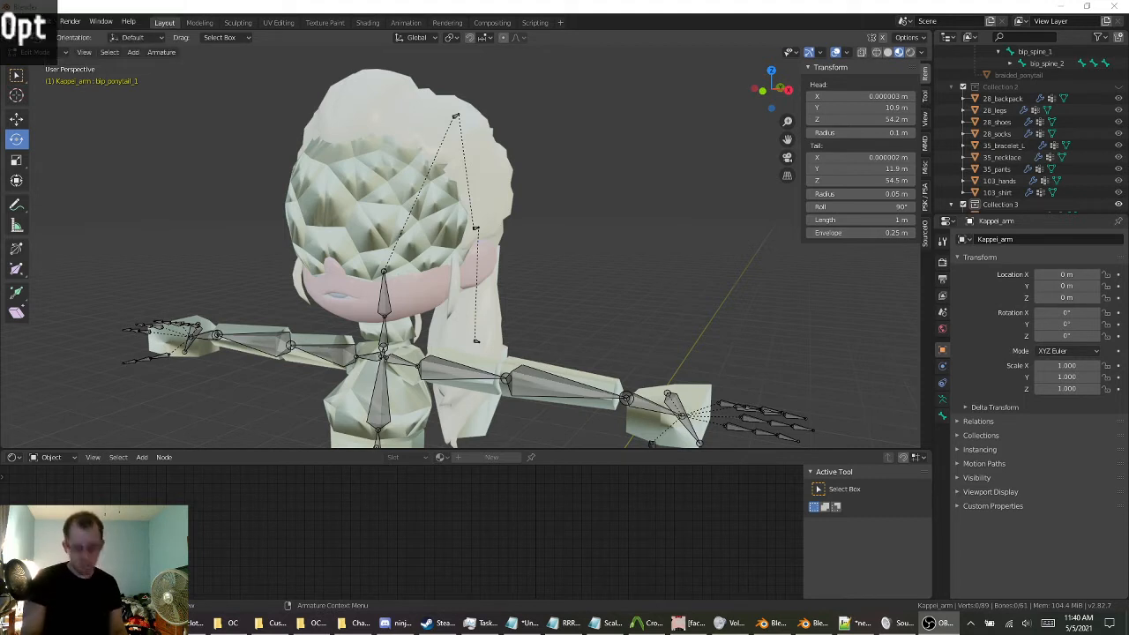
type("ional tweaks")
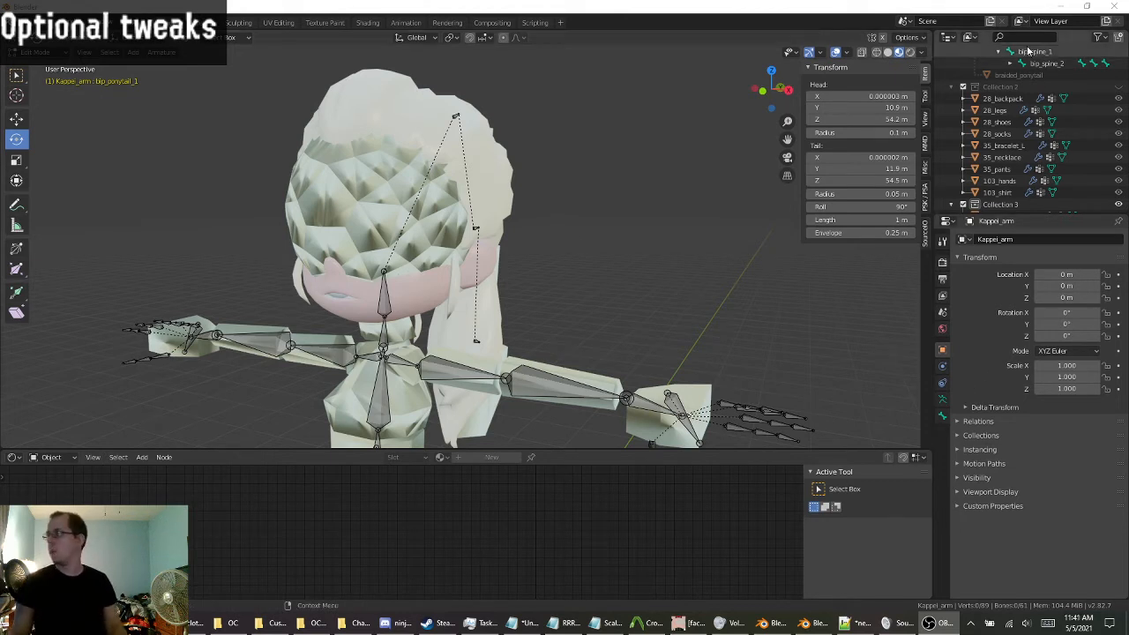
Show Collection 2 with the outfit meshes and hide the Van_physics mesh in Collection 3.
left_click(1119, 87)
scroll(1122, 159, "down", 2)
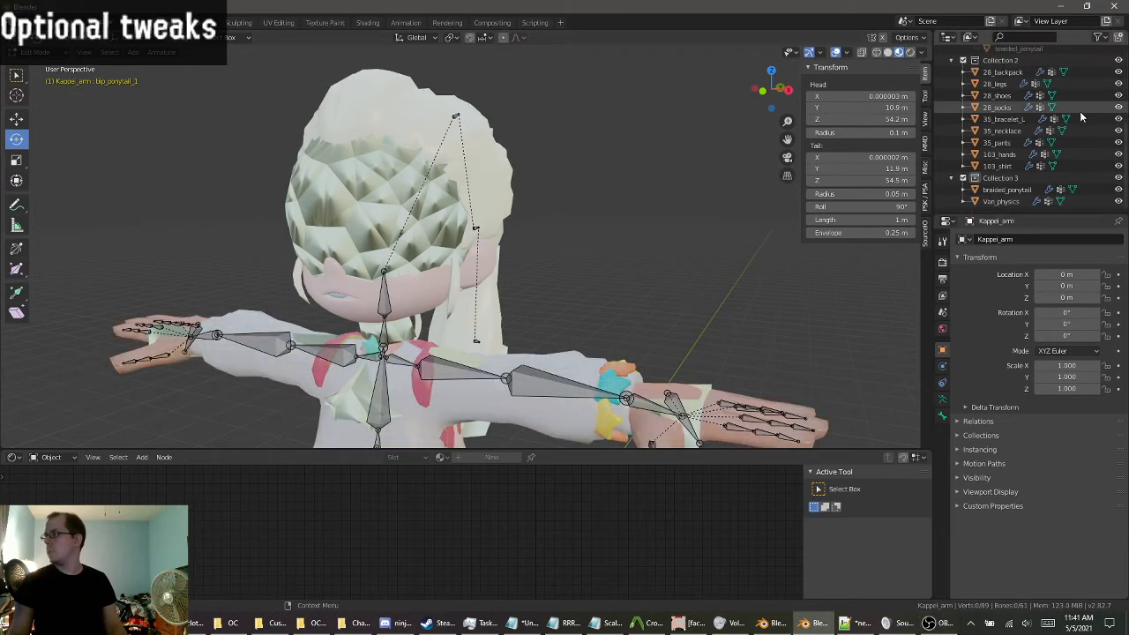
left_click(1118, 203)
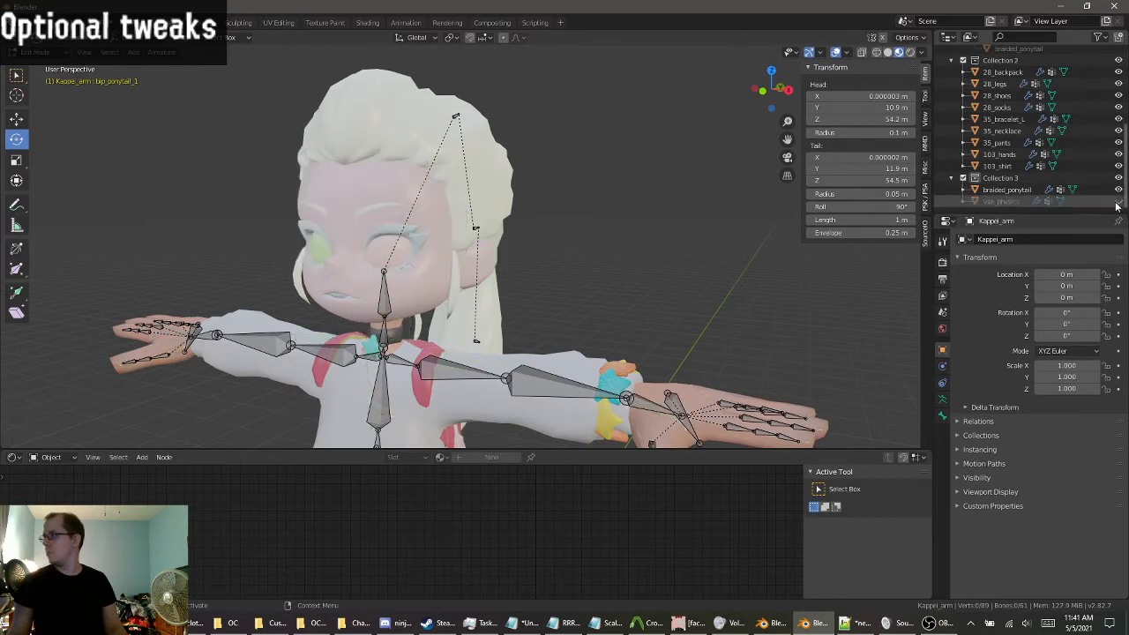
Rename the Van_physics object as OC_physics.
double_click(993, 202)
type("OC_physics")
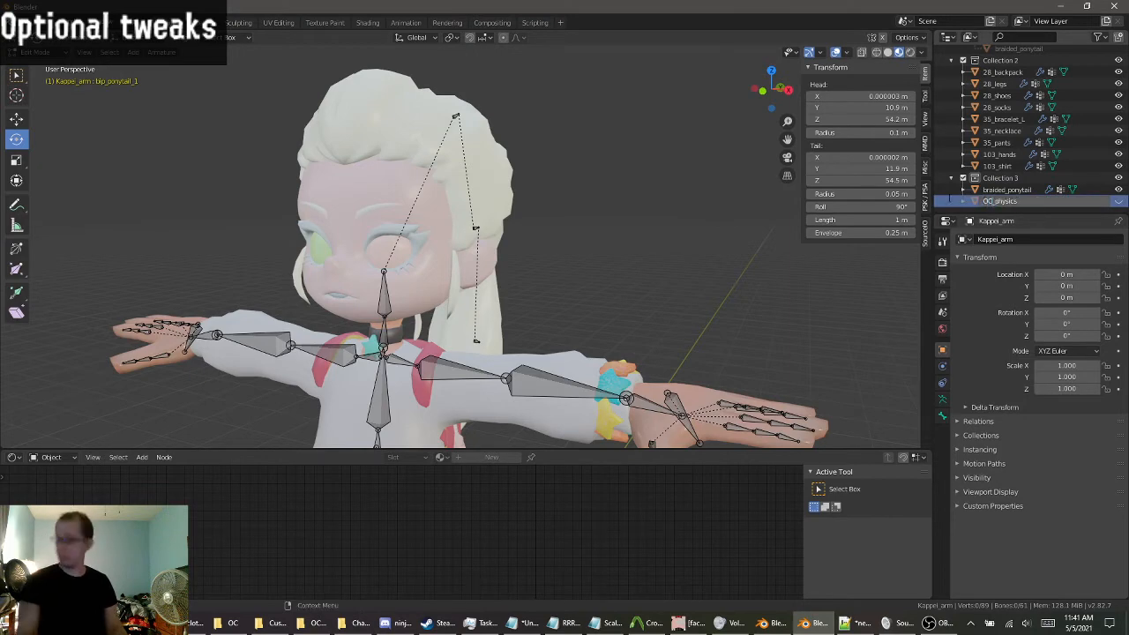
key("Return")
Switch from armature Edit Mode to Object Mode, select emma_face, and open it in the UV Editing workspace.
middle_click_drag(520, 197, 401, 226)
scroll(607, 227, "up", 2)
scroll(574, 252, "down", 2)
scroll(457, 226, "down", 1)
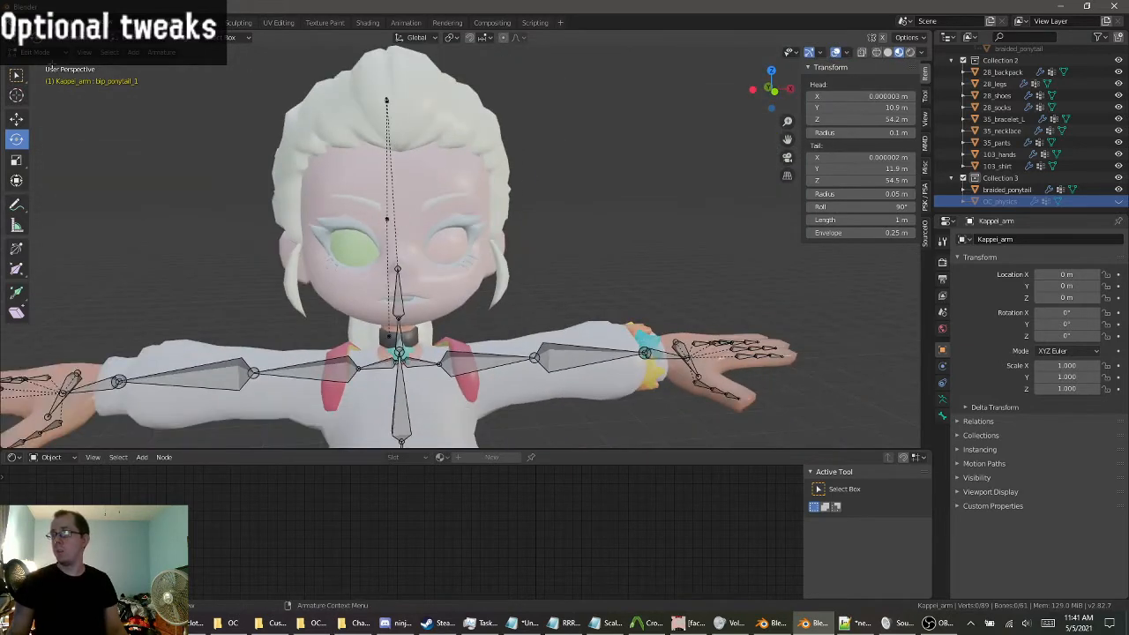
left_click(37, 51)
left_click(35, 76)
left_click(362, 200)
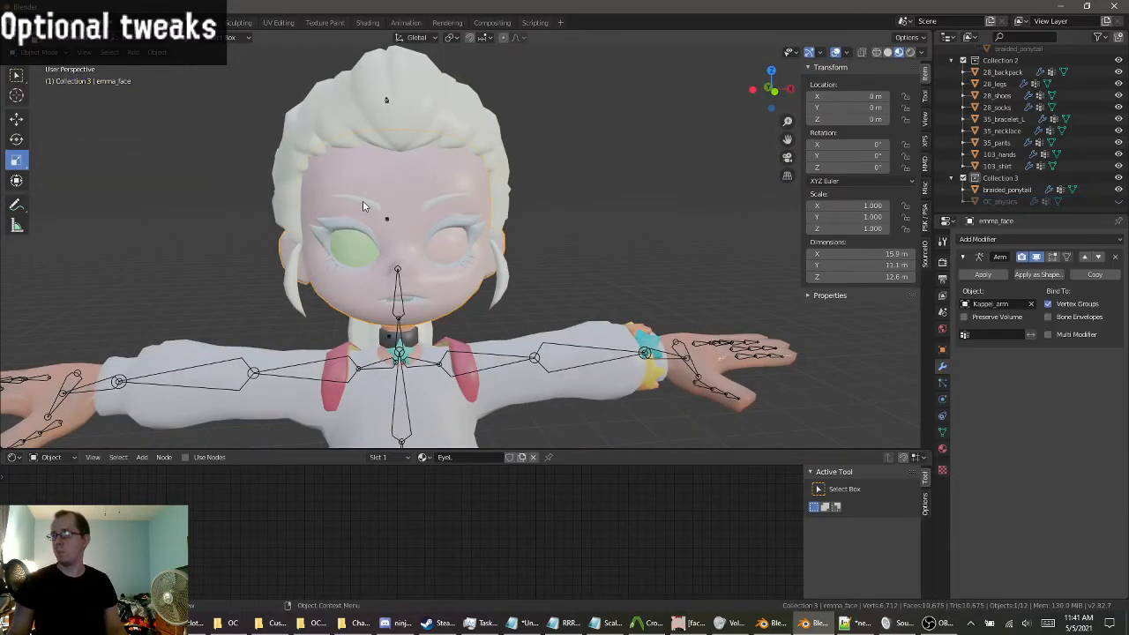
middle_click_drag(362, 201, 469, 232)
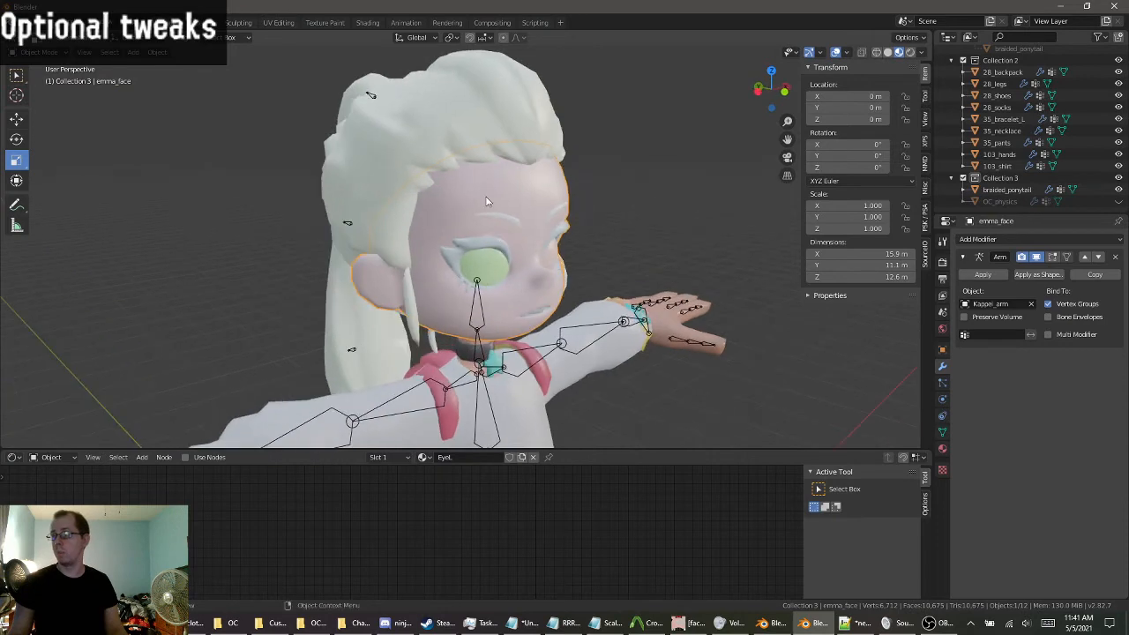
left_click(278, 22)
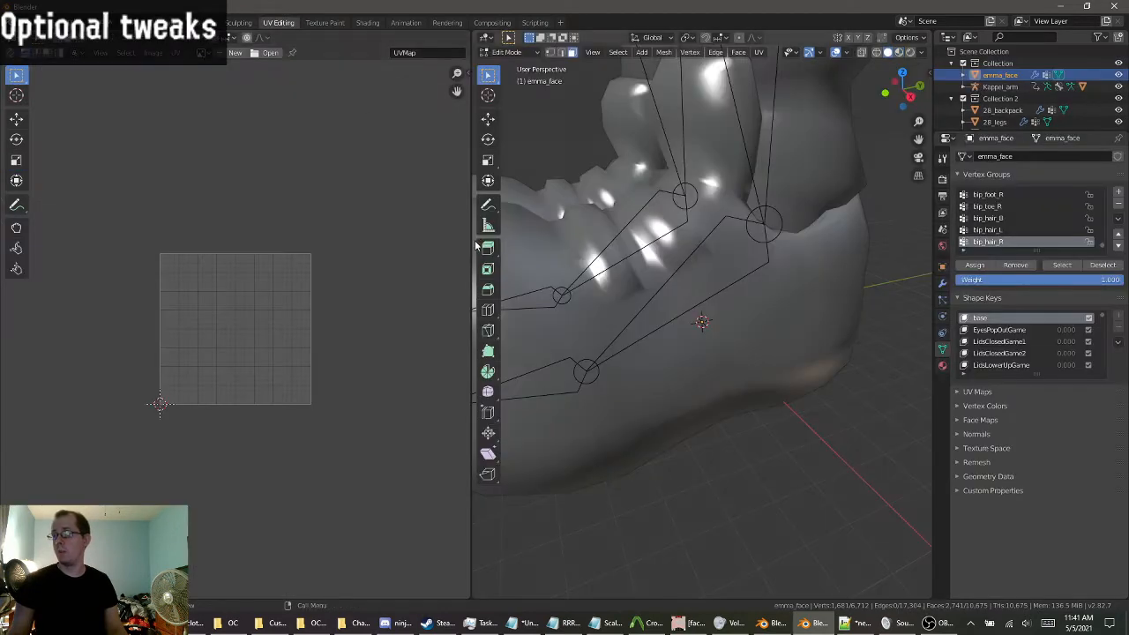
Select the linked faces of both eyebrows on emma_face.
scroll(547, 284, "down", 11)
middle_click_drag(710, 348, 794, 335)
middle_click_drag(775, 322, 750, 496, "shift")
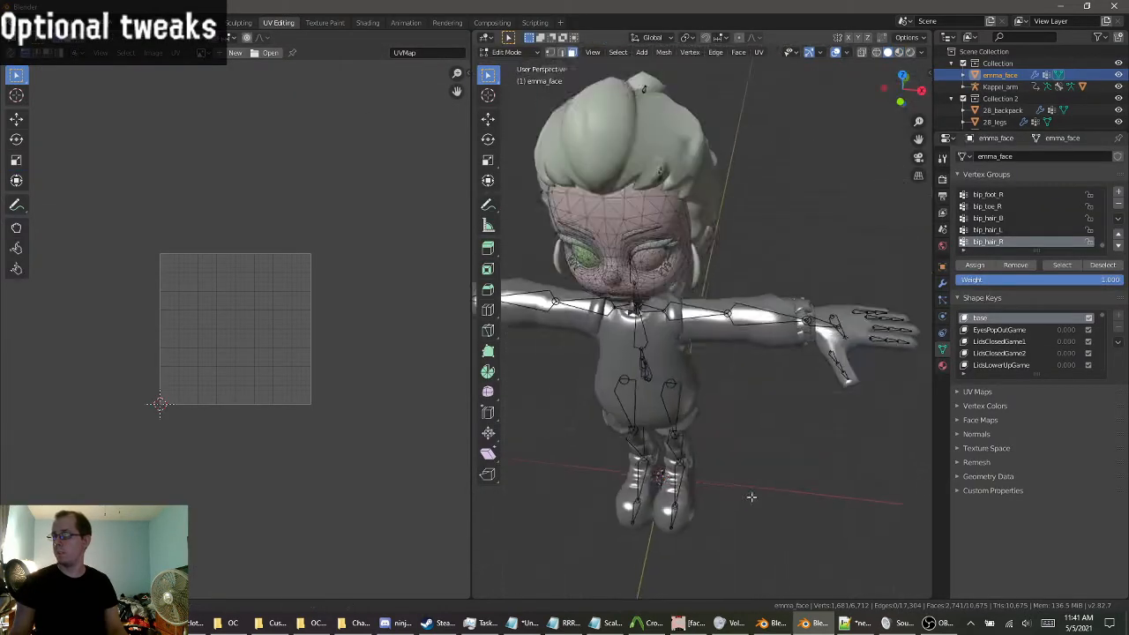
scroll(745, 476, "up", 2)
middle_click_drag(740, 455, 753, 382)
scroll(749, 388, "up", 2)
scroll(752, 380, "up", 5)
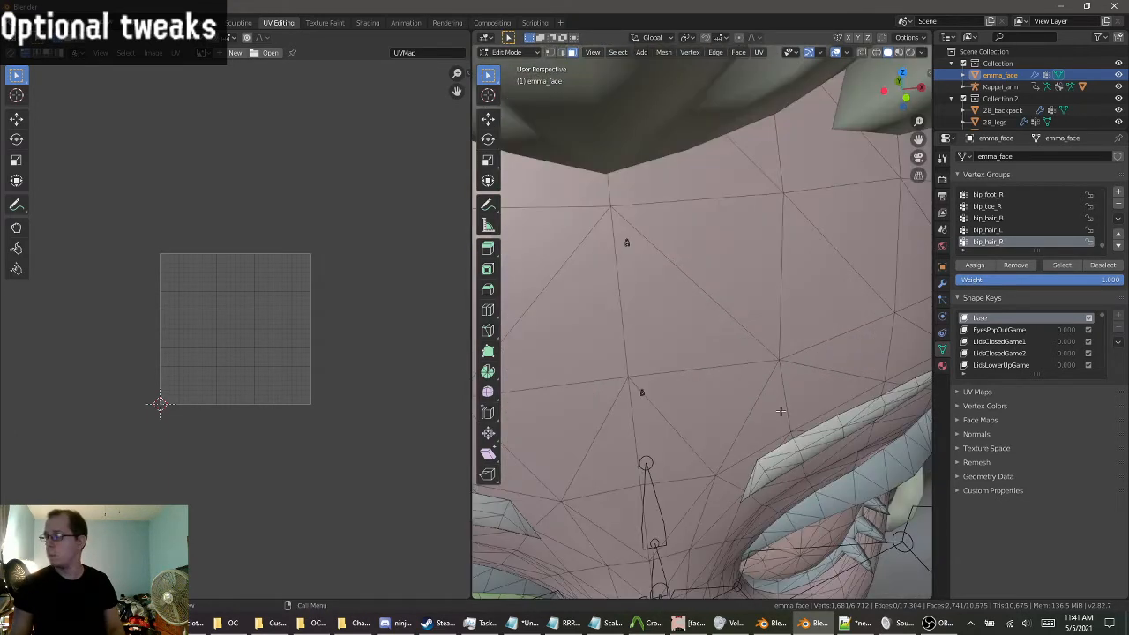
key("l")
scroll(653, 111, "down", 5)
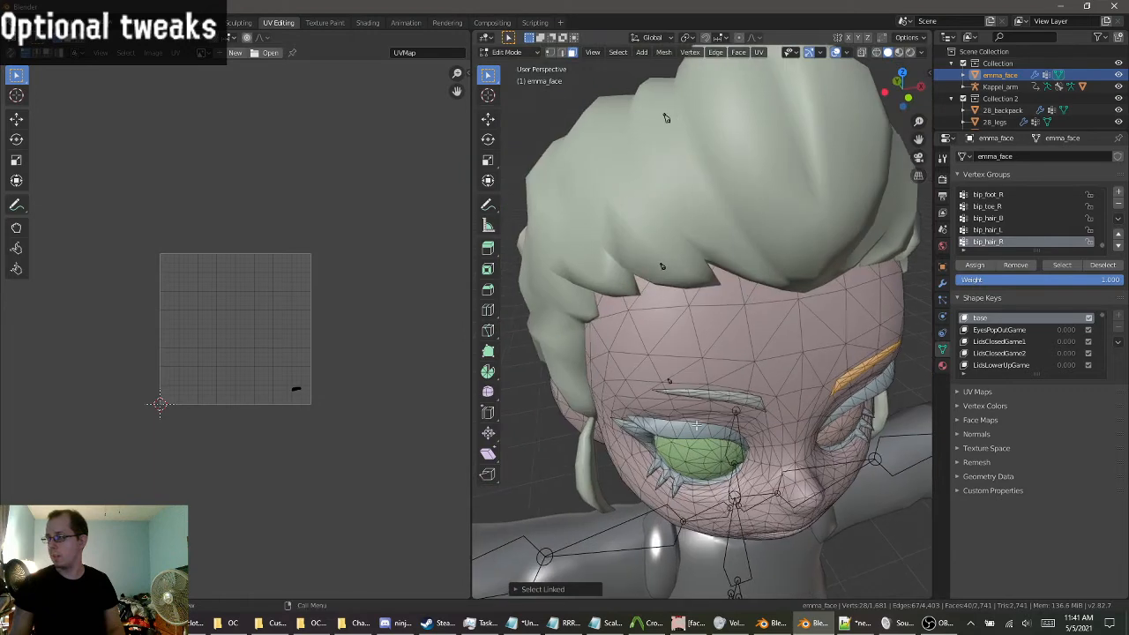
key("l")
Examine the selected eyebrows from the side of the head and their UV islands, then clear the selection.
middle_click_drag(709, 393, 605, 396)
scroll(605, 396, "down", 5)
scroll(690, 468, "up", 3)
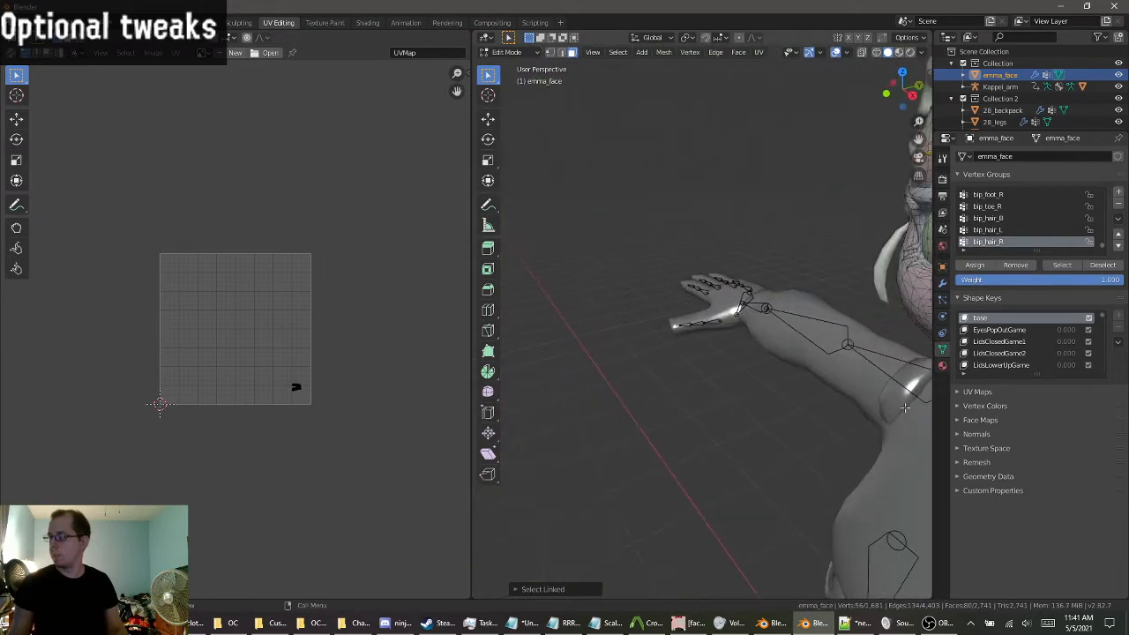
scroll(827, 422, "up", 4)
scroll(827, 421, "down", 6)
middle_click_drag(921, 446, 902, 433)
scroll(890, 430, "up", 4)
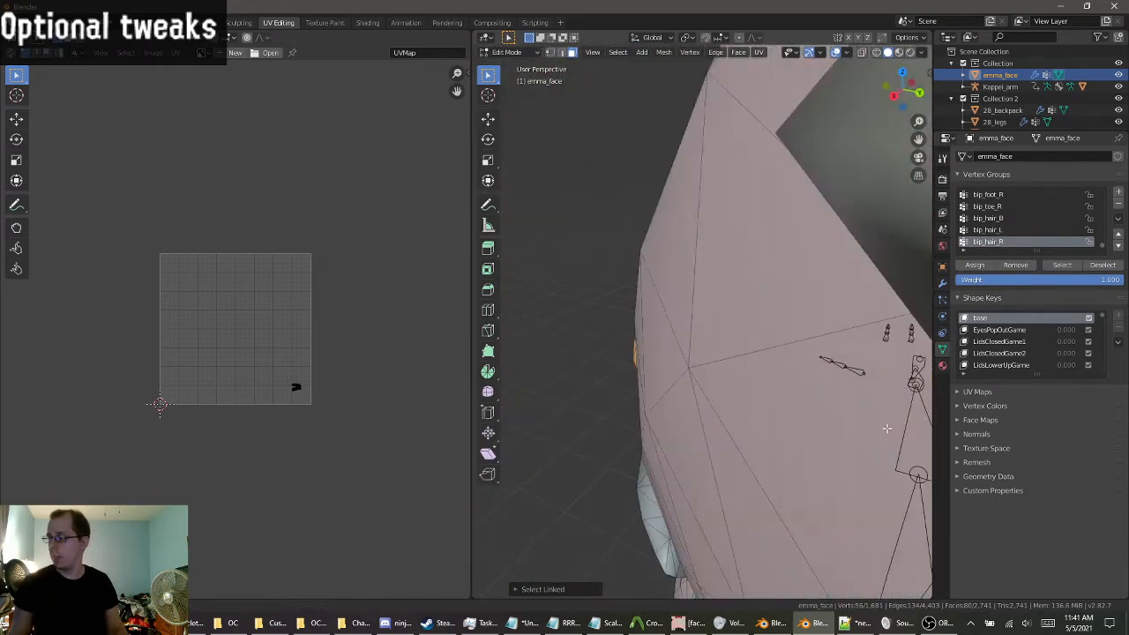
middle_click_drag(832, 394, 821, 383, "shift")
scroll(821, 383, "up", 4)
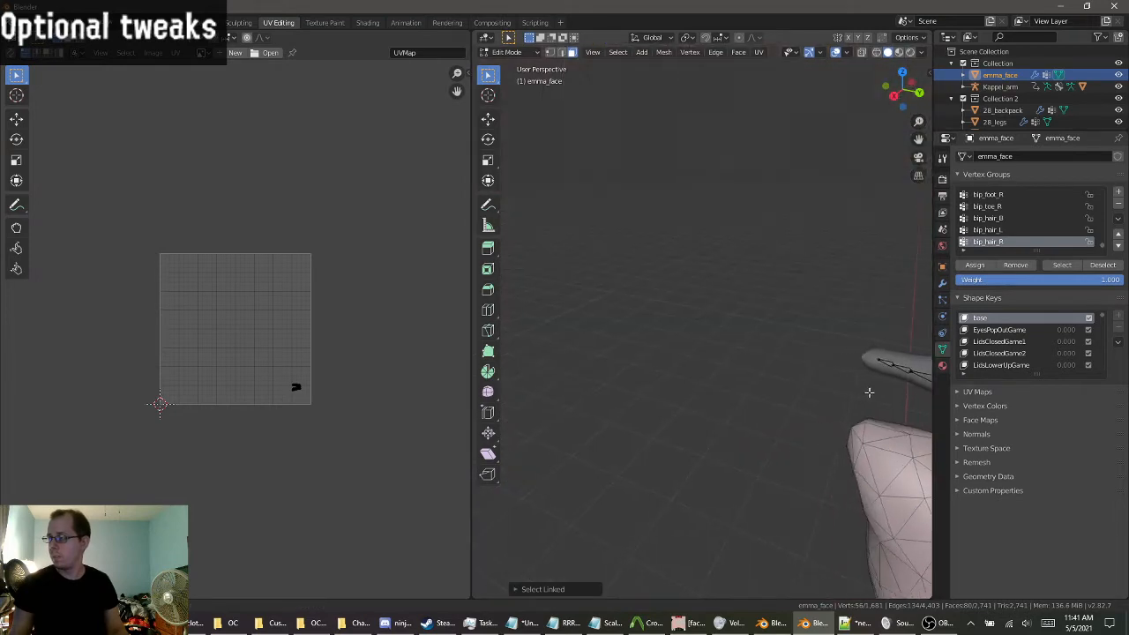
scroll(830, 384, "down", 2)
scroll(826, 383, "down", 3)
scroll(829, 385, "up", 2)
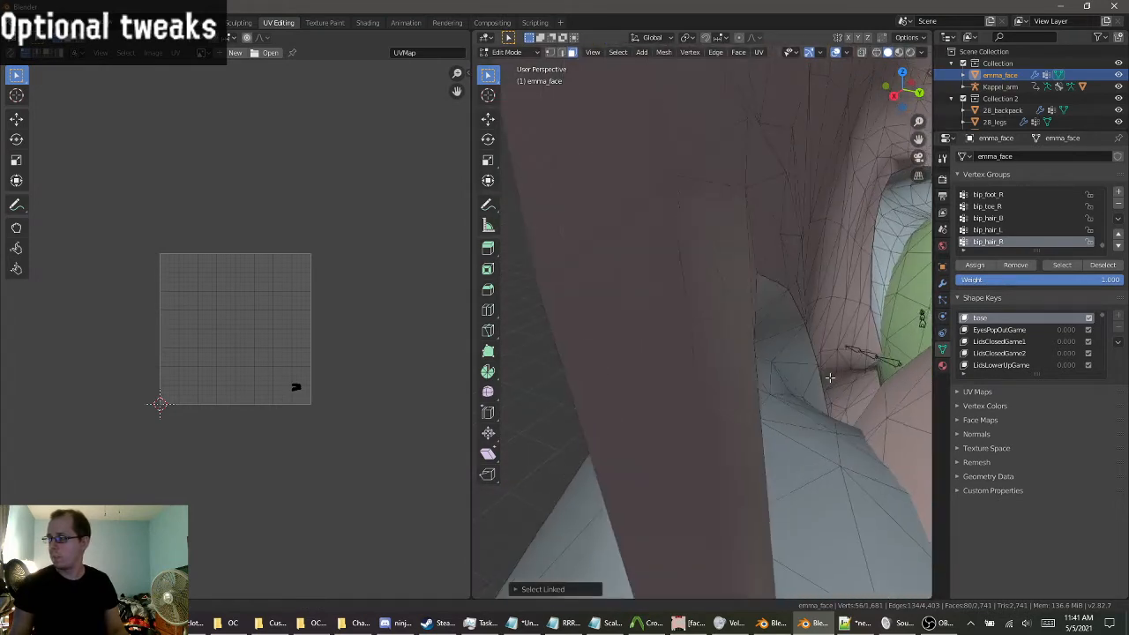
scroll(835, 388, "down", 3)
middle_click_drag(835, 388, 832, 403, "shift")
scroll(831, 402, "up", 2)
scroll(832, 403, "down", 2)
scroll(831, 404, "up", 1)
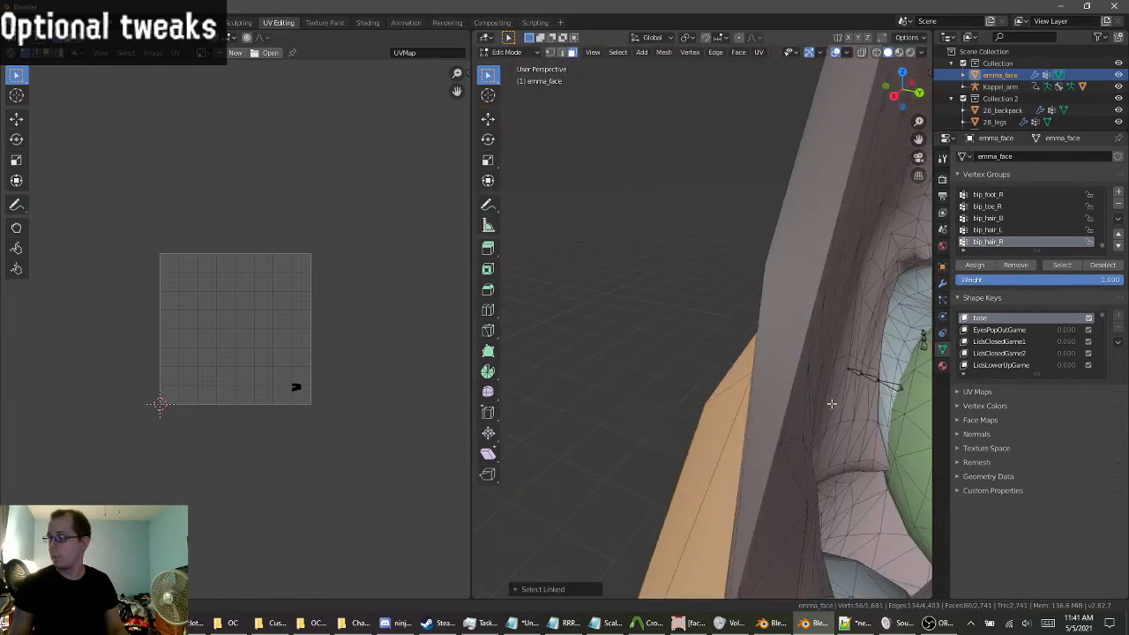
scroll(832, 403, "up", 3)
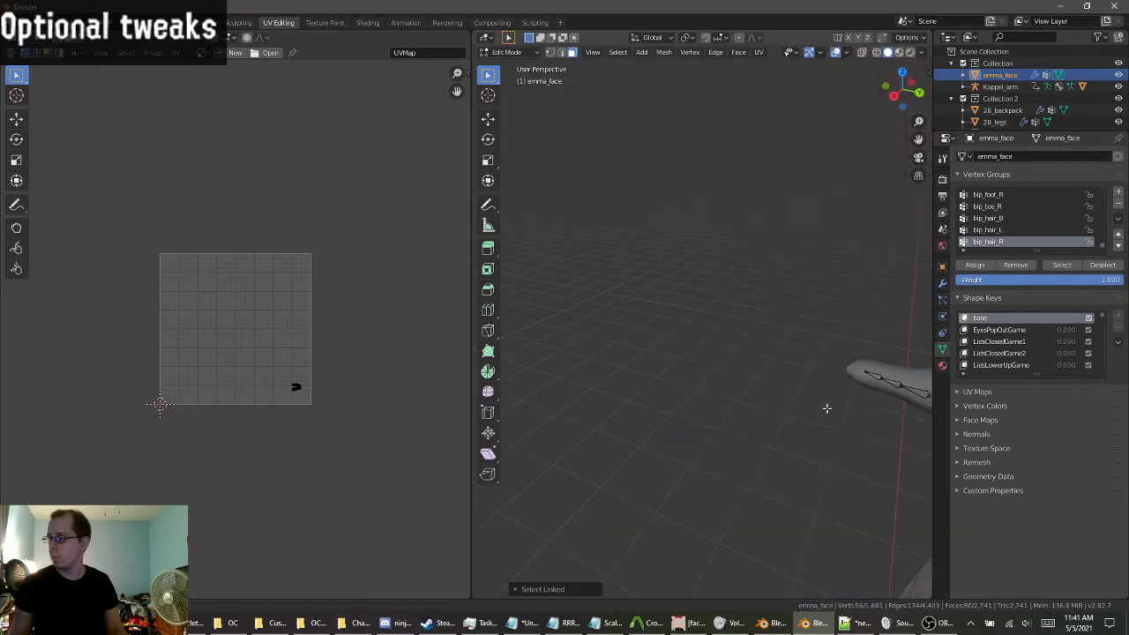
scroll(825, 414, "down", 2)
scroll(821, 426, "up", 3)
scroll(819, 432, "down", 2)
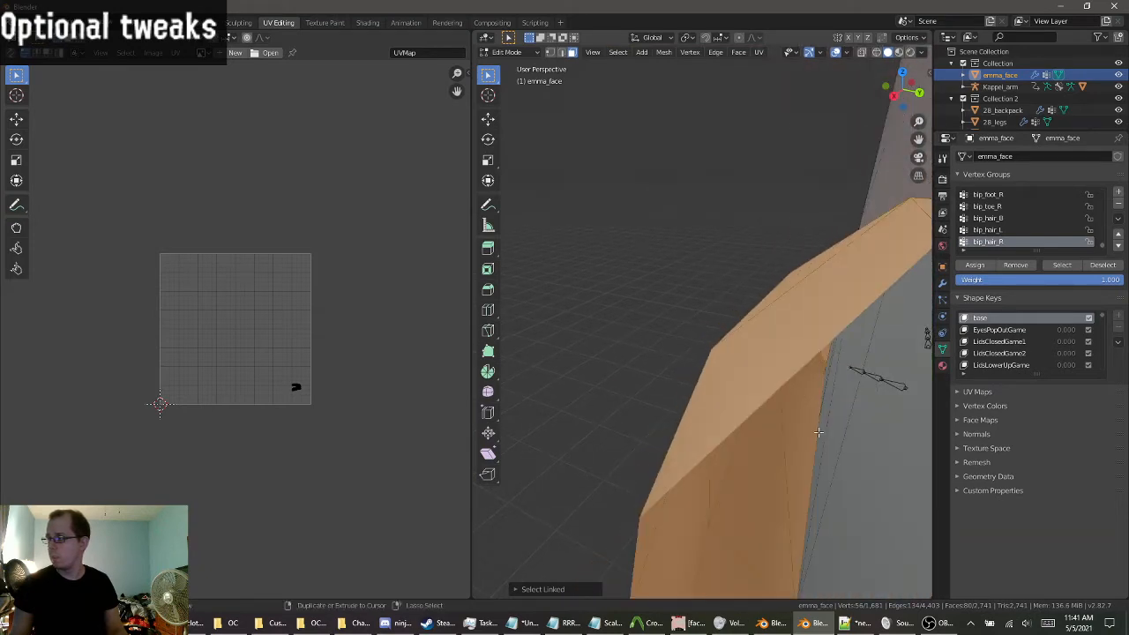
scroll(818, 432, "up", 2)
scroll(818, 429, "up", 4)
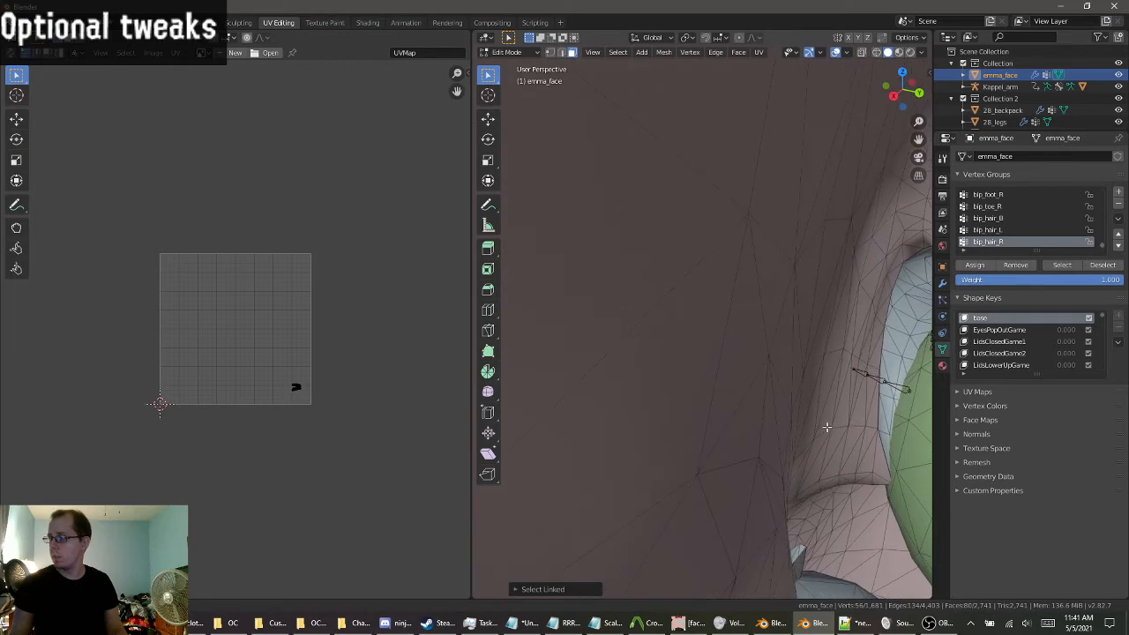
scroll(828, 420, "down", 3)
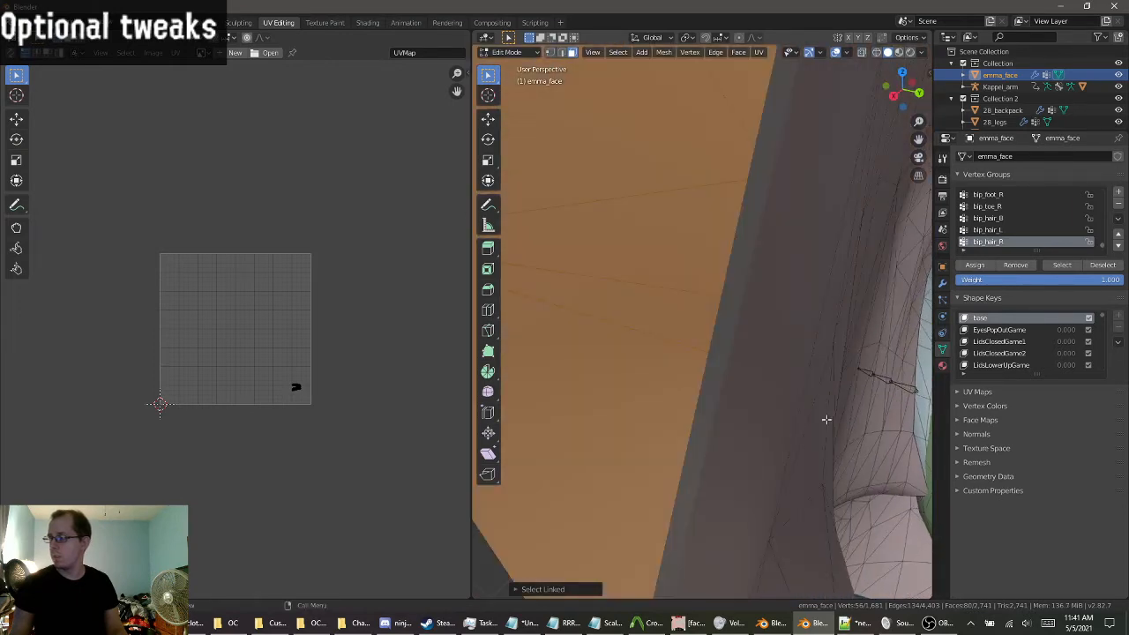
scroll(826, 420, "up", 3)
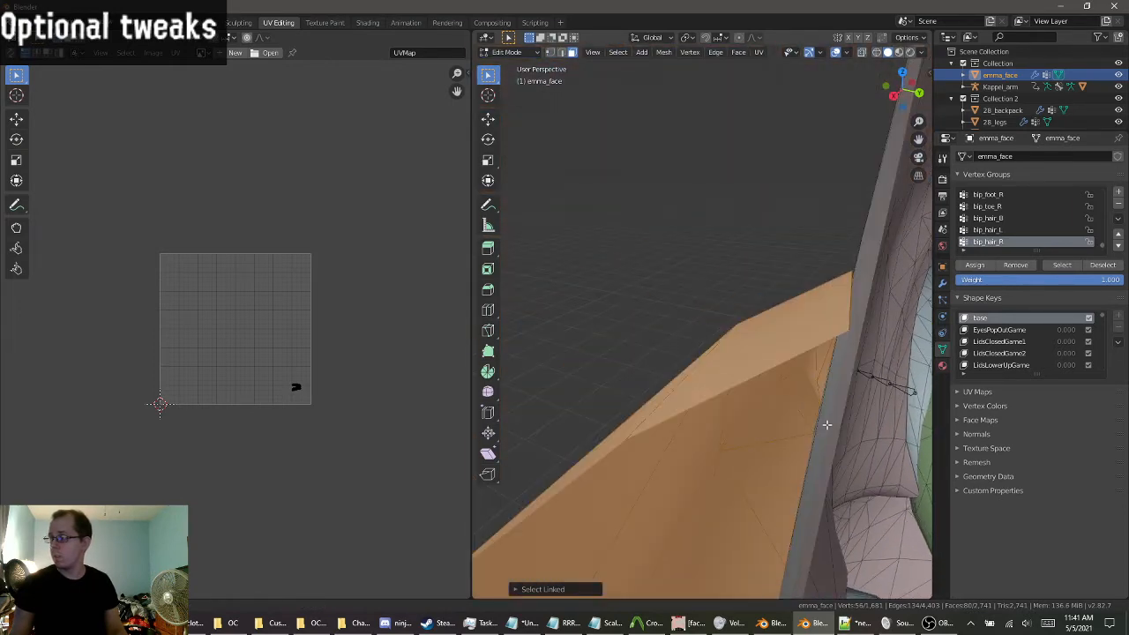
scroll(826, 424, "down", 2)
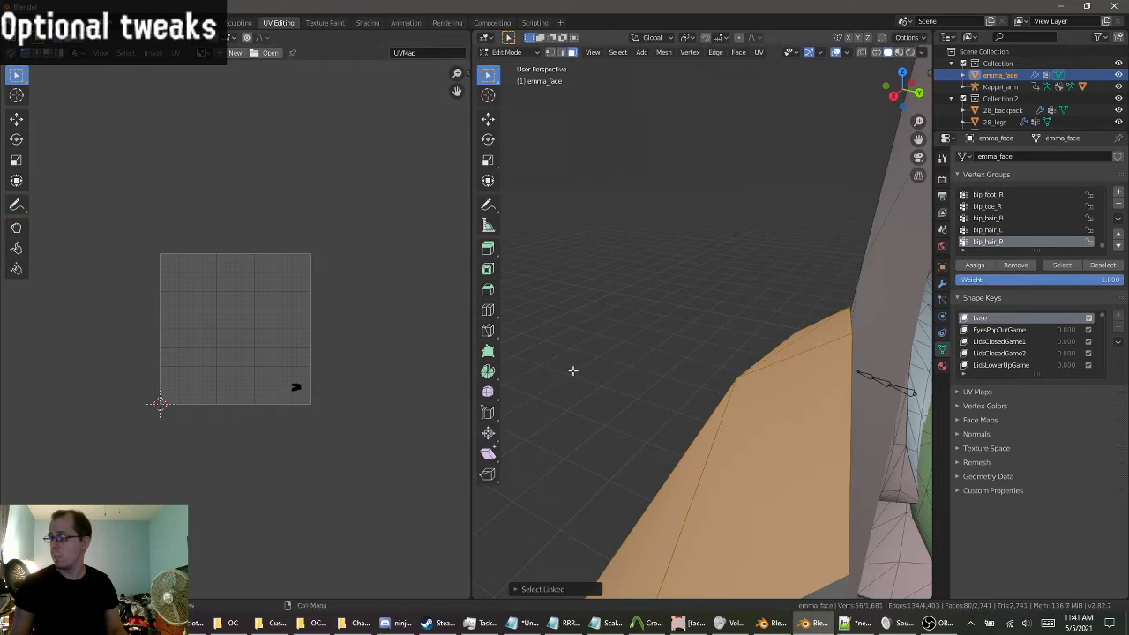
scroll(381, 356, "up", 6)
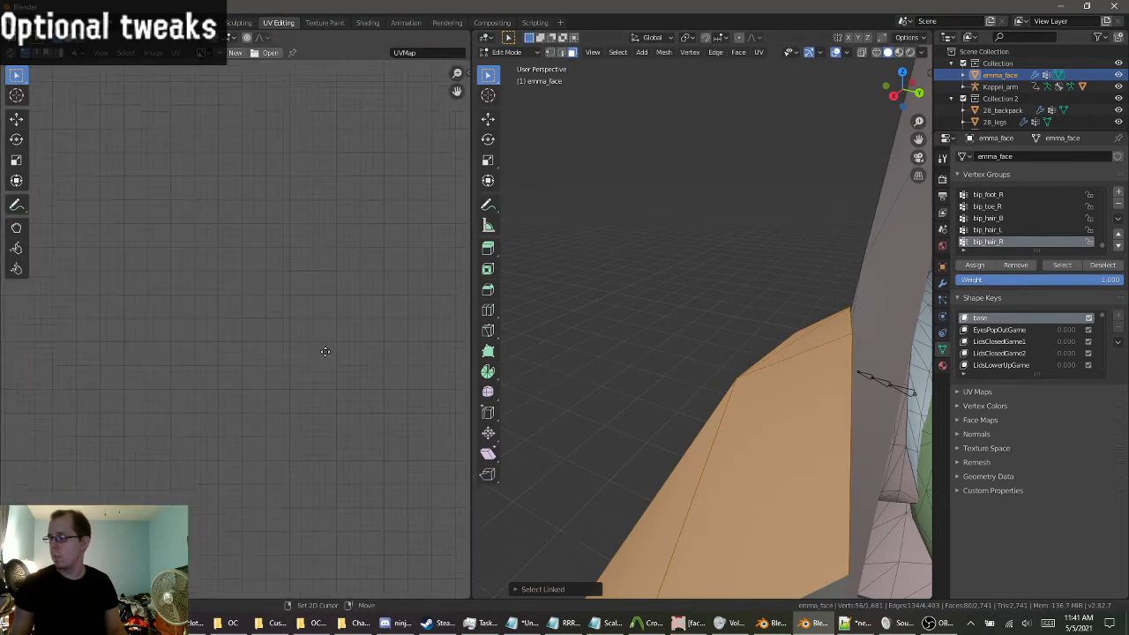
scroll(348, 494, "down", 4)
left_click(681, 332)
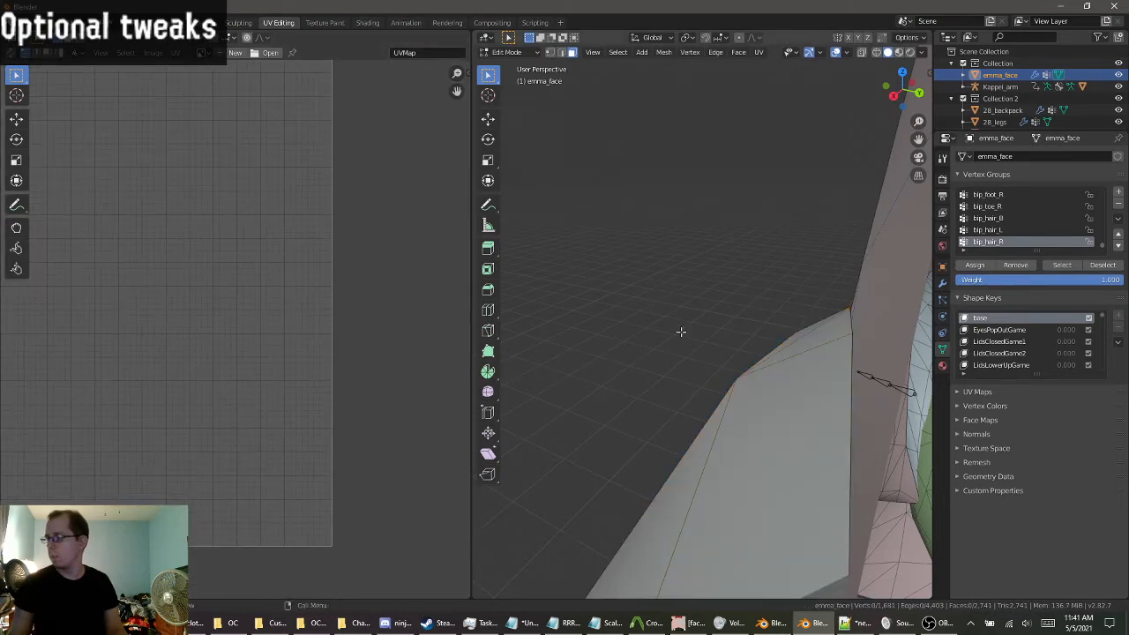
Select all faces assigned to the eyelashes material on emma_face and examine them and their UV islands.
scroll(769, 377, "down", 5)
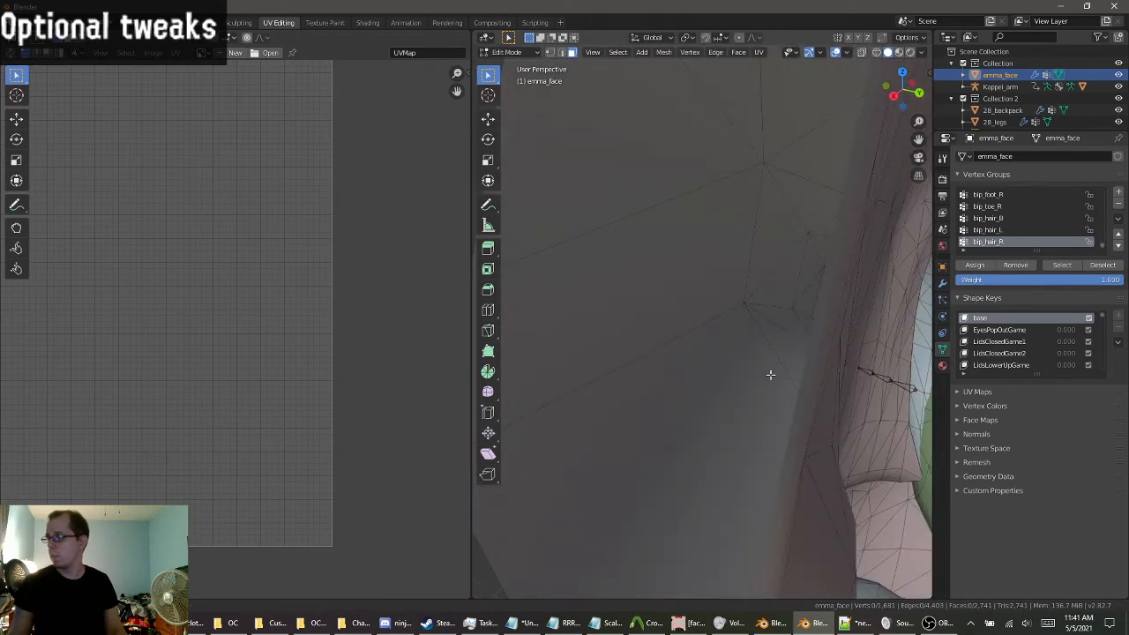
scroll(770, 379, "down", 5)
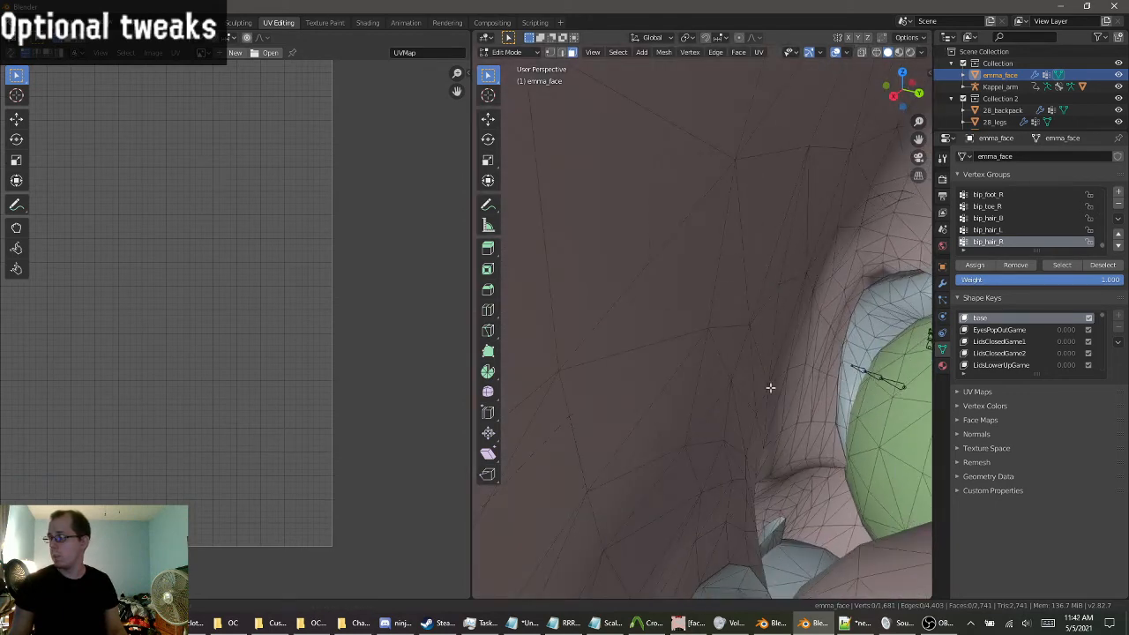
scroll(771, 387, "down", 3)
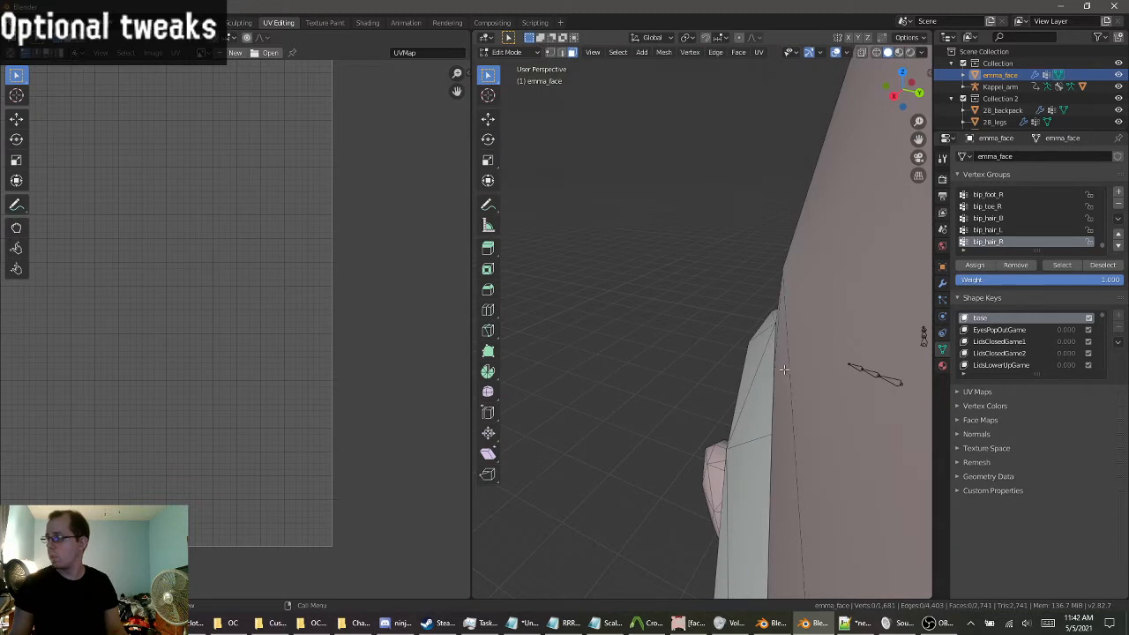
left_click(942, 366)
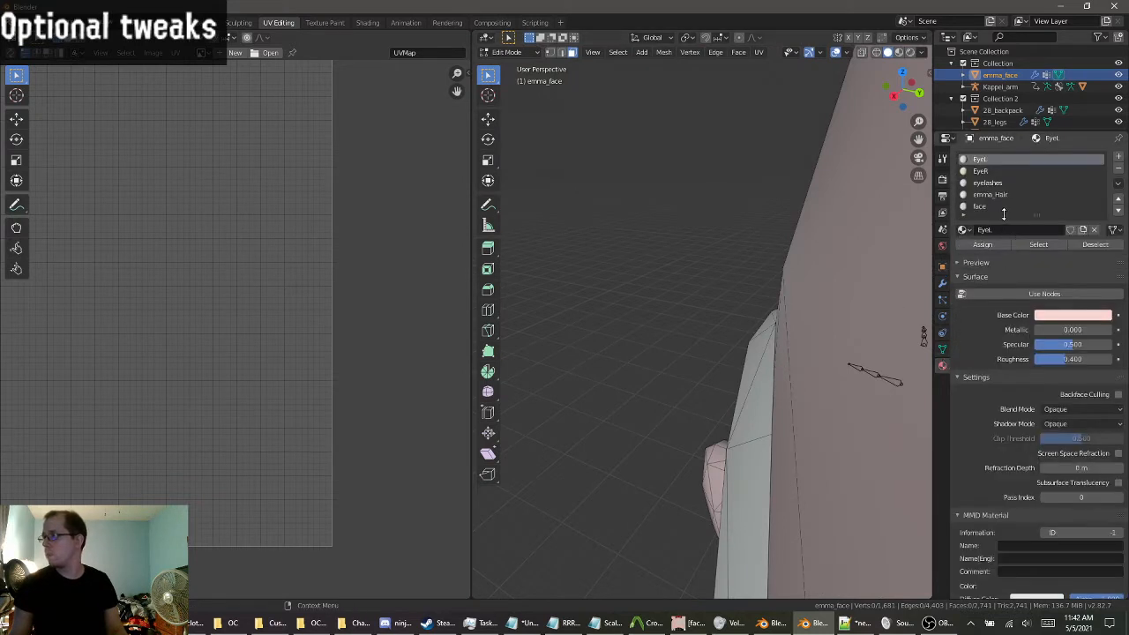
left_click(989, 183)
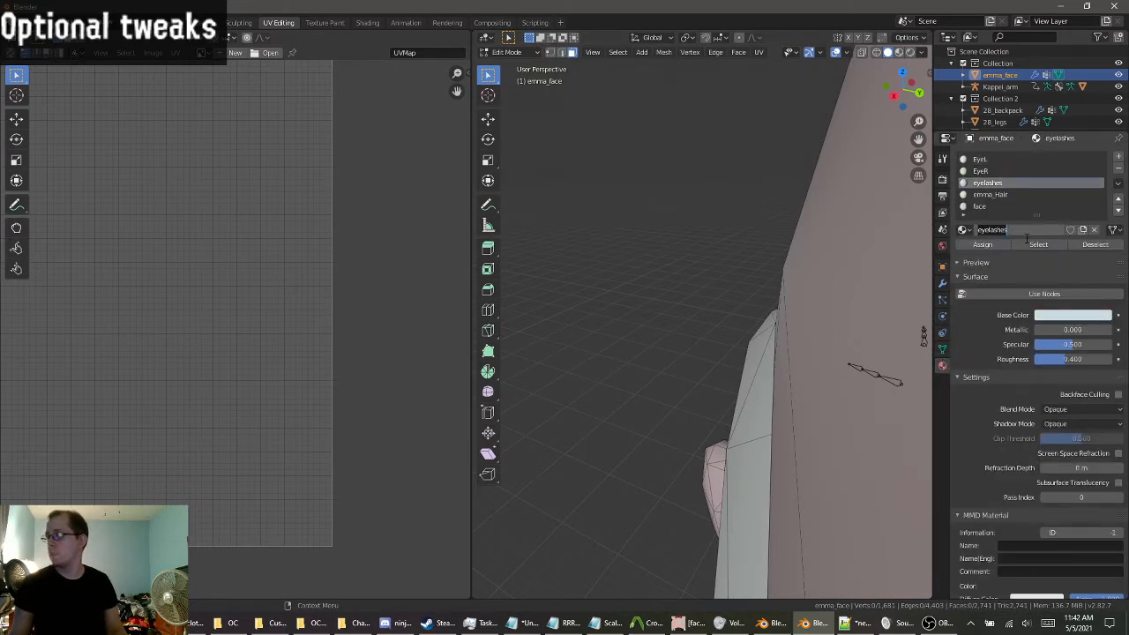
left_click(1029, 245)
scroll(336, 383, "down", 1)
middle_click_drag(335, 385, 453, 512)
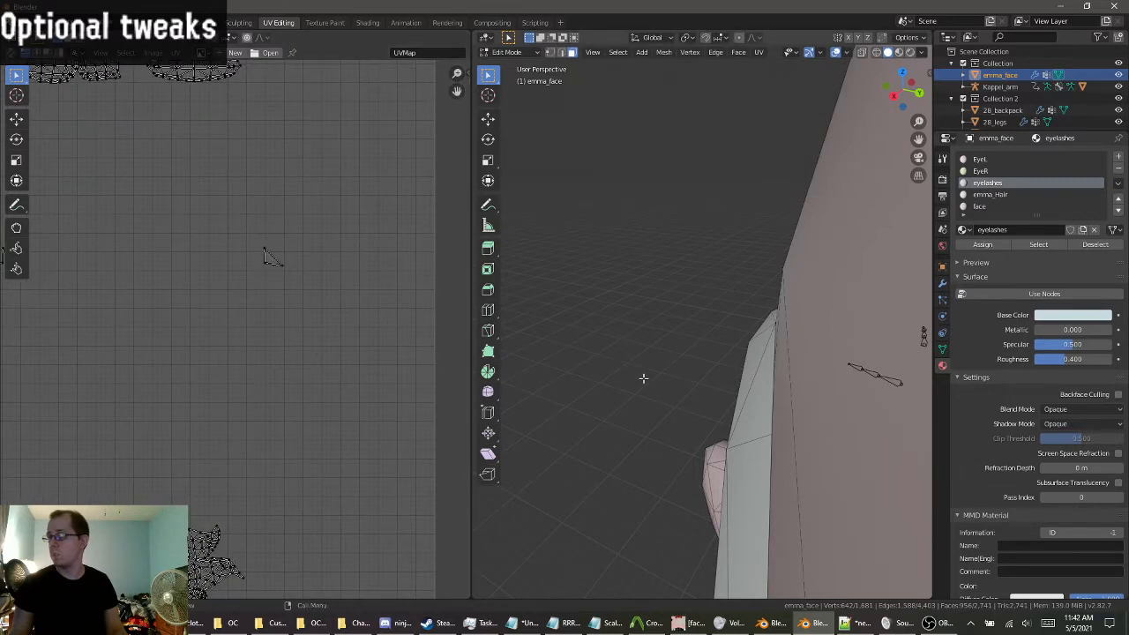
scroll(636, 377, "down", 3)
scroll(641, 376, "up", 3)
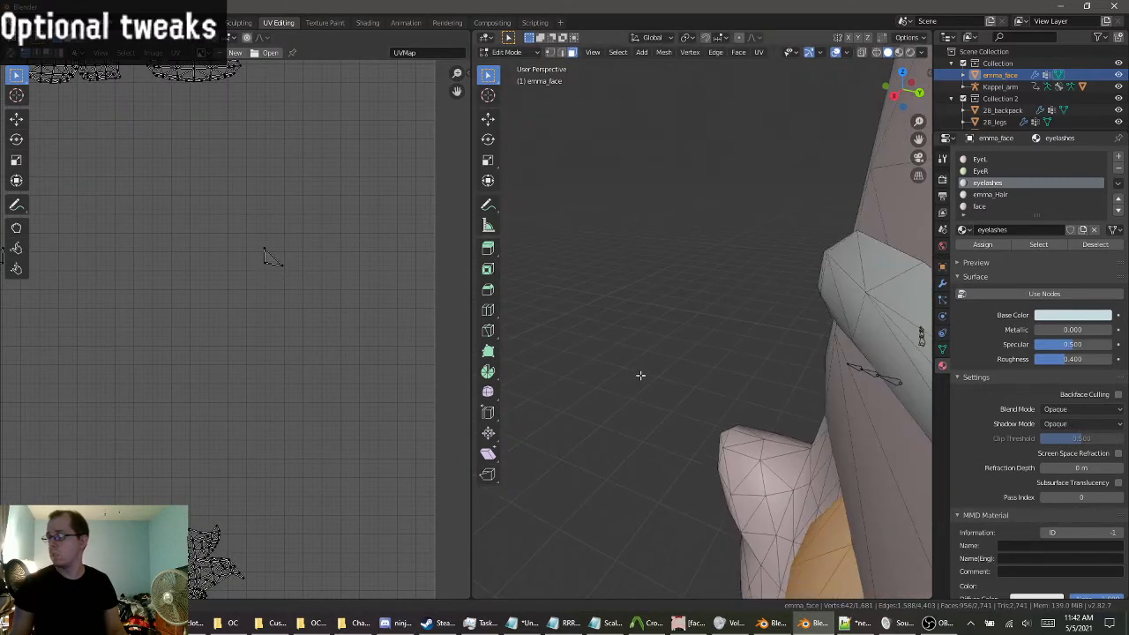
scroll(636, 374, "up", 3)
scroll(640, 375, "down", 3)
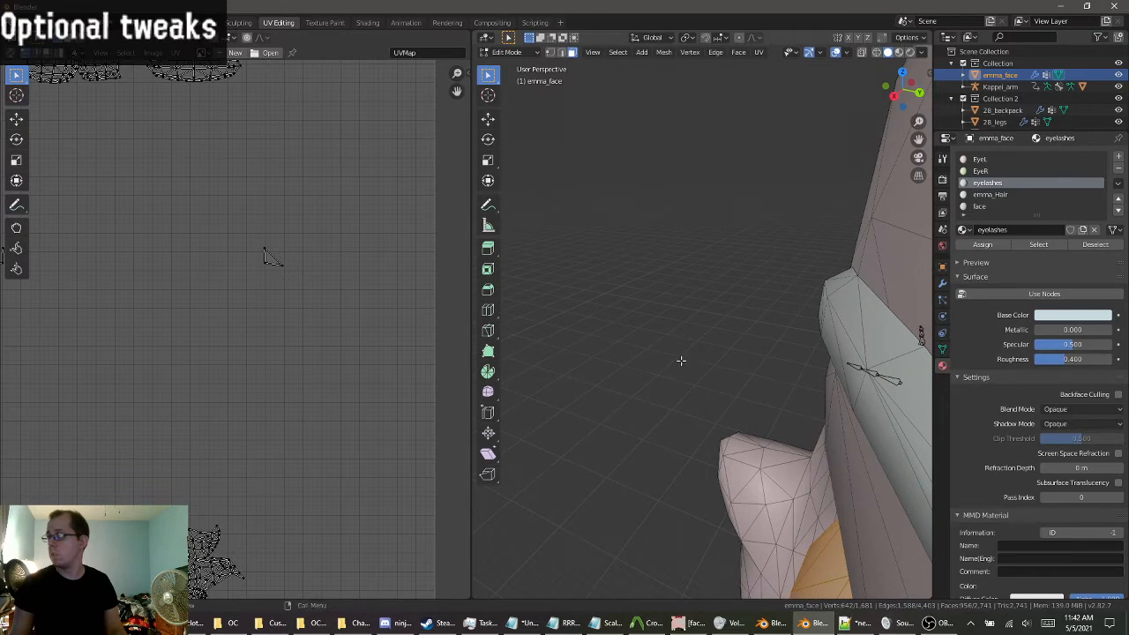
Deselect the eyelash faces and select all faces assigned to the emma_Hair material instead.
key("alt+a")
left_click(990, 194)
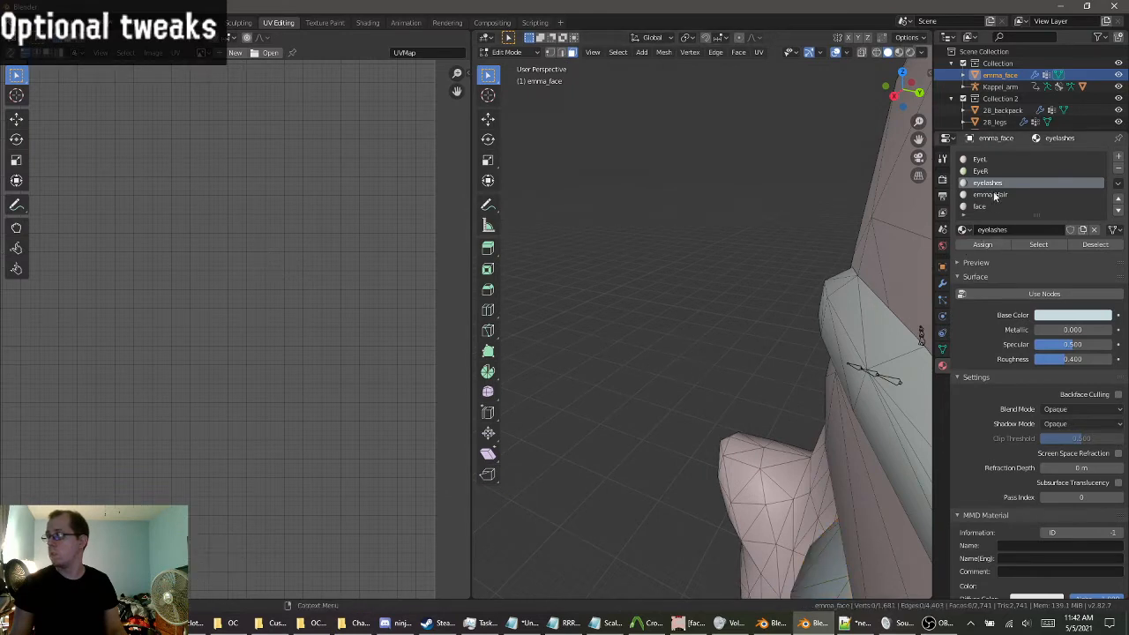
left_click(1028, 247)
scroll(750, 317, "up", 2)
scroll(749, 320, "down", 2)
scroll(748, 317, "up", 2)
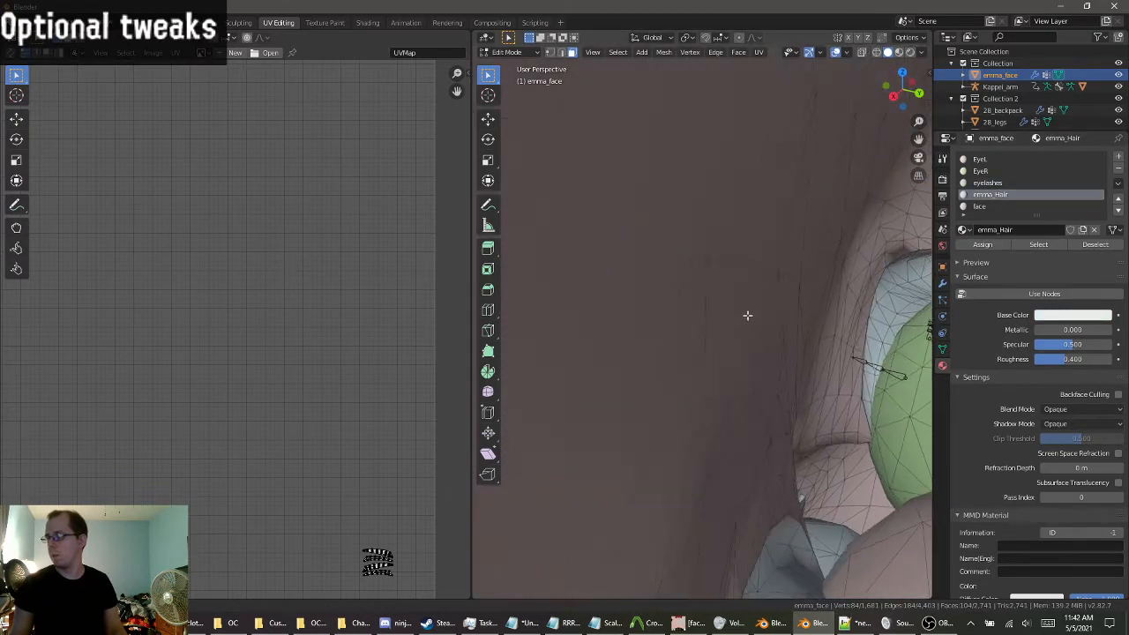
scroll(748, 313, "down", 2)
scroll(750, 307, "up", 2)
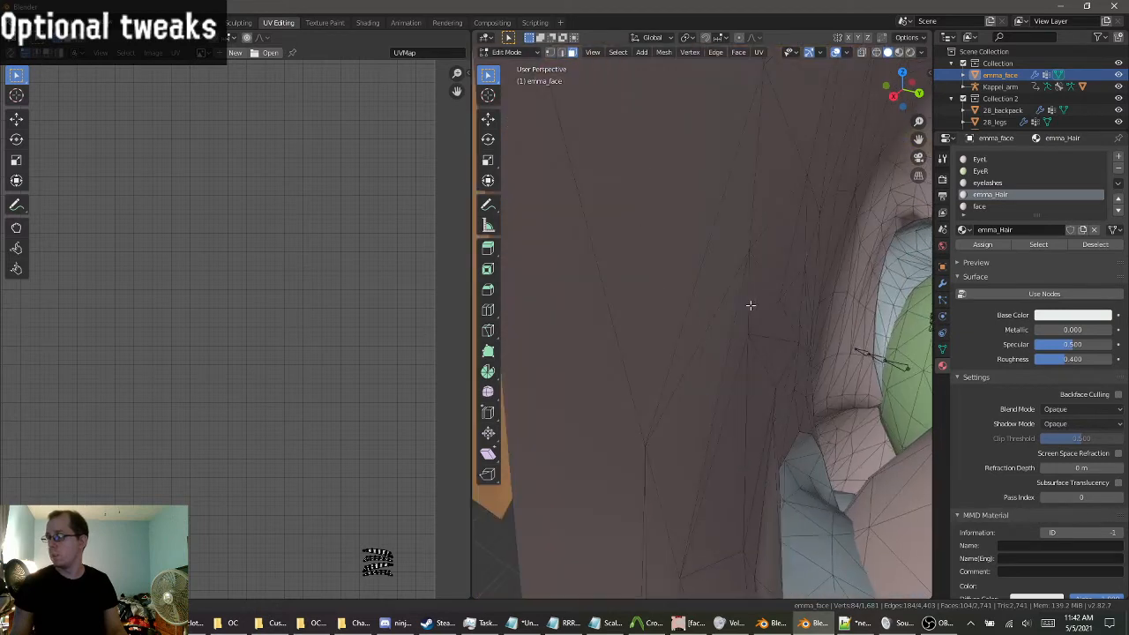
scroll(749, 307, "up", 2)
scroll(749, 309, "down", 1)
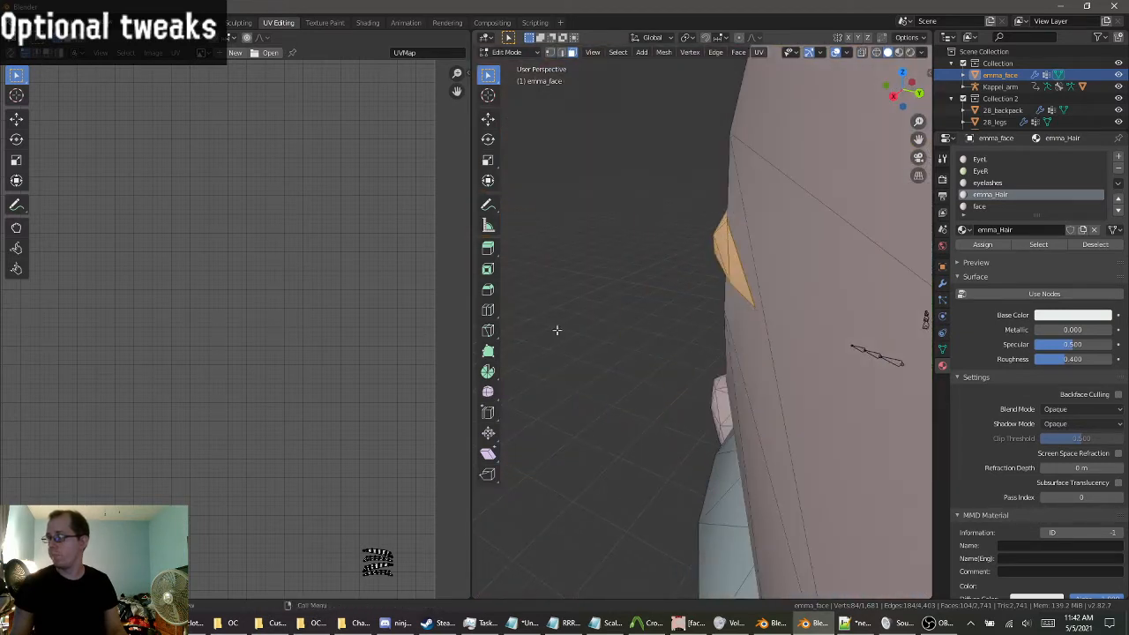
Examine the UV islands of the selected emma_Hair faces and their place within the whole UV square.
scroll(393, 412, "up", 2)
middle_click_drag(393, 412, 273, 168)
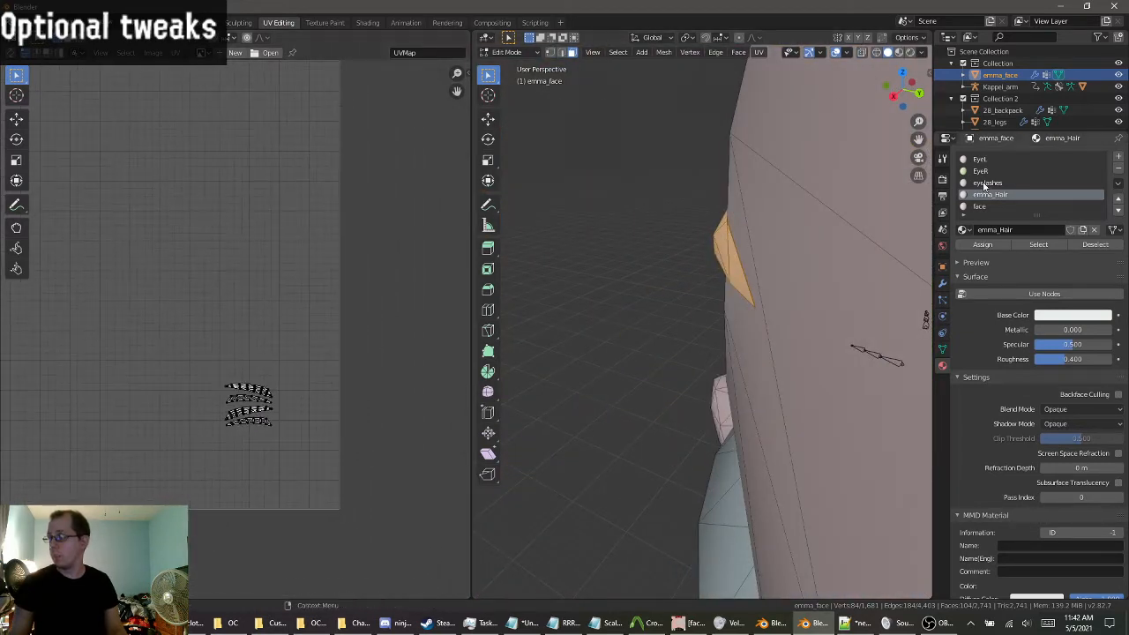
scroll(250, 360, "up", 2)
middle_click_drag(252, 361, 255, 278)
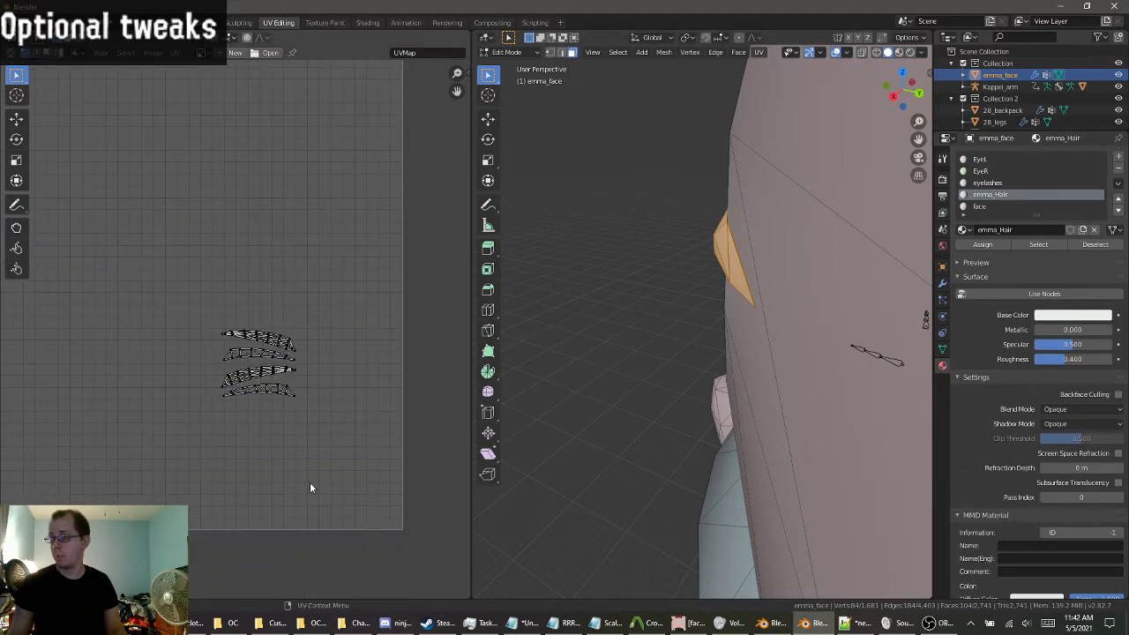
scroll(310, 487, "down", 5)
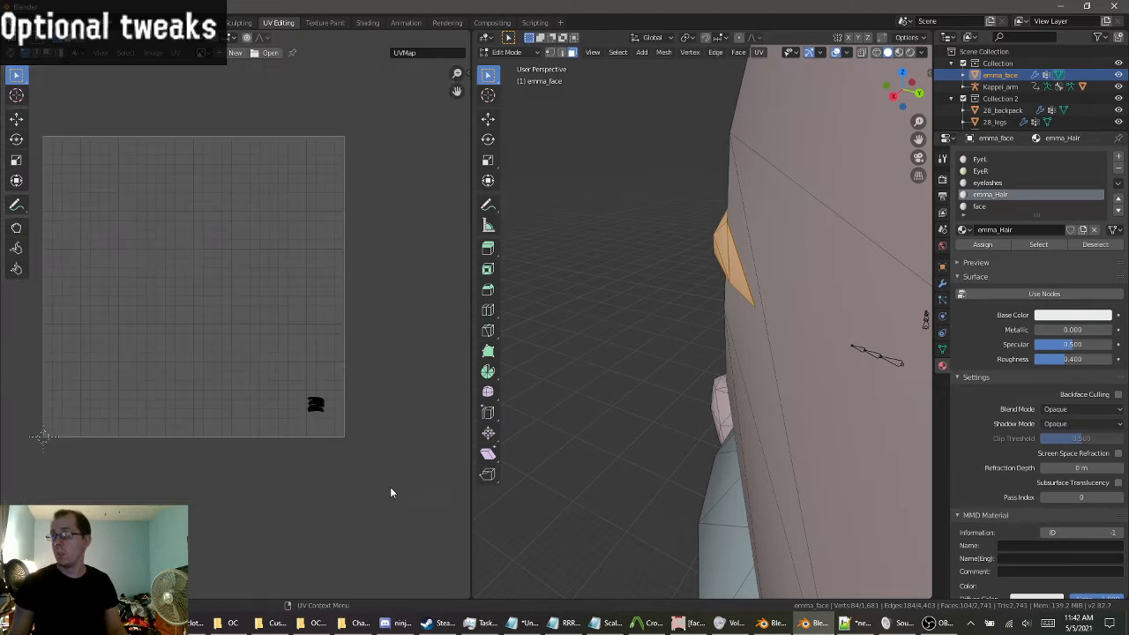
middle_click_drag(390, 492, 426, 556)
Bring up the image browser for the UV editor and search the hairs_season2 and addons folders for the face texture.
left_click(264, 53)
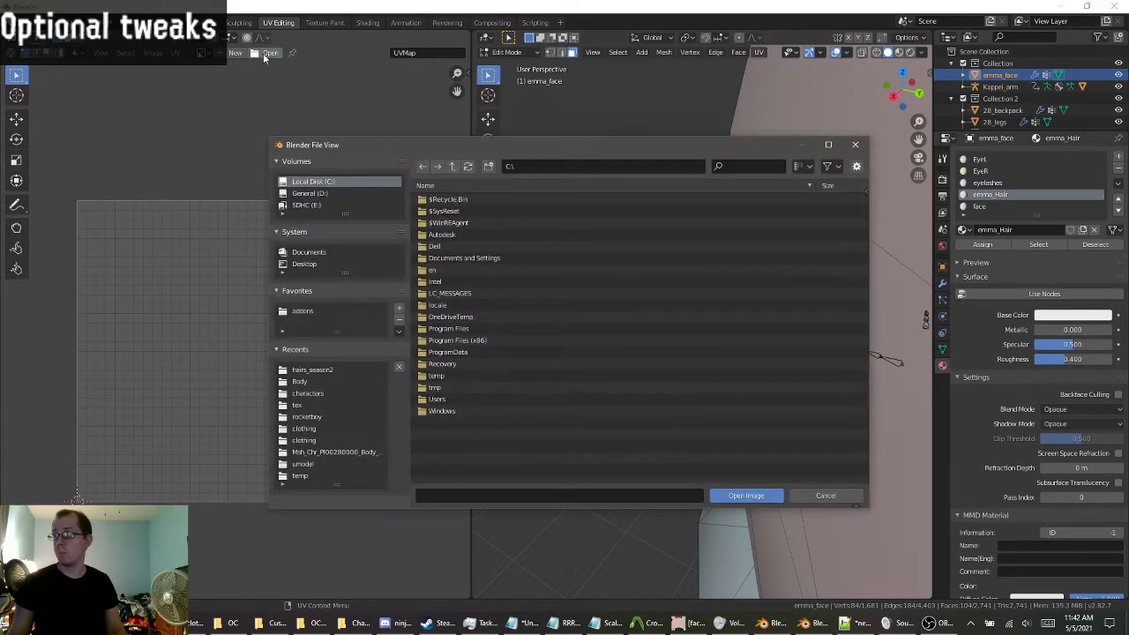
left_click(310, 370)
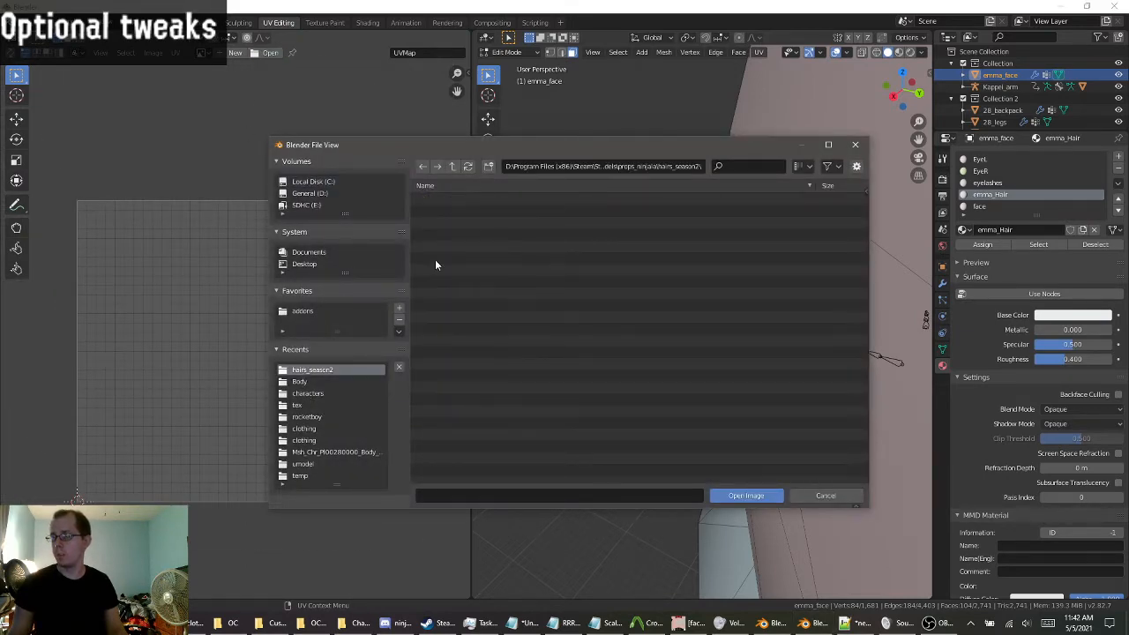
left_click(452, 167)
left_click(452, 167)
left_click(451, 166)
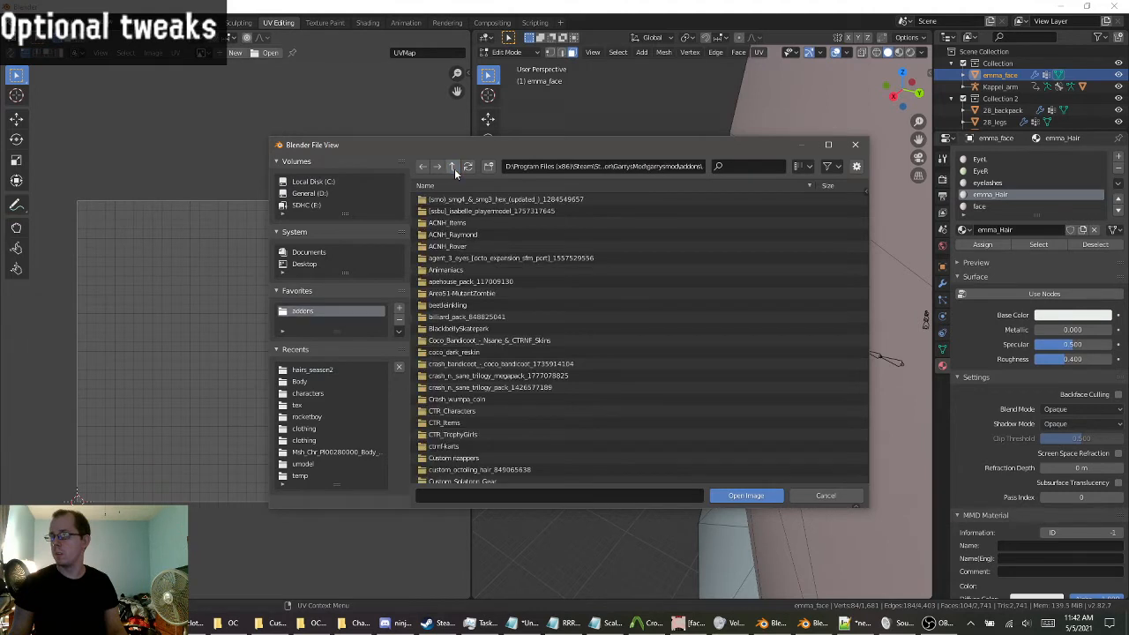
scroll(458, 362, "down", 2)
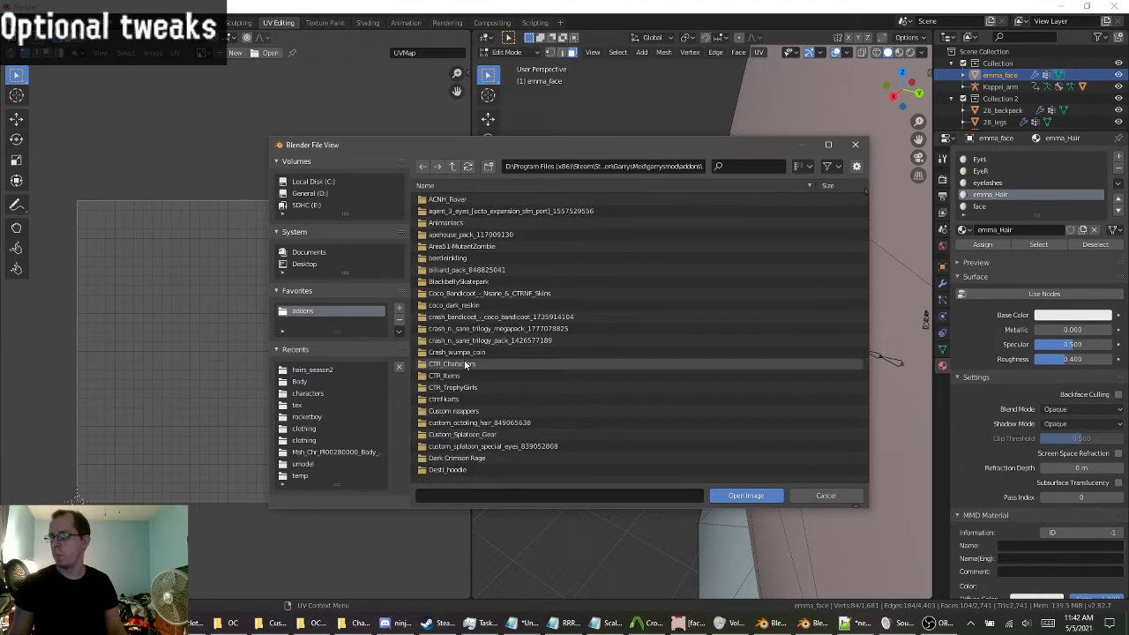
left_click(423, 166)
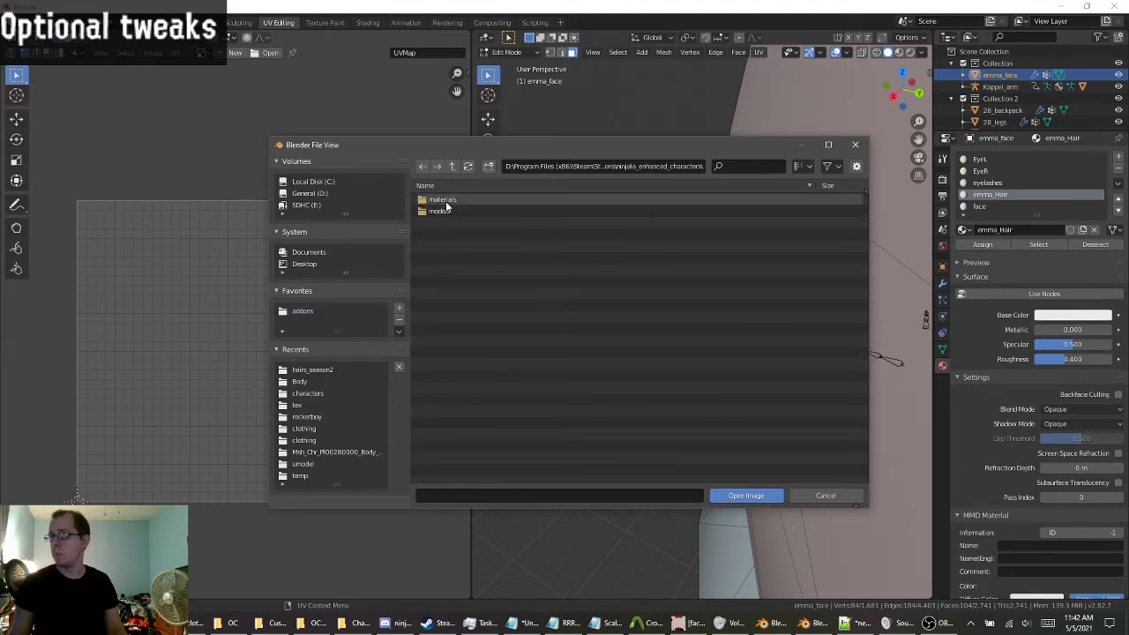
Load T_Chr_Pl00060000_Face_All.png from the Ninjala Emma tex folder as the UV editor's background image.
left_click(301, 381)
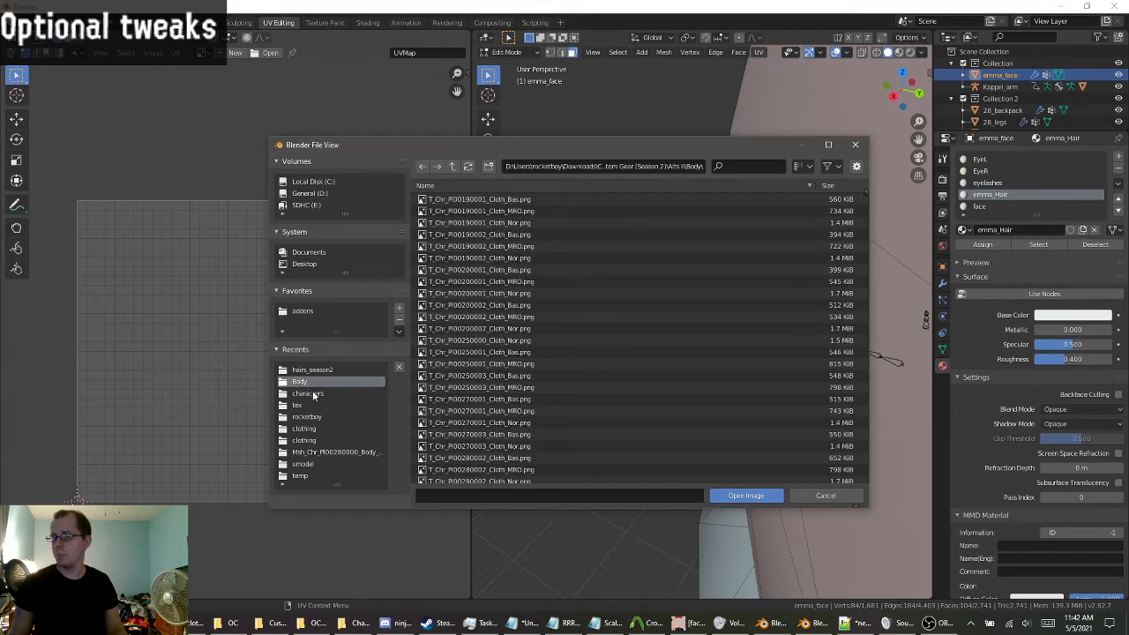
left_click(452, 166)
left_click(451, 166)
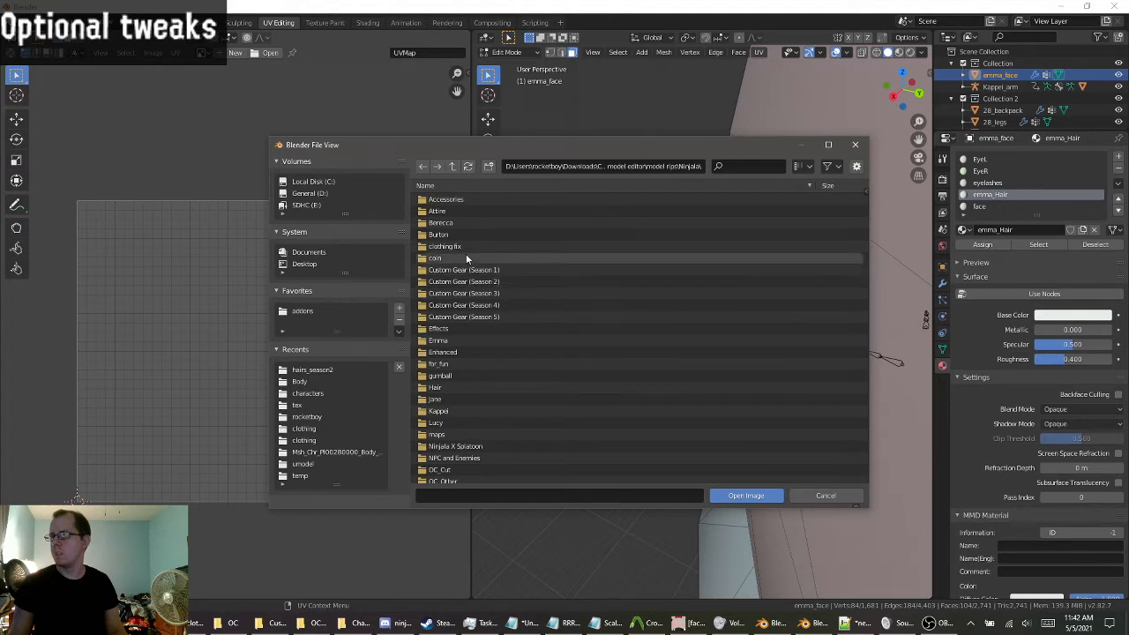
double_click(441, 341)
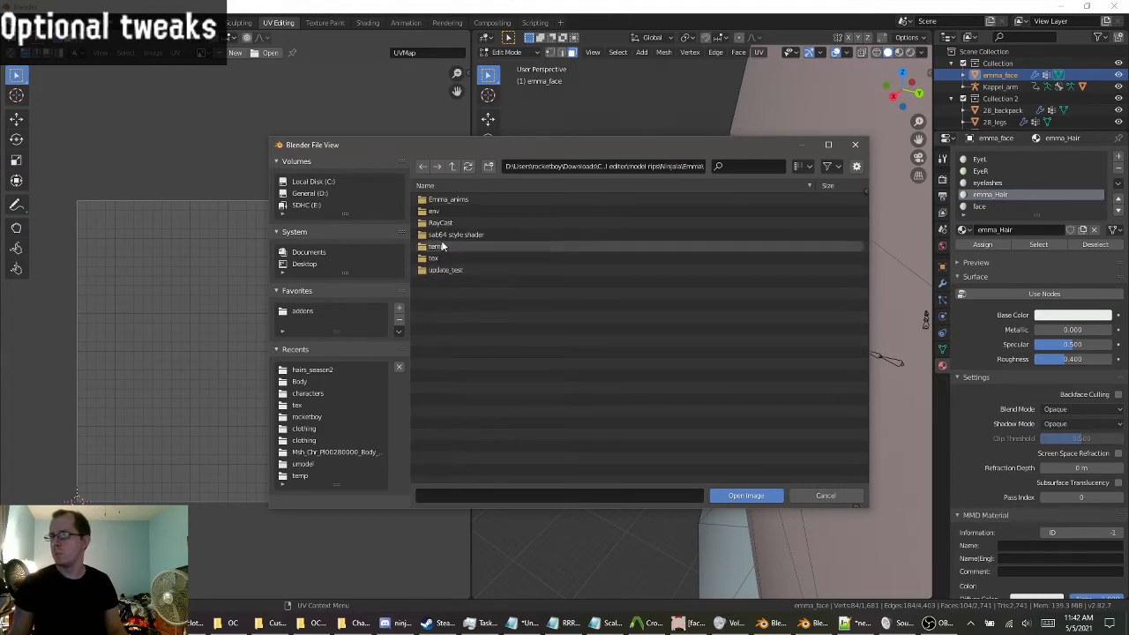
double_click(443, 253)
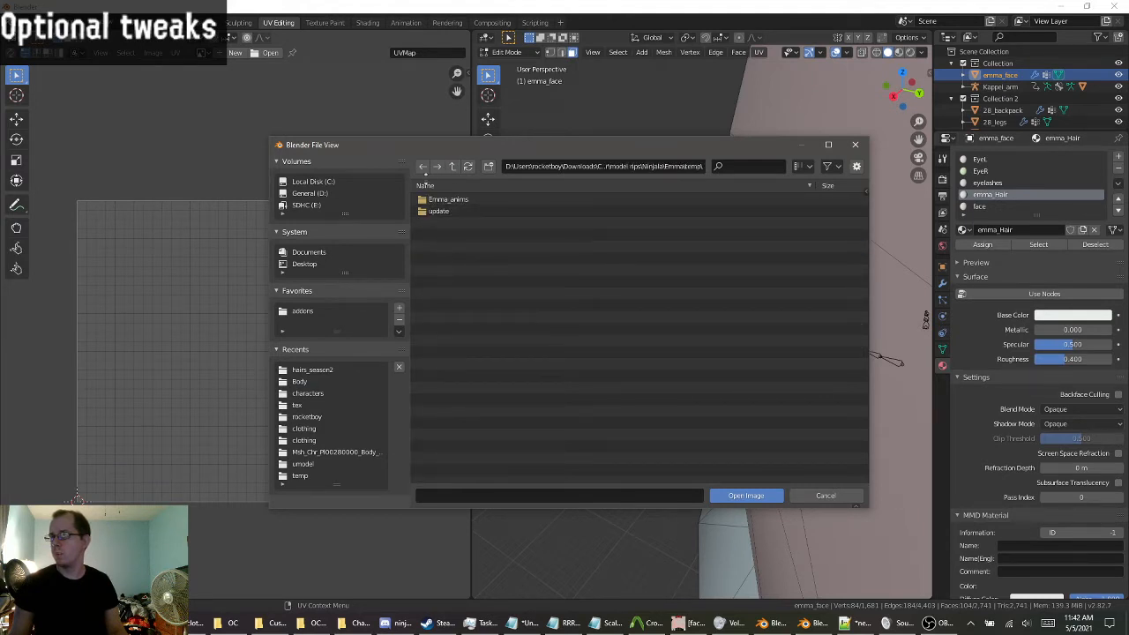
left_click(423, 167)
double_click(438, 258)
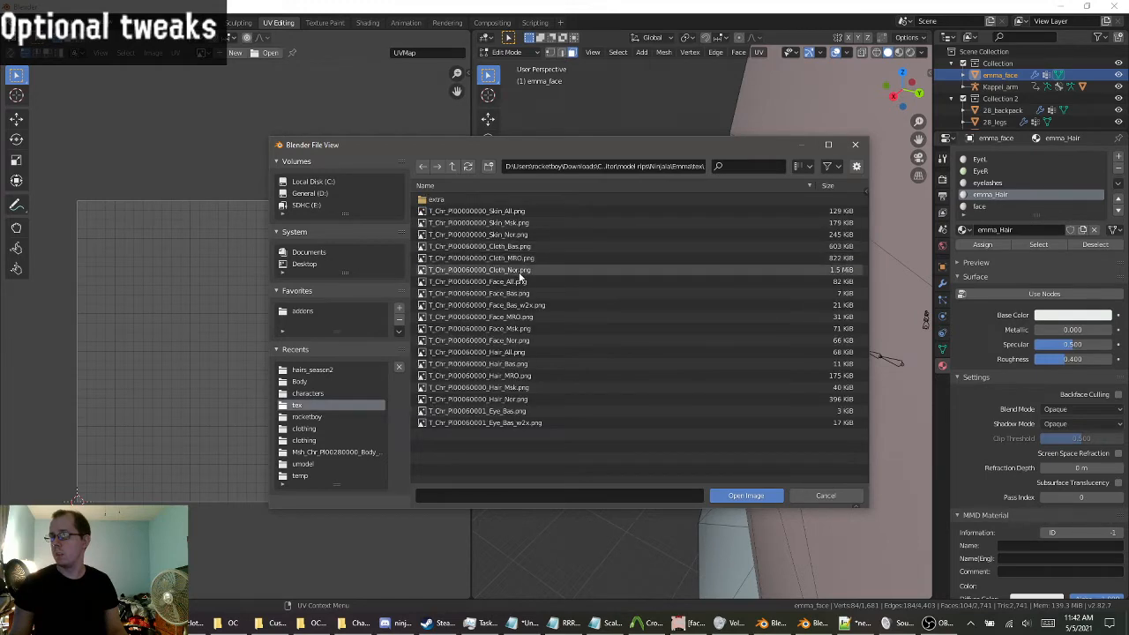
double_click(518, 286)
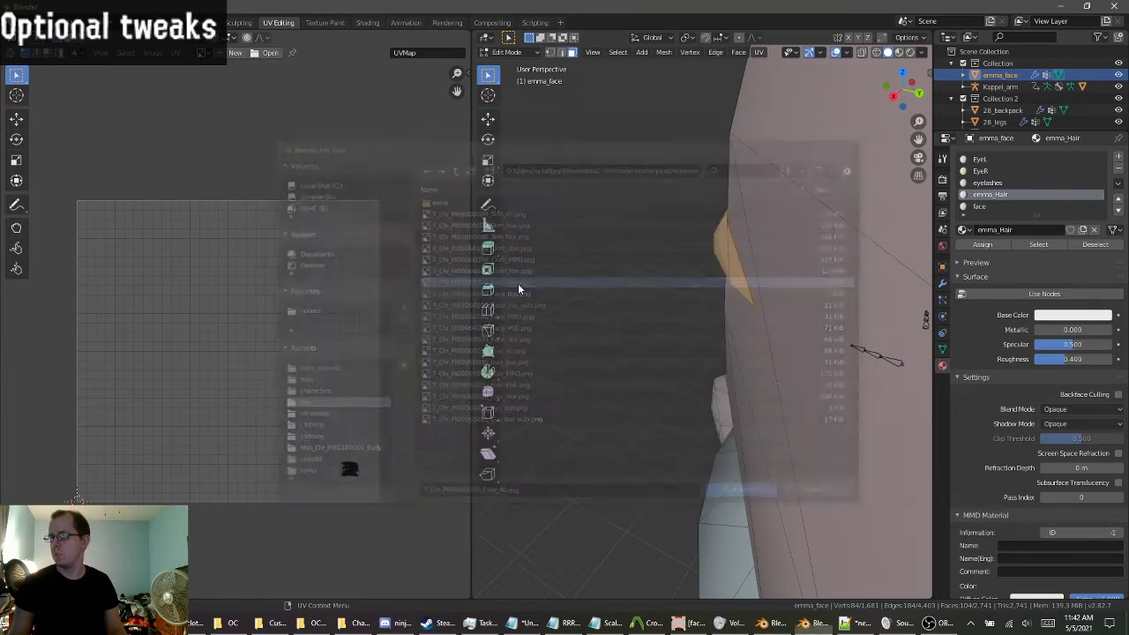
Examine where the eyebrow UV islands lie on the loaded face texture.
scroll(367, 437, "down", 3)
scroll(367, 437, "up", 4)
scroll(349, 419, "up", 5)
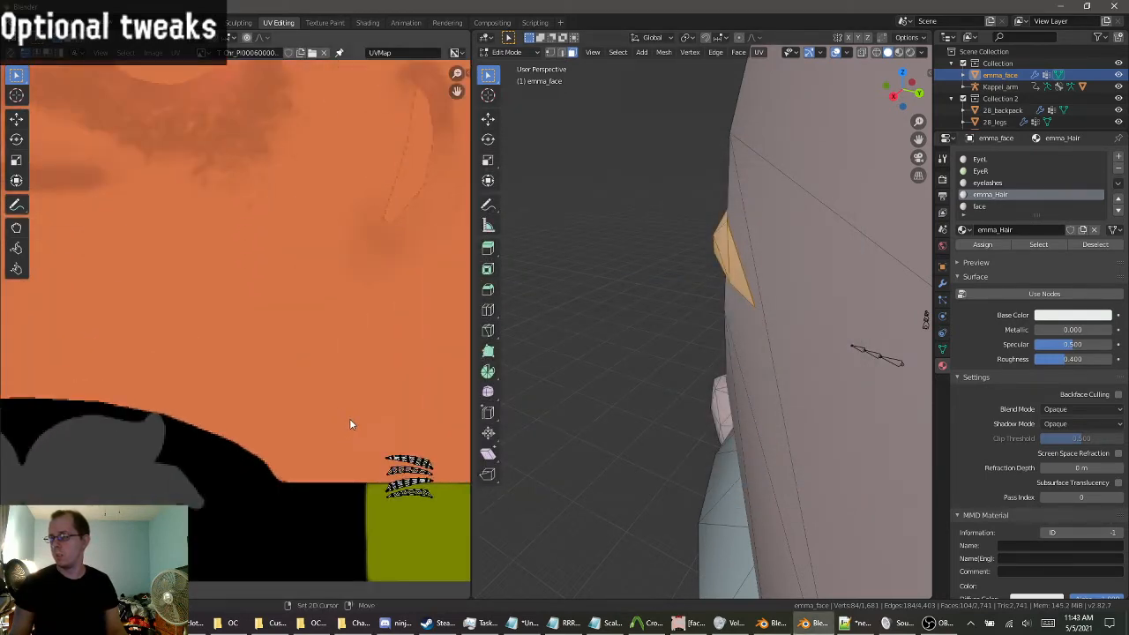
middle_click_drag(180, 427, 154, 378)
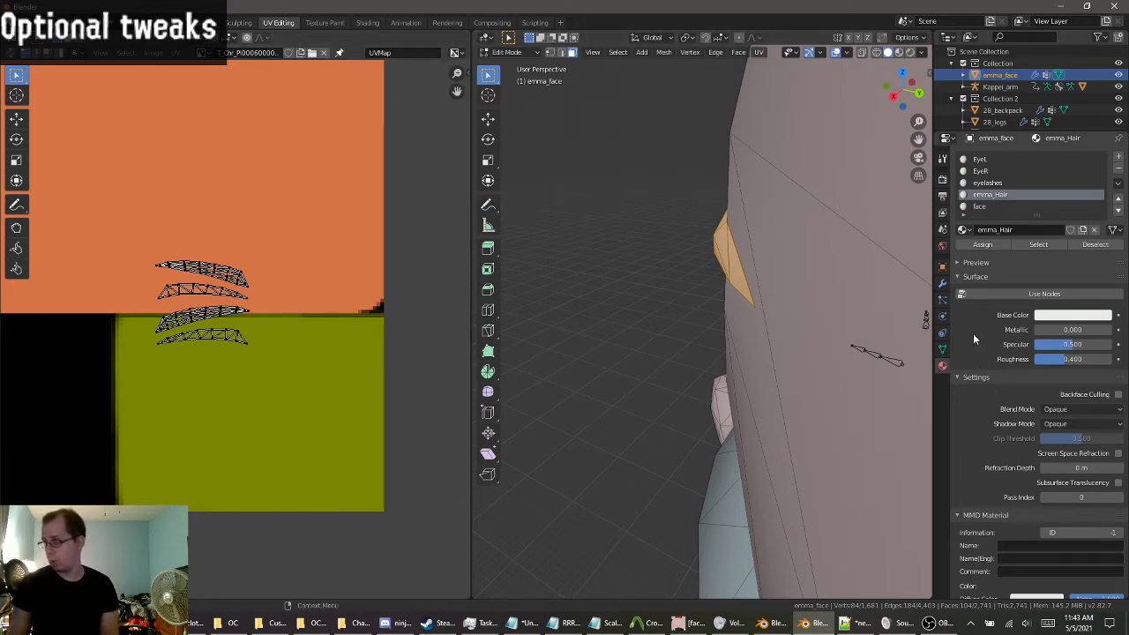
Return to Object Mode, select the braided_ponytail object and check the material used in its second slot.
scroll(1023, 116, "down", 5)
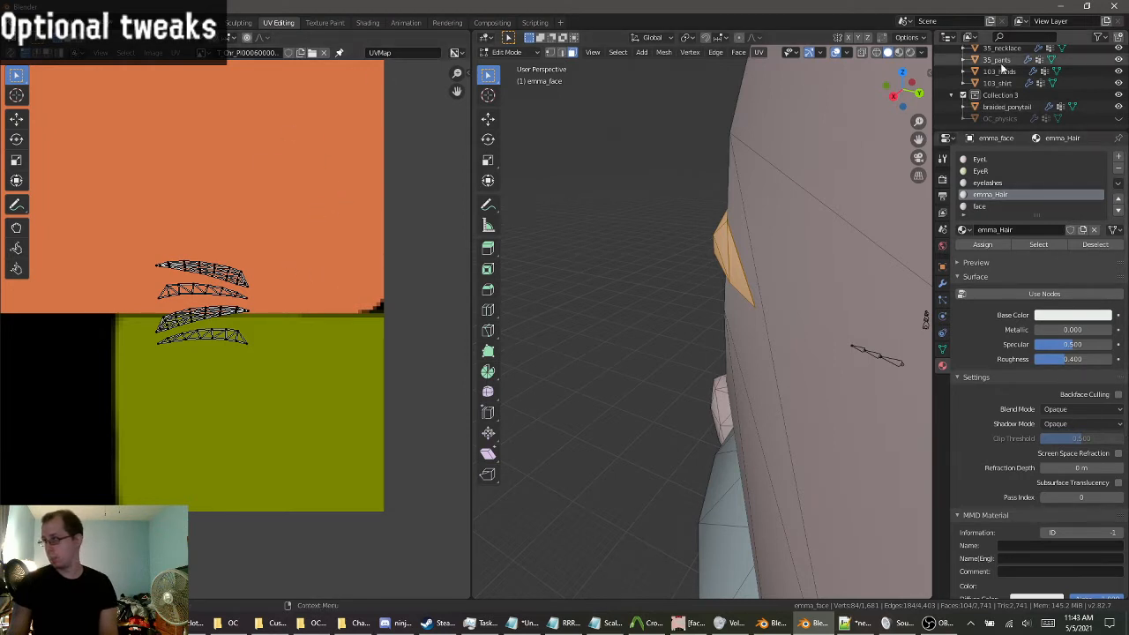
left_click(1005, 107)
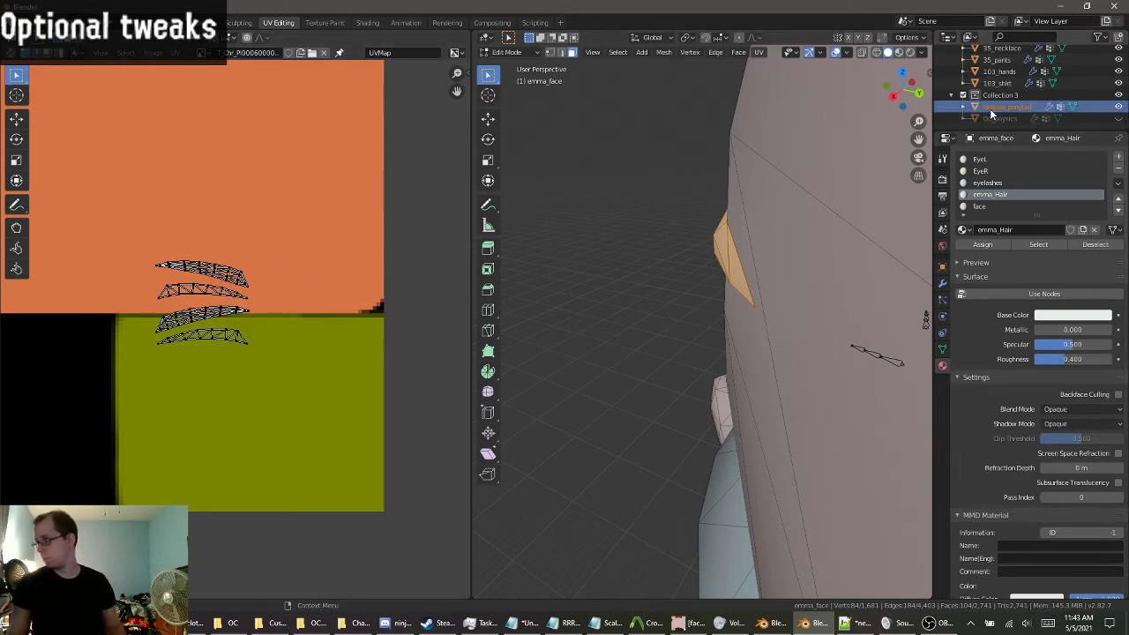
left_click(507, 52)
left_click(524, 59)
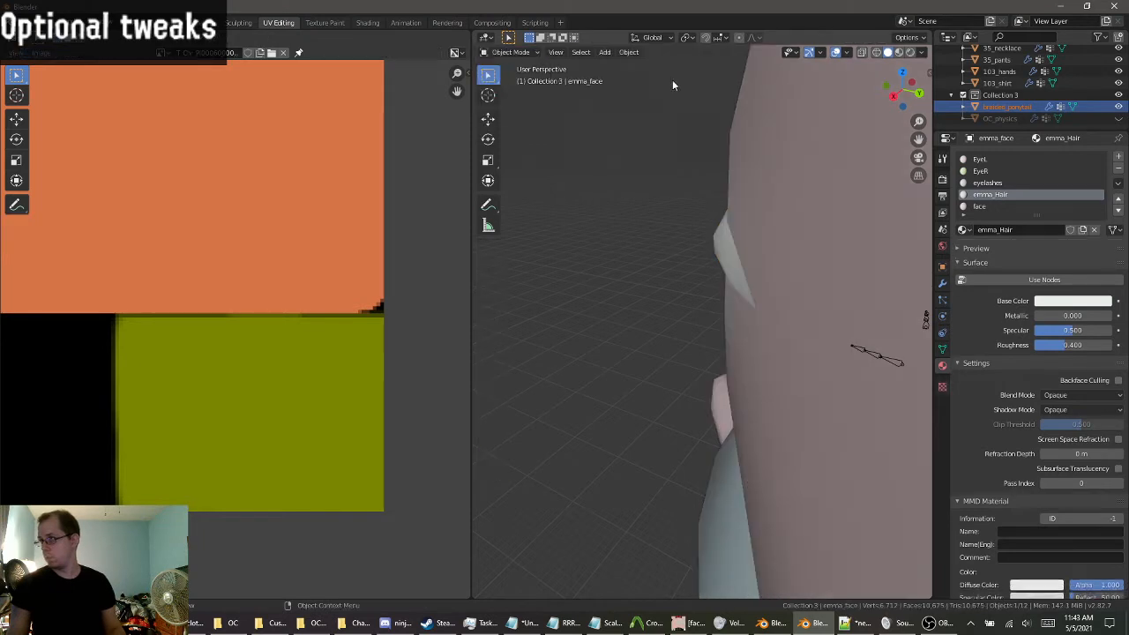
left_click(1005, 106)
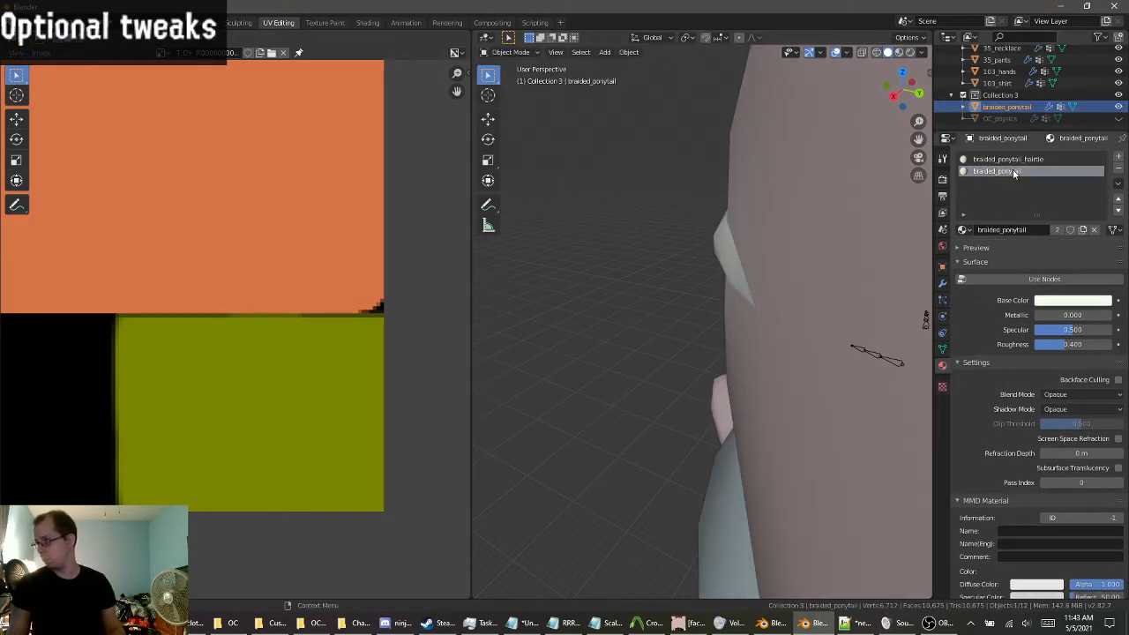
left_click(964, 229)
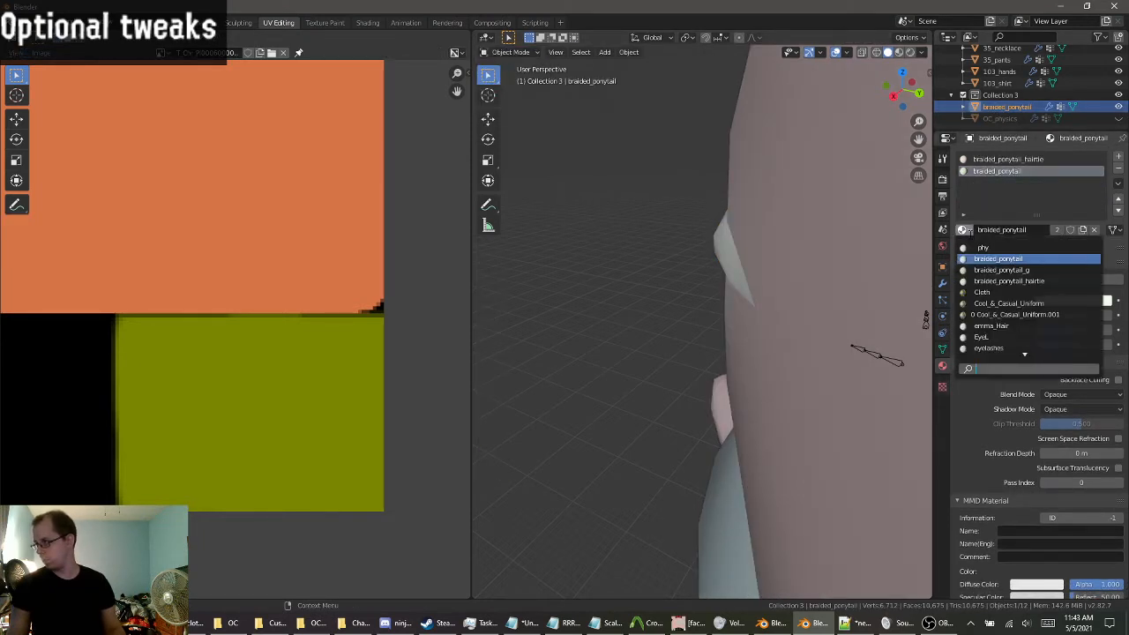
left_click(1003, 185)
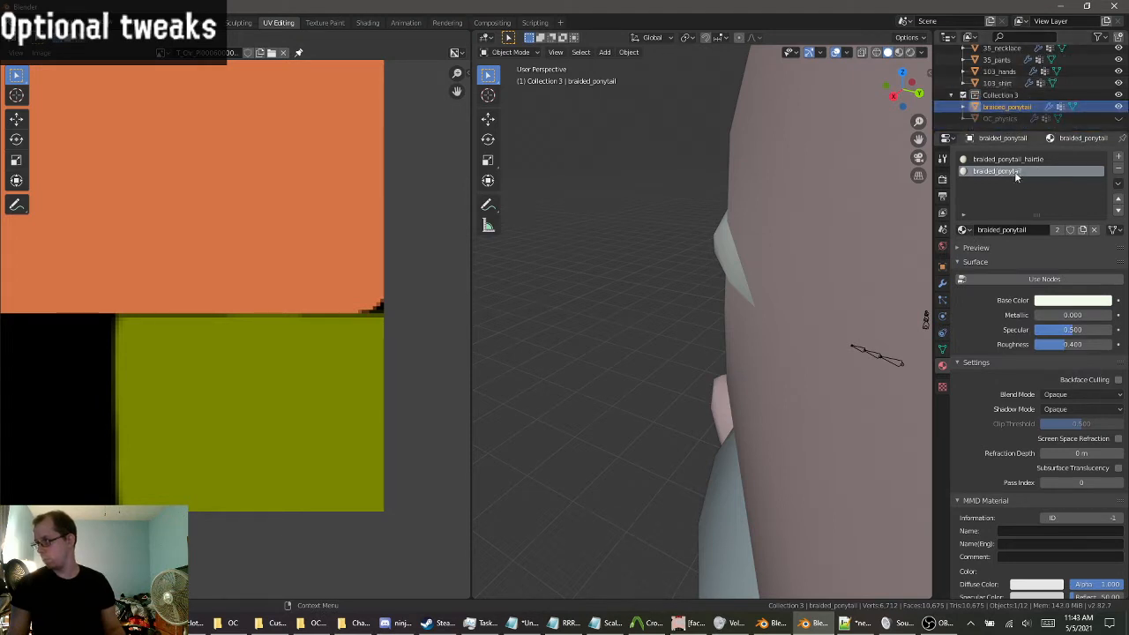
Replace the emma_Hair material on emma_face with the existing braided_ponytail material.
scroll(1008, 91, "up", 10)
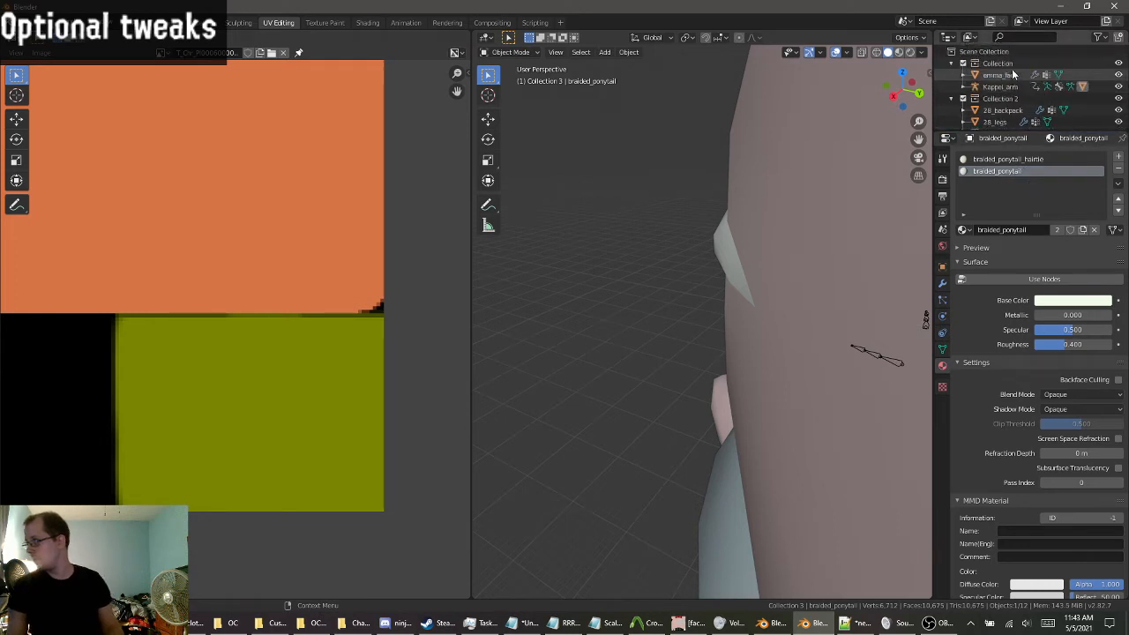
left_click(1000, 76)
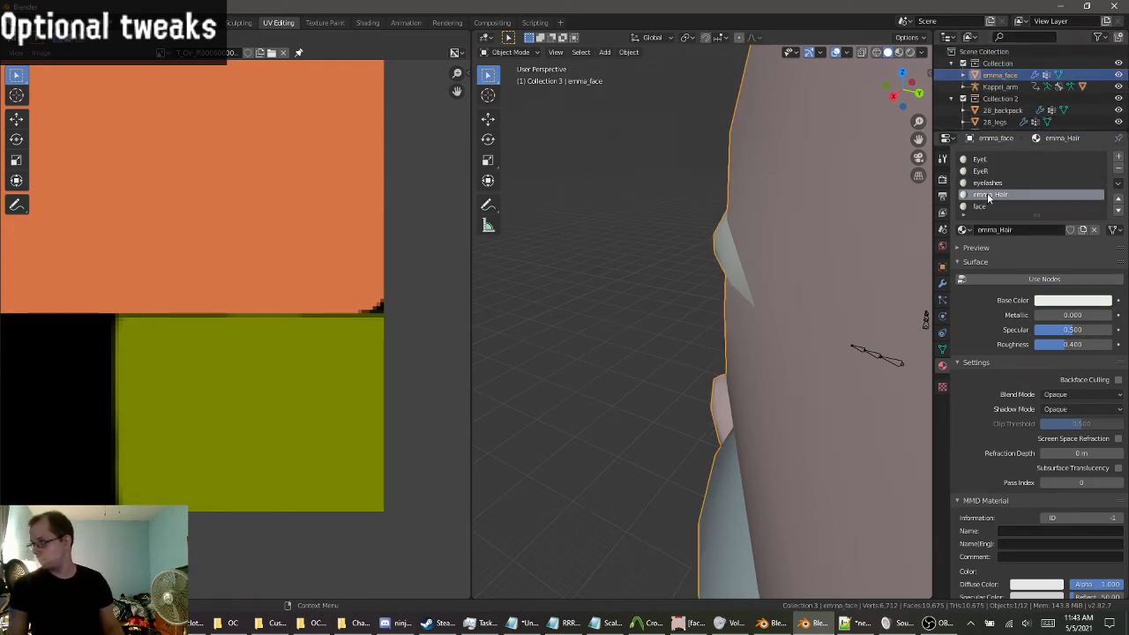
left_click(963, 229)
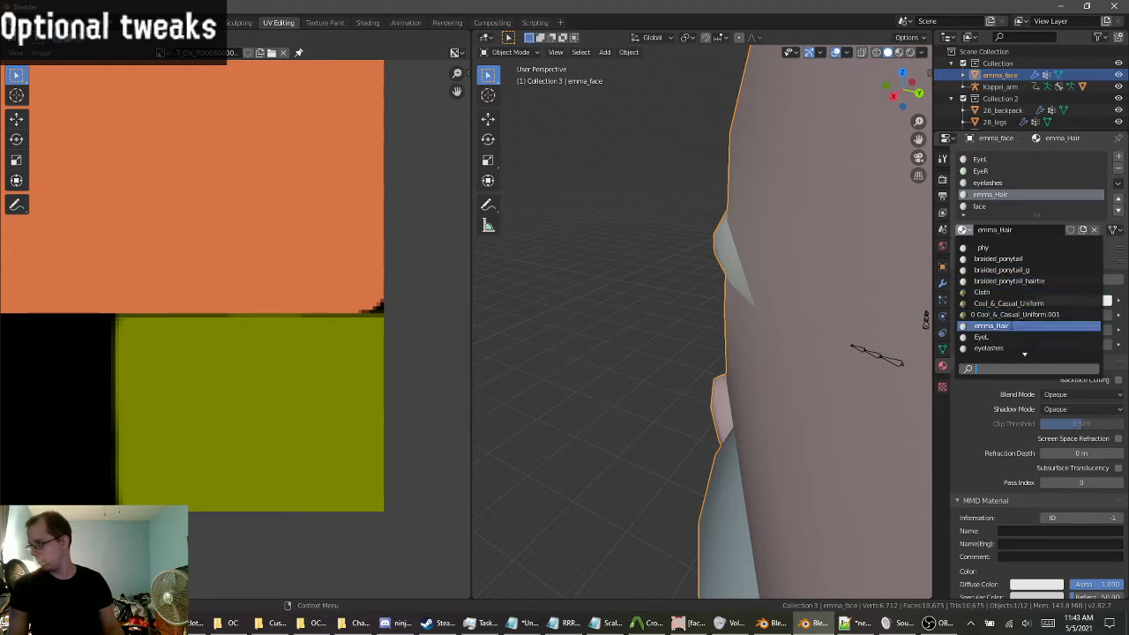
left_click(1014, 258)
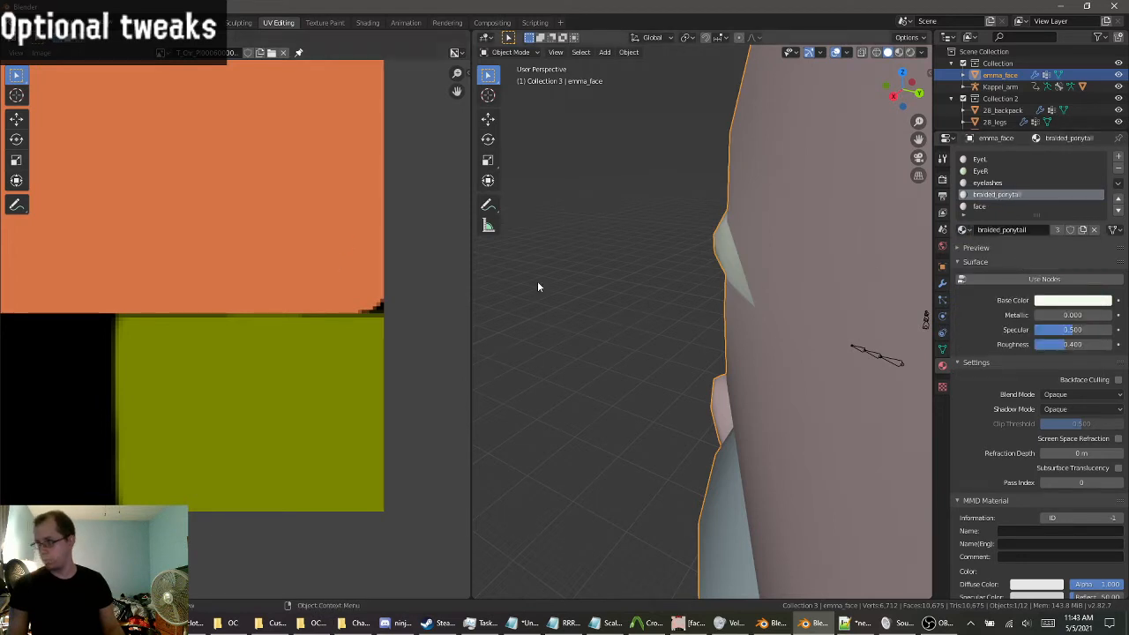
View the whole face texture, and browse the Ninjala rips folders, including Berecca, for another image to load.
scroll(195, 287, "down", 5)
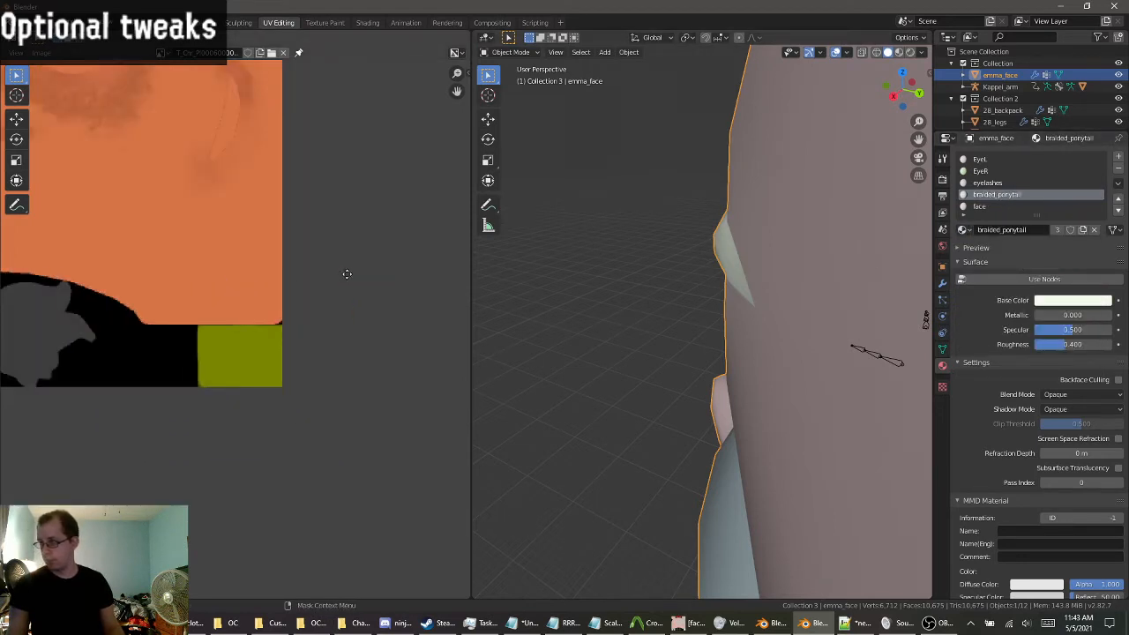
middle_click_drag(346, 273, 466, 355)
scroll(307, 311, "down", 2)
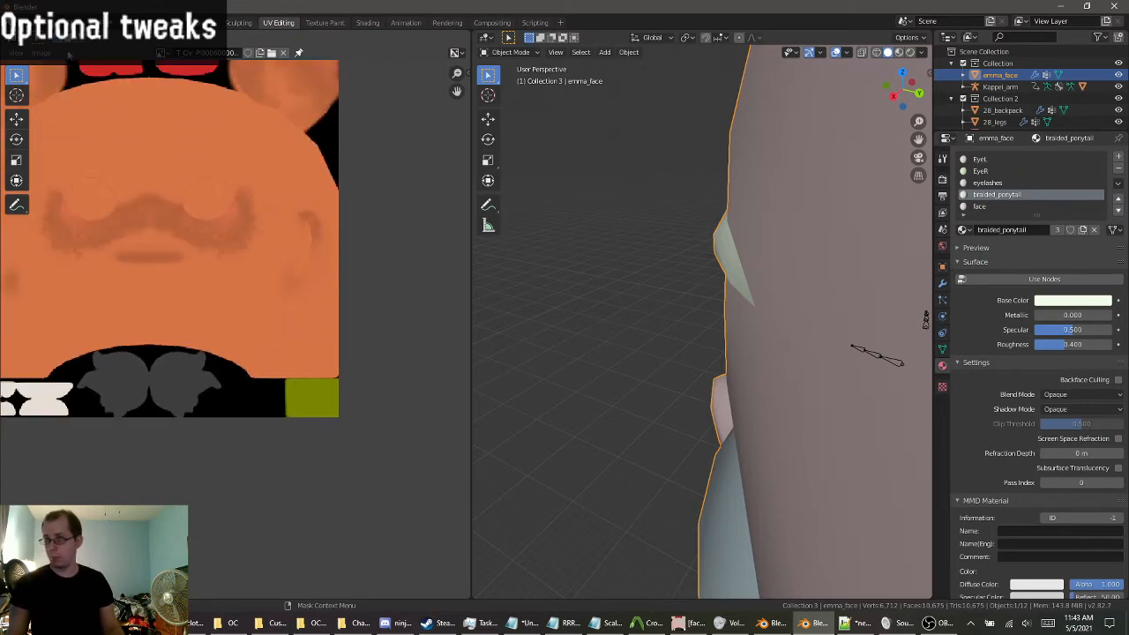
middle_click_drag(225, 203, 296, 297)
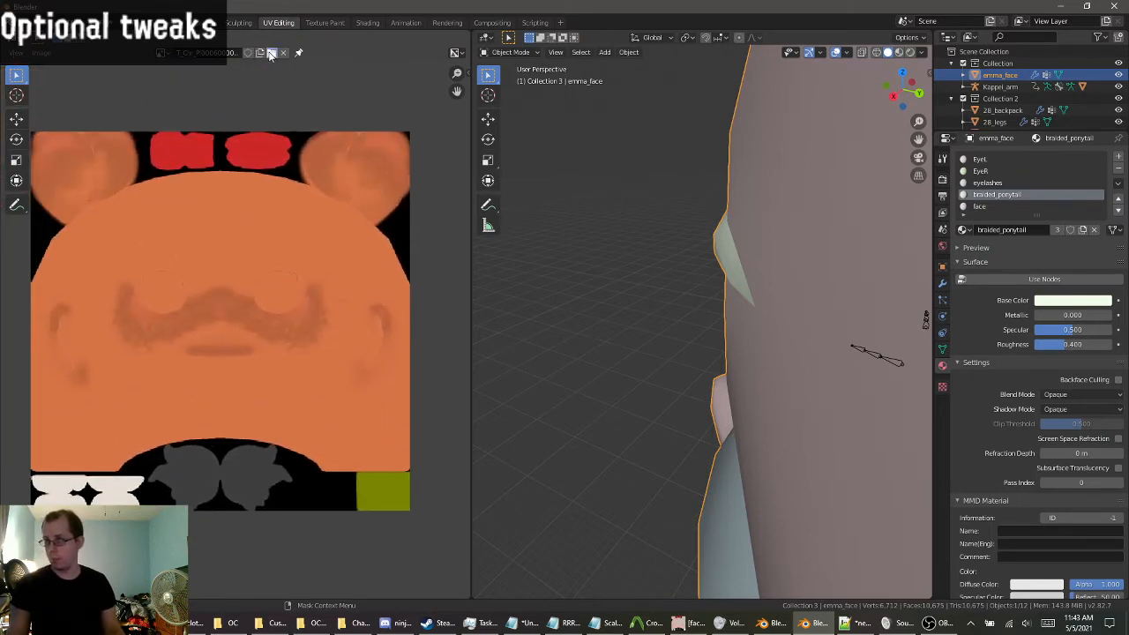
left_click(272, 53)
left_click(452, 167)
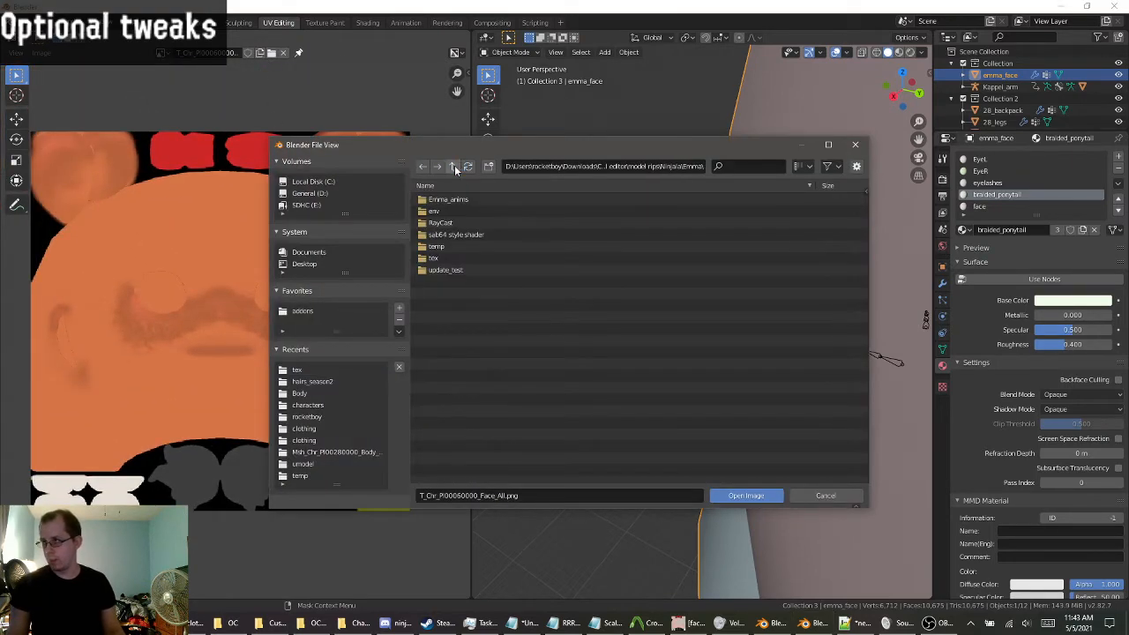
left_click(455, 167)
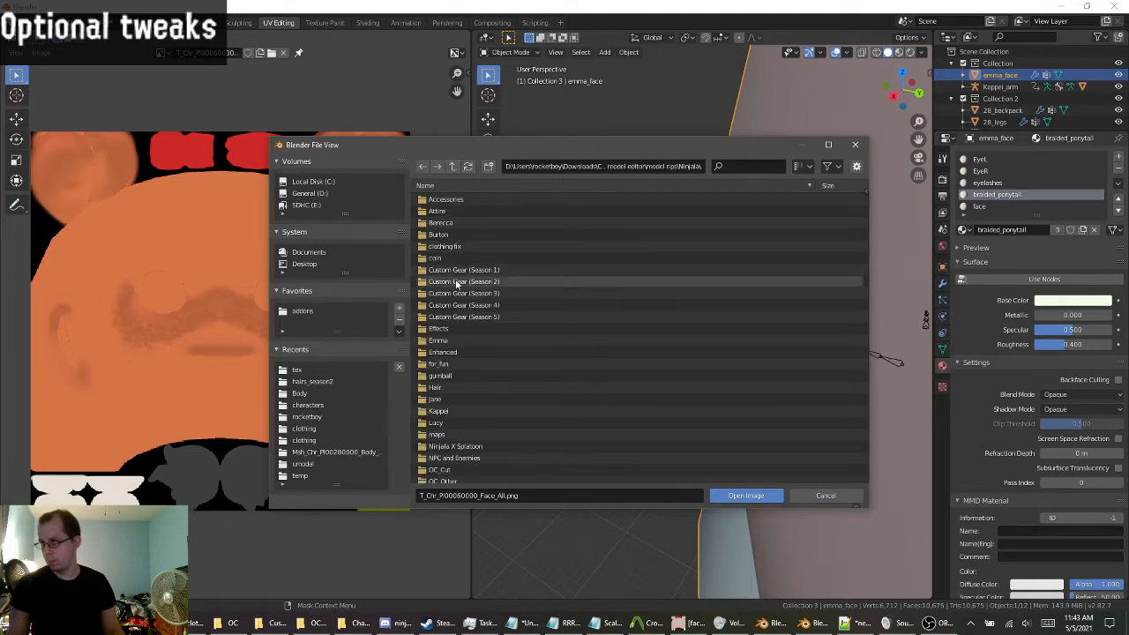
double_click(446, 222)
left_click(452, 167)
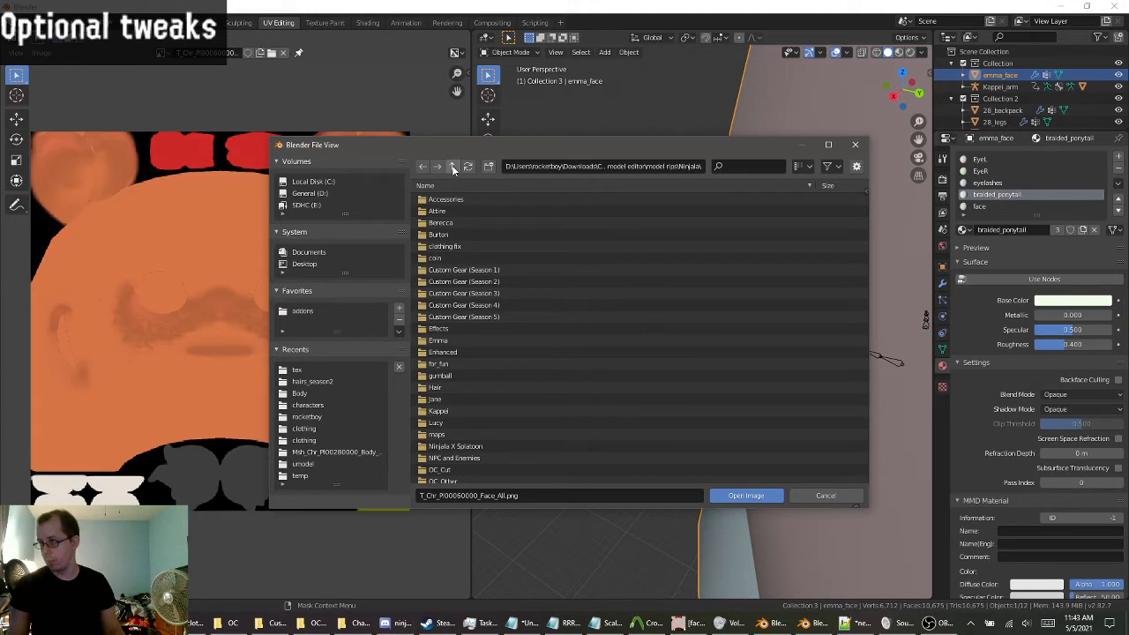
left_click(300, 463)
double_click(471, 225)
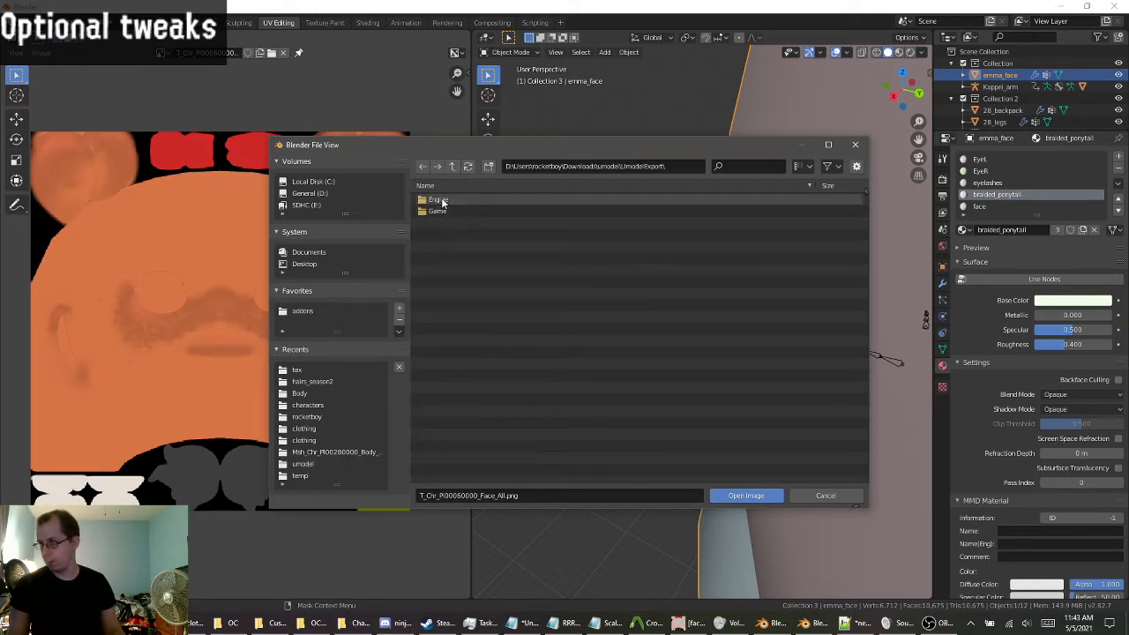
double_click(445, 211)
double_click(441, 200)
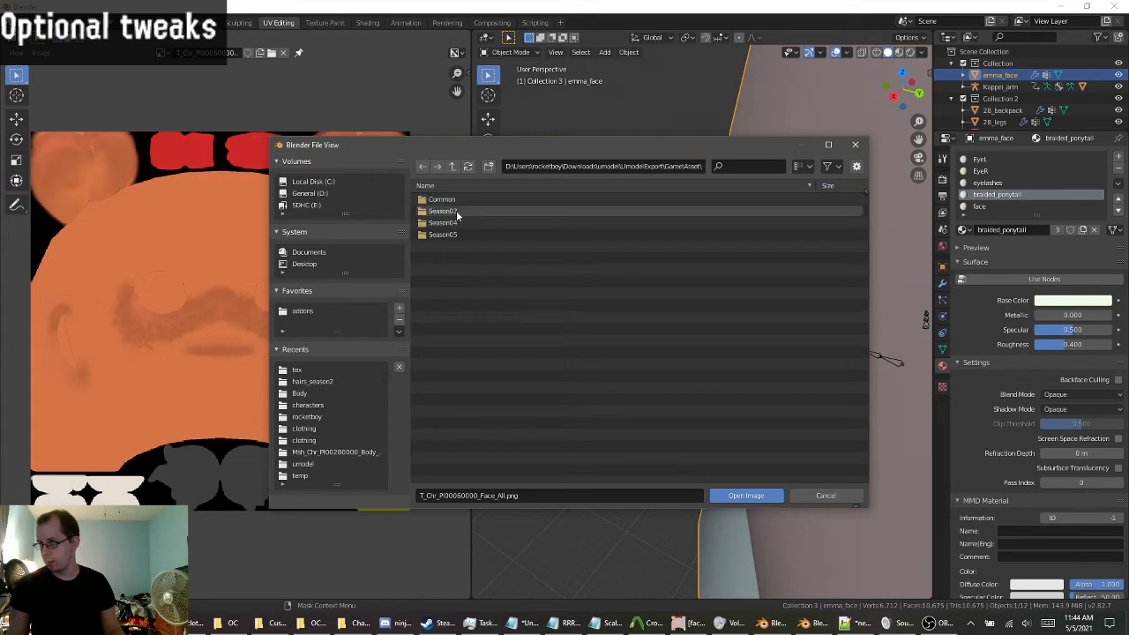
double_click(448, 201)
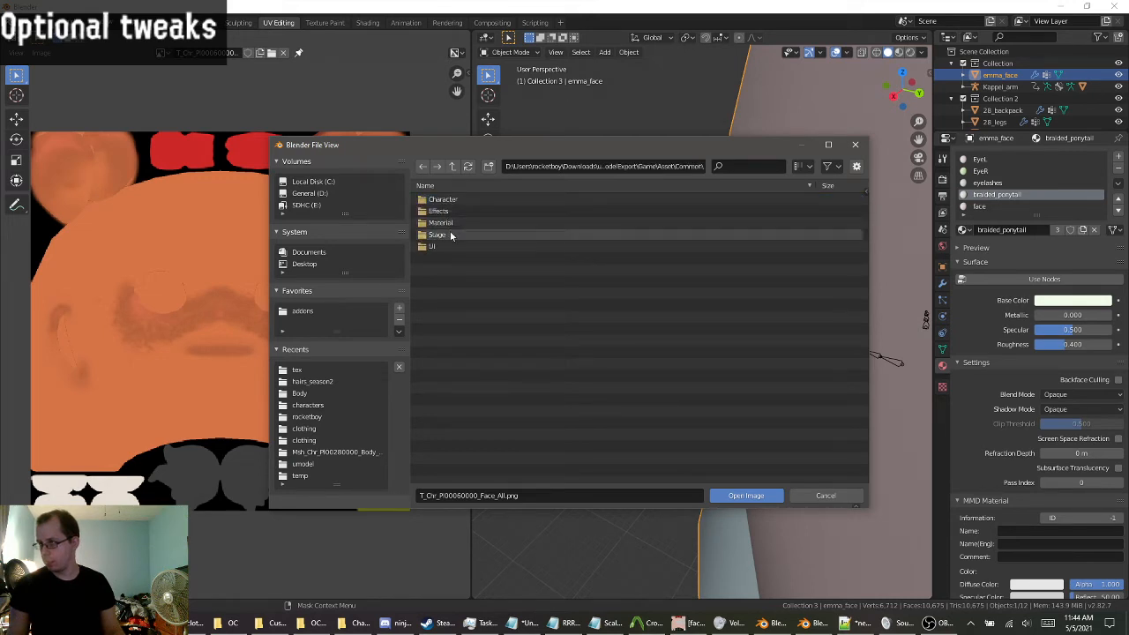
double_click(441, 201)
double_click(454, 211)
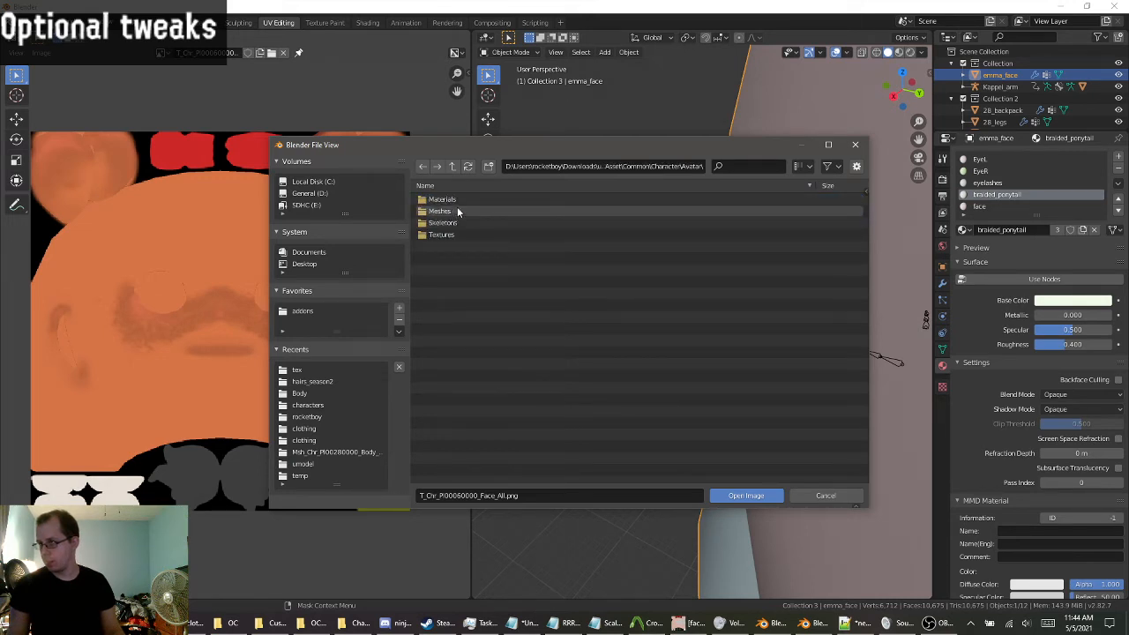
double_click(457, 201)
double_click(465, 211)
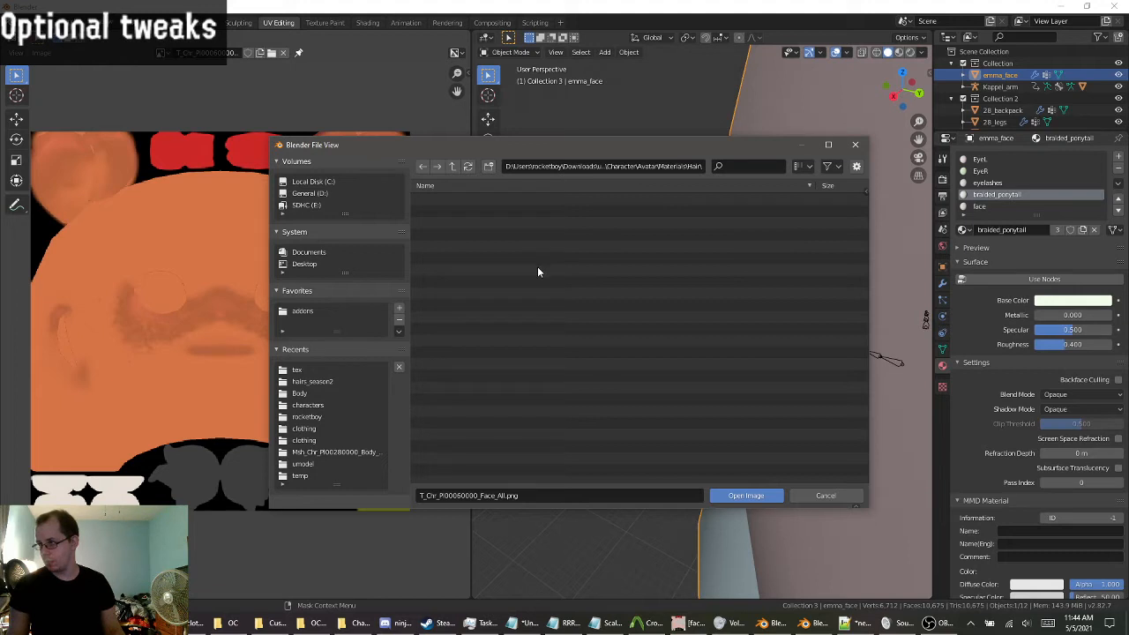
left_click(427, 166)
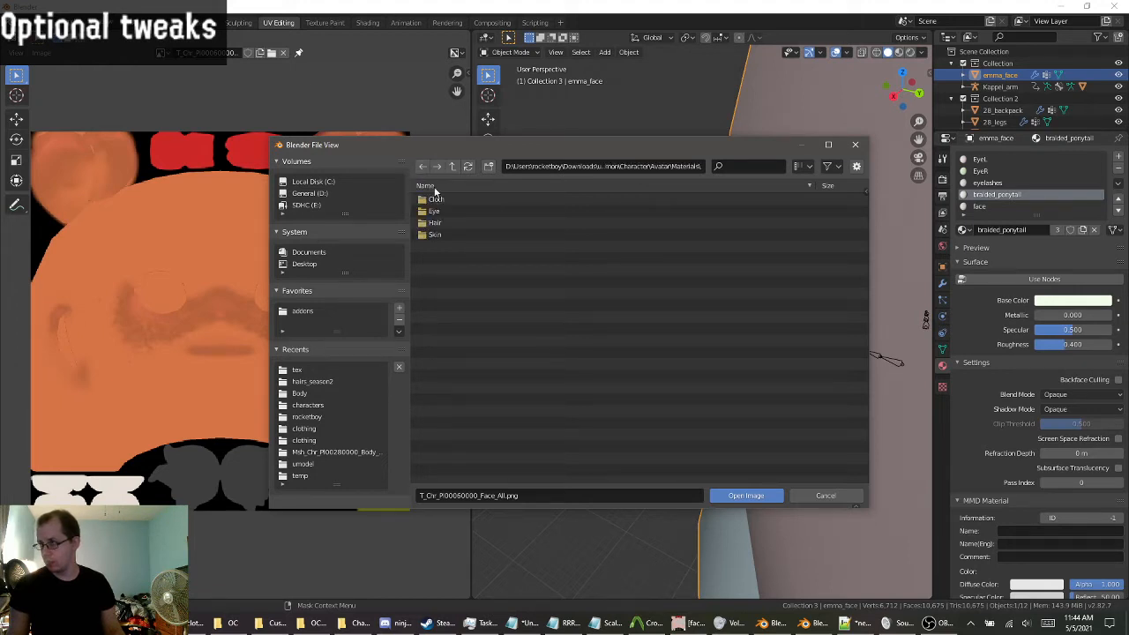
double_click(434, 222)
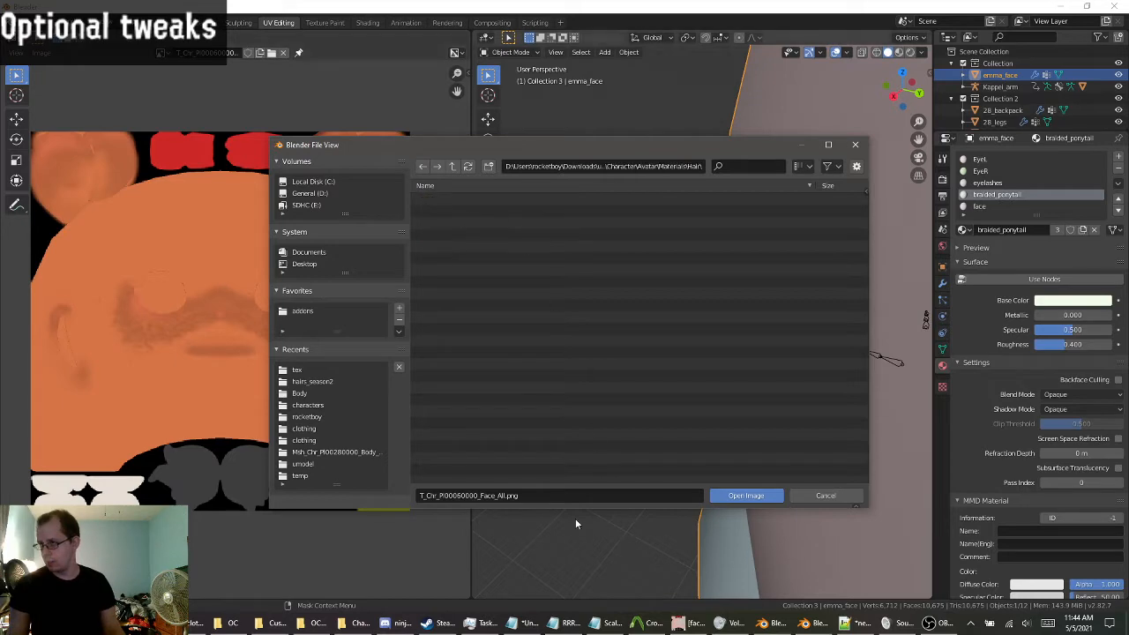
left_click(829, 495)
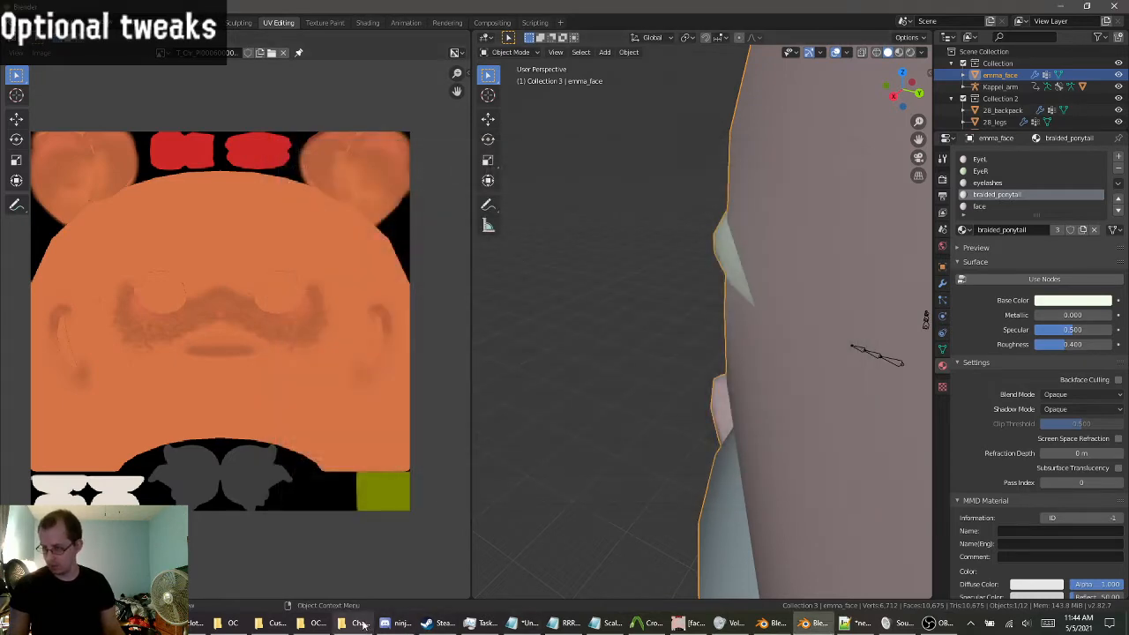
Switch to File Explorer and look through the hair texture images in the Avatar folder's Textures/Hair subfolder.
left_click(359, 624)
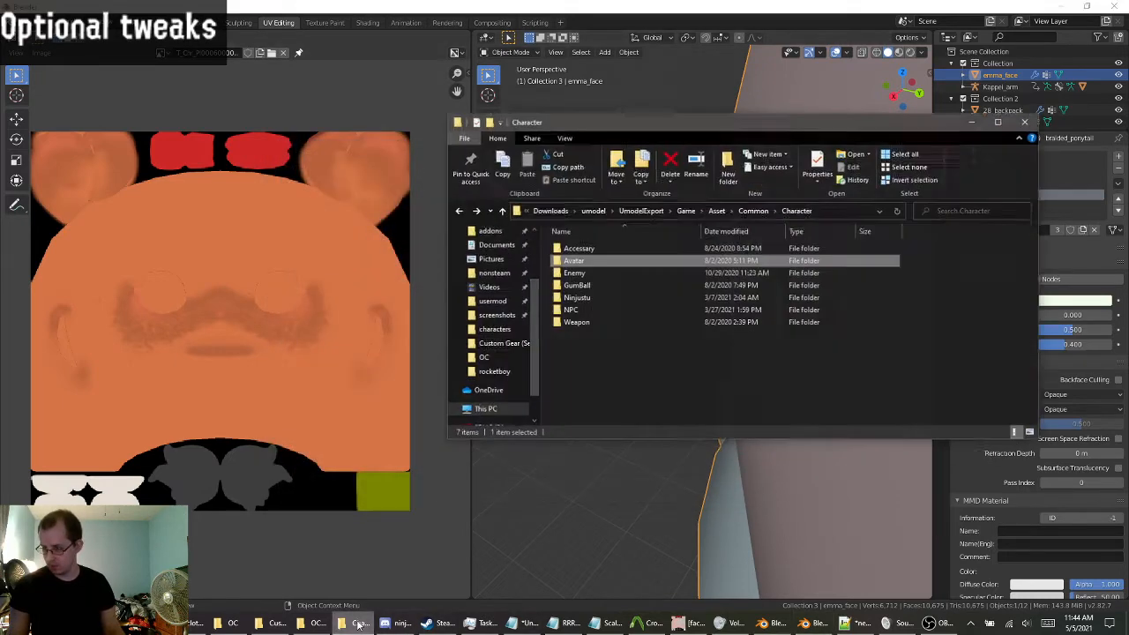
double_click(574, 260)
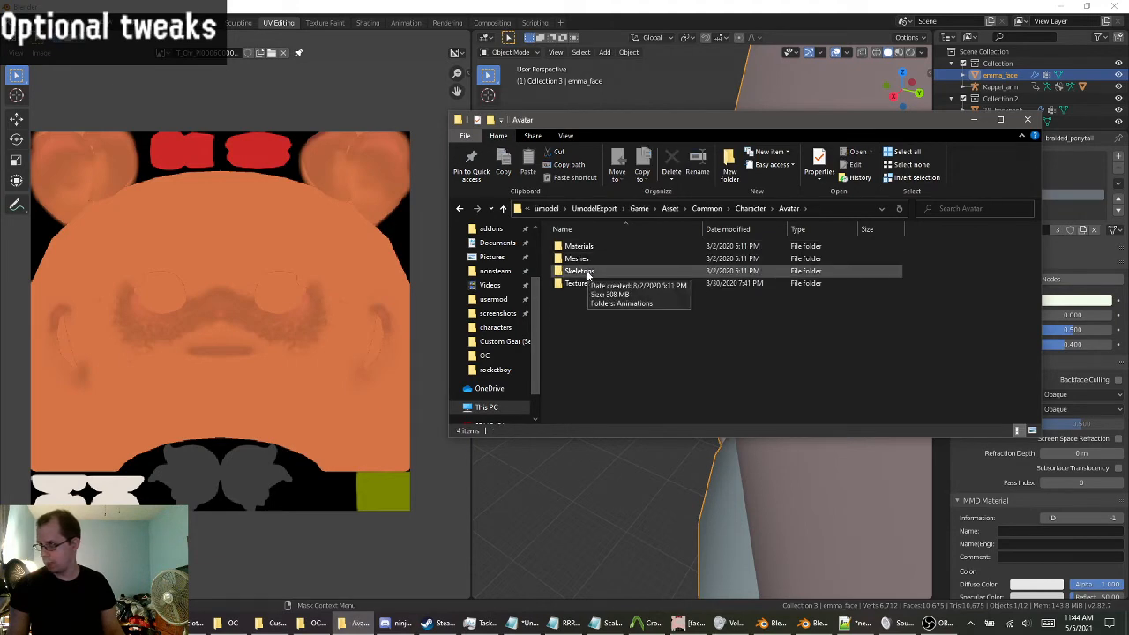
left_click(579, 284)
double_click(579, 284)
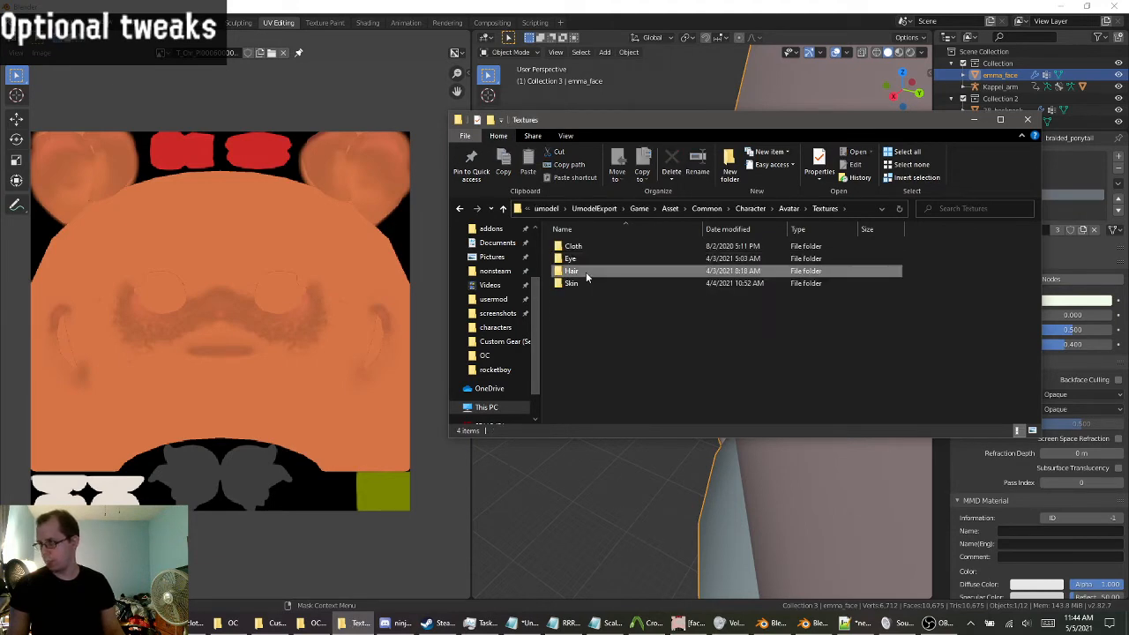
double_click(587, 270)
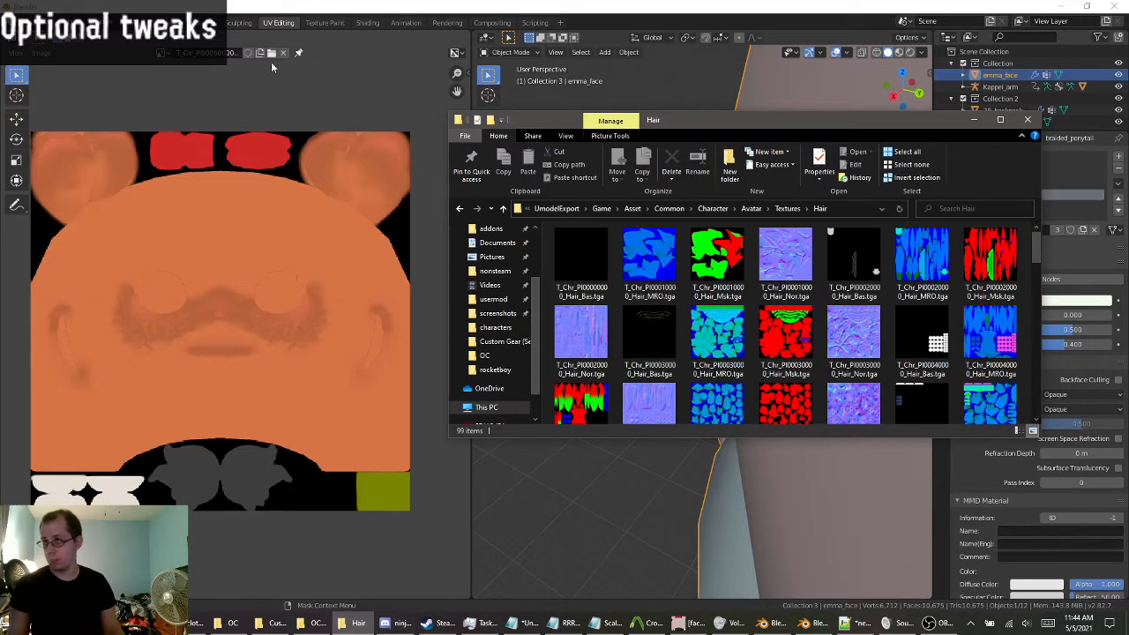
Load T_Chr_Pl00020000_Hair_Bas.tga from UmodelExport/Game/Asset/Common/Character/Avatar/Textures/Hair into the UV editor.
left_click(271, 52)
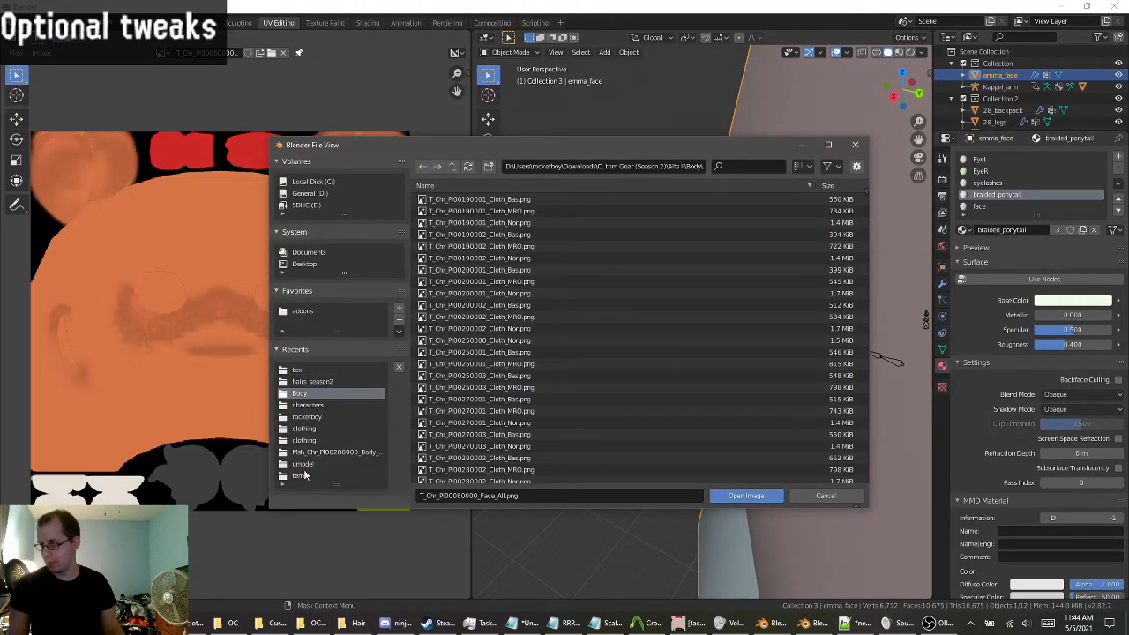
left_click(304, 463)
double_click(462, 224)
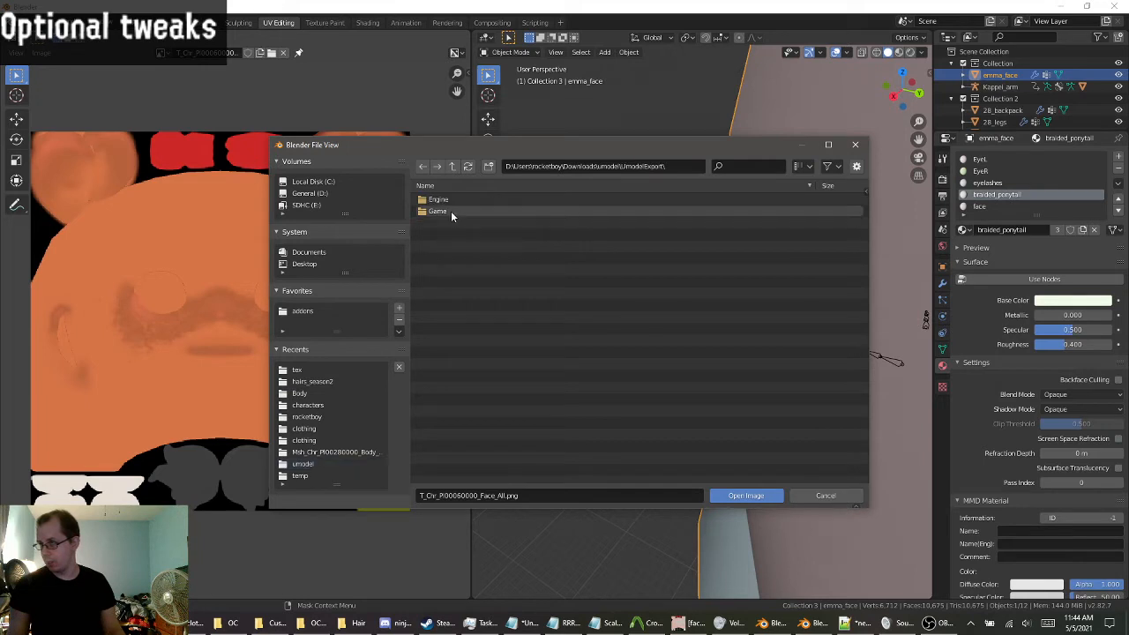
double_click(451, 211)
double_click(445, 201)
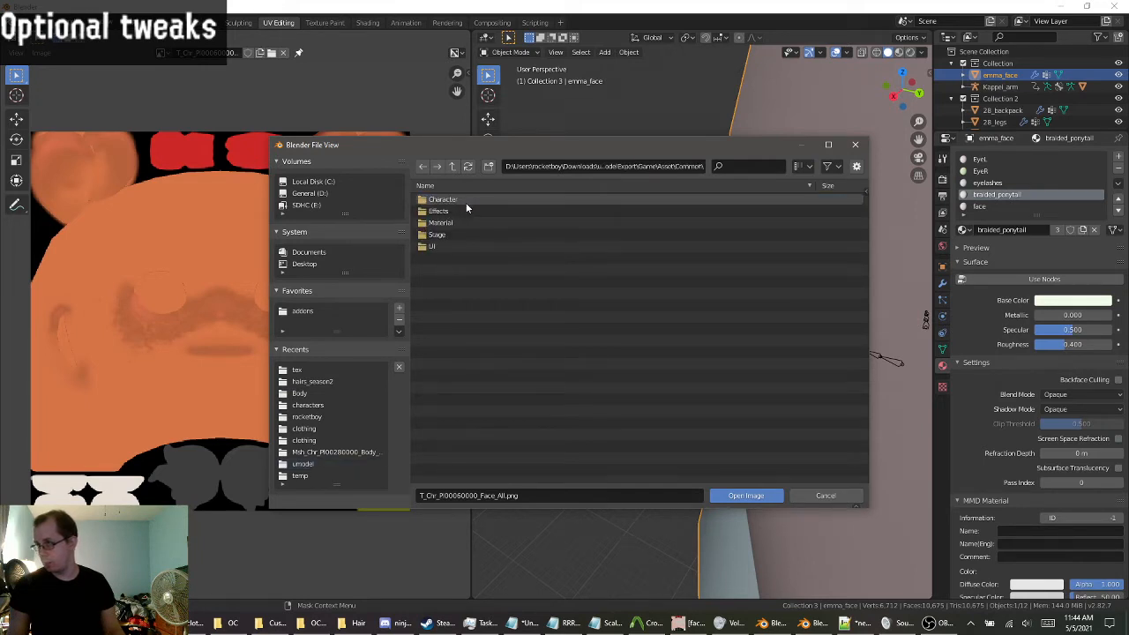
double_click(446, 201)
double_click(445, 201)
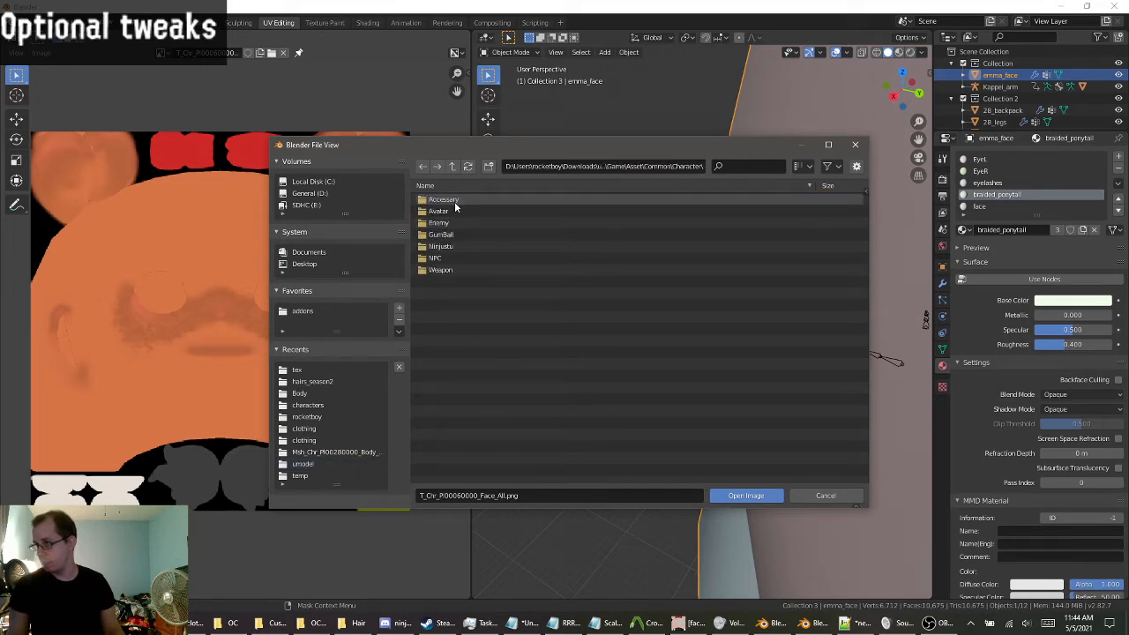
double_click(451, 212)
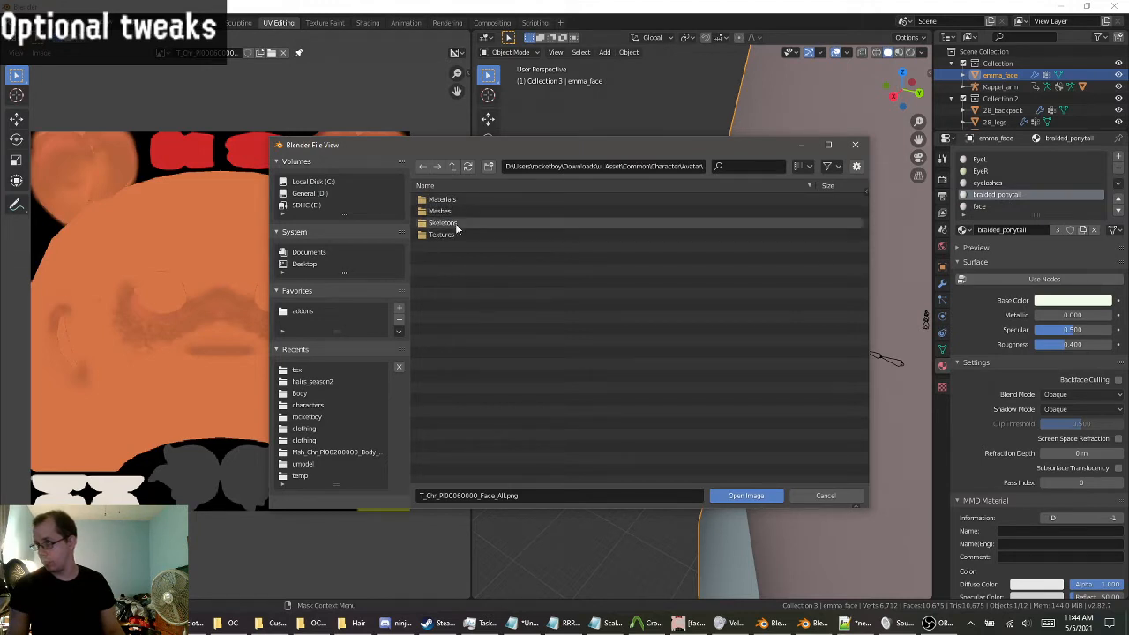
double_click(444, 235)
double_click(450, 223)
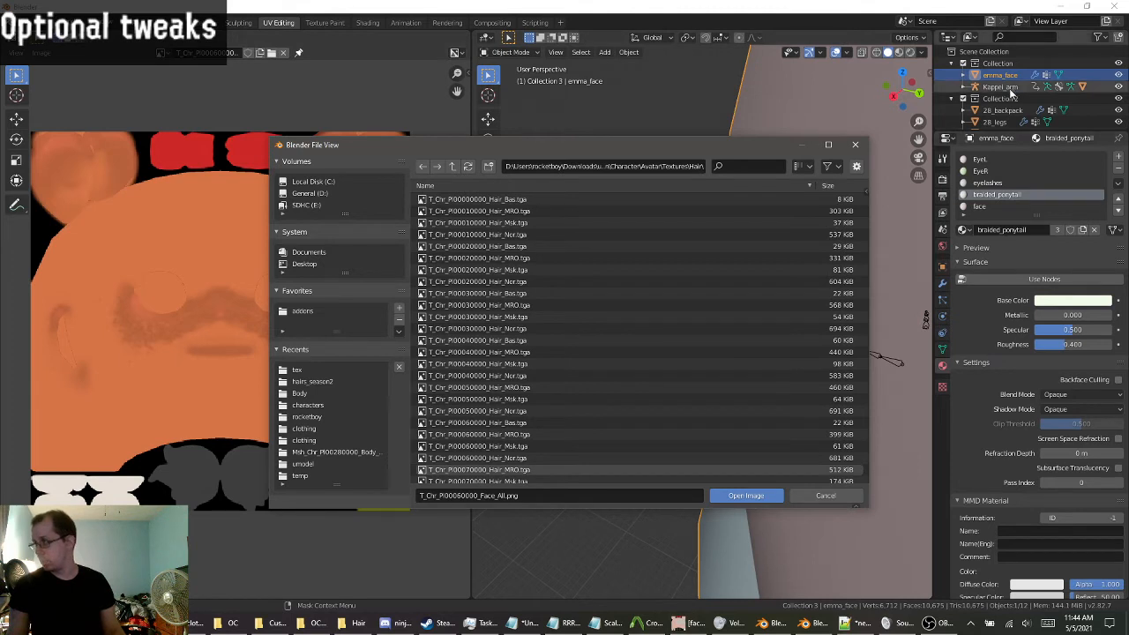
scroll(1039, 124, "down", 5)
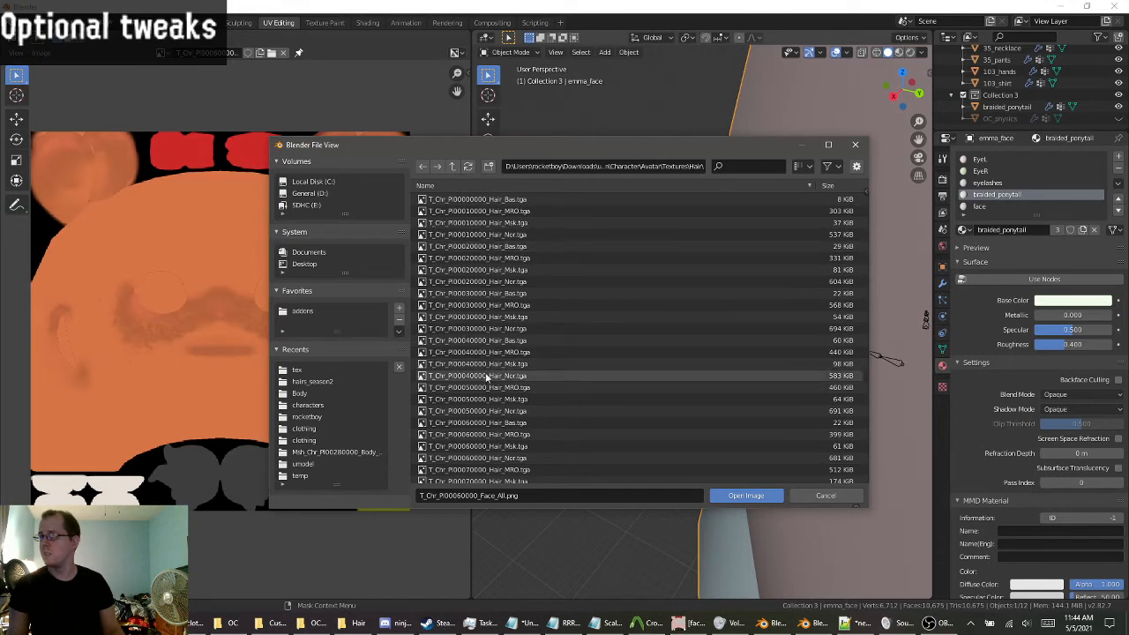
double_click(475, 250)
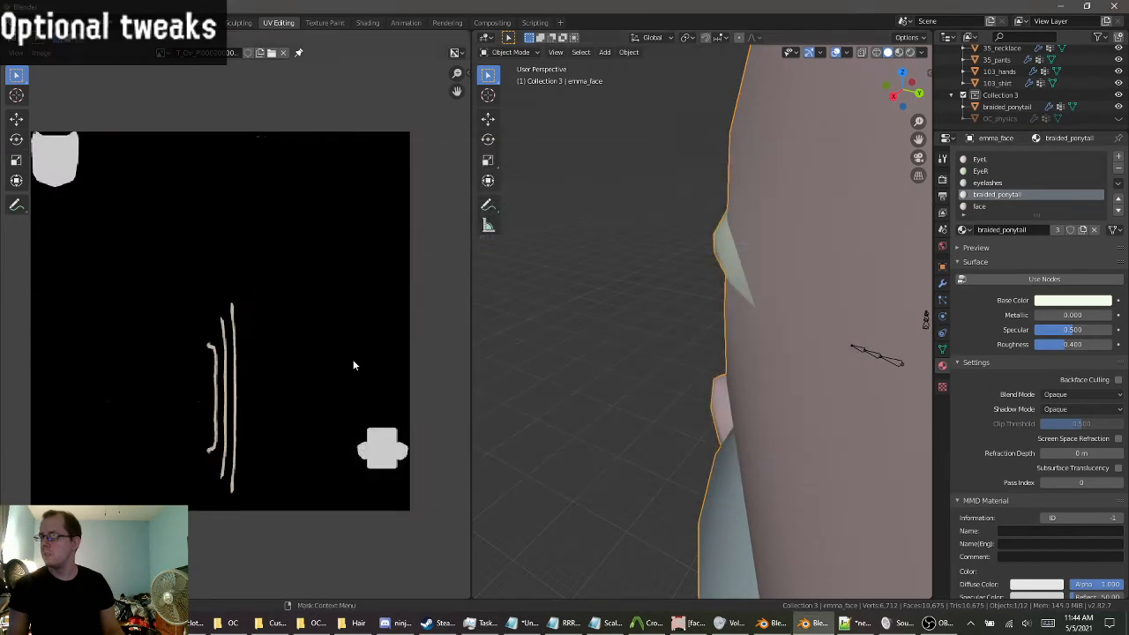
Browse the Avatar Textures/Hair folder for another hair texture to load in the UV editor.
left_click(271, 53)
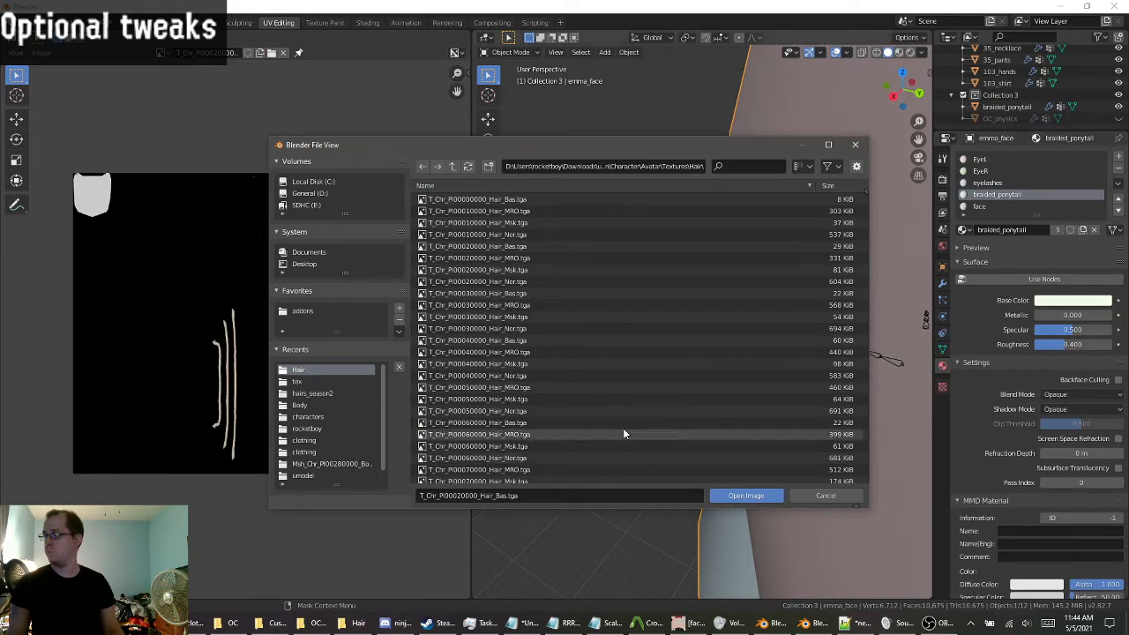
scroll(610, 415, "down", 5)
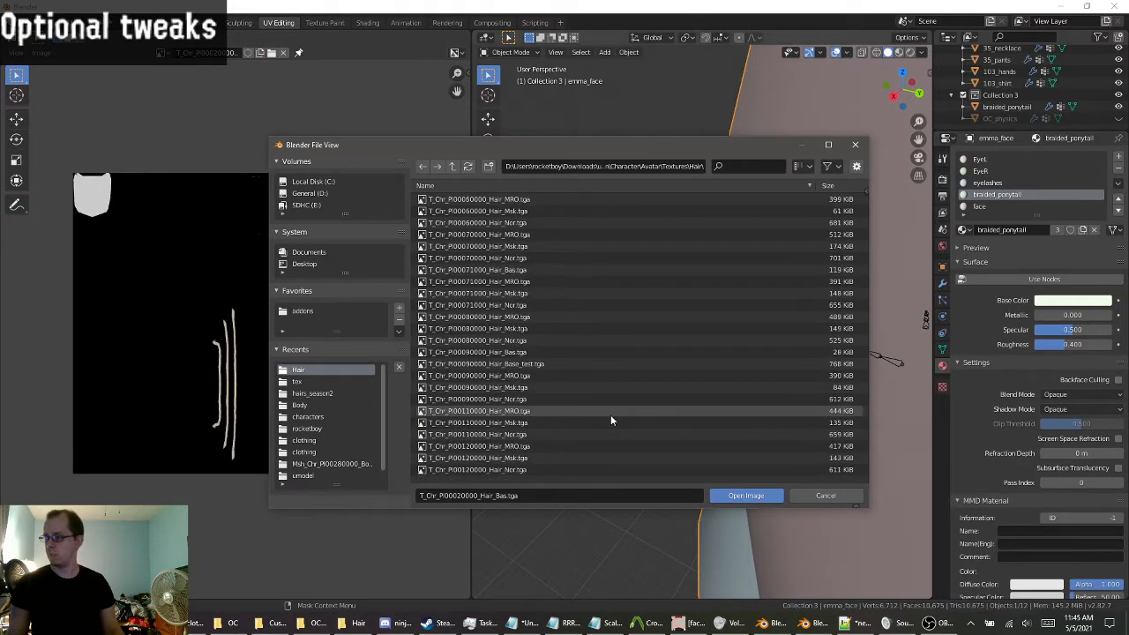
scroll(498, 410, "down", 3)
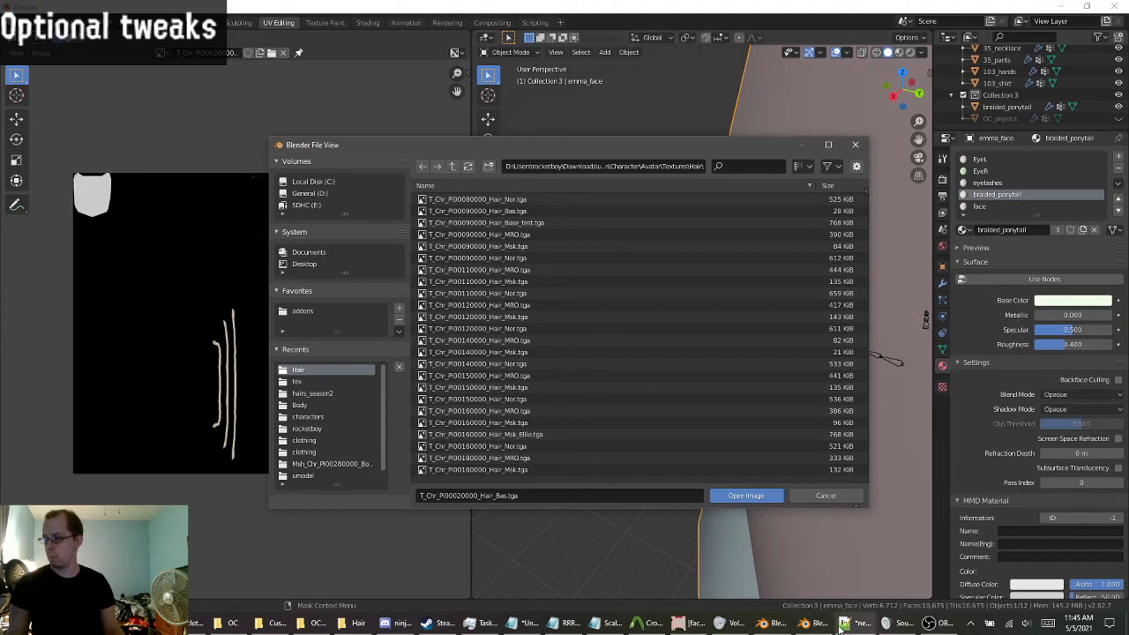
mouse_move(842, 626)
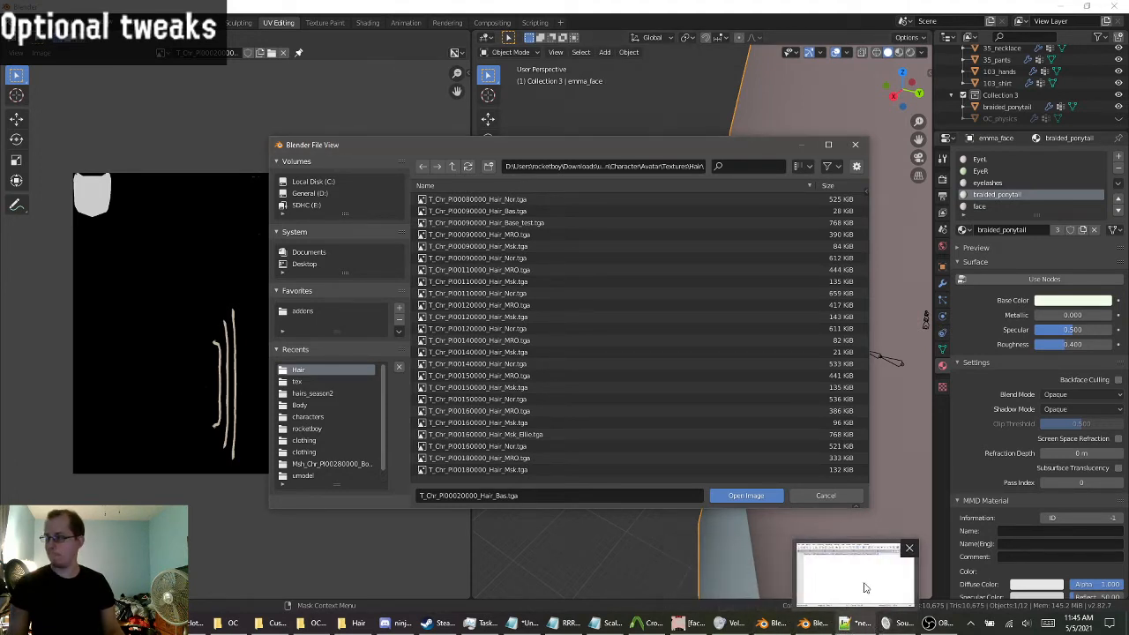
Dismiss the image file browser without opening anything and display the materials of the braided_ponytail object in the Layout workspace.
mouse_move(846, 587)
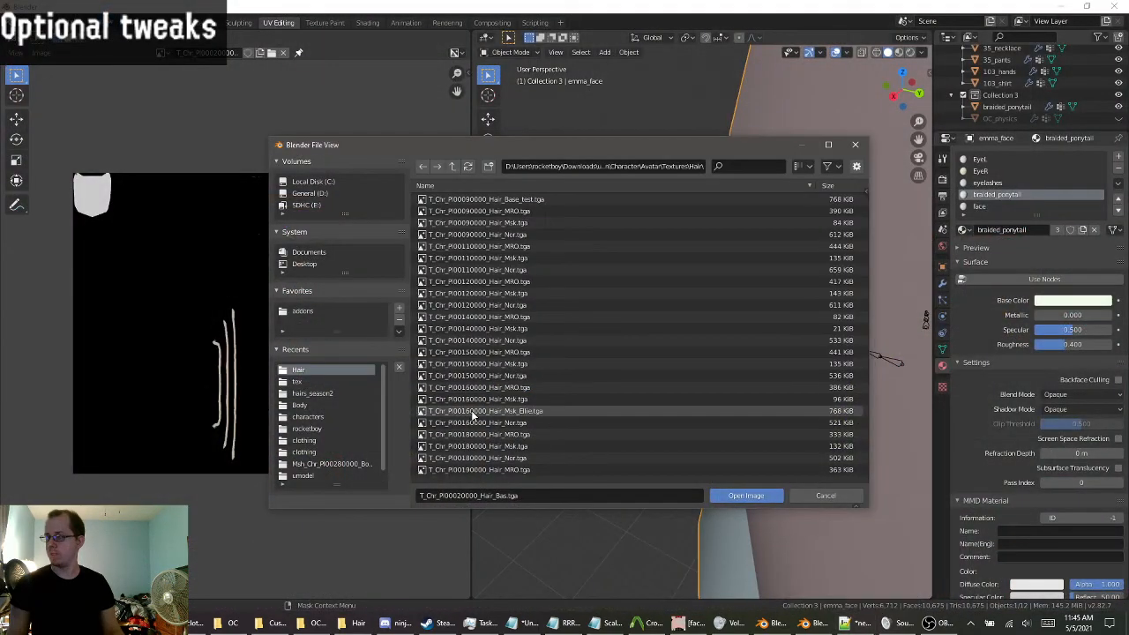
left_click(855, 143)
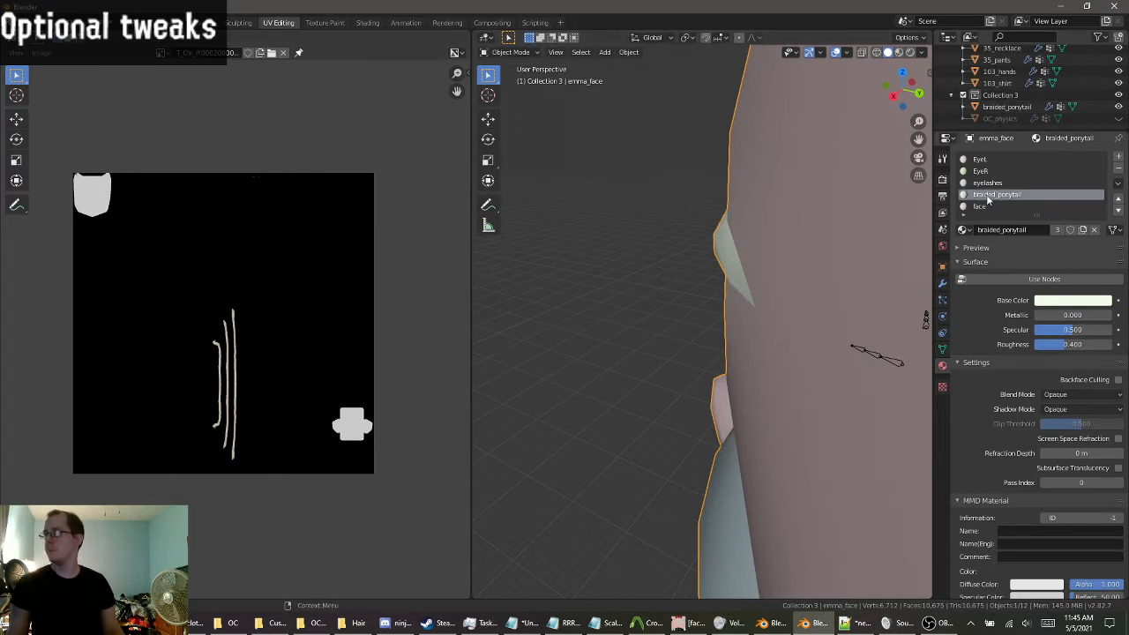
left_click(159, 23)
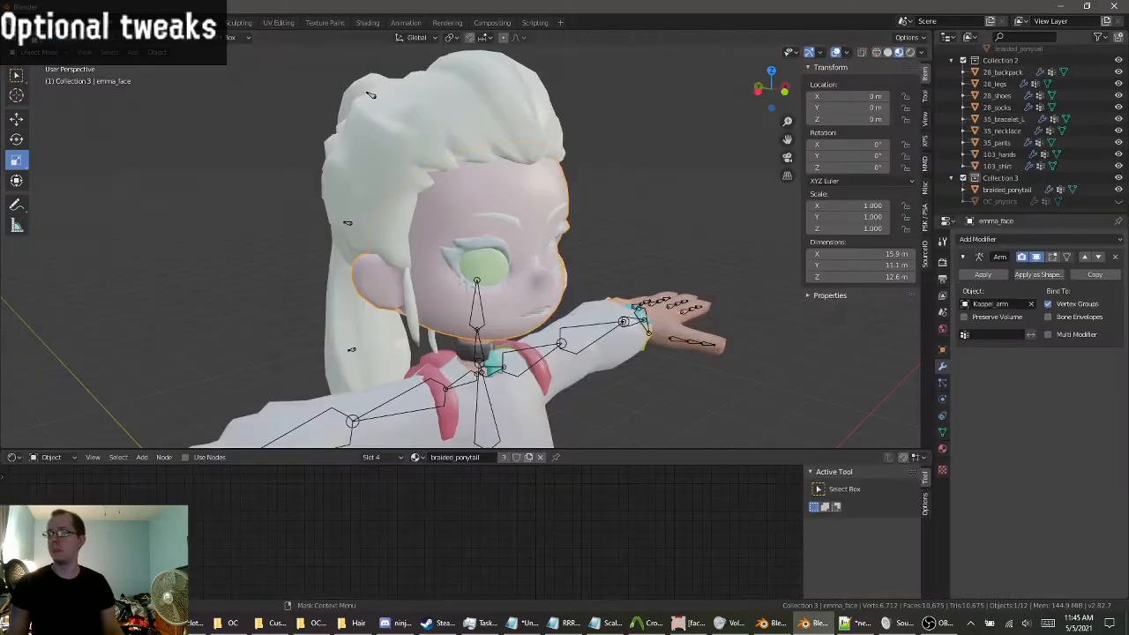
left_click(1006, 190)
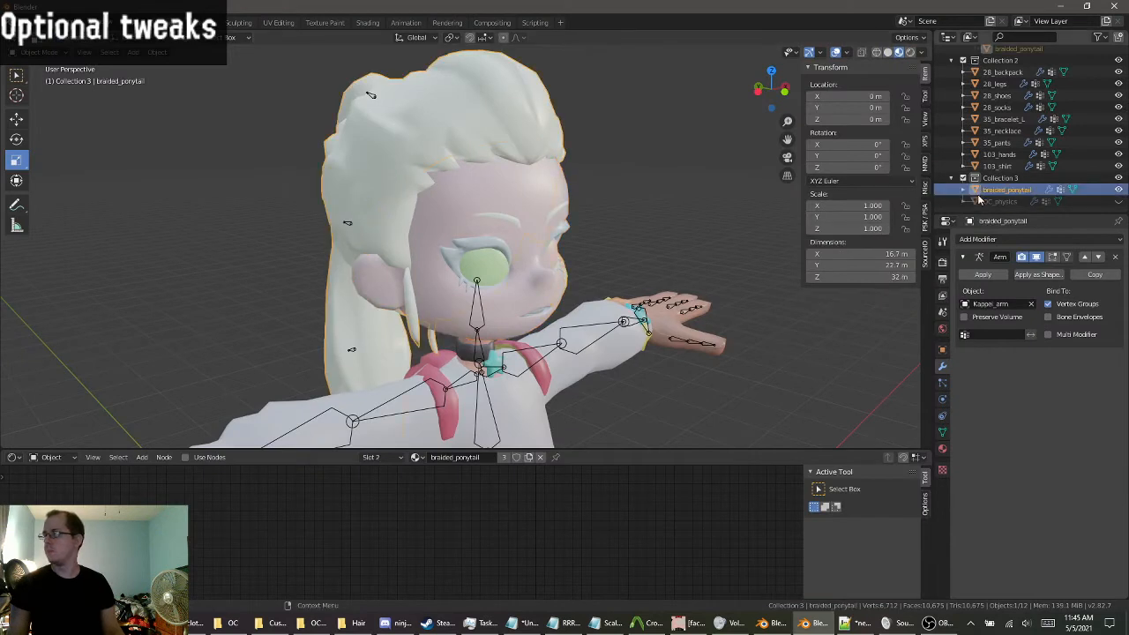
left_click(943, 450)
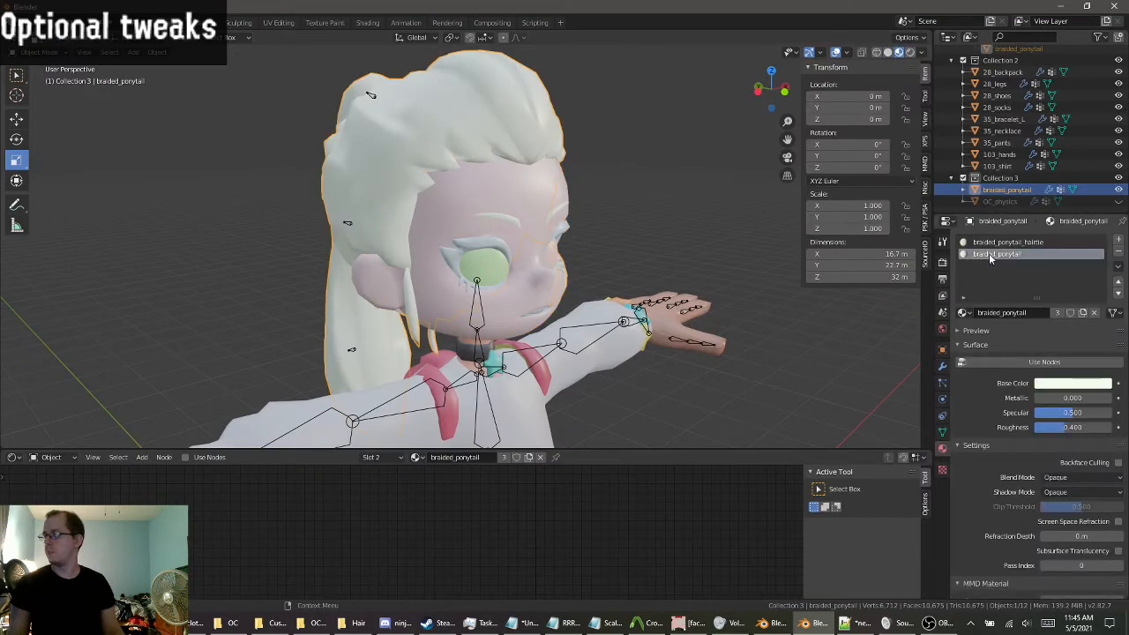
Start a Source texture (.vtf) import and browse to the enhanced characters addon's materials folder.
left_click(15, 22)
mouse_move(44, 180)
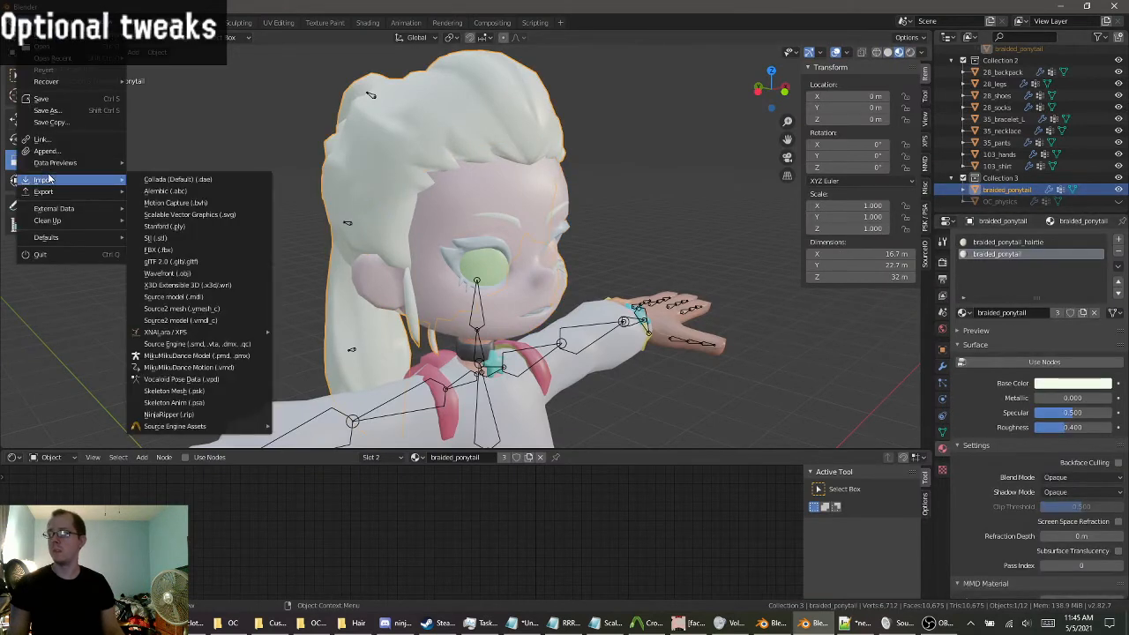
mouse_move(228, 432)
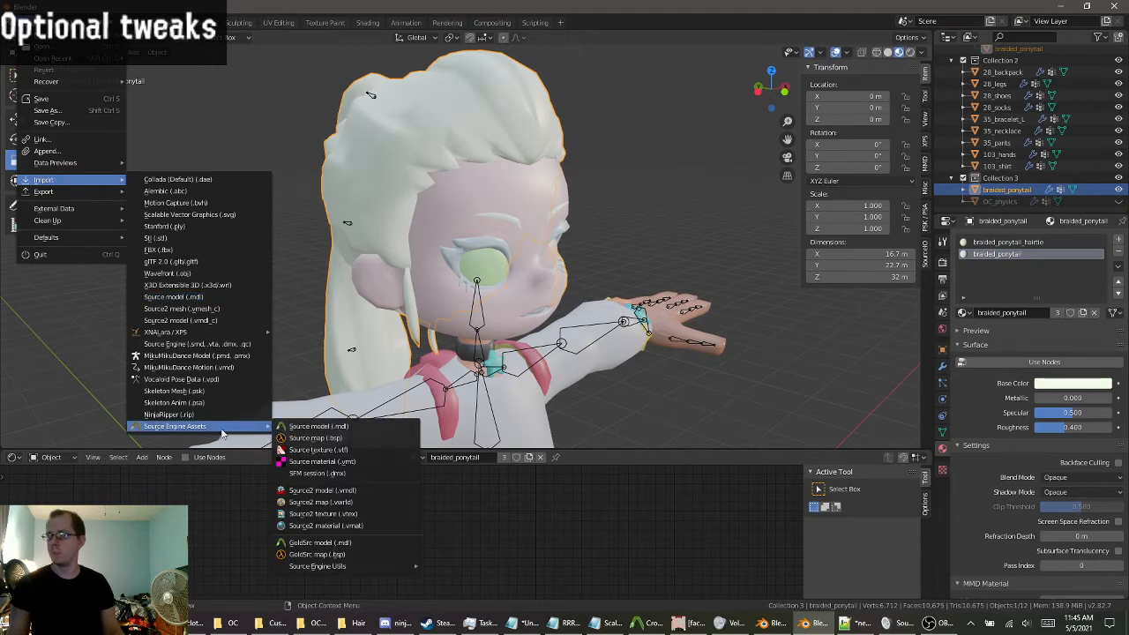
left_click(350, 451)
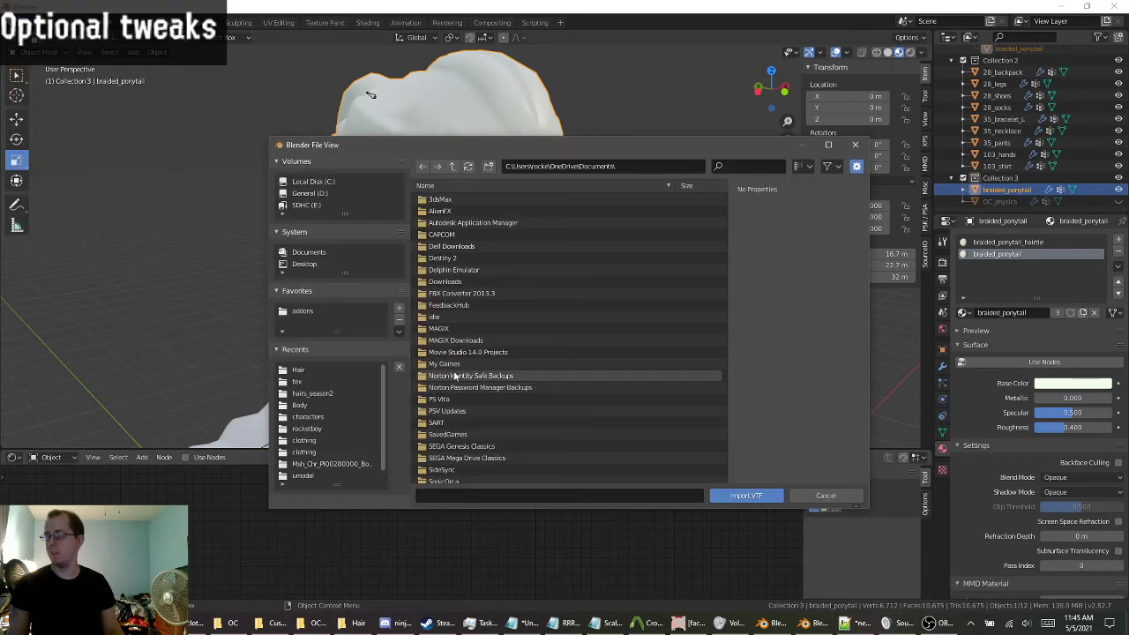
left_click(307, 393)
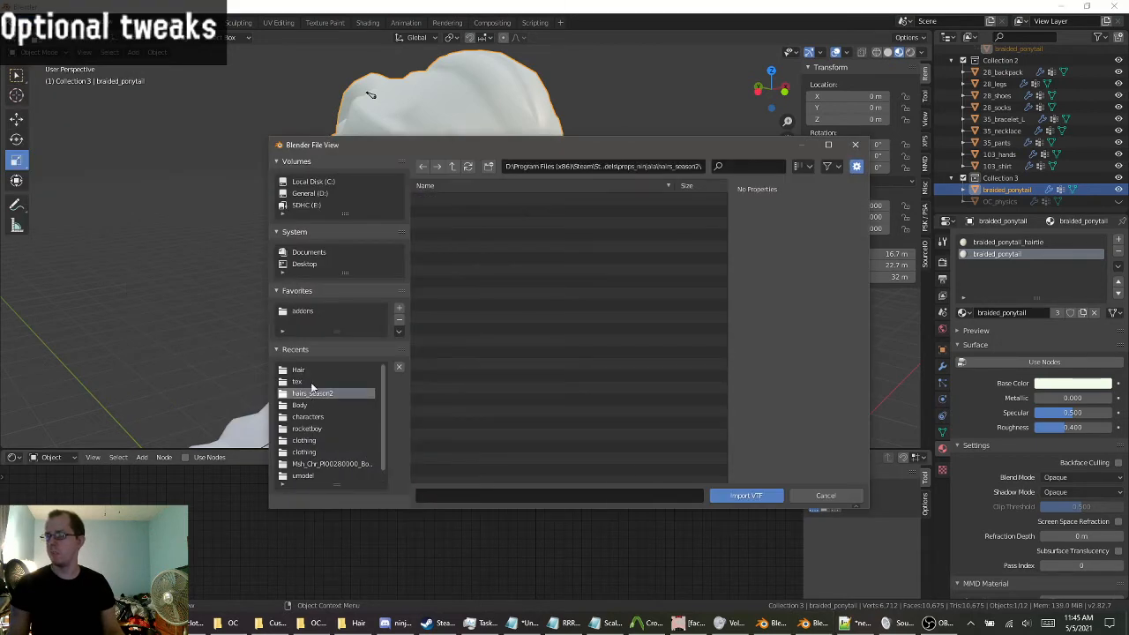
left_click(454, 169)
left_click(453, 168)
left_click(454, 168)
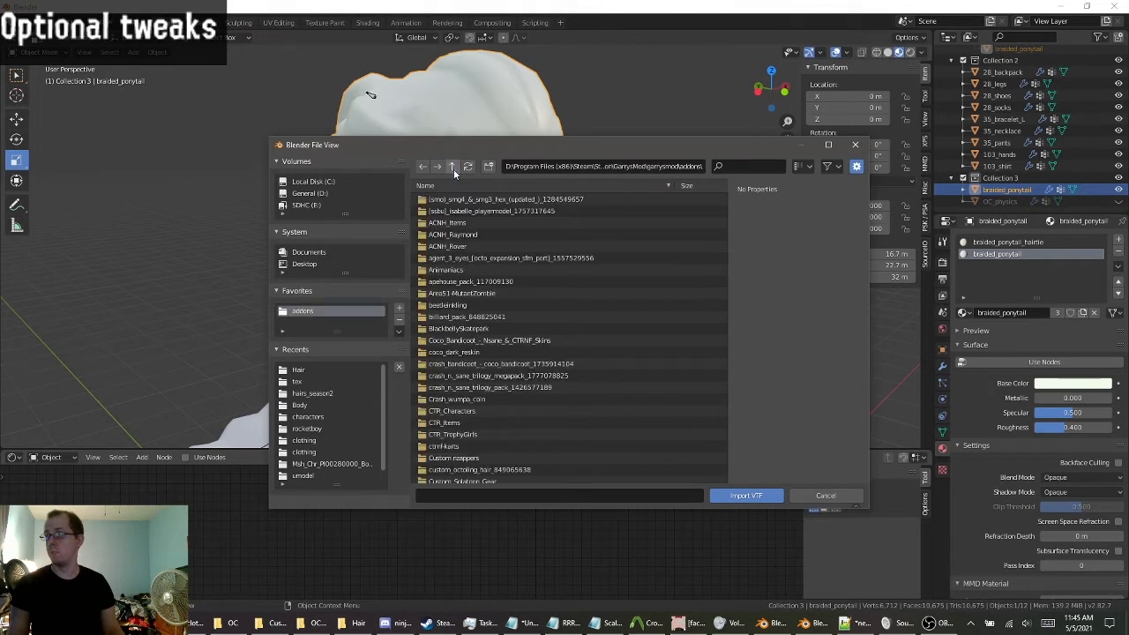
left_click(422, 166)
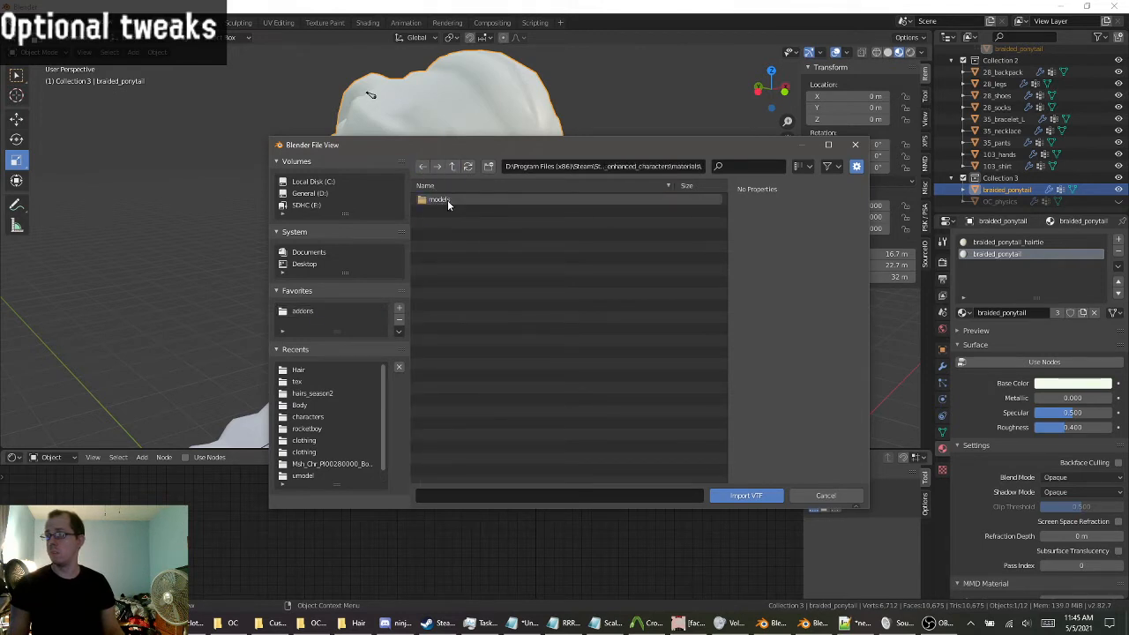
Import braided_ponytail.vtf from the models/props_ninjala/hairs folder.
left_click(445, 199)
left_click(446, 199)
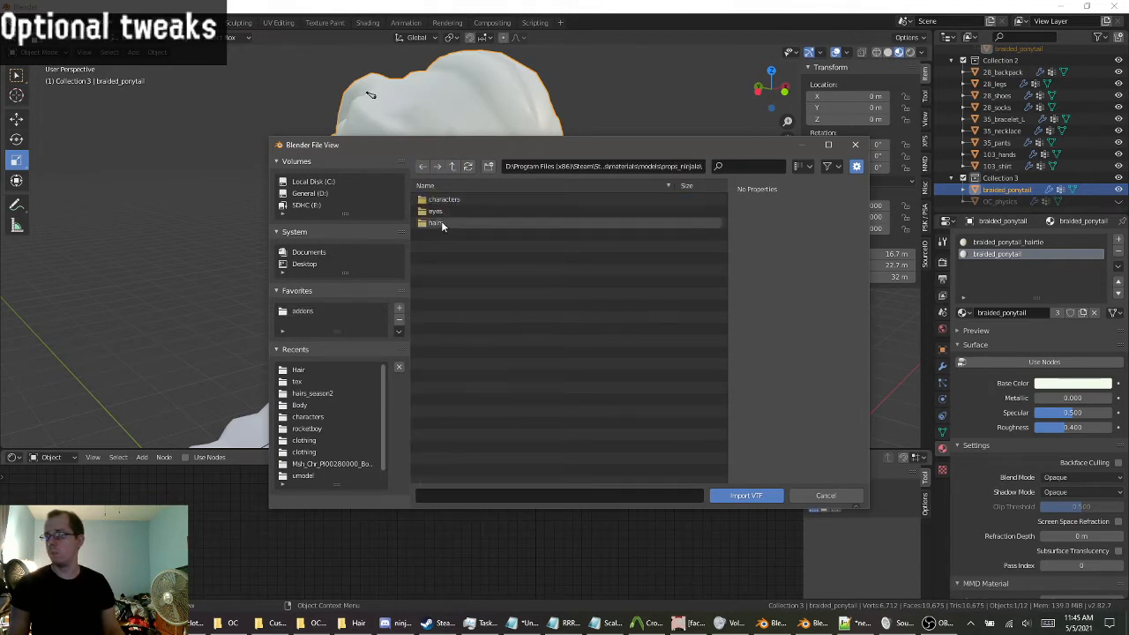
double_click(443, 225)
scroll(467, 225, "down", 8)
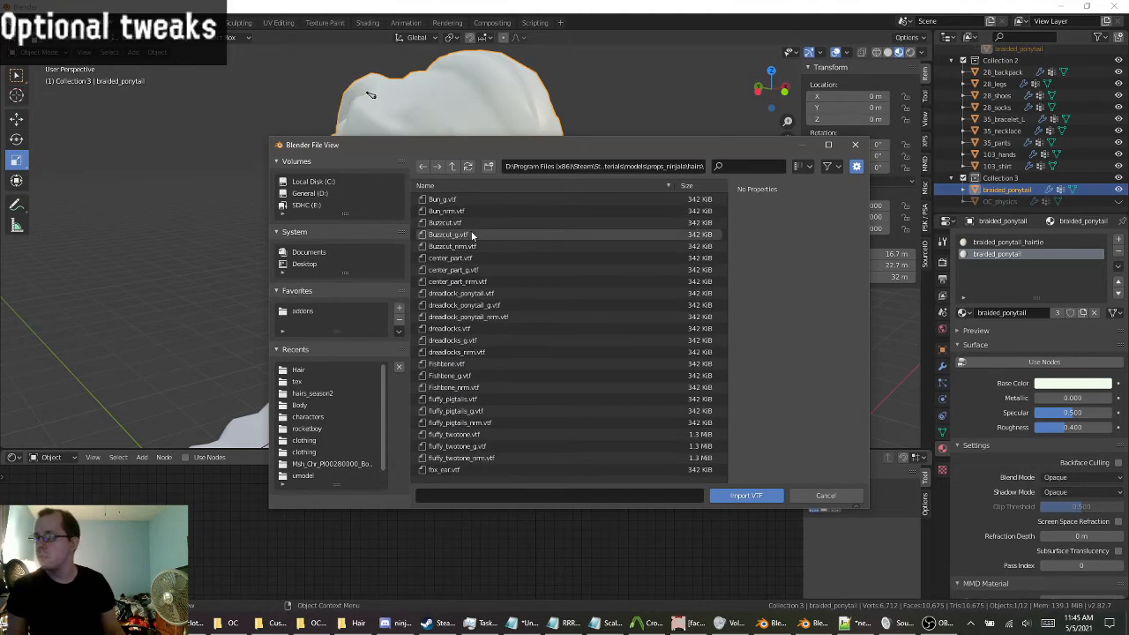
scroll(471, 230, "up", 4)
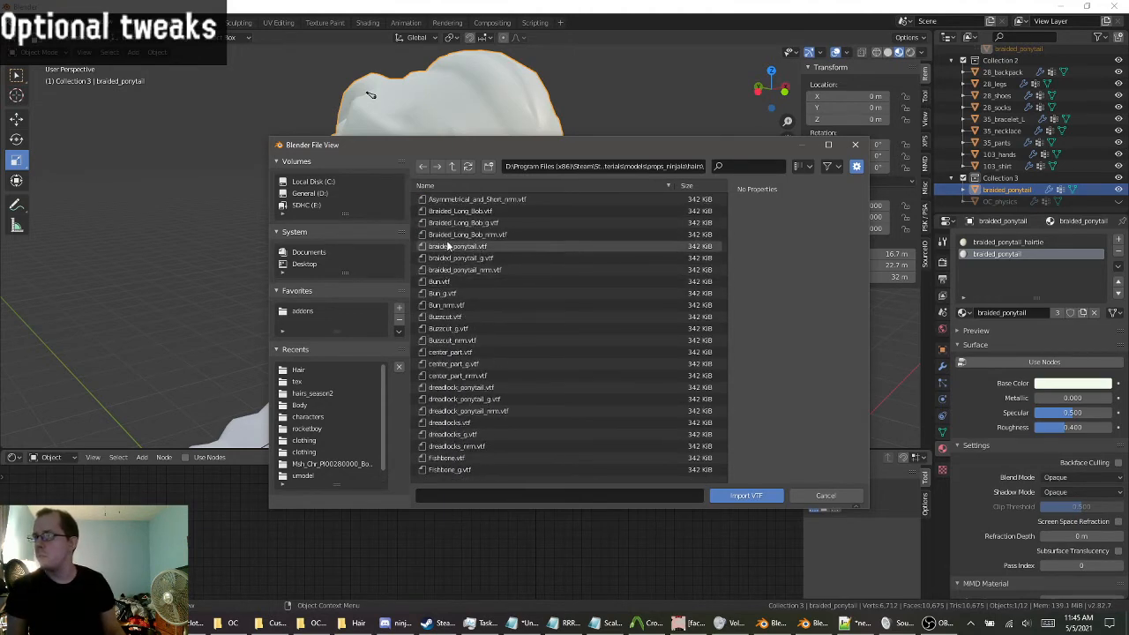
double_click(447, 247)
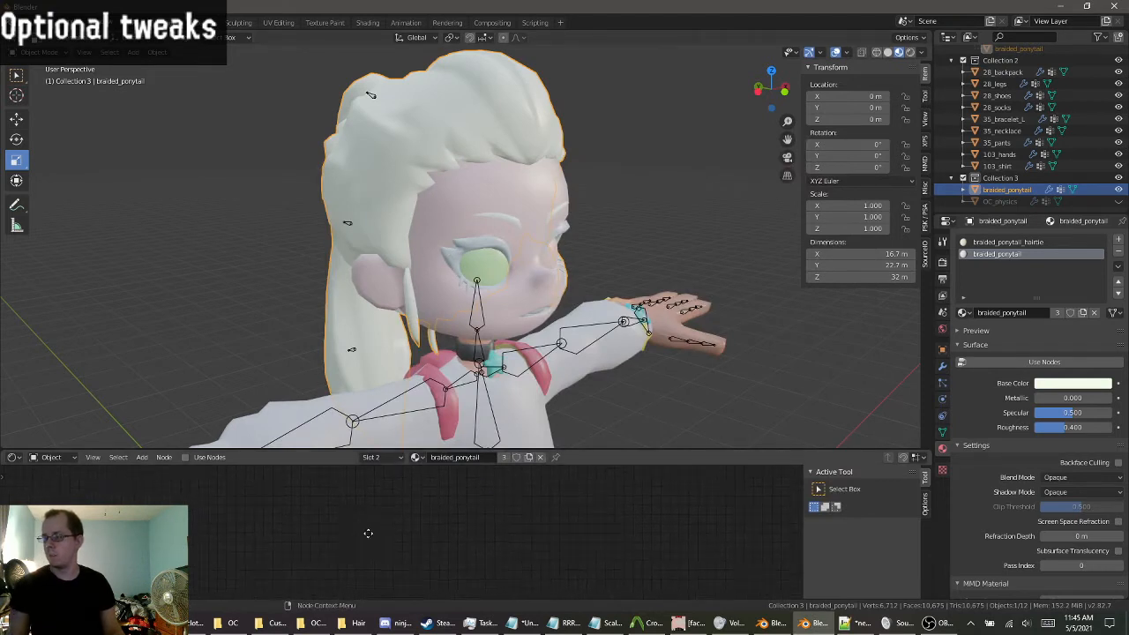
Enable nodes for the braided_ponytail material and add an Image Texture node beside the Principled BSDF.
left_click(205, 458)
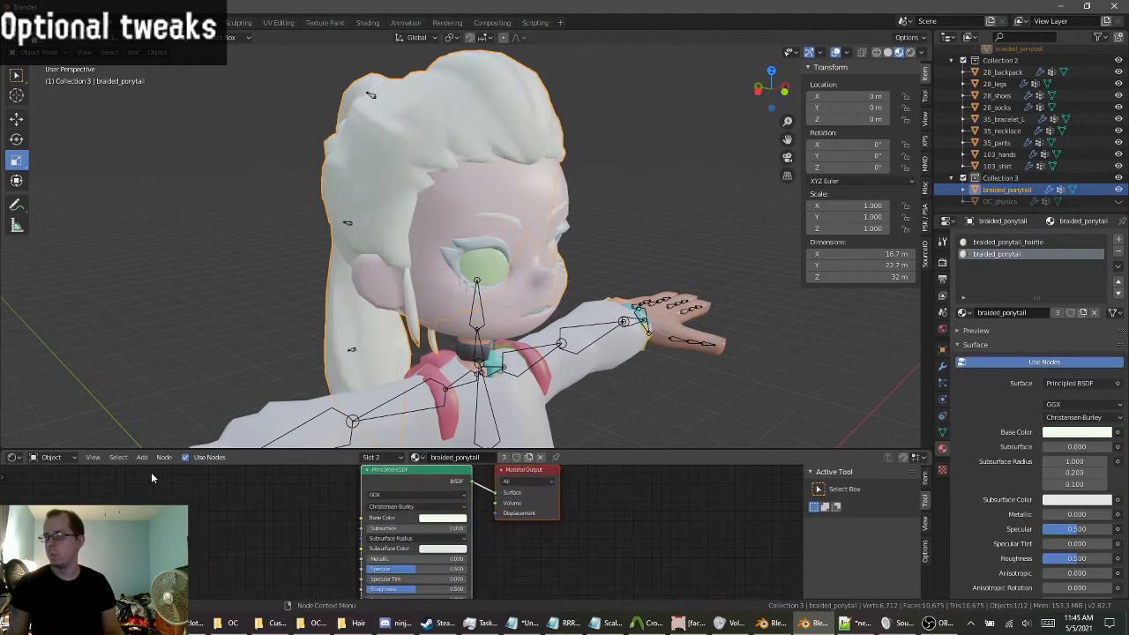
left_click(142, 458)
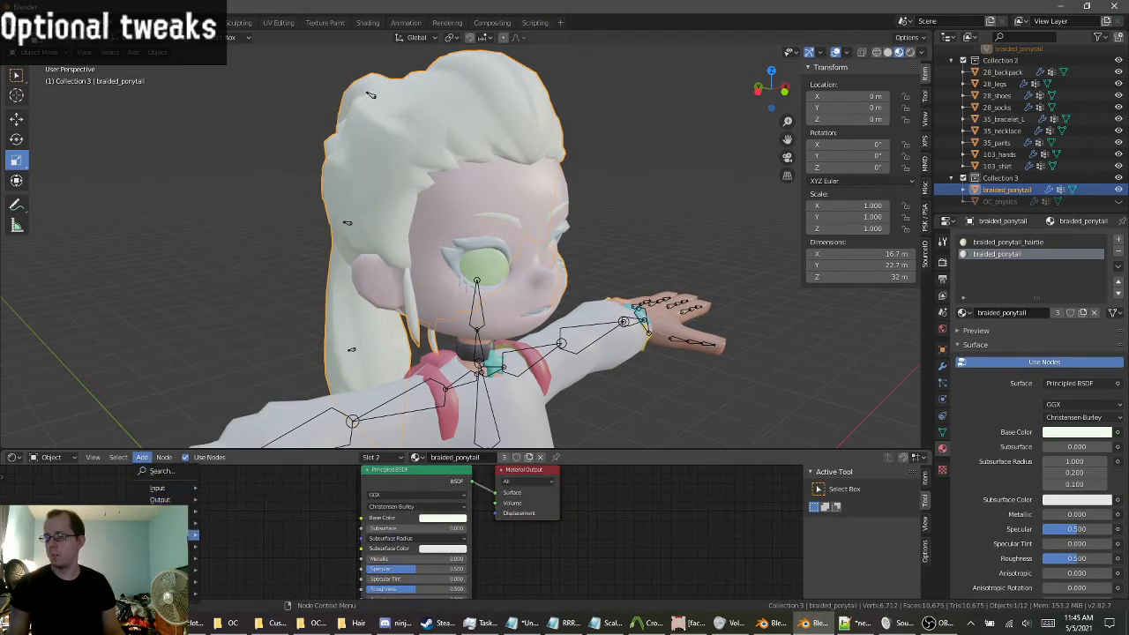
mouse_move(172, 522)
left_click(238, 419)
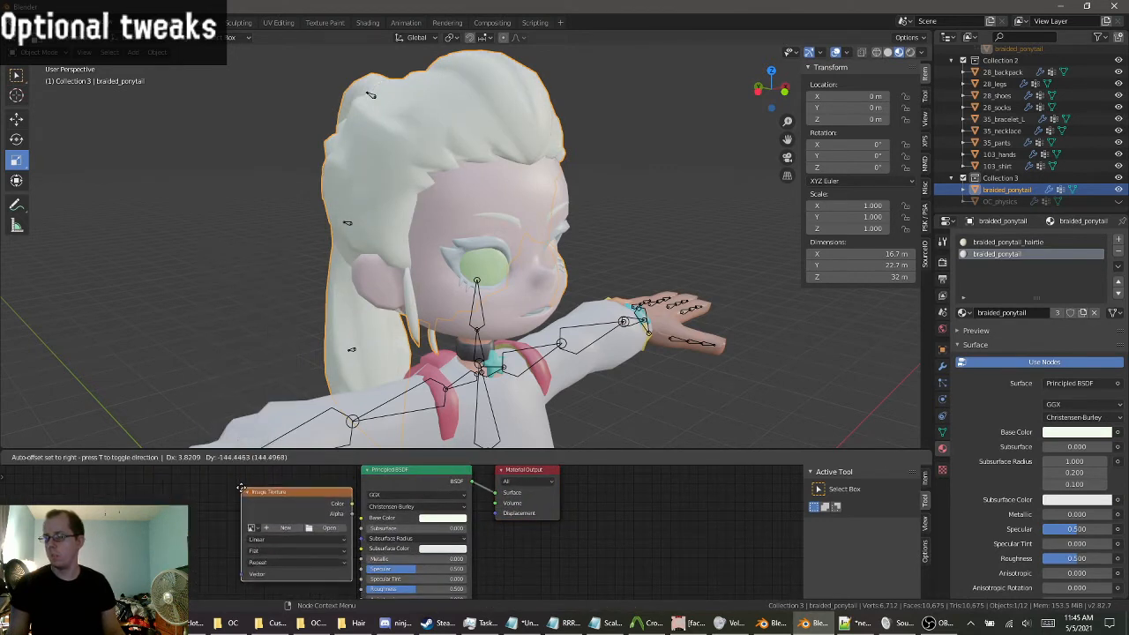
left_click(222, 503)
Assign braided_ponytail.vtf to the Image Texture node and link its Color output to the shader's Base Color.
left_click(235, 543)
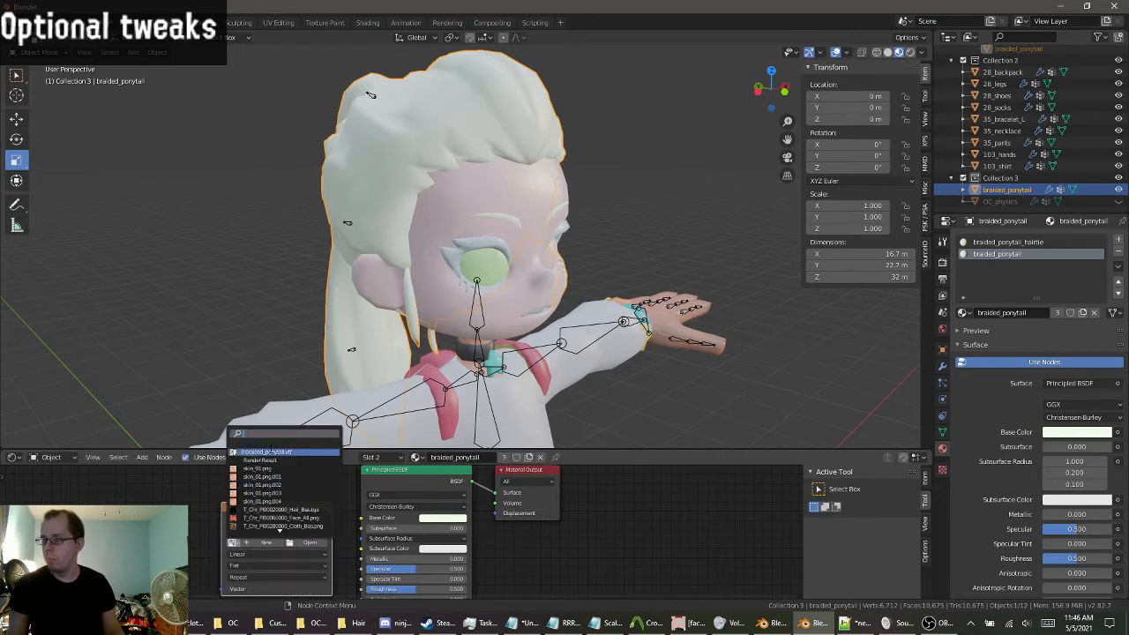
left_click(287, 451)
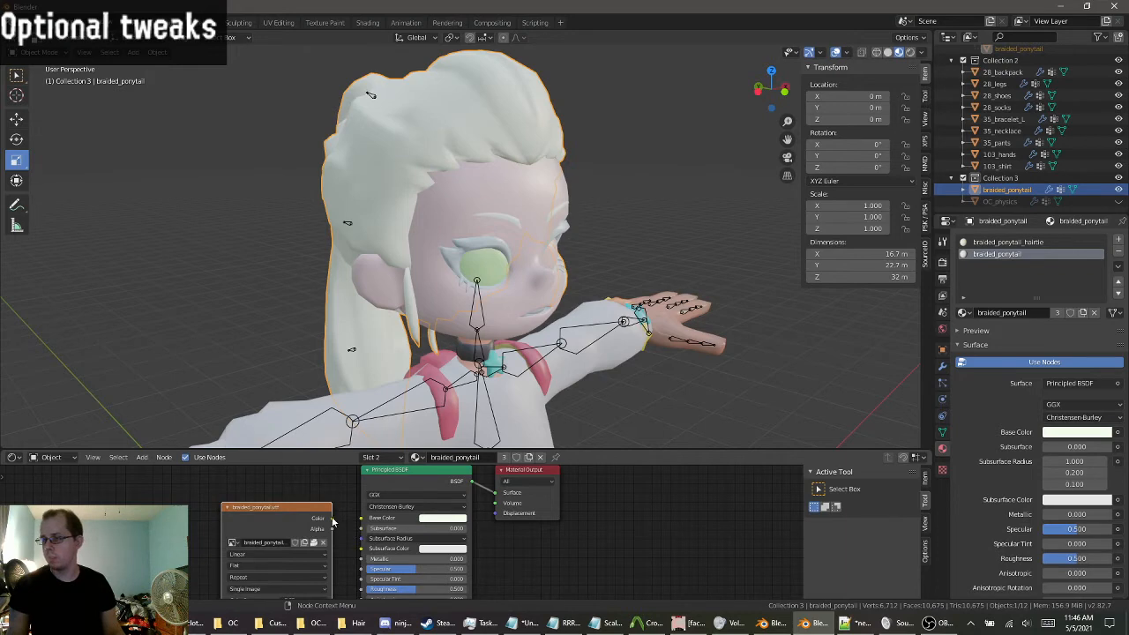
left_click_drag(365, 520, 363, 518)
middle_click_drag(274, 315, 369, 345)
Show the braided_ponytail.vtf image in the UV editor of the UV Editing workspace.
left_click(278, 22)
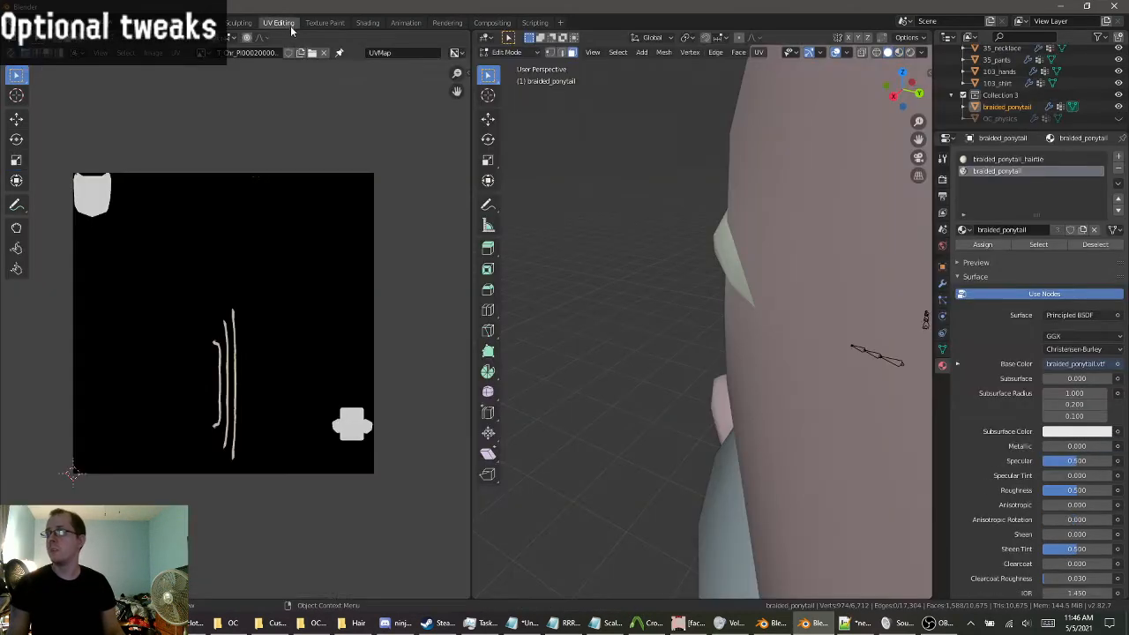
left_click(219, 53)
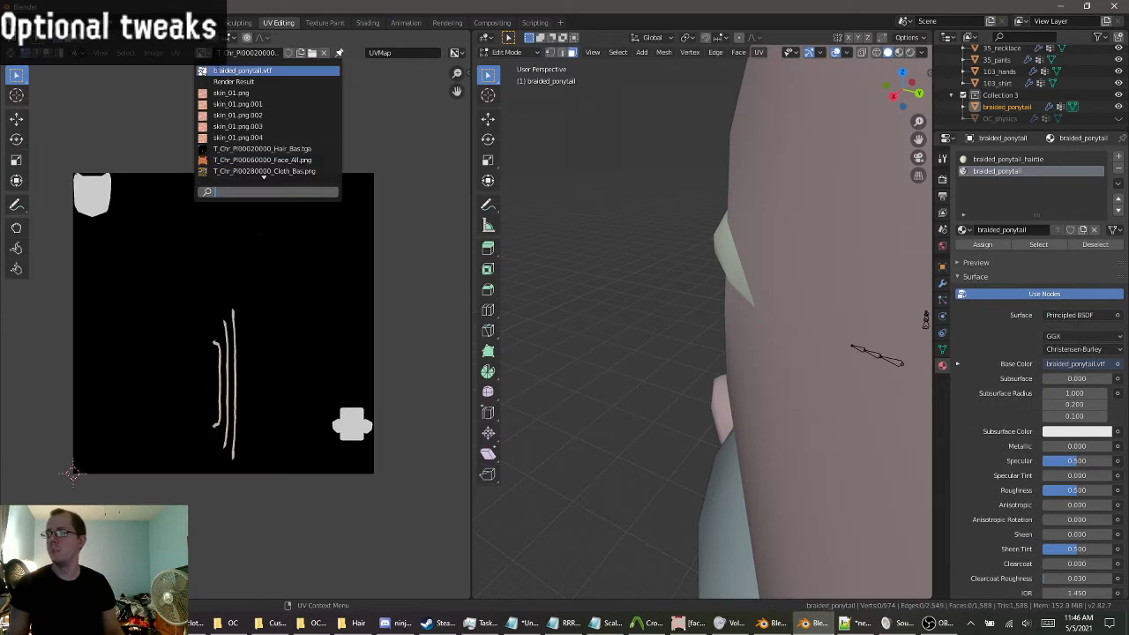
left_click(255, 71)
scroll(296, 393, "up", 1)
middle_click_drag(593, 324, 600, 333)
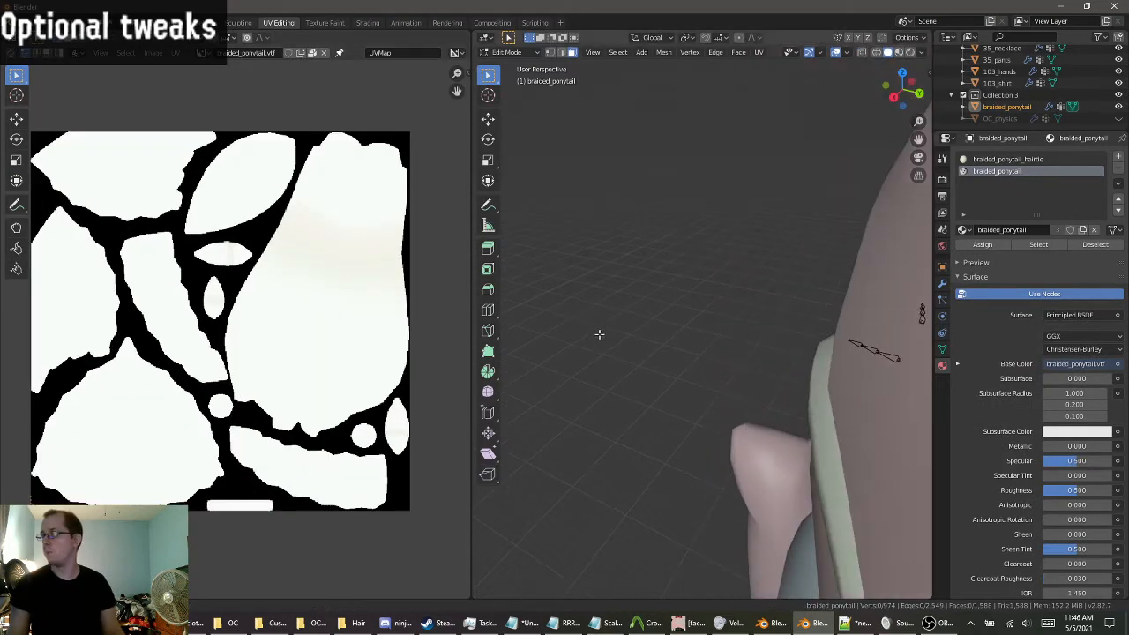
Leave Edit Mode on the braided_ponytail mesh and enter Edit Mode on emma_face.
scroll(971, 106, "up", 10)
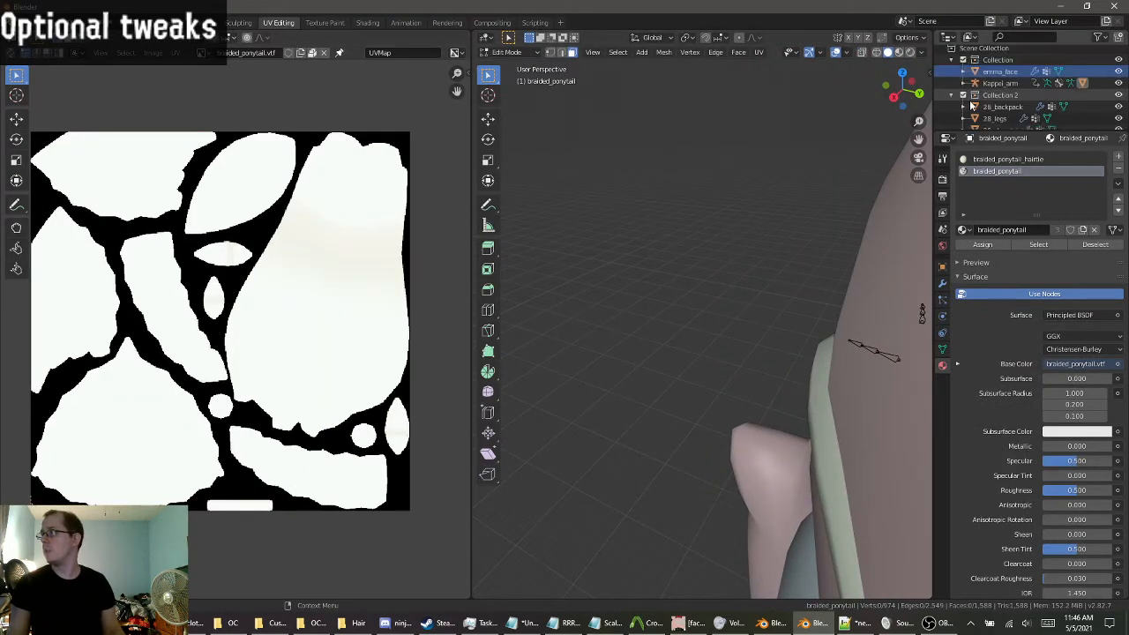
left_click(1000, 77)
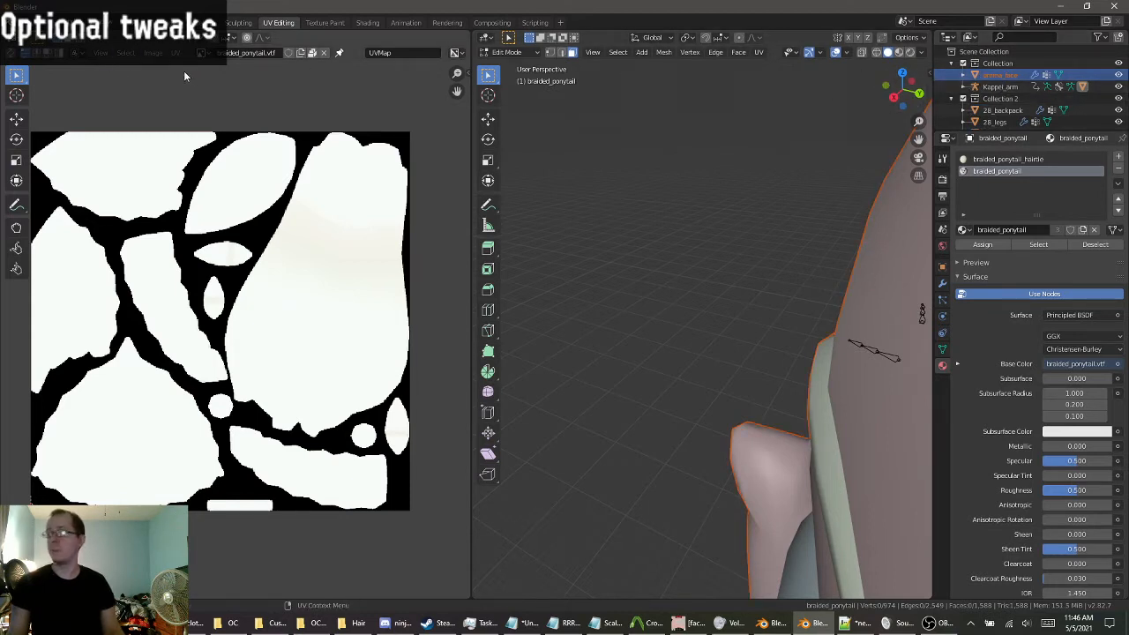
middle_click_drag(665, 205, 632, 186)
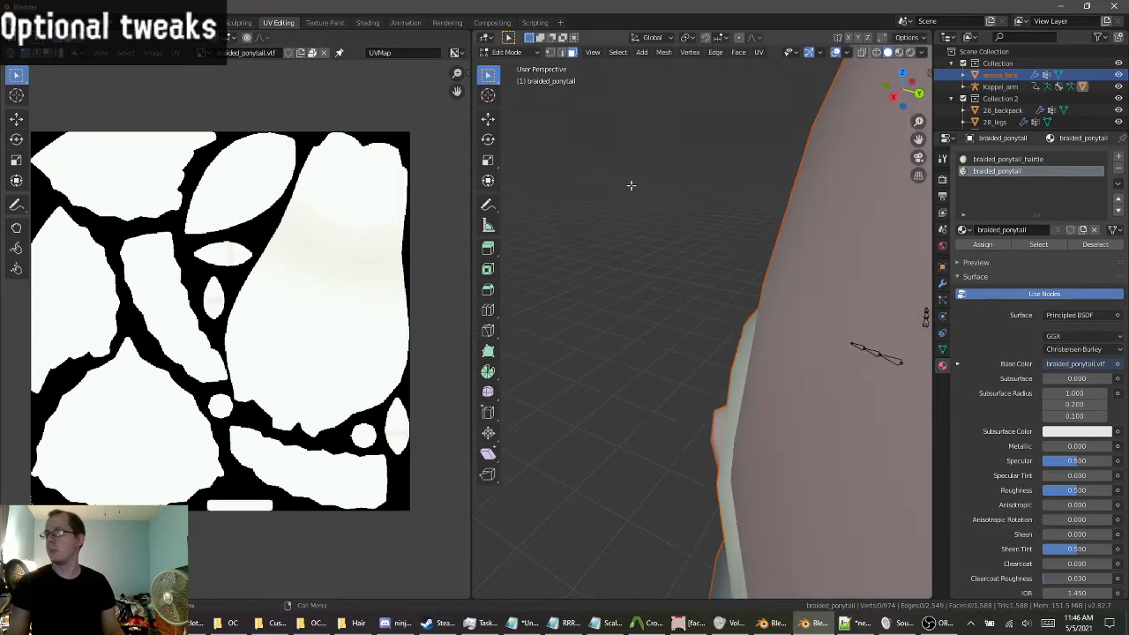
left_click(508, 52)
left_click(516, 70)
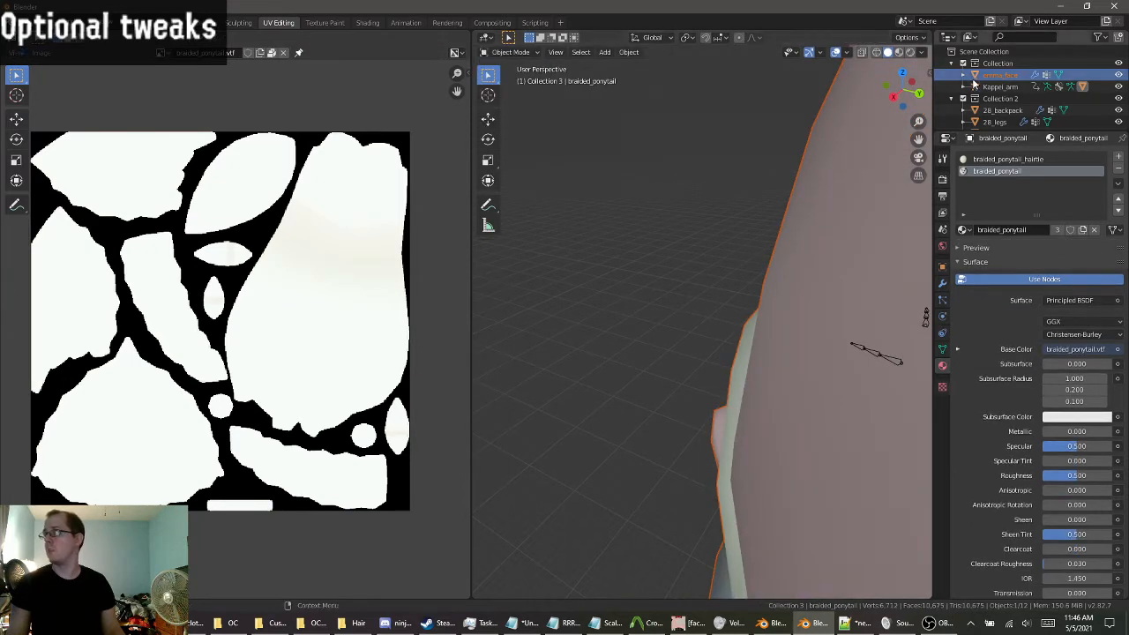
left_click(508, 52)
left_click(517, 77)
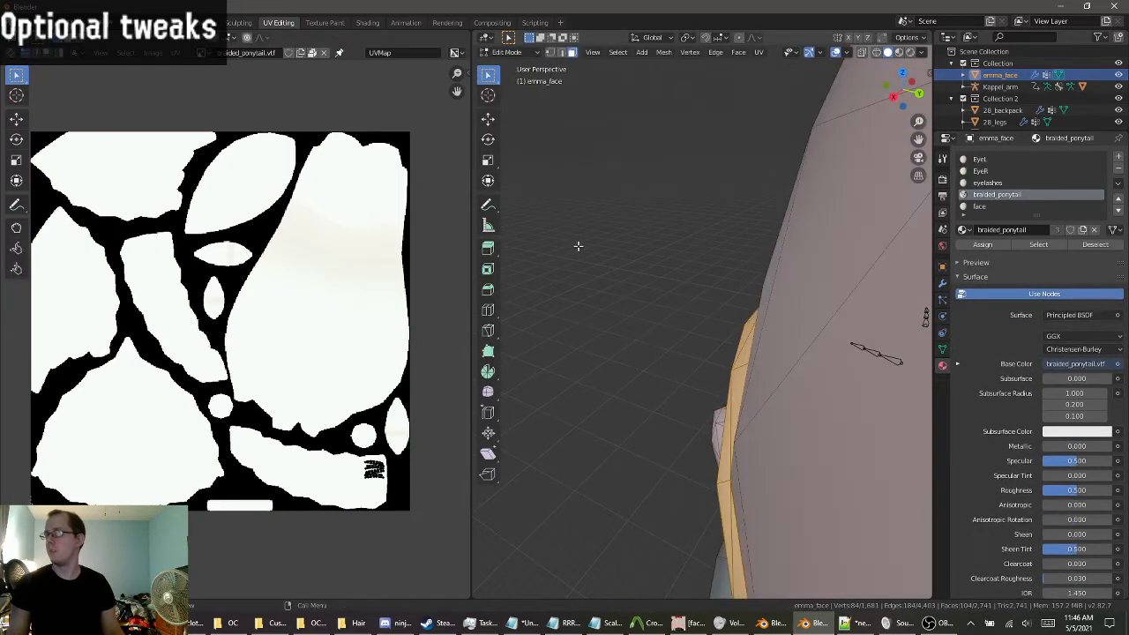
Examine where the selected emma_face UVs sit on the hair texture and compare with the recoloured braided_ponytail image in GIMP.
middle_click_drag(578, 267, 572, 265)
scroll(347, 385, "up", 3)
middle_click_drag(363, 420, 146, 192)
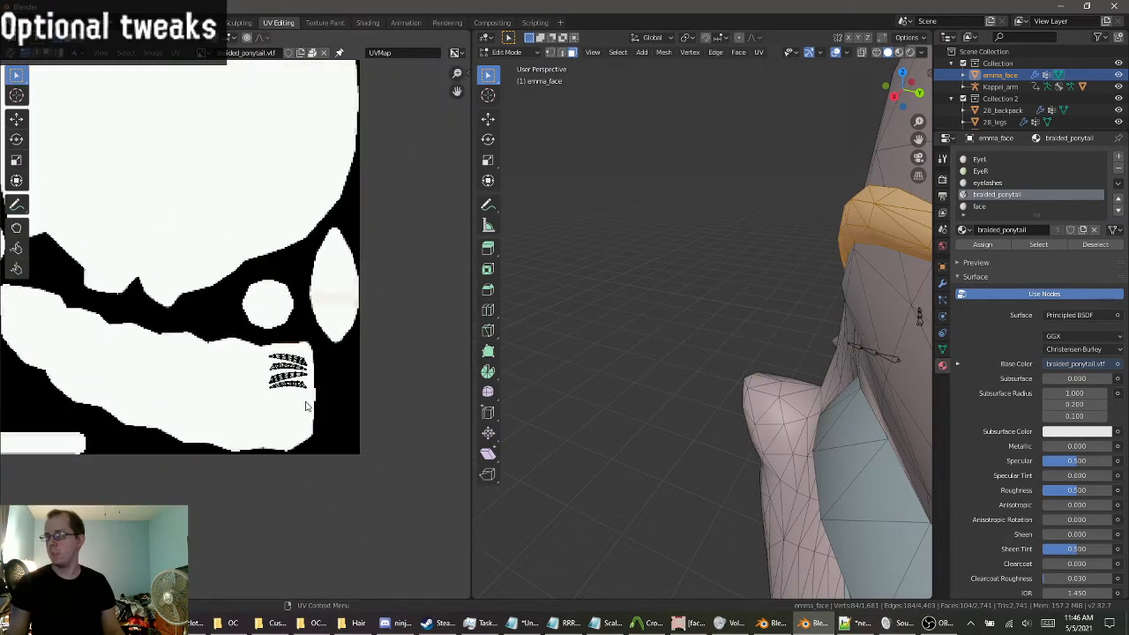
scroll(260, 318, "down", 3)
middle_click_drag(258, 308, 355, 459)
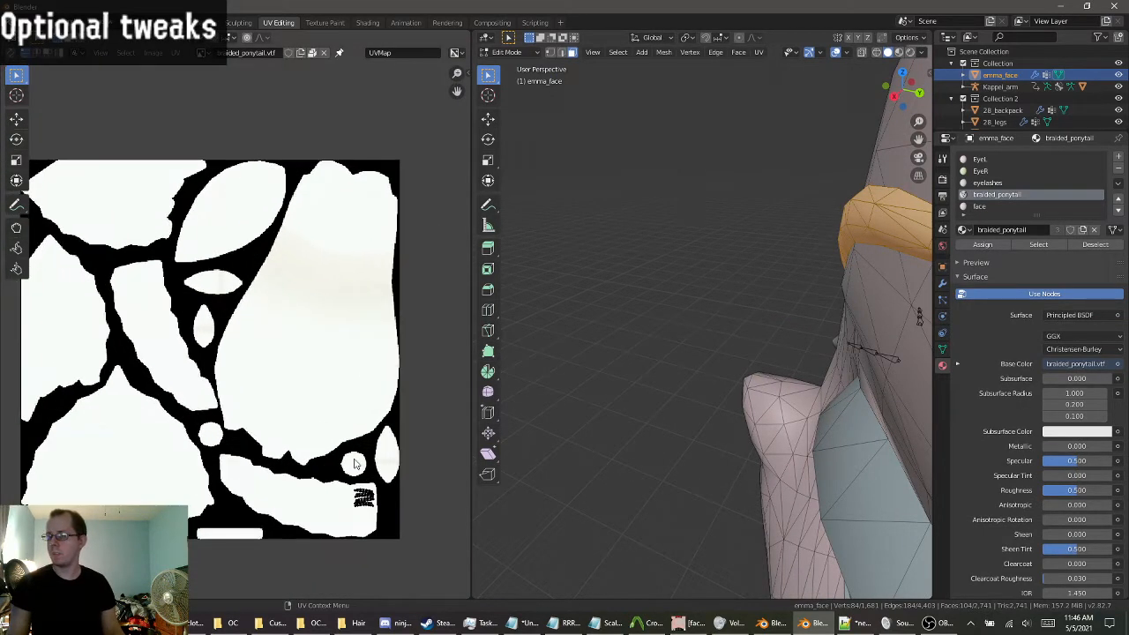
scroll(355, 465, "down", 1)
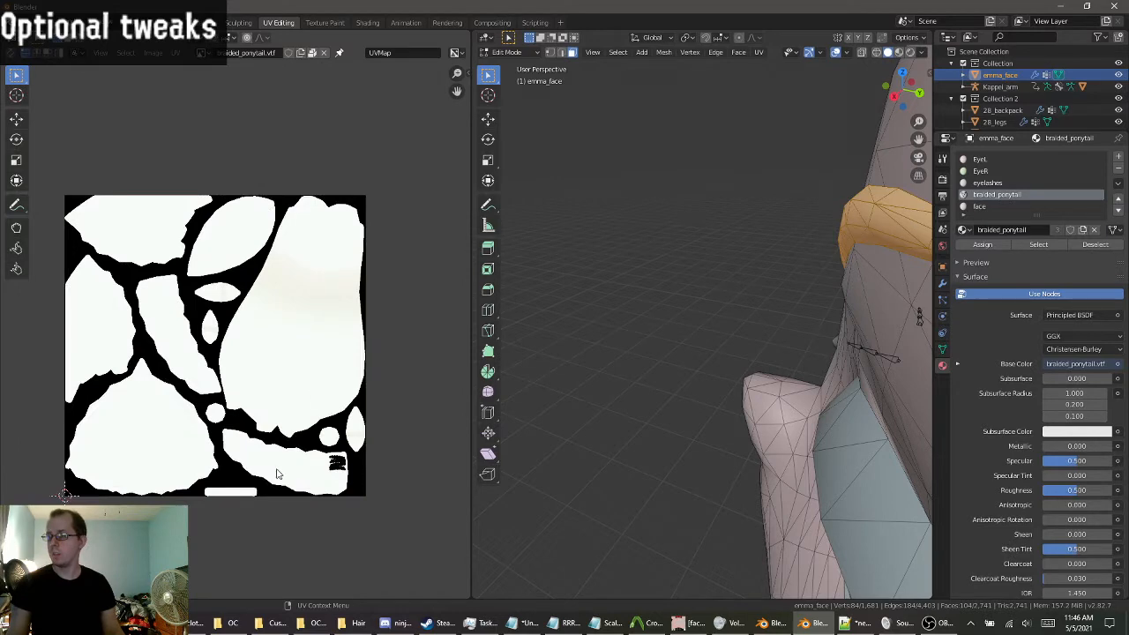
left_click(680, 626)
left_click(333, 46)
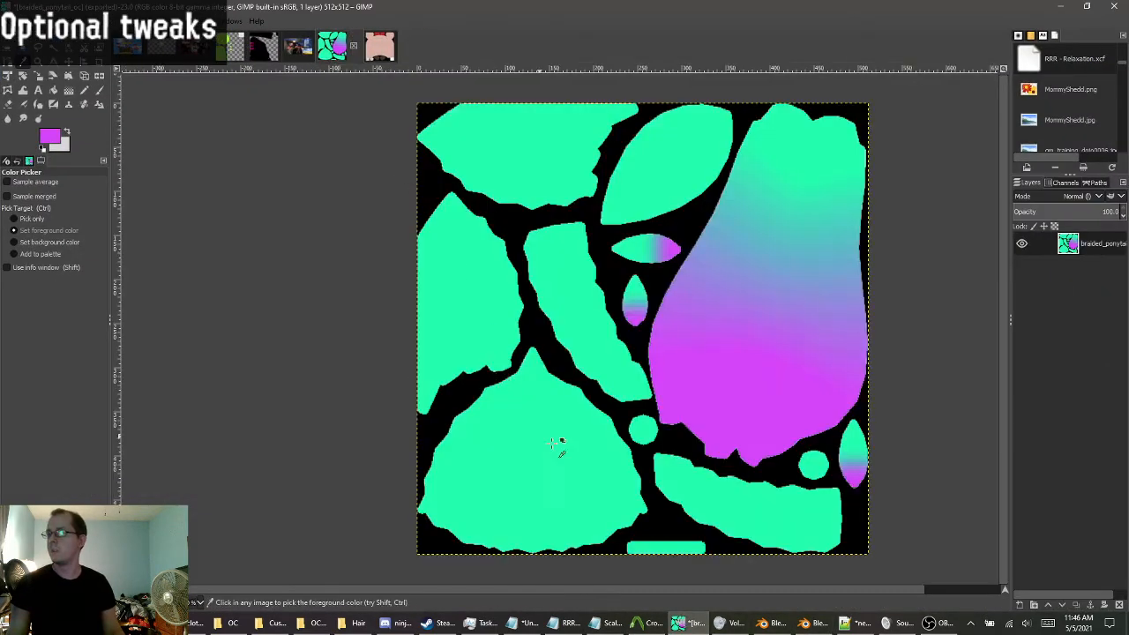
left_click(1061, 6)
Move the selected emma_face UVs onto the lower part of the large hair island in the texture.
scroll(397, 450, "up", 4)
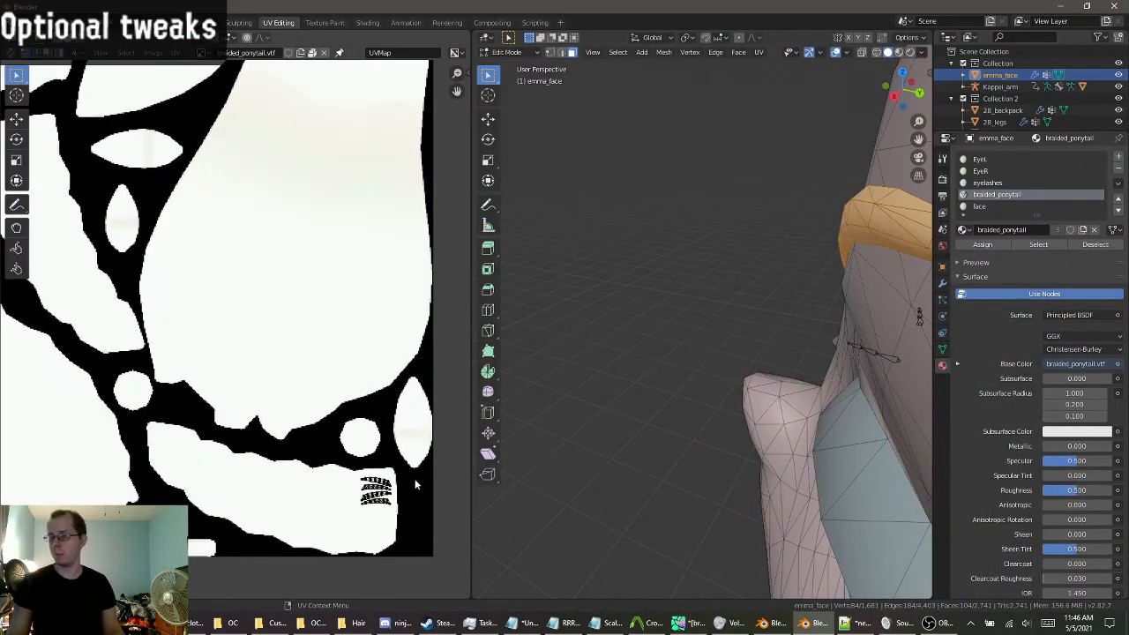
middle_click_drag(417, 483, 385, 460)
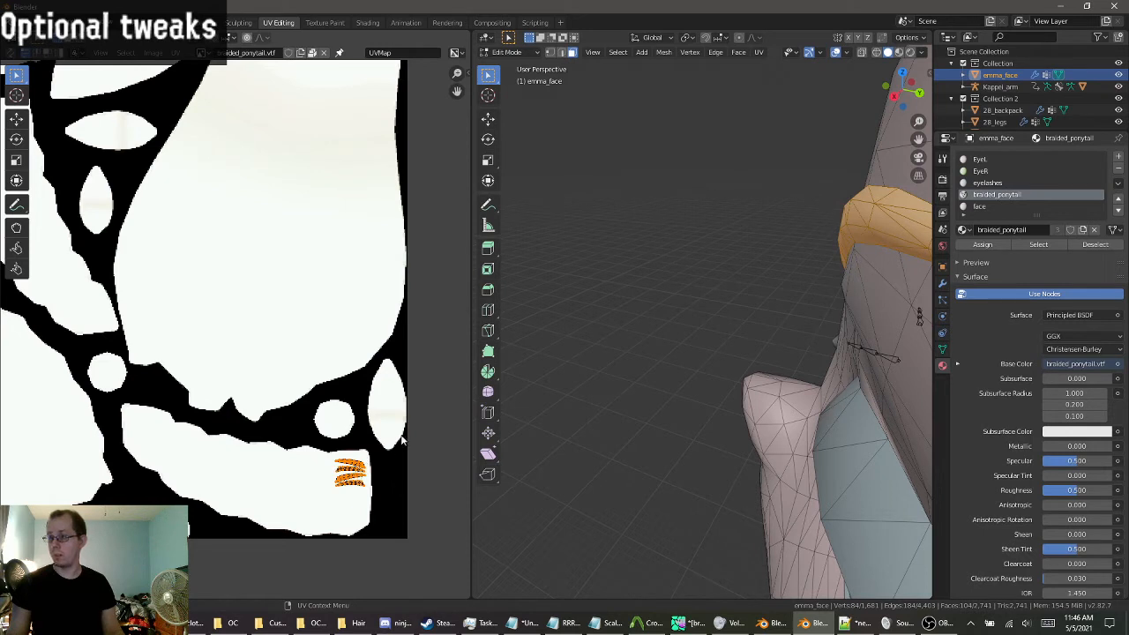
left_click(19, 120)
left_click_drag(350, 472, 252, 363)
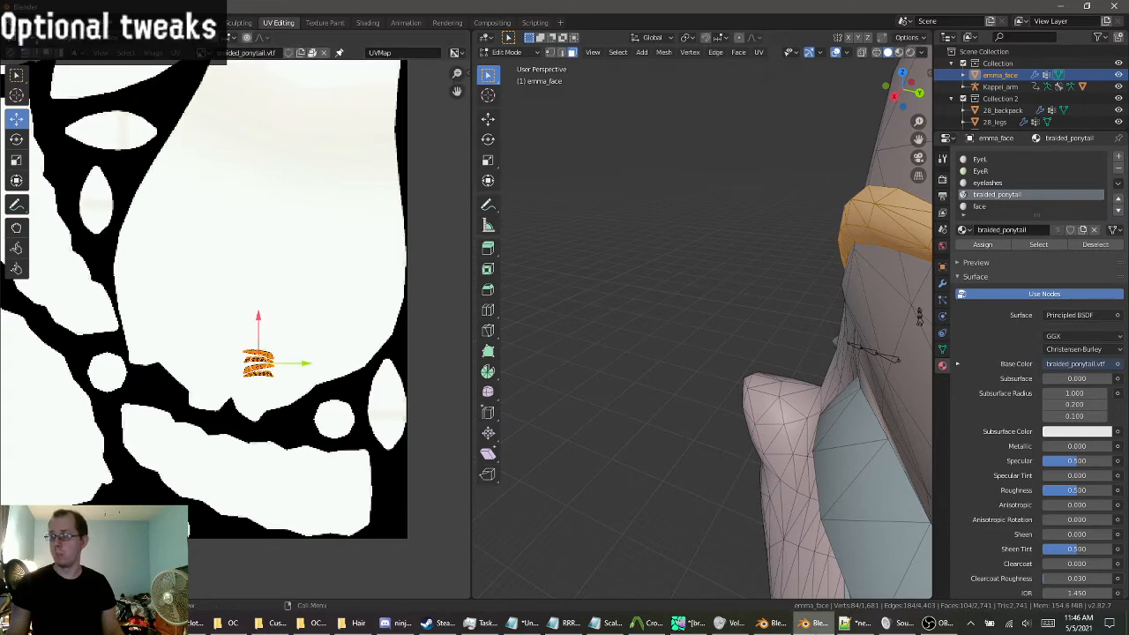
Compare the moved emma_face UVs with the purple and green areas of the braided_ponytail image in GIMP.
left_click(688, 623)
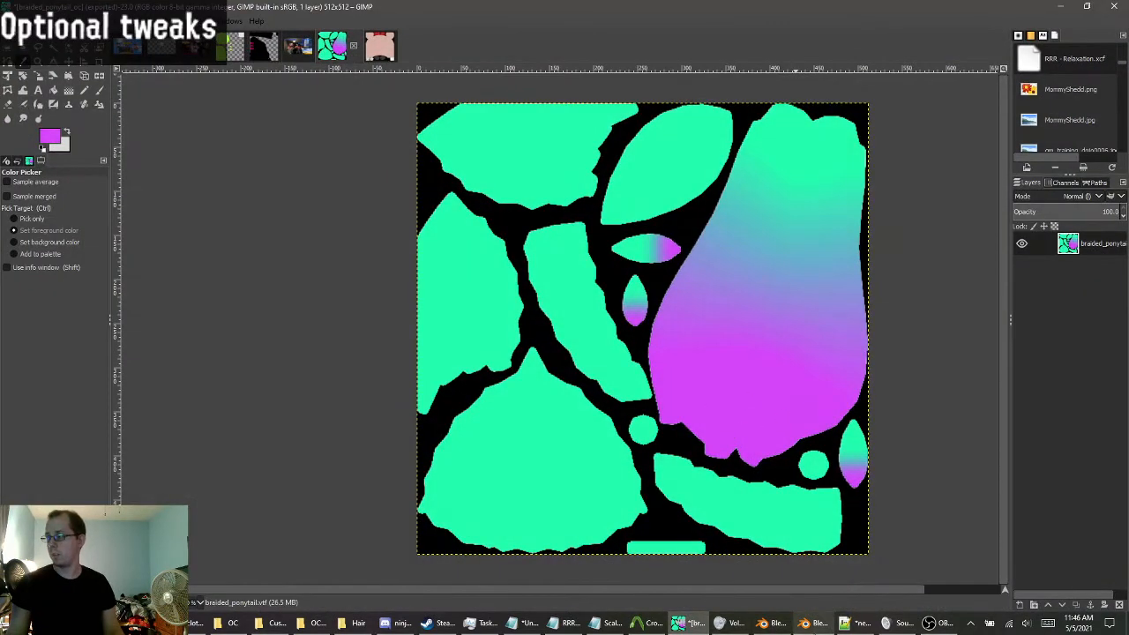
left_click(815, 623)
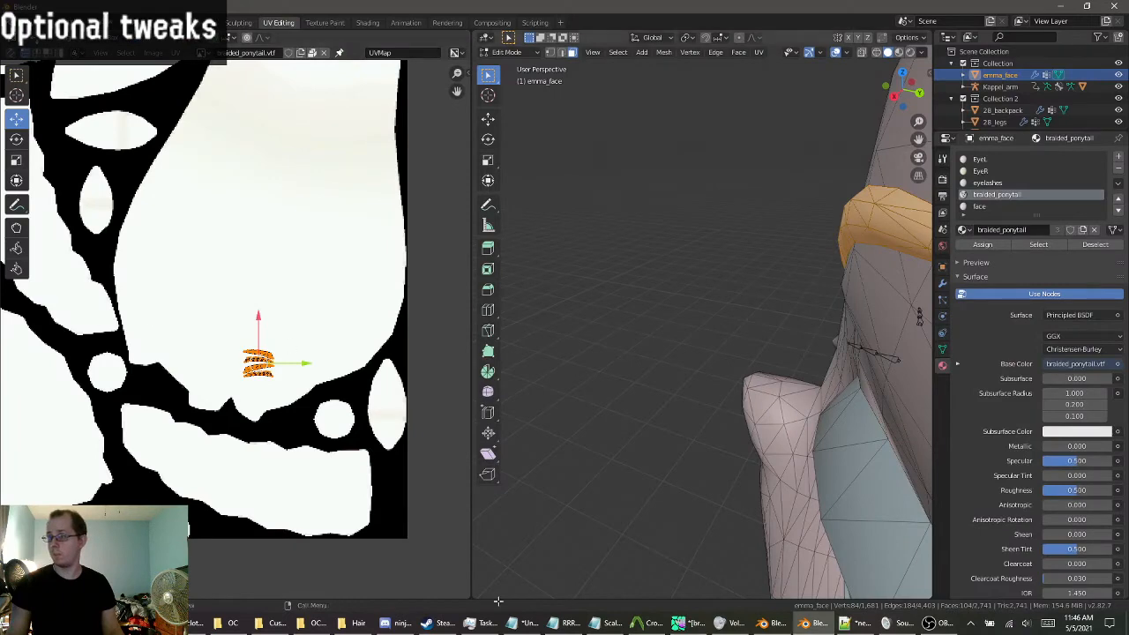
left_click(678, 622)
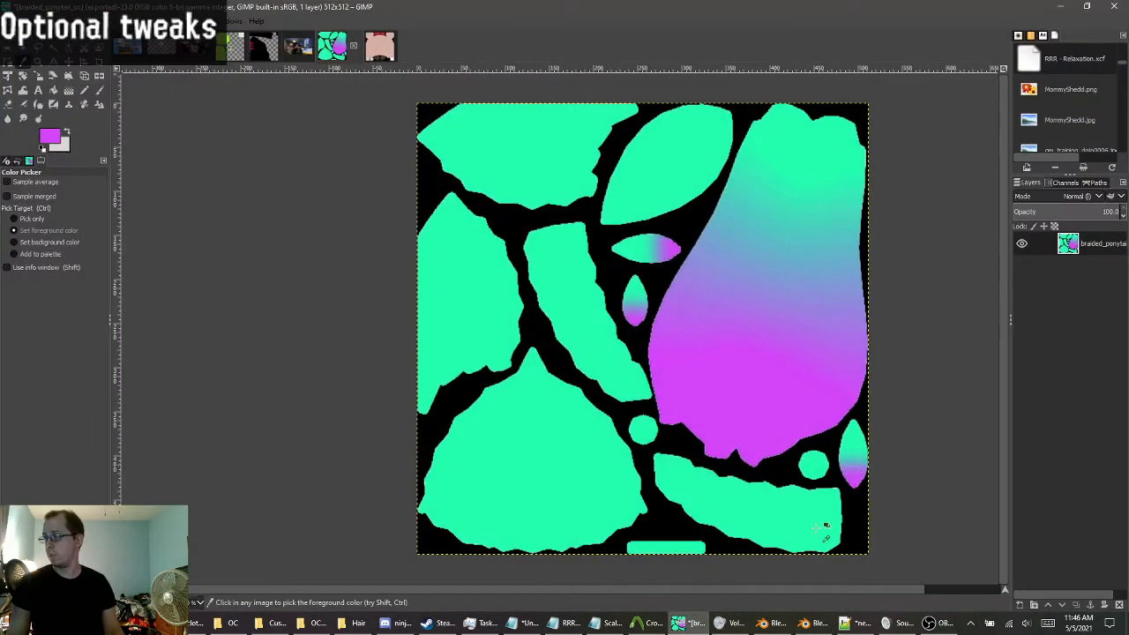
left_click(812, 622)
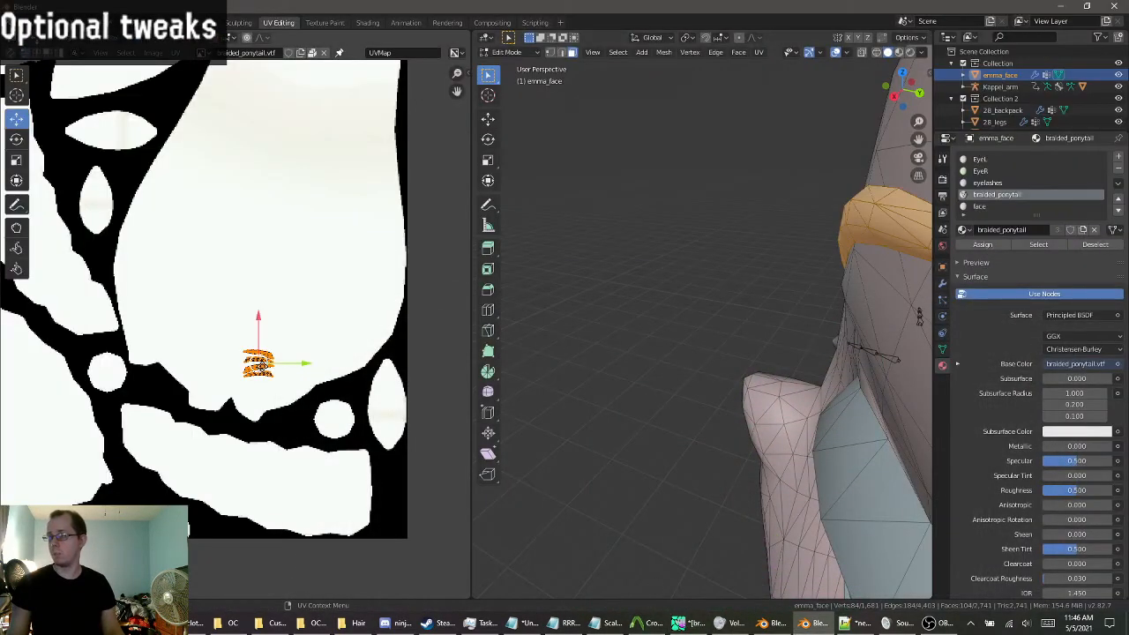
left_click_drag(262, 365, 414, 440)
left_click(16, 138)
key("ctrl+z")
key("ctrl+z")
key("ctrl+z")
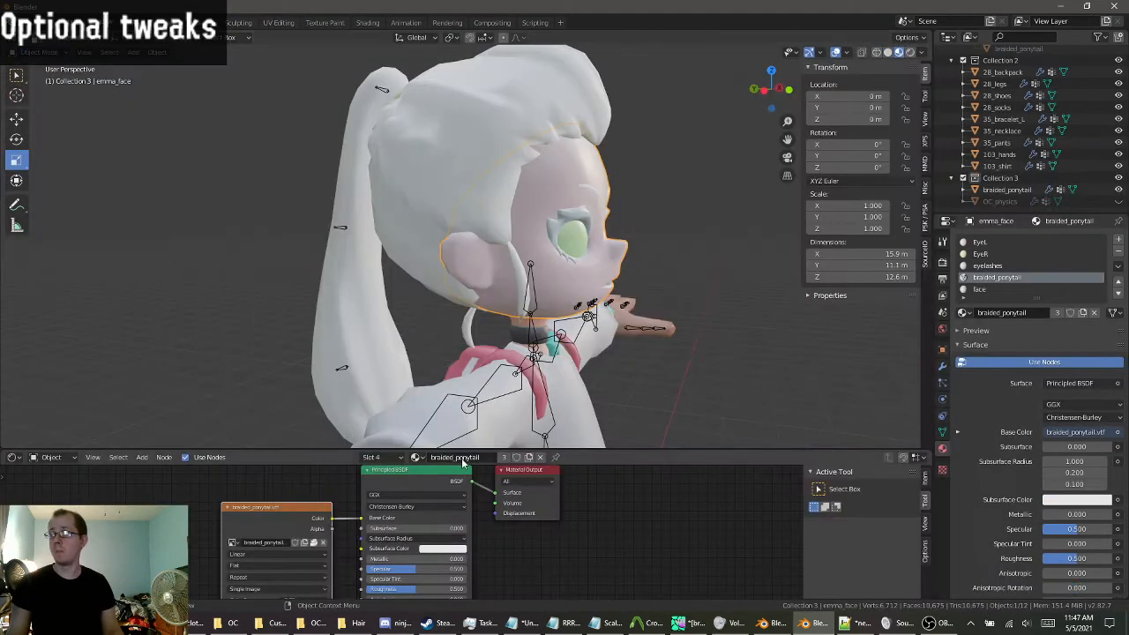
Examine the character's eyes, brows and lashes up close and view the settings of emma_face's face material.
middle_click_drag(618, 379, 798, 269)
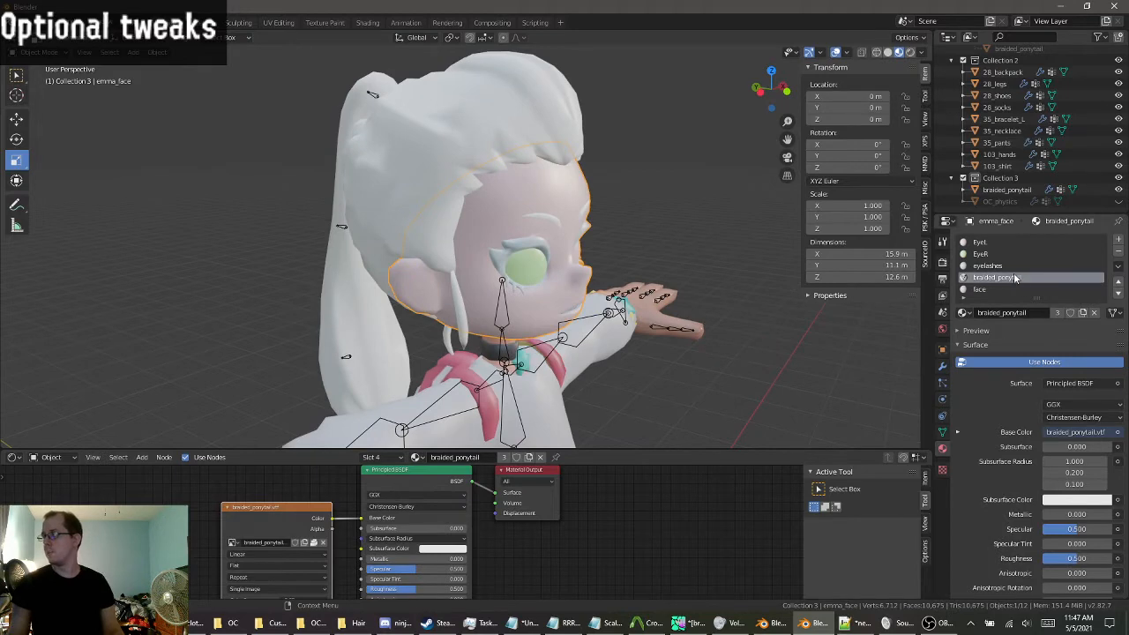
middle_click_drag(741, 302, 617, 278)
scroll(569, 244, "up", 3)
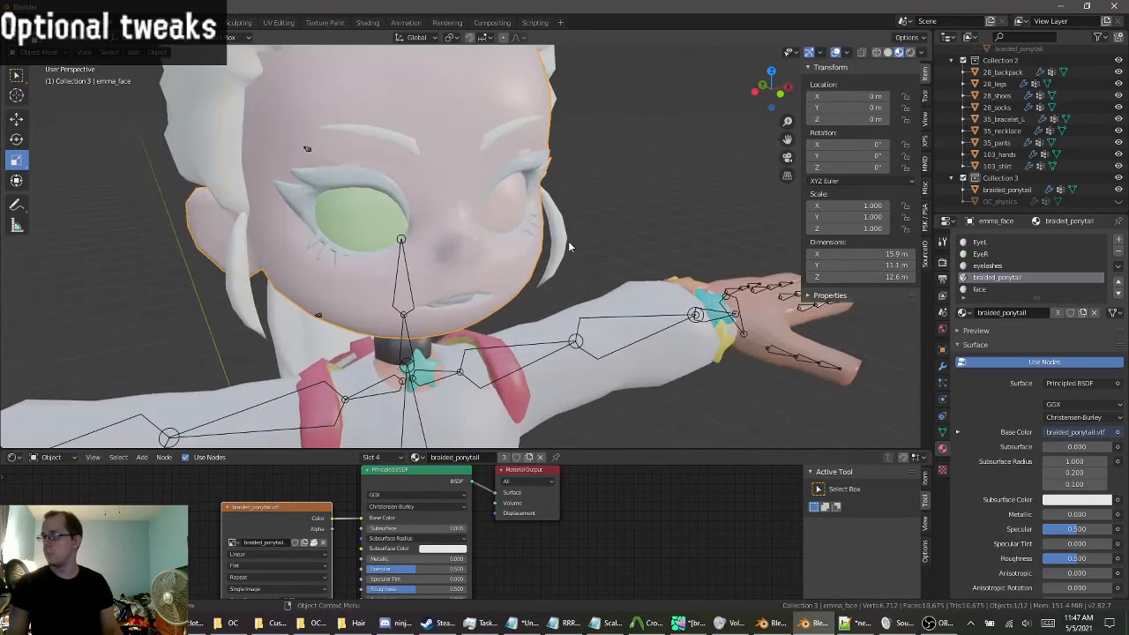
middle_click_drag(568, 243, 534, 254)
scroll(550, 300, "up", 1)
scroll(551, 300, "up", 1)
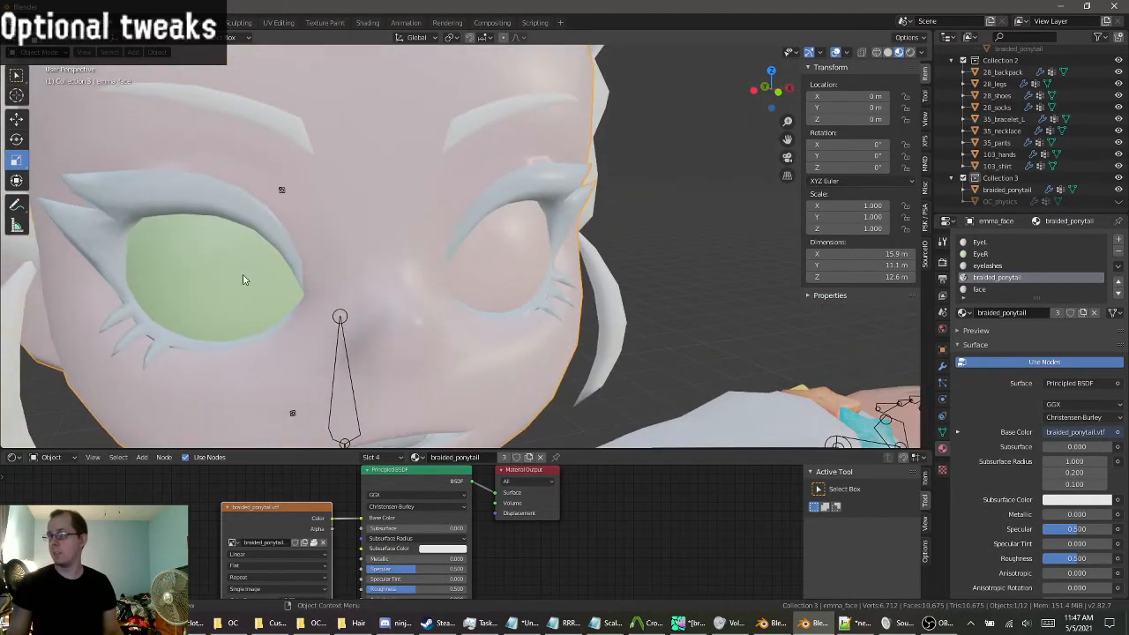
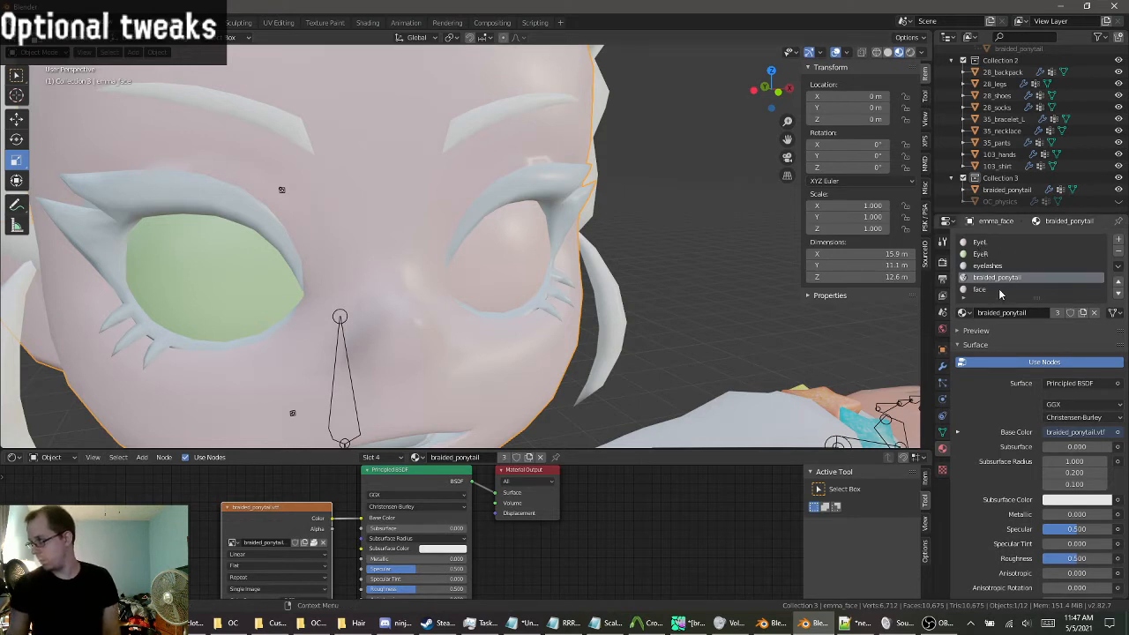
left_click(996, 290)
scroll(983, 260, "down", 2)
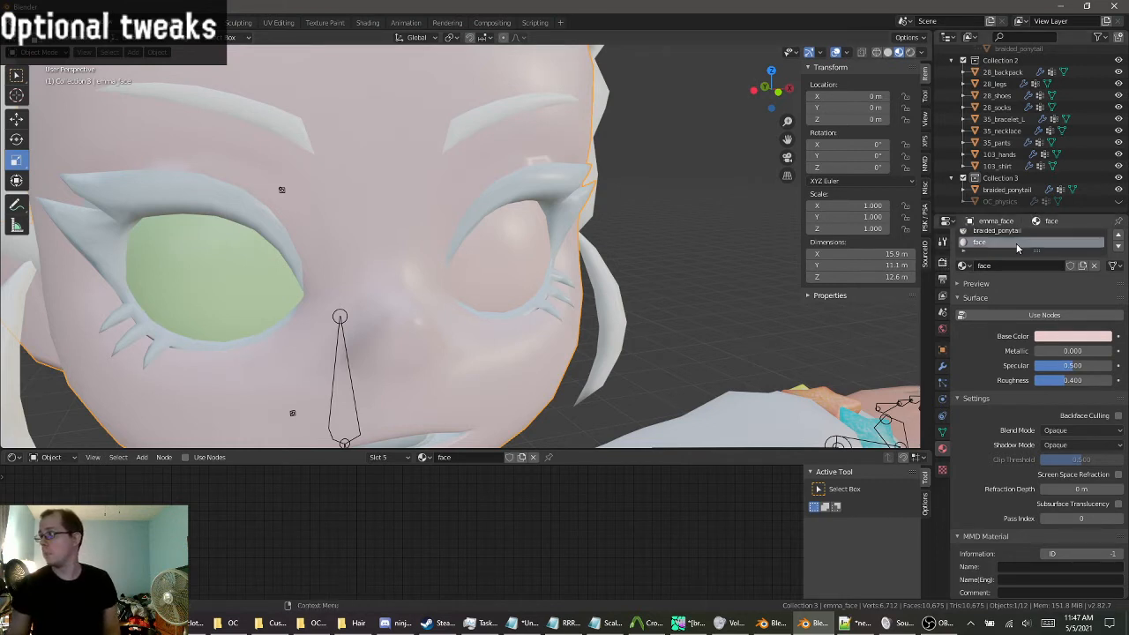
left_click_drag(1017, 250, 968, 294)
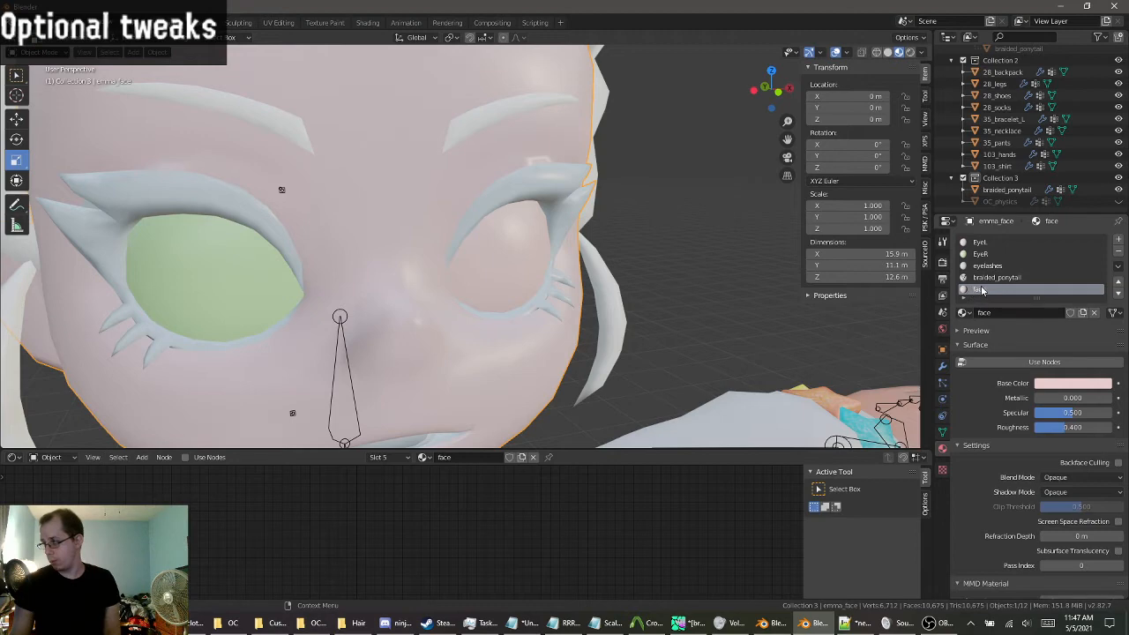
Switch to File Explorer and open ninjala_enhanced_characters\materials\models\props_ninjala\characters\shared inside the addons folder.
left_click(202, 625)
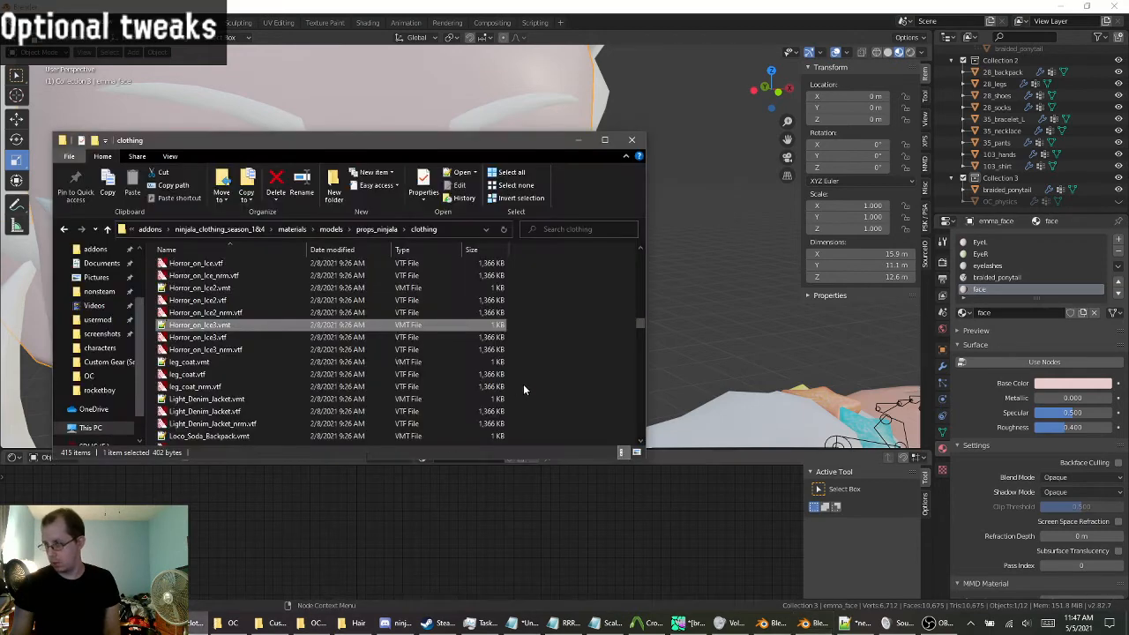
left_click(150, 229)
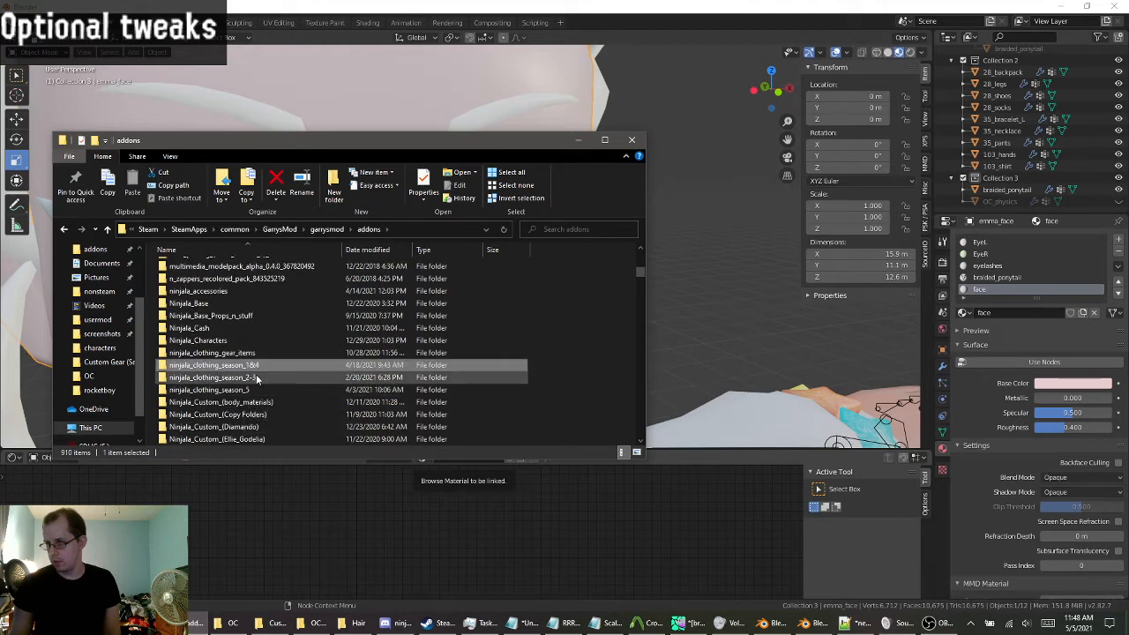
scroll(271, 418, "down", 5)
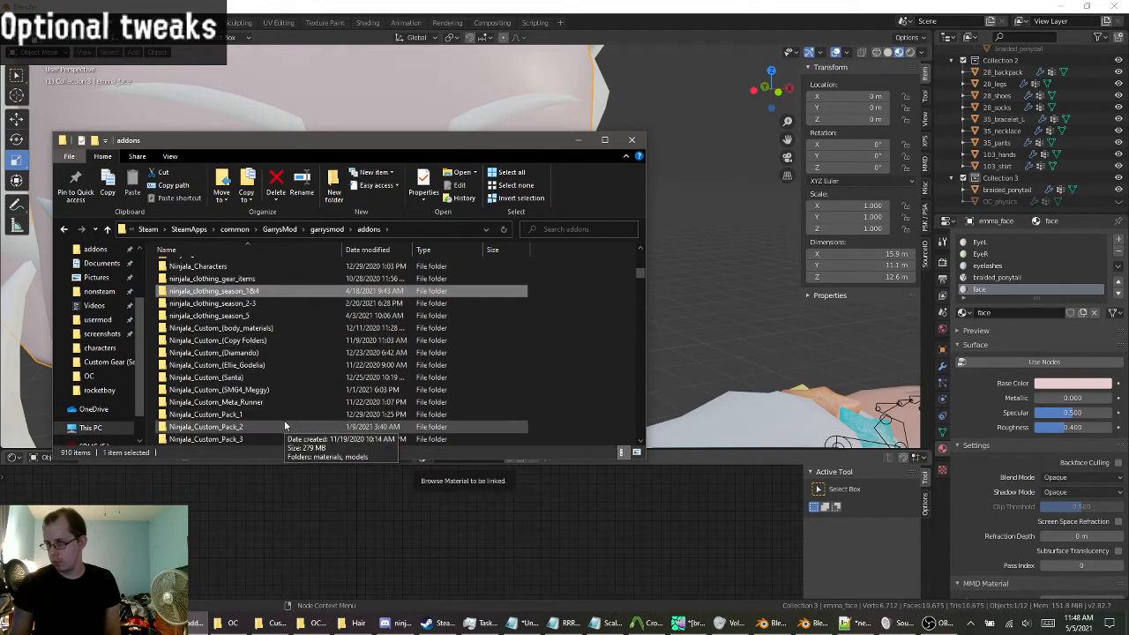
left_click(243, 379)
double_click(242, 379)
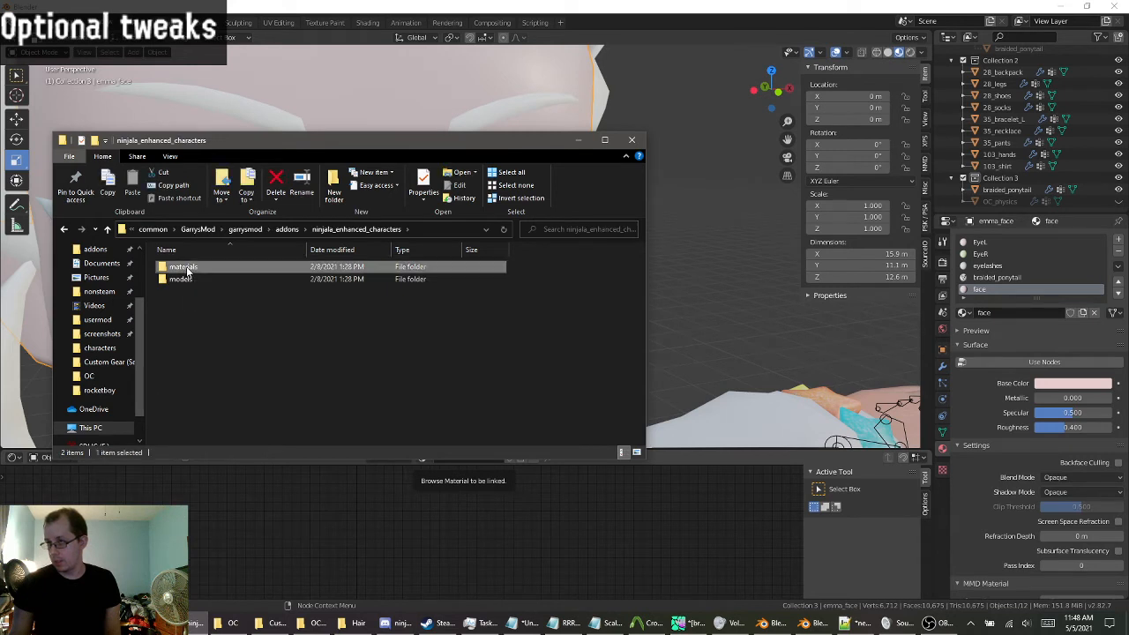
double_click(187, 268)
left_click(187, 269)
double_click(187, 268)
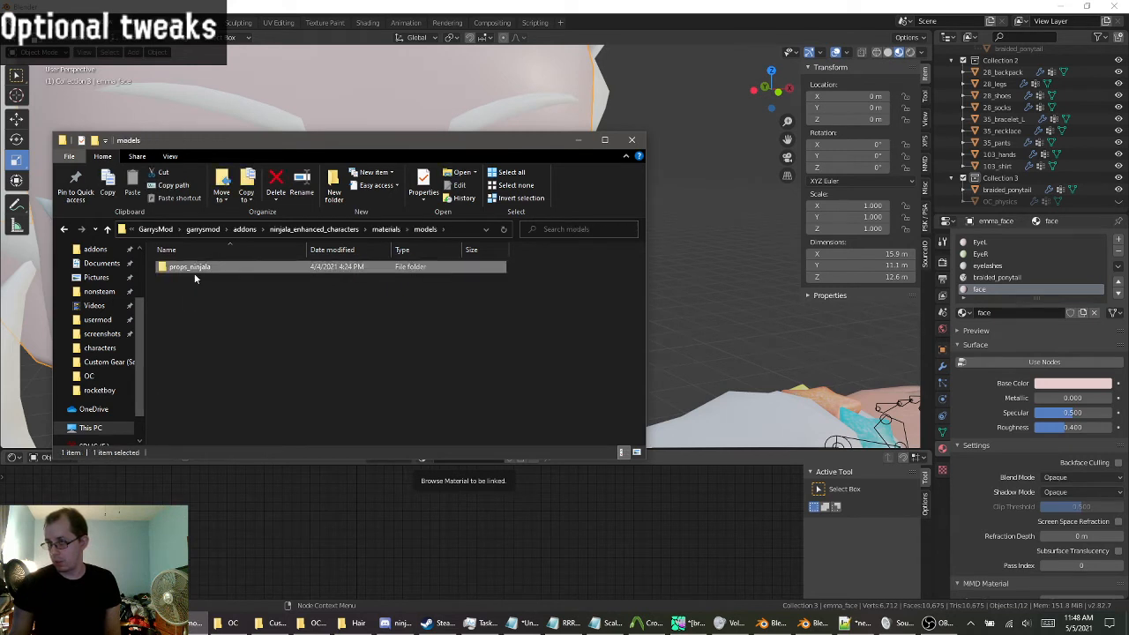
double_click(185, 267)
double_click(185, 266)
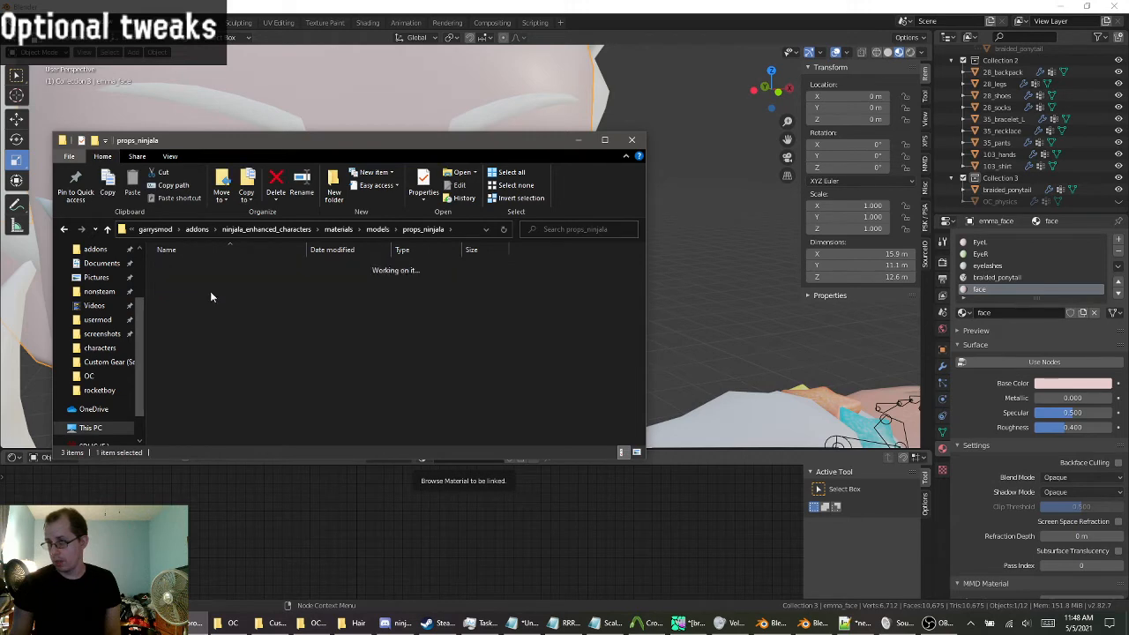
double_click(191, 358)
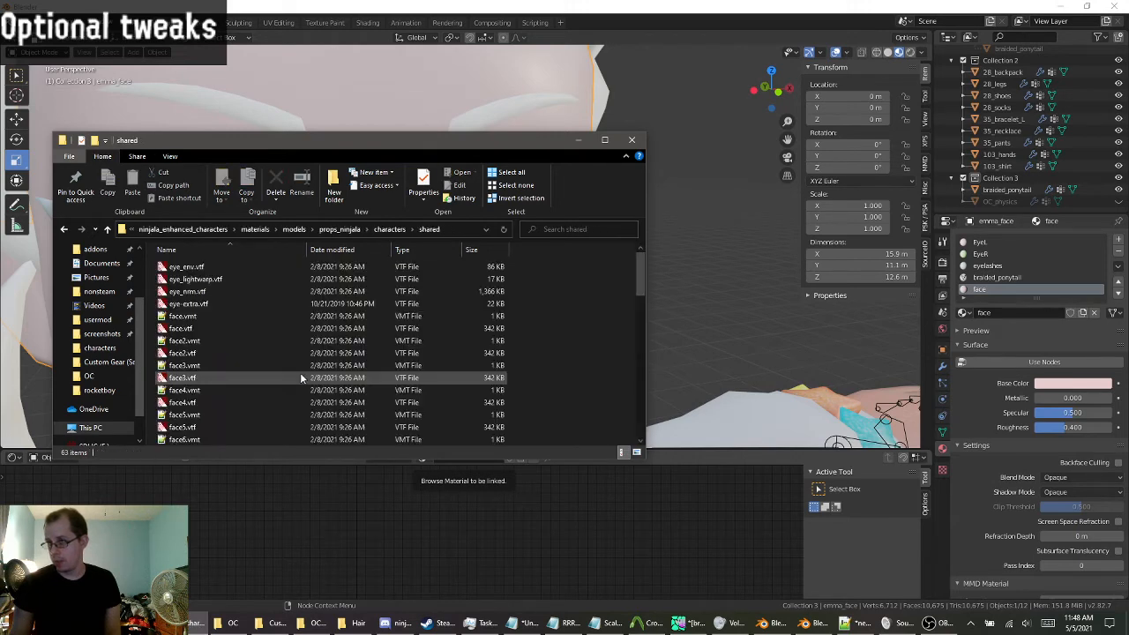
Look through the face and skin material files in the shared folder, and return to Blender.
scroll(300, 372, "down", 10)
scroll(295, 397, "down", 3)
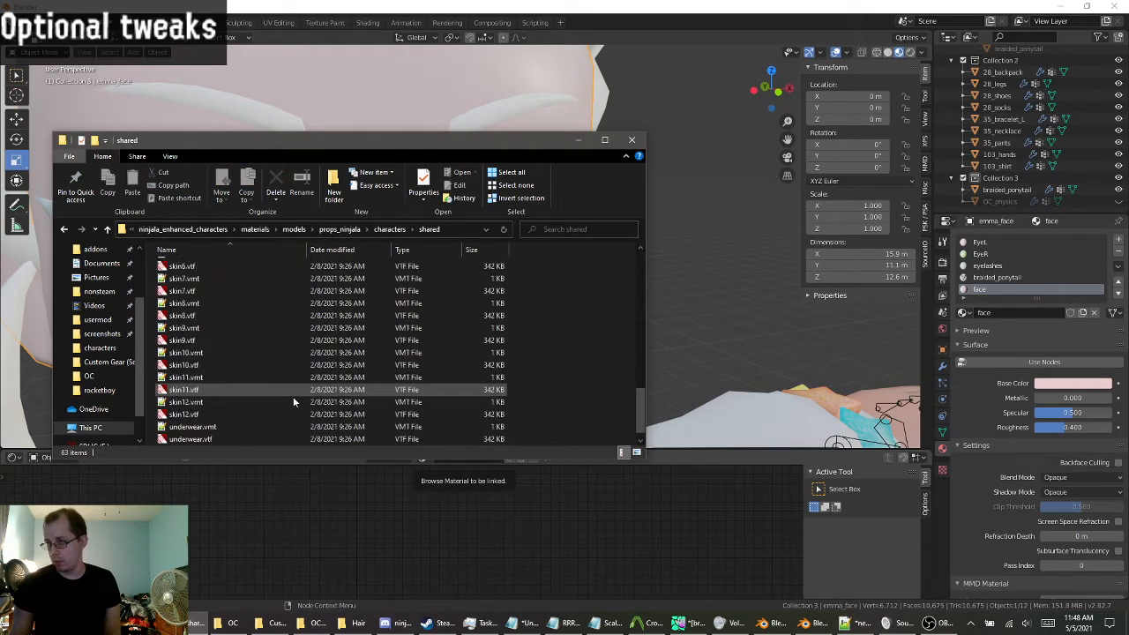
scroll(293, 401, "up", 8)
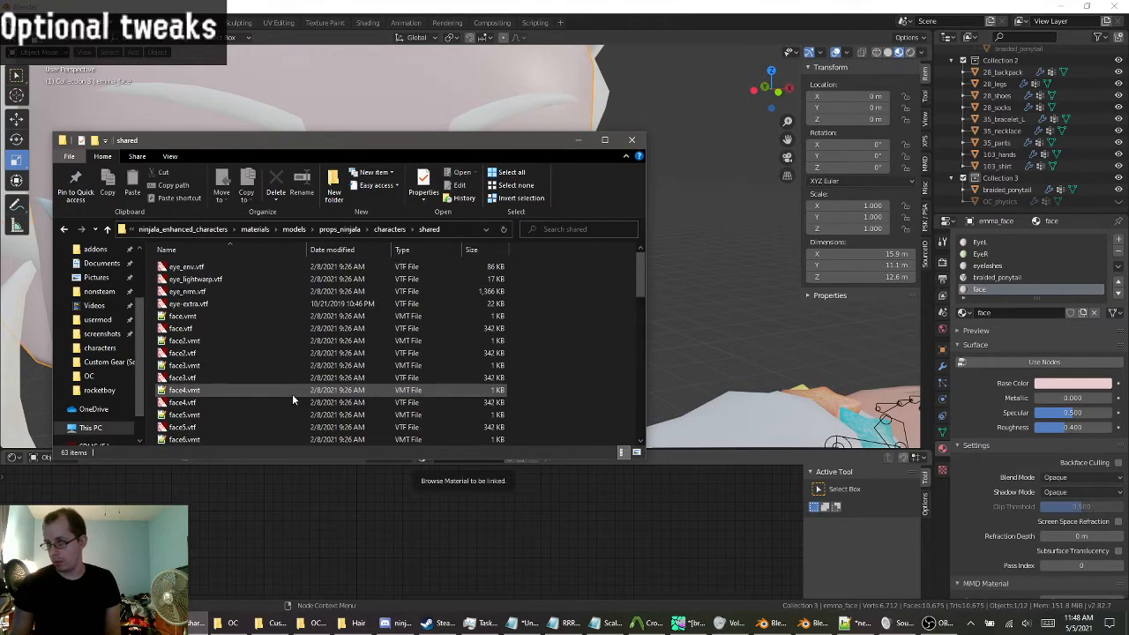
left_click(578, 141)
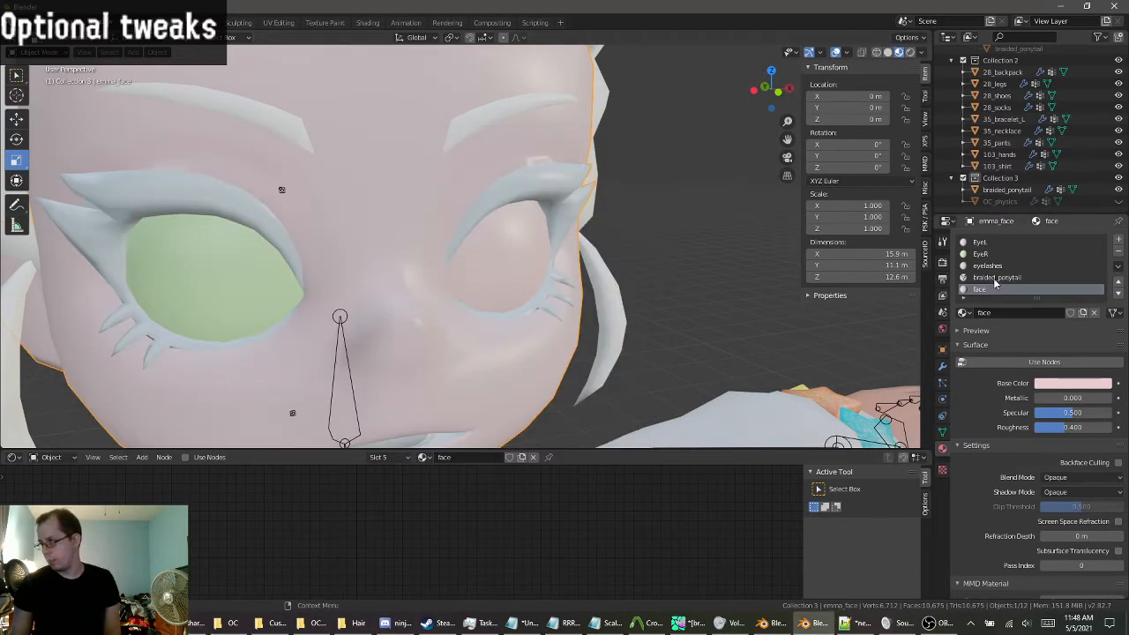
Rename the Cool_&_Casual_Uniform material on 28_backpack as Cool_&_Casual_Uniform_oc.
scroll(984, 282, "down", 1)
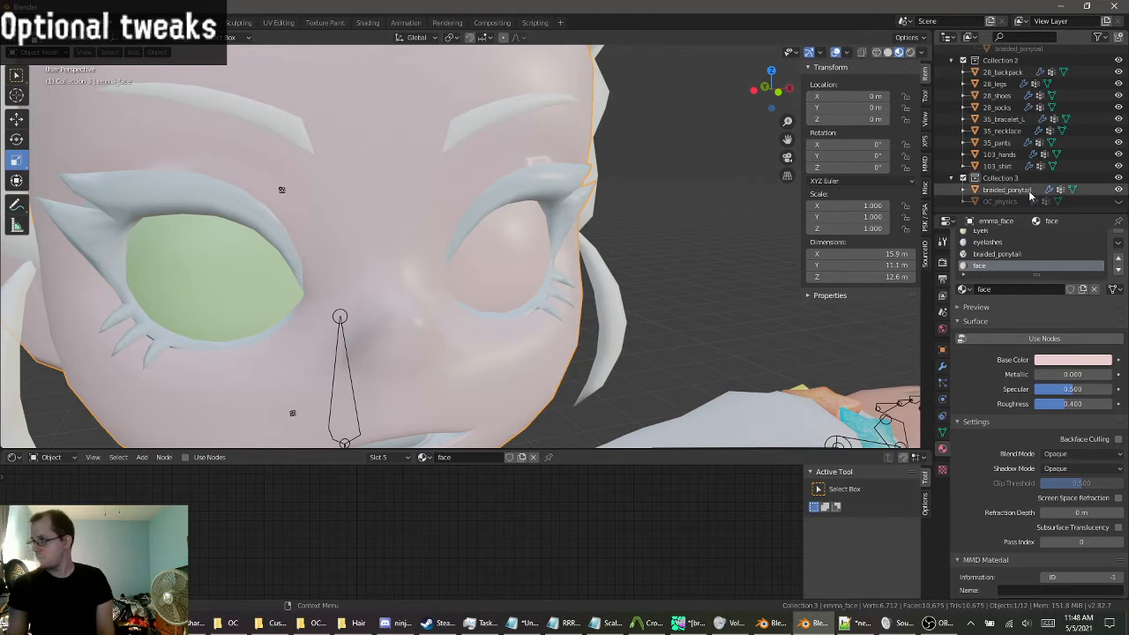
left_click(1006, 72)
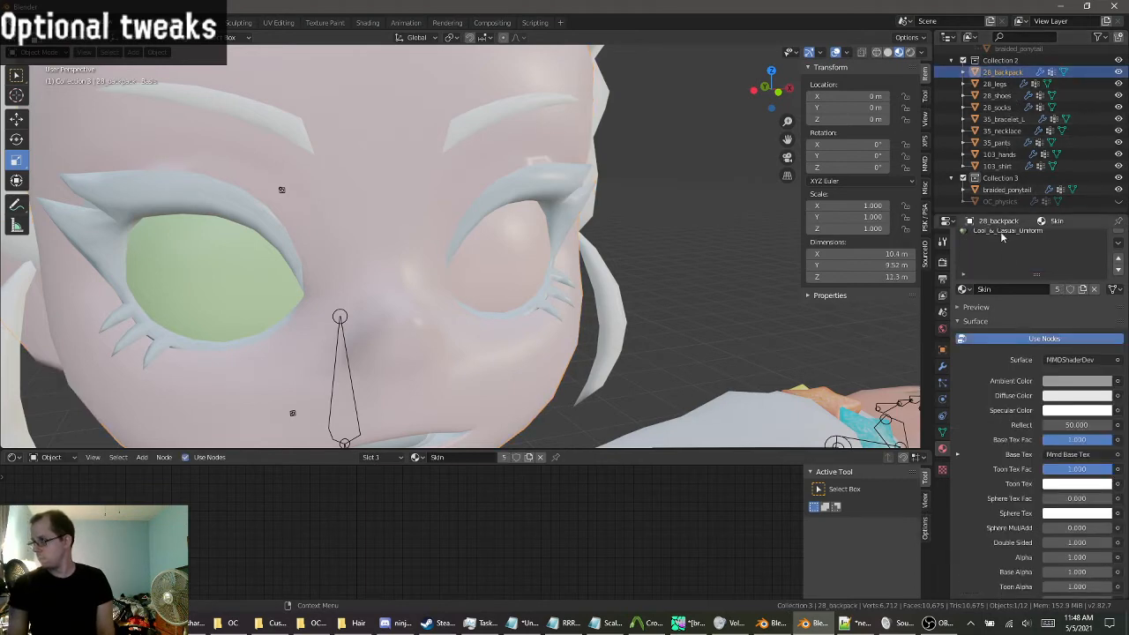
scroll(1006, 245, "up", 1)
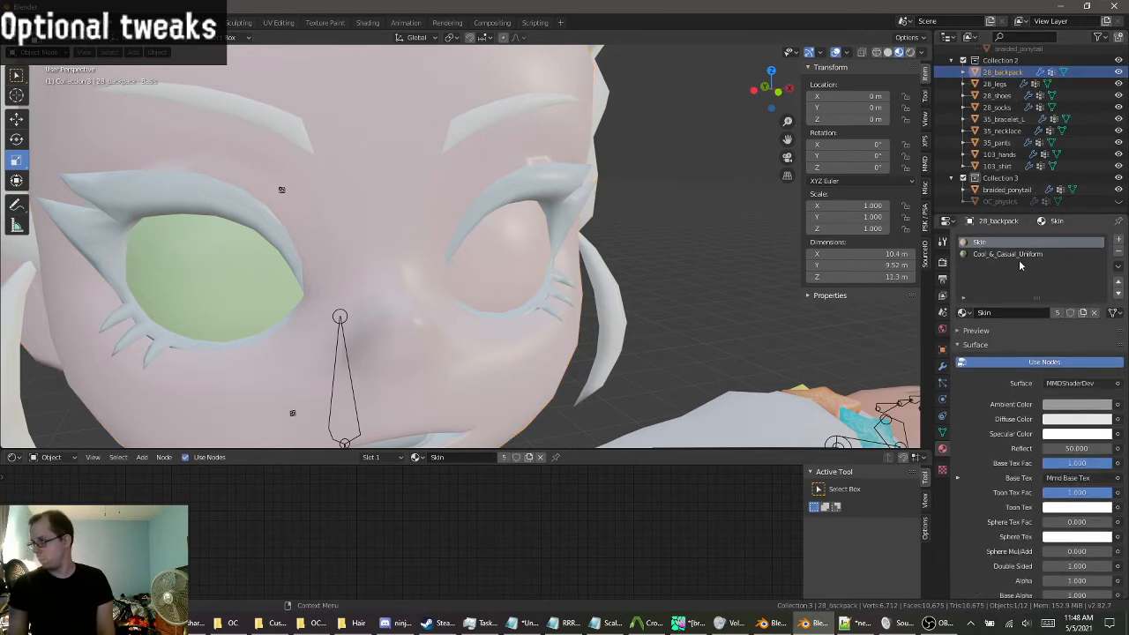
scroll(681, 256, "down", 5)
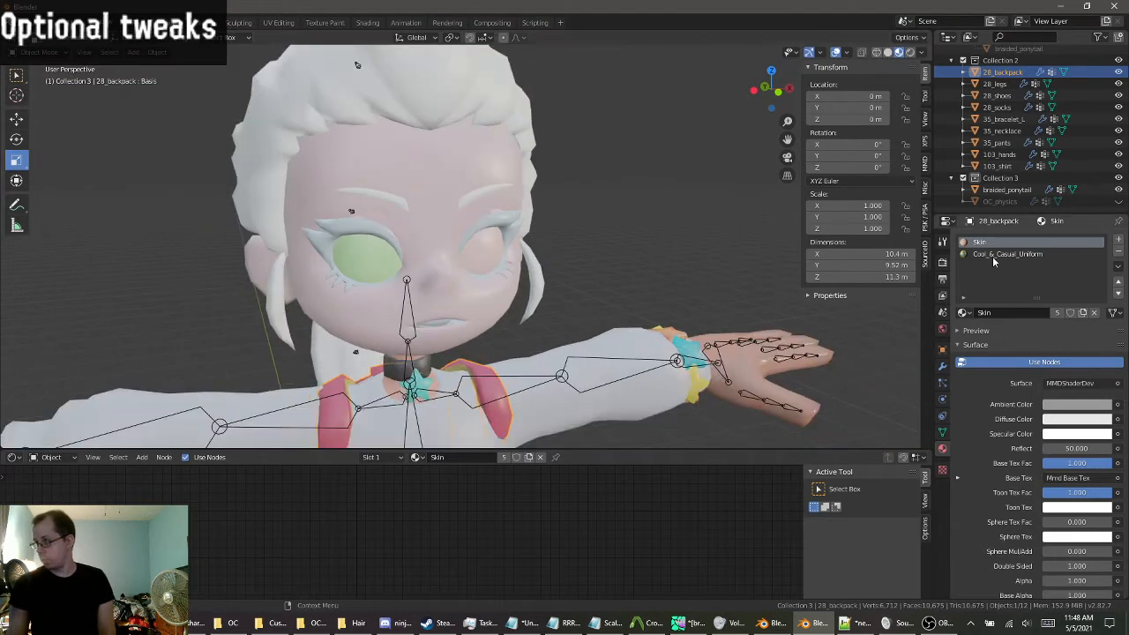
left_click(1023, 254)
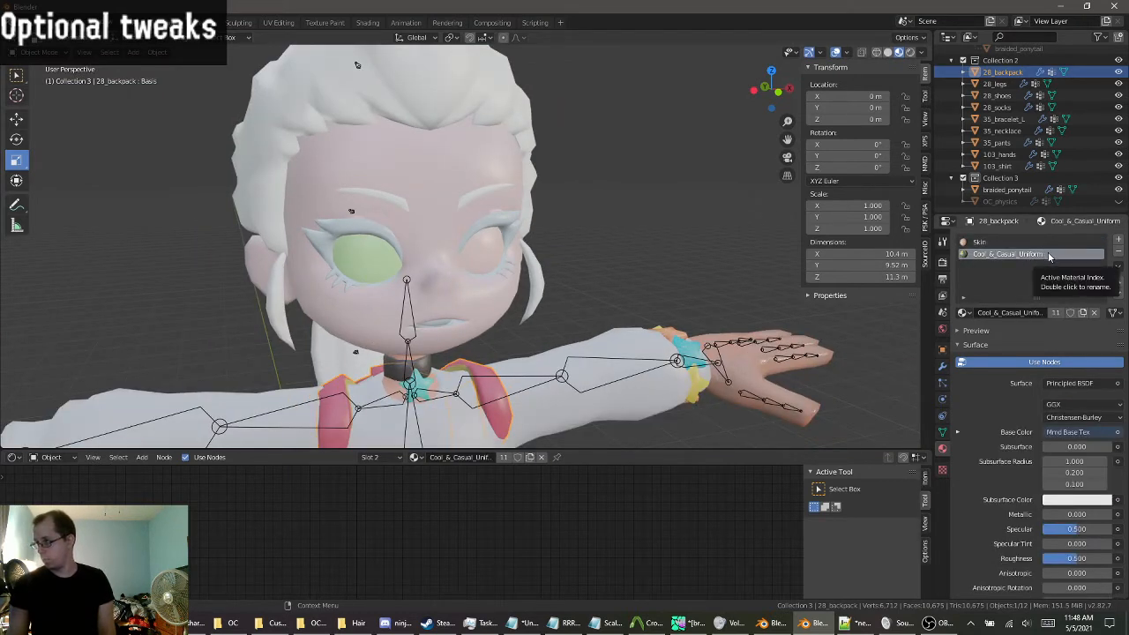
double_click(1047, 255)
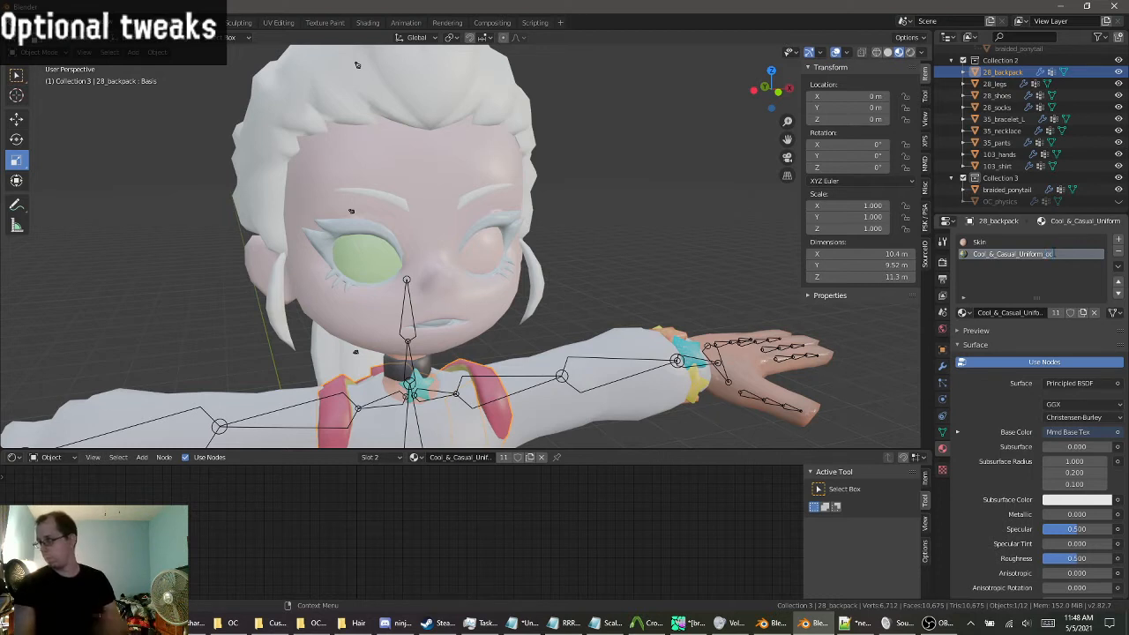
key("Return")
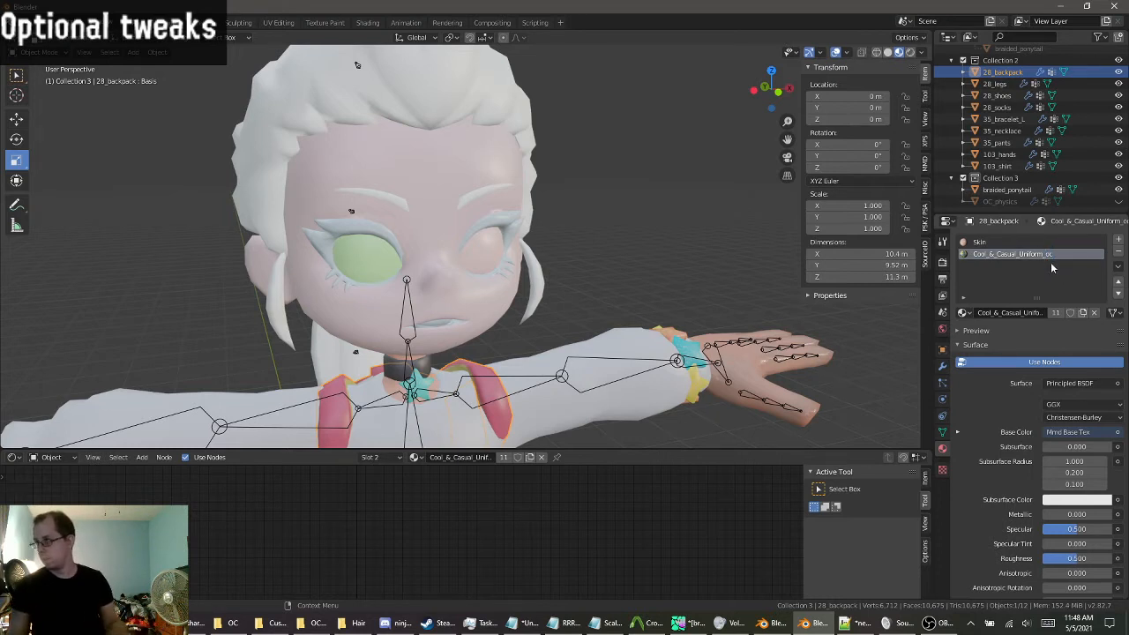
Remove the _oc suffix so the 28_backpack material is named Cool_&_Casual_Uniform.
middle_click_drag(699, 342, 660, 351)
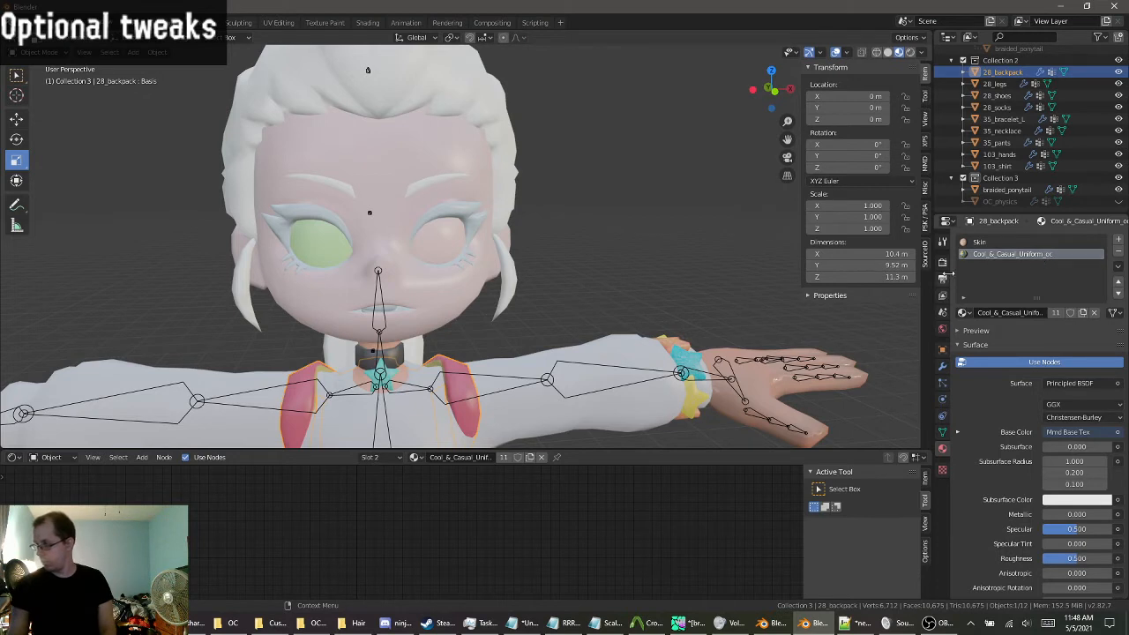
double_click(1052, 255)
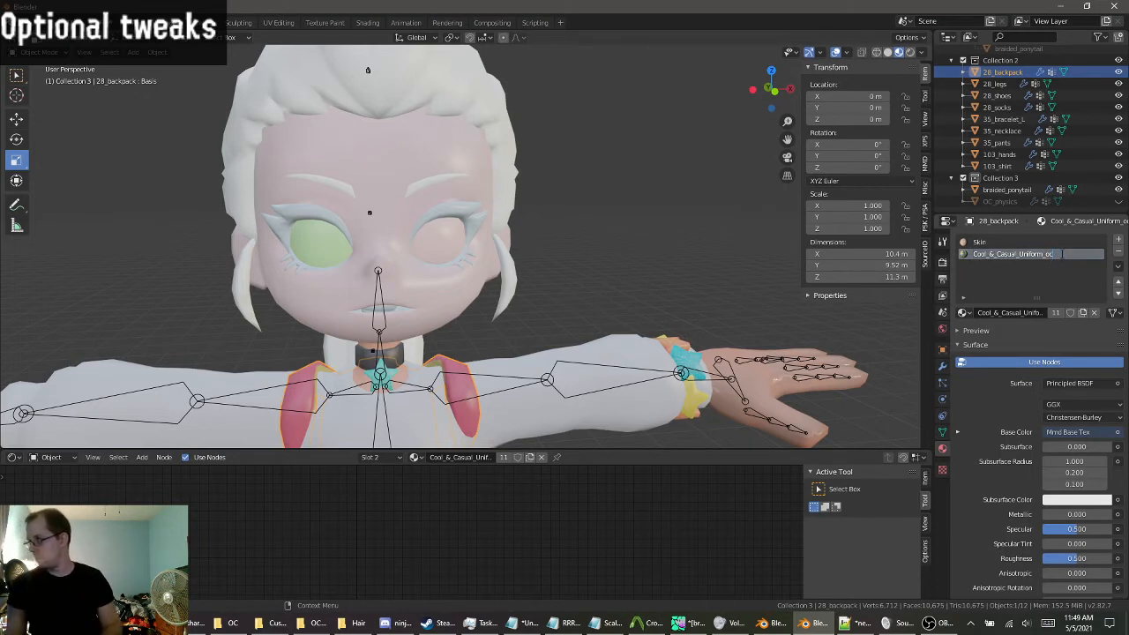
key("Return")
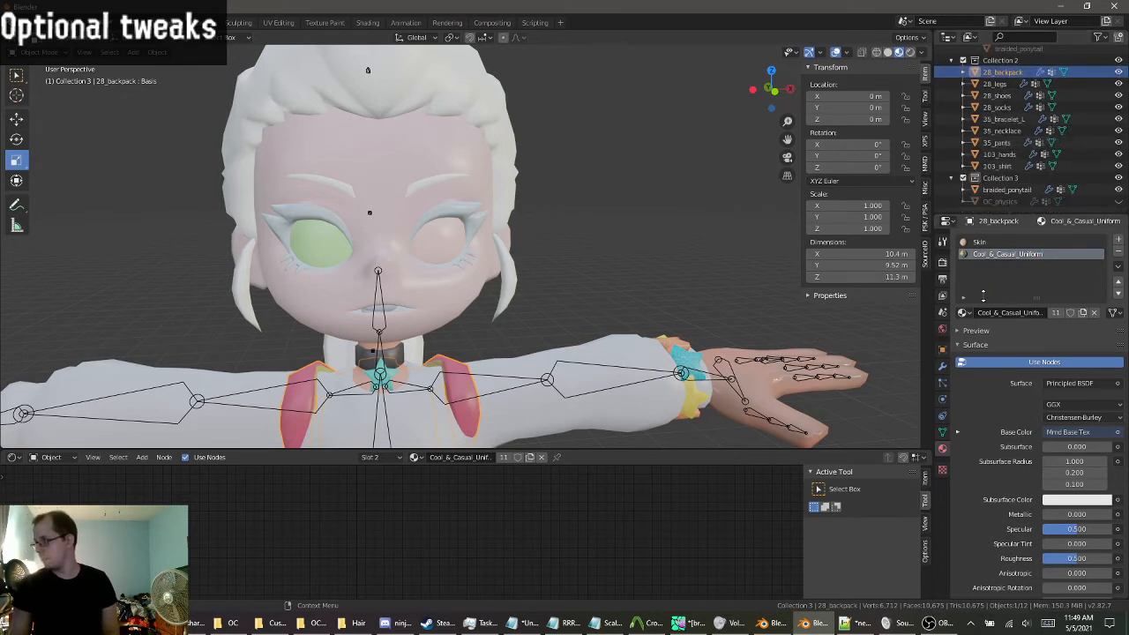
Remove the Gold_Buggy_Headgear material slot from the 35_bracelet_L mesh.
scroll(591, 275, "down", 2)
left_click(648, 370)
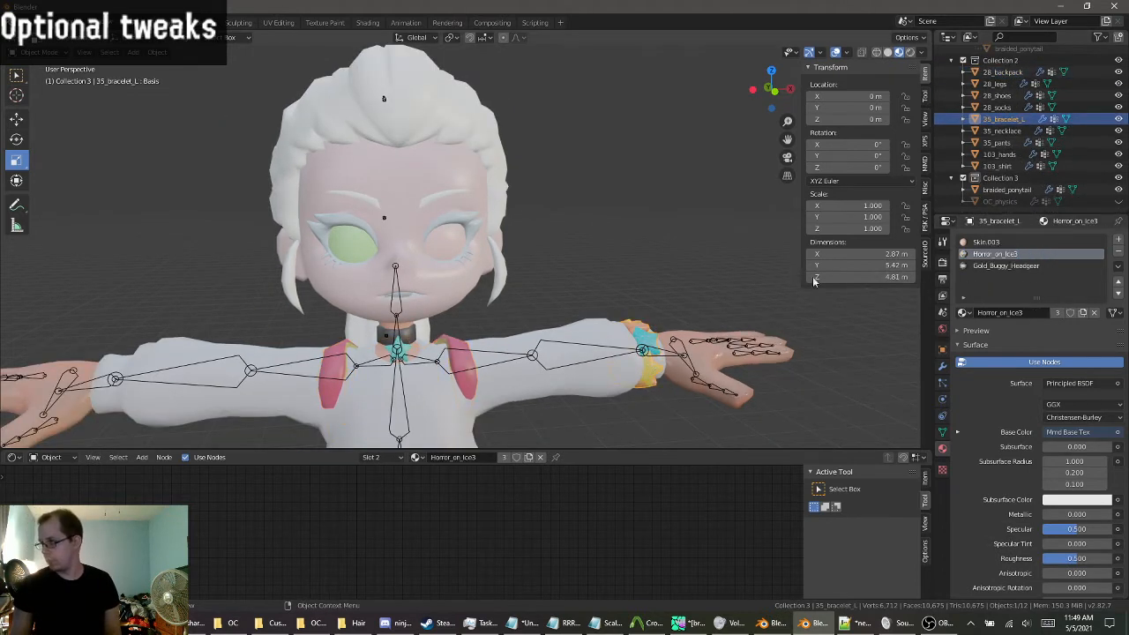
left_click(998, 267)
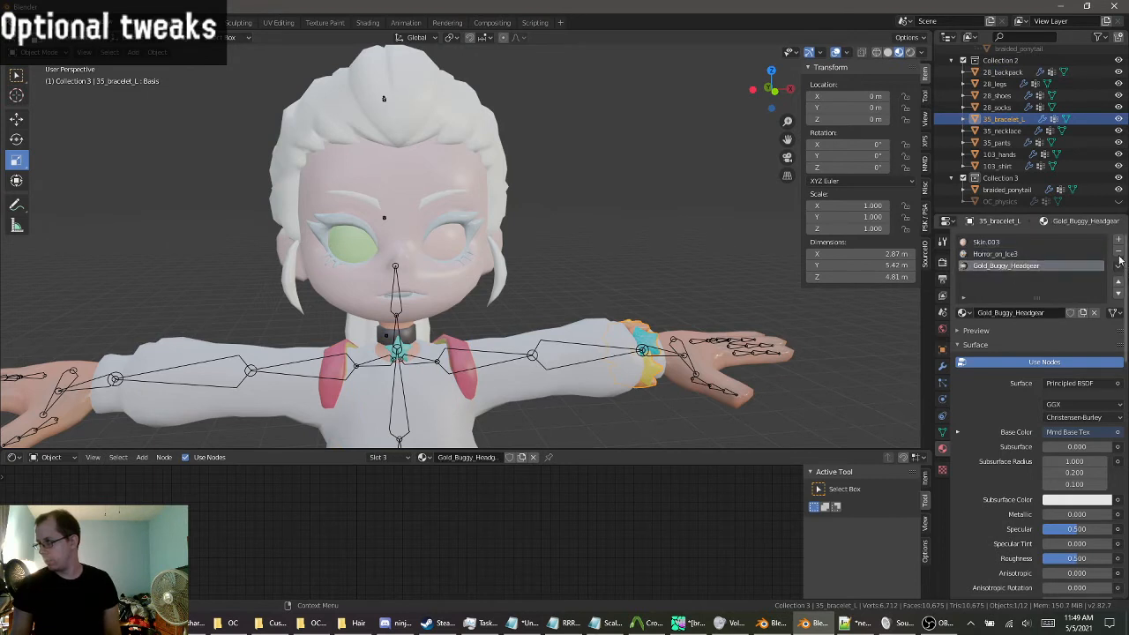
left_click(1118, 251)
Replace the Skin.003 material in the first slot of 35_bracelet_L with the shared Skin material.
left_click(990, 246)
left_click(964, 313)
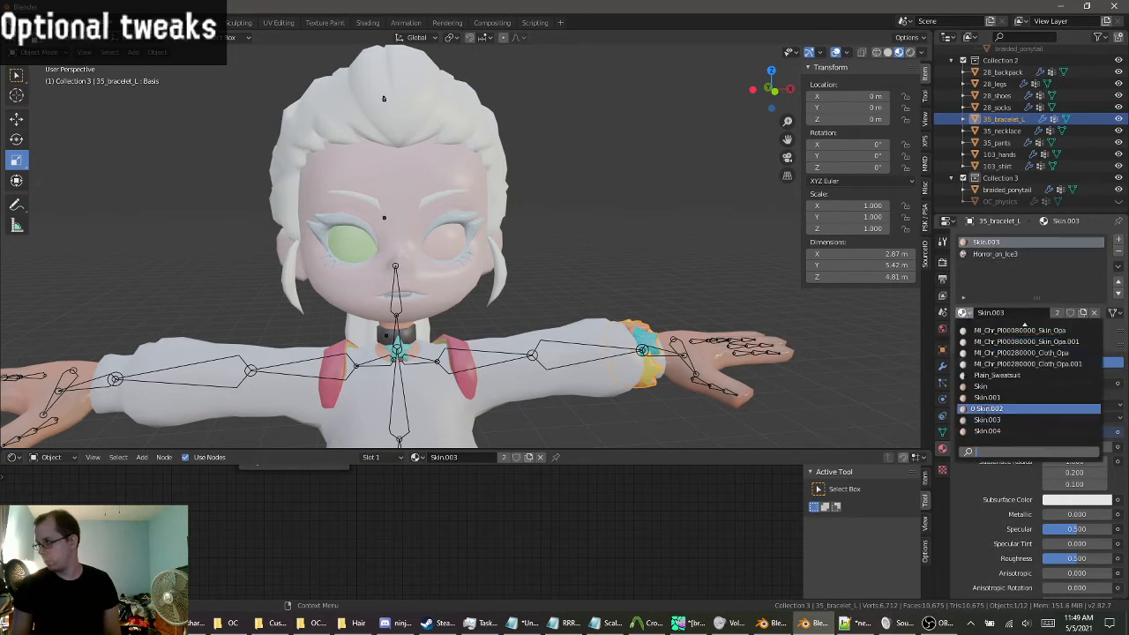
left_click(997, 387)
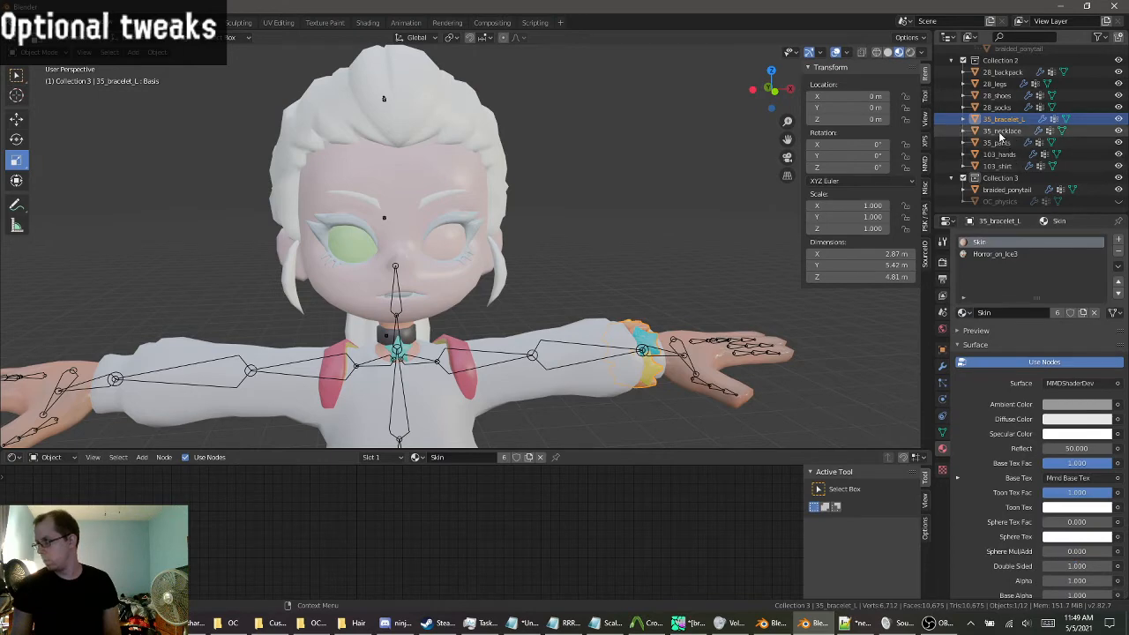
Replace the Skin.003 material in the first slot of 35_necklace with the shared Skin material.
left_click(1001, 130)
left_click(988, 242)
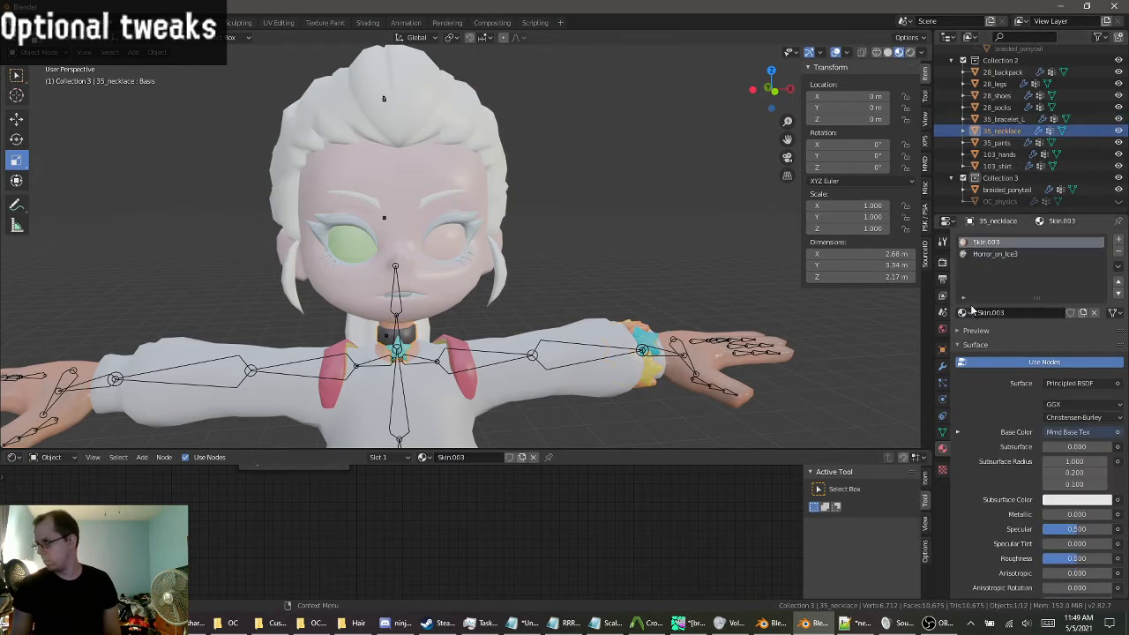
left_click(964, 312)
left_click(981, 386)
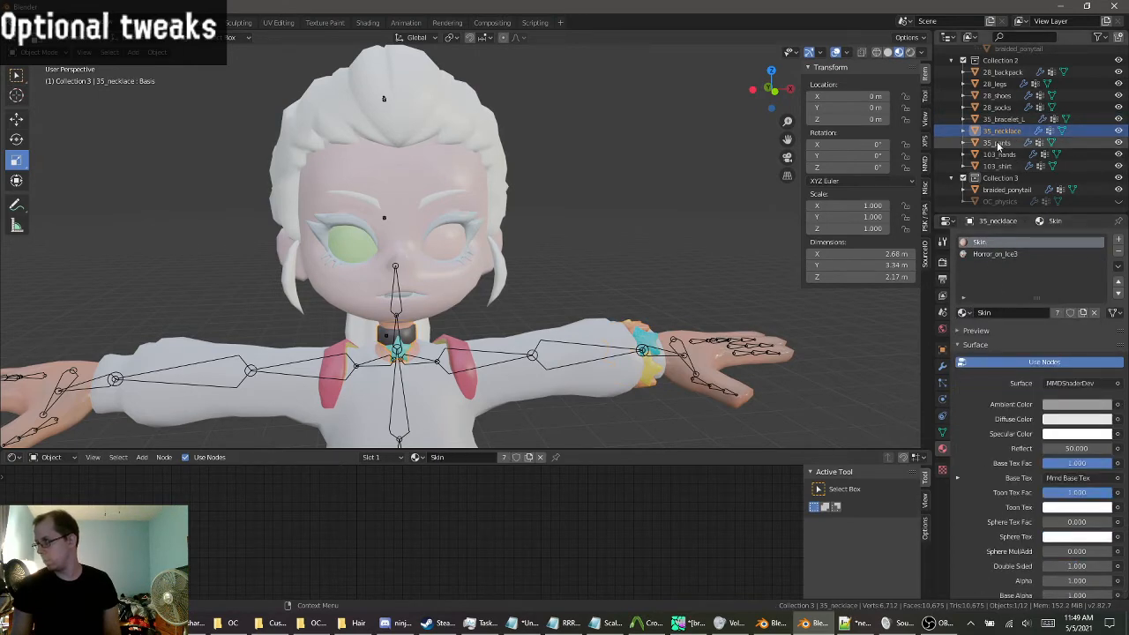
Check the 35_pants and 103_hands materials and replace Skin.004 on 103_shirt with the shared Skin material.
left_click(997, 142)
left_click(998, 155)
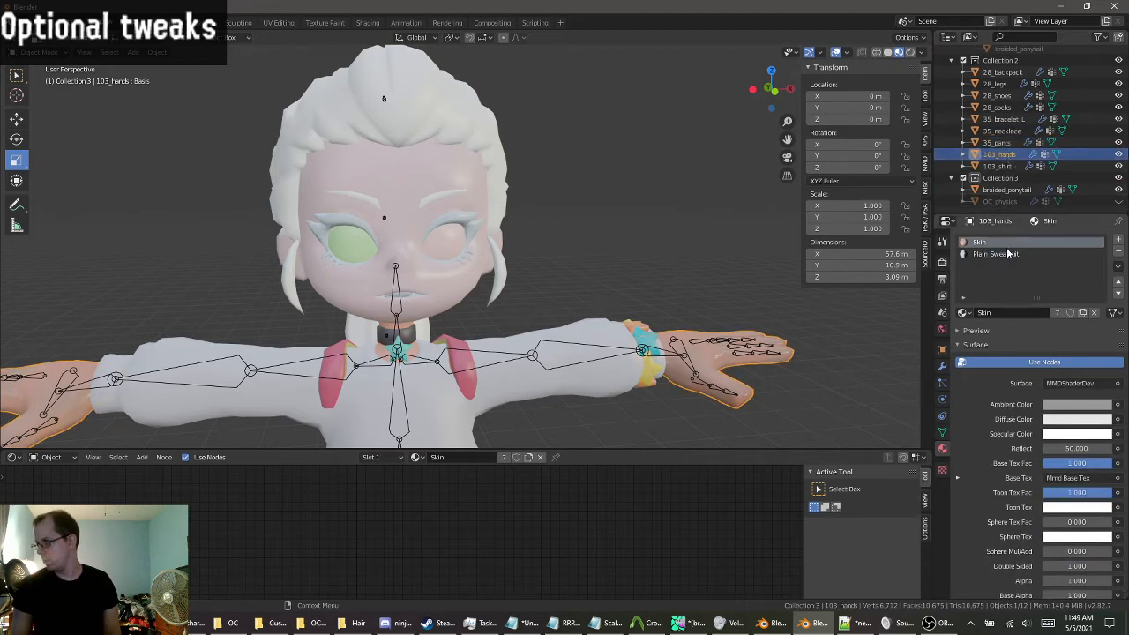
left_click(998, 166)
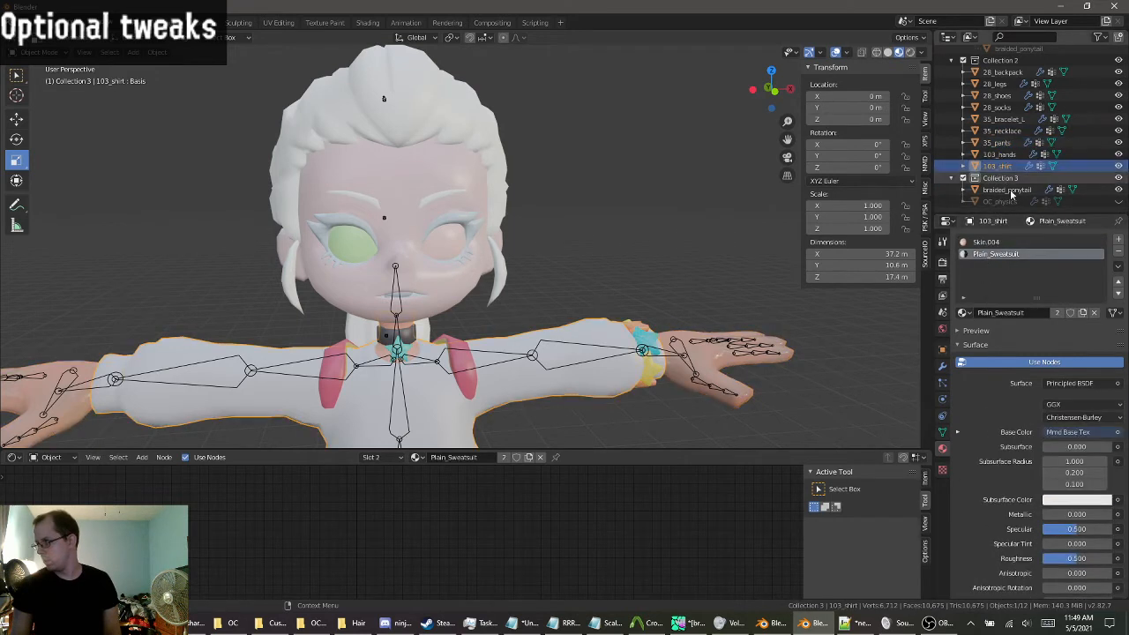
left_click(963, 312)
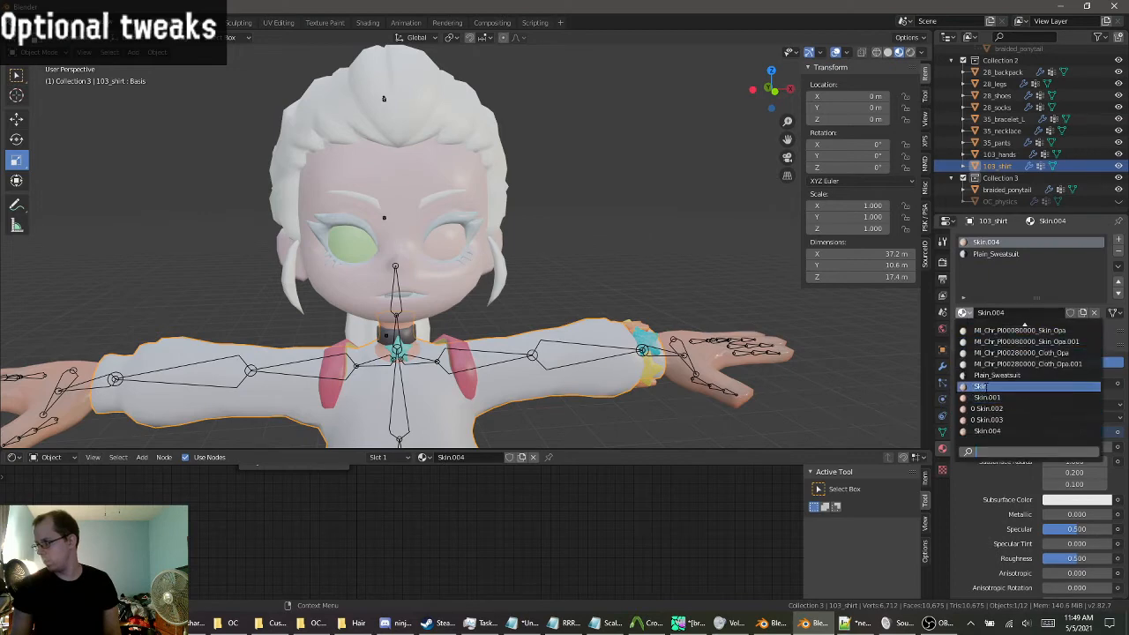
left_click(988, 390)
Review the material slots of the ponytail, shirt, hands, pants, necklace and bracelet meshes for duplicate Skin materials.
left_click(1013, 191)
scroll(1006, 190, "up", 1)
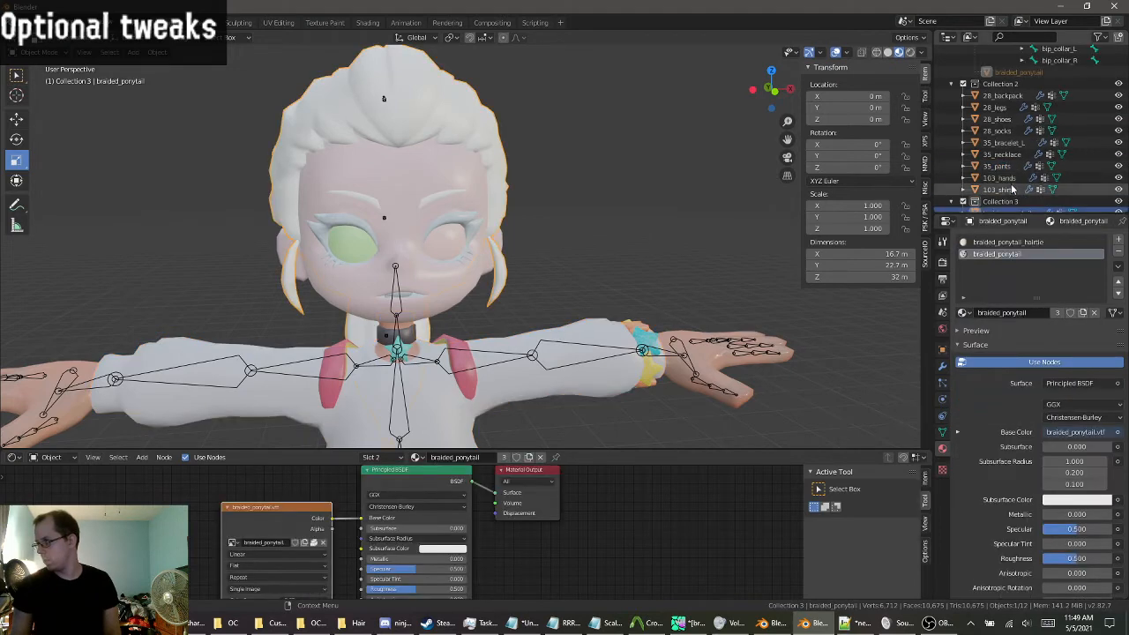
left_click(1005, 190)
left_click(1004, 179)
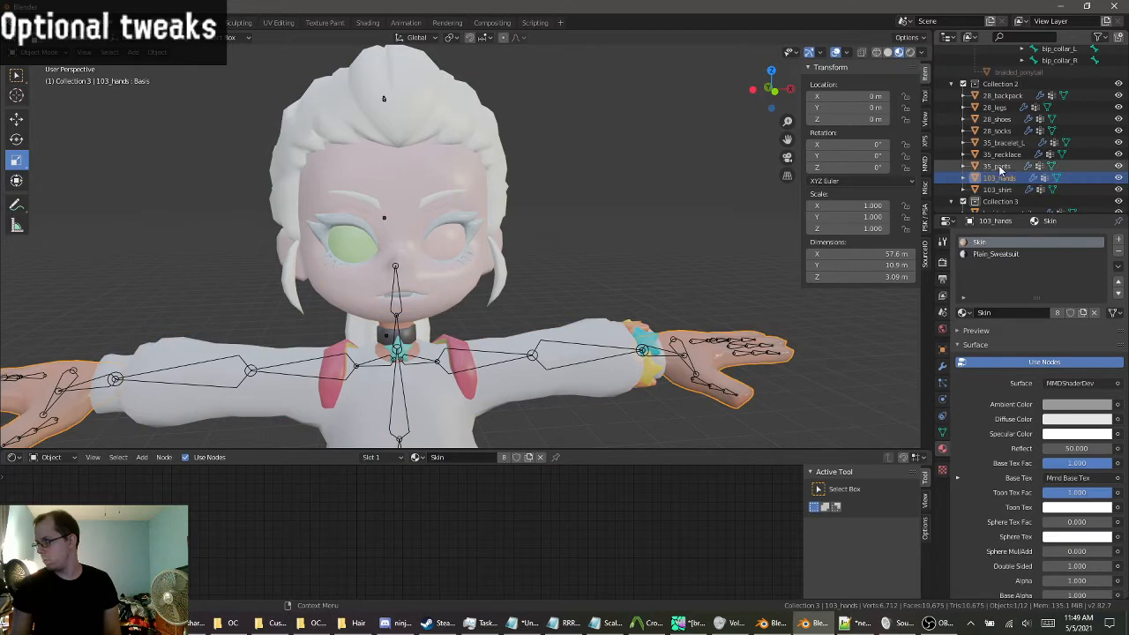
left_click(1001, 167)
left_click(1001, 154)
left_click(1003, 143)
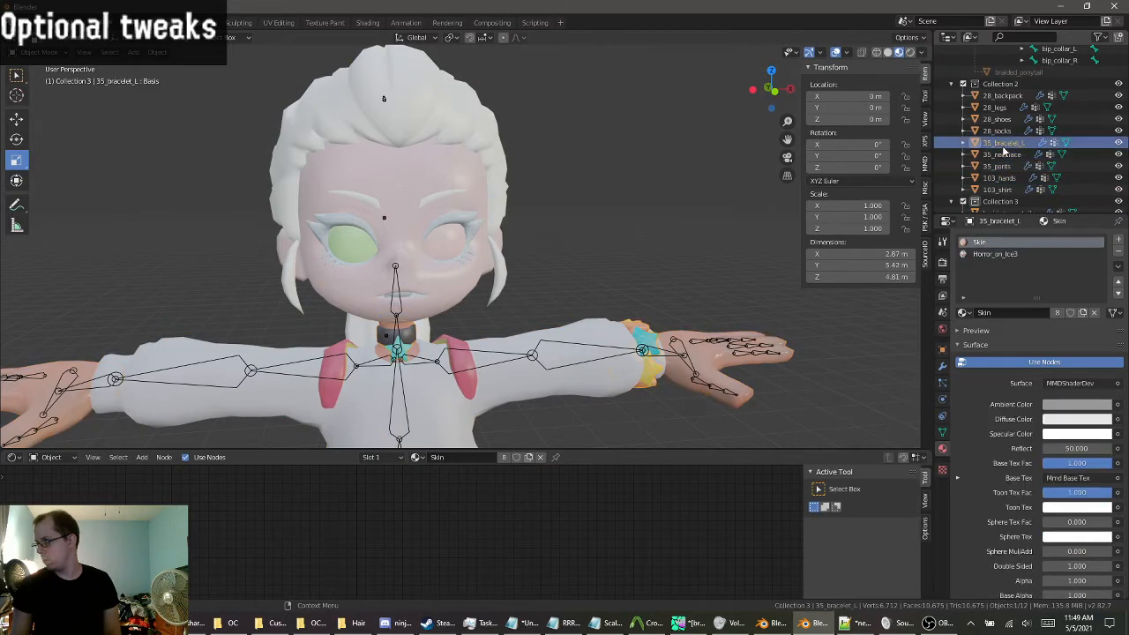
Replace the Skin.001 material in the first slot of 28_socks with the shared Skin material.
left_click(998, 130)
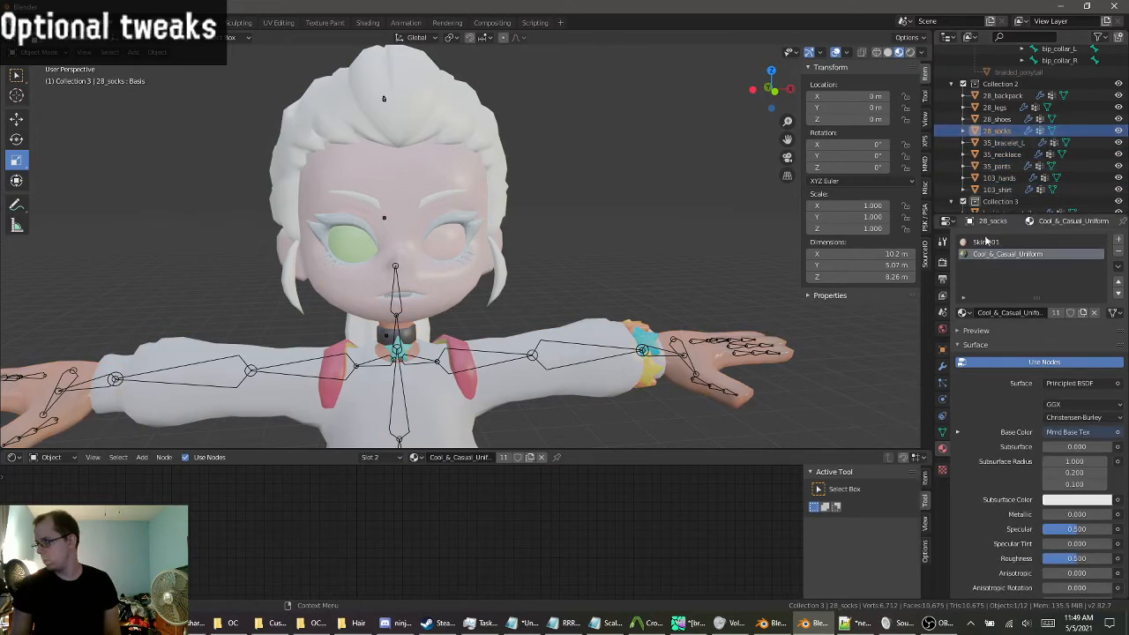
left_click(963, 313)
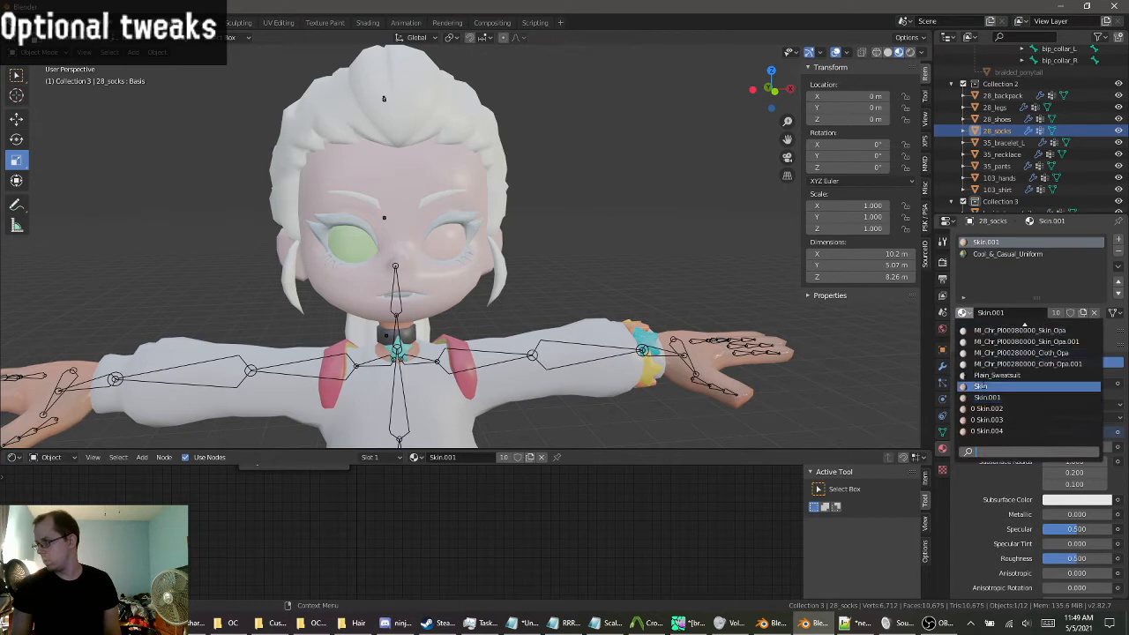
left_click(1015, 386)
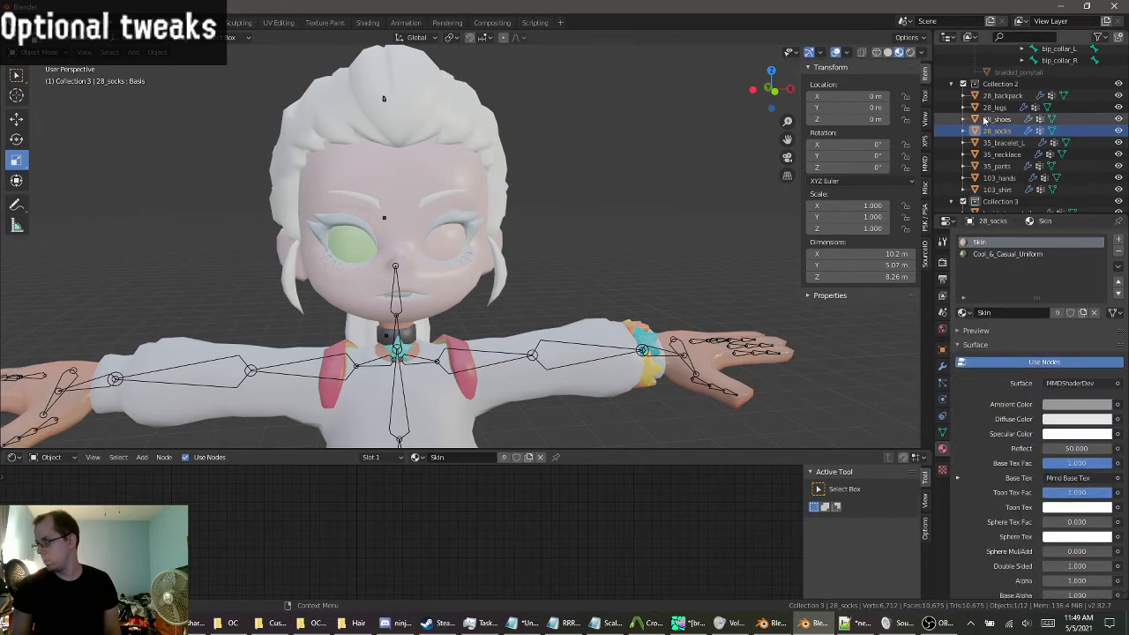
Replace the Skin.001 material in the first slot of 28_shoes with the shared Skin material.
left_click(997, 119)
scroll(1001, 177, "up", 1)
left_click(996, 242)
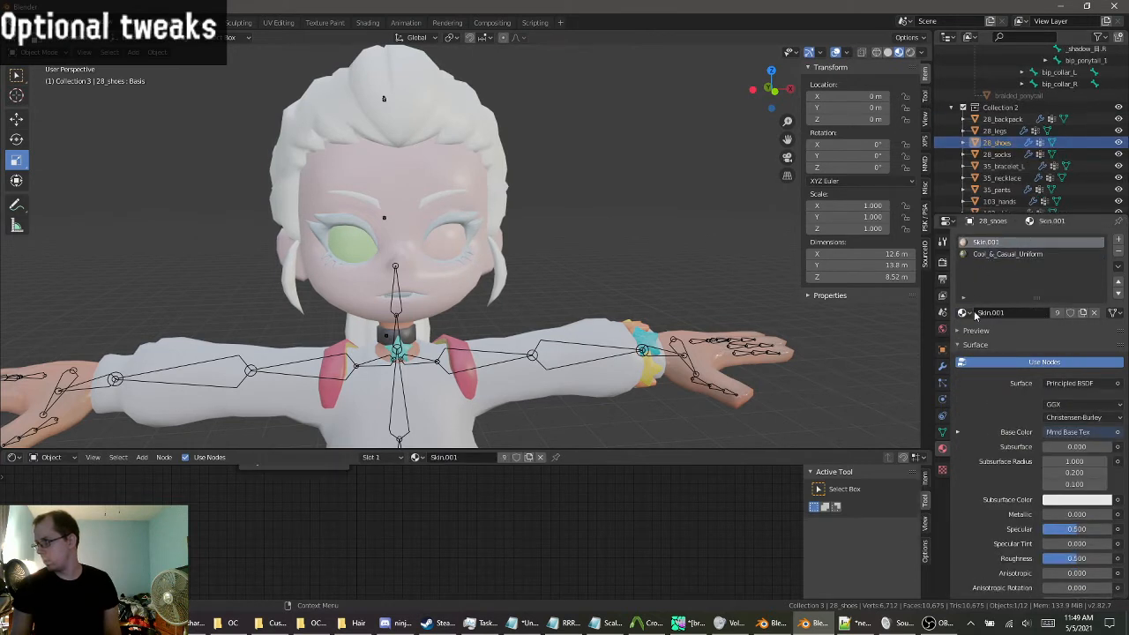
left_click(964, 312)
left_click(1012, 386)
Replace the Skin.001 material in the first slot of 28_legs with the shared Skin material.
left_click(994, 130)
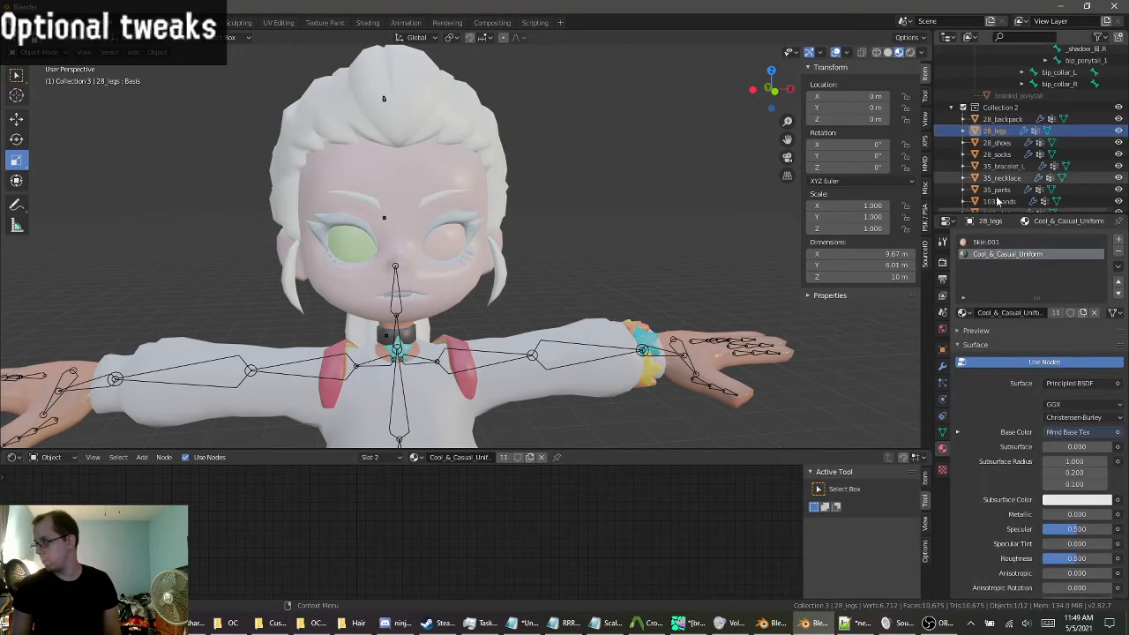
left_click(986, 244)
left_click(963, 312)
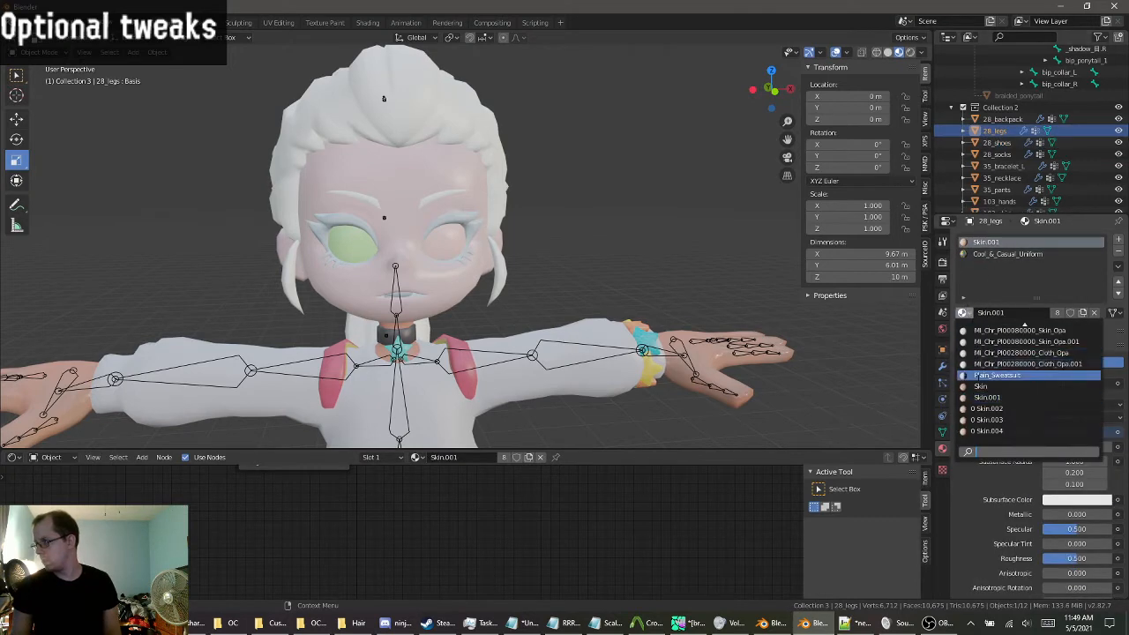
left_click(1011, 386)
Check the material slots of 28_backpack and emma_face for duplicate Skin materials.
left_click(1003, 117)
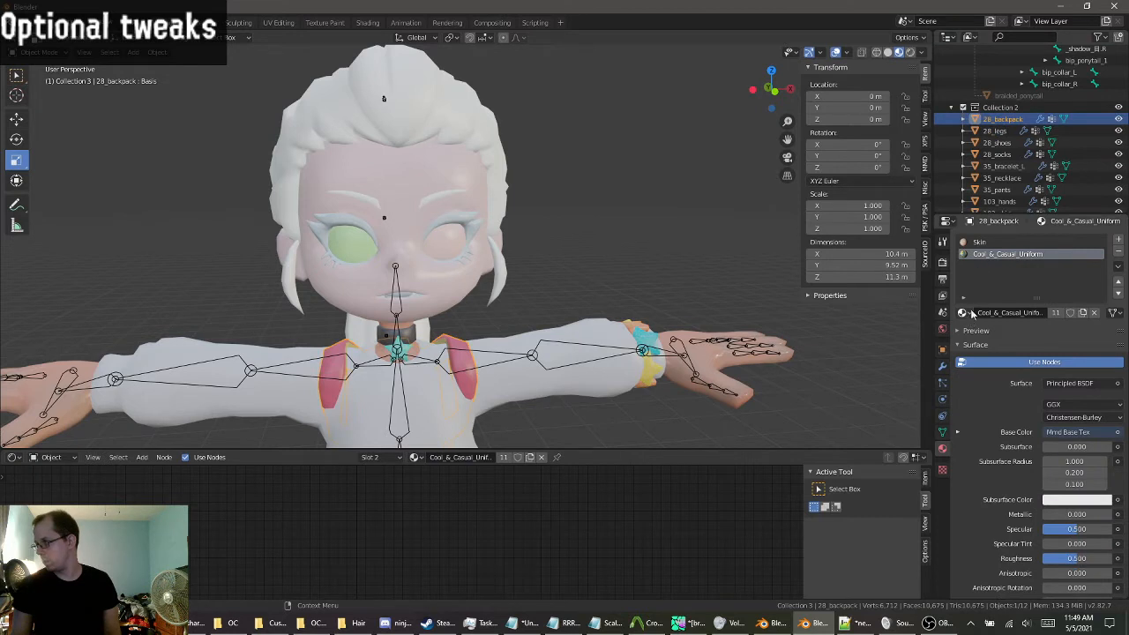
scroll(1037, 154, "up", 2)
scroll(1037, 154, "up", 5)
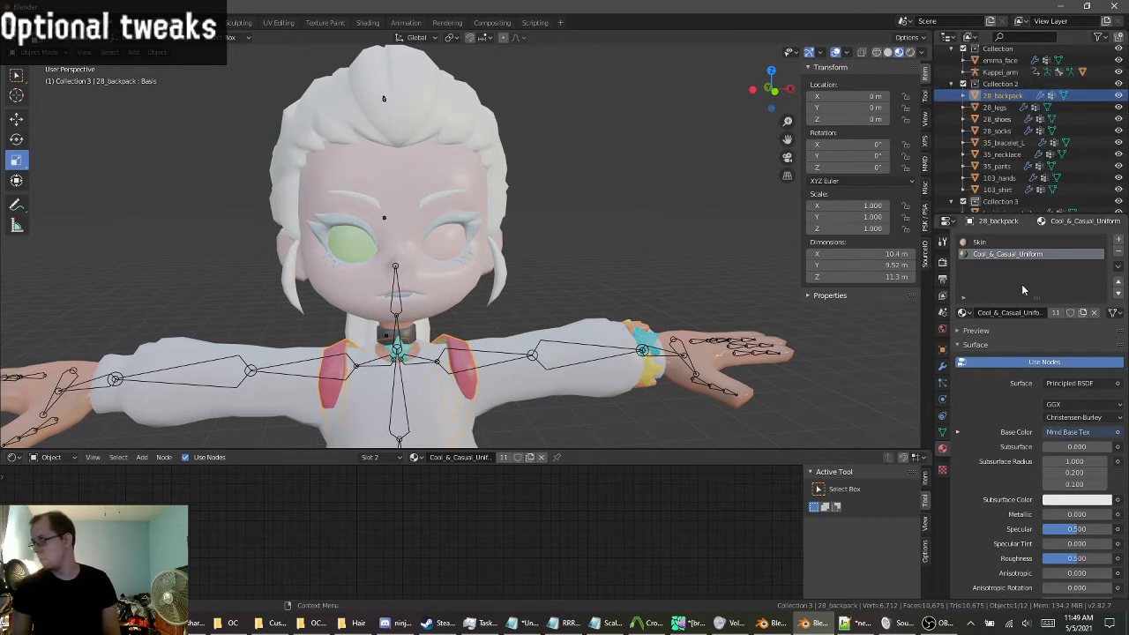
left_click(999, 72)
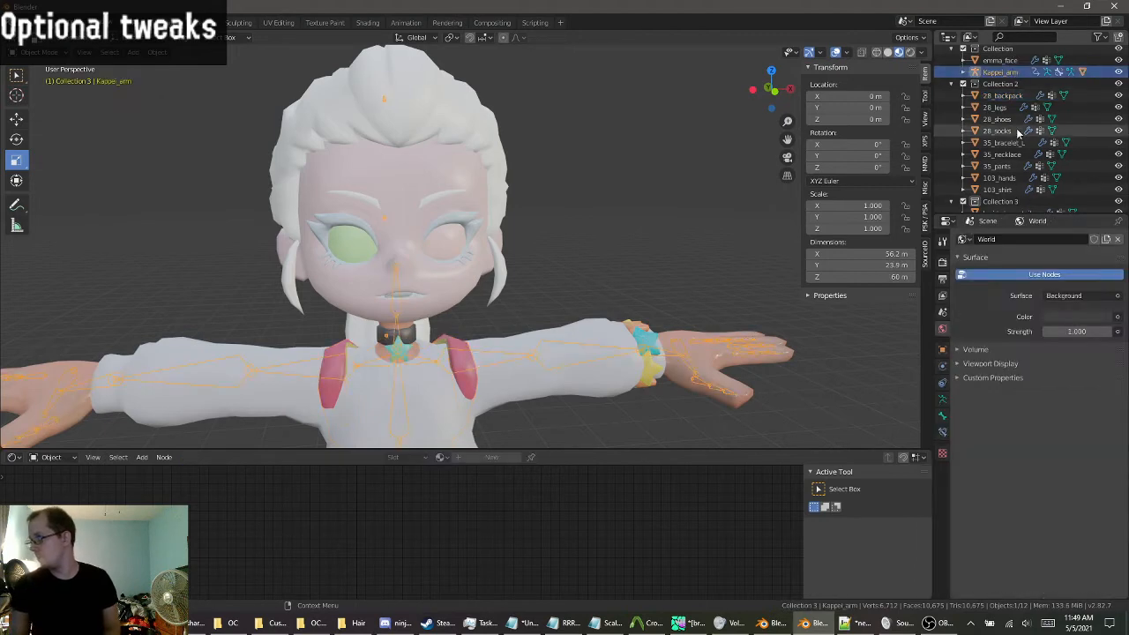
left_click(997, 60)
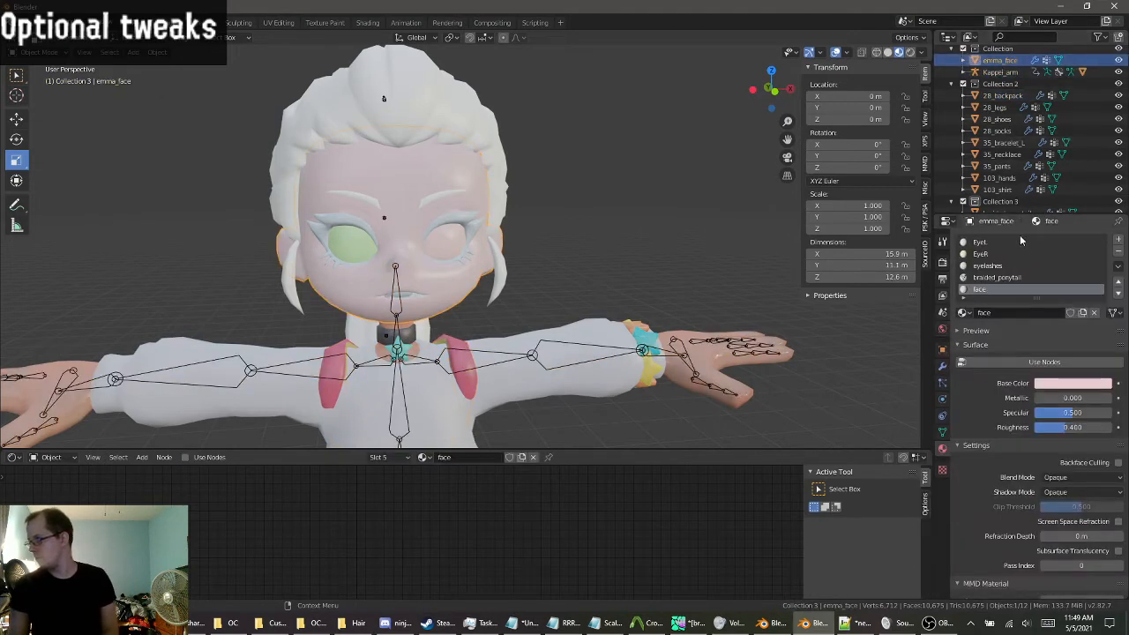
Rename the two materials on the braided_ponytail mesh as braided_ponytail_hairtie_oc and braided_ponytail_oc.
scroll(1015, 159, "down", 1)
left_click(1006, 189)
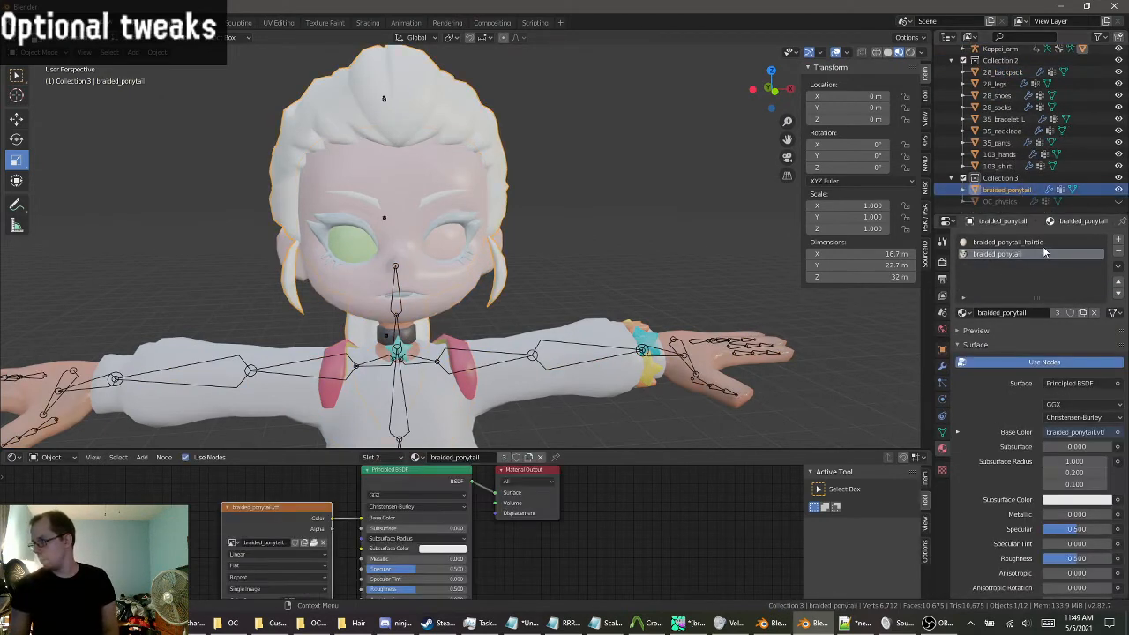
left_click(1044, 247)
left_click(1049, 253)
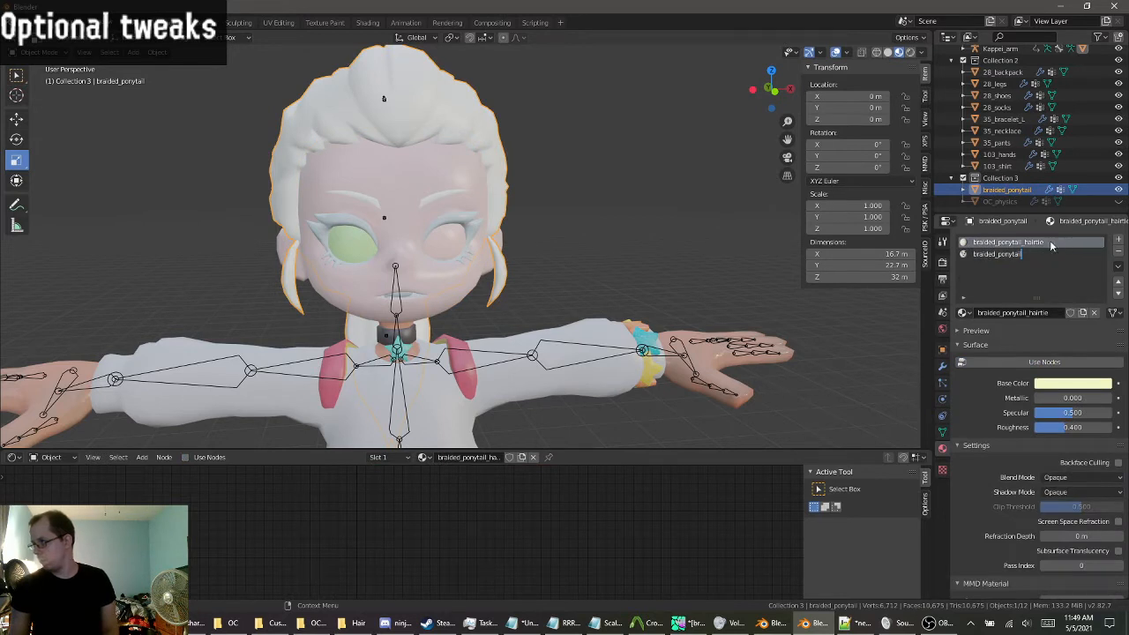
double_click(1052, 246)
left_click(1074, 244)
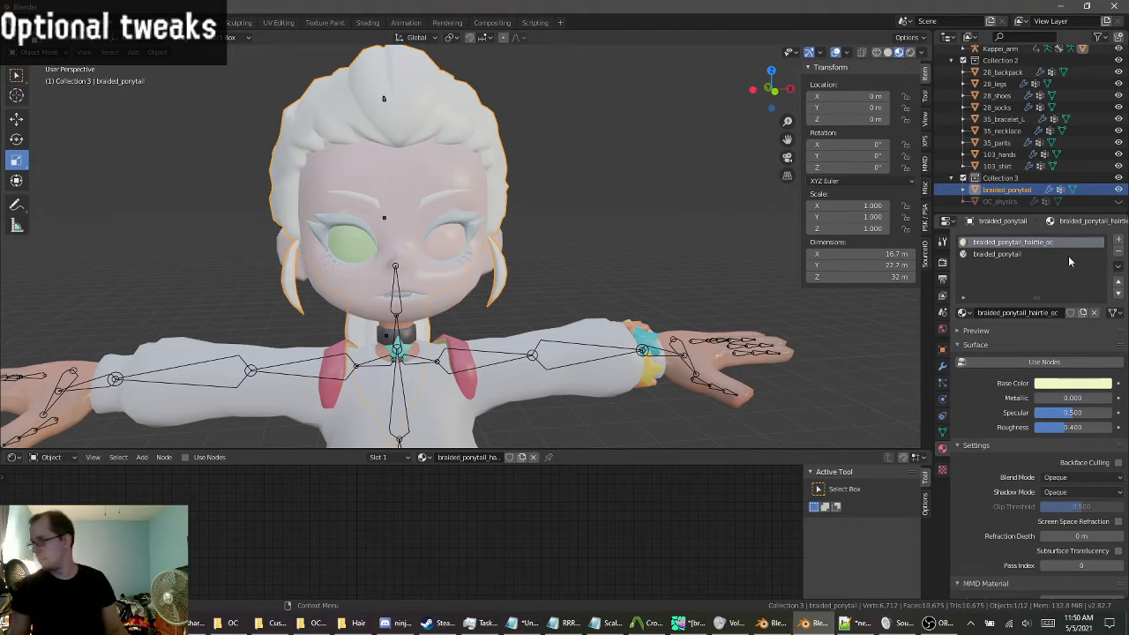
double_click(1055, 253)
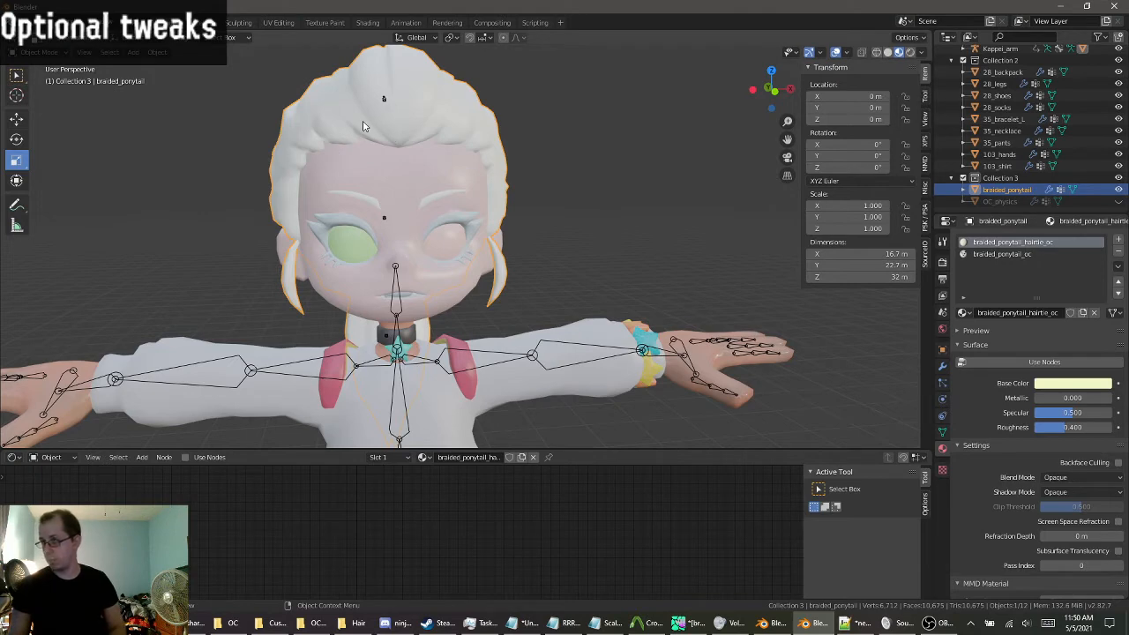
Inspect the character's hair, face and outfit from the side, front and at a distance.
middle_click_drag(363, 126, 520, 198)
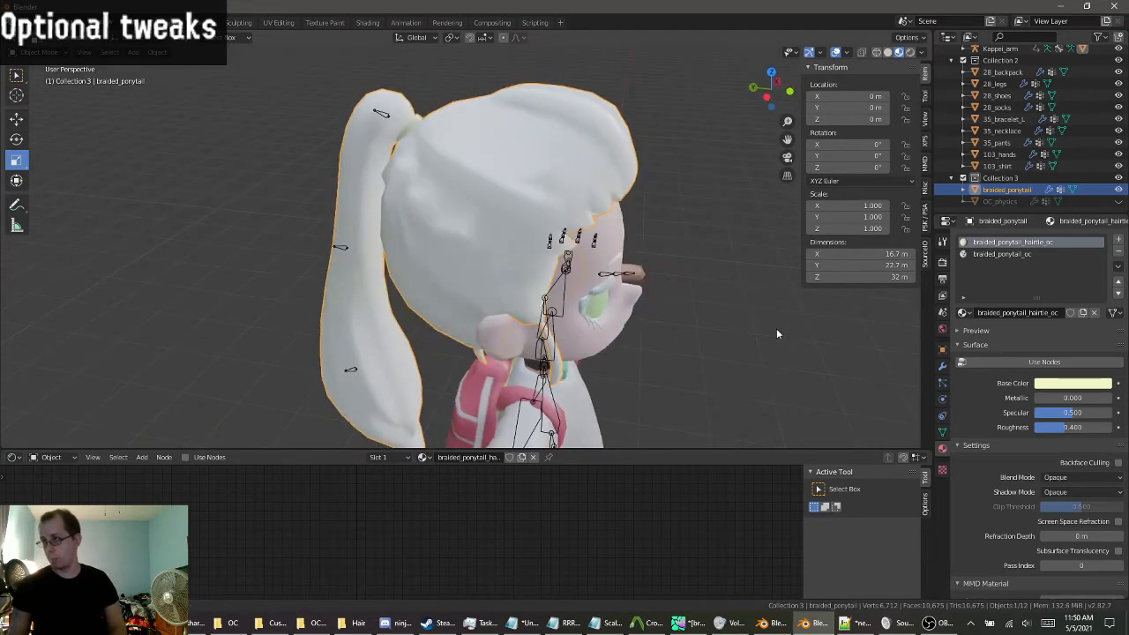
middle_click_drag(776, 329, 722, 316)
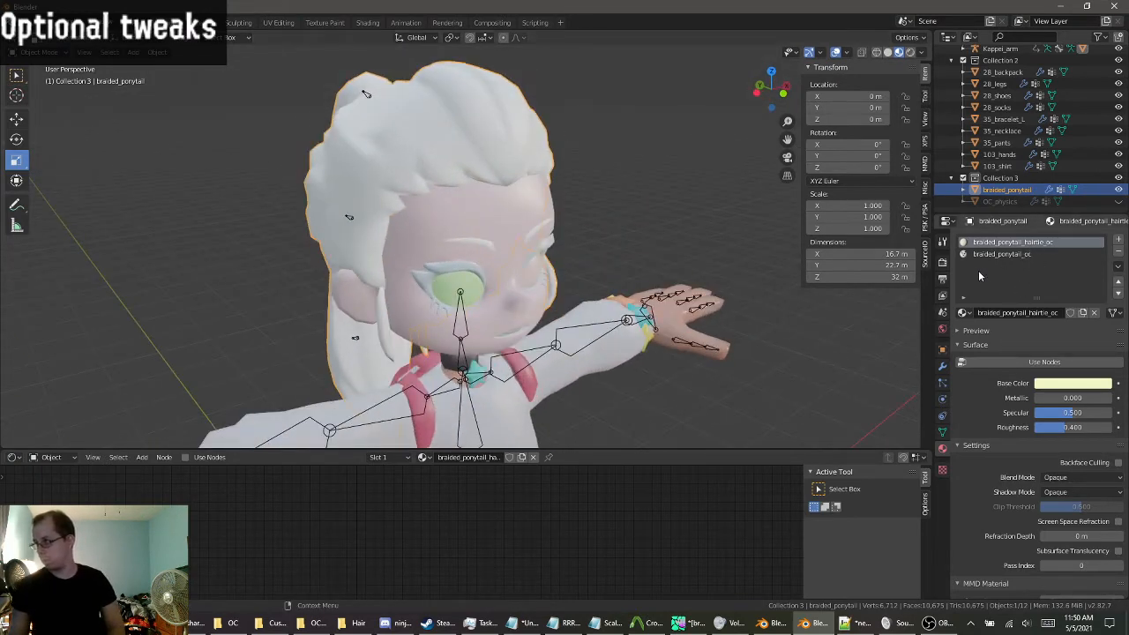
mouse_move(516, 137)
middle_mouse_down()
mouse_move(539, 156)
mouse_move(517, 101)
mouse_move(499, 146)
middle_mouse_up()
scroll(543, 181, "down", 3)
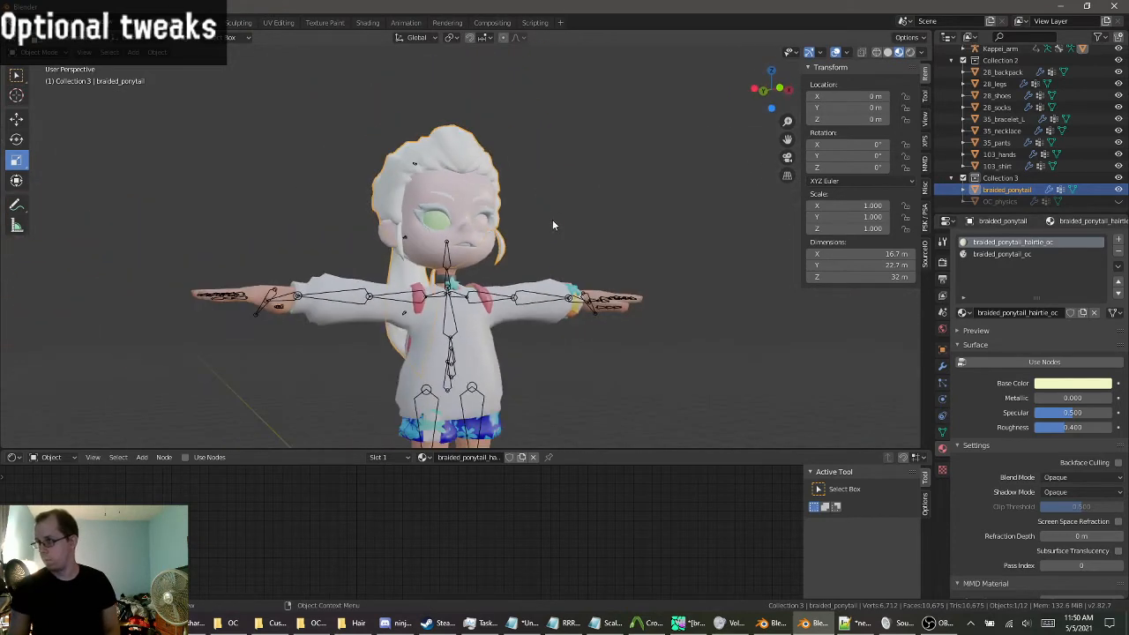
scroll(553, 225, "down", 2)
scroll(567, 304, "up", 3)
middle_click_drag(647, 346, 517, 267)
scroll(516, 268, "up", 5)
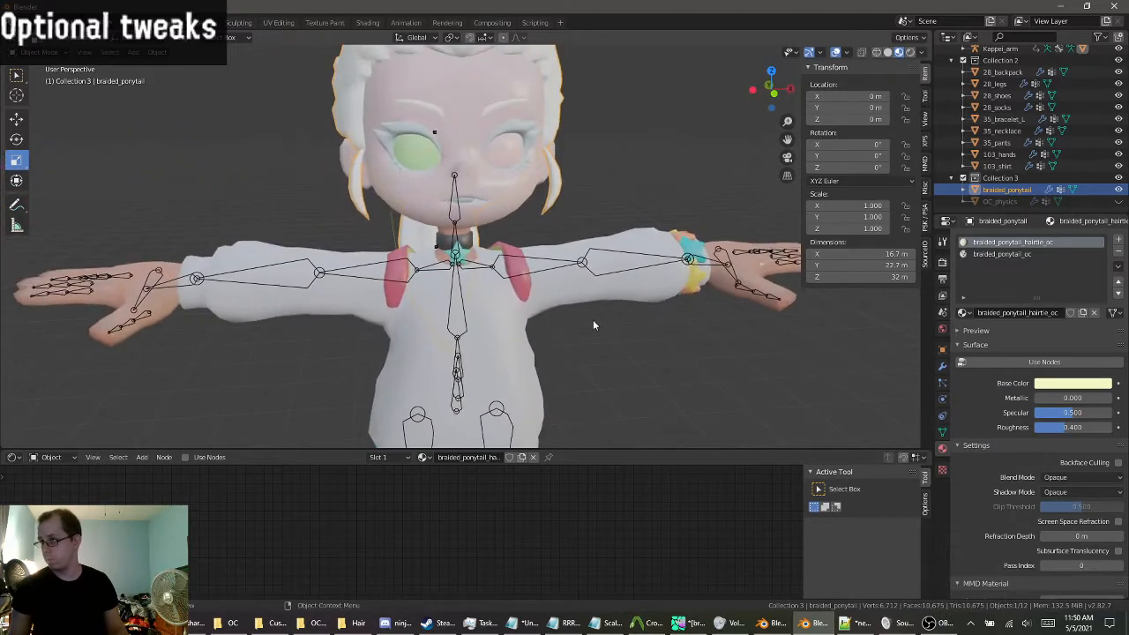
Examine the emma_face material list alongside a close view of the character's eyes and face.
scroll(1006, 88, "up", 3)
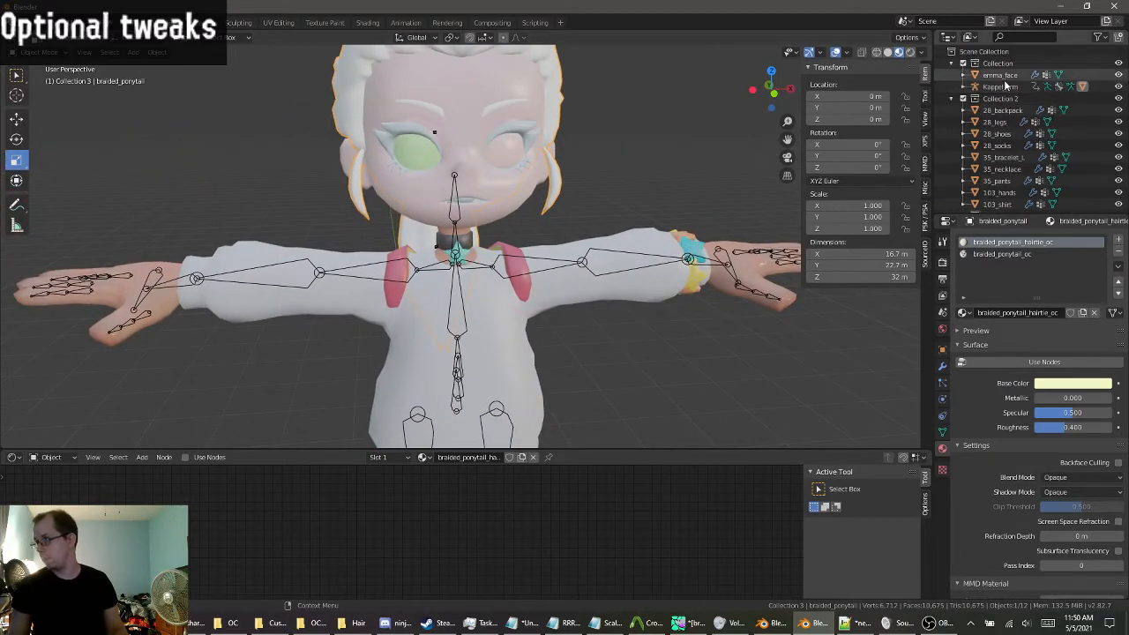
left_click(999, 75)
left_click(987, 289)
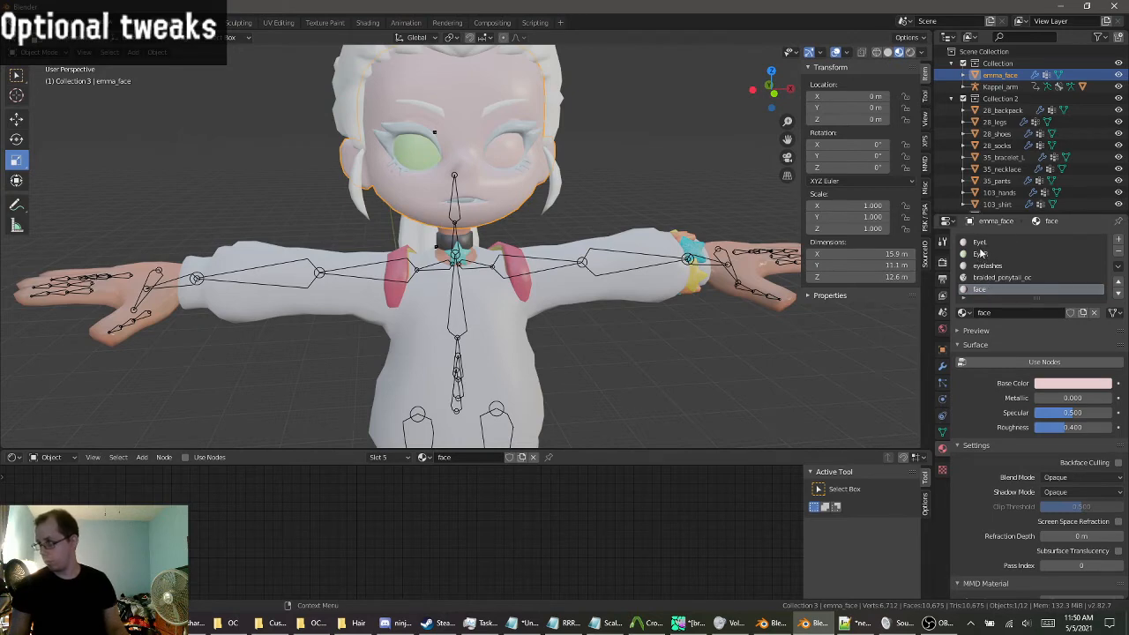
scroll(481, 155, "up", 5)
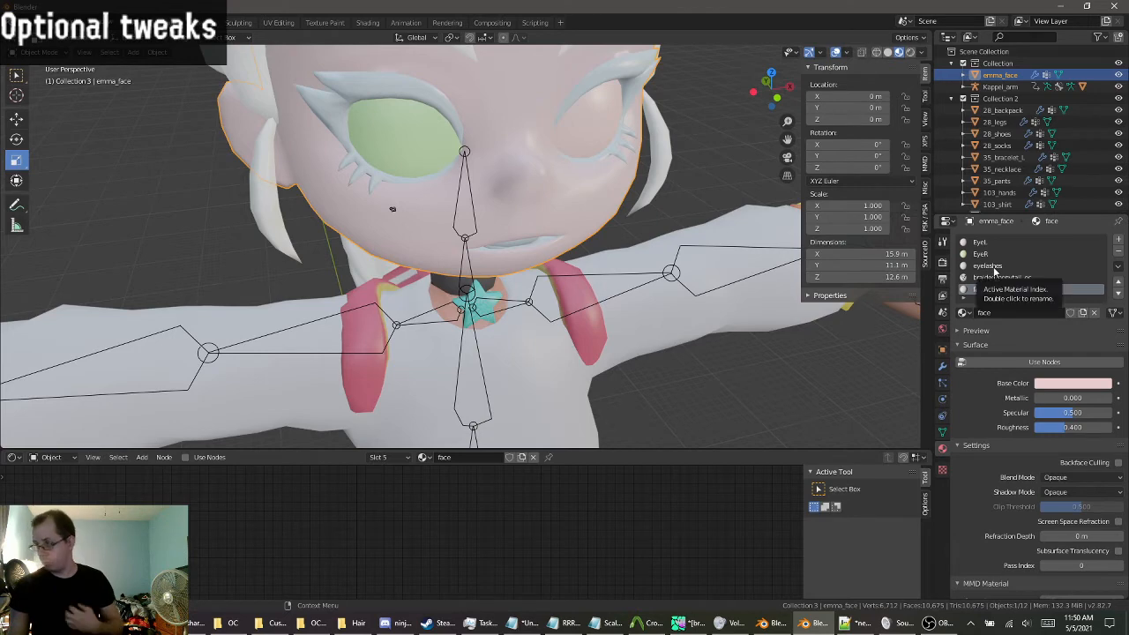
scroll(993, 277, "down", 1)
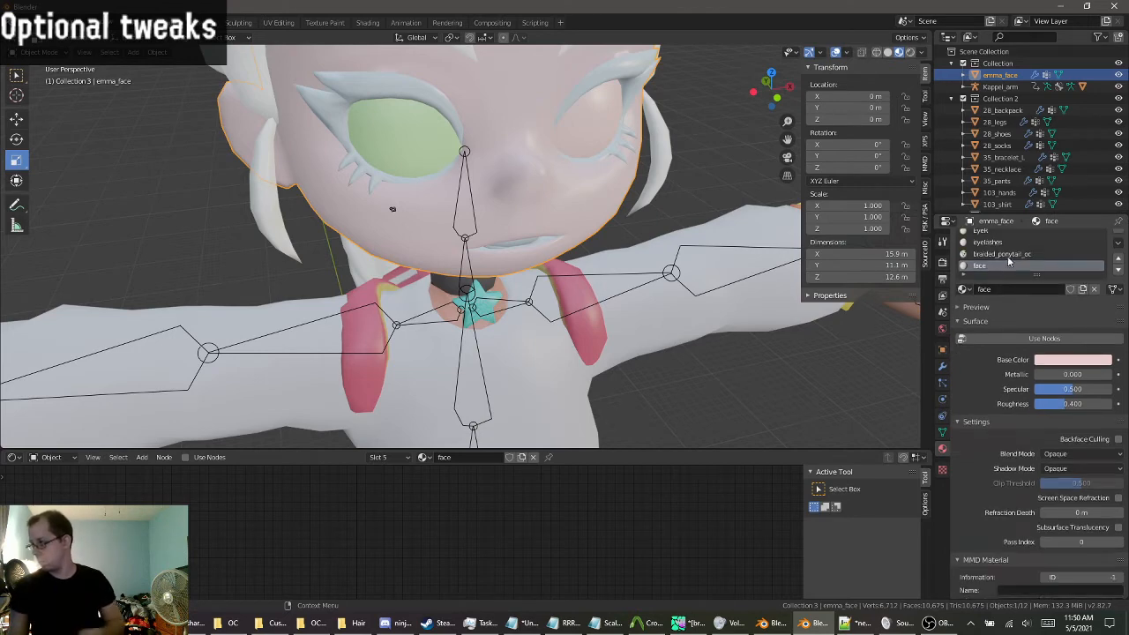
scroll(1040, 122, "down", 2)
scroll(641, 162, "down", 3)
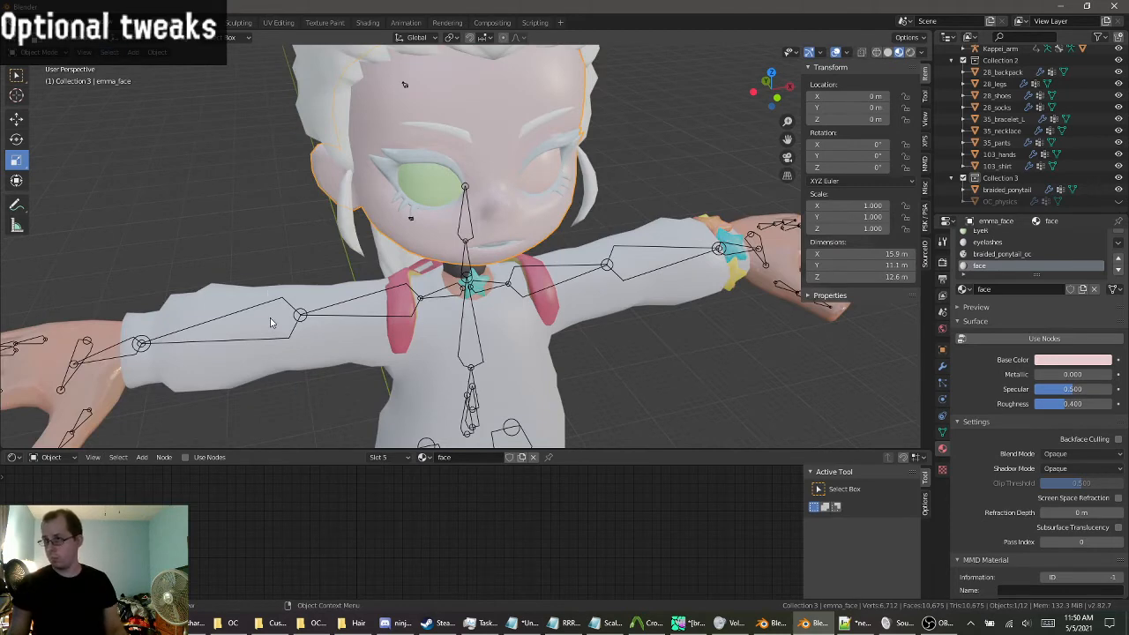
scroll(168, 193, "down", 3)
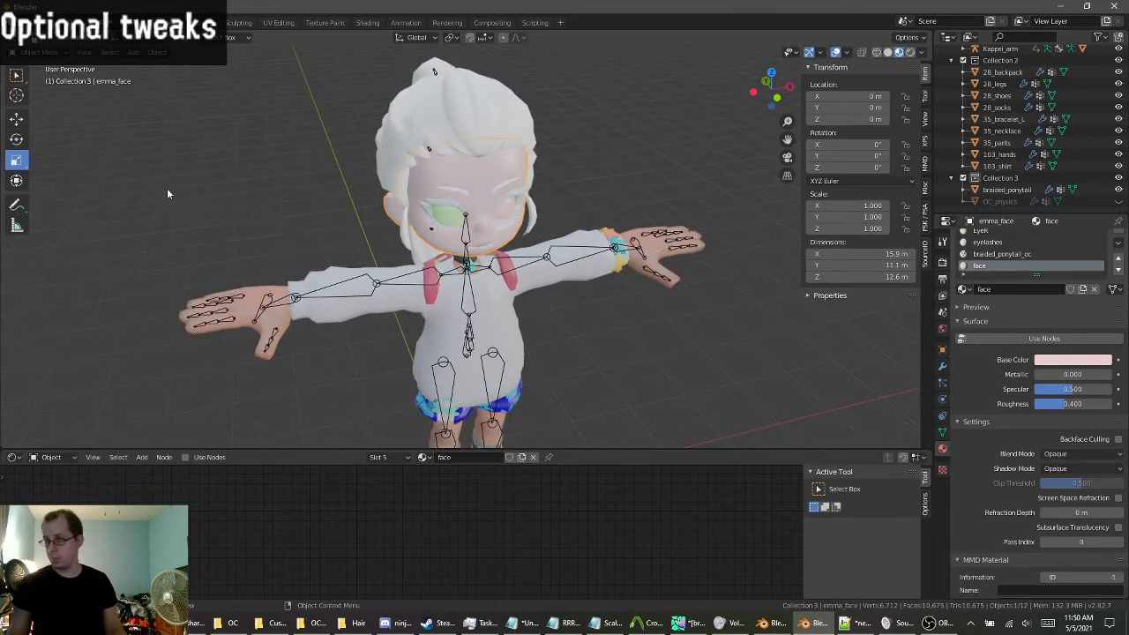
Put the Kappei_arm armature into Pose Mode and test the rig by trackball-rotating all its bones.
left_click(465, 239)
left_click(53, 52)
left_click(58, 93)
scroll(494, 360, "down", 3)
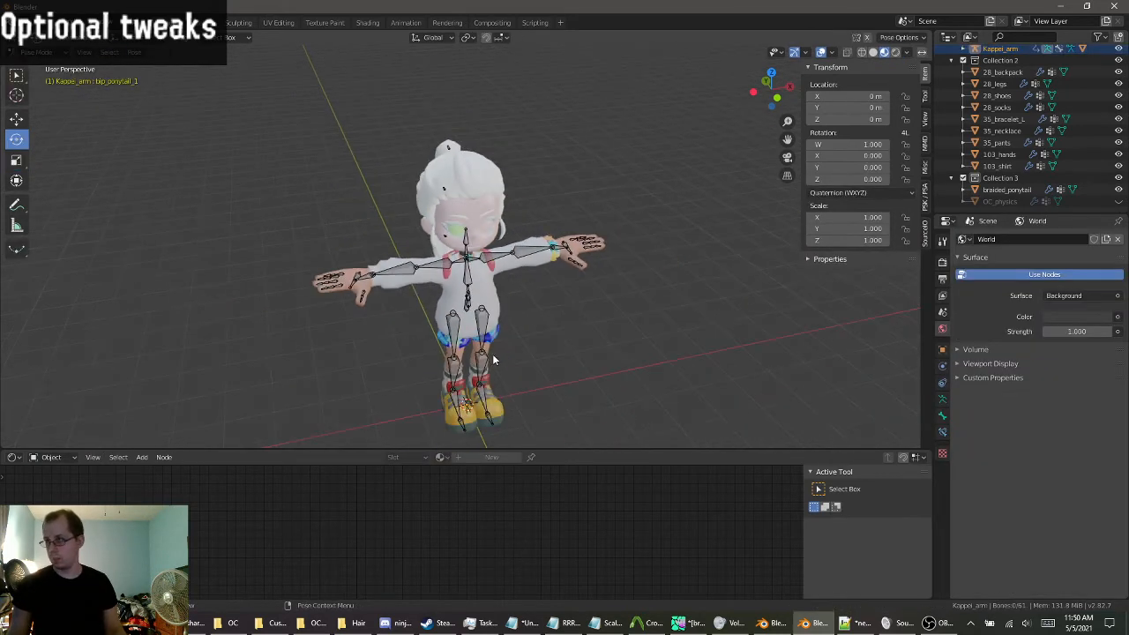
key("a")
key("r")
key("r")
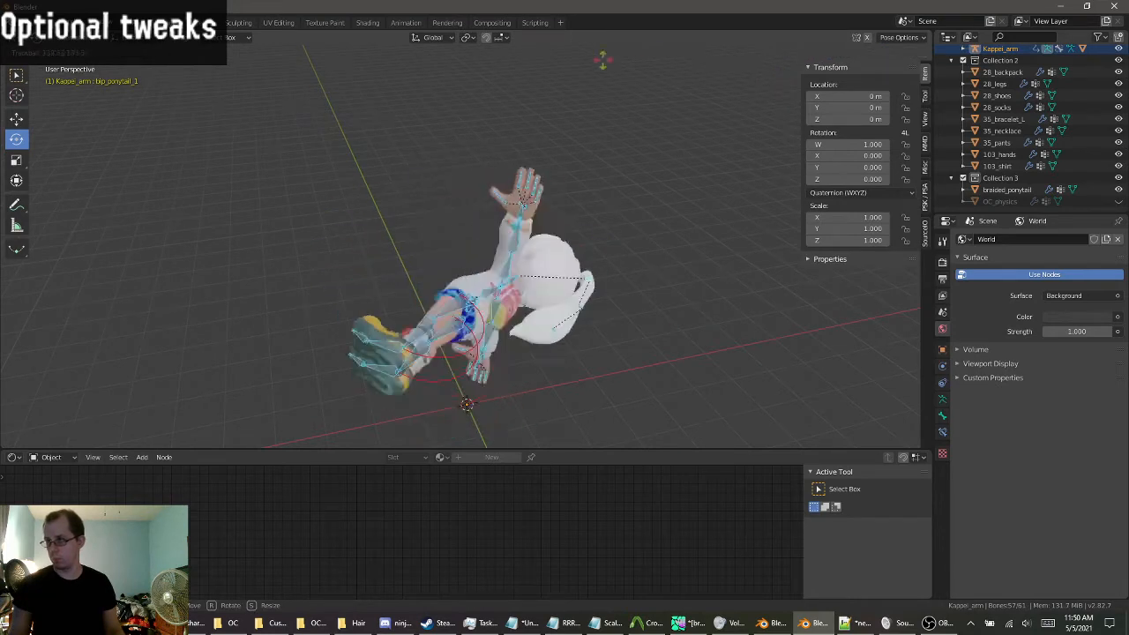
key("Escape")
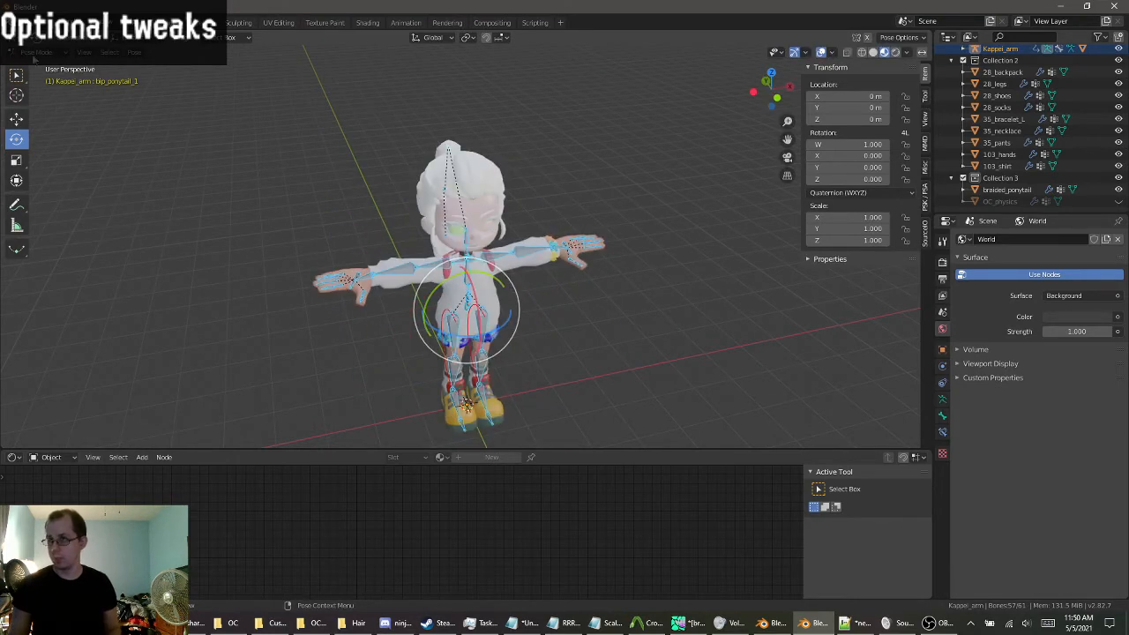
Return the Kappei_arm armature to Object Mode and unhide the OC_physics mesh in Collection 3.
left_click(35, 53)
left_click(40, 70)
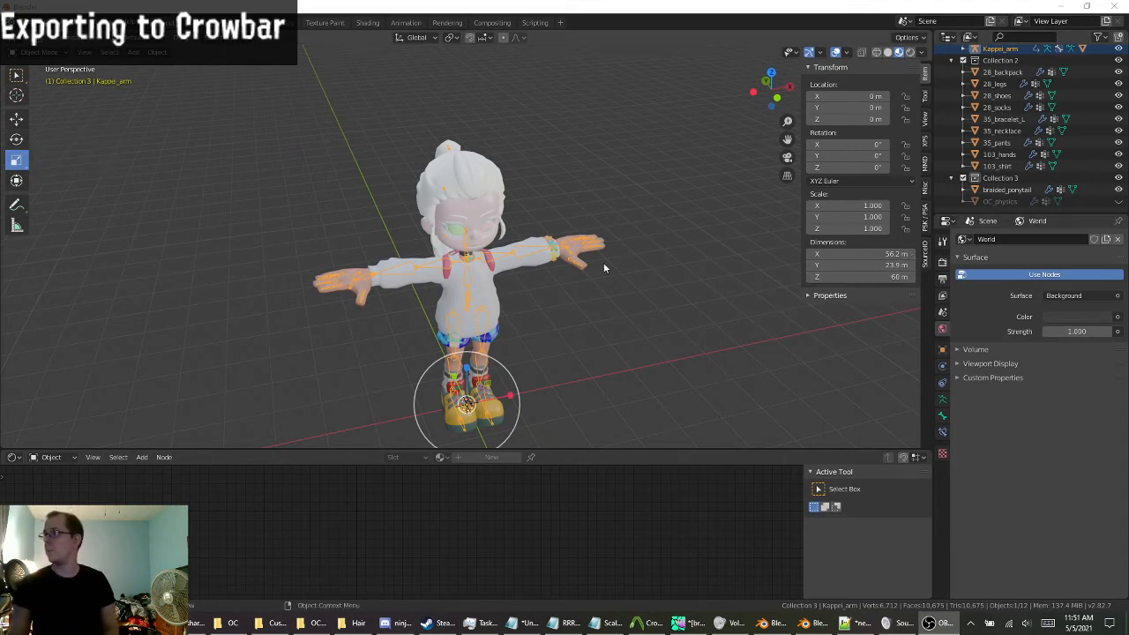
scroll(603, 257, "up", 3)
mouse_move(600, 252)
middle_mouse_down()
mouse_move(678, 244)
mouse_move(688, 255)
mouse_move(577, 252)
middle_mouse_up()
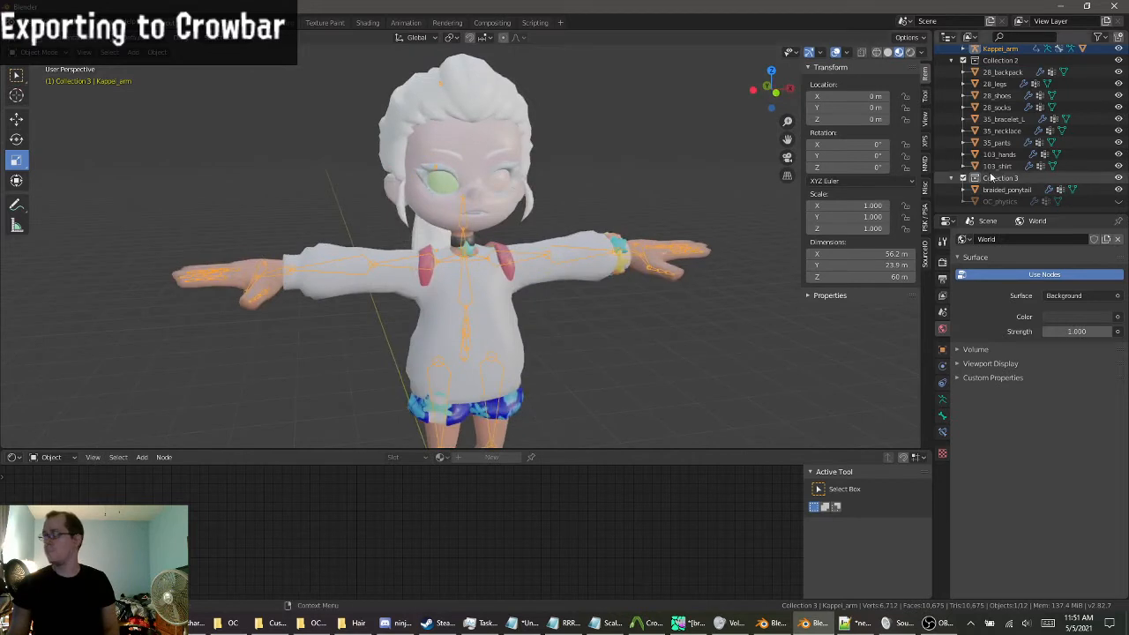
left_click(1118, 202)
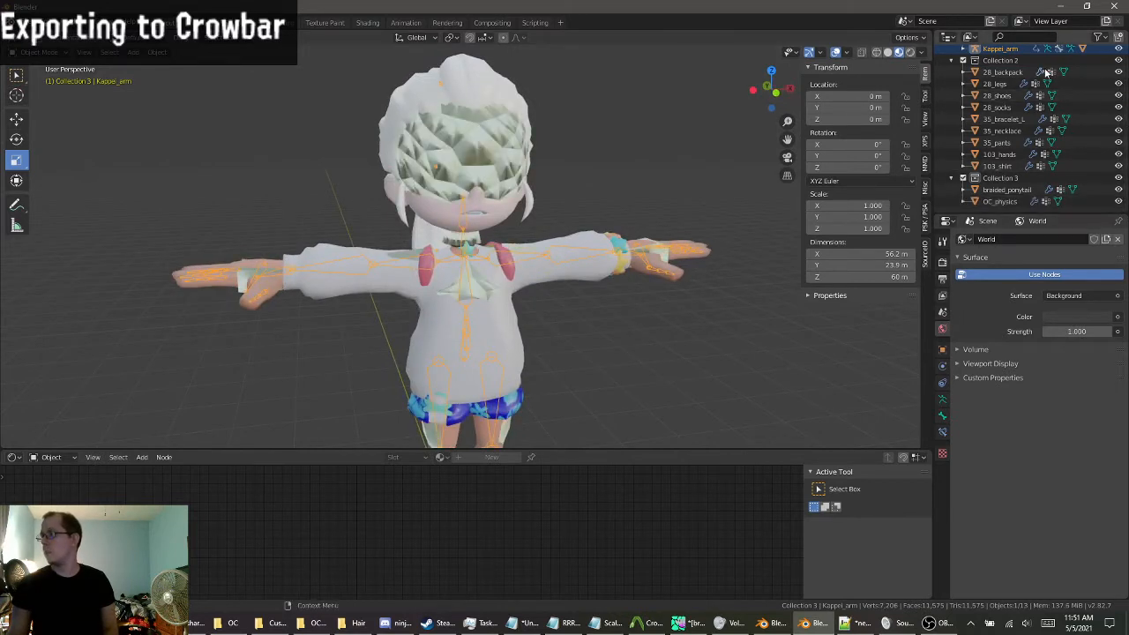
scroll(1023, 123, "up", 2)
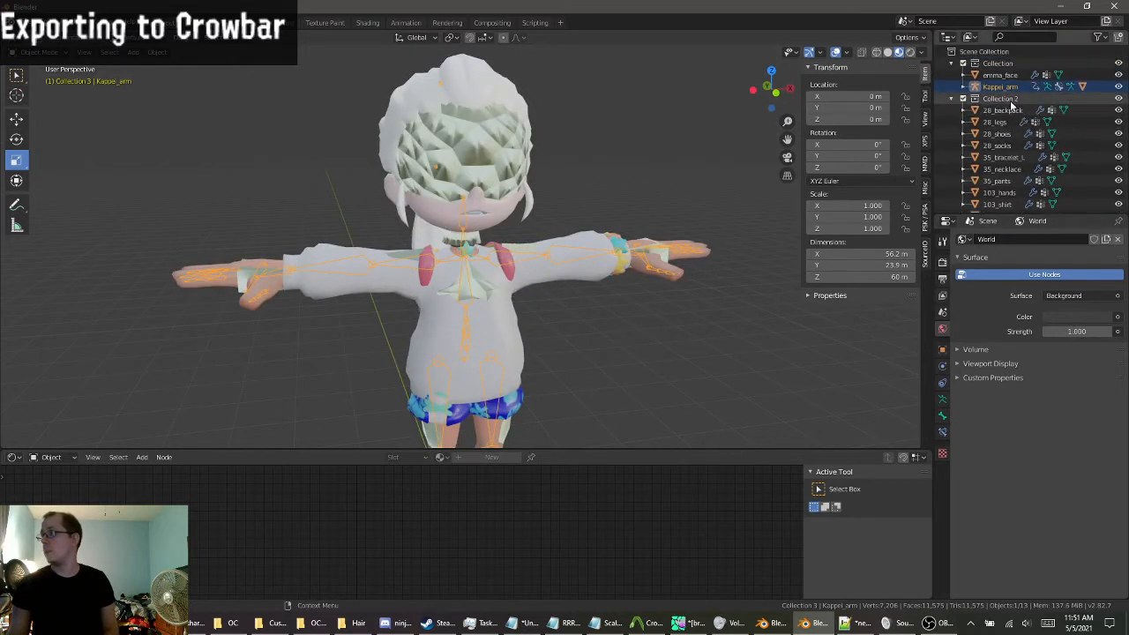
Switch to the Animation workspace and set the scene's end frame to 30.
left_click(407, 22)
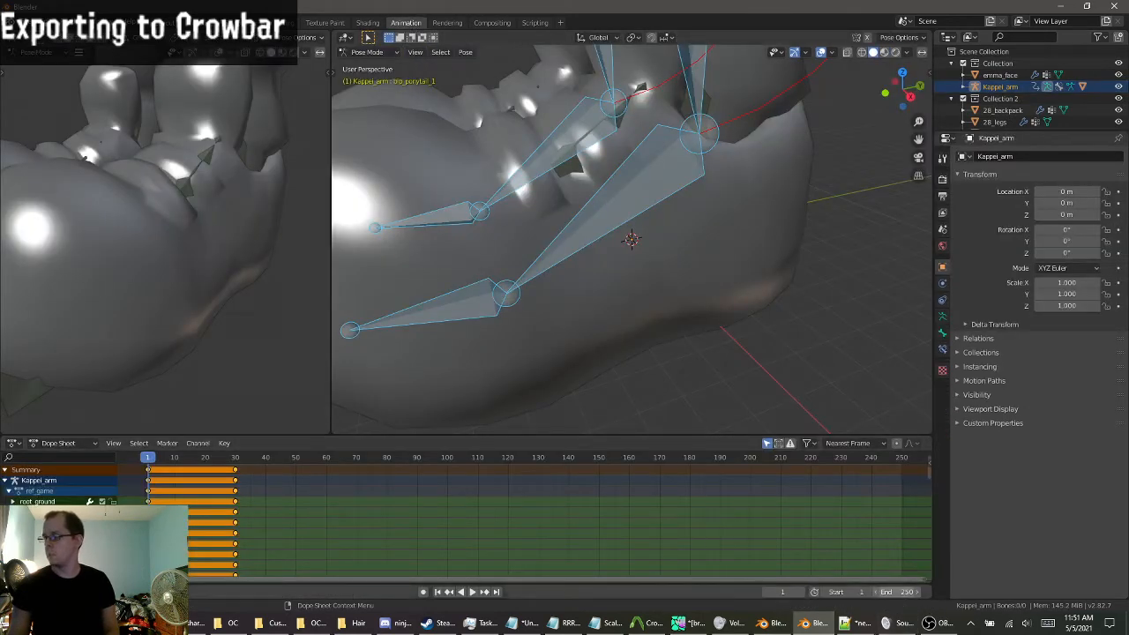
left_click(896, 592)
key("Return")
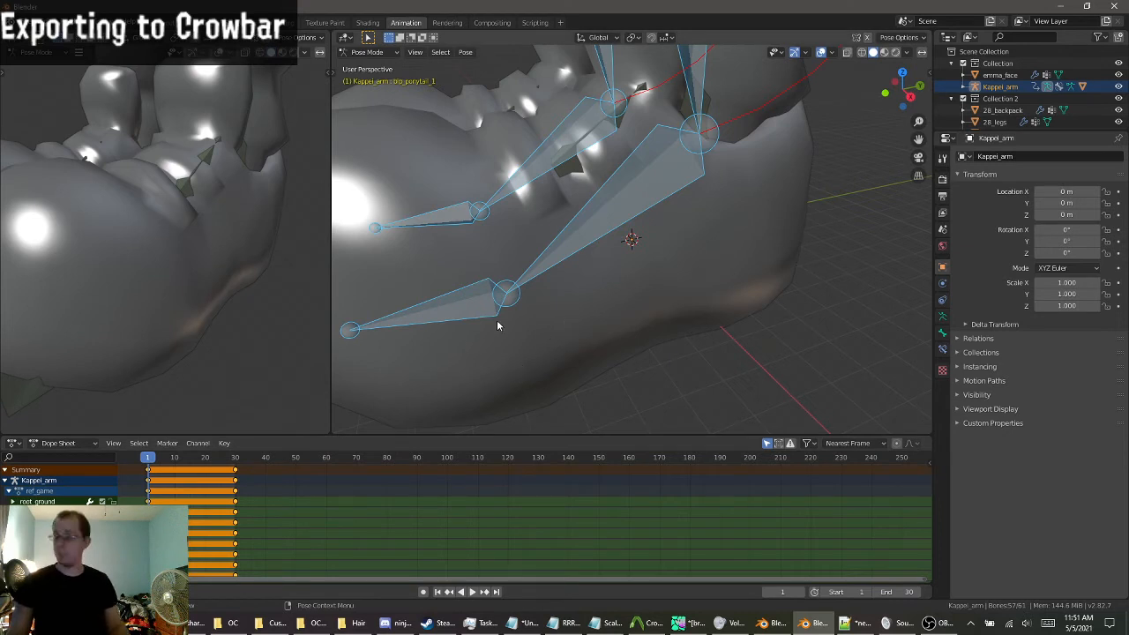
Insert a LocScale keyframe at frame 1, and delete all of Kappei_arm's animation channels from the Dope Sheet.
key("i")
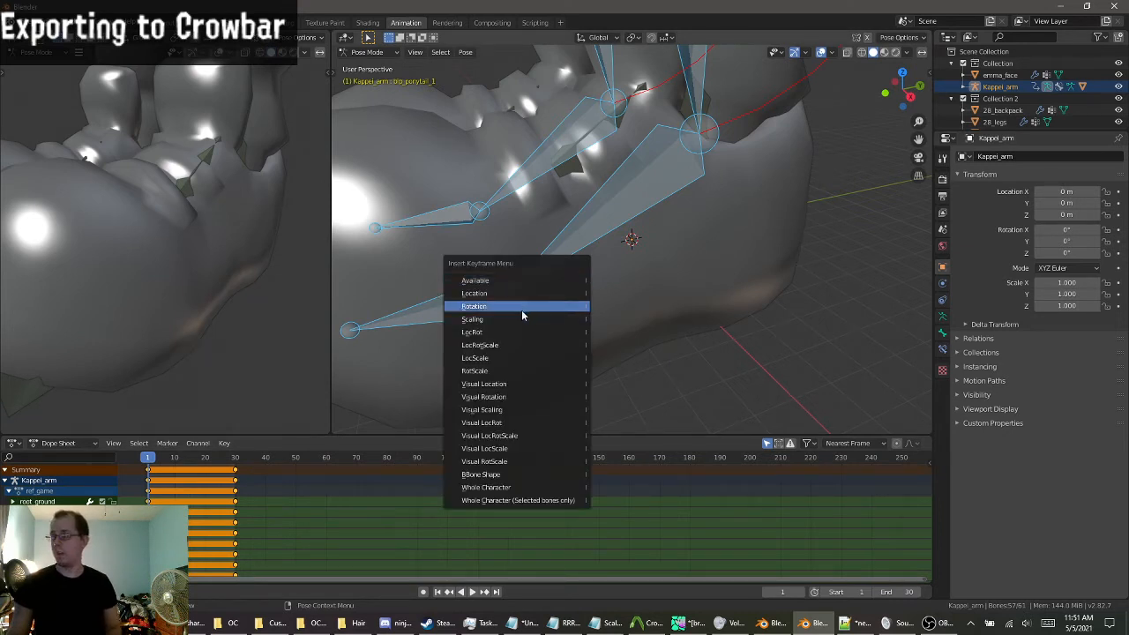
left_click(516, 359)
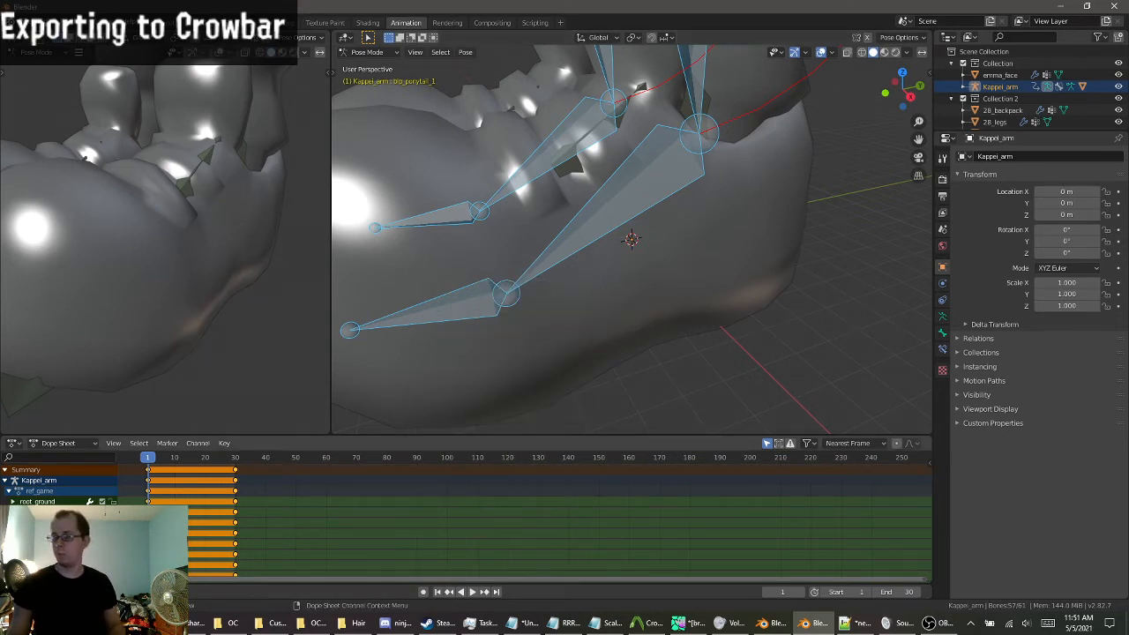
right_click(52, 503)
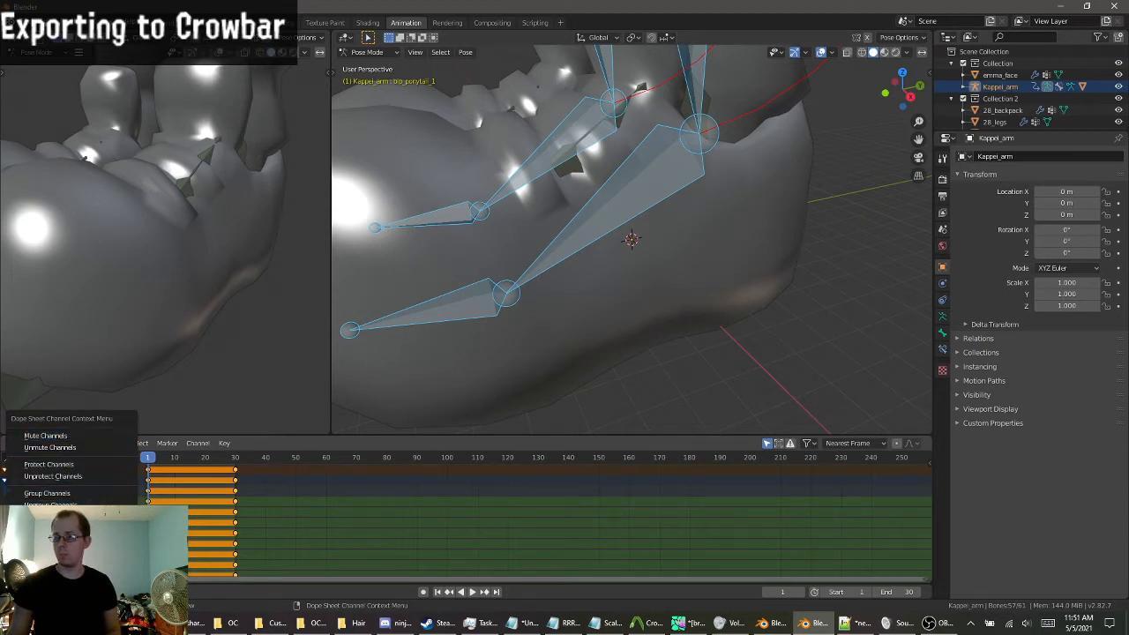
left_click(53, 596)
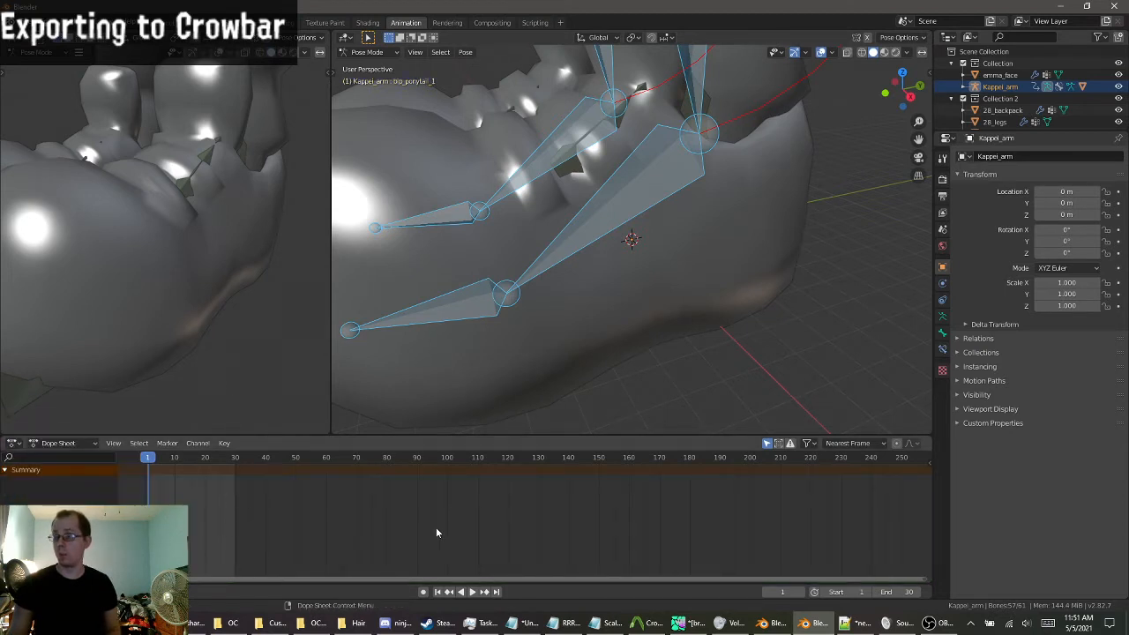
Keep the end frame at 30 and insert LocRotScale keyframes for the armature's bones at frames 1 and 30.
left_click(911, 592)
left_click(912, 587)
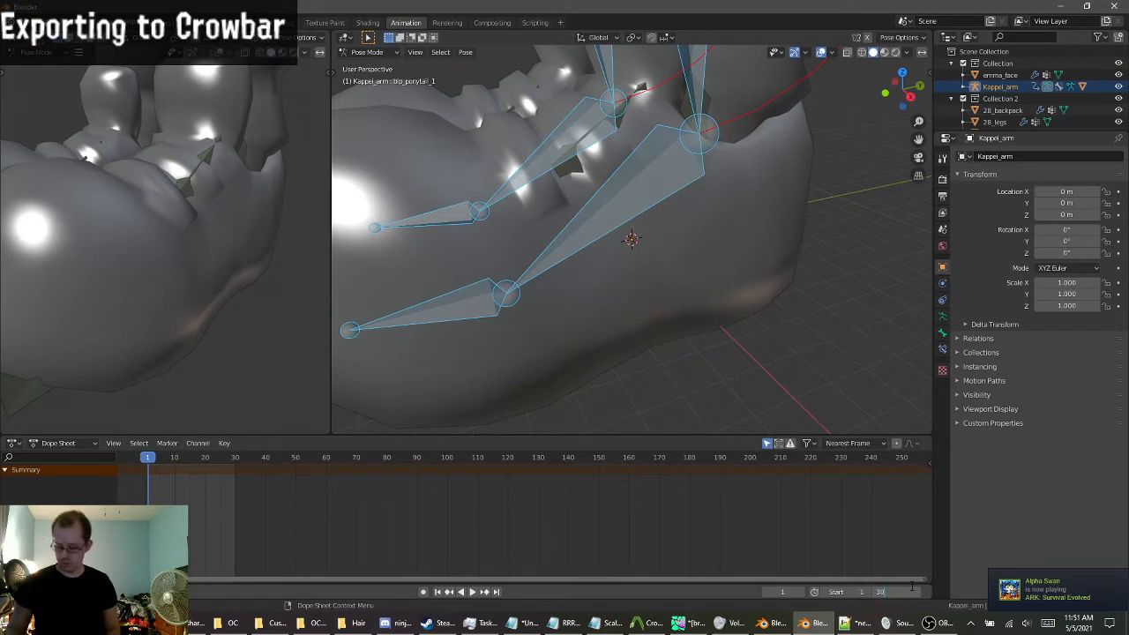
key("Return")
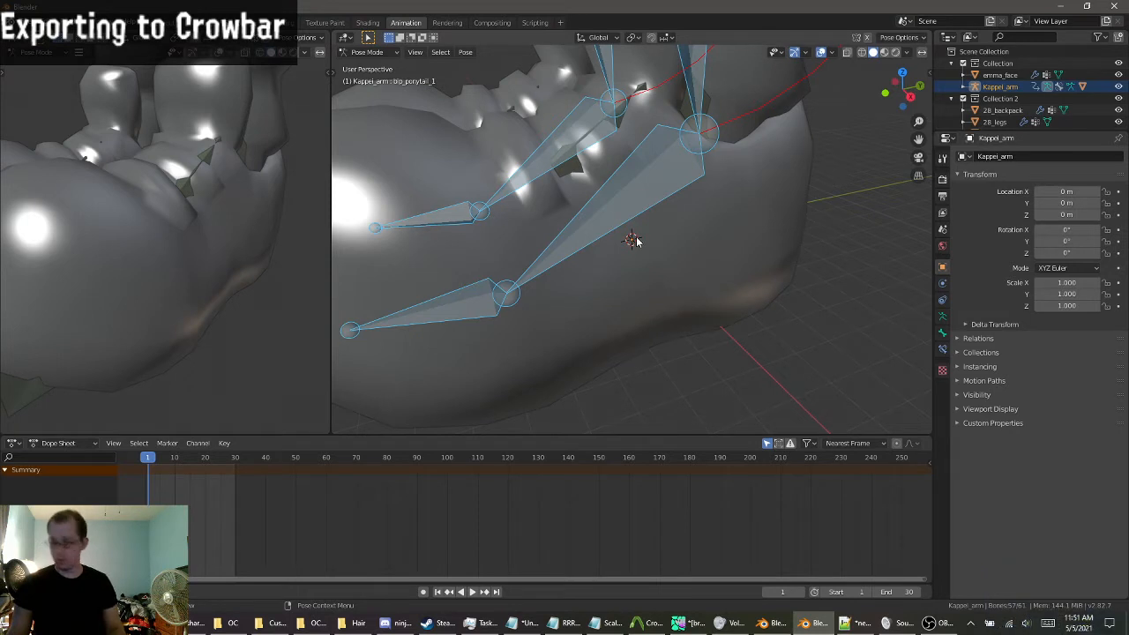
key("i")
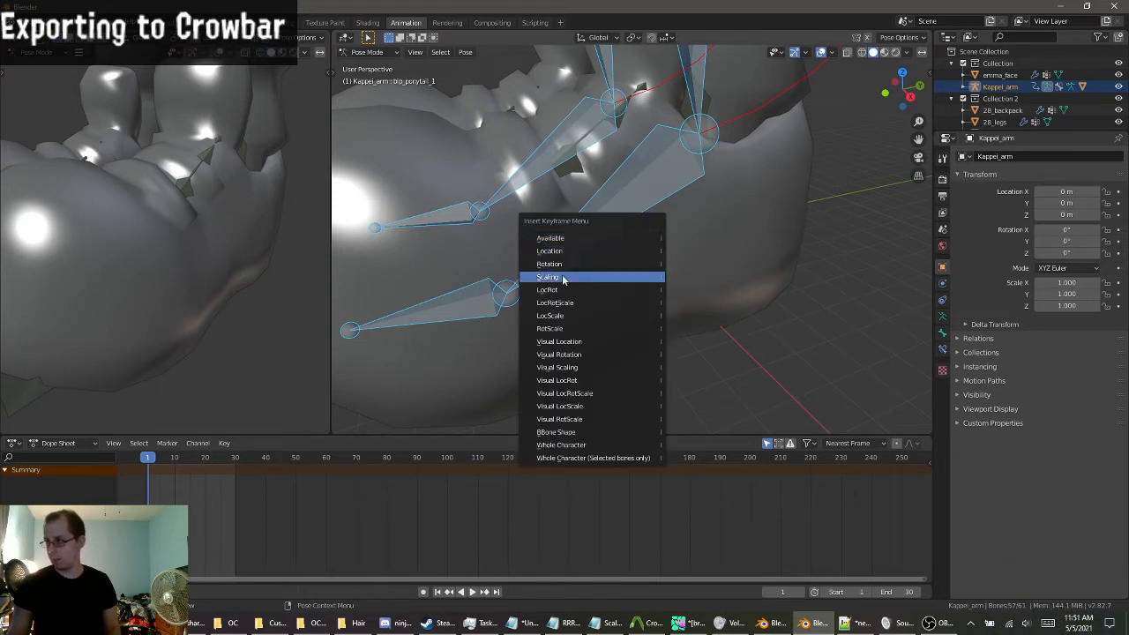
left_click(559, 305)
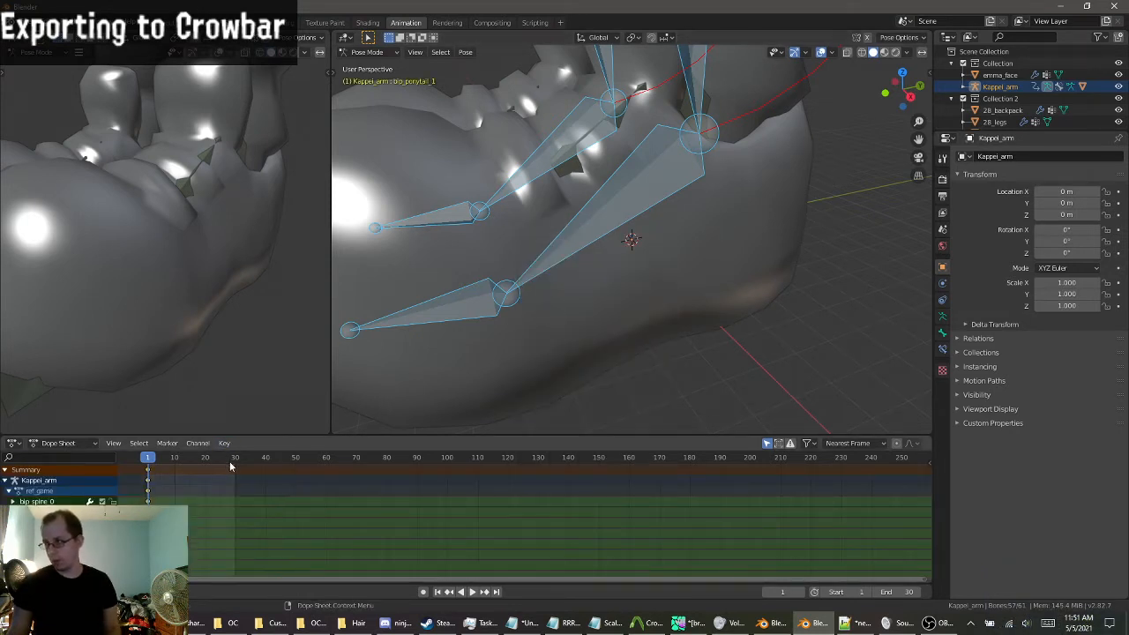
key("shift+Right")
key("i")
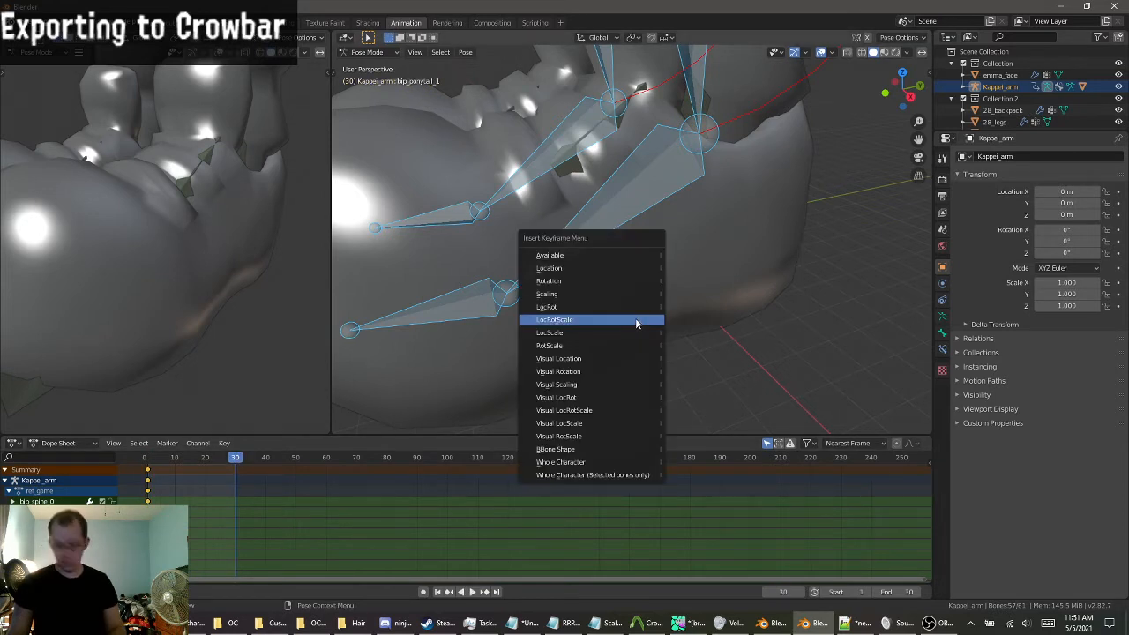
left_click(634, 316)
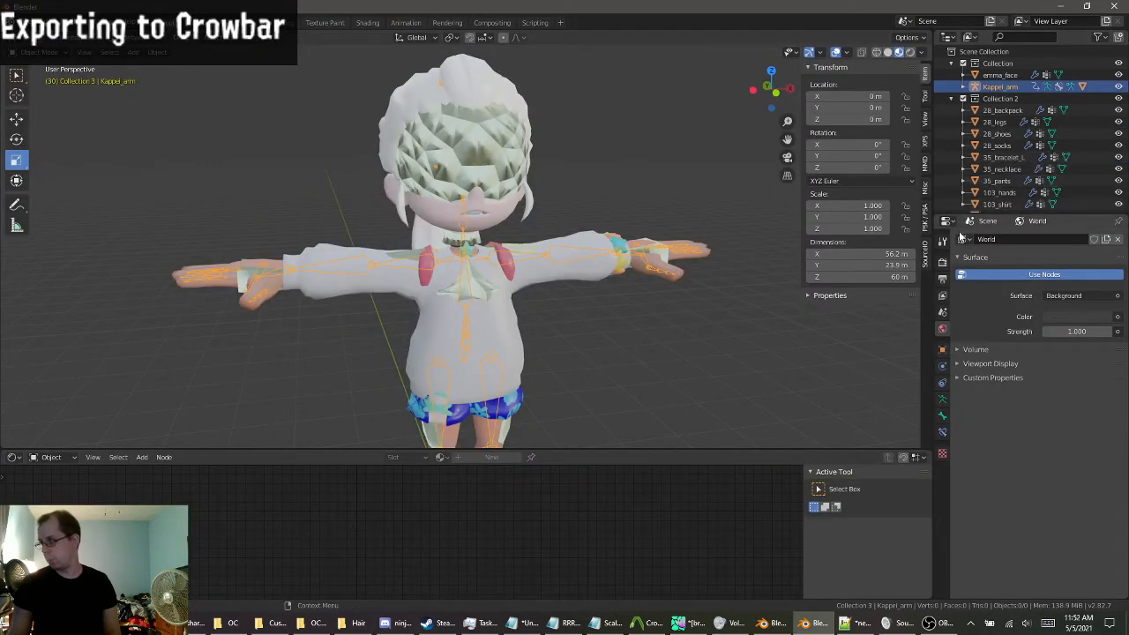
Show the scene's Source Engine Export settings and move all Collection 2 meshes, 28_backpack through 103_shirt, into Collection.
left_click(942, 312)
scroll(994, 555, "down", 3)
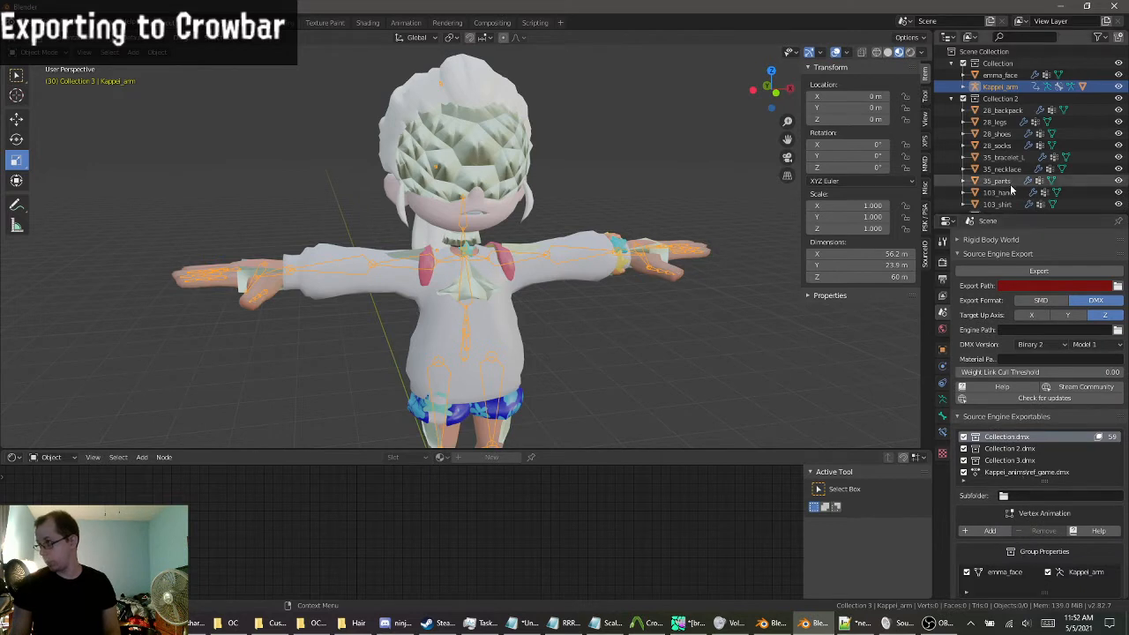
left_click(999, 112)
scroll(1002, 125, "down", 2)
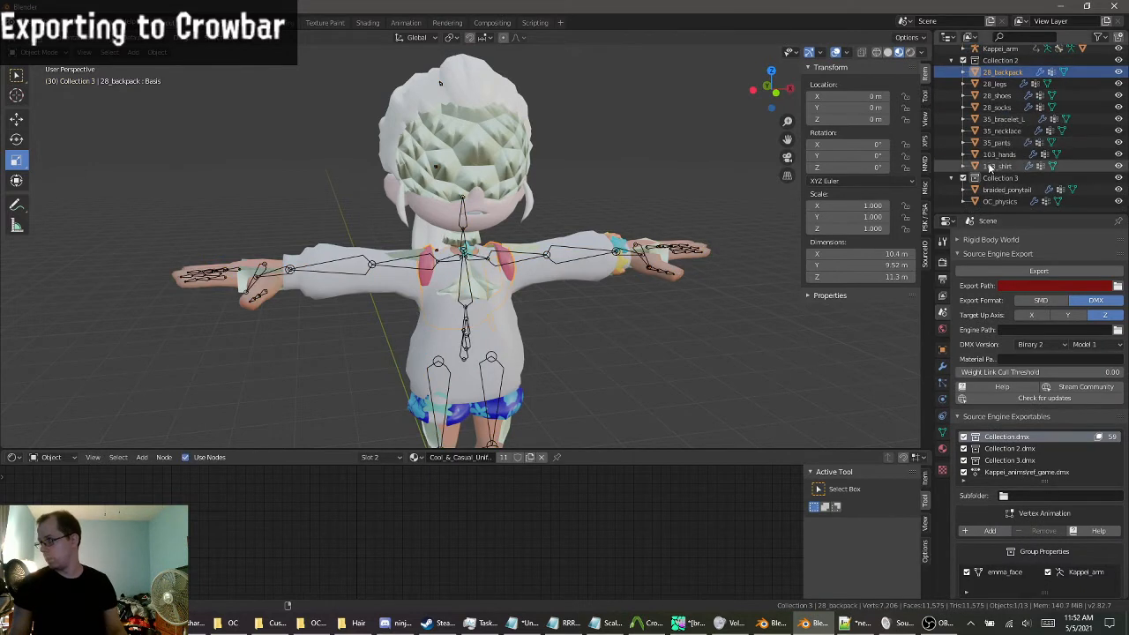
left_click(992, 167, "shift")
scroll(997, 143, "up", 2)
left_click_drag(996, 137, 986, 85)
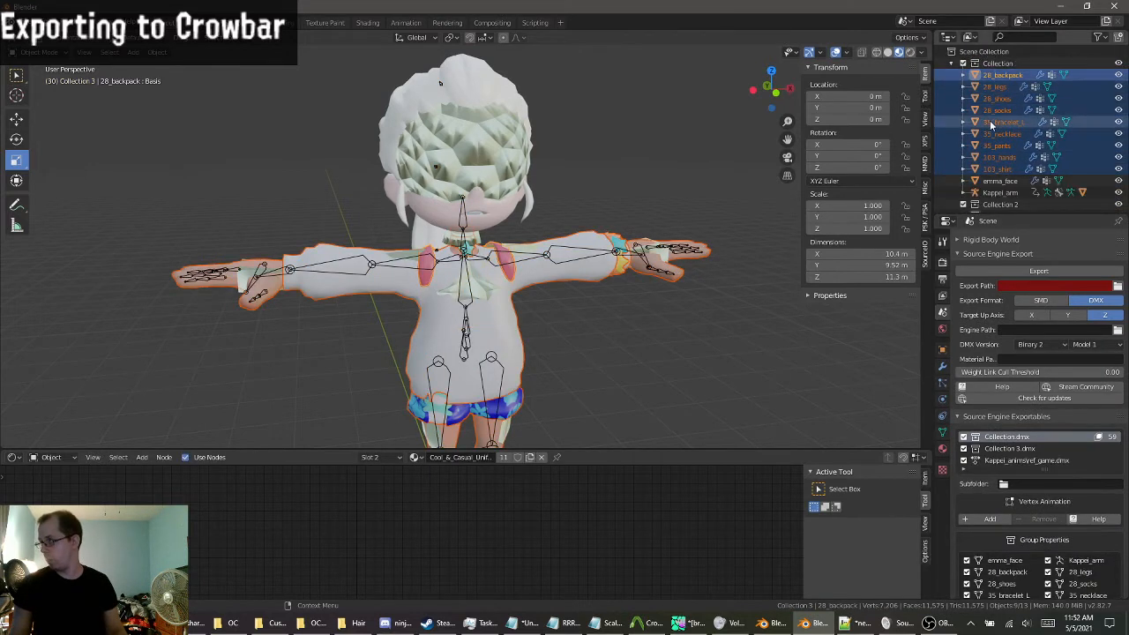
Move the braided_ponytail and OC_physics meshes from Collection 3 into Collection.
scroll(1012, 192, "down", 2)
left_click(1004, 191)
left_click(998, 200, "shift")
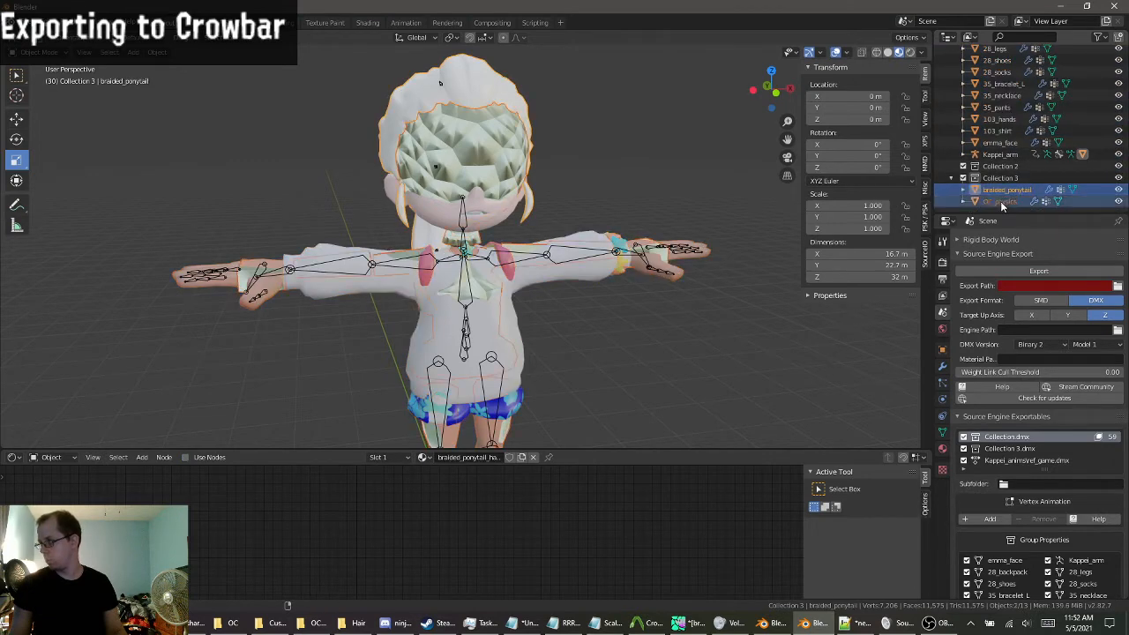
left_click_drag(998, 201, 996, 134)
Delete the emptied Collection 2 and Collection 3.
left_click(998, 200)
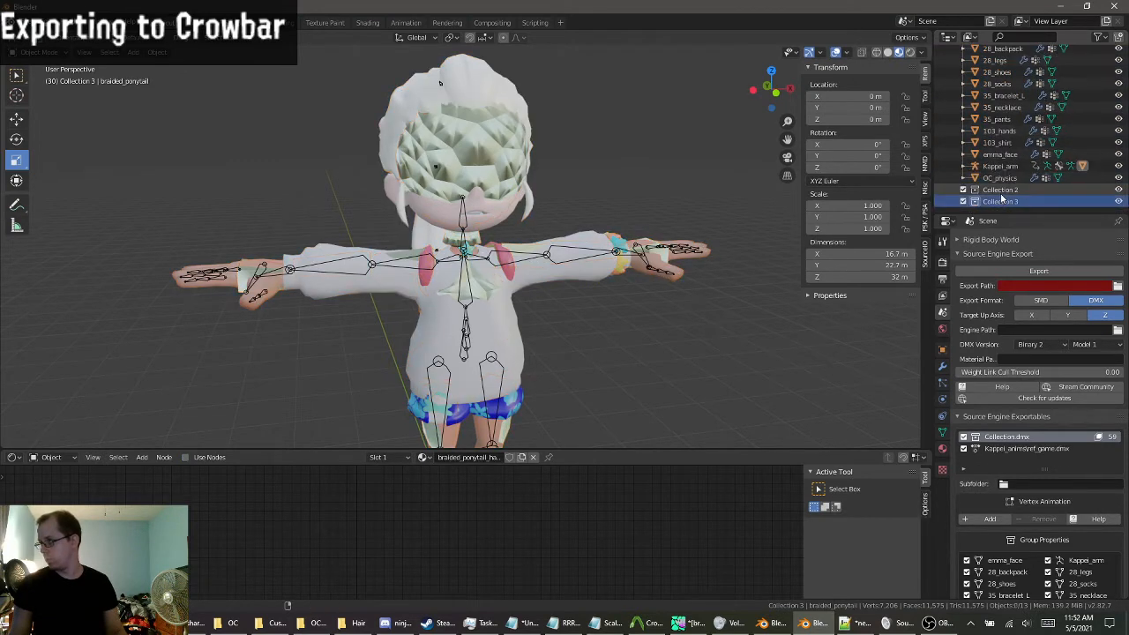
left_click(998, 192, "ctrl")
right_click(998, 192)
left_click(997, 194)
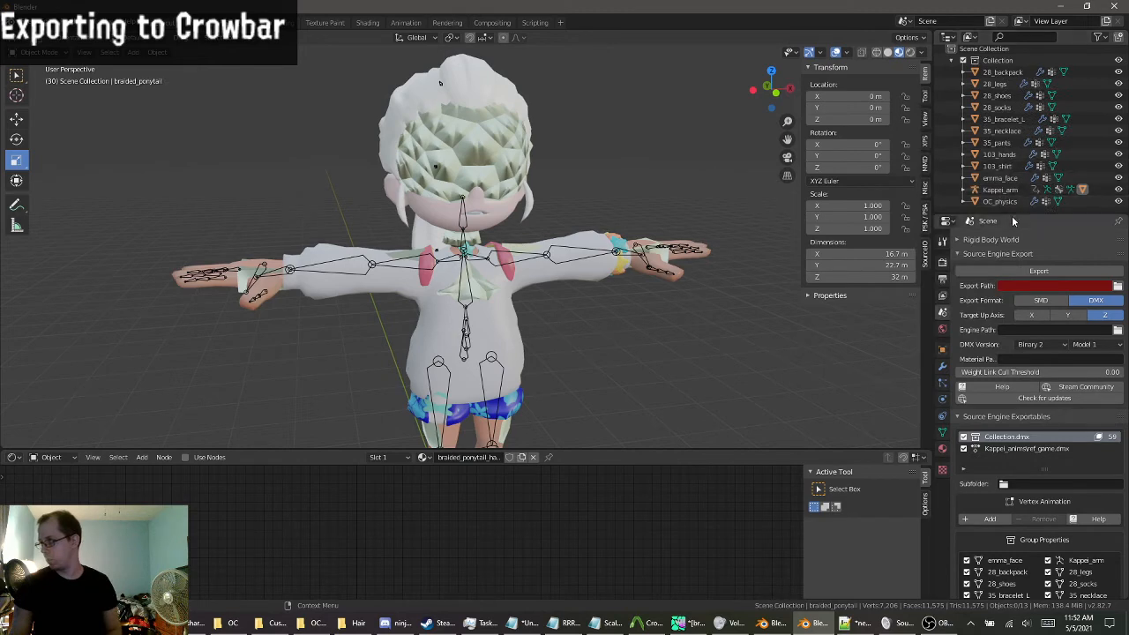
Suppress the Collection.dmx exportable so each mesh exports as its own file, and review the exportables list.
left_click(994, 440)
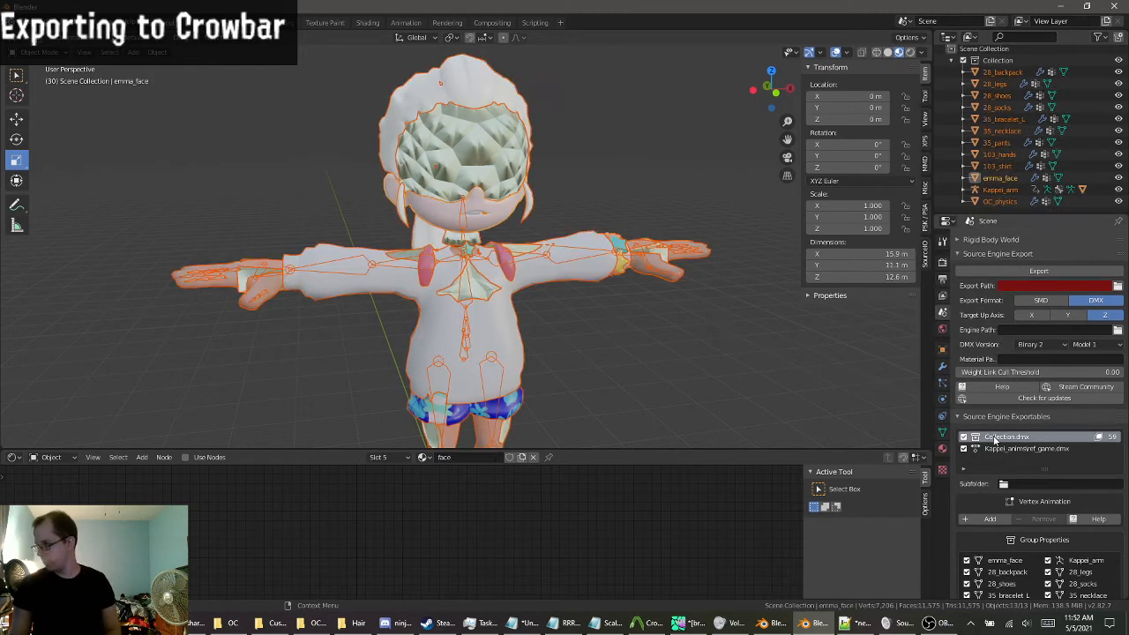
scroll(988, 522, "down", 3)
scroll(982, 525, "down", 1)
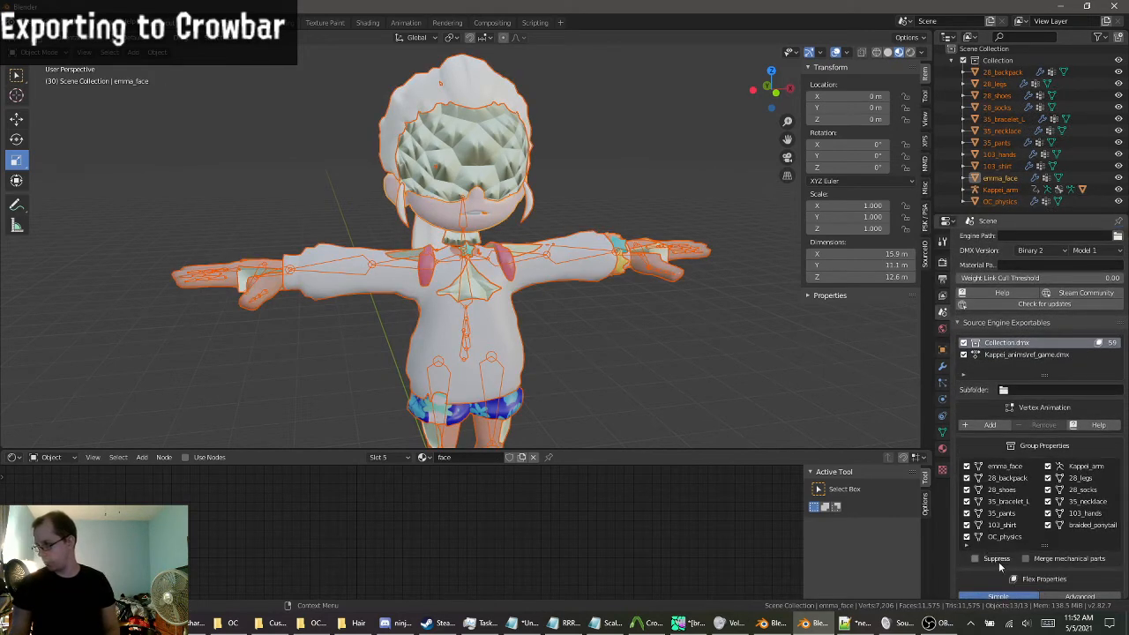
left_click(998, 560)
scroll(992, 547, "up", 1)
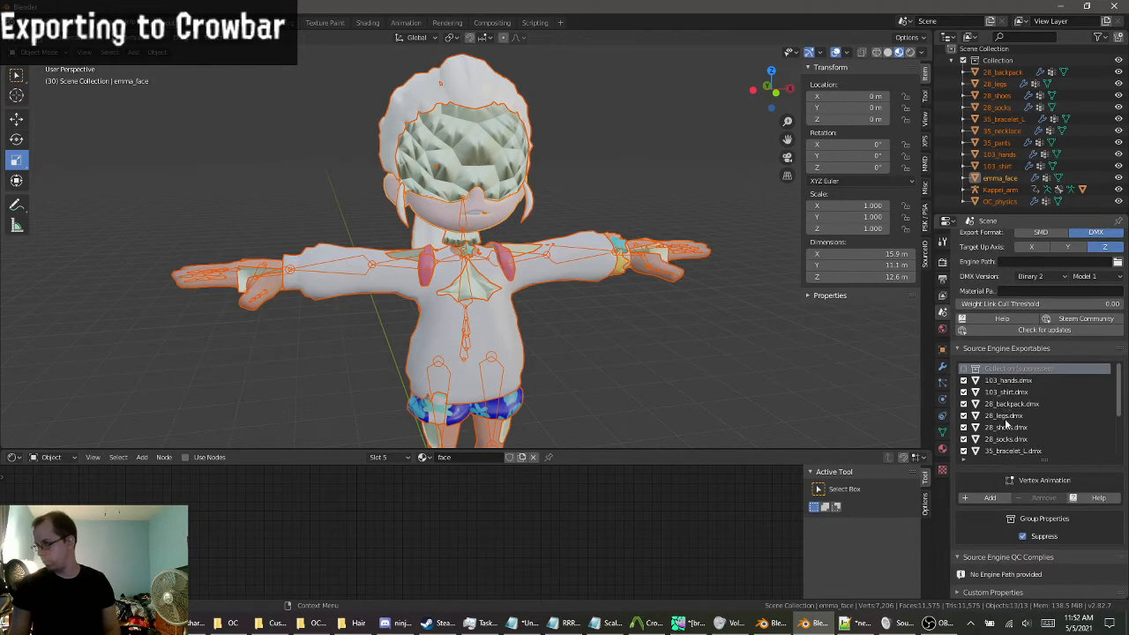
scroll(1005, 423, "down", 6)
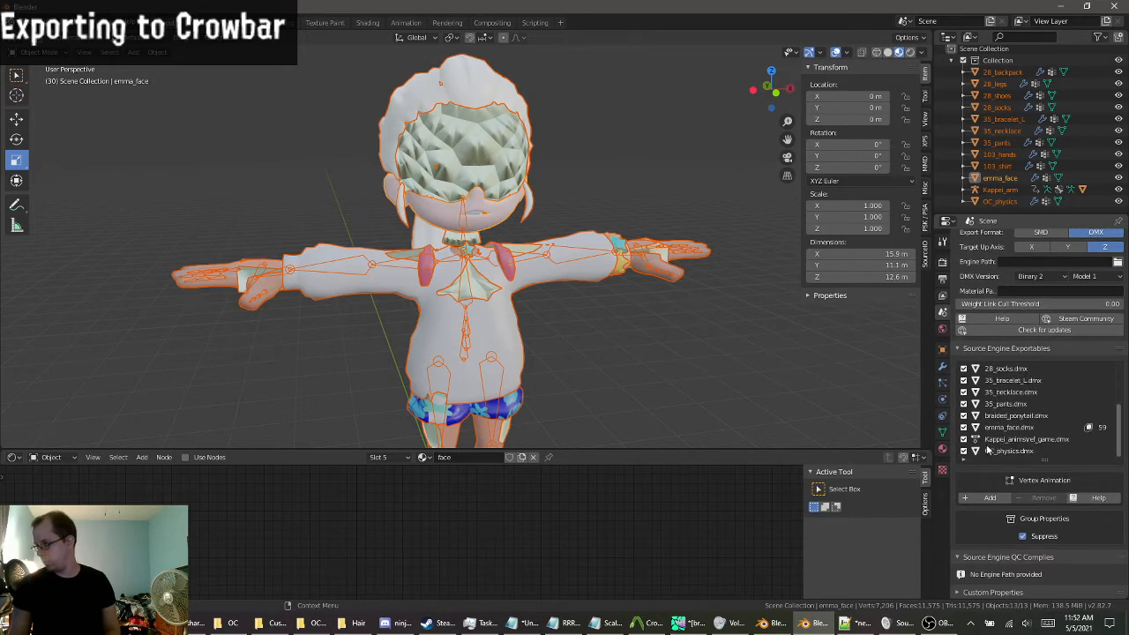
Select the Kappei_anims ref_game exportable, check its armature options under SMD, and return the export format to DMX.
left_click(990, 439)
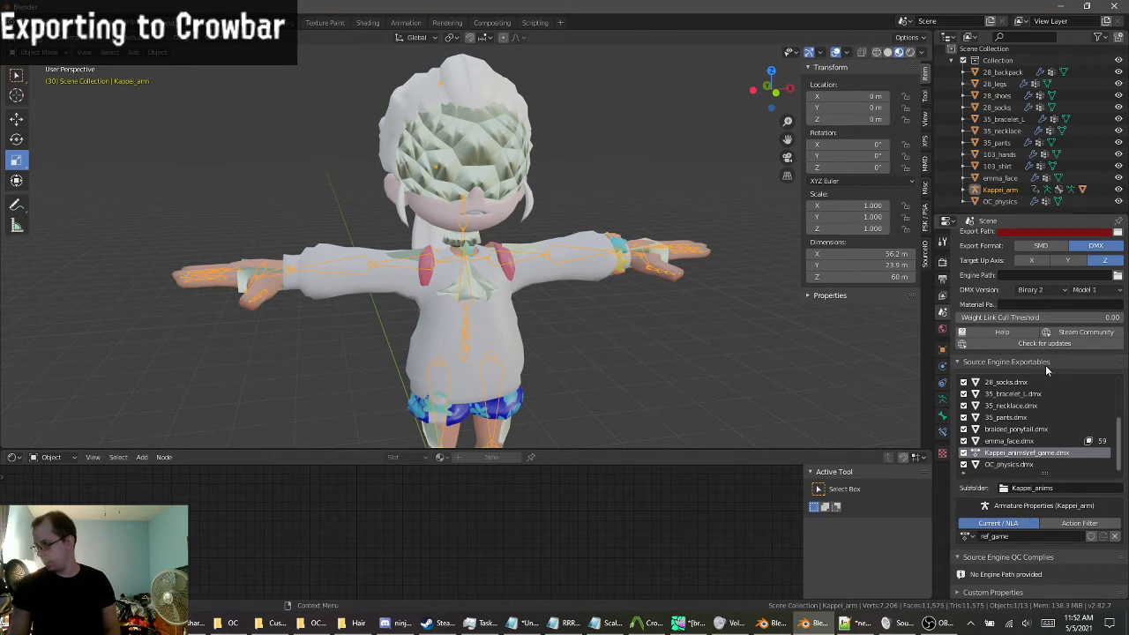
left_click(1034, 247)
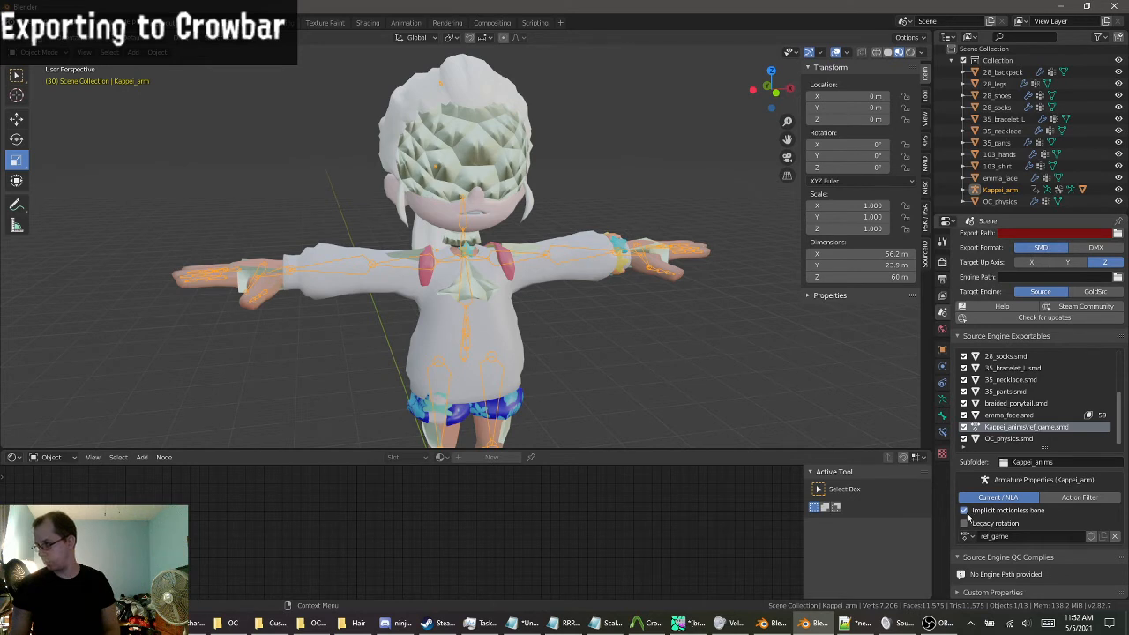
left_click(1096, 248)
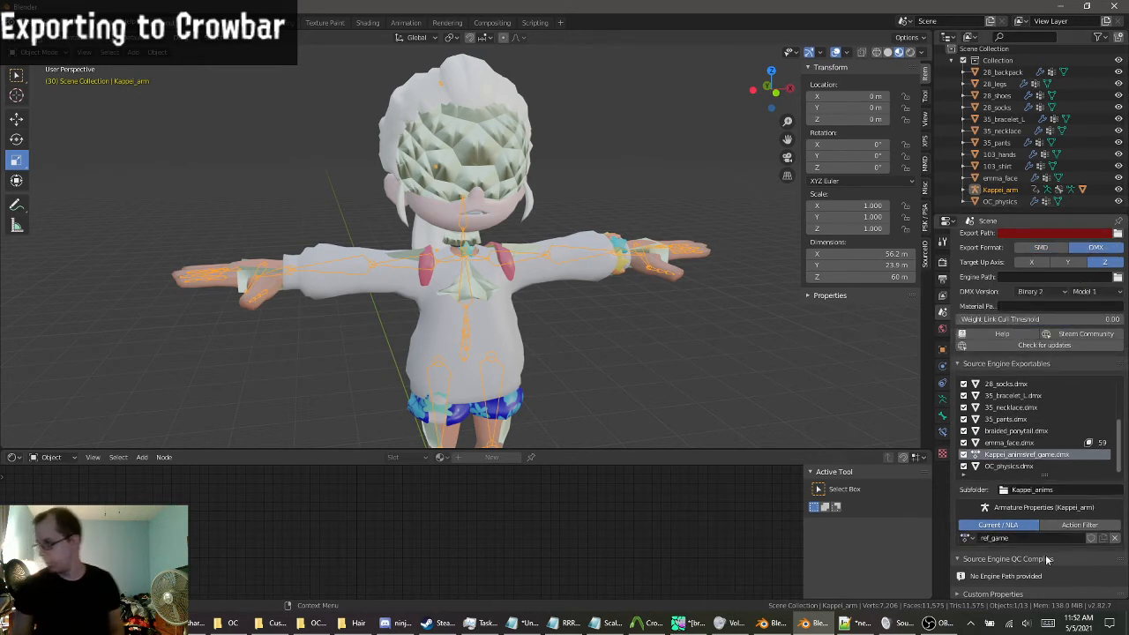
scroll(1039, 426, "up", 2)
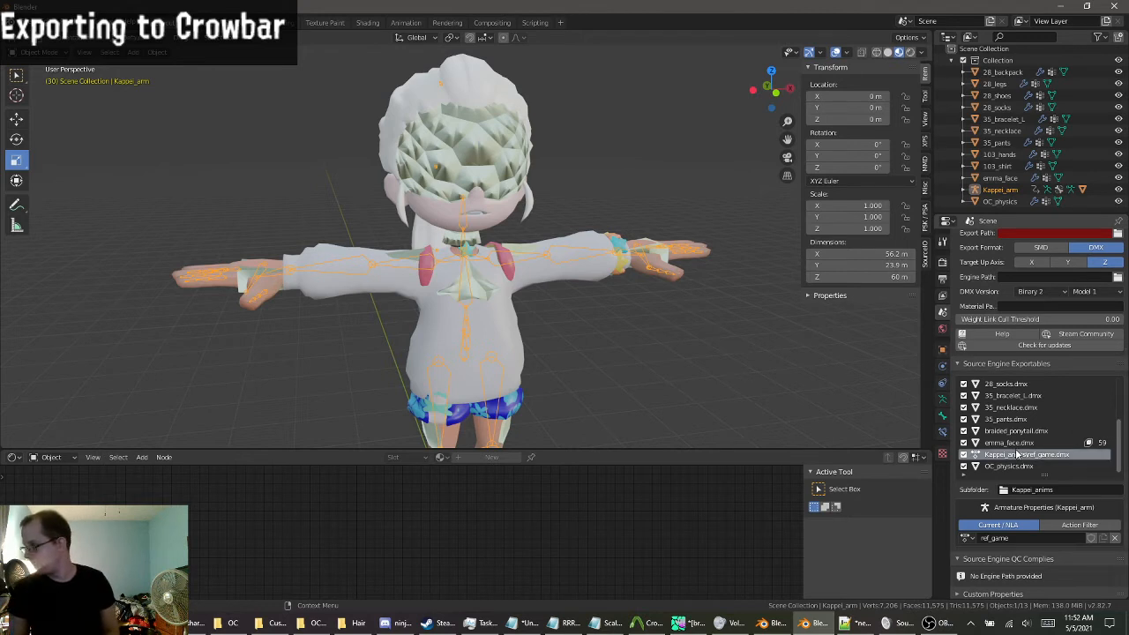
scroll(1038, 402, "down", 2)
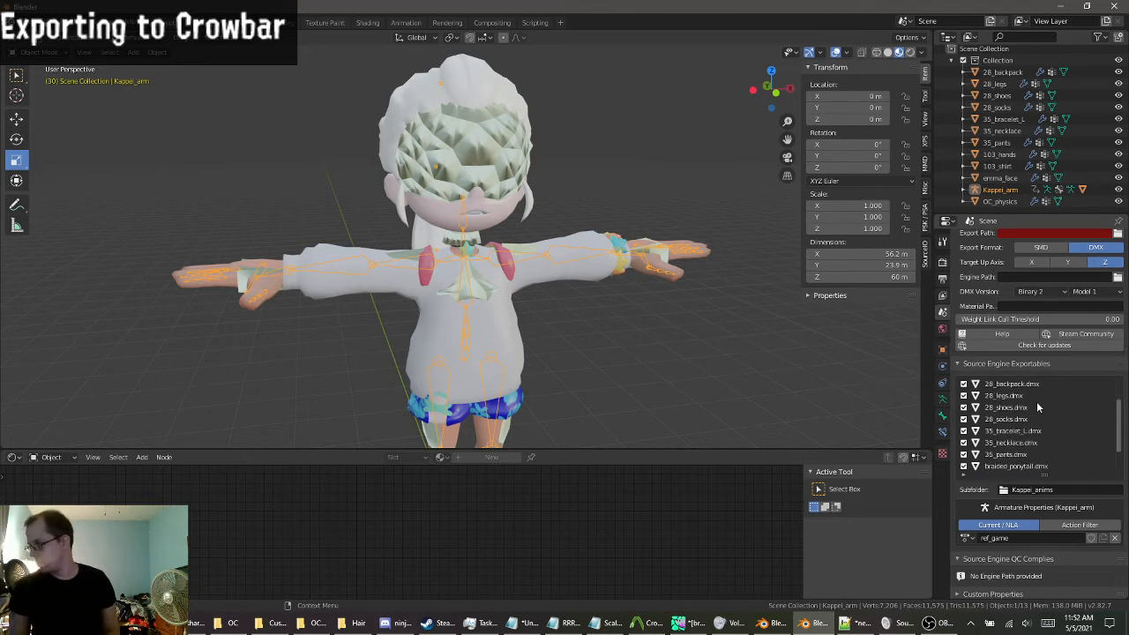
Inspect the 103_hands mesh's vertex groups and shape keys, view the character from the front, and return to the scene's export settings.
middle_click_drag(632, 323, 623, 295)
left_click(622, 304)
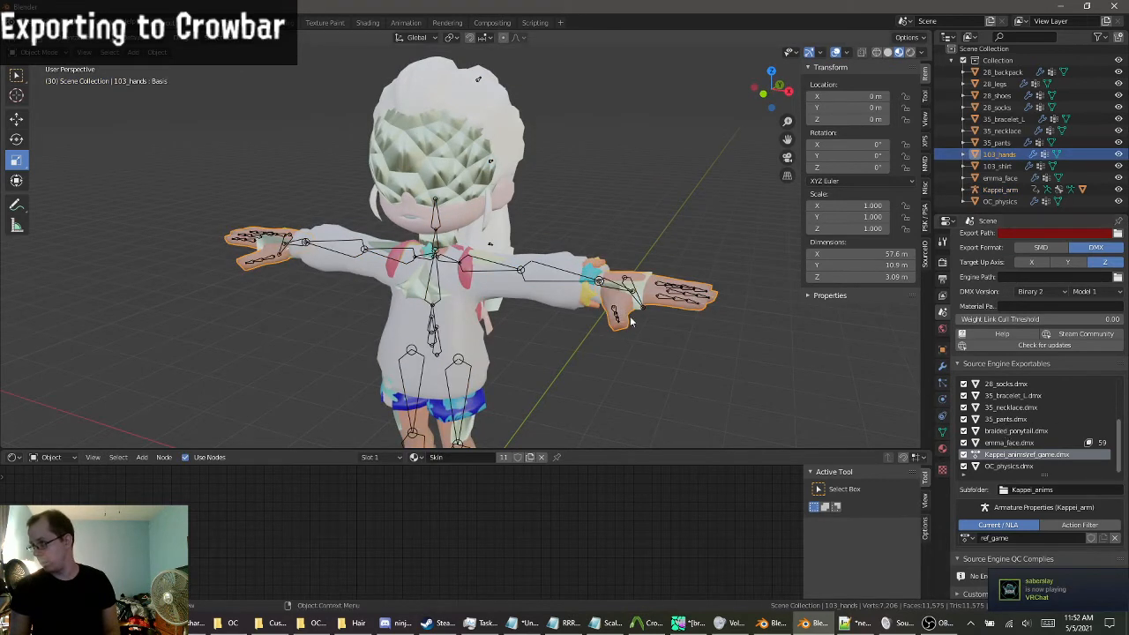
left_click(942, 432)
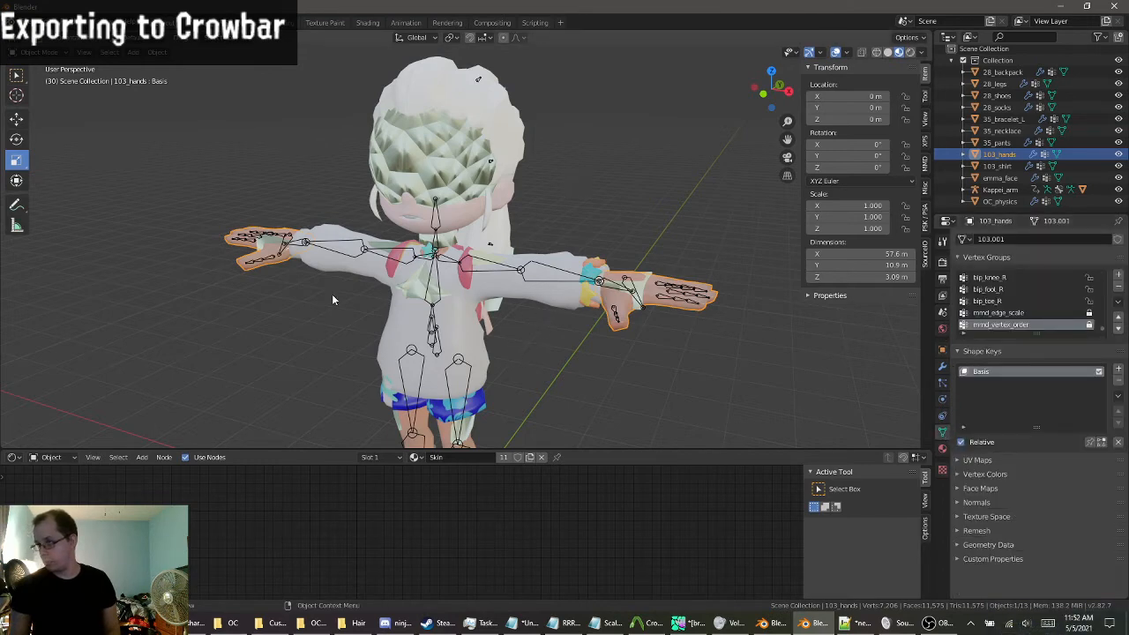
scroll(363, 251, "down", 2)
middle_click_drag(439, 342, 518, 289)
middle_click_drag(473, 353, 450, 340)
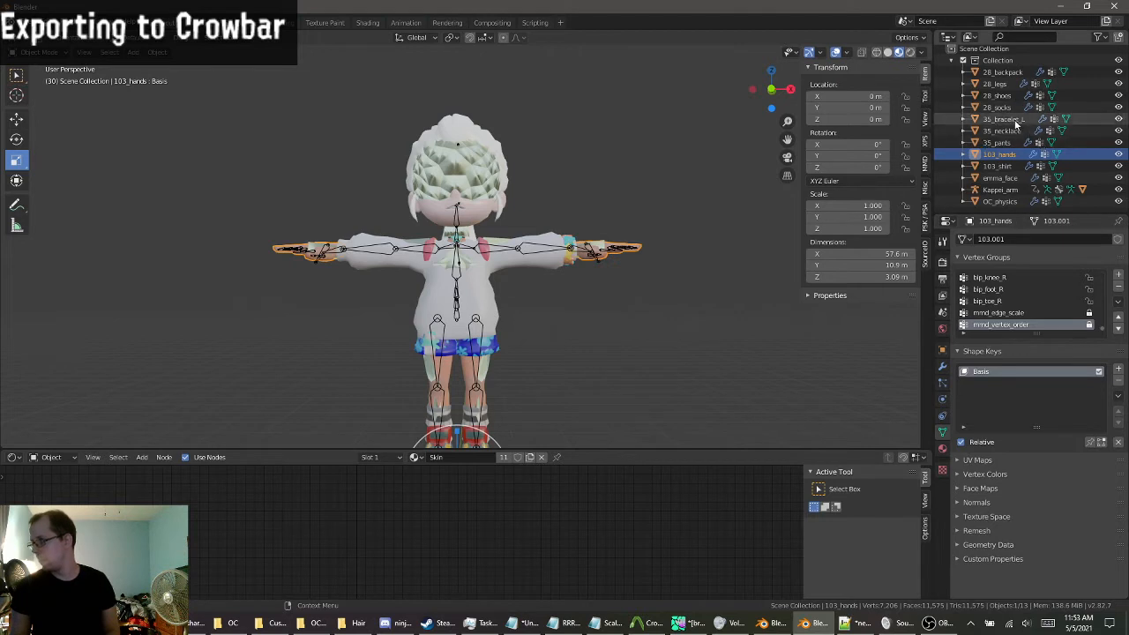
left_click(942, 311)
scroll(1032, 459, "up", 6)
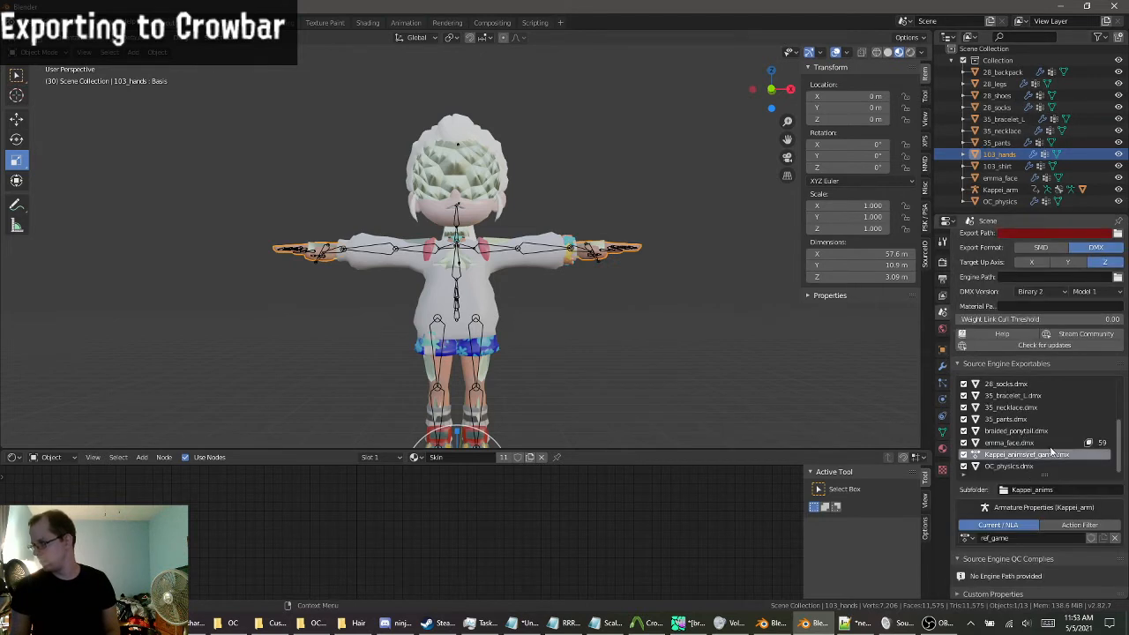
Rename the armature's ref_game action to idle and set its export subfolder to OC_anims.
scroll(1073, 407, "down", 3)
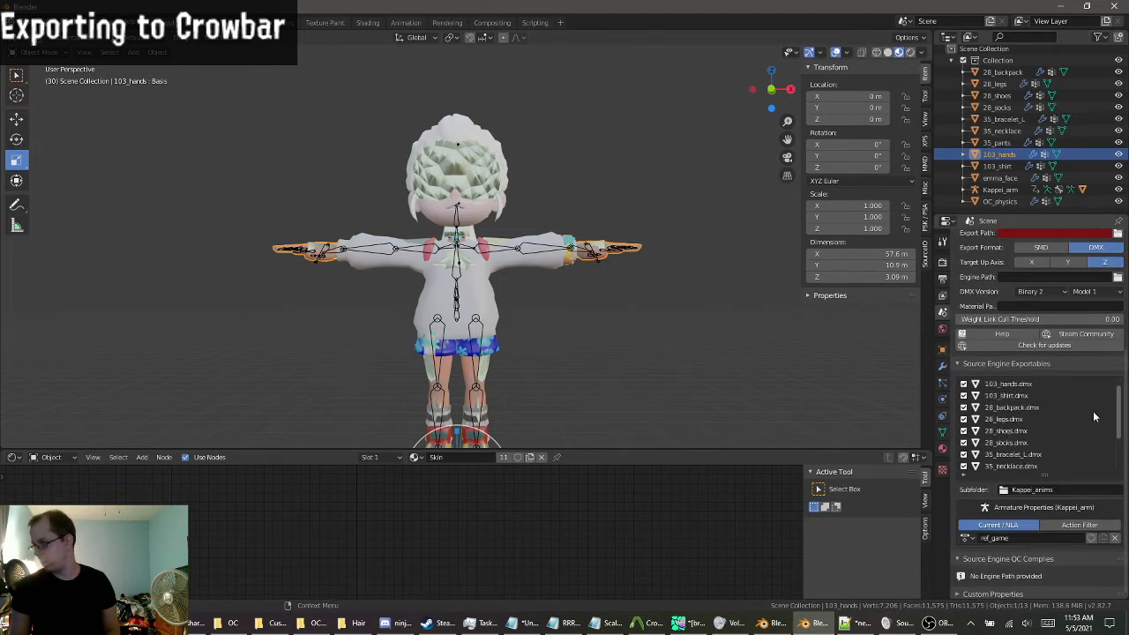
scroll(1085, 422, "up", 3)
scroll(1091, 430, "down", 6)
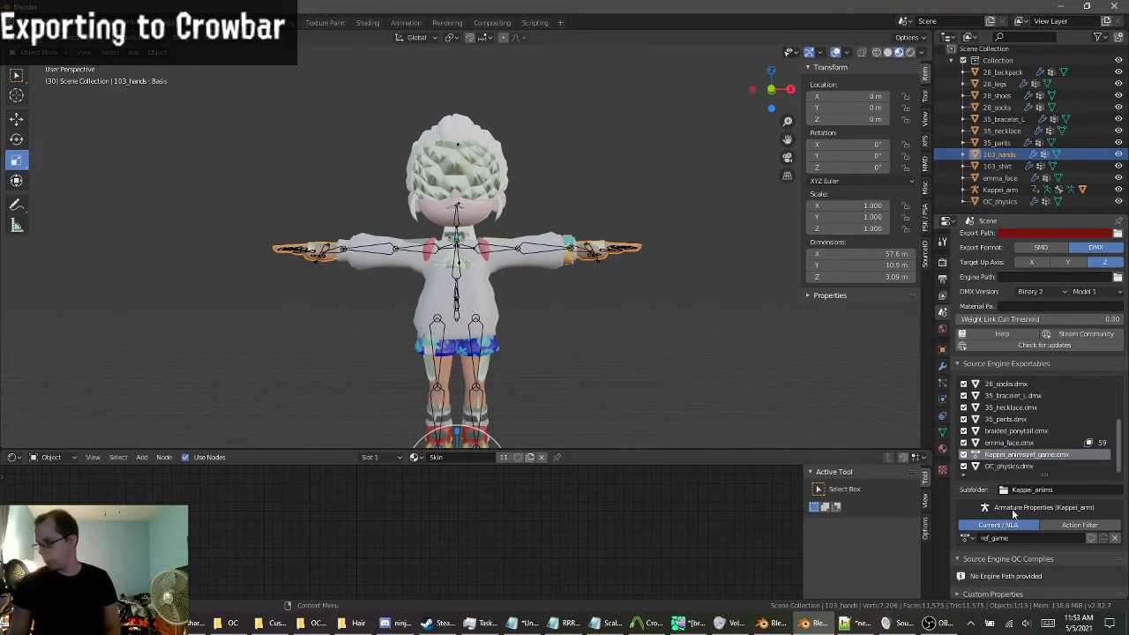
left_click(1004, 540)
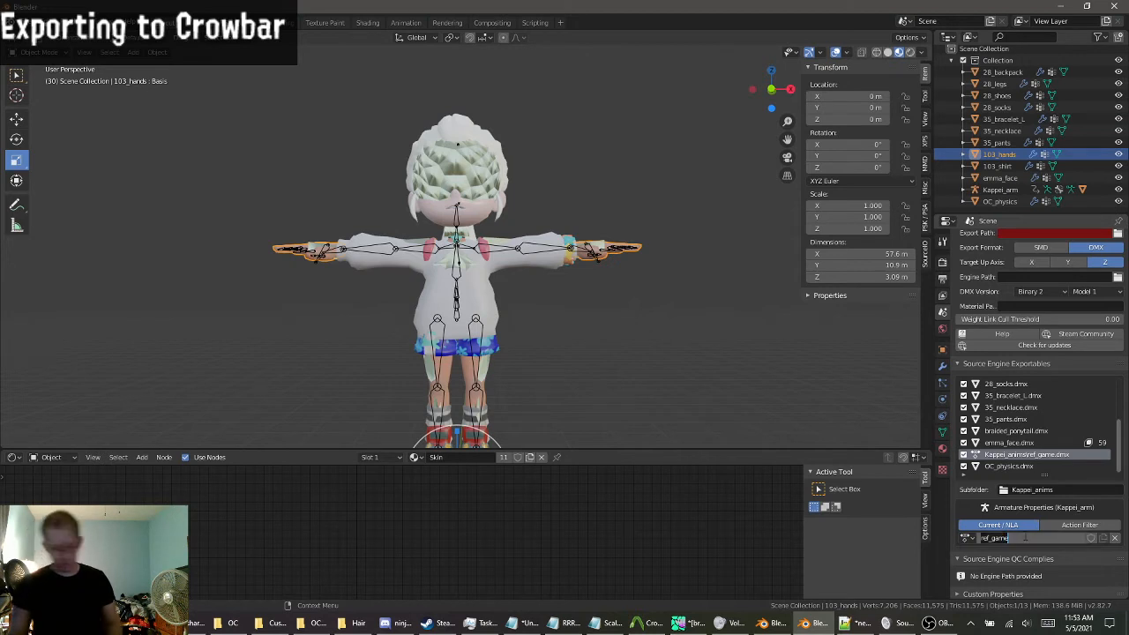
type("idle")
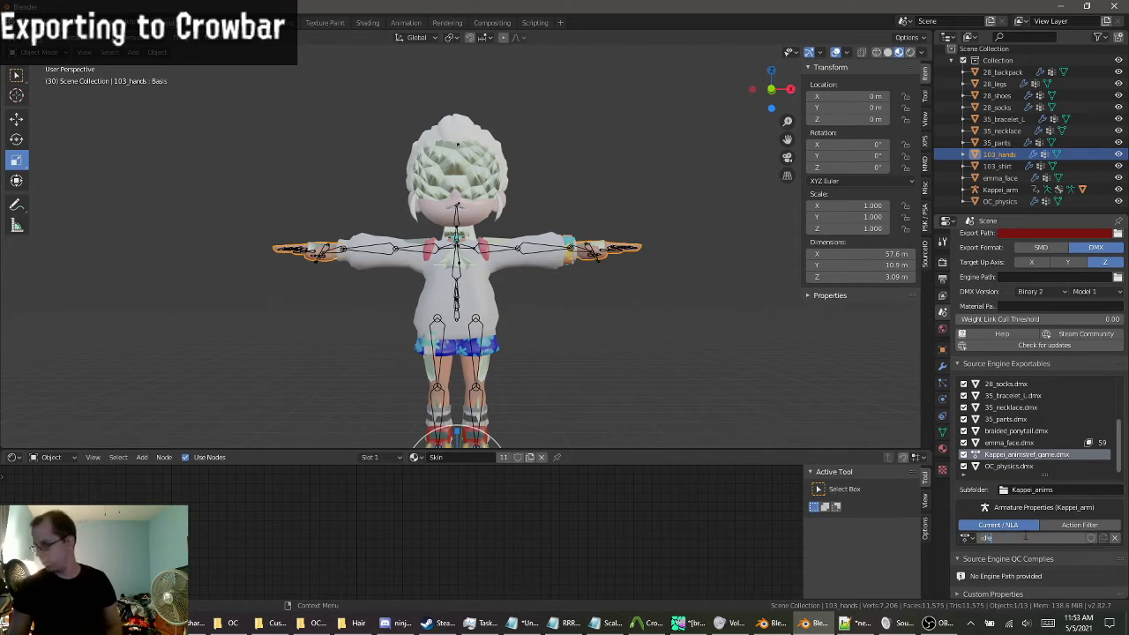
key("Return")
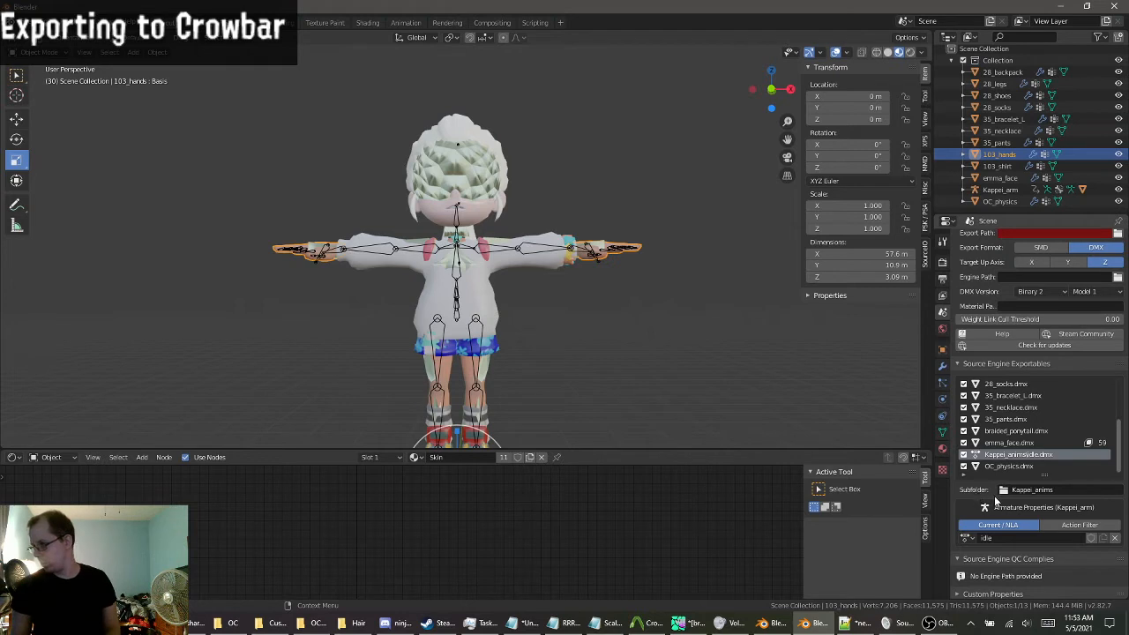
left_click(1027, 490)
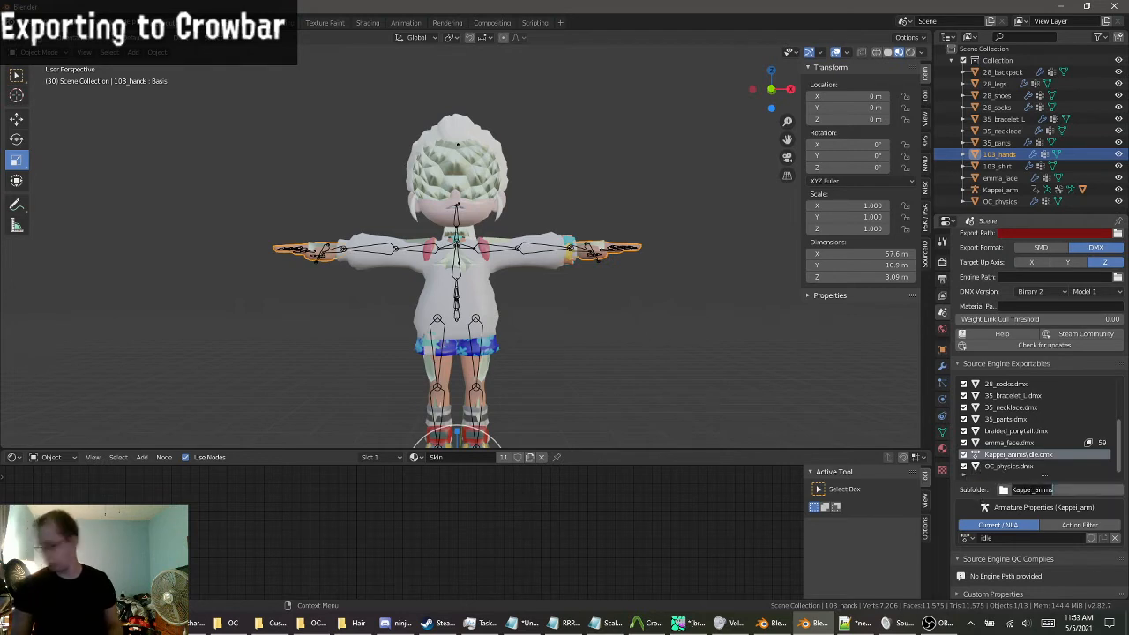
type("OC")
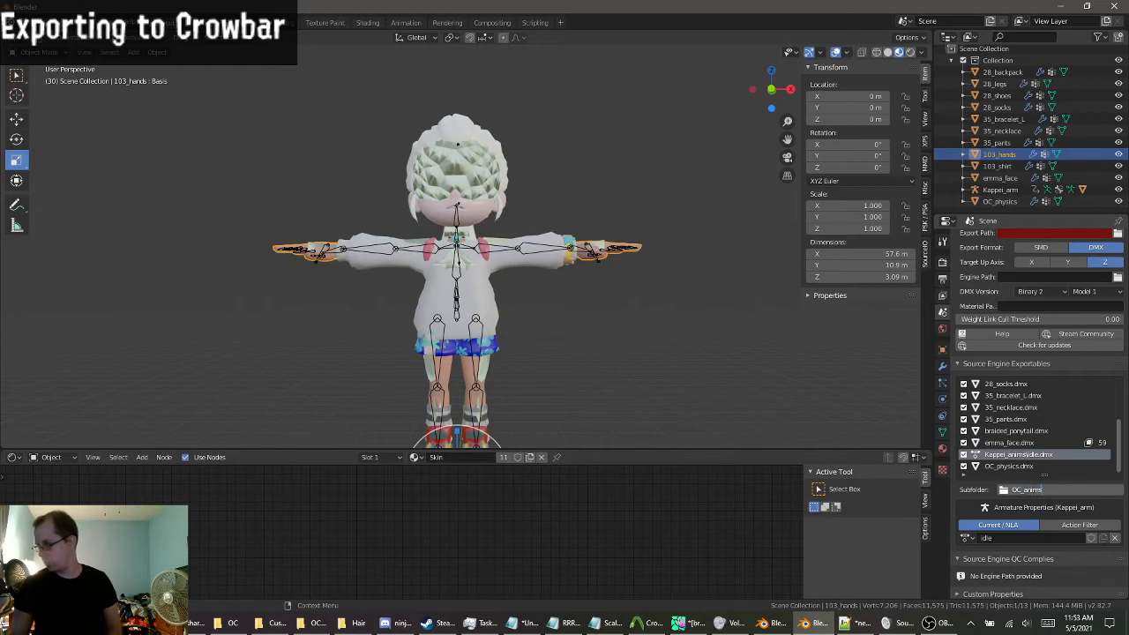
key("Return")
Begin saving the scene as a new Blender file named OC2.blend, using the existing OC.blend name as the base.
left_click(29, 22)
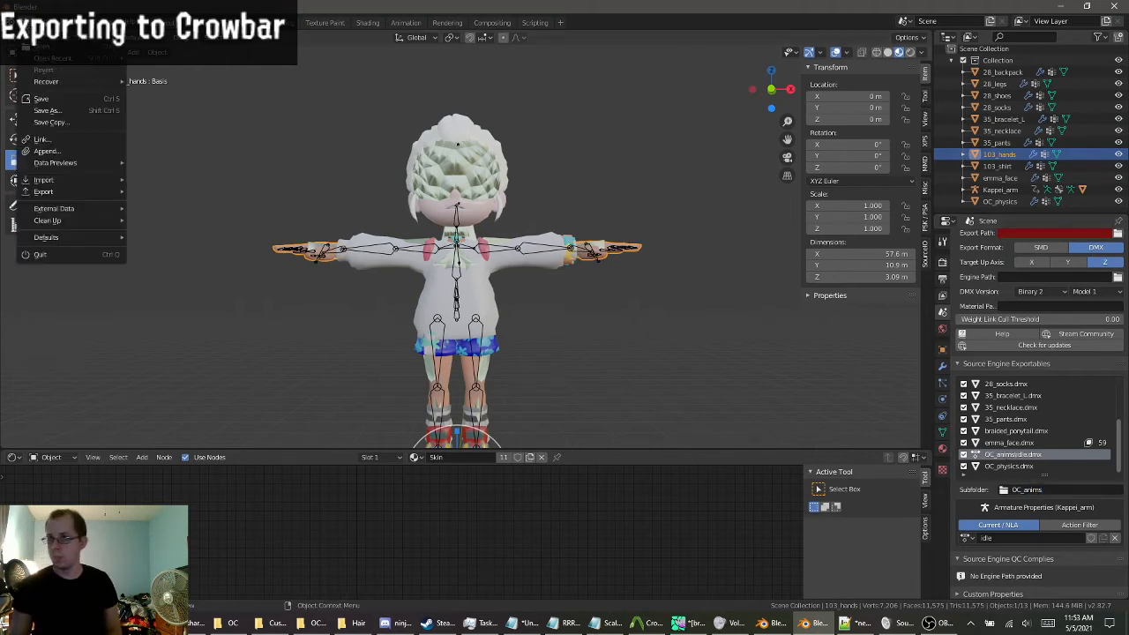
left_click(40, 110)
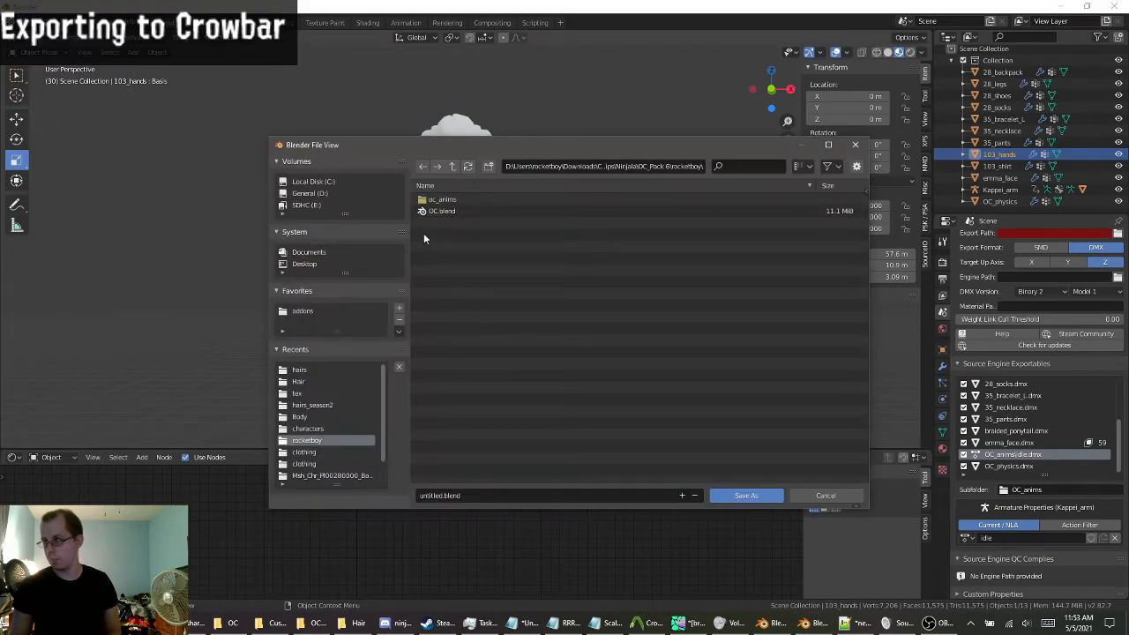
left_click(441, 210)
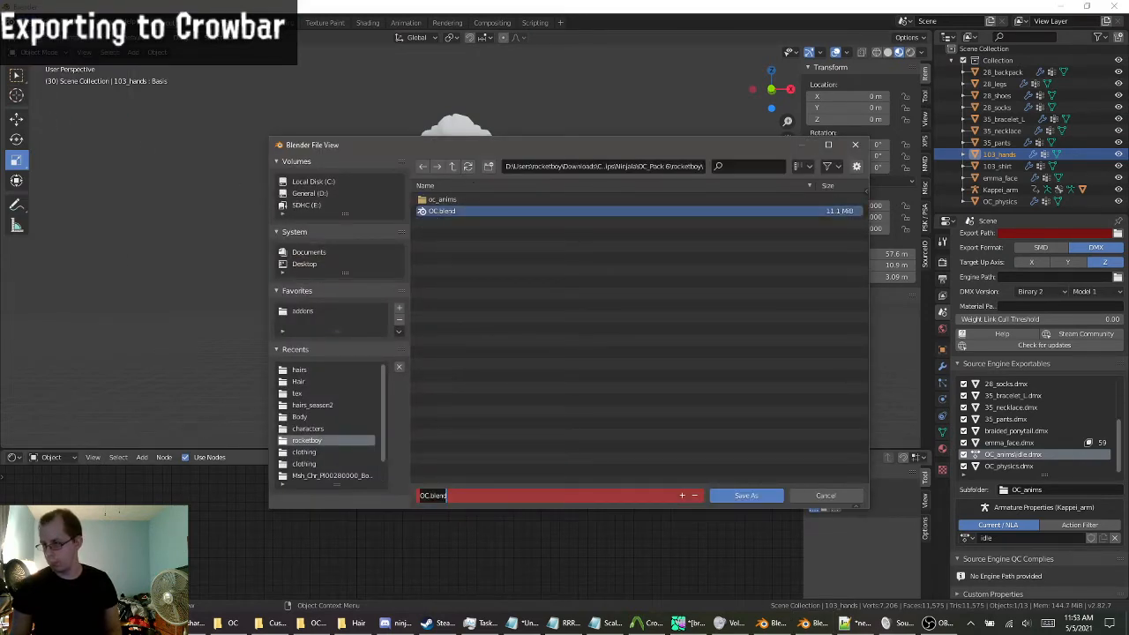
left_click(428, 495)
type("2")
key("Return")
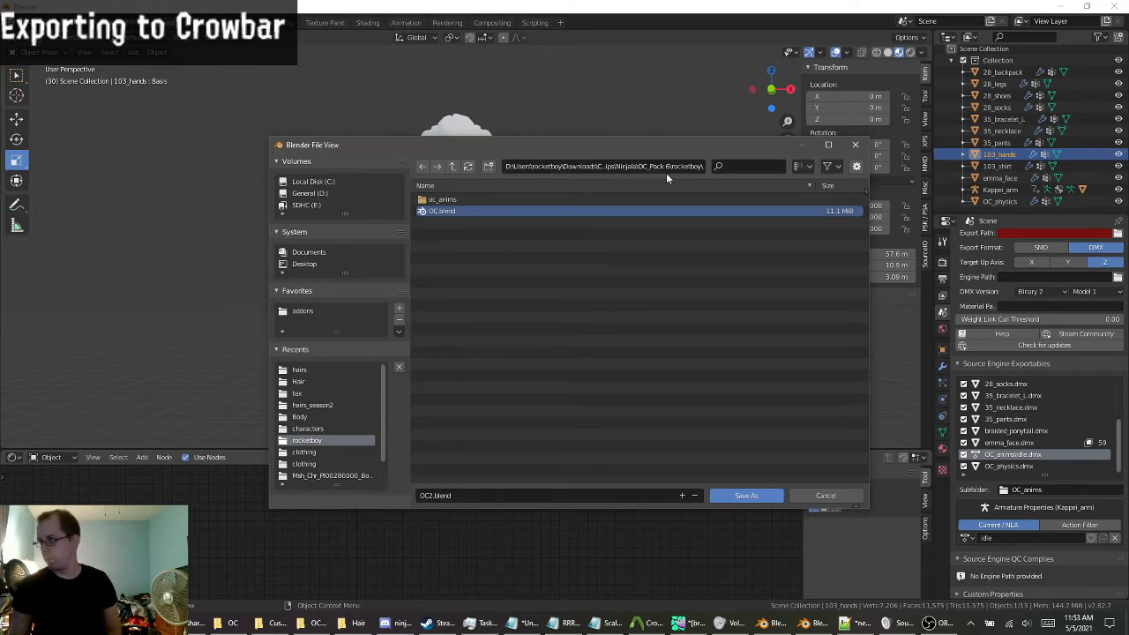
Check the save location by browsing up to the Ninjala folder and back through OC_Pack 6, and save OC2.blend beside OC.blend.
left_click(688, 169)
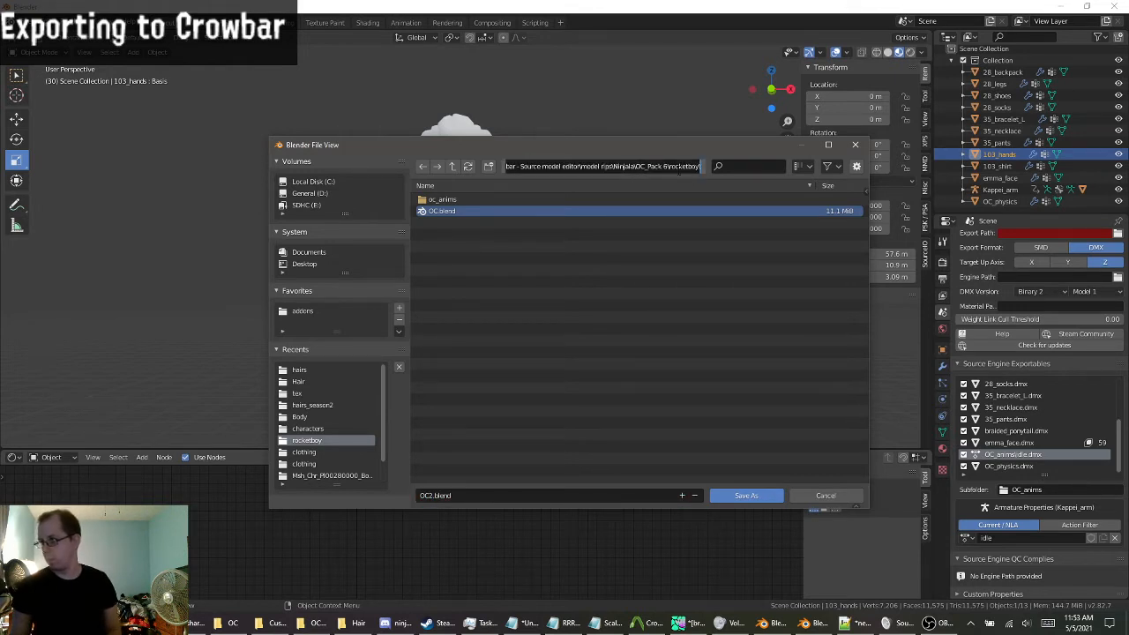
left_click(474, 217)
left_click(451, 167)
left_click(452, 166)
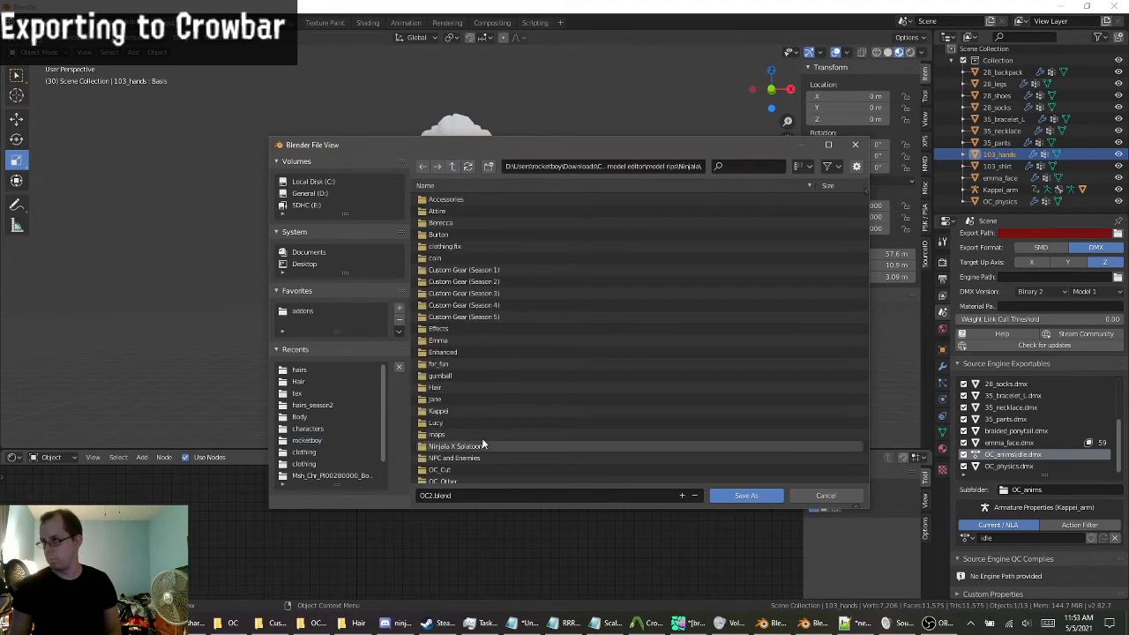
scroll(485, 430, "down", 5)
left_click(460, 358)
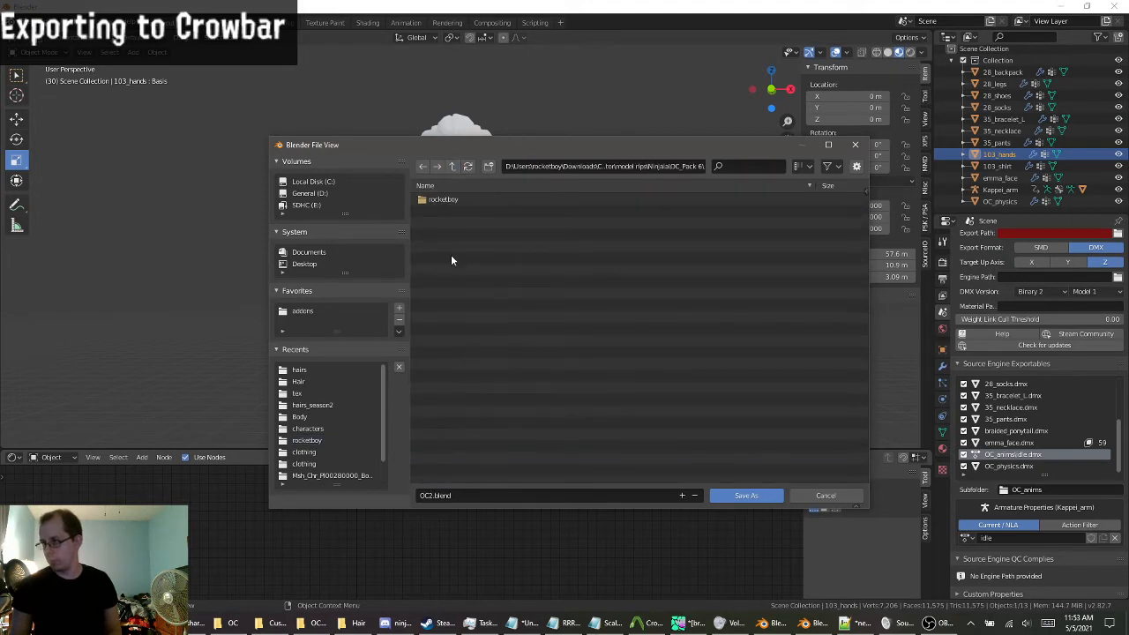
left_click(441, 201)
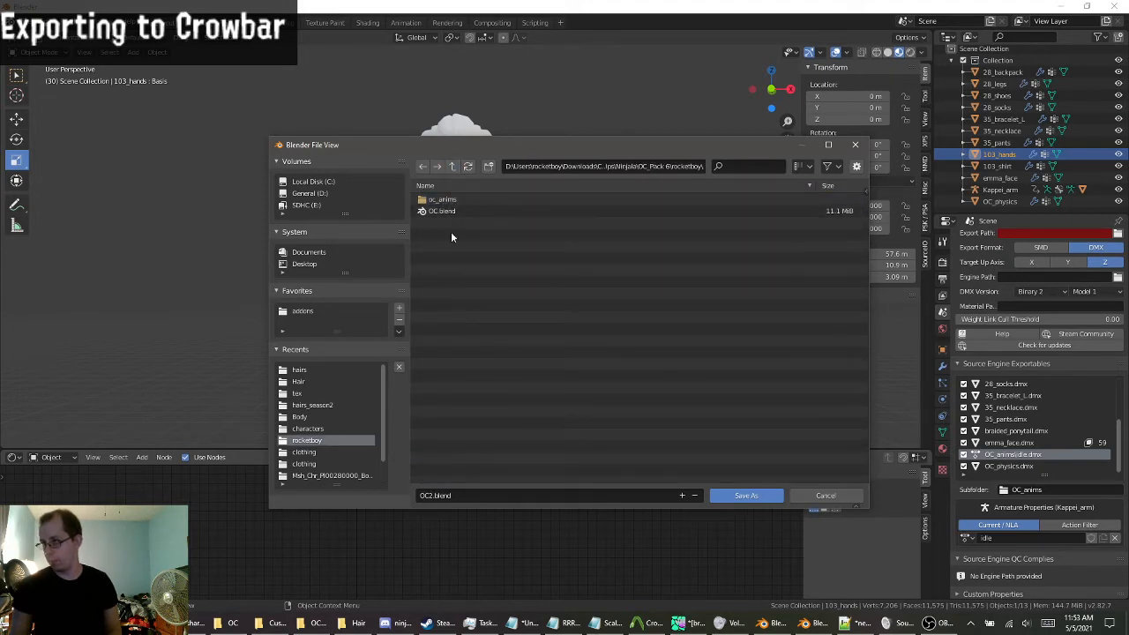
left_click(746, 495)
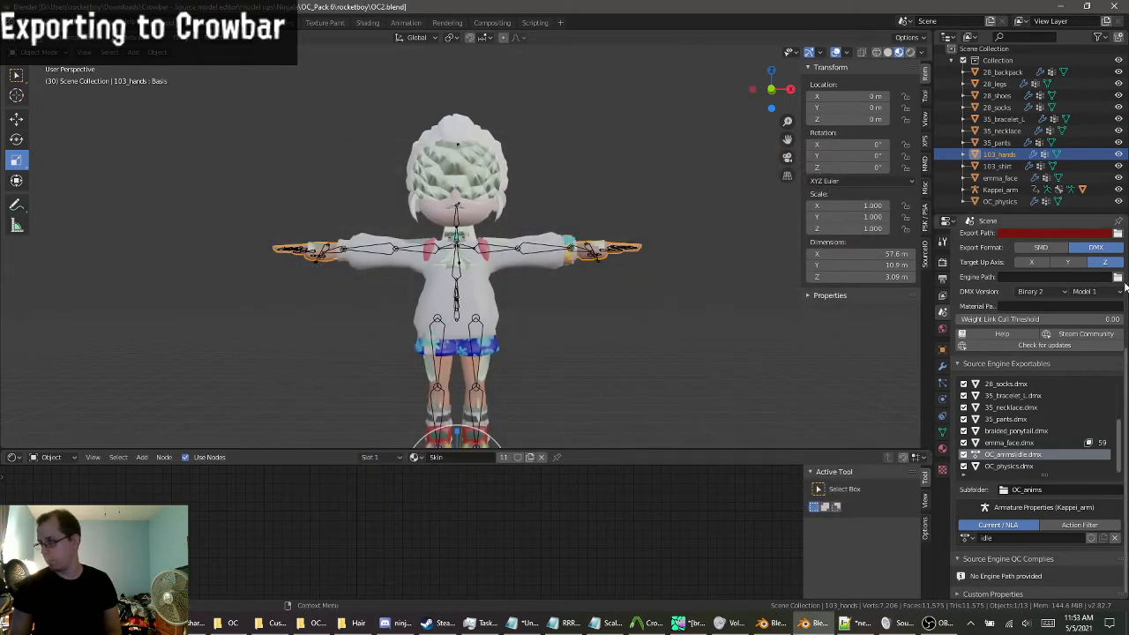
Set the Source Engine export path to the folder that contains OC2.blend.
scroll(1058, 329, "up", 2)
scroll(1059, 328, "up", 2)
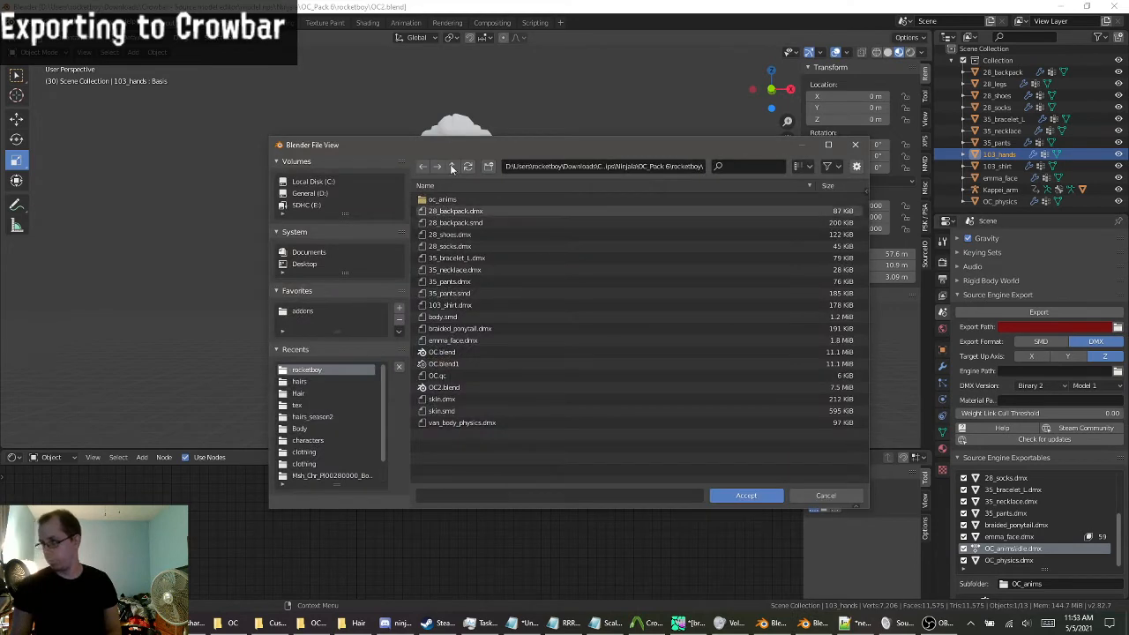
left_click(747, 496)
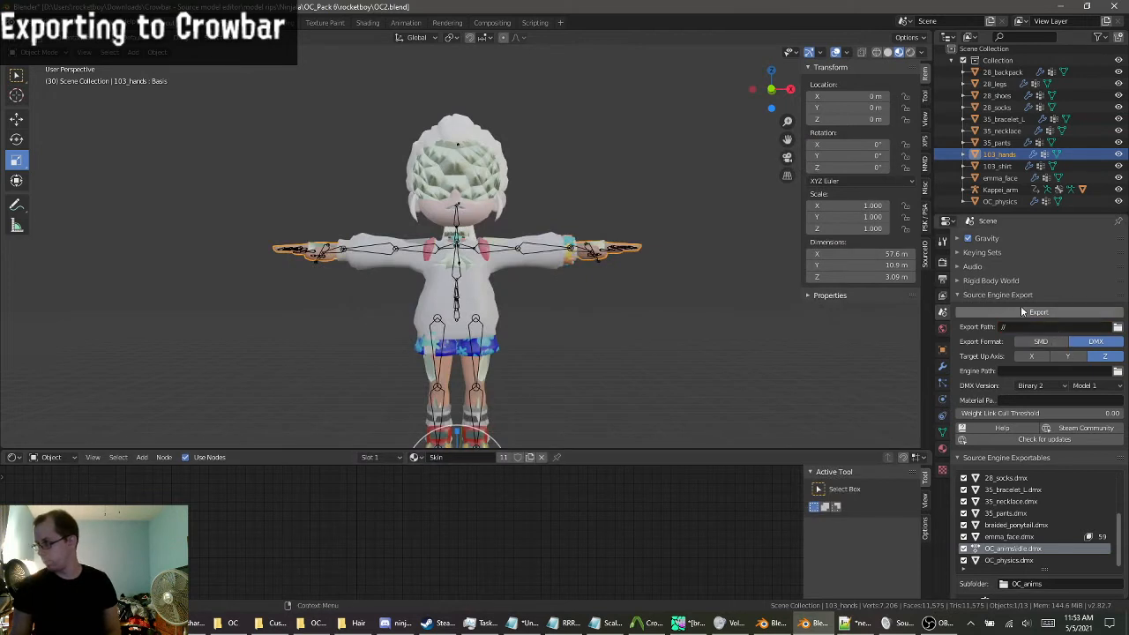
Check the exportables and the OC_anims idle entry, and run the Source Engine export in DMX format.
scroll(1023, 459, "down", 1)
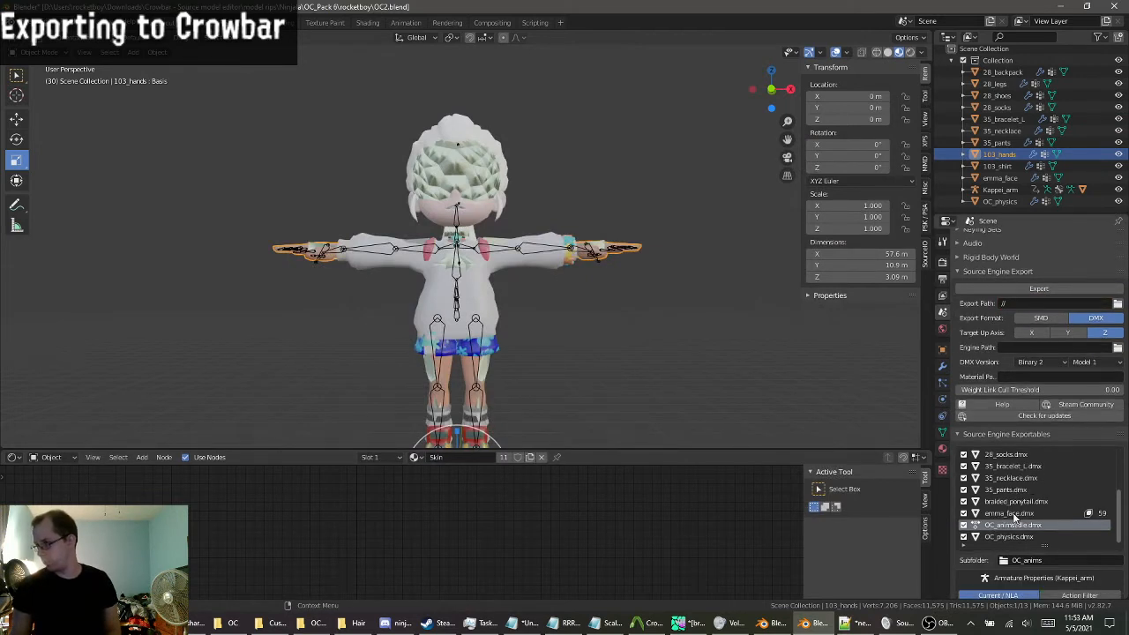
scroll(1007, 569, "down", 3)
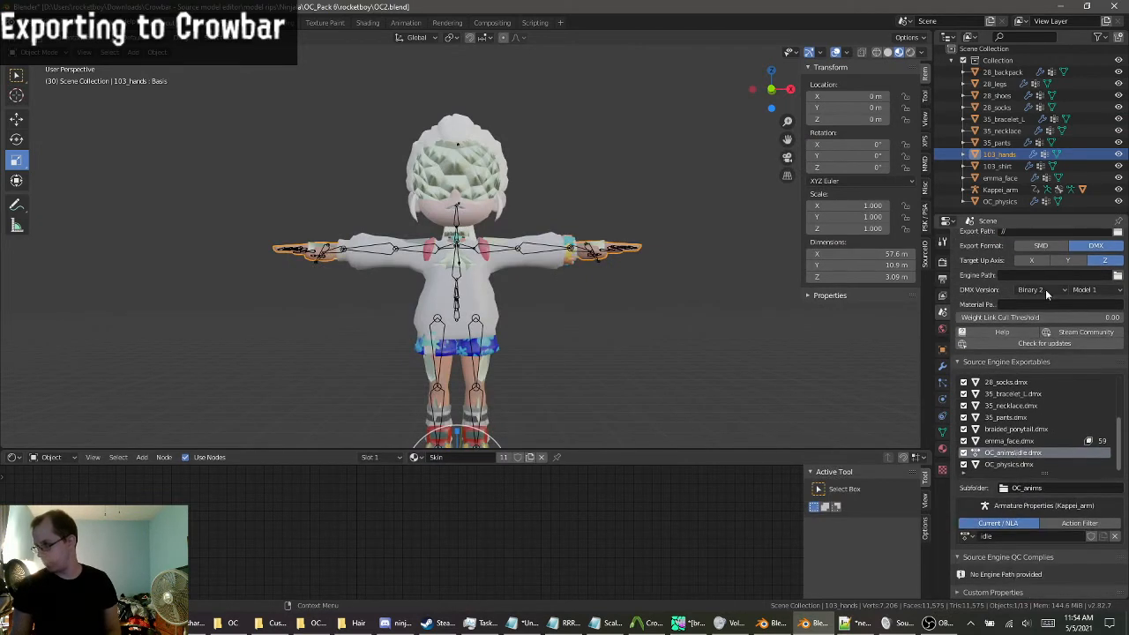
scroll(1061, 369, "up", 5)
left_click(1034, 338)
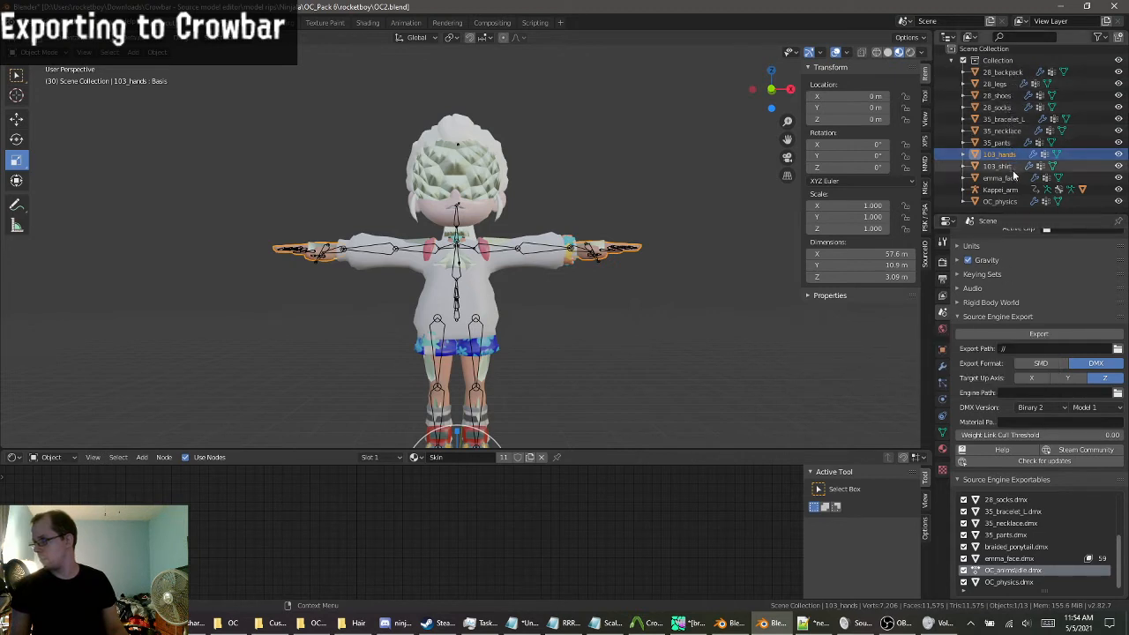
Select the 28_backpack, 35_pants and 103_shirt meshes together and run the DMX export again.
left_click(1004, 73)
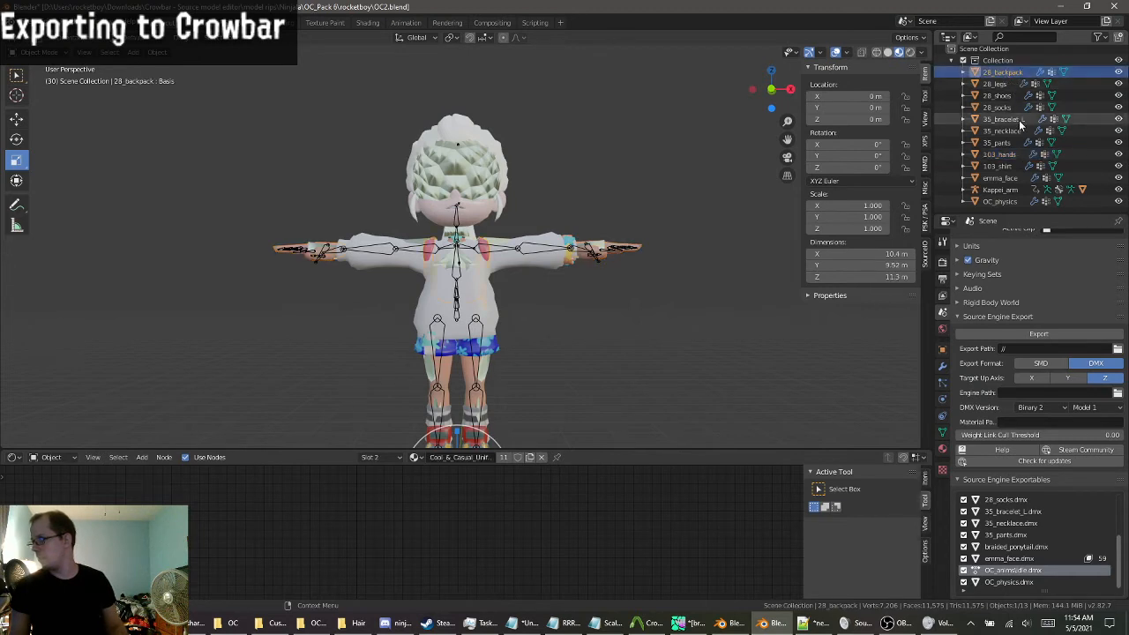
scroll(1023, 163, "up", 1)
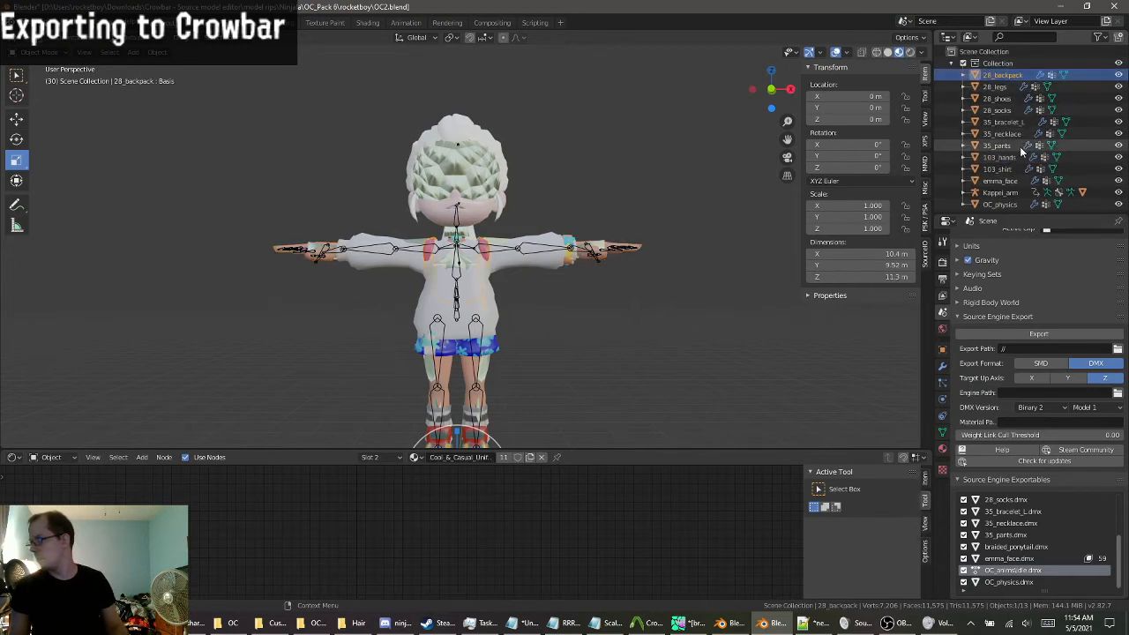
left_click(1013, 143, "shift")
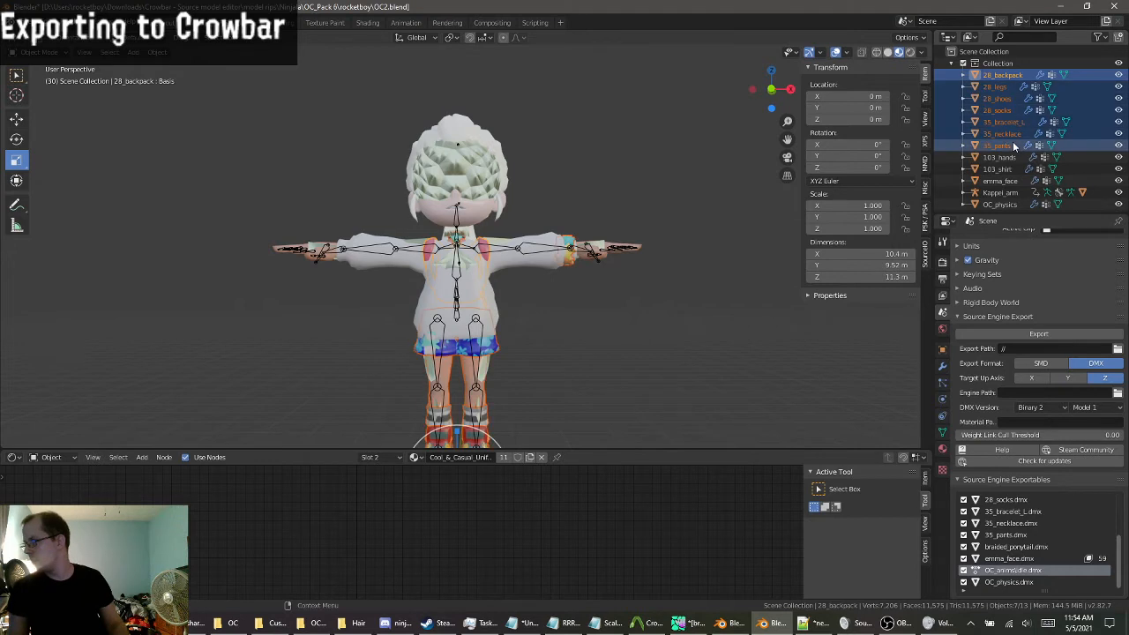
left_click(1013, 143)
left_click(1002, 74)
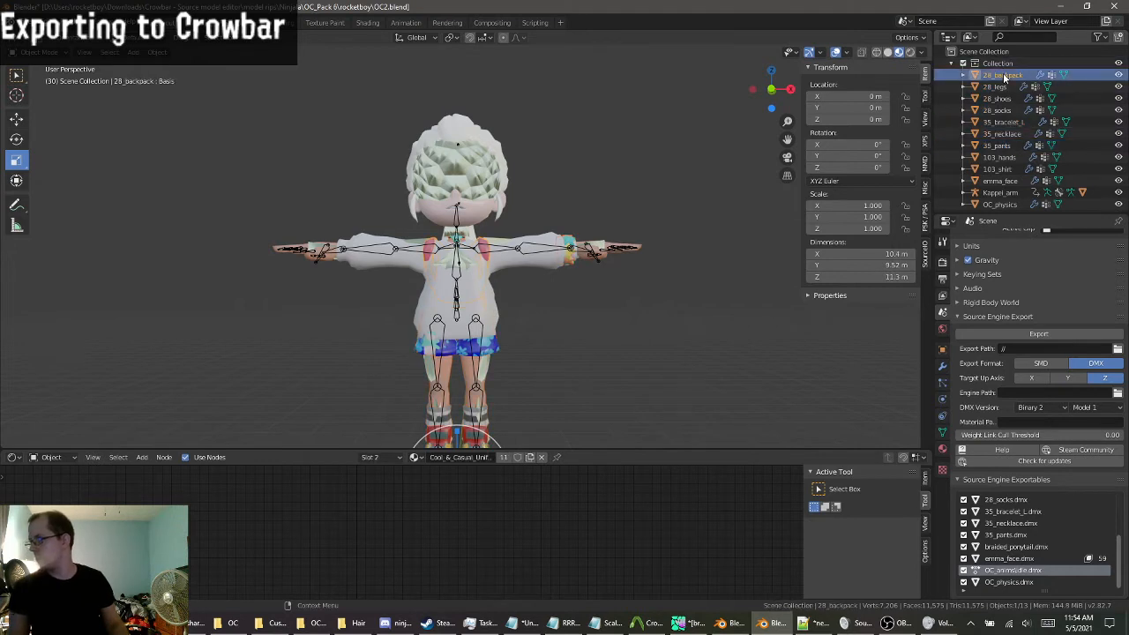
left_click(1012, 146, "ctrl")
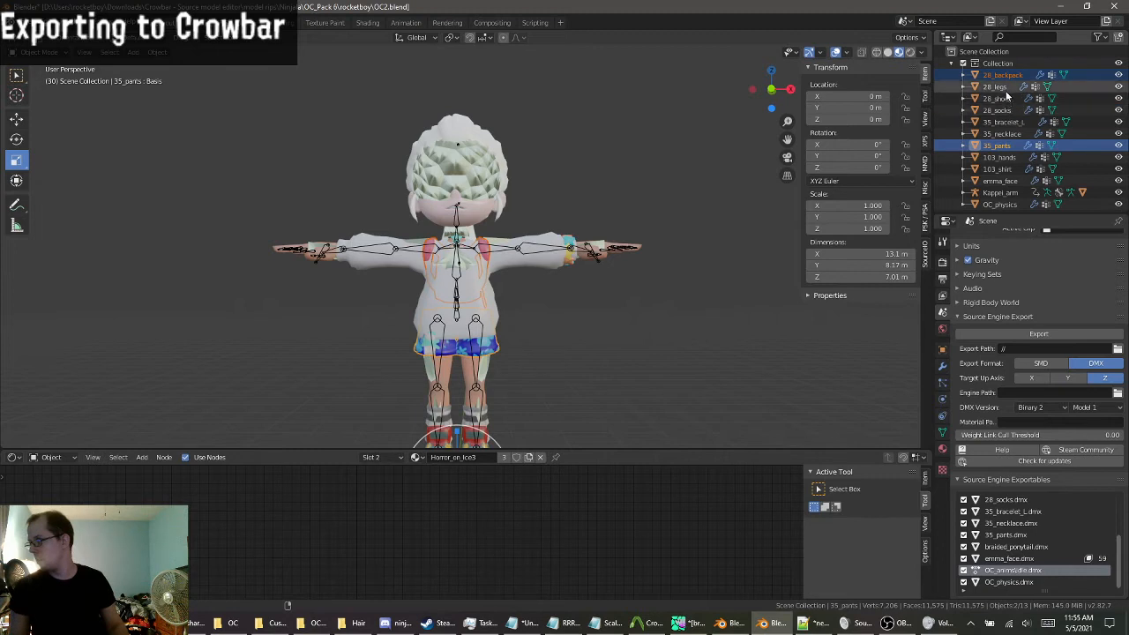
left_click(1013, 168, "ctrl")
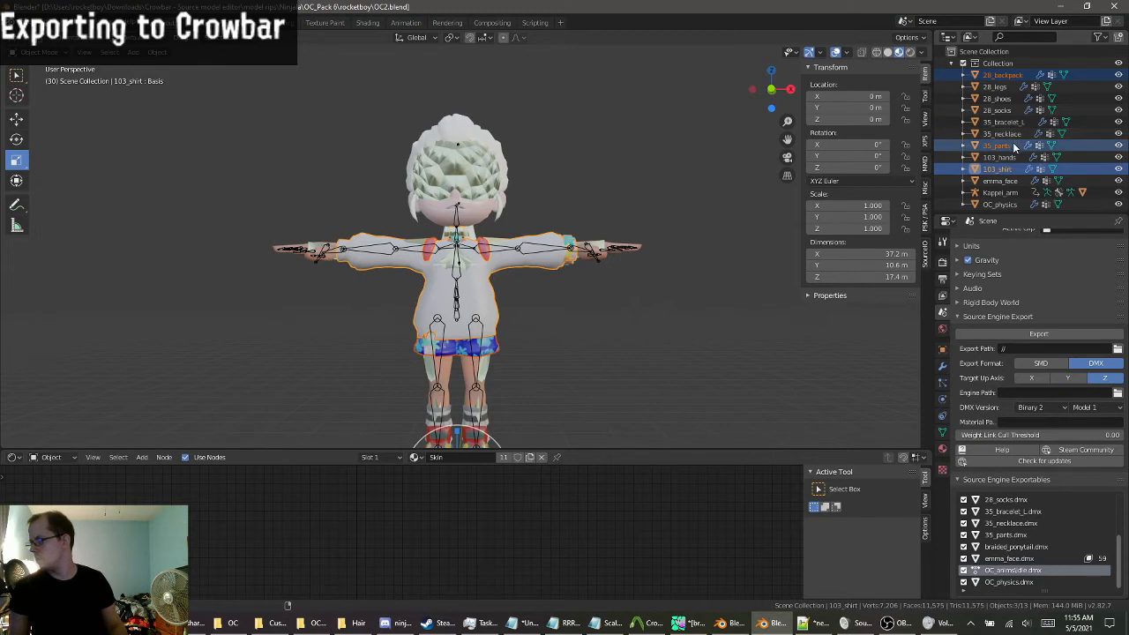
left_click(1048, 334)
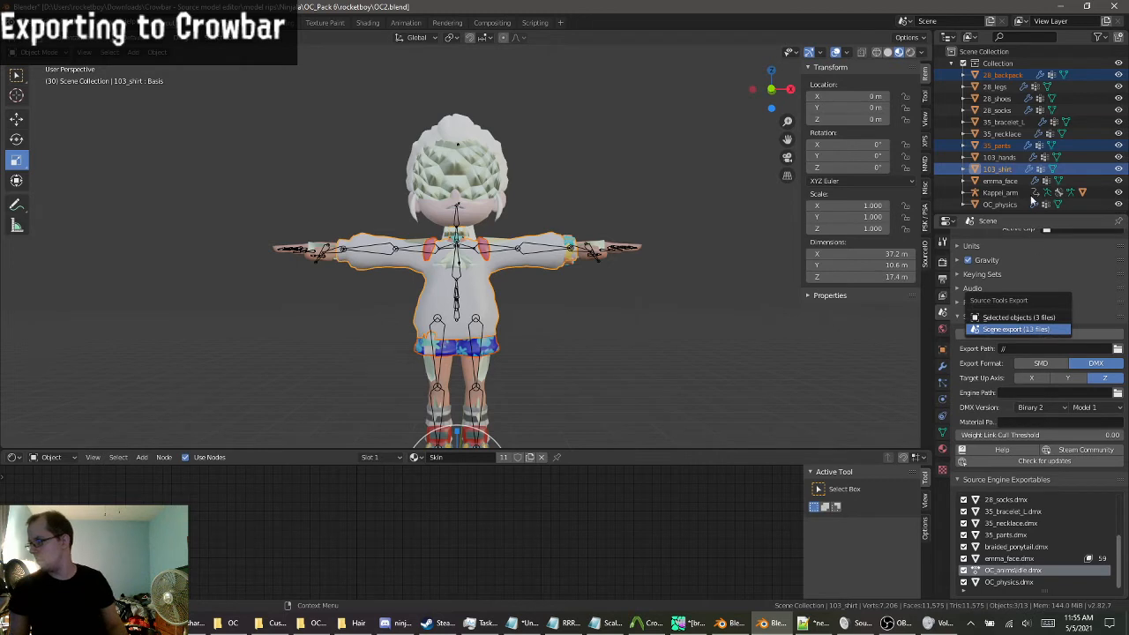
left_click(1028, 321)
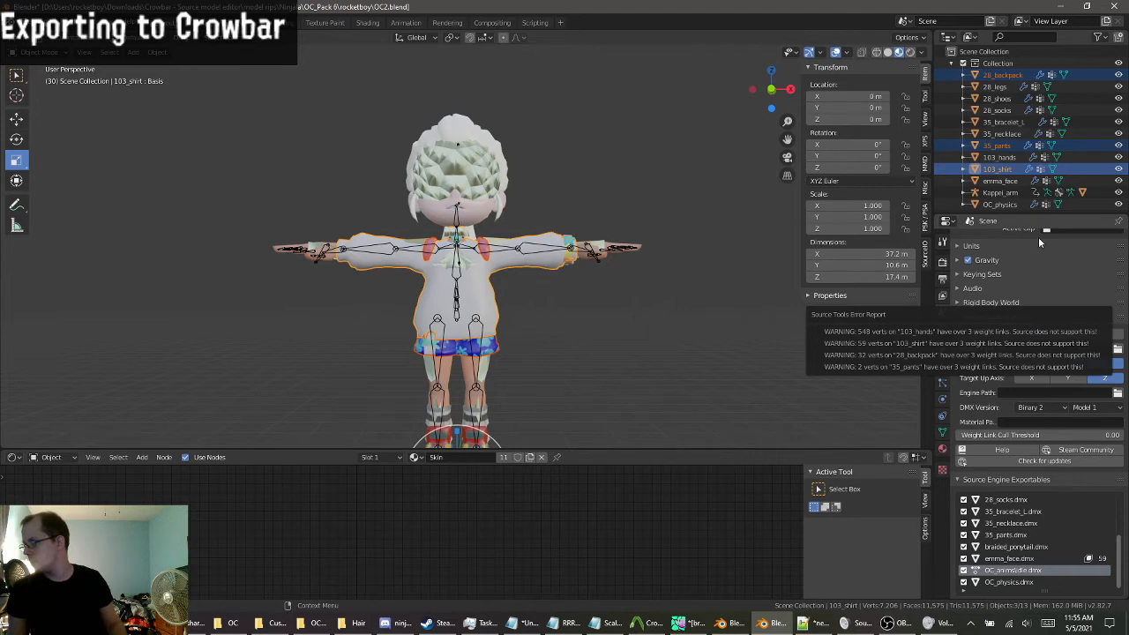
Add 103_hands to the selected backpack, pants and shirt meshes, set the export format to SMD, and export only the selected objects.
scroll(1026, 182, "down", 1)
scroll(1023, 179, "up", 1)
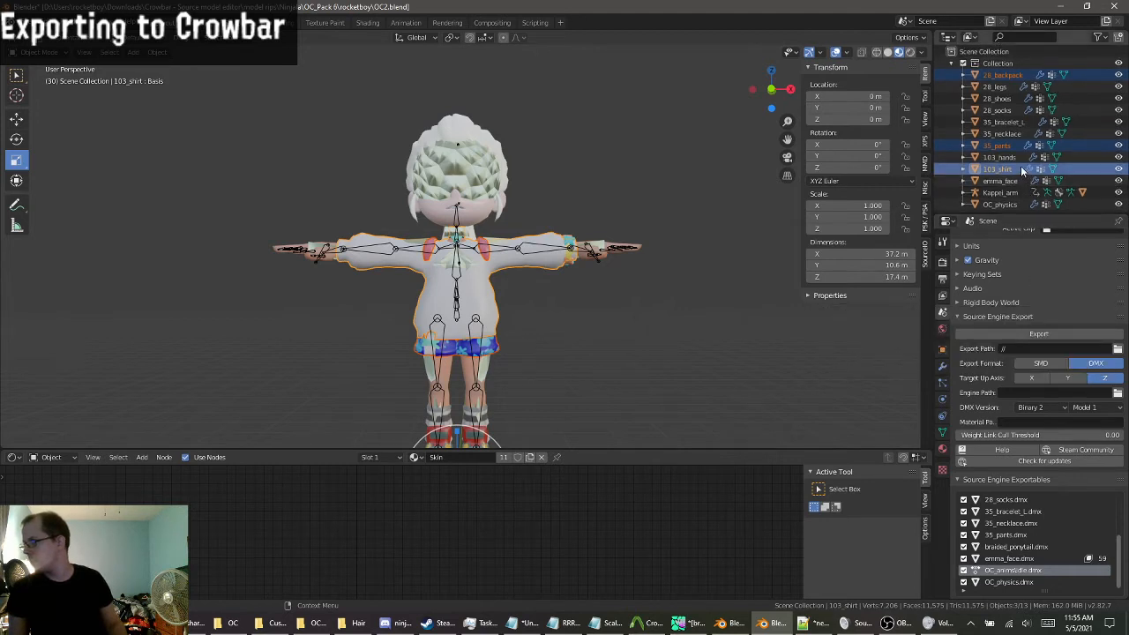
left_click(1017, 157, "ctrl")
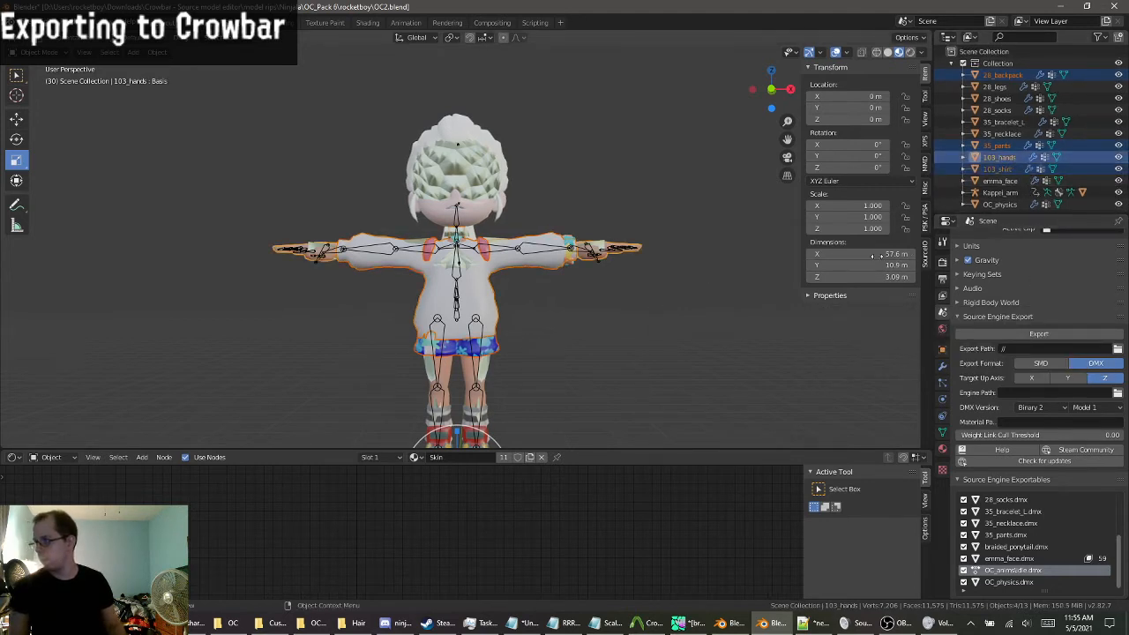
left_click(998, 168, "ctrl")
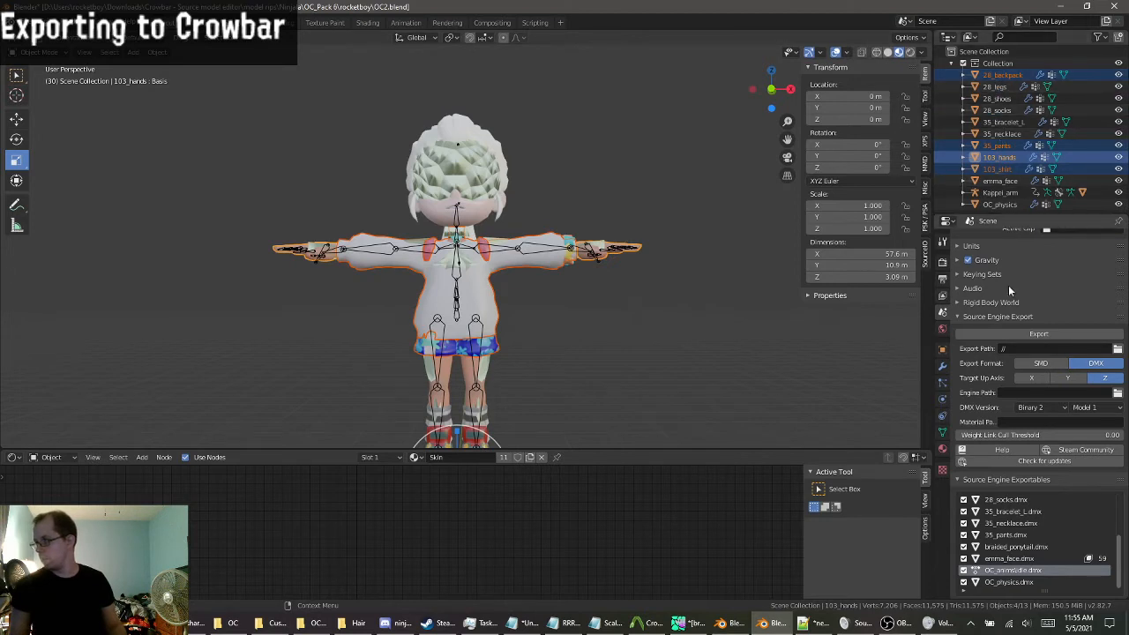
left_click(1036, 364)
left_click(1037, 333)
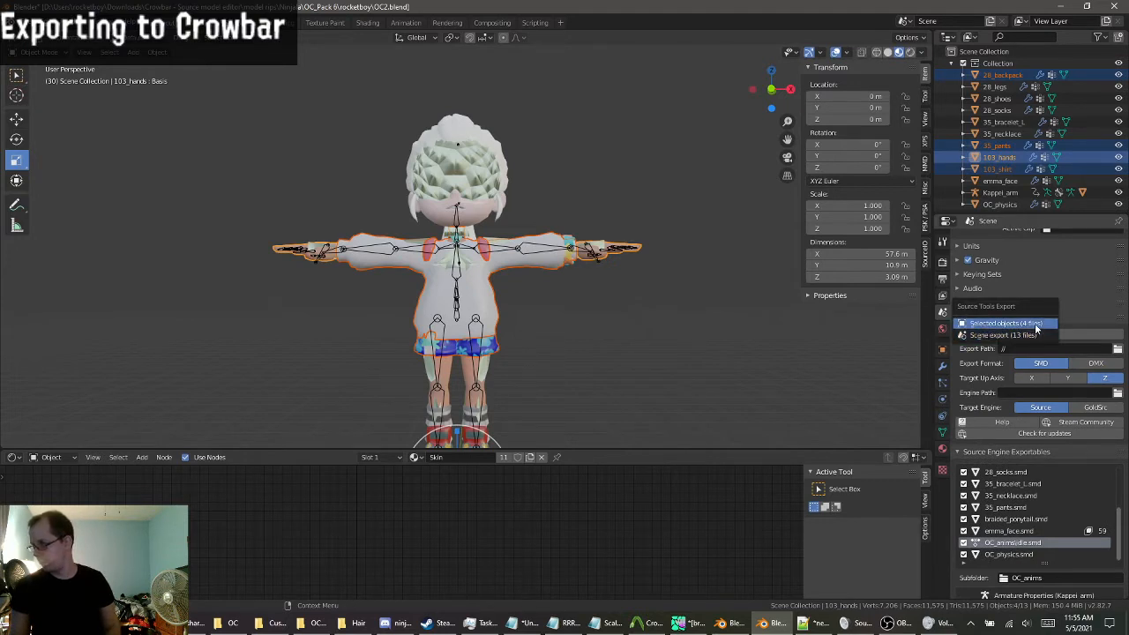
left_click(1037, 329)
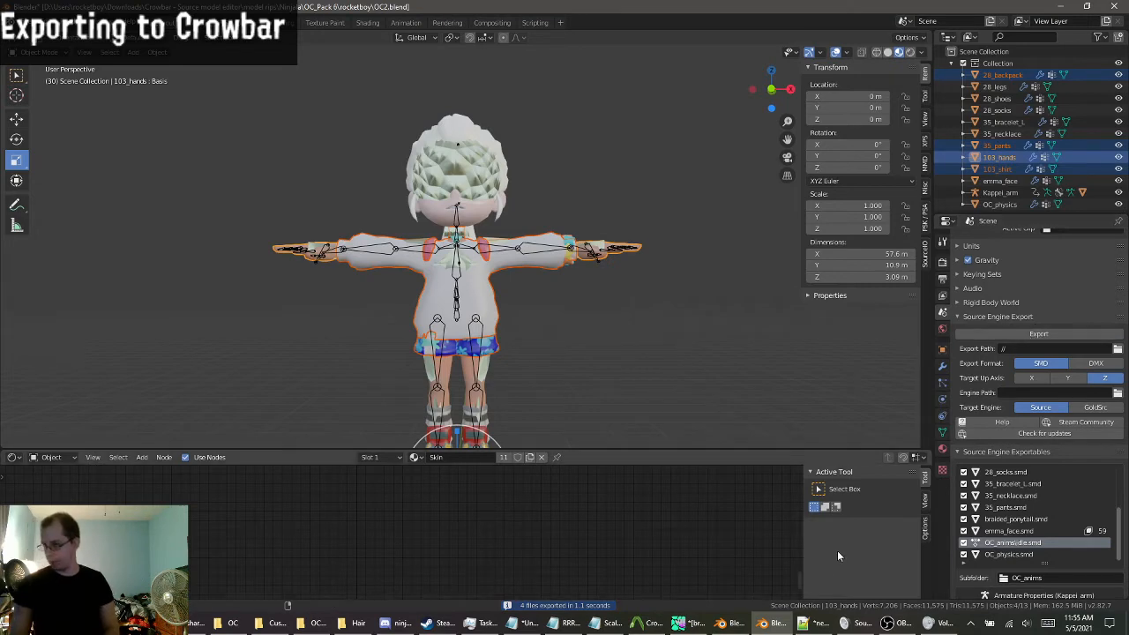
Switch to File Explorer, browse to Ninjala > OC_Pack 6, and open the rocketboy folder that holds the exported files.
left_click(236, 622)
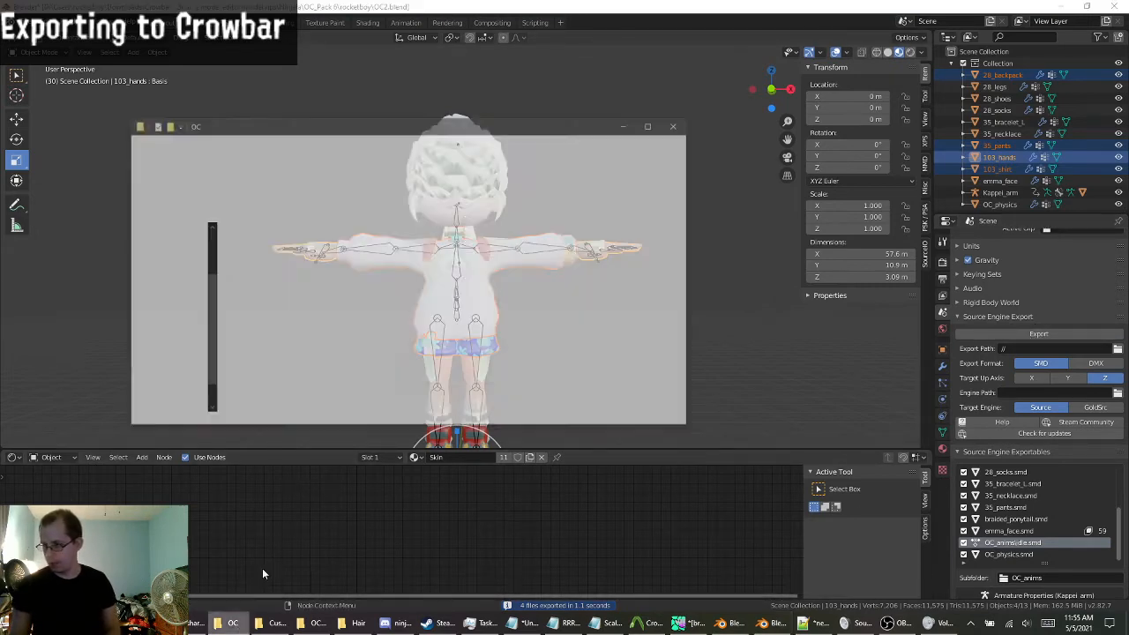
left_click(231, 623)
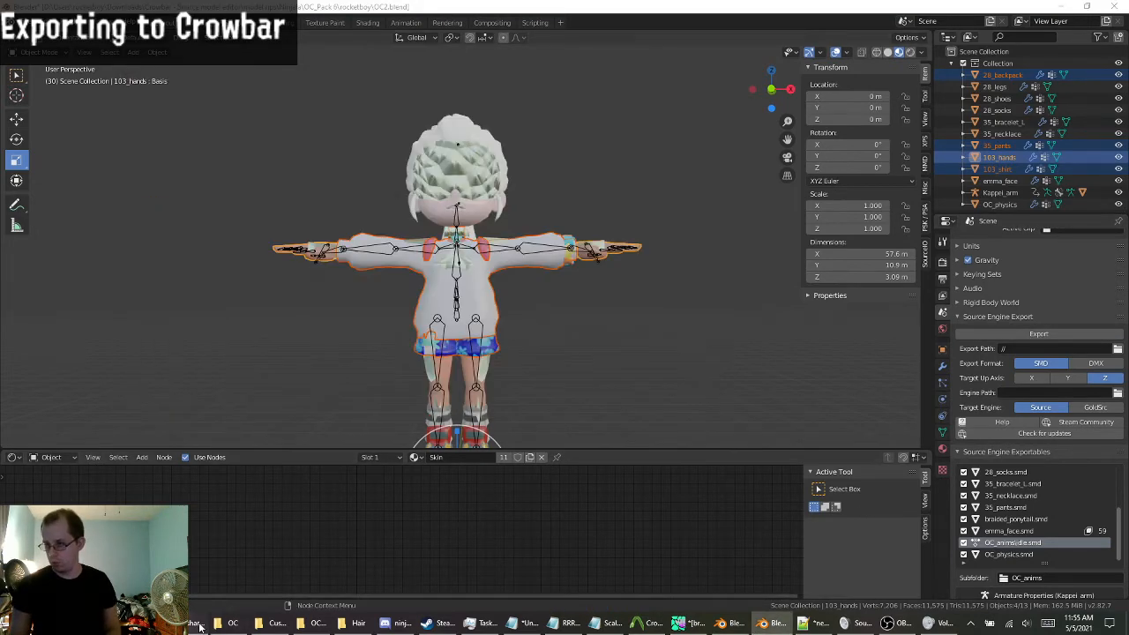
left_click(198, 622)
left_click(198, 622)
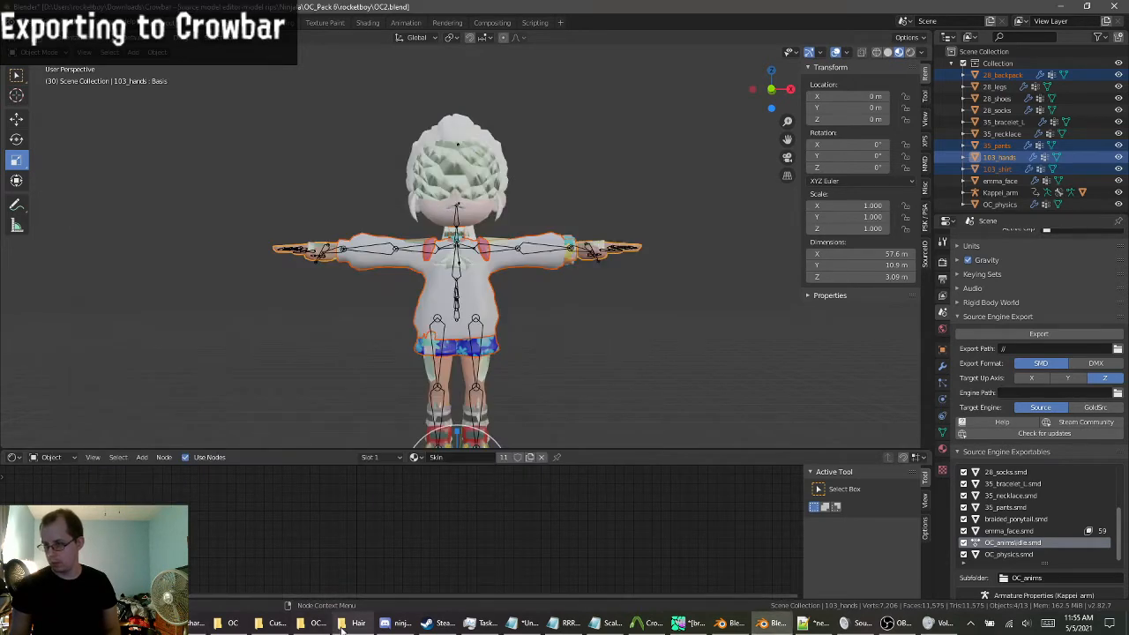
left_click(277, 623)
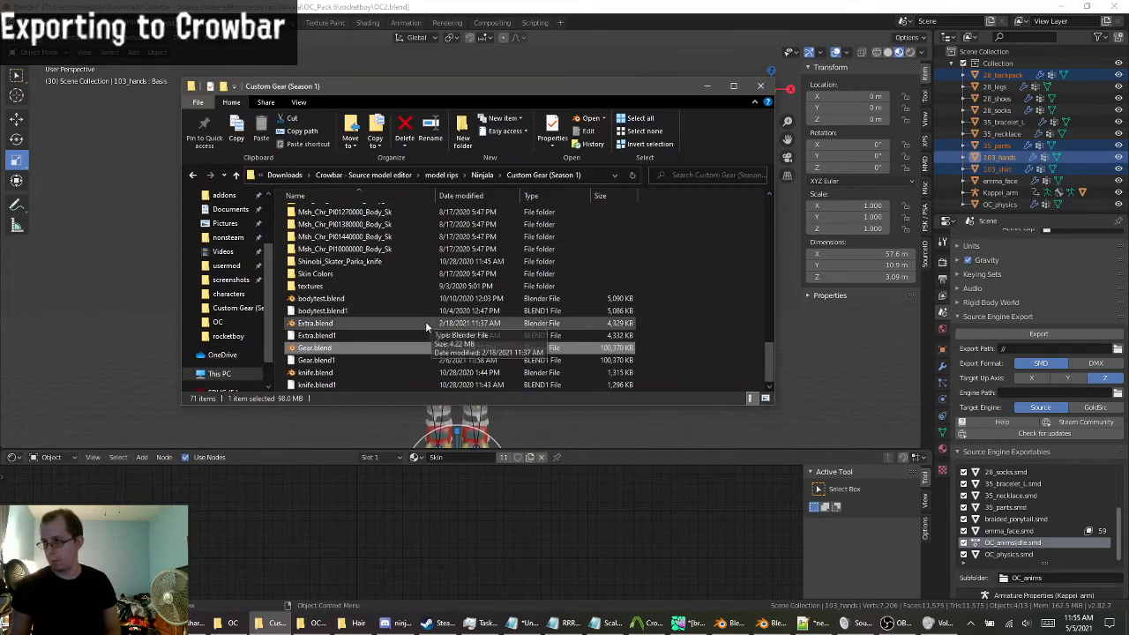
scroll(371, 282, "up", 1)
left_click(193, 175)
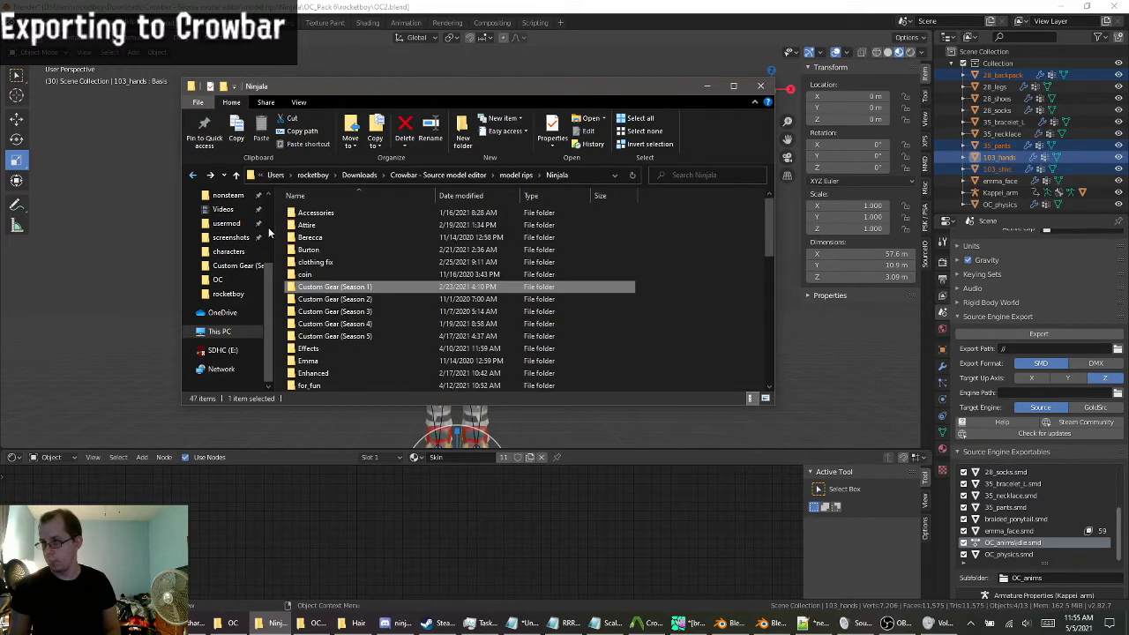
scroll(318, 300, "down", 5)
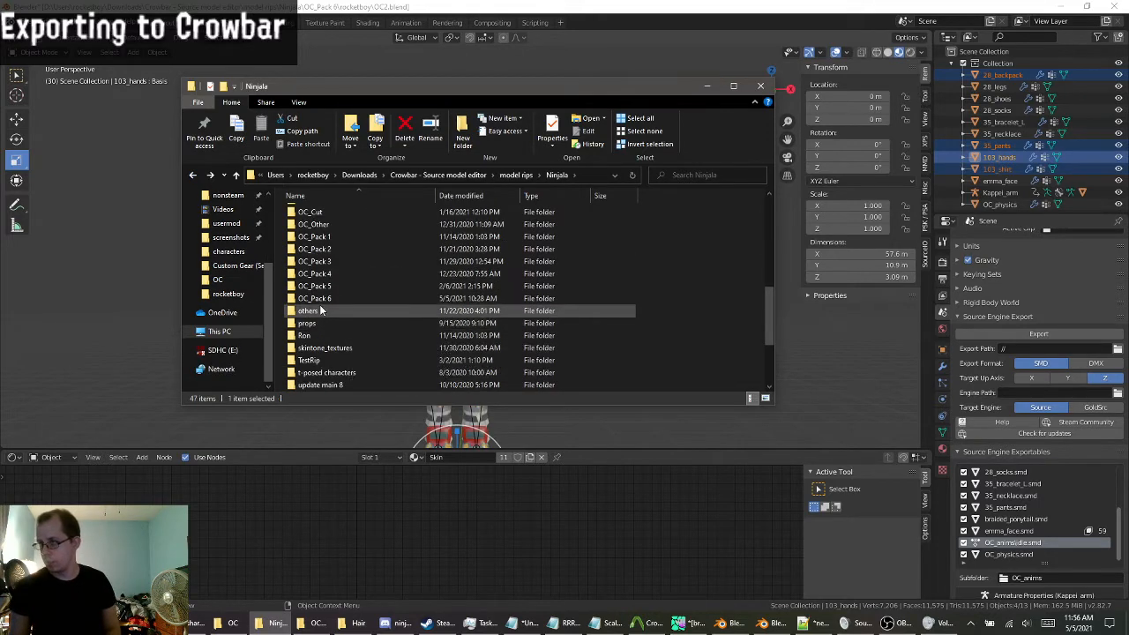
double_click(315, 299)
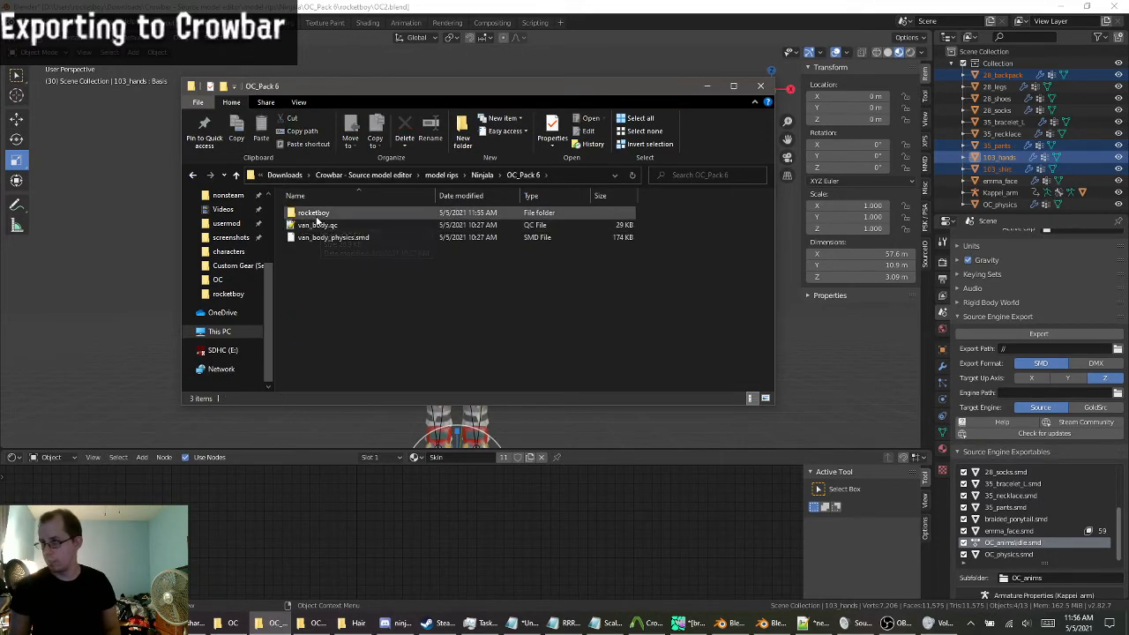
double_click(317, 216)
scroll(366, 247, "down", 3)
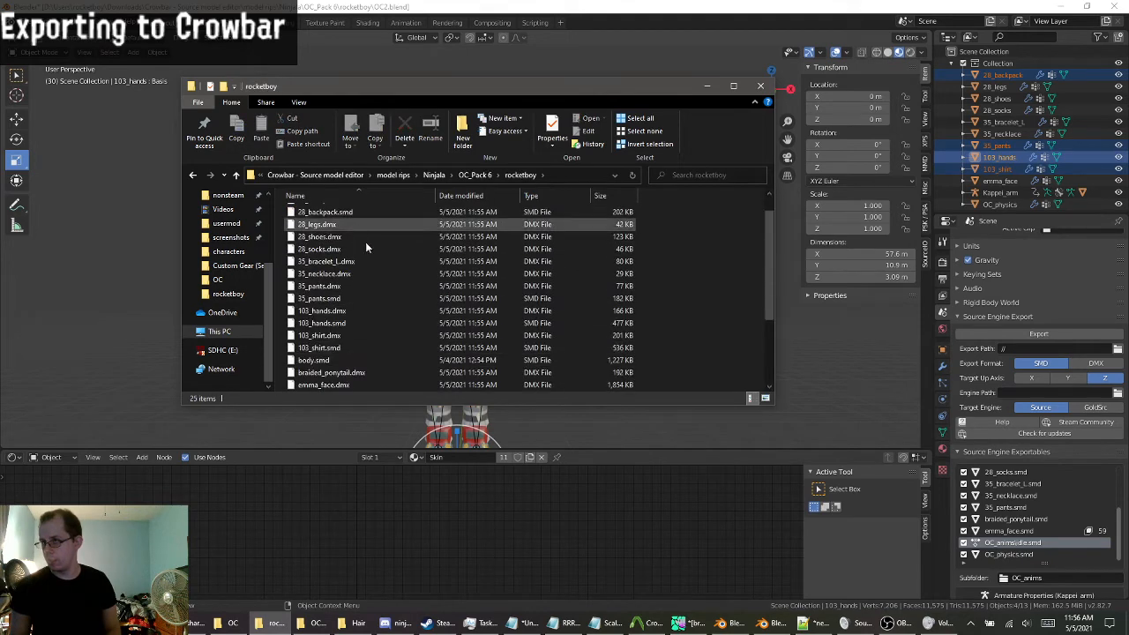
scroll(344, 300, "down", 1)
scroll(342, 295, "up", 4)
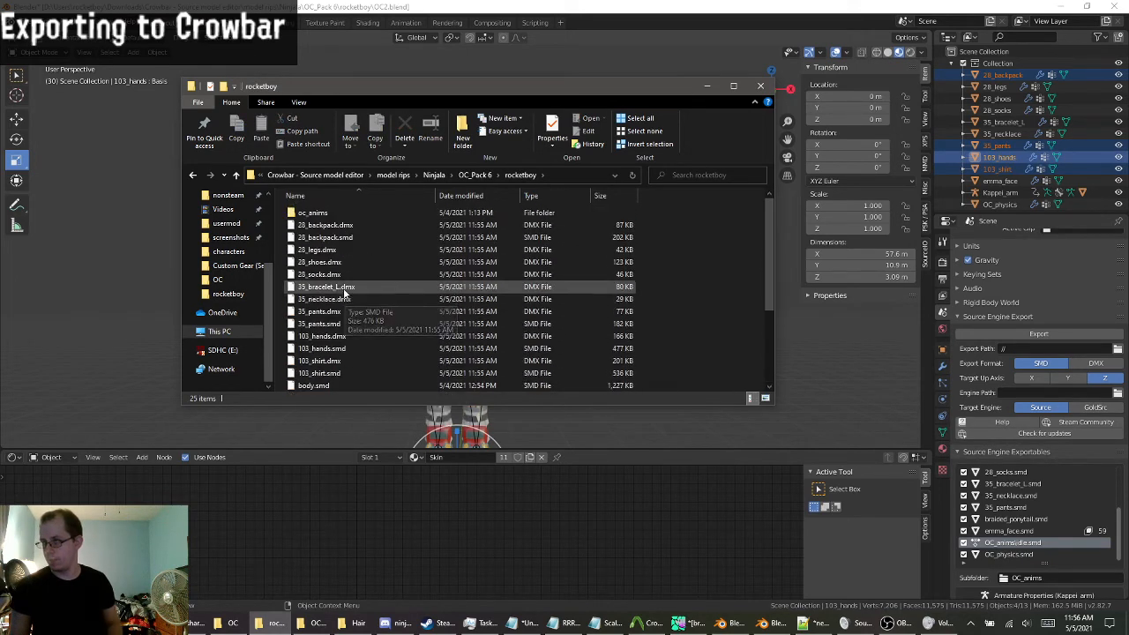
Delete everything in the rocketboy folder except OC.blend, OC.blend1 and OC2.blend.
left_click(320, 215)
scroll(339, 264, "down", 4)
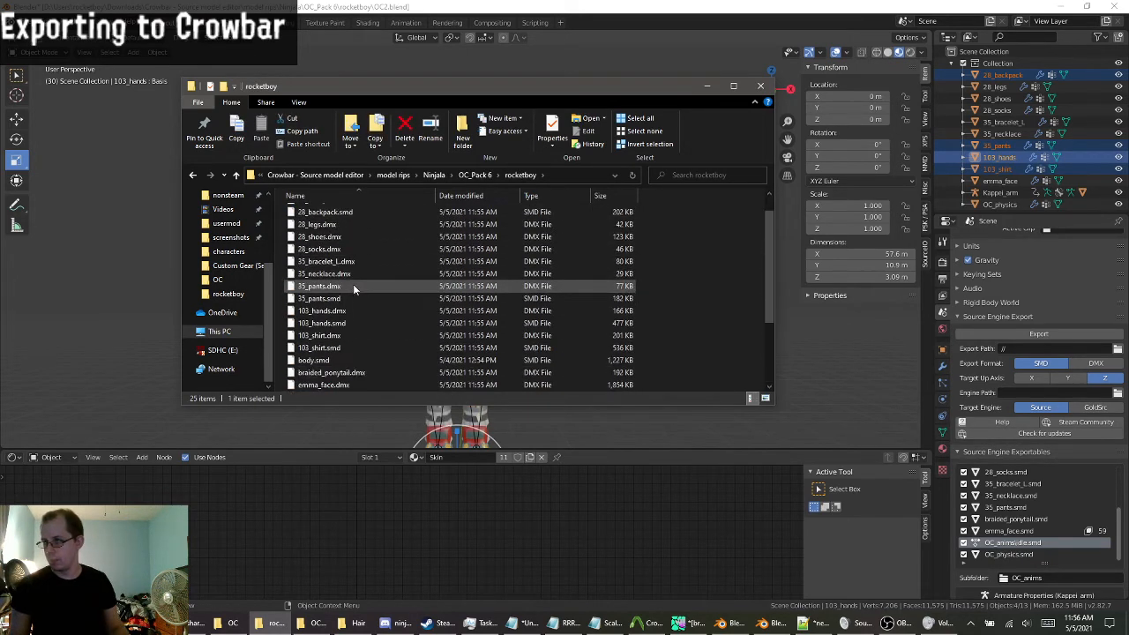
left_click(324, 386, "shift")
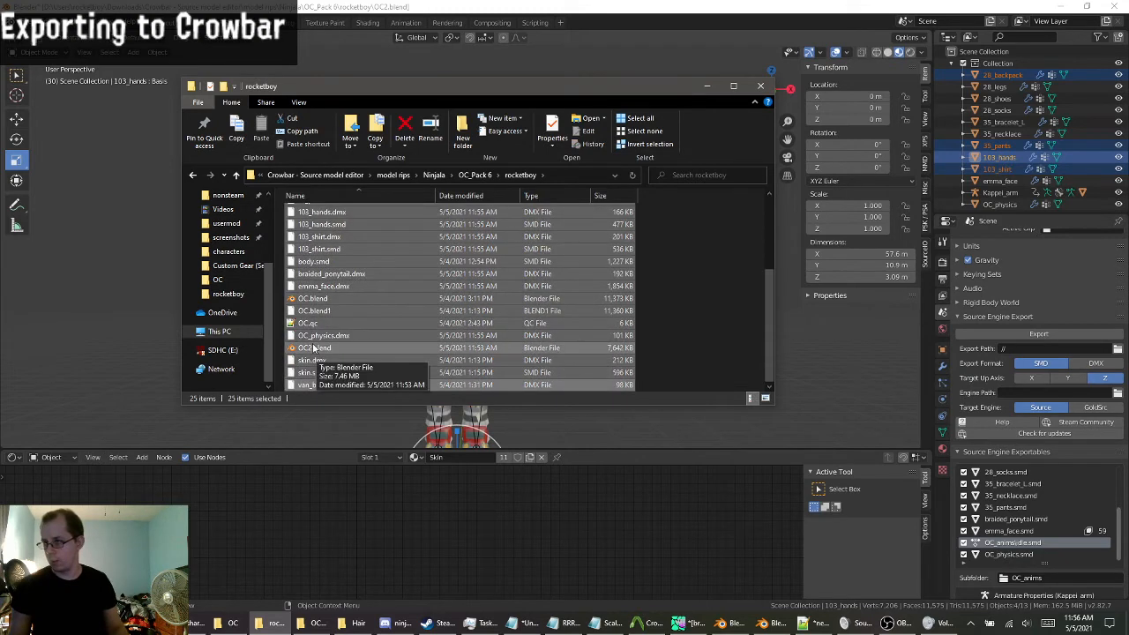
left_click(335, 348, "ctrl")
left_click(335, 298, "ctrl")
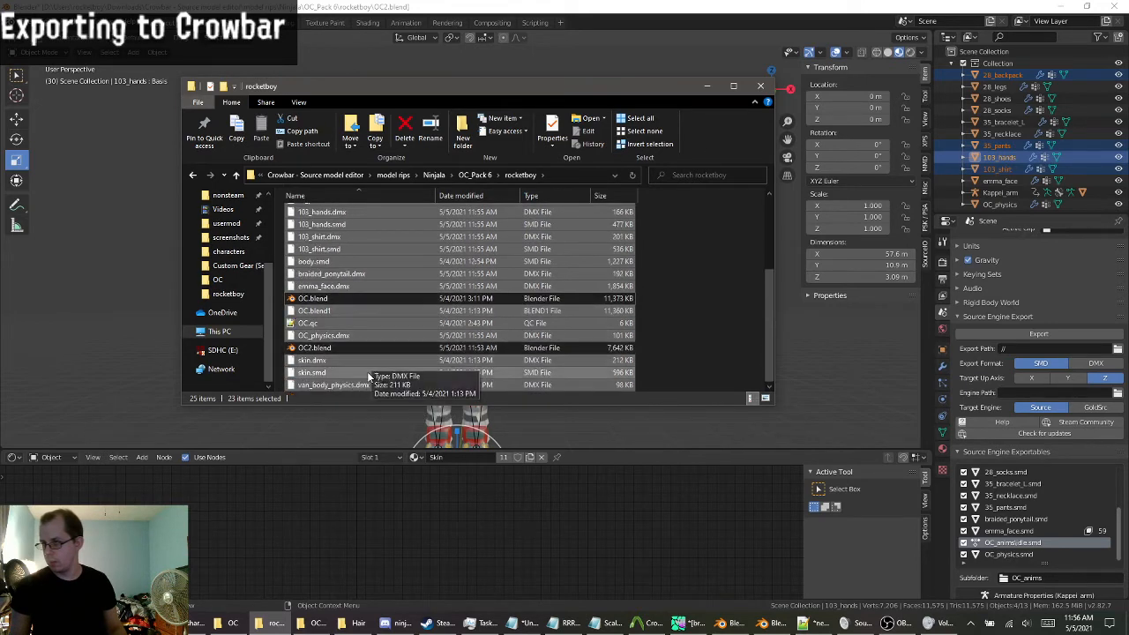
left_click(332, 311, "ctrl")
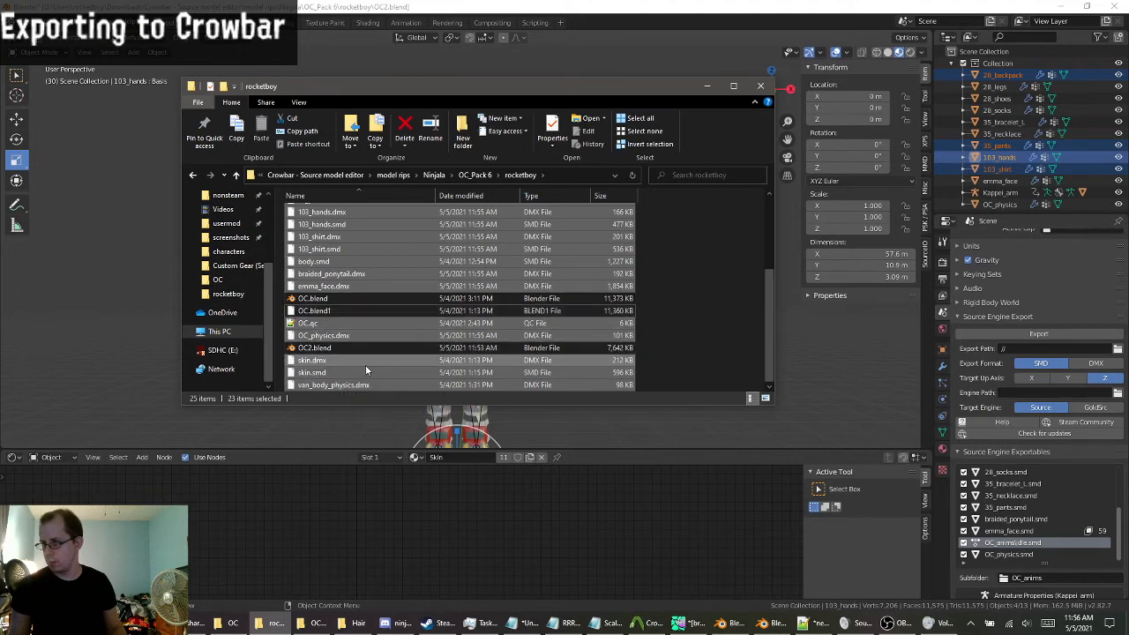
scroll(360, 371, "up", 4)
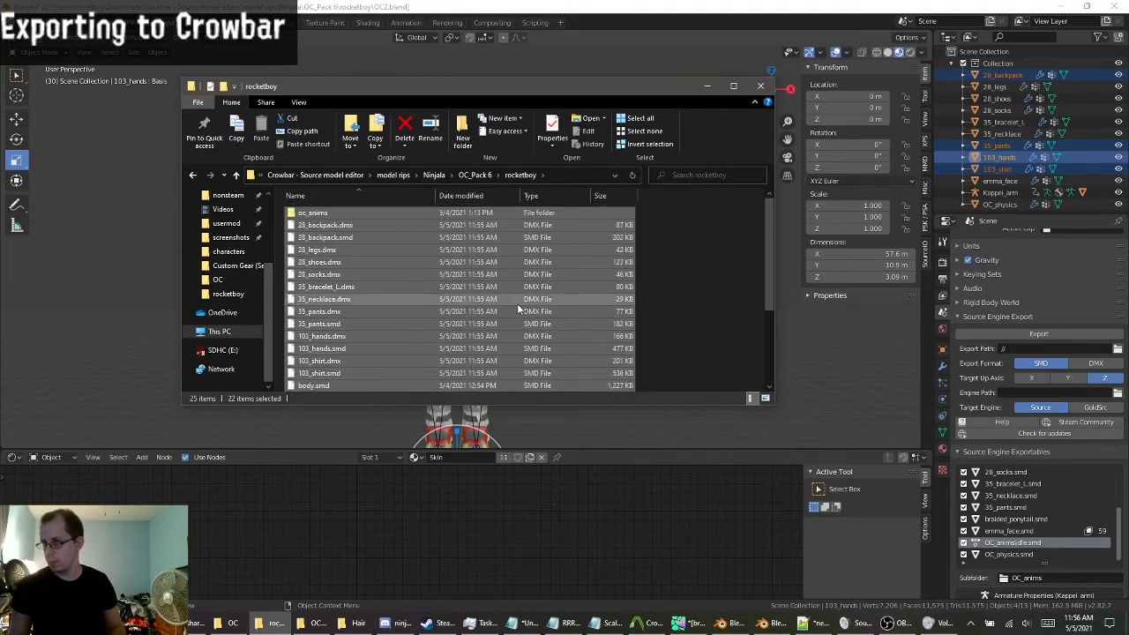
key("Delete")
Switch back to Blender and export only the selected backpack, pants, hands and shirt meshes as SMD.
left_click(1101, 337)
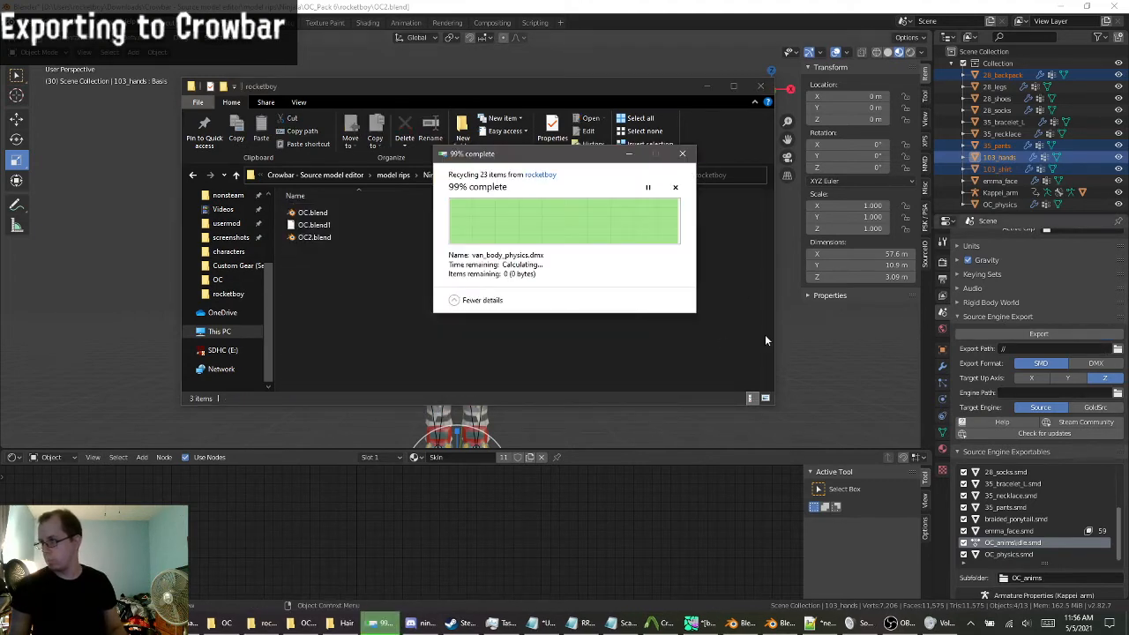
left_click(1037, 335)
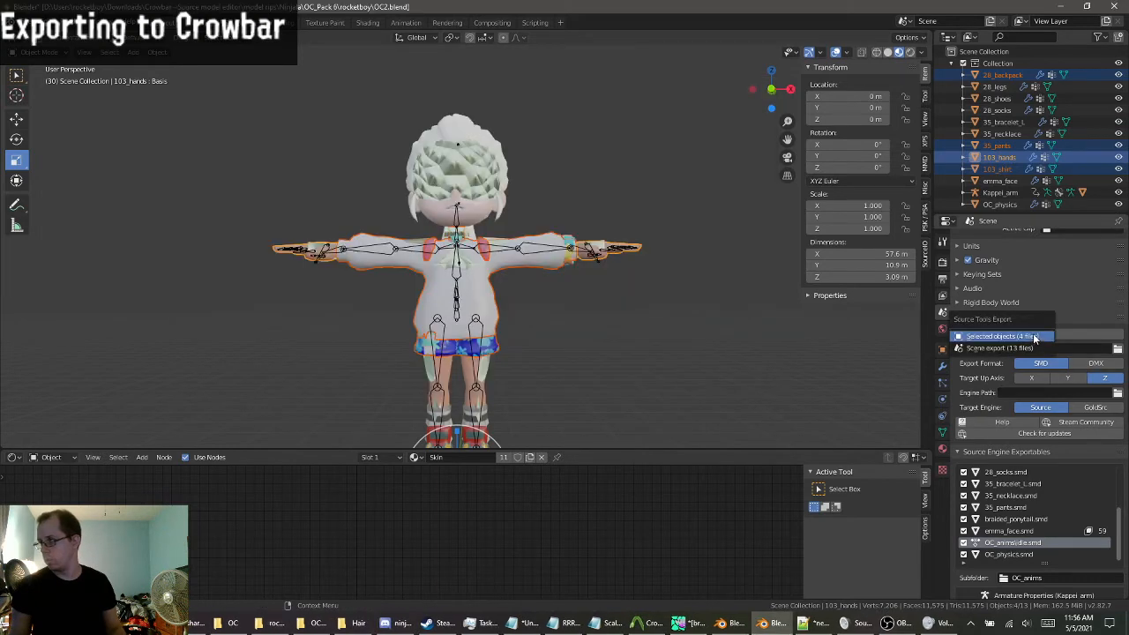
left_click(1014, 336)
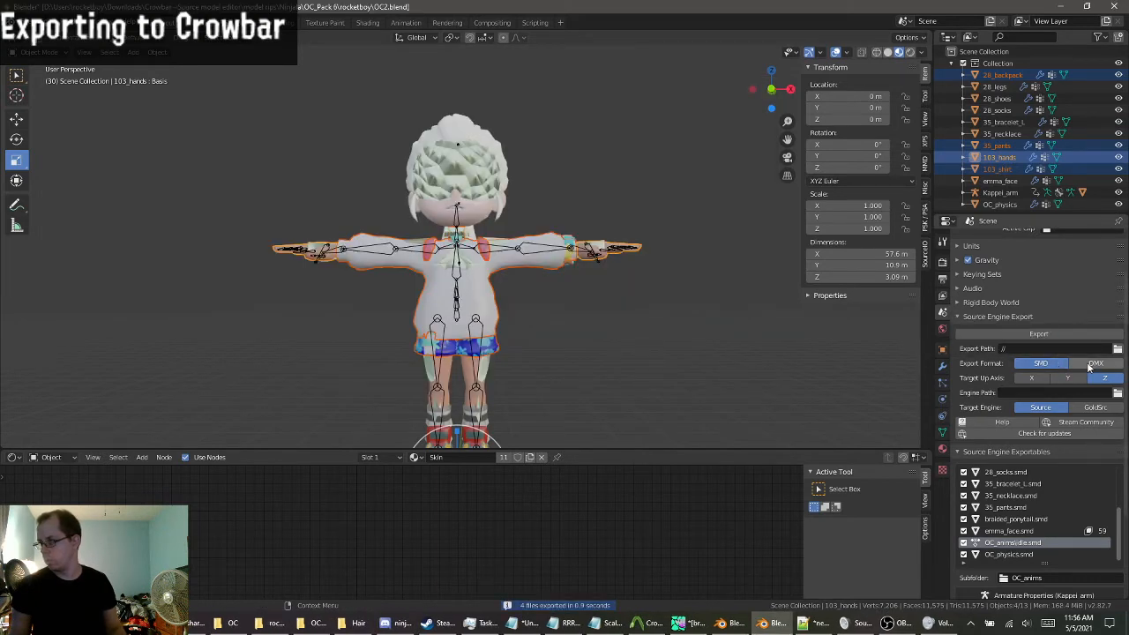
Set the export format to DMX and export the whole scene.
left_click(1095, 364)
left_click(1057, 334)
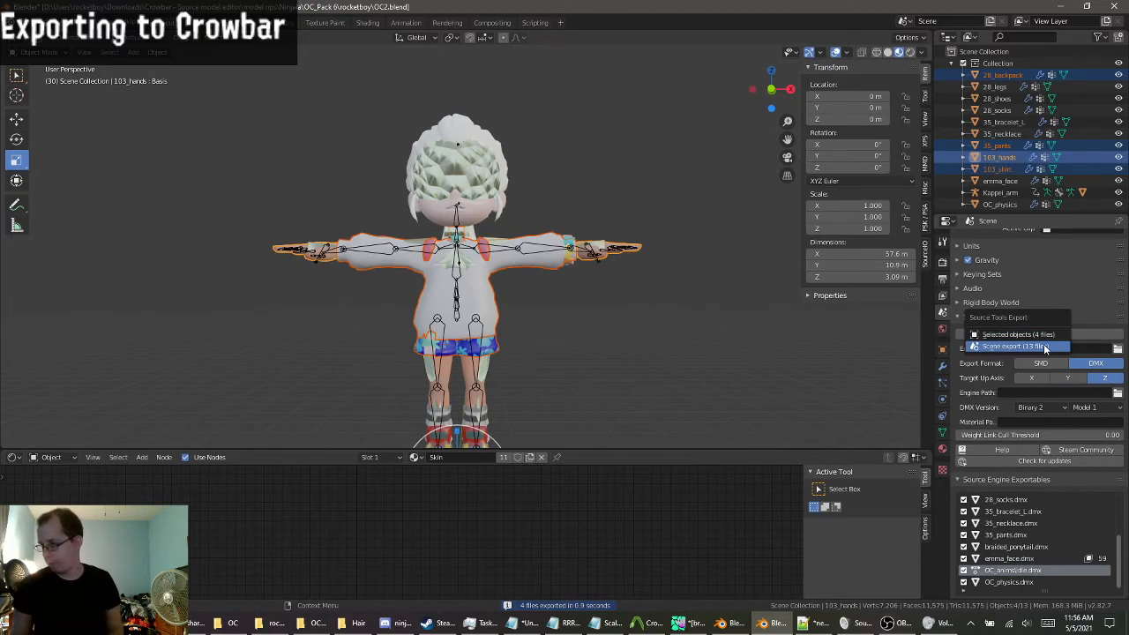
left_click(1046, 347)
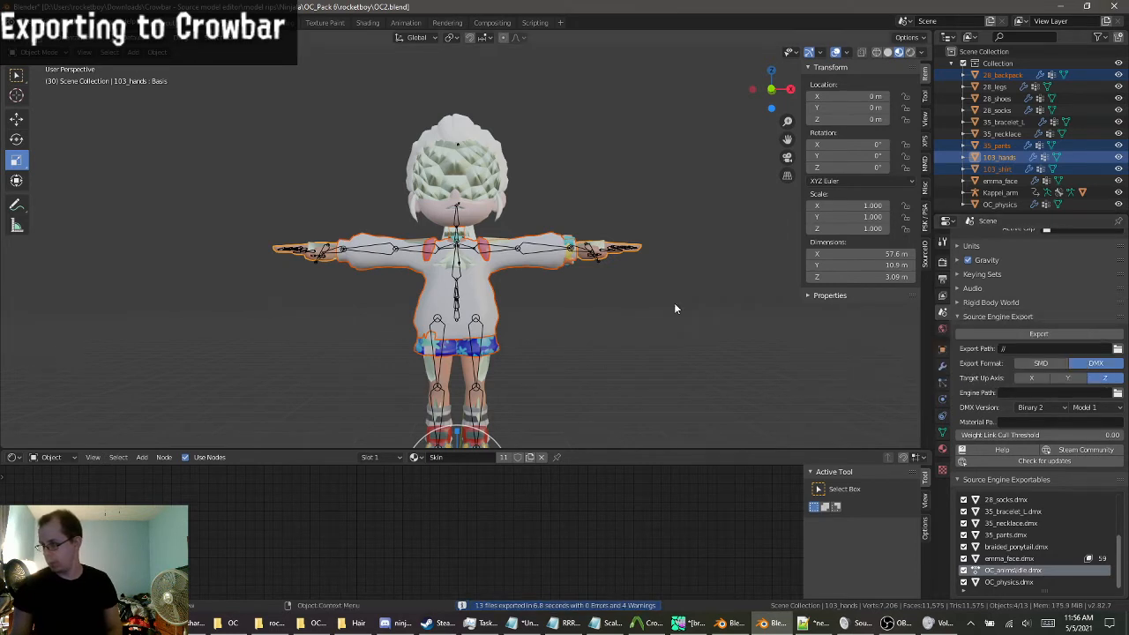
In the OC_Pack 6 folder, delete van_body_physics.smd, move van_body.qc into the rocketboy folder, and open that folder.
left_click(316, 623)
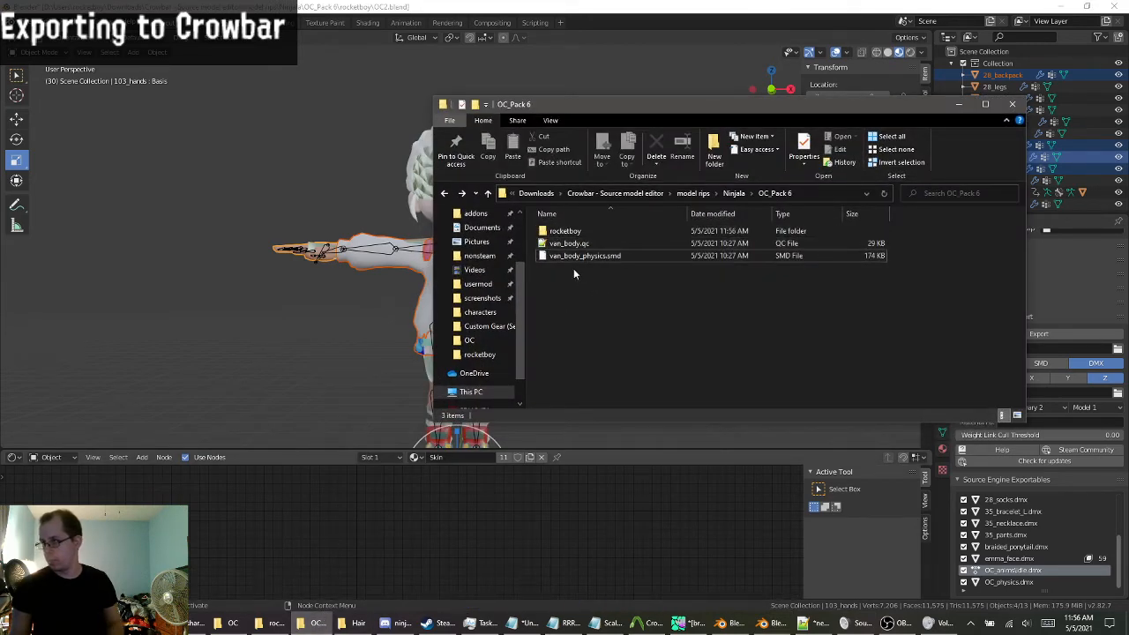
left_click(601, 257)
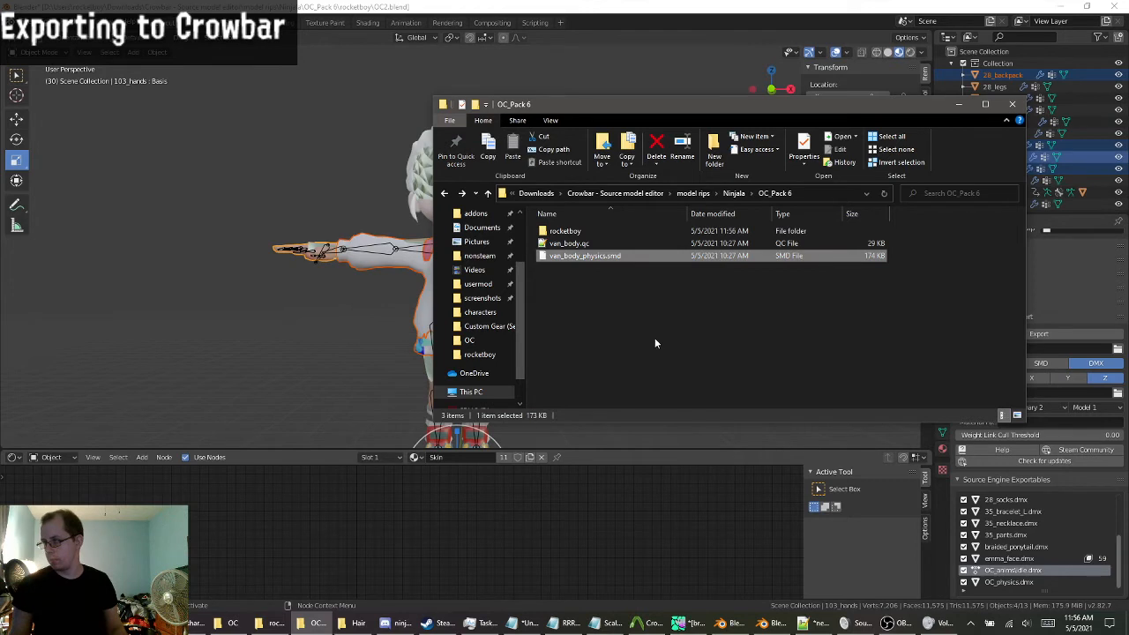
right_click(581, 255)
left_click(612, 439)
left_click_drag(572, 244, 571, 233)
double_click(570, 232)
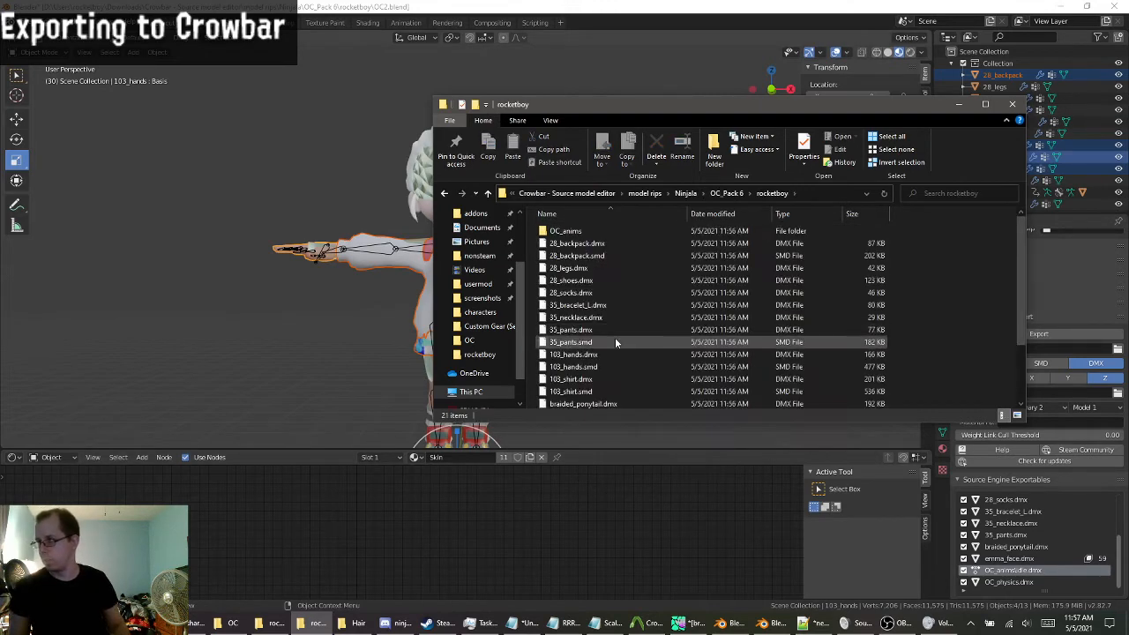
scroll(614, 342, "down", 2)
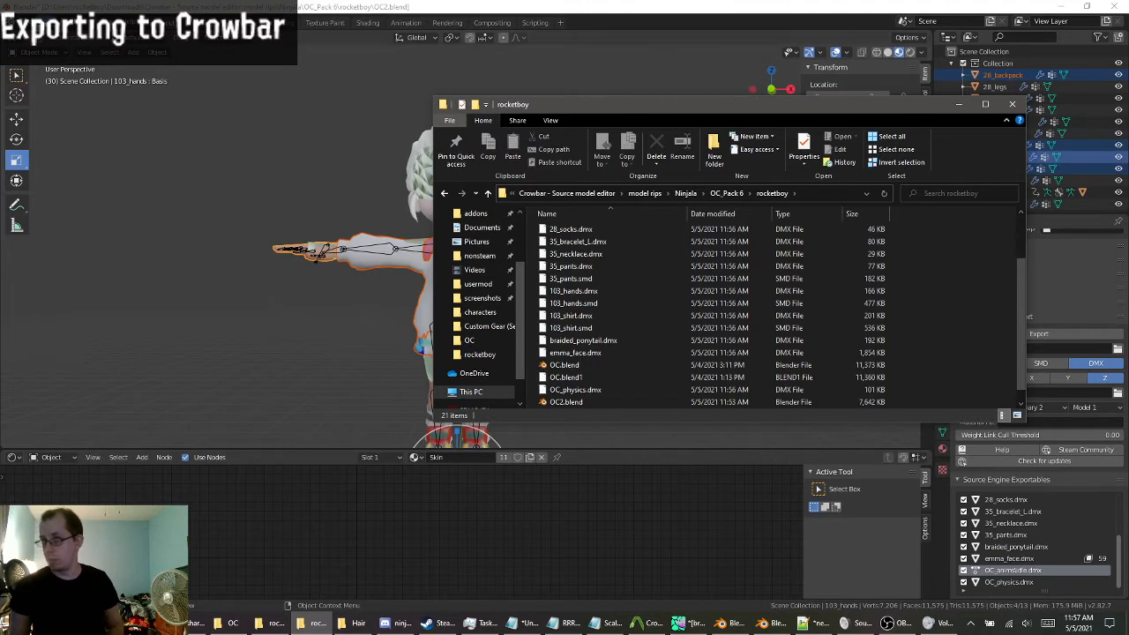
left_click(32, 22)
mouse_move(78, 180)
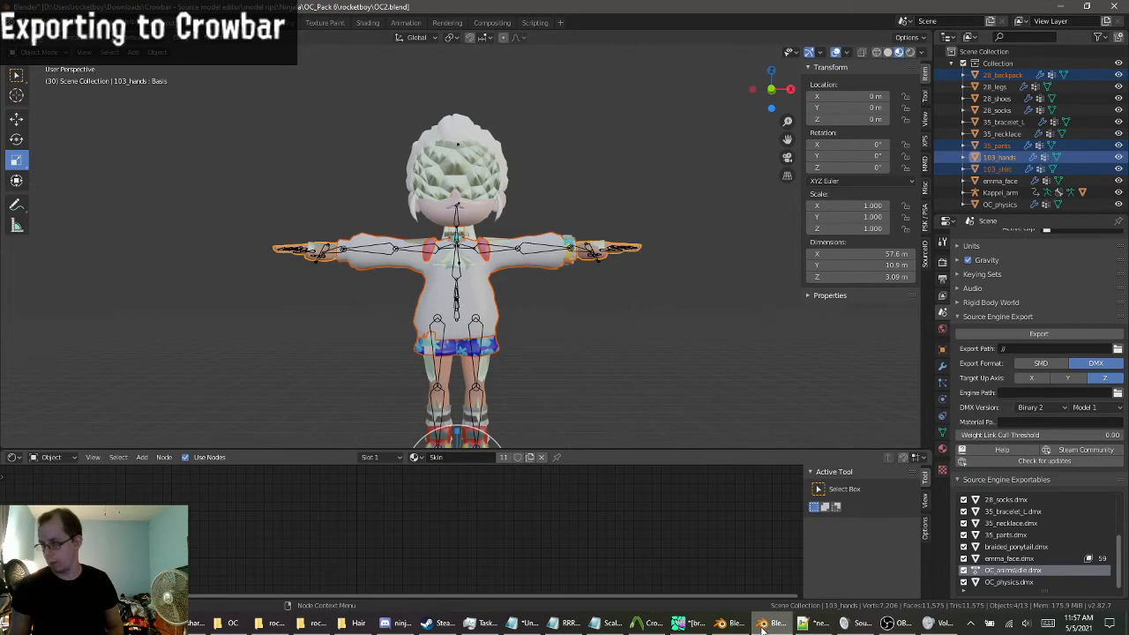
mouse_move(754, 627)
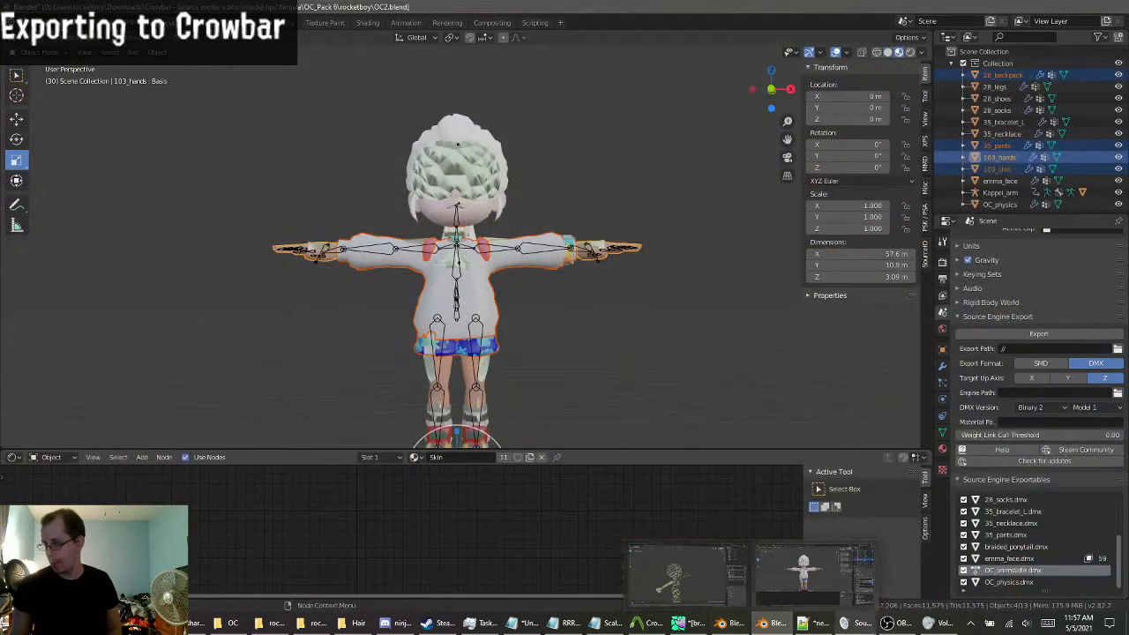
mouse_move(697, 626)
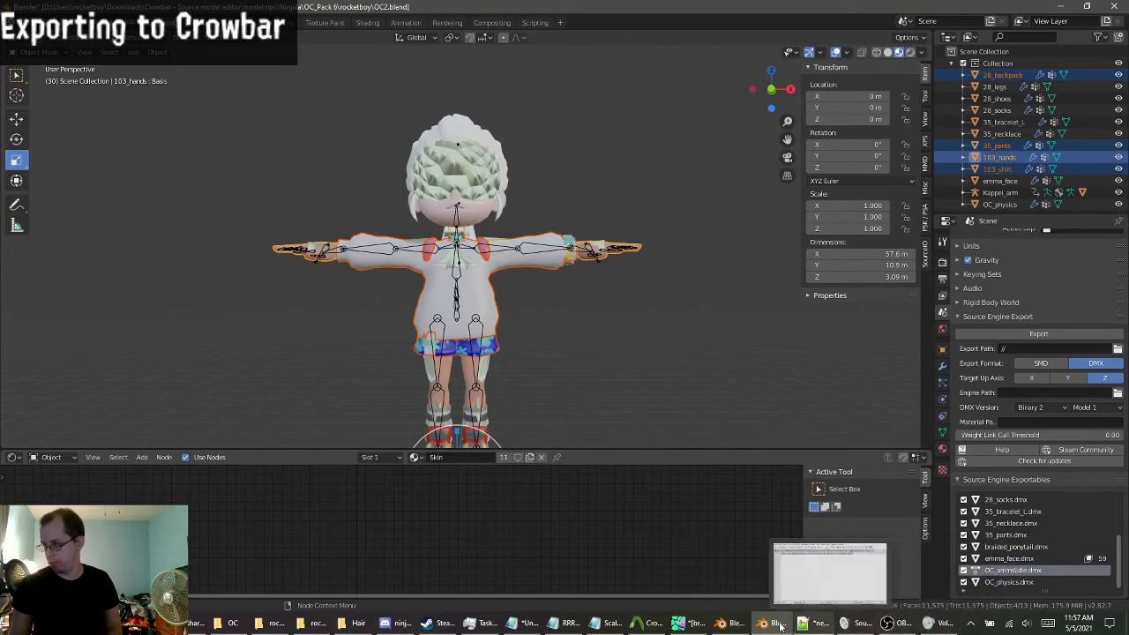
left_click(357, 623)
Rename van_body.qc in the rocketboy folder to OC.qc.
left_click(315, 623)
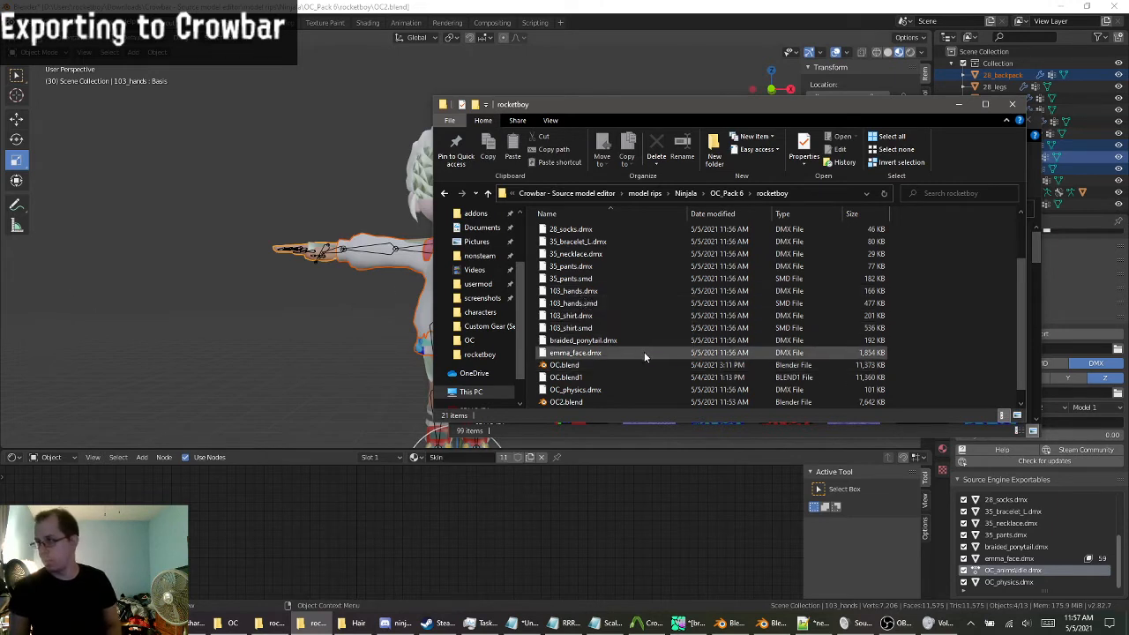
scroll(594, 388, "down", 1)
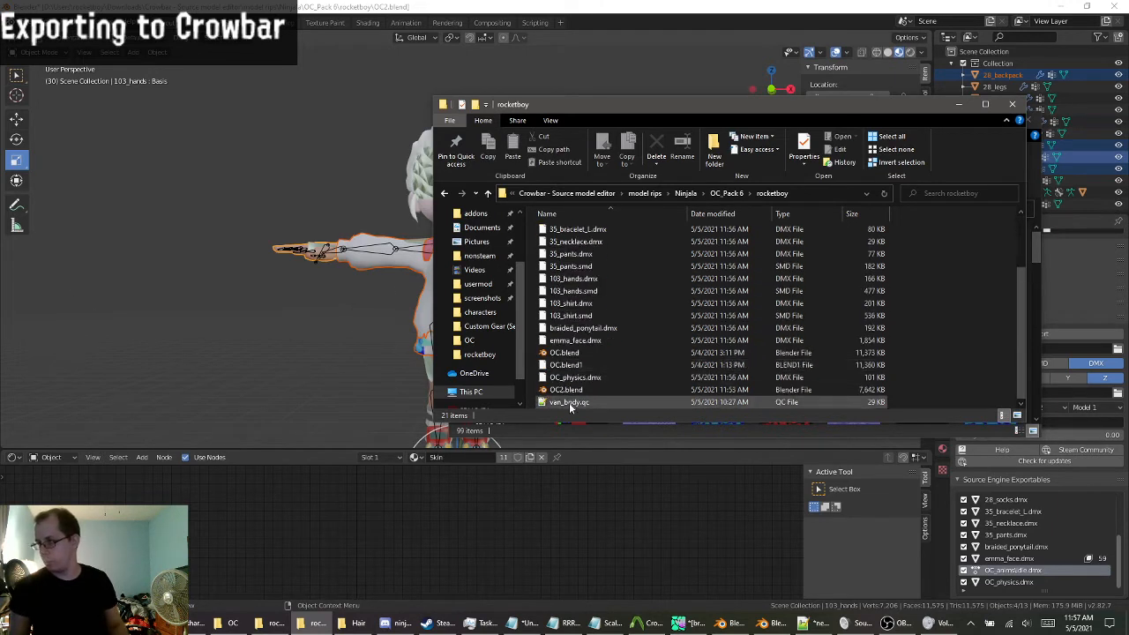
left_click(561, 404)
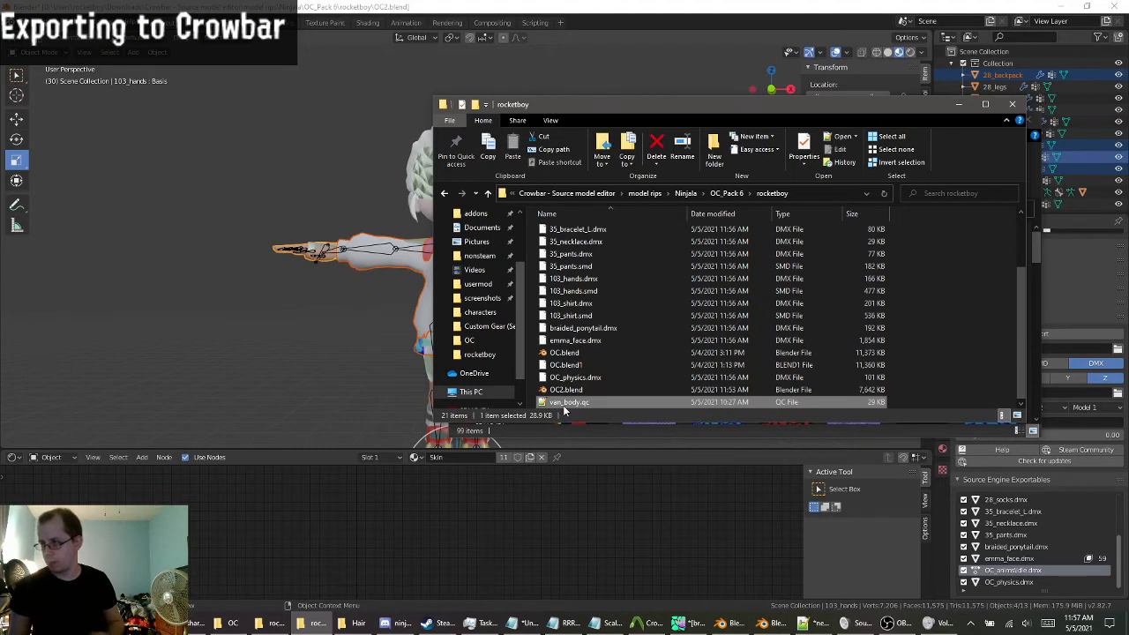
left_click(565, 403)
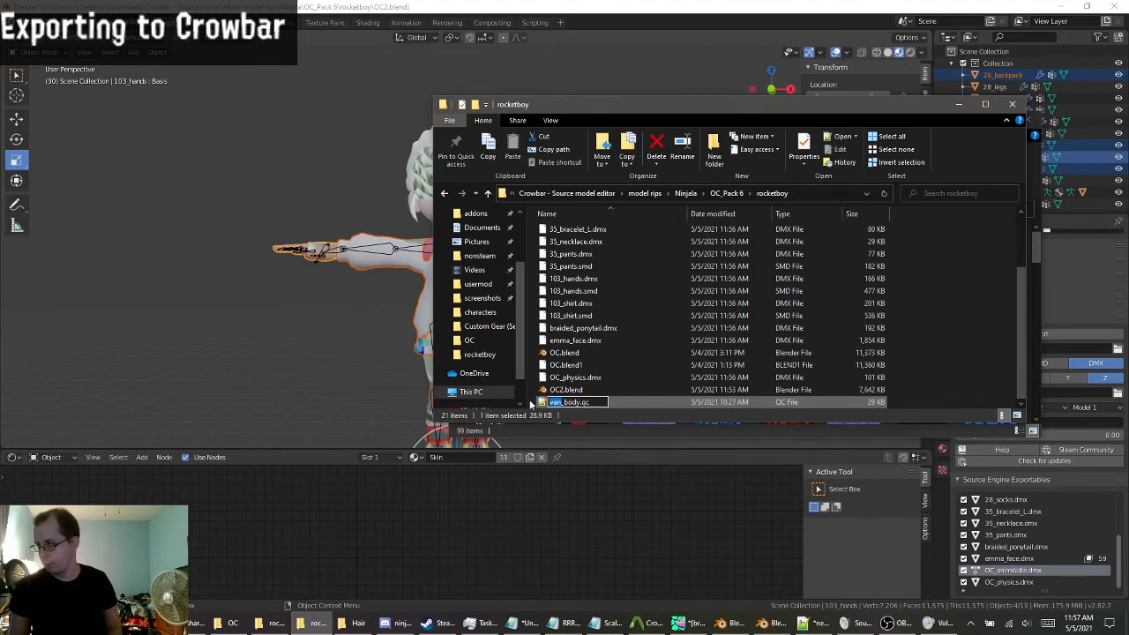
type("OC")
key("Return")
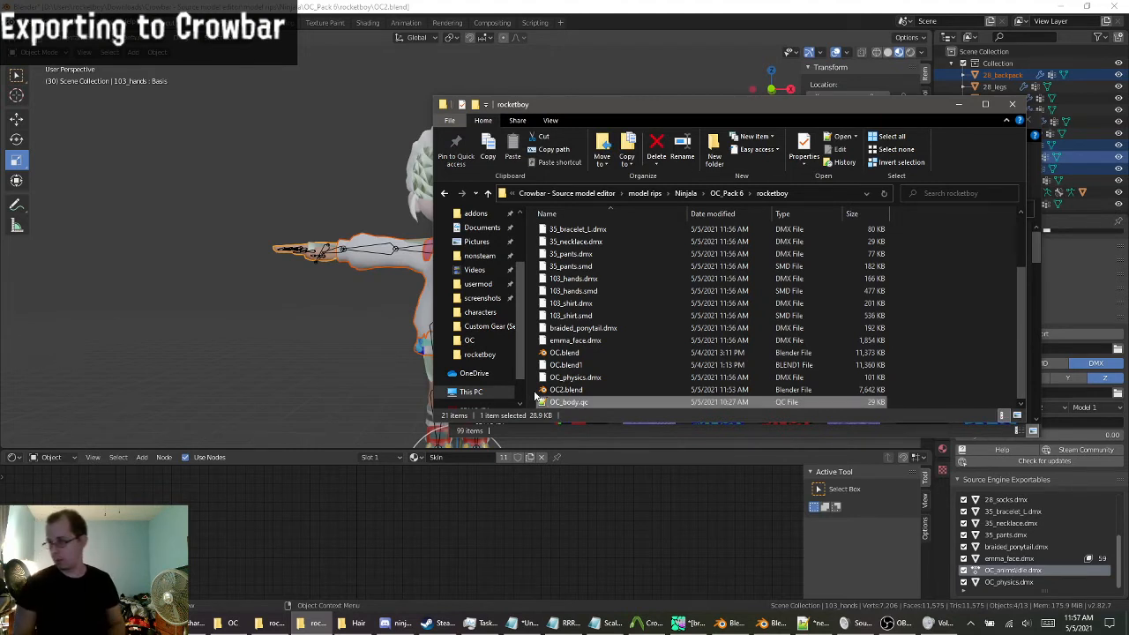
left_click(578, 380)
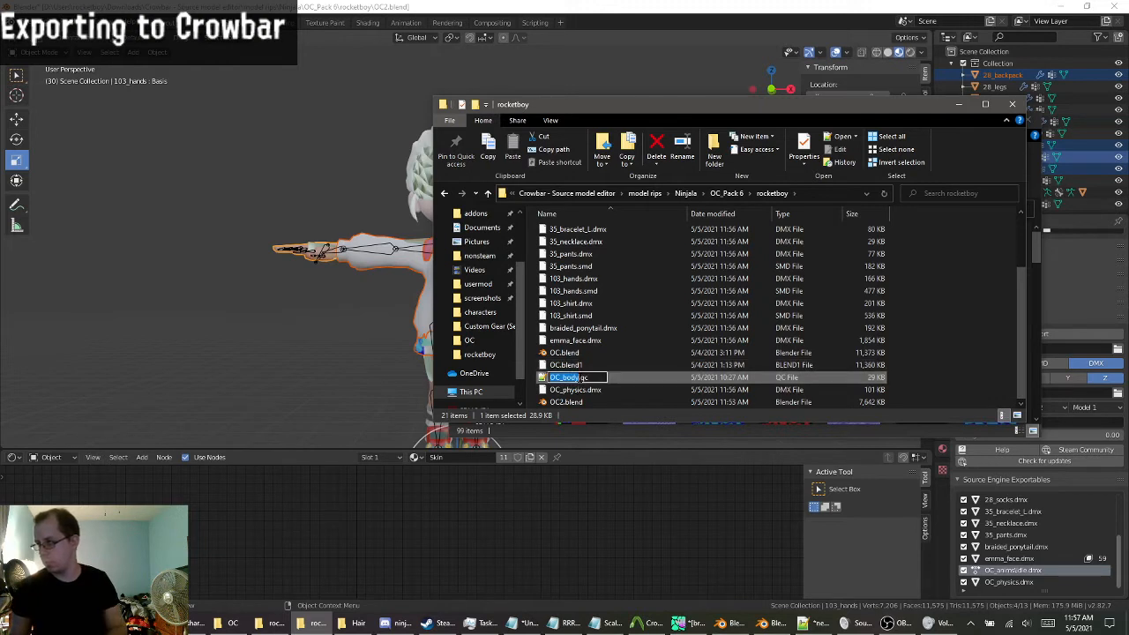
left_click(578, 379)
key("BackSpace")
key("BackSpace")
key("BackSpace")
key("BackSpace")
key("BackSpace")
left_click(596, 303)
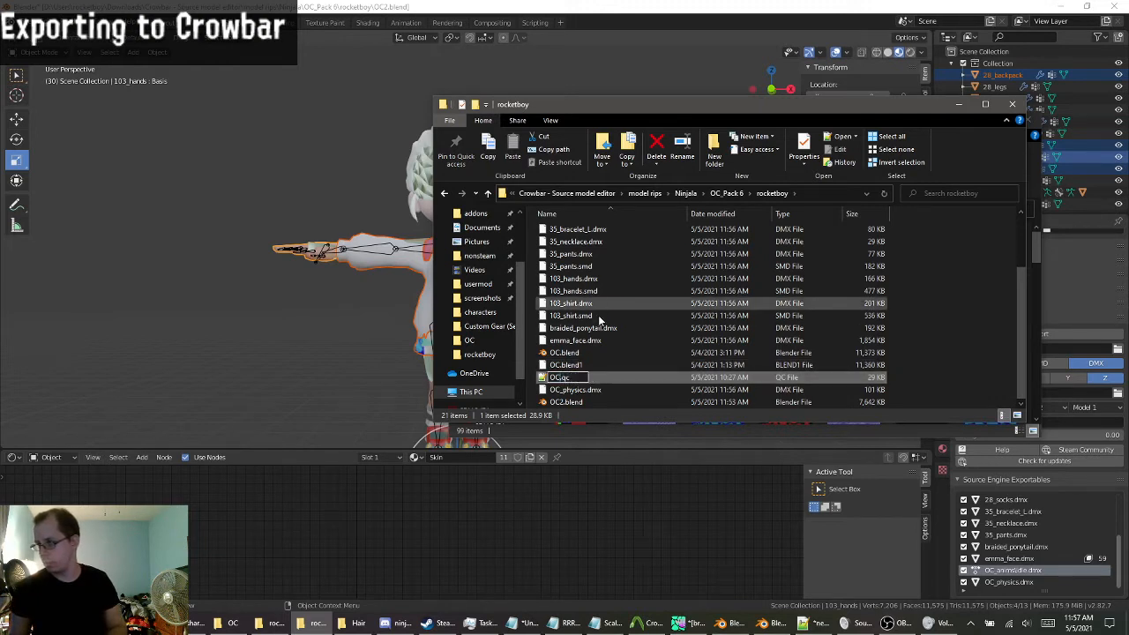
Open OC.qc from the rocketboy folder in Notepad++ and reload its modified contents from disk.
left_click(561, 378)
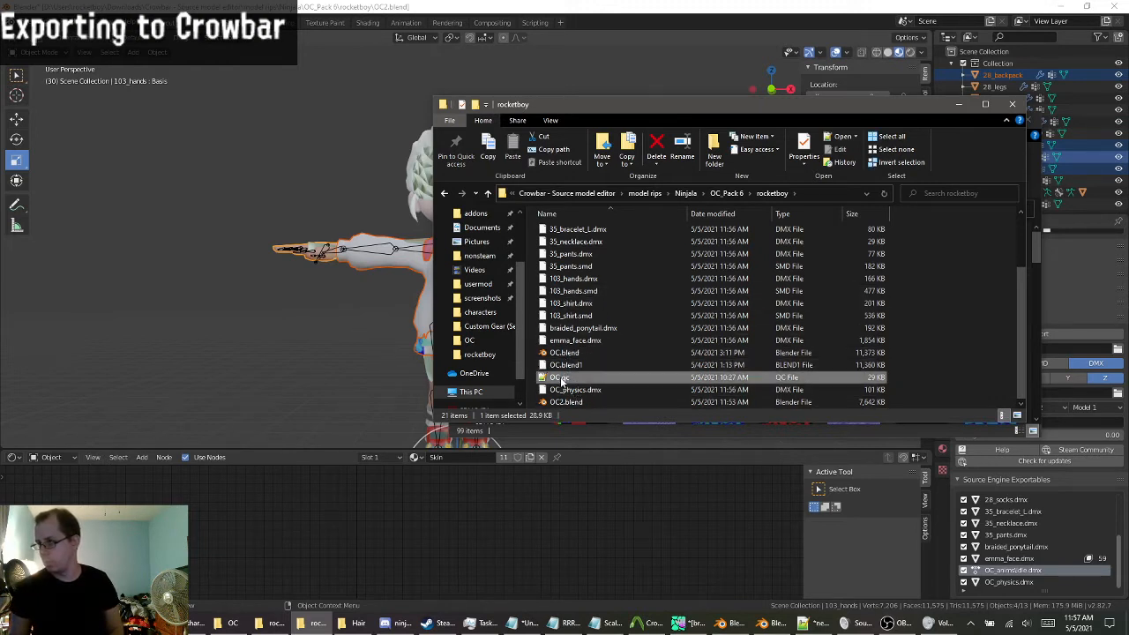
double_click(561, 379)
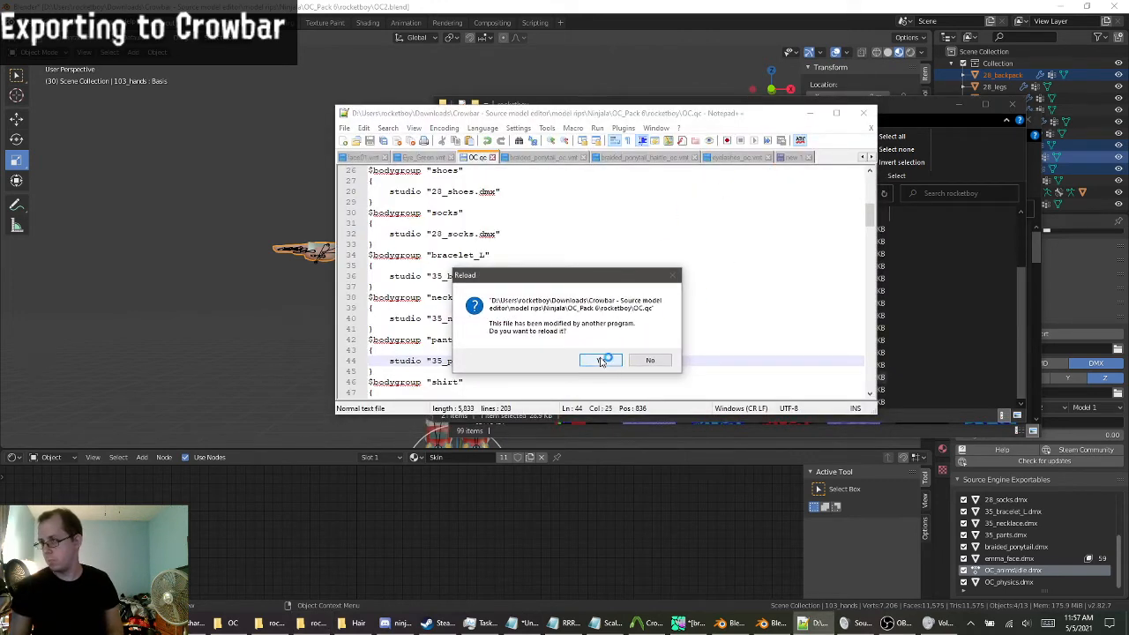
left_click(602, 360)
scroll(614, 299, "up", 8)
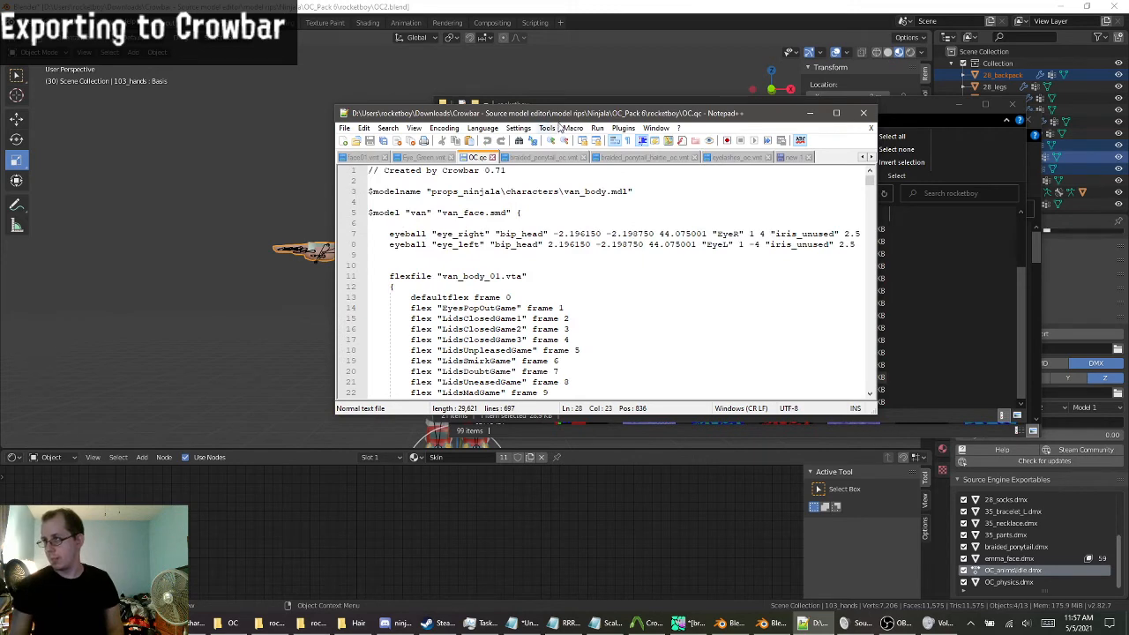
left_click_drag(536, 119, 256, 99)
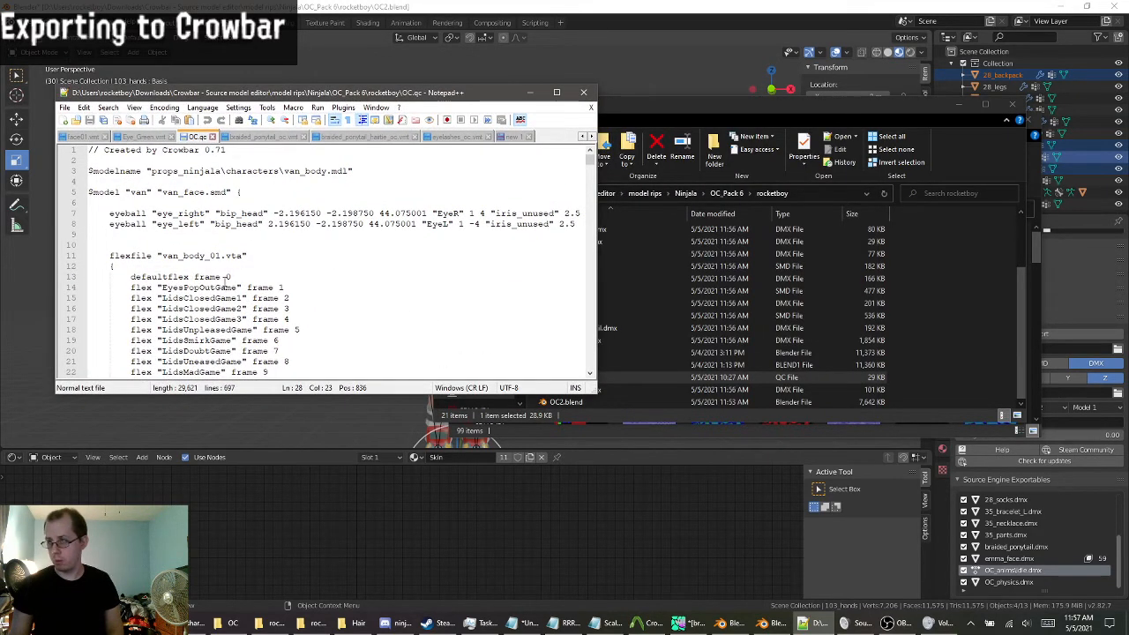
scroll(300, 300, "down", 1)
scroll(229, 265, "up", 1)
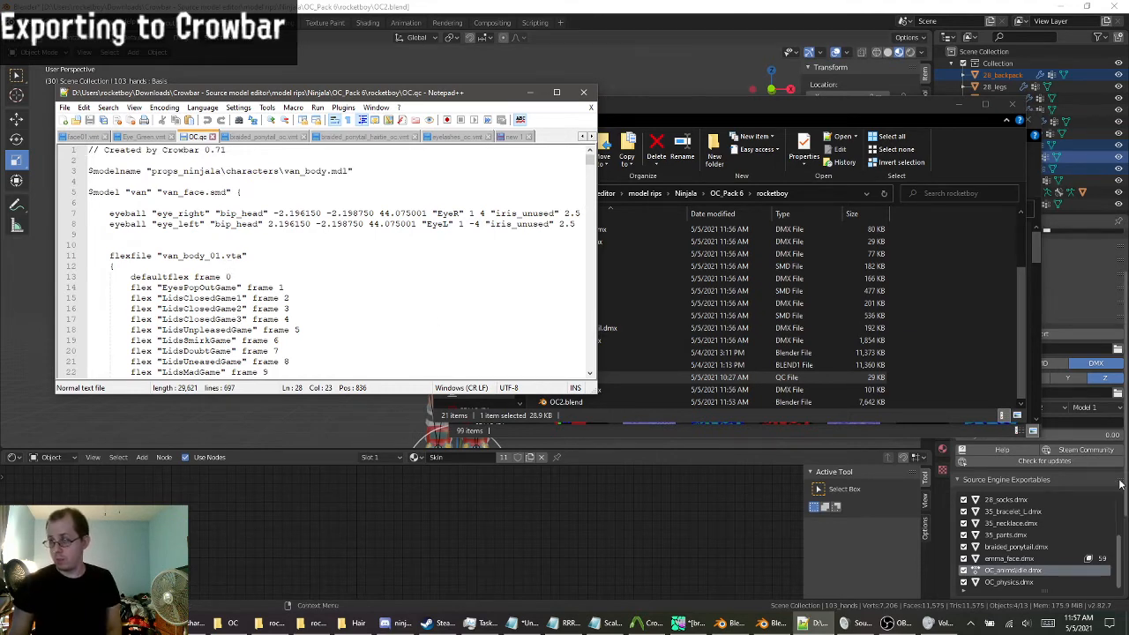
Switch to Blender, inspect the character model up close, and set the Source Engine export format to SMD.
left_click(1091, 318)
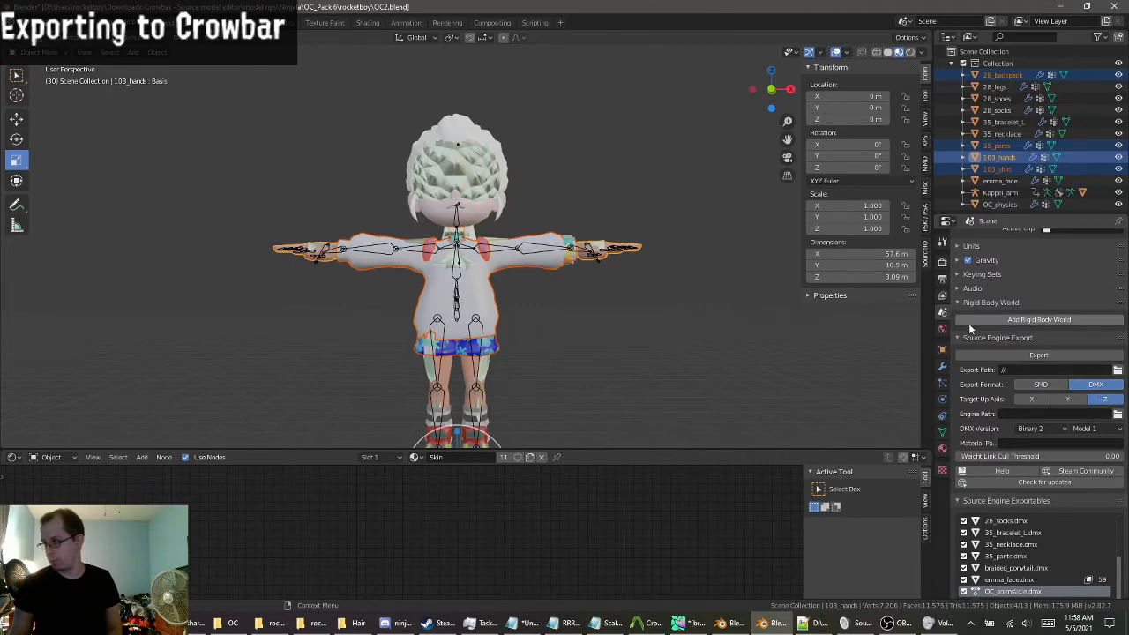
scroll(961, 307, "down", 1)
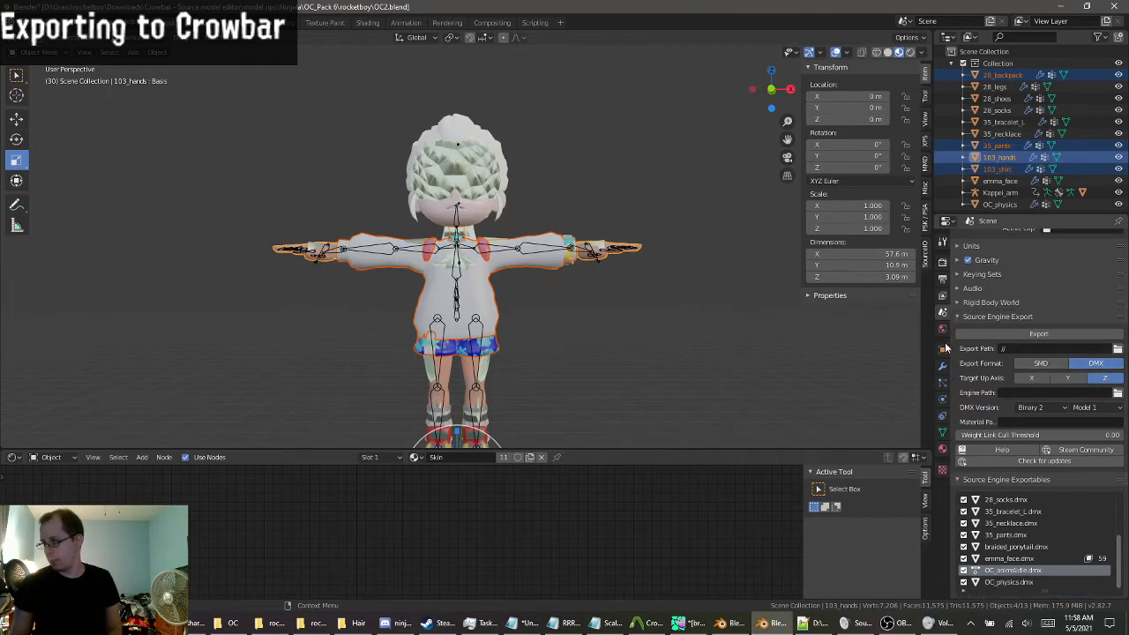
middle_click_drag(388, 307, 428, 338)
scroll(442, 339, "down", 2)
scroll(428, 338, "up", 4)
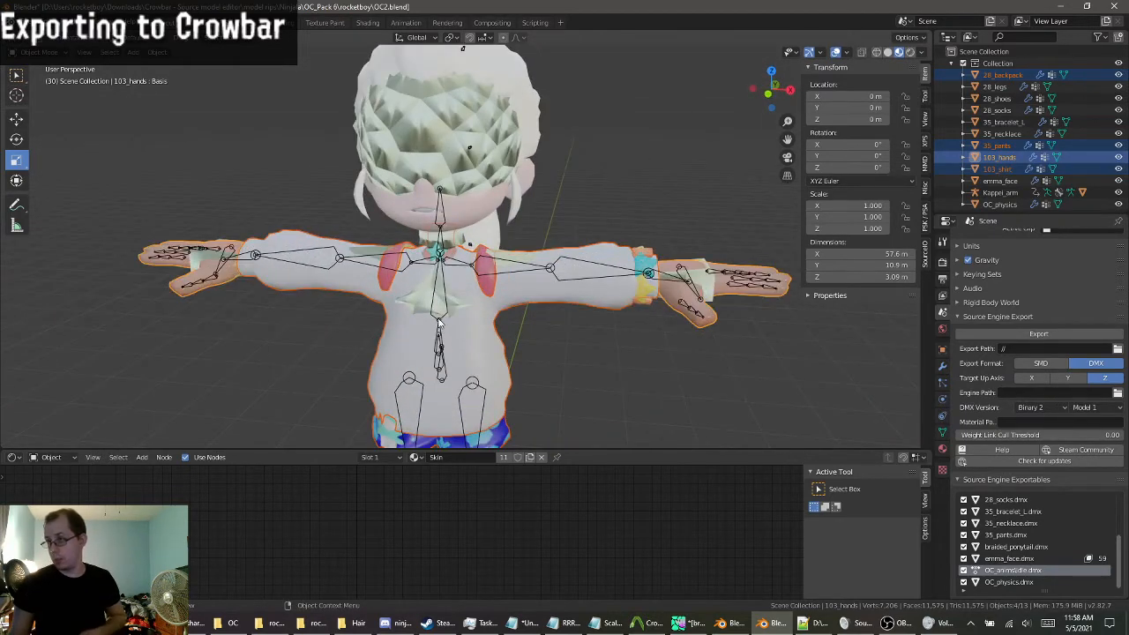
middle_click_drag(357, 173, 414, 206)
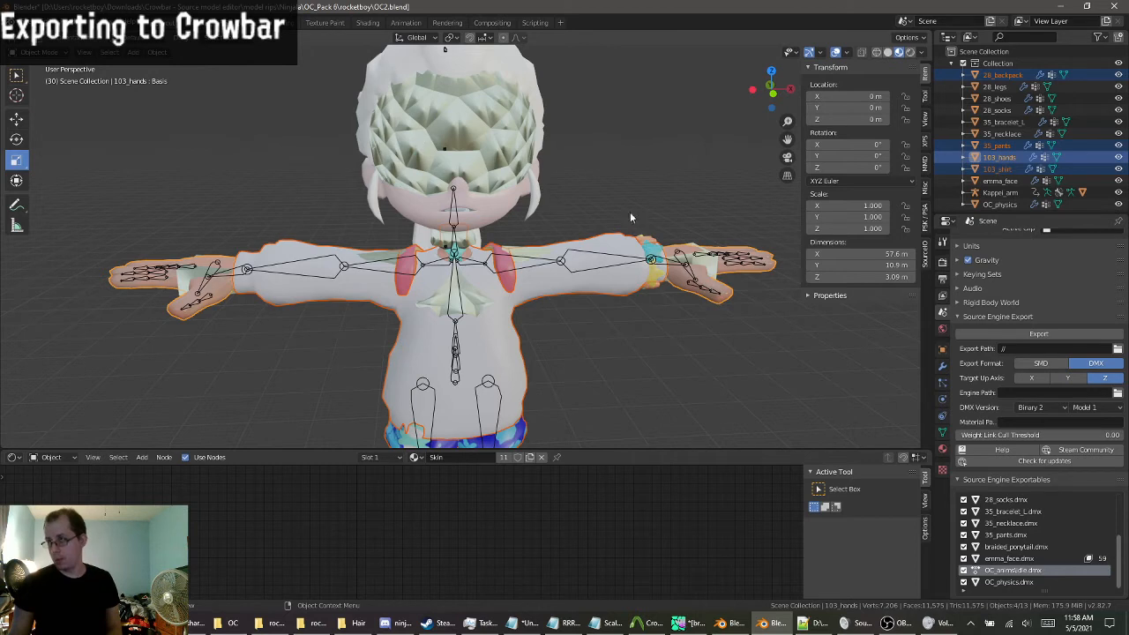
left_click(1046, 363)
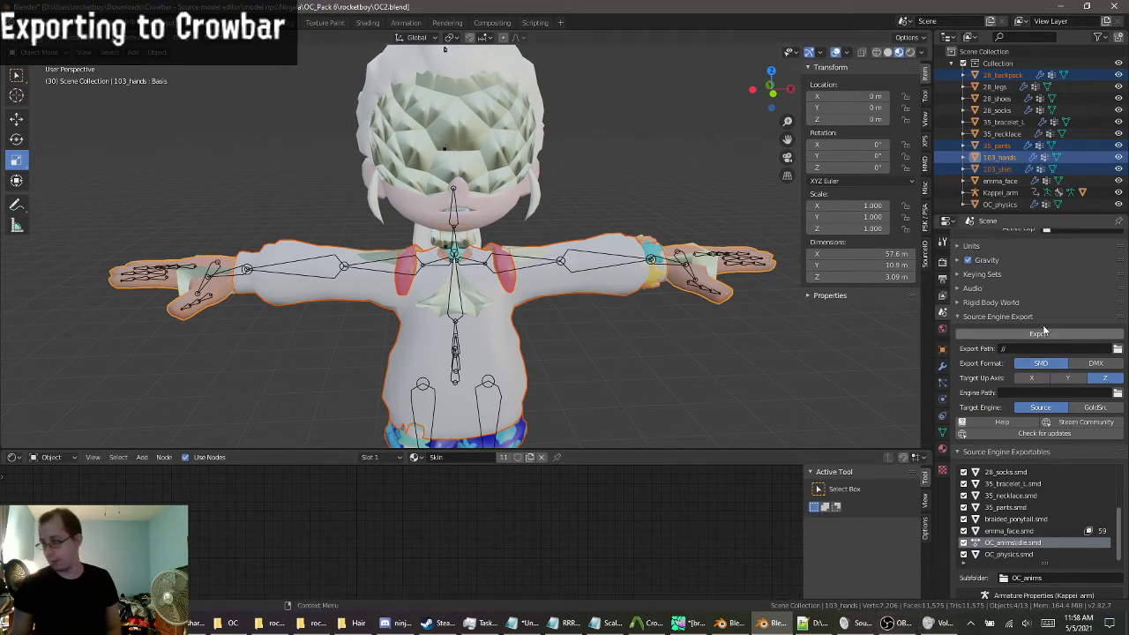
Back in OC.qc, delete the "van" model's van_body_01.vta flex data and flexcontrollers, keeping only the eyes_updown and eyes_rightleft lines.
left_click(820, 623)
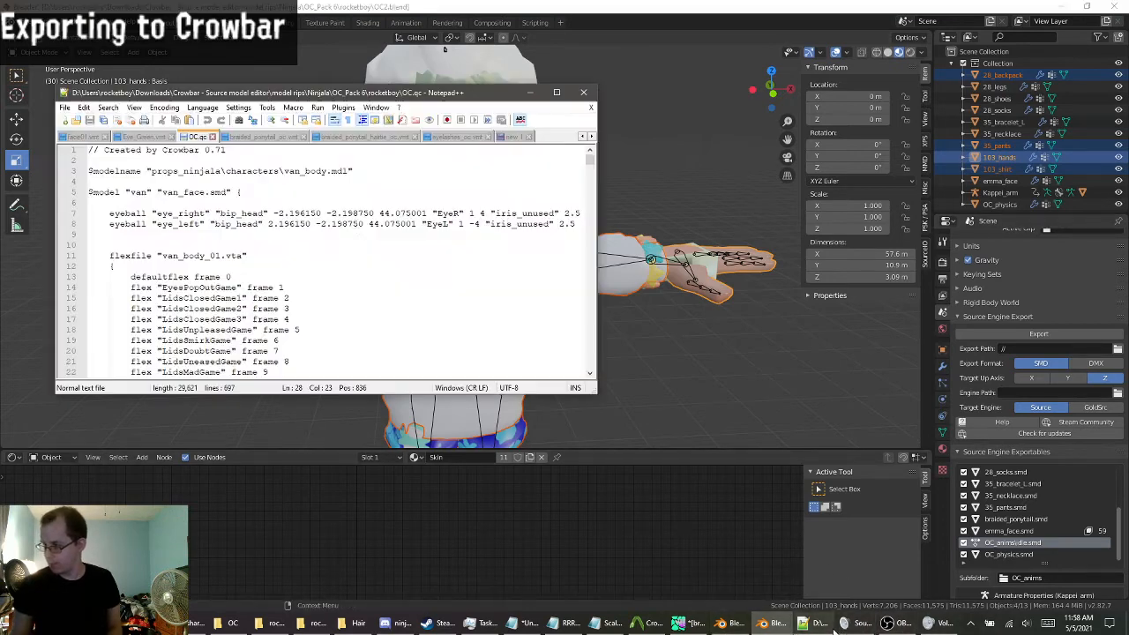
scroll(256, 293, "down", 1)
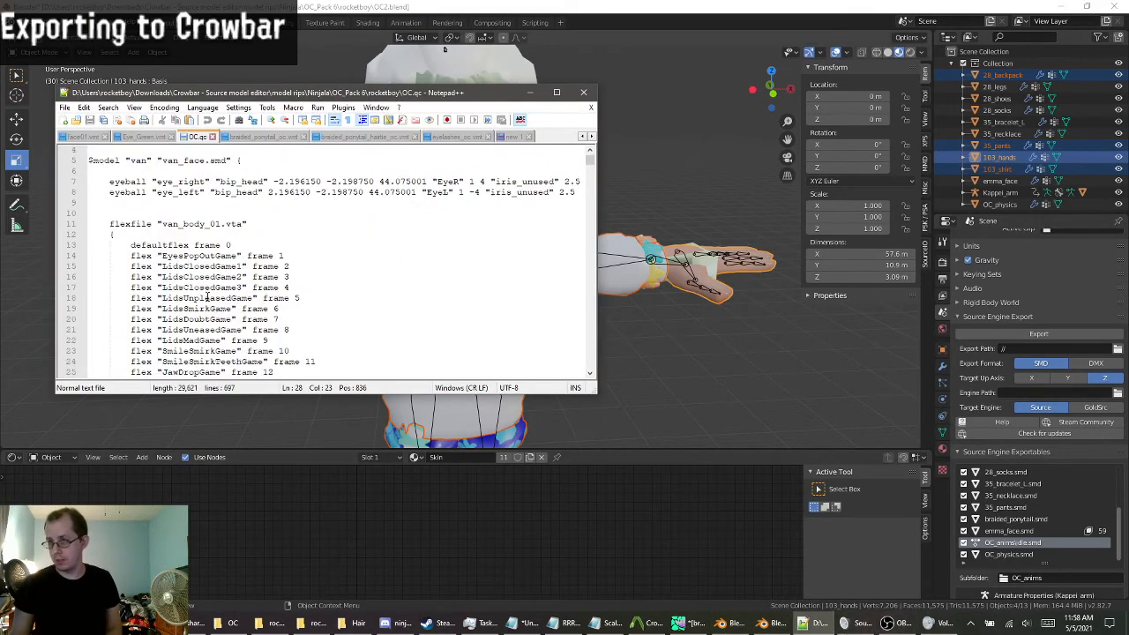
scroll(211, 298, "up", 1)
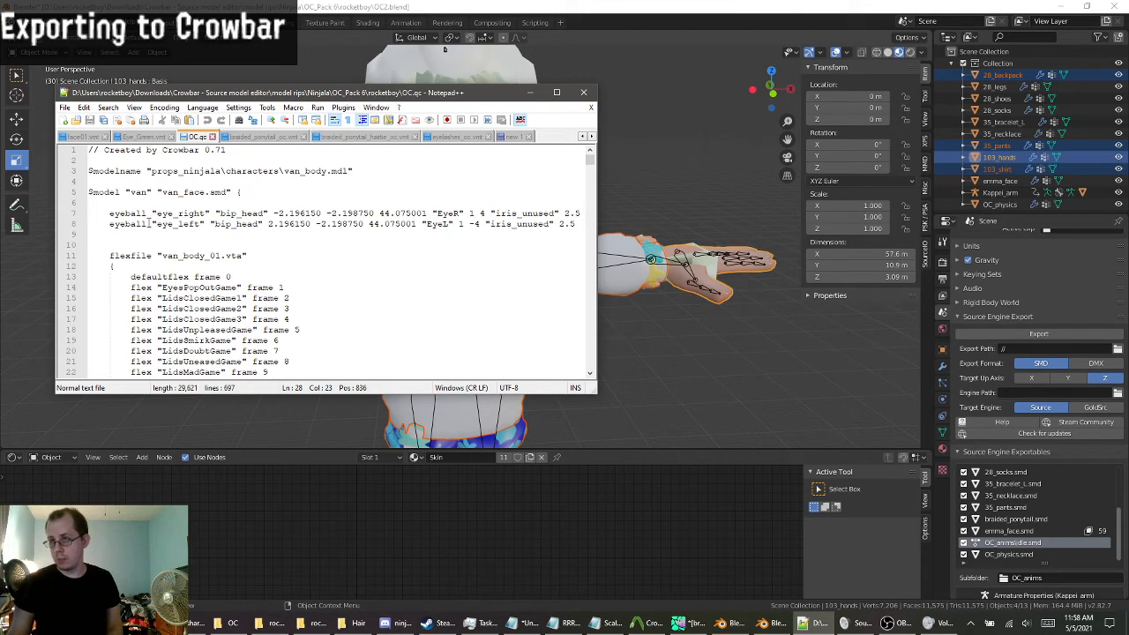
left_click_drag(105, 256, 311, 318)
scroll(305, 284, "up", 2)
scroll(305, 284, "up", 3)
scroll(305, 284, "down", 9)
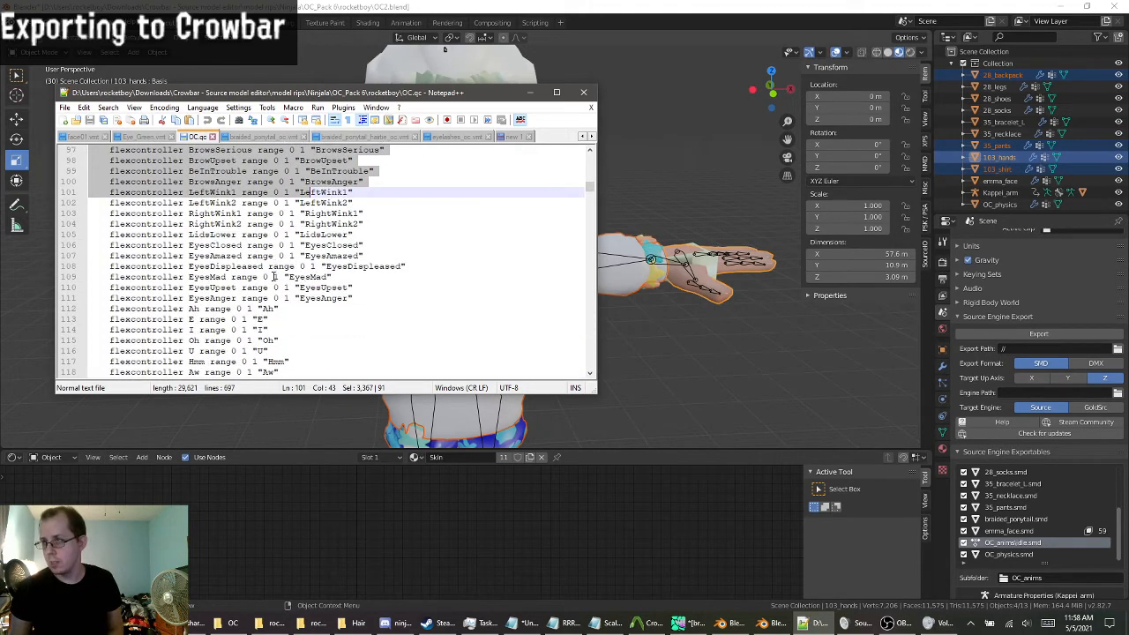
scroll(255, 289, "down", 5)
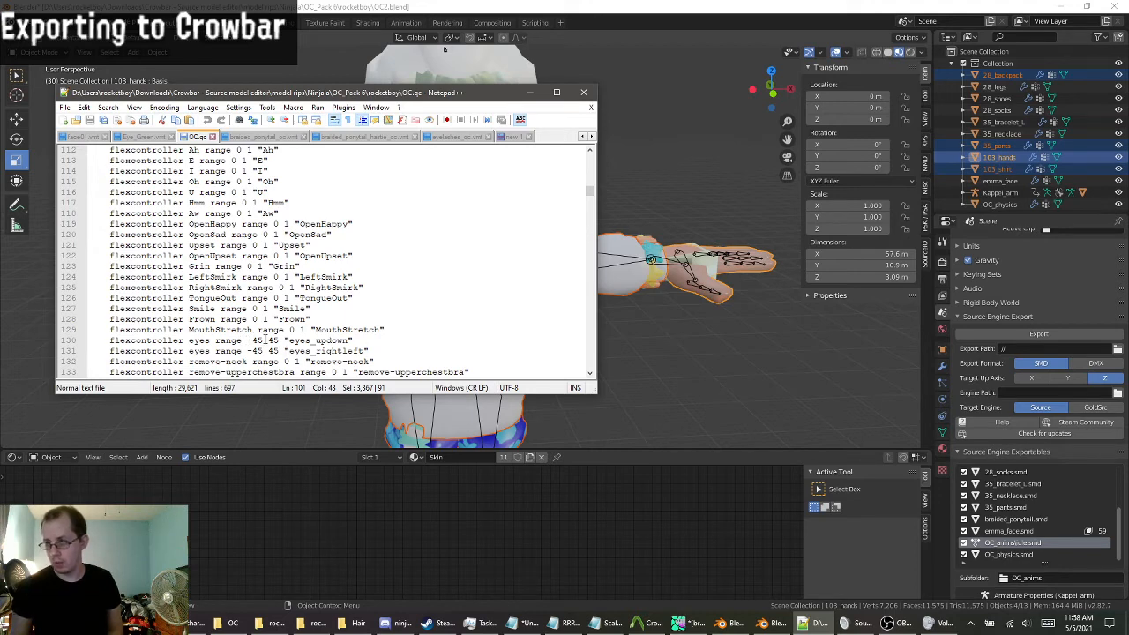
left_click(378, 350)
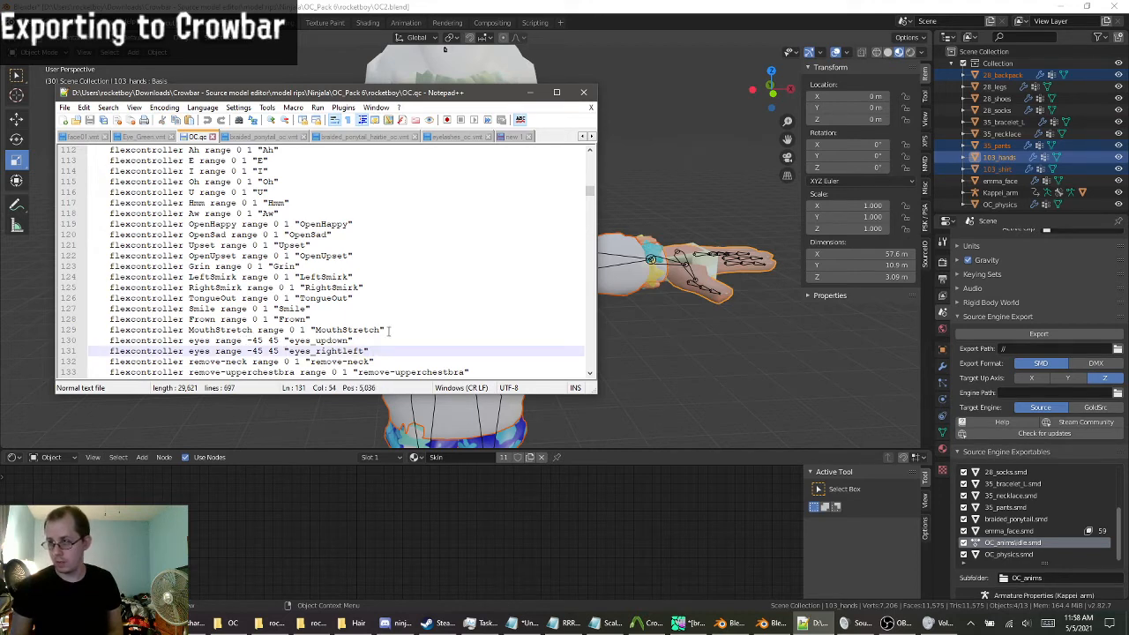
left_click_drag(389, 329, 144, 268)
key("Delete")
scroll(131, 256, "down", 2)
key("Delete")
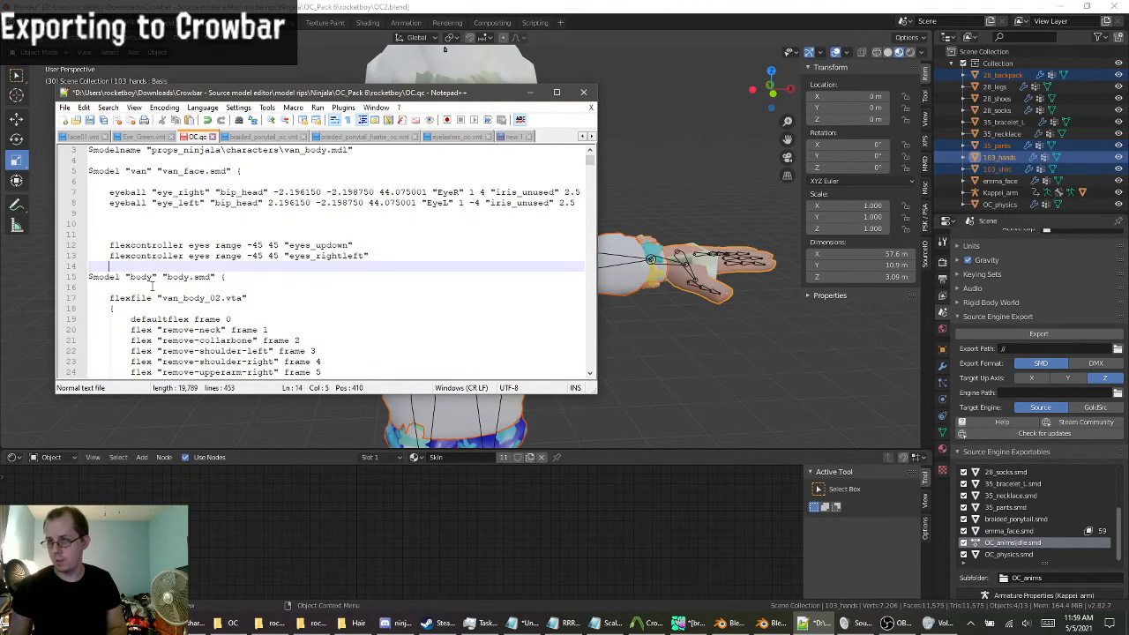
Delete the whole braced flex block after $model "body" "body.smd" and add a blank line before the hair bodygroup.
scroll(152, 285, "down", 1)
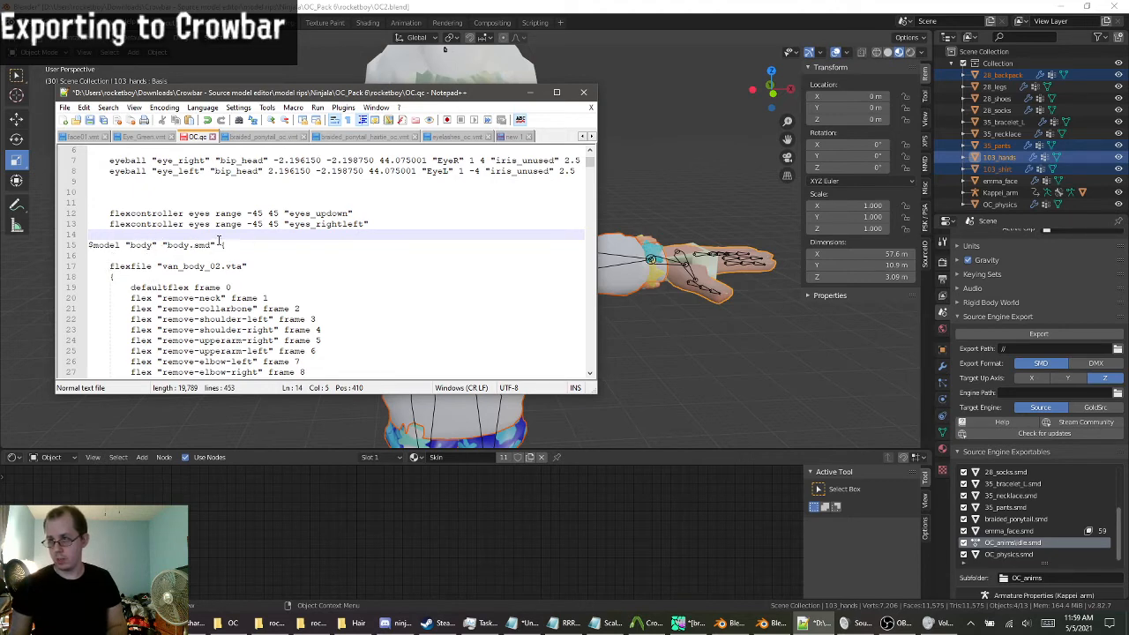
left_click_drag(217, 245, 221, 299)
key("Delete")
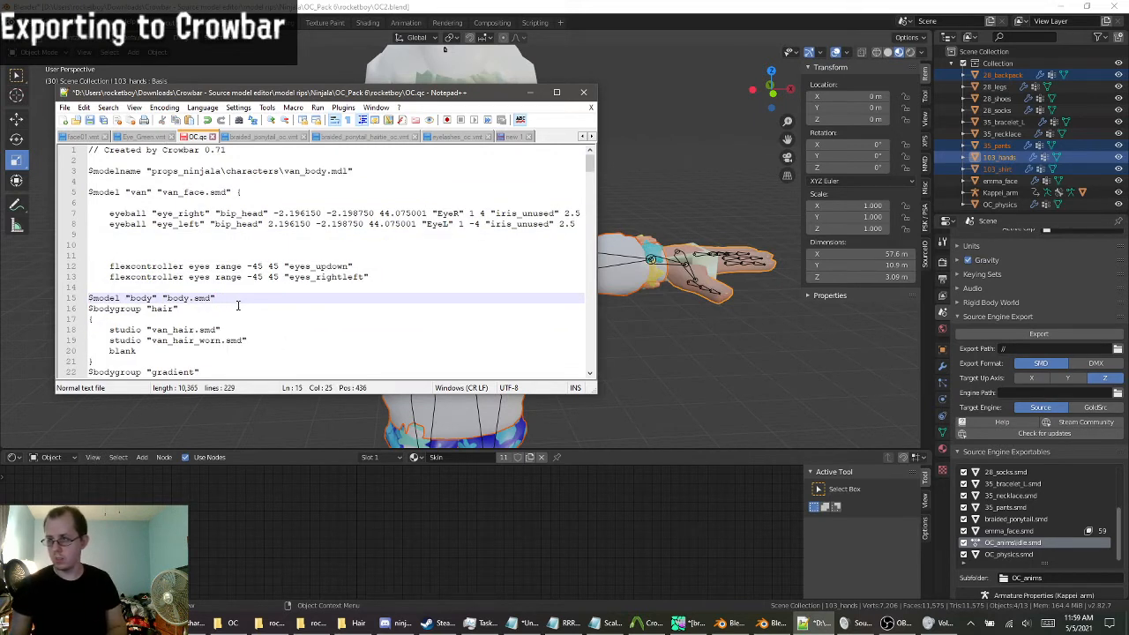
key("Return")
scroll(238, 305, "down", 1)
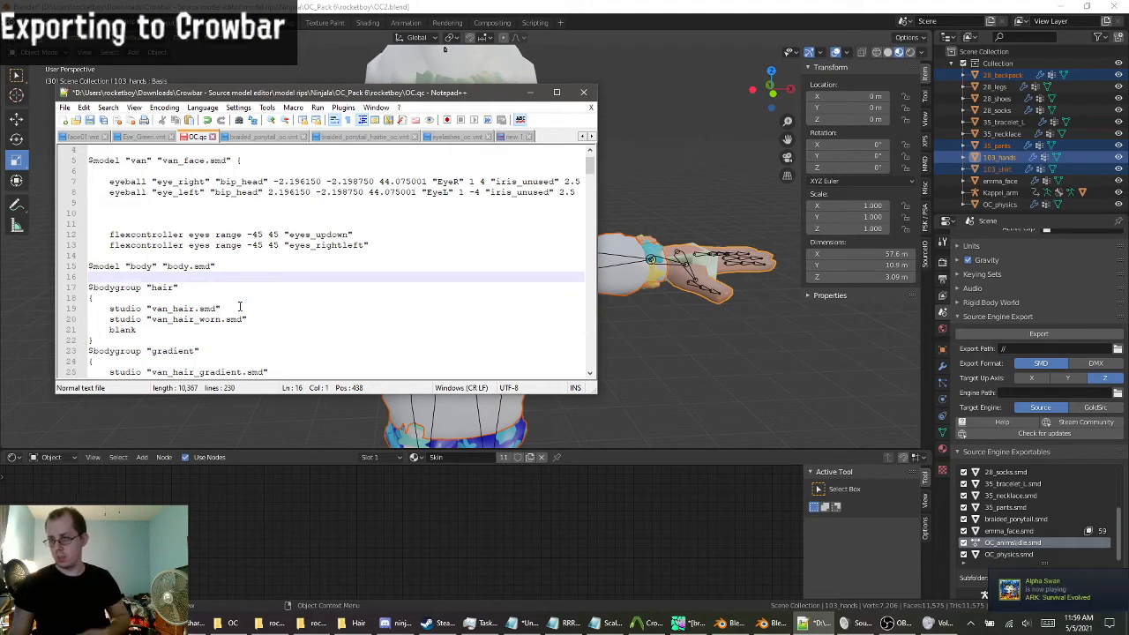
scroll(239, 306, "down", 1)
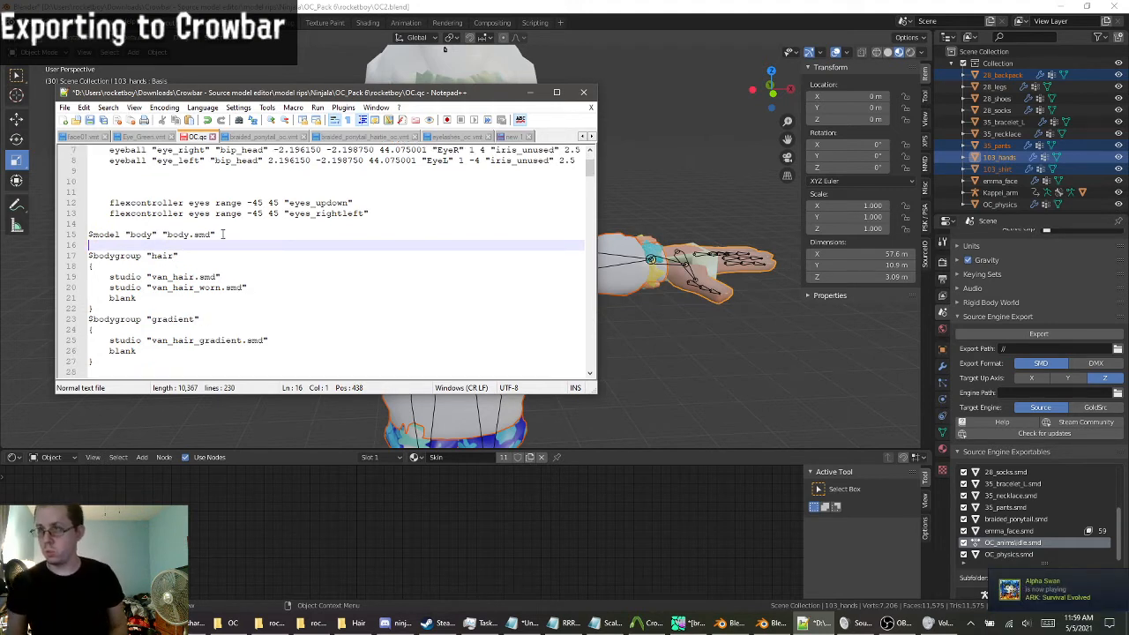
Compare the $model and $bodygroup lines in OC.qc with the separate shirt, pants and hands meshes in Blender.
left_click(105, 234)
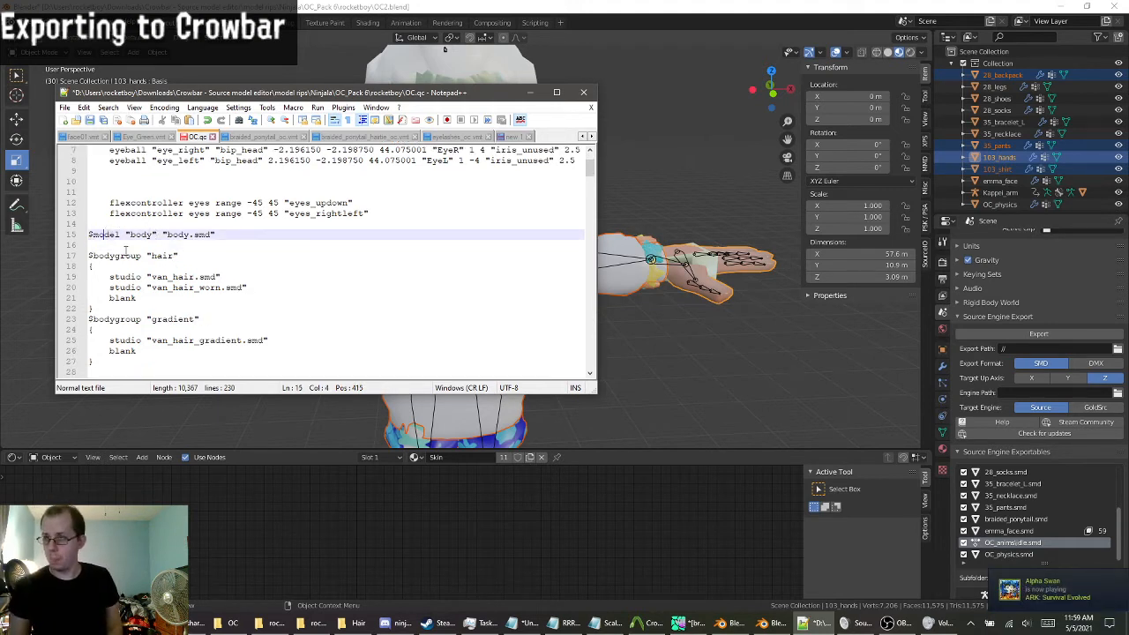
left_click(120, 257)
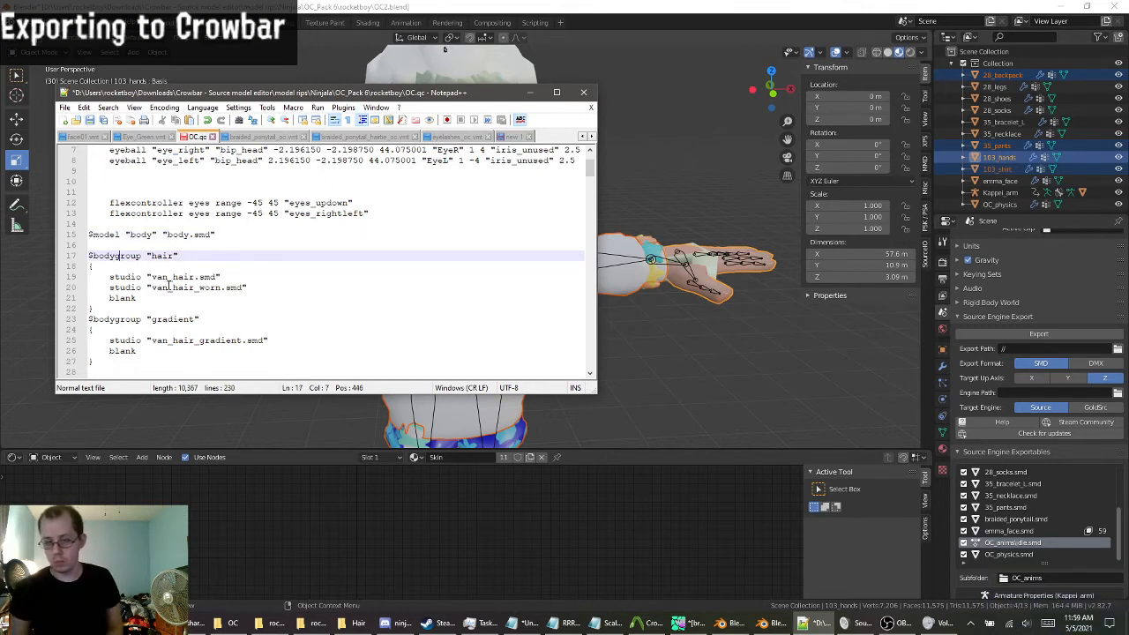
left_click(624, 89)
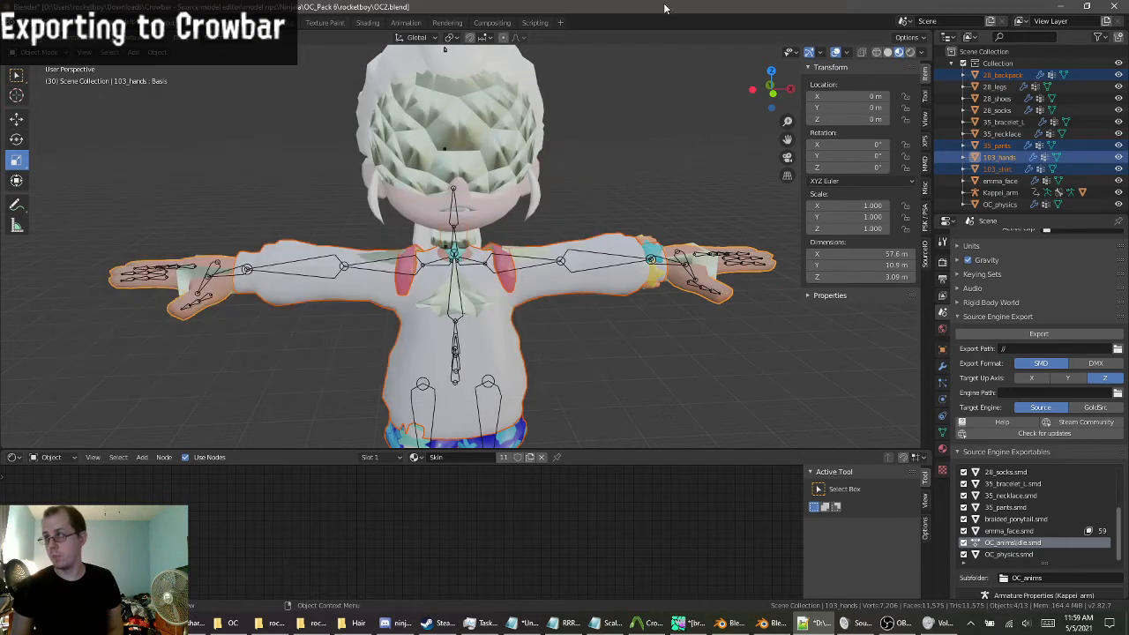
middle_click_drag(523, 386, 618, 379)
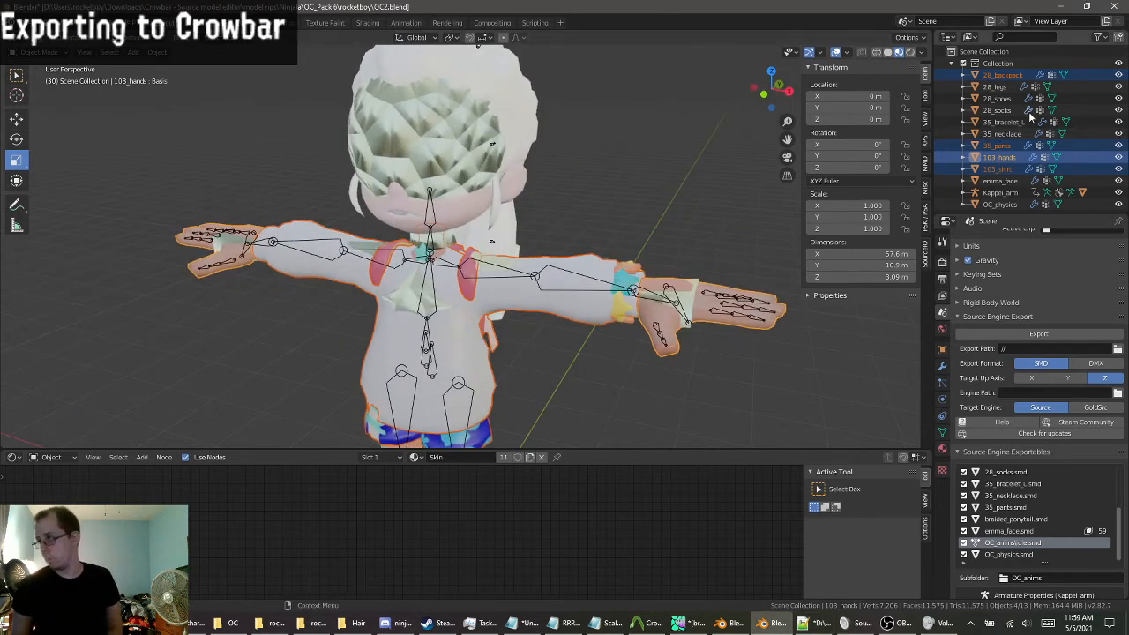
middle_click_drag(512, 344, 504, 227)
scroll(474, 246, "down", 2)
mouse_move(438, 239)
middle_mouse_down()
mouse_move(479, 295)
mouse_move(422, 225)
middle_mouse_up()
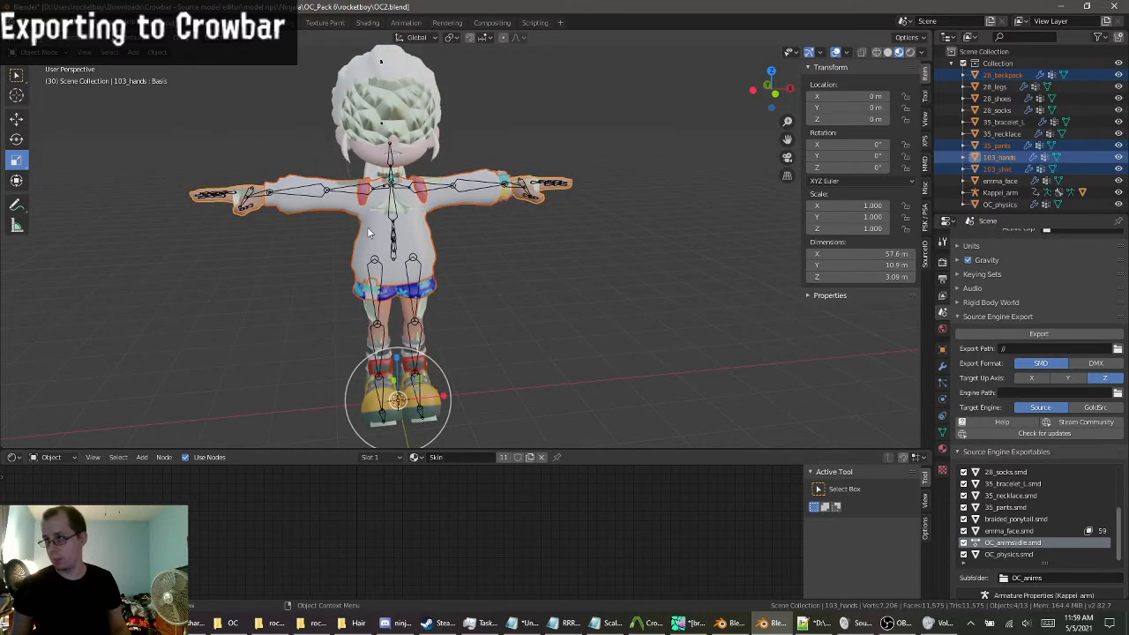
left_click(336, 214)
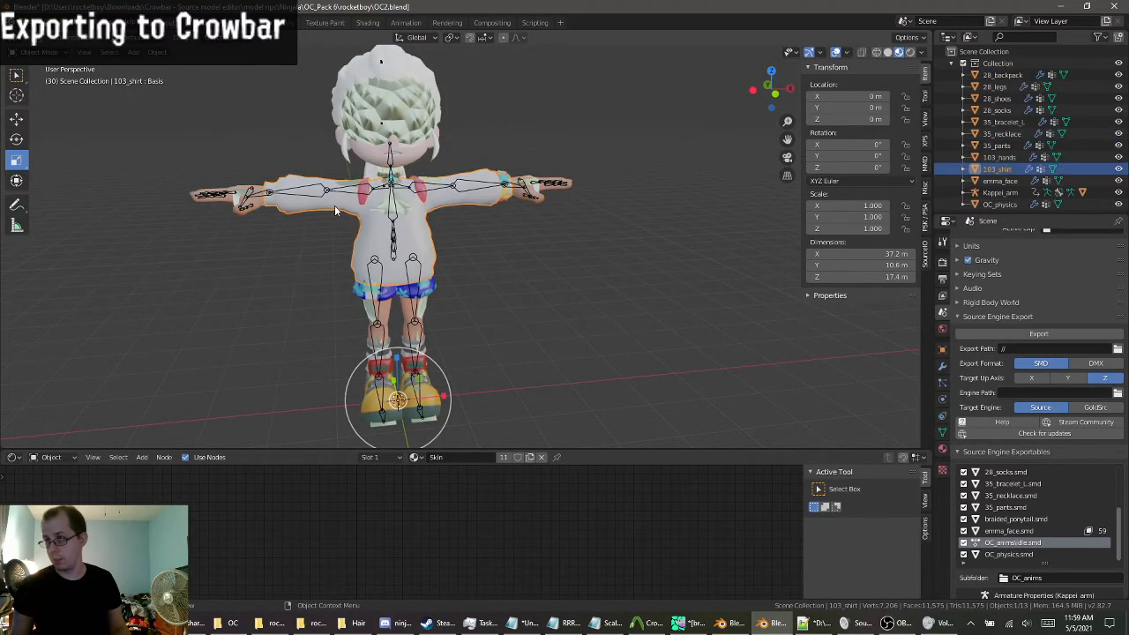
left_click(389, 297)
left_click(248, 200)
left_click(255, 199)
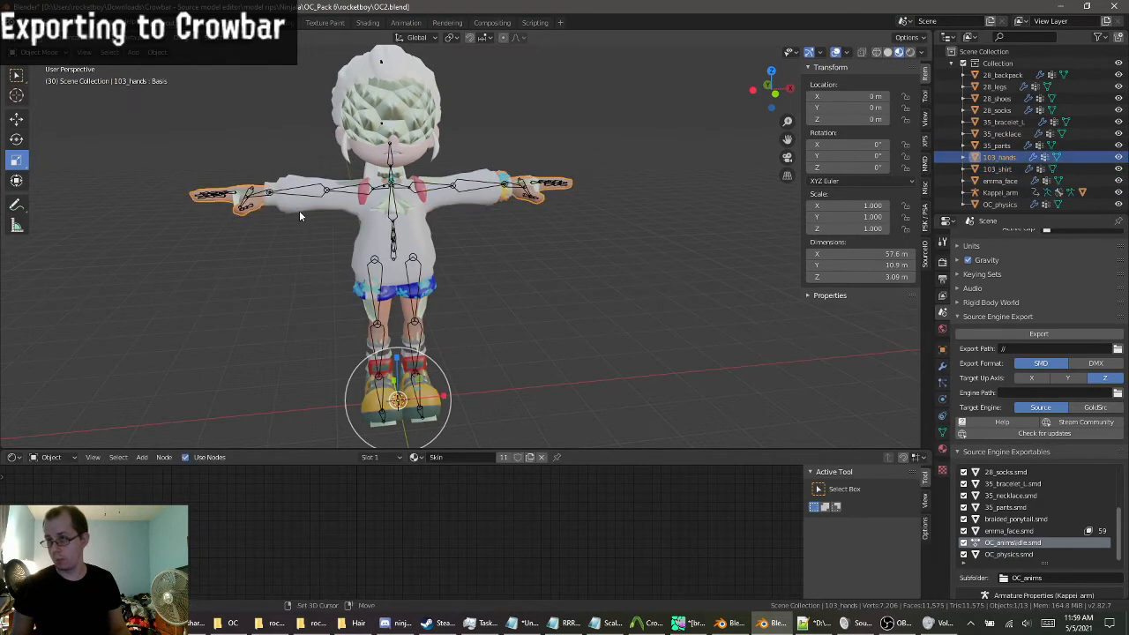
left_click(299, 209, "shift")
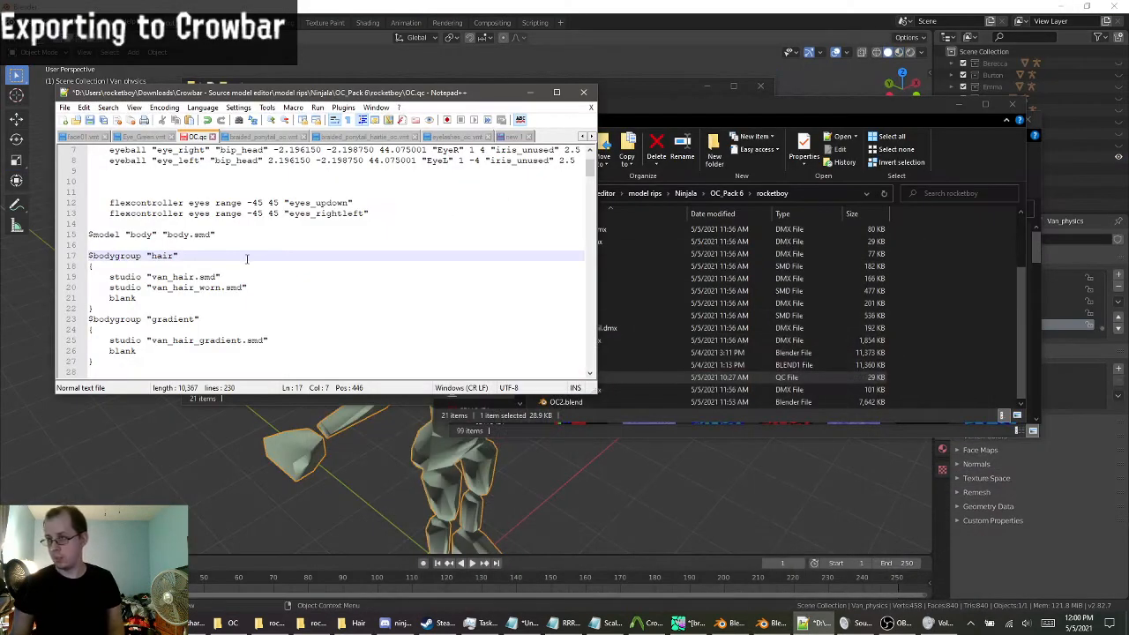
Remove the van_hair_worn.smd and blank entries from the "hair" bodygroup in OC.qc.
scroll(212, 287, "down", 1)
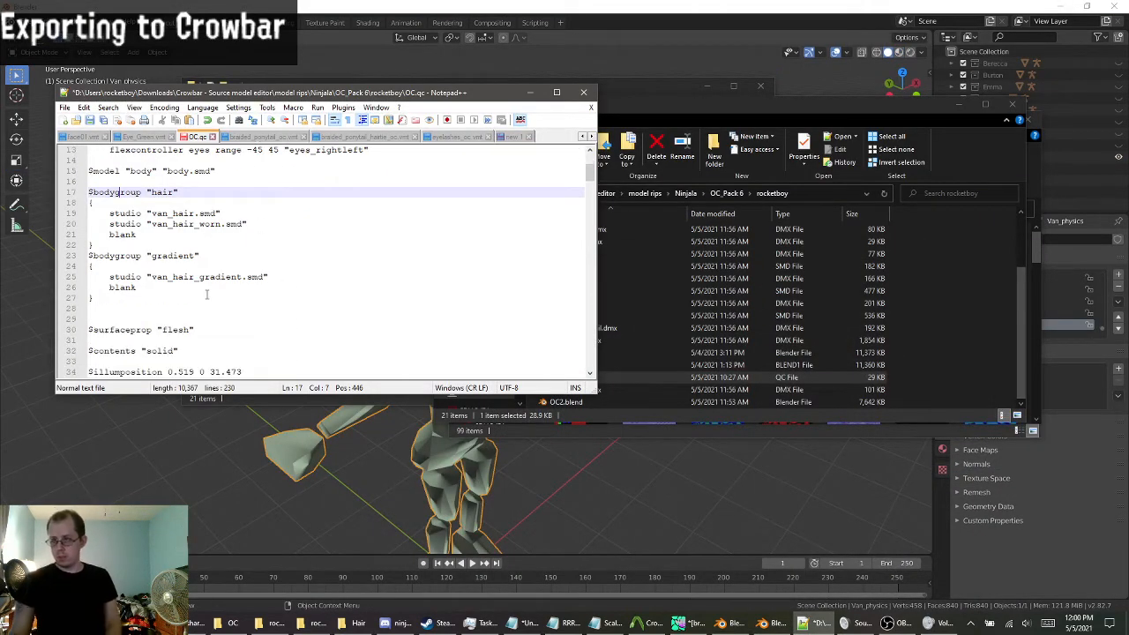
scroll(230, 279, "up", 2)
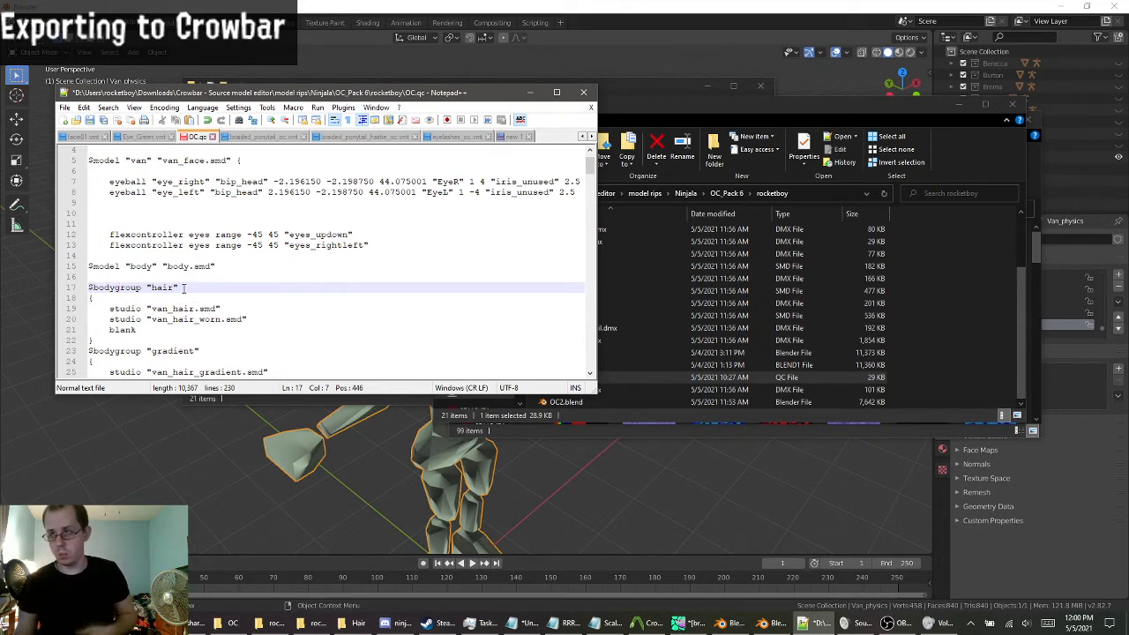
left_click(145, 266)
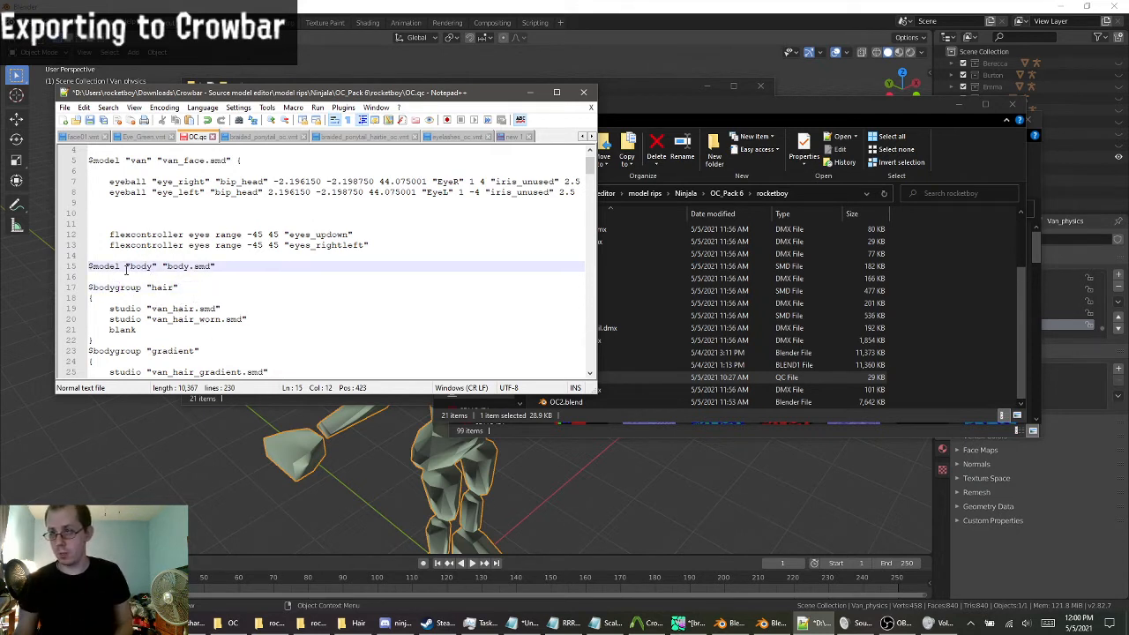
left_click(115, 266)
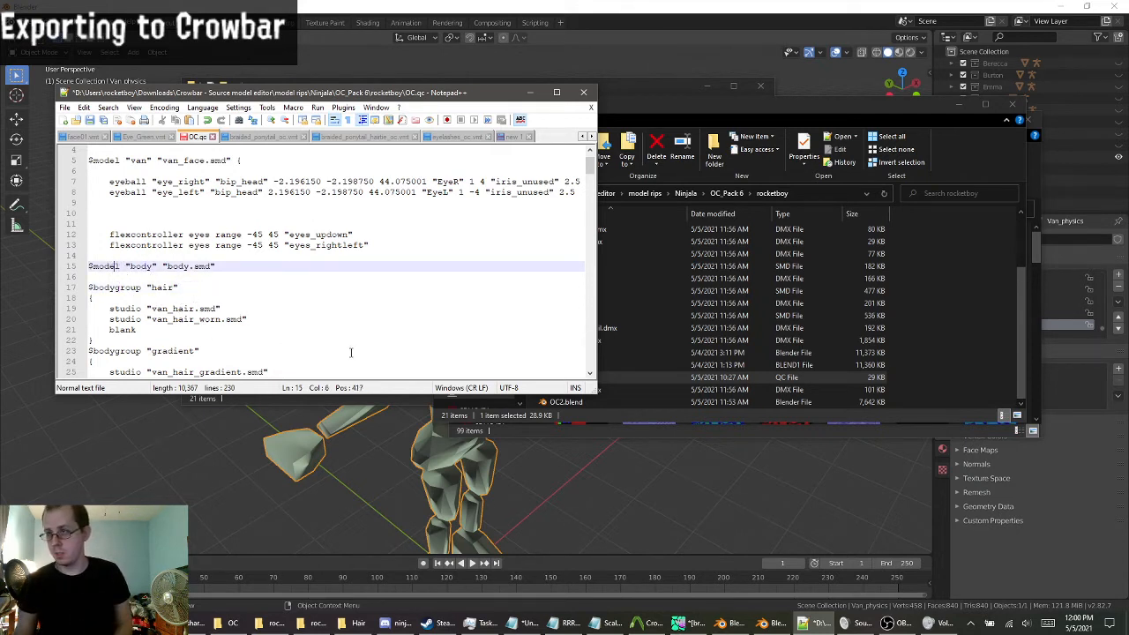
left_click(110, 288)
left_click_drag(149, 336, 105, 320)
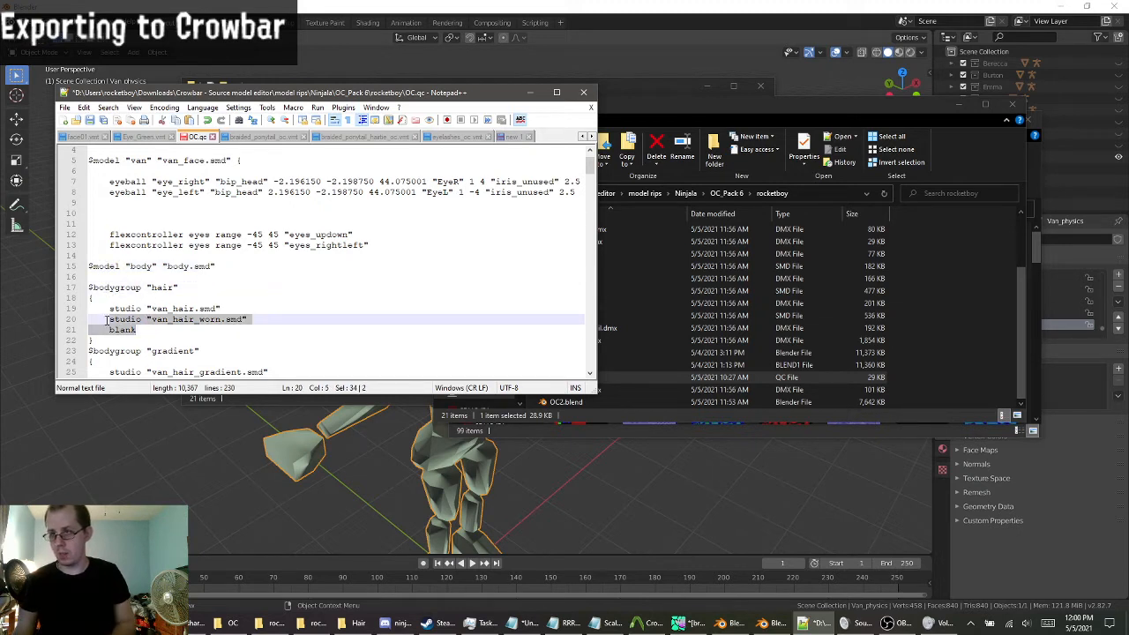
key("Delete")
key("BackSpace")
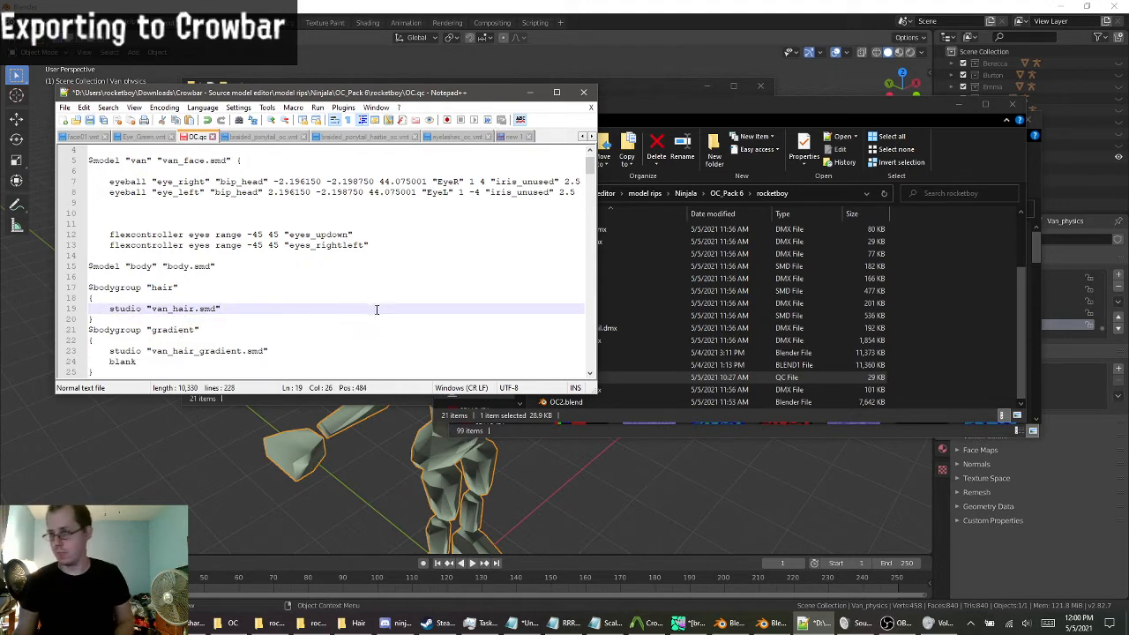
Minimize the file windows and the physics scene, and switch to the OC2.blend project in Blender.
left_click(963, 104)
left_click(974, 120)
left_click(713, 88)
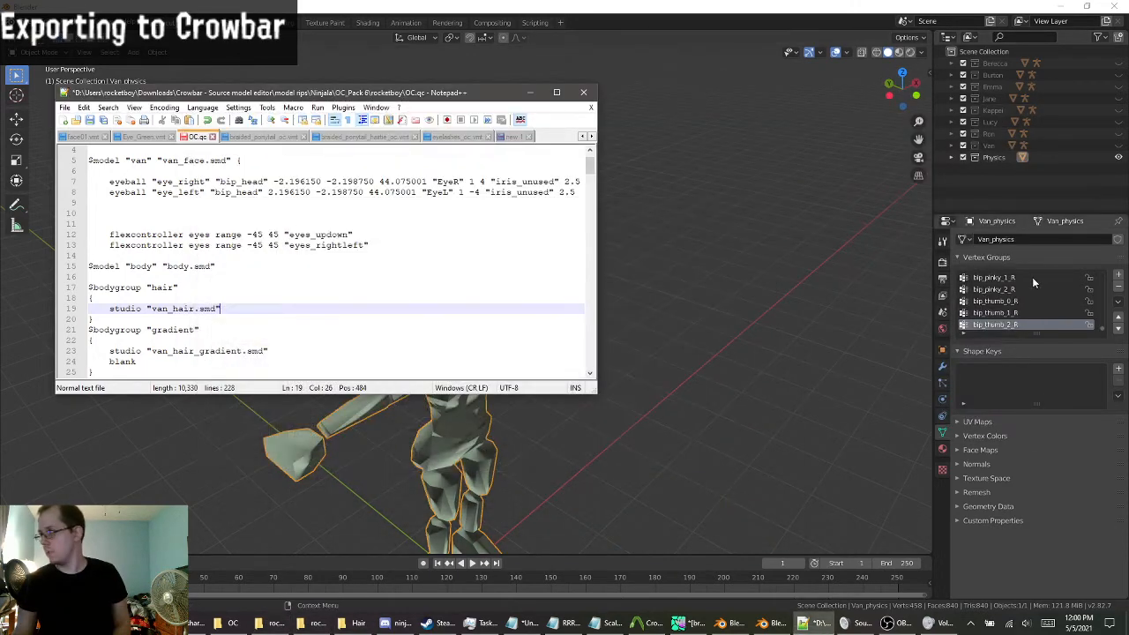
left_click(1050, 7)
left_click(1059, 6)
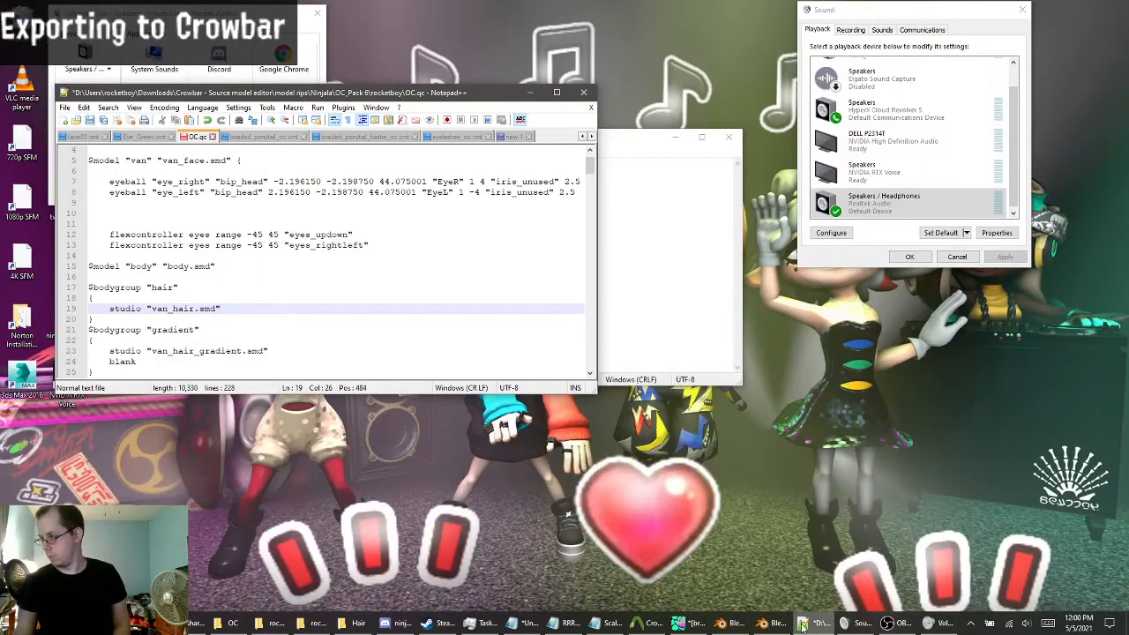
left_click(773, 623)
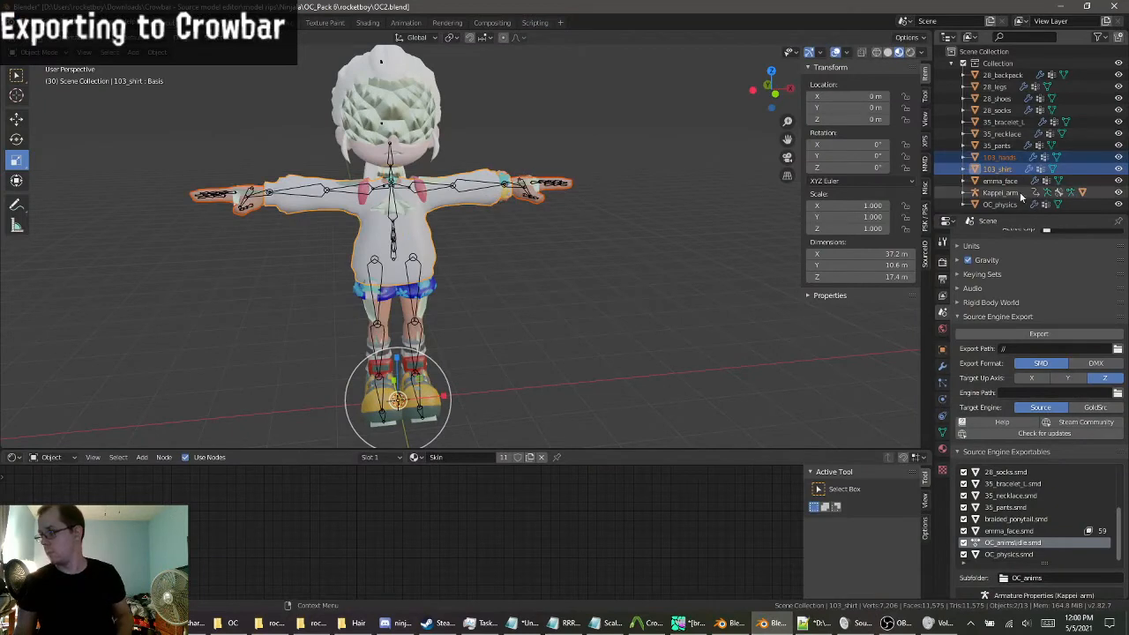
scroll(1005, 181, "down", 1)
scroll(1012, 173, "up", 1)
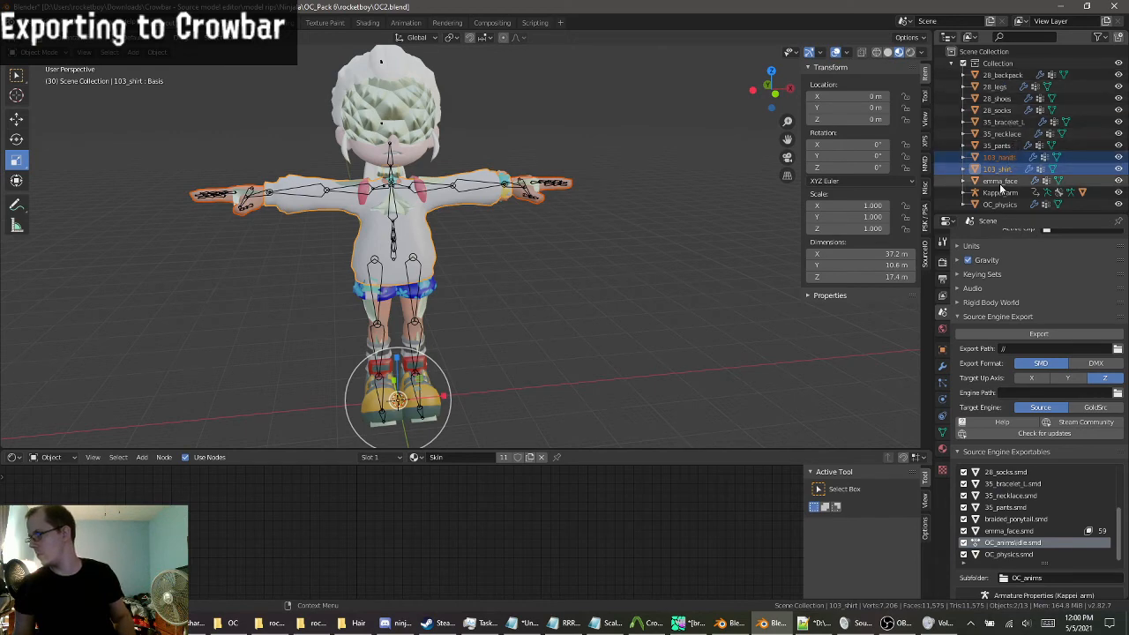
Select the ponytail hair mesh, locate it under Kappei_arm in the outliner with the Kappei bones collapsed, and copy its name.
middle_click_drag(445, 93, 422, 167)
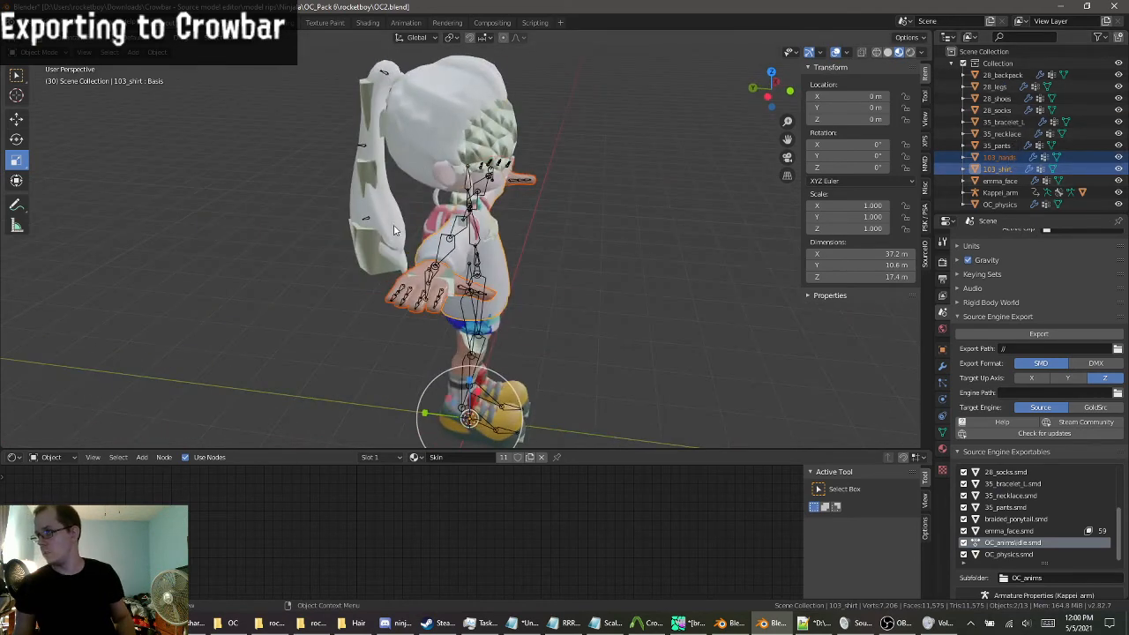
left_click(422, 167)
left_click(962, 192)
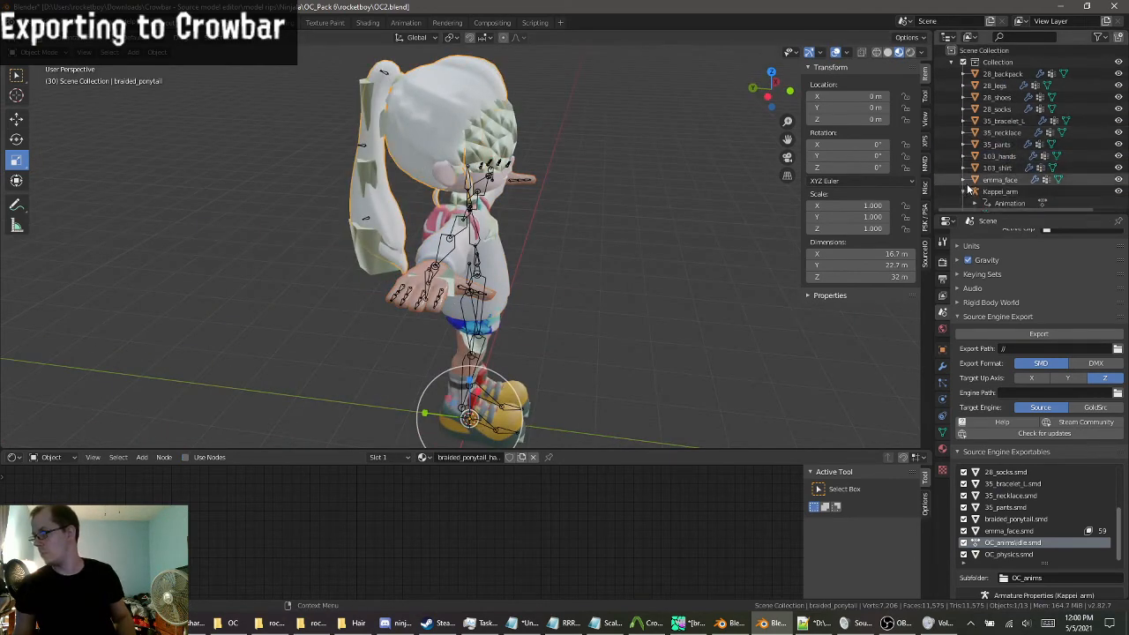
scroll(967, 184, "down", 4)
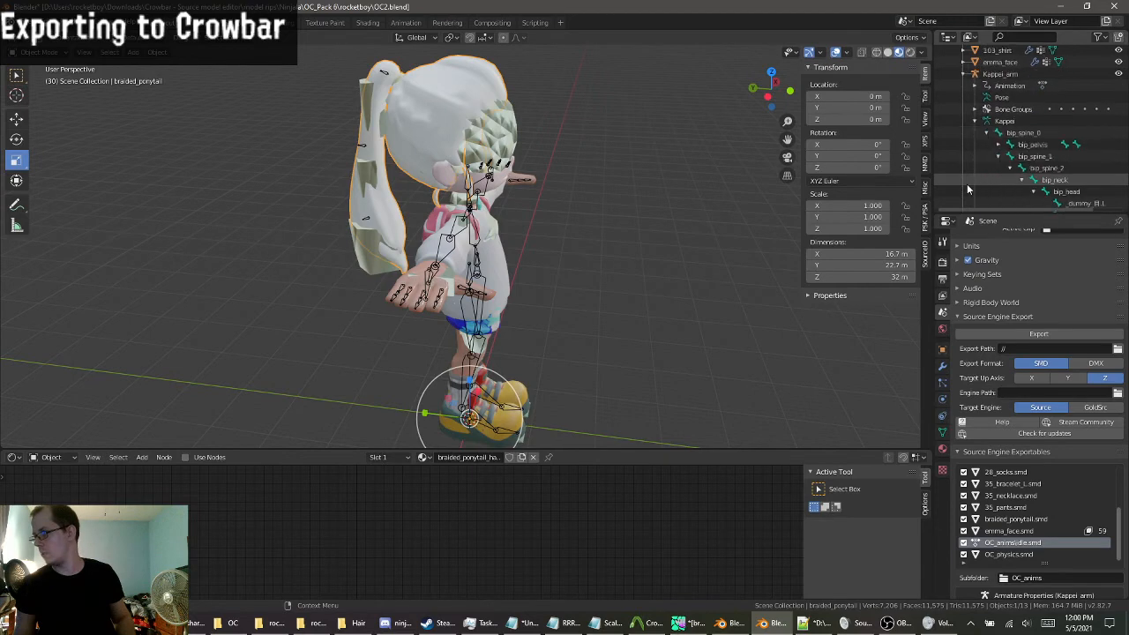
left_click(986, 121)
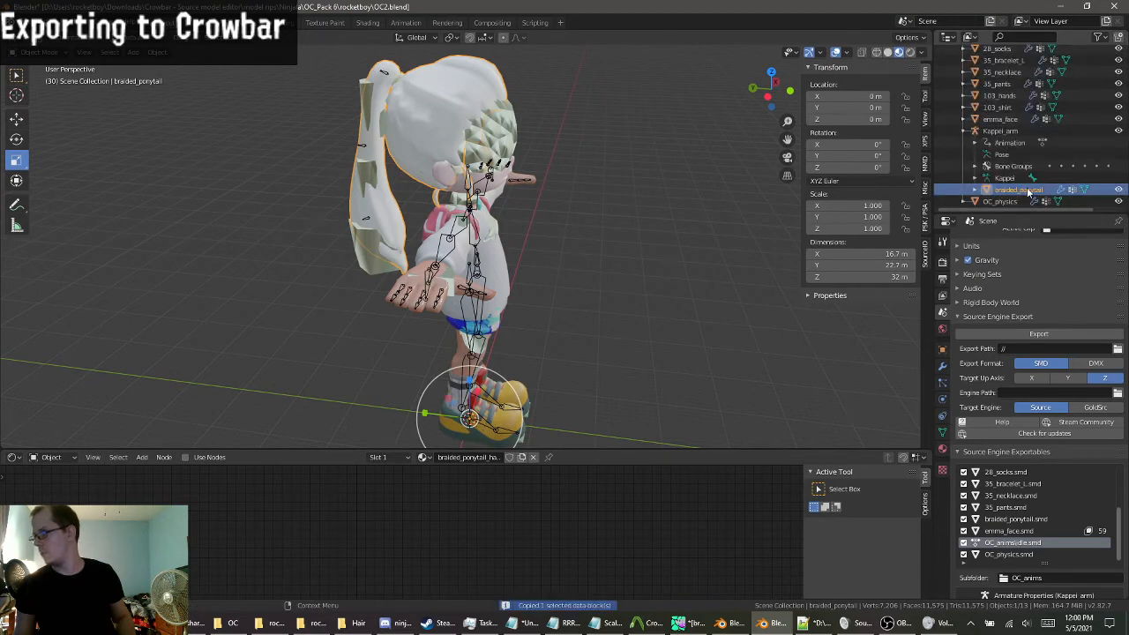
left_click(1066, 6)
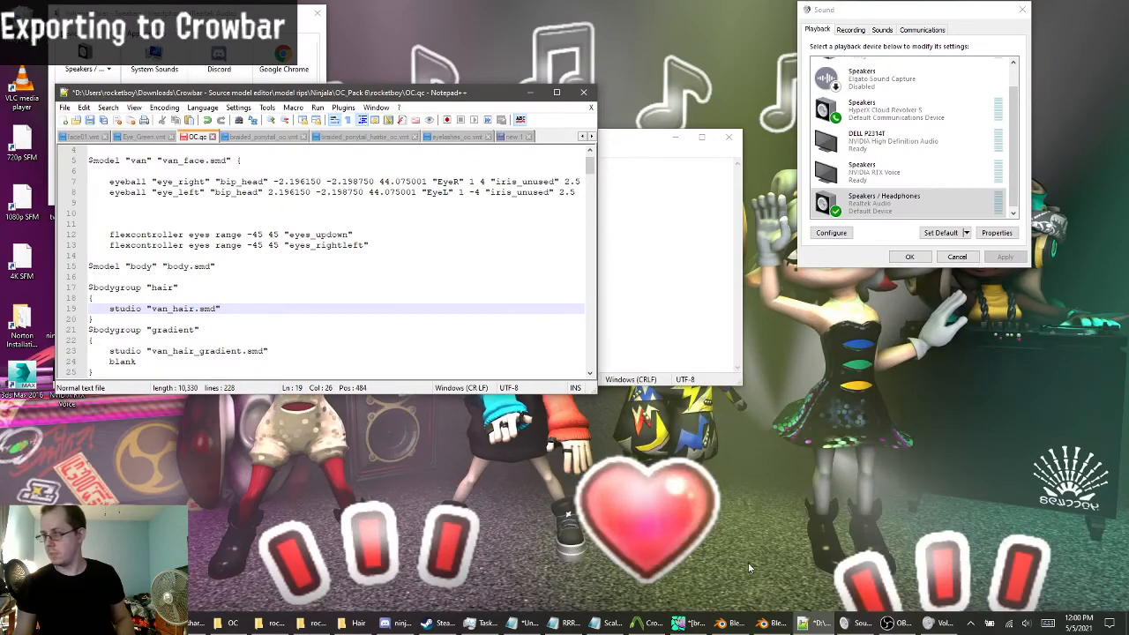
left_click(771, 623)
left_click(771, 623)
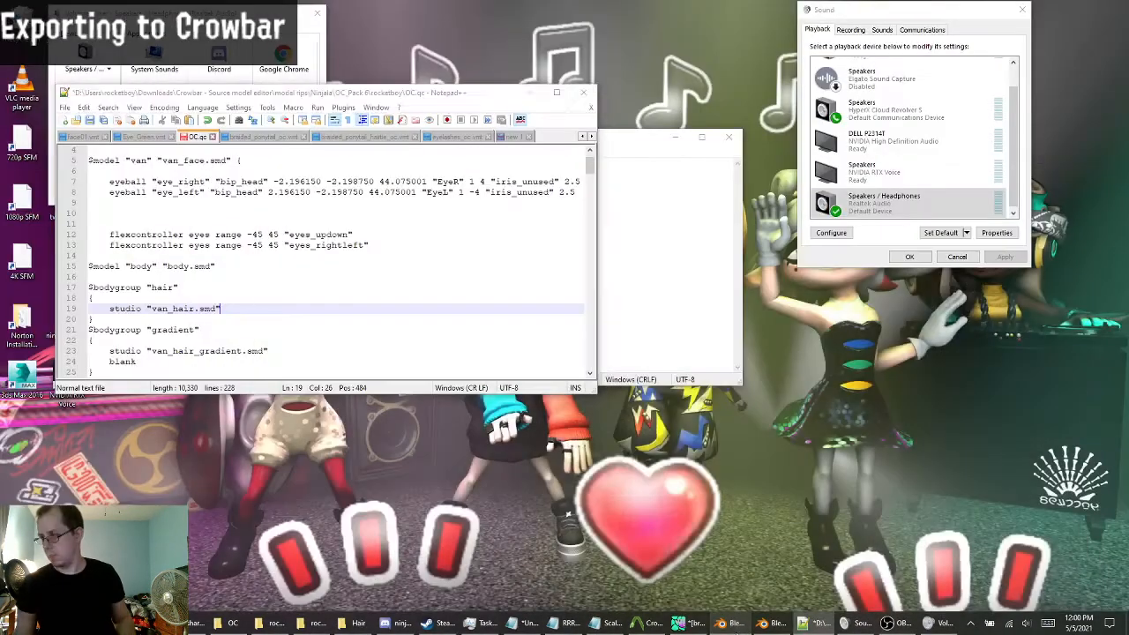
left_click(737, 625)
left_click(1057, 6)
left_click(772, 622)
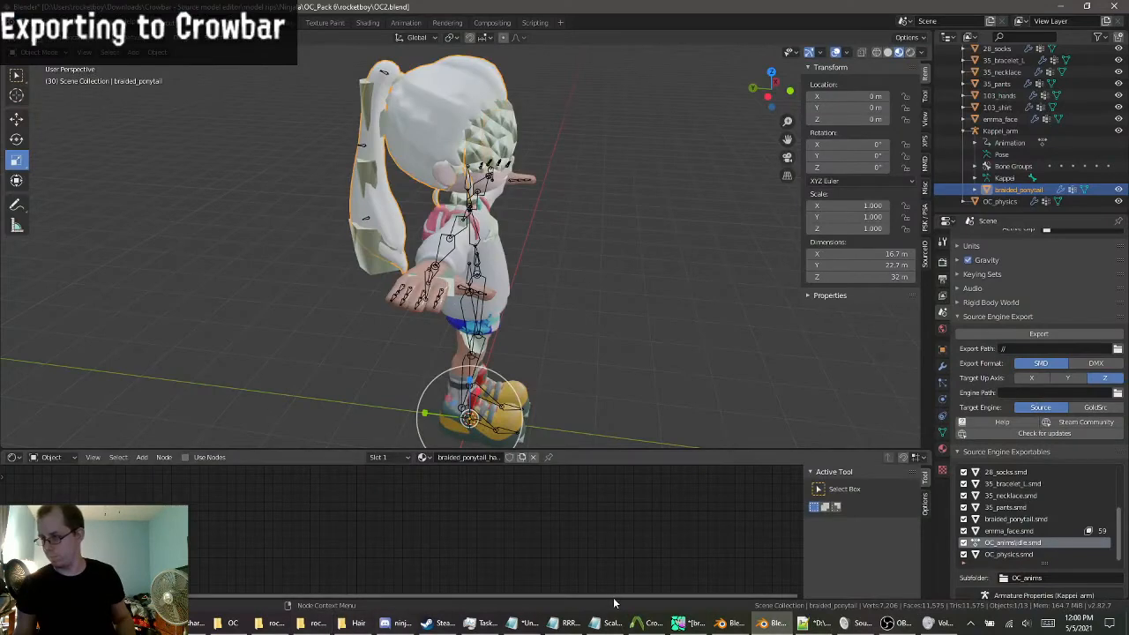
In OC.qc, replace van_hair.smd in the "hair" bodygroup's studio line with bip_ponytail.dmx.
left_click(802, 622)
scroll(265, 304, "up", 1)
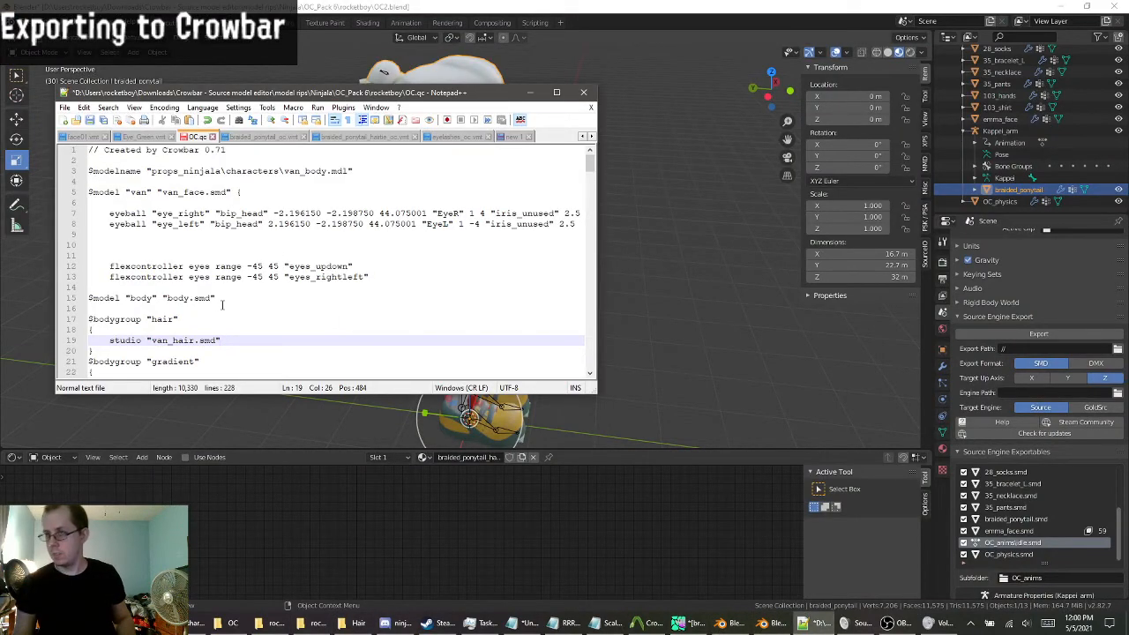
scroll(222, 304, "down", 1)
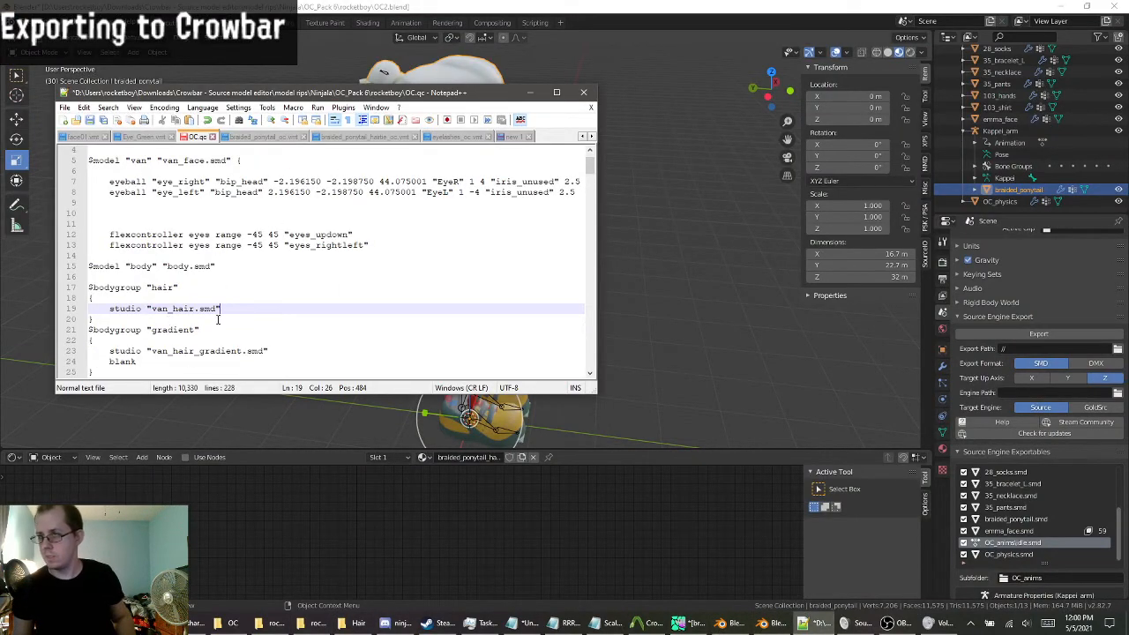
double_click(174, 309)
type("bip_ponytail_1")
double_click(239, 309)
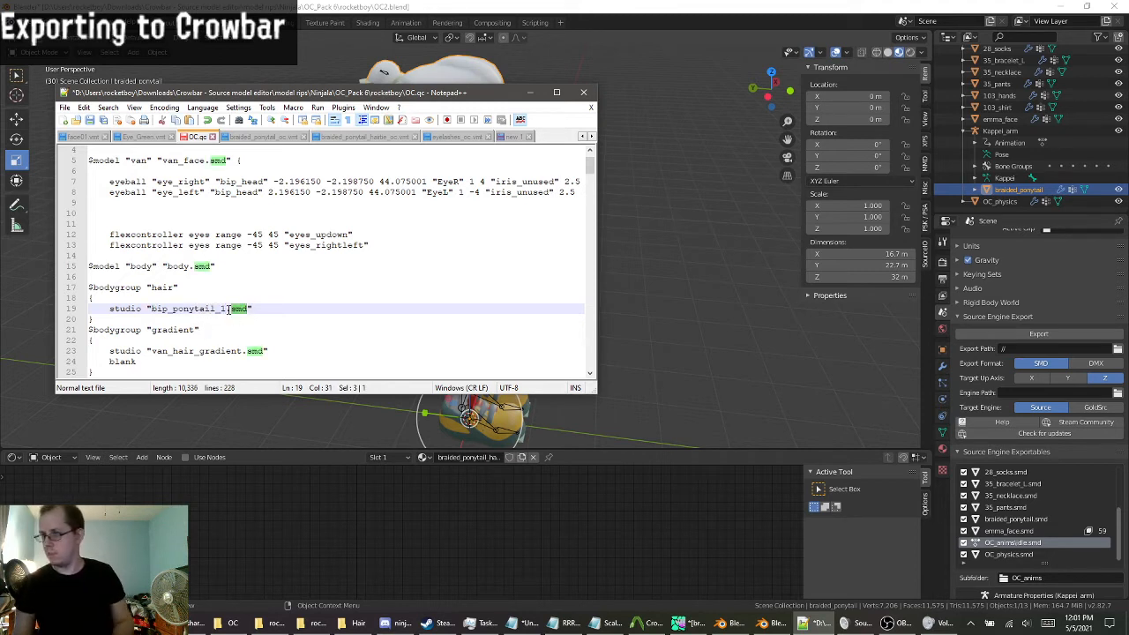
left_click(225, 309)
key("BackSpace")
key("BackSpace")
double_click(230, 309)
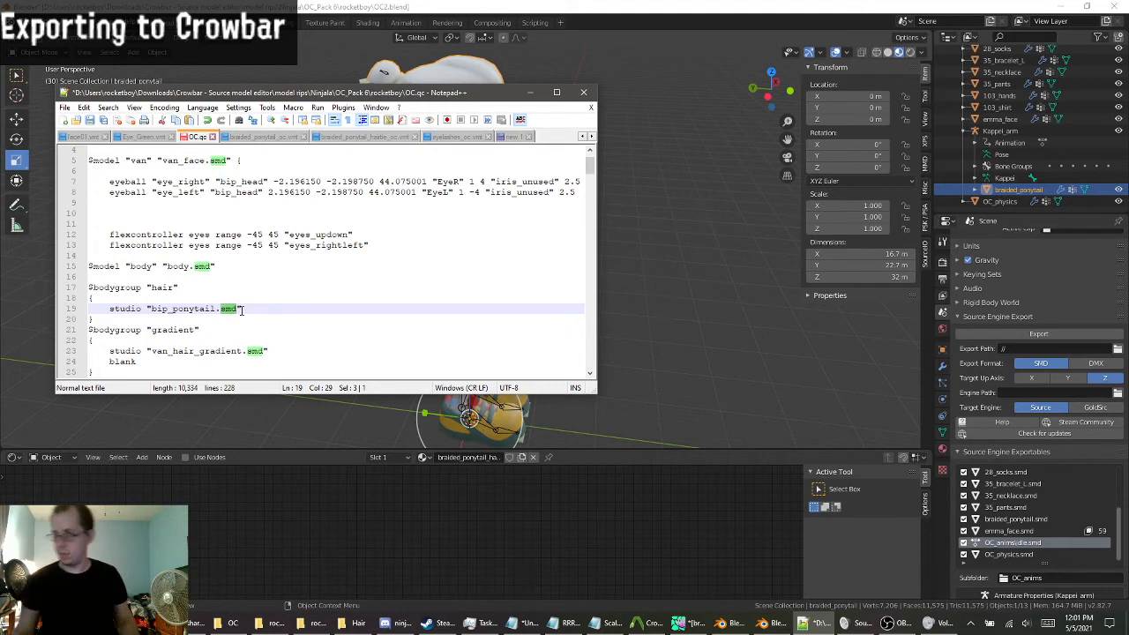
type("dmx")
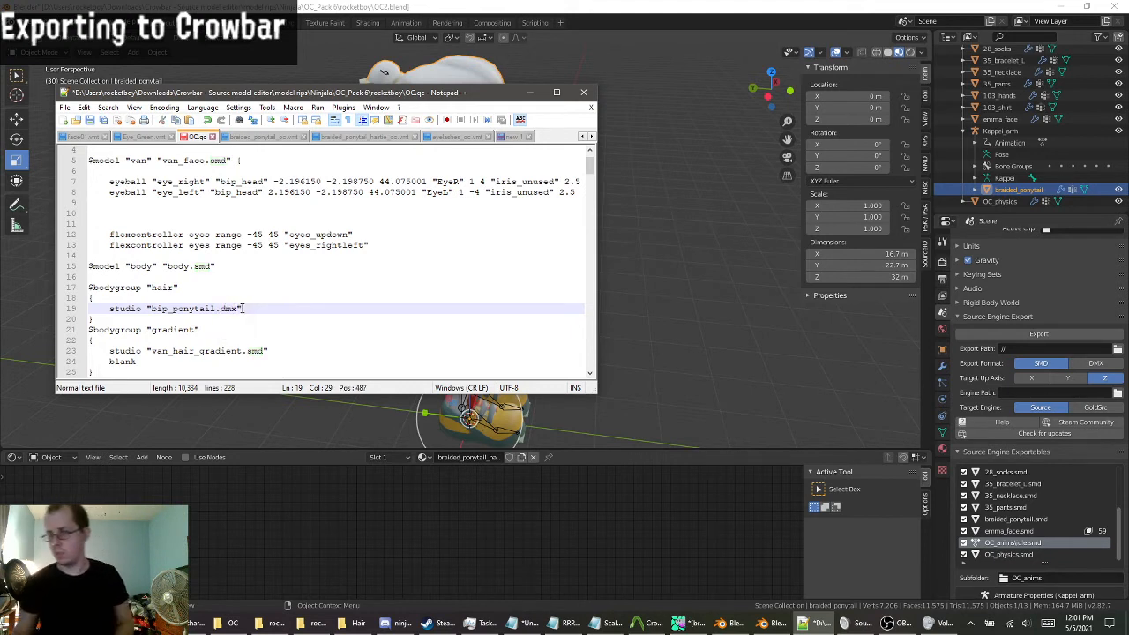
Change the $model "van" "van_face.smd" line to "OC" "emma_face.dmx", taking the mesh name from the face object in Blender.
double_click(218, 160)
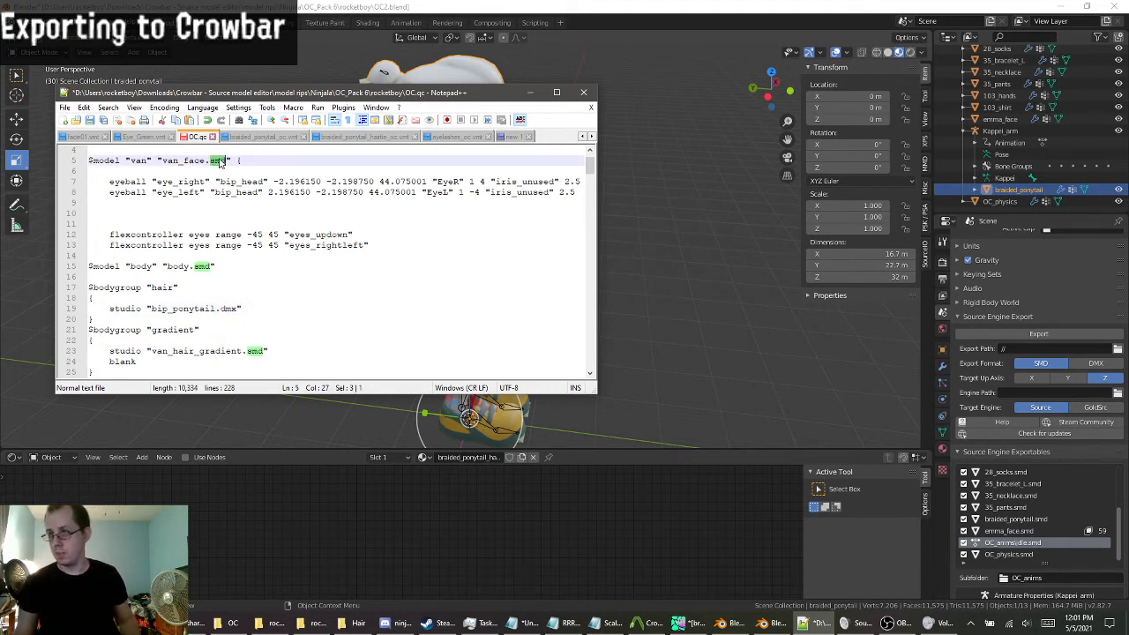
type("dmx")
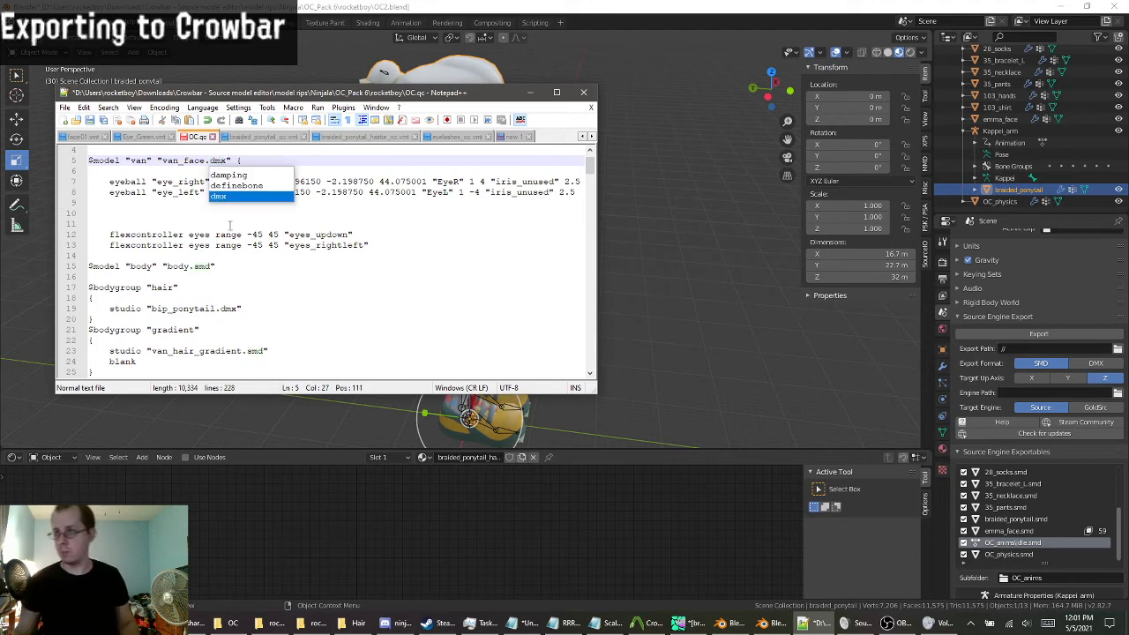
left_click(1001, 118)
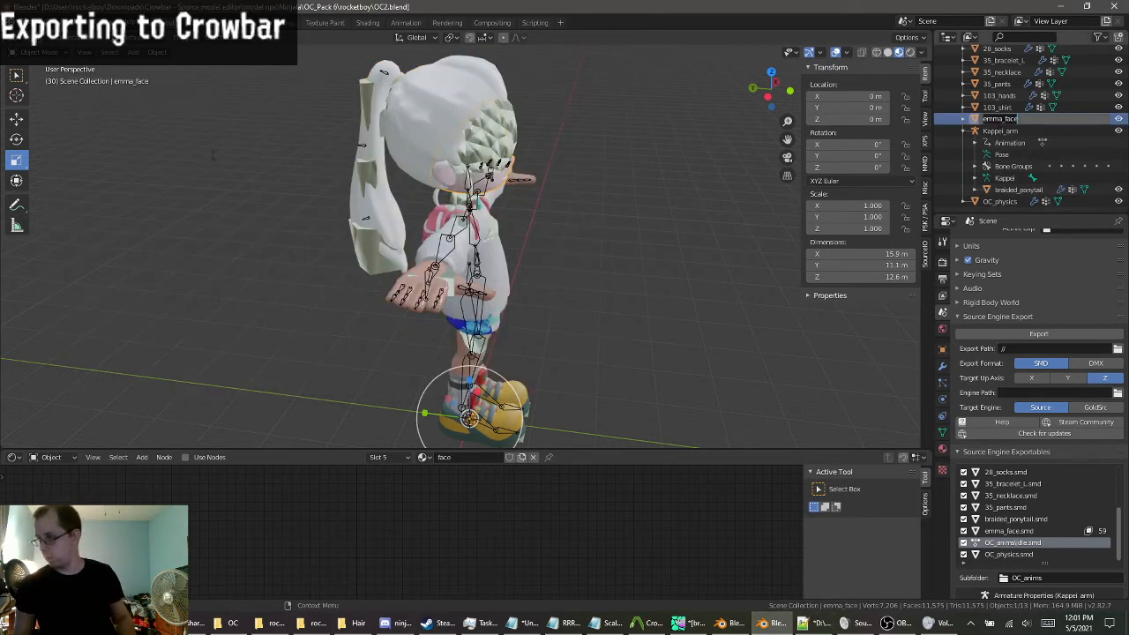
left_click(810, 622)
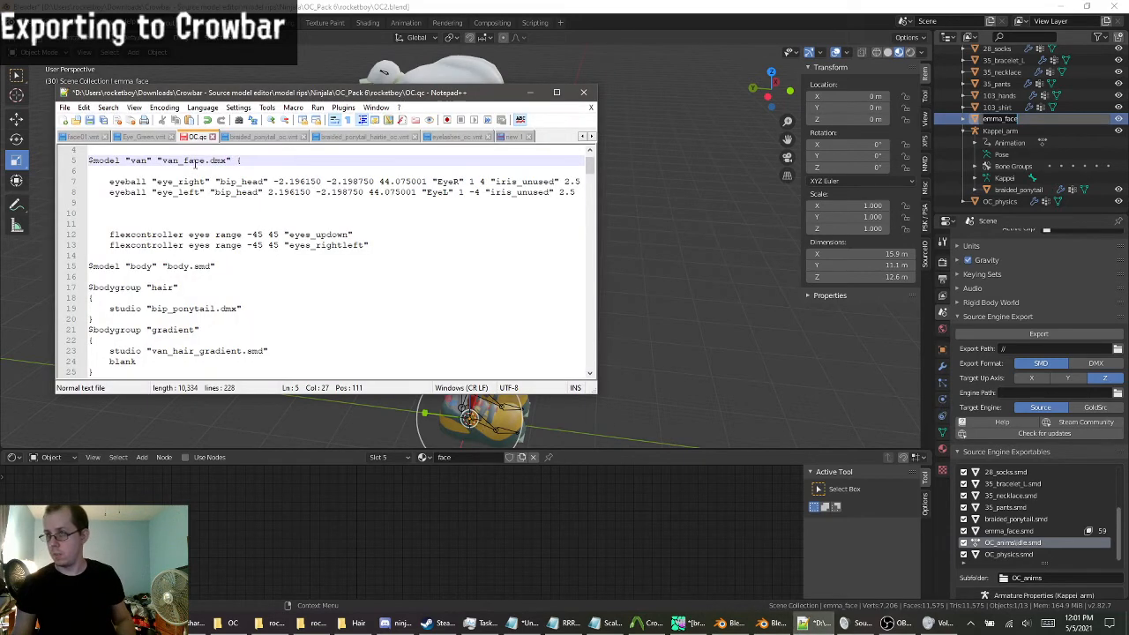
double_click(193, 162)
type("emma_face")
scroll(207, 181, "up", 1)
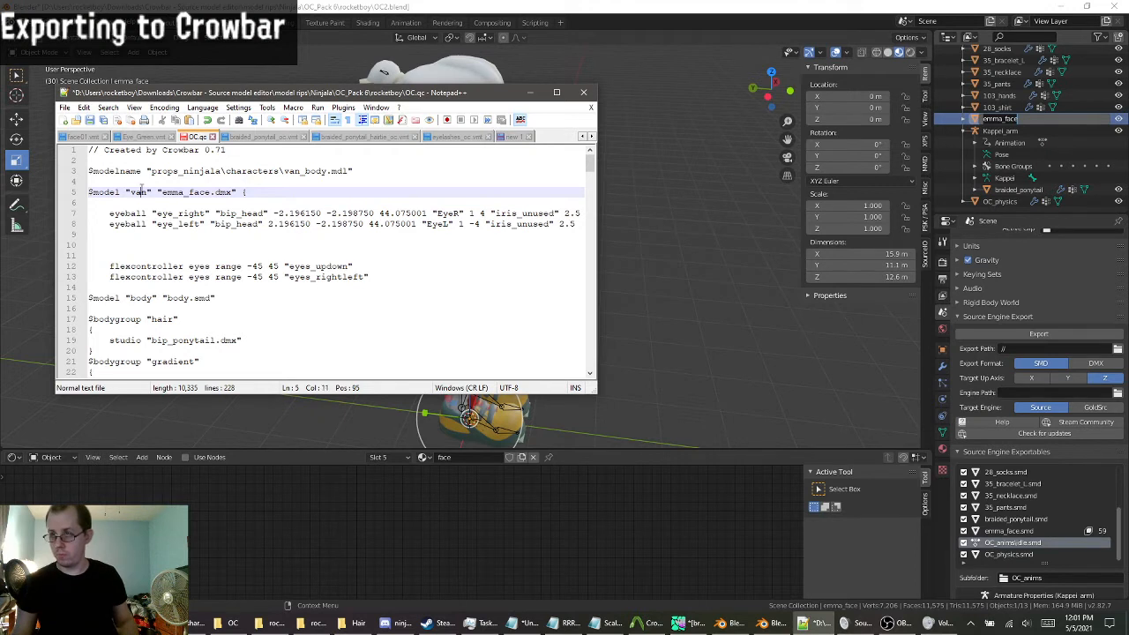
double_click(142, 192)
type("OC")
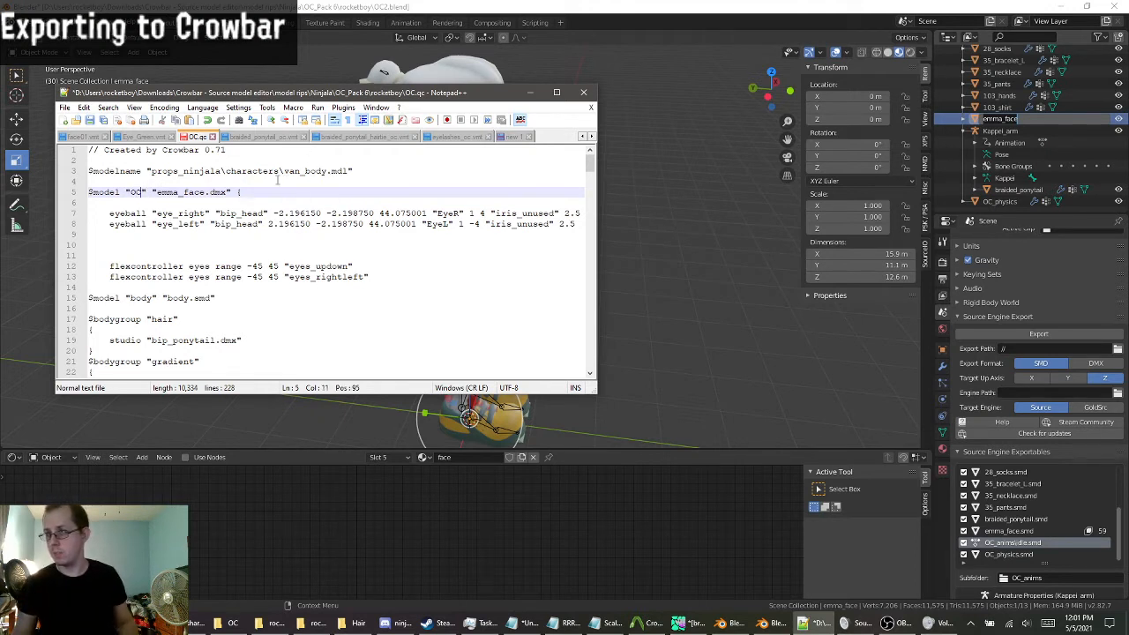
In File Explorer, open the models\rocketboy3005\characters folder of the Ninjala_Custom_Pack_6 addon.
left_click(227, 622)
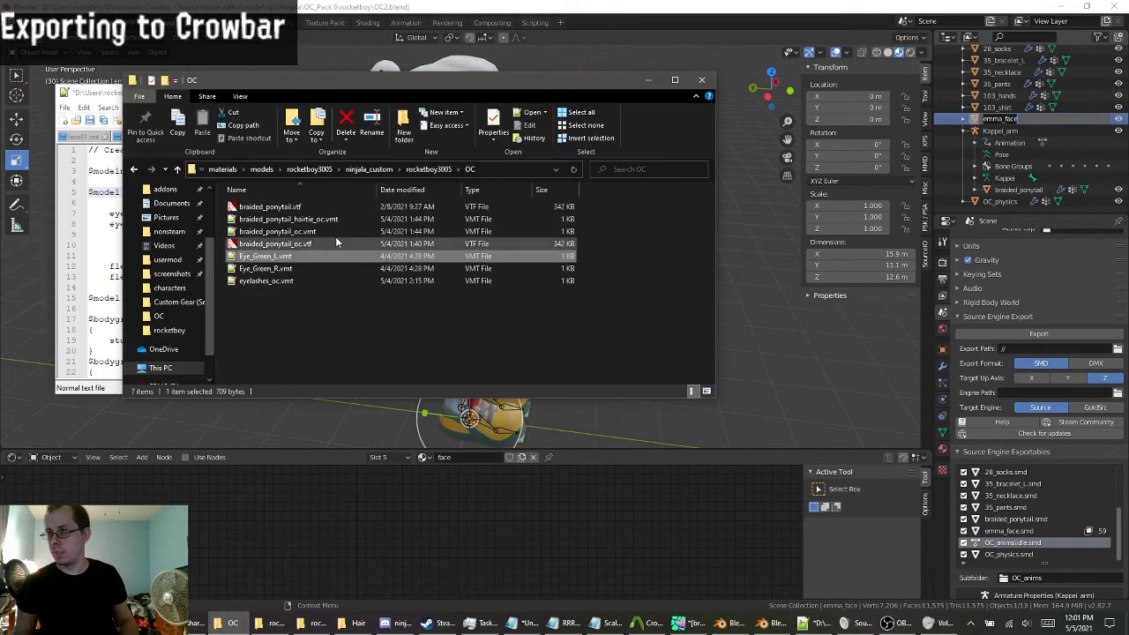
left_click(165, 168)
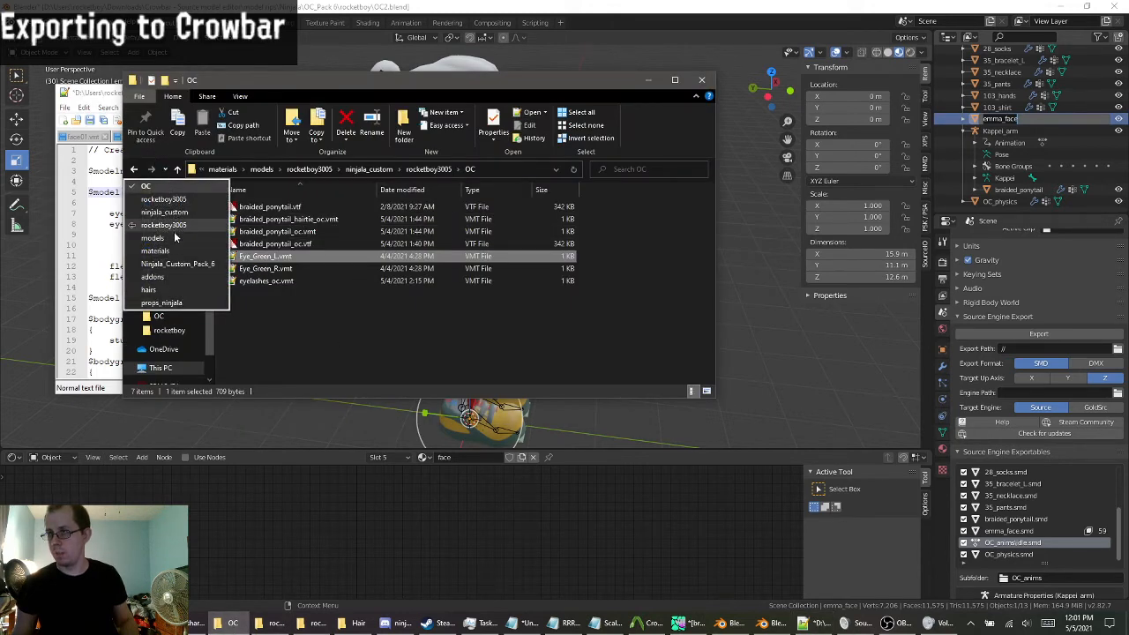
left_click(167, 237)
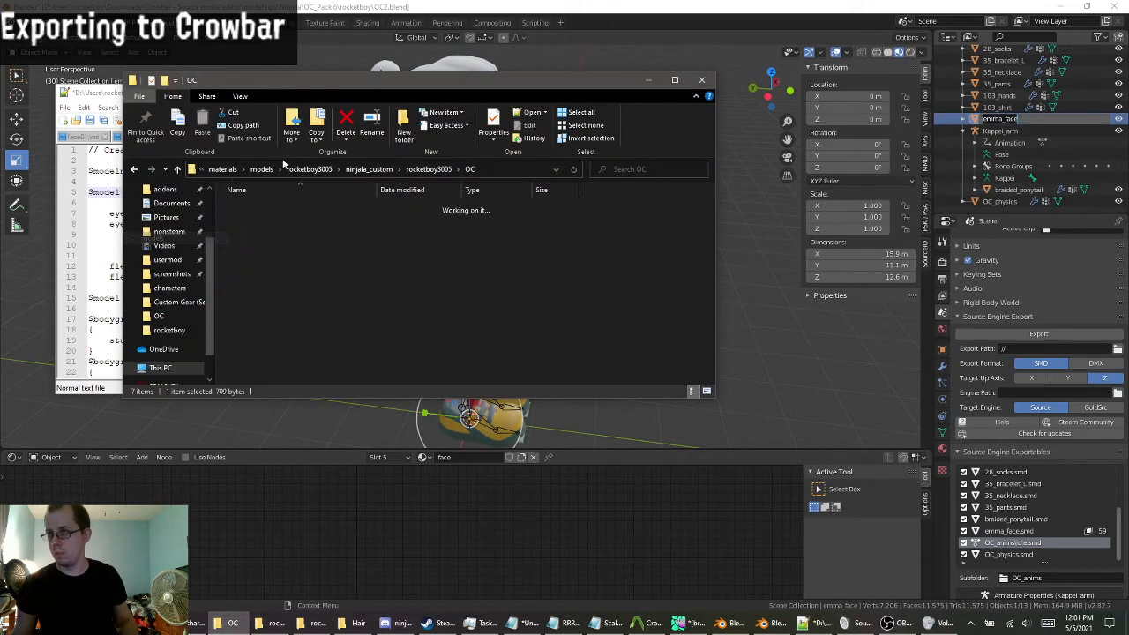
left_click(137, 169)
left_click(137, 170)
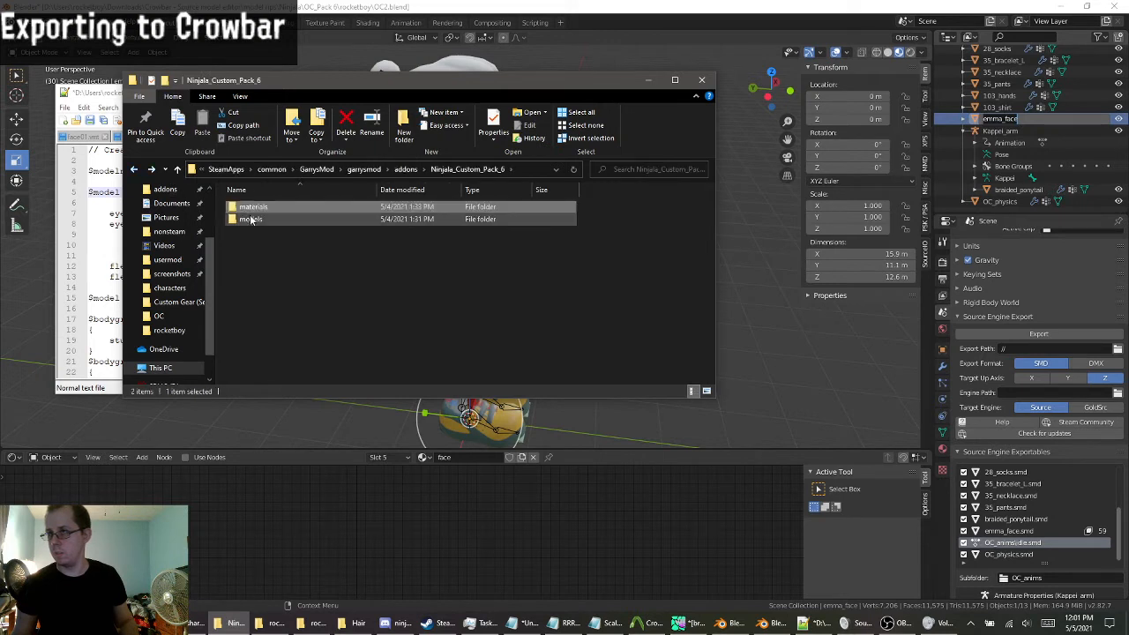
double_click(250, 218)
double_click(253, 208)
double_click(253, 207)
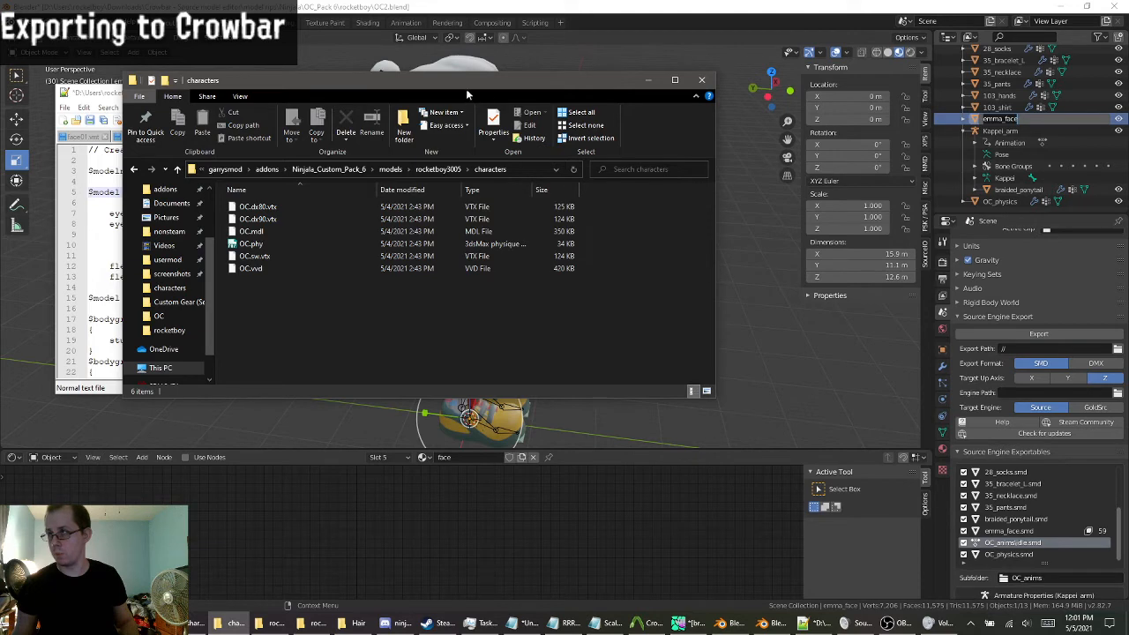
Copy models\rocketboy3005\characters from the folder path and use it to replace props_ninjala\characters in OC.qc's $modelname line.
left_click_drag(574, 100, 741, 130)
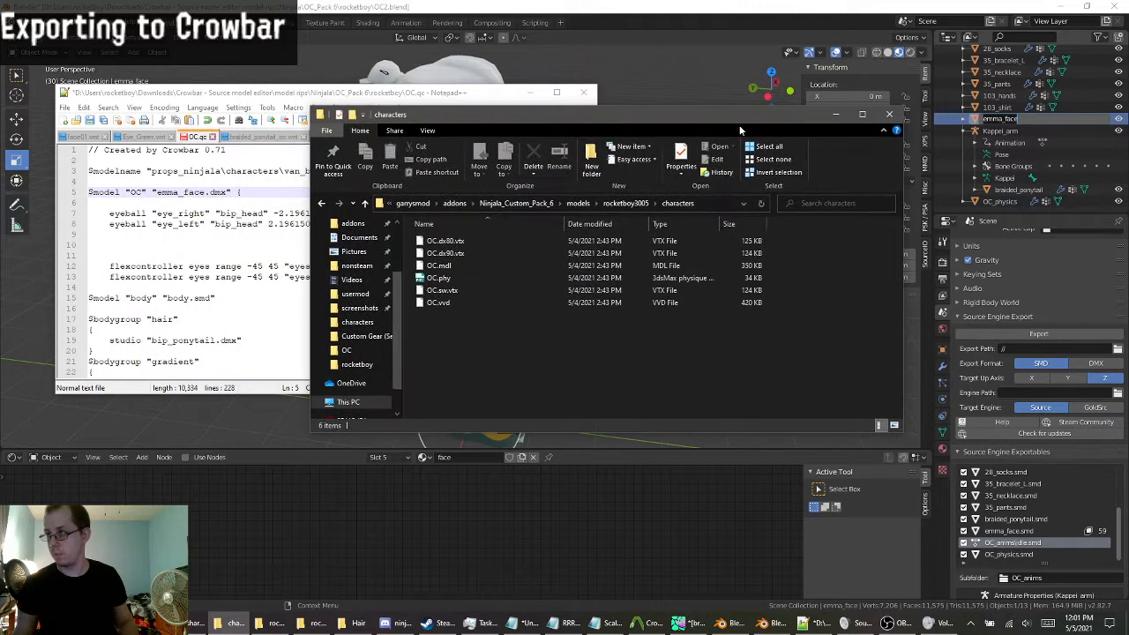
left_click(712, 208)
left_click(654, 204)
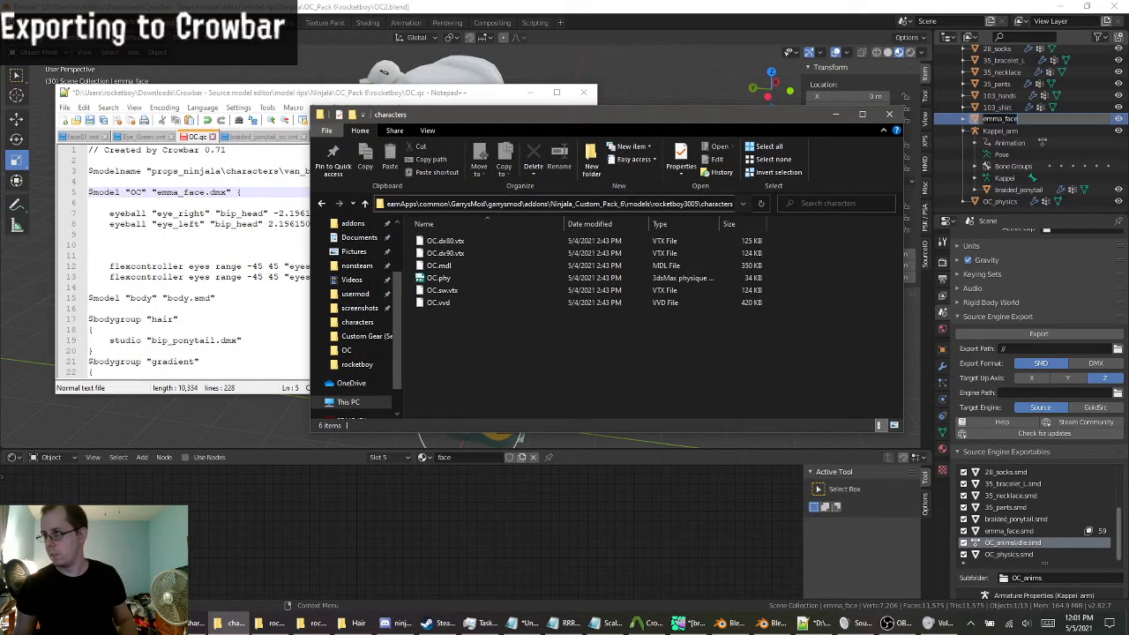
left_click_drag(625, 204, 734, 205)
key("ctrl+c")
left_click(259, 214)
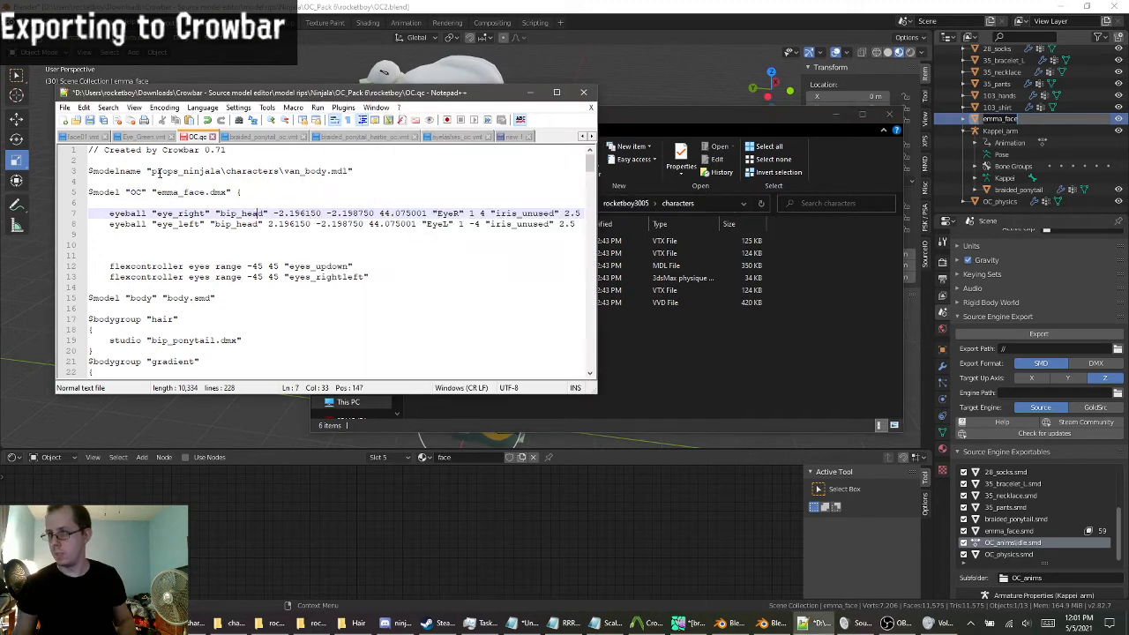
left_click_drag(149, 172, 280, 172)
key("ctrl+v")
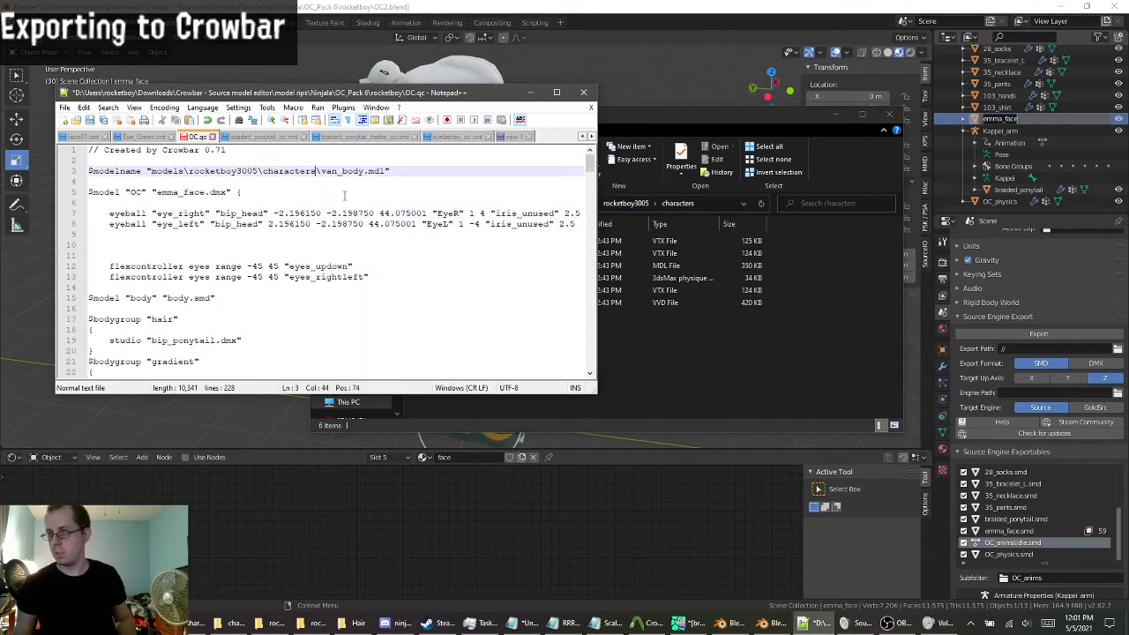
Rename van_body.mdl in the $modelname line to OC.mdl, and go down to the "body" model and bodygroup lines.
double_click(355, 172)
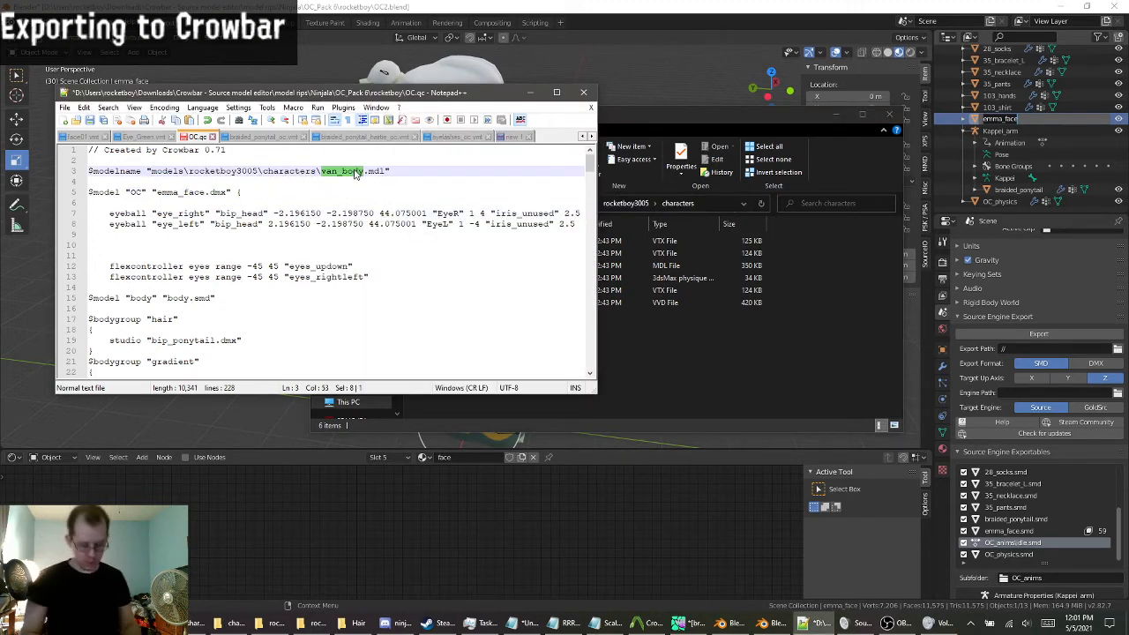
type("OC")
key("Down")
key("Down")
key("Down")
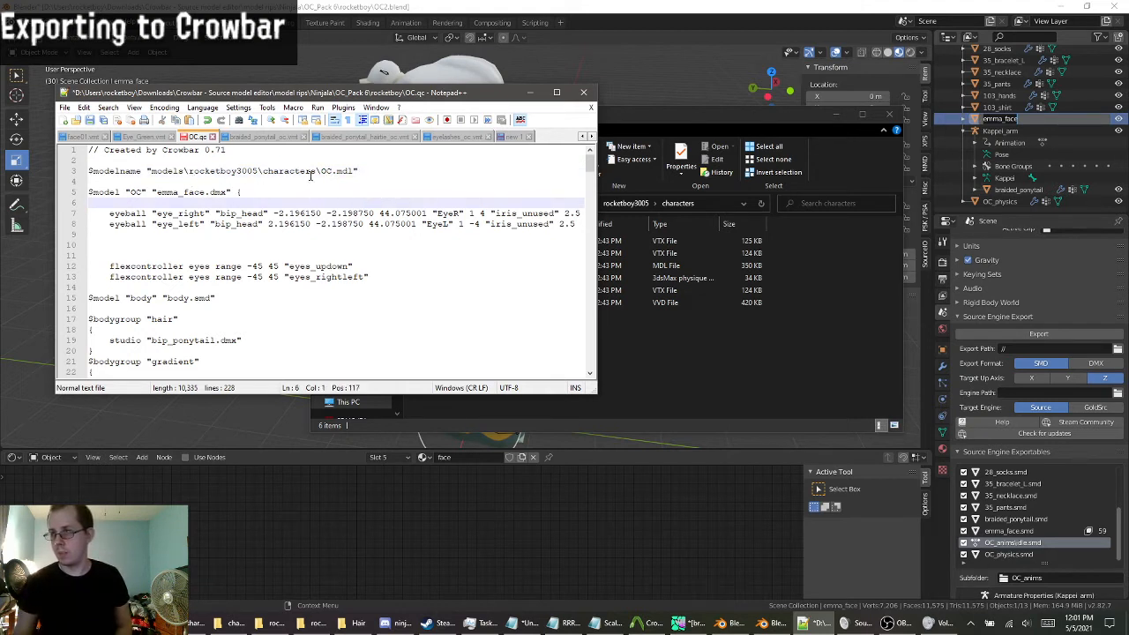
scroll(144, 223, "down", 1)
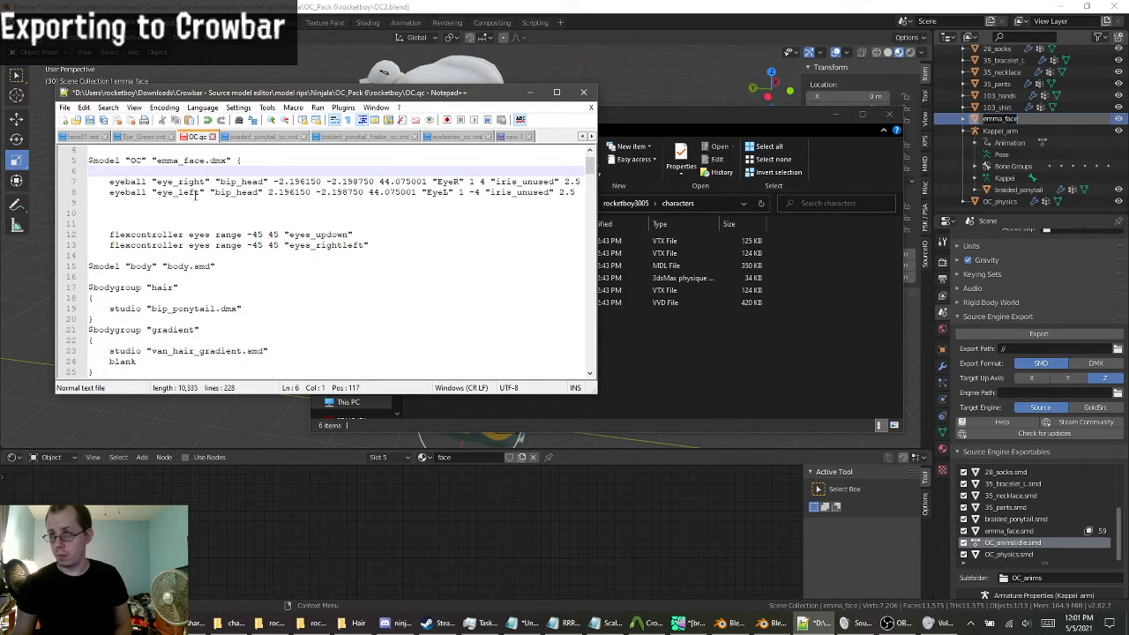
scroll(224, 254, "down", 1)
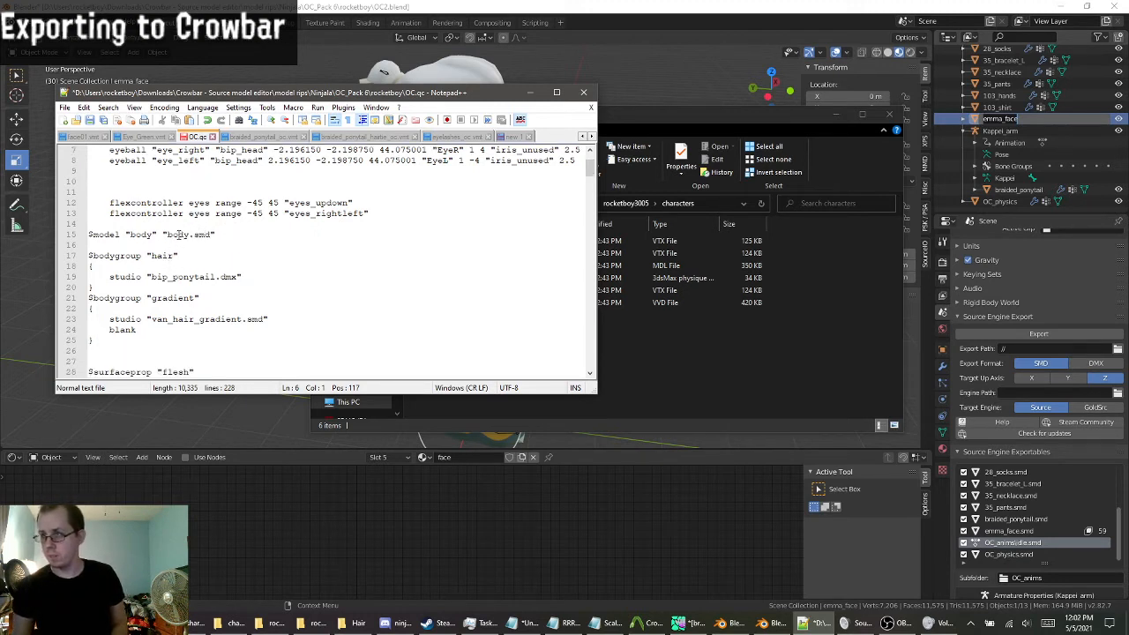
In OC.qc, rename the "body" model on the $model line to "hands".
left_click(180, 234)
double_click(140, 234)
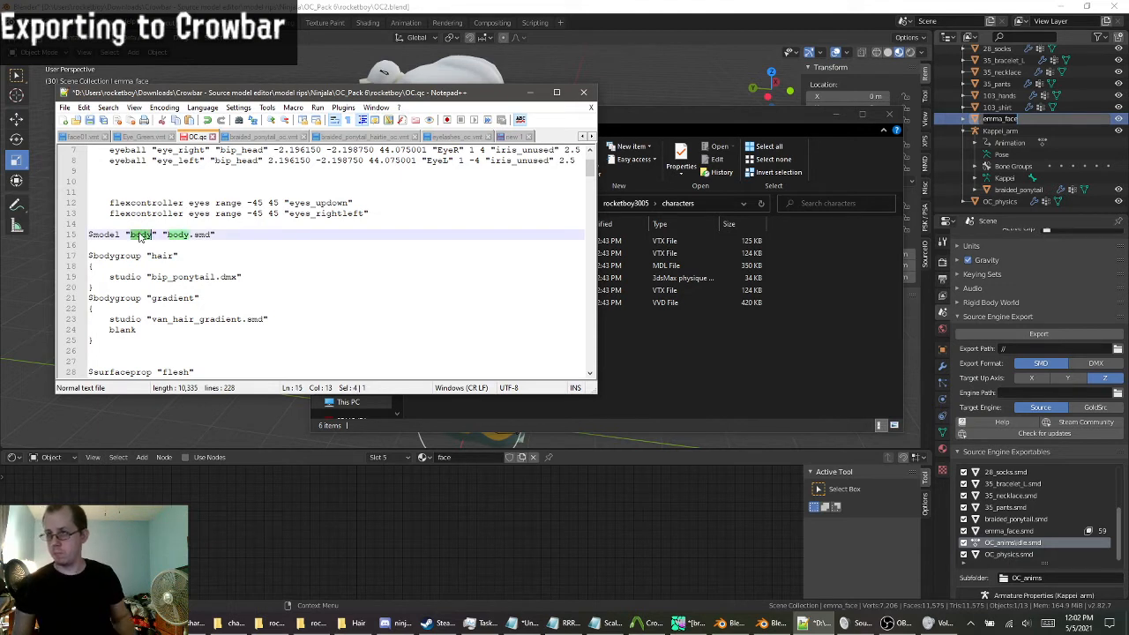
type("har")
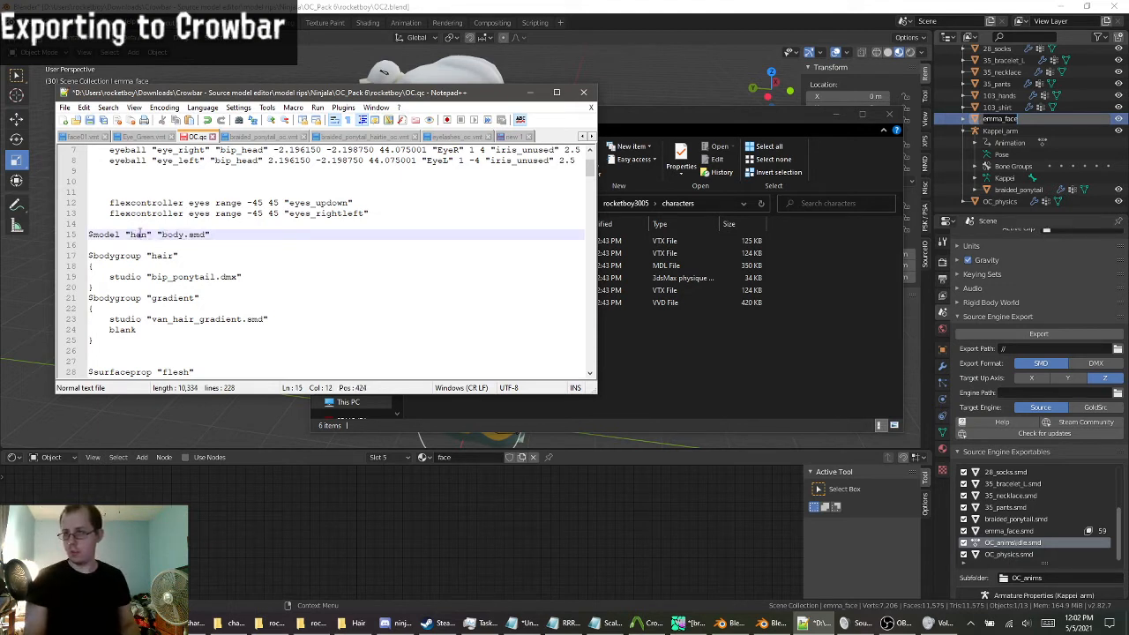
type("d")
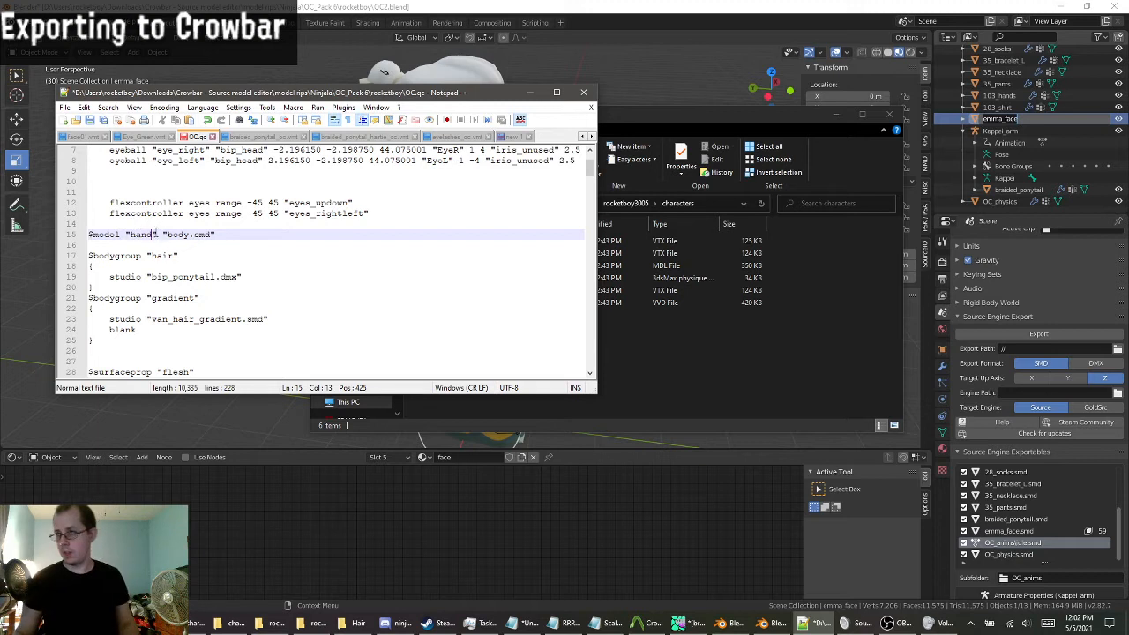
type("s")
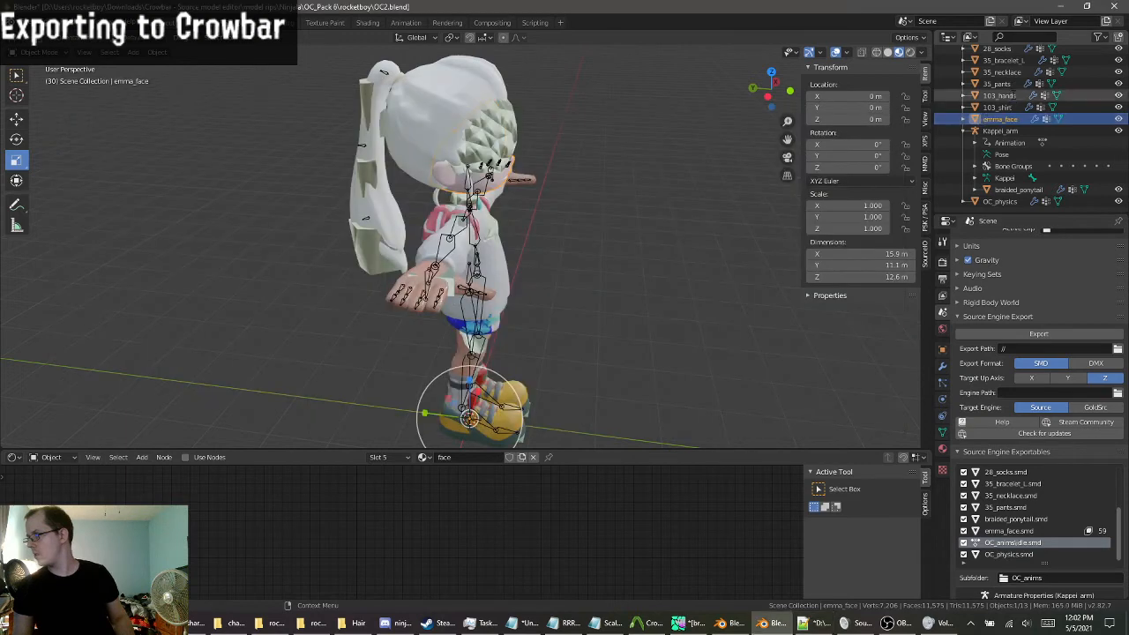
Copy the hands object's name, 103_hands, from Blender and replace body in the "hands" model line's "body.smd" with it.
double_click(999, 95)
key("ctrl+c")
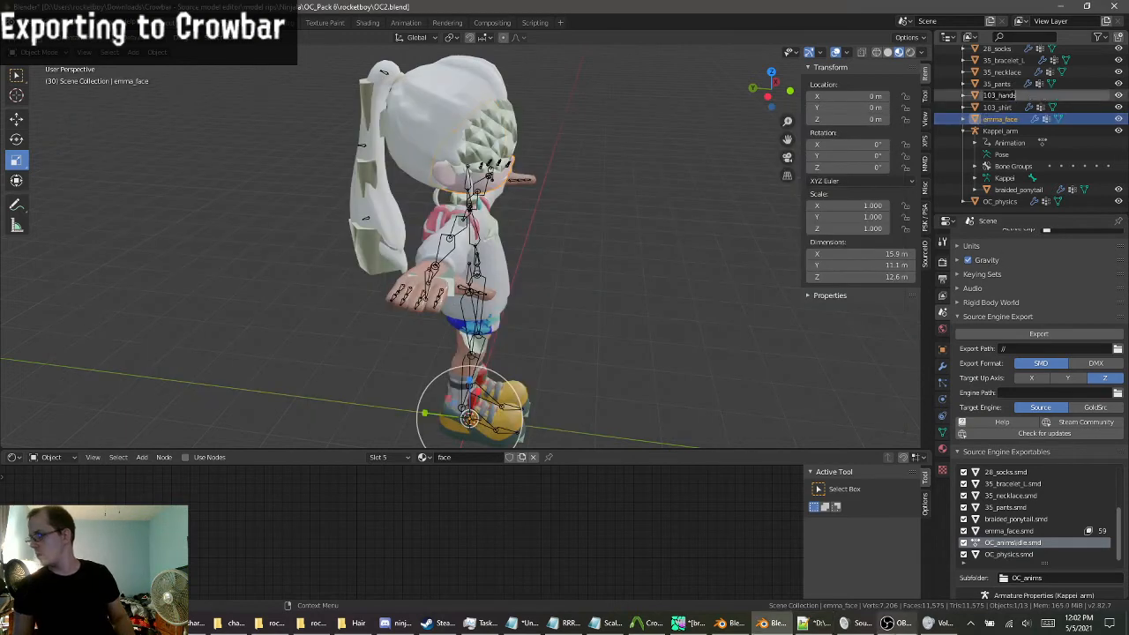
left_click(813, 624)
double_click(184, 234)
key("ctrl+v")
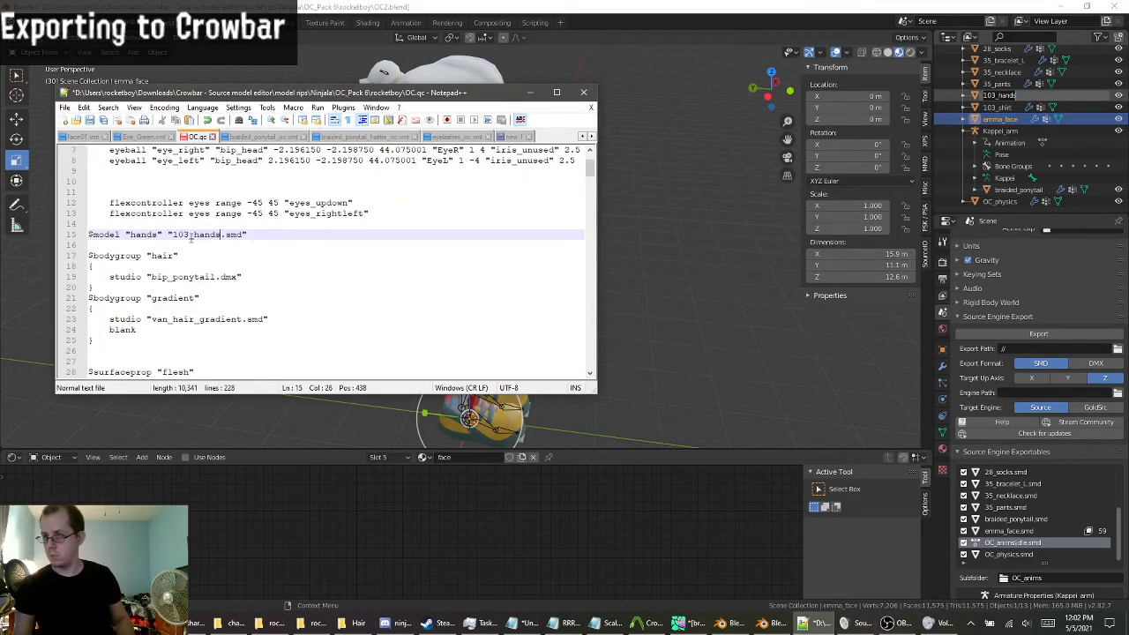
Copy the legs object's name, 28_legs, from Blender and paste it two lines below the "hands" model line in OC.qc.
left_click(1018, 145)
scroll(1013, 162, "up", 3)
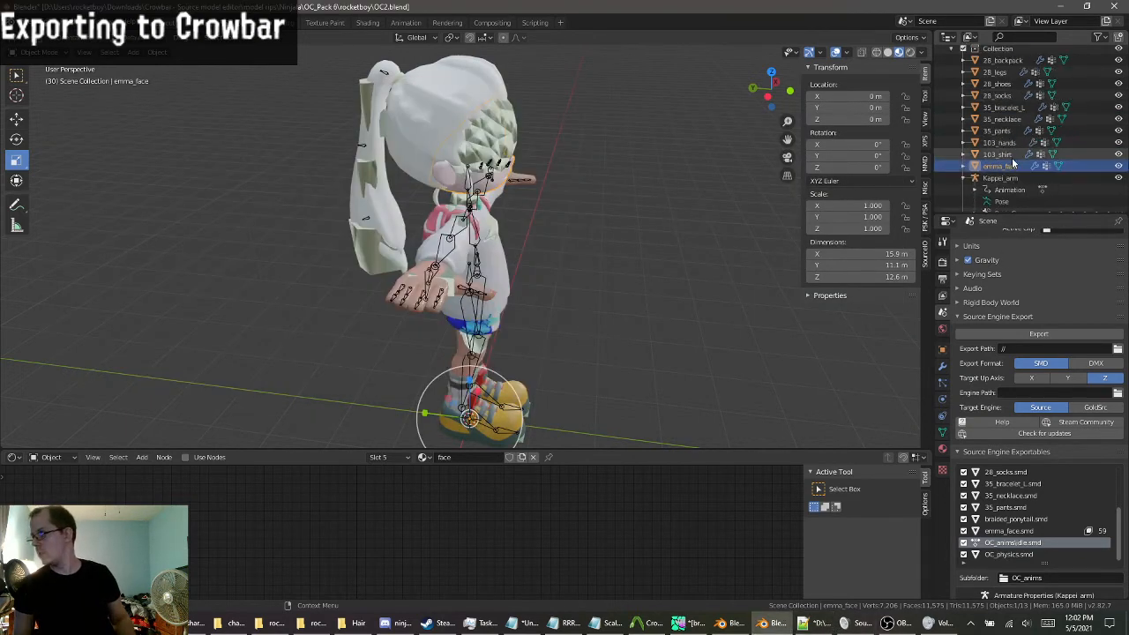
double_click(1006, 88)
key("ctrl+c")
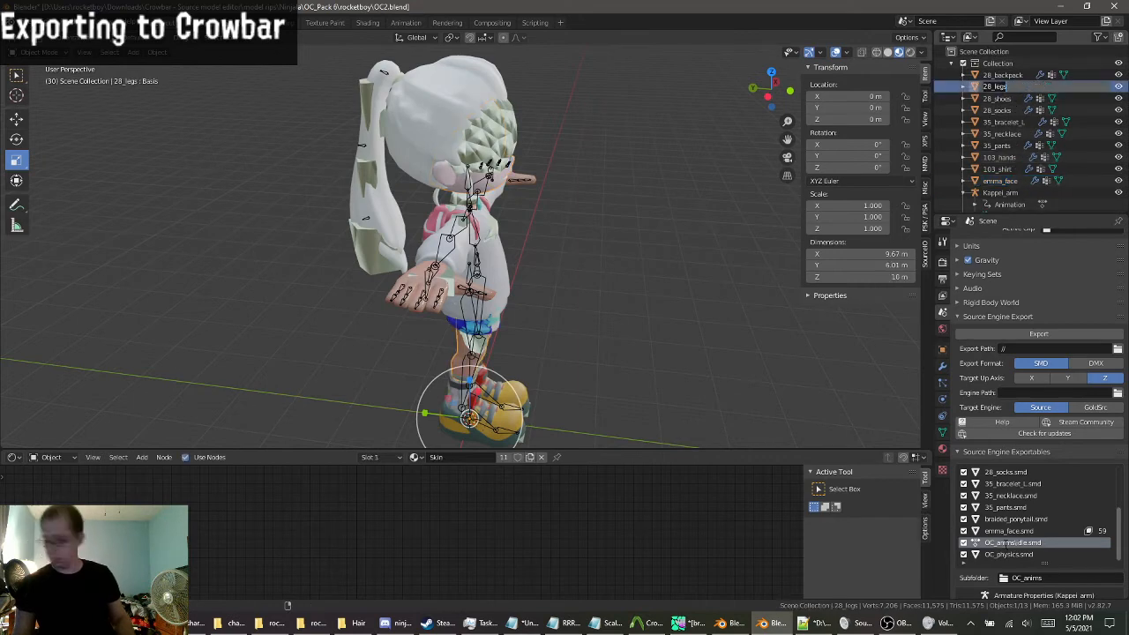
left_click(803, 623)
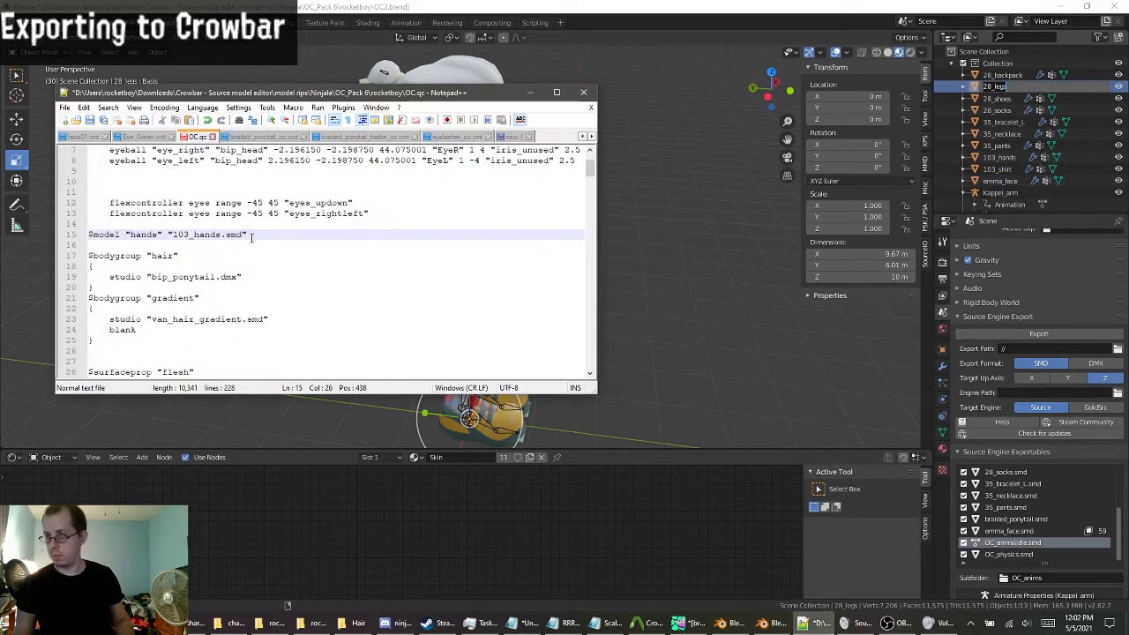
key("Return")
key("Return")
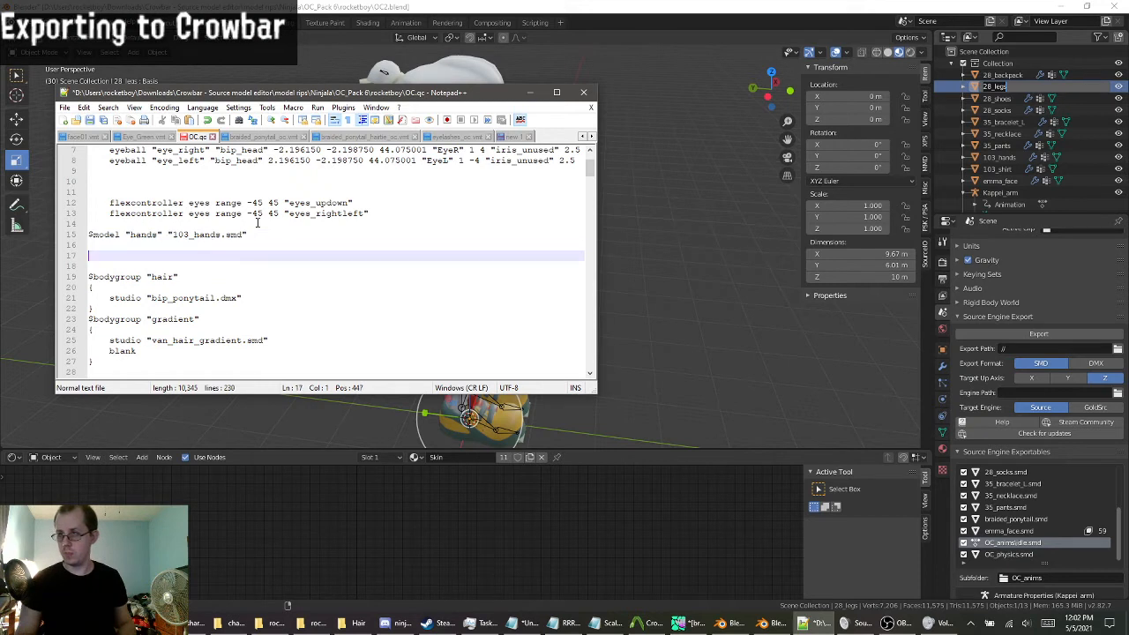
key("ctrl+v")
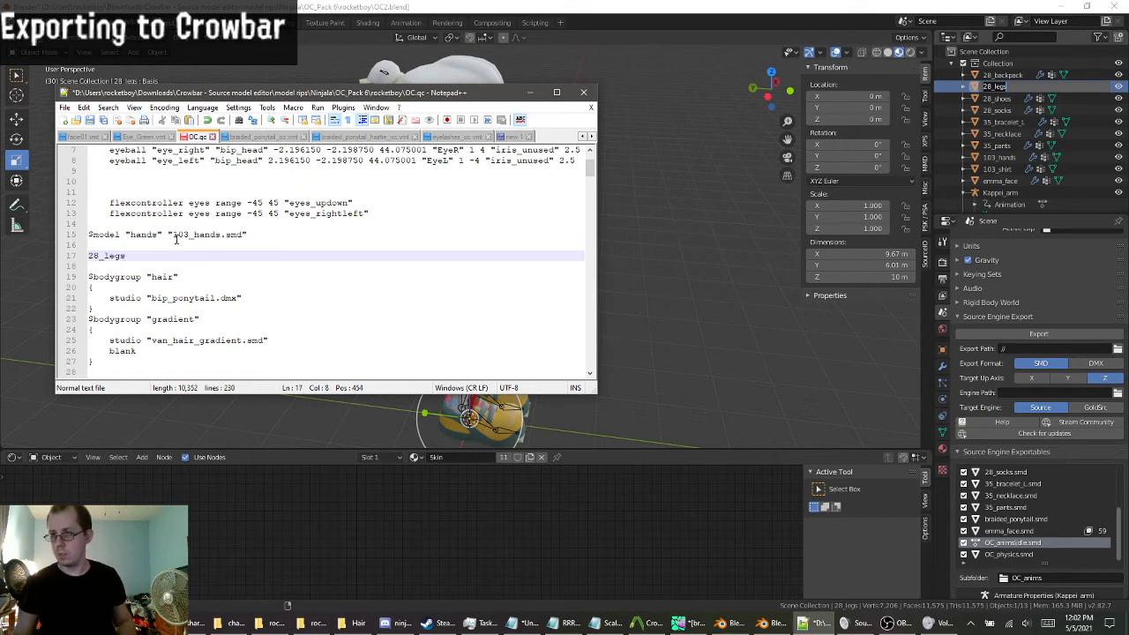
Copy the $model "hands" " prefix from the 103_hands line and insert it before 28_legs.
left_click_drag(176, 238, 81, 239)
key("ctrl+c")
left_click(88, 255)
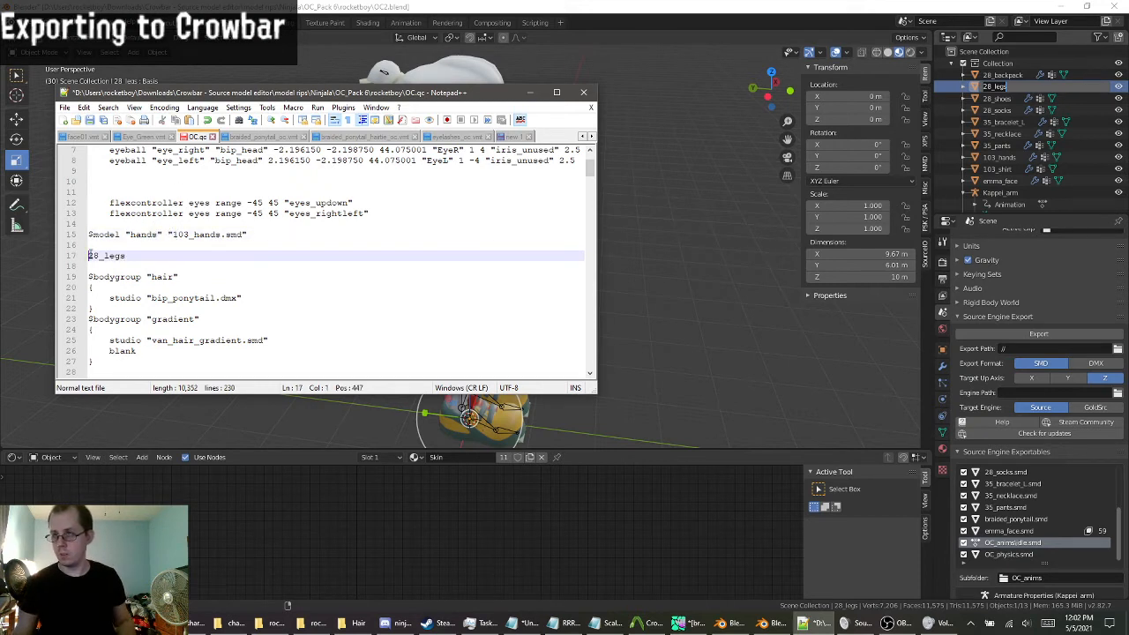
key("ctrl+v")
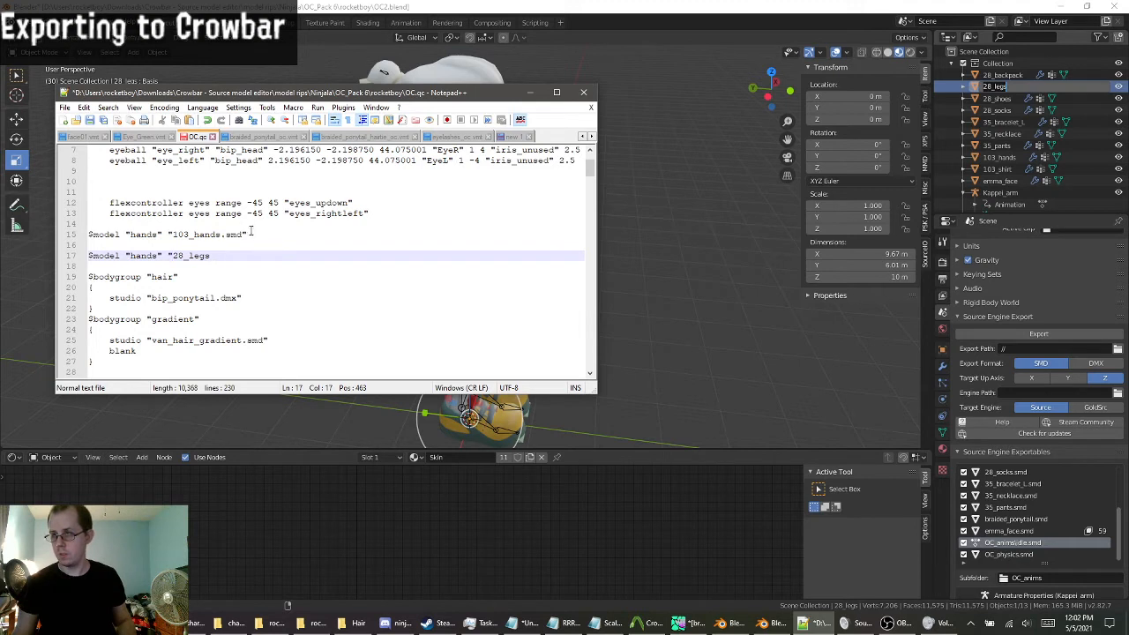
Check the exported mesh formats in the rocketboy folder and complete the 28_legs entry as "28_legs.dmx".
left_click_drag(249, 235, 243, 235)
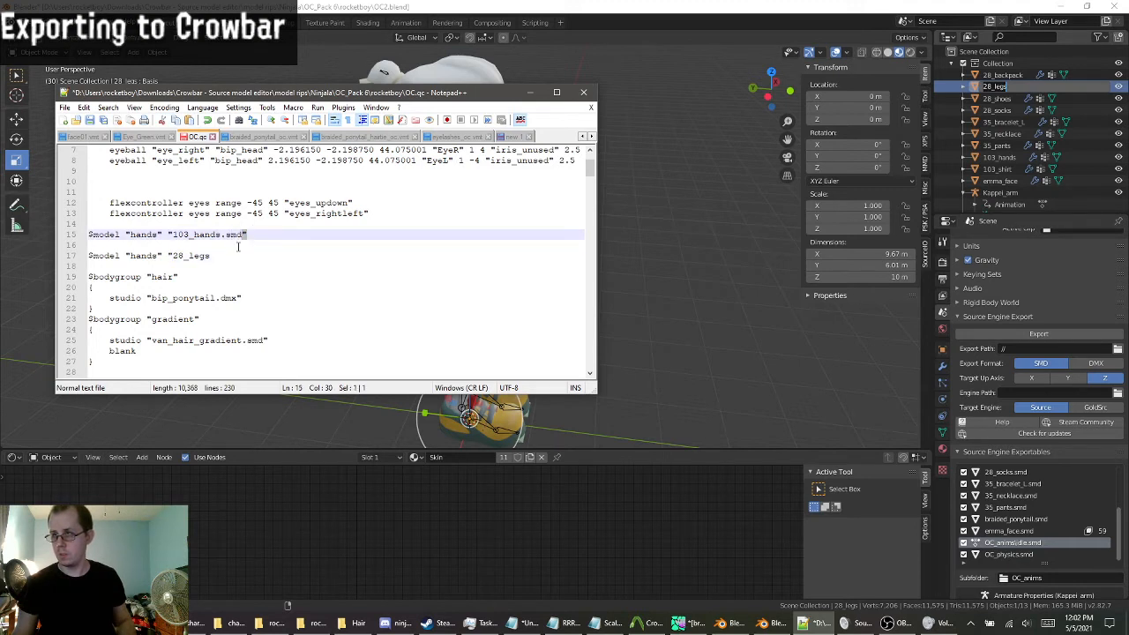
left_click(218, 256)
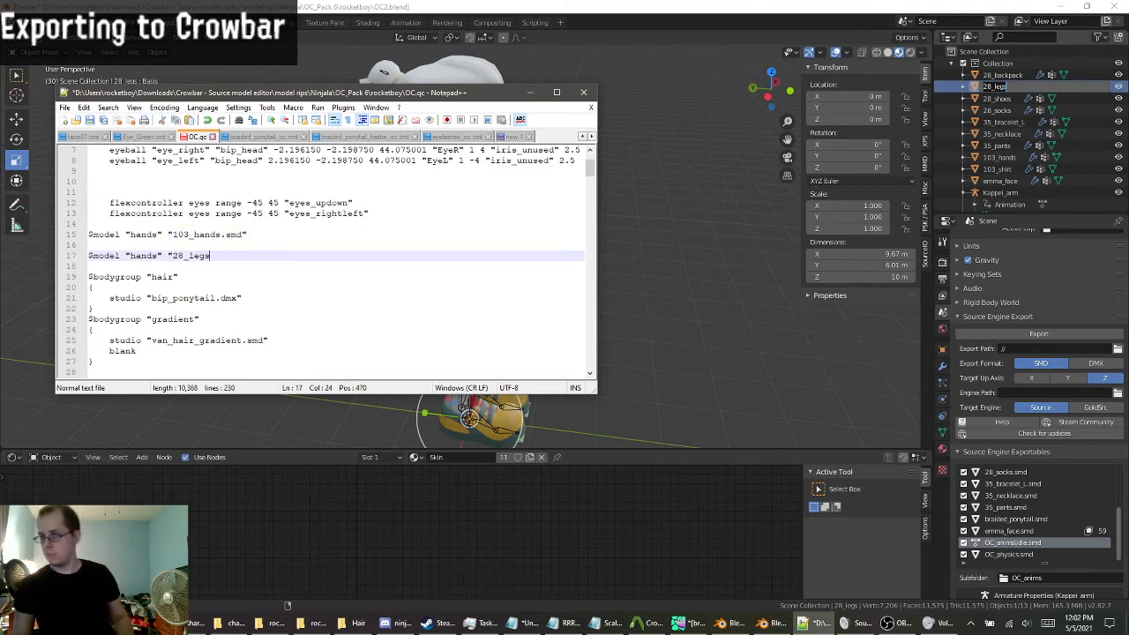
left_click(309, 623)
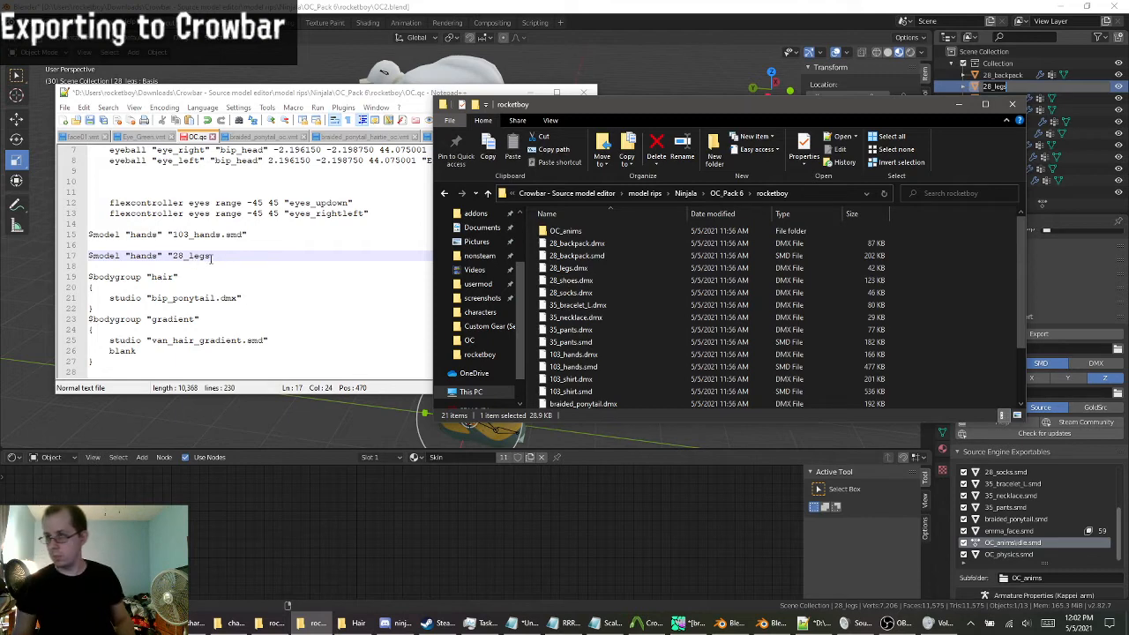
left_click(211, 257)
type(".c")
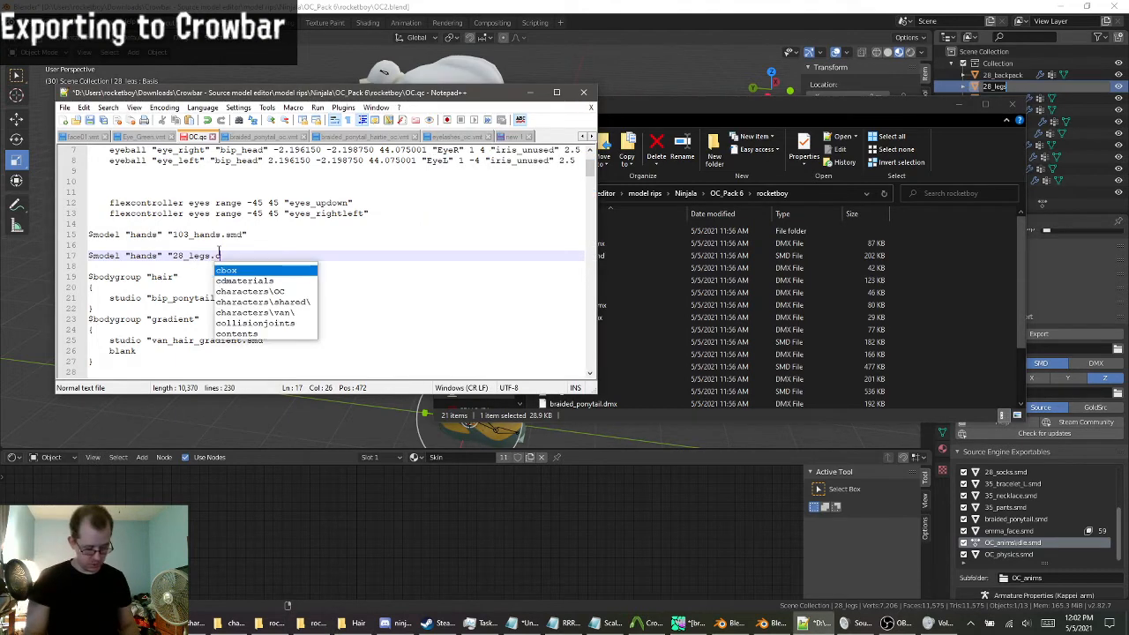
key("BackSpace")
key("BackSpace")
type(".d")
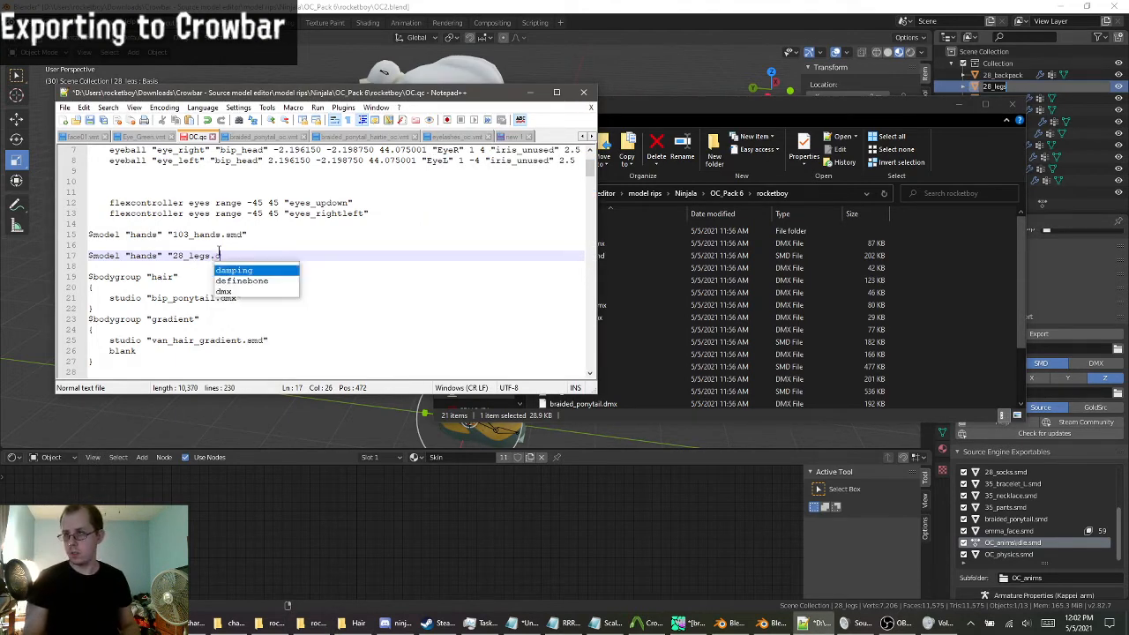
type("mx")
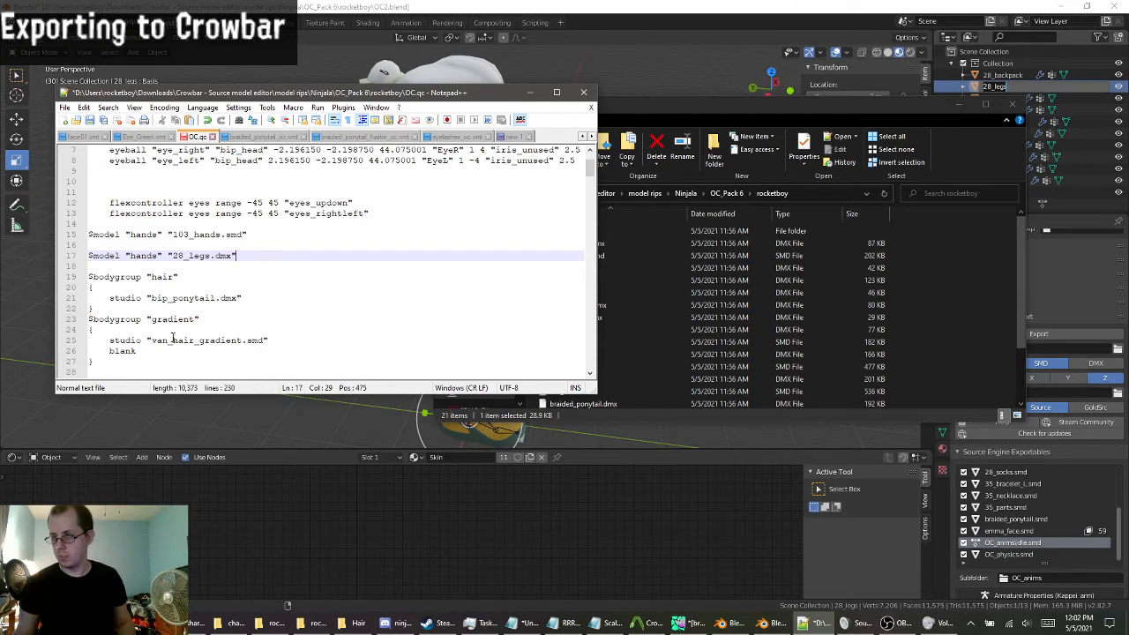
Delete the whole "gradient" bodygroup block below the "hair" bodygroup.
scroll(125, 345, "down", 1)
left_click_drag(107, 331, 78, 291)
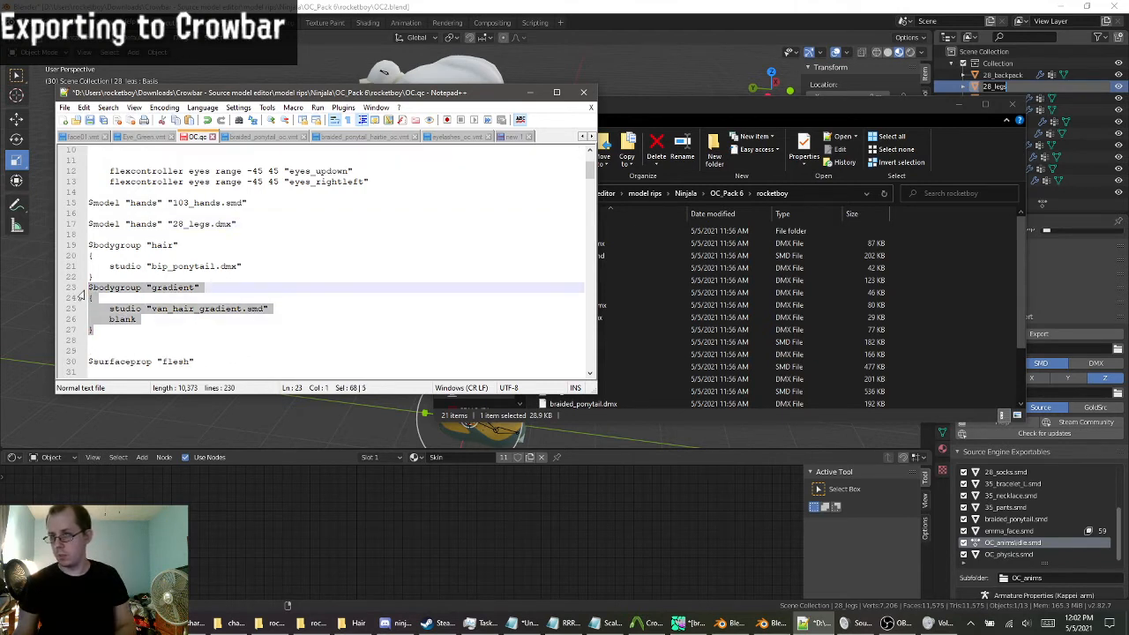
key("Delete")
key("BackSpace")
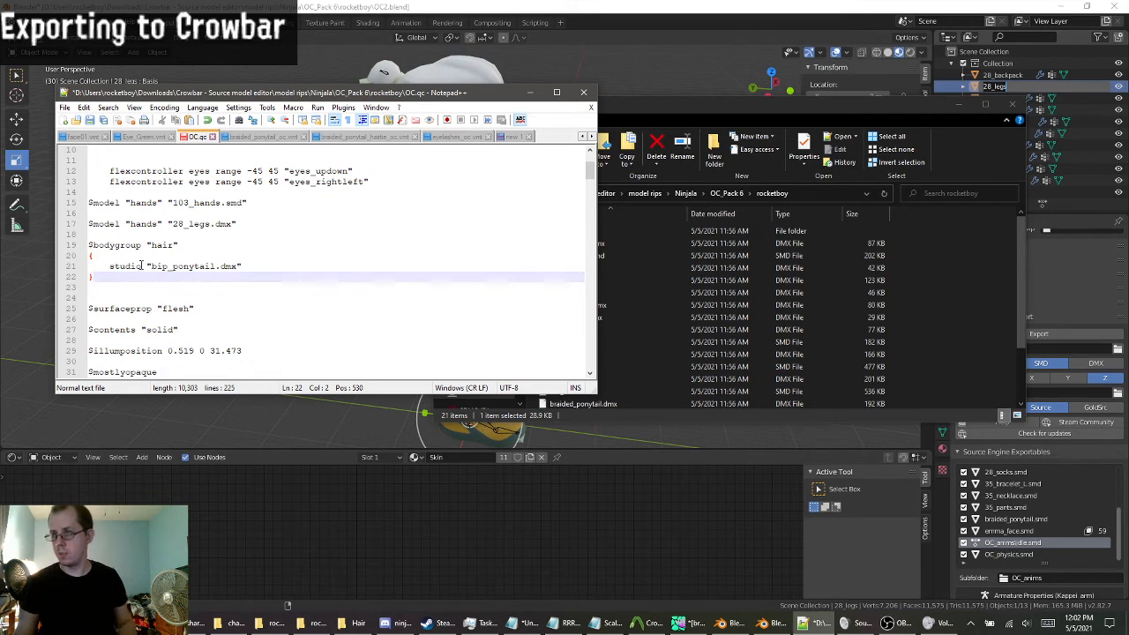
Remove the empty line between the two $model lines and duplicate the 28_legs.dmx line directly below itself.
left_click(89, 224)
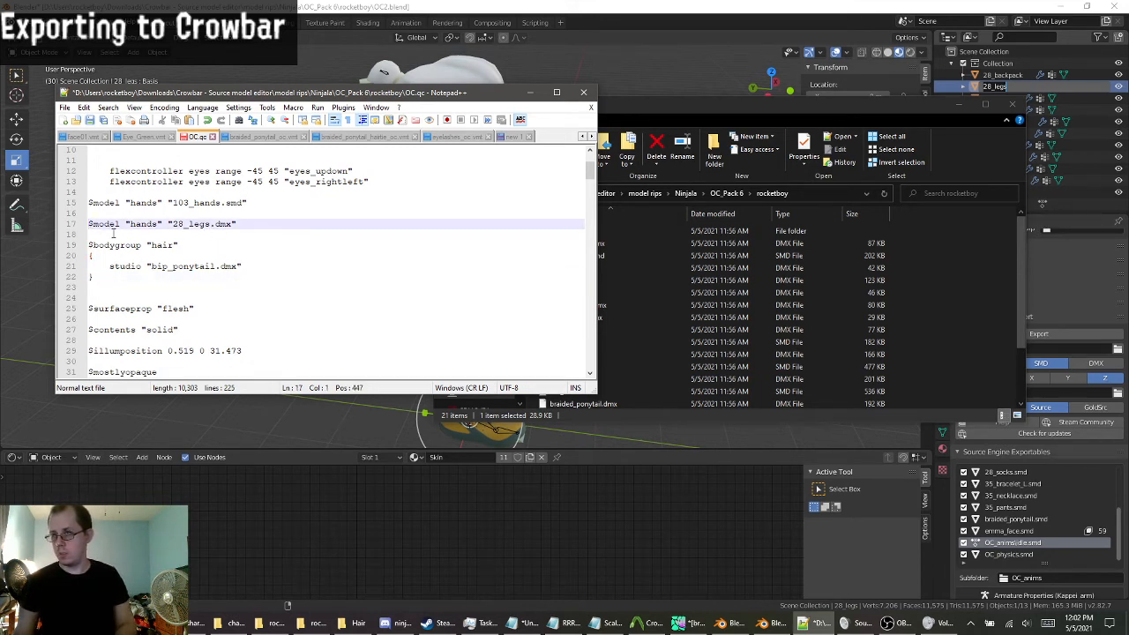
key("BackSpace")
left_click_drag(238, 213, 88, 216)
key("ctrl+c")
left_click(247, 214)
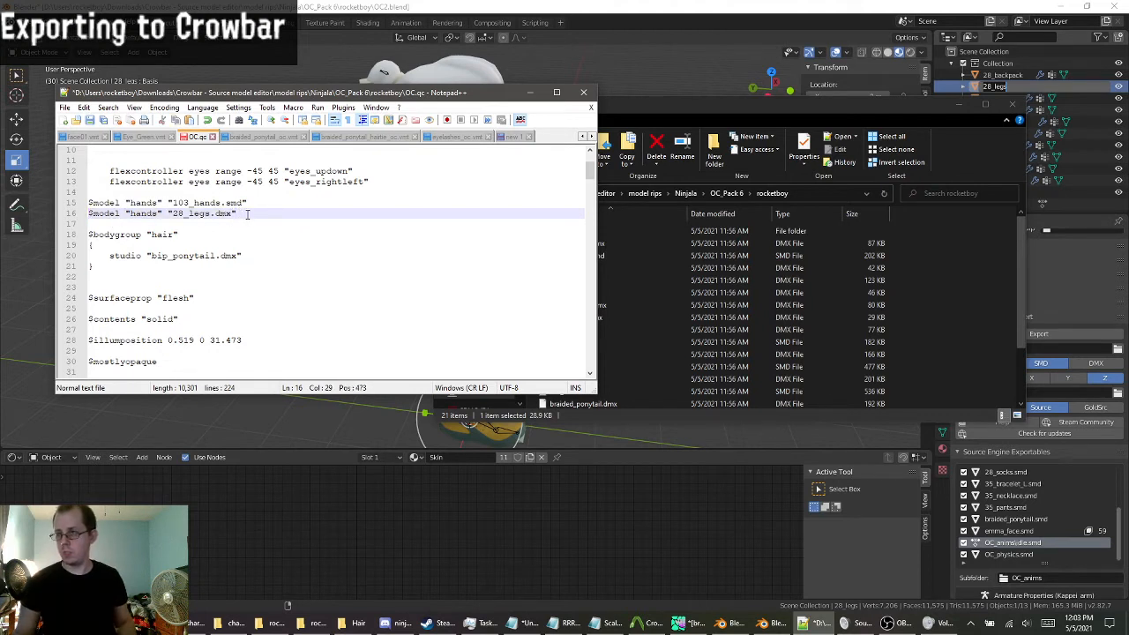
key("Return")
key("ctrl+v")
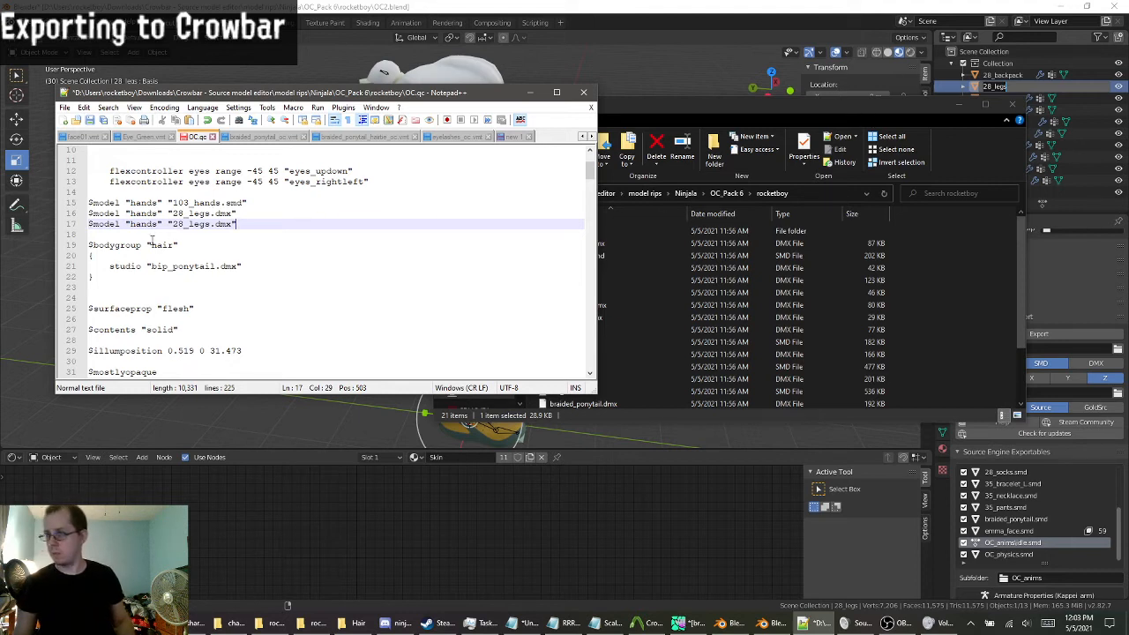
Duplicate the "hair" bodygroup block below the original, leaving an empty line between them.
left_click_drag(105, 277, 73, 247)
key("ctrl+c")
left_click(101, 278)
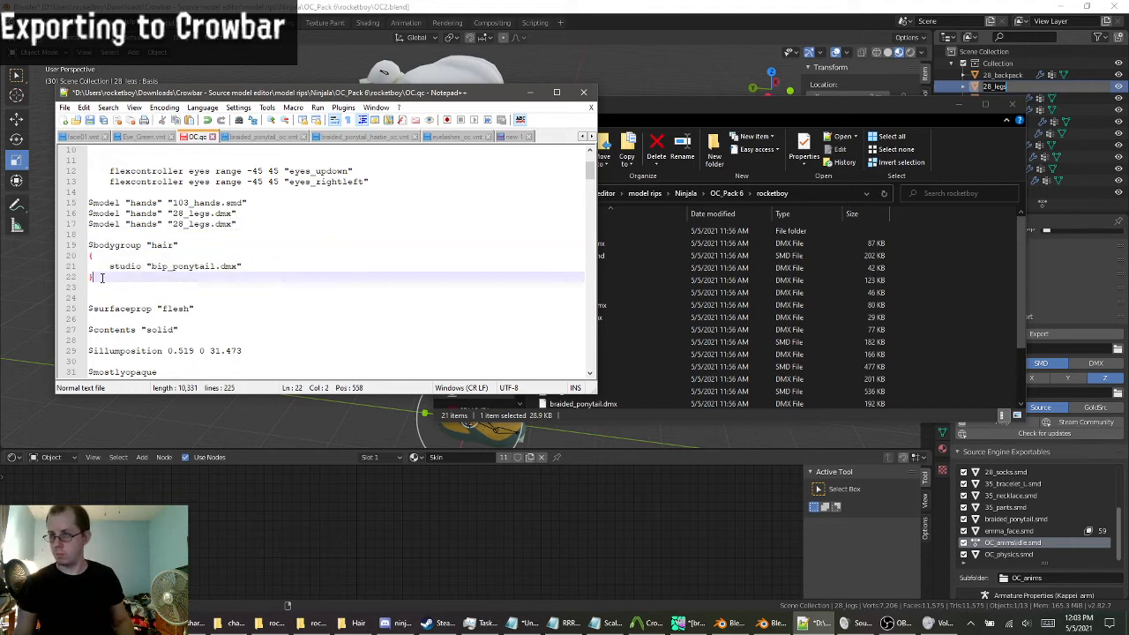
key("Return")
key("Return")
key("ctrl+v")
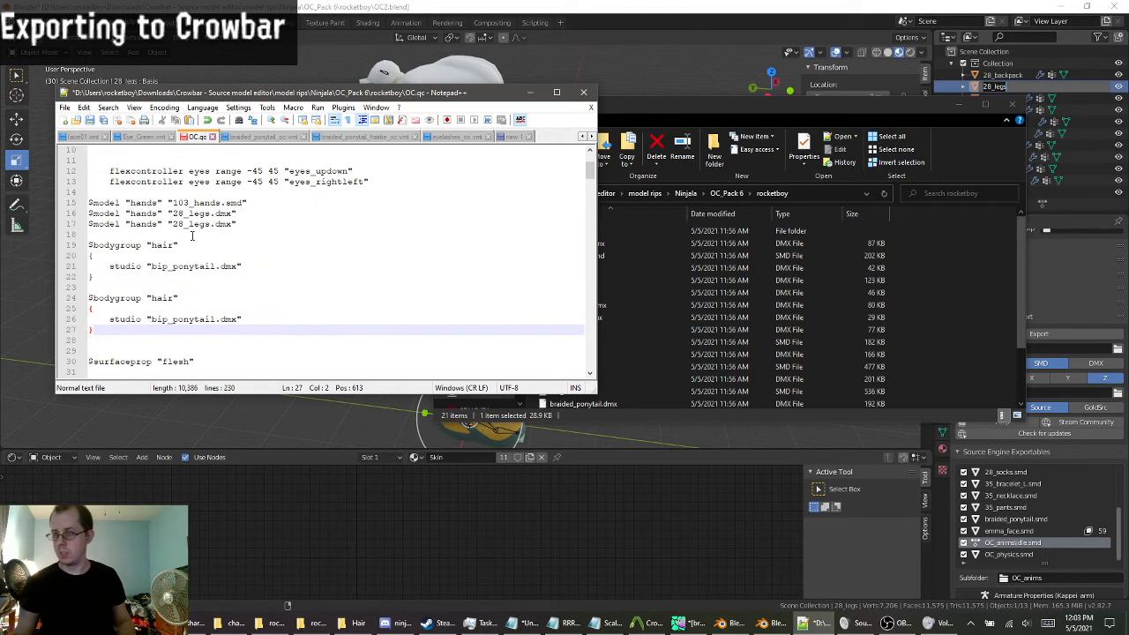
Rename the copied bodygroup to "backpack" and set its studio mesh to "28_packback.dmx".
left_click(153, 246)
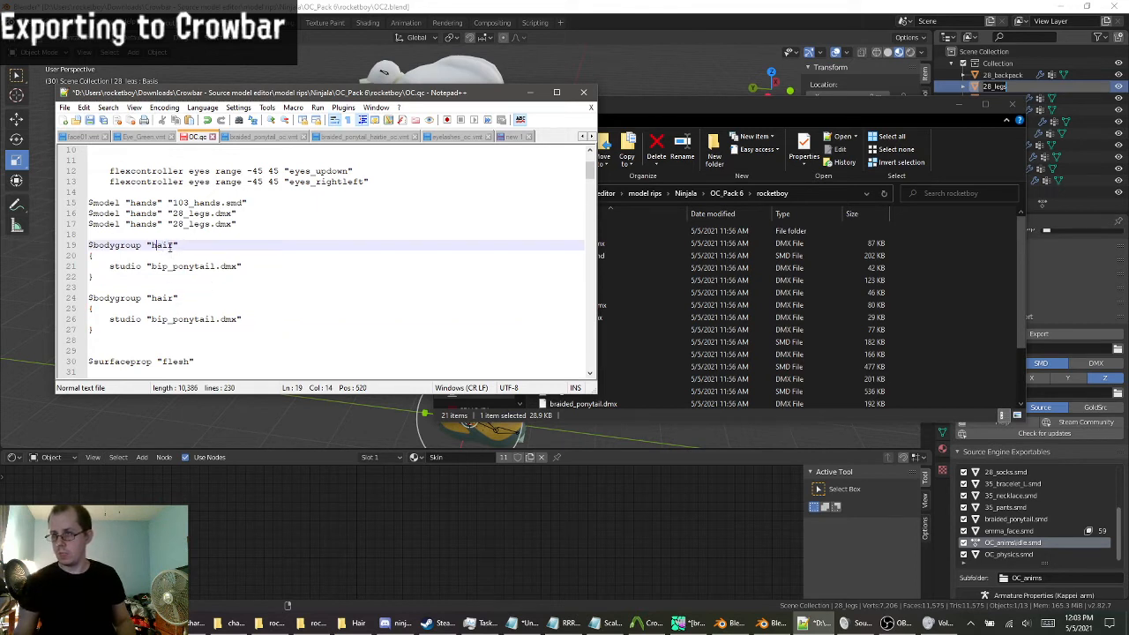
double_click(162, 299)
type("back")
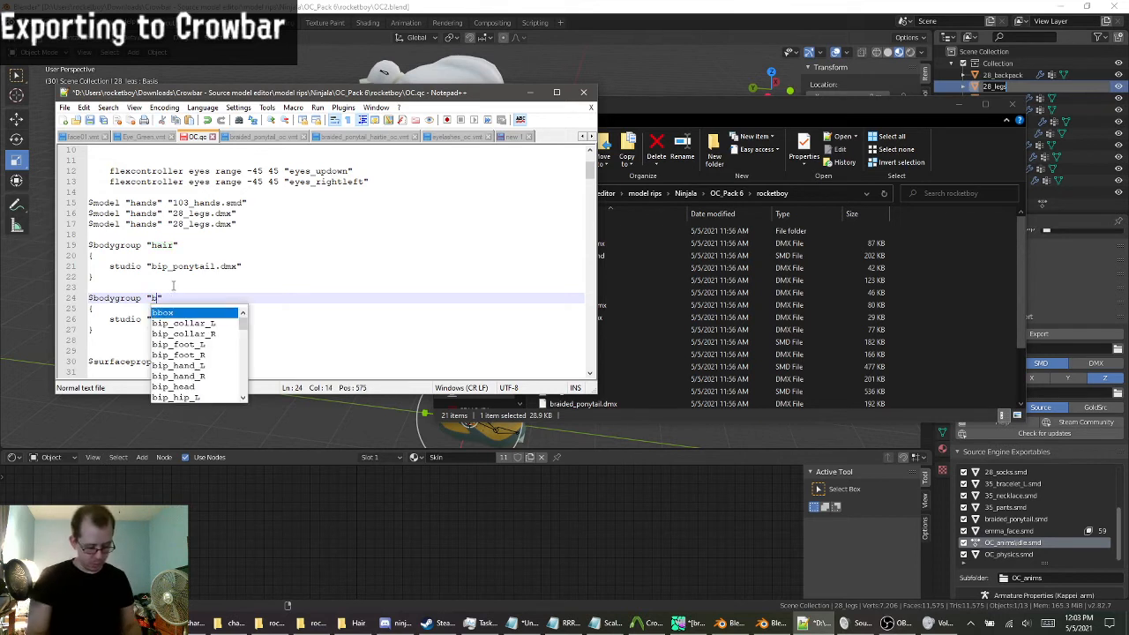
type("pack")
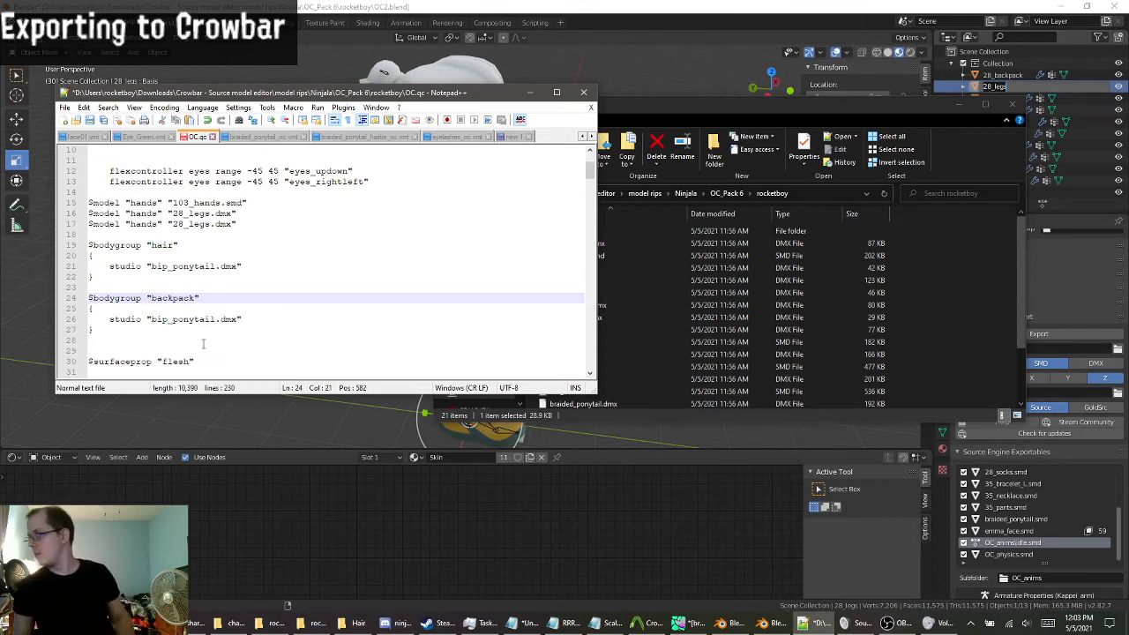
double_click(195, 321)
type("28_")
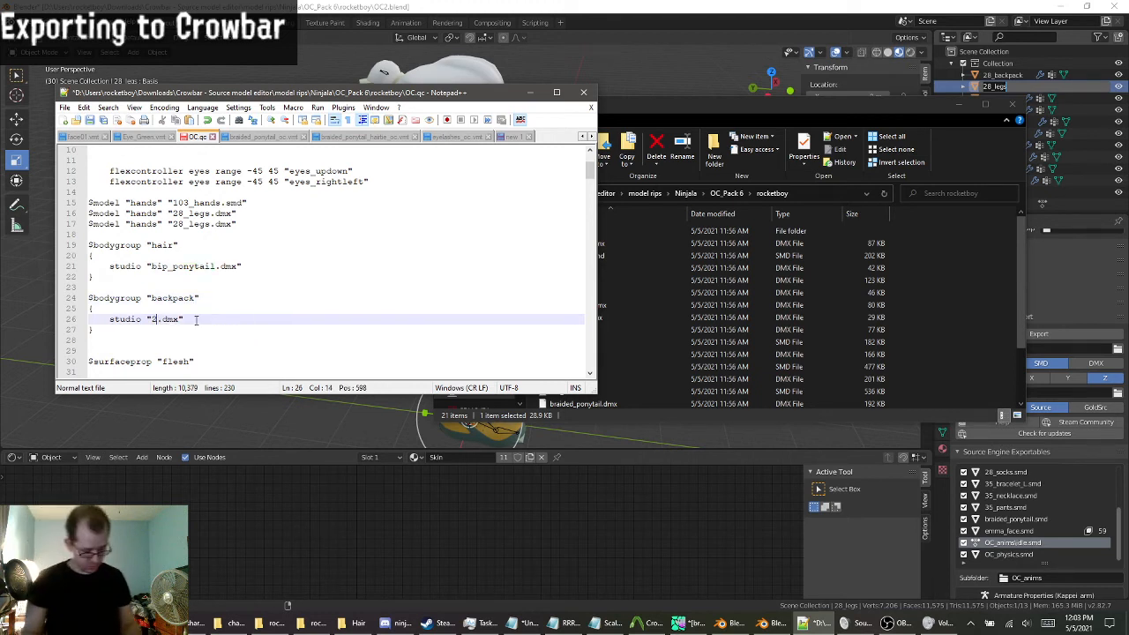
type("packback")
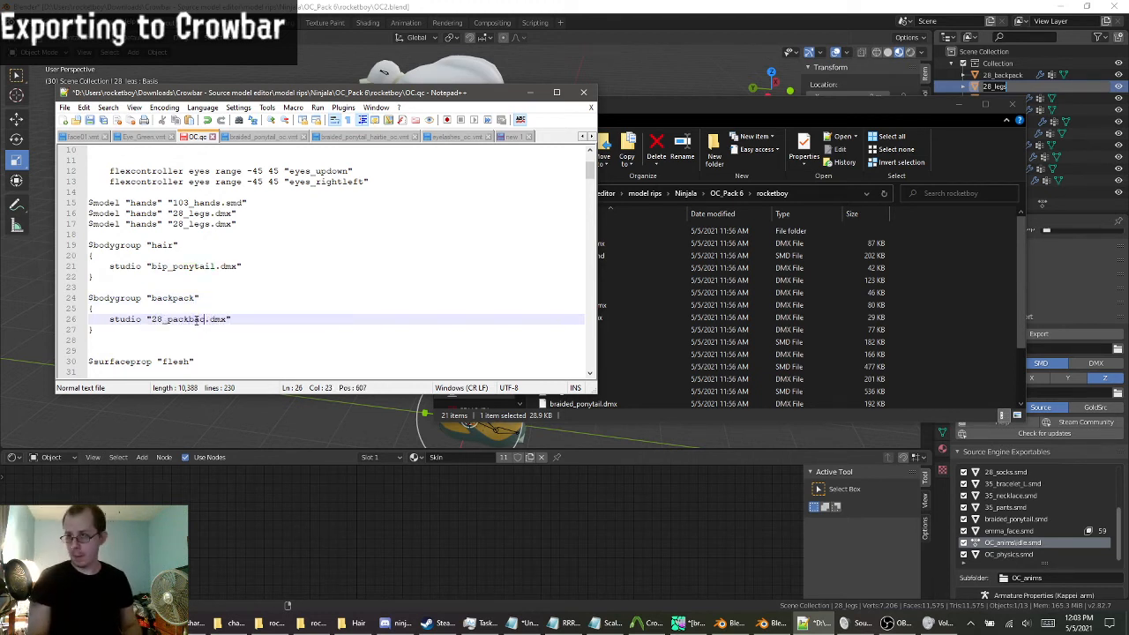
Add a blank entry on a new line under the "backpack" bodygroup's studio line.
left_click(256, 321)
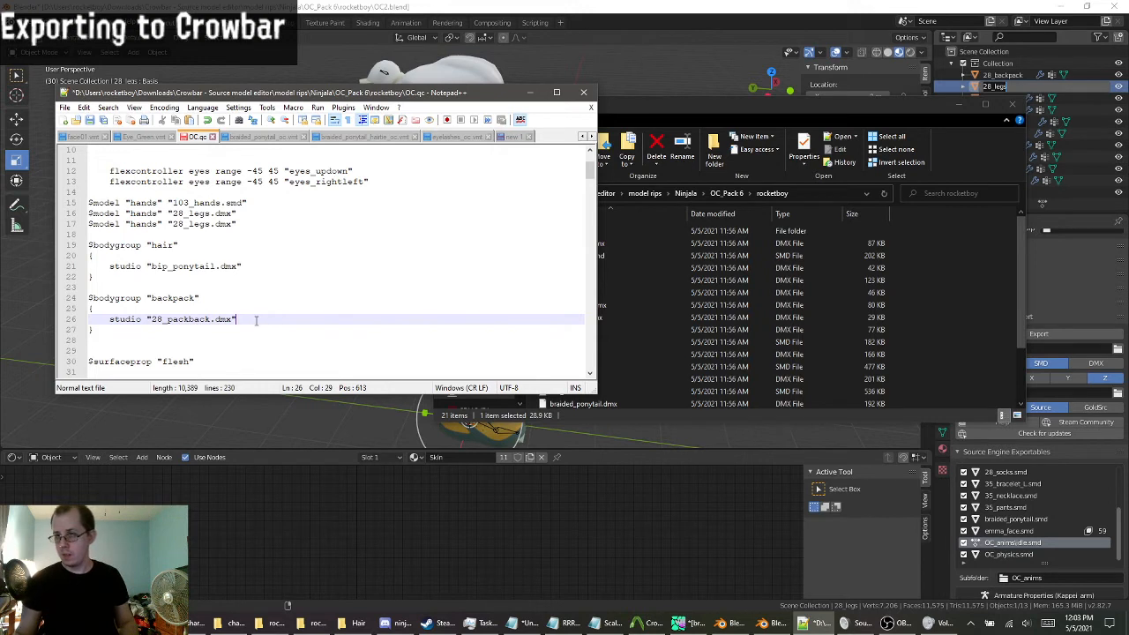
key("Return")
type("blackj")
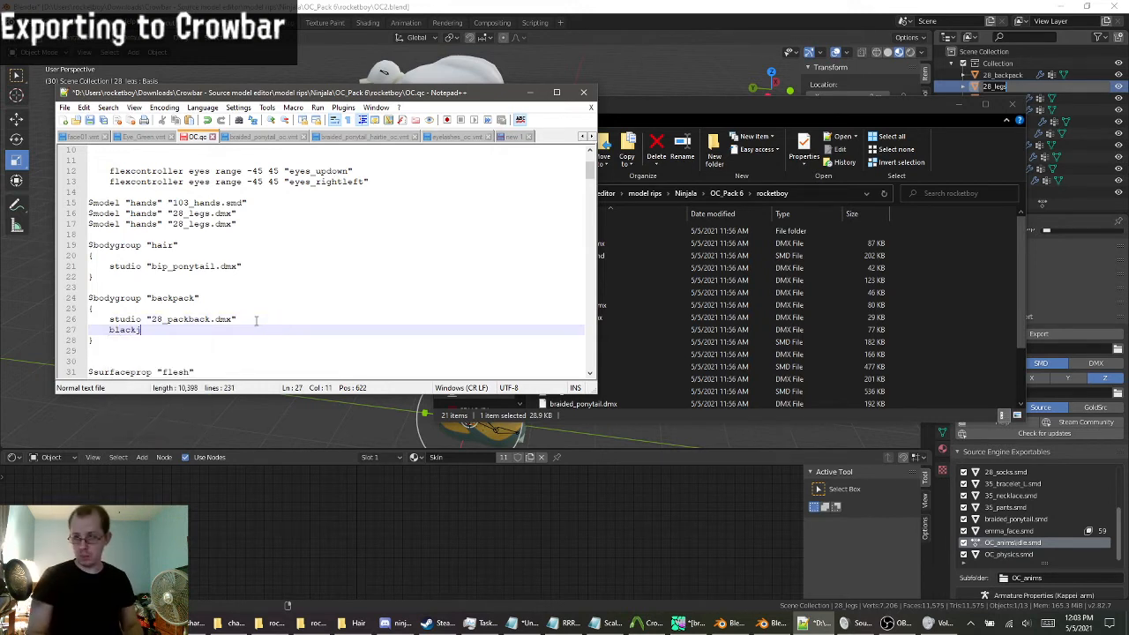
key("BackSpace")
key("BackSpace")
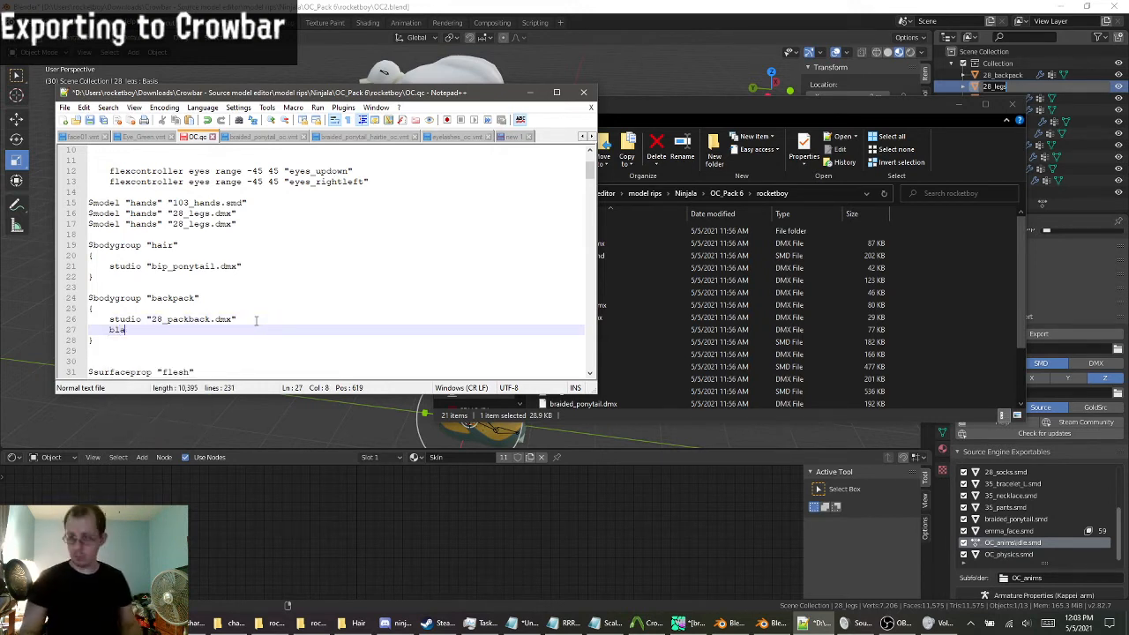
type("nk")
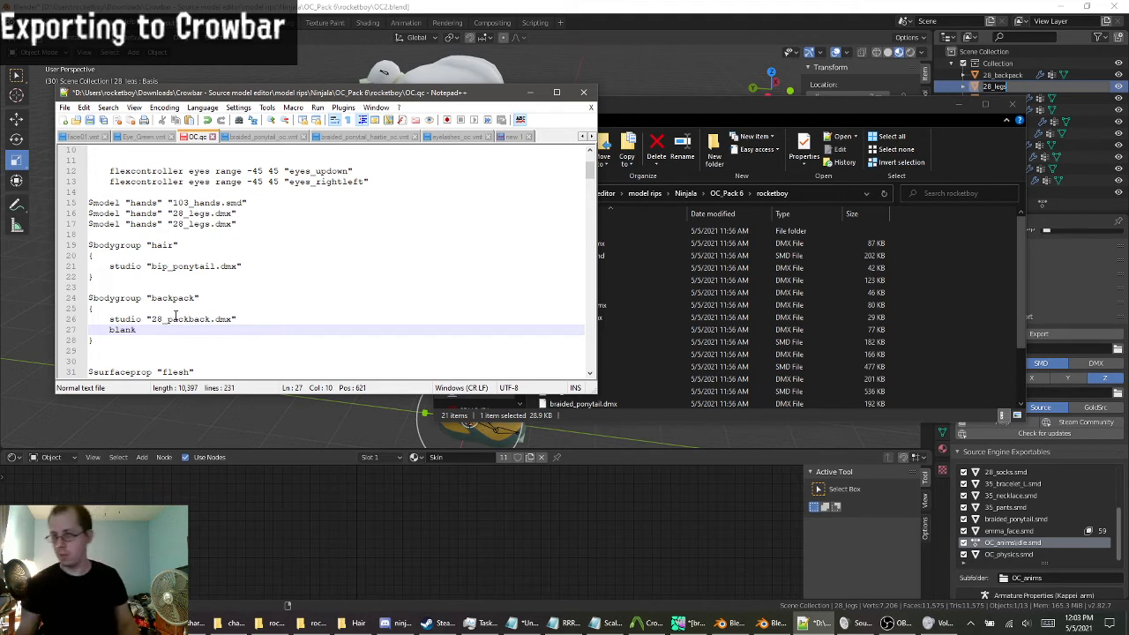
Duplicate the "backpack" bodygroup block, including its blank entry, below the original with an empty line between them.
left_click(139, 323)
left_click(180, 320)
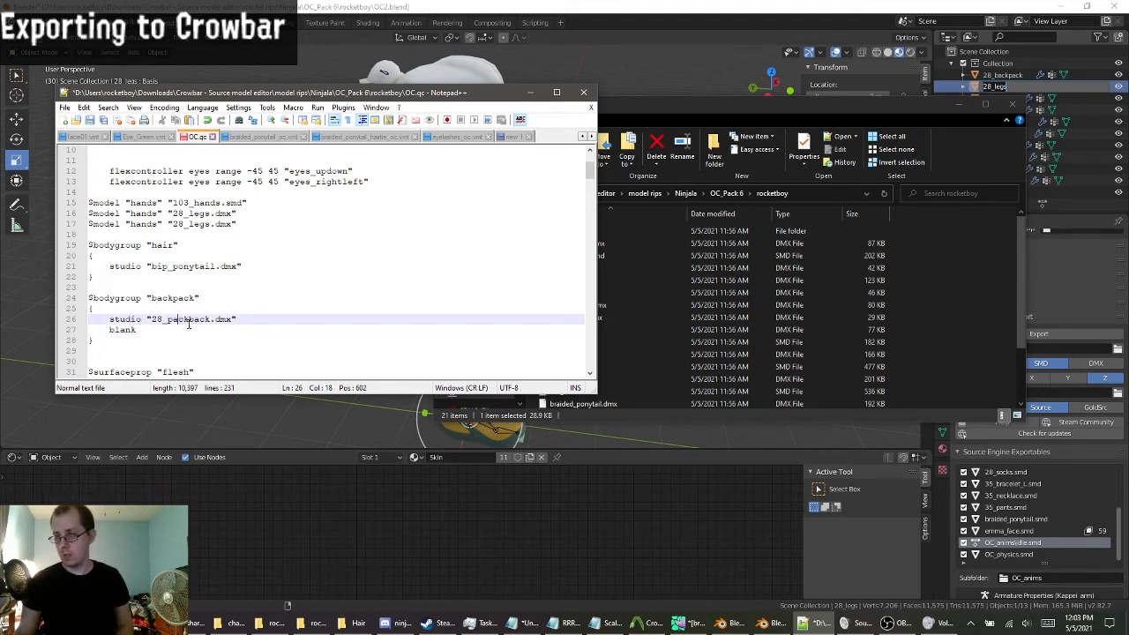
left_click(126, 328)
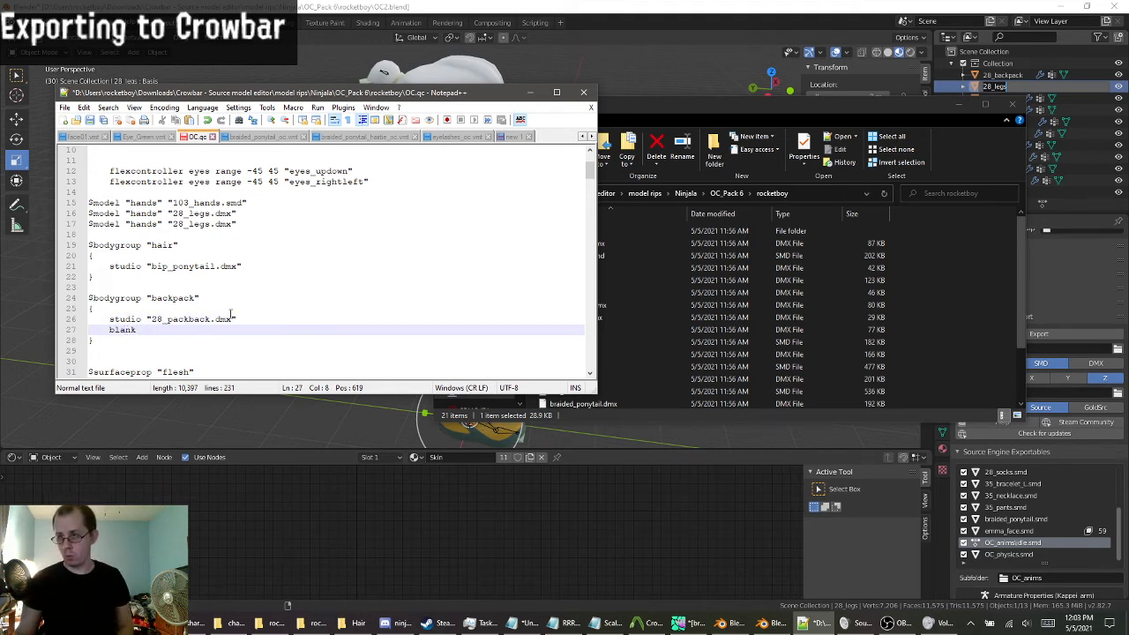
left_click_drag(113, 340, 83, 298)
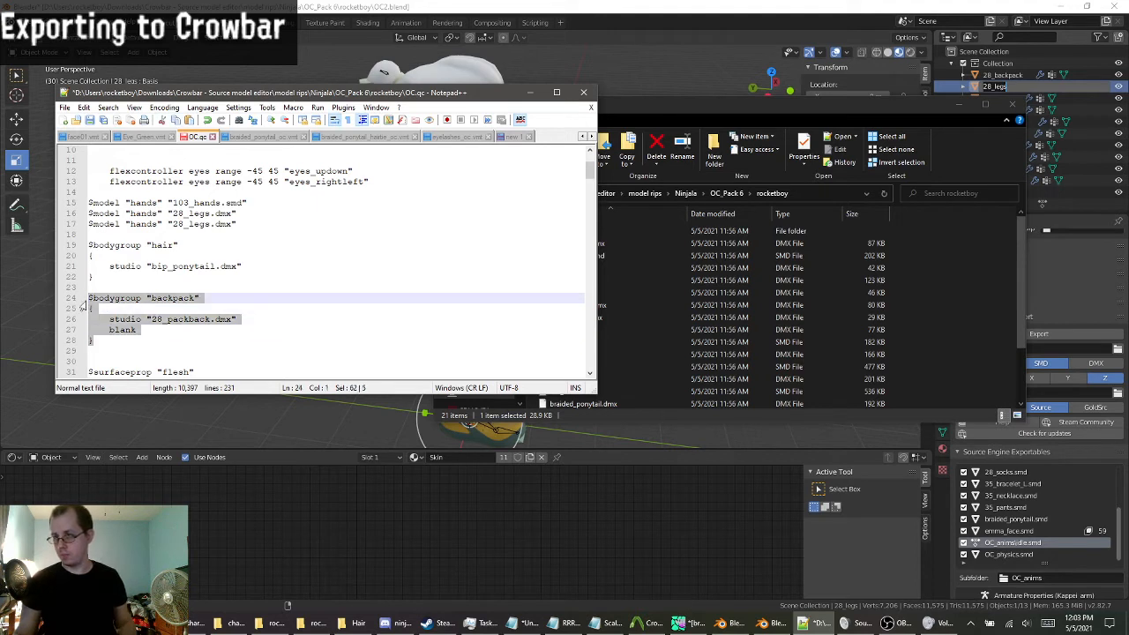
key("ctrl+c")
left_click(136, 340)
key("Return")
key("Return")
key("ctrl+v")
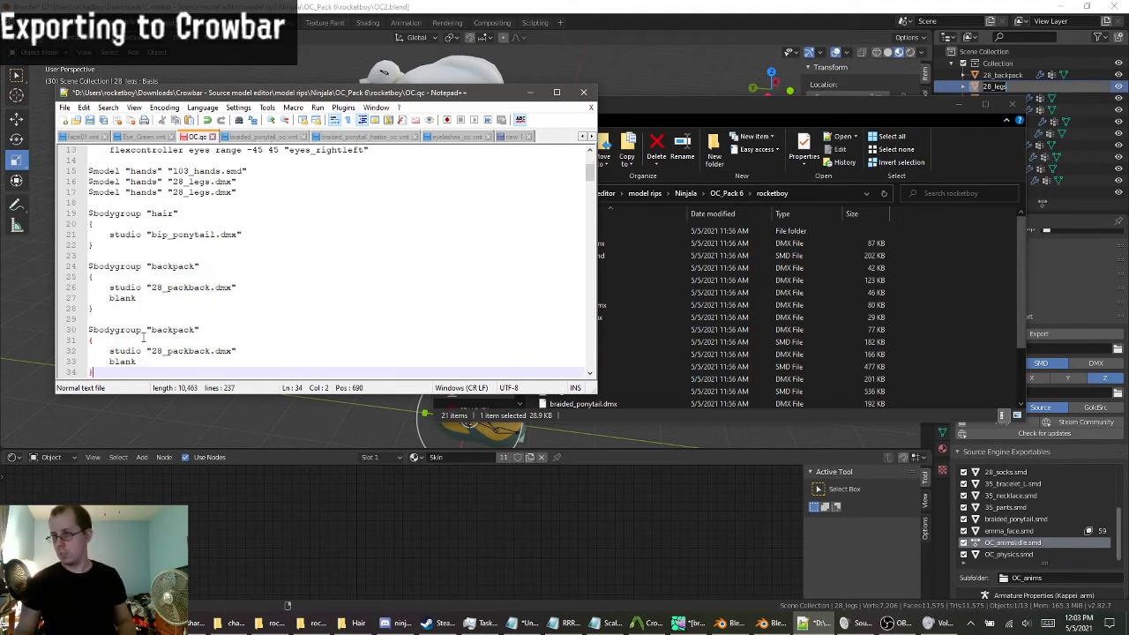
Minimize the rocketboy folder window, bring up Blender's mesh list and return to OC.qc in Notepad++.
left_click(949, 115)
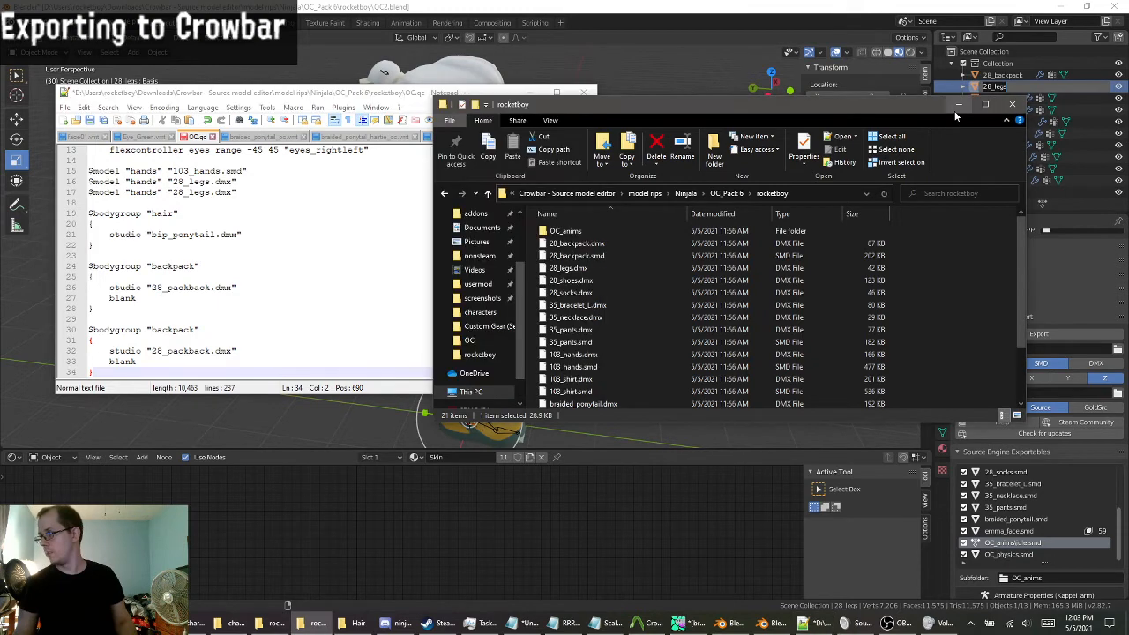
left_click(957, 106)
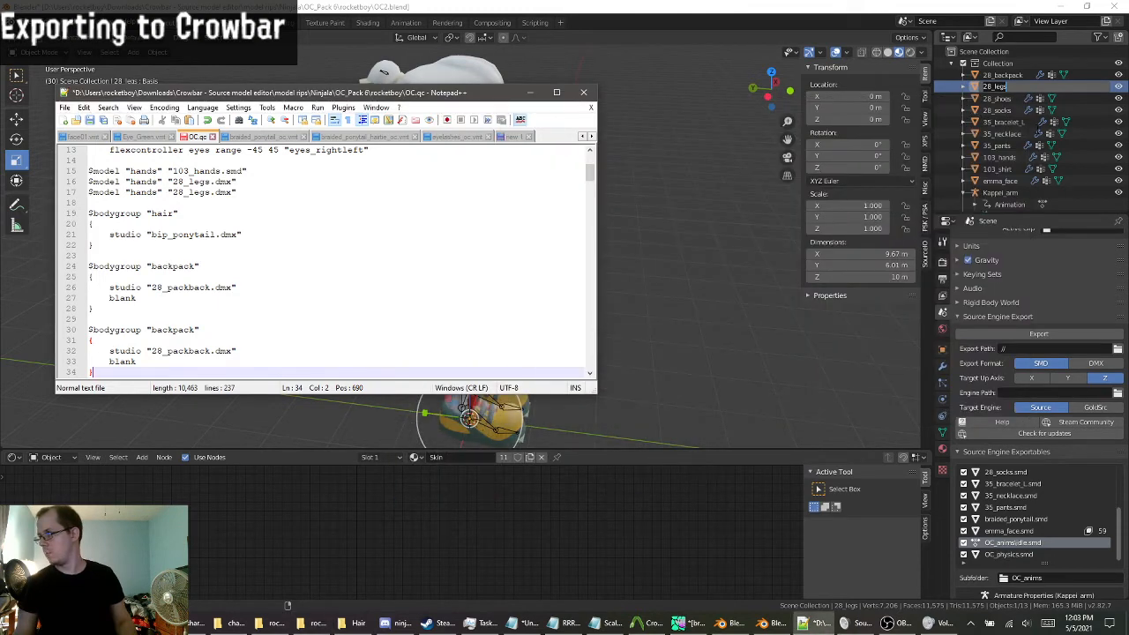
left_click(632, 326)
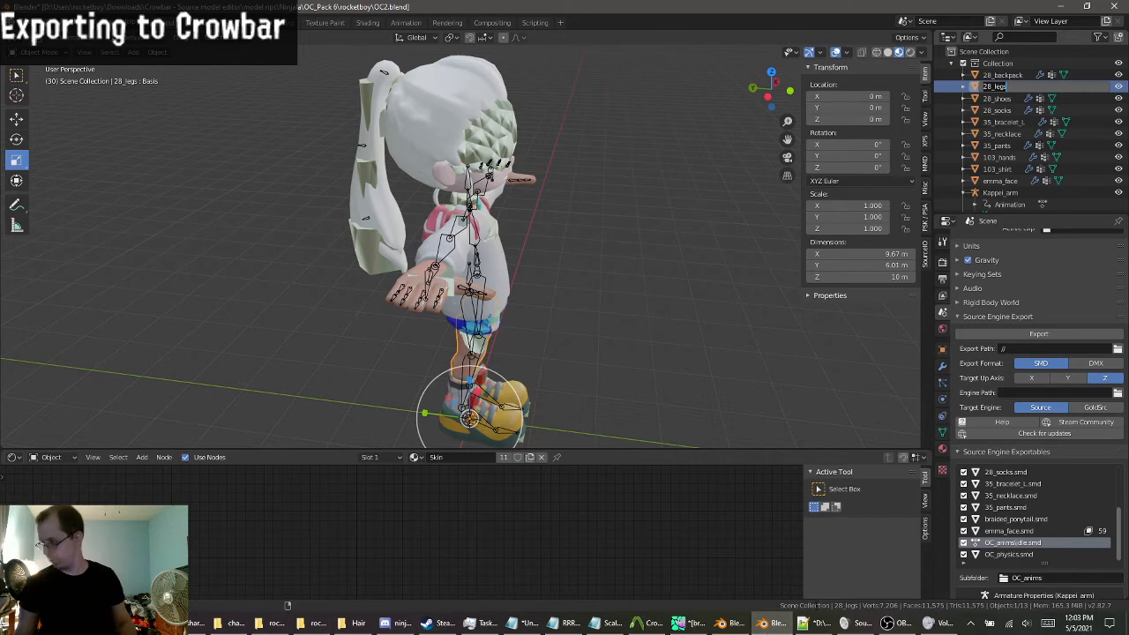
left_click(816, 627)
scroll(201, 351, "down", 2)
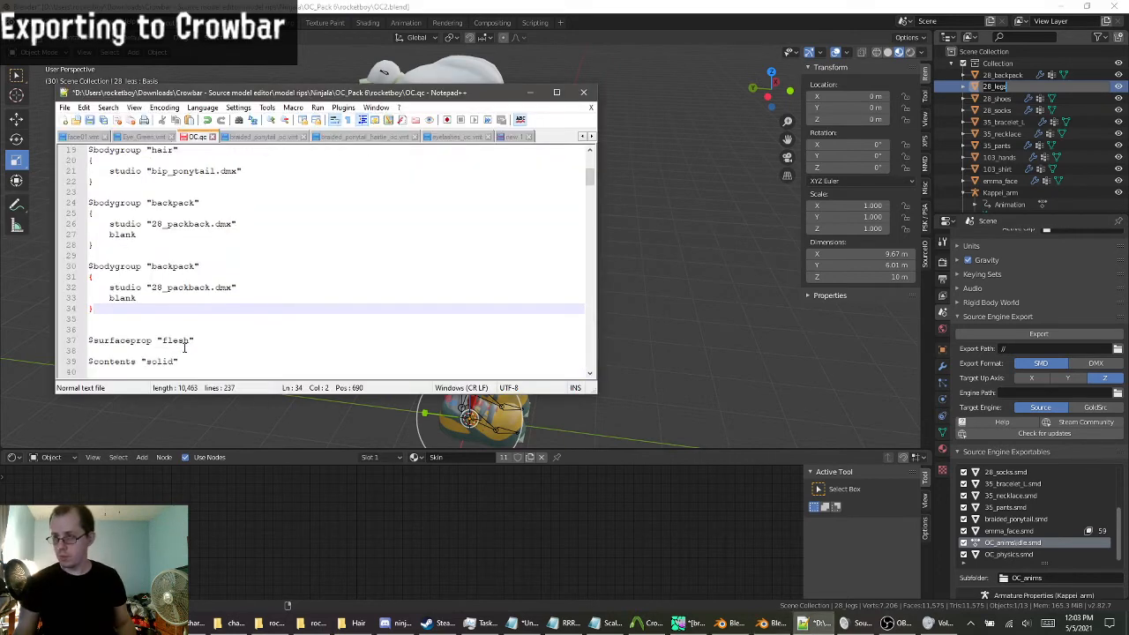
Rename the copied "backpack" bodygroup to "Braclet" and set its studio mesh to "35_bracelet_L.dmx".
double_click(172, 264)
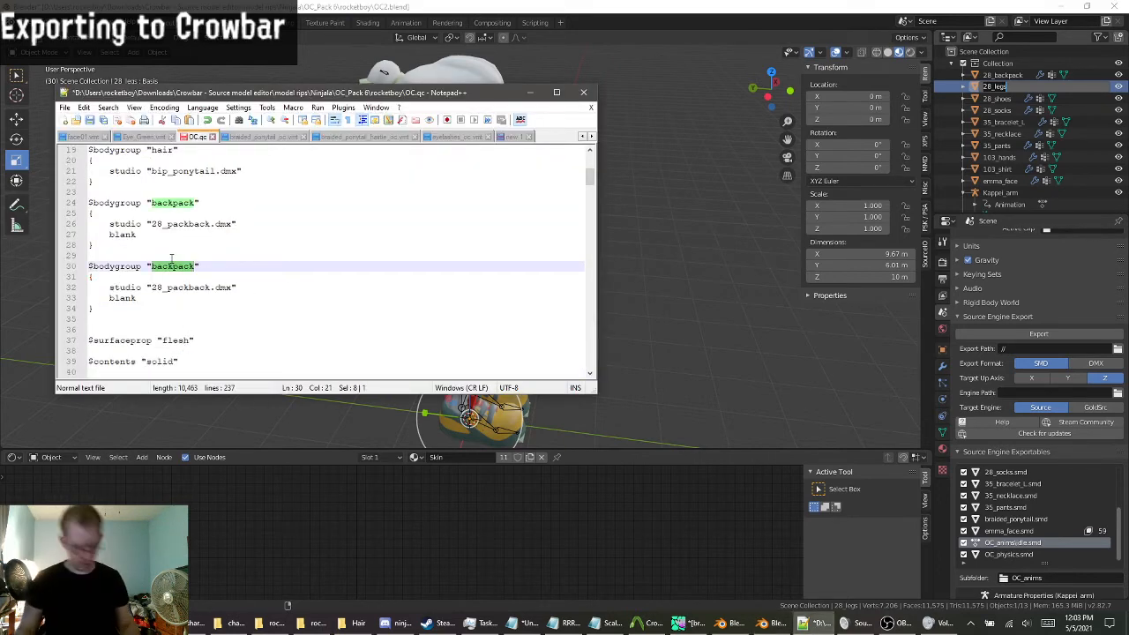
type("Brac")
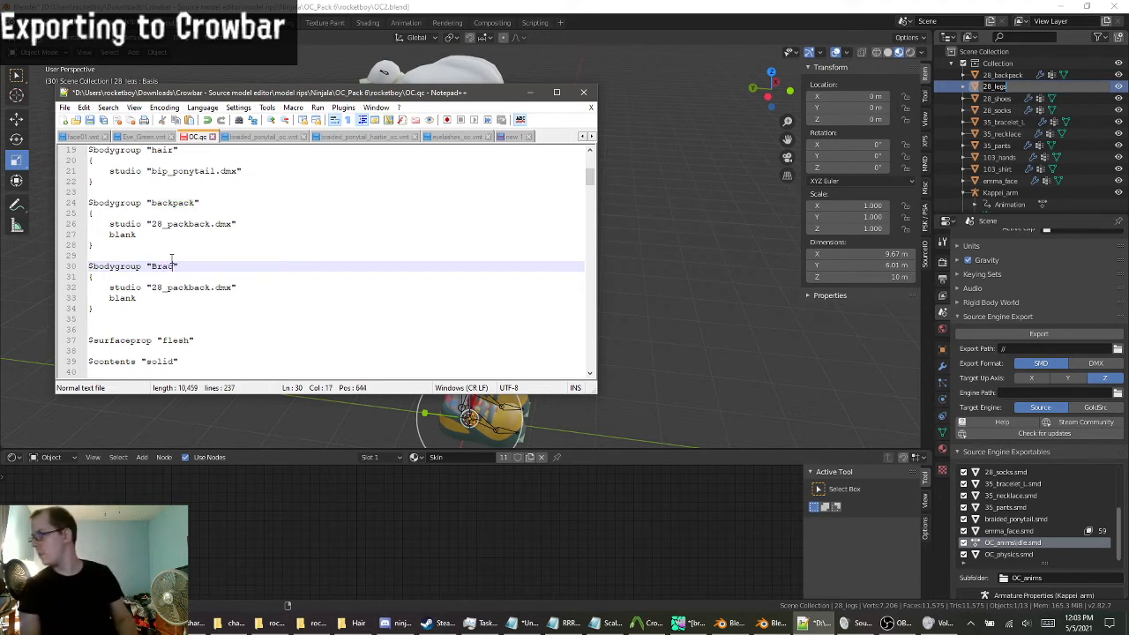
type("l")
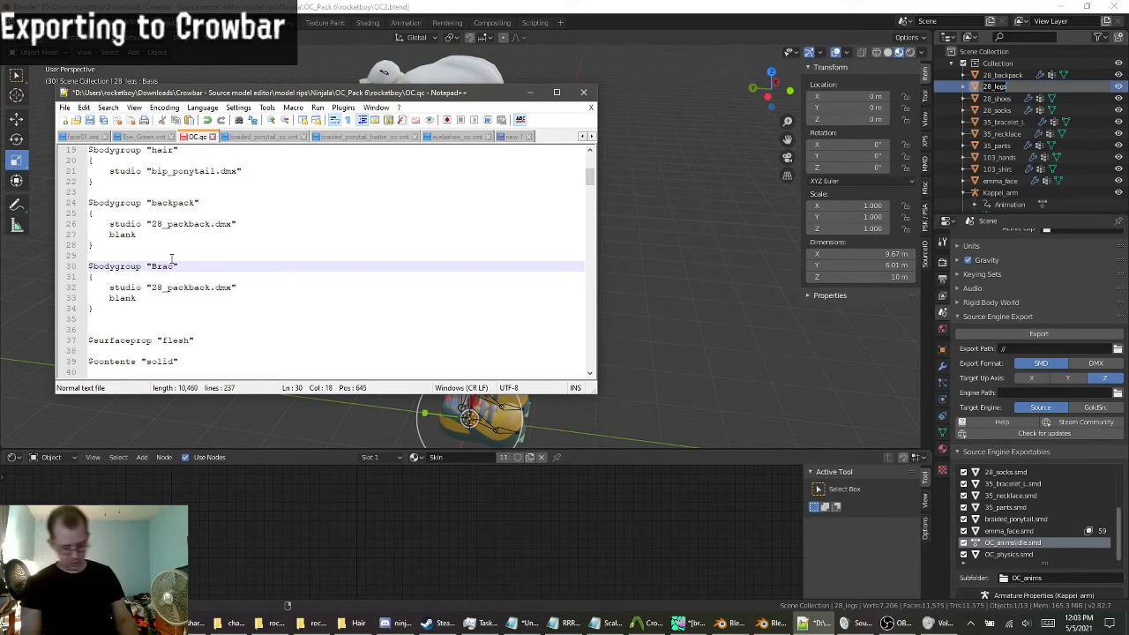
type("et")
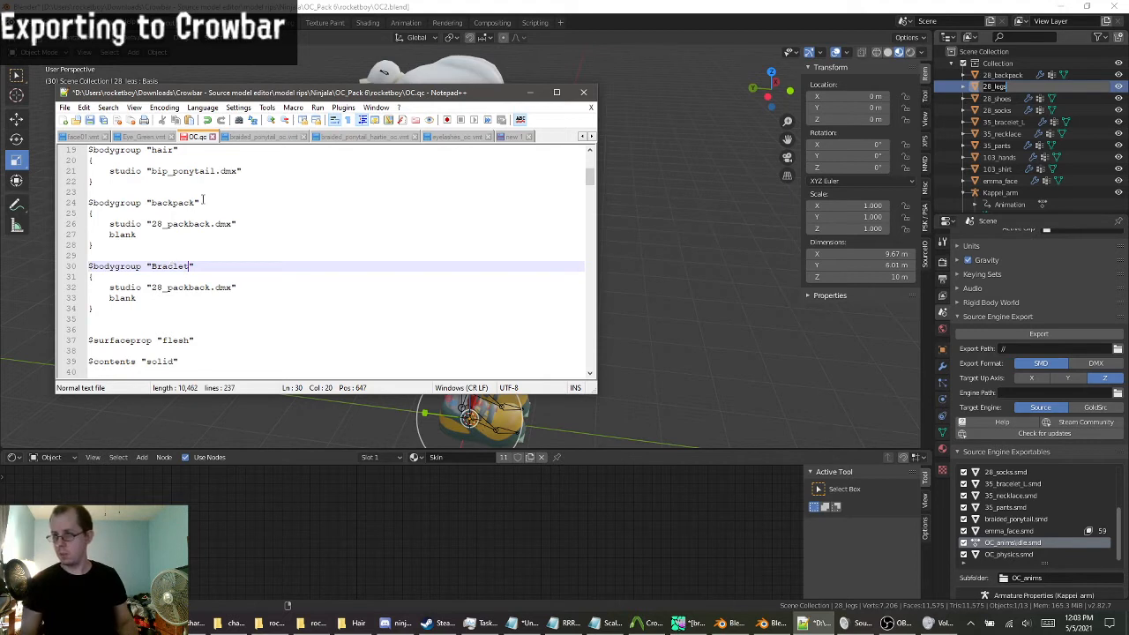
double_click(186, 289)
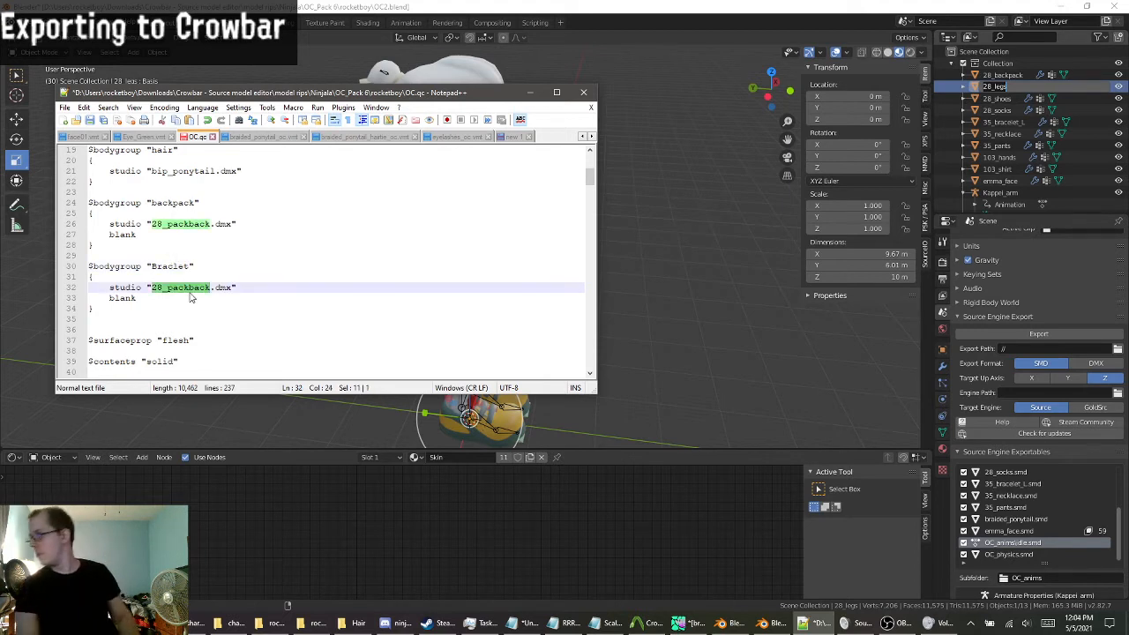
type("35_brace")
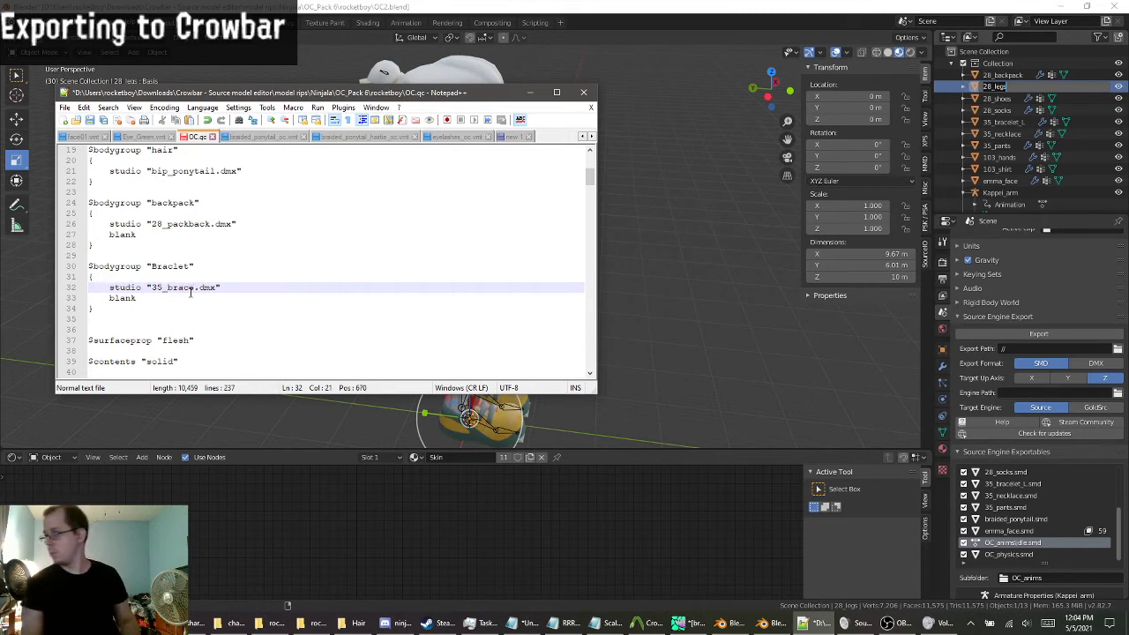
type("let_L")
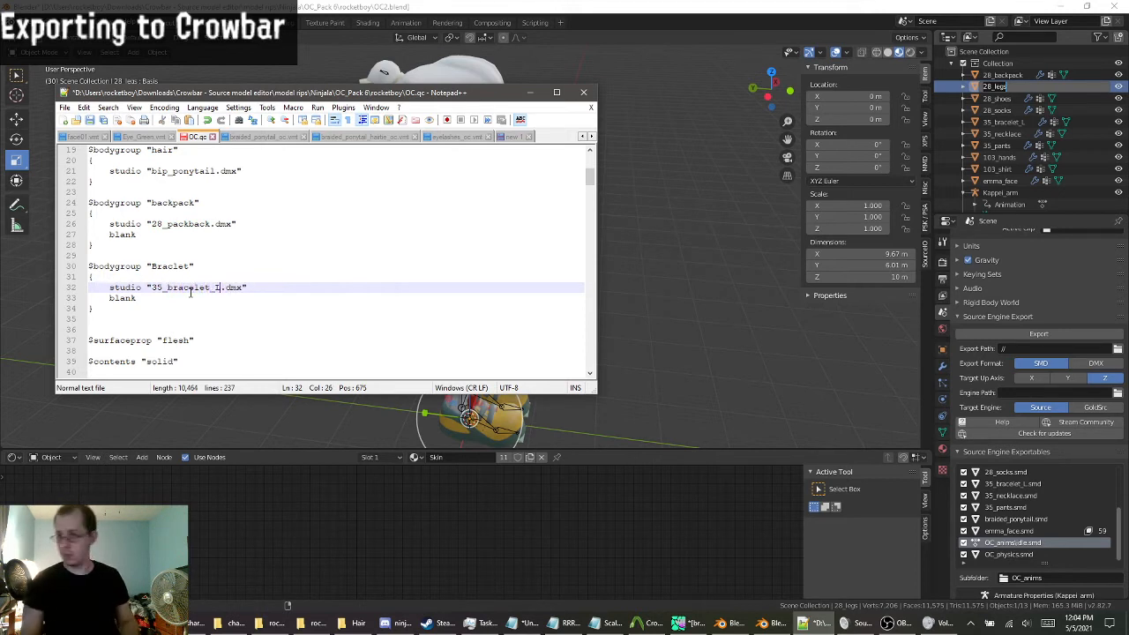
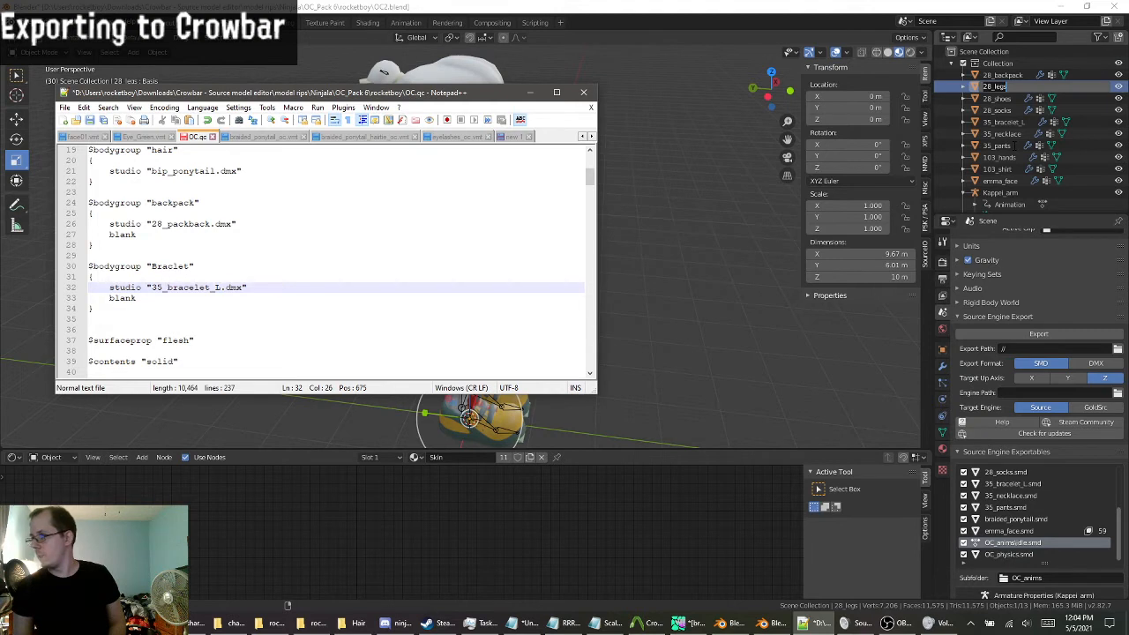
Change the mesh in the second 28_legs.dmx $model line to "28_socks.dmx".
scroll(167, 233, "up", 2)
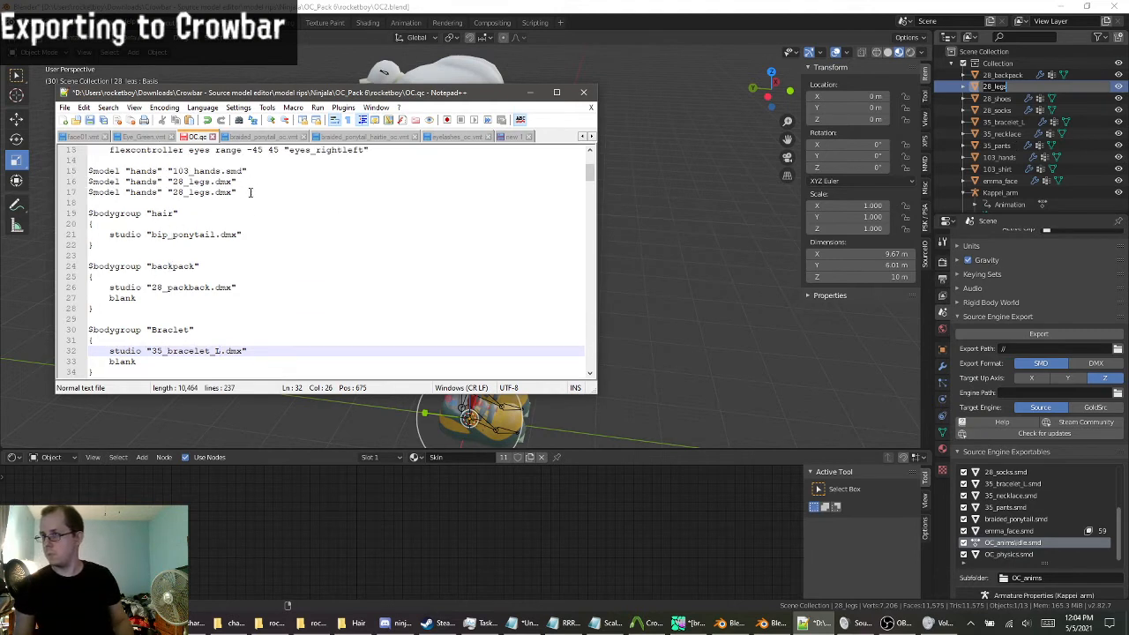
double_click(209, 191)
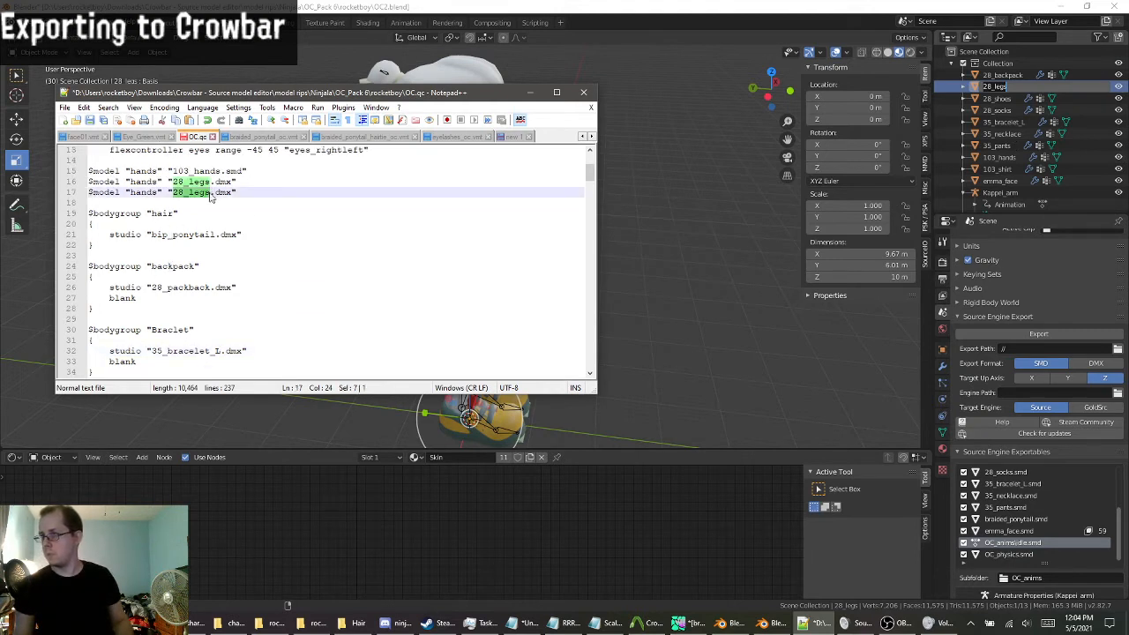
left_click(209, 192)
left_click_drag(208, 192, 188, 192)
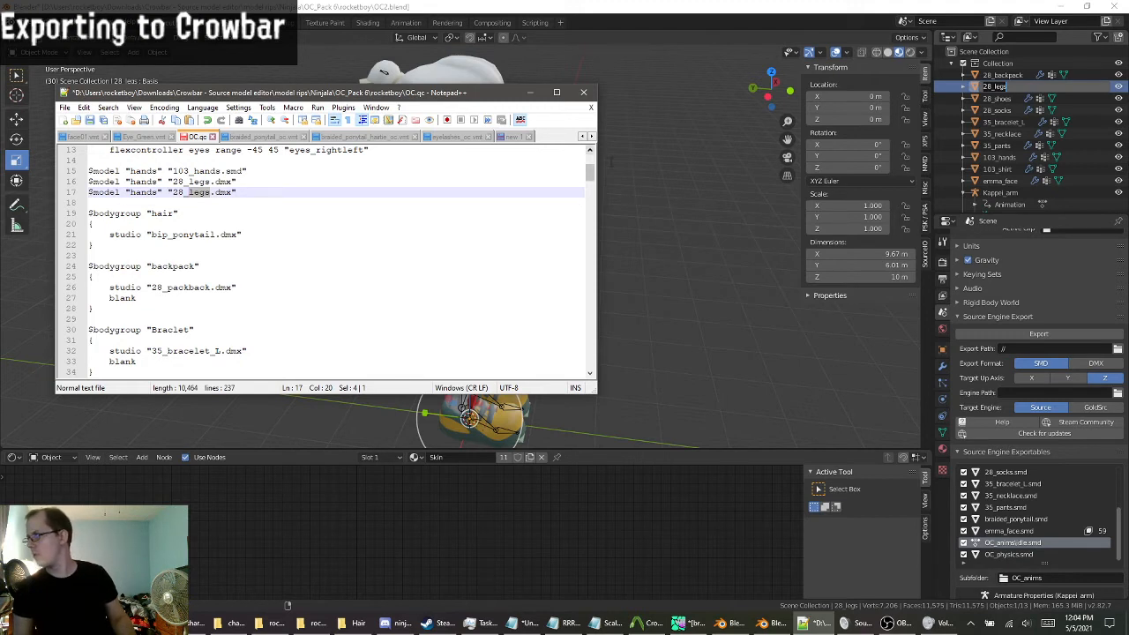
type("socks")
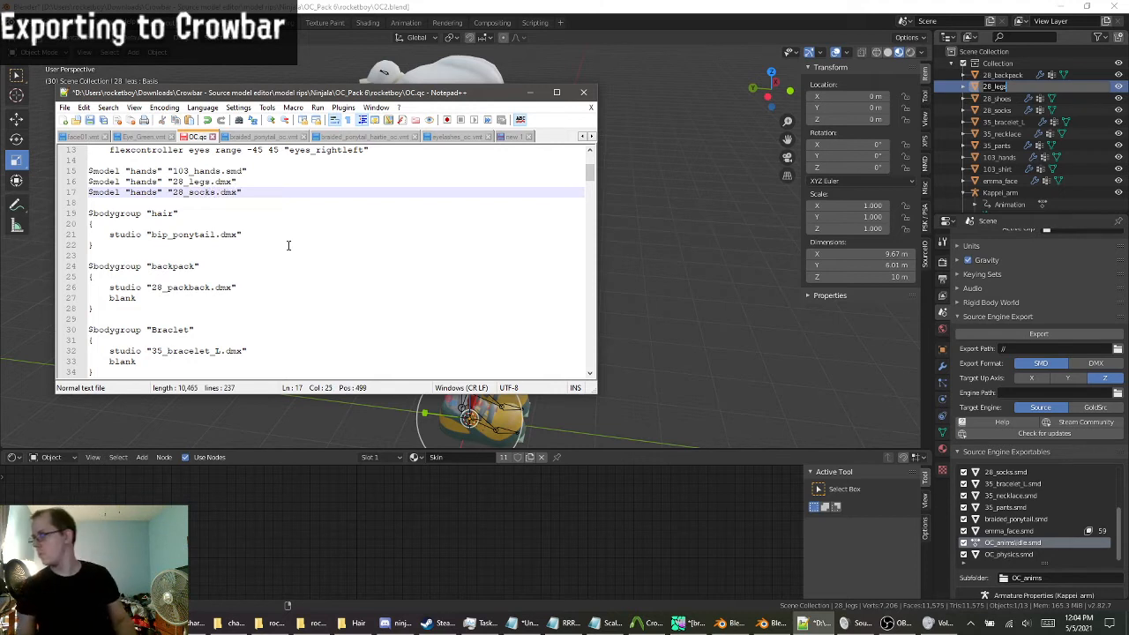
Duplicate the 28_socks.dmx $model line directly below itself.
left_click(244, 192)
key("shift+Home")
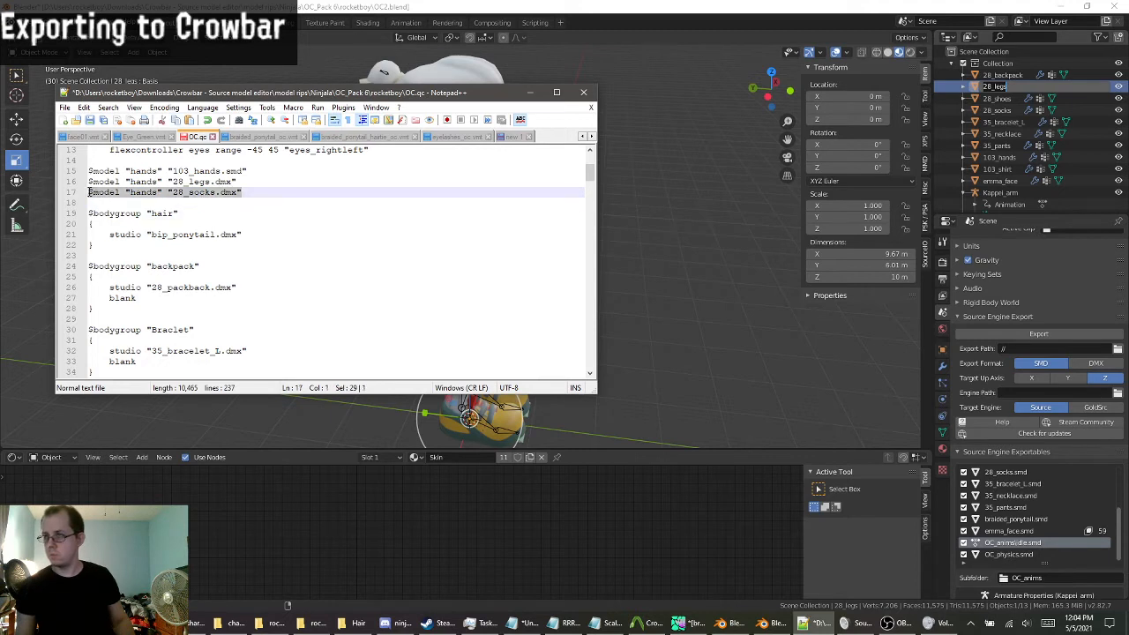
key("ctrl+c")
left_click(254, 192)
key("Return")
key("ctrl+v")
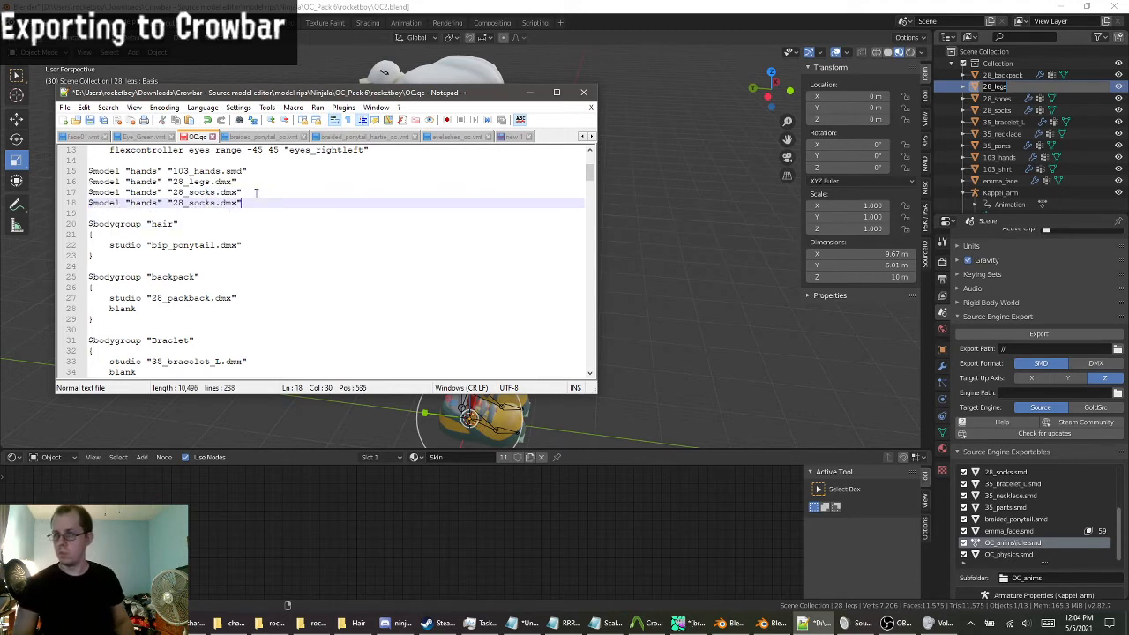
Change the mesh in the duplicated socks $model line to "28_shoes.dmx".
key("BackSpace")
key("BackSpace")
key("BackSpace")
key("BackSpace")
key("BackSpace")
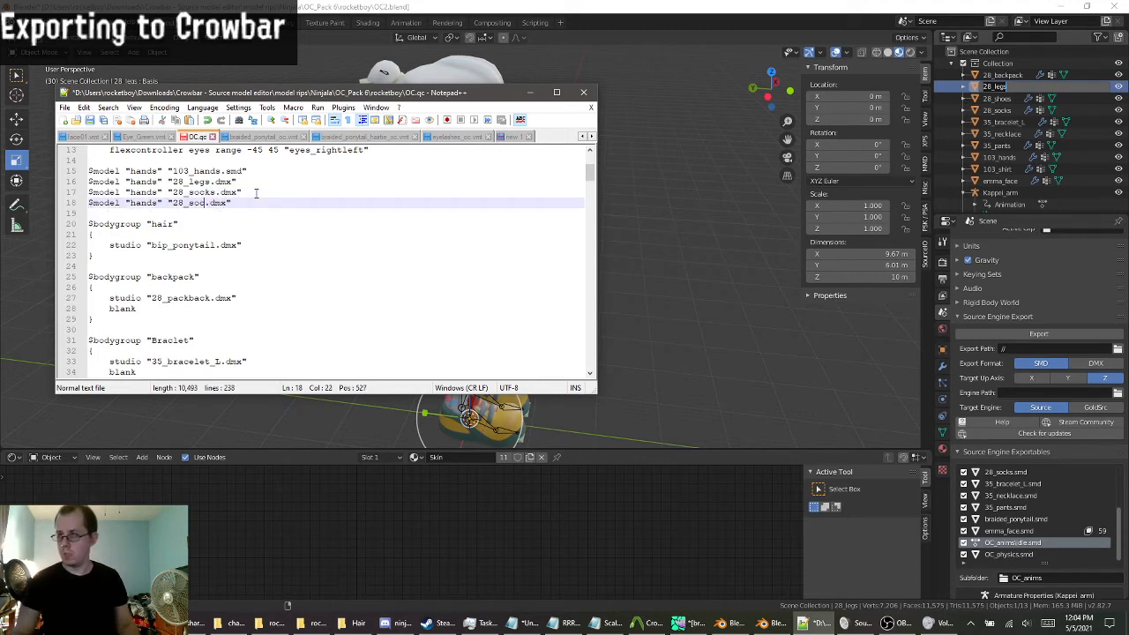
type("shoes")
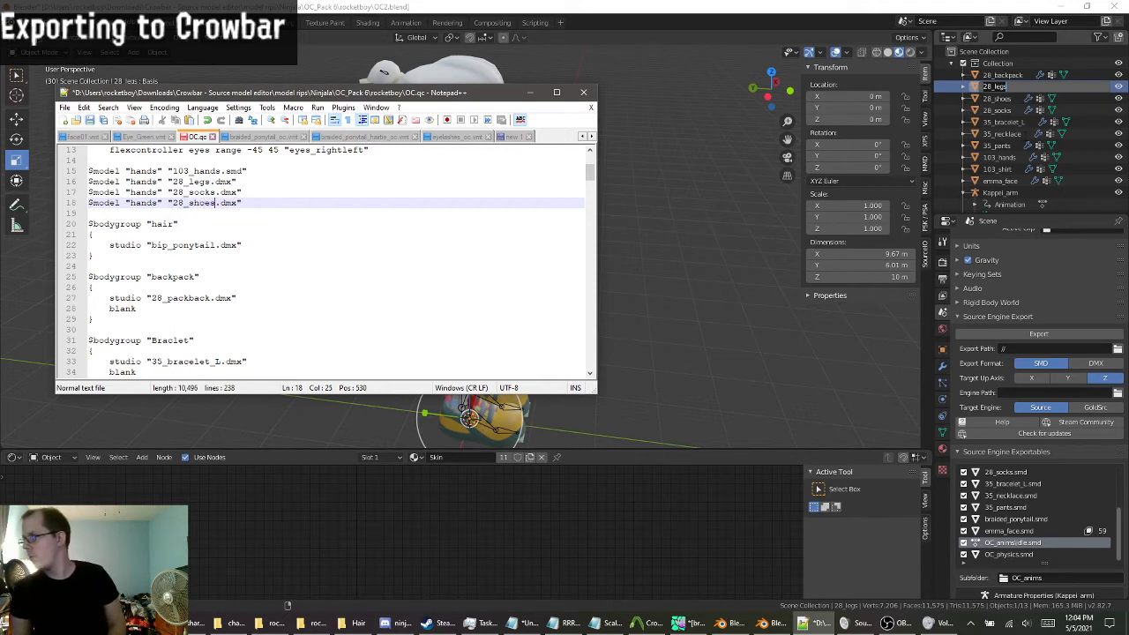
Duplicate the "Braclet" bodygroup block directly below the original, without an empty line between them.
scroll(341, 326, "down", 2)
left_click_drag(95, 319, 71, 280)
key("ctrl+c")
left_click(103, 315)
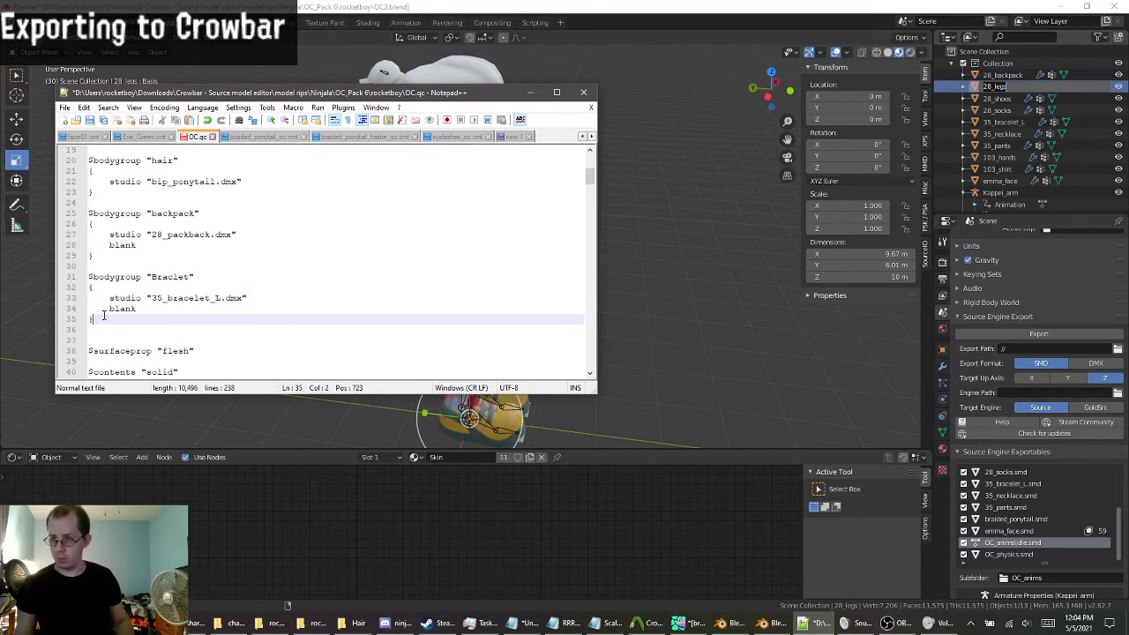
key("Return")
key("ctrl+v")
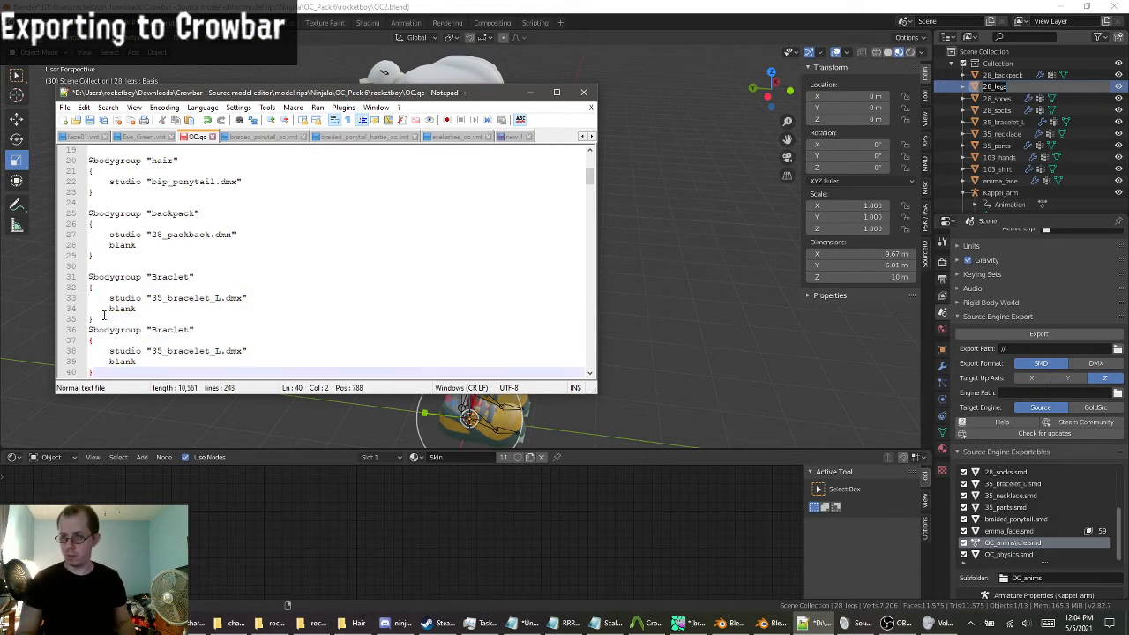
Rename the copied "Braclet" bodygroup to "necklace" and set its studio mesh to "35_necklace.dmx".
double_click(170, 331)
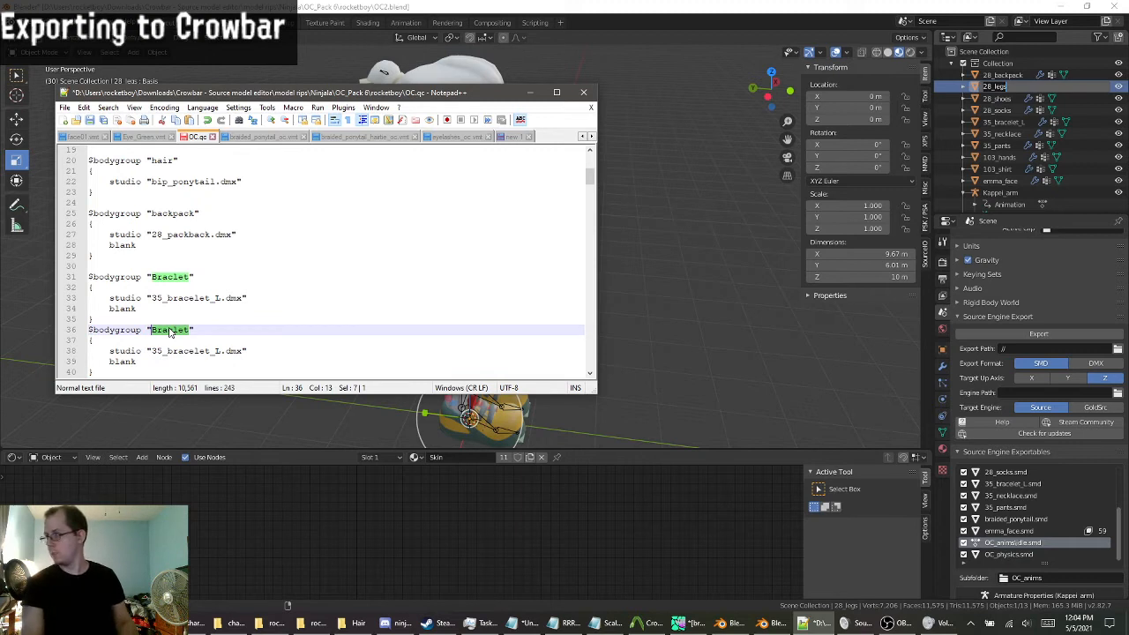
type("neck")
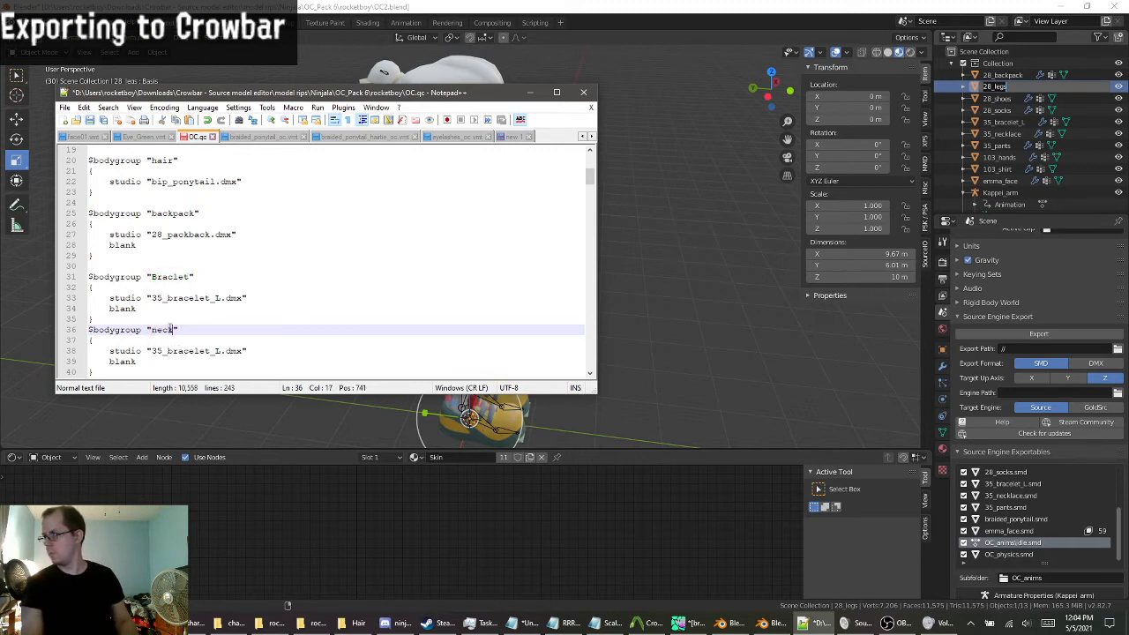
type("lace")
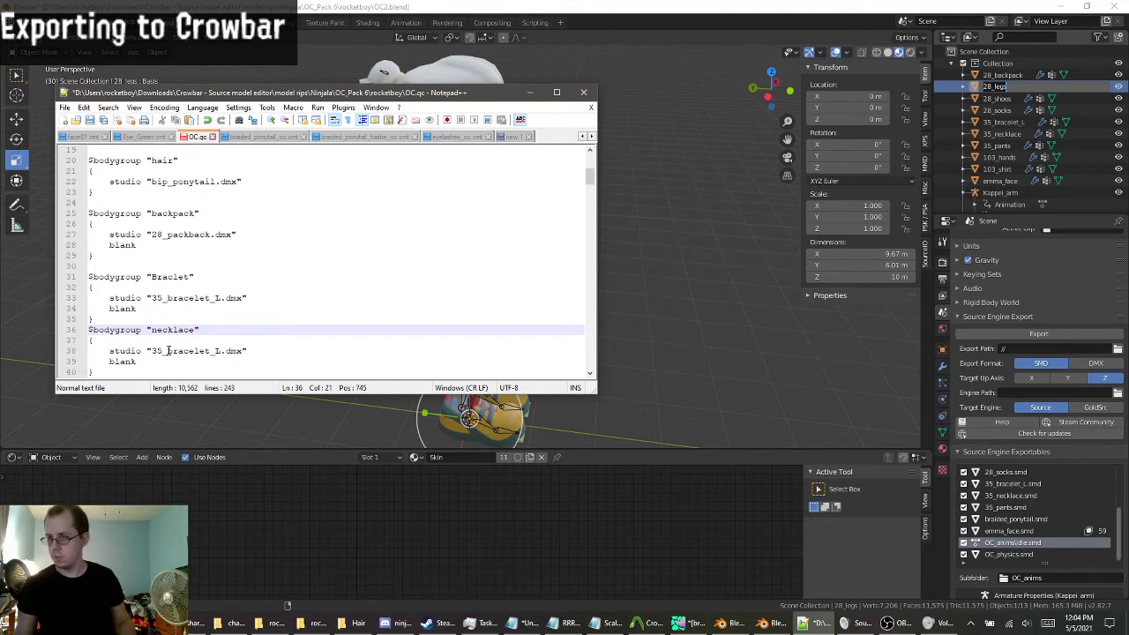
left_click_drag(168, 350, 228, 351)
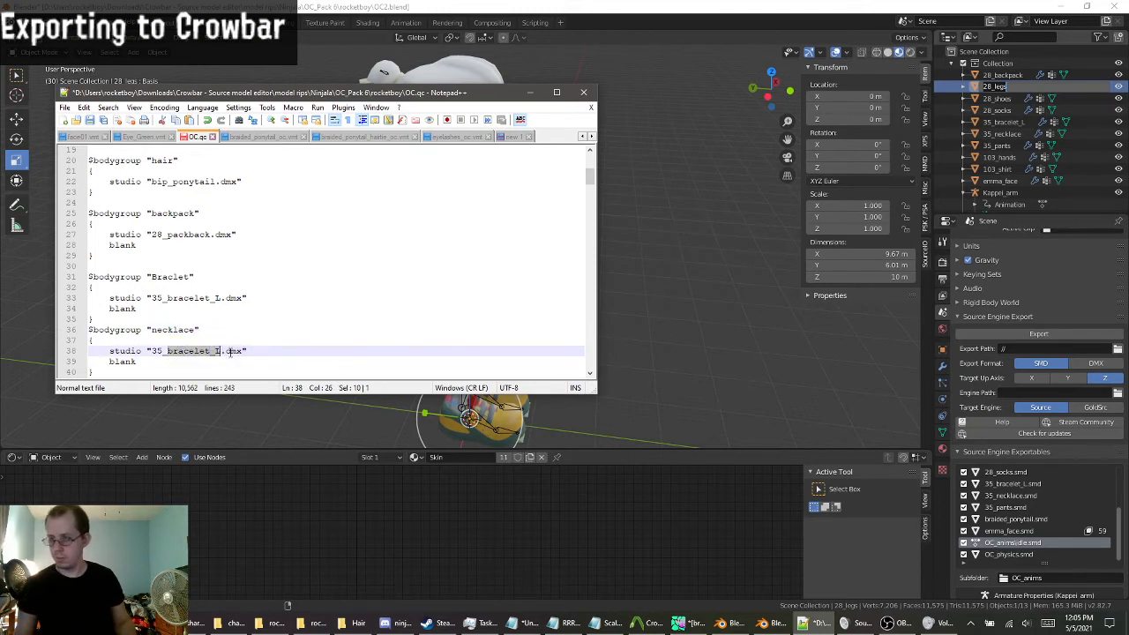
type("necklace")
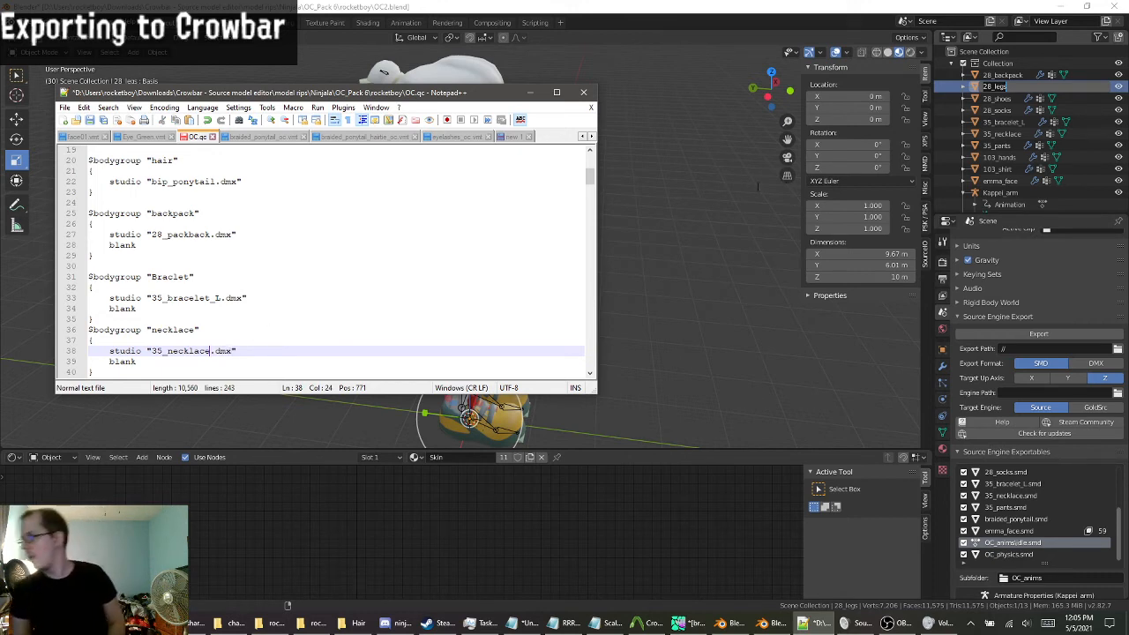
Check Blender's mesh list, then return to OC.qc in Notepad++ and duplicate the 28_shoes.dmx $model line directly below itself.
left_click(995, 86)
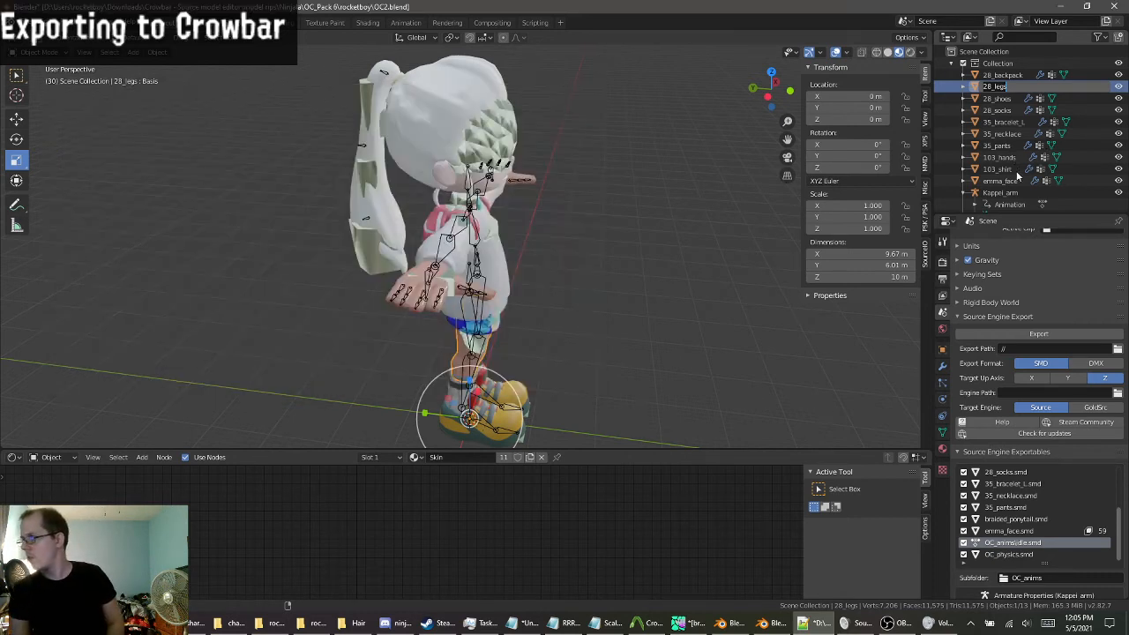
left_click(803, 623)
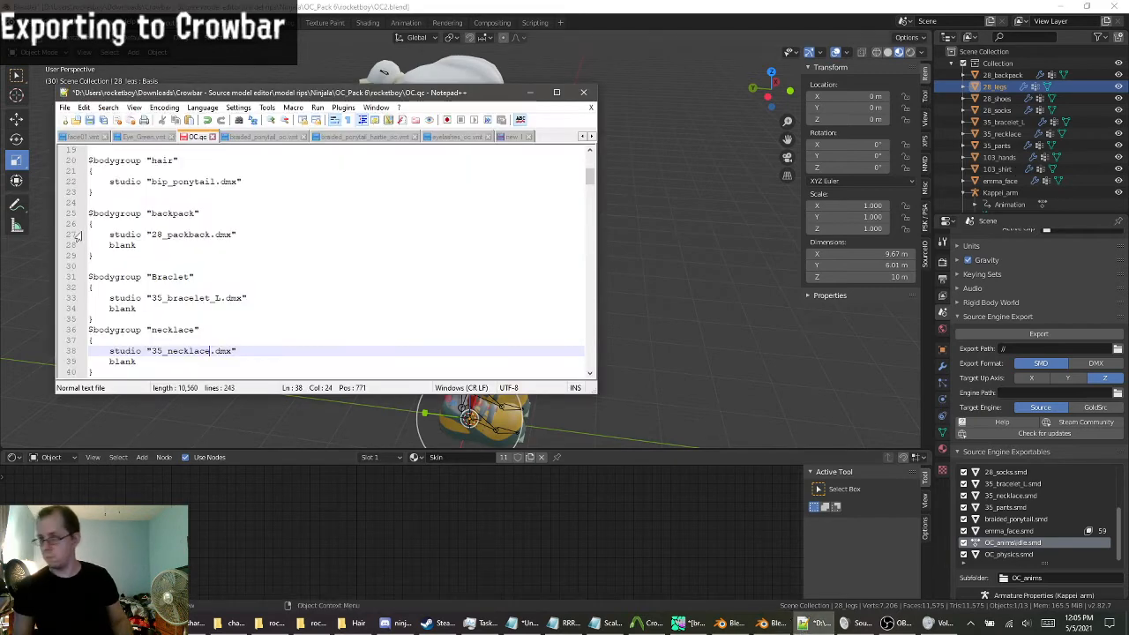
scroll(265, 264, "up", 2)
left_click(239, 203)
left_click_drag(236, 202, 77, 202)
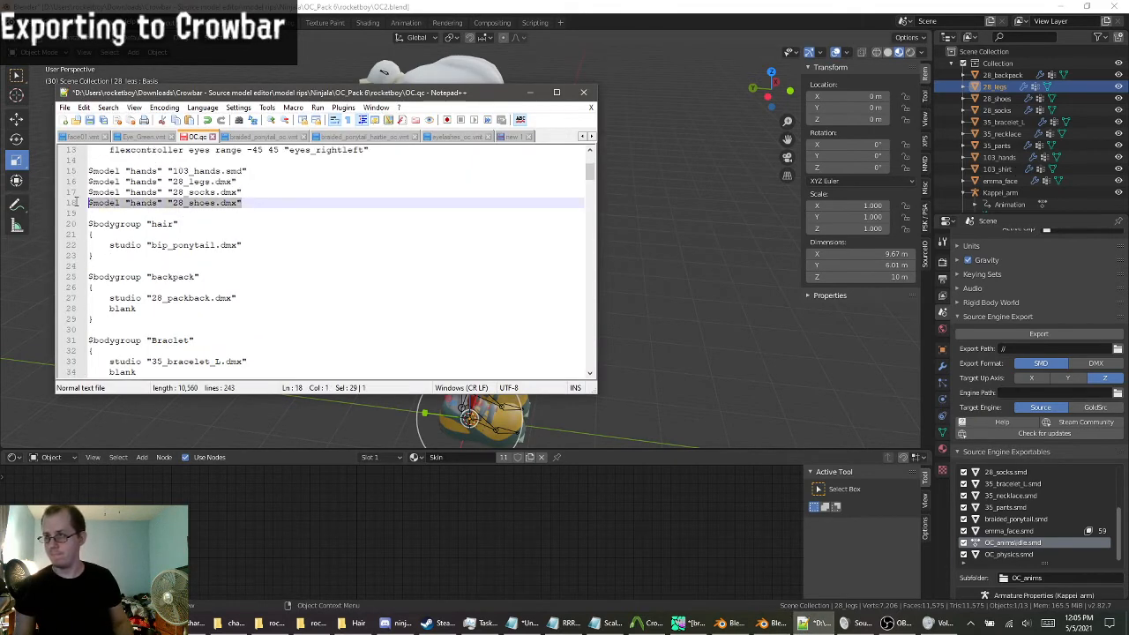
left_click(253, 202)
key("Return")
key("ctrl+v")
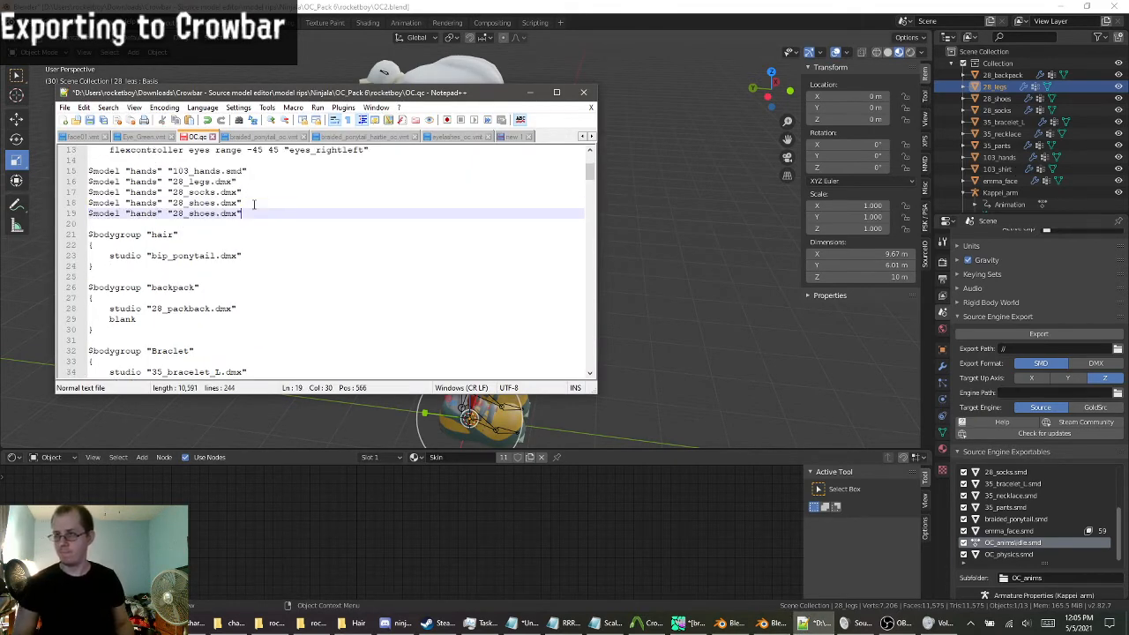
Change the mesh in the duplicated shoes $model line to "103_shirt.dmx".
key("BackSpace")
key("BackSpace")
key("BackSpace")
key("BackSpace")
key("BackSpace")
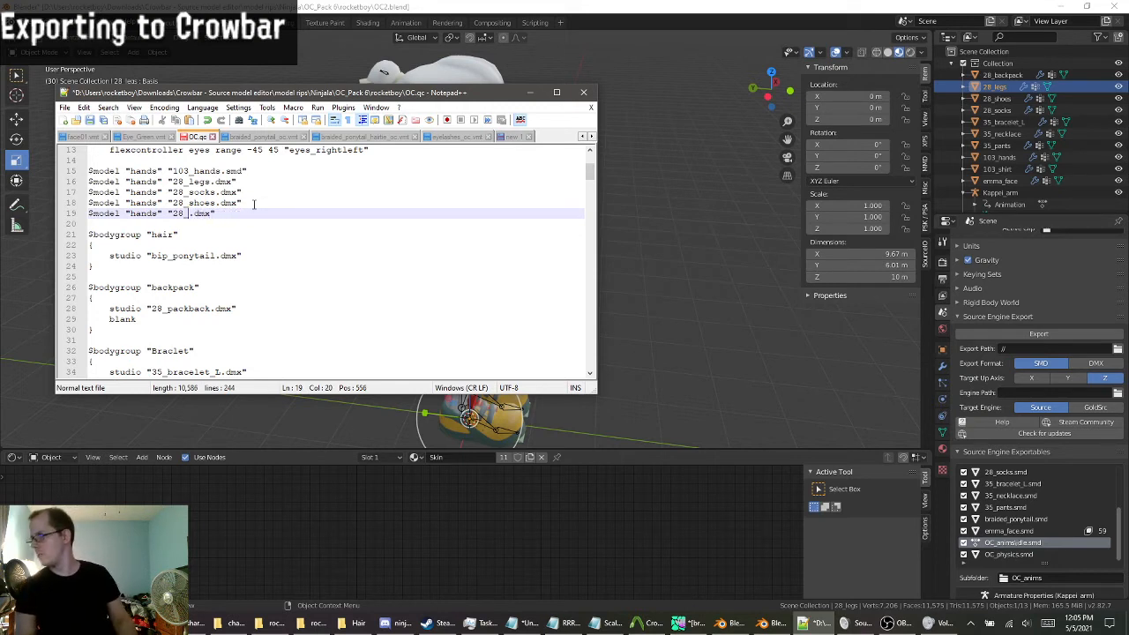
key("BackSpace")
key("BackSpace")
key("BackSpace")
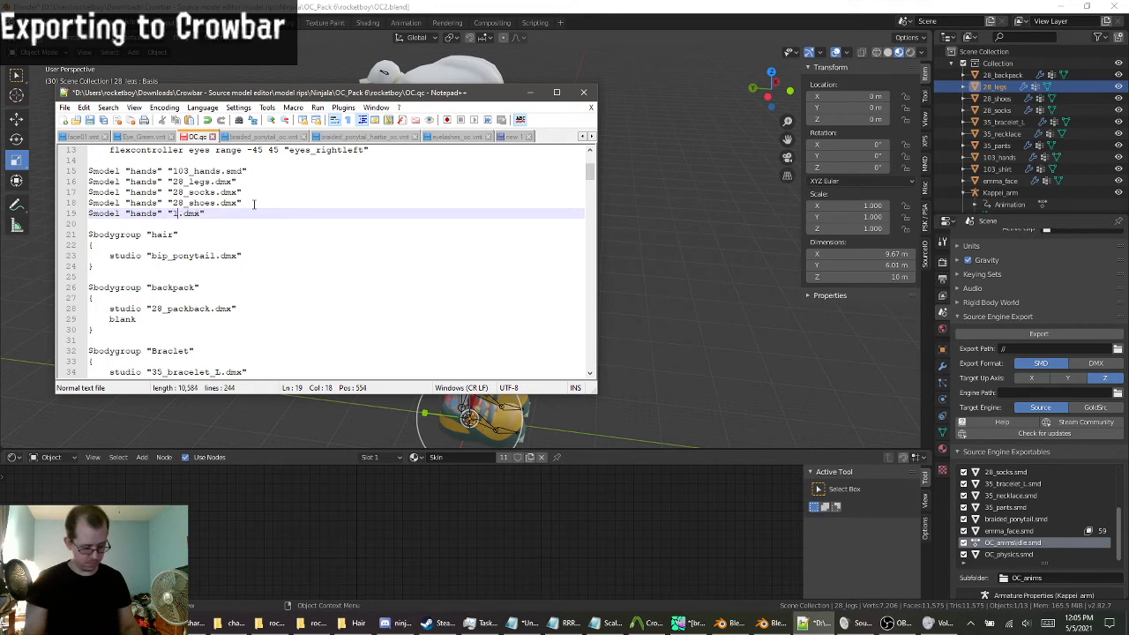
type("103_shirt")
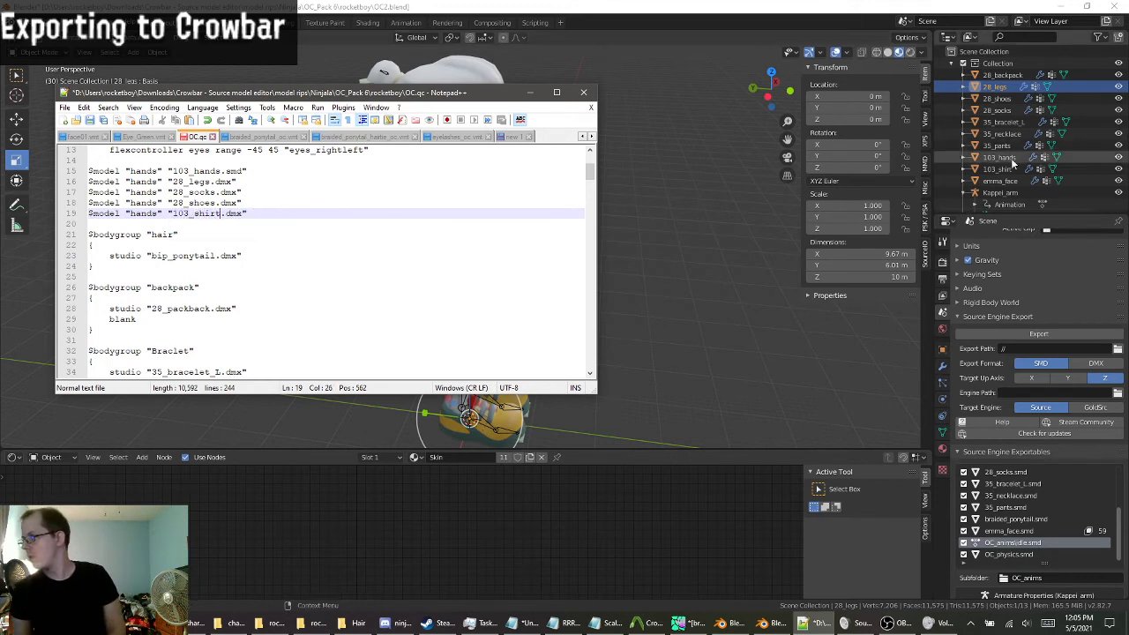
Switch to the rocketboy export folder in File Explorer and sort its files by type to find the SMD meshes.
left_click(1009, 86)
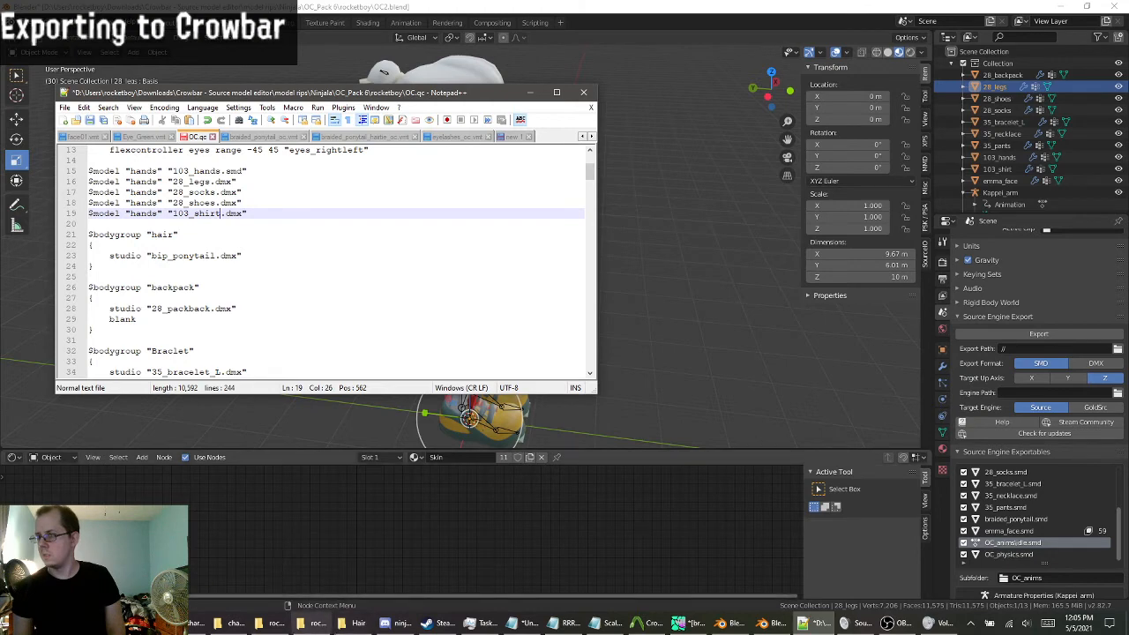
left_click(324, 628)
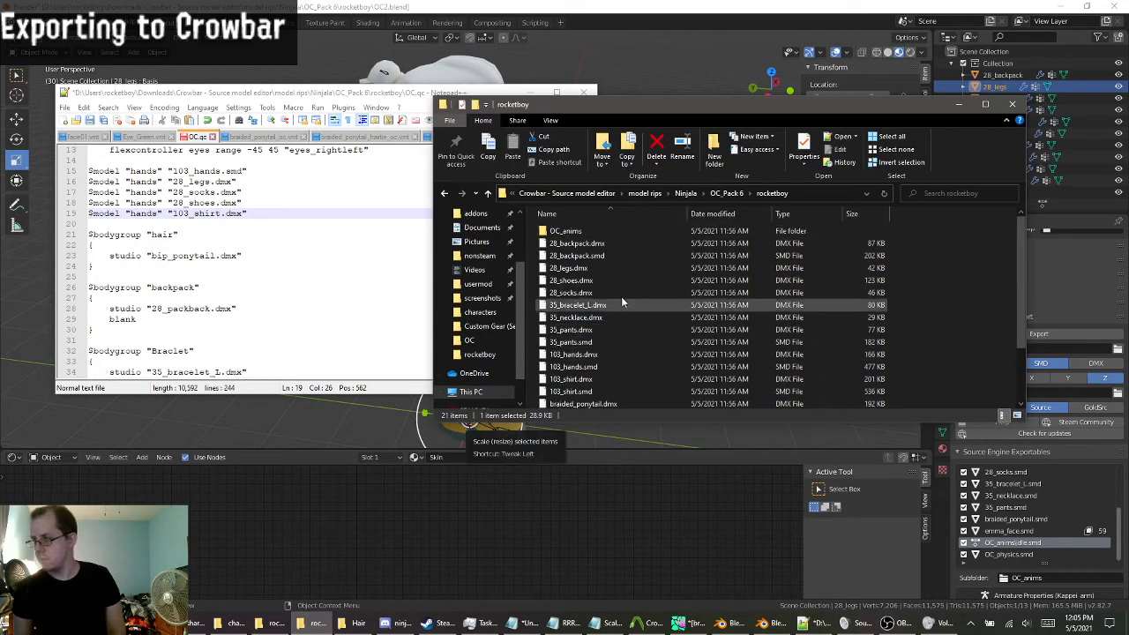
left_click(782, 213)
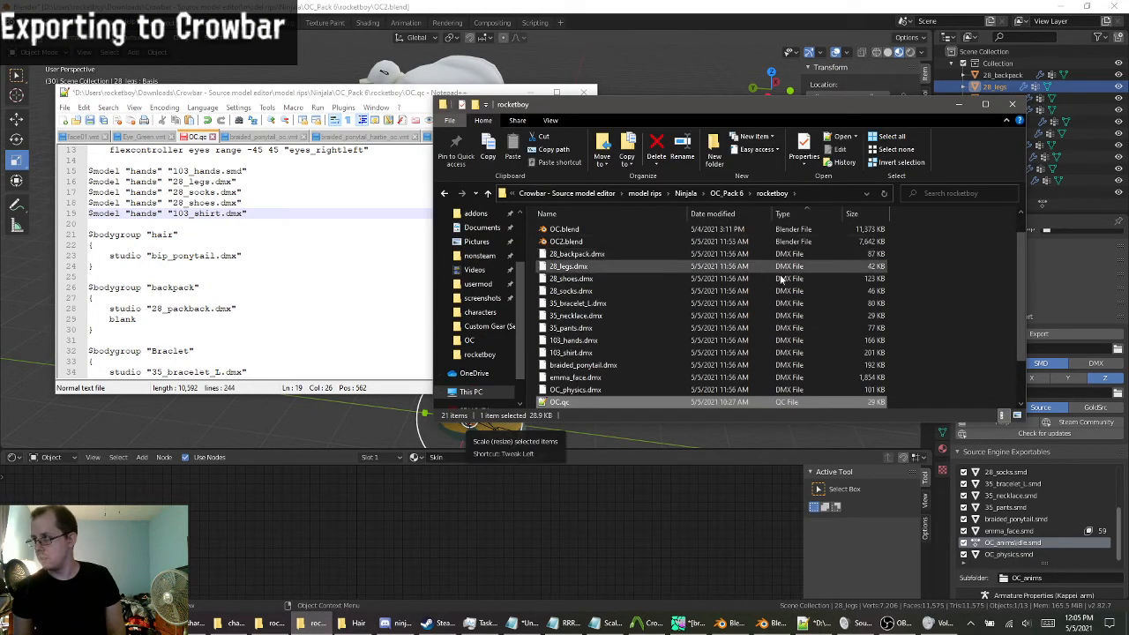
scroll(811, 339, "down", 1)
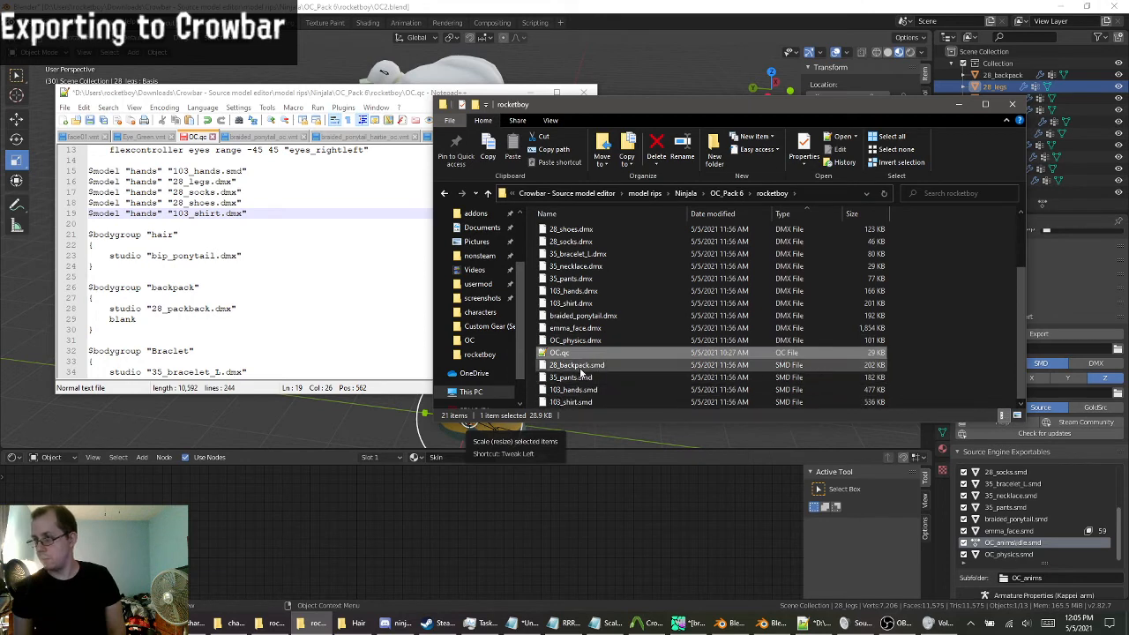
In OC.qc in Notepad++, correct the mesh name in the "backpack" bodygroup to "28_backpack".
scroll(229, 251, "down", 4)
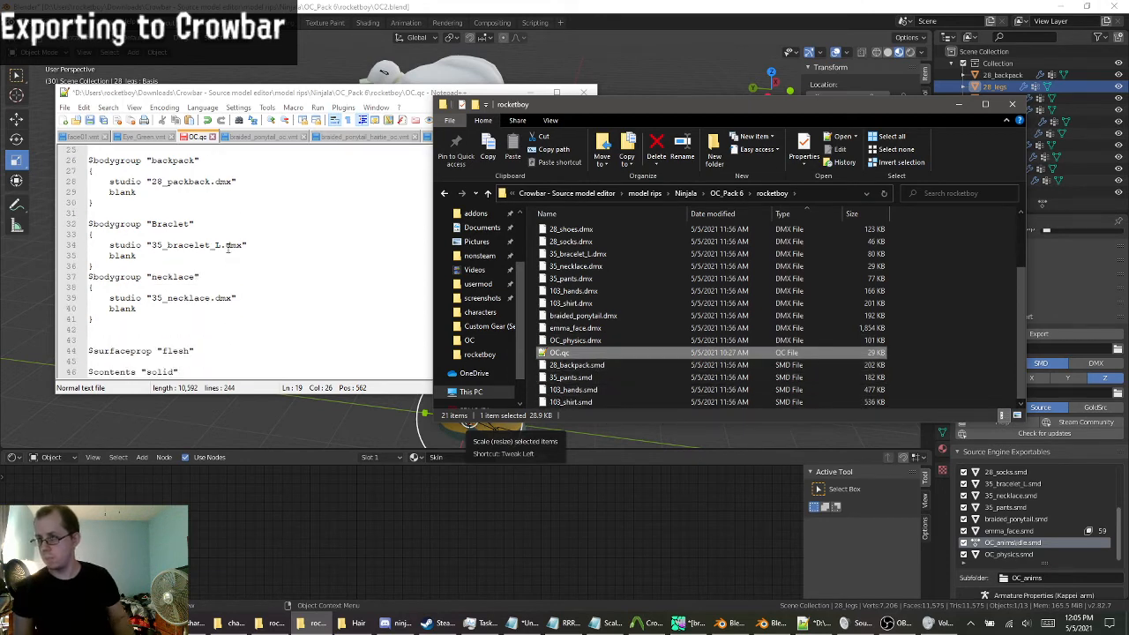
scroll(223, 304, "up", 1)
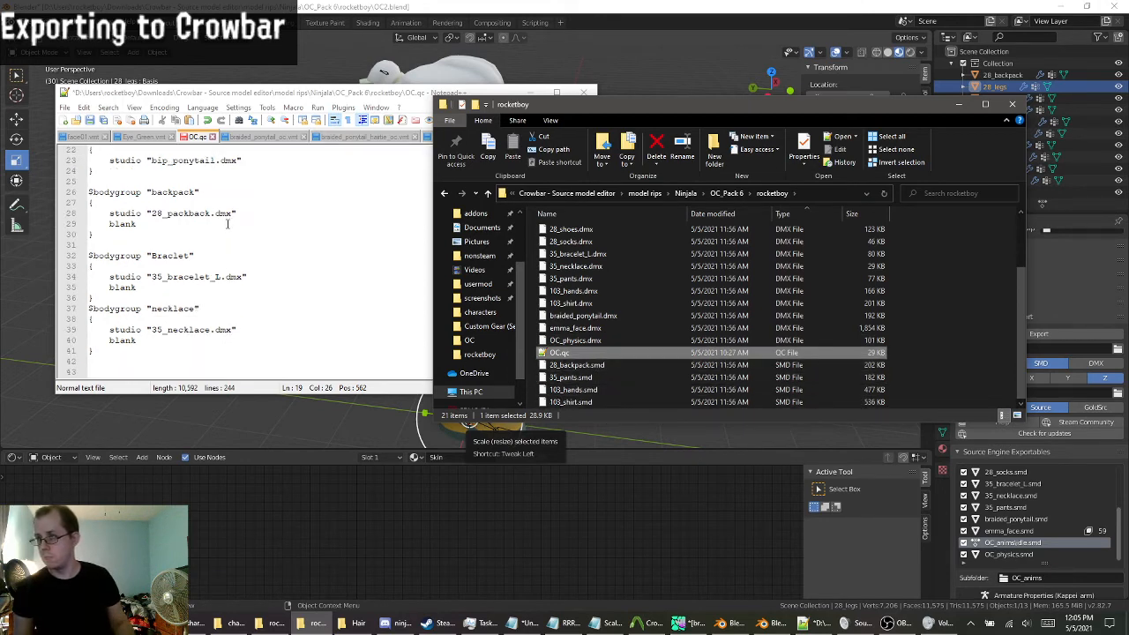
double_click(225, 214)
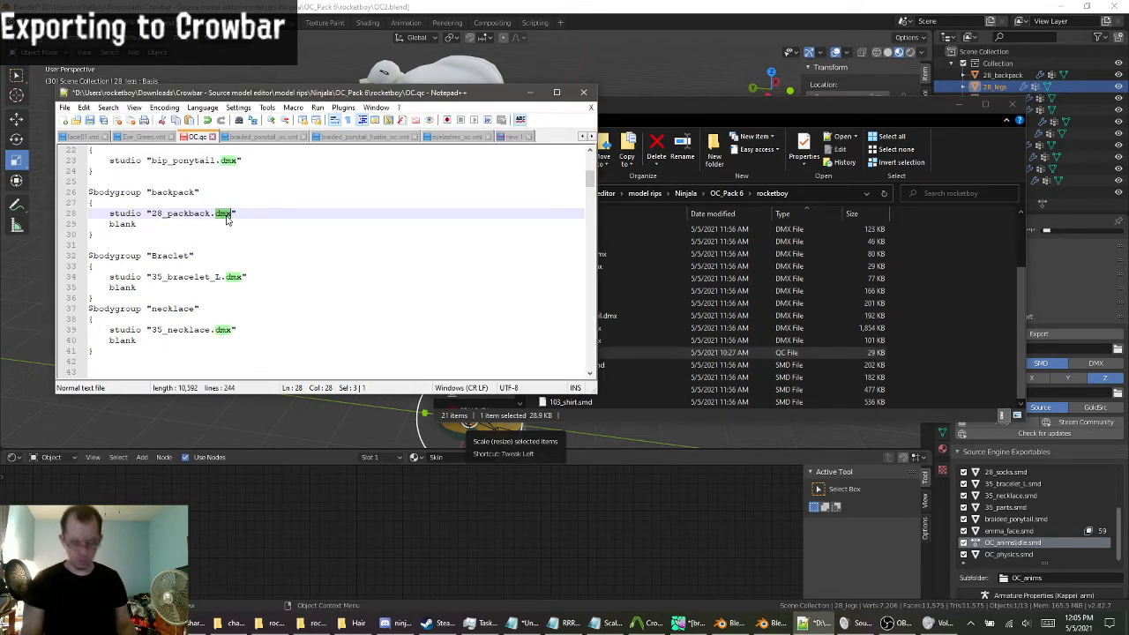
key("Left")
key("Left")
key("BackSpace")
key("BackSpace")
key("BackSpace")
key("BackSpace")
key("BackSpace")
key("BackSpace")
key("BackSpace")
key("BackSpace")
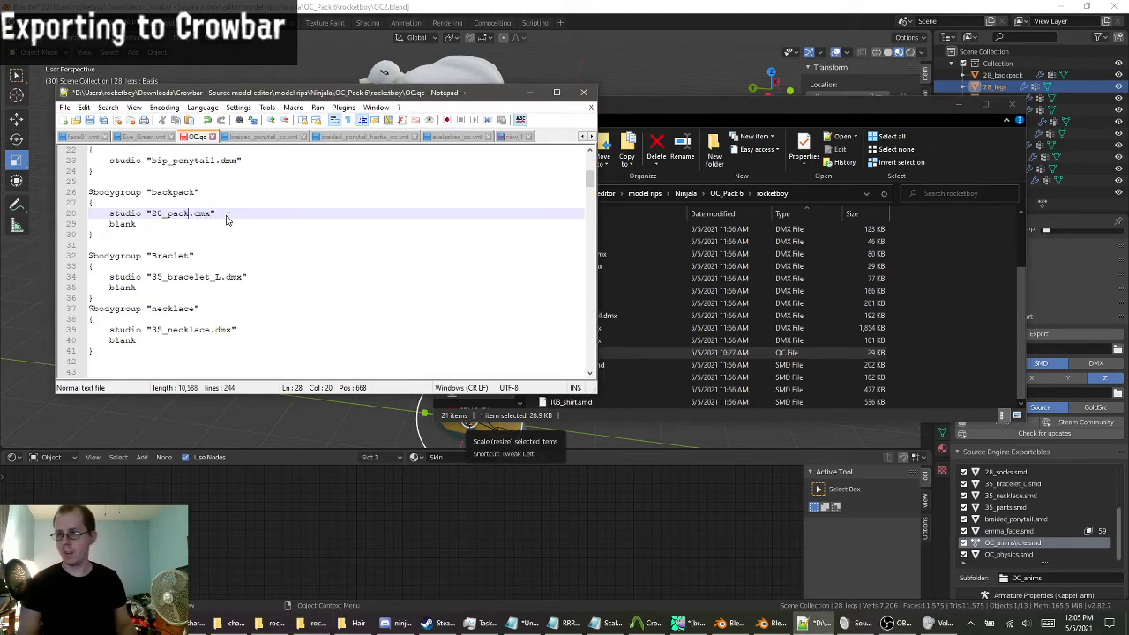
type("backpack")
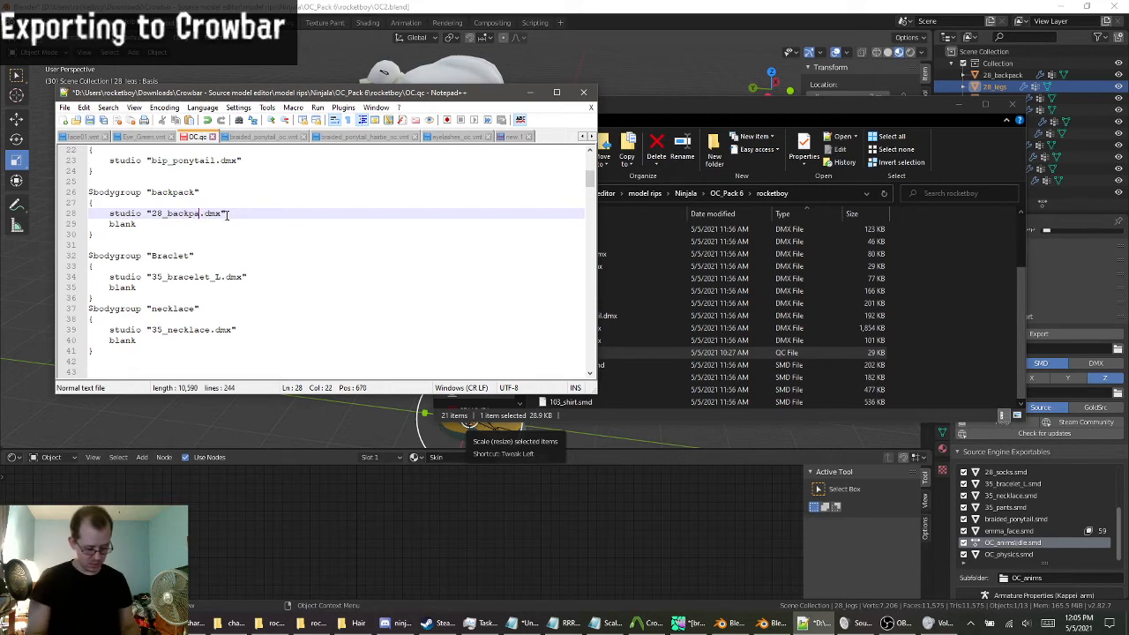
Change the file extension of the "backpack" bodygroup's studio mesh to smd.
double_click(228, 214)
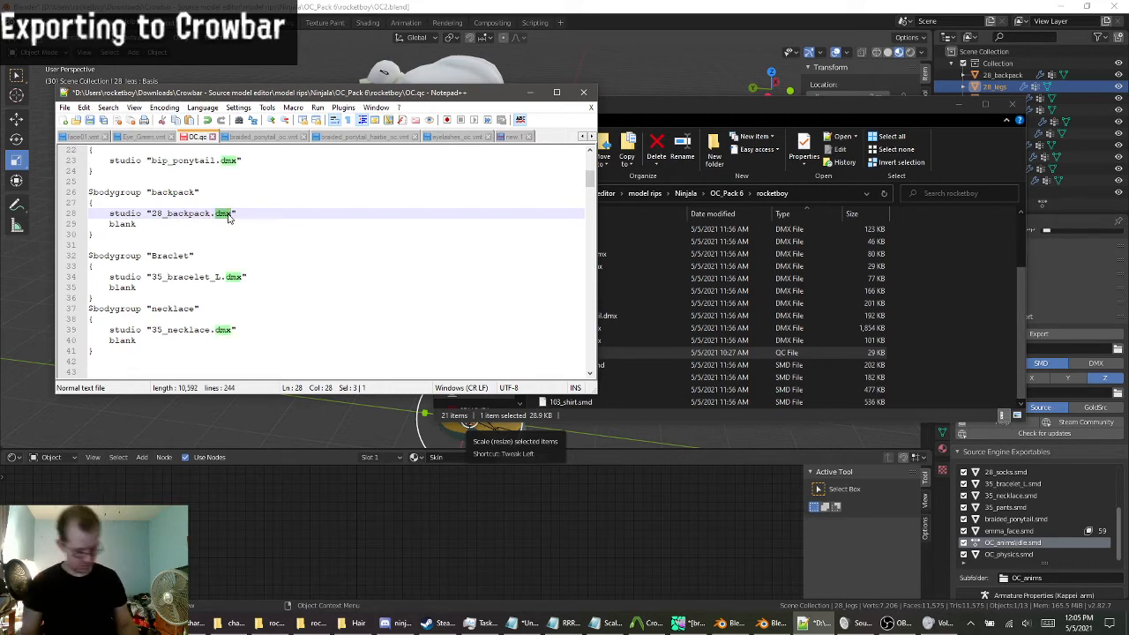
type("smd")
left_click(243, 191)
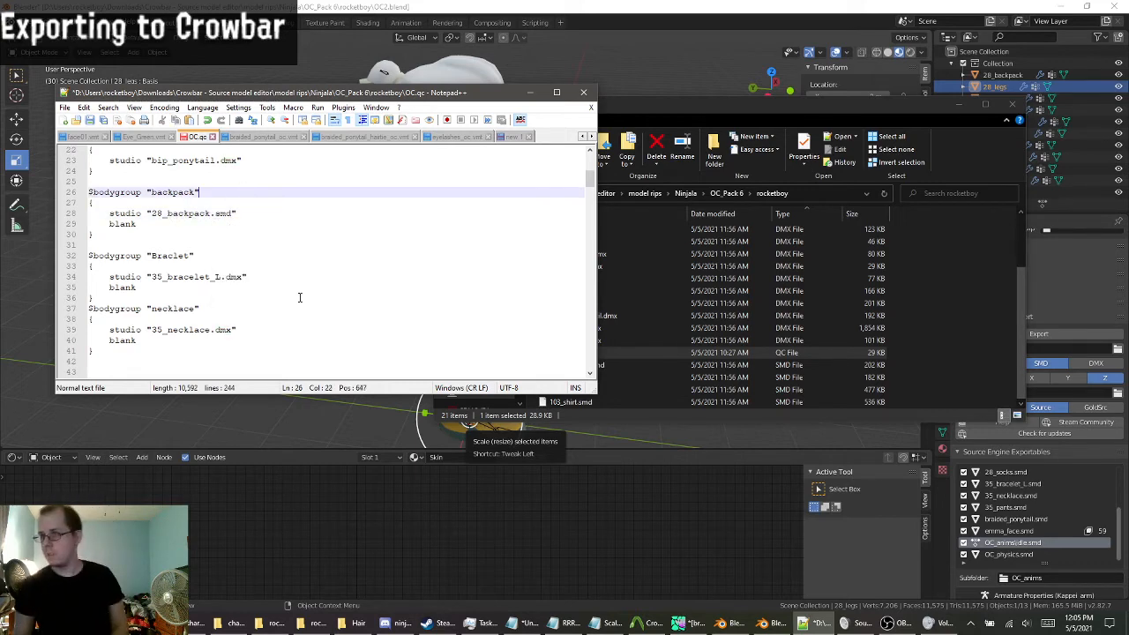
Compare the SMD files in the rocketboy export folder with the smd mesh references in OC.qc.
left_click(644, 112)
scroll(236, 270, "up", 2)
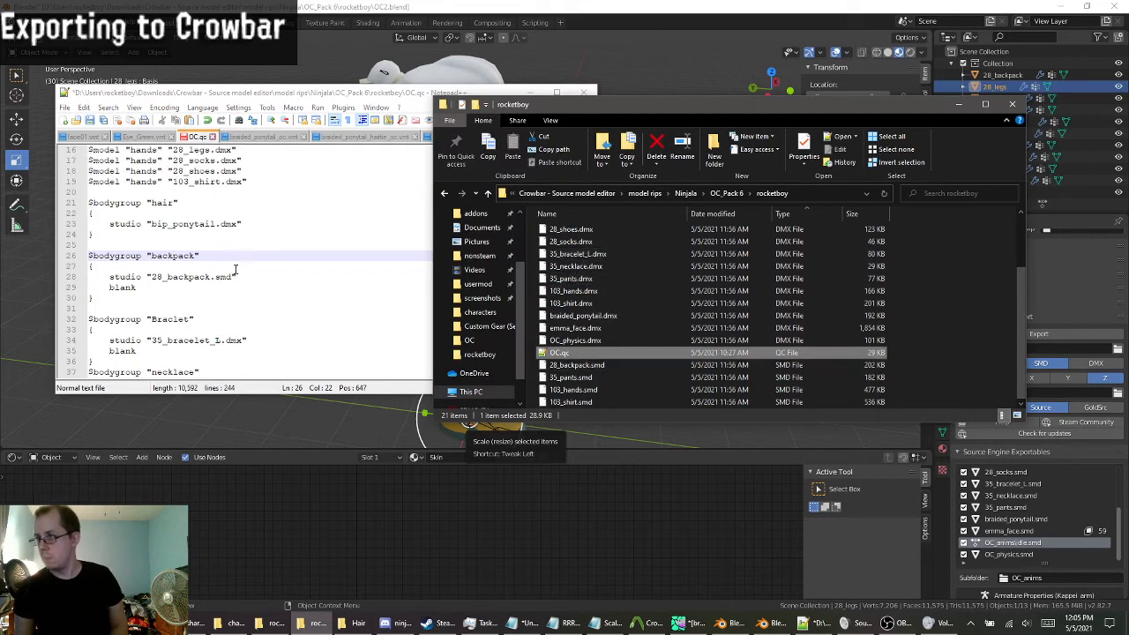
left_click(235, 278)
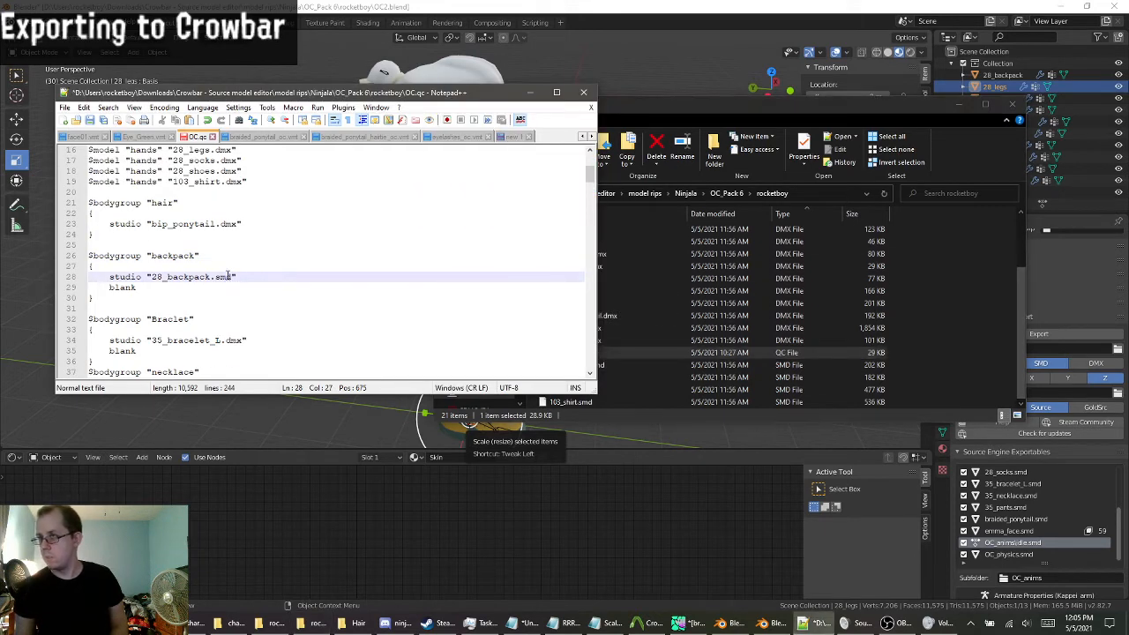
double_click(226, 277)
scroll(238, 276, "up", 2)
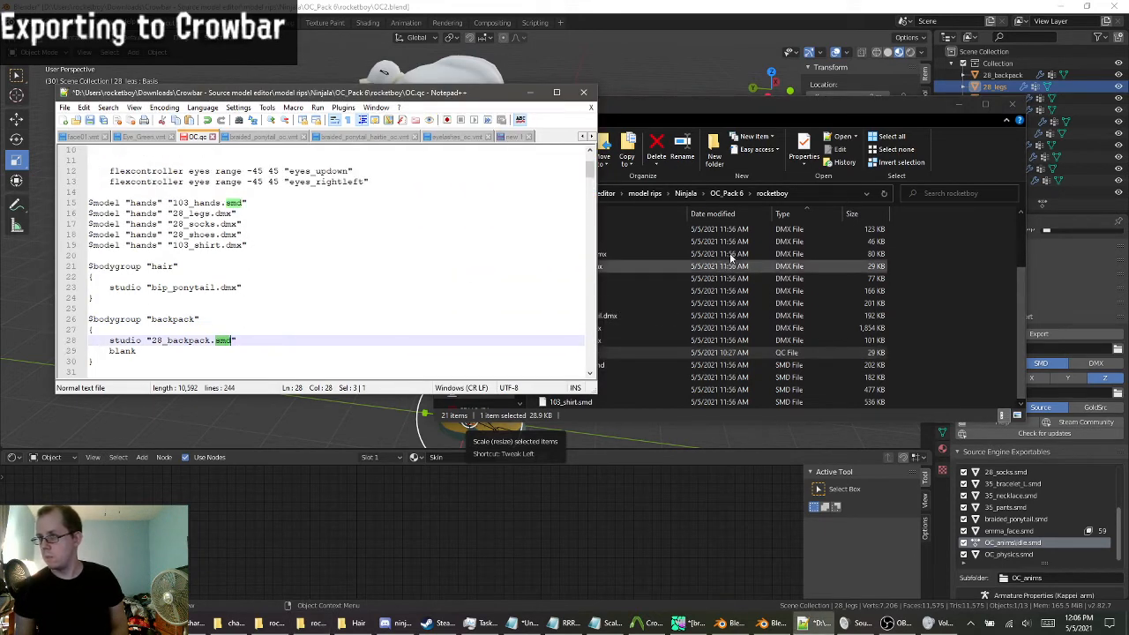
left_click(766, 107)
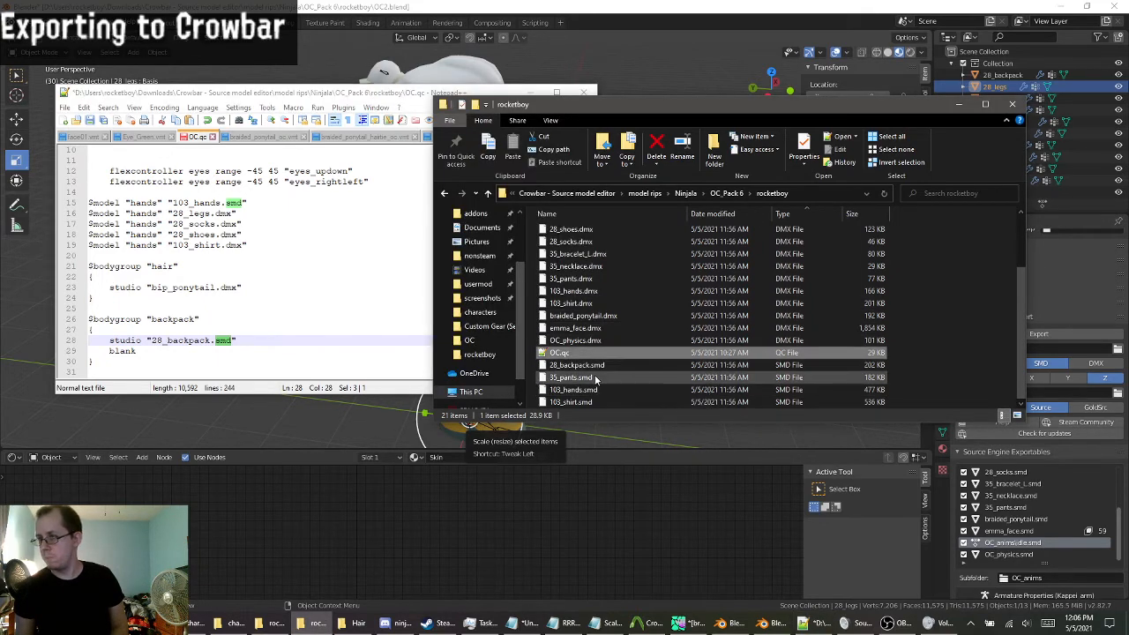
Add an empty line below the 103_shirt.dmx $model line in OC.qc and copy the 103_hands.smd $model line.
left_click(254, 245)
key("Return")
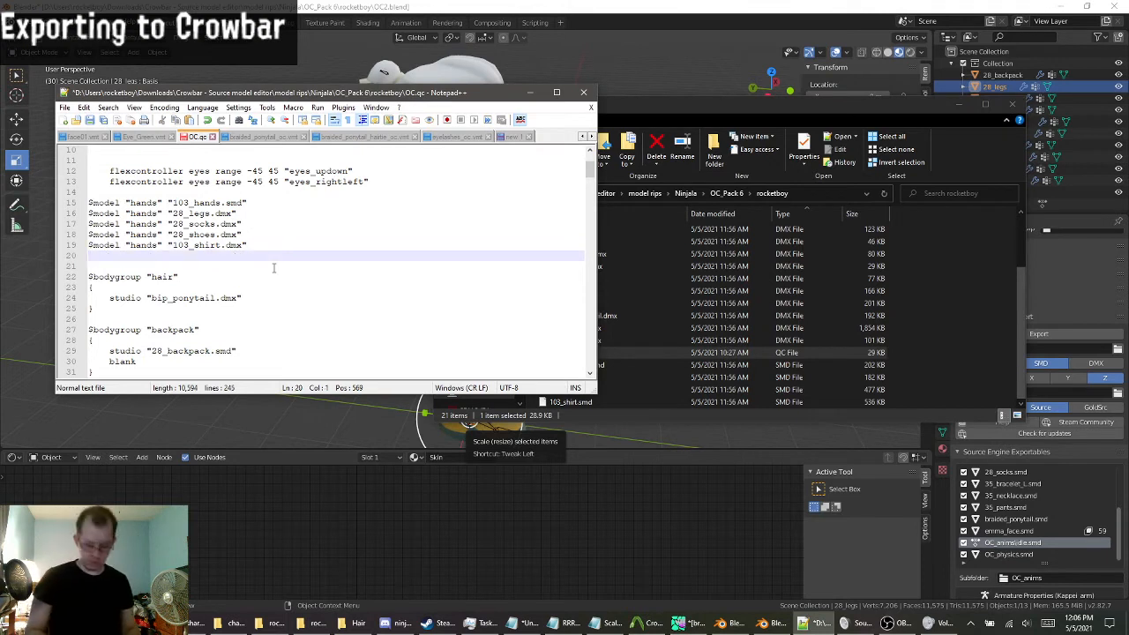
left_click(248, 204)
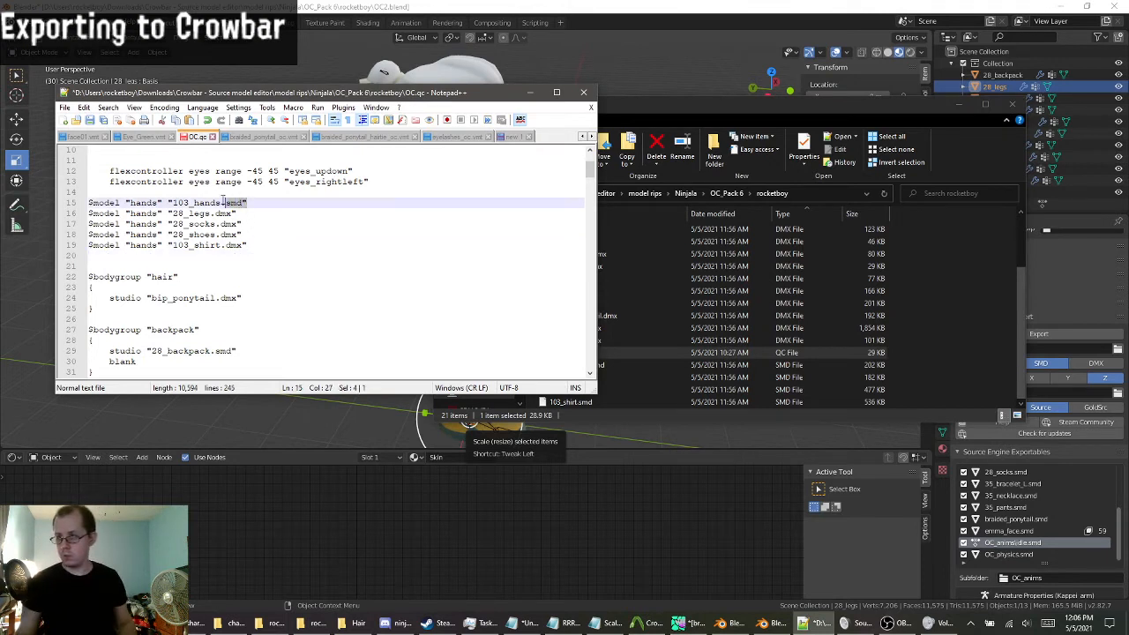
key("shift+Home")
key("ctrl+c")
key("End")
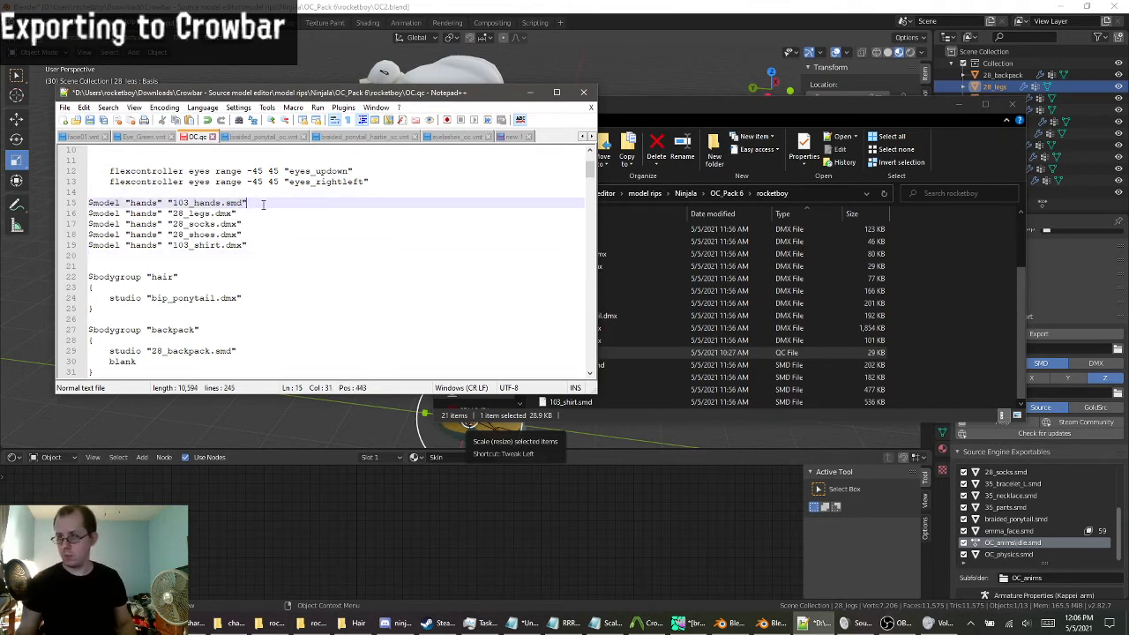
Add a $model "hands" line referencing 35_pants.smd directly below the 103_hands.smd line in OC.qc.
key("Return")
key("ctrl+v")
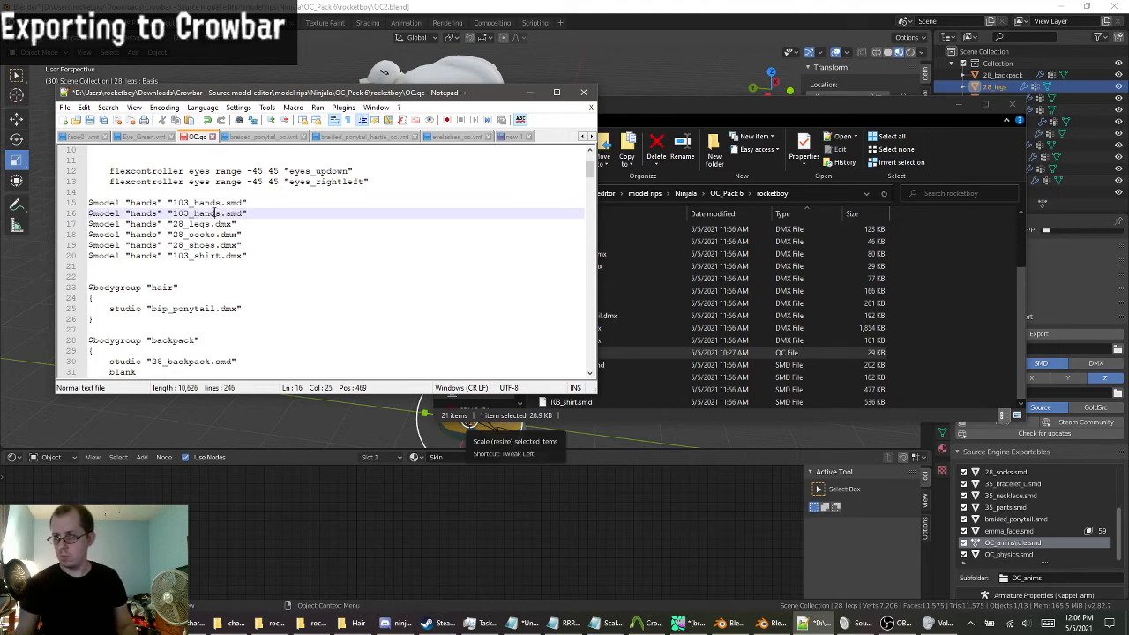
double_click(212, 214)
left_click(193, 213)
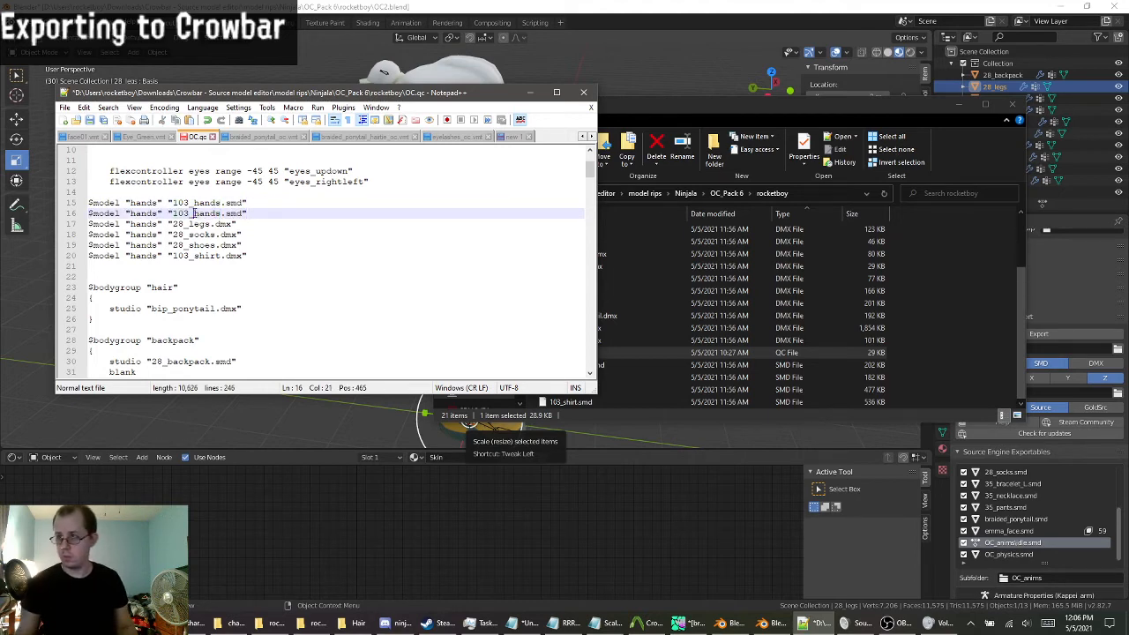
left_click(731, 120)
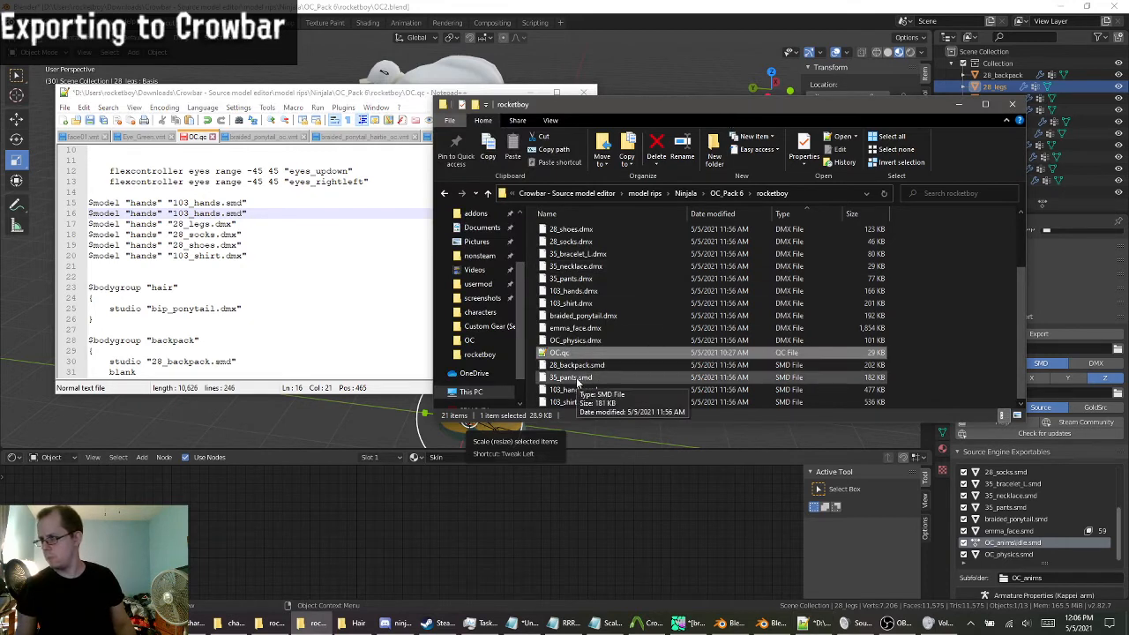
double_click(198, 213)
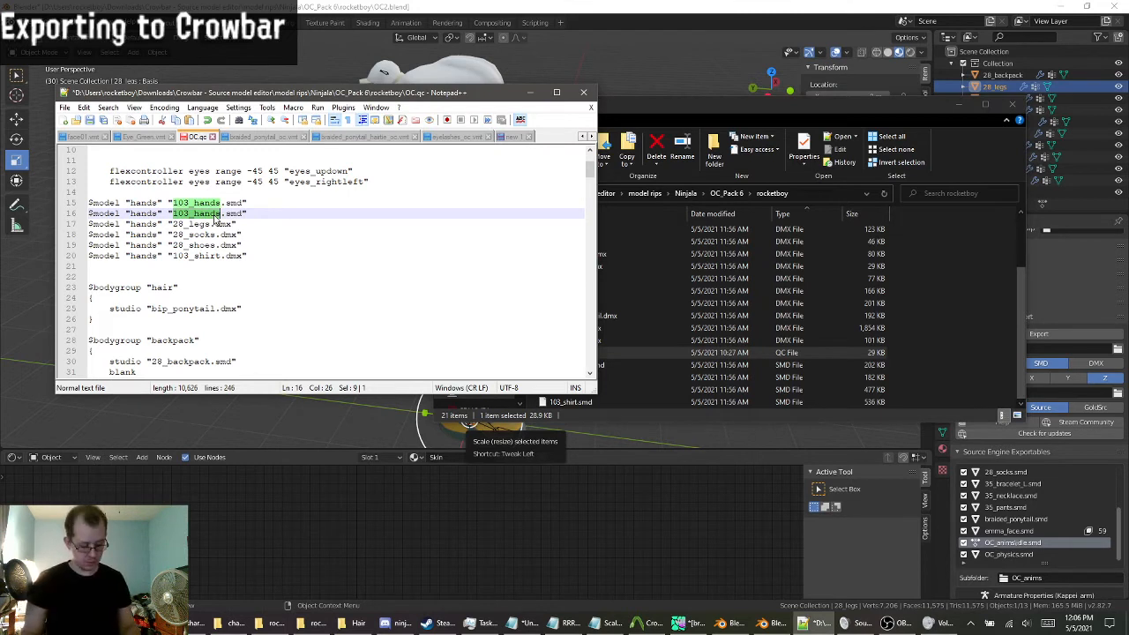
type("35_")
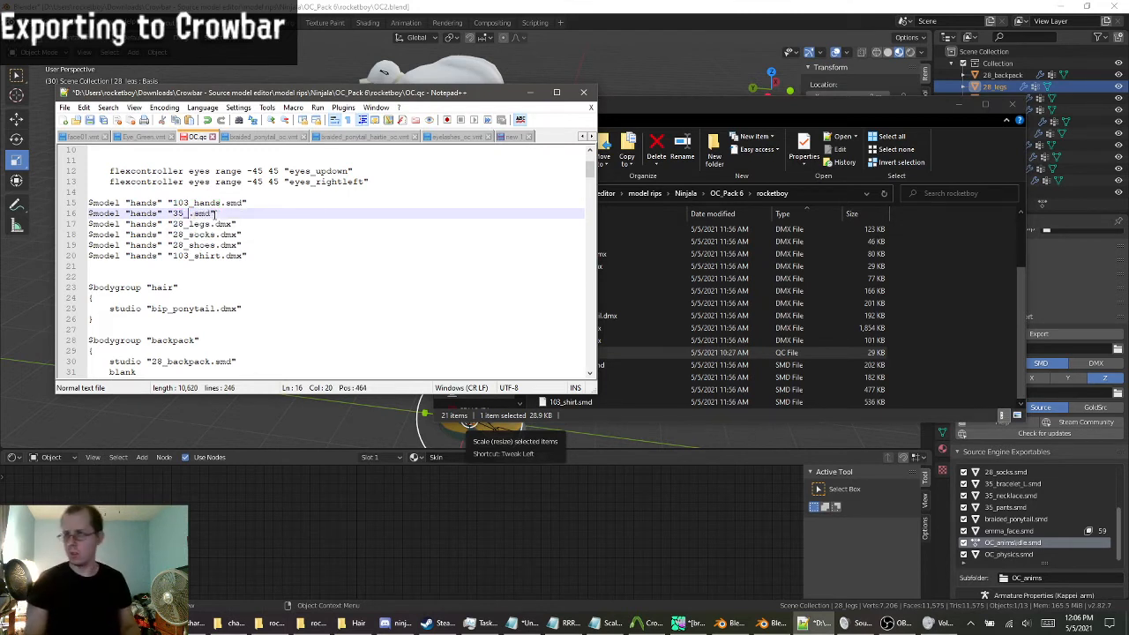
type("pants")
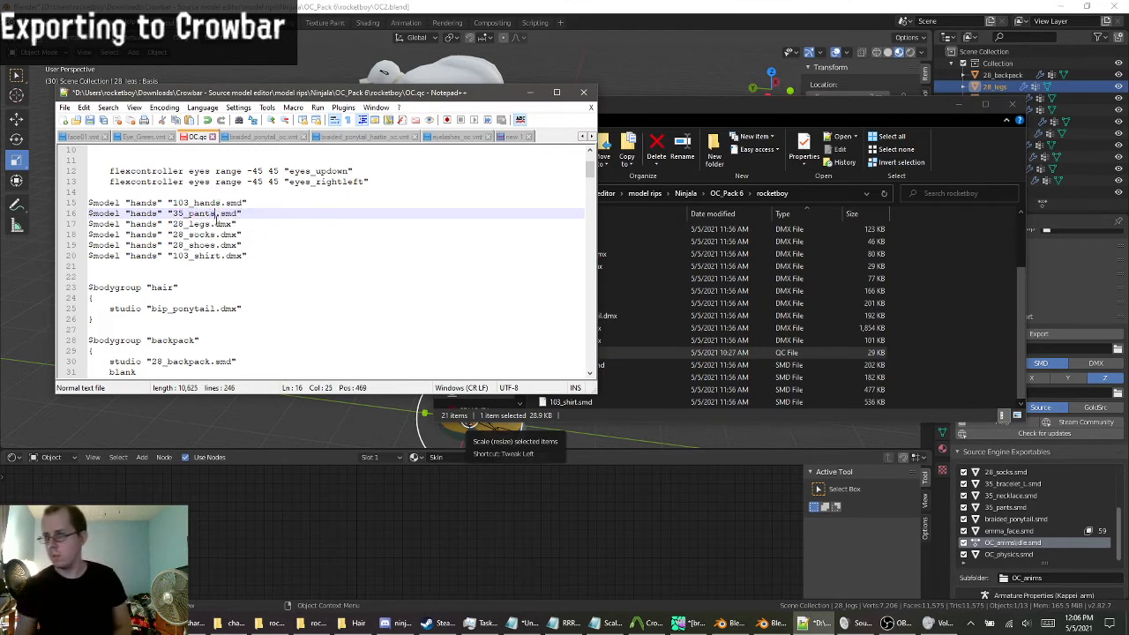
double_click(210, 214)
Check the exported files in the rocketboy folder and change the 103_shirt model reference's extension to smd.
scroll(213, 215, "down", 6)
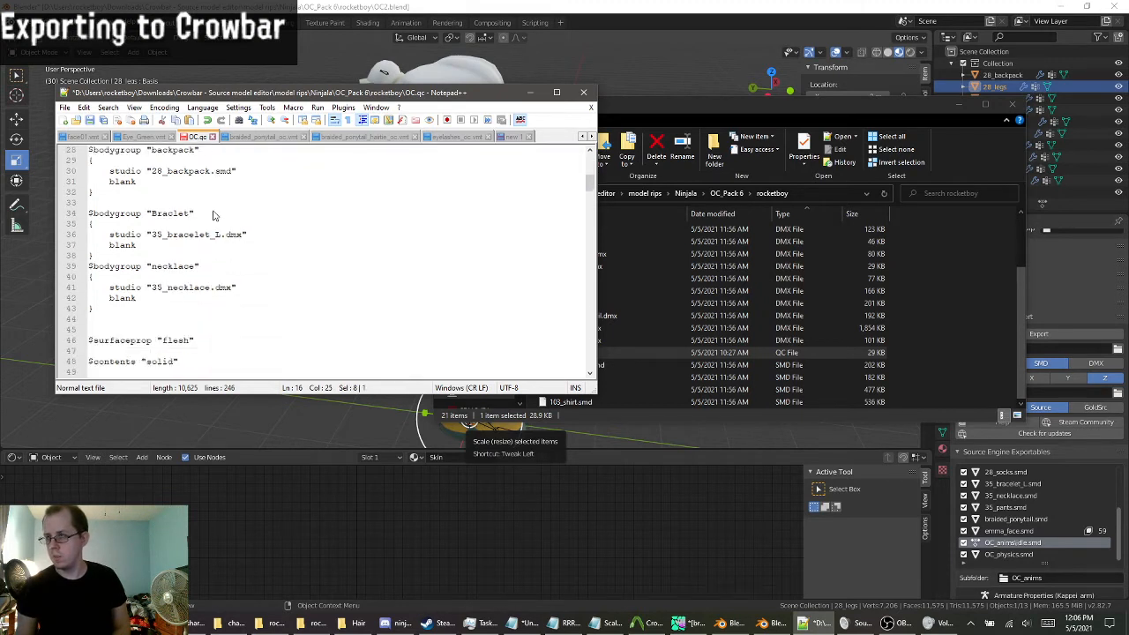
scroll(212, 215, "up", 5)
scroll(250, 209, "down", 1)
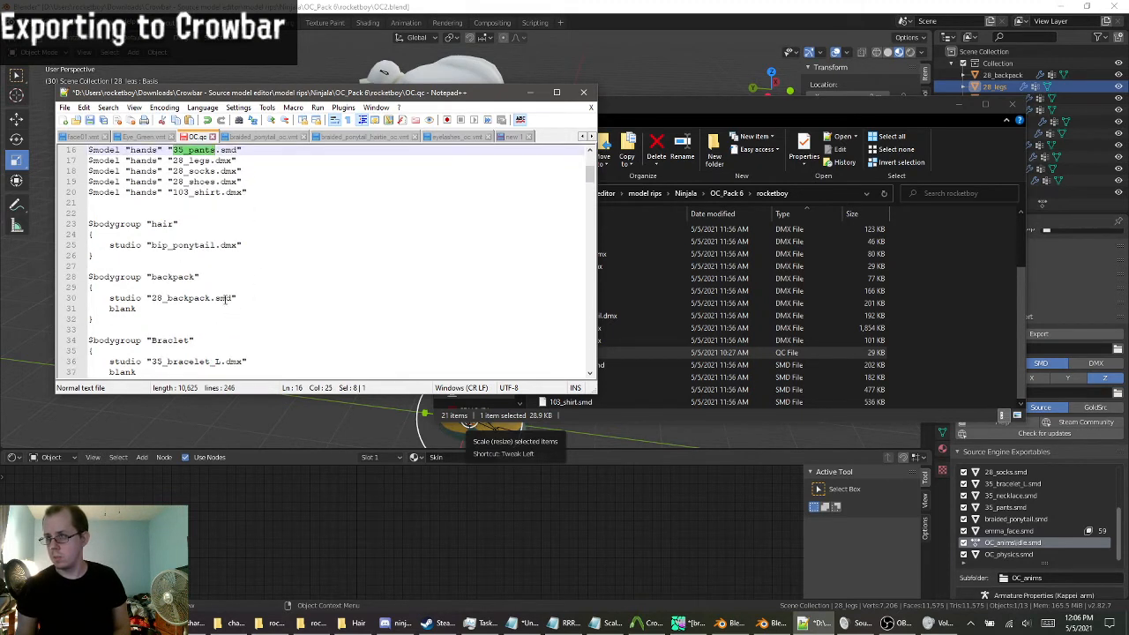
scroll(227, 298, "down", 3)
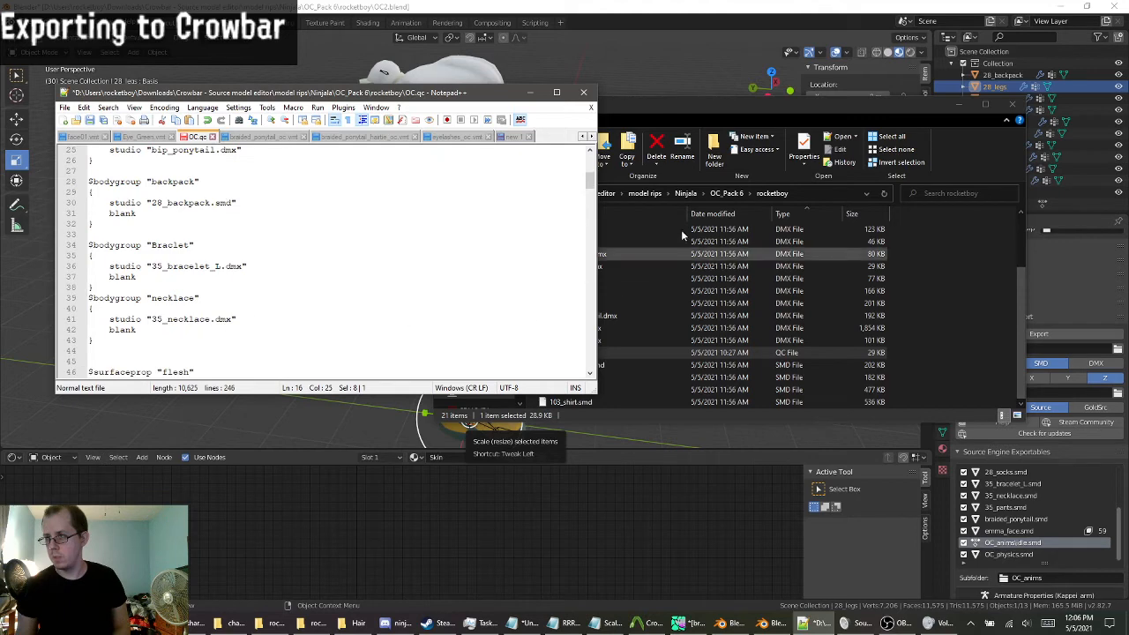
left_click(686, 102)
scroll(231, 167, "up", 2)
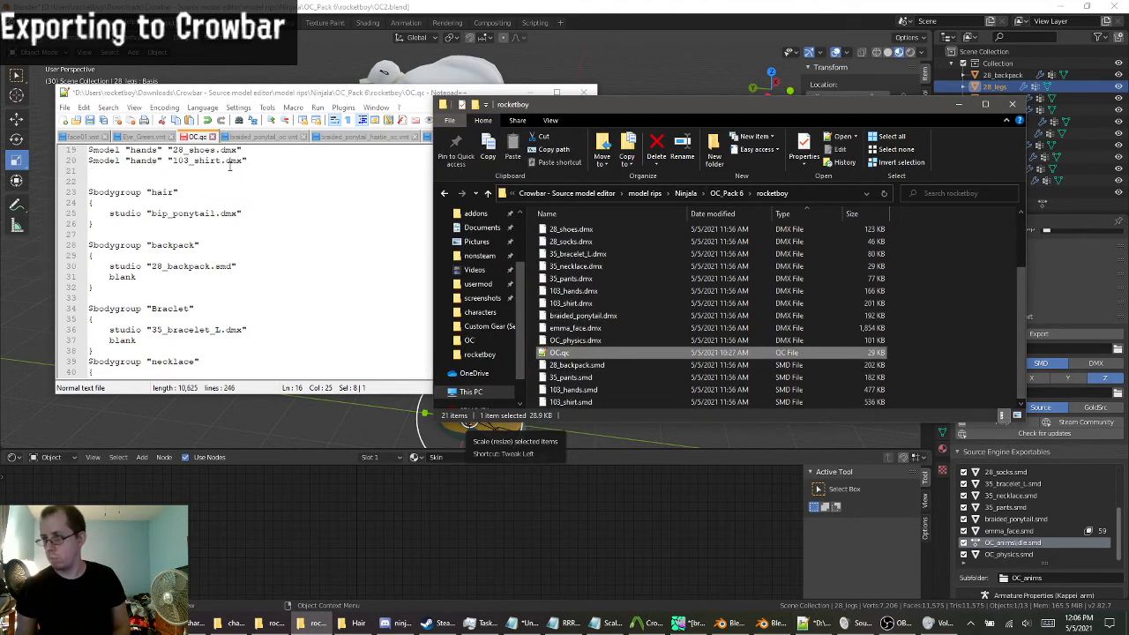
scroll(242, 177, "up", 2)
double_click(233, 224)
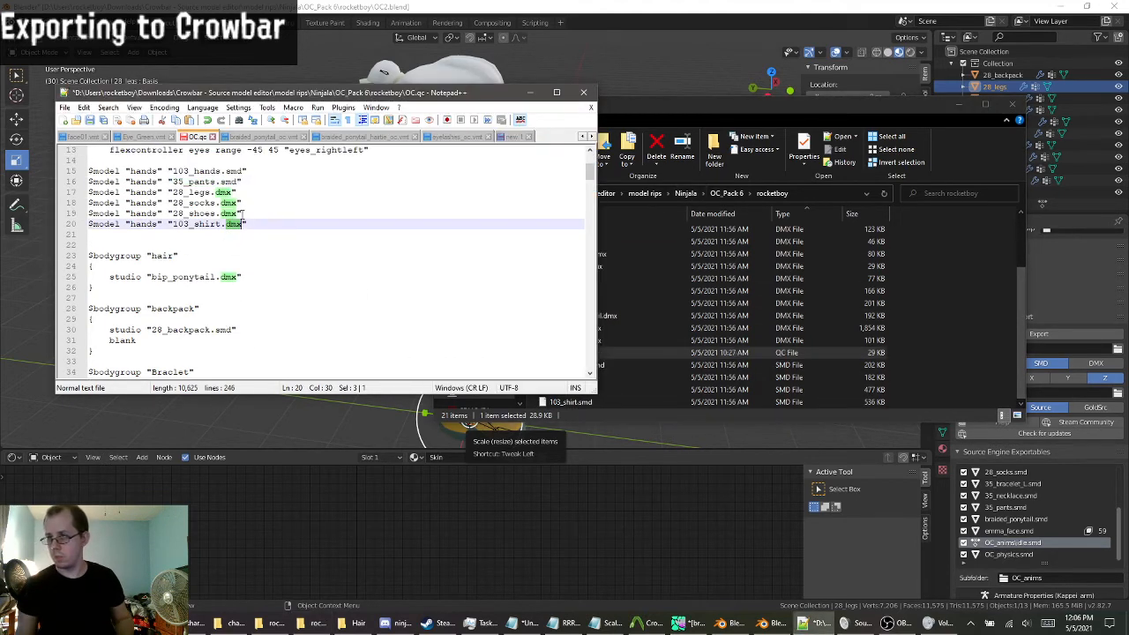
type("smd")
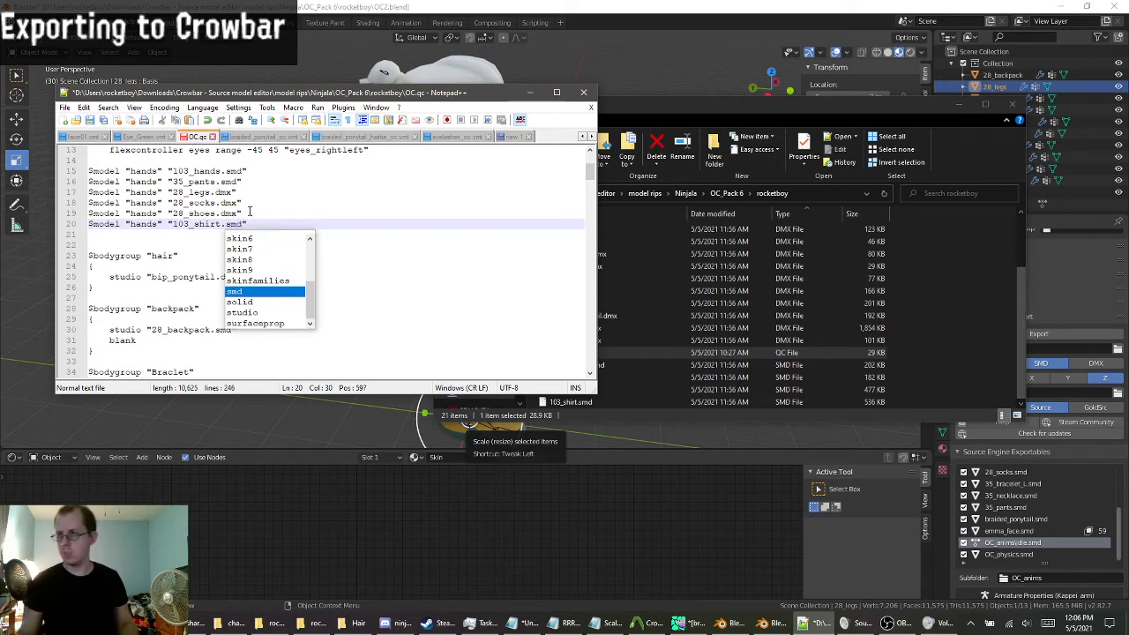
left_click(274, 206)
double_click(233, 224)
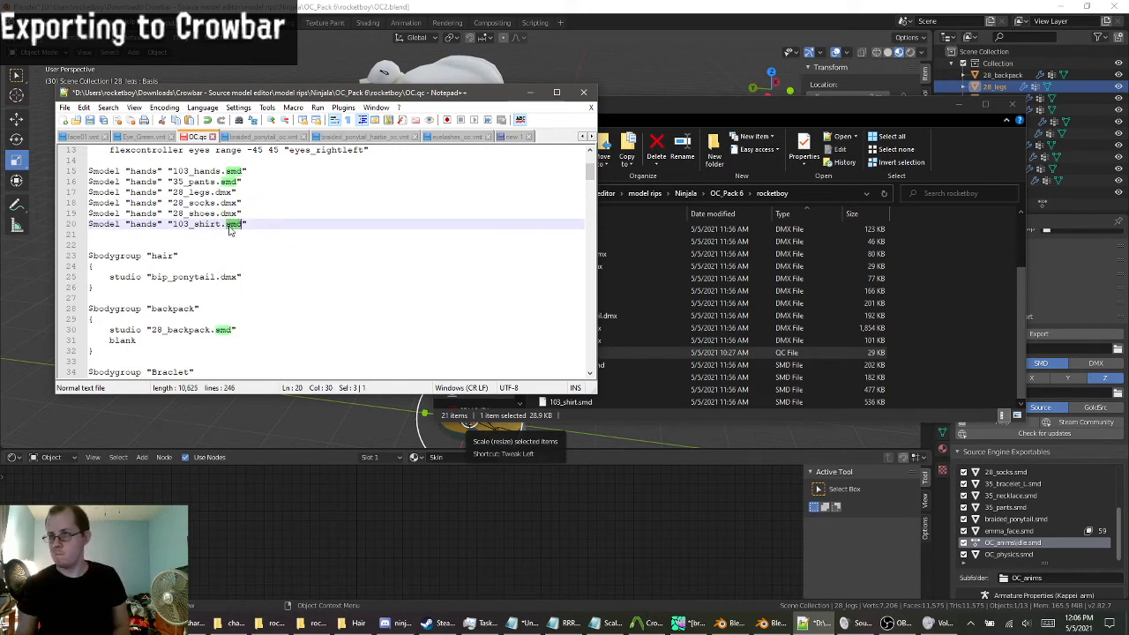
Compare the QC file's $model and $bodygroup entries with the mesh objects in Blender's scene collection.
scroll(265, 238, "down", 2)
scroll(269, 244, "down", 2)
scroll(269, 247, "up", 5)
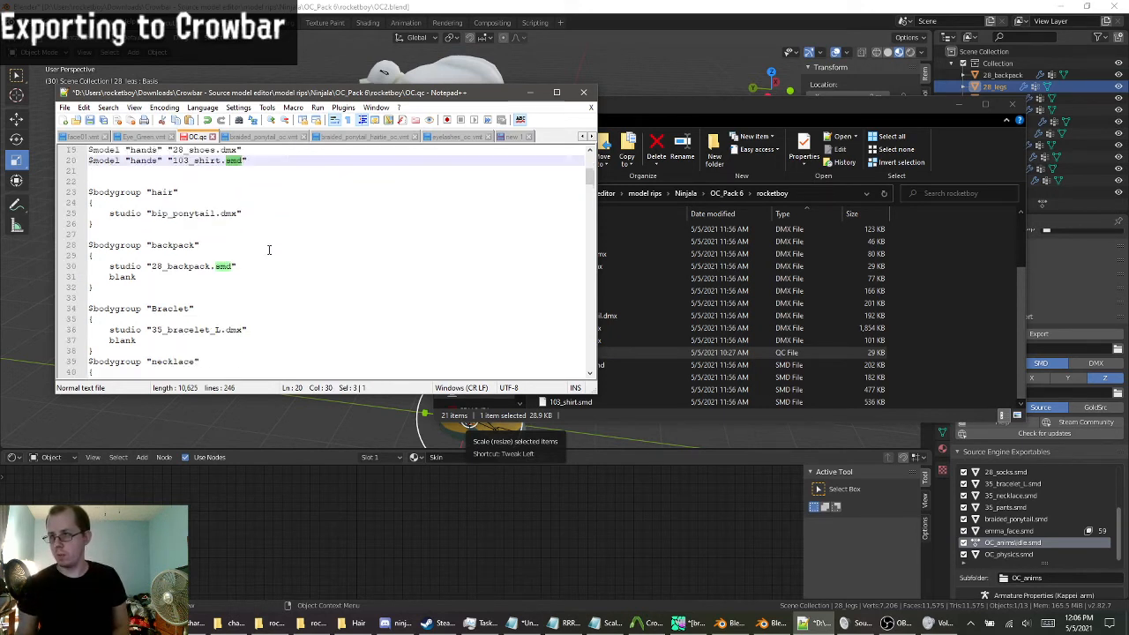
left_click(959, 104)
scroll(242, 198, "down", 1)
scroll(235, 201, "up", 4)
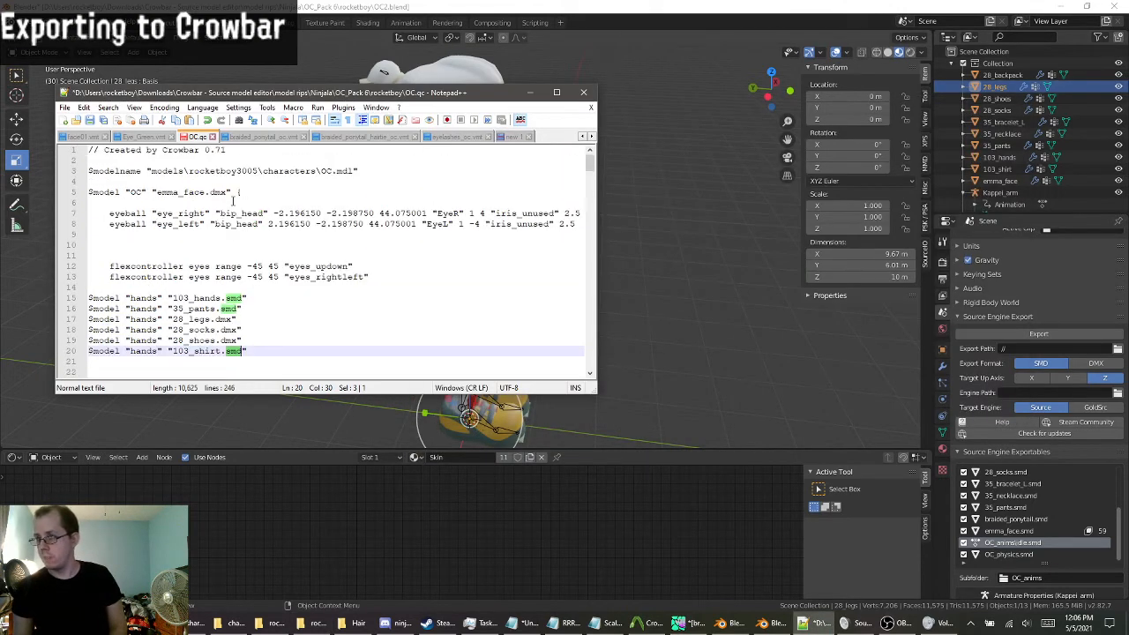
scroll(239, 229, "down", 1)
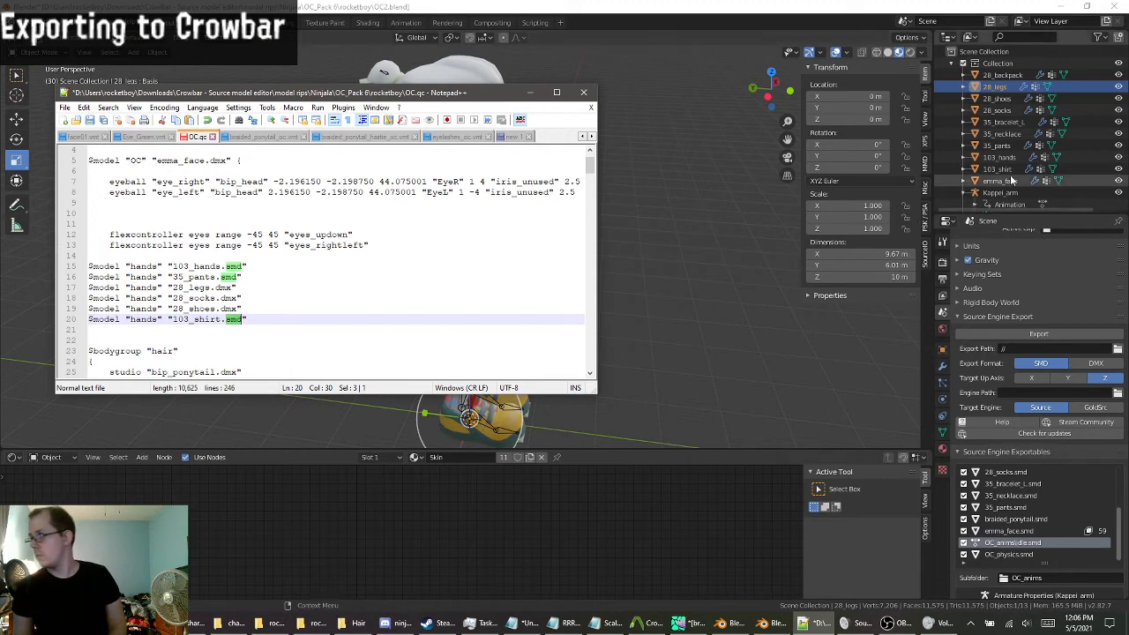
scroll(413, 292, "down", 3)
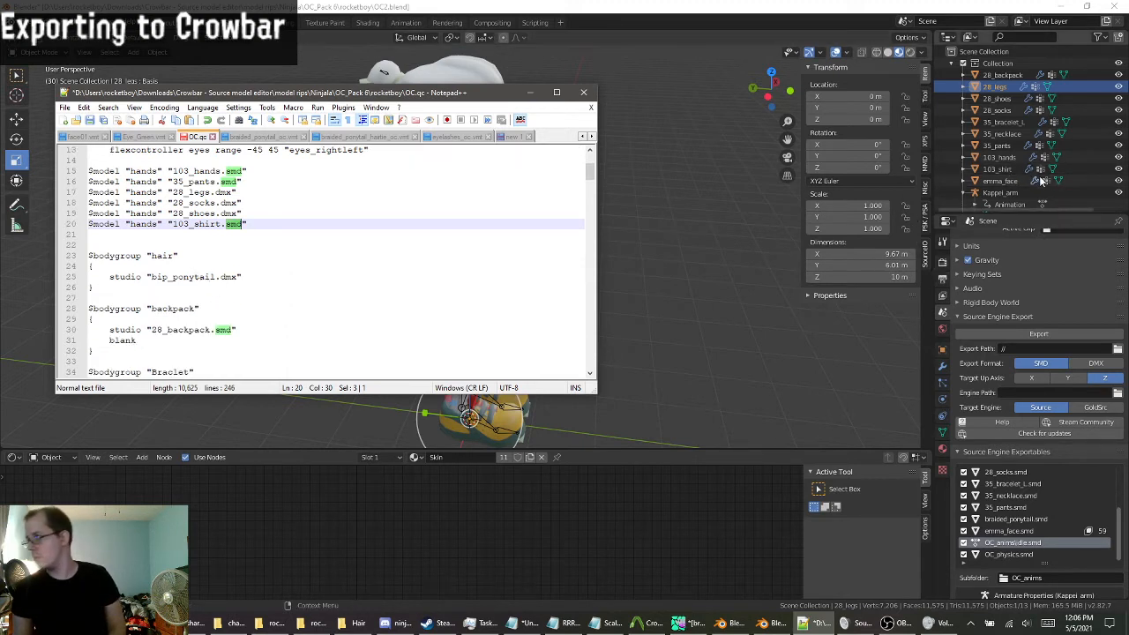
scroll(1036, 176, "down", 1)
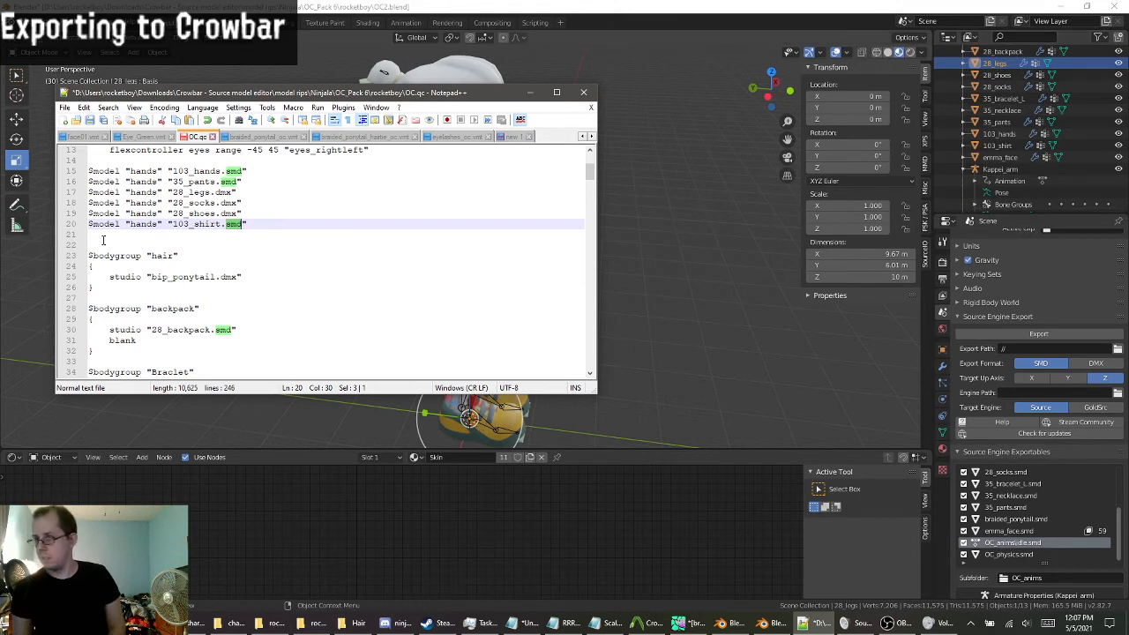
scroll(1062, 141, "down", 2)
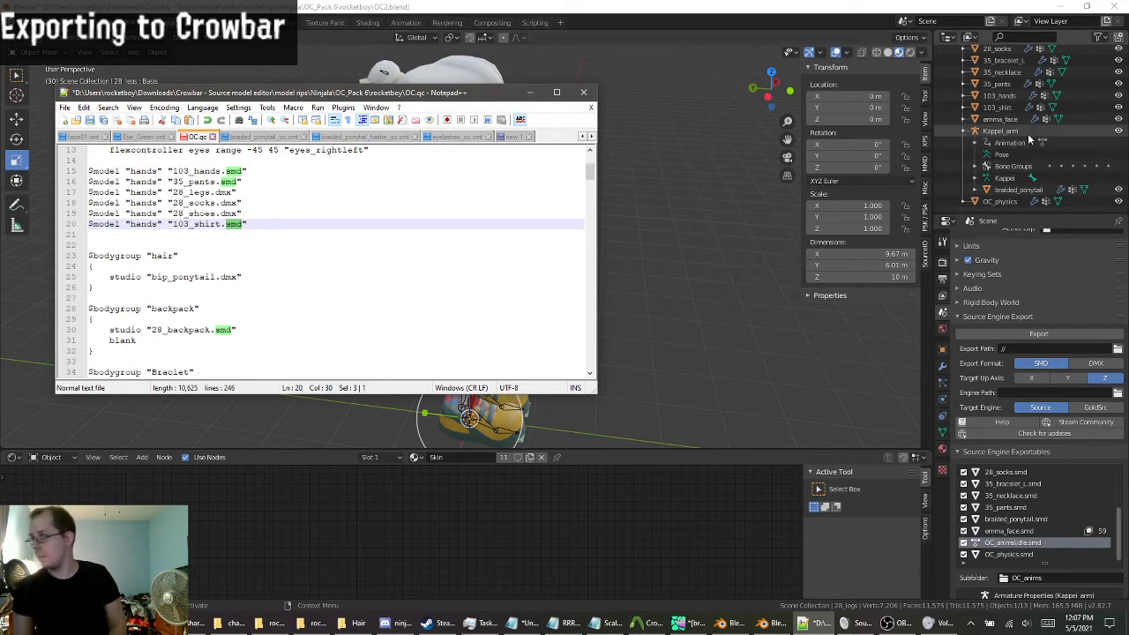
scroll(1016, 123, "up", 1)
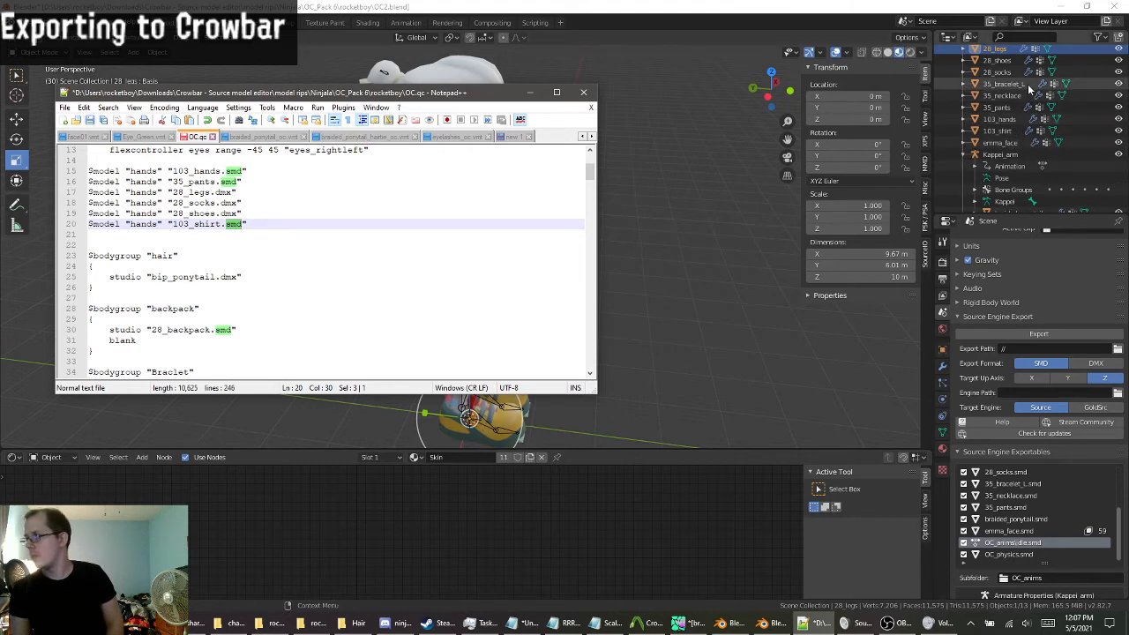
scroll(1012, 79, "up", 2)
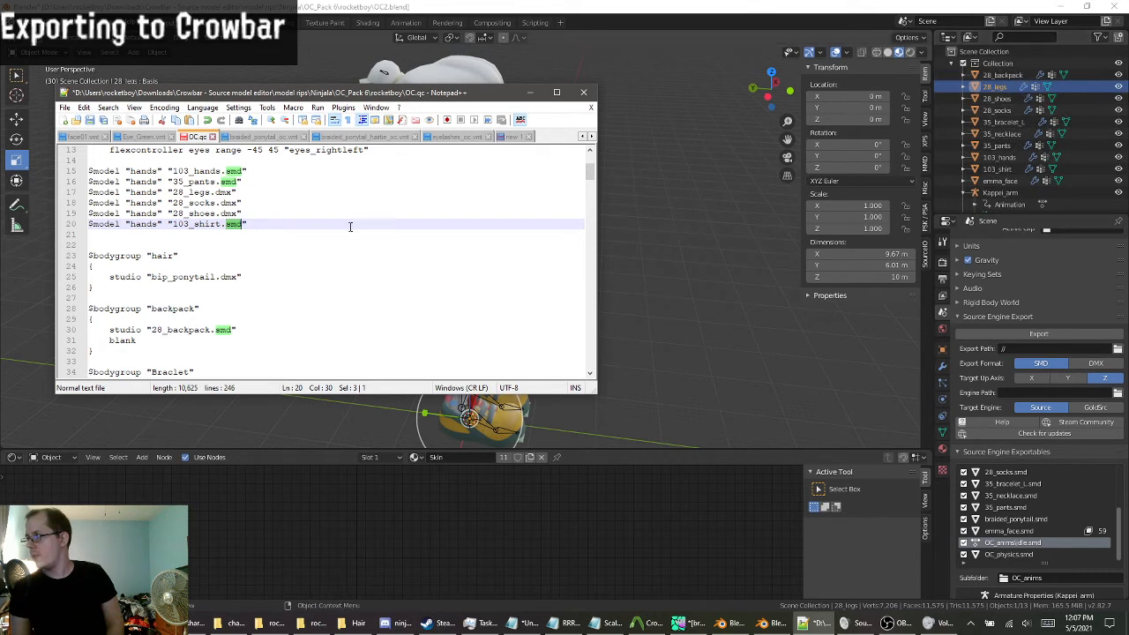
Change the character folder in the first $cdmaterials path to emma, giving models\props_ninjala\characters\emma\.
scroll(357, 251, "down", 3)
scroll(357, 250, "down", 4)
scroll(357, 250, "down", 2)
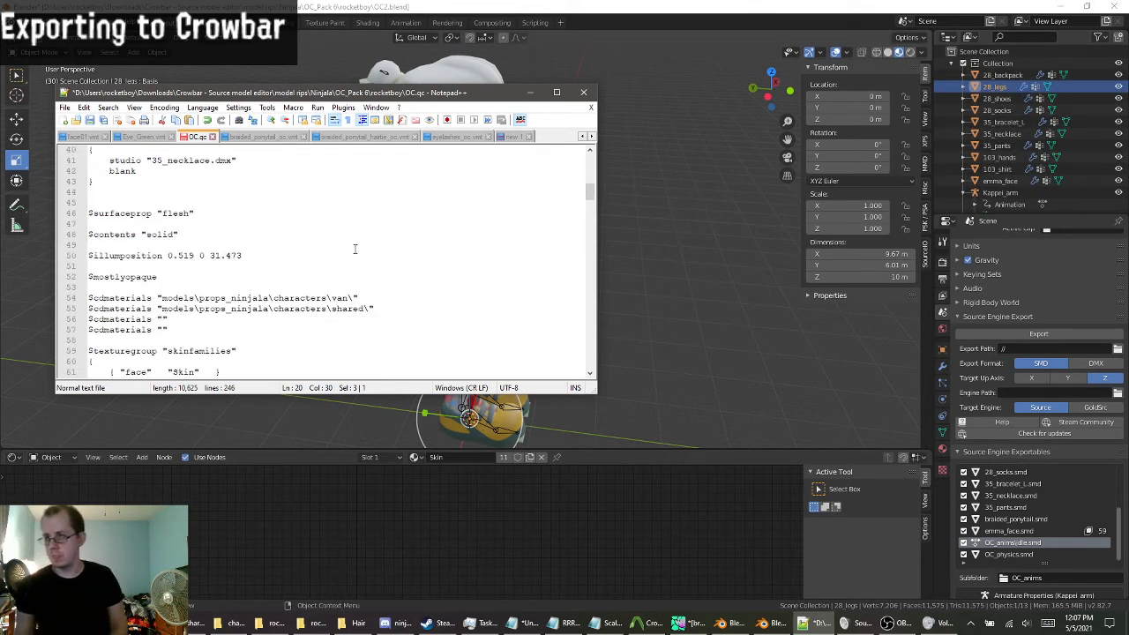
scroll(264, 276, "down", 1)
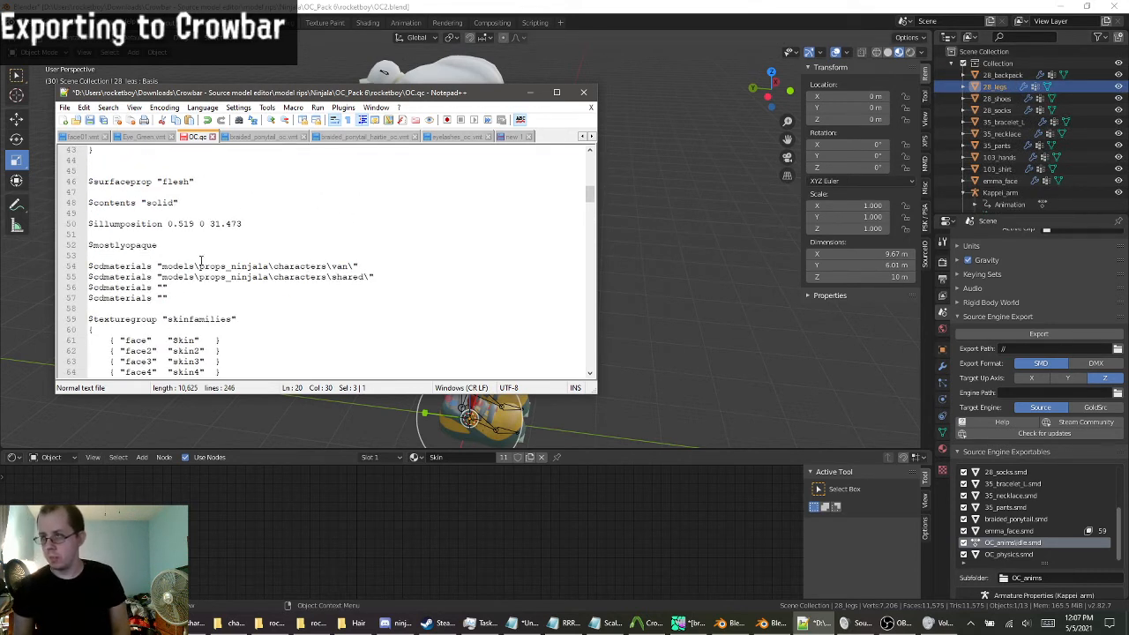
double_click(343, 267)
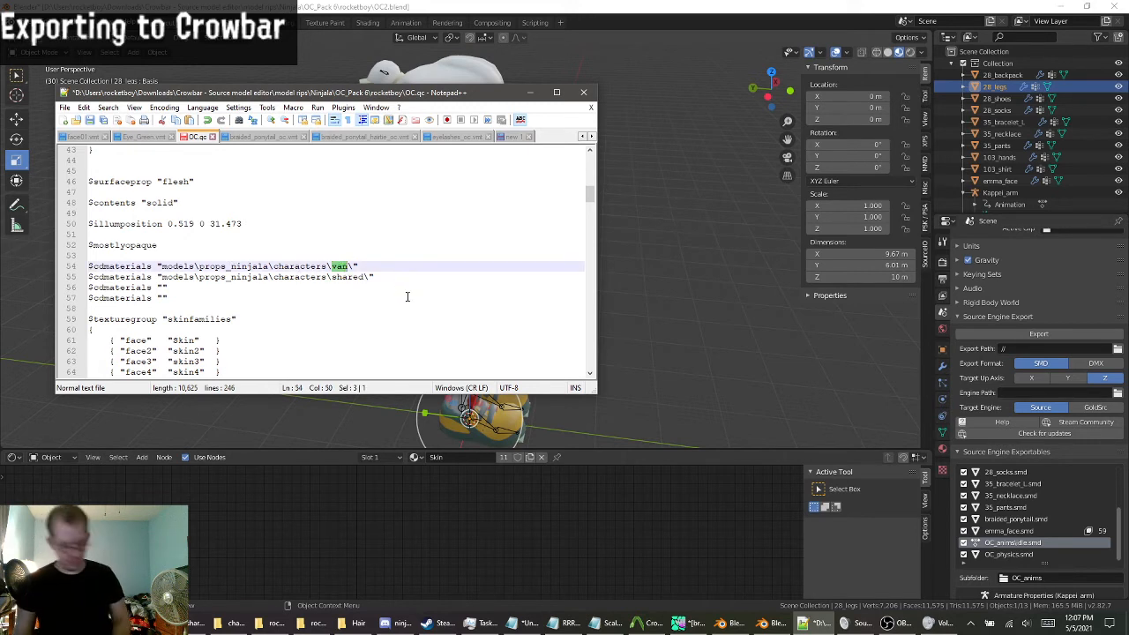
type("emma")
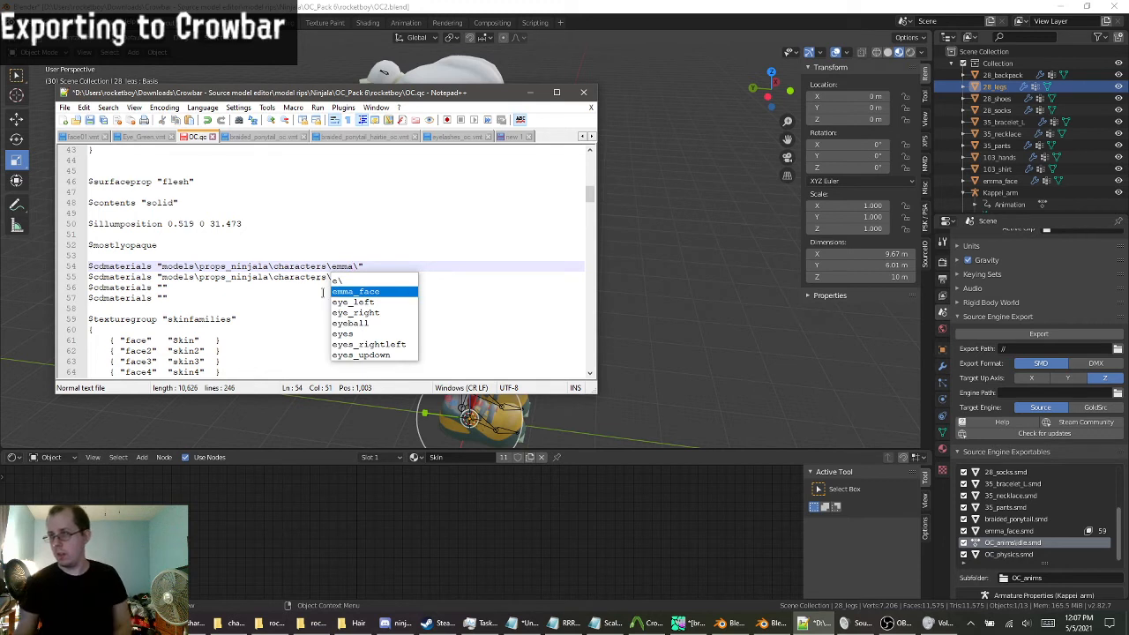
left_click(304, 267)
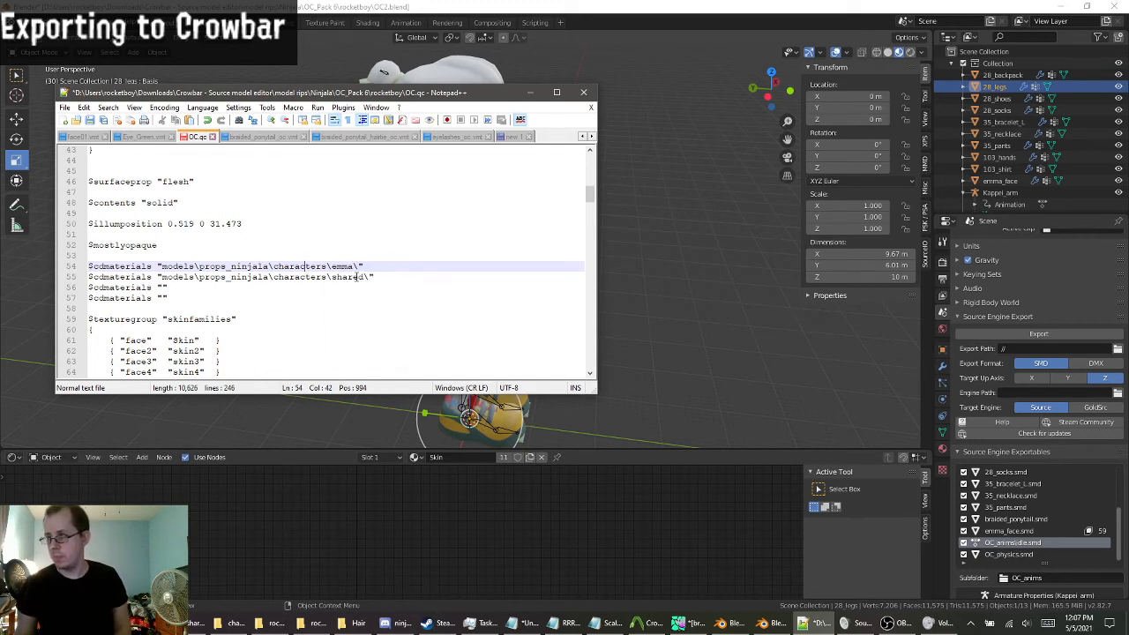
left_click(358, 277)
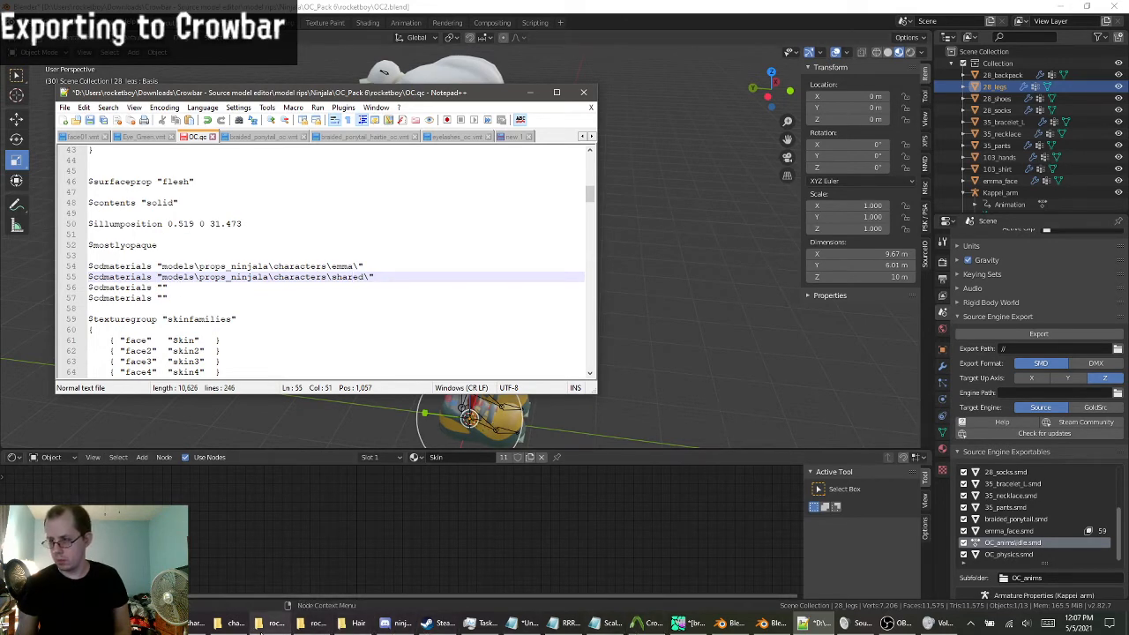
Switch to File Explorer and open the emma materials folder under props_ninjala\characters to examine its texture files.
left_click(221, 628)
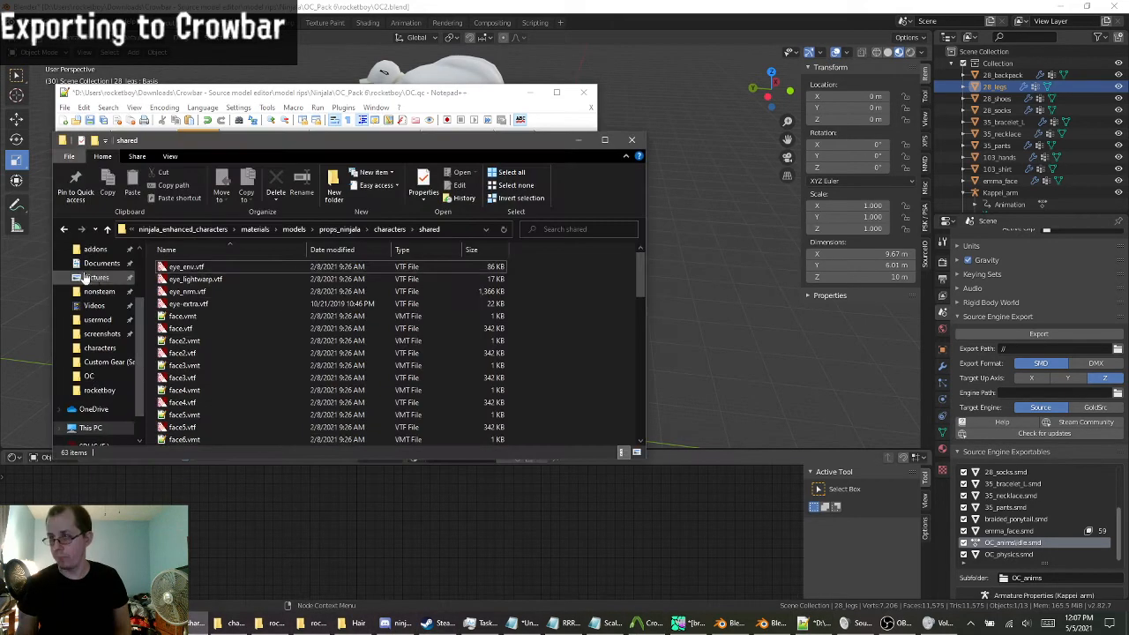
left_click(63, 230)
double_click(265, 292)
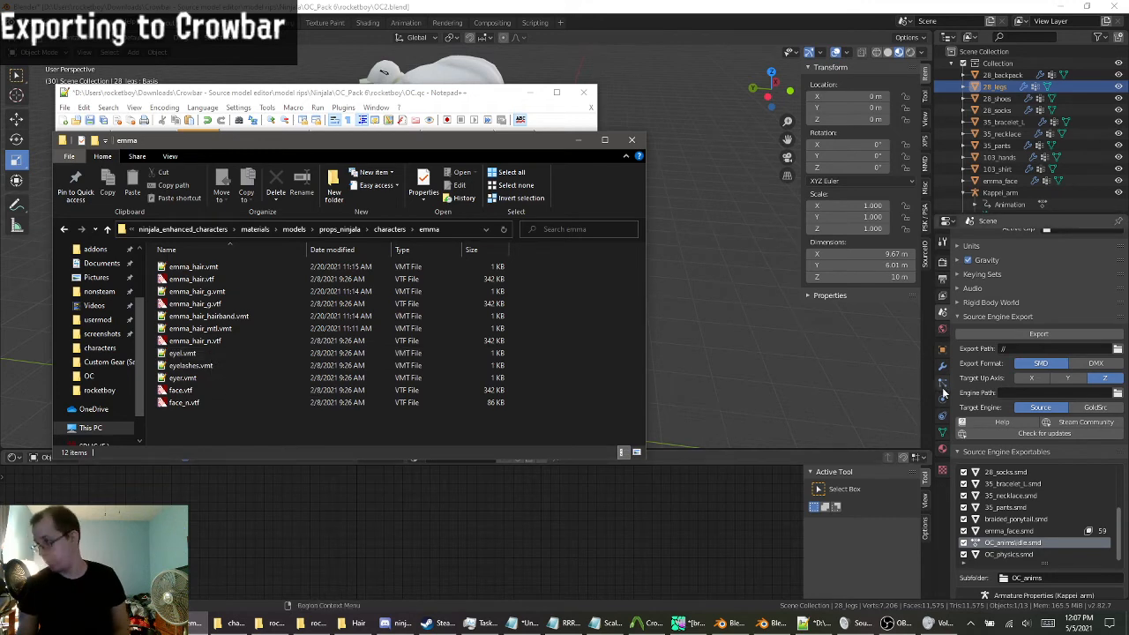
Switch to Blender and inspect the material slots of the emma_face mesh, selecting the EyeL material.
left_click(942, 448)
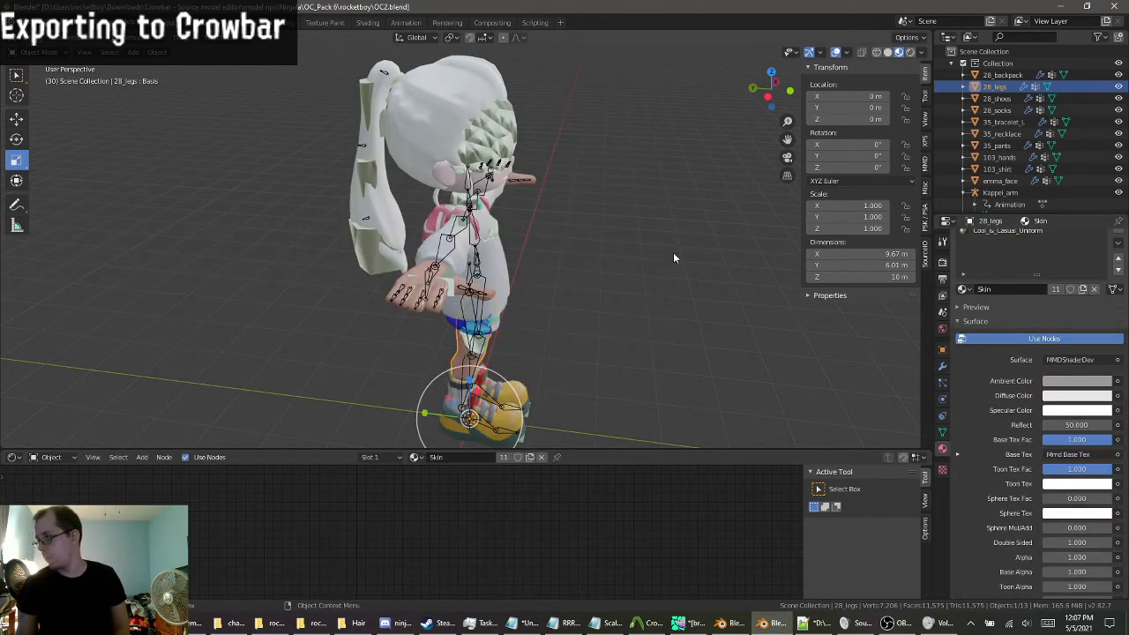
middle_click_drag(611, 296, 473, 217)
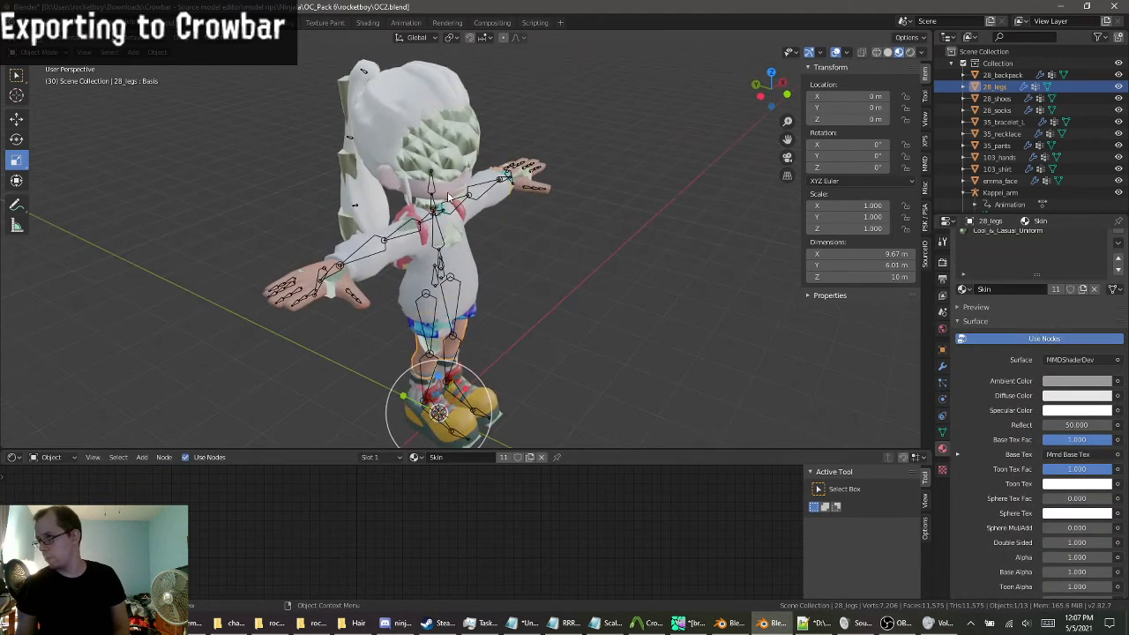
left_click(449, 197)
middle_click_drag(716, 278, 670, 262)
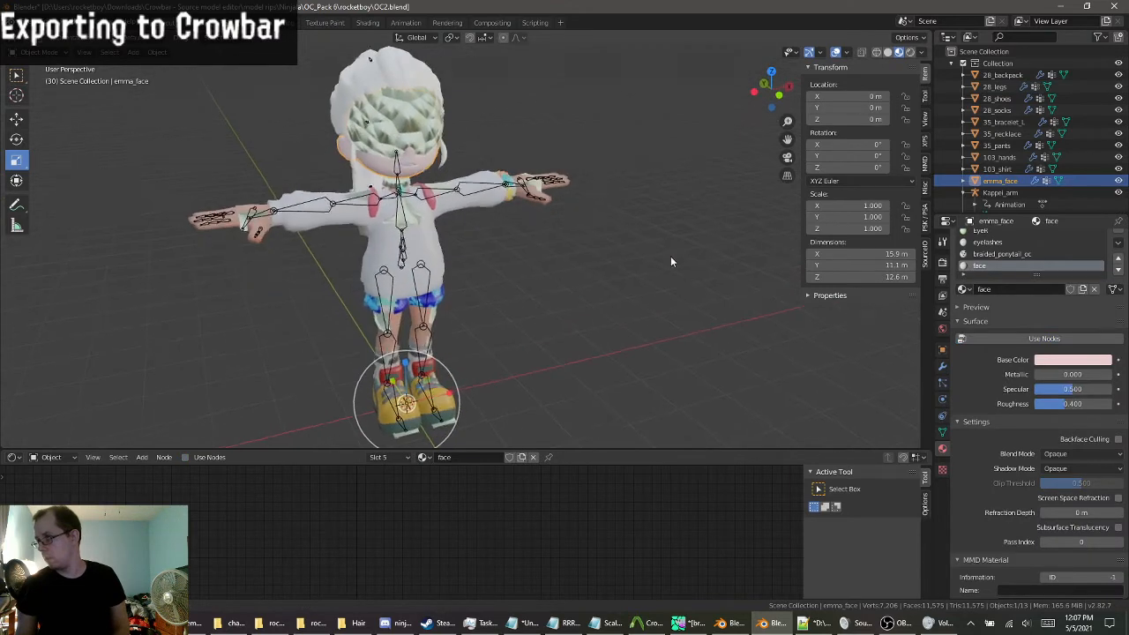
scroll(1058, 237, "up", 1)
left_click(991, 241)
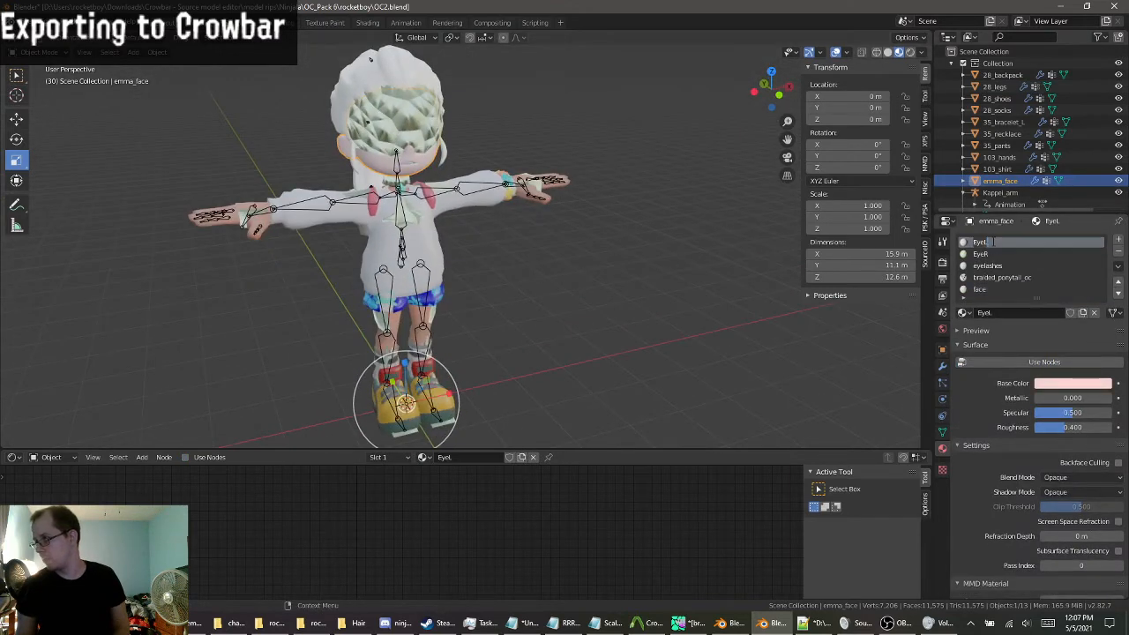
Switch to File Explorer and open Ninjala_Custom_Pack_6's materials\models\rocketboy3005\ninjala_custom\rocketboy3005\OC folder.
left_click(225, 625)
left_click(200, 625)
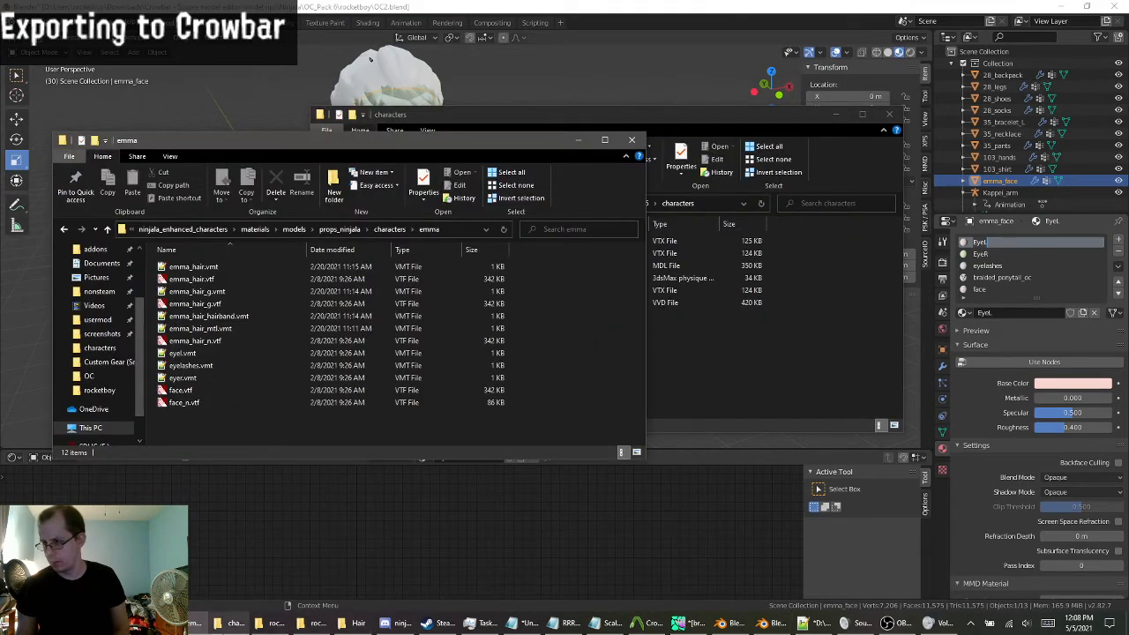
left_click(682, 344)
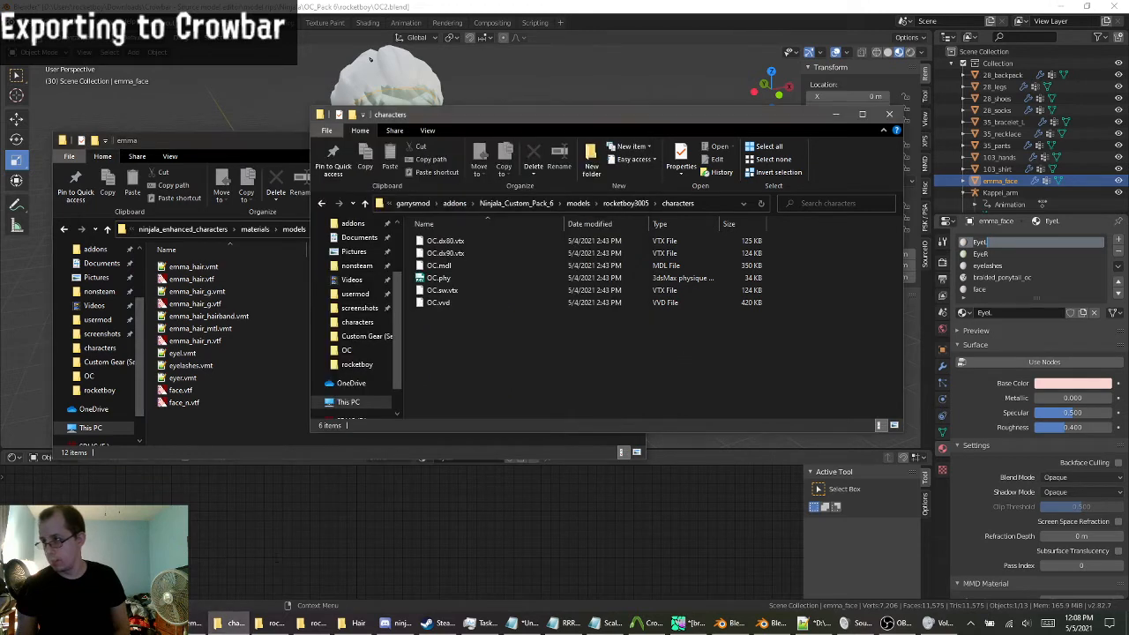
left_click(352, 203)
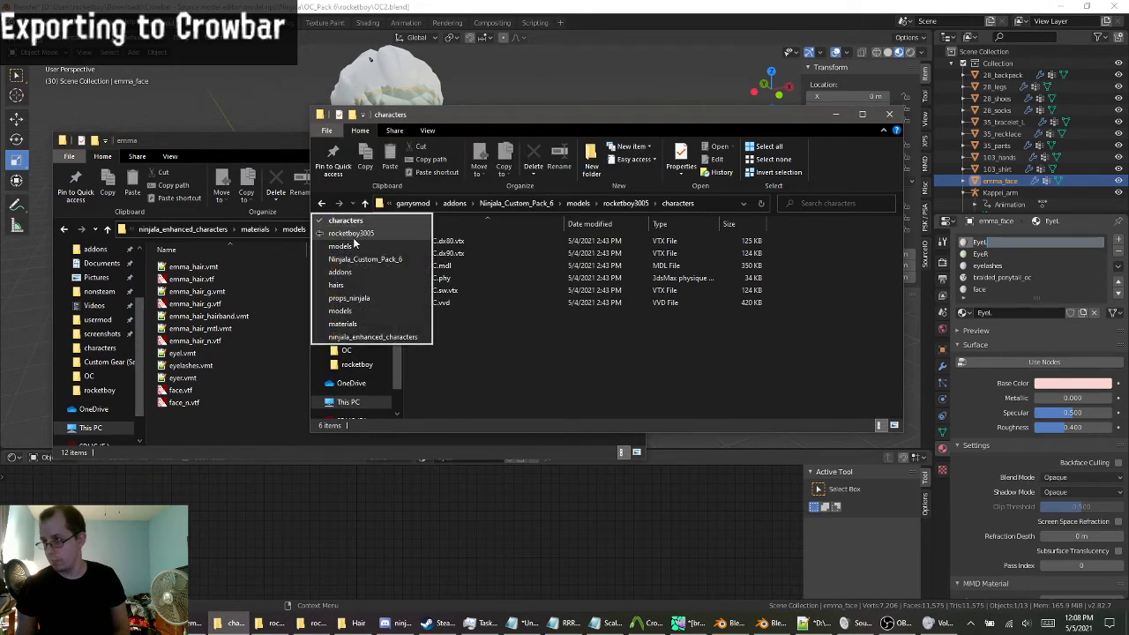
left_click(362, 260)
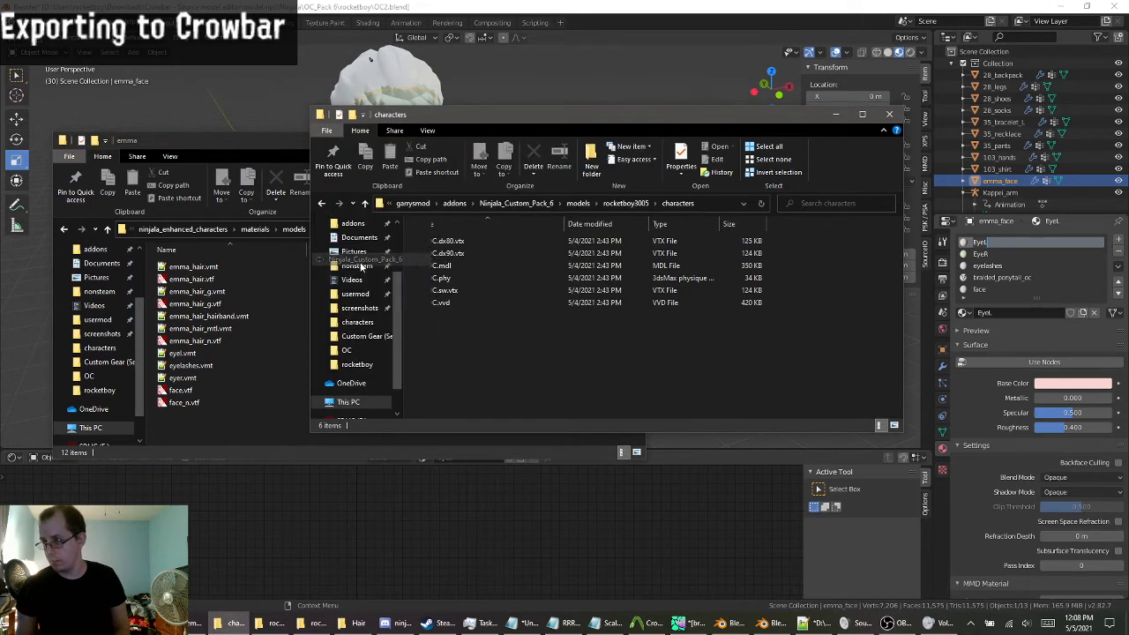
double_click(441, 241)
double_click(441, 241)
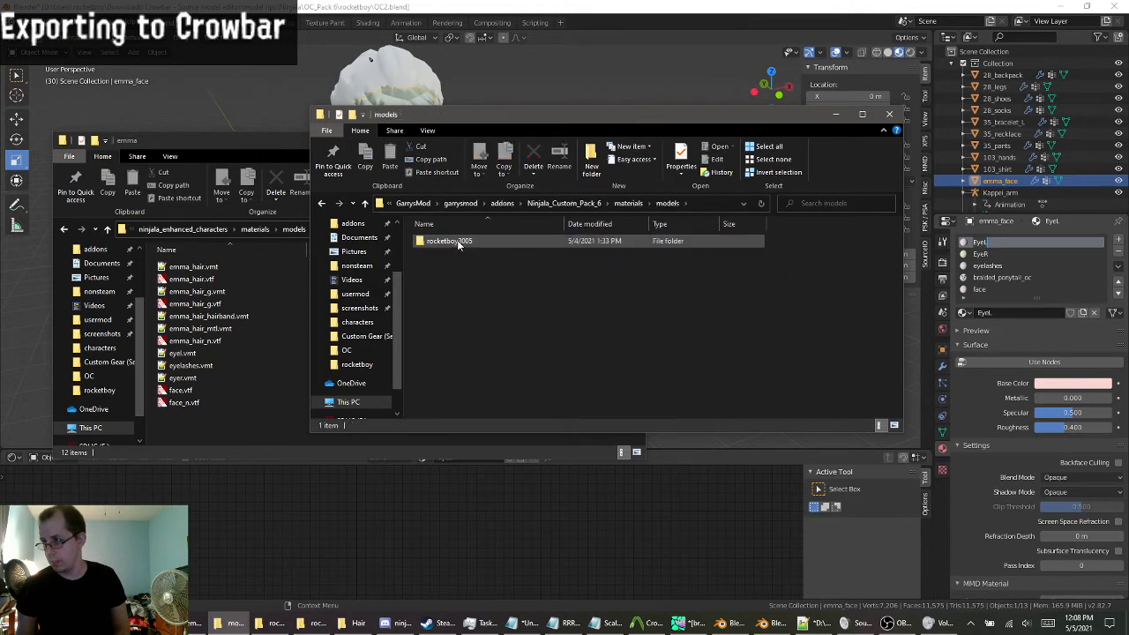
double_click(441, 240)
double_click(458, 243)
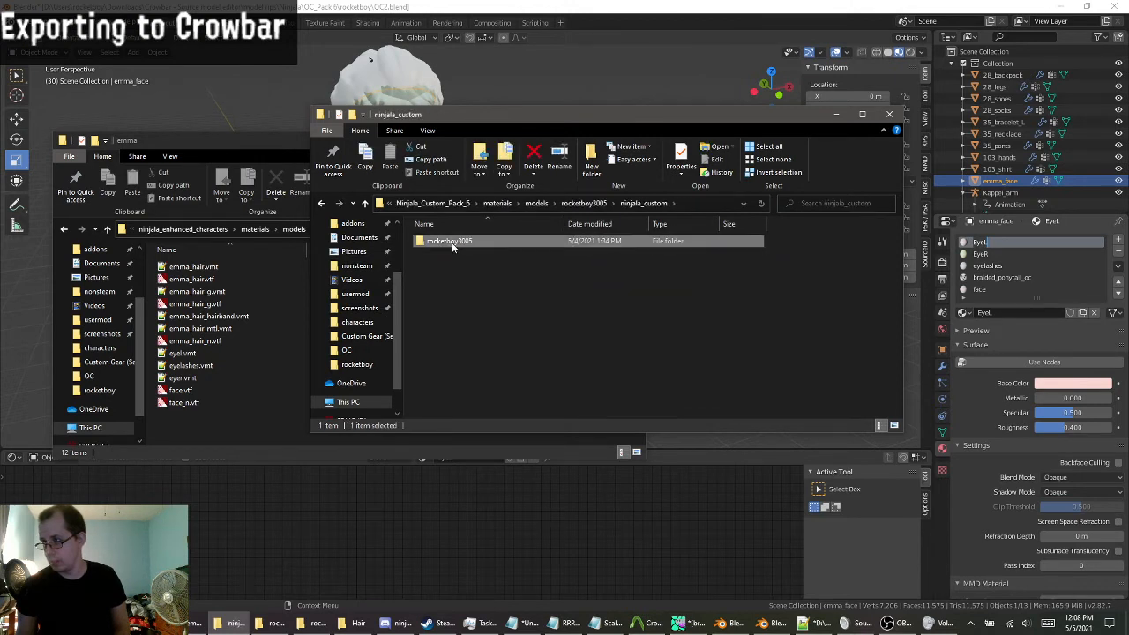
double_click(448, 243)
double_click(435, 242)
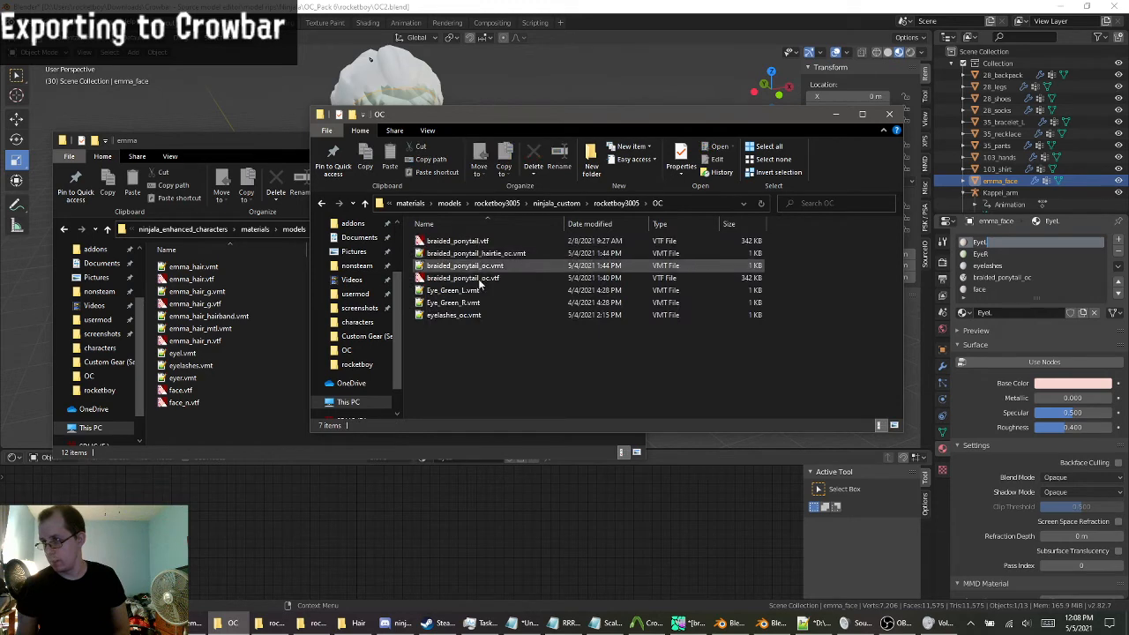
Open Eye_Green_L.vmt in Notepad++ to examine its eye texture paths, and return to the OC materials folder.
left_click(449, 292)
double_click(449, 295)
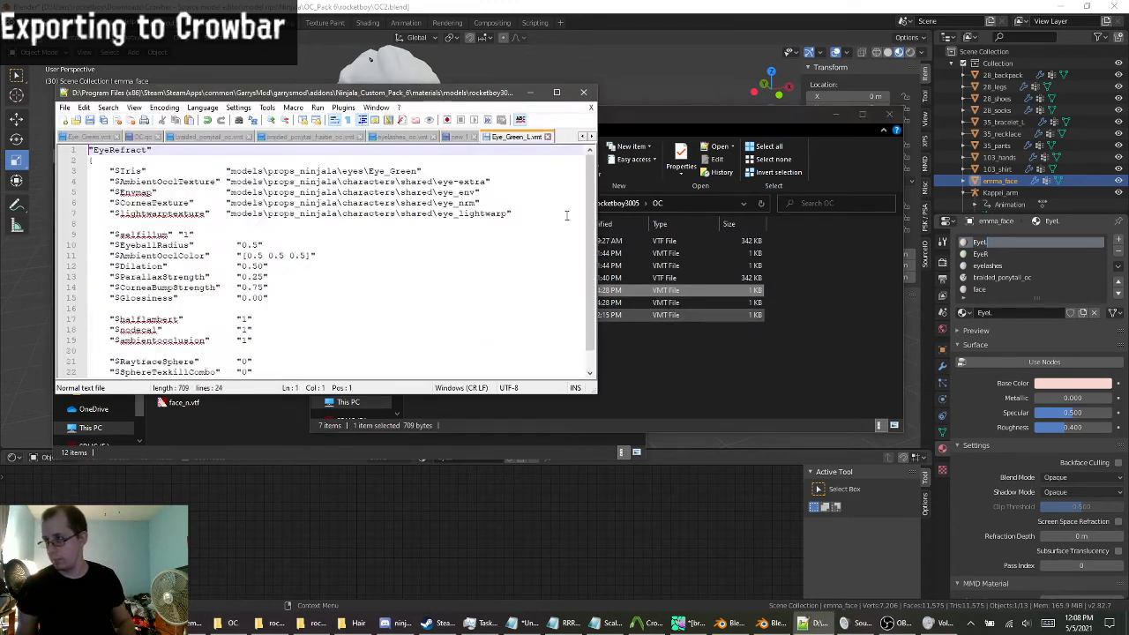
left_click(582, 98)
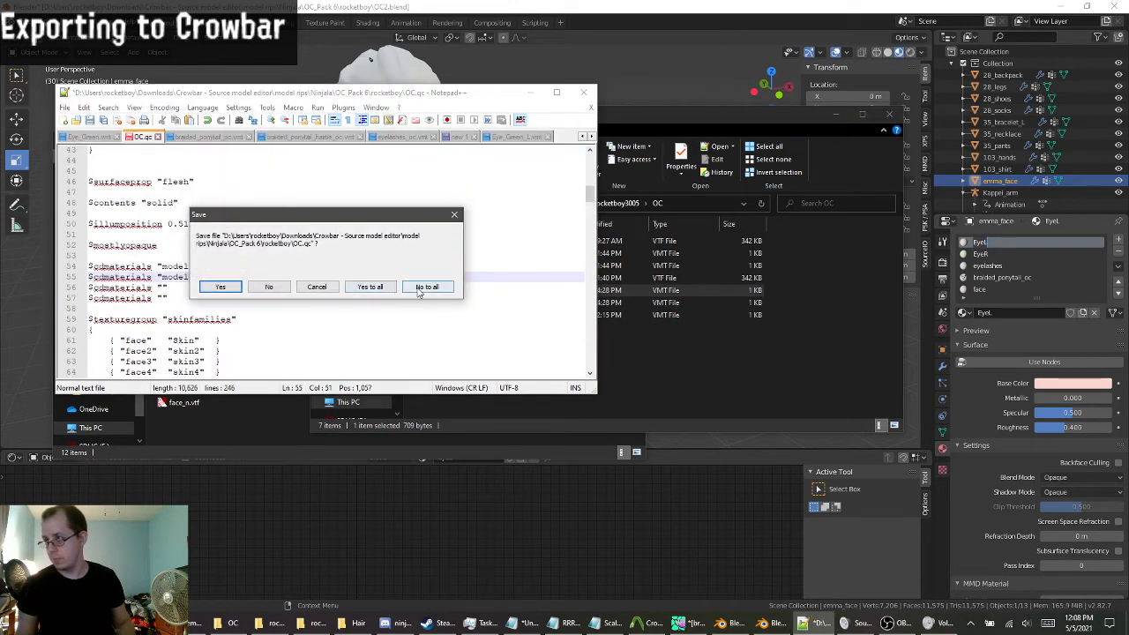
left_click(454, 216)
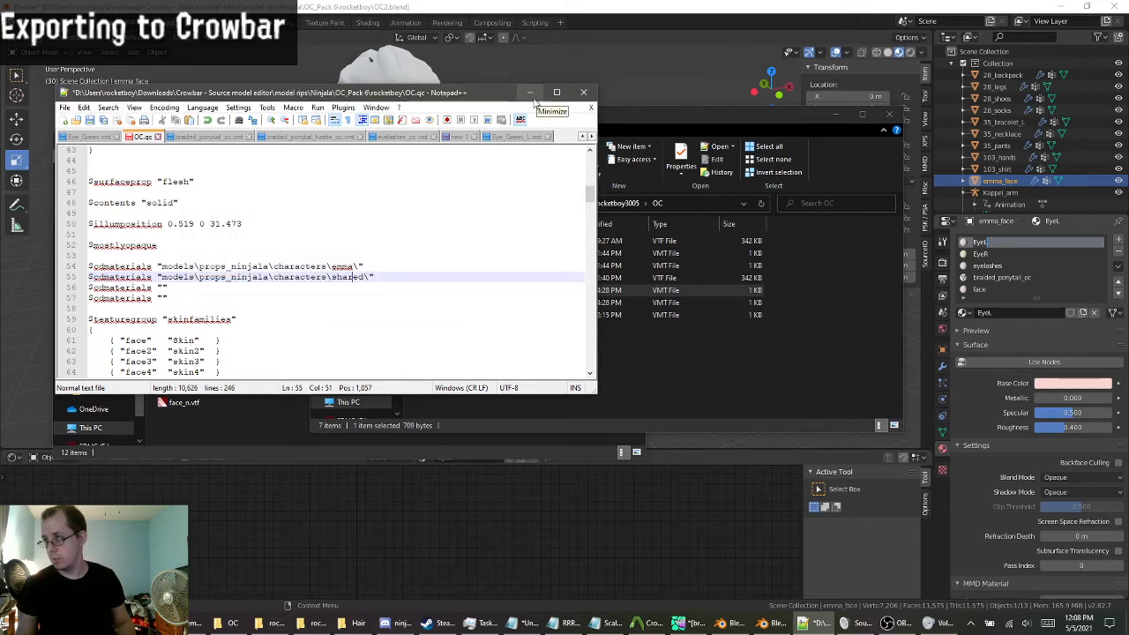
left_click(505, 136)
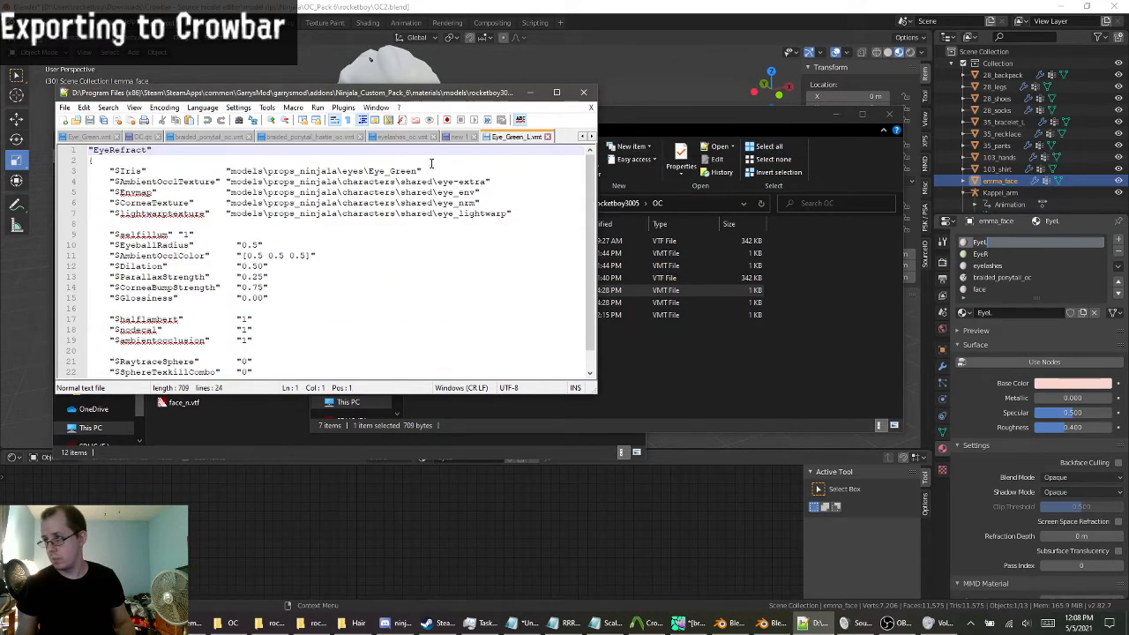
left_click(529, 91)
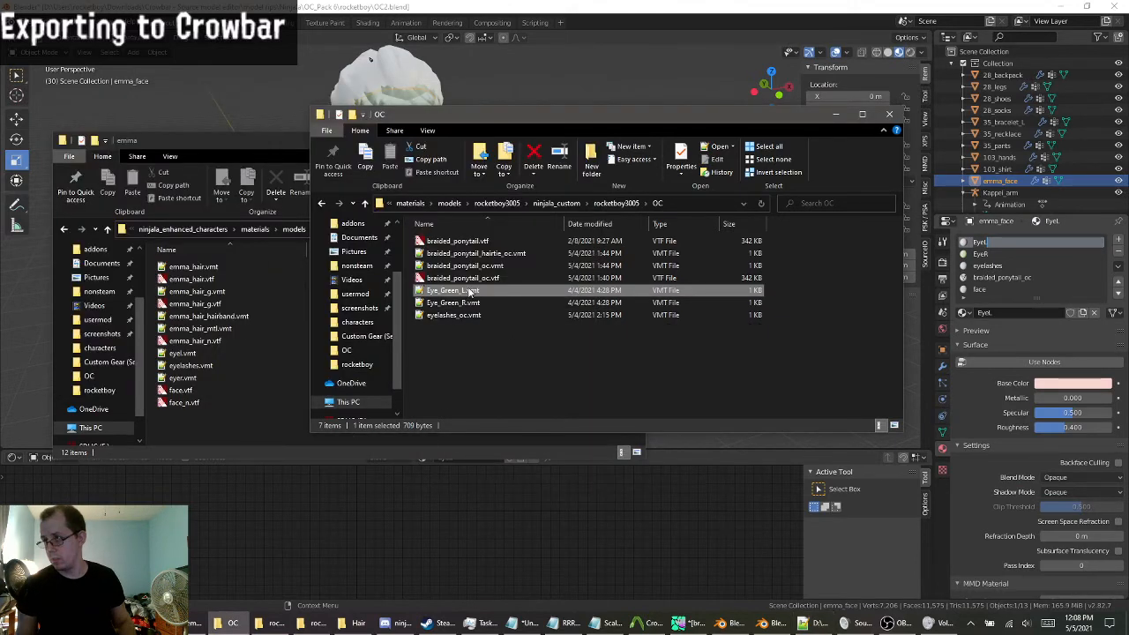
left_click(834, 317)
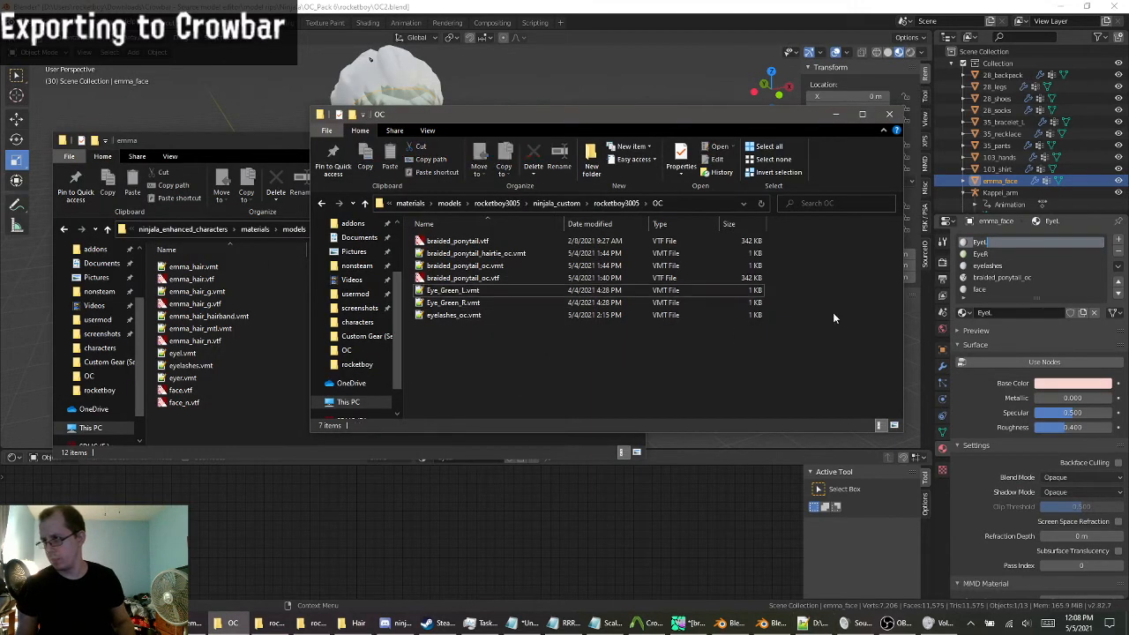
Switch to Blender and rename the emma_face materials EyeL and EyeR to Eye_Green_L and Eye_Green_R.
double_click(988, 243)
type("Eye_Green_L")
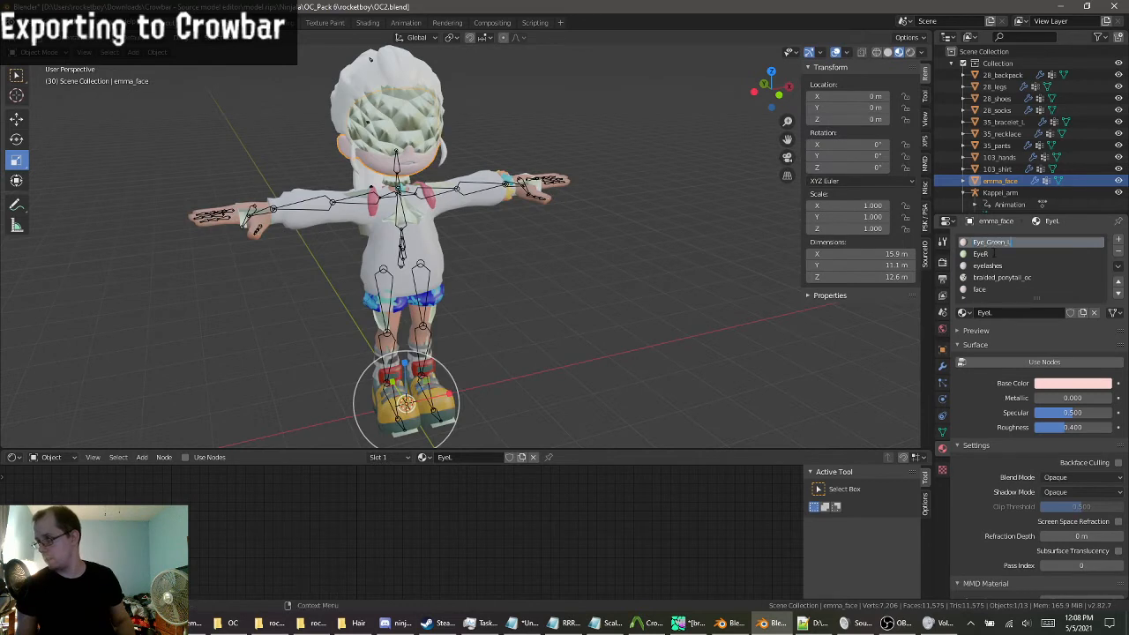
double_click(996, 254)
type("Eye_Green_L")
key("BackSpace")
type("R")
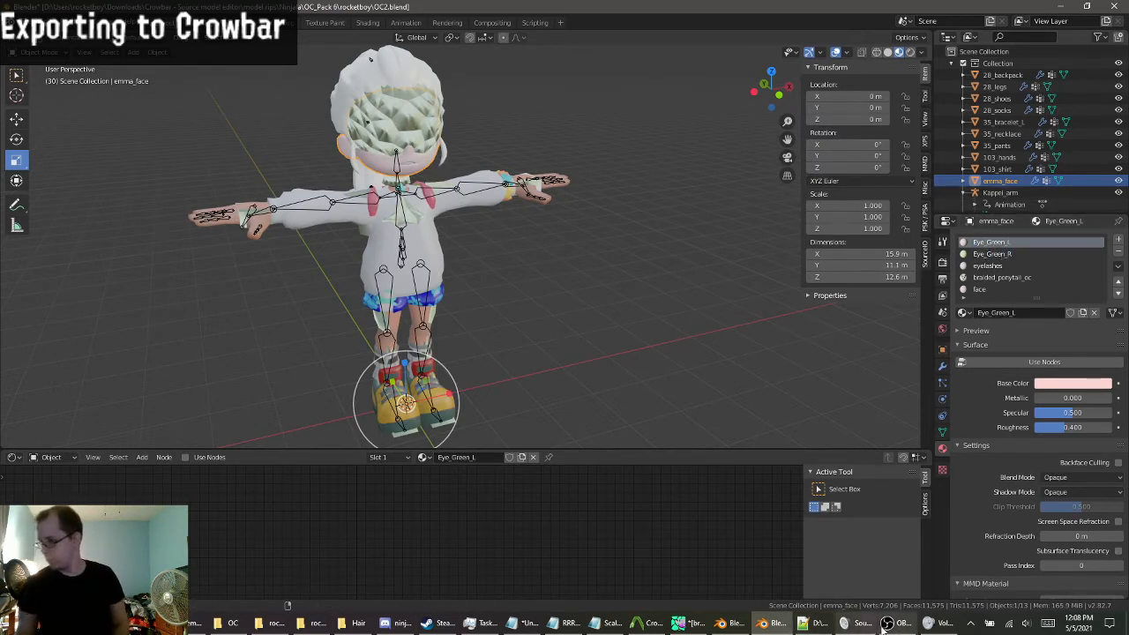
Switch to OC.qc in Notepad++ and delete the entire $texturegroup "skinfamilies" block.
left_click(816, 625)
left_click(817, 625)
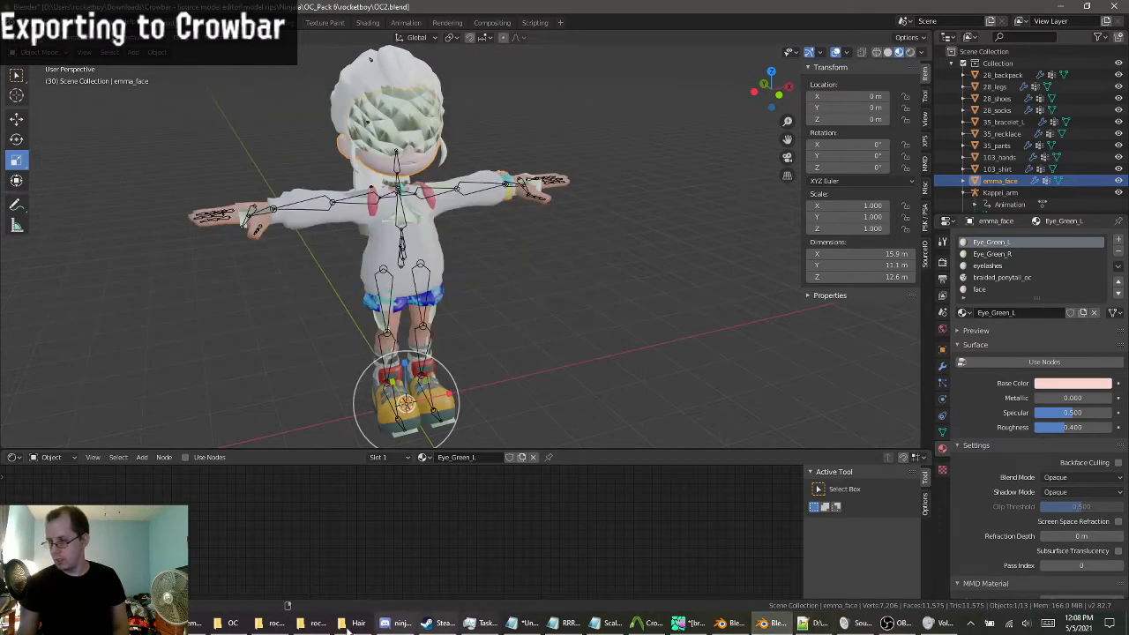
left_click(189, 624)
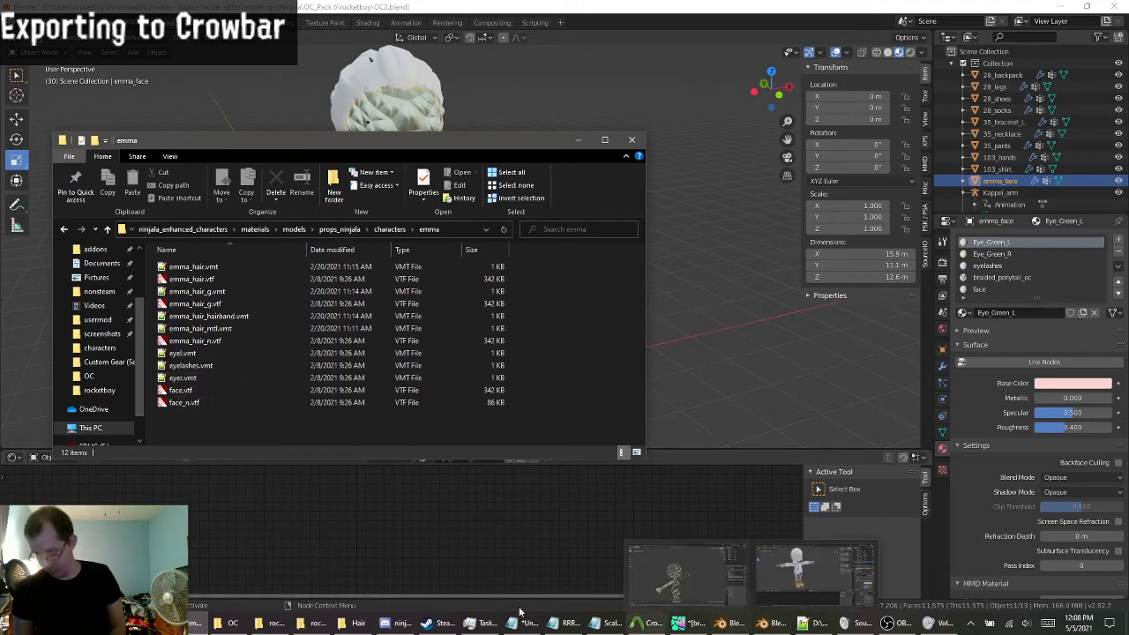
left_click(805, 624)
left_click(133, 137)
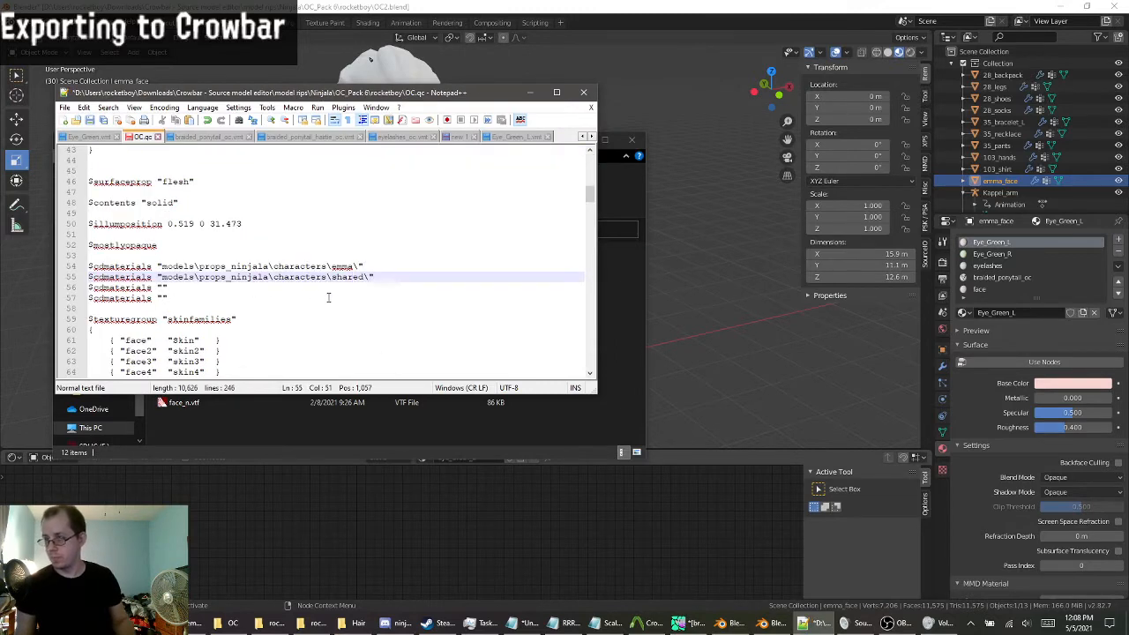
left_click_drag(222, 100, 374, 94)
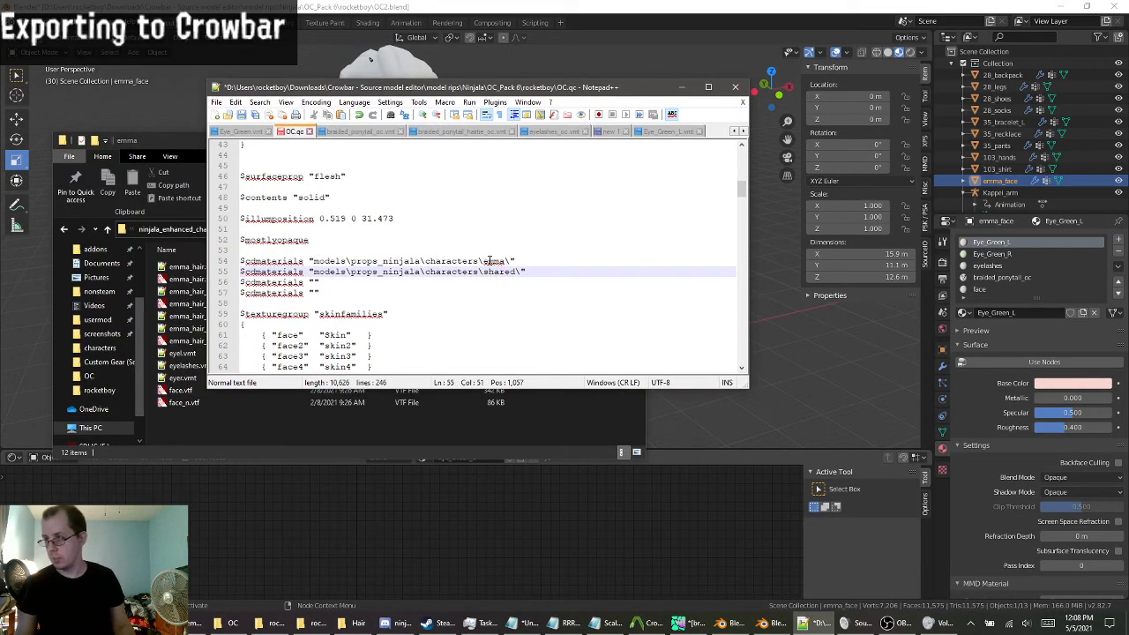
left_click(313, 282)
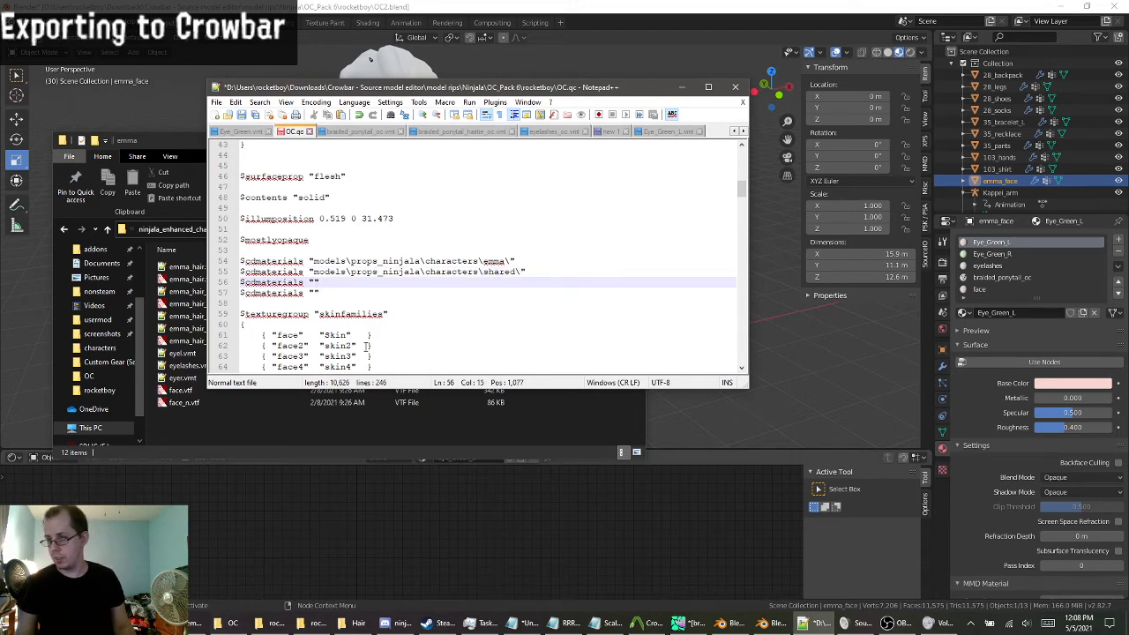
scroll(289, 337, "down", 1)
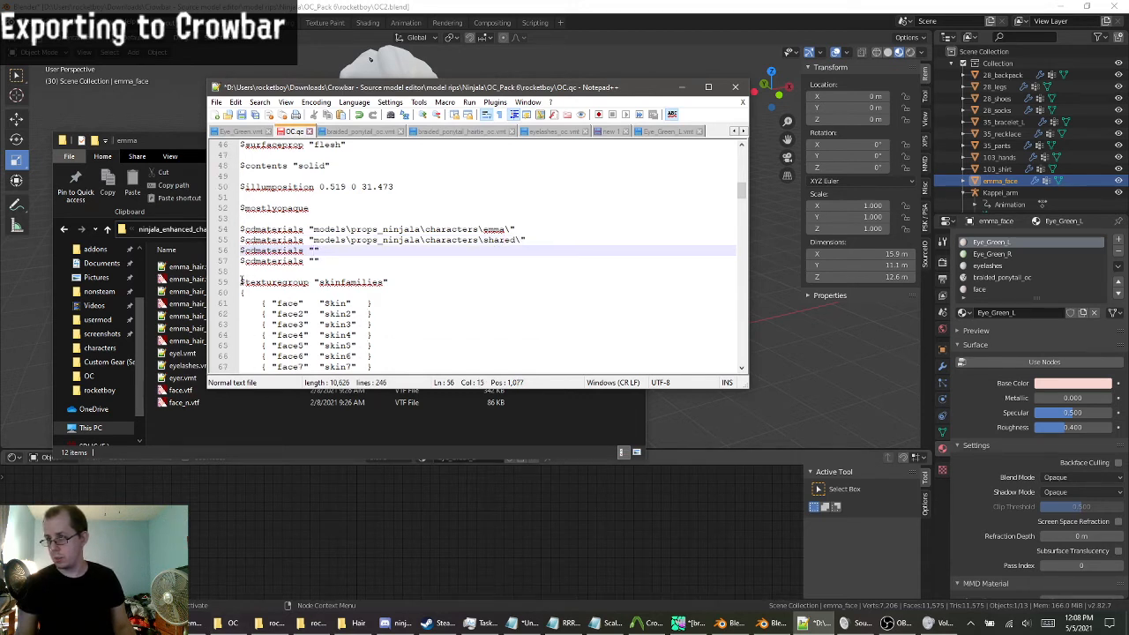
left_click_drag(242, 282, 342, 293)
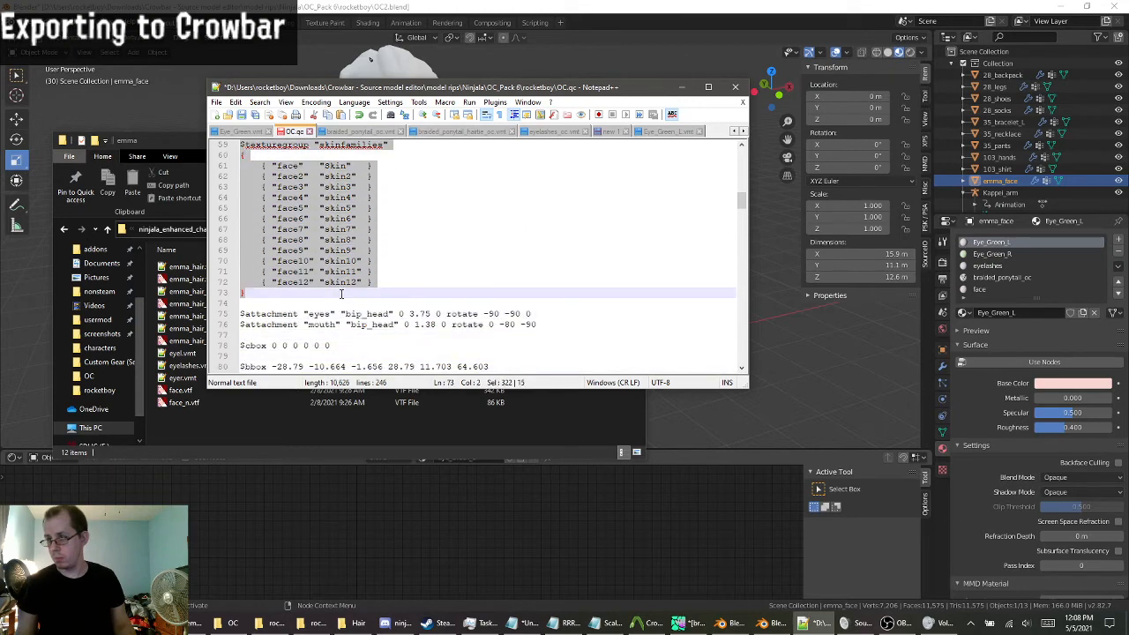
key("Delete")
scroll(327, 312, "up", 4)
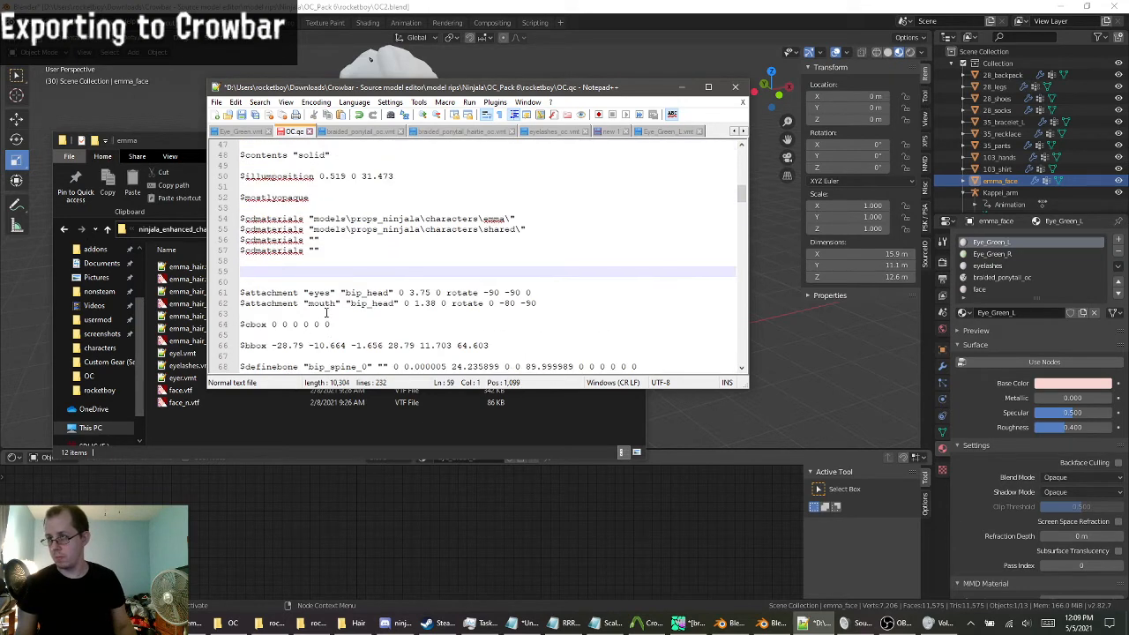
Open the hairs materials folder under props_ninjala in File Explorer and copy the models\props_ninjala\hairs part of its path.
scroll(327, 304, "up", 1)
left_click(318, 271)
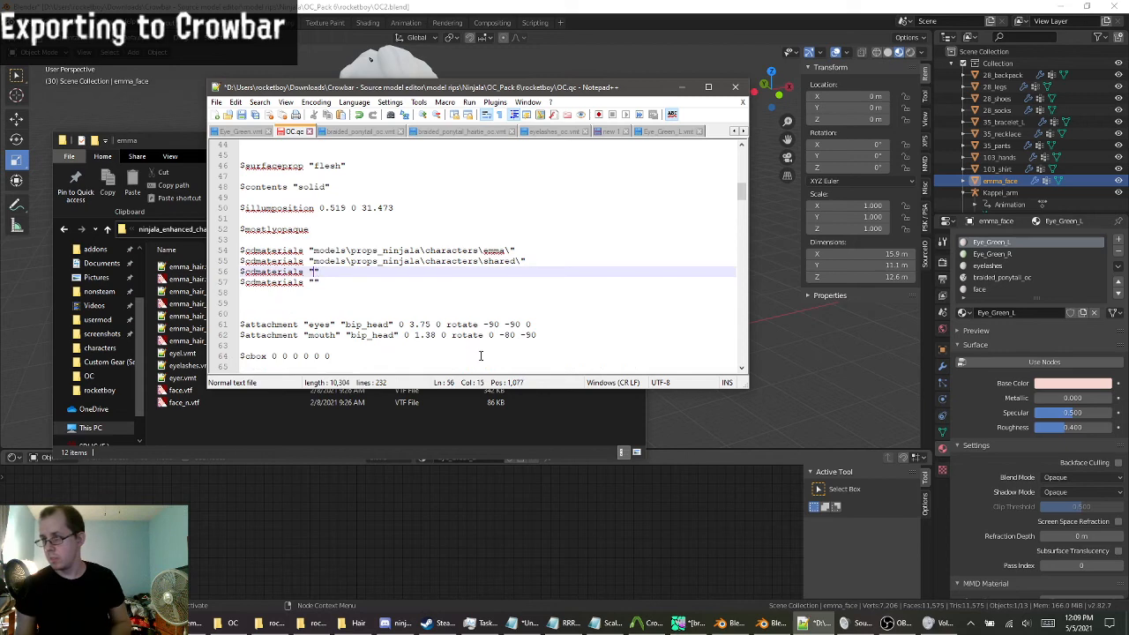
left_click(223, 429)
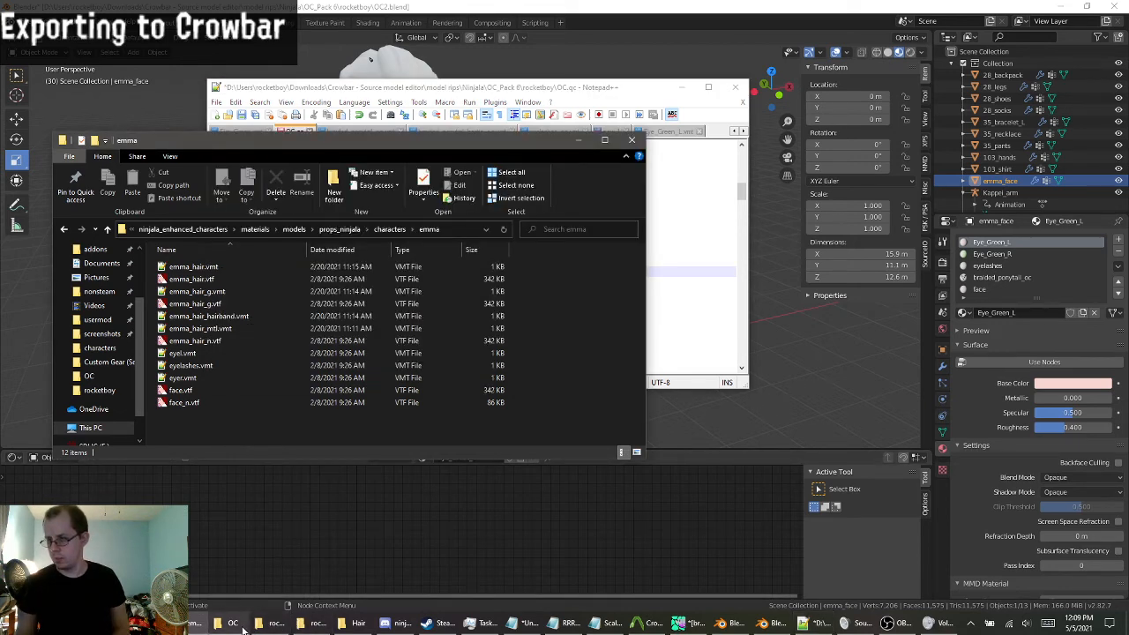
left_click(97, 230)
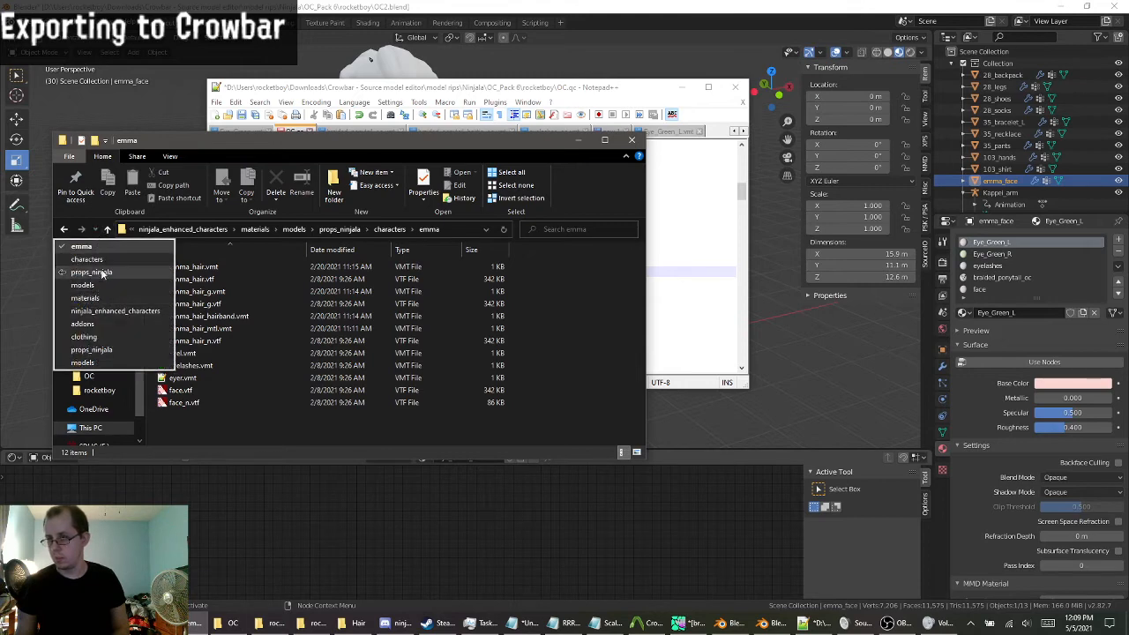
left_click(91, 271)
double_click(177, 292)
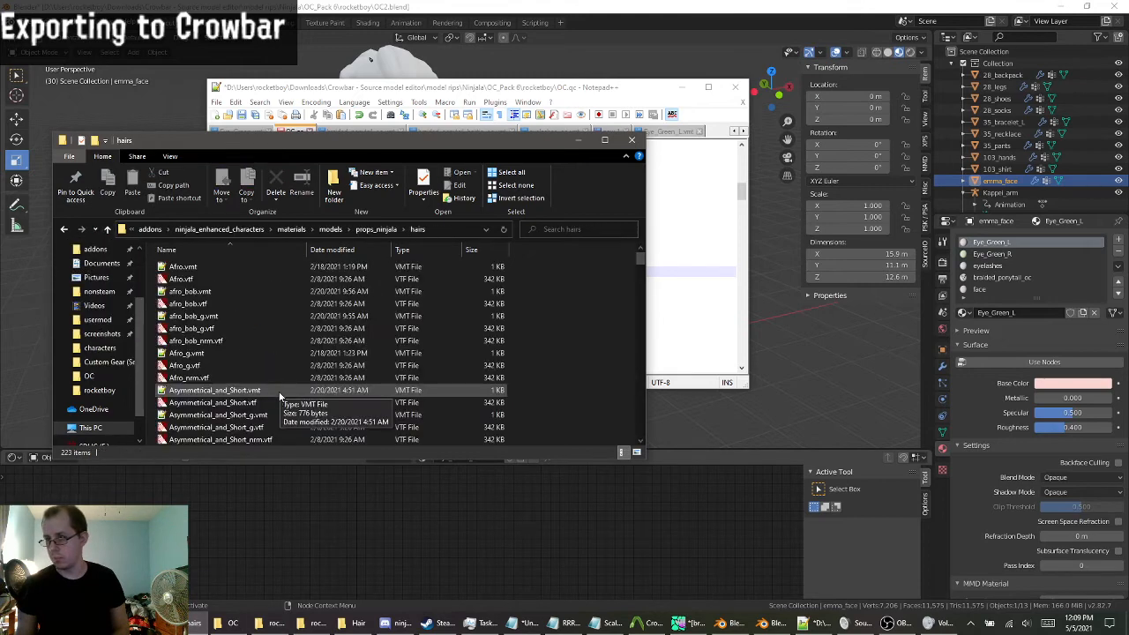
left_click(450, 230)
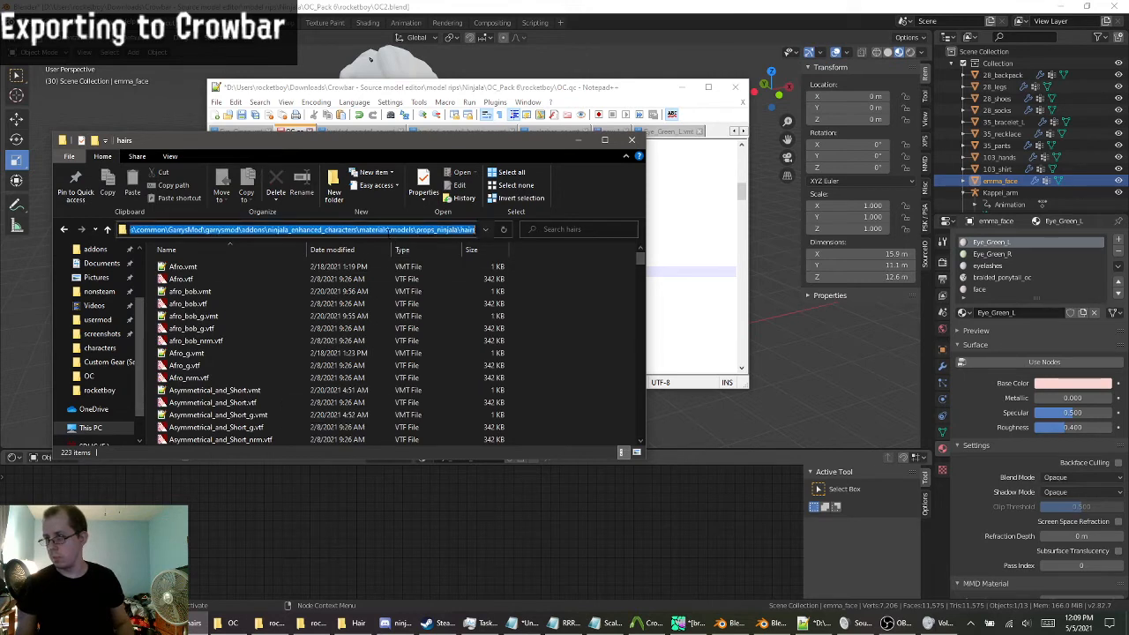
left_click(376, 229)
left_click_drag(390, 230, 610, 249)
key("ctrl+c")
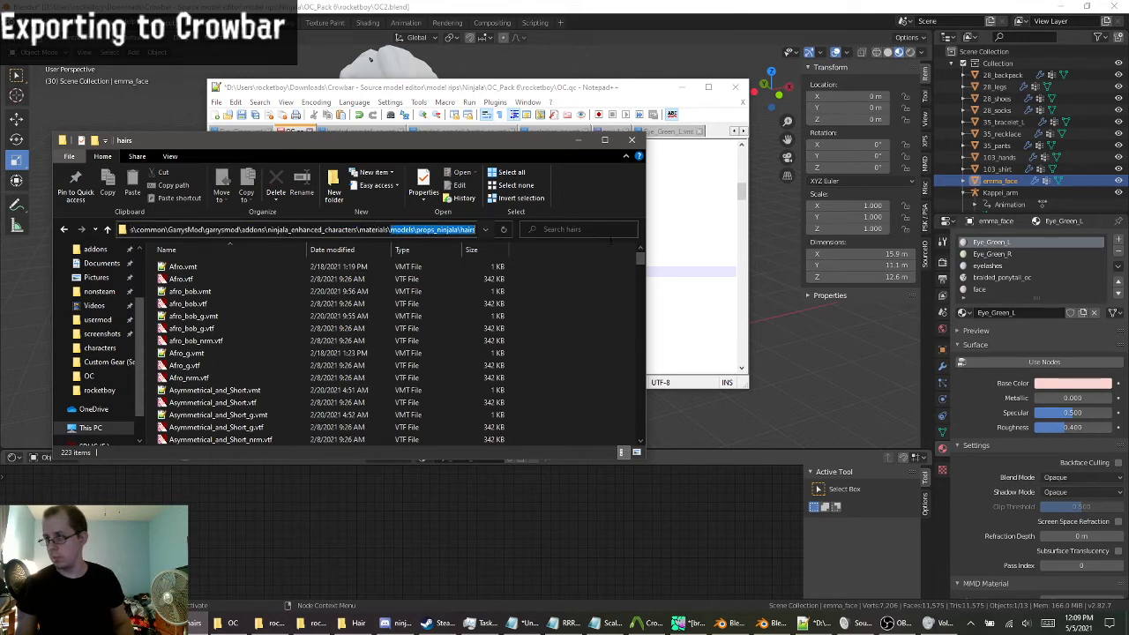
Fill in the first empty $cdmaterials entry in OC.qc with models\props_ninjala\hairs\.
left_click(665, 309)
left_click(315, 272)
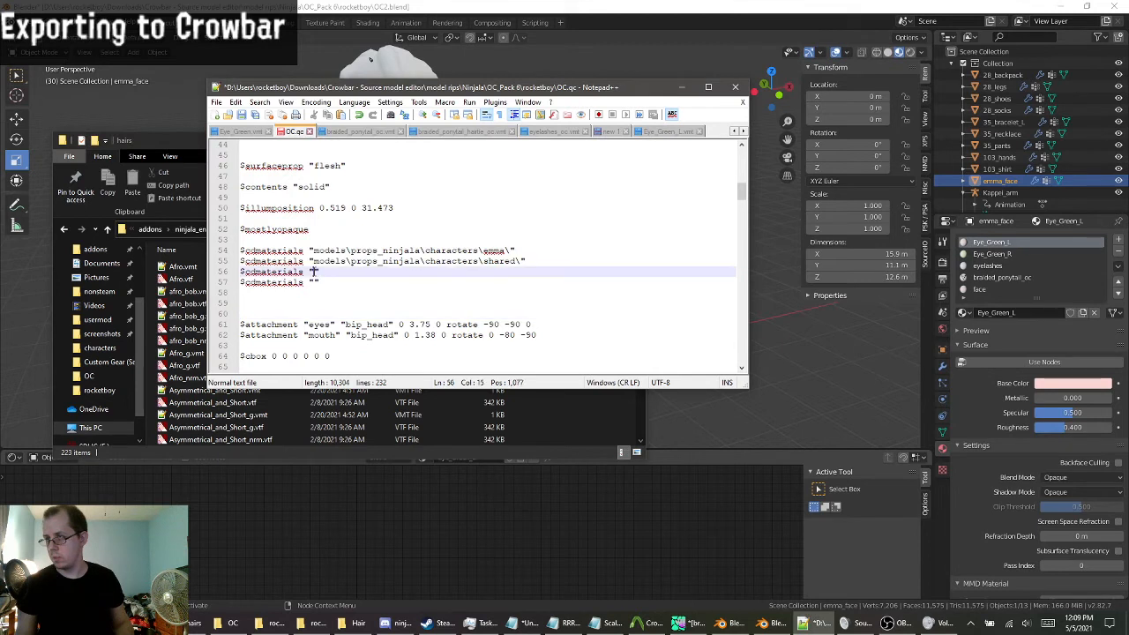
key("ctrl+v")
type("\\")
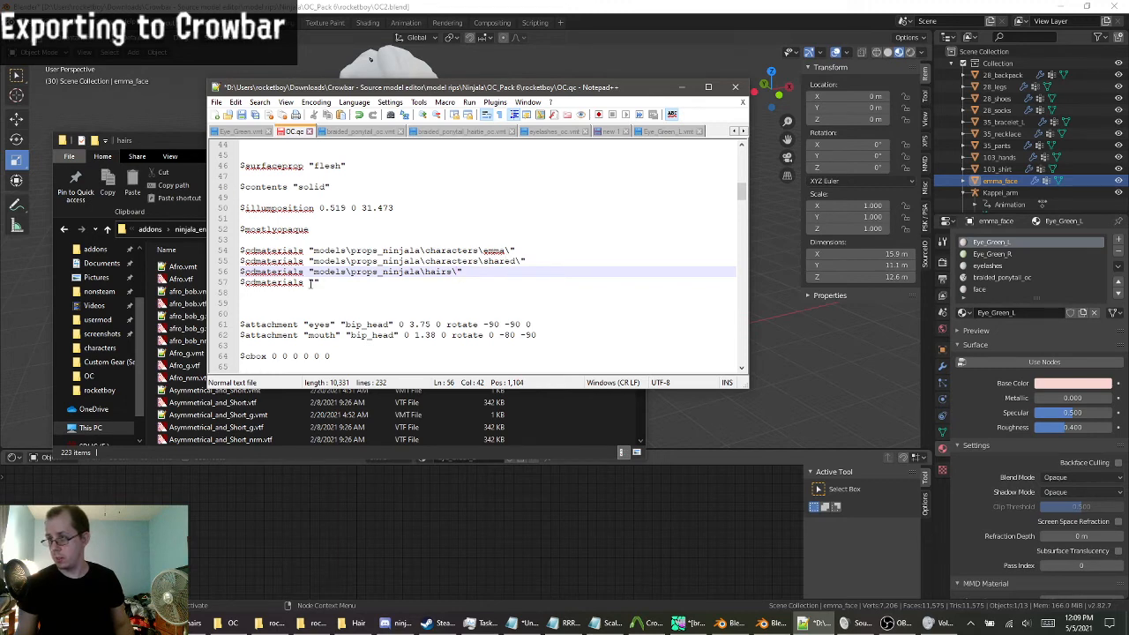
Open the clothing materials folder under props_ninjala in File Explorer and copy the models\props_ninjala\clothing part of its path.
left_click(93, 229)
left_click(94, 230)
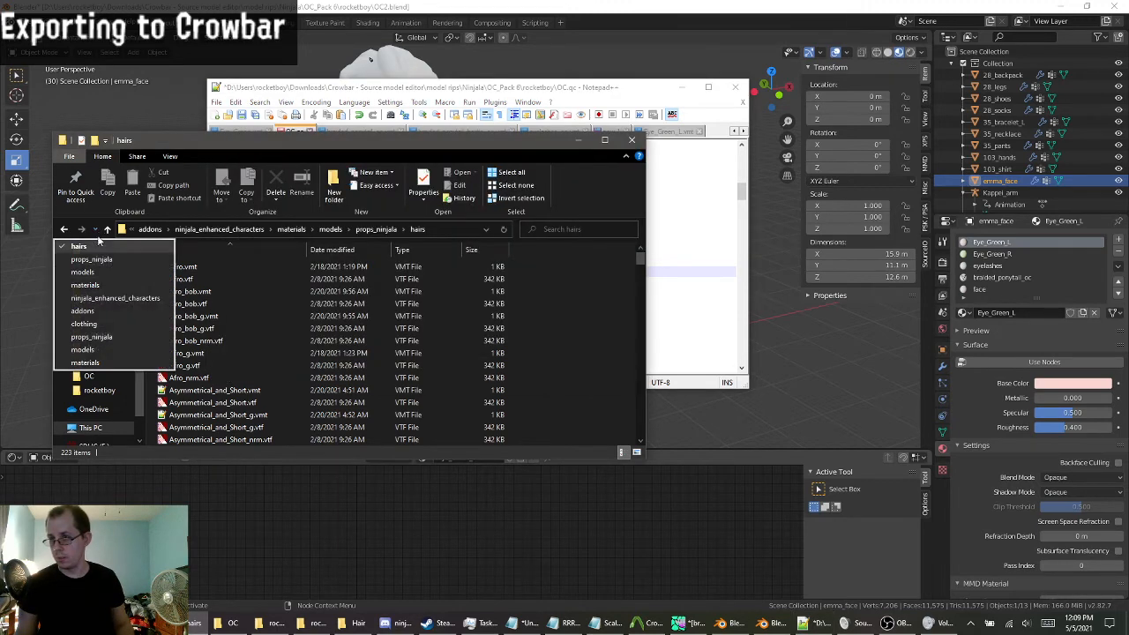
left_click(116, 323)
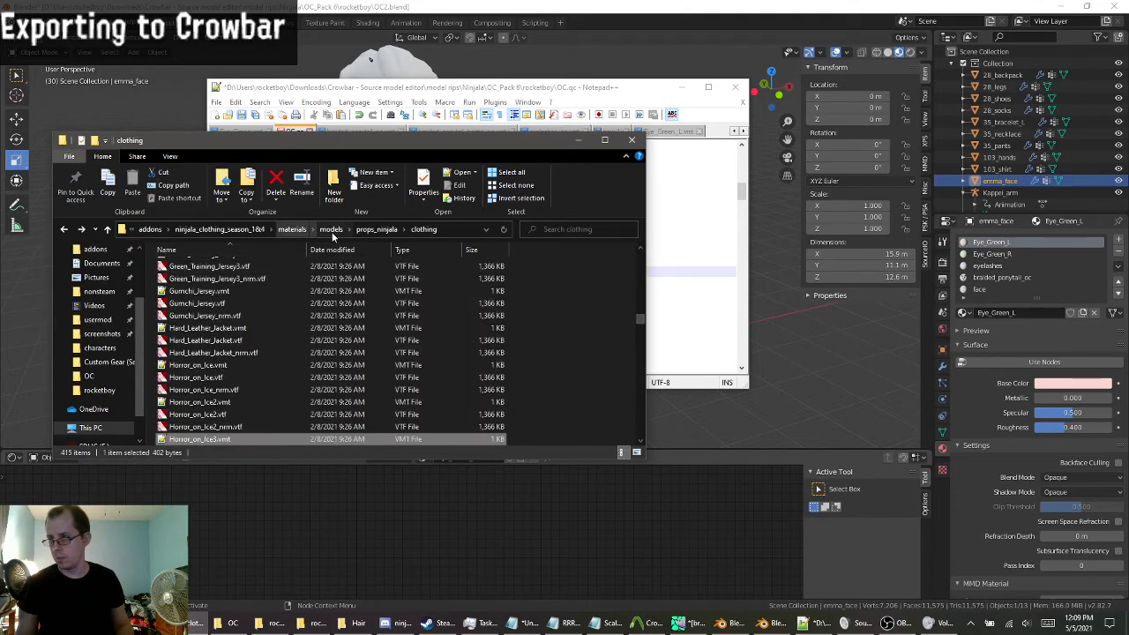
left_click(460, 229)
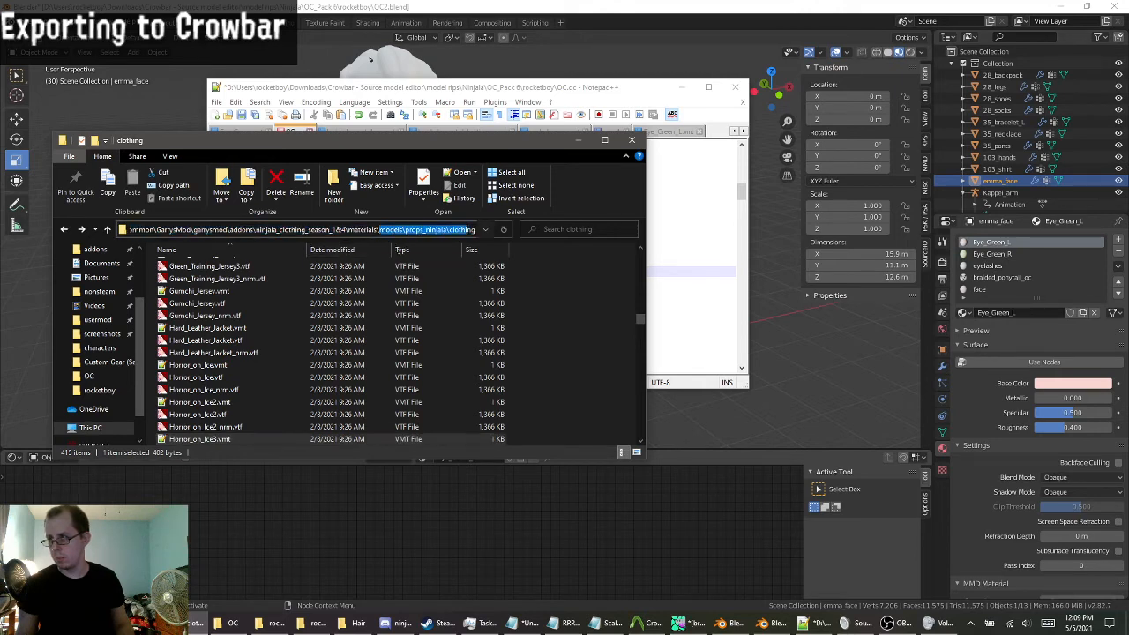
Fill in the remaining empty $cdmaterials entry in OC.qc with models\props_ninjala\clothing\.
left_click(688, 294)
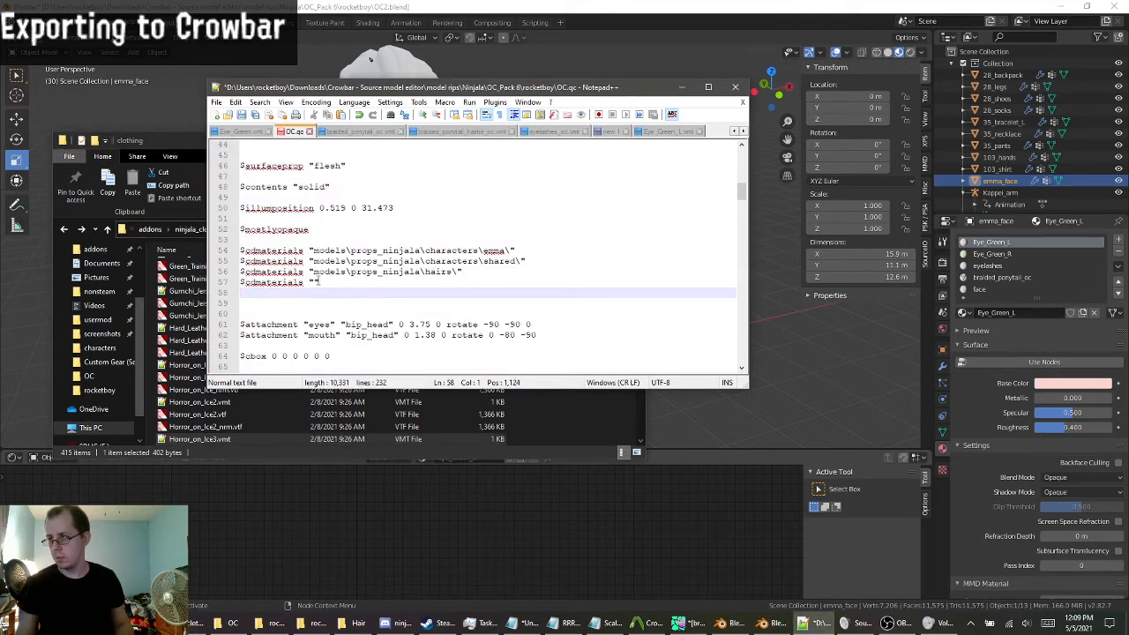
left_click(313, 281)
type("models\\props_ninjala\\clothing")
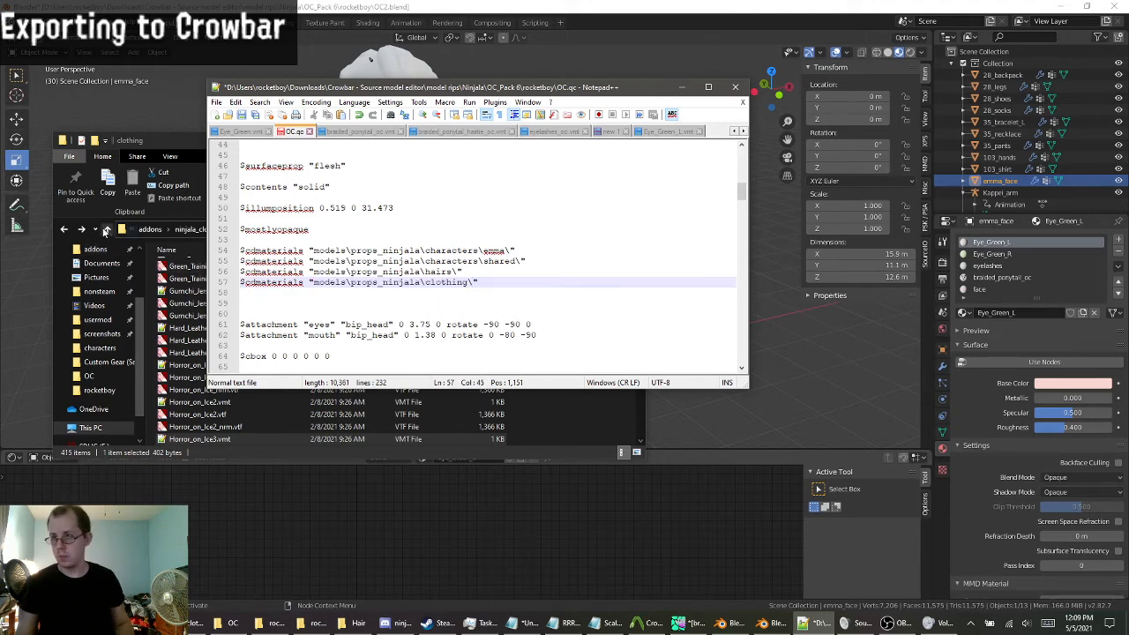
Check which clothing folders exist inside props_ninjala of the ninjala_clothing_season_1&4 addon in File Explorer.
left_click(96, 229)
left_click(99, 246)
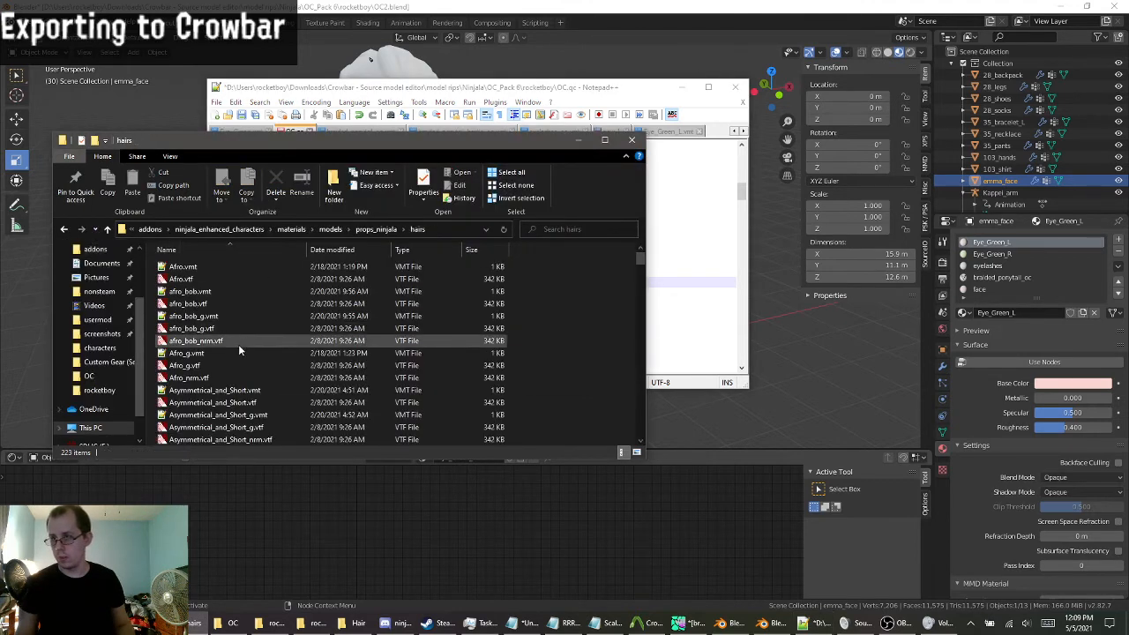
left_click(713, 323)
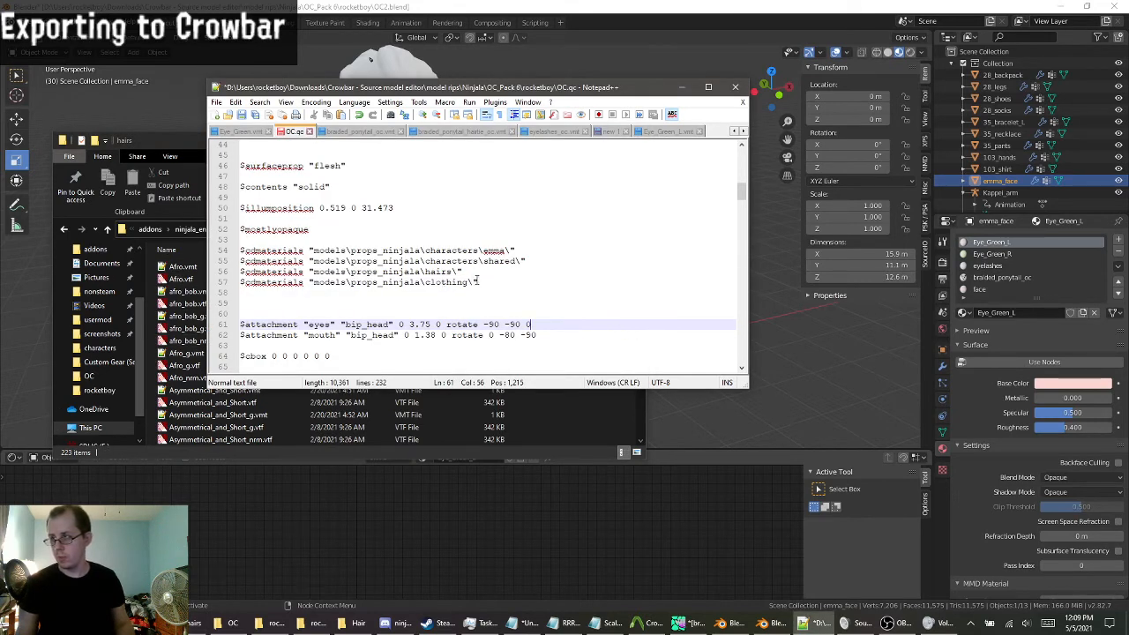
left_click(95, 230)
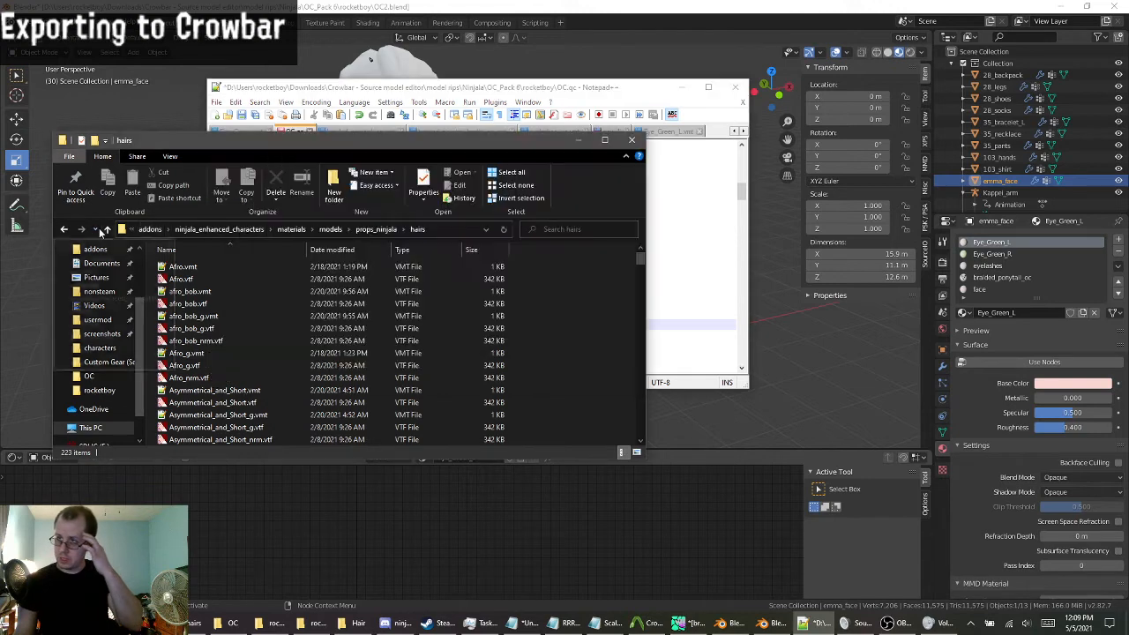
left_click(93, 337)
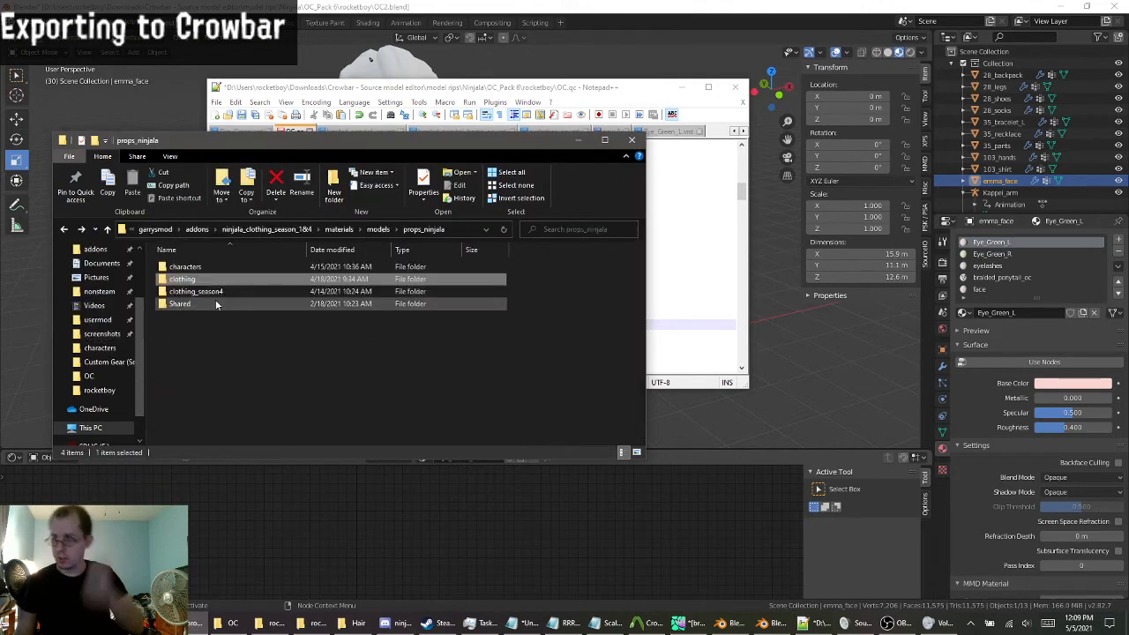
left_click(560, 92)
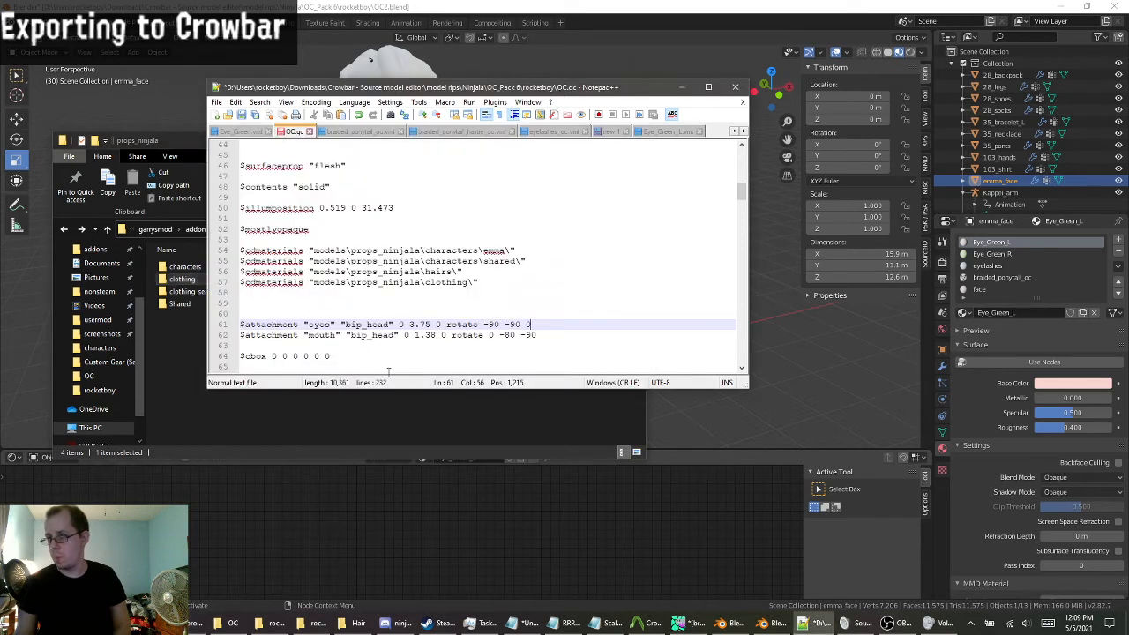
Try to point the clothing $cdmaterials entry in OC.qc at the clothing_season4 folder.
left_click(469, 282)
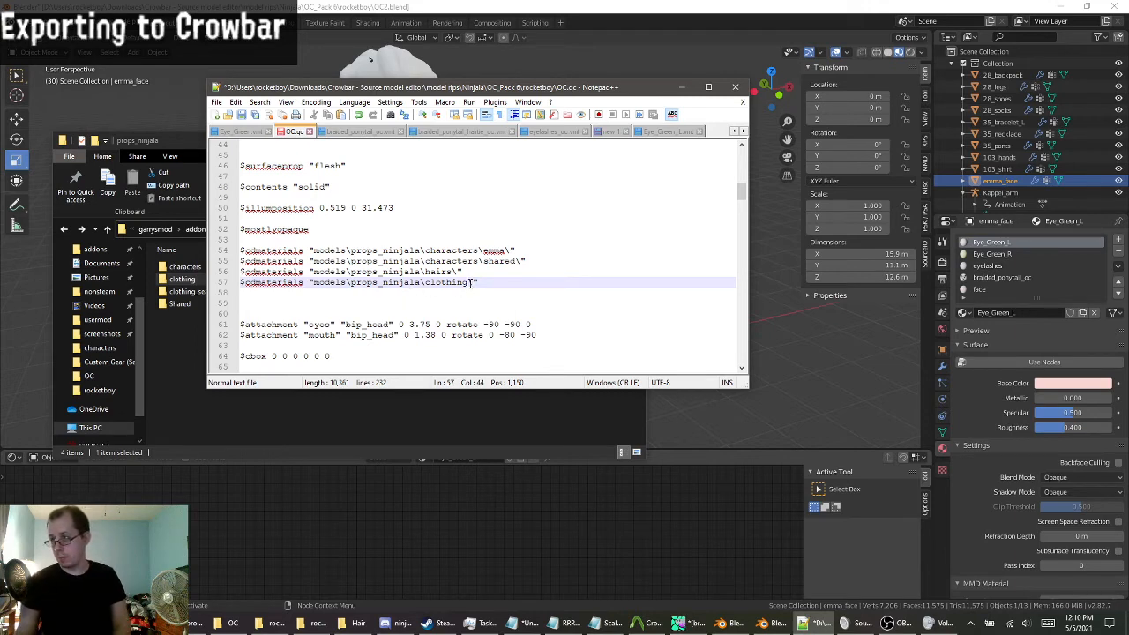
left_click(188, 307)
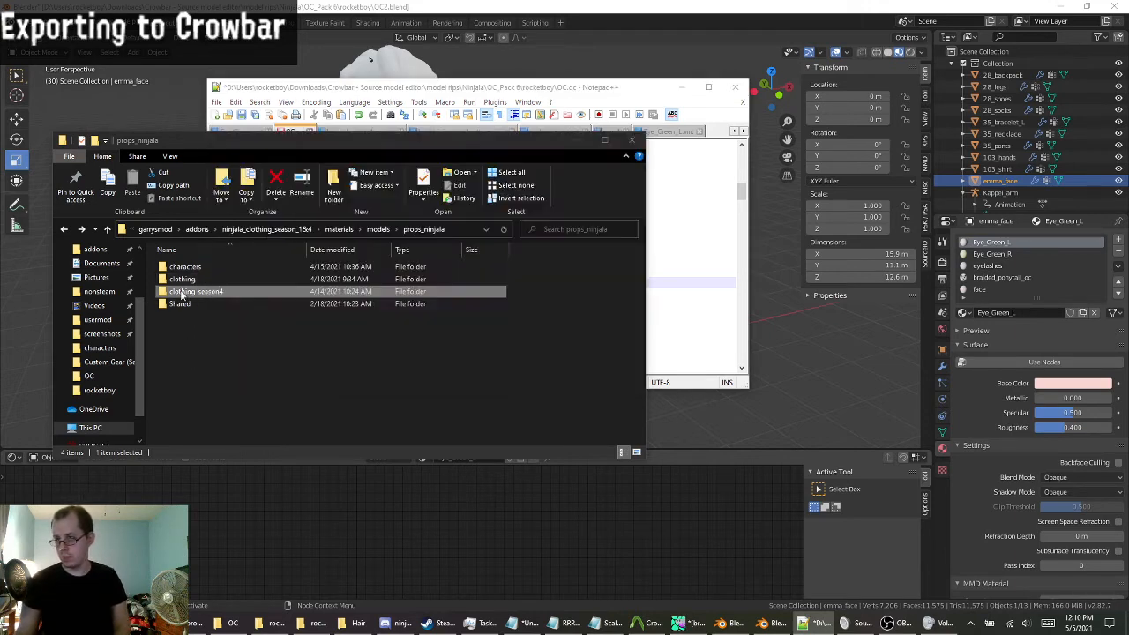
left_click(547, 309)
left_click(468, 282)
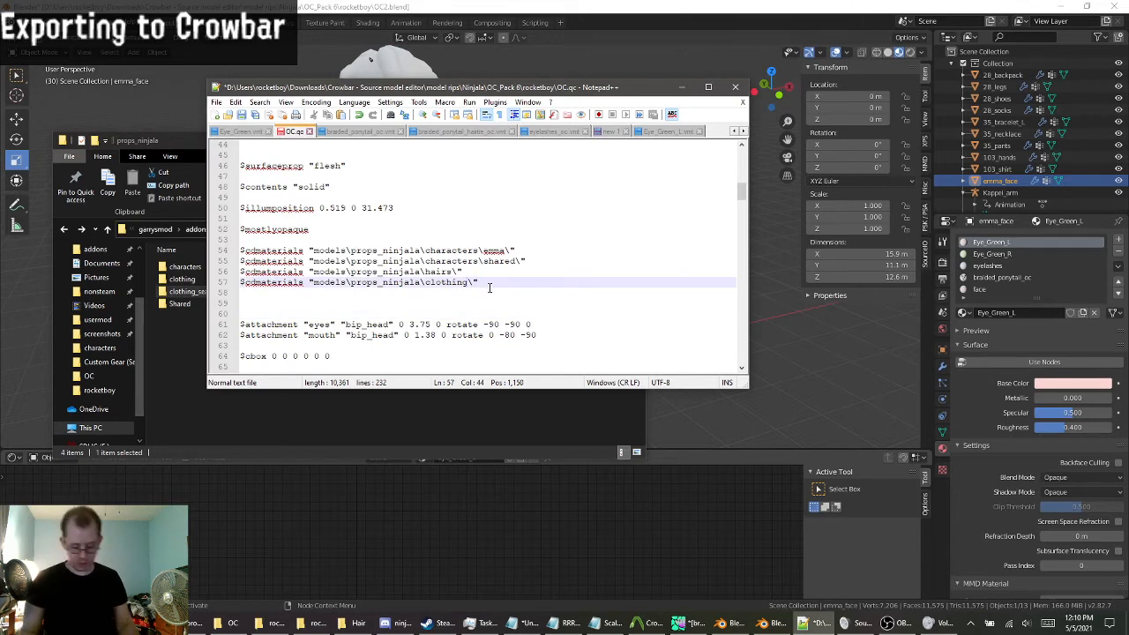
type("_seasons")
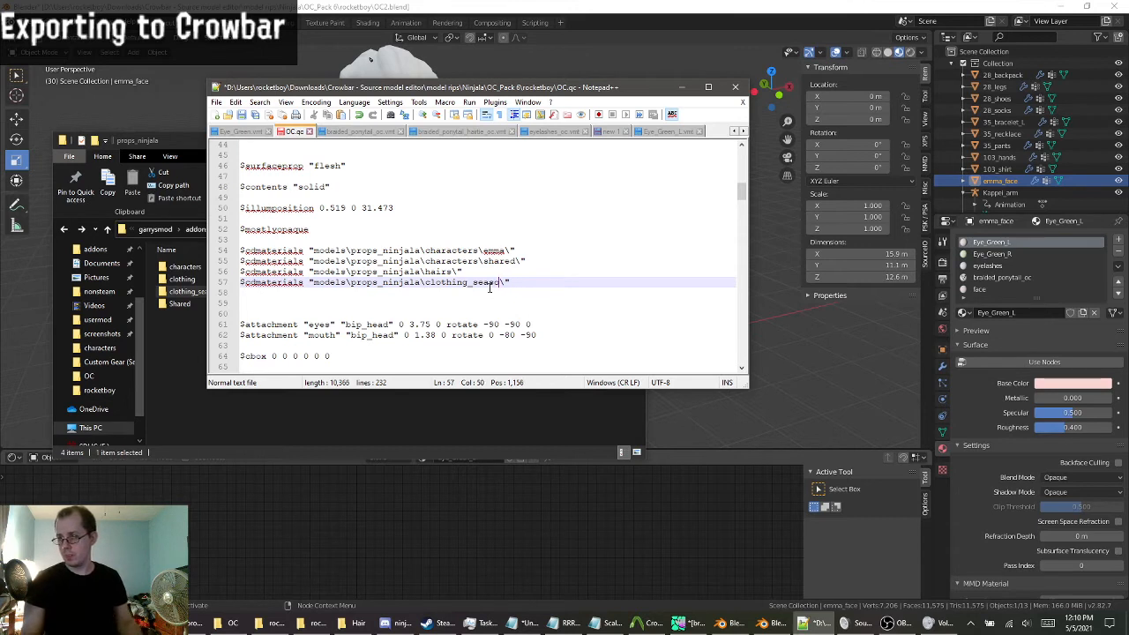
key("BackSpace")
key("BackSpace")
key("BackSpace")
key("BackSpace")
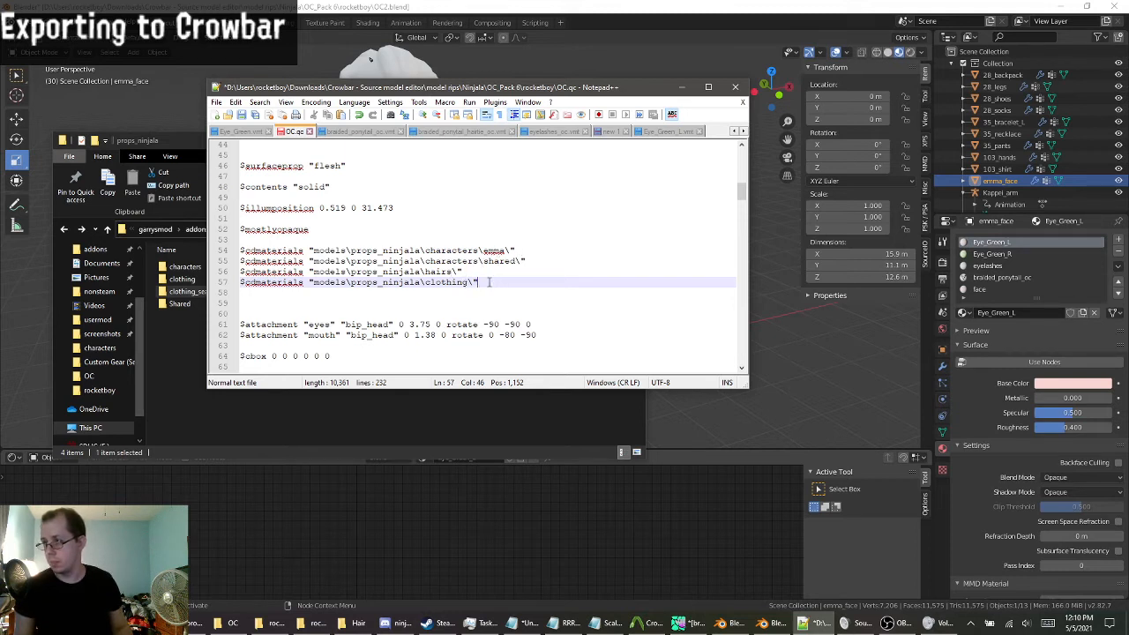
Duplicate the clothing $cdmaterials line directly below itself in OC.qc.
left_click_drag(480, 282, 226, 281)
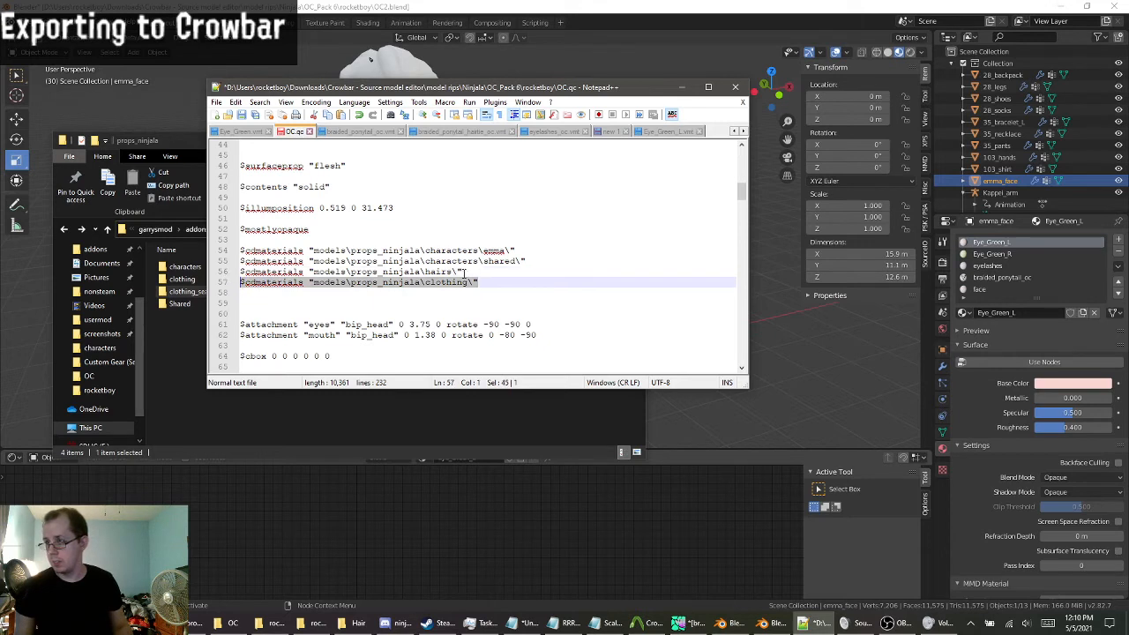
left_click(504, 281)
scroll(503, 280, "up", 1)
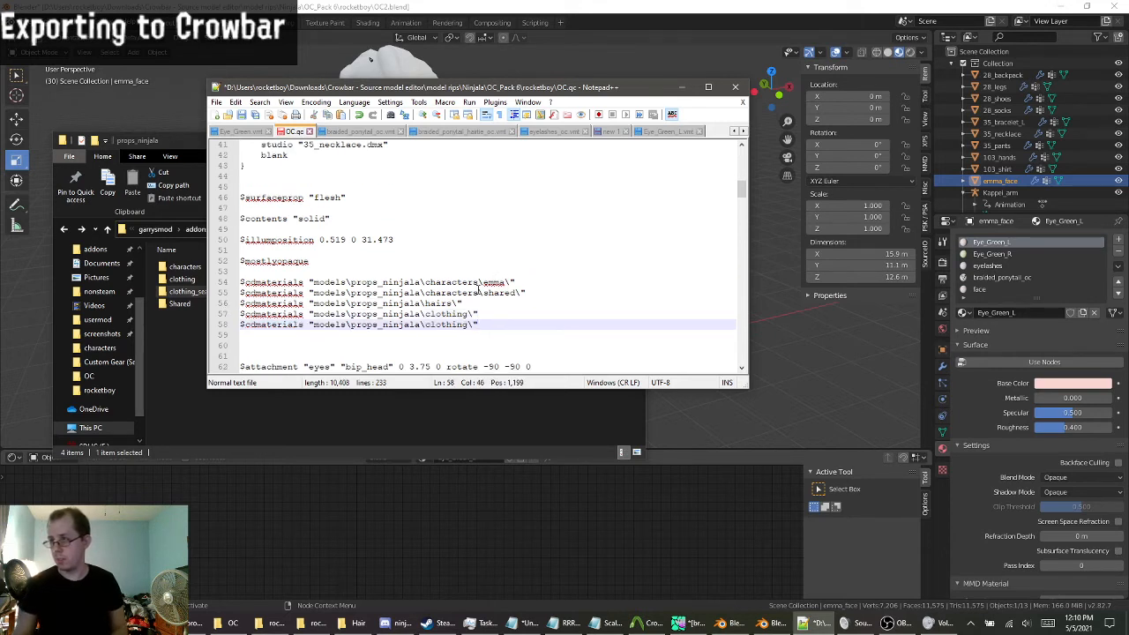
Switch to the OC materials folder in File Explorer and copy the models\rocketboy3005\ninjala_custom\rocketboy3005\OC part of its path.
left_click(173, 376)
left_click(219, 625)
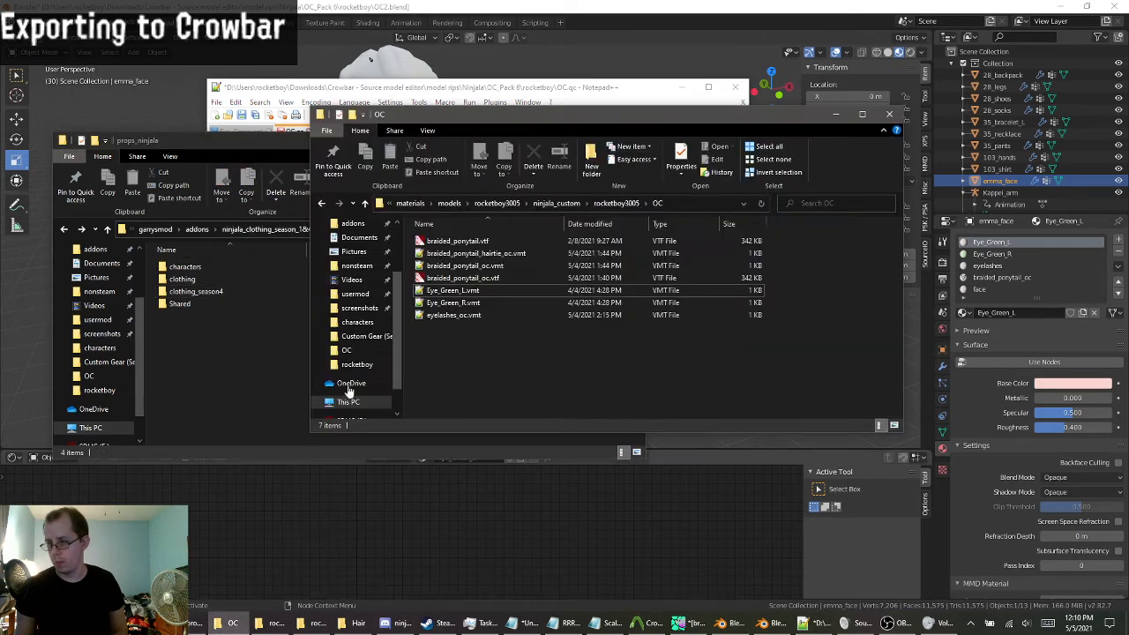
left_click(685, 205)
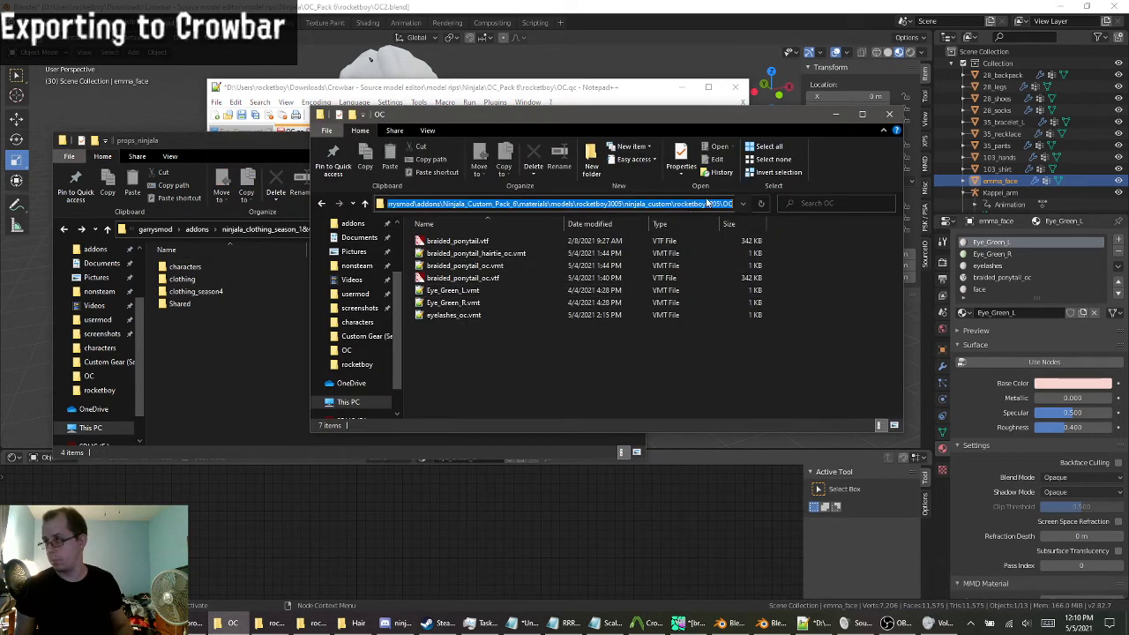
left_click(677, 205)
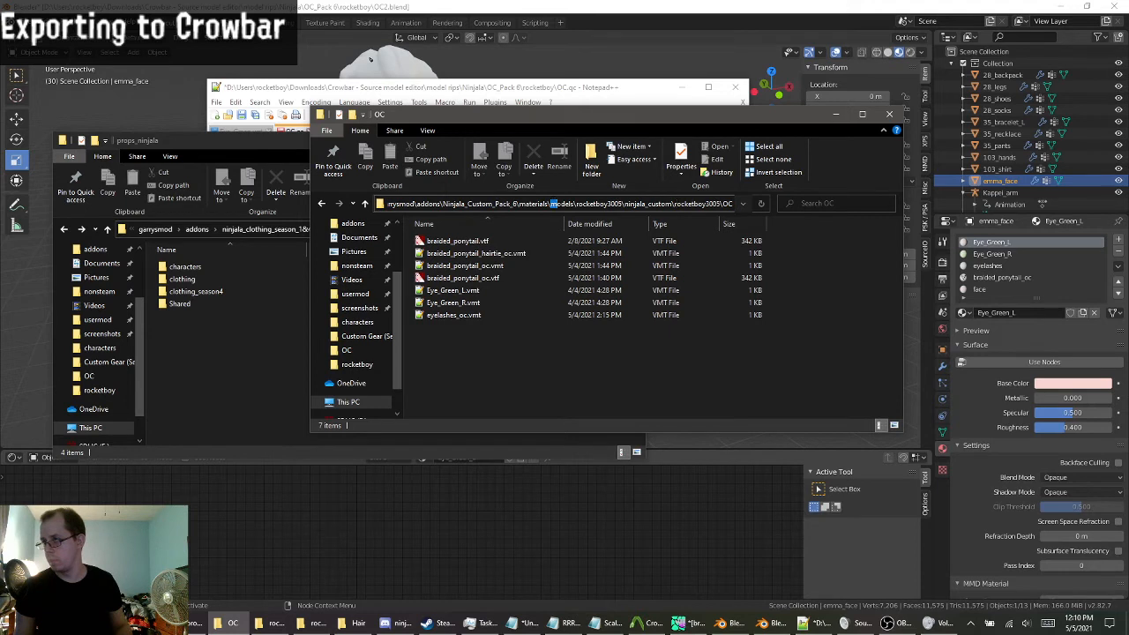
left_click_drag(550, 203, 890, 212)
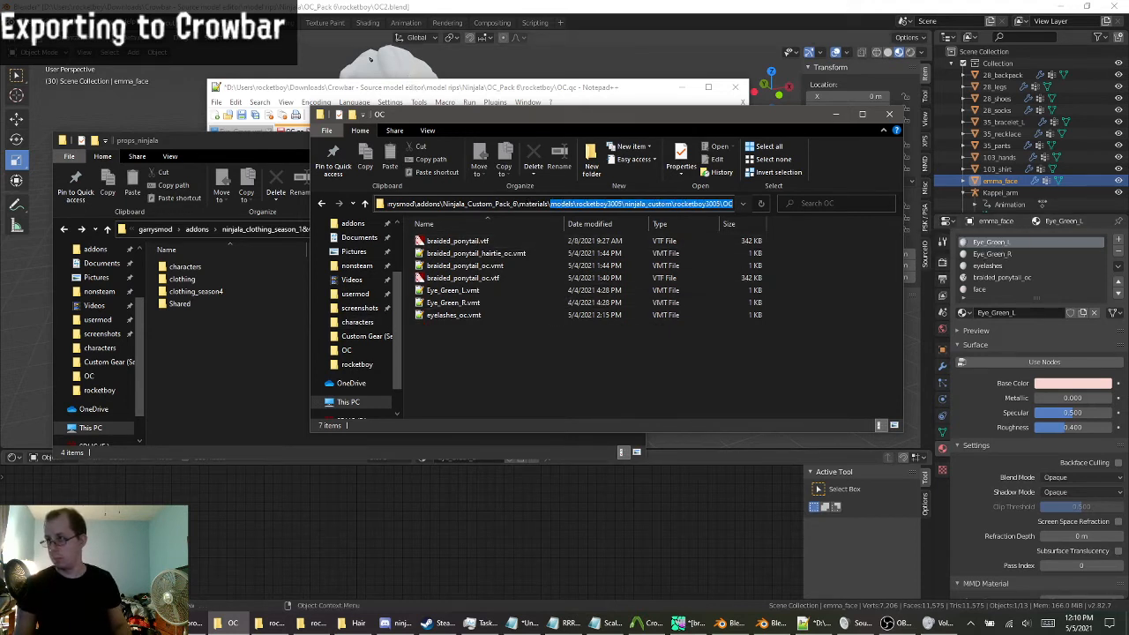
Replace the path in the last $cdmaterials line of OC.qc with models\rocketboy3005\ninjala_custom\rocketboy3005\OC\ and save the file.
left_click(473, 93)
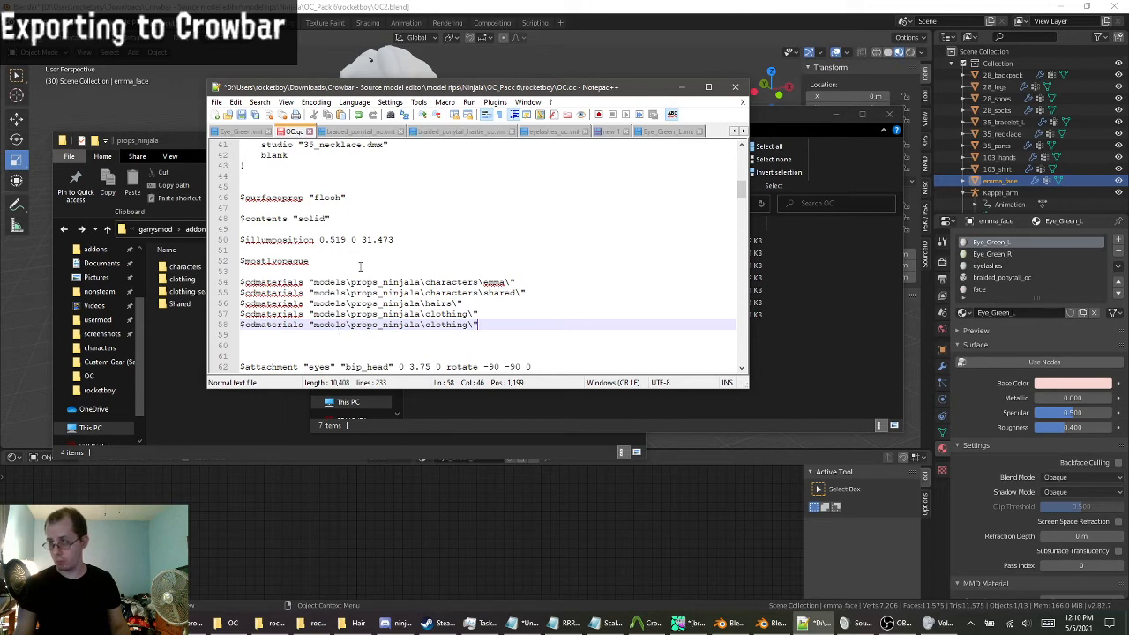
left_click(781, 117)
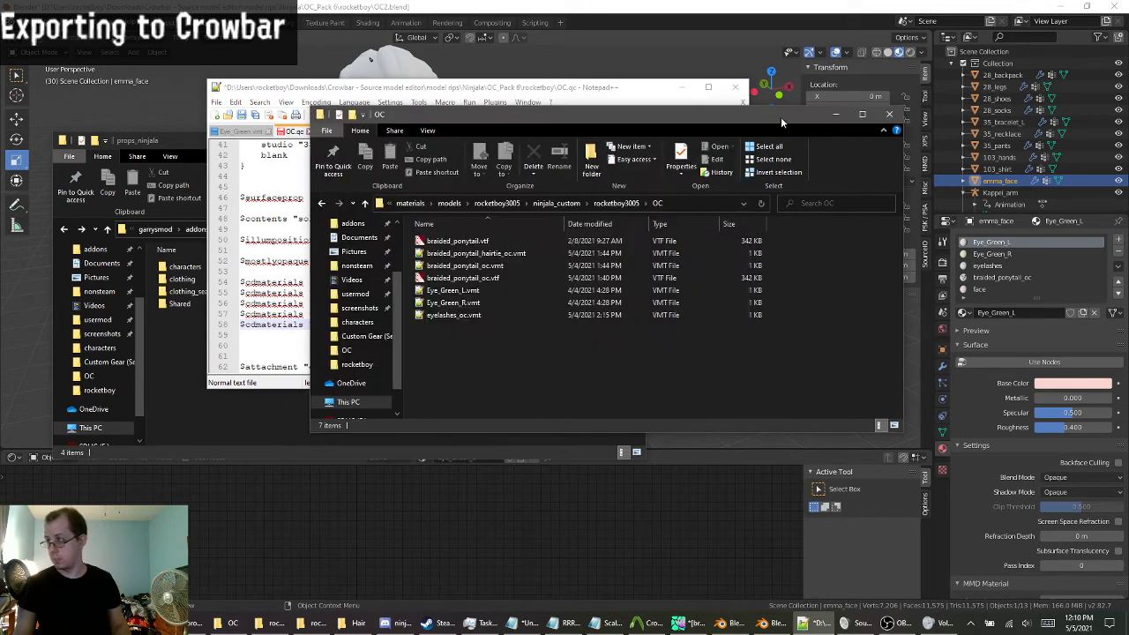
key("alt+Tab")
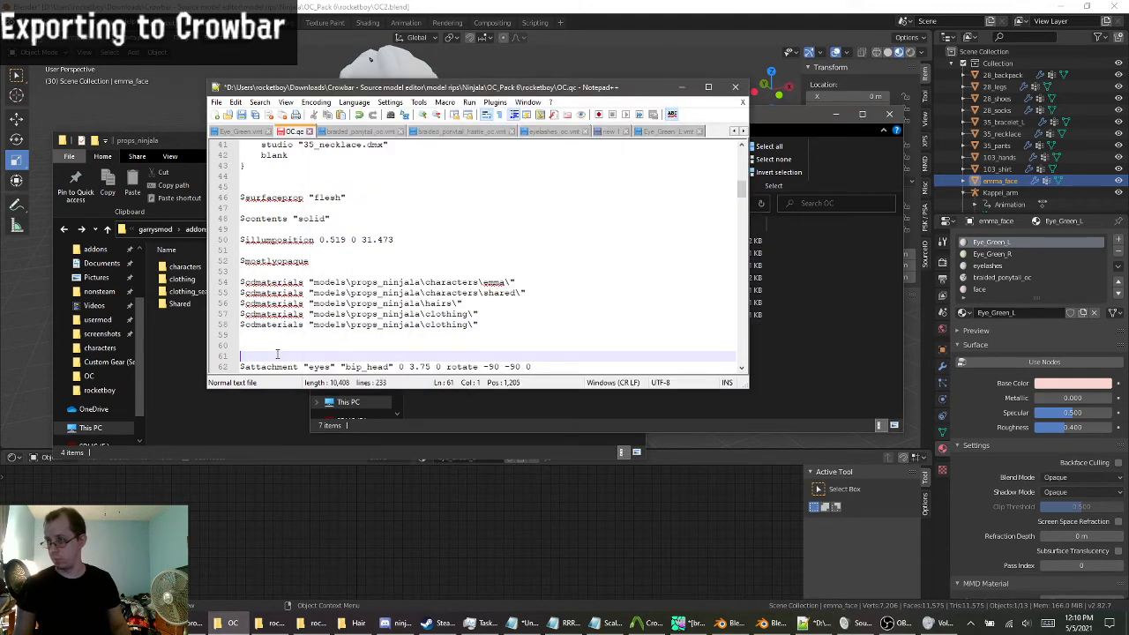
left_click_drag(313, 324, 475, 327)
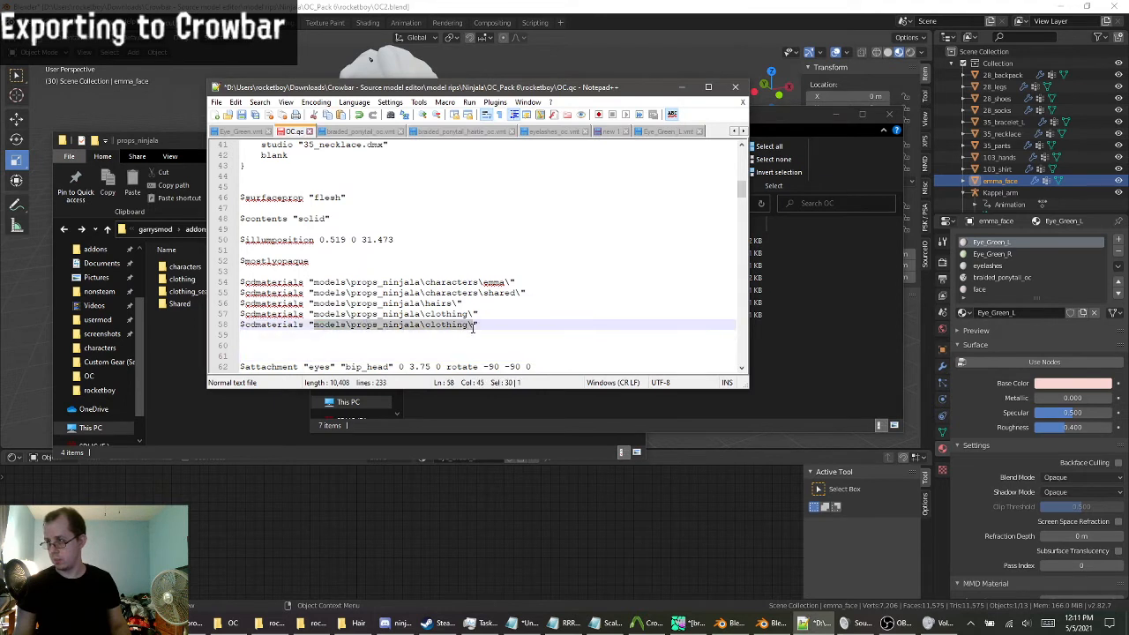
type("models\\rocketboy3005\\ninjala_custom\\rocketboy3005\\OC\\")
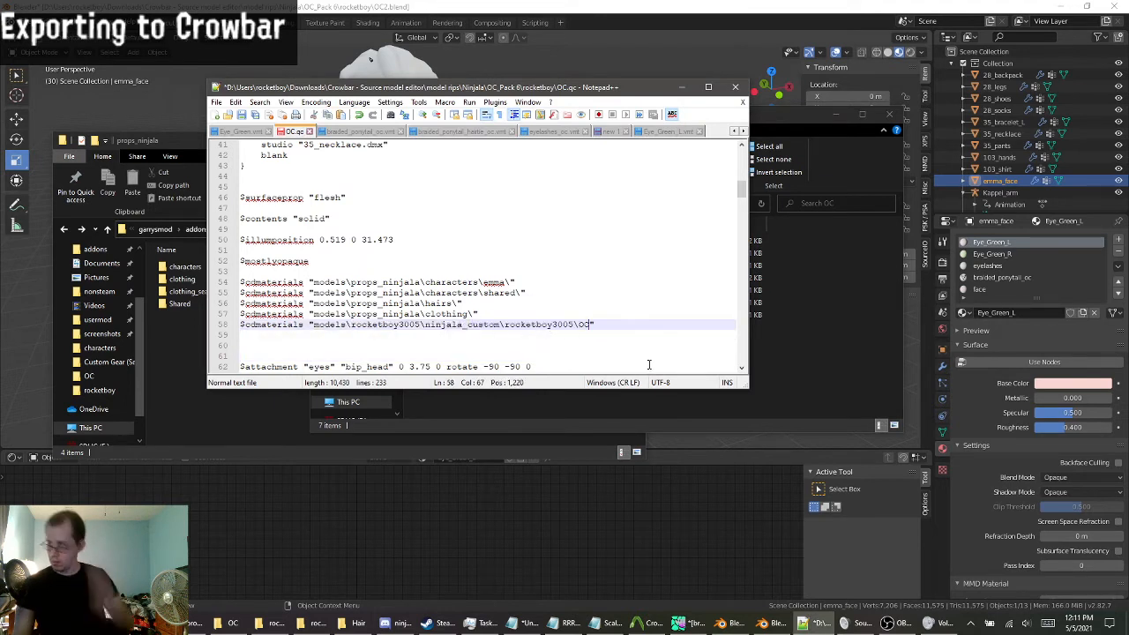
type("\\")
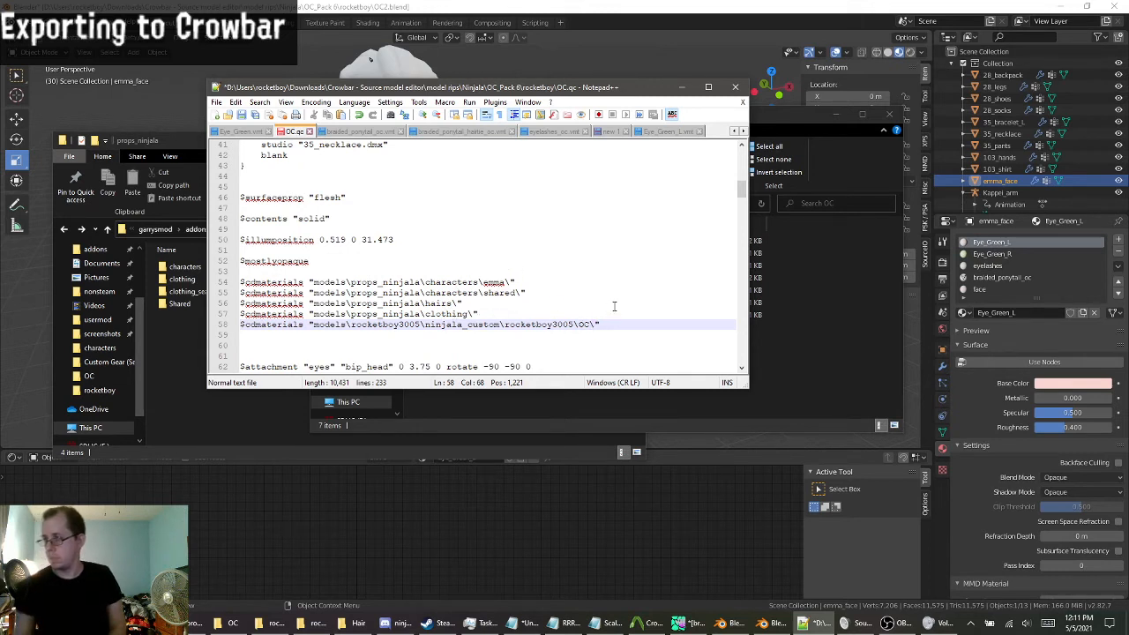
key("ctrl+s")
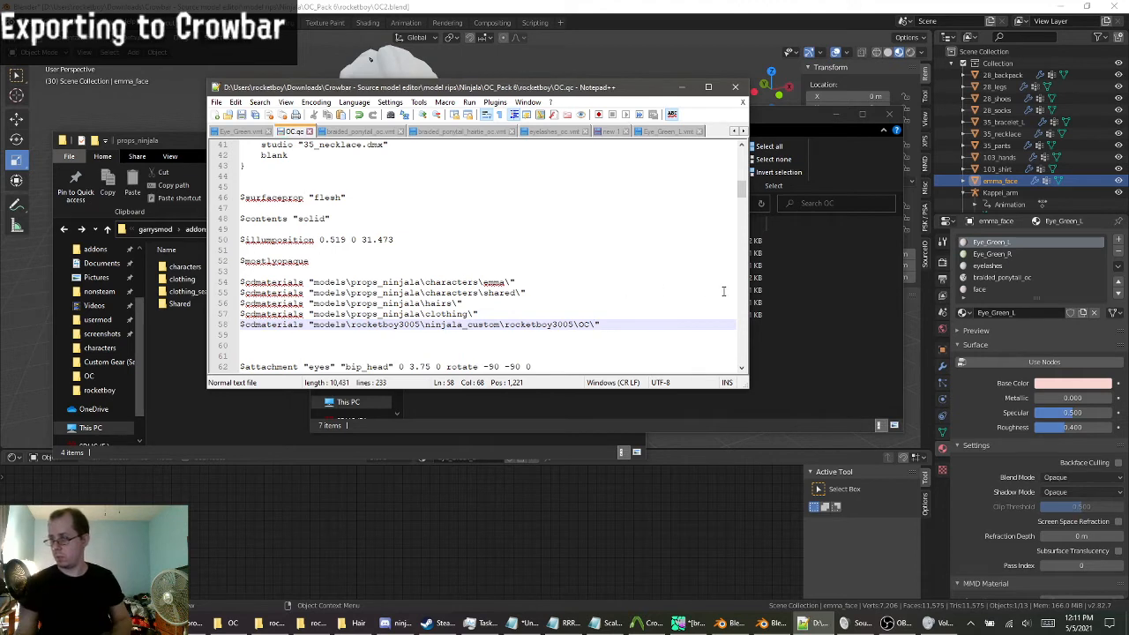
Delete all $definebone lines between the $bbox line and the idle $sequence block in OC.qc, including the leftover blank lines.
scroll(500, 289, "down", 6)
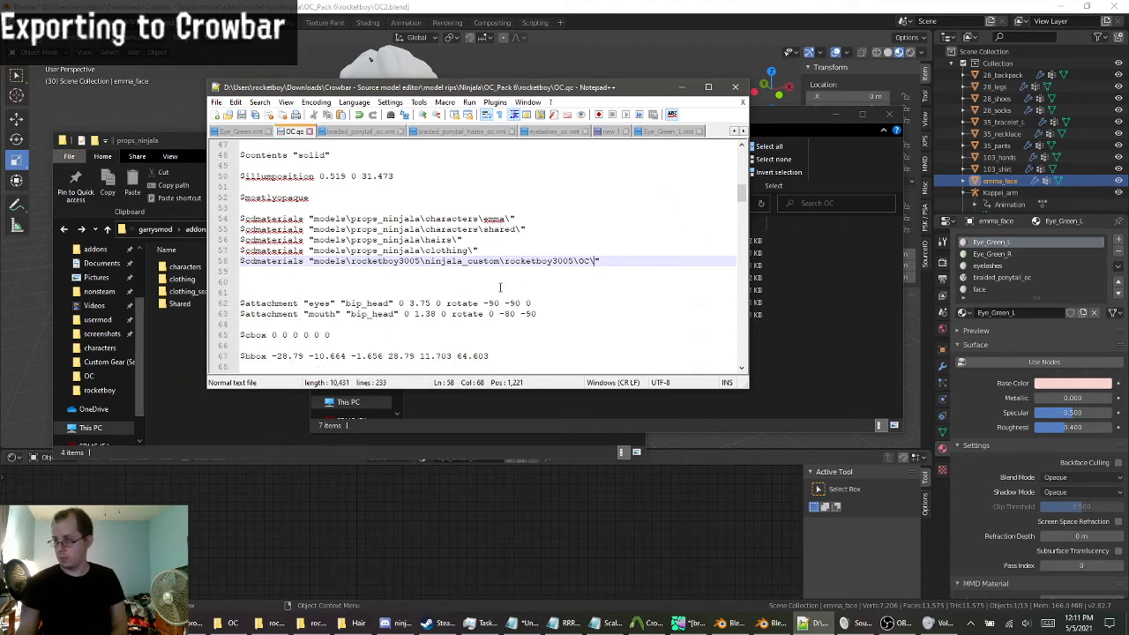
left_click(238, 251)
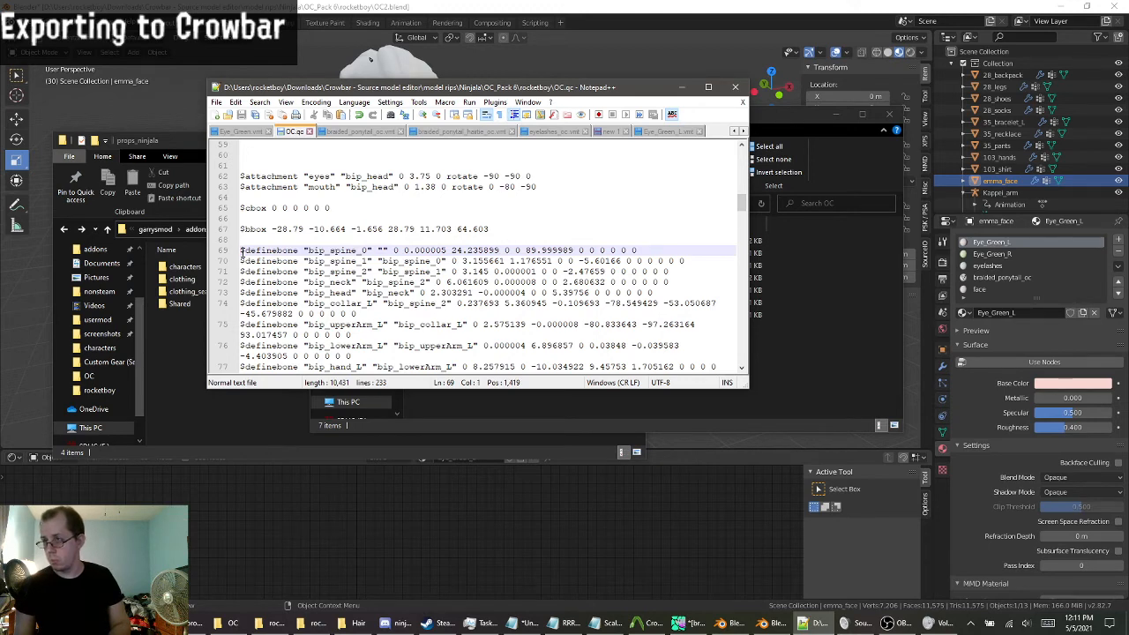
left_click_drag(242, 252, 298, 148)
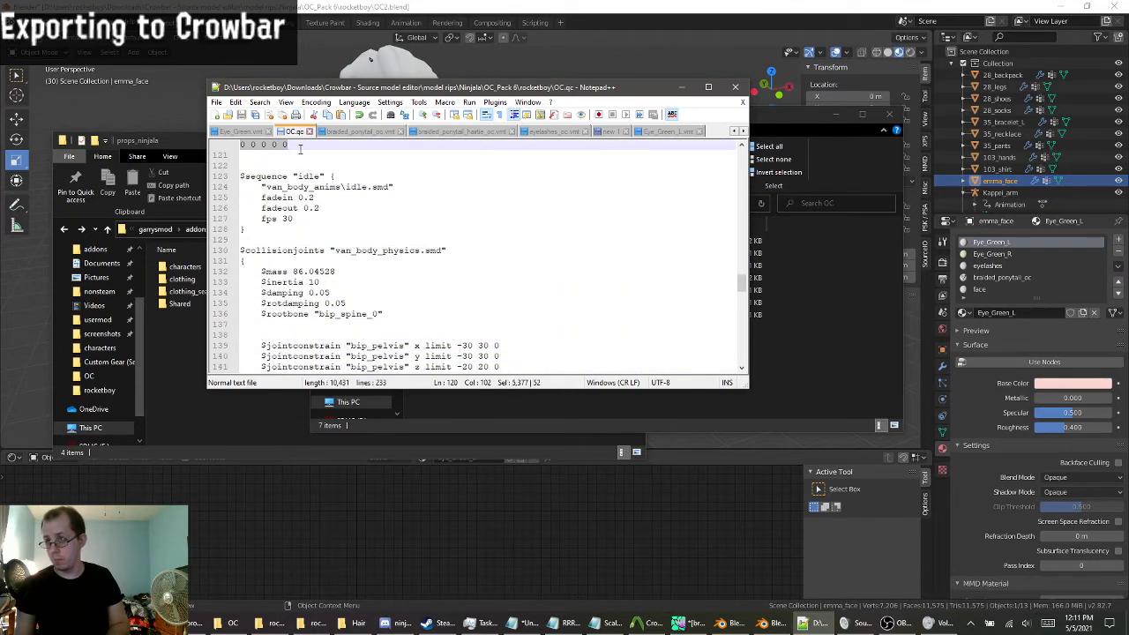
key("Delete")
key("BackSpace")
key("BackSpace")
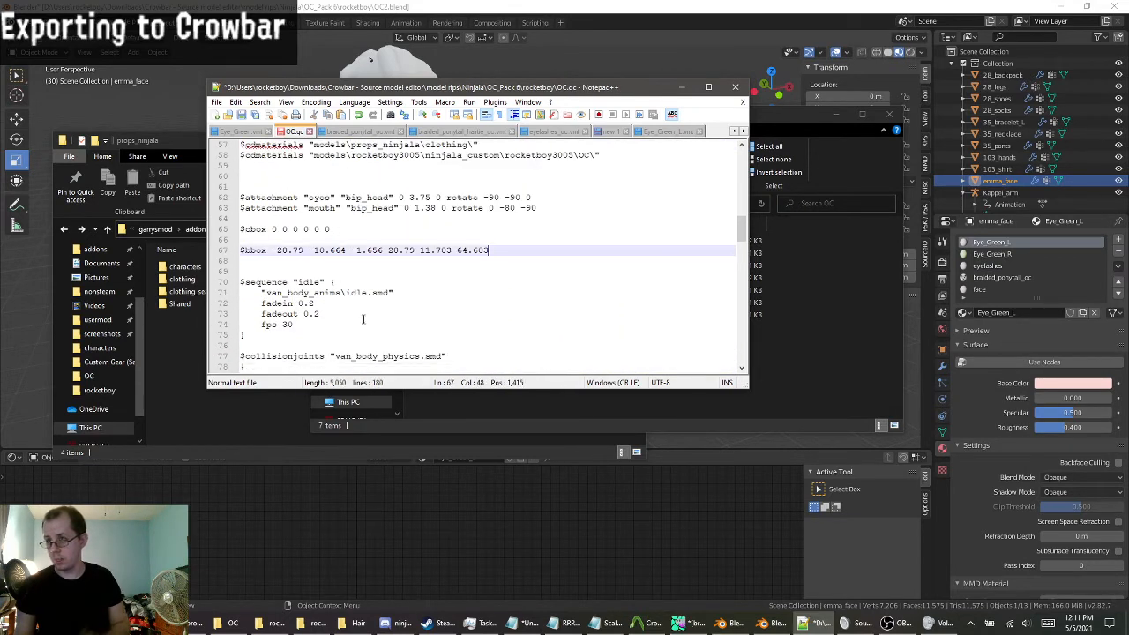
Check the exported file in the OC_anims folder and change the idle sequence's reference in OC.qc to oc_anims\idle.dmx.
scroll(301, 300, "down", 1)
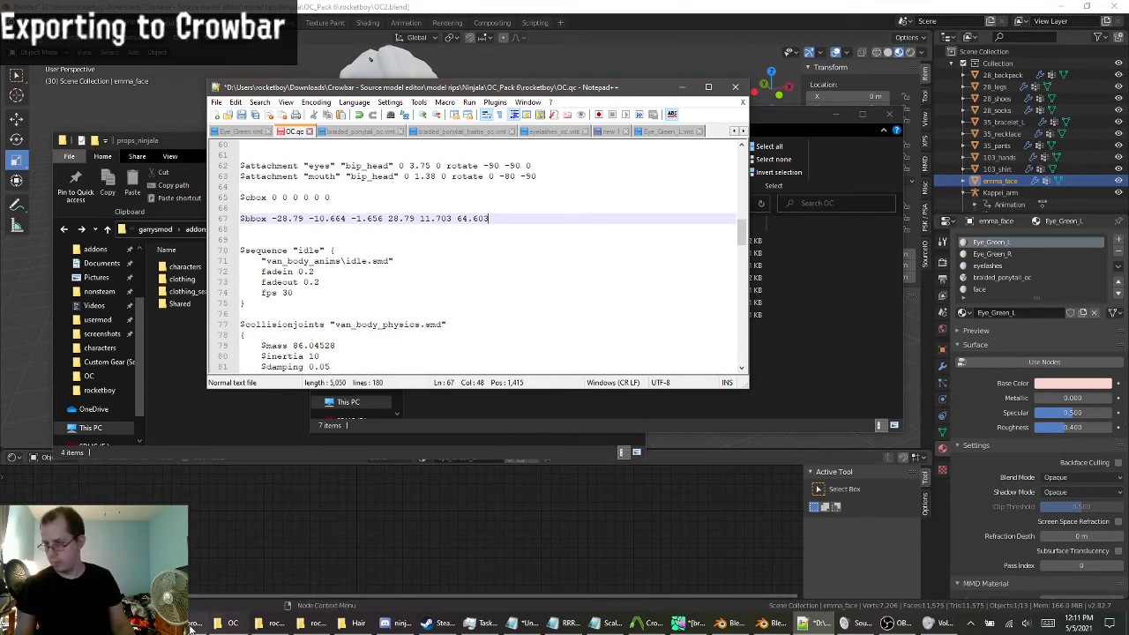
left_click(263, 627)
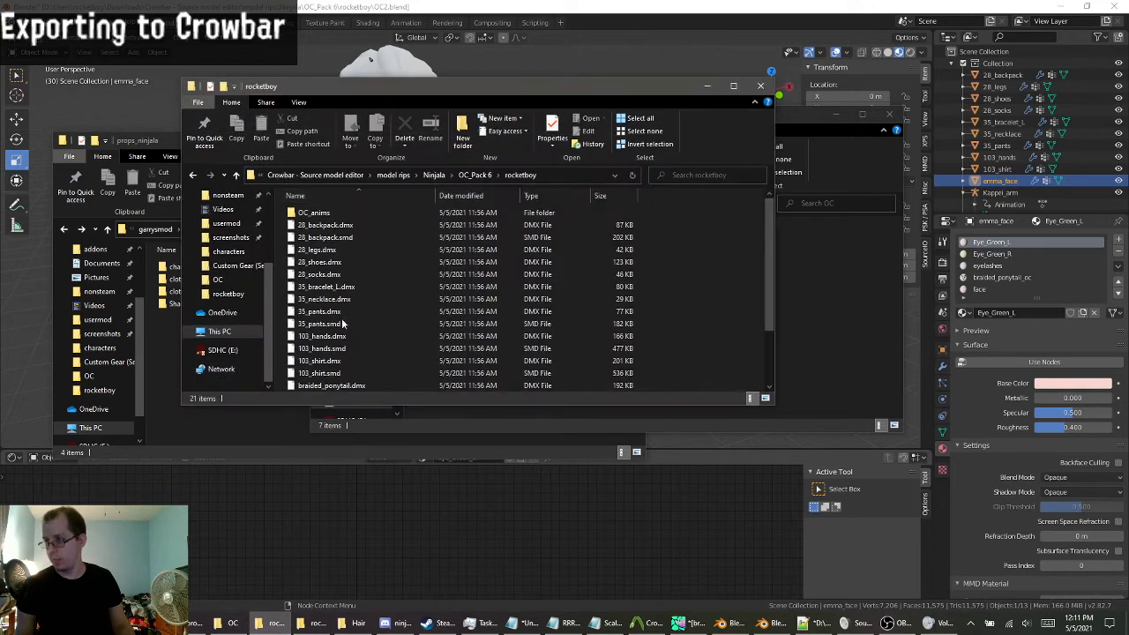
double_click(320, 213)
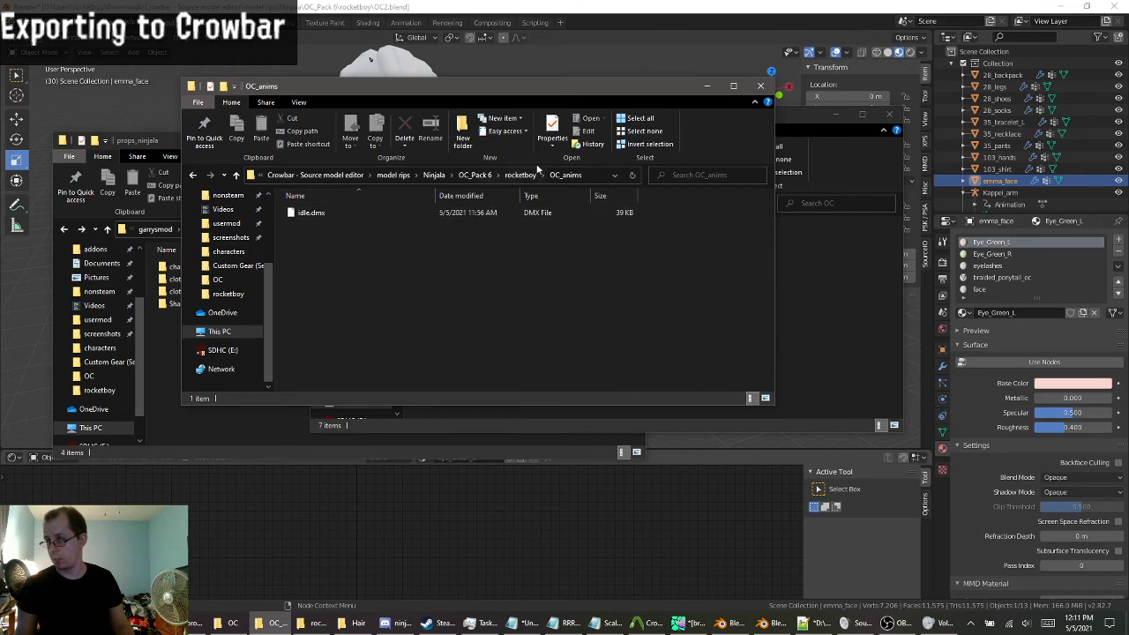
left_click(813, 622)
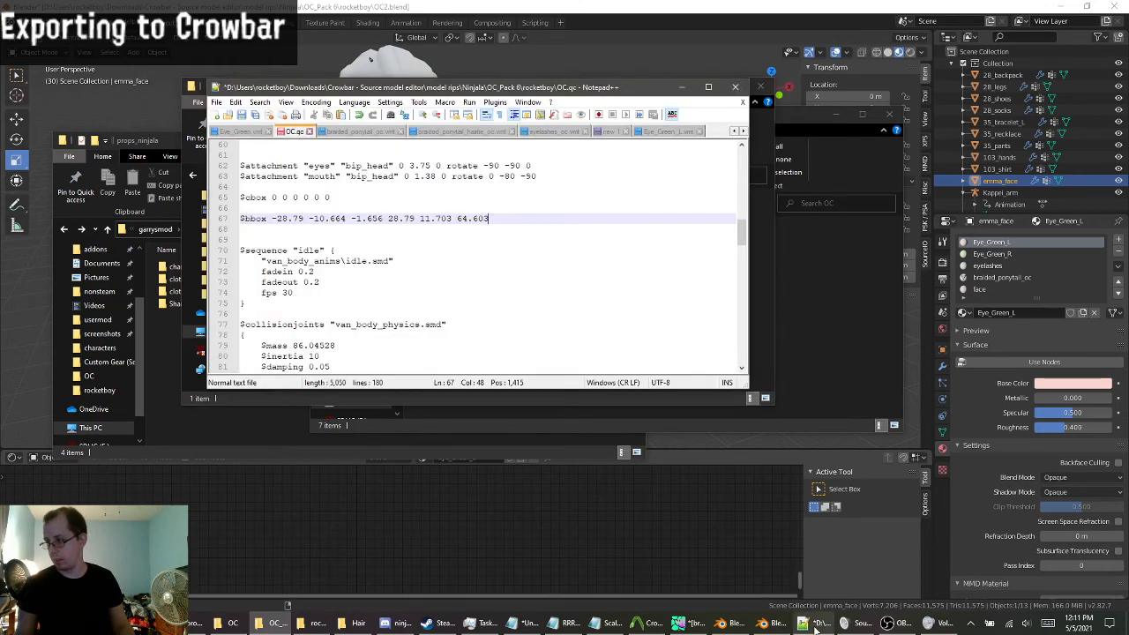
left_click_drag(434, 89, 700, 145)
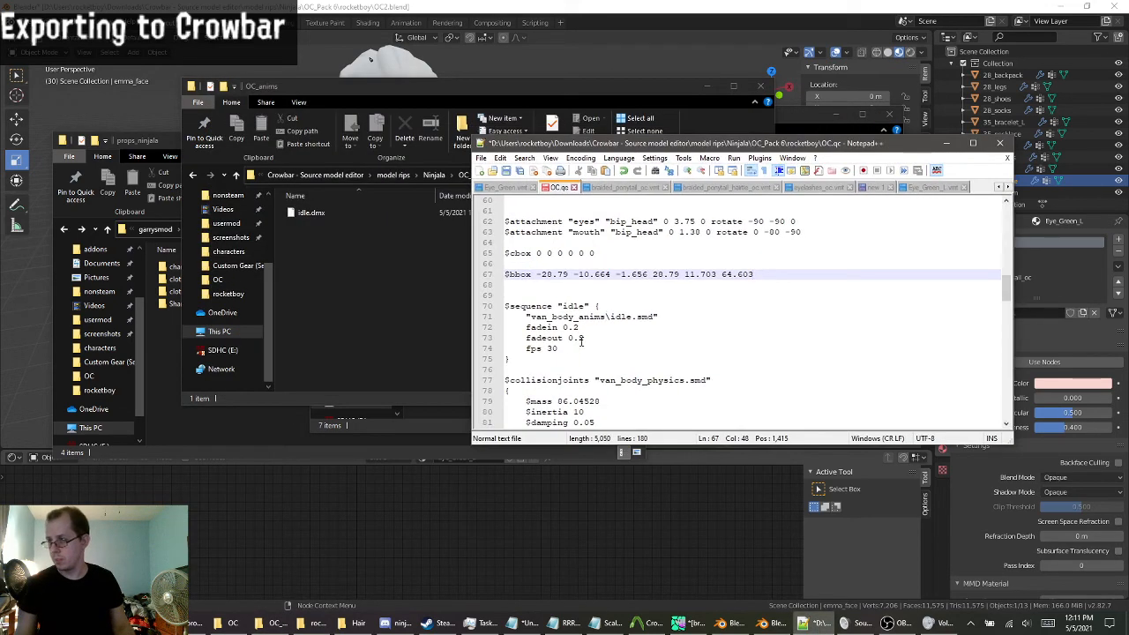
left_click_drag(577, 318, 531, 317)
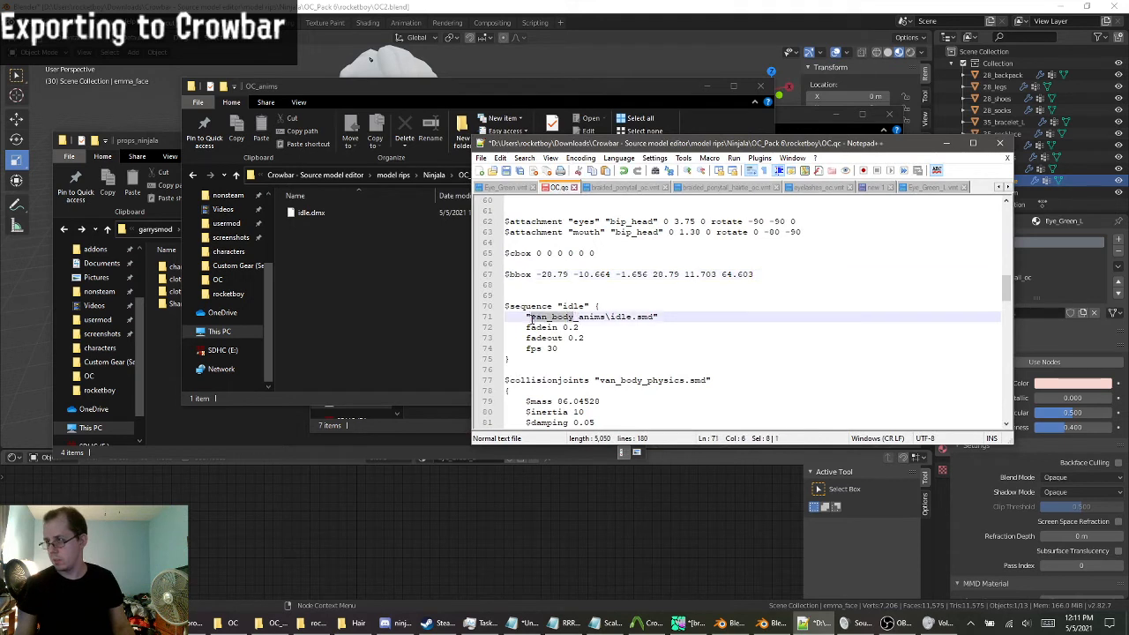
type("oc")
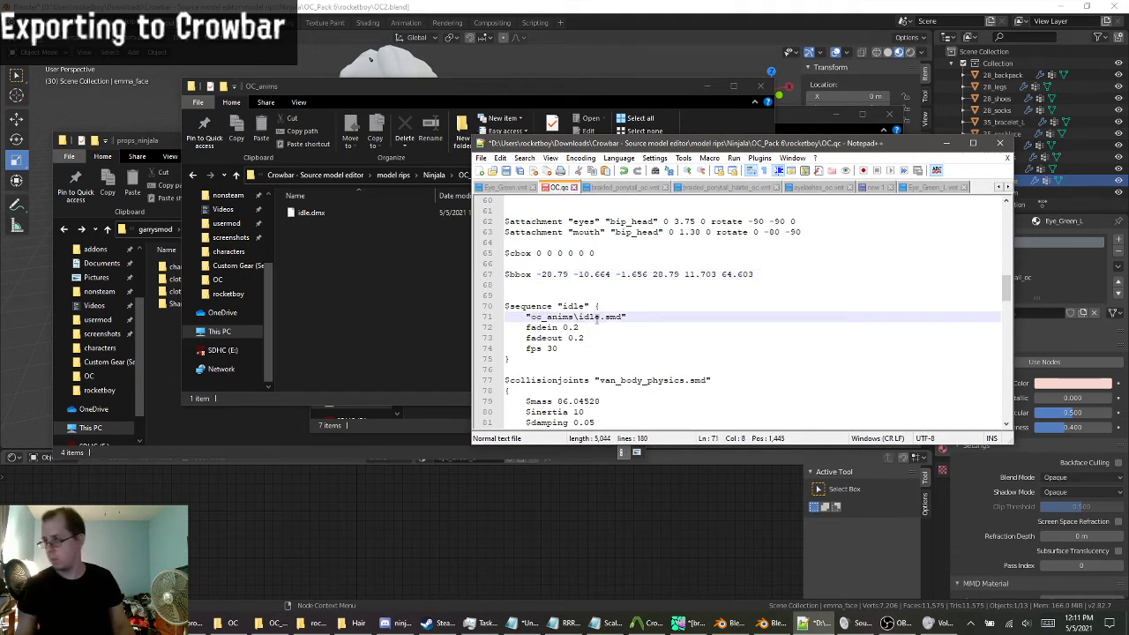
double_click(619, 317)
type("dmx")
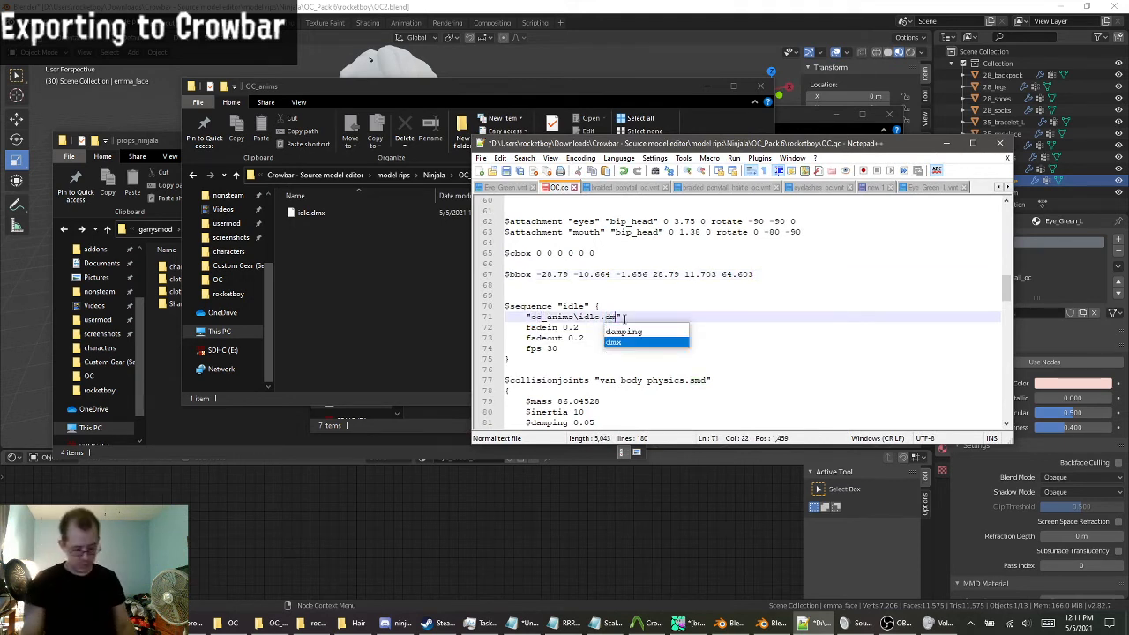
Check the physics file name in the rocketboy export folder and change the $collisionjoints reference in OC.qc to oc_physics.dmx.
left_click(195, 175)
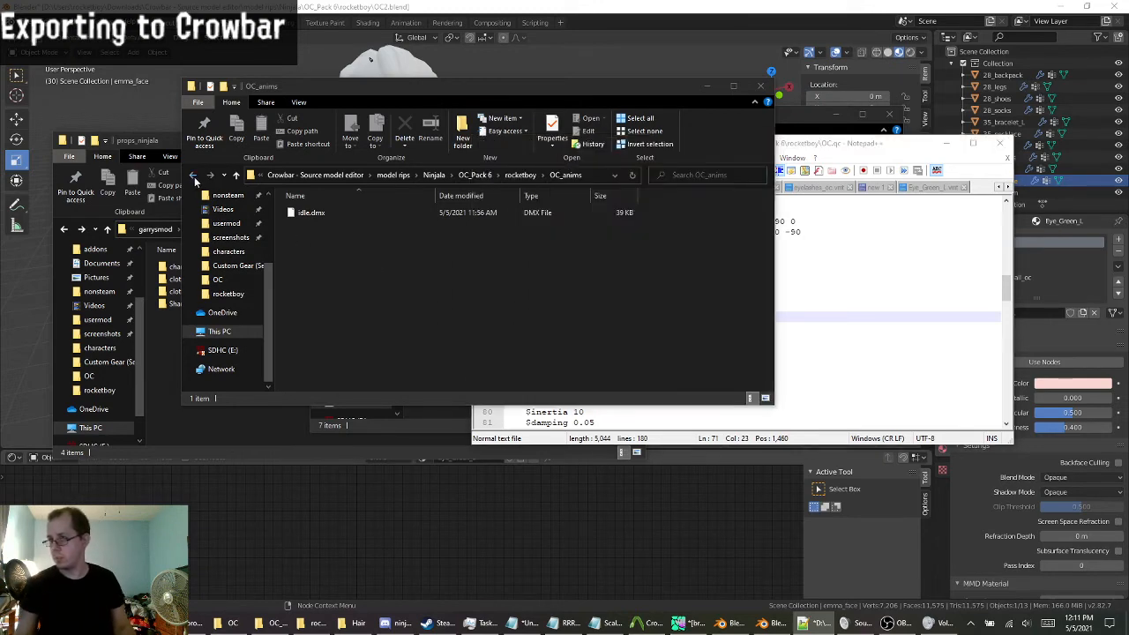
scroll(350, 265, "down", 3)
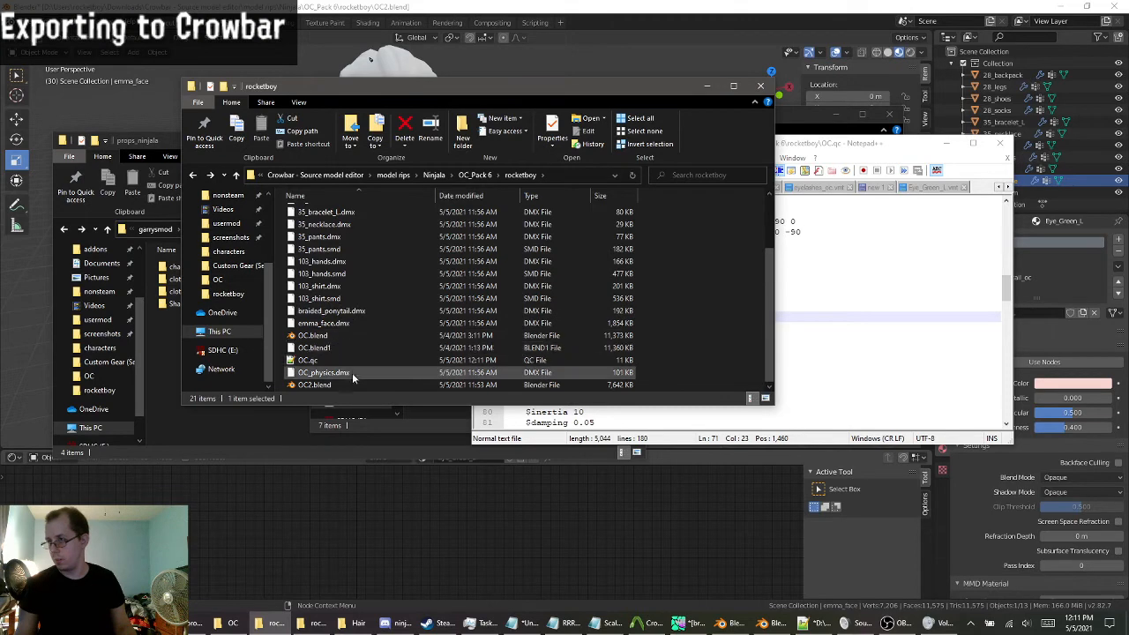
left_click(731, 438)
double_click(698, 380)
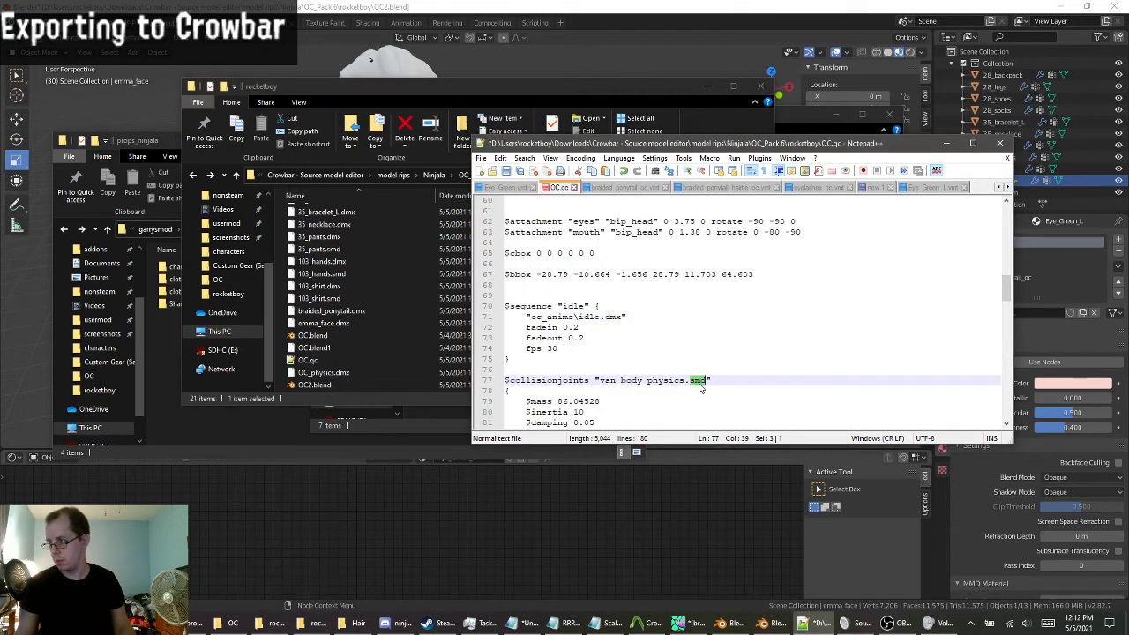
type("dmx")
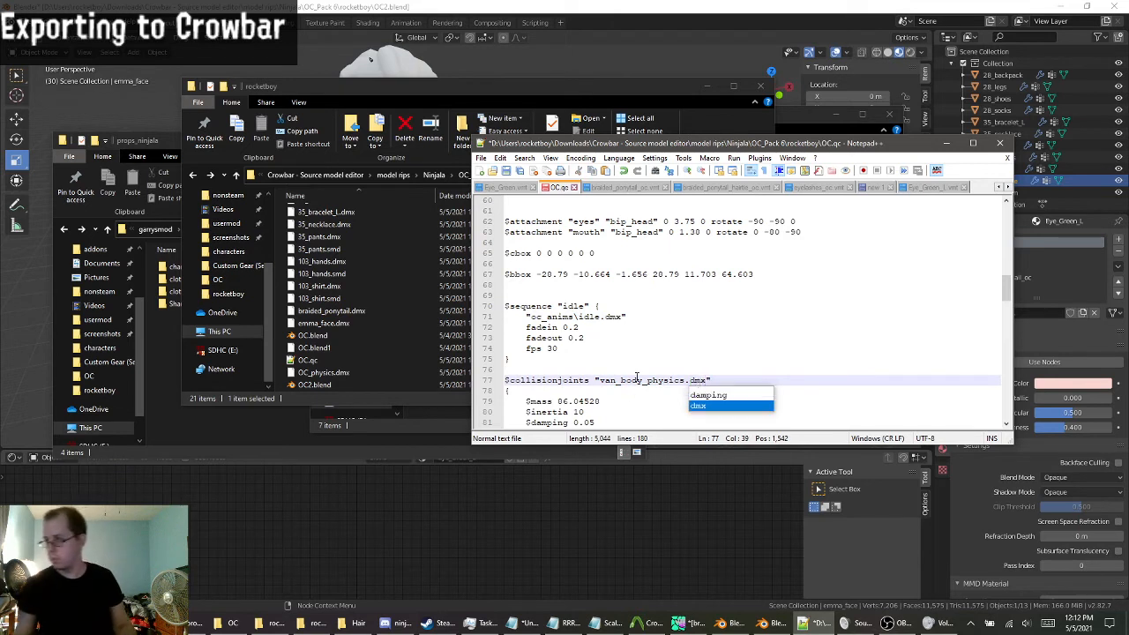
left_click_drag(644, 380, 603, 380)
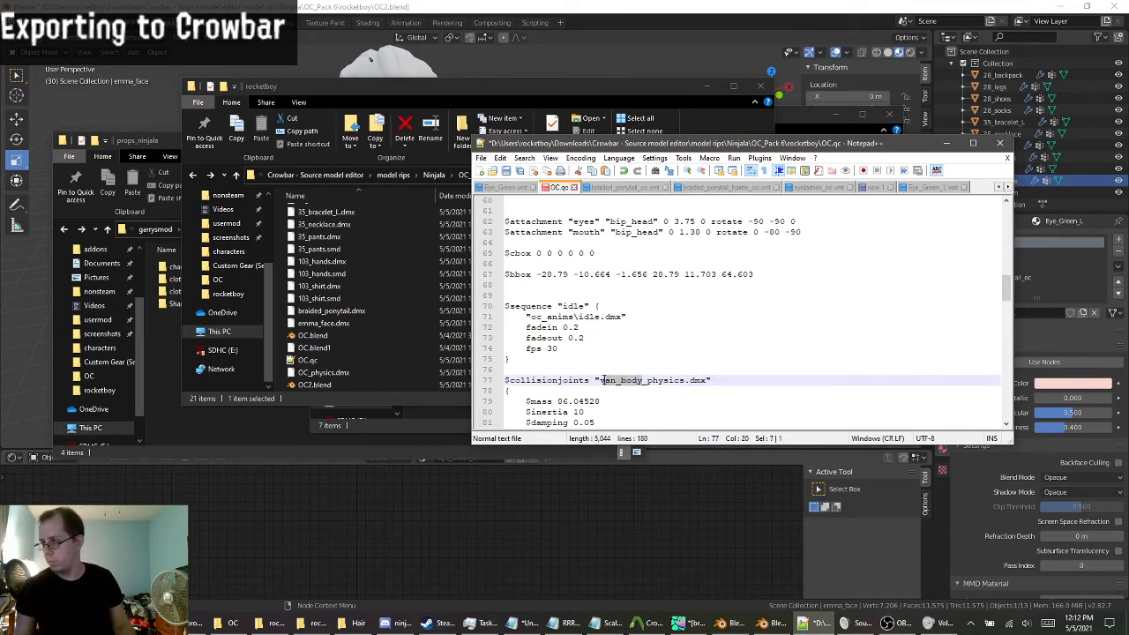
key("BackSpace")
key("BackSpace")
type("oc")
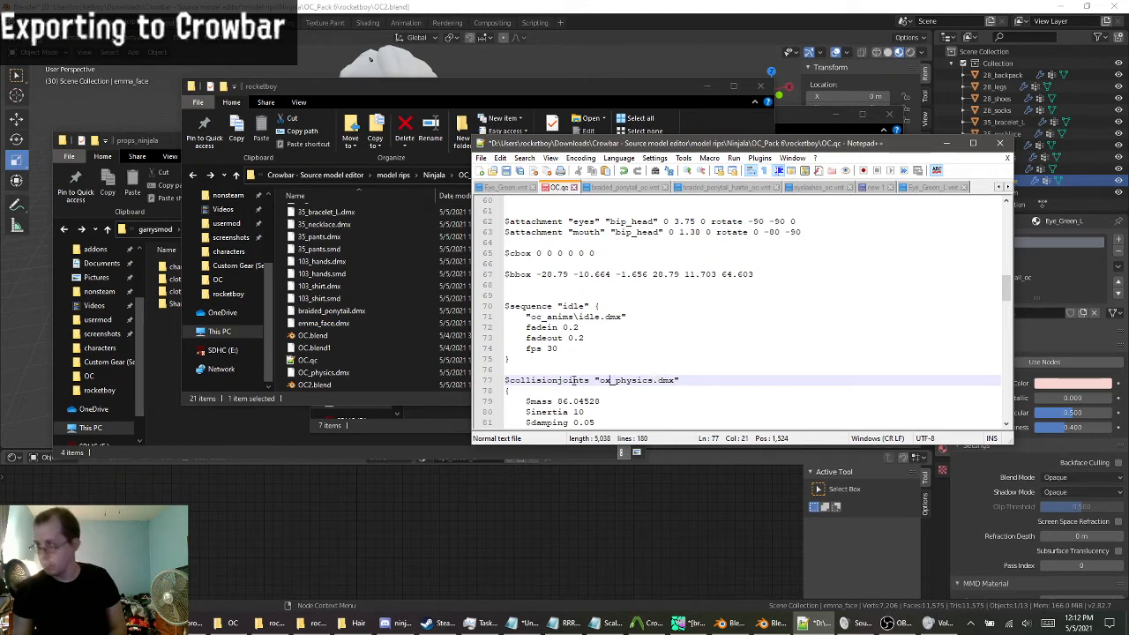
Copy the complete bip_upperArm_L joint block, from its $jointmassbias line through its z limit line, in OC.qc.
scroll(578, 384, "down", 16)
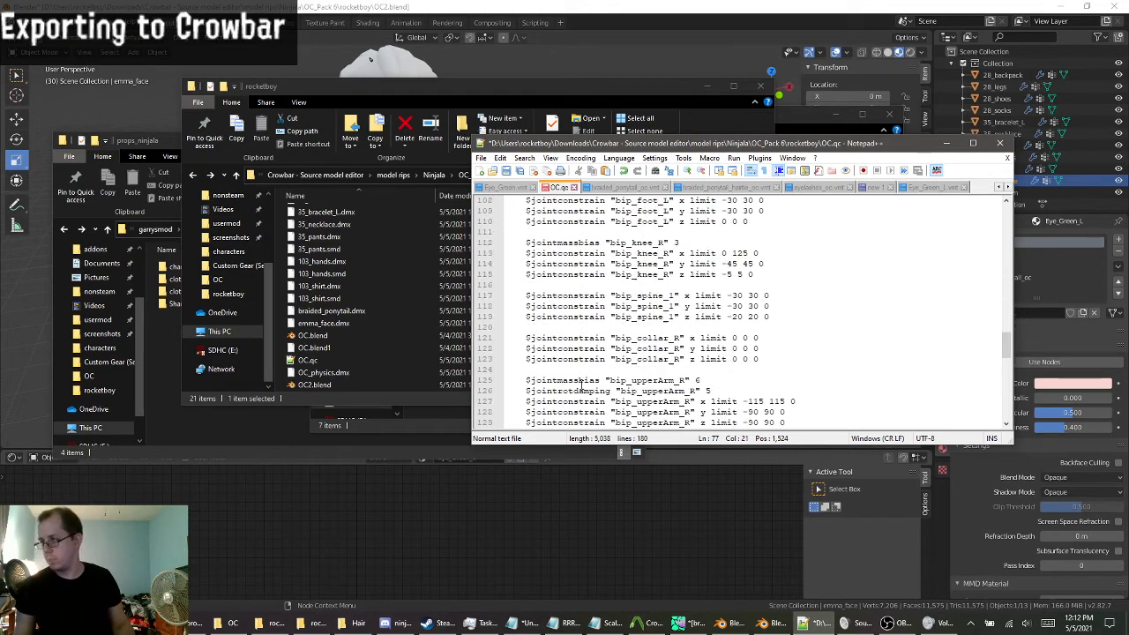
scroll(582, 388, "down", 17)
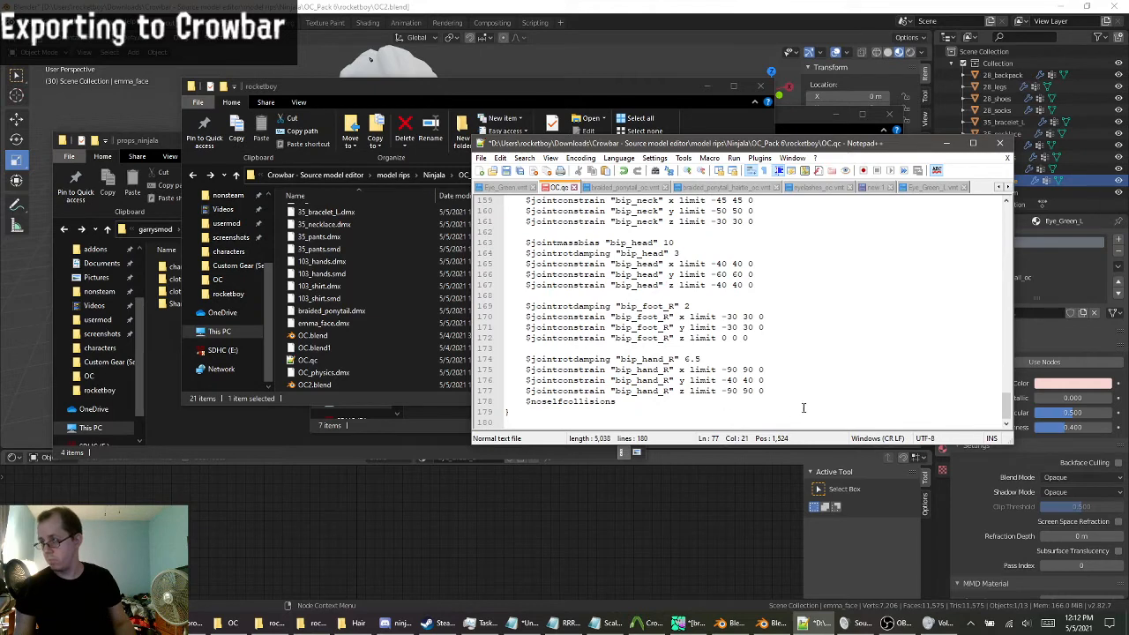
scroll(674, 377, "up", 1)
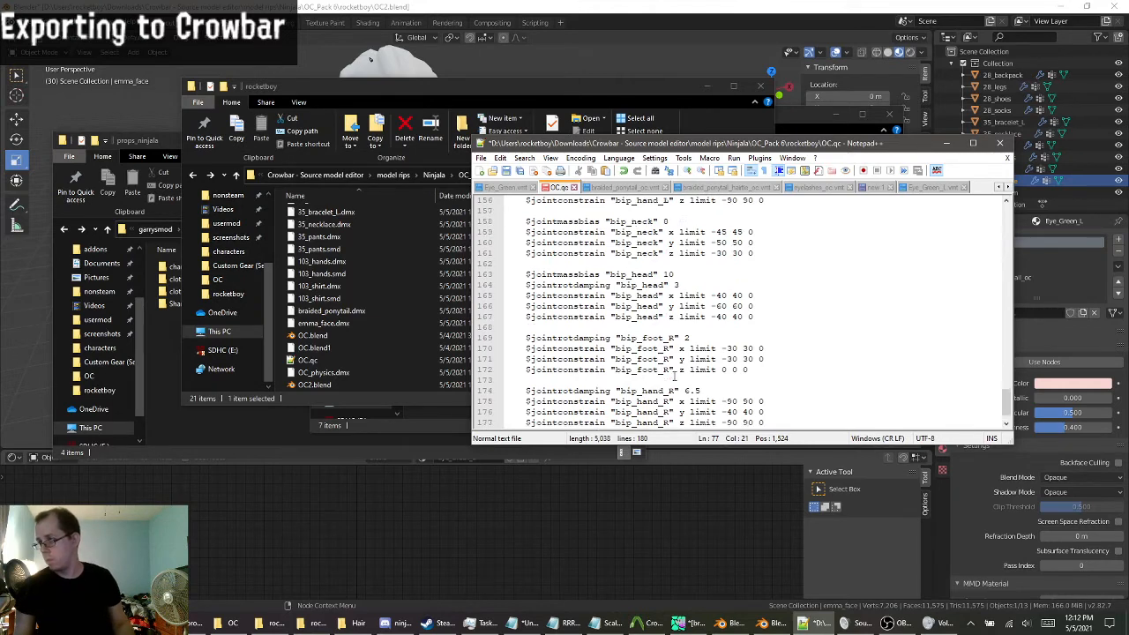
scroll(705, 381, "down", 1)
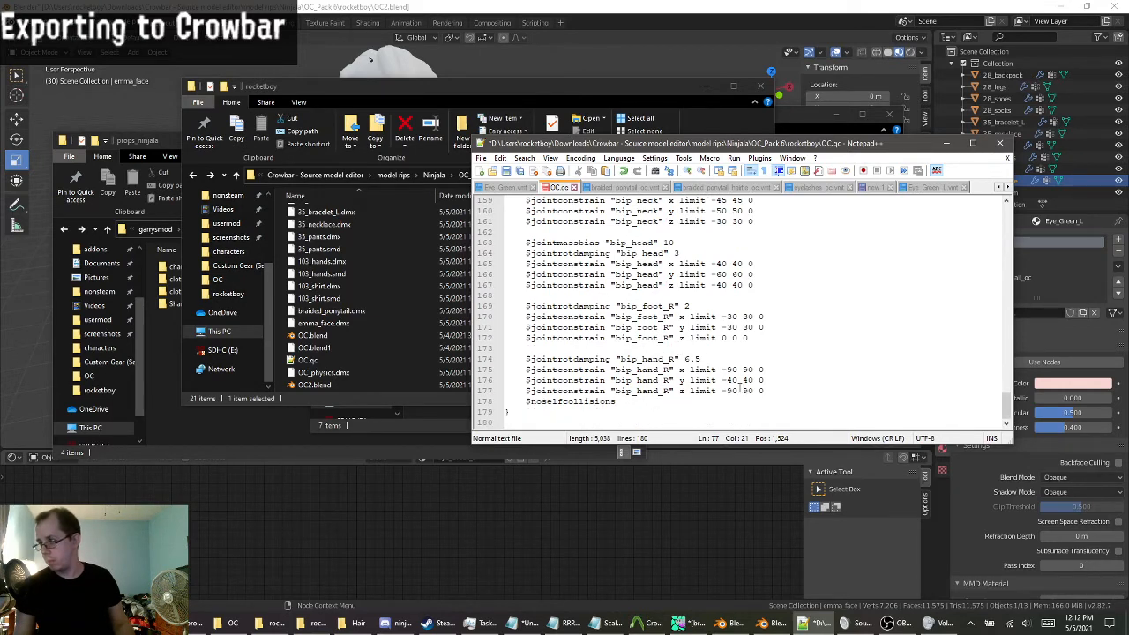
scroll(739, 388, "up", 7)
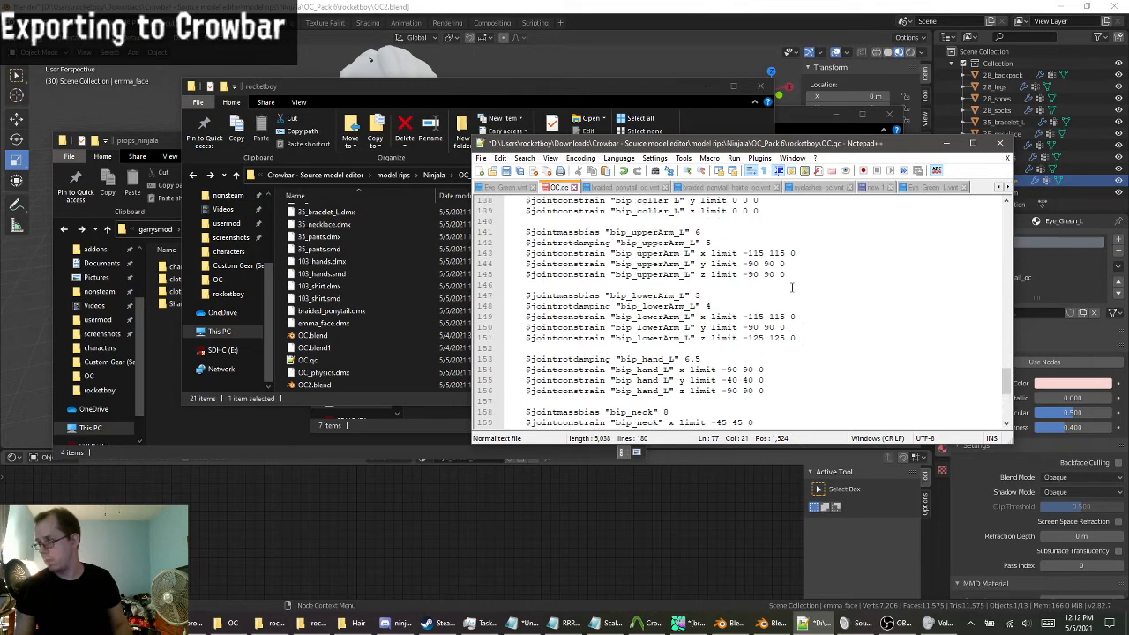
scroll(791, 287, "up", 1)
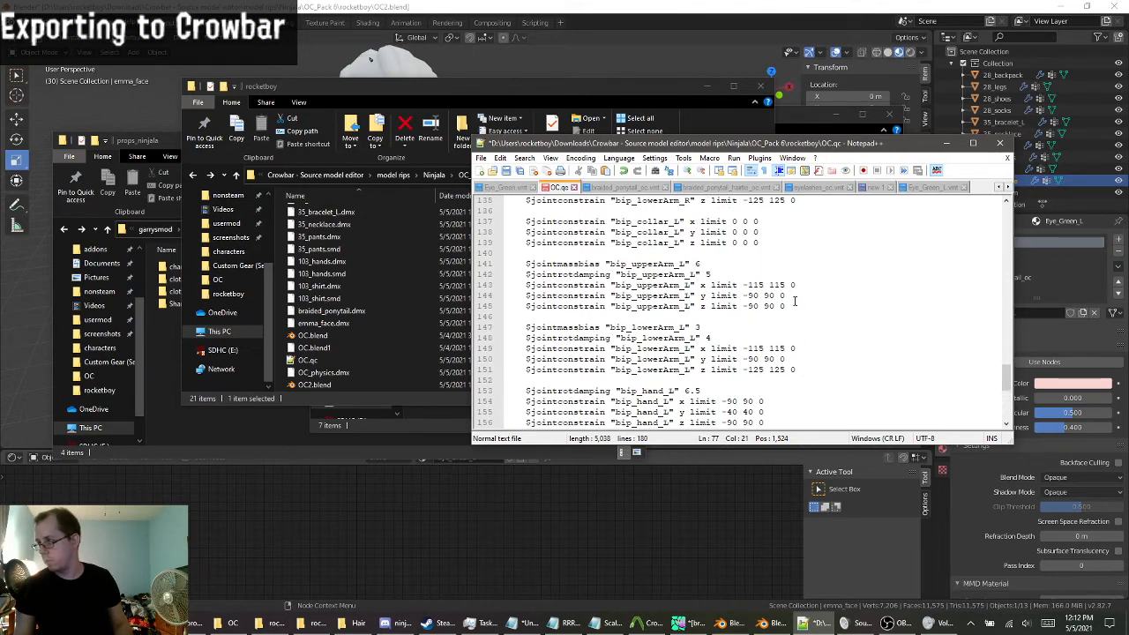
left_click_drag(799, 304, 525, 262)
key("ctrl+c")
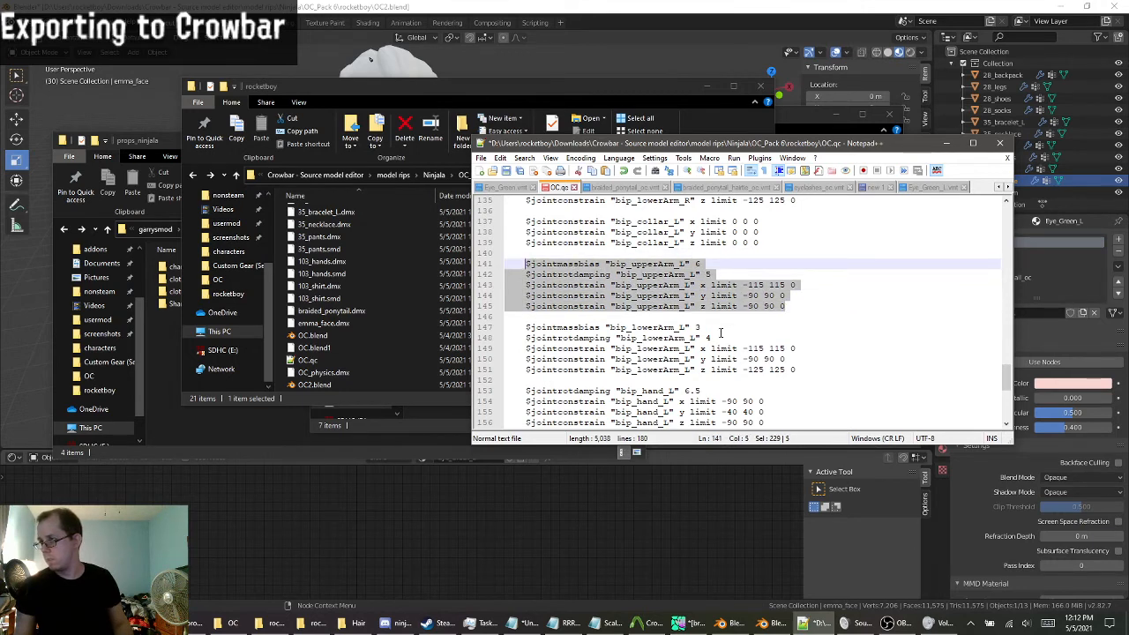
Paste three copies of the bip_upperArm_L block after the bip_hand_R constraints in OC.qc, separated by blank lines.
scroll(728, 339, "down", 8)
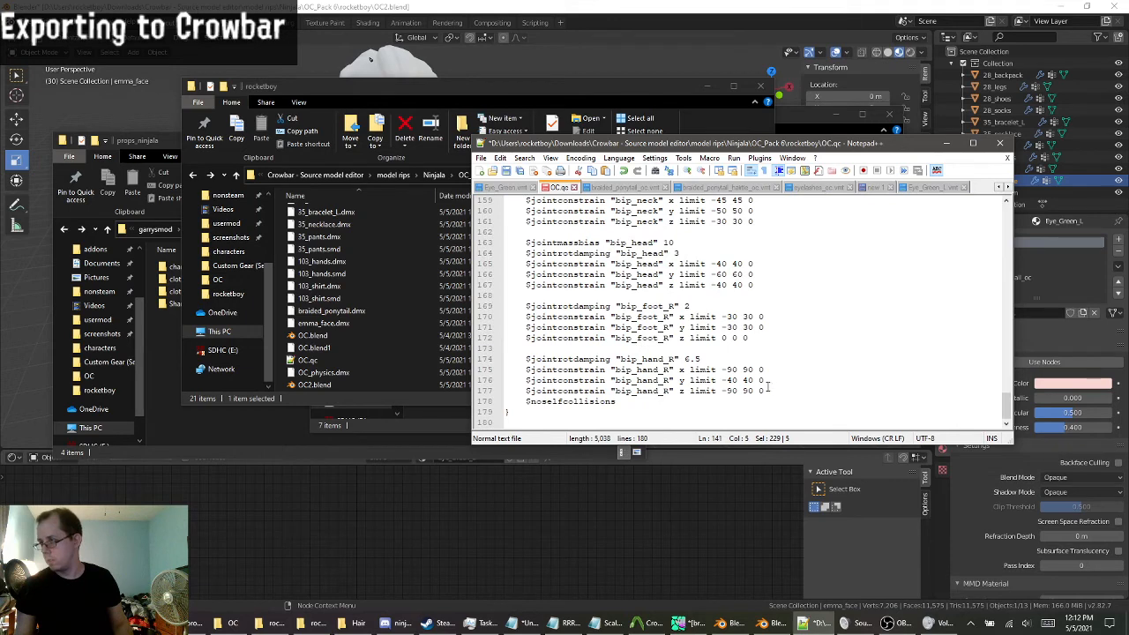
left_click(769, 386)
key("Return")
key("Return")
key("ctrl+v")
key("Return")
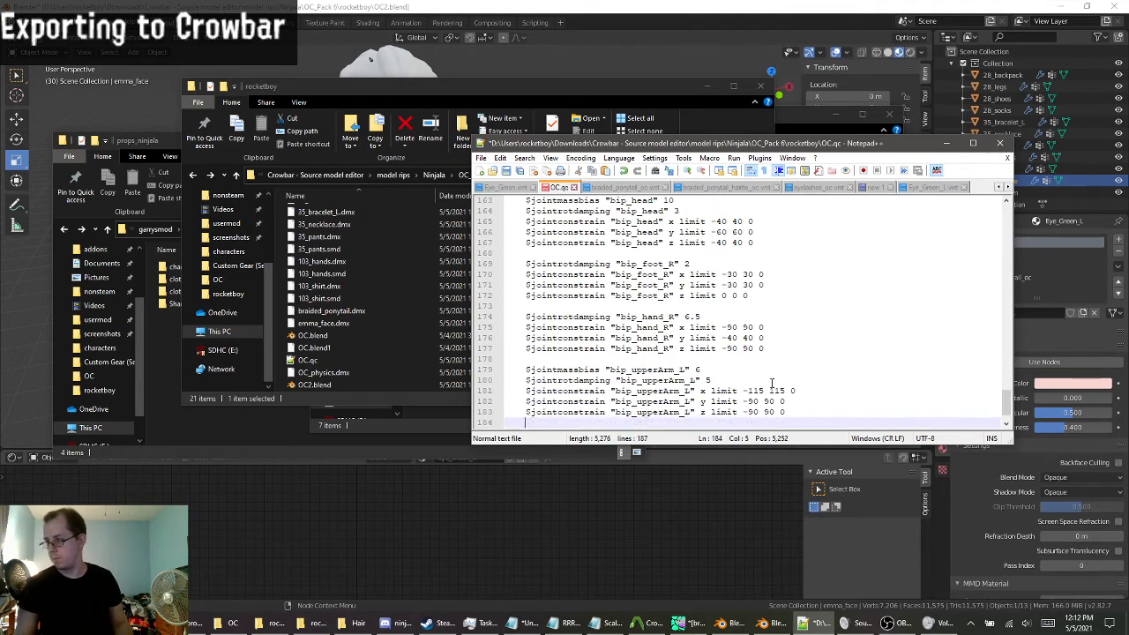
key("Return")
key("ctrl+v")
key("Return")
key("Return")
key("ctrl+v")
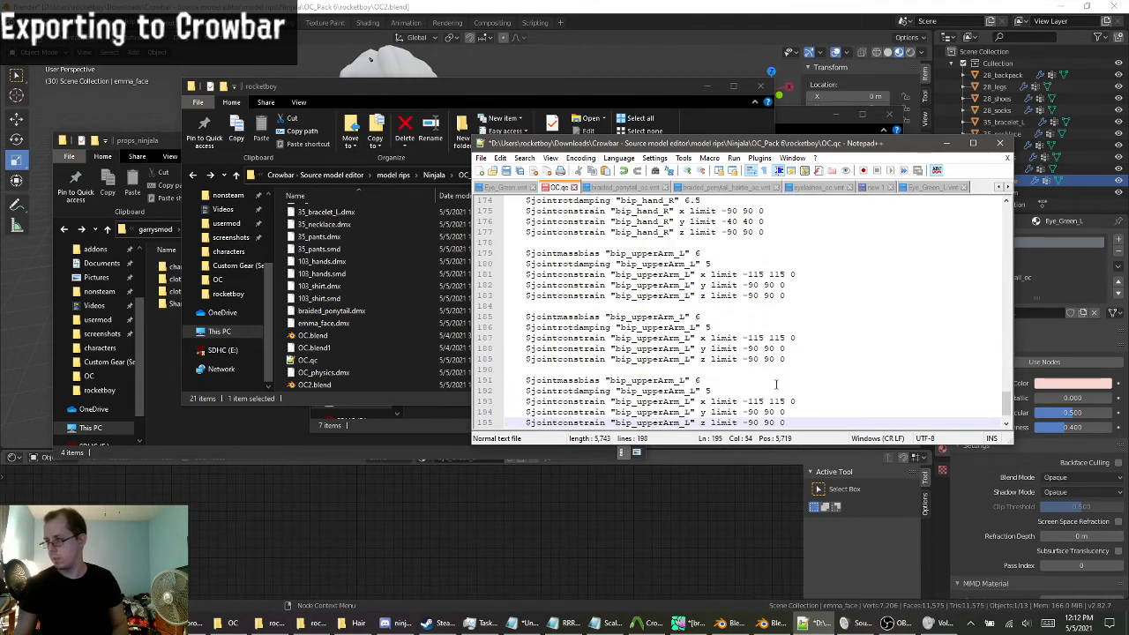
scroll(777, 384, "up", 1)
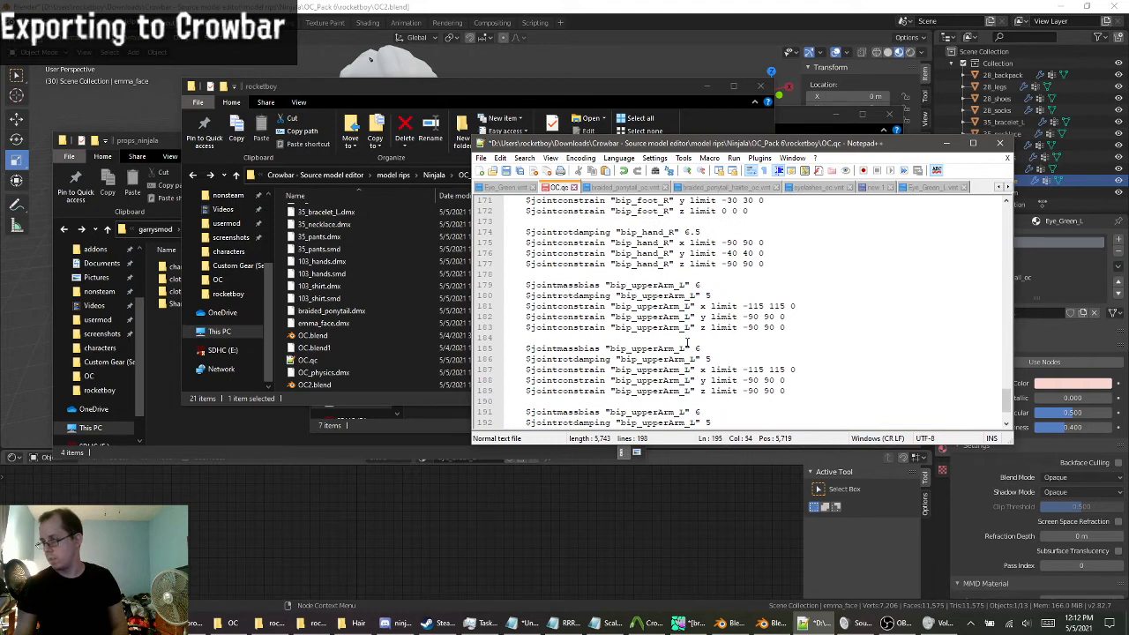
Switch to Blender, expand the Kappei_arm armature down to the bones under bip_head, and copy the first ponytail bone's name, bip_ponytail_1.
left_click(984, 13)
middle_click_drag(685, 68, 431, 80)
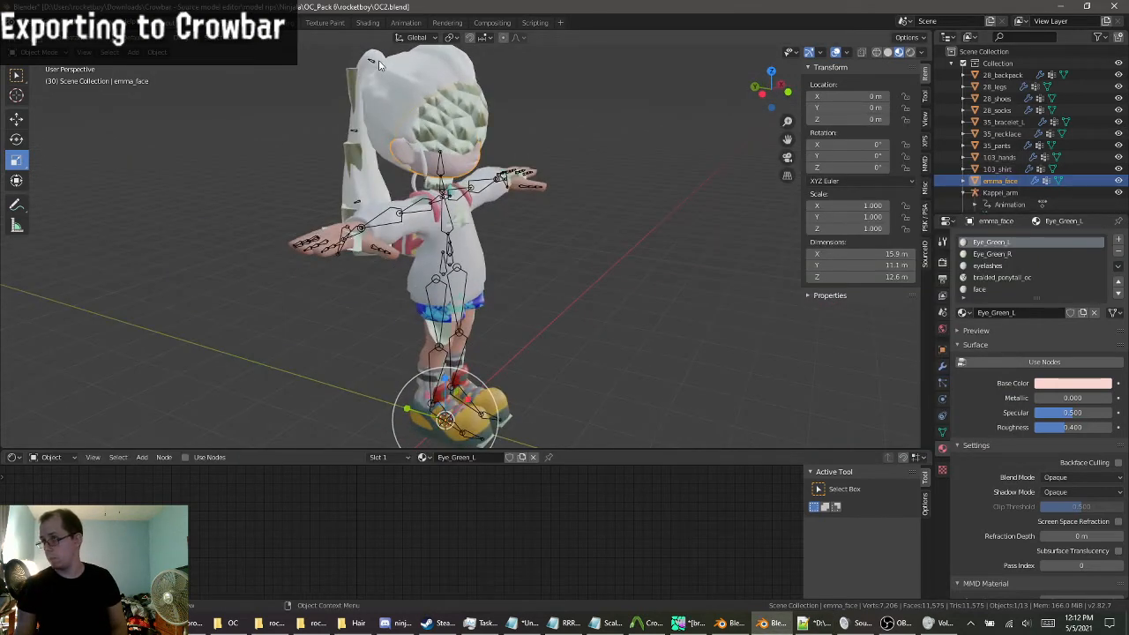
left_click(1005, 193)
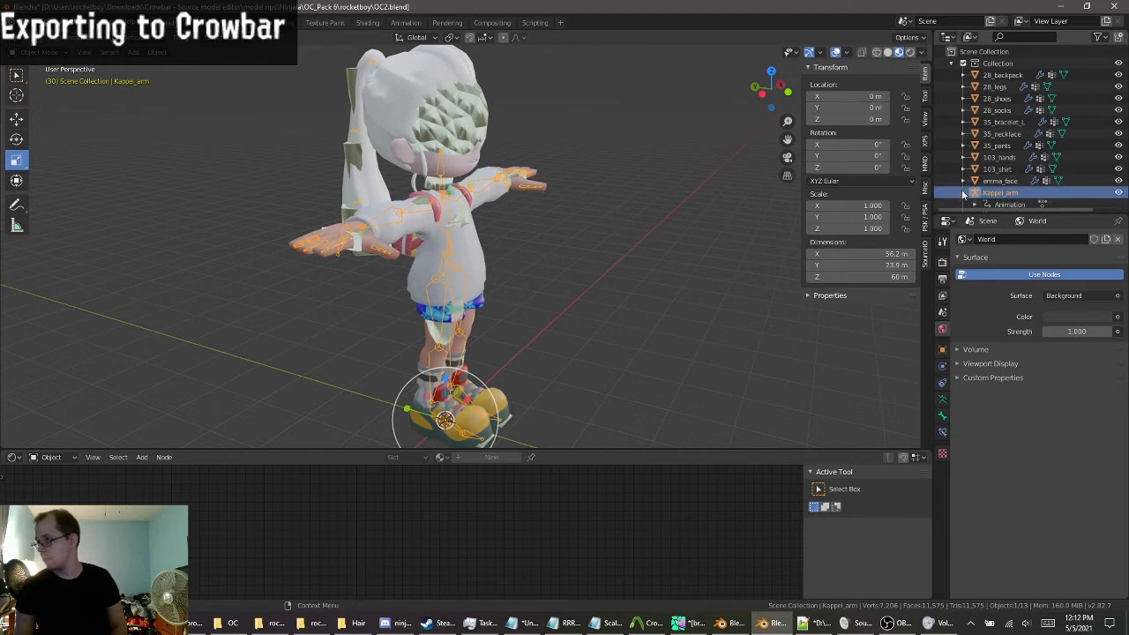
scroll(1030, 205, "down", 2)
scroll(1031, 204, "down", 1)
left_click(975, 179)
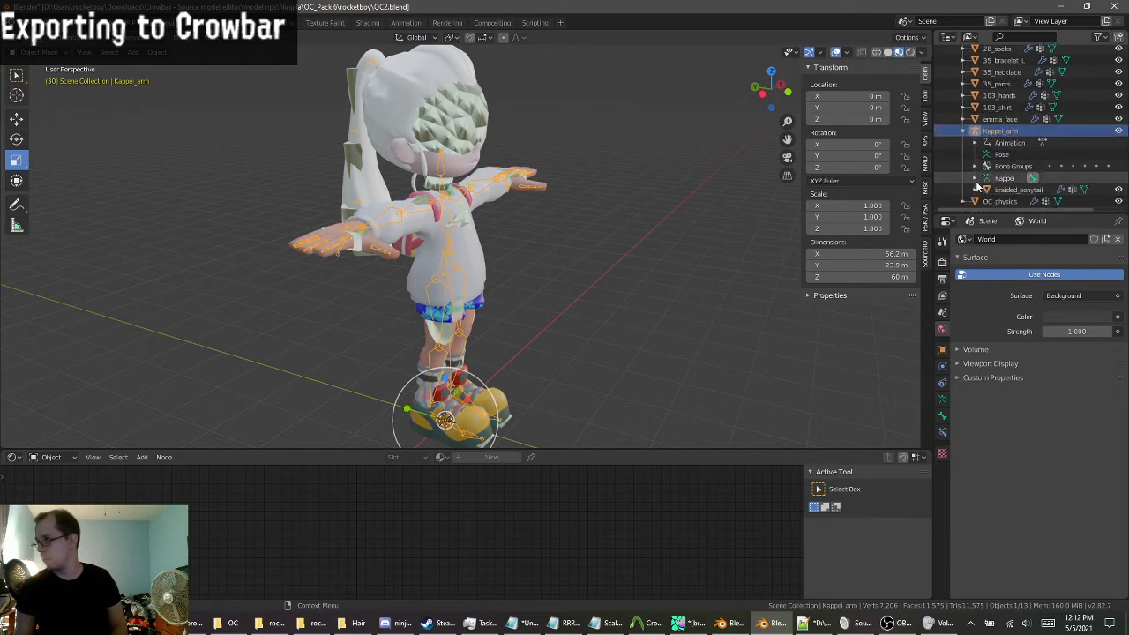
scroll(979, 179, "down", 5)
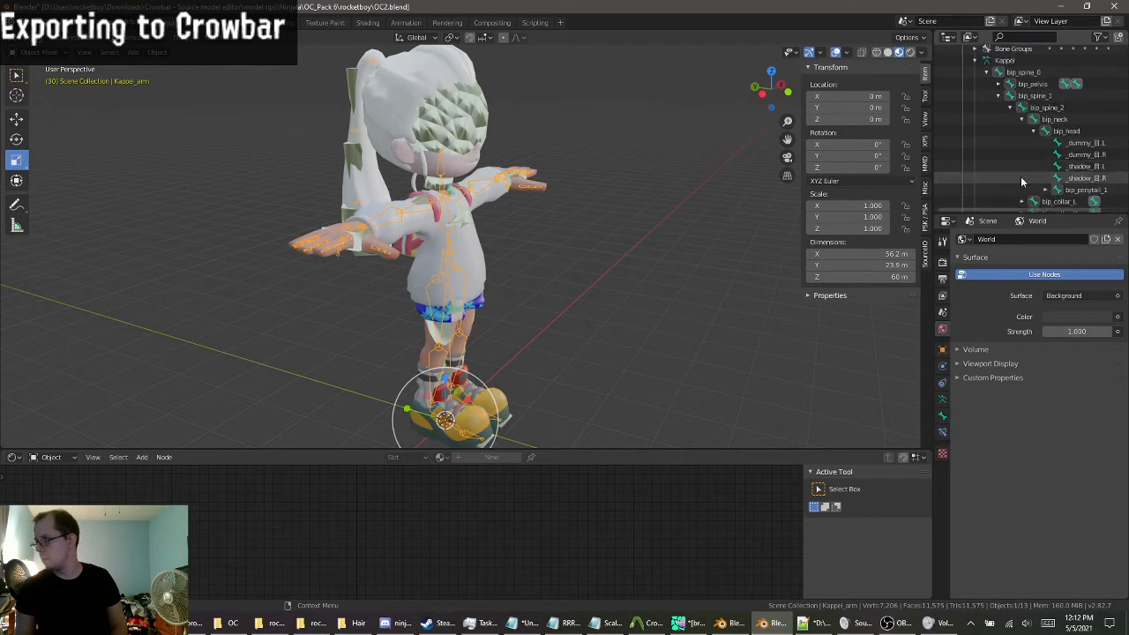
left_click(1085, 190)
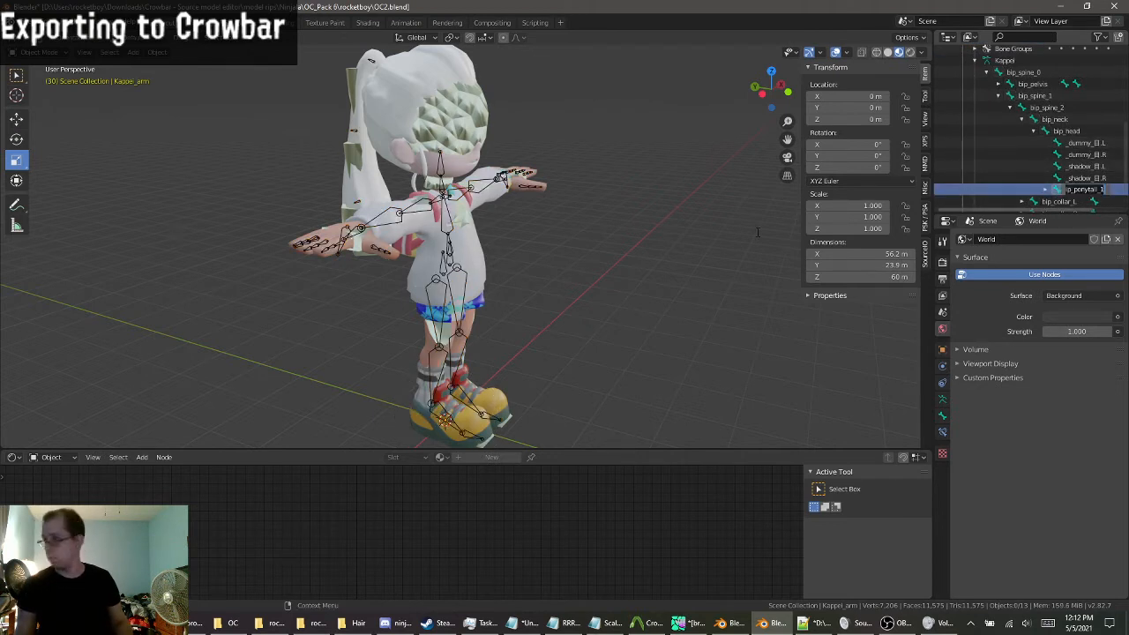
left_click(1061, 6)
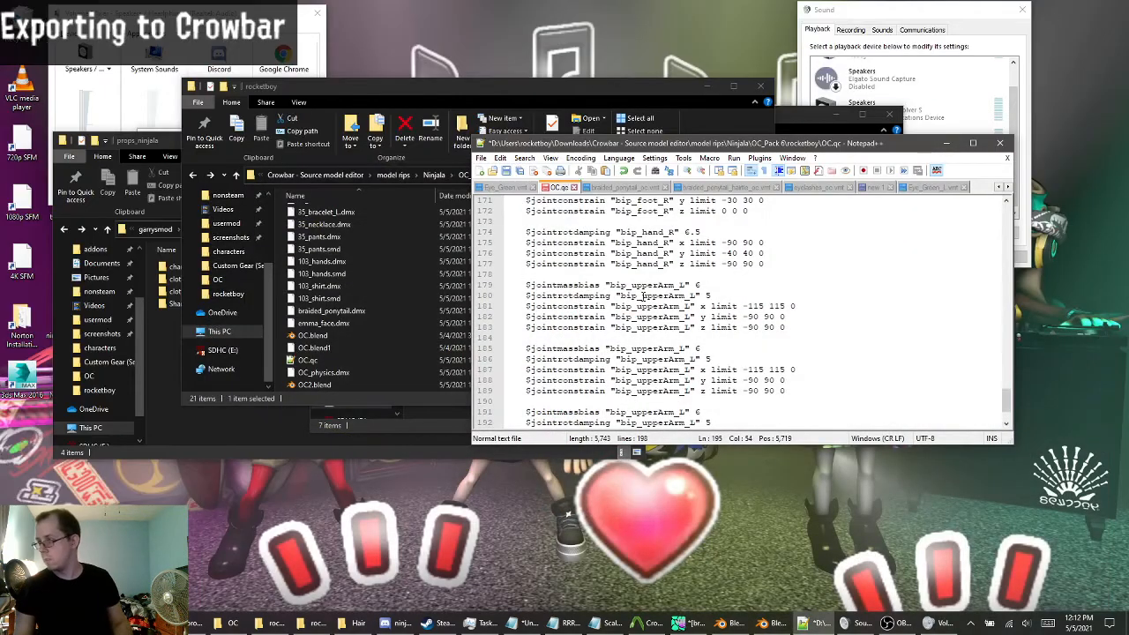
Back in OC.qc, replace bip_upperArm_L with bip_ponytail_1 in all five lines of the first pasted joint block.
double_click(669, 254)
type("bip_ponytail_1")
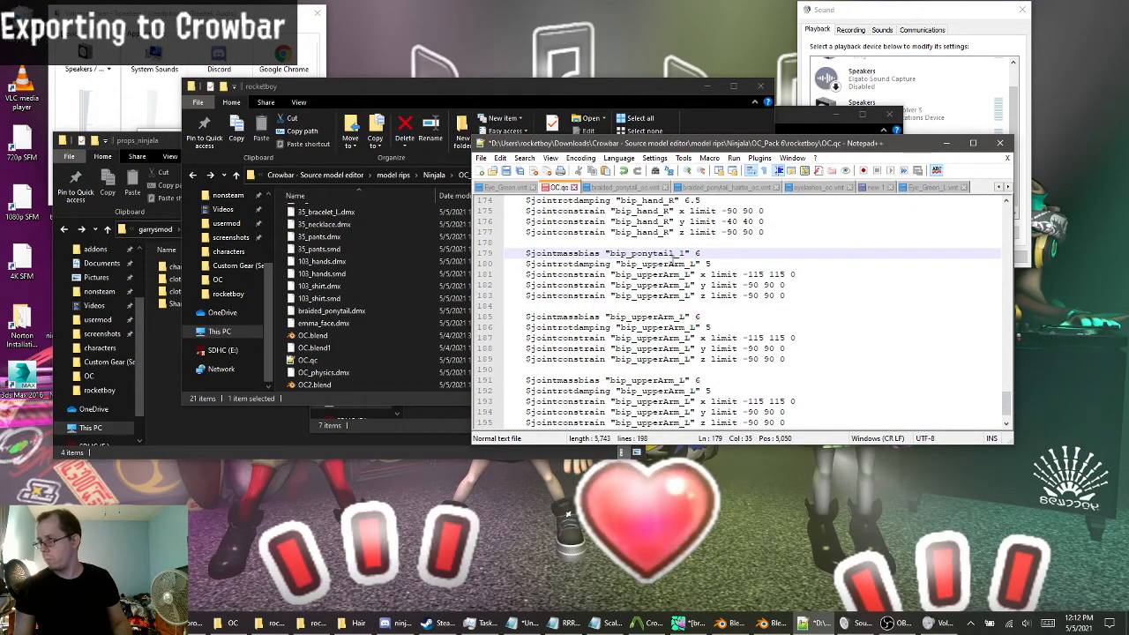
double_click(670, 264)
type("bip_ponytail_1")
double_click(673, 274)
type("bip_ponytail_1")
double_click(673, 285)
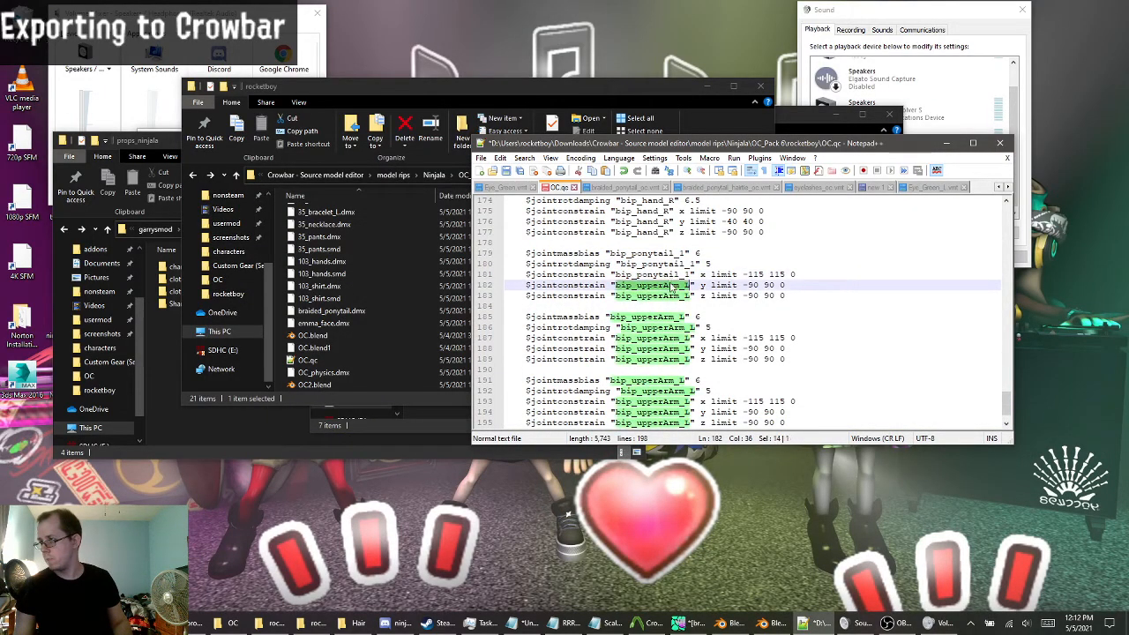
type("bip_ponytail_1")
double_click(673, 295)
type("bip_ponytail_1")
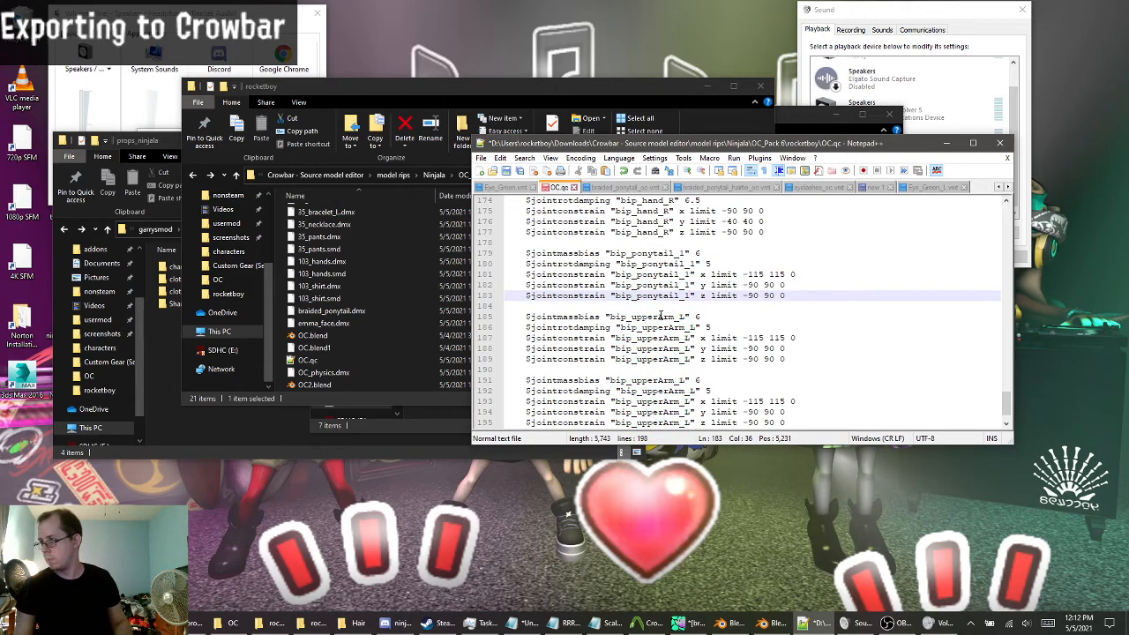
In the second pasted joint block, change the $jointmassbias bone name to bip_ponytail_2 and copy that name.
double_click(669, 317)
type("bip_ponytail_1")
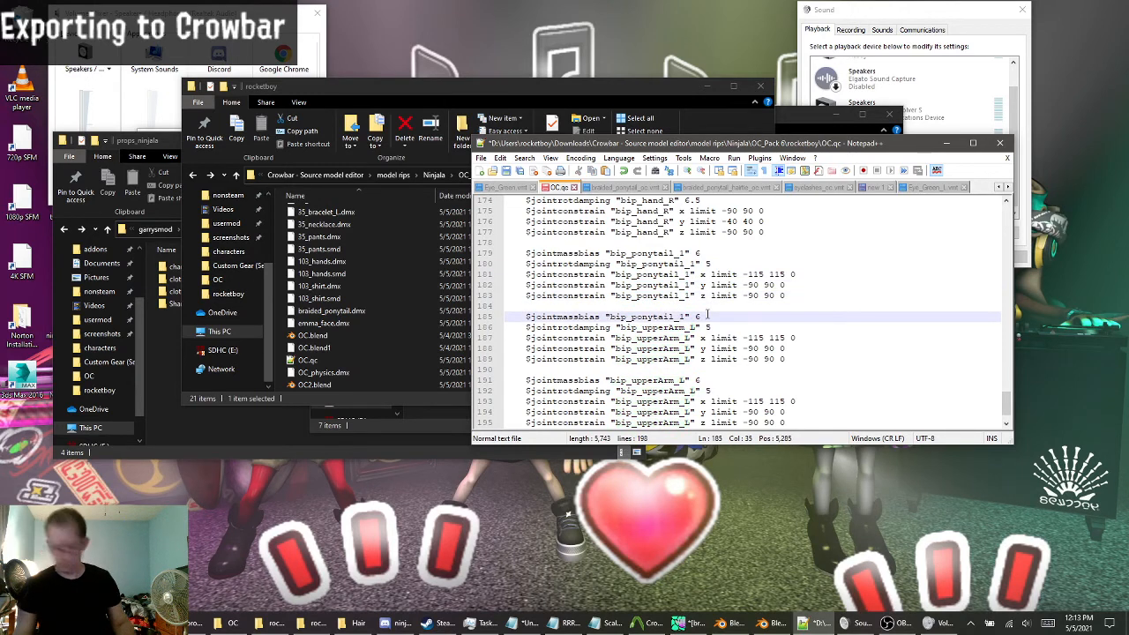
key("BackSpace")
type("2")
key("shift+Left")
key("shift+Left")
key("shift+Left")
key("shift+Left")
key("shift+Left")
key("shift+Left")
key("shift+Left")
key("shift+Left")
key("shift+Left")
key("shift+Left")
key("shift+Left")
key("shift+Left")
key("shift+Left")
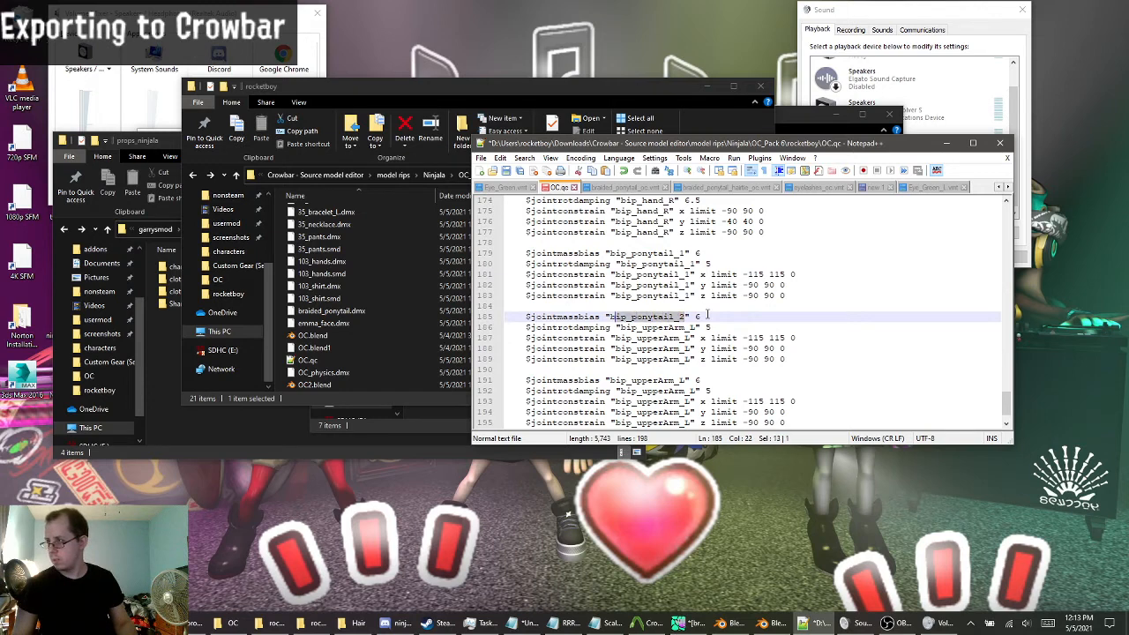
key("ctrl+c")
Replace bip_upperArm_L with bip_ponytail_2 in the damping and x, y and z limit lines of the second block.
double_click(669, 327)
key("ctrl+v")
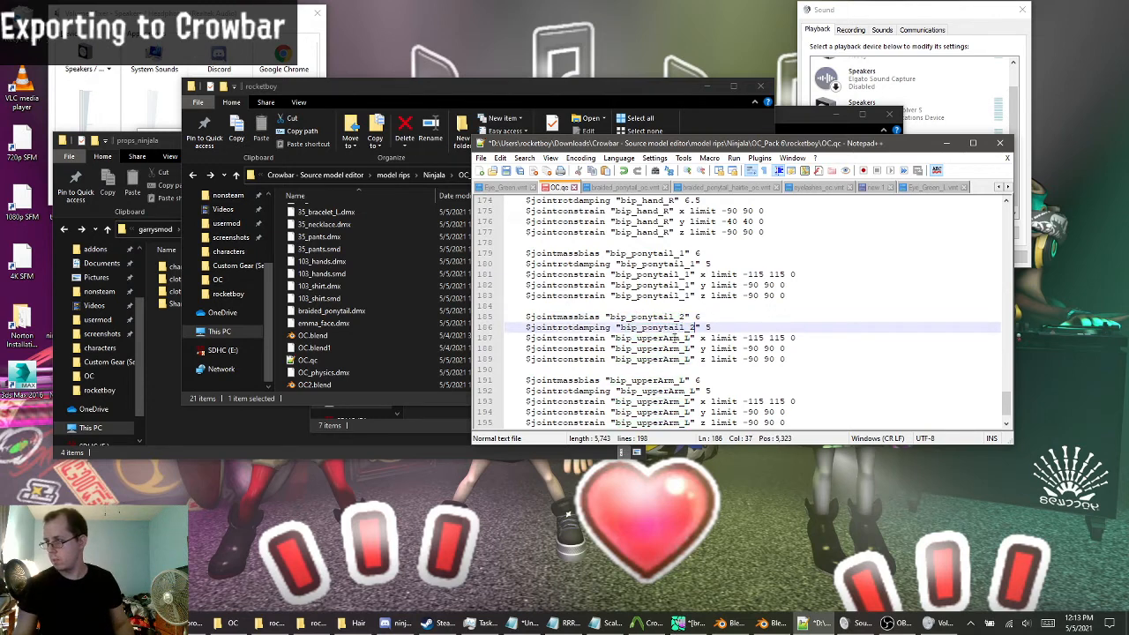
double_click(671, 338)
key("ctrl+v")
left_click(673, 350)
double_click(673, 349)
key("ctrl+v")
double_click(670, 359)
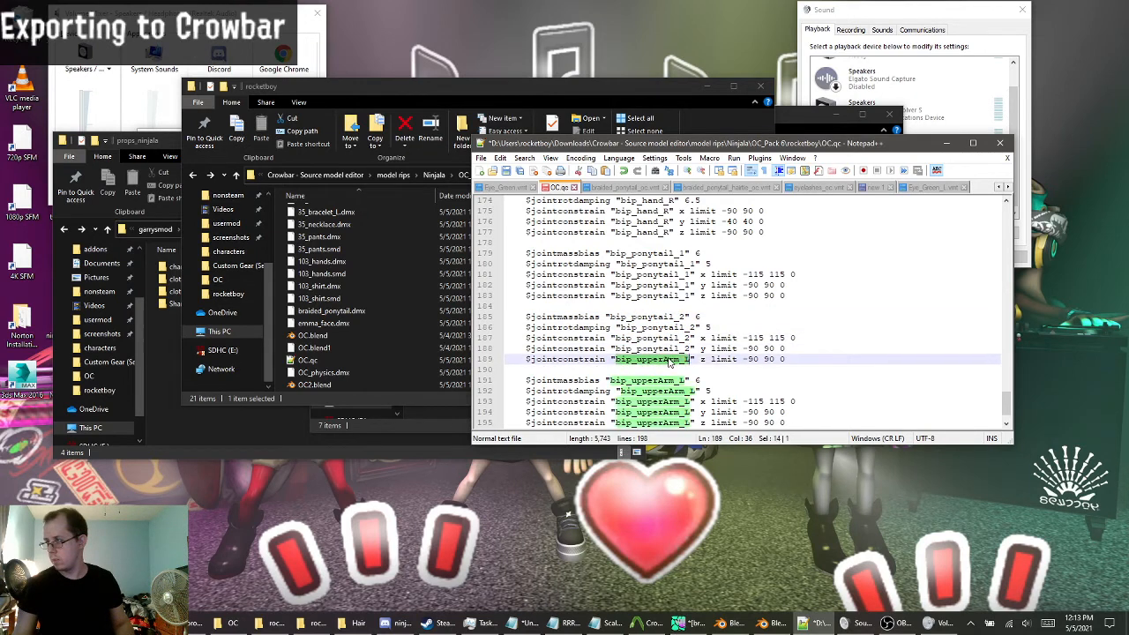
key("ctrl+v")
Change the bone name in the third pasted block's $jointmassbias line to bip_ponytail_3 and copy the name.
double_click(670, 380)
key("ctrl+v")
key("BackSpace")
type("3")
key("shift+Left")
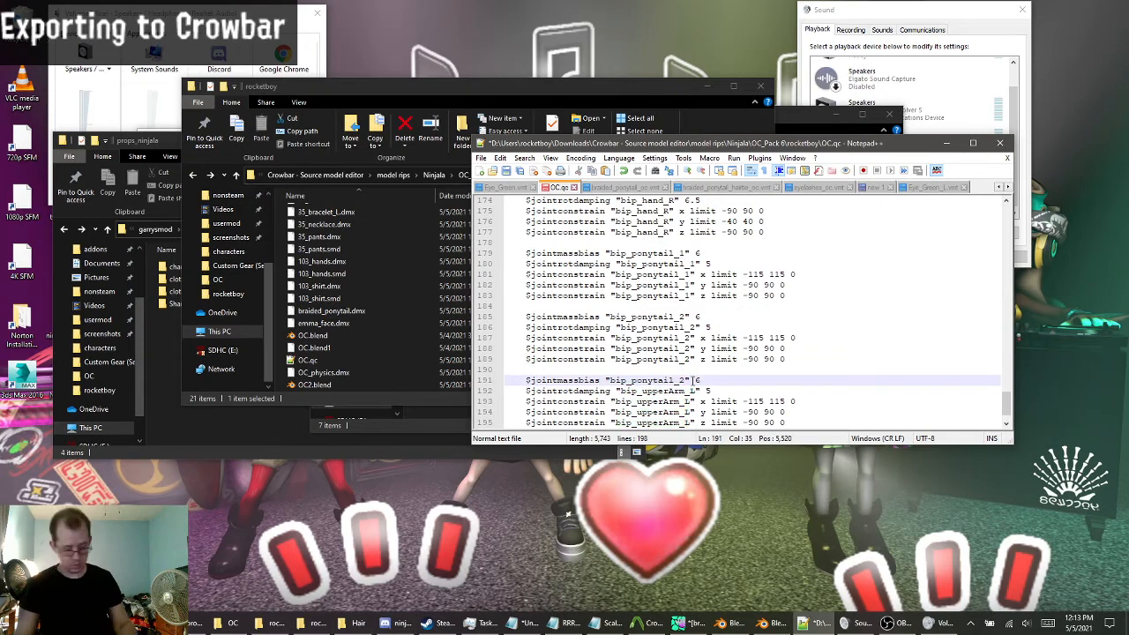
key("shift+Left")
key("shift+Left")
key("shift+Left")
key("shift+Left")
key("shift+Left")
key("shift+Left")
key("shift+Left")
key("shift+Left")
key("shift+Left")
key("shift+Left")
key("shift+Left")
key("shift+Left")
key("shift+Left")
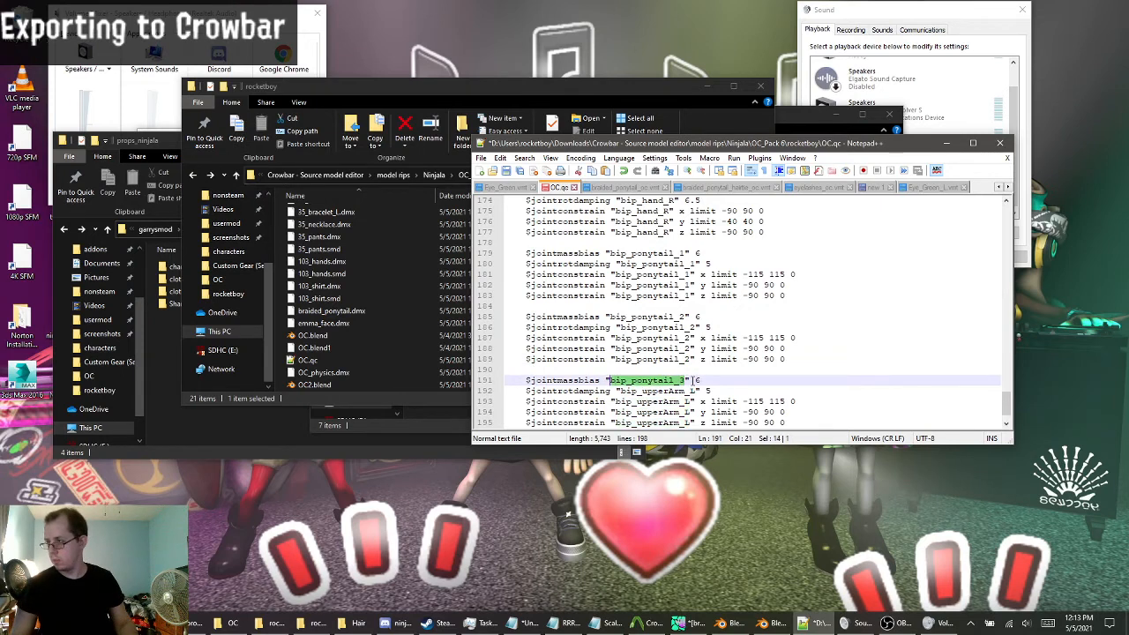
key("ctrl+c")
Replace bip_upperArm_L with bip_ponytail_3 in the third block's $jointrotdamping line and its three $jointconstrain lines.
double_click(670, 391)
key("ctrl+v")
double_click(671, 401)
key("ctrl+v")
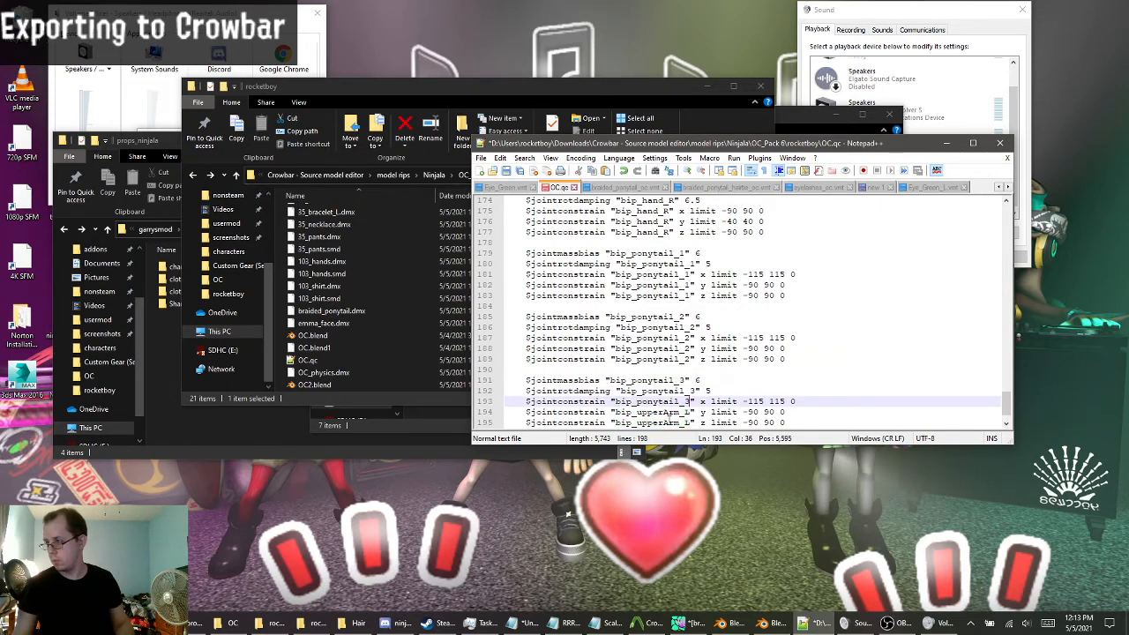
double_click(670, 422)
key("ctrl+v")
left_click(667, 412)
double_click(667, 412)
key("ctrl+v")
scroll(681, 415, "down", 1)
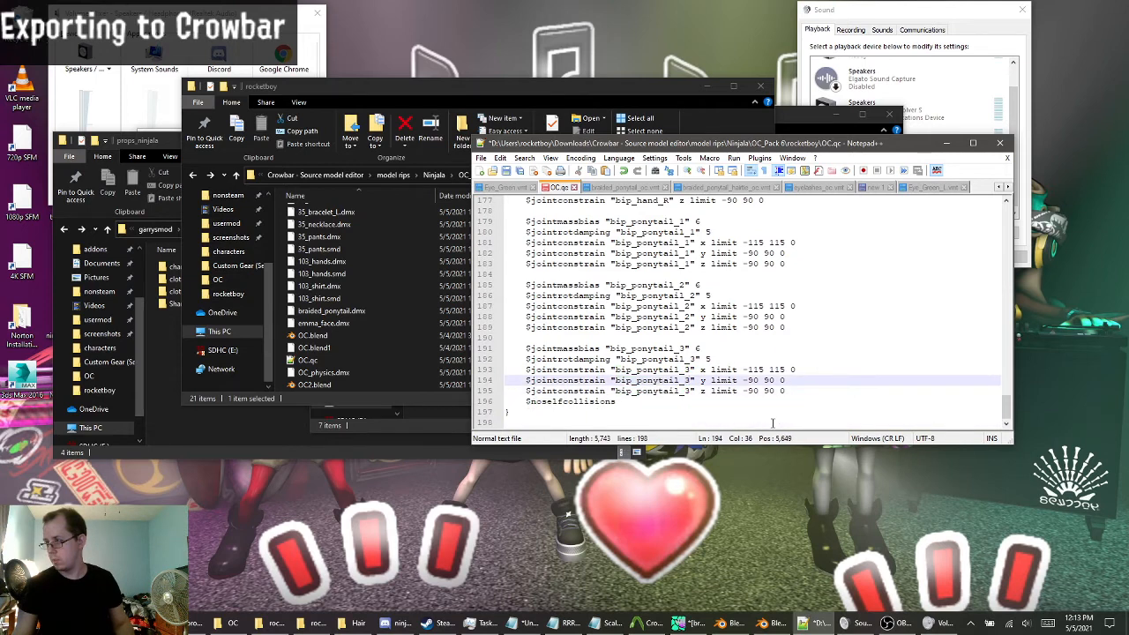
Copy the range -115 115 from bip_ponytail_1's x limit into the y limits of all three ponytail bones.
scroll(773, 421, "up", 2)
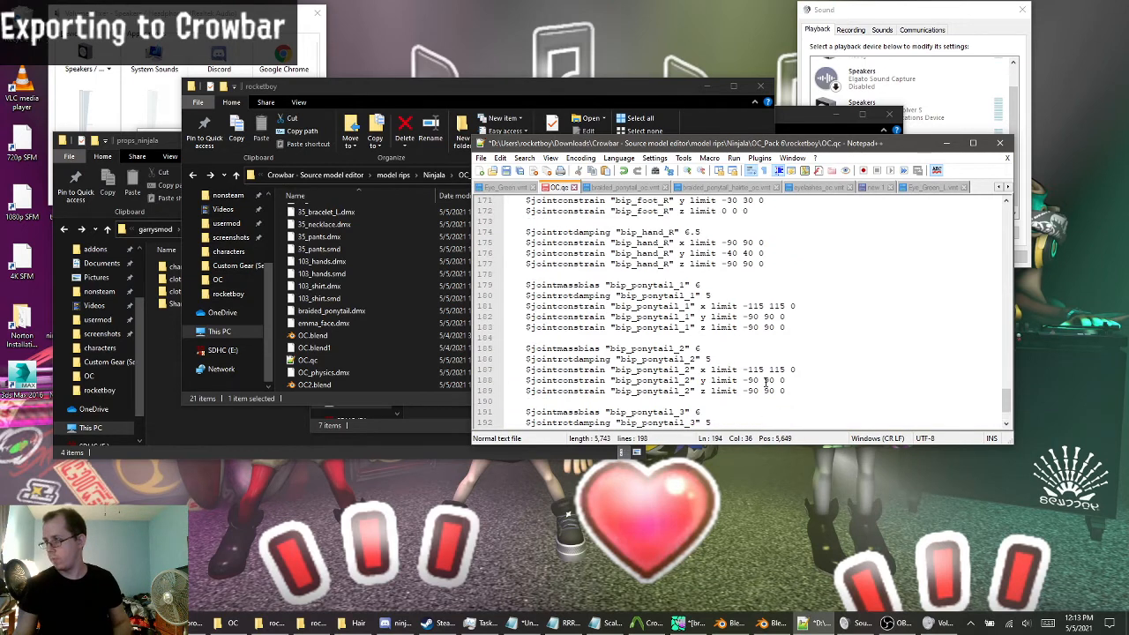
left_click(784, 306)
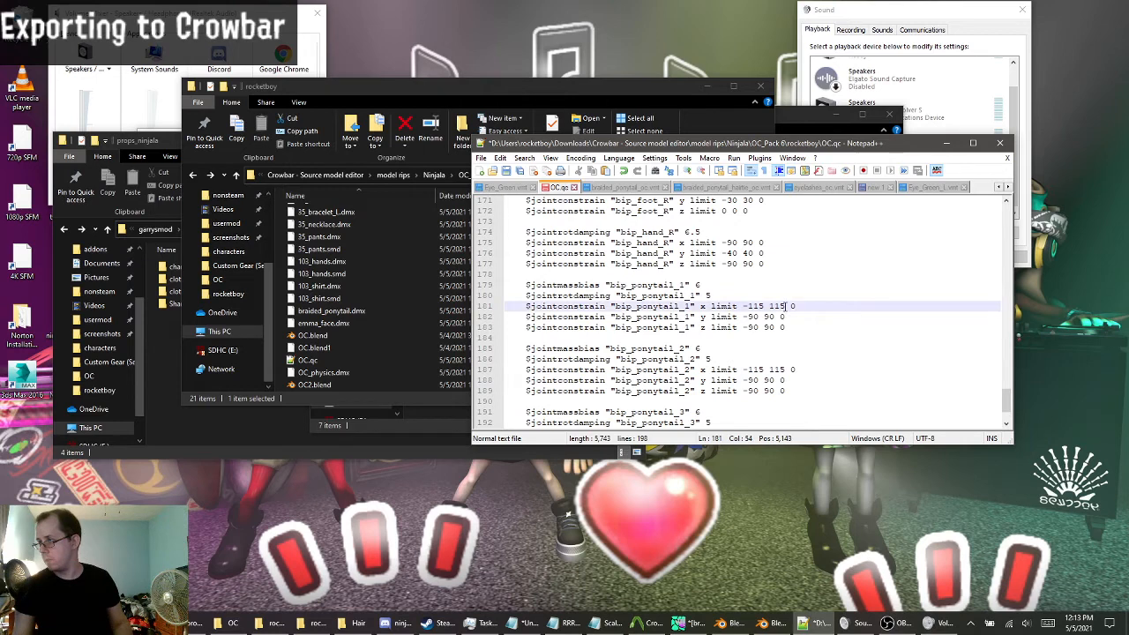
left_click_drag(784, 306, 747, 317)
key("ctrl+v")
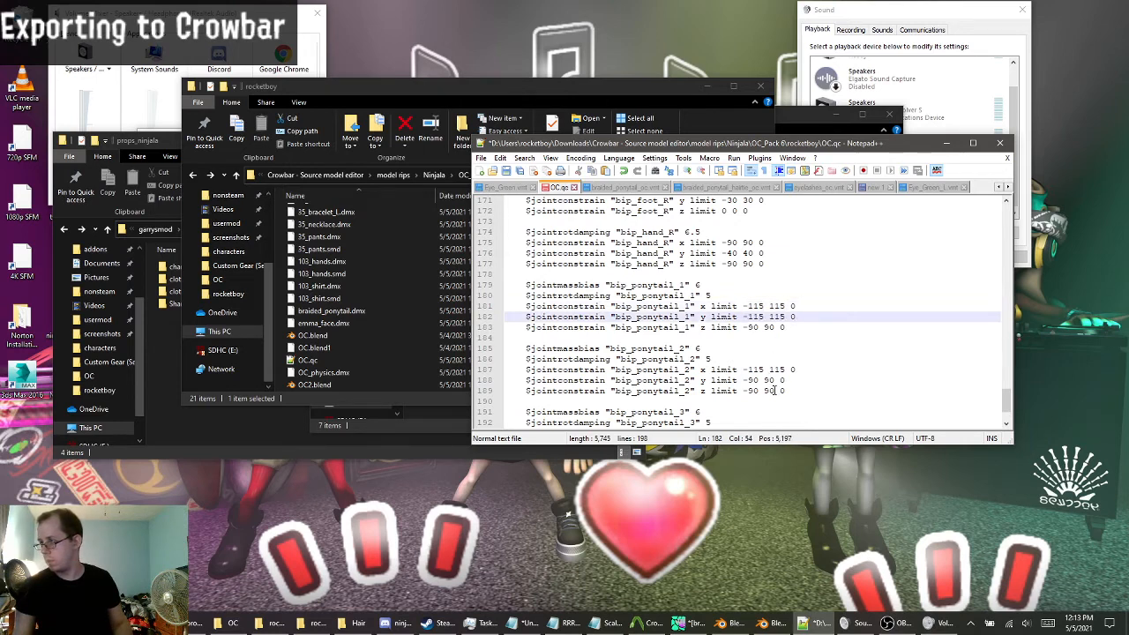
left_click_drag(777, 380, 747, 380)
key("ctrl+v")
scroll(764, 373, "down", 2)
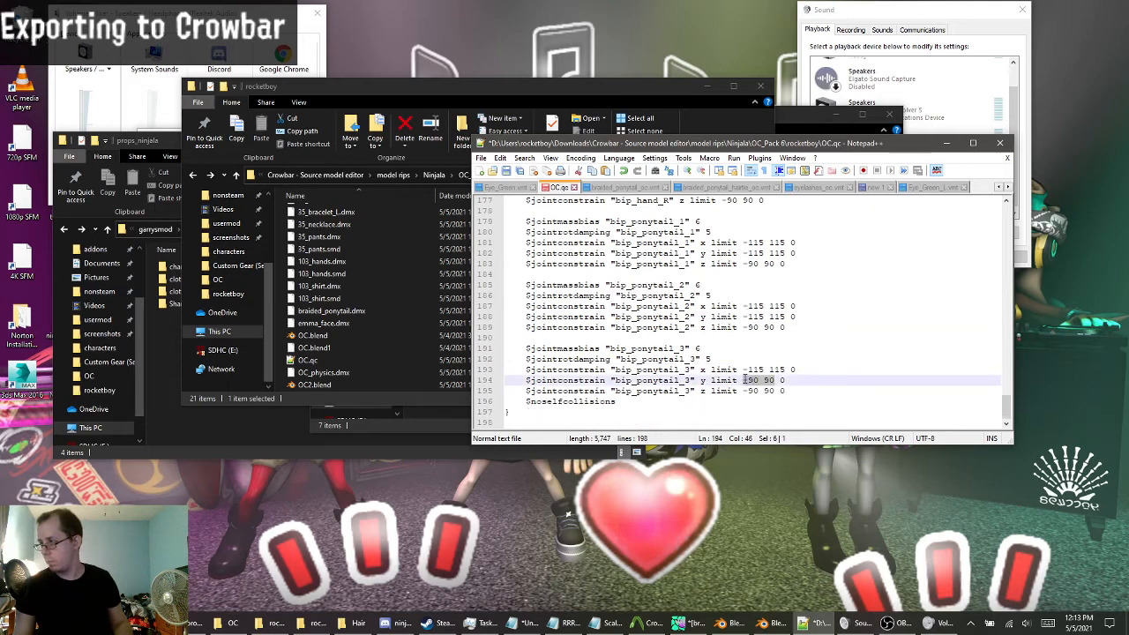
key("ctrl+v")
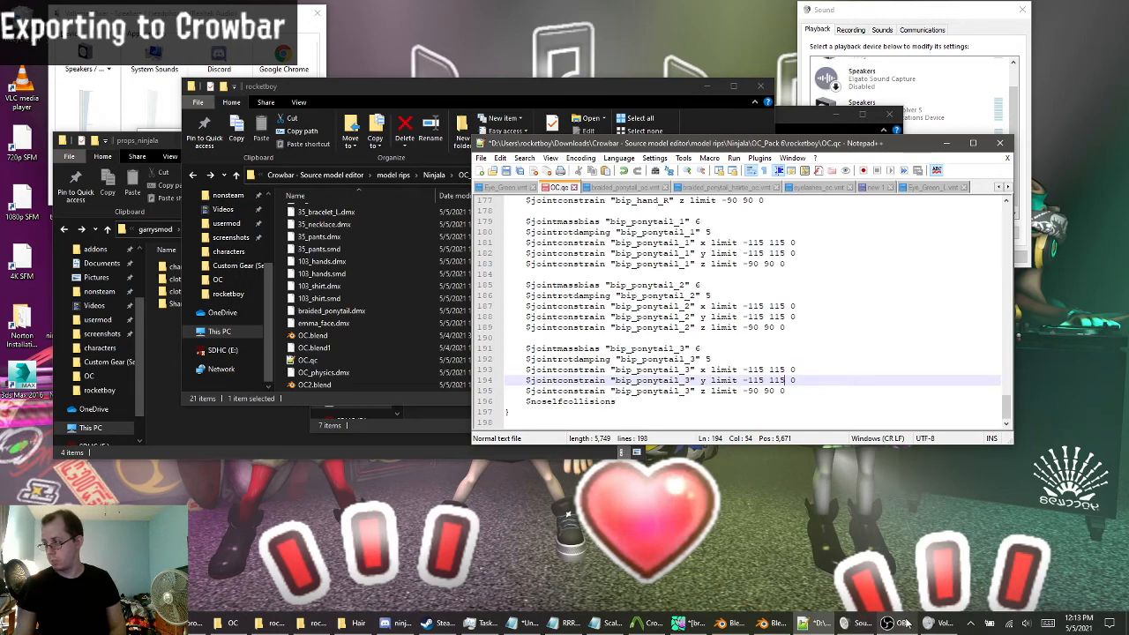
Switch to Blender, put the Kappei_arm armature into Edit Mode and rotate bip_ponytail_1 by -75° about the global X axis.
left_click(772, 628)
middle_click_drag(263, 221, 326, 414)
scroll(347, 160, "up", 4)
scroll(326, 416, "up", 3)
left_click(250, 437)
middle_click_drag(254, 435, 559, 298)
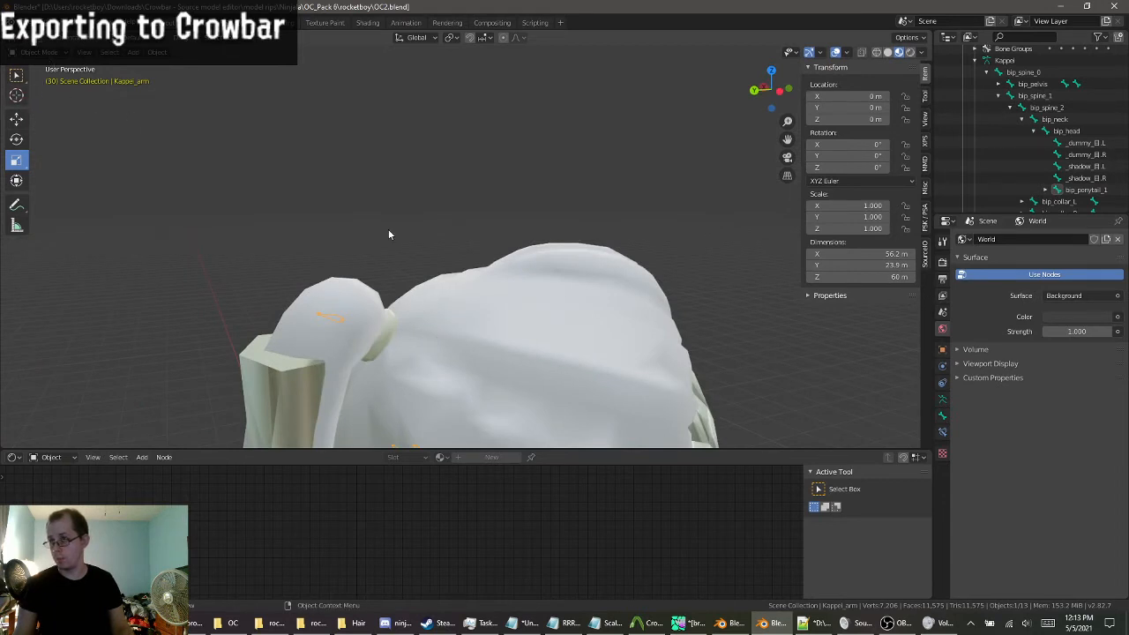
left_click(35, 52)
left_click(41, 91)
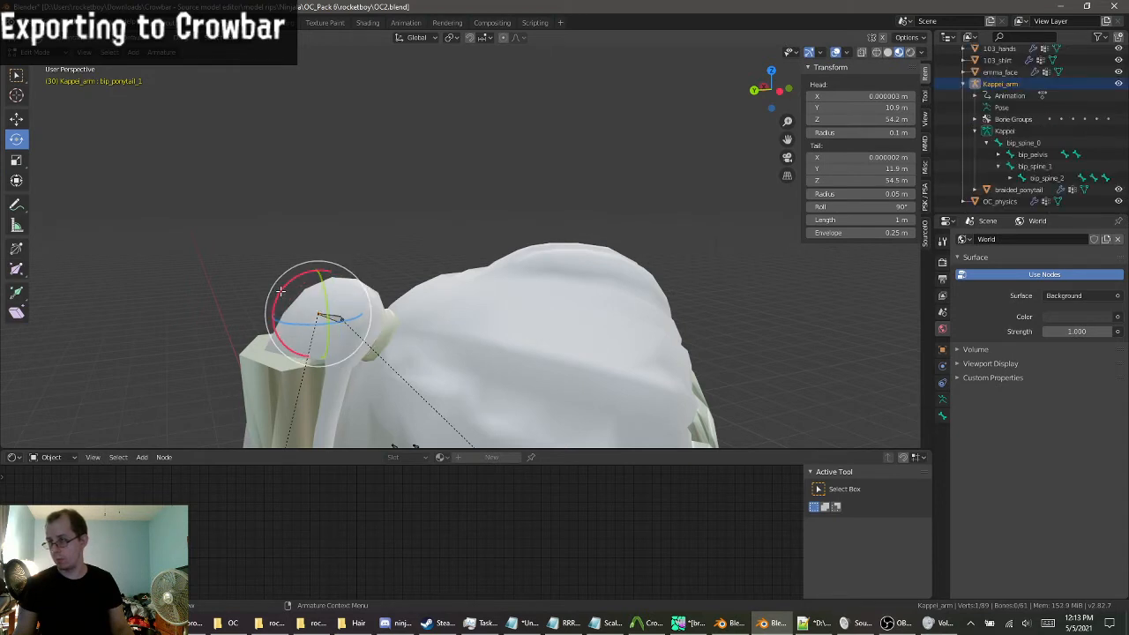
left_click_drag(280, 292, 294, 372)
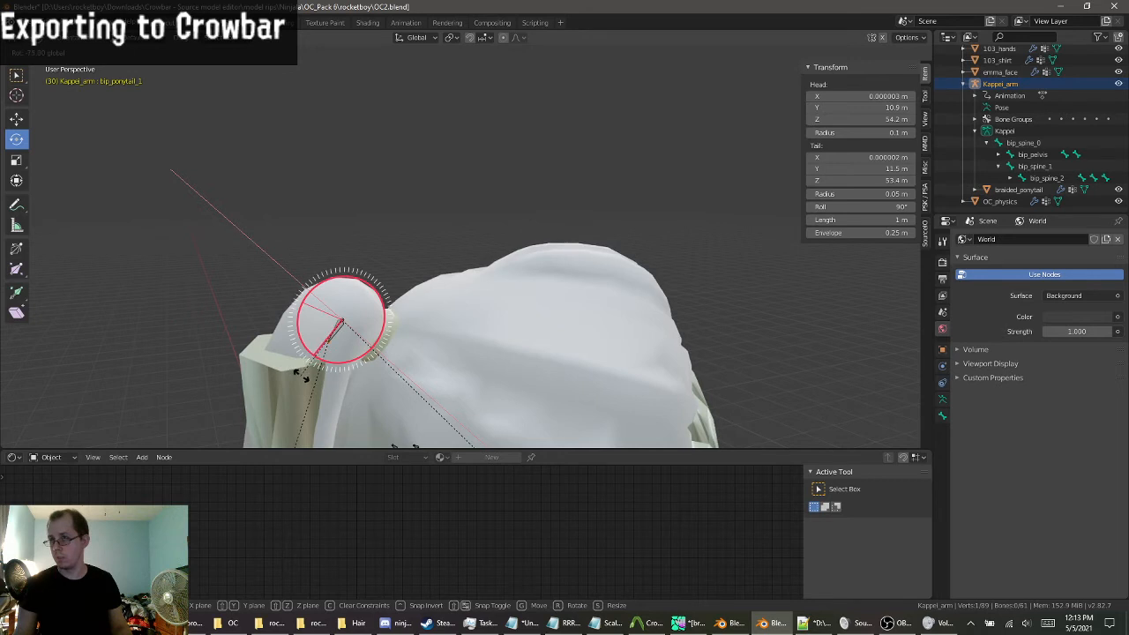
left_click(302, 376)
Rotate bip_ponytail_2 by -90° and bip_ponytail_3 by -79° about the global X axis so they point down the ponytail.
scroll(339, 213, "up", 5)
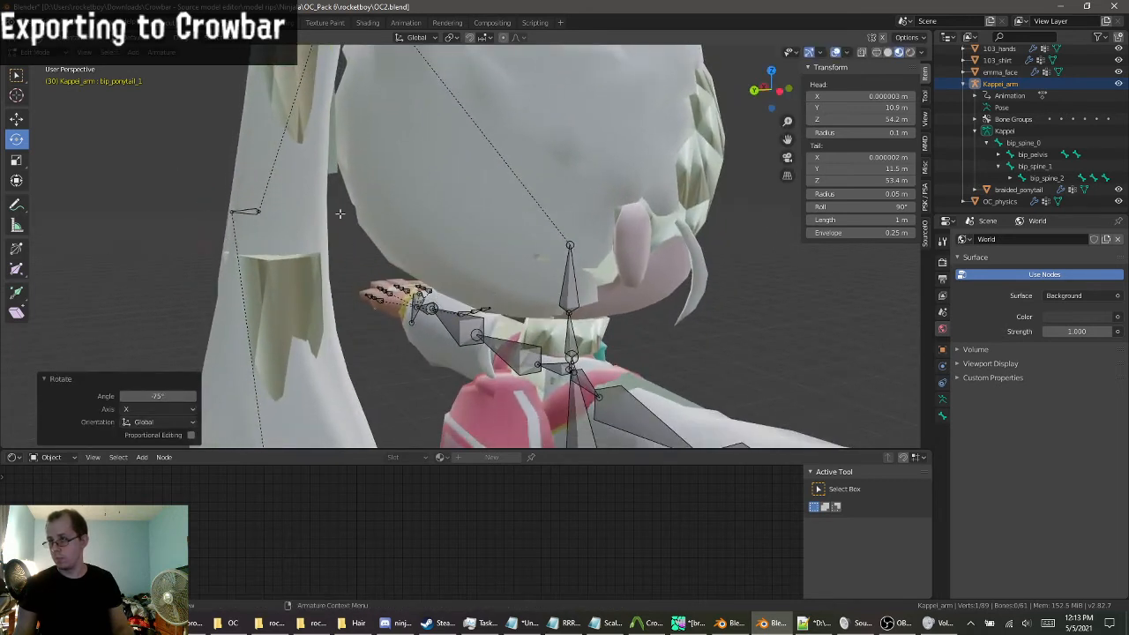
left_click(228, 212)
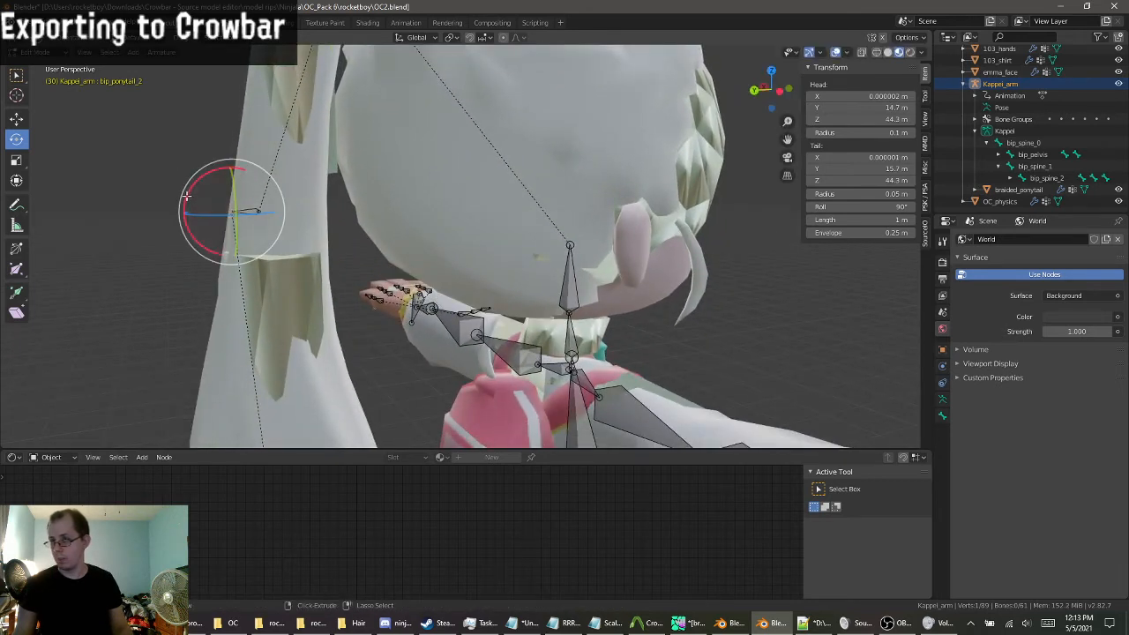
left_click_drag(187, 195, 240, 303)
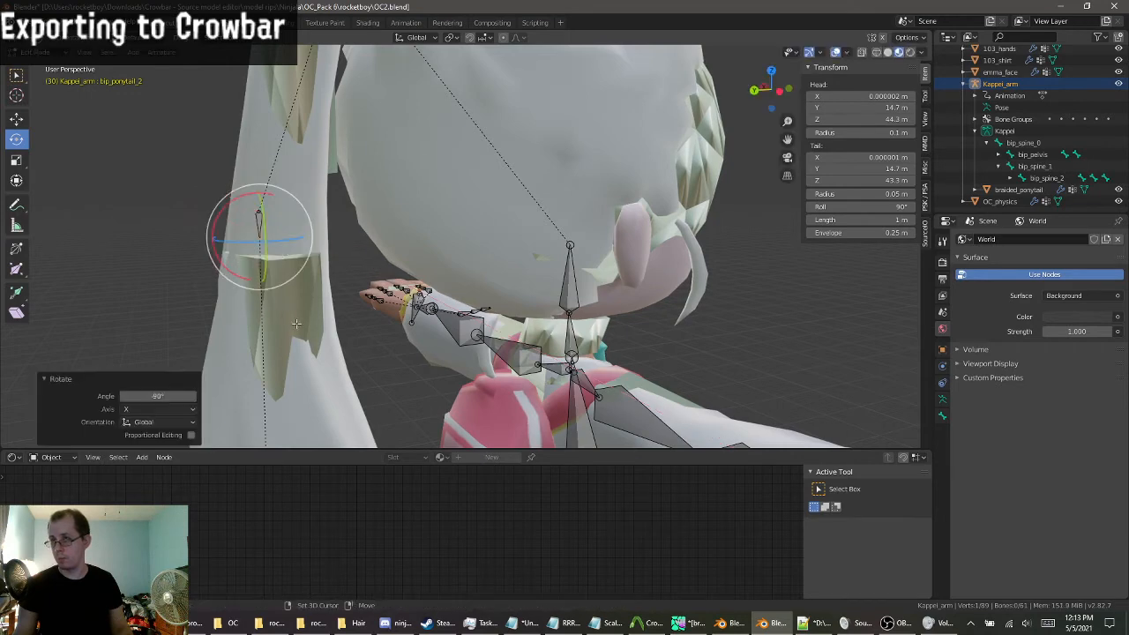
middle_click_drag(239, 273, 227, 182)
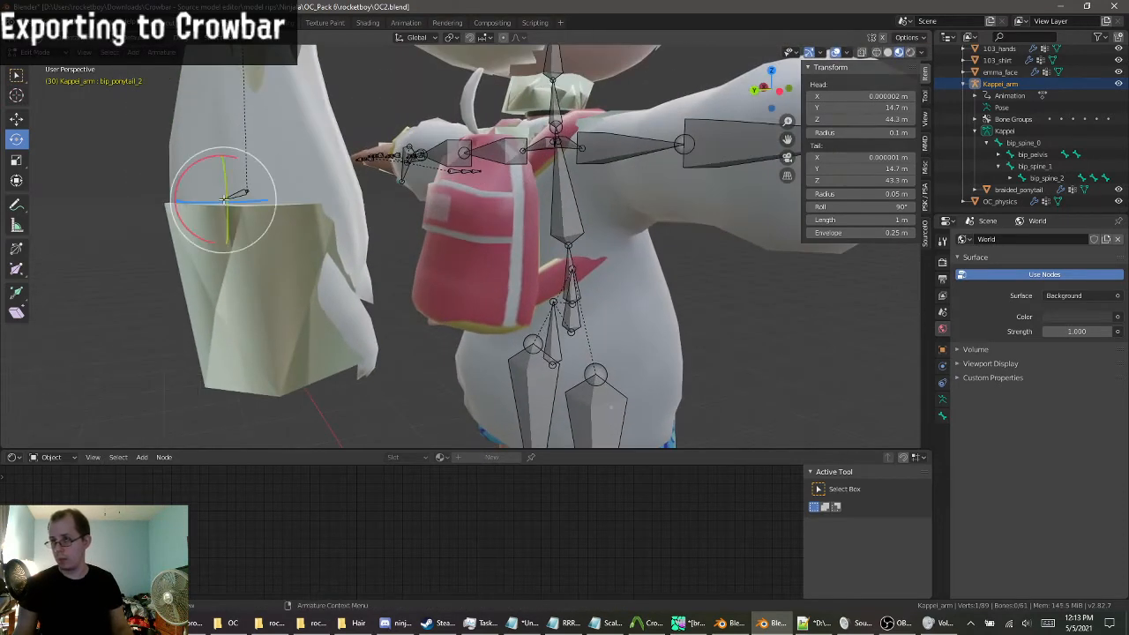
left_click_drag(217, 222, 223, 239)
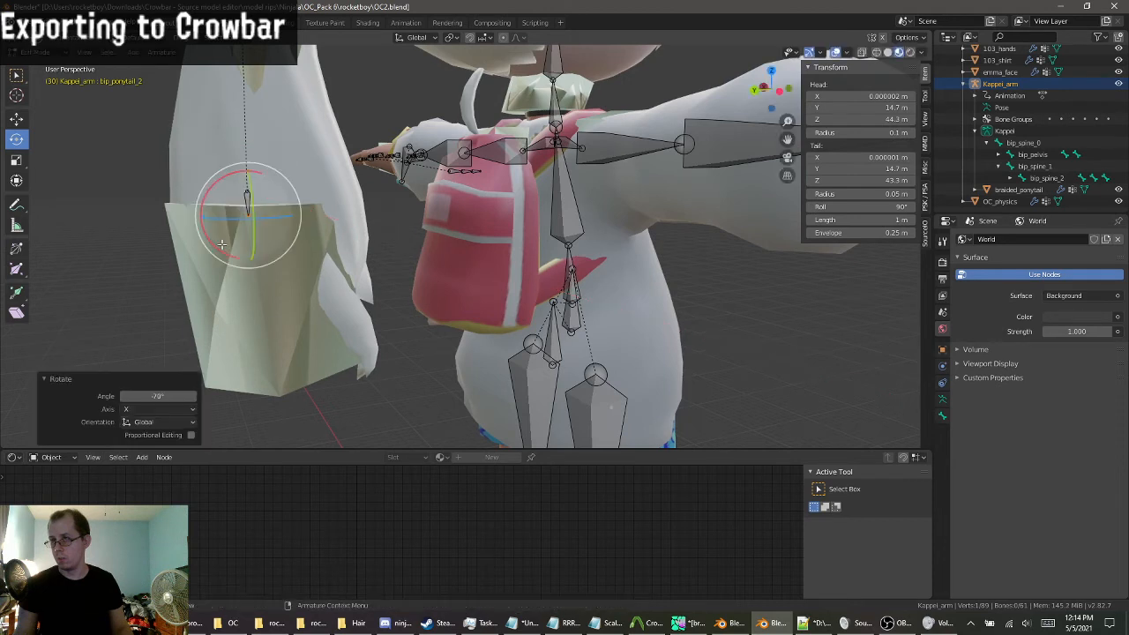
Set the roll of the bip_ponytail_2 and bip_ponytail_1 bones to 0°.
left_click(889, 207)
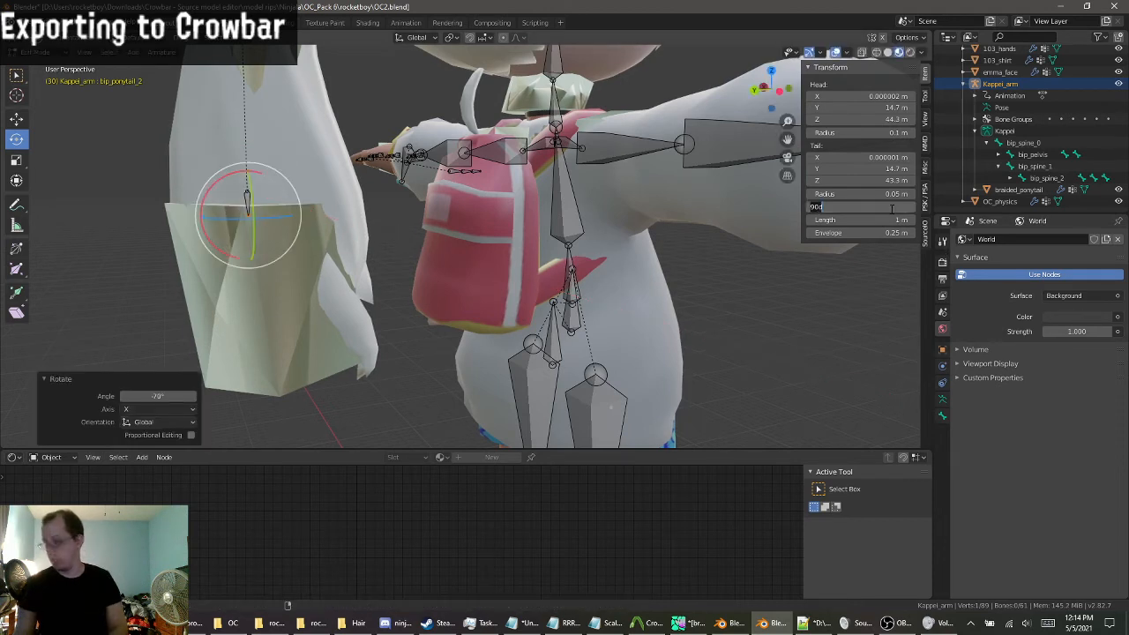
type("0")
key("Return")
middle_click_drag(288, 88, 293, 321, "shift")
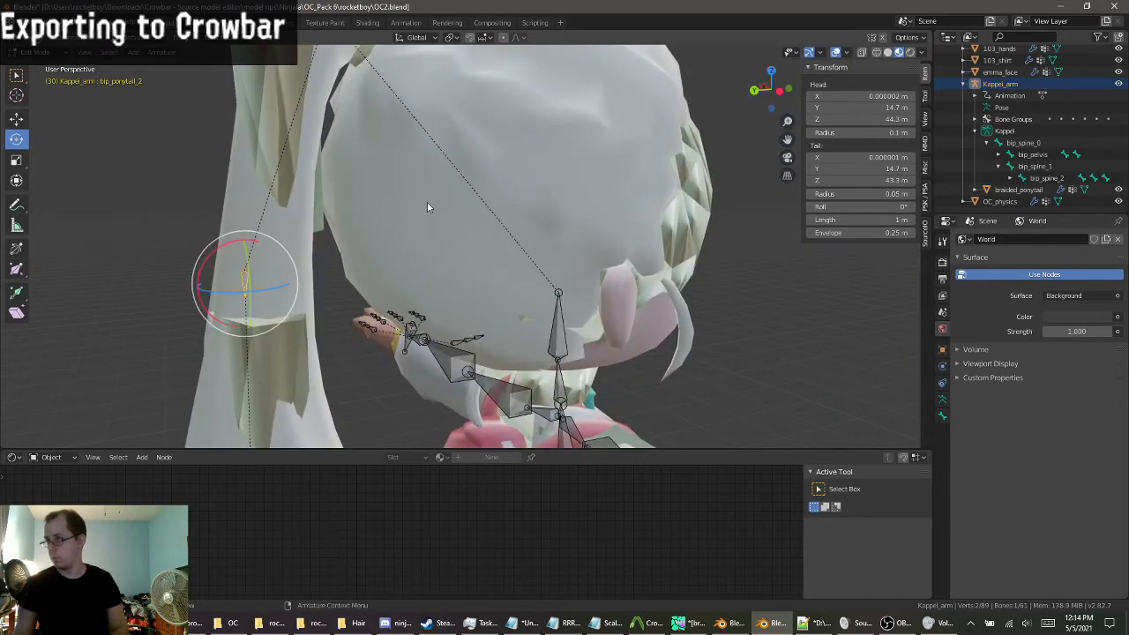
middle_click_drag(427, 202, 400, 382)
left_click(375, 384)
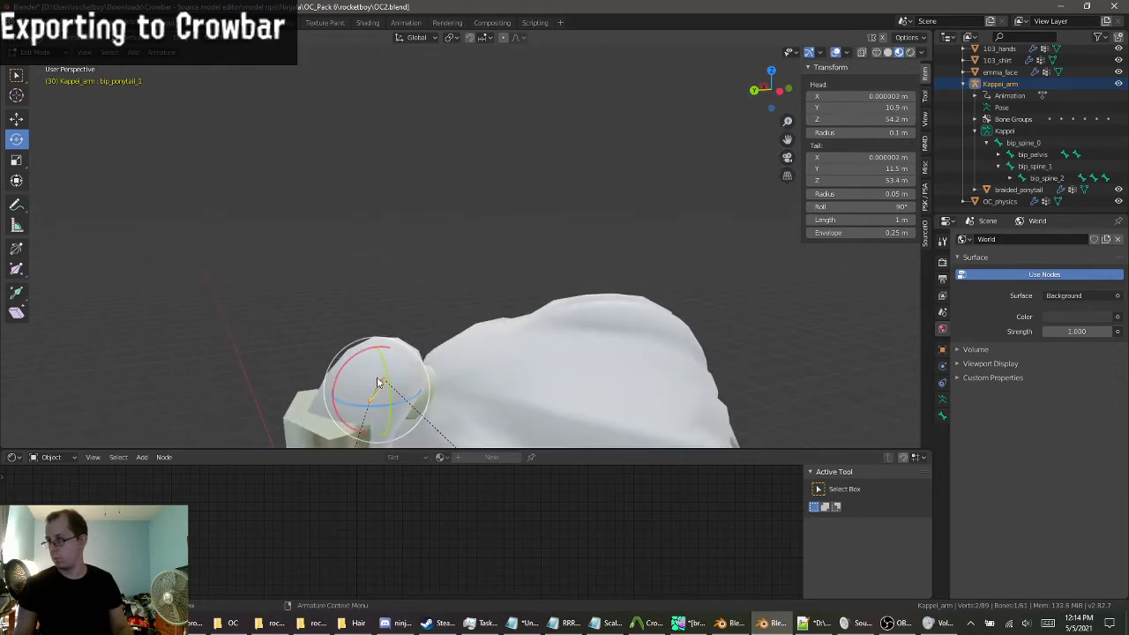
left_click(876, 207)
type("90d")
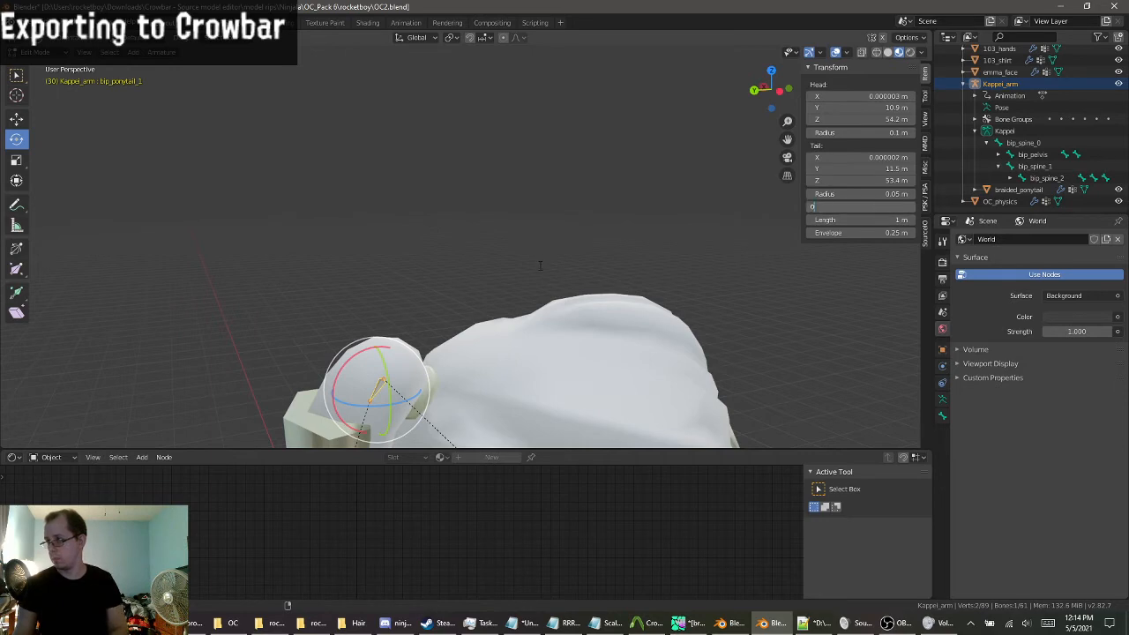
key("Return")
Select the bip_ponytail_3 bone together with bip_ponytail_2, and return the armature to Object Mode.
middle_click_drag(540, 266, 434, 114, "shift")
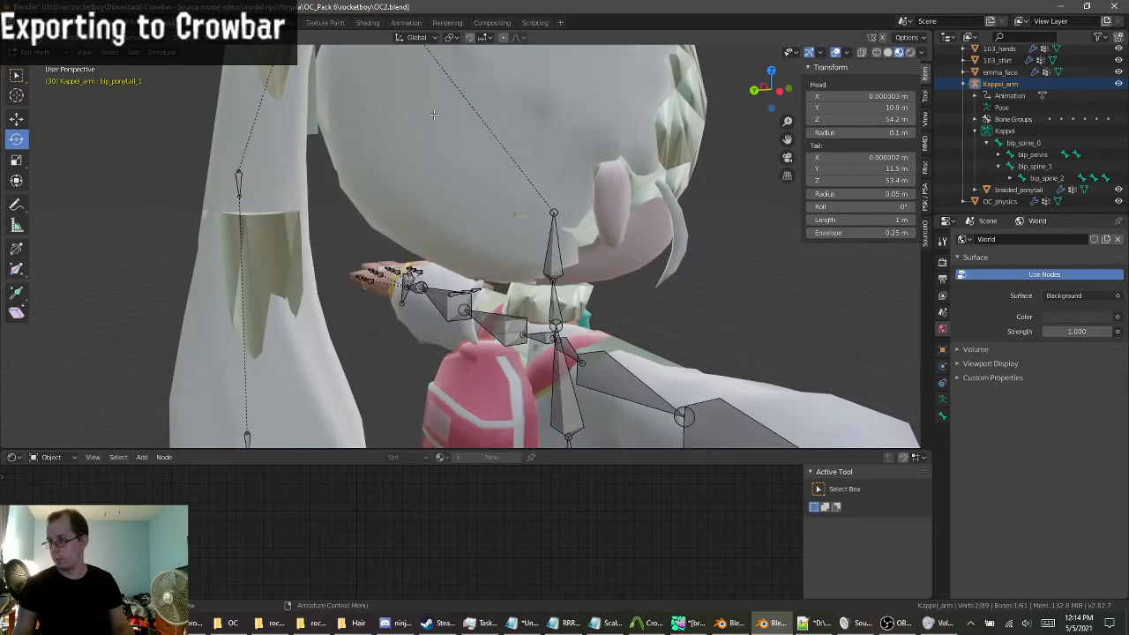
left_click(231, 172)
middle_click_drag(239, 180, 264, 213)
left_click(267, 215)
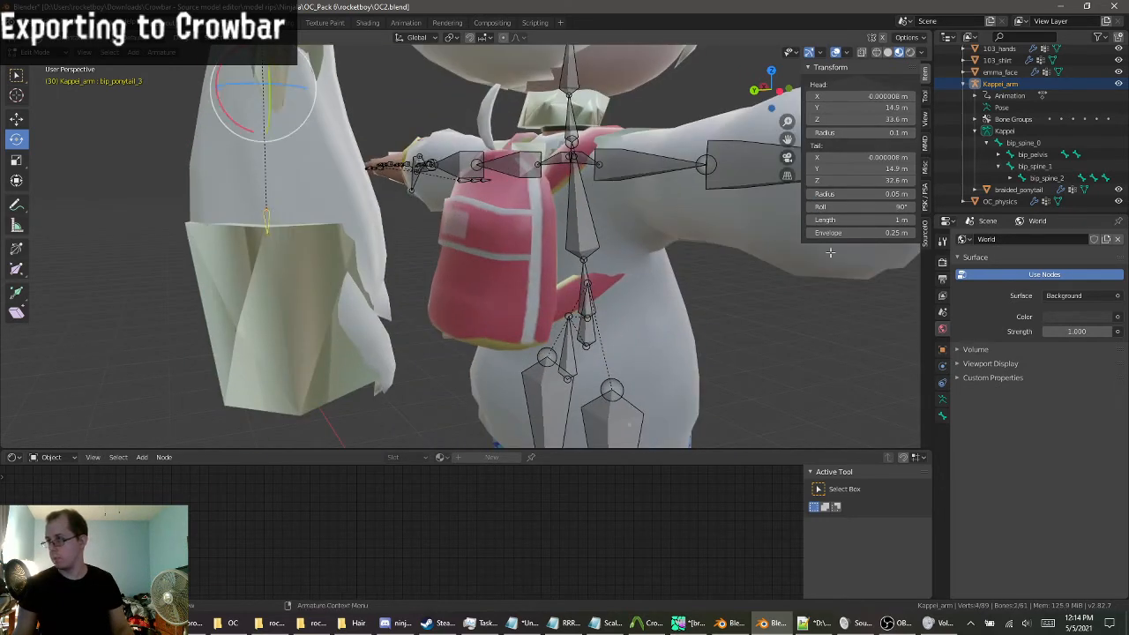
left_click(36, 51)
left_click(37, 65)
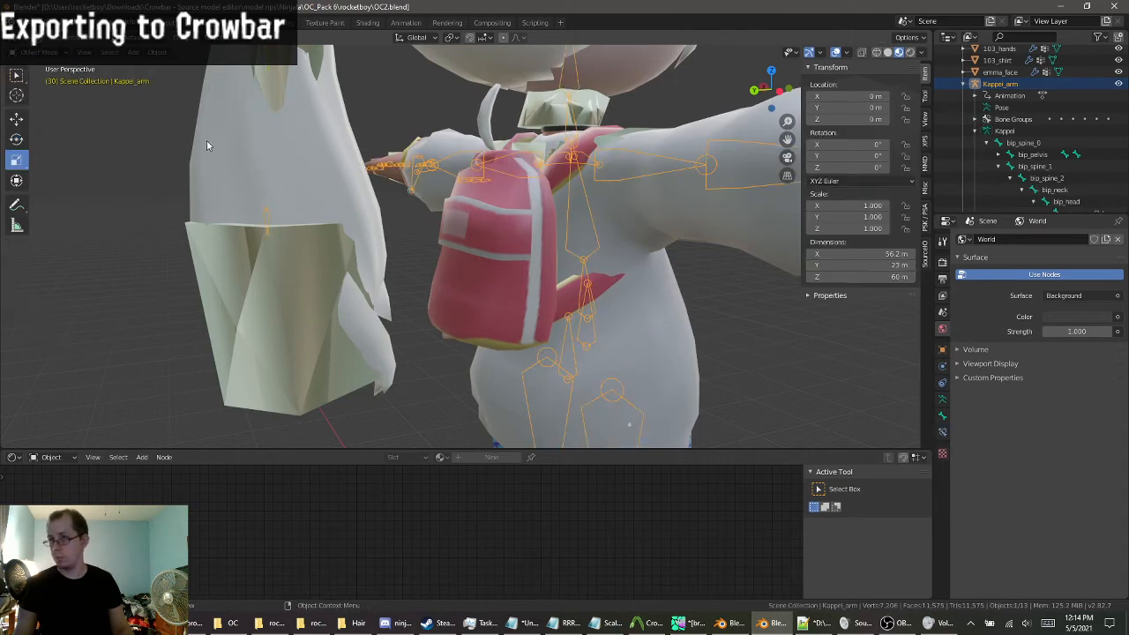
Select the braided_ponytail mesh and run the Source Engine export of the scene's meshes and idle animation in SMD format.
left_click(318, 187)
scroll(397, 207, "down", 4)
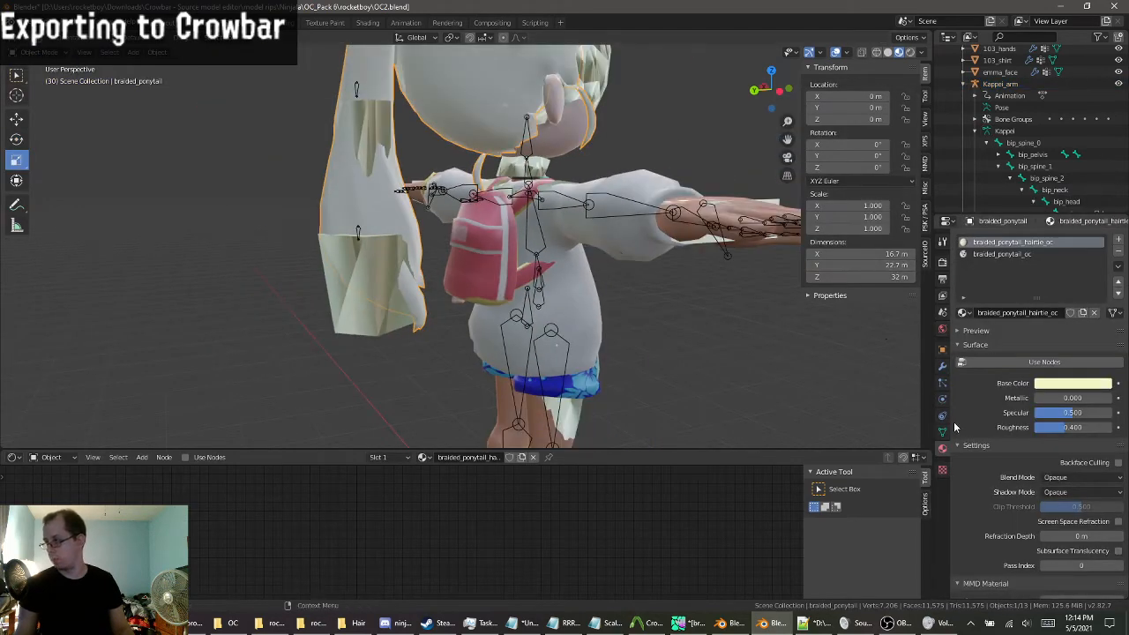
left_click(942, 311)
left_click(1041, 335)
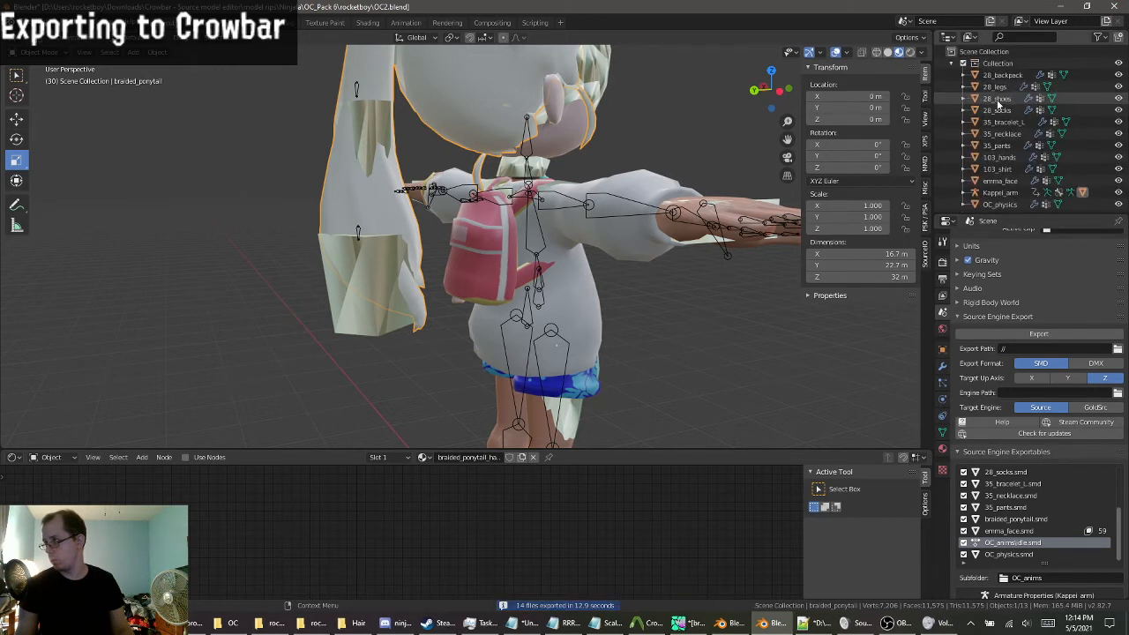
Select the 28_backpack, 103_hands, 103_shirt and 35_pants objects together.
left_click(1005, 76)
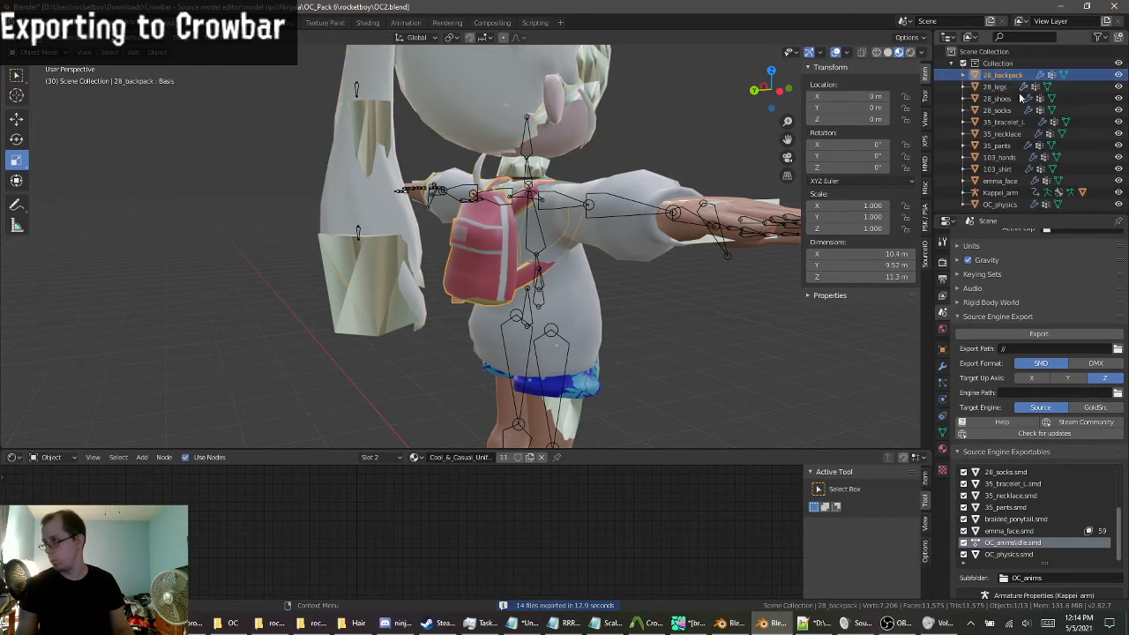
left_click(1013, 159, "ctrl")
left_click(1012, 168, "ctrl")
left_click(1011, 147, "ctrl")
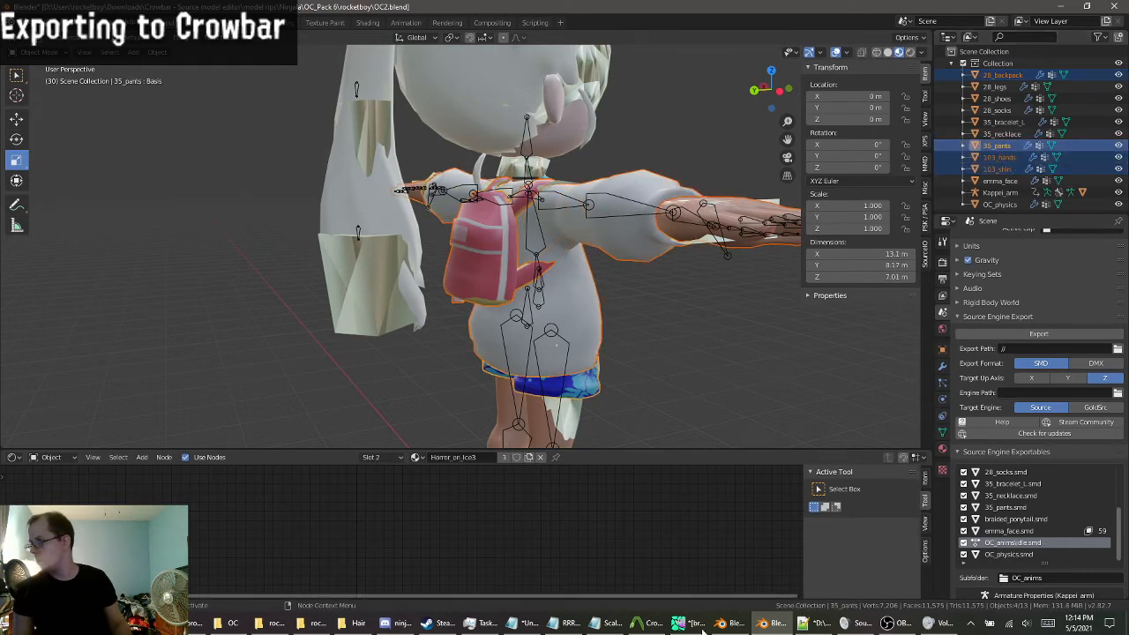
Switch to the rocketboy folder in File Explorer and examine the exported SMD files alongside the DMX files.
left_click(318, 623)
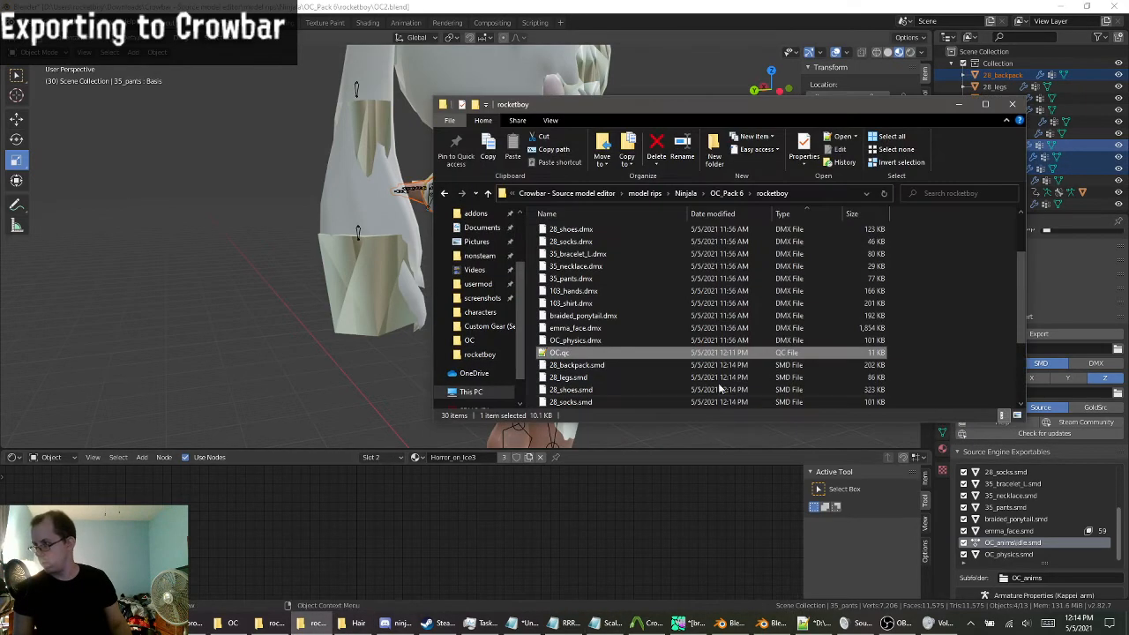
scroll(719, 375, "down", 3)
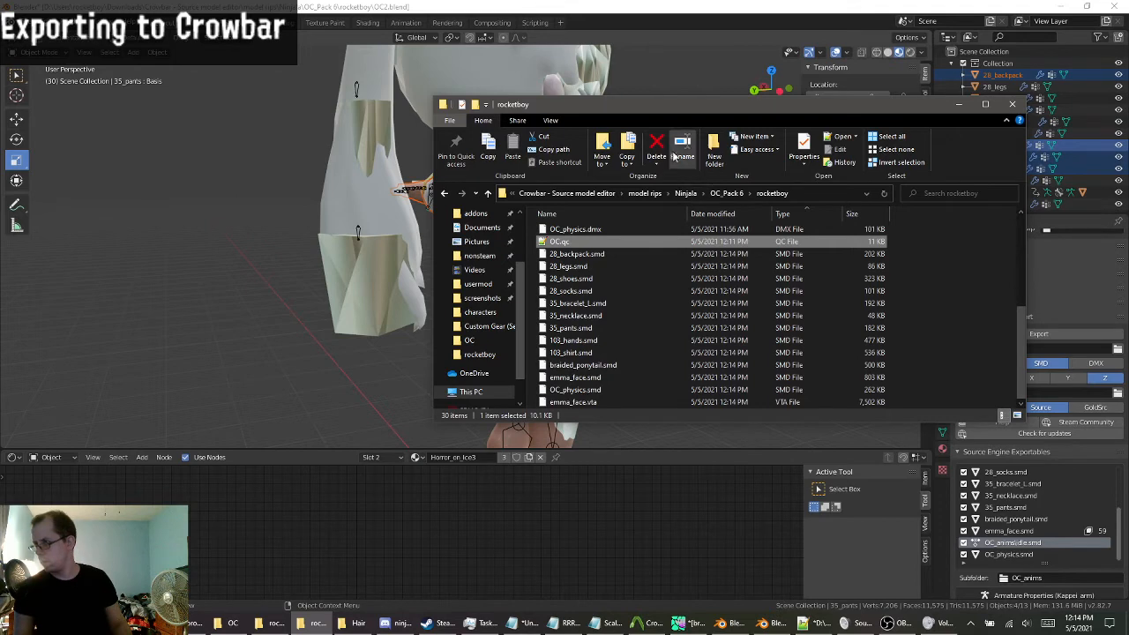
scroll(619, 369, "up", 3)
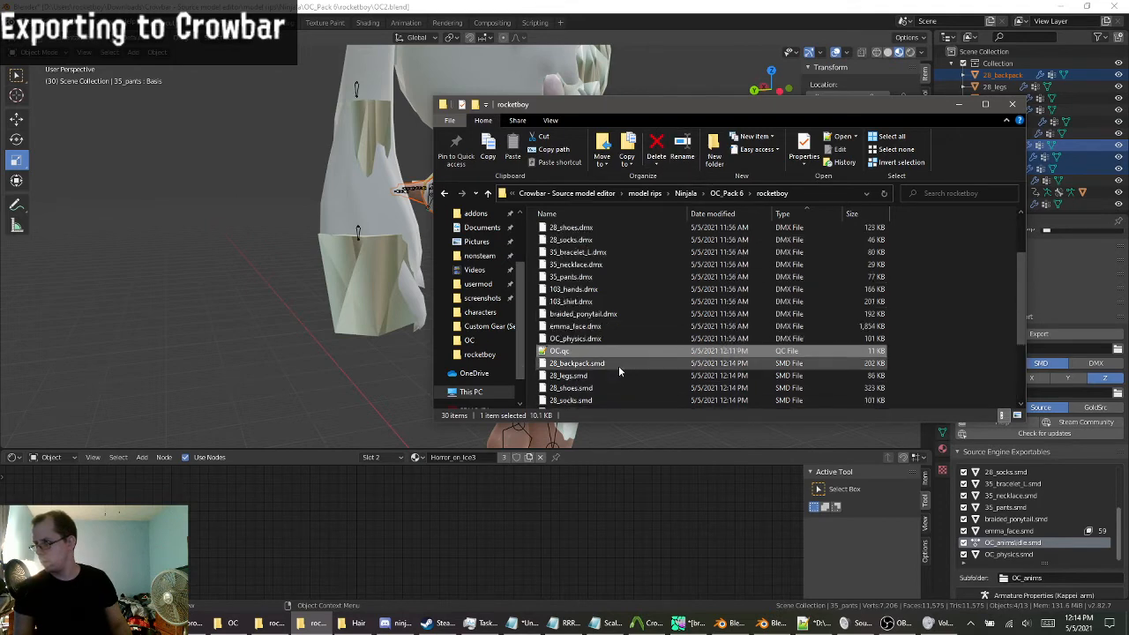
Delete all the exported SMD files, from 28_backpack.smd to OC_physics.smd, together with emma_face.vta from the rocketboy folder.
scroll(618, 365, "down", 3)
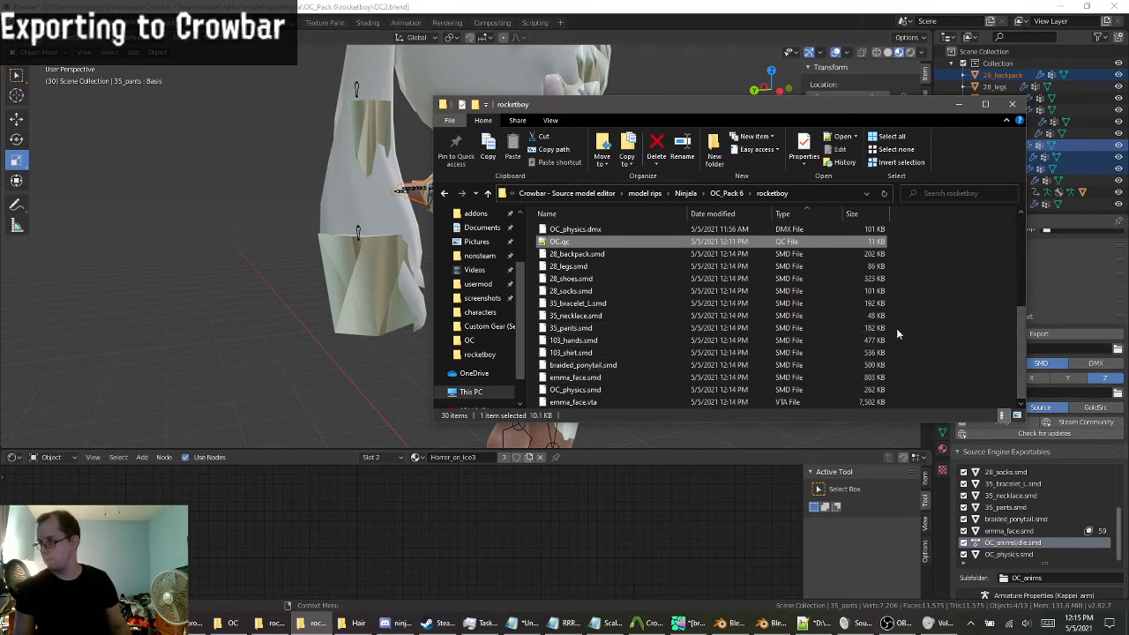
left_click(538, 253)
left_click(643, 403, "shift")
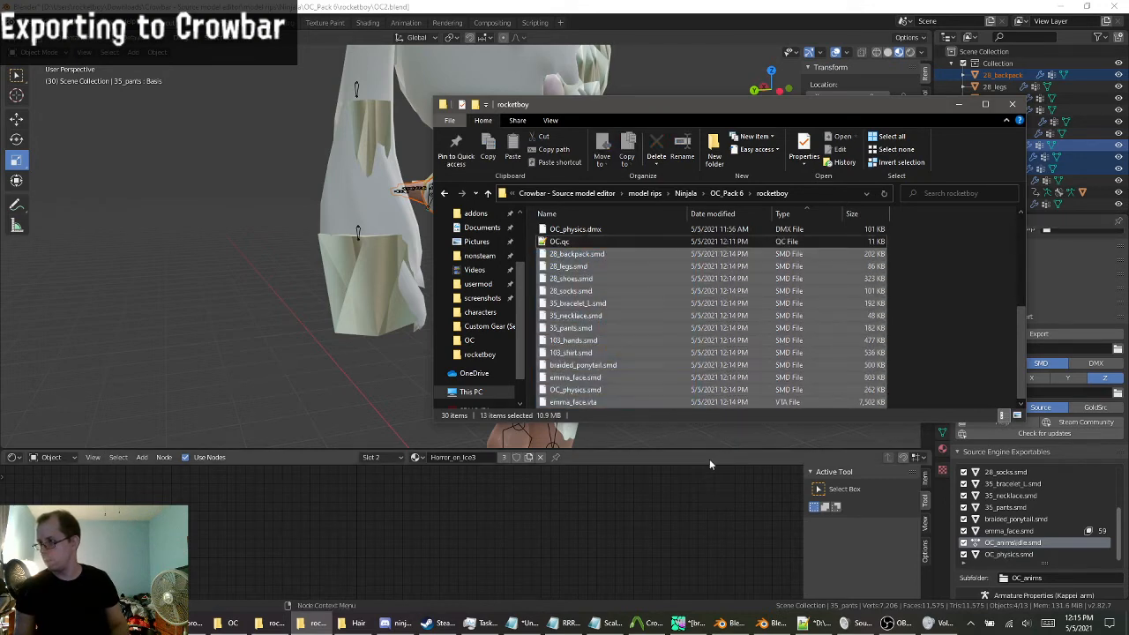
key("Delete")
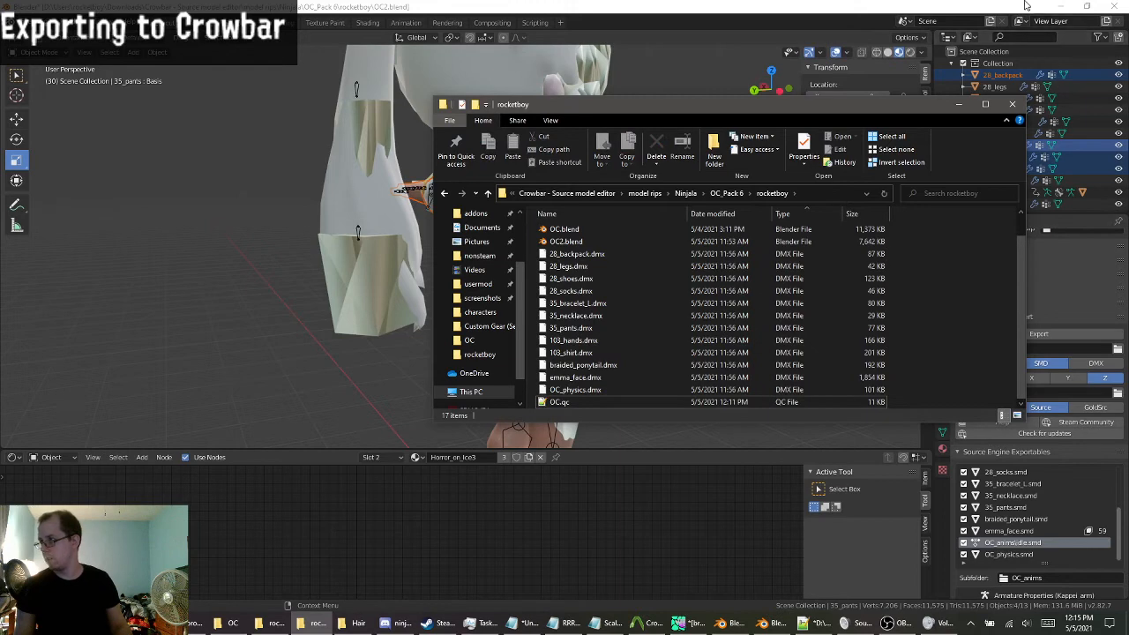
Return to Blender, change the Source Engine export format to DMX and run the export.
left_click(1027, 6)
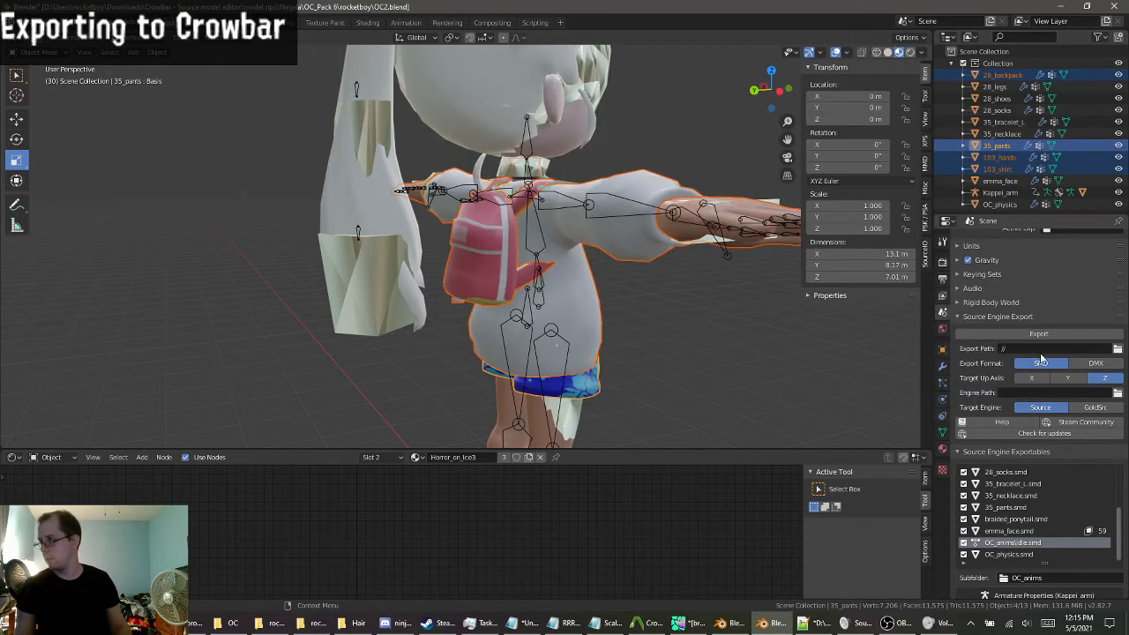
left_click(1090, 364)
left_click(1061, 335)
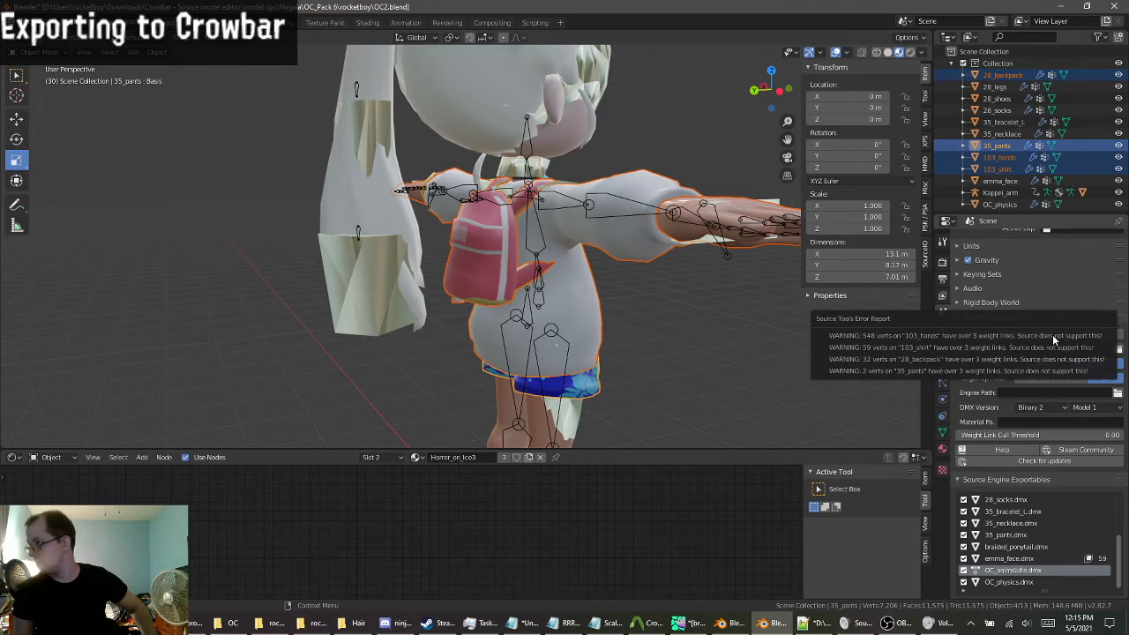
Change the export format to SMD and export only the selected objects: 28_backpack, 103_hands, 103_shirt and 35_pants.
left_click(1030, 361)
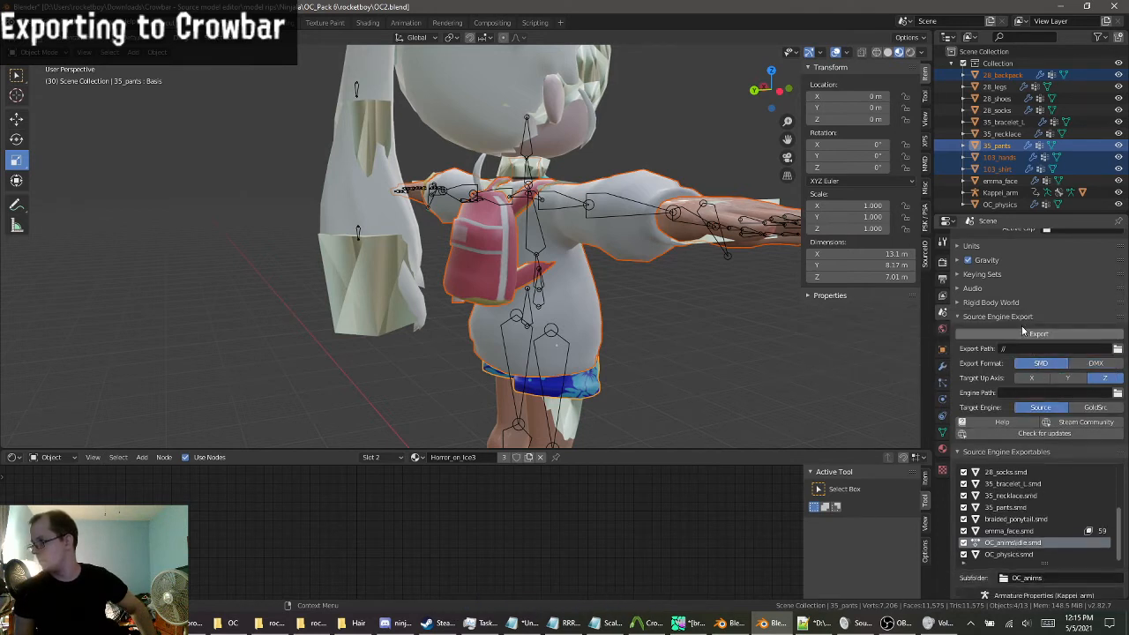
left_click(1024, 318)
left_click(1013, 323)
left_click(1013, 328)
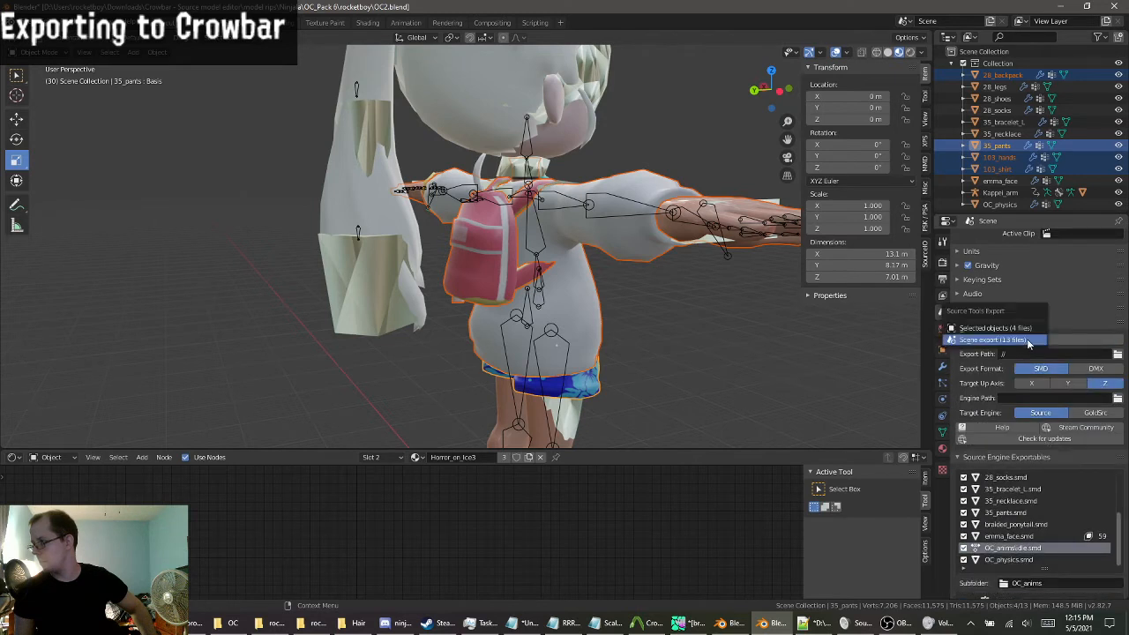
left_click(1012, 328)
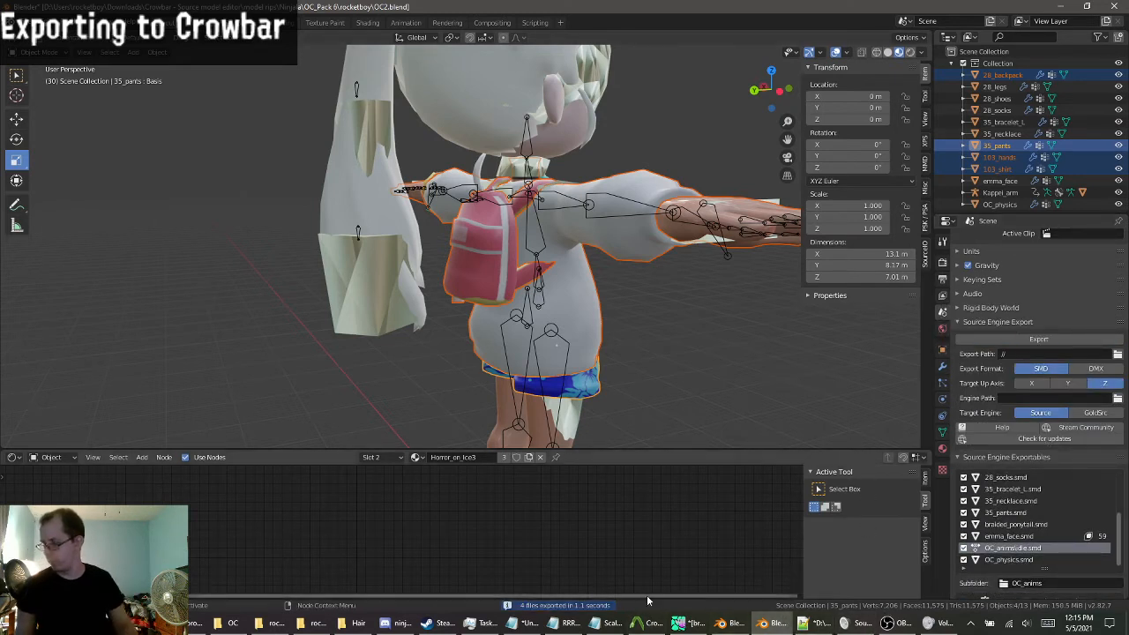
Switch to OC.qc in Notepad++ and review its joint constraints, material paths, bodygroups, model entries and eyeball lines.
left_click(810, 624)
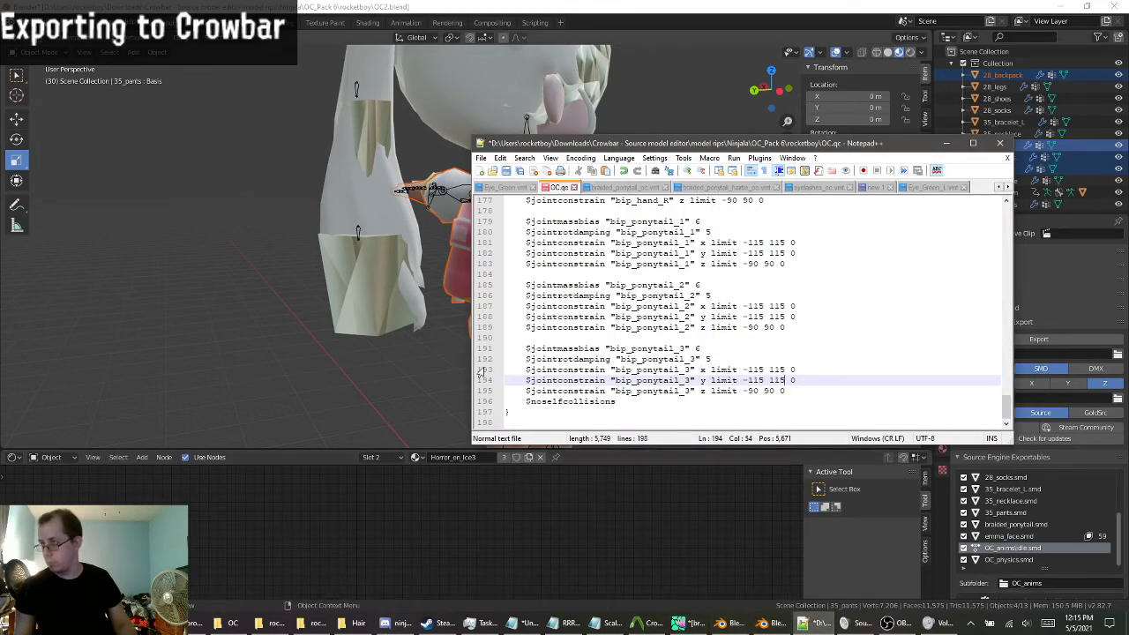
left_click(966, 5)
middle_click_drag(486, 208, 432, 238)
left_click(804, 623)
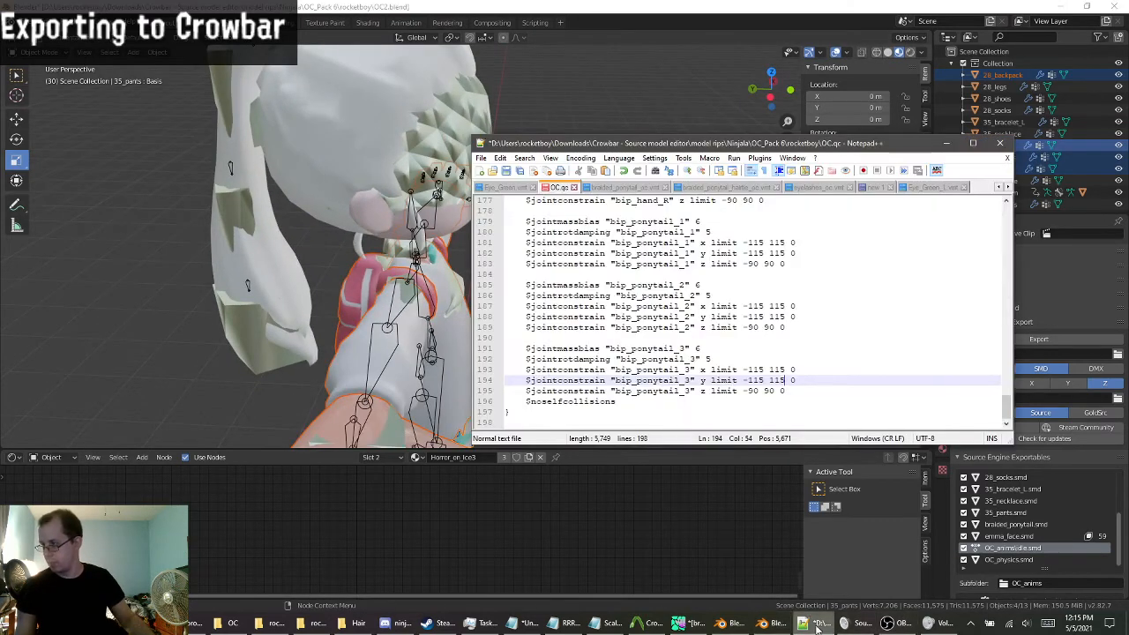
left_click(640, 625)
left_click(759, 422)
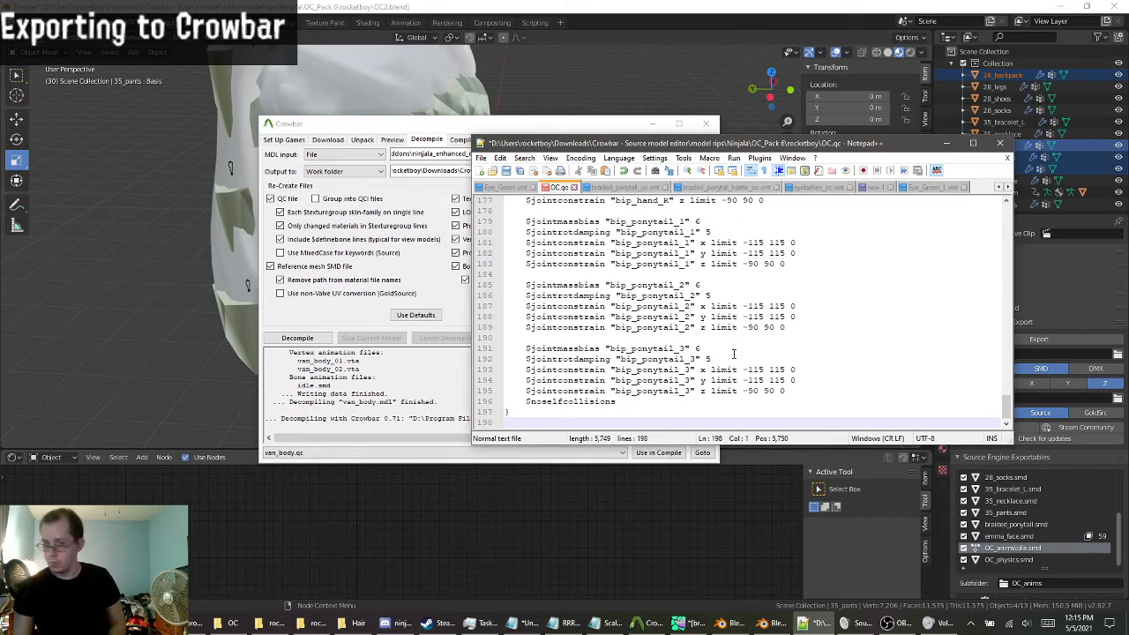
scroll(706, 377, "up", 14)
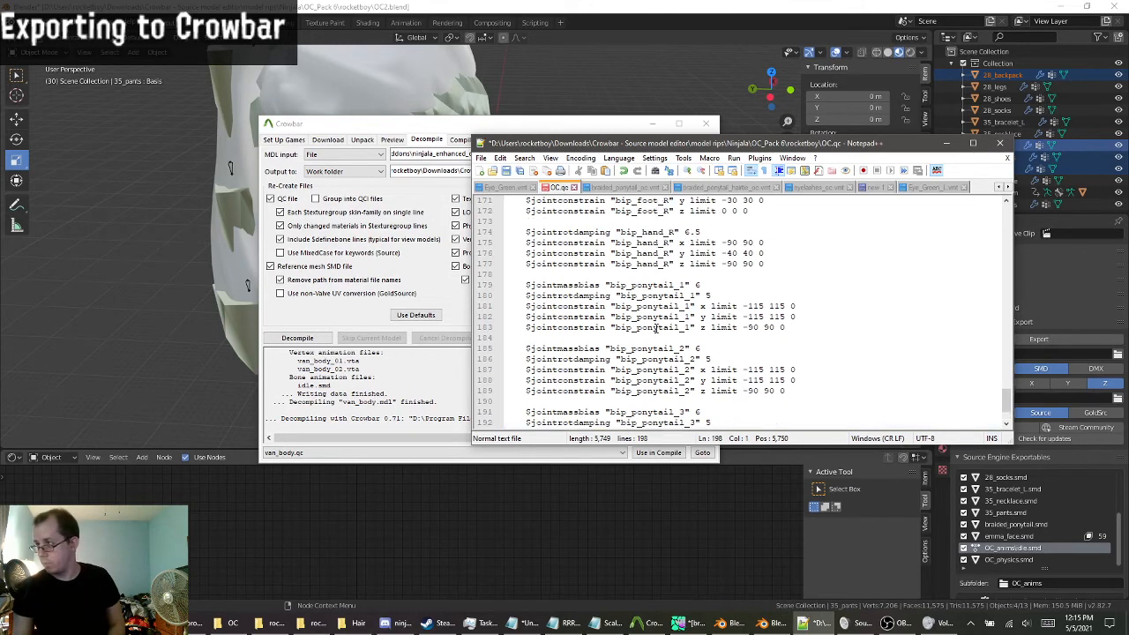
scroll(657, 327, "up", 10)
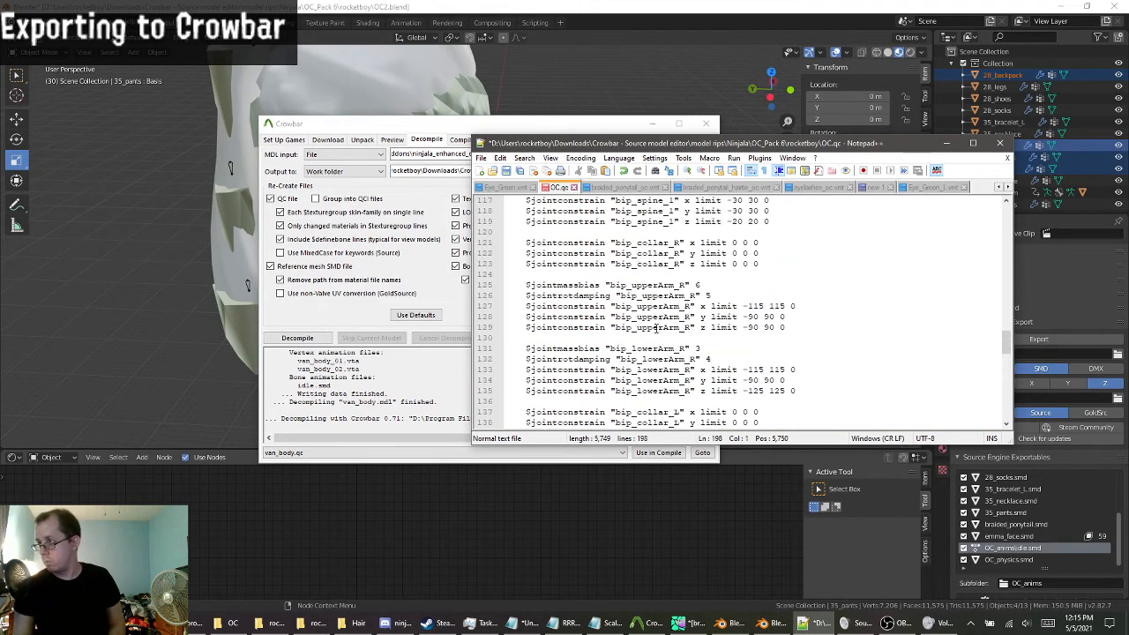
left_click_drag(1010, 331, 999, 438)
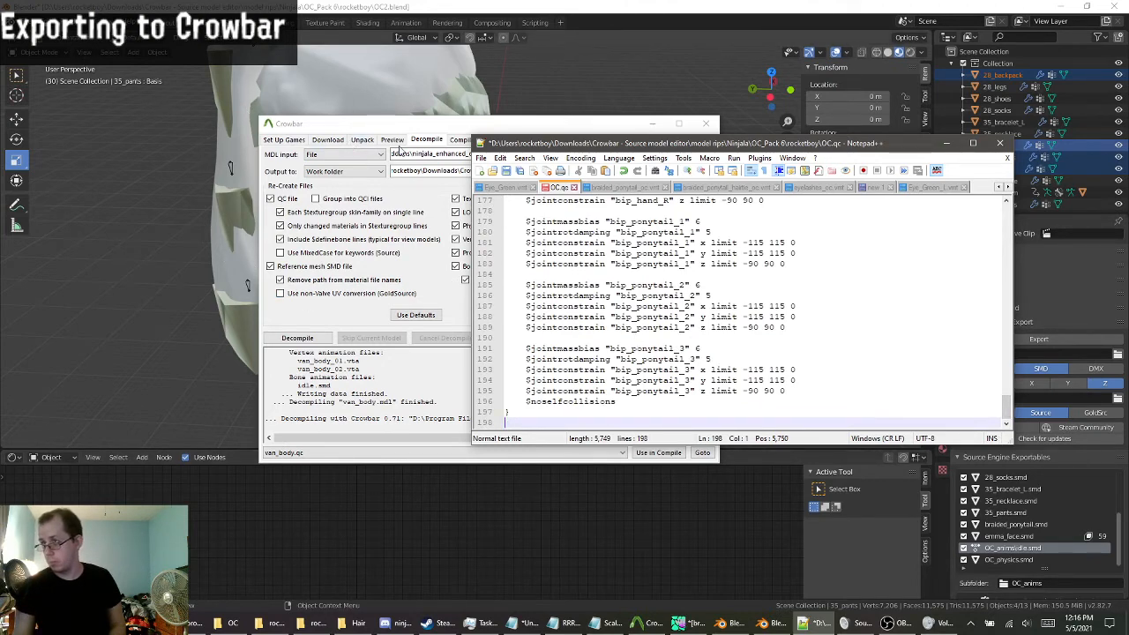
scroll(892, 359, "up", 7)
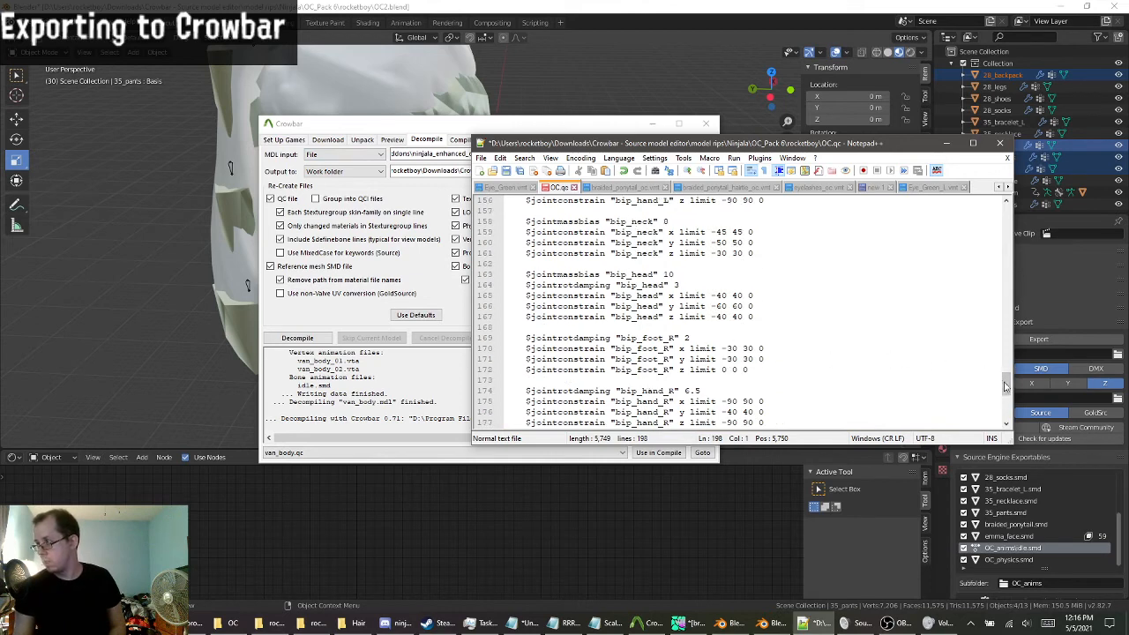
left_click_drag(1005, 385, 1000, 261)
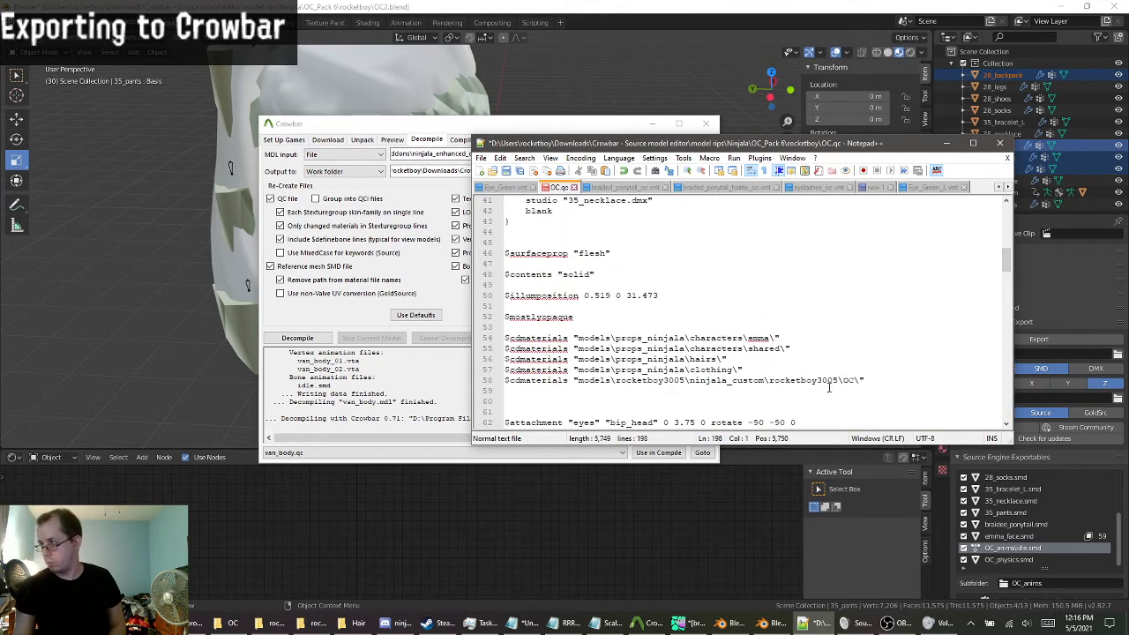
left_click_drag(1009, 263, 1007, 221)
scroll(567, 394, "down", 6)
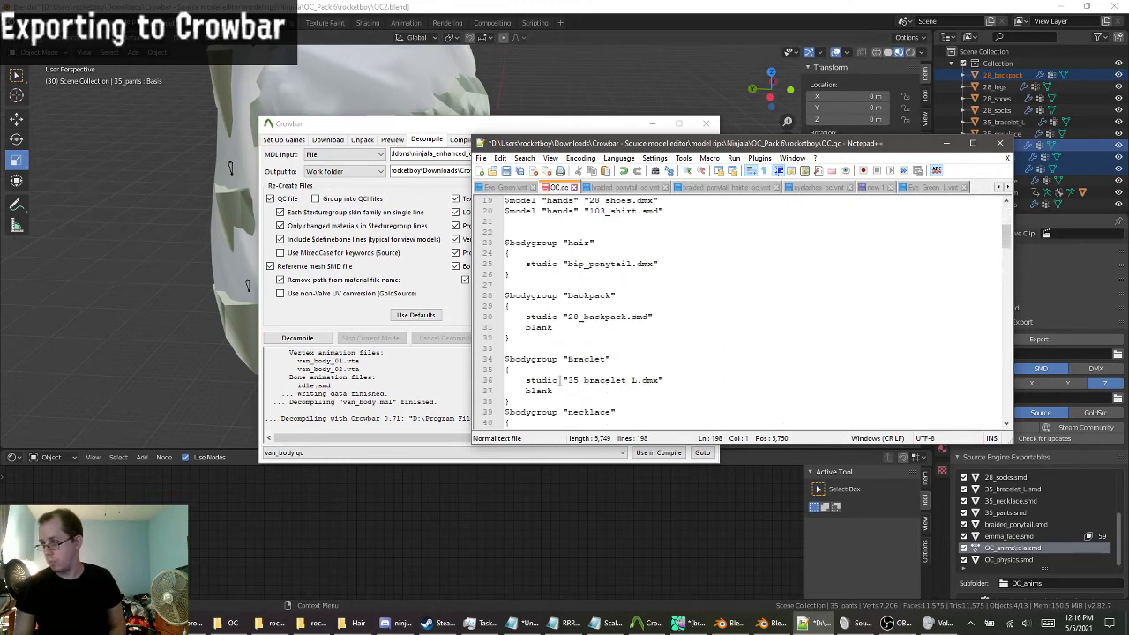
scroll(564, 383, "up", 6)
scroll(562, 375, "up", 2)
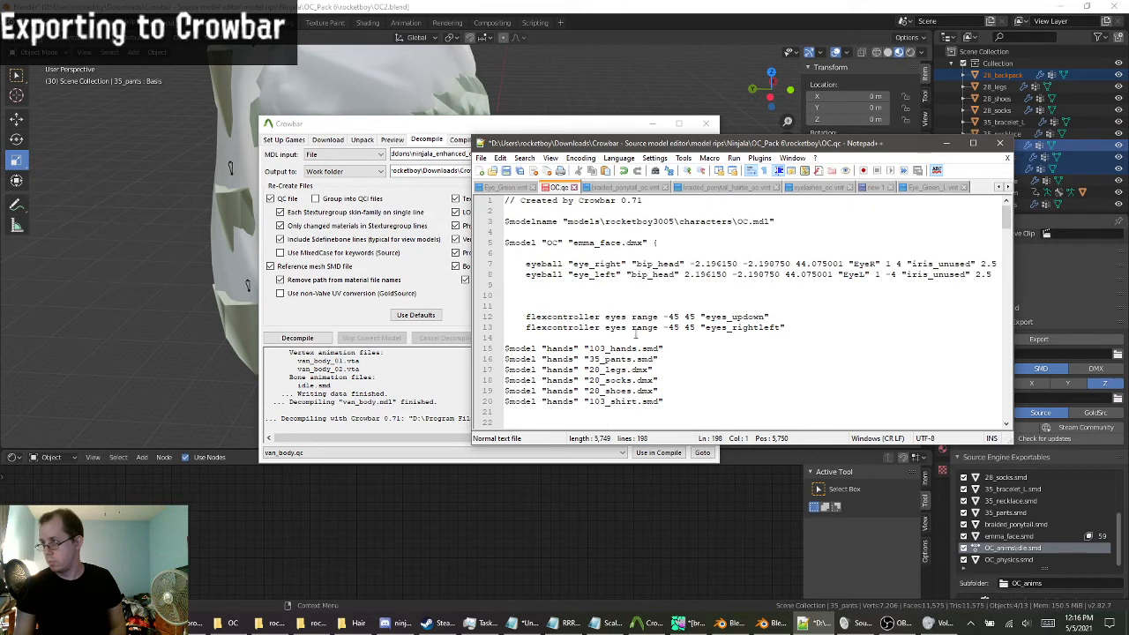
Switch to Blender and check the names of the eye materials on the emma_face mesh.
left_click(863, 264)
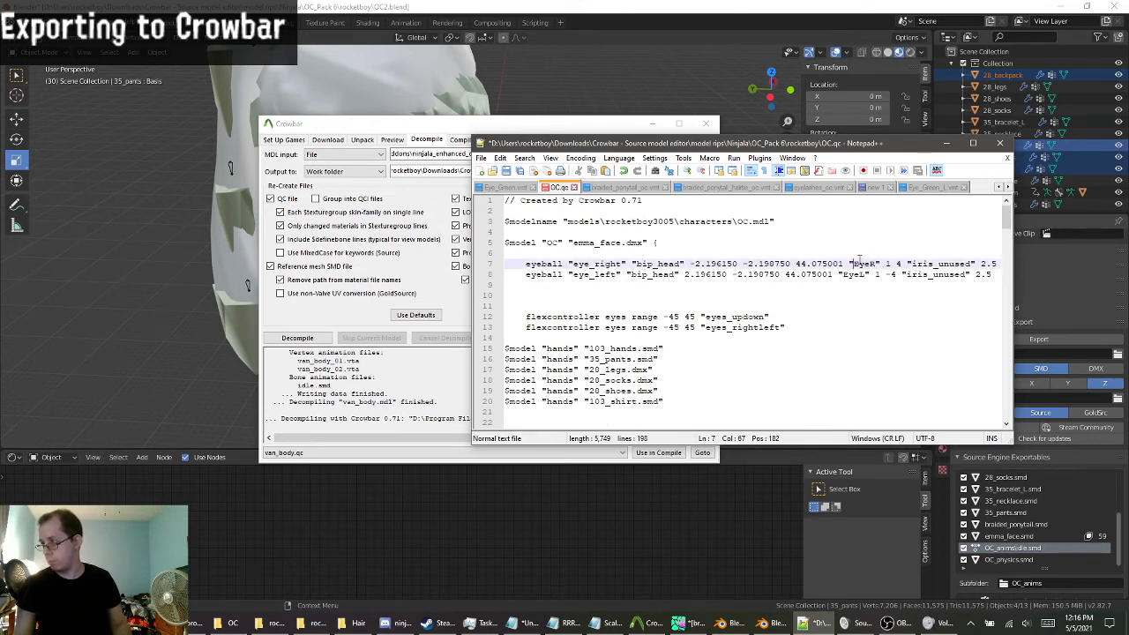
left_click(997, 7)
left_click(942, 448)
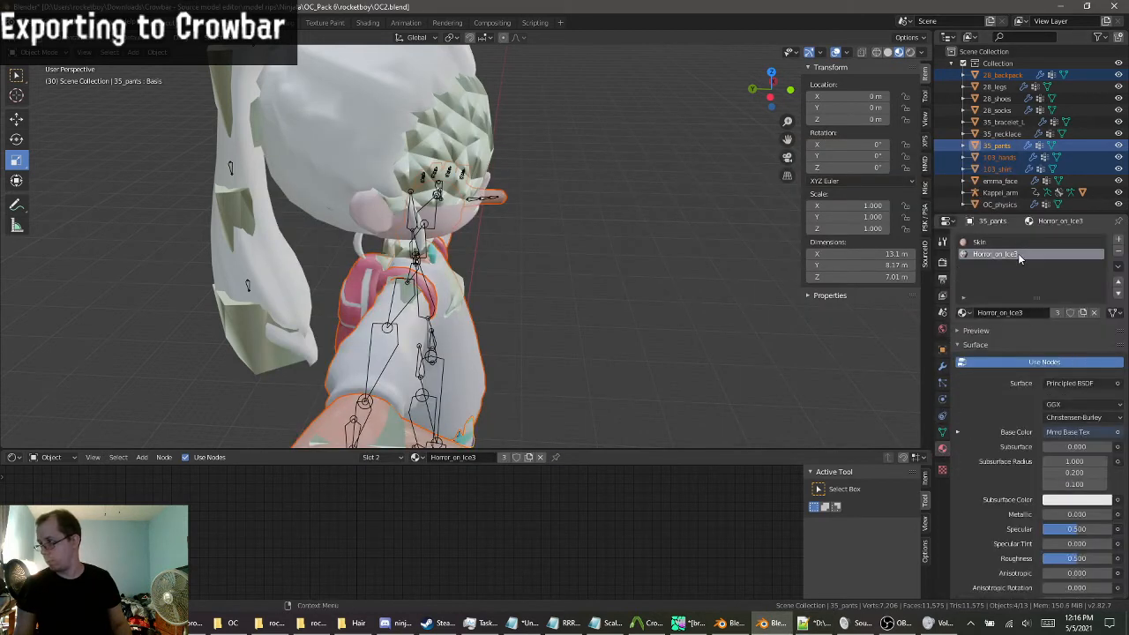
left_click(467, 222)
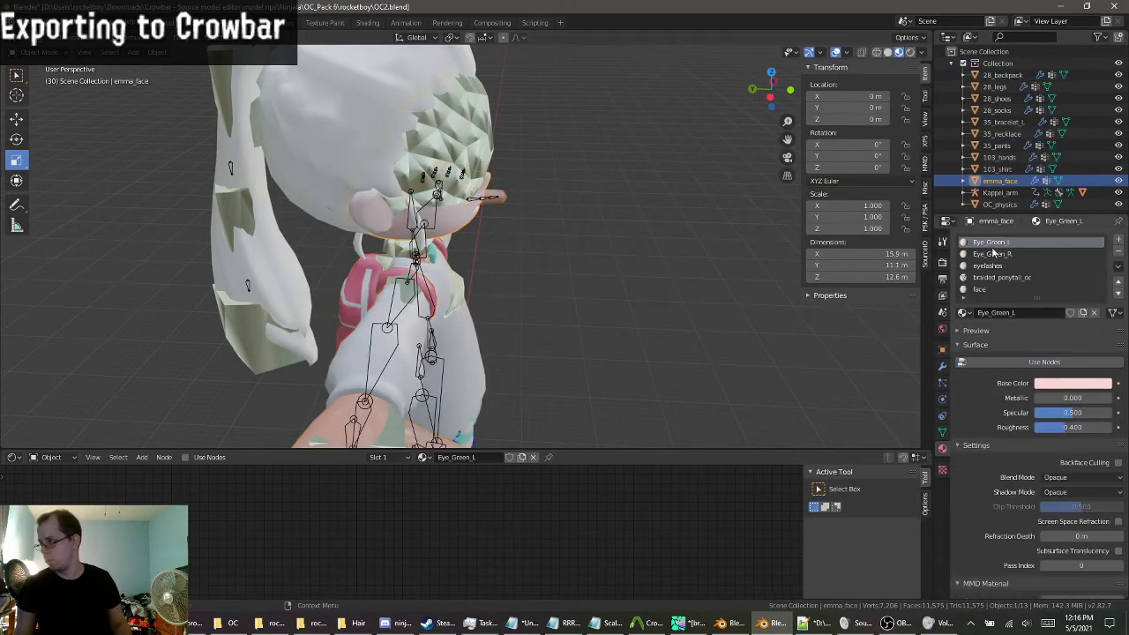
In OC.qc, set the eyeball materials to Eye_Green_R for eye_right and Eye_Green_L for eye_left, and save the file.
left_click(821, 624)
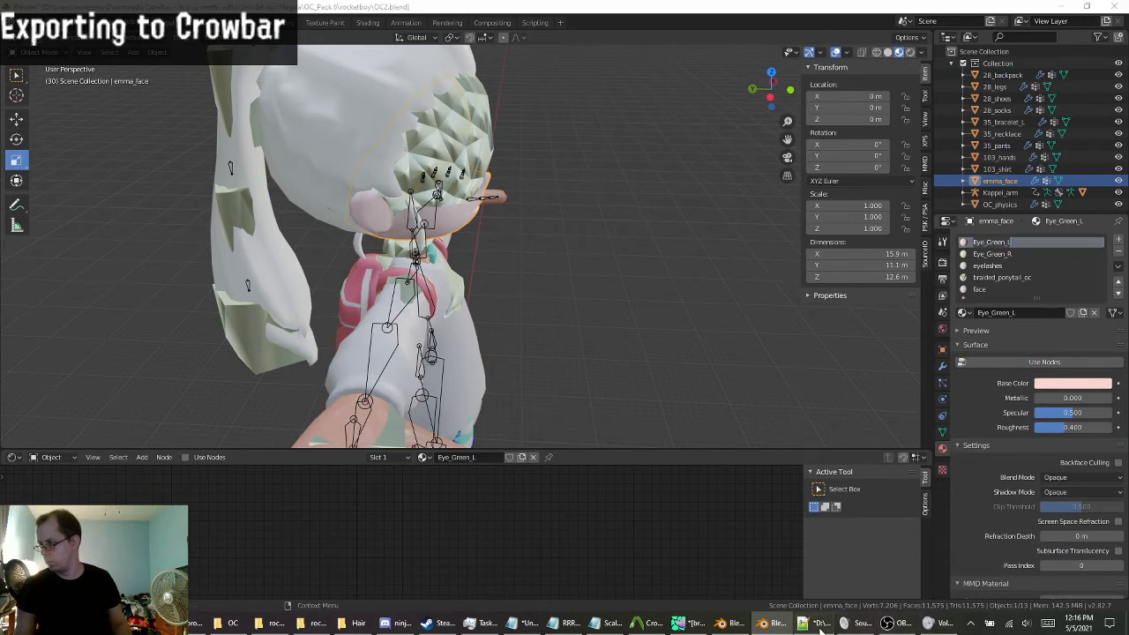
double_click(860, 275)
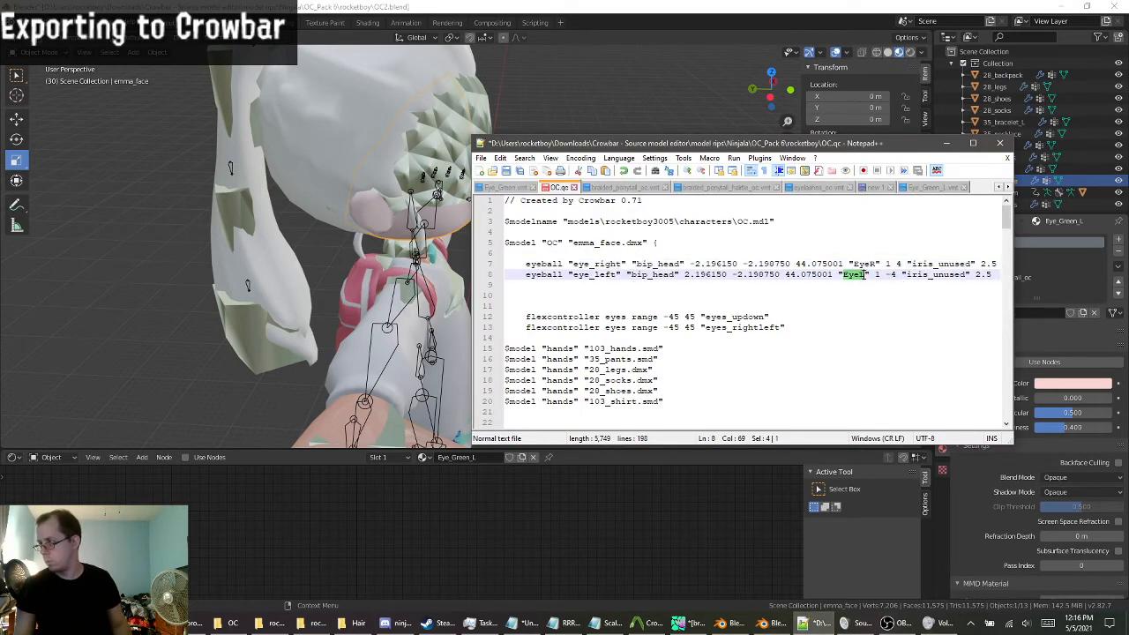
type("Eye_Green_L")
double_click(864, 264)
type("Eye_Green_L")
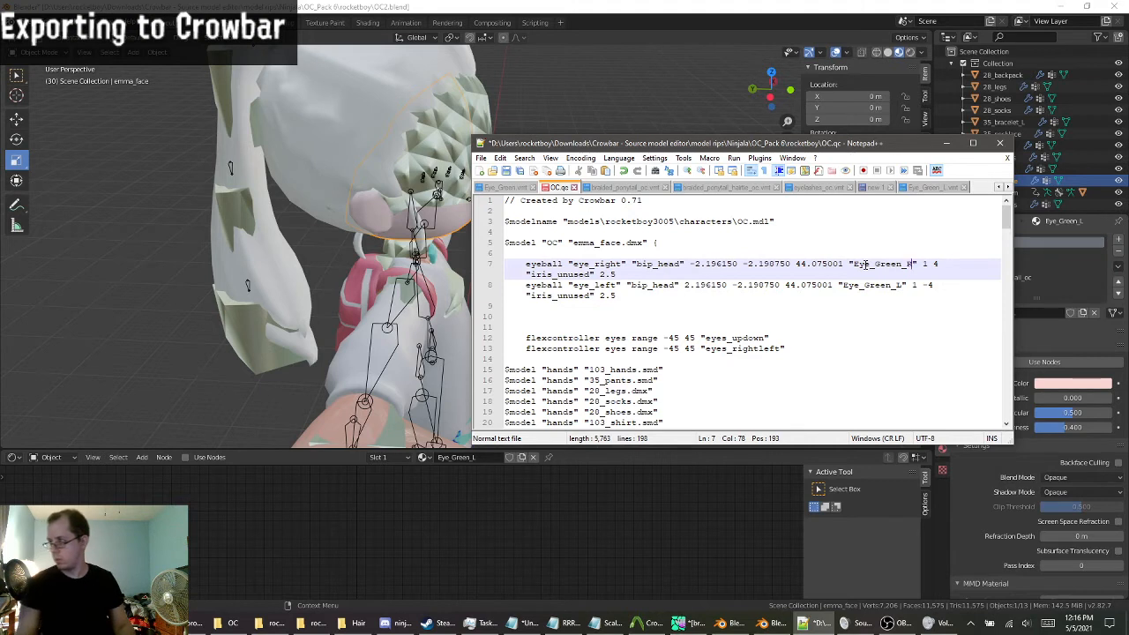
left_click(864, 297)
key("ctrl+s")
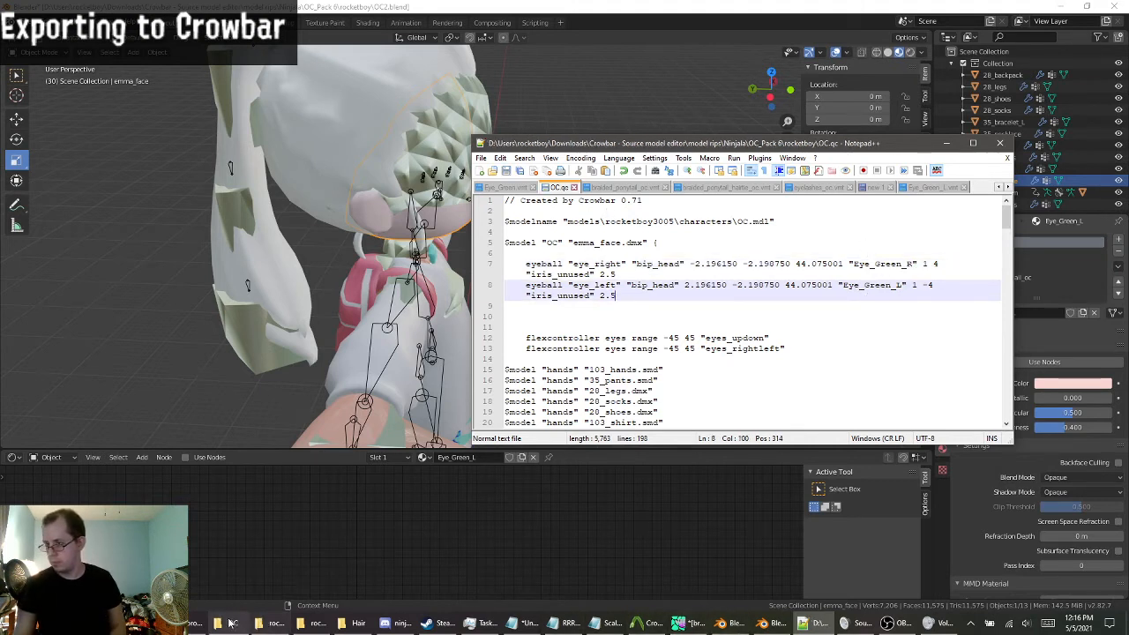
Switch to Crowbar's compile settings and choose OC.qc in the rocketboy folder as the QC input.
left_click(649, 622)
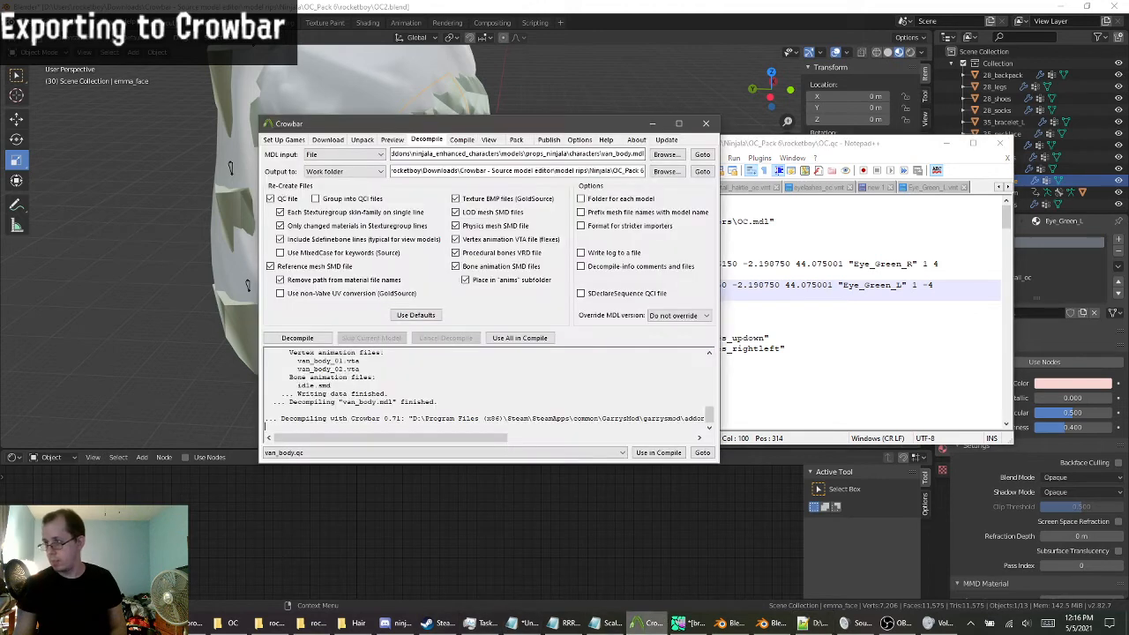
left_click(462, 140)
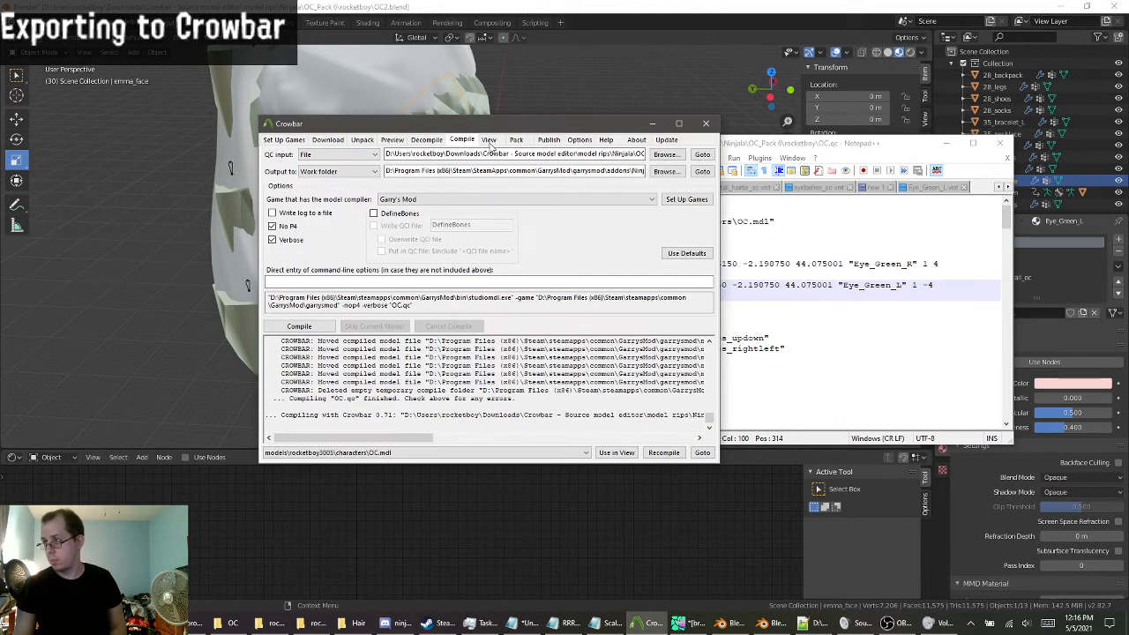
left_click(663, 156)
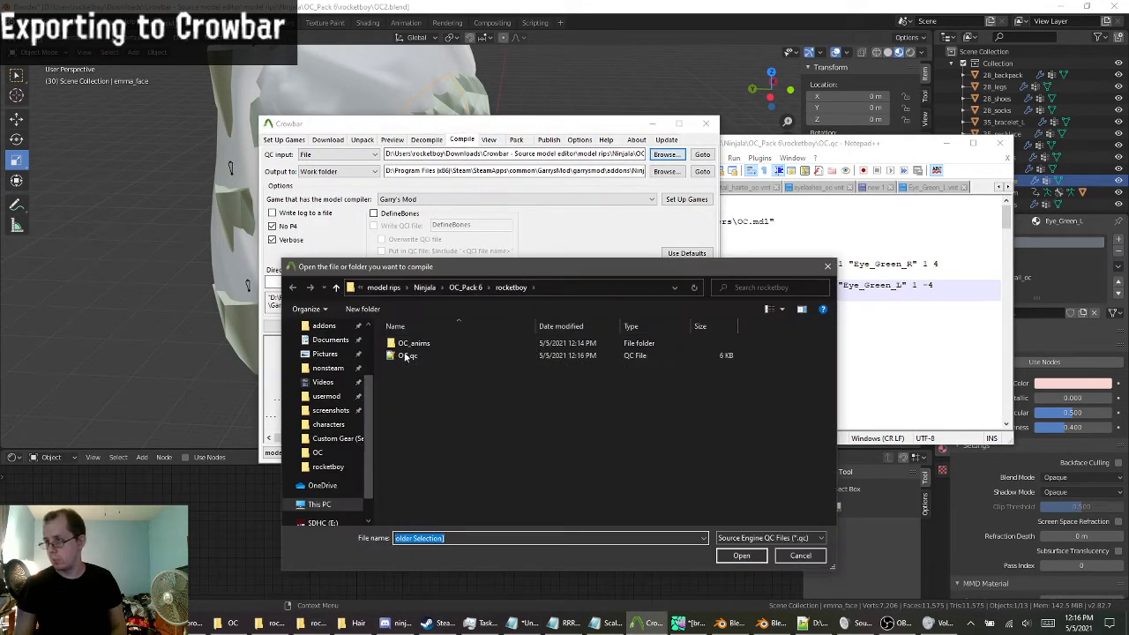
double_click(408, 355)
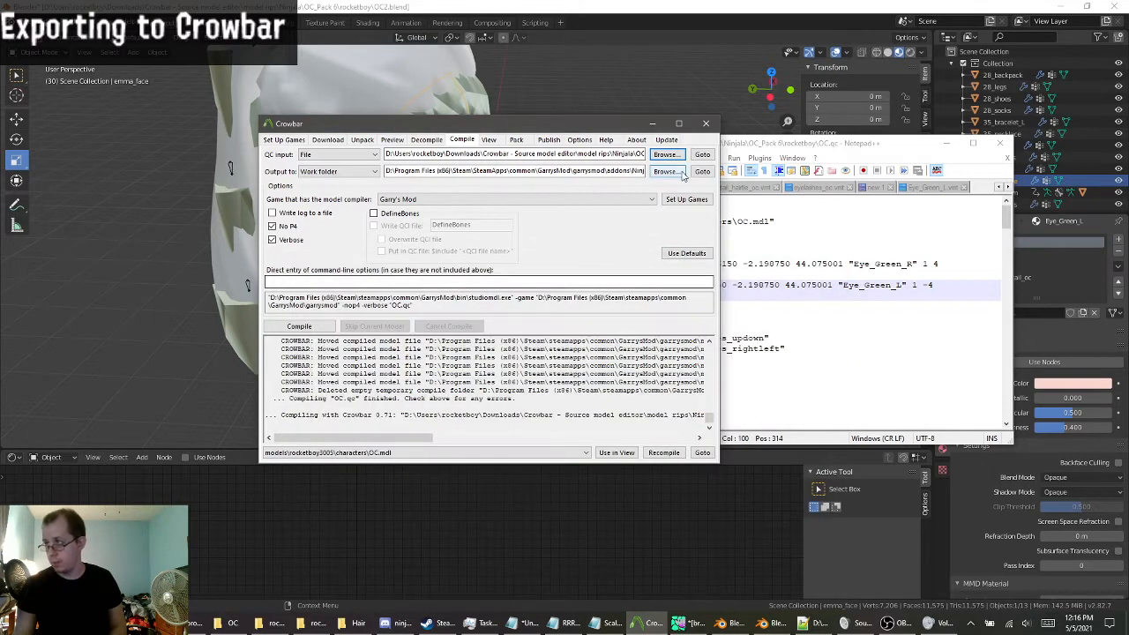
Set the compile output to the Ninjala_Custom_Pack_6 folder in Garry's Mod addons and check the resulting path.
left_click(667, 171)
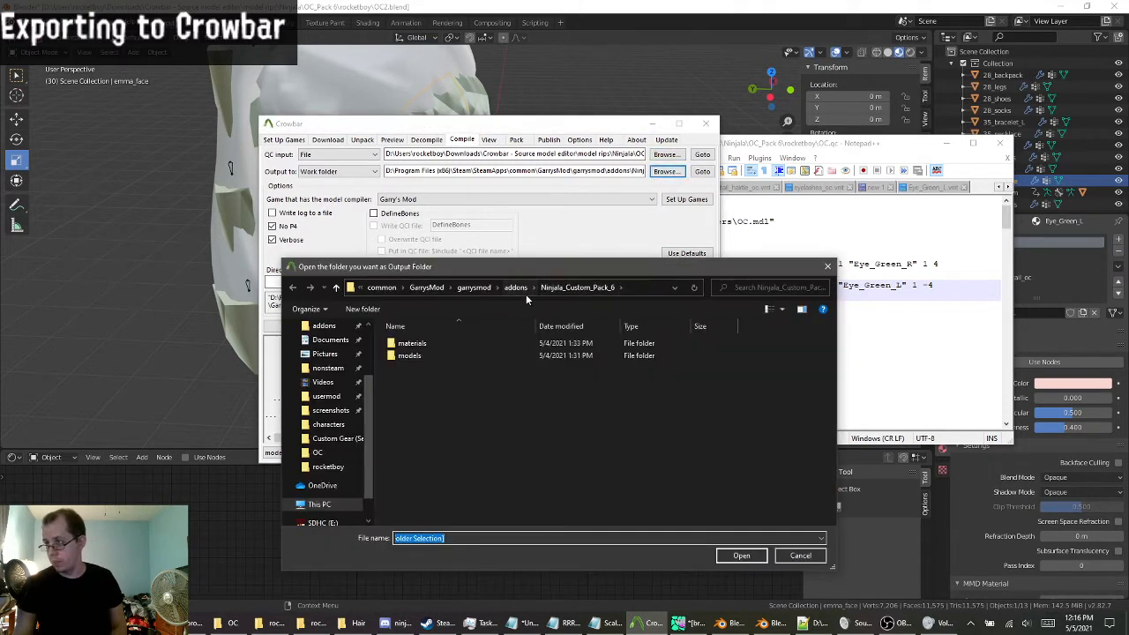
left_click(515, 288)
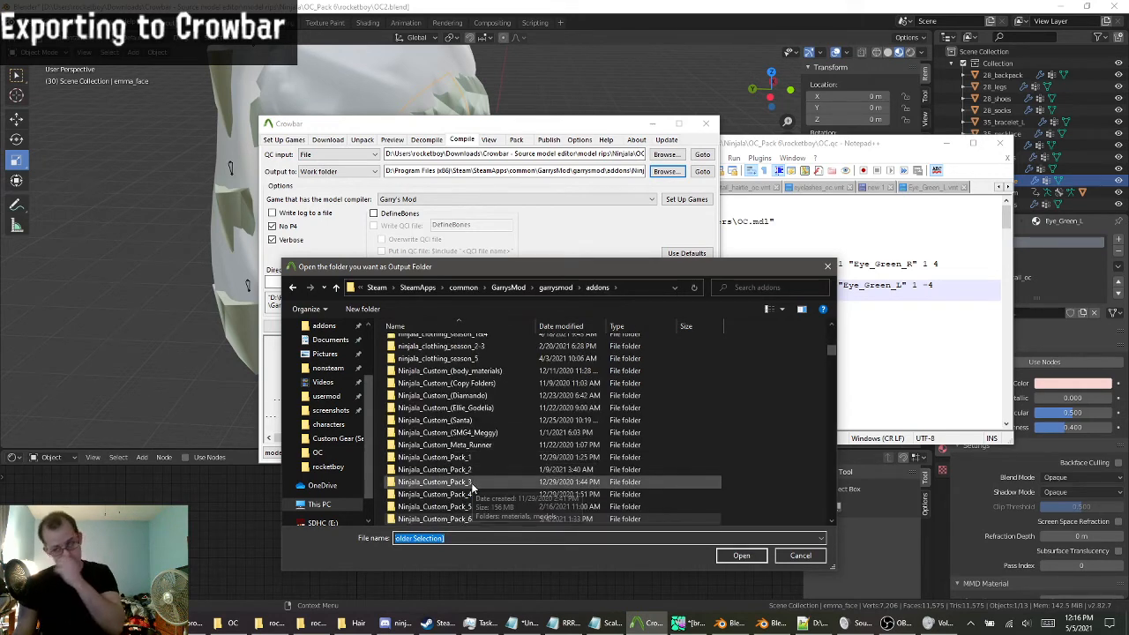
left_click(294, 287)
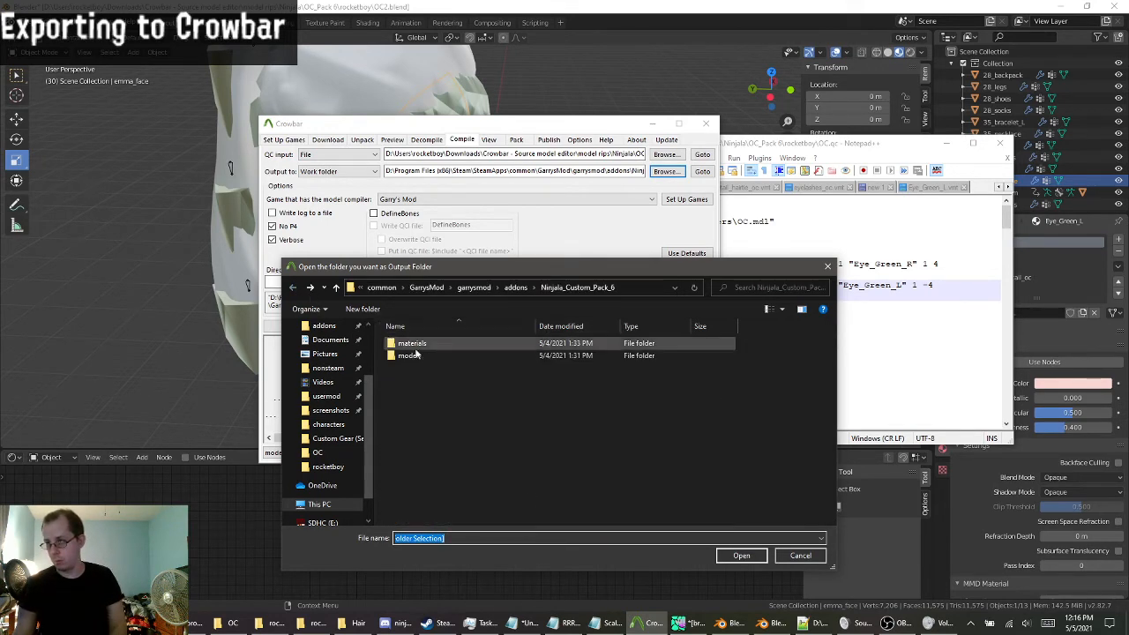
left_click(741, 555)
left_click_drag(617, 171, 697, 174)
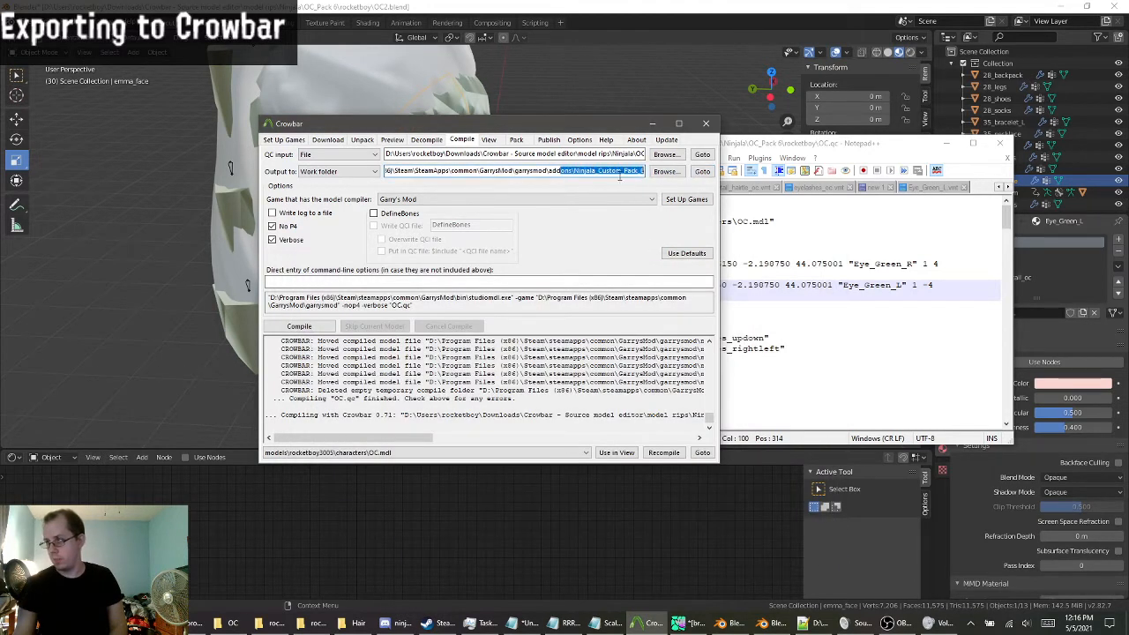
Compile OC.qc and examine the error lines in the compile log.
left_click(299, 326)
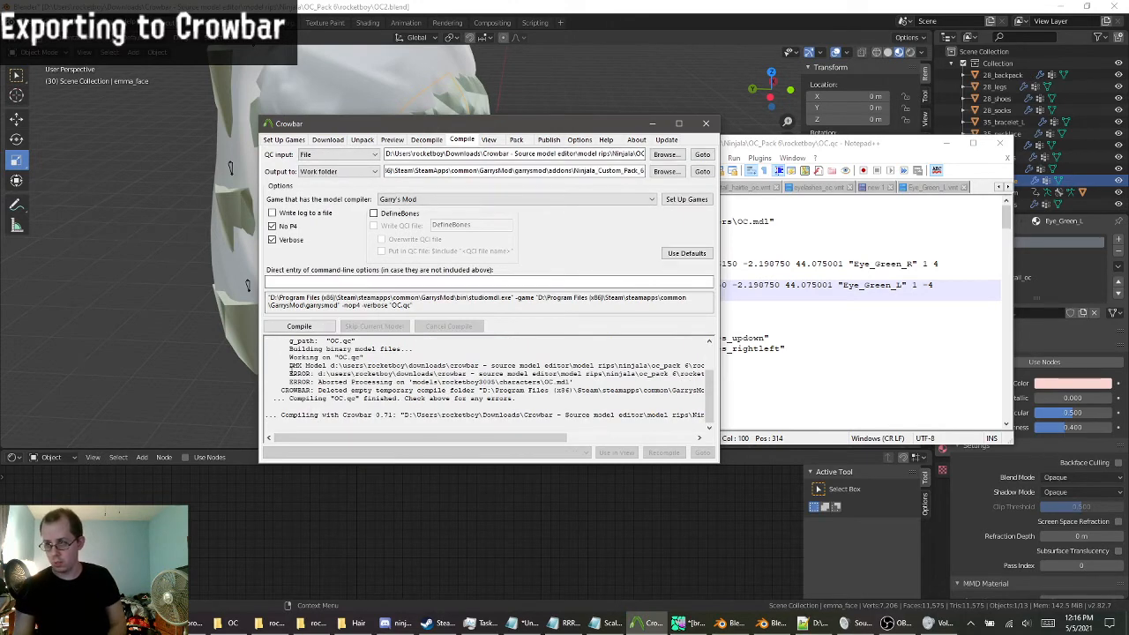
mouse_move(345, 438)
left_mouse_down()
mouse_move(364, 439)
mouse_move(337, 447)
left_mouse_up()
left_click_drag(349, 374, 711, 375)
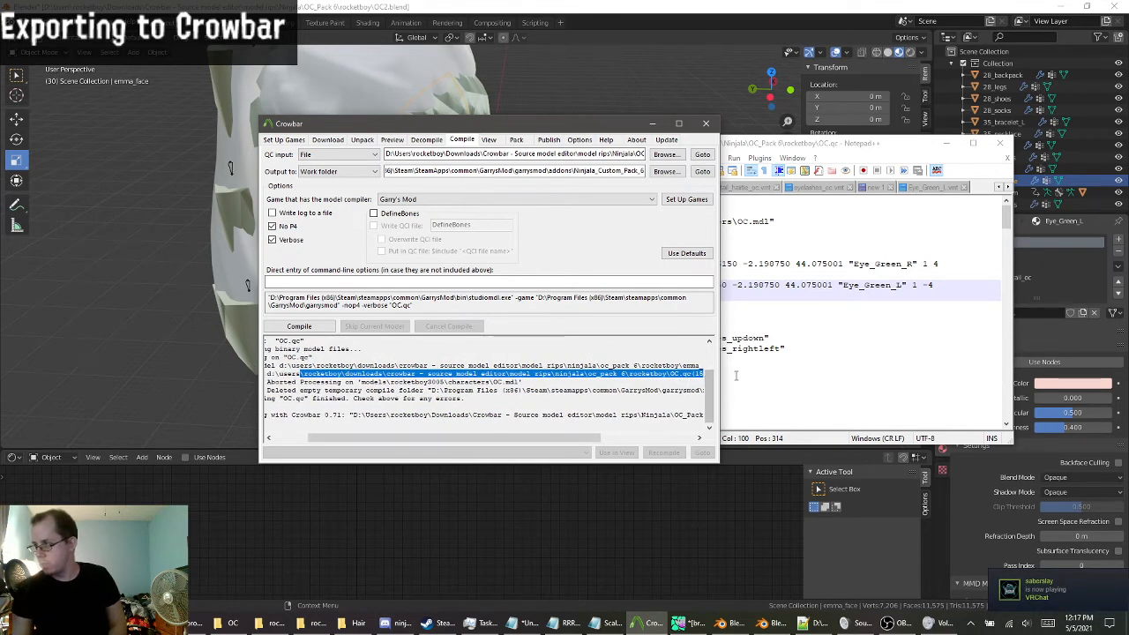
Check the line reported in Crowbar's compile error against the $model lines around line 15 of OC.qc.
left_click(741, 349)
scroll(506, 332, "down", 2)
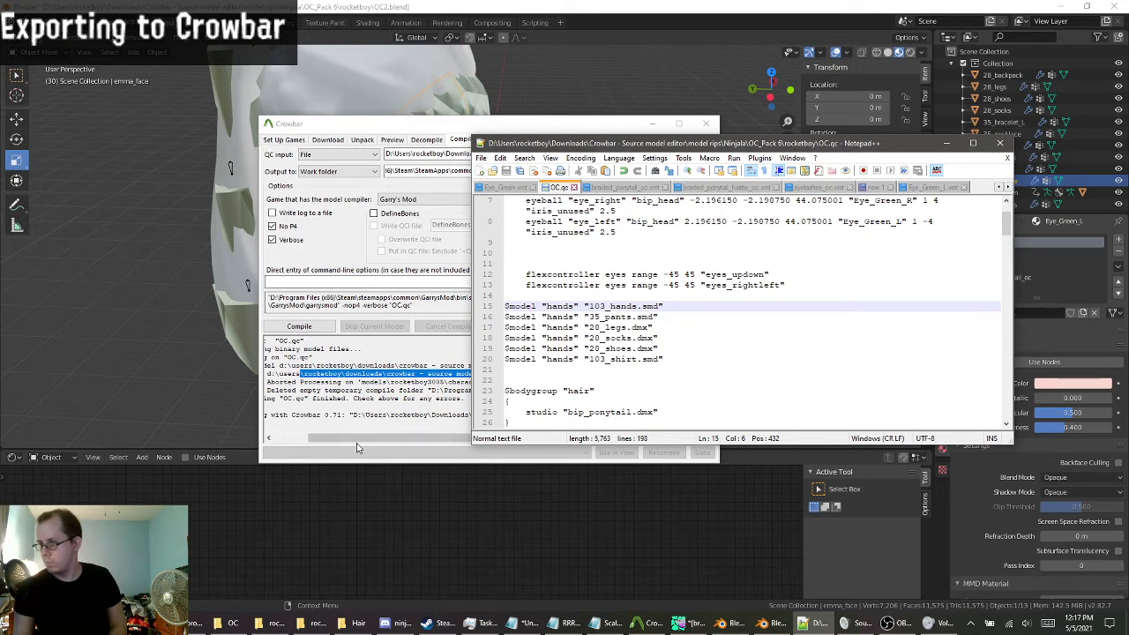
left_click_drag(362, 440, 464, 457)
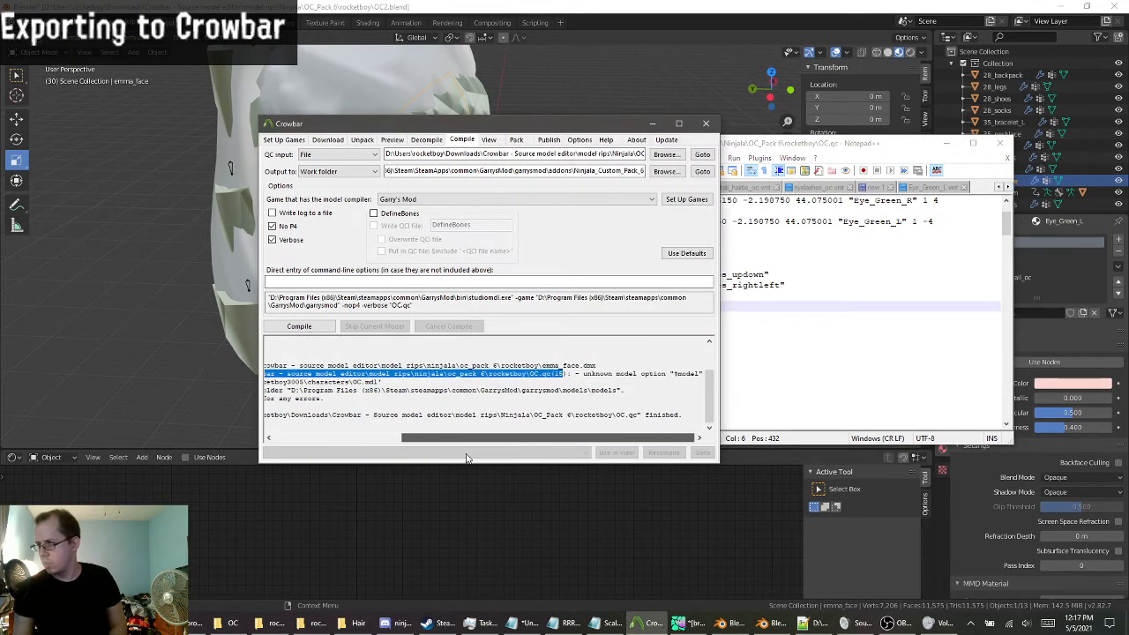
left_click(768, 388)
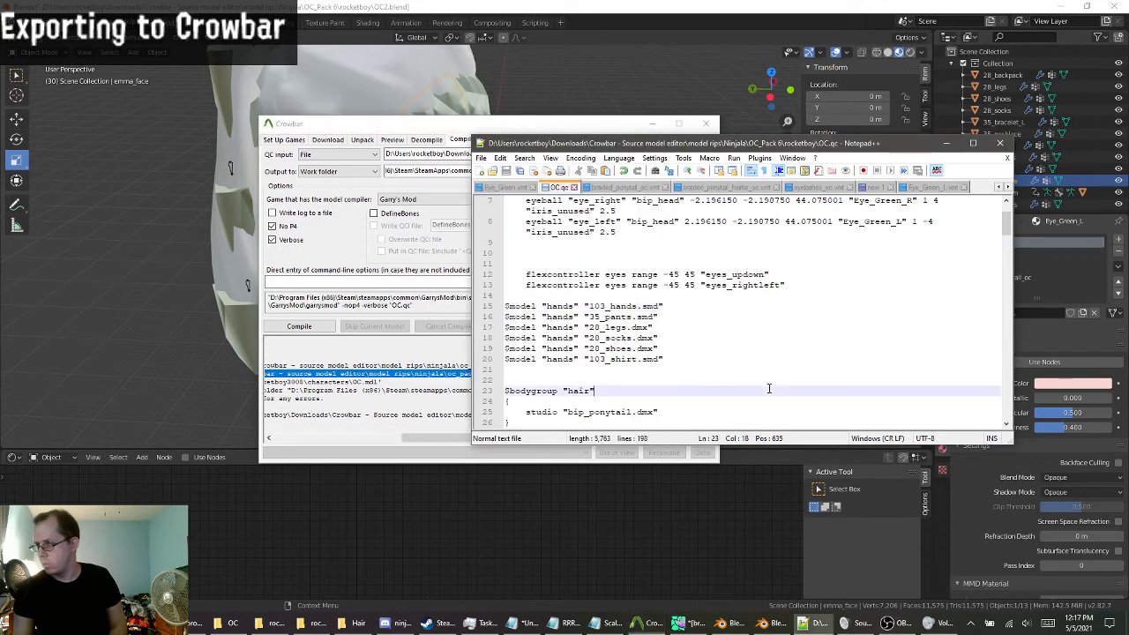
left_click(670, 305)
scroll(669, 317, "up", 2)
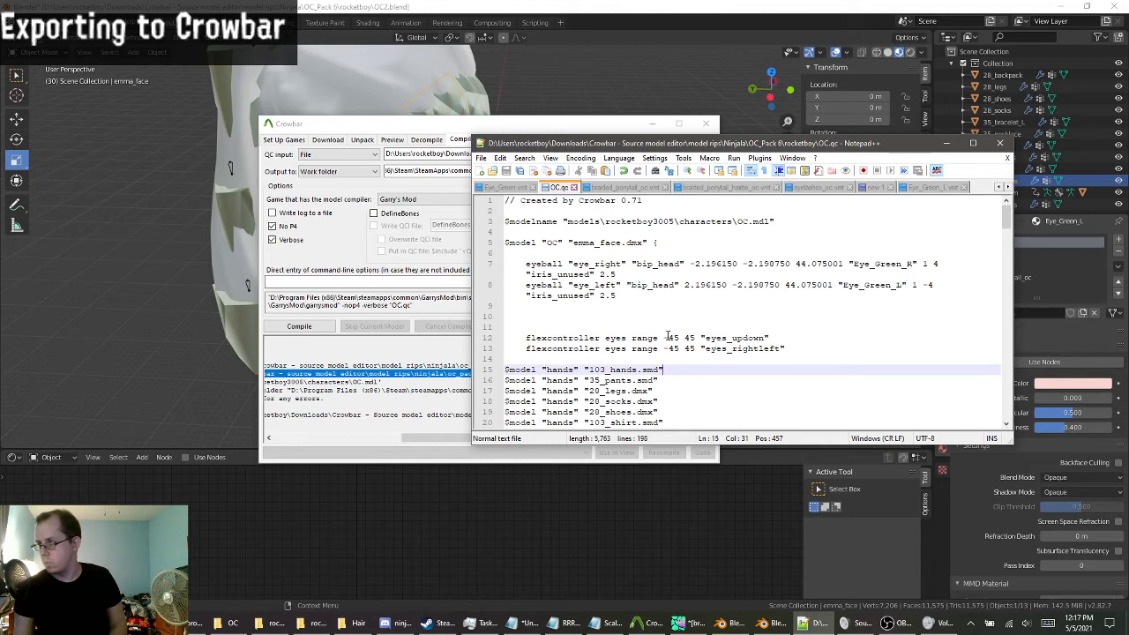
scroll(667, 336, "down", 1)
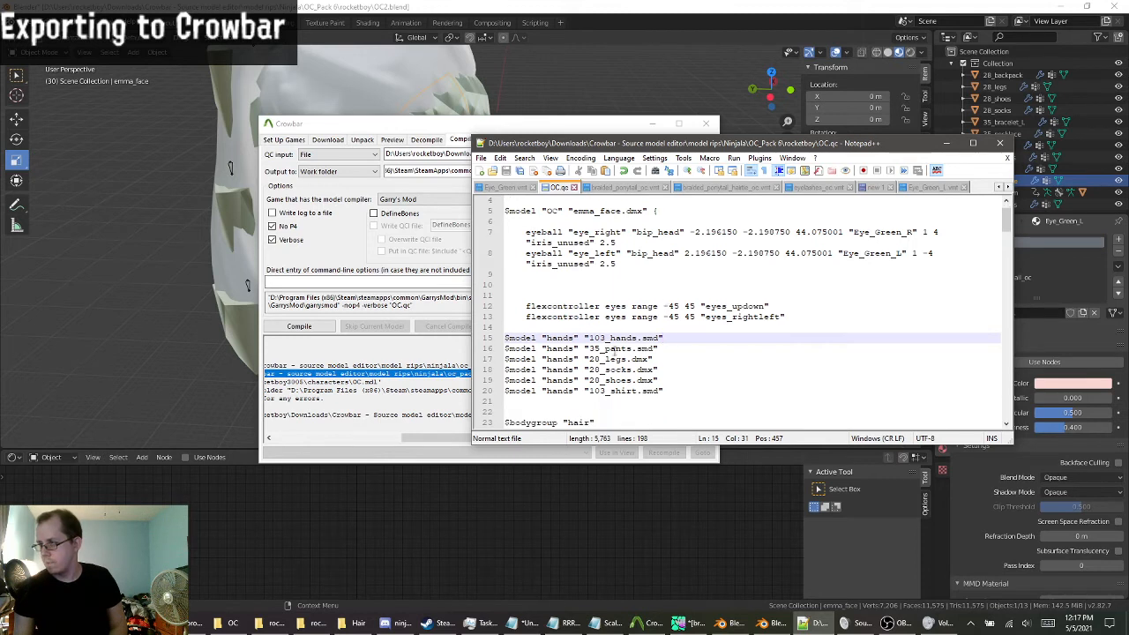
scroll(767, 318, "up", 1)
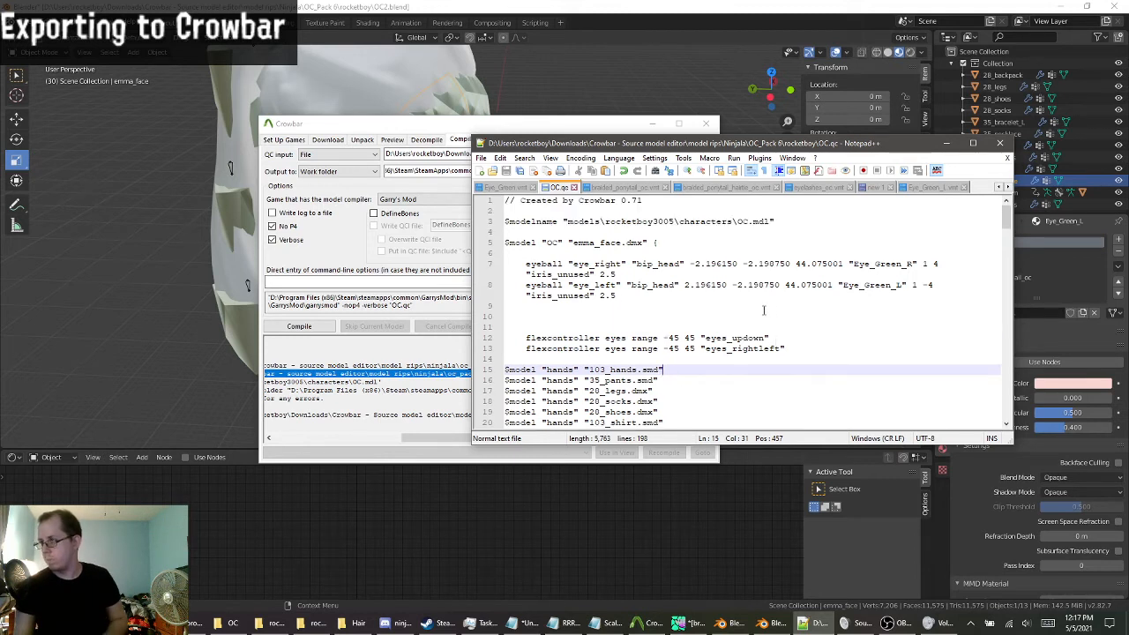
Close the $model "OC" block in OC.qc with a closing brace below the eyes_rightleft flexcontroller line and save the file.
left_click(672, 241)
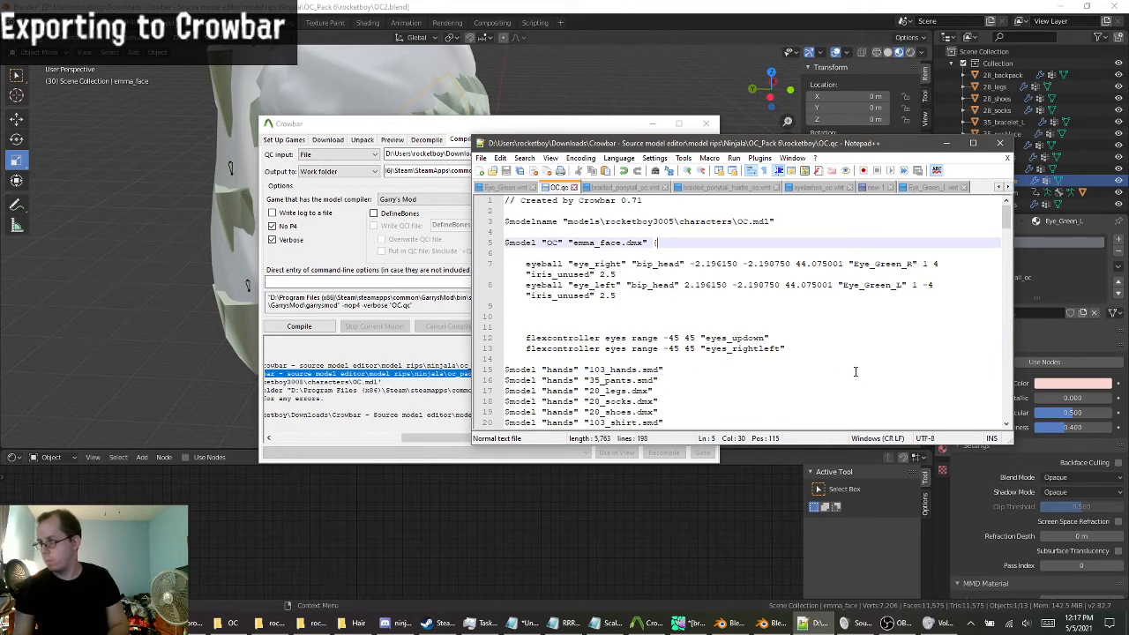
left_click(811, 348)
key("Return")
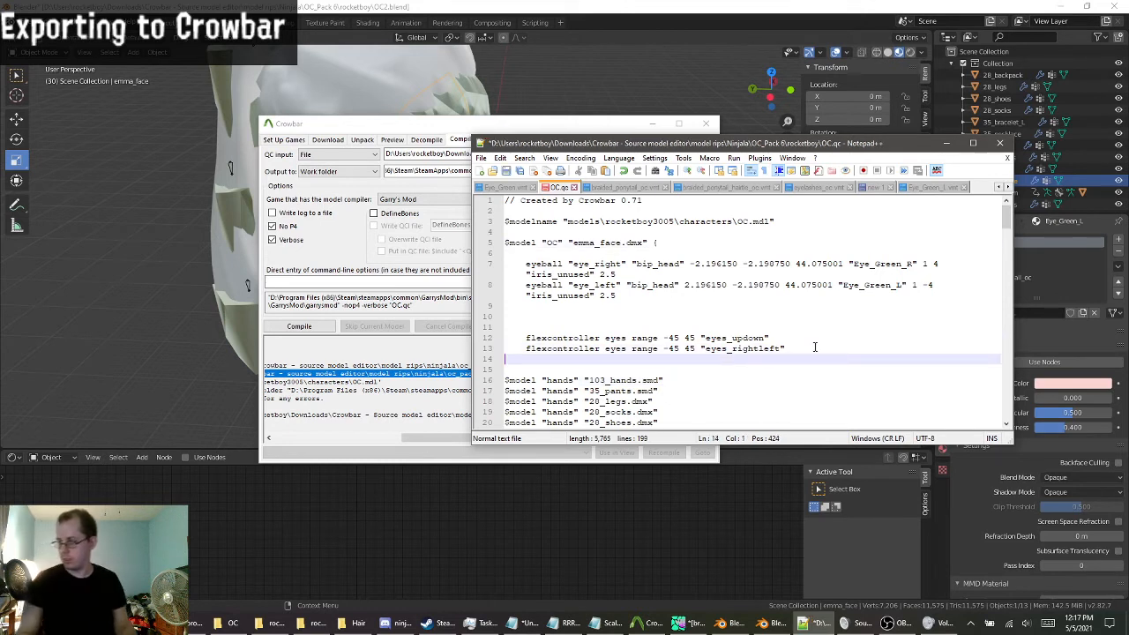
type("}")
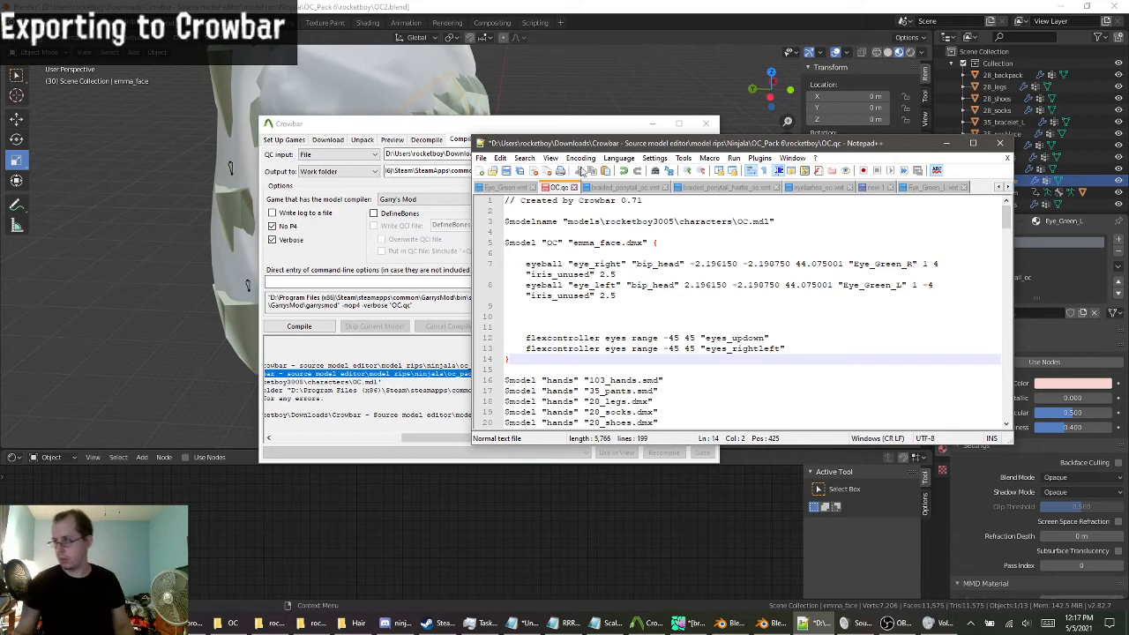
key("ctrl+s")
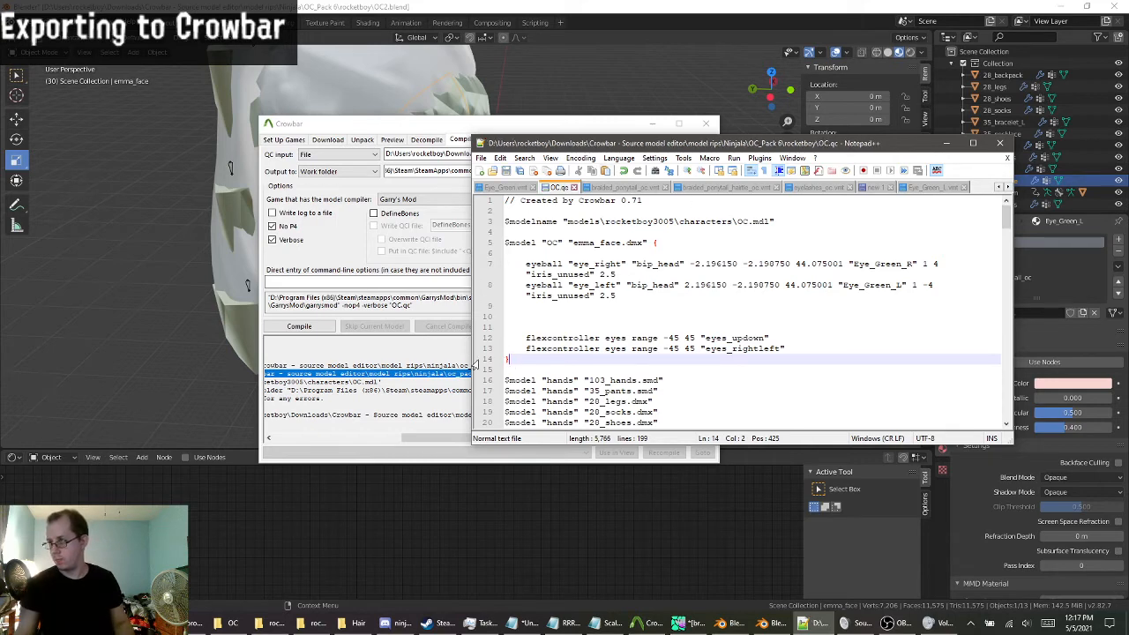
Recompile OC.qc in Crowbar, read the error, and locate the hair bodygroup's studio line in the QC file.
left_click(299, 327)
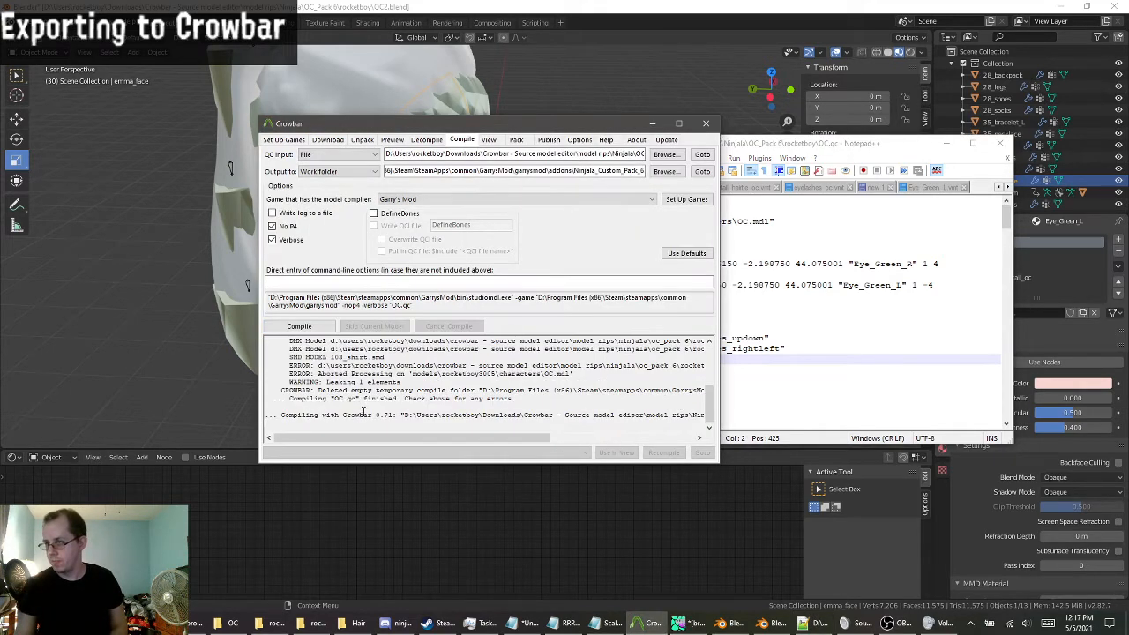
left_click_drag(347, 443, 579, 443)
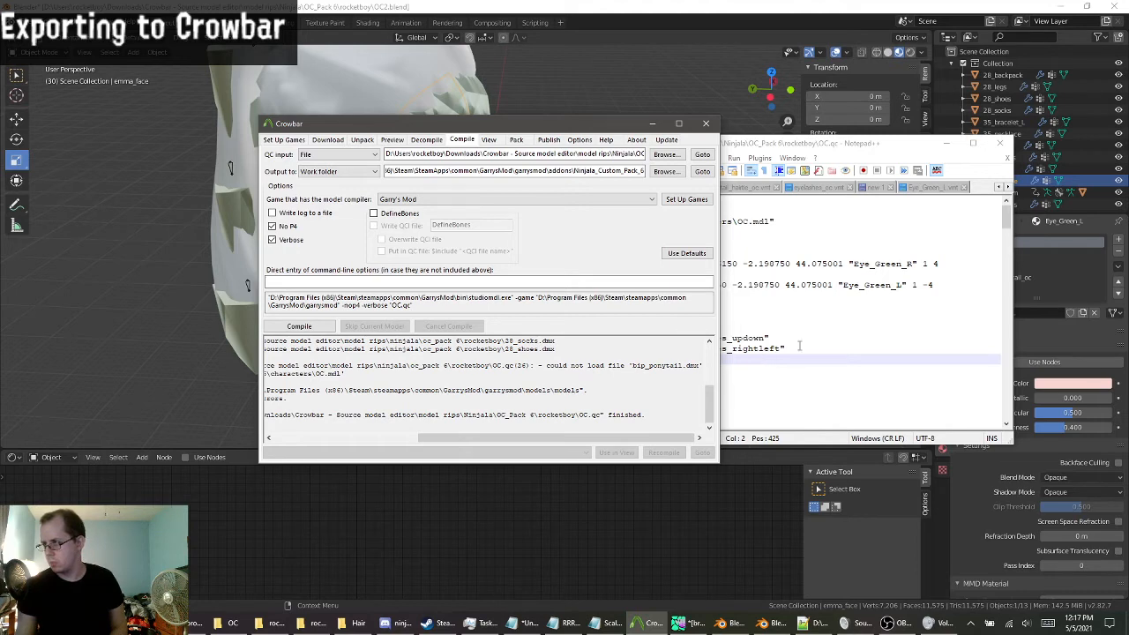
left_click(741, 361)
scroll(754, 368, "down", 6)
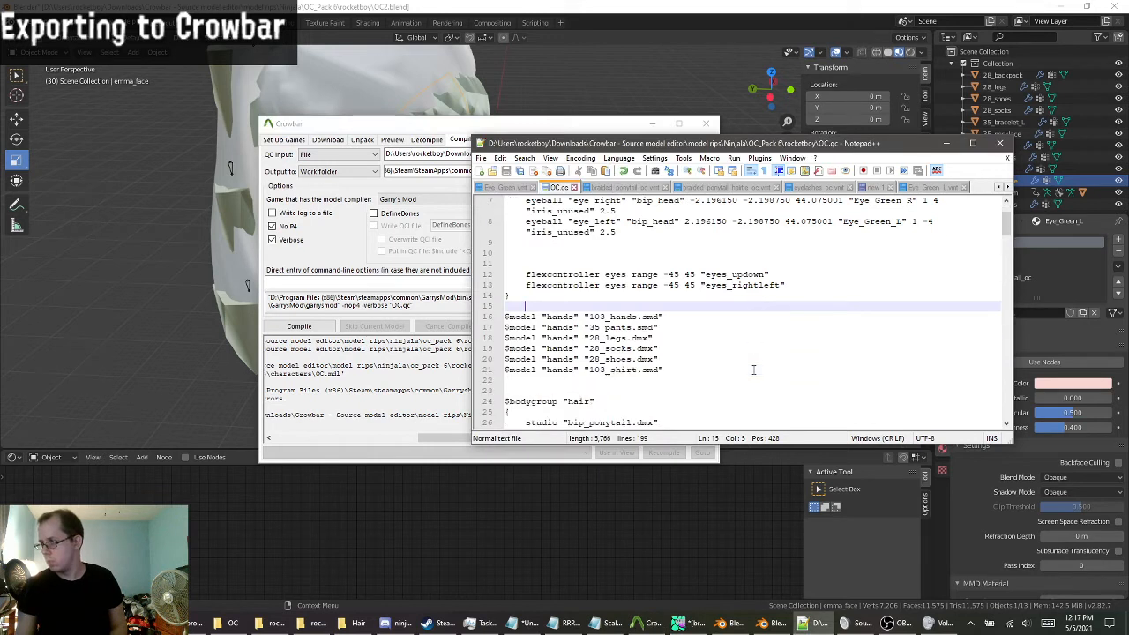
scroll(753, 369, "down", 2)
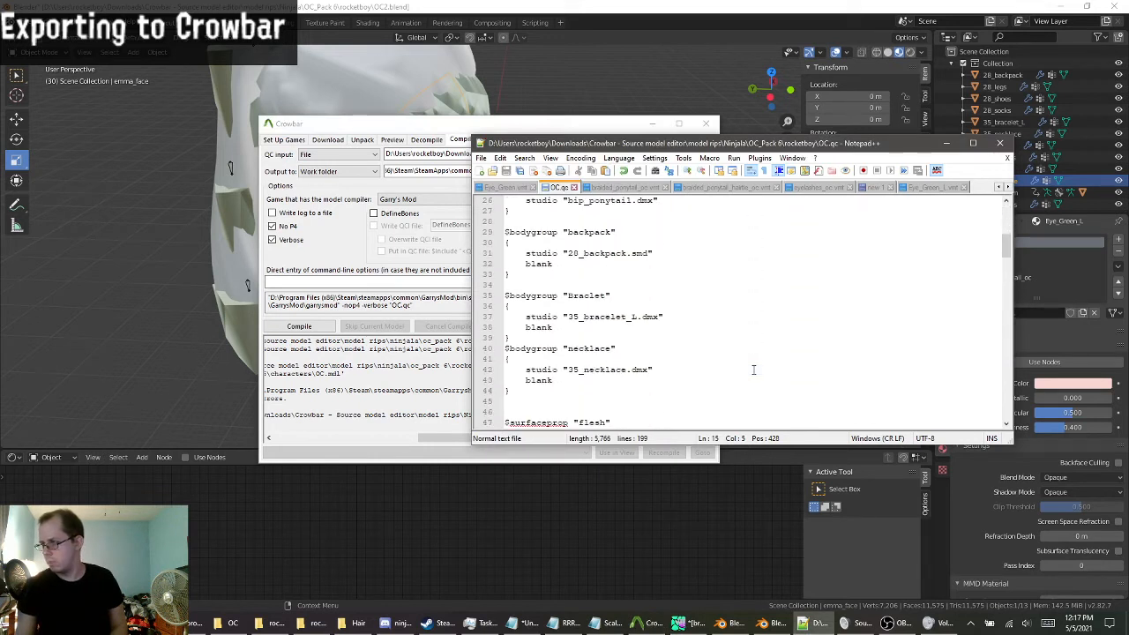
scroll(741, 369, "up", 2)
scroll(670, 344, "up", 1)
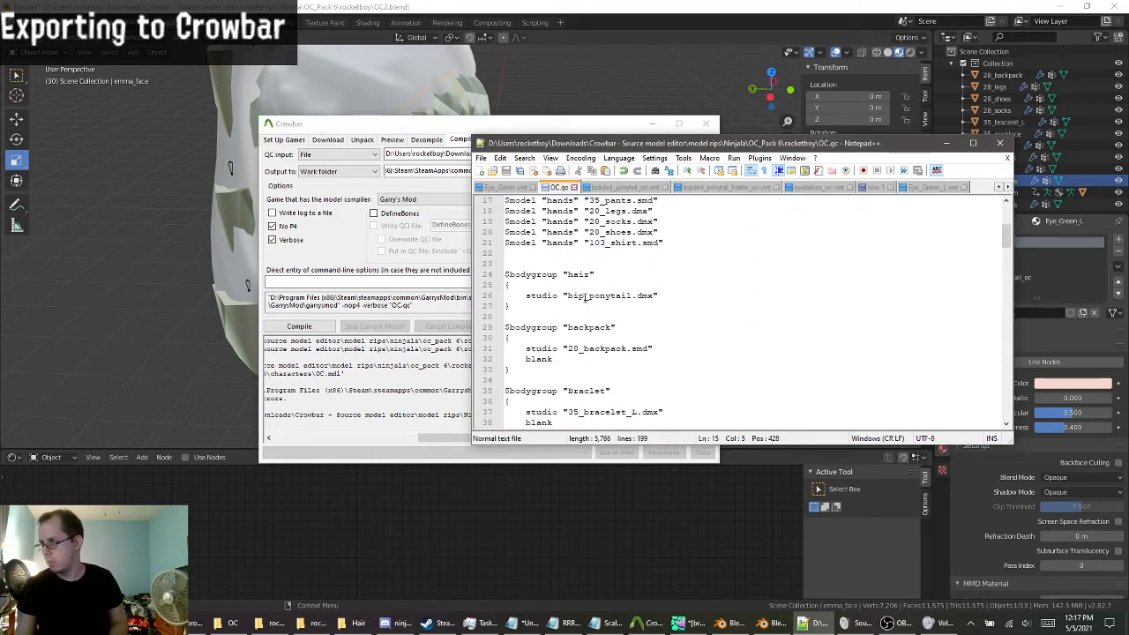
left_click(585, 296)
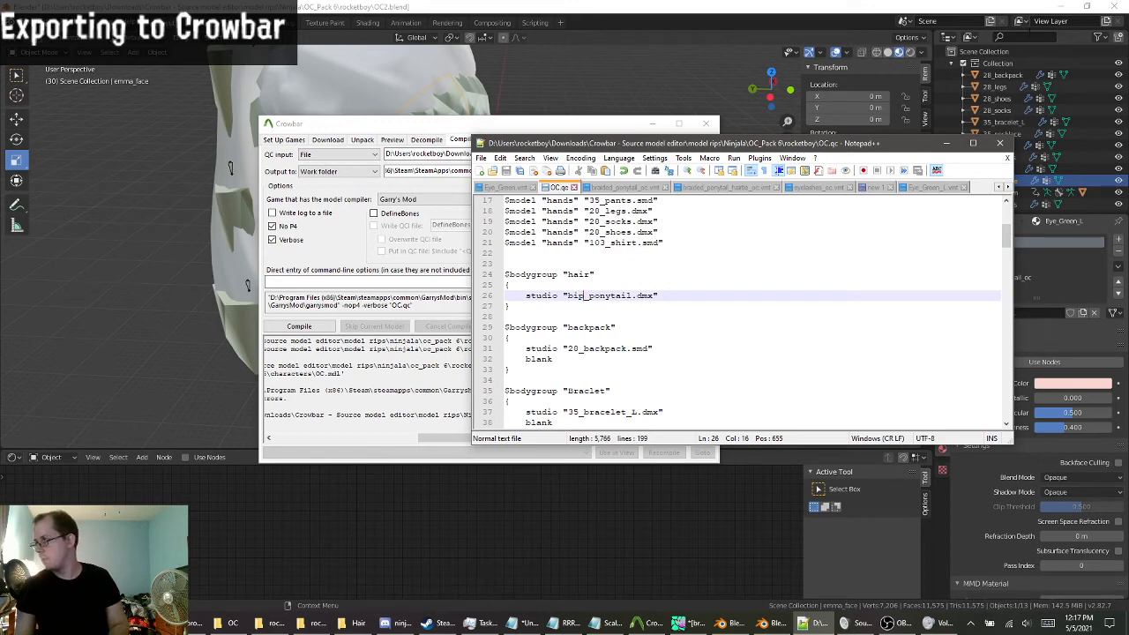
Switch to Blender, find the ponytail mesh under Kappei_arm in the scene hierarchy and copy its name.
left_click(773, 625)
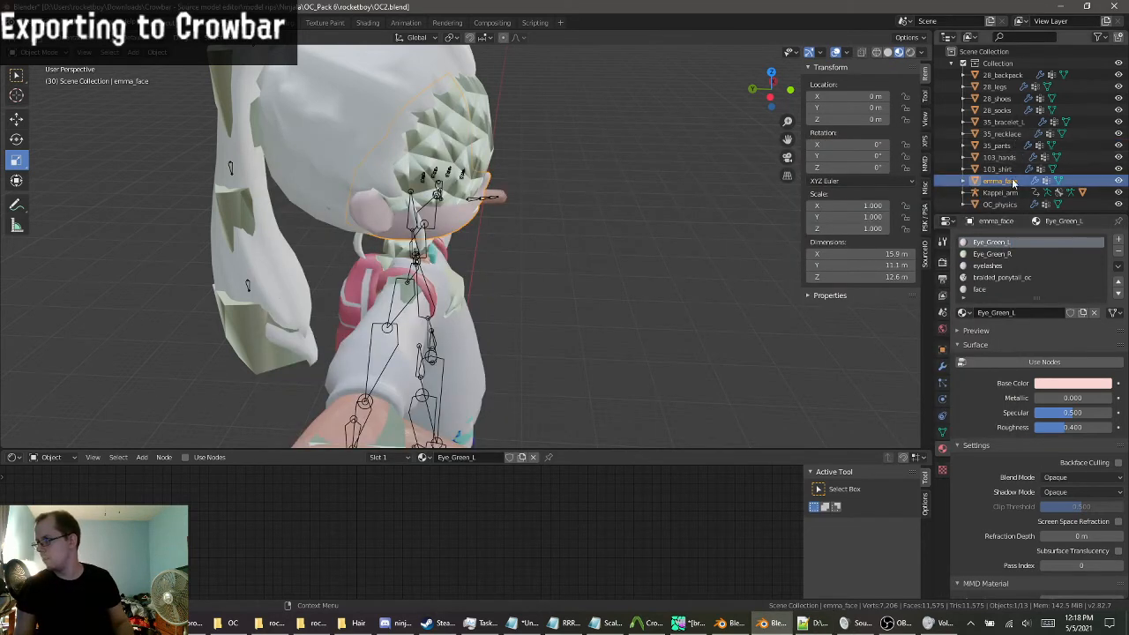
scroll(1010, 204, "down", 1)
left_click(962, 191)
scroll(979, 203, "down", 5)
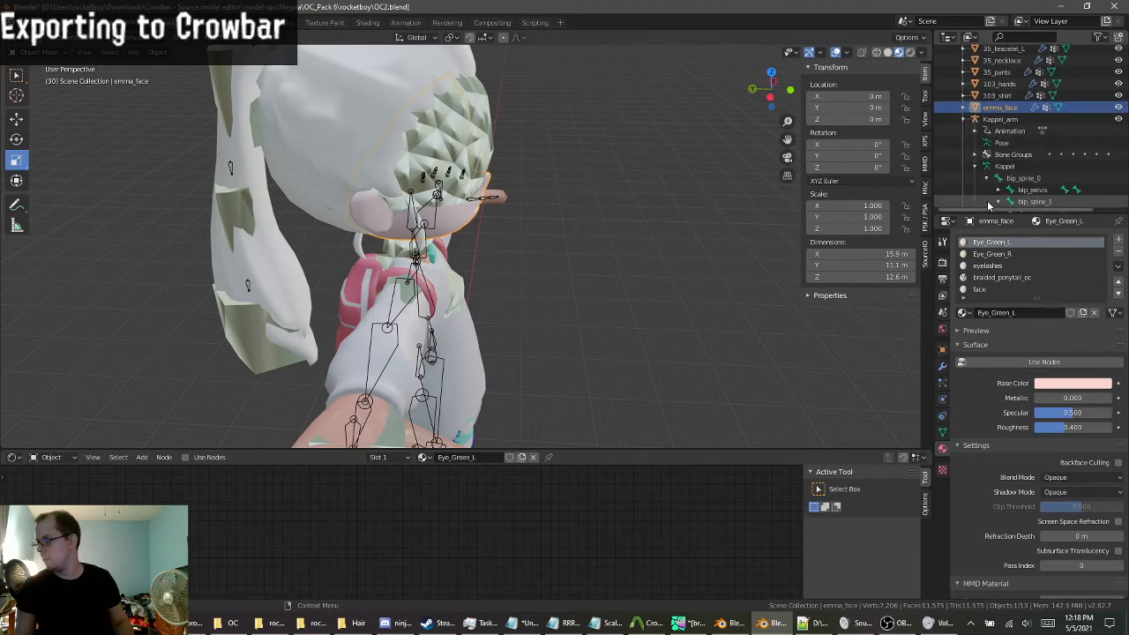
scroll(1008, 204, "down", 3)
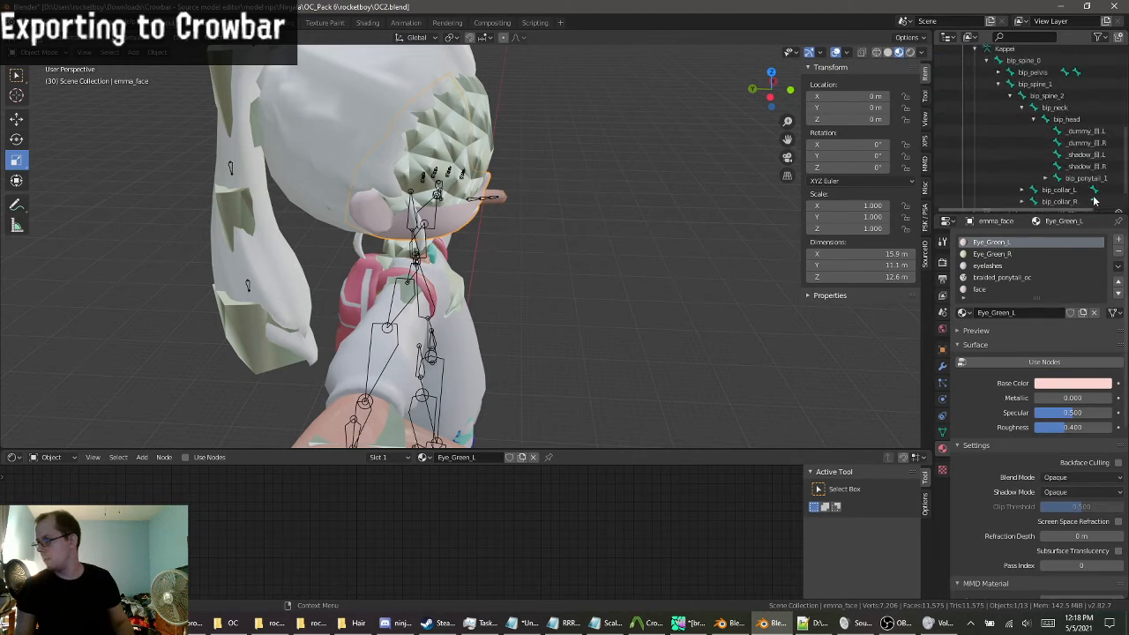
scroll(982, 92, "up", 1)
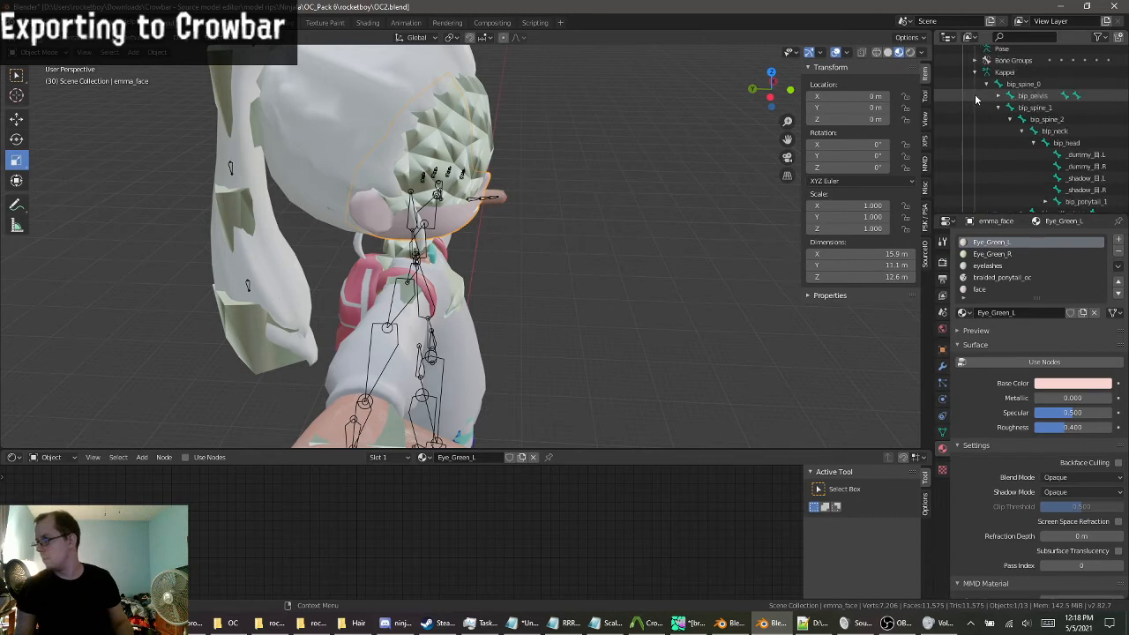
left_click(974, 74)
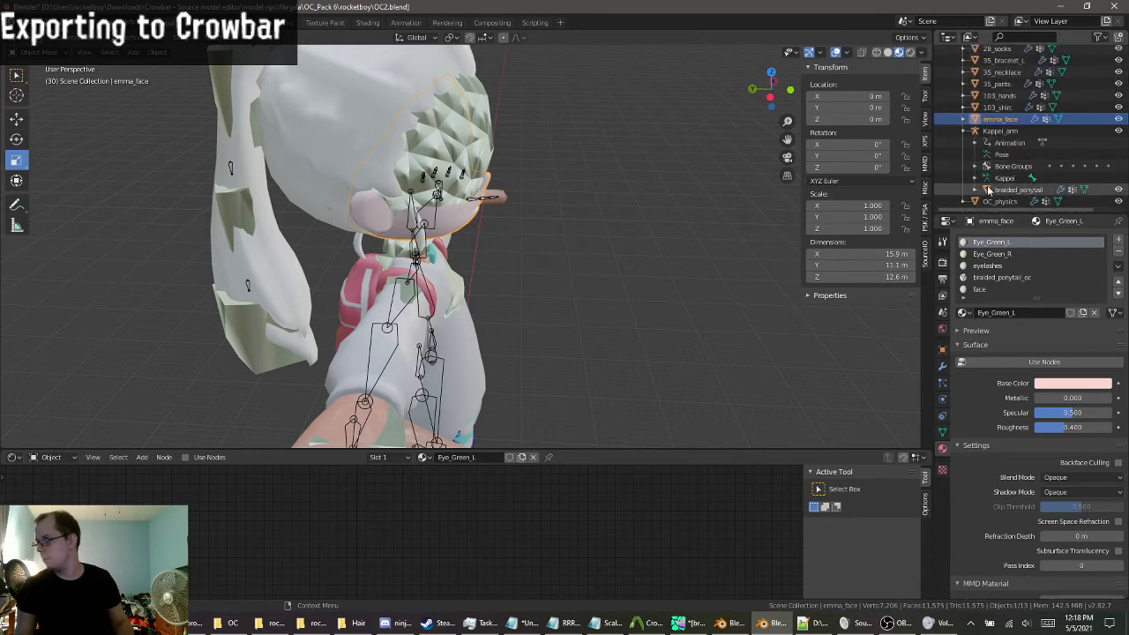
left_click(1041, 189)
Back in OC.qc, set the hair bodygroup's studio file to braided_ponytail.dmx and save the file.
left_click(815, 624)
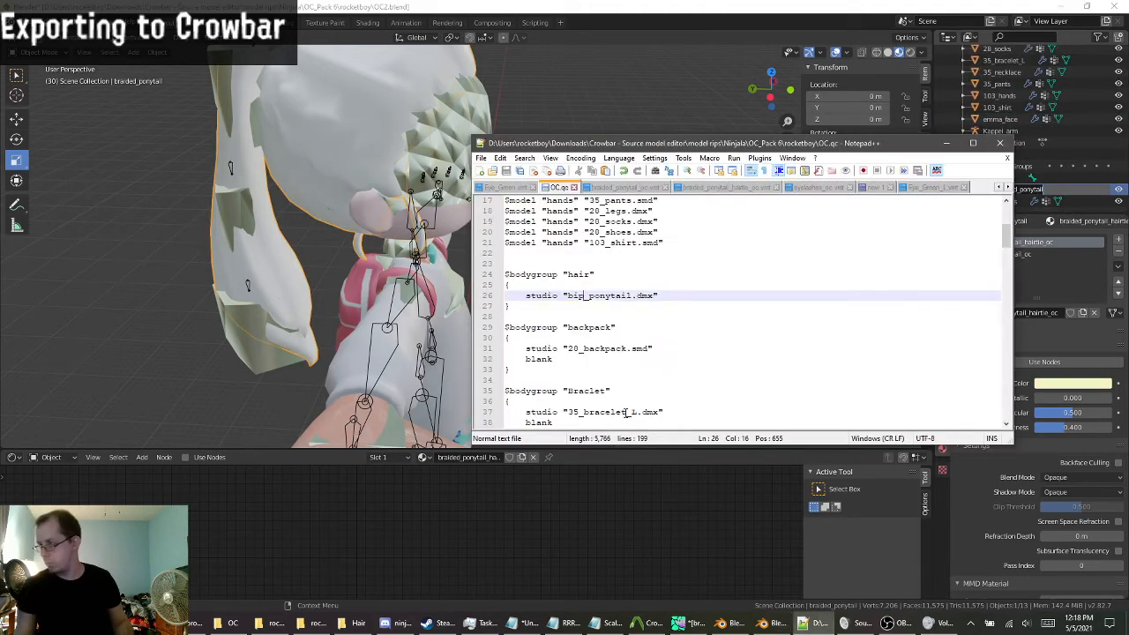
double_click(617, 302)
type("braided_ponytail")
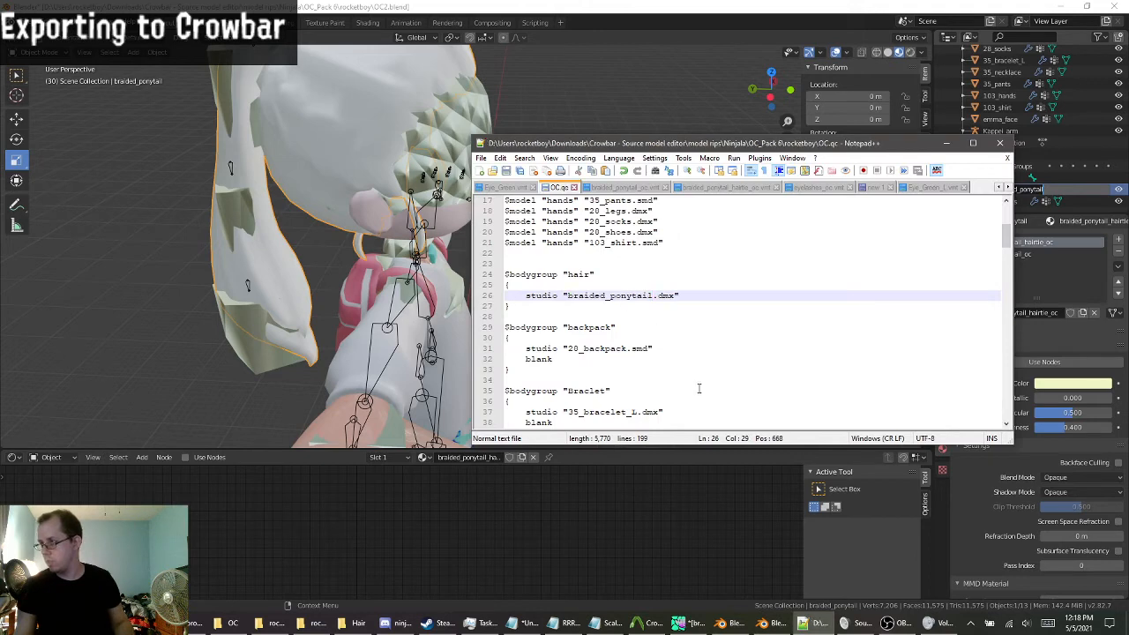
Compile OC.qc in Crowbar with the corrected hair file and read the full error line in the log.
left_click(648, 624)
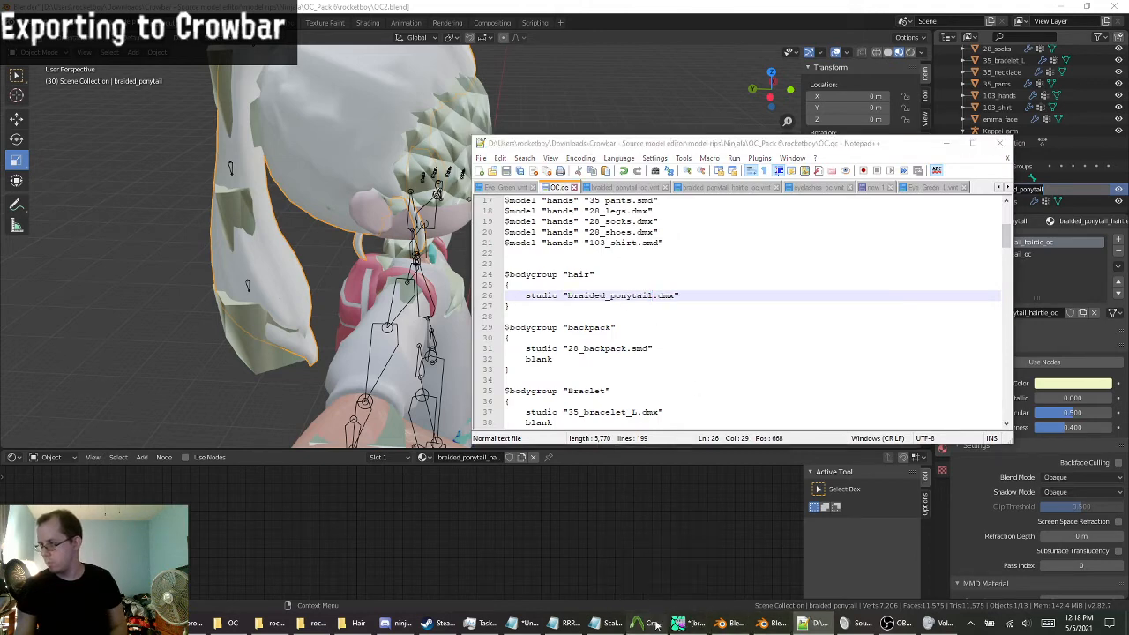
left_click(305, 327)
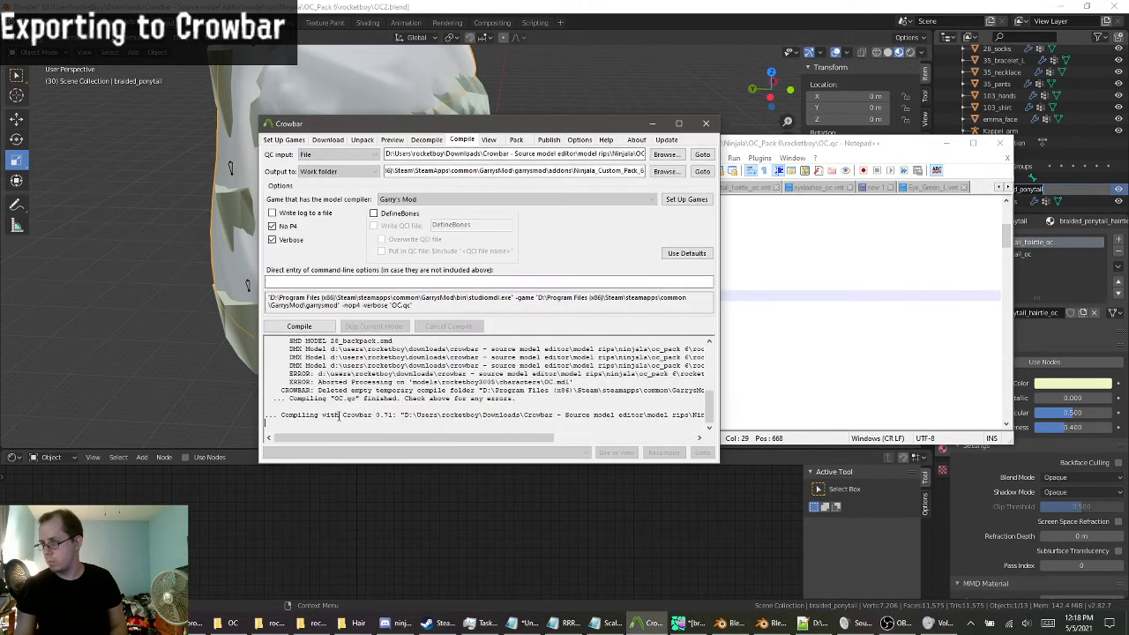
left_click_drag(338, 440, 650, 415)
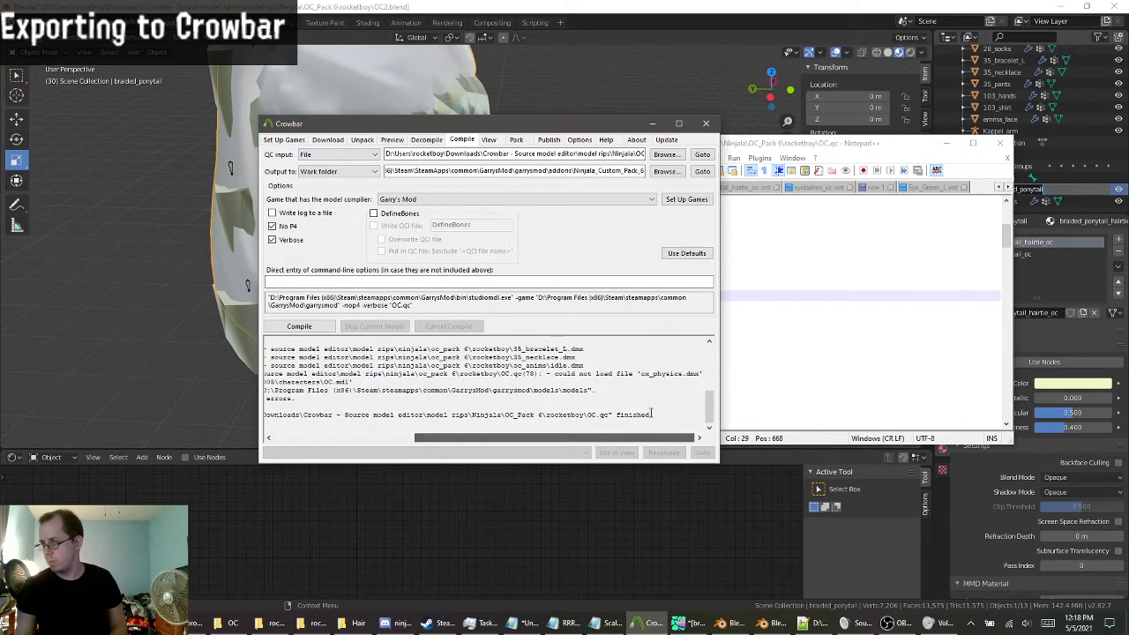
Correct the $collisionjoints file name in OC.qc to oc_physics.dmx.
left_click(929, 371)
scroll(776, 393, "down", 5)
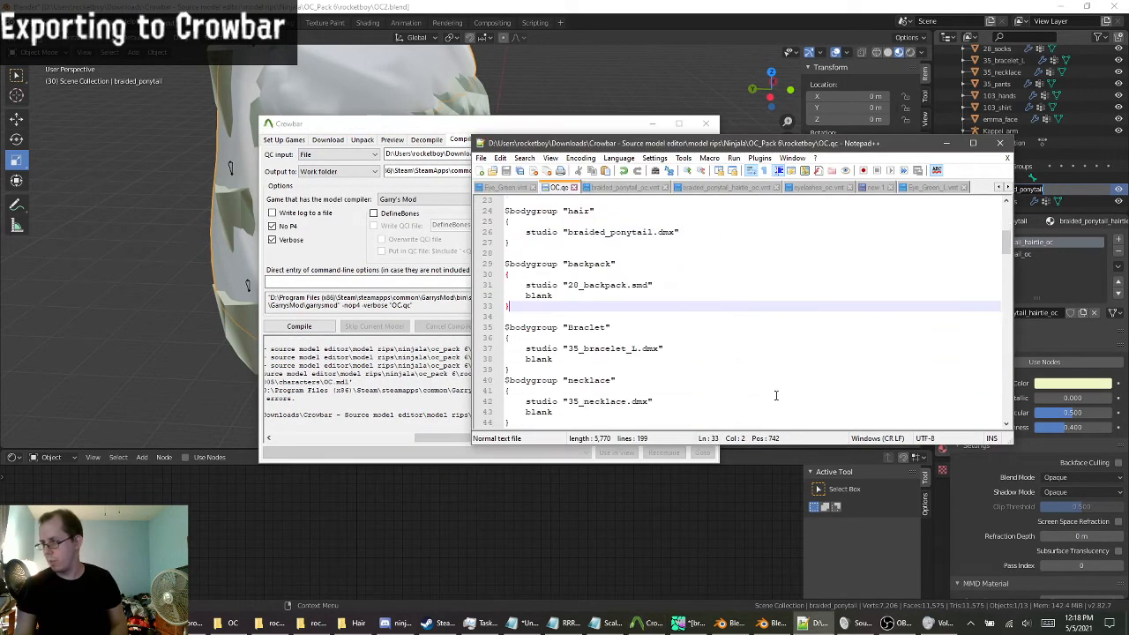
scroll(776, 395, "down", 8)
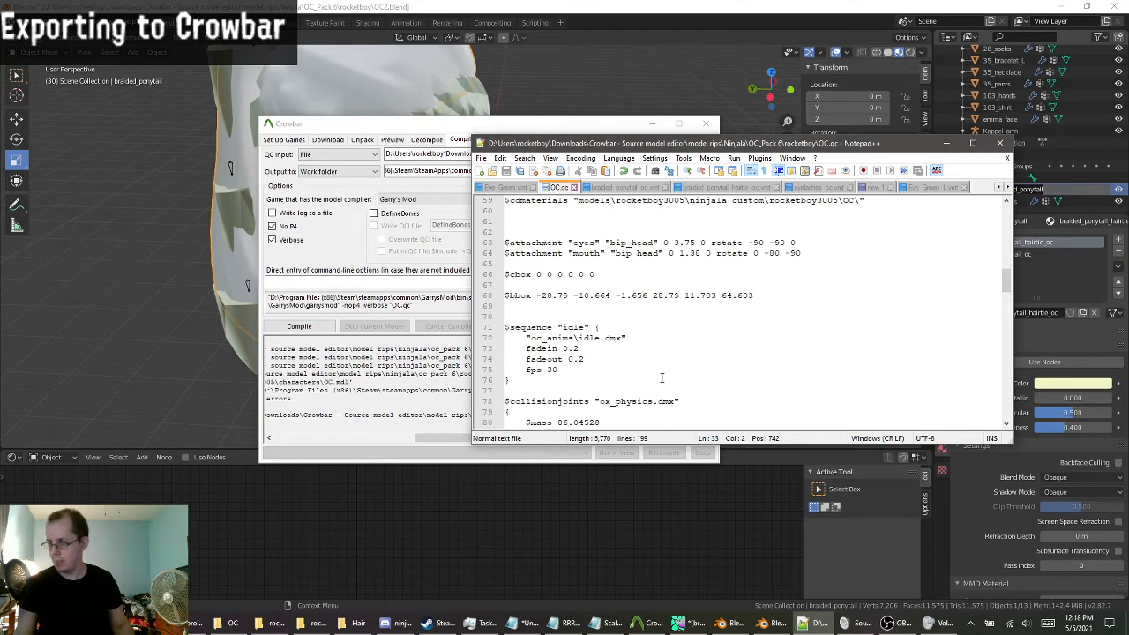
left_click(611, 400)
key("BackSpace")
type("c")
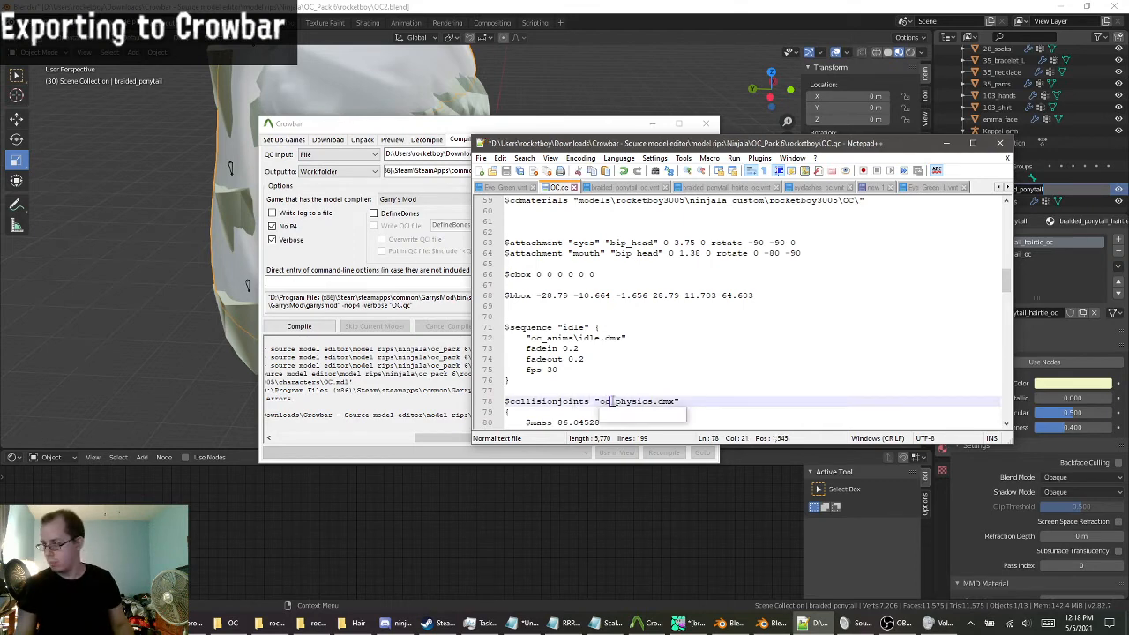
Compile OC.qc with the corrected physics file and load the compiled OC.mdl in Crowbar's model viewer settings.
left_click(319, 329)
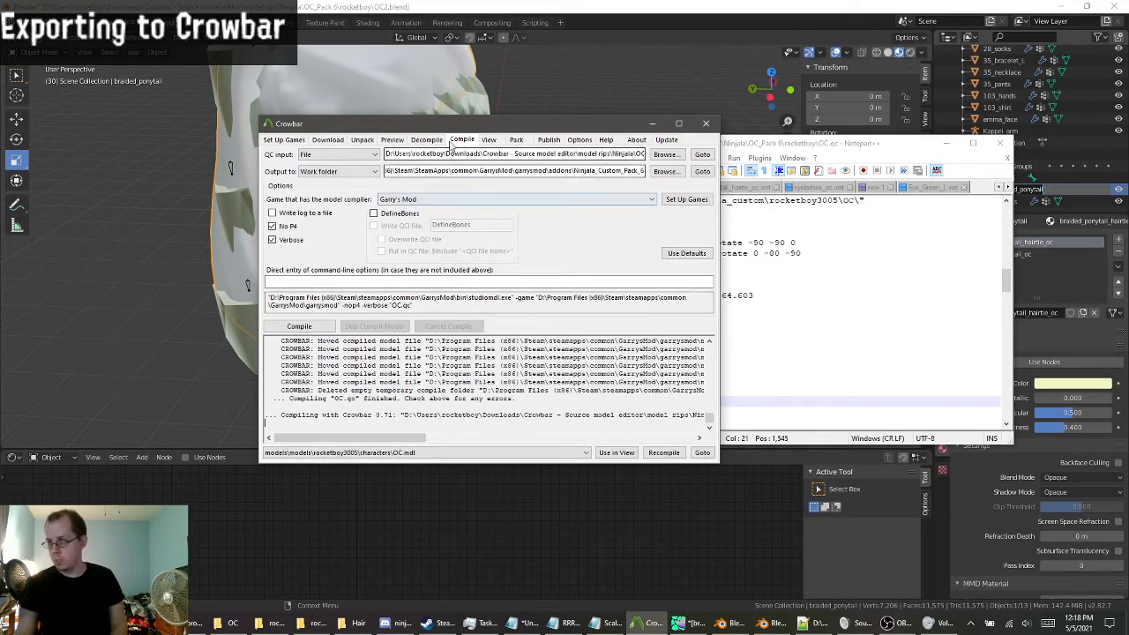
left_click(488, 139)
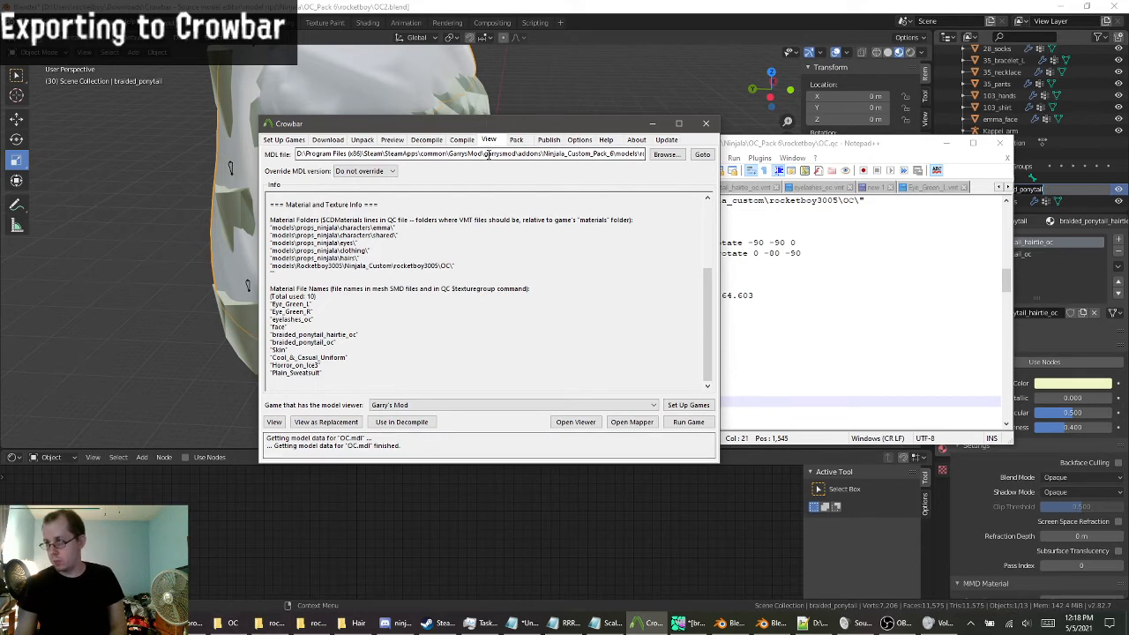
left_click(668, 154)
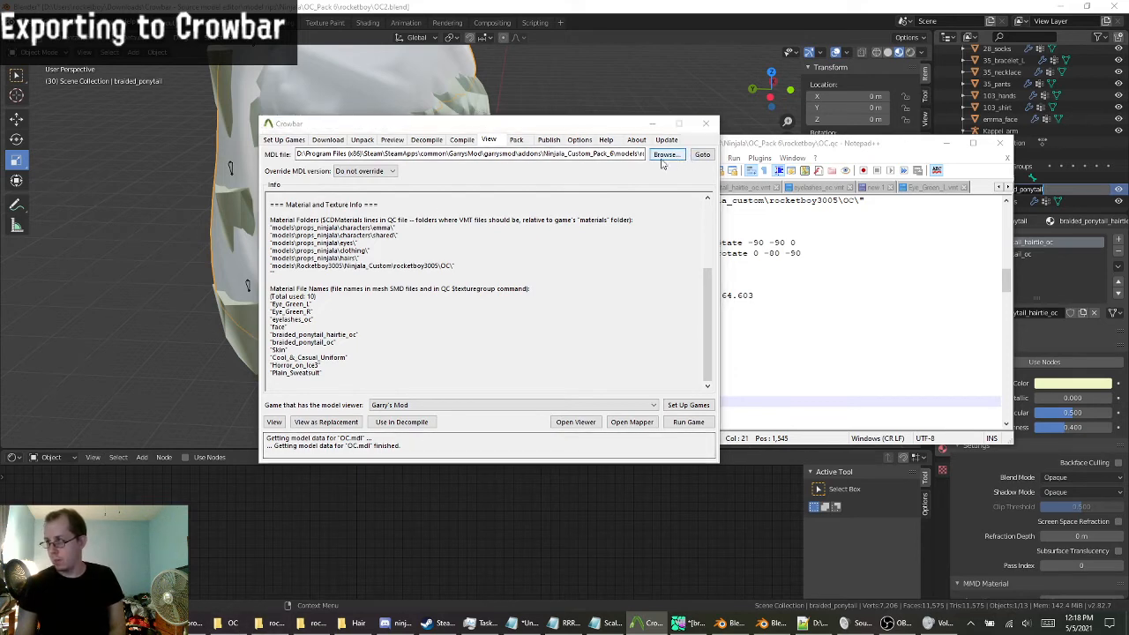
double_click(407, 342)
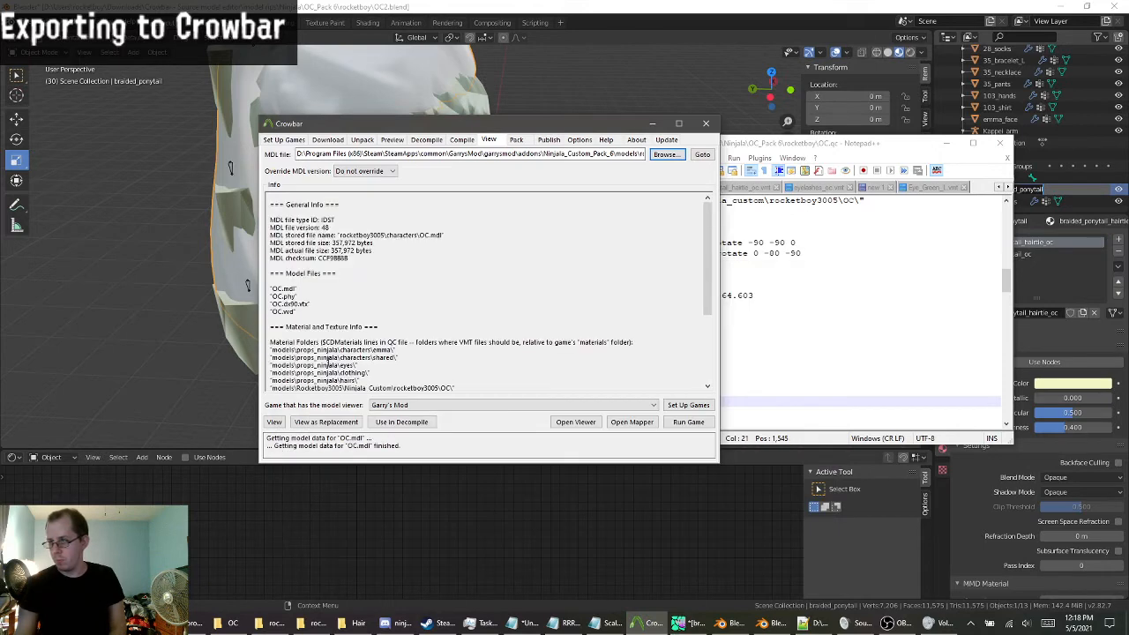
Browse from the OC materials folder up through the addons and garrysmod folders to check where the model's material files are stored.
left_click(219, 625)
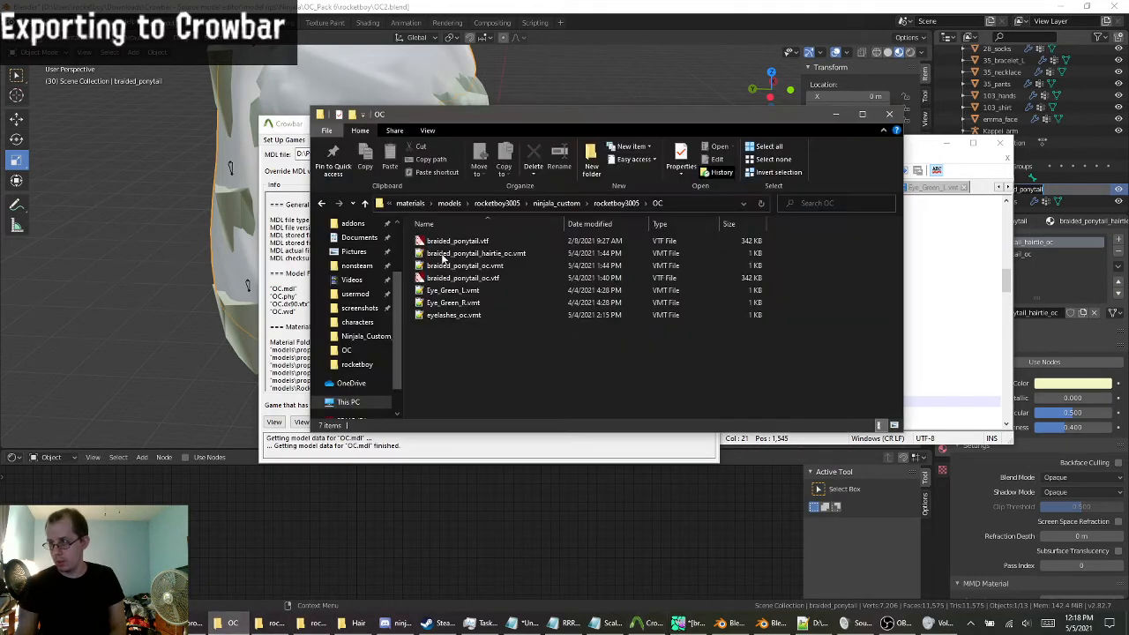
left_click(354, 205)
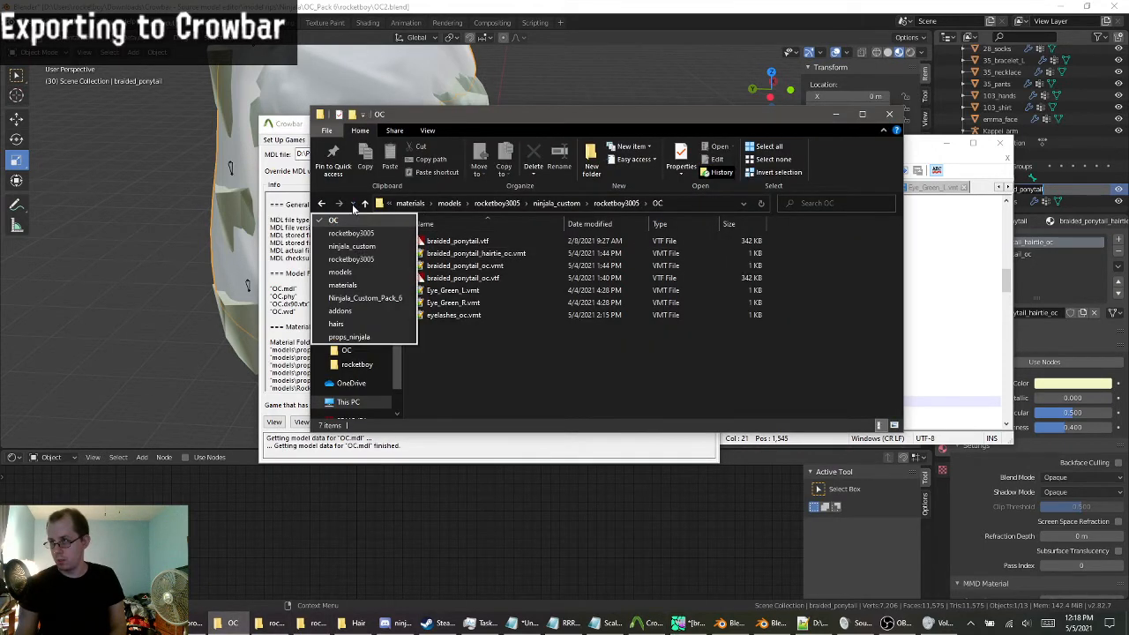
left_click(372, 314)
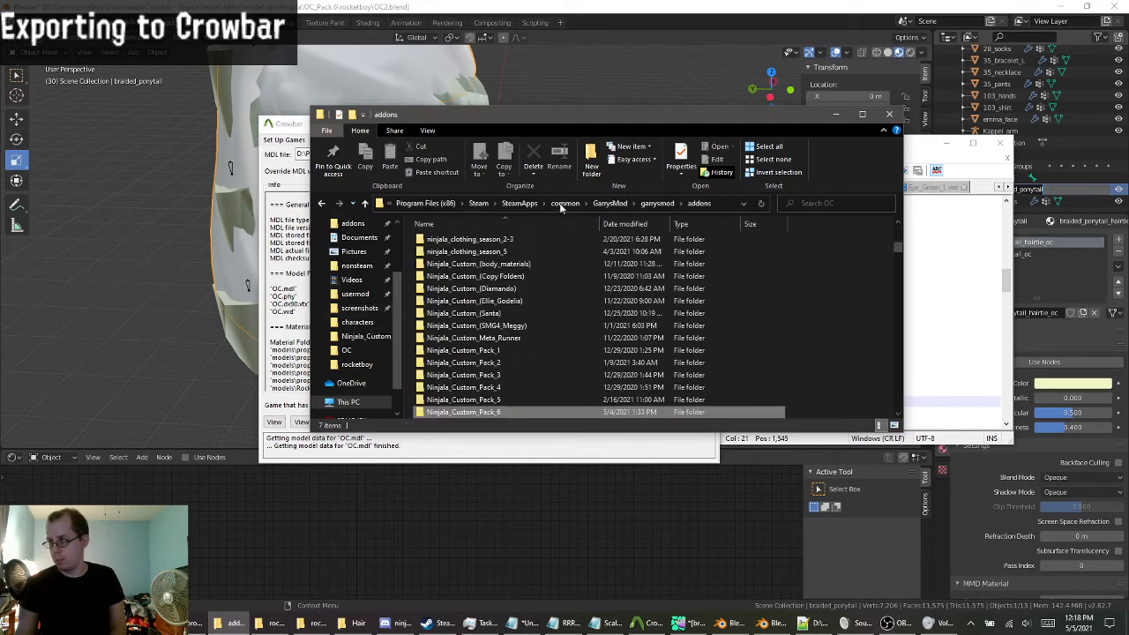
left_click(585, 203)
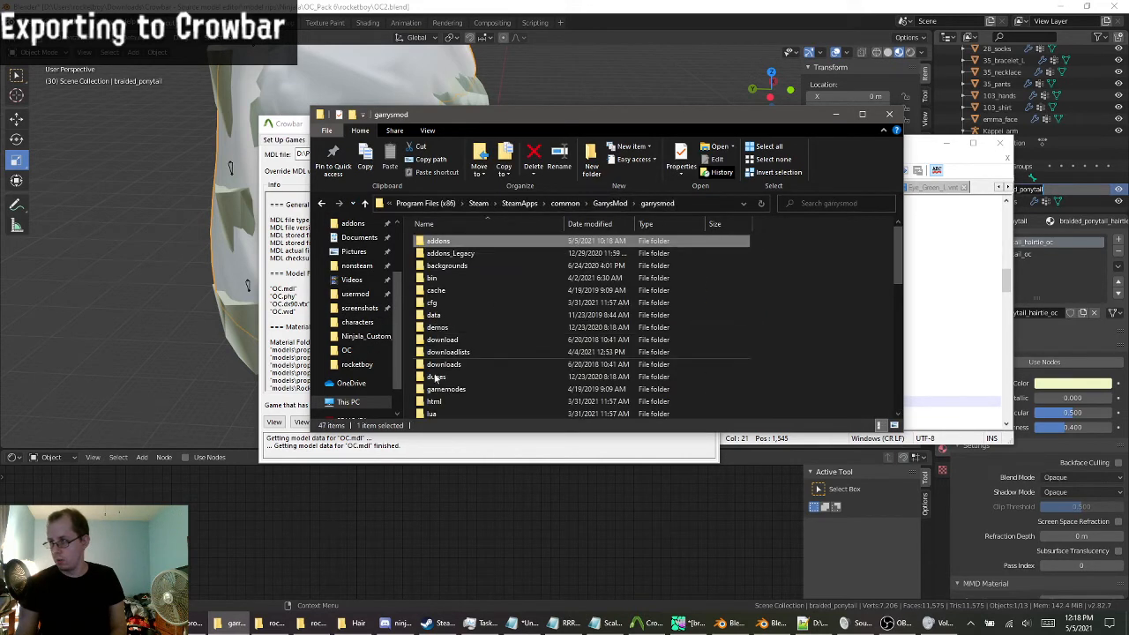
scroll(452, 348, "down", 3)
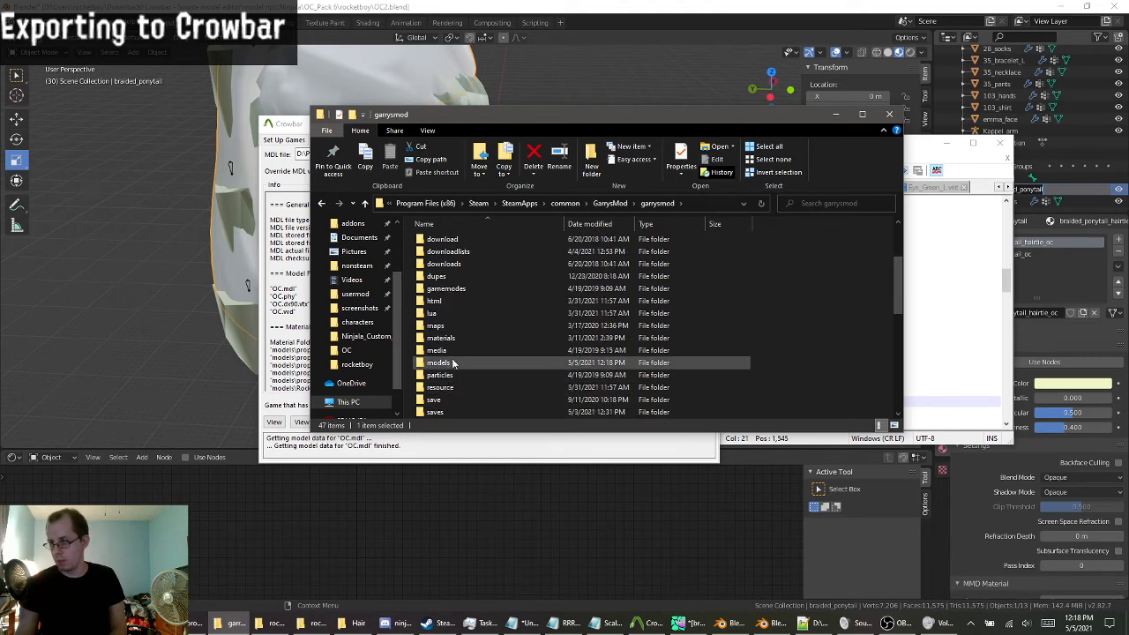
left_click(432, 338)
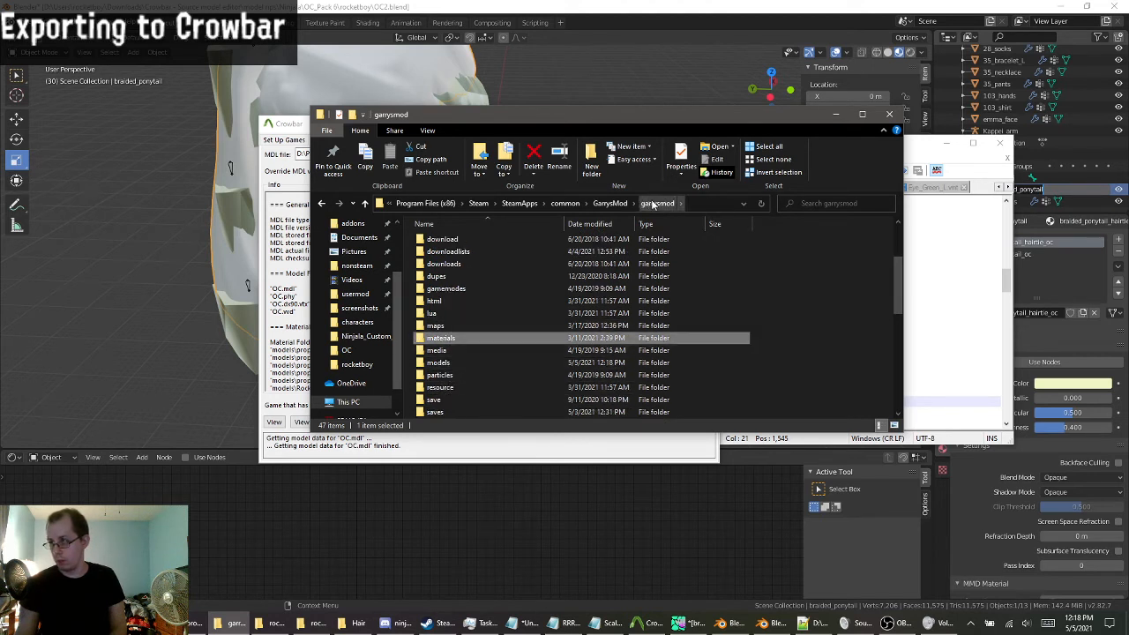
left_click(352, 204)
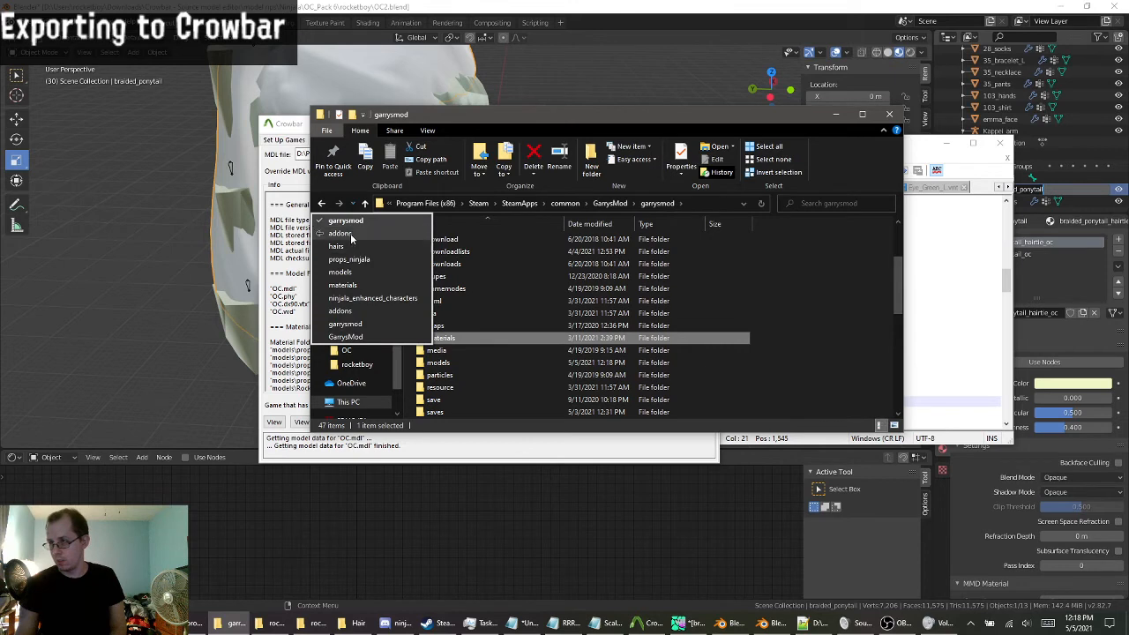
left_click(349, 234)
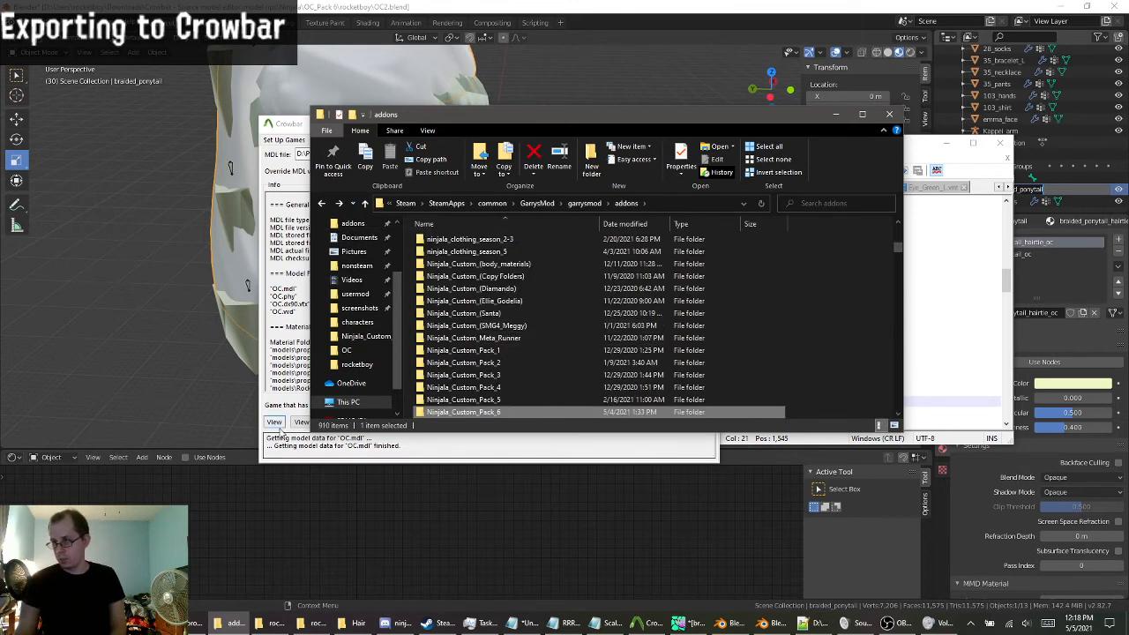
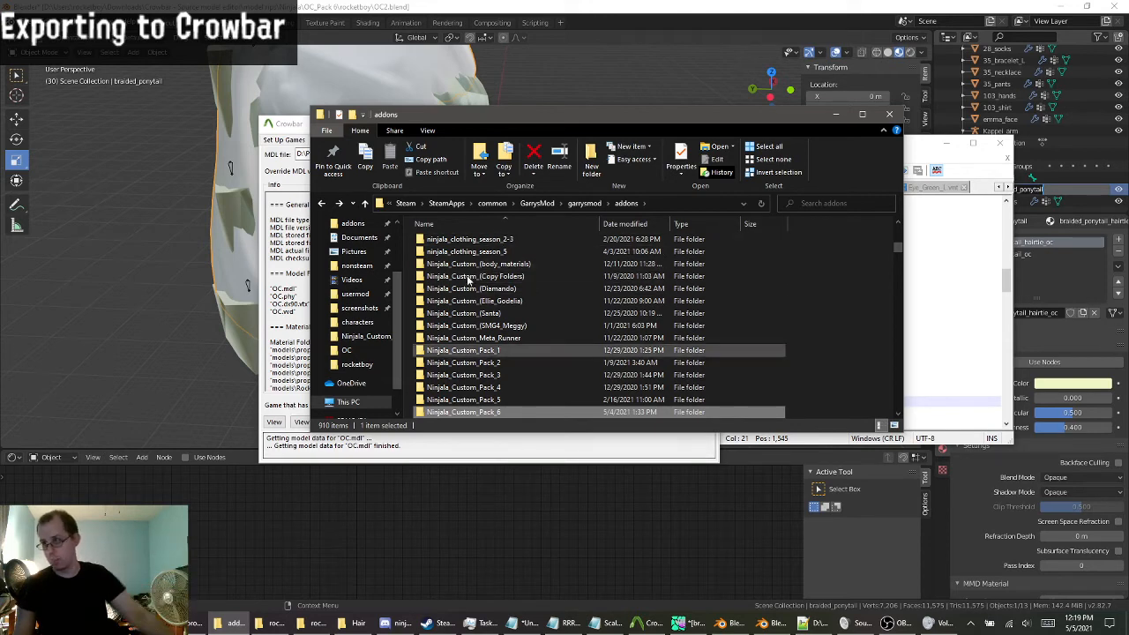
Open the compiled OC.mdl in the model viewer from Crowbar and inspect the character's head, hair and back.
left_click(274, 414)
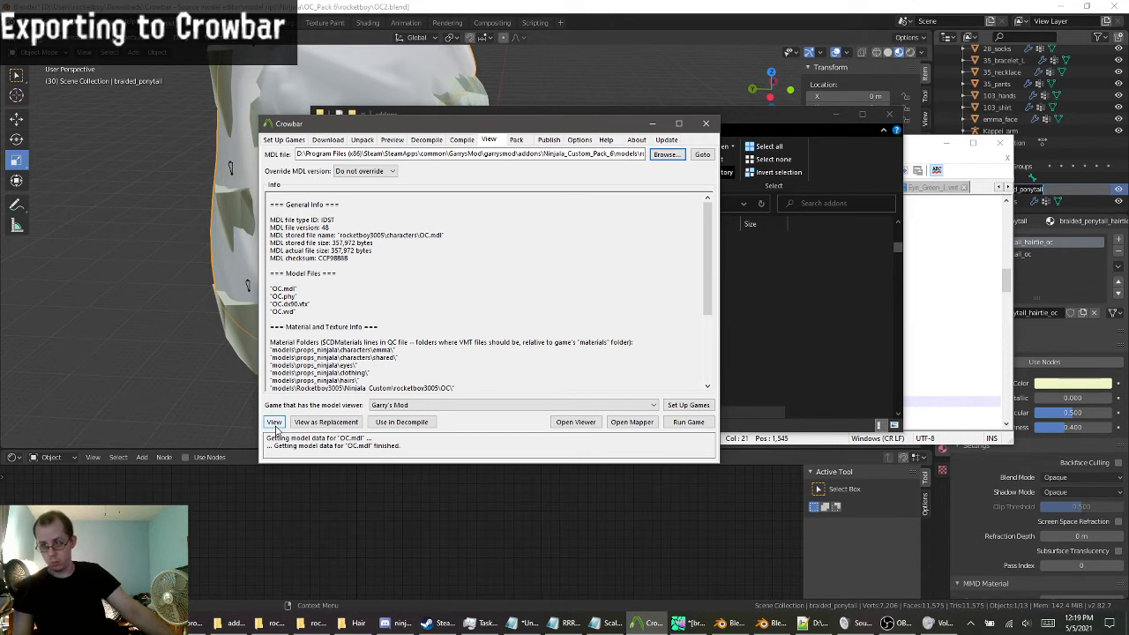
left_click(274, 422)
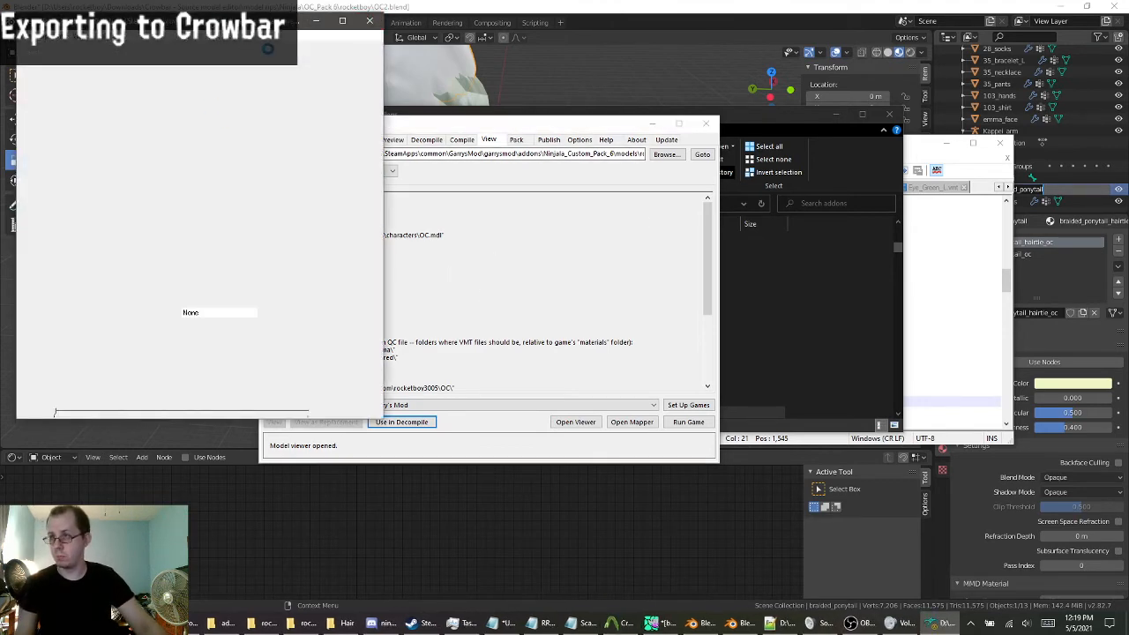
left_click_drag(240, 49, 368, 142)
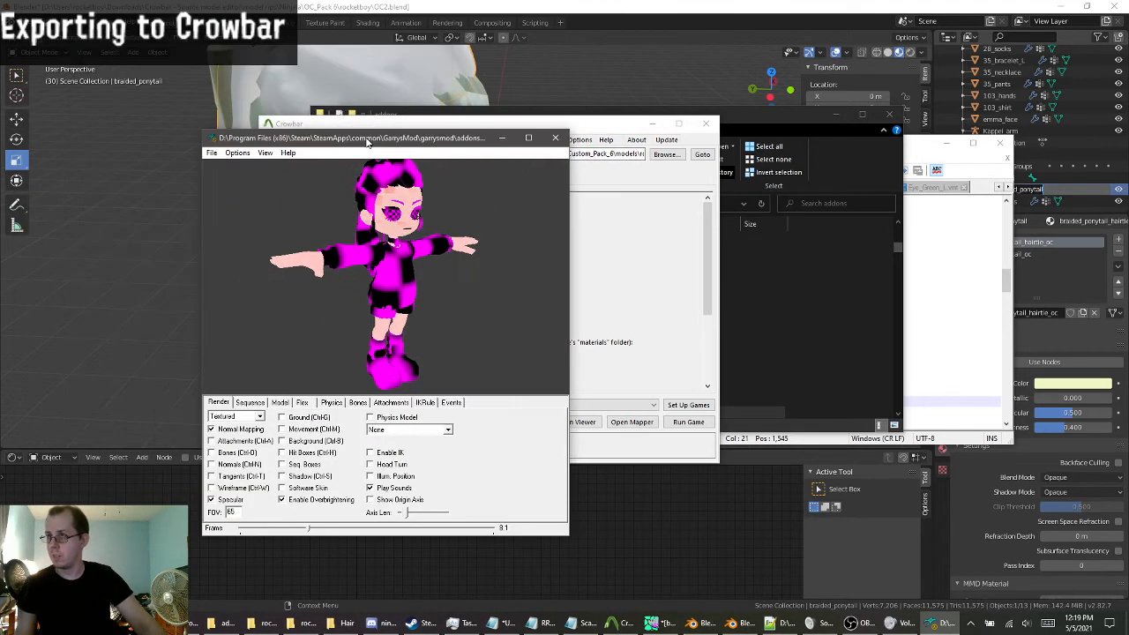
left_click_drag(364, 272, 381, 275)
right_click_drag(380, 274, 389, 236)
middle_click_drag(390, 235, 386, 250)
left_click_drag(387, 249, 395, 268)
right_click_drag(395, 268, 392, 251)
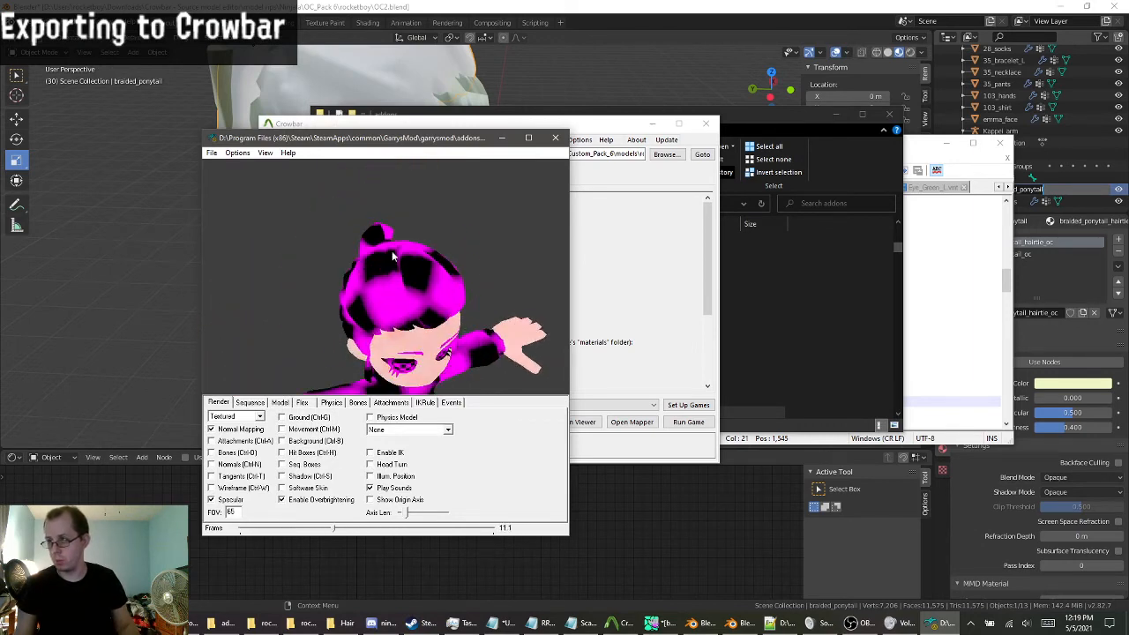
left_click_drag(391, 251, 348, 252)
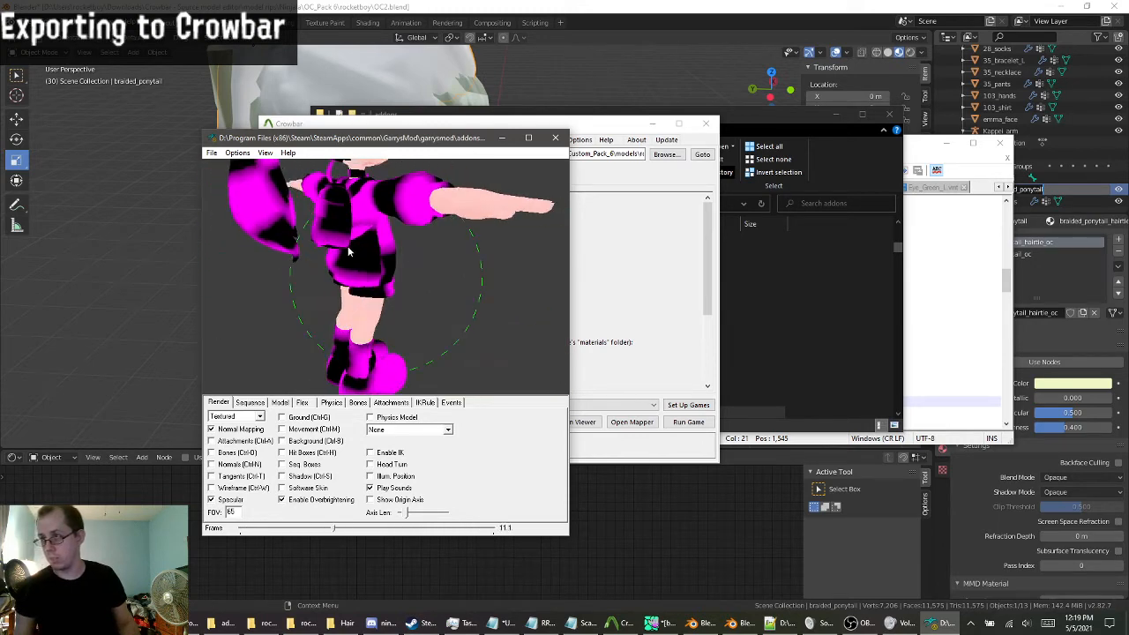
Select the backpack body part in the model viewer and check which submodels and skins it offers.
left_click(280, 402)
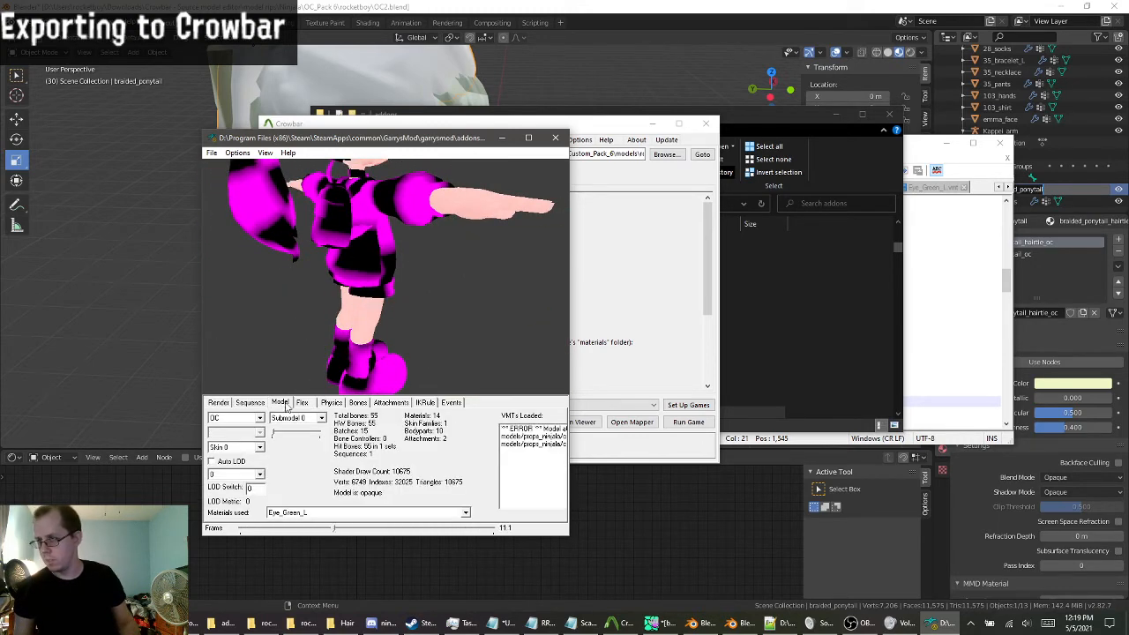
left_click(258, 419)
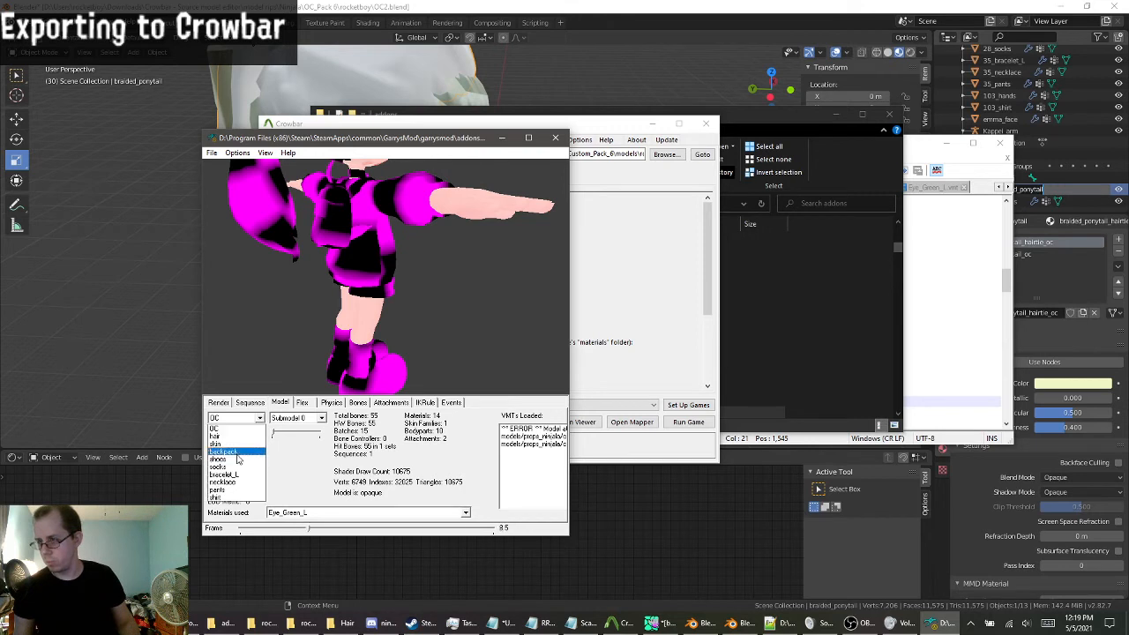
left_click(233, 440)
left_click(310, 419)
left_click(308, 420)
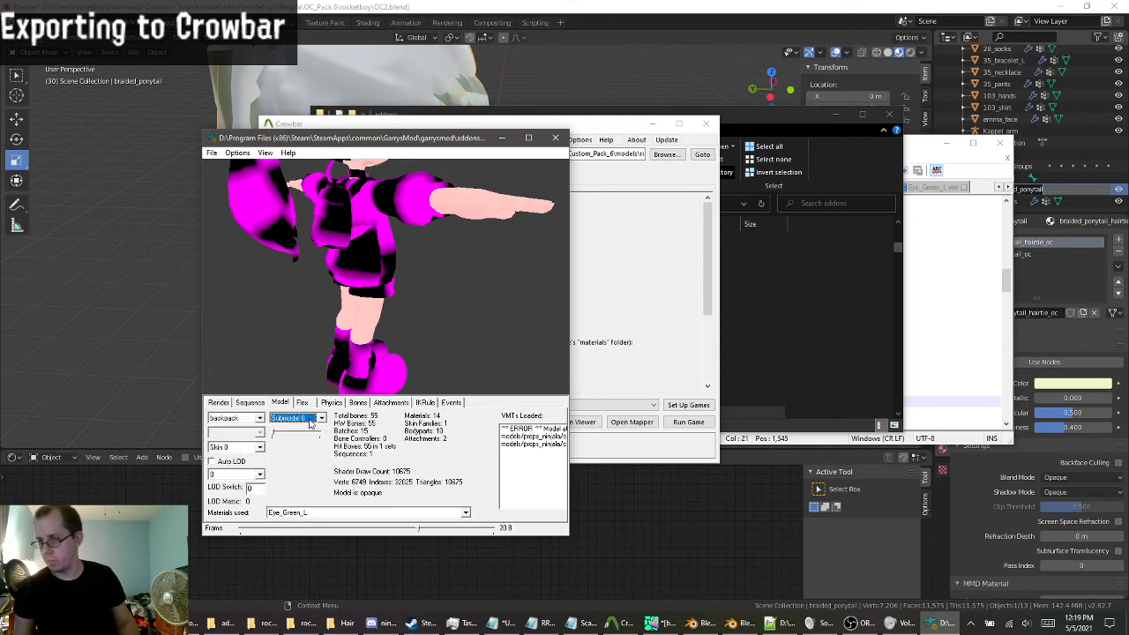
left_click(225, 447)
left_click(227, 457)
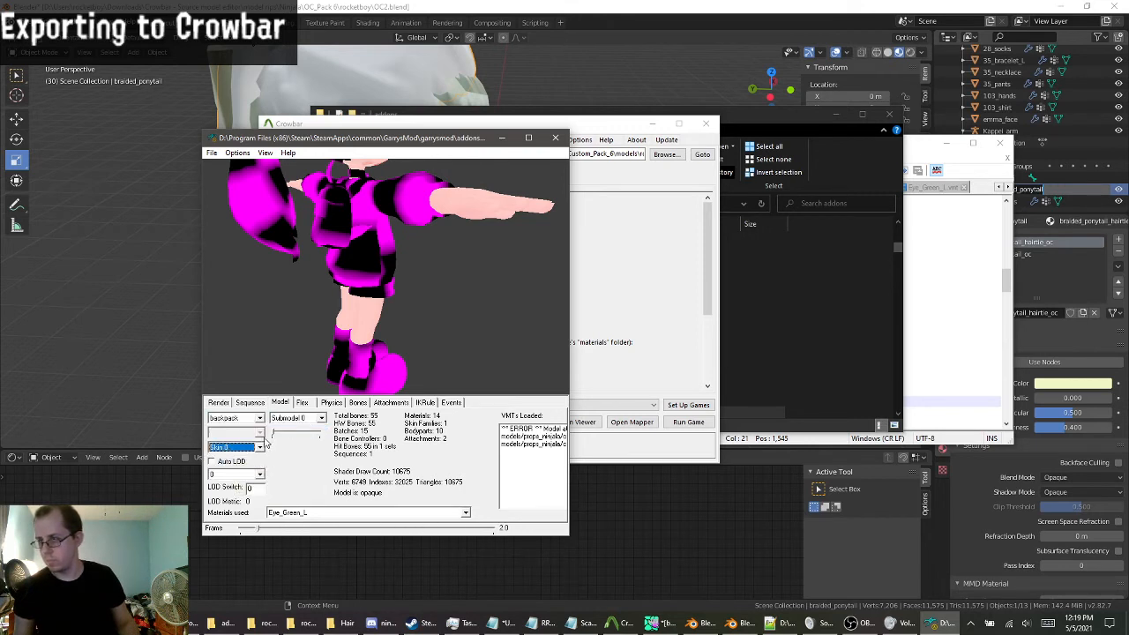
left_click(313, 420)
left_click(313, 426)
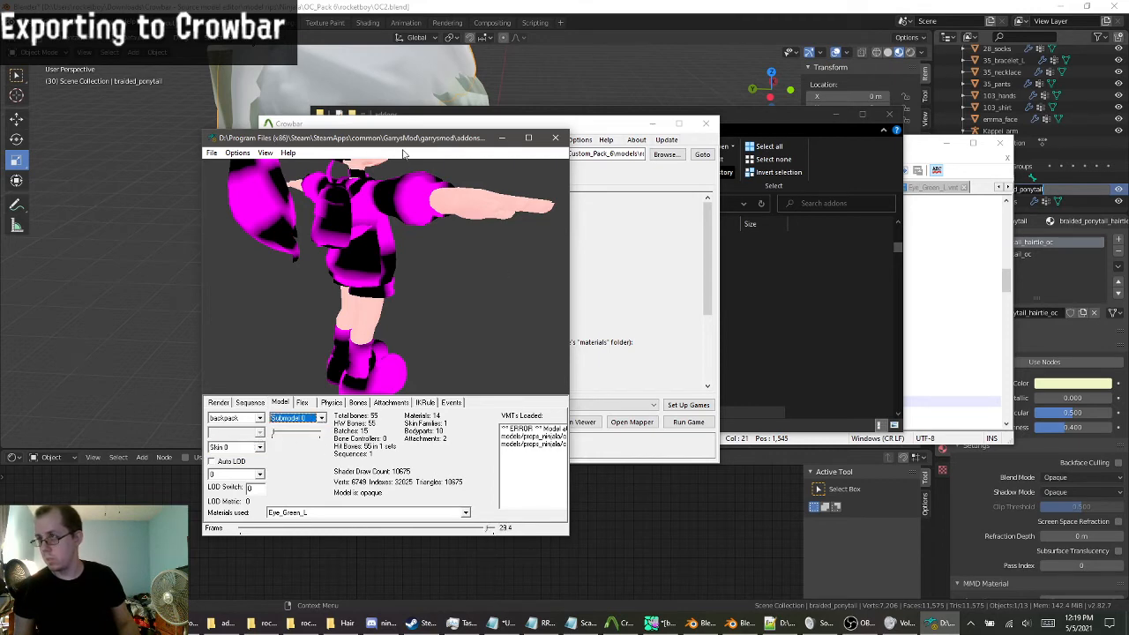
Move the model viewer aside and review the bodygroup definitions for hair, backpack and bracelet in OC.qc.
left_click_drag(404, 139, 568, 284)
left_click(460, 141)
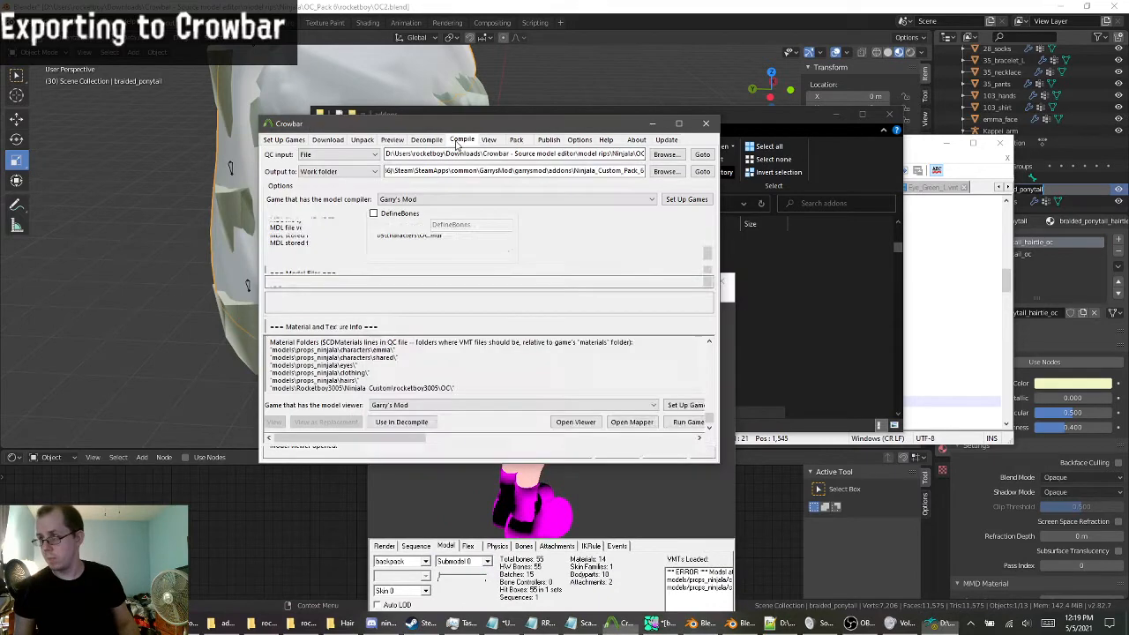
left_click(912, 313)
scroll(644, 381, "down", 5)
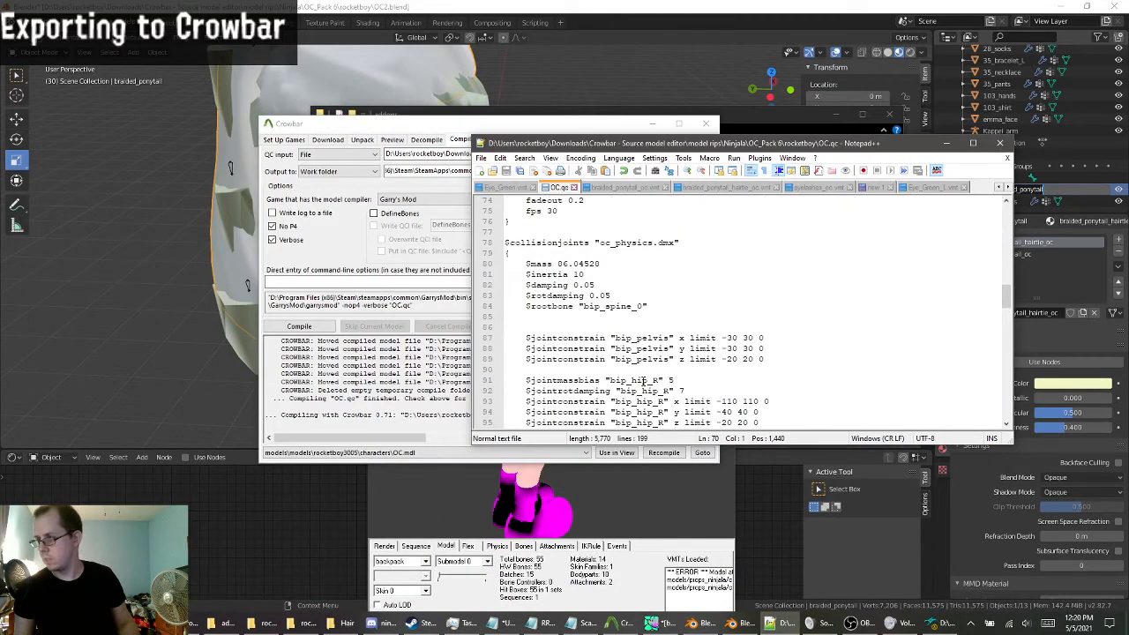
scroll(645, 381, "down", 8)
scroll(643, 381, "up", 16)
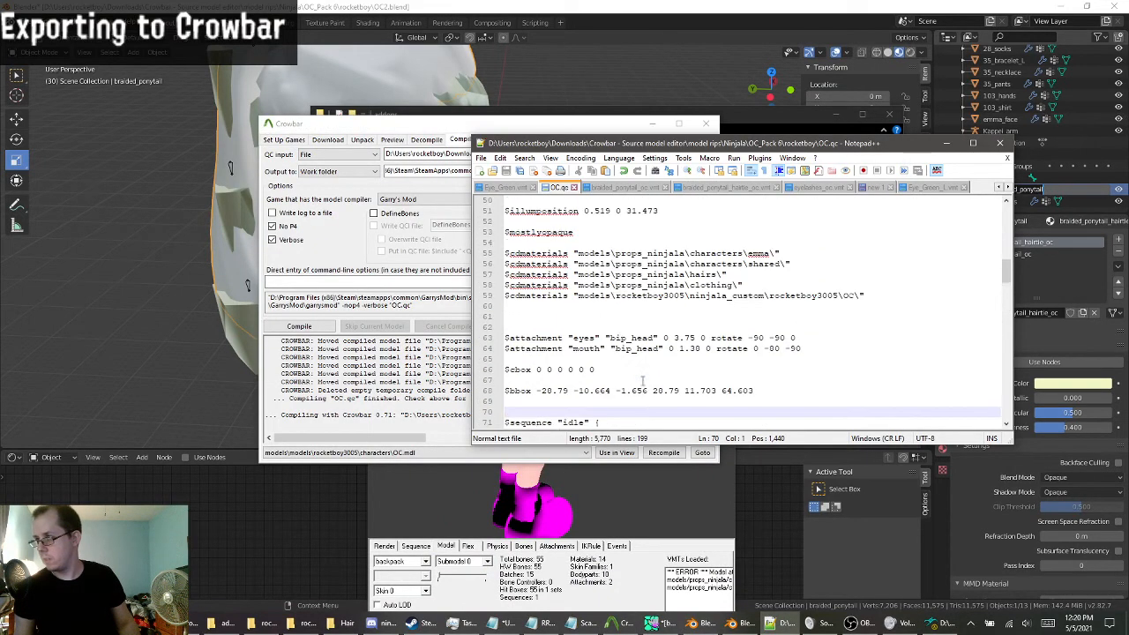
scroll(643, 381, "up", 10)
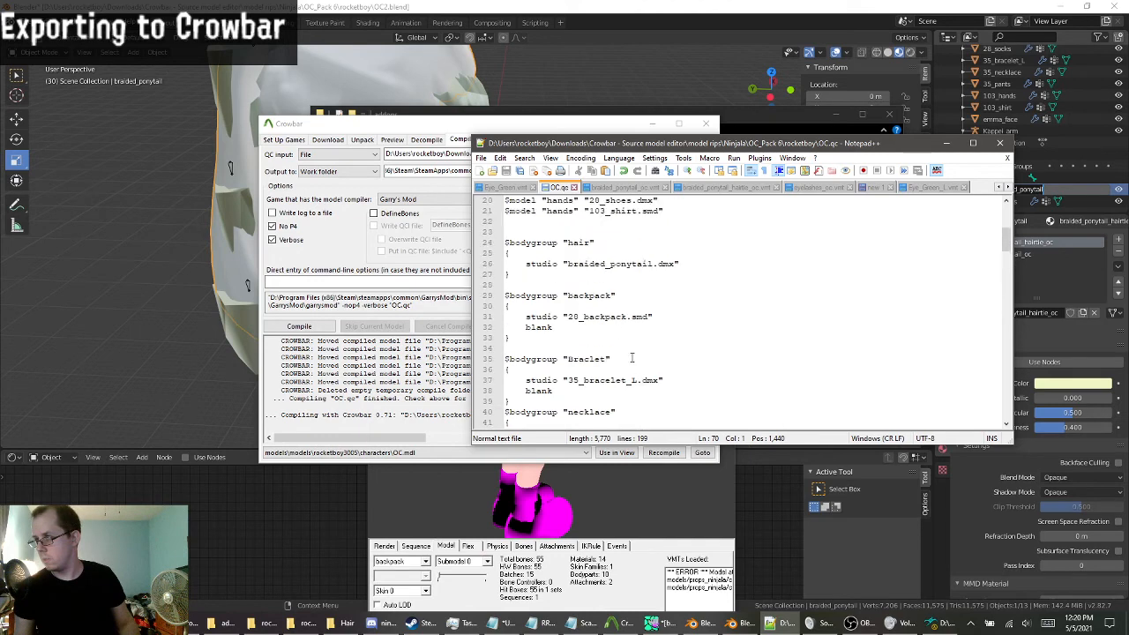
Return to the model viewer and look through its LOD, sequence, physics, bone, attachment, IK rule and flex settings.
left_click(505, 518)
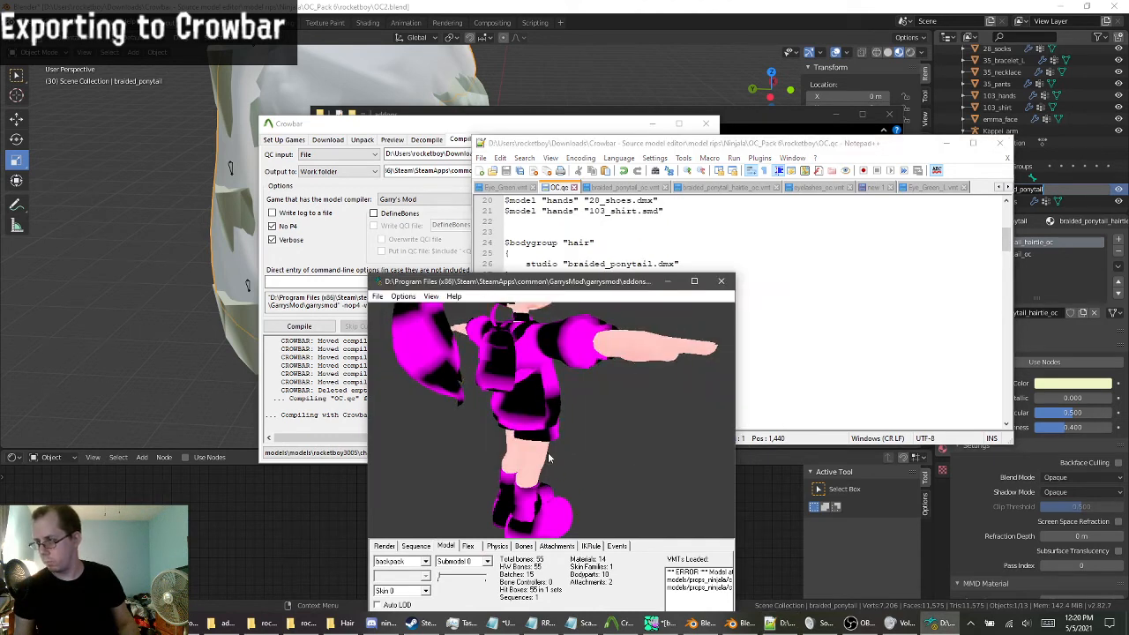
left_click_drag(507, 282, 449, 157)
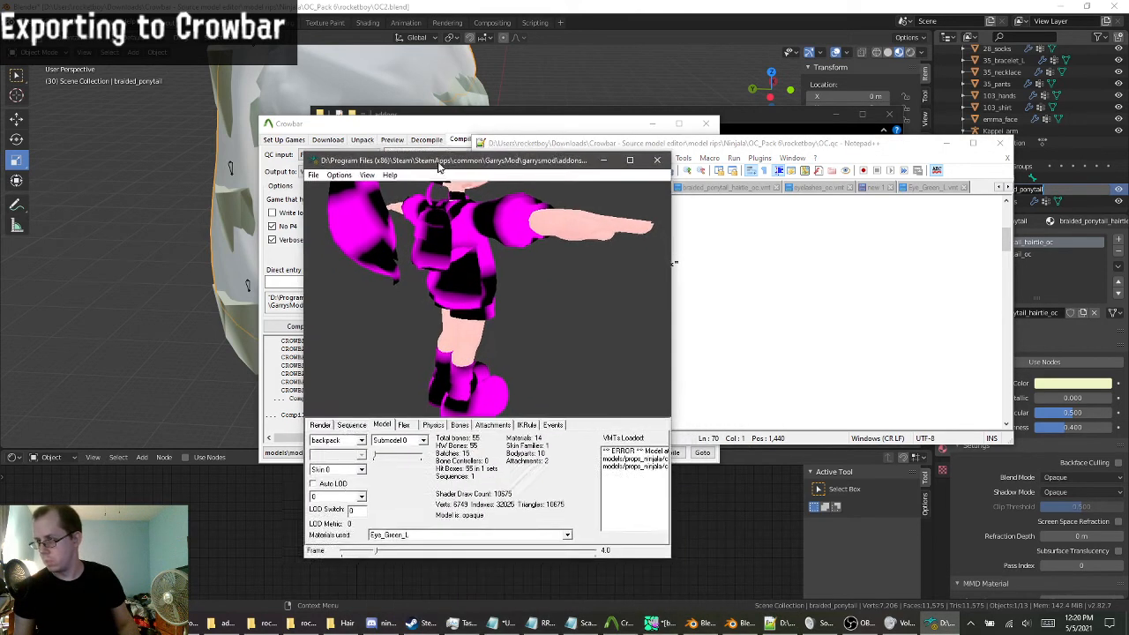
left_click(353, 495)
left_click(372, 501)
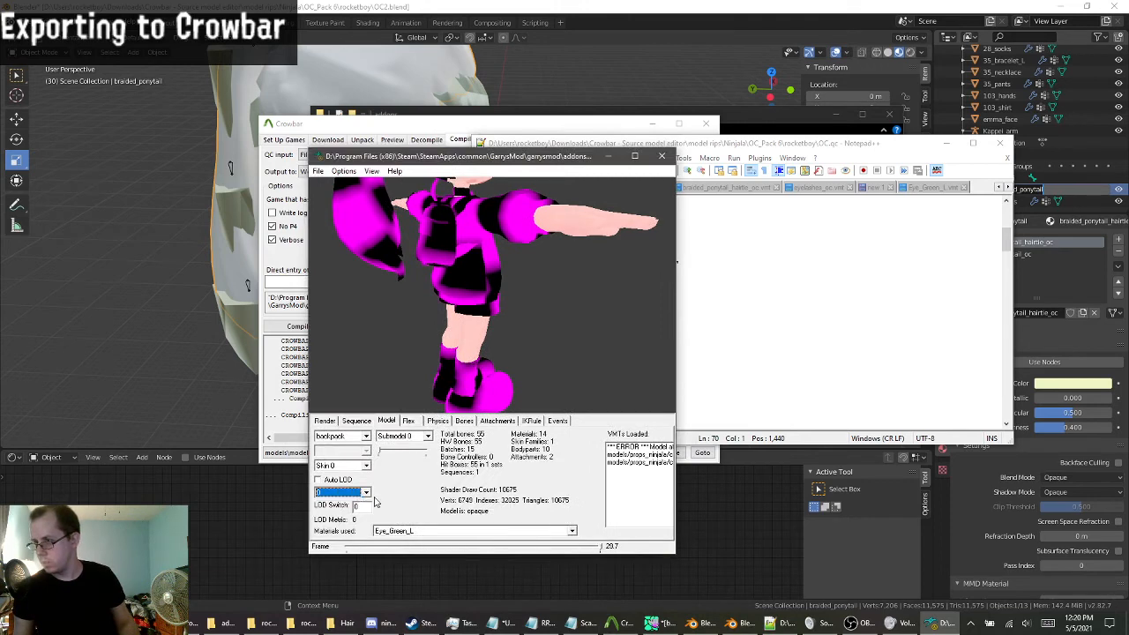
left_click(356, 421)
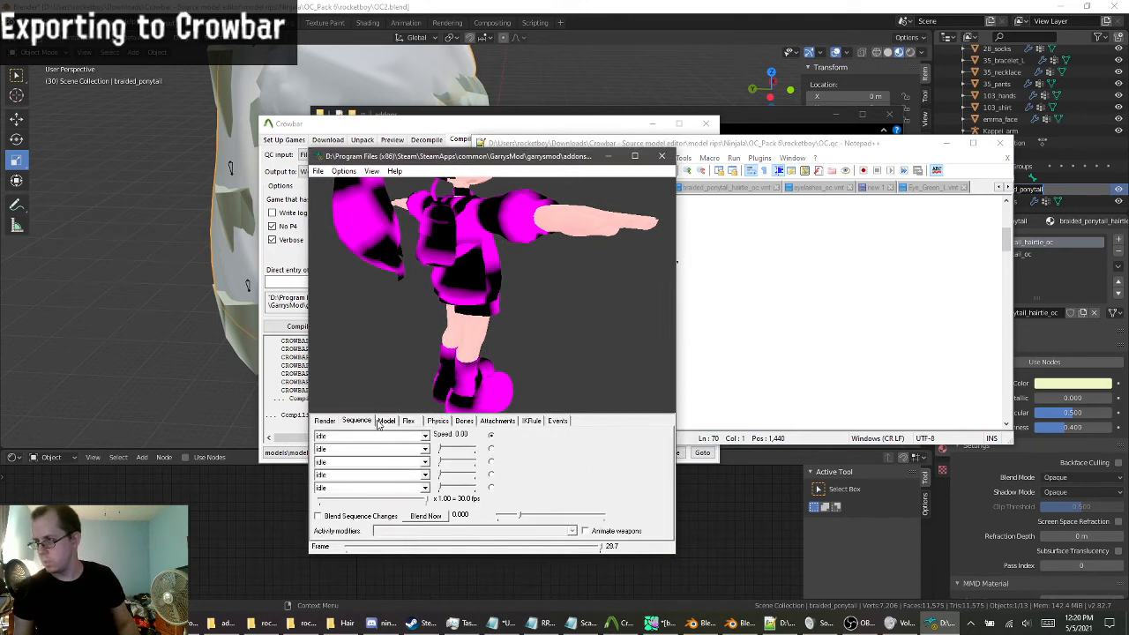
left_click(386, 420)
left_click(438, 421)
left_click(465, 421)
left_click(496, 421)
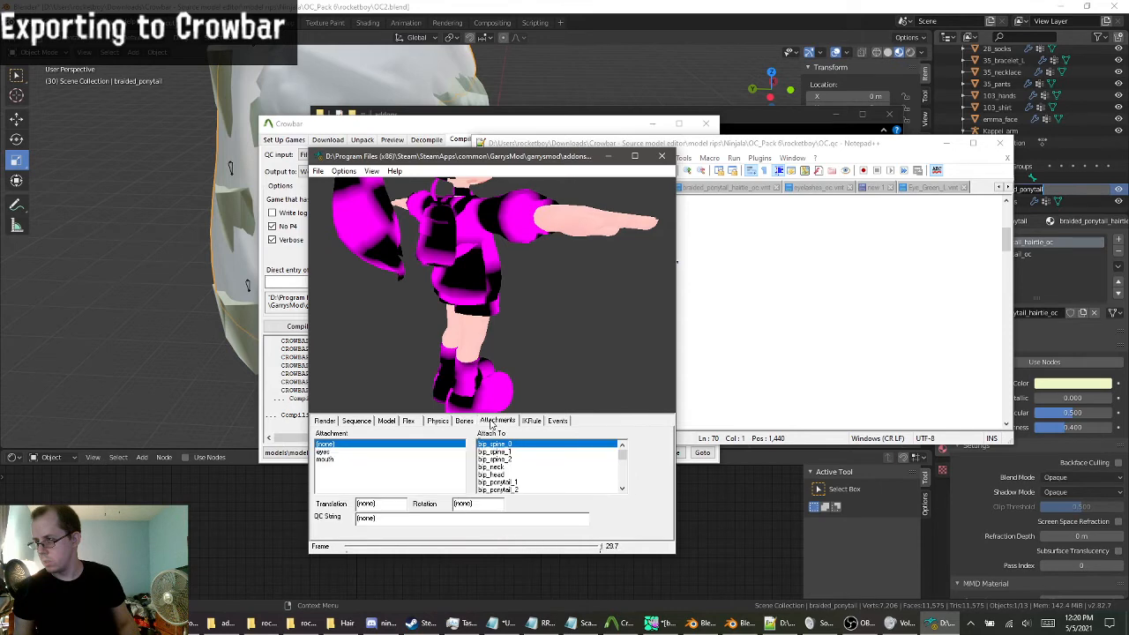
left_click(533, 421)
left_click(438, 421)
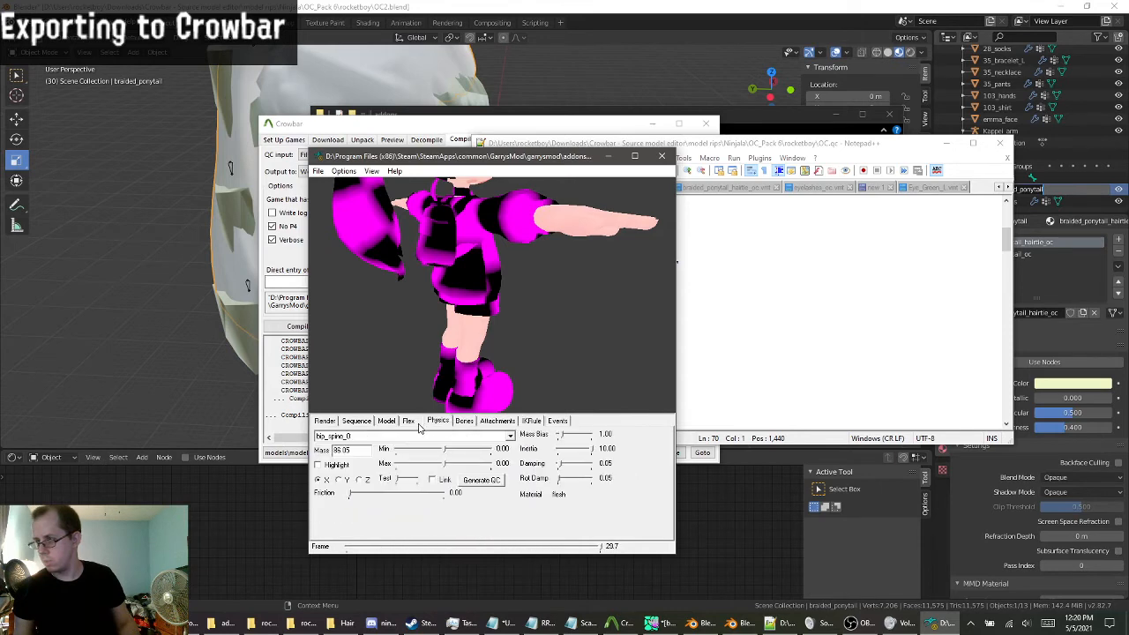
left_click(408, 421)
left_click(387, 421)
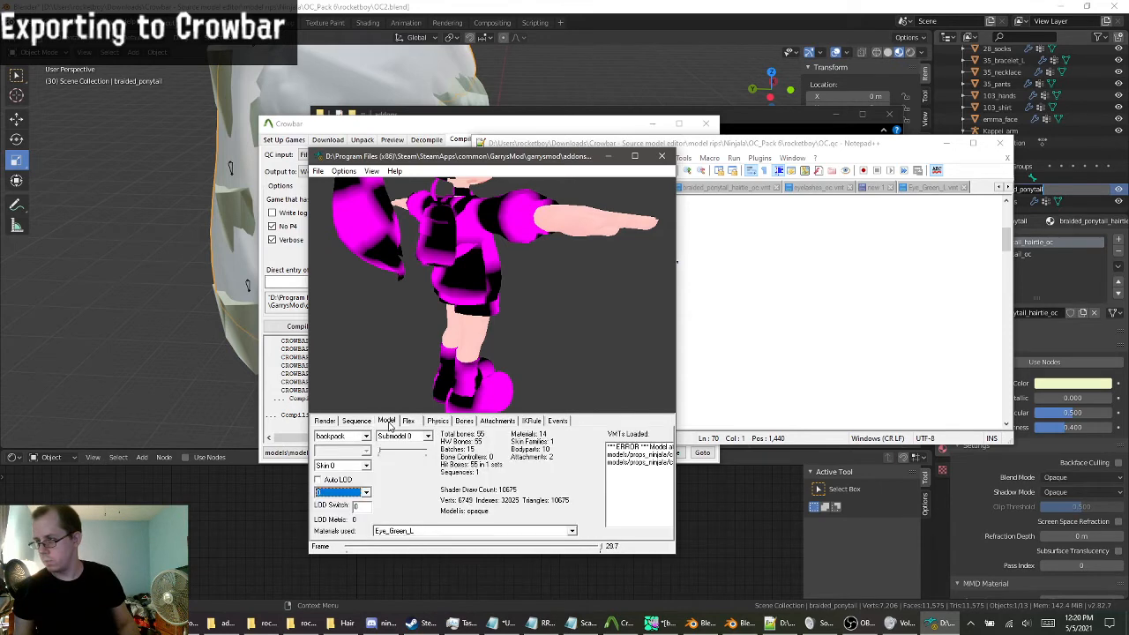
Recheck the backpack's submodel choices and the model's skin and LOD options, and look over the sequence and render settings.
double_click(364, 440)
left_click(420, 441)
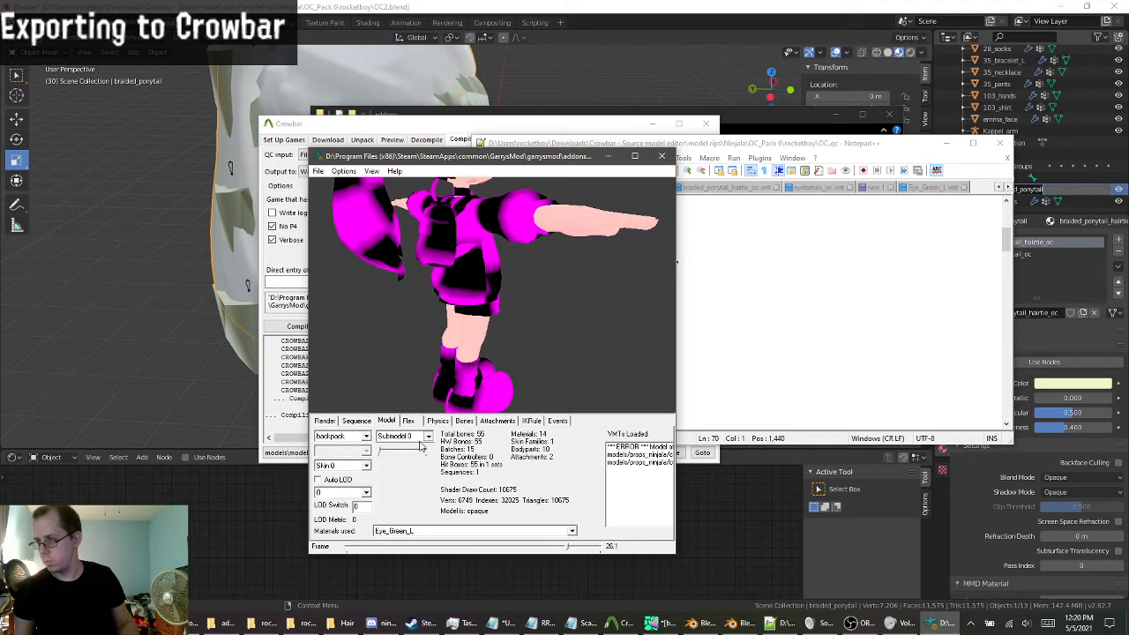
left_click(419, 447)
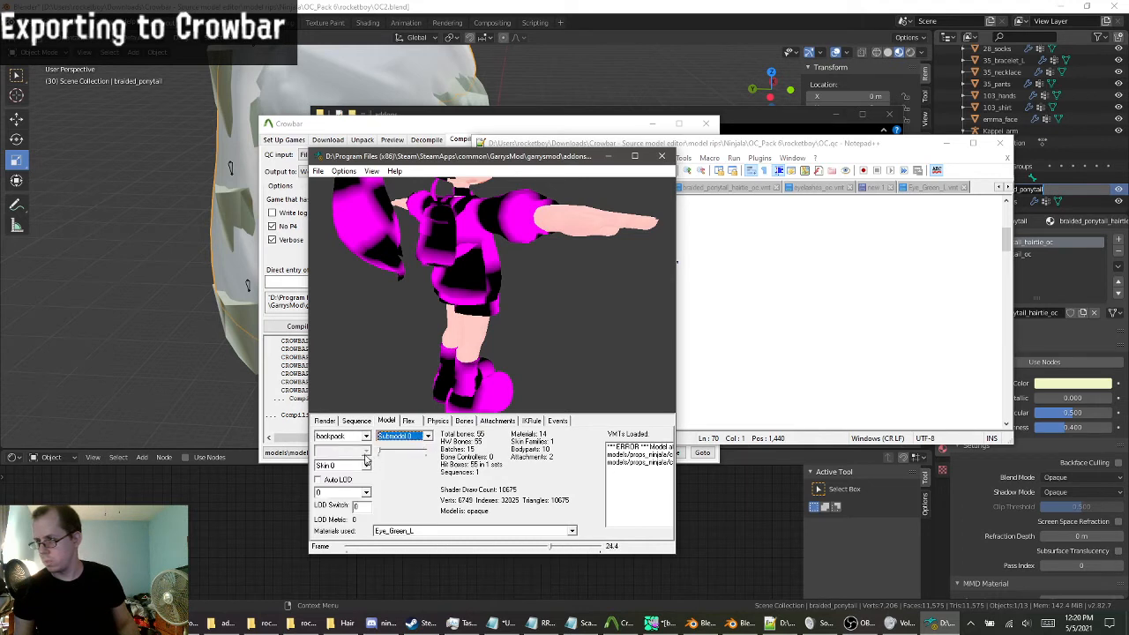
left_click(366, 465)
left_click(368, 477)
left_click(367, 494)
left_click(370, 503)
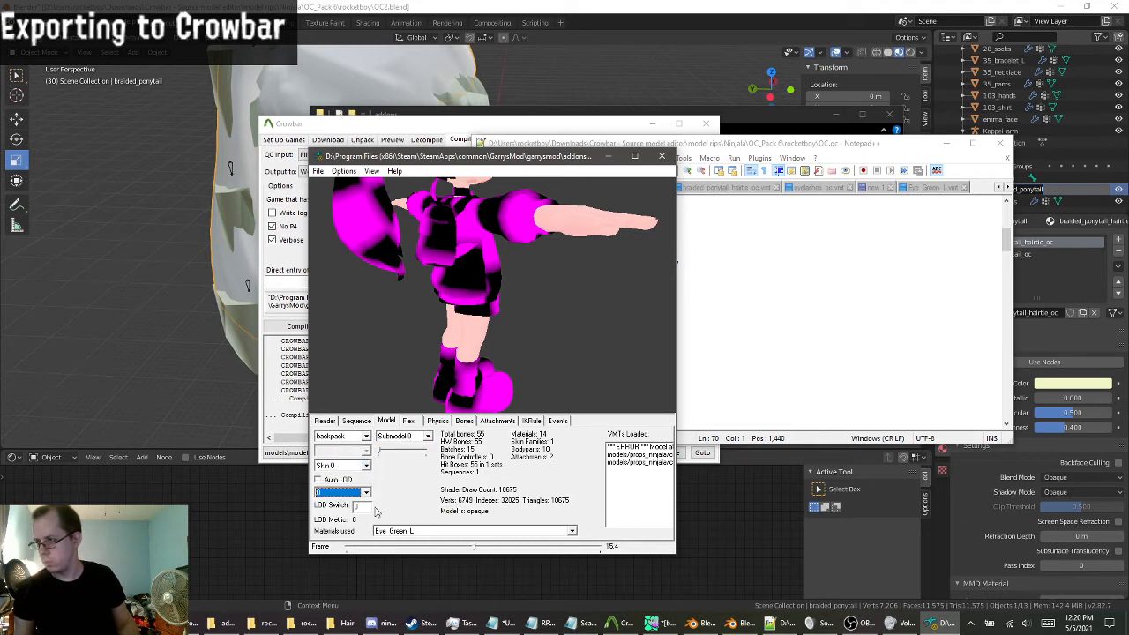
left_click(358, 420)
left_click(325, 421)
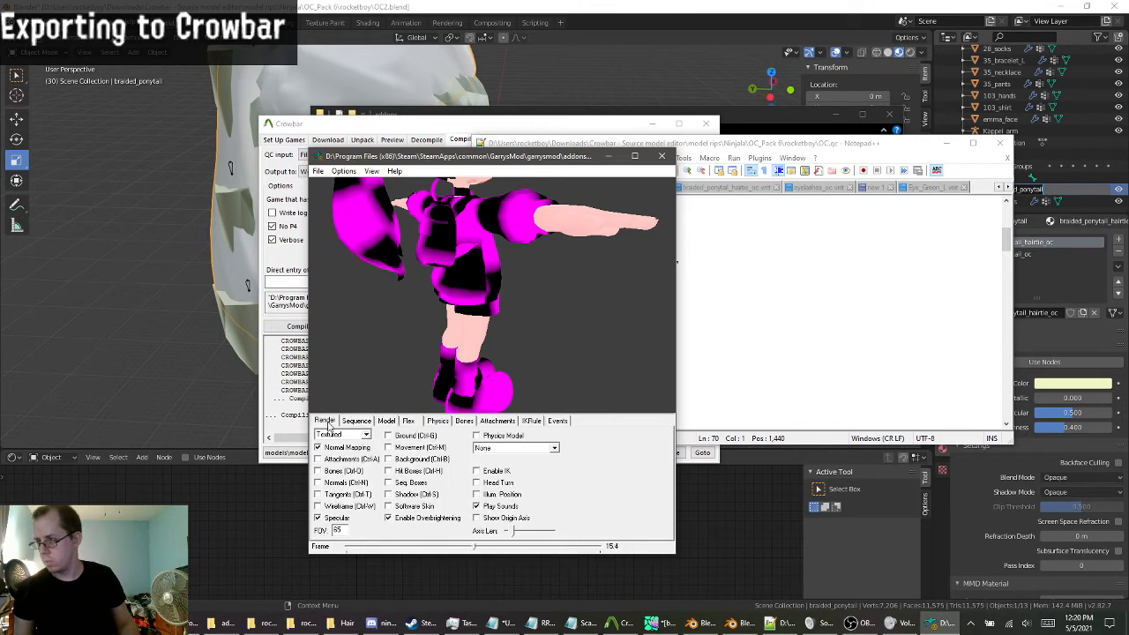
left_click(387, 421)
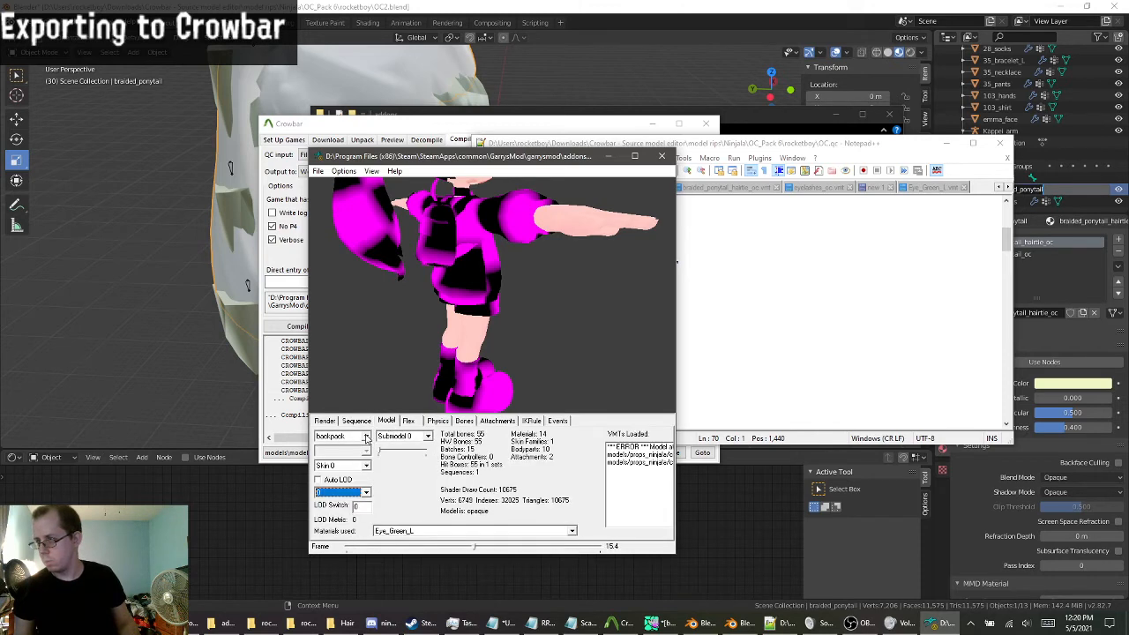
Select the necklace body part in the model viewer and check which skins and submodels it offers.
left_click(366, 438)
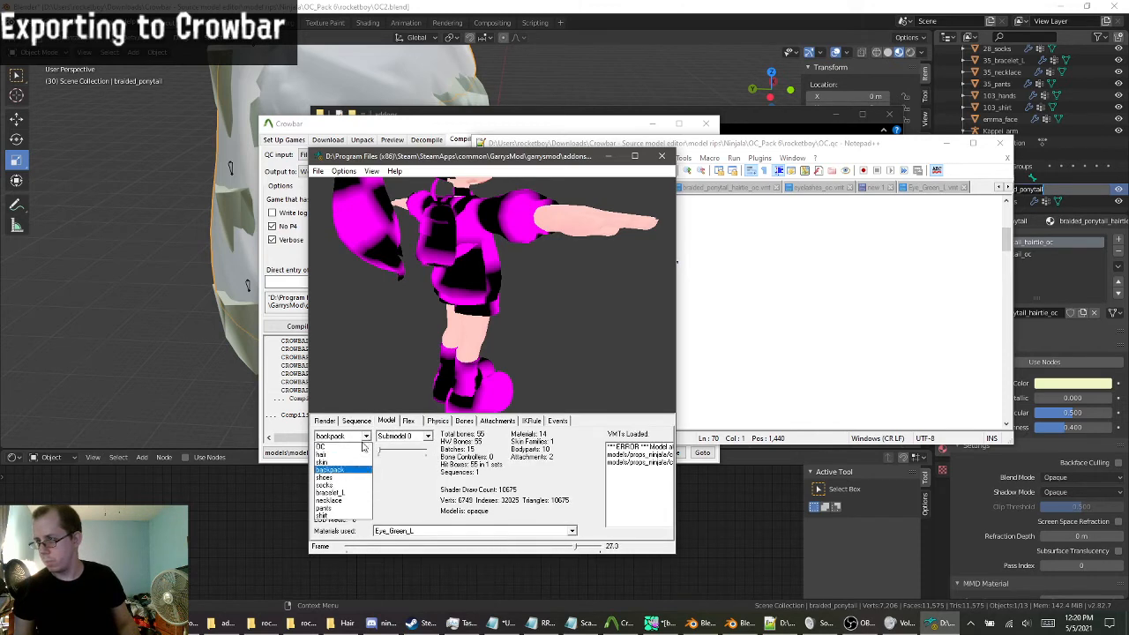
left_click(339, 501)
left_click(366, 466)
left_click(361, 476)
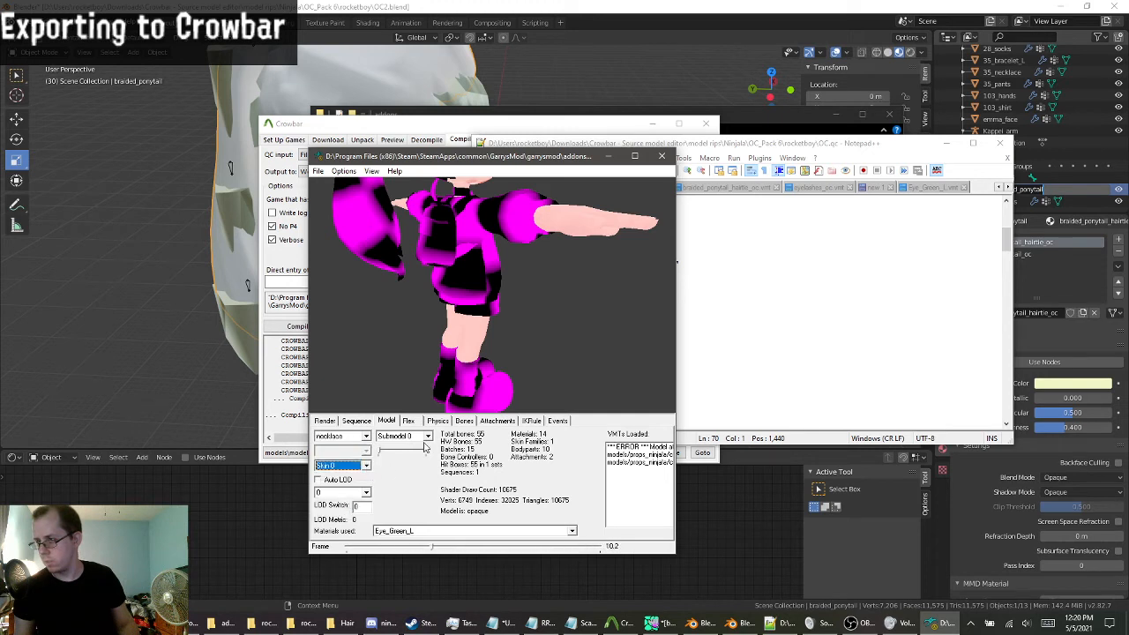
left_click(427, 436)
left_click(383, 447)
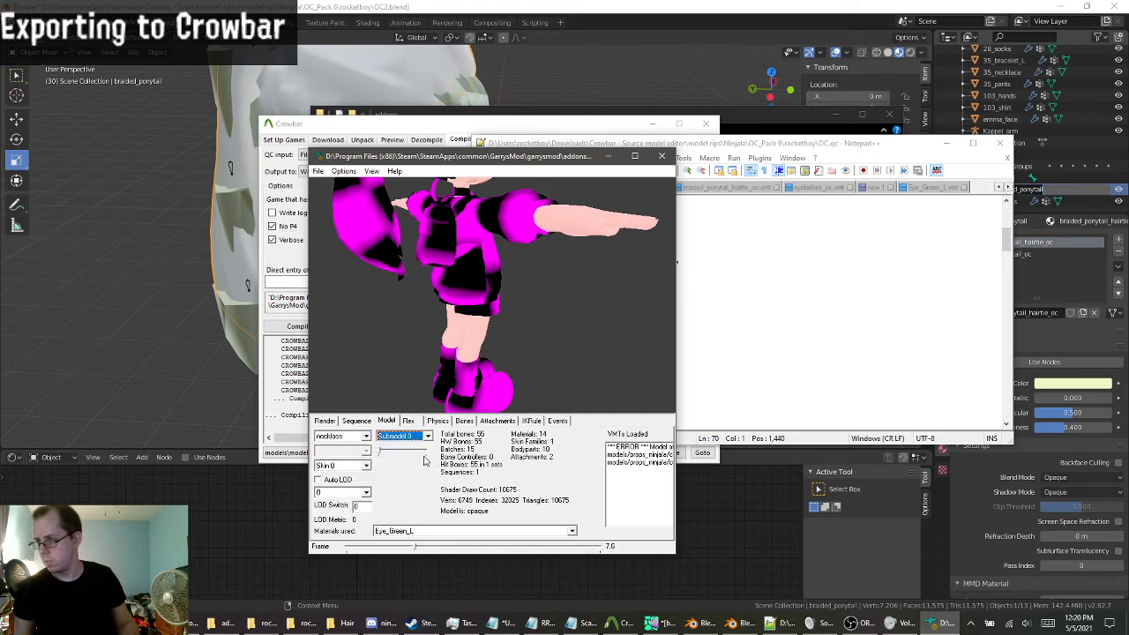
Look through the bone, attachment, event and flex settings, and check the list of materials the model uses.
left_click(464, 422)
left_click(498, 422)
left_click(557, 421)
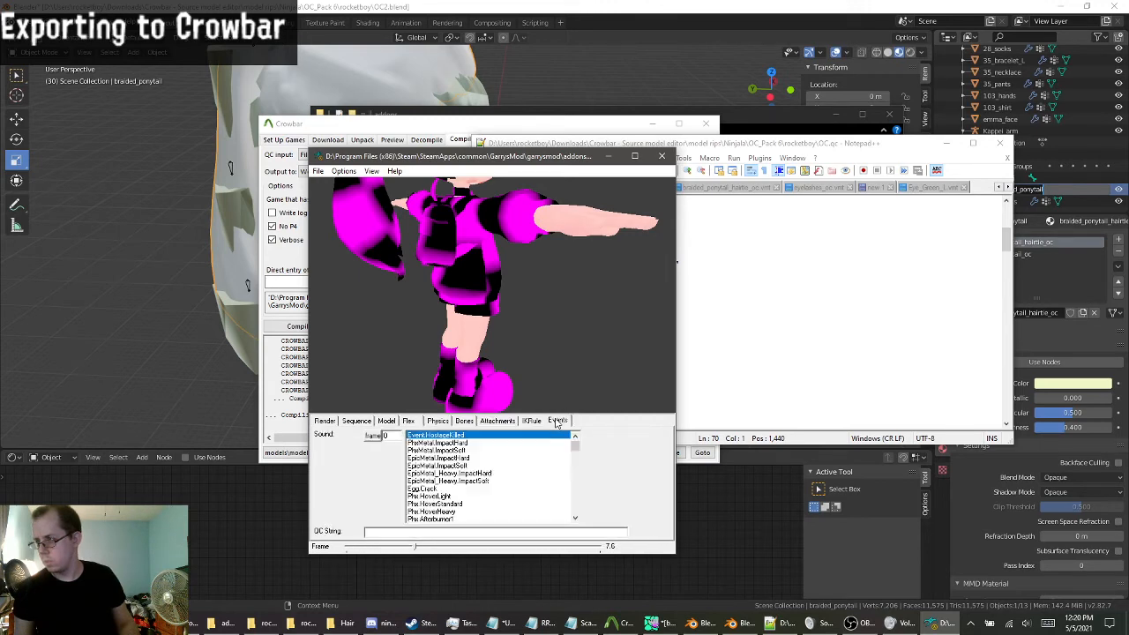
left_click(408, 421)
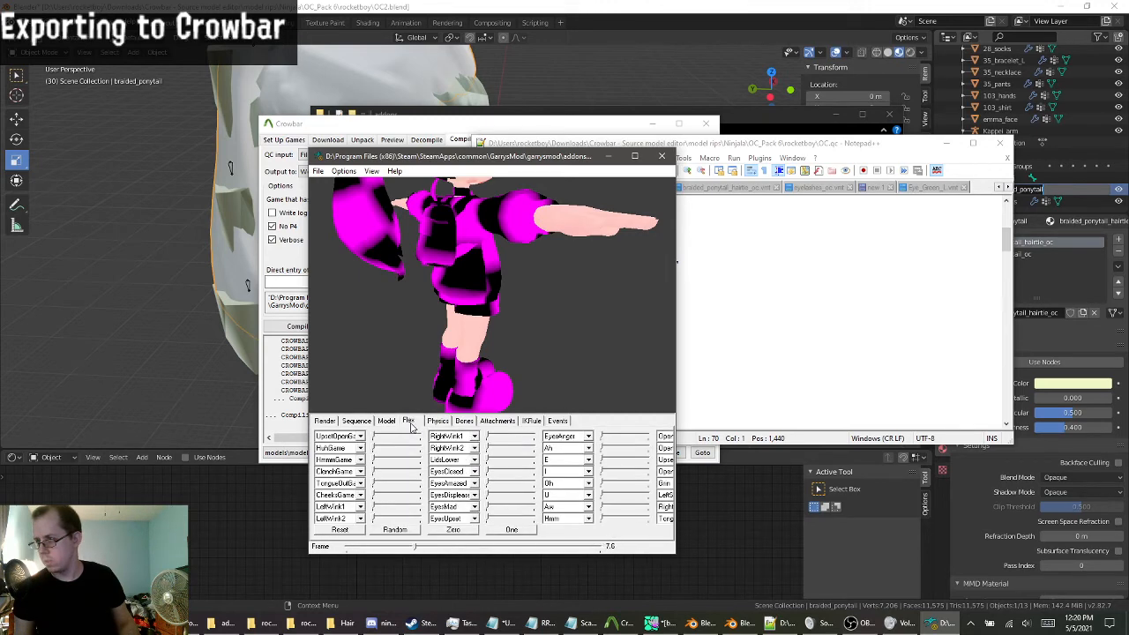
left_click(387, 422)
left_click(399, 439)
left_click(394, 439)
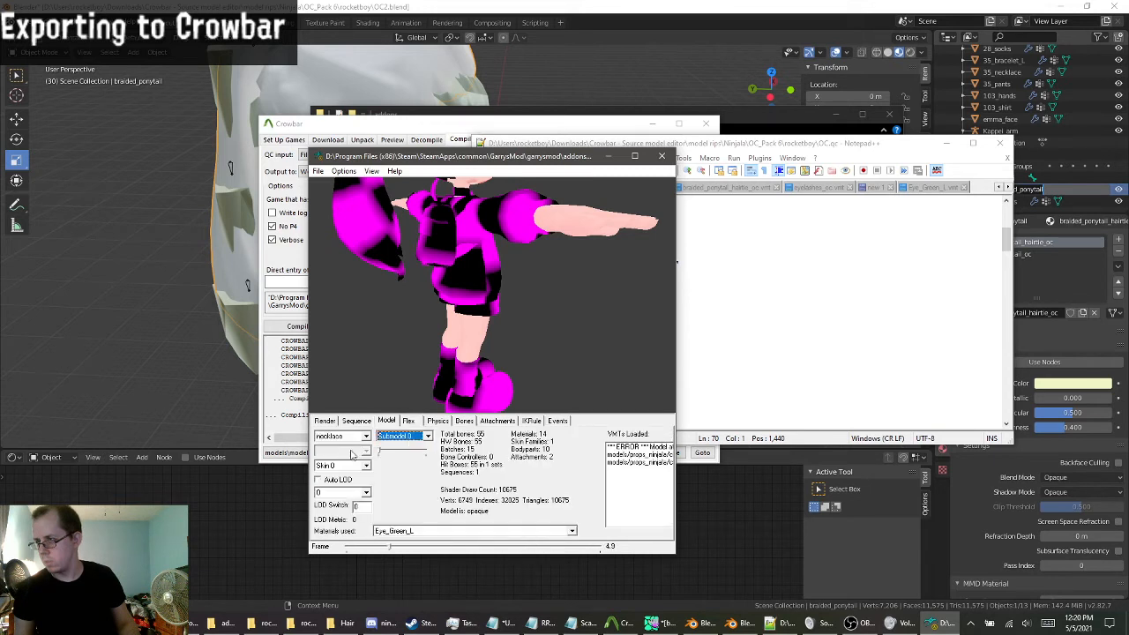
left_click(436, 532)
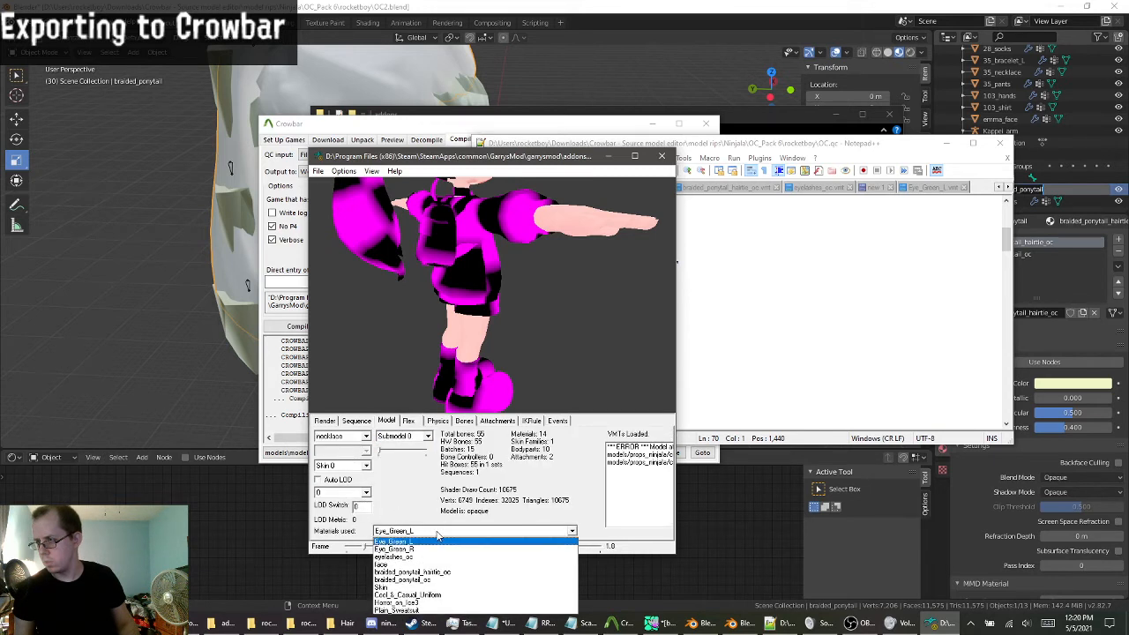
left_click(440, 533)
Look over the sequence, render, event, IK rule and attachment settings, and check the bone list.
left_click(357, 421)
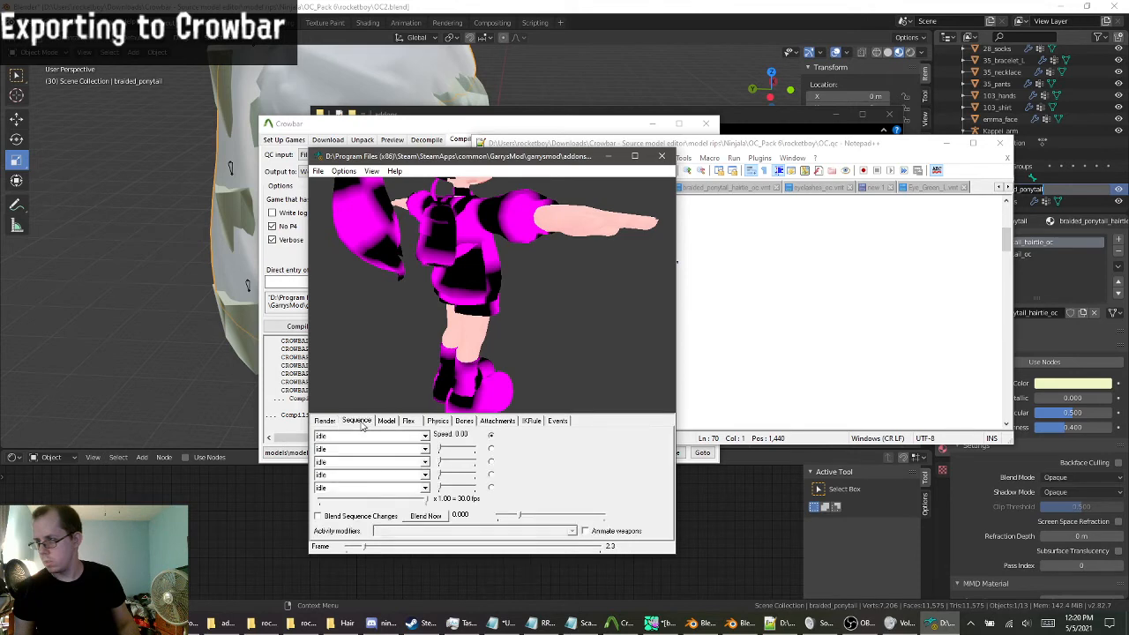
left_click(325, 420)
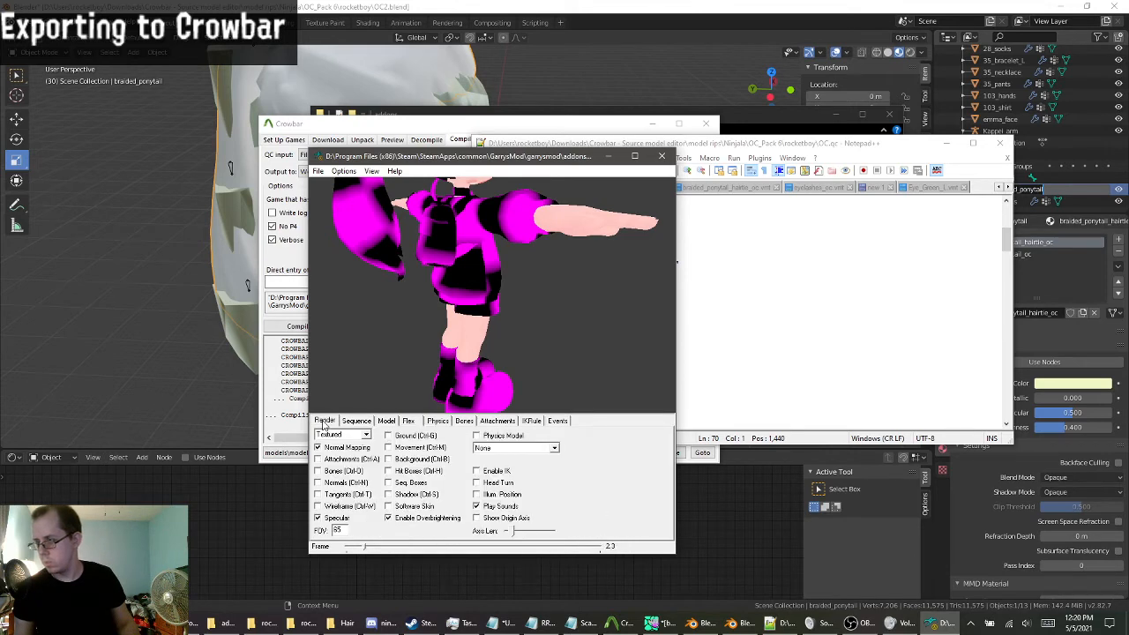
left_click(358, 421)
left_click(387, 422)
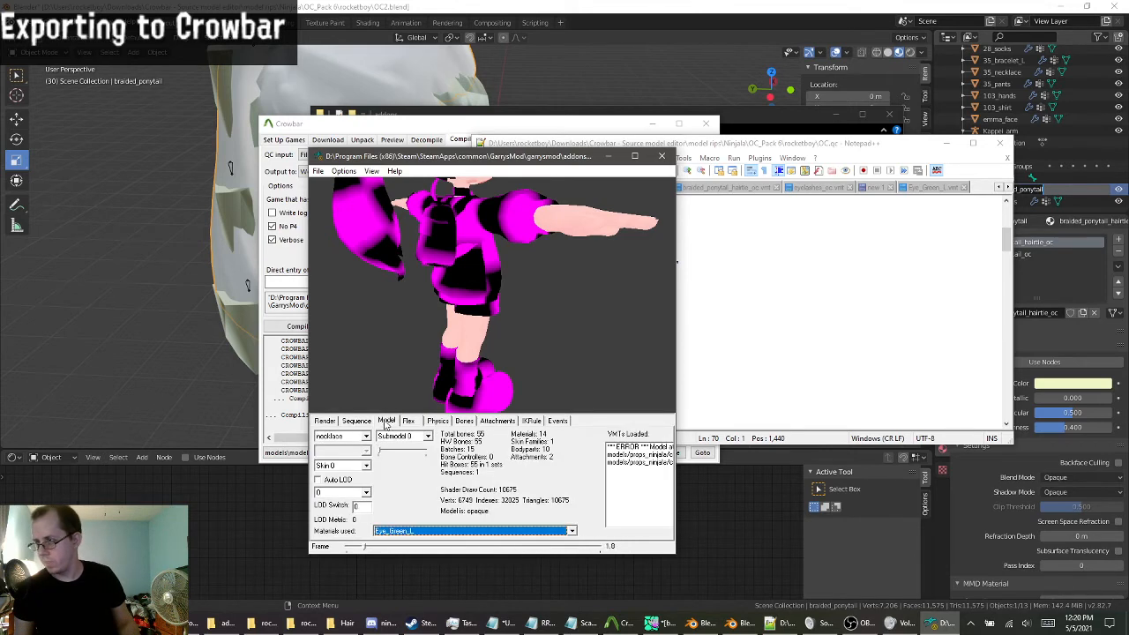
left_click(561, 422)
left_click(534, 421)
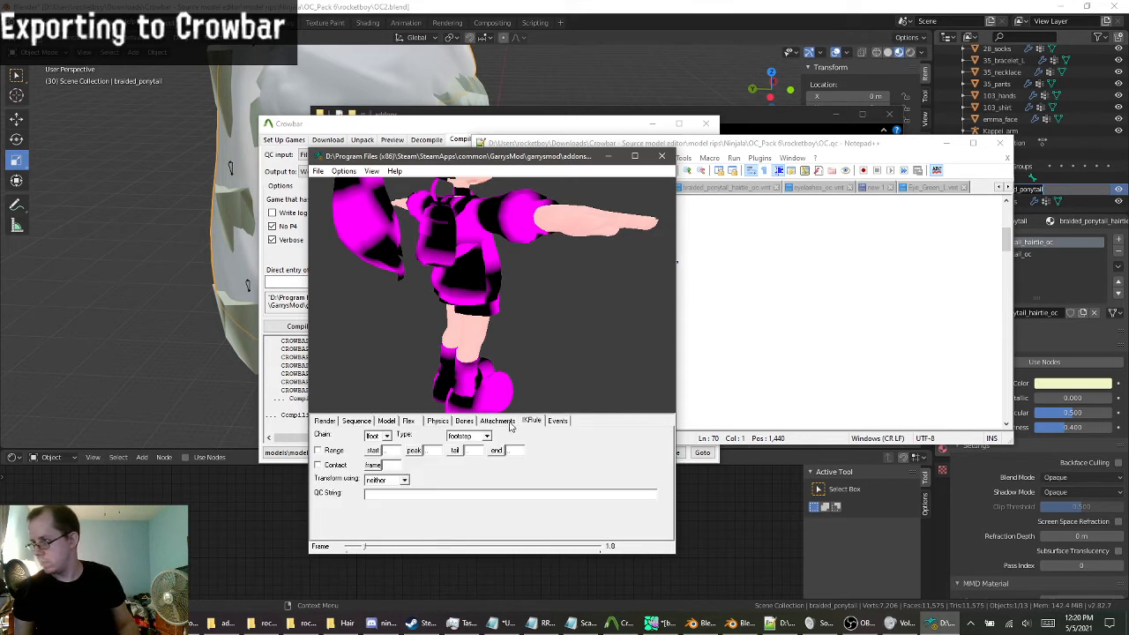
left_click(498, 422)
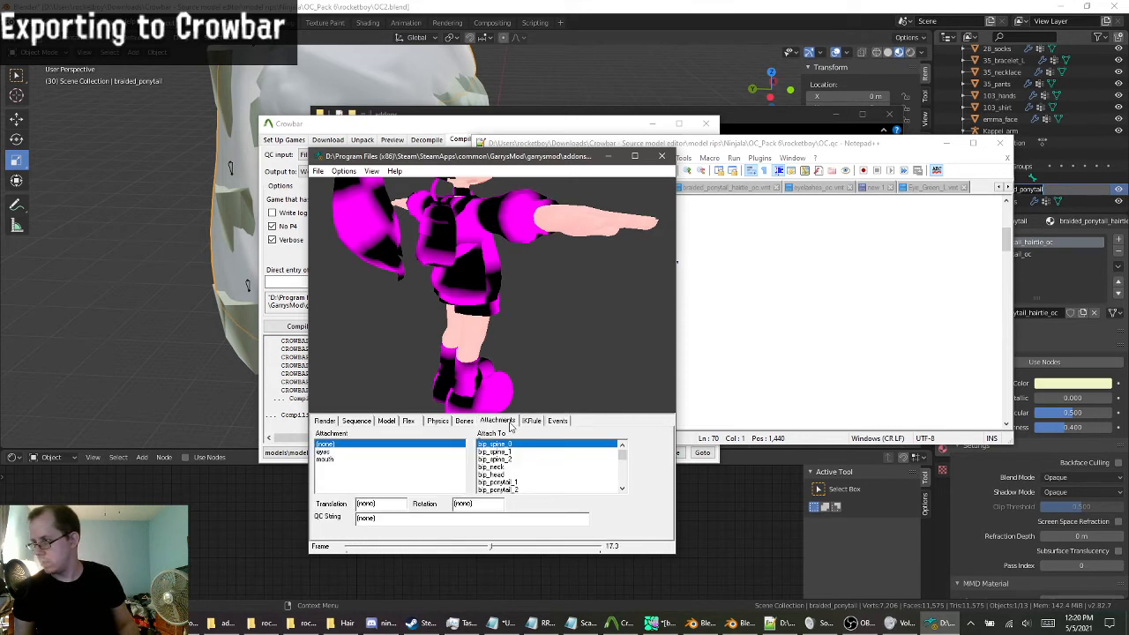
left_click(465, 422)
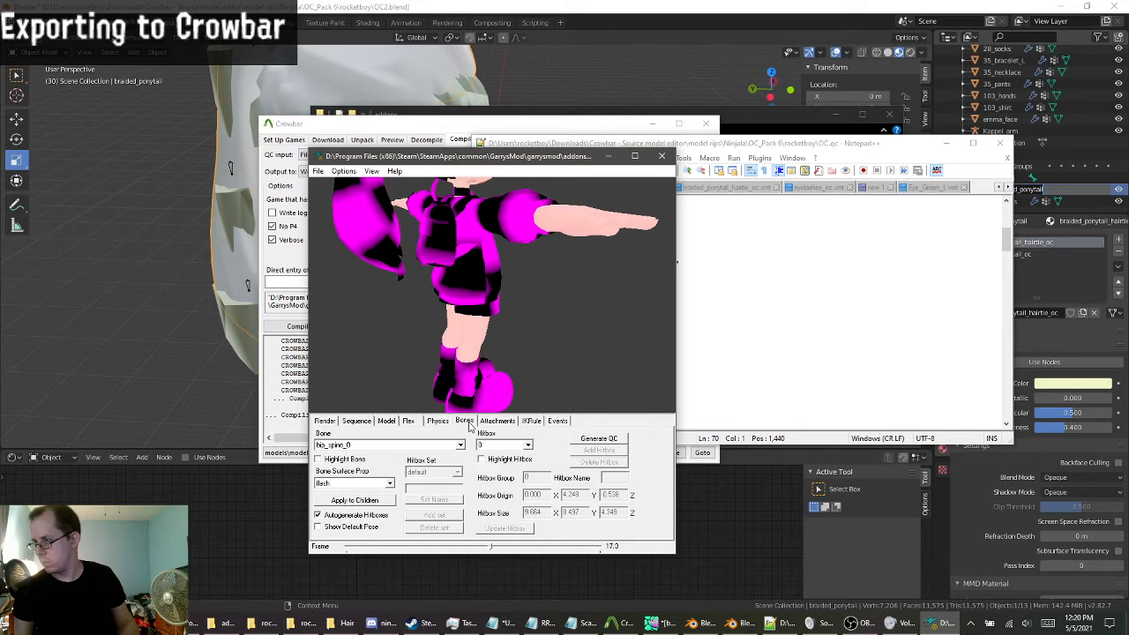
left_click(383, 444)
left_click(385, 448)
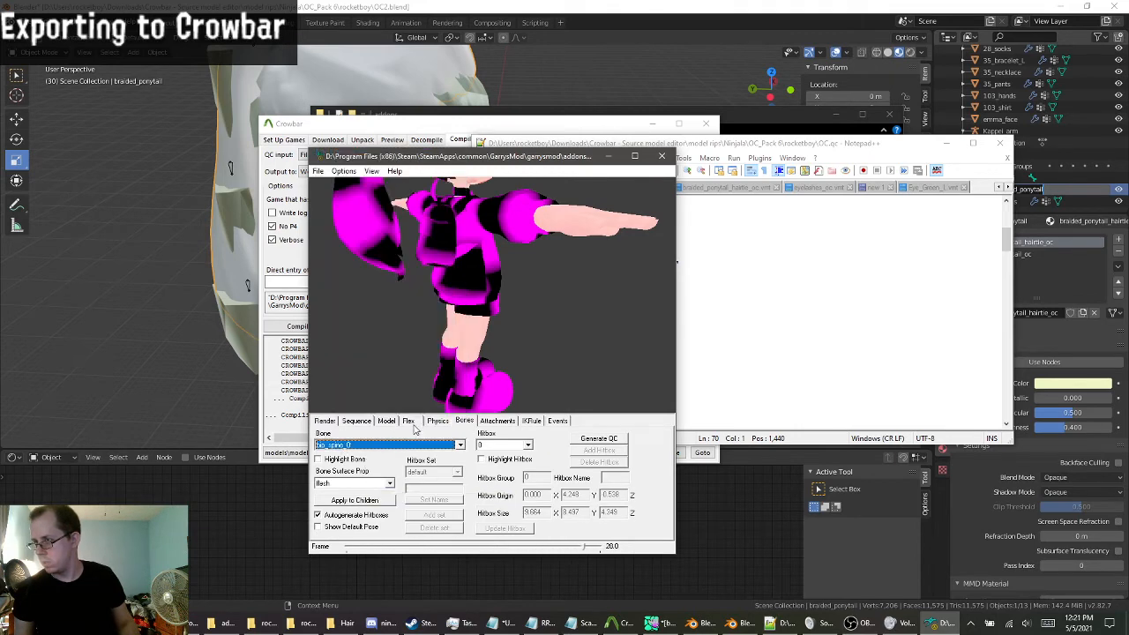
left_click(410, 422)
Recheck the body part list, the necklace's submodel choices, and the model's skin, LOD and sequence options.
left_click(387, 422)
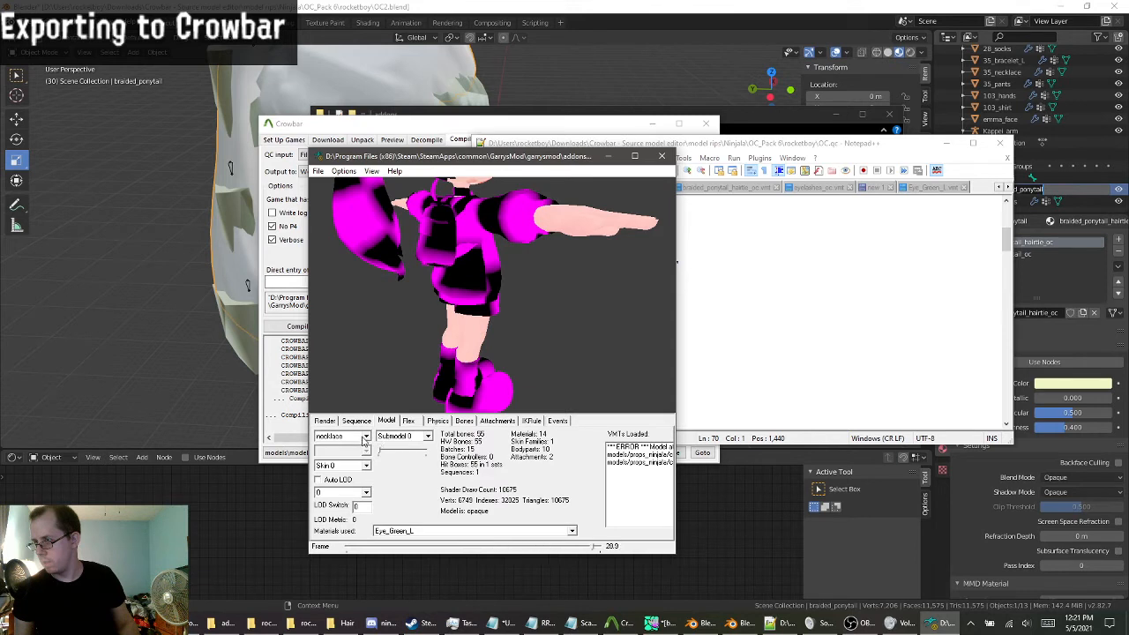
left_click(365, 438)
left_click(364, 438)
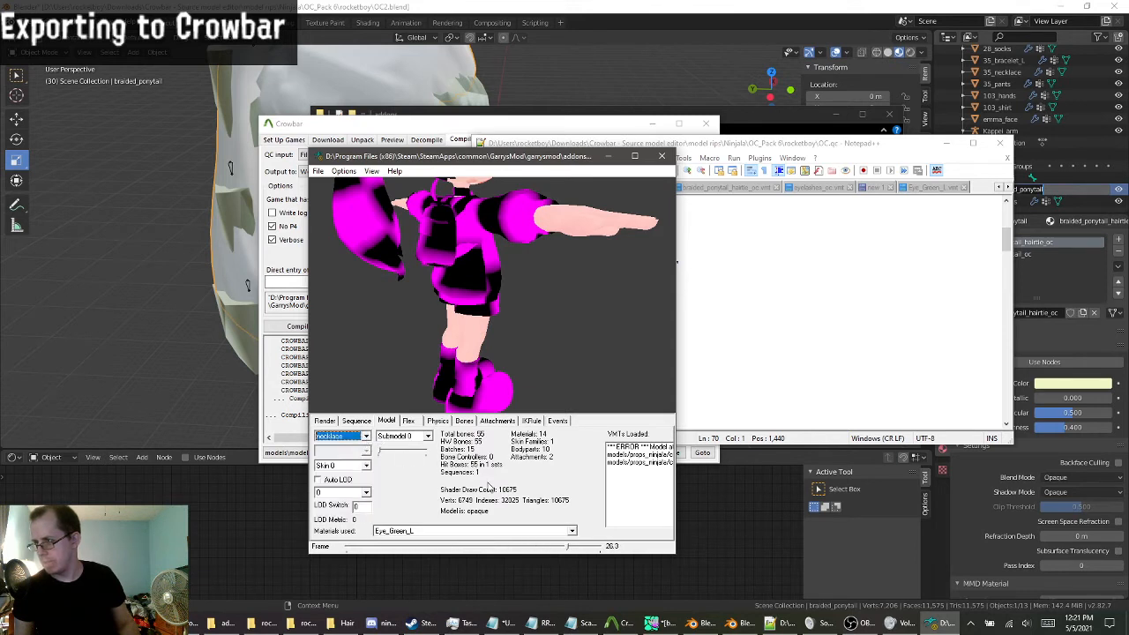
left_click(420, 438)
left_click(422, 443)
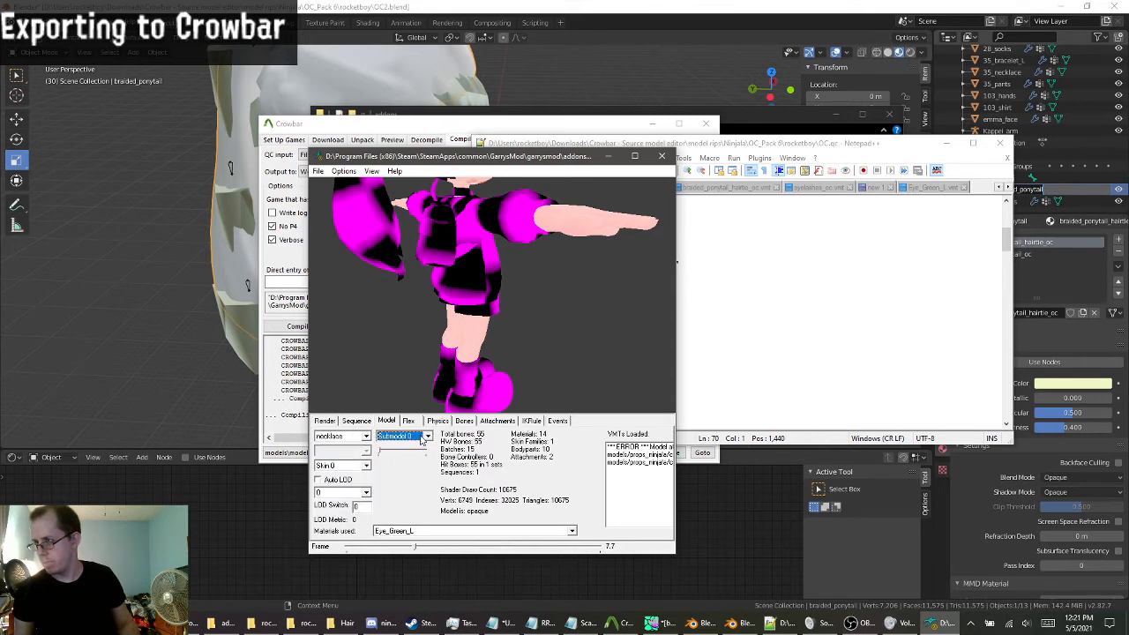
left_click(367, 466)
left_click(344, 477)
left_click(366, 492)
left_click(344, 505)
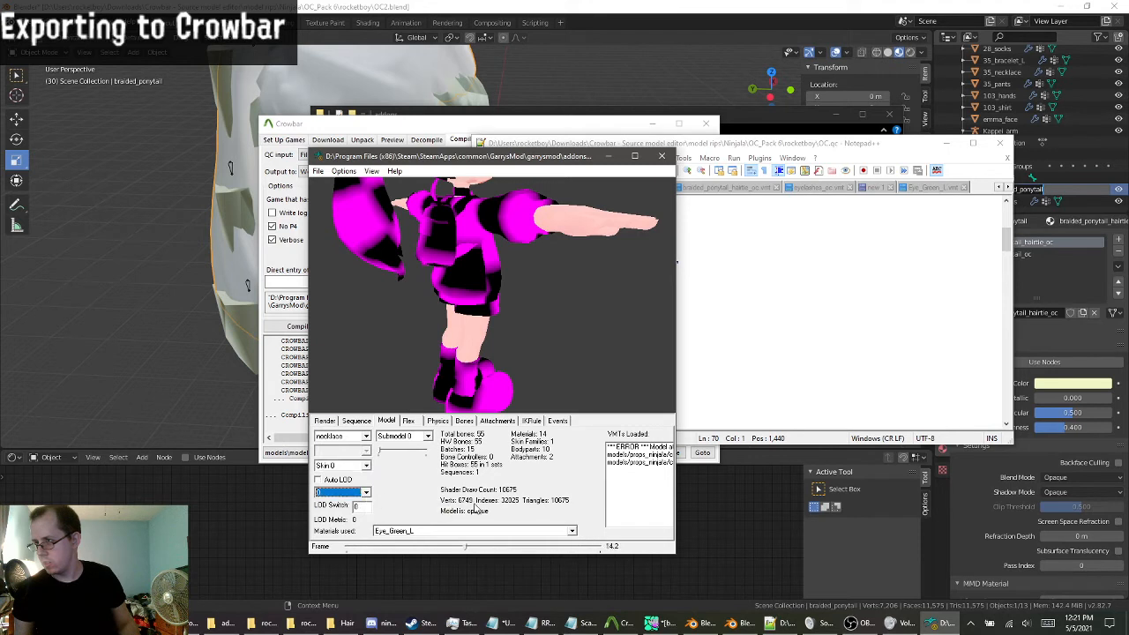
left_click(358, 421)
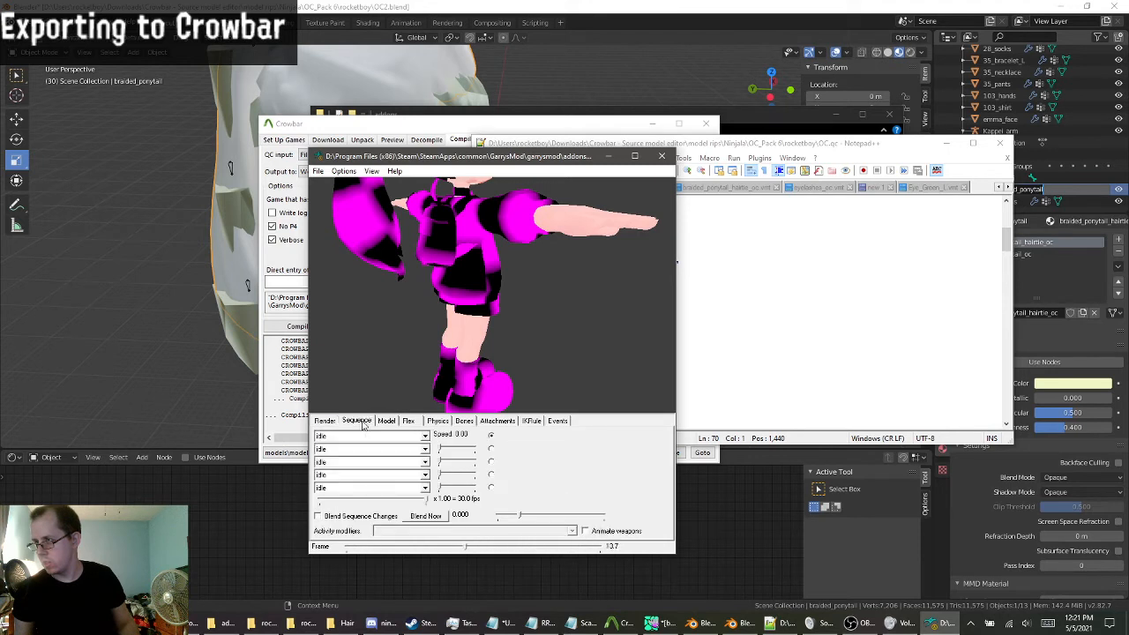
left_click(385, 420)
Review the model's event, IK rule, attachment, bone, physics and flex settings.
left_click(461, 252)
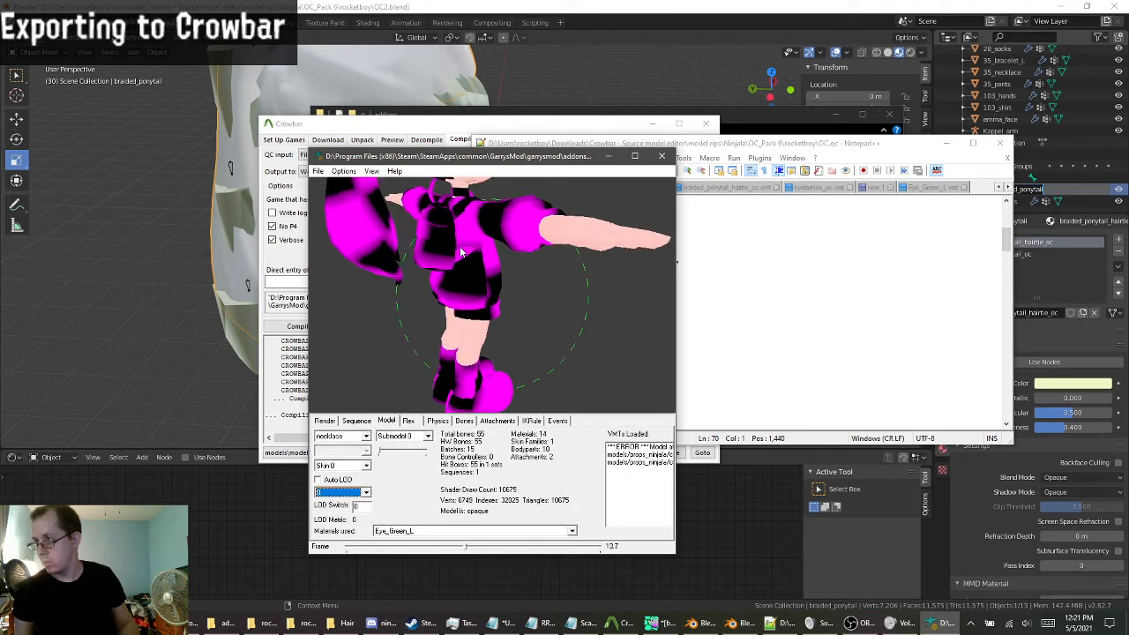
left_click(557, 420)
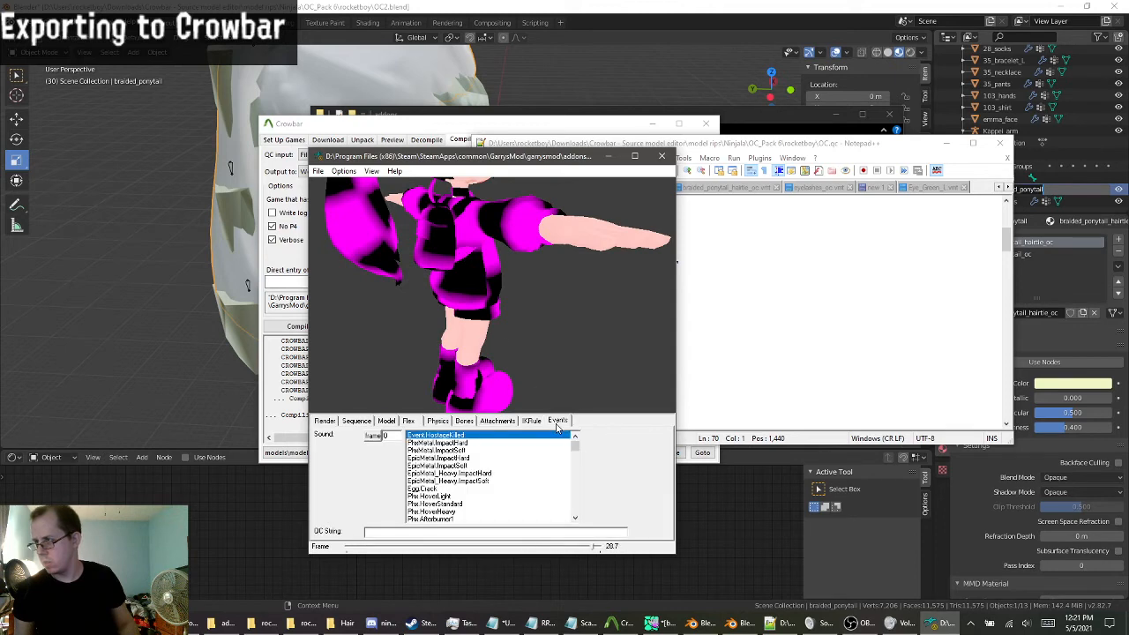
left_click(530, 422)
left_click(503, 421)
left_click(473, 421)
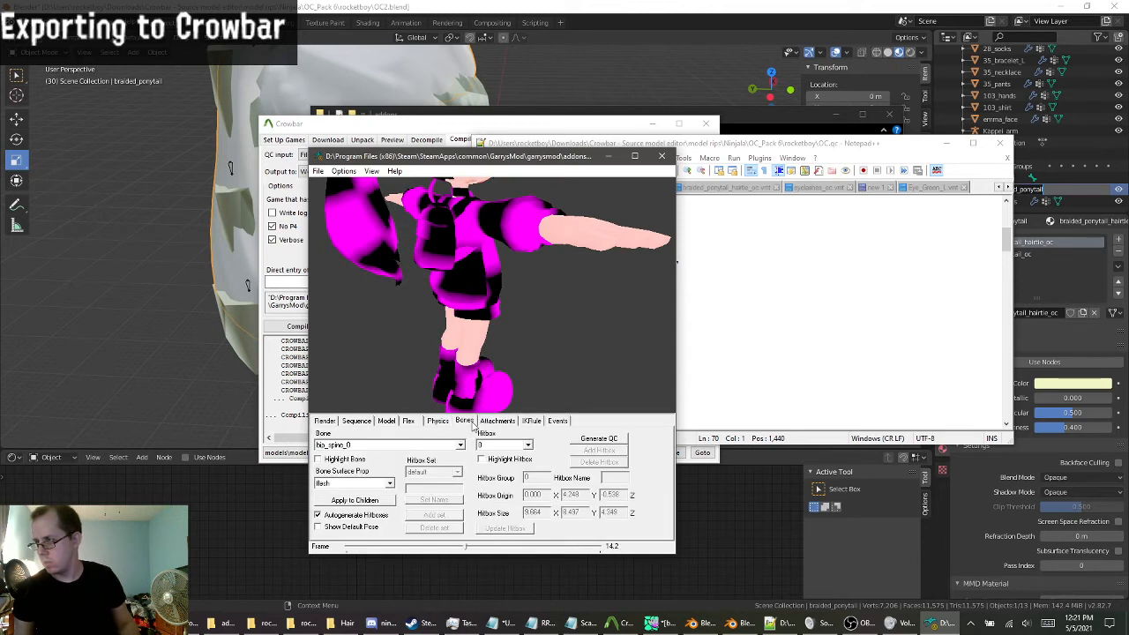
left_click(441, 420)
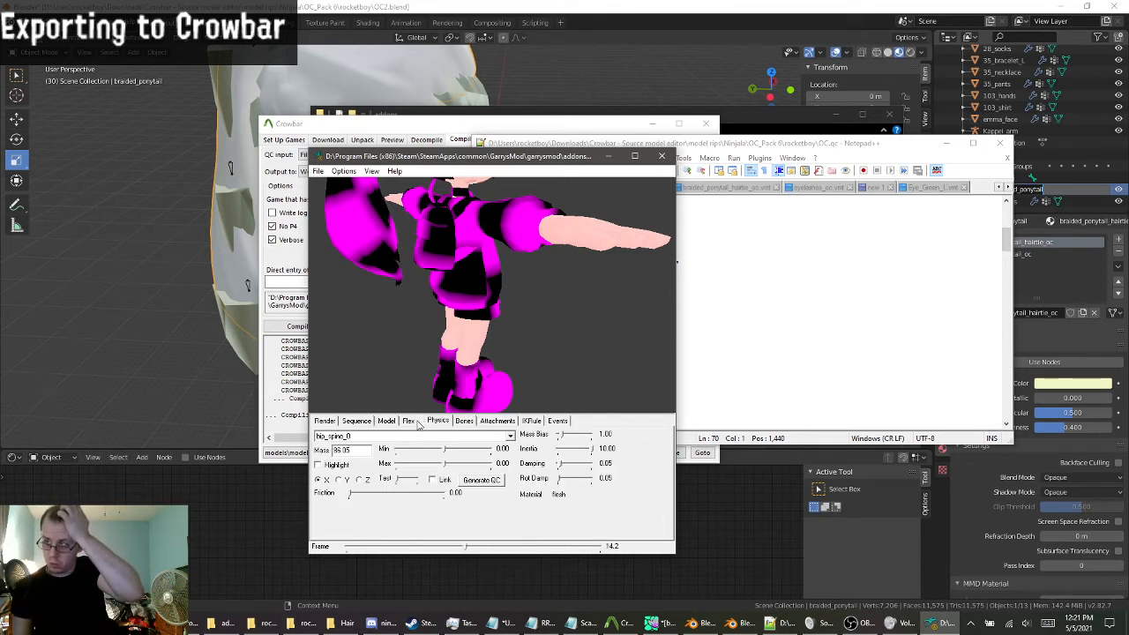
left_click(407, 421)
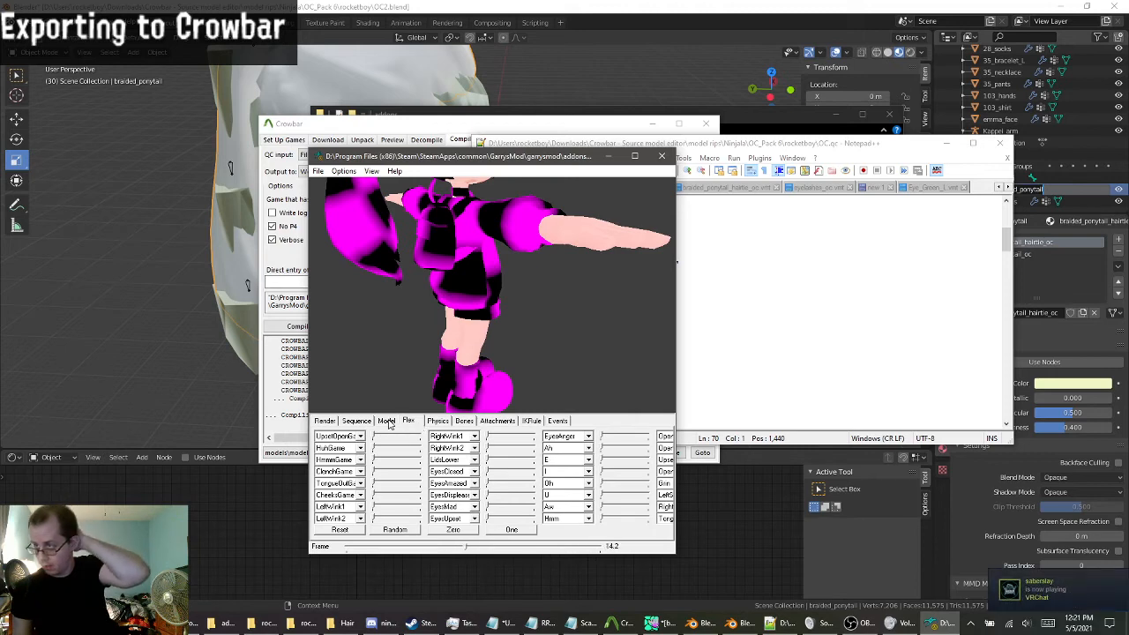
left_click(386, 422)
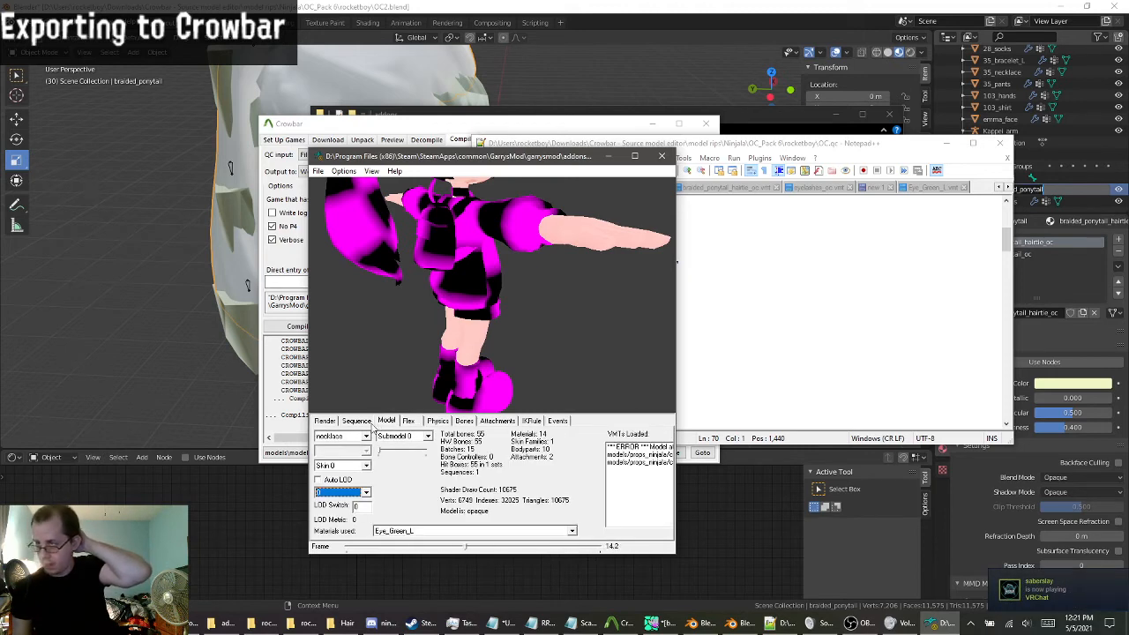
Review the render settings and check which sequences are available for the model's first two animation layers.
left_click(325, 421)
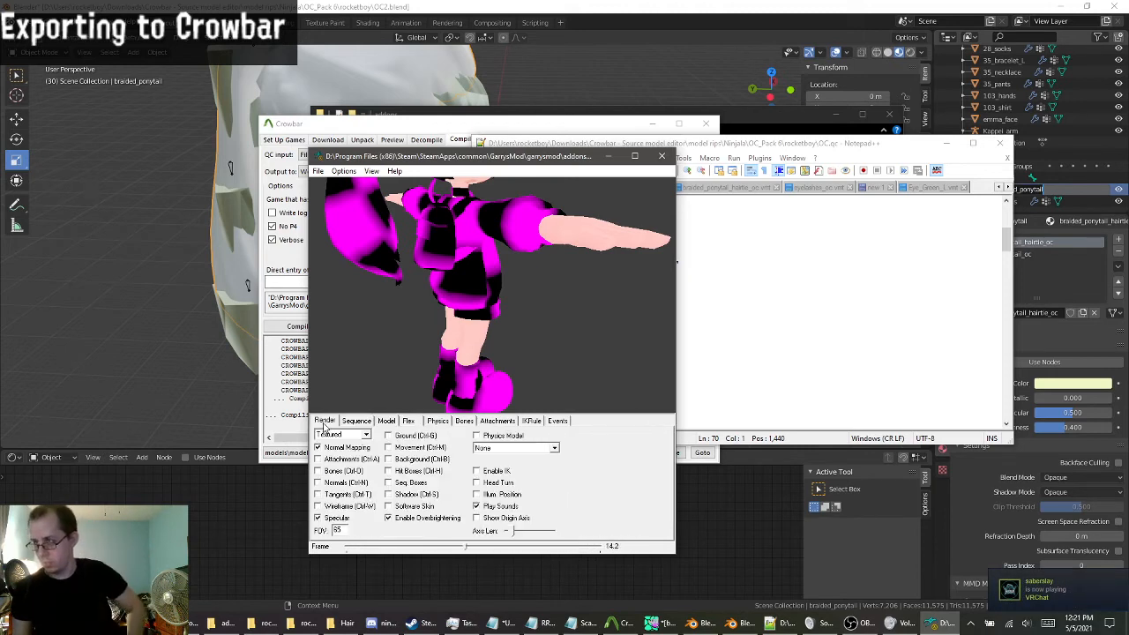
left_click(356, 422)
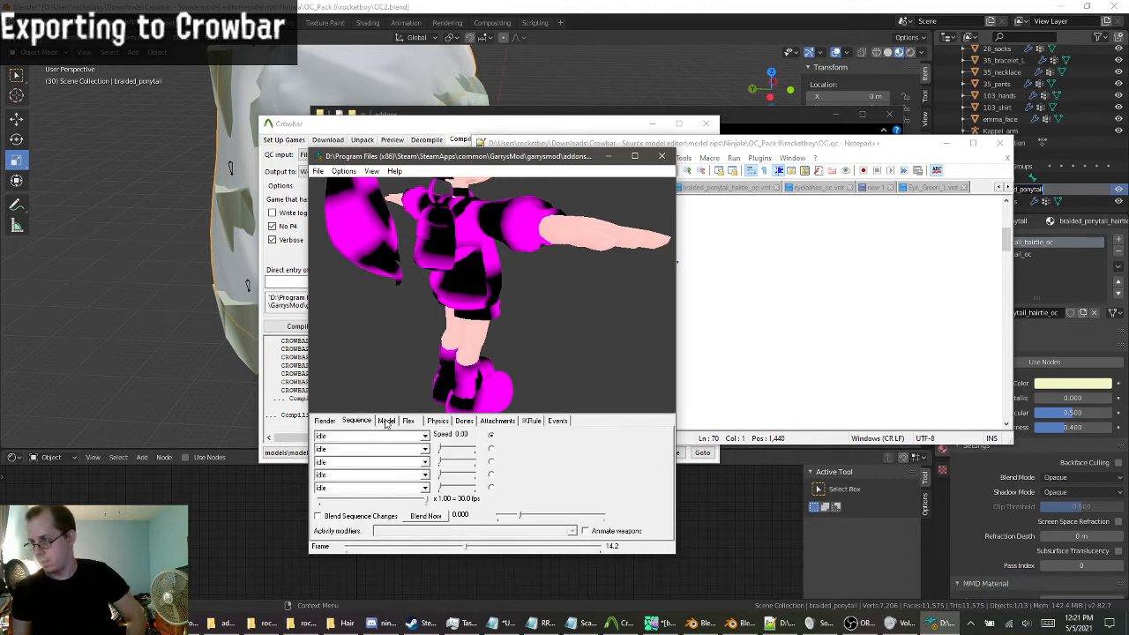
left_click(386, 422)
left_click(357, 422)
left_click(364, 437)
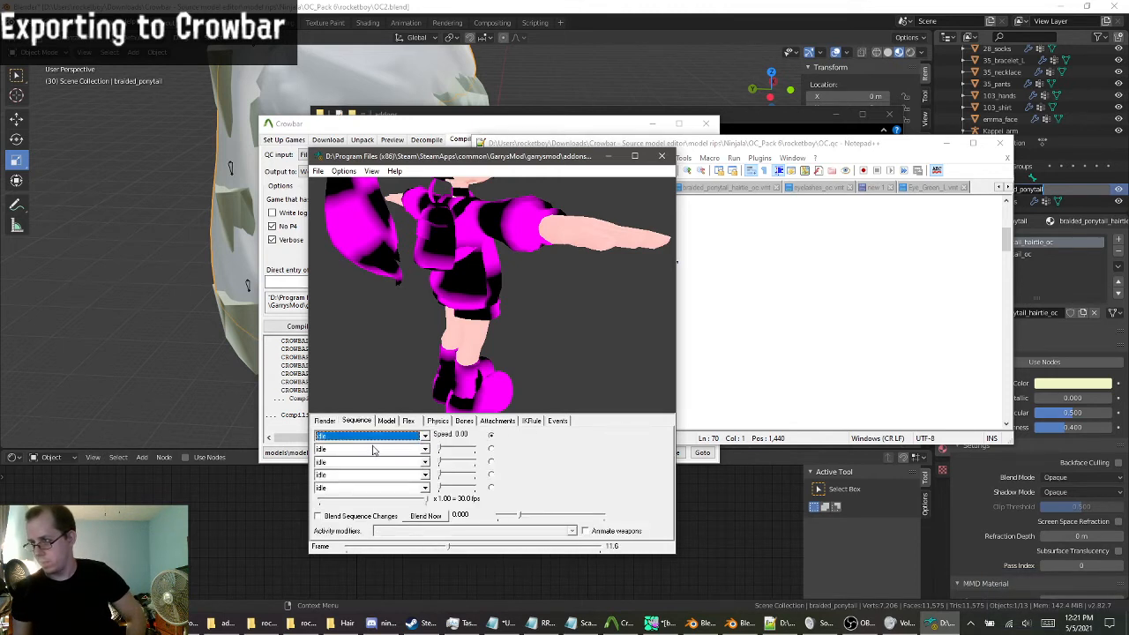
left_click(373, 450)
left_click(375, 459)
left_click(386, 422)
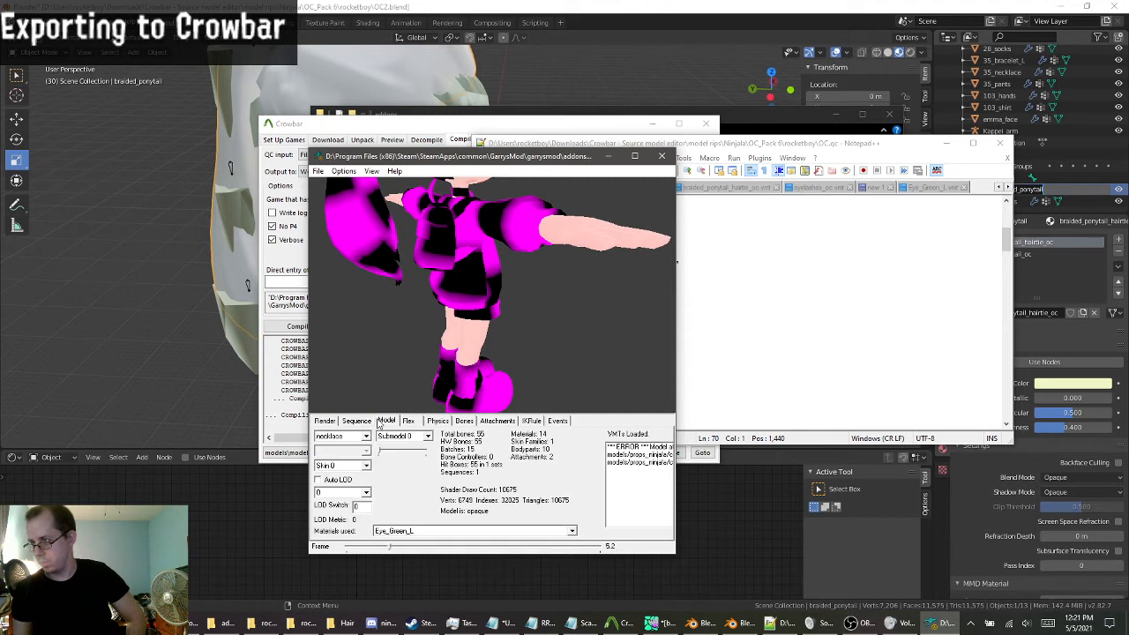
Go through the flex, physics, bone, attachment, IK rule and event settings once more.
left_click(410, 422)
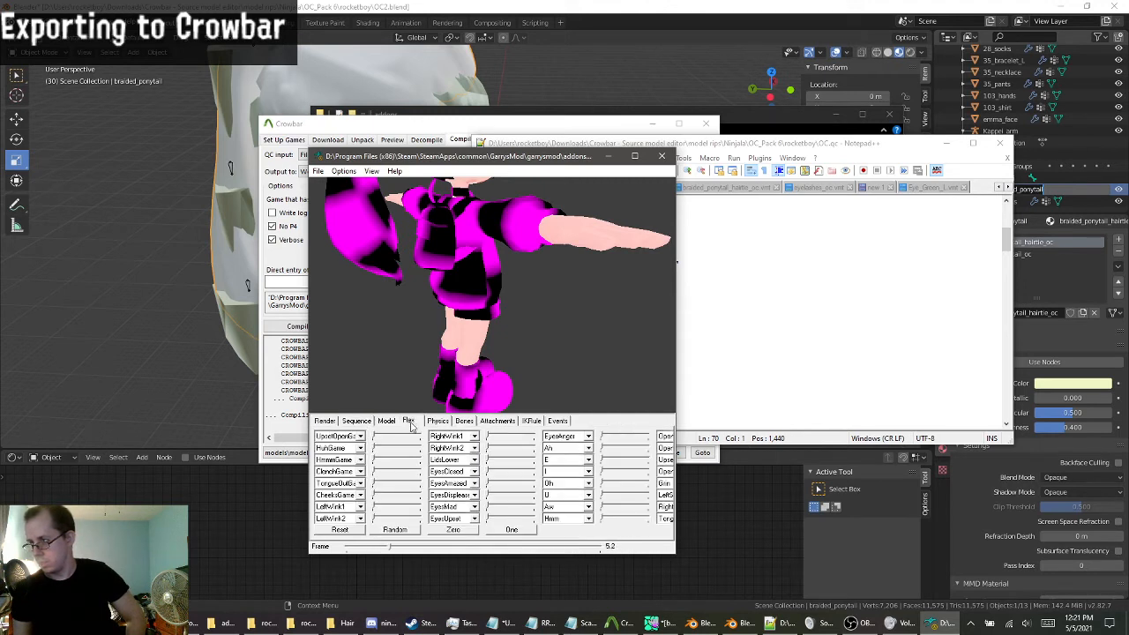
left_click(437, 422)
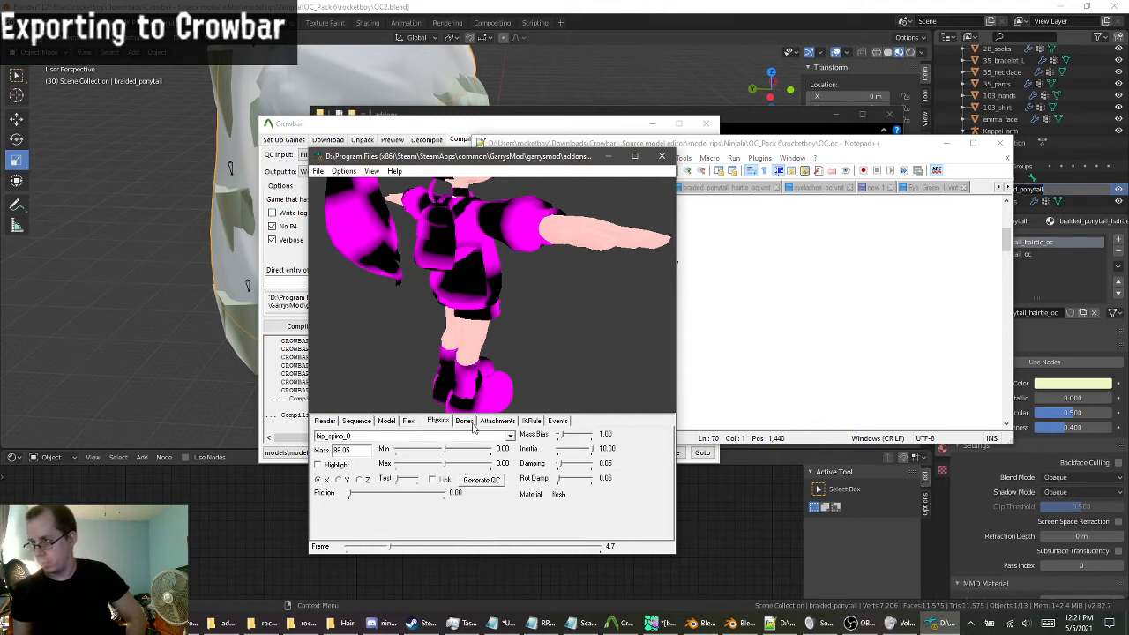
left_click(465, 421)
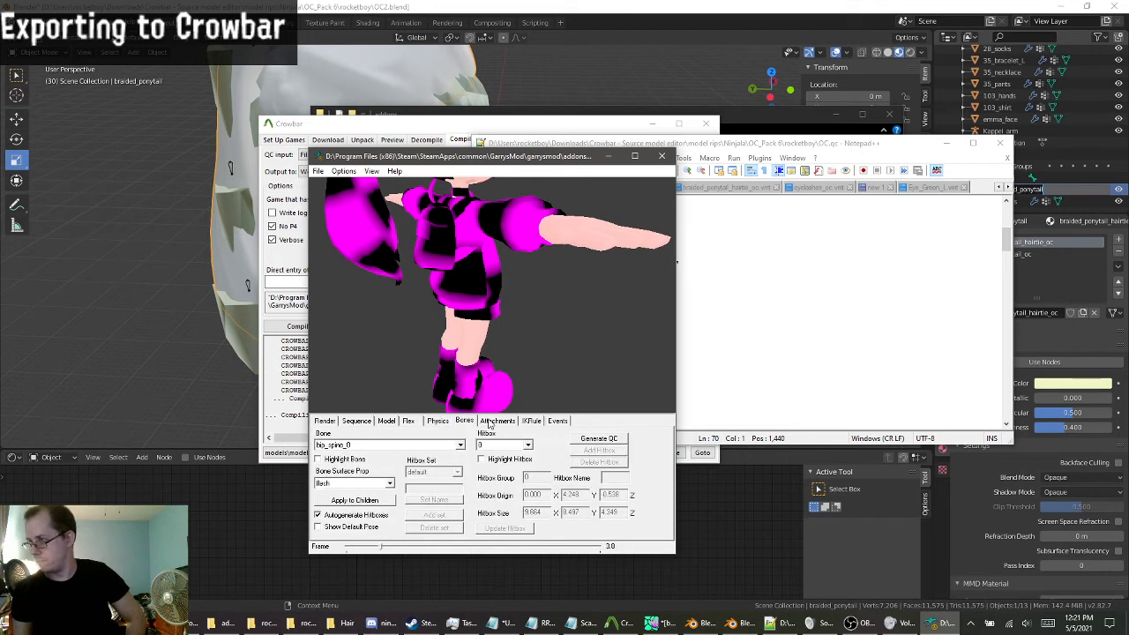
left_click(496, 421)
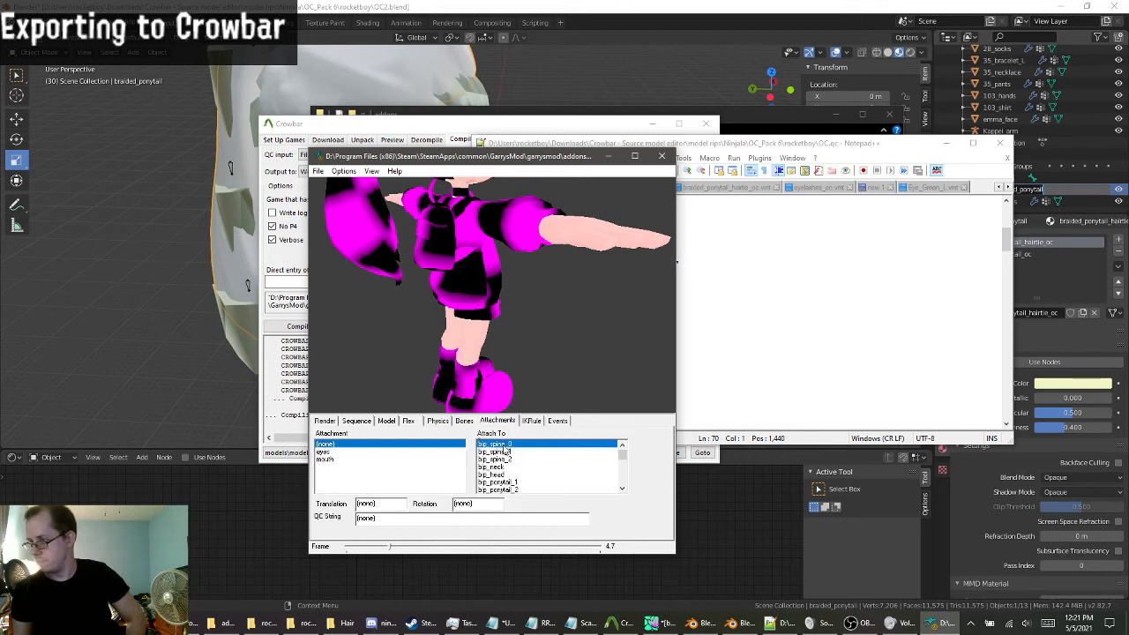
left_click(504, 451)
left_click(532, 421)
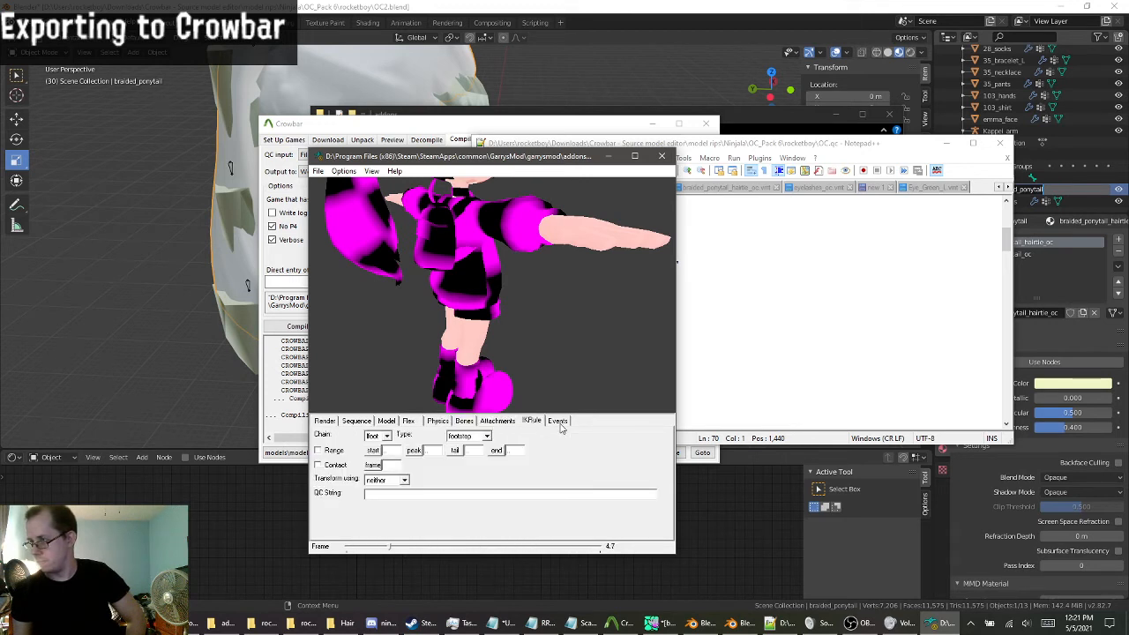
left_click(560, 423)
Inspect the textures on the front of the character in the model preview.
left_click_drag(427, 410, 418, 264)
left_click_drag(453, 378, 455, 388)
left_click_drag(420, 265, 349, 202)
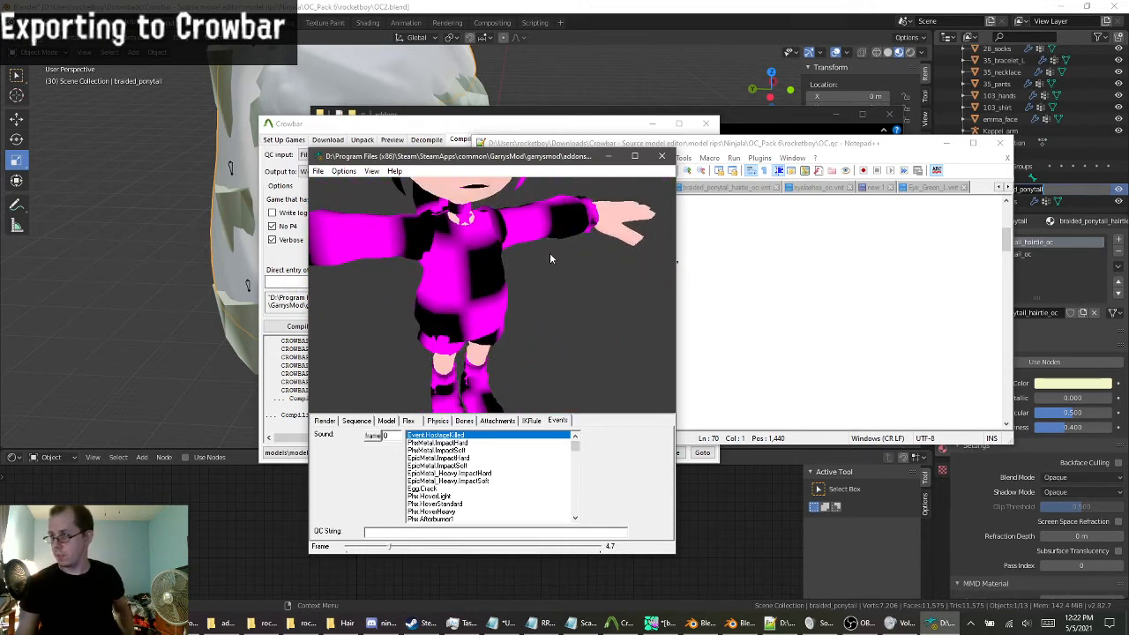
Close the model viewer, launch Garry's Mod and minimize the Notepad++ window.
left_click_drag(533, 257, 503, 272)
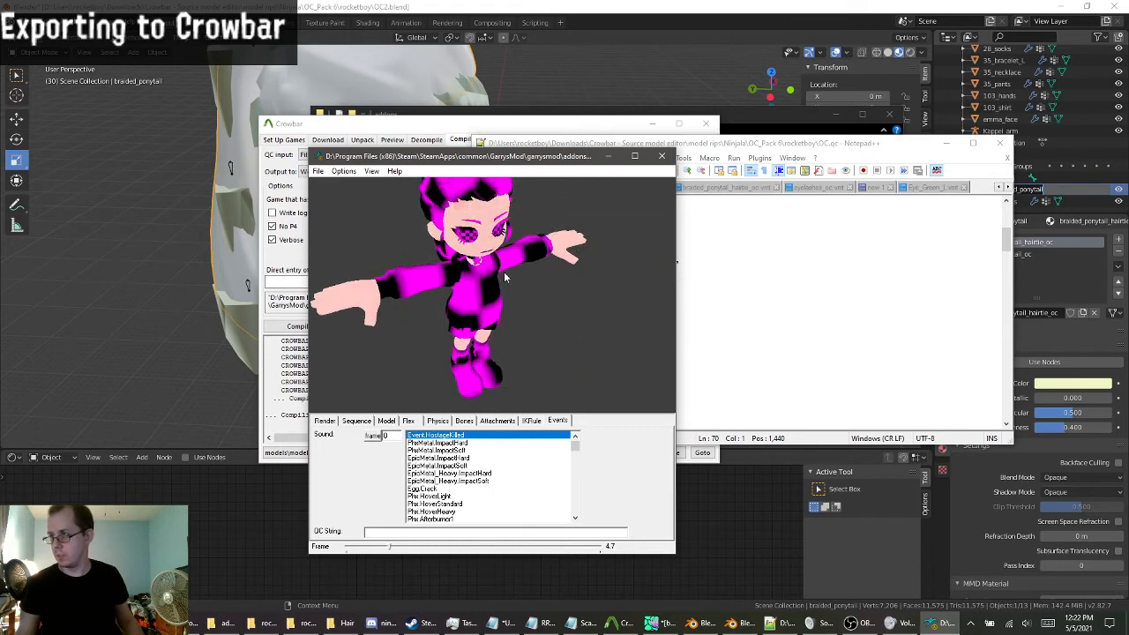
left_click(662, 156)
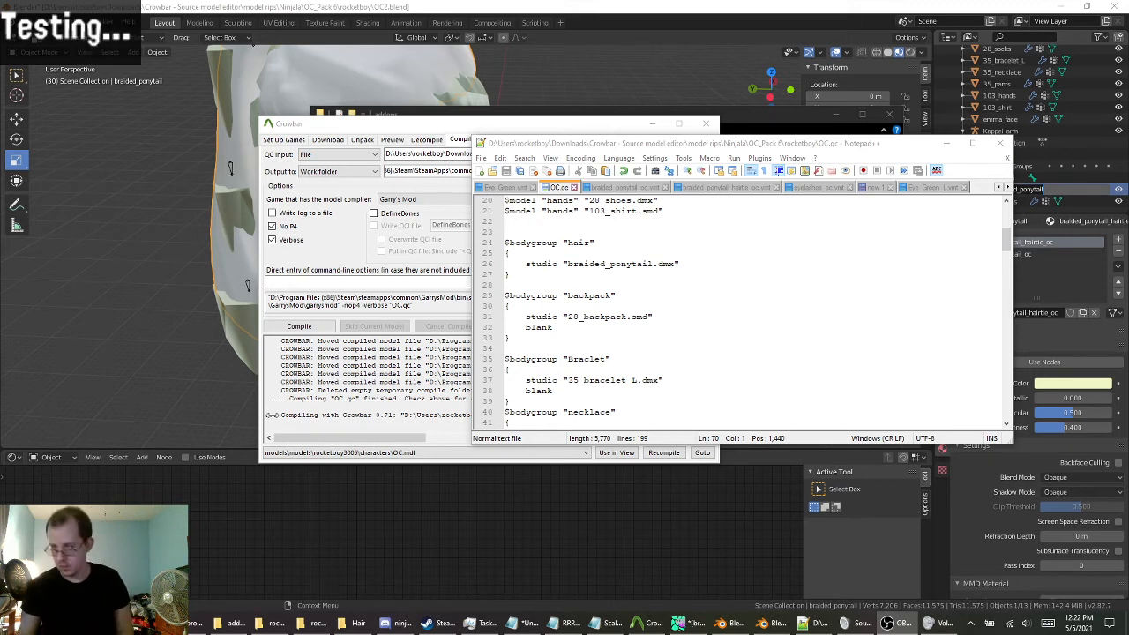
right_click(425, 622)
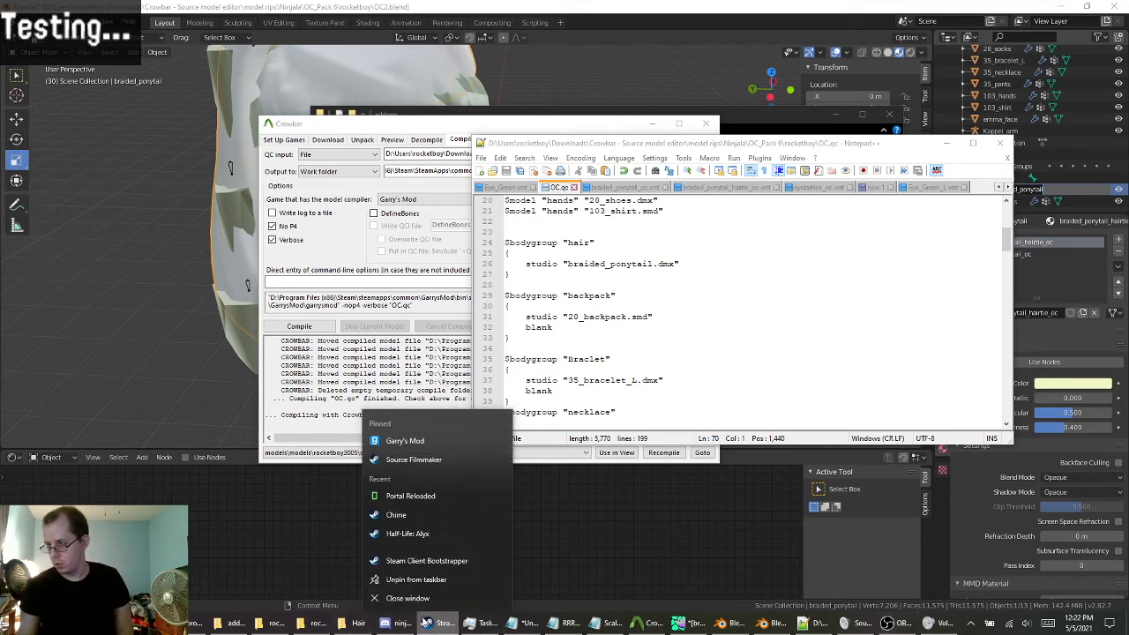
left_click(445, 438)
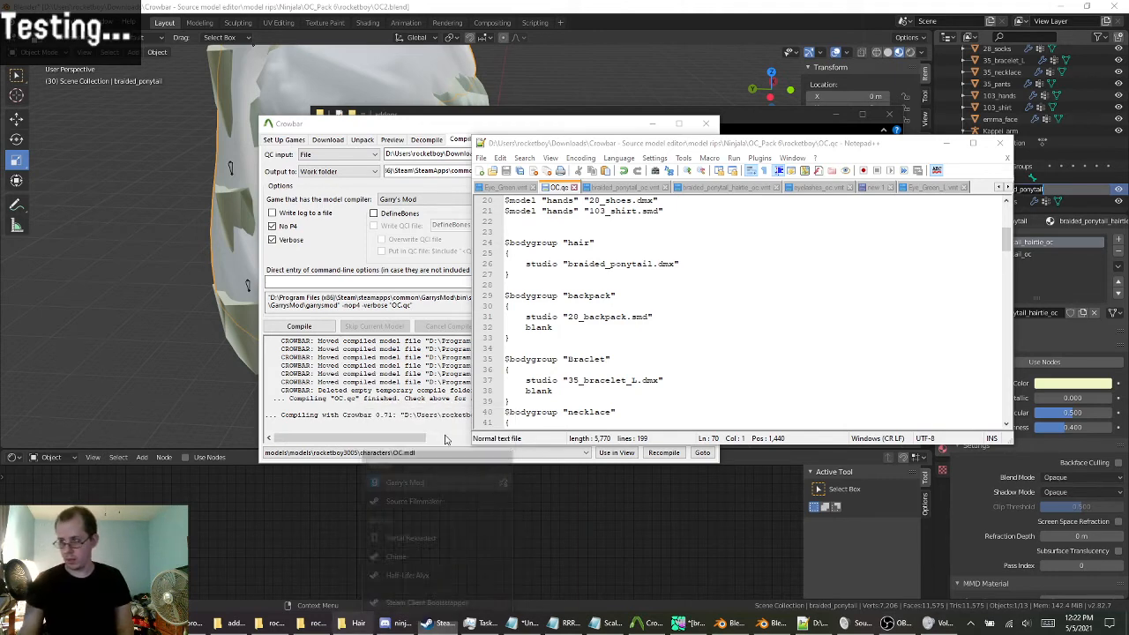
left_click(946, 143)
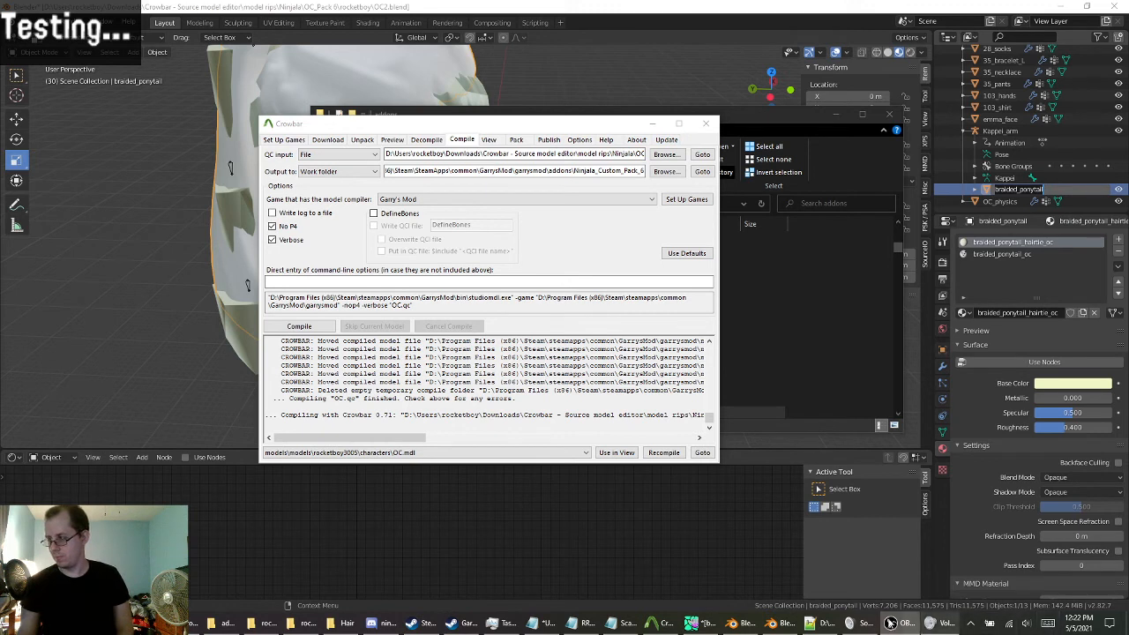
Switch to Task Manager and check the running apps and background processes, including their CPU and memory usage.
mouse_move(890, 623)
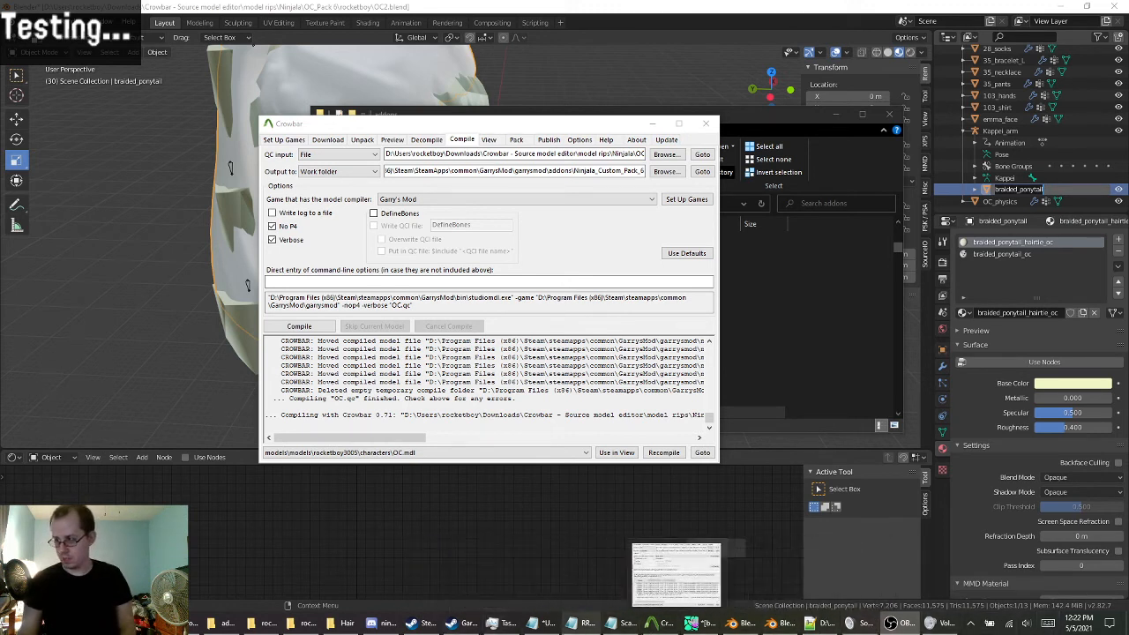
left_click(492, 622)
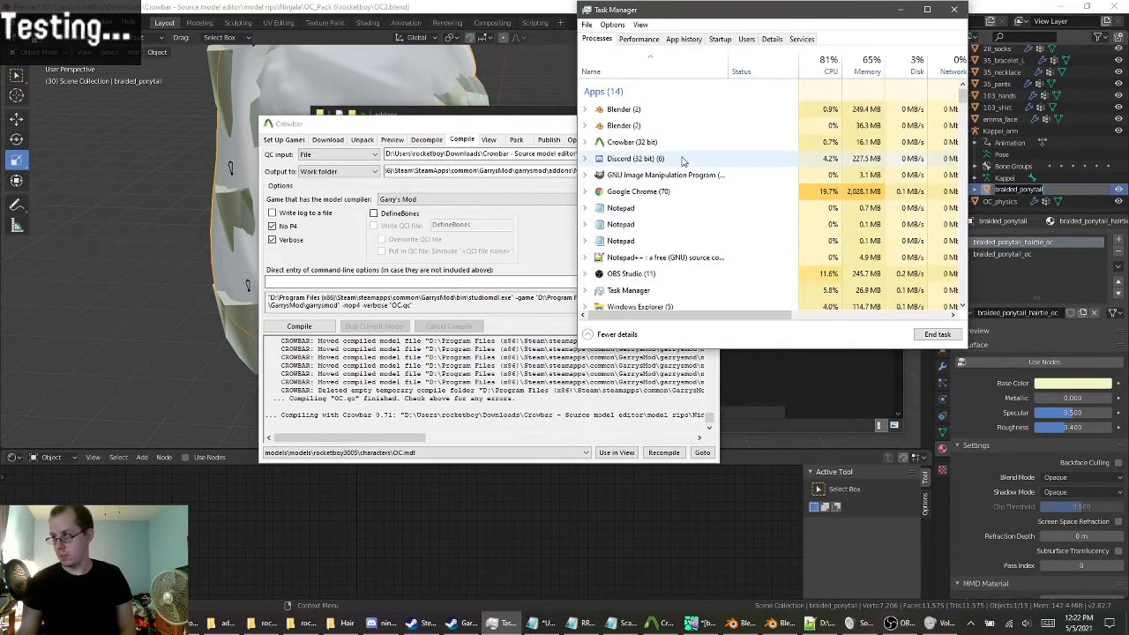
scroll(682, 162, "down", 3)
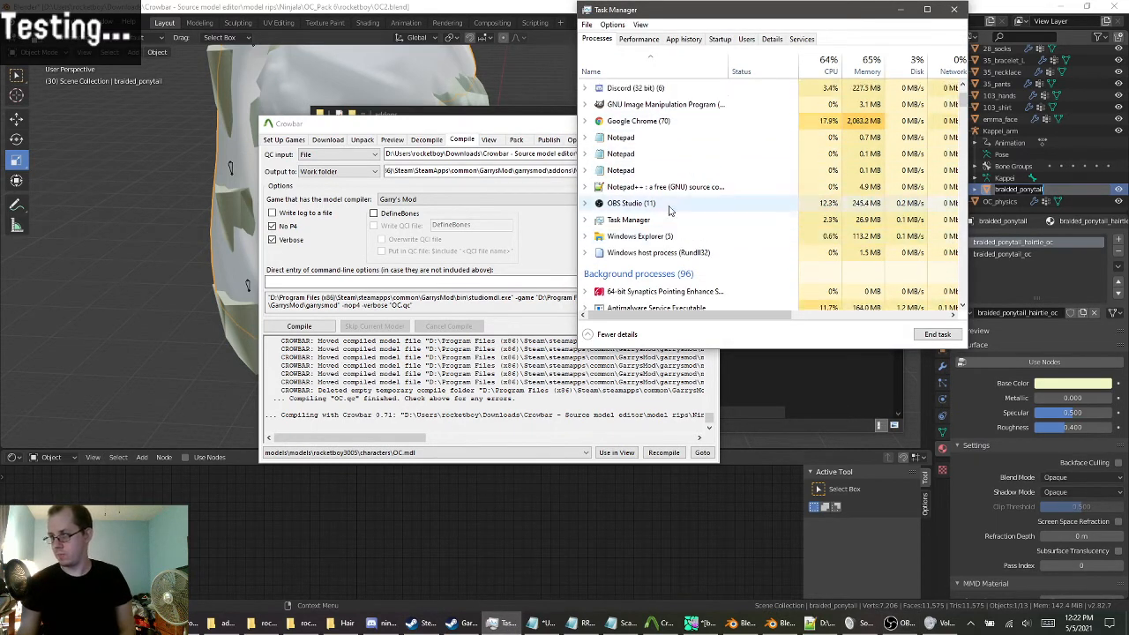
scroll(670, 210, "up", 1)
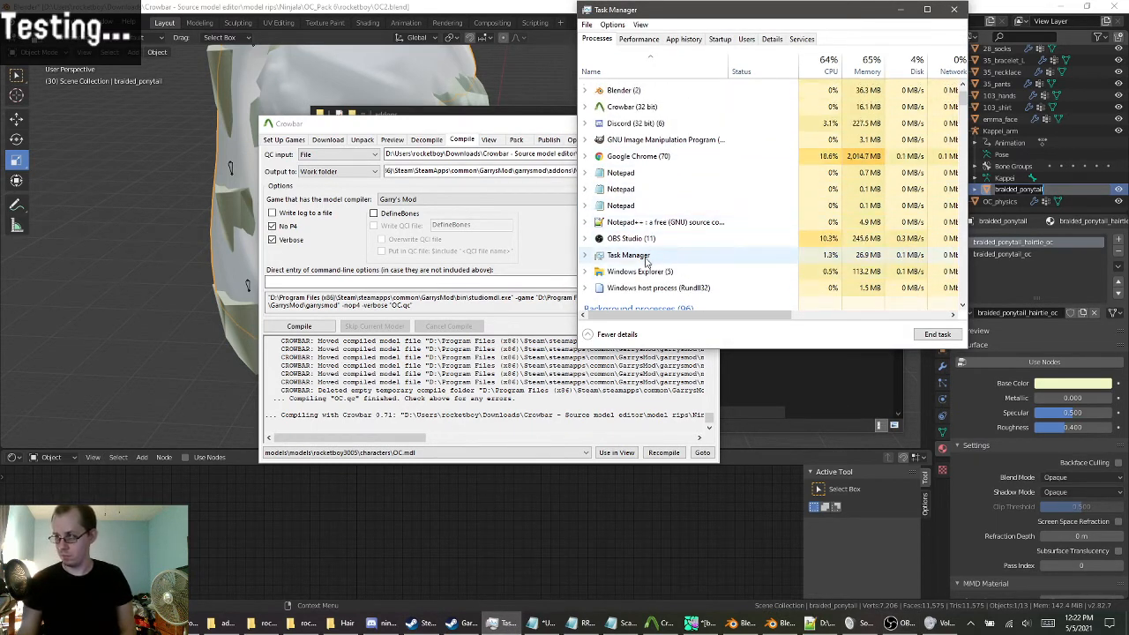
scroll(710, 212, "up", 1)
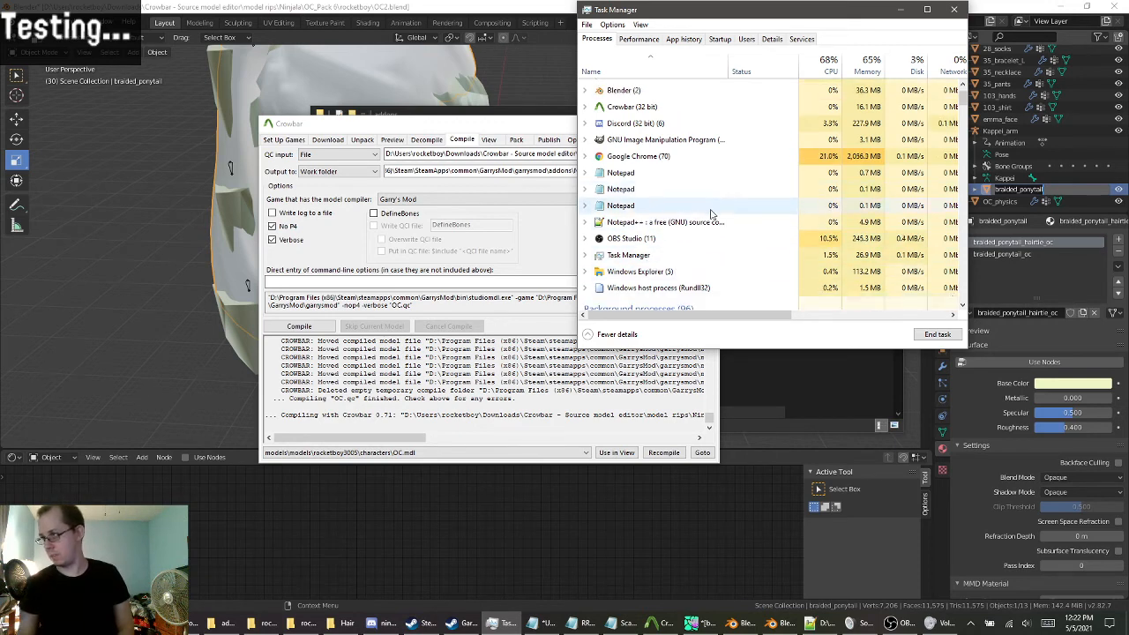
scroll(710, 214, "down", 2)
scroll(711, 212, "up", 2)
scroll(710, 210, "up", 1)
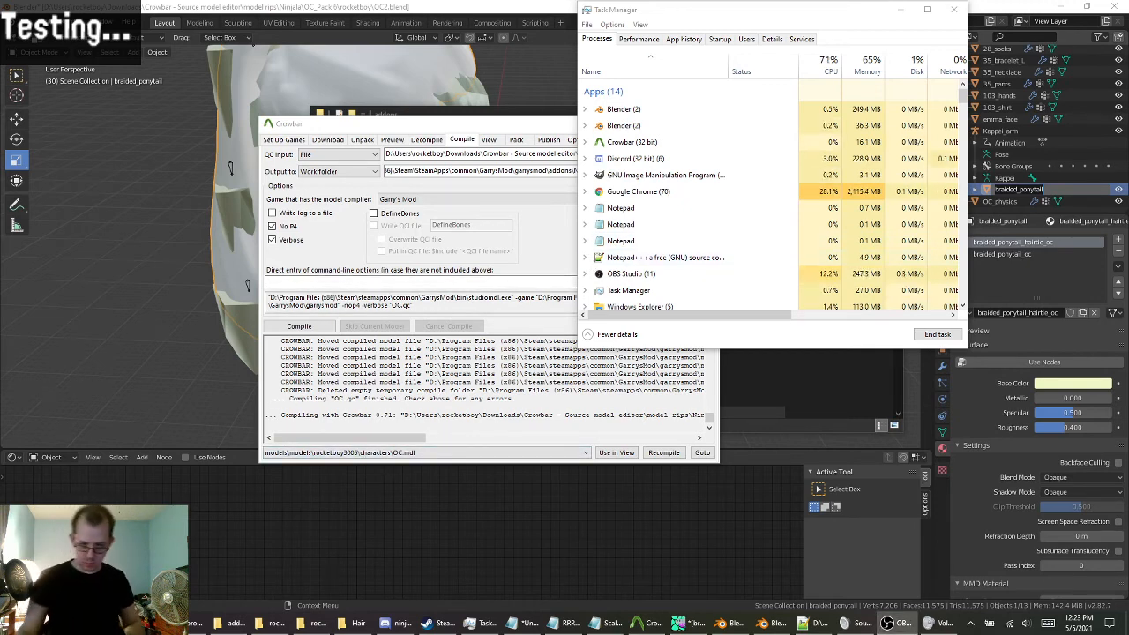
type("Te")
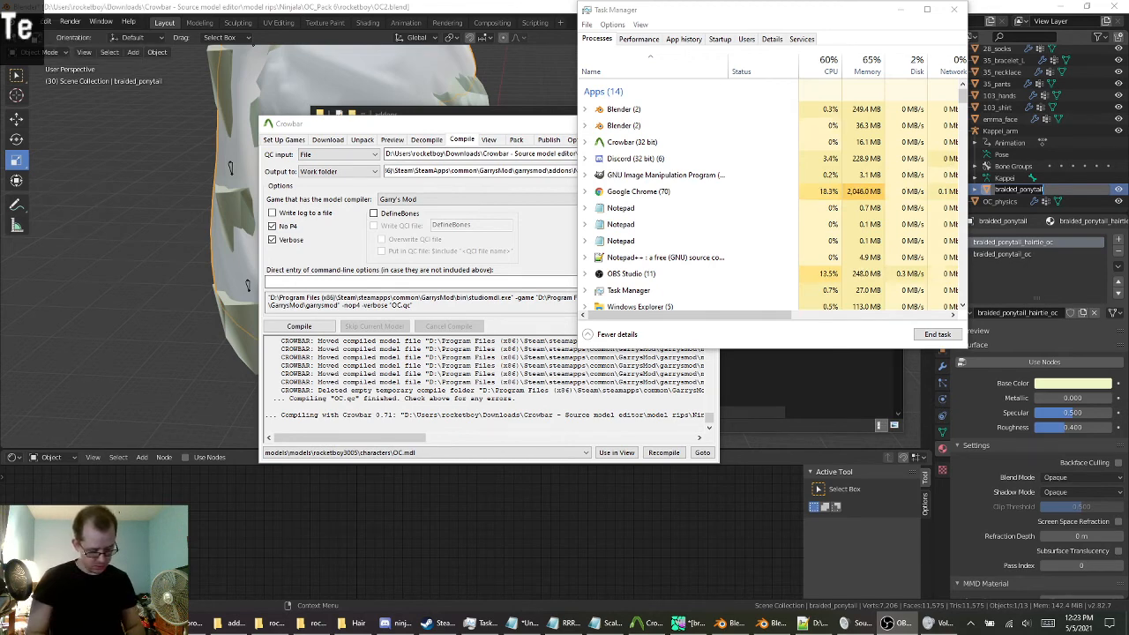
type("xture edit")
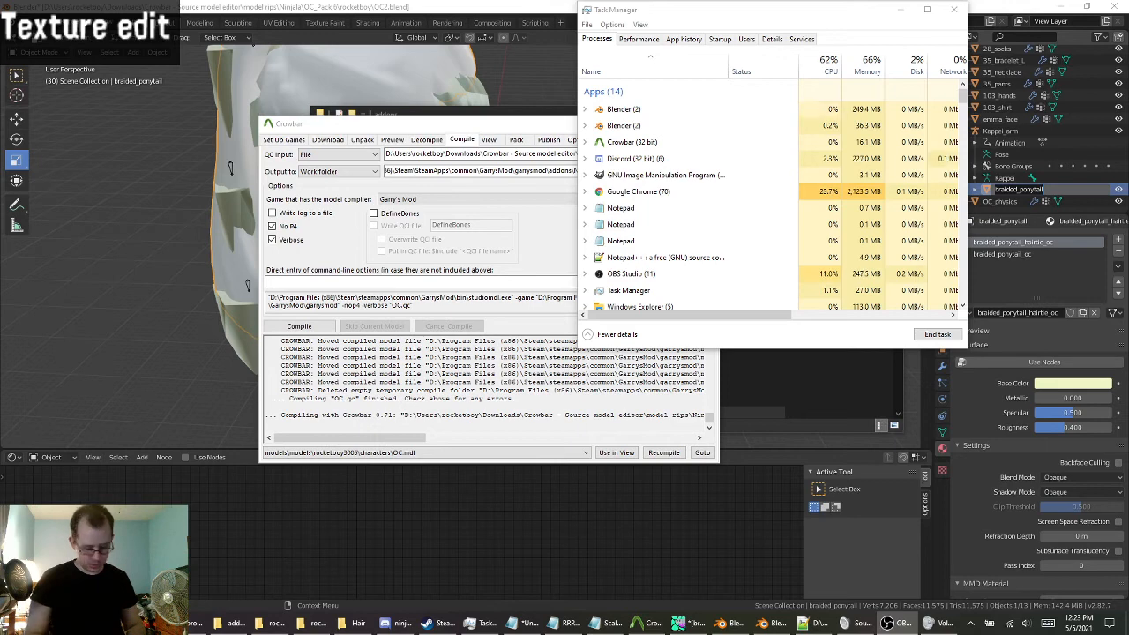
type("ing...")
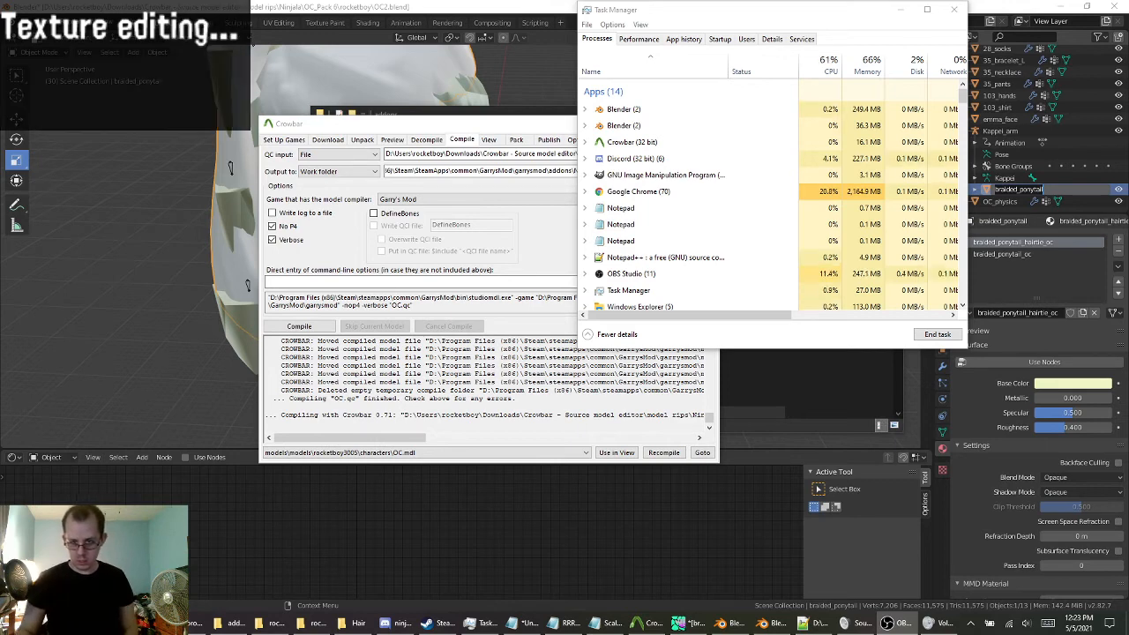
key("BackSpace")
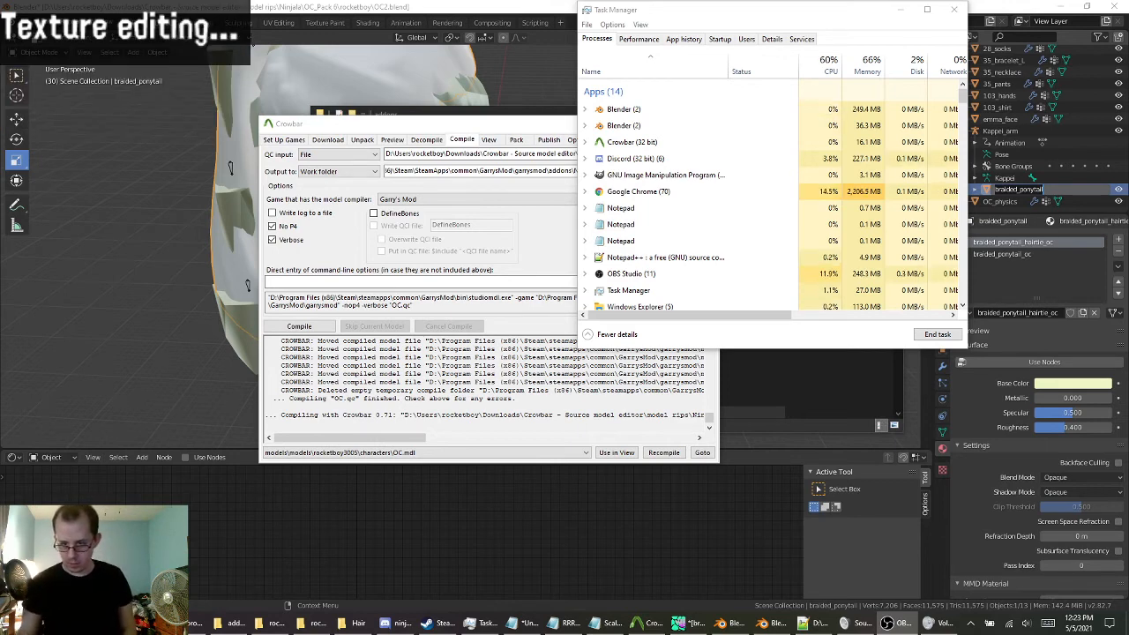
Minimize the Task Manager, Crowbar and addons folder windows to clear the view of Blender.
left_click(917, 11)
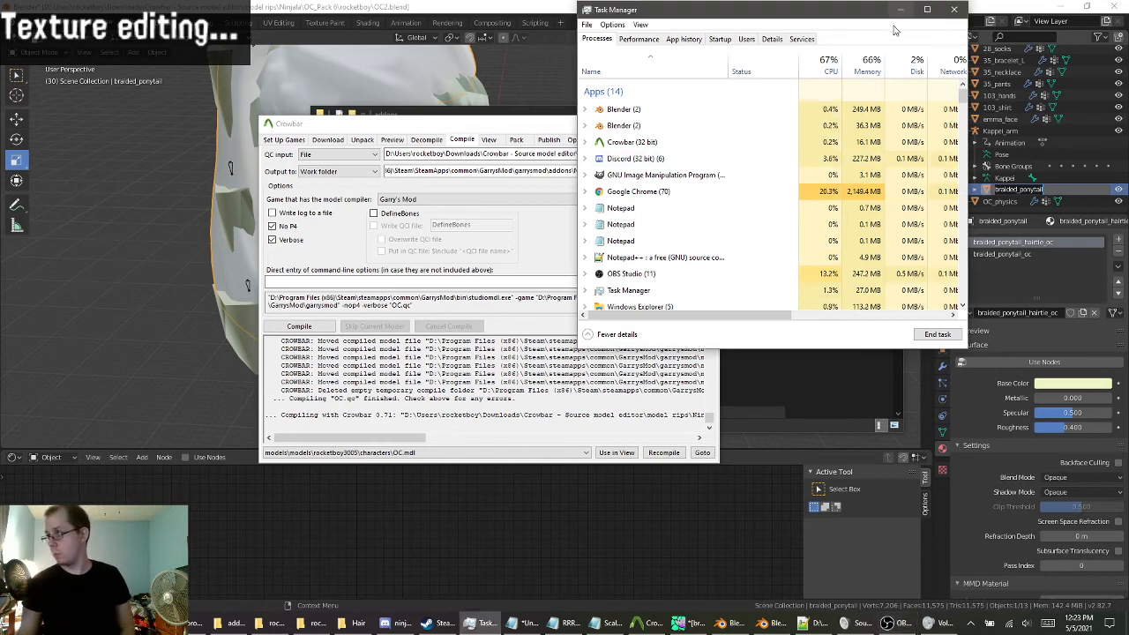
left_click(901, 10)
left_click(652, 125)
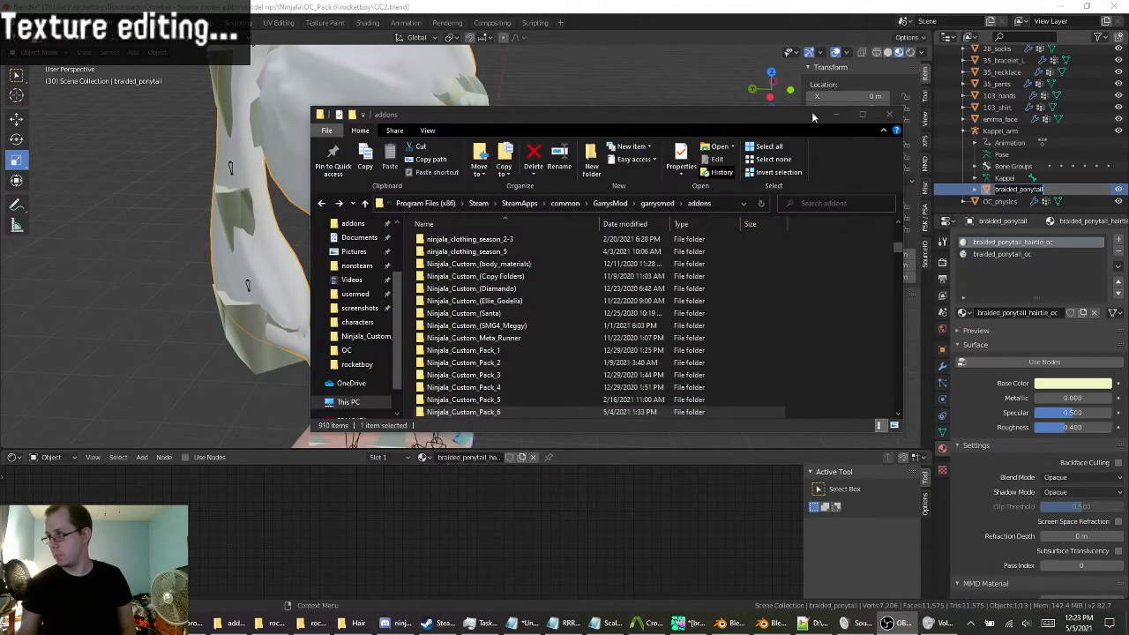
left_click(837, 112)
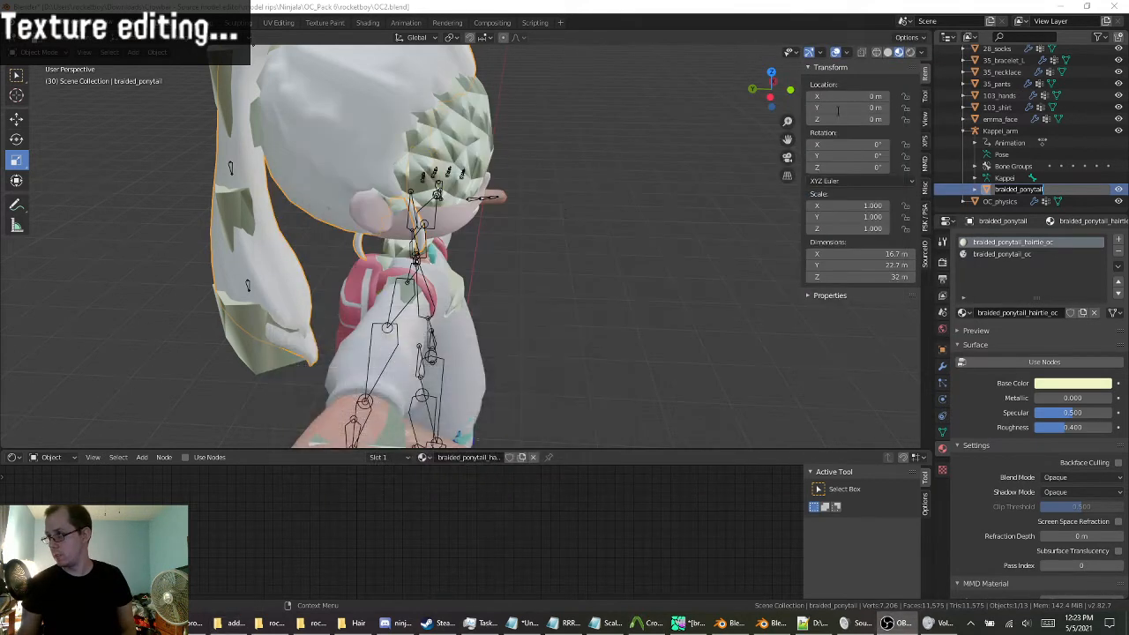
Look through the open File Explorer windows to find the one showing the Garry's Mod addons folder.
left_click(235, 623)
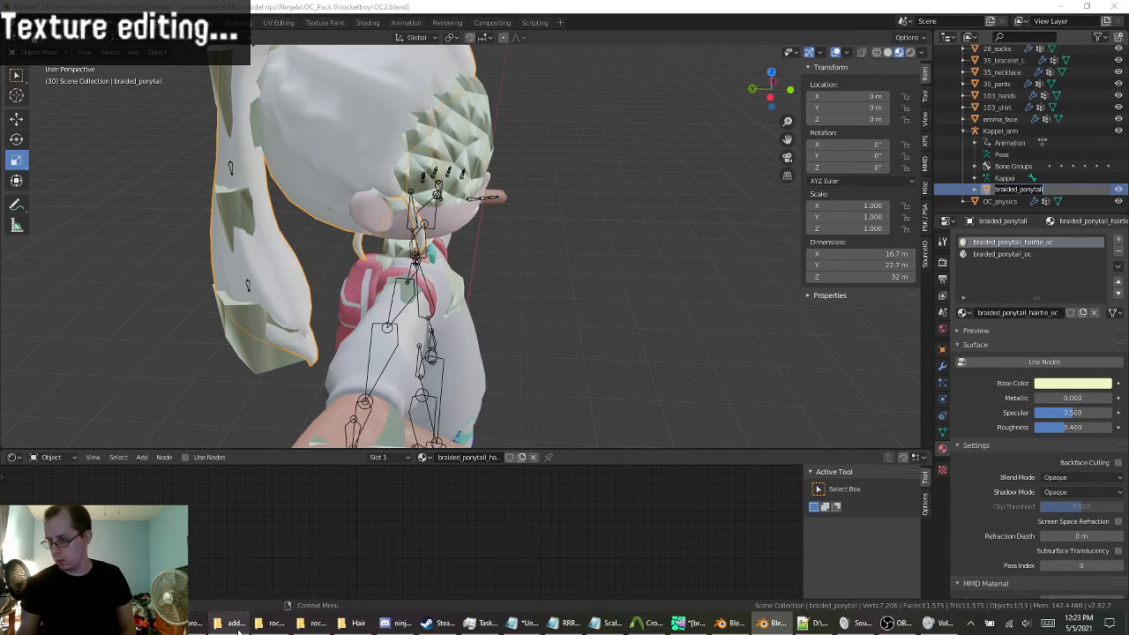
left_click(235, 623)
left_click(276, 624)
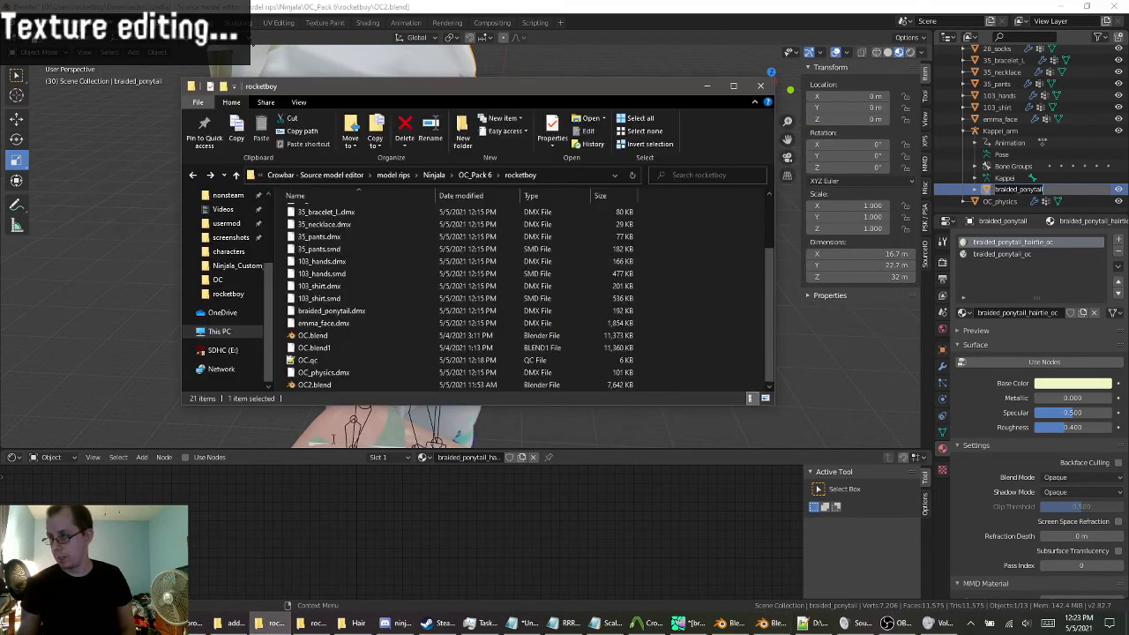
scroll(324, 333, "up", 2)
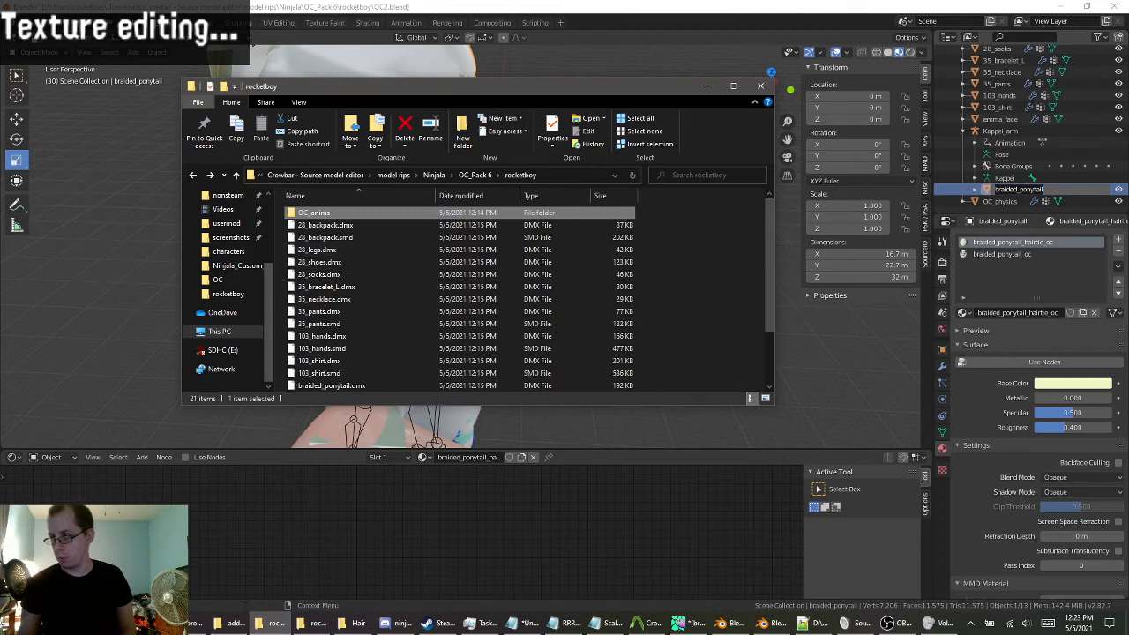
left_click(235, 624)
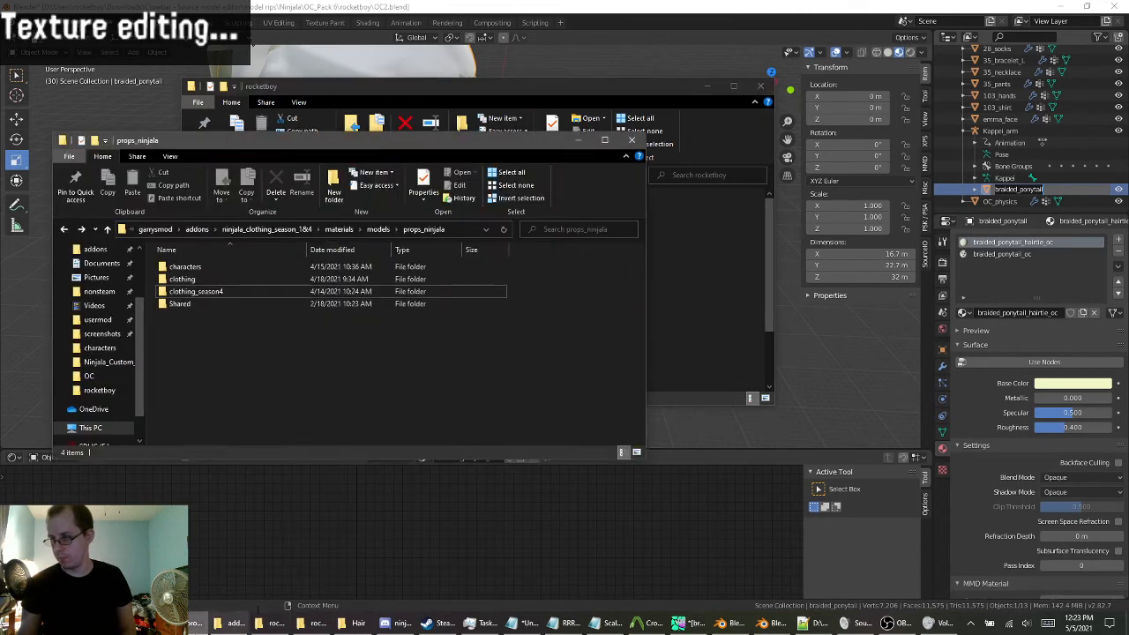
left_click(304, 624)
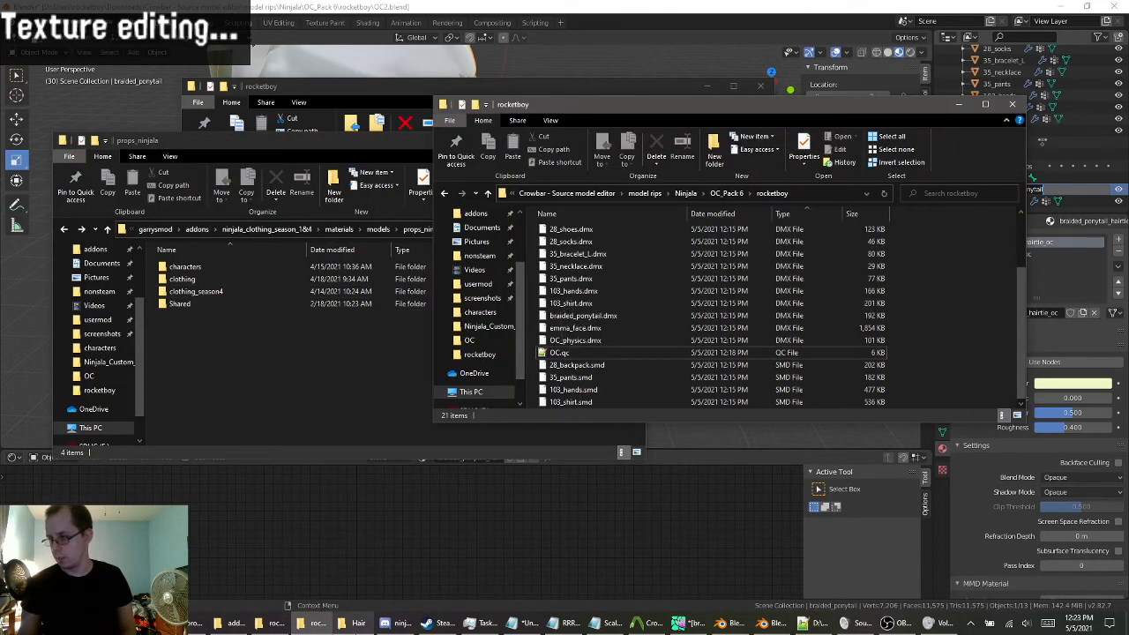
left_click(353, 624)
left_click(264, 625)
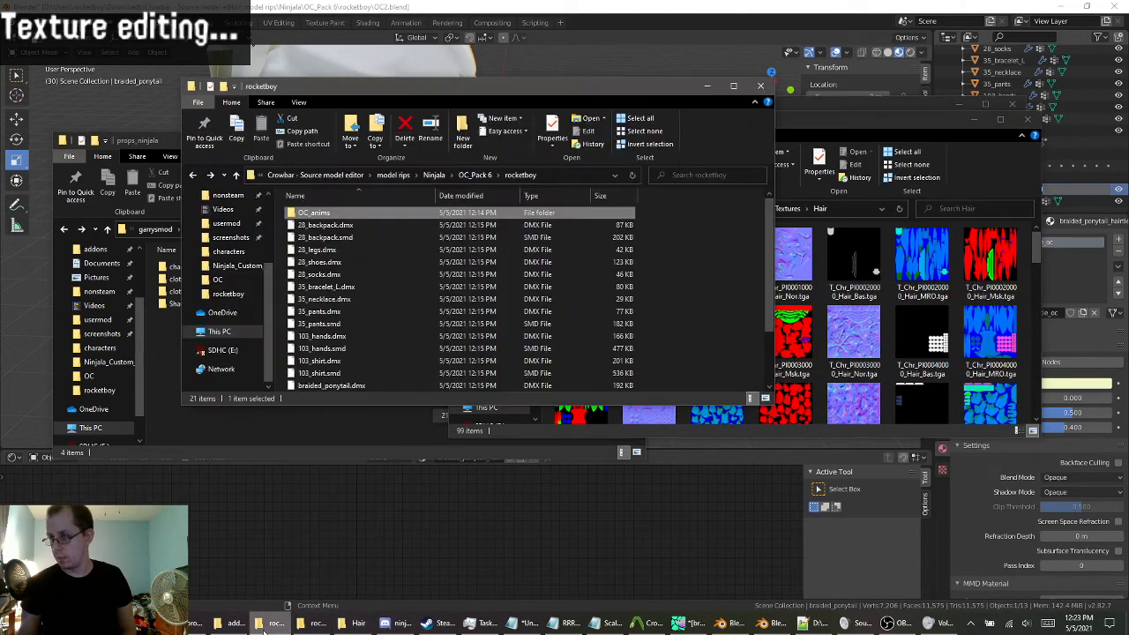
left_click(265, 626)
left_click(96, 229)
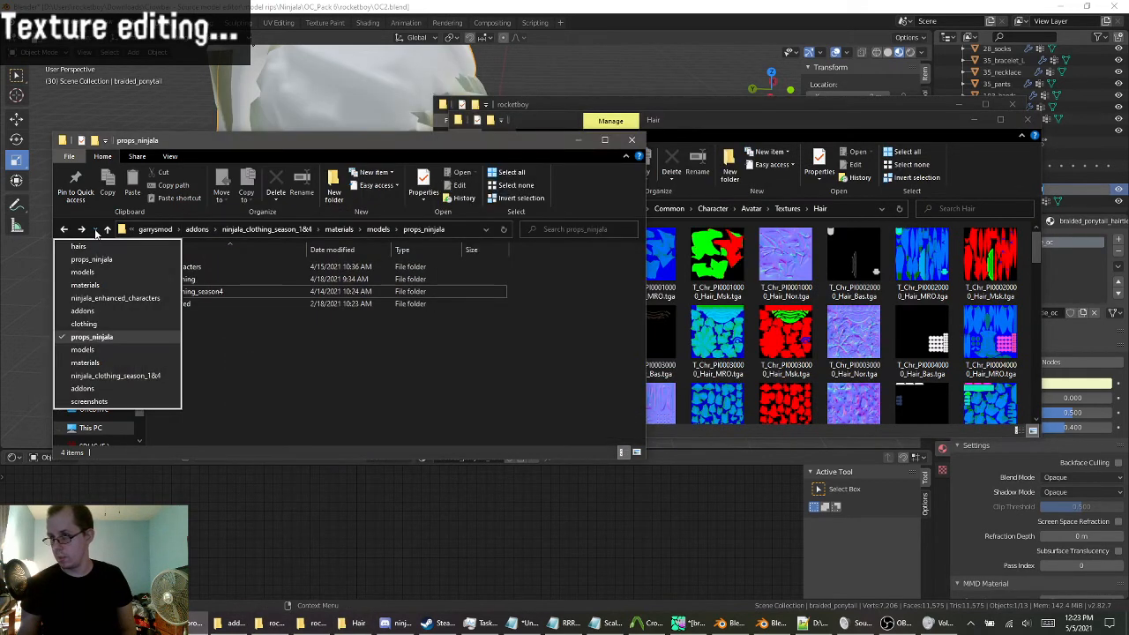
left_click(95, 231)
left_click(263, 627)
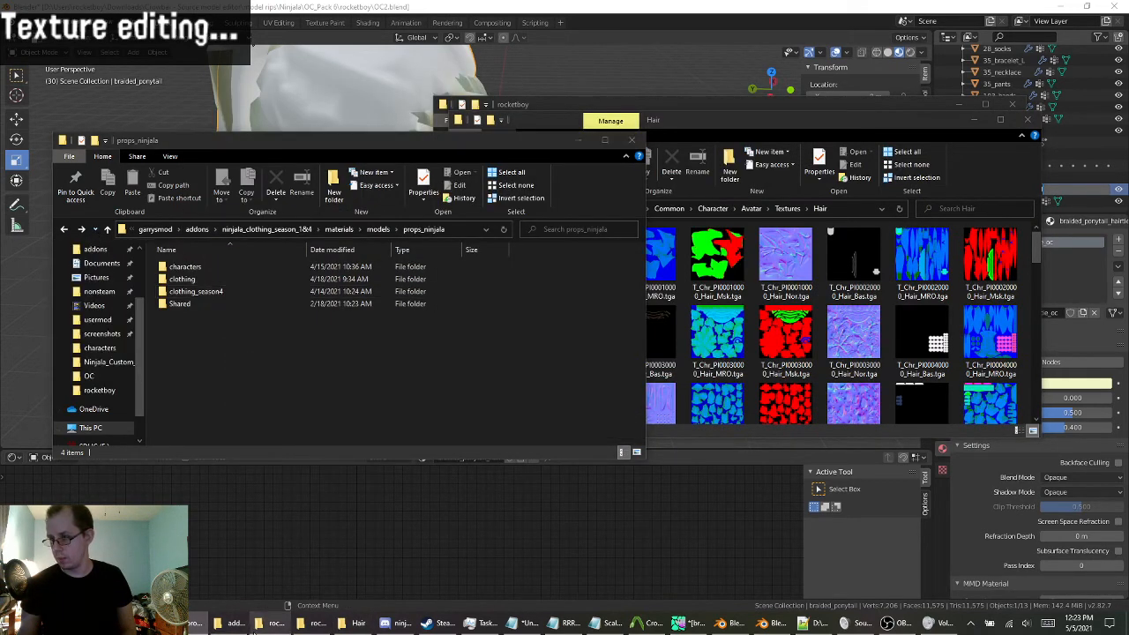
left_click(238, 627)
left_click(263, 625)
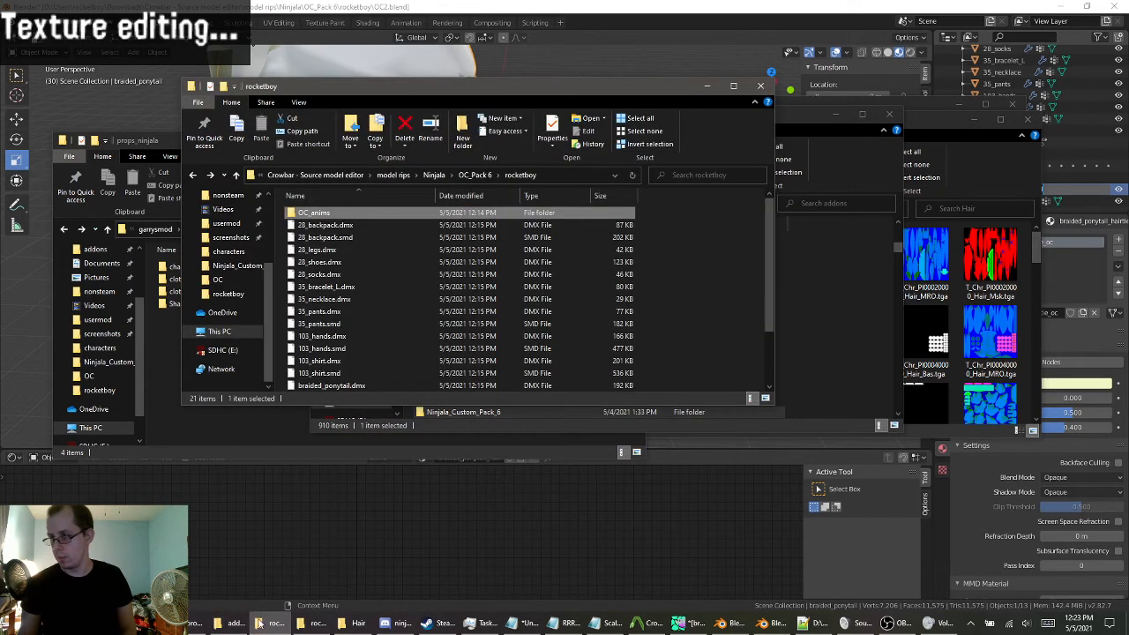
left_click(234, 623)
Open the materials\models\rocketboy3005 folder inside the Ninjala_Custom_Pack_6 addon.
left_click(352, 204)
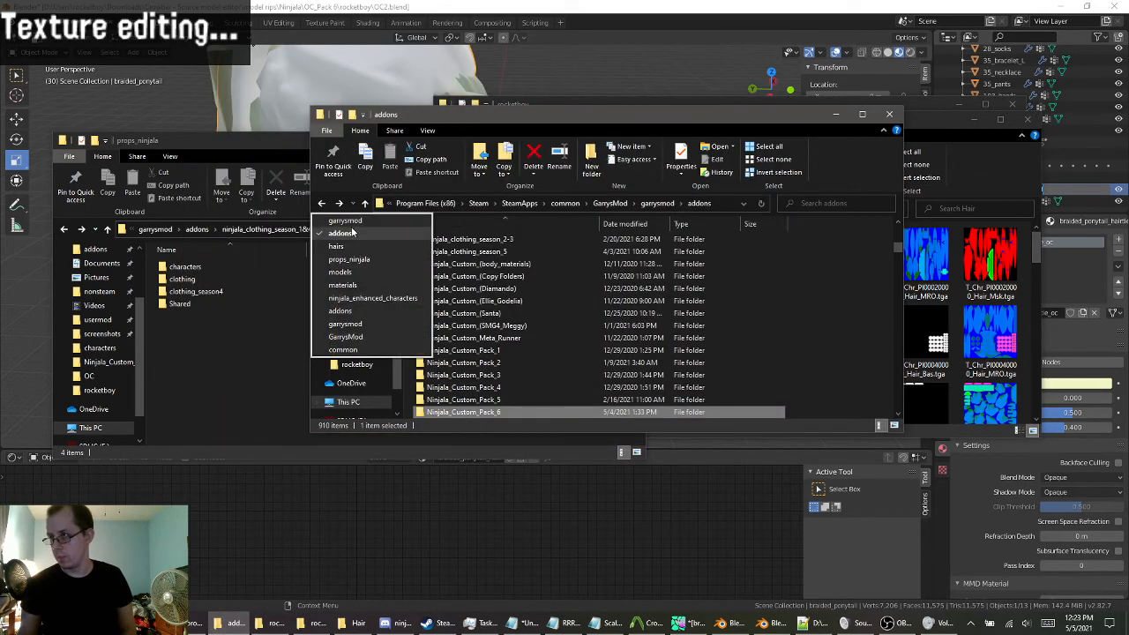
left_click(482, 413)
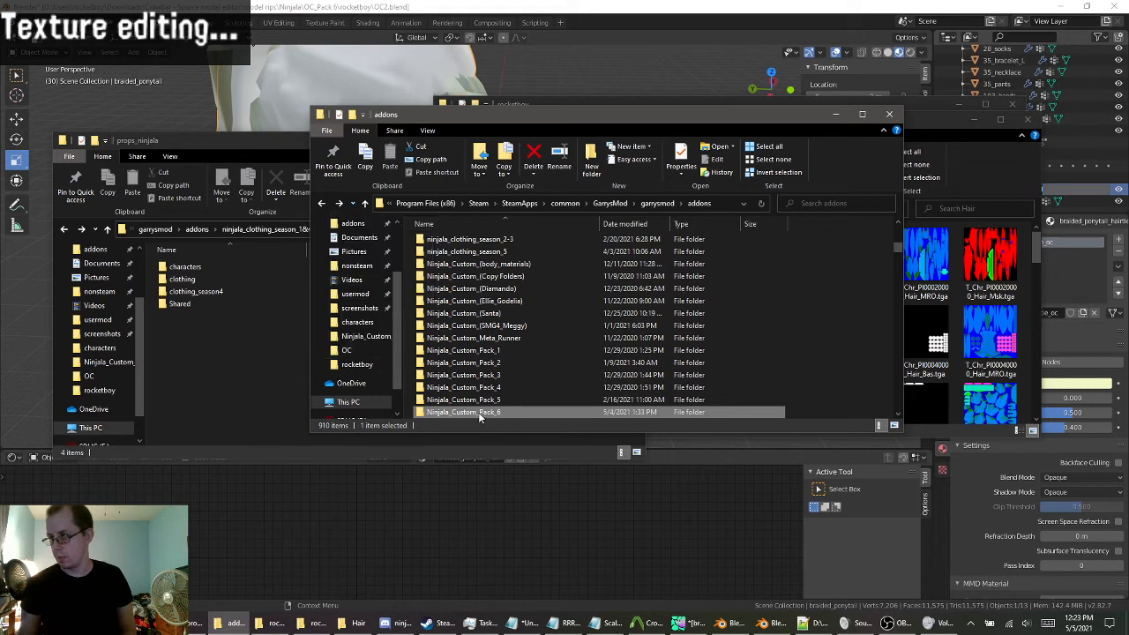
double_click(483, 413)
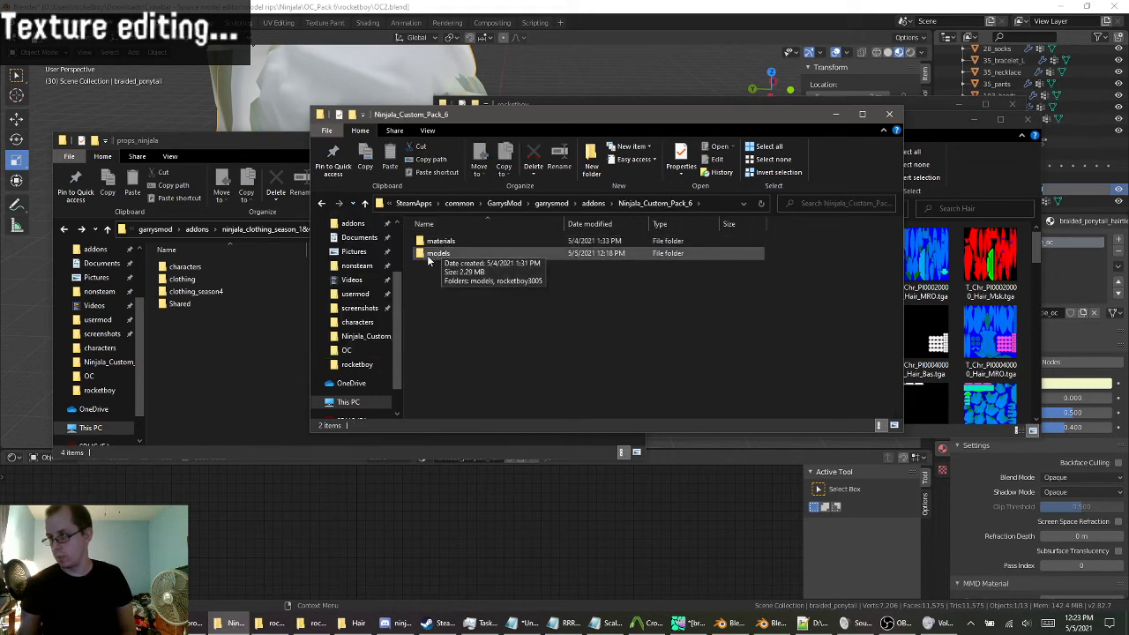
double_click(438, 241)
double_click(439, 241)
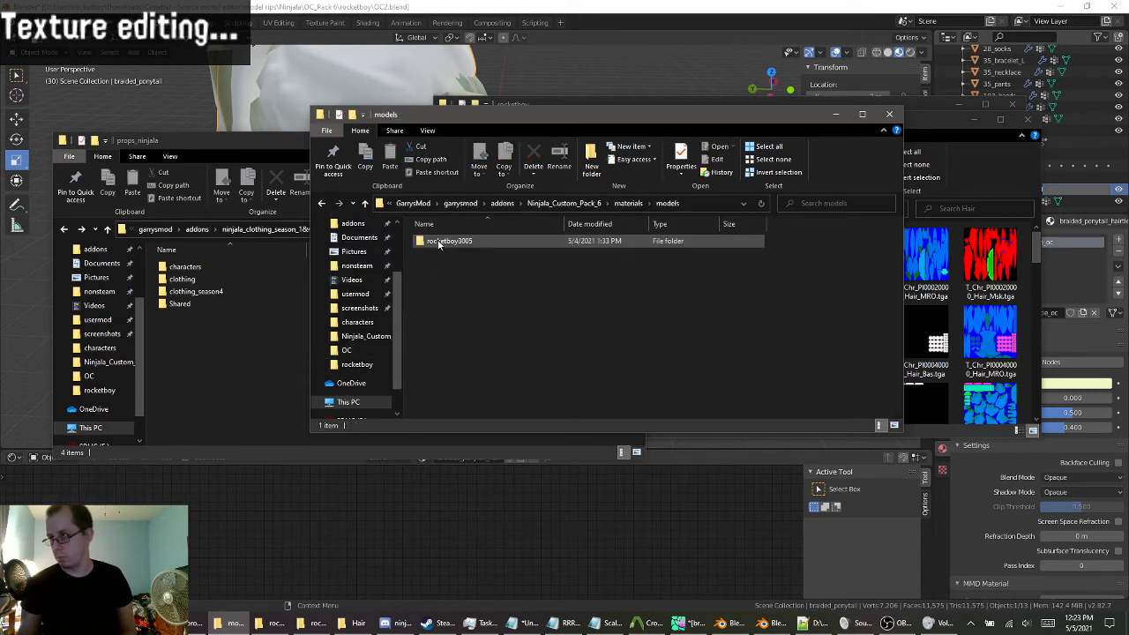
double_click(437, 242)
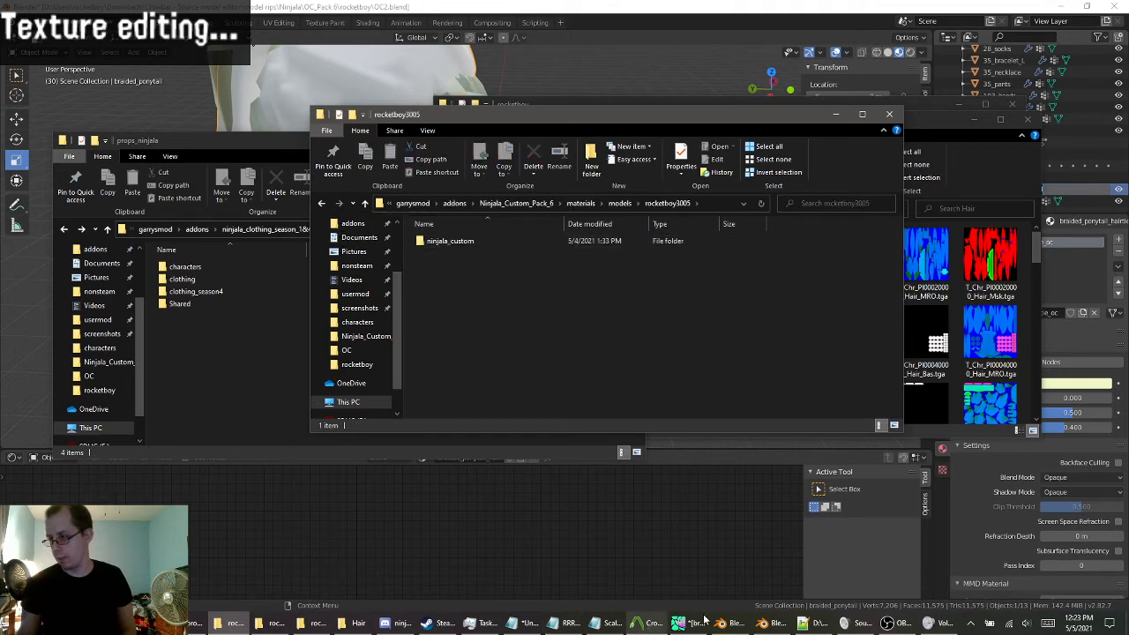
Switch to OC.qc in Notepad++ and select the path models\rocketboy3005\ninjala_custom\rocketboy3005\OC\ in the last $cdmaterials line.
left_click(818, 623)
scroll(654, 382, "up", 7)
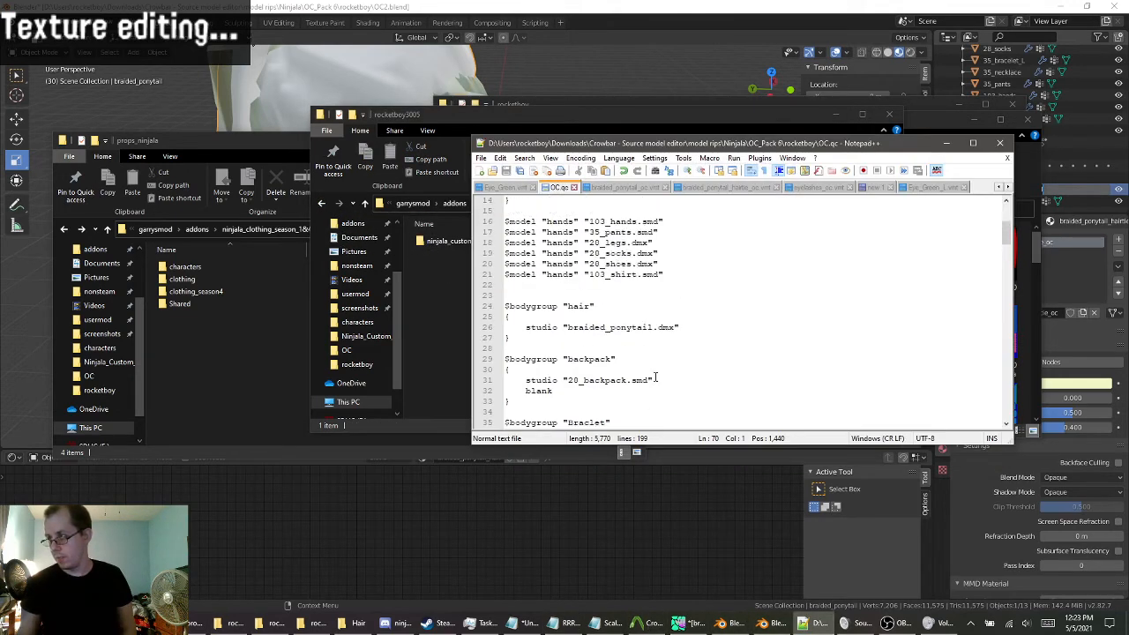
scroll(677, 357, "down", 15)
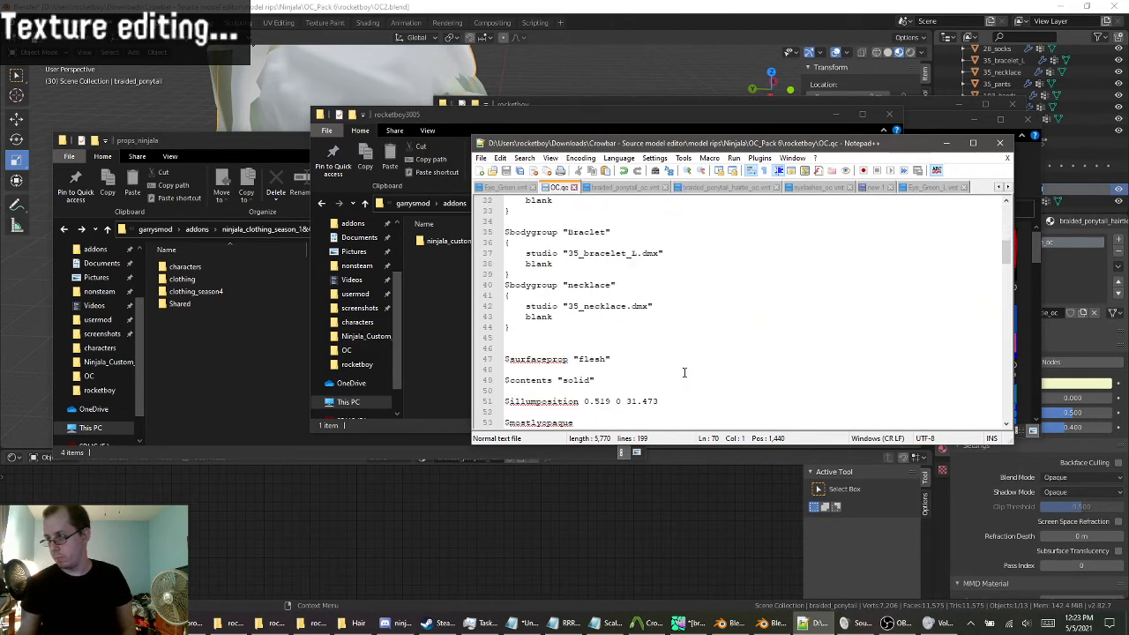
left_click_drag(579, 327, 864, 327)
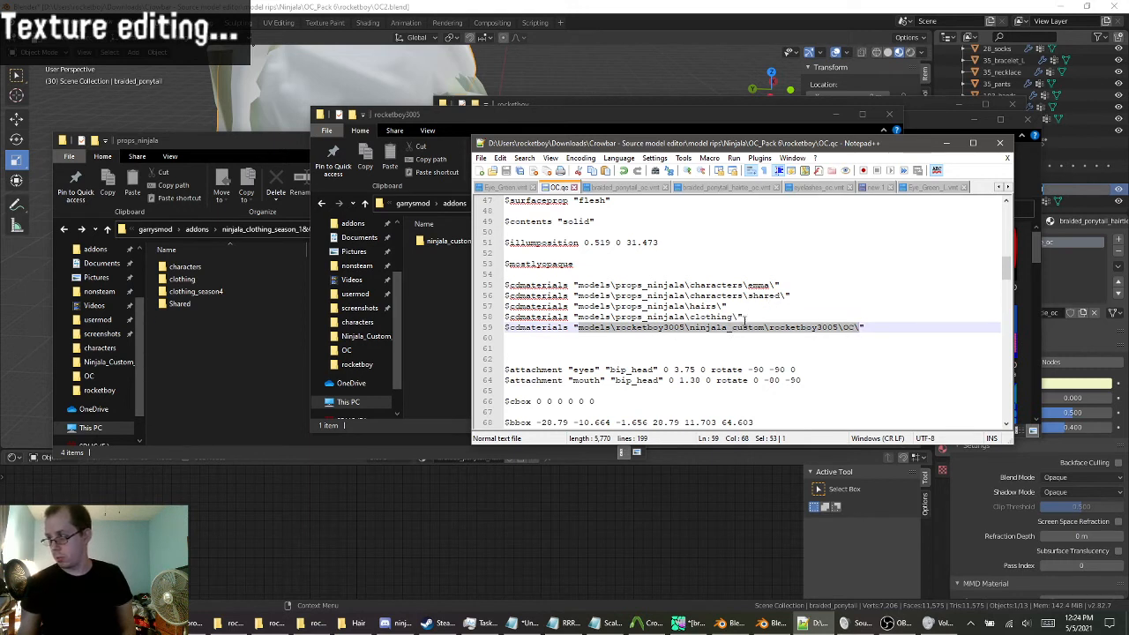
Examine the shared and custom $cdmaterials paths in OC.qc and the 103_shirt materials in Blender, and minimize Blender.
left_click_drag(746, 321, 574, 286)
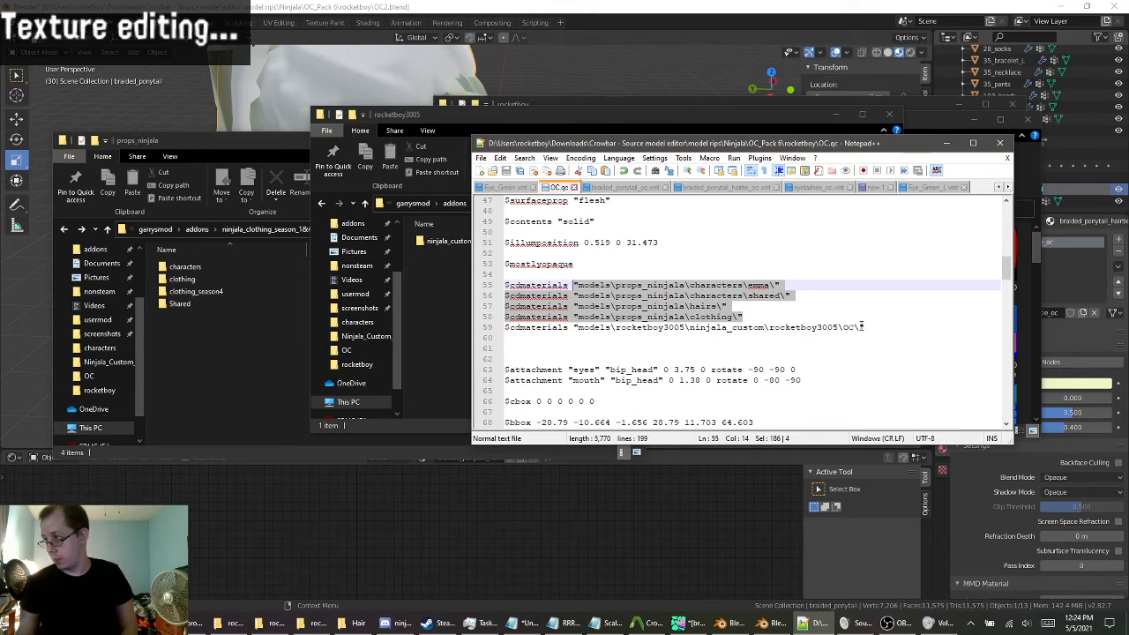
left_click_drag(862, 327, 574, 329)
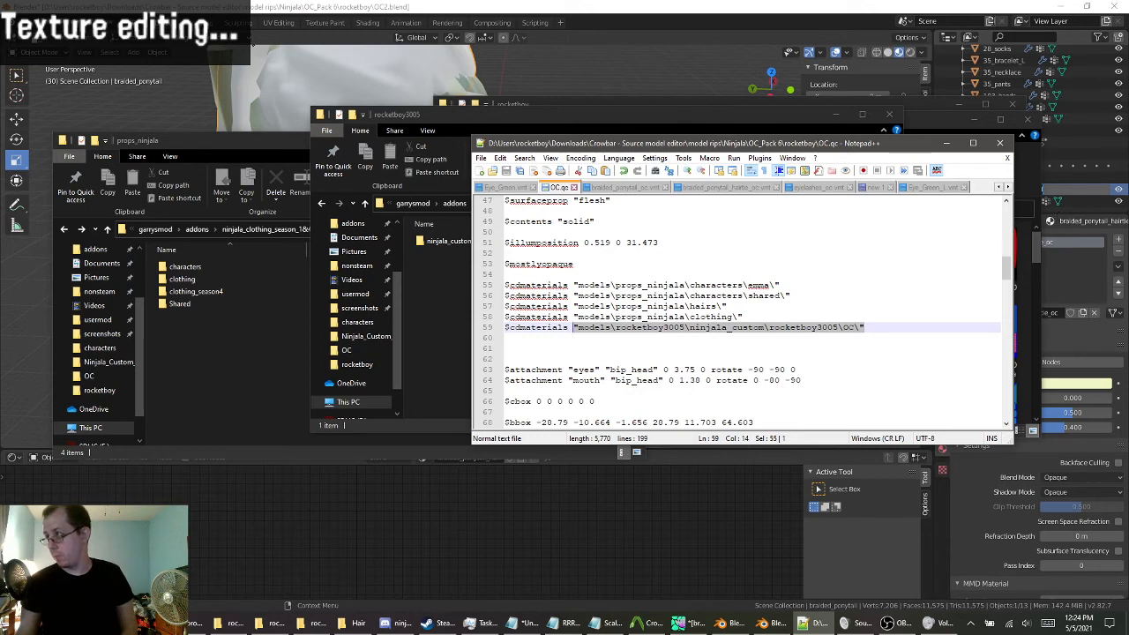
left_click(952, 4)
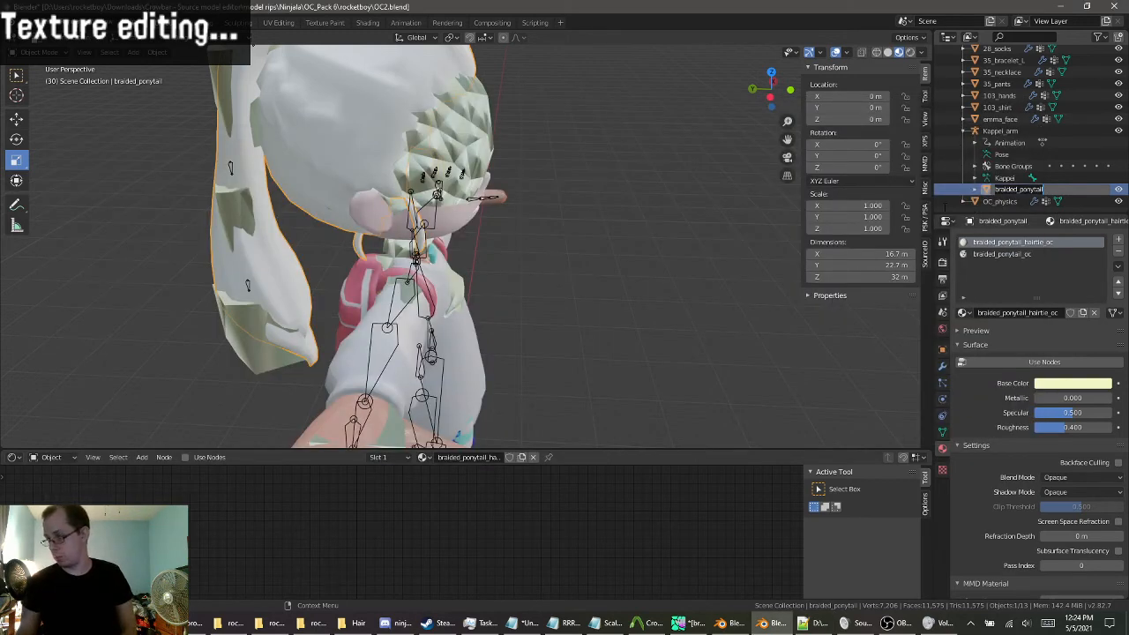
left_click(997, 107)
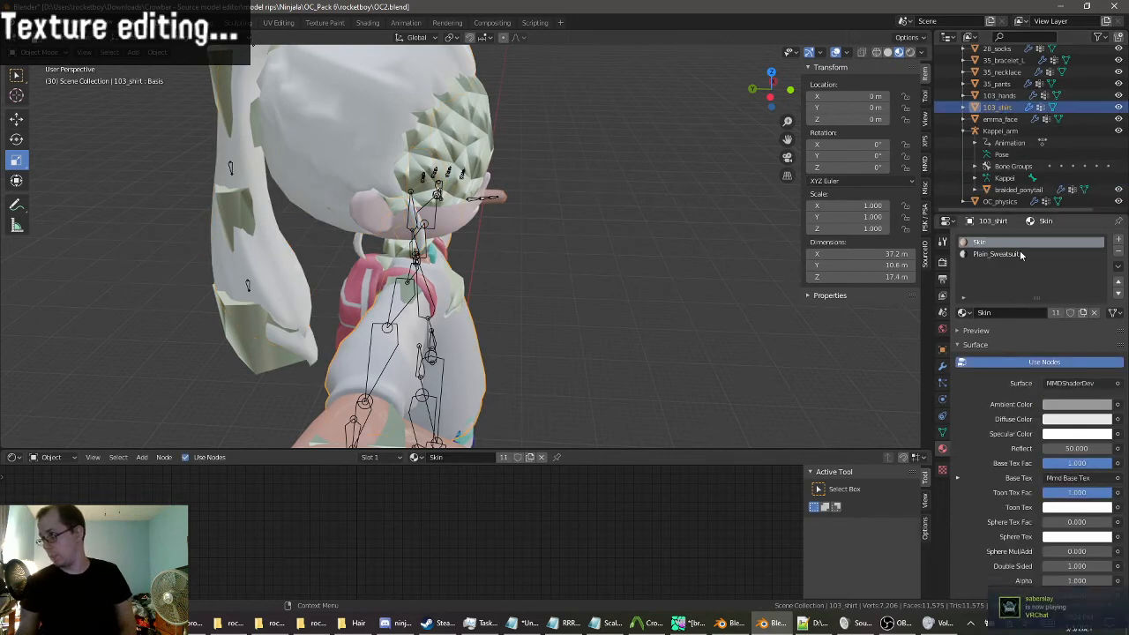
left_click(1061, 6)
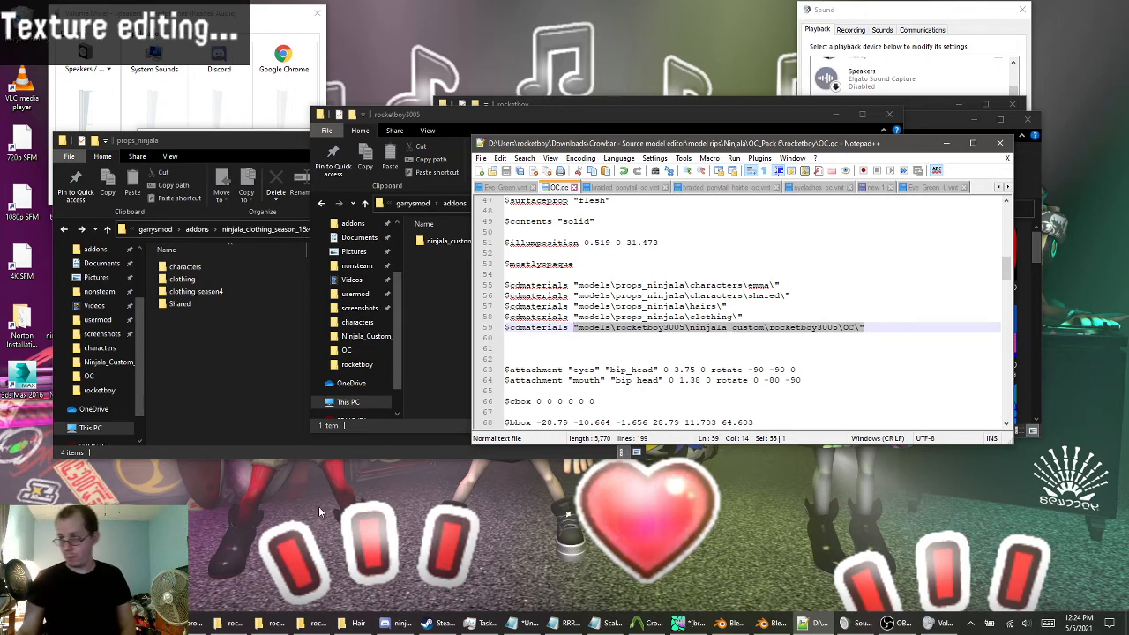
Open ninjala_custom\rocketboy3005\OC in the addon's materials folder and select Eye_Green_L.vmt.
left_click(455, 277)
double_click(462, 244)
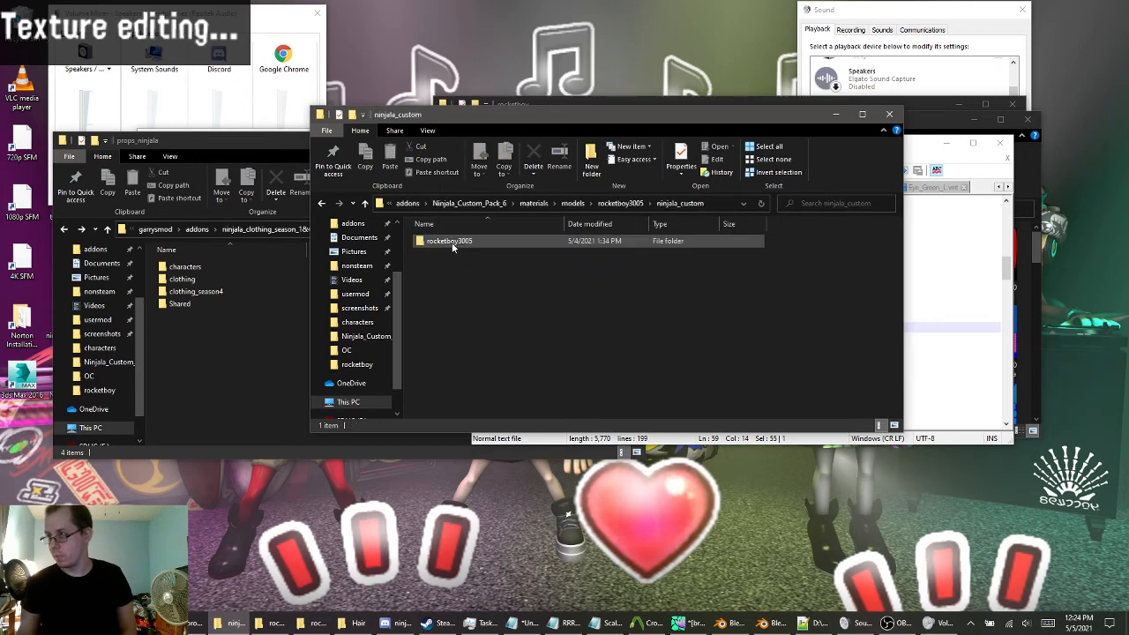
double_click(434, 242)
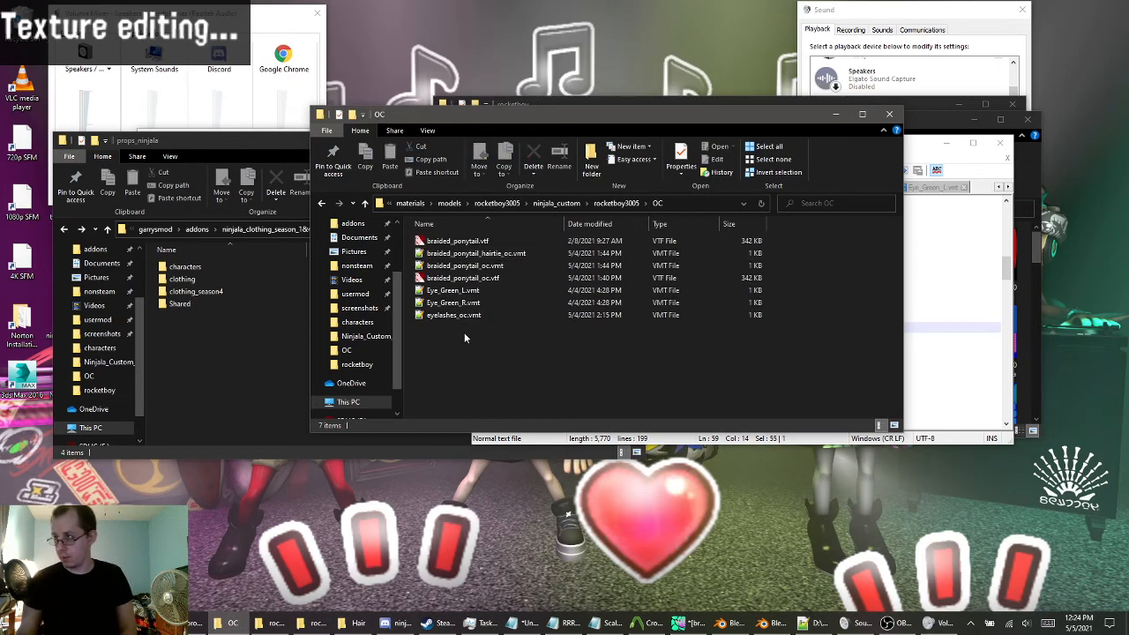
left_click(446, 293)
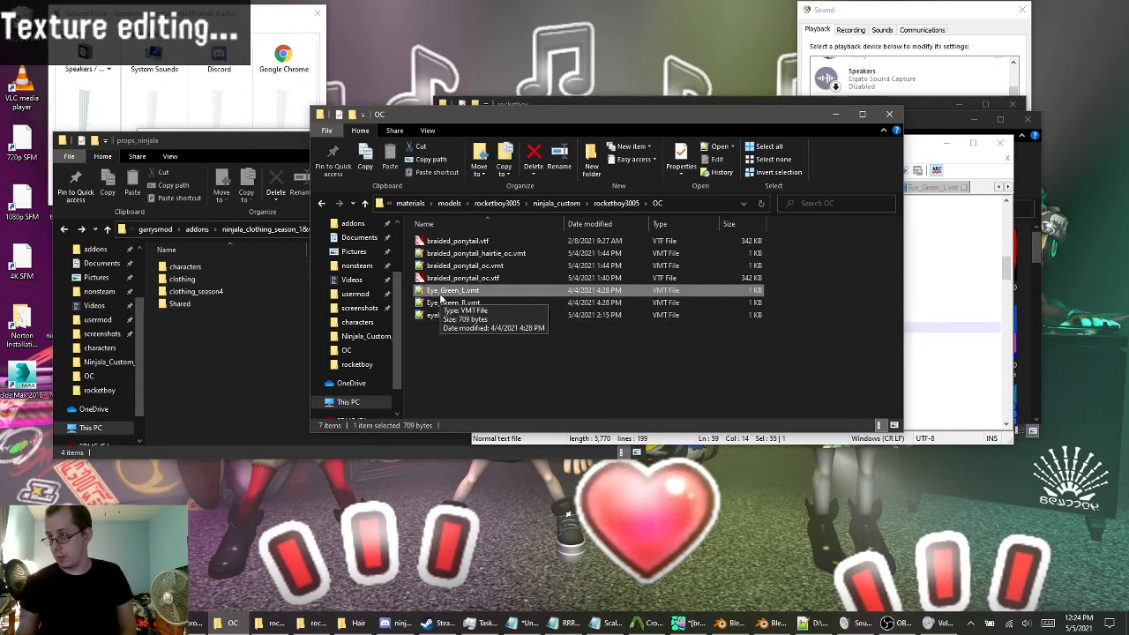
Return from the props_ninjala window to the Garry's Mod addons folder and open the ninjala_enhanced_characters addon.
left_click(196, 624)
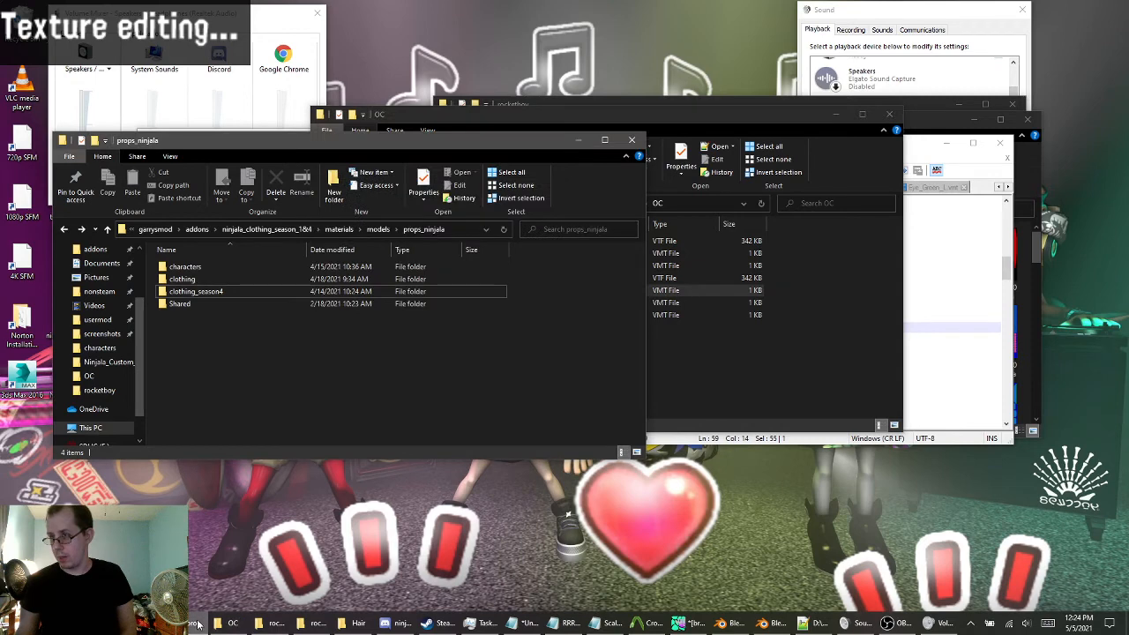
left_click(63, 229)
left_click(64, 229)
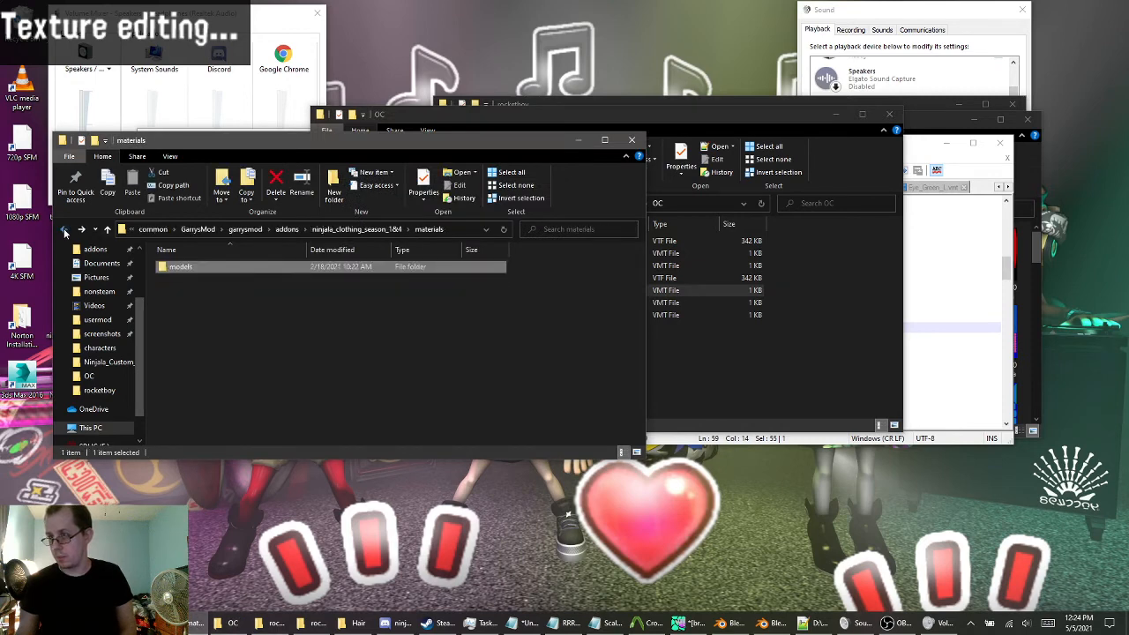
left_click(63, 229)
left_click(64, 230)
scroll(253, 334, "down", 3)
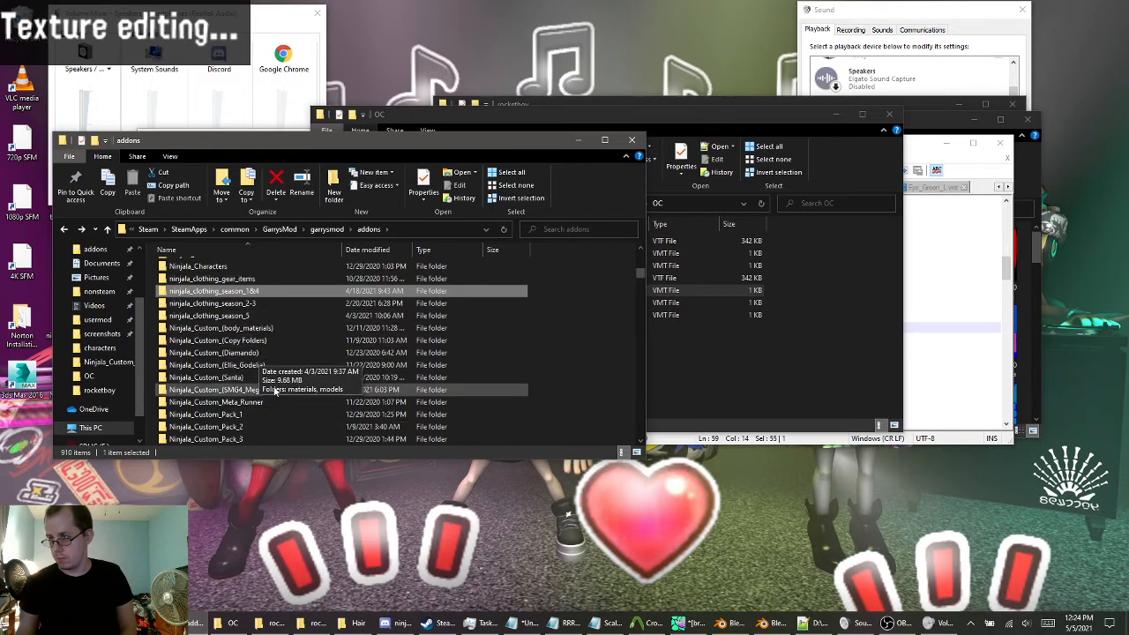
scroll(264, 371, "down", 2)
scroll(259, 334, "down", 3)
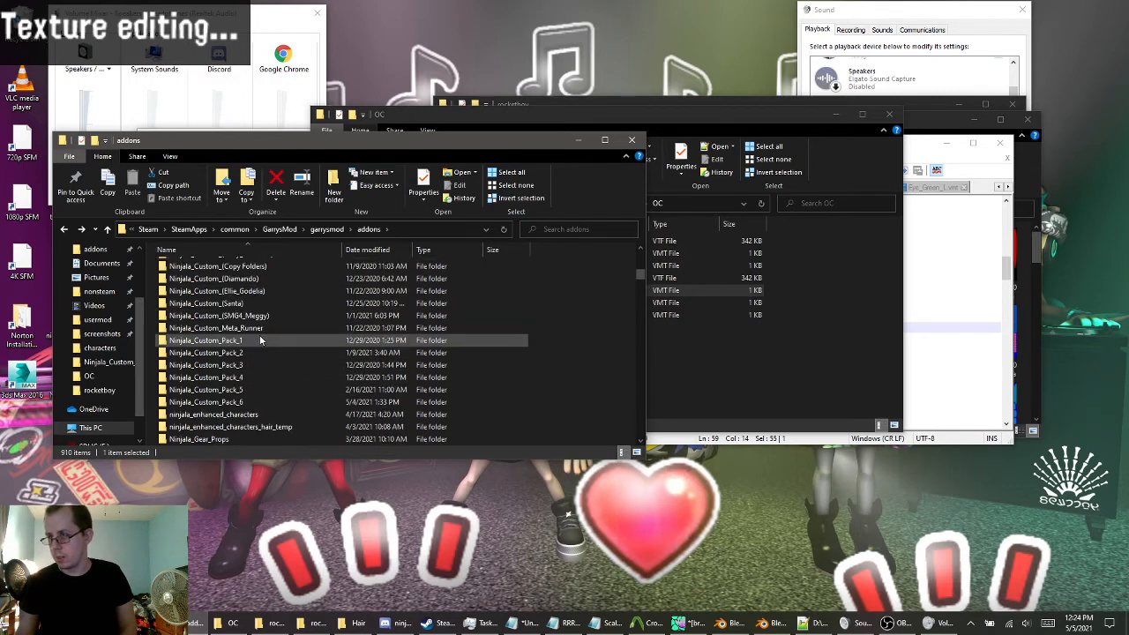
double_click(212, 379)
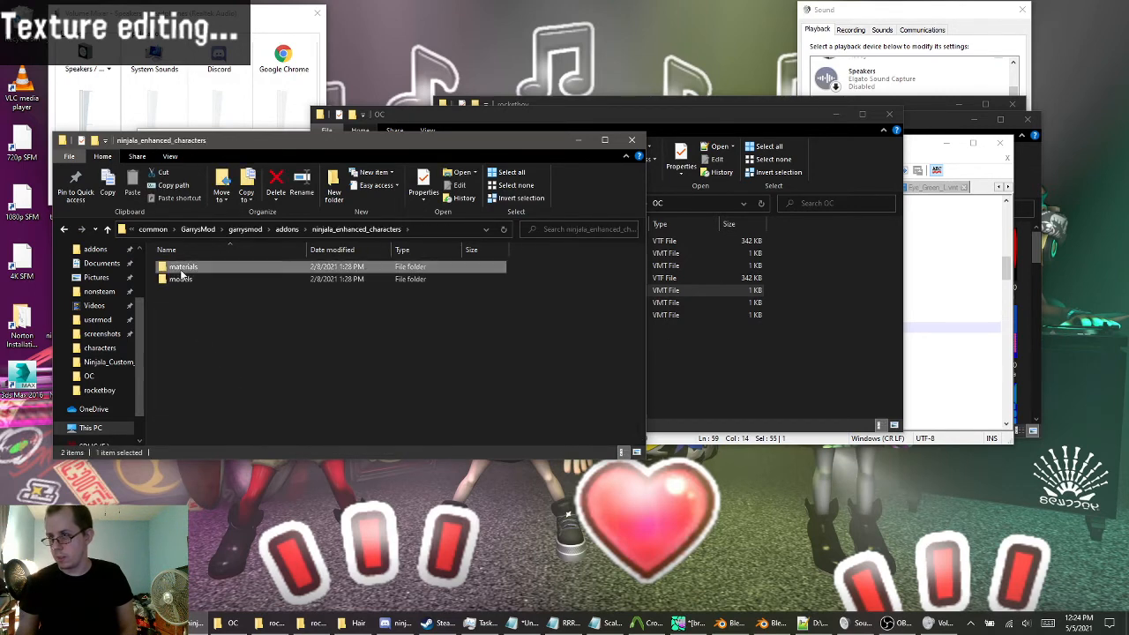
Open the materials\models\props_ninjala\eyes folder of the ninjala_enhanced_characters addon.
double_click(180, 268)
double_click(180, 268)
left_click(180, 268)
double_click(180, 269)
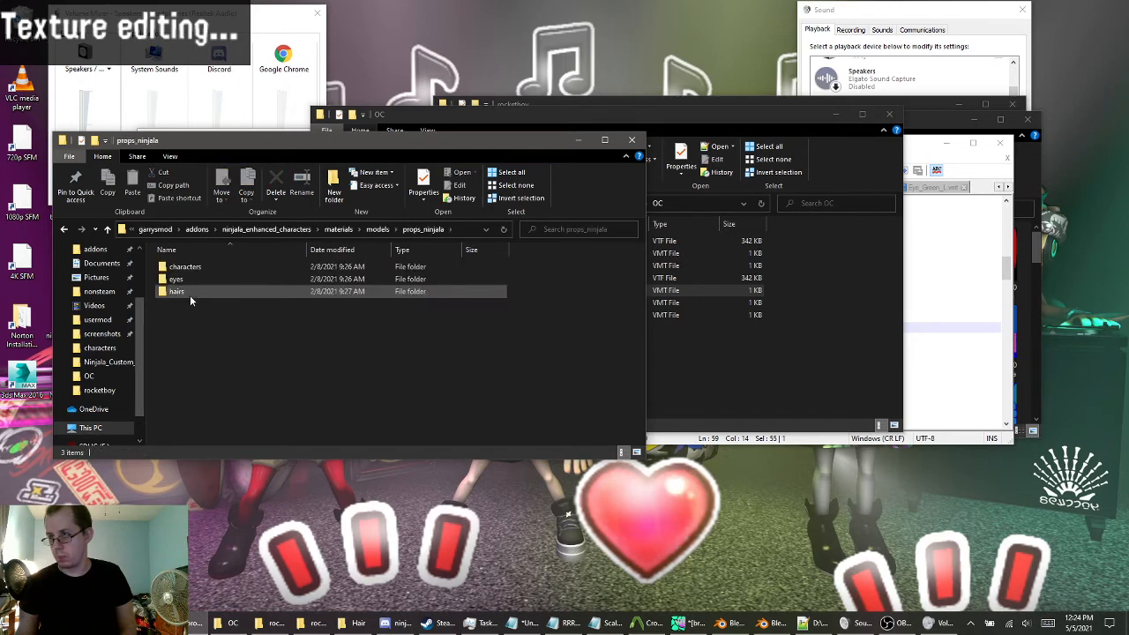
double_click(176, 284)
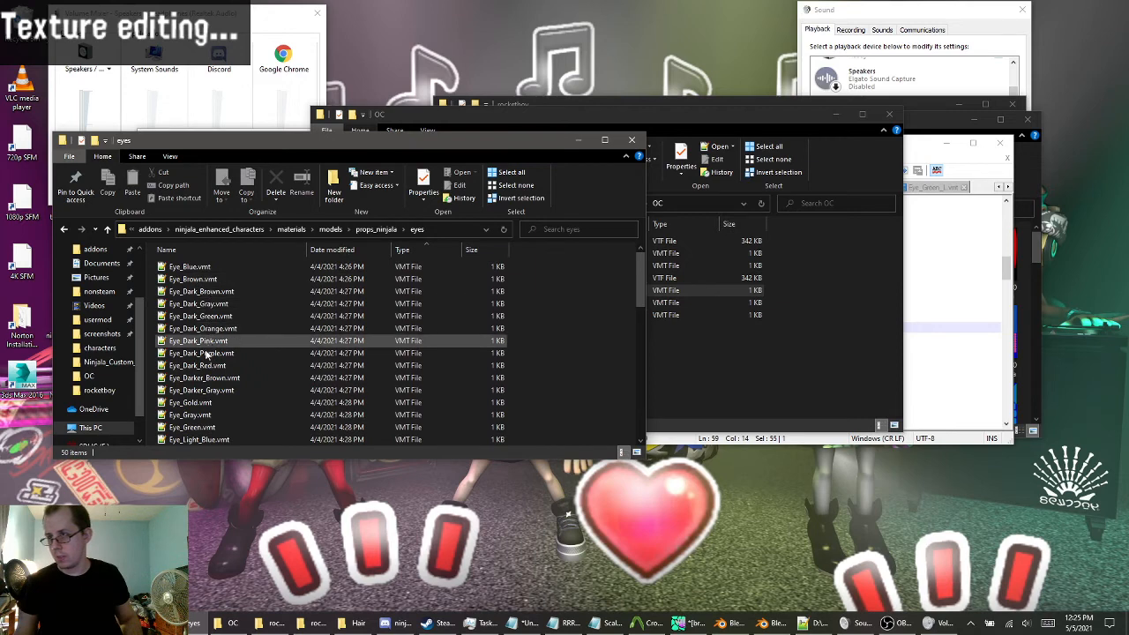
Copy Eye_Green.vmt from the eyes folder into the OC materials folder and delete that copy again.
left_click(200, 412)
scroll(198, 410, "down", 1)
left_click(195, 403)
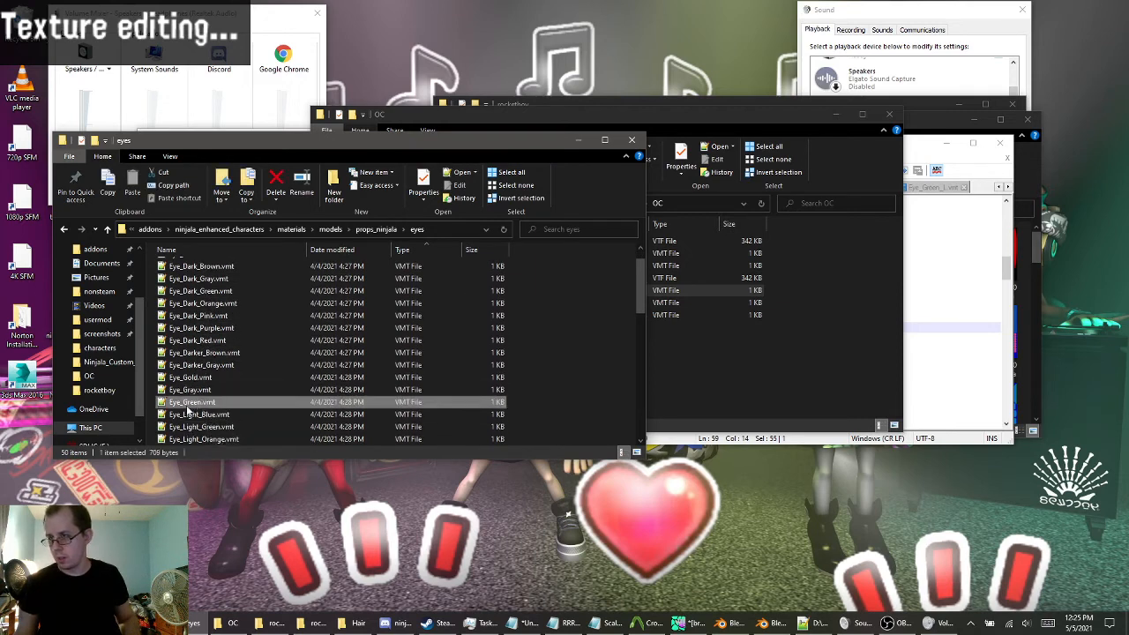
left_click(716, 392)
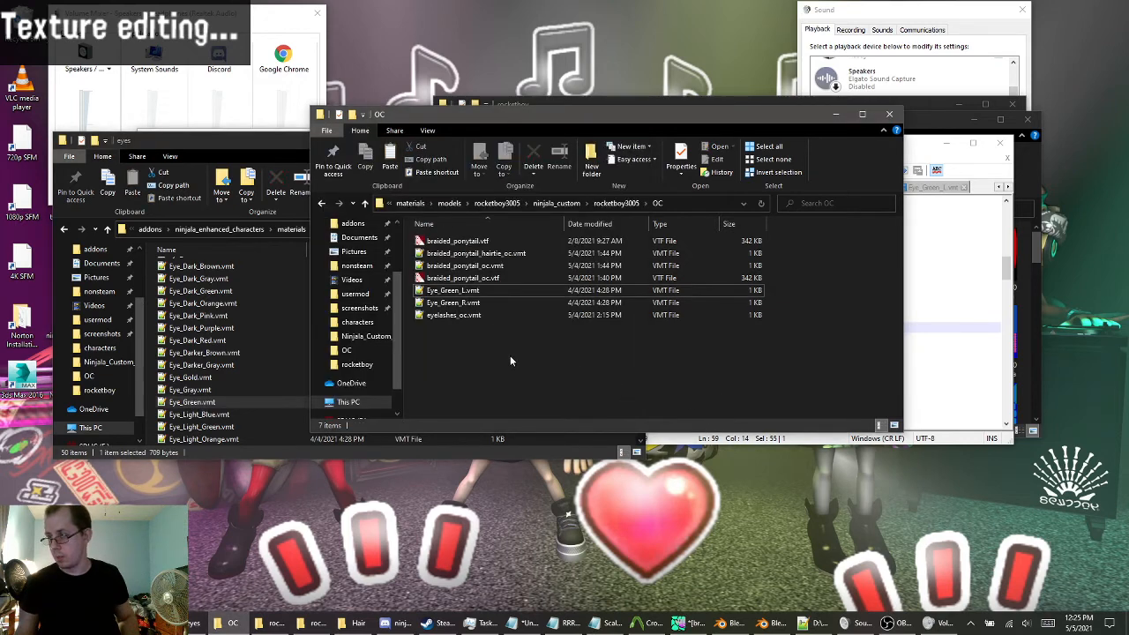
right_click(453, 297)
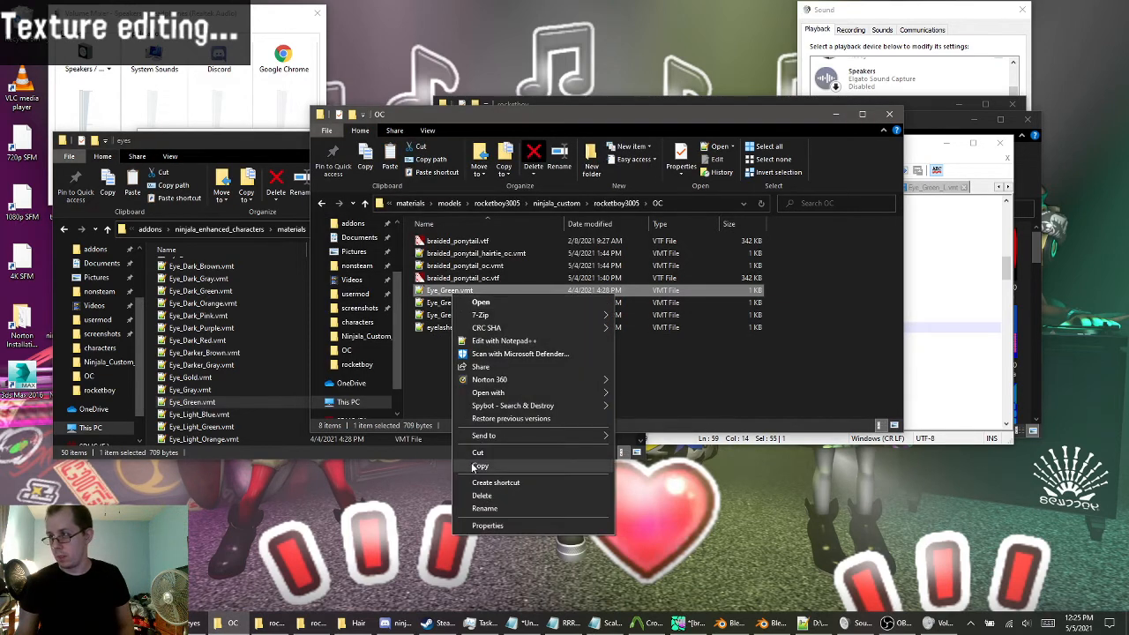
left_click(481, 492)
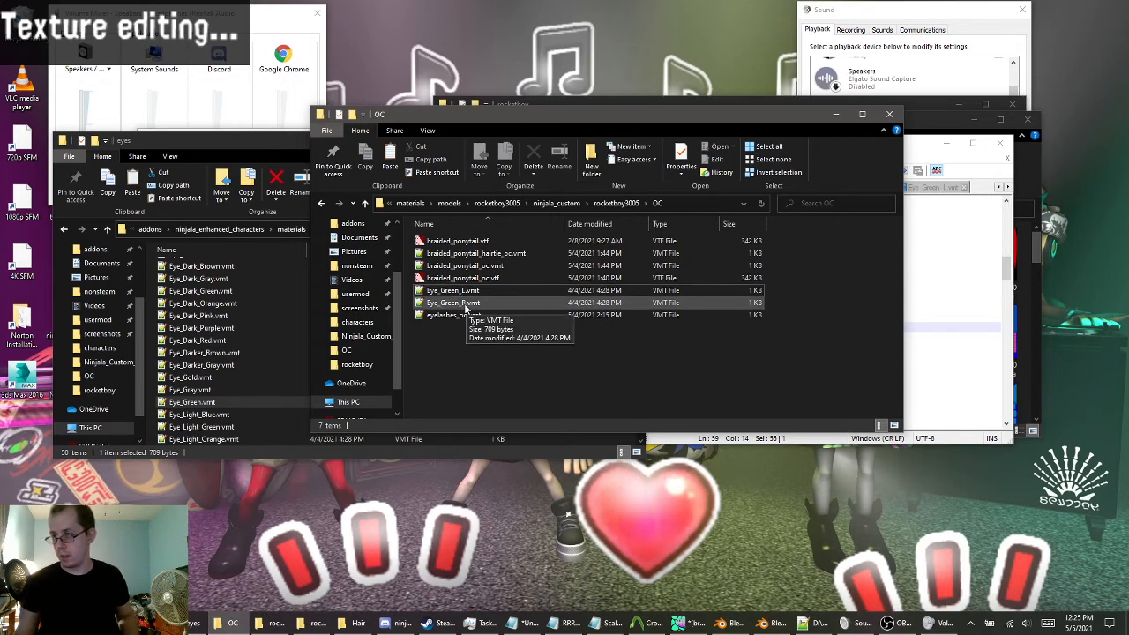
Open Eye_Green_L.vmt from the OC folder to view it, close the file and minimize Notepad++.
double_click(451, 291)
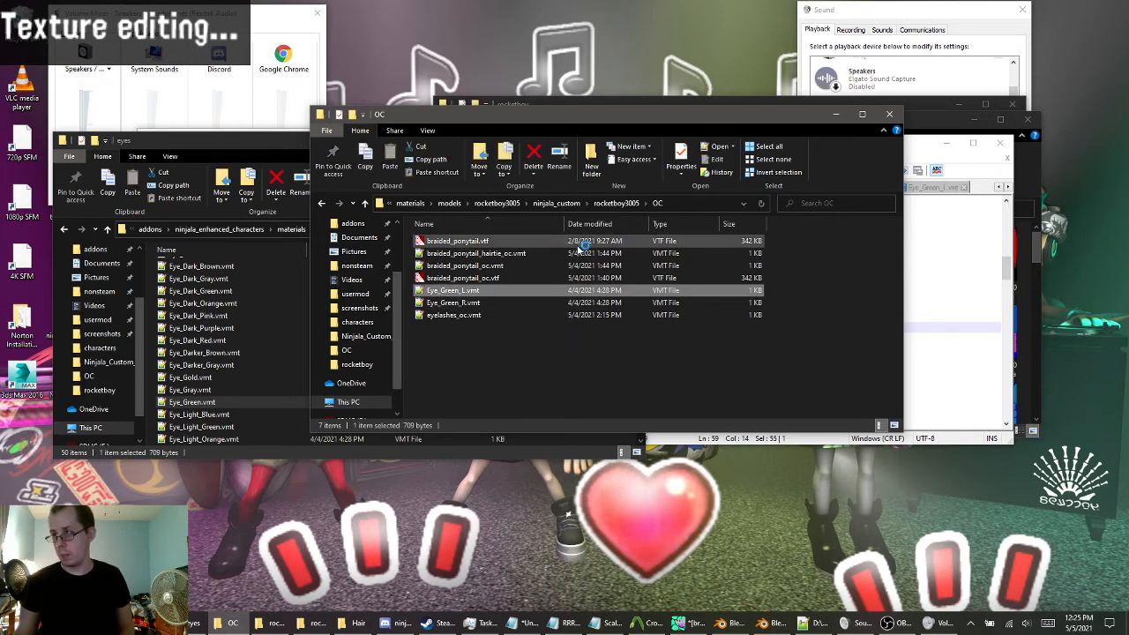
left_click(964, 187)
left_click(946, 142)
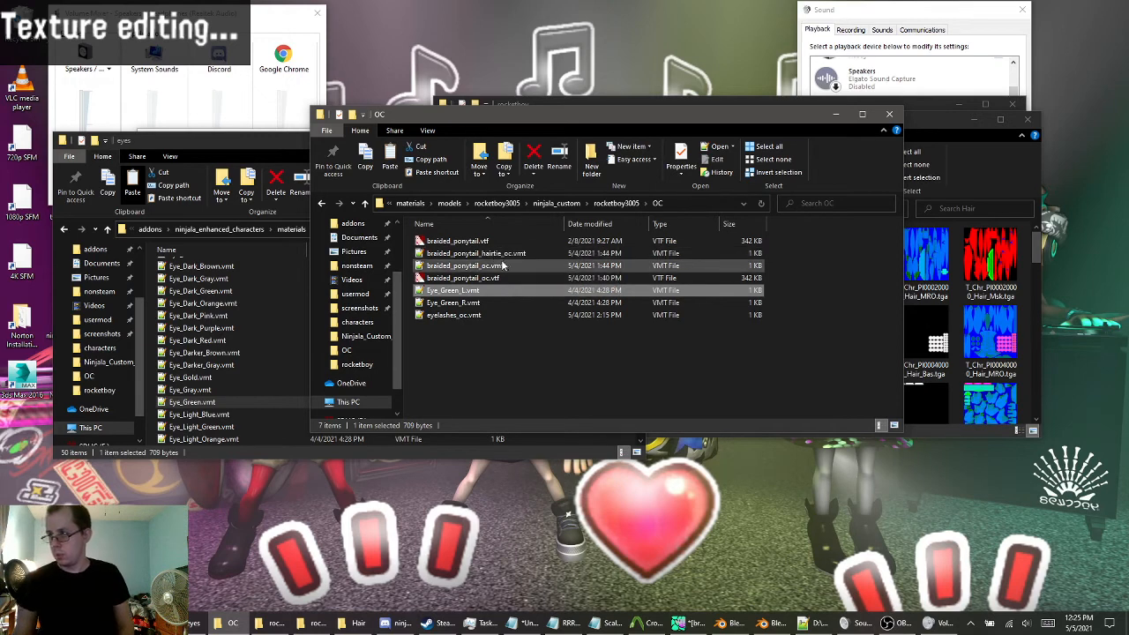
Open braided_ponytail_hairtie_oc.vmt from the OC folder and examine its $basetexture path.
double_click(484, 256)
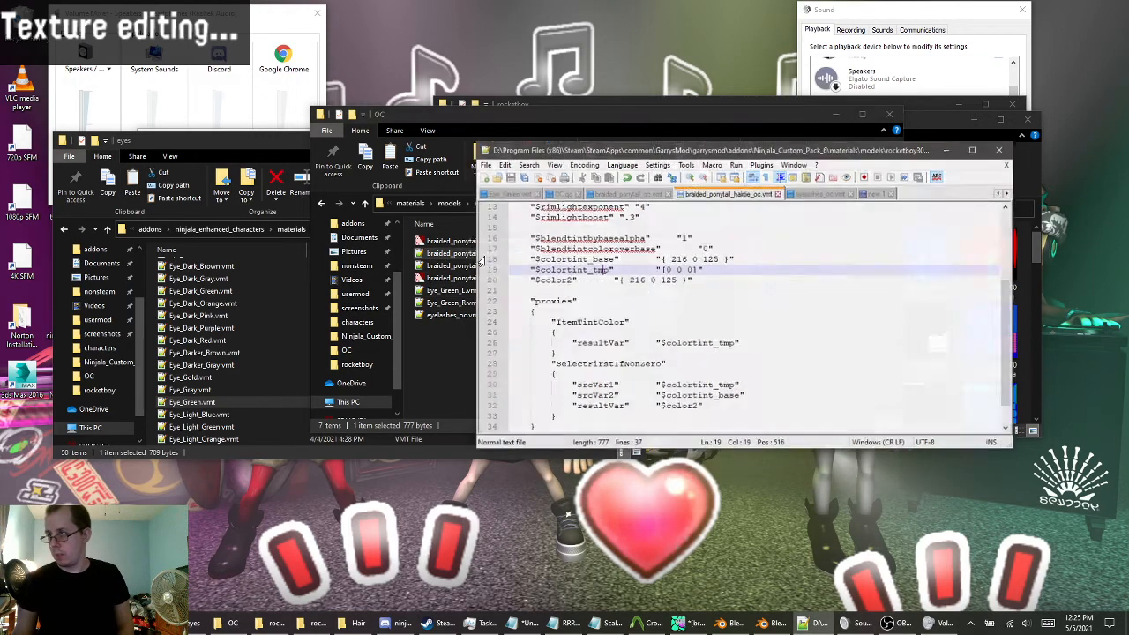
scroll(639, 267, "up", 3)
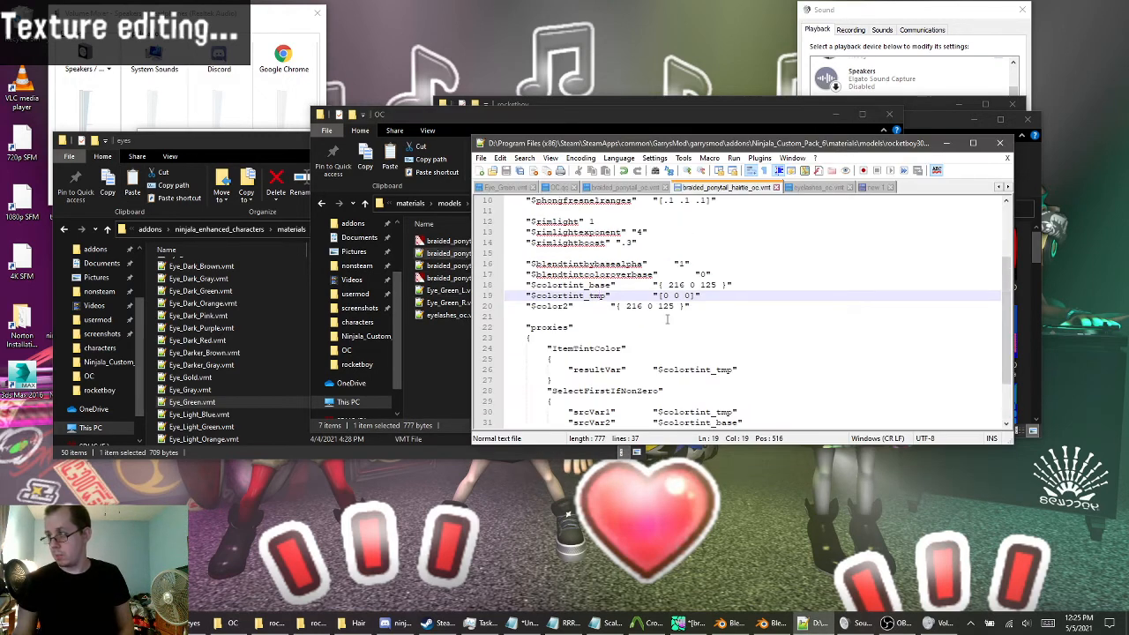
scroll(837, 233, "up", 1)
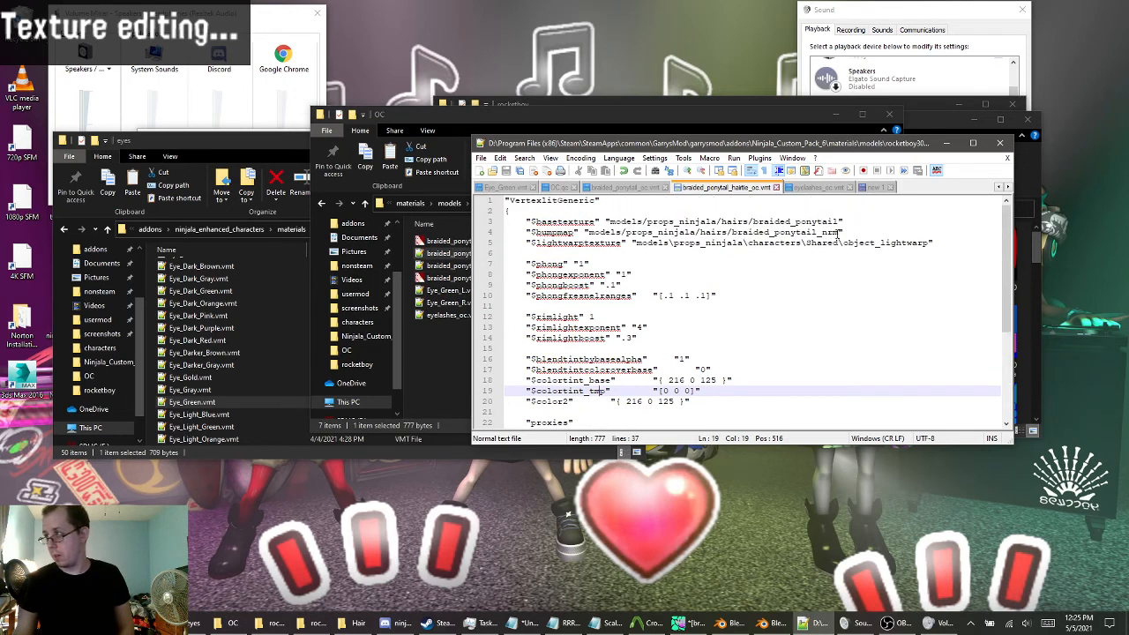
left_click(807, 222)
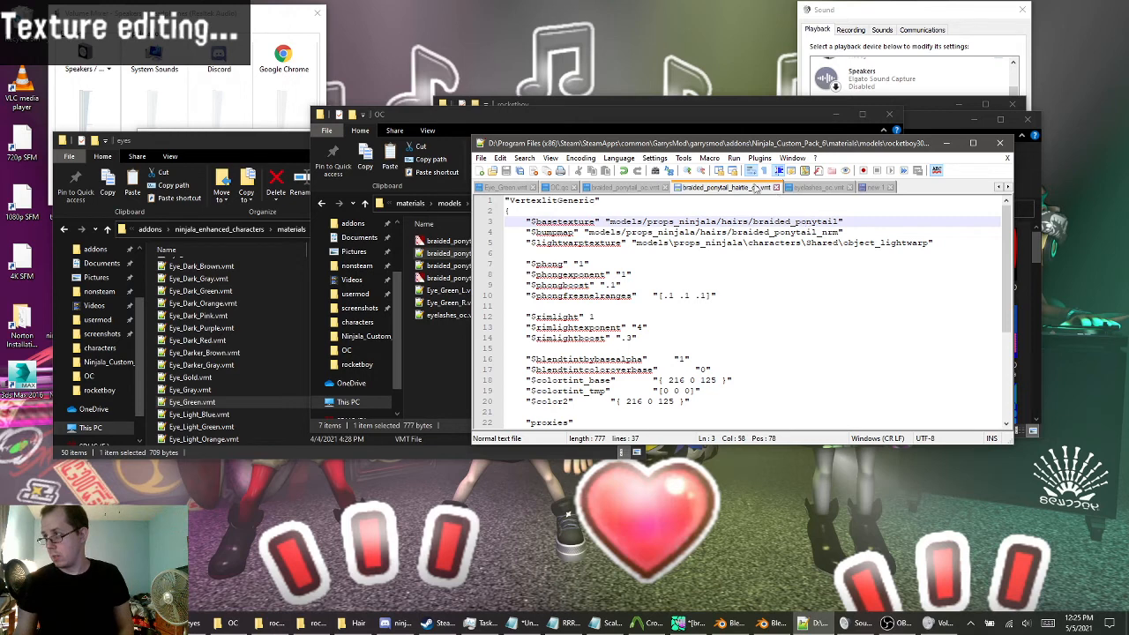
left_click_drag(796, 221, 830, 221)
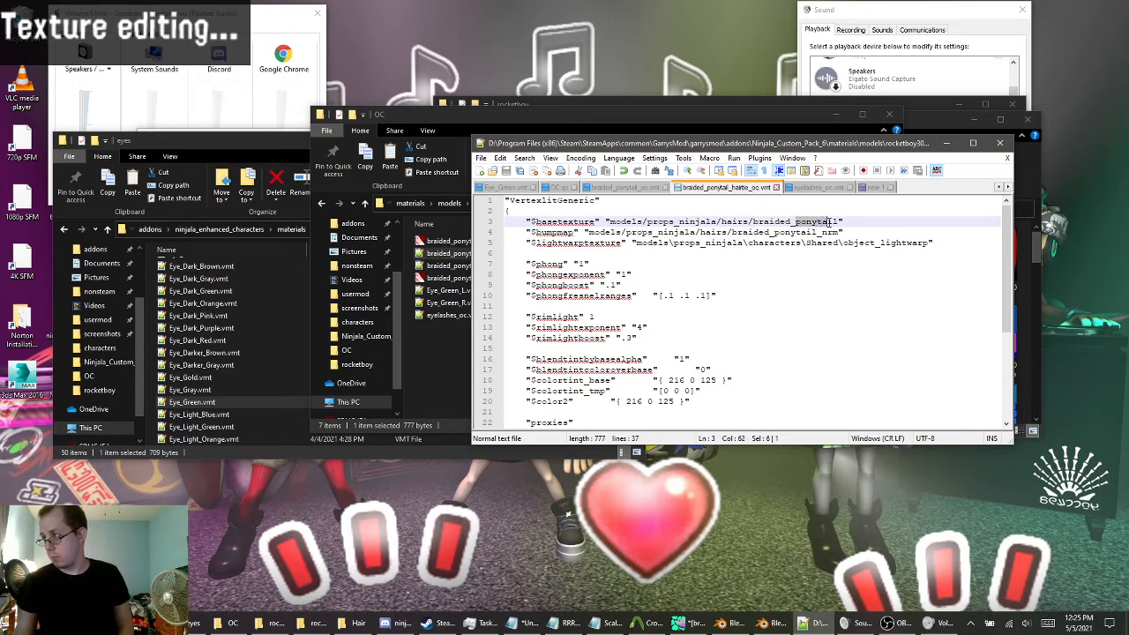
Highlight the color tint parameters and the proxies block, starting from $blendtintbybasealpha, to examine them.
scroll(749, 311, "down", 2)
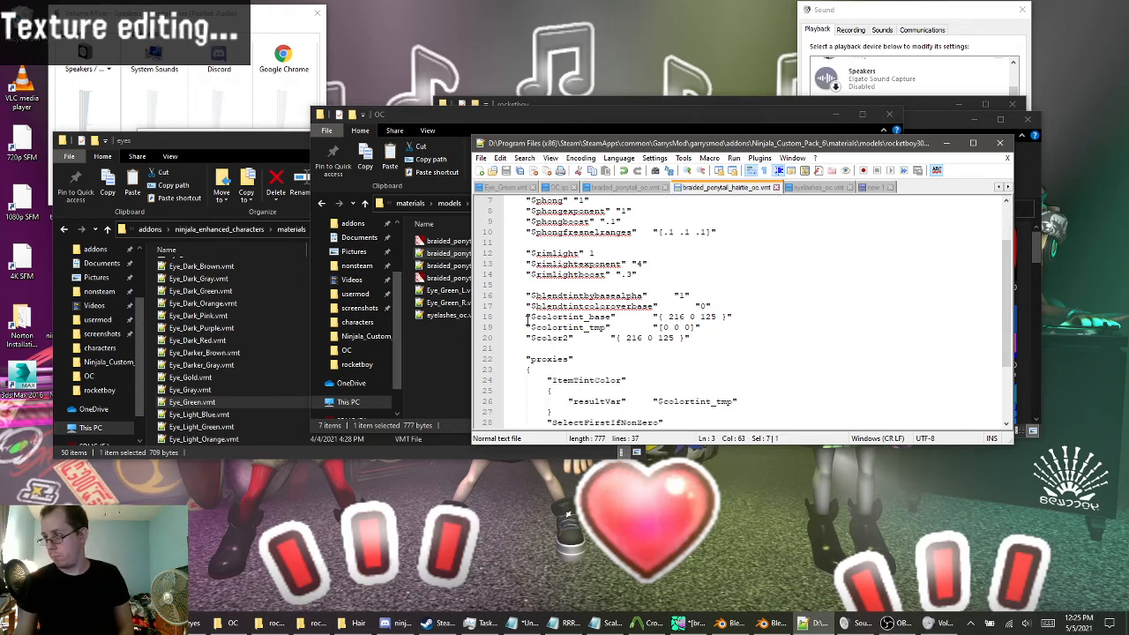
left_click_drag(528, 321, 715, 397)
scroll(605, 307, "up", 1)
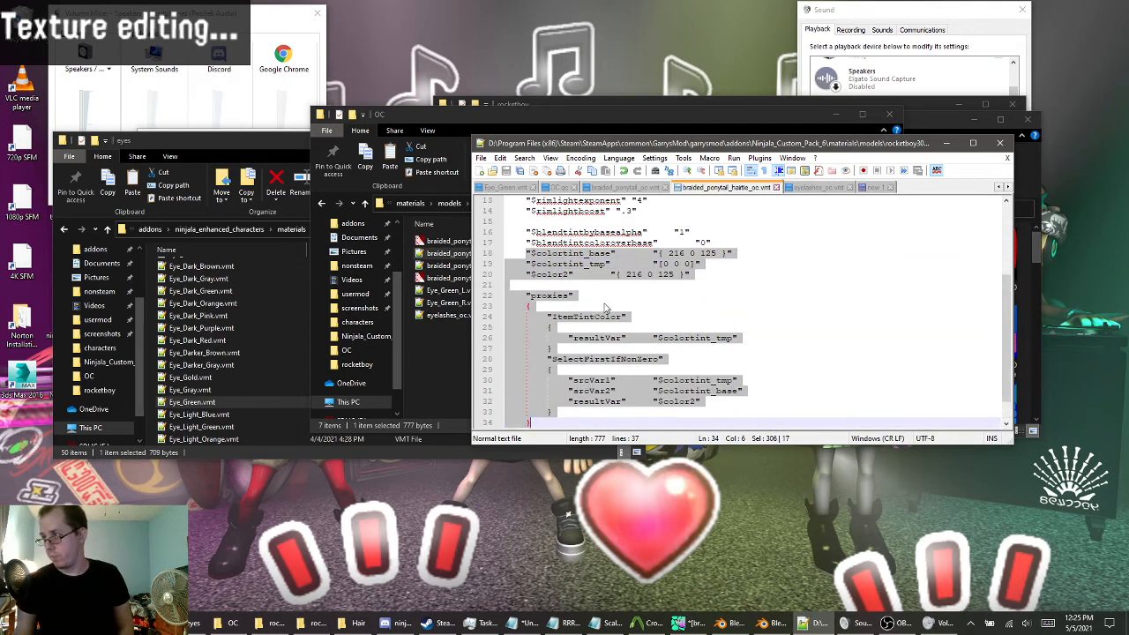
left_click_drag(535, 232, 622, 391)
scroll(622, 392, "up", 2)
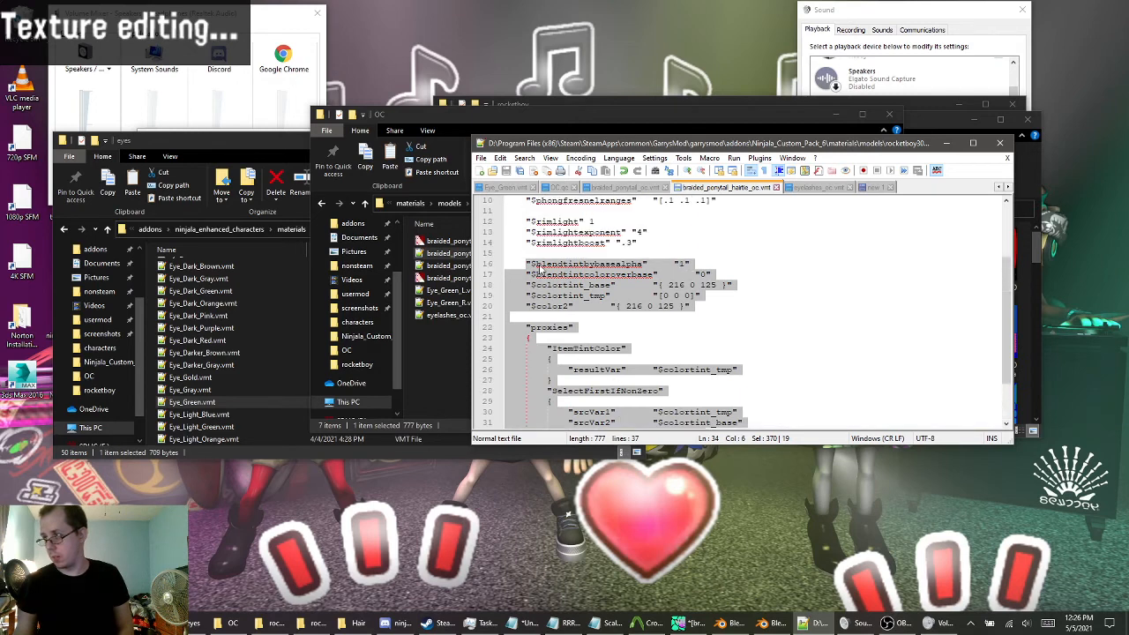
Examine the blend tint, colour tint and proxies entries in braided_ponytail_hairtie_oc.vmt.
scroll(551, 270, "up", 3)
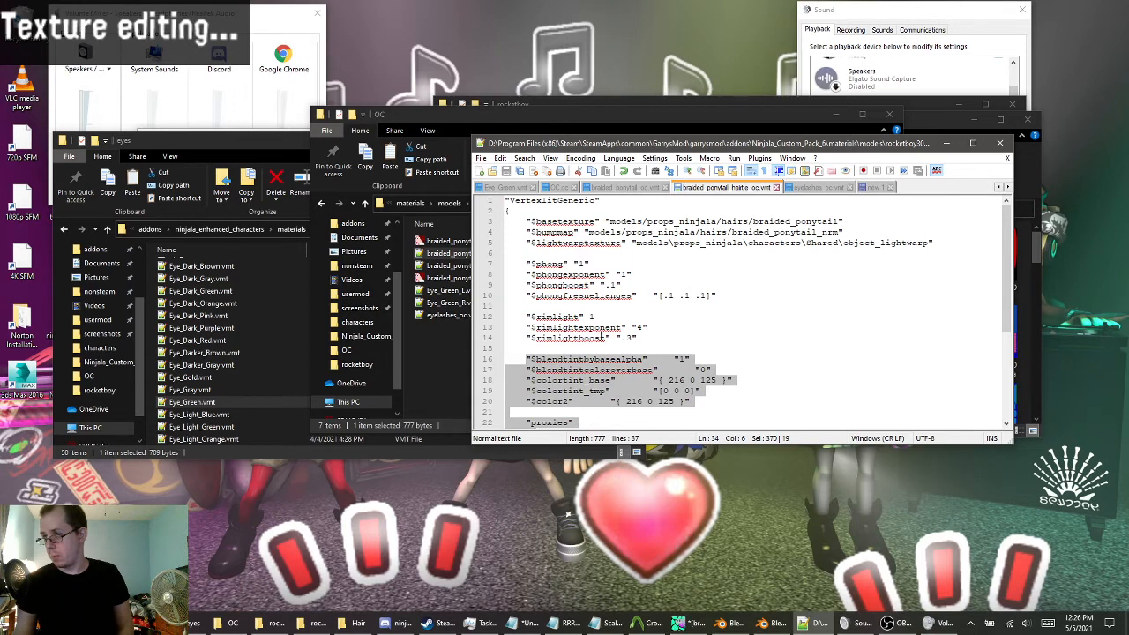
scroll(555, 322, "down", 1)
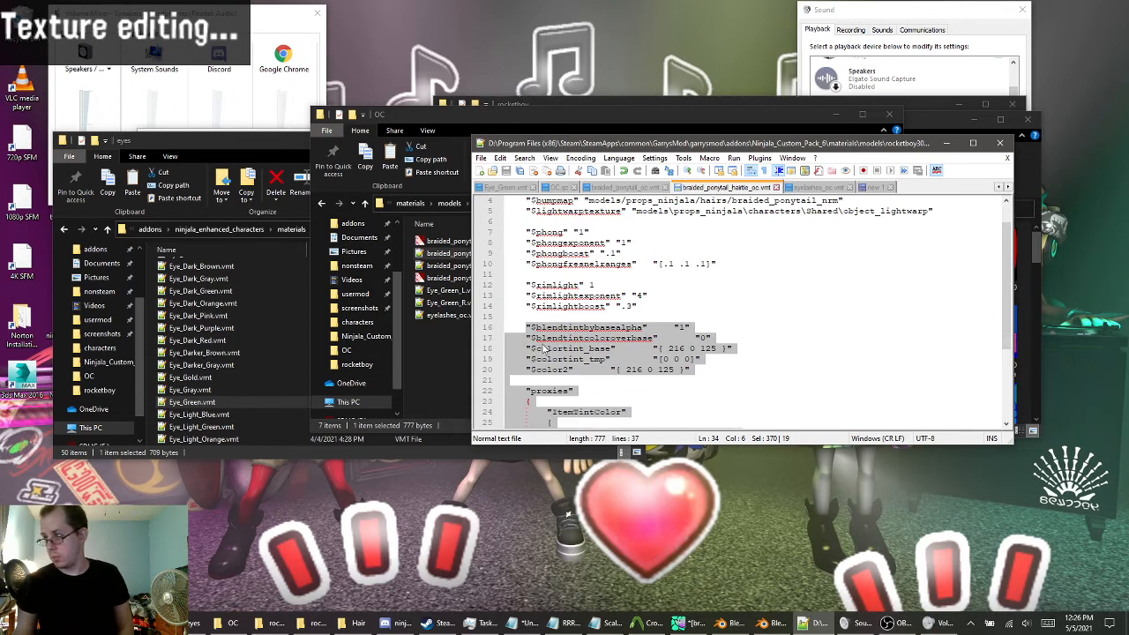
scroll(544, 350, "down", 1)
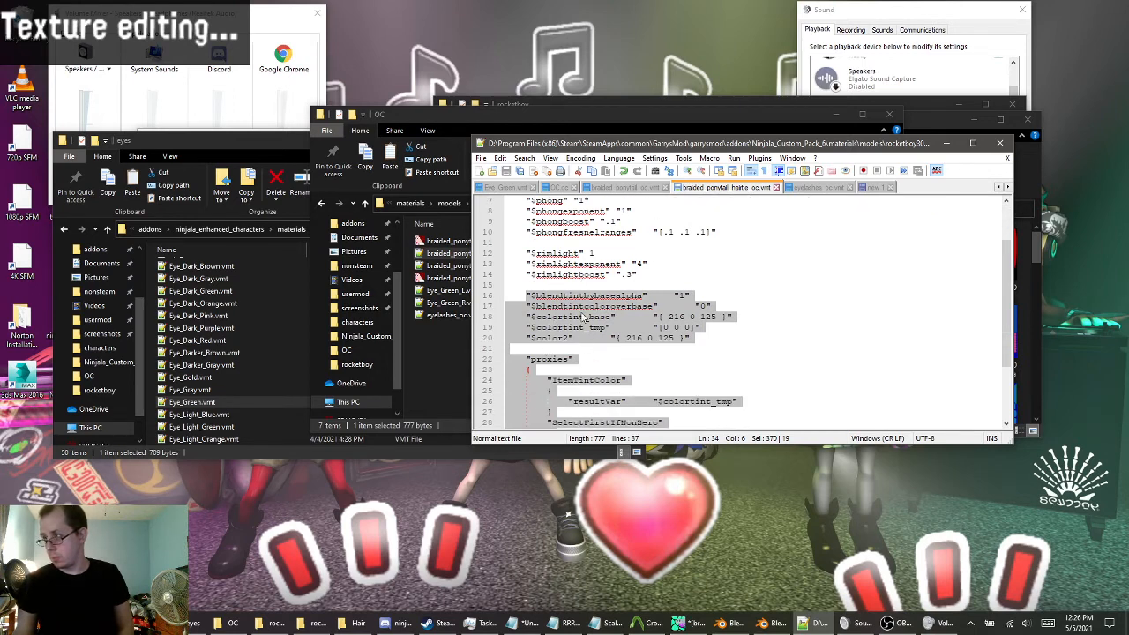
scroll(583, 318, "down", 3)
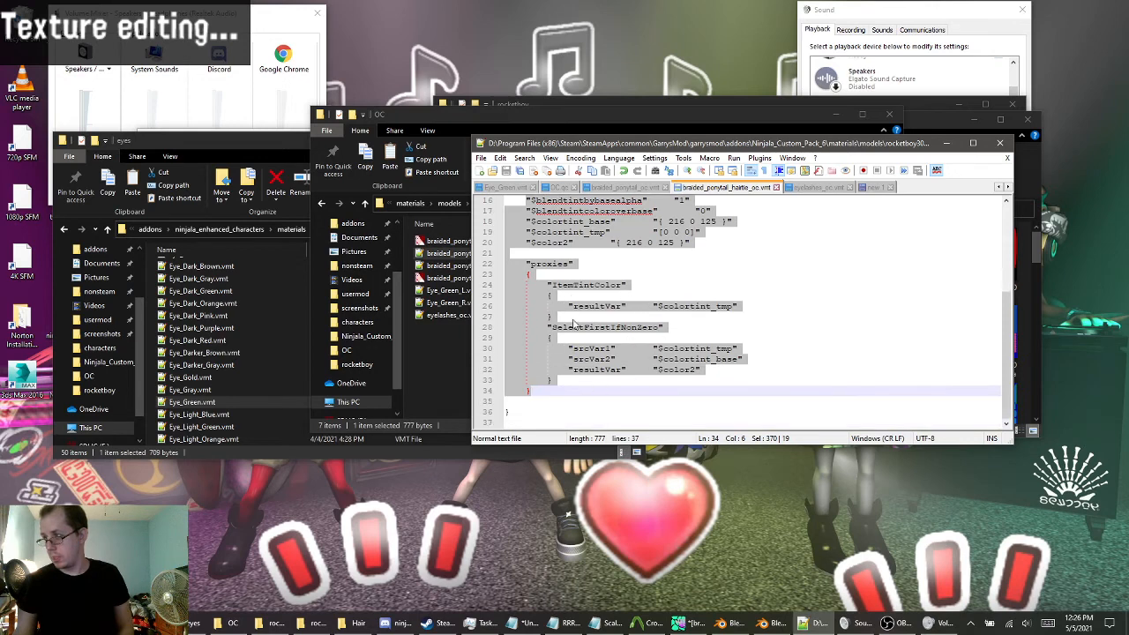
scroll(735, 353, "up", 1)
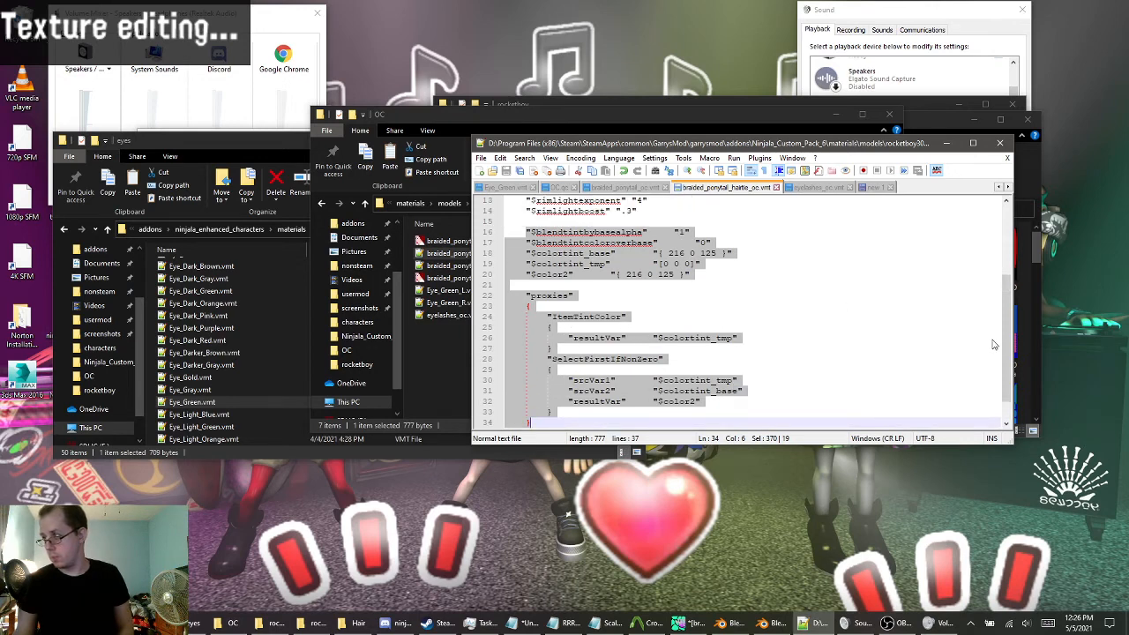
scroll(1006, 344, "down", 1)
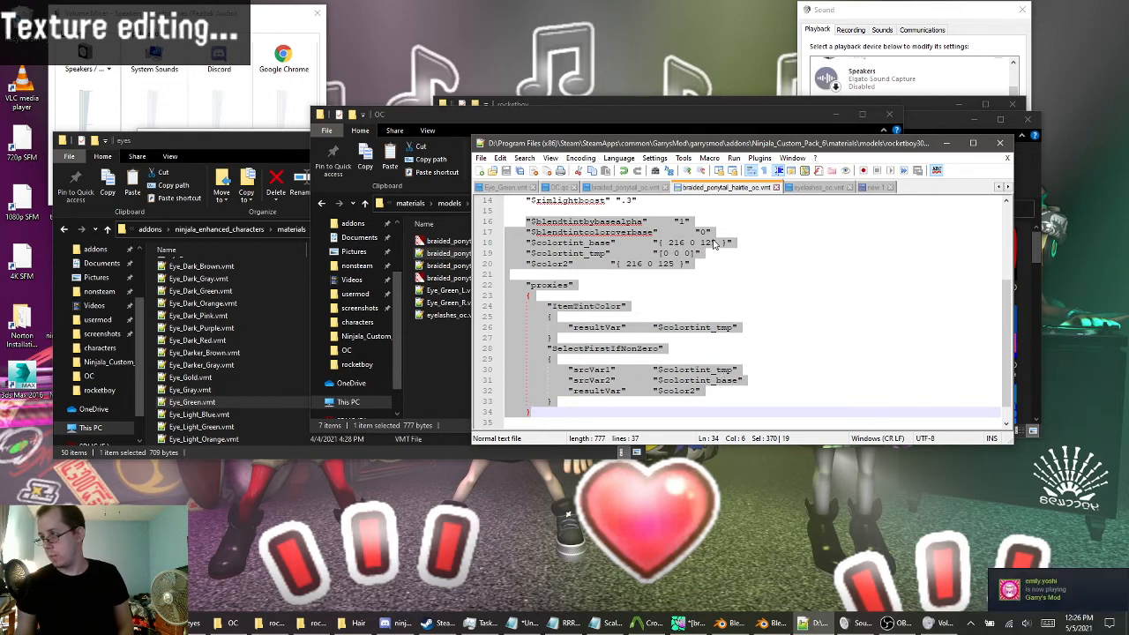
scroll(675, 275, "up", 5)
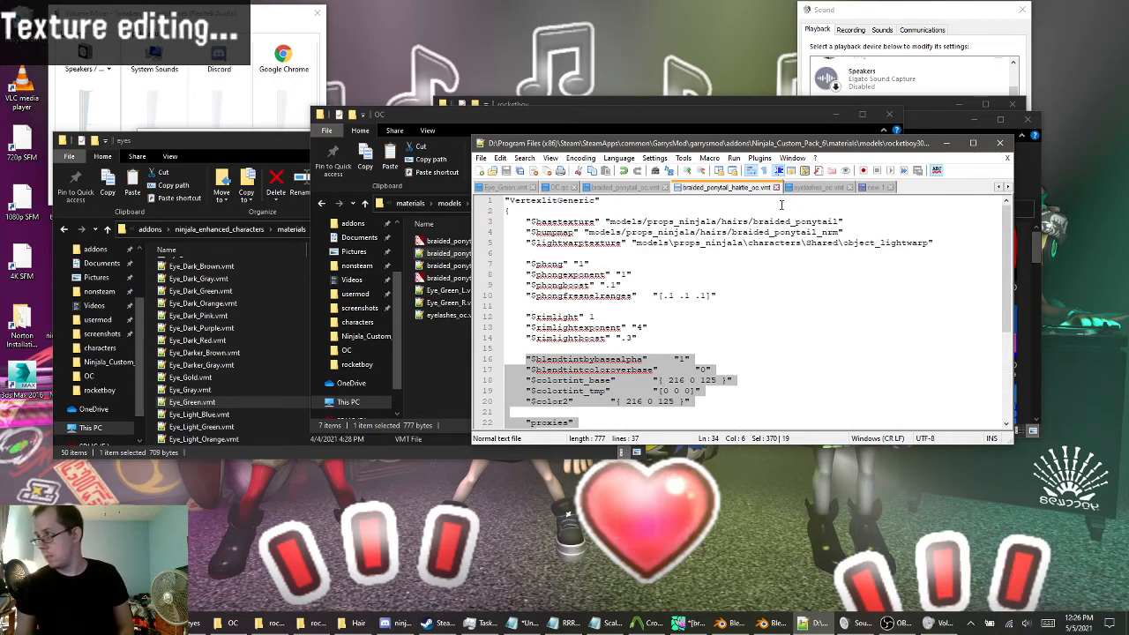
Open braided_ponytail_oc.vmt from the OC folder in the text editor and review its material parameters.
left_click(946, 143)
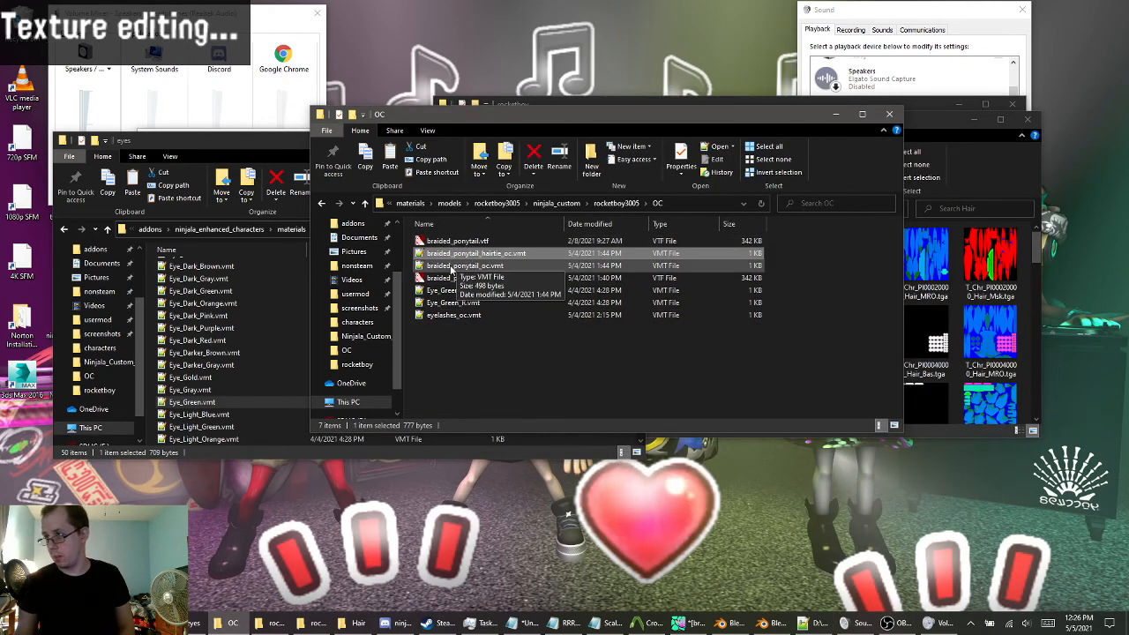
double_click(453, 265)
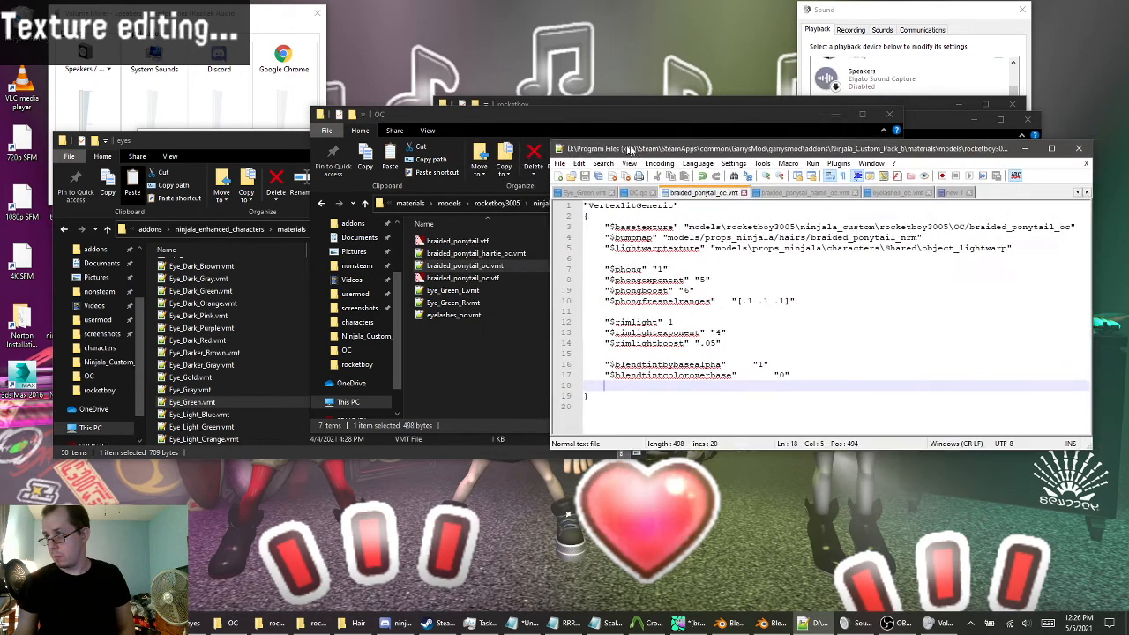
left_click_drag(560, 150, 652, 154)
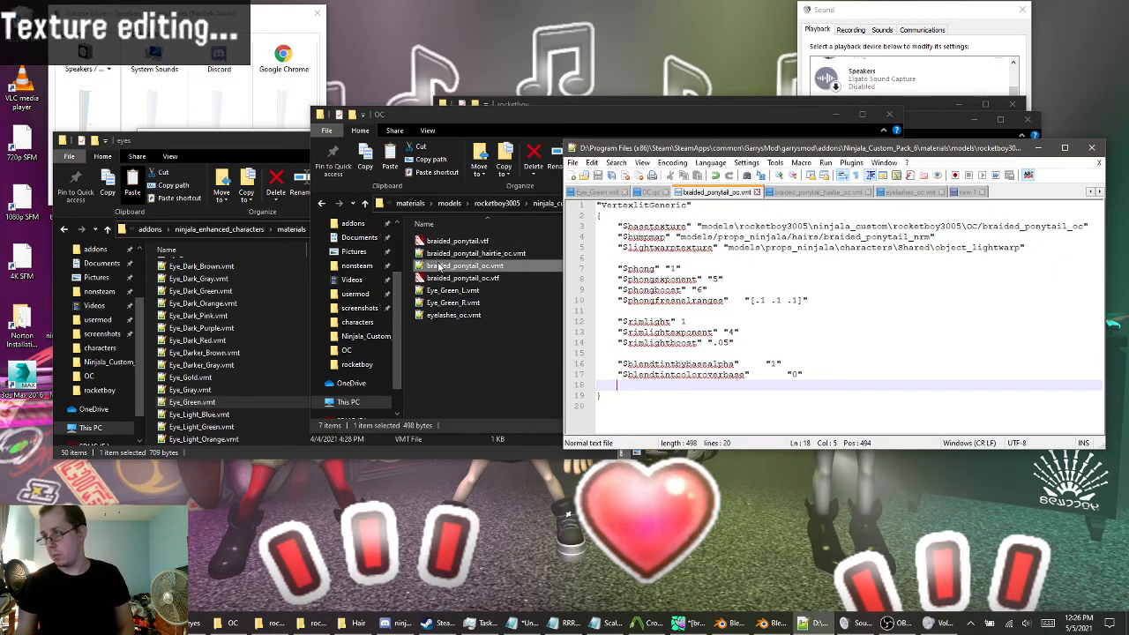
left_click(773, 623)
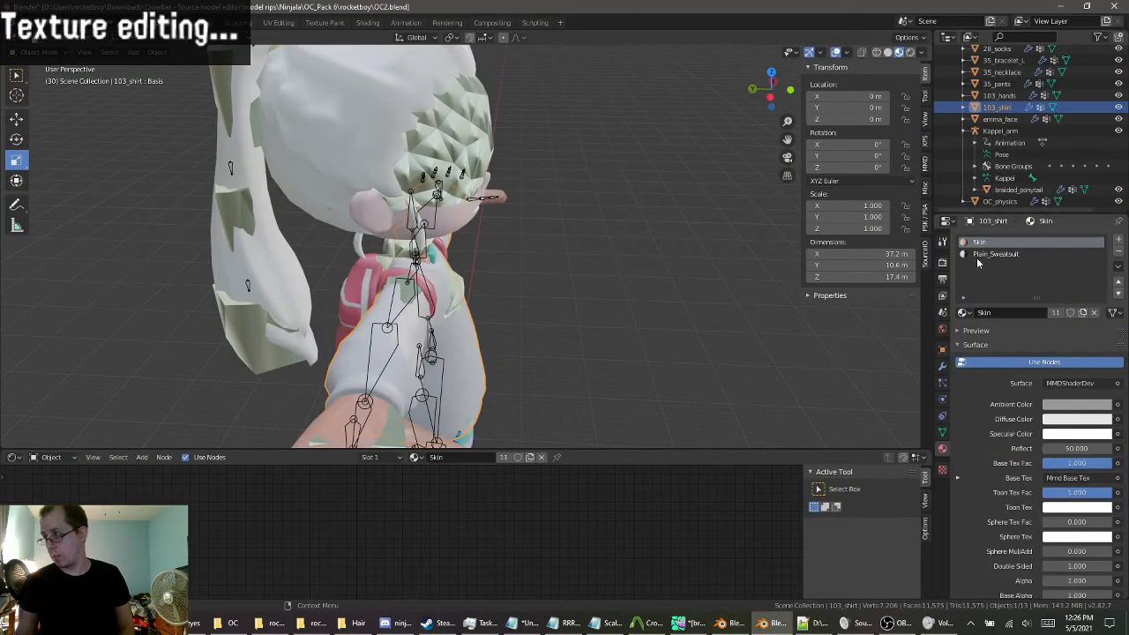
left_click(1069, 7)
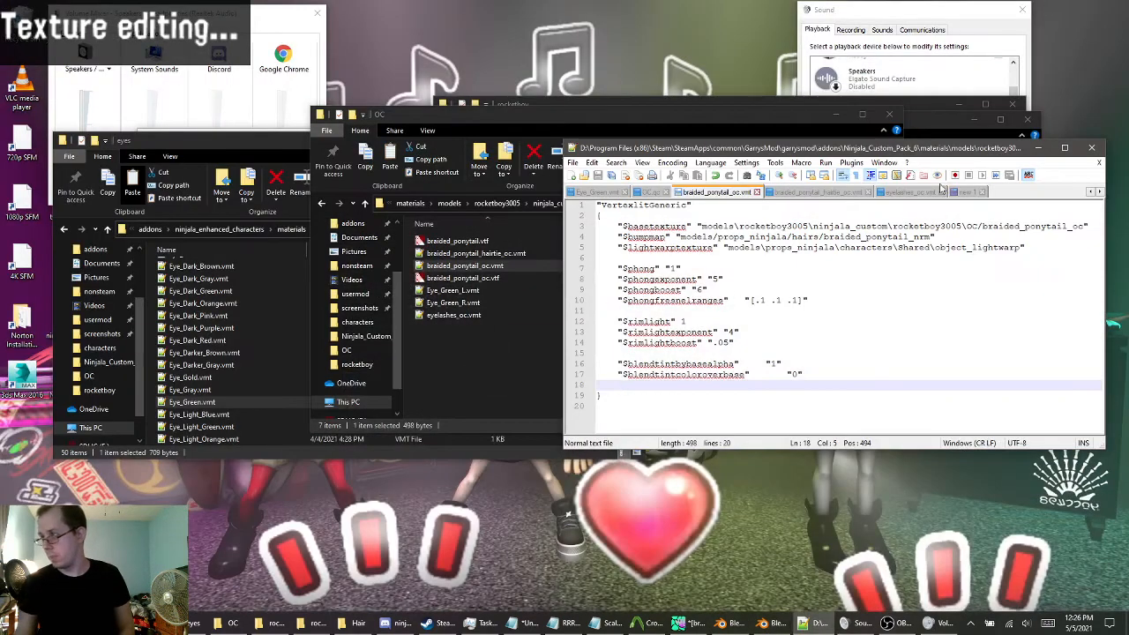
left_click_drag(866, 148, 813, 145)
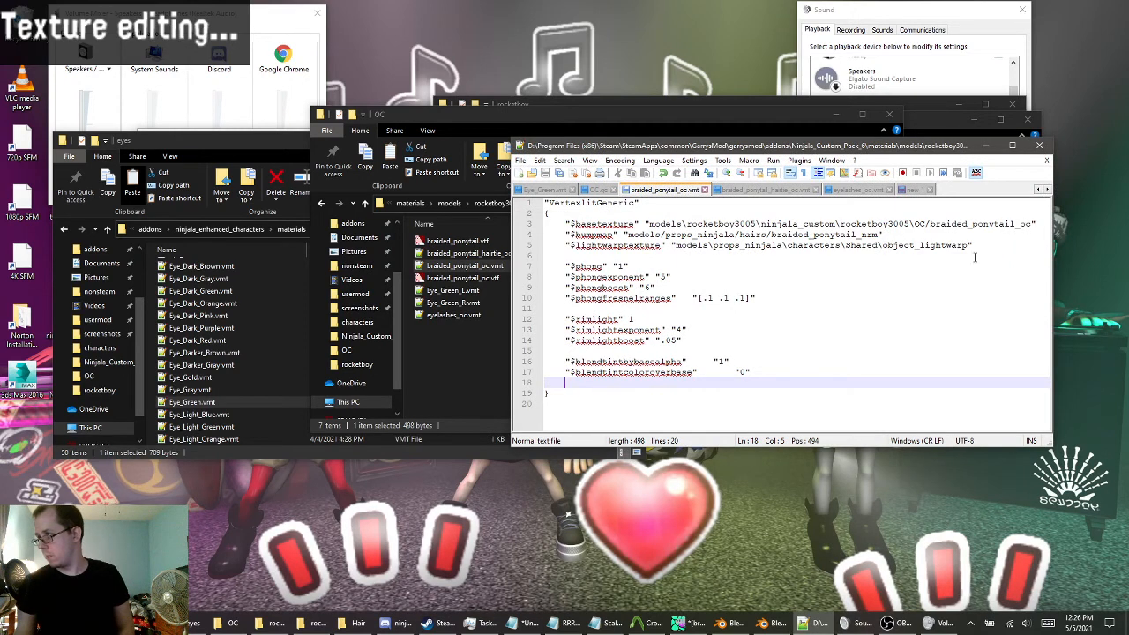
left_click(480, 279)
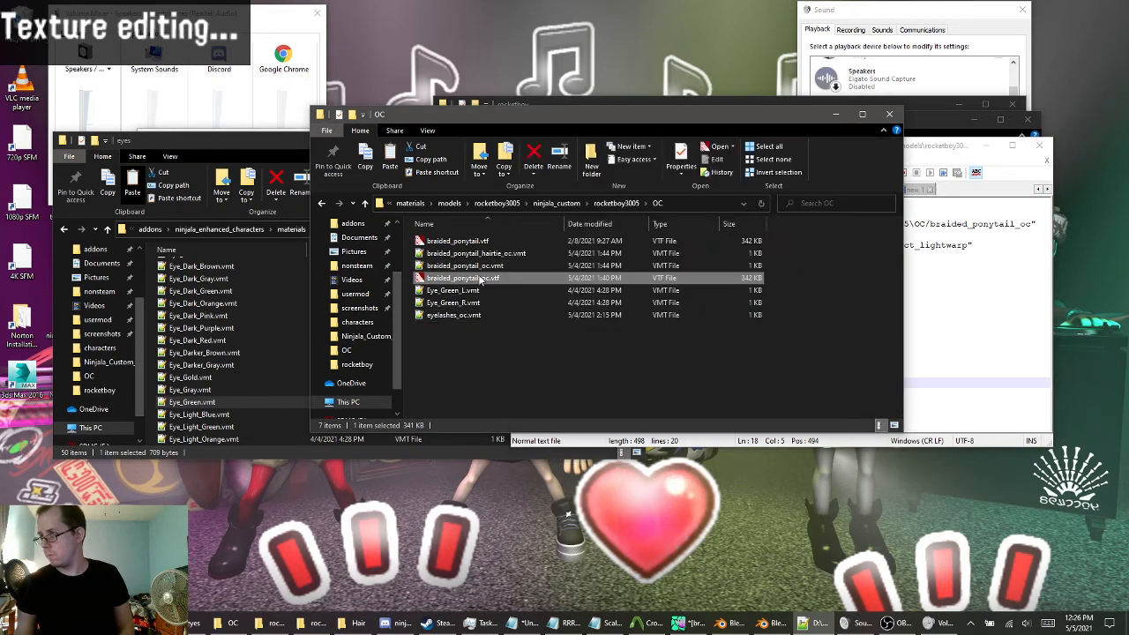
left_click(450, 245)
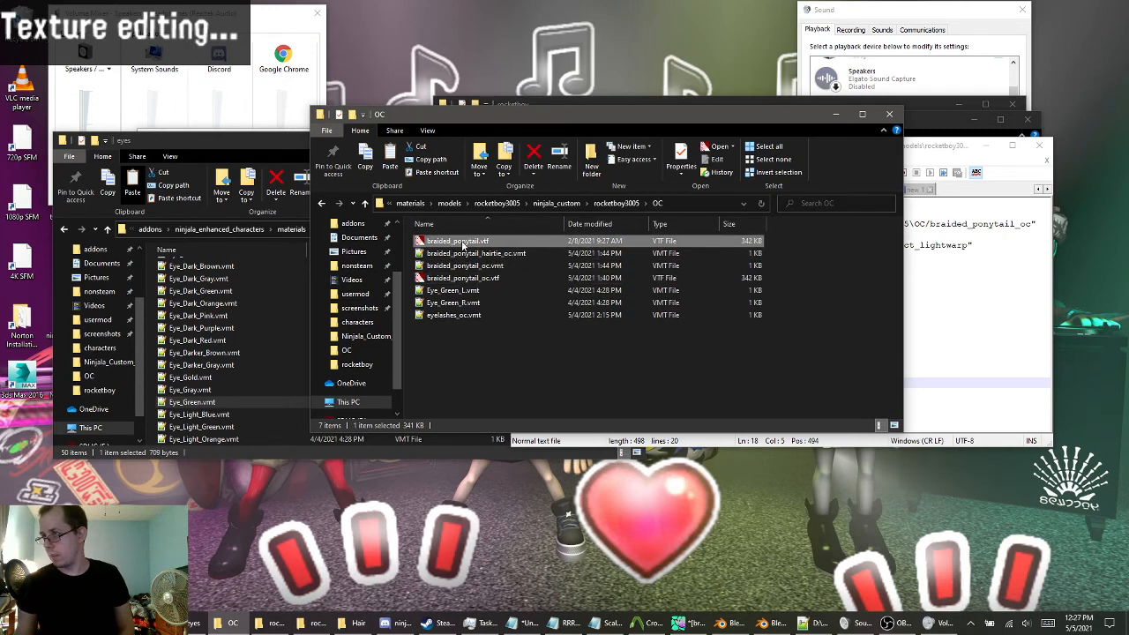
right_click(460, 247)
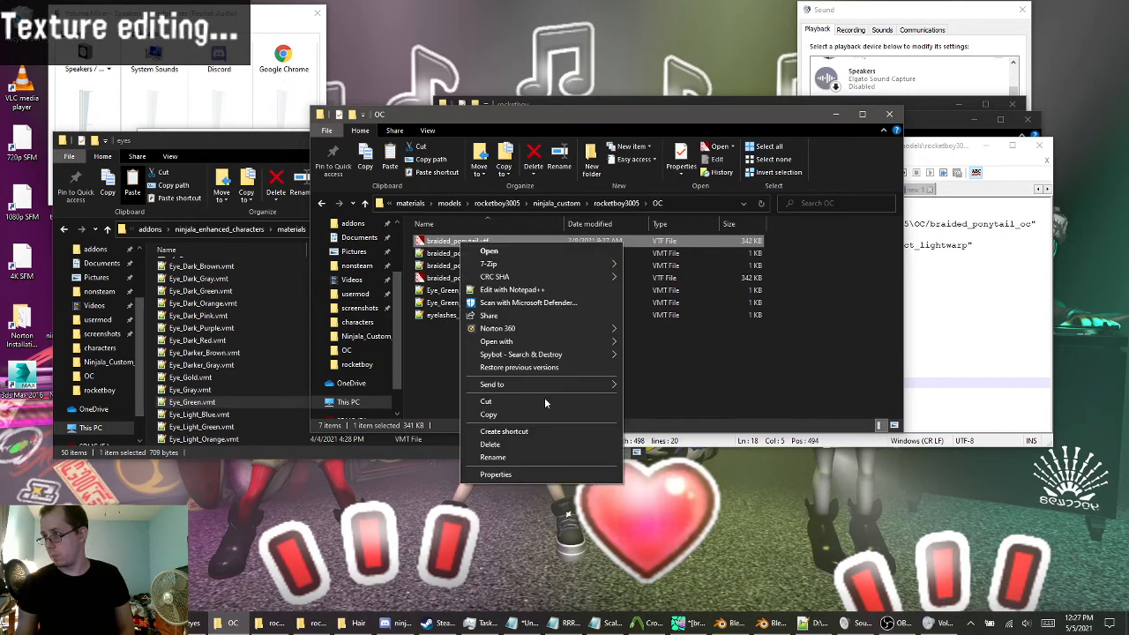
left_click(427, 371)
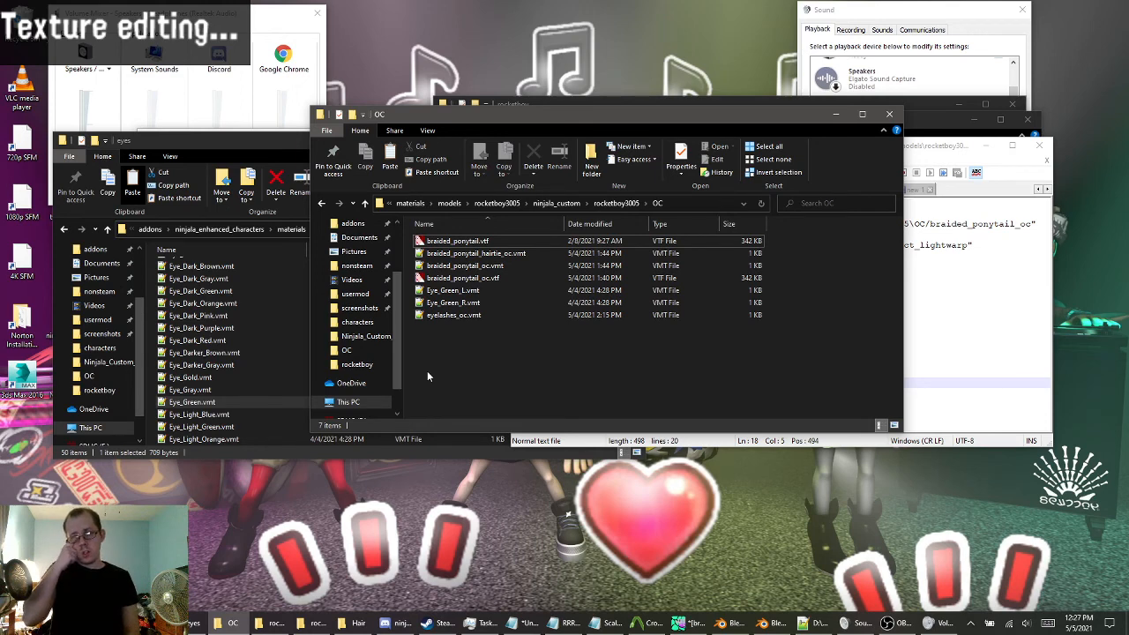
Go to the hairs folder under props_ninjala in the ninjala_enhanced_characters materials.
left_click(92, 230)
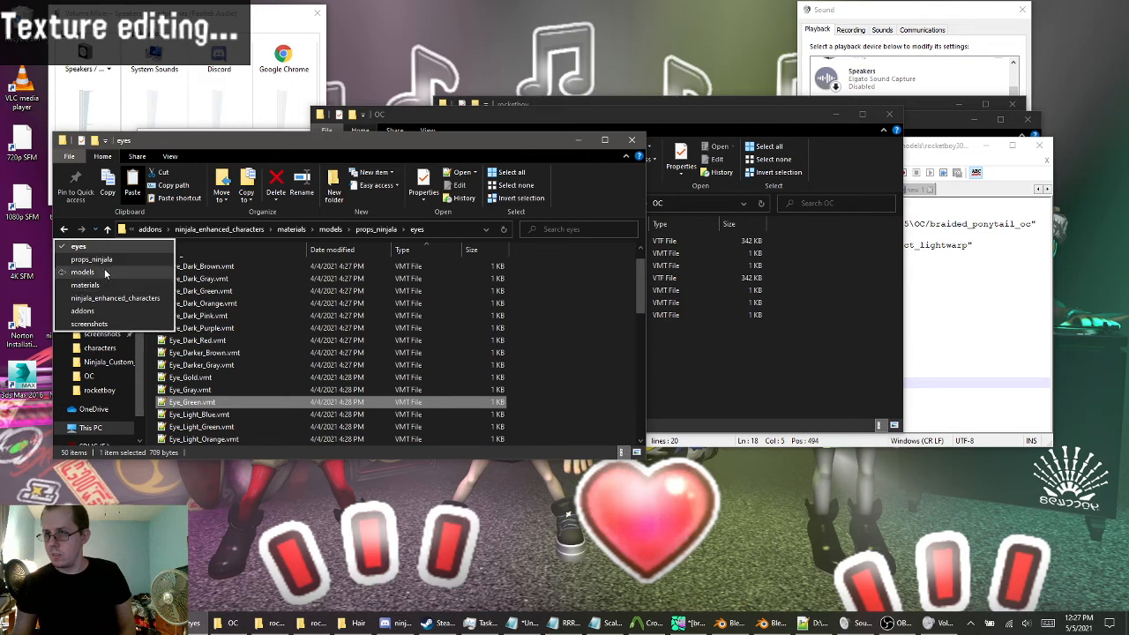
left_click(106, 275)
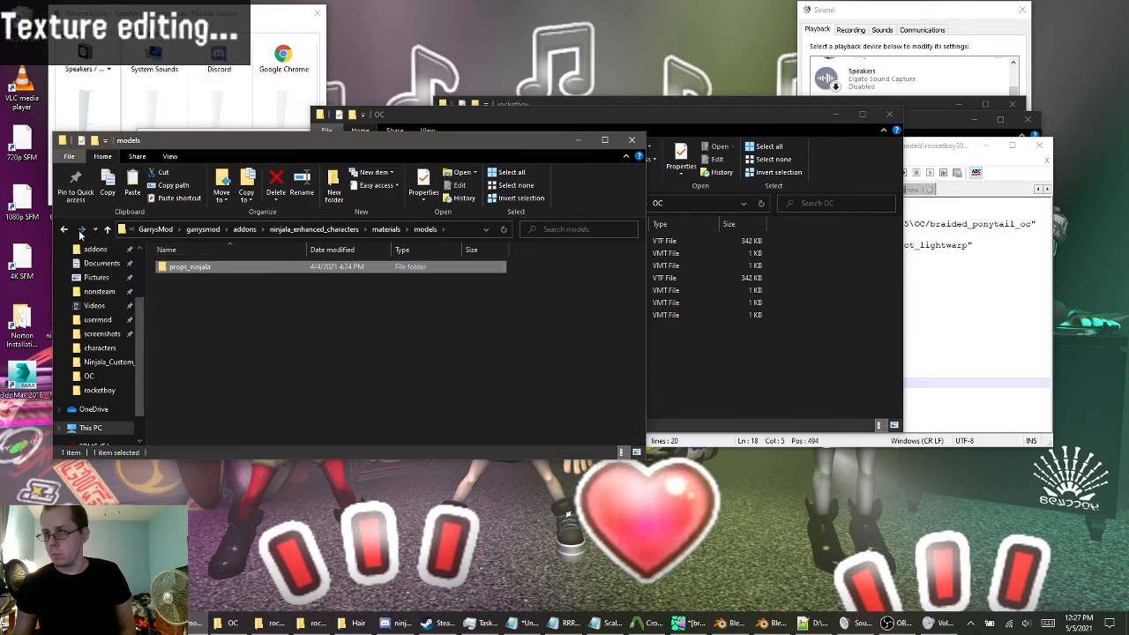
left_click(81, 230)
double_click(197, 295)
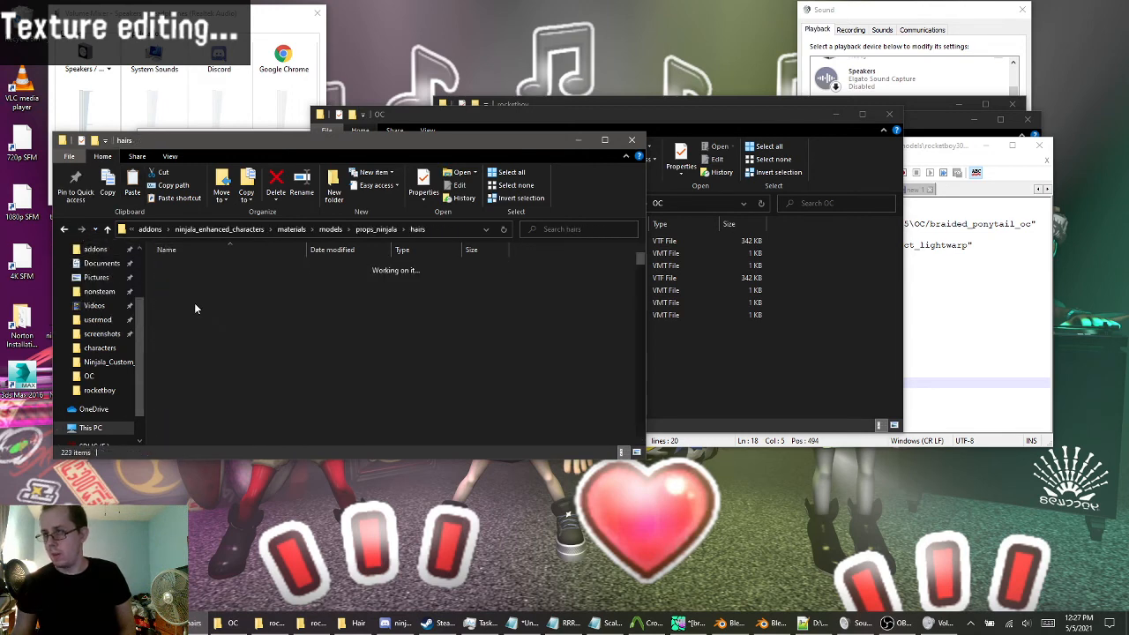
Copy braided_ponytail.vmt and braided_ponytail.vtf from the hairs folder into the OC folder, replacing the existing VTF file.
scroll(221, 379, "down", 1)
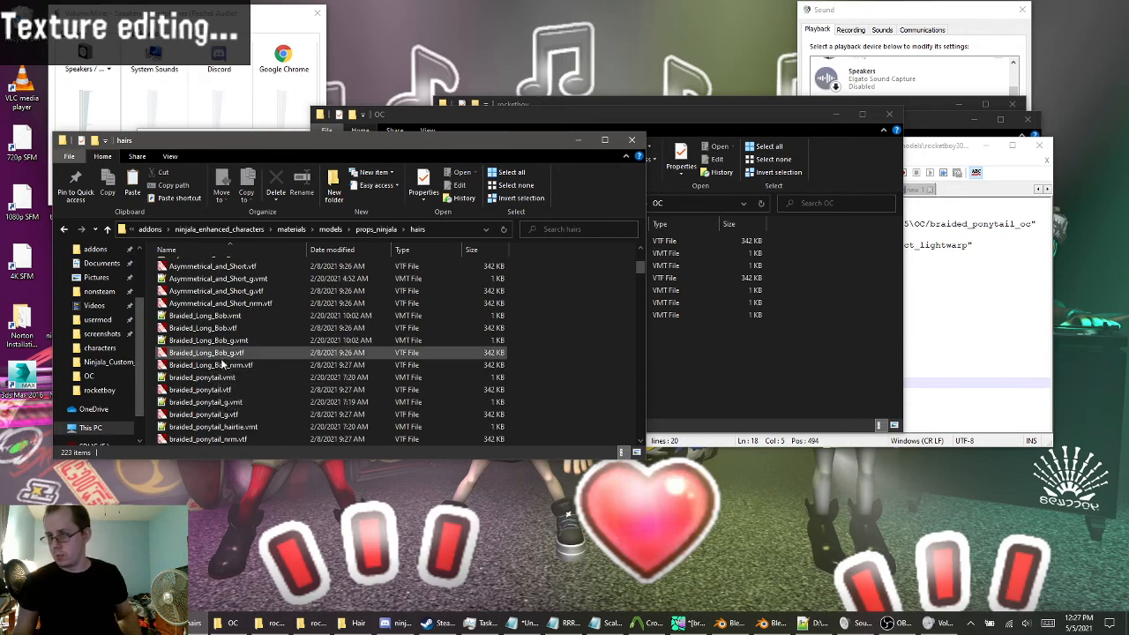
left_click(227, 378)
left_click(220, 390, "shift")
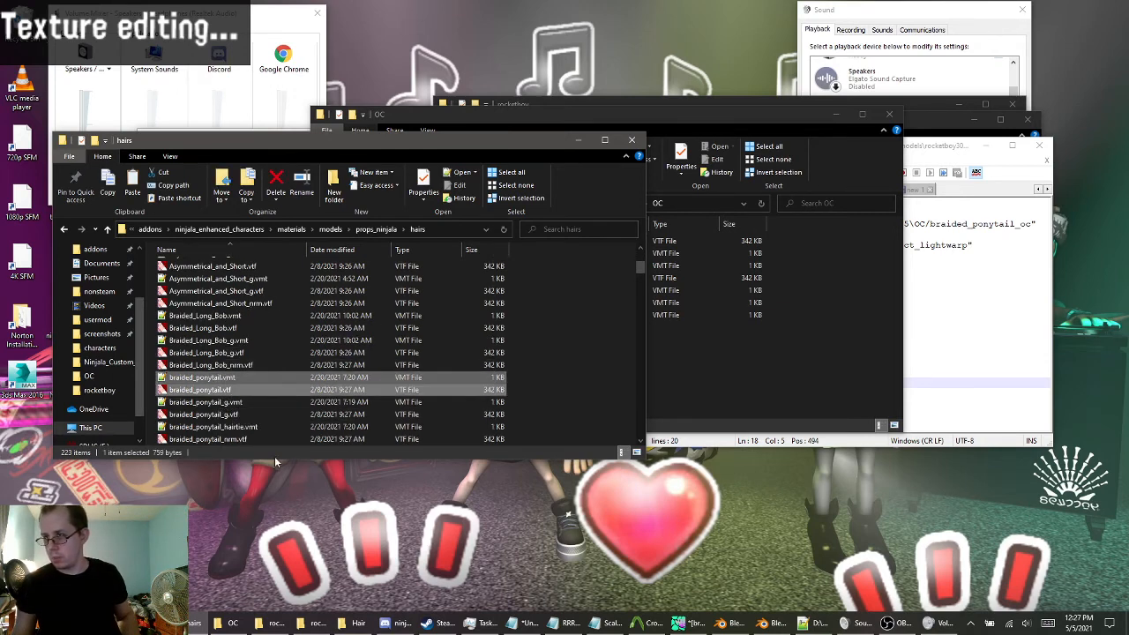
left_click(691, 366)
key("ctrl+v")
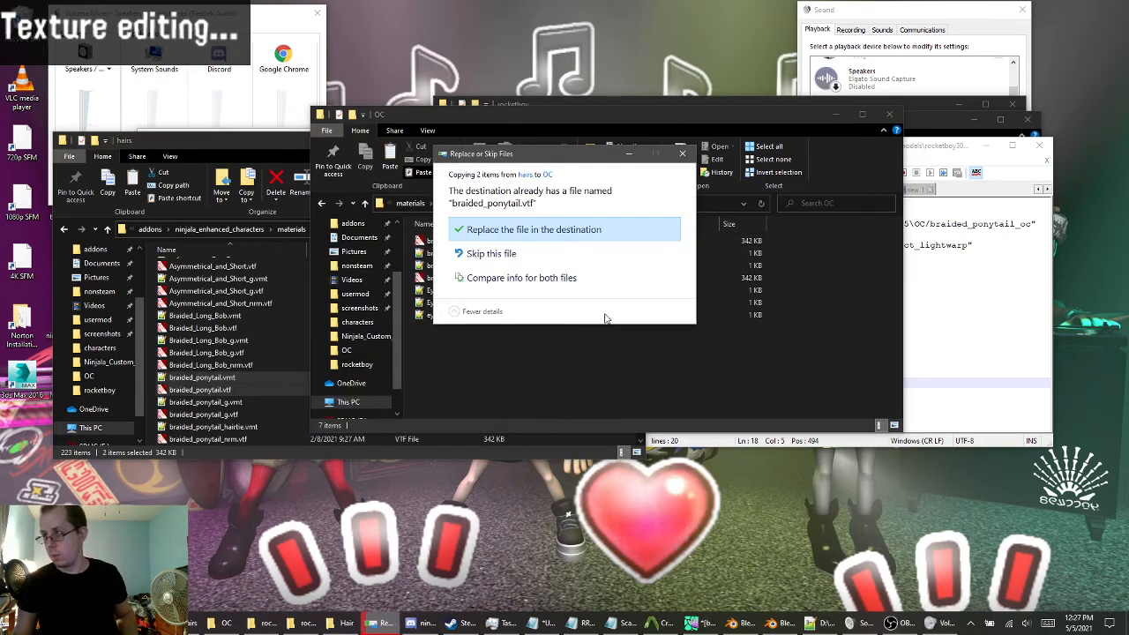
key("Return")
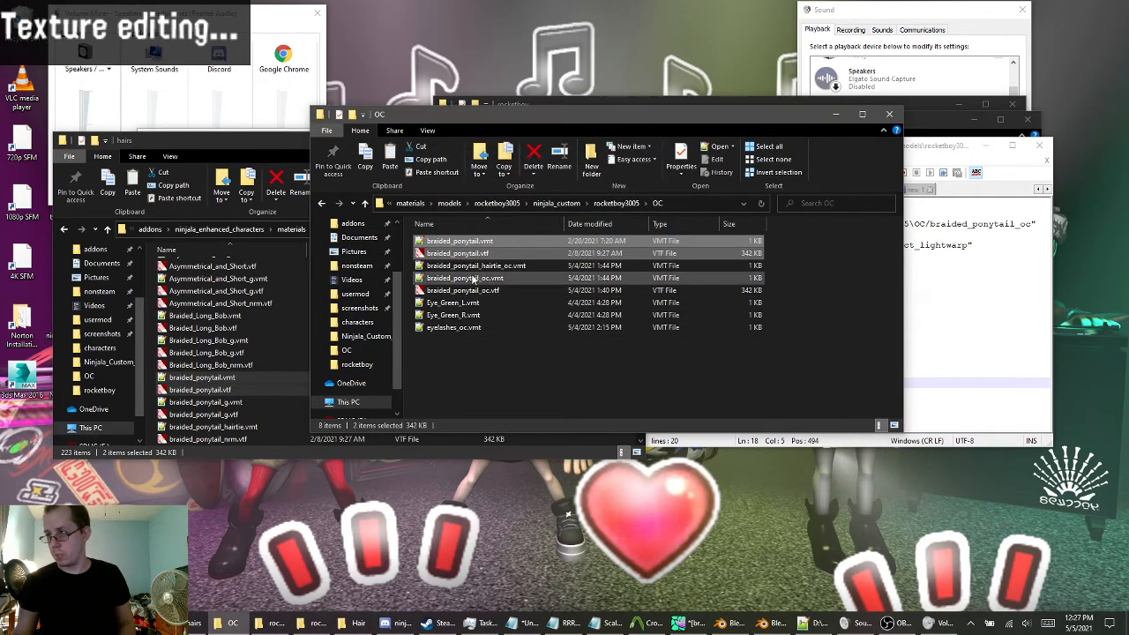
Bring braided_ponytail_oc.vmt back up in the text editor and check its base texture path and blend tint lines.
left_click(473, 243)
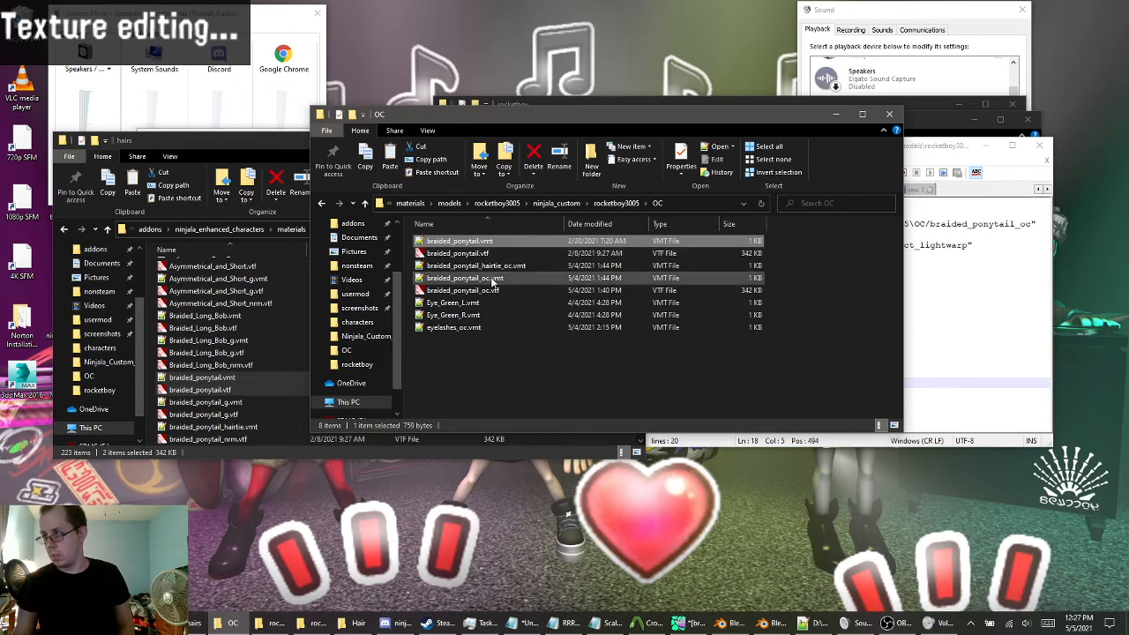
double_click(467, 278)
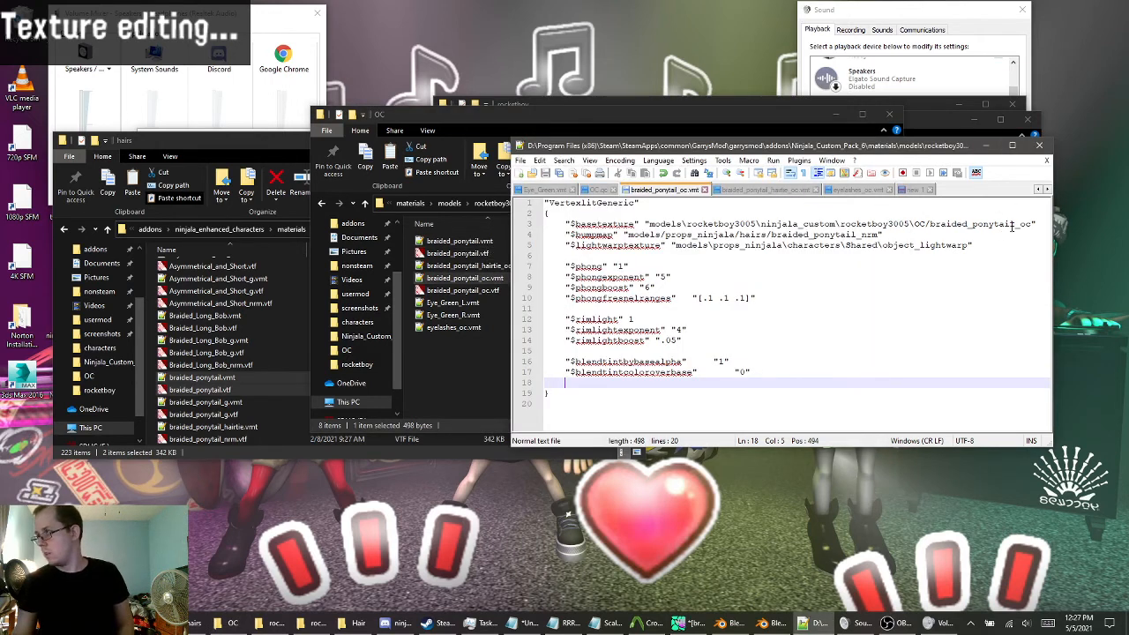
left_click_drag(567, 362, 763, 379)
left_click(756, 383)
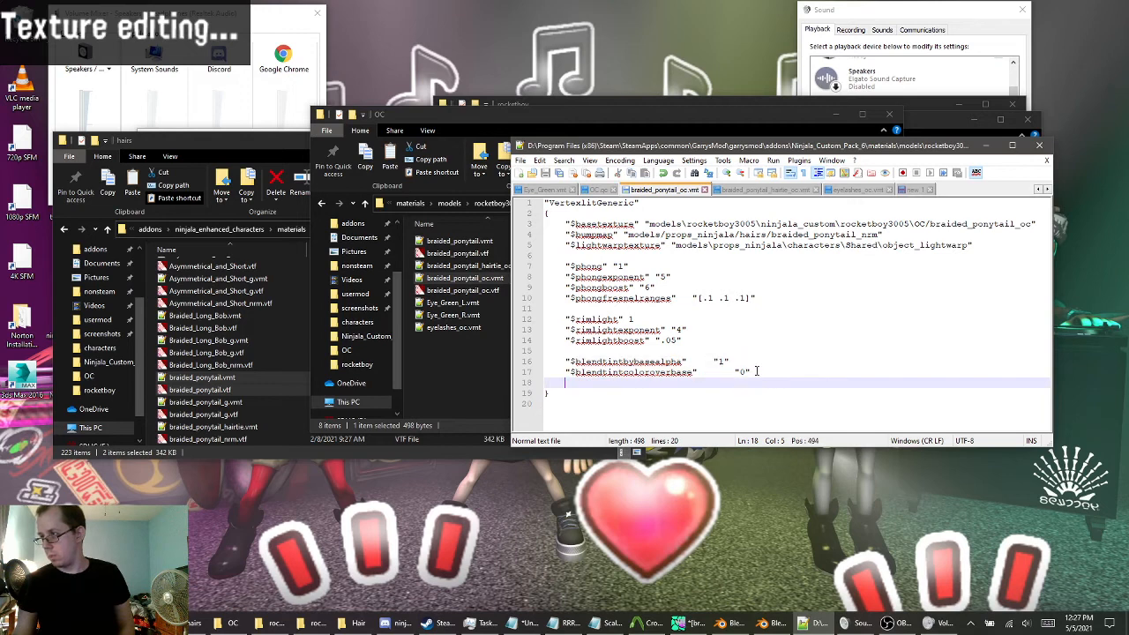
Examine the colour tint and proxies block in eyelashes_oc.vmt, and compare it with braided_ponytail_oc.vmt.
left_click(874, 190)
scroll(825, 280, "up", 1)
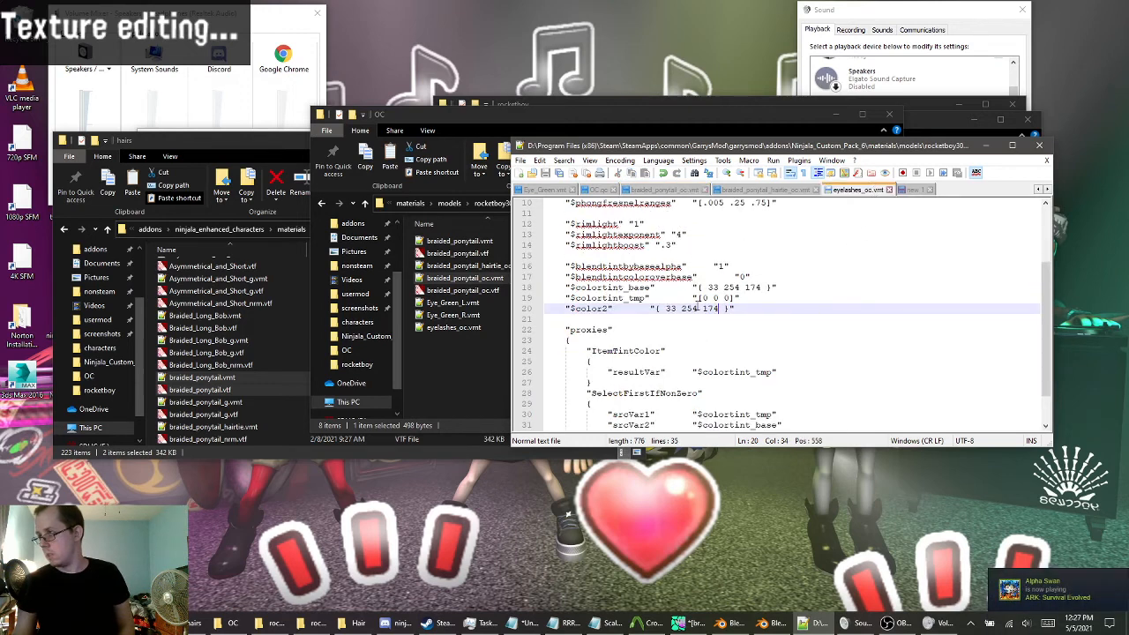
left_click_drag(567, 287, 548, 425)
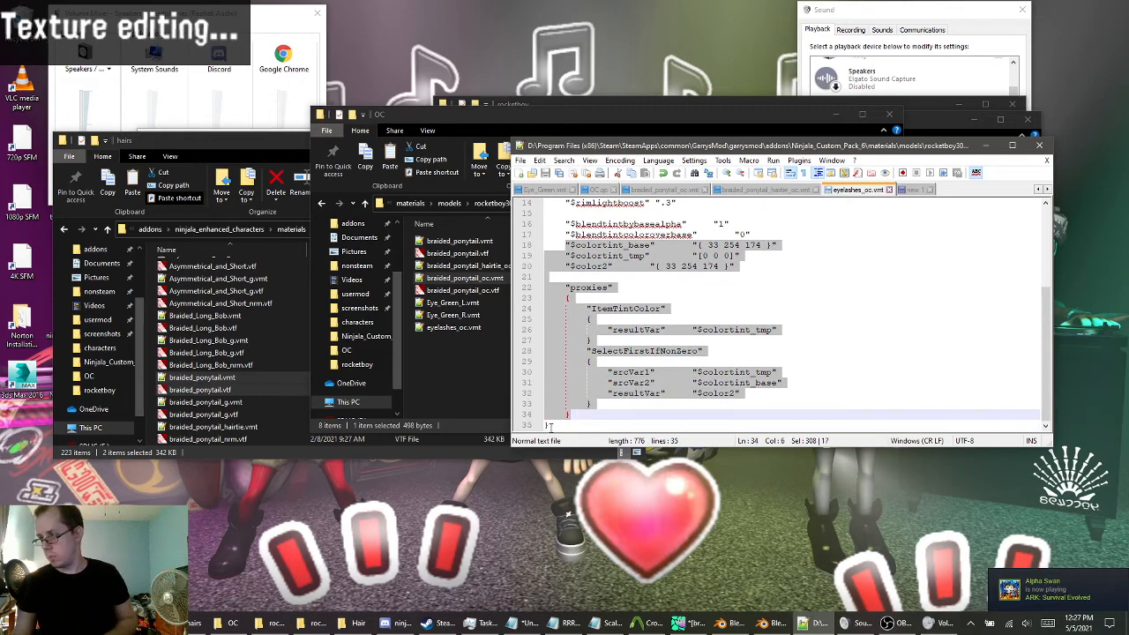
left_click(549, 425)
scroll(550, 353, "up", 5)
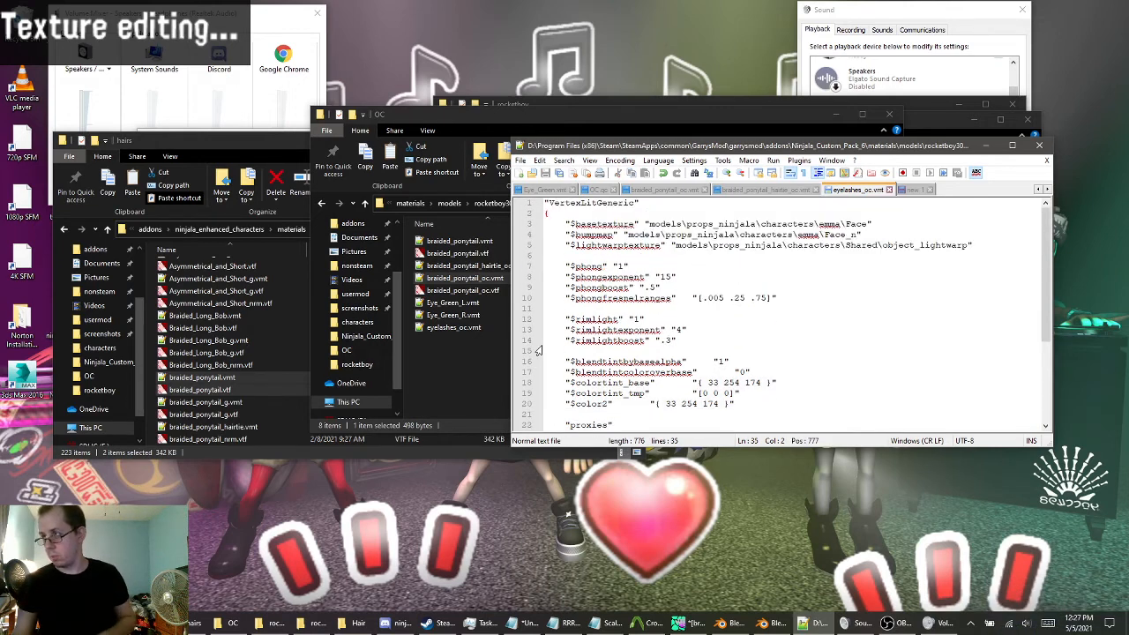
scroll(565, 265, "down", 4)
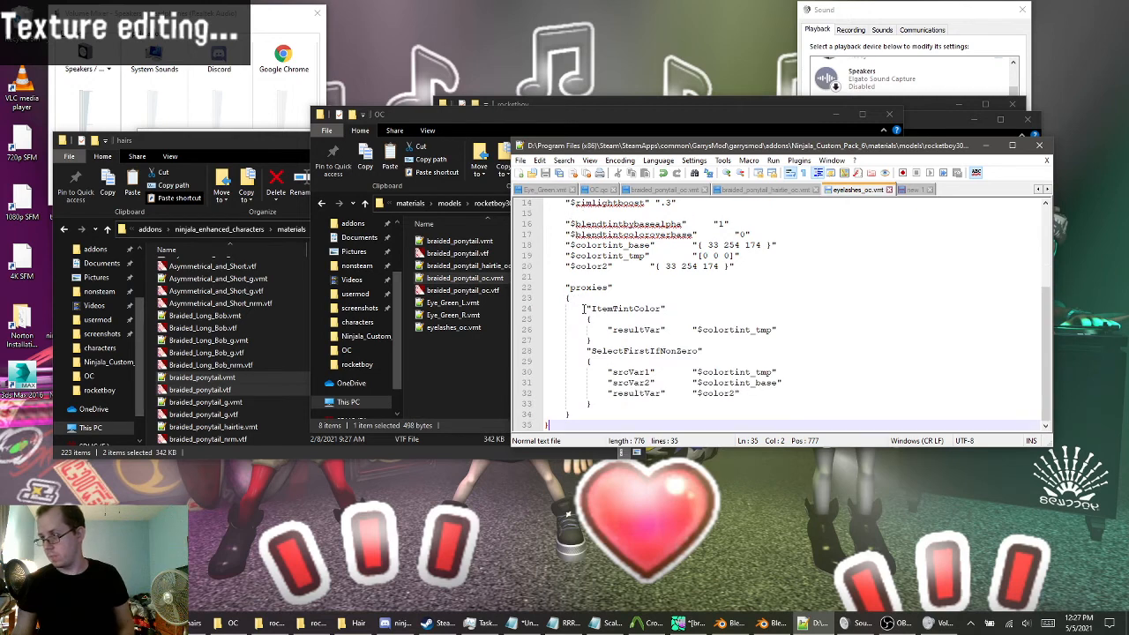
left_click(615, 417)
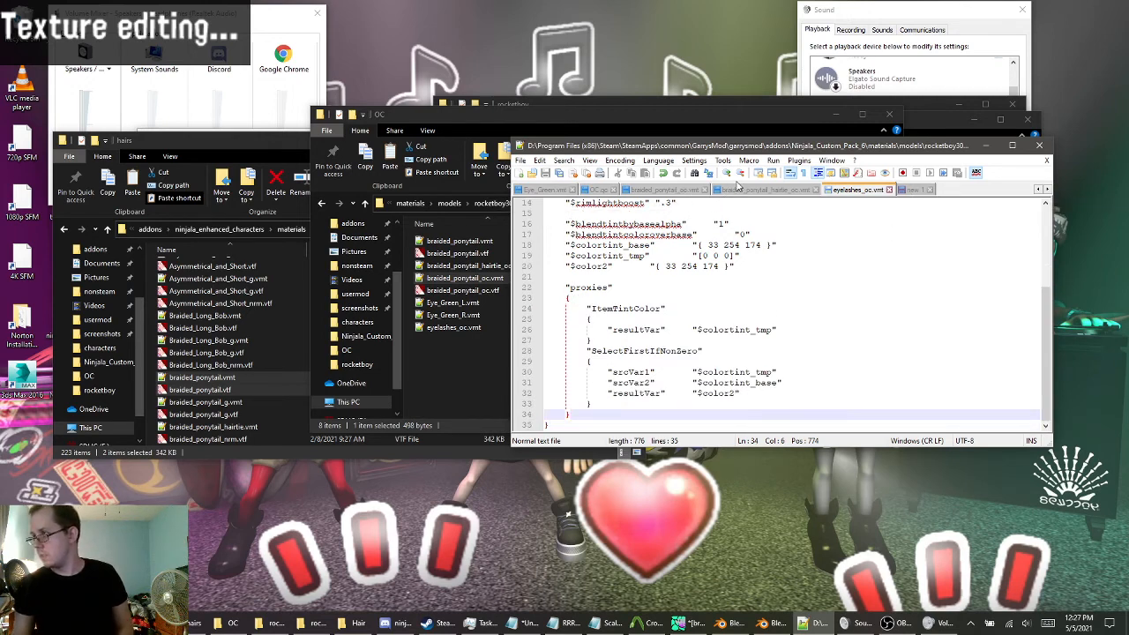
left_click(695, 193)
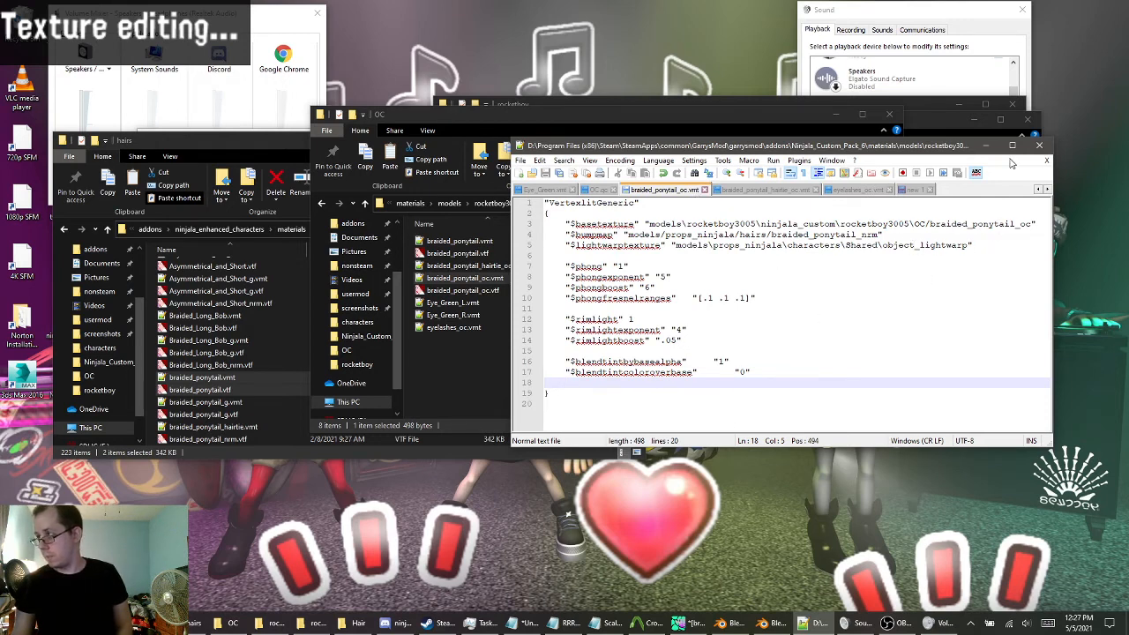
Open braided_ponytail.vtf from the OC folder in GIMP and bring up its image.
left_click(985, 144)
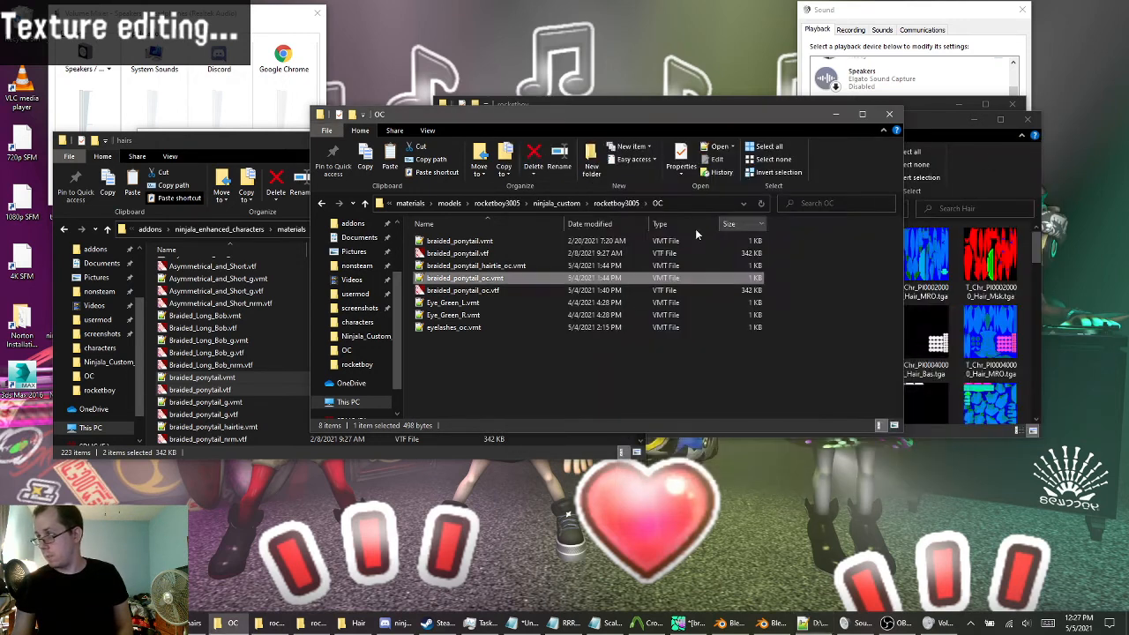
right_click(452, 256)
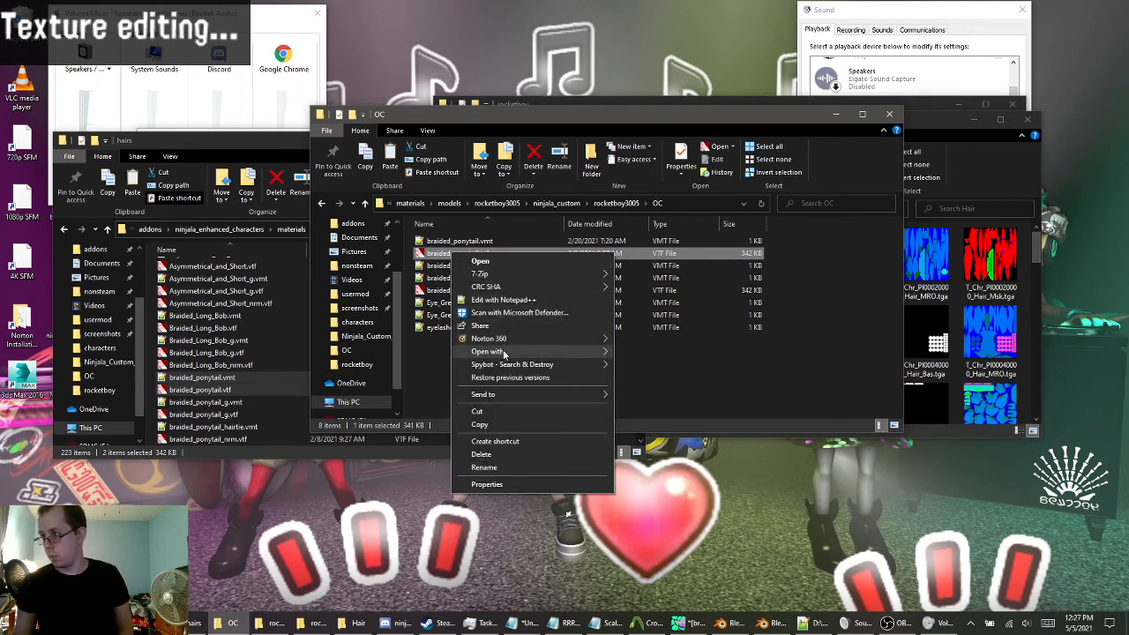
mouse_move(504, 354)
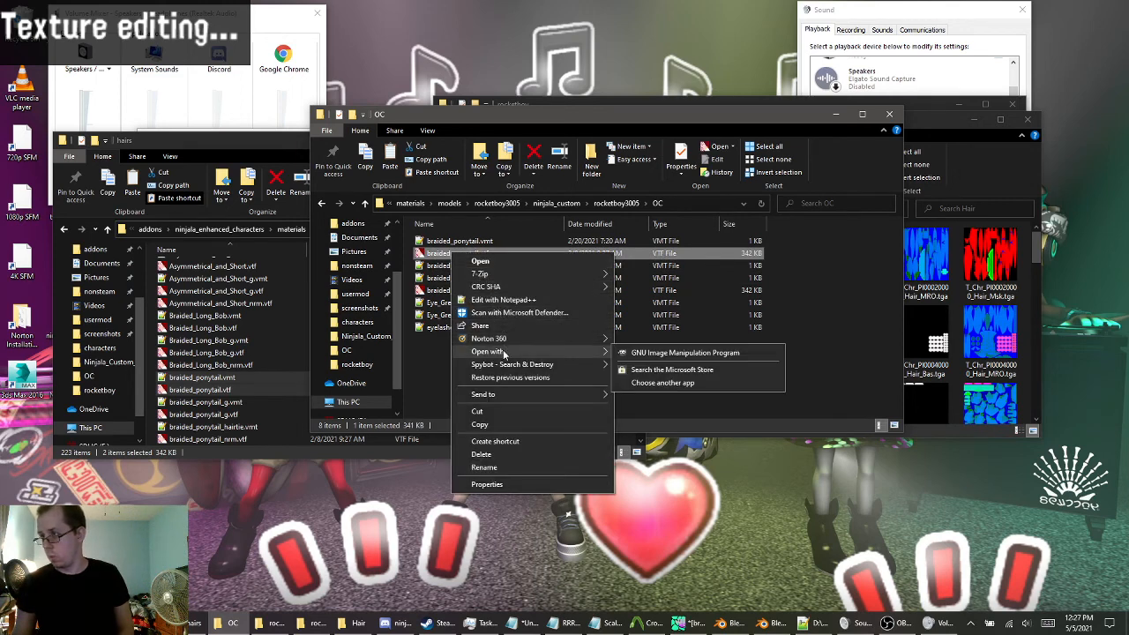
left_click(650, 353)
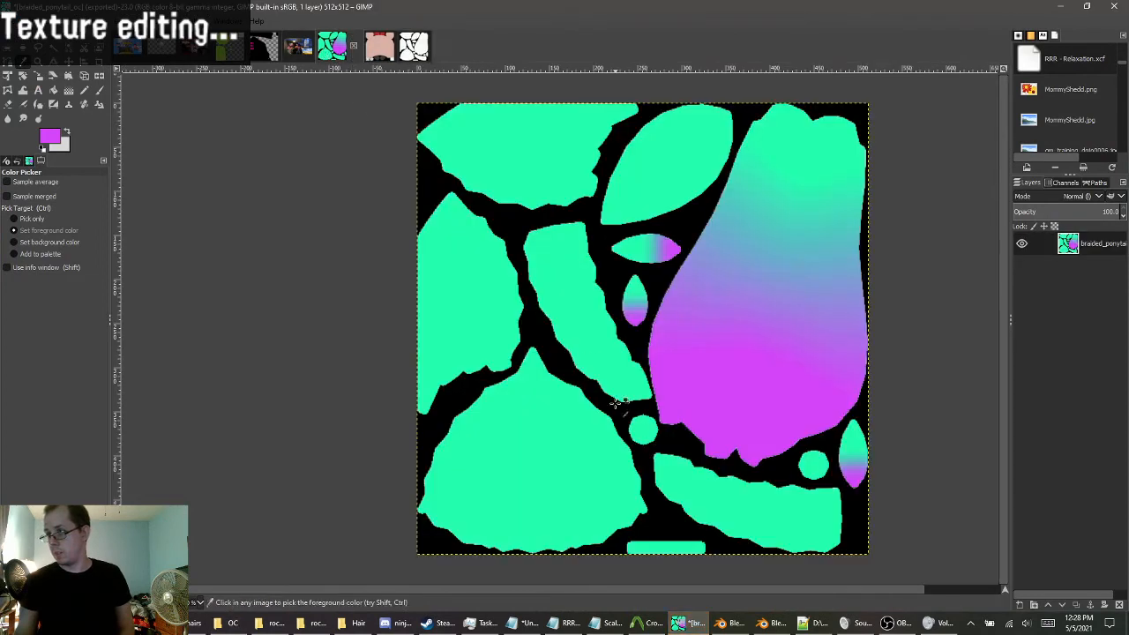
left_click(411, 46)
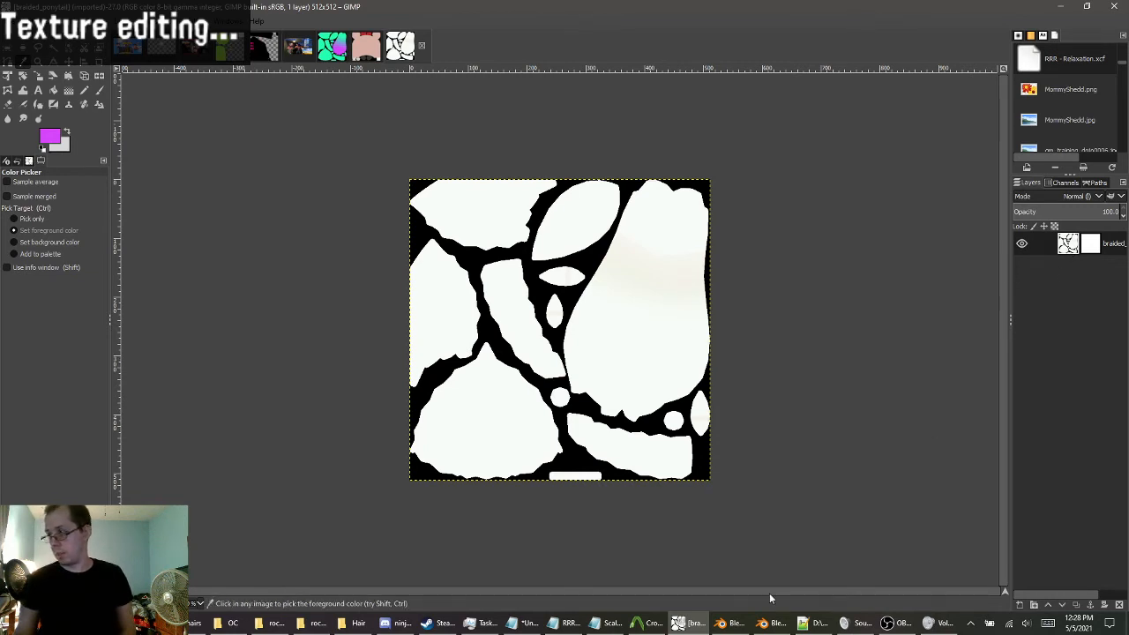
Add braided_ponytail_g.vtf from the hairs folder as a new layer on top of the braided_ponytail image.
left_click(196, 623)
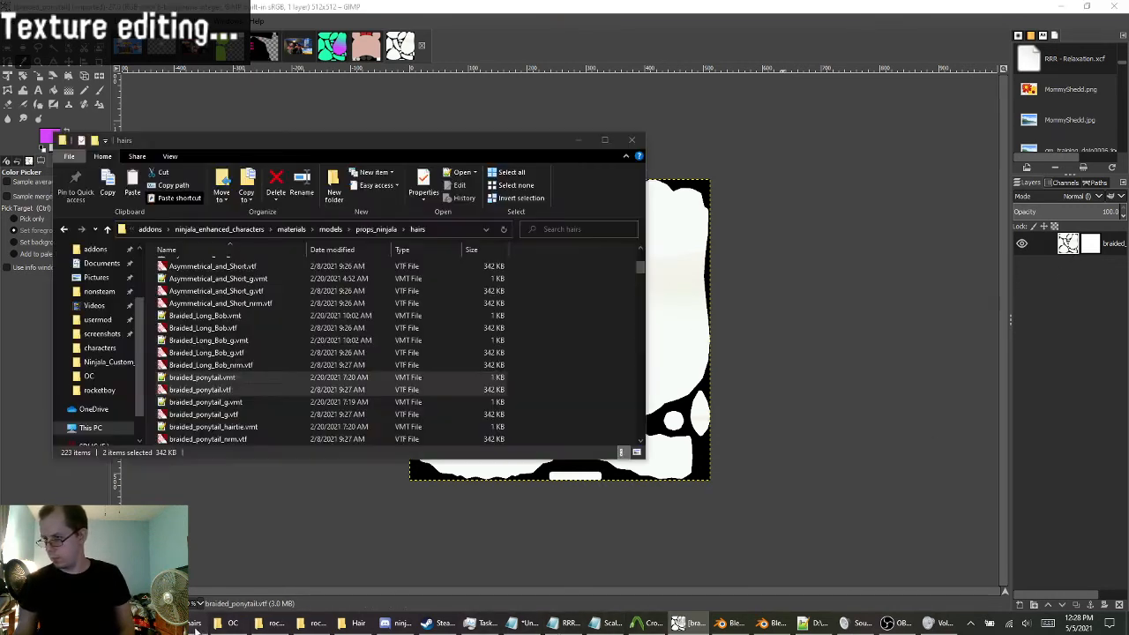
left_click(200, 415)
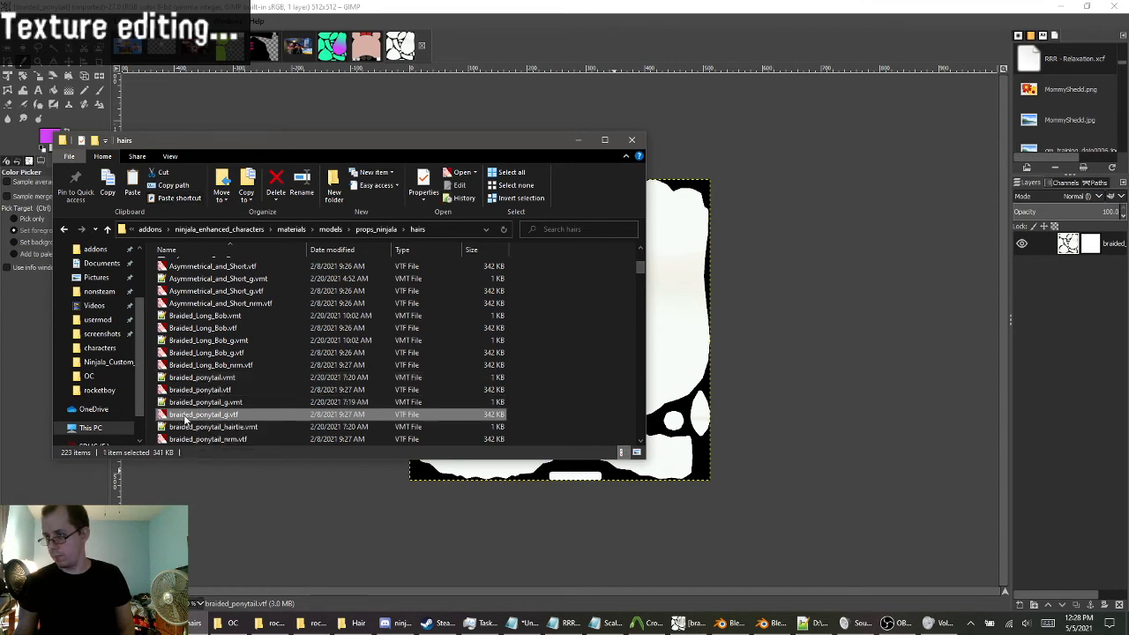
left_click_drag(185, 421, 789, 310)
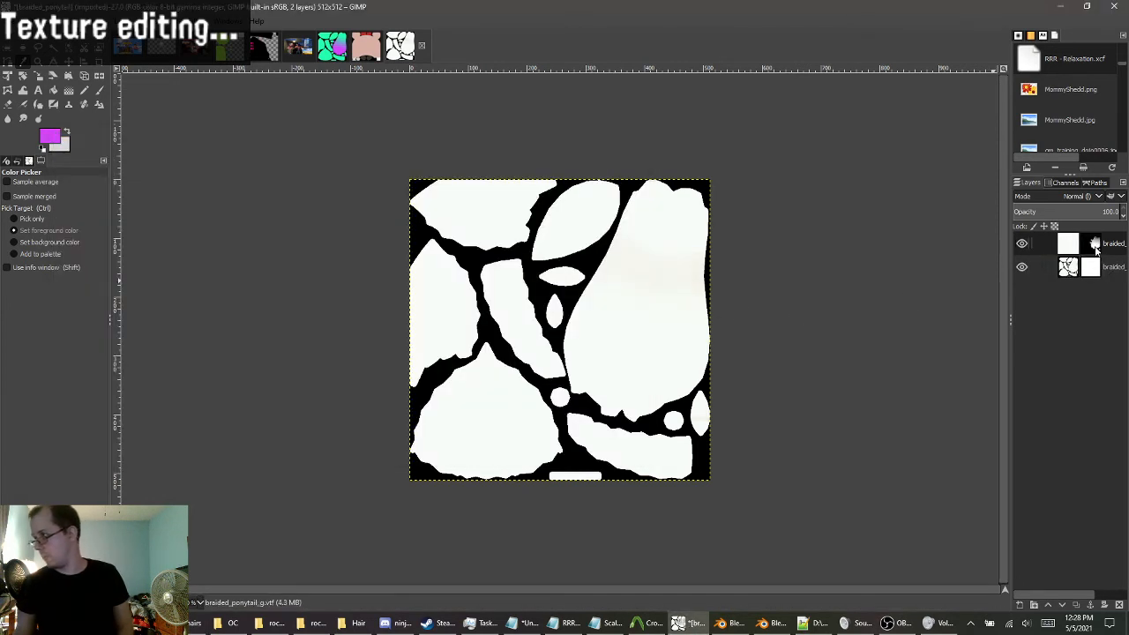
Apply the layer mask of the braided_ponytail_g.vtf layer and check its gradient with the base layer temporarily hidden.
left_click(1095, 246)
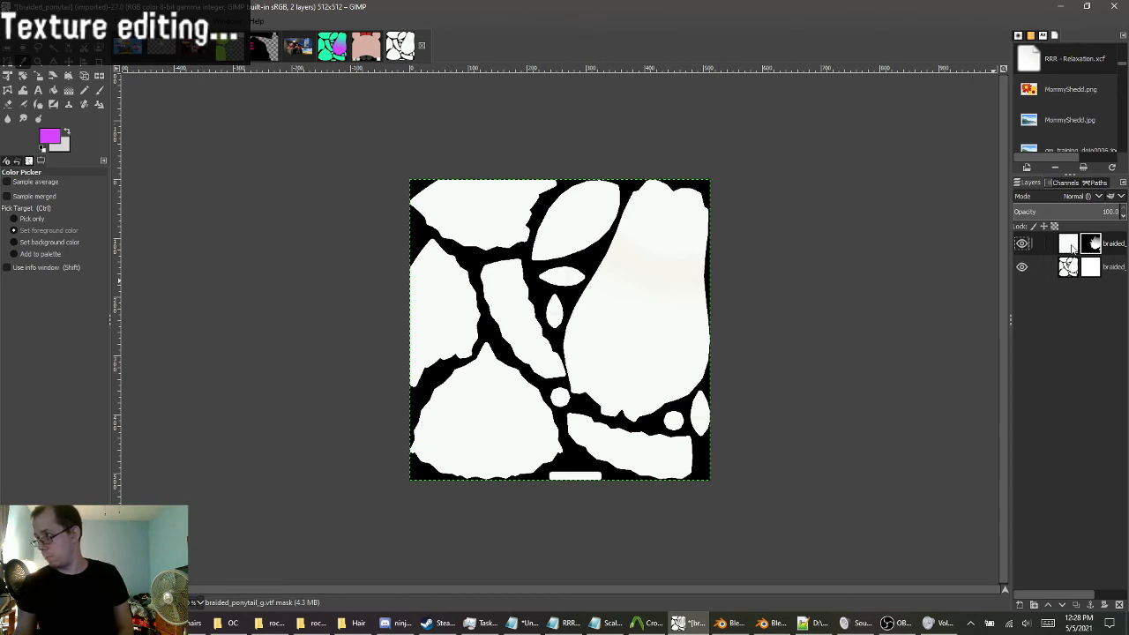
right_click(1073, 249)
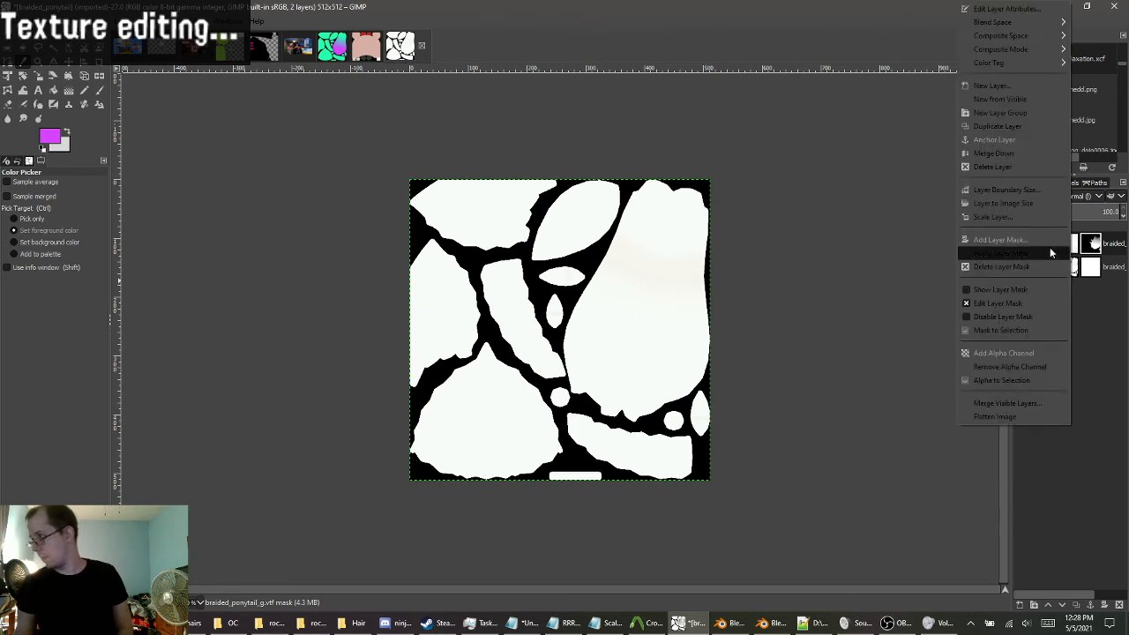
left_click(995, 268)
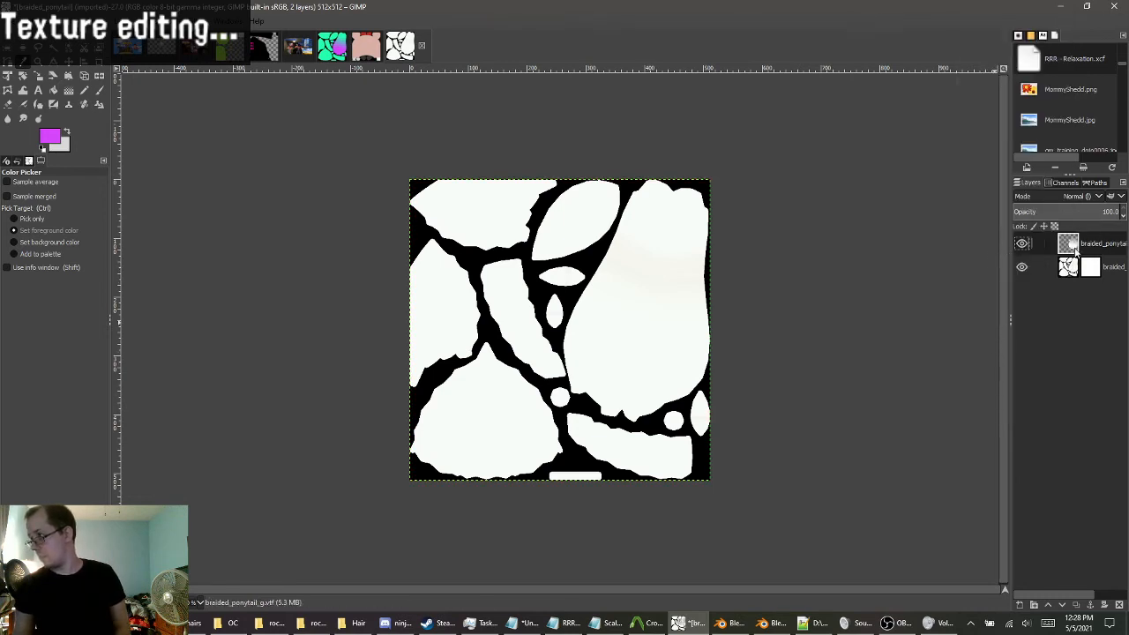
left_click(1022, 268)
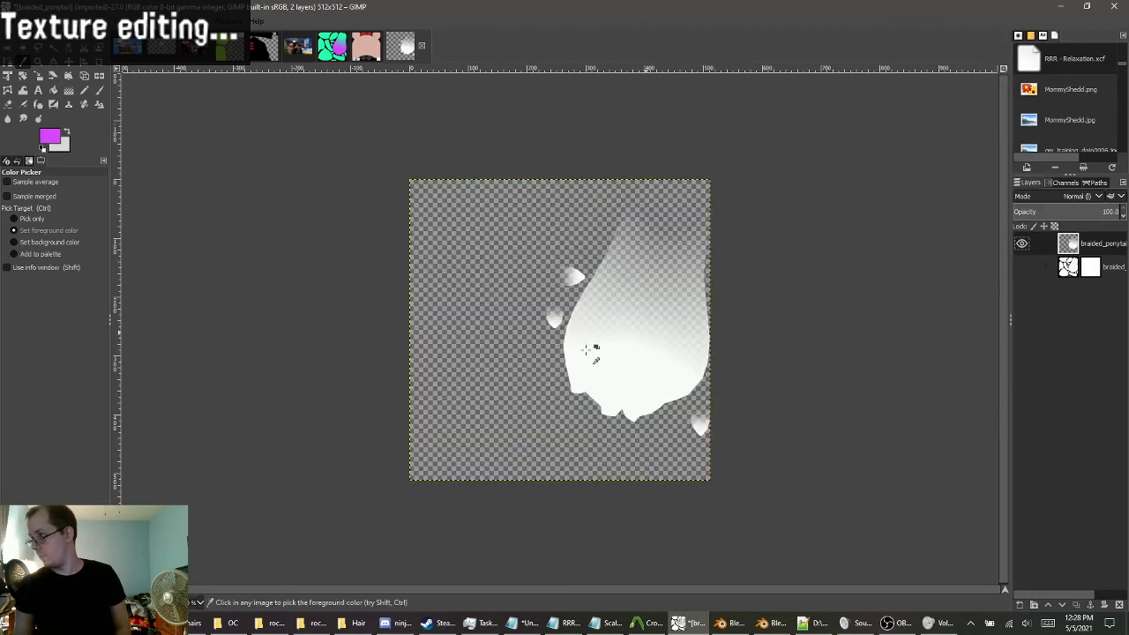
left_click(1023, 269)
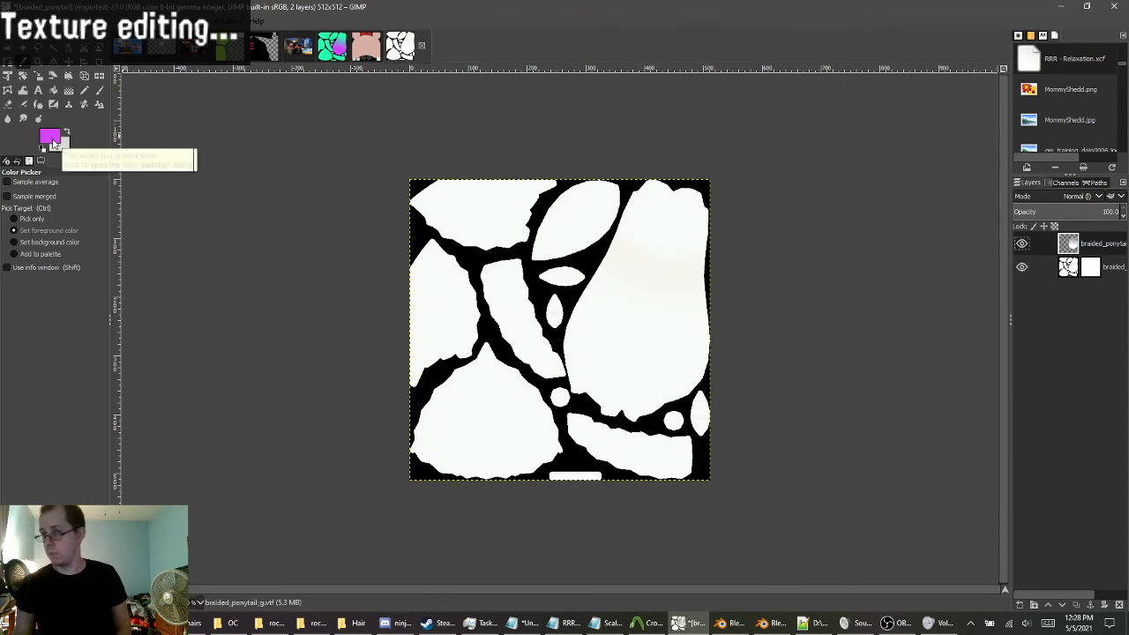
Add a layer named Outline and paint one size 82 Pencil dab in purple d546fa near the large hair shape's lower end.
left_click(51, 139)
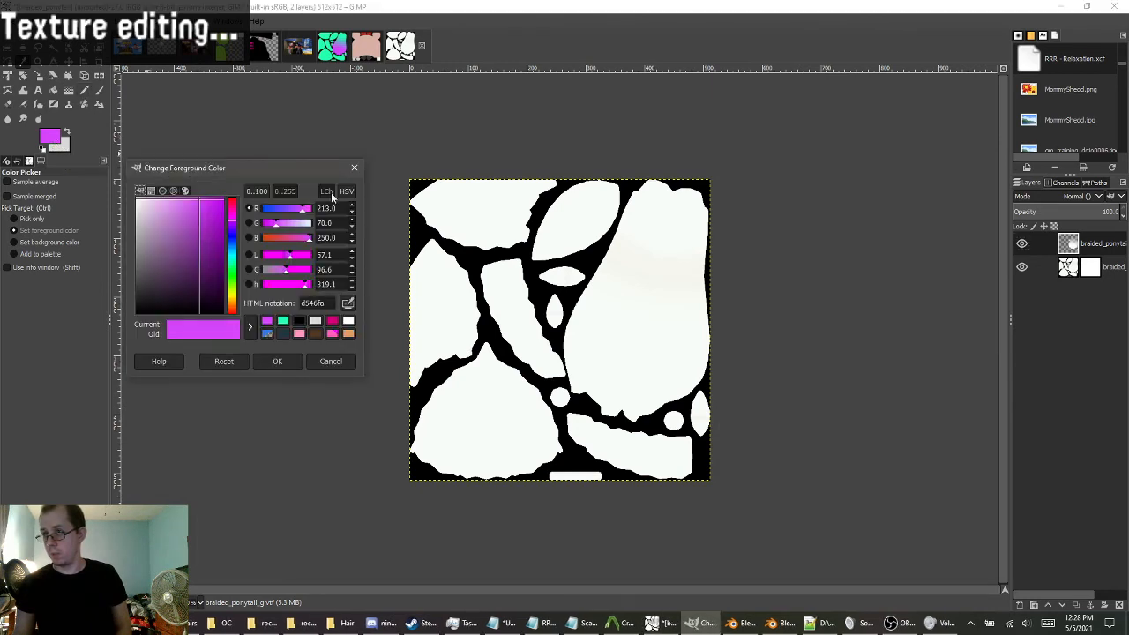
left_click(85, 90)
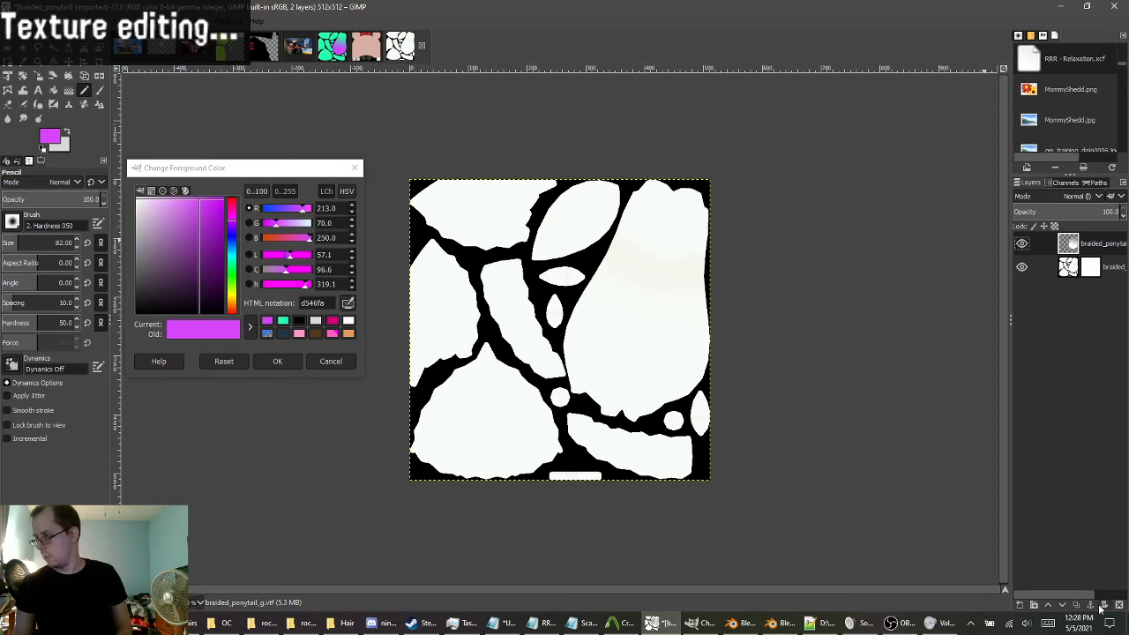
left_click(1021, 605)
key("Return")
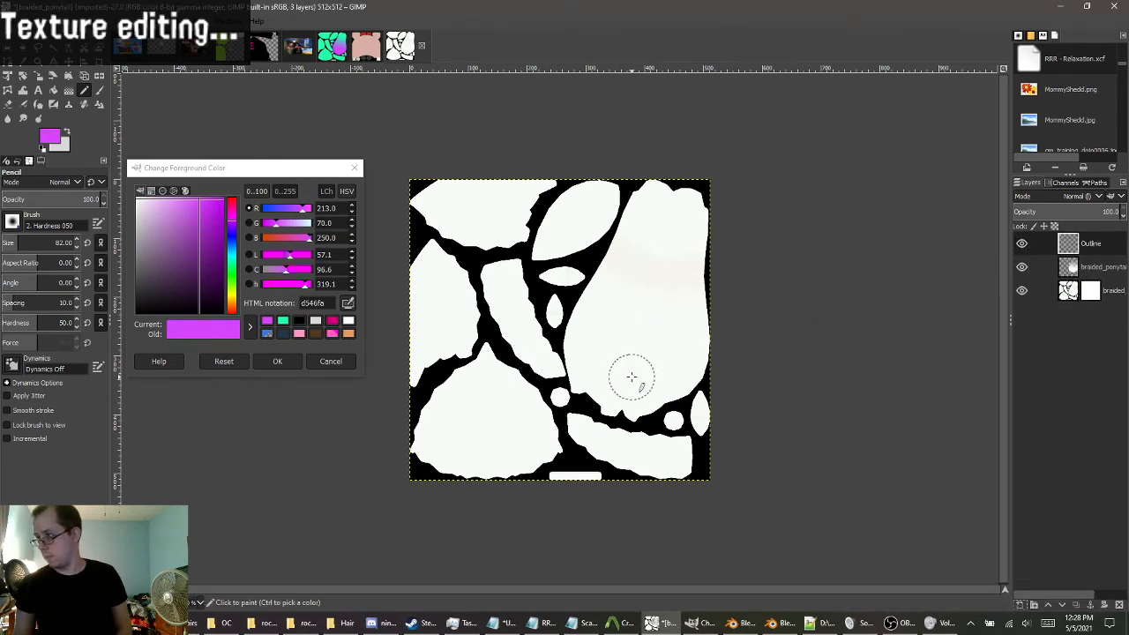
left_click(632, 377)
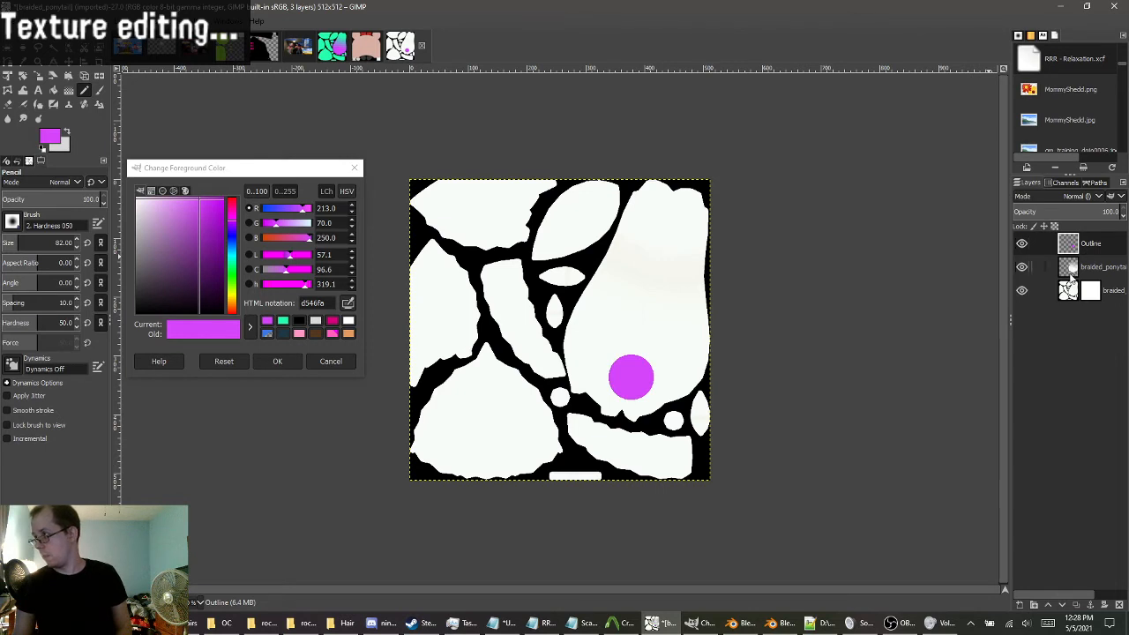
Start Colorize on the braided_ponytail_g.vtf layer and set its color to purple d546fa.
left_click(1072, 275)
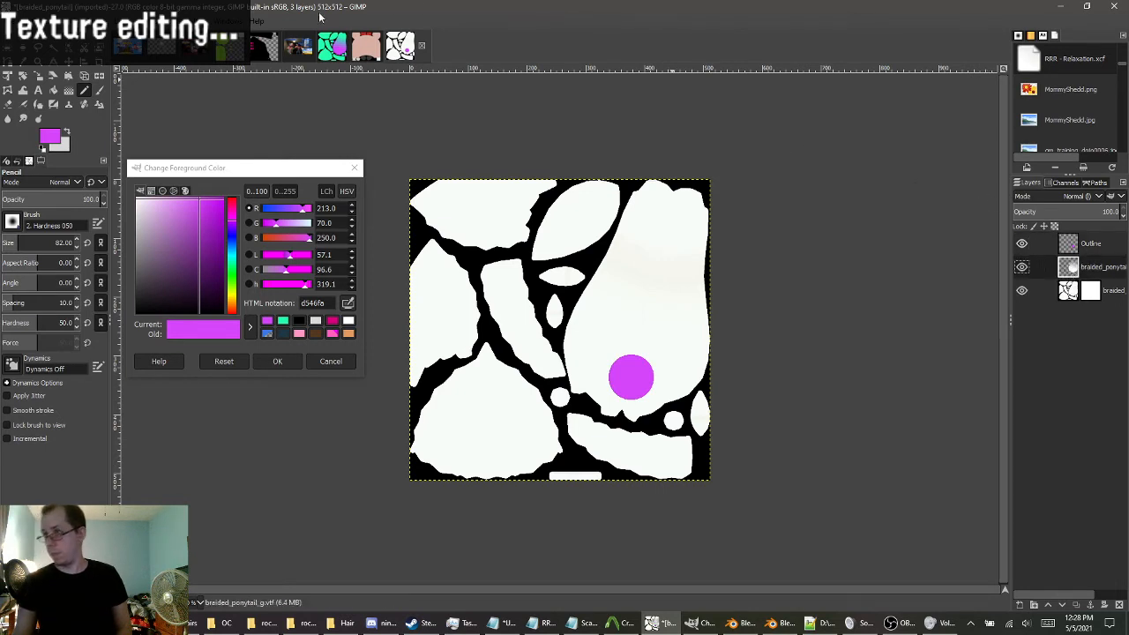
left_click(146, 21)
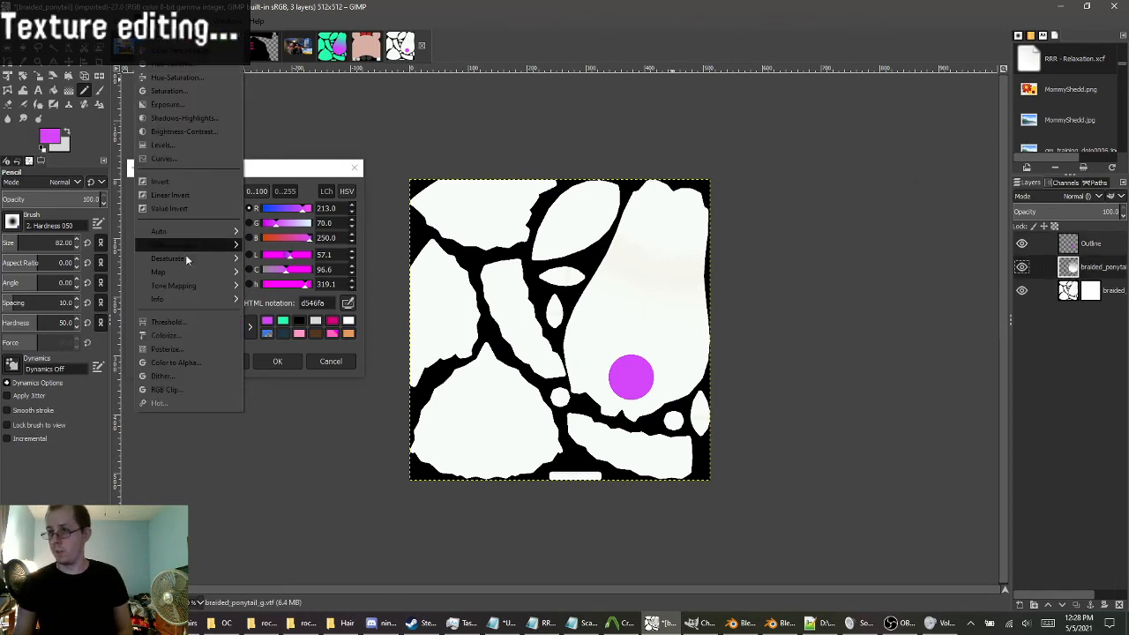
left_click(195, 336)
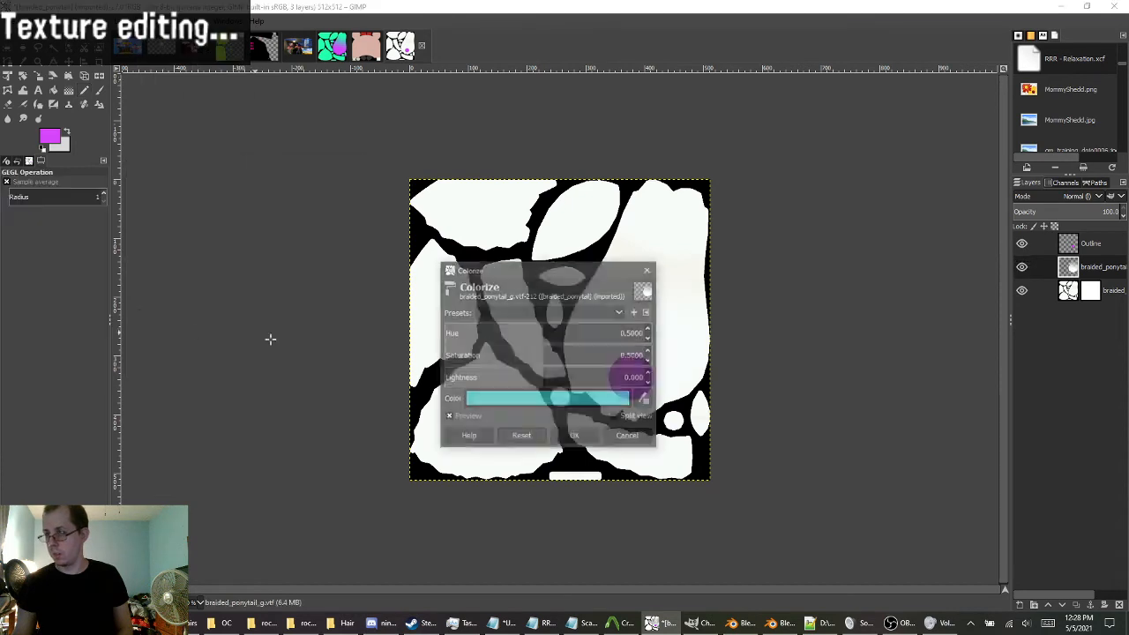
left_click(553, 400)
left_click(576, 464)
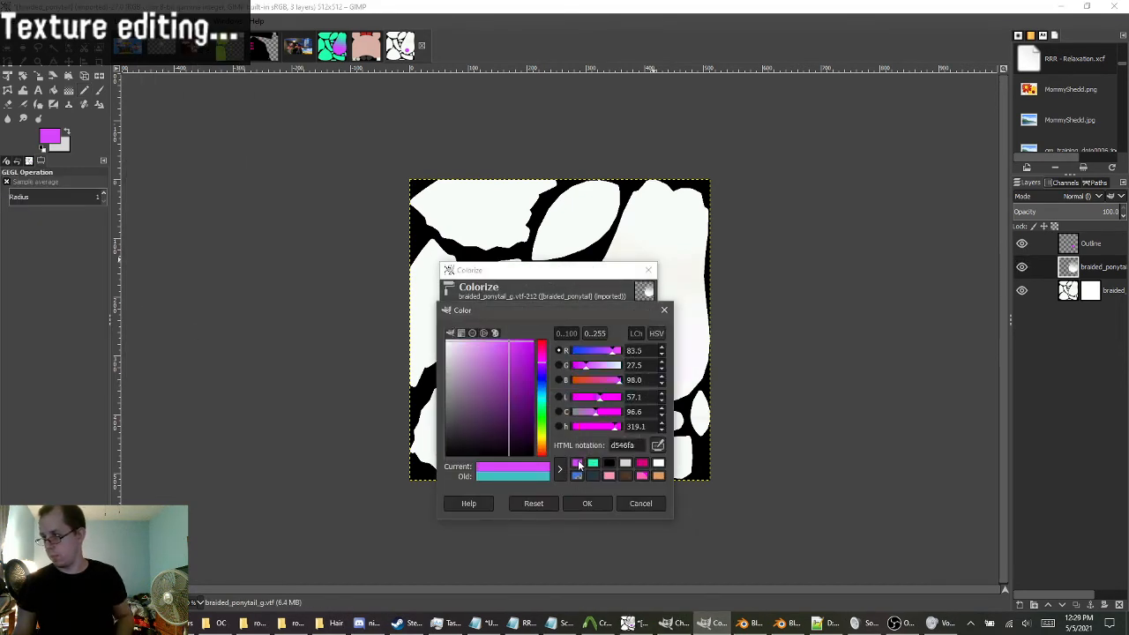
left_click(586, 502)
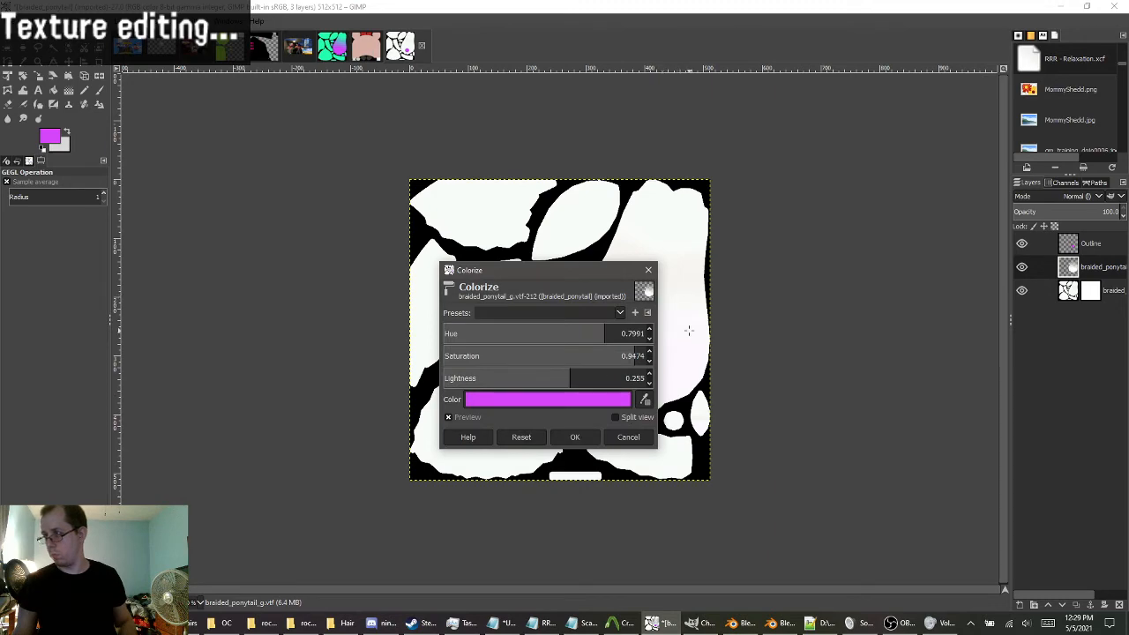
Hide the base layer, lower the Colorize lightness to -0.360 to match the purple reference dab, and apply it.
scroll(689, 330, "up", 3, "ctrl")
left_click_drag(579, 274, 288, 300)
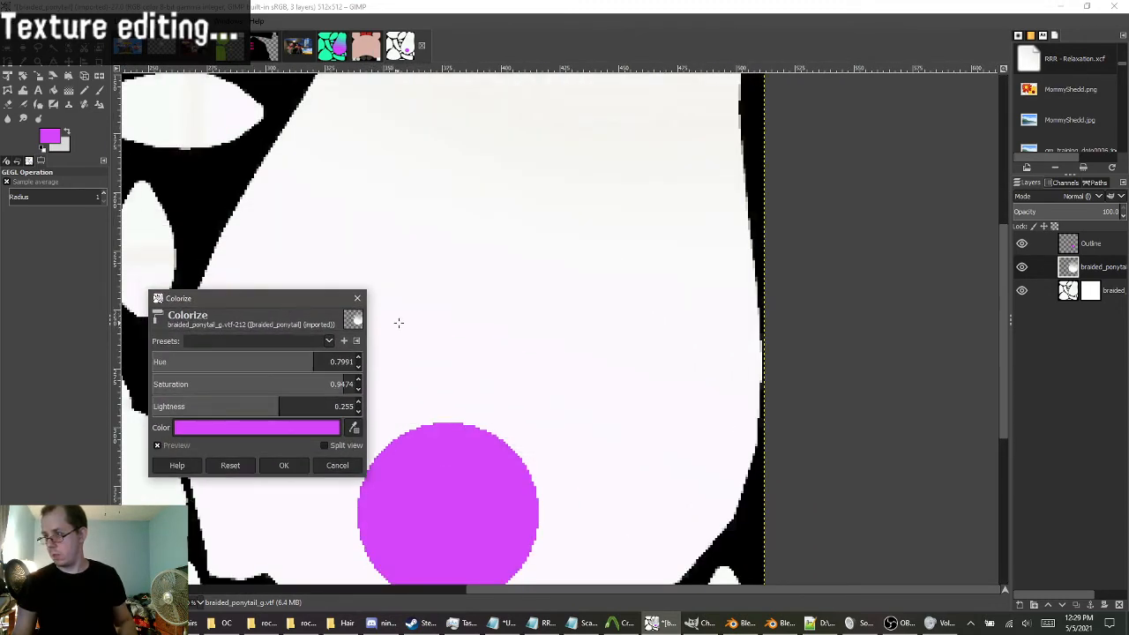
scroll(491, 319, "down", 3, "ctrl")
scroll(430, 450, "up", 5, "ctrl")
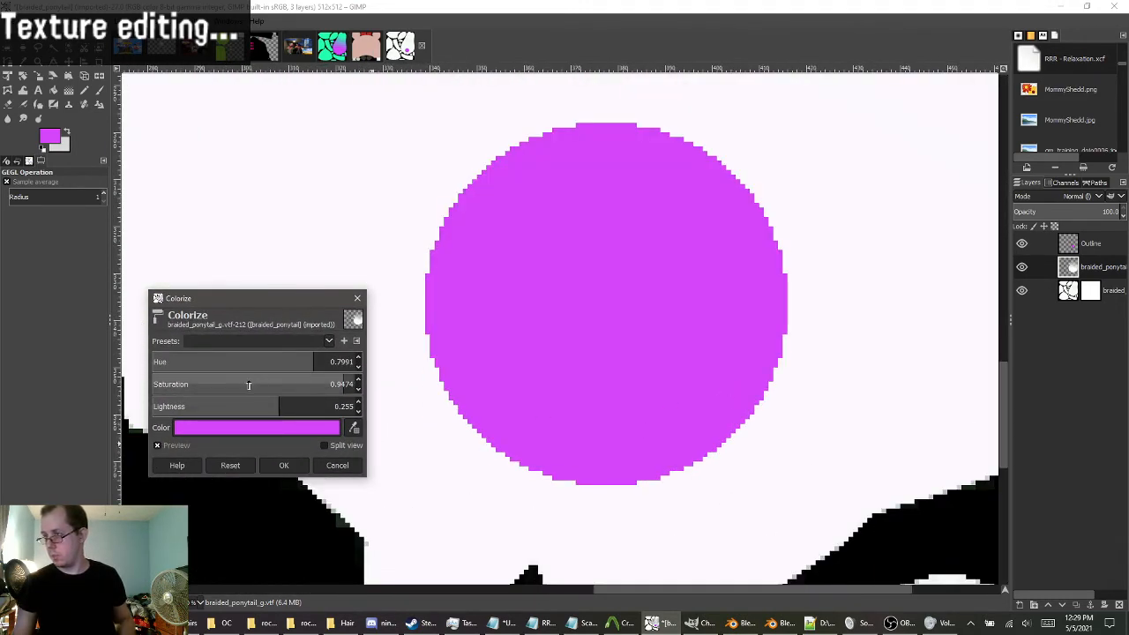
mouse_move(277, 406)
left_mouse_down()
mouse_move(346, 410)
mouse_move(290, 408)
left_mouse_up()
left_click(1021, 290)
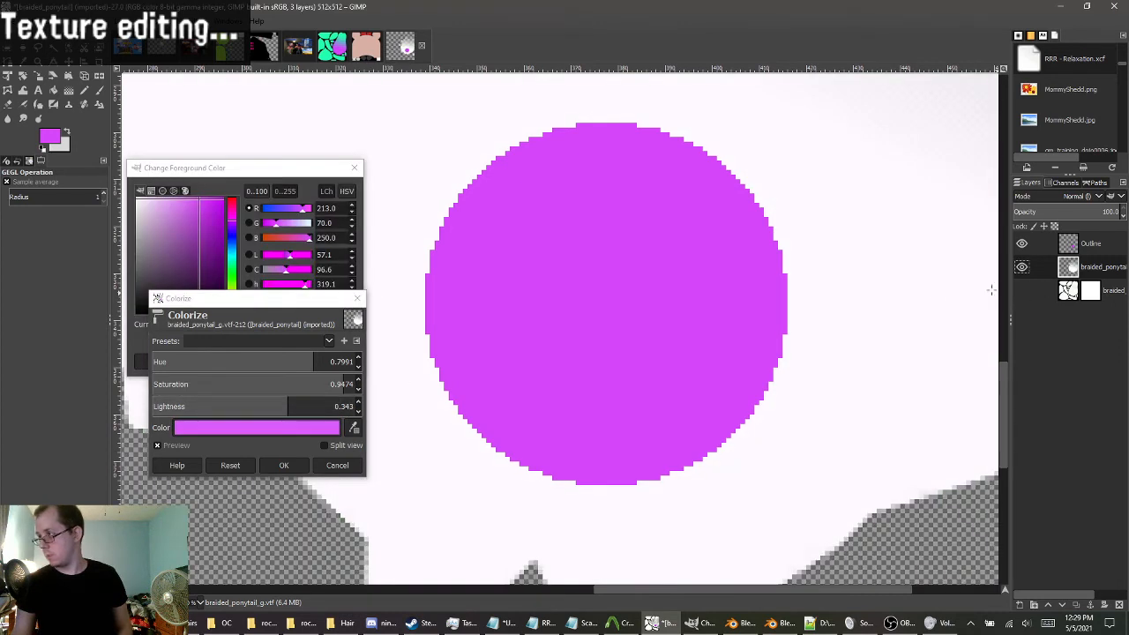
scroll(779, 323, "down", 3)
scroll(774, 332, "up", 5)
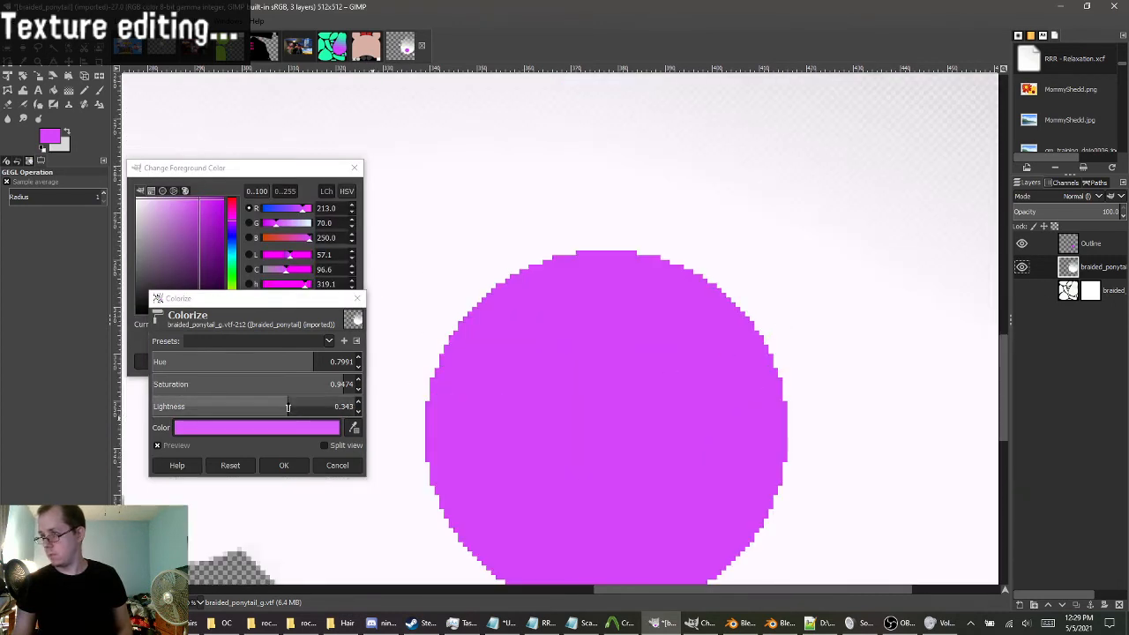
left_click_drag(287, 407, 217, 407)
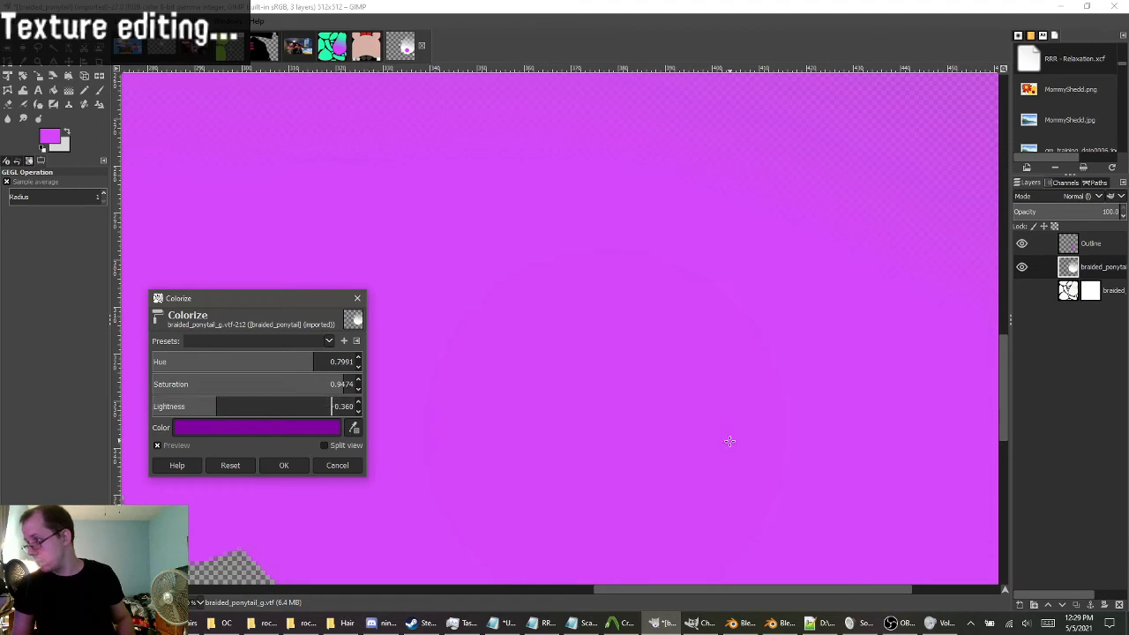
left_click(284, 465)
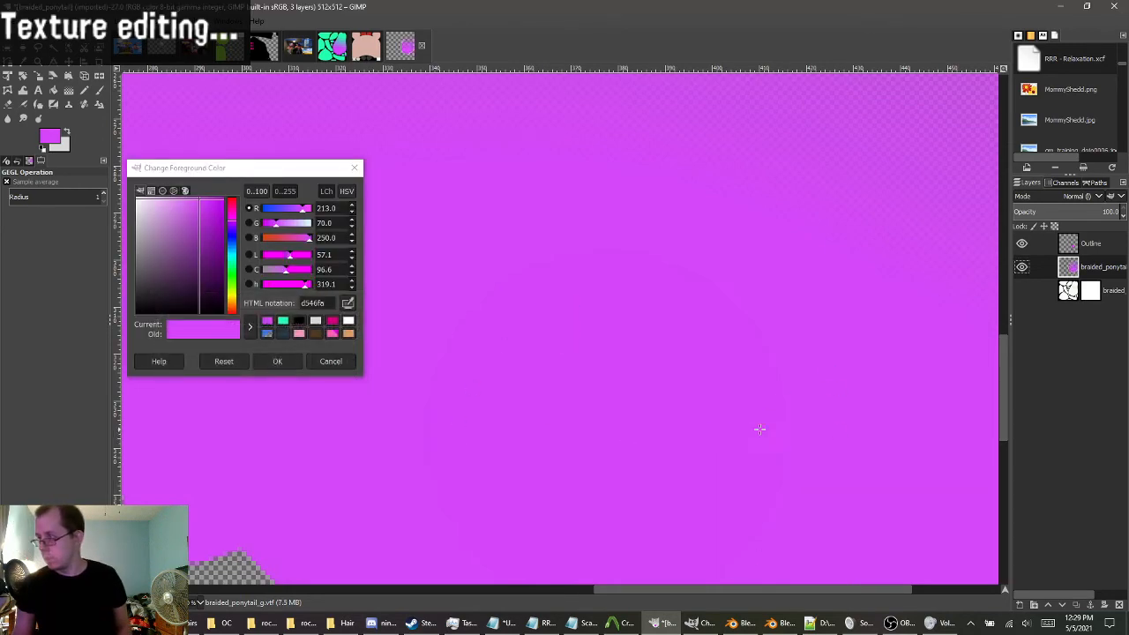
Compare the colorized gradient with the reference dab, then show the base layer and hide the gradient layer.
left_click(1024, 269)
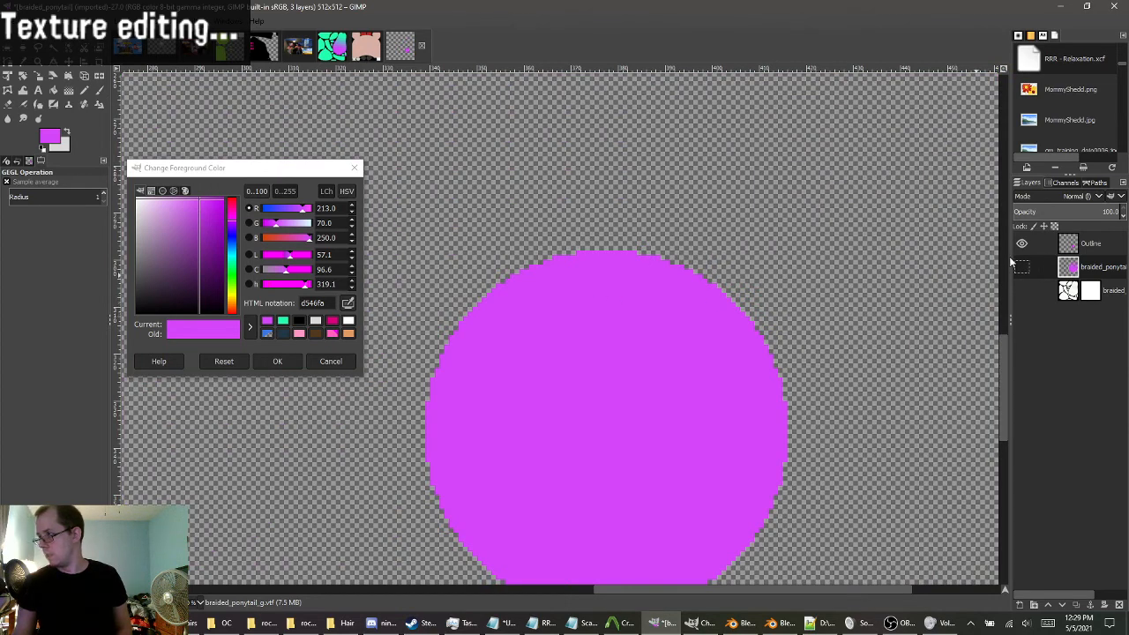
left_click(1022, 267)
left_click(1022, 289)
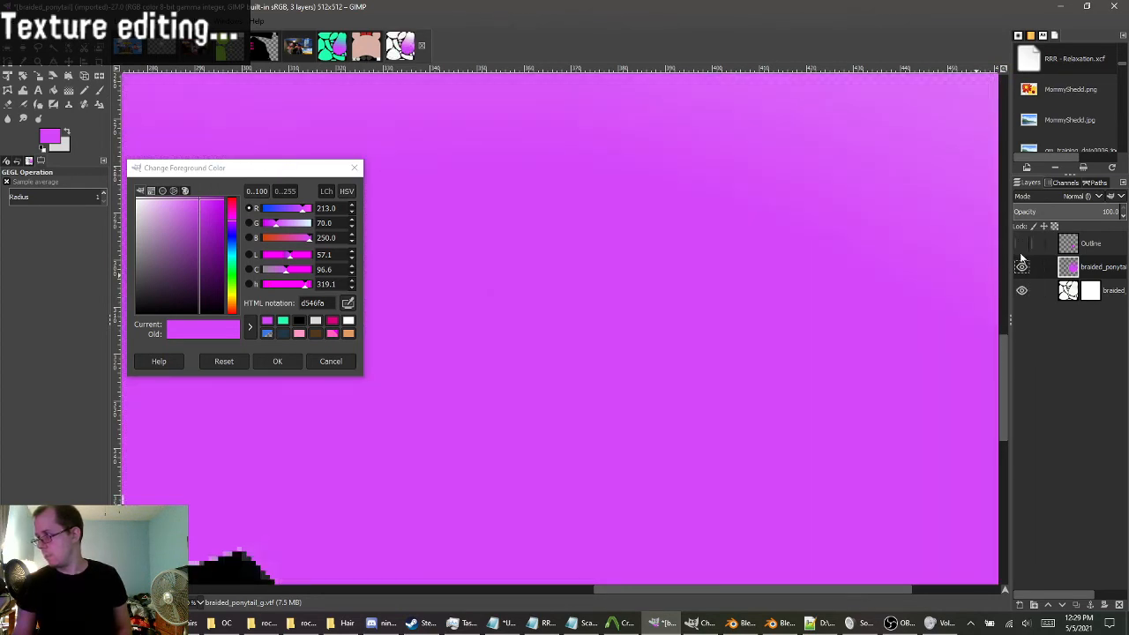
left_click(1021, 267)
scroll(713, 350, "down", 5)
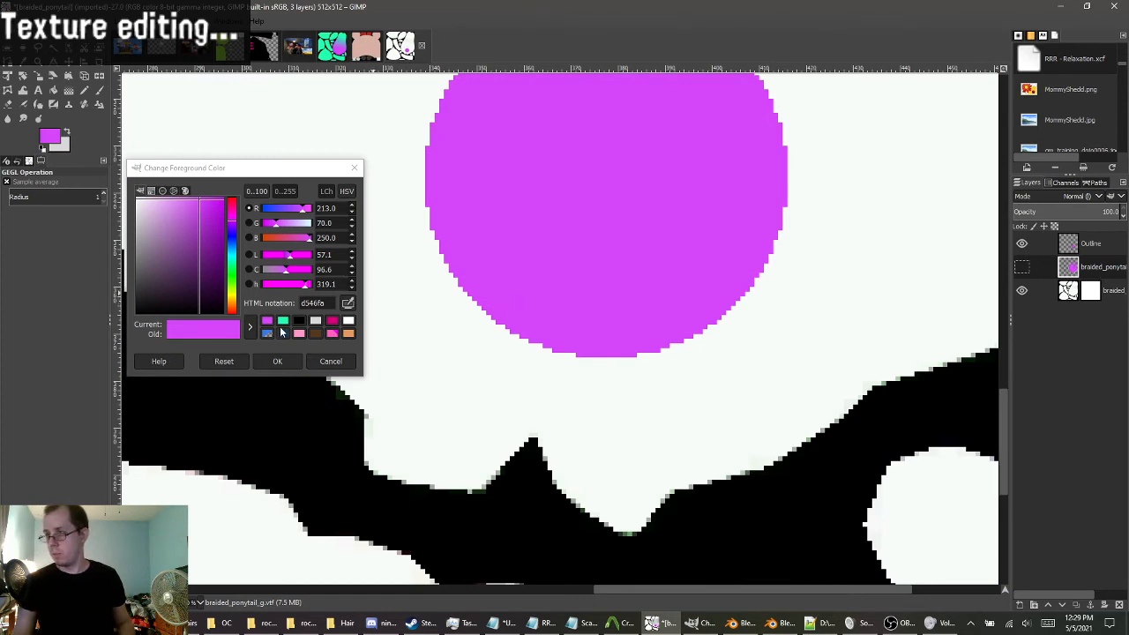
Set the foreground color to green 21feae, try a Pencil dab over the purple circle, and show the gradient layer again.
left_click(283, 321)
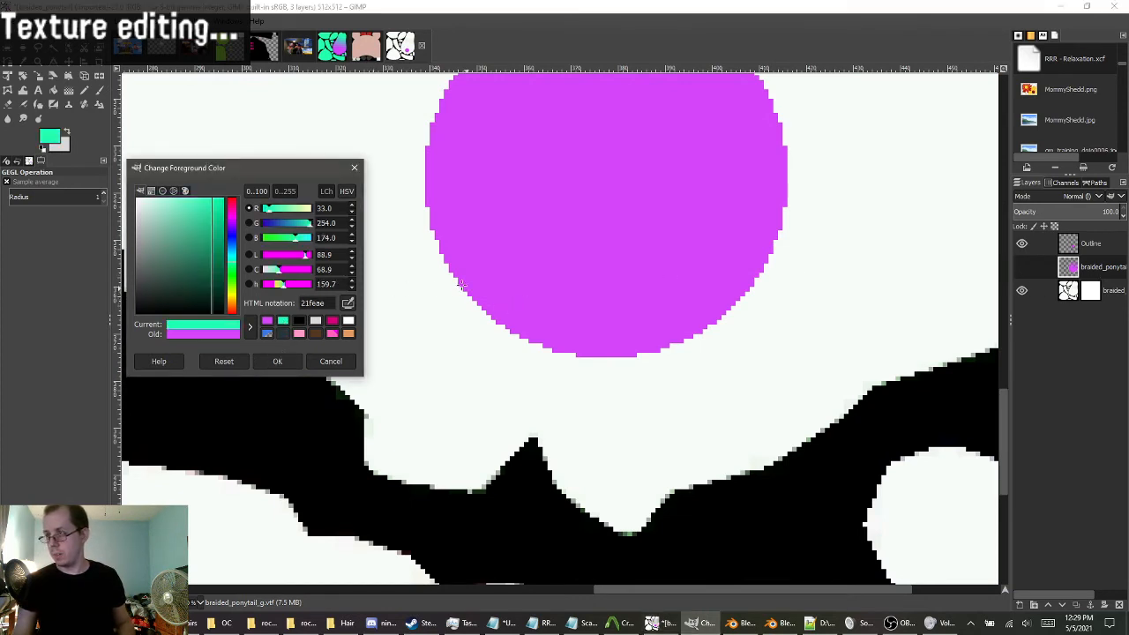
left_click(85, 90)
scroll(582, 293, "up", 4)
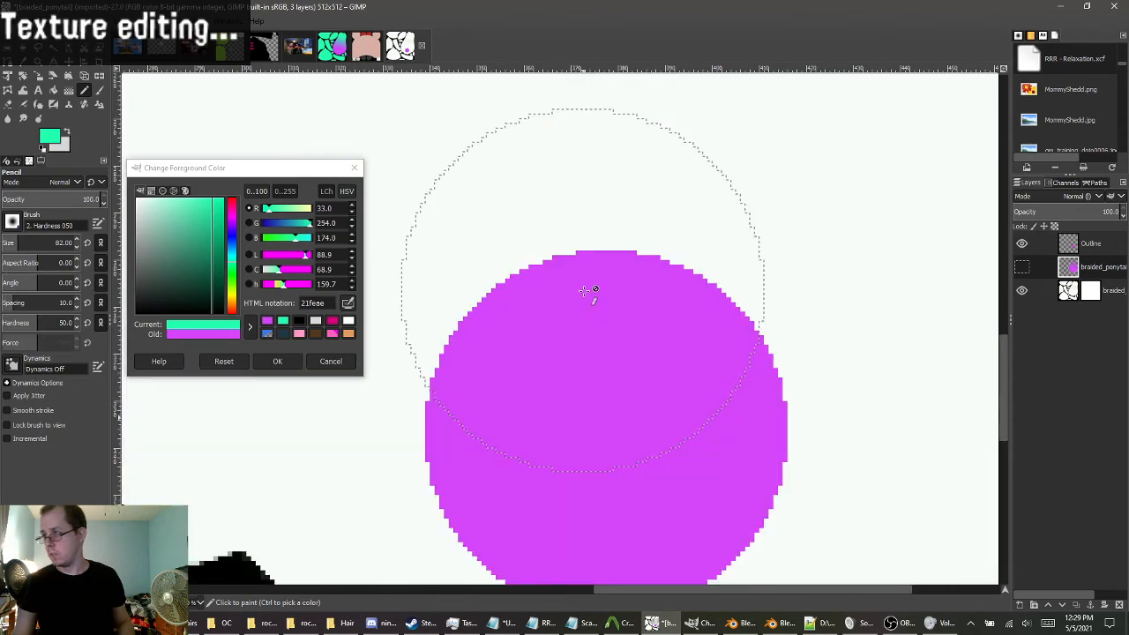
scroll(584, 295, "down", 3)
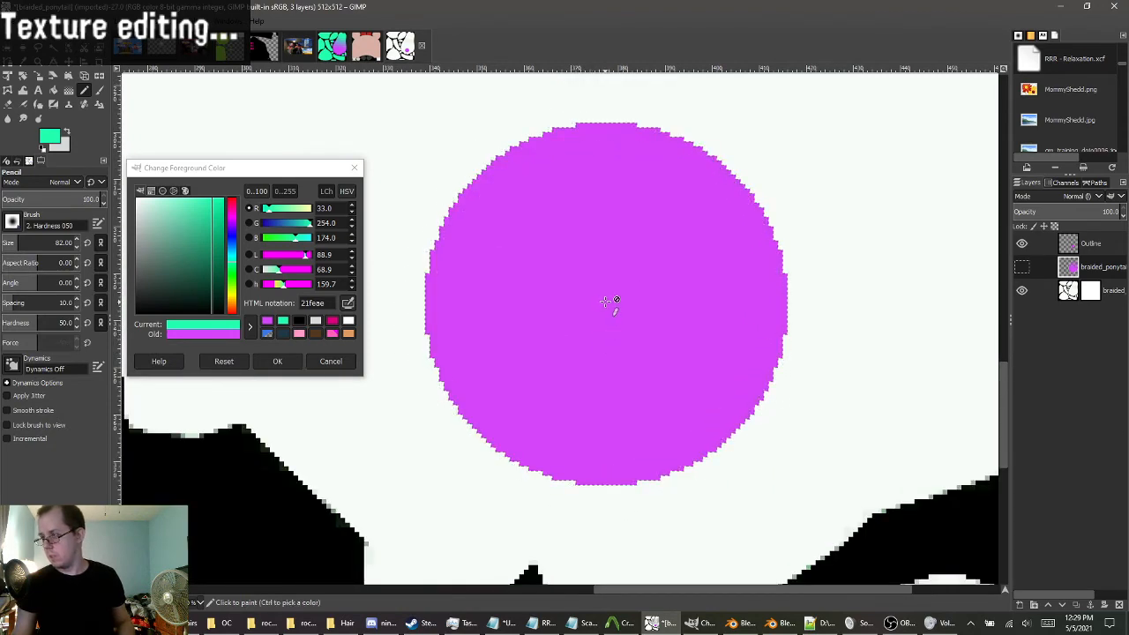
left_click(605, 302)
left_click(1022, 266)
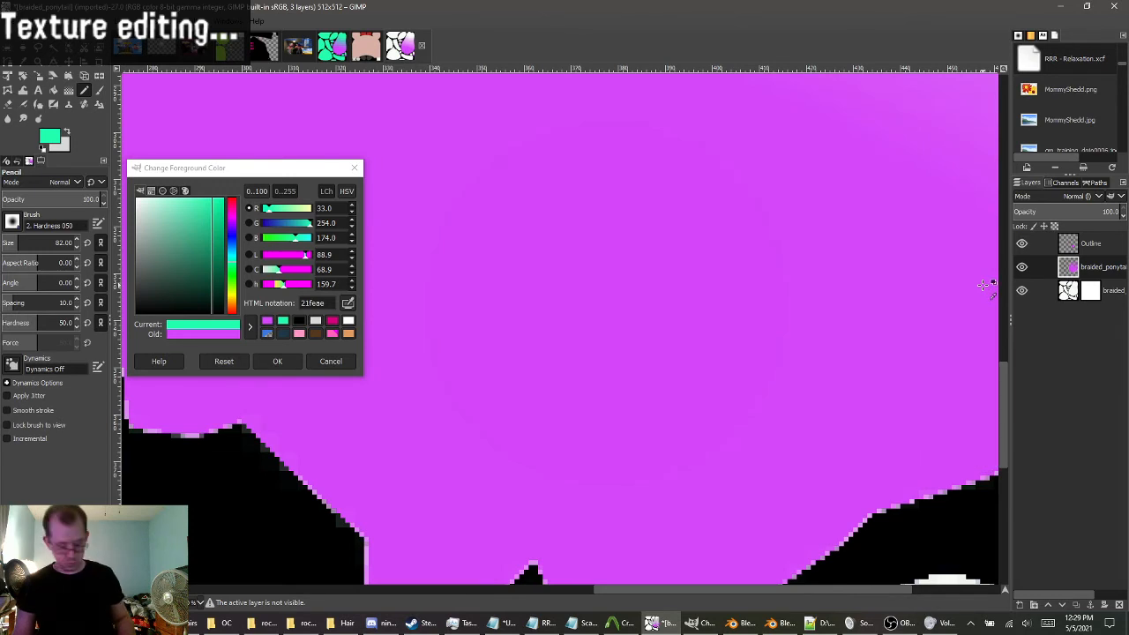
Hide the gradient layer again and cover the purple reference circle on the Outline layer with a green 21feae Pencil dab.
key("ctrl+z")
left_click(1043, 245)
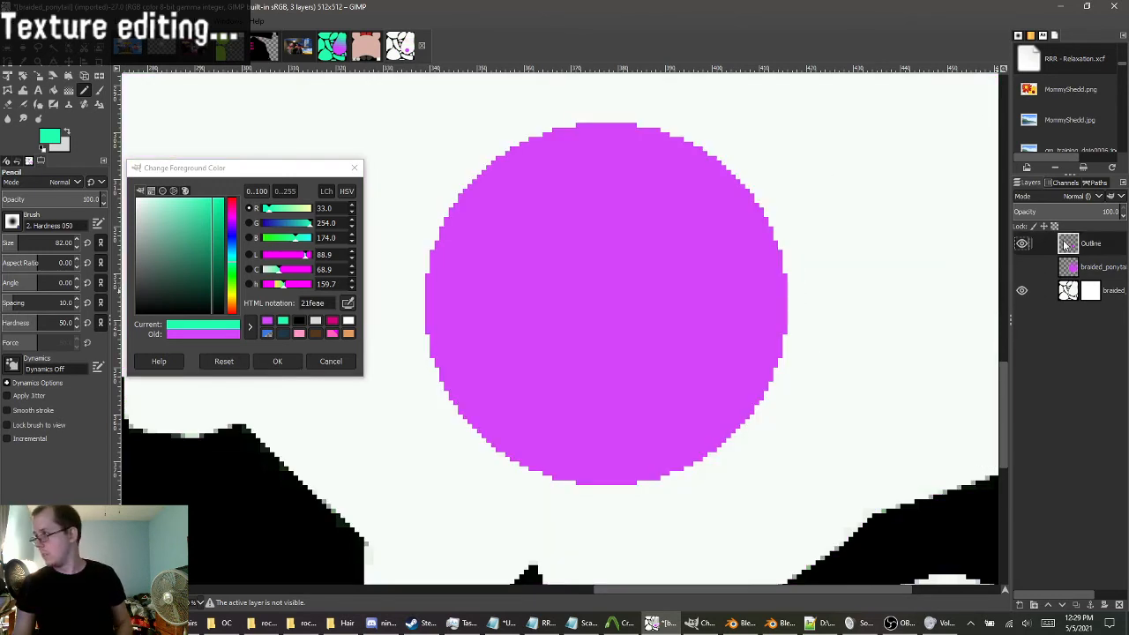
left_click(607, 305)
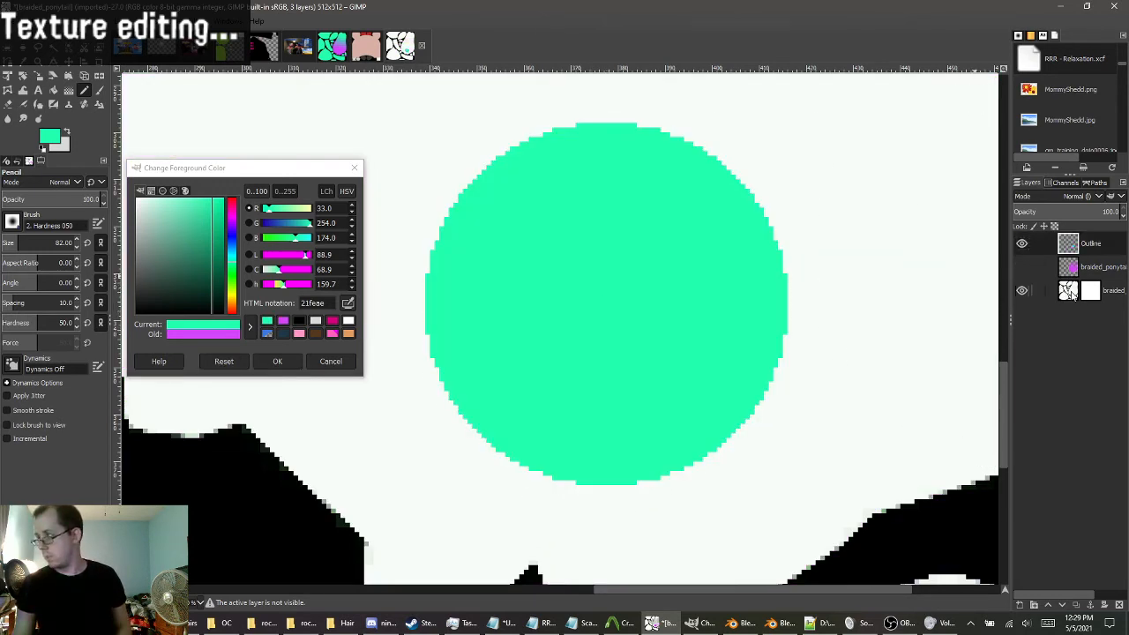
Delete the layer mask from the base braided_ponytail.vtf layer.
left_click(1074, 294)
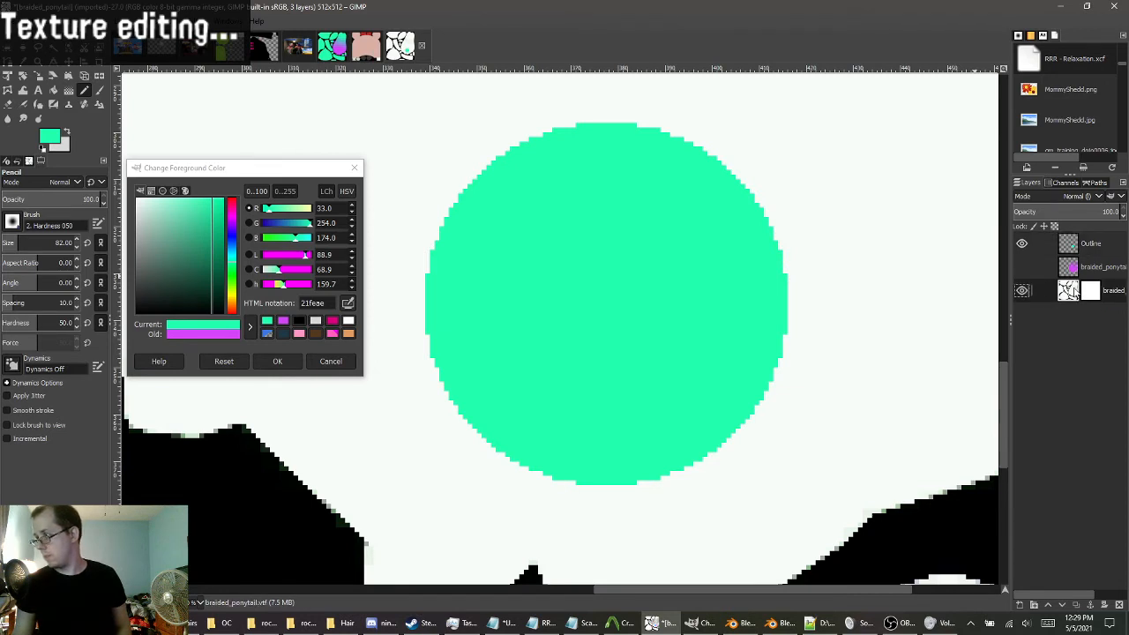
right_click(1072, 290)
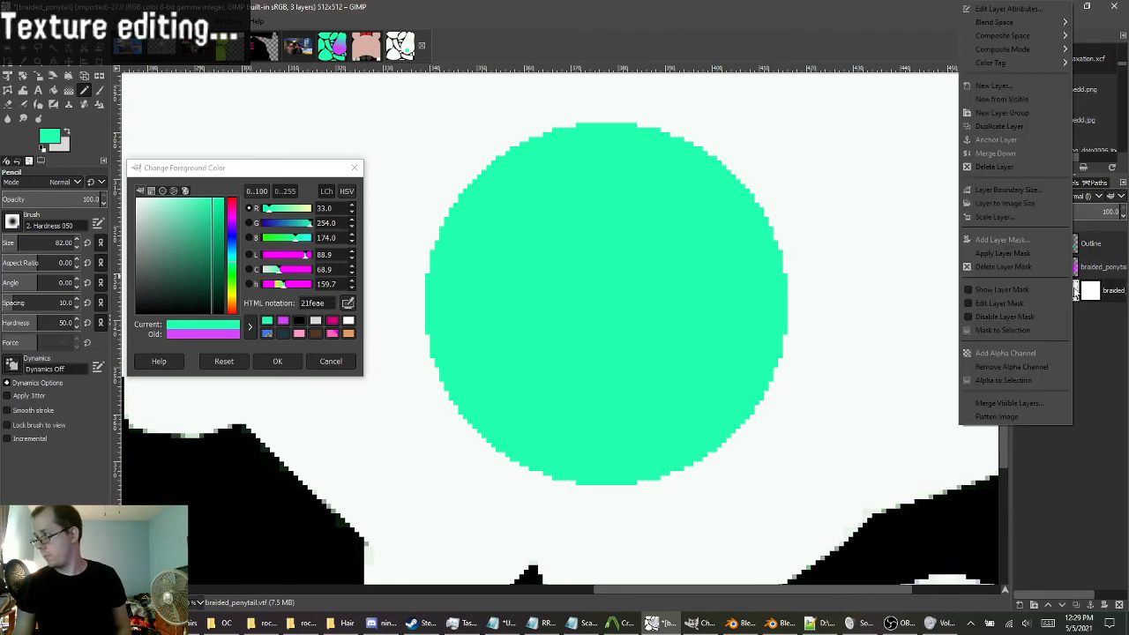
left_click(1023, 270)
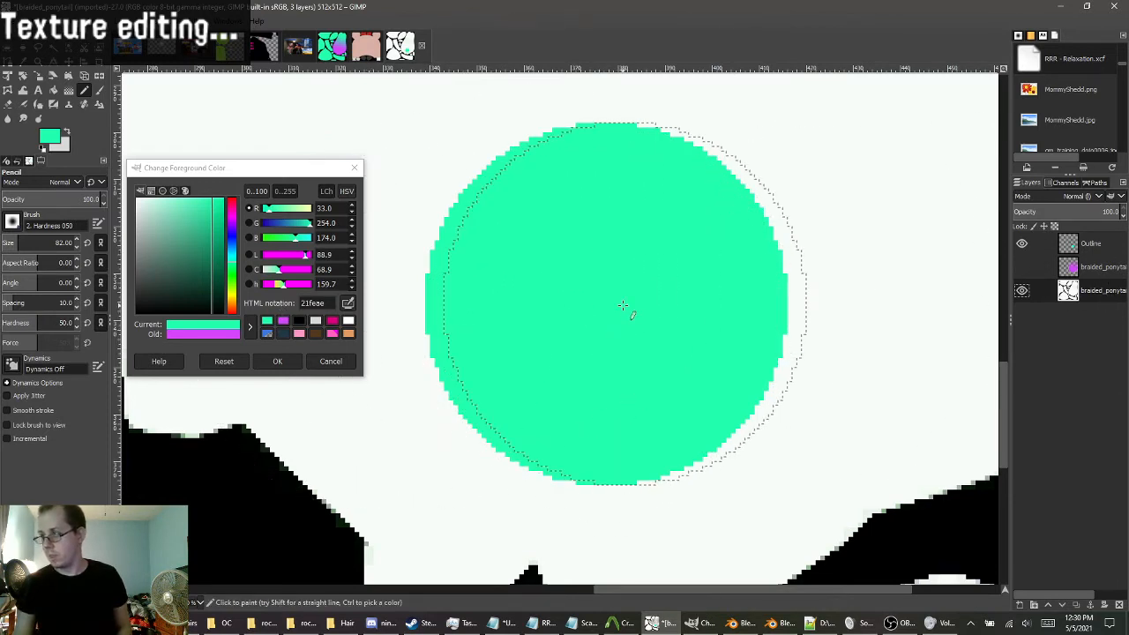
Select the white hair pieces of the base layer with Select by Color and inspect the selection edges along the black background.
left_click(147, 21)
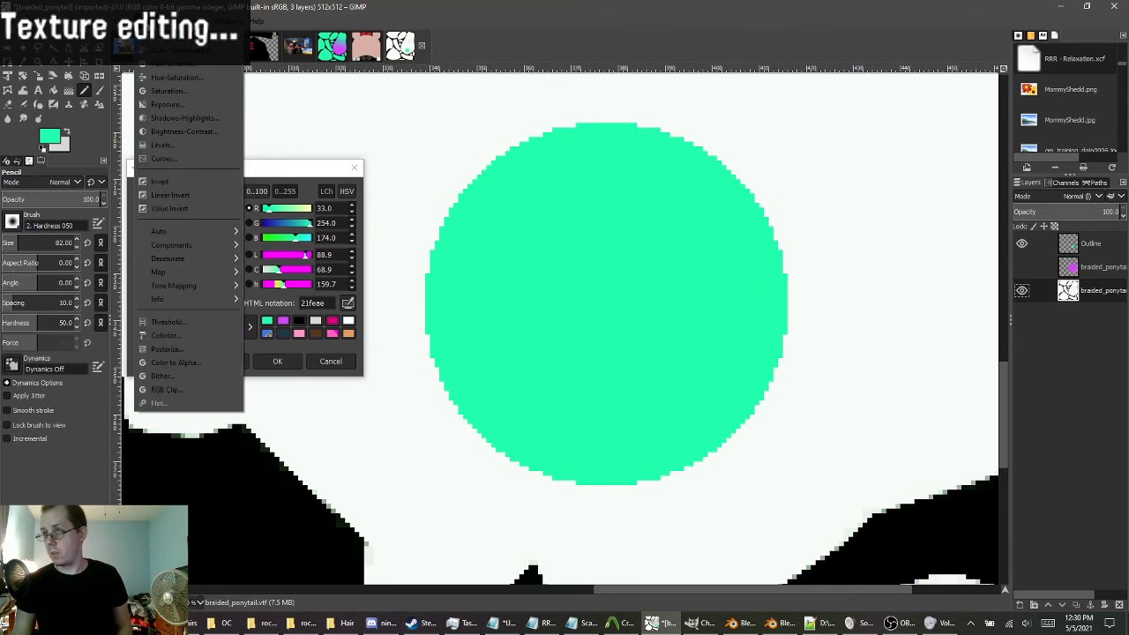
key("Escape")
key("shift+o")
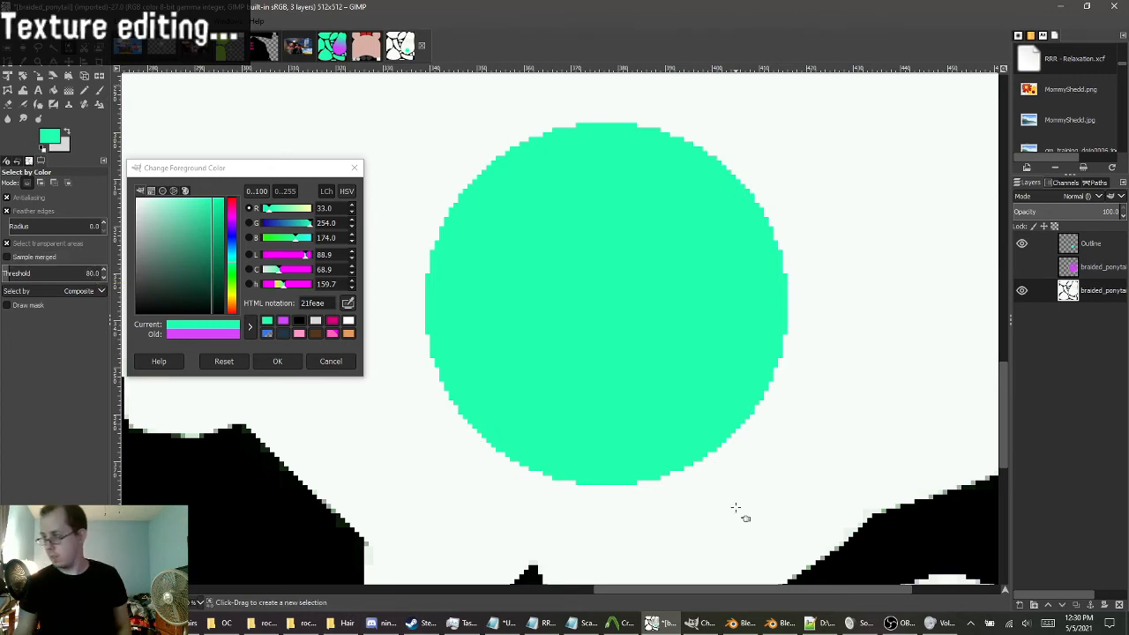
scroll(738, 511, "down", 3)
scroll(741, 505, "down", 6, "ctrl")
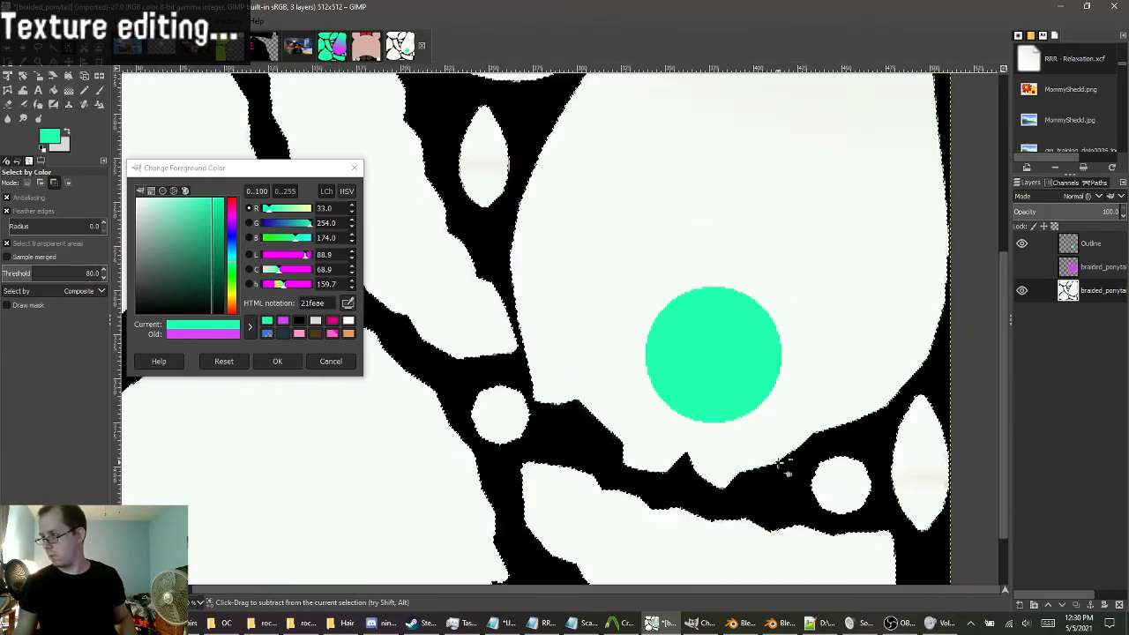
scroll(784, 465, "up", 2, "ctrl")
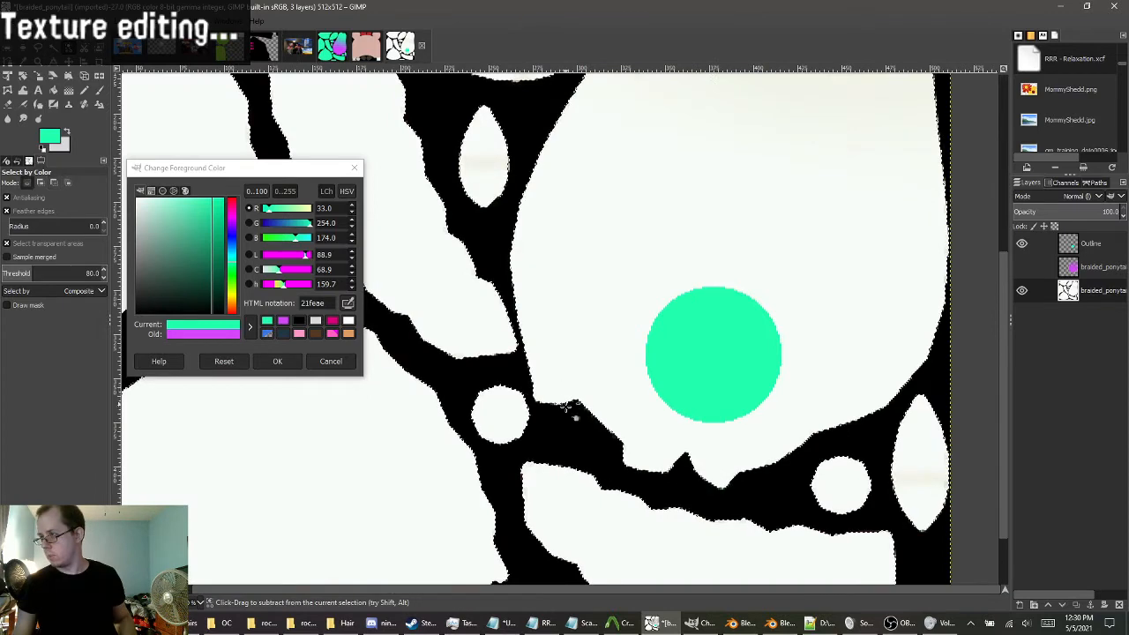
scroll(574, 408, "up", 3, "ctrl")
scroll(537, 491, "down", 4, "ctrl")
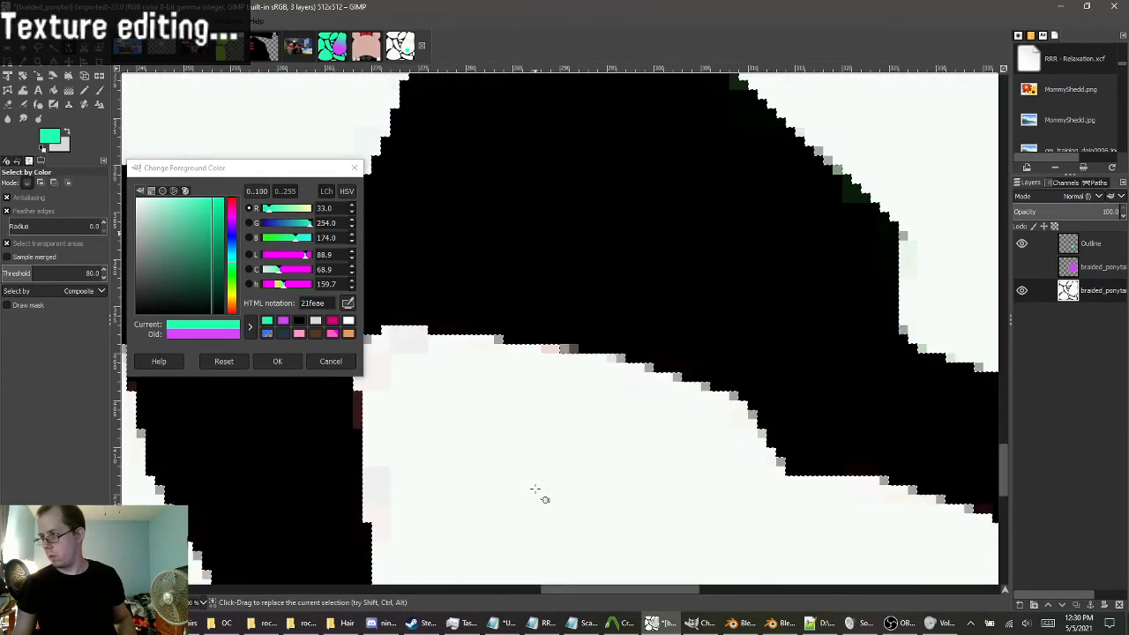
scroll(723, 492, "down", 2, "ctrl")
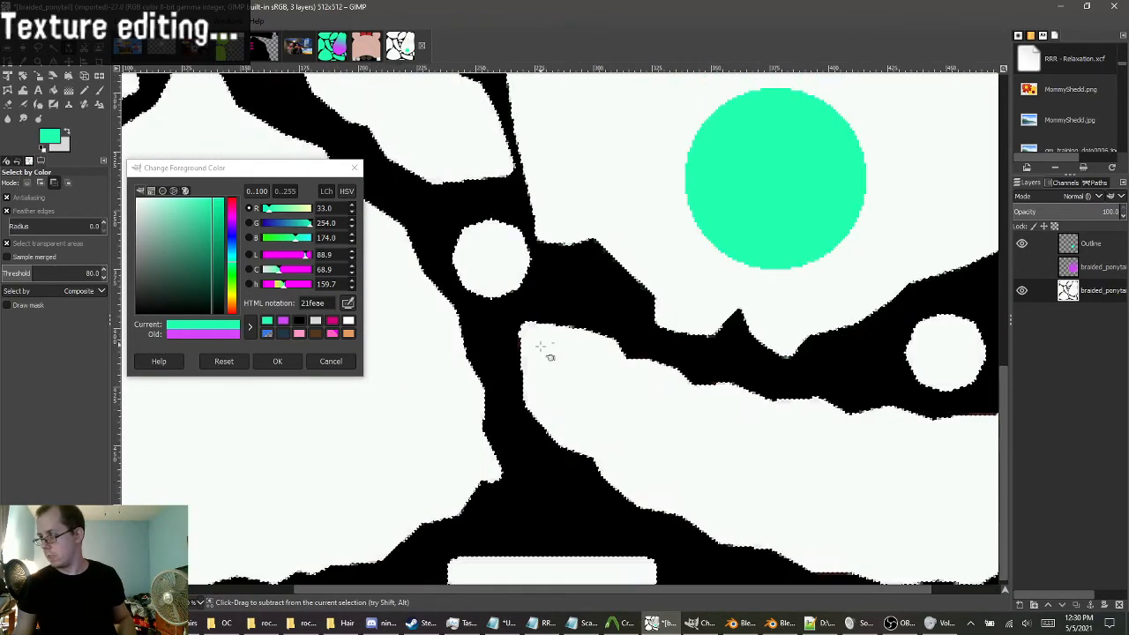
scroll(768, 401, "up", 4, "ctrl")
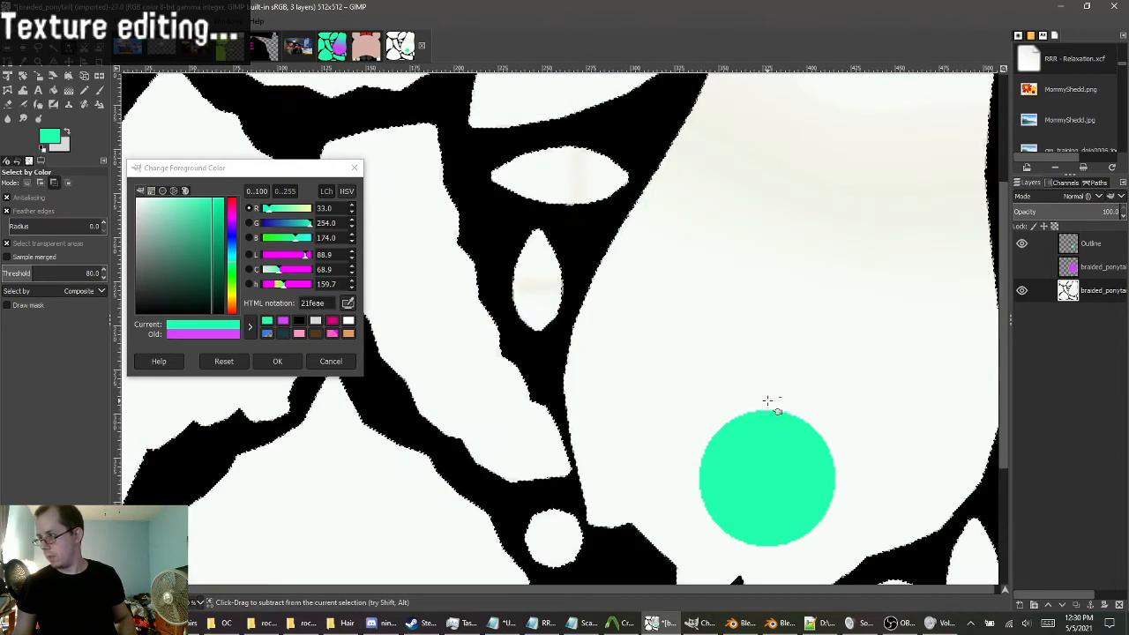
scroll(719, 408, "down", 1, "ctrl")
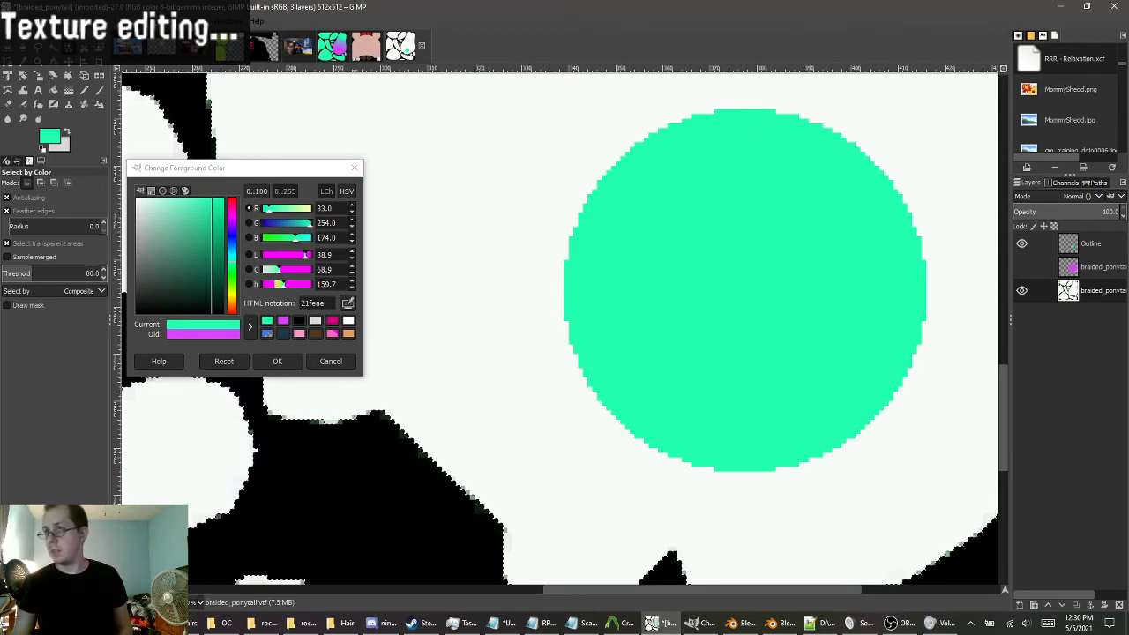
Colorize the selected white areas with green 21feae, lowering the lightness to -0.448 to match the green reference dab, and apply it.
left_click(150, 21)
left_click(185, 337)
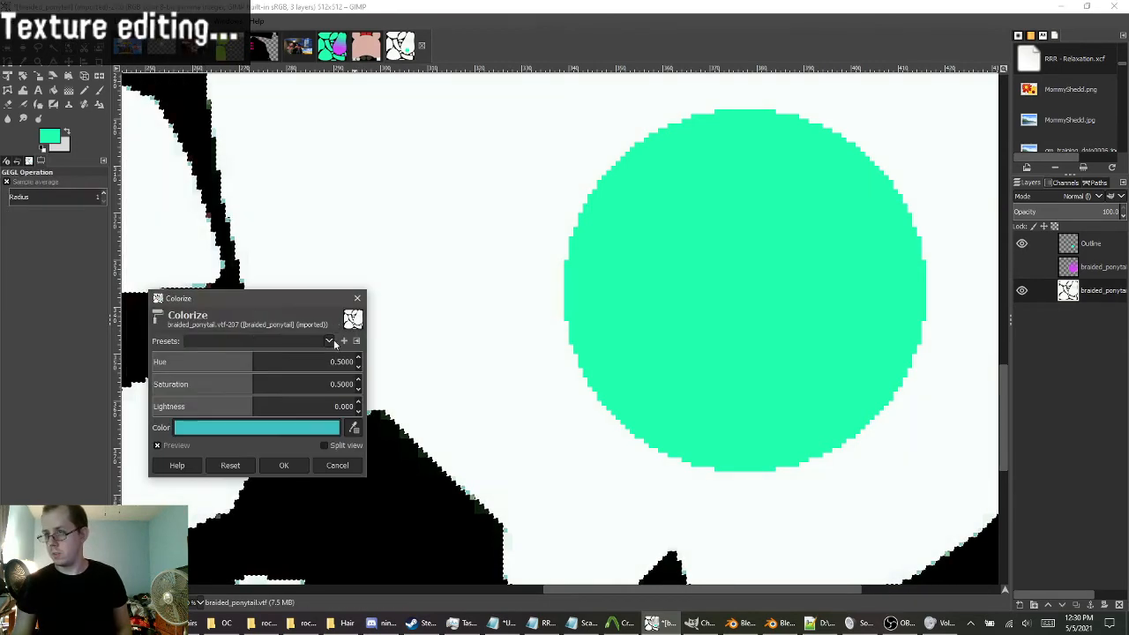
left_click(287, 428)
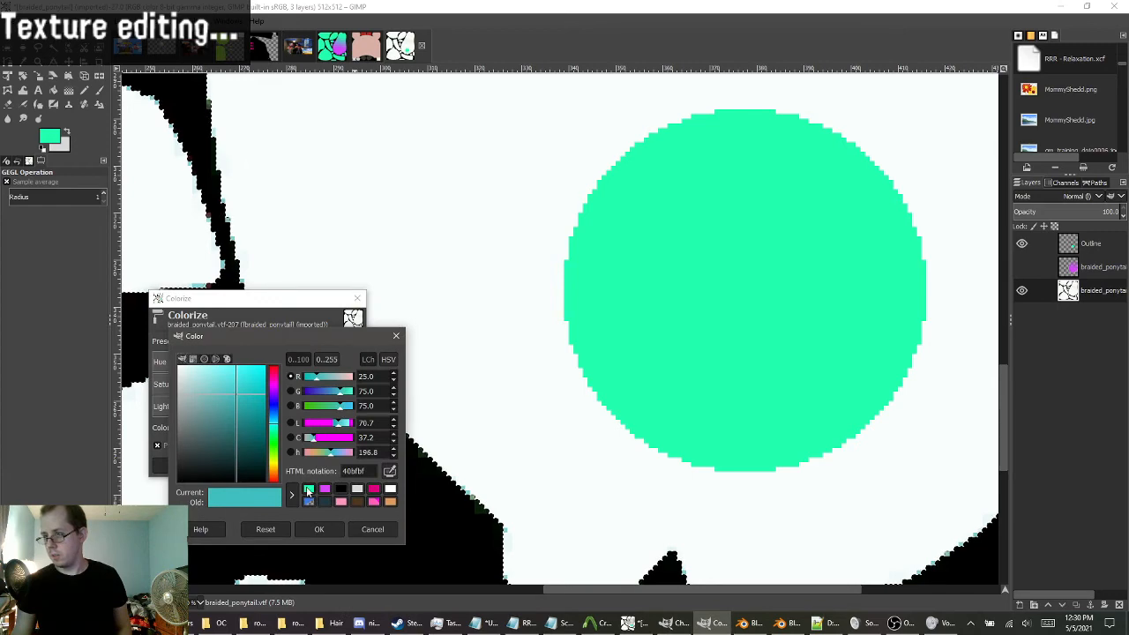
left_click(308, 491)
left_click(319, 529)
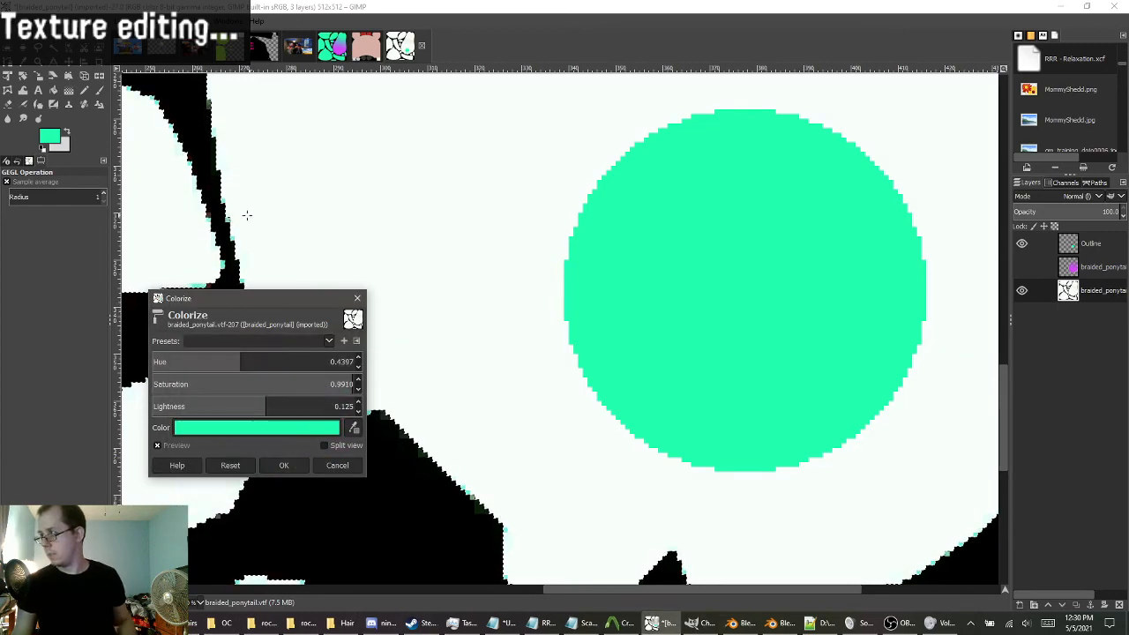
left_click_drag(262, 406, 210, 406)
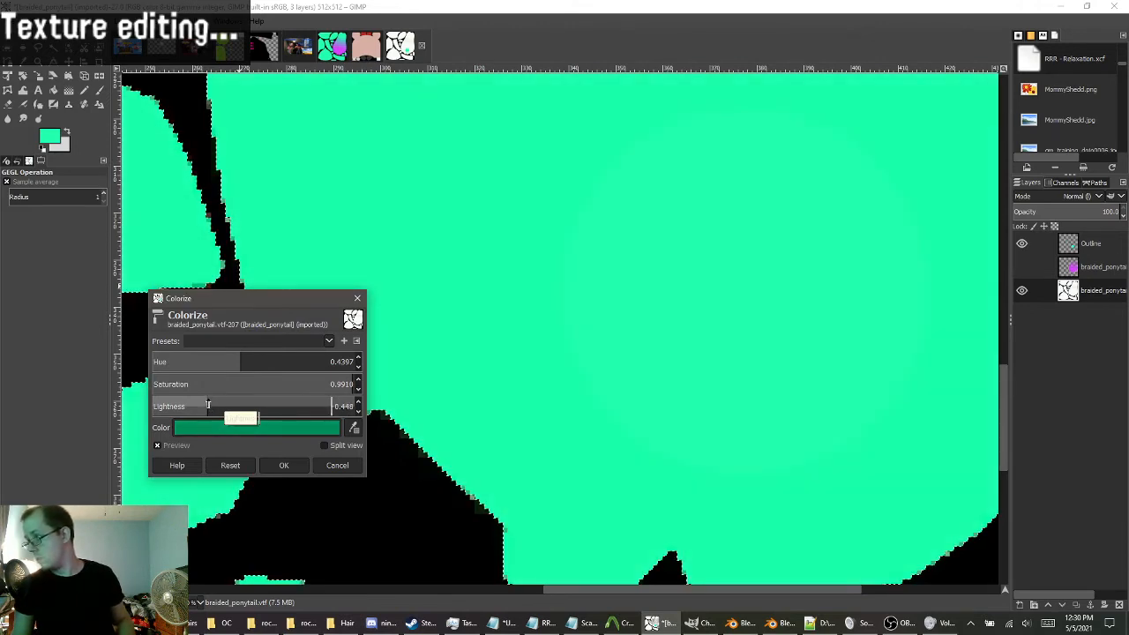
left_click(301, 464)
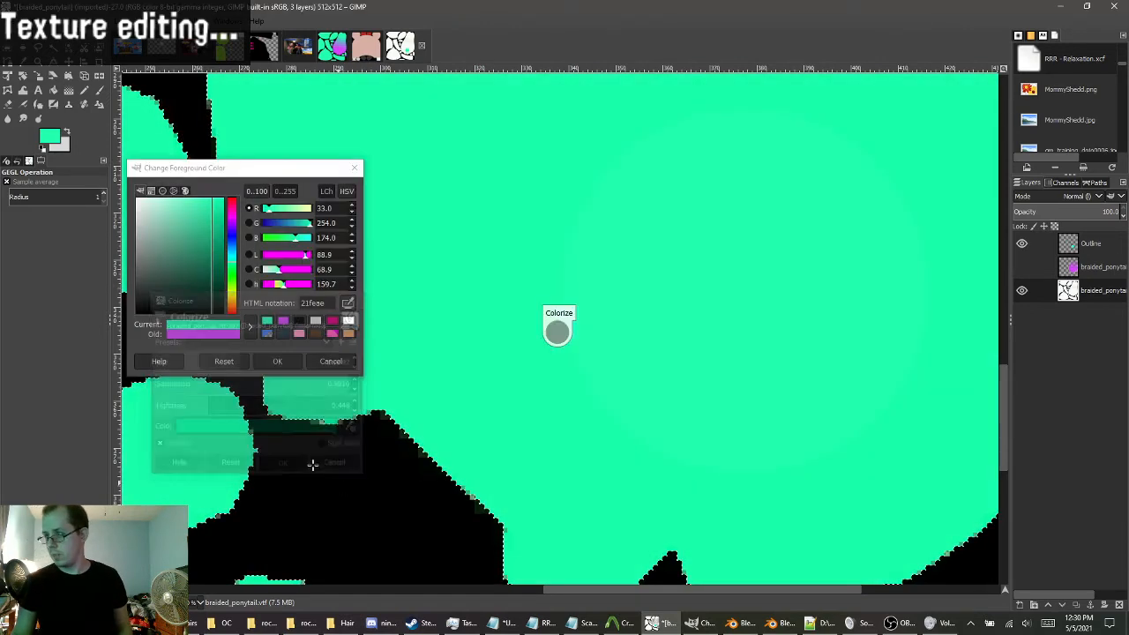
Show the gradient layer over the green base and delete the Outline layer containing the reference dab.
scroll(593, 384, "down", 5, "ctrl")
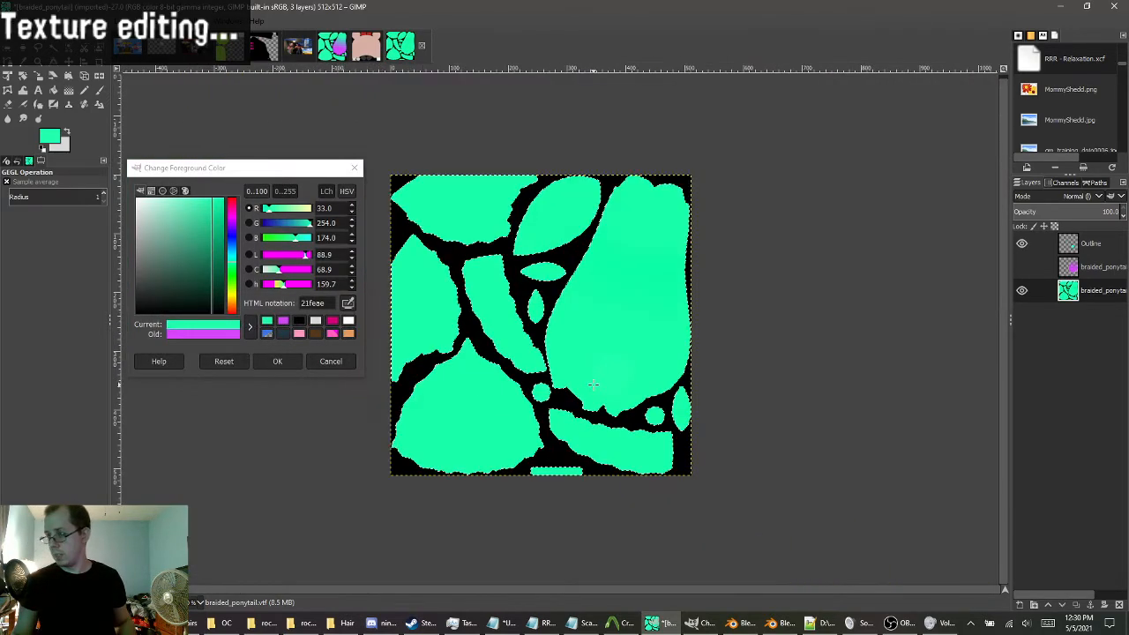
left_click(1022, 267)
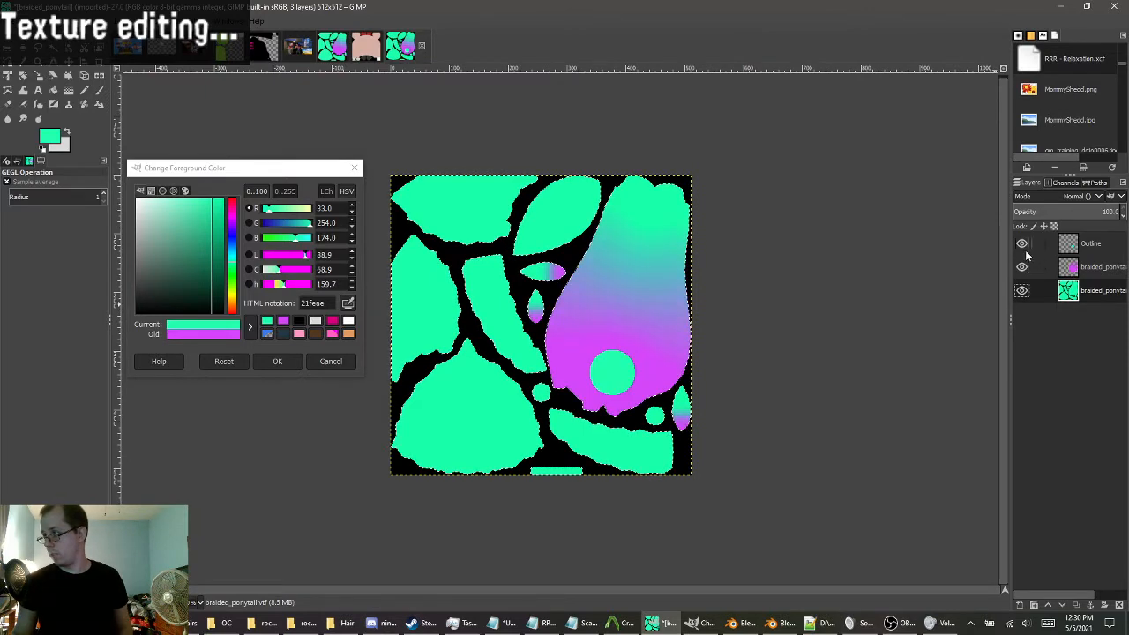
left_click(1080, 247)
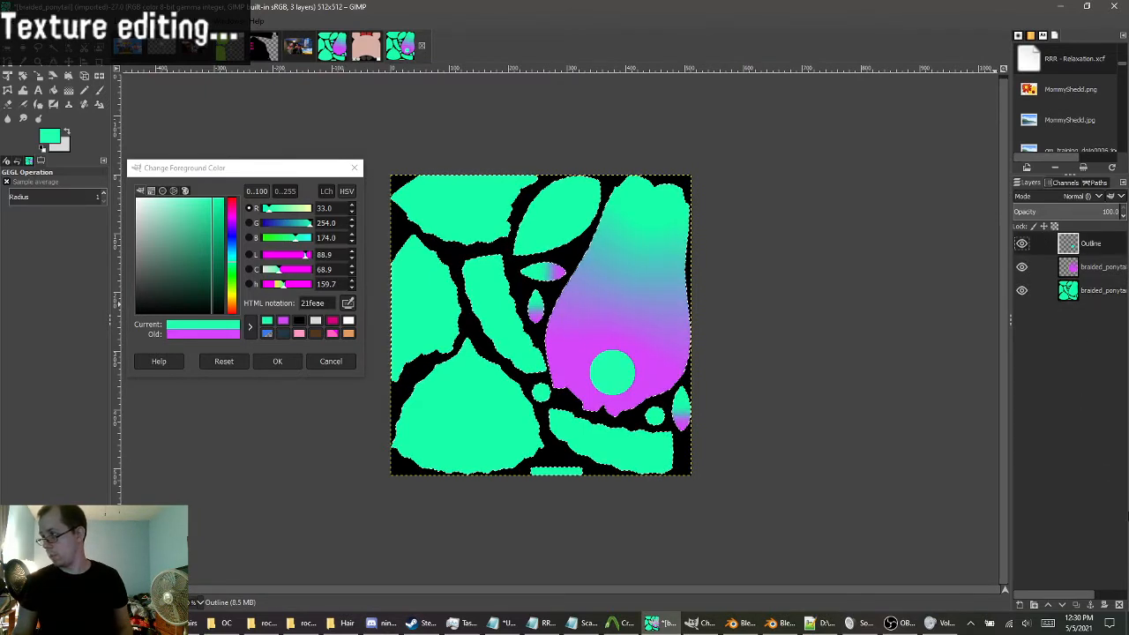
left_click(1119, 605)
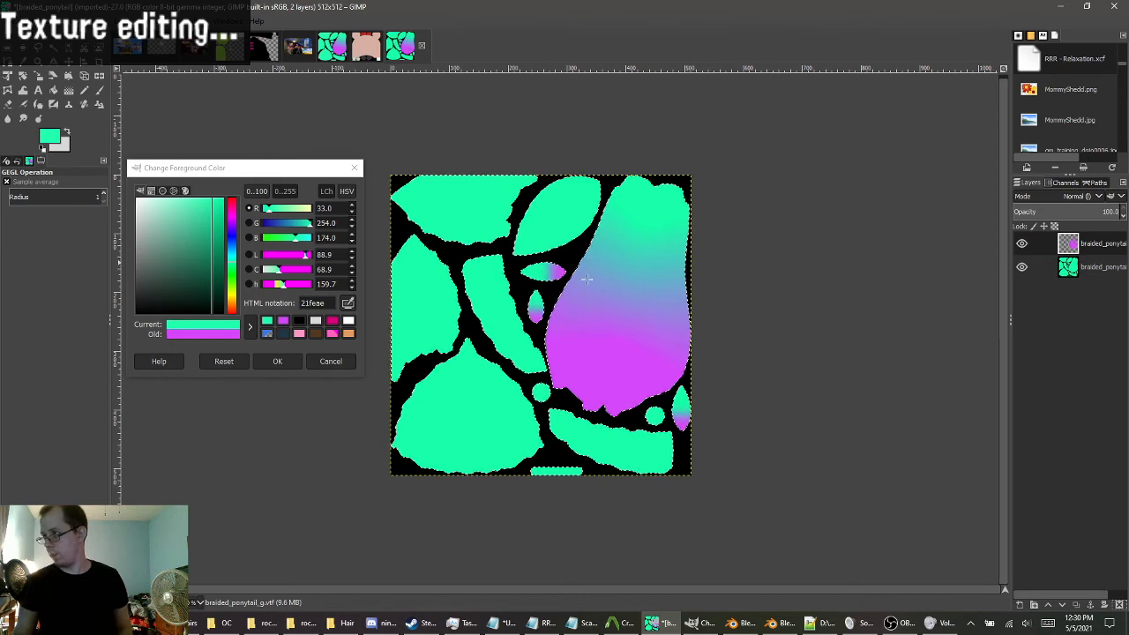
Compare the texture with the open braided_ponytail_oc image, then merge the gradient layer down into the base layer.
left_click(332, 48)
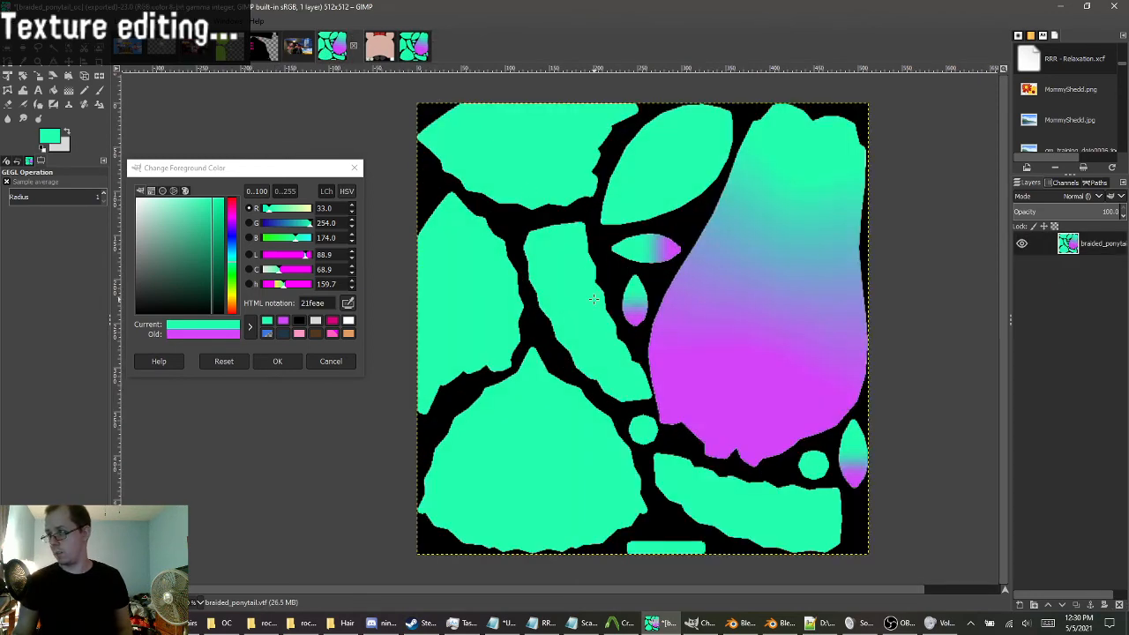
left_click(412, 45)
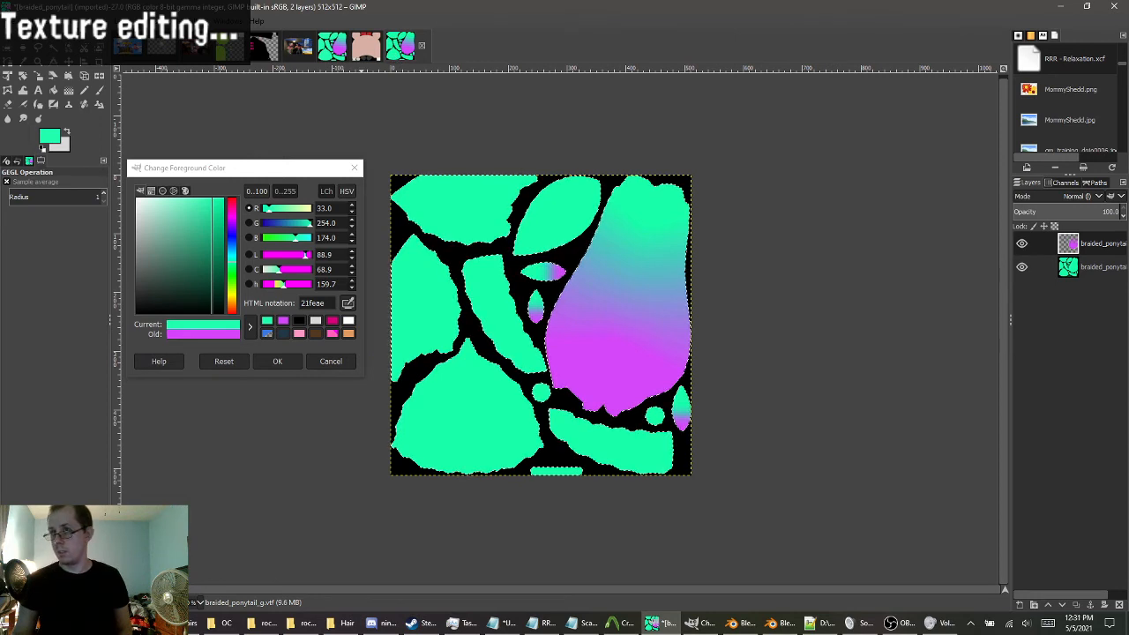
right_click(1101, 246)
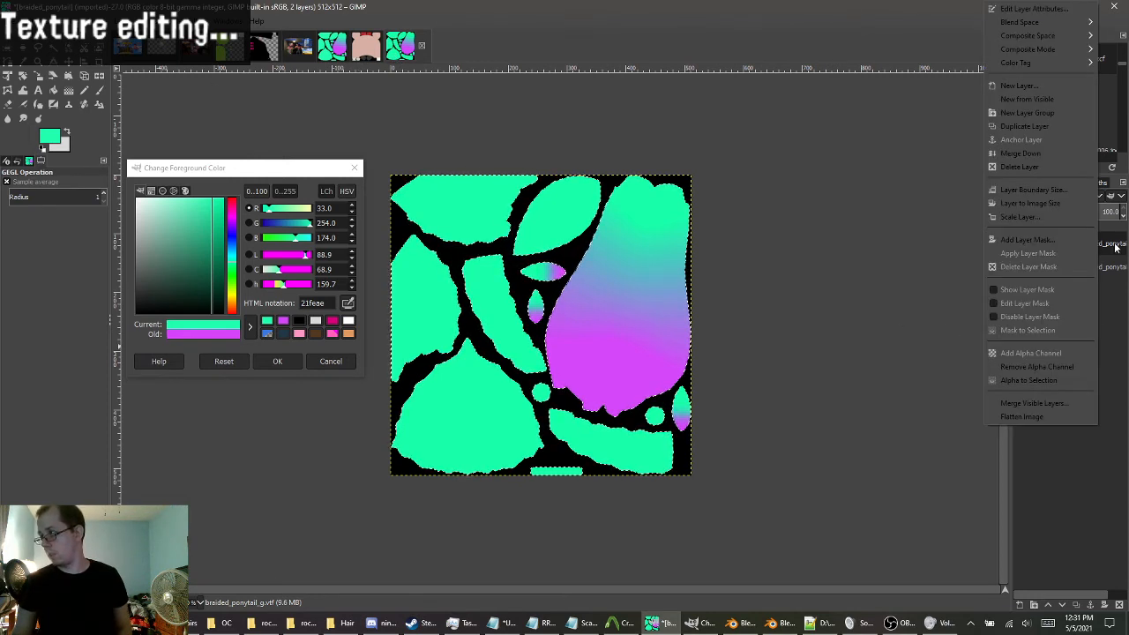
left_click(1116, 247)
right_click(1095, 247)
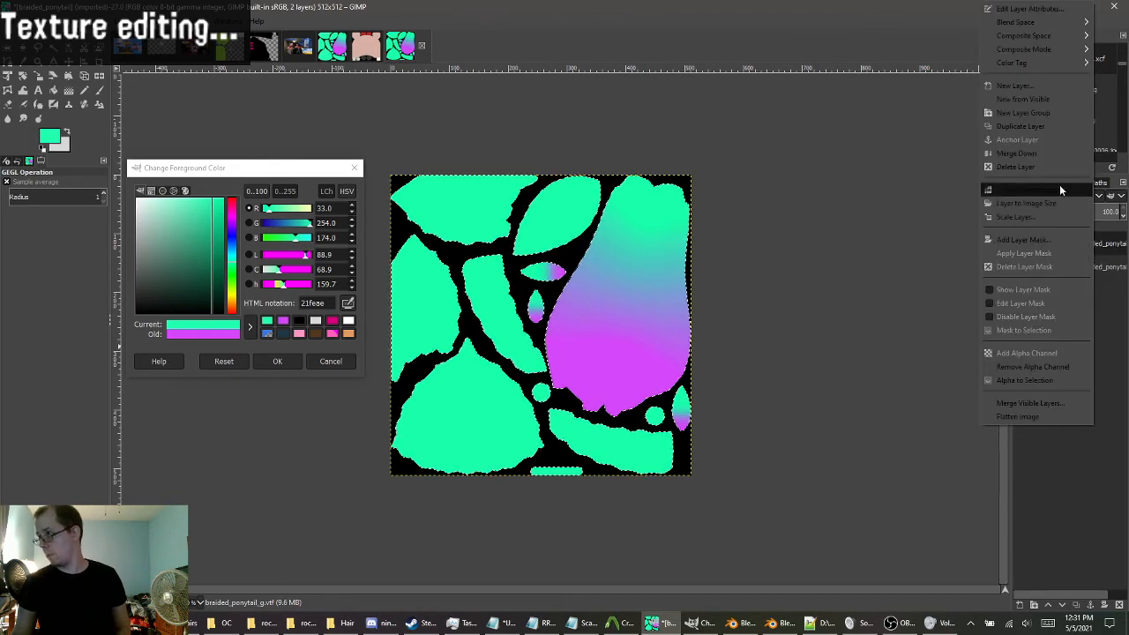
left_click(1037, 155)
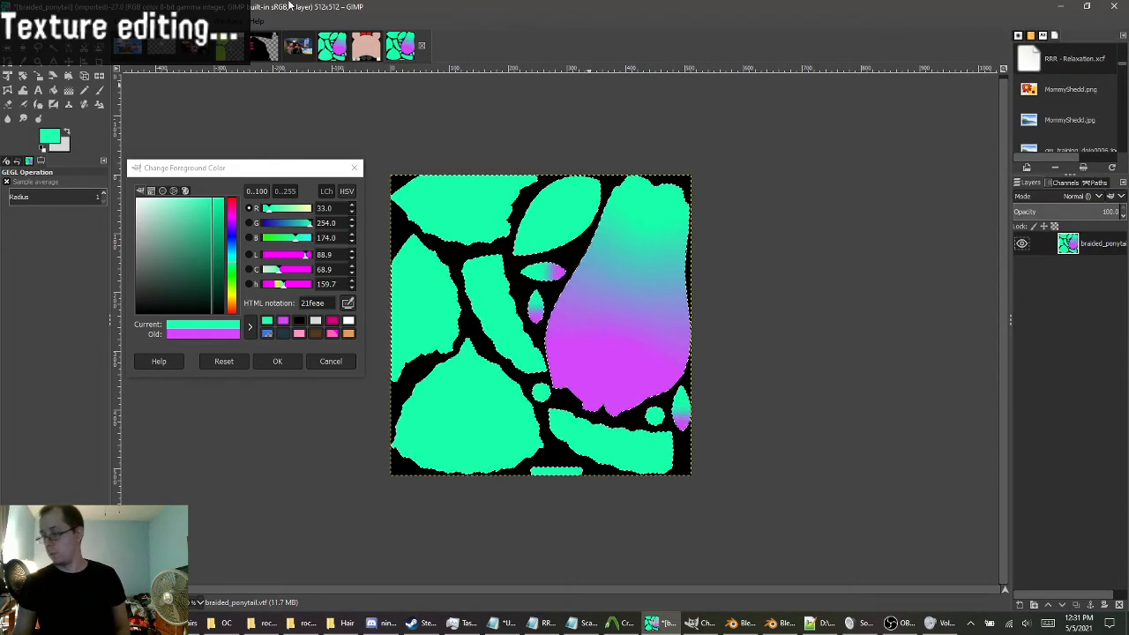
left_click(10, 21)
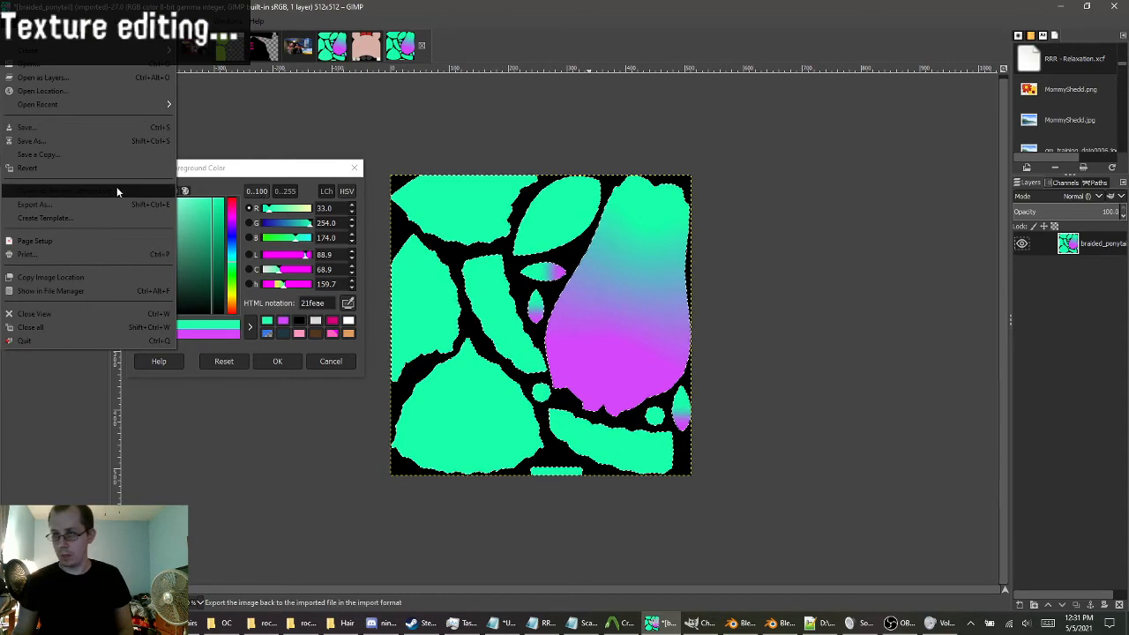
left_click(42, 205)
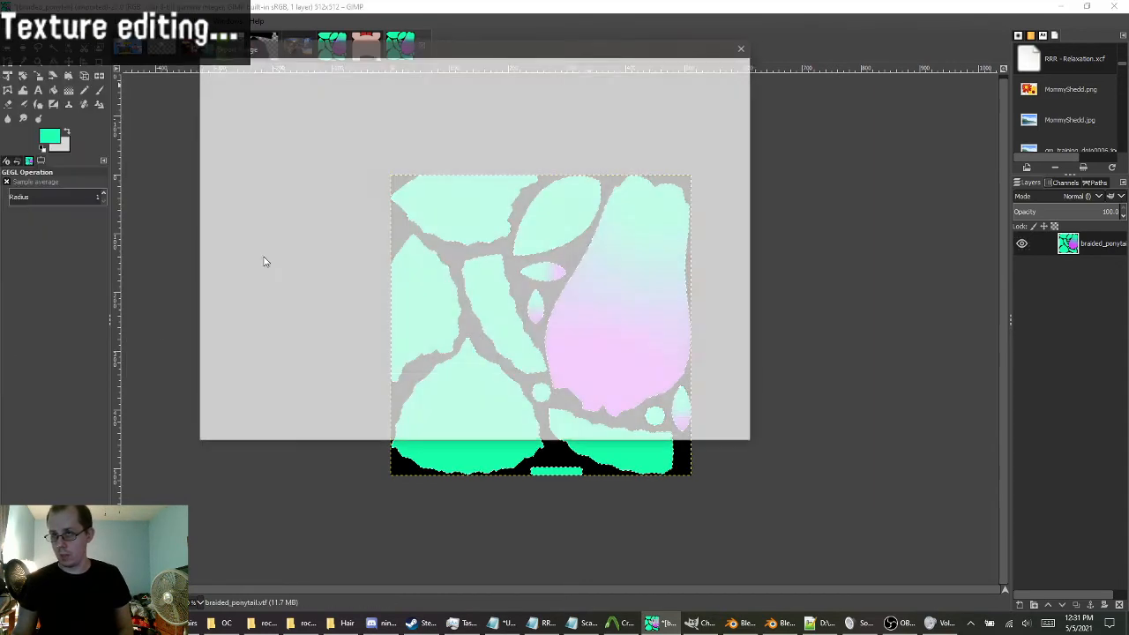
left_click(323, 139)
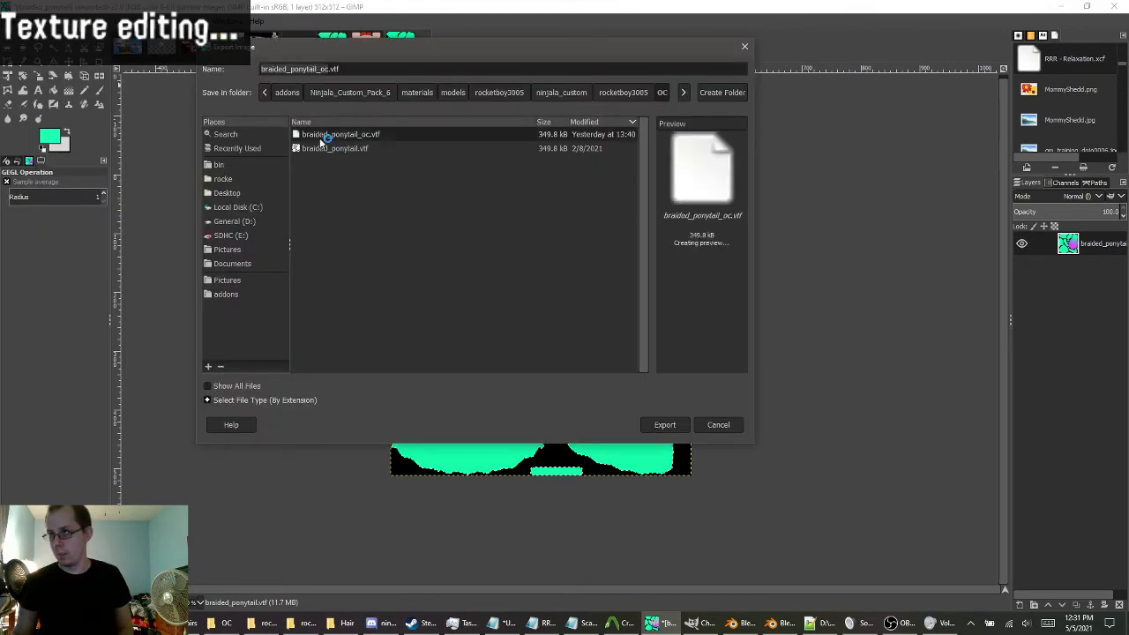
left_click(661, 424)
left_click(529, 295)
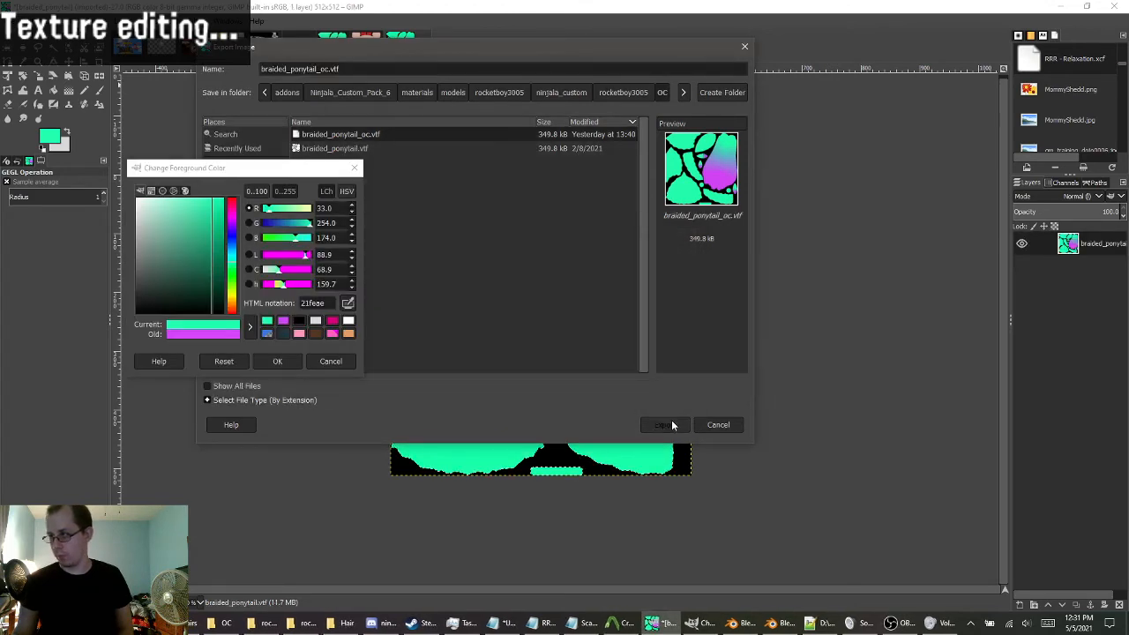
left_click(665, 424)
left_click(565, 295)
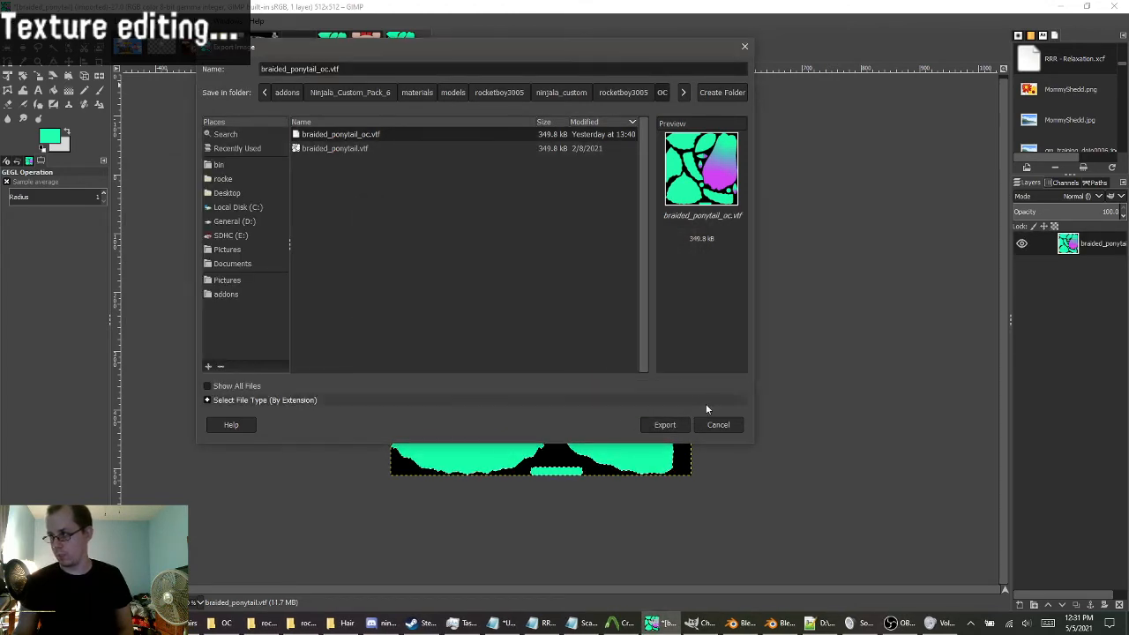
left_click(718, 424)
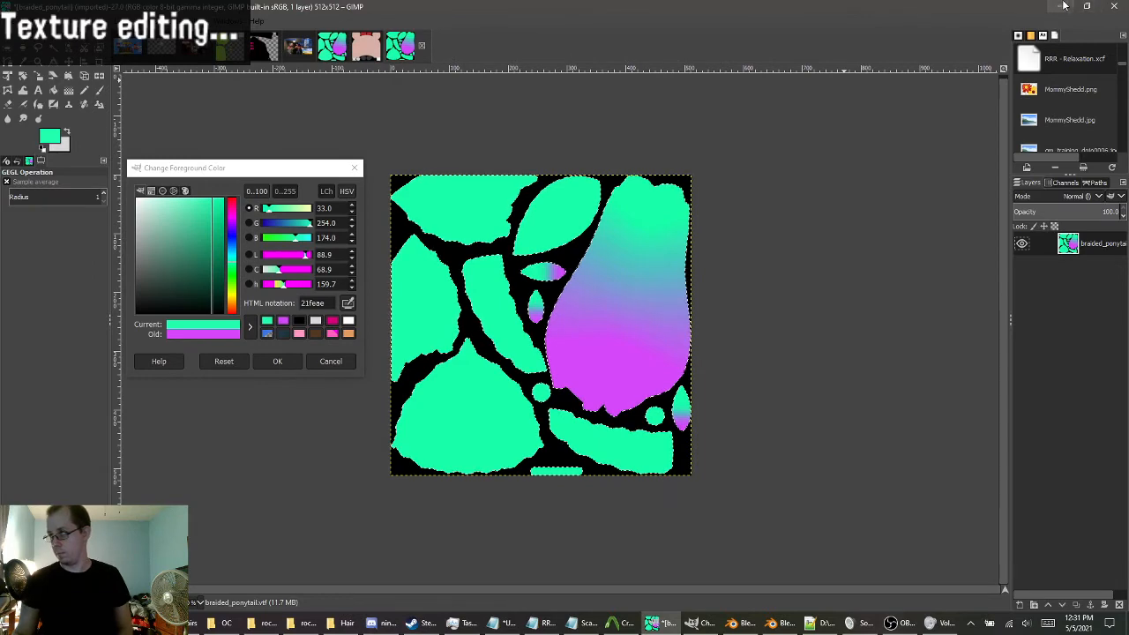
Switch from GIMP to File Explorer and go back from the hairs folder to the Garry's Mod addons folder.
left_click(1061, 6)
left_click(397, 235)
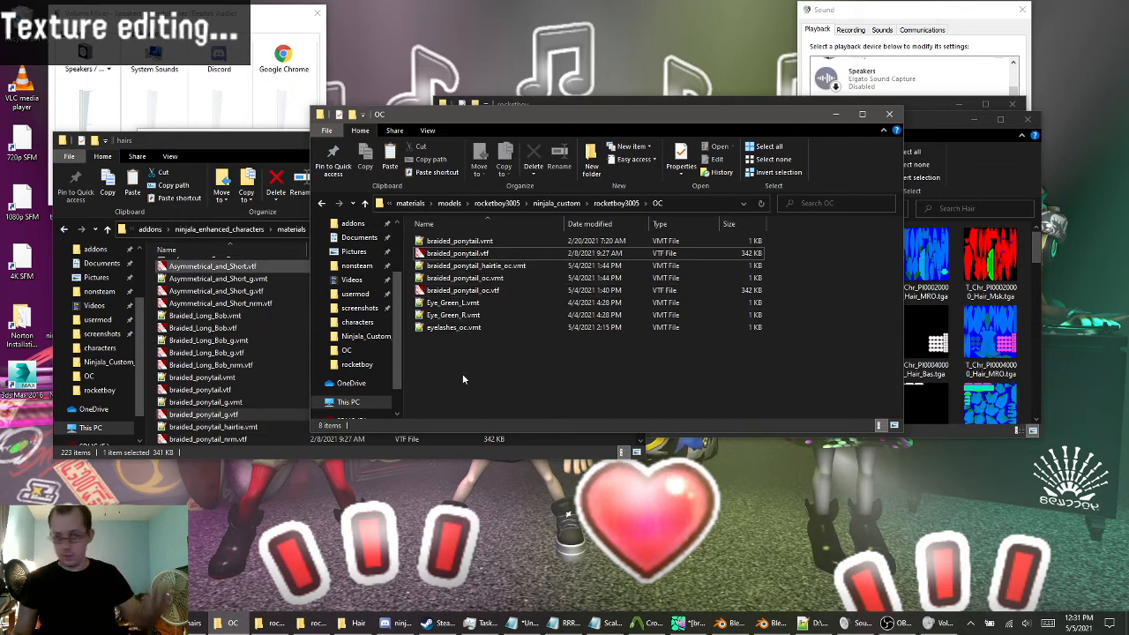
left_click(69, 232)
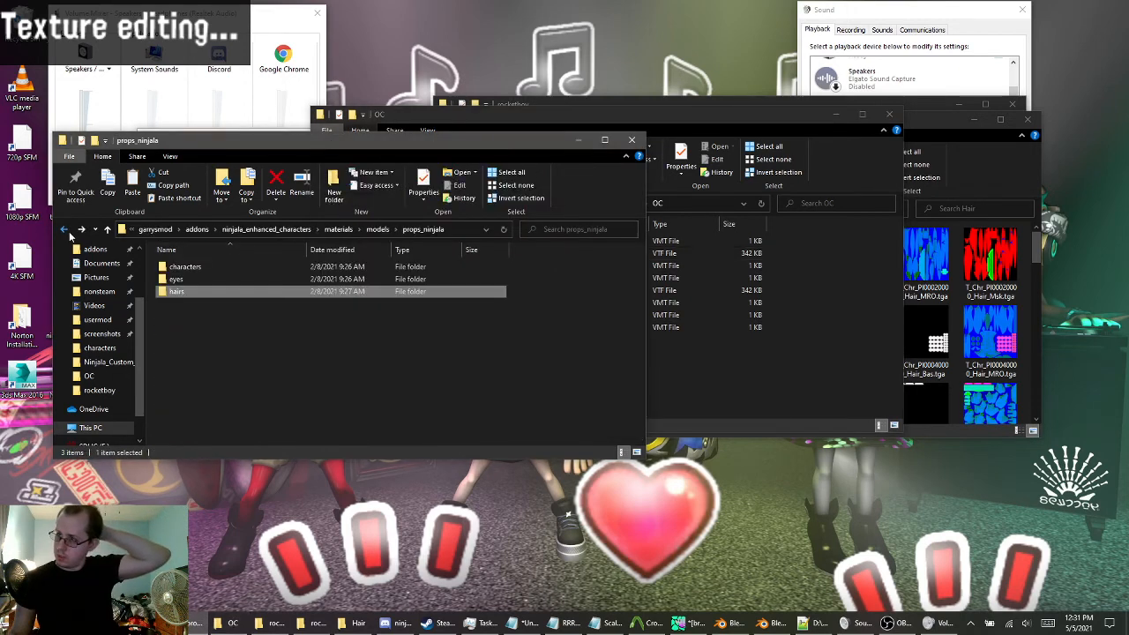
left_click(69, 232)
left_click(63, 230)
left_click(63, 229)
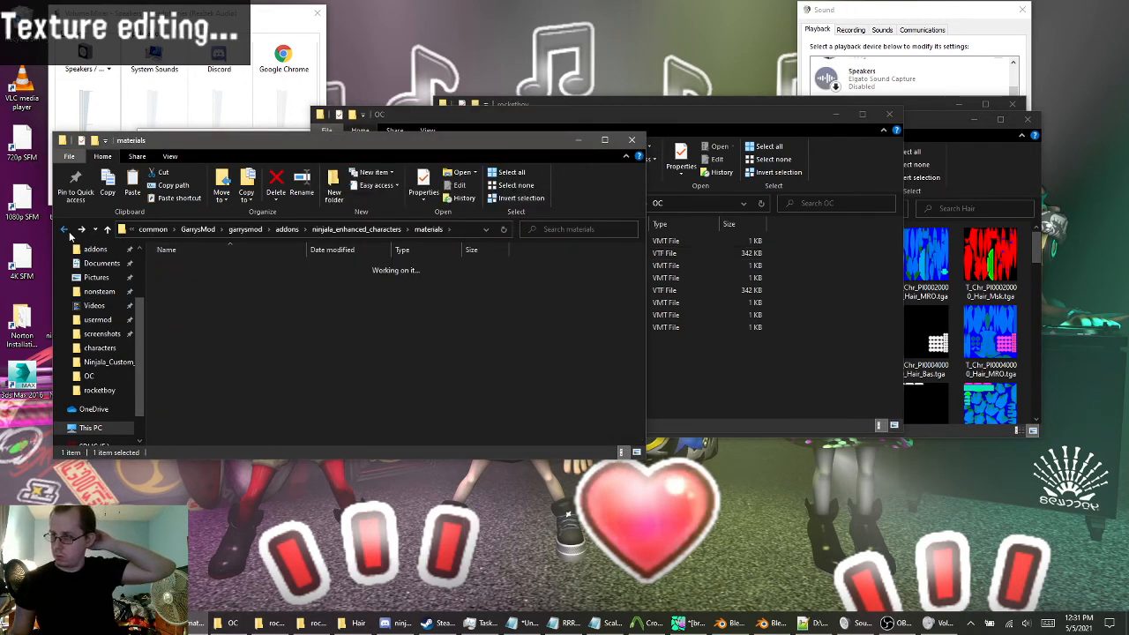
left_click(63, 229)
scroll(265, 335, "up", 3)
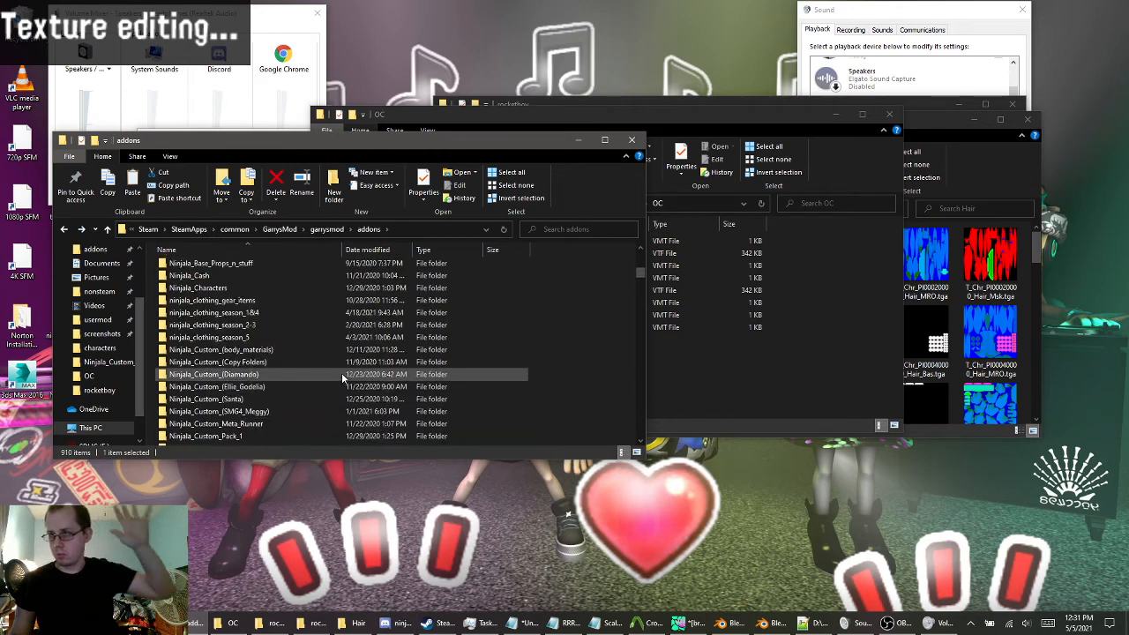
Open the materials\models\props_ninjala\clothing folder of the ninjala_clothing_season_1&4 addon.
left_click(261, 314)
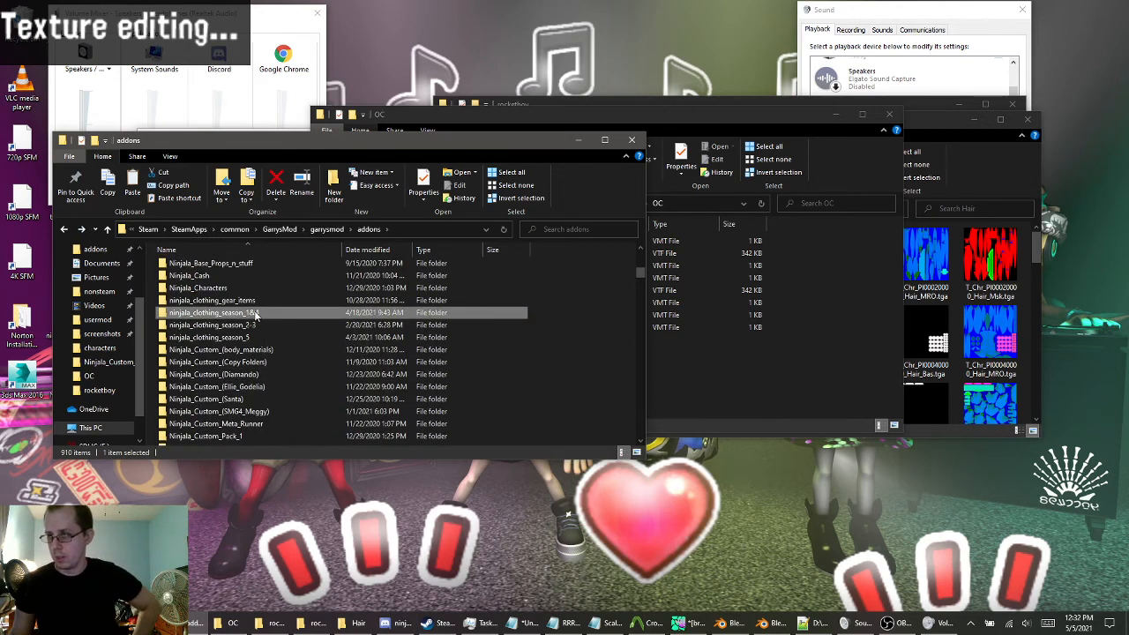
double_click(256, 314)
double_click(187, 267)
double_click(188, 267)
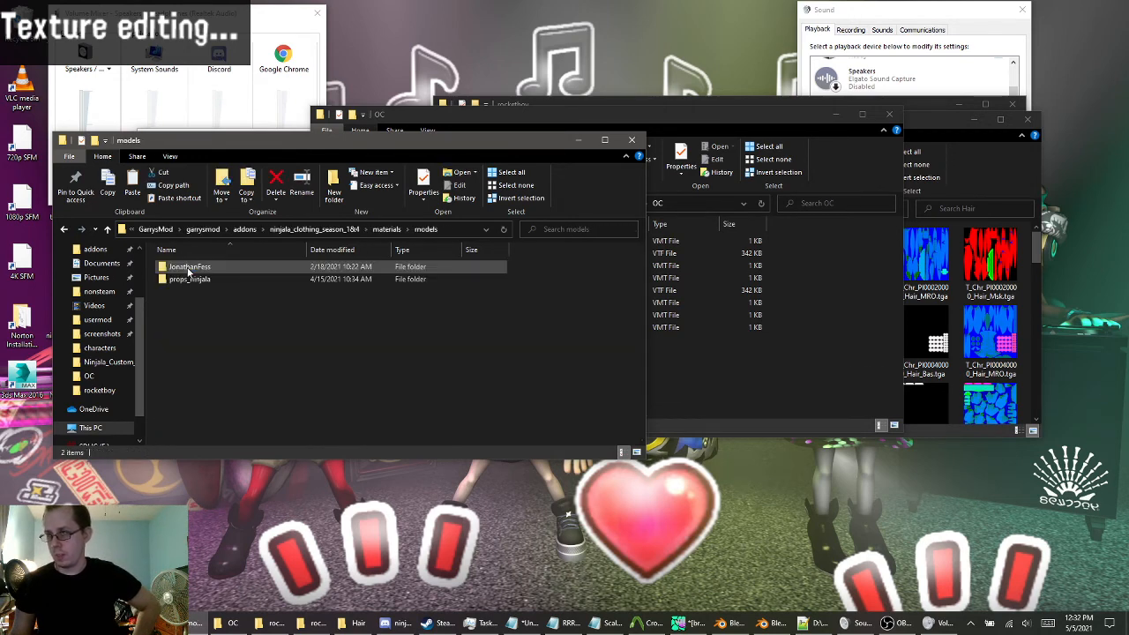
double_click(186, 278)
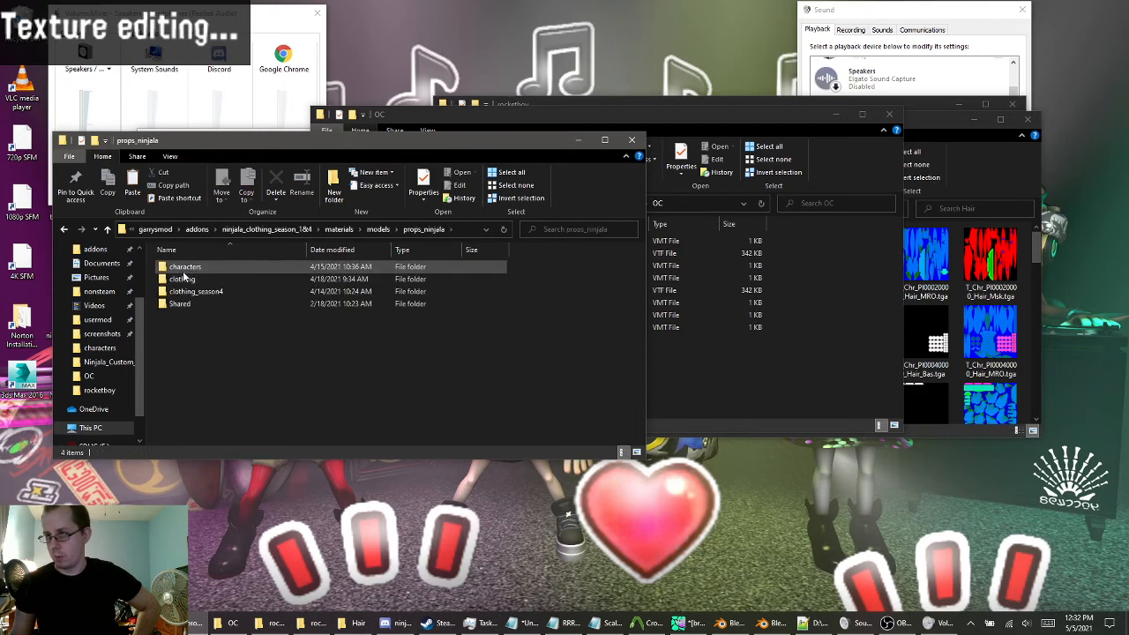
double_click(184, 279)
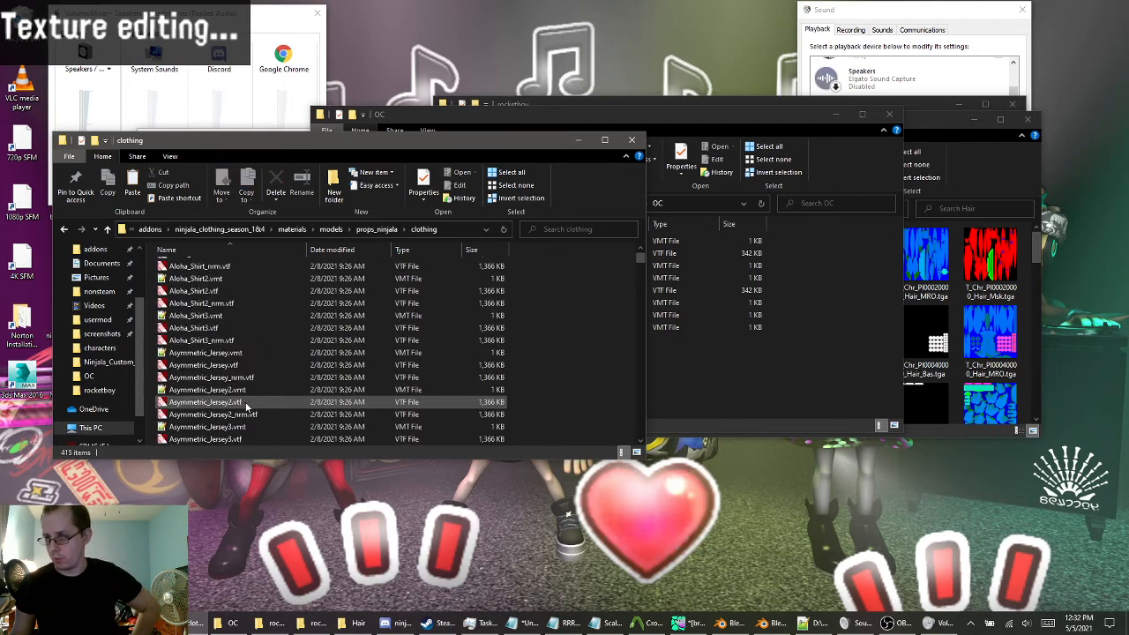
Copy Plain_Sweatsuit.vmt and Plain_Sweatsuit.vtf from the clothing folder into the OC folder.
scroll(247, 404, "down", 5)
left_click_drag(639, 270, 644, 356)
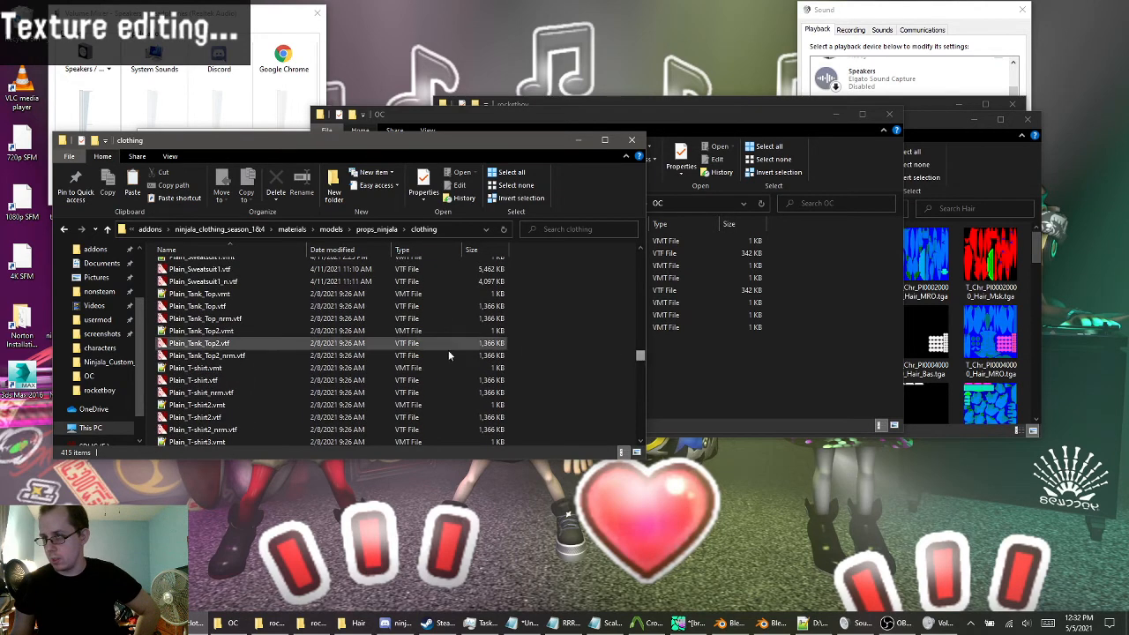
scroll(435, 353, "down", 1)
scroll(435, 353, "down", 1)
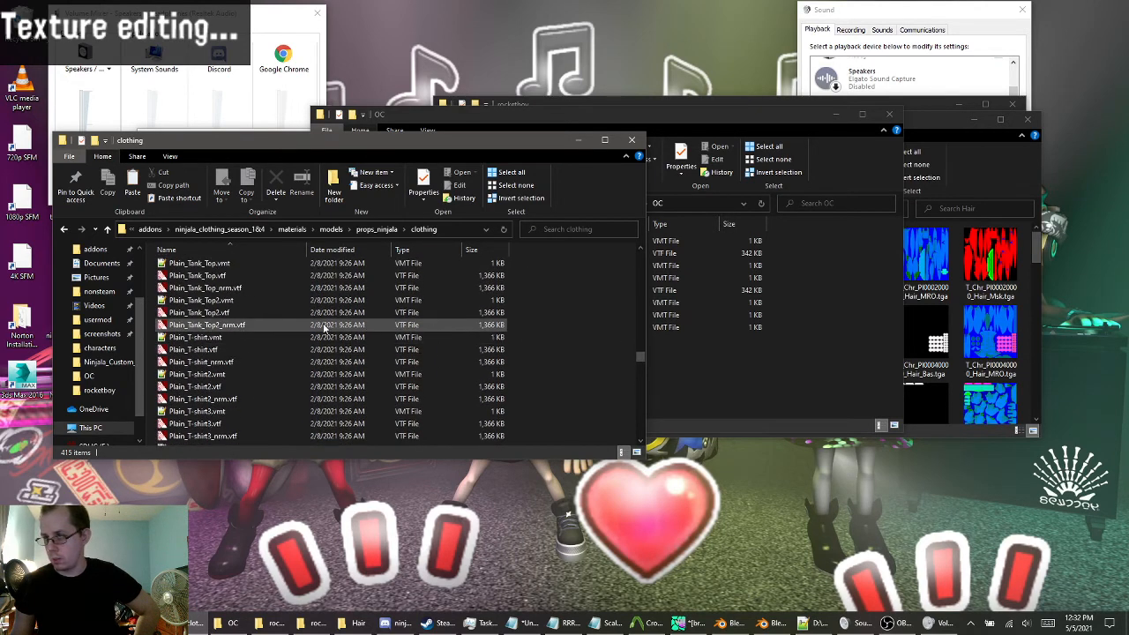
scroll(322, 327, "up", 3)
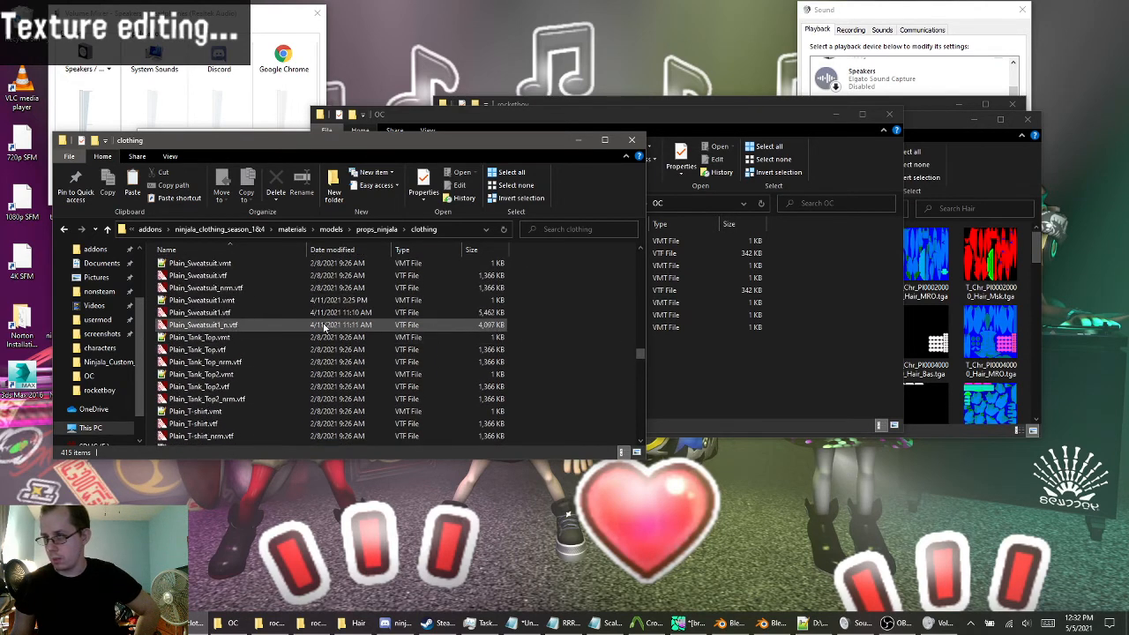
left_click(219, 289)
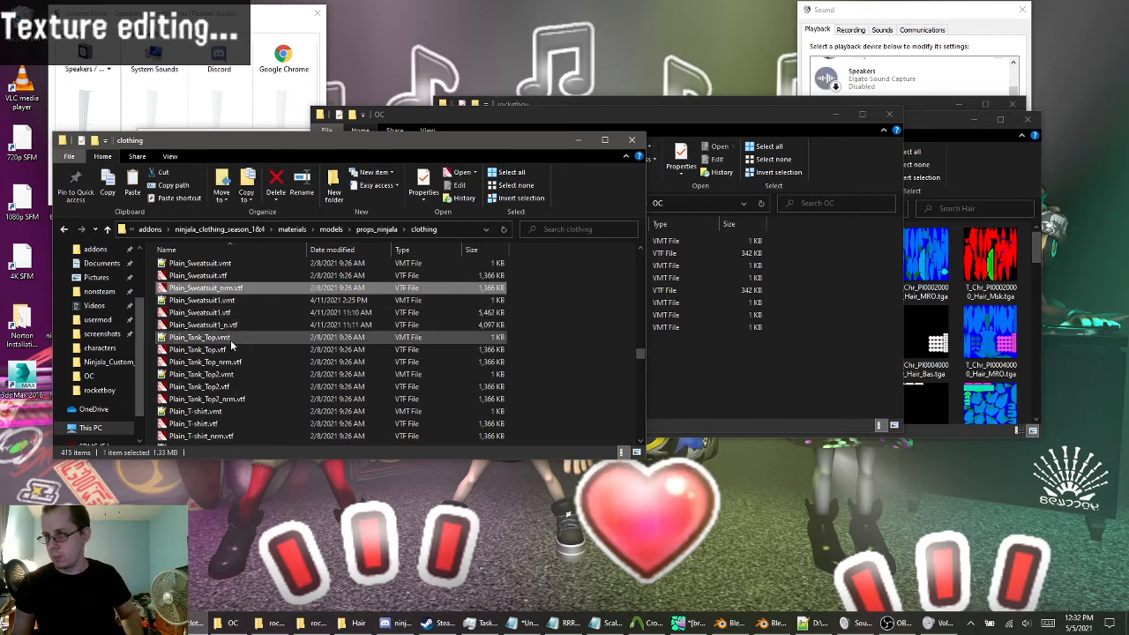
left_click(199, 263, "ctrl")
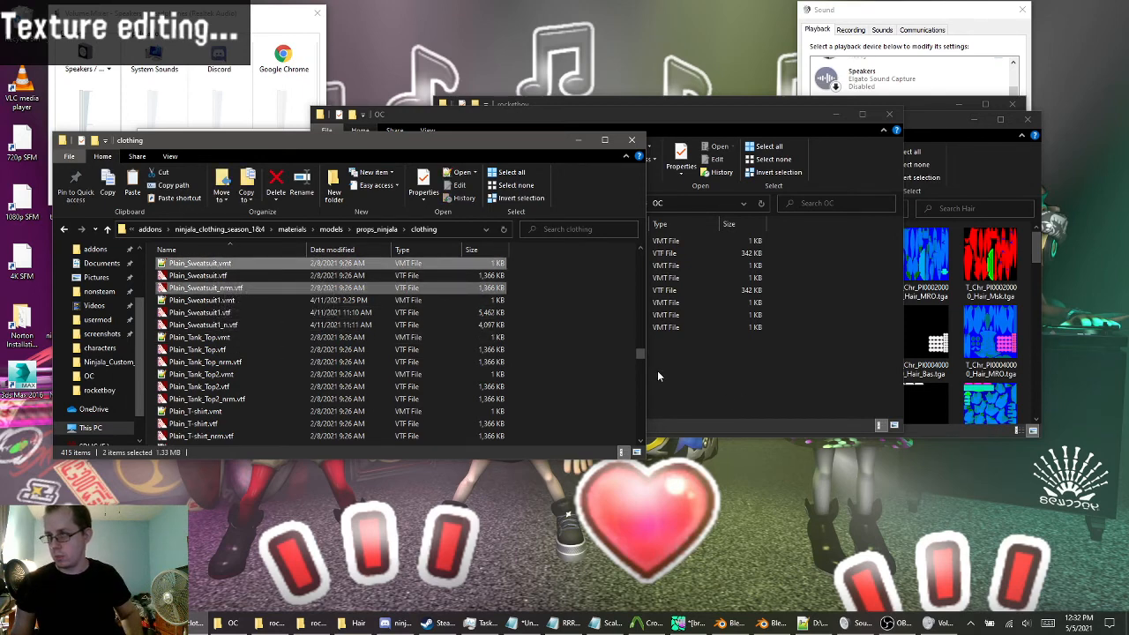
left_click(218, 288, "ctrl")
left_click(221, 277, "ctrl")
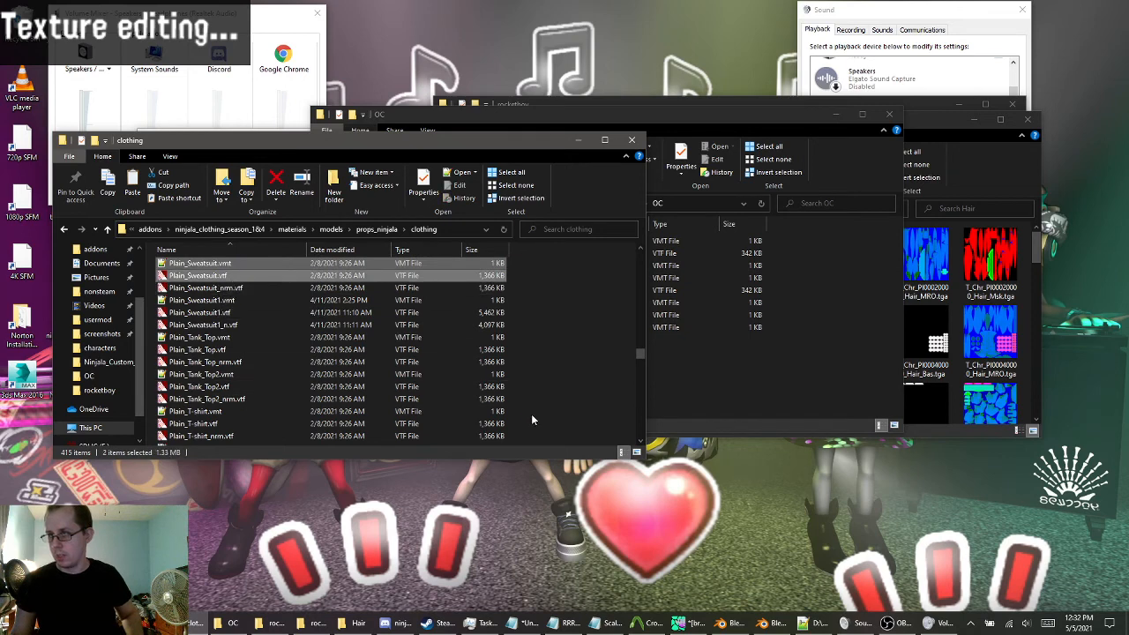
left_click(732, 383)
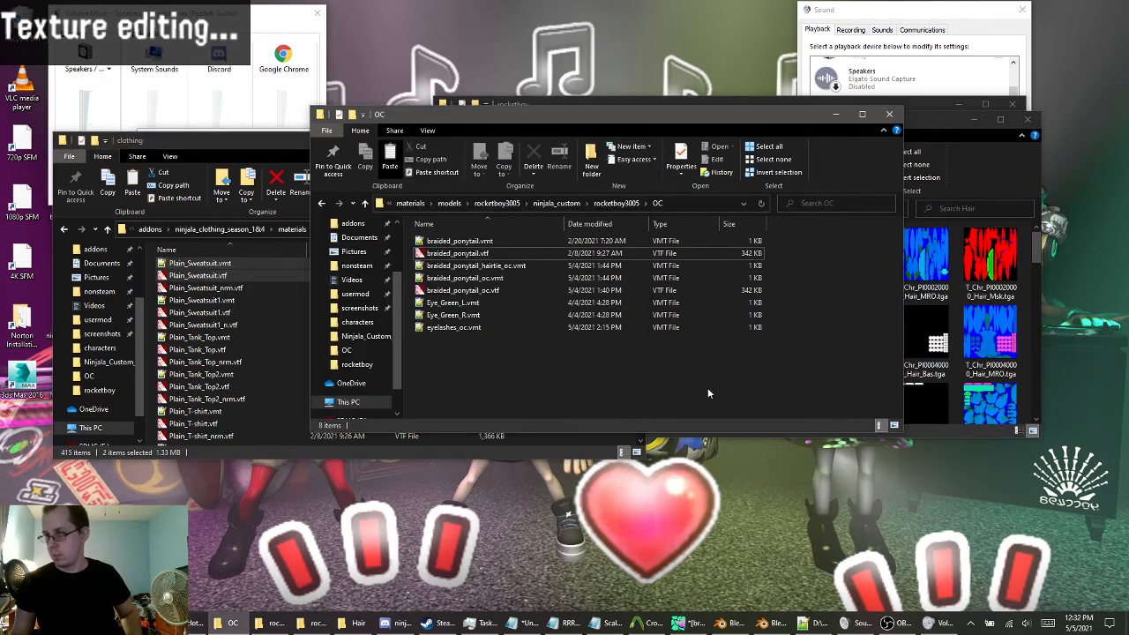
key("ctrl+v")
Rename the copied Plain_Sweatsuit.vmt in the OC folder as Plain_Sweatsuit_oc.vmt.
left_click(474, 342)
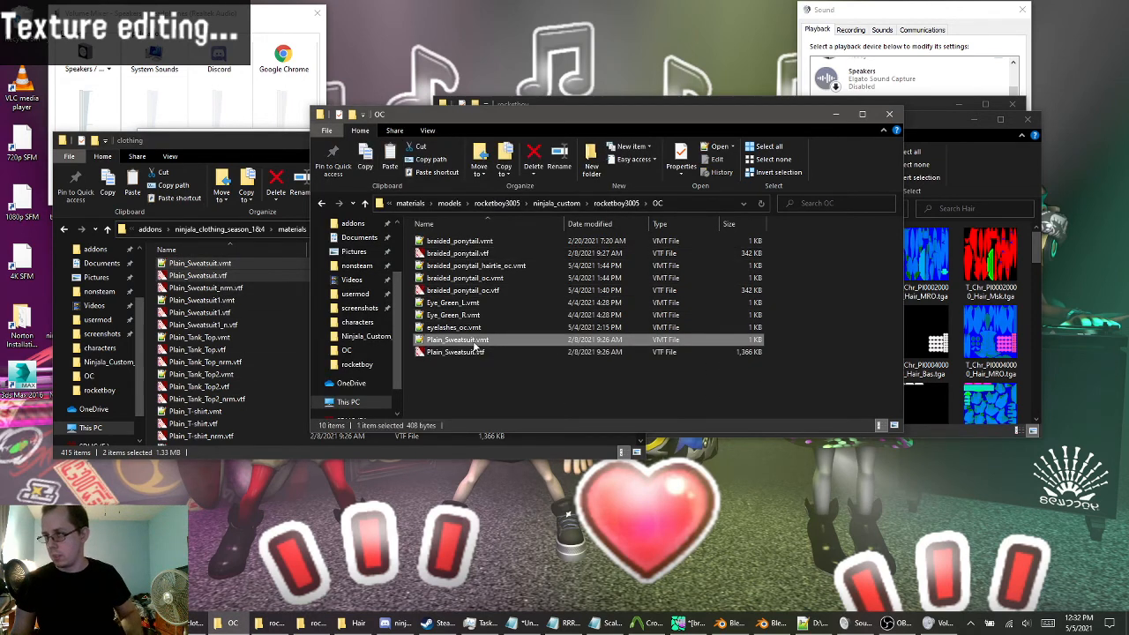
left_click(475, 344)
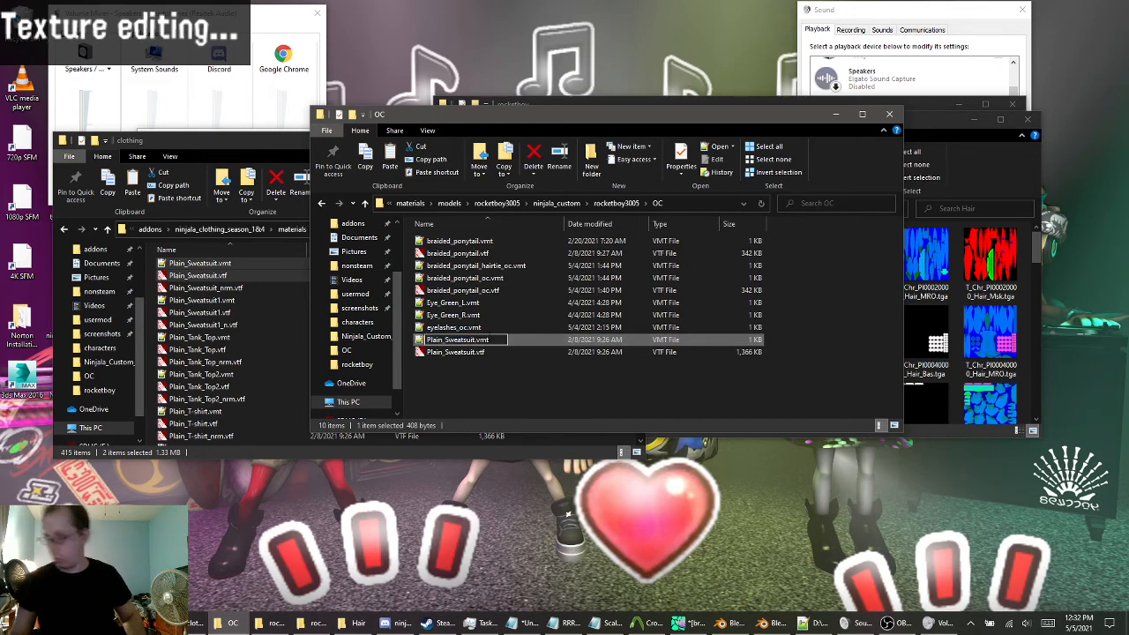
type("_oc")
key("Return")
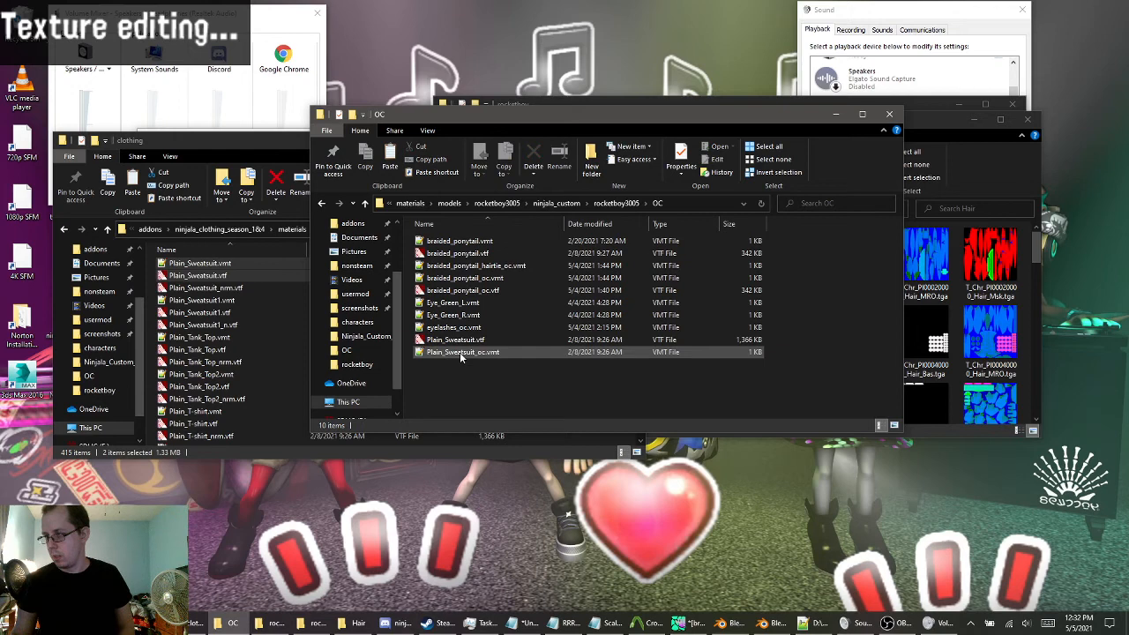
Open Plain_Sweatsuit_oc.vmt for editing and copy the OC folder's path from models onward.
double_click(460, 353)
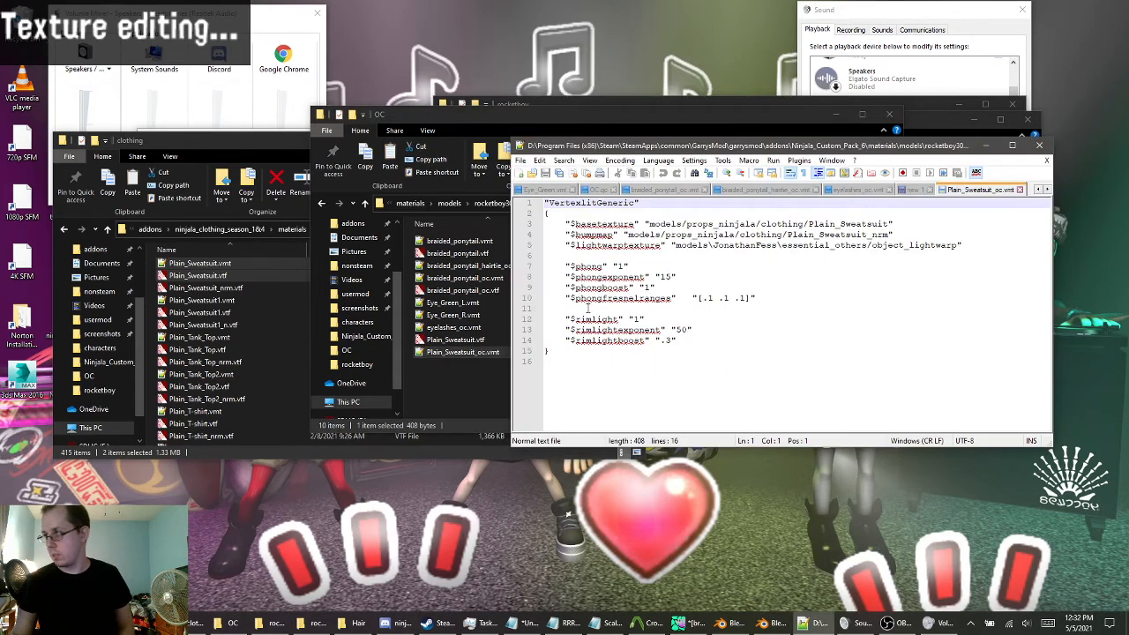
left_click(489, 144)
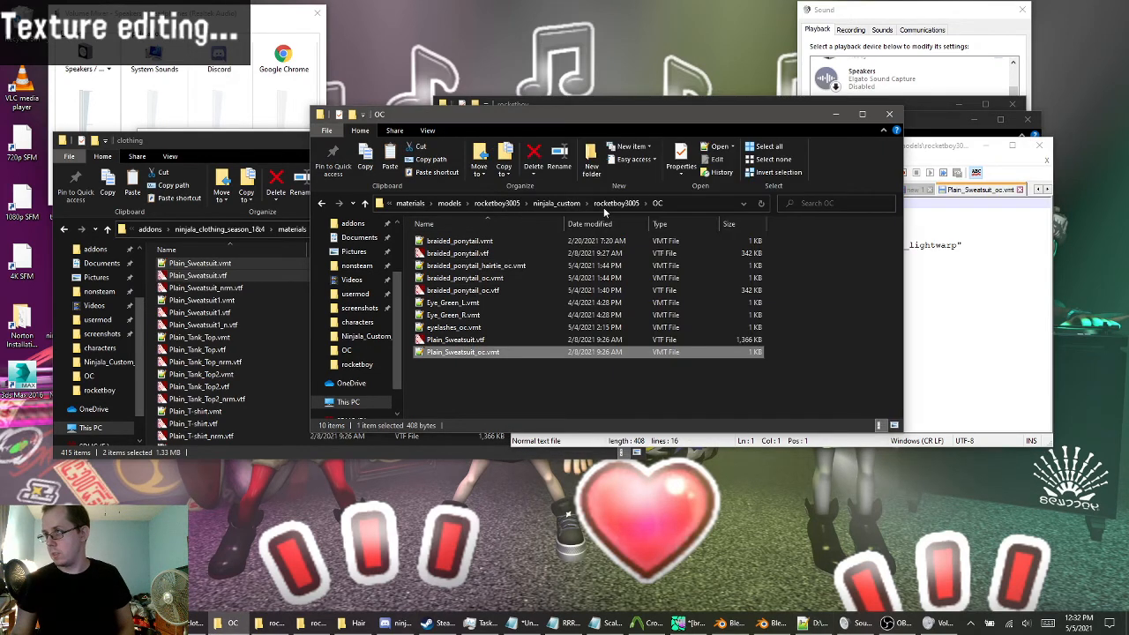
left_click(679, 204)
left_click(689, 203)
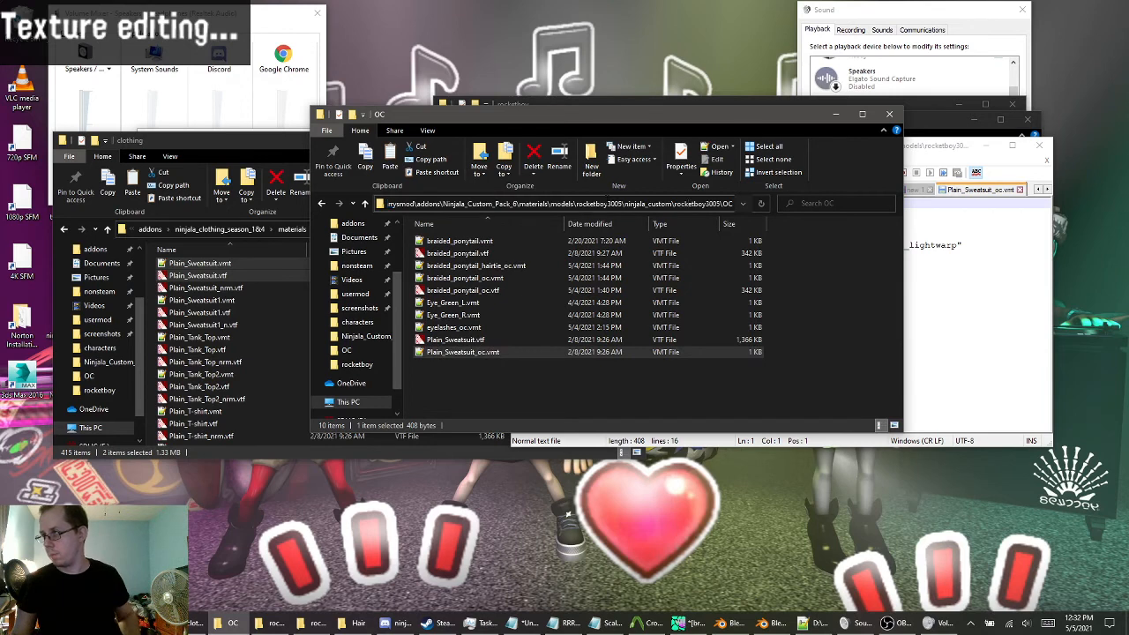
left_click_drag(551, 203, 861, 231)
key("ctrl+c")
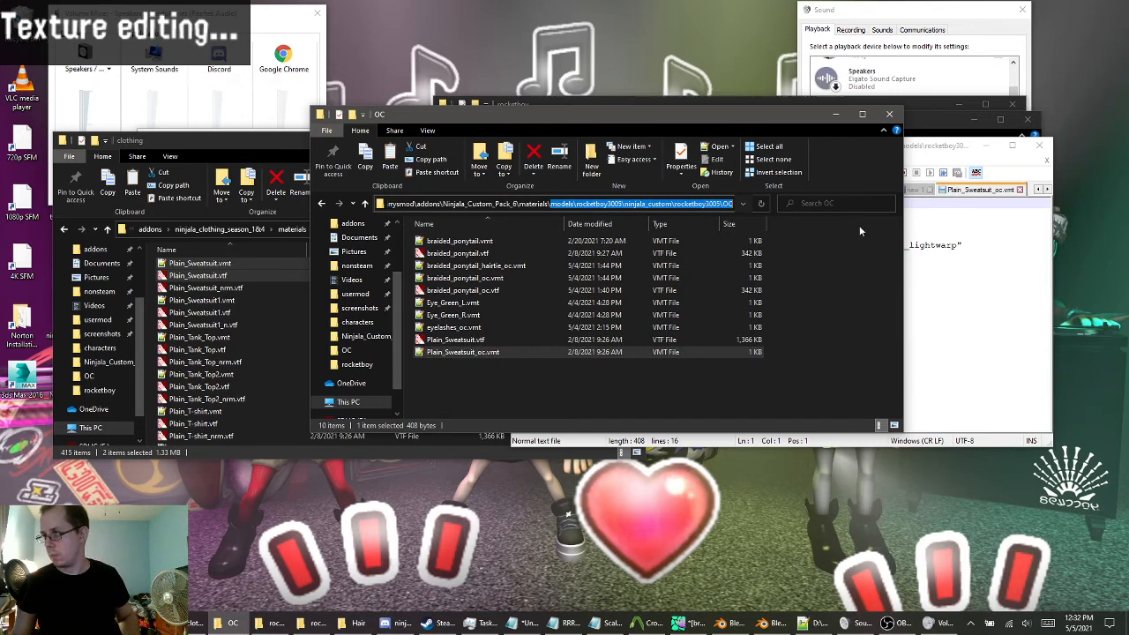
Point $basetexture to models\rocketboy3005\ninjala_custom\rocketboy3005\OC/Plain_Sweatsuit, save the file, and compare it with braided_ponytail_oc.vmt.
left_click(938, 147)
left_click_drag(647, 224, 784, 225)
key("ctrl+v")
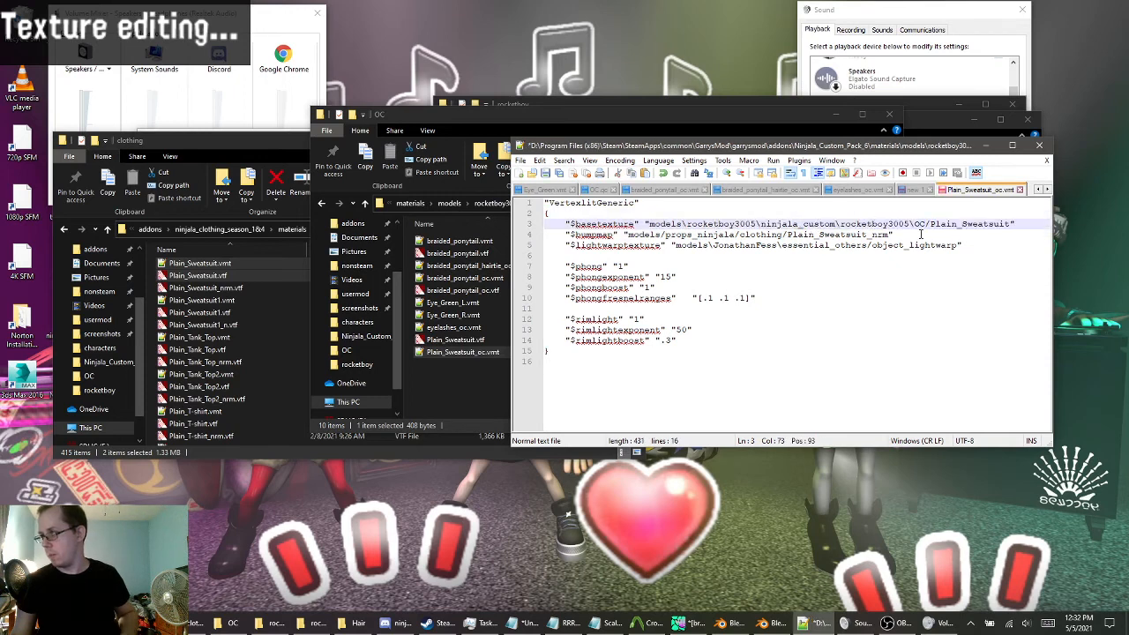
key("ctrl+s")
left_click(685, 193)
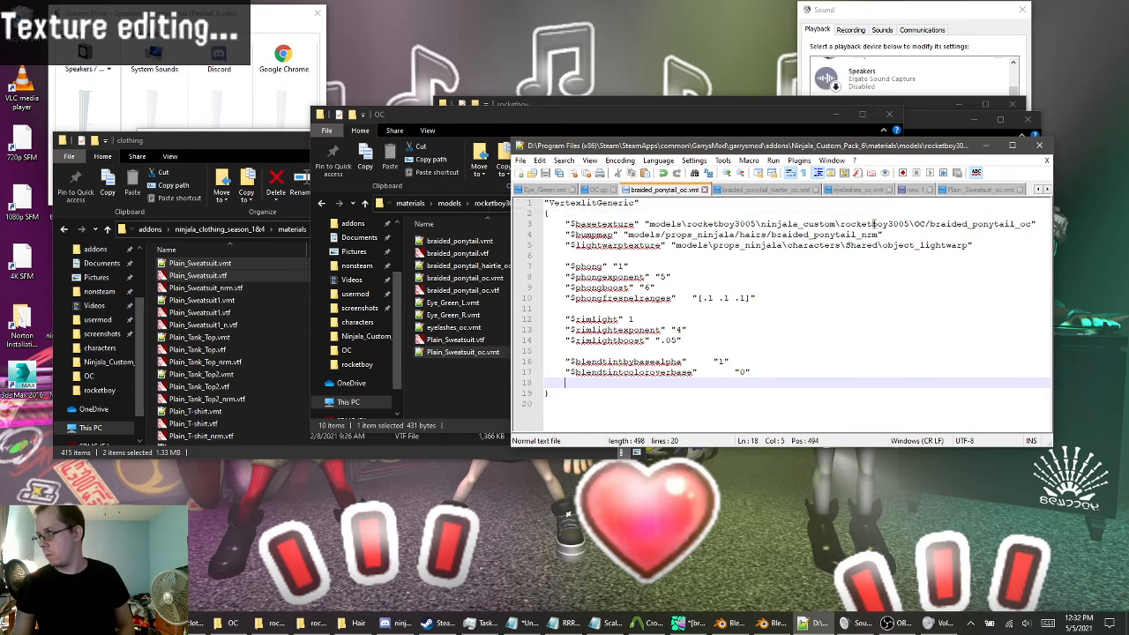
left_click(977, 224)
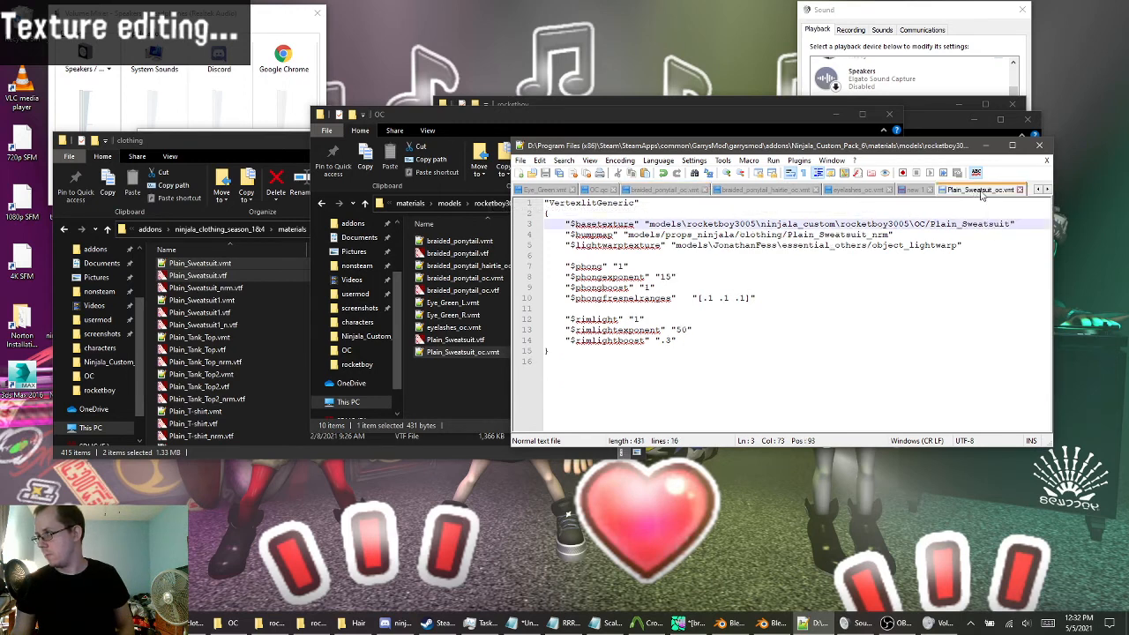
Open the OC folder's Plain_Sweatsuit.vtf in GIMP and inspect the sweatsuit texture.
left_click(985, 145)
right_click(446, 343)
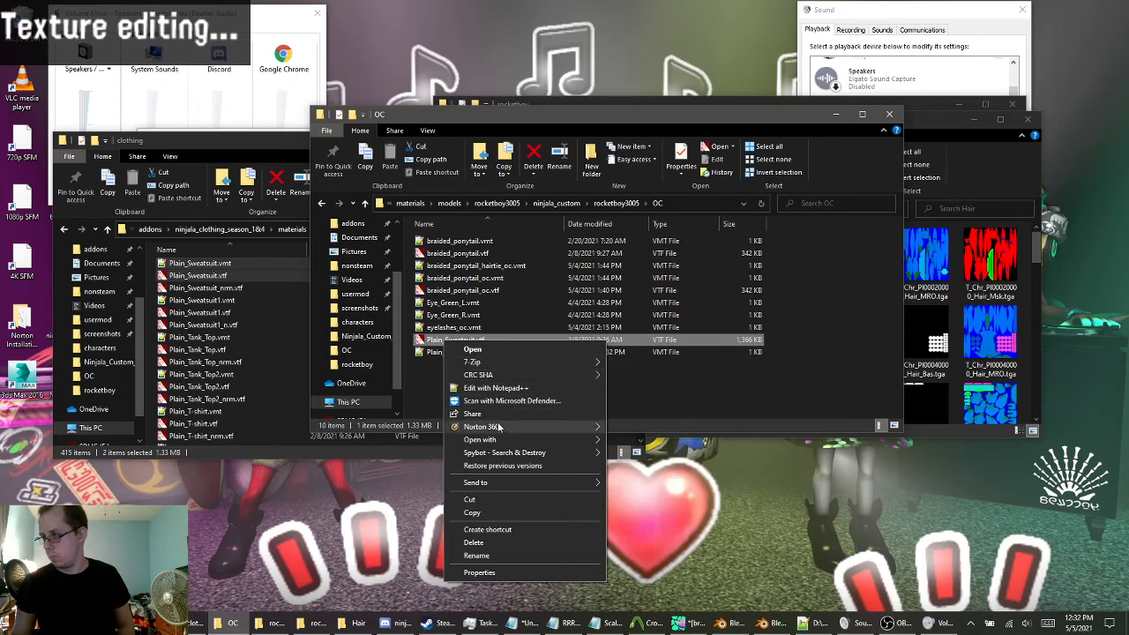
mouse_move(507, 439)
left_click(650, 438)
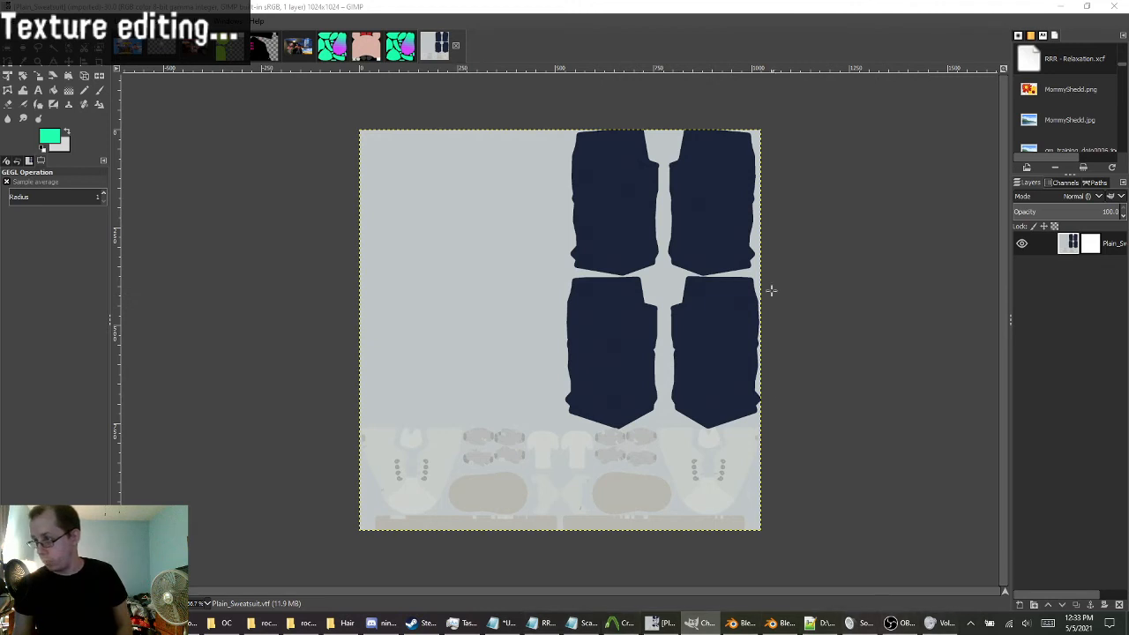
scroll(436, 320, "up", 4, "ctrl")
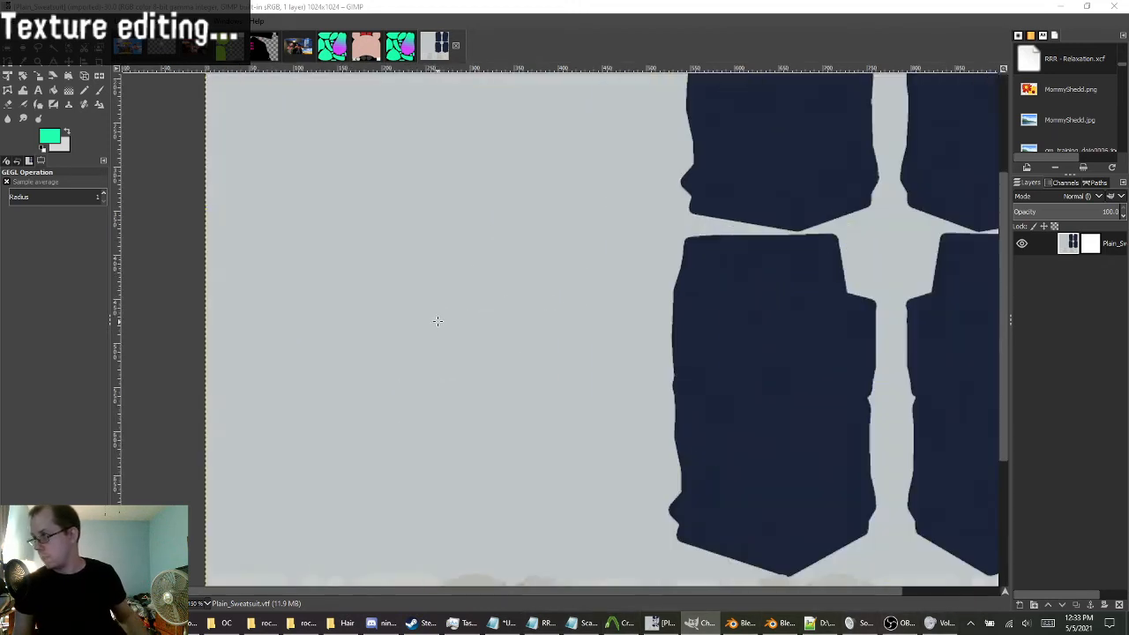
scroll(436, 320, "down", 4, "ctrl")
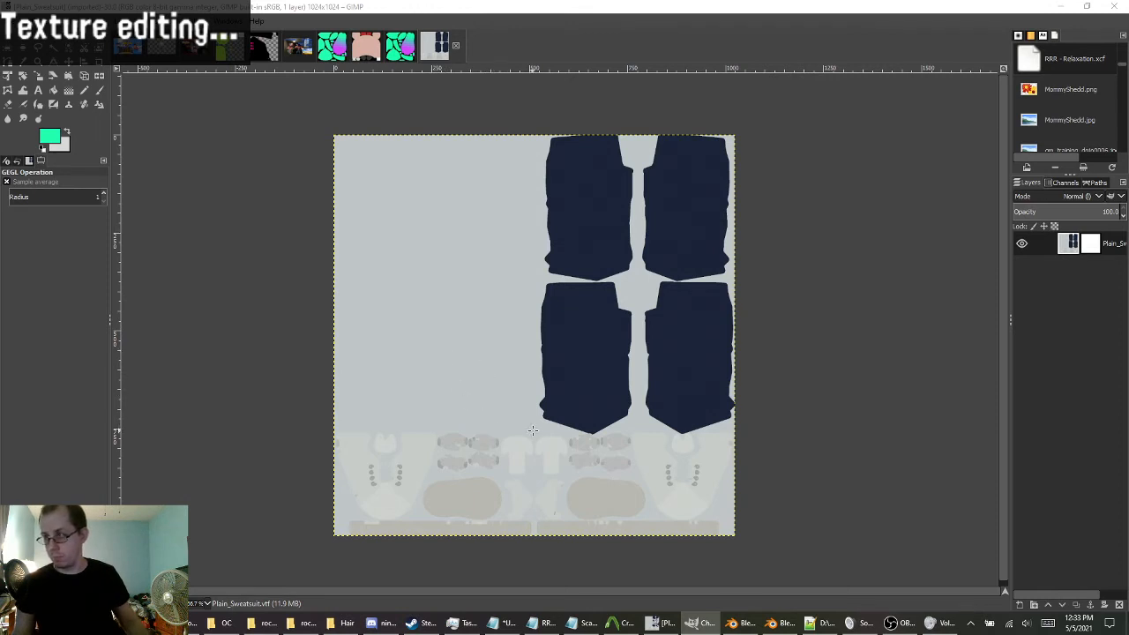
Use Select by Color with the threshold lowered to 10 to select the light blue-grey background around the shoe pieces.
key("shift+o")
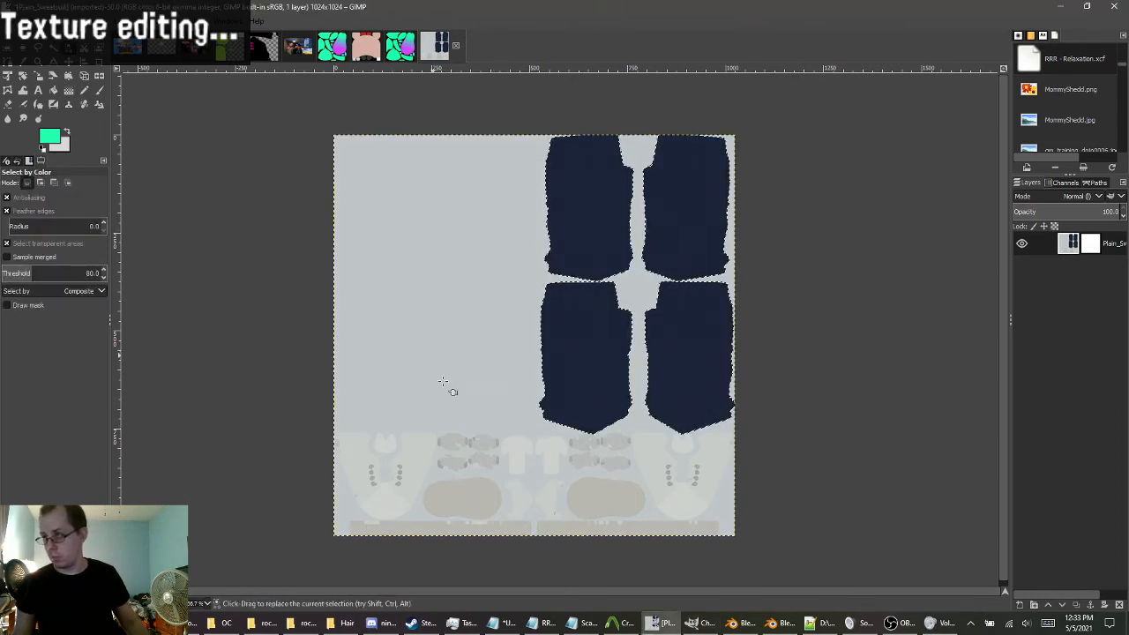
left_click(707, 502)
scroll(708, 503, "up", 6, "ctrl")
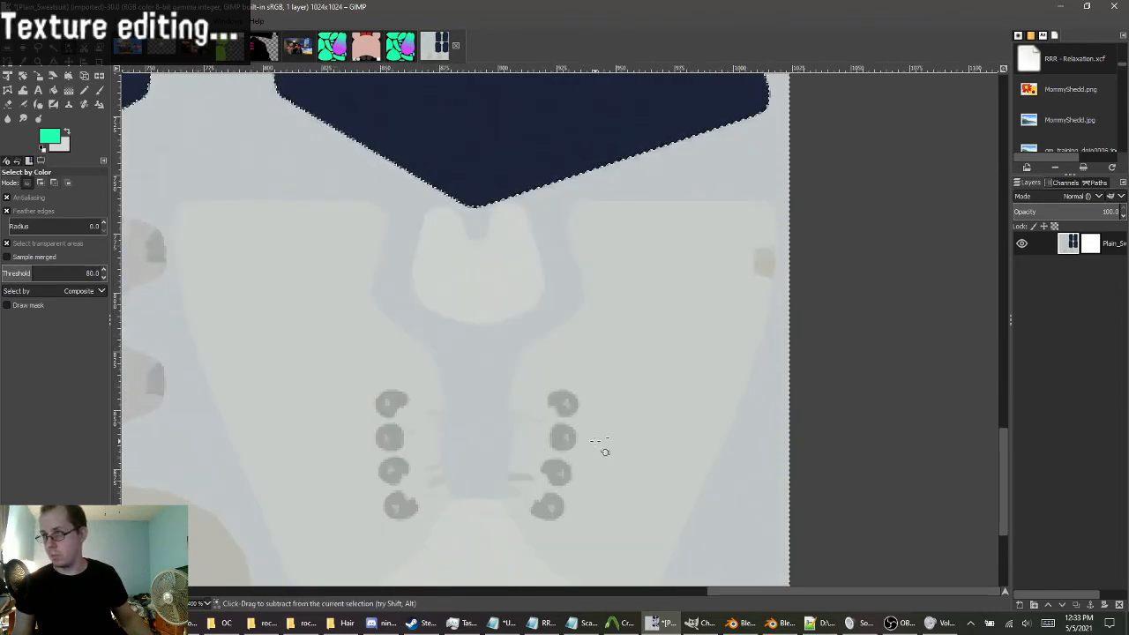
scroll(529, 443, "down", 2, "ctrl")
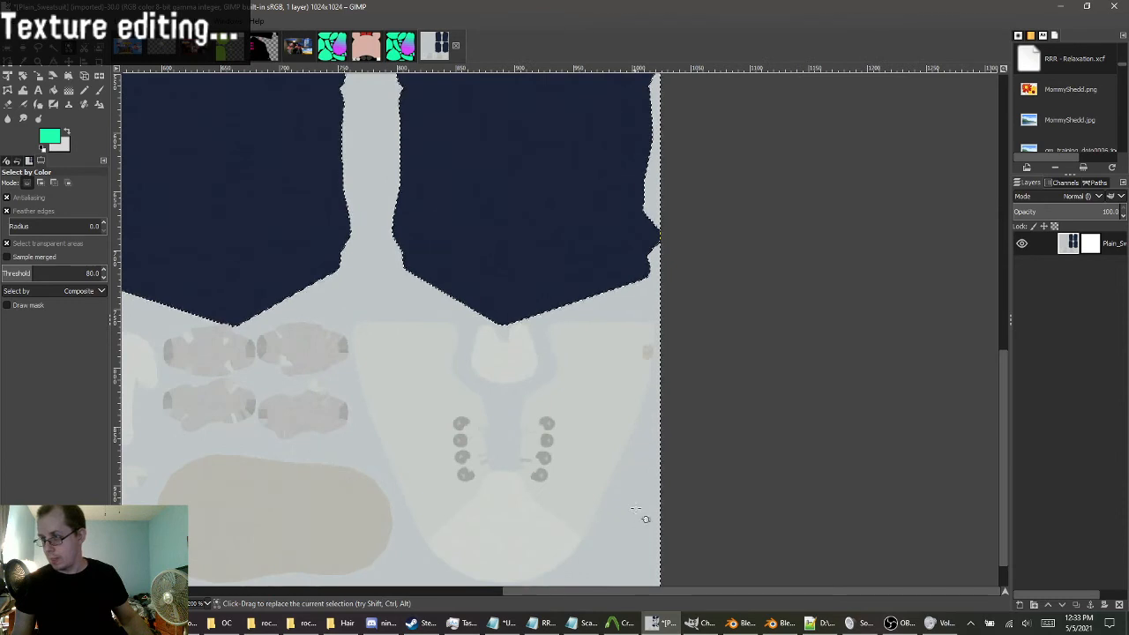
scroll(568, 491, "down", 1, "ctrl")
scroll(451, 527, "up", 3, "ctrl")
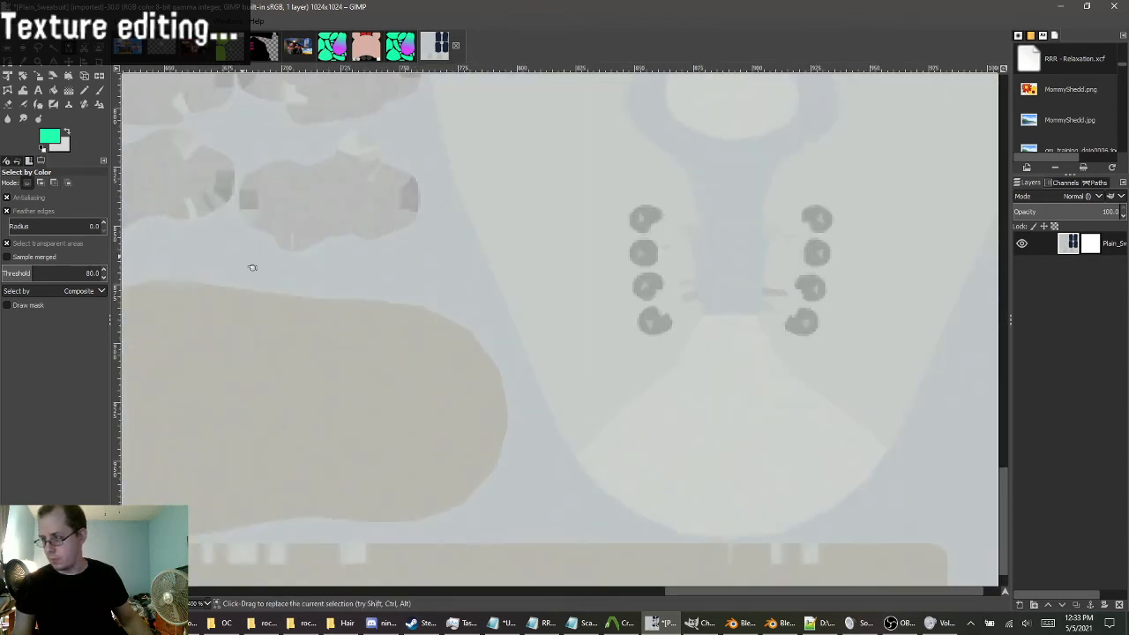
left_click_drag(90, 273, 87, 272)
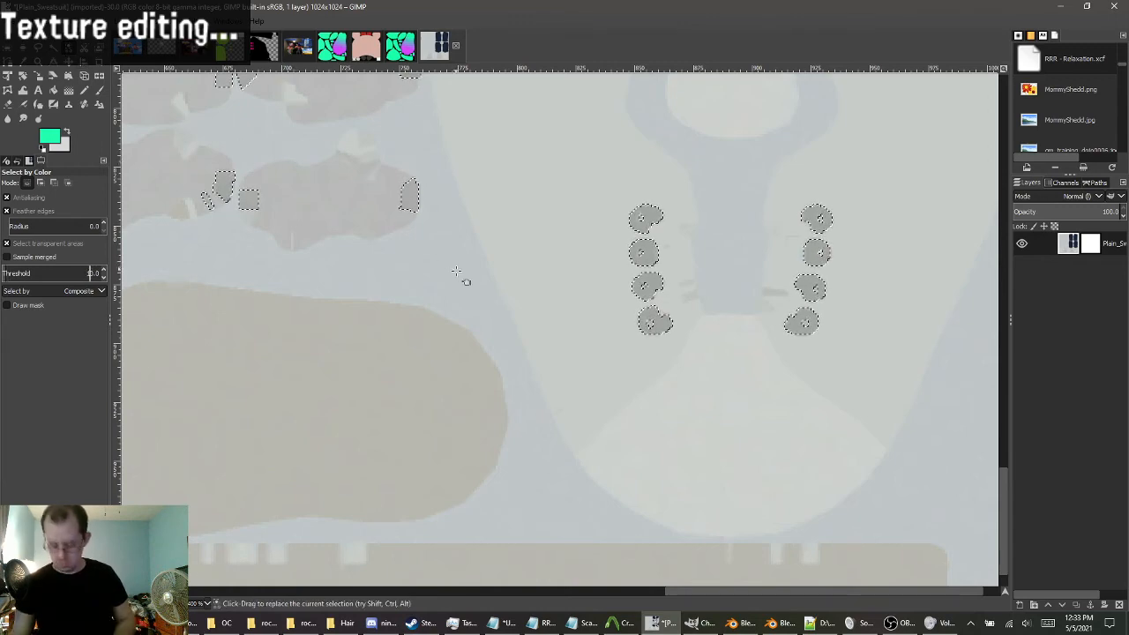
left_click(490, 312)
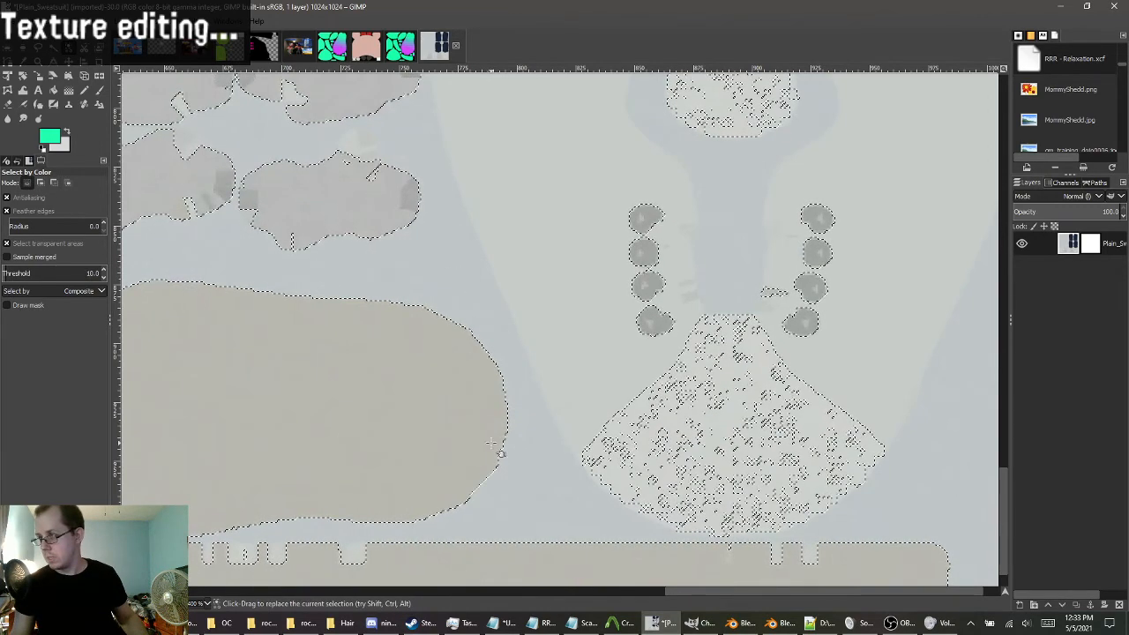
Set the Select by Color threshold to 8 and reselect the light blue-grey background around the shoe pieces.
double_click(89, 273)
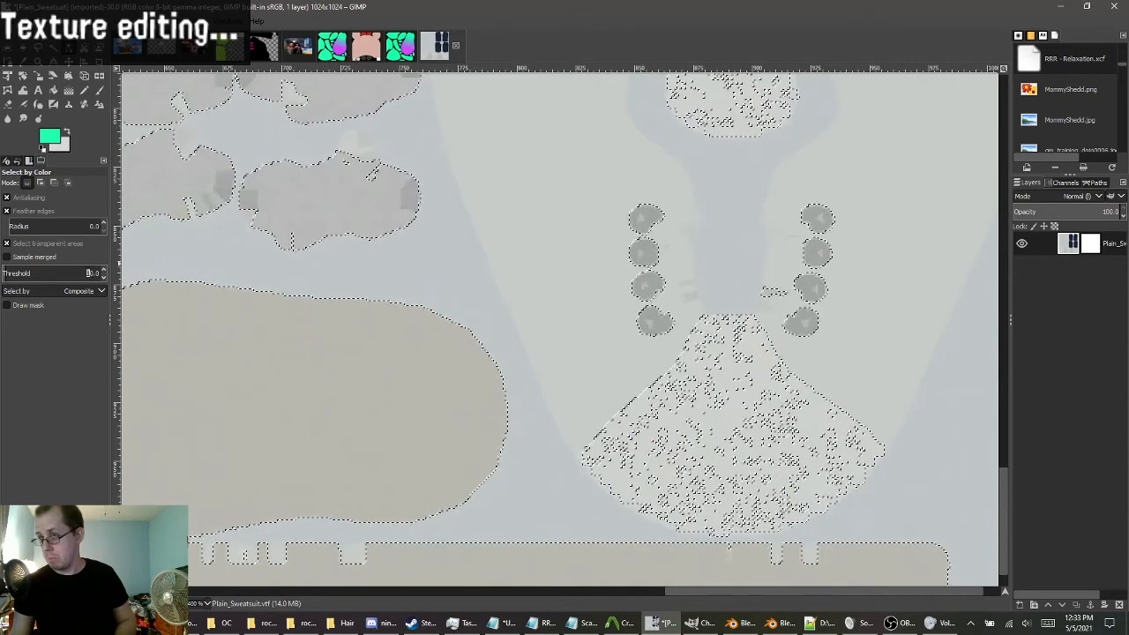
type("8")
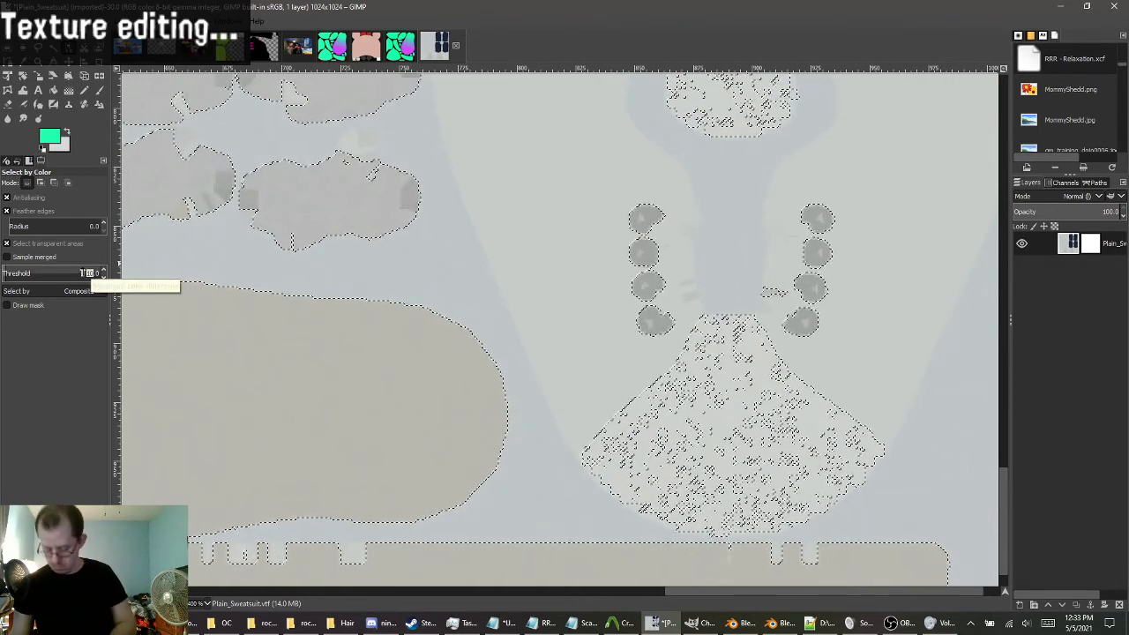
key("Return")
left_click(446, 264)
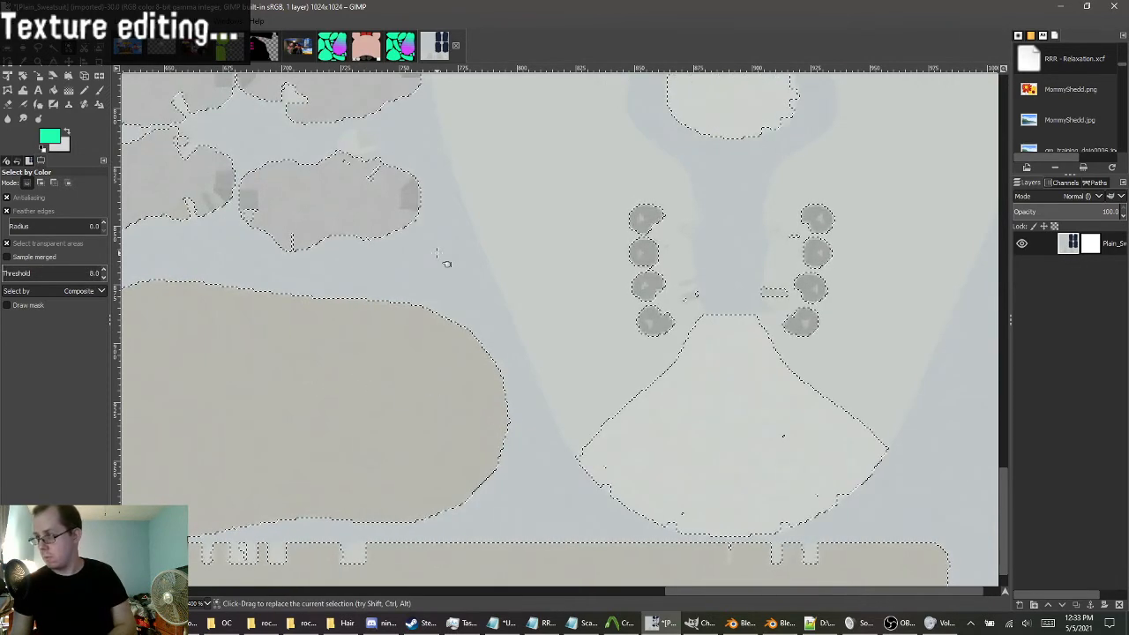
Lower the Select by Color threshold in stages to 2, reselect the light background, and check the selection edges closely.
left_click(104, 280)
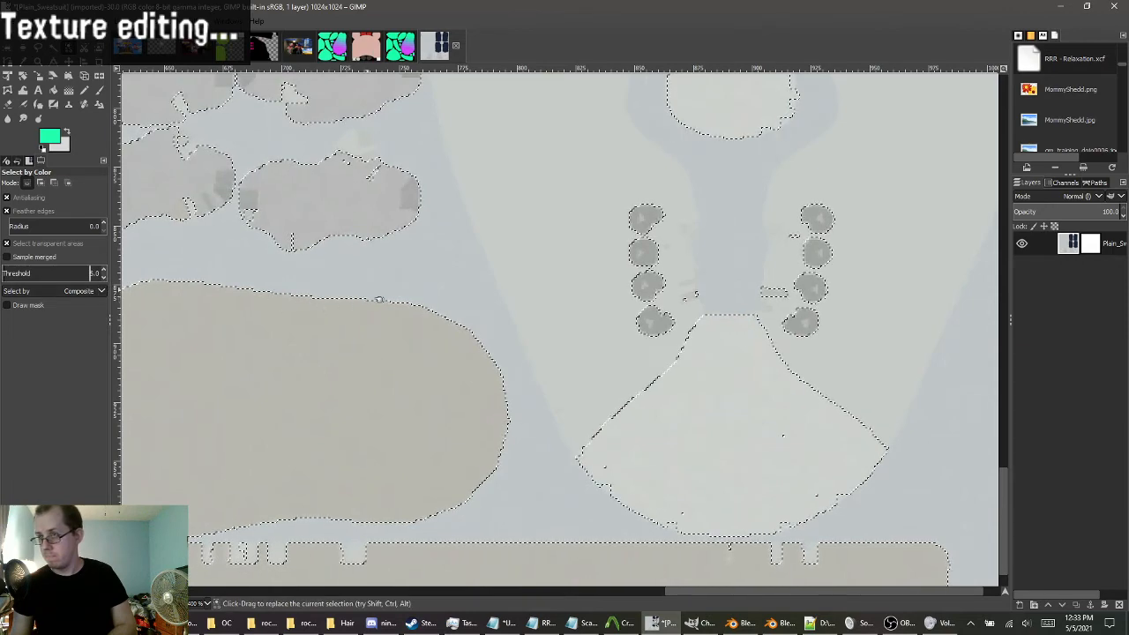
left_click(394, 264)
left_click(370, 285)
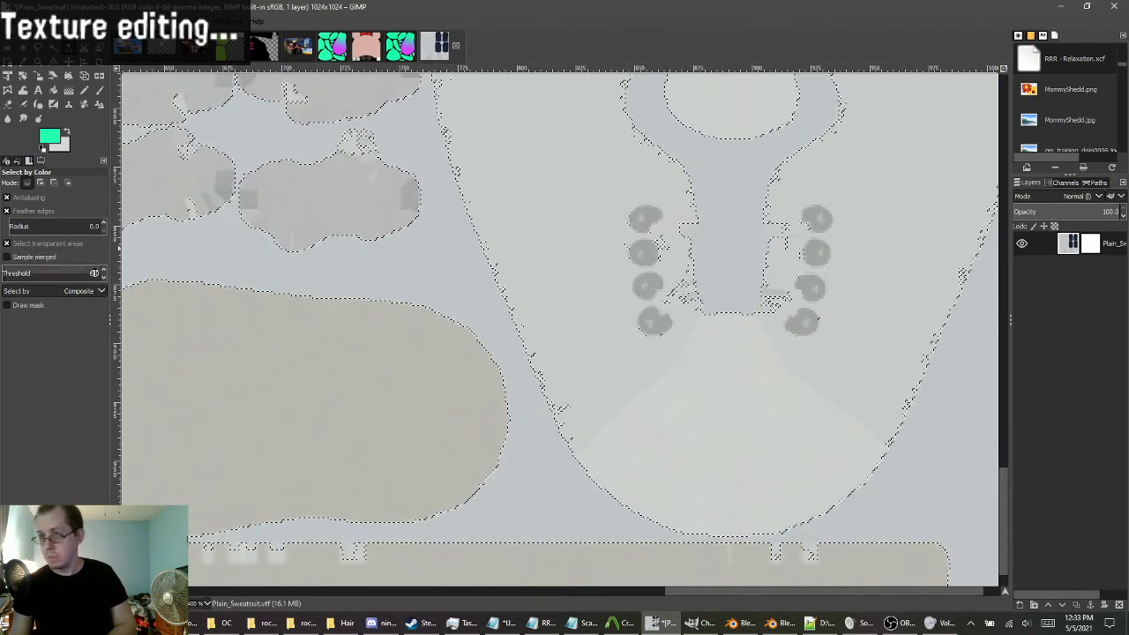
left_click(104, 278)
left_click(104, 278)
left_click(346, 264)
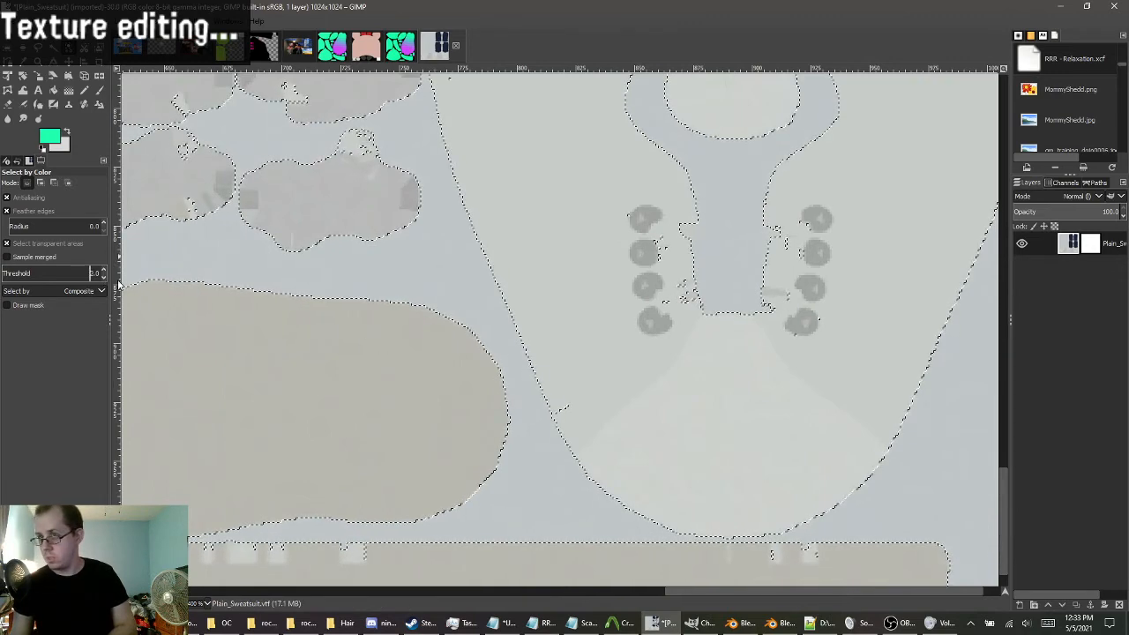
left_click(393, 270)
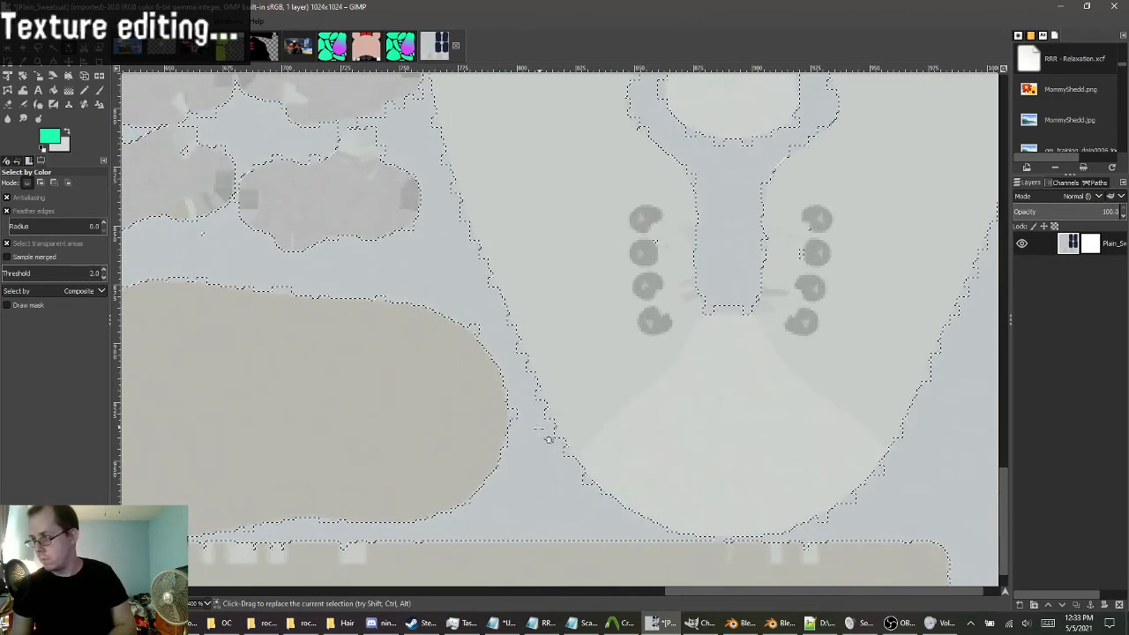
scroll(536, 432, "up", 4, "ctrl")
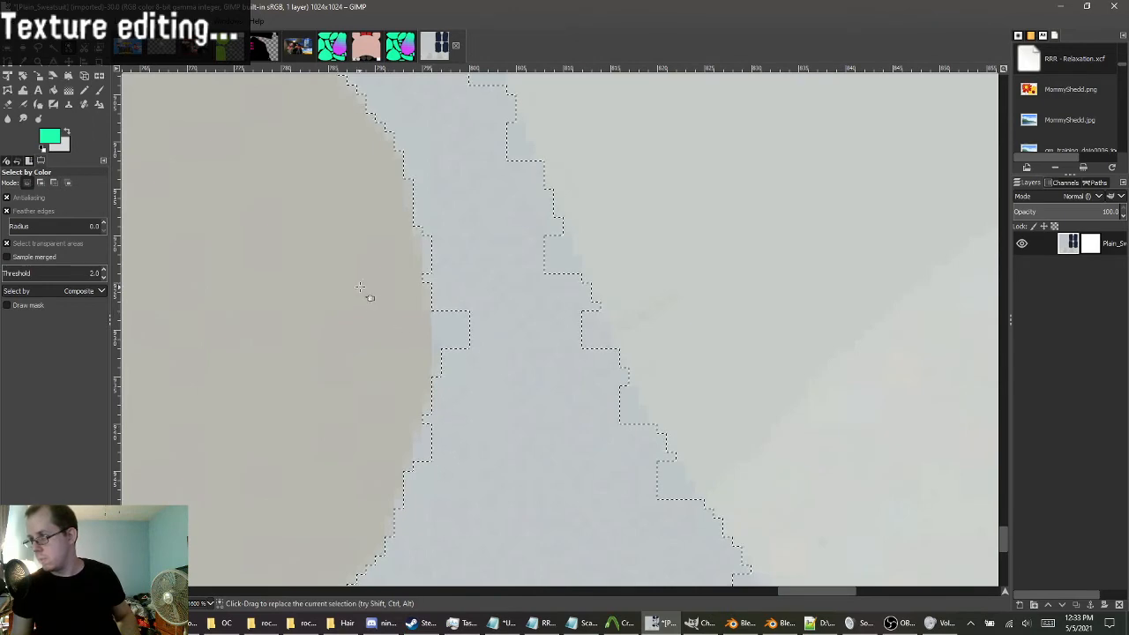
scroll(547, 337, "up", 8, "ctrl")
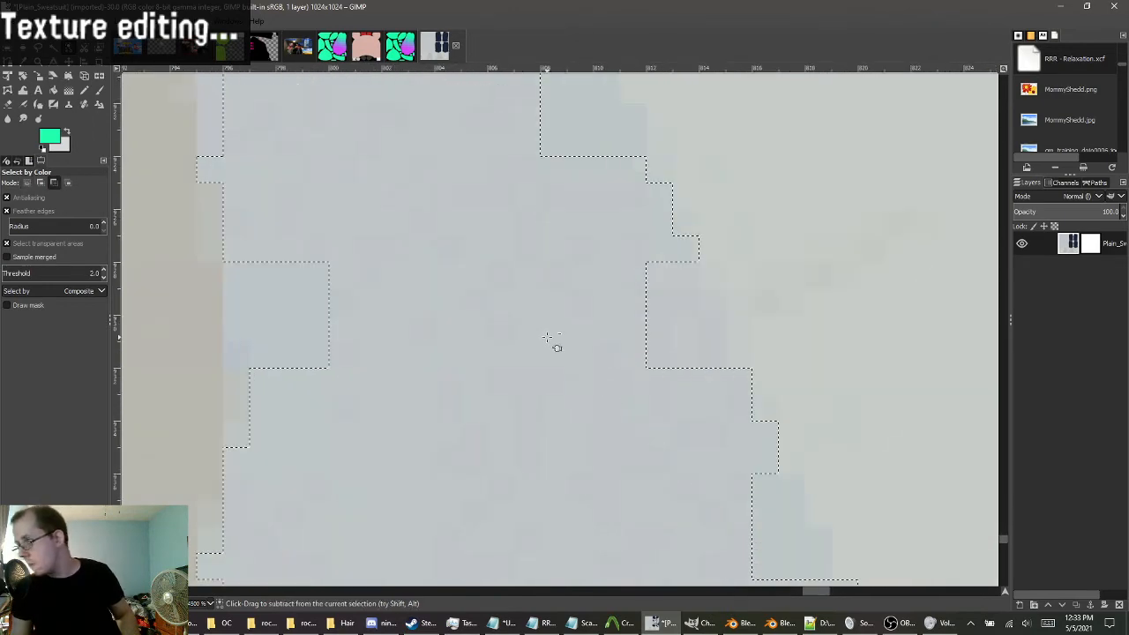
scroll(547, 337, "down", 15, "ctrl")
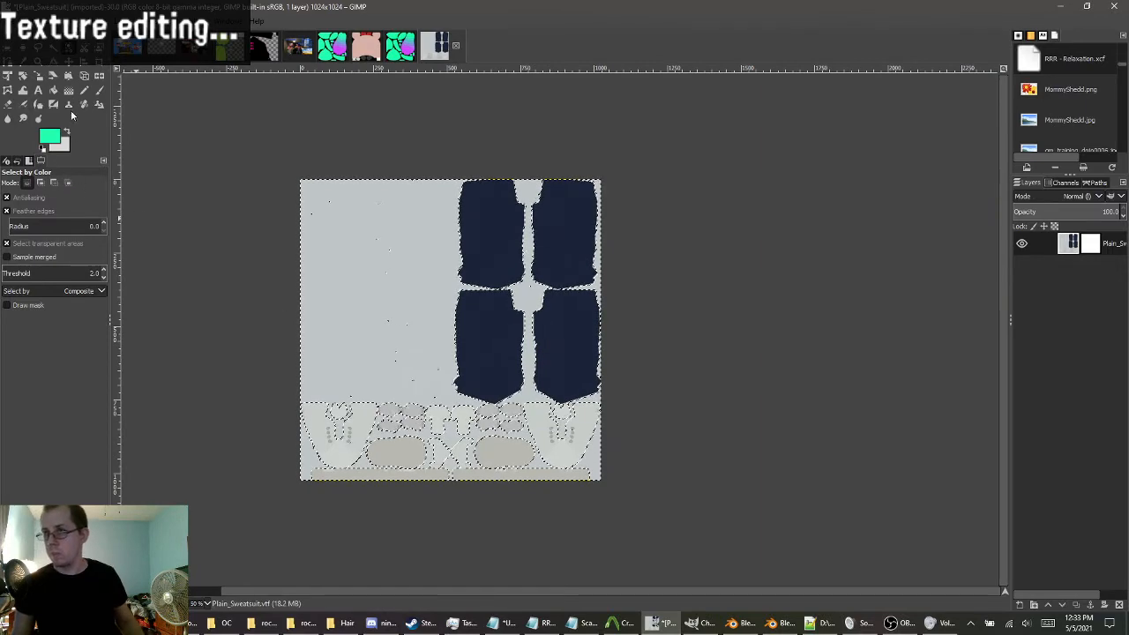
Try a Bucket Fill of the selected background with the green foreground color, and undo the fill.
left_click(53, 90)
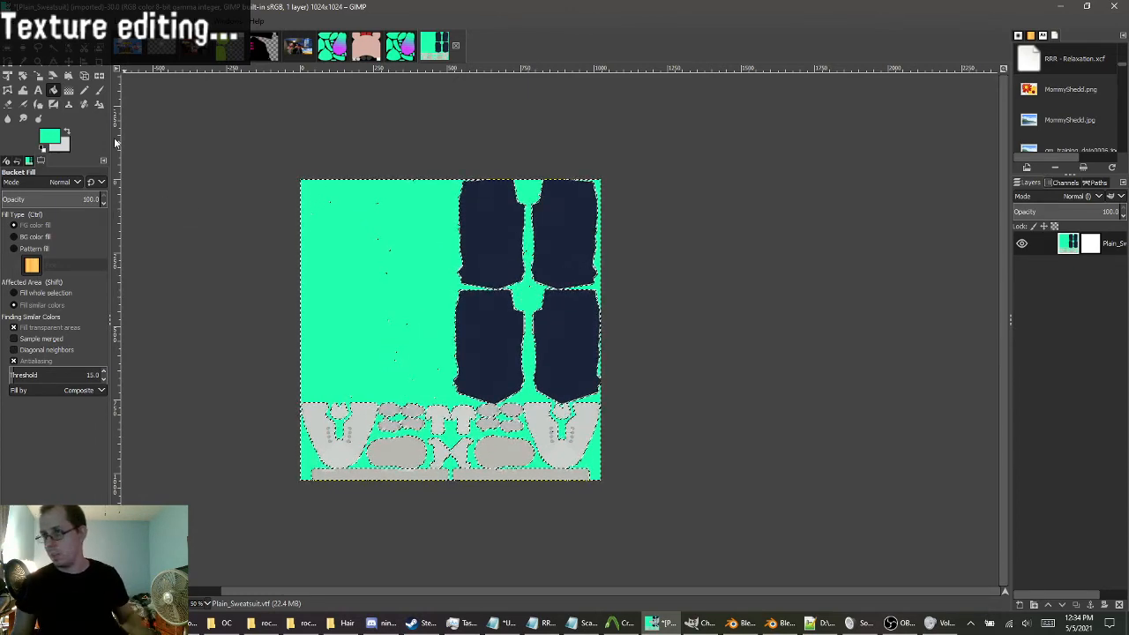
key("ctrl+z")
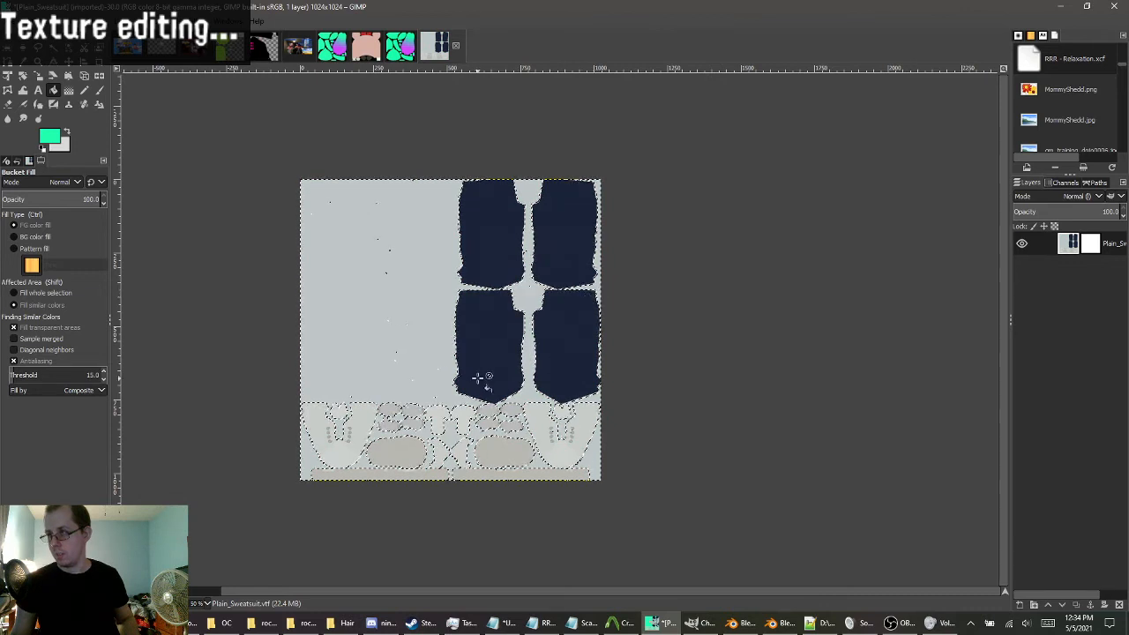
Find Horror_on_Ice.vtf in the ninjala_clothing_season_1&4 clothing folder and open it in GIMP.
key("alt+Tab")
scroll(288, 332, "up", 8)
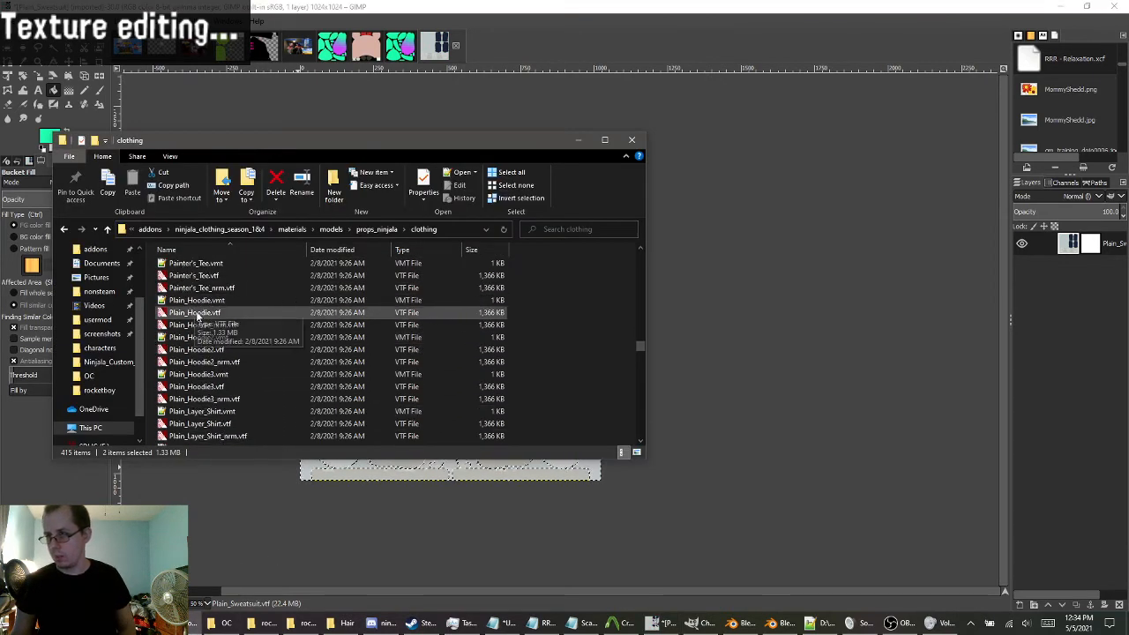
scroll(193, 305, "up", 3)
scroll(196, 311, "up", 5)
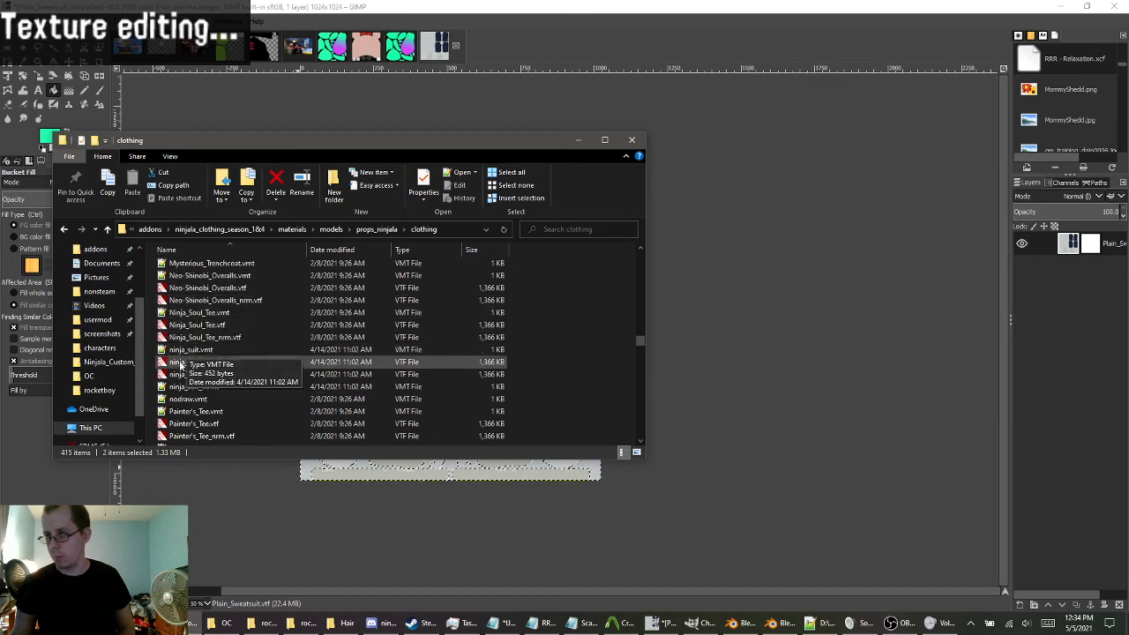
scroll(191, 357, "up", 12)
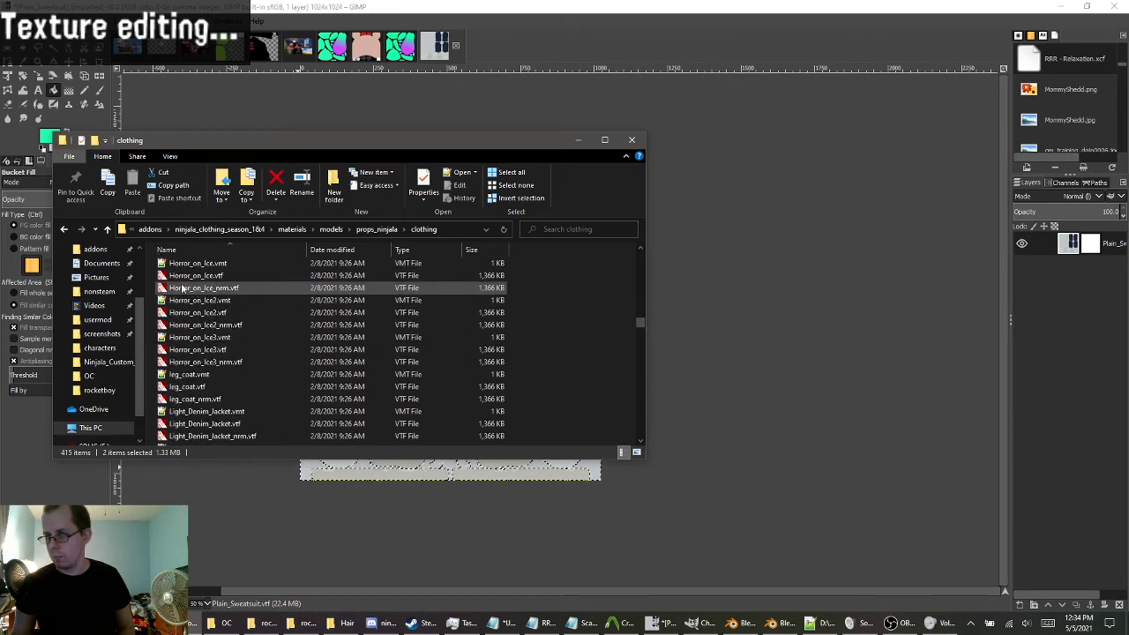
right_click(180, 278)
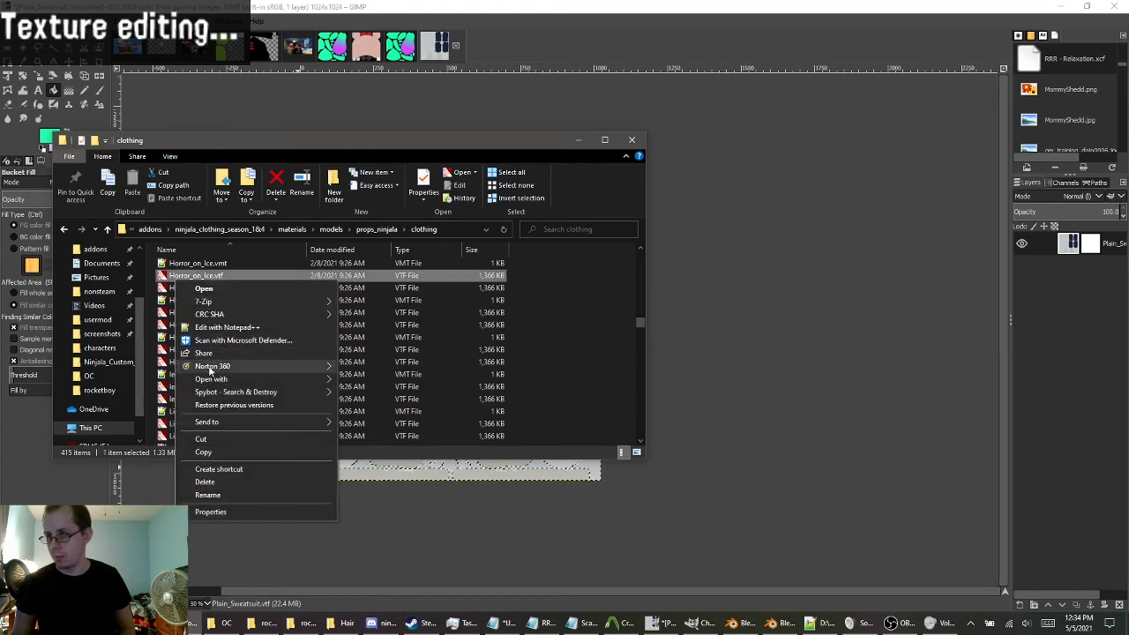
mouse_move(212, 379)
left_click(397, 371)
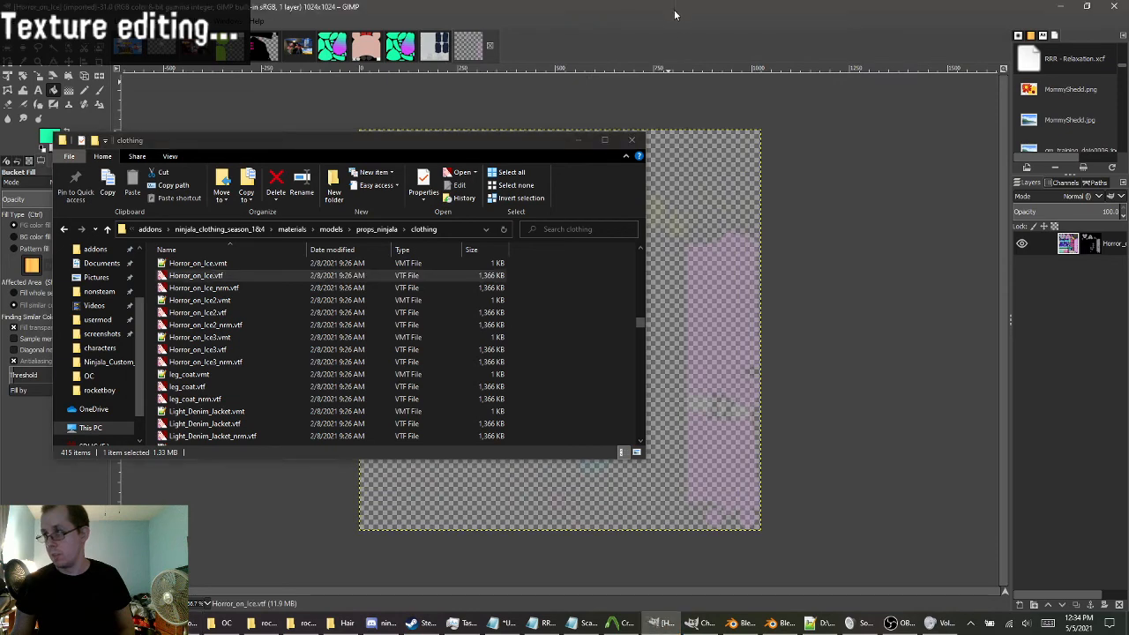
Minimize the clothing folder and disable the layer mask on the Horror_on_Ice texture.
left_click(579, 141)
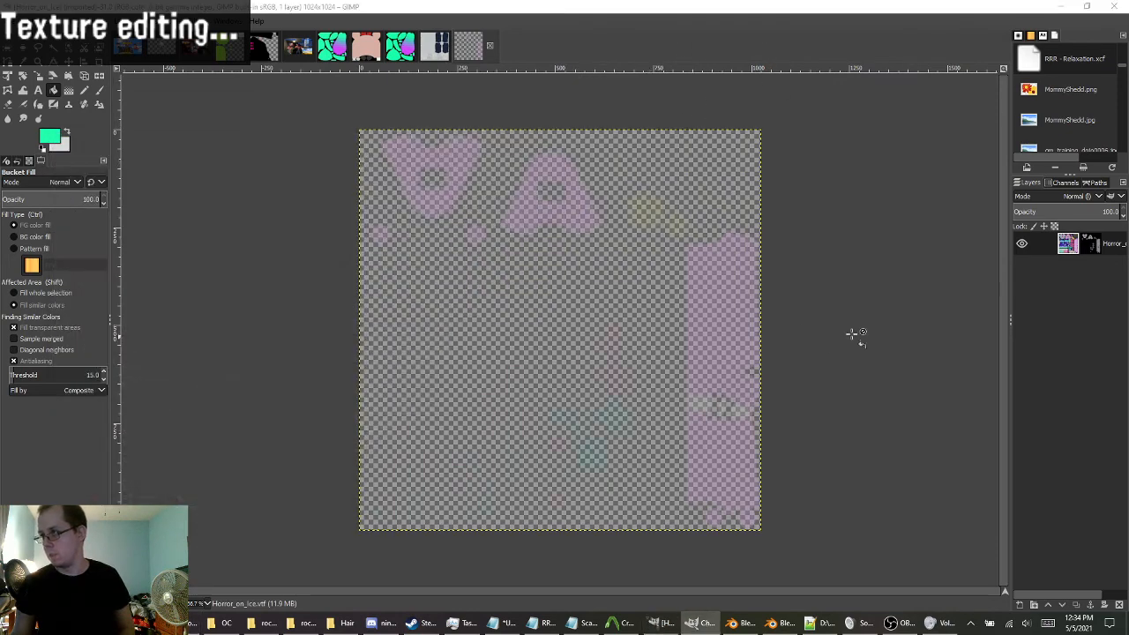
left_click(1090, 246)
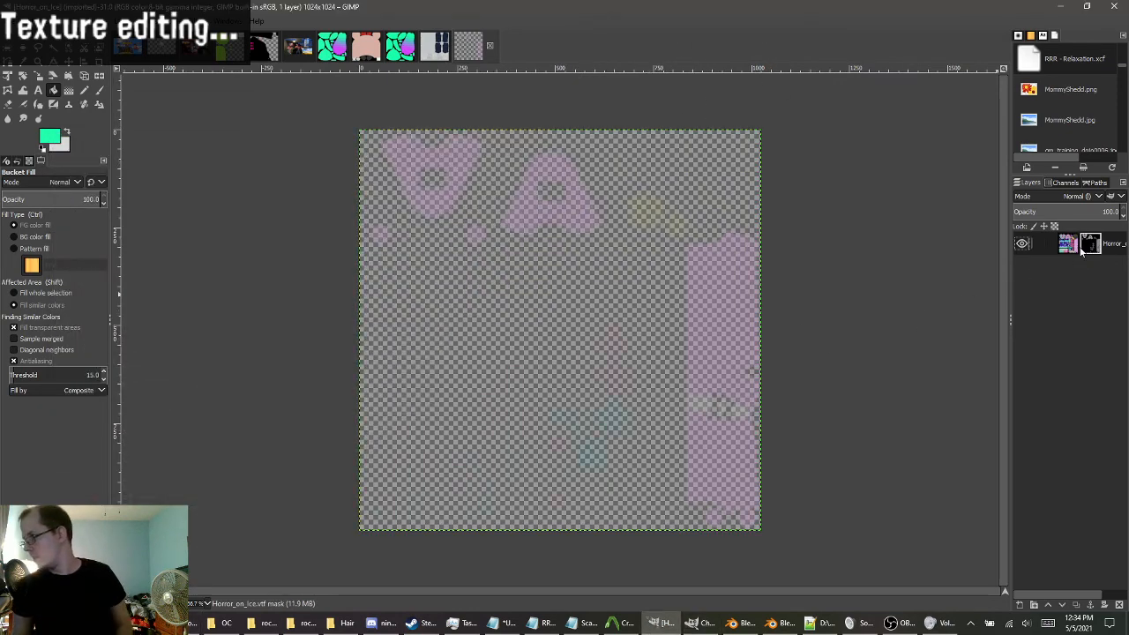
right_click(1091, 246)
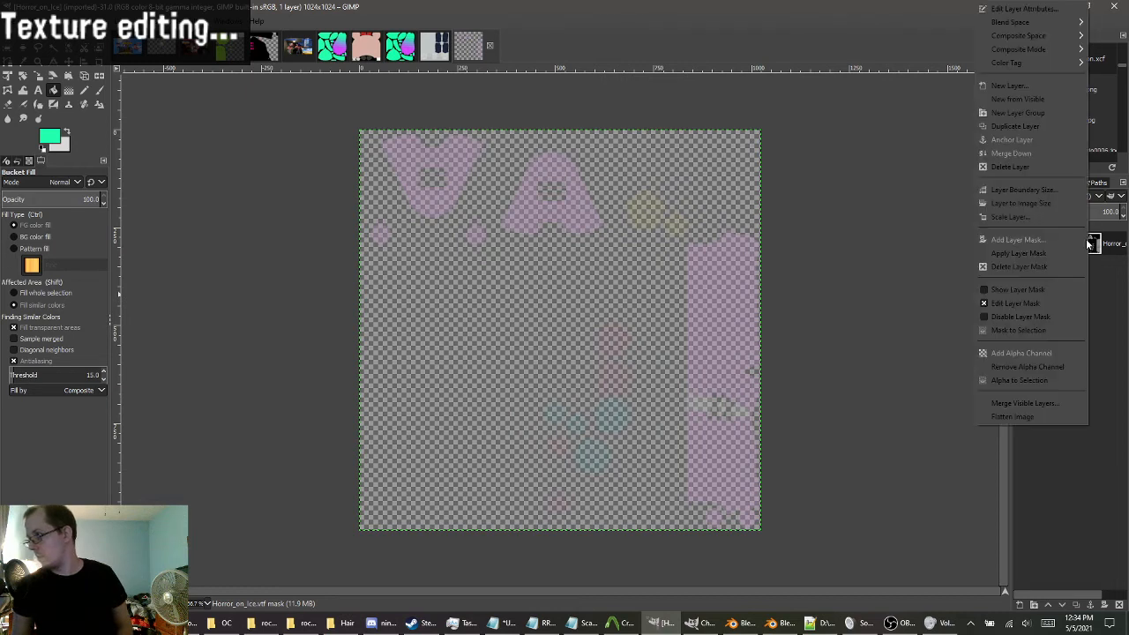
left_click(1029, 316)
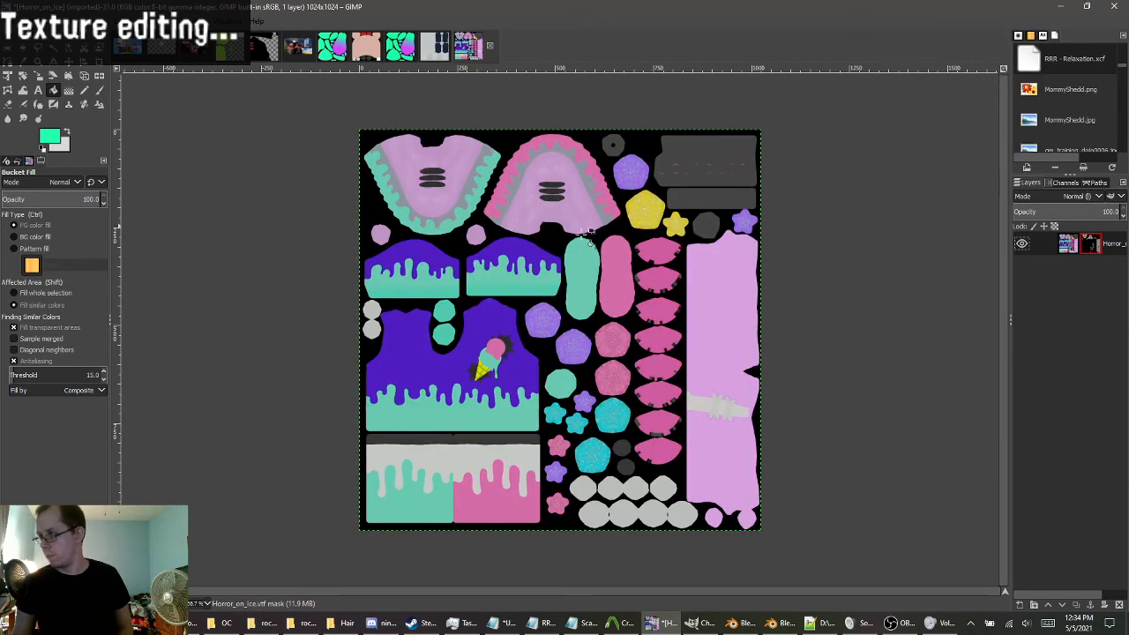
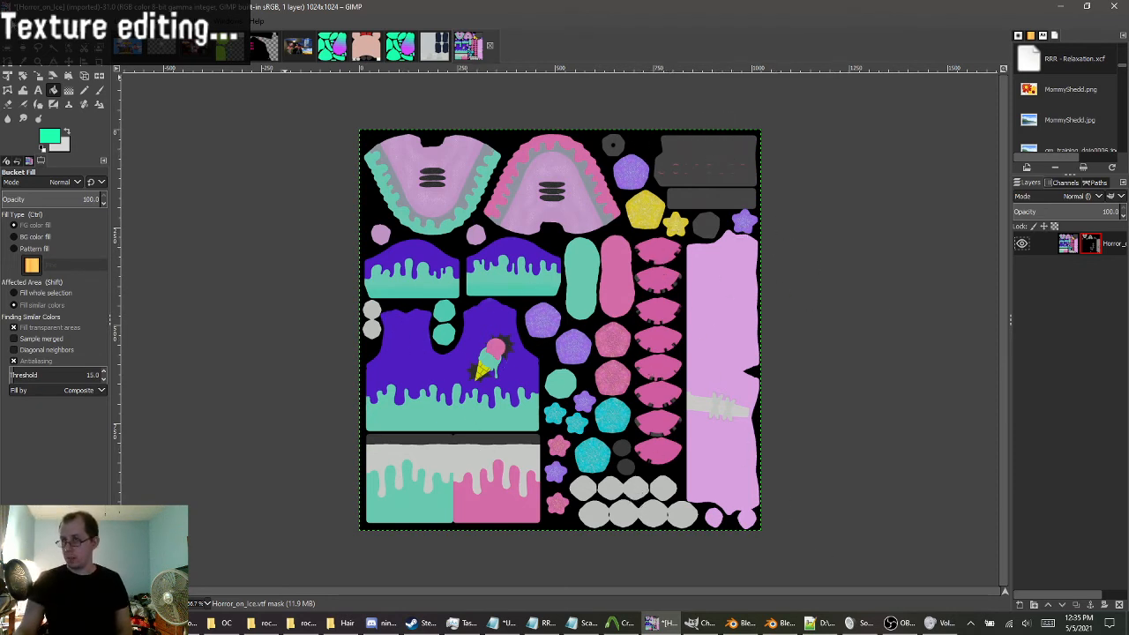
Minimize GIMP and switch to the OC2.blend scene in Blender.
left_click(12, 21)
left_click(1050, 6)
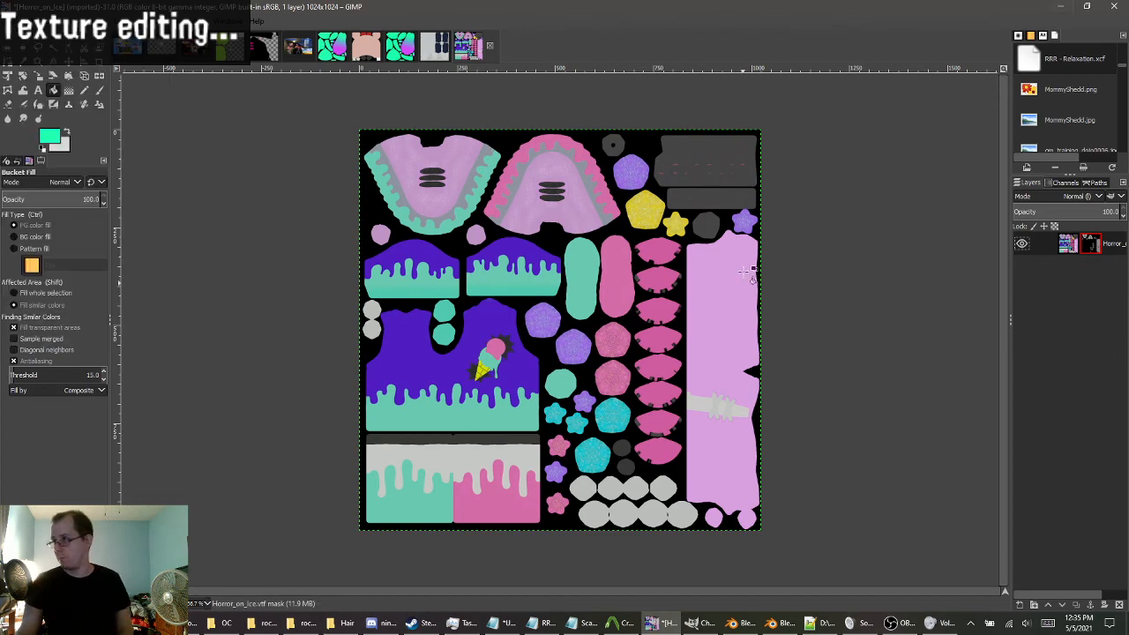
left_click(1061, 6)
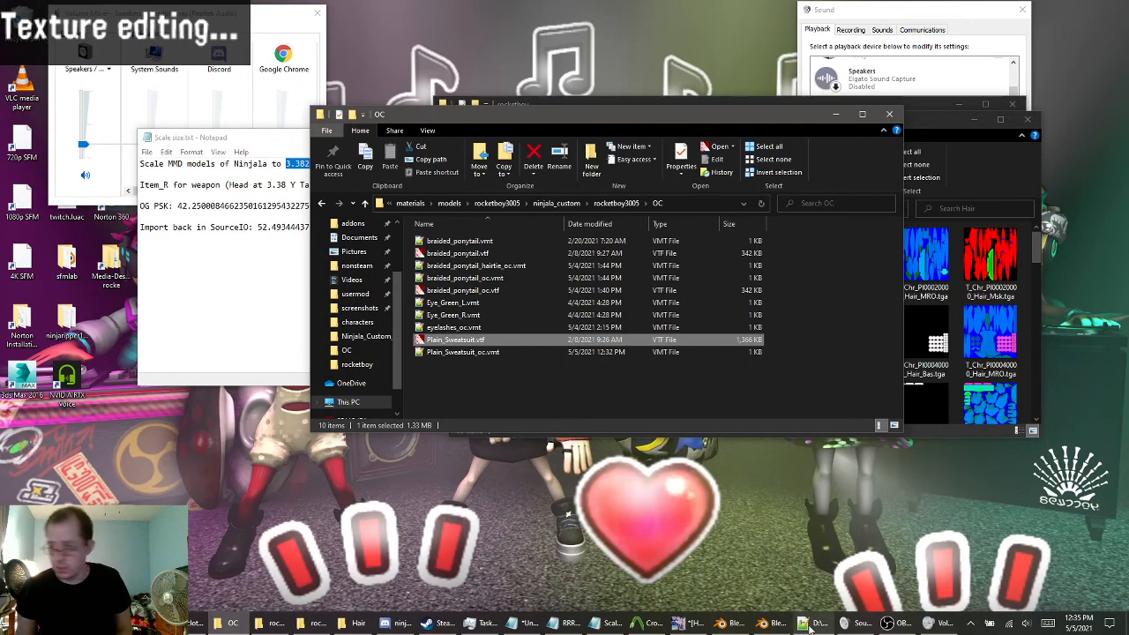
left_click(771, 623)
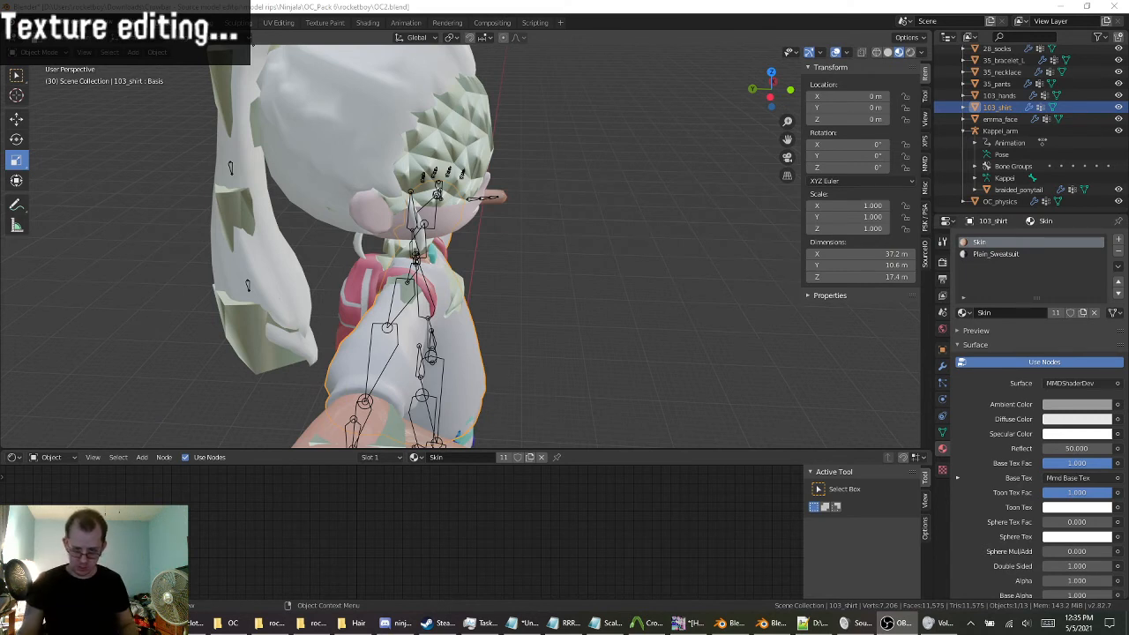
type("Testing")
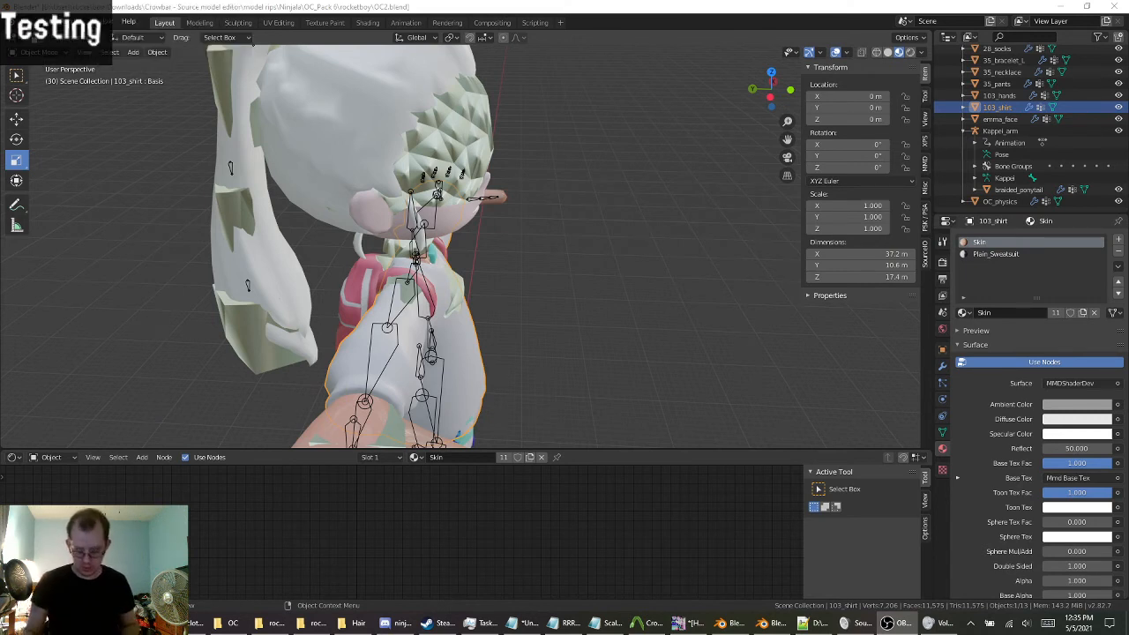
type("...")
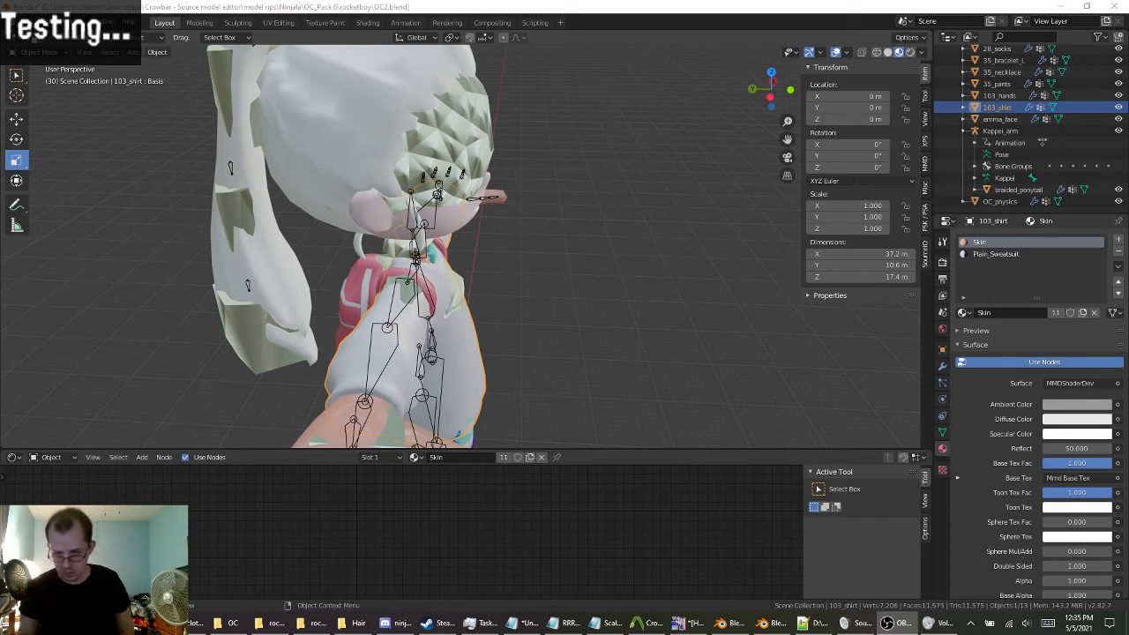
Launch Garry's Mod through Steam, save OC2.blend in Blender, and minimize Blender.
right_click(431, 623)
left_click(405, 440)
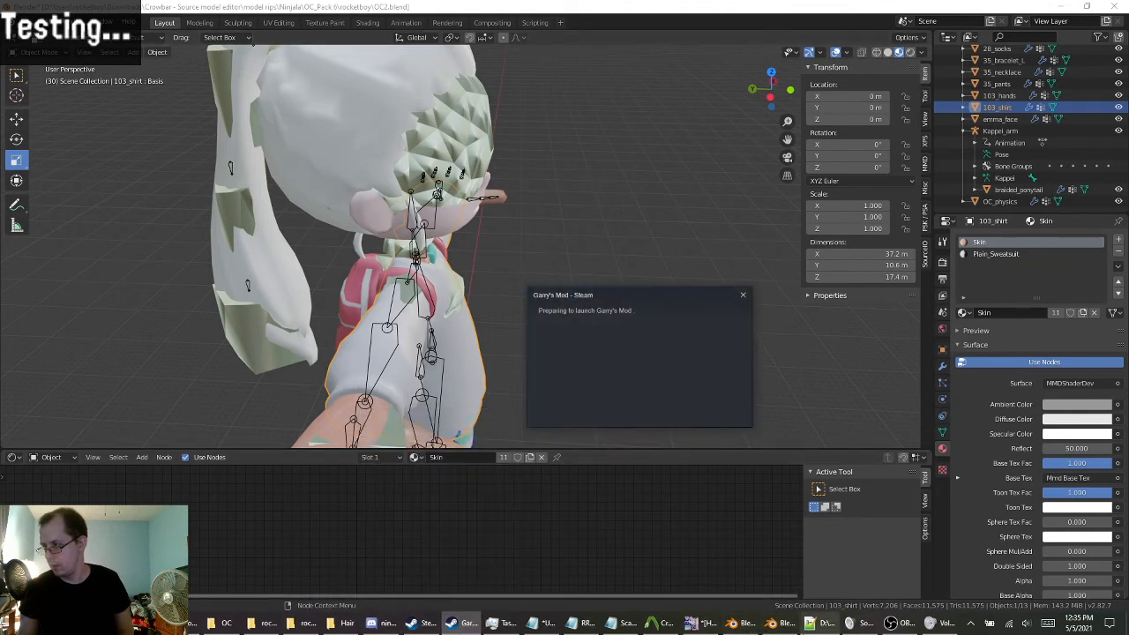
left_click(772, 624)
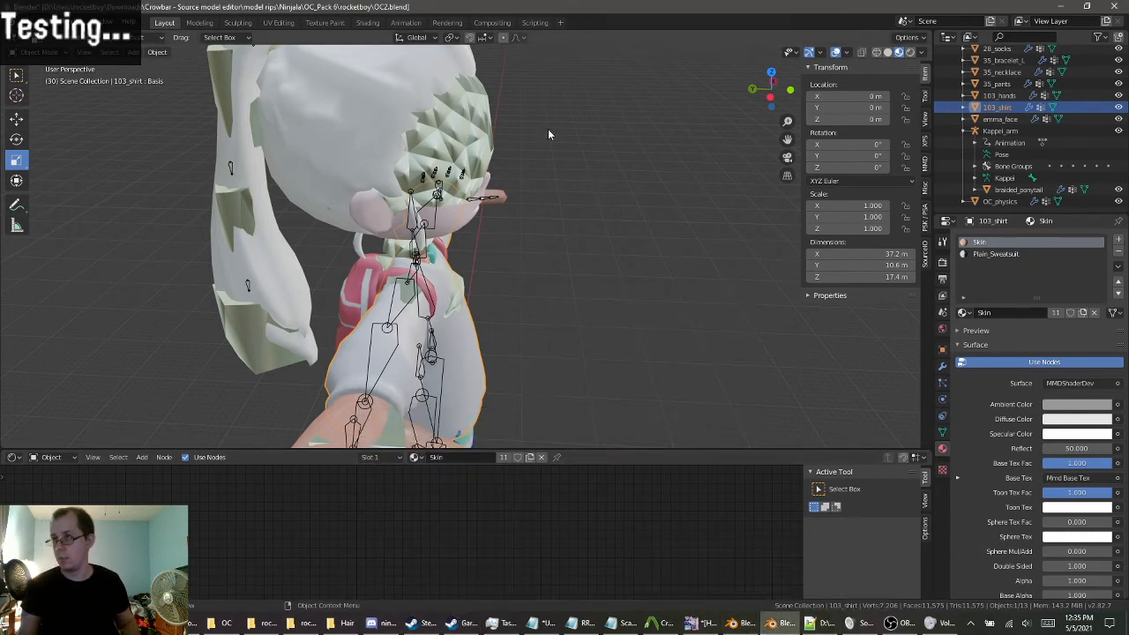
key("ctrl+s")
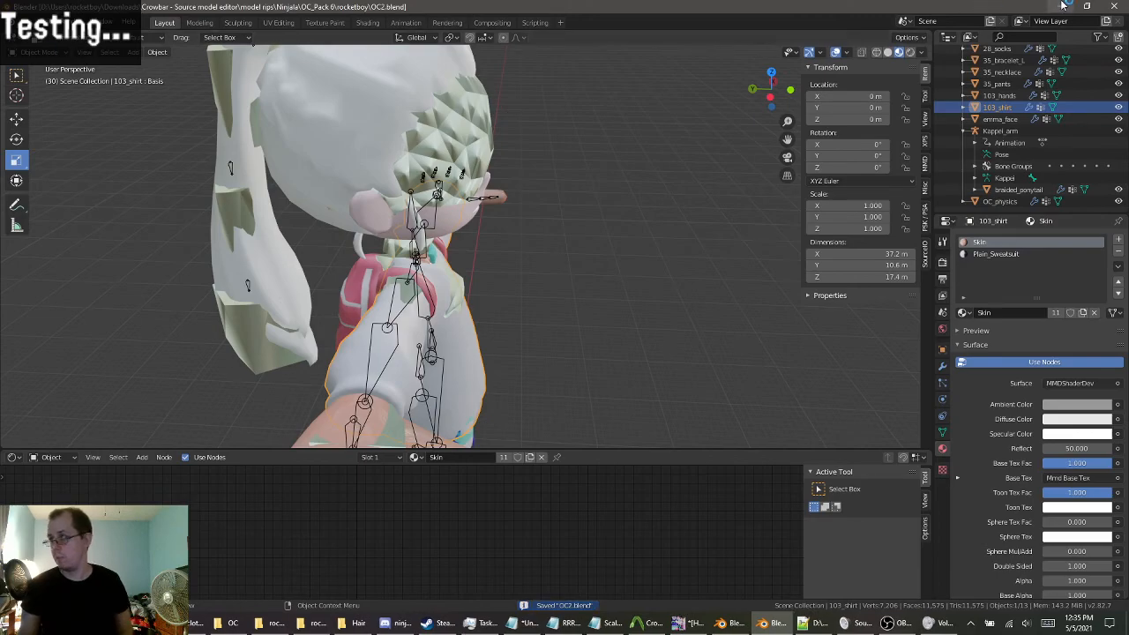
left_click(1064, 6)
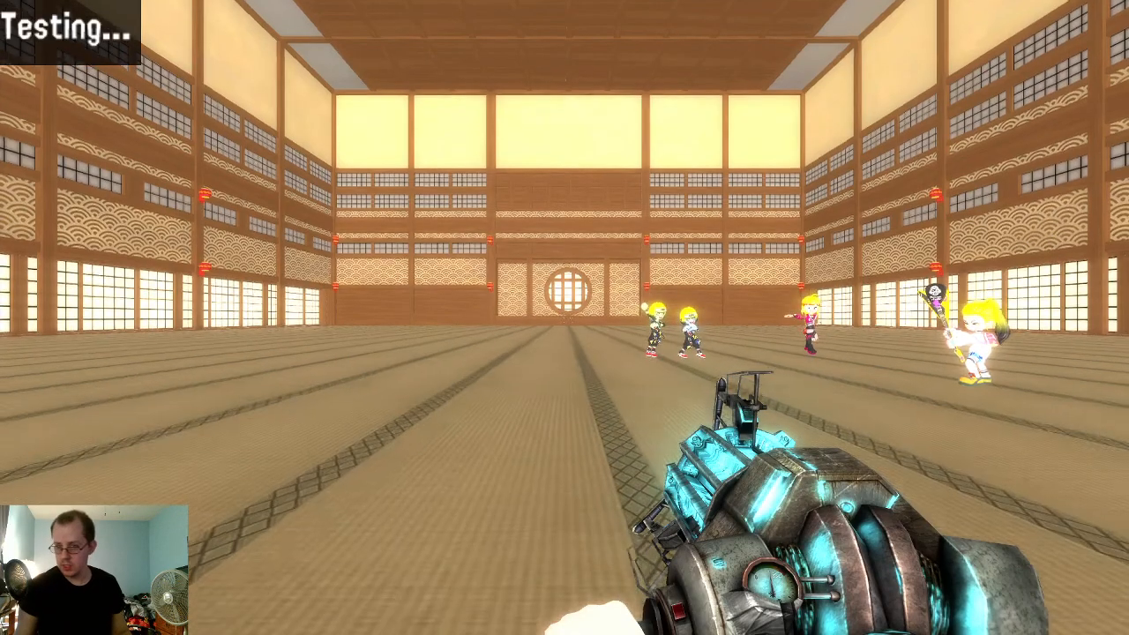
In Garry's Mod, move toward the posed characters, open the saved games, and load a gm_training_dojo save.
key("w")
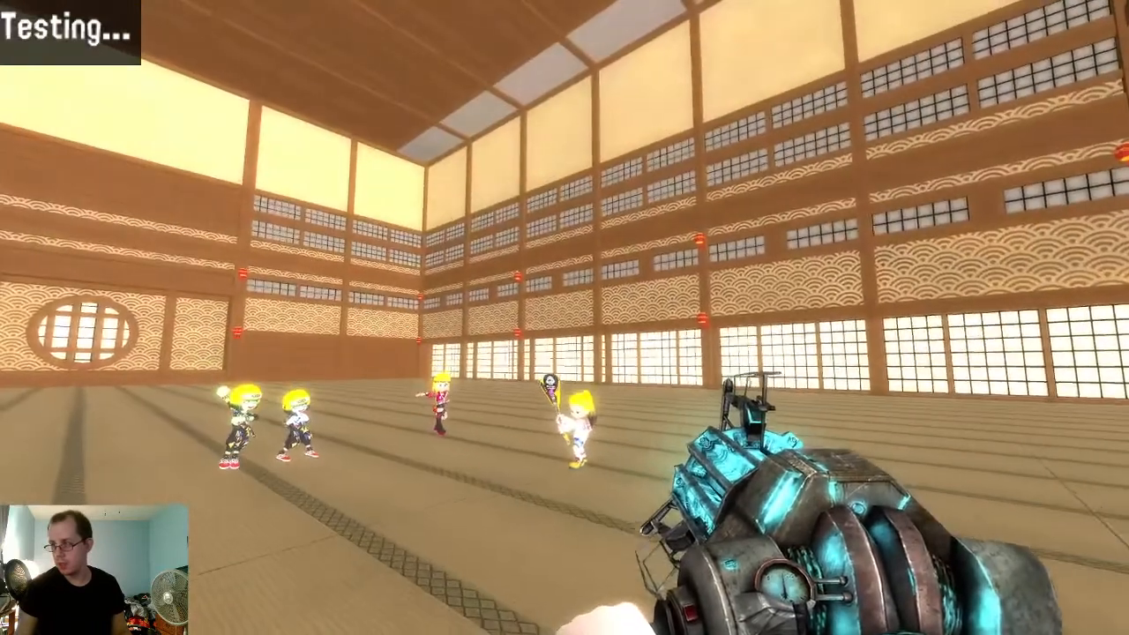
key("w")
key("q")
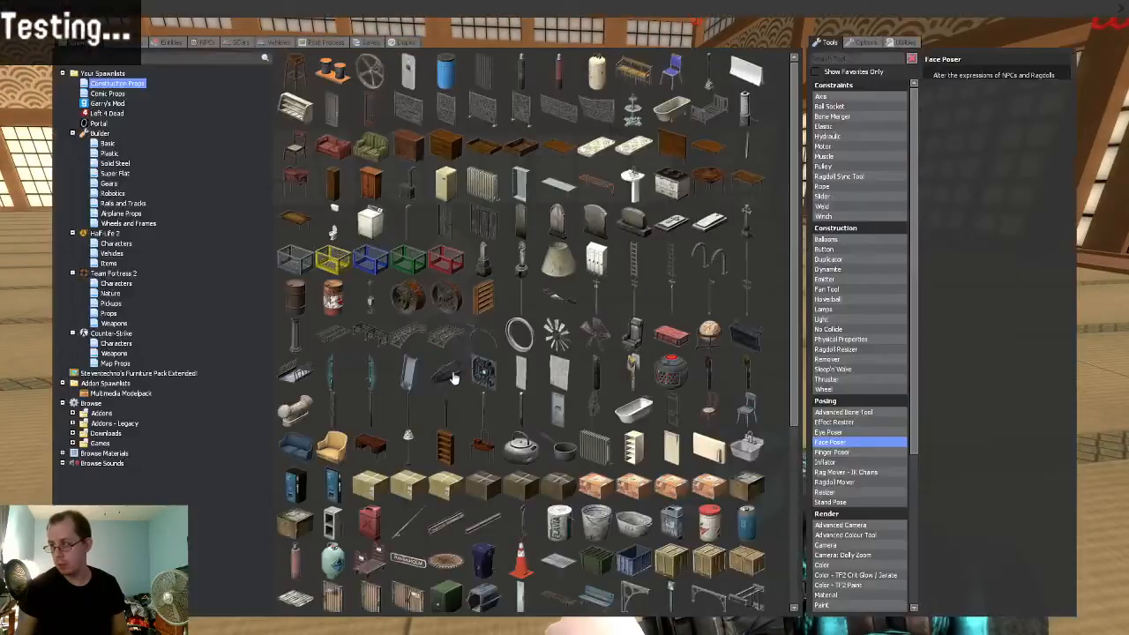
left_click(367, 43)
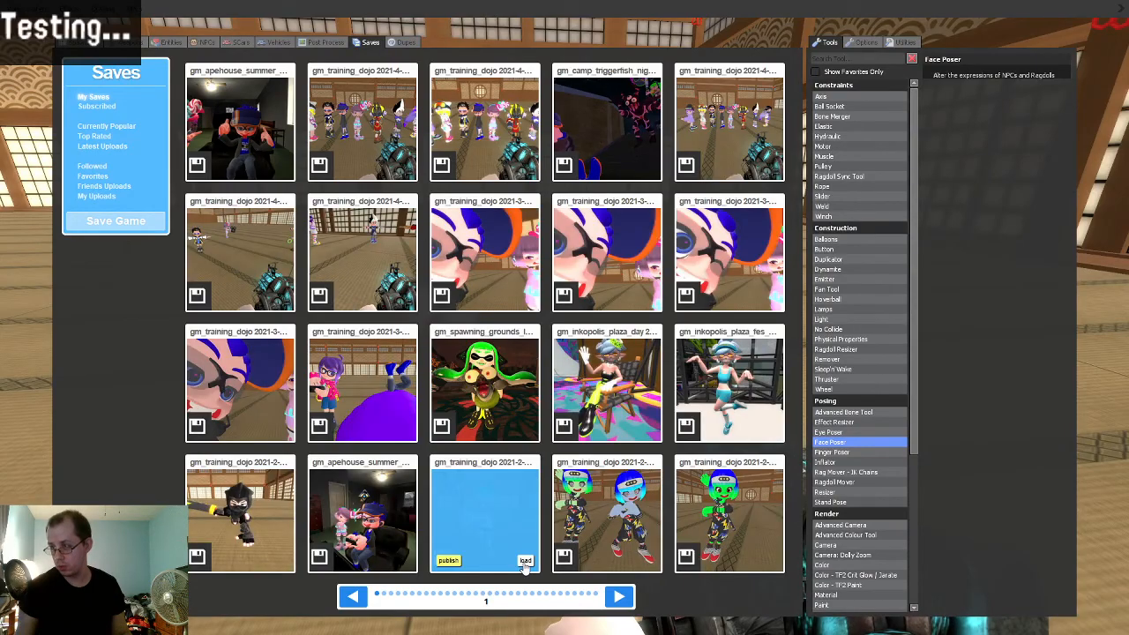
left_click(485, 519)
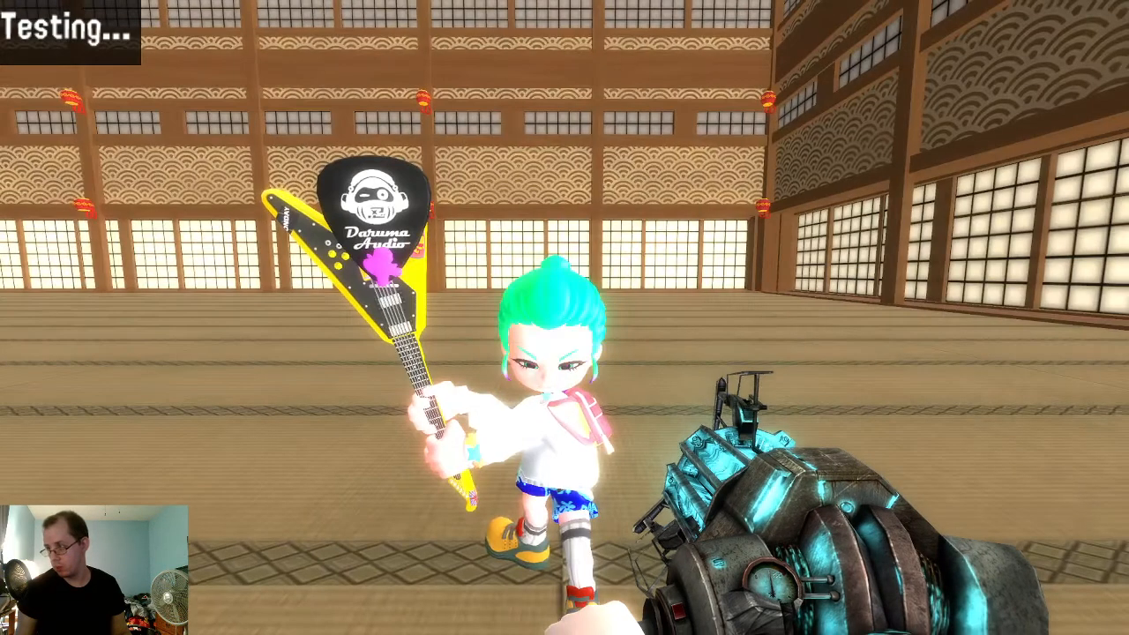
Inspect the posed character in the loaded save from several sides, and unfreeze it with the physics gun.
key("w")
key("a")
key("d")
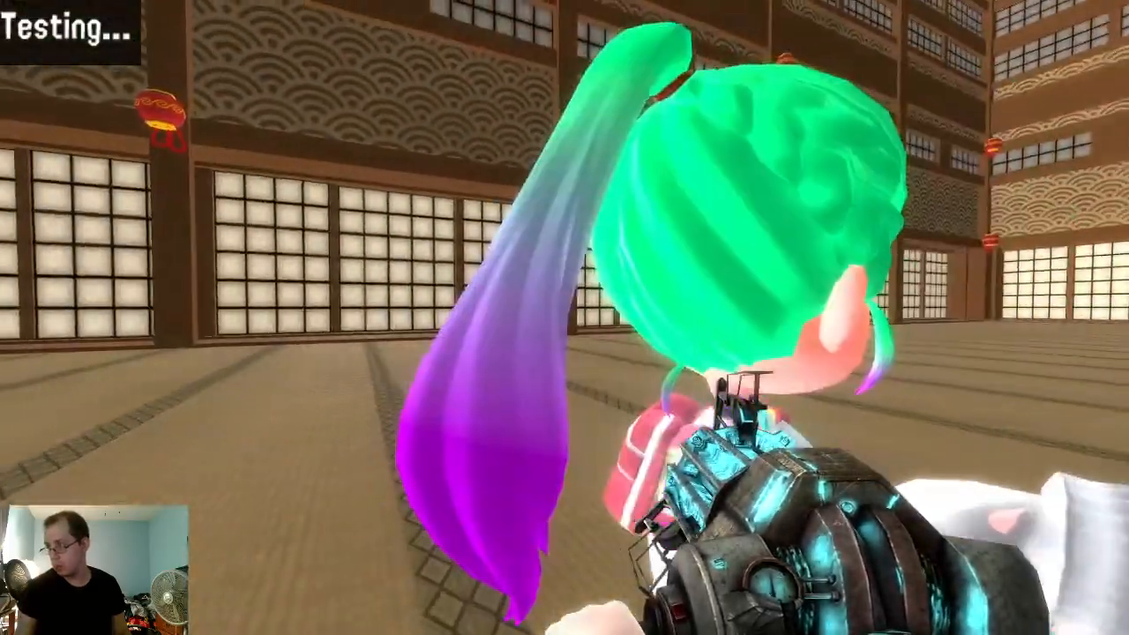
key("d")
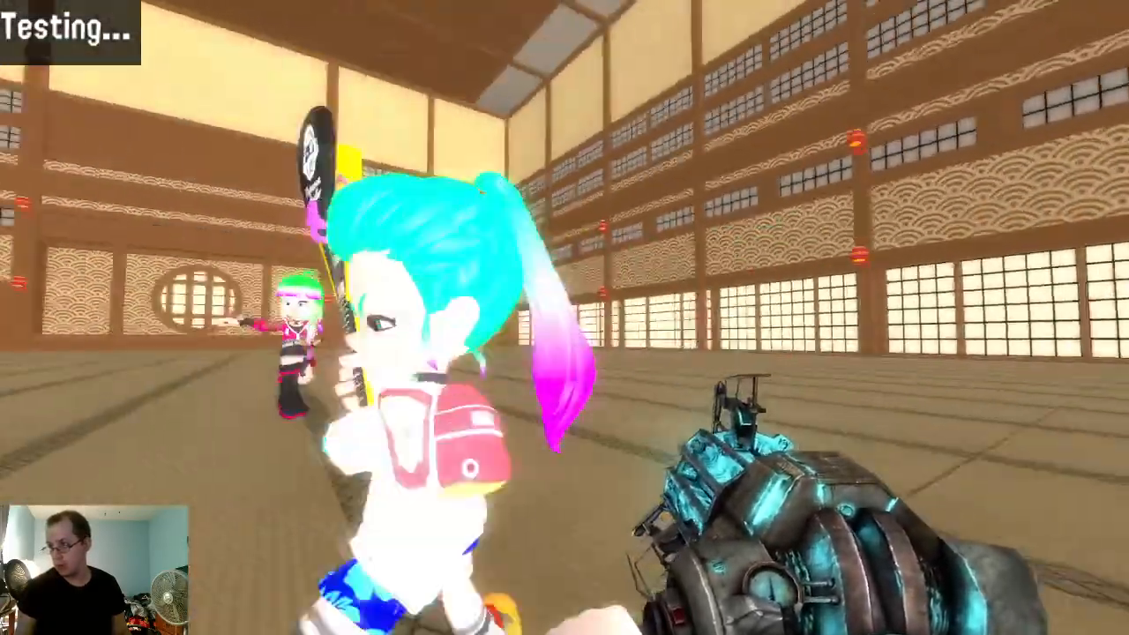
key("a")
key("s")
key("w")
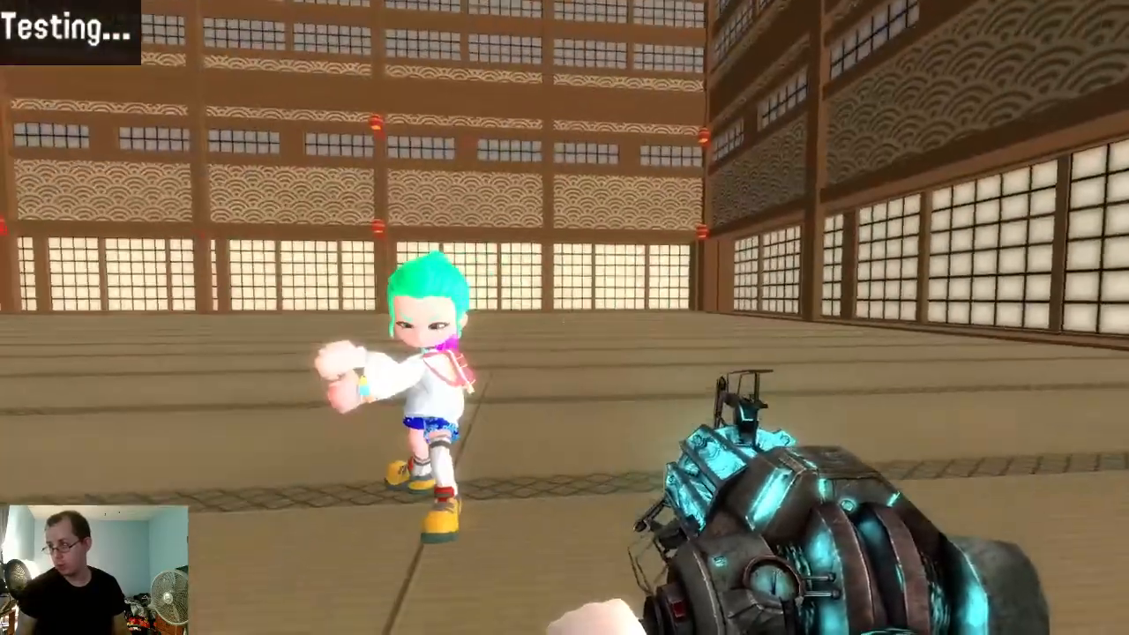
key("w")
left_click_drag(565, 317, 564, 317)
key("r")
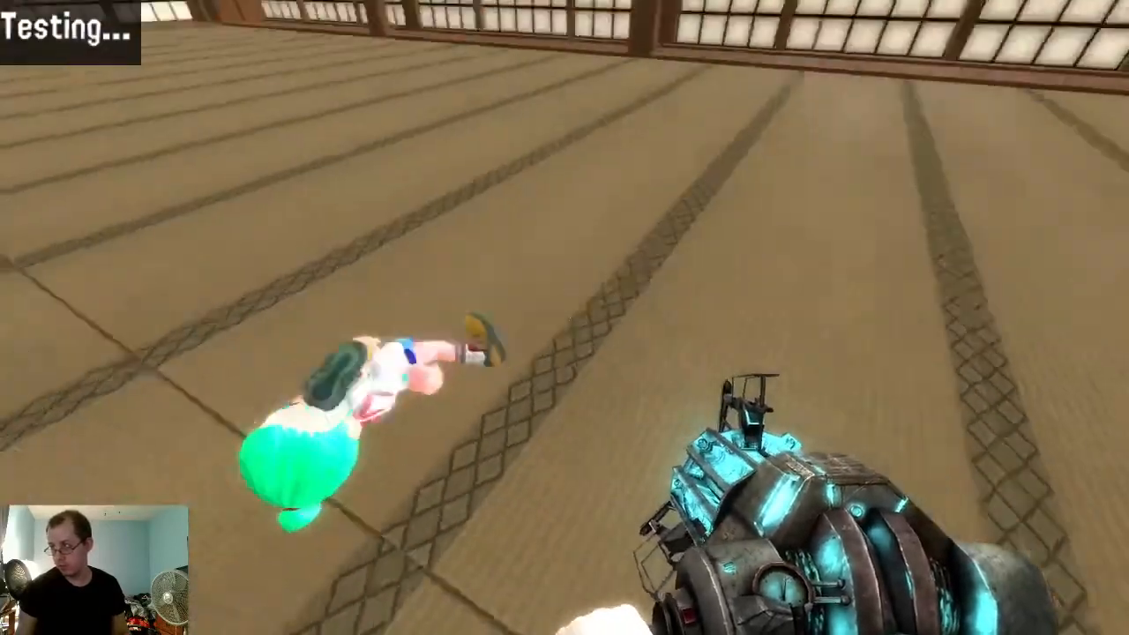
Browse the legacy addons for the custom character pack and spawn the first of its two models.
key("q")
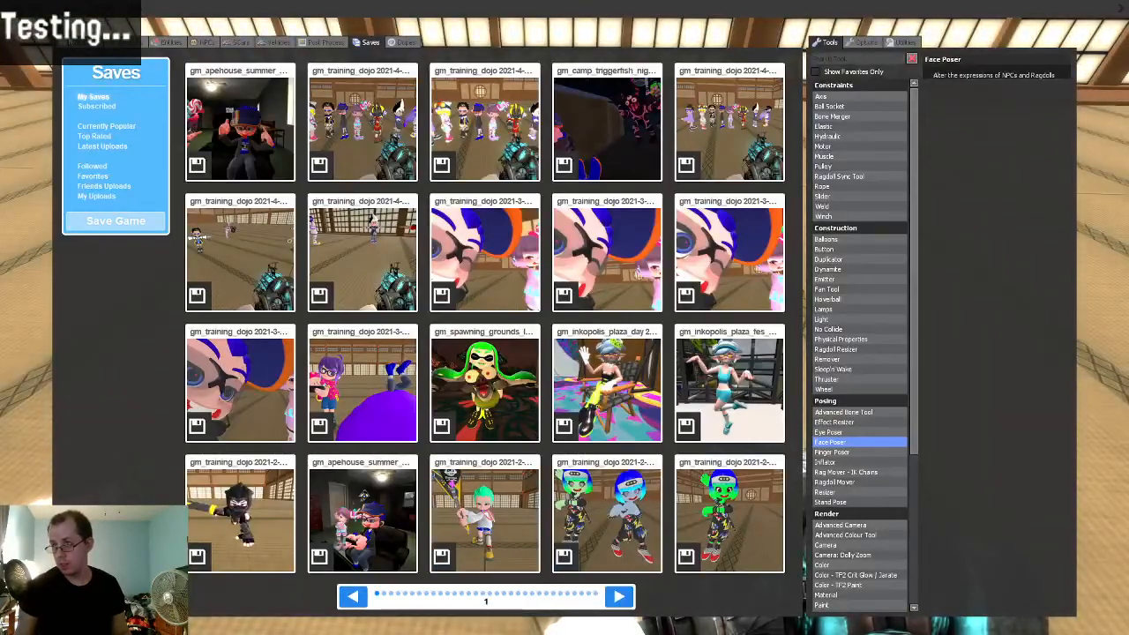
left_click(71, 44)
left_click(72, 423)
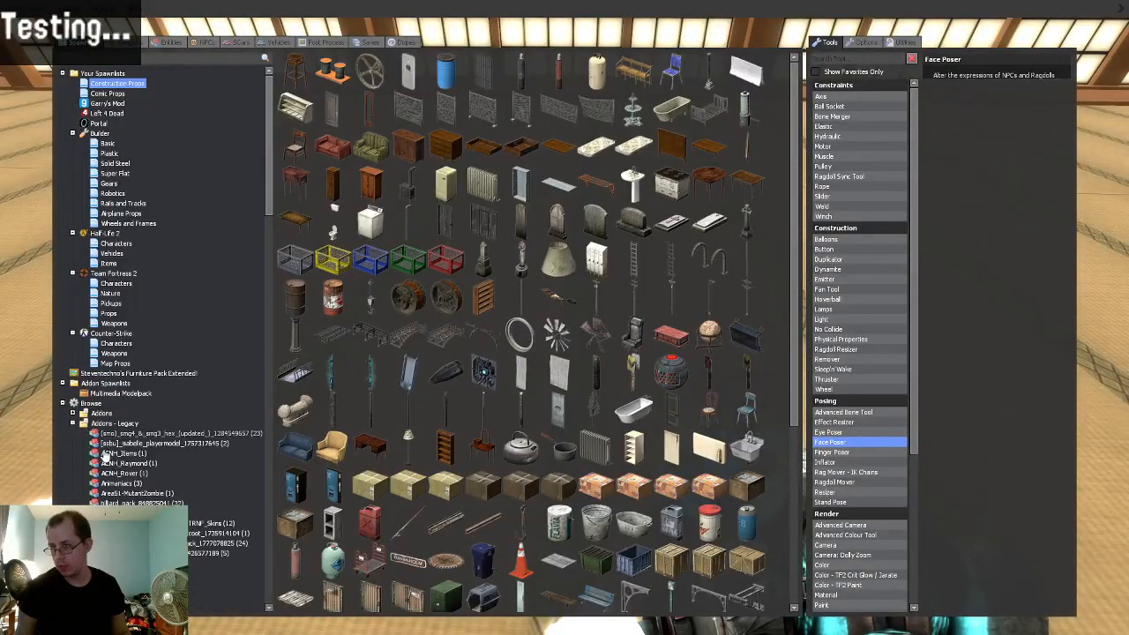
scroll(166, 500, "down", 10)
scroll(166, 500, "down", 4)
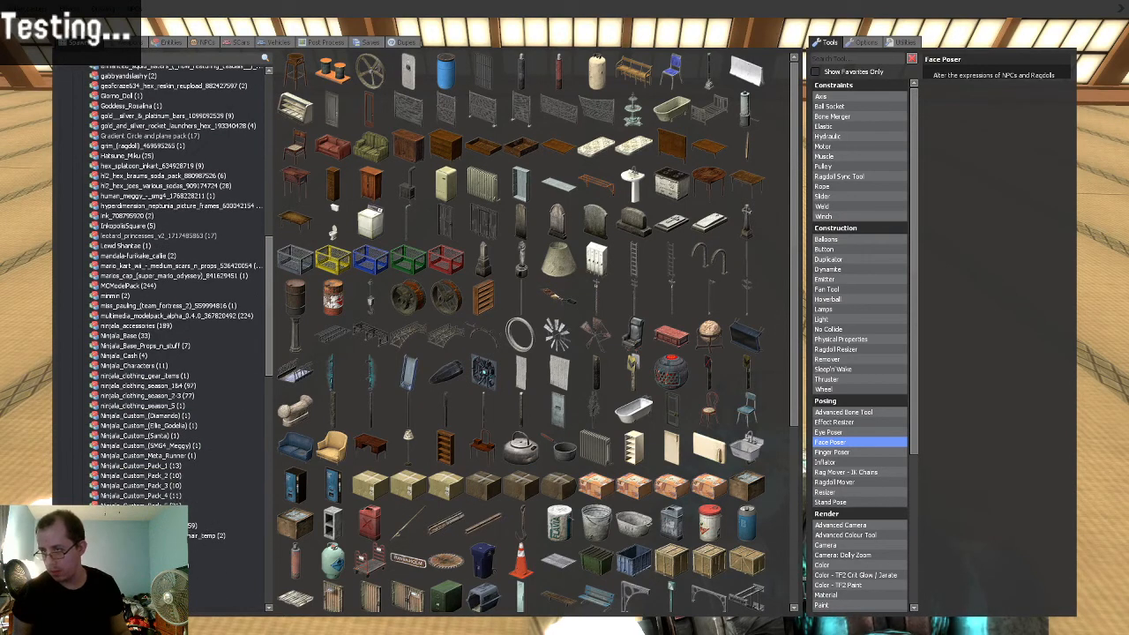
left_click(137, 255)
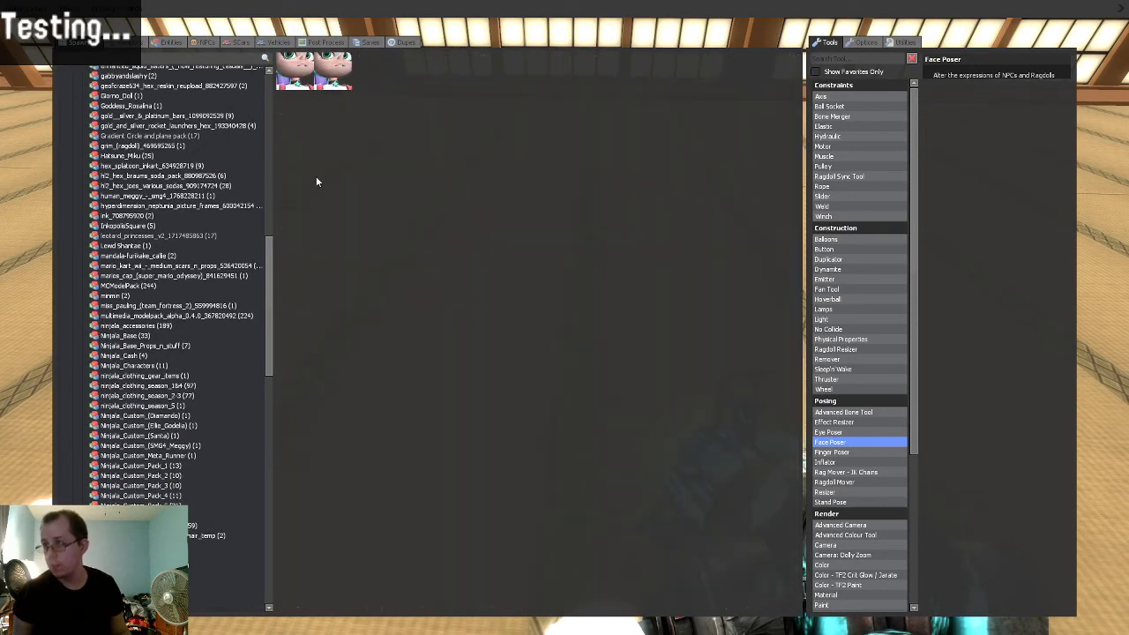
left_click(289, 87)
Handle the spawned character with the physics gun, undo it, and repeat the check with a second copy.
key("q")
key("w")
left_click_drag(565, 318, 564, 318)
key("z")
key("q")
left_click(289, 87)
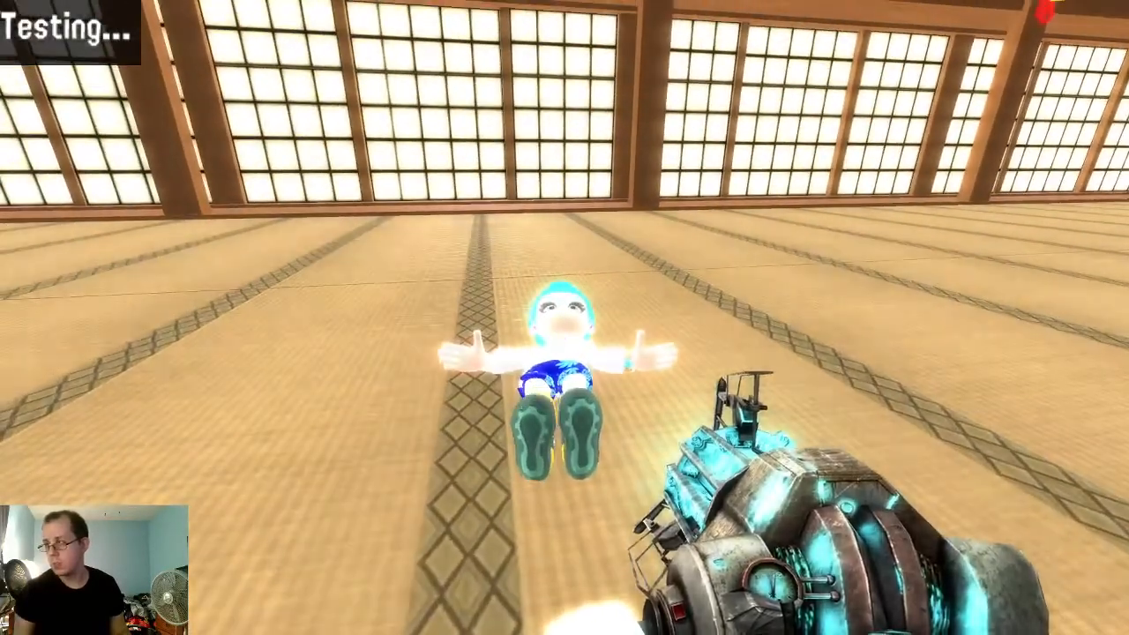
left_click_drag(565, 318, 564, 318)
key("z")
Spawn the pack's first character model again, equip the tool gun, and move in close to the ragdoll.
key("q")
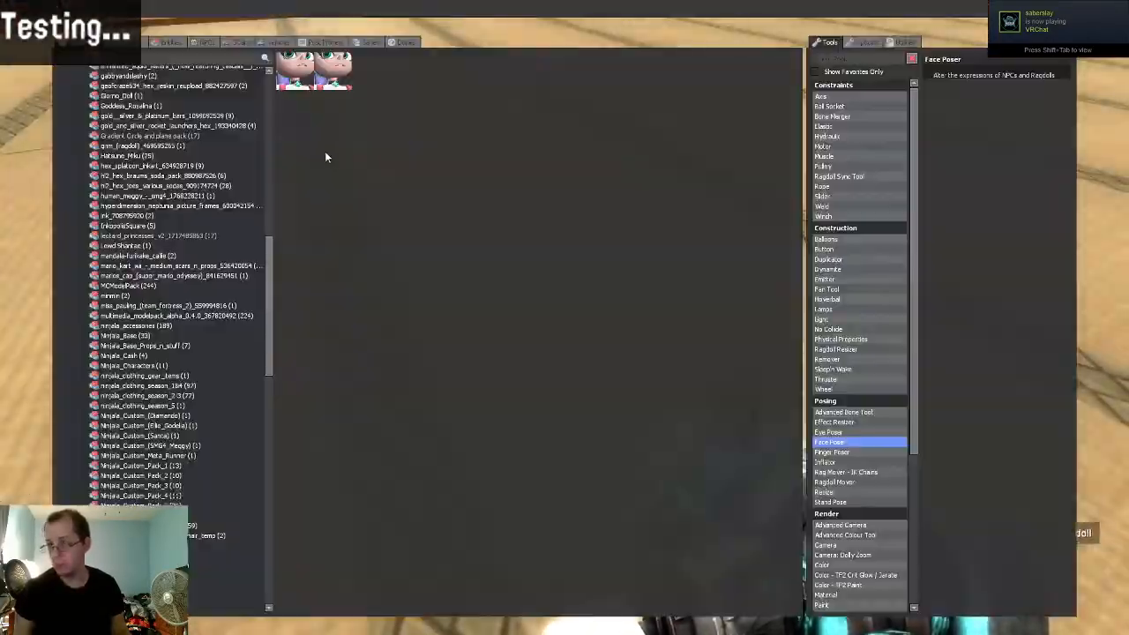
key("q")
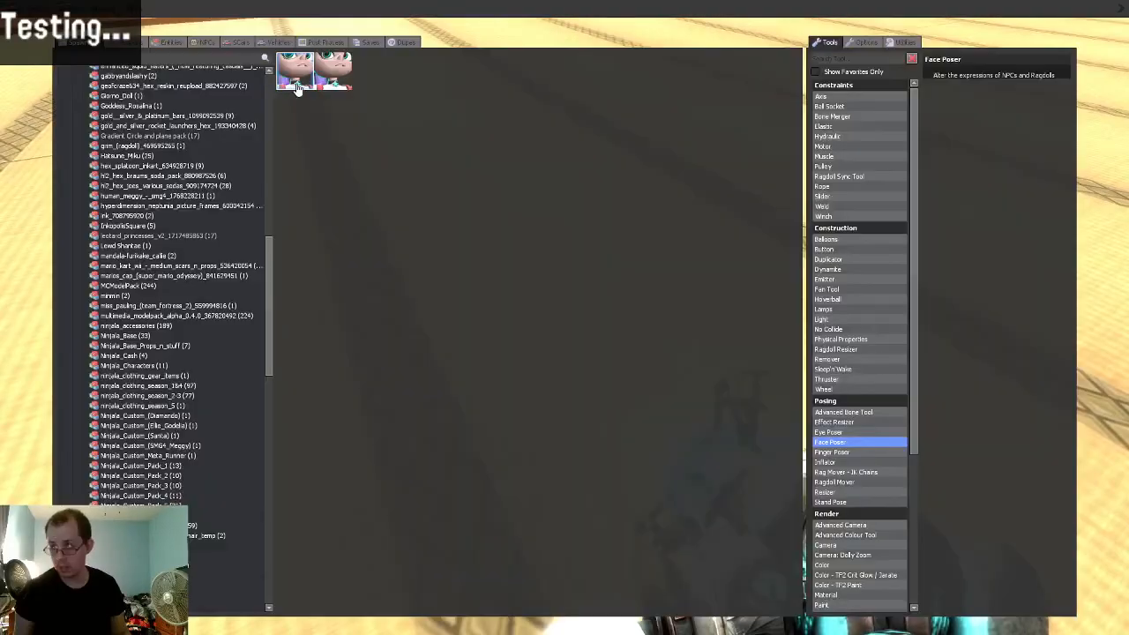
left_click(298, 78)
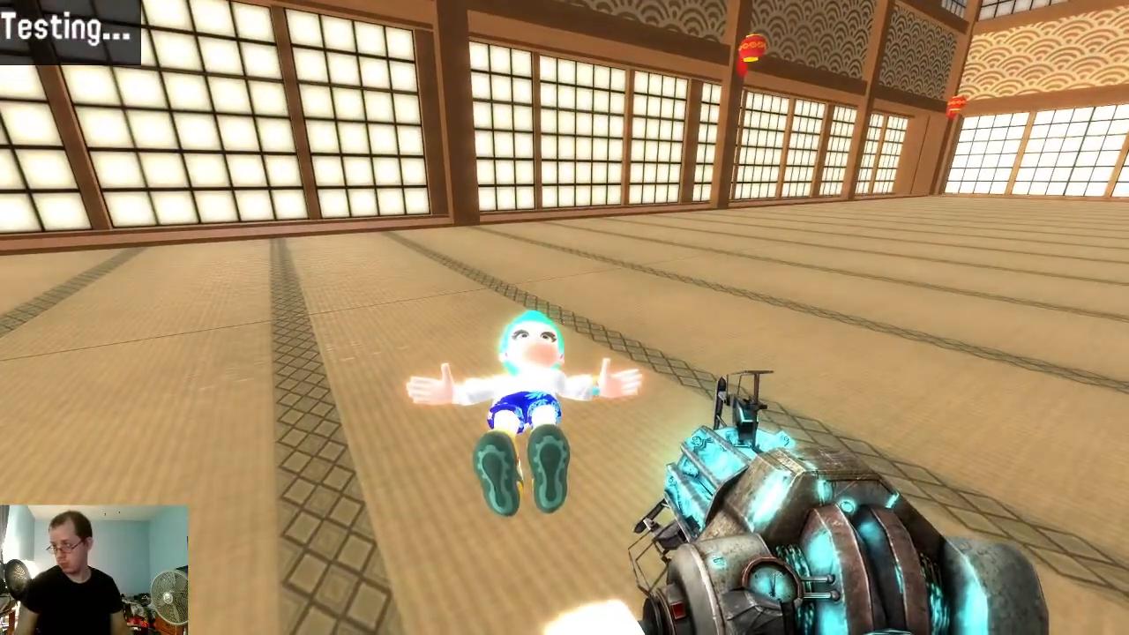
scroll(564, 318, "up", 3)
left_click(564, 318)
key("w")
Choose the SubMaterial tool and step through the ragdoll's material list to the eyelashes_oc entry.
key("q")
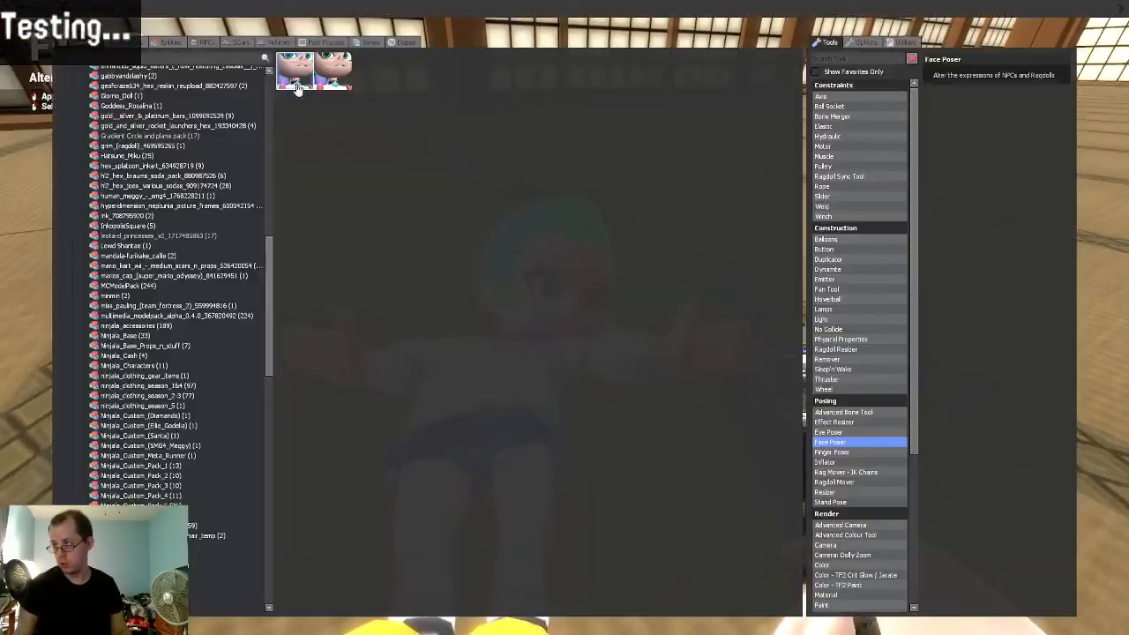
scroll(854, 591, "down", 3)
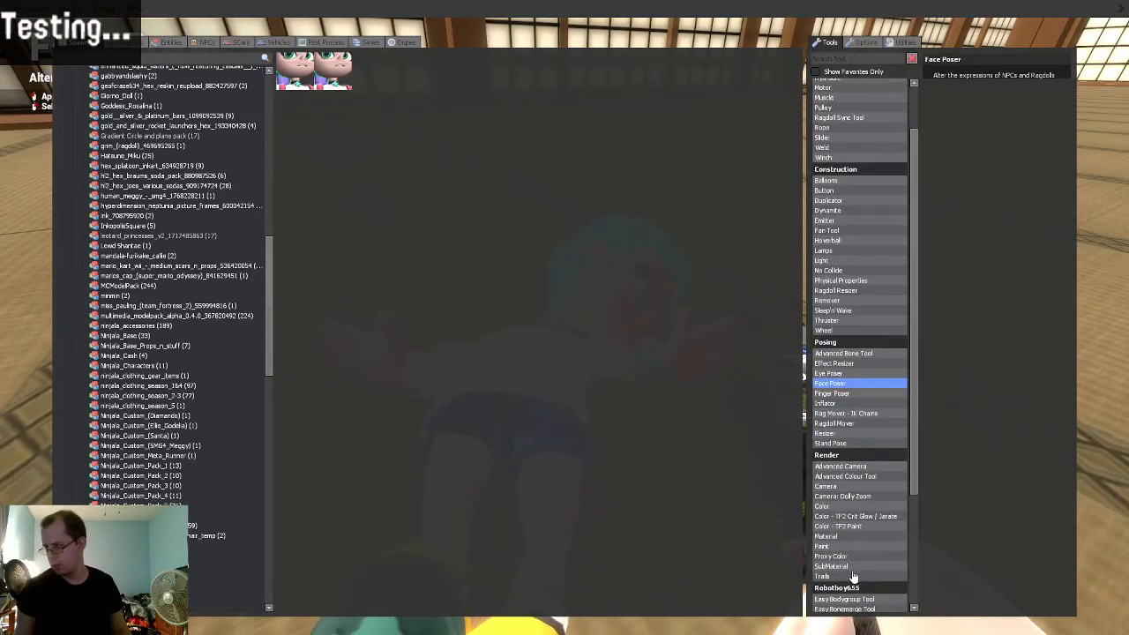
left_click(848, 566)
key("q")
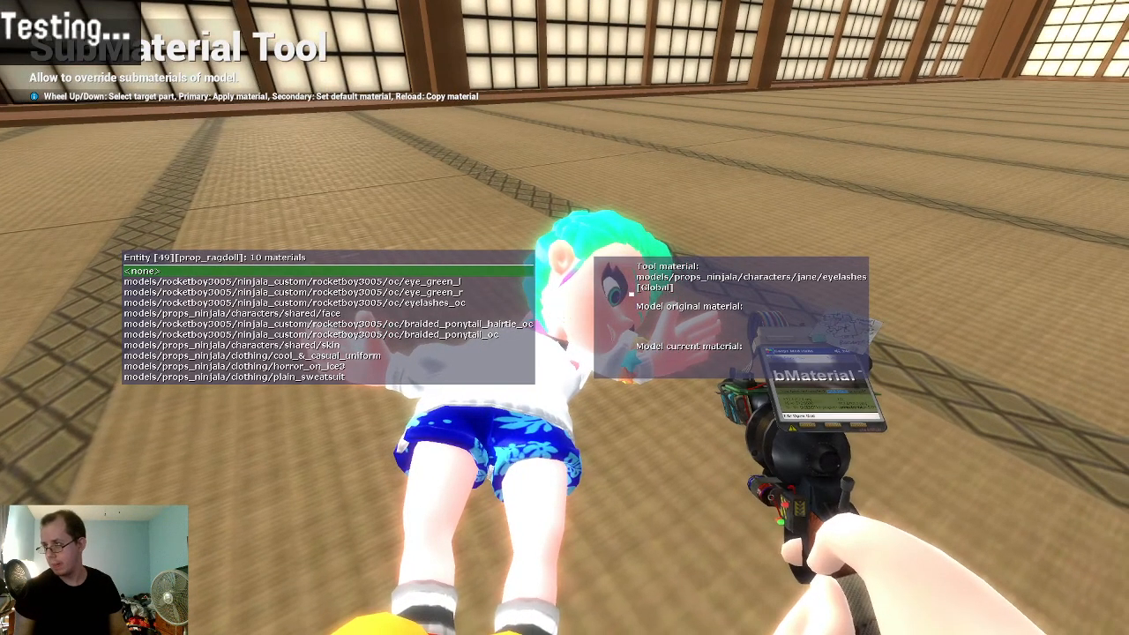
scroll(565, 317, "down", 1)
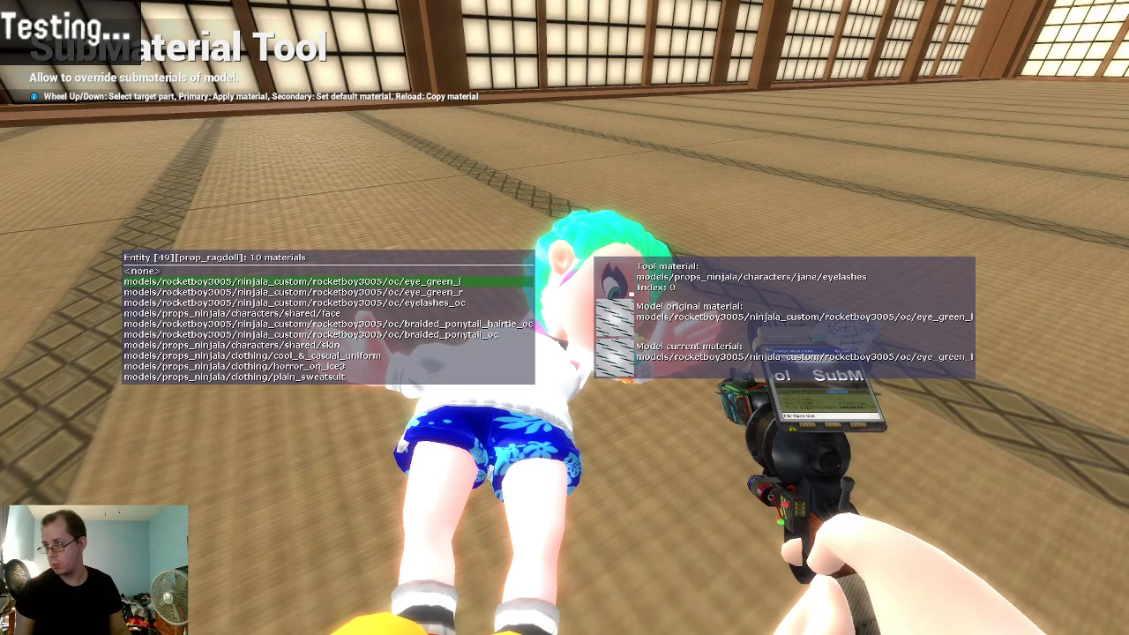
scroll(564, 317, "down", 1)
scroll(565, 317, "down", 1)
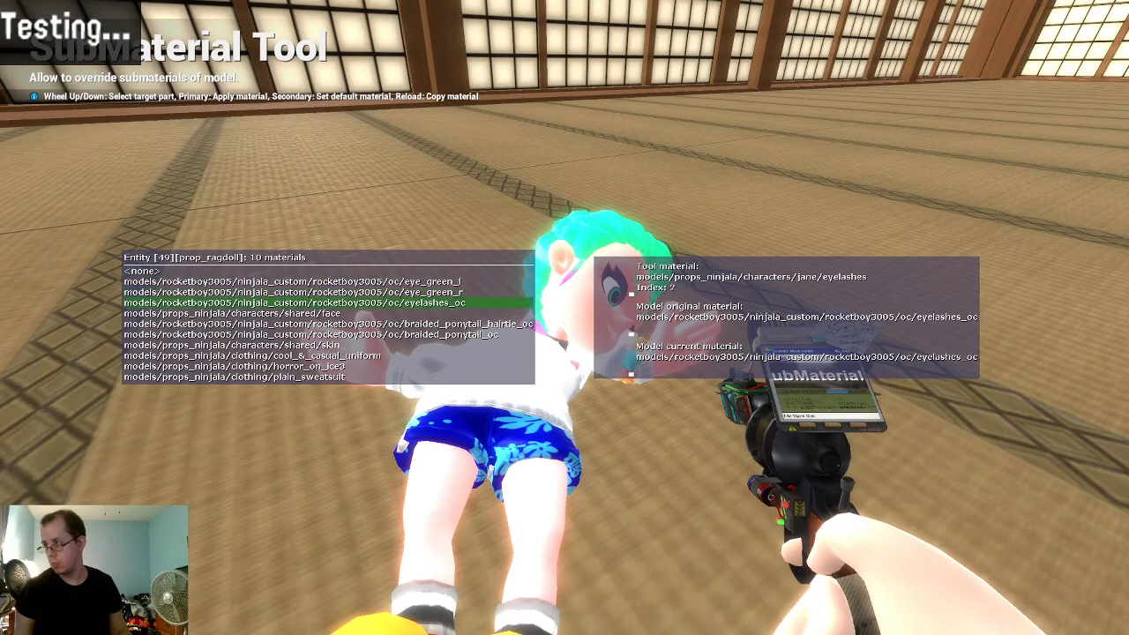
Respawn the character ragdoll, lift it upright with the physics gun, and freeze it facing the camera.
key("q")
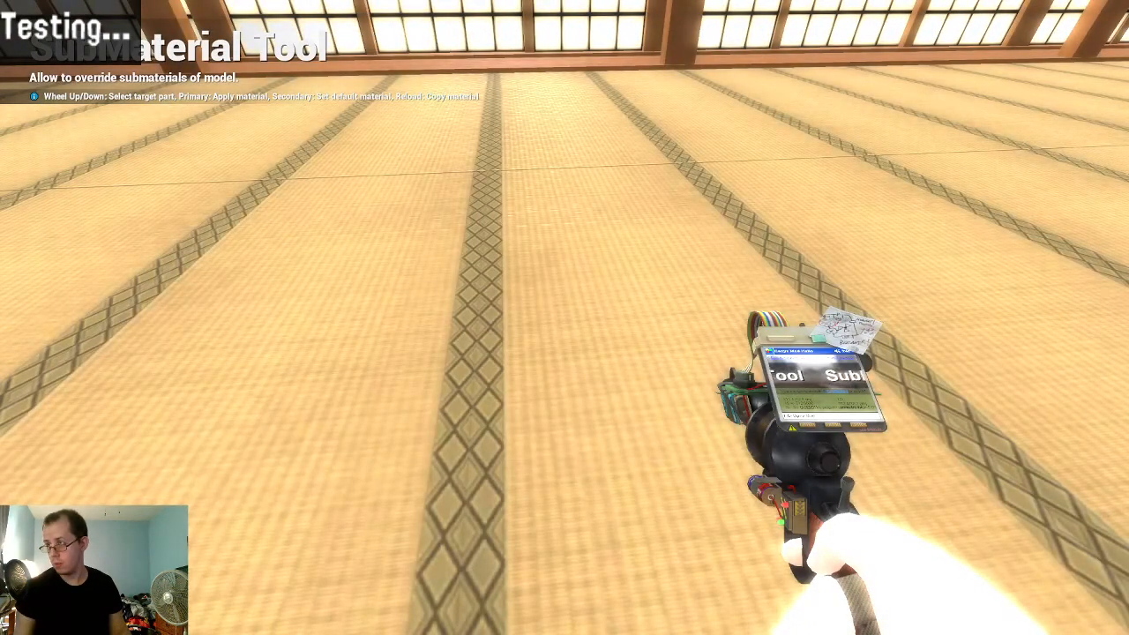
key("q")
left_click(288, 75)
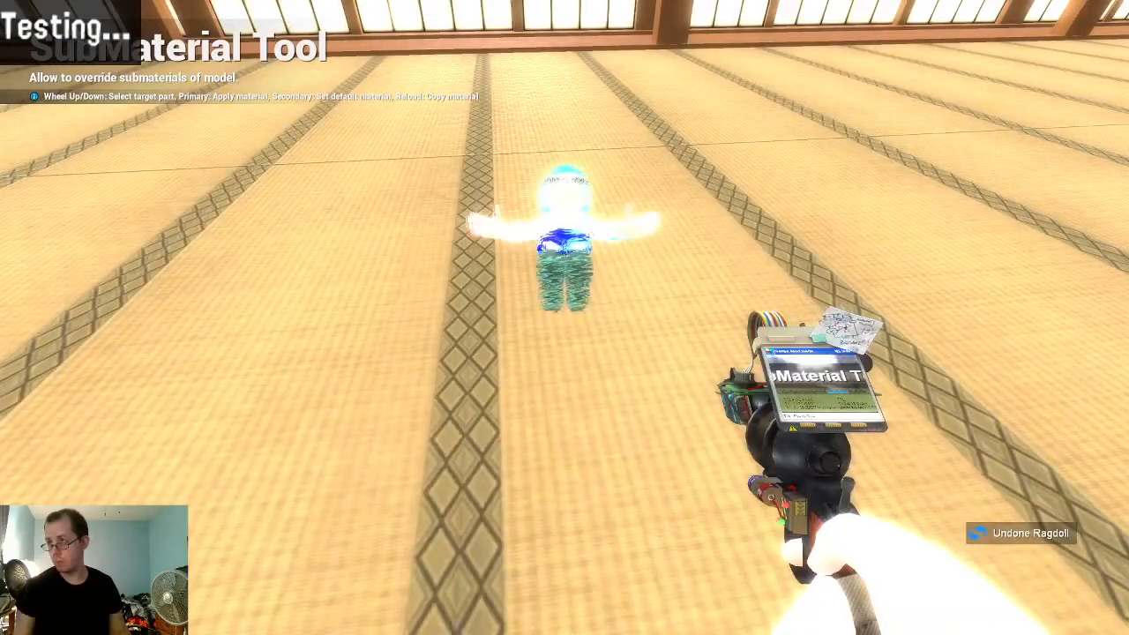
key("1")
left_click(565, 317)
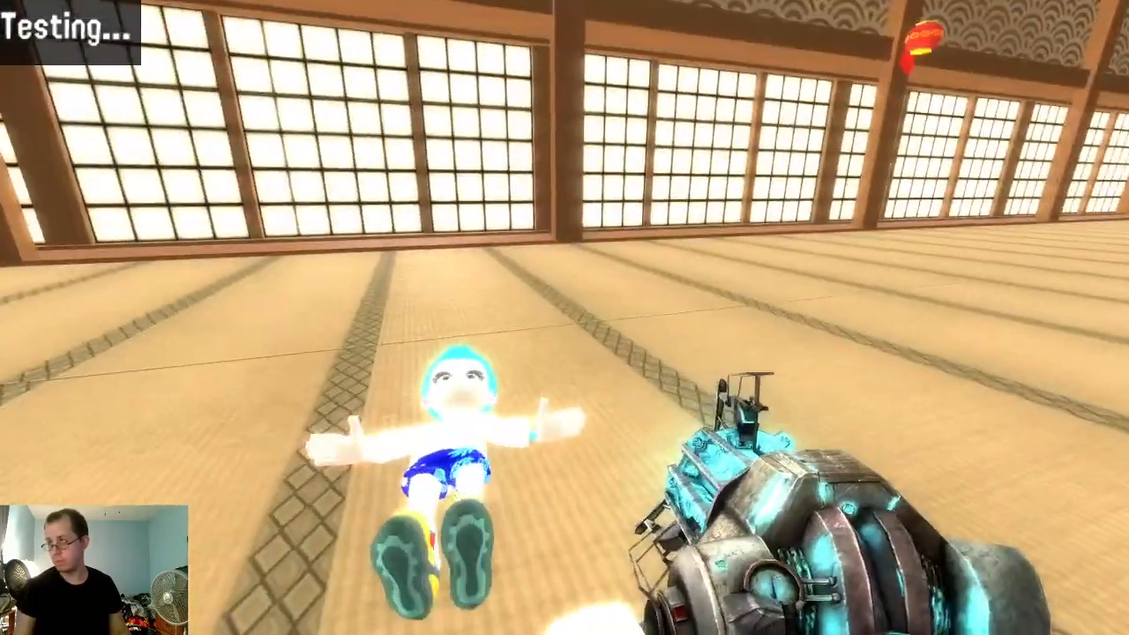
left_click_drag(564, 318, 564, 212)
scroll(564, 318, "down", 6)
right_click(565, 317)
List the spawned ragdolls' materials with the SubMaterial tool, and undo the ragdolls.
key("6")
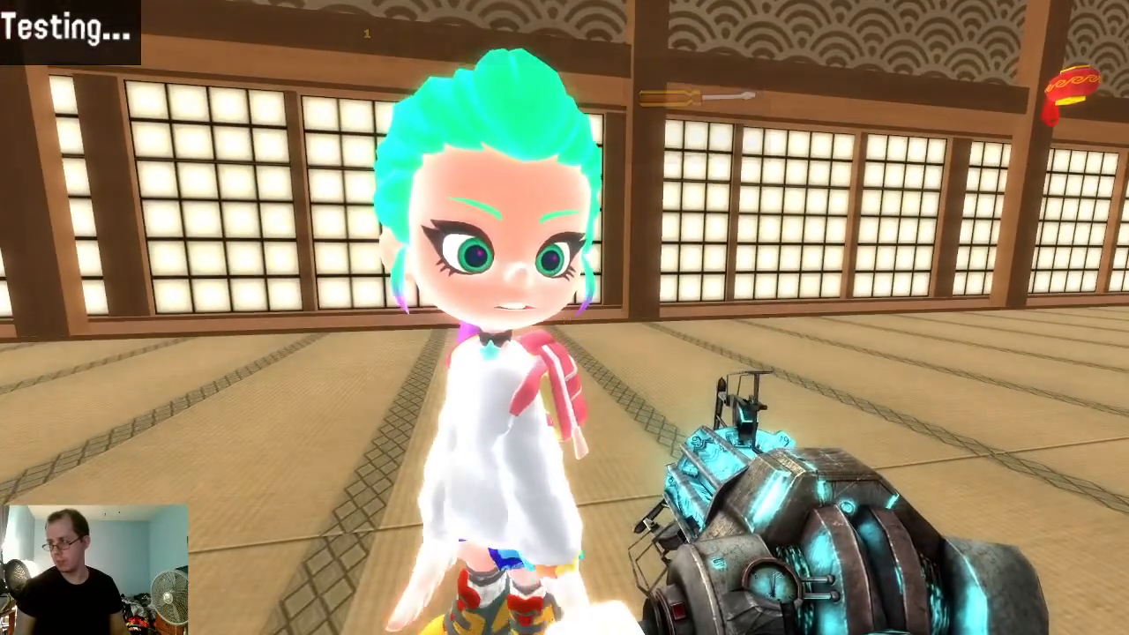
left_click(564, 318)
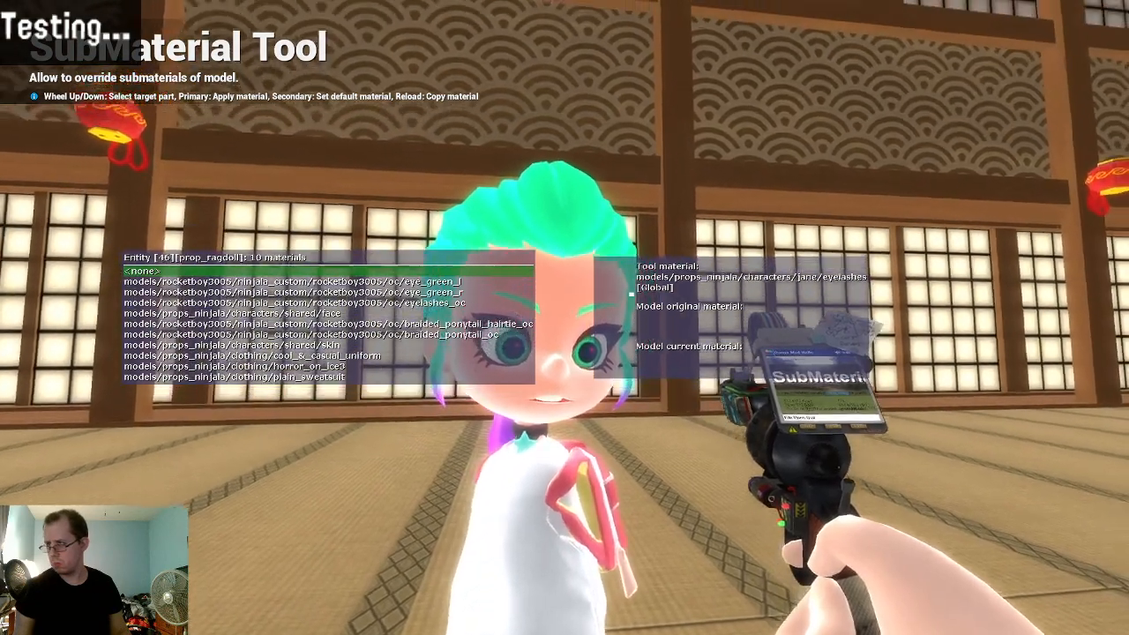
key("q")
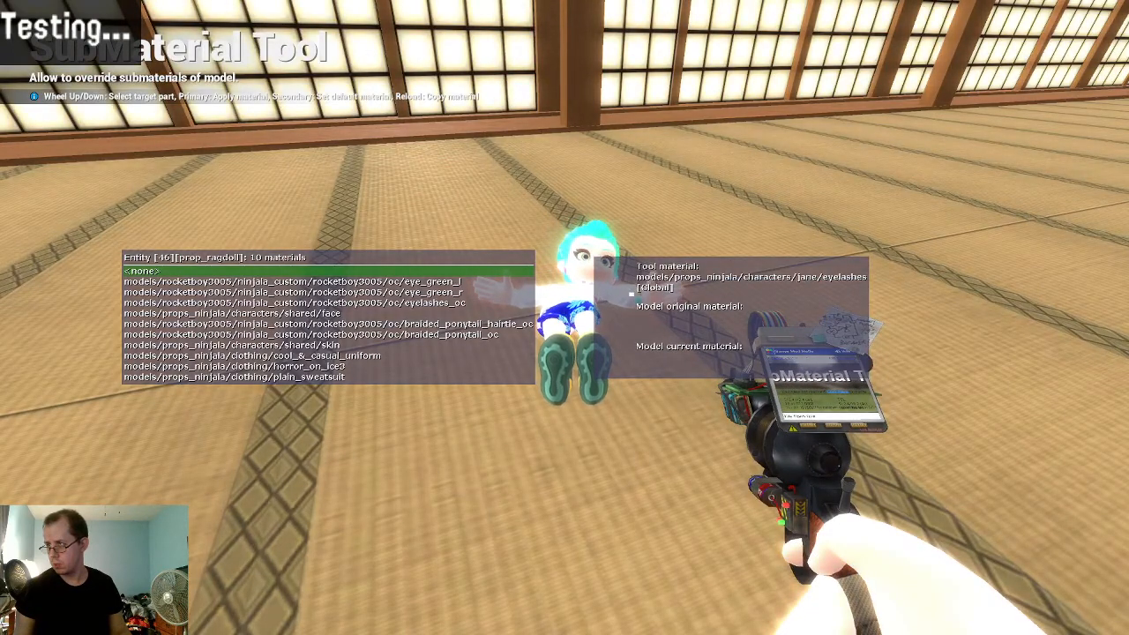
key("q")
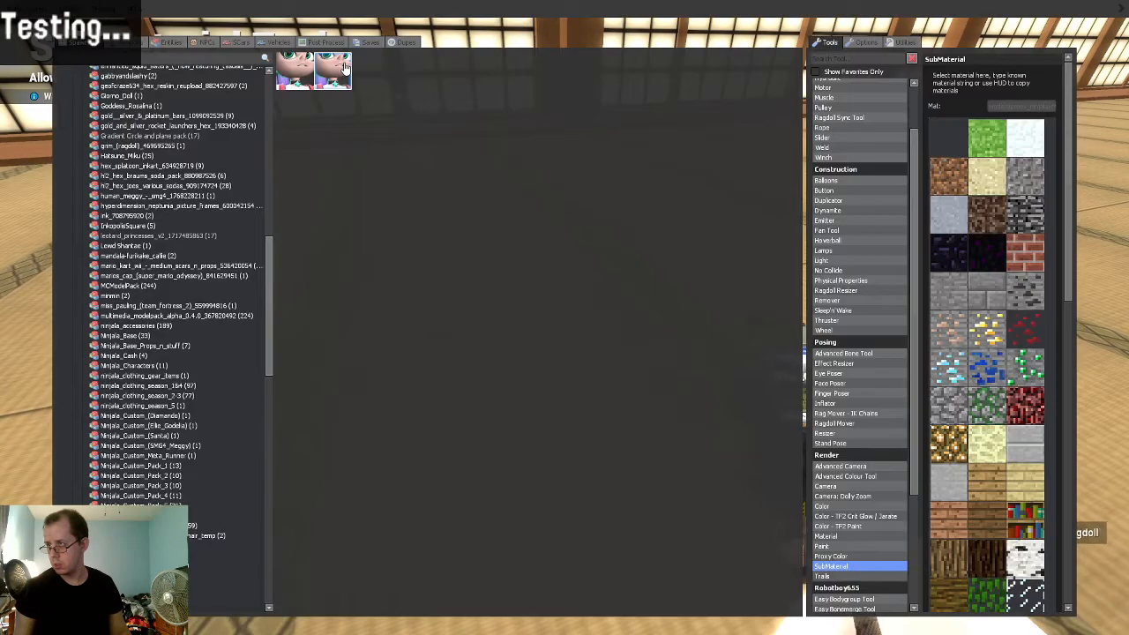
key("z")
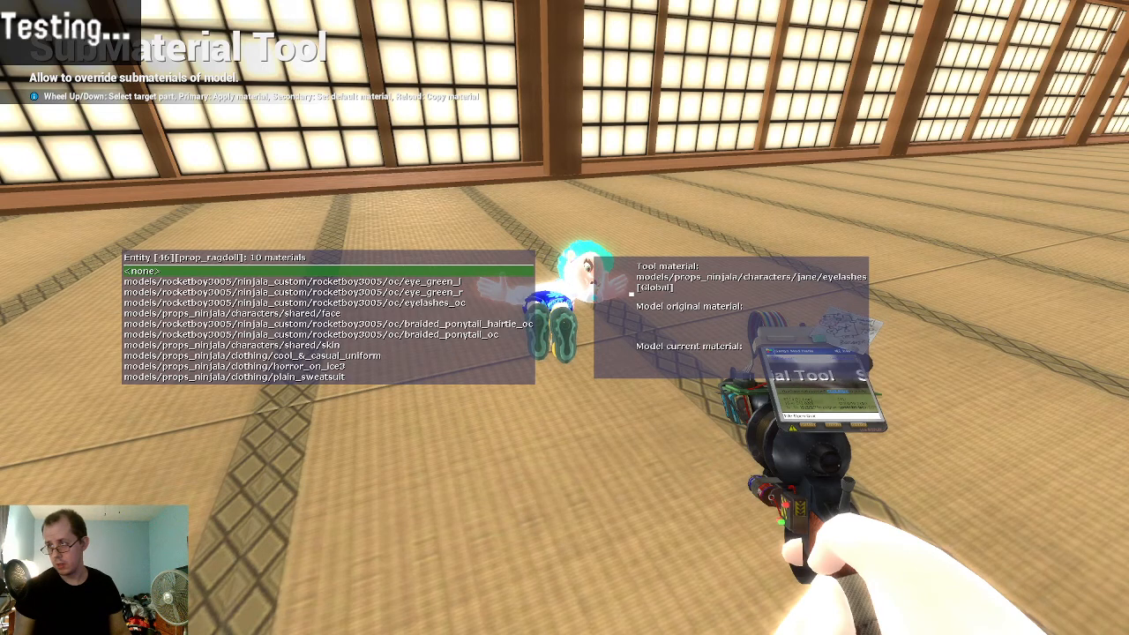
key("z")
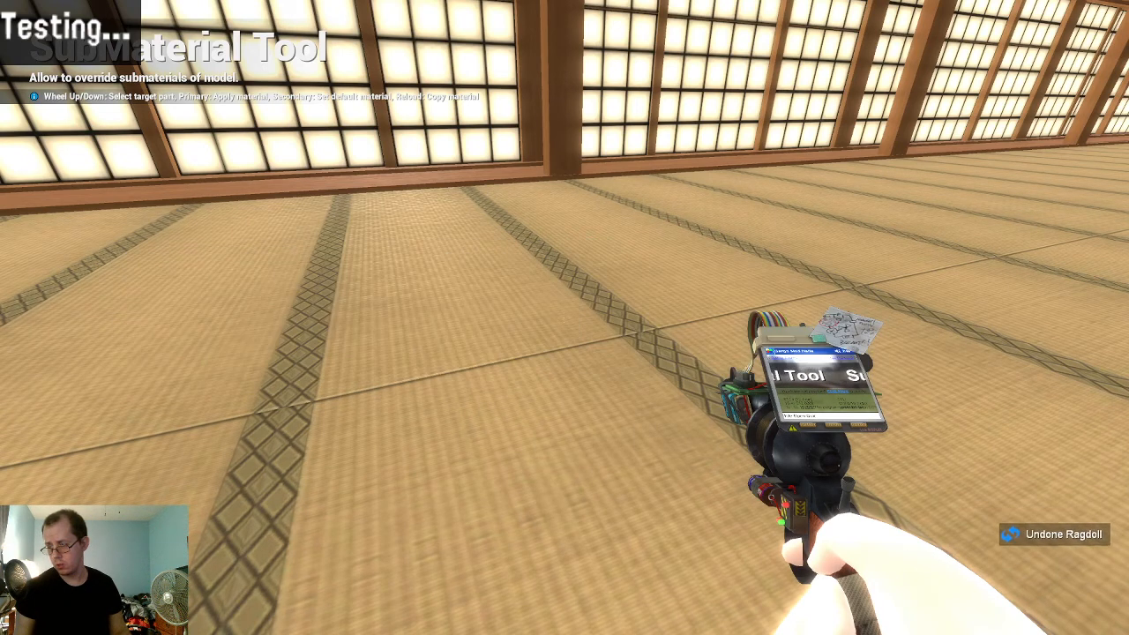
Switch to OC2.blend in Blender and display the eyelashes material slot of the emma_face object.
key("super")
left_click(739, 622)
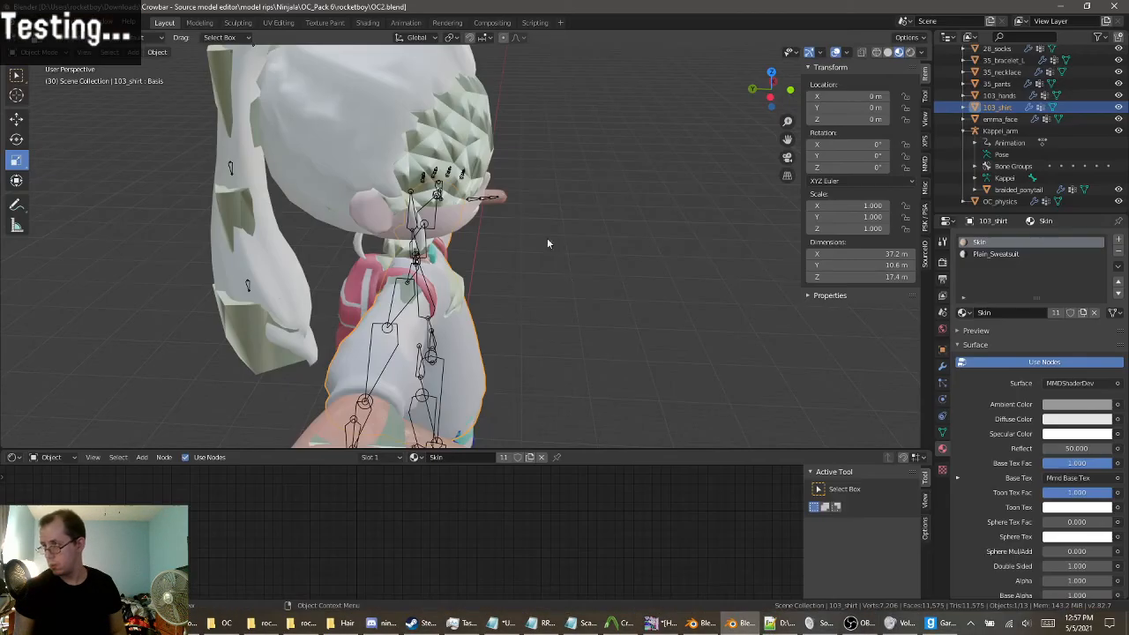
scroll(1015, 159, "up", 3)
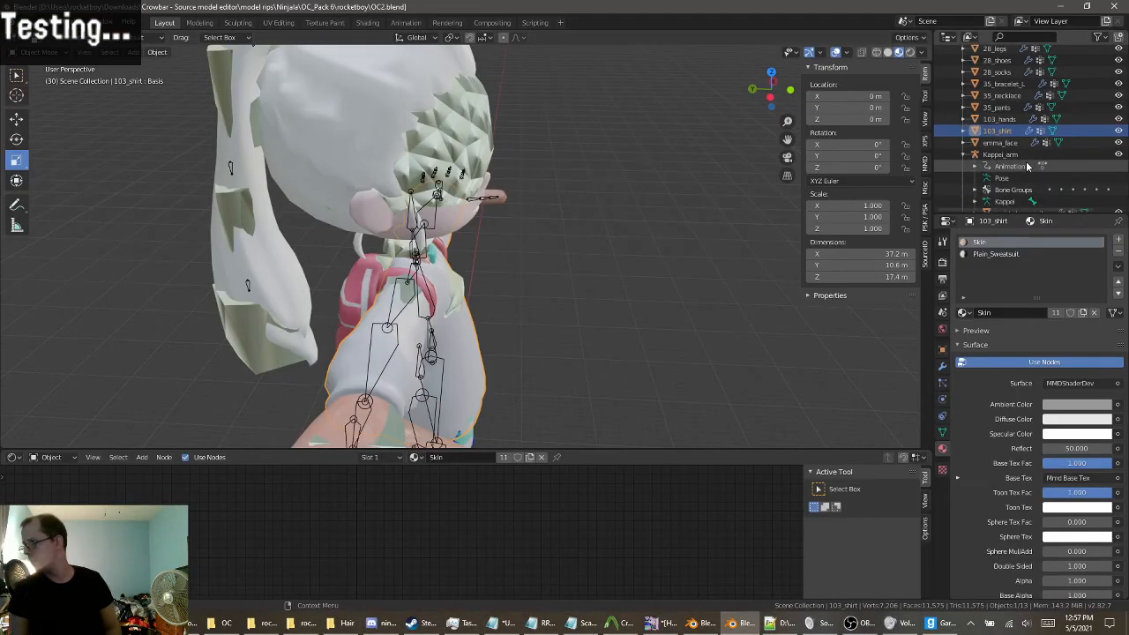
left_click(1015, 182)
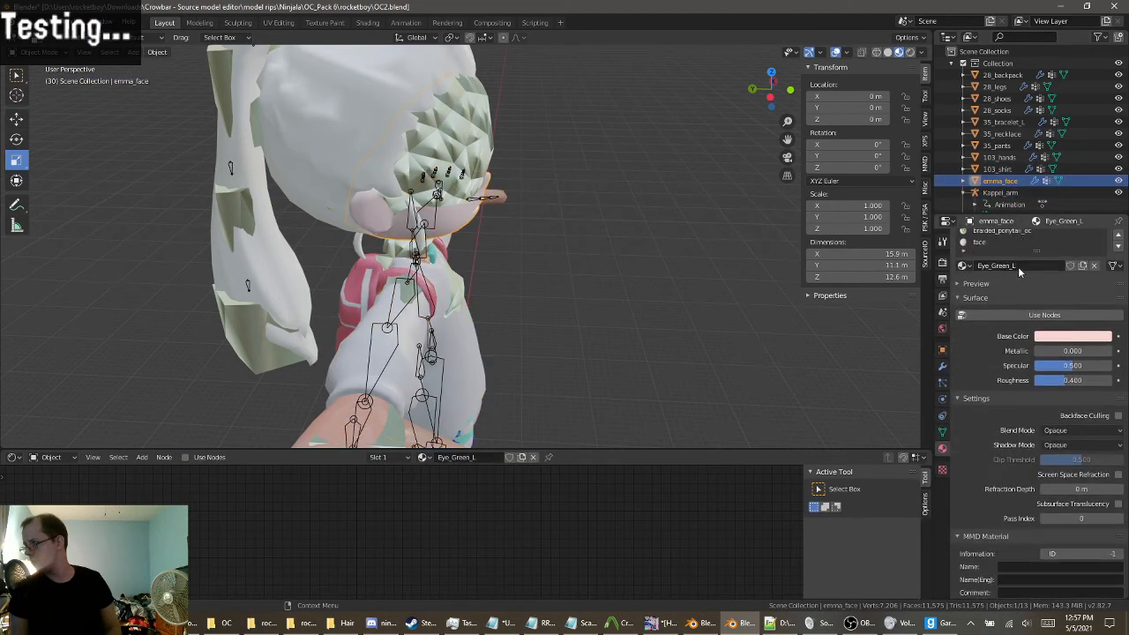
left_click(988, 266)
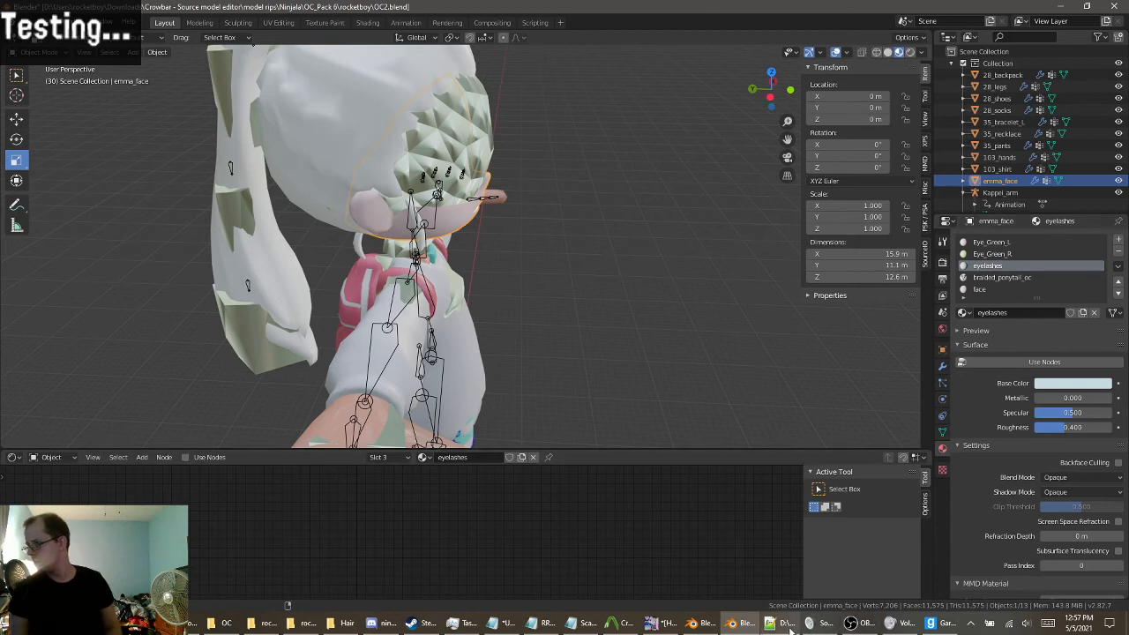
Review the OC.mdl material folders and file names in Crowbar's model view, and bring up OC.qc in Notepad++.
mouse_move(787, 624)
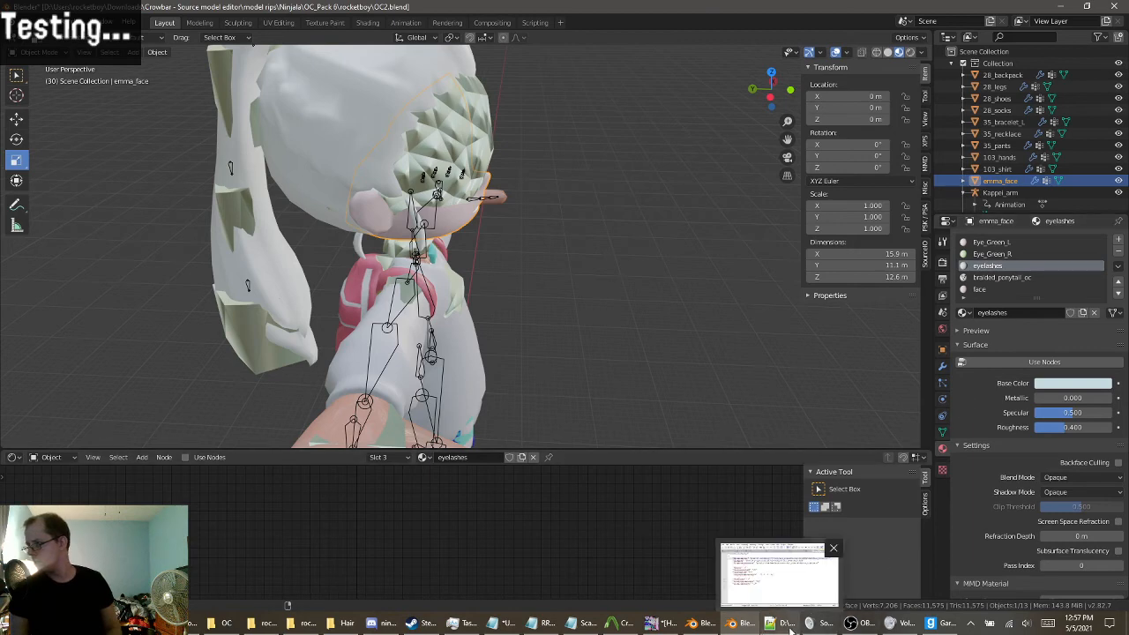
left_click(623, 624)
left_click(488, 139)
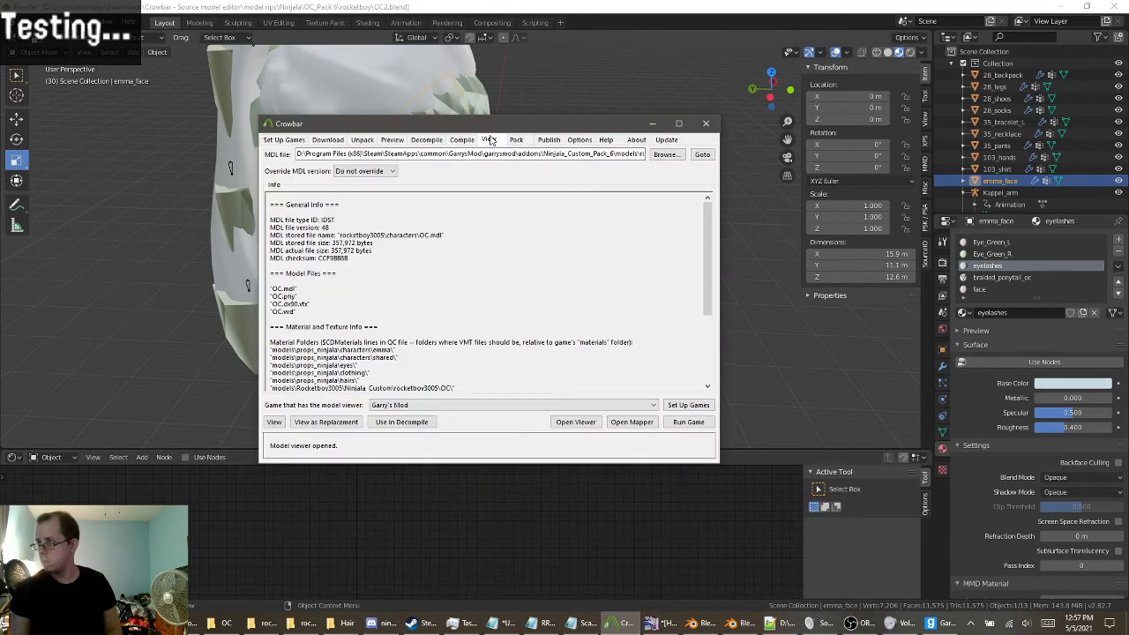
scroll(381, 356, "down", 2)
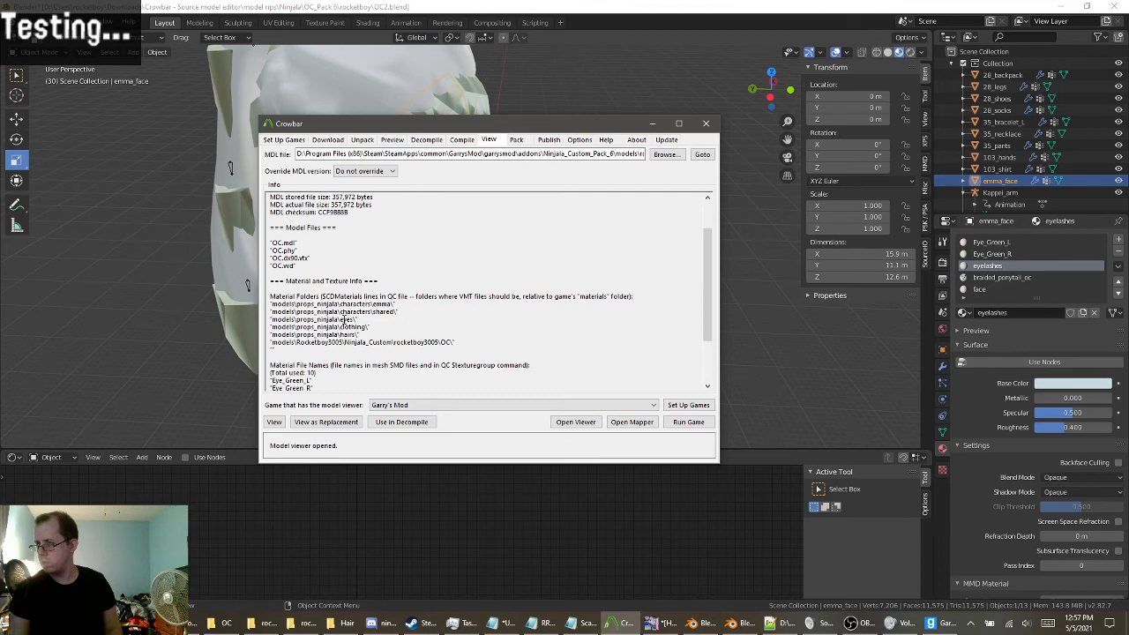
left_click(769, 623)
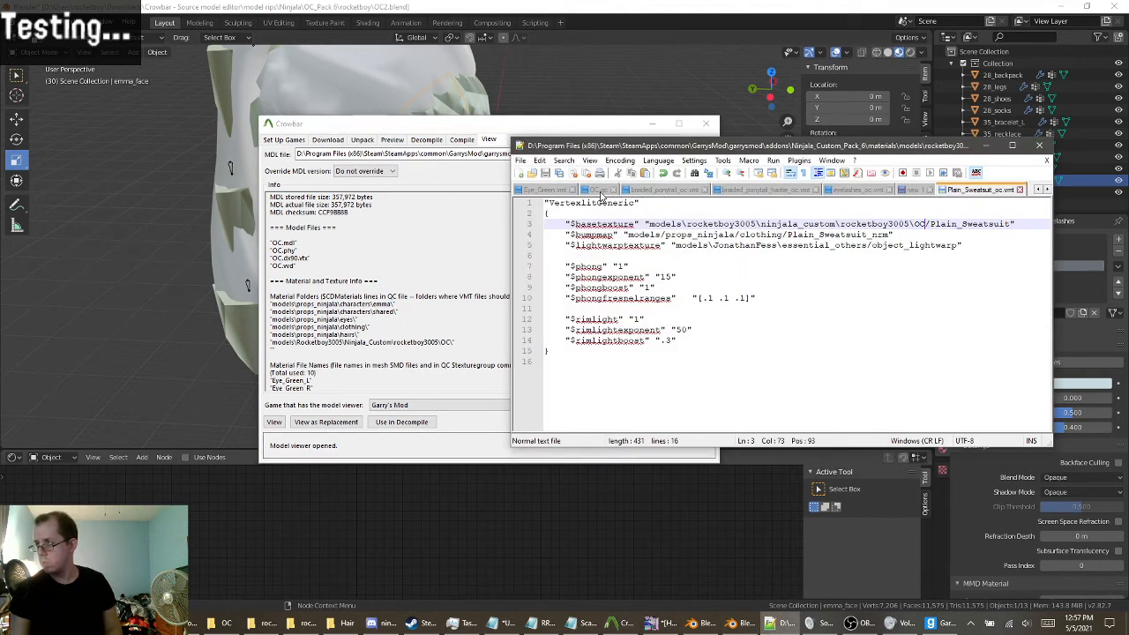
left_click(598, 190)
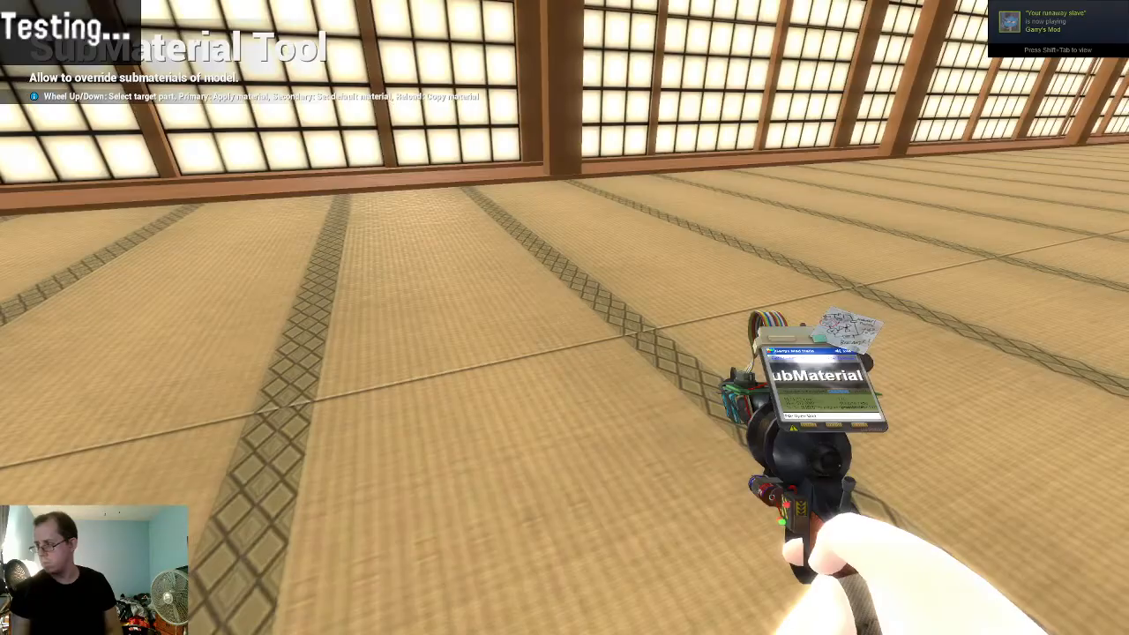
Leave the game for File Explorer and browse the Ninjala_Custom_Pack_6 addon down to its nested models\models folder.
left_click(940, 622)
key("Escape")
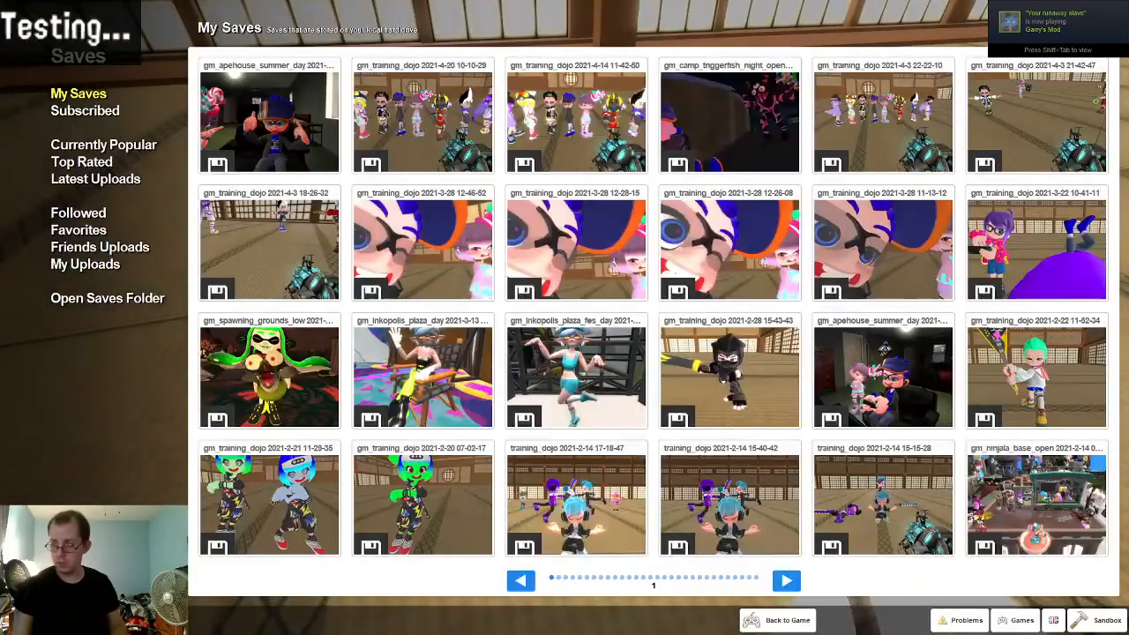
left_click(777, 620)
left_click(64, 372)
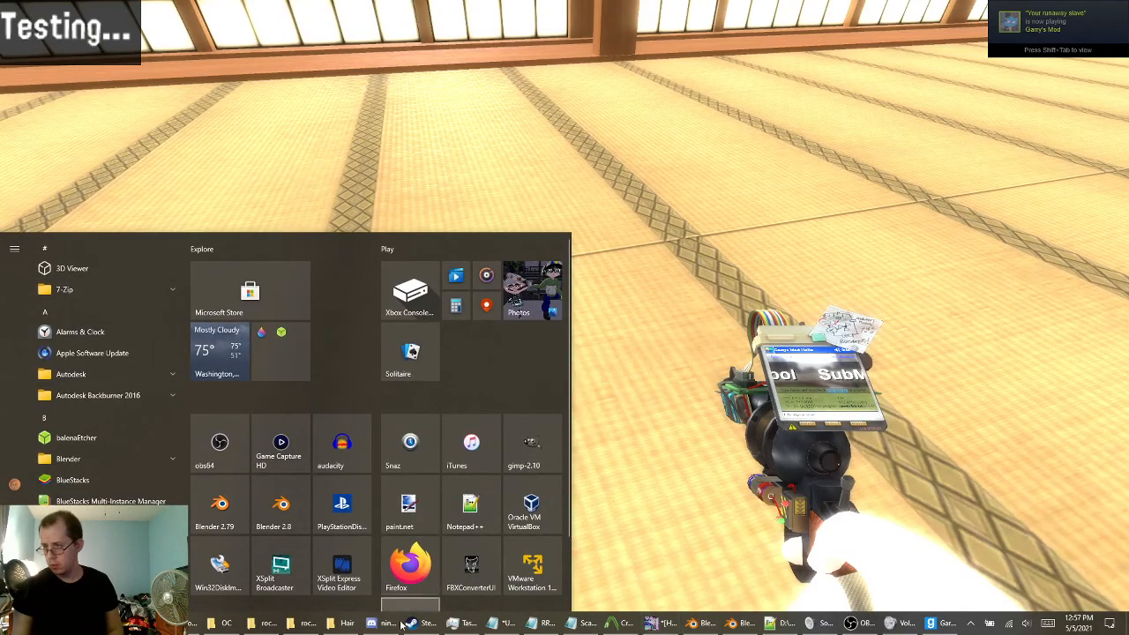
left_click(228, 623)
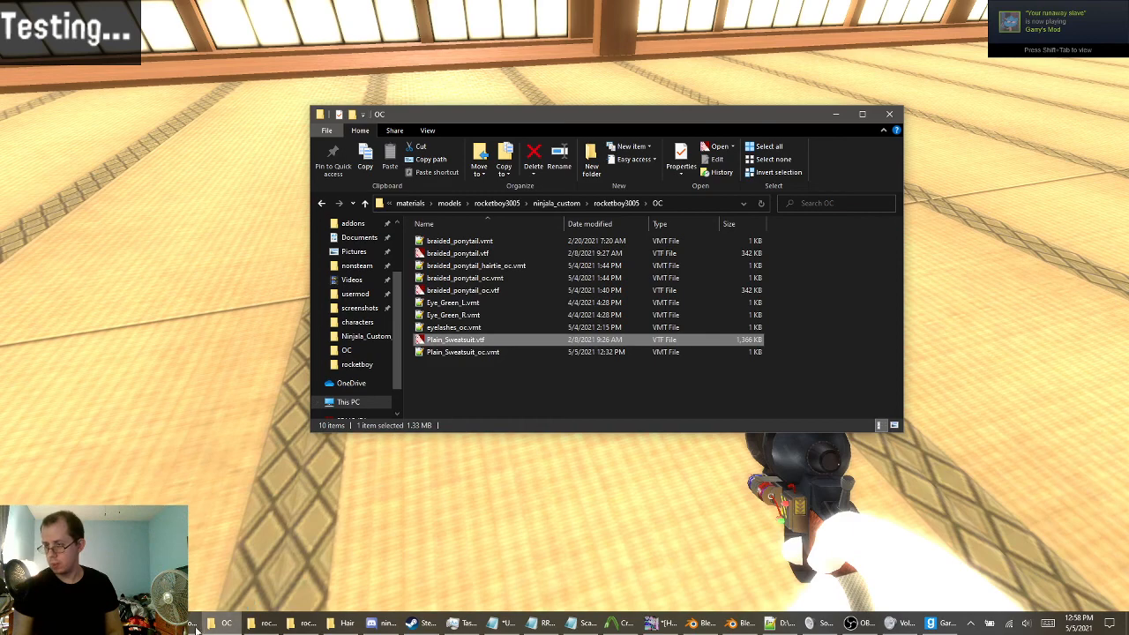
left_click(264, 623)
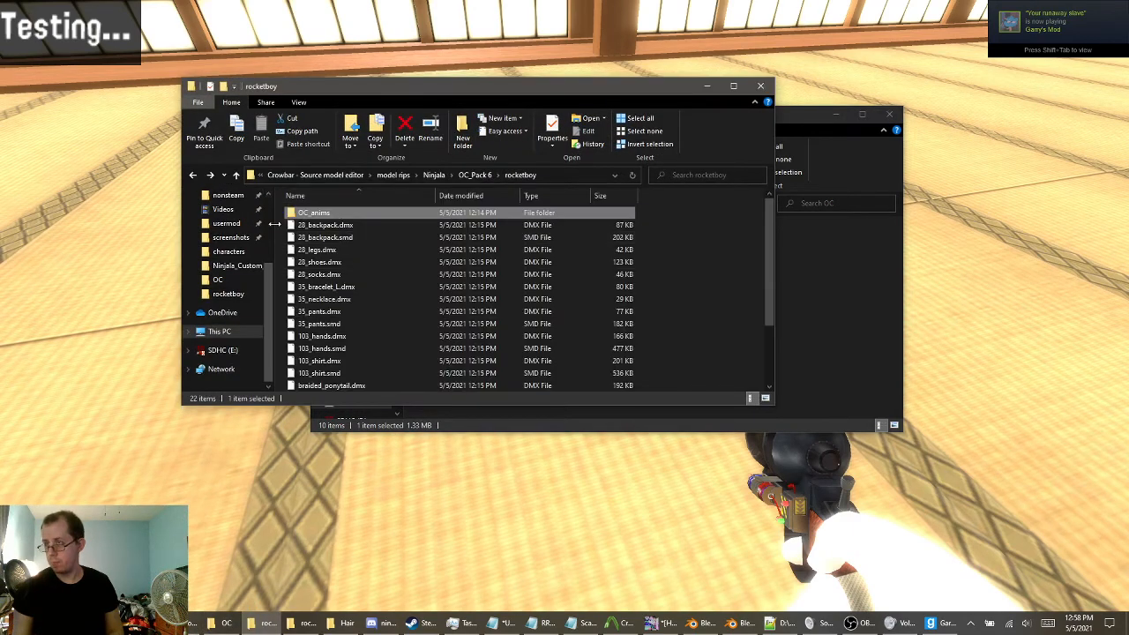
left_click(220, 626)
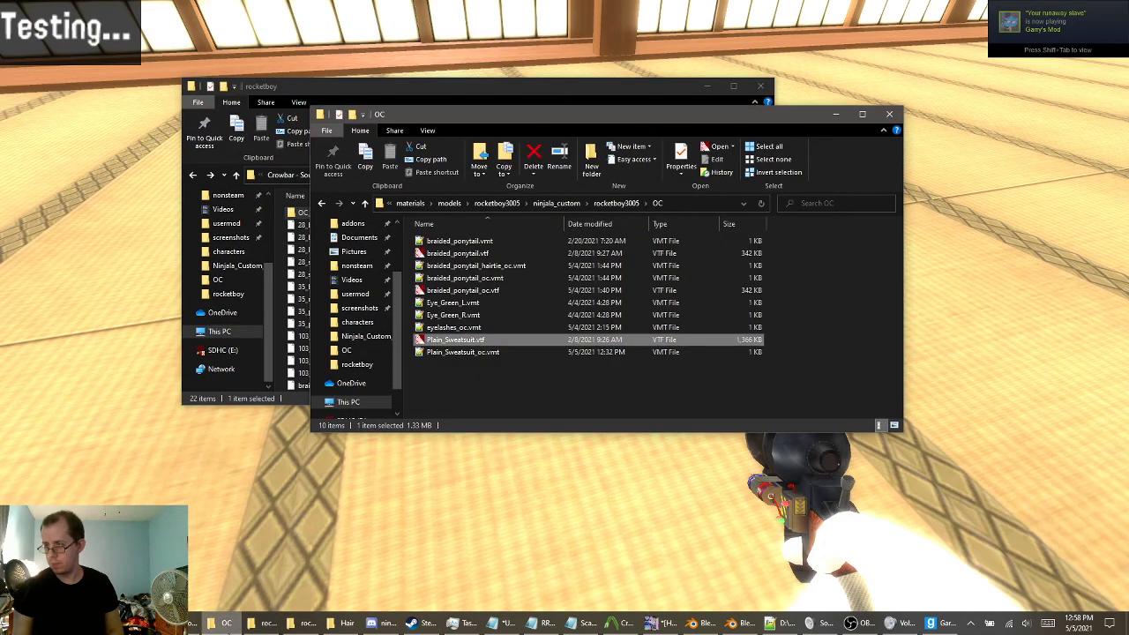
left_click(353, 206)
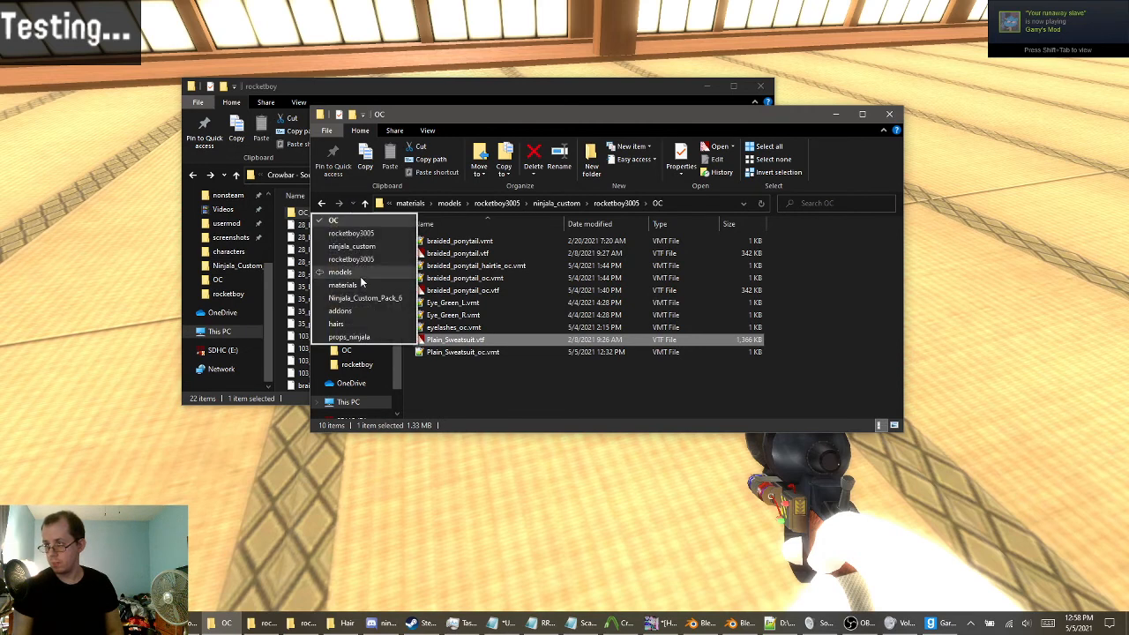
left_click(365, 298)
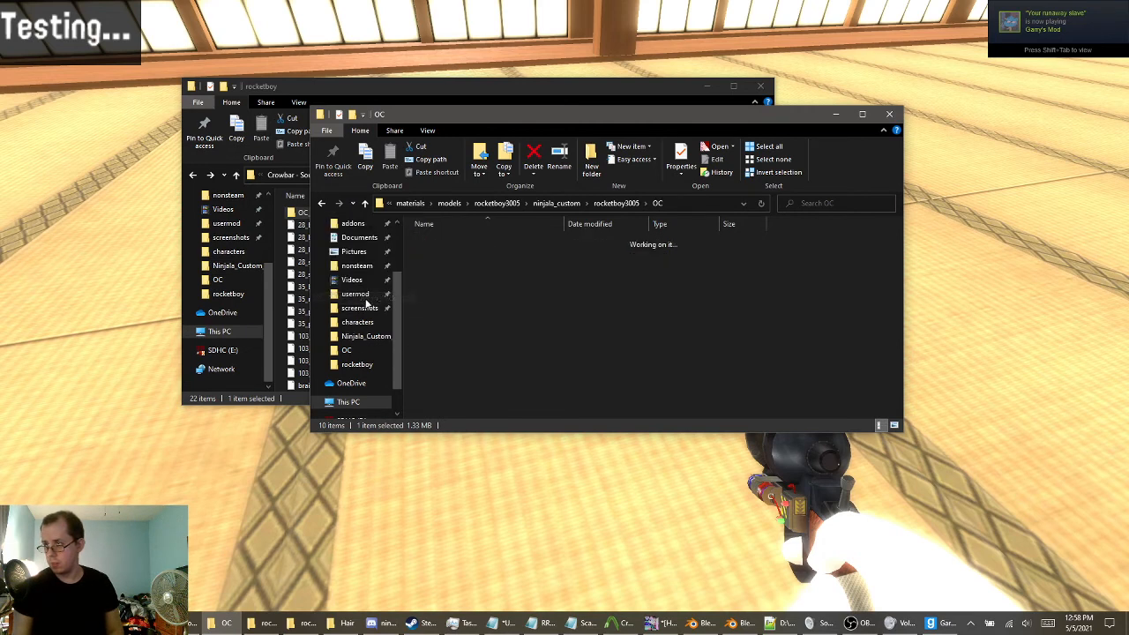
left_click(458, 254)
double_click(458, 254)
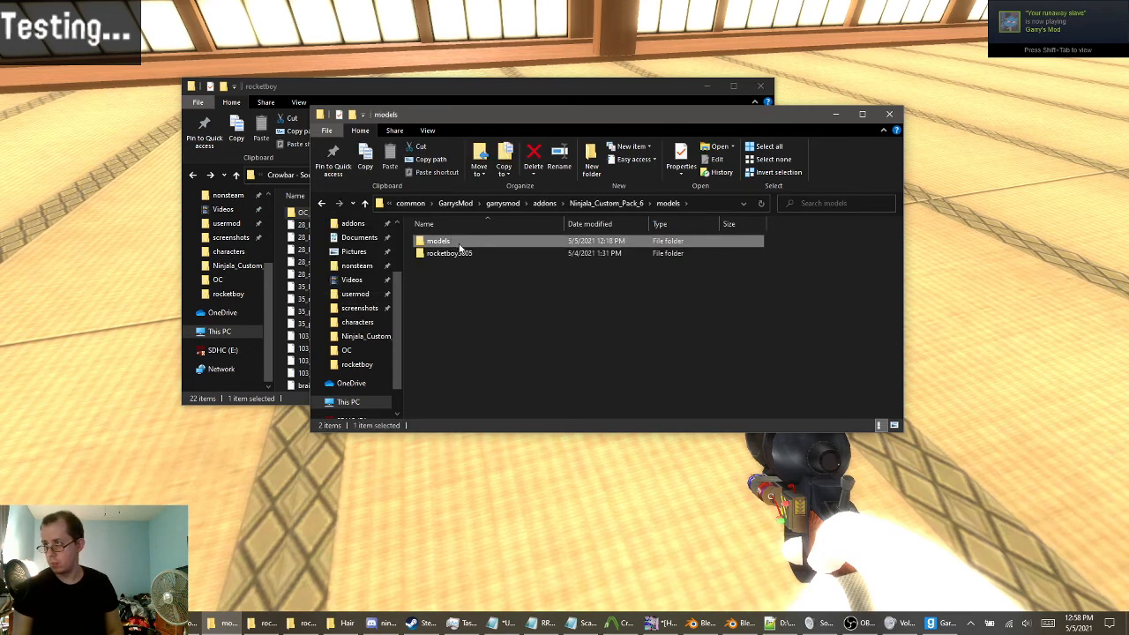
double_click(453, 243)
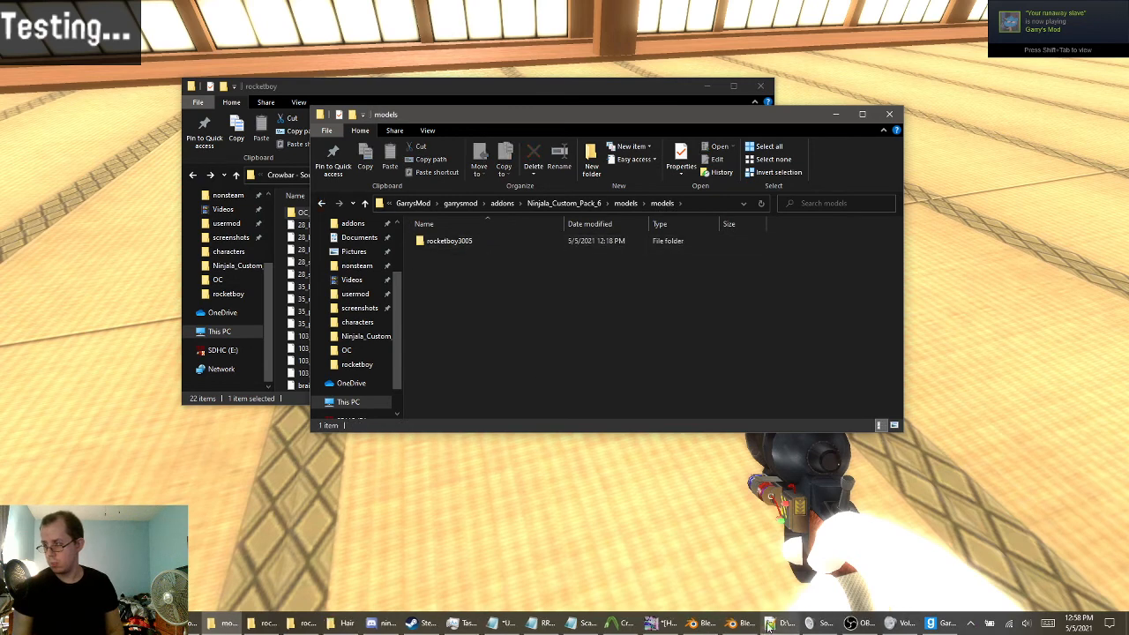
Remove the models\ prefix from the $modelname path in OC.qc so it reads rocketboy3005\characters\OC.mdl, and save the file.
left_click(769, 622)
scroll(732, 377, "up", 15)
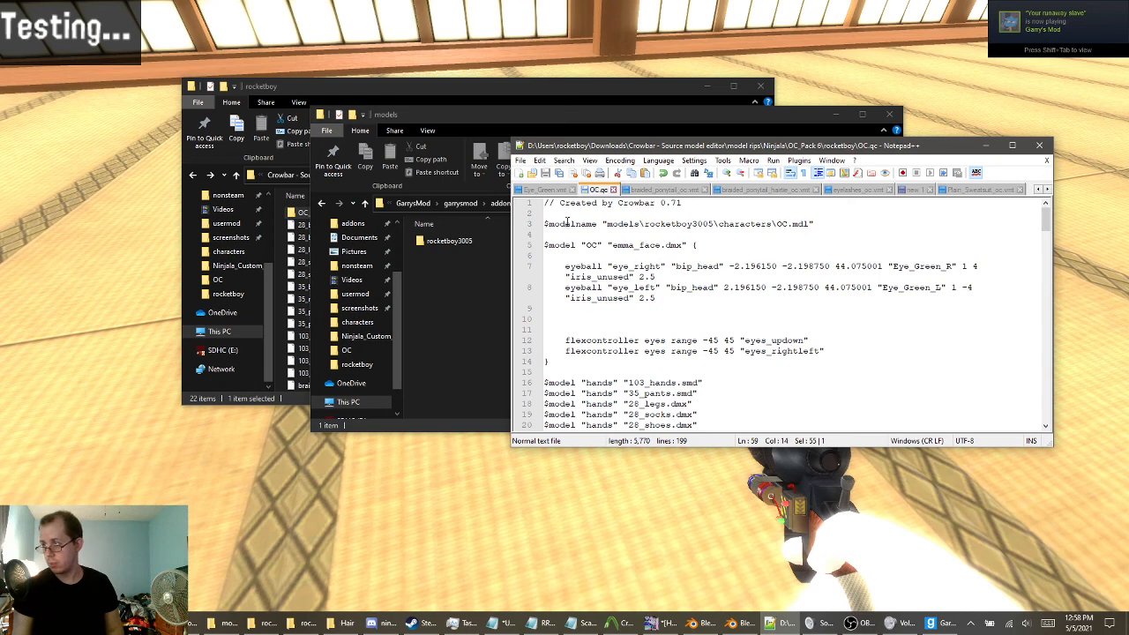
left_click(642, 224)
key("BackSpace")
key("BackSpace")
key("BackSpace")
key("BackSpace")
key("BackSpace")
key("BackSpace")
key("BackSpace")
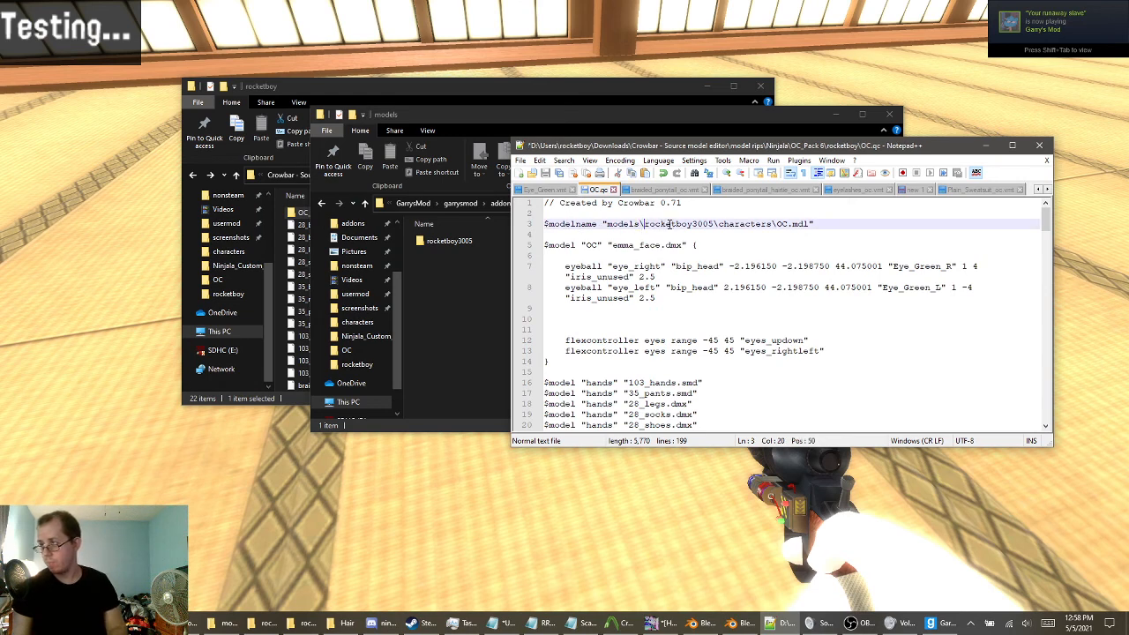
key("ctrl+s")
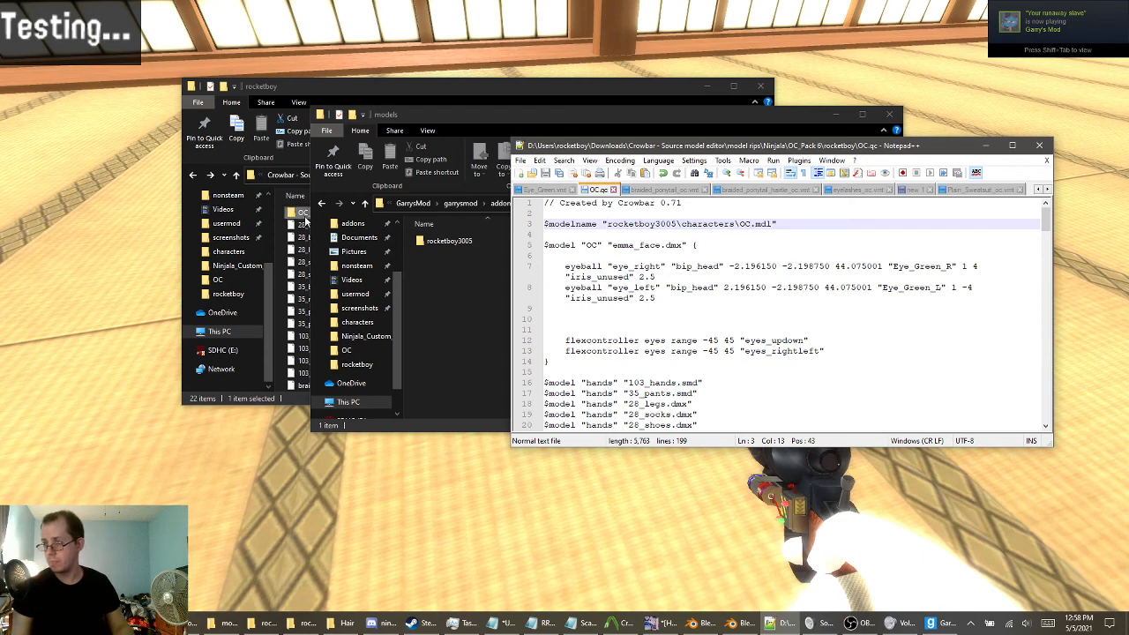
Force the hl2.exe game process to end in Task Manager.
left_click(339, 204)
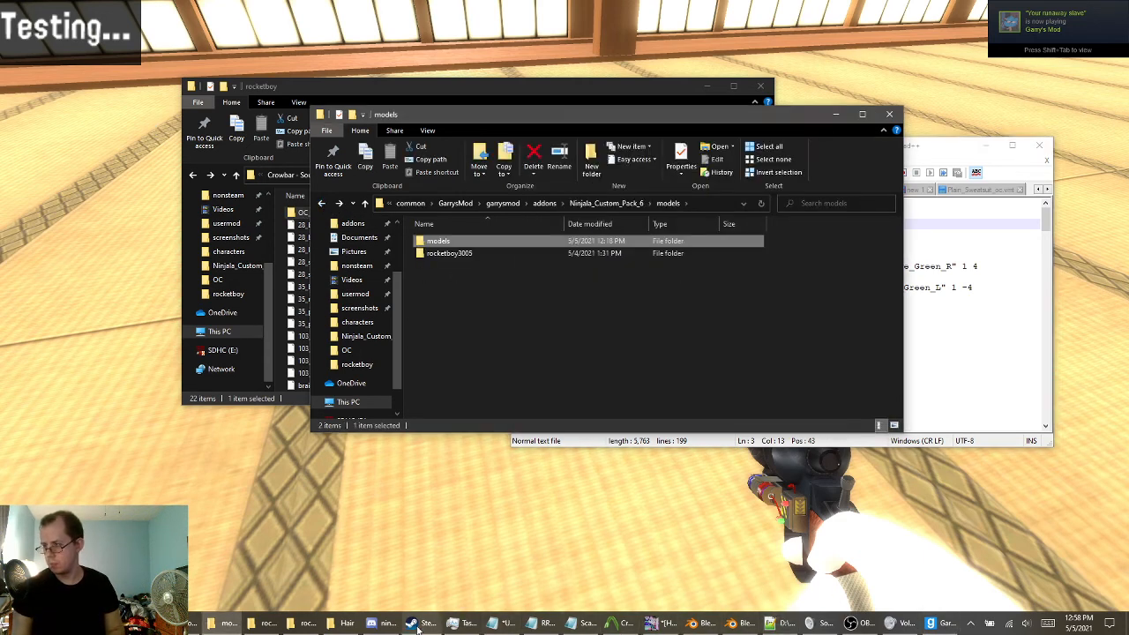
left_click(455, 622)
left_click(630, 208)
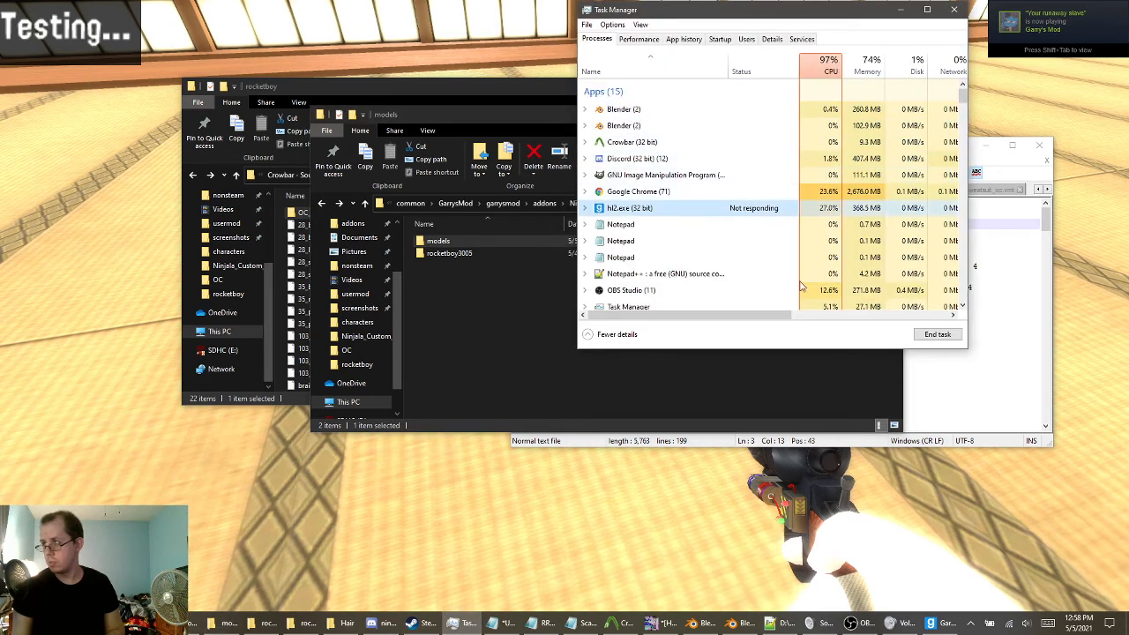
left_click(937, 334)
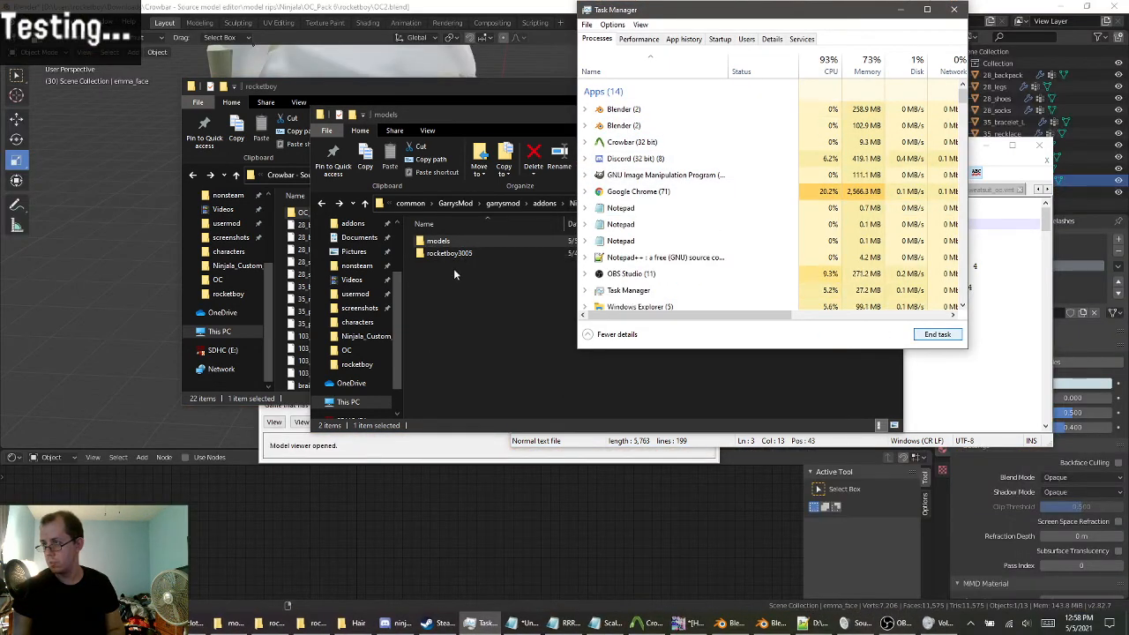
Delete the models and rocketboy3005 folders inside Ninjala_Custom_Pack_6's models folder, and minimize that File Explorer window.
left_click(454, 268)
left_click(323, 203)
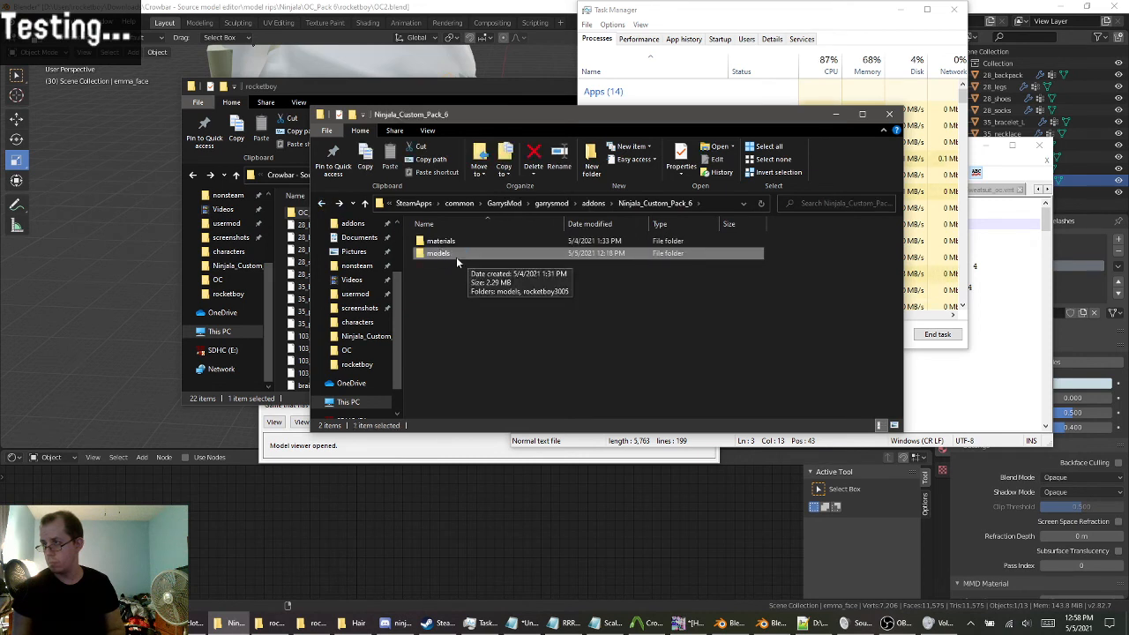
double_click(448, 254)
key("ctrl+a")
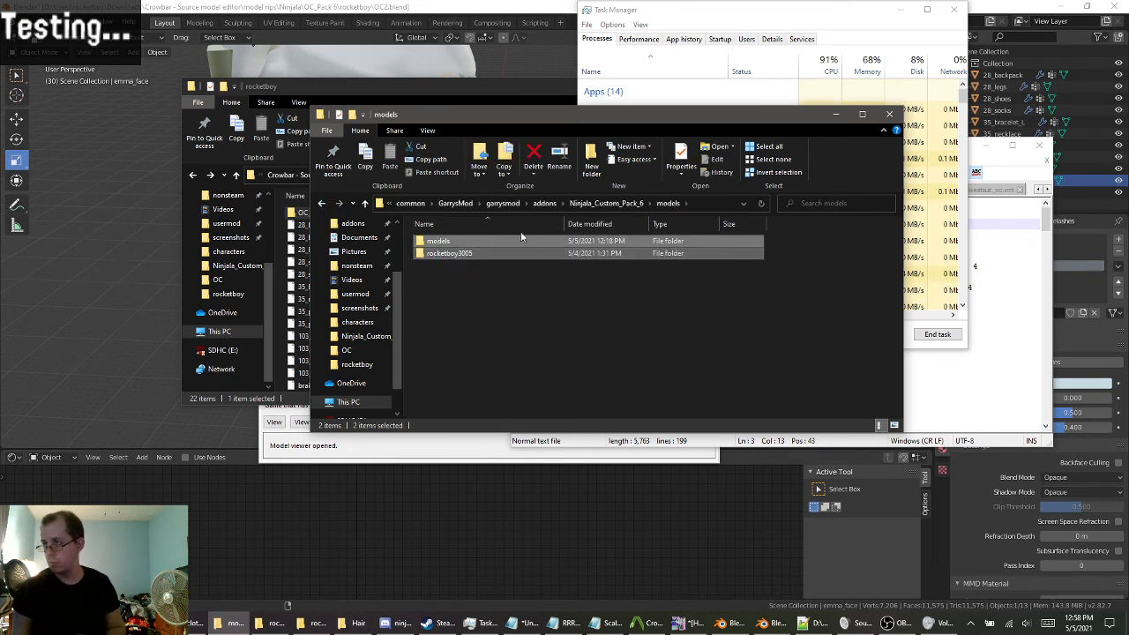
key("Delete")
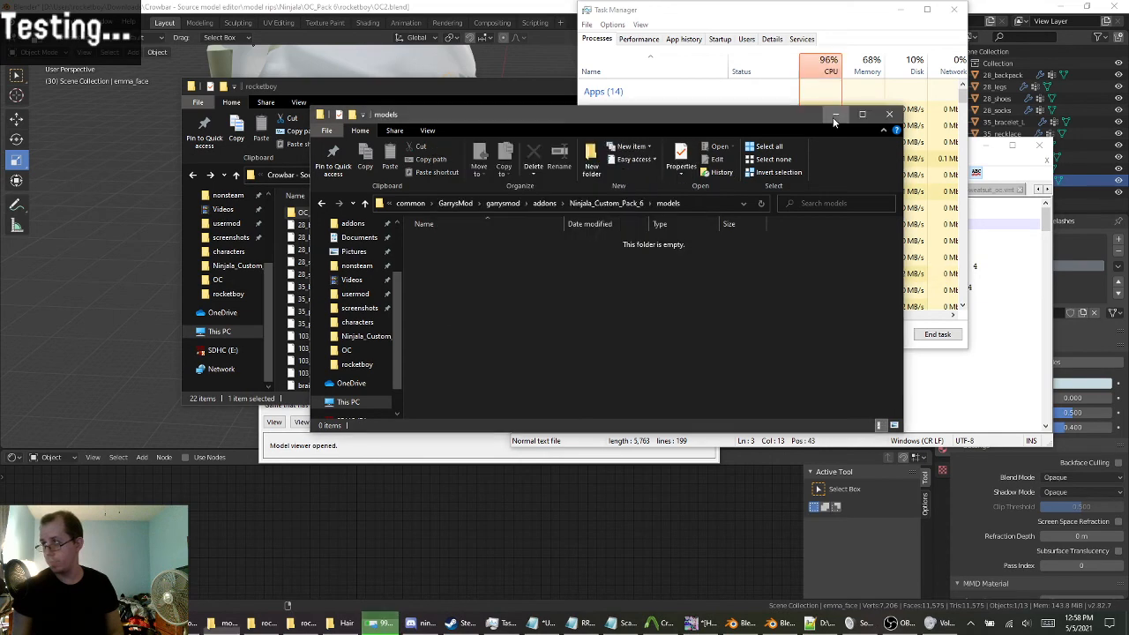
left_click(834, 116)
Switch to Crowbar and recompile OC.qc.
left_click(649, 623)
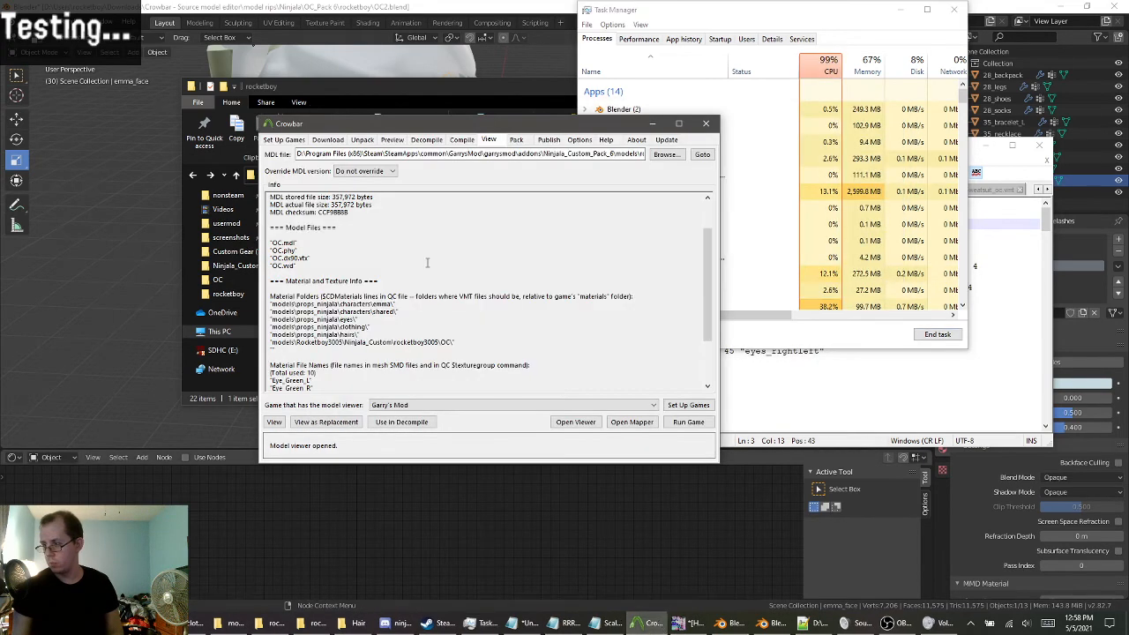
left_click(461, 139)
left_click(300, 326)
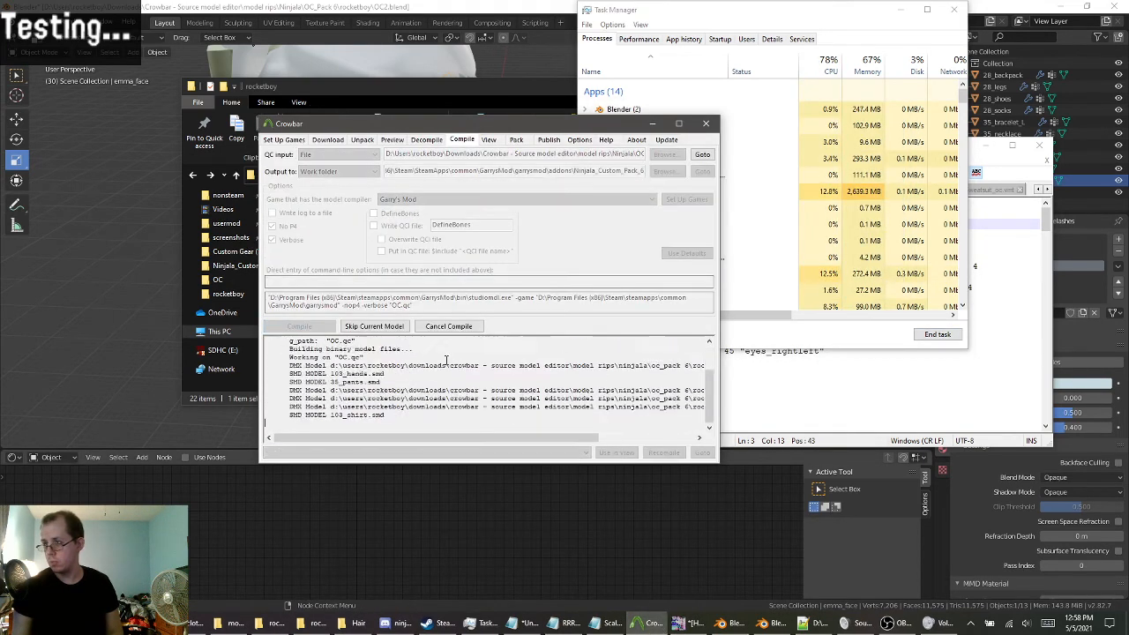
Load the newly compiled OC.mdl in Crowbar, open it in the model viewer, and examine its textures and body part list.
left_click(489, 140)
left_click(666, 154)
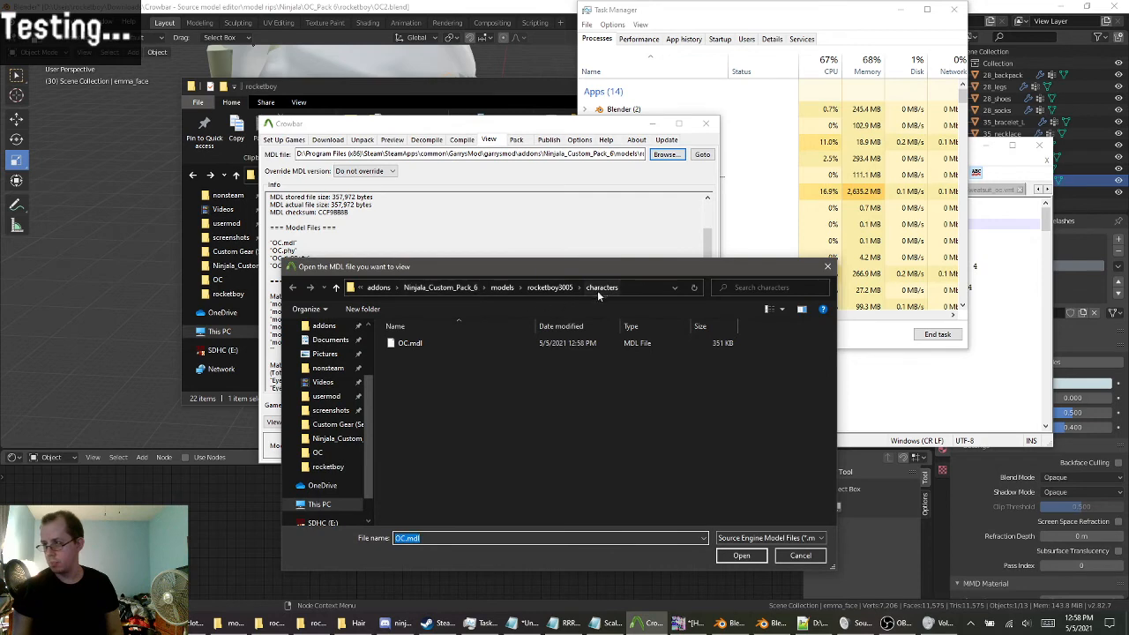
double_click(413, 345)
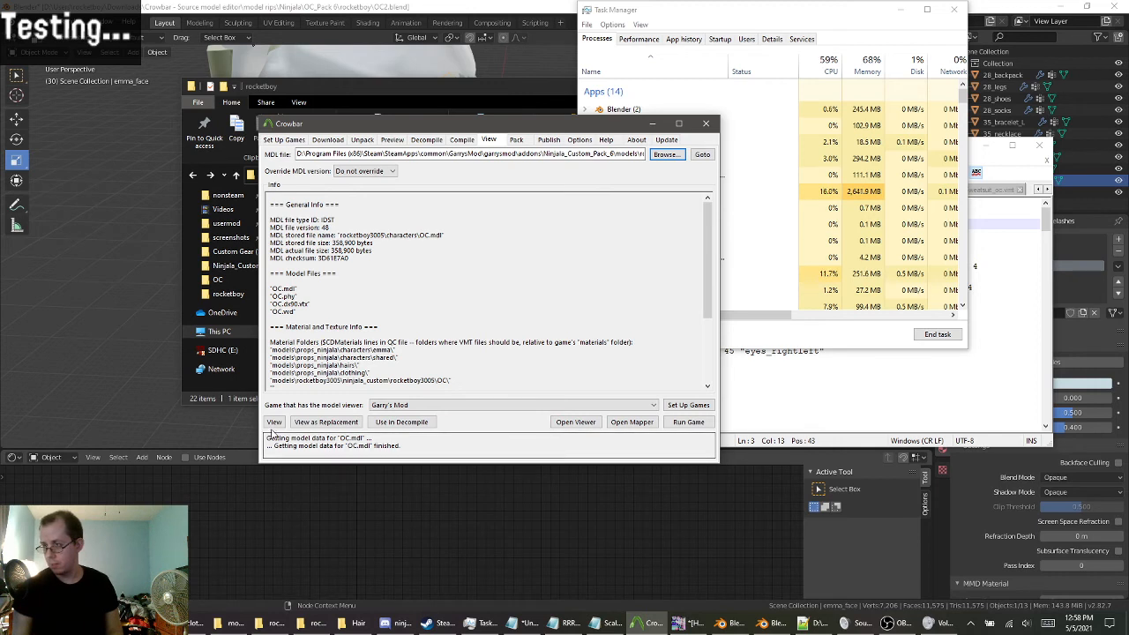
left_click(274, 422)
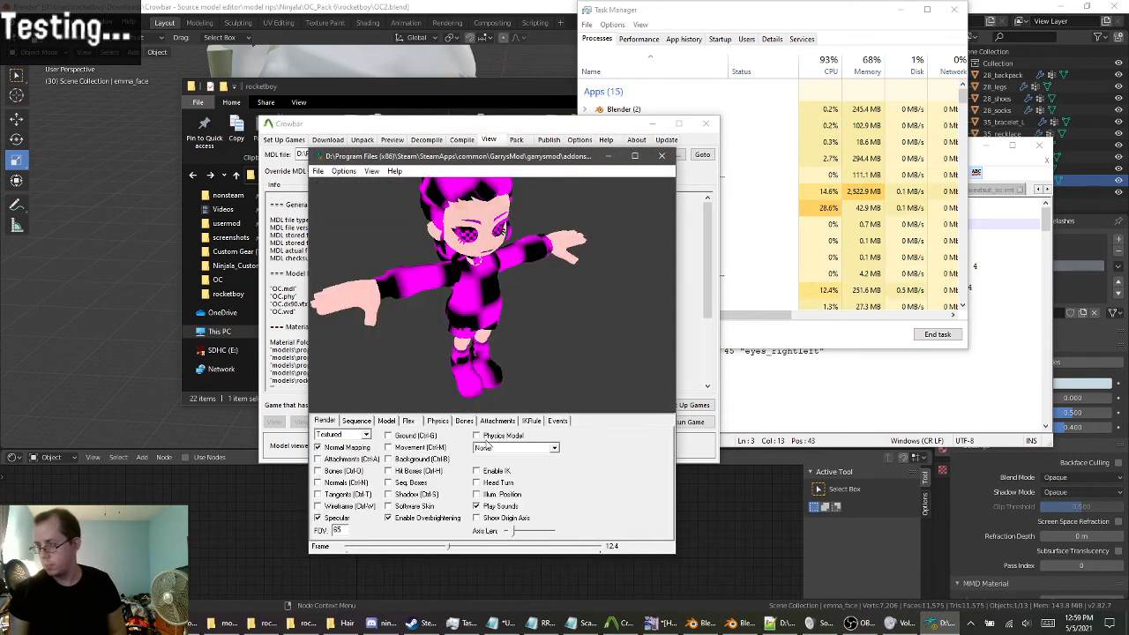
left_click_drag(467, 349, 522, 338)
left_click(387, 421)
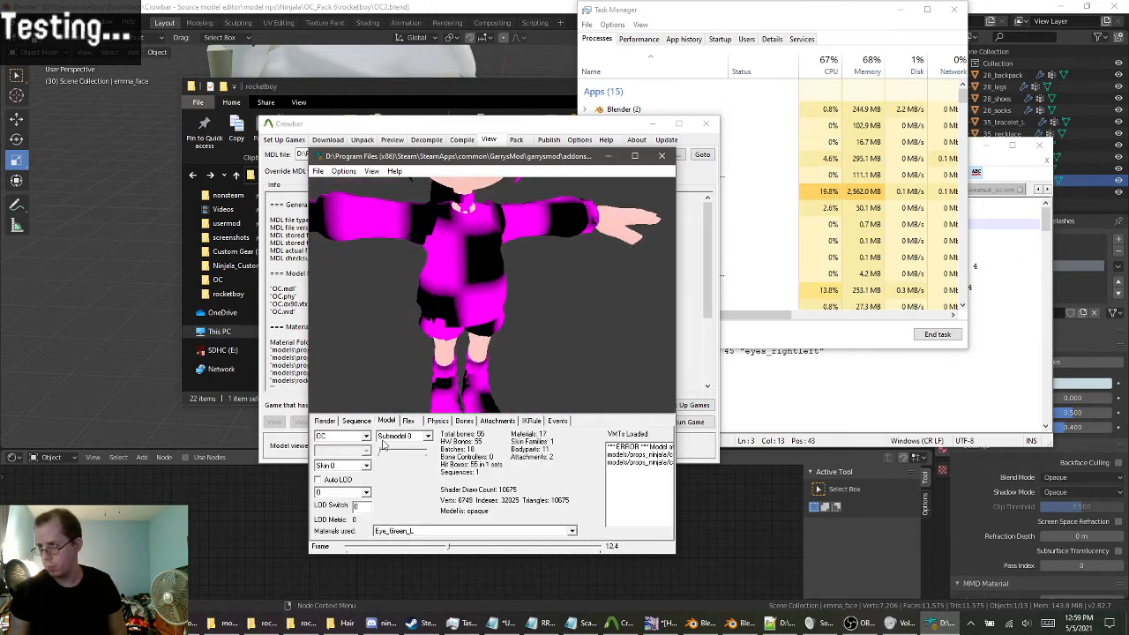
left_click(365, 437)
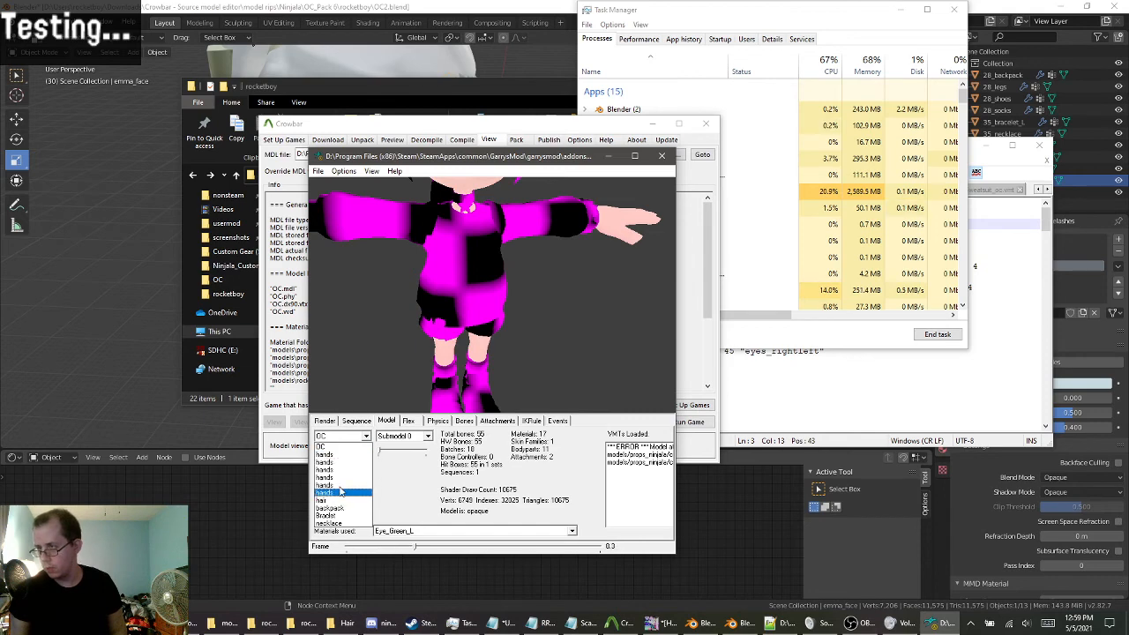
In OC.qc, rename the $model entries for the matching mesh files to pants, legs, socks and shoes, and clear the 103_shirt.smd entry's name.
left_click(808, 399)
scroll(748, 342, "down", 5)
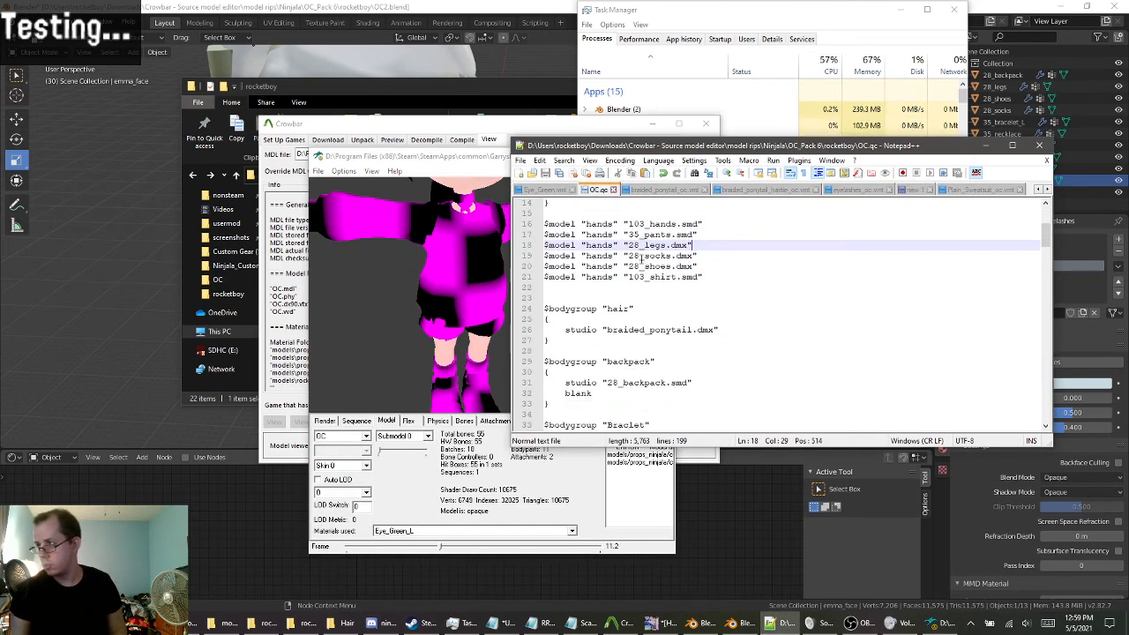
double_click(599, 234)
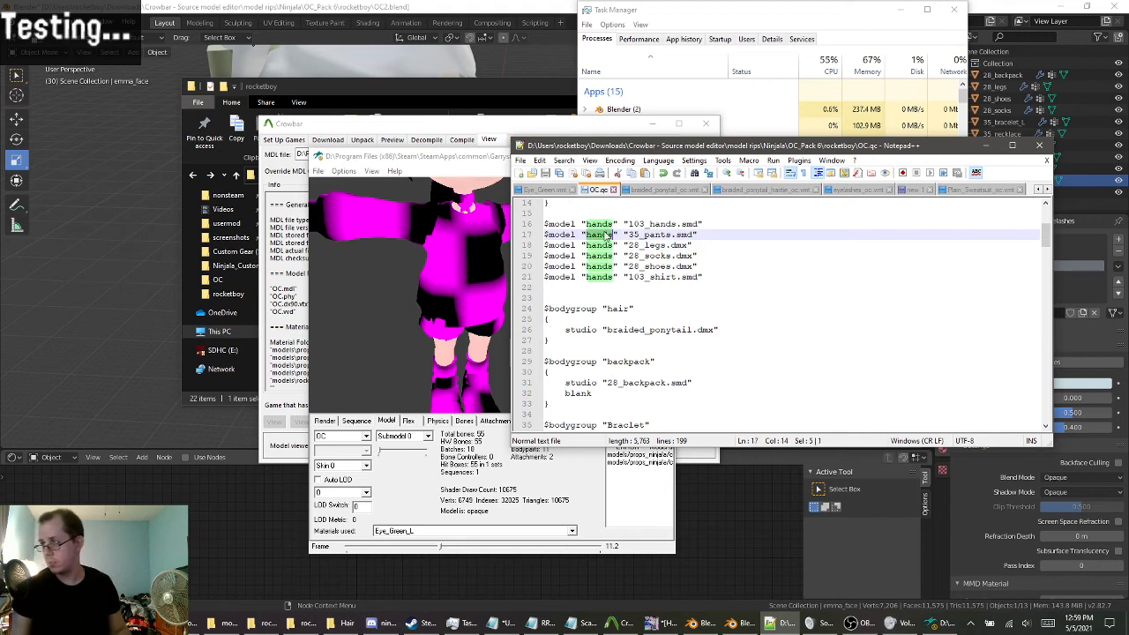
type("pant")
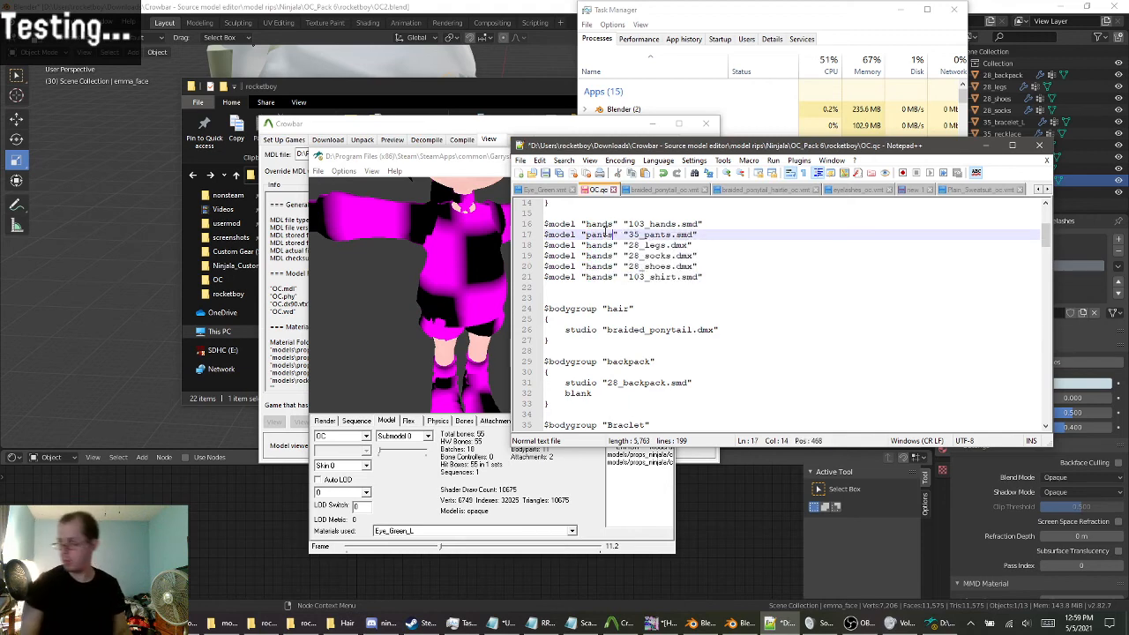
type("s")
double_click(598, 245)
type("l")
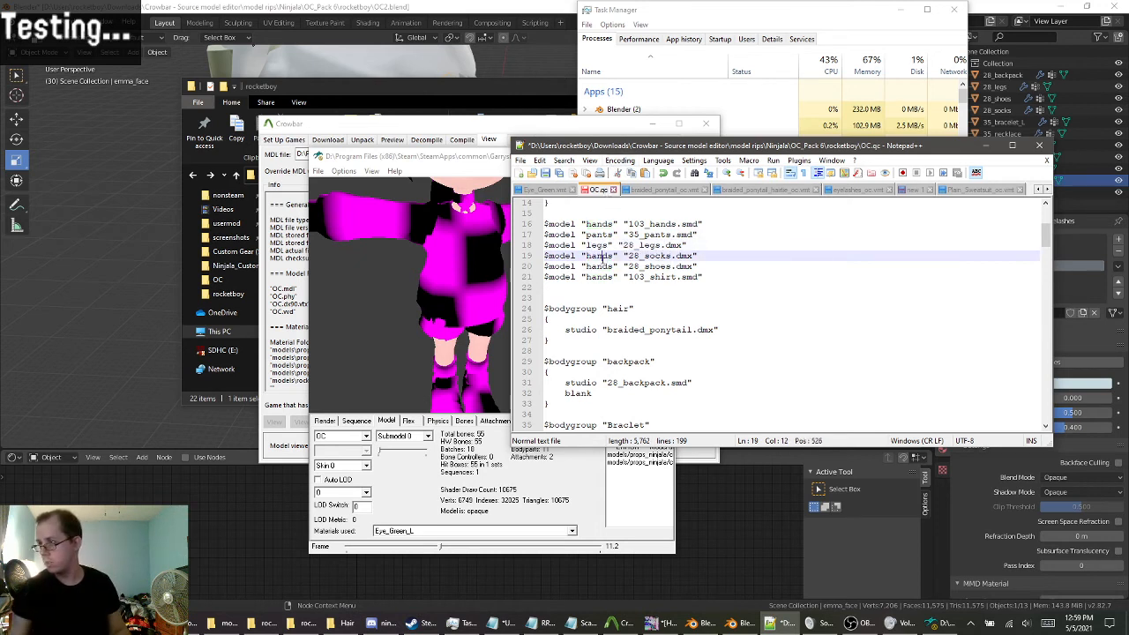
double_click(600, 256)
type("socks")
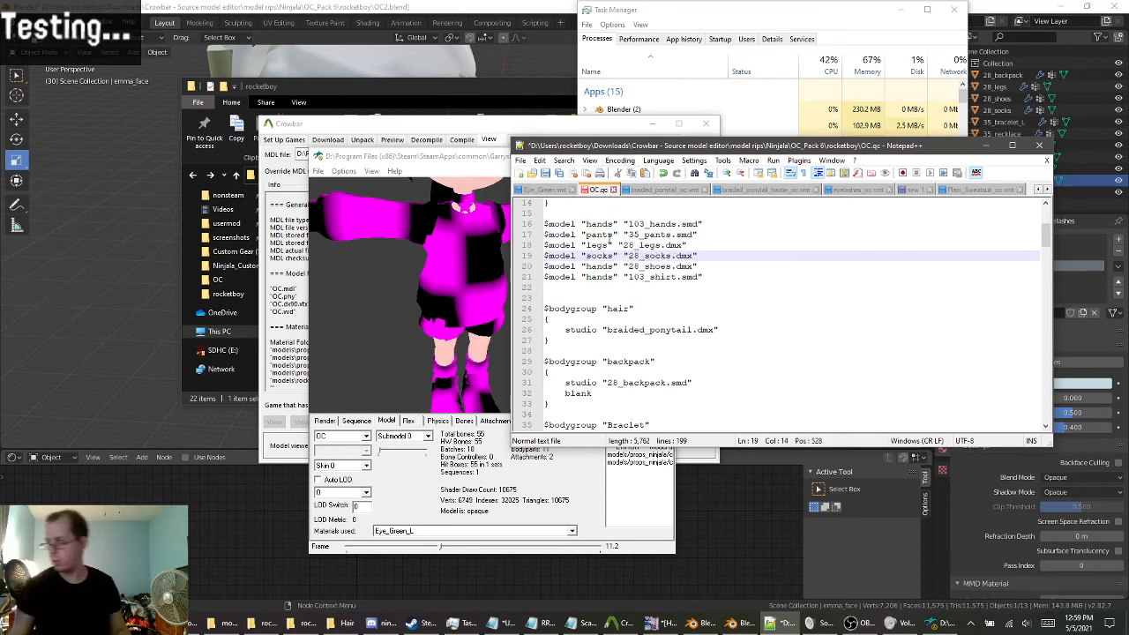
double_click(601, 267)
type("shoe")
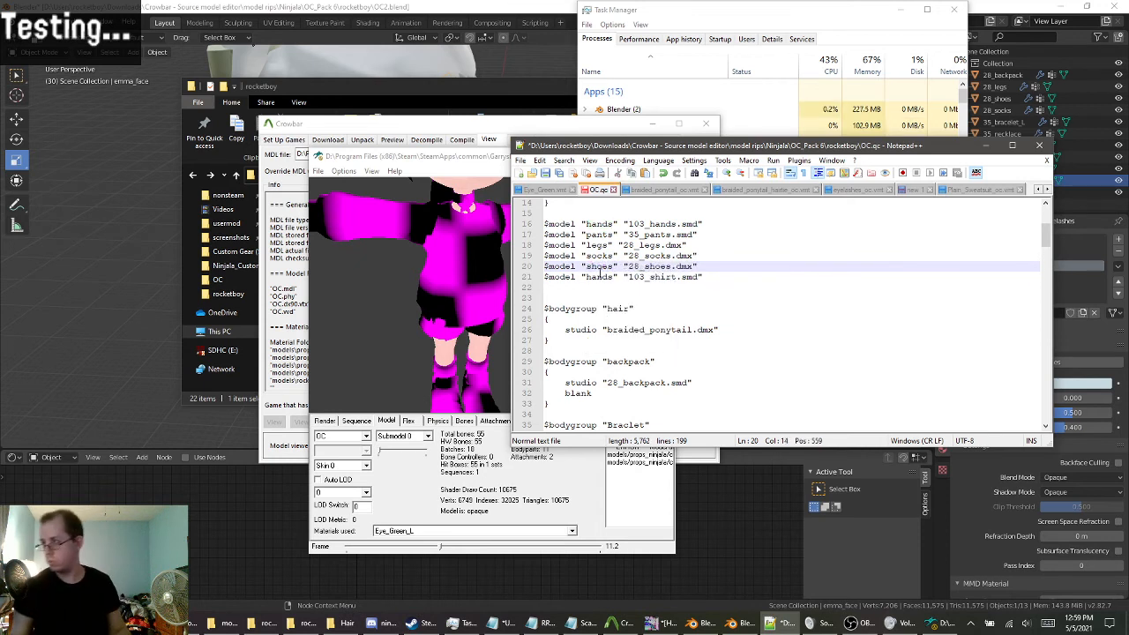
double_click(600, 277)
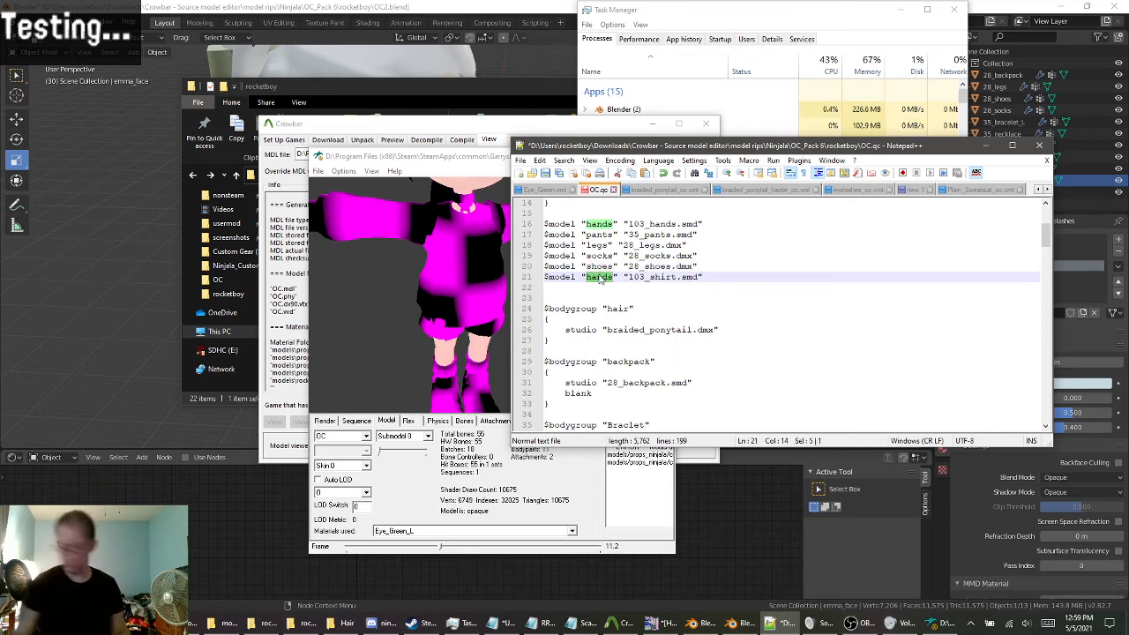
type("shi")
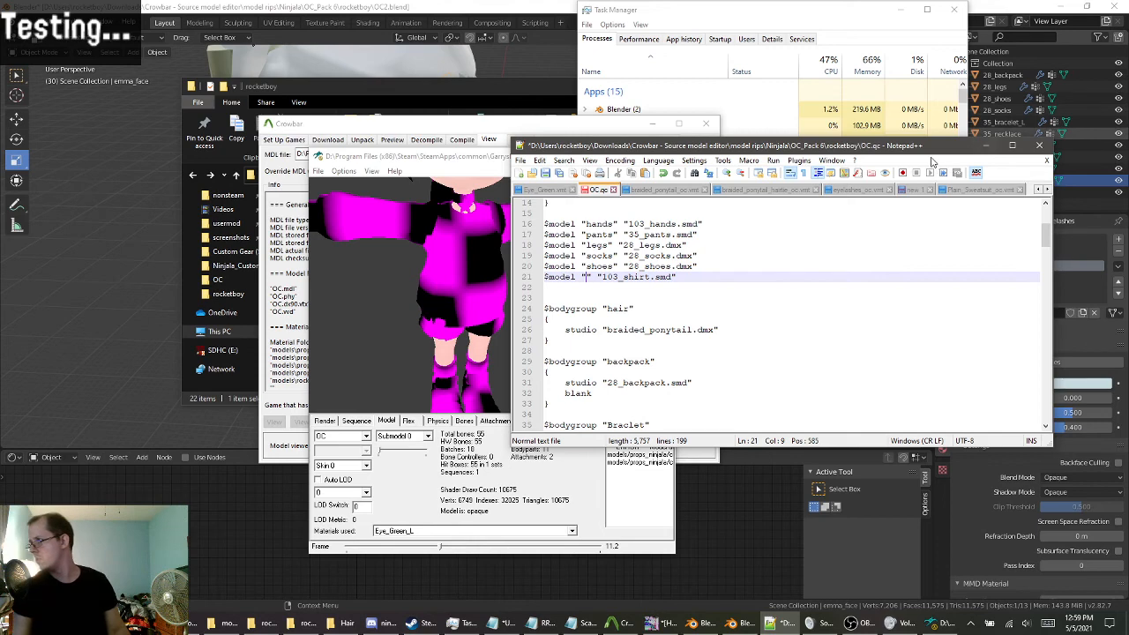
Move the OC.qc window aside and select the 103_shirt object in Blender to display its material slots.
left_click_drag(931, 150, 794, 193)
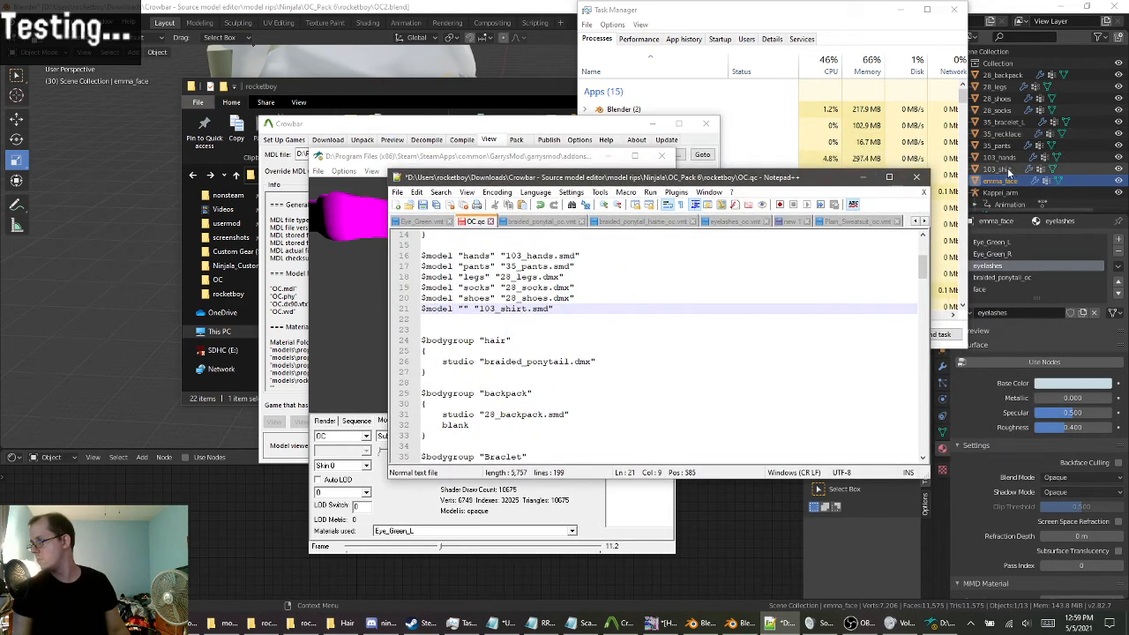
left_click(1007, 168)
left_click(1007, 170)
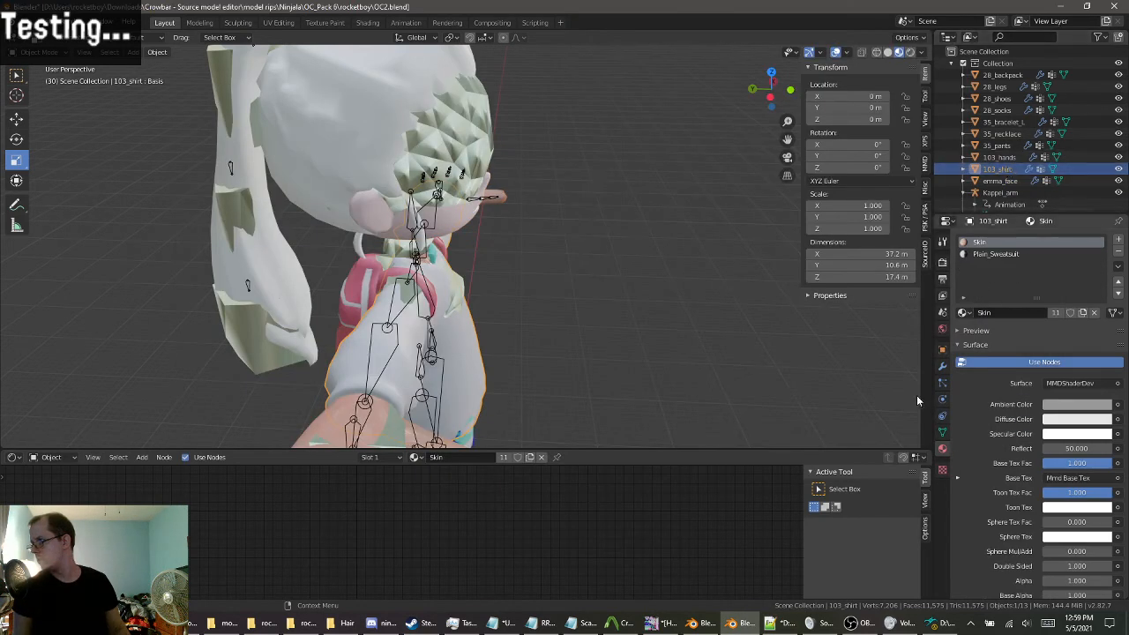
In OC.qc, name the 103_shirt.smd $model entry sweatsuit, save the file, and close the old model viewer window.
left_click(769, 621)
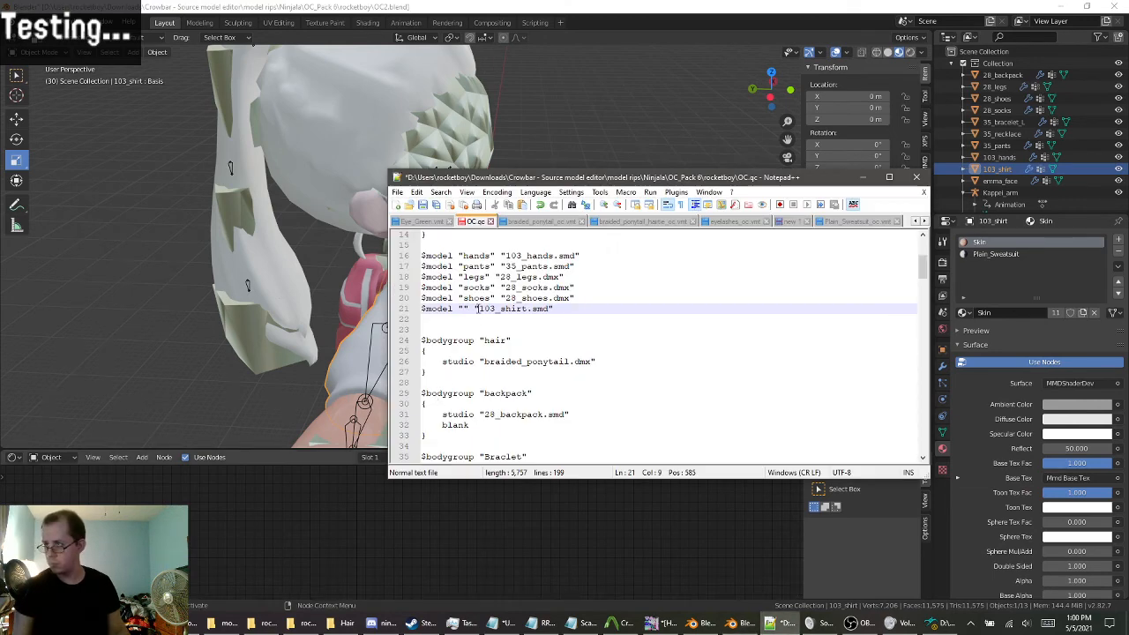
type("sweatsuit")
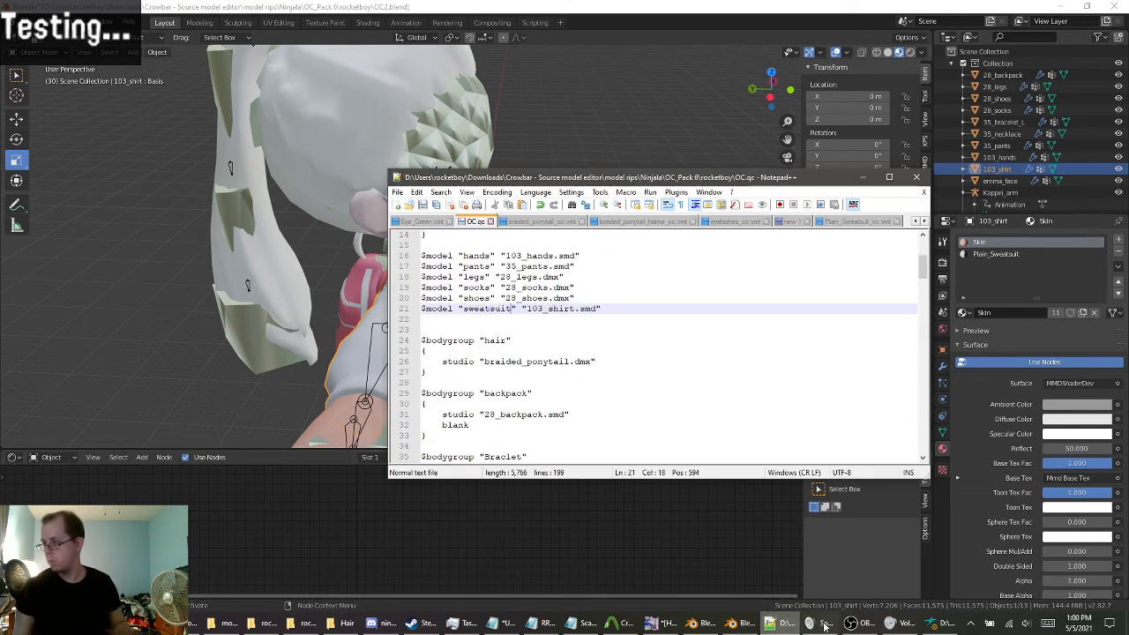
left_click(940, 623)
left_click(662, 156)
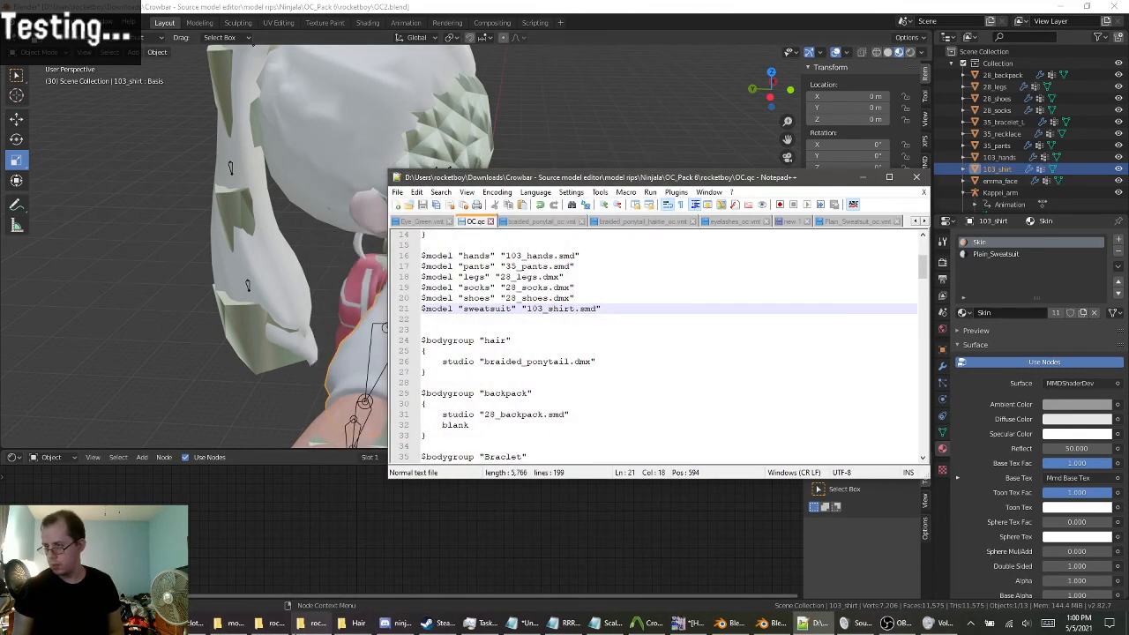
Switch to Crowbar and recompile OC.qc with the renamed model entries.
left_click(650, 622)
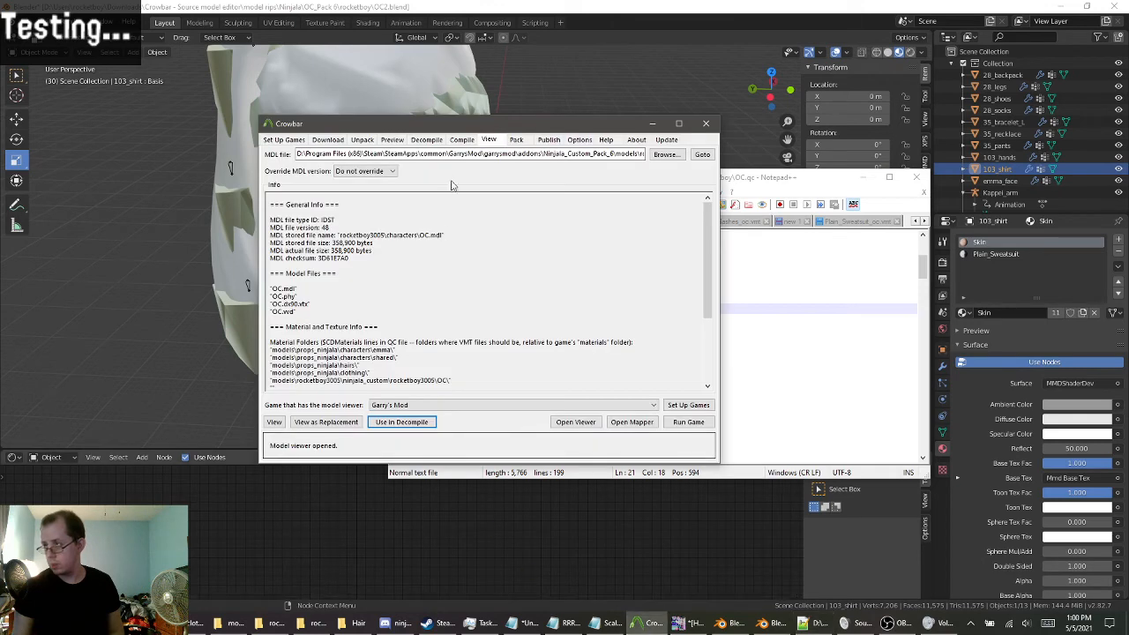
left_click(461, 139)
left_click(300, 326)
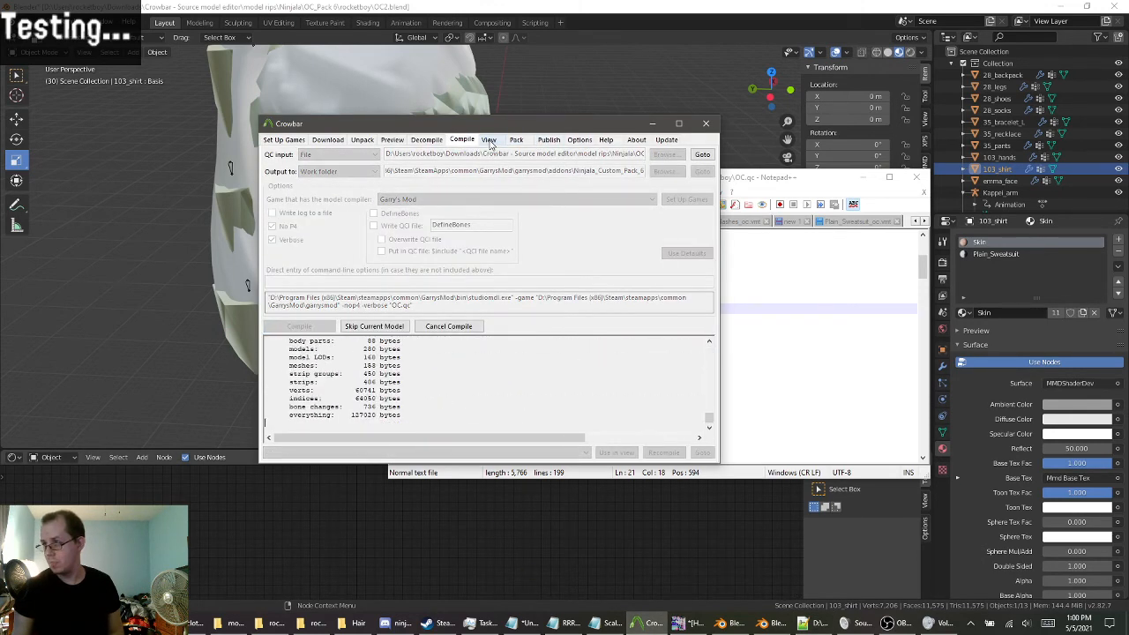
Reload the recompiled OC.mdl in Crowbar and open it in the model viewer.
left_click(491, 142)
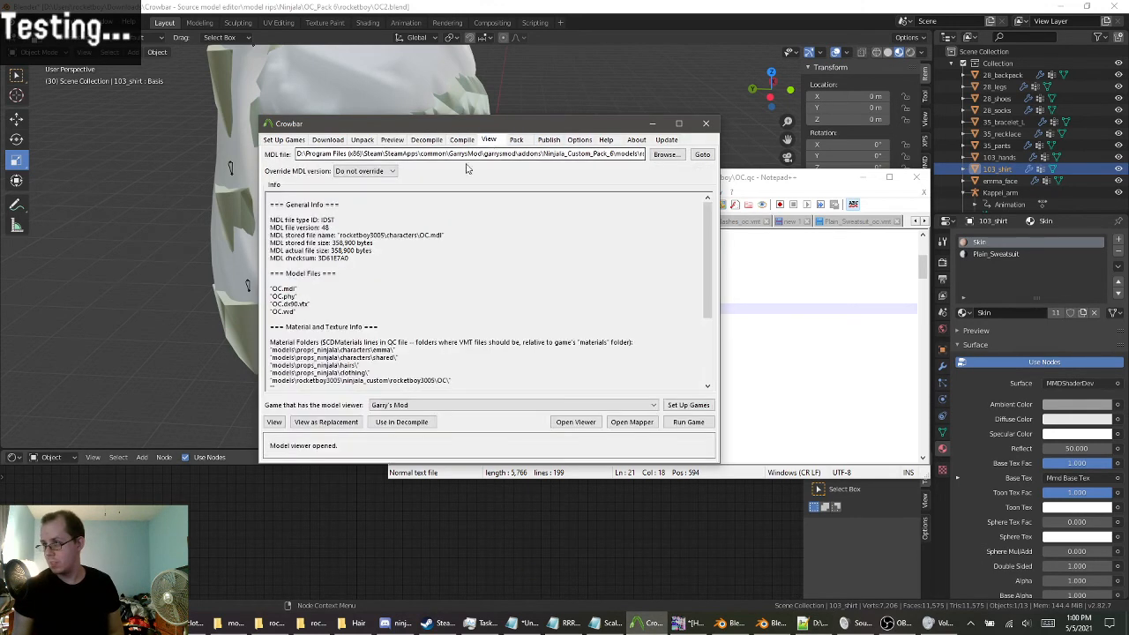
left_click(666, 153)
left_click(419, 342)
double_click(418, 342)
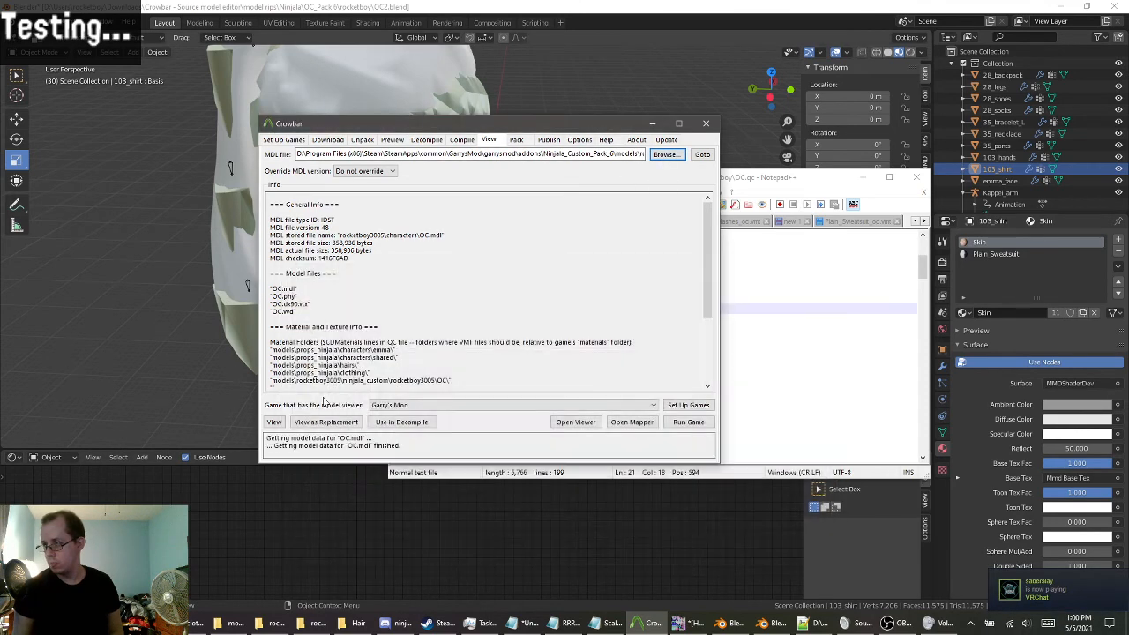
left_click(284, 421)
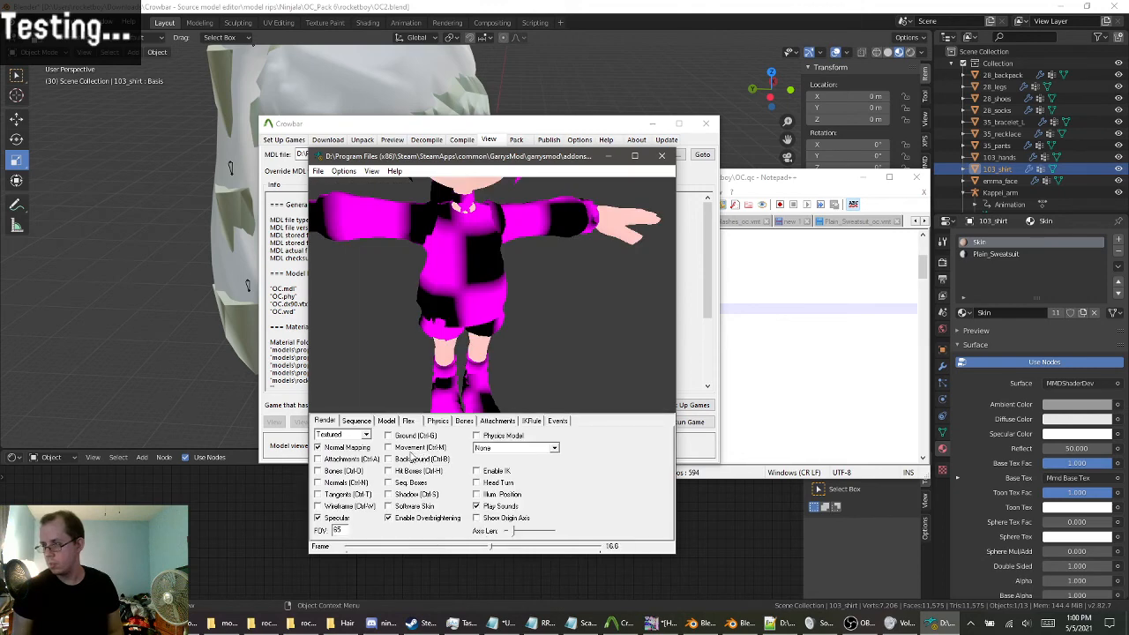
Test the backpack body part by switching between Submodel 0 and Submodel 1, rotating the model to check its back.
left_click(388, 423)
left_click(346, 436)
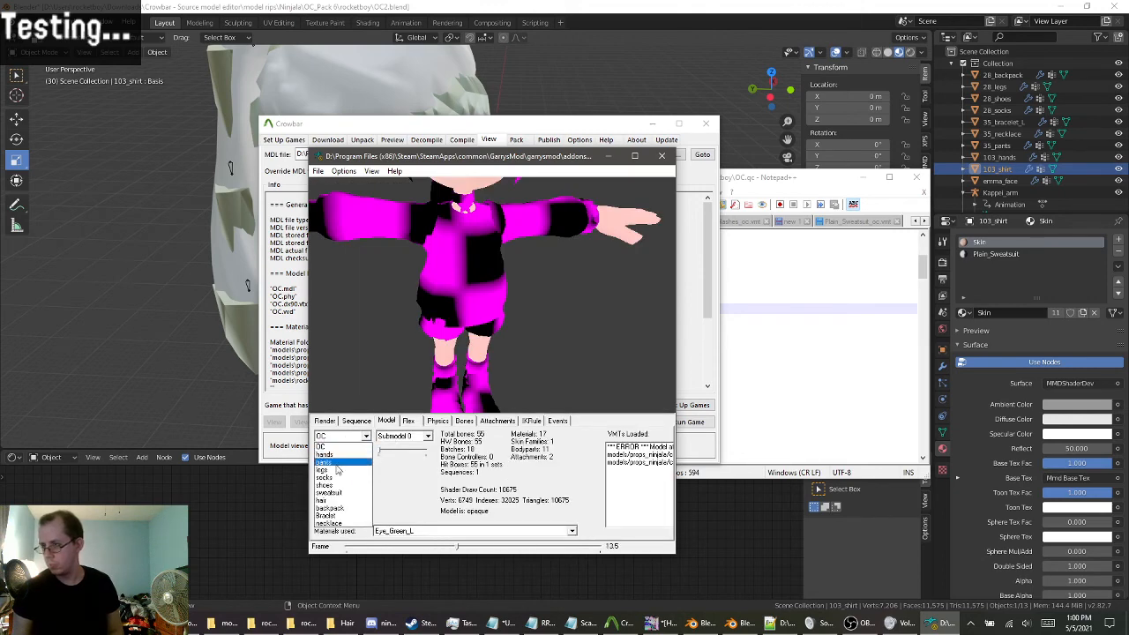
left_click(349, 508)
left_click(360, 466)
left_click(362, 465)
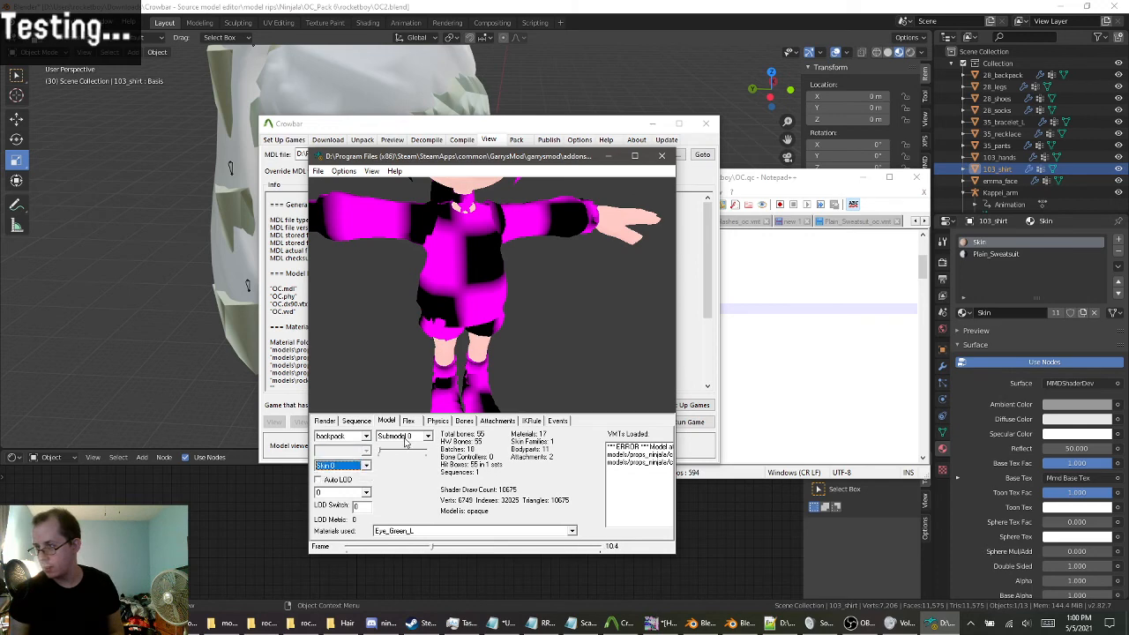
left_click(404, 437)
left_click(402, 455)
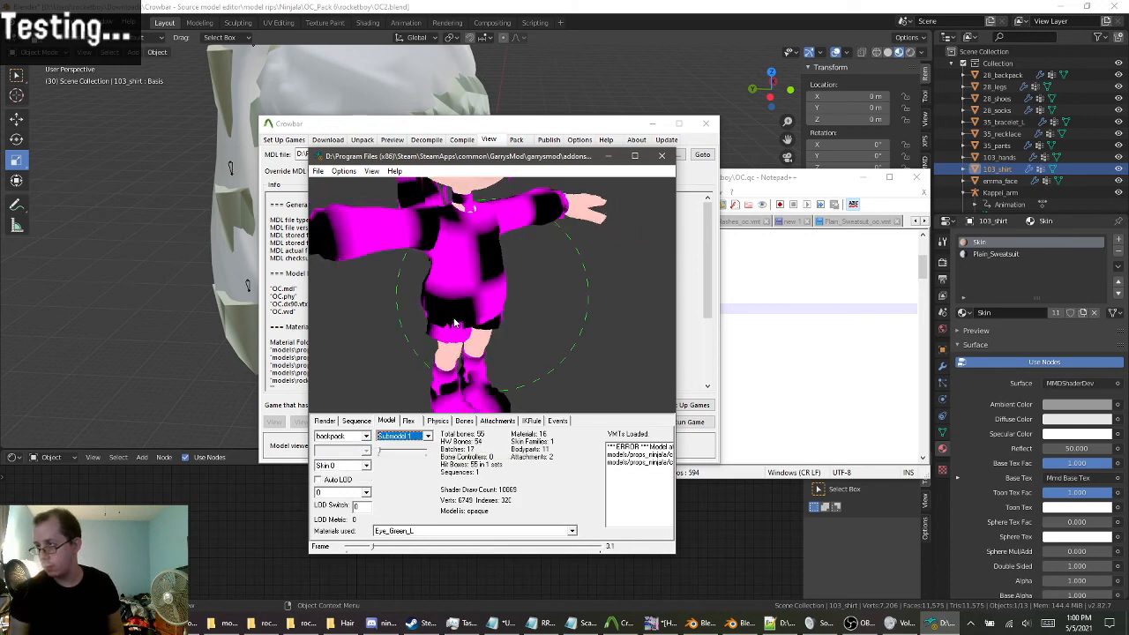
left_click(420, 437)
left_click(415, 447)
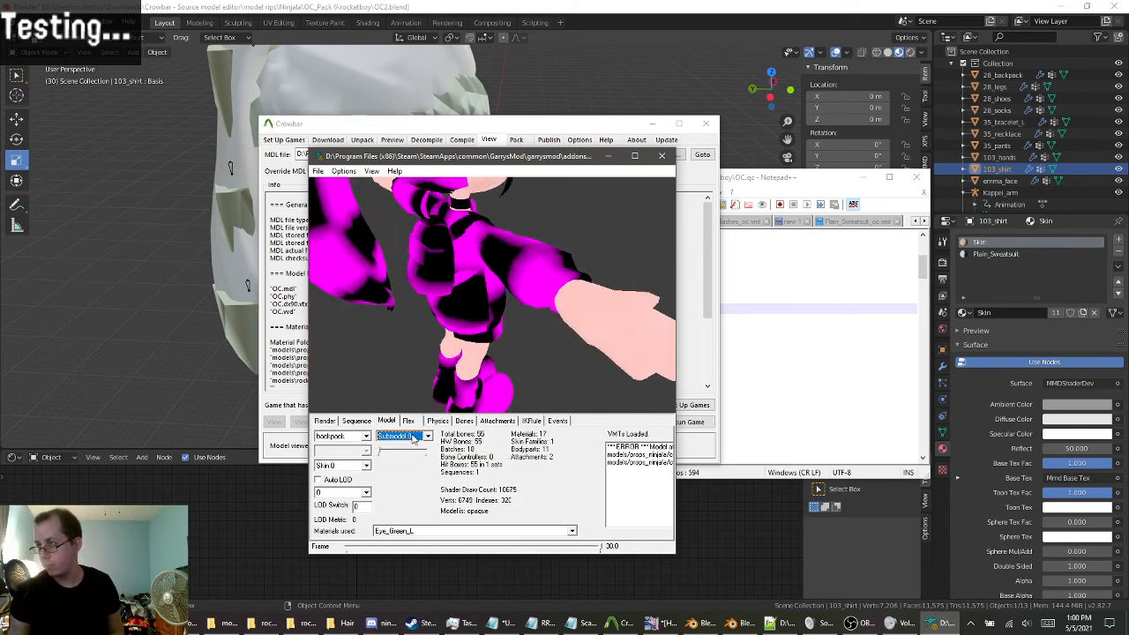
left_click(415, 437)
left_click(415, 456)
left_click_drag(461, 282, 366, 323)
Test the Braclet body part by switching to Submodel 1 and back to Submodel 0.
left_click(339, 436)
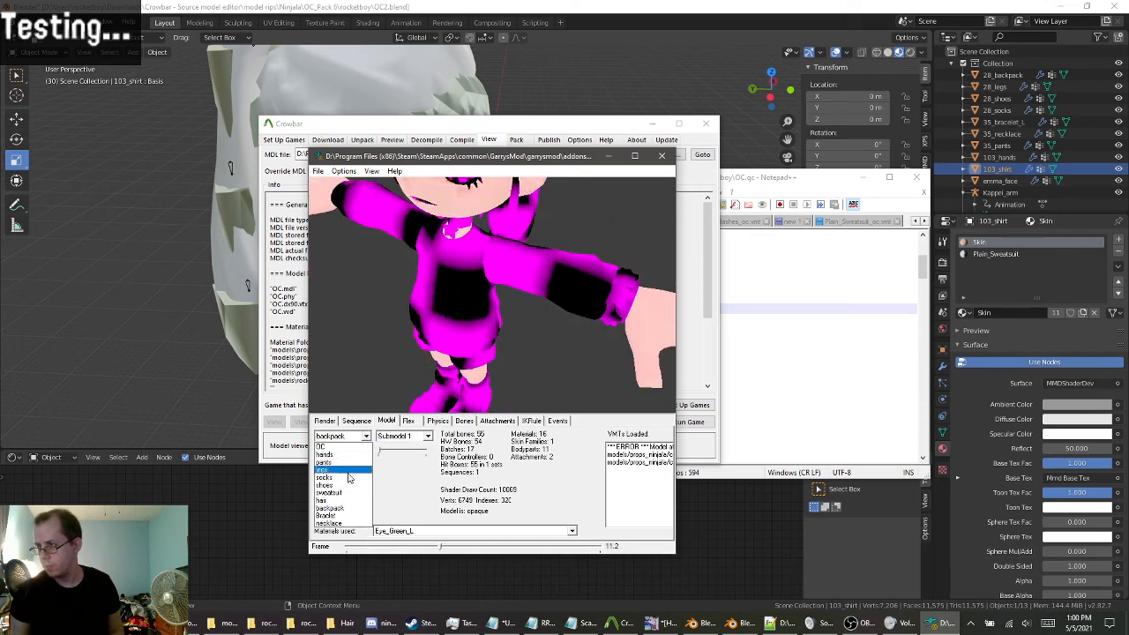
left_click(335, 522)
left_click(405, 438)
left_click(406, 455)
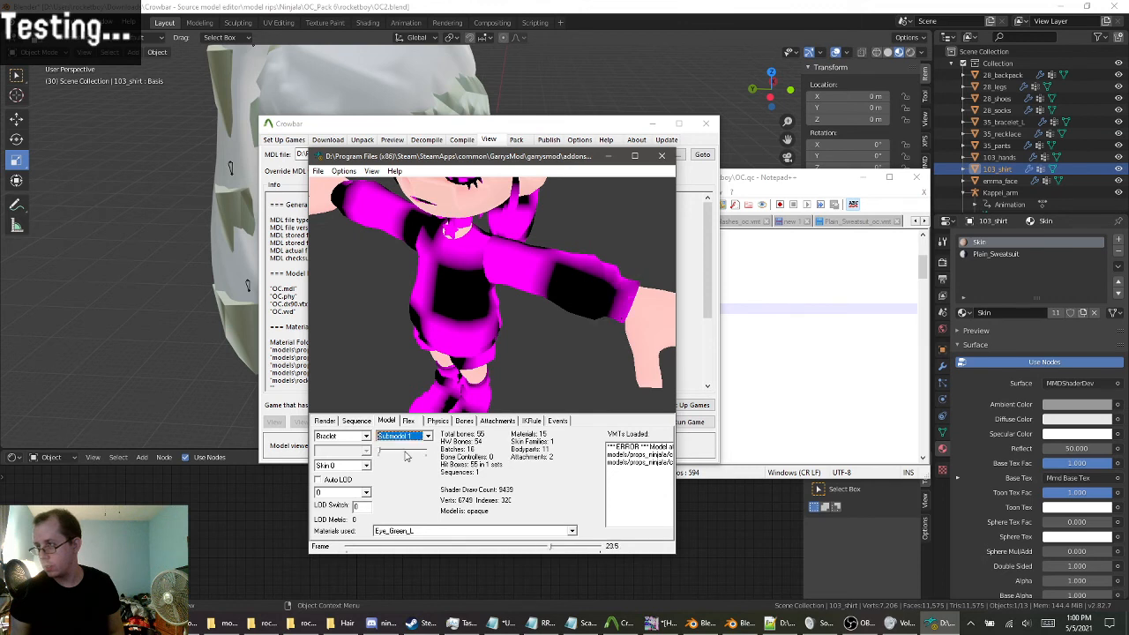
left_click(401, 438)
left_click(397, 447)
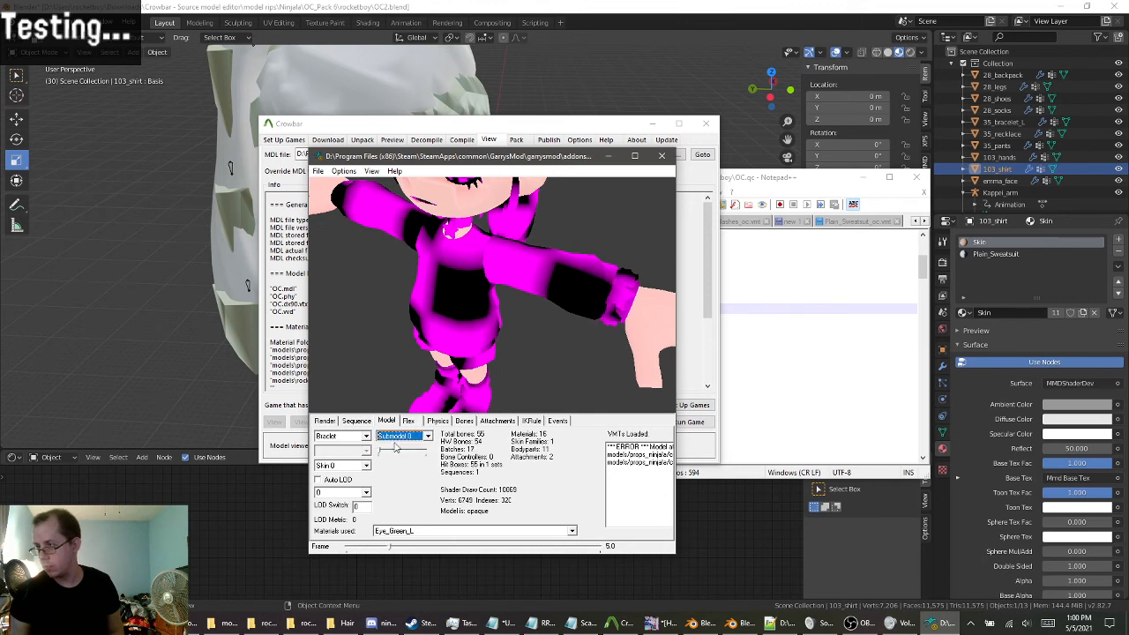
Test the necklace body part with Submodel 1 and Submodel 0, and close the model viewer.
left_click(365, 438)
left_click(344, 523)
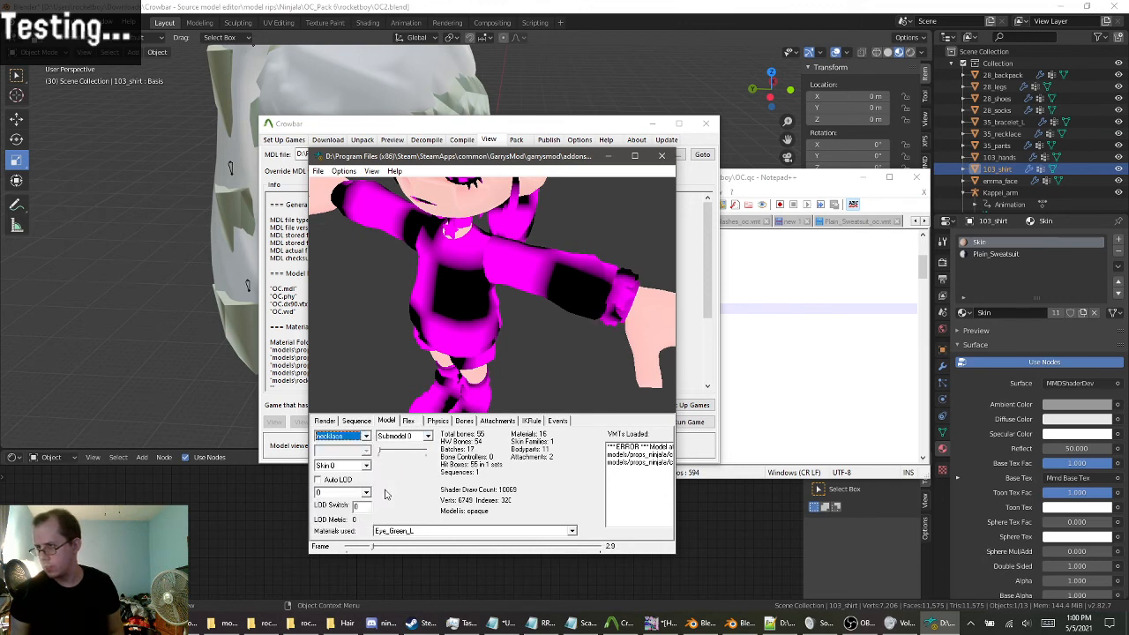
left_click(407, 439)
left_click(405, 456)
left_click(407, 439)
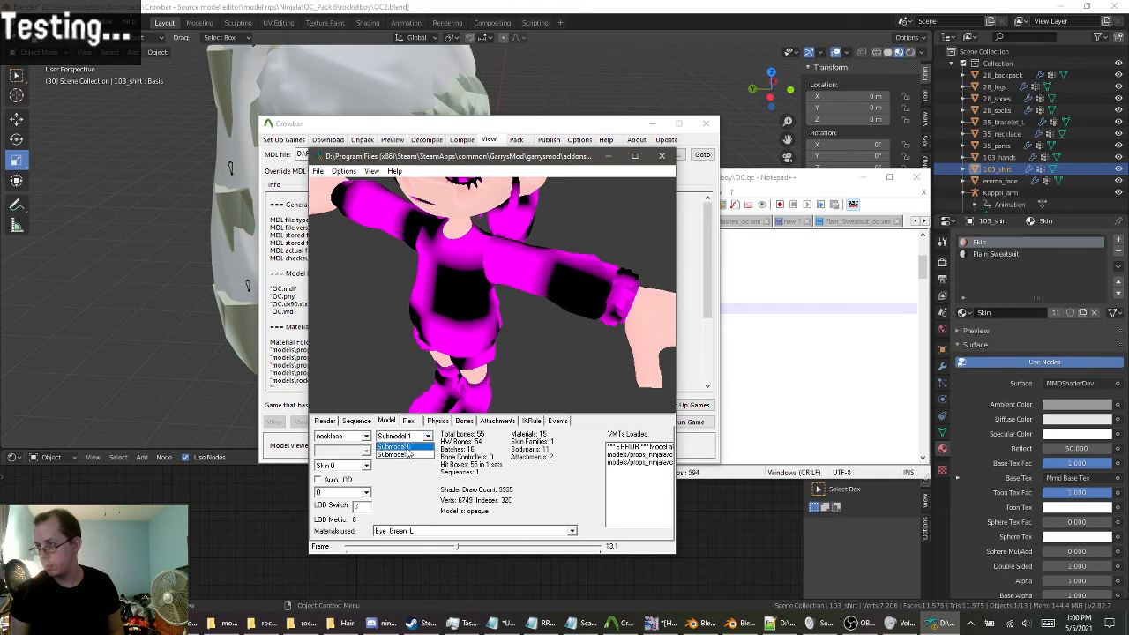
left_click(399, 447)
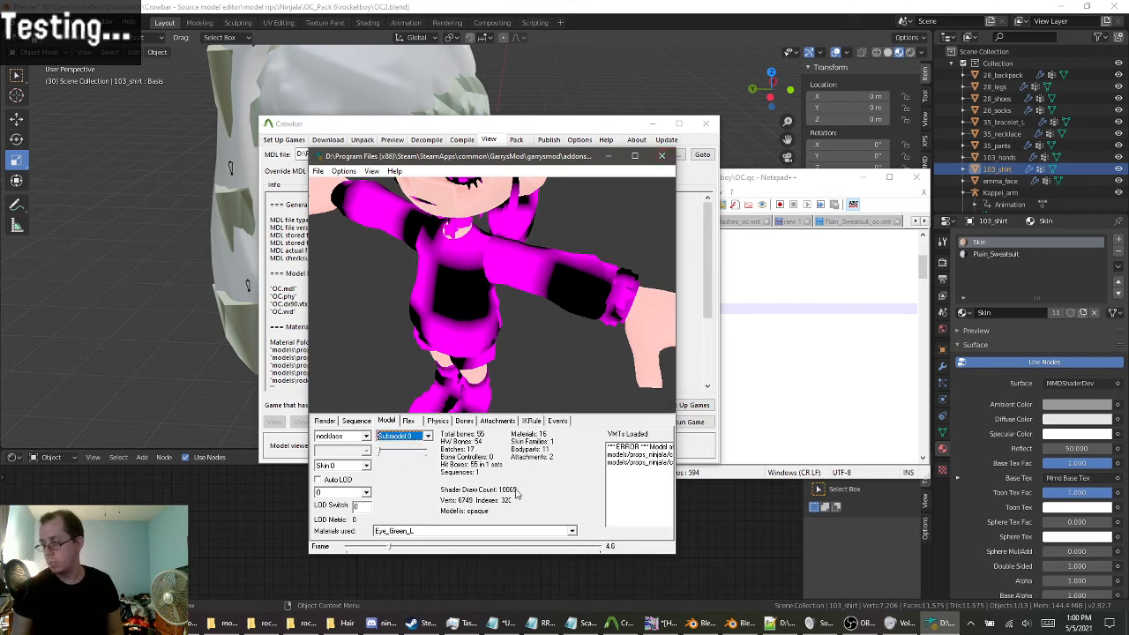
key("alt+F4")
Launch Garry's Mod and load a gm_training_dojo save containing the posed characters.
right_click(438, 622)
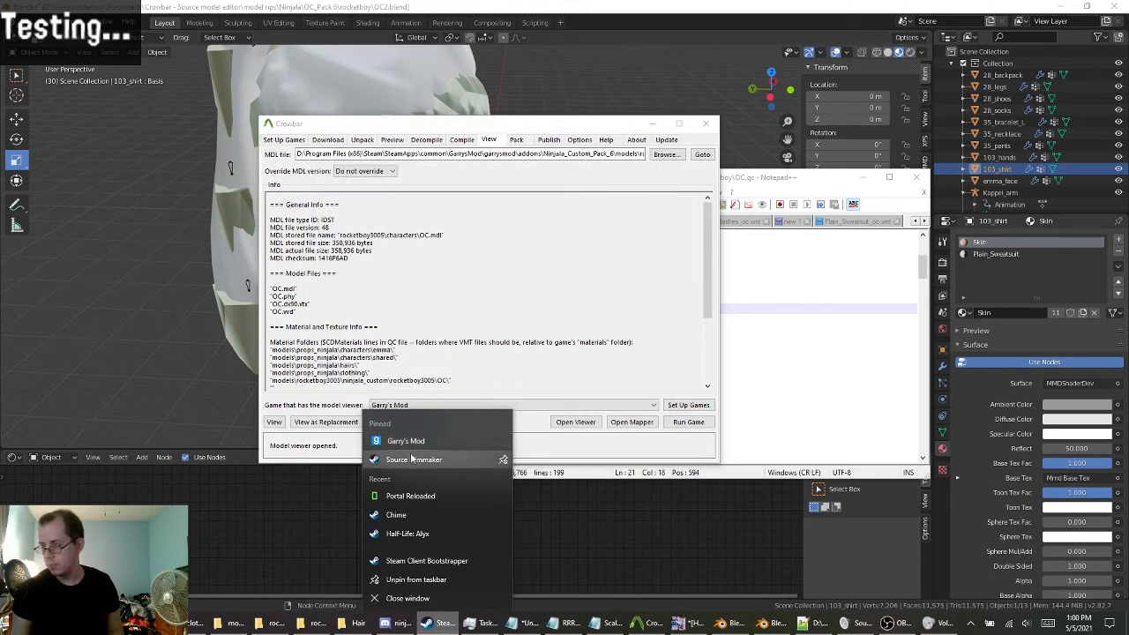
left_click(405, 441)
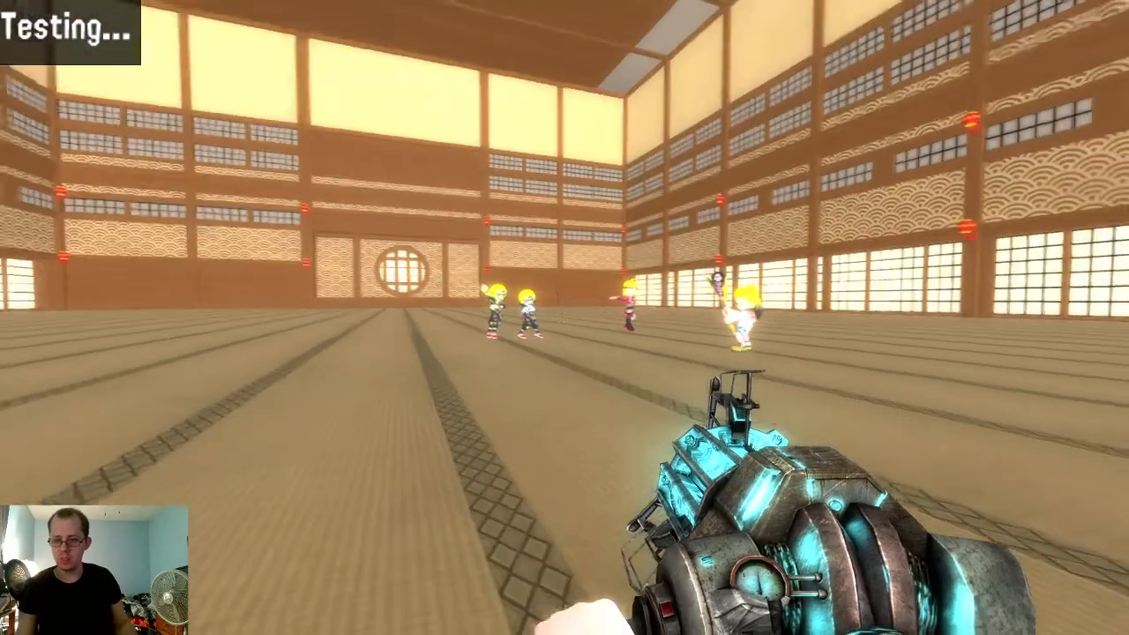
key("q")
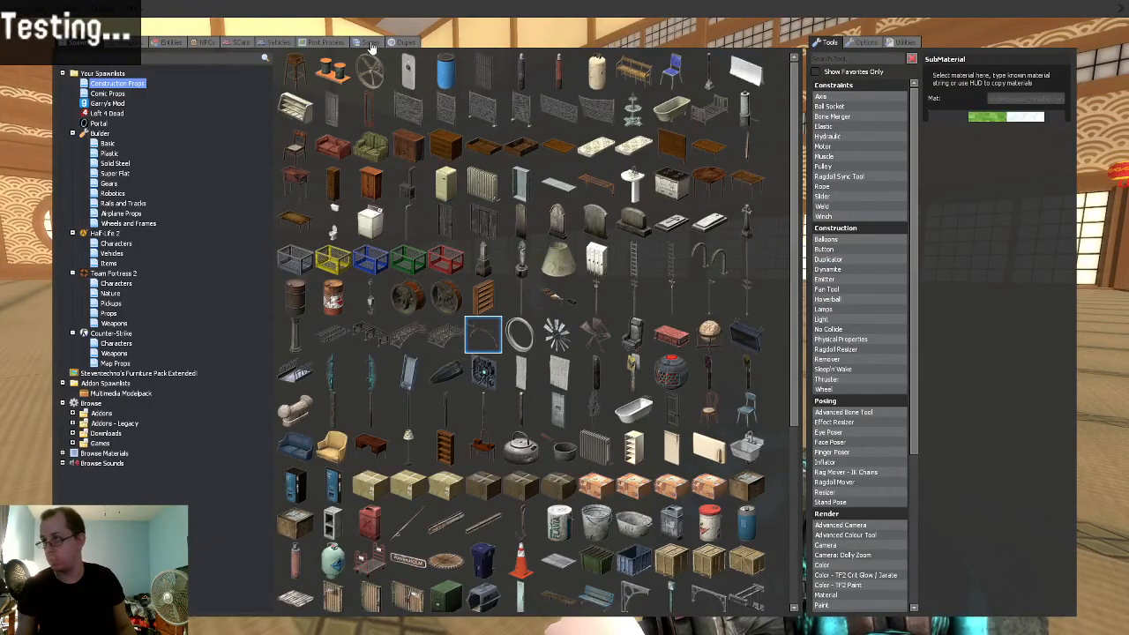
left_click(368, 42)
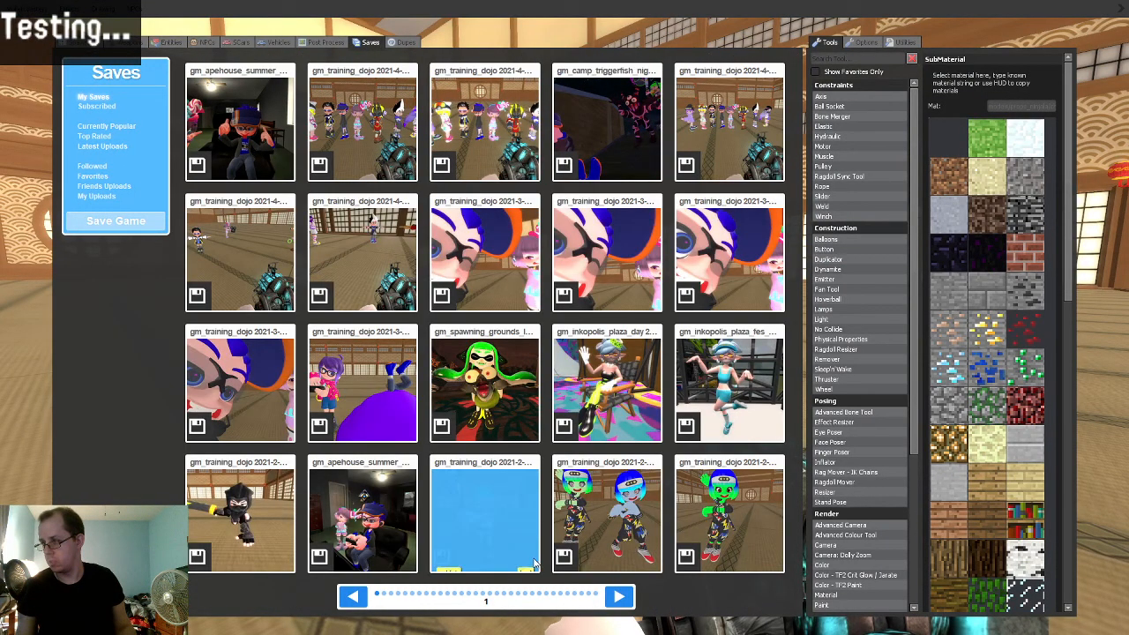
left_click(528, 565)
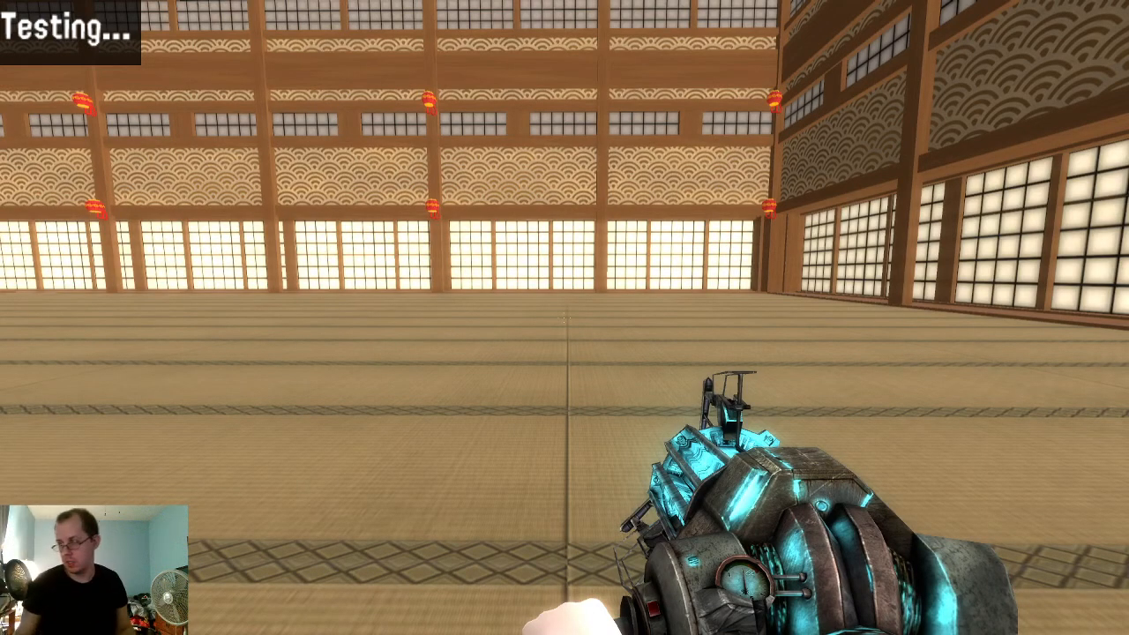
Unfreeze the teal-haired guitar-holding character with the physics gun, and lift and turn the ragdoll to examine it.
key("s")
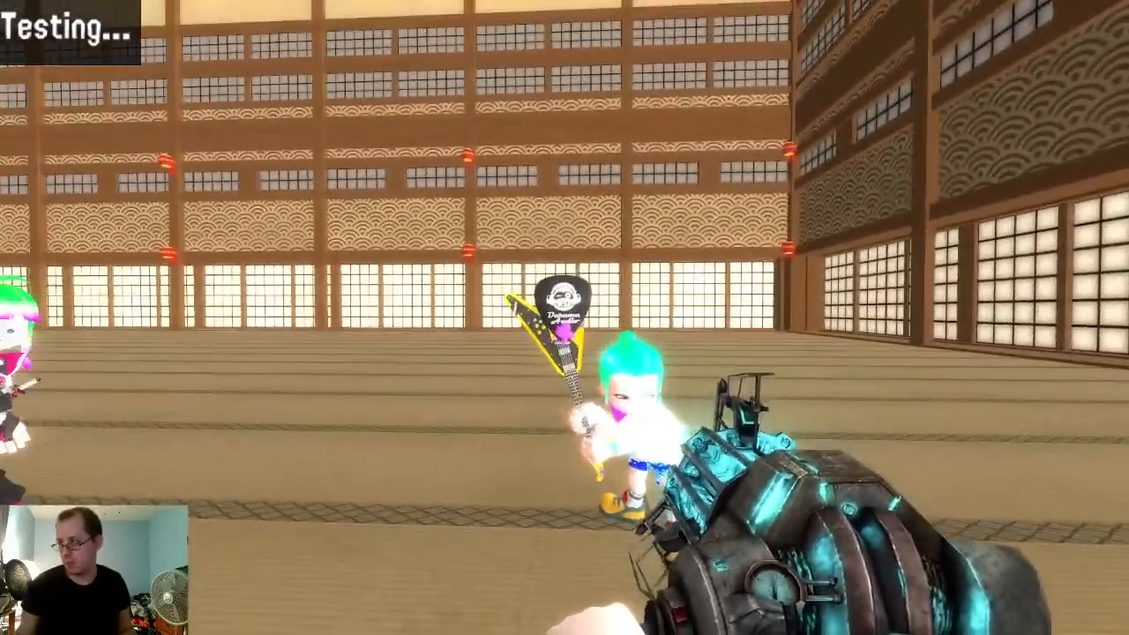
left_click(564, 318)
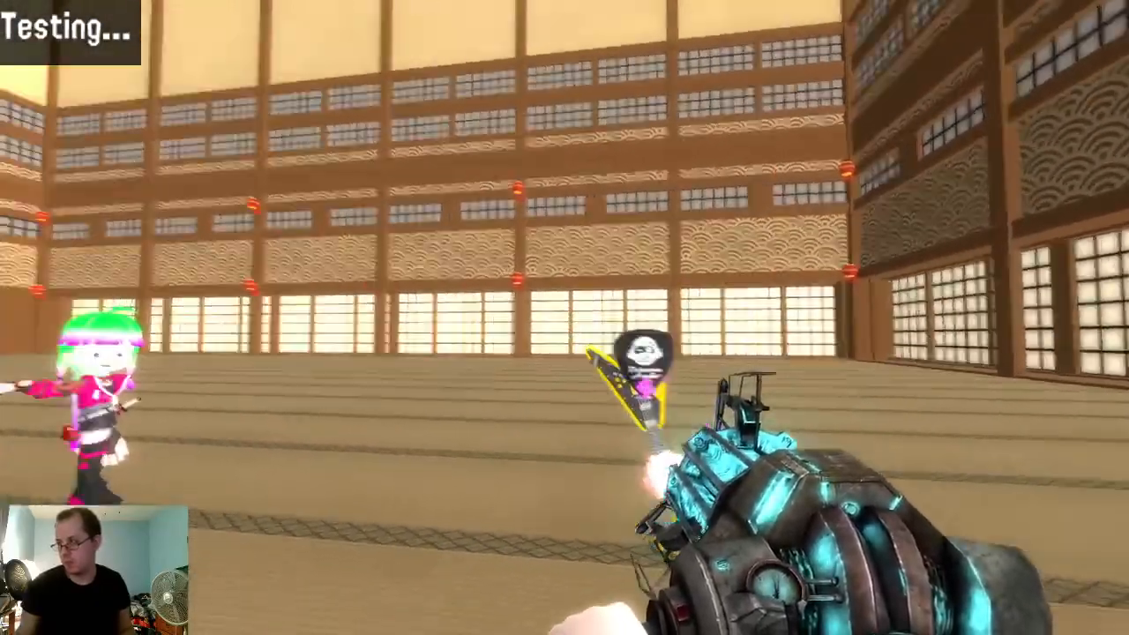
left_click(565, 318)
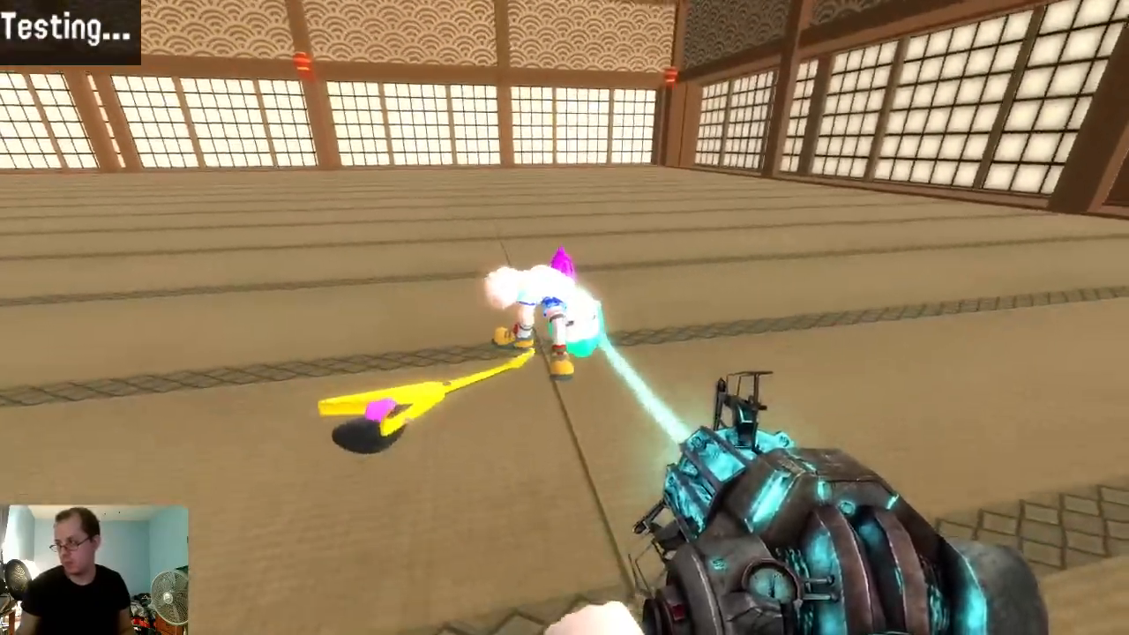
key("r")
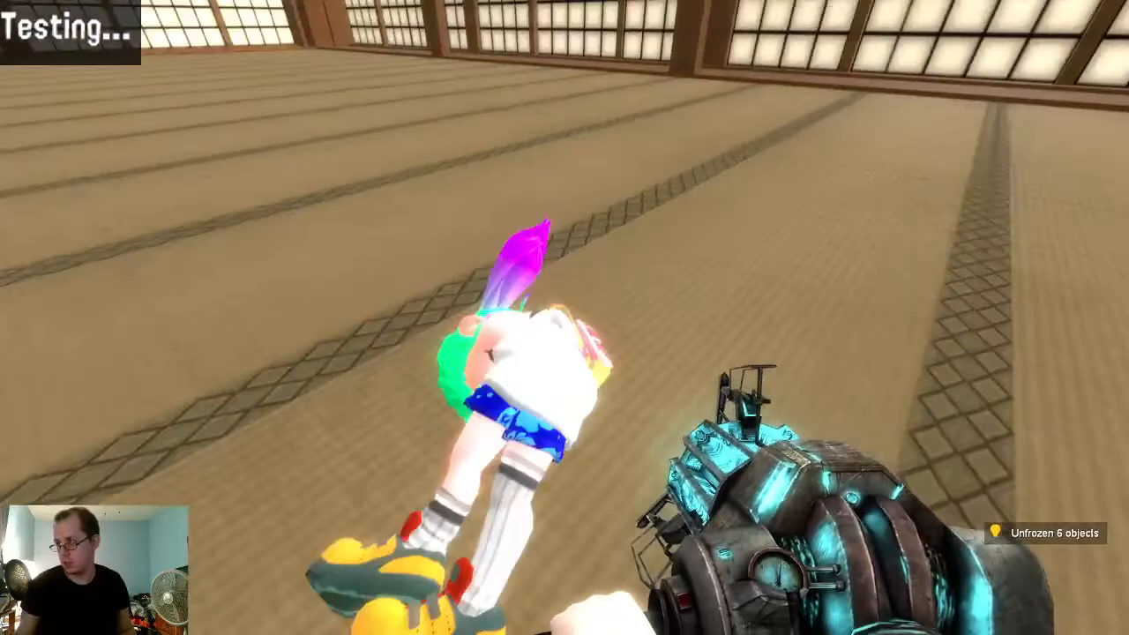
left_click(565, 318)
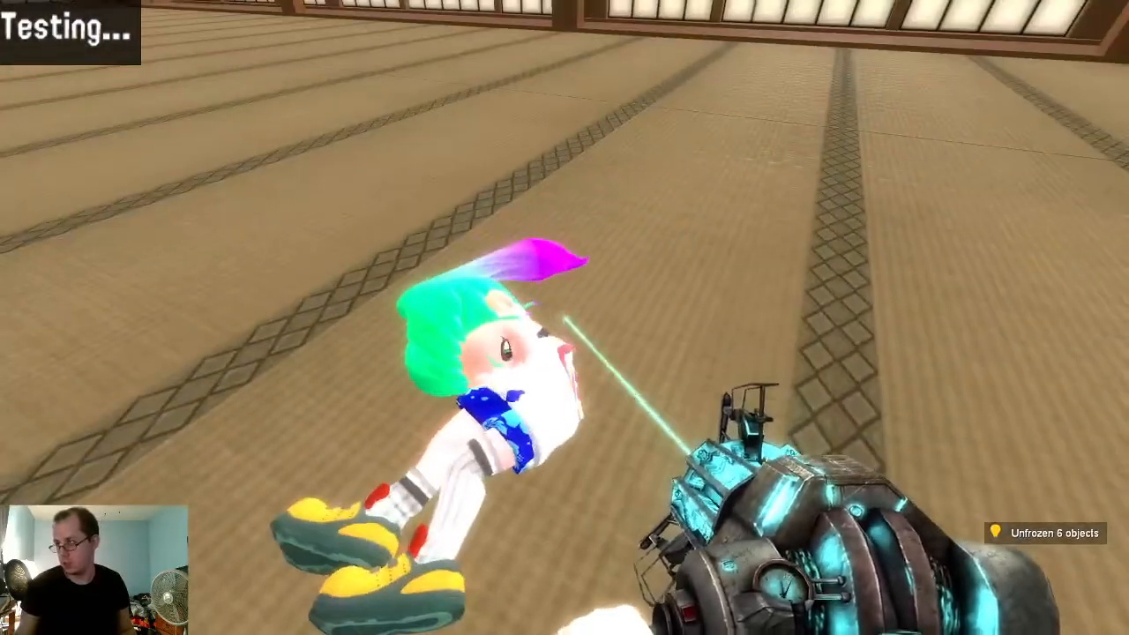
key("e")
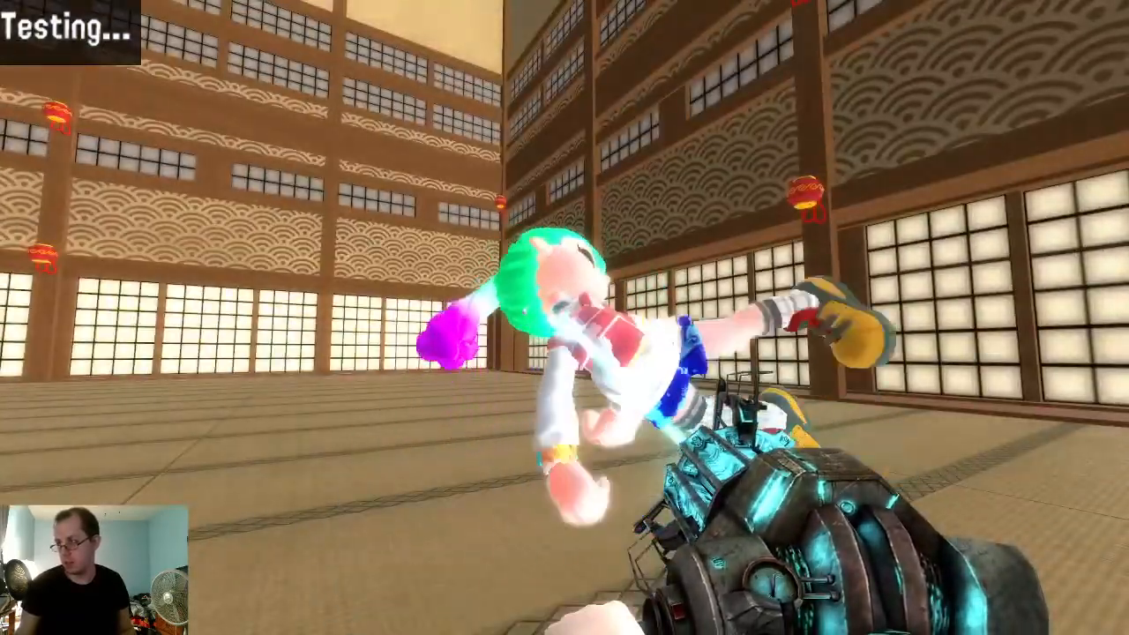
key("q")
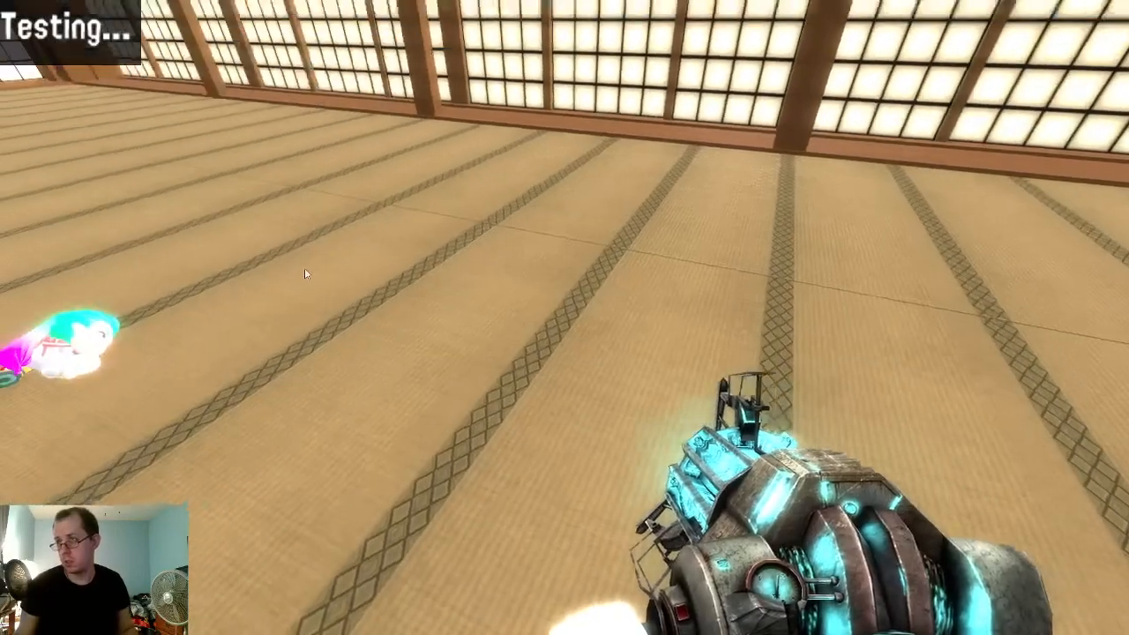
Spawn the OC character model from the Ninjala custom pack in the legacy addons.
key("q")
left_click(81, 42)
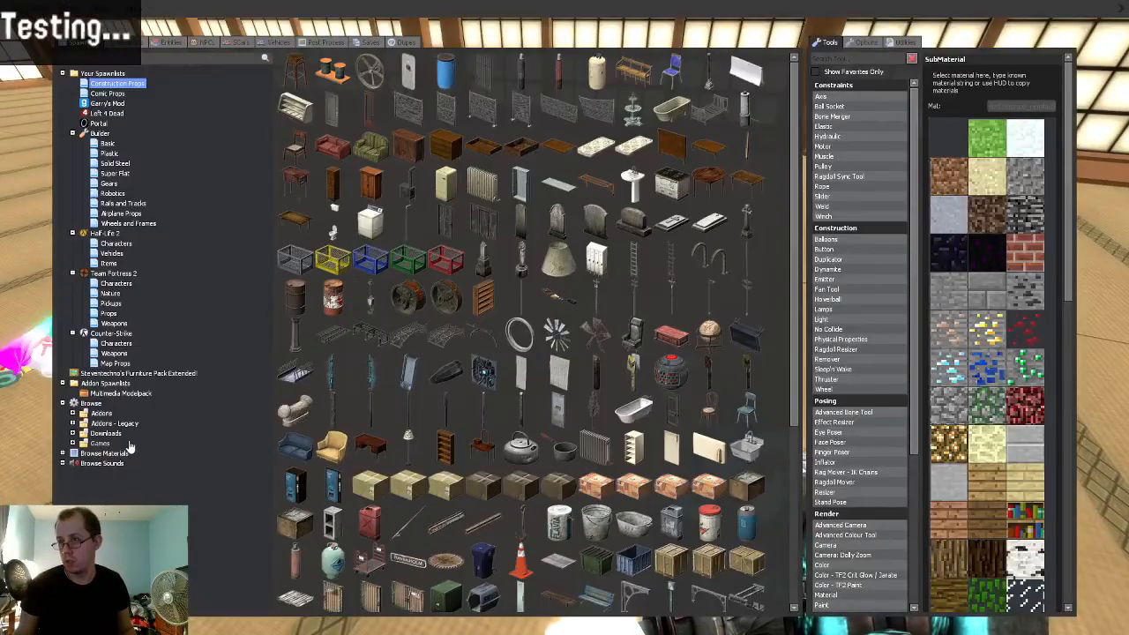
left_click(75, 423)
scroll(137, 496, "down", 10)
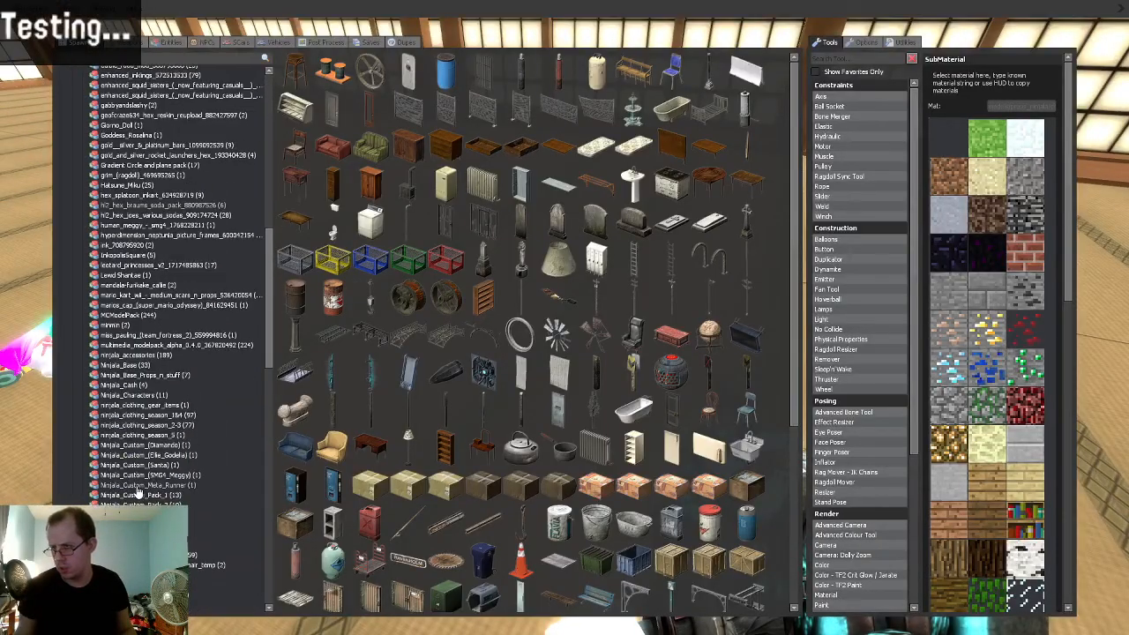
left_click(189, 521)
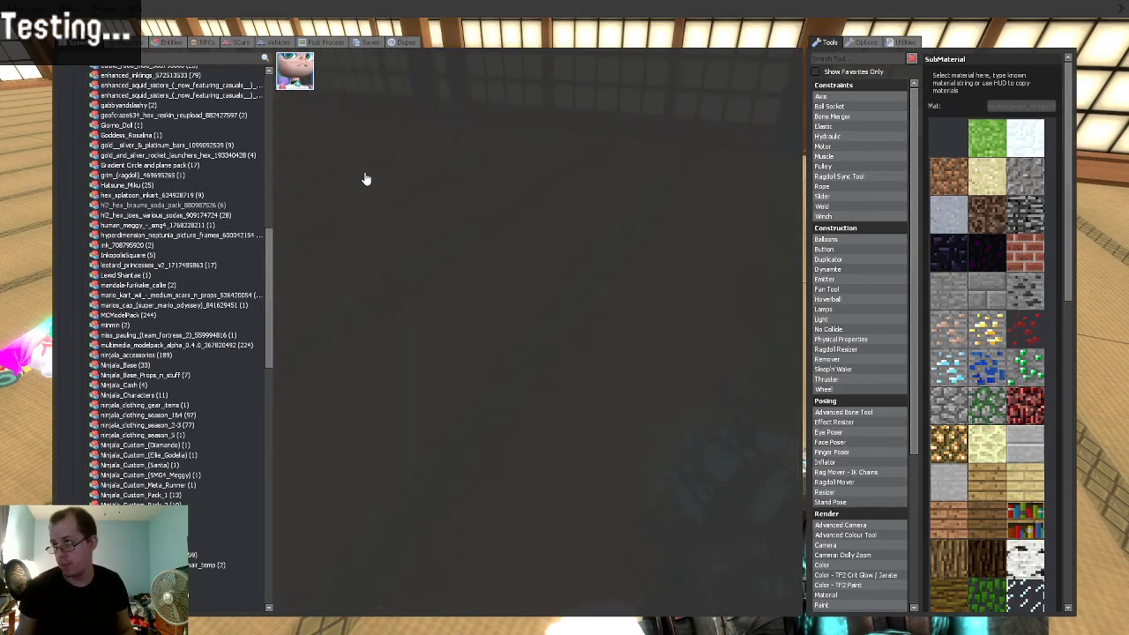
left_click(295, 71)
key("q")
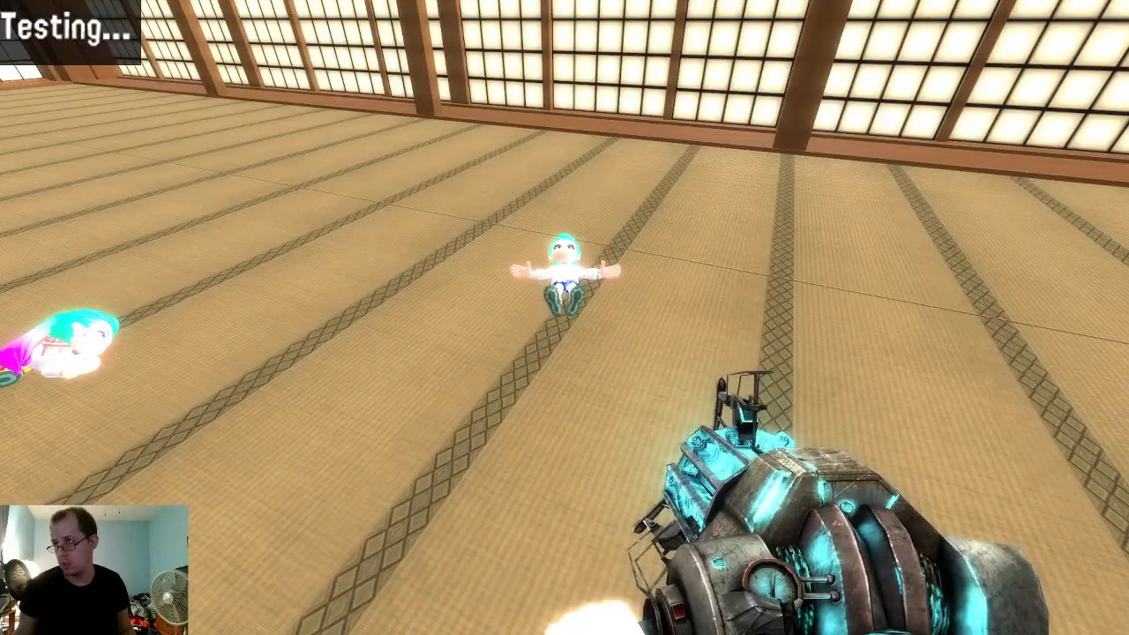
Approach the newly spawned OC ragdoll and lift it off the floor with the physics gun.
key("w")
left_click(564, 317)
left_click_drag(564, 318, 564, 256)
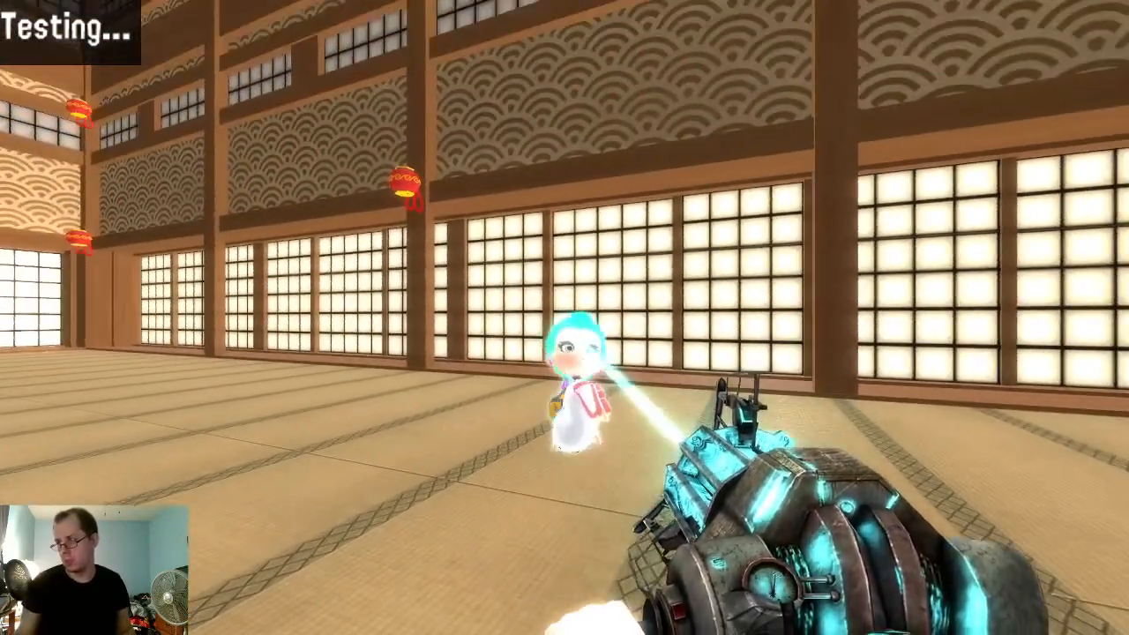
Release the ragdoll and switch from Garry's Mod to the Blender window with OC2.blend.
mouse_move(564, 318)
left_mouse_down()
mouse_move(564, 203)
mouse_move(582, 229)
mouse_move(565, 326)
mouse_move(508, 349)
mouse_move(463, 388)
mouse_move(559, 380)
mouse_move(529, 375)
mouse_move(549, 346)
mouse_move(750, 287)
mouse_move(511, 333)
mouse_move(446, 418)
mouse_move(837, 287)
mouse_move(569, 269)
mouse_move(714, 133)
mouse_move(869, 264)
mouse_move(401, 538)
mouse_move(393, 573)
mouse_move(385, 564)
mouse_move(565, 317)
left_mouse_up()
key("super")
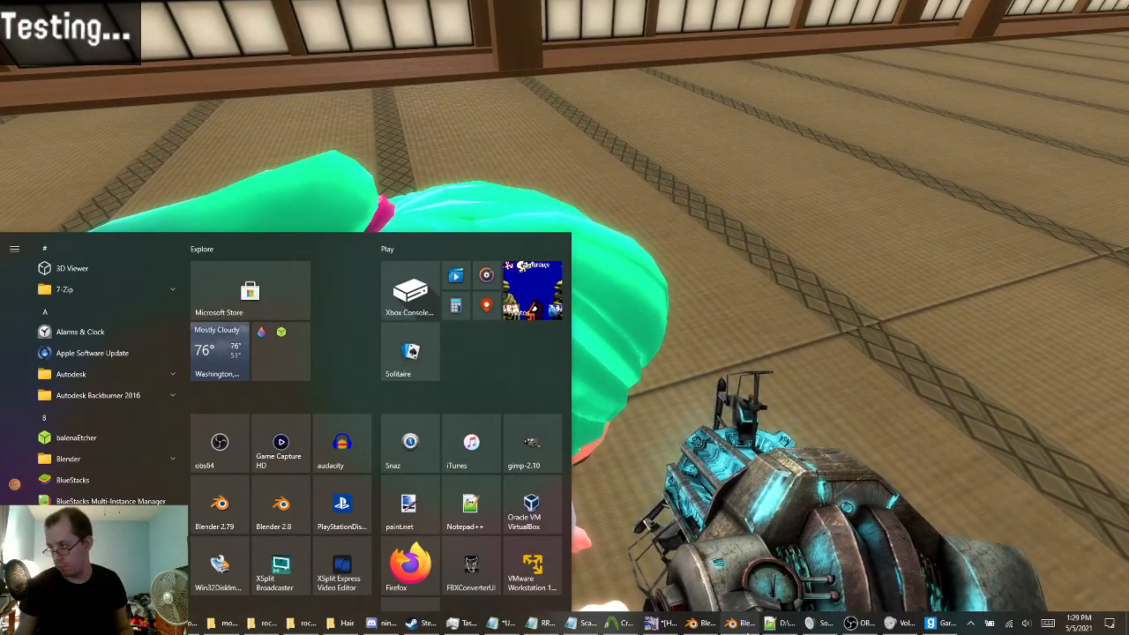
mouse_move(748, 625)
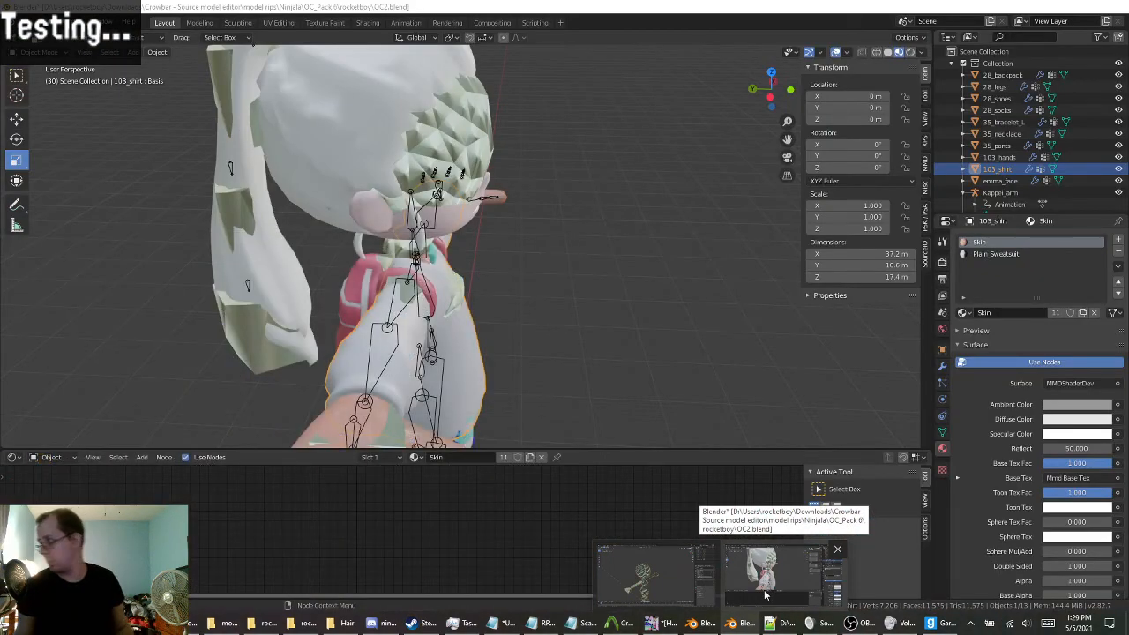
left_click(766, 596)
Apply smooth shading to the braided_ponytail hair mesh.
middle_click_drag(422, 212, 473, 233)
left_click(453, 252)
right_click(461, 240)
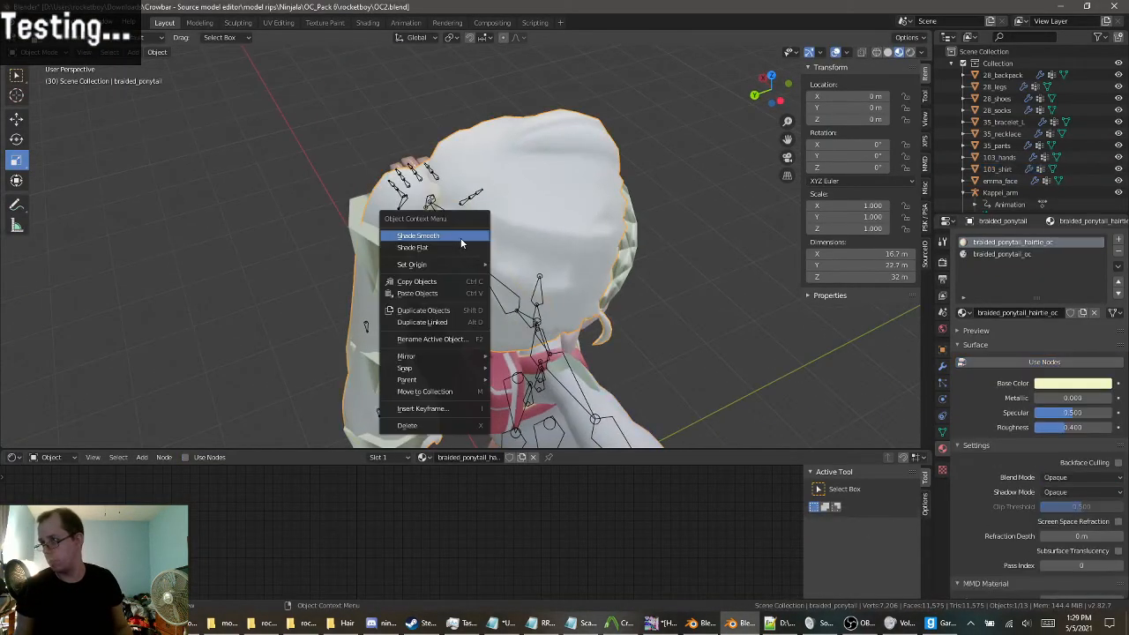
left_click(460, 236)
In Edit Mode, select the faces using braided_ponytail_hairtie_oc and make braided_ponytail_oc the active material.
scroll(537, 219, "up", 5)
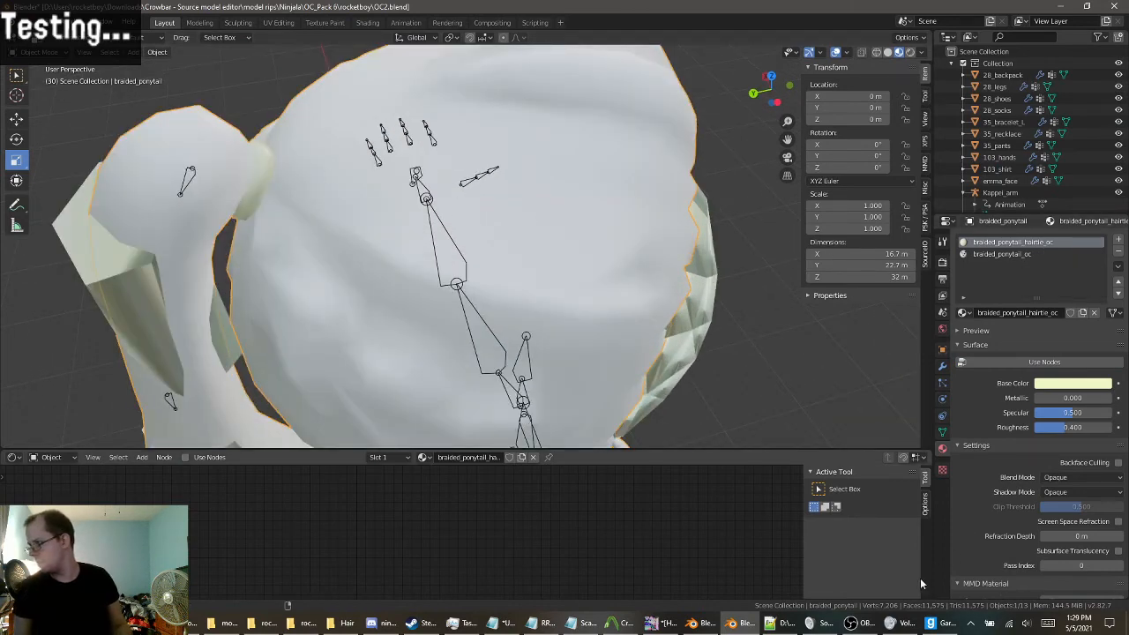
left_click(56, 53)
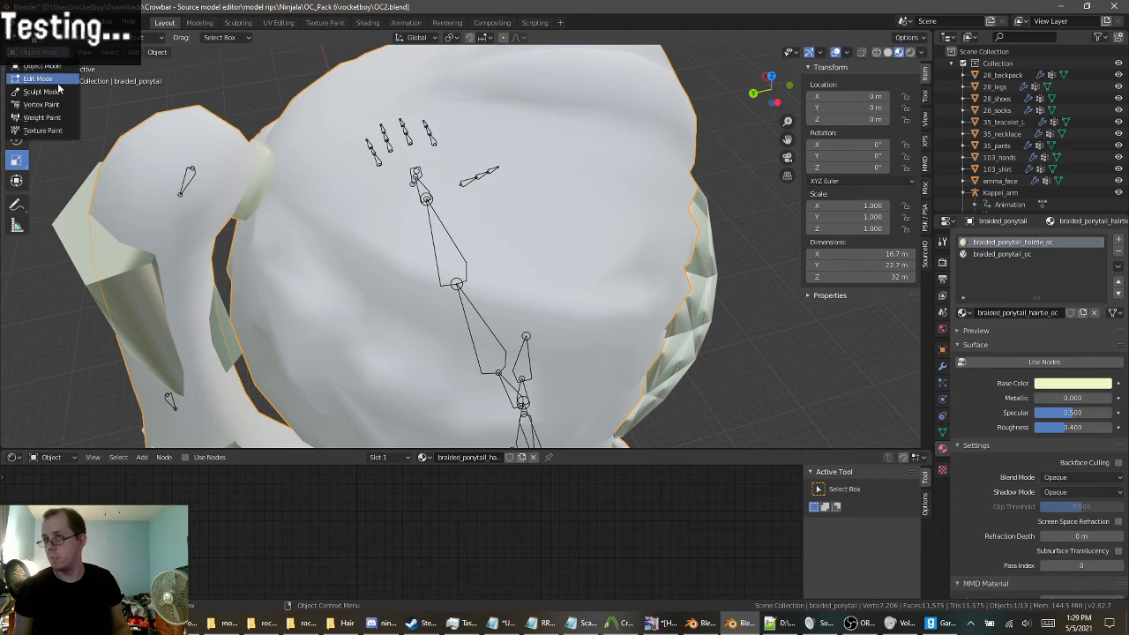
left_click(59, 88)
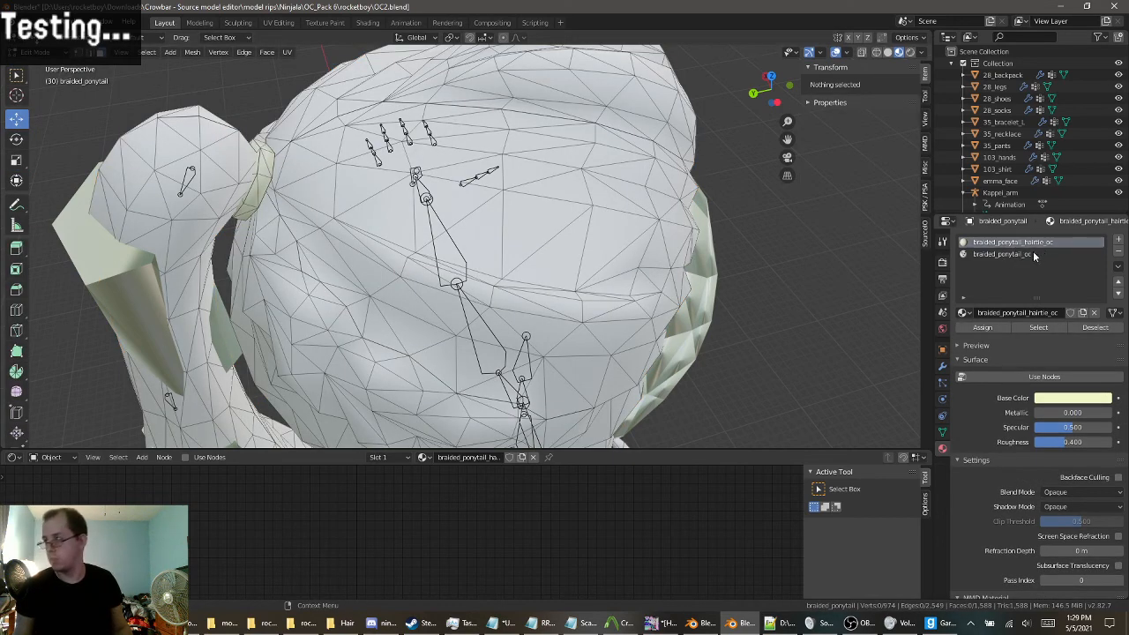
left_click(1038, 328)
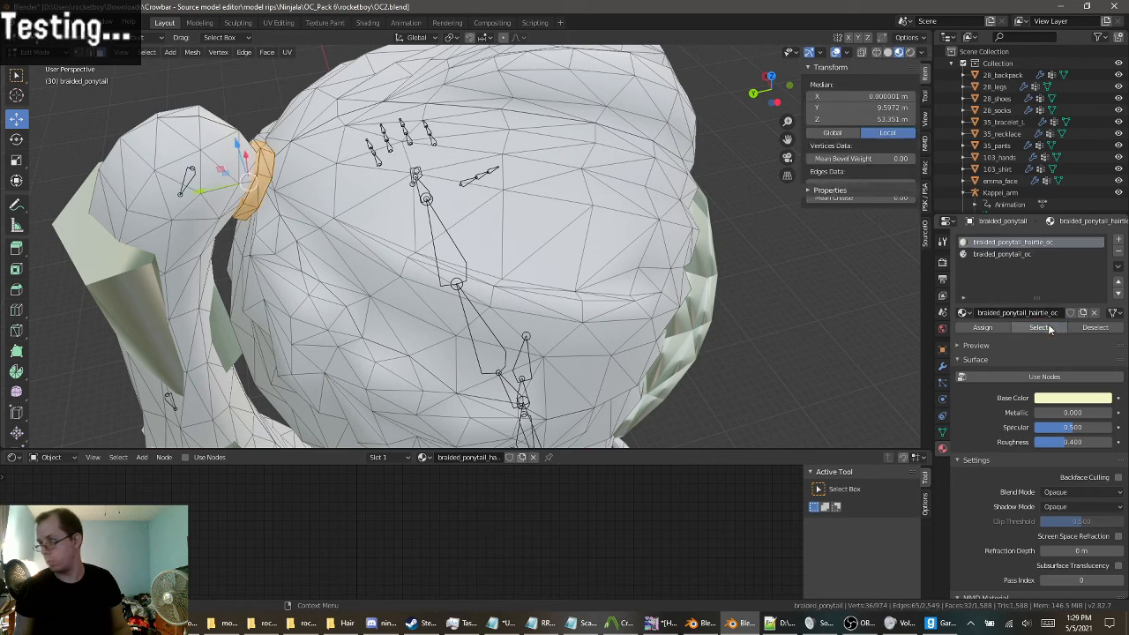
left_click(1011, 254)
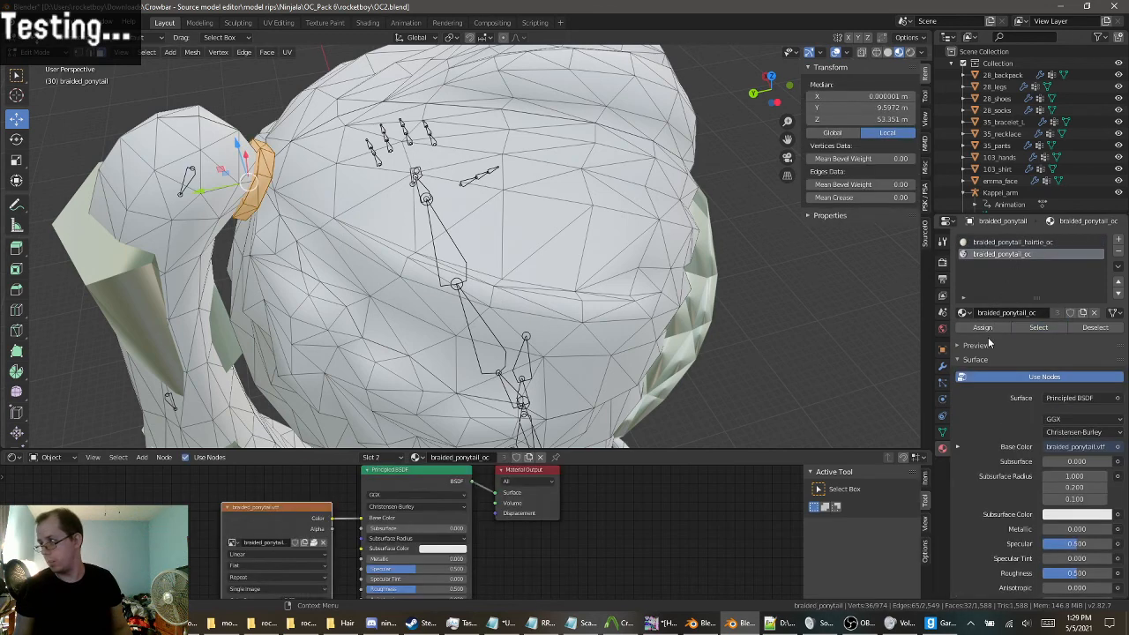
Examine where the selected hair-tie faces lie on the braided_ponytail texture in the UV editor, and return to the Layout workspace.
left_click(277, 22)
scroll(279, 232, "down", 2)
middle_click_drag(305, 239, 397, 315)
scroll(398, 314, "down", 2)
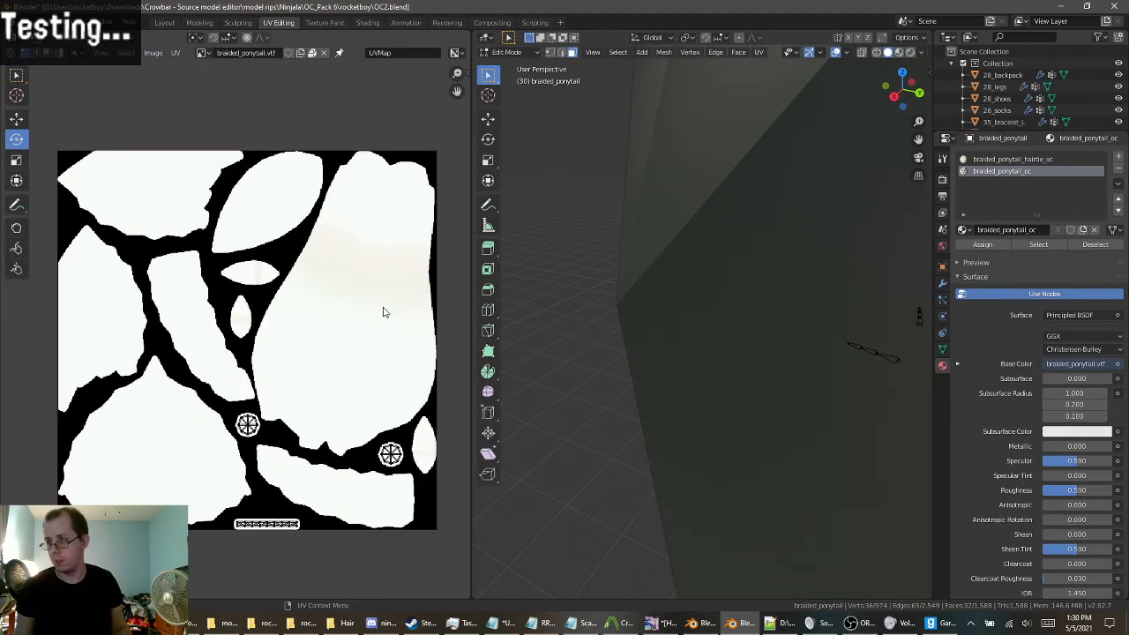
scroll(383, 312, "down", 1)
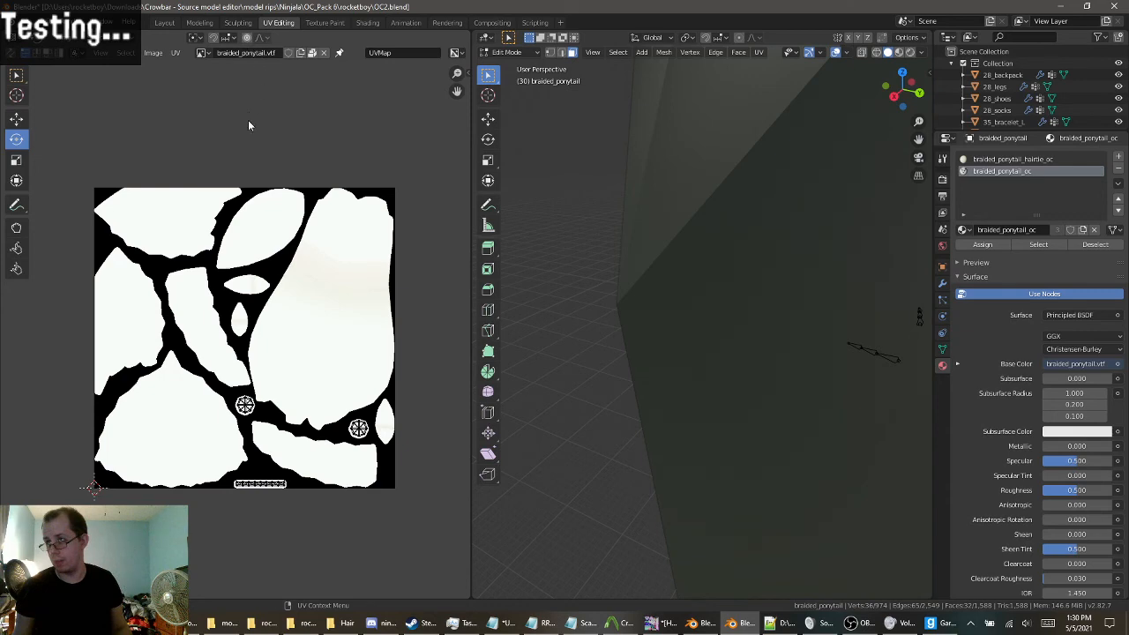
scroll(310, 194, "up", 3)
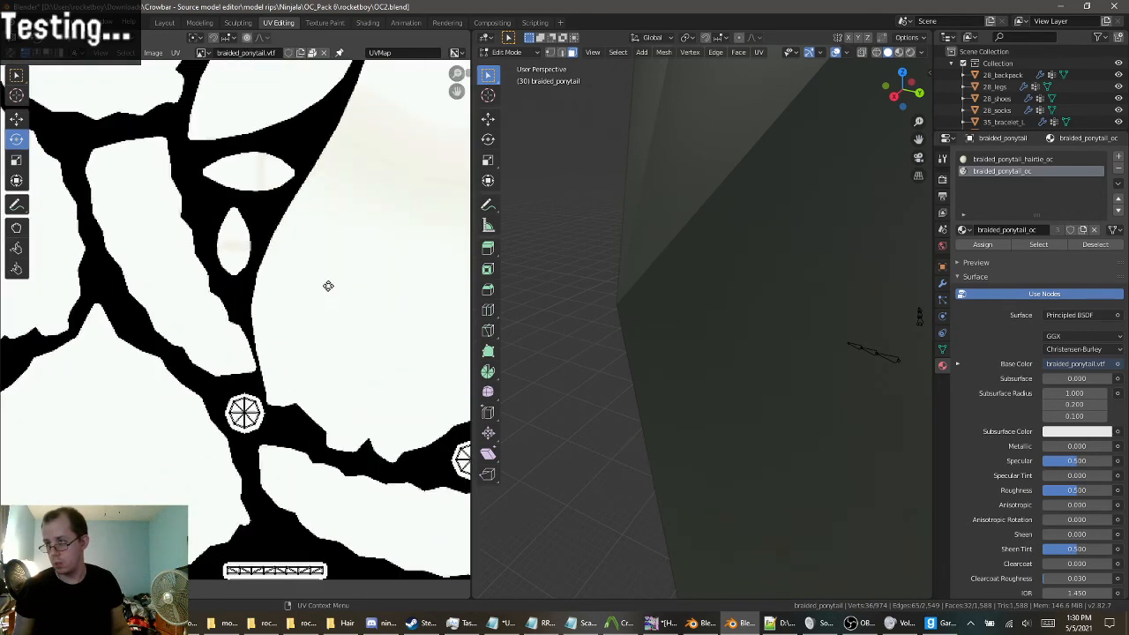
scroll(227, 325, "down", 1)
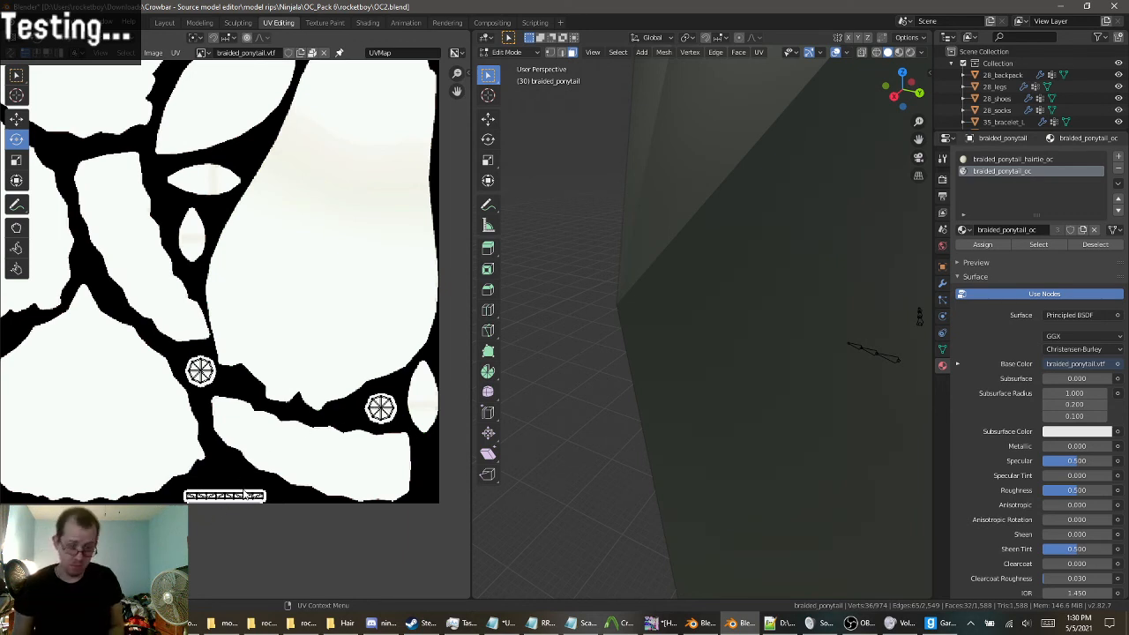
scroll(579, 388, "down", 5)
middle_click_drag(574, 391, 534, 405)
left_click(164, 22)
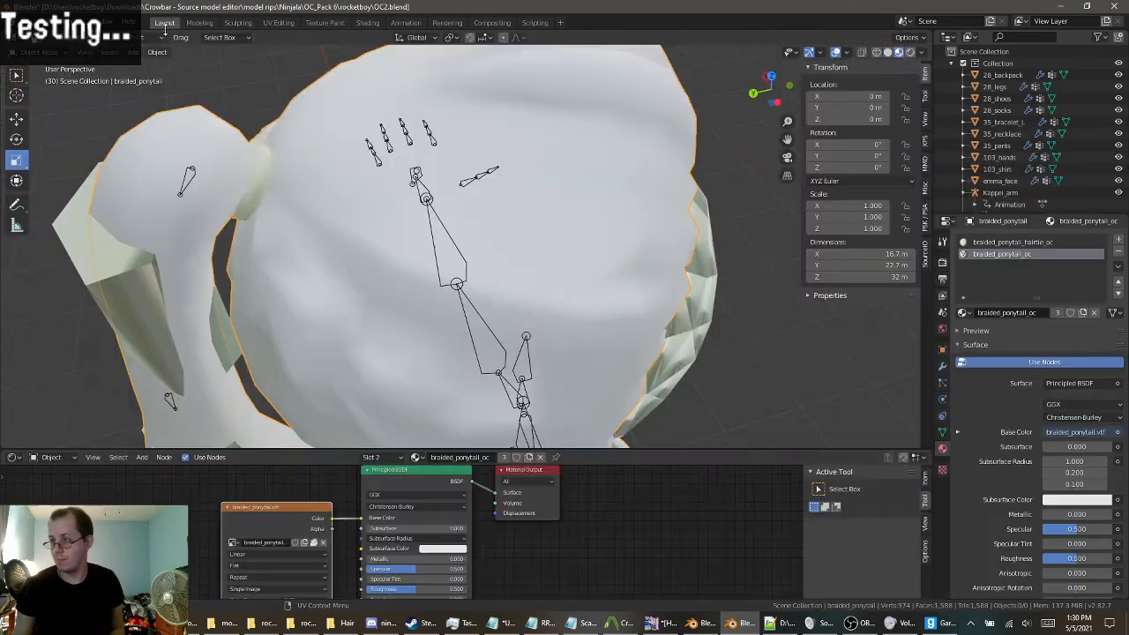
Switch to GIMP and bring up the teal and purple braided_ponytail_oc texture.
left_click(666, 625)
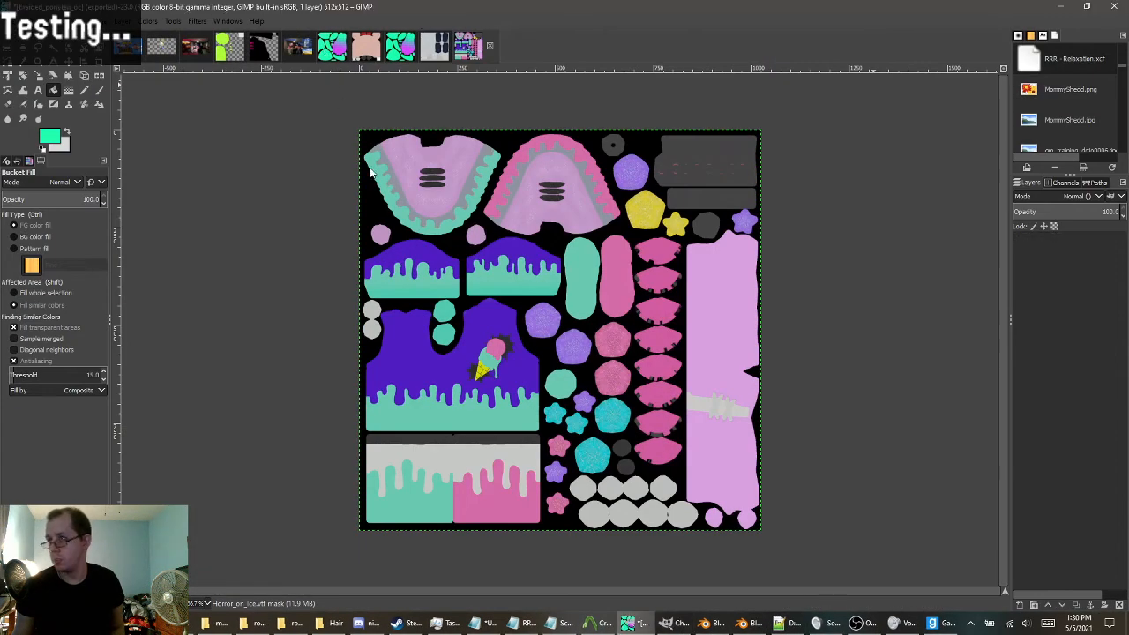
left_click(332, 45)
middle_click_drag(653, 429, 543, 432)
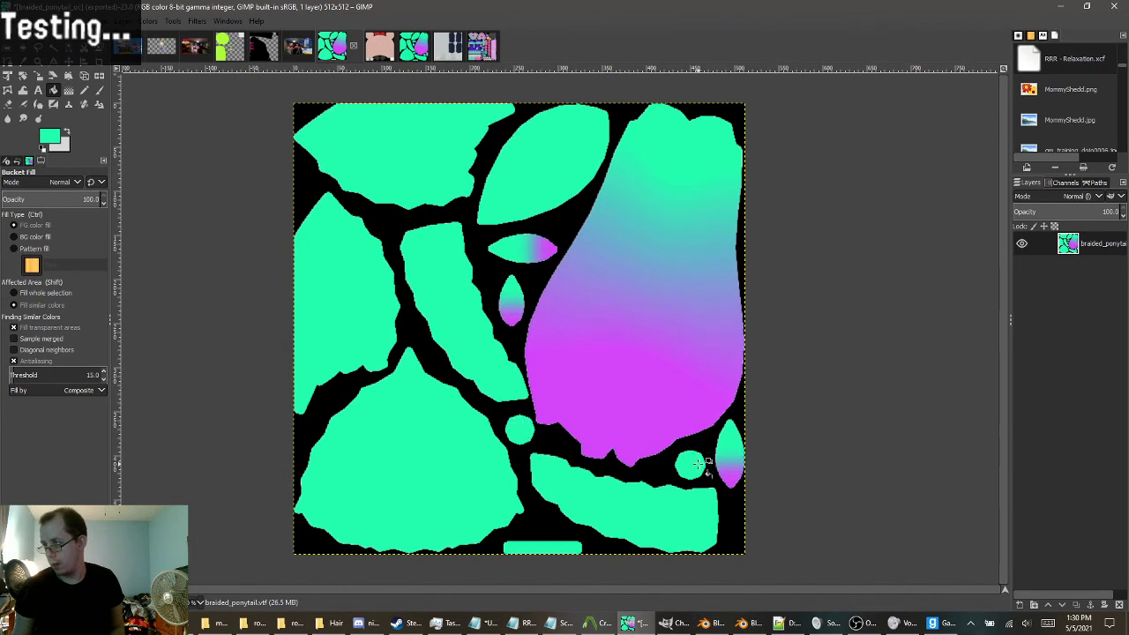
Look up the tint in braided_ponytail_hairtie_oc.vmt in Notepad++ and set GIMP's foreground color to RGB 216, 0, 125.
left_click(45, 138)
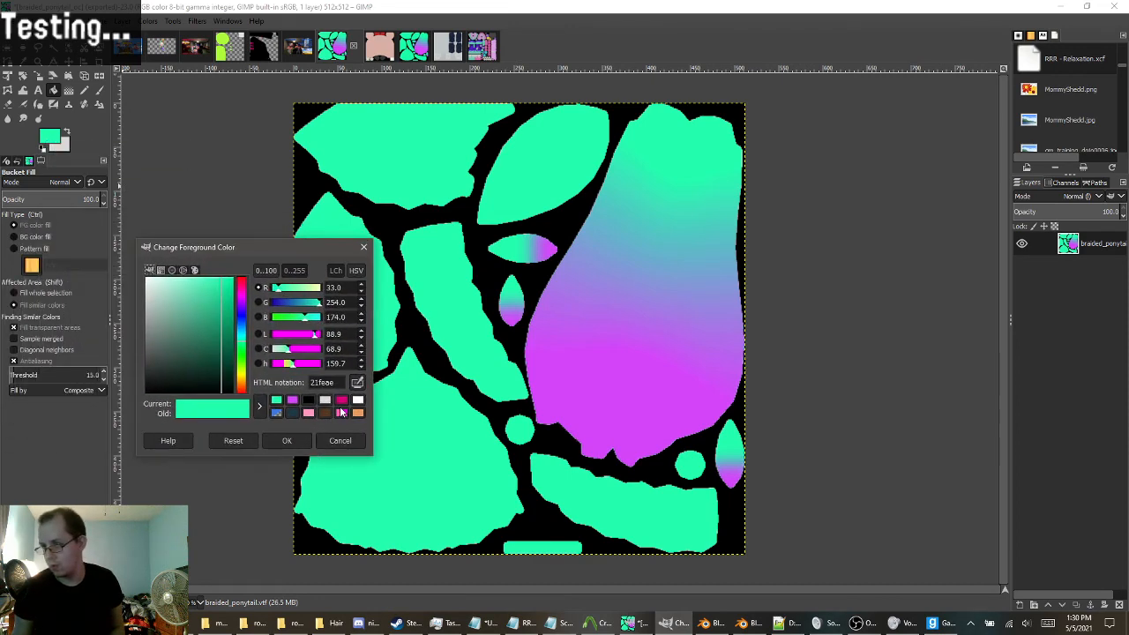
left_click(342, 412)
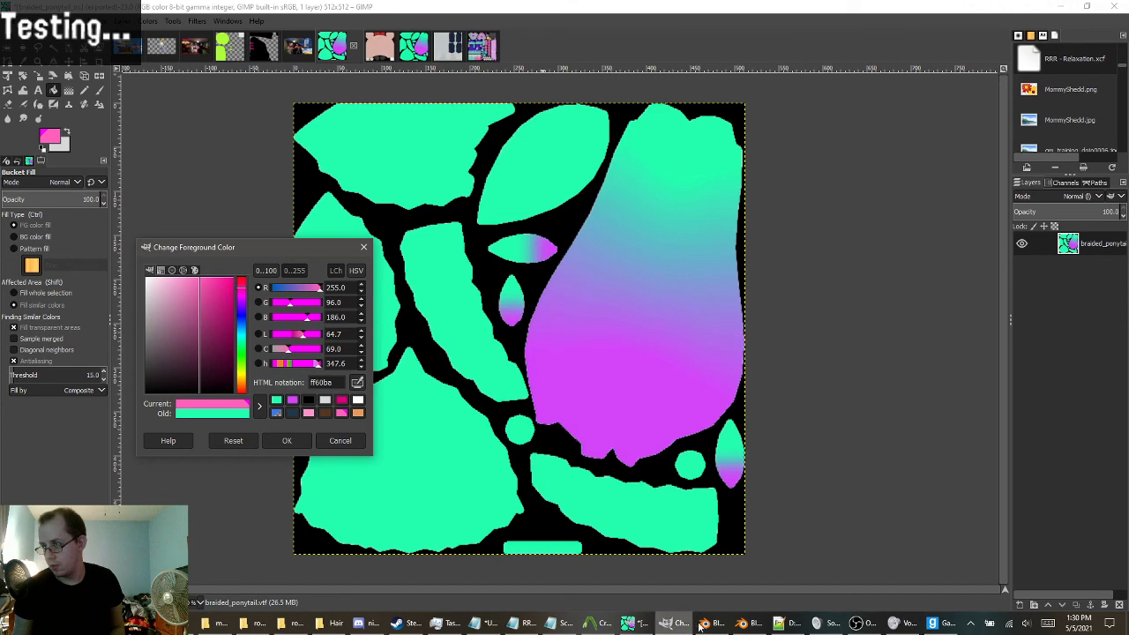
left_click(791, 623)
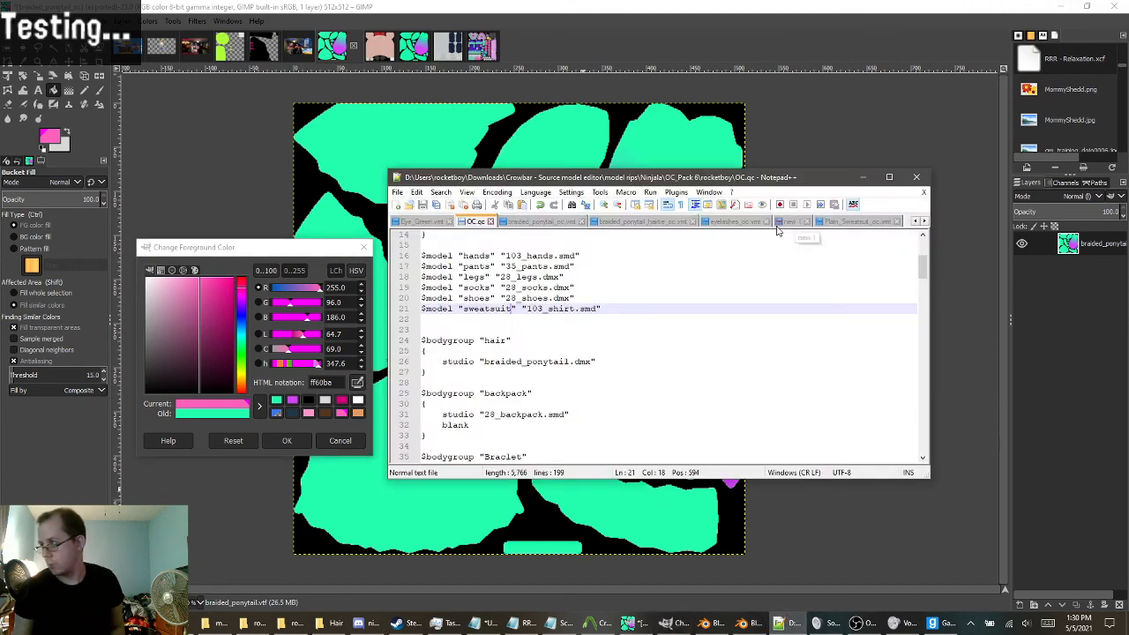
left_click(654, 222)
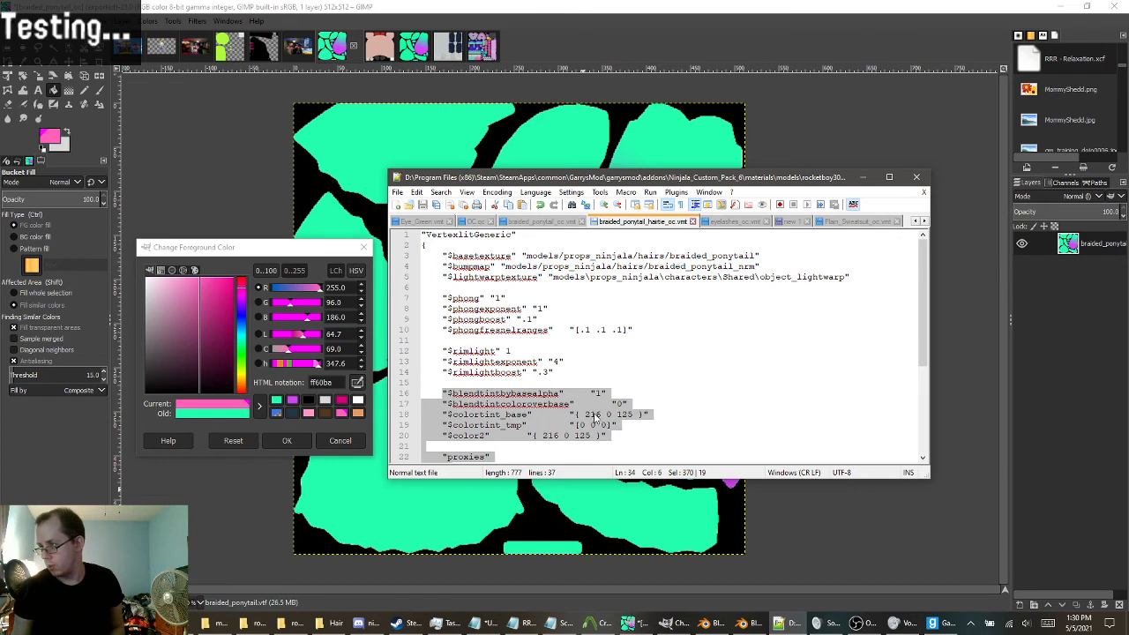
left_click(340, 287)
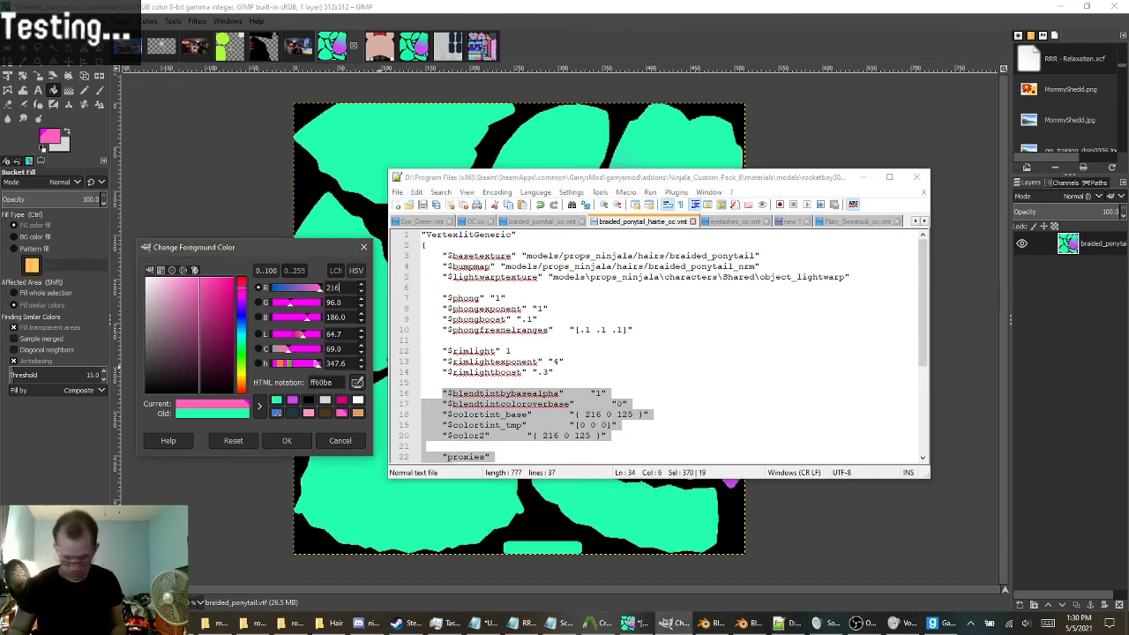
key("Tab")
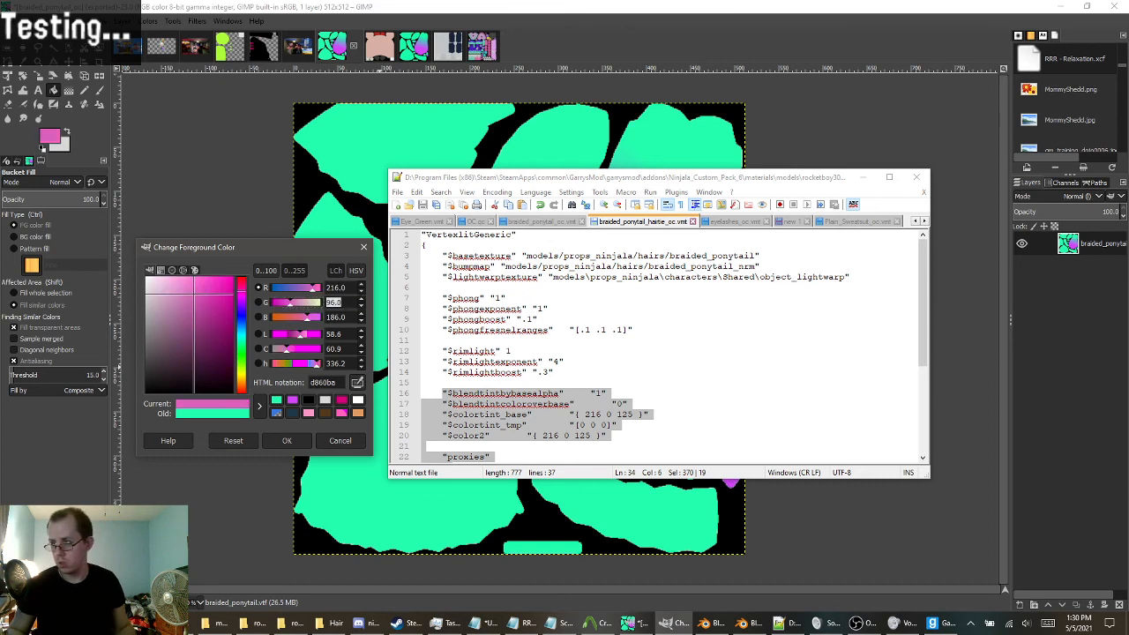
type("0")
key("Tab")
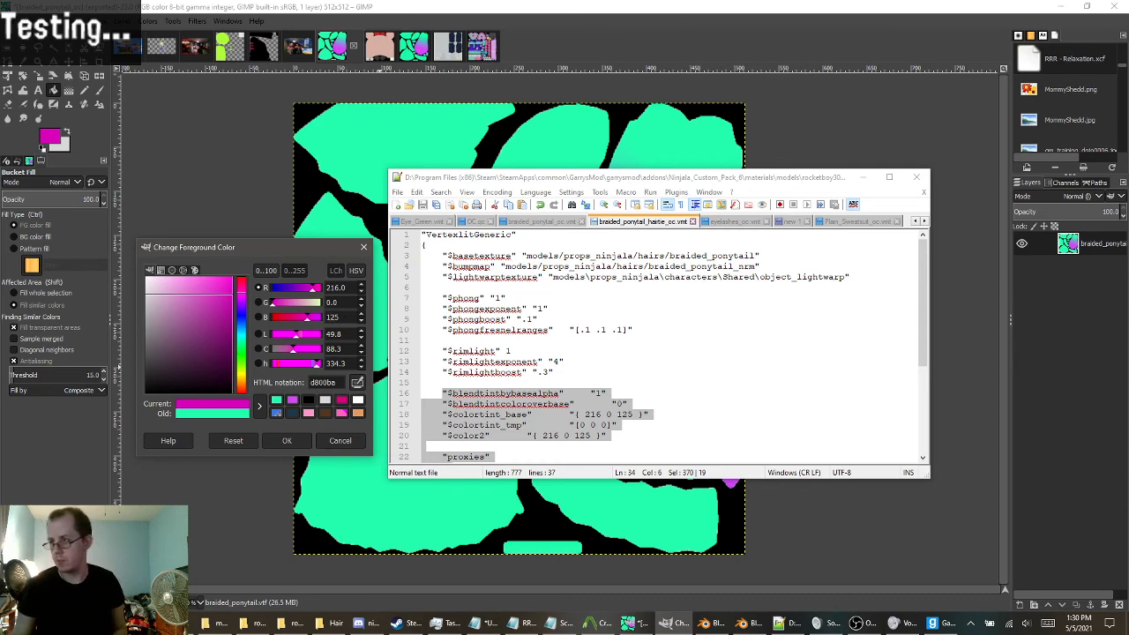
left_click(294, 442)
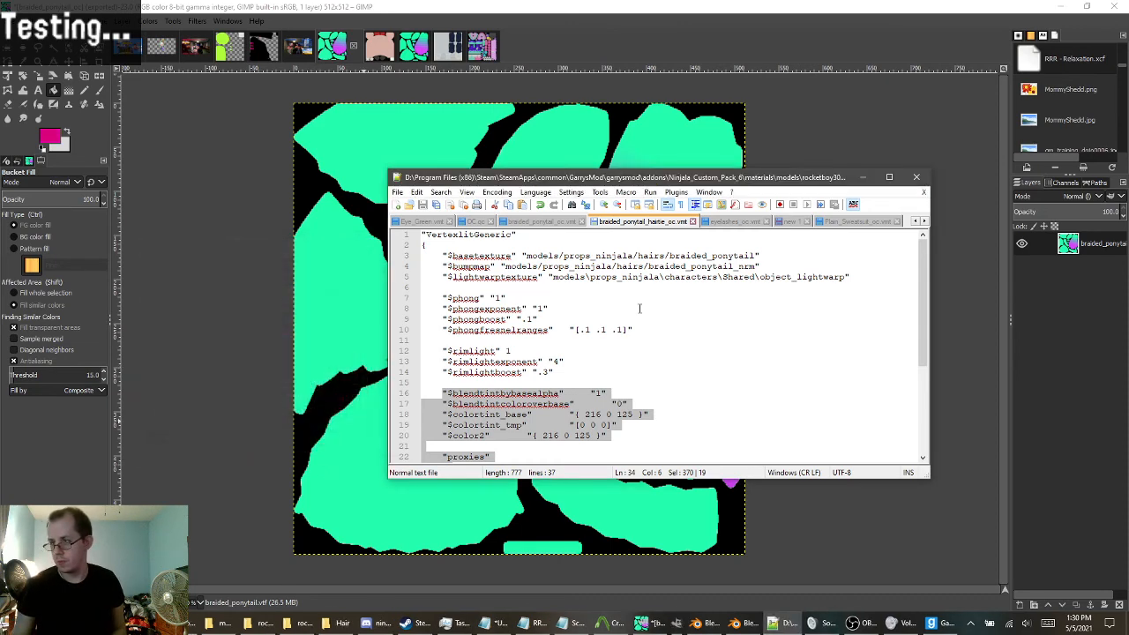
left_click(863, 177)
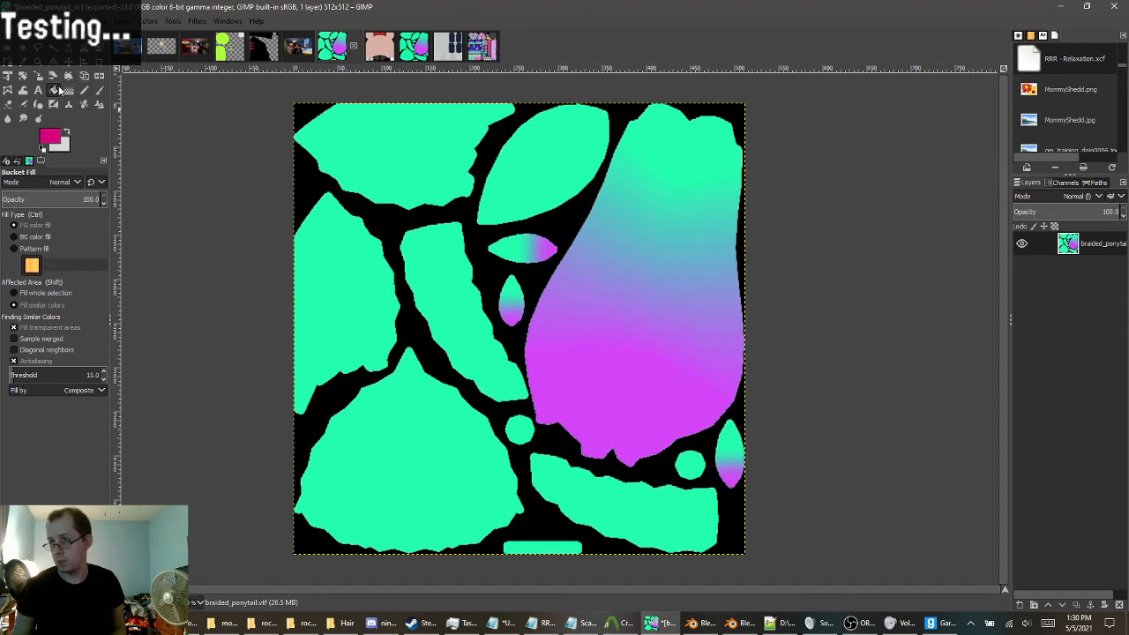
Bucket-fill the two small teal circles and the narrow bar at the texture's lower edge with the foreground color.
left_click(521, 430)
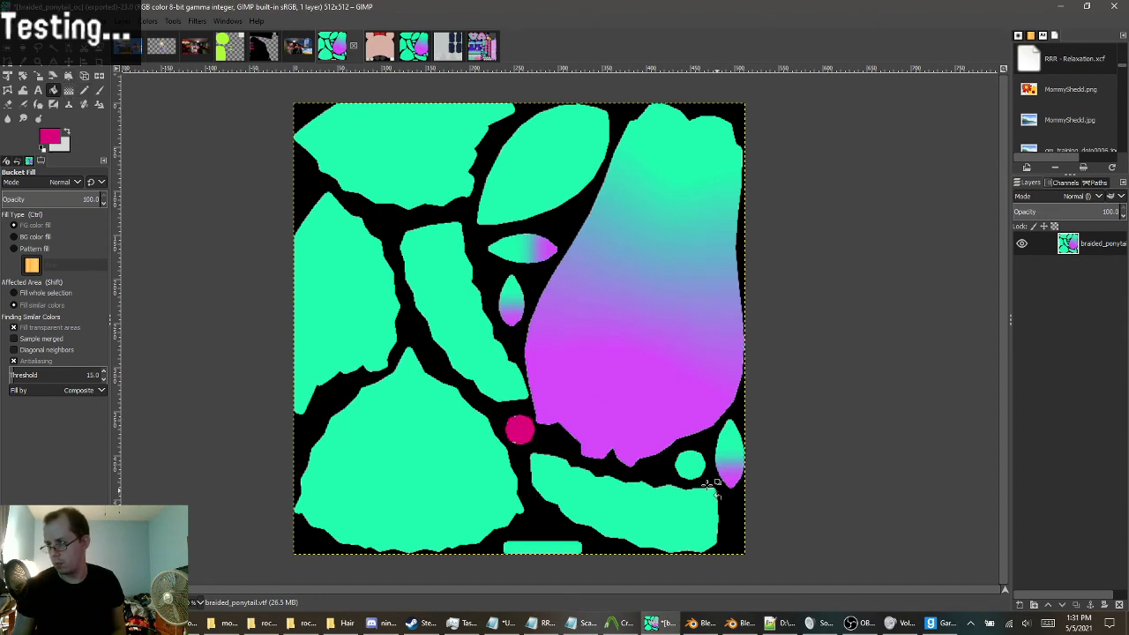
left_click(690, 465)
left_click(565, 548)
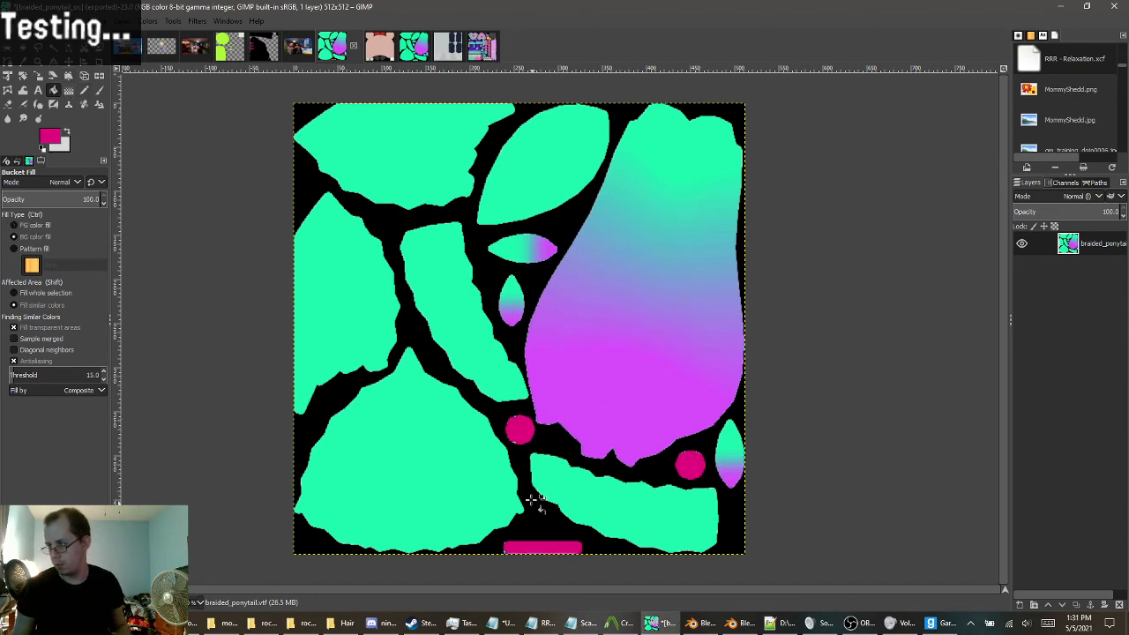
Check the edges of the recolored circles and bar up close, and fill leftover stray pixels with the foreground color.
scroll(534, 504, "up", 5, "ctrl")
scroll(460, 256, "up", 2, "ctrl")
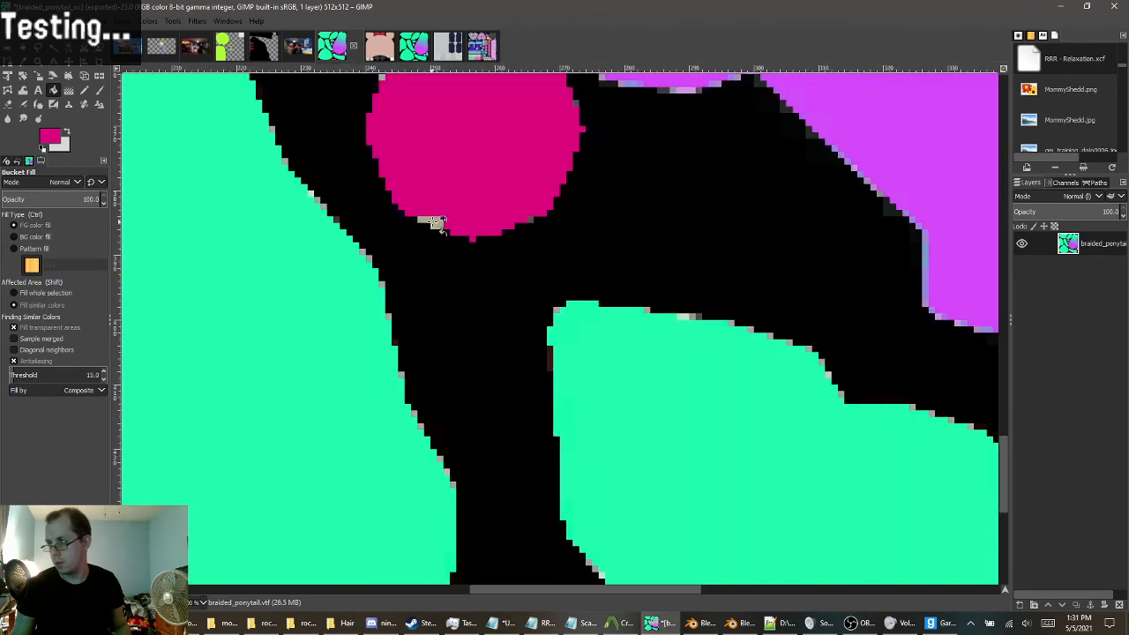
scroll(434, 222, "up", 5)
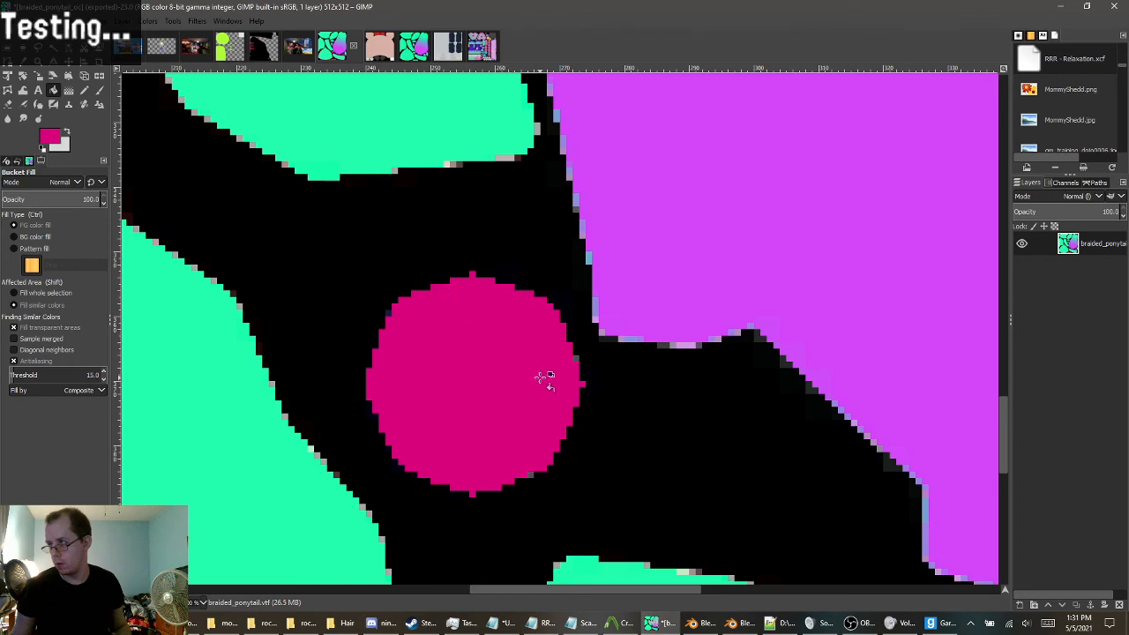
scroll(542, 374, "down", 5)
scroll(551, 390, "down", 3, "ctrl")
scroll(812, 411, "down", 1, "ctrl")
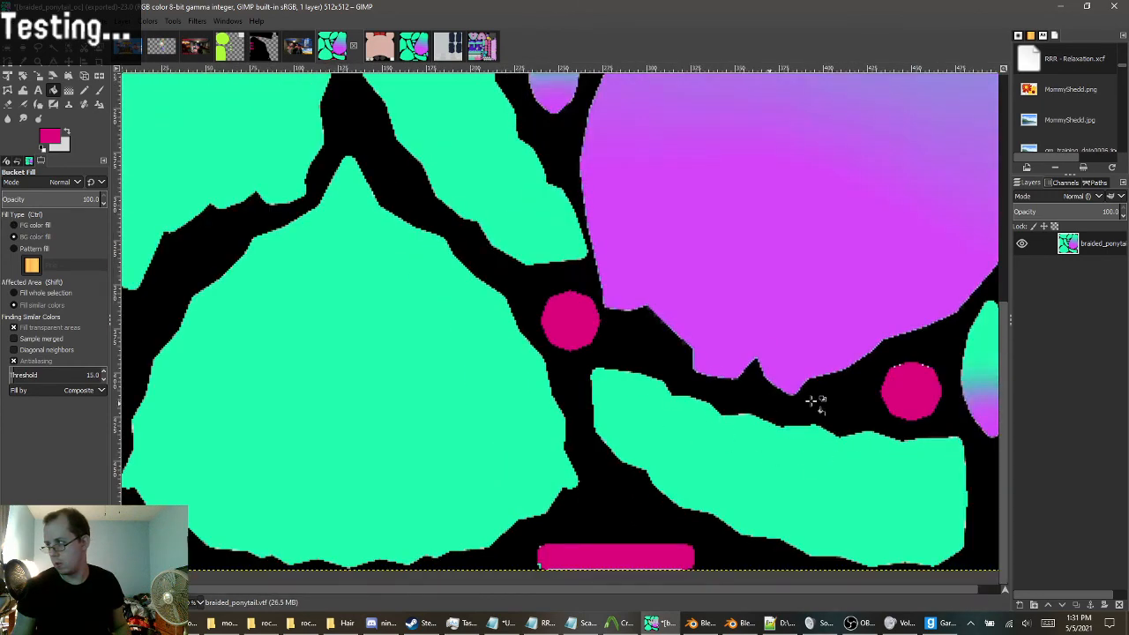
scroll(980, 380, "up", 2, "ctrl")
scroll(914, 352, "up", 3, "ctrl")
scroll(872, 373, "down", 5)
scroll(809, 396, "down", 2, "ctrl")
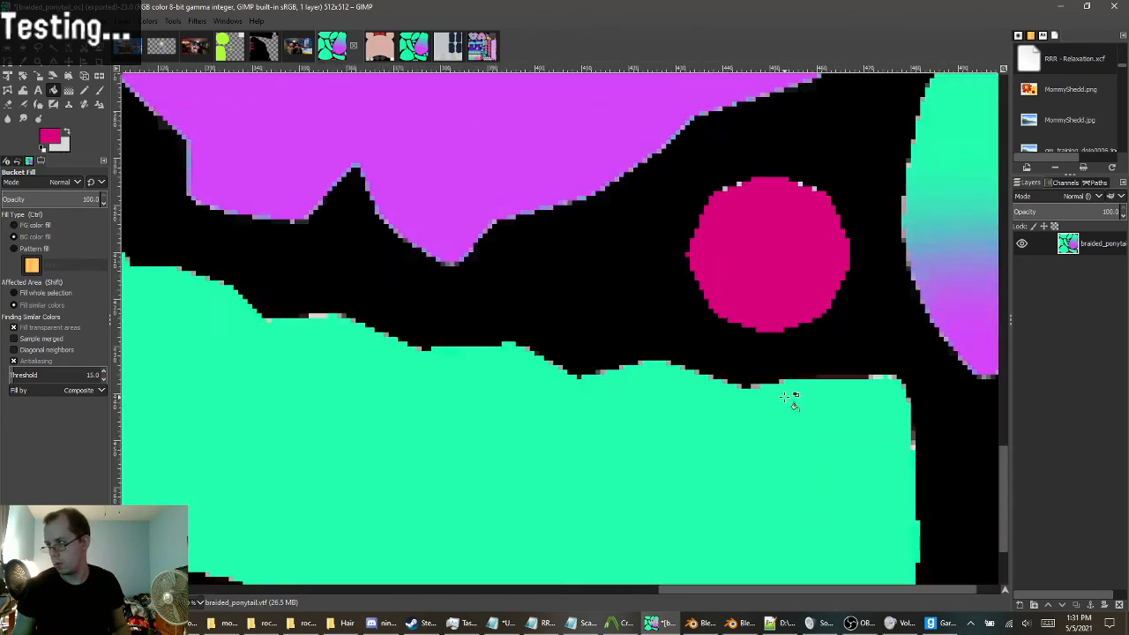
scroll(791, 396, "down", 3, "ctrl")
scroll(494, 503, "up", 2, "ctrl")
scroll(284, 504, "up", 2, "ctrl")
scroll(396, 571, "up", 1, "ctrl")
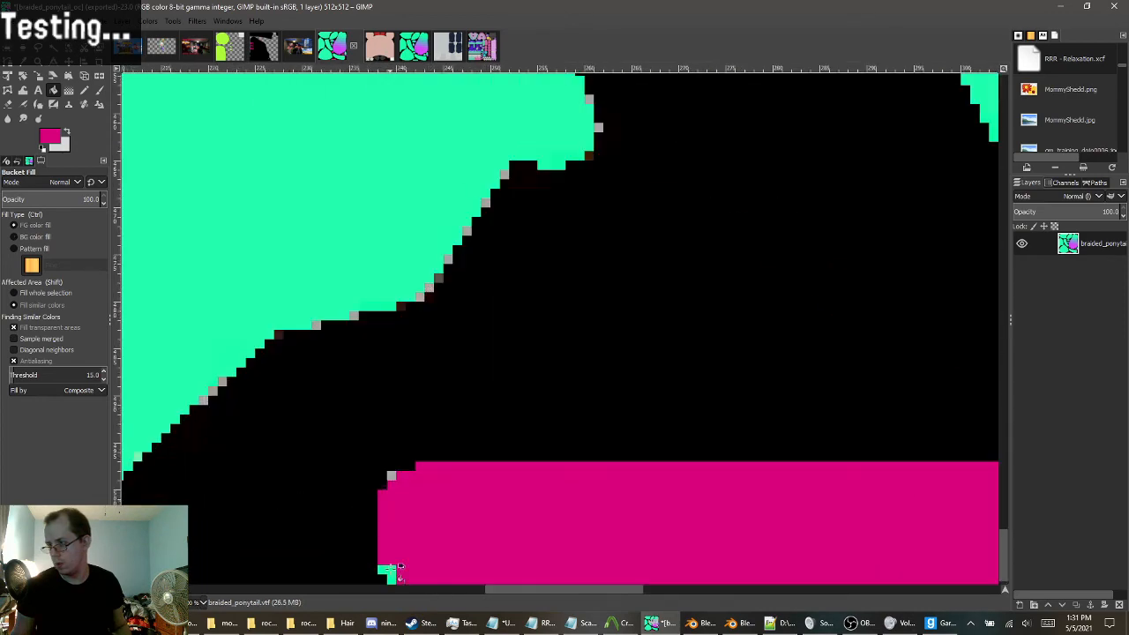
scroll(406, 478, "down", 3, "ctrl")
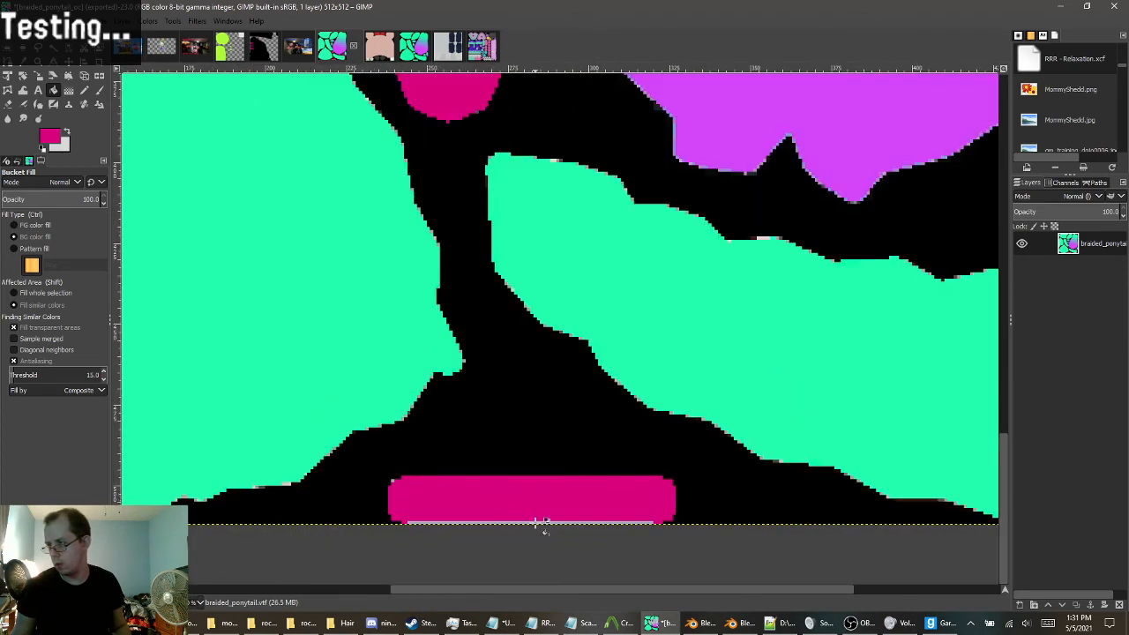
Export the recolored texture over braided_ponytail_oc.vtf.
scroll(574, 512, "down", 5, "ctrl")
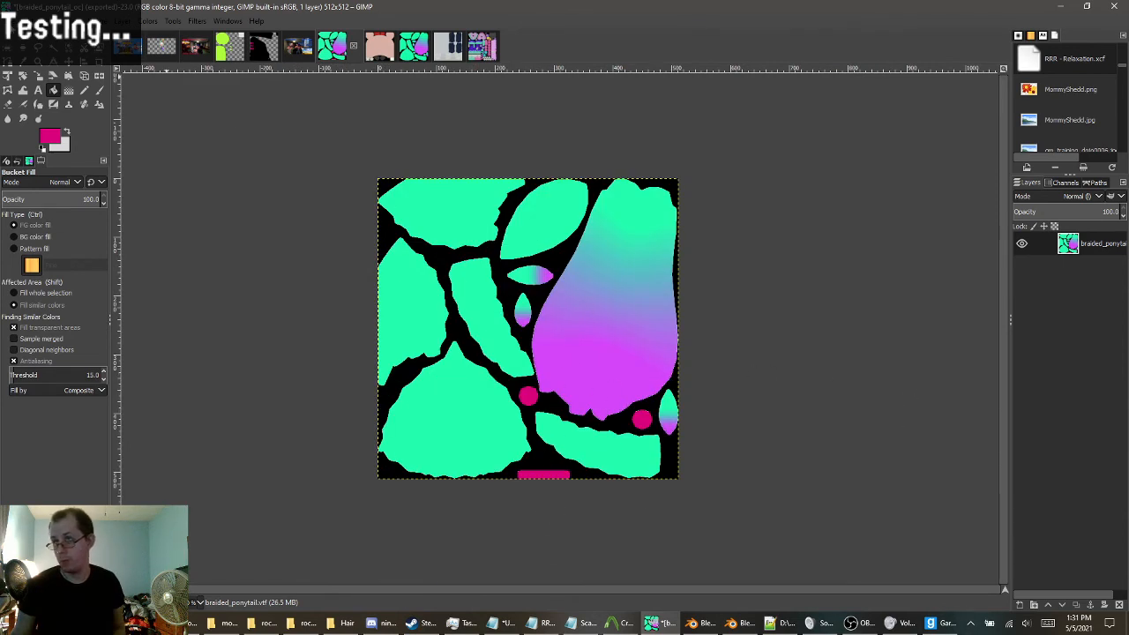
left_click(11, 21)
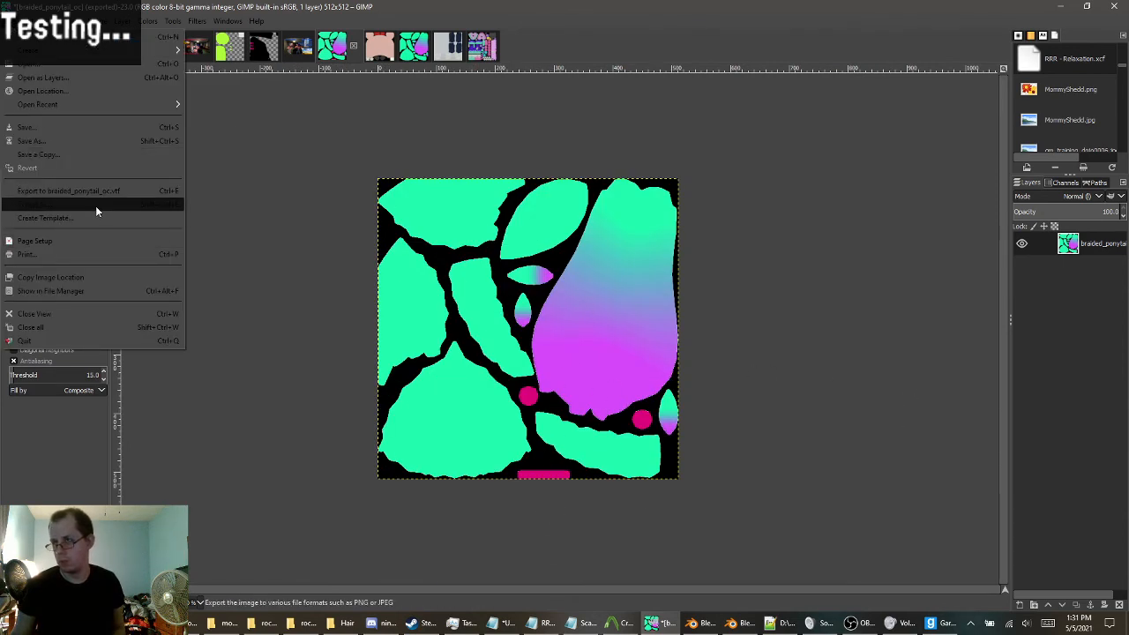
left_click(60, 194)
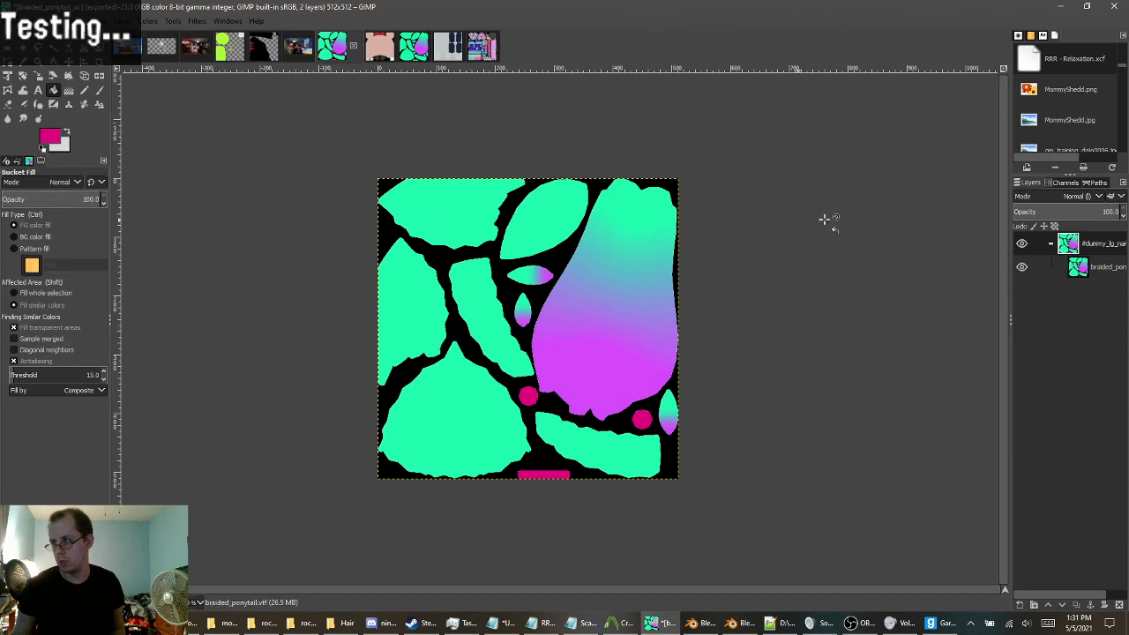
Switch to Garry's Mod and examine the ponytail's recolored hair tie up close.
key("alt+Tab")
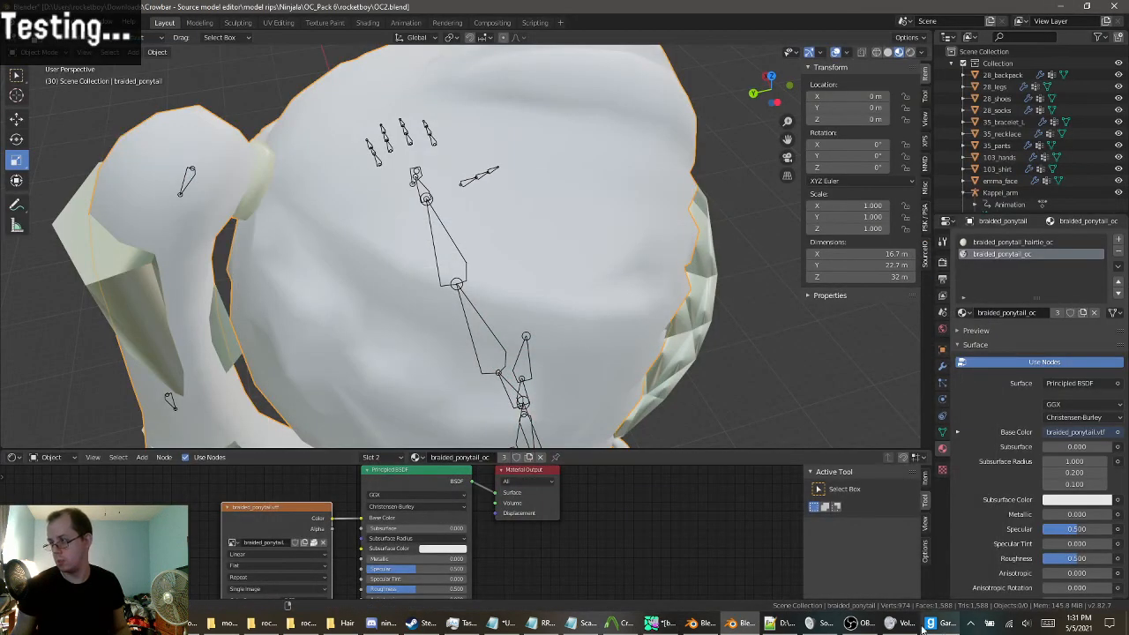
left_click(941, 624)
key("w")
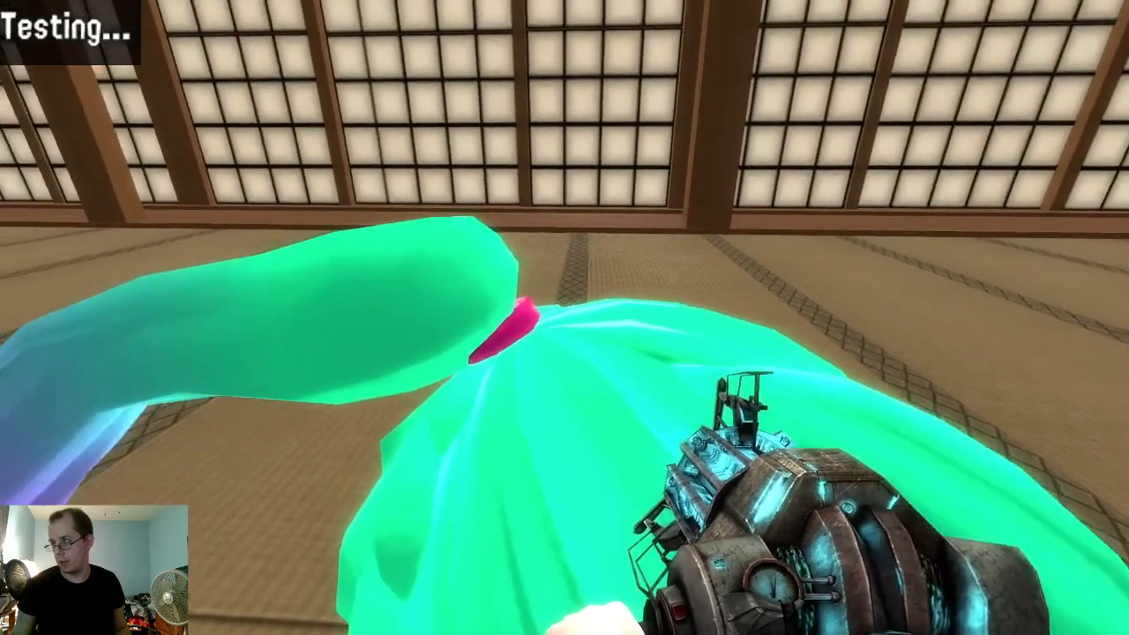
key("s")
Check the braided_ponytail_hairtie_oc and braided_ponytail_oc materials in Blender, and return to Garry's Mod.
key("super")
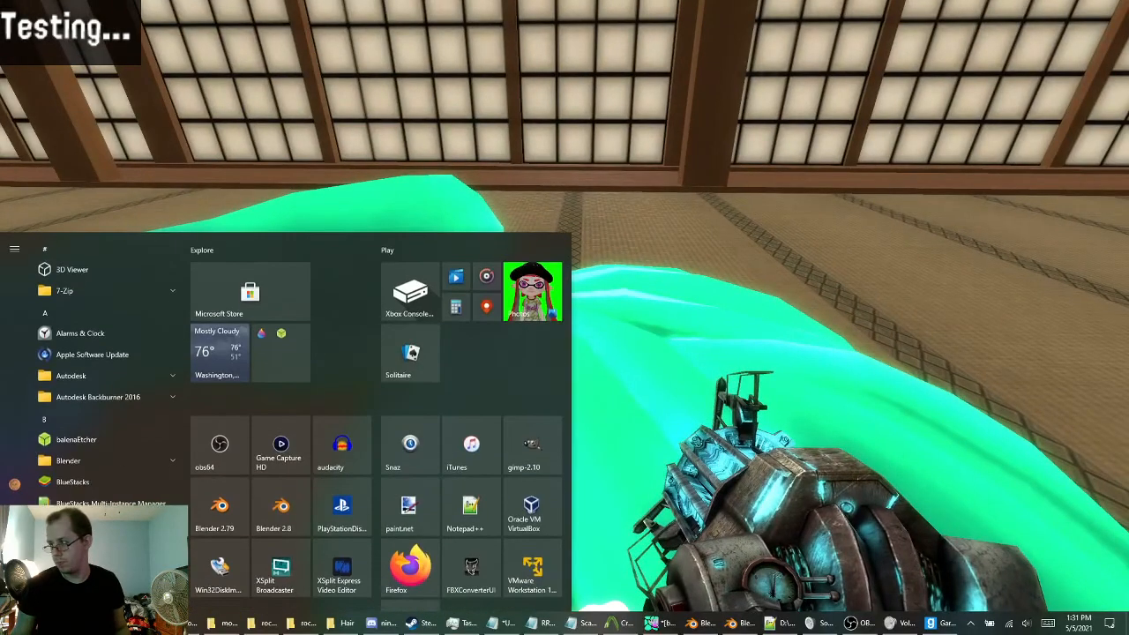
left_click(738, 623)
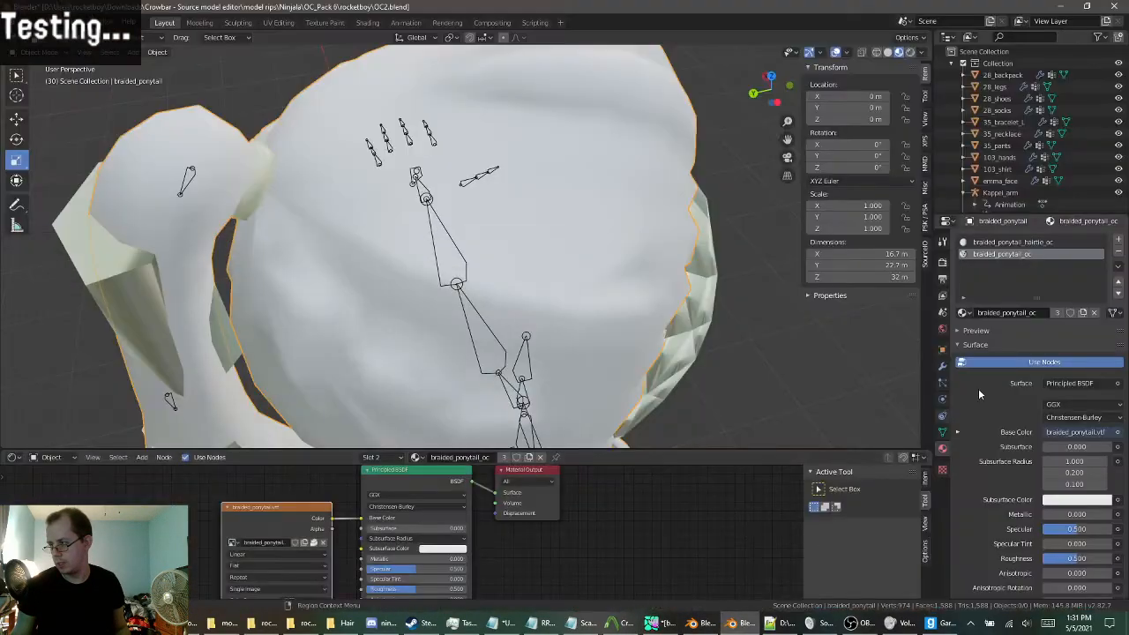
left_click(1038, 243)
left_click(1019, 255)
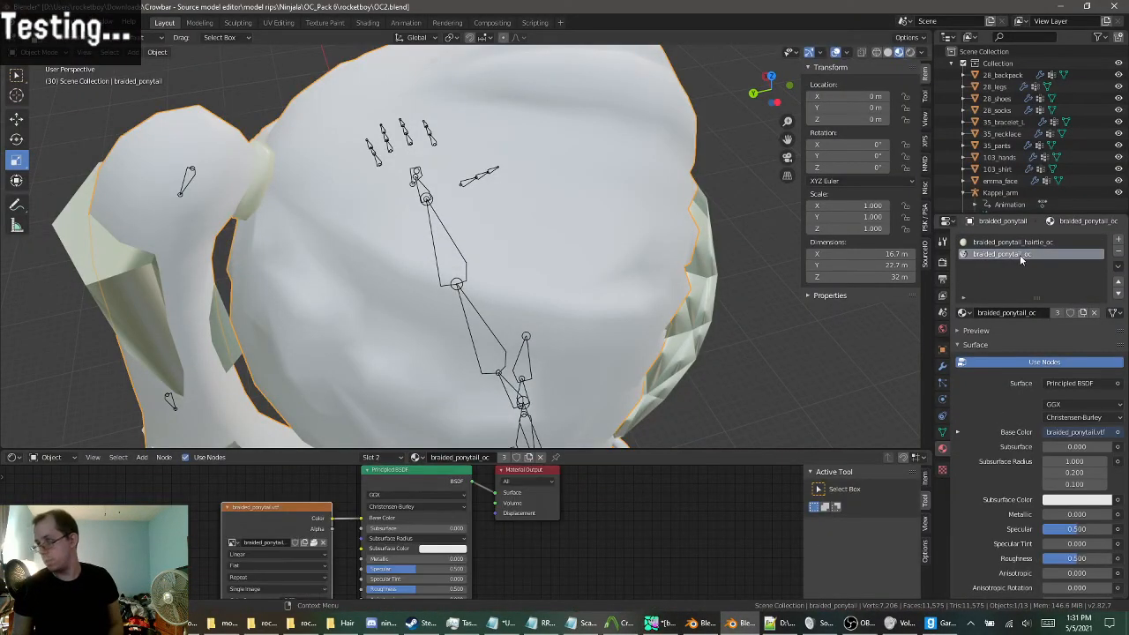
left_click(1014, 243)
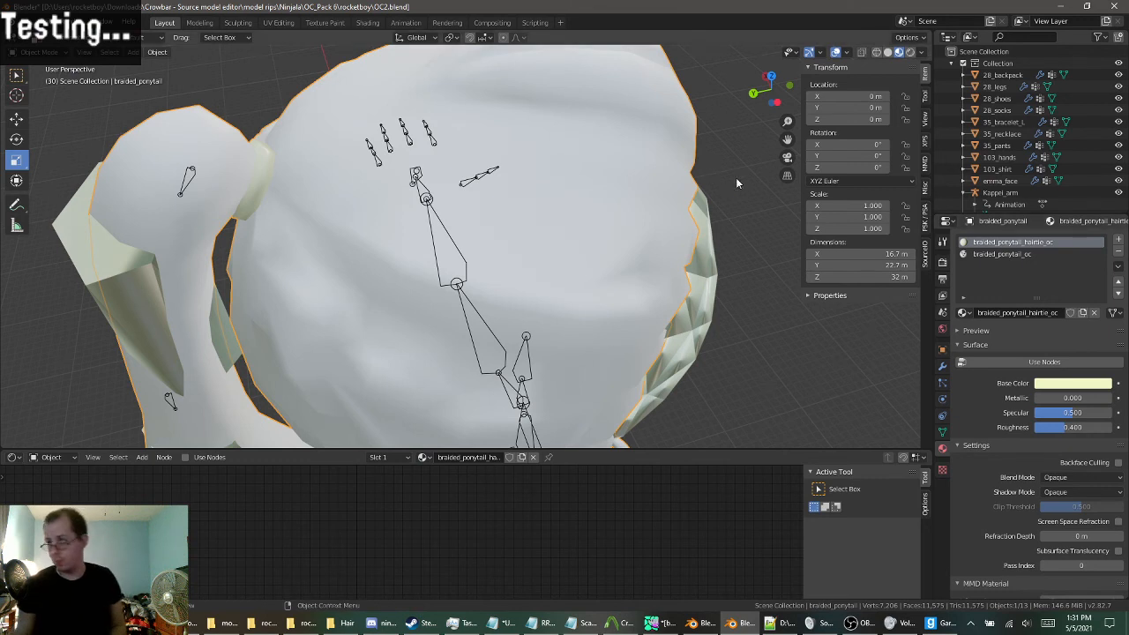
left_click(1061, 7)
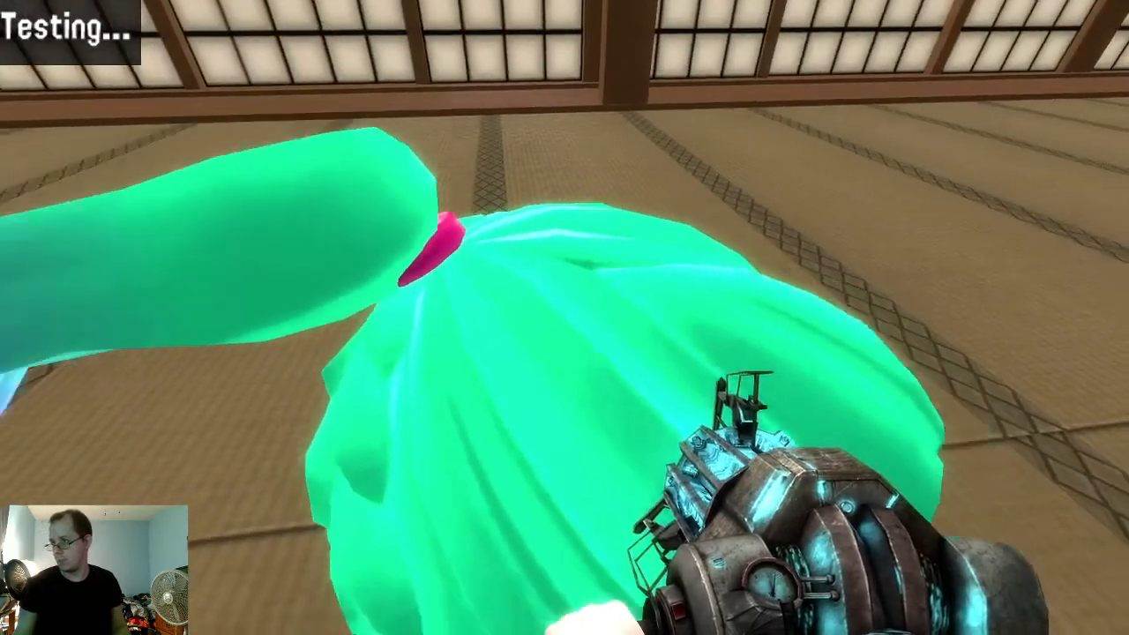
Pick up the character with the Physics Gun, swing it to watch the ponytail move, and unfreeze the ragdoll.
key("s")
key("w")
key("s")
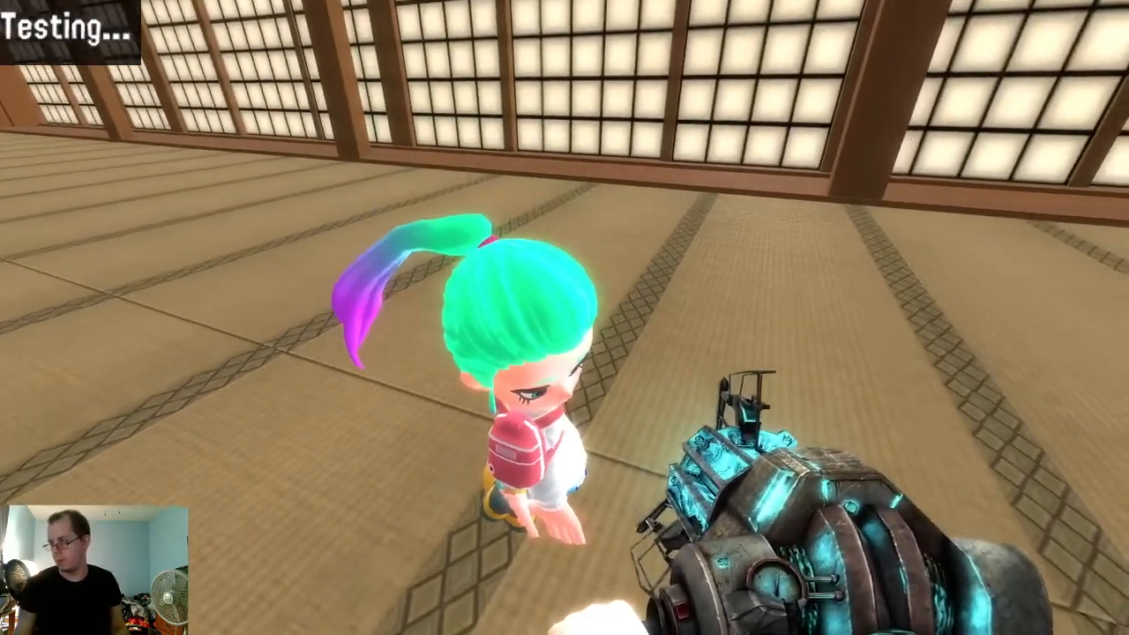
key("w")
left_click(564, 317)
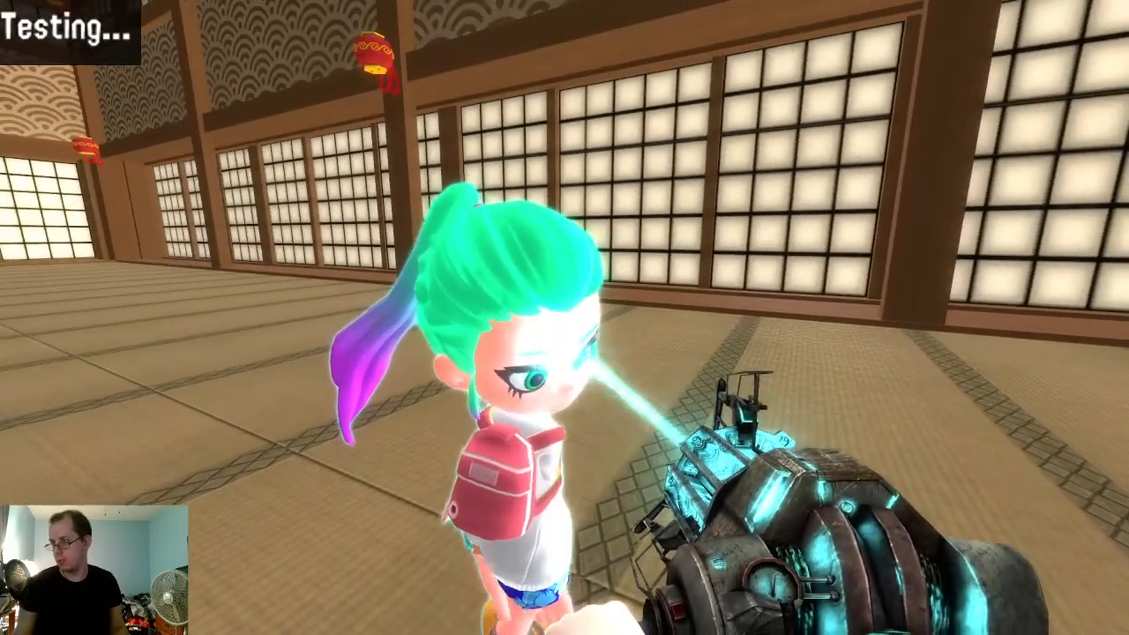
left_click(564, 317)
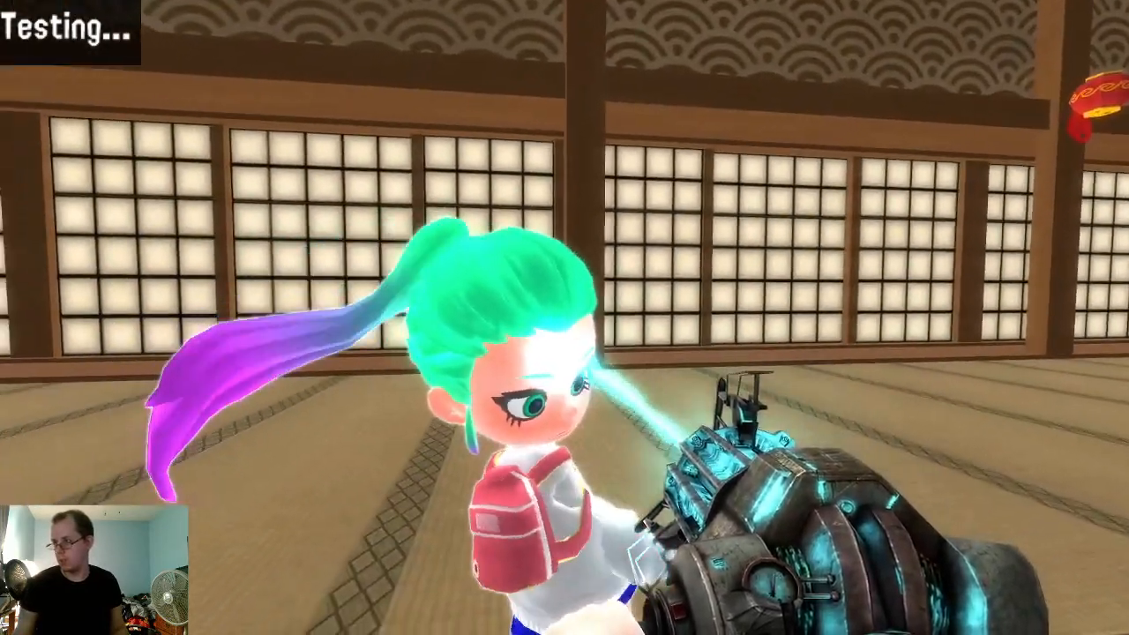
key("r")
key("s")
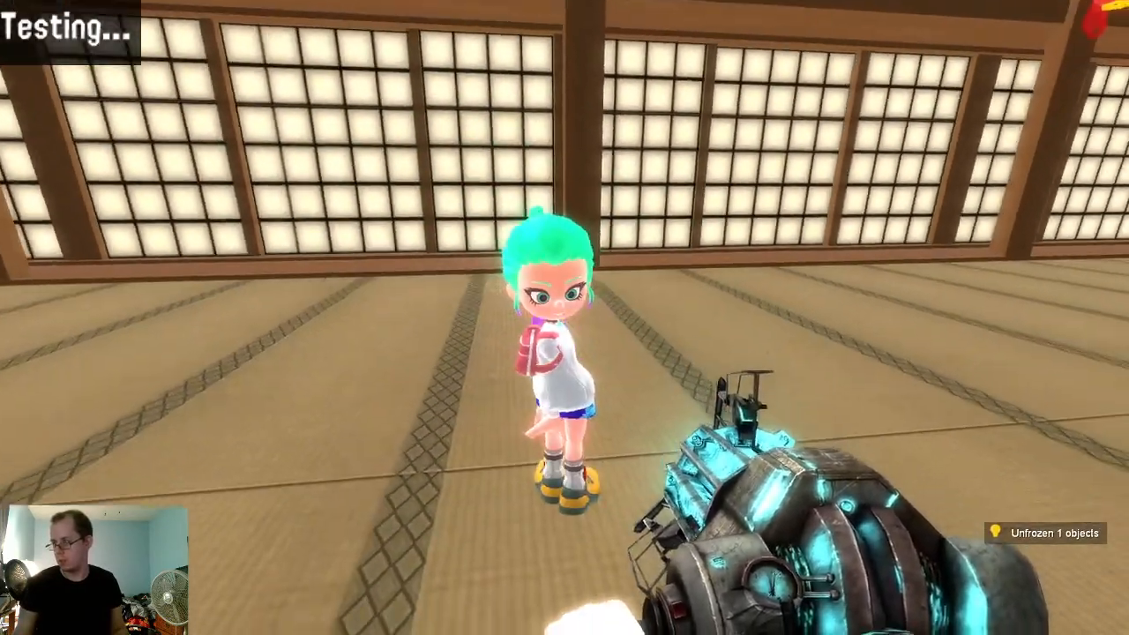
Approach the character from the front and equip the Tool Gun with the SubMaterial Tool.
key("w")
key("w")
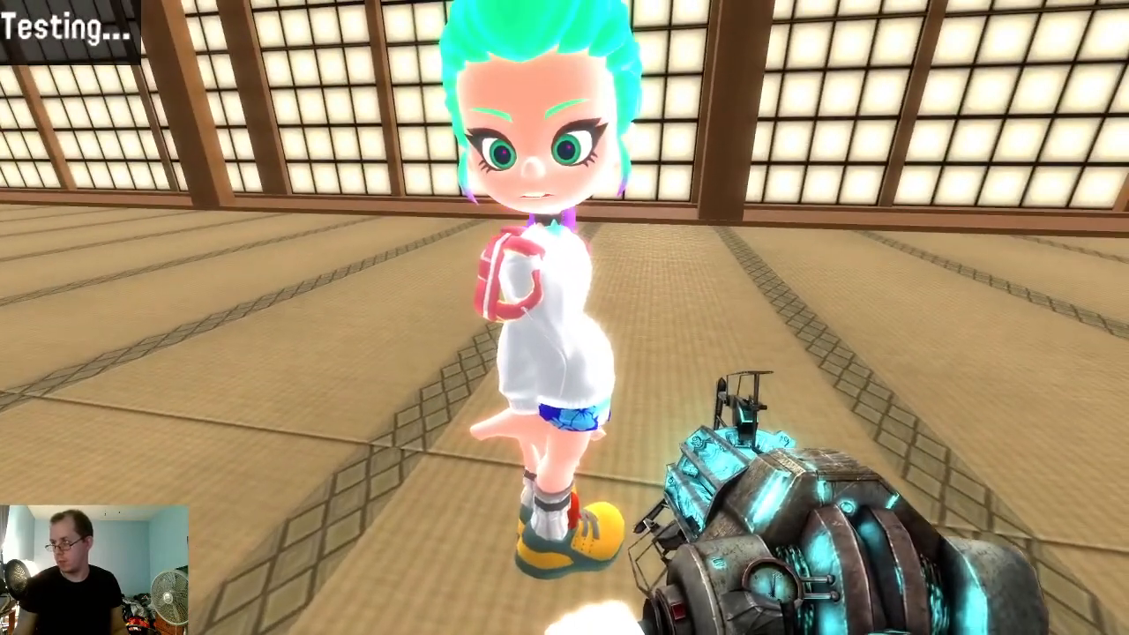
scroll(564, 317, "up", 2)
left_click(565, 317)
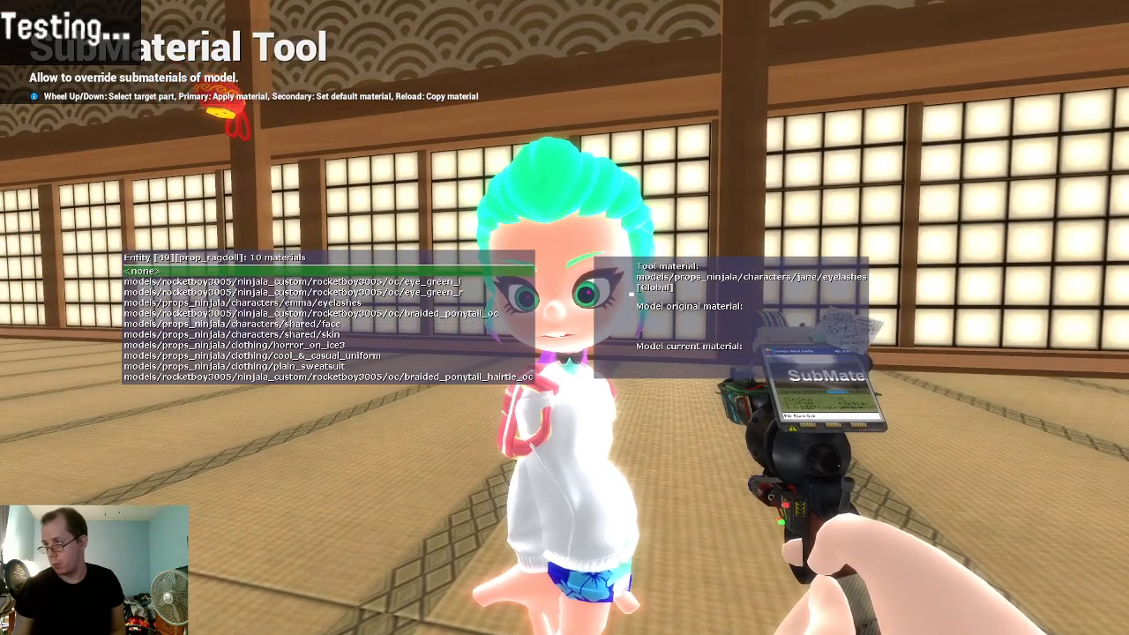
Circle the character and examine its hair, ponytail and backpack from behind and from the side.
key("a")
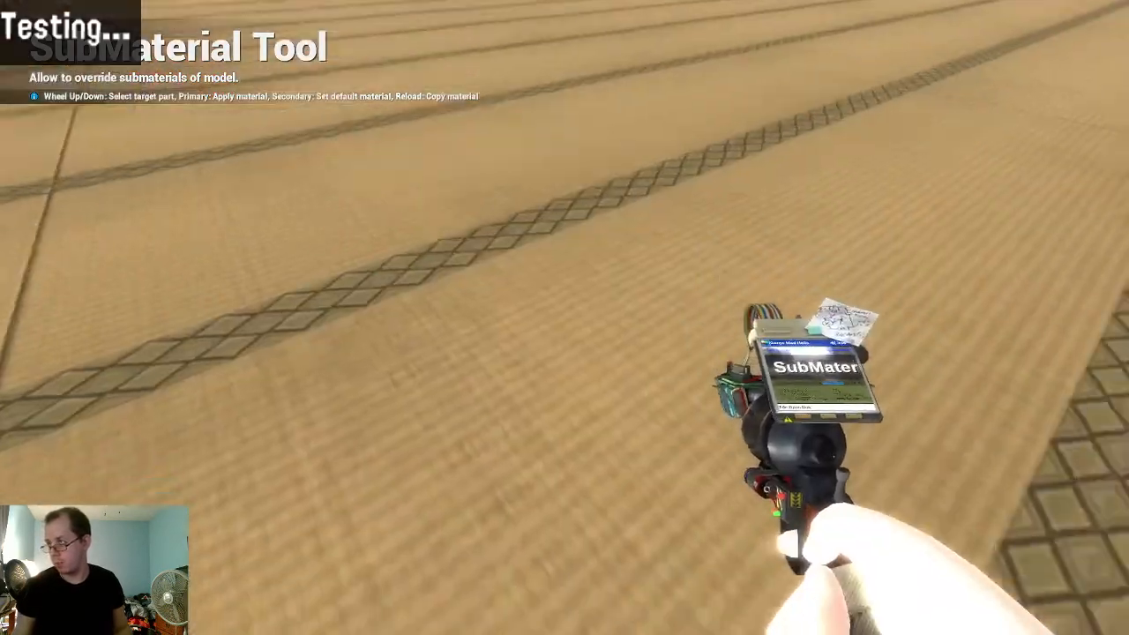
key("a")
key("s")
key("d")
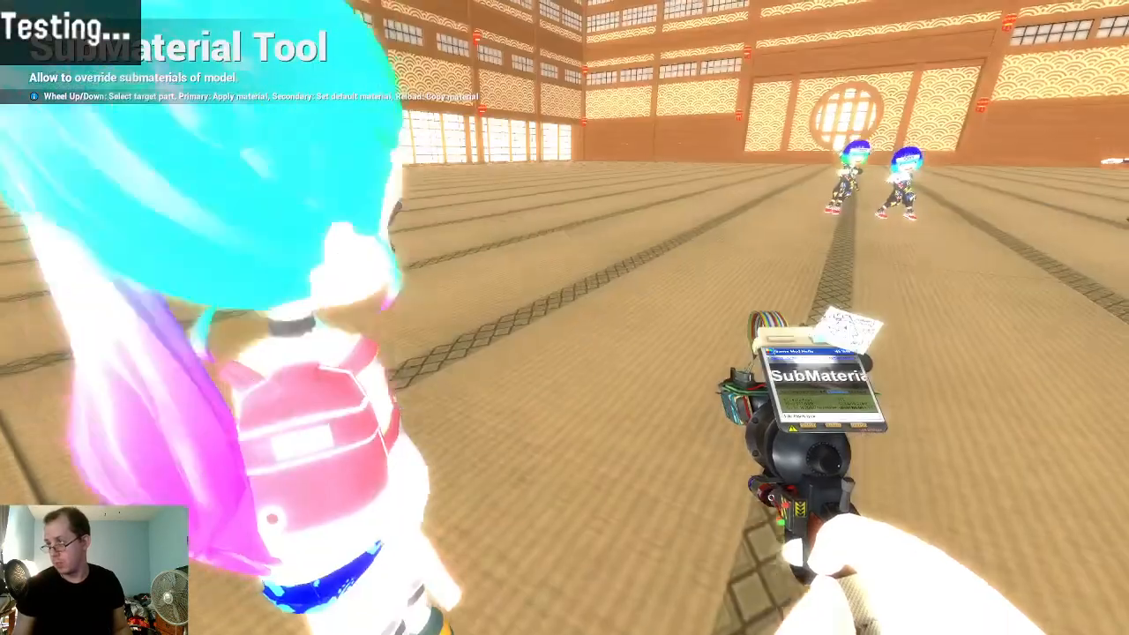
key("a")
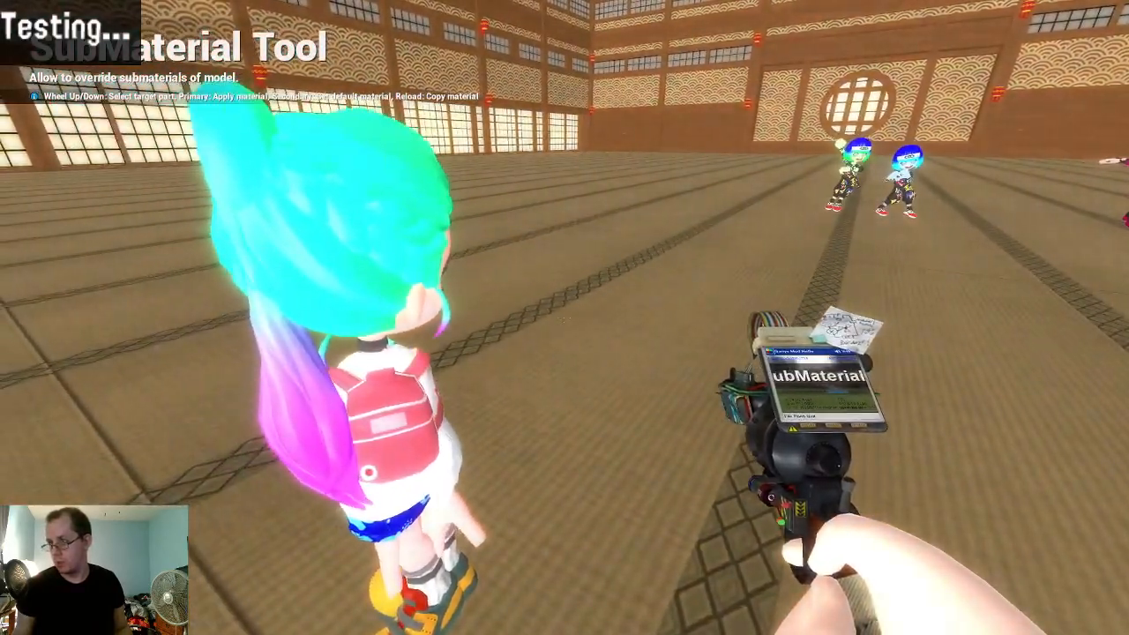
key("w")
key("d")
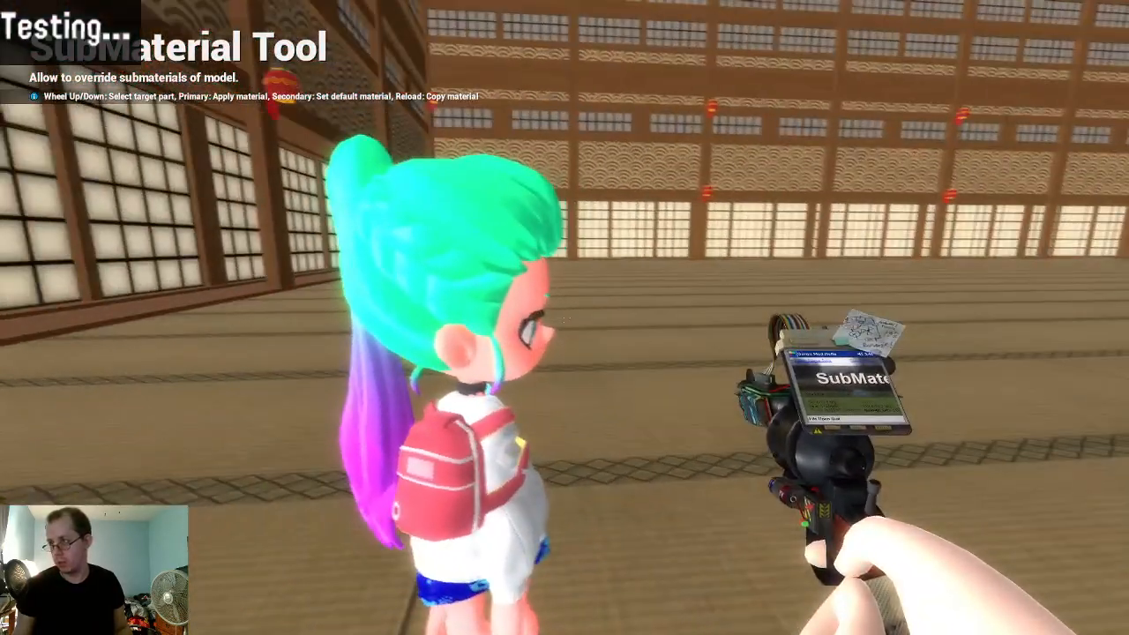
key("ctrl")
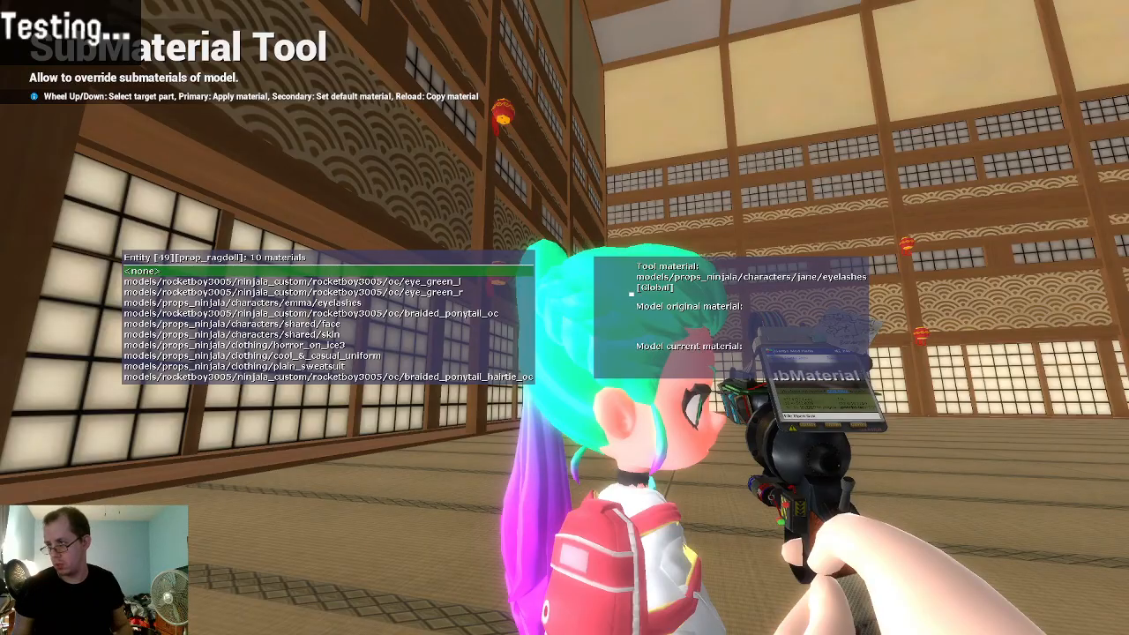
Equip the Physics Gun and reposition the standing character.
key("1")
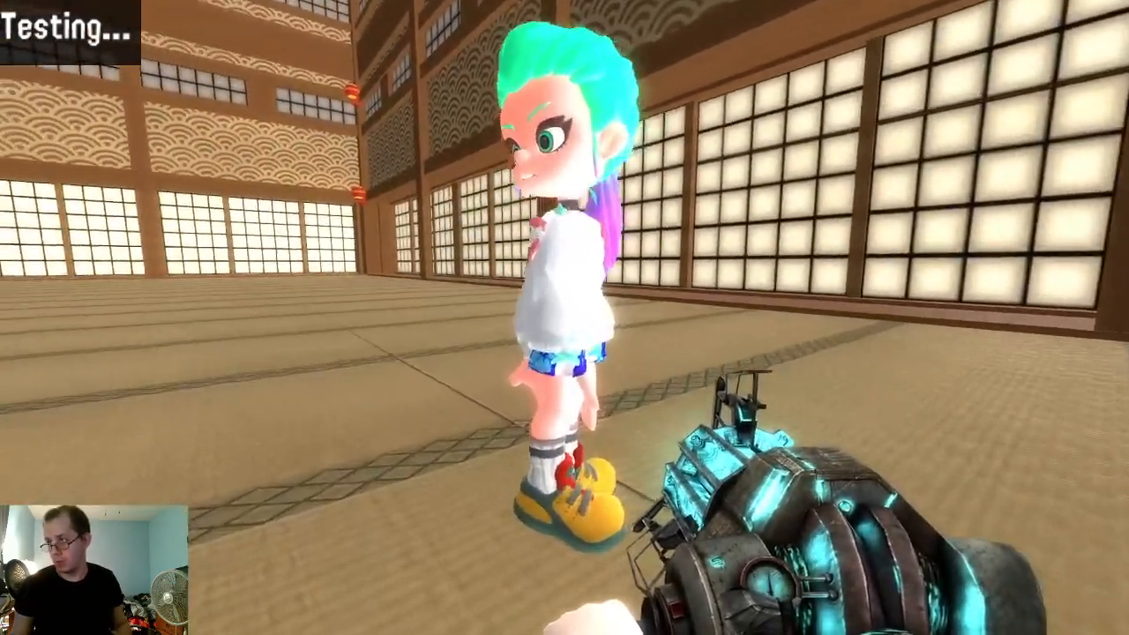
left_click_drag(565, 317, 565, 317)
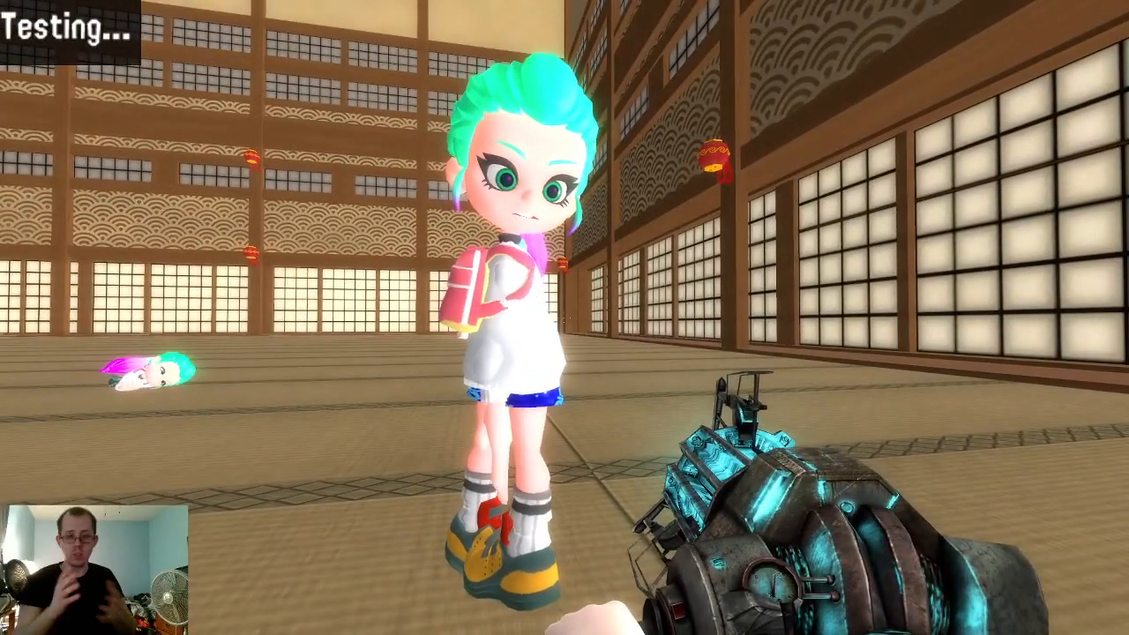
Glance at the recolored ponytail texture in GIMP and return to Garry's Mod.
key("super")
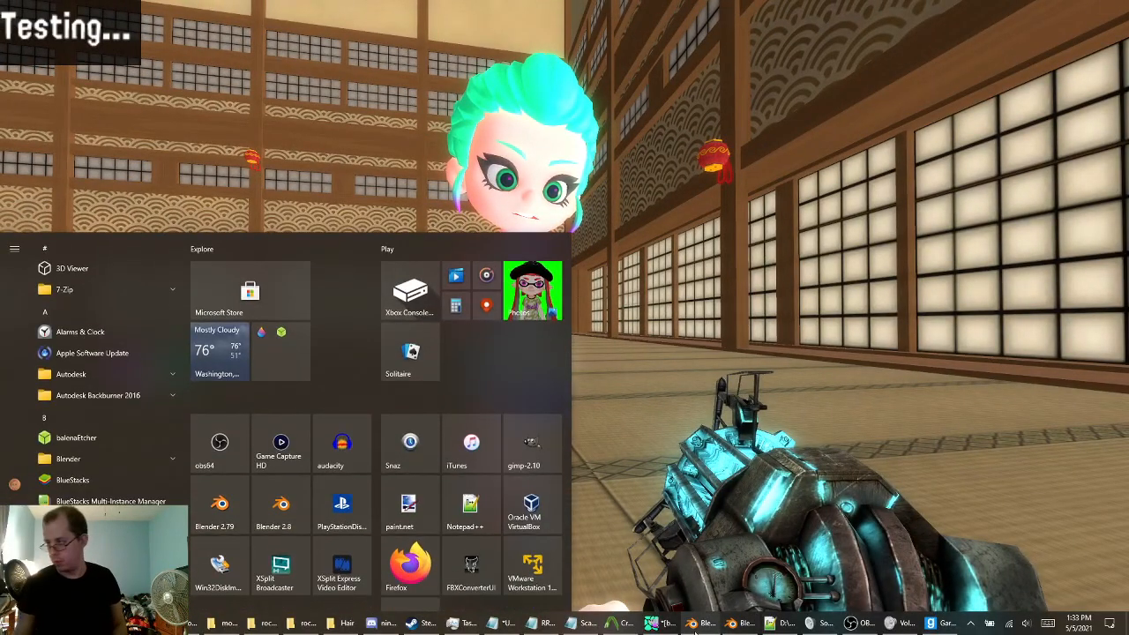
left_click(651, 623)
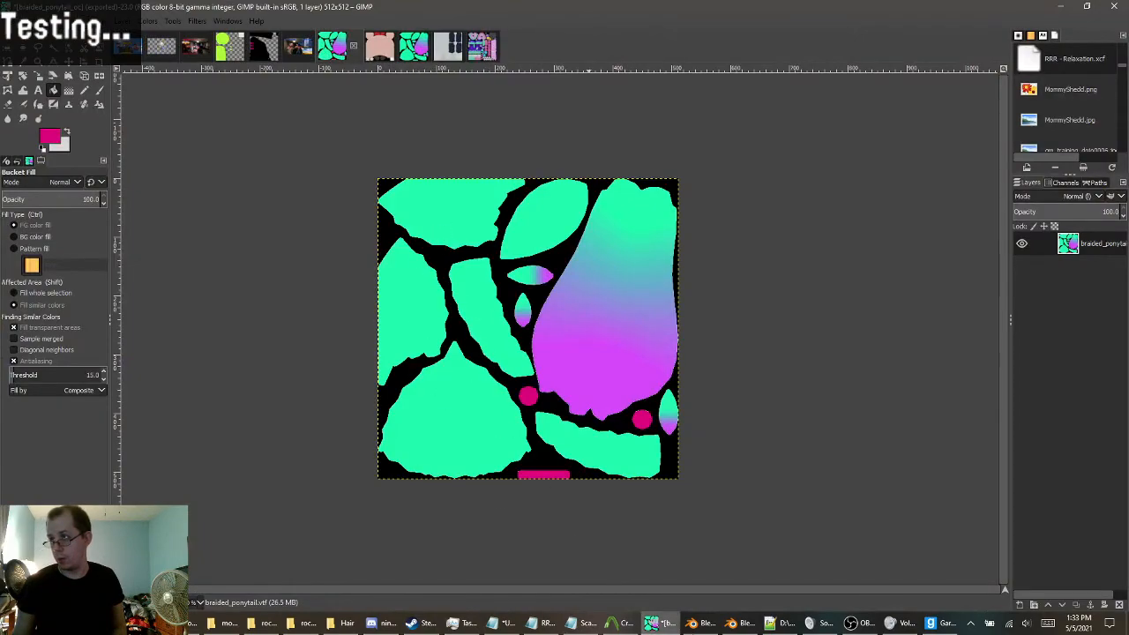
left_click(941, 624)
Review the hair tie's UV islands on the ponytail texture in Blender's UV Editing workspace, and return to Garry's Mod.
key("super")
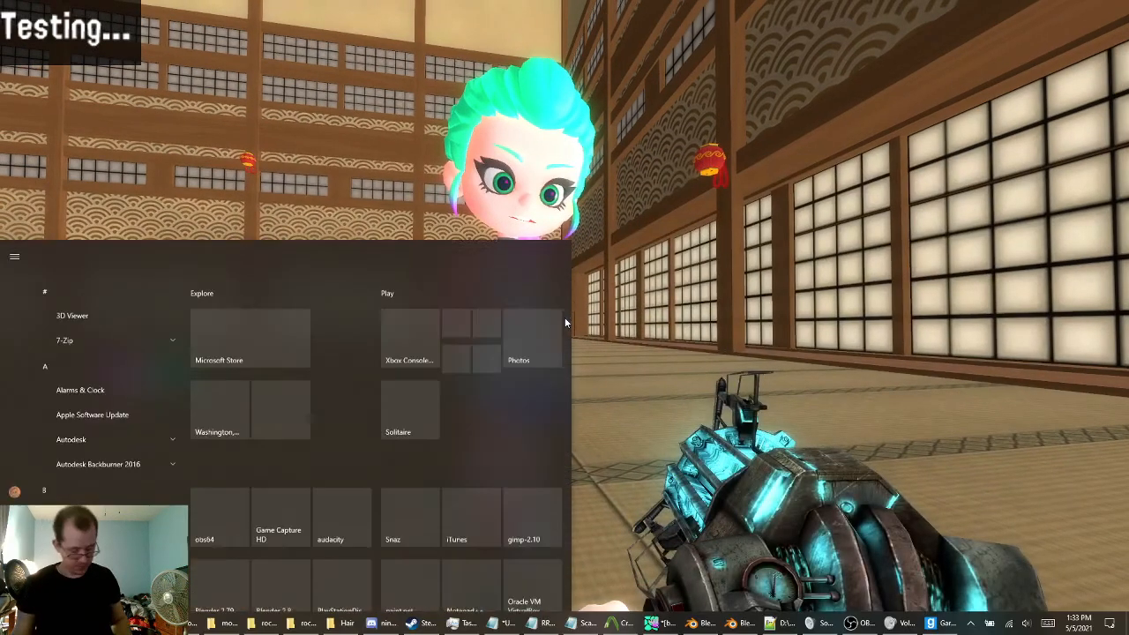
left_click(694, 624)
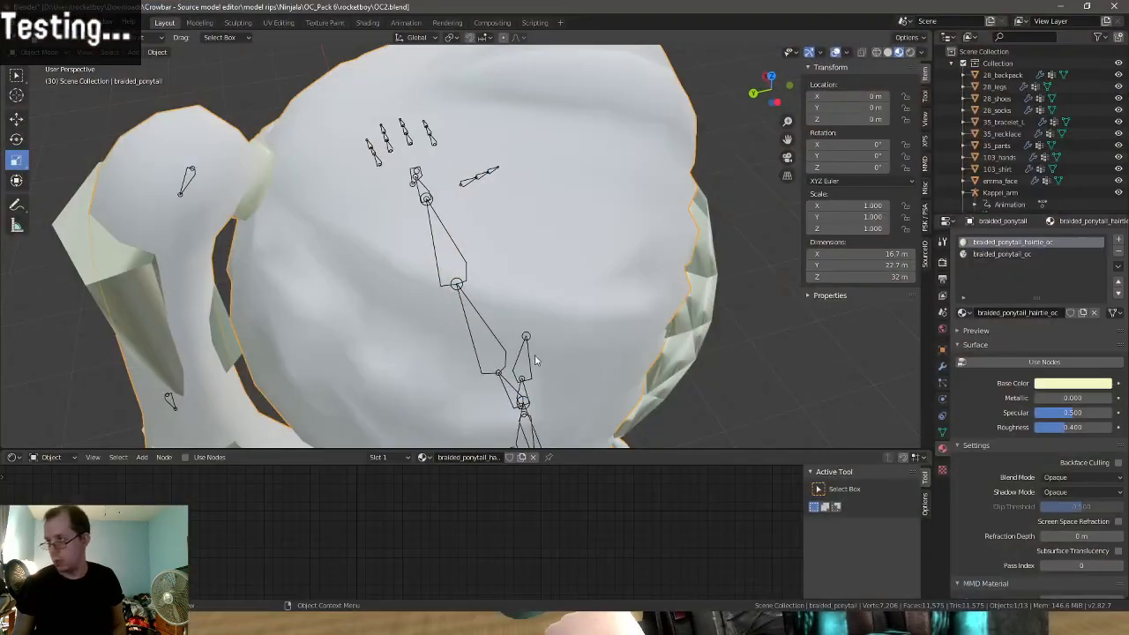
scroll(536, 360, "down", 3)
left_click(282, 23)
scroll(322, 337, "down", 1)
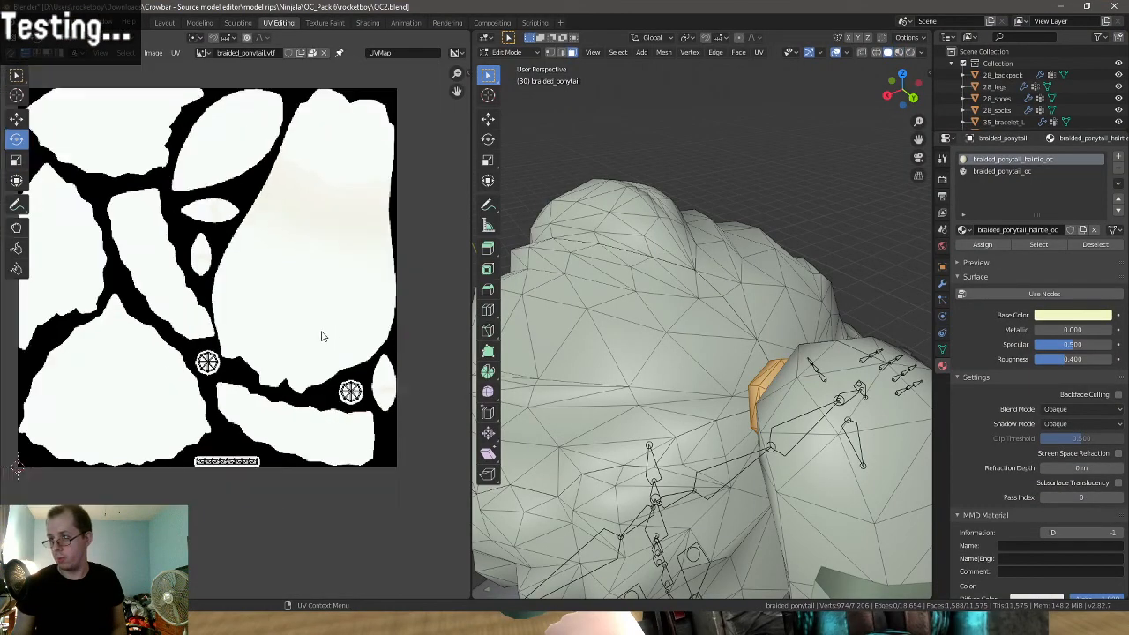
scroll(322, 336, "down", 2)
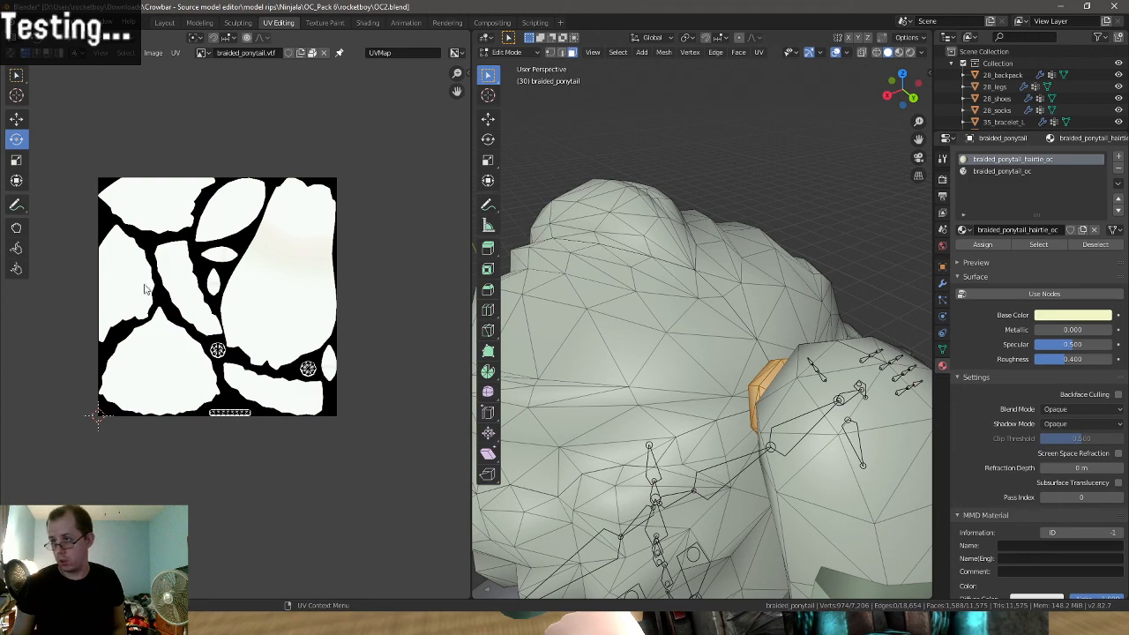
left_click(1062, 6)
Lift and turn the character with the Physics Gun until its face is close to the view.
scroll(564, 318, "up", 1)
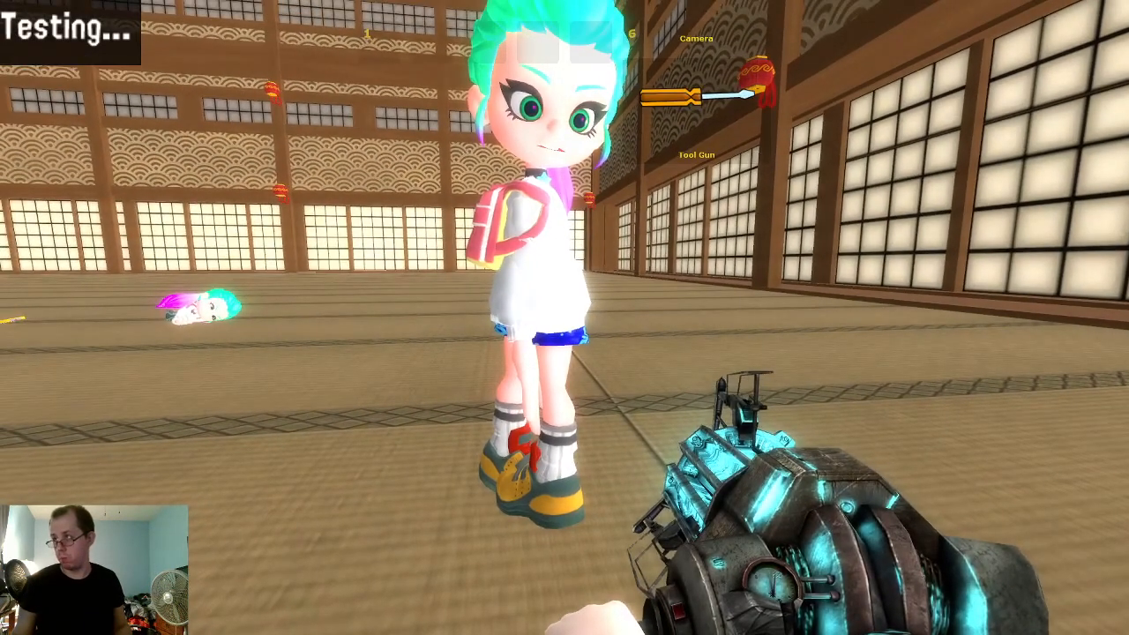
left_click(564, 317)
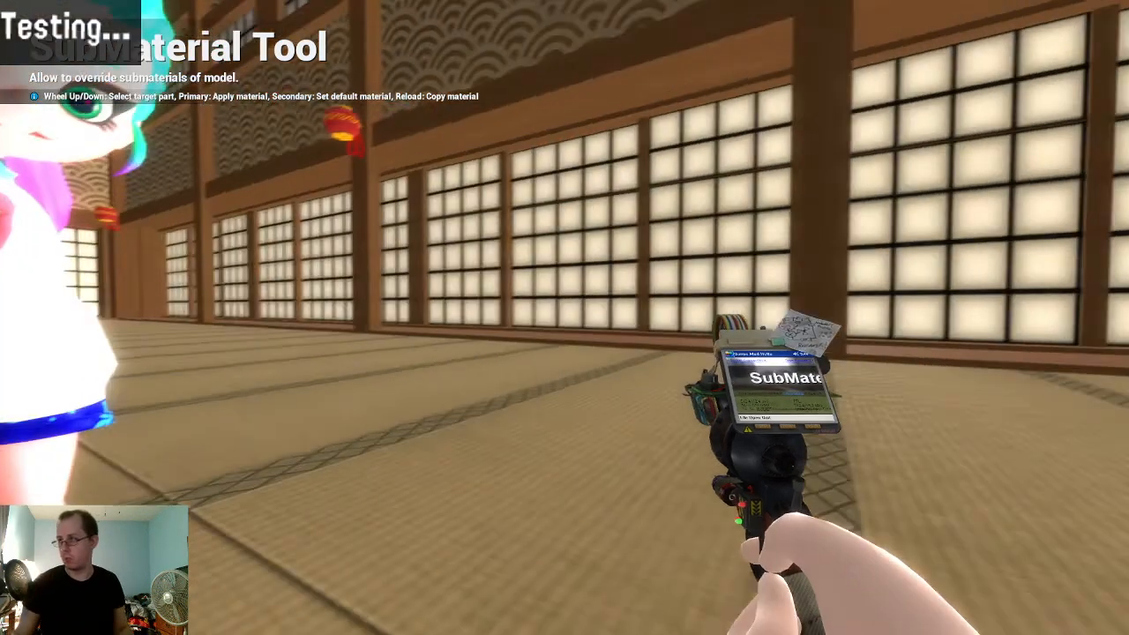
scroll(564, 318, "down", 1)
left_click(565, 317)
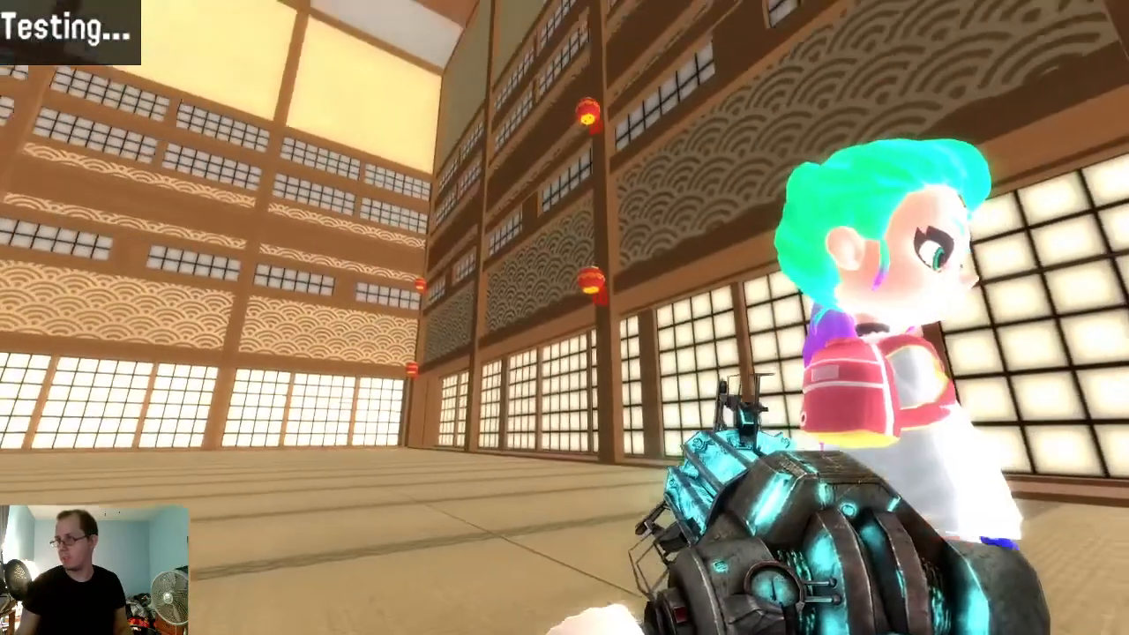
left_click_drag(564, 318, 634, 328)
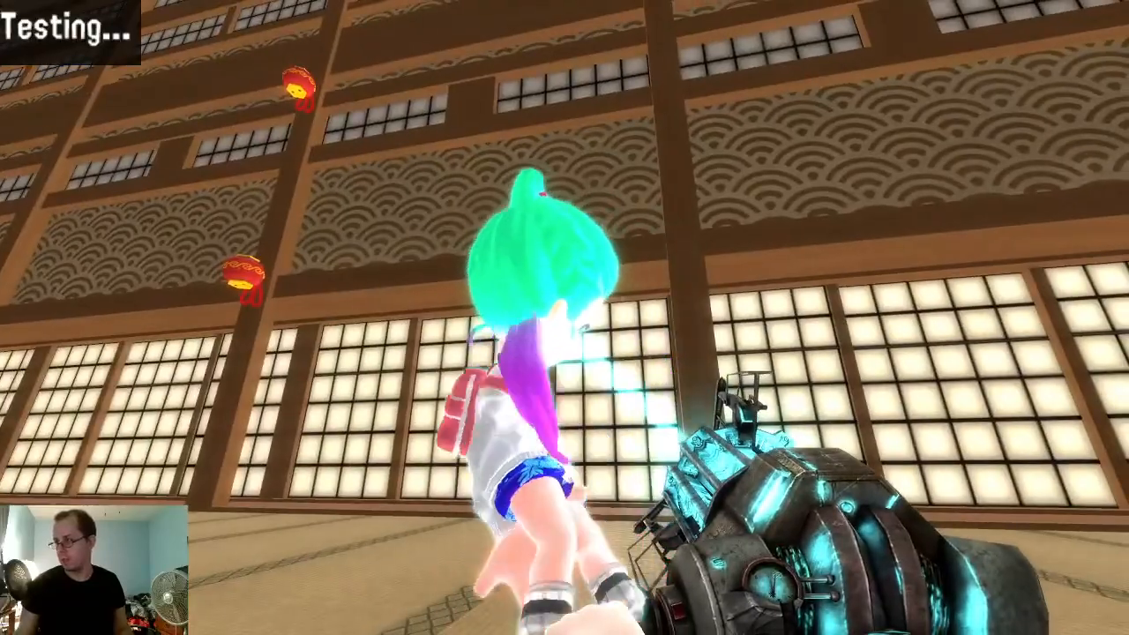
left_click_drag(564, 317, 185, 353)
Equip the Tool Gun with the Face Poser tool and select the held character as its target.
scroll(565, 317, "up", 1)
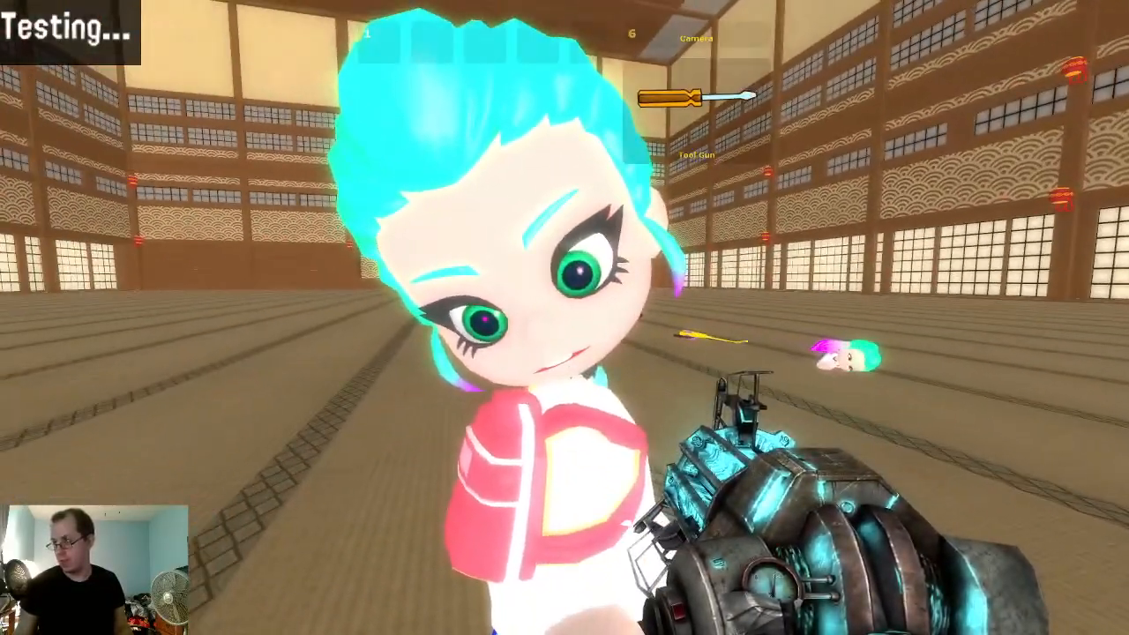
left_click(565, 318)
key("q")
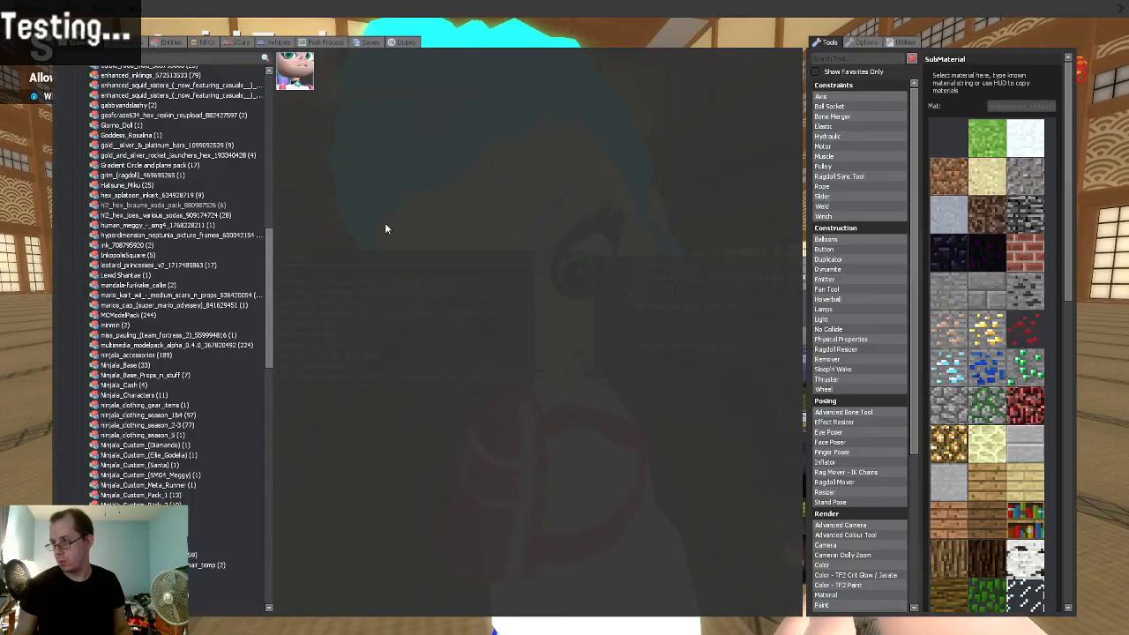
left_click(824, 444)
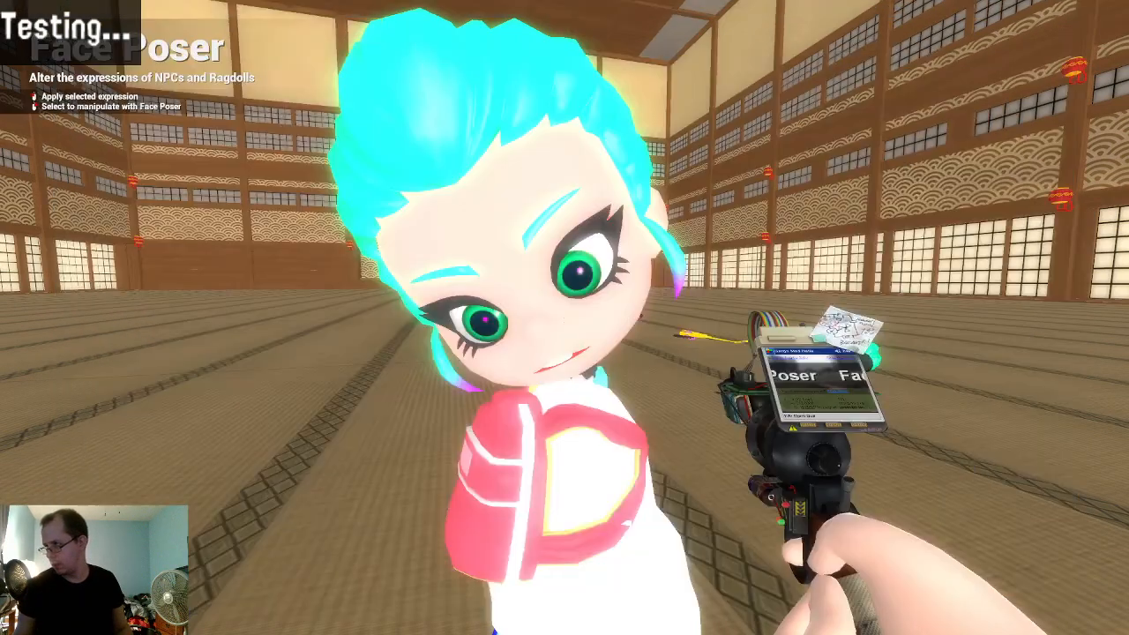
right_click(565, 317)
Look through the Face Poser expression sliders available for the selected character.
key("c")
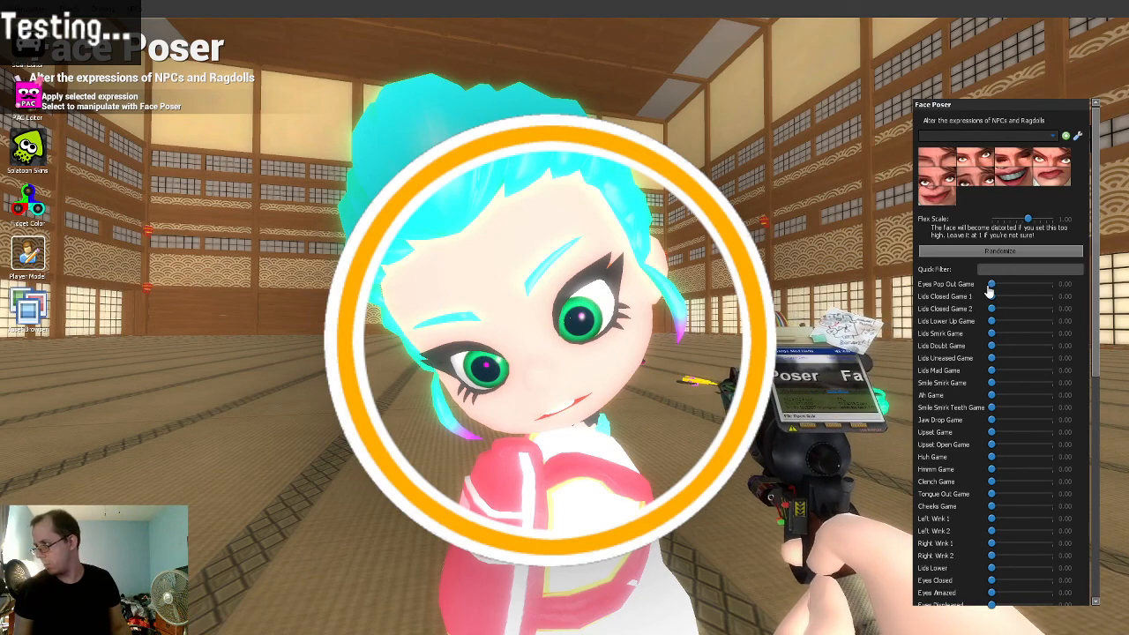
left_click_drag(891, 291, 961, 287)
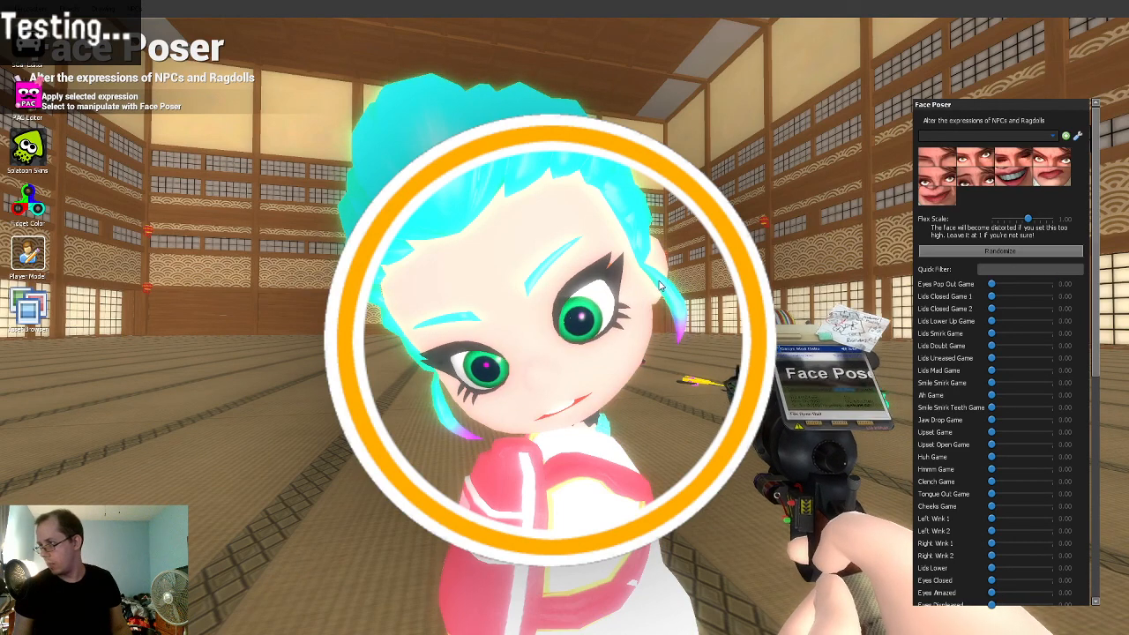
key("c")
scroll(984, 520, "down", 6)
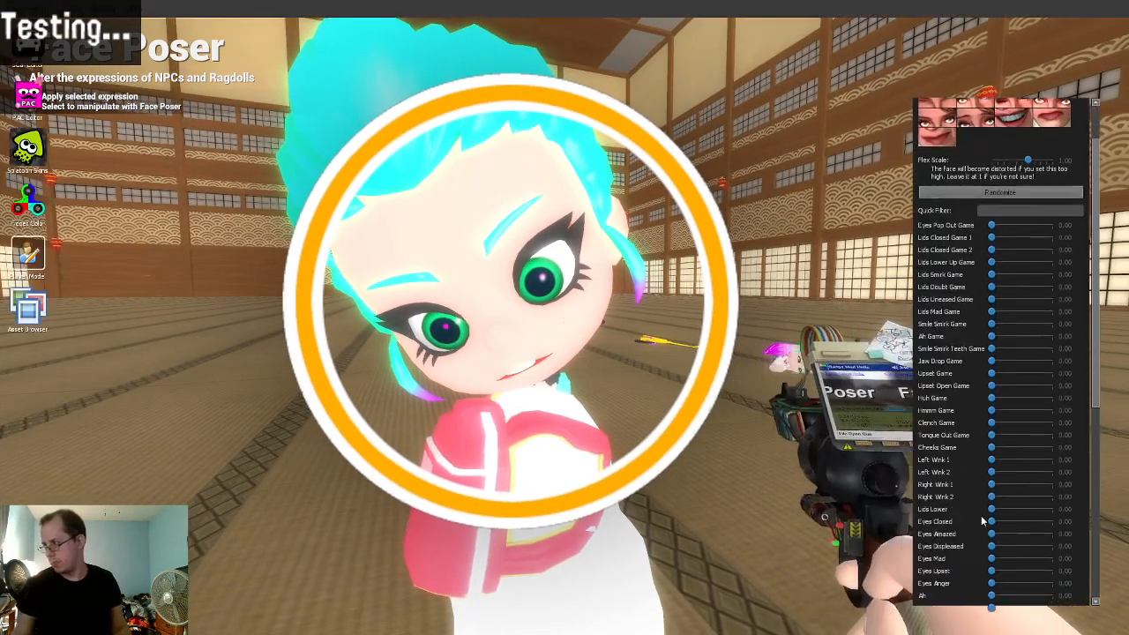
Switch to the OC2.blend window in Blender, return to the Layout workspace, and display the shape keys of the emma_face mesh.
key("super")
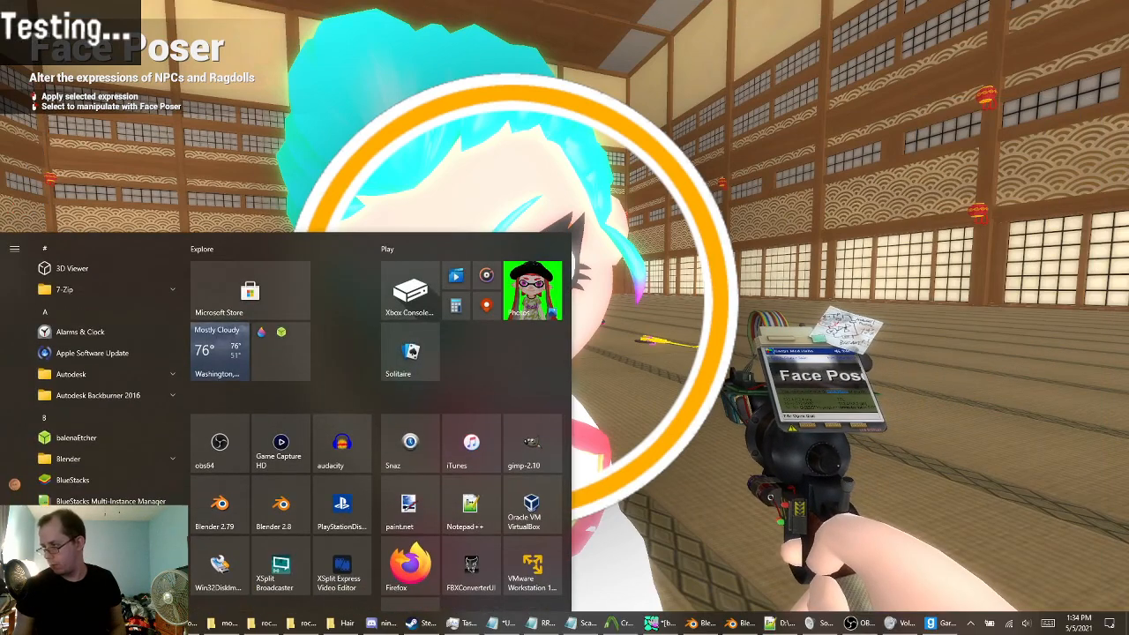
left_click(740, 623)
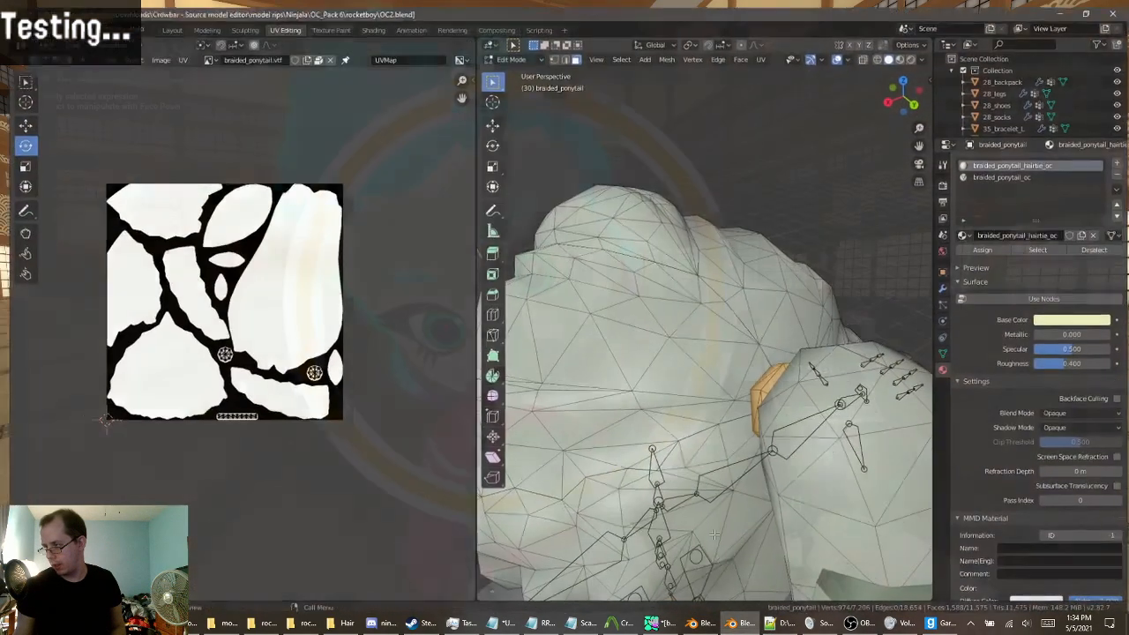
left_click(164, 22)
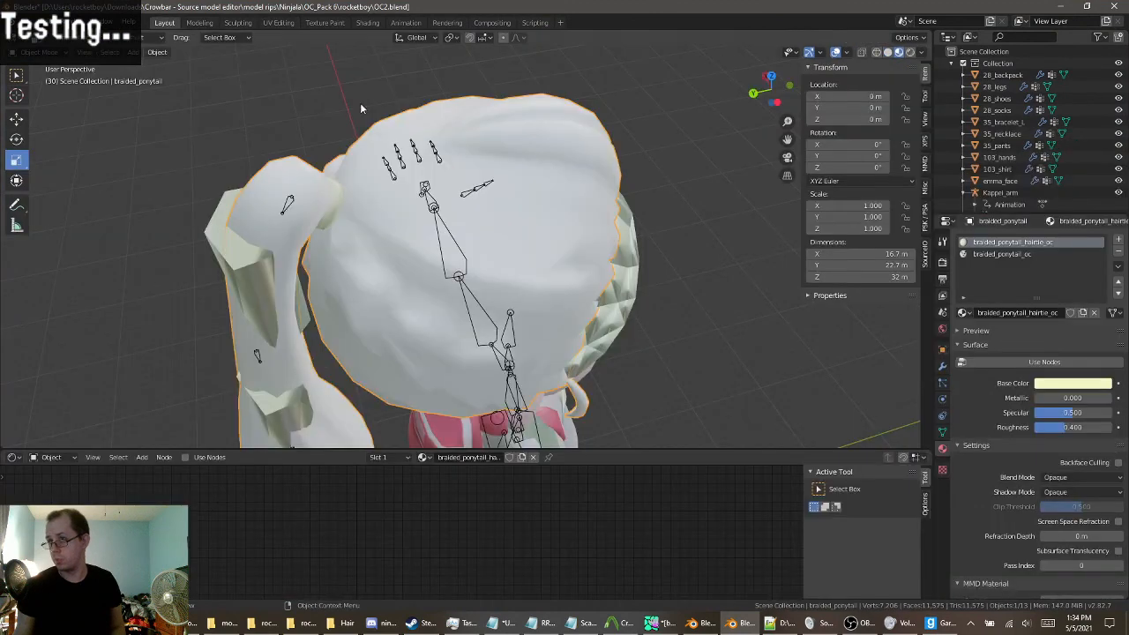
left_click(942, 433)
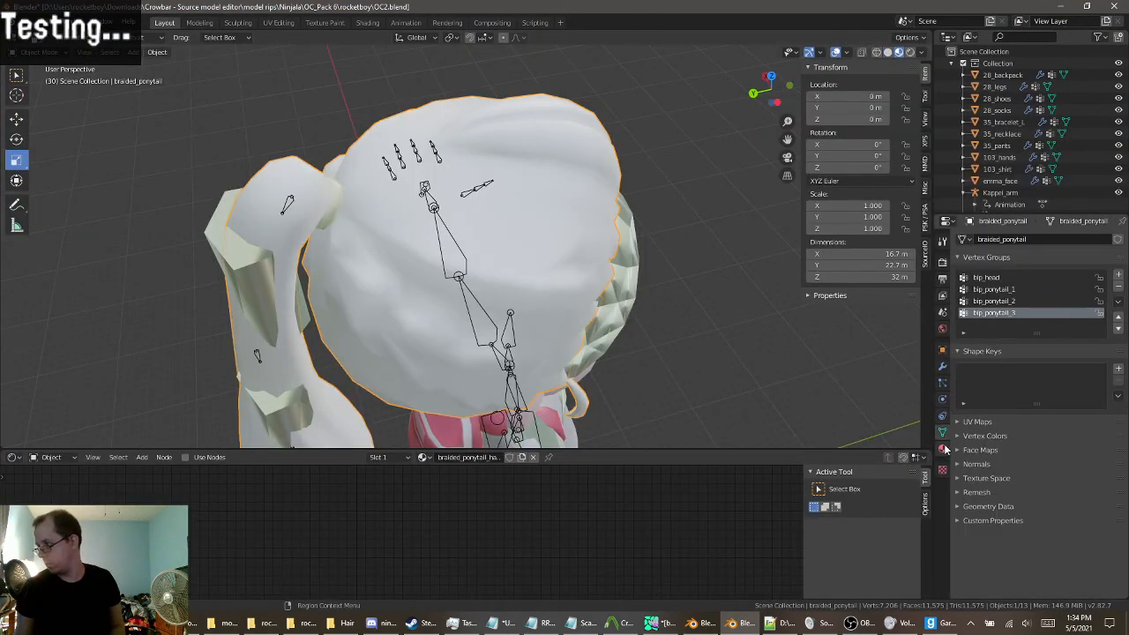
middle_click_drag(662, 360, 523, 288)
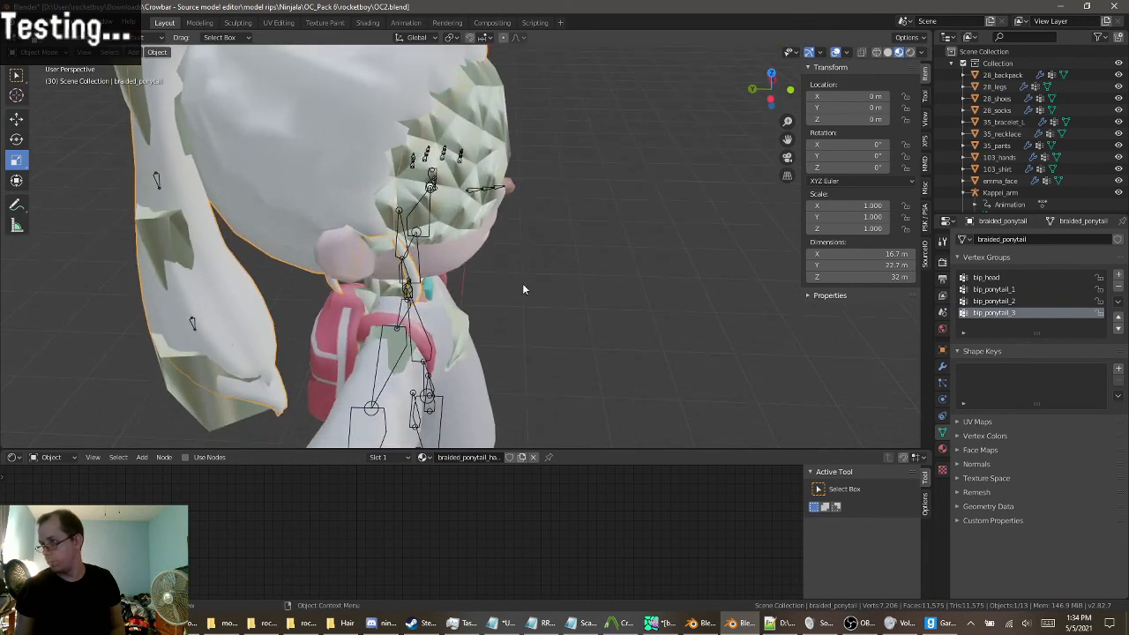
left_click(476, 258)
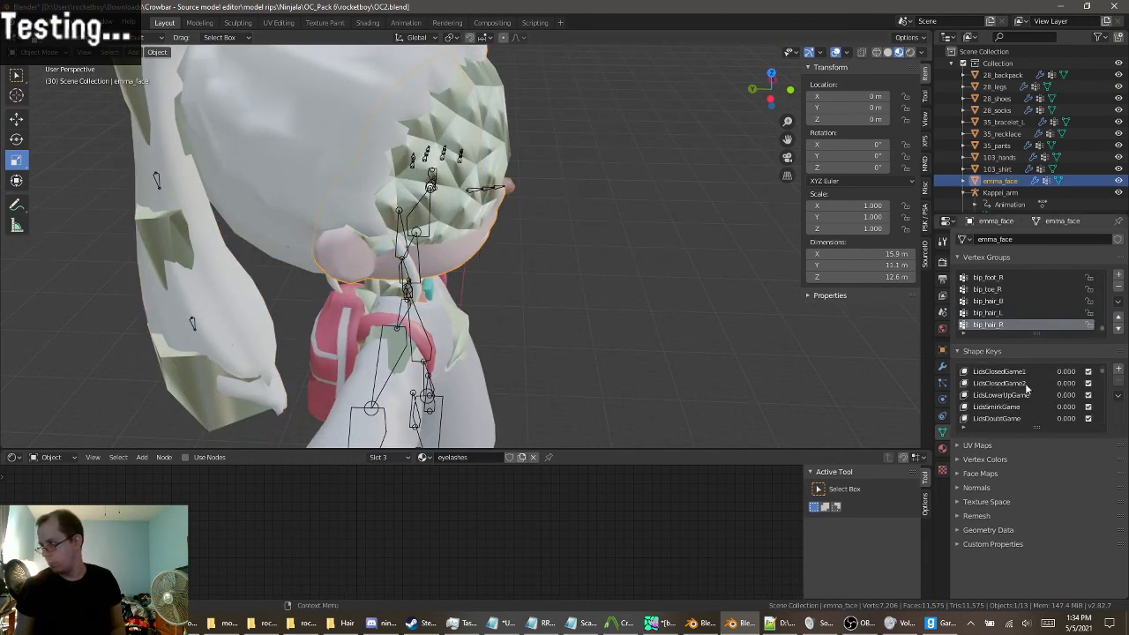
Try moving the LidsClosedGame2 shape key lower in the emma_face list and restore its original position.
left_click(1023, 384)
left_click(1118, 422)
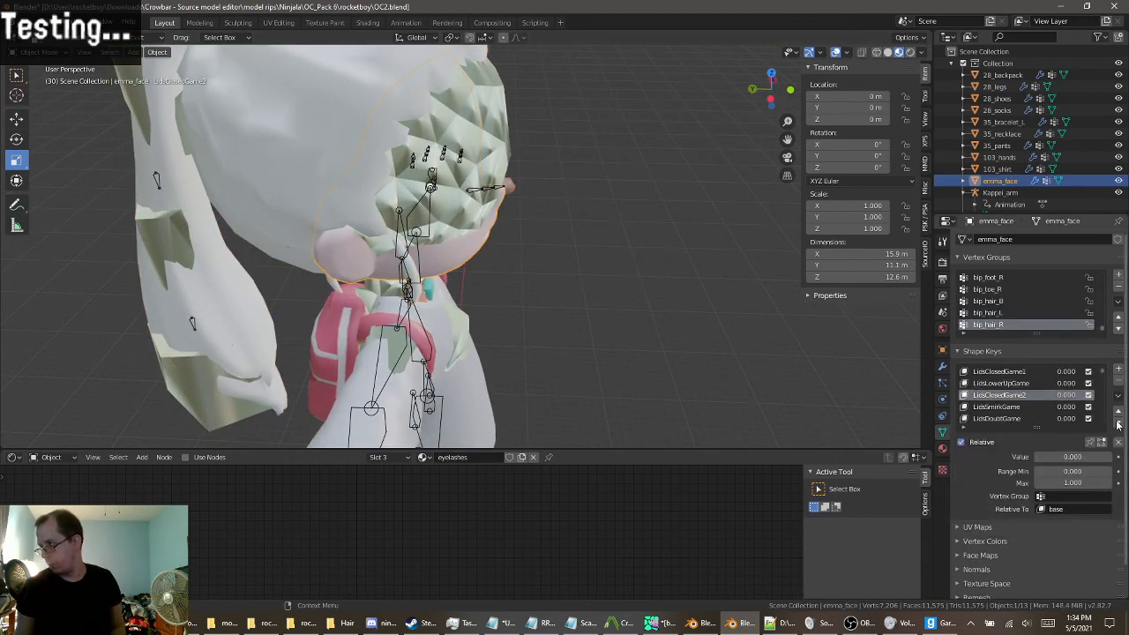
left_click(1118, 423)
left_click(1118, 412)
left_click(1119, 413)
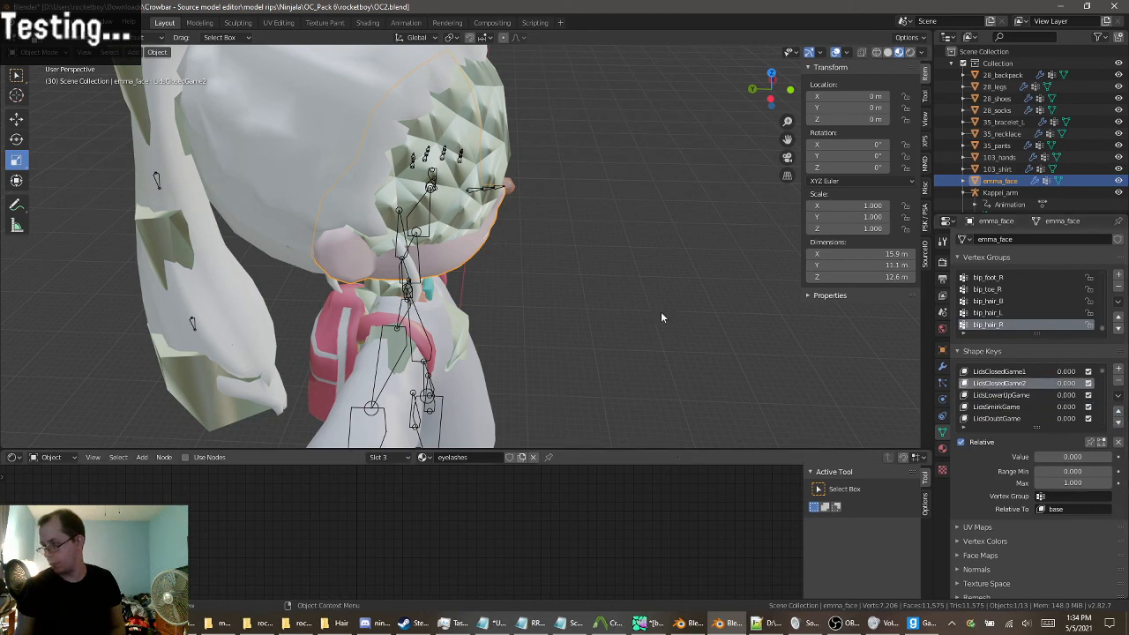
Switch to the Blender window containing the Van_physics mesh and unhide the Emma collection.
left_click(697, 621)
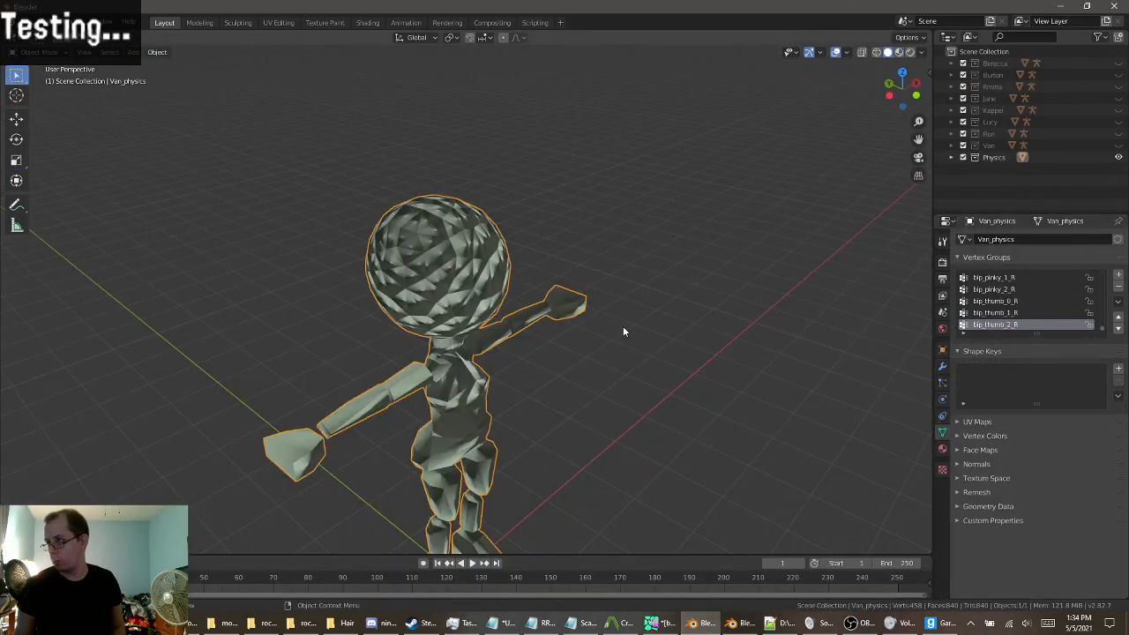
scroll(623, 326, "up", 2)
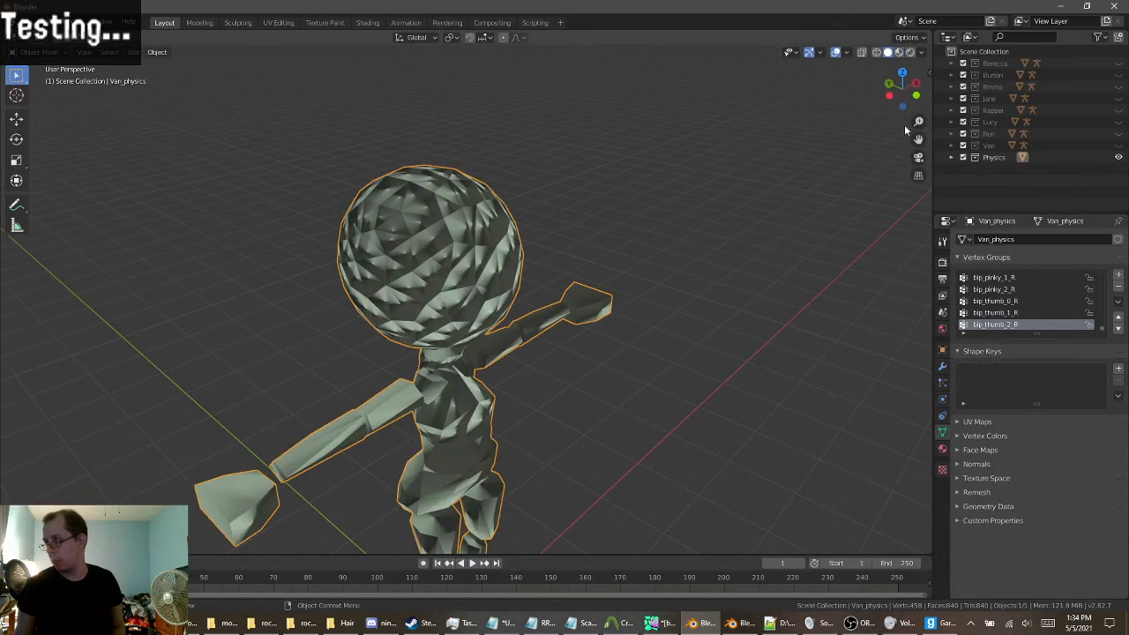
left_click(952, 86)
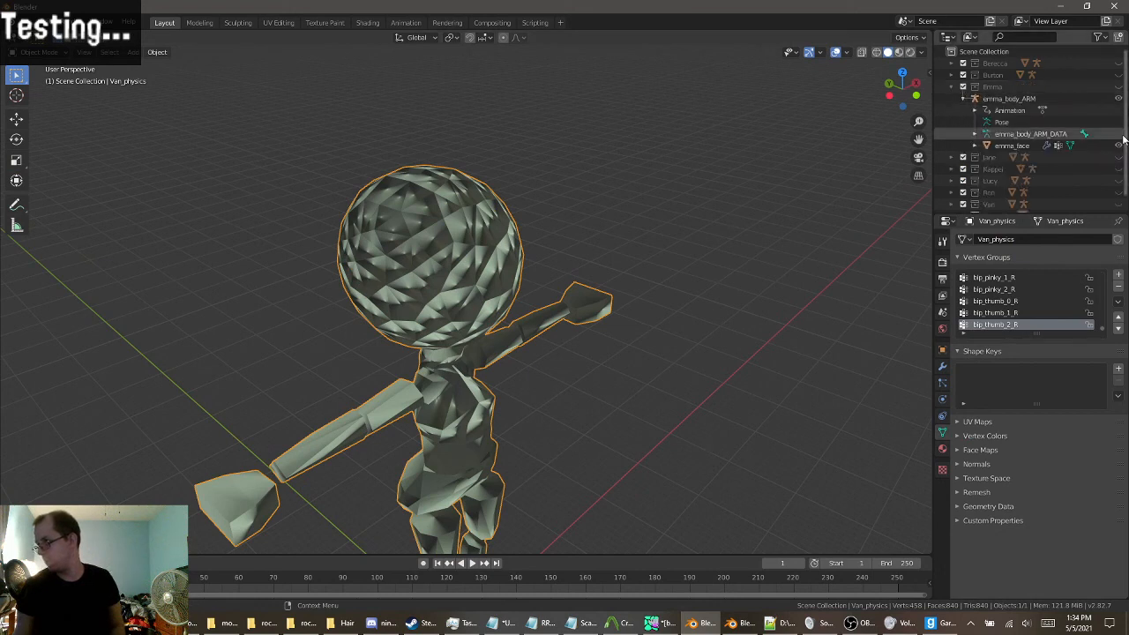
left_click(1118, 86)
scroll(490, 356, "up", 3)
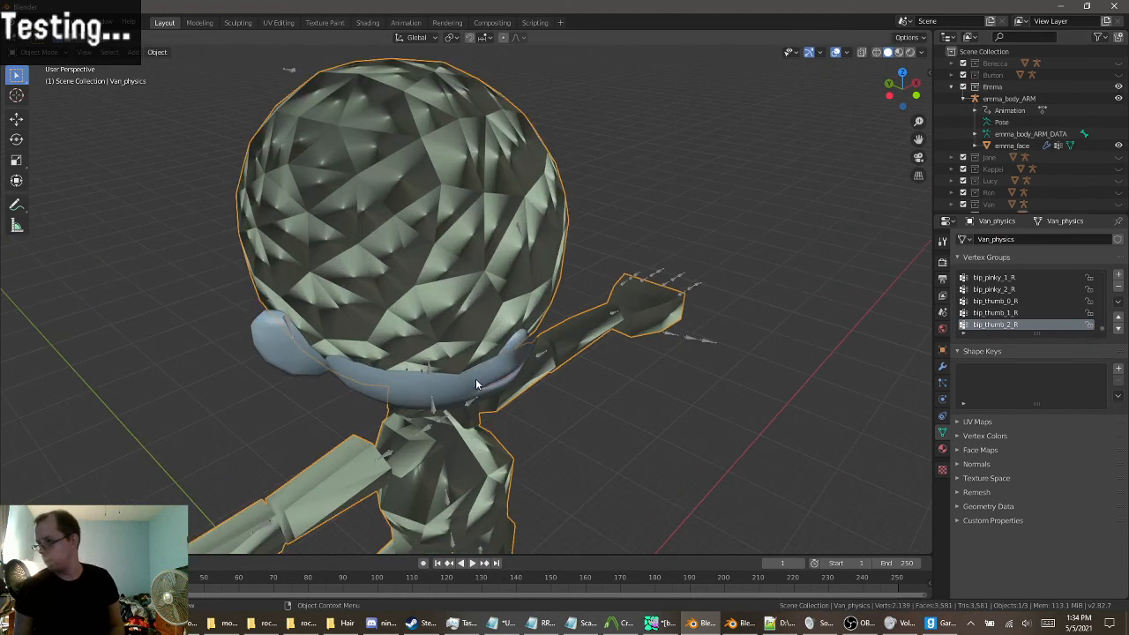
Review the shape key list of the source emma_face mesh, and minimize both Blender windows to return to Garry's Mod.
left_click(475, 378)
middle_click_drag(476, 378, 479, 274)
scroll(1023, 397, "down", 7)
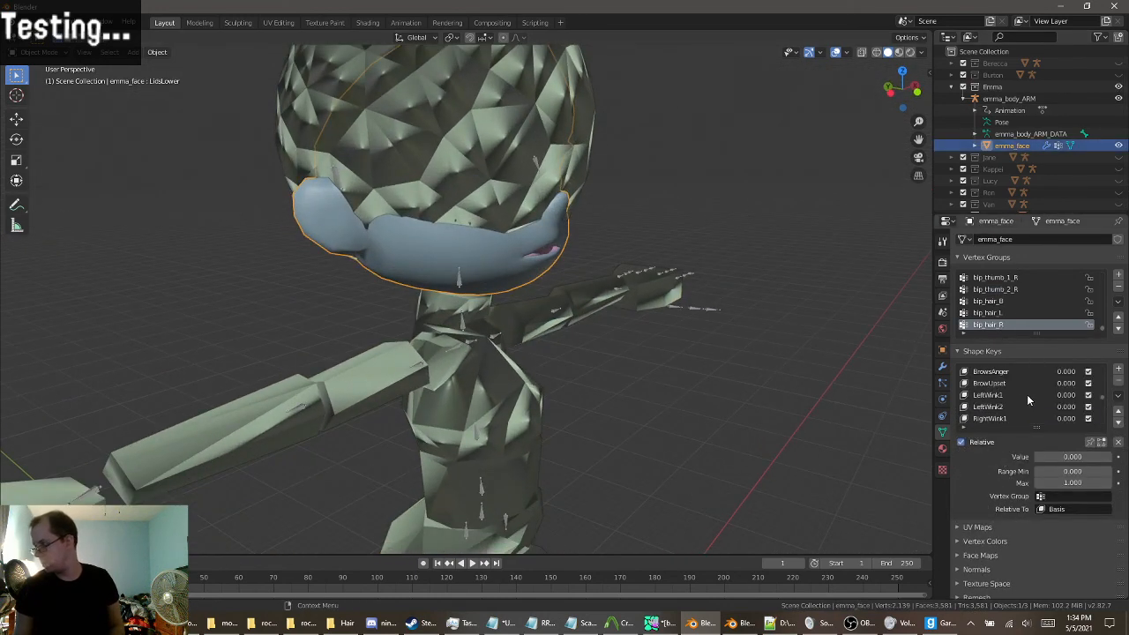
scroll(1028, 399, "up", 10)
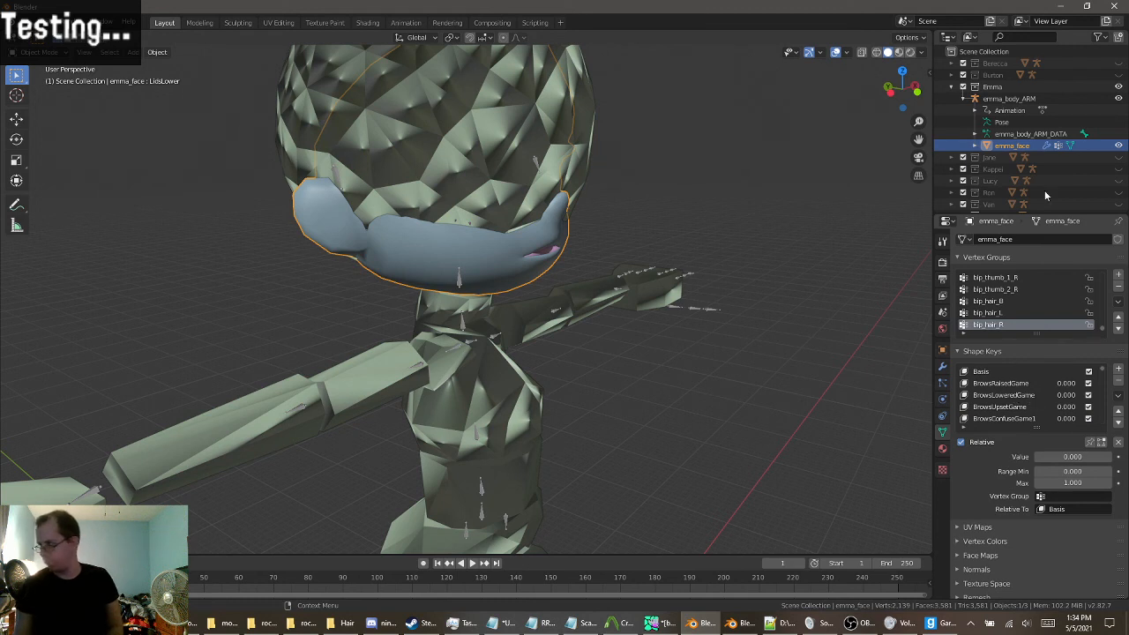
left_click(1061, 6)
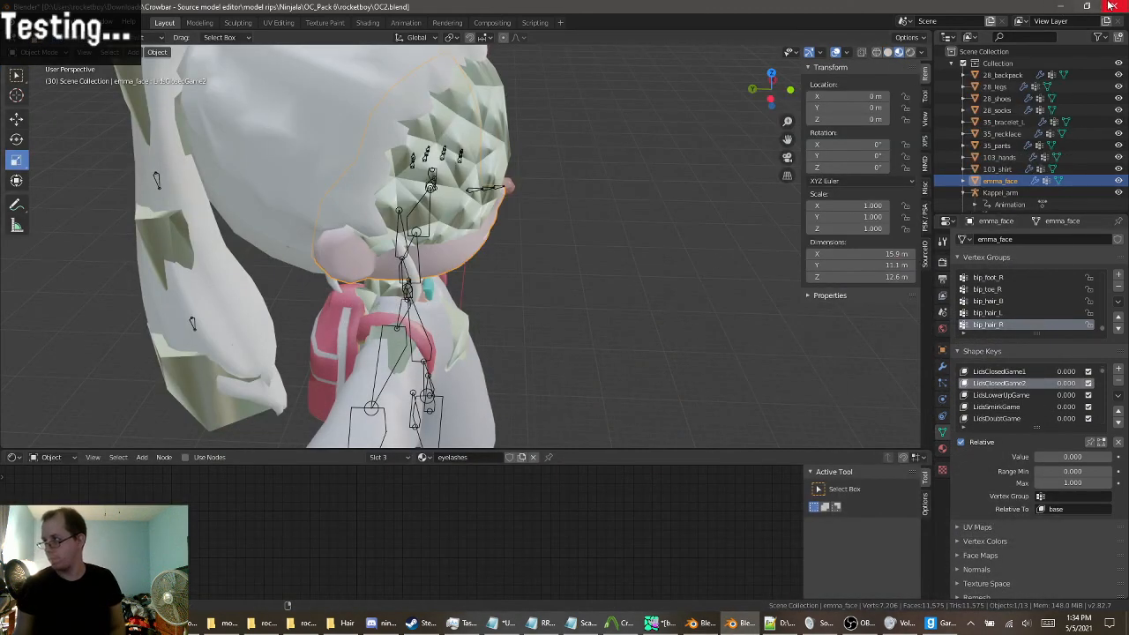
left_click(1061, 6)
Equip the Physics Gun and rotate the character until it stands upright facing the view, a short distance away.
key("1")
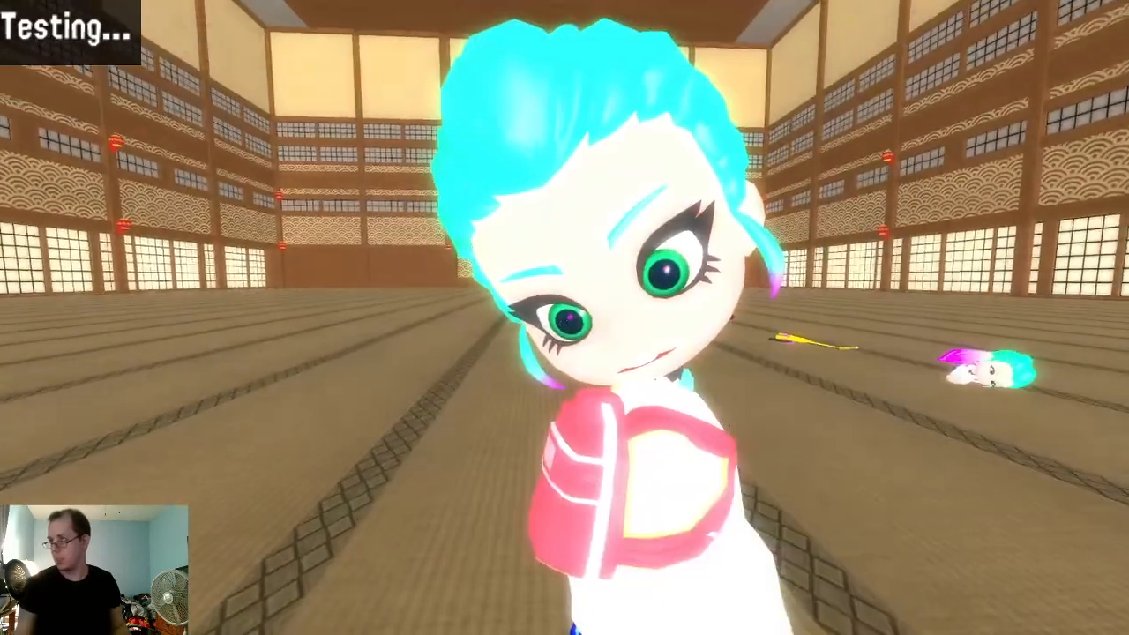
key("w")
key("a")
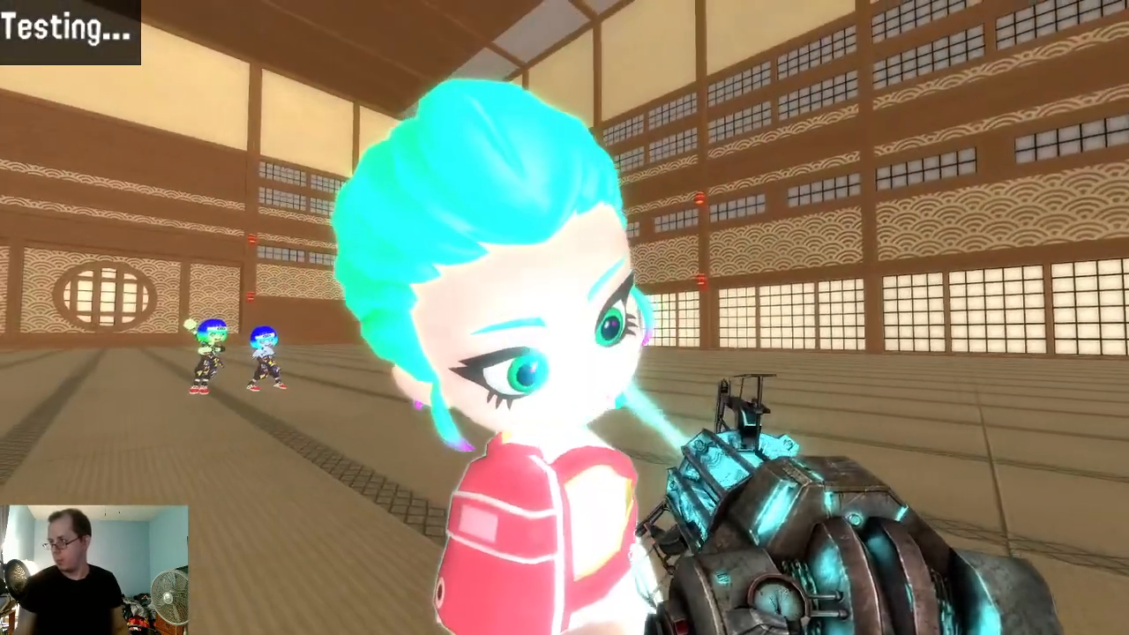
key("e")
key("a")
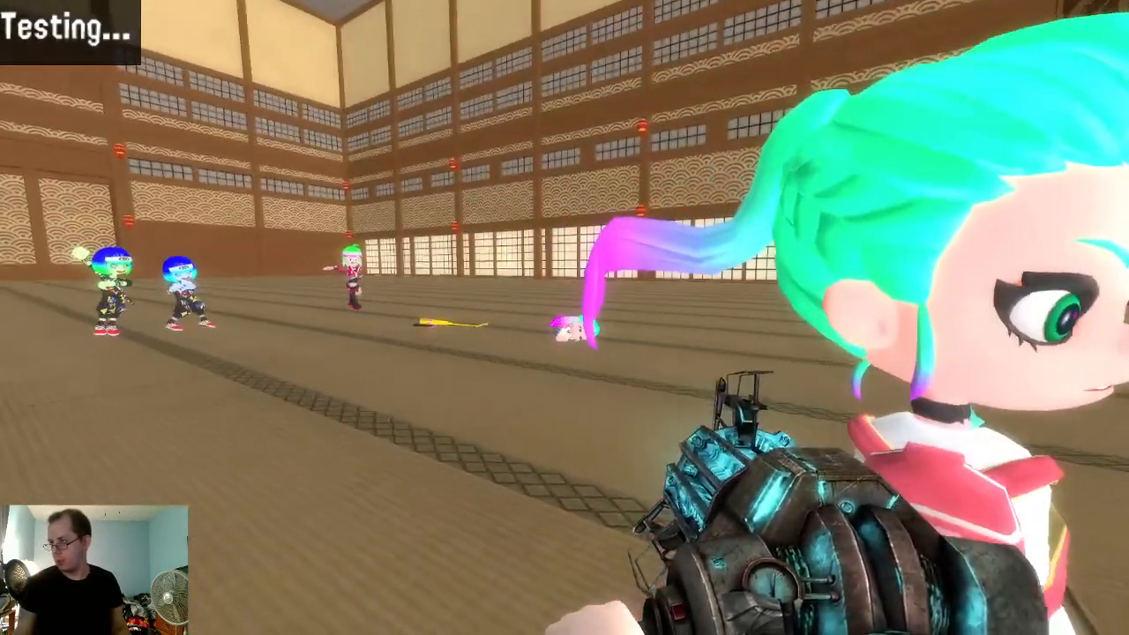
left_click(565, 318)
key("d")
key("s")
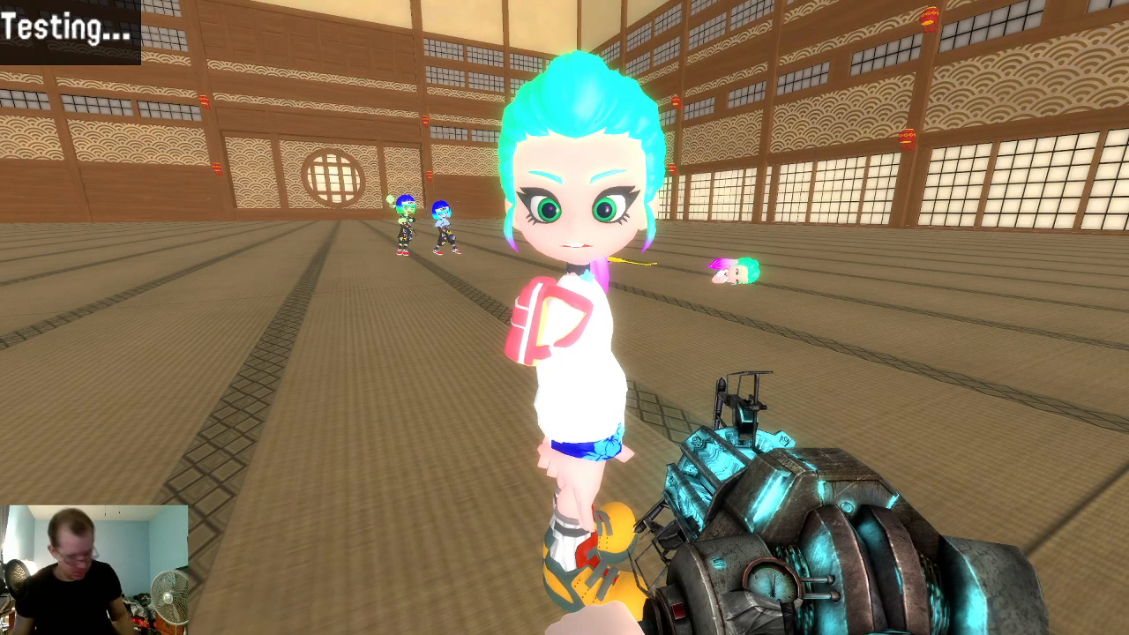
key("super")
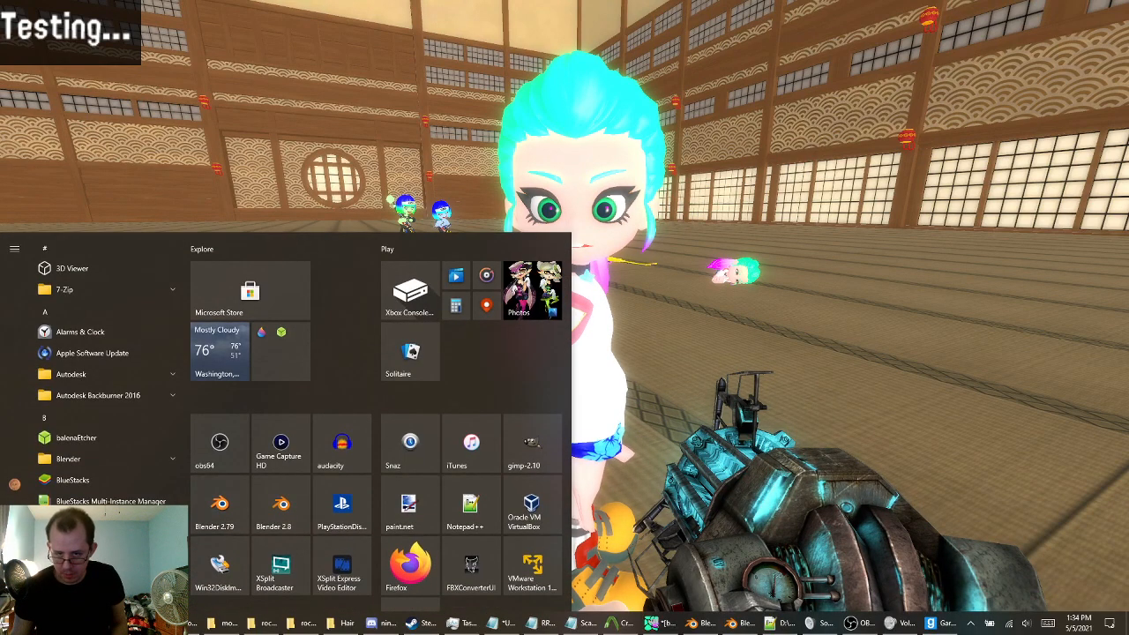
key("super")
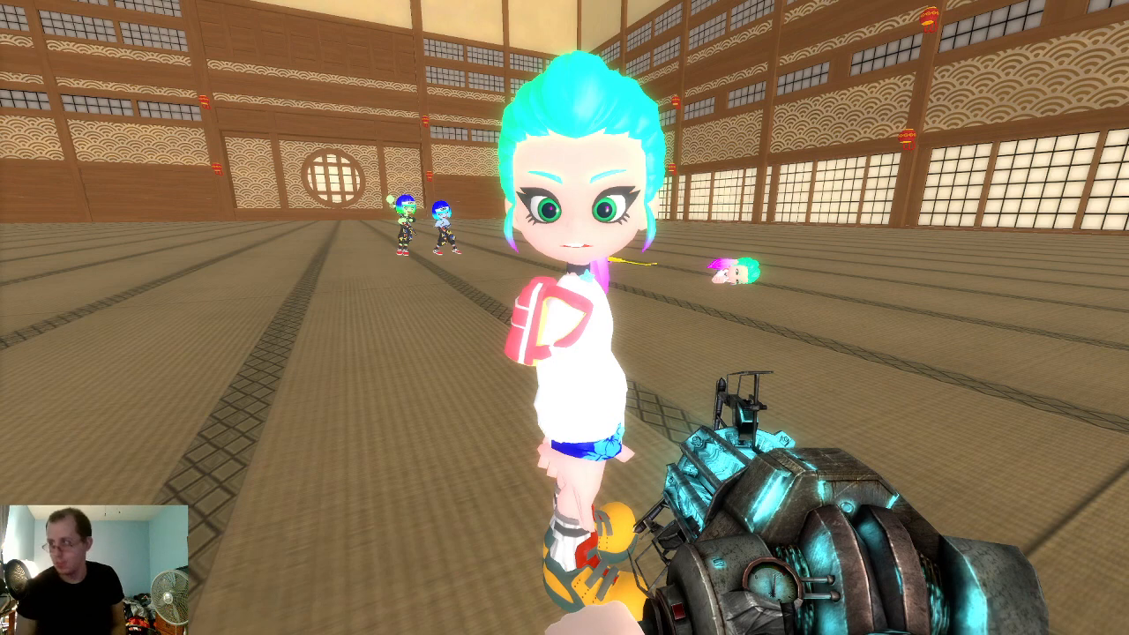